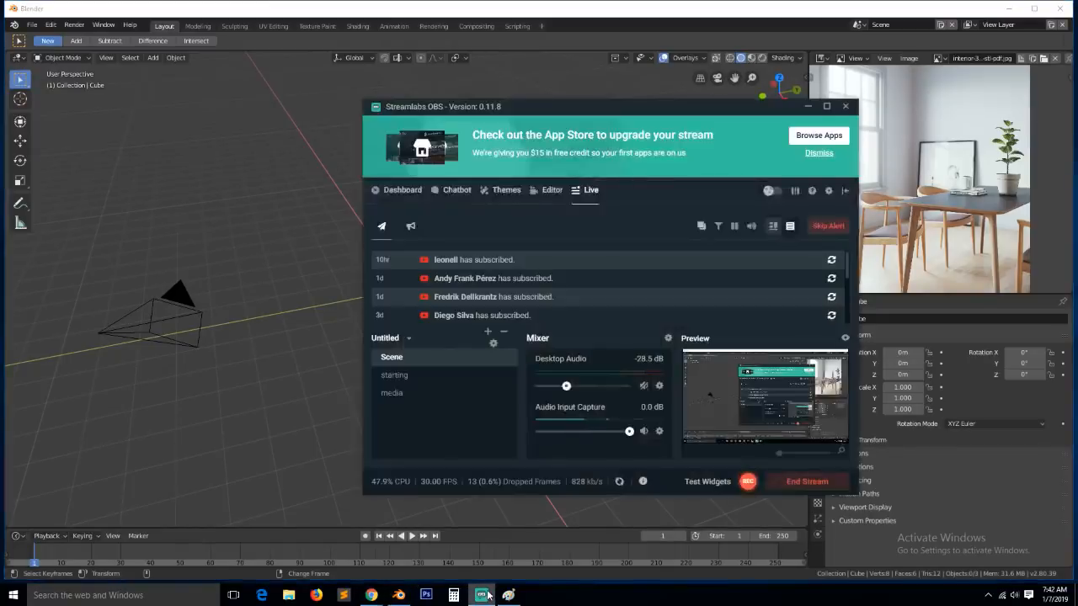
Return to Blender and examine the table and chairs in the interior reference photo up close
left_click(488, 595)
scroll(966, 242, "up", 2)
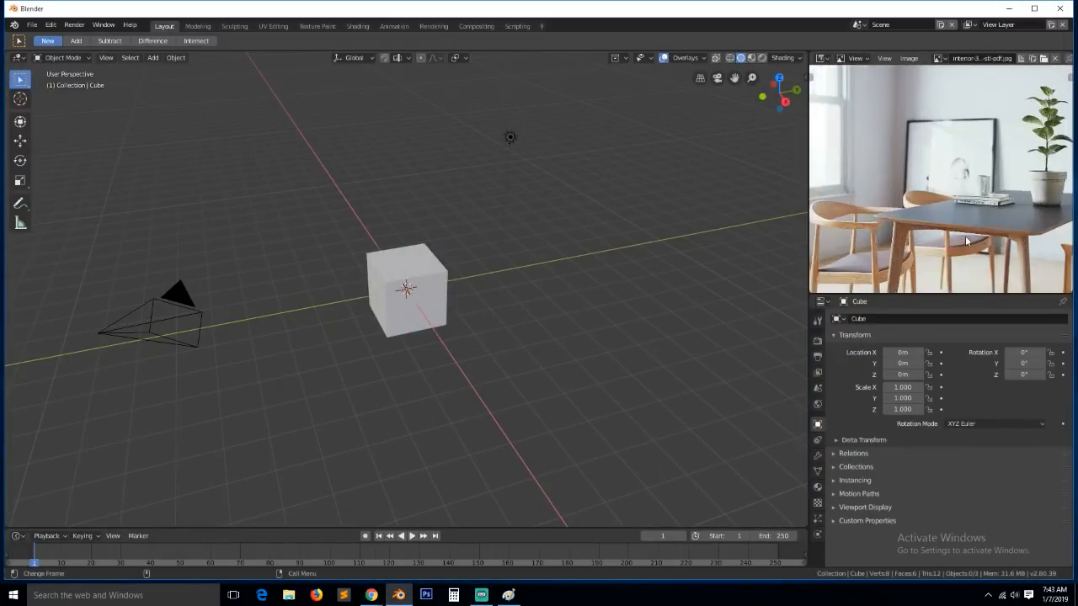
middle_click_drag(951, 202, 930, 113)
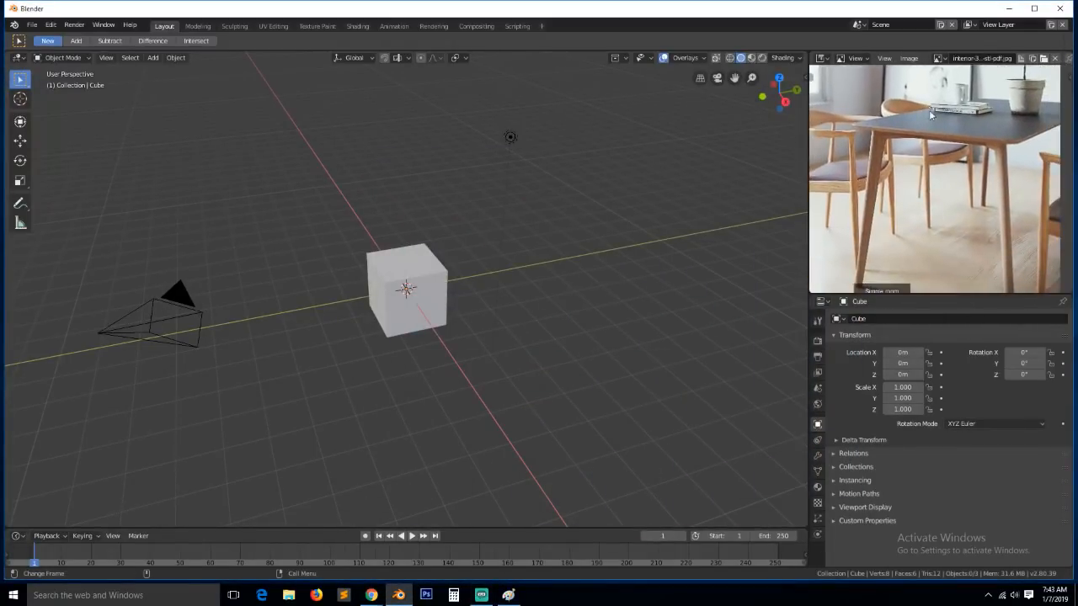
scroll(931, 141, "down", 1)
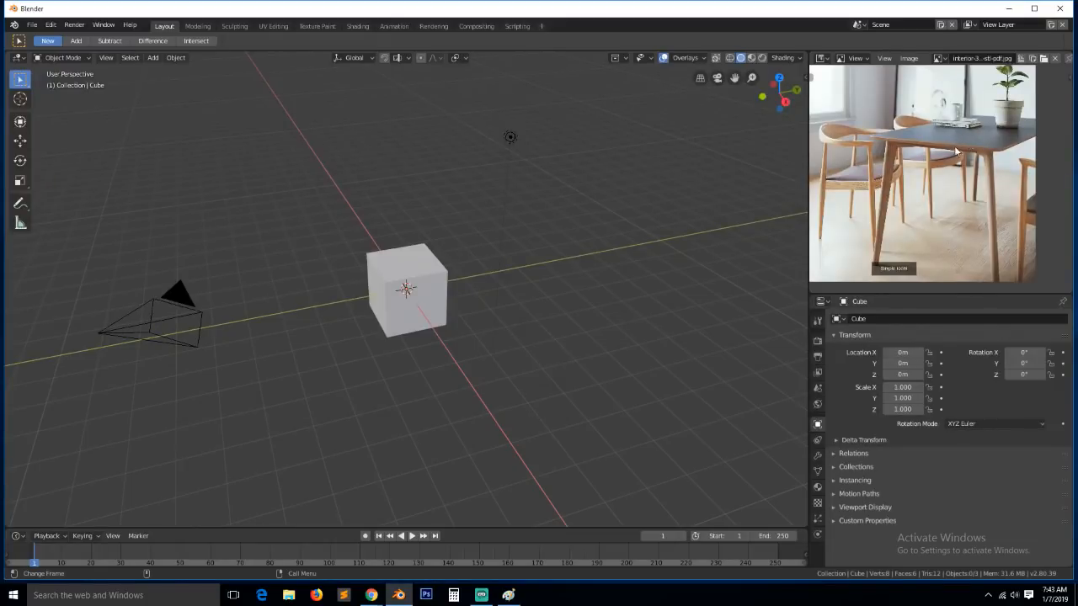
scroll(932, 178, "up", 4)
middle_click_drag(938, 123, 952, 145)
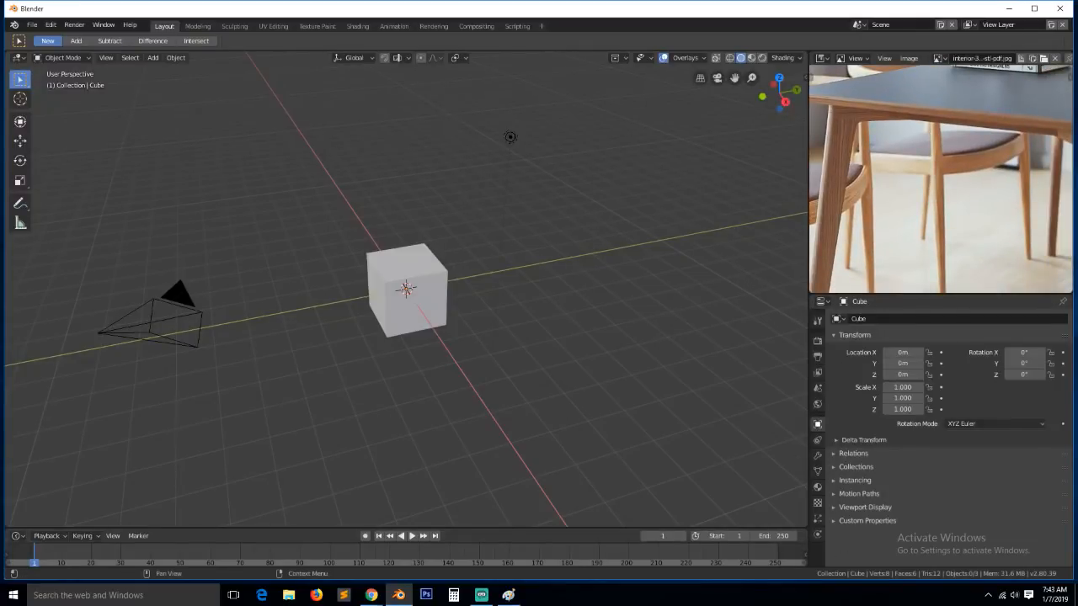
Add the interior reference photo to the 3D scene as an image object and delete the default cube
left_click_drag(299, 205, 396, 216)
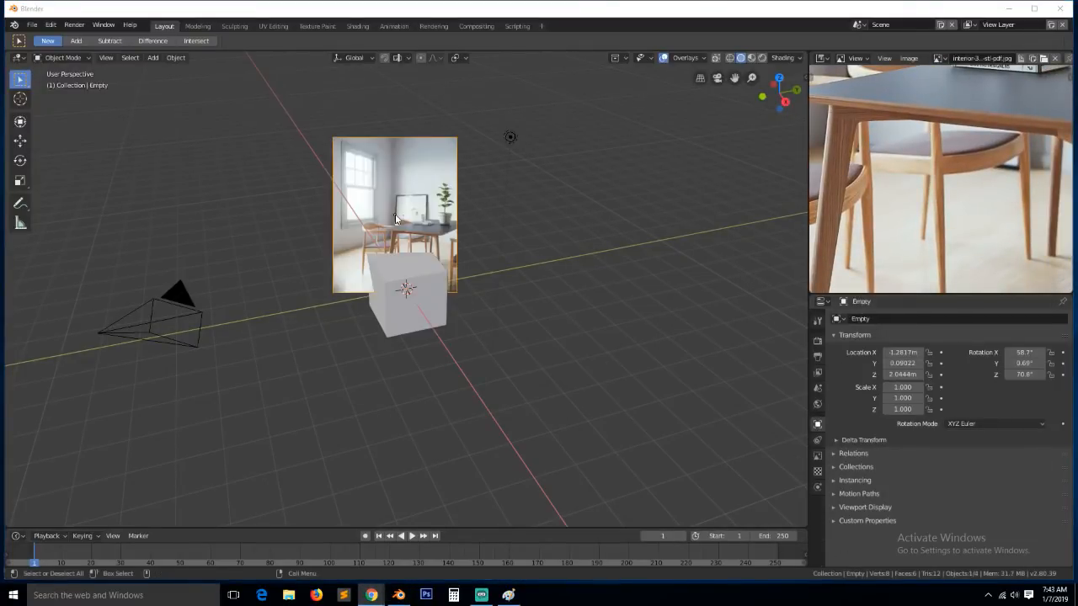
left_click(396, 214)
key("KP_1")
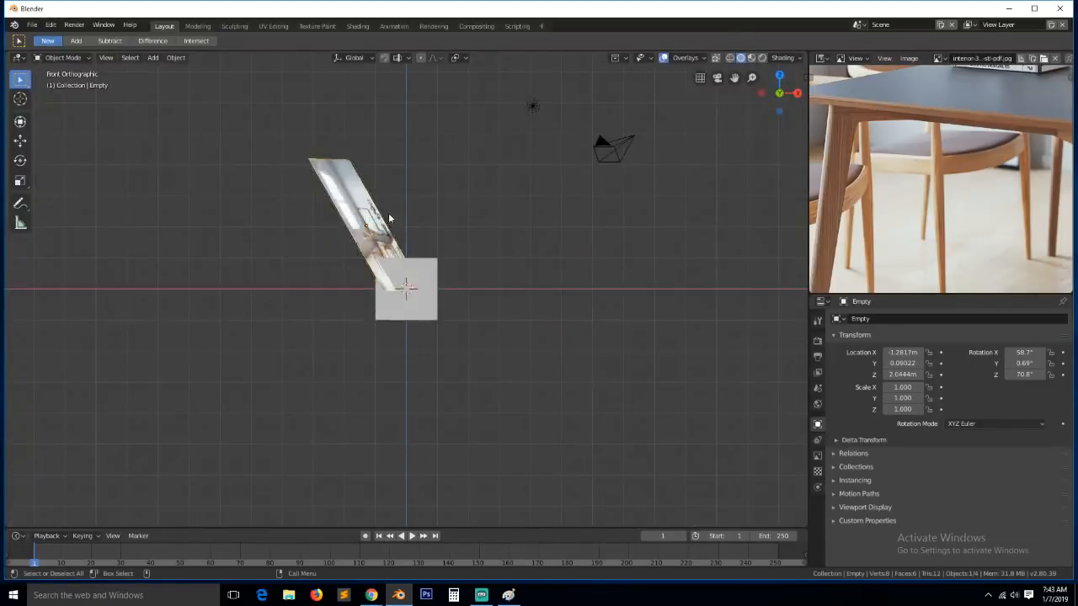
left_click(436, 267)
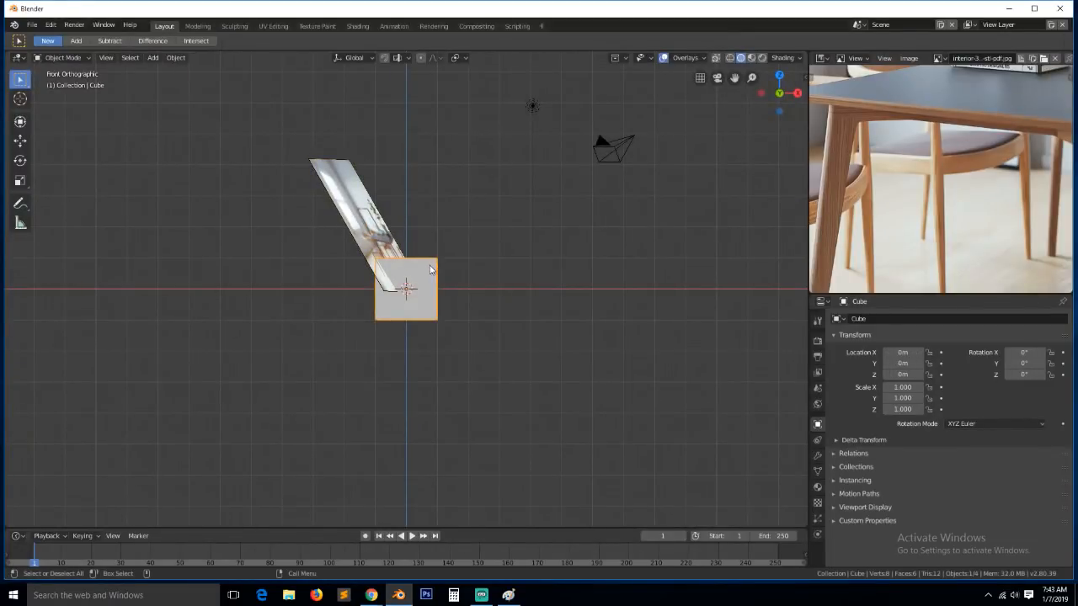
key("Delete")
Clear the reference image's rotation and rotate it 90° about the X axis so it stands upright
left_click(401, 249)
key("alt+r")
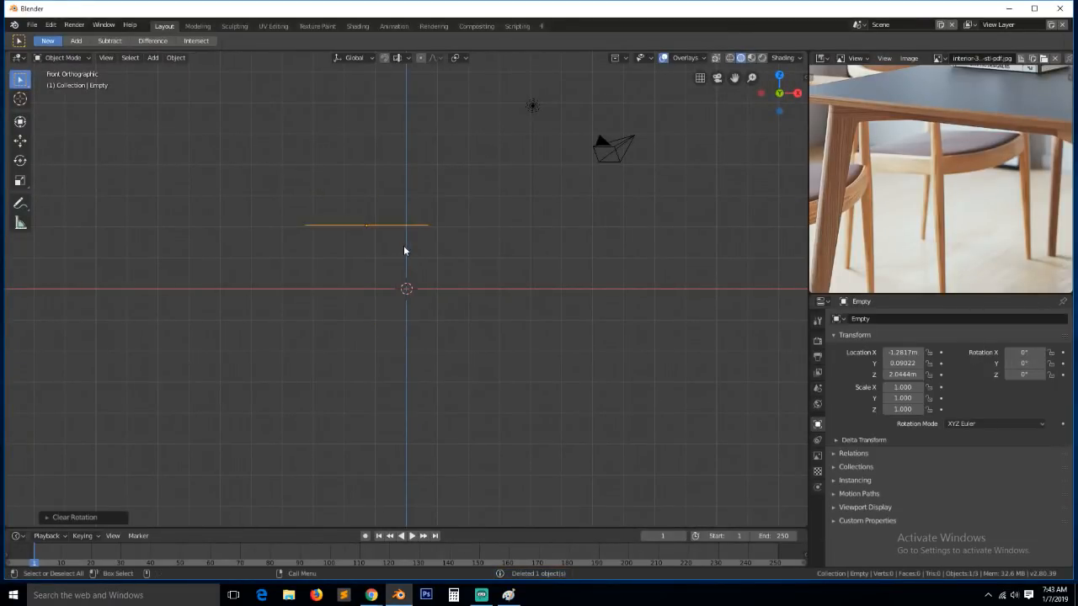
key("r")
key("x")
key("Escape")
type("rx")
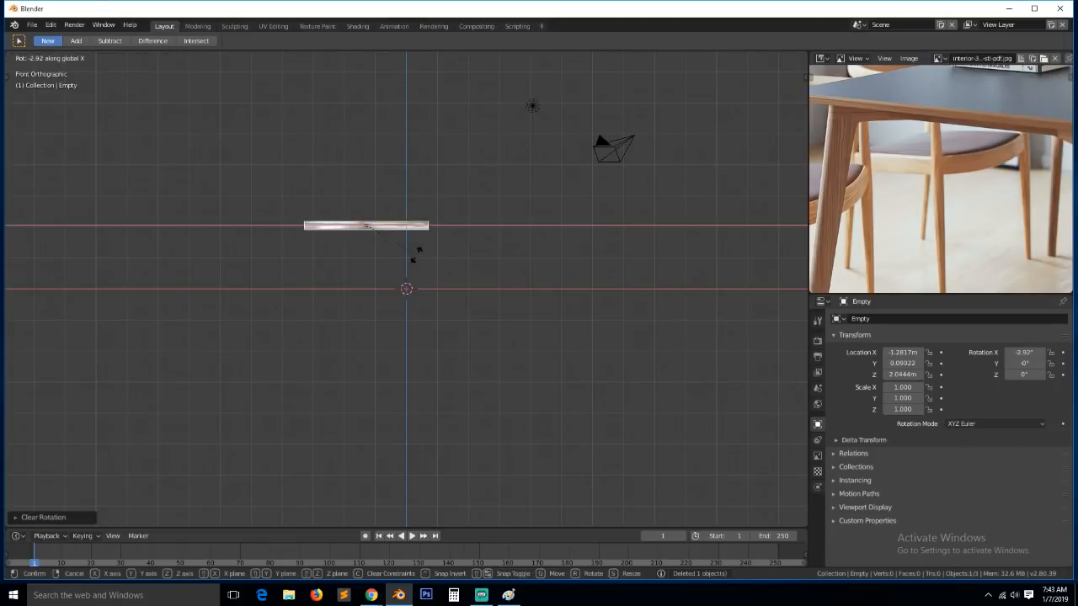
type("90")
key("Return")
Move the upright reference image over the world origin, to about X 0.91 m and Z 0.56 m
key("g")
left_click(479, 295)
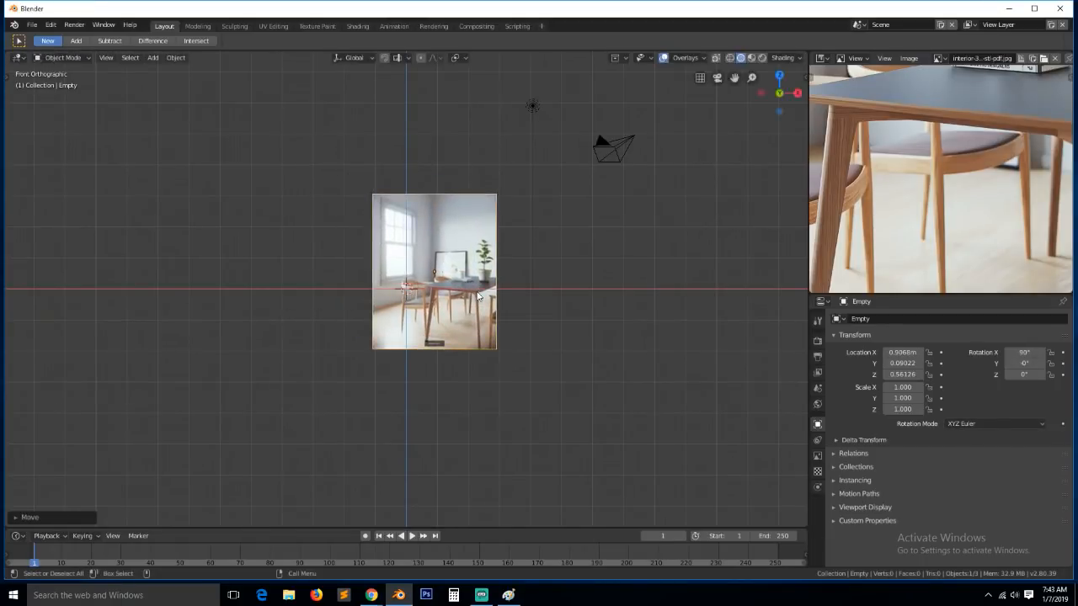
scroll(506, 269, "up", 7)
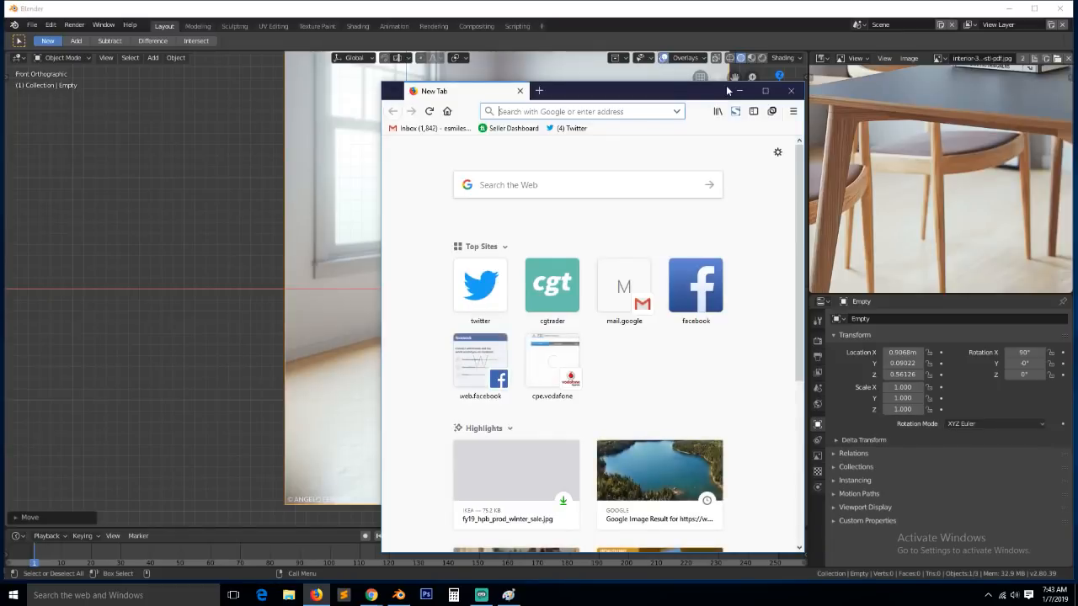
In Firefox, search the web for "table measurement"
left_click(763, 91)
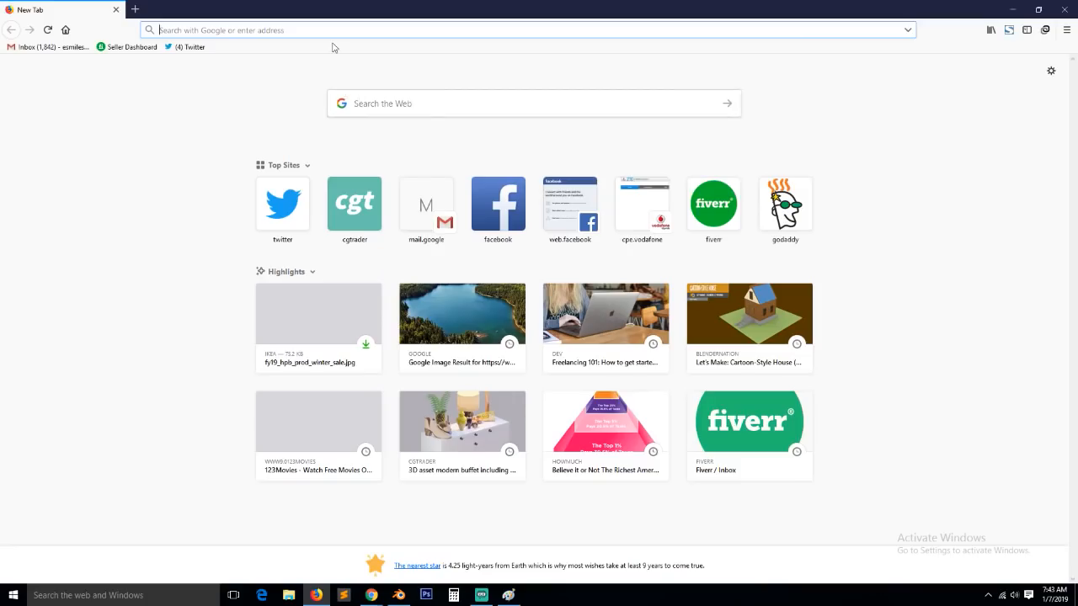
type("table")
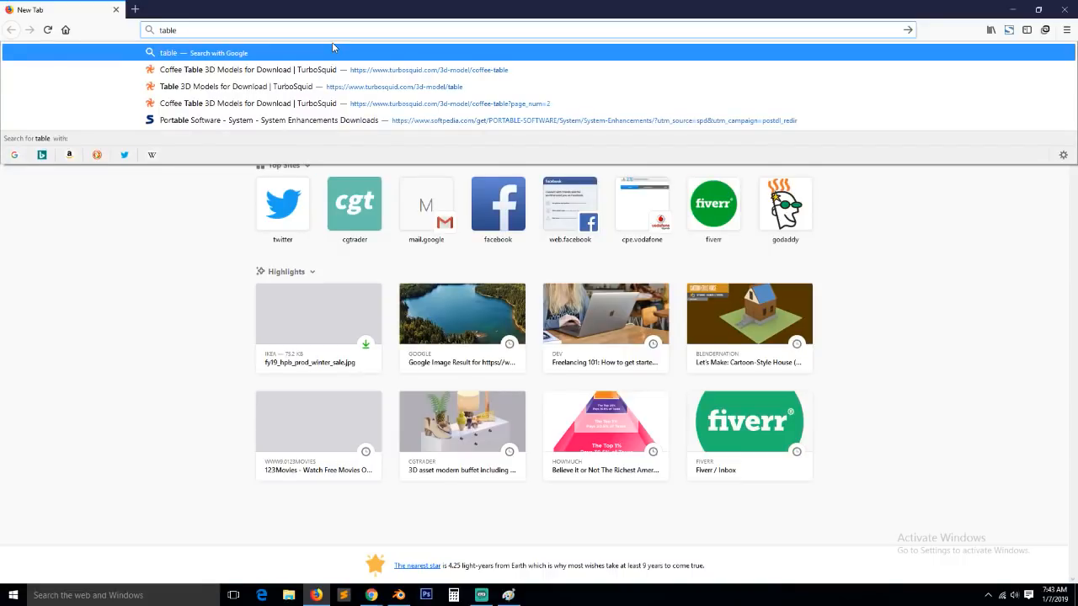
type(" meas")
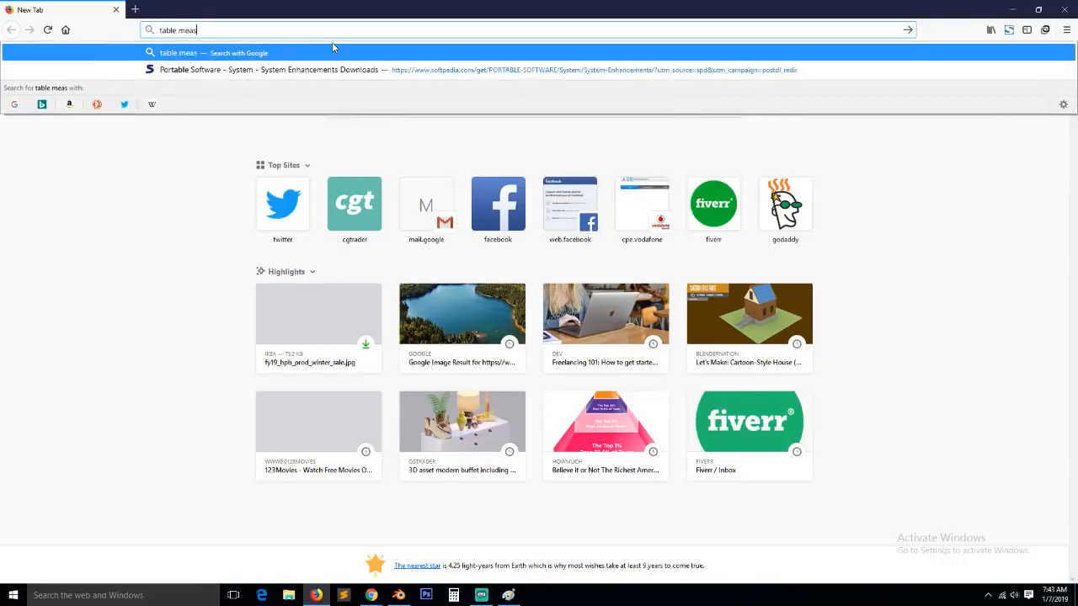
type("urement")
key("Return")
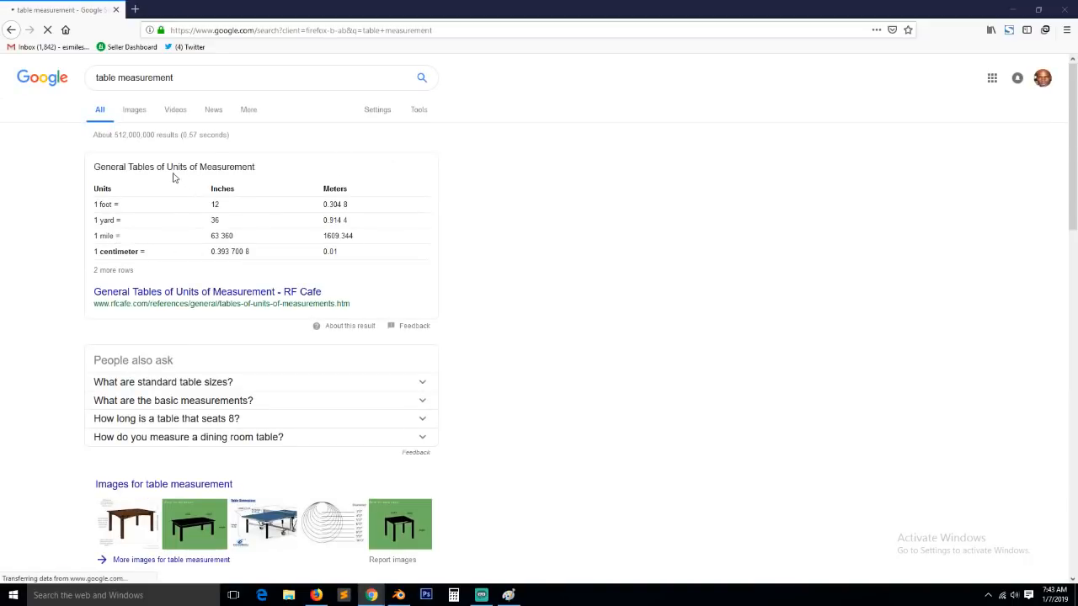
Browse the image results for table measurement and view the working and dining table height diagram
scroll(317, 379, "down", 3)
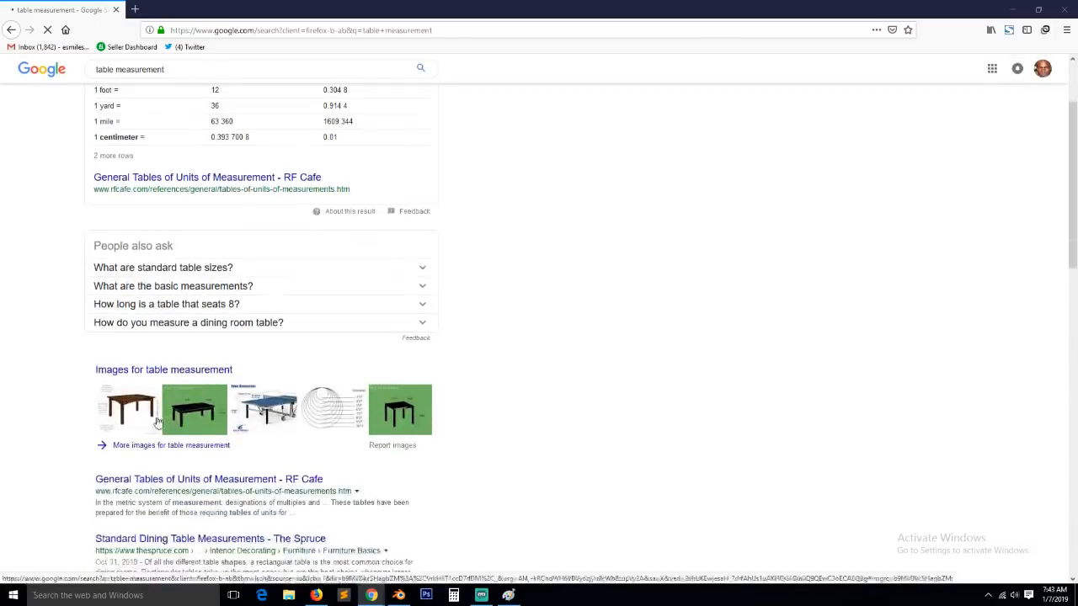
left_click(143, 367)
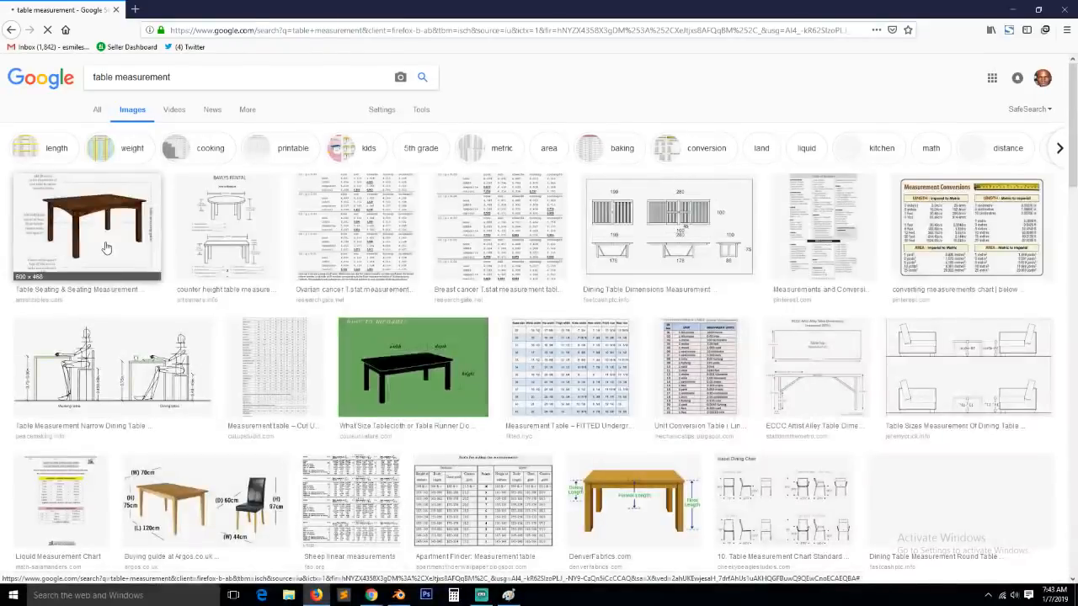
left_click(139, 344)
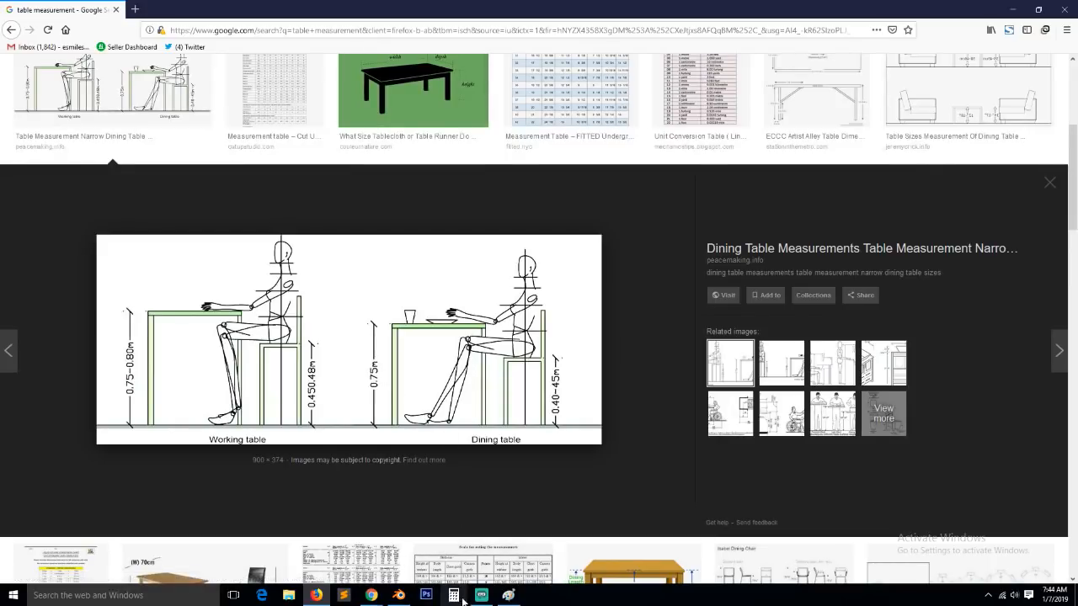
Switch back to Blender and add a cube mesh to the scene
left_click(398, 595)
scroll(635, 278, "down", 3)
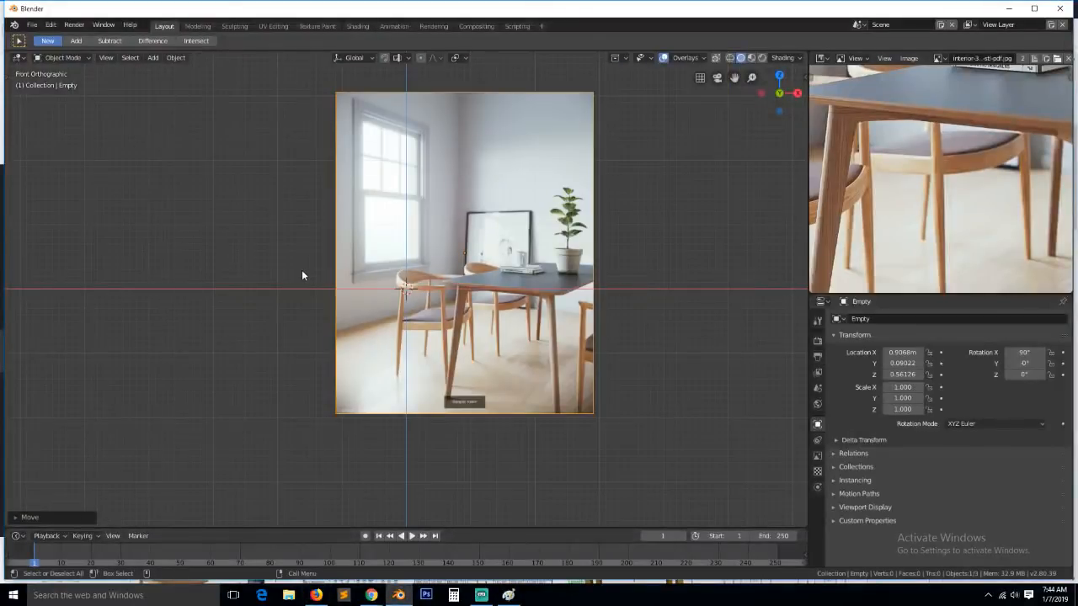
key("shift+a")
mouse_move(301, 272)
left_click(357, 282)
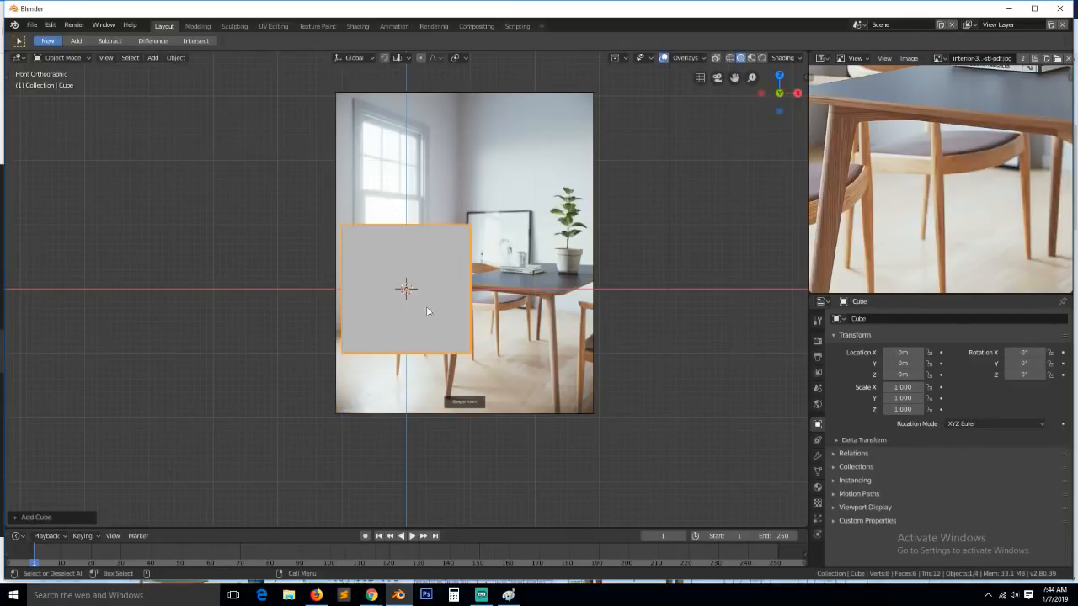
Show the viewport sidebar, start the Shortcut VUr display and return to the cube's transform properties
key("n")
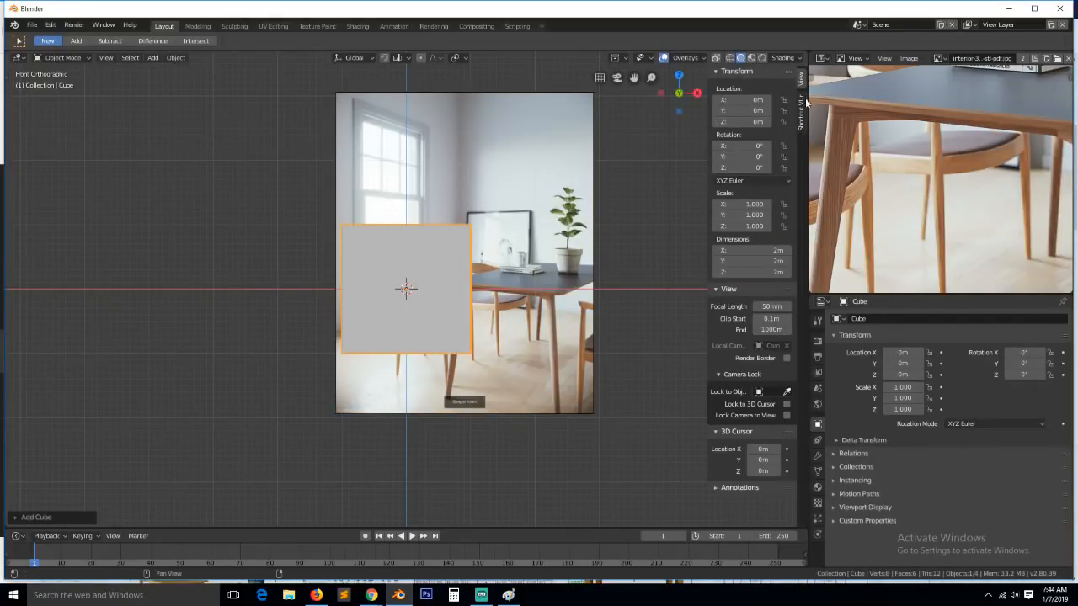
left_click(802, 108)
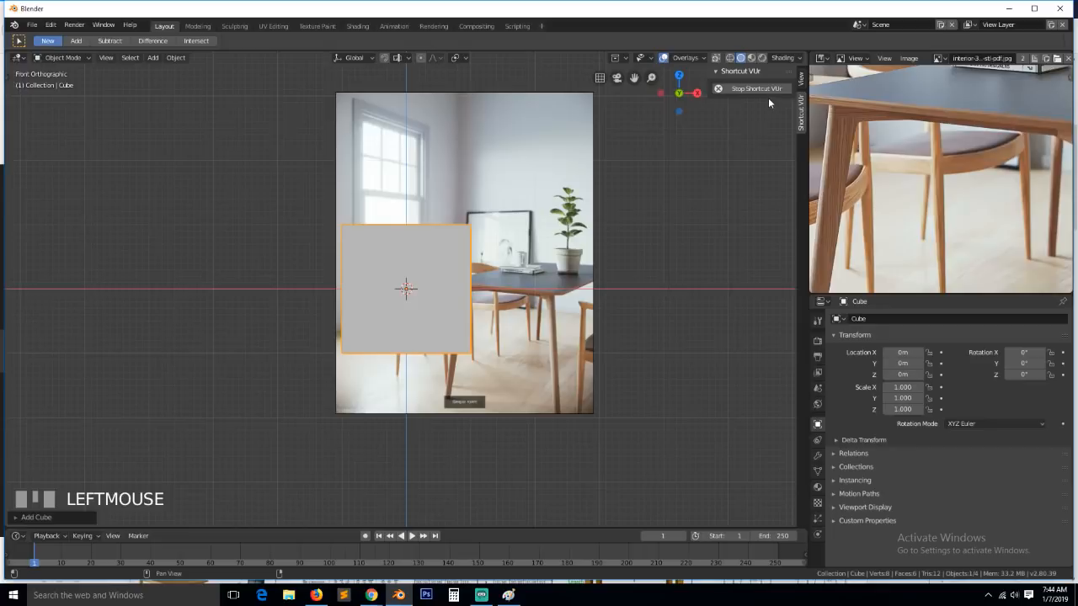
left_click(800, 79)
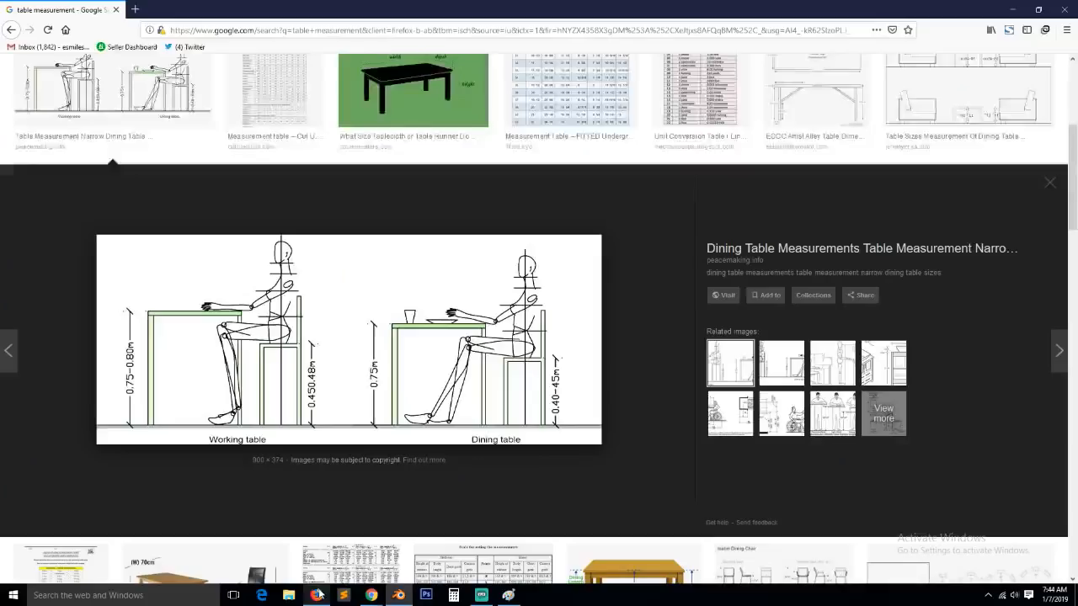
Recheck the dining table diagram and set the cube's X and Z dimensions to 0.75 m
left_click(316, 595)
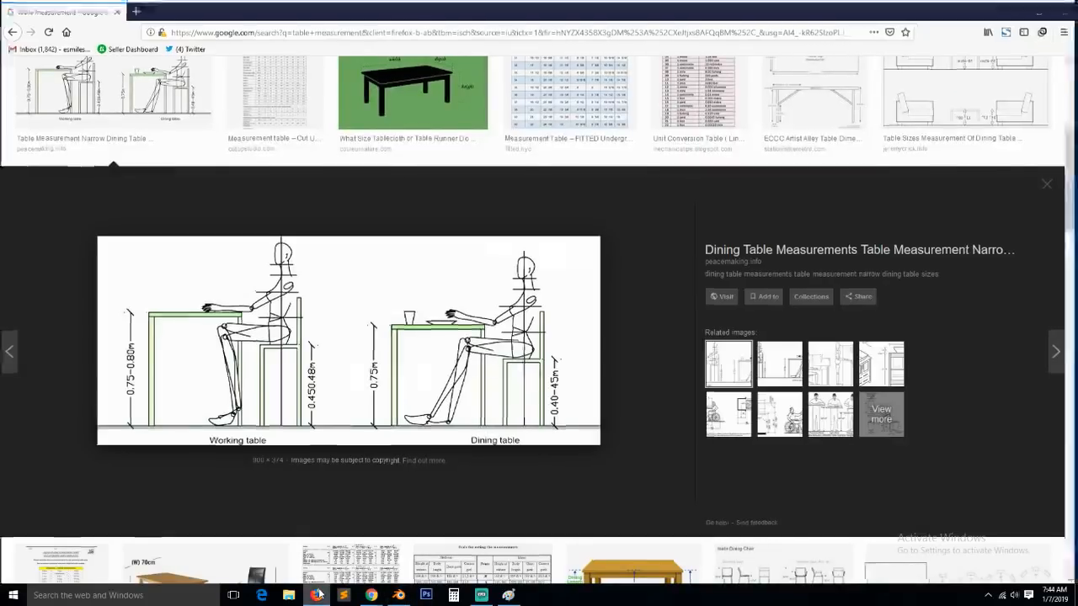
left_click(317, 595)
left_click(773, 250)
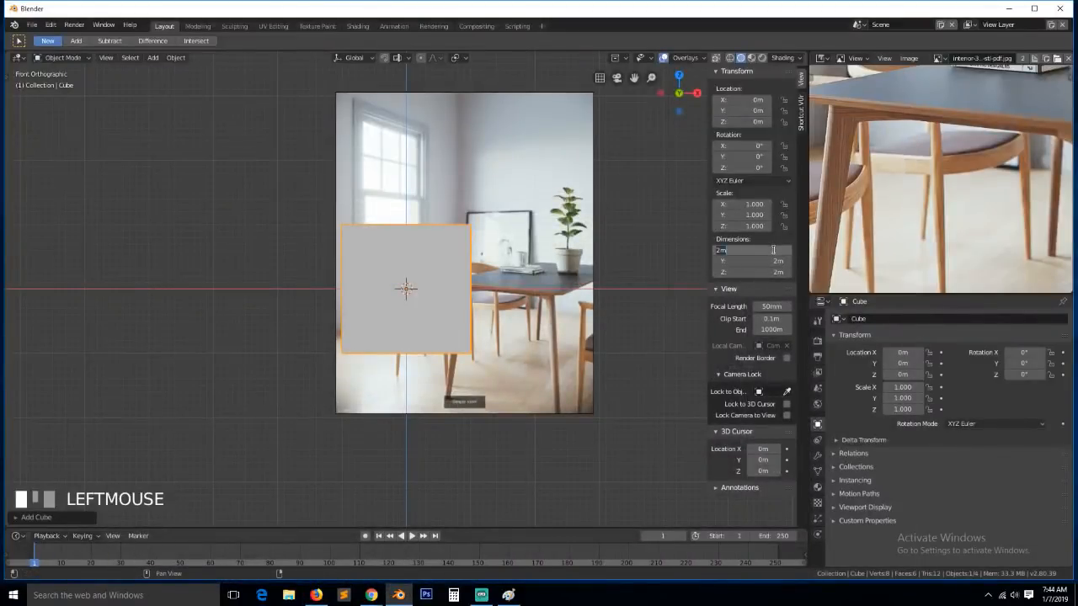
type(".75")
key("Return")
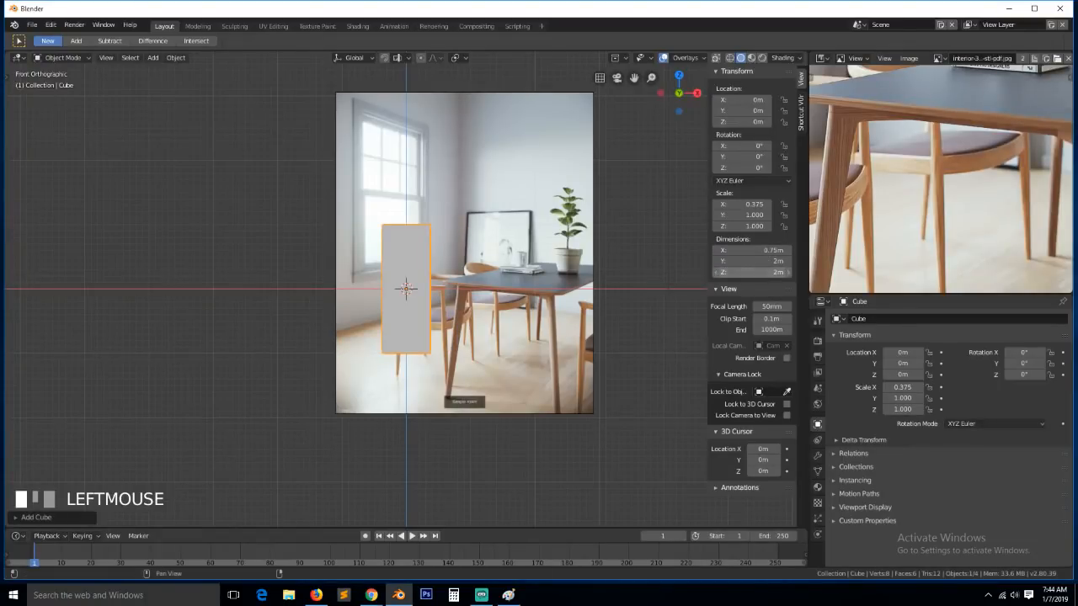
left_click(757, 269)
key("Return")
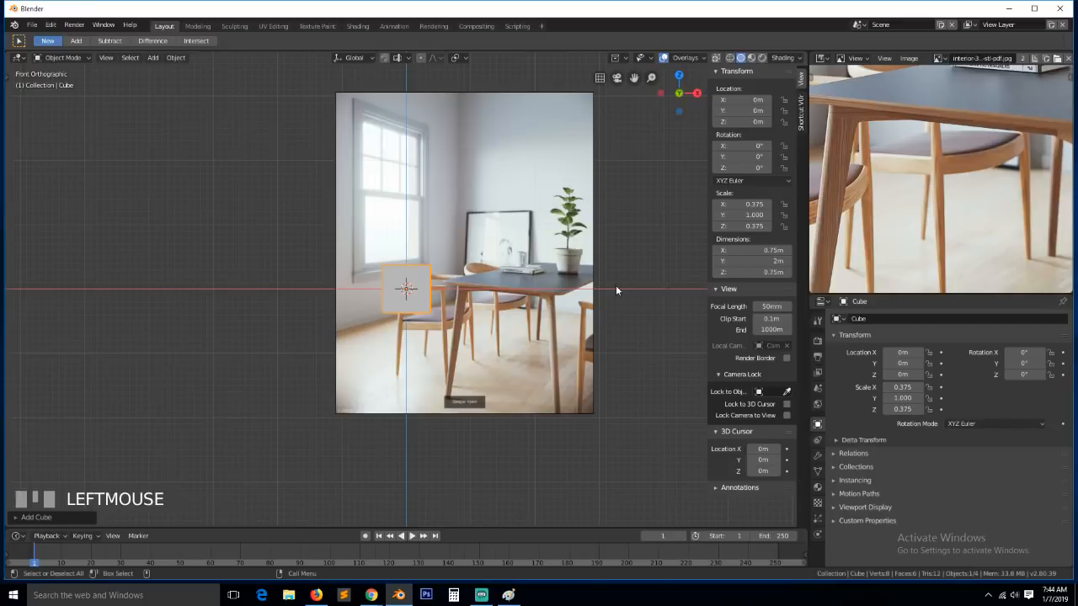
Switch to Firefox and view the ECCC Artist Alley Table Dimensions diagram in the image results
left_click(316, 596)
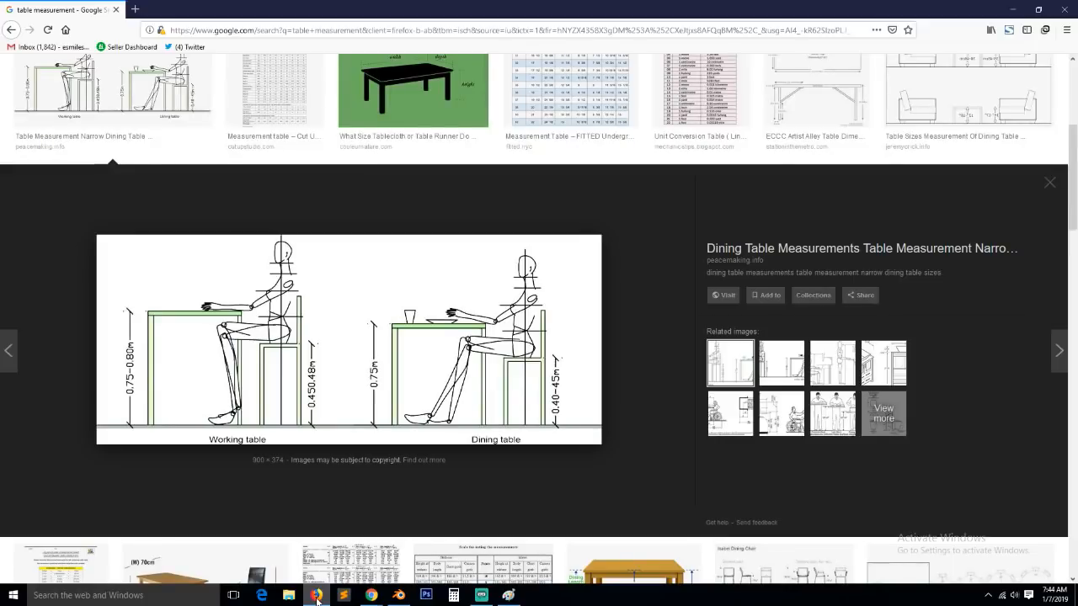
scroll(345, 187, "up", 3)
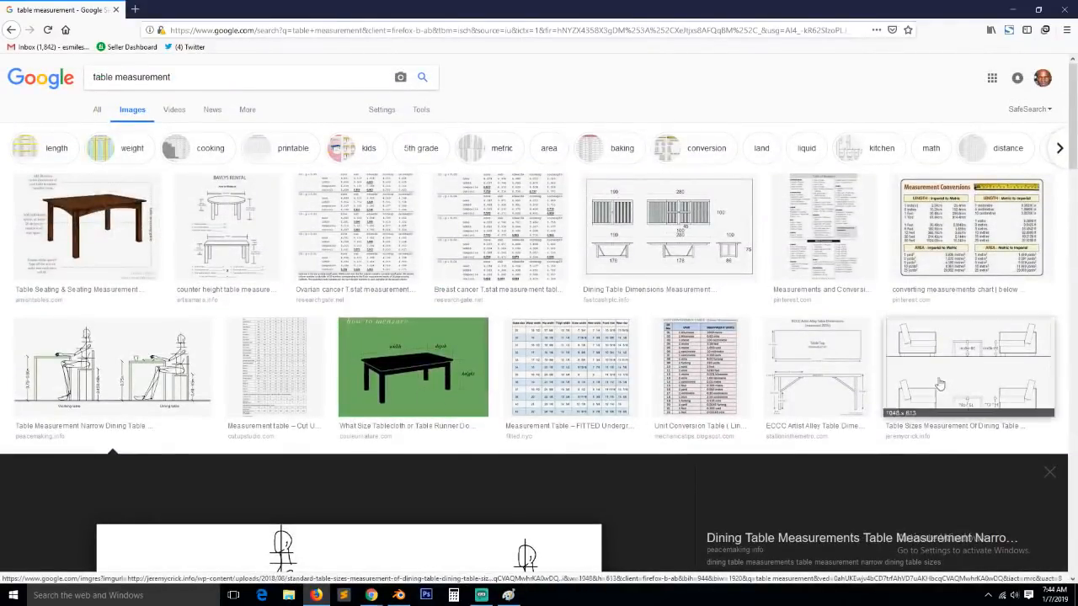
left_click(815, 370)
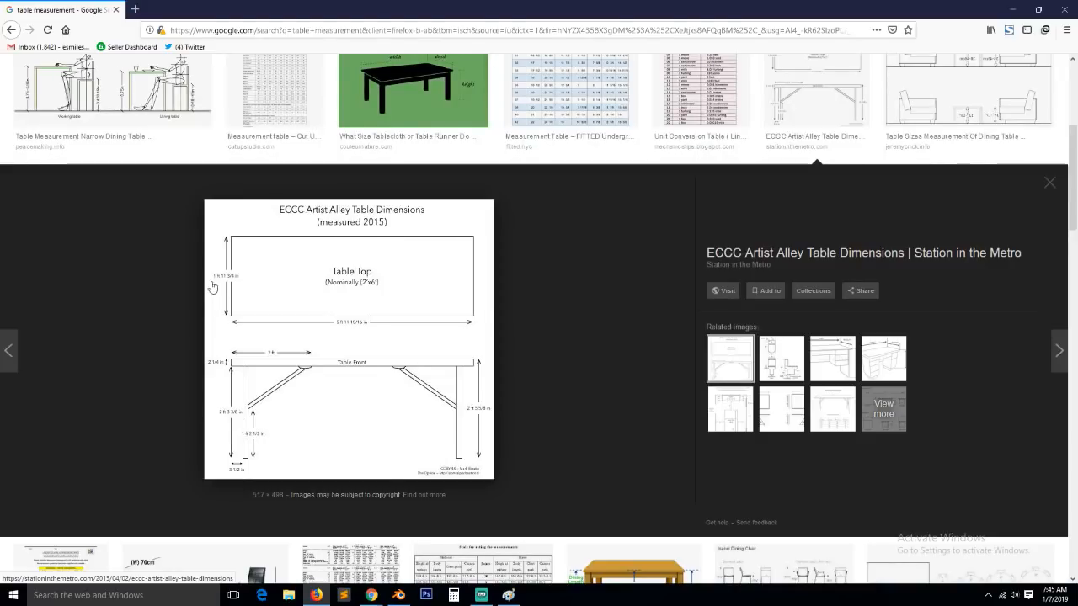
scroll(232, 289, "down", 1)
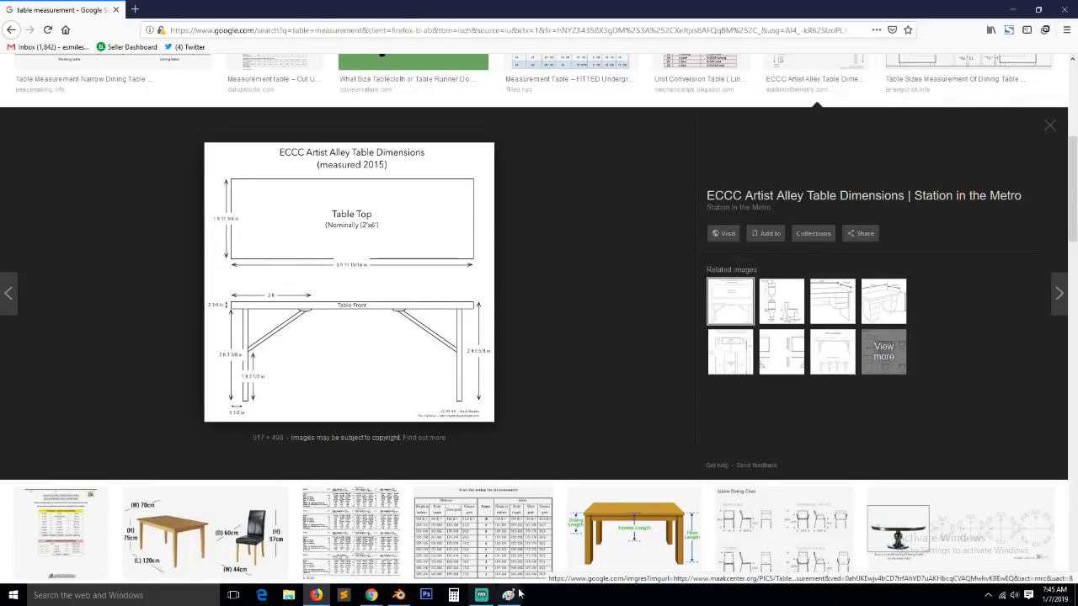
Switch back to Blender and try to set the cube's Y dimension to 3/4in in the top view
left_click(398, 594)
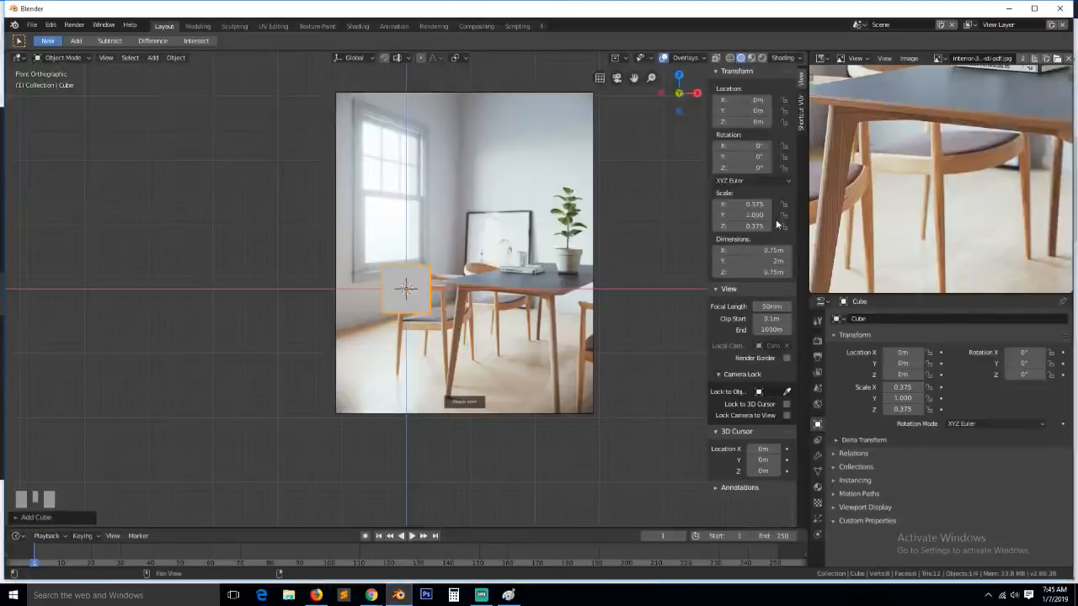
left_click(772, 262)
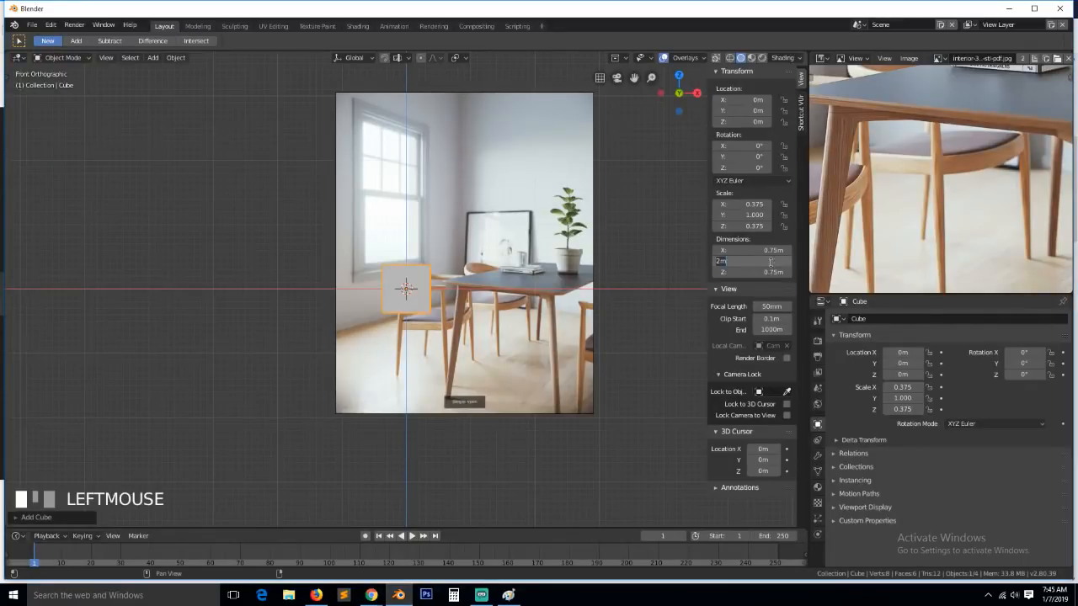
key("KP_7")
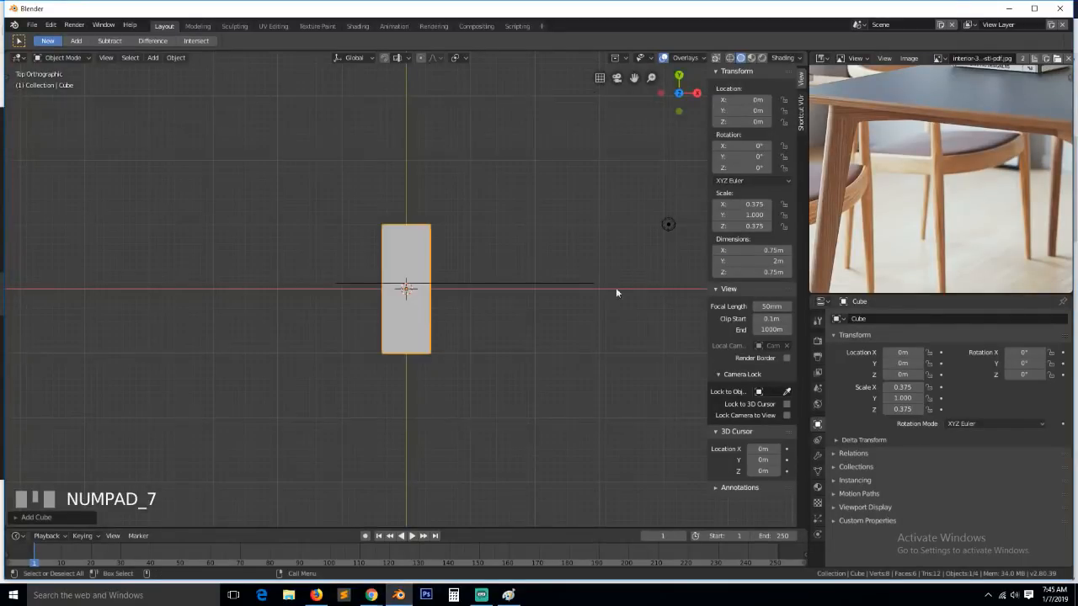
left_click(771, 261)
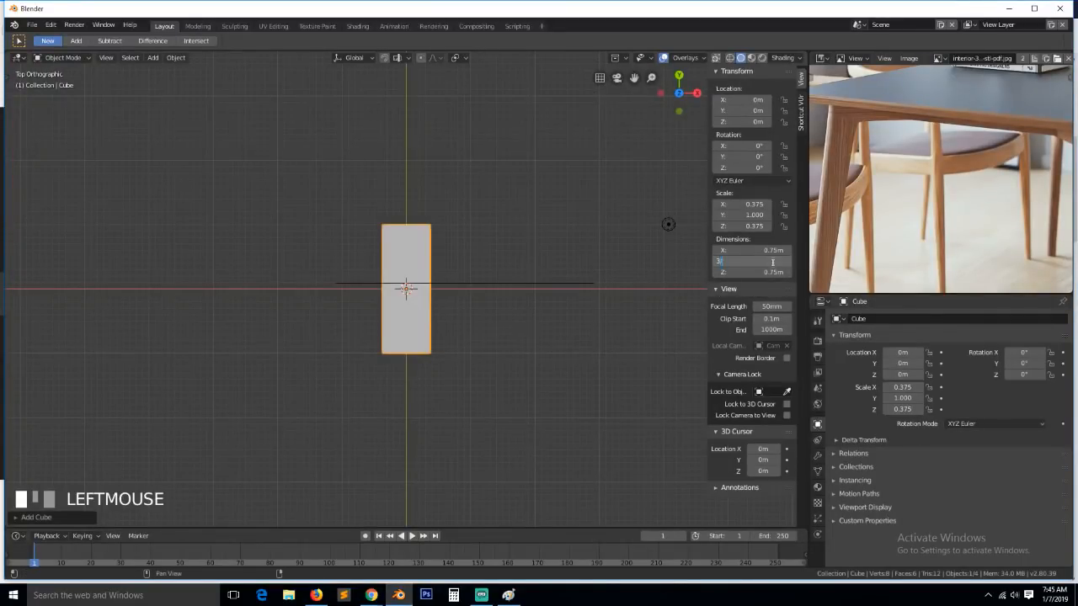
type("3/4in")
left_click(673, 290)
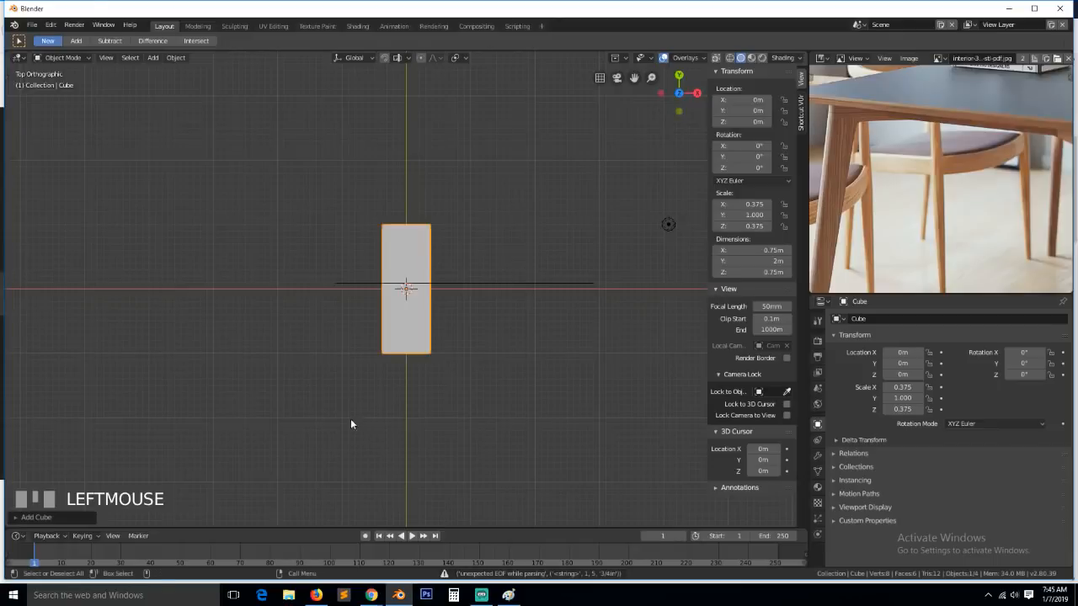
Switch to Firefox and search for "inches to meters" in a new tab
left_click(316, 596)
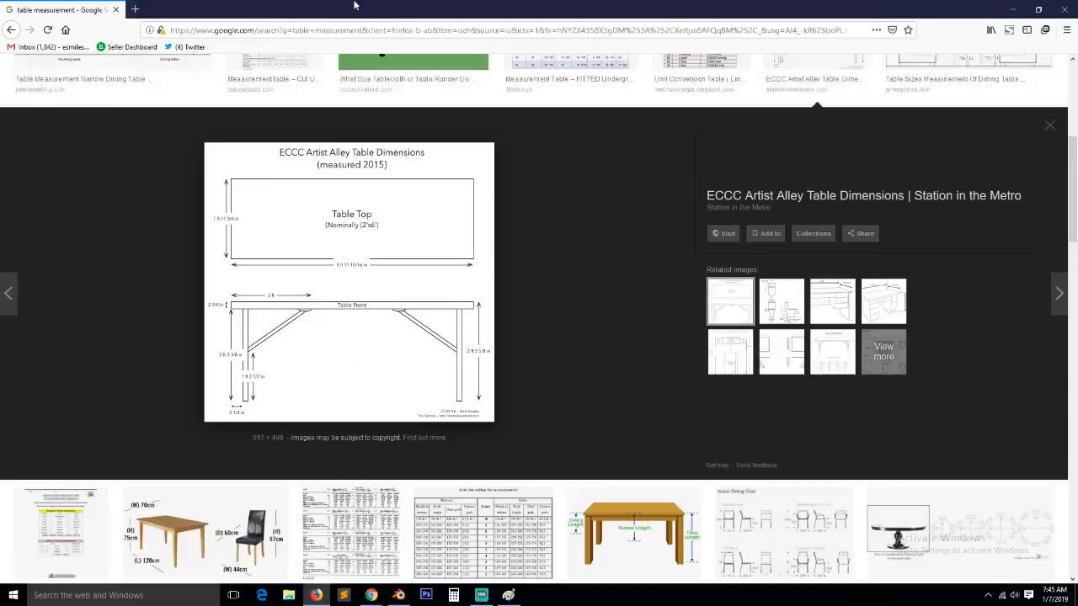
left_click(135, 10)
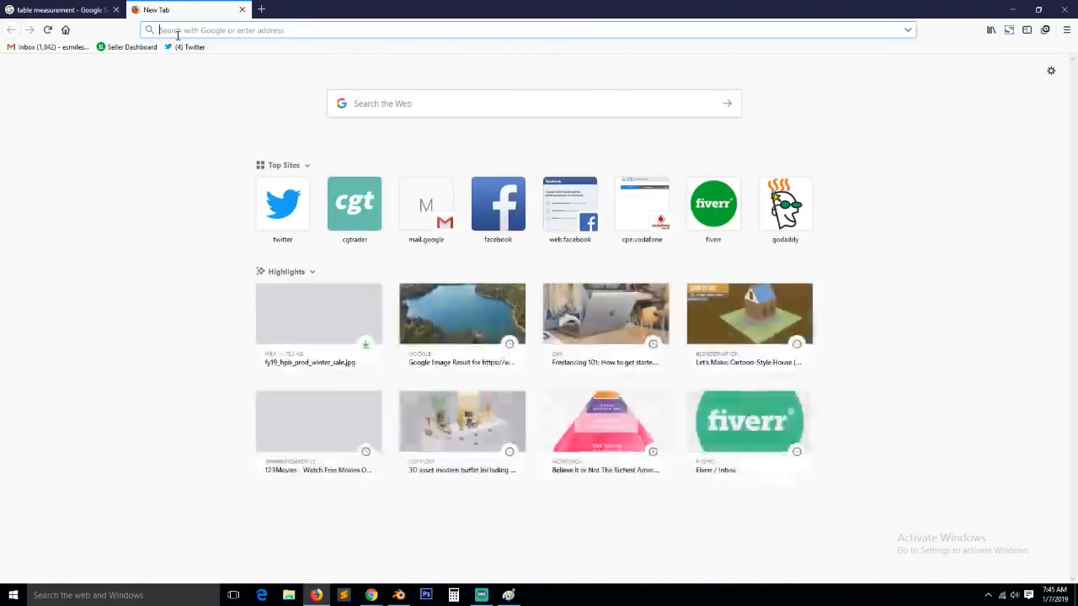
type("min")
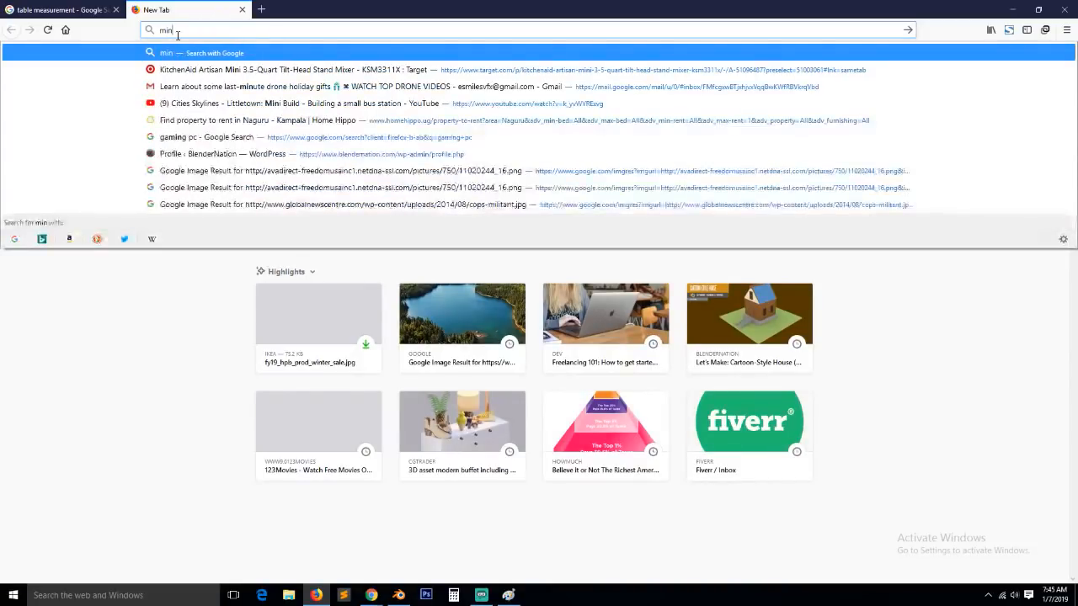
type("inces to")
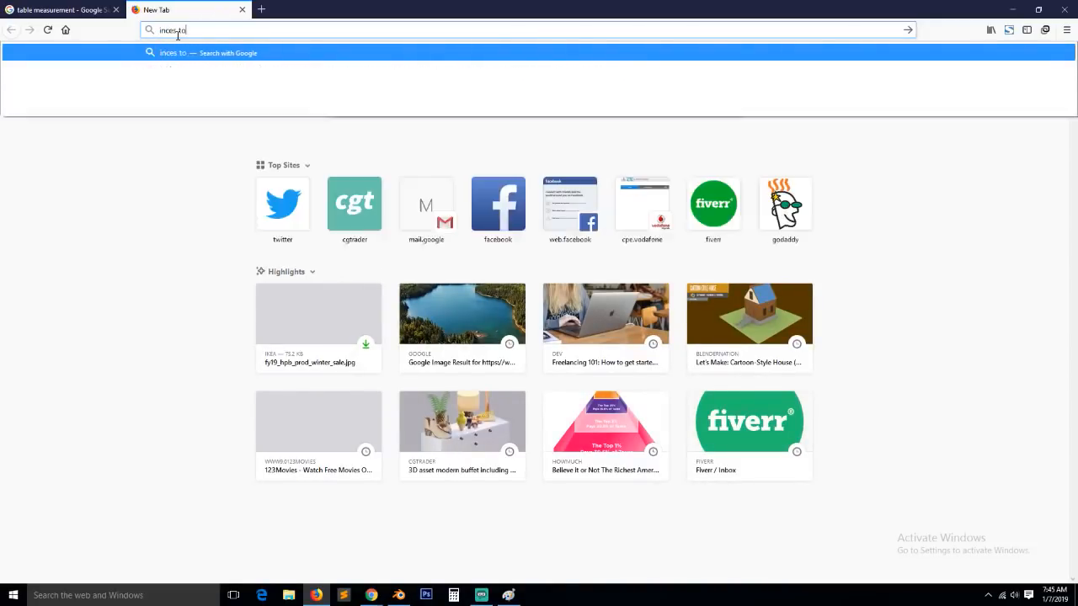
type("in")
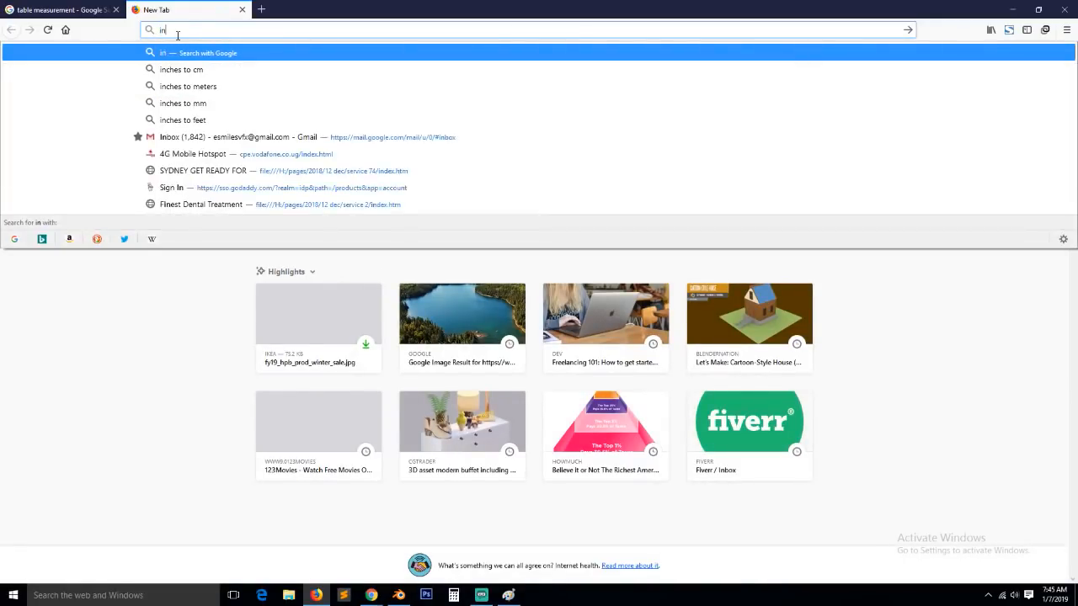
type("ches to m")
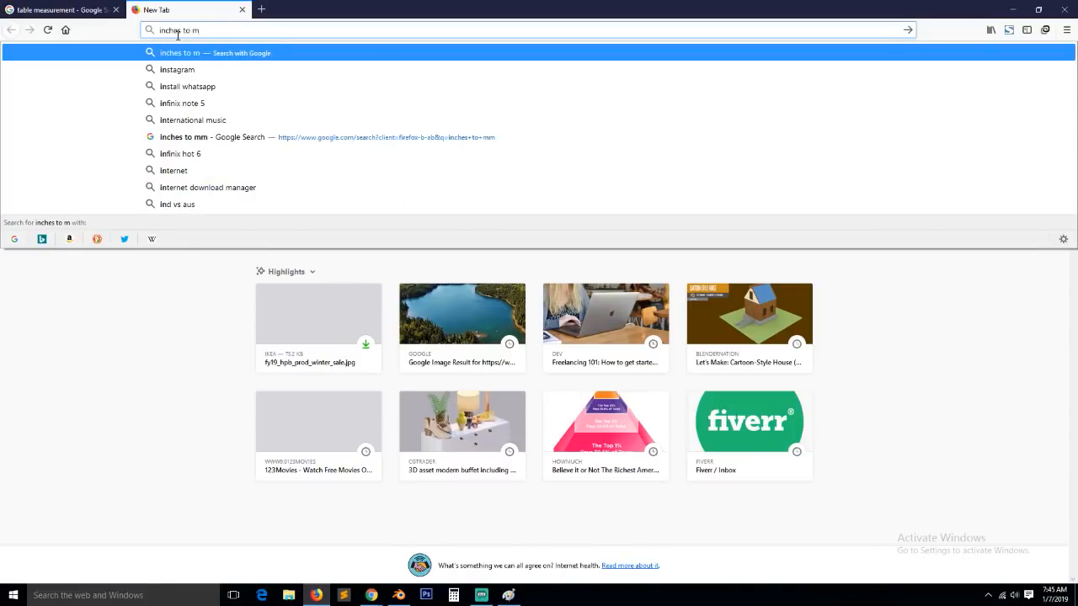
type("eters")
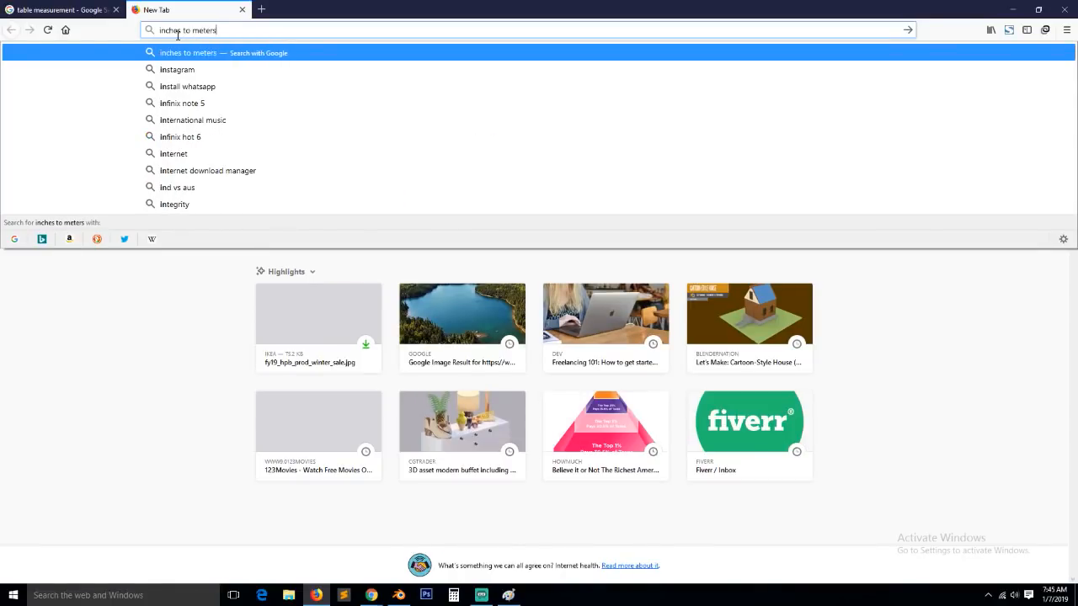
key("Return")
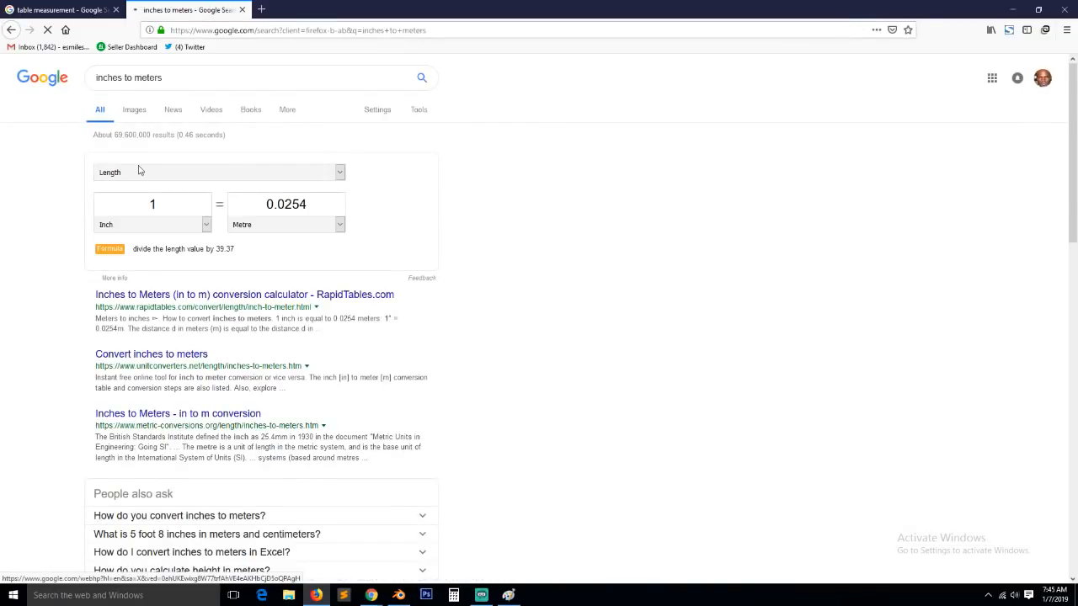
Open the Calculator and divide 3 by 4 to get the inch fraction as a decimal
left_click(140, 202)
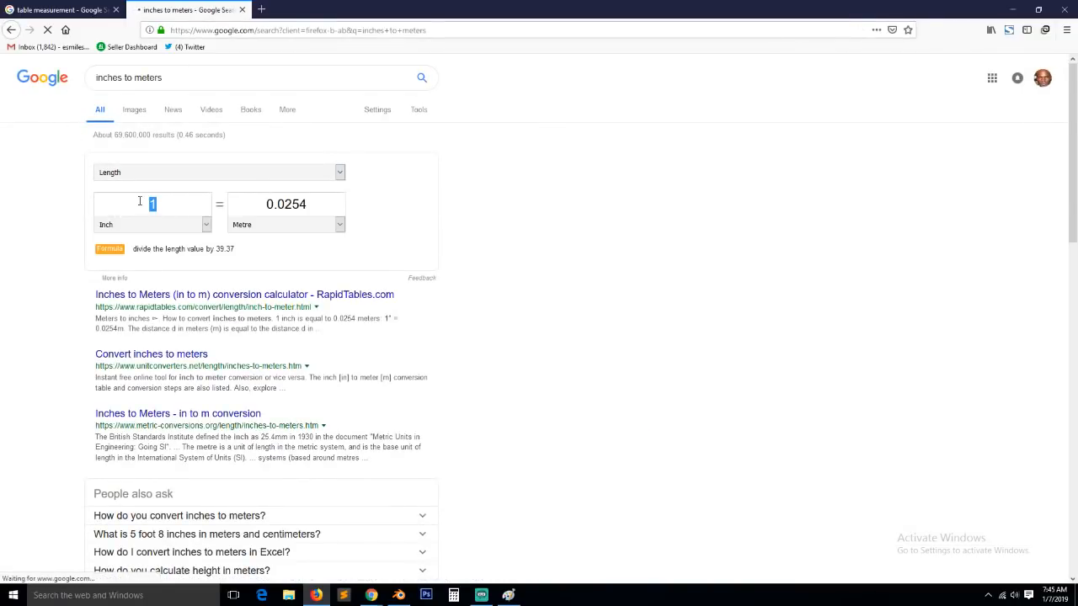
left_click(454, 595)
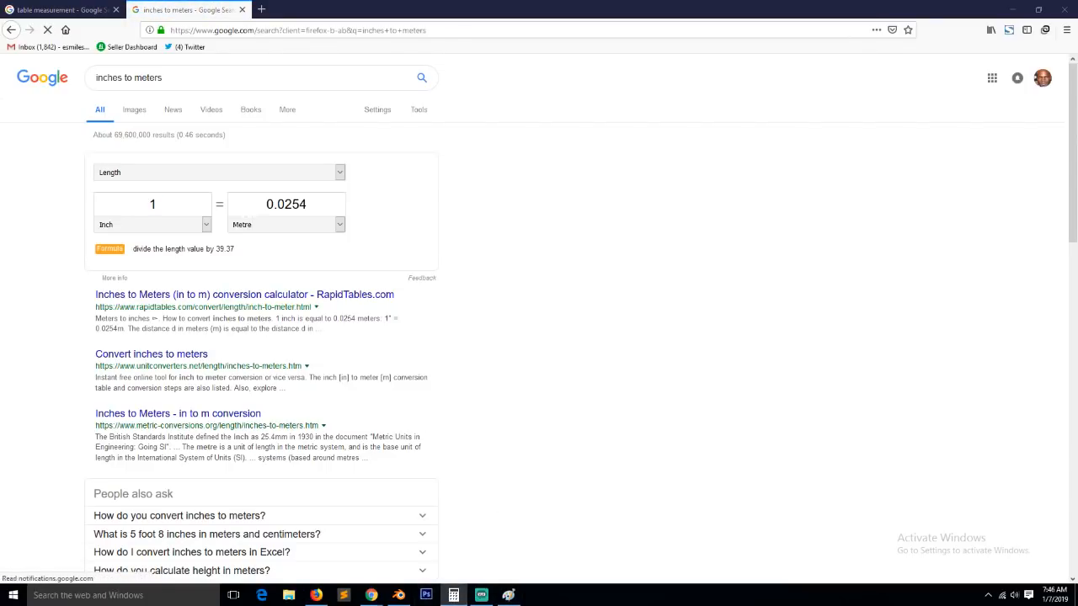
left_click(657, 376)
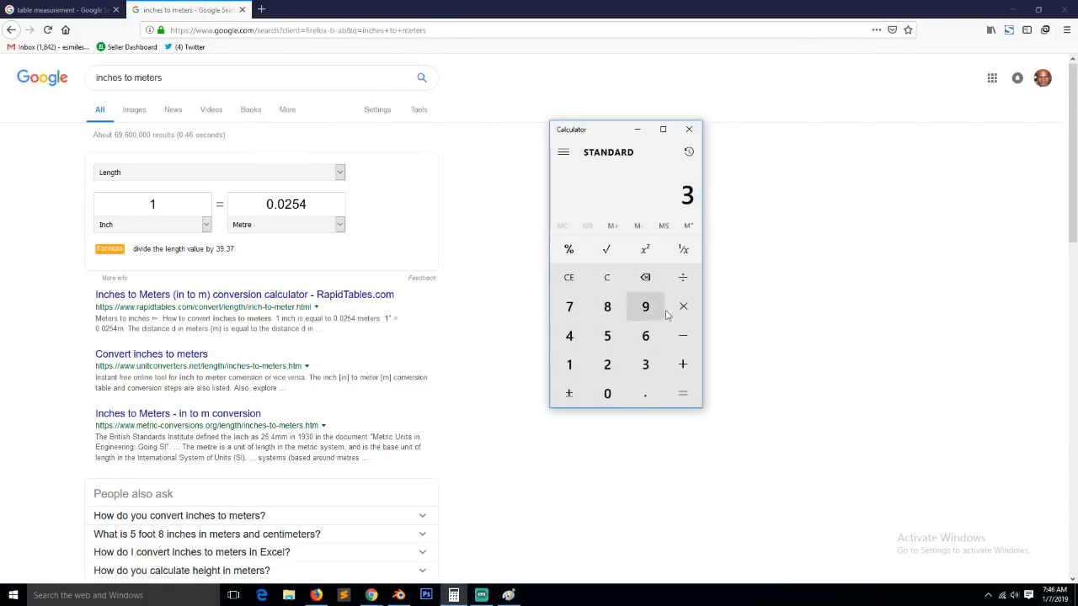
left_click(683, 277)
left_click(569, 336)
left_click(680, 400)
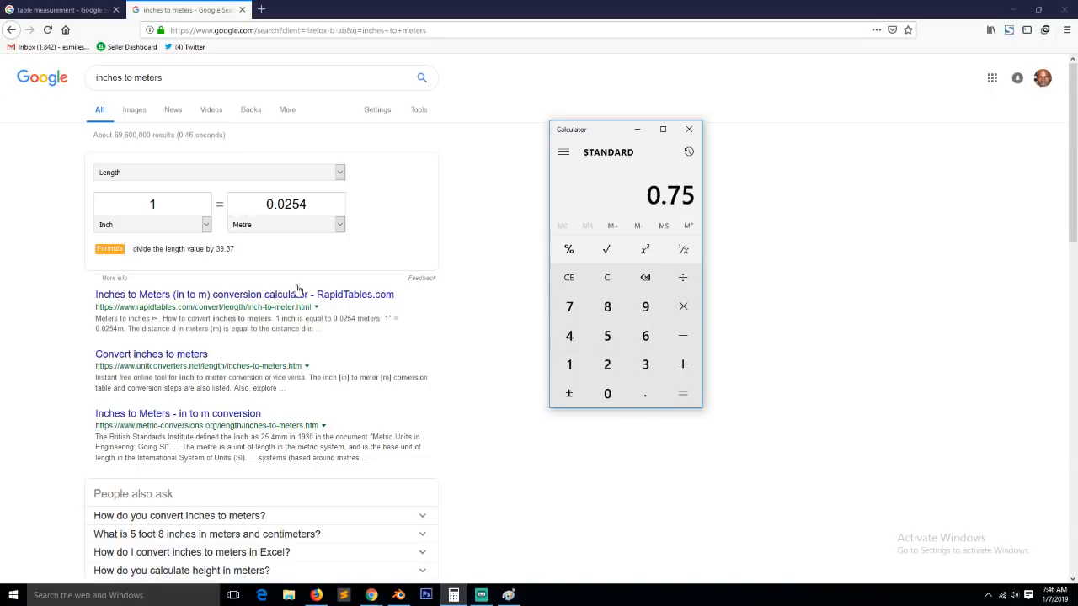
Convert .75 inch to metres in Google's length converter
left_click_drag(171, 205, 95, 207)
type(".")
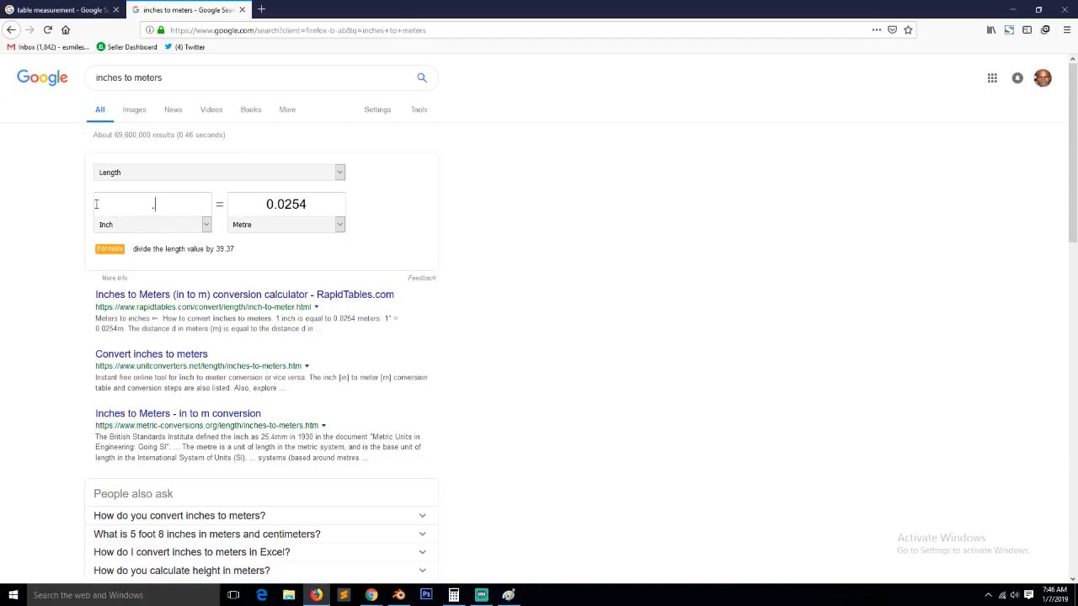
type("75")
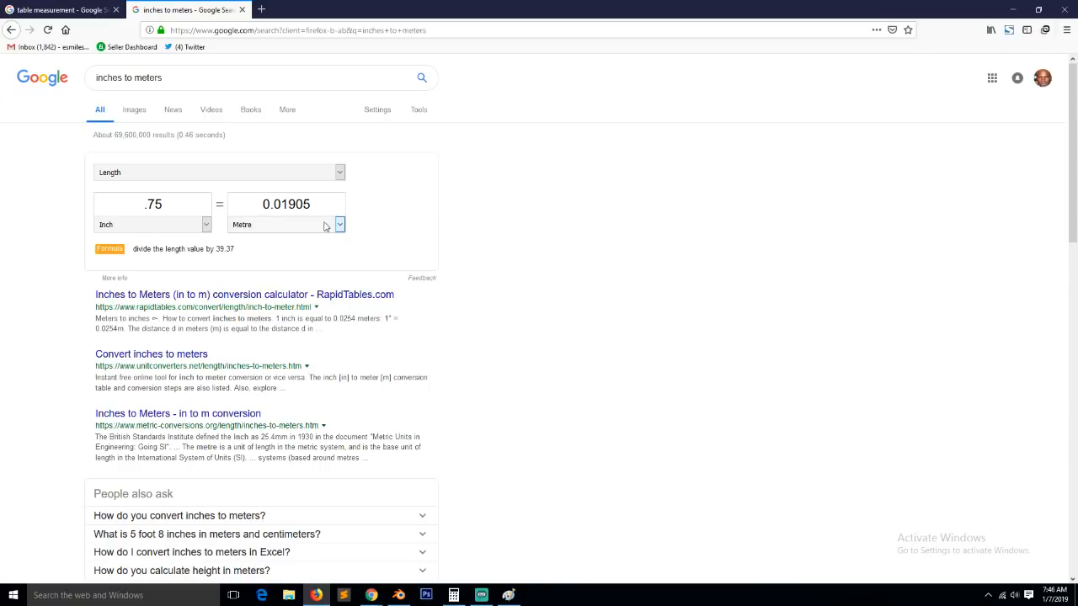
left_click(453, 595)
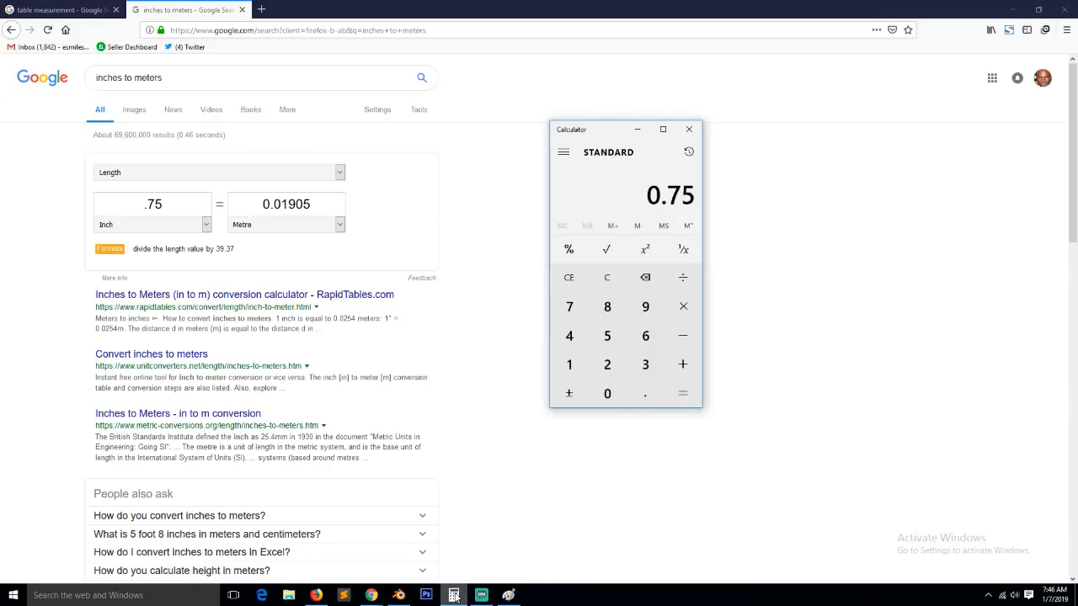
left_click(454, 595)
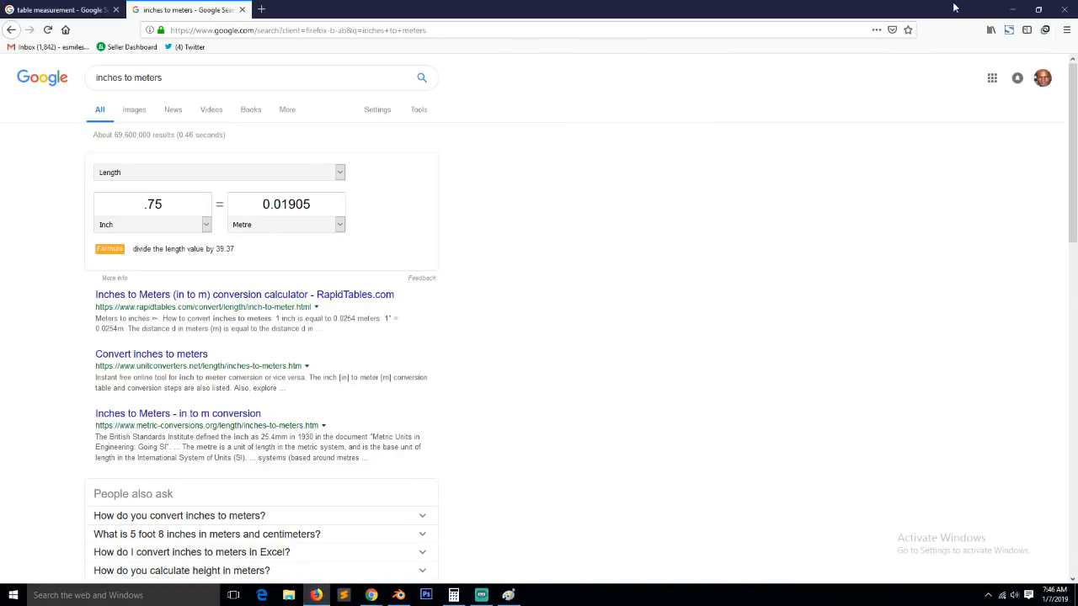
Return to Blender and scale the cube along Y to a 1 m dimension in the top view
left_click(1013, 9)
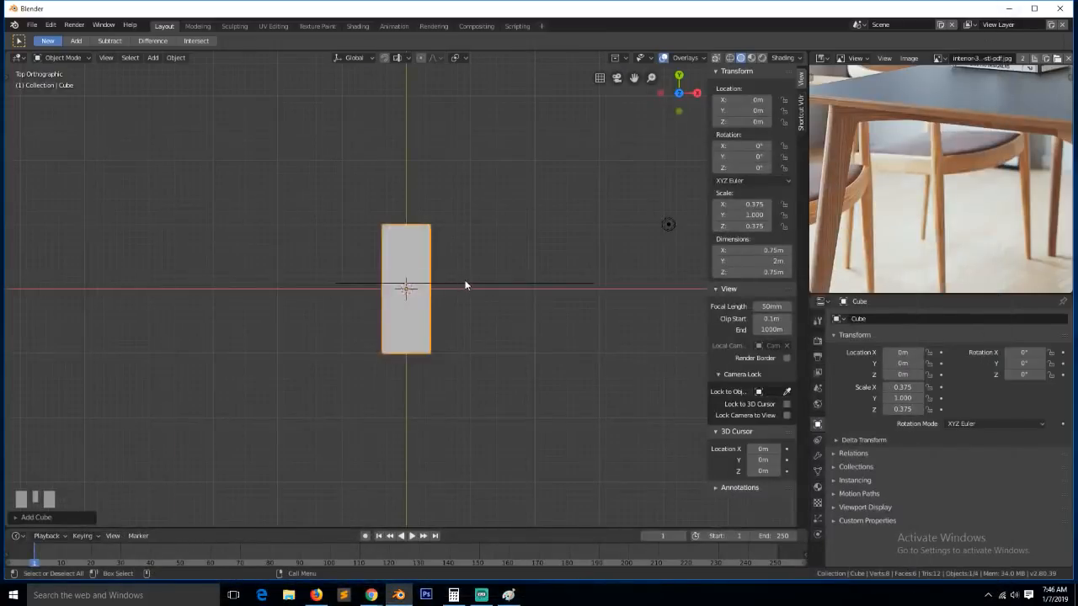
key("KP_1")
key("KP_7")
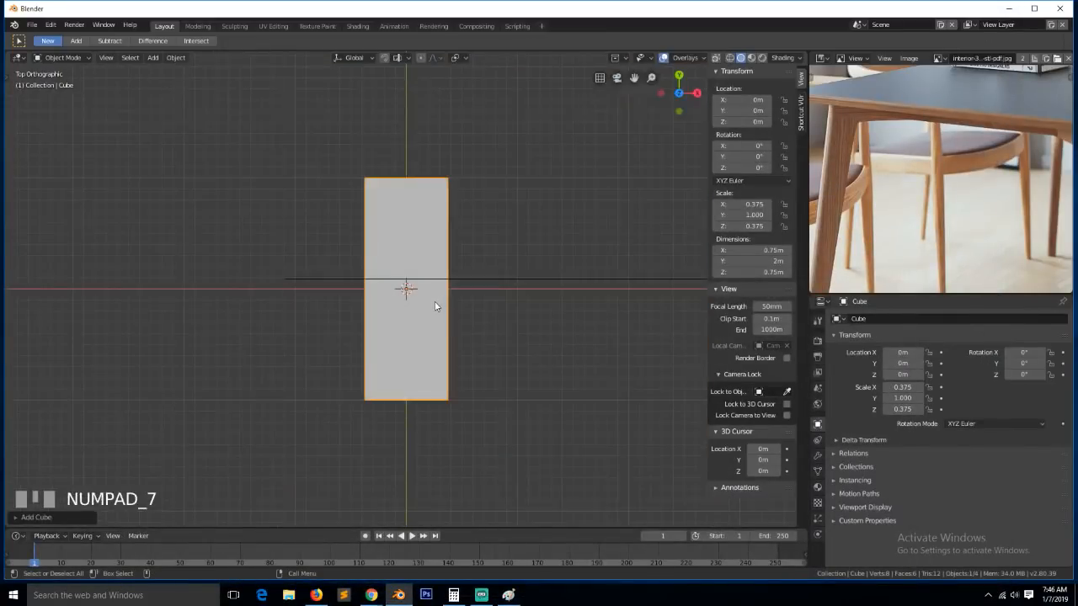
key("s")
key("y")
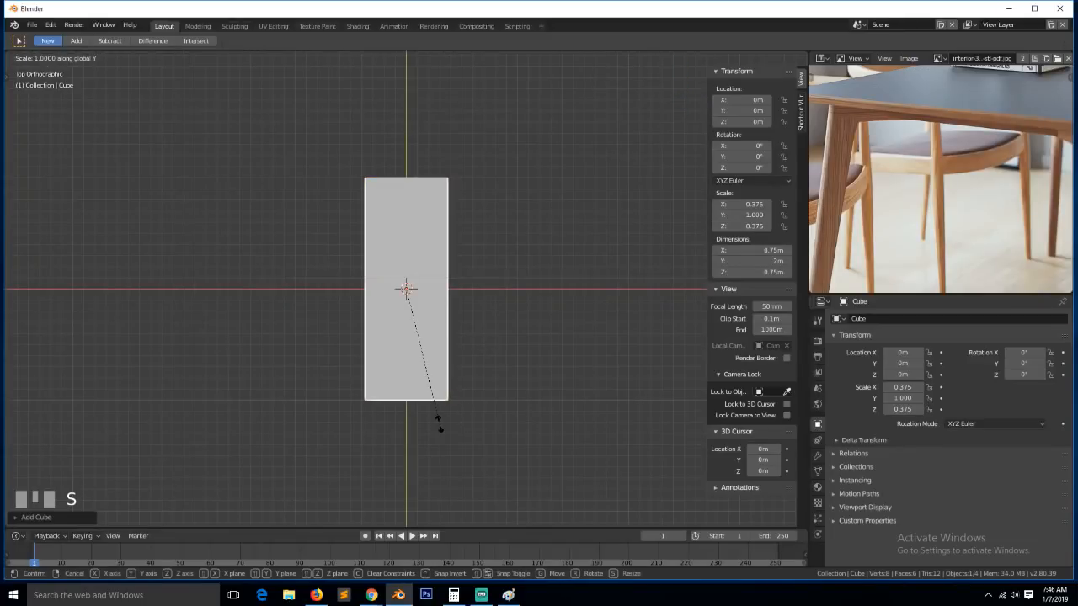
left_click(416, 353, "ctrl")
Select the interior reference image in the front view and shrink it to a scale of about 0.305
key("KP_1")
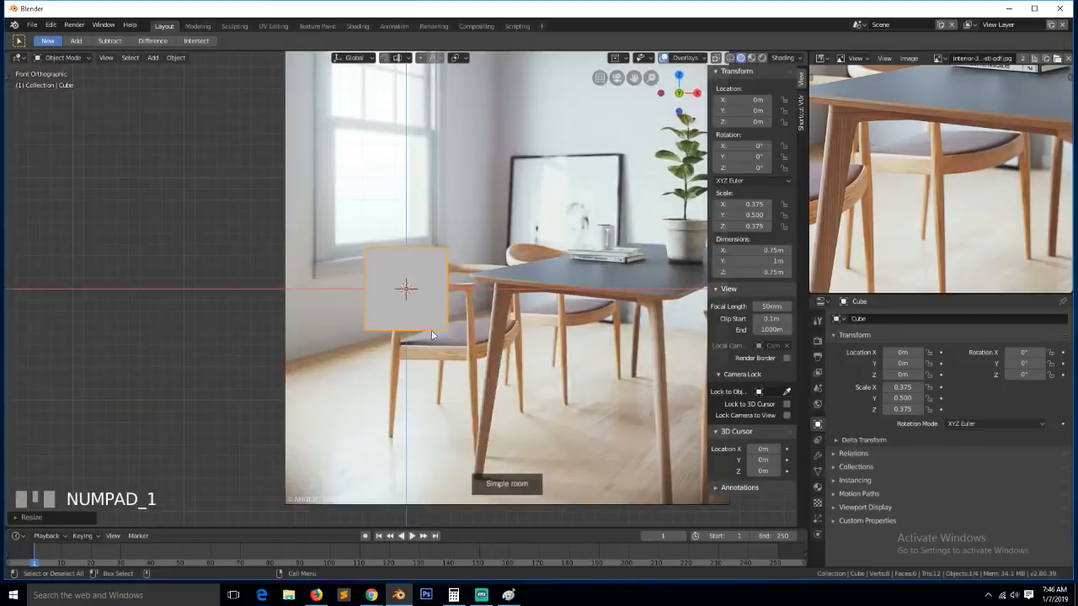
scroll(431, 334, "down", 2)
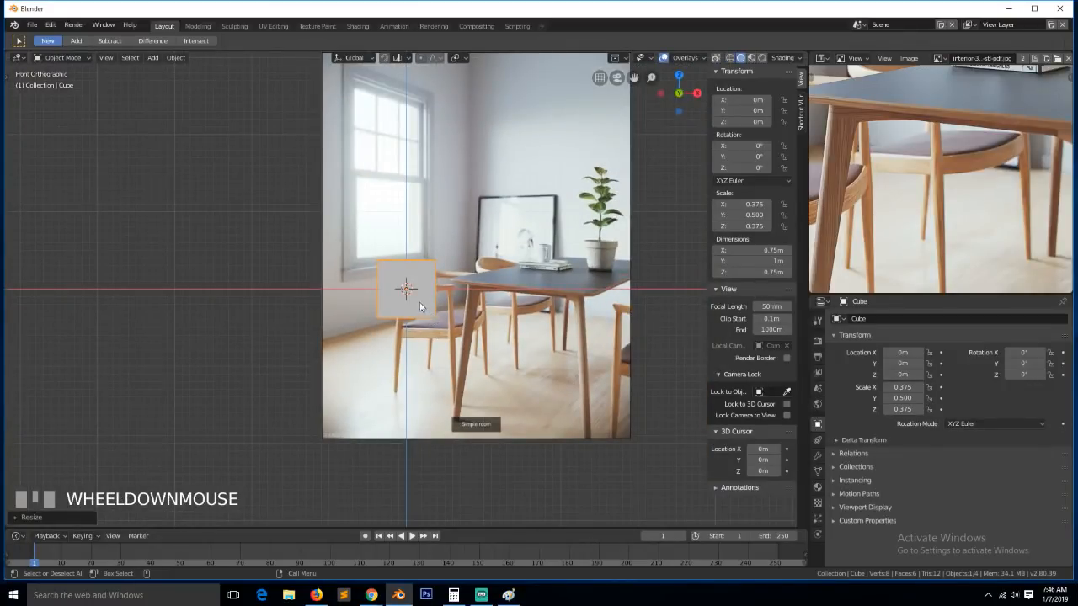
left_click(560, 351)
scroll(630, 448, "up", 3)
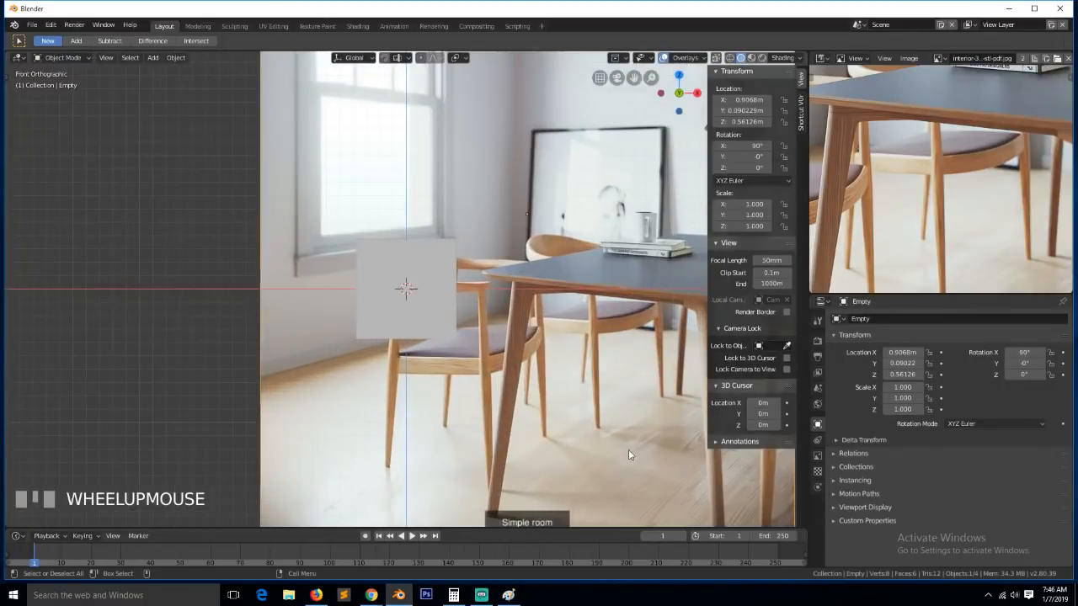
left_click(587, 405)
scroll(587, 404, "down", 2)
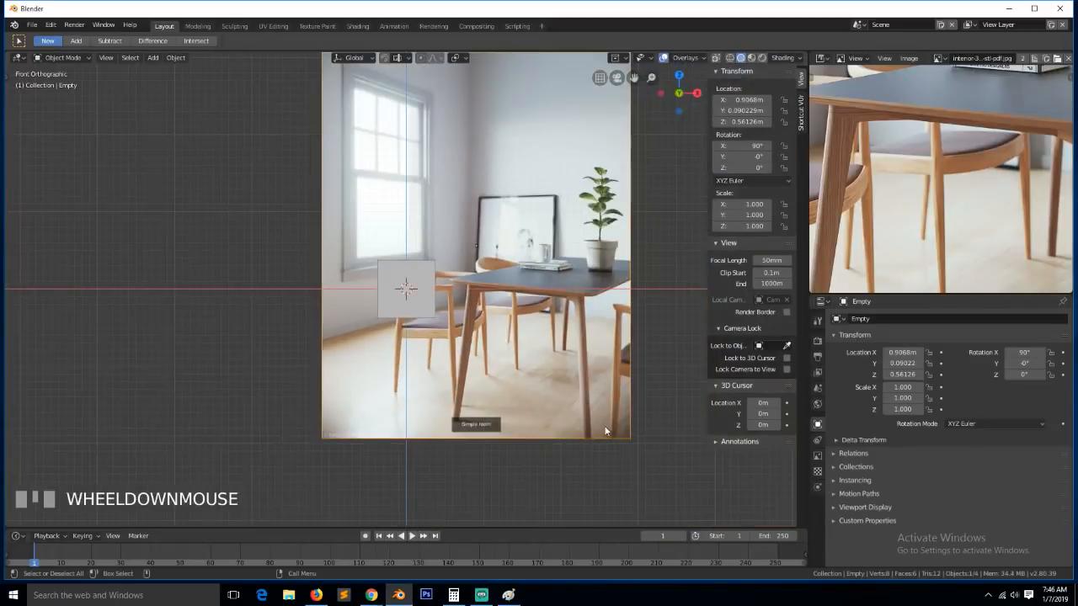
key("s")
left_click(617, 270)
scroll(617, 270, "up", 3)
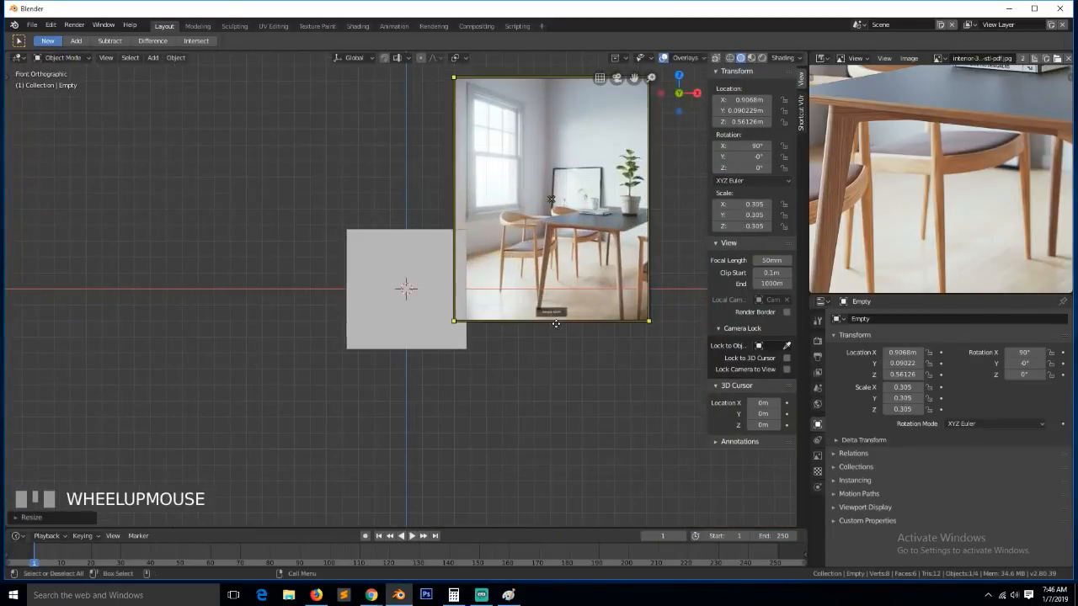
key("h")
key("ctrl+z")
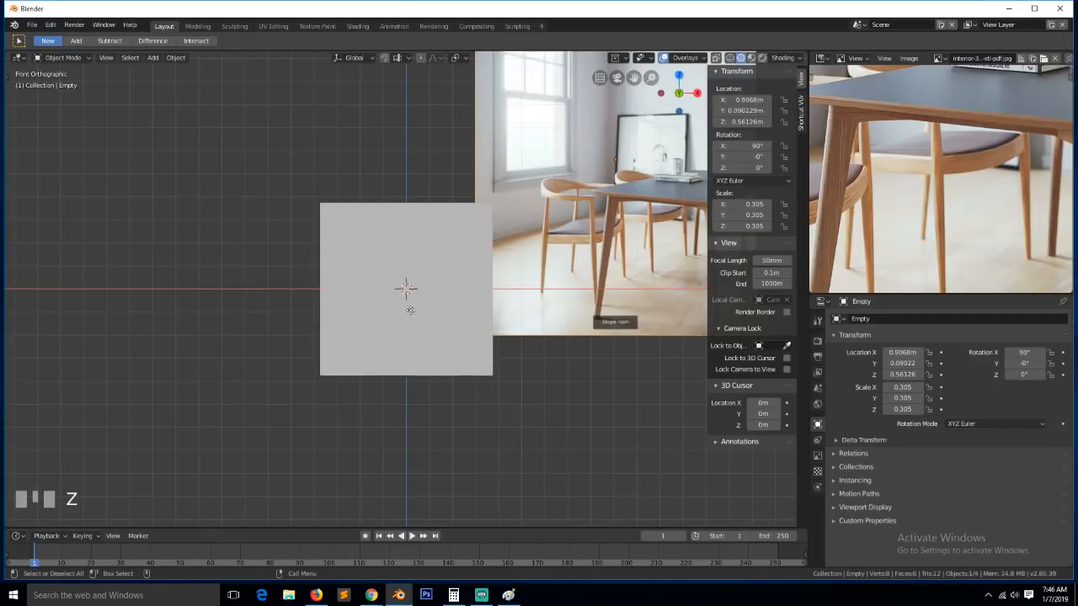
Move the reference image over to the cube at about X 0.41 m, Z 0.47 m and enlarge it to about 0.343 scale
key("g")
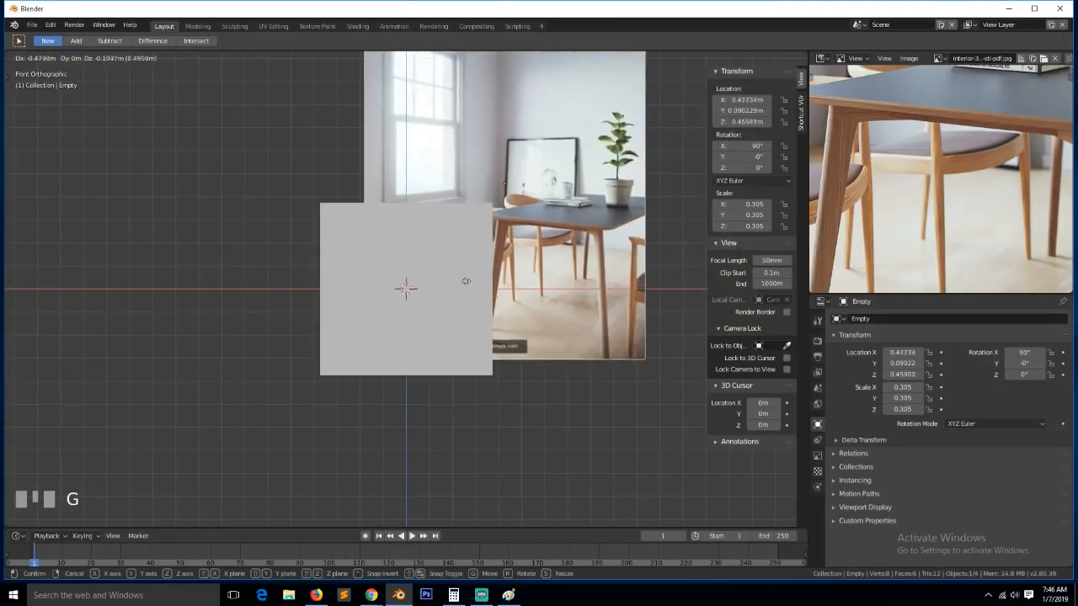
left_click(493, 360)
key("s")
left_click(509, 373)
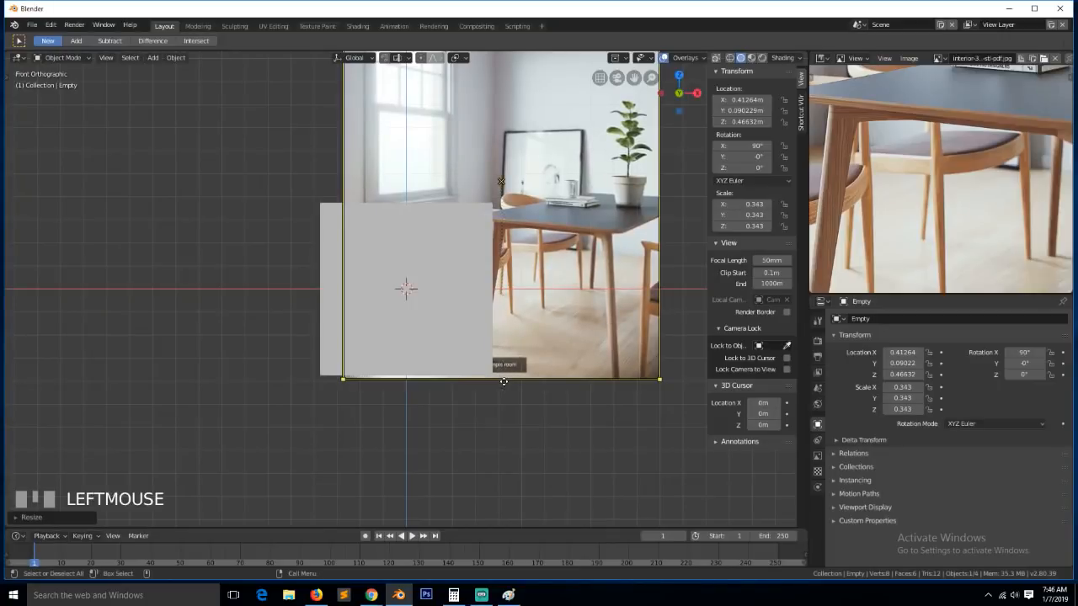
Enlarge the reference image to about 0.372 scale and raise it to about Z 0.52 m so its table matches the cube's height
key("s")
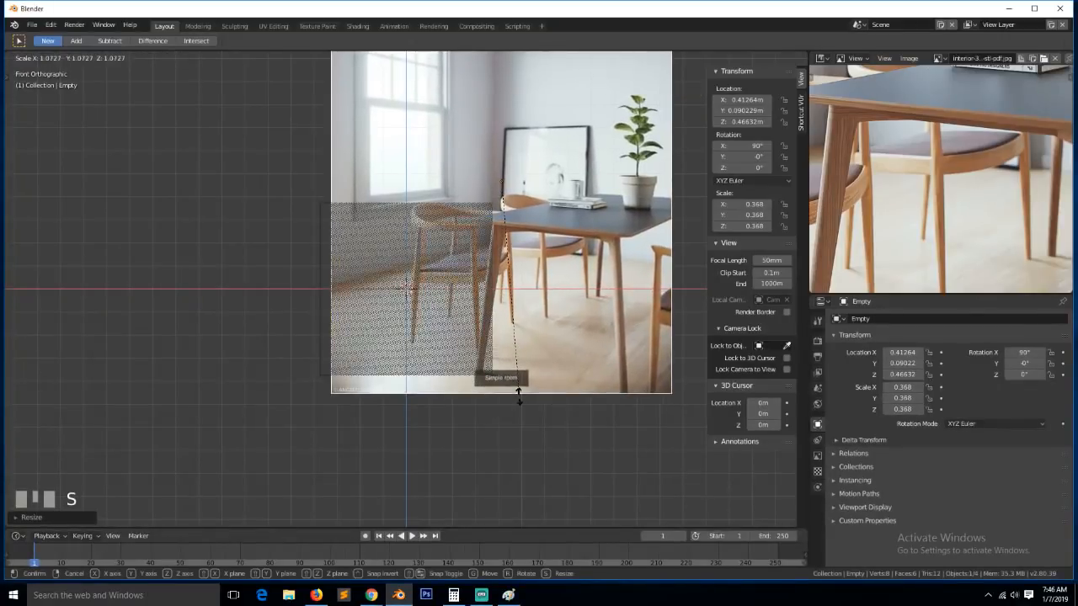
left_click(514, 364)
key("g")
left_click(513, 352)
key("s")
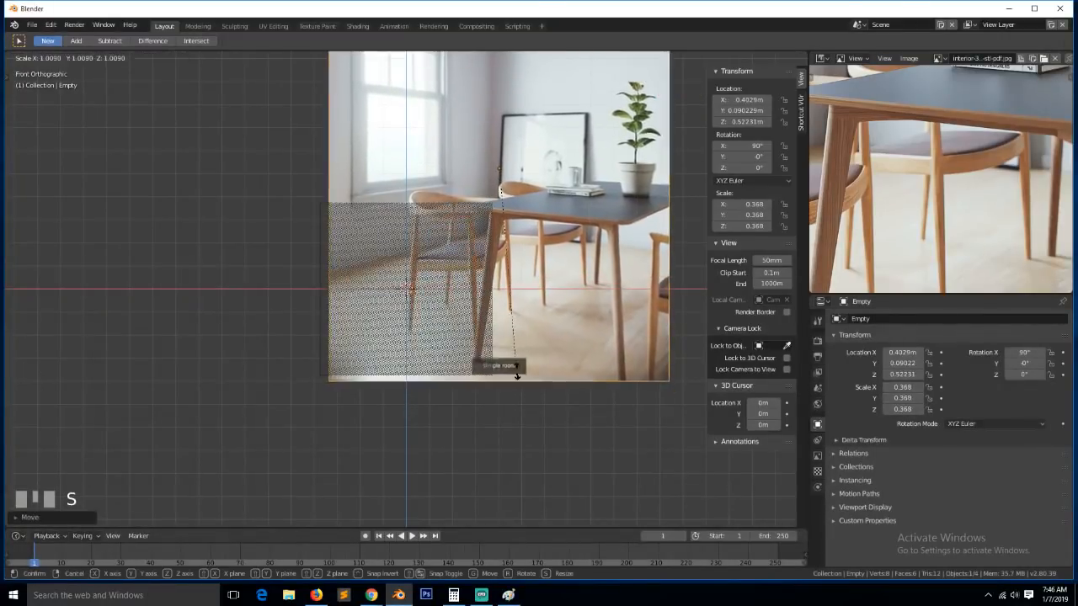
left_click(515, 355)
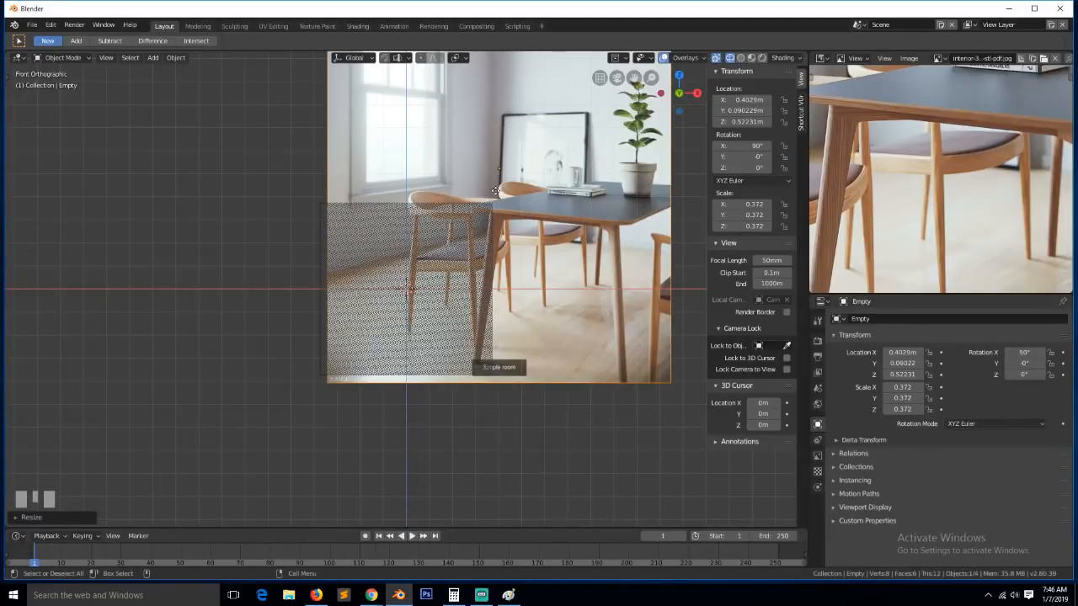
Select the reference image and move it along X to about -0.22 m so its table overlaps the cube
left_click(470, 223)
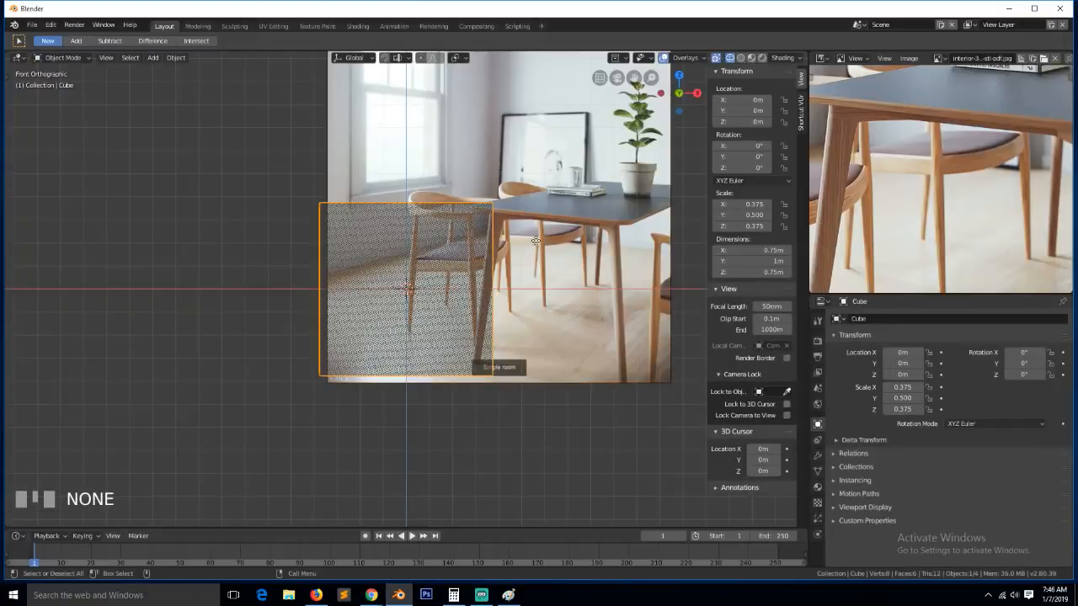
left_click(571, 234)
key("g")
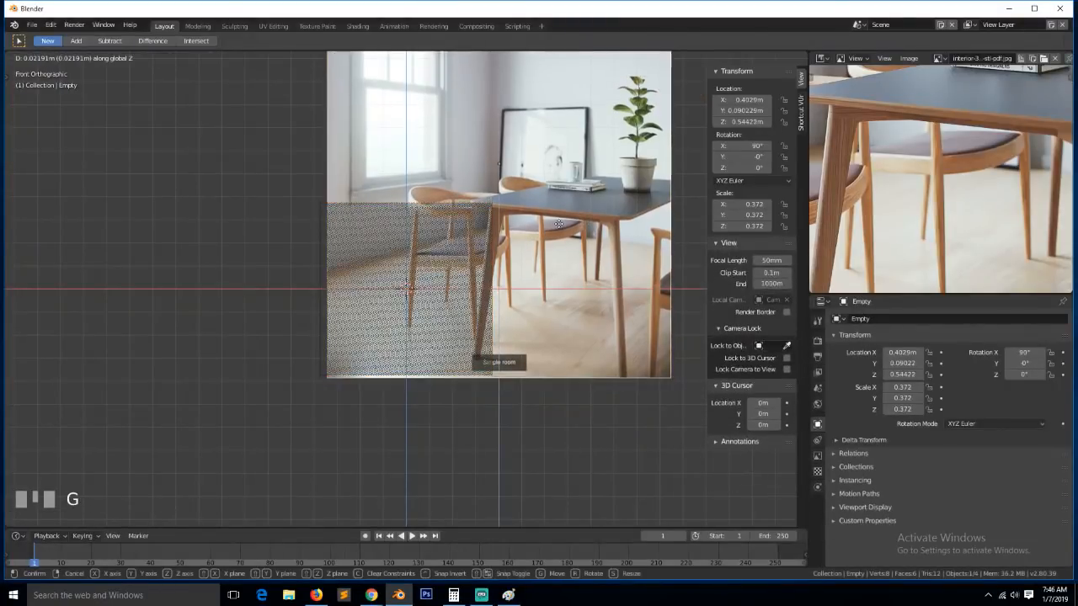
key("x")
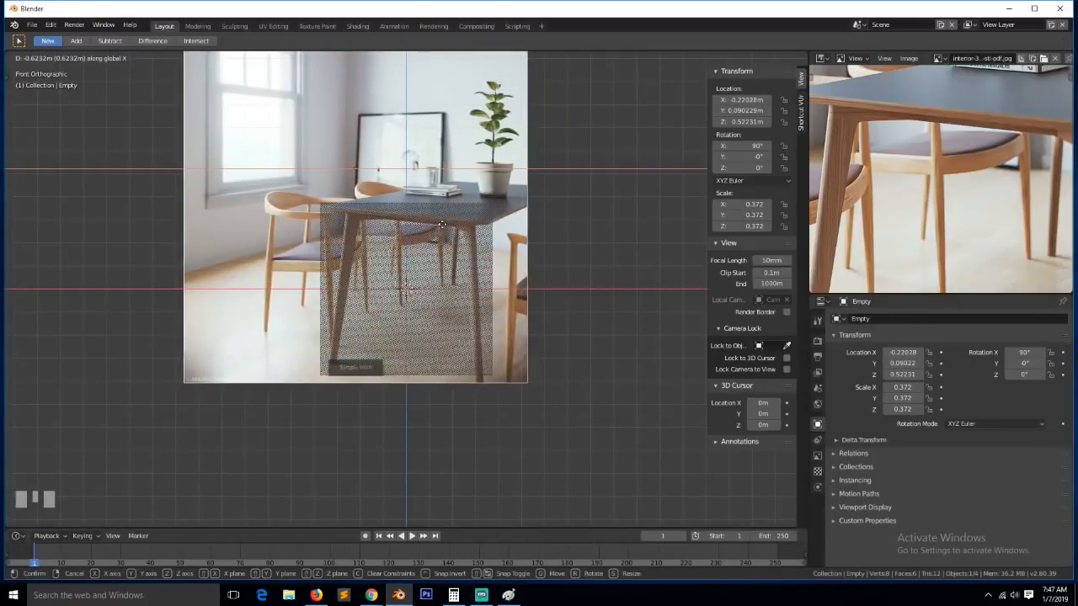
left_click(442, 224)
Enlarge the reference image to about 0.391 scale and move it to about X -0.24 m, Z 0.54 m
key("s")
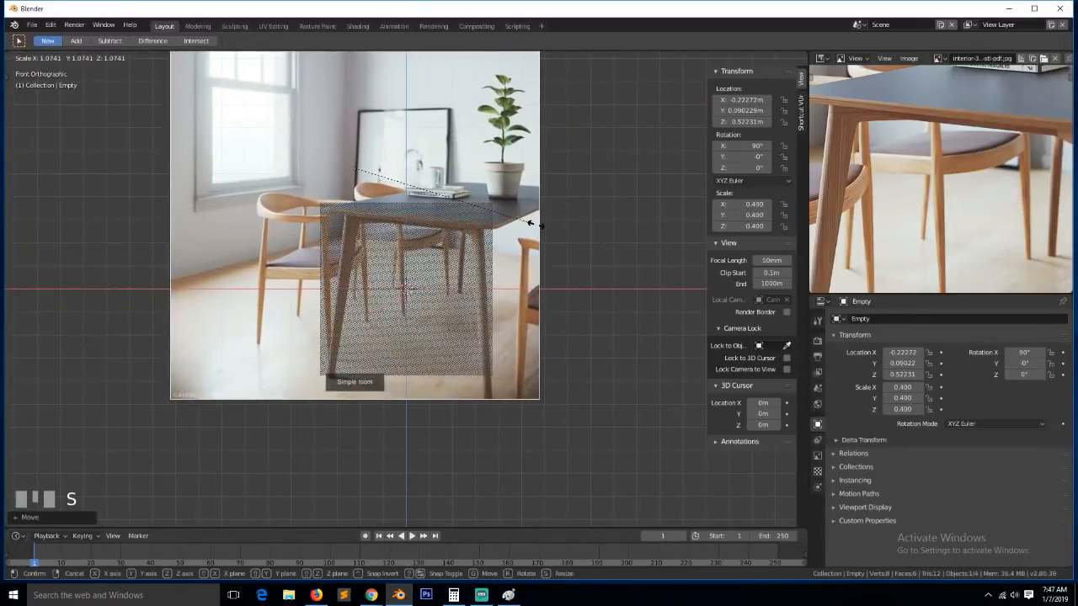
left_click(519, 224)
key("g")
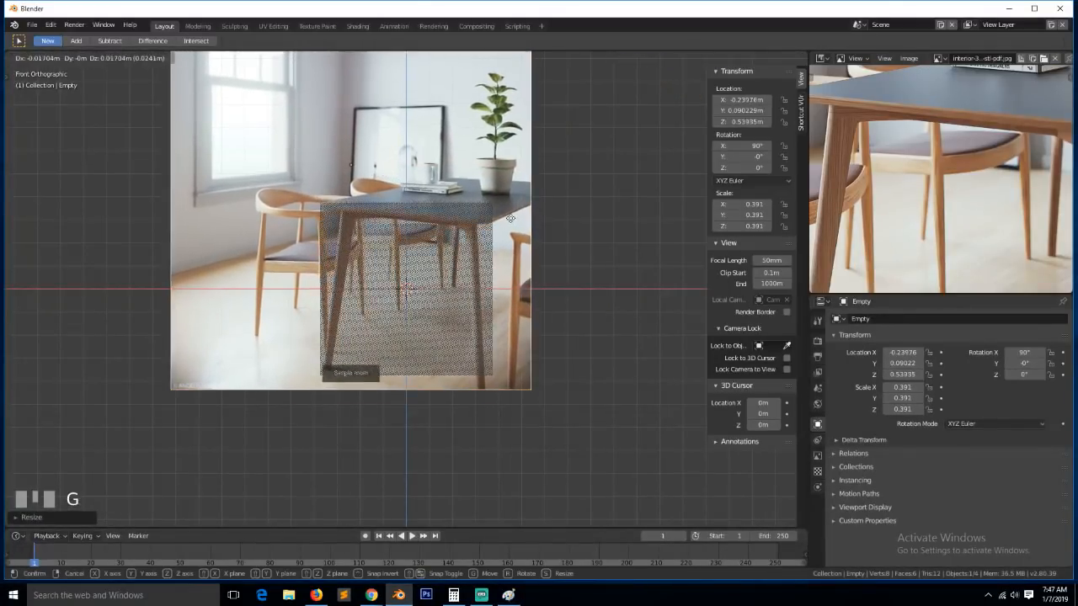
left_click(511, 217)
Select the cube in a perspective view and scale it along Y to a 1.5 m dimension
key("grave")
mouse_move(446, 240)
middle_mouse_down()
mouse_move(396, 228)
mouse_move(458, 247)
middle_mouse_up()
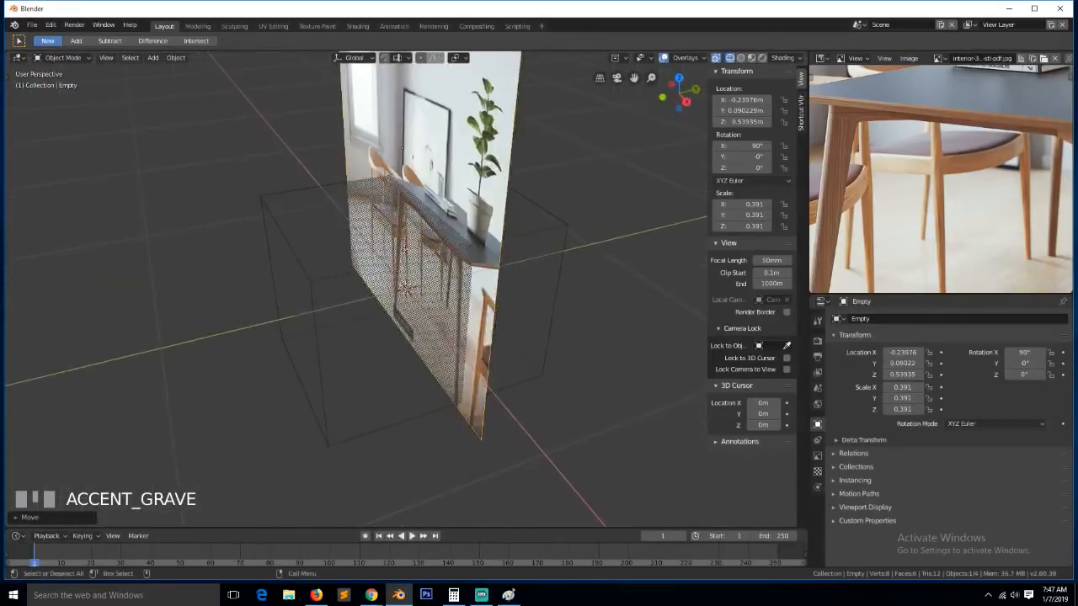
left_click(527, 202)
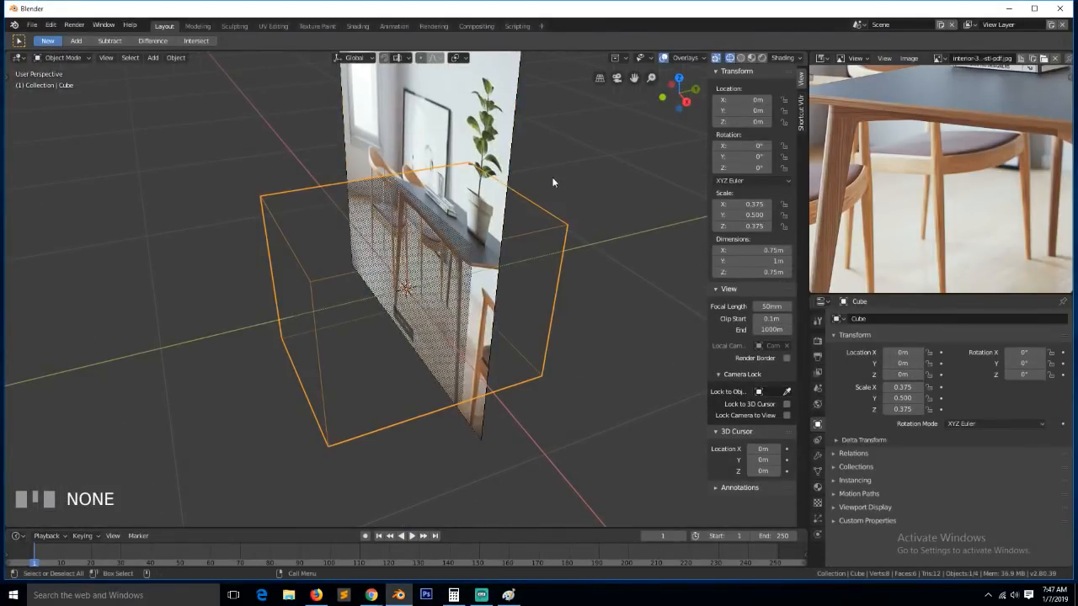
key("s")
key("x")
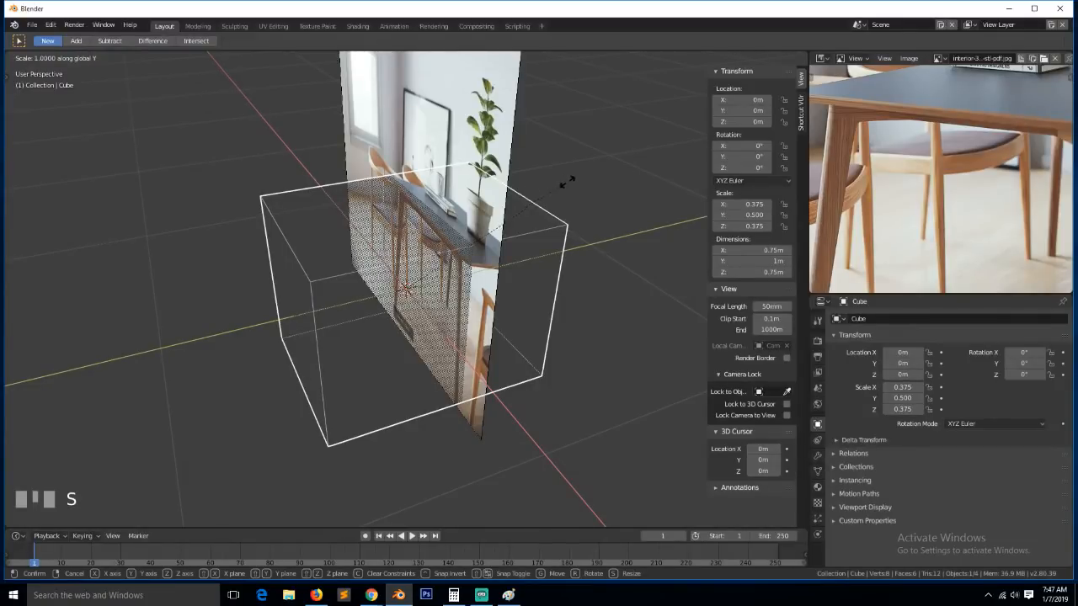
left_click(654, 165, "ctrl")
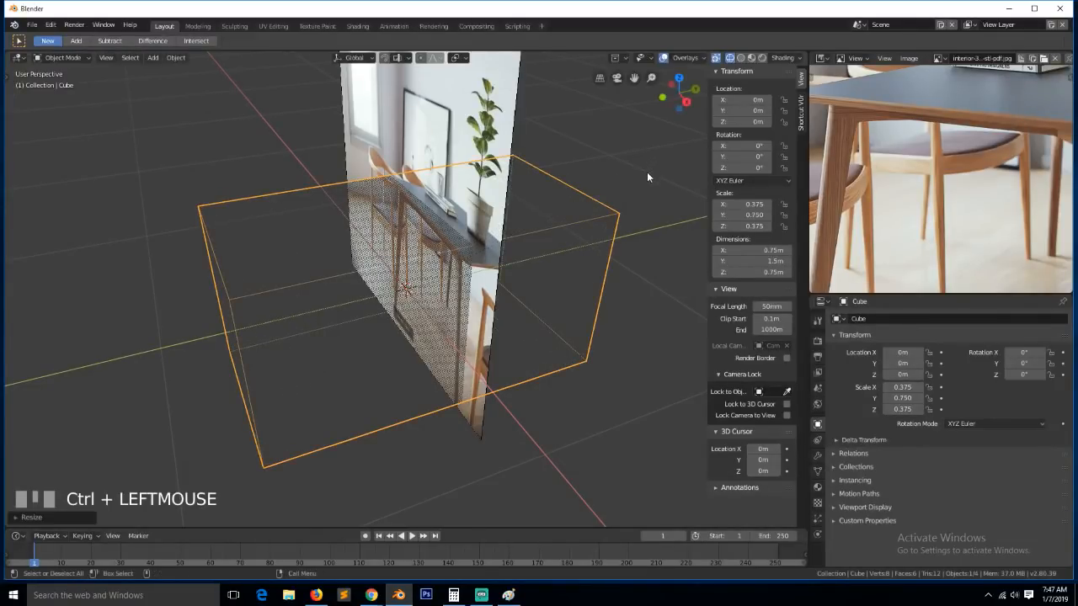
Move the reference image clear of the cube in the front view, to about X 1.42 m, Z 0.57 m
key("KP_1")
scroll(482, 246, "down", 2)
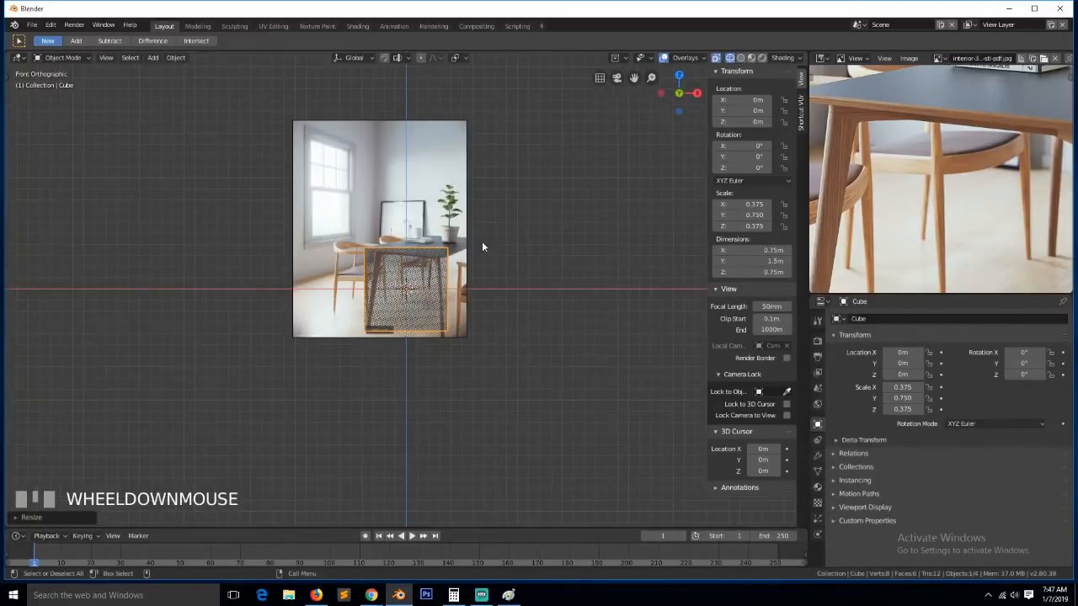
scroll(446, 232, "up", 4)
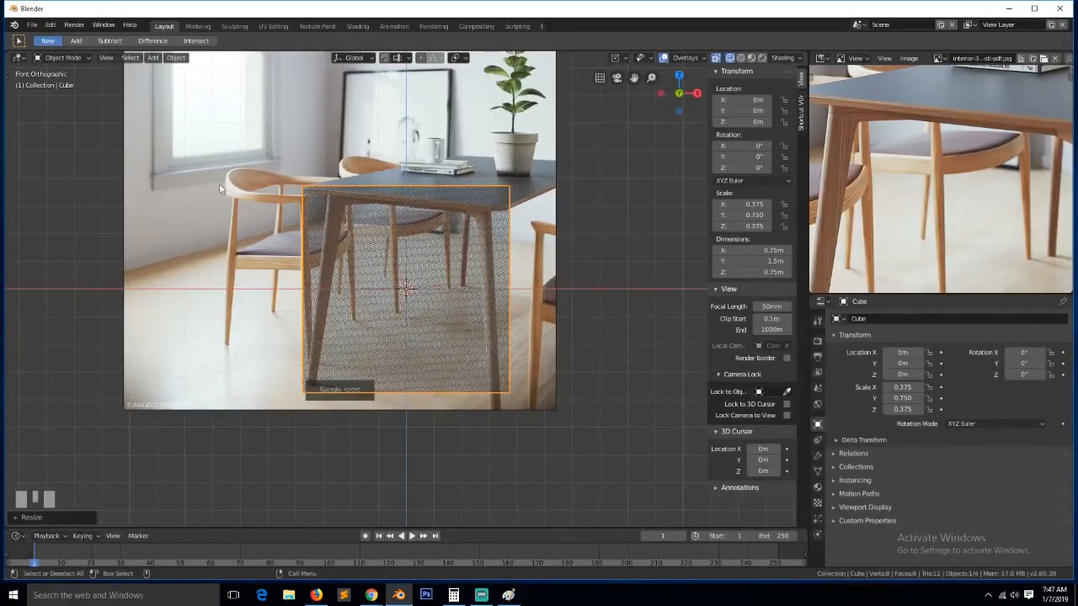
scroll(207, 152, "down", 3)
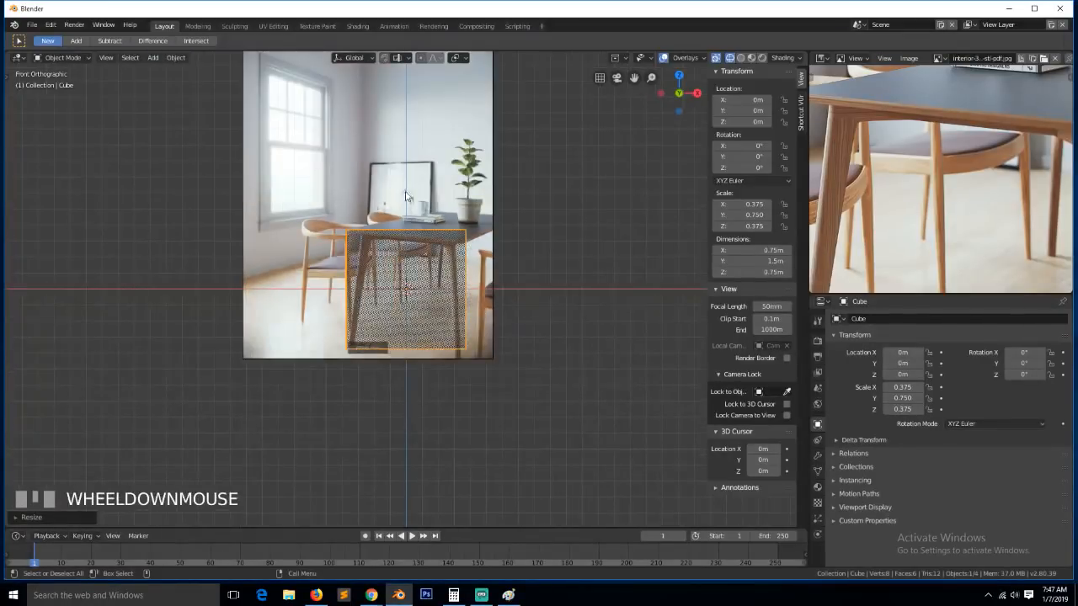
key("g")
right_click(334, 170)
left_click(333, 170)
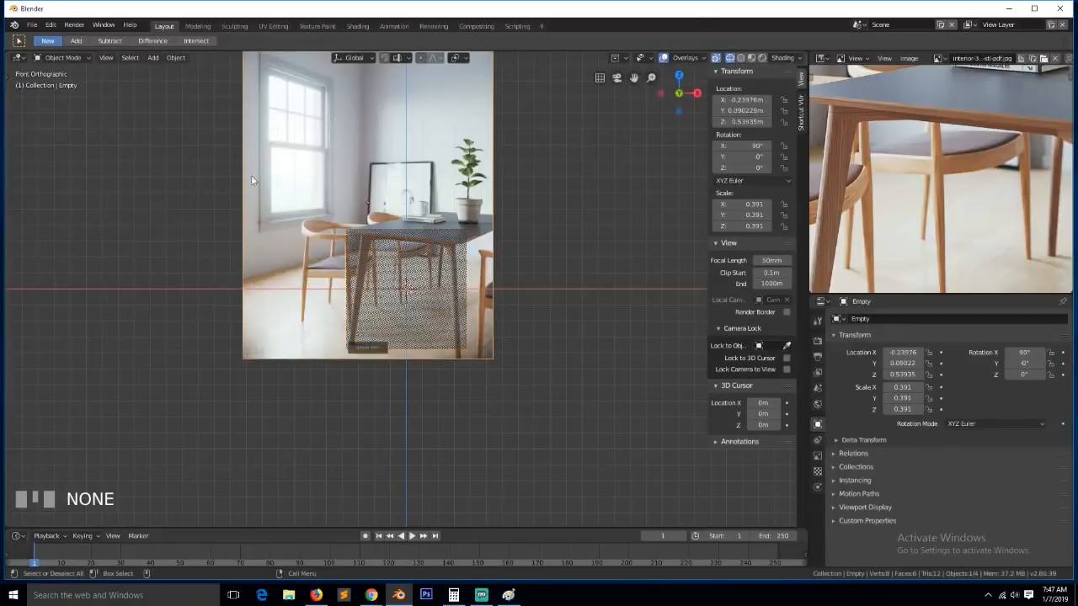
key("g")
left_click(548, 187)
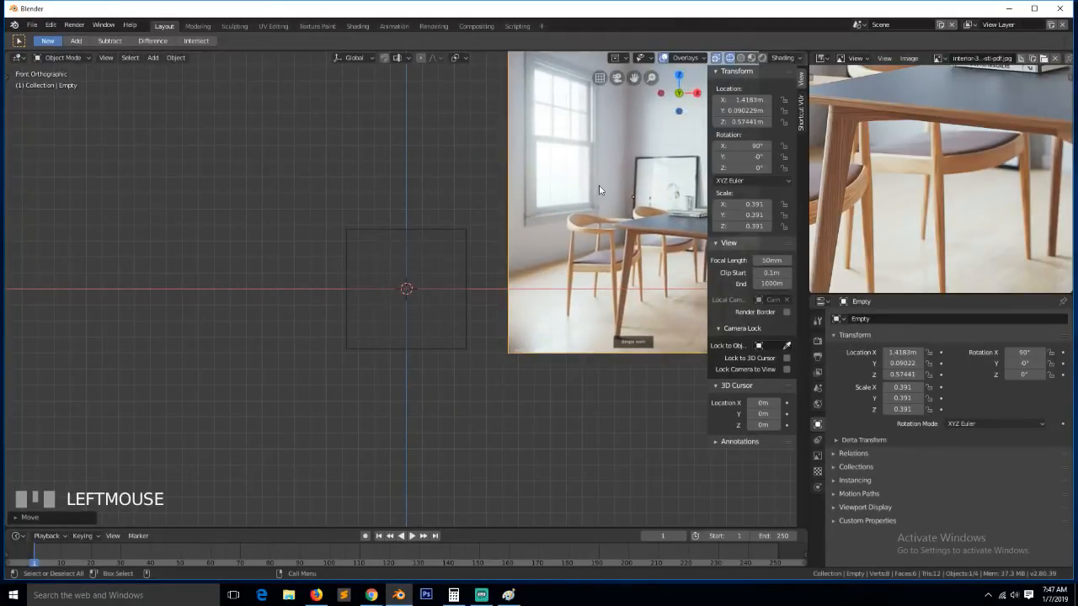
Select the cube, enter Edit Mode and box-select its bottom vertices in the front view
key("n")
scroll(622, 226, "up", 3)
key("n")
right_click(577, 225)
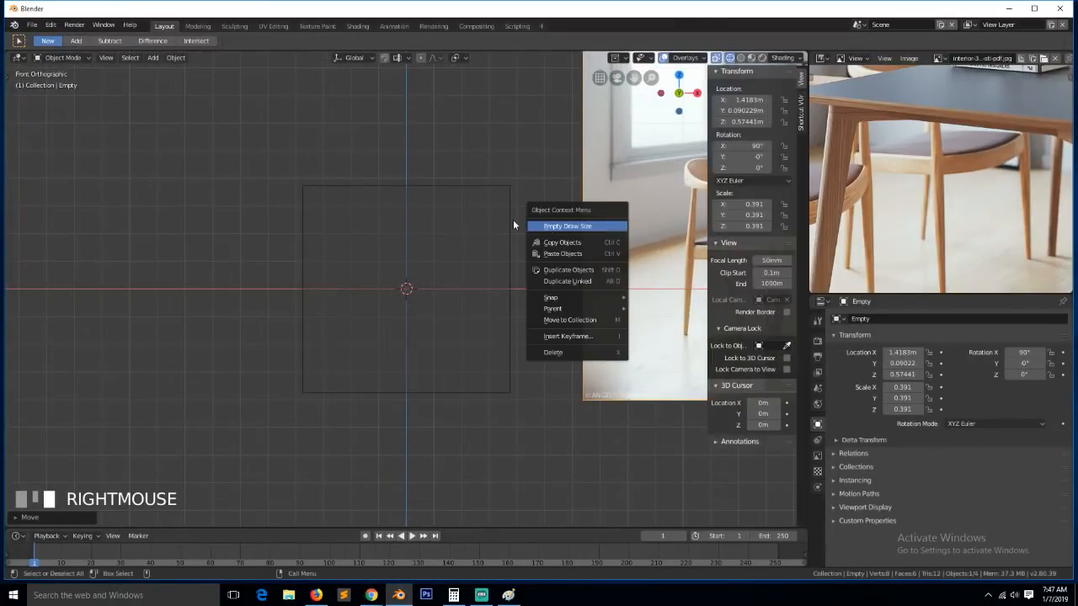
left_click(489, 222)
scroll(468, 250, "down", 3)
key("Tab")
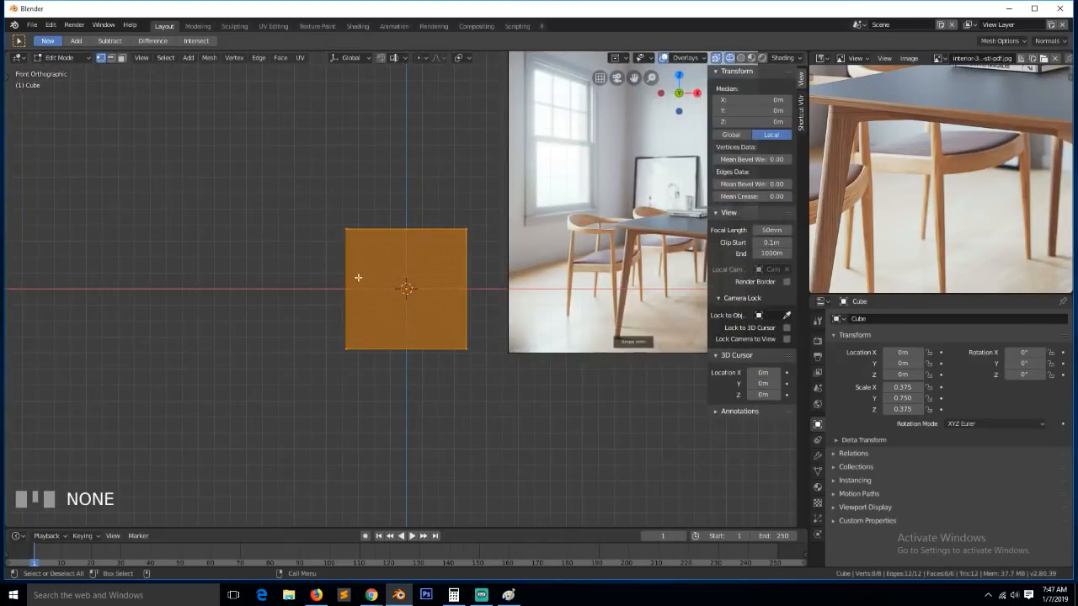
key("alt+a")
key("b")
left_click_drag(224, 284, 455, 368)
key("x")
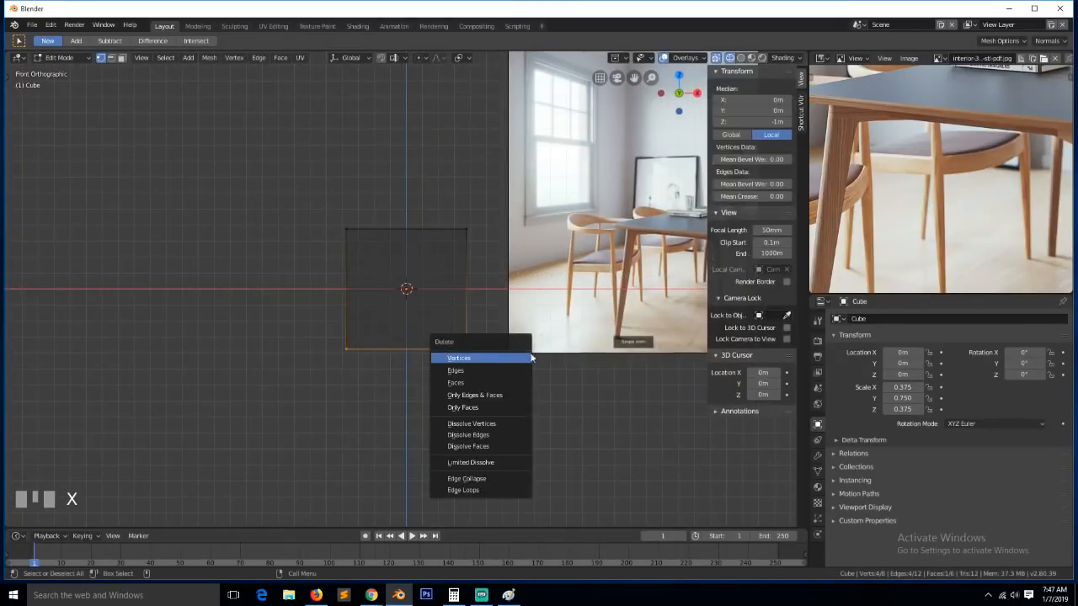
scroll(432, 272, "down", 2)
scroll(432, 266, "up", 1)
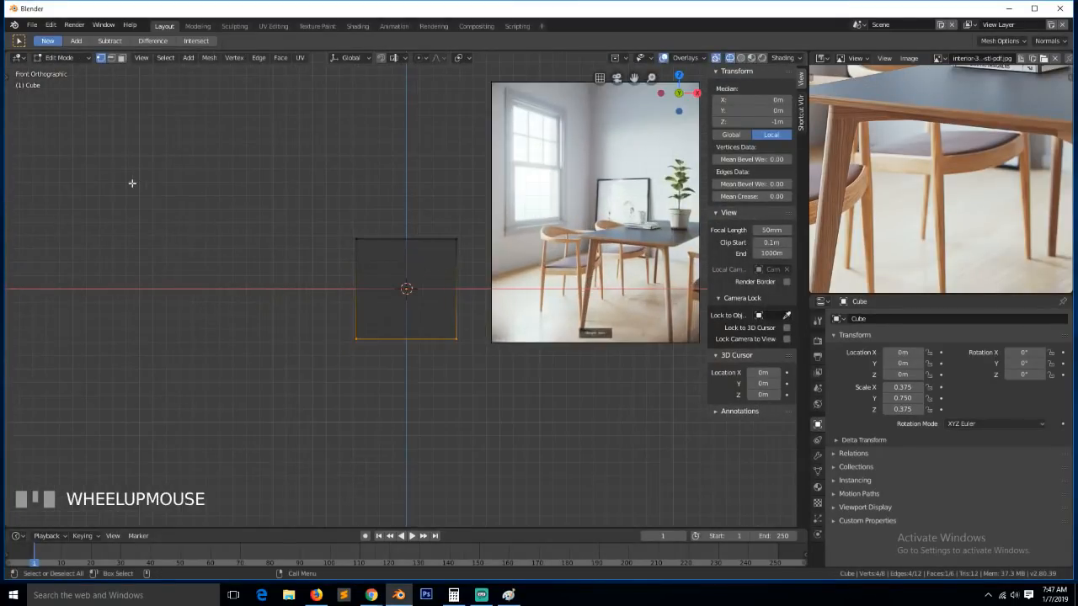
Measure the cube's height with a vertical ruler beside it in the front view
left_click(4, 100)
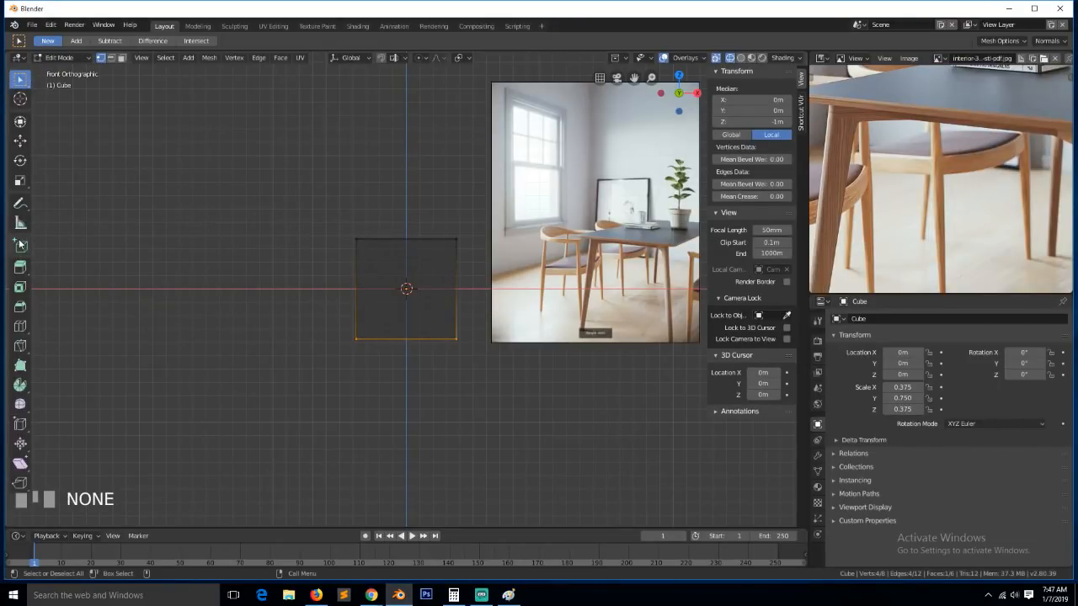
left_click(21, 223)
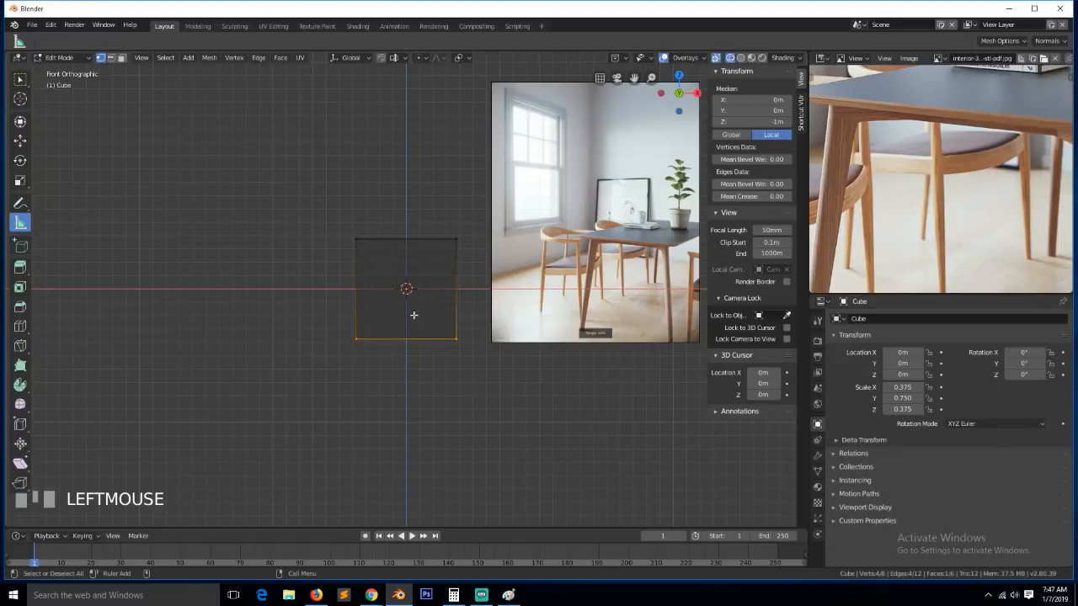
scroll(427, 309, "up", 1)
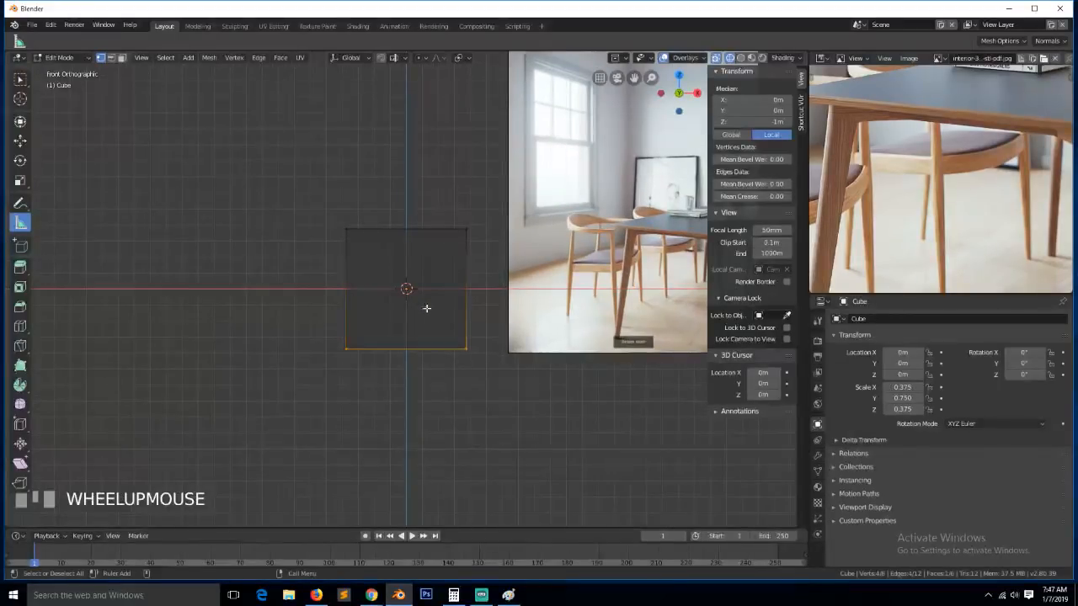
left_click_drag(327, 229, 326, 350)
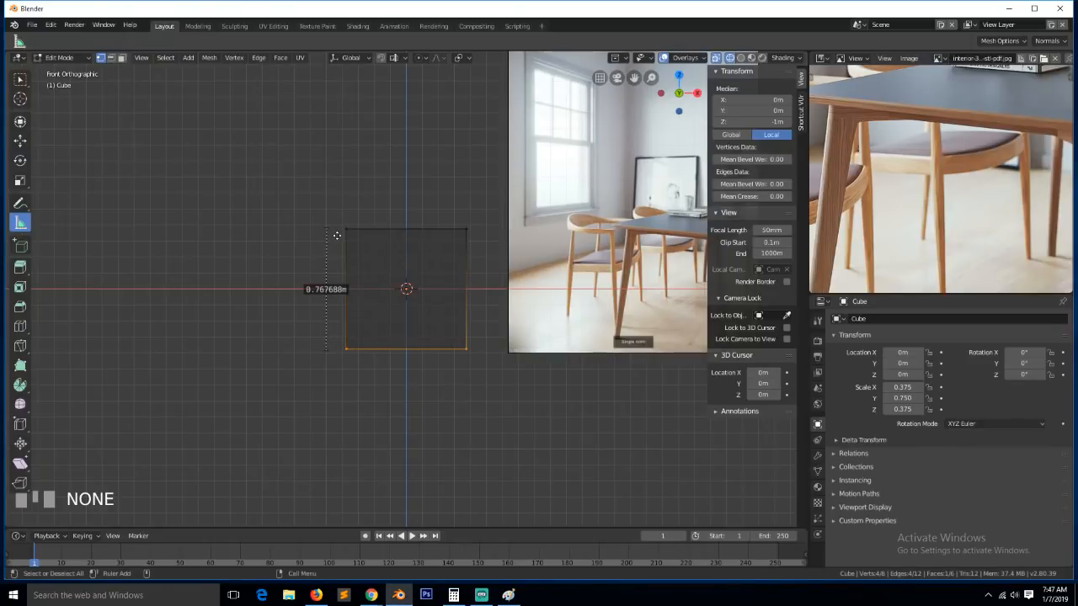
key("Tab")
key("Tab")
key("Tab")
left_click(20, 222)
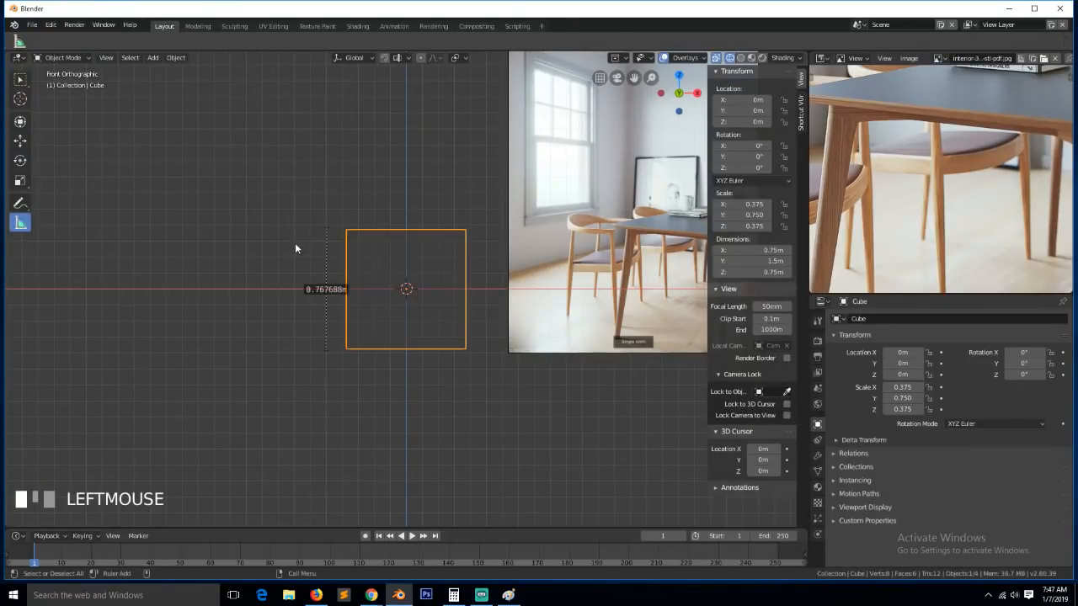
Move the cube along X to about -0.96 m with the Move tool in Object Mode
left_click(20, 79)
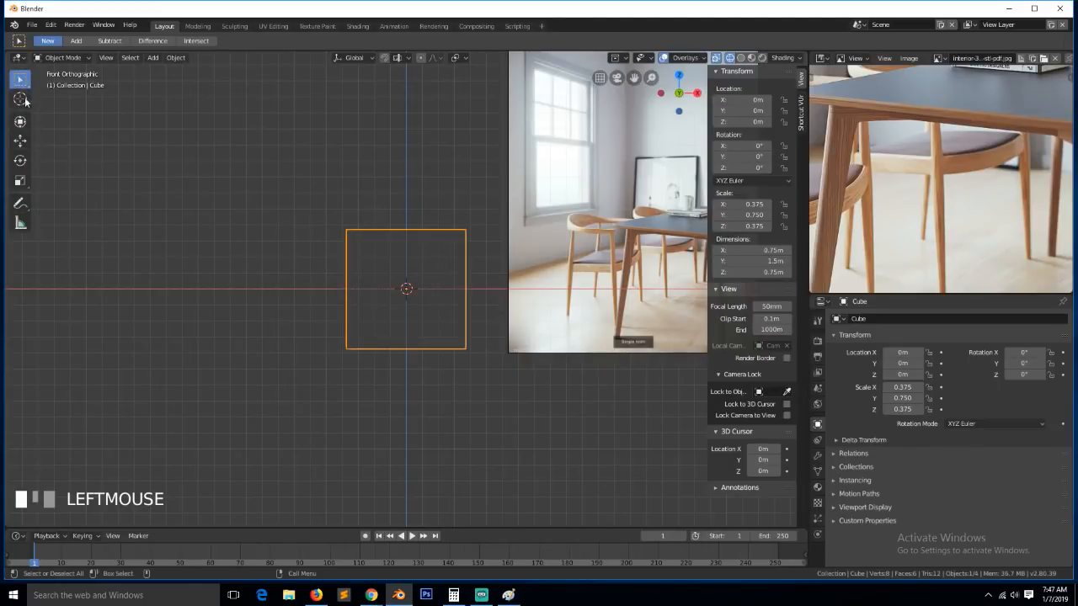
left_click(21, 141)
scroll(346, 251, "down", 1)
key("grave")
middle_click_drag(349, 251, 335, 288)
key("Tab")
scroll(437, 329, "up", 3)
key("grave")
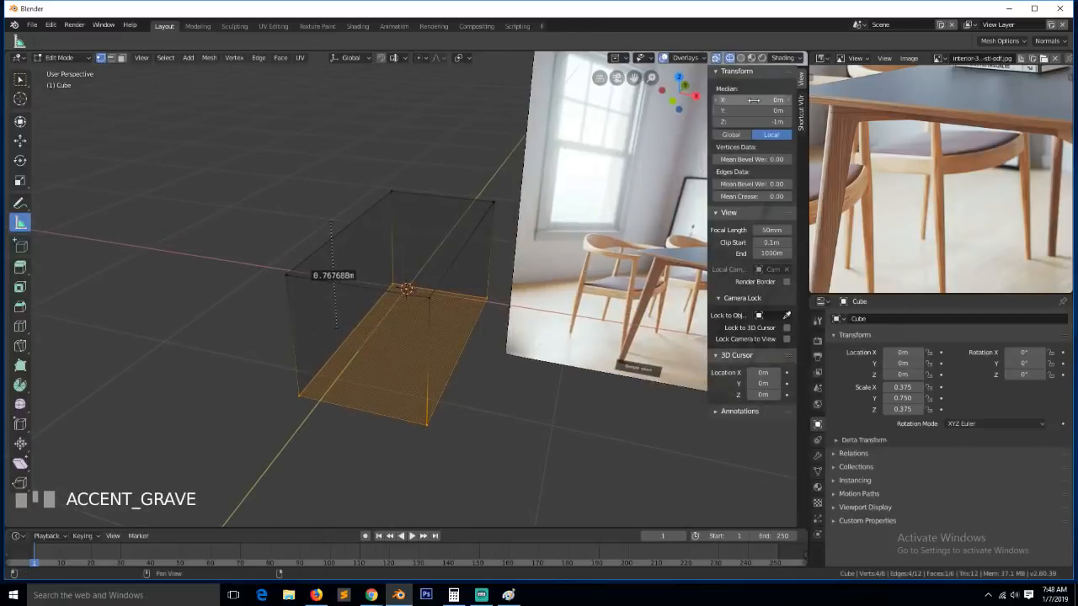
key("Tab")
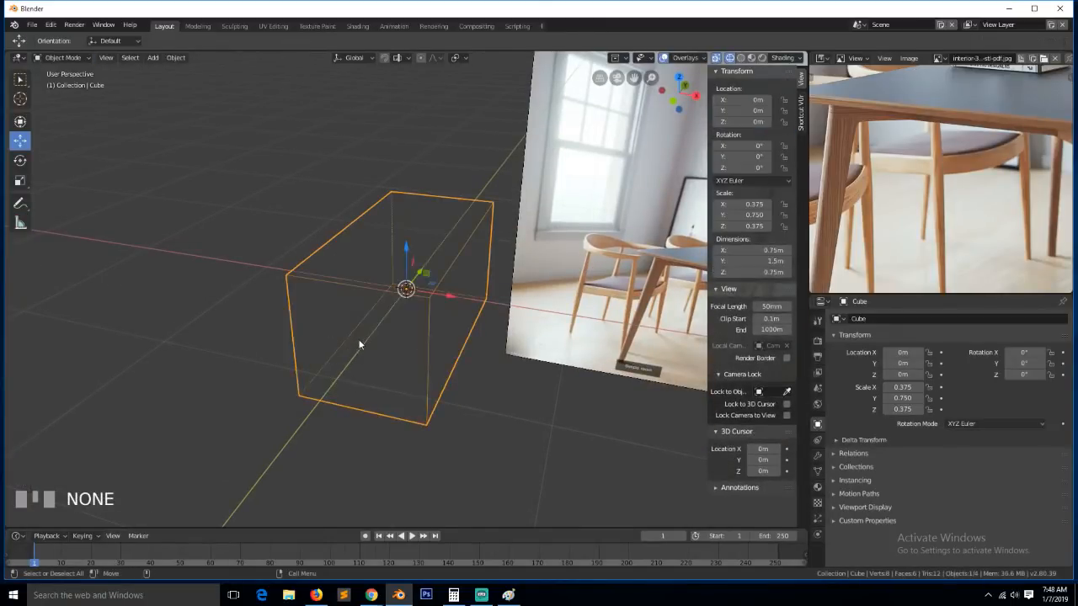
key("KP_1")
left_click_drag(437, 288, 284, 288)
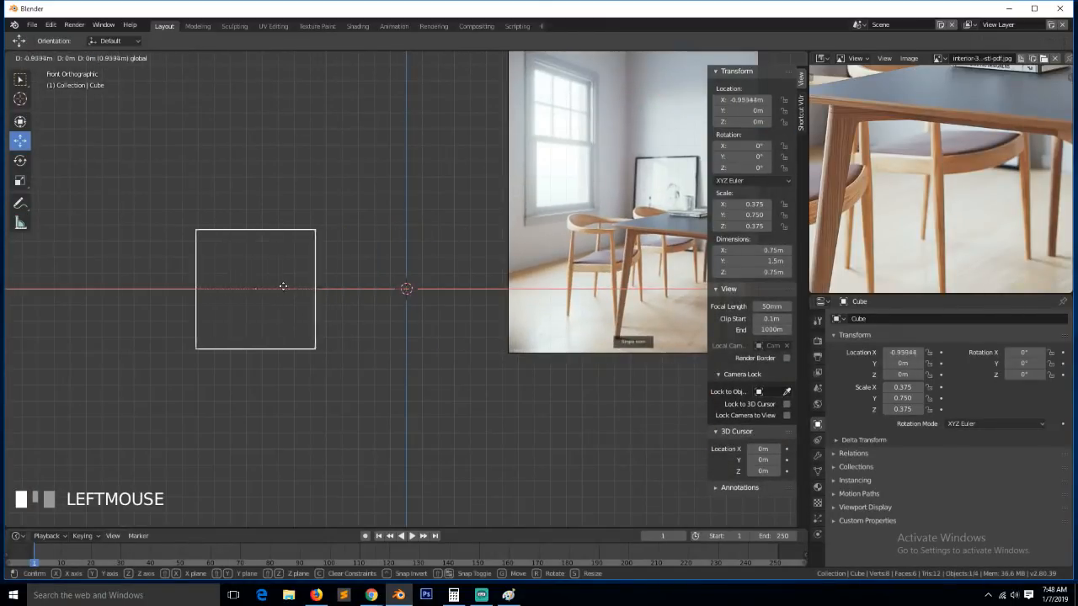
key("Tab")
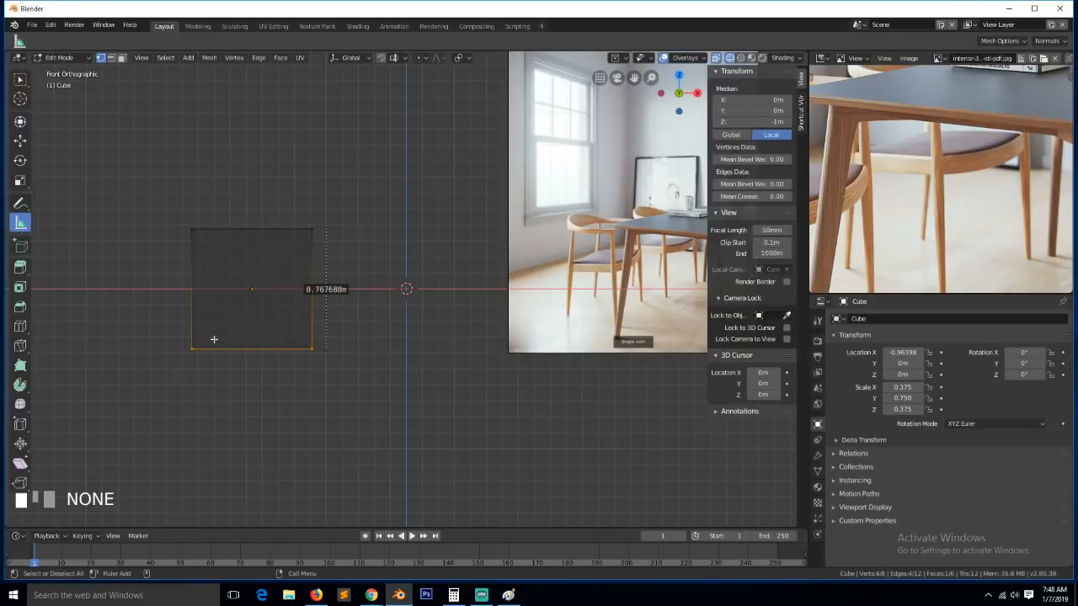
key("Tab")
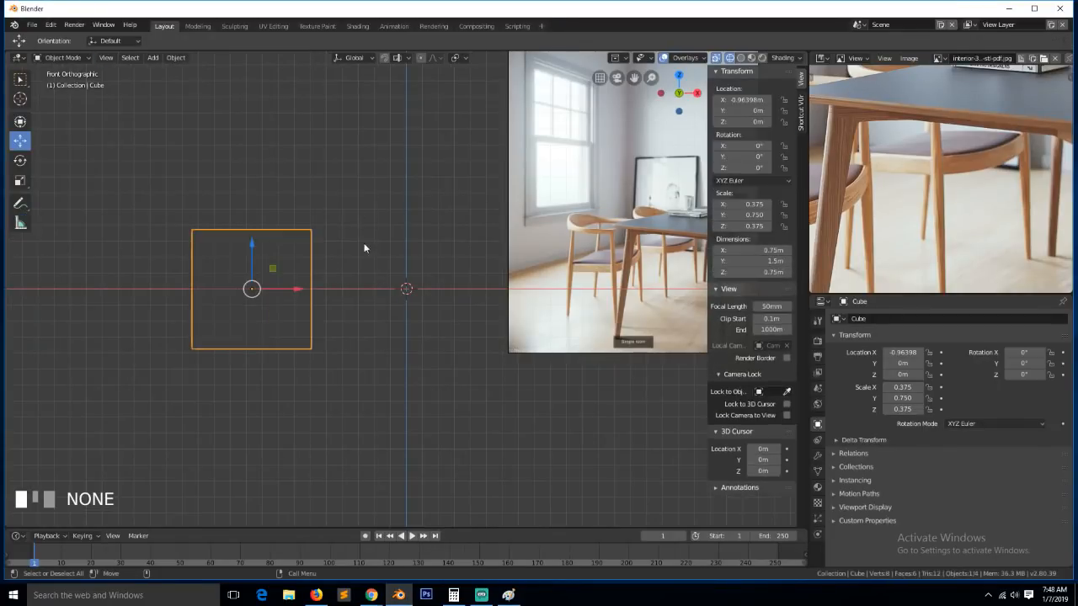
Add a plane mesh and scale it down to about 0.324
key("shift+a")
mouse_move(368, 231)
left_click(415, 234)
key("s")
right_click(427, 273)
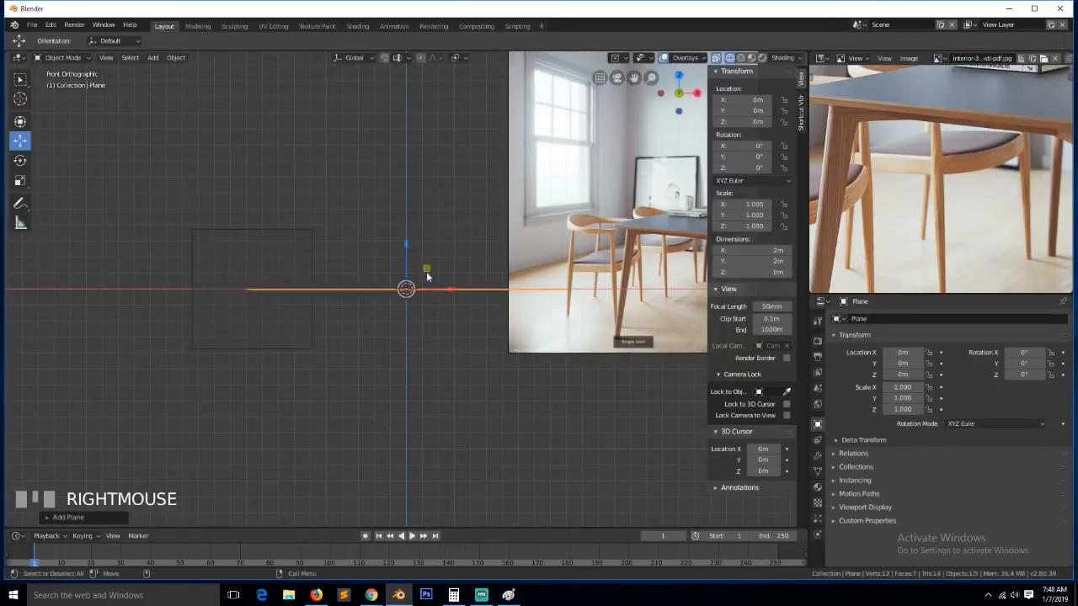
key("s")
left_click(447, 320)
Place the plane on the cube's top at about X -0.97 m, Z 0.375 m and scale it to about 0.370 to match the cube's width
key("g")
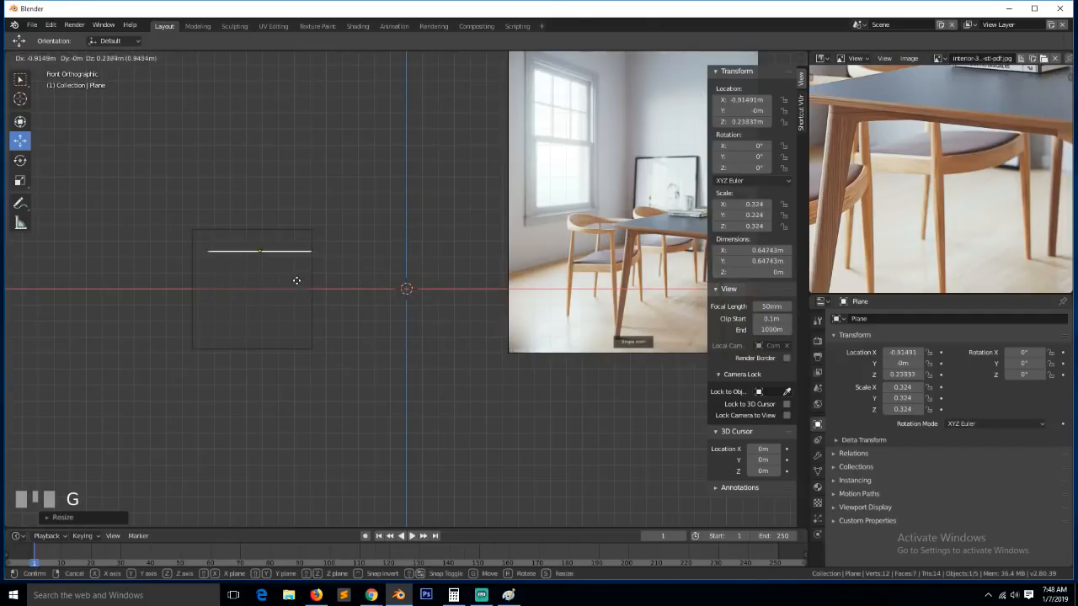
left_click(289, 264)
key("s")
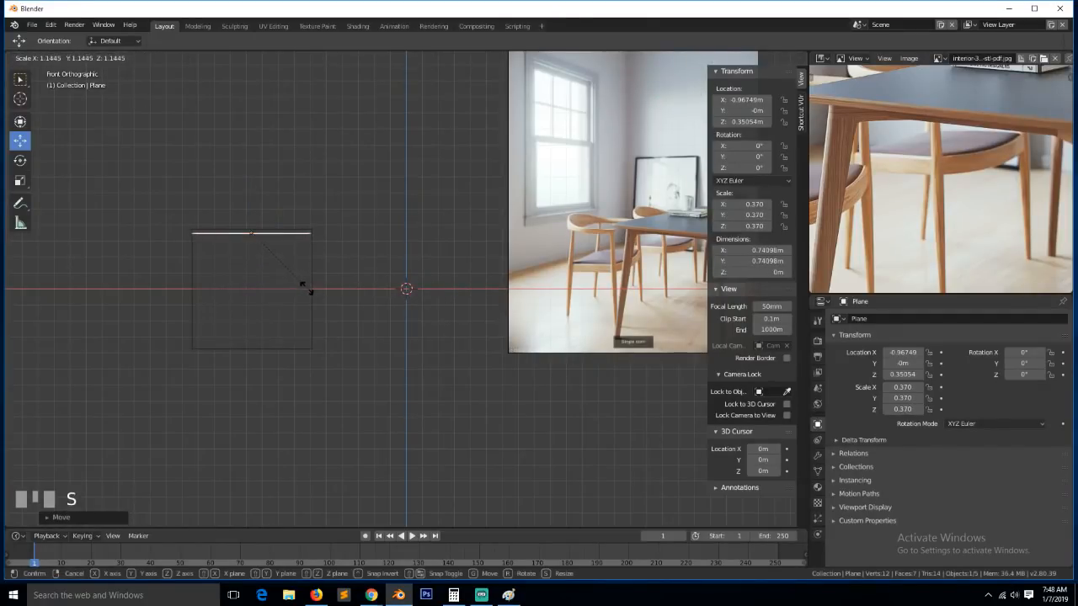
left_click(306, 285)
key("g")
key("z")
left_click(308, 283)
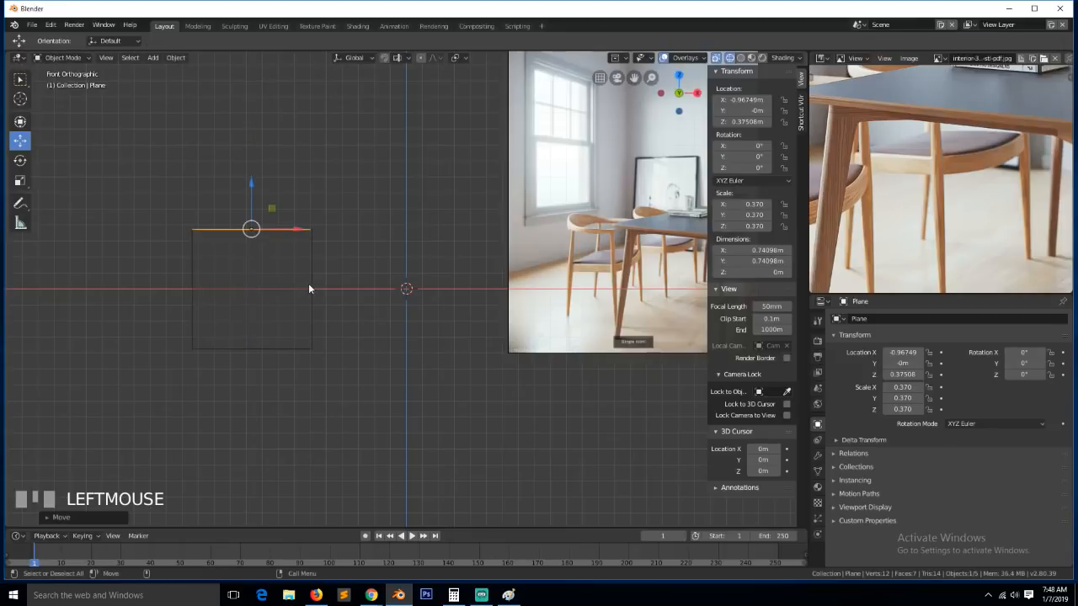
Scale the plane along Y to about 1.48 m in the top view and return to the front view
key("KP_7")
key("s")
key("y")
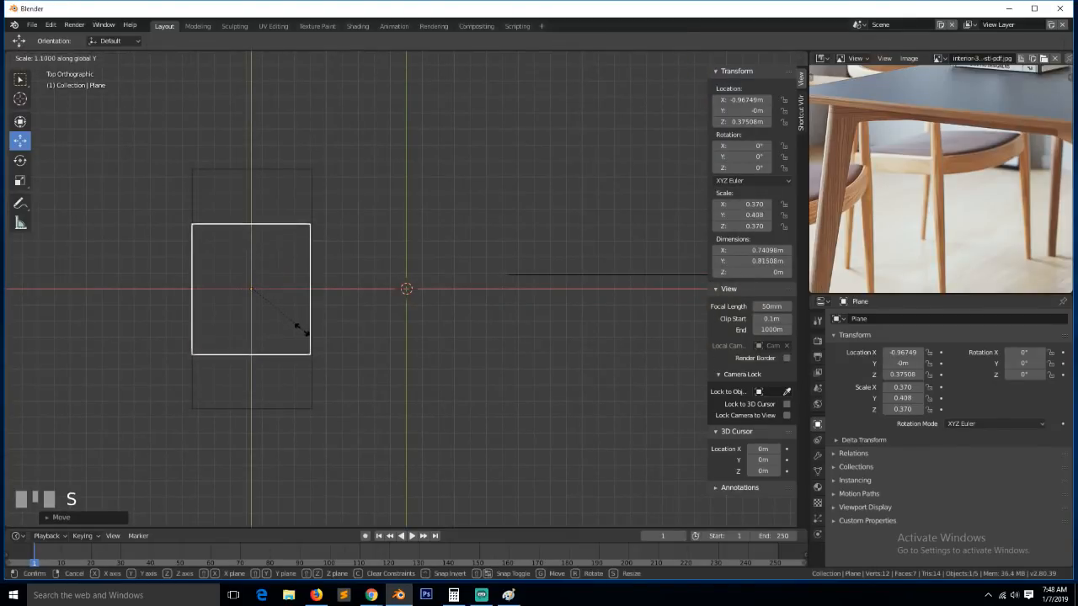
left_click(315, 385, "ctrl")
key("KP_1")
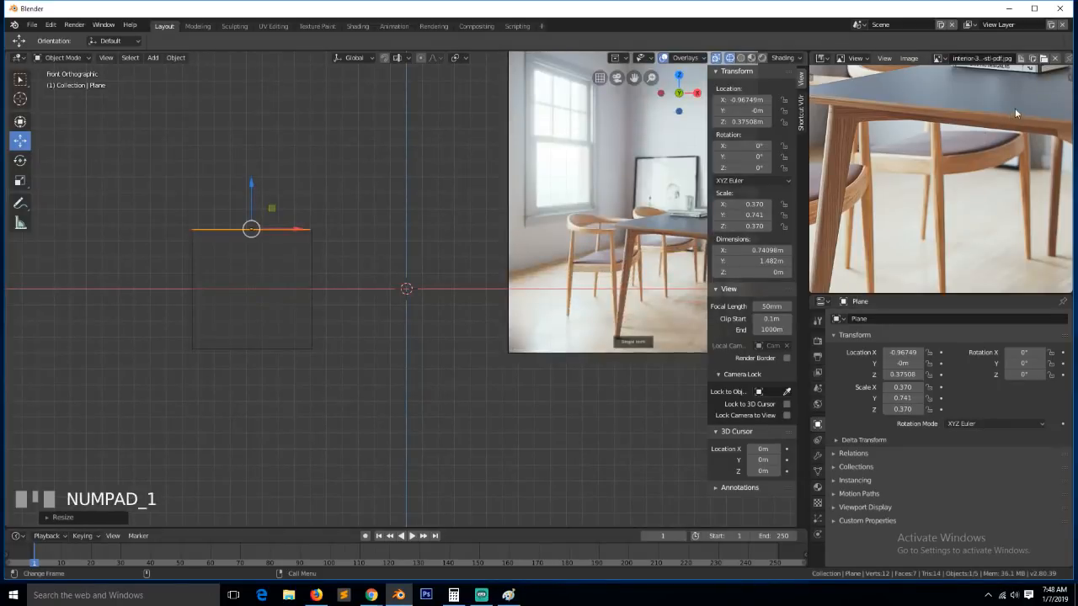
Move the plane along X to about 0.16 m, clear of the guide cube, and switch to the top view
key("grave")
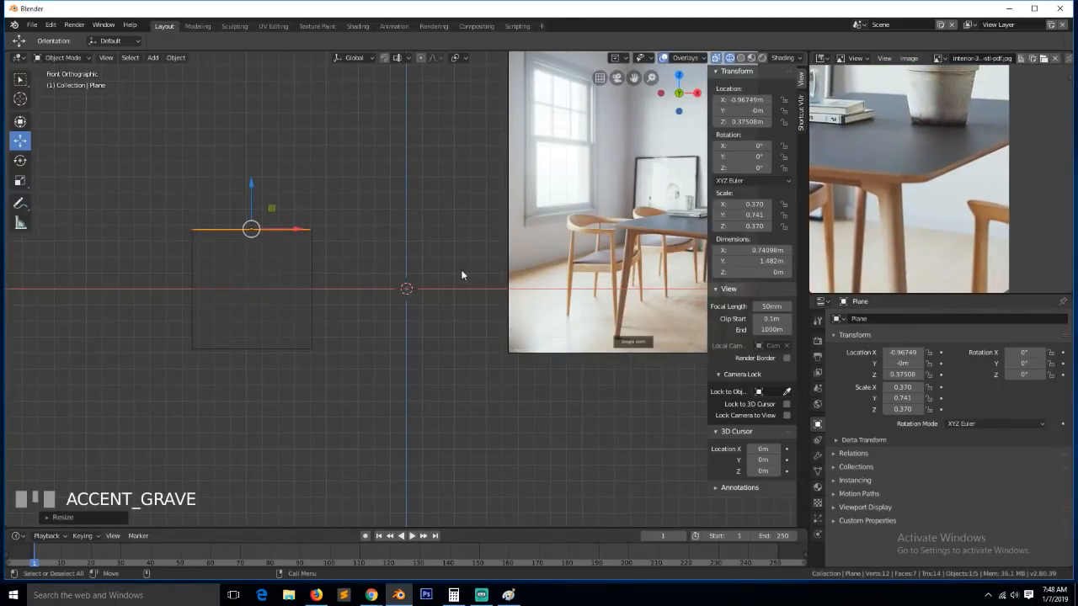
left_click_drag(304, 233, 481, 233)
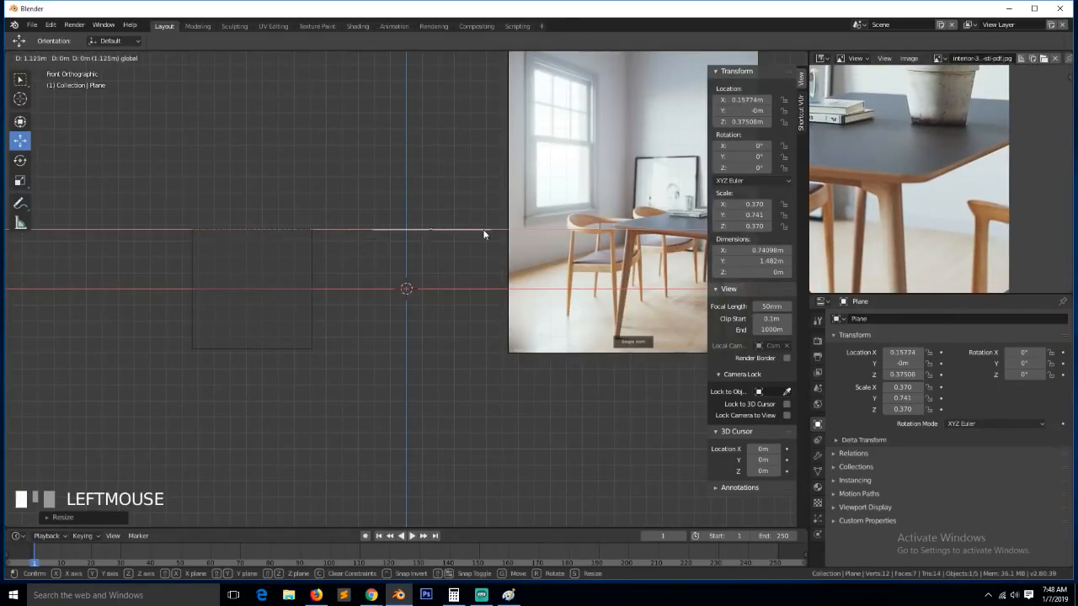
key("KP_7")
scroll(484, 249, "up", 1)
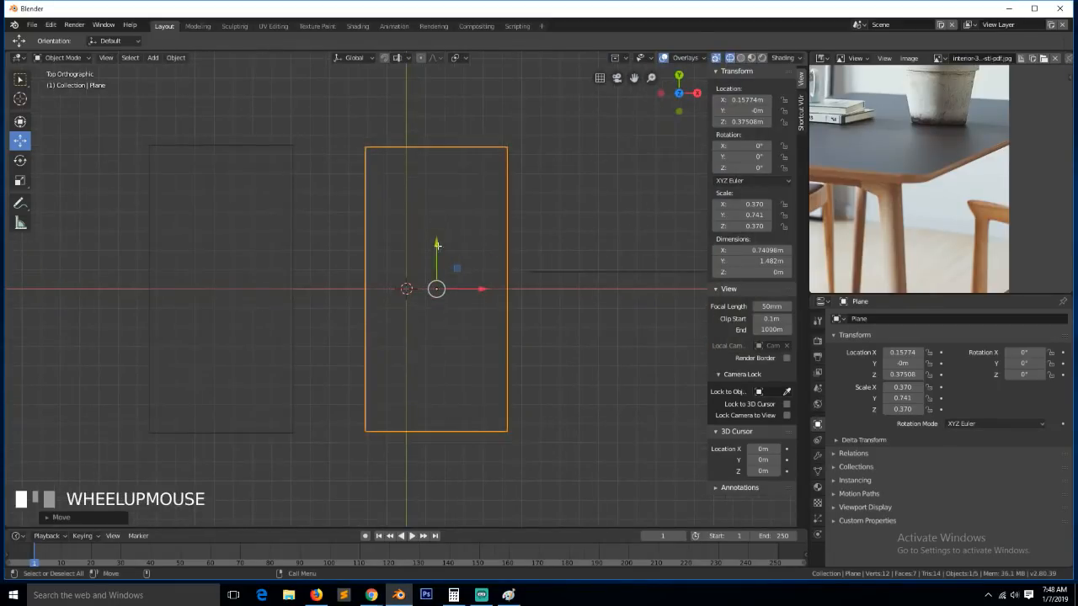
Add a centred loop cut across the plane's width and delete the vertices of its positive-Y end
key("Tab")
key("ctrl+r")
left_click(374, 271)
right_click(374, 271)
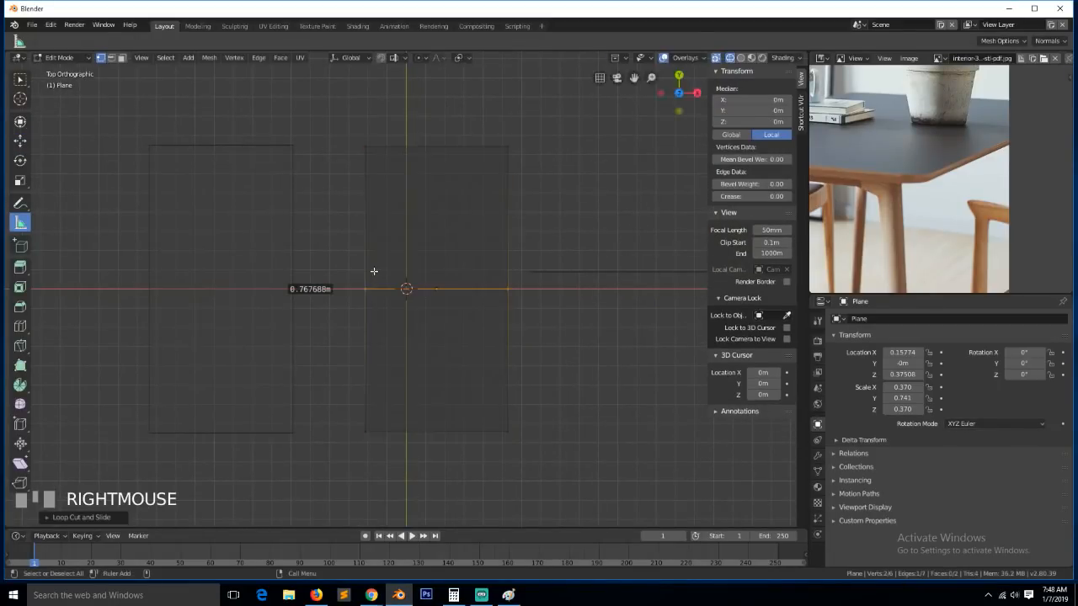
left_click(452, 155, "alt")
key("x")
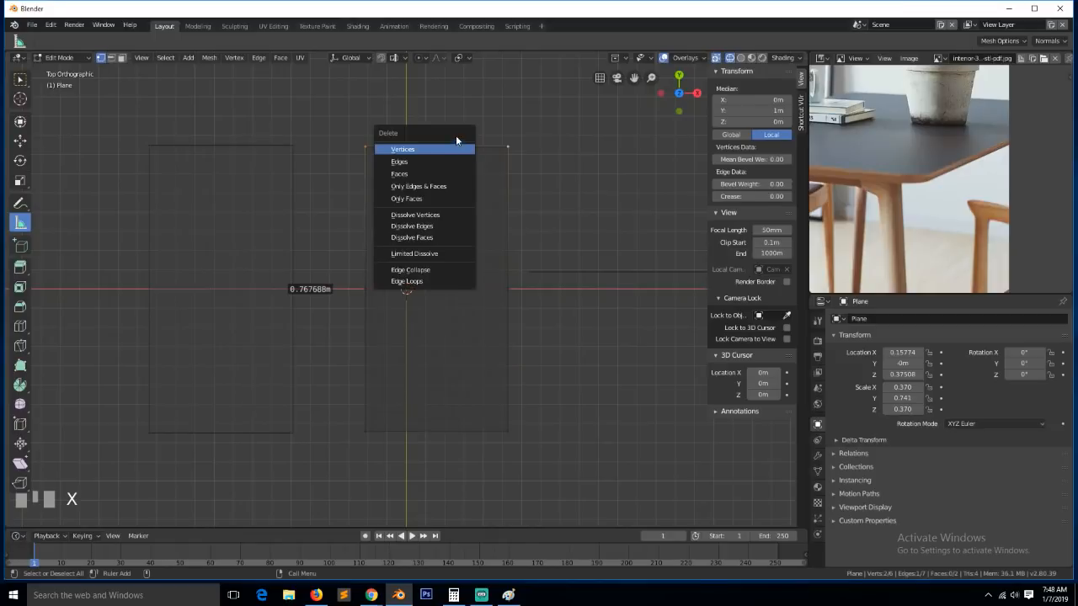
left_click(459, 149)
Add a centred lengthwise loop cut to the remaining half and delete the outer vertices on its negative-X side
key("ctrl+r")
left_click(427, 357)
right_click(426, 357)
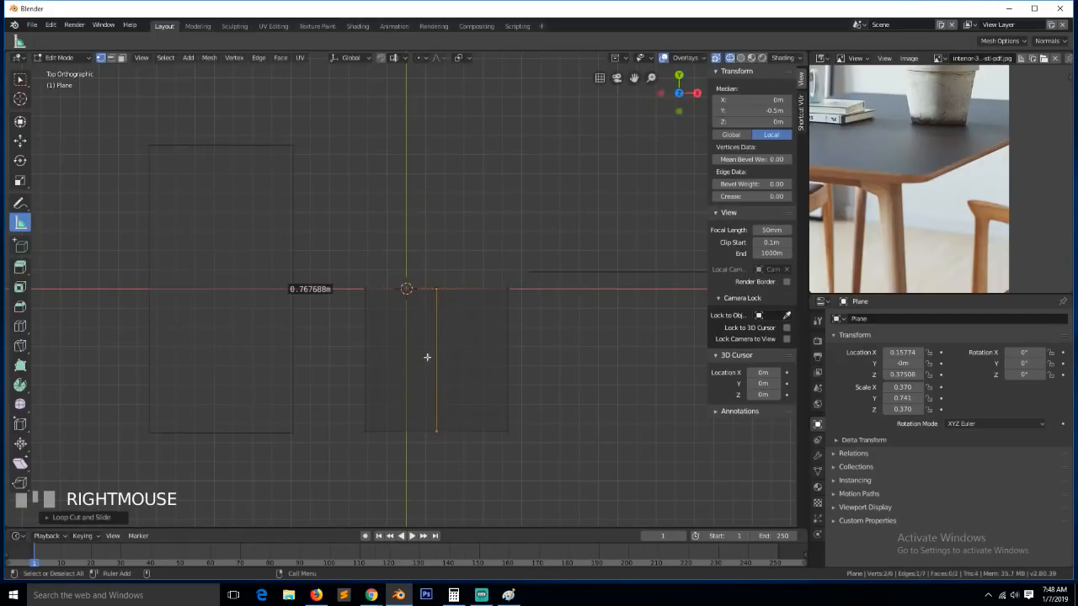
left_click(370, 421)
left_click(371, 300, "shift")
key("x")
left_click(376, 299)
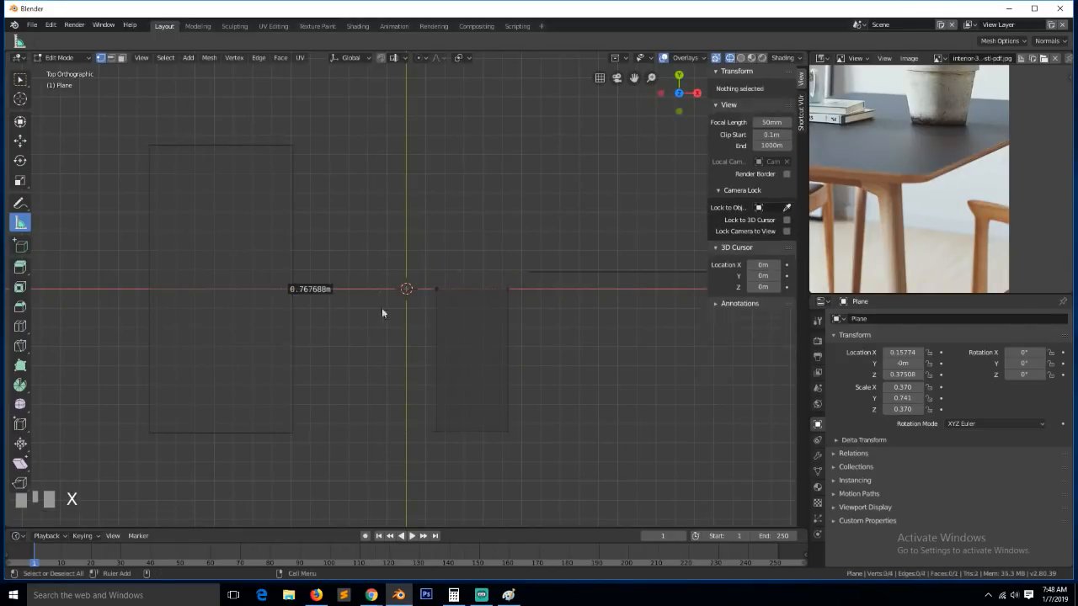
Return to Object Mode and add a Mirror modifier to the quarter plane
key("Tab")
left_click(817, 440)
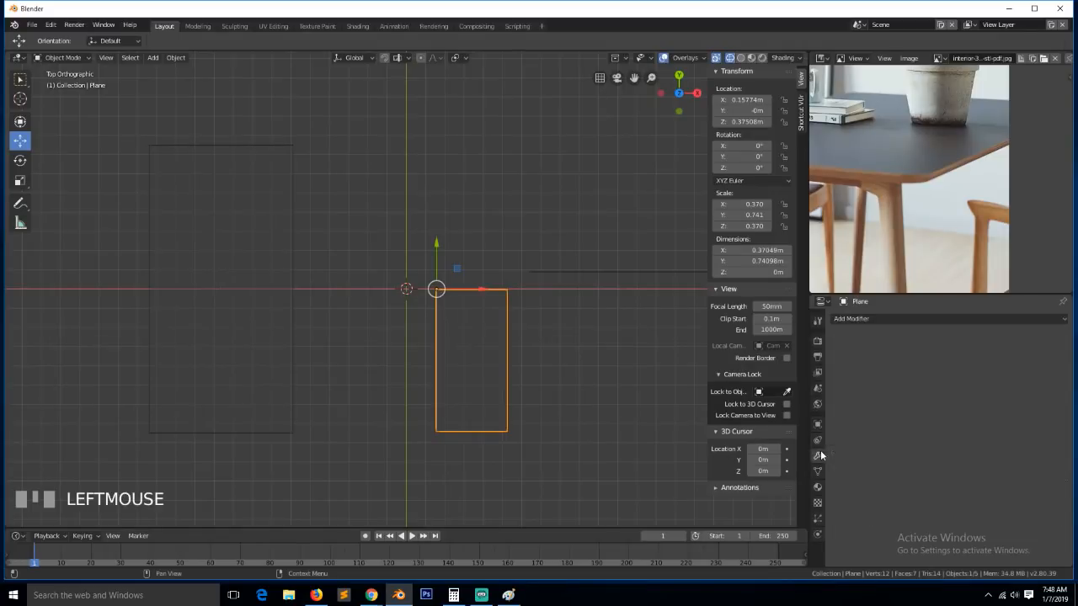
left_click(925, 320)
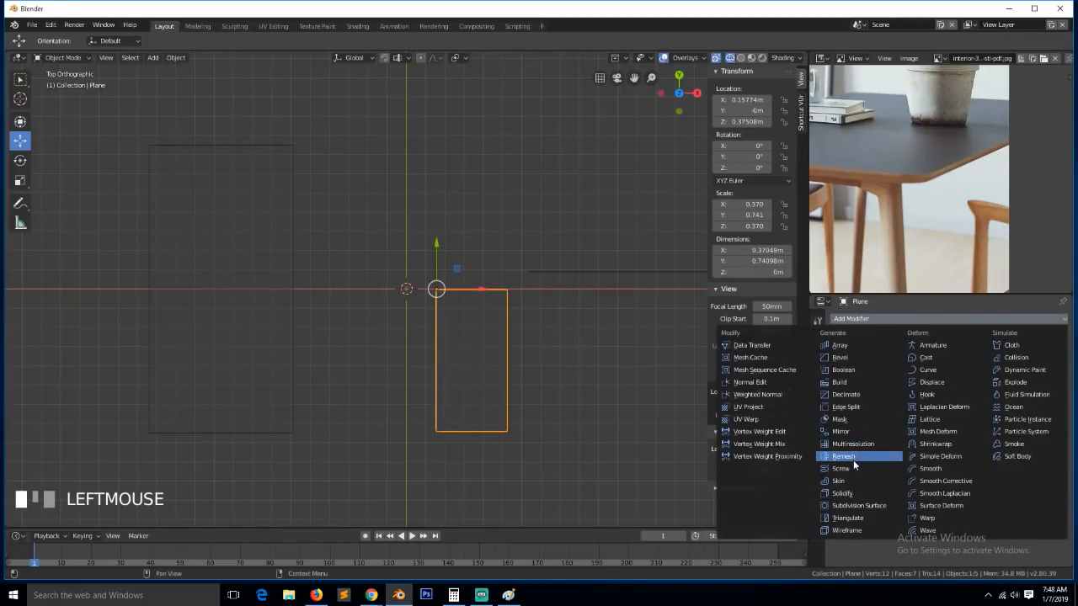
left_click(850, 434)
Switch the viewport to solid shading with Random object colours and Cavity enabled
left_click(778, 58)
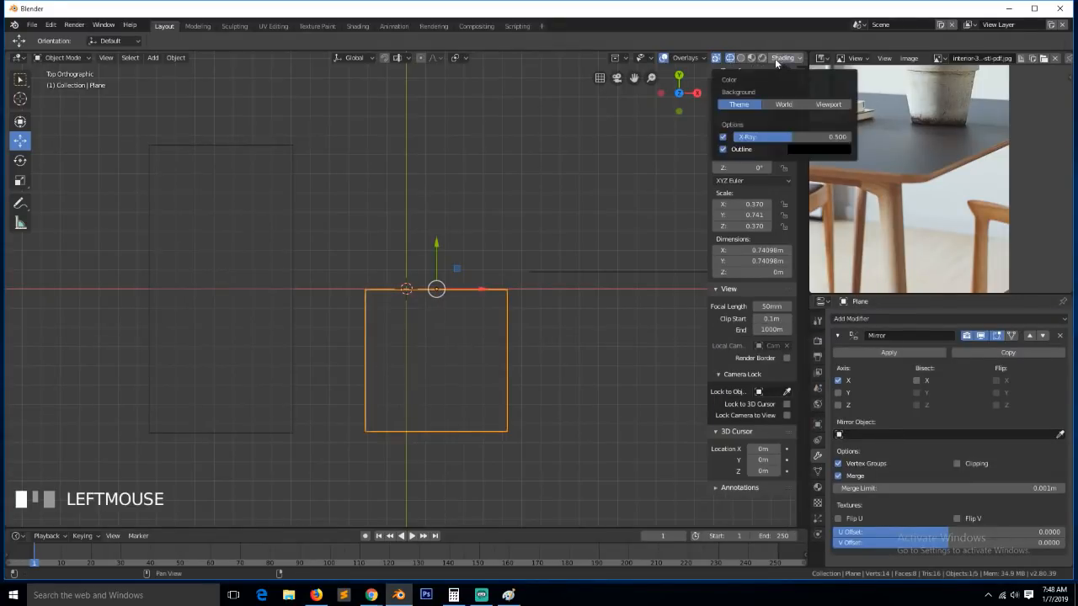
left_click(467, 164)
key("z")
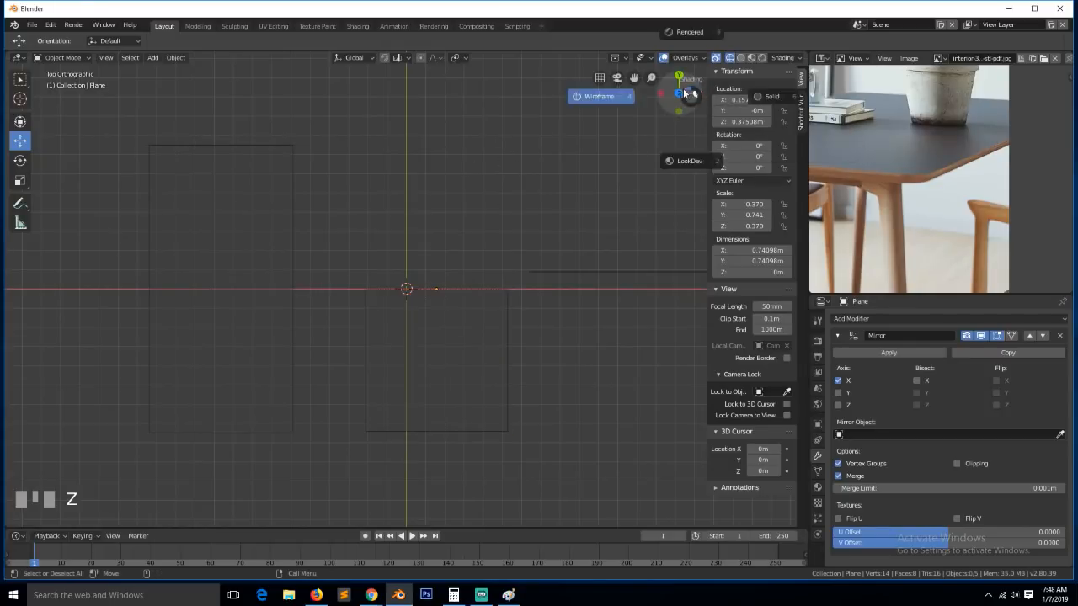
key("z")
left_click(751, 58)
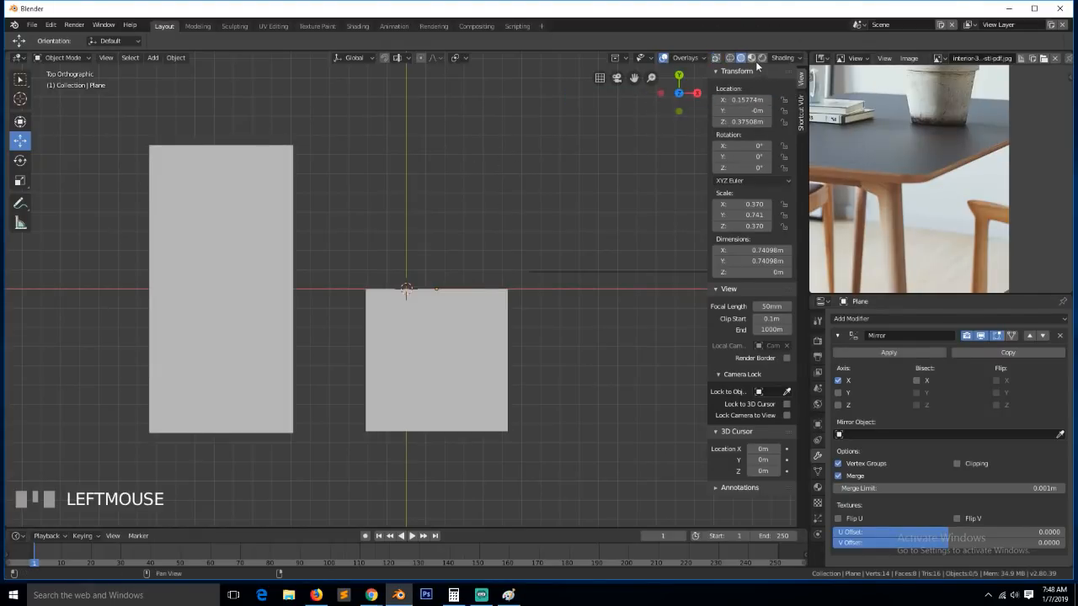
left_click(775, 58)
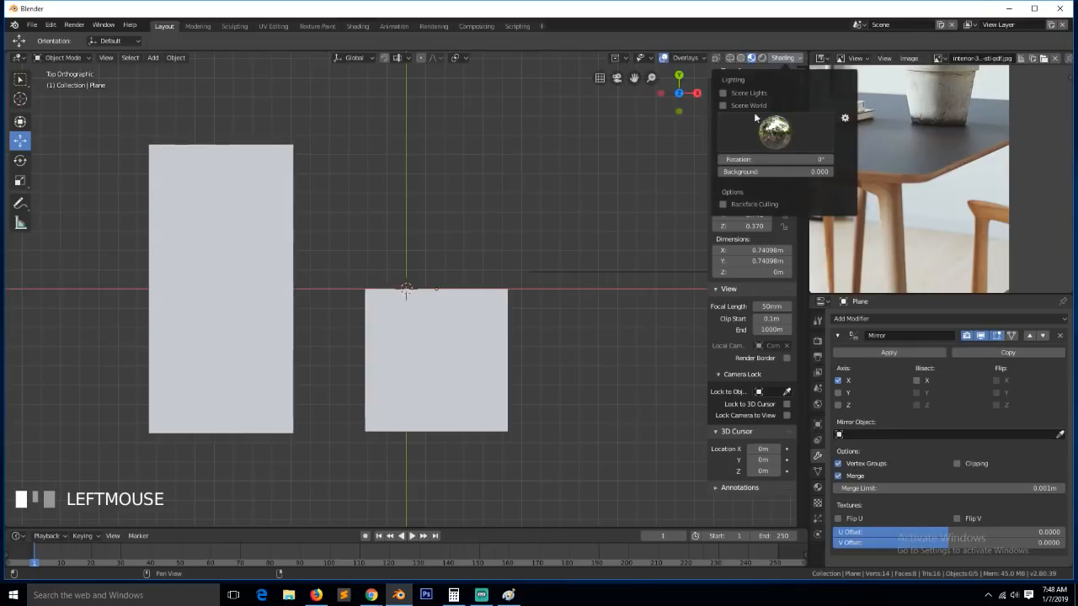
left_click(740, 58)
left_click(782, 58)
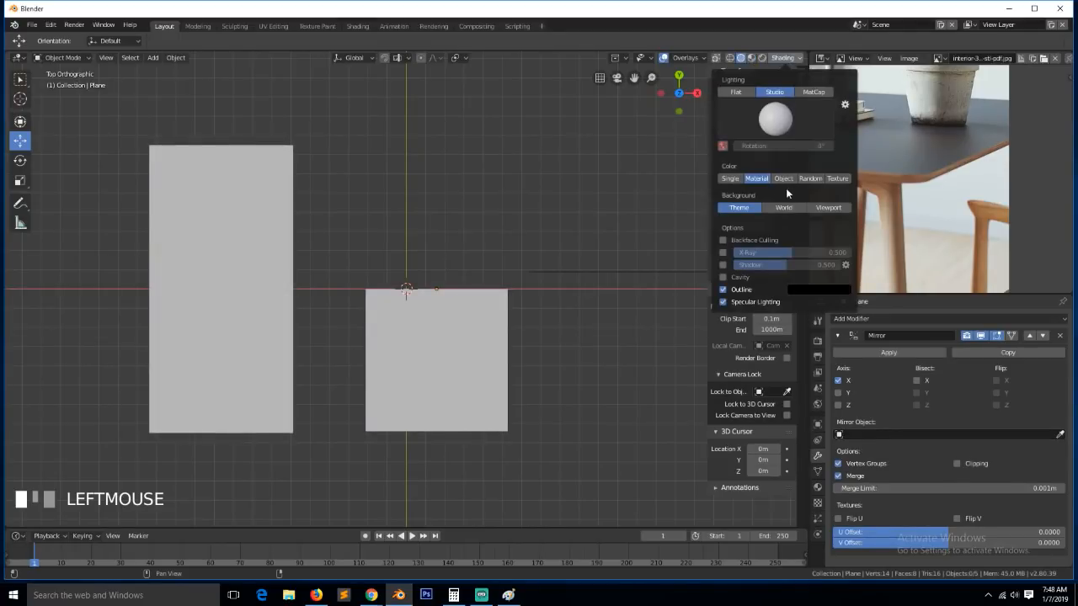
left_click(810, 178)
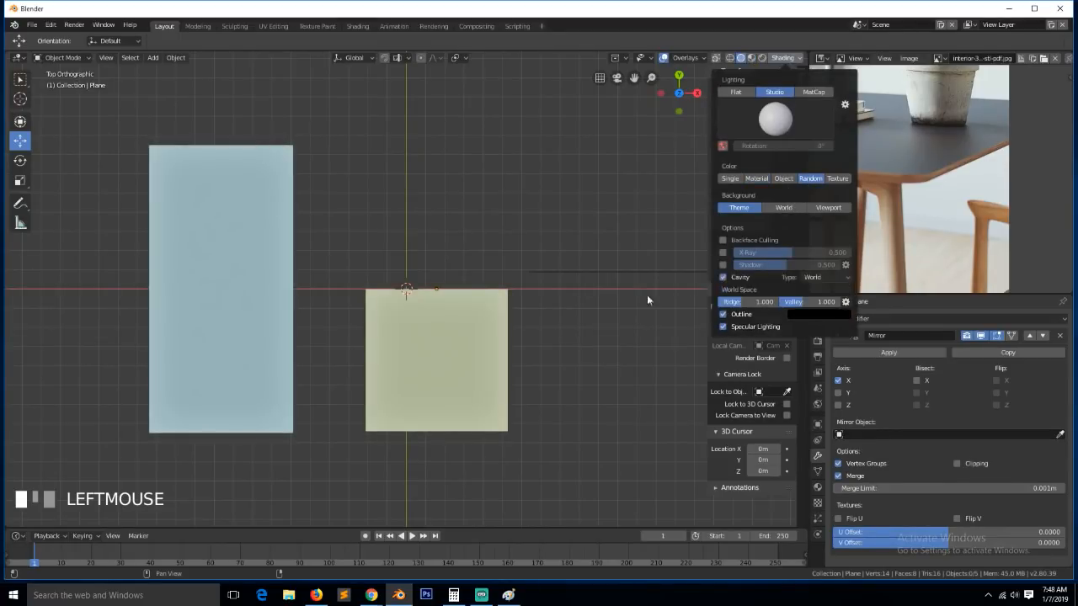
Apply the plane's rotation and scale, and enable the Y axis in its Mirror modifier
scroll(645, 351, "up", 4)
scroll(577, 385, "down", 2)
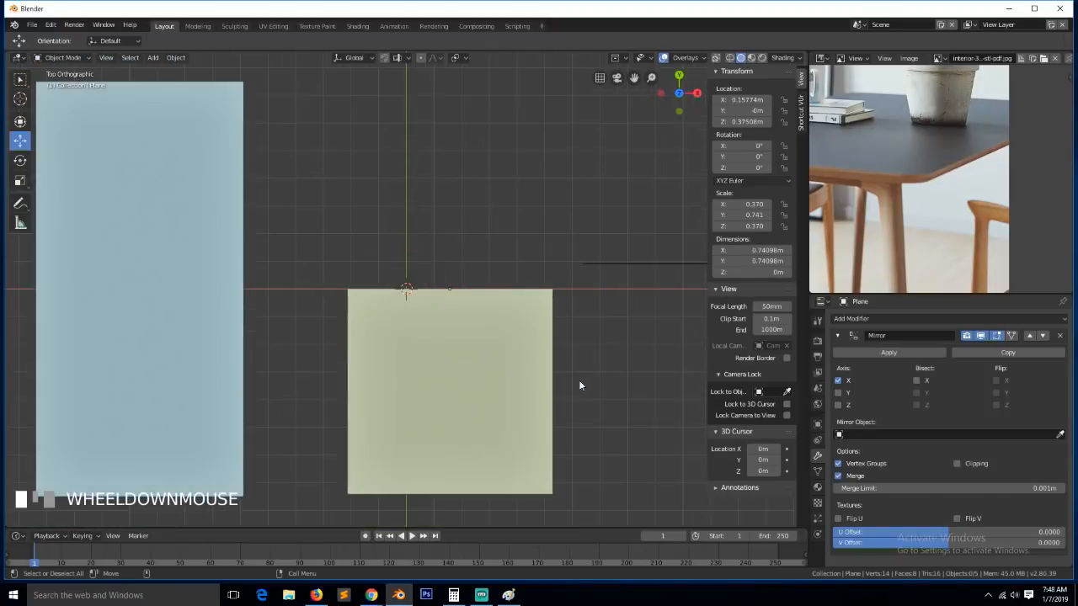
left_click(540, 453)
key("ctrl+a")
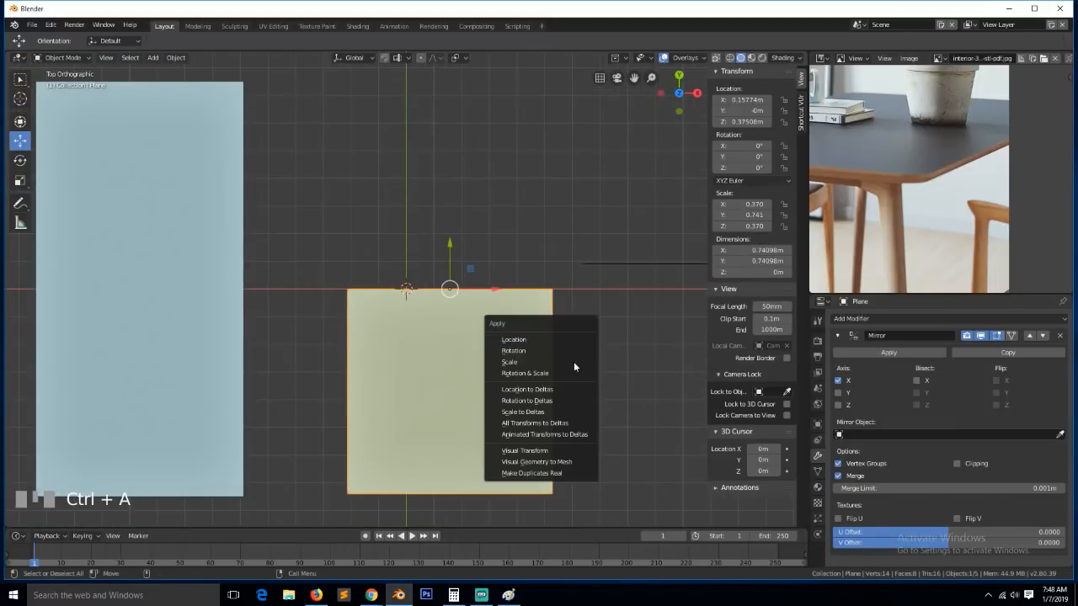
left_click(573, 372)
left_click(838, 392)
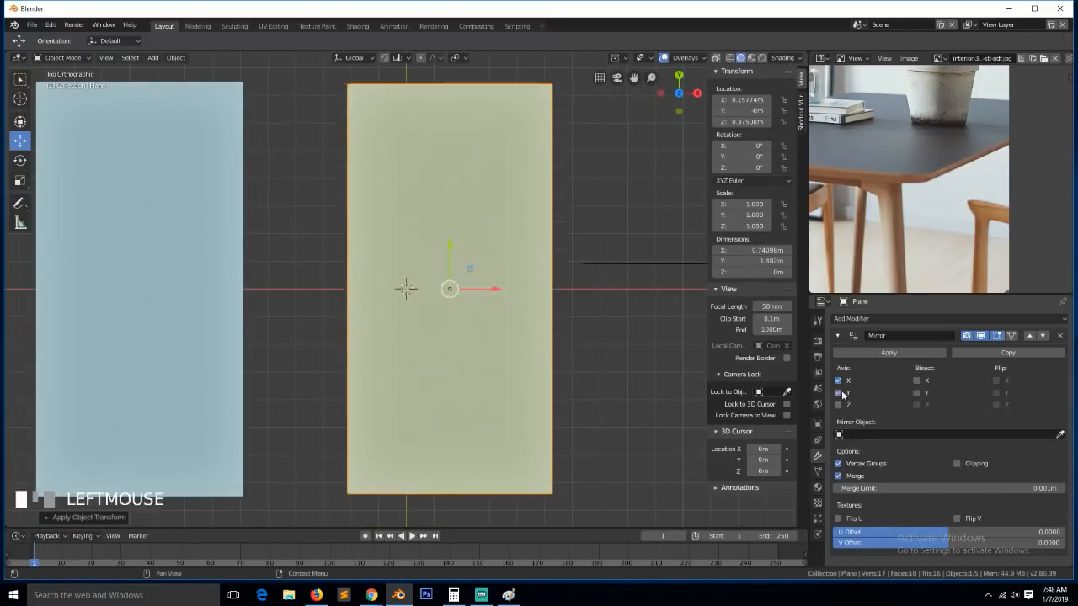
Scale the mirrored plane along Y to 0.8, shortening the tabletop to about 1.19 m
scroll(938, 142, "down", 3)
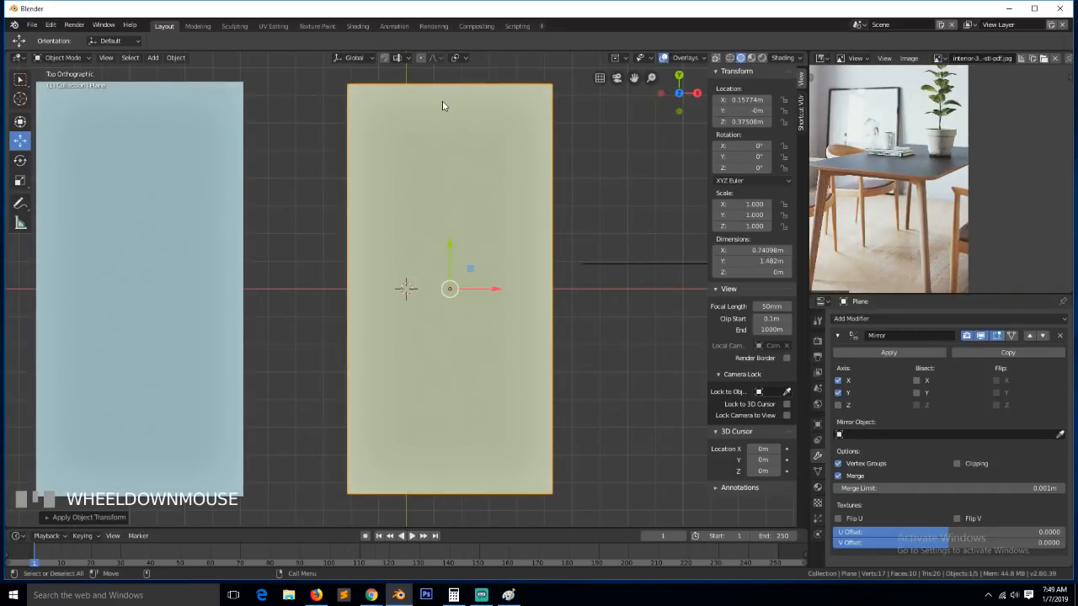
key("s")
key("y")
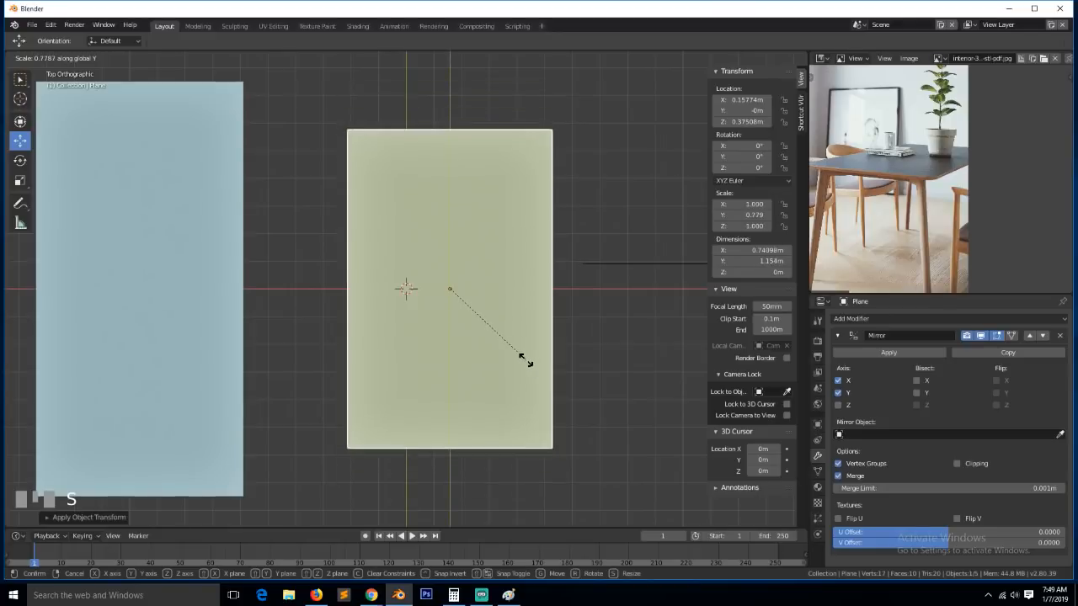
left_click(526, 371, "ctrl")
Round the tabletop's outer corner vertex with a two-segment vertex bevel, using the reference photo as a guide, and return to Object Mode
key("Tab")
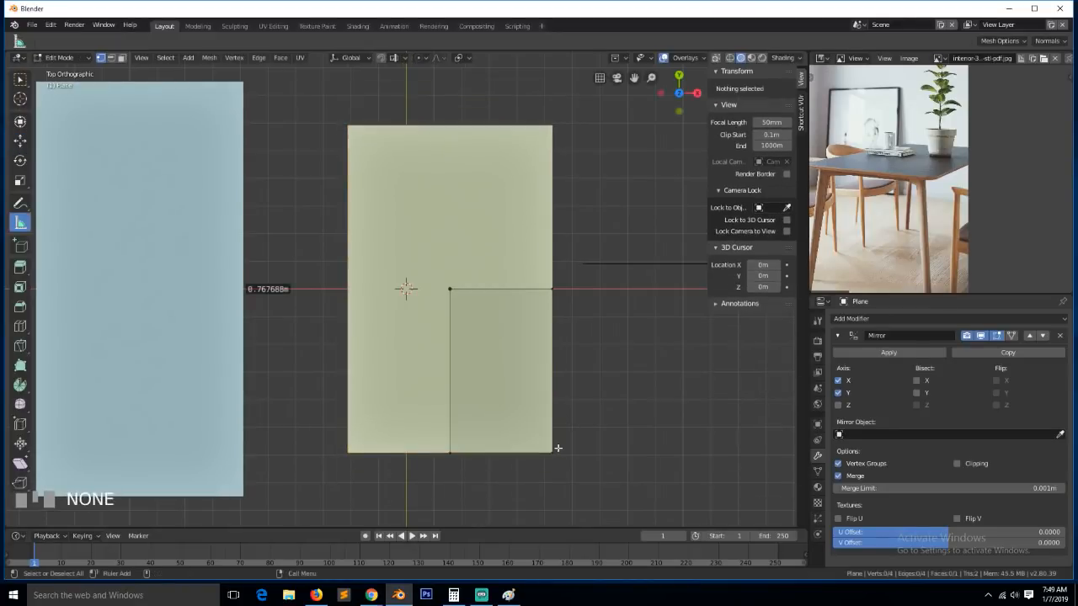
scroll(944, 197, "up", 3)
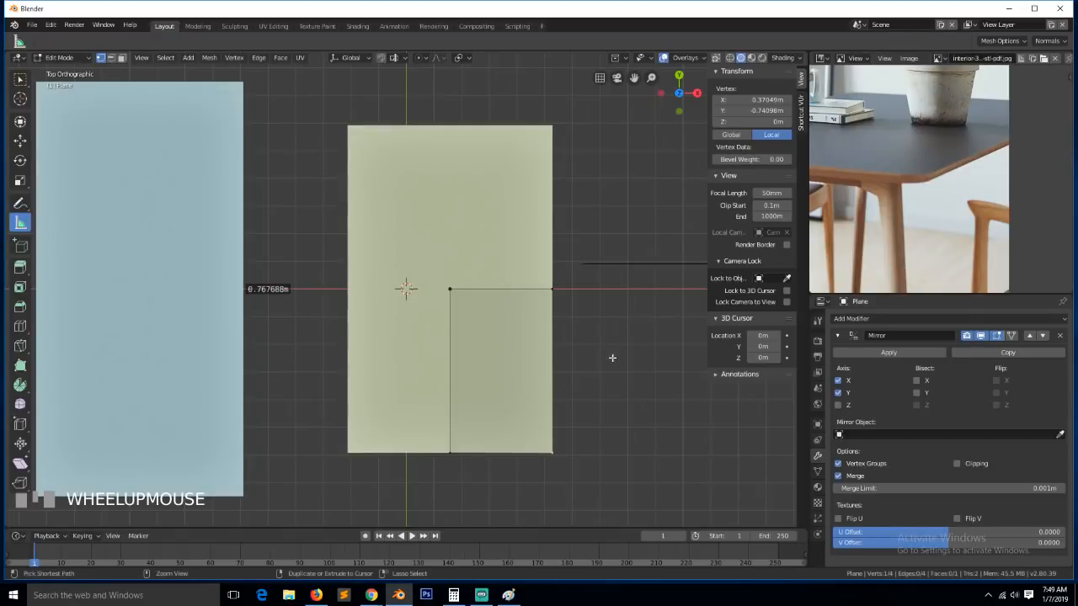
key("ctrl+shift+b")
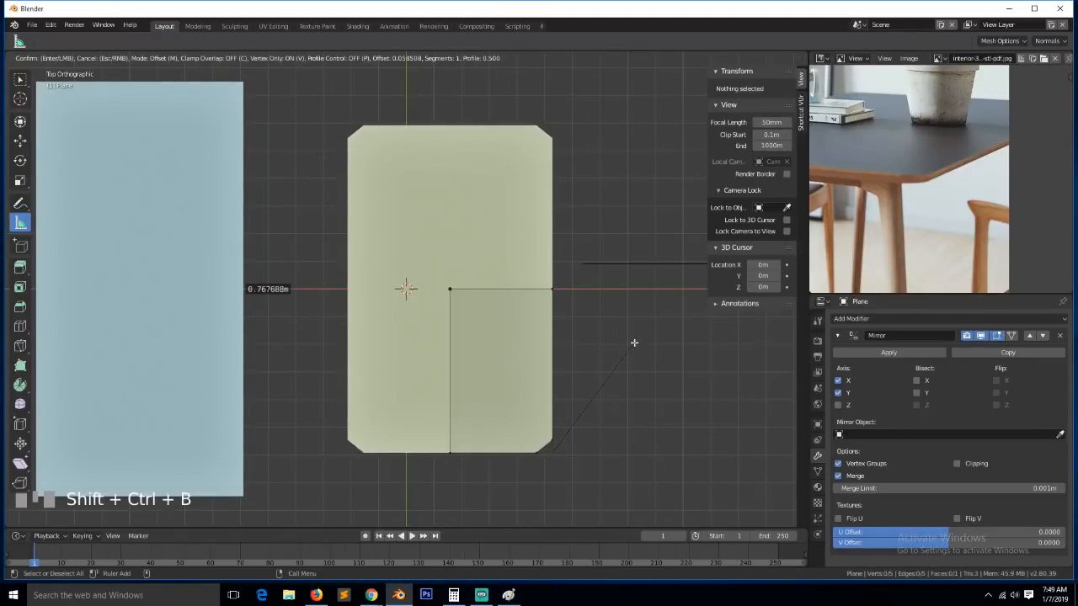
scroll(631, 345, "up", 1)
left_click(632, 347)
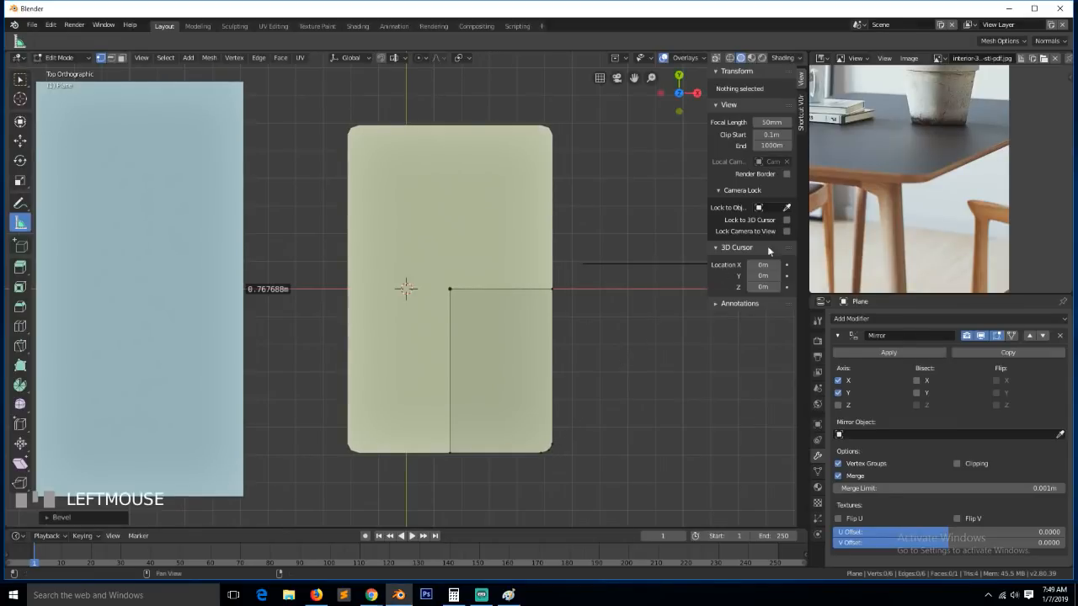
key("Tab")
scroll(853, 189, "down", 3)
scroll(853, 189, "up", 3)
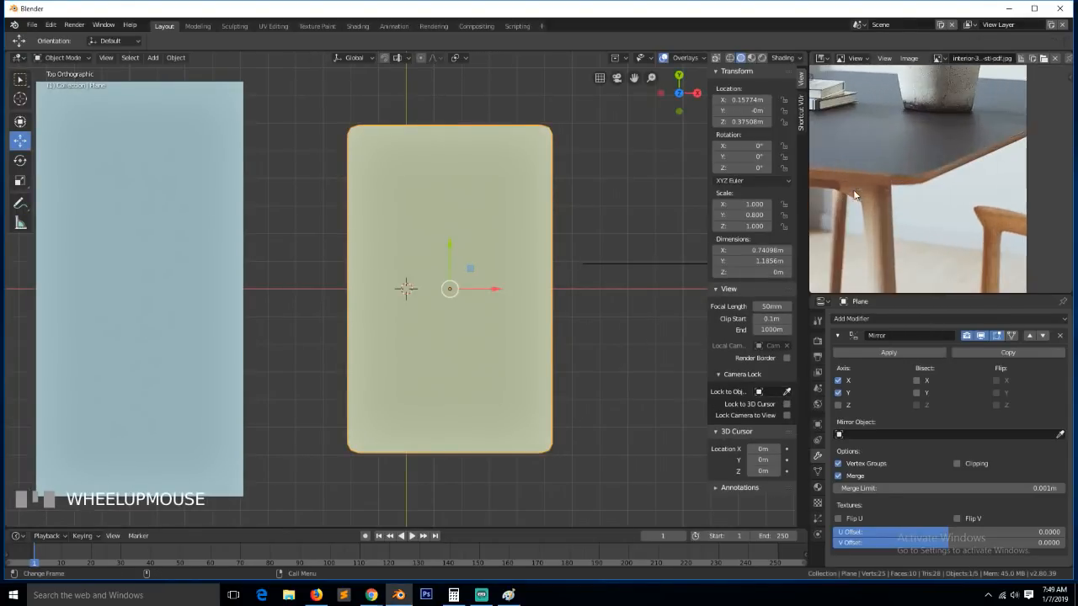
Knife-cut the quarter face along X from the rounded corner's side end to the mirror centreline
key("Tab")
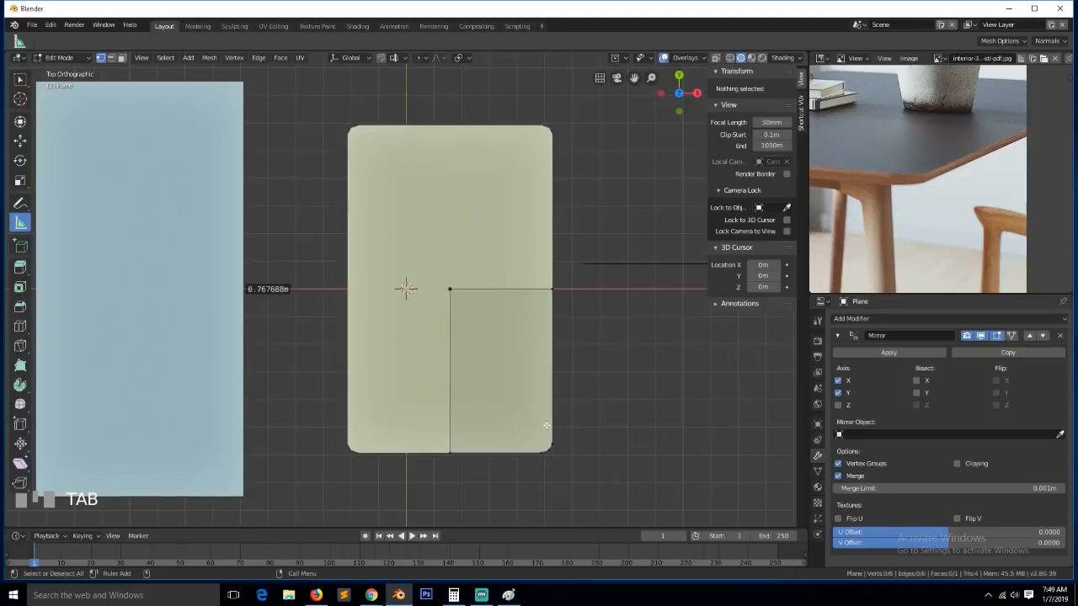
left_click(551, 436)
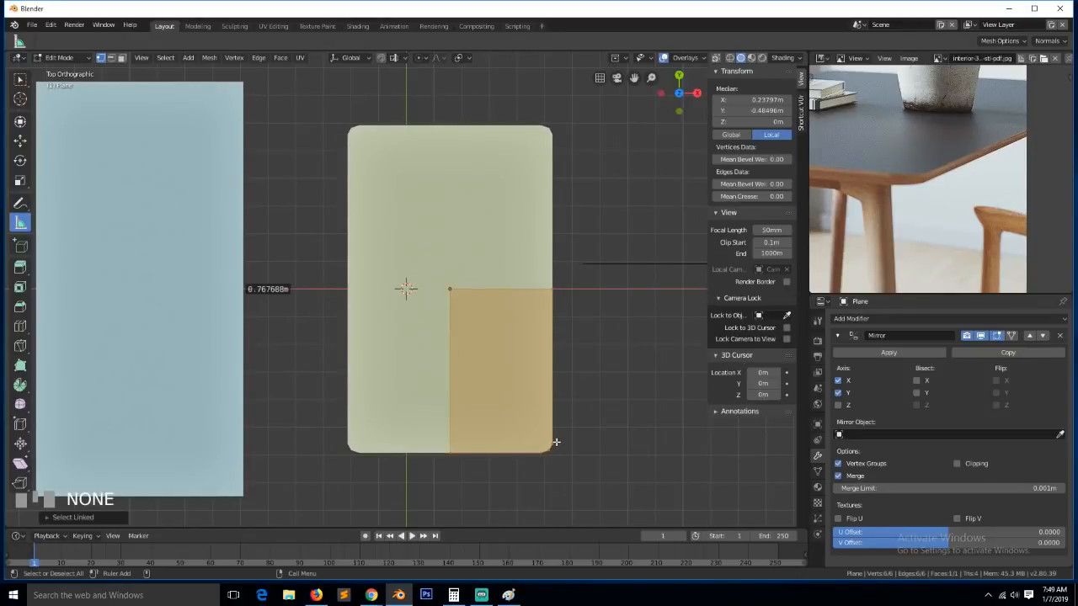
left_click(555, 441)
key("l")
key("k")
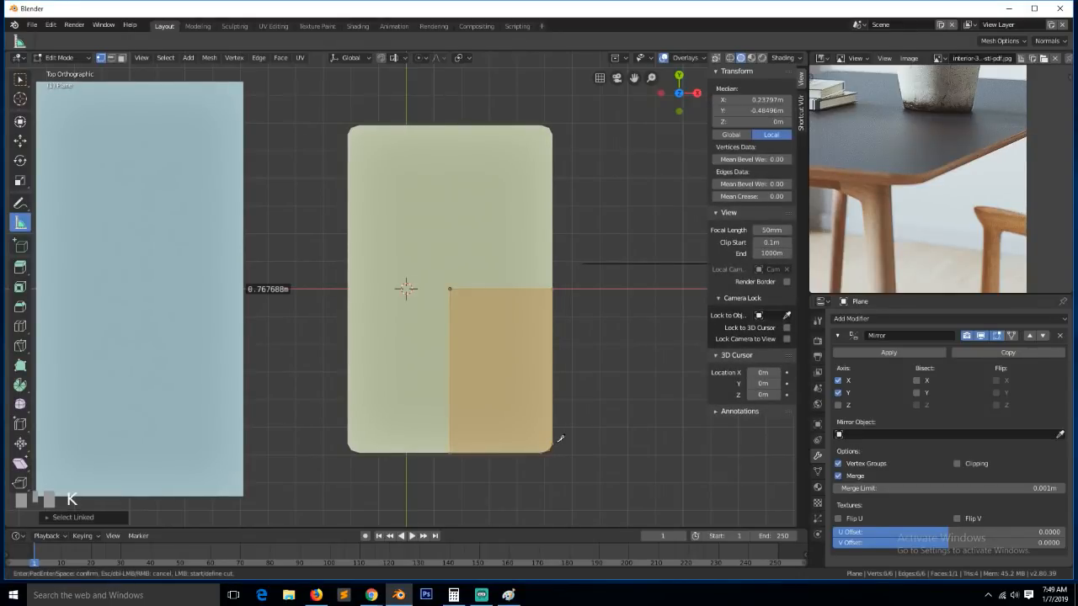
left_click(552, 443)
left_click(448, 443)
key("space")
left_click(522, 456)
Knife-cut the quarter face along Y from the rounded corner's other end to the tabletop's middle edge
key("k")
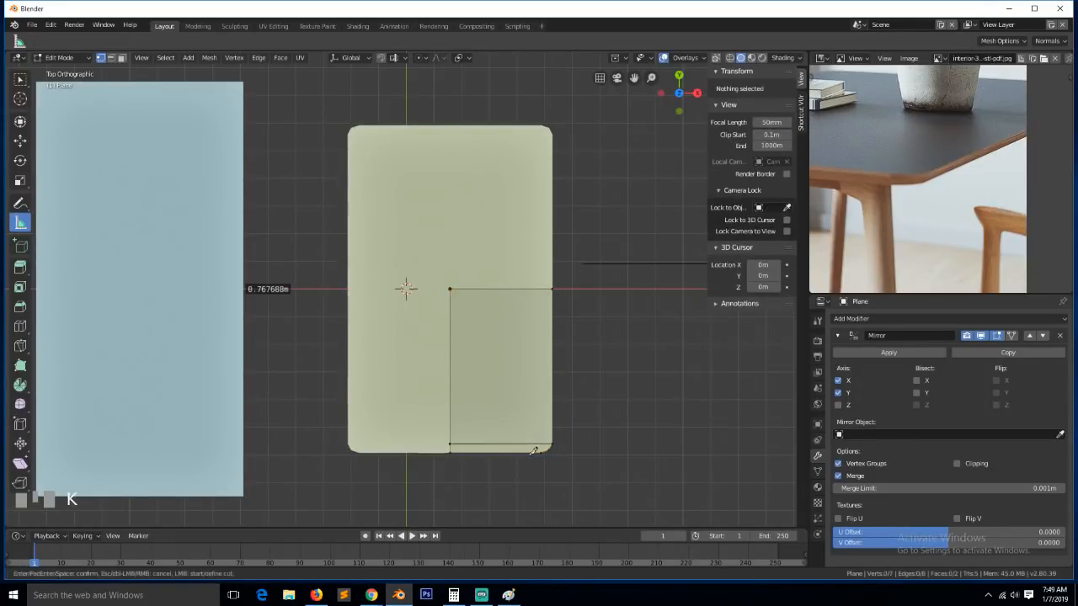
left_click(543, 450)
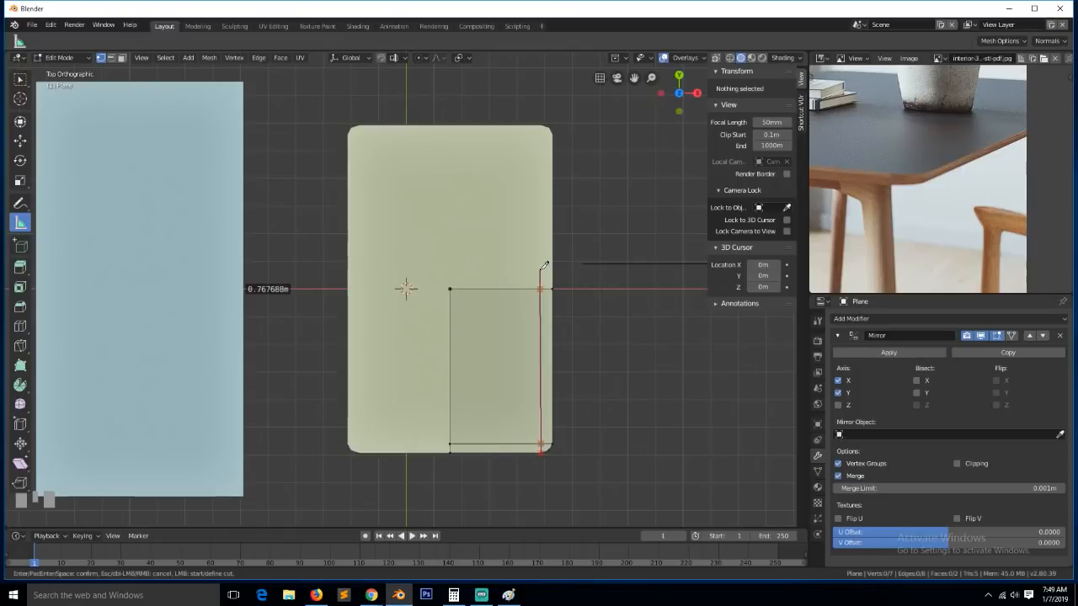
key("Return")
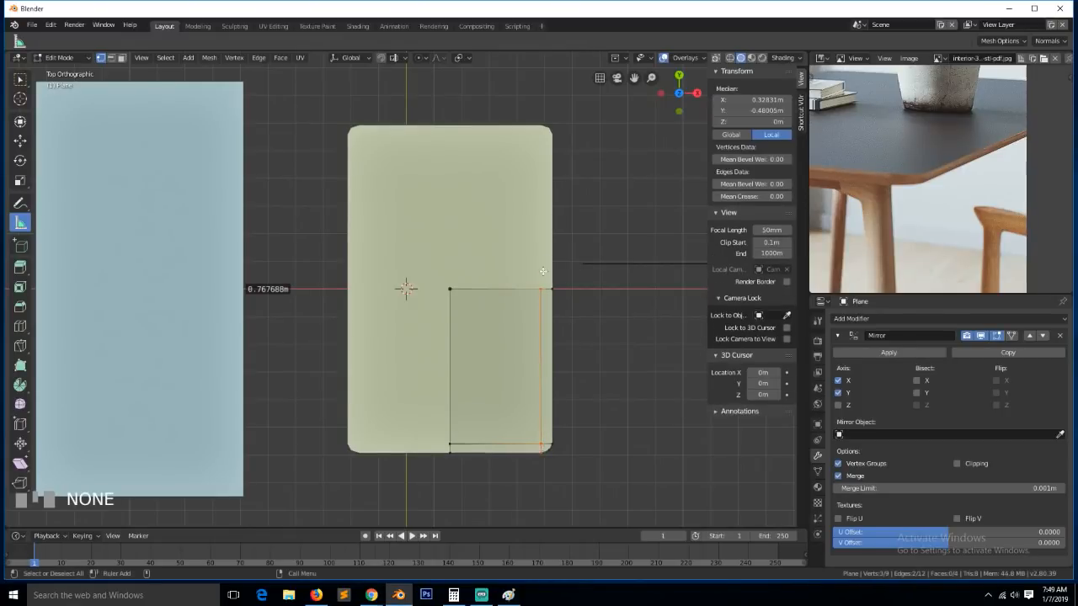
left_click(574, 423)
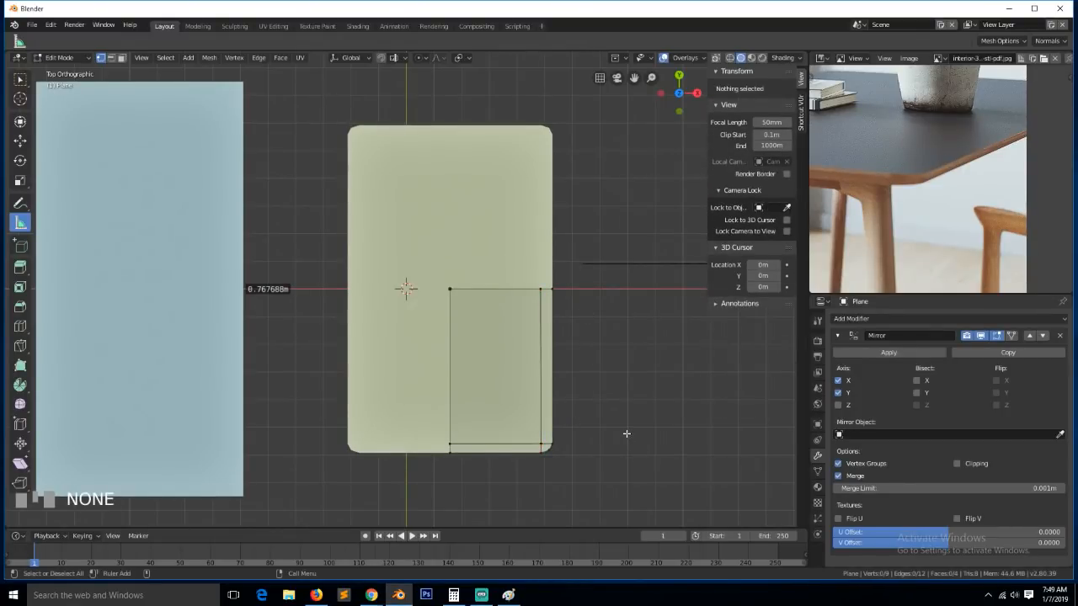
Extrude all faces of the tabletop quarter downward about 0.025 m and return to Object Mode
key("Tab")
middle_click_drag(614, 455, 560, 358)
key("Tab")
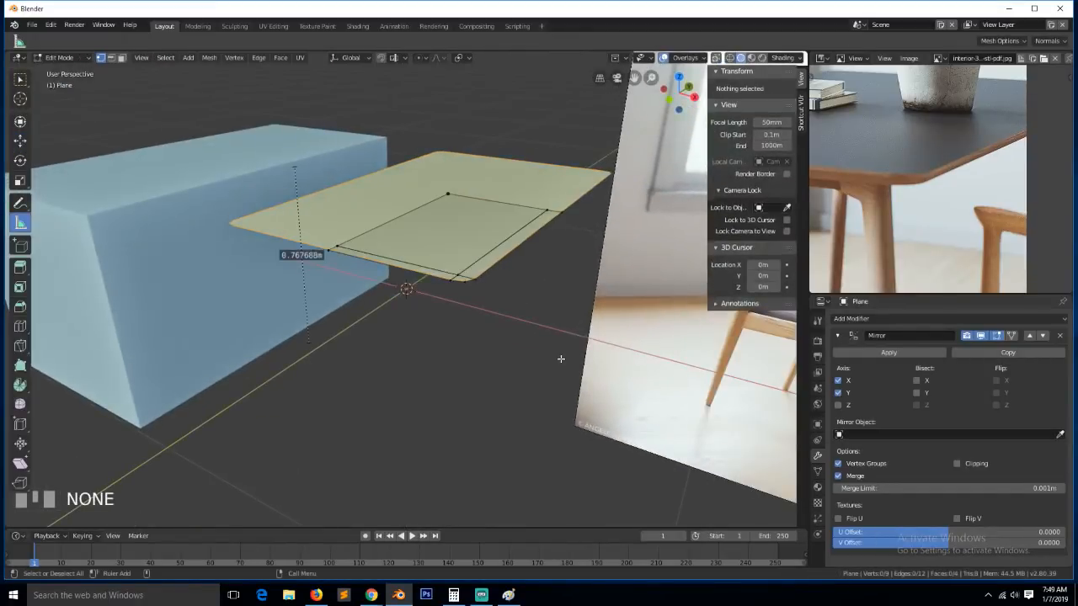
key("Tab")
key("Tab")
key("a")
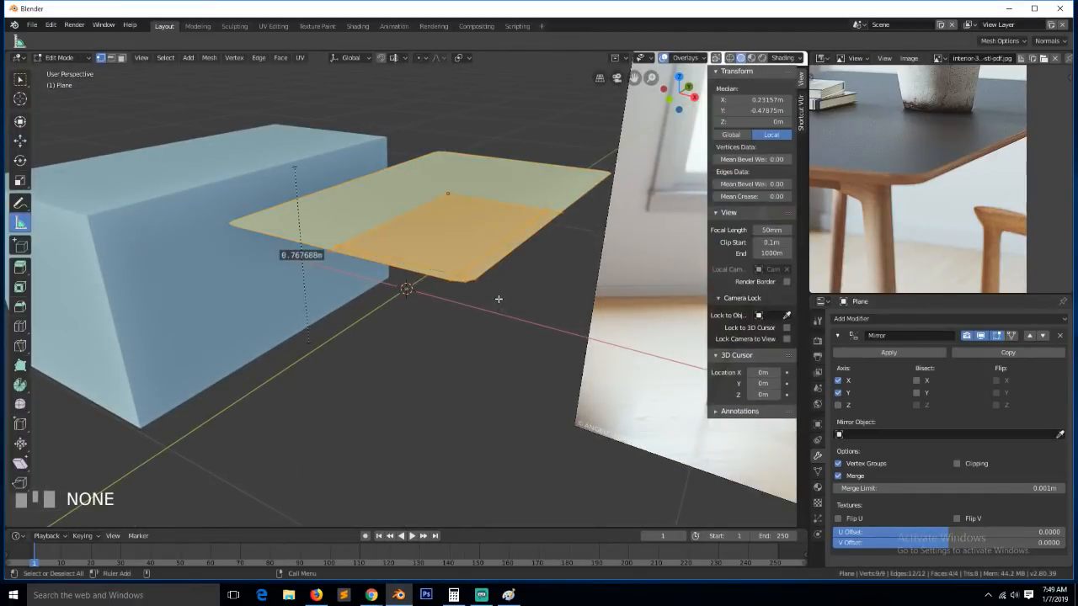
key("e")
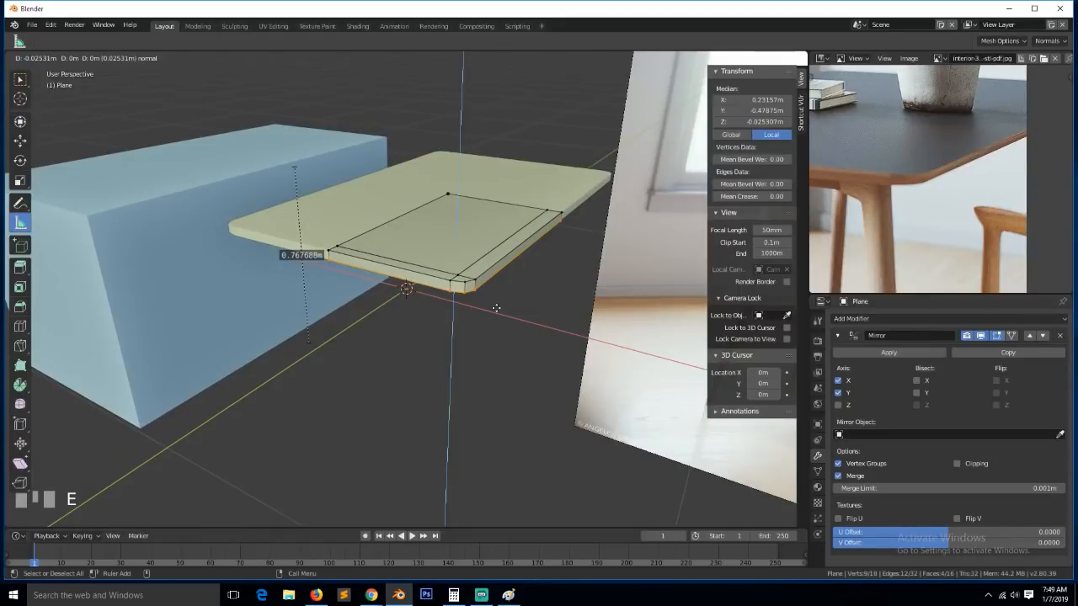
left_click(496, 308)
scroll(505, 312, "up", 2)
key("grave")
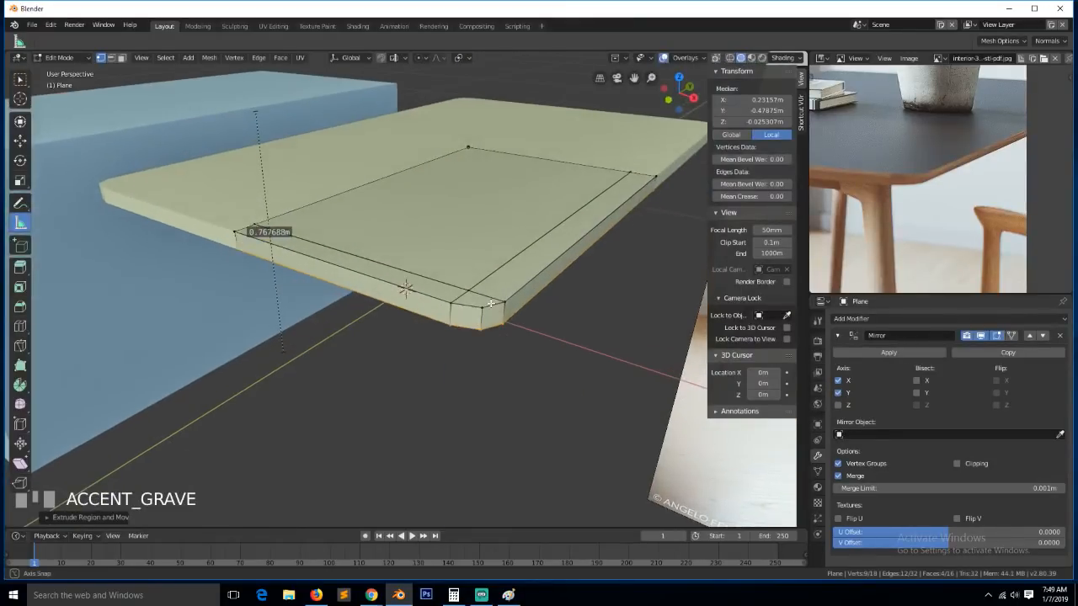
key("Tab")
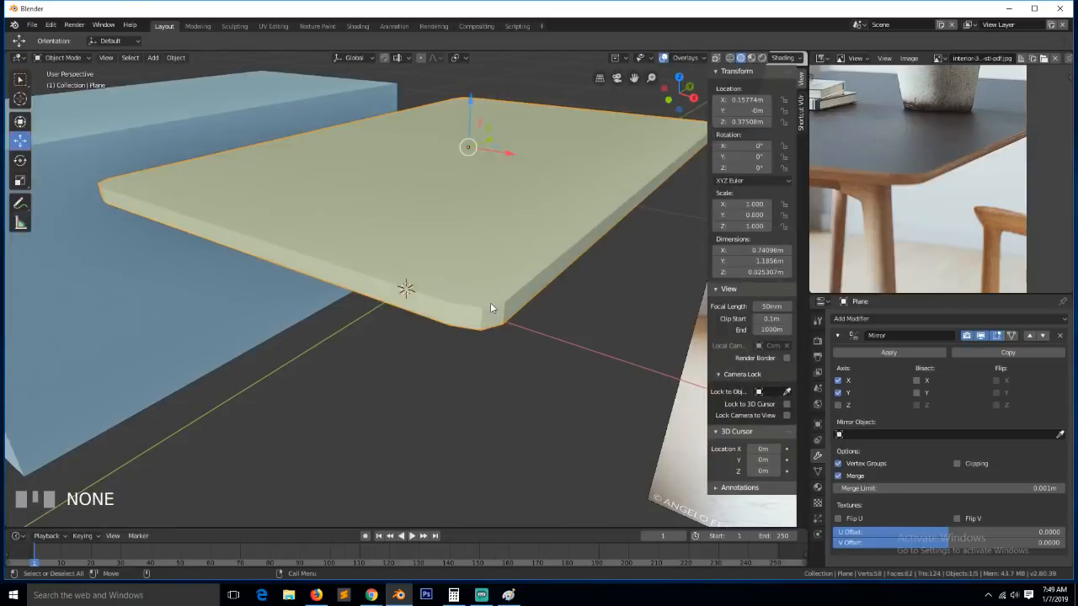
Turn off the Mirror modifier's viewport display and open the quarter mesh in Edit Mode
middle_click_drag(490, 303, 474, 275)
key("Tab")
key("Tab")
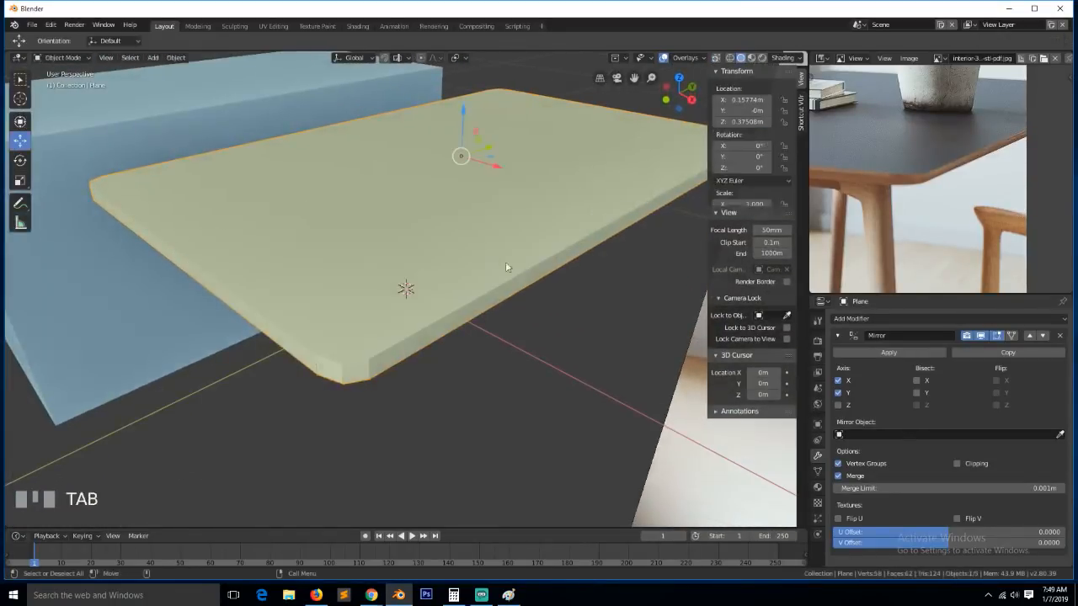
left_click(982, 338)
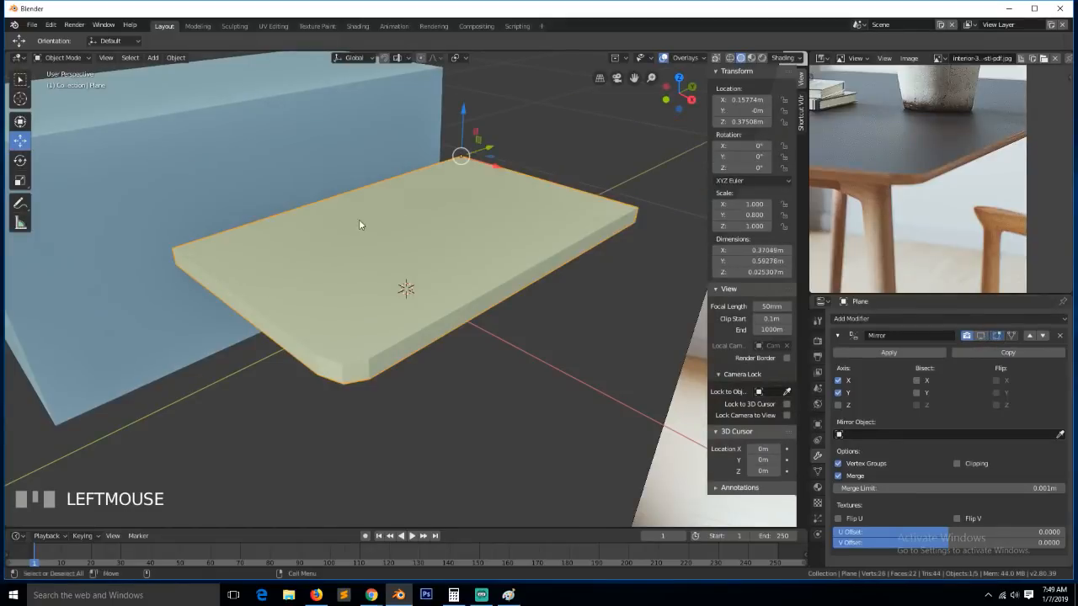
middle_click_drag(359, 219, 507, 244)
key("Tab")
Delete the four inner side faces of the quarter tabletop that lie along the two mirror seams
scroll(508, 227, "down", 2)
key("2")
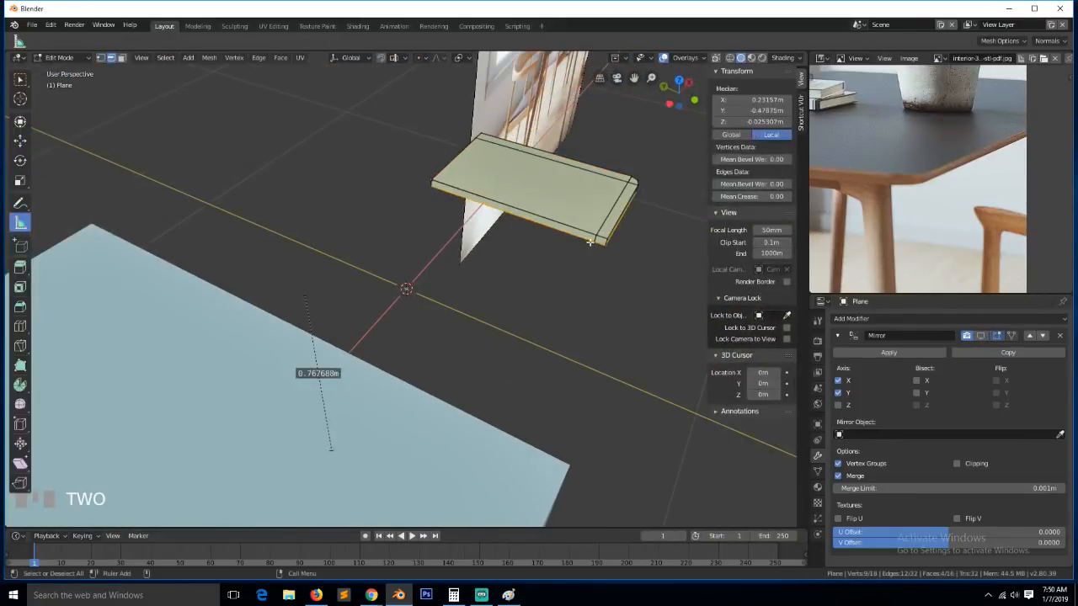
left_click(549, 225)
key("3")
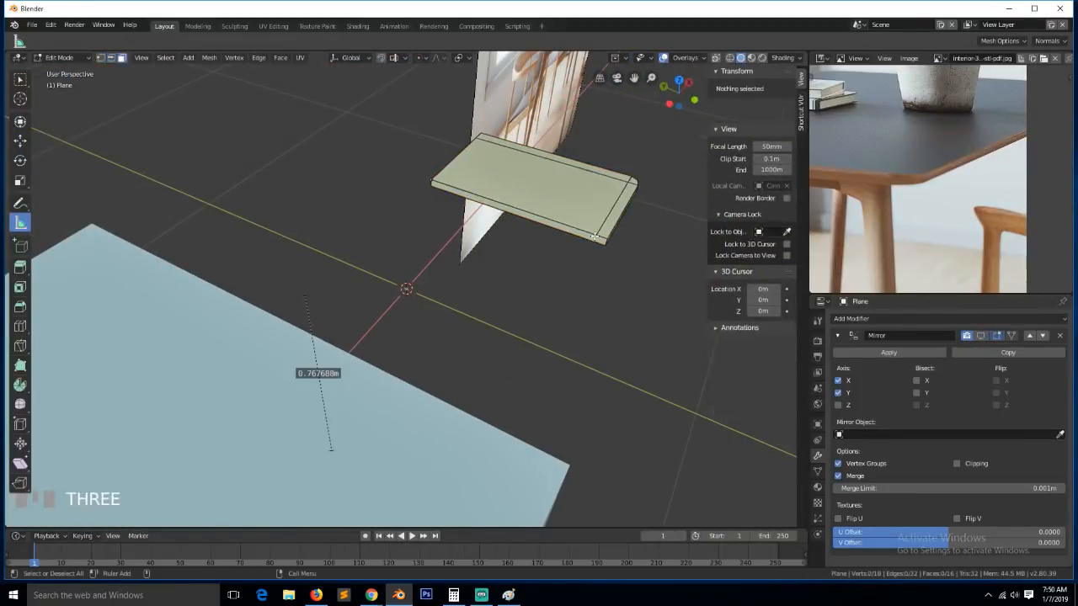
left_click(598, 239)
left_click(548, 223, "shift")
key("grave")
middle_click_drag(505, 207, 573, 183)
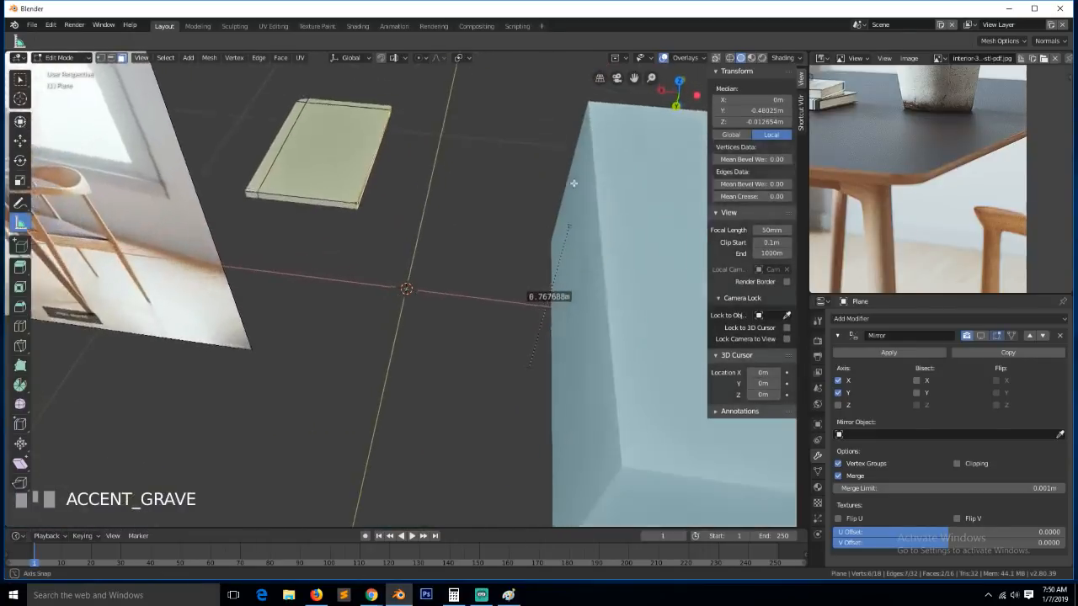
scroll(260, 210, "up", 1)
left_click(217, 174, "shift")
left_click(253, 177, "shift")
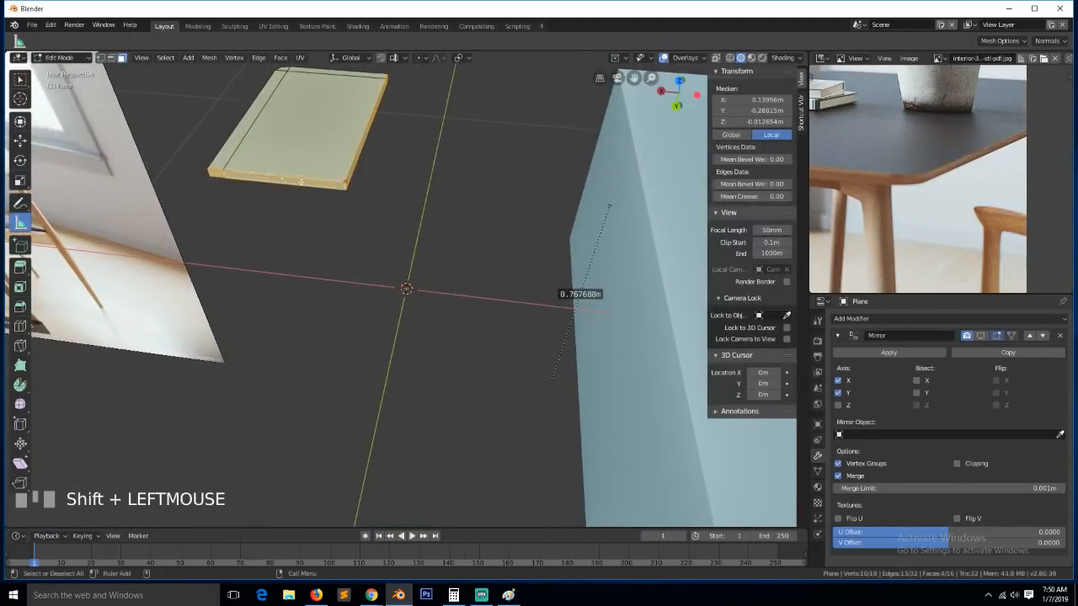
key("x")
left_click(323, 208)
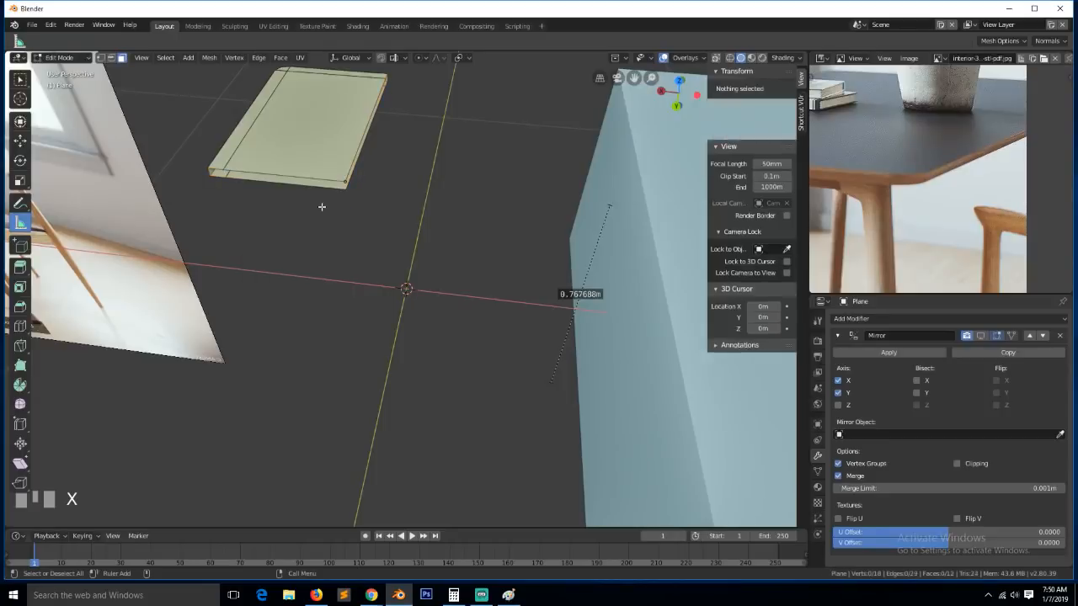
Return to Object Mode and turn the Mirror modifier's viewport display back on
key("Tab")
left_click(981, 336)
middle_click_drag(438, 240, 127, 204)
scroll(440, 273, "up", 1)
scroll(440, 277, "up", 1)
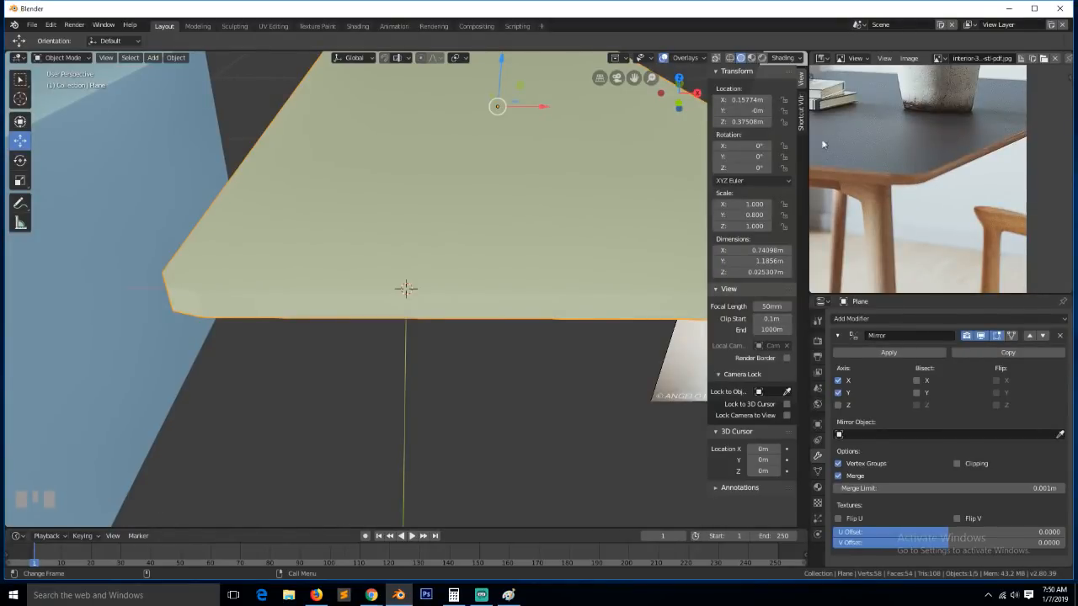
scroll(464, 252, "down", 4)
middle_click_drag(464, 252, 489, 263)
scroll(488, 264, "up", 2)
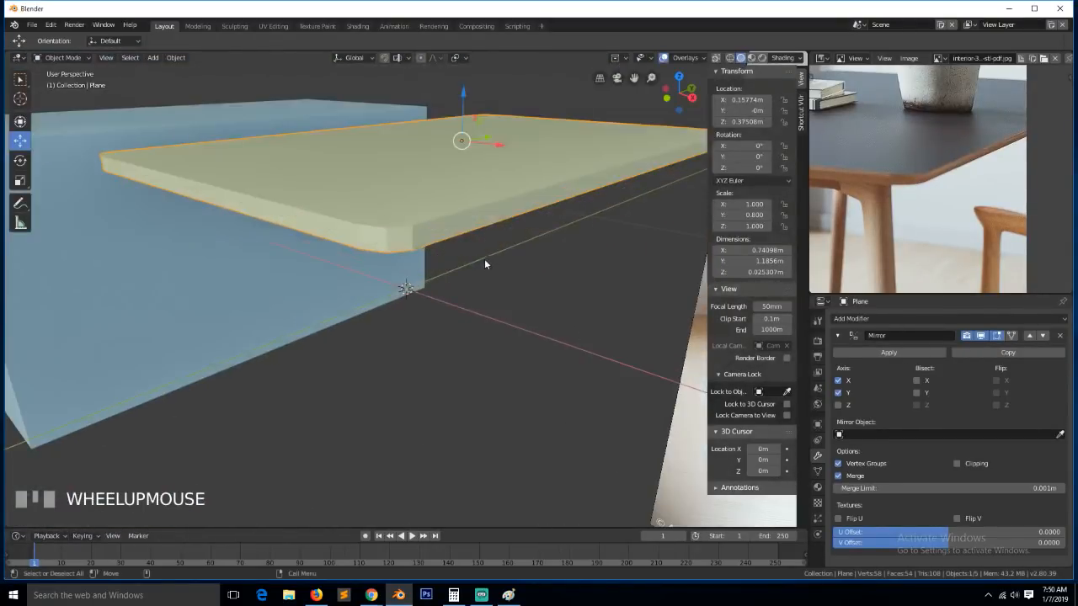
left_click(782, 57)
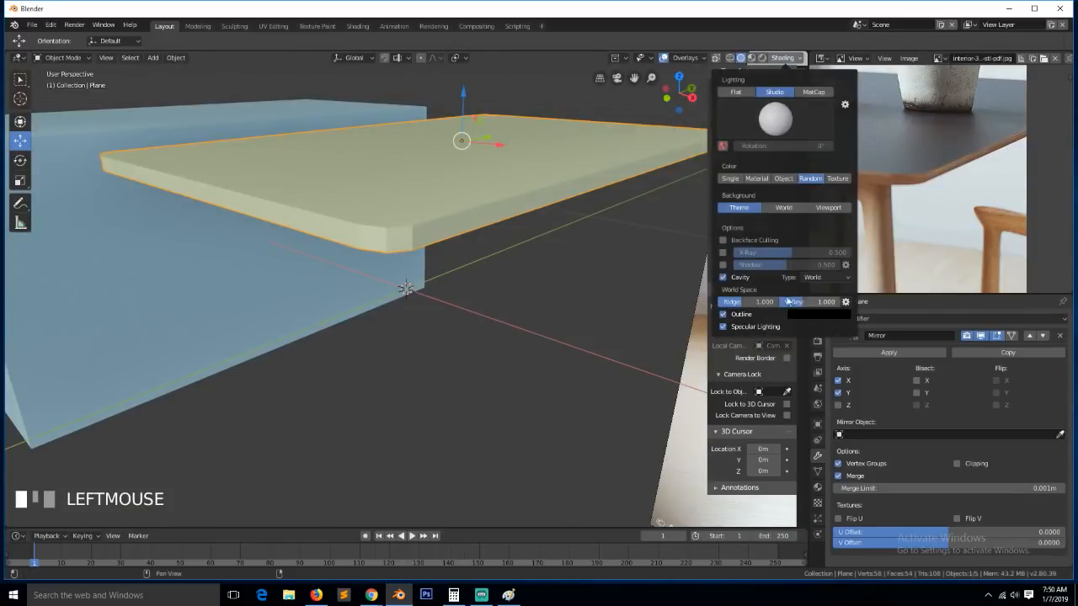
scroll(569, 253, "up", 2)
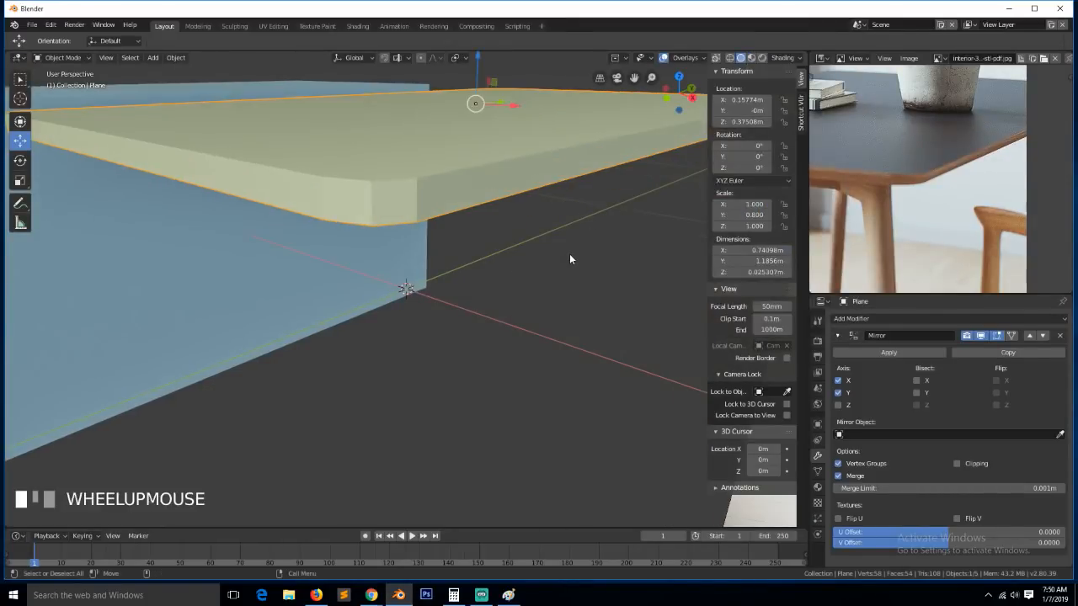
left_click(569, 253)
scroll(568, 258, "down", 2)
left_click(487, 251)
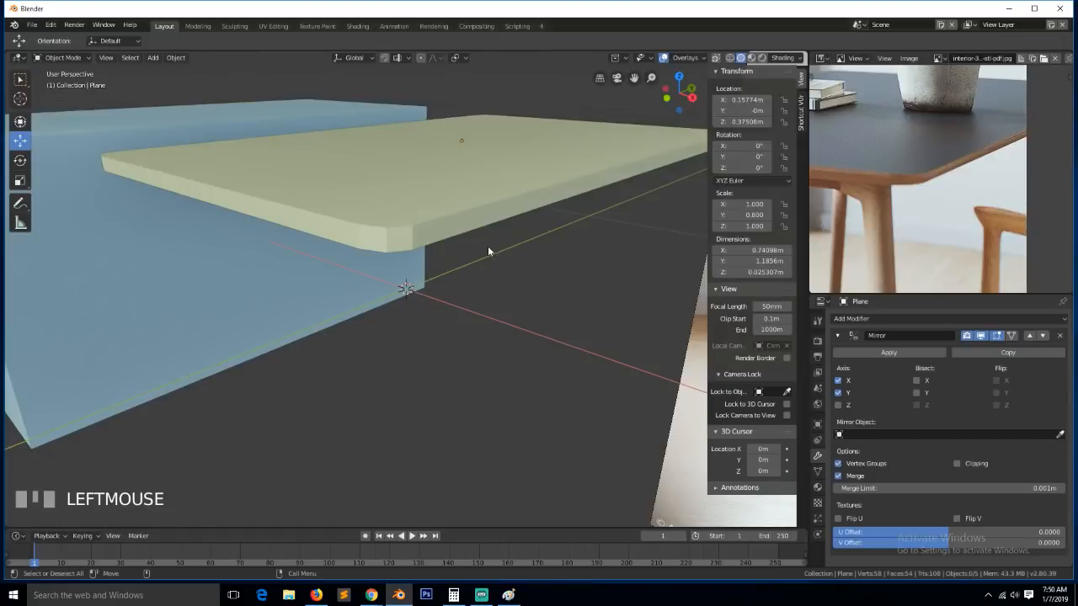
Try a centred horizontal loop cut around the tabletop's outer side faces, and undo it
left_click(487, 229)
key("Tab")
key("ctrl+r")
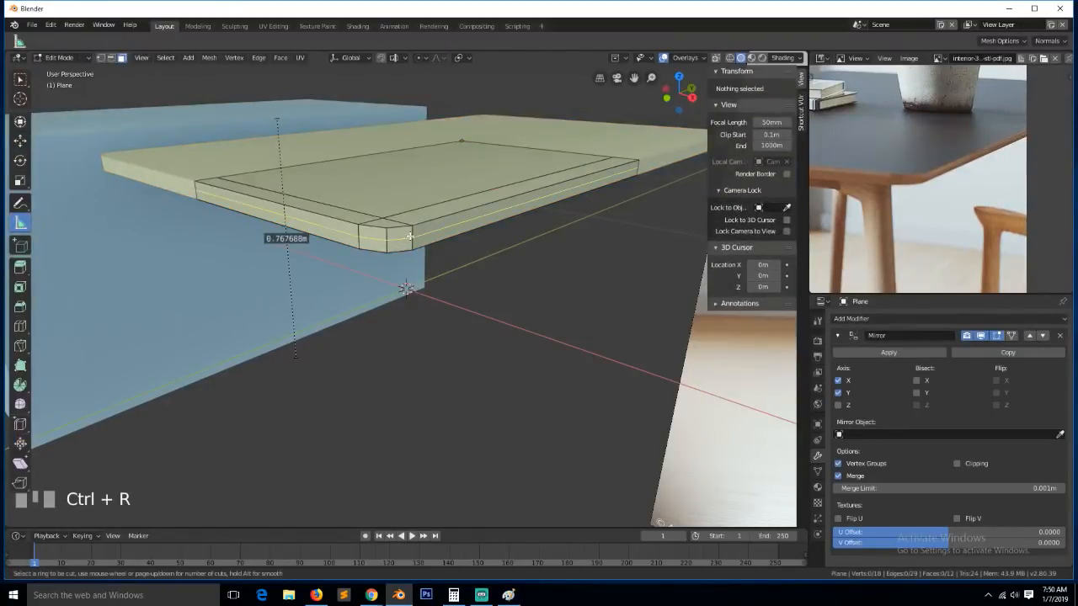
left_click(409, 237)
right_click(436, 242)
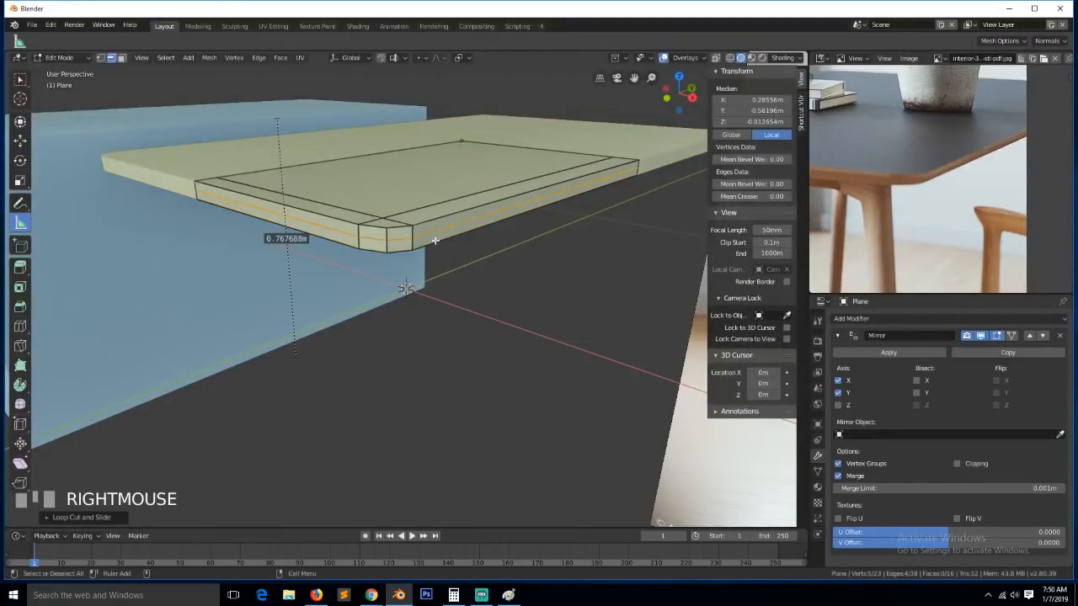
key("KP_7")
key("KP_Decimal")
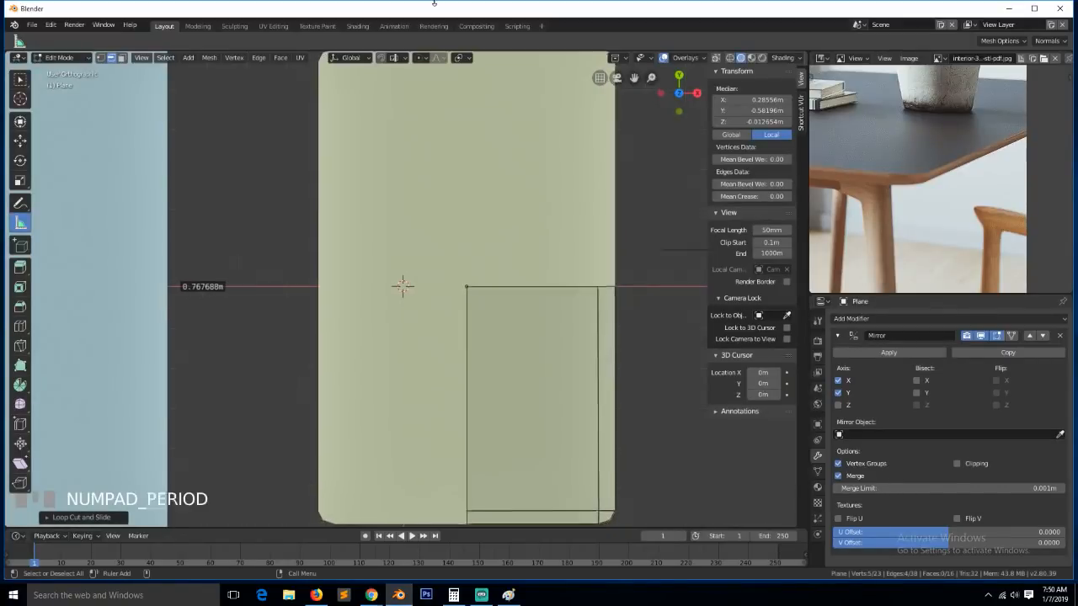
key("grave")
middle_click_drag(296, 240, 244, 135)
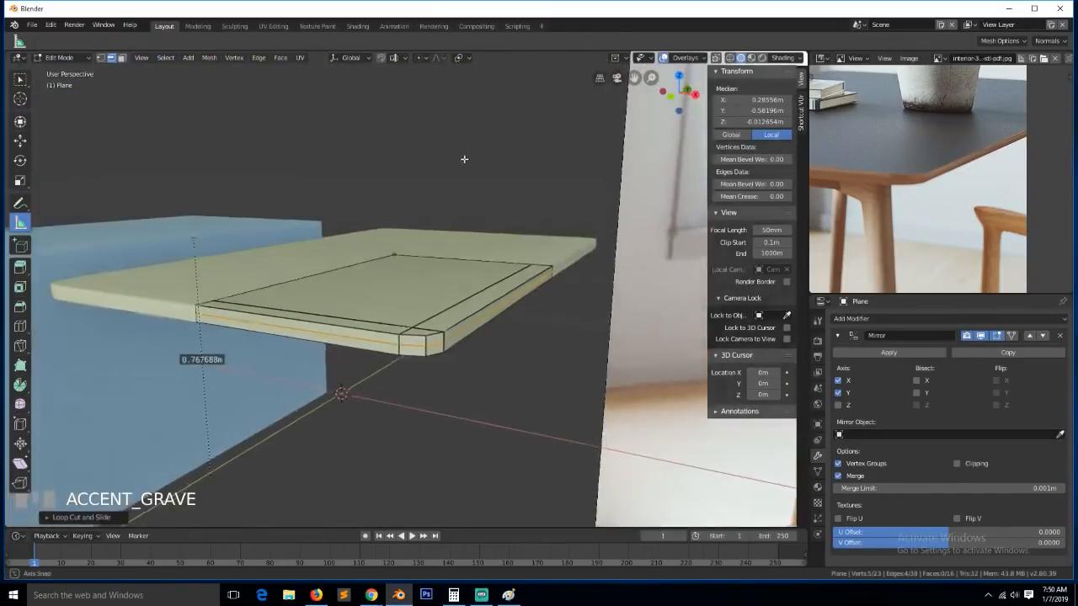
key("ctrl+z")
Bevel the tabletop's upper and lower outer edge loops with two segments and an offset of about 0.011
scroll(468, 376, "up", 2)
key("2")
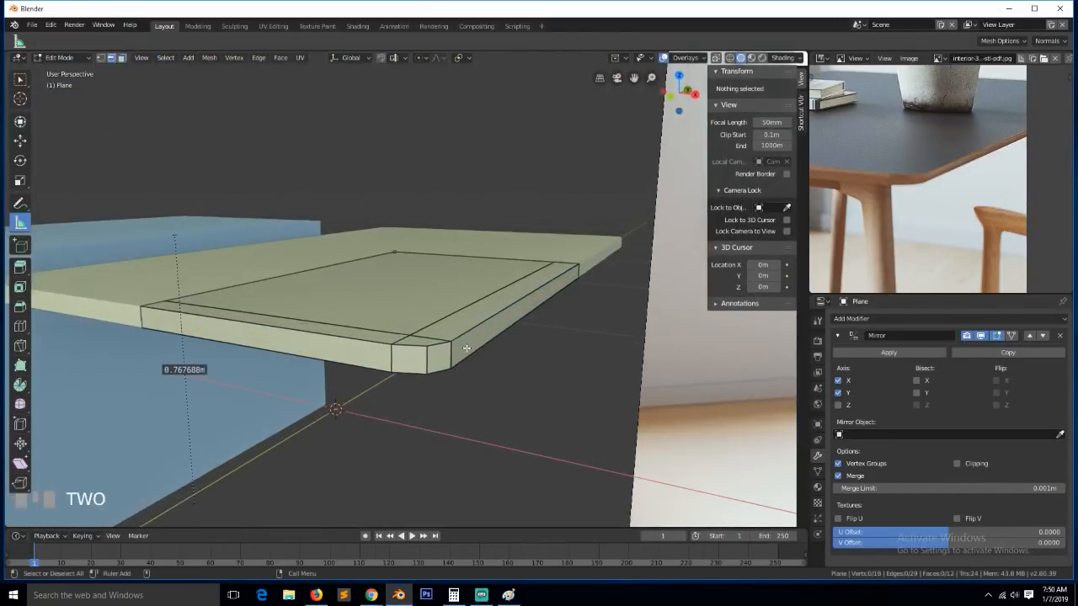
left_click(470, 353, "alt")
left_click(409, 346, "alt+shift")
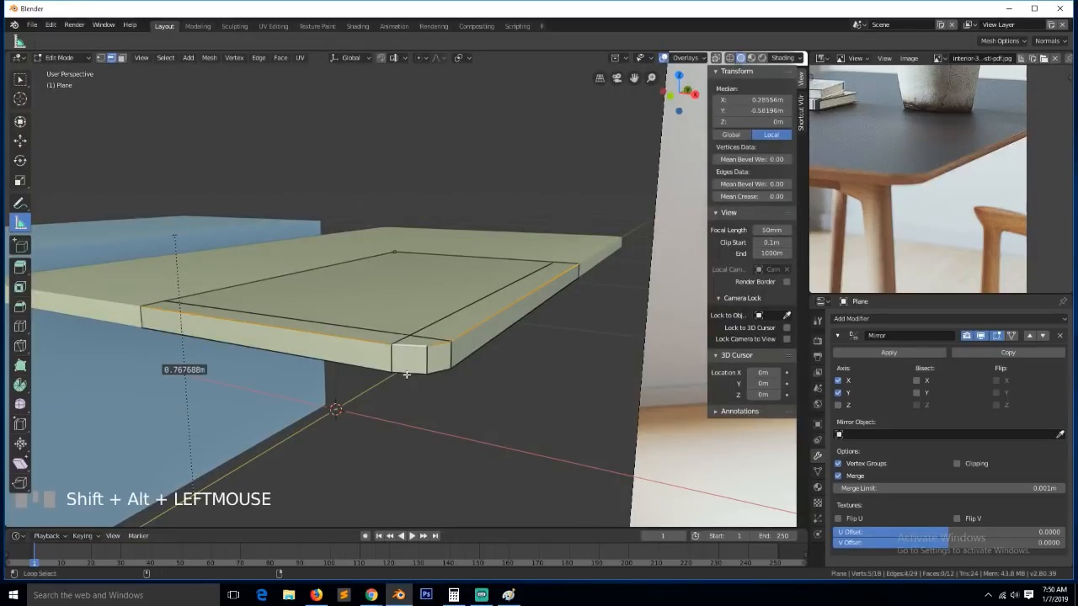
left_click(407, 376, "alt+shift")
left_click(472, 366, "alt+shift")
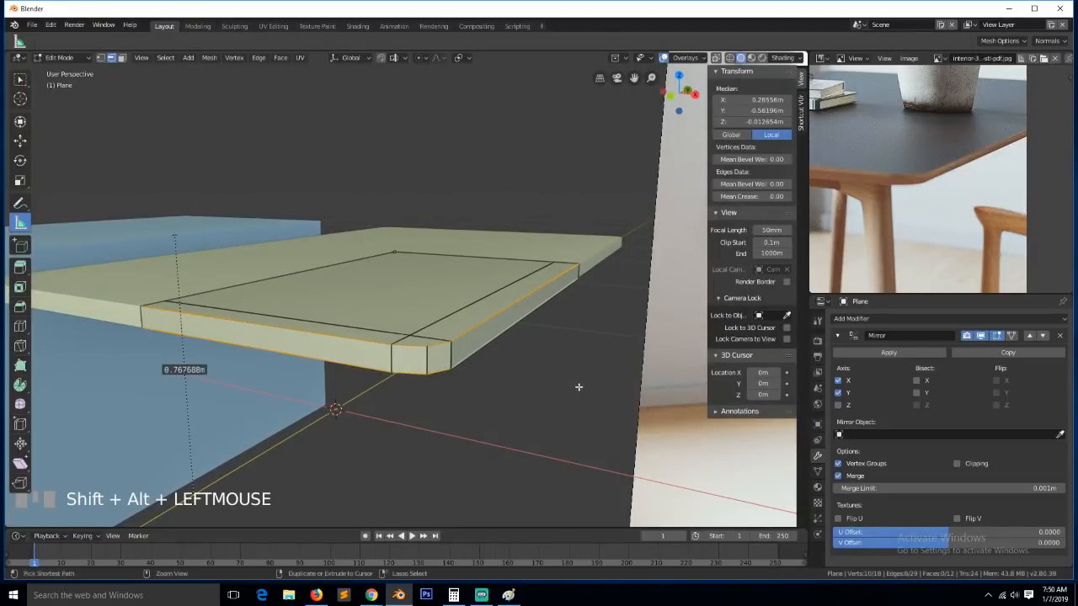
key("ctrl+b")
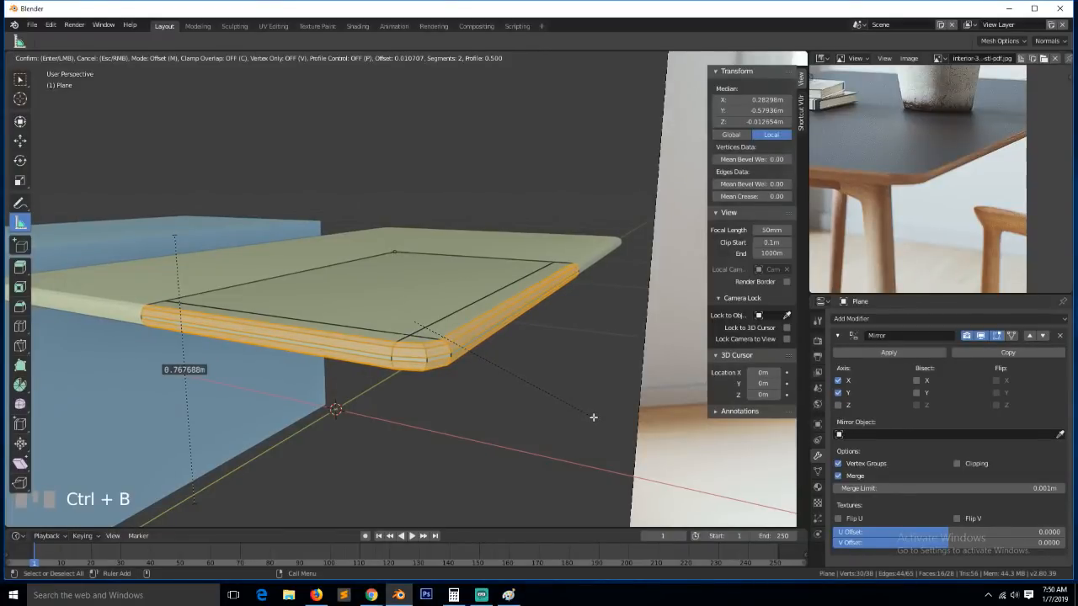
left_click(594, 418)
Return to Object Mode and apply smooth shading to the tabletop
key("grave")
middle_click_drag(465, 383, 413, 378)
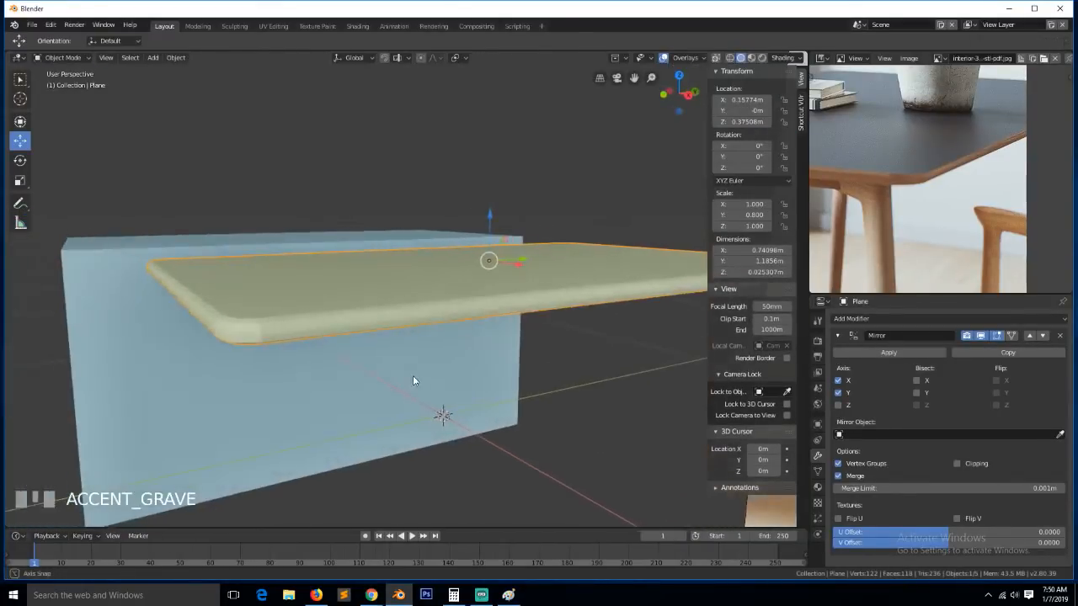
right_click(513, 307)
left_click(515, 308)
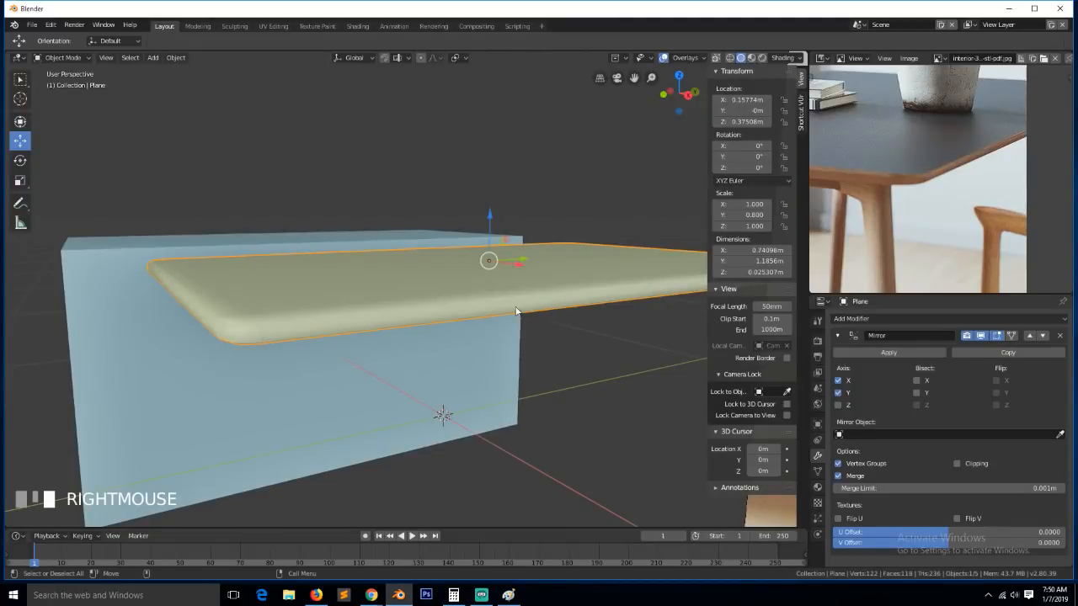
key("grave")
middle_click_drag(515, 307, 462, 320)
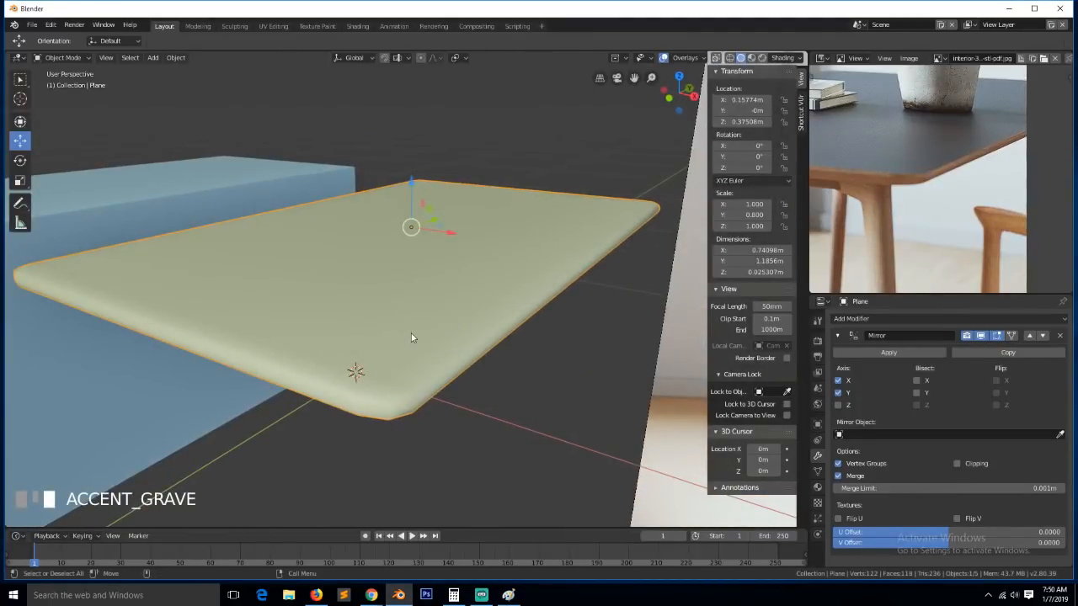
Add a level 2 Subdivision modifier to the tabletop, collapse the Mirror modifier's settings, and deselect everything
key("ctrl+2")
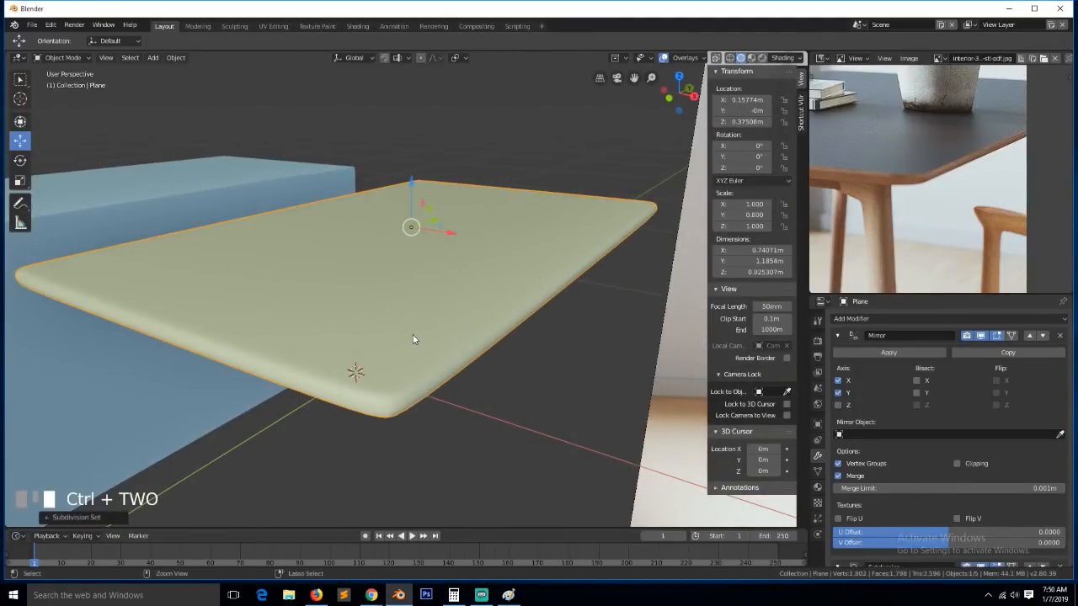
left_click(836, 335)
key("a")
key("a")
key("grave")
middle_click_drag(425, 321, 453, 274)
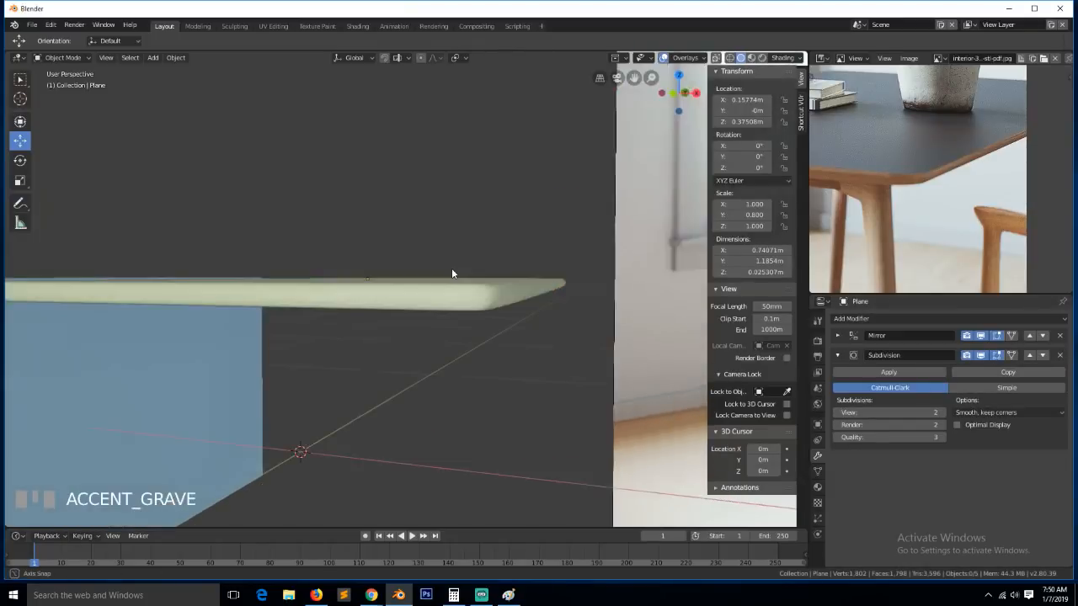
Add a loop cut along Y through the tabletop quarter, just inside the existing cut beside its long outer edge
key("KP_7")
scroll(494, 319, "down", 5)
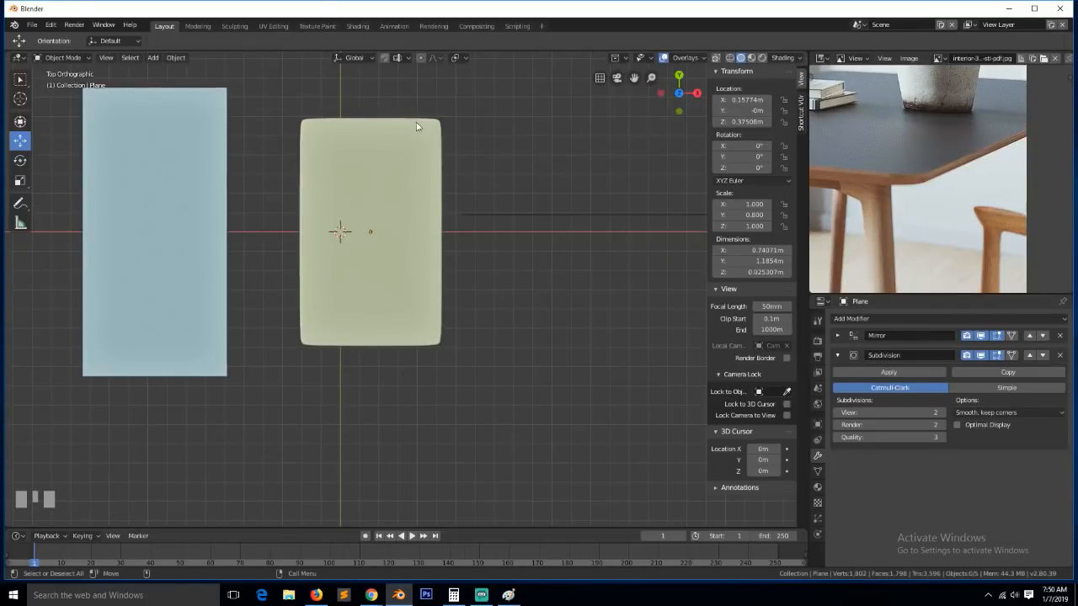
key("Tab")
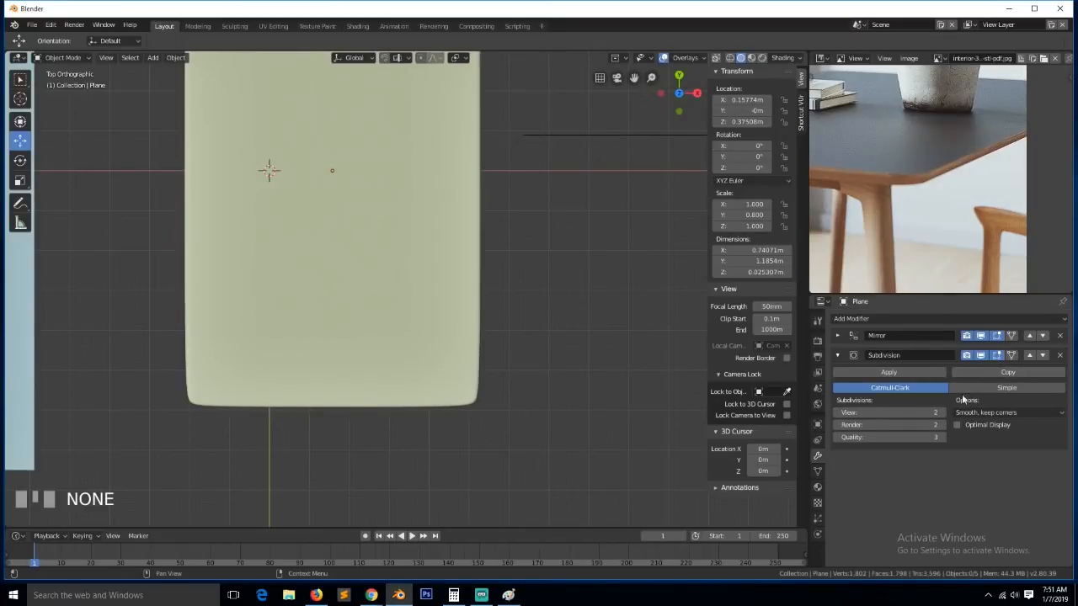
key("Tab")
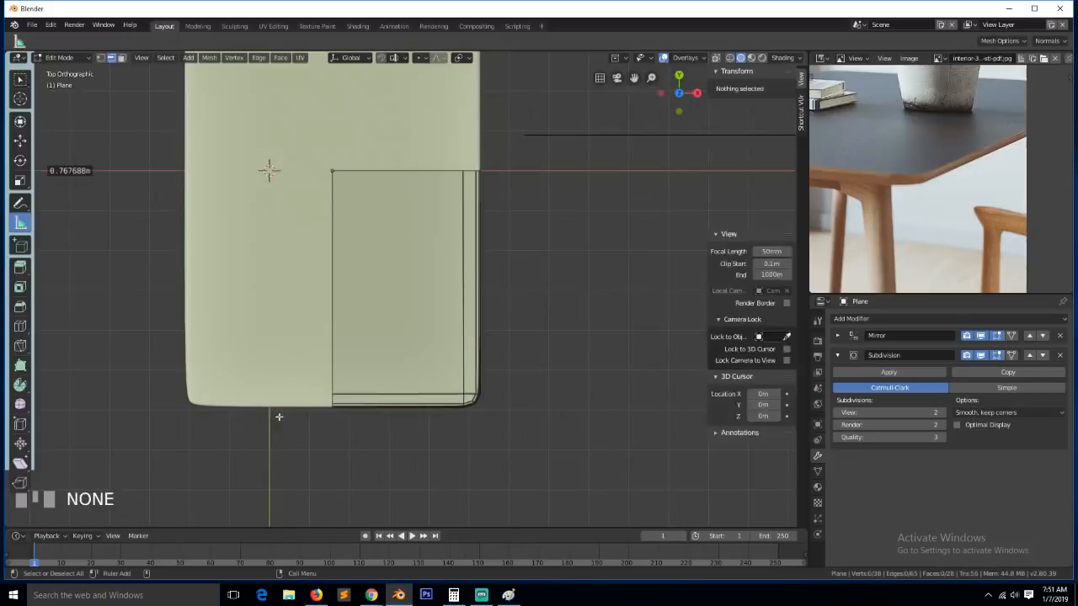
key("ctrl+r")
left_click(445, 410)
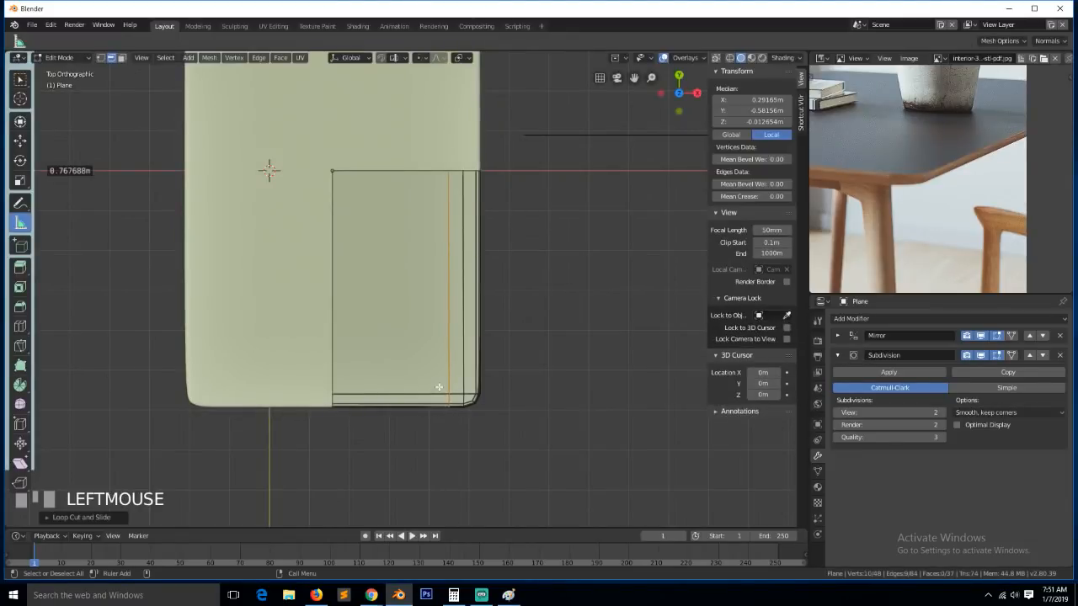
key("KP_1")
key("KP_7")
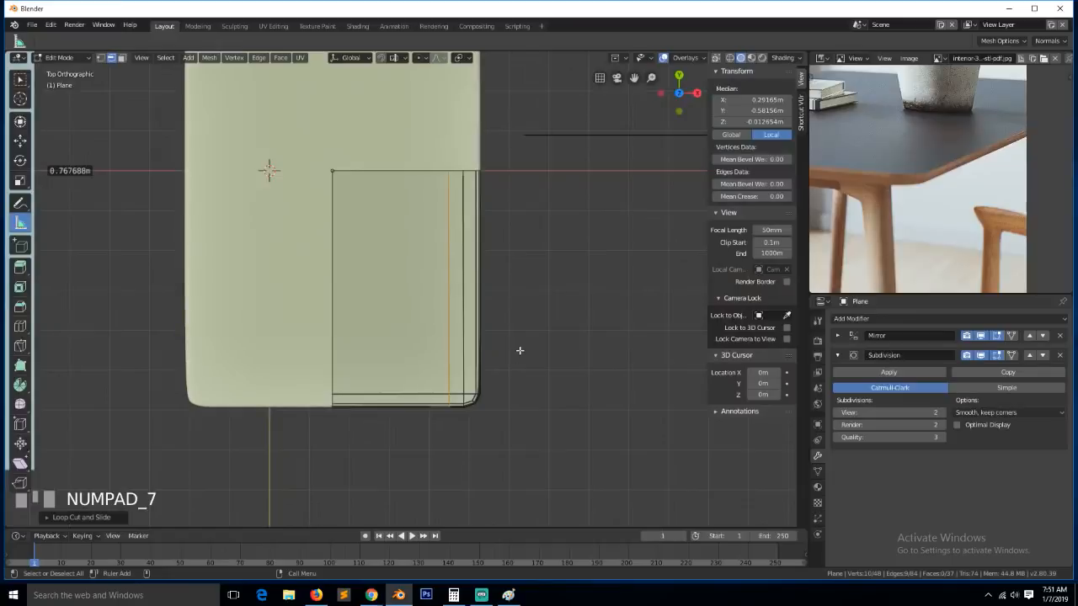
Add a loop cut along X across the tabletop quarter, slid close to its short outer edge, and return to Object Mode
key("s")
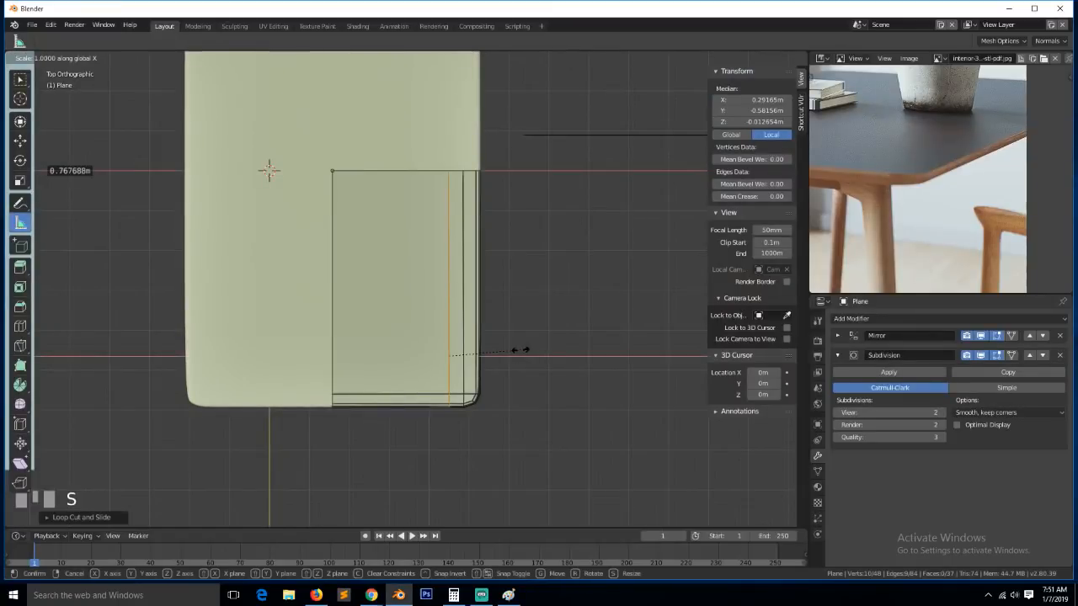
left_click(520, 349)
key("ctrl+t")
key("ctrl+r")
left_click(458, 346)
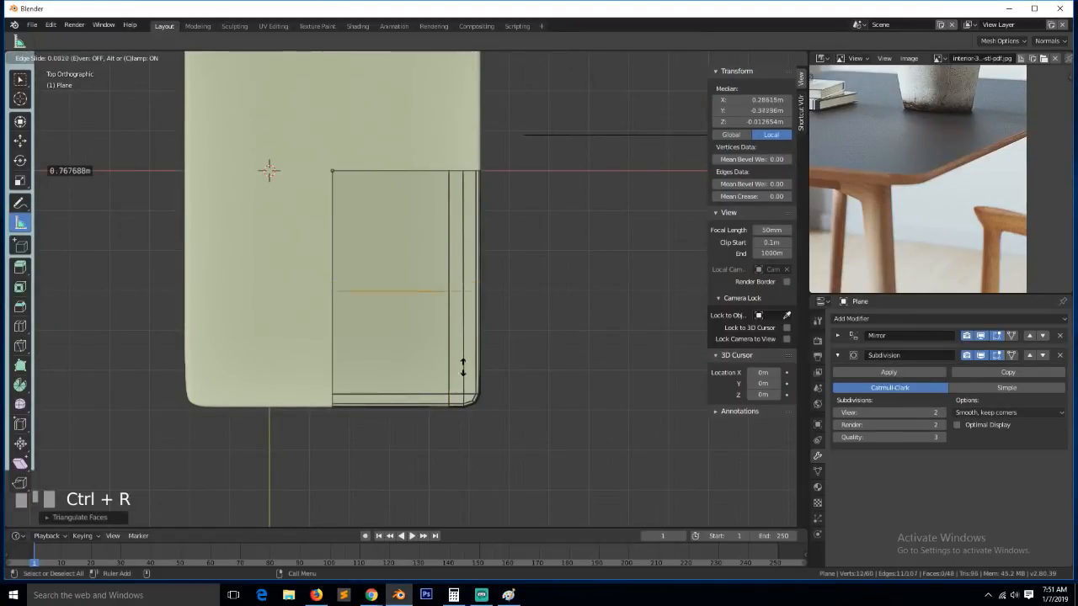
left_click(481, 433)
key("grave")
middle_click_drag(481, 434, 507, 359)
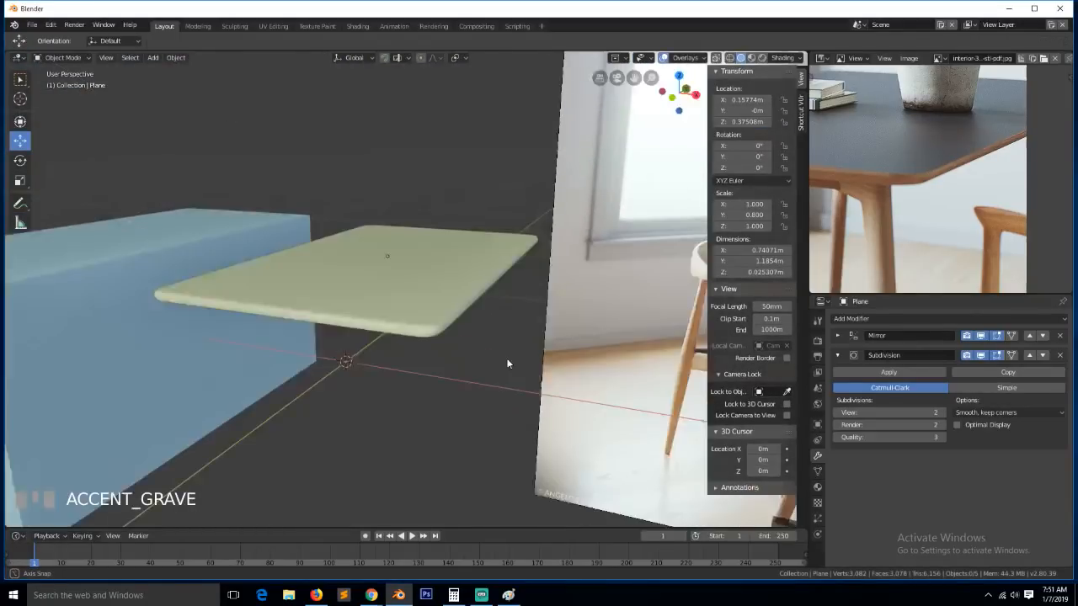
scroll(507, 364, "down", 4)
scroll(883, 204, "down", 3)
scroll(883, 204, "up", 2)
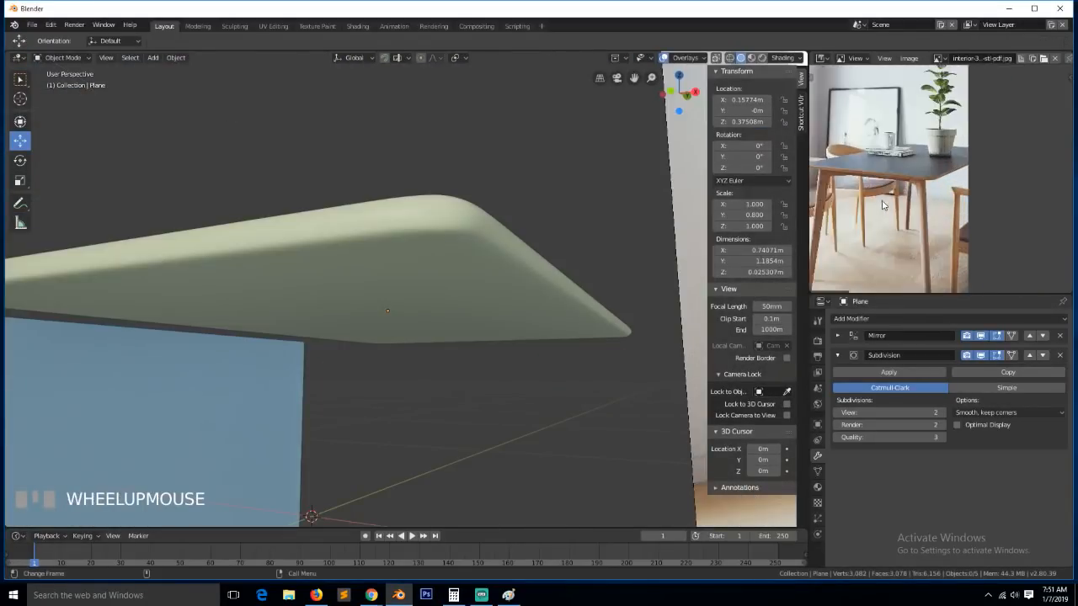
scroll(883, 204, "up", 3)
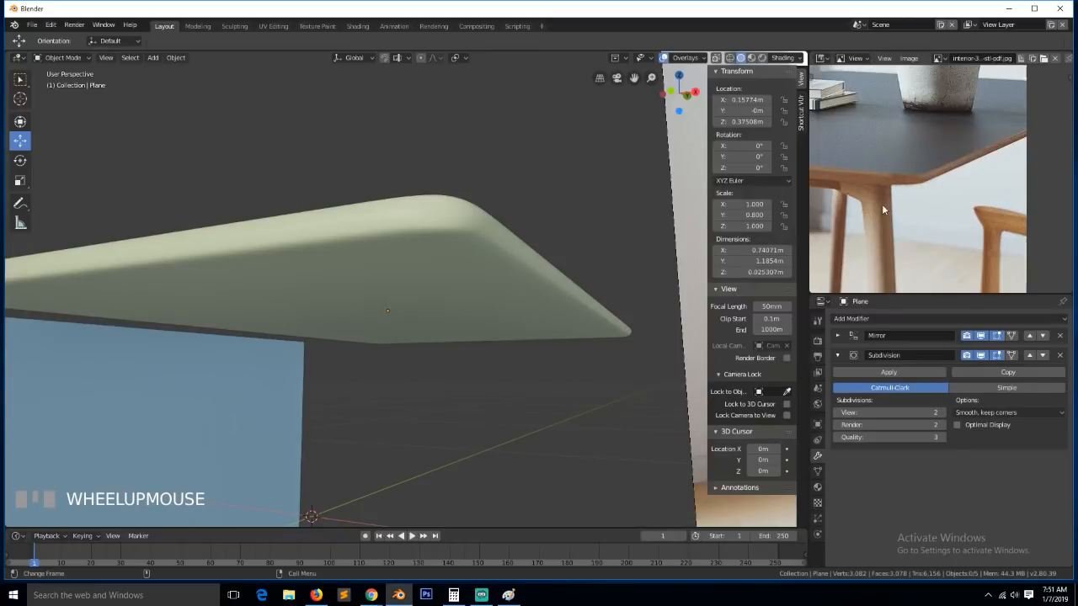
left_click(481, 595)
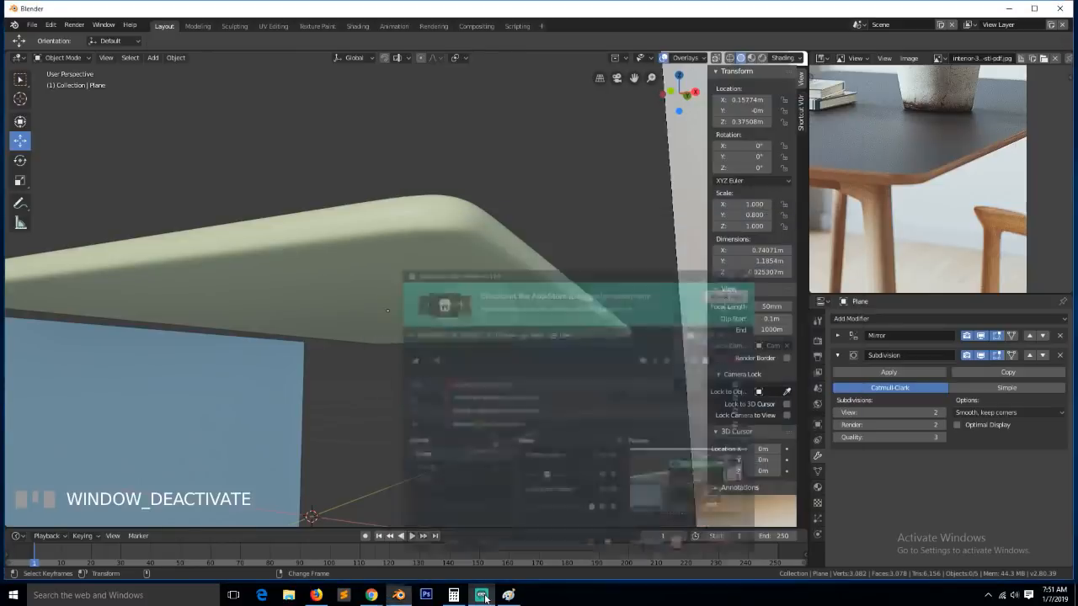
left_click(481, 596)
left_click(483, 594)
left_click_drag(602, 109, 1077, 176)
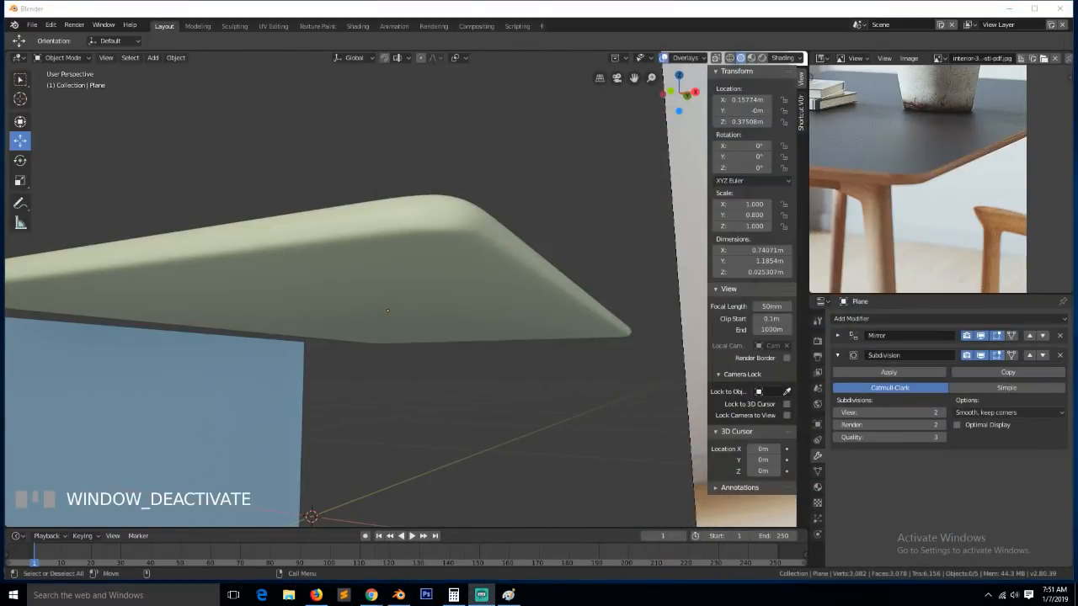
left_click(907, 10)
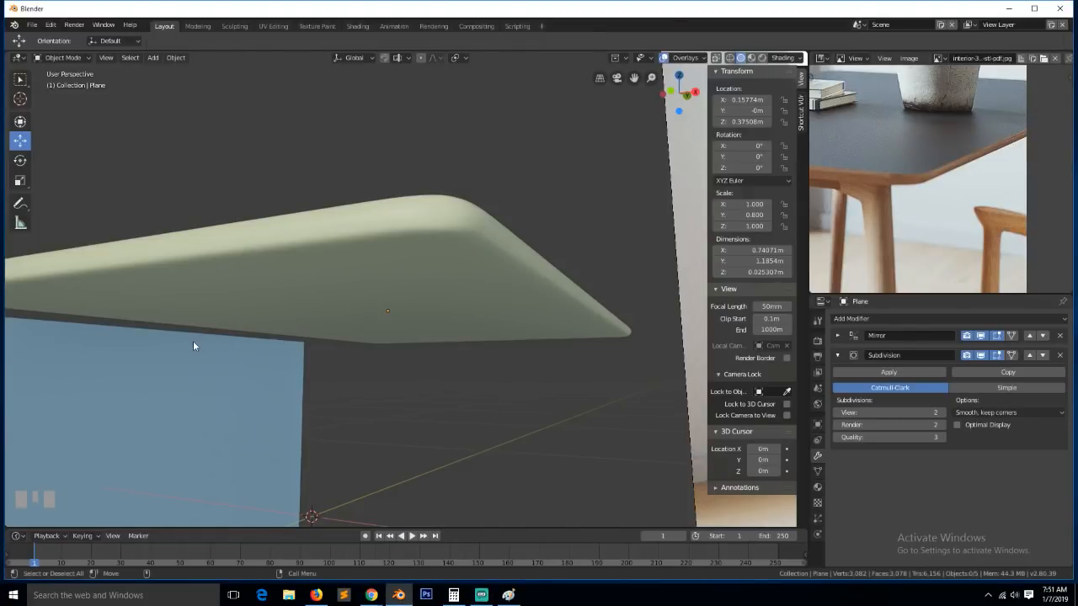
Reframe the reference photo on the table legs and add a cube mesh to the scene in front view
scroll(887, 209, "down", 3)
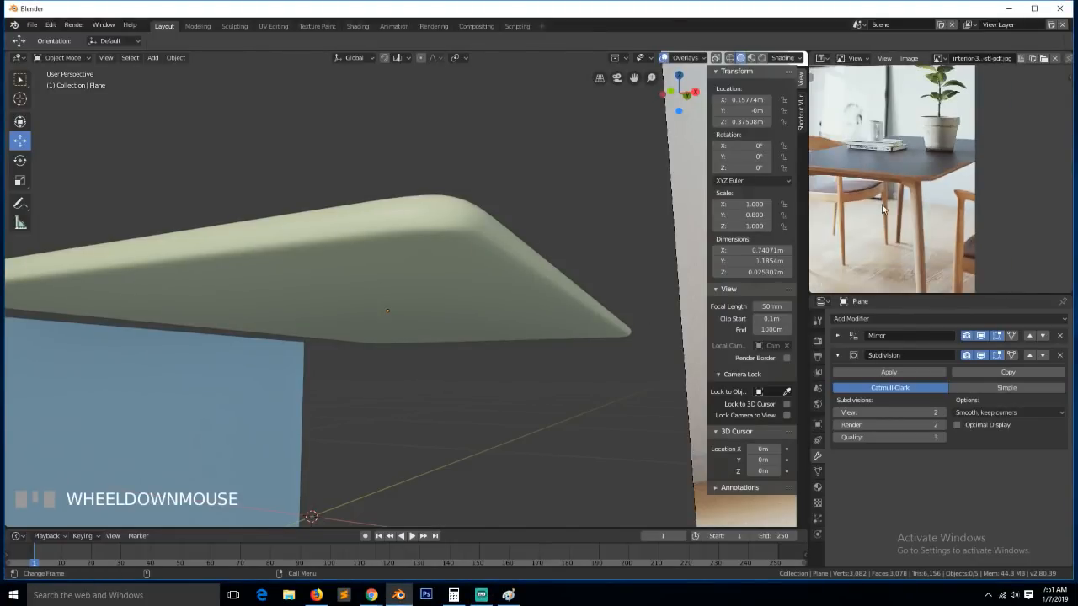
key("grave")
middle_click_drag(951, 134, 905, 149)
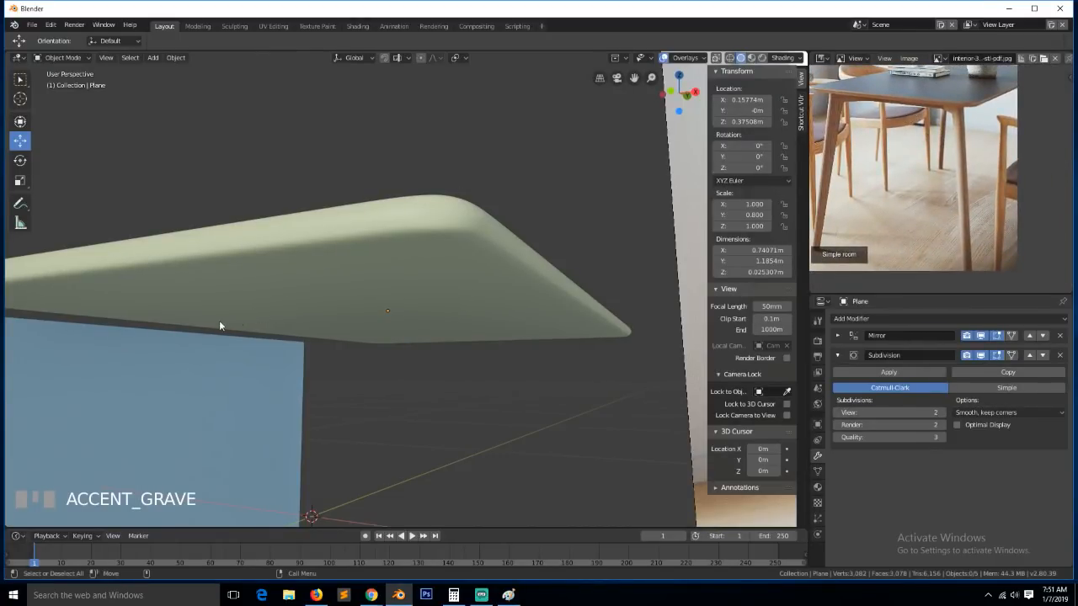
key("KP_1")
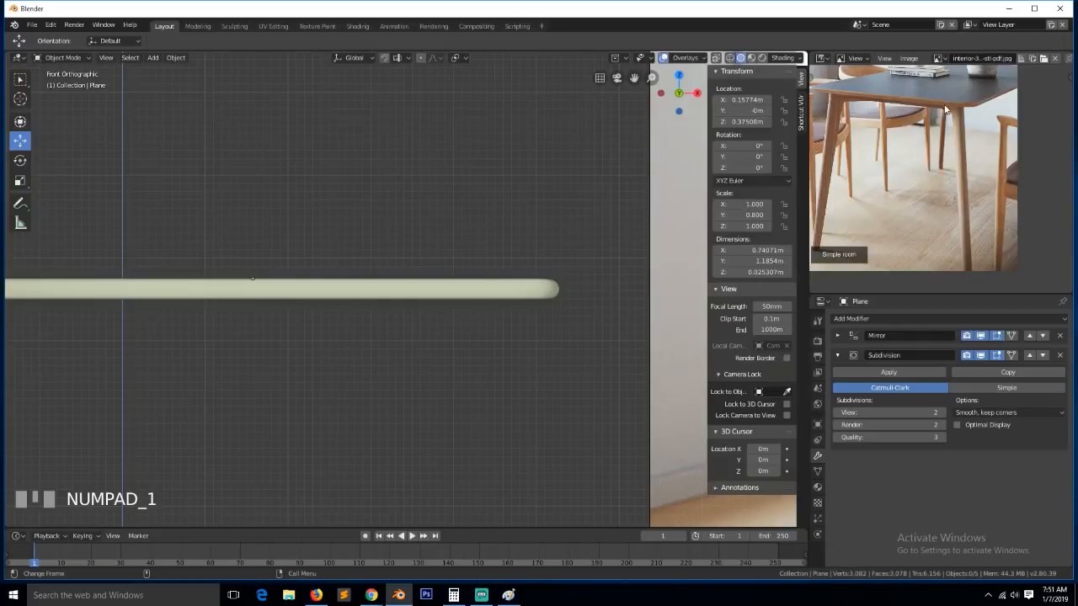
left_click(490, 288)
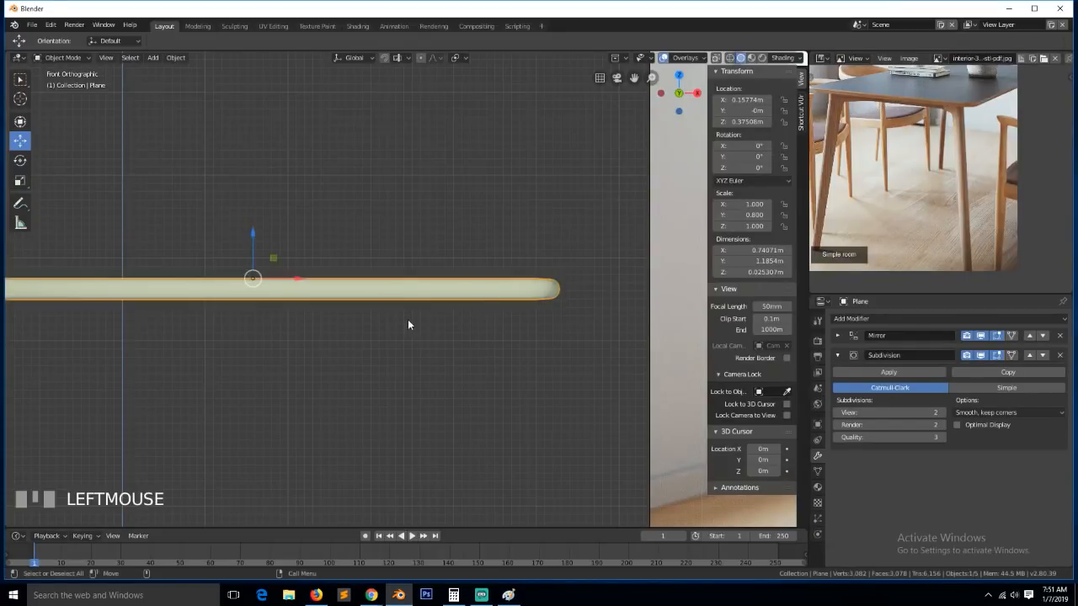
key("shift+a")
mouse_move(278, 352)
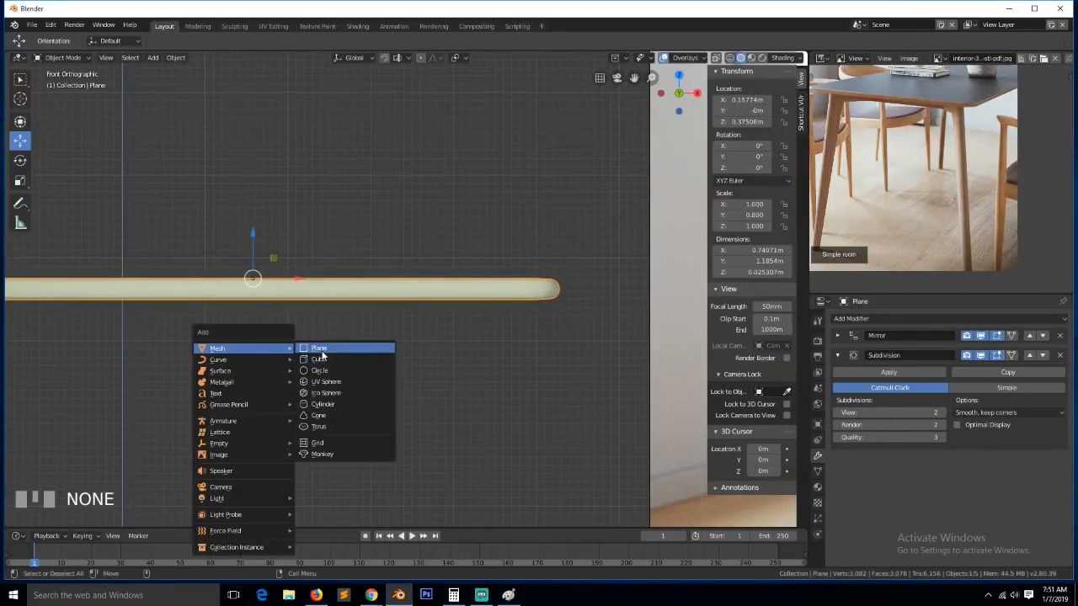
left_click(326, 360)
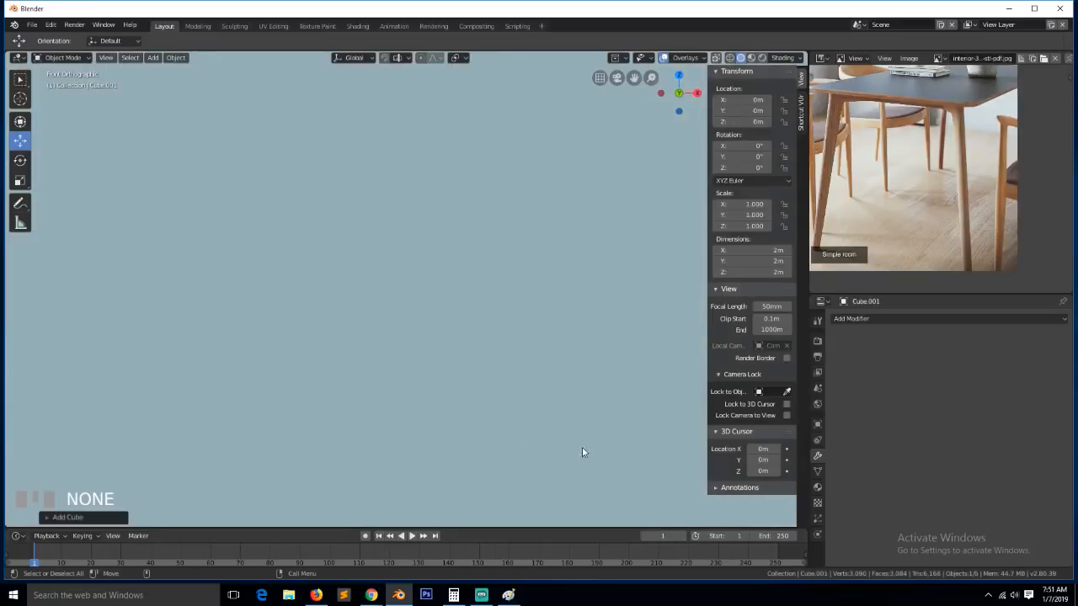
Scale the new cube down to about 0.11 × 0.12 × 0.12 m and place it just beneath the tabletop
key("s")
left_click(553, 298)
key("s")
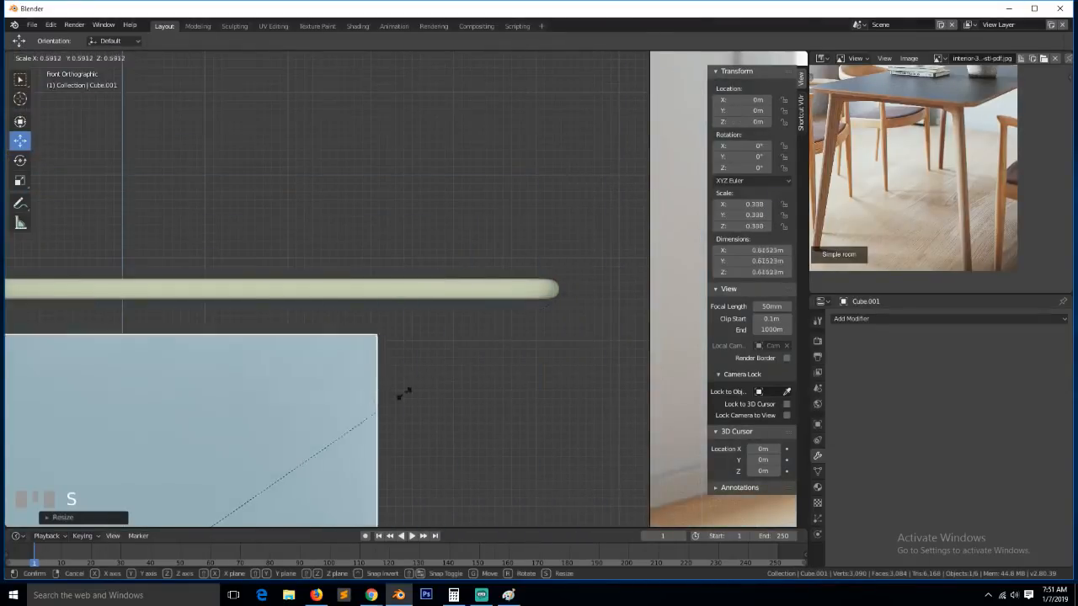
left_click(286, 473)
scroll(330, 434, "down", 5)
key("s")
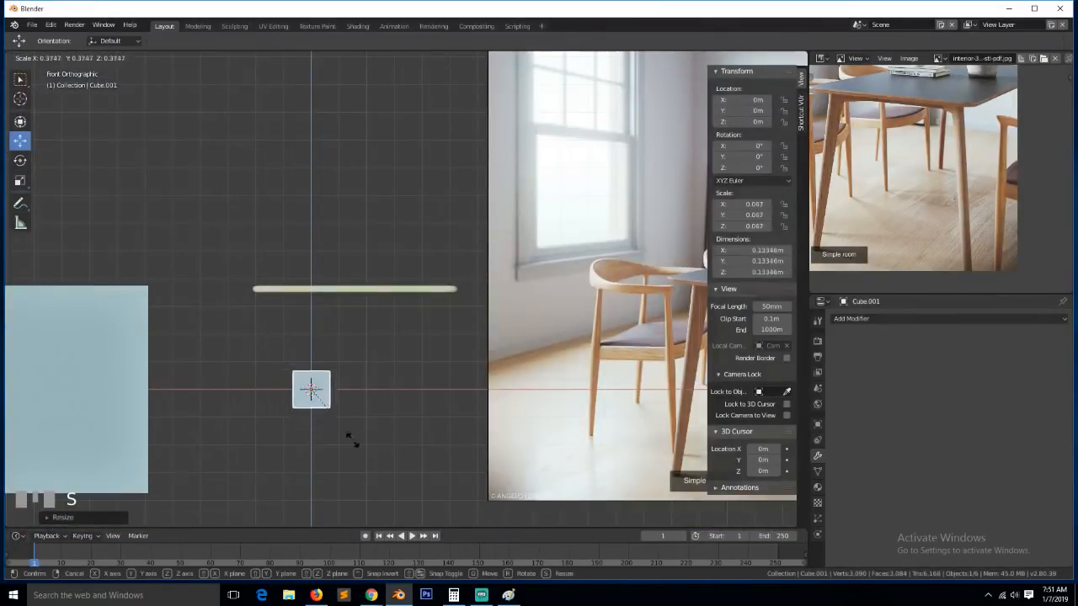
left_click(347, 435)
key("g")
left_click(388, 355)
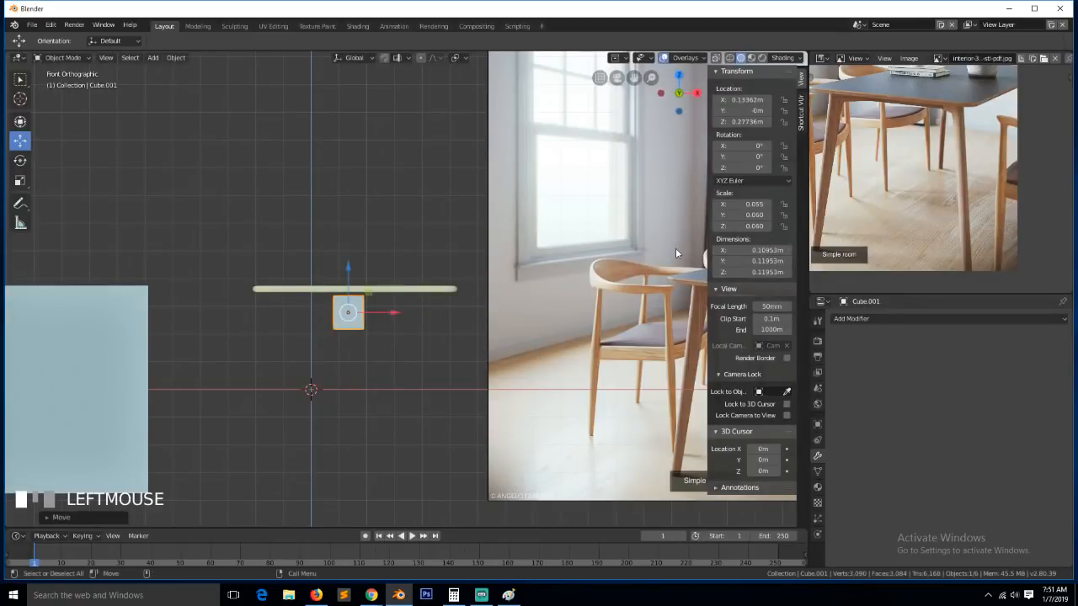
Move the reference image behind the tabletop in front view so that the pictured table roughly lines up with the modelled top
left_click(675, 247)
key("g")
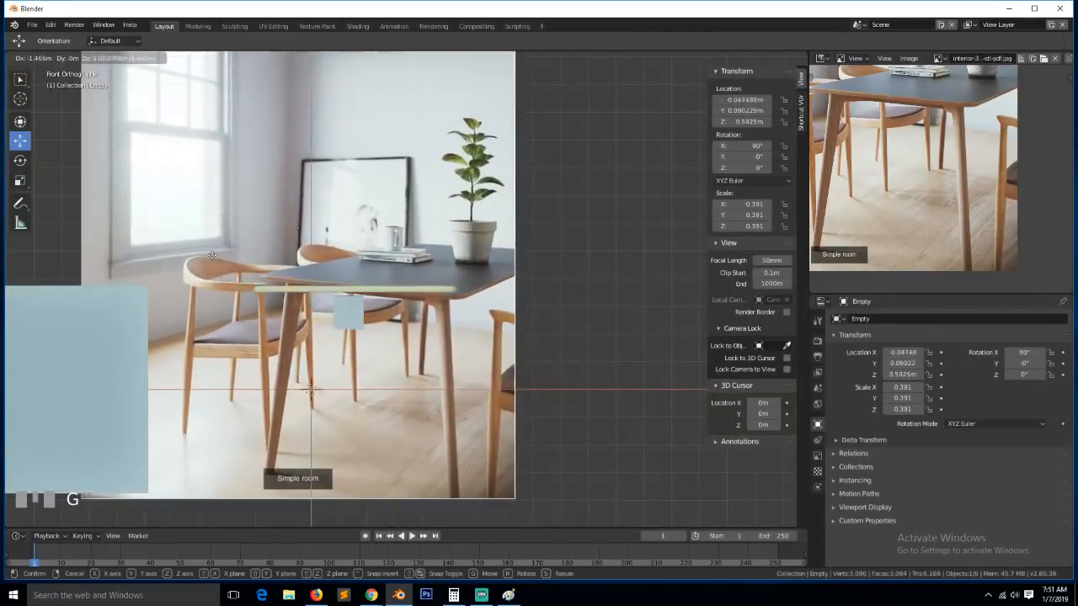
left_click(208, 257)
scroll(210, 269, "up", 7)
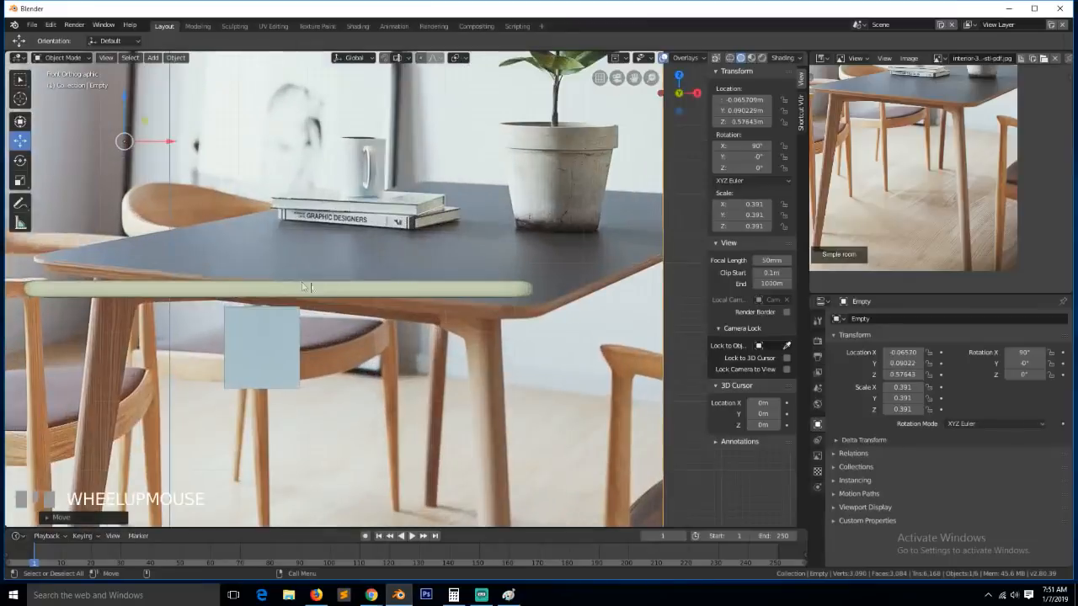
Scale the cube to about 0.032 × 0.035 × 0.035 m and move it to about X 0.253 m, Z 0.326 m
left_click(196, 375)
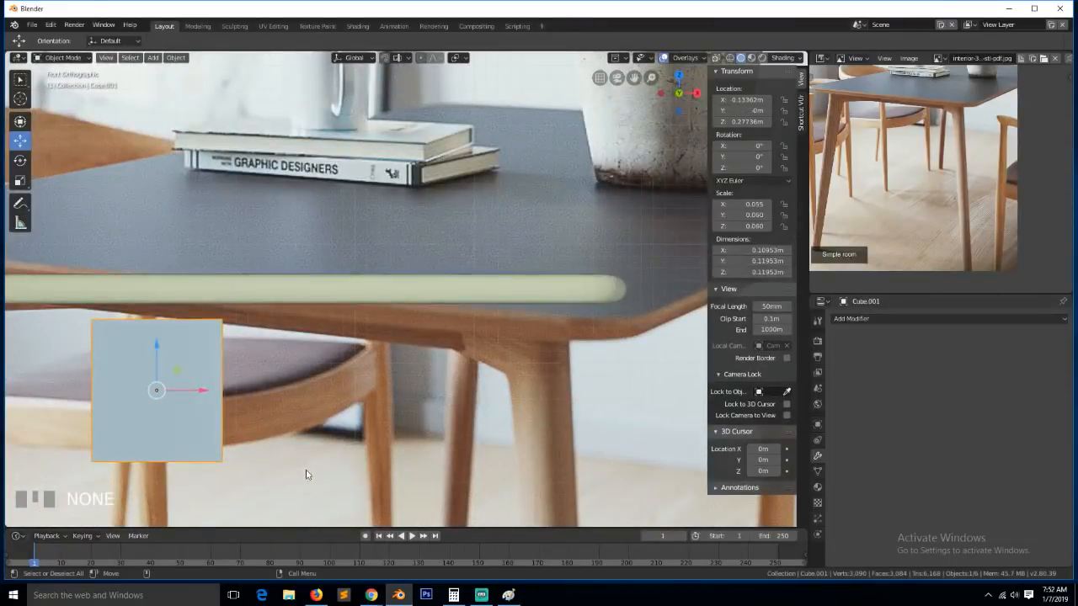
key("s")
left_click(179, 433)
key("g")
left_click(322, 381)
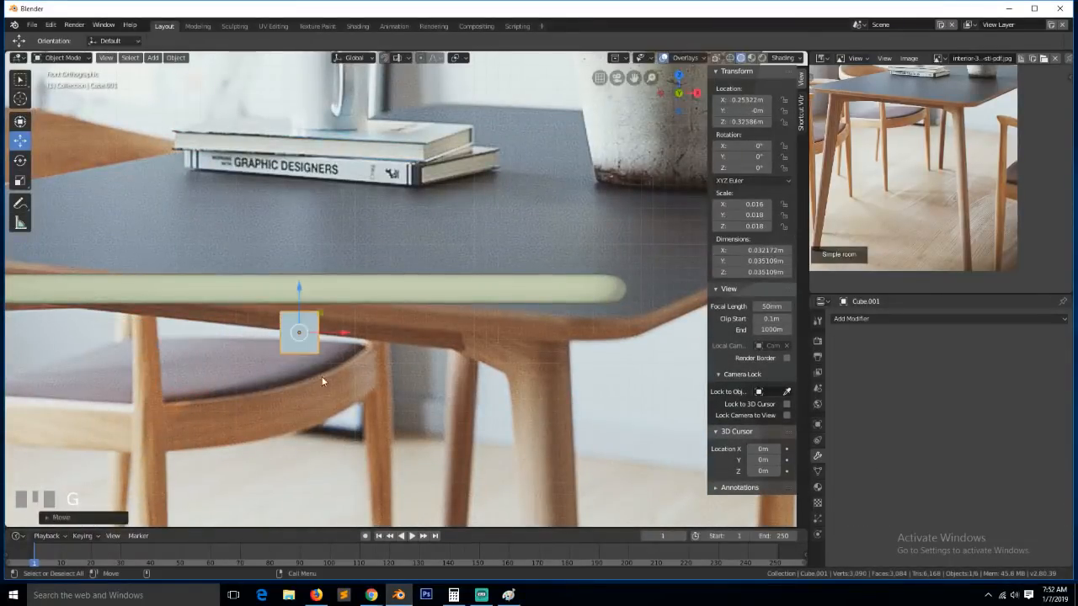
Resize the cube to about 0.030 × 0.033 × 0.033 m and raise it along Z to the tabletop's underside
scroll(351, 393, "up", 2)
key("s")
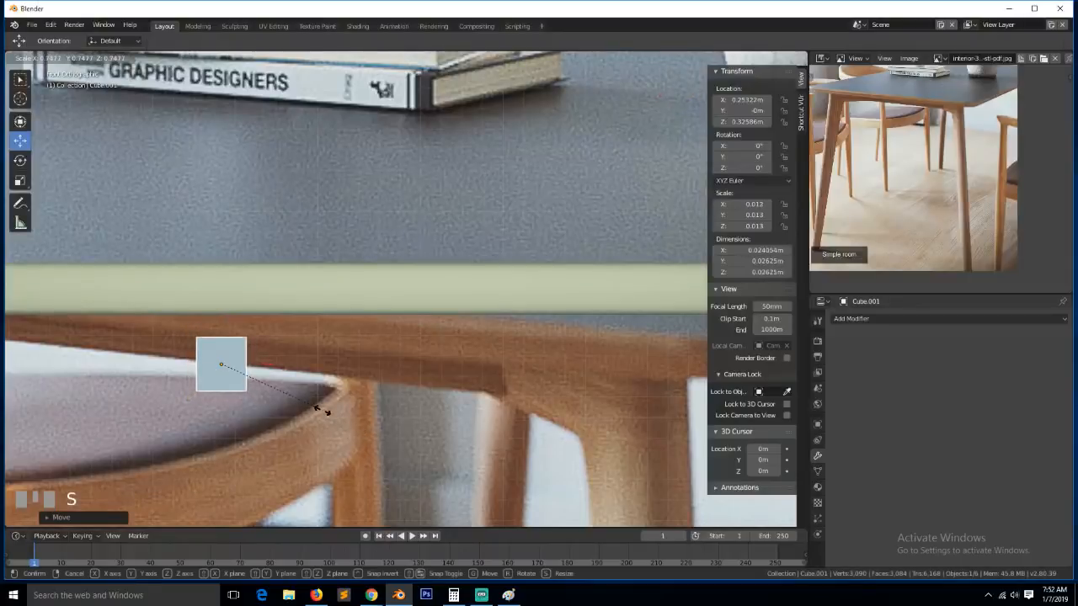
left_click(295, 405)
key("s")
left_click(327, 417)
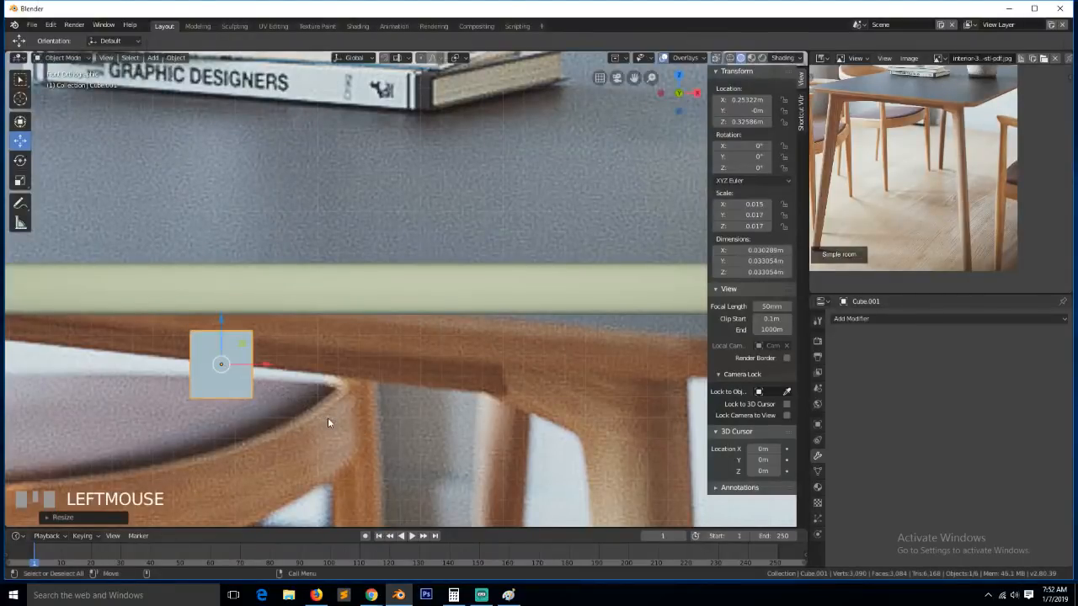
key("g")
key("z")
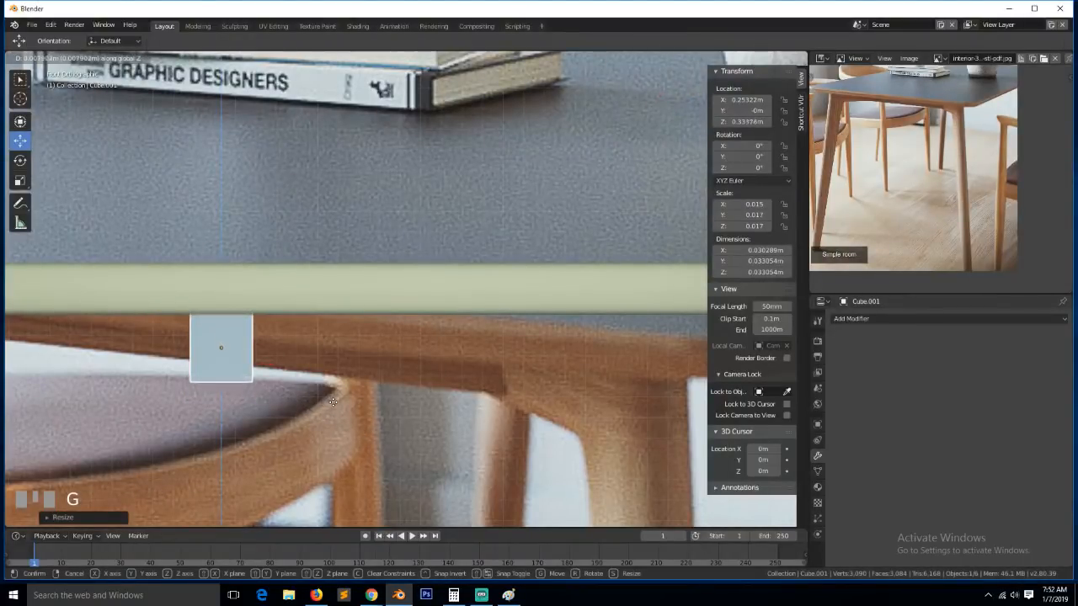
left_click(334, 407)
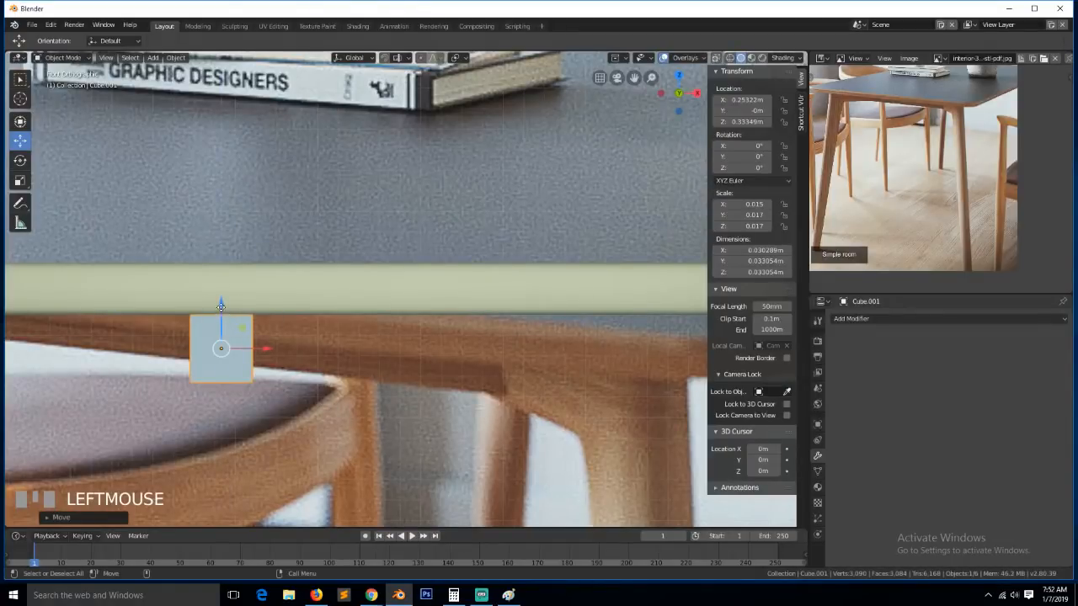
Scale the cube to about 0.027 × 0.029 × 0.029 m and raise it to about Z 0.337 m against the tabletop's underside
key("s")
left_click(313, 394)
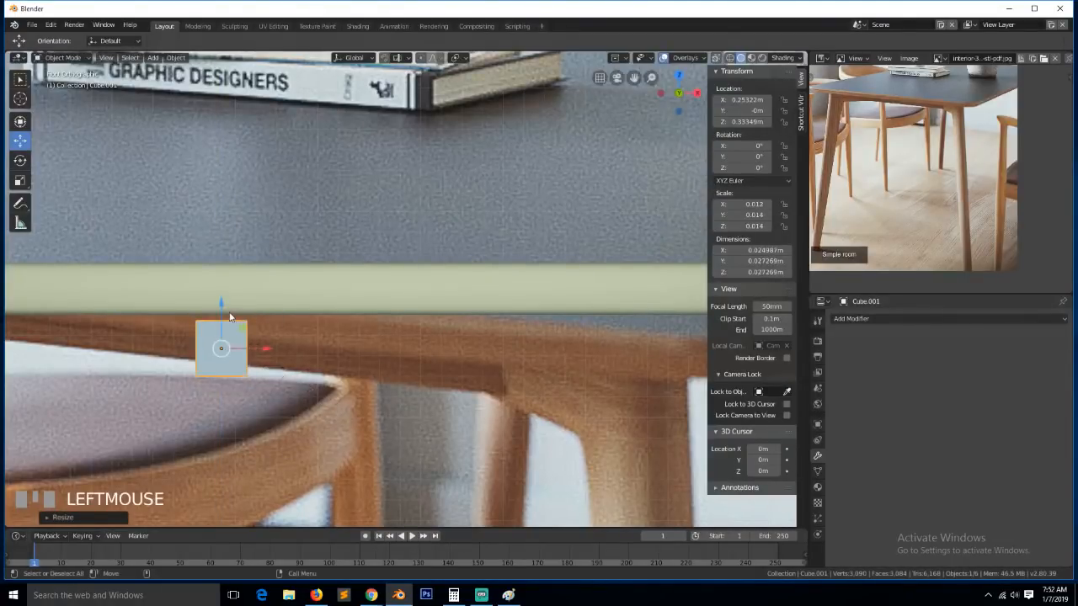
key("s")
left_click(234, 307)
left_click_drag(221, 303, 223, 296)
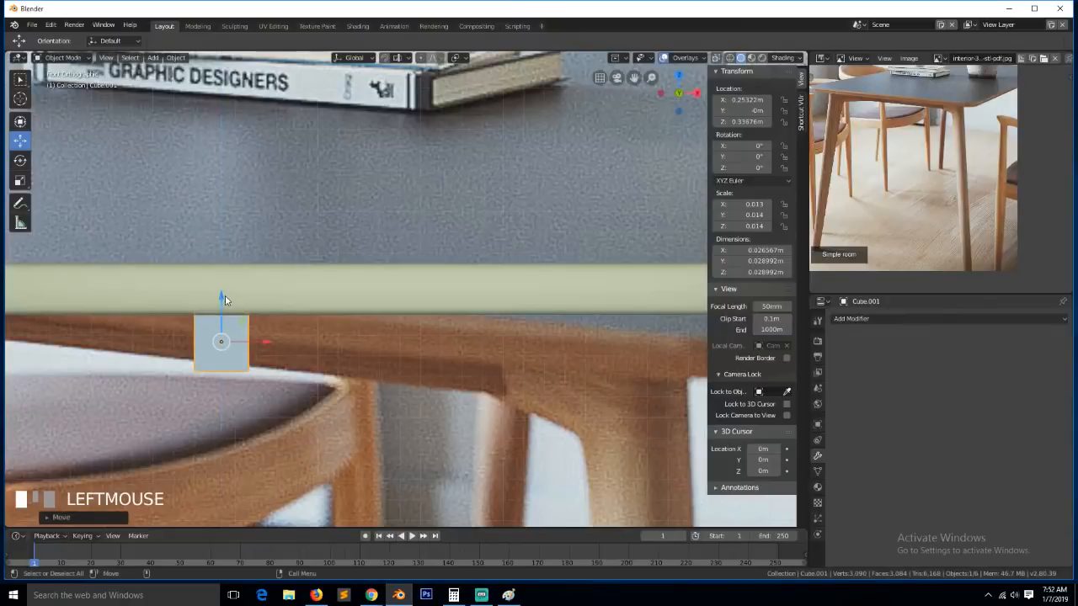
Move the cube along Y to about -0.542 m, near the tabletop's short end, in right view
key("grave")
scroll(297, 348, "down", 3)
scroll(298, 352, "down", 3)
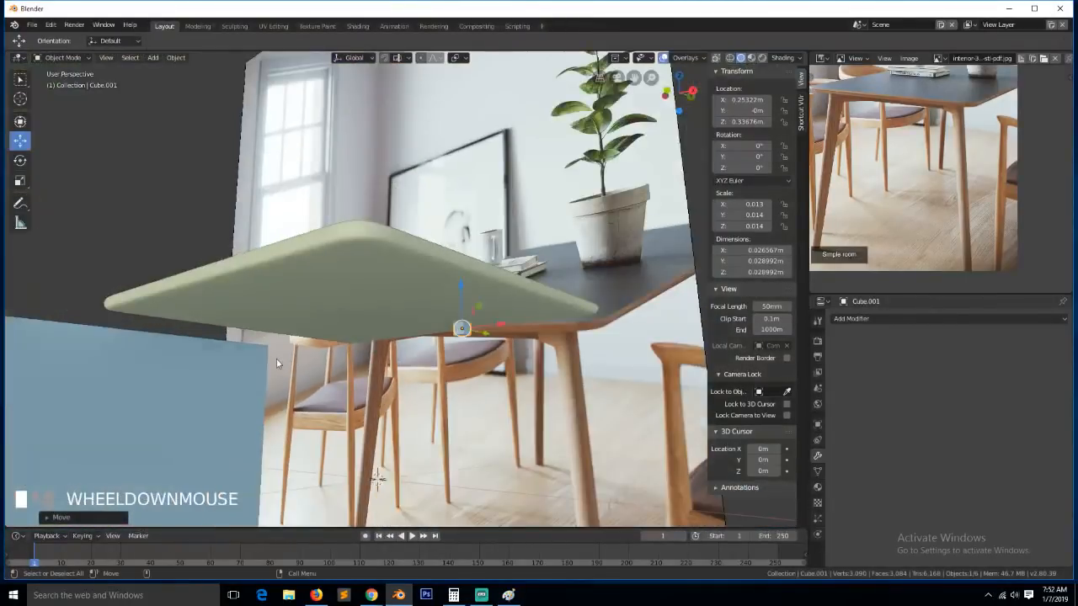
key("KP_3")
scroll(435, 356, "down", 3)
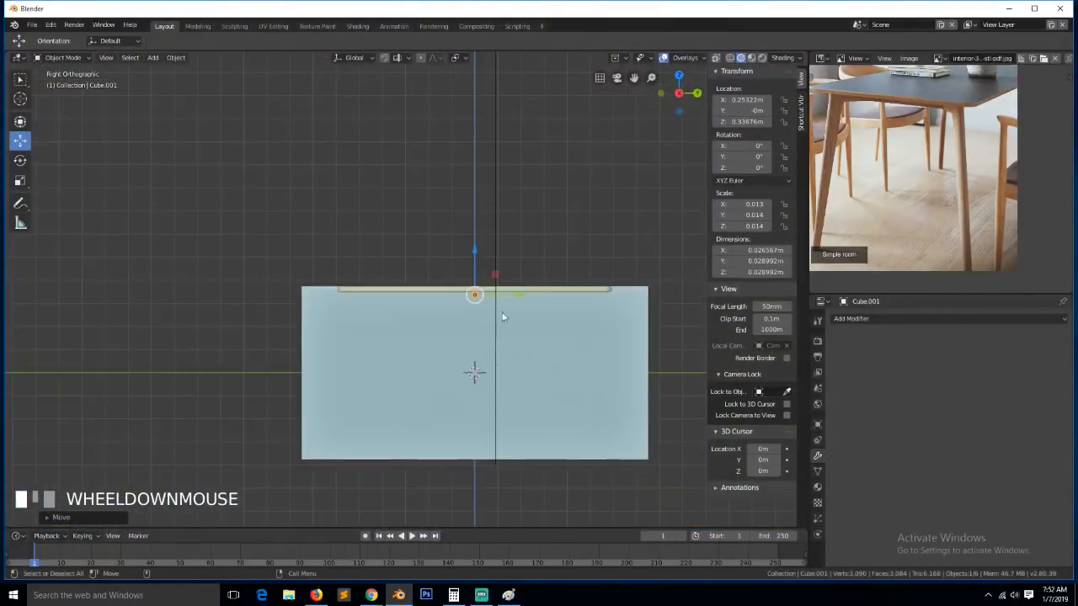
left_click_drag(520, 301, 389, 294)
key("KP_Decimal")
scroll(387, 300, "down", 3)
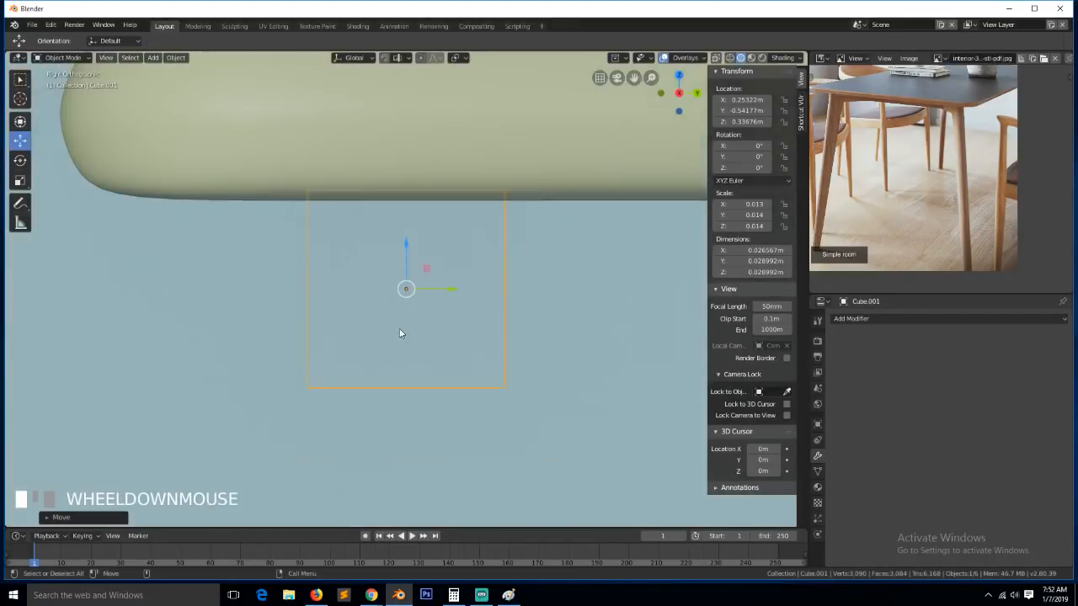
Delete the top face of the cube in Edit Mode
key("grave")
key("Tab")
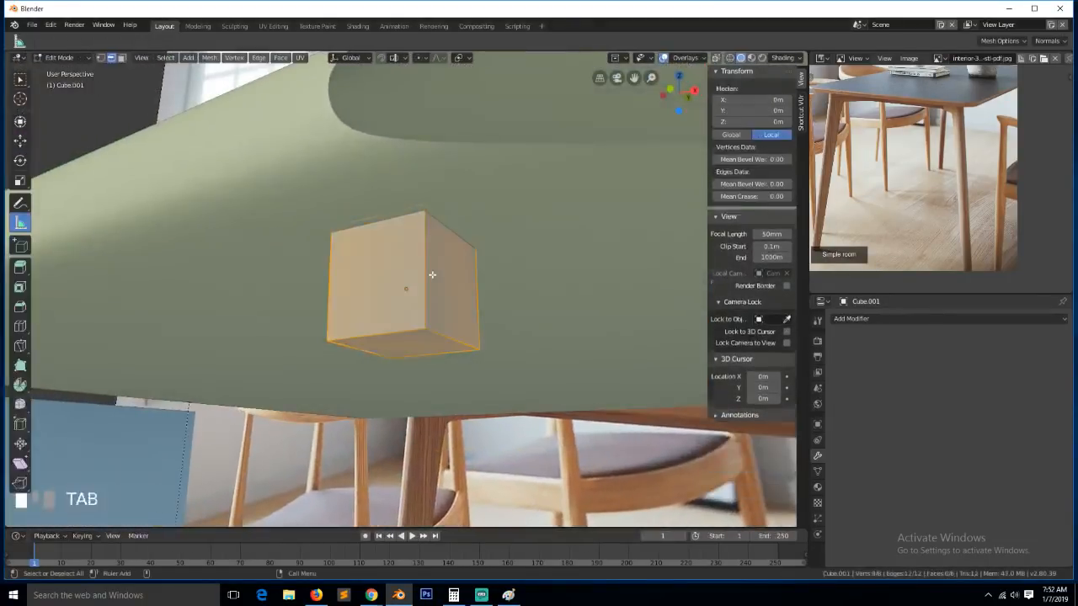
key("grave")
middle_click_drag(426, 279, 412, 338)
key("Tab")
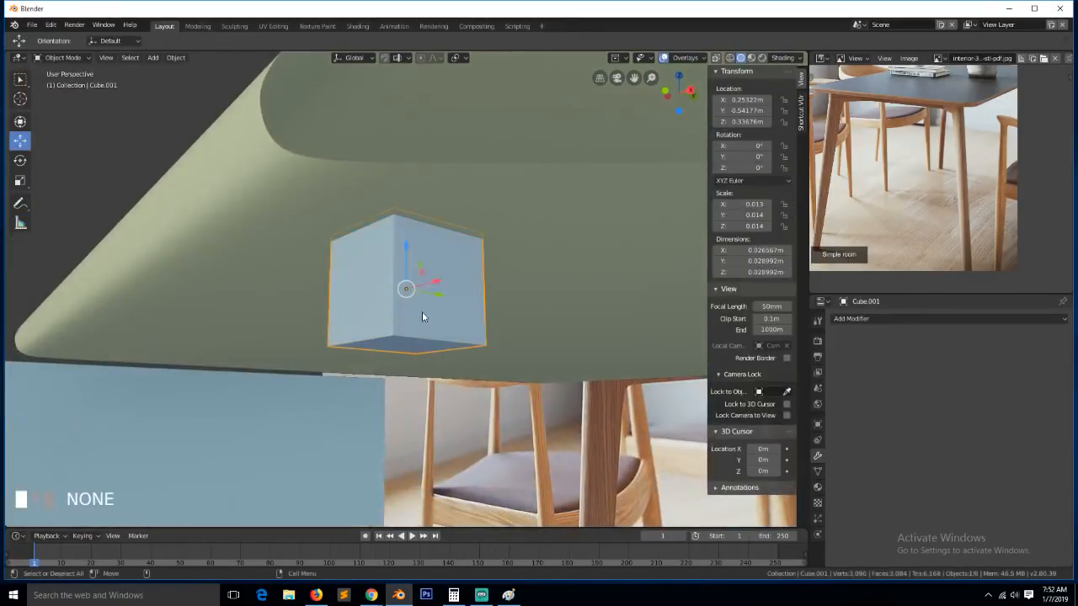
key("Tab")
key("grave")
middle_click_drag(439, 293, 453, 335)
key("3")
left_click(426, 244)
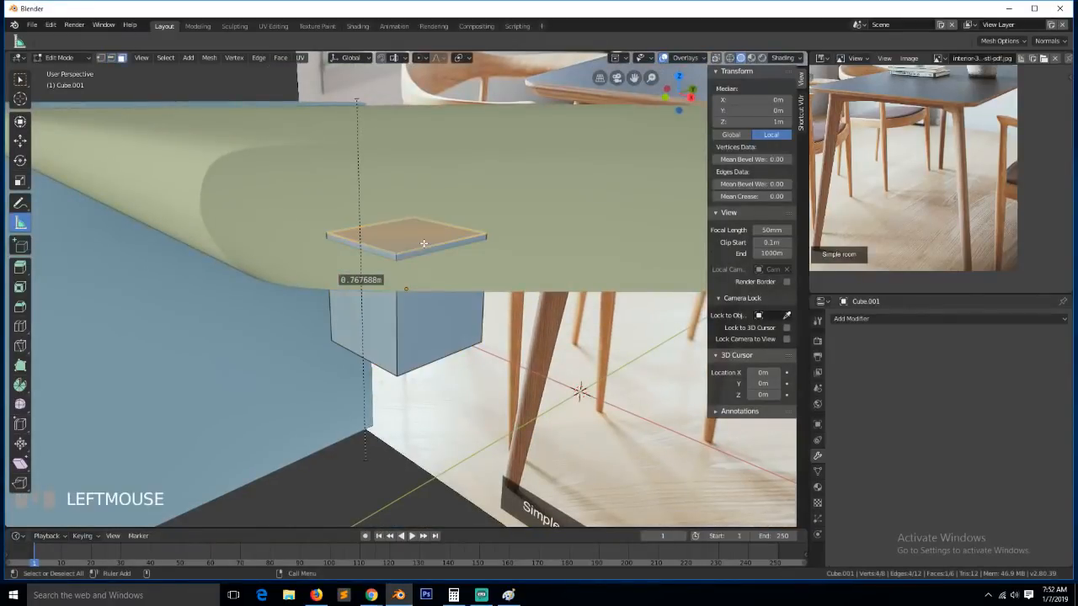
key("x")
left_click(424, 246)
Bevel two opposite bottom edges of the cube with 2 segments
key("grave")
middle_click_drag(469, 414, 477, 333)
key("2")
left_click(391, 303)
left_click(455, 365, "shift")
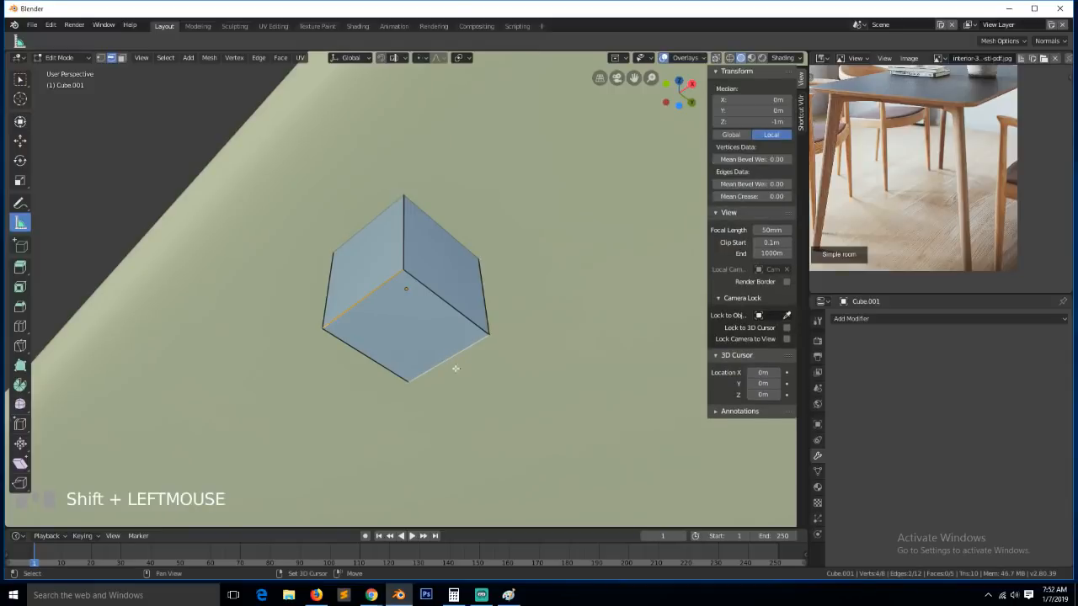
key("ctrl+b")
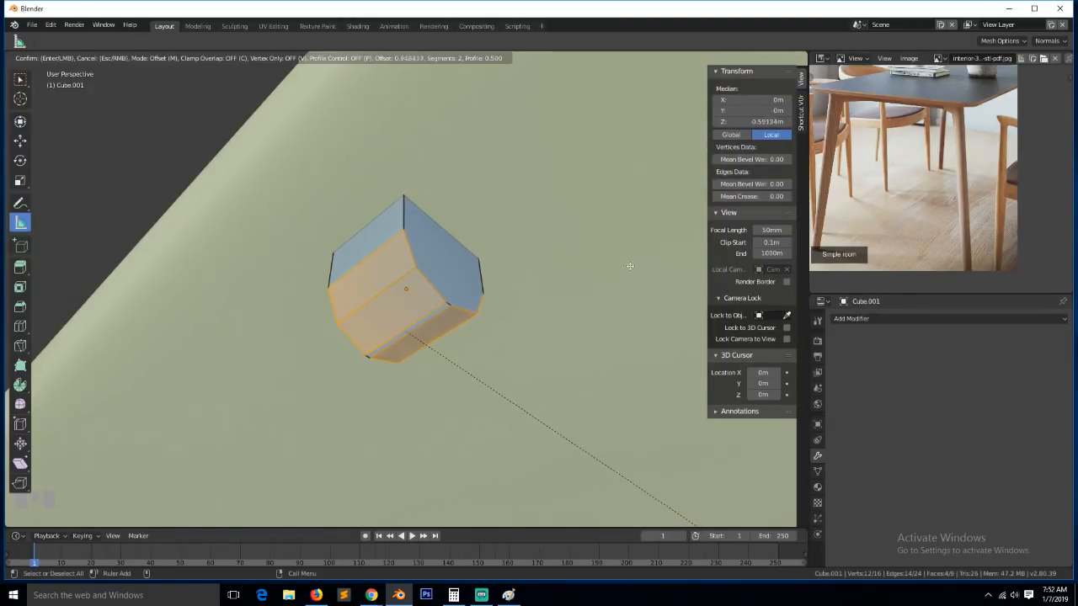
left_click(185, 101)
key("Tab")
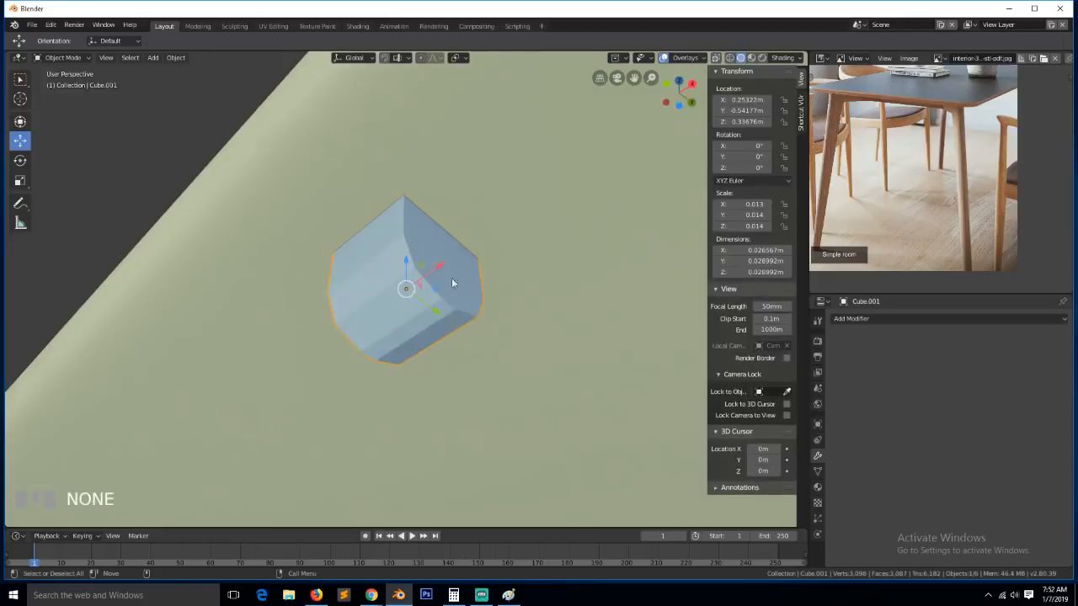
Snap the 3D cursor to the tabletop's origin
key("shift+grave")
scroll(496, 330, "down", 2)
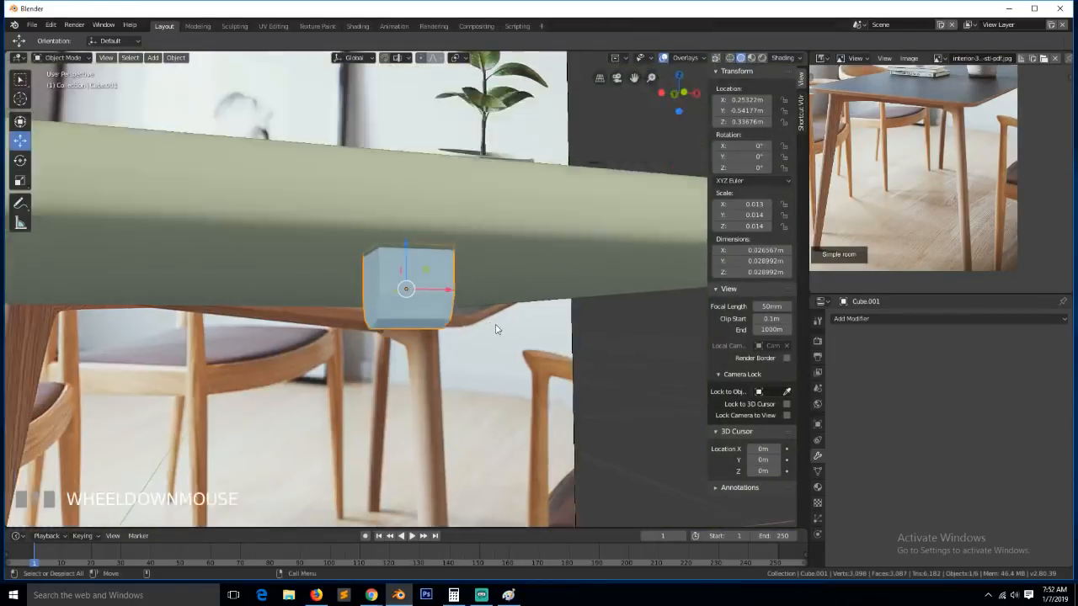
key("KP_1")
scroll(442, 298, "down", 3)
scroll(442, 298, "up", 4)
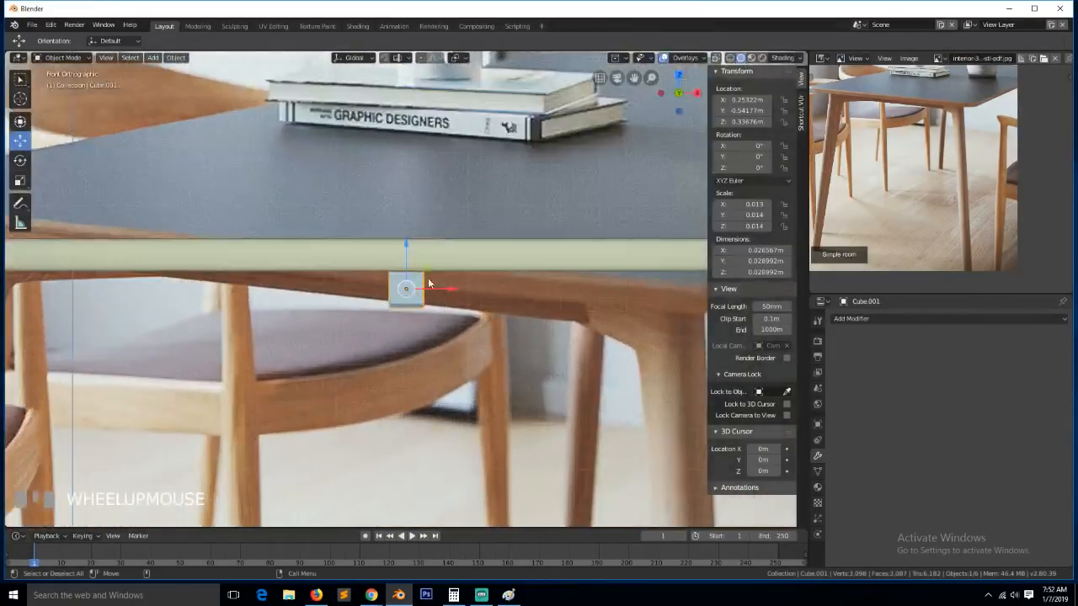
scroll(428, 283, "down", 3)
left_click(439, 276)
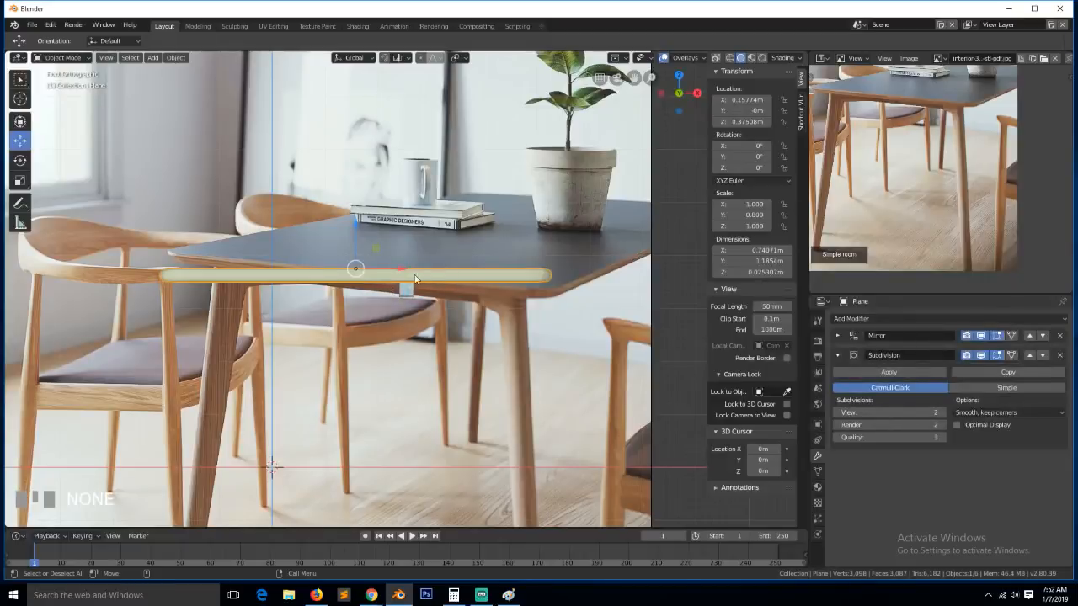
key("shift+s")
left_click(428, 342)
Snap the cube to the 3D cursor and lower it along Z to about 0.340 m, beneath the tabletop
left_click(406, 290)
key("shift+s")
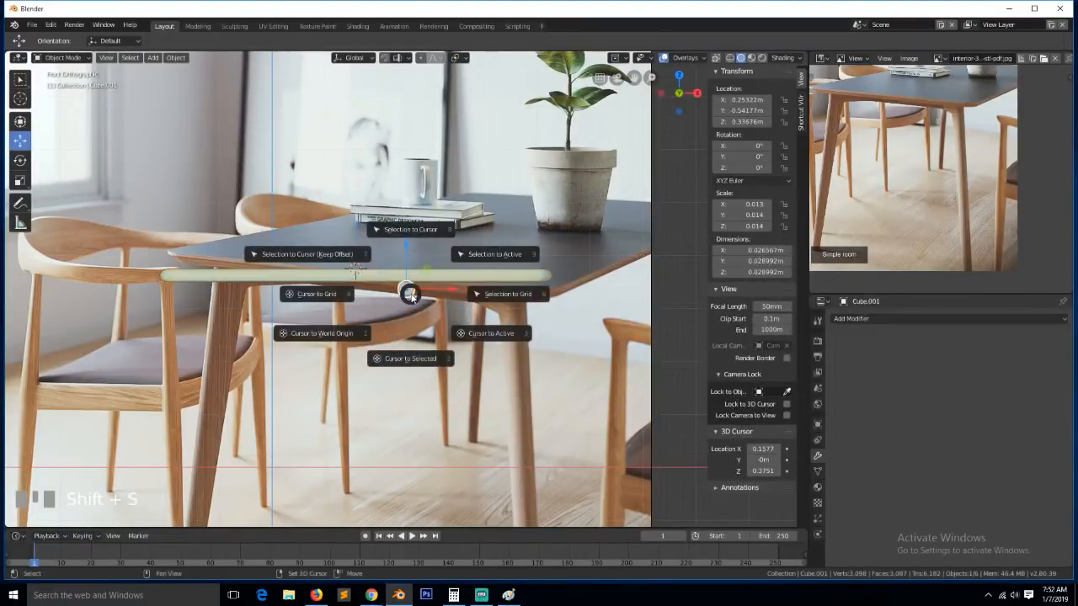
left_click(423, 215)
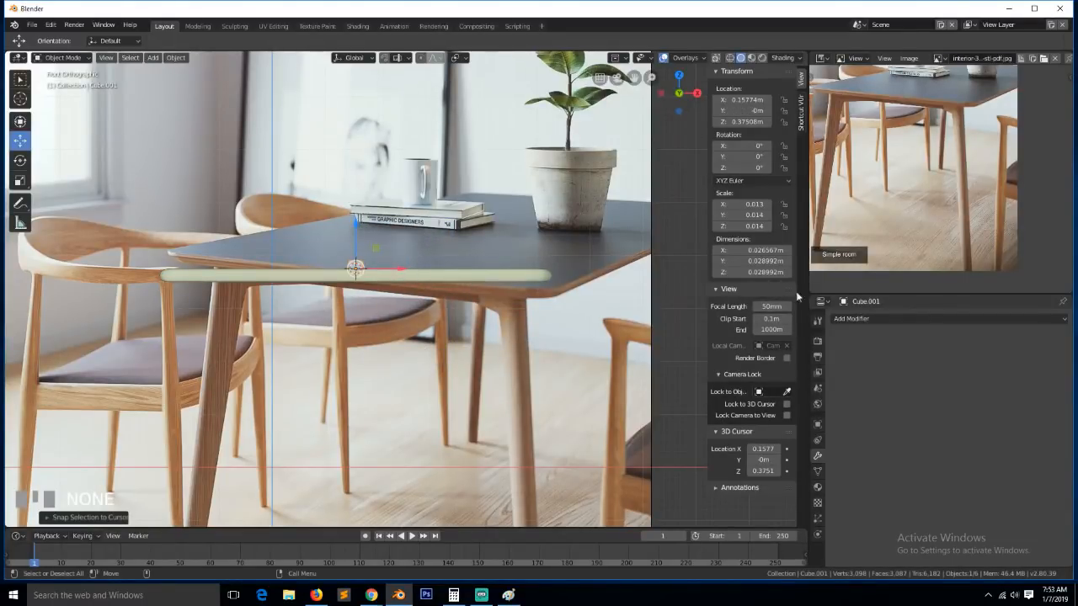
key("alt+Tab")
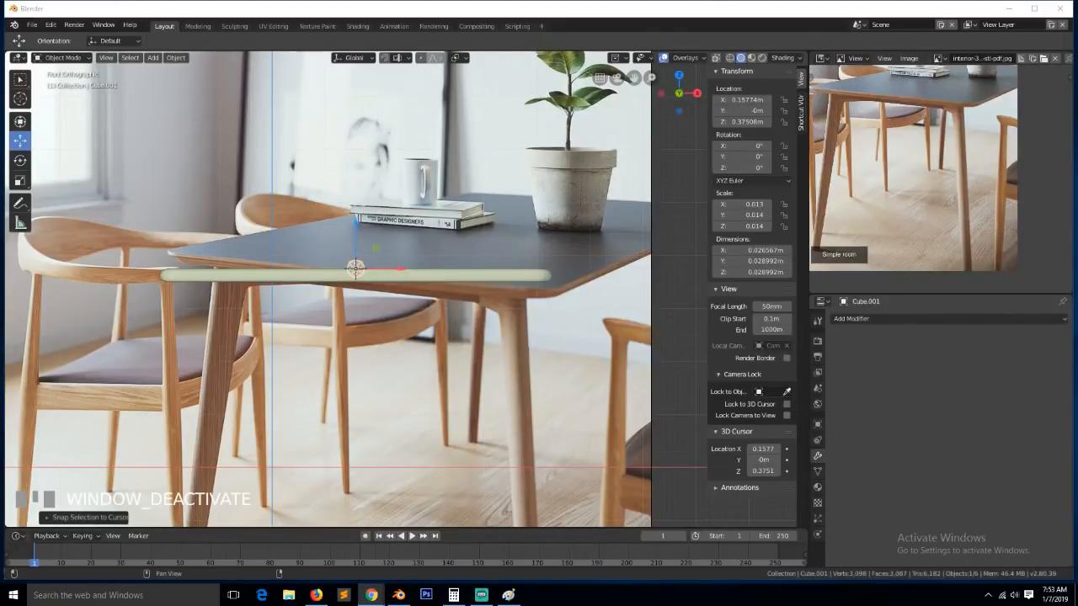
scroll(293, 260, "up", 5)
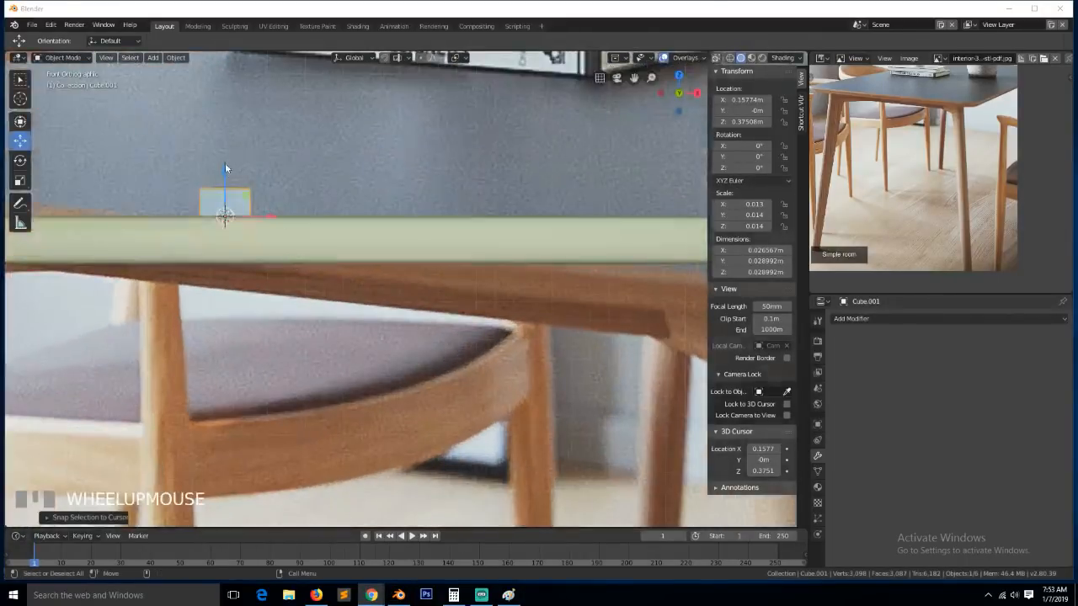
left_click_drag(224, 169, 228, 240)
scroll(264, 260, "down", 5)
scroll(280, 244, "up", 3)
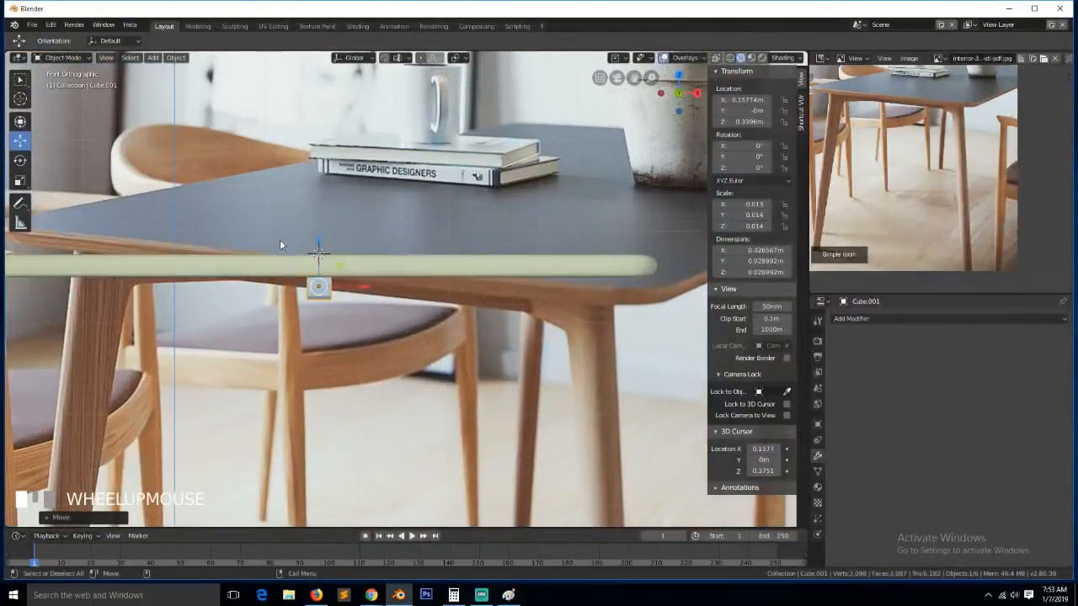
Move the cube along Y to about -0.573 m, near the tabletop's short end, in right view
key("KP_3")
scroll(286, 247, "down", 6)
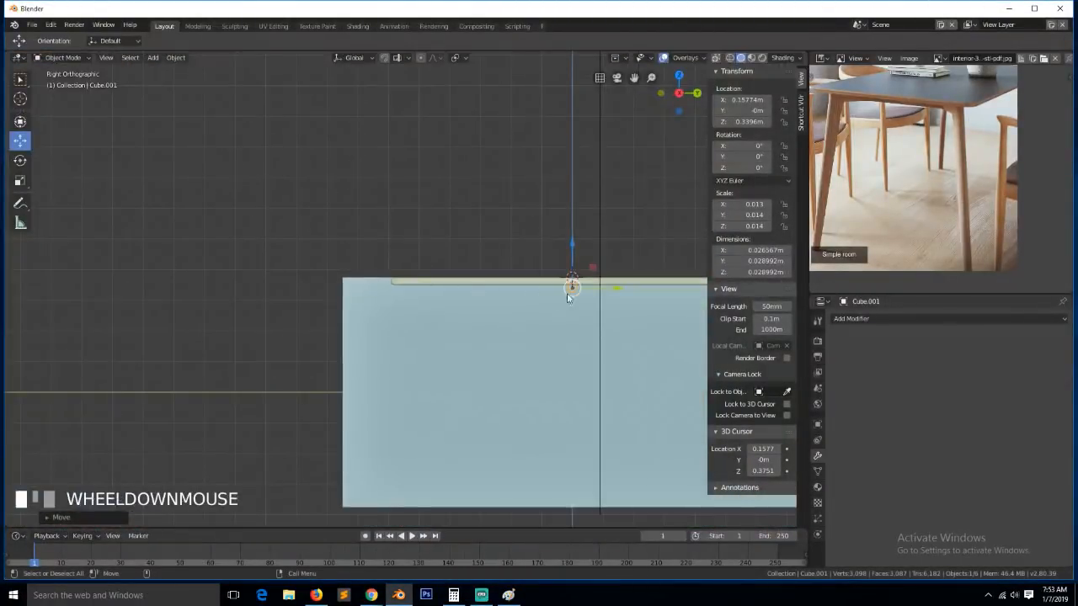
left_click_drag(616, 288, 439, 290)
Cut the cube with a centred vertical loop in front view and delete the vertices of its negative-X half
key("KP_1")
scroll(388, 290, "up", 4)
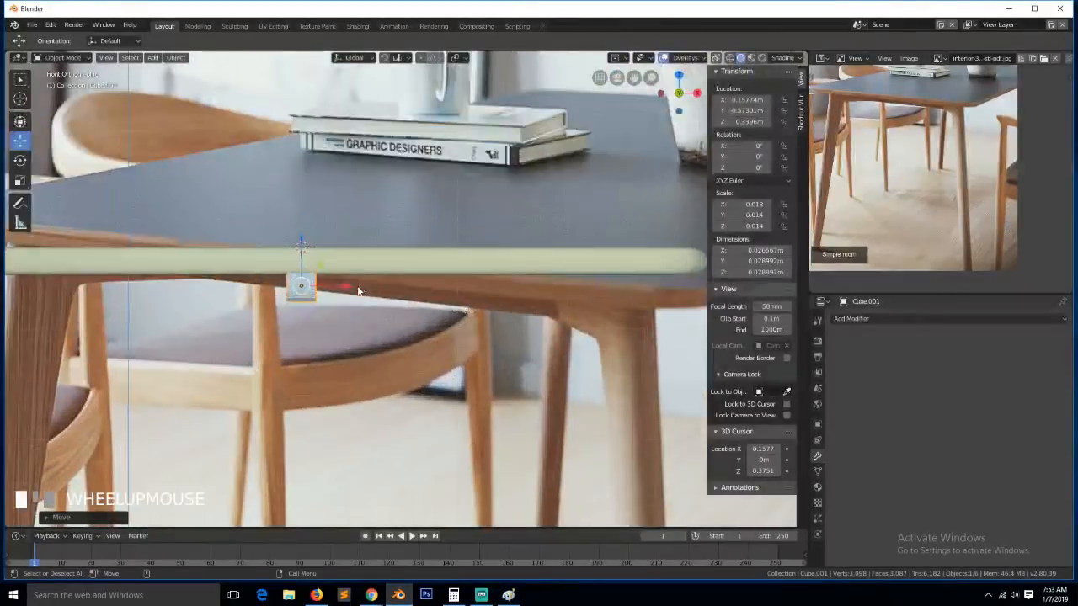
key("Tab")
key("1")
key("z")
left_click(292, 287)
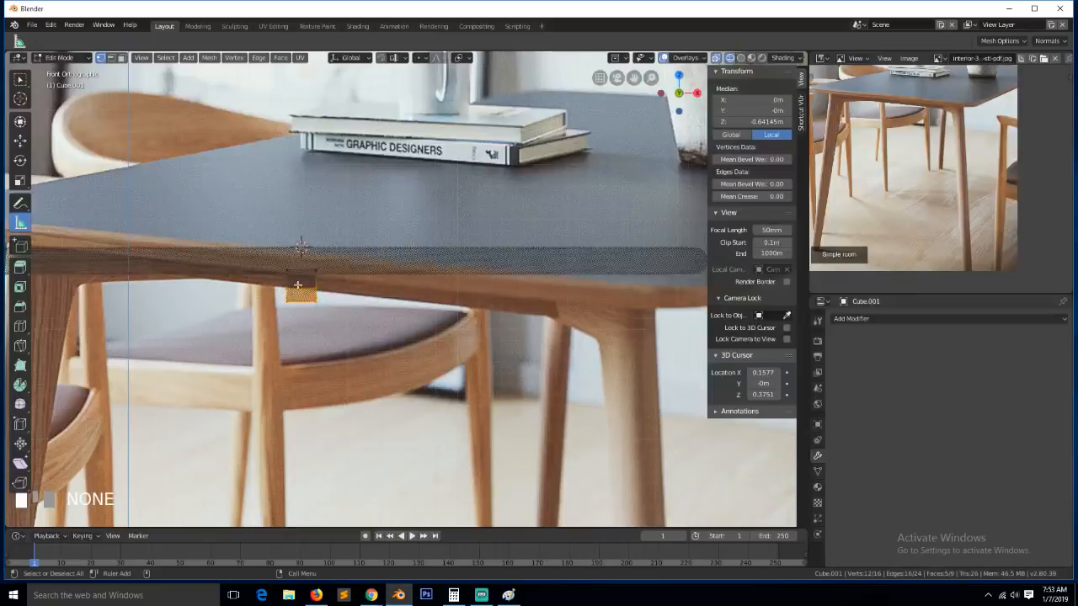
key("ctrl+r")
left_click(300, 270)
right_click(300, 270)
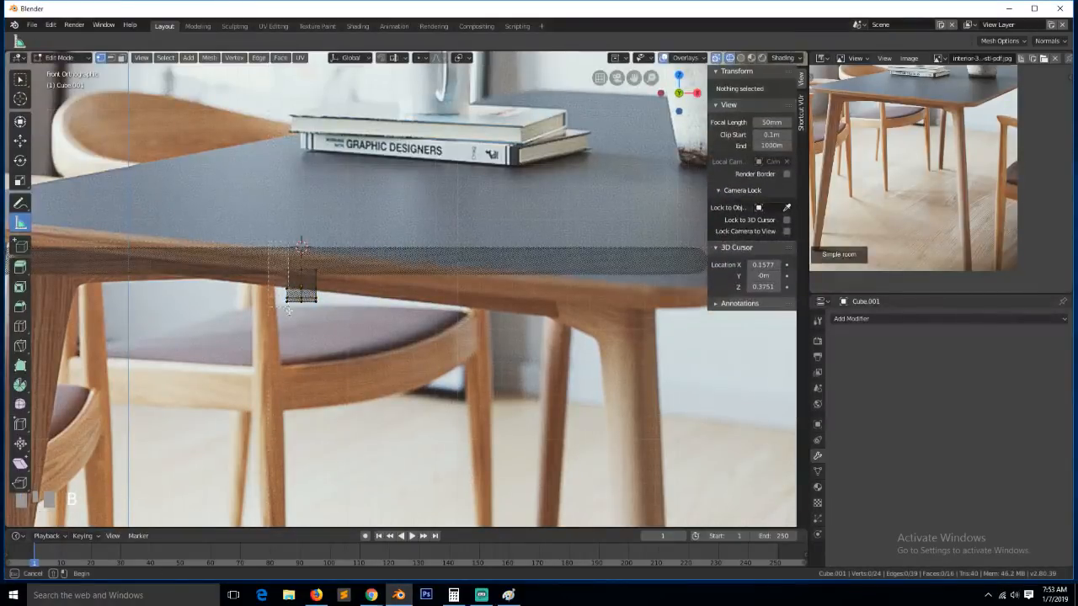
key("x")
left_click(296, 291)
Add a Mirror modifier to the half cube across the X axis
key("Tab")
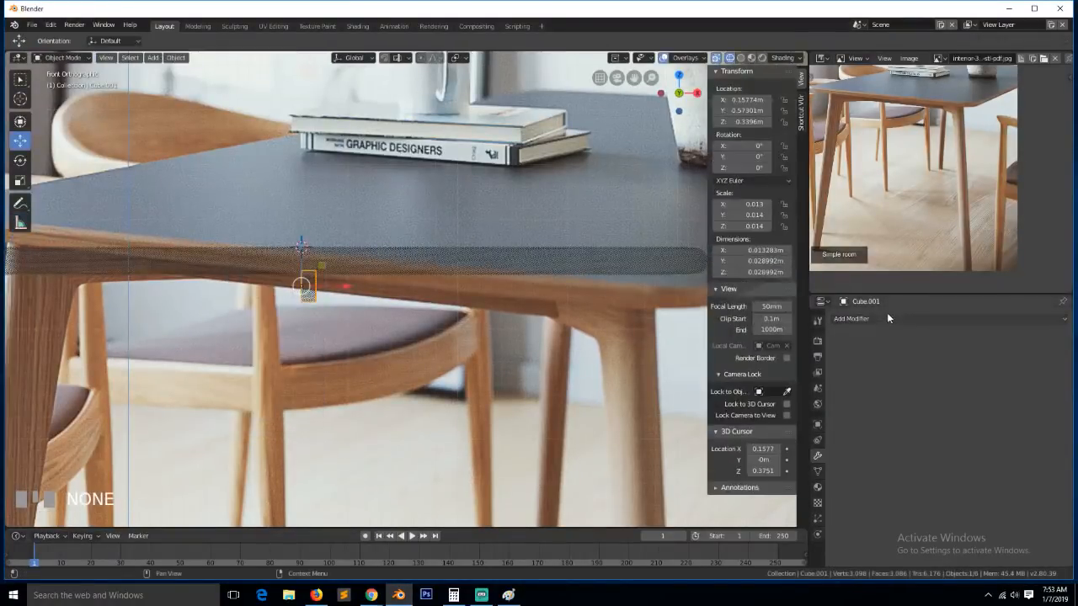
left_click(888, 318)
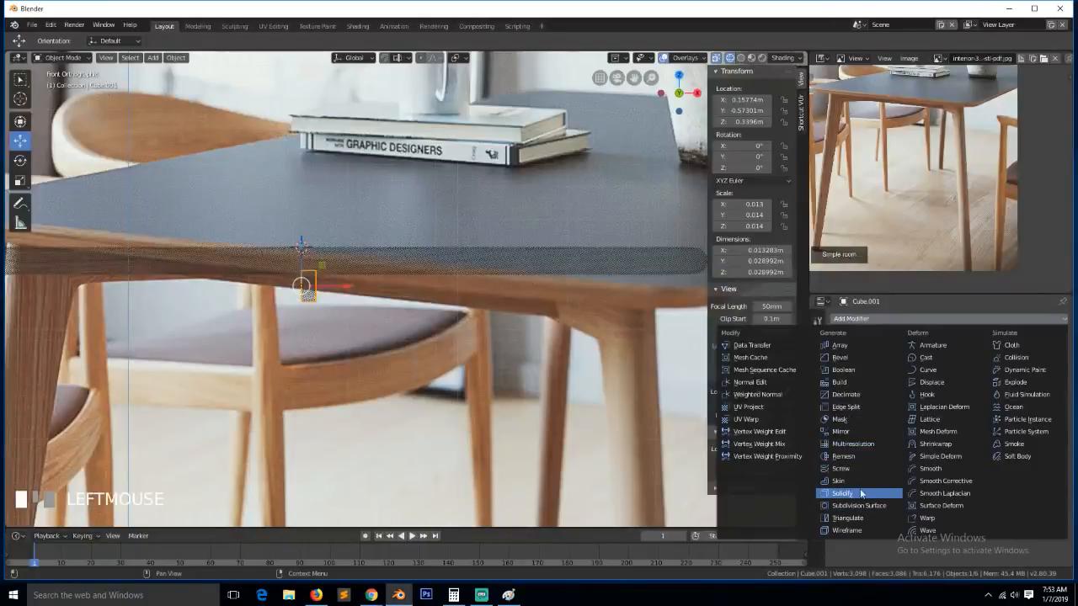
left_click(844, 433)
Stretch the mirrored piece into a beam by moving its outer end vertices along X to about 20.03 m in local coordinates
key("Tab")
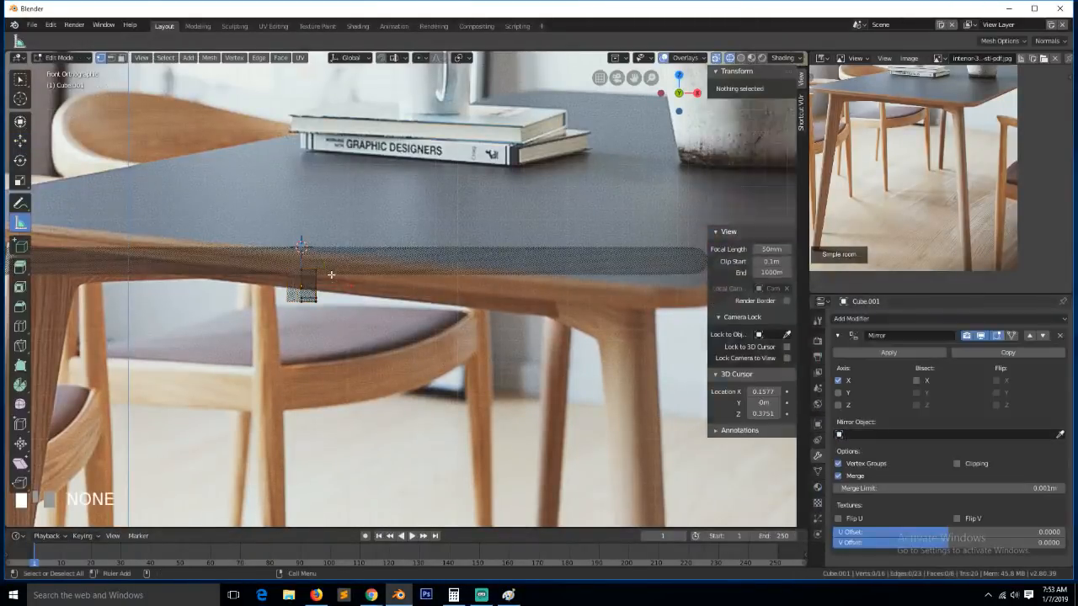
key("b")
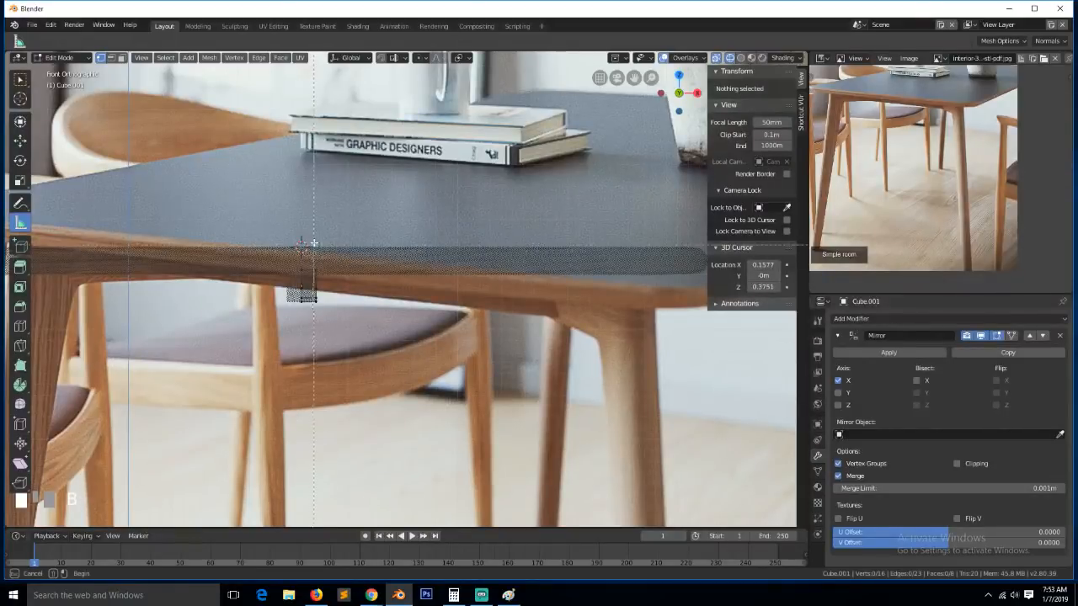
left_click_drag(331, 277, 333, 305)
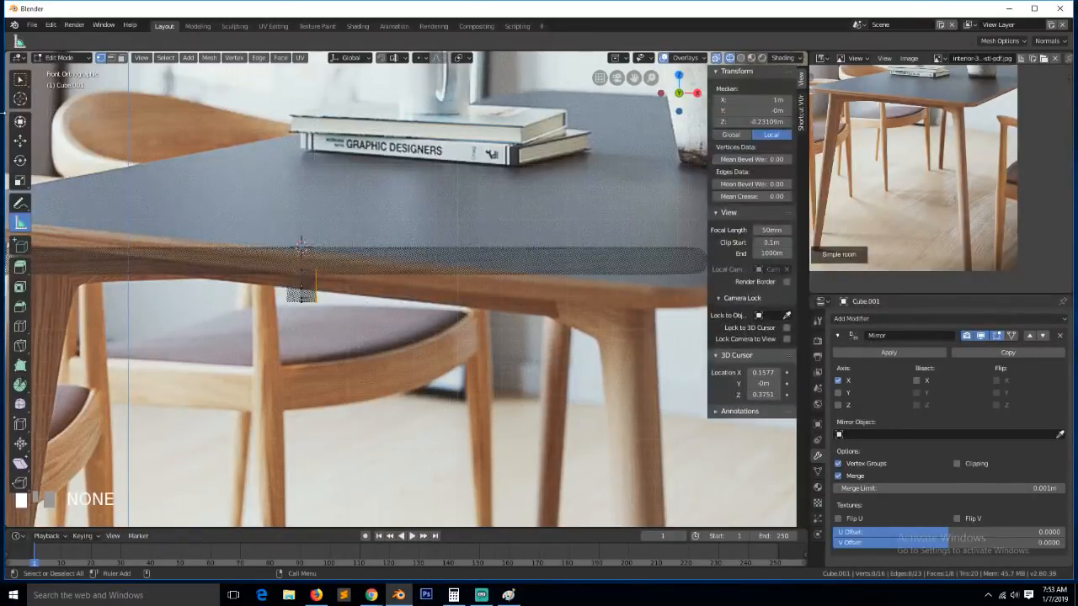
left_click(20, 141)
left_click_drag(362, 289, 592, 288)
scroll(623, 310, "down", 2)
scroll(623, 309, "up", 3)
scroll(598, 295, "down", 2)
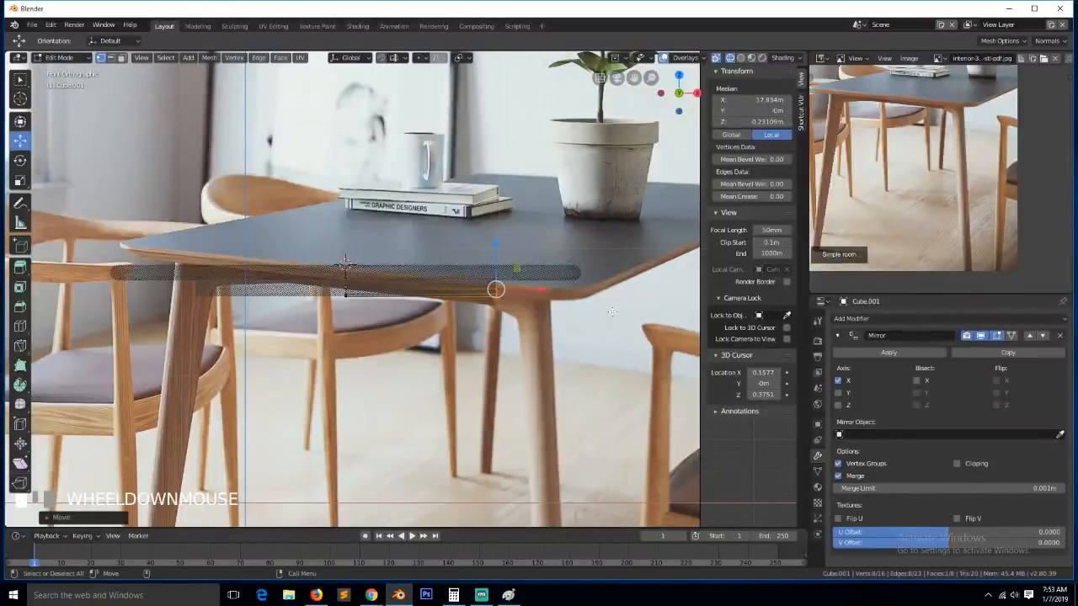
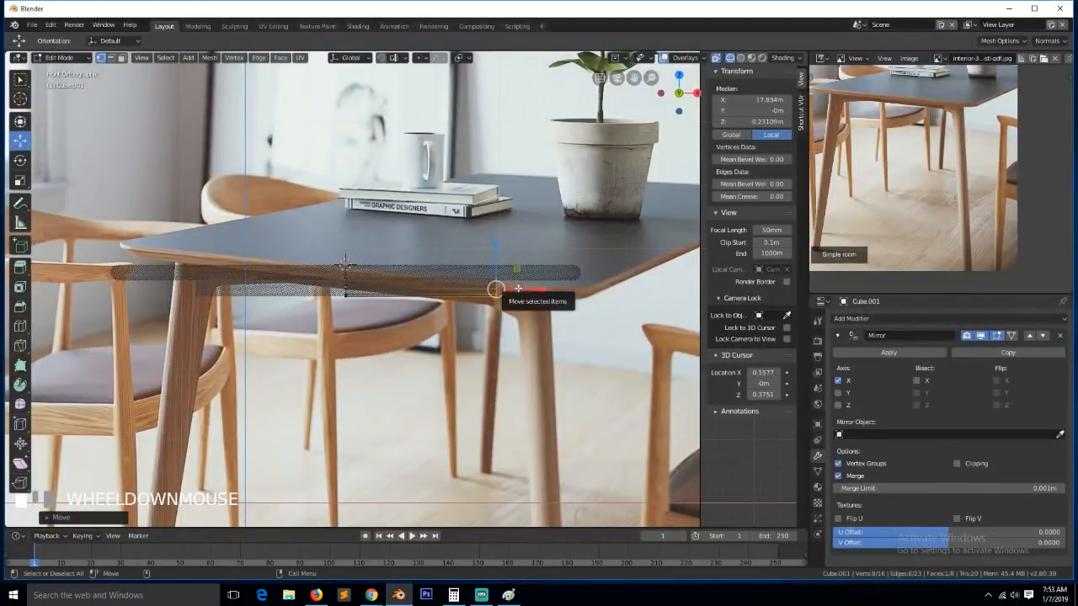
left_click_drag(511, 287, 532, 282)
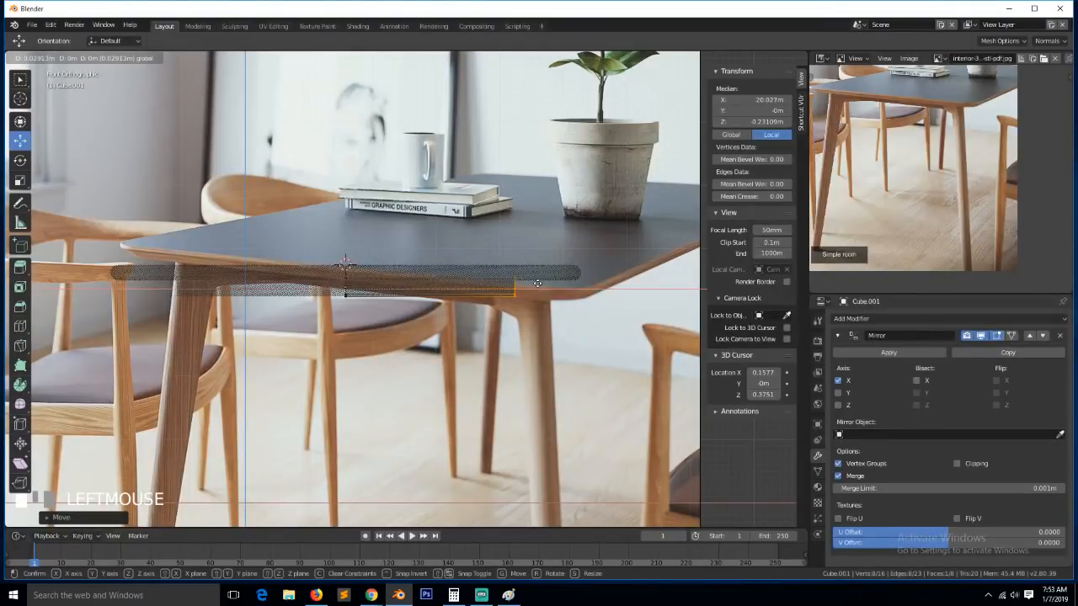
left_click_drag(537, 284, 539, 286)
Extrude the beam's outer end along X to about 23.77 m in local coordinates
scroll(545, 288, "up", 2)
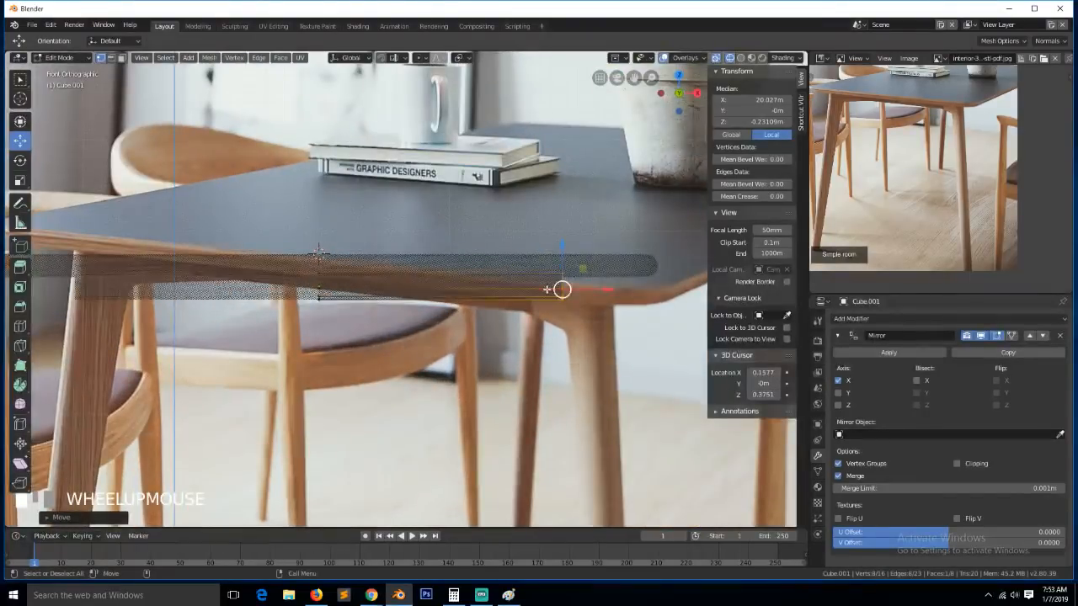
key("e")
right_click(593, 288)
left_click_drag(593, 289, 637, 305)
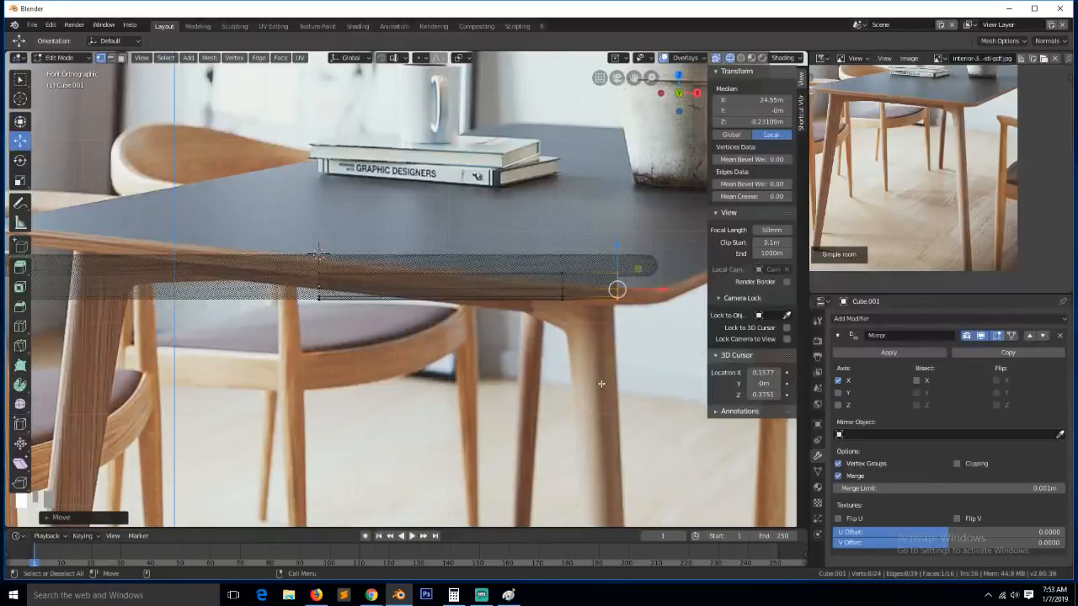
left_click_drag(652, 287, 642, 288)
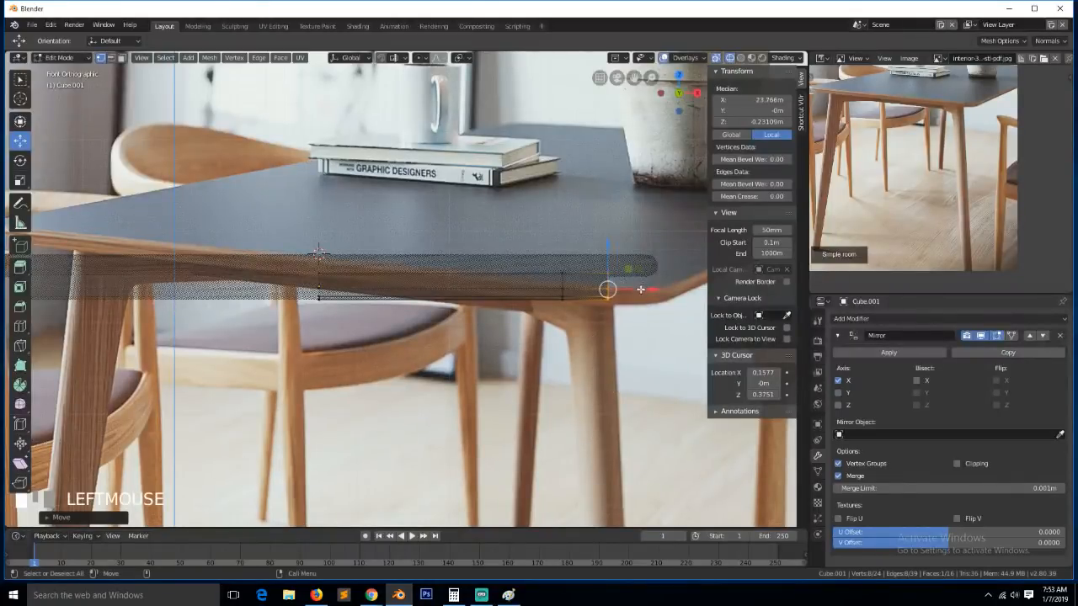
Return the viewport to solid shading and deselect the beam's extruded end
key("grave")
key("z")
left_click(629, 314)
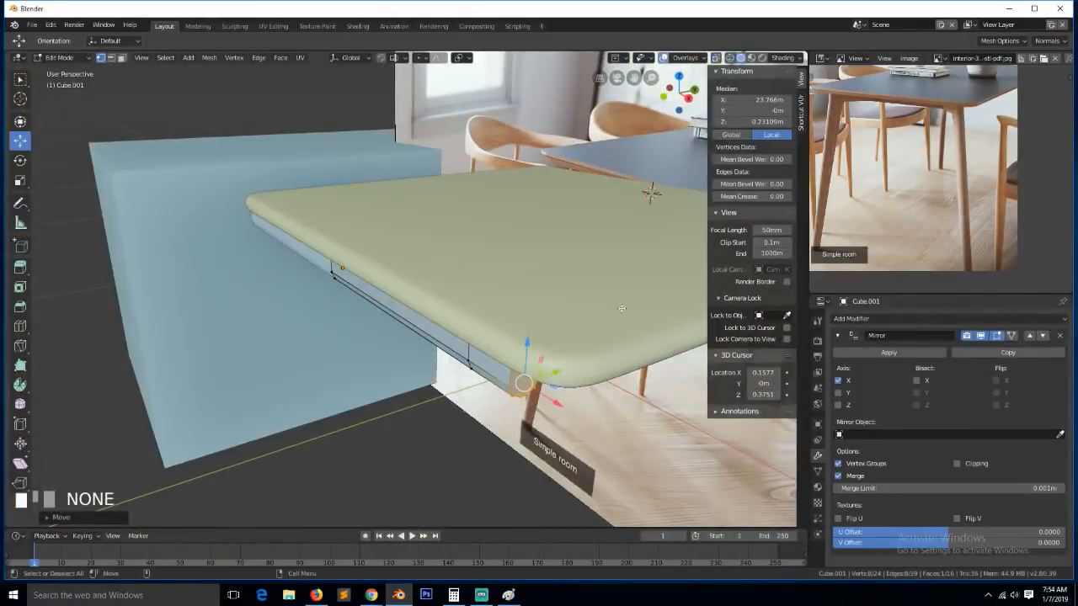
mouse_move(621, 308)
middle_mouse_down()
mouse_move(597, 250)
mouse_move(521, 265)
middle_mouse_up()
scroll(560, 257, "up", 3)
key("alt+a")
scroll(548, 245, "down", 3)
key("ctrl+r")
right_click(431, 159)
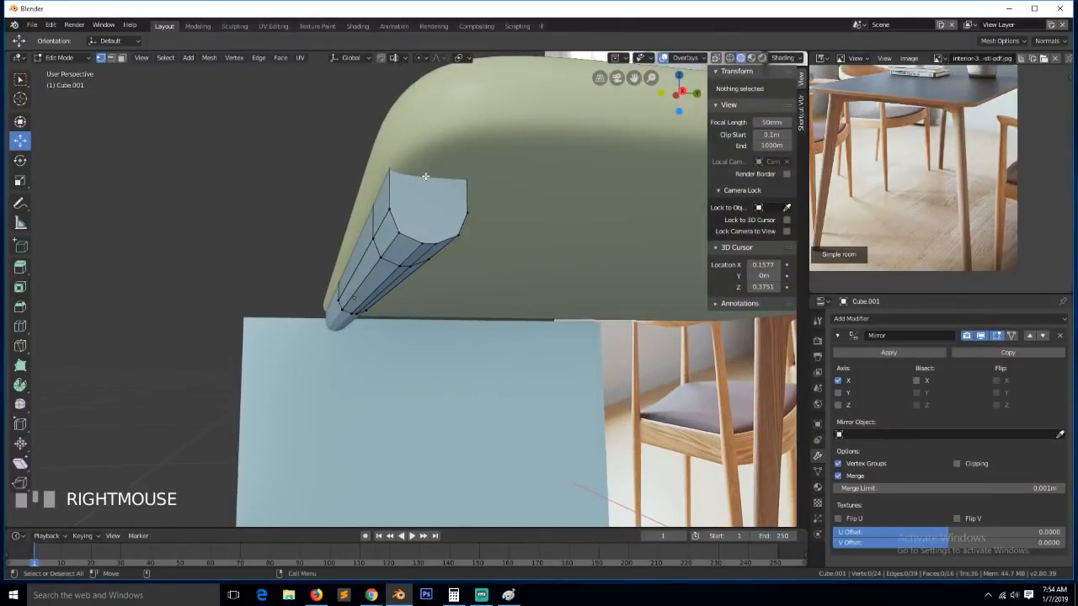
Isolate the beam by hiding all other objects
key("Tab")
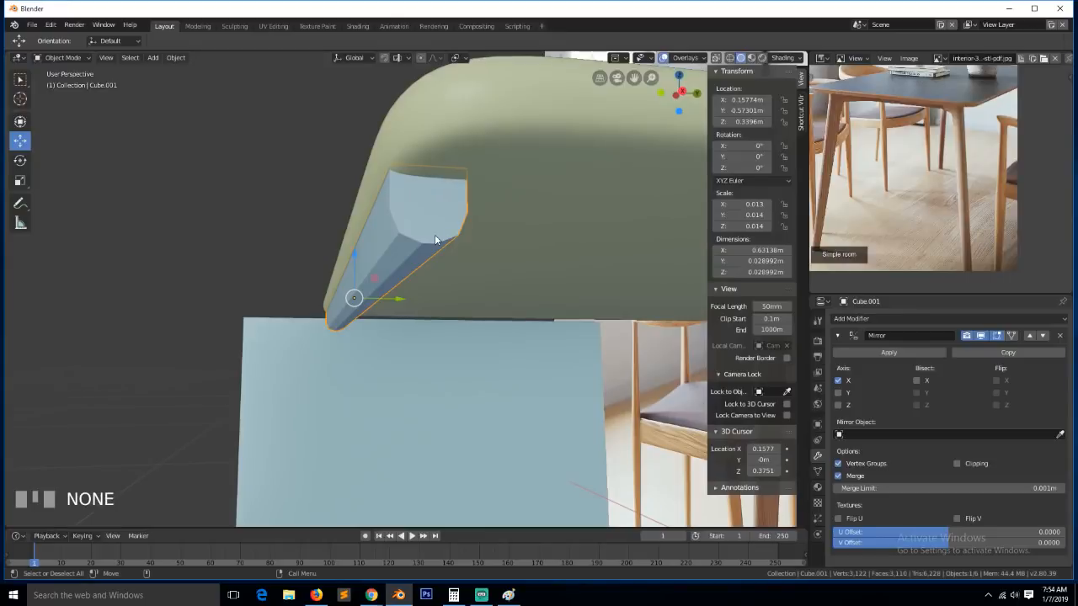
key("shift+h")
key("grave")
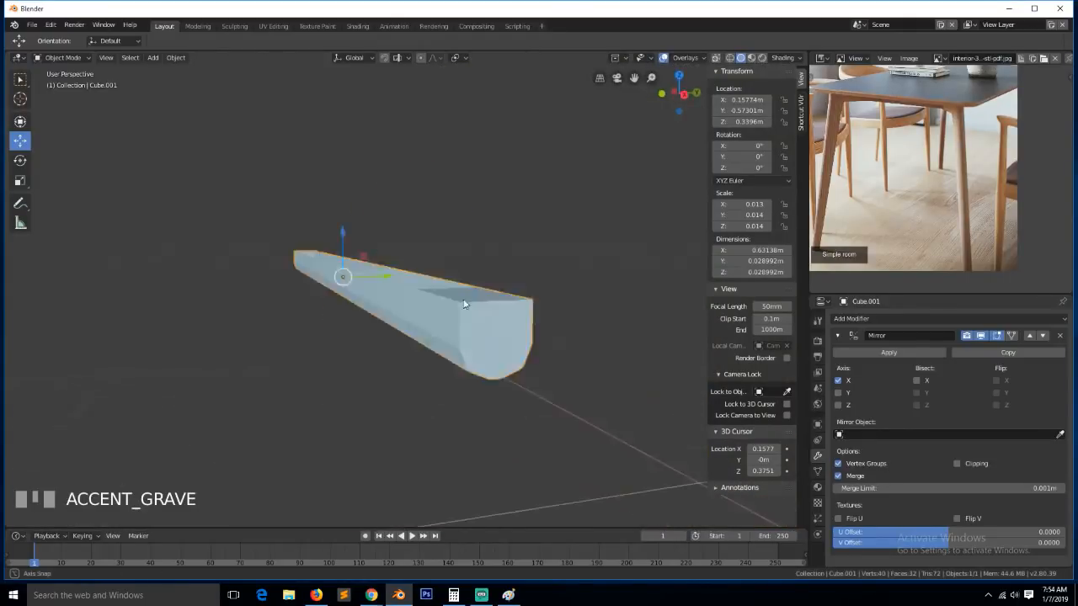
Delete the top face of the beam's extruded end section in Edit Mode
key("Tab")
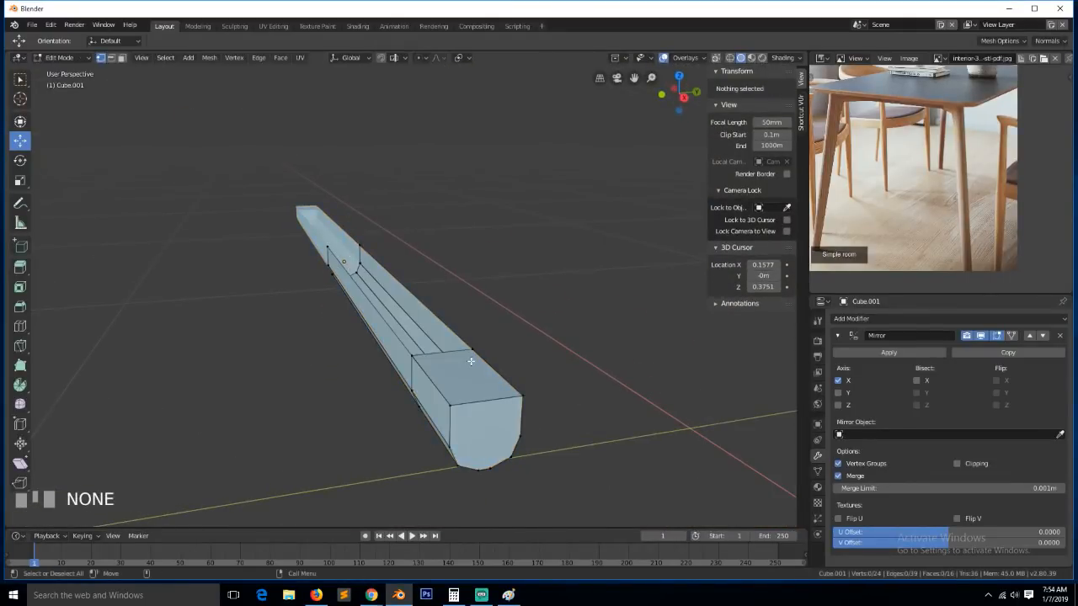
key("3")
left_click(474, 368)
key("x")
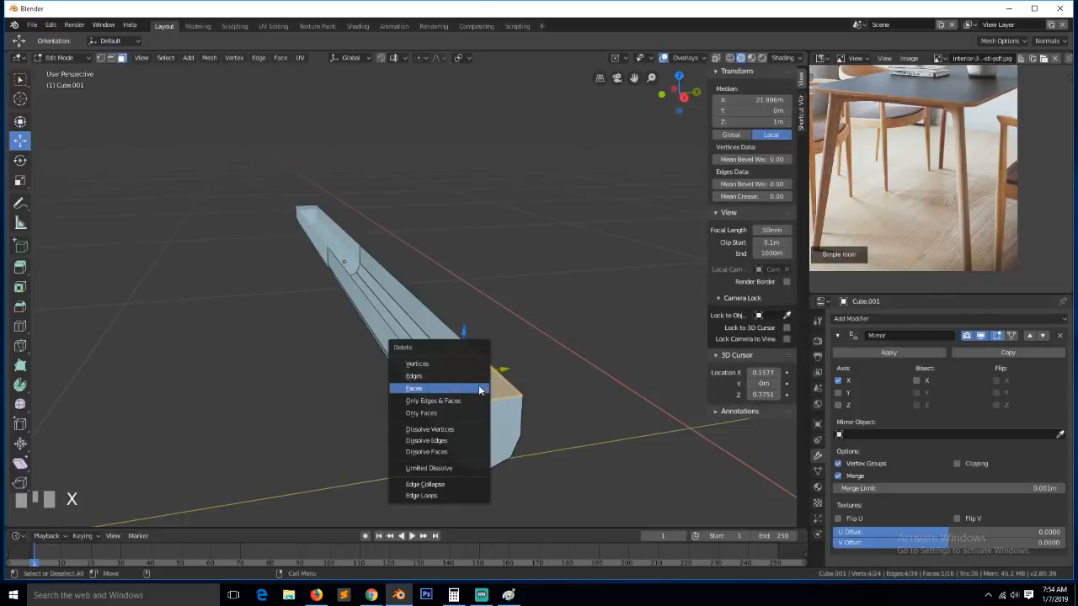
left_click(478, 385)
Subdivide the top edge of the beam's end face
key("grave")
key("2")
key("grave")
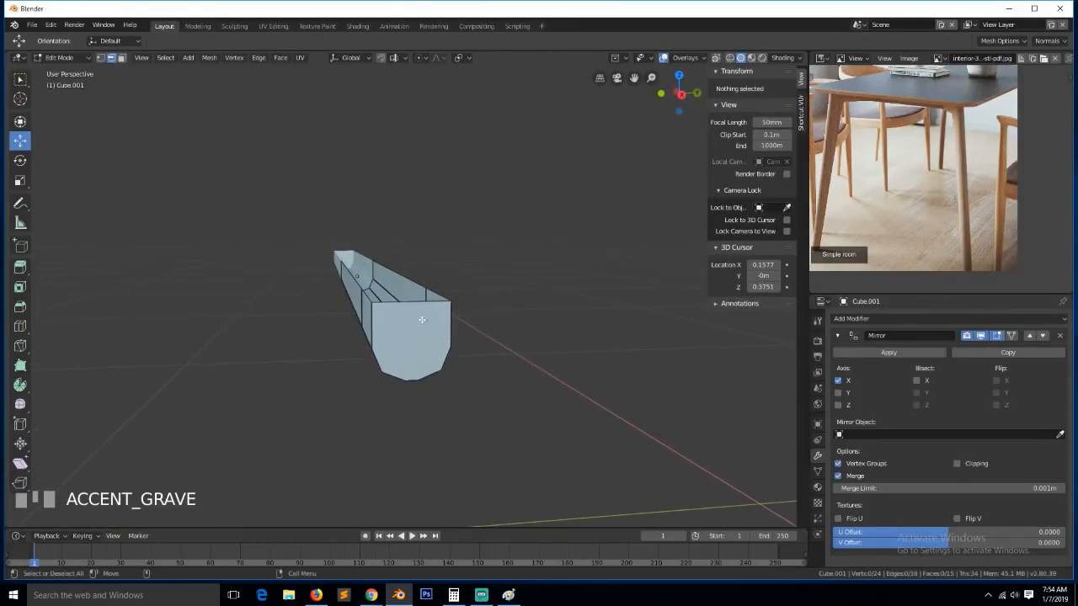
left_click(422, 320)
right_click(408, 349)
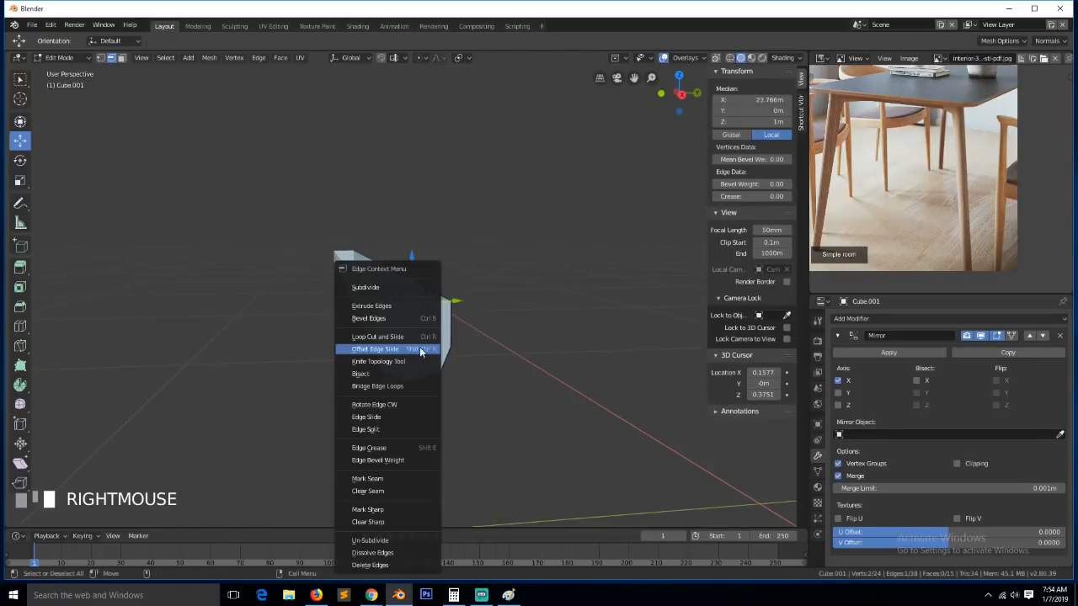
left_click(398, 286)
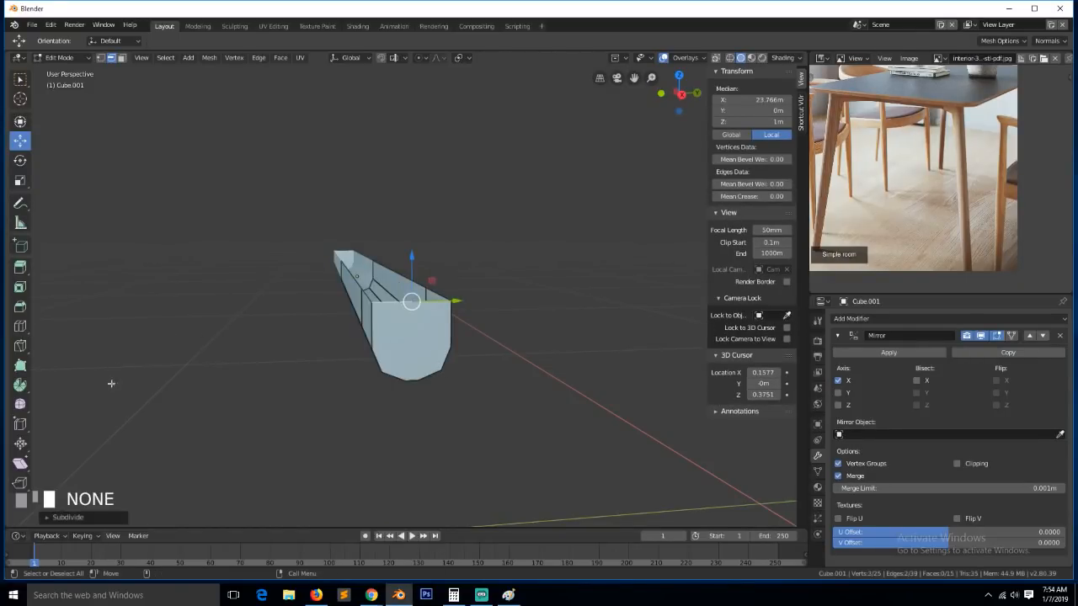
Set the top edge's subdivision to 2 cuts and deselect everything
left_click(67, 517)
left_click(186, 440)
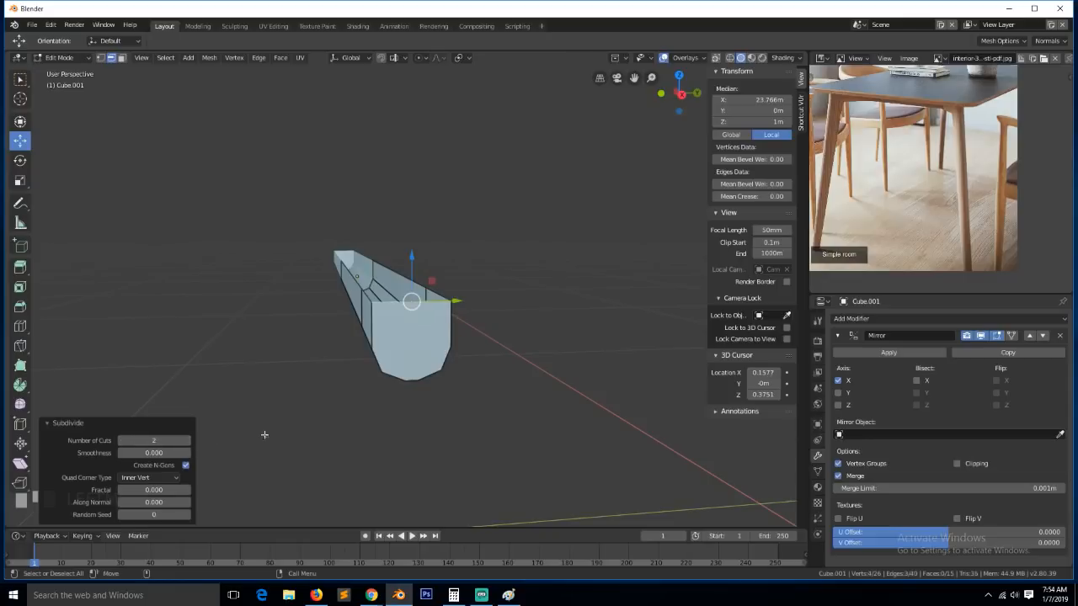
left_click(437, 400)
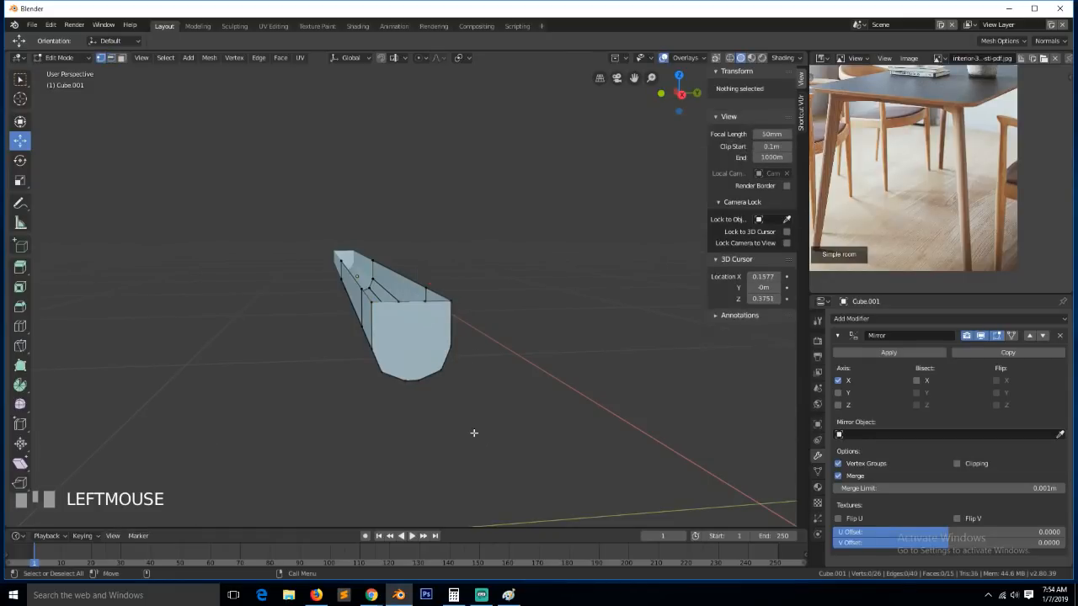
Connect the two new top-edge vertices to the bottom vertices of the beam's end face with two edges
key("grave")
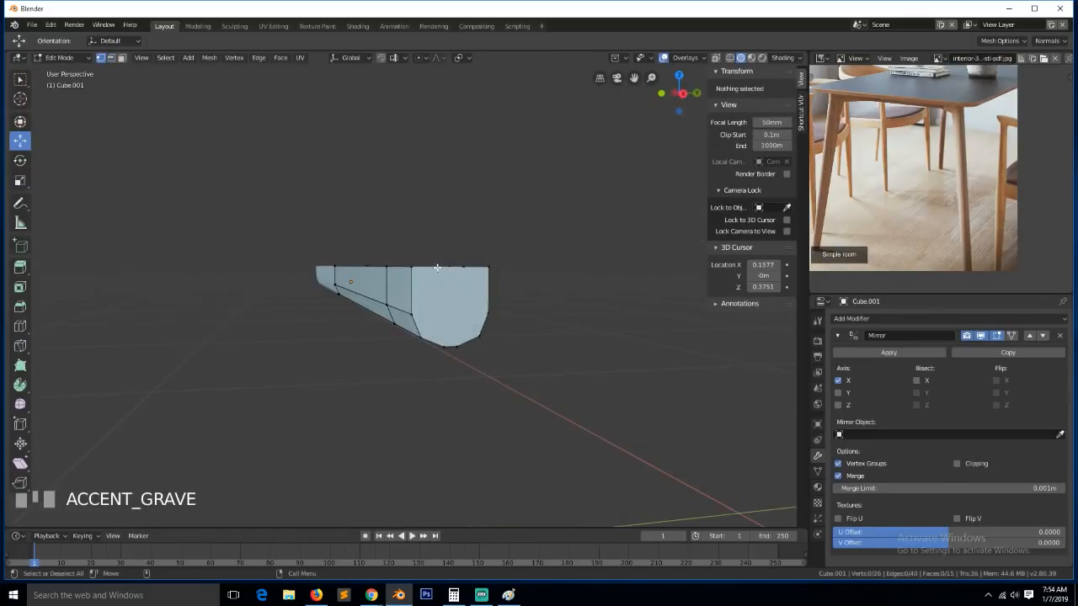
left_click(437, 267)
left_click(451, 331, "shift")
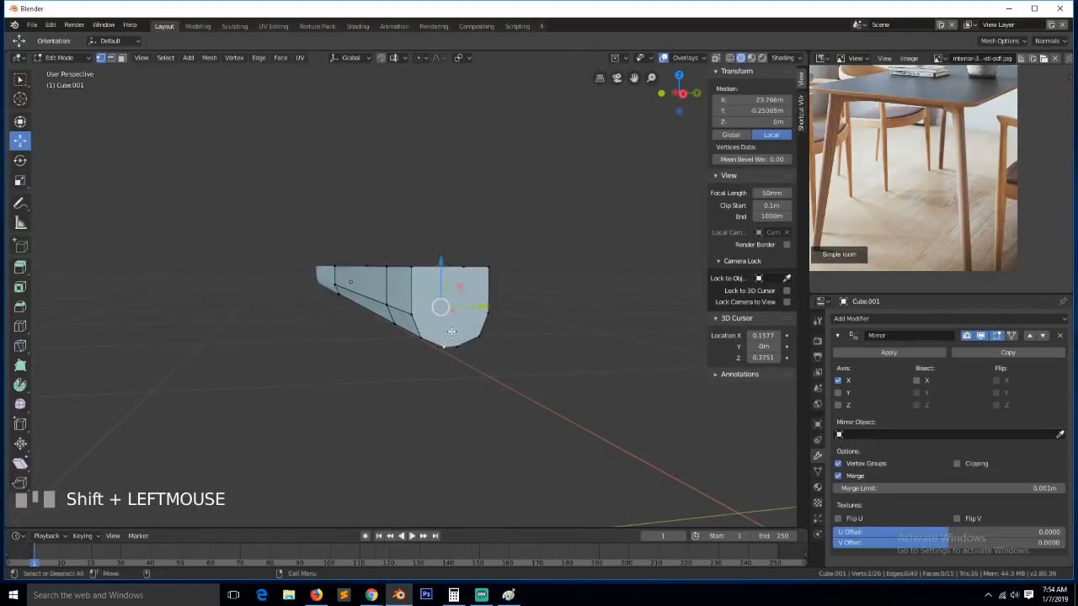
left_click(464, 270)
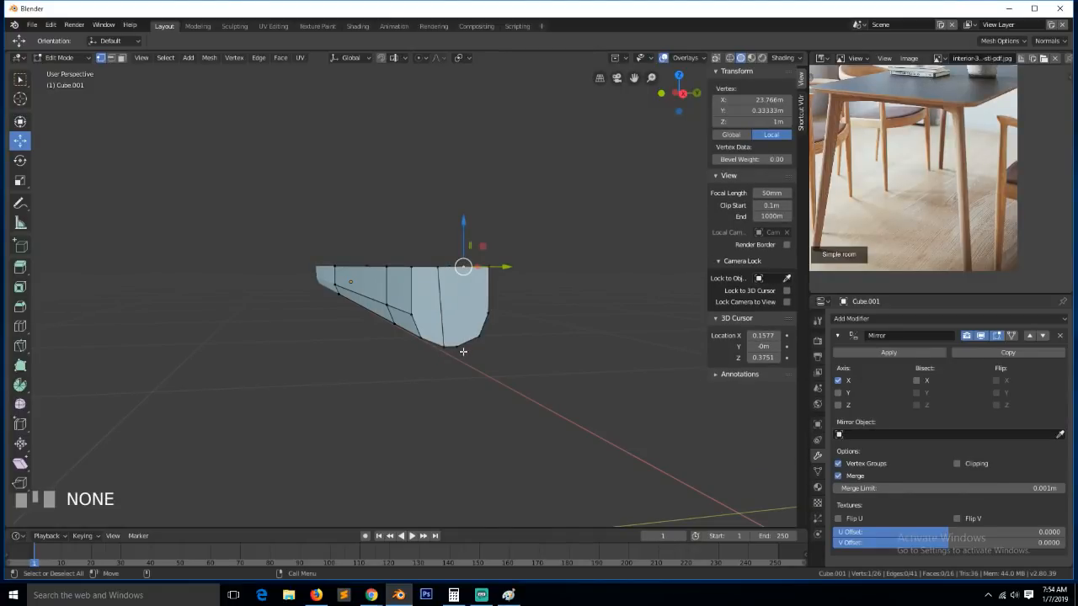
key("a")
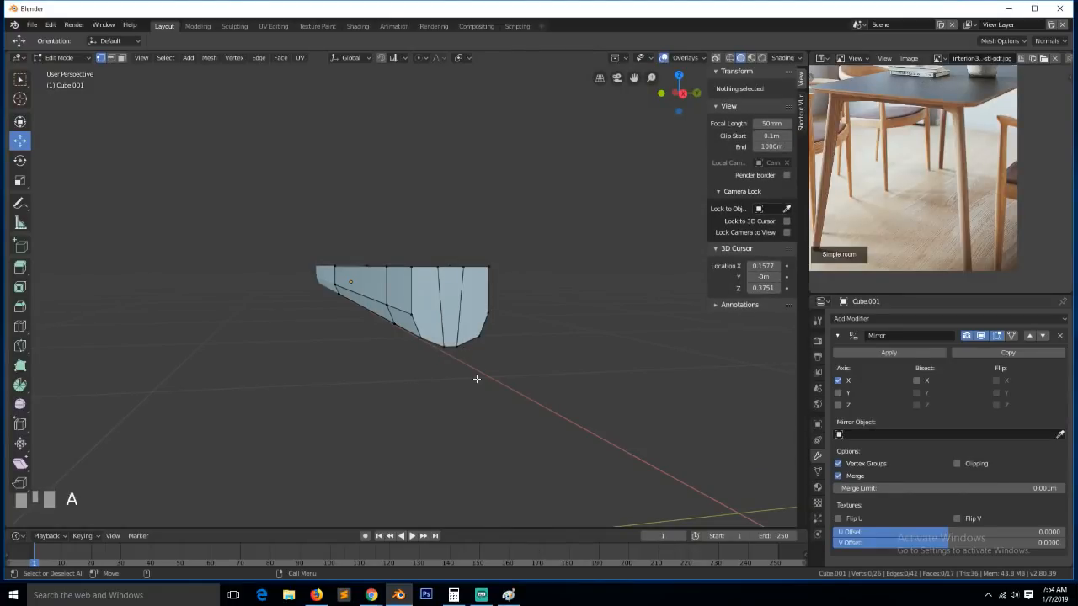
Spread the beam's bottom middle vertices apart along Y by a factor of about 1.73 so the vertical edges run parallel
key("KP_3")
scroll(428, 392, "up", 1)
key("z")
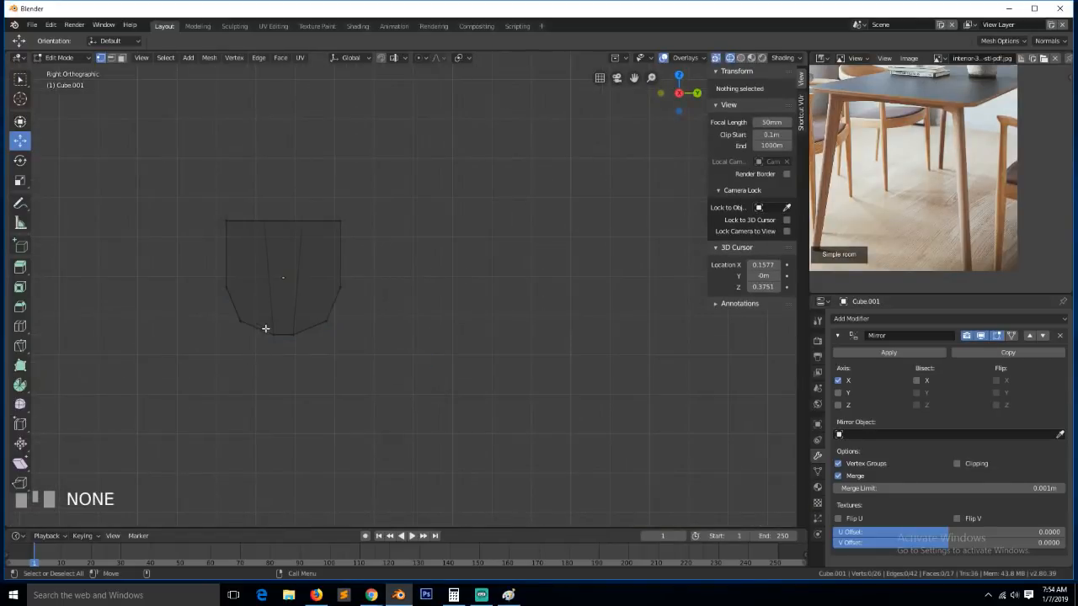
key("b")
left_click_drag(272, 308, 315, 343)
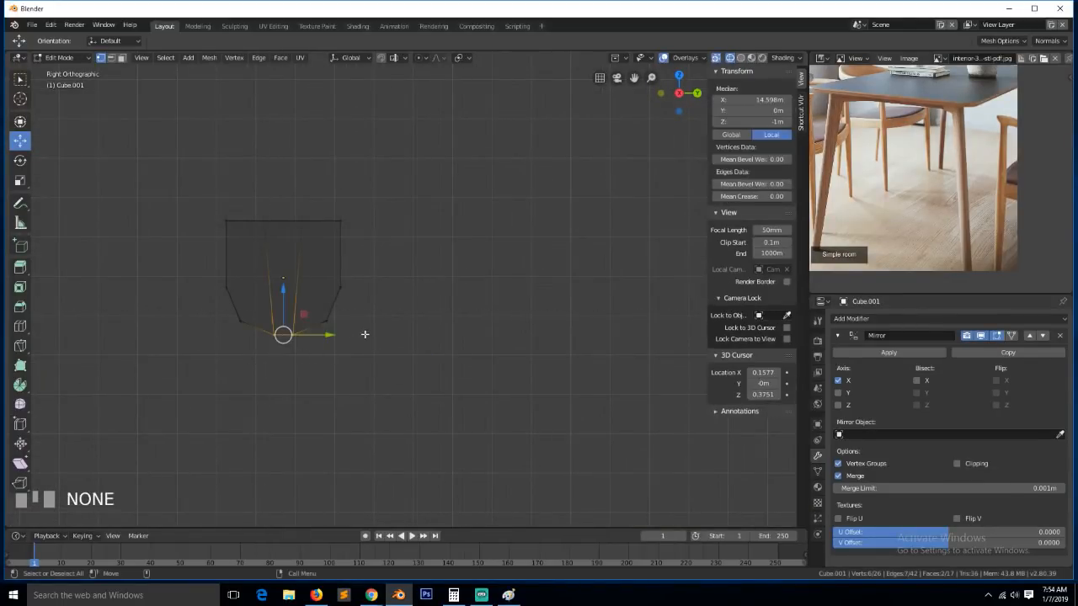
key("s")
key("y")
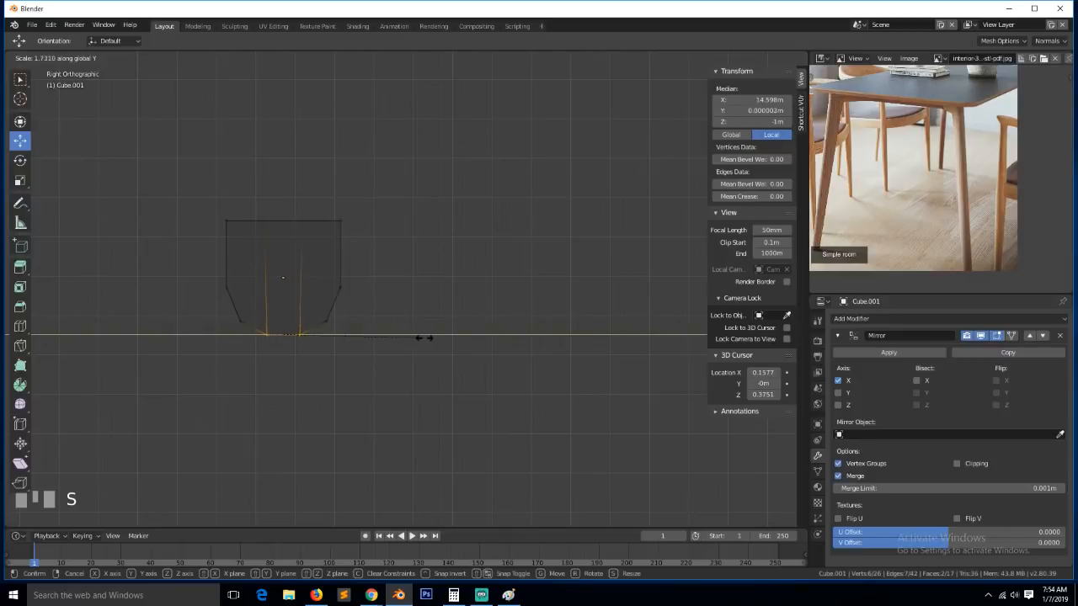
left_click(427, 338)
left_click(425, 339)
Return to solid shading and connect the two side vertices with a horizontal cut across the beam's end face
key("z")
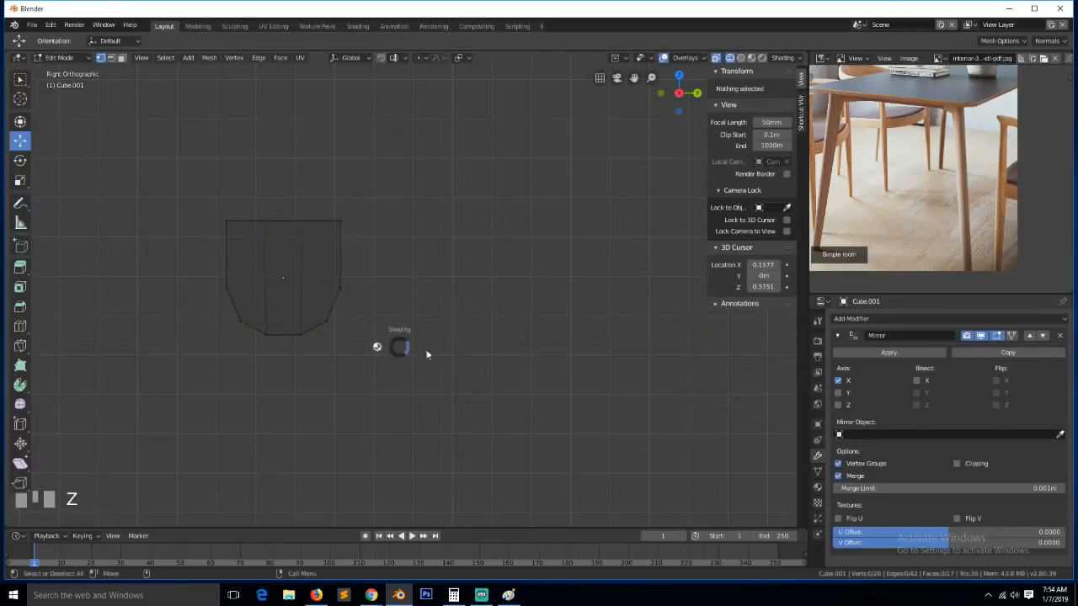
left_click(226, 287)
left_click(335, 287, "shift")
key("j")
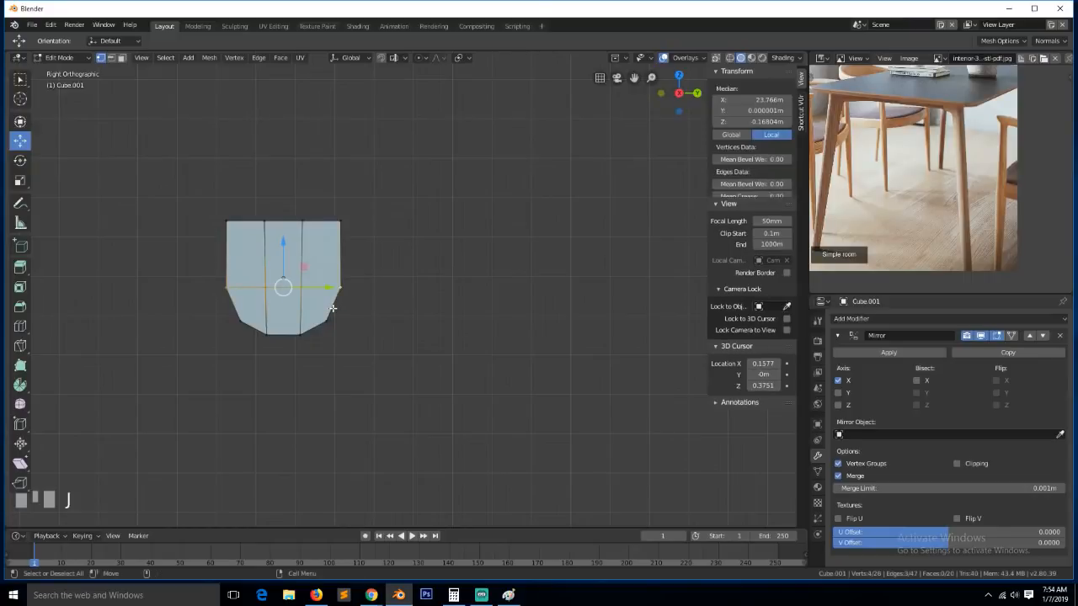
Move the upper middle face of the beam's end outward 0.0138 m along X
key("grave")
middle_click_drag(266, 329, 342, 343)
scroll(341, 344, "down", 3)
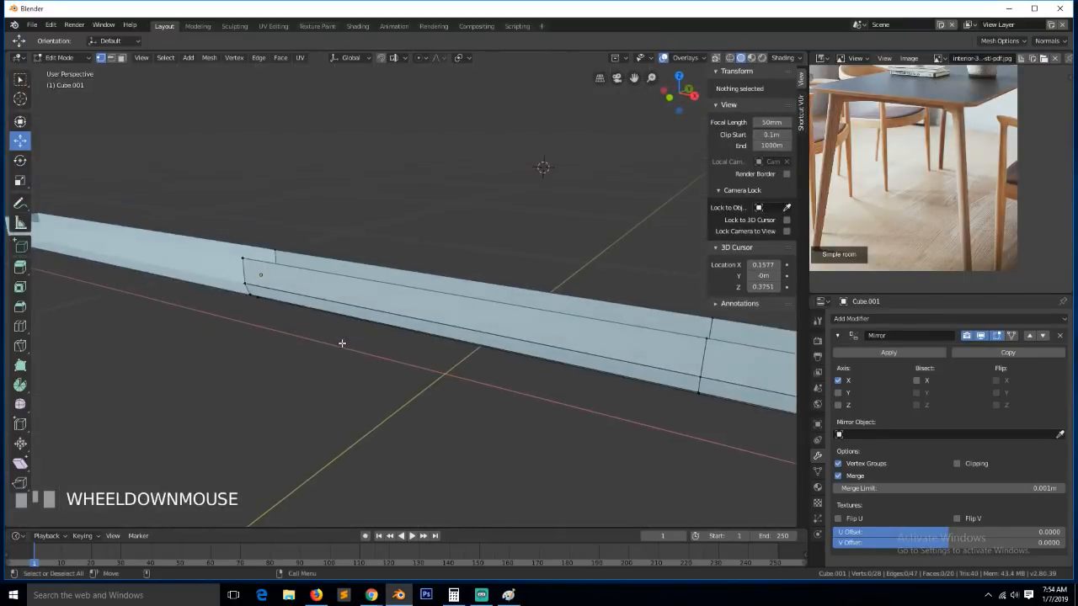
scroll(362, 349, "down", 7)
key("3")
scroll(465, 335, "up", 2)
key("grave")
middle_click_drag(464, 337, 494, 339)
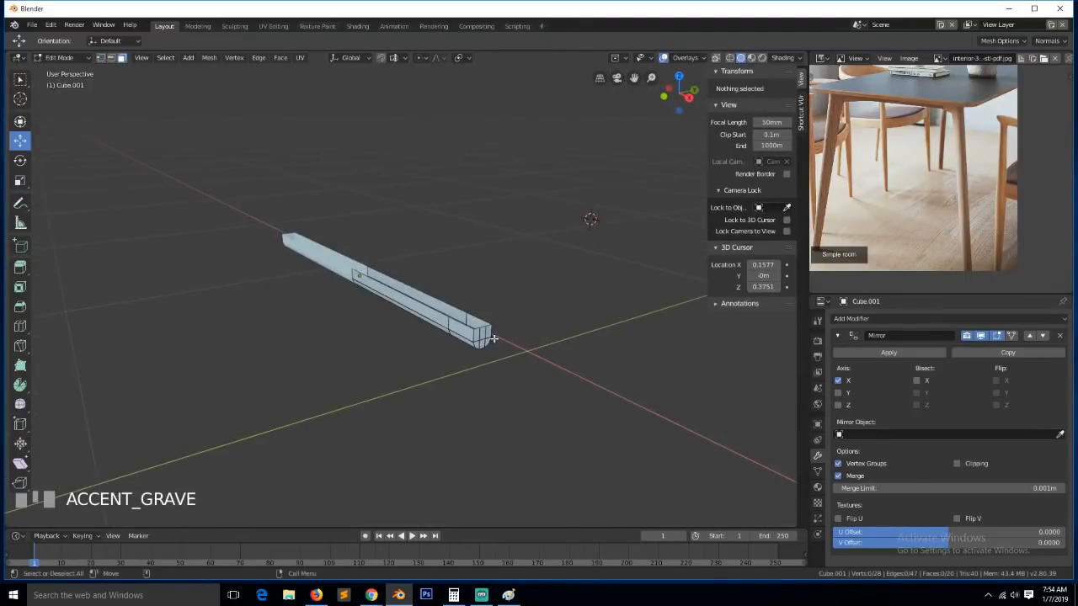
left_click(488, 334)
key("KP_Decimal")
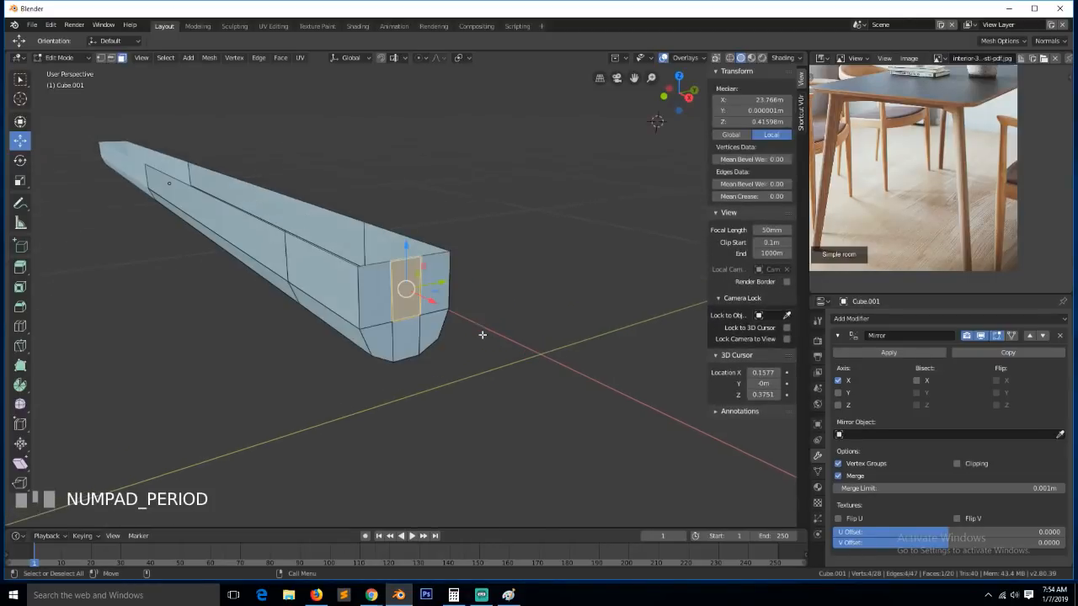
scroll(978, 150, "up", 2)
scroll(961, 114, "down", 1)
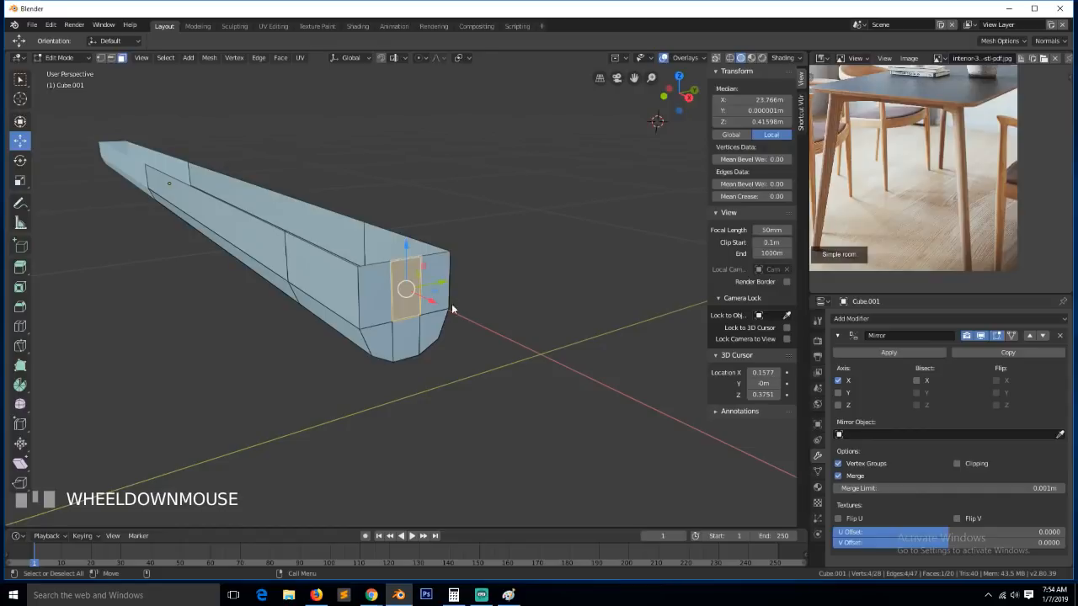
left_click_drag(430, 302, 460, 316)
middle_click_drag(412, 330, 364, 315)
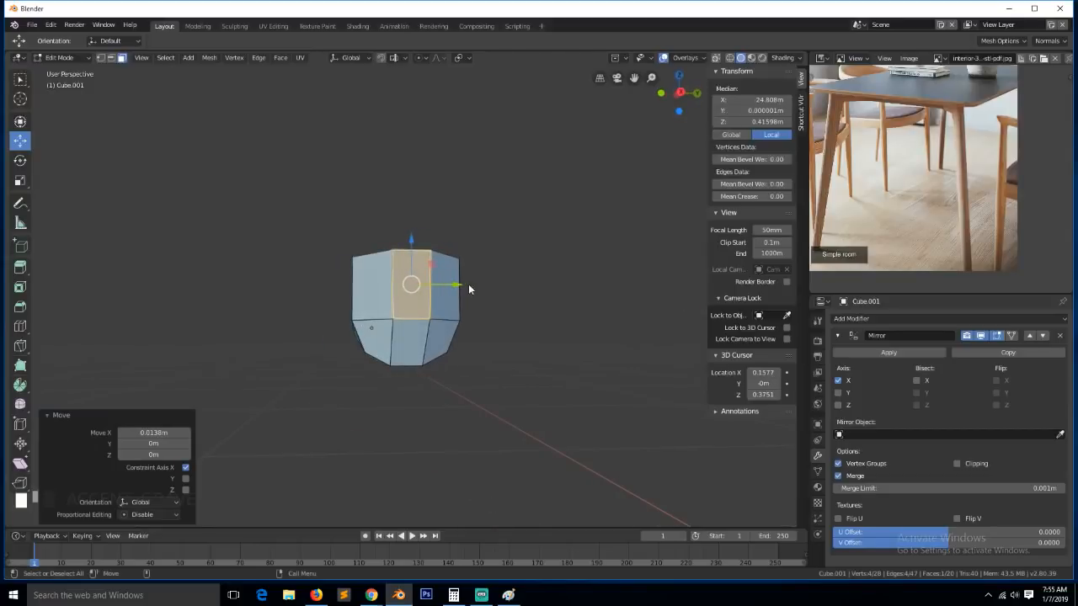
Widen the protruding end face by 1.766 along Y, and enlarge it uniformly by 1.126
key("s")
key("x")
key("y")
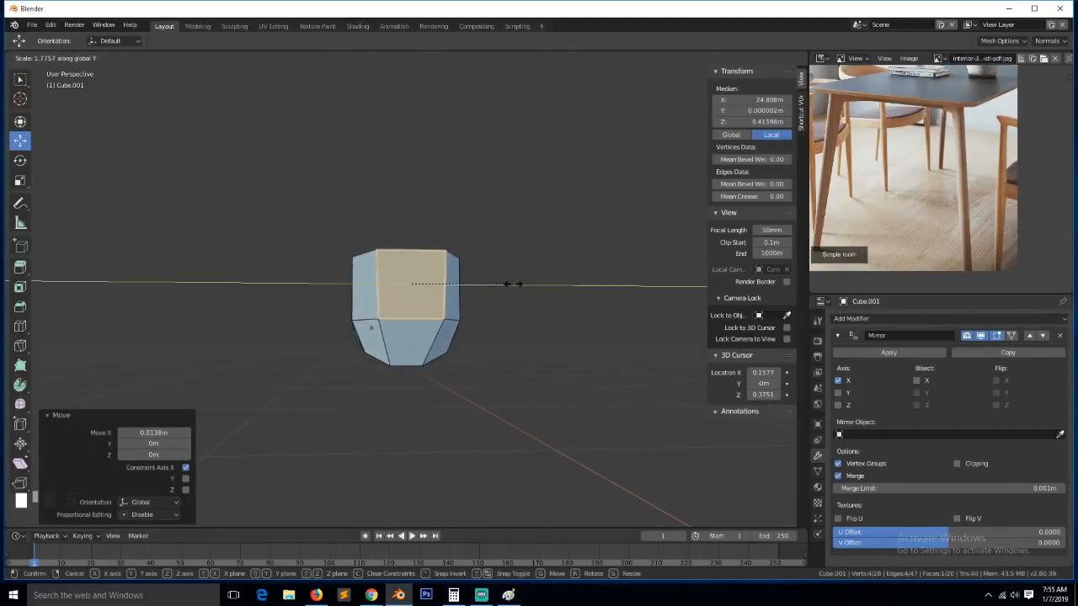
left_click(512, 285)
middle_click_drag(512, 284, 511, 314)
key("s")
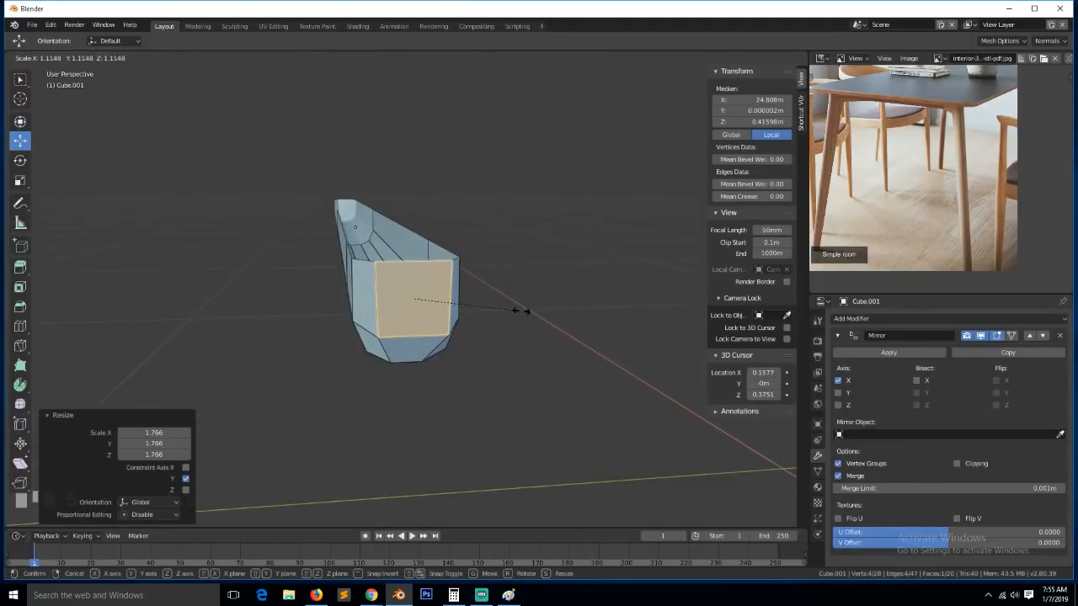
left_click(519, 309)
Flatten all top vertices of the beam to one height by scaling them to 0 along Z, and restore solid shading
key("KP_5")
key("KP_1")
scroll(469, 305, "down", 2)
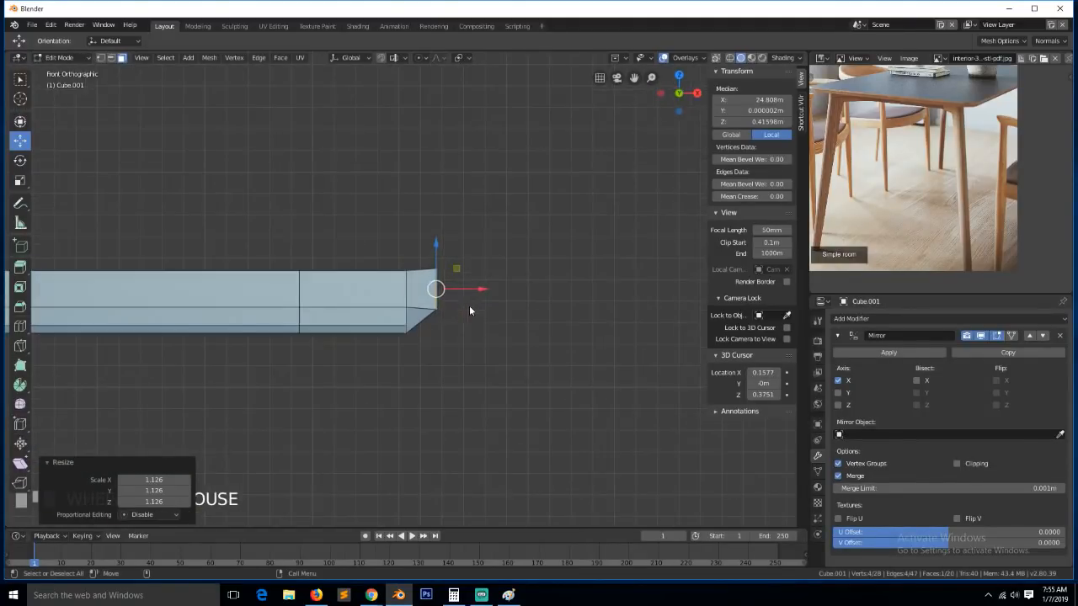
key("1")
scroll(454, 305, "down", 1)
left_click(455, 305)
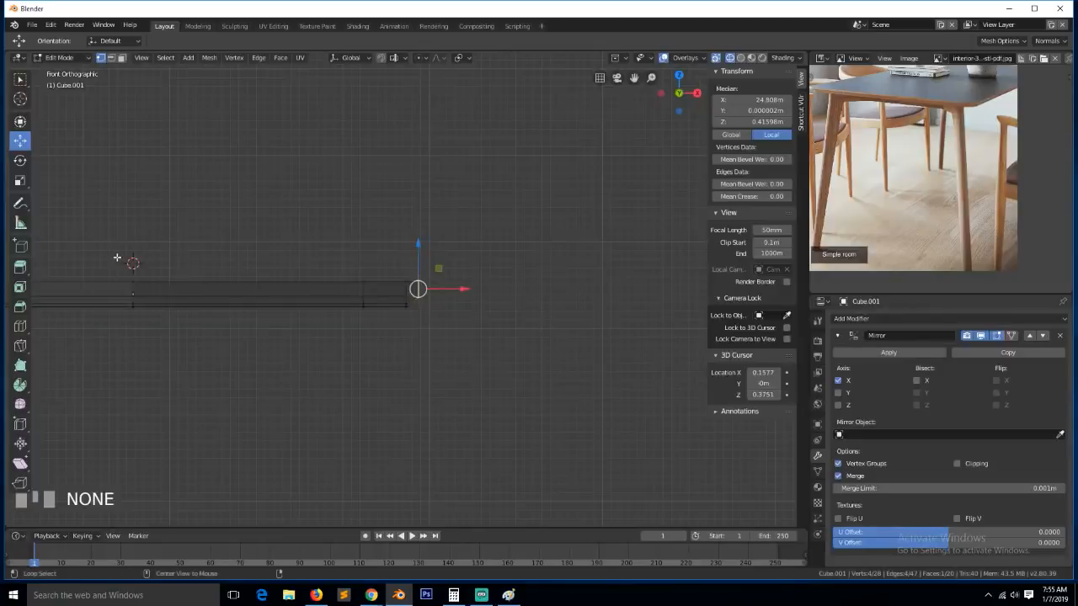
key("b")
left_click_drag(108, 256, 447, 289)
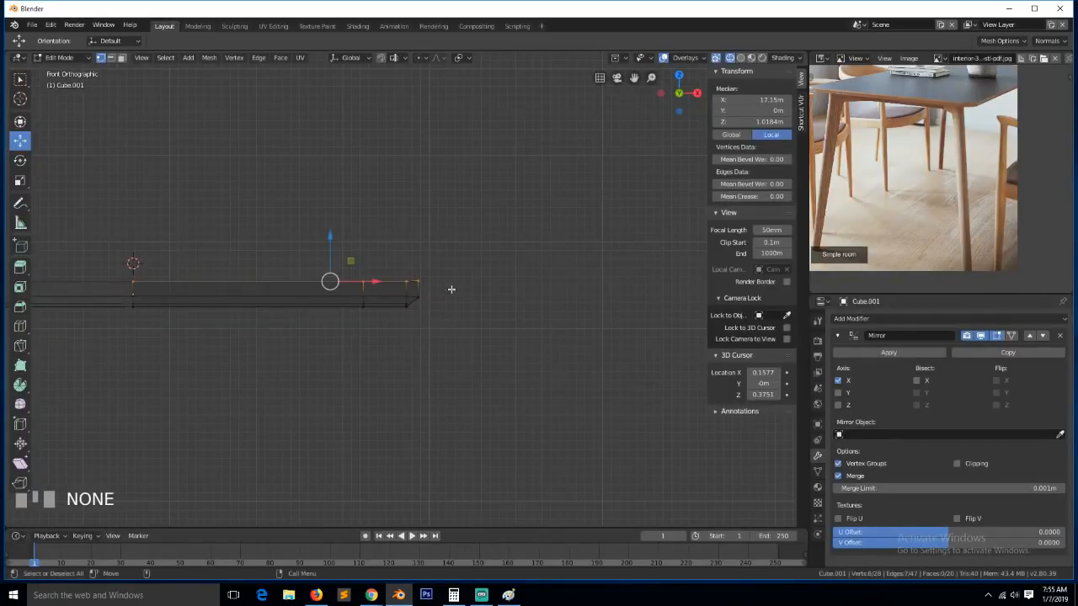
type("sz0")
key("Return")
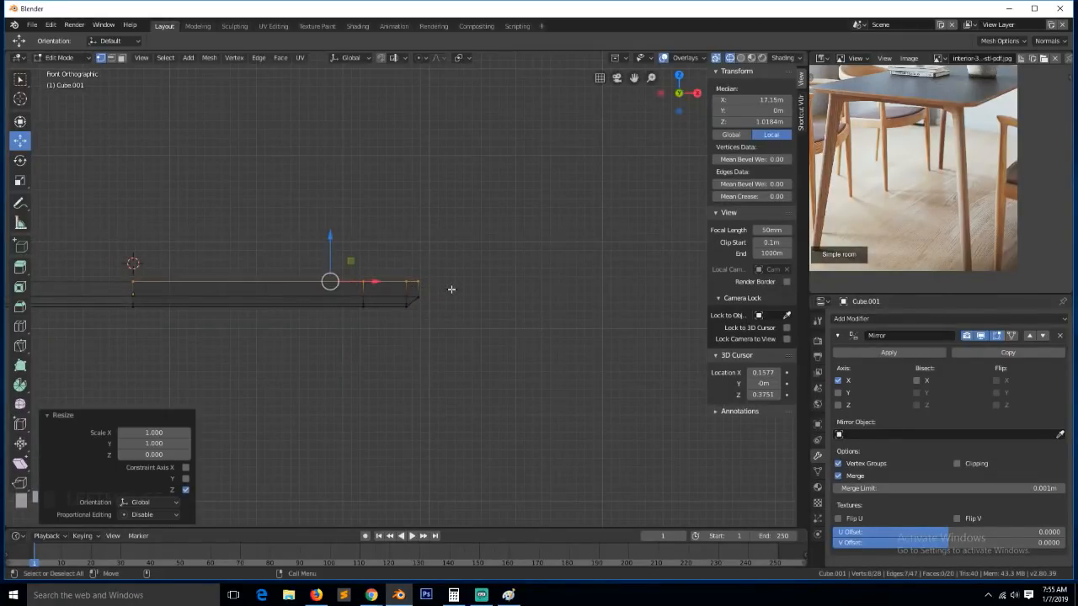
left_click(452, 289)
key("z")
left_click(551, 299)
Narrow the protruding end face slightly along Y and leave Edit Mode
scroll(432, 334, "up", 4)
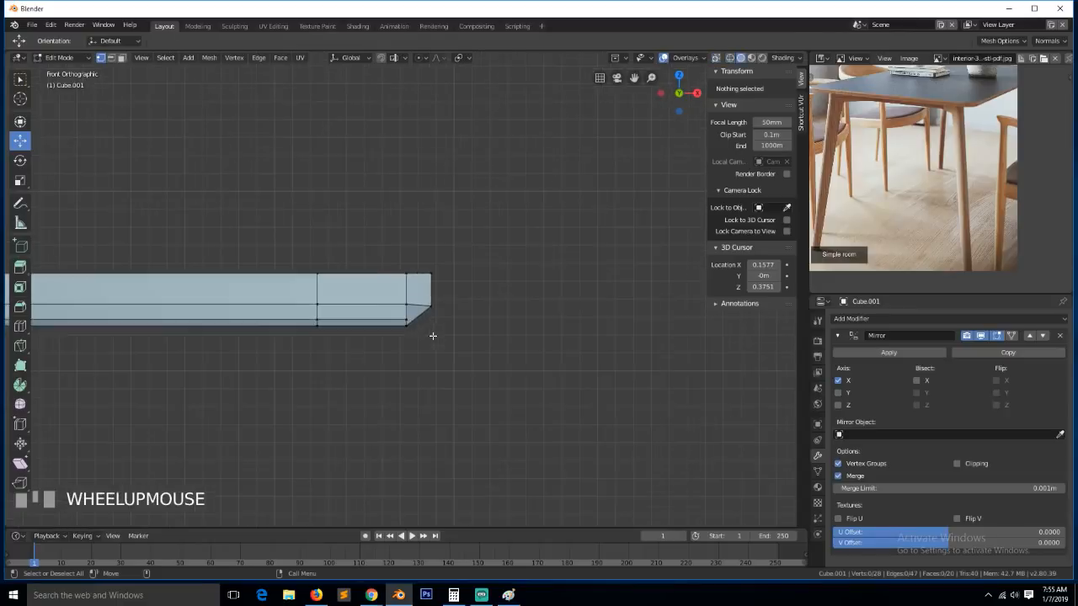
mouse_move(433, 334)
middle_mouse_down()
mouse_move(334, 311)
mouse_move(392, 306)
mouse_move(308, 272)
mouse_move(275, 301)
mouse_move(331, 374)
mouse_move(395, 328)
middle_mouse_up()
scroll(349, 317, "up", 2)
key("grave")
left_click(442, 303)
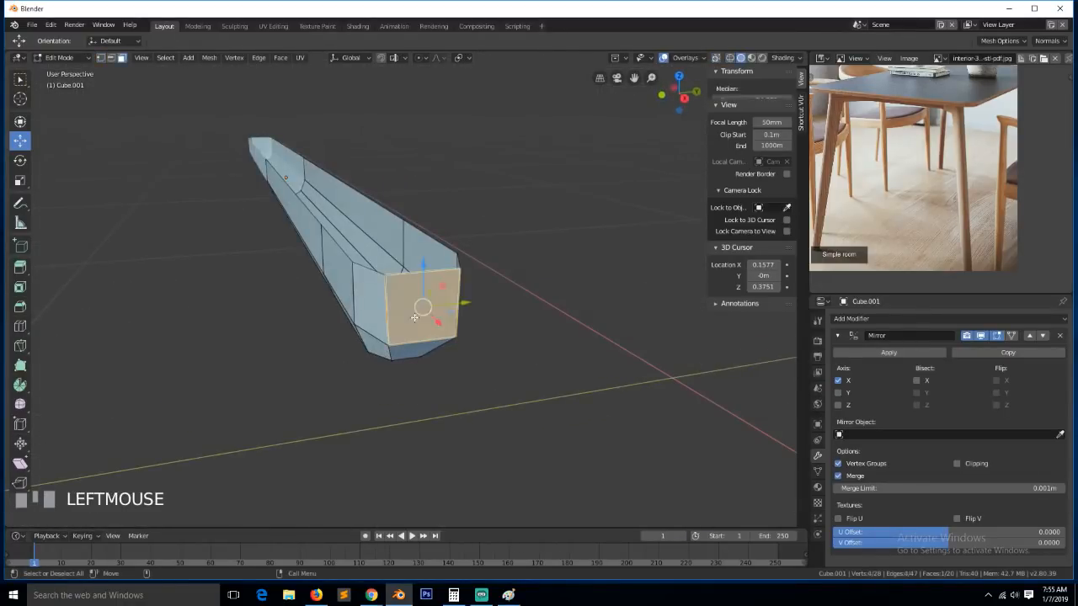
key("s")
right_click(544, 278)
key("s")
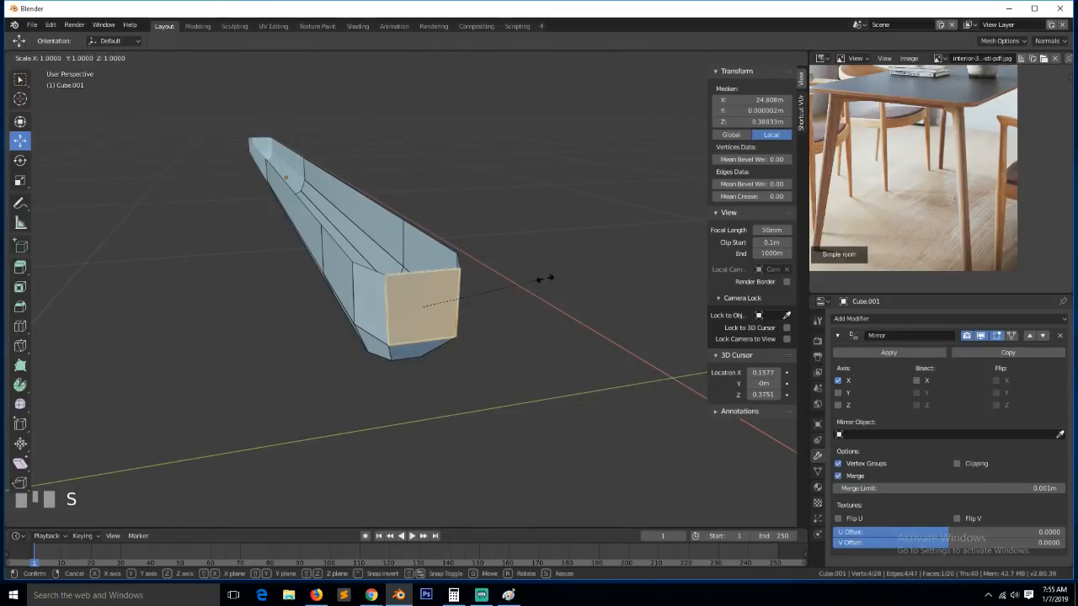
left_click(545, 278)
key("s")
key("x")
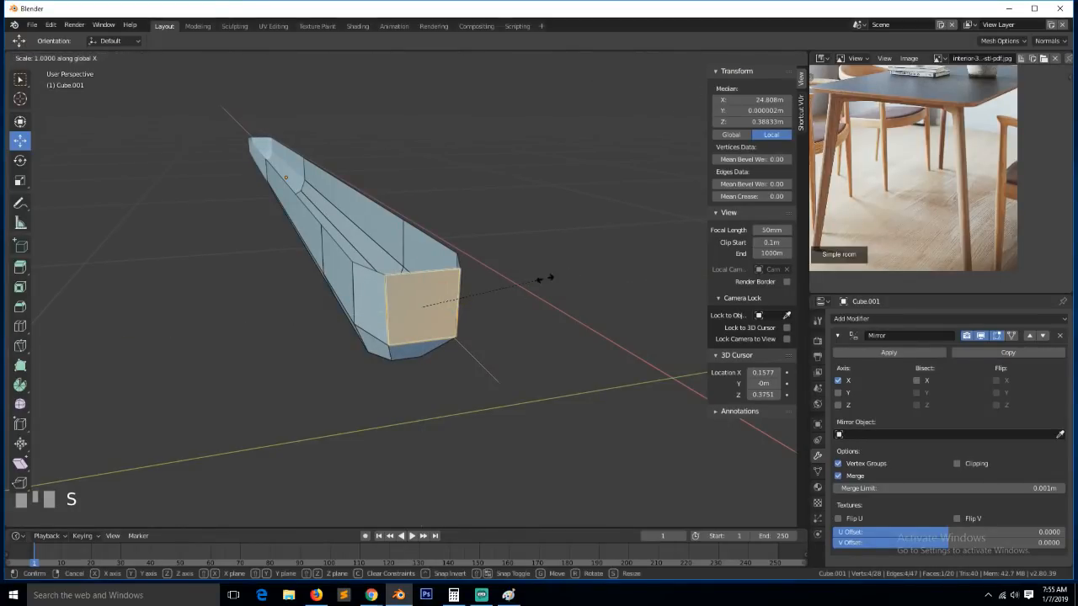
key("y")
left_click(506, 290)
key("Tab")
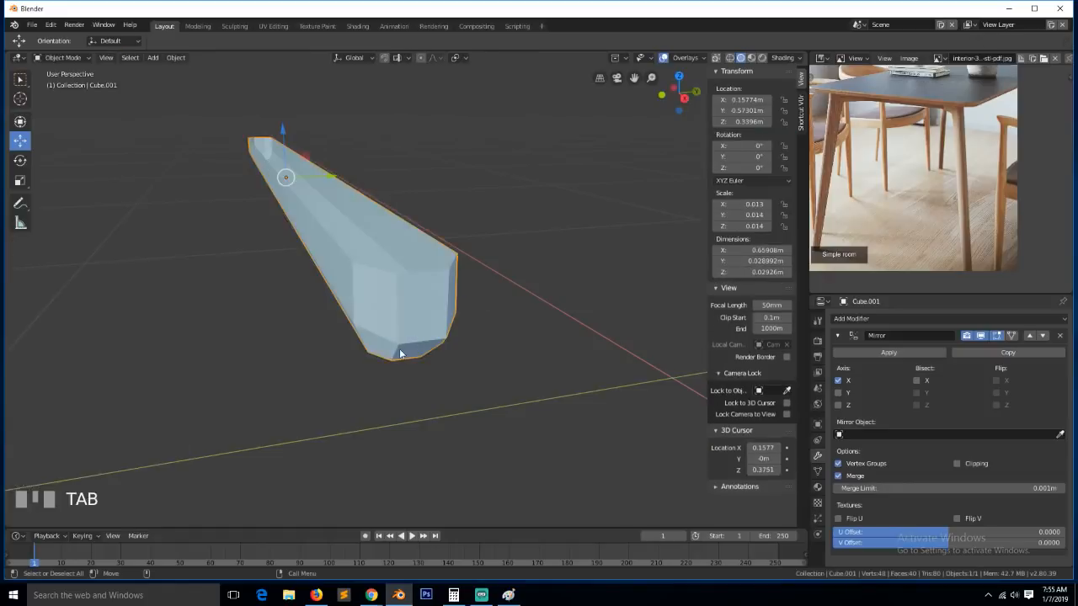
Add a loop cut across the beam near its tapered end and shift it 0.00113 m along X
key("grave")
middle_click_drag(401, 353, 484, 274)
key("Tab")
scroll(481, 272, "up", 2)
key("alt+a")
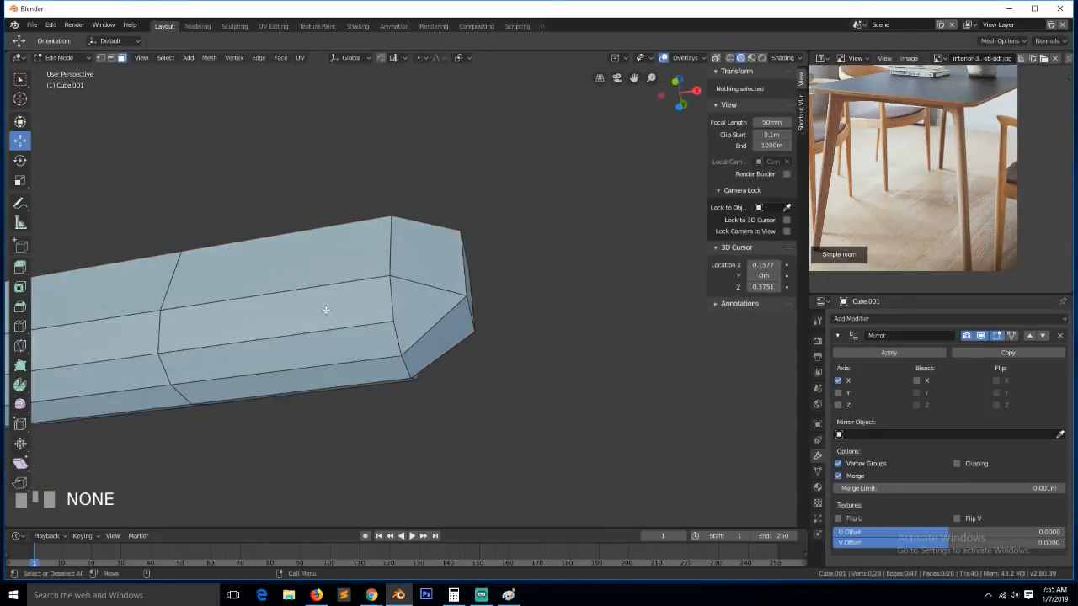
key("ctrl+r")
left_click(294, 287)
key("KP_1")
left_click(330, 303)
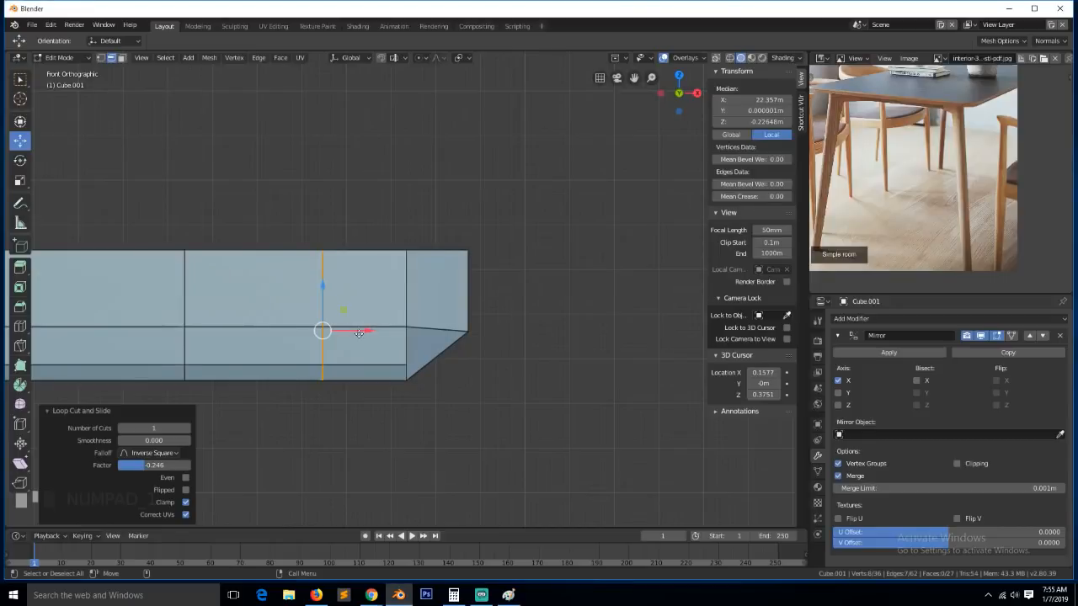
left_click_drag(357, 331, 364, 334)
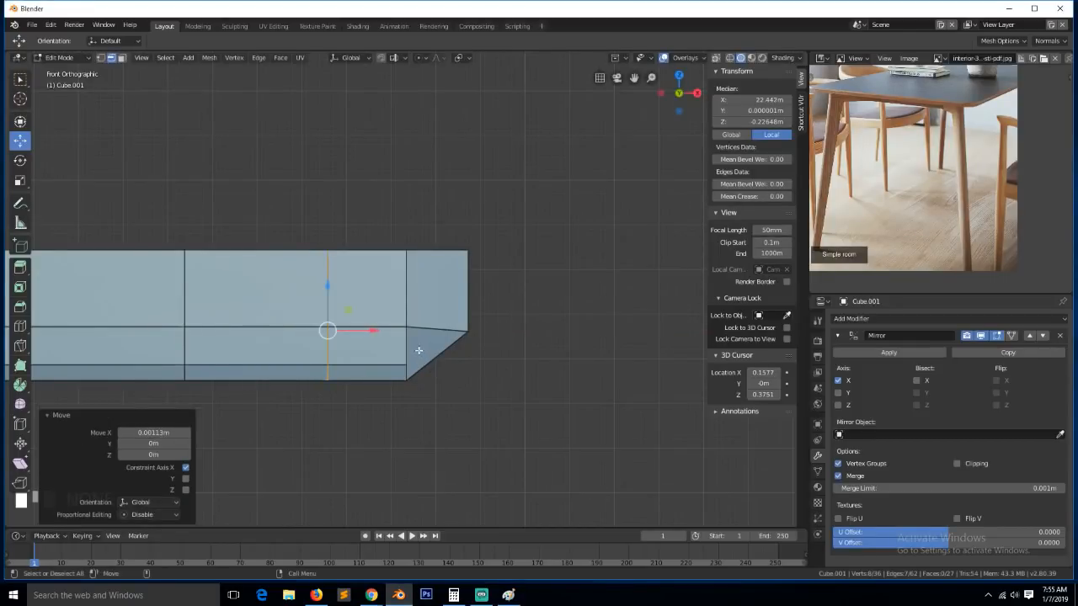
Move the underside vertices of the new edge loop inward along X to curve the loop away from the beam's end
middle_click_drag(418, 350, 417, 273)
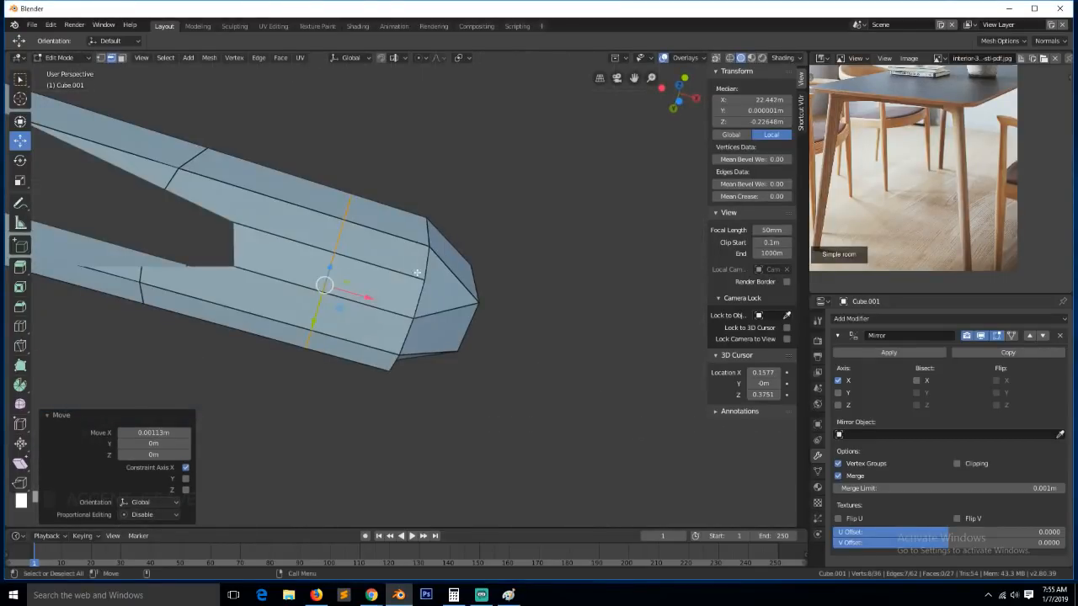
key("1")
left_click(340, 253)
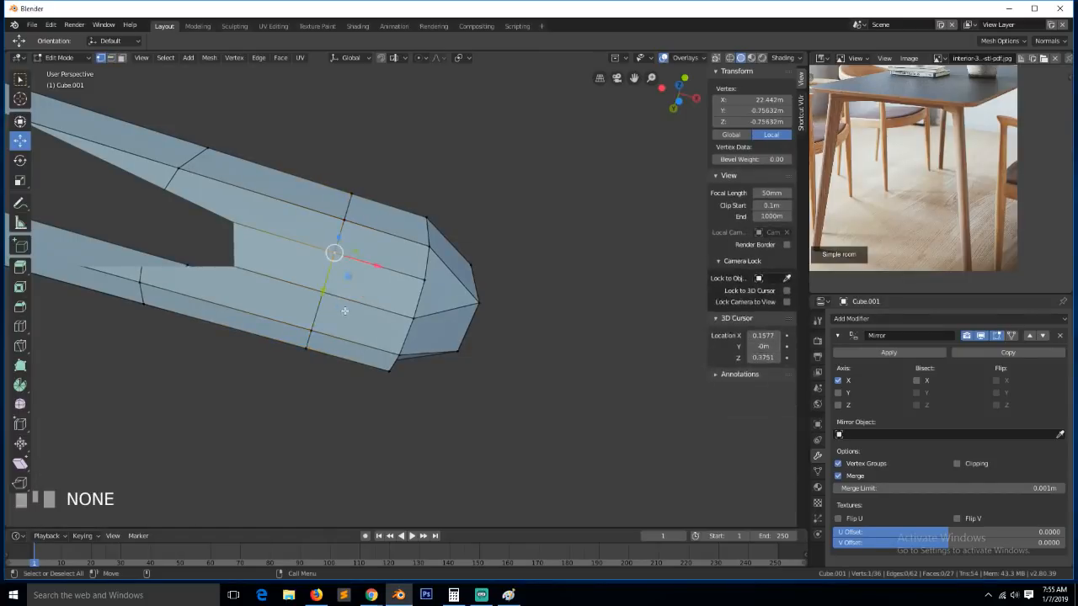
left_click(309, 335, "ctrl")
left_click_drag(364, 304, 321, 290)
left_click(335, 294)
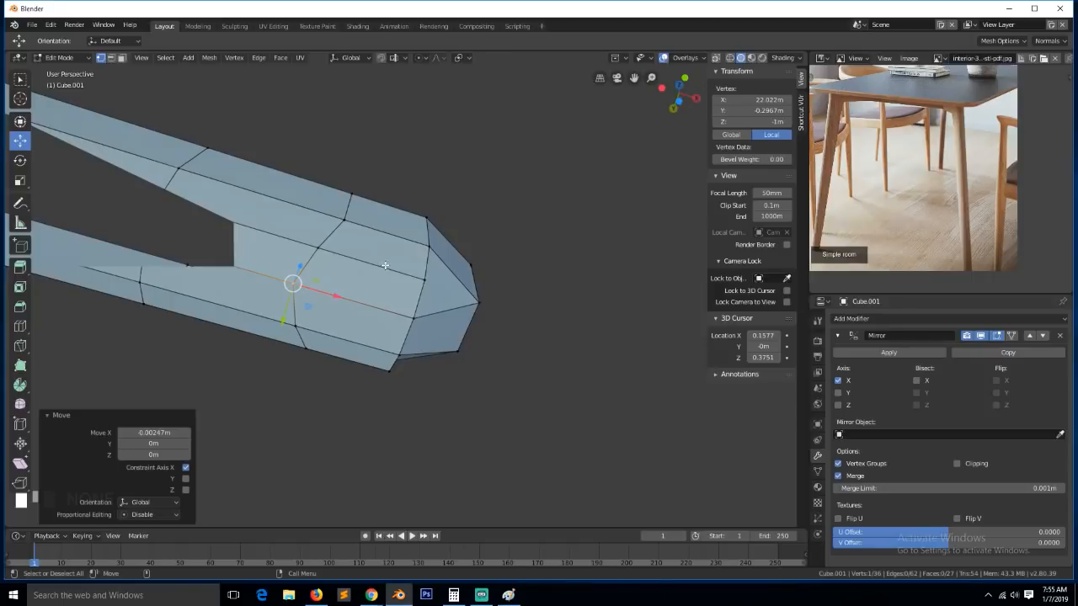
Delete the path of four vertices across the underside of the beam's tapered end to open it up
key("KP_1")
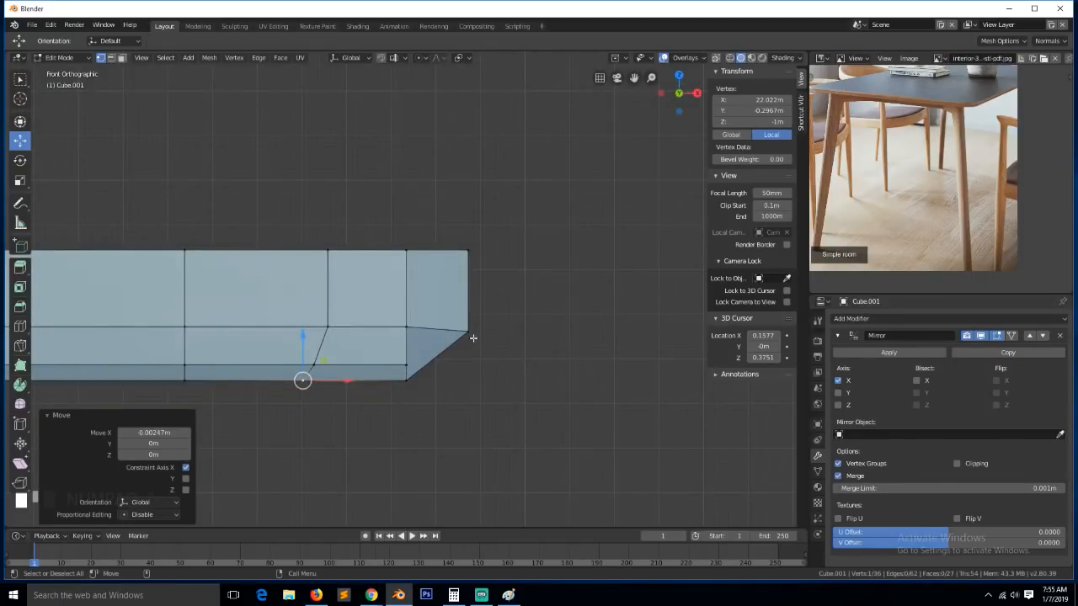
middle_click_drag(401, 313, 369, 307)
left_click(363, 304)
middle_click_drag(427, 361, 438, 319)
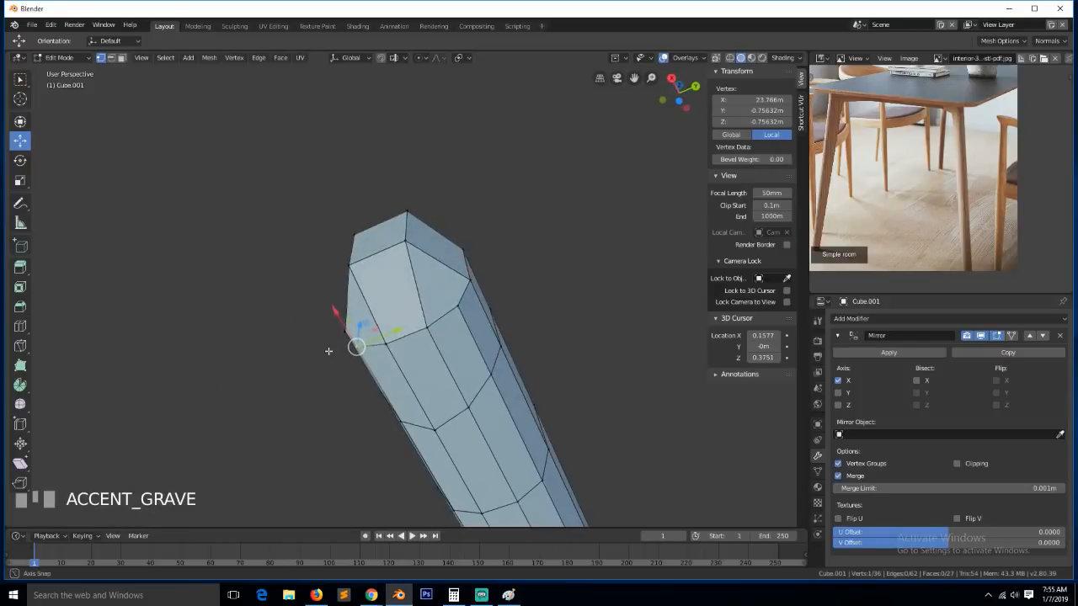
left_click(457, 308, "ctrl")
key("x")
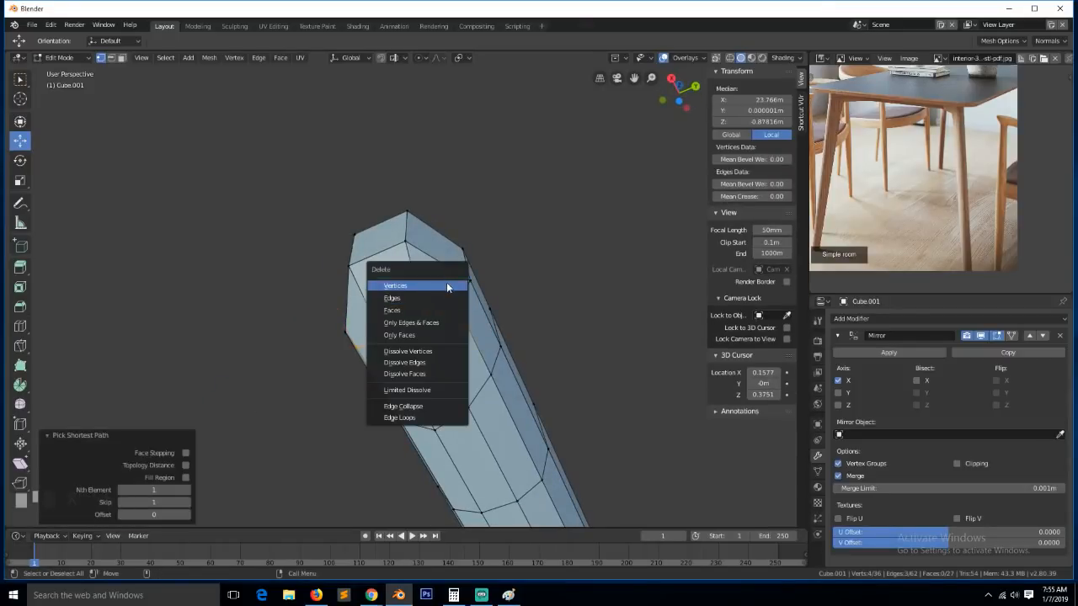
left_click(446, 286)
key("shift+grave")
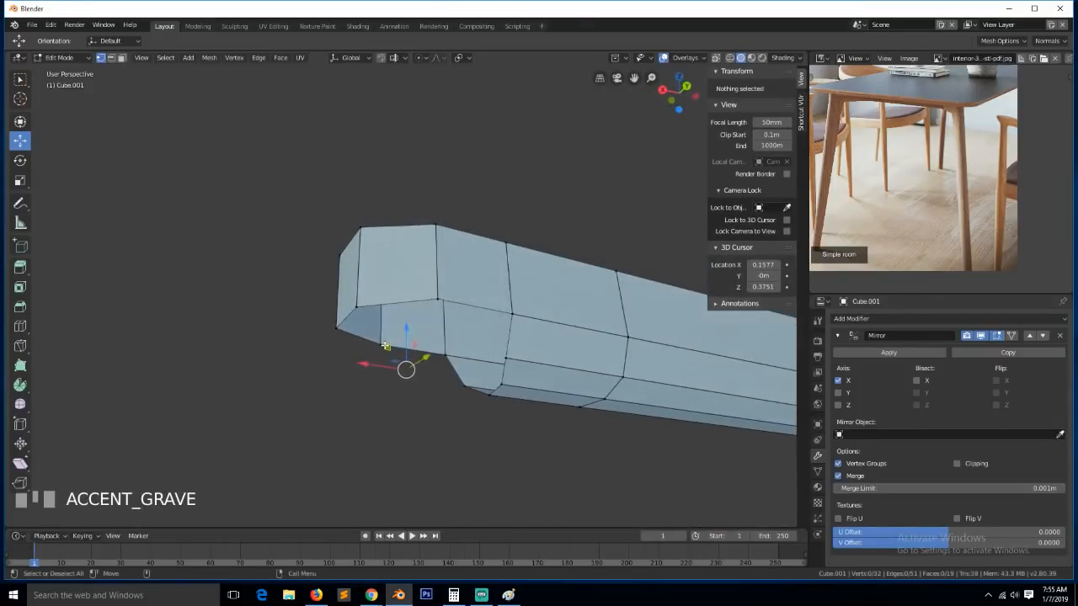
Move the far-side underside vertices of the edge loop inward along X to match the near side
key("KP_1")
key("z")
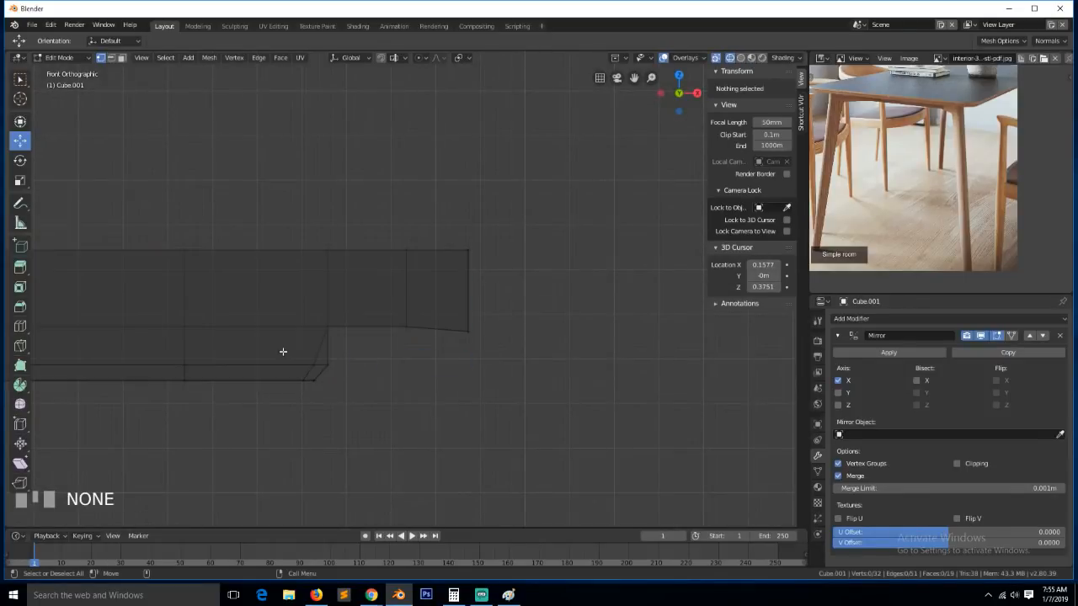
key("b")
left_click_drag(298, 348, 329, 364)
key("b")
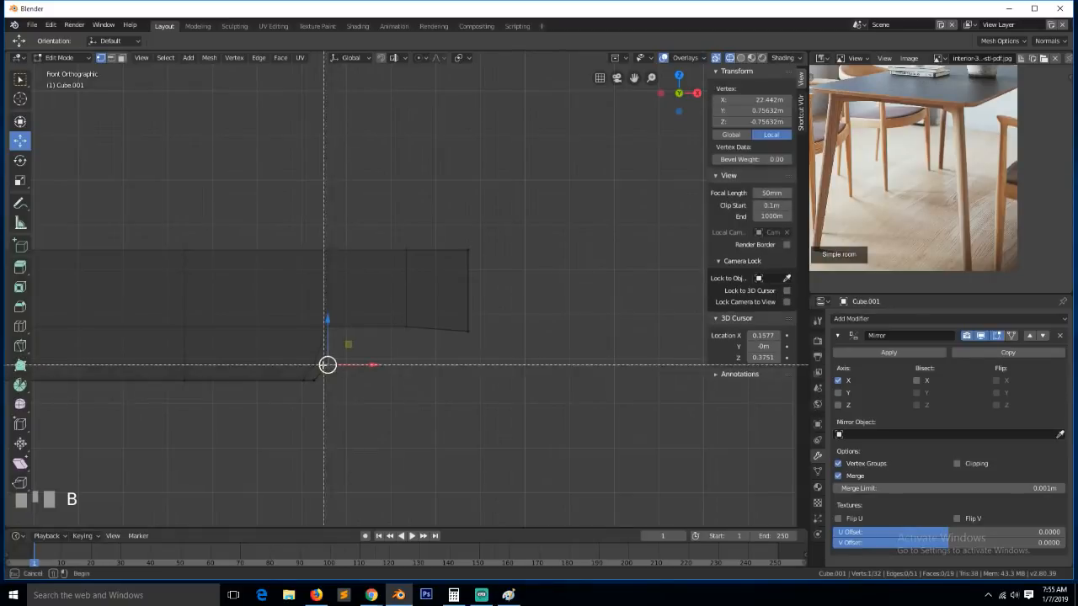
right_click(318, 376)
key("z")
key("shift+grave")
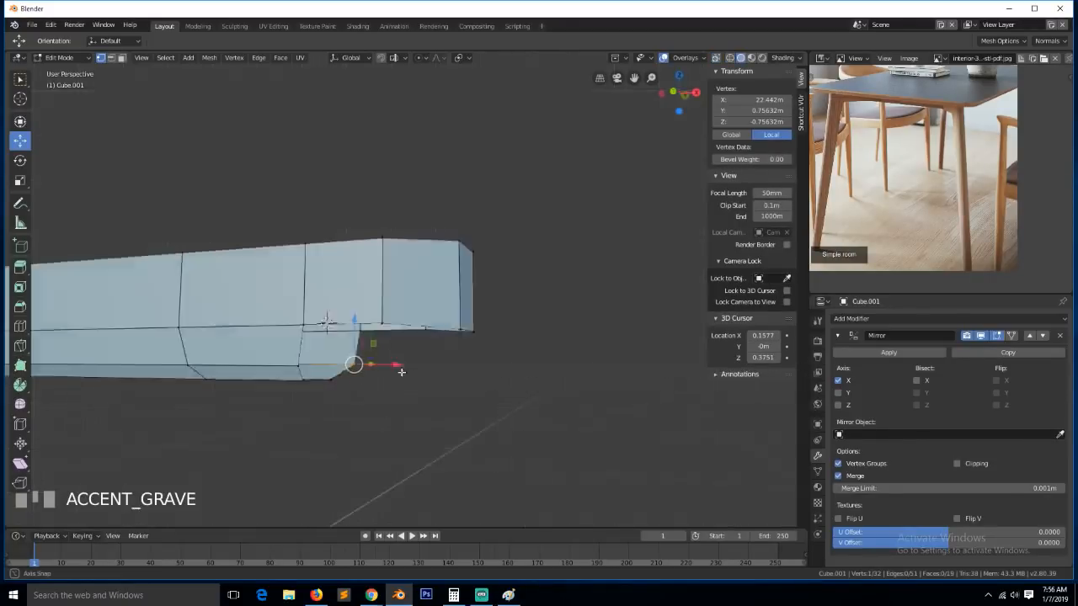
key("KP_1")
scroll(314, 398, "up", 4)
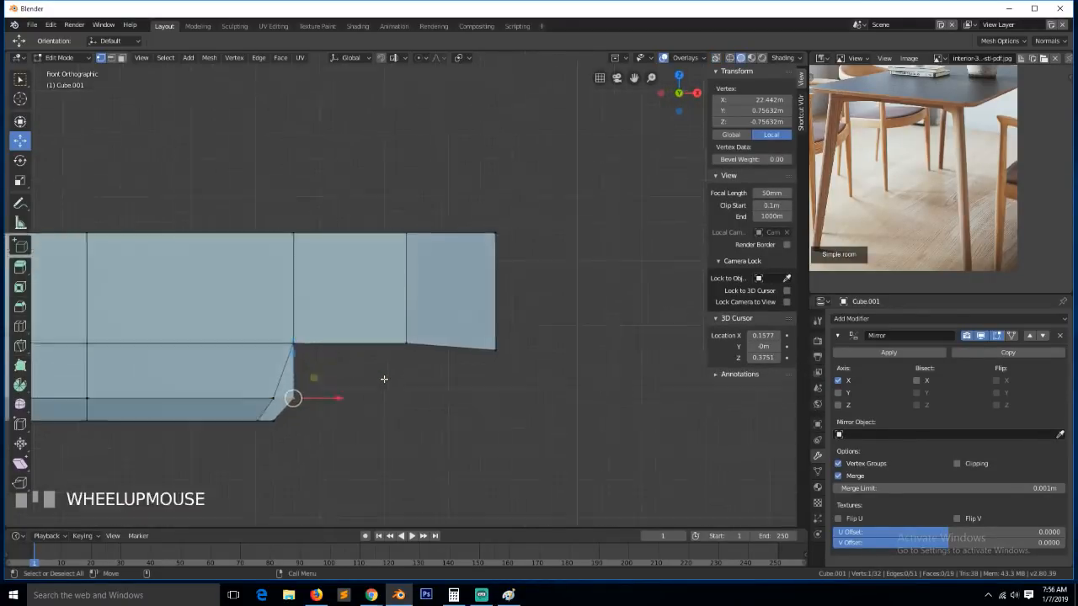
left_click_drag(311, 410, 274, 441)
key("ctrl+z")
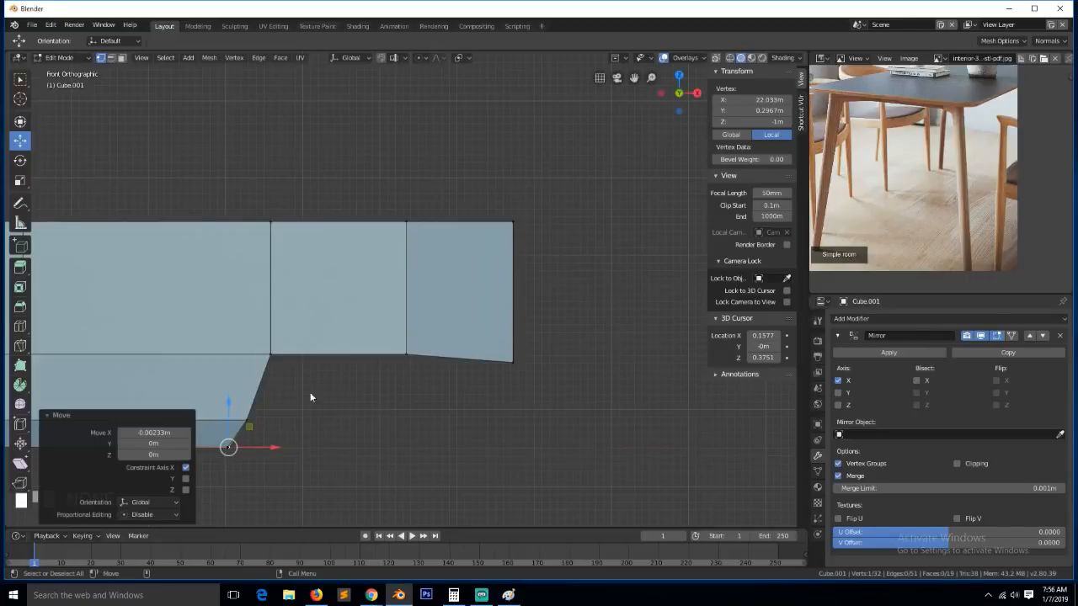
Shift the middle row of vertices on the beam's sloped underside edge slightly inward along X
key("alt+a")
key("b")
left_click_drag(238, 391, 278, 420)
key("alt+a")
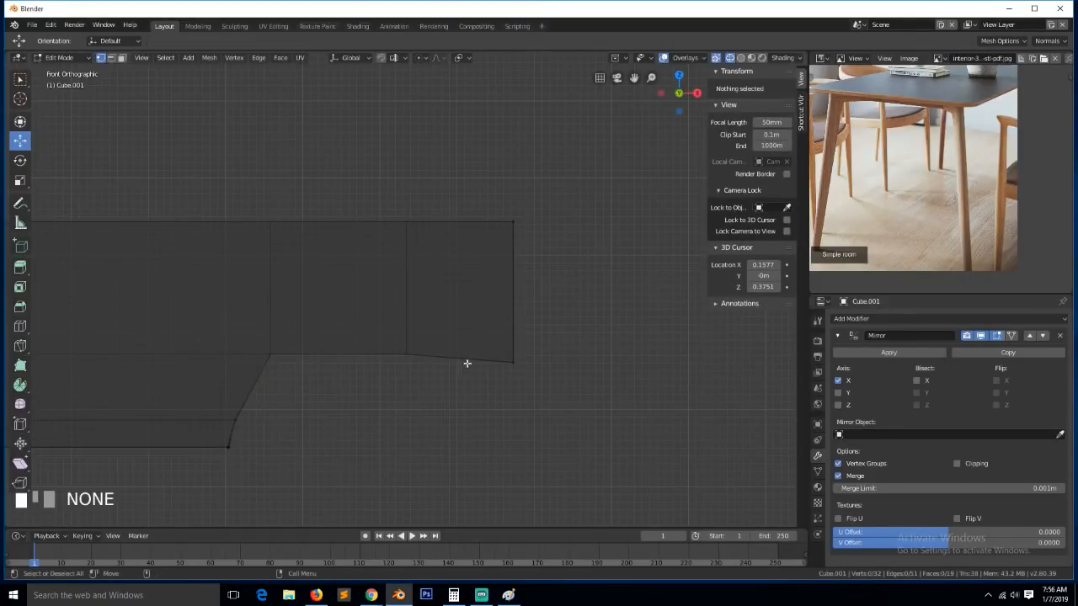
Raise the lower vertices of the beam's end slightly along Z to level its bottom edge
key("b")
left_click_drag(465, 349, 560, 397)
left_click_drag(513, 318, 515, 310)
key("alt+a")
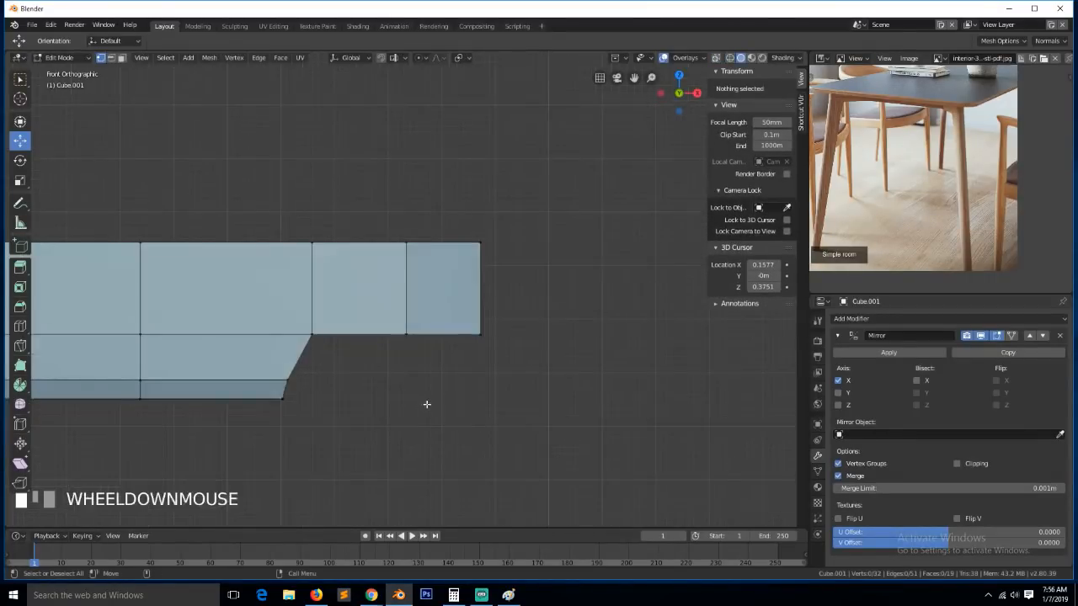
Extrude the three lower edges around the beam's end about 0.039 m down along Z to start the leg
key("3")
left_click(384, 347)
key("grave")
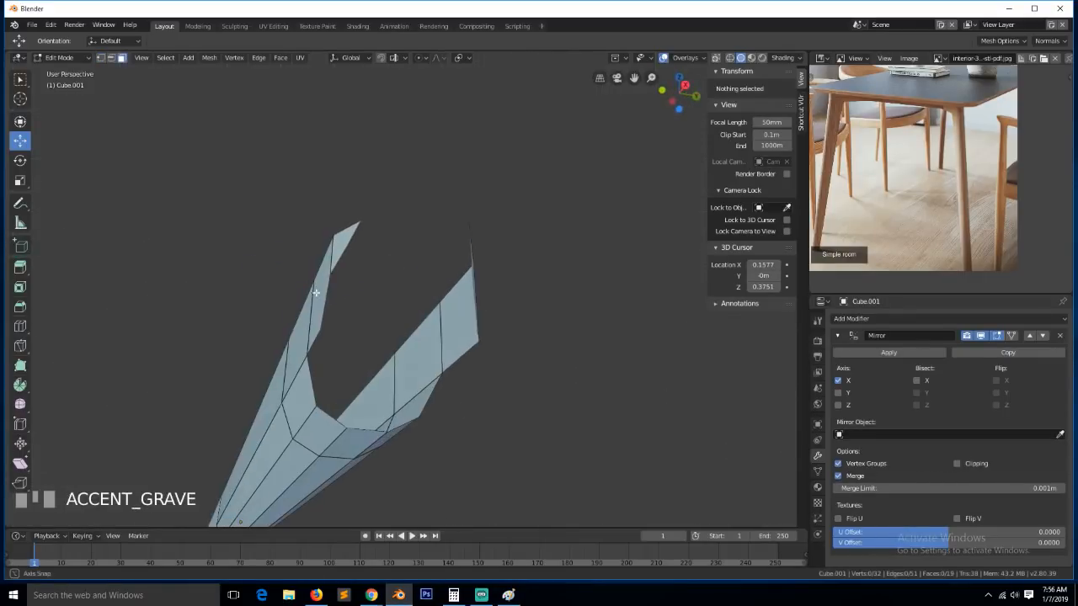
key("grave")
scroll(421, 373, "down", 3)
key("grave")
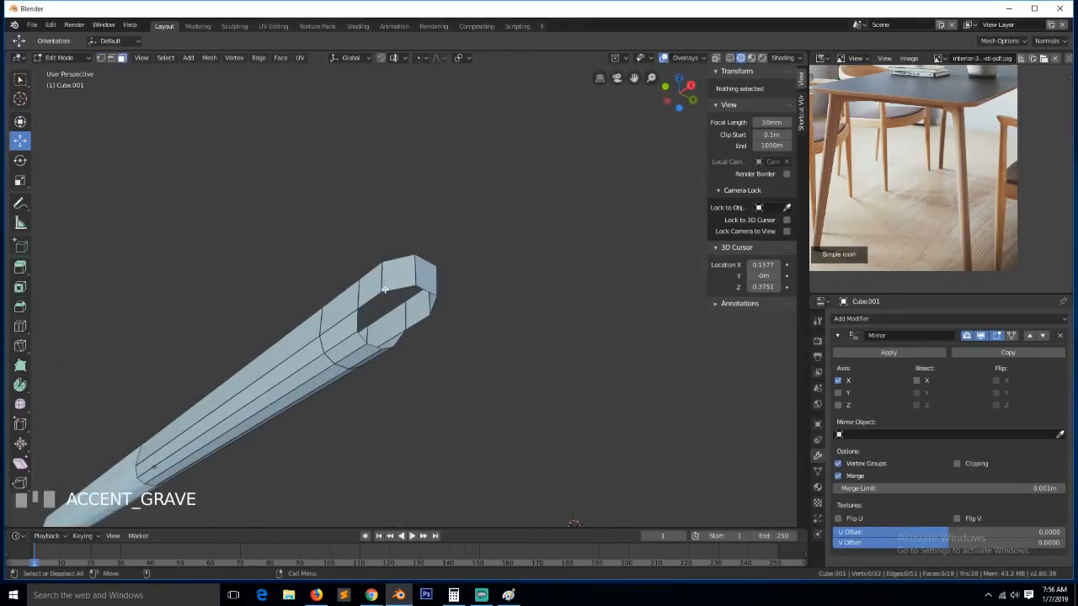
scroll(399, 292, "up", 2)
key("2")
left_click(394, 288)
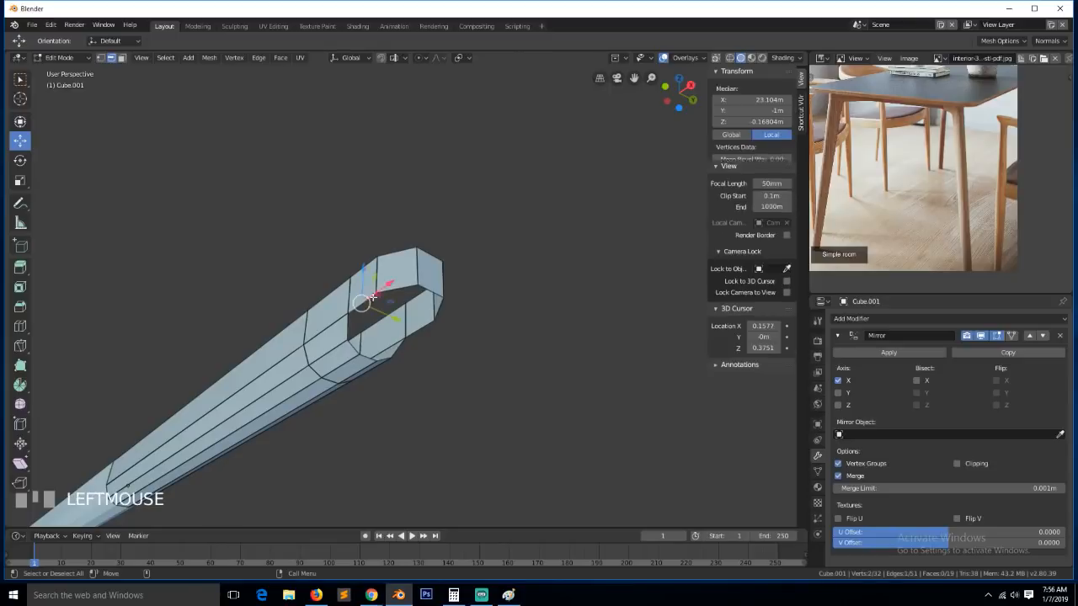
left_click(434, 295)
left_click(436, 298, "shift")
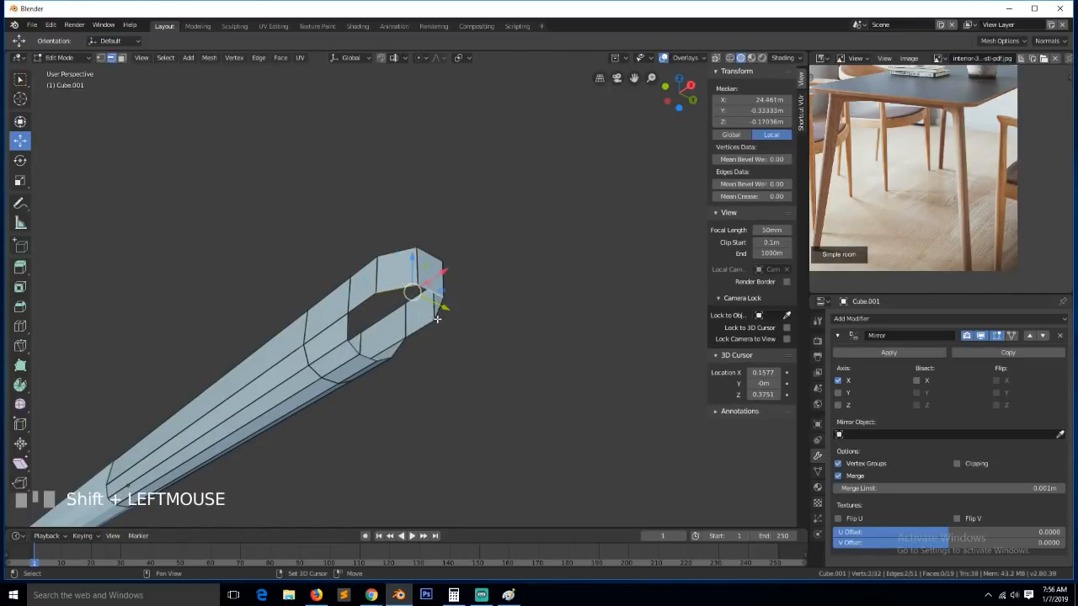
left_click(439, 319, "shift")
key("ctrl+z")
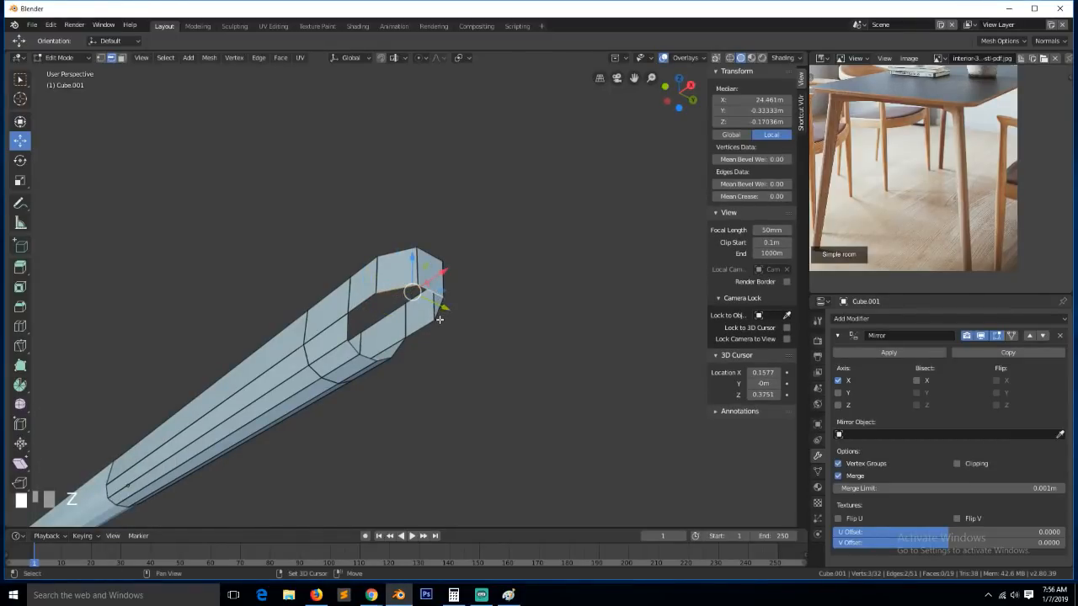
left_click(439, 320, "shift")
key("KP_1")
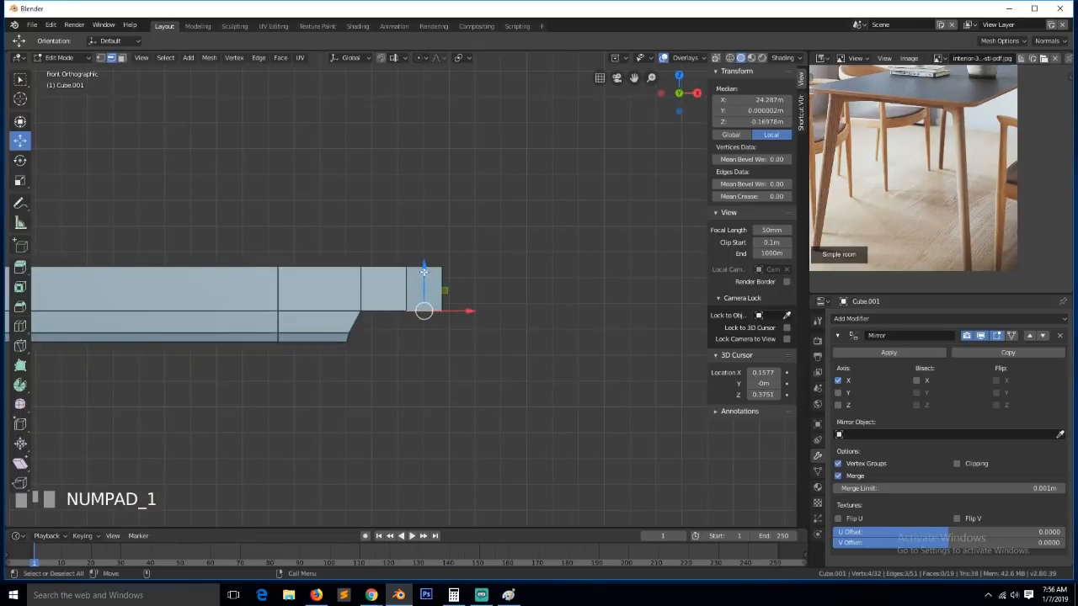
key("e")
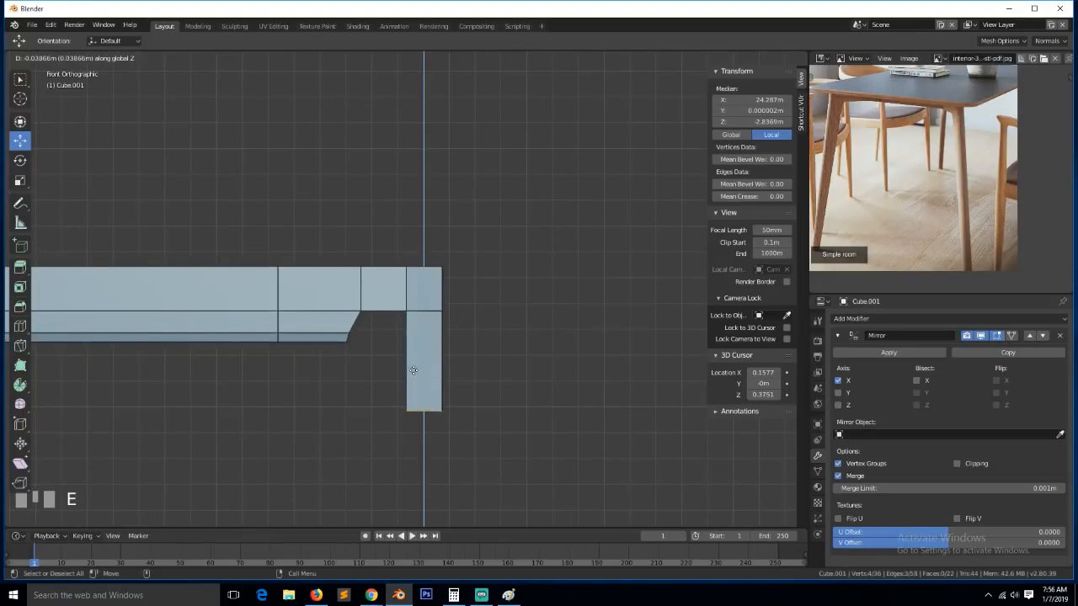
left_click(414, 370)
key("a")
Add a horizontal loop cut across the new leg section, slid slightly above its middle by about 0.157
key("ctrl+r")
left_click(410, 341)
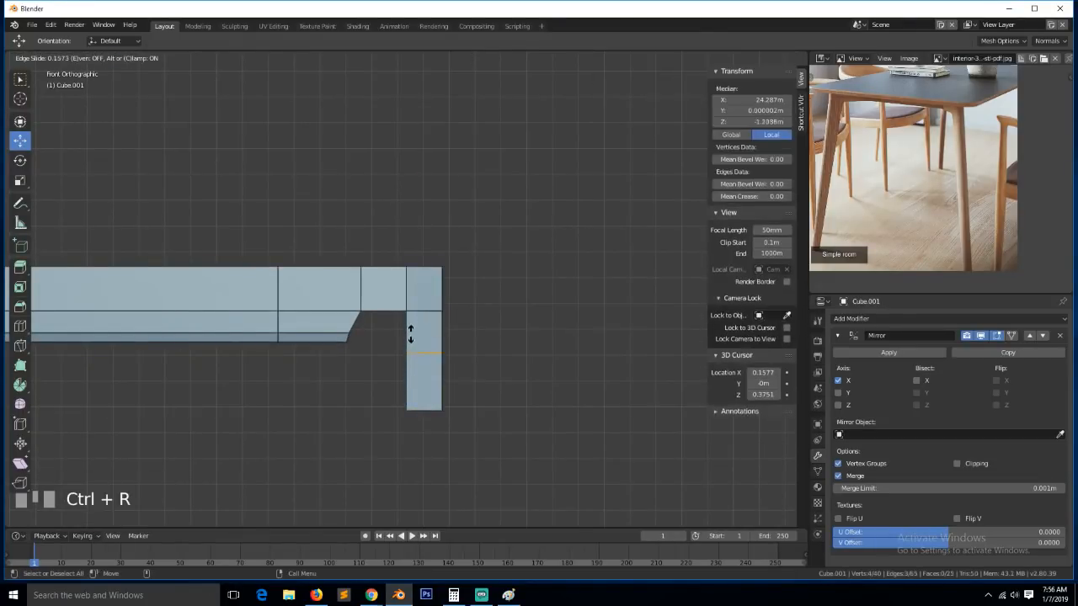
left_click(410, 335)
left_click(378, 340)
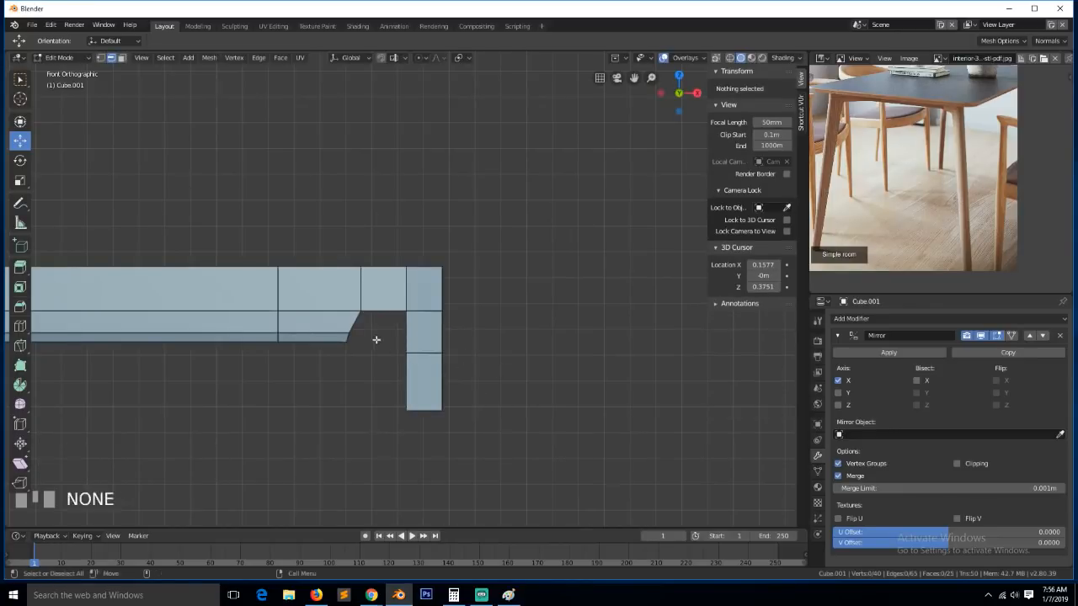
Fill a face between the beam's sloped underside edge and the leg's upper inner edge on the near side
key("grave")
left_click(378, 310)
left_click(419, 328, "shift")
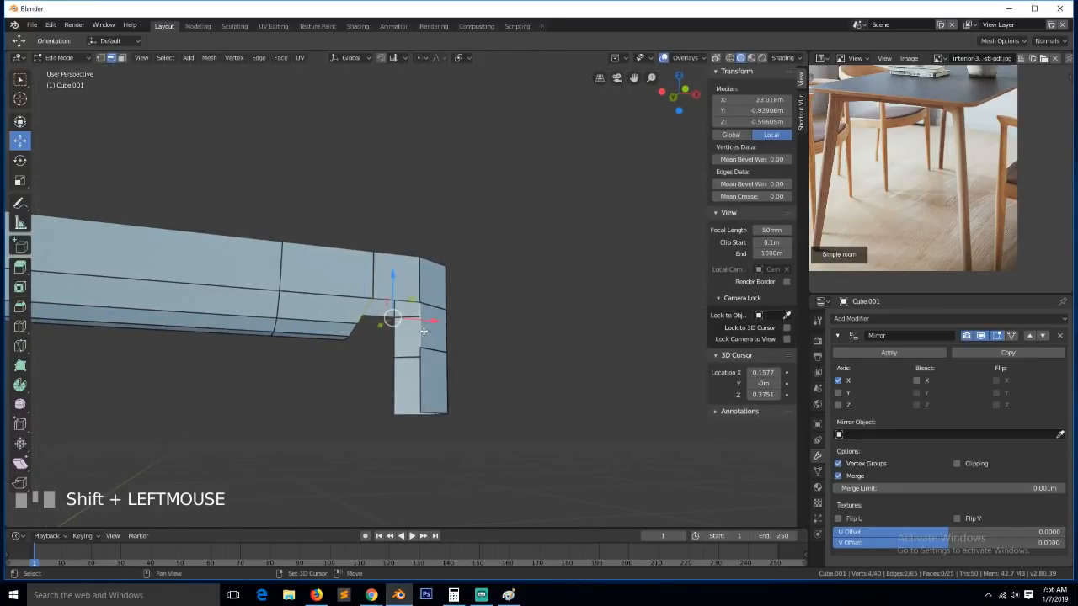
key("f")
key("g")
right_click(517, 344)
Fill the matching gap between the beam's underside and the leg with a face on the opposite side
key("grave")
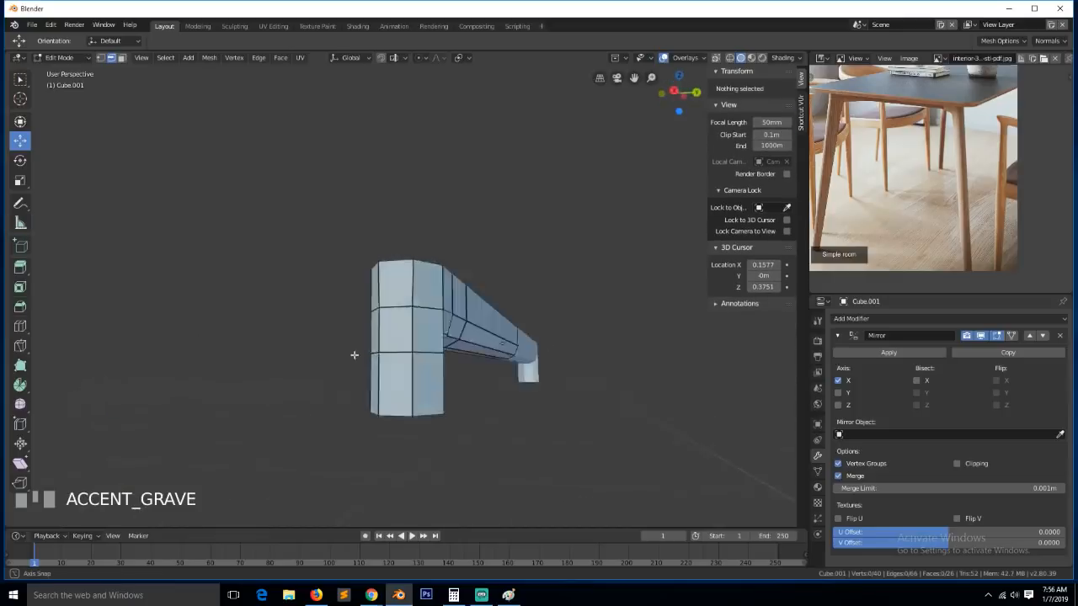
left_click(460, 320)
left_click(409, 335, "shift")
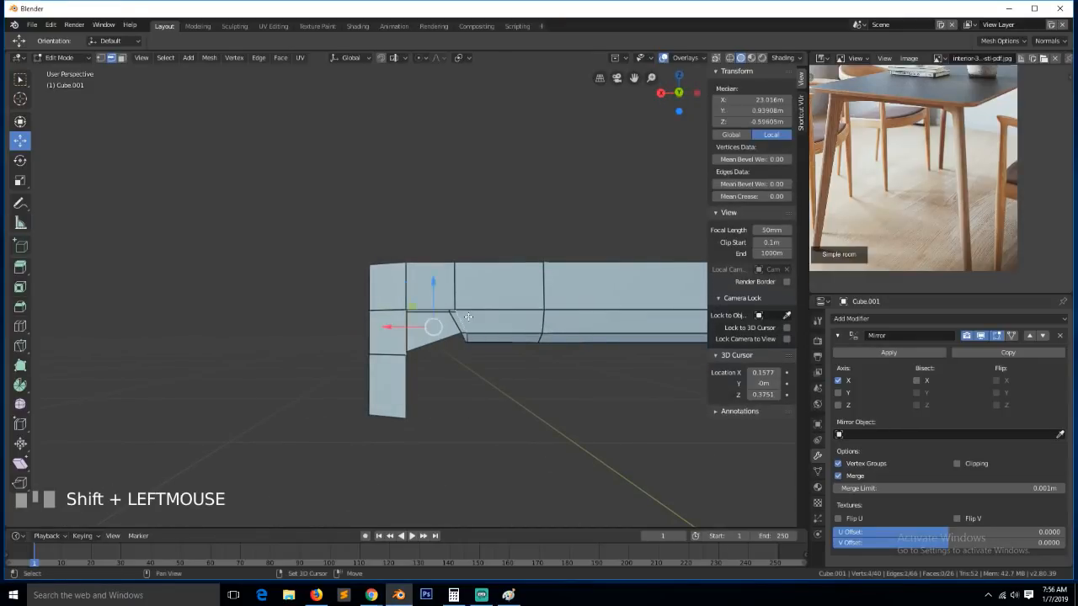
key("g")
right_click(511, 394)
key("f")
key("grave")
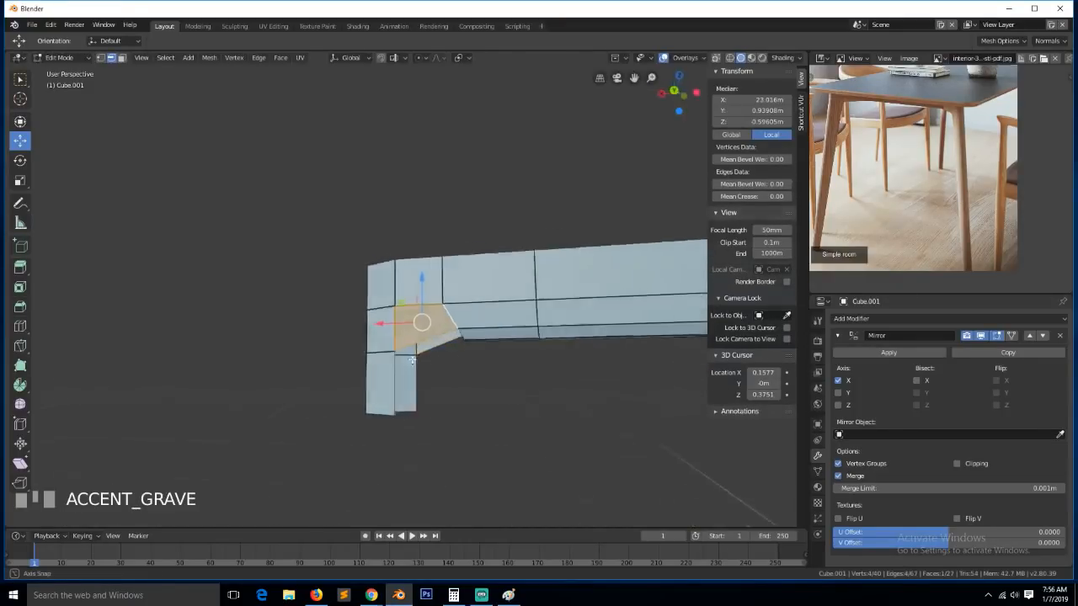
key("alt+a")
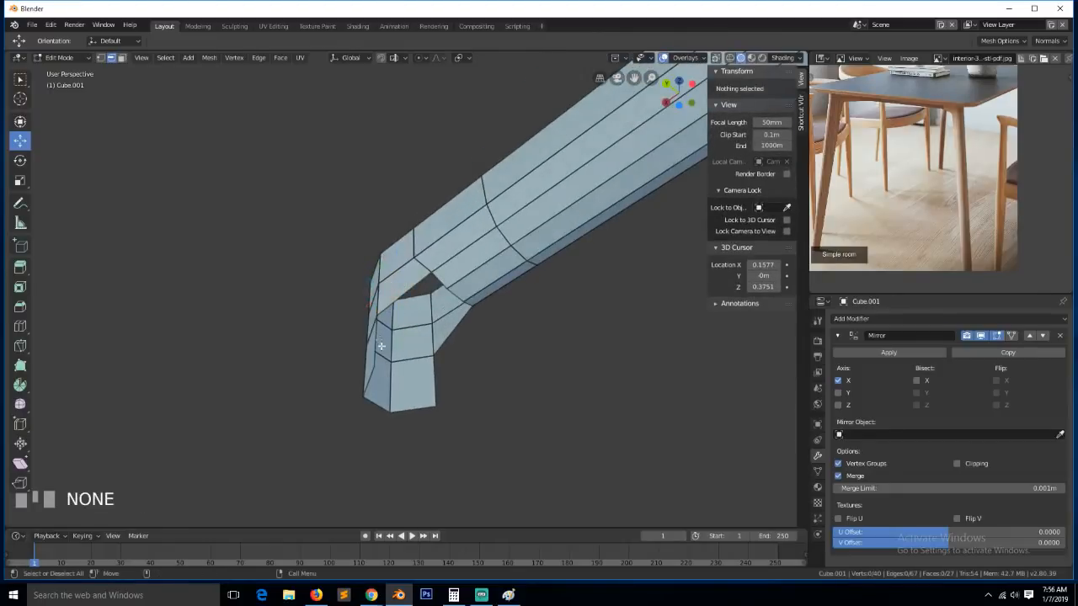
Fill a face between the two lower vertical inner edges of the leg to close its inner side
key("grave")
left_click(363, 351)
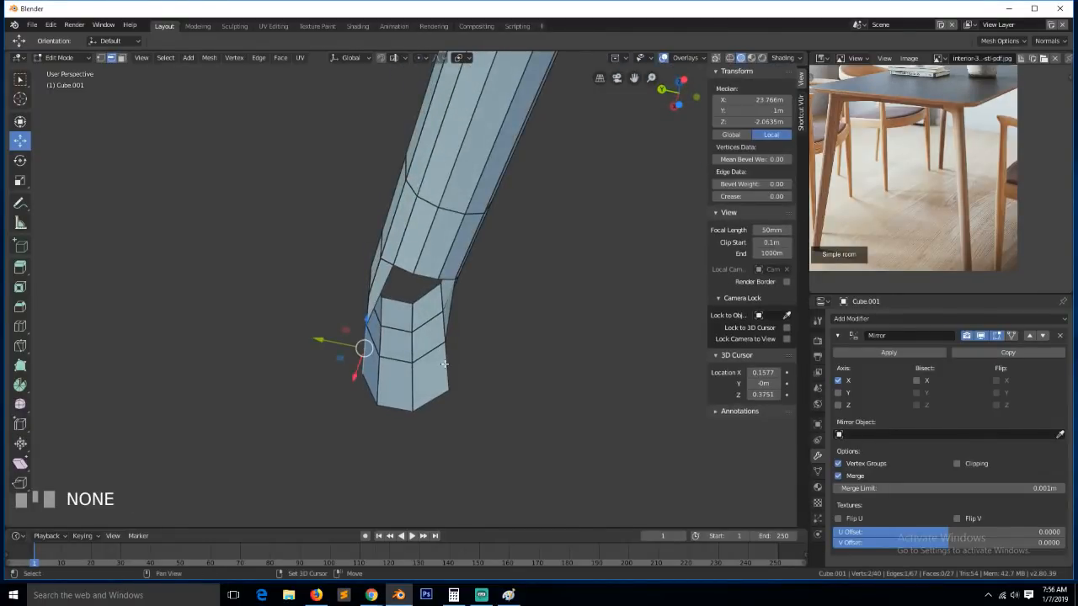
left_click(475, 371, "shift")
key("f")
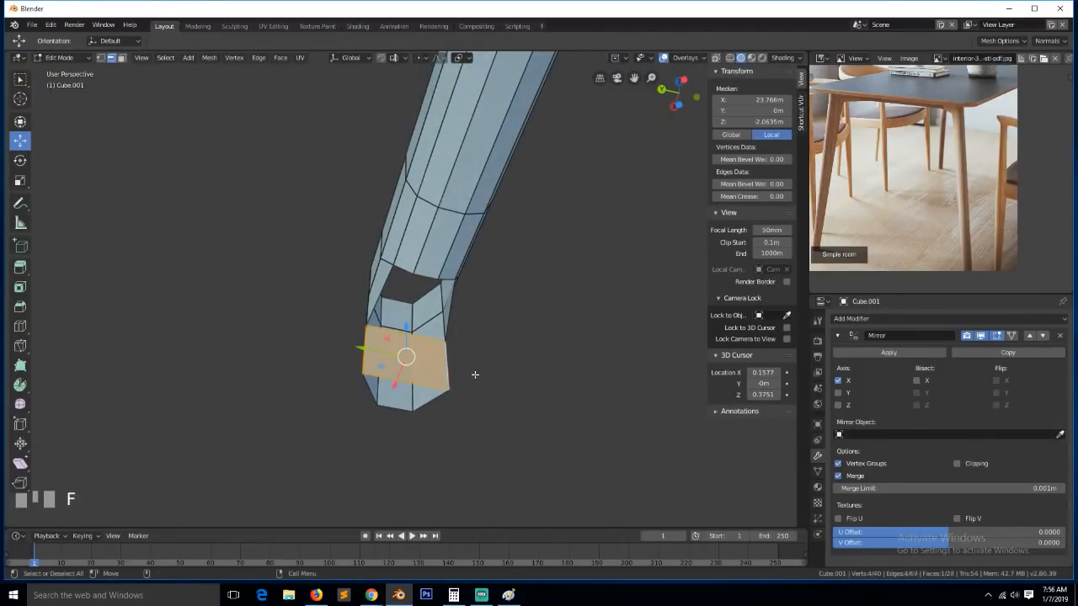
key("grave")
key("alt+a")
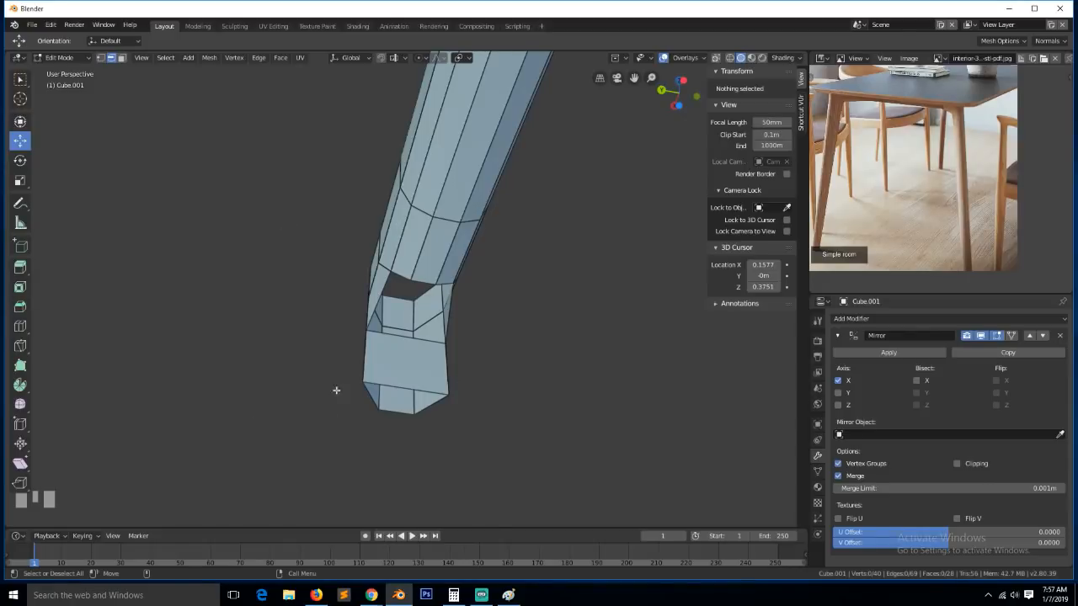
Add a centered vertical loop cut to the leg's new inner face and bevel it with one segment and a 0.362 offset
key("ctrl+r")
left_click(421, 349)
right_click(422, 349)
key("ctrl+b")
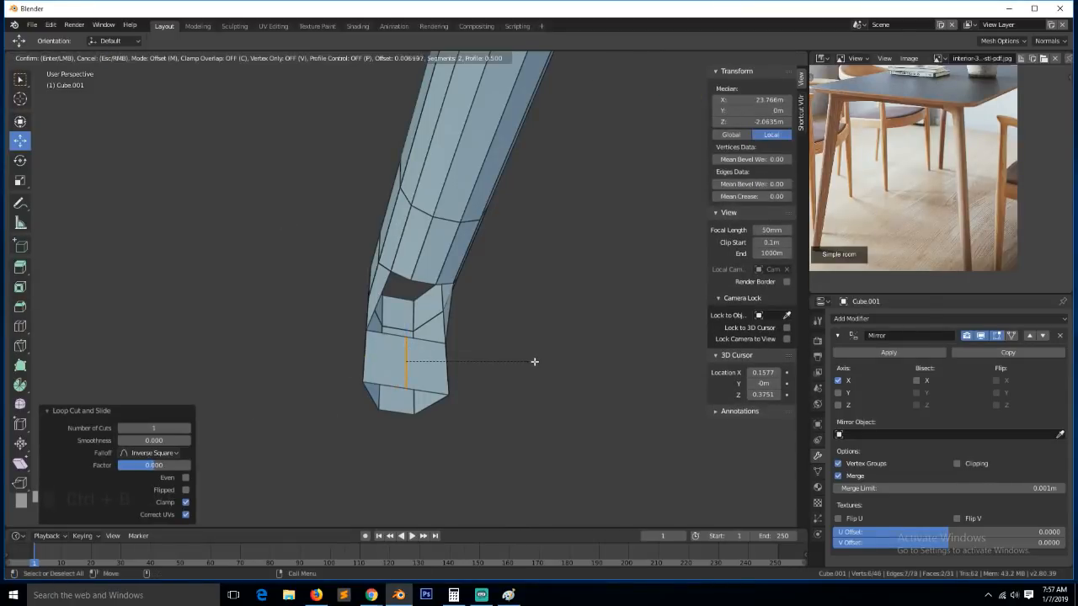
left_click(772, 443)
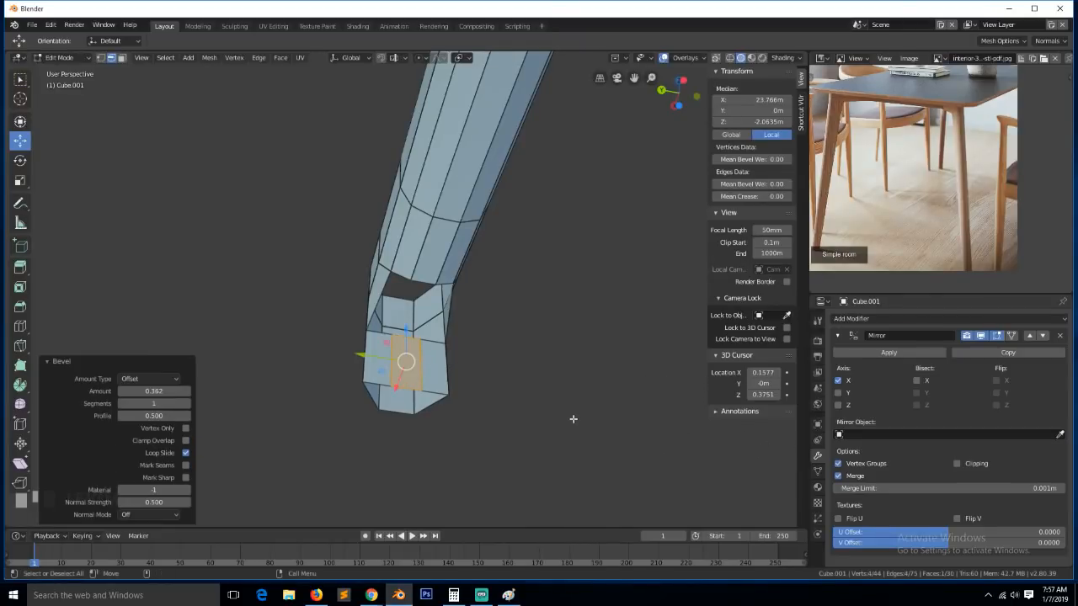
Move the beveled middle face on the leg's inner side -0.0185 m along X to round out the leg
key("KP_1")
key("KP_3")
key("KP_1")
scroll(466, 397, "up", 3)
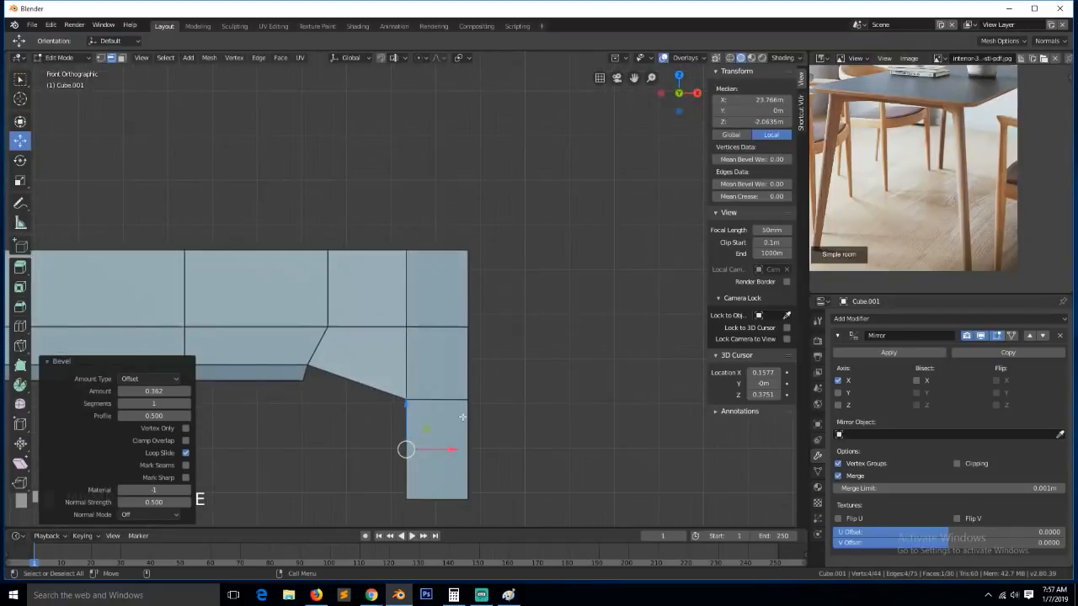
left_click_drag(445, 449, 363, 448)
middle_click_drag(378, 439, 408, 423)
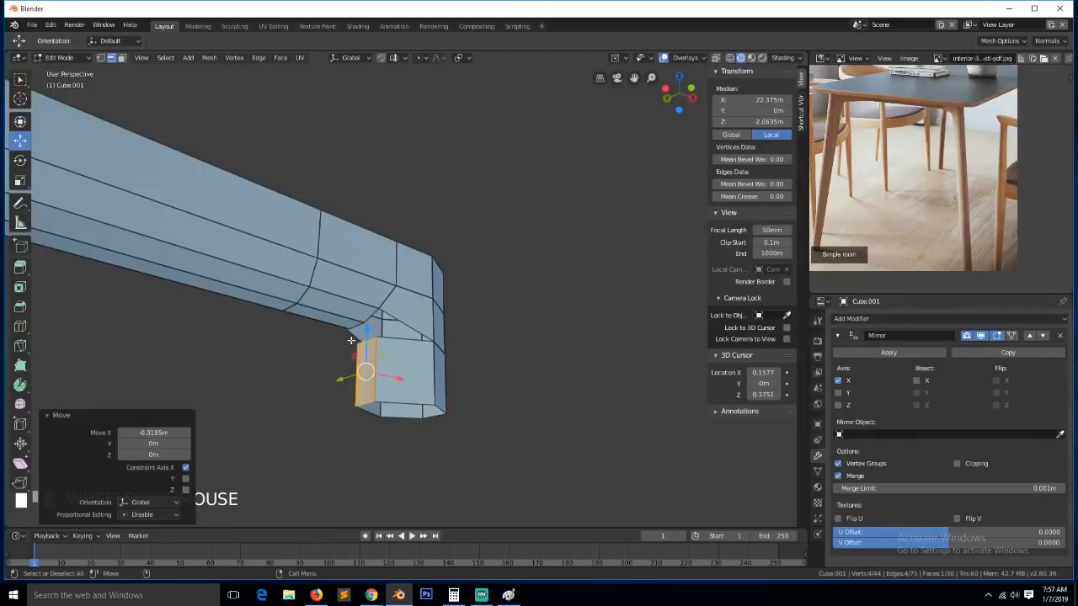
key("alt+a")
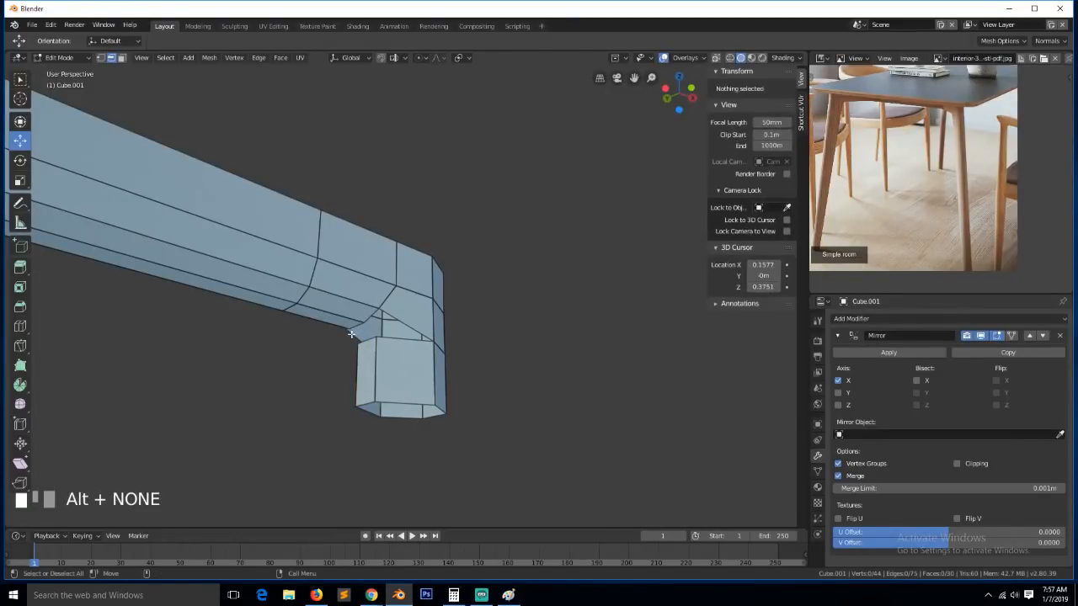
Fill the gap between the beam's underside and the leg's inner side with a face at the inner corner
left_click(351, 334)
left_click(379, 348, "shift")
key("alt+a")
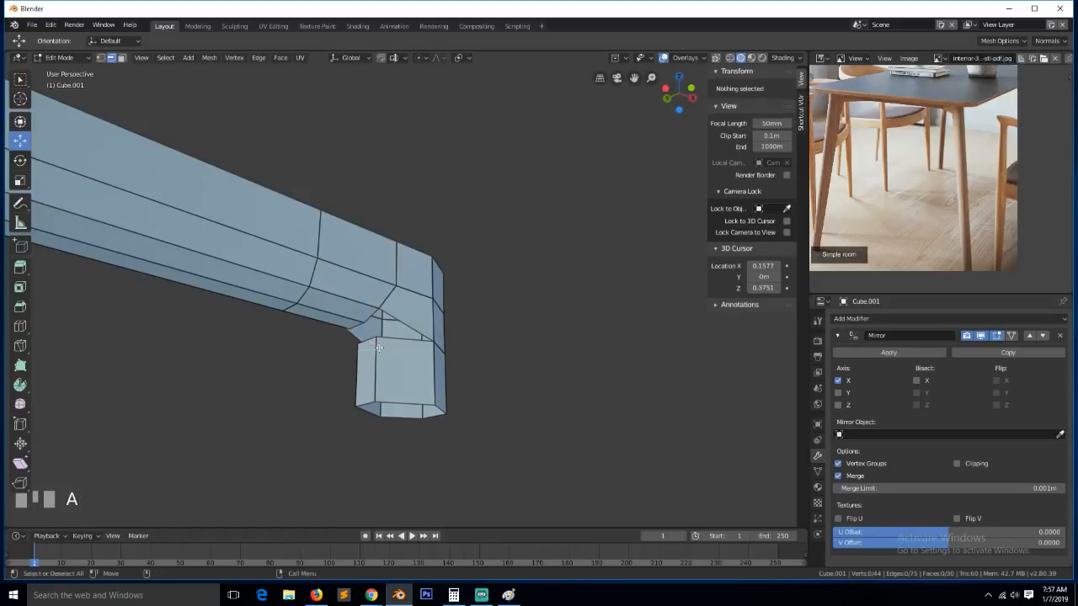
left_click(360, 330)
key("w")
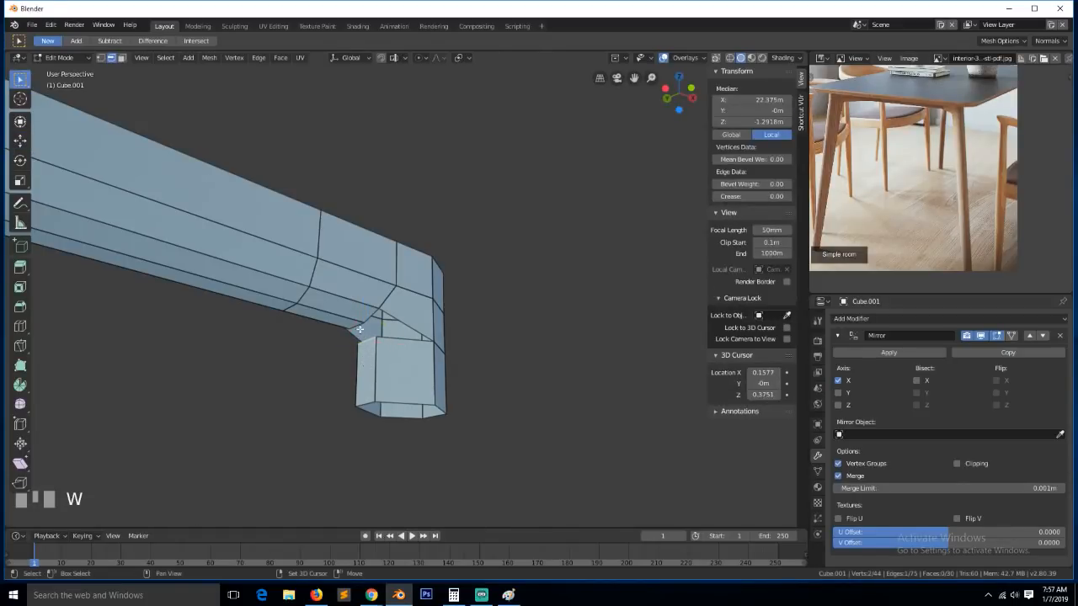
left_click(365, 331, "shift")
key("f")
Fill the remaining openings at the beam-leg joint with one face on the front side and one on the back side
left_click(389, 341)
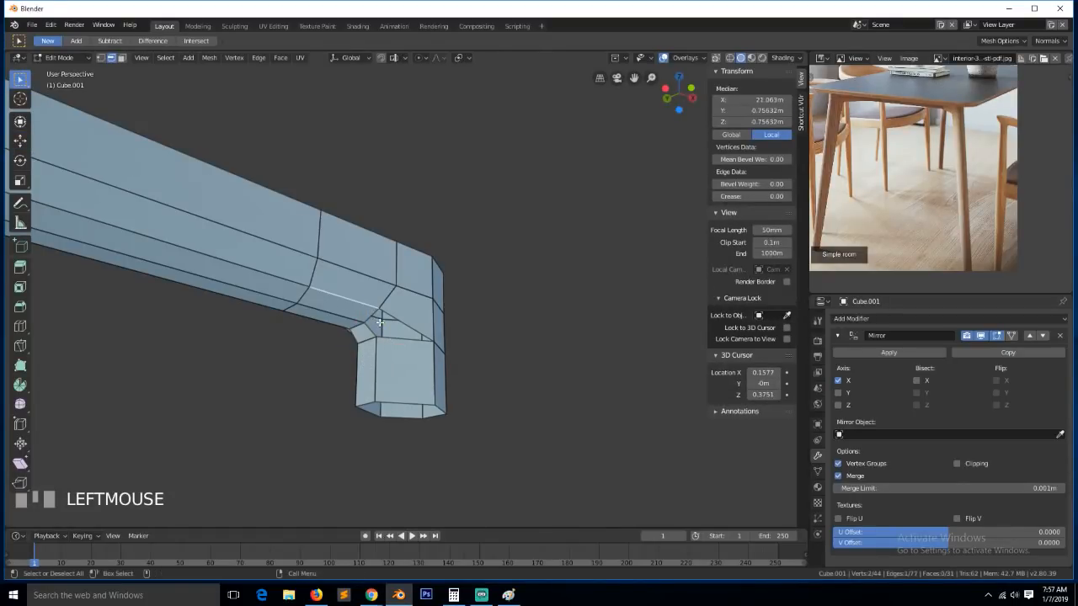
left_click(405, 344, "shift")
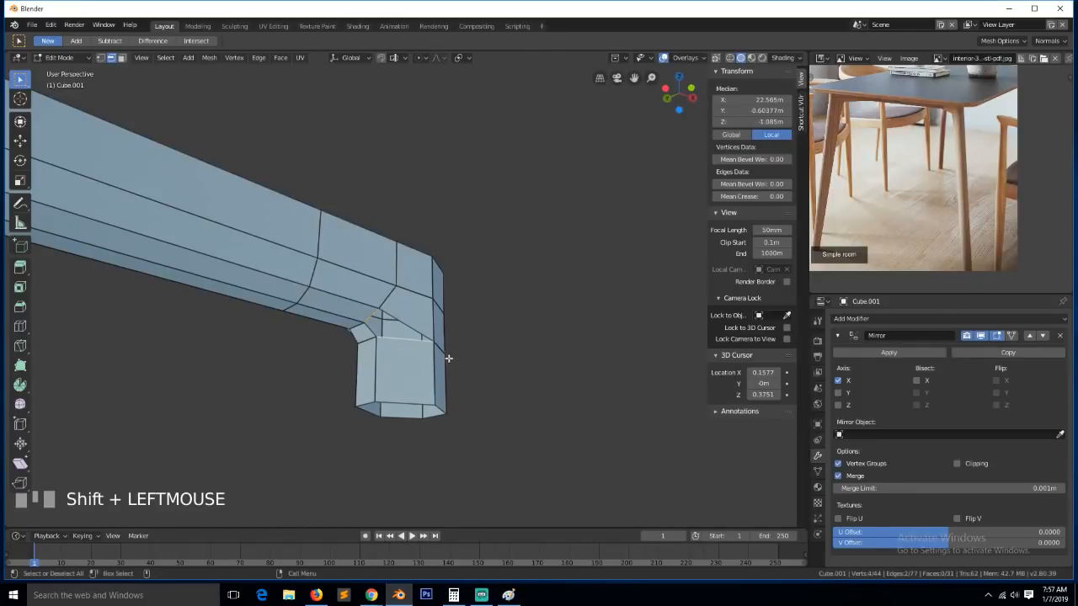
key("f")
key("grave")
middle_click_drag(225, 374, 311, 311)
left_click(407, 317, "alt")
key("f")
Return to Object Mode in front view, leave local view and add a level 2 Subdivision Surface modifier to the beam and leg object
key("grave")
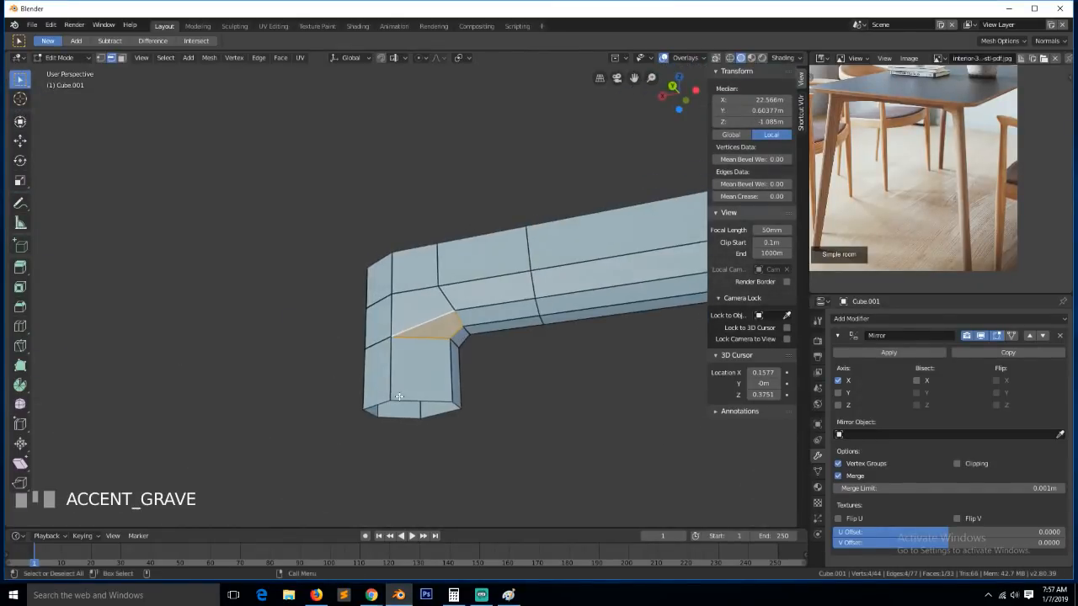
key("KP_1")
scroll(408, 394, "down", 3)
left_click(421, 373)
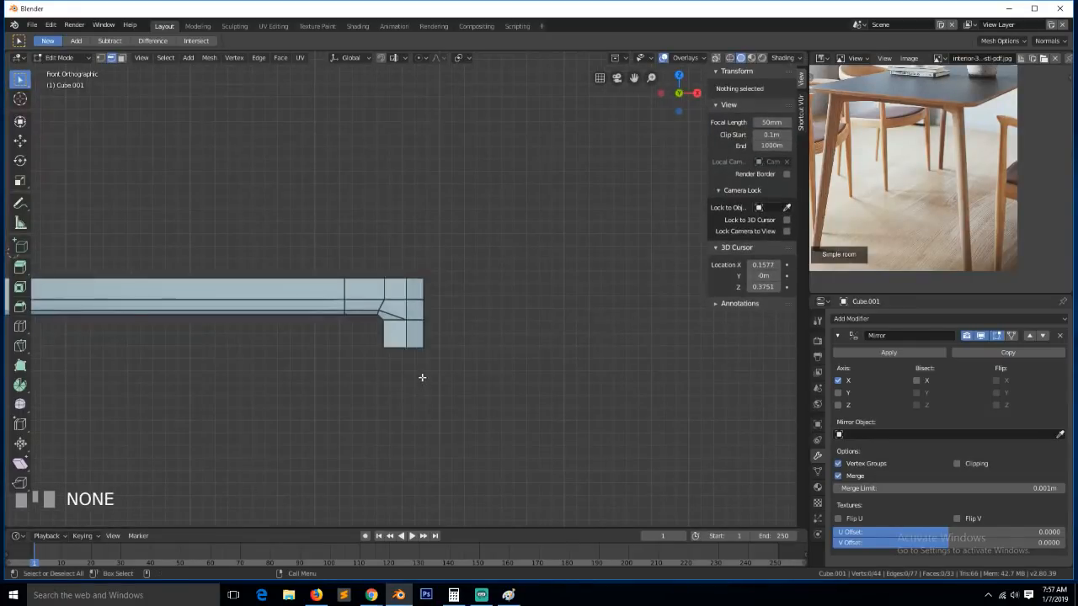
scroll(410, 364, "down", 2)
scroll(410, 364, "down", 1)
key("KP_Divide")
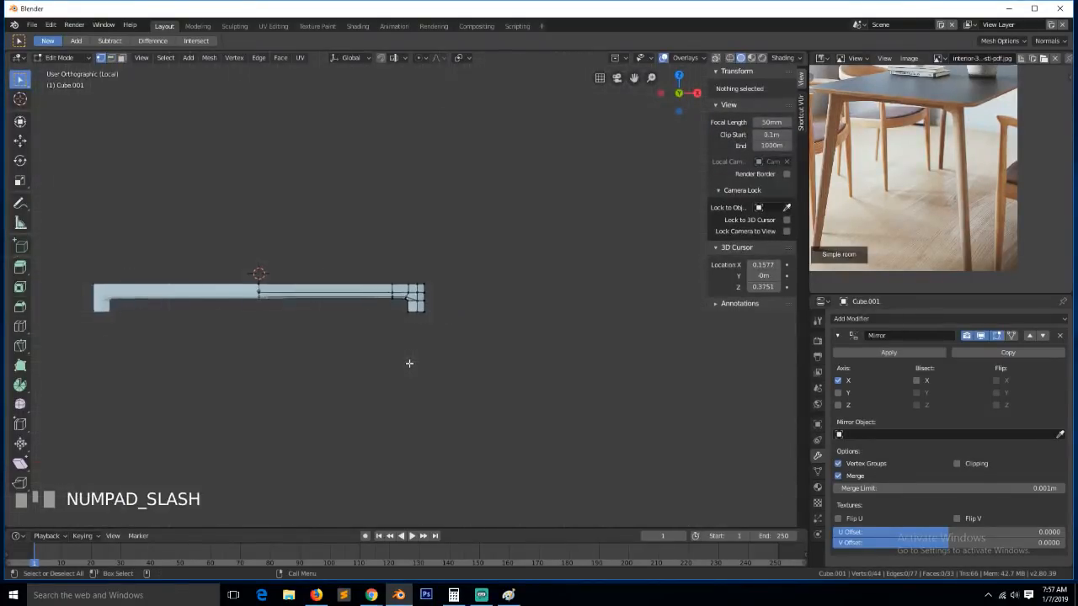
key("Tab")
key("alt+h")
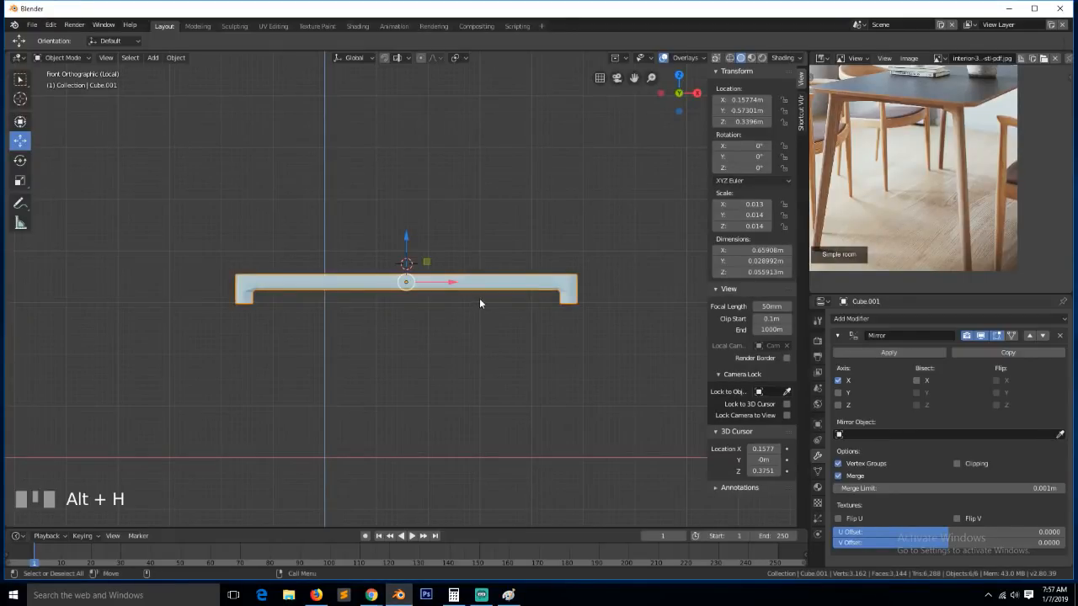
key("KP_Divide")
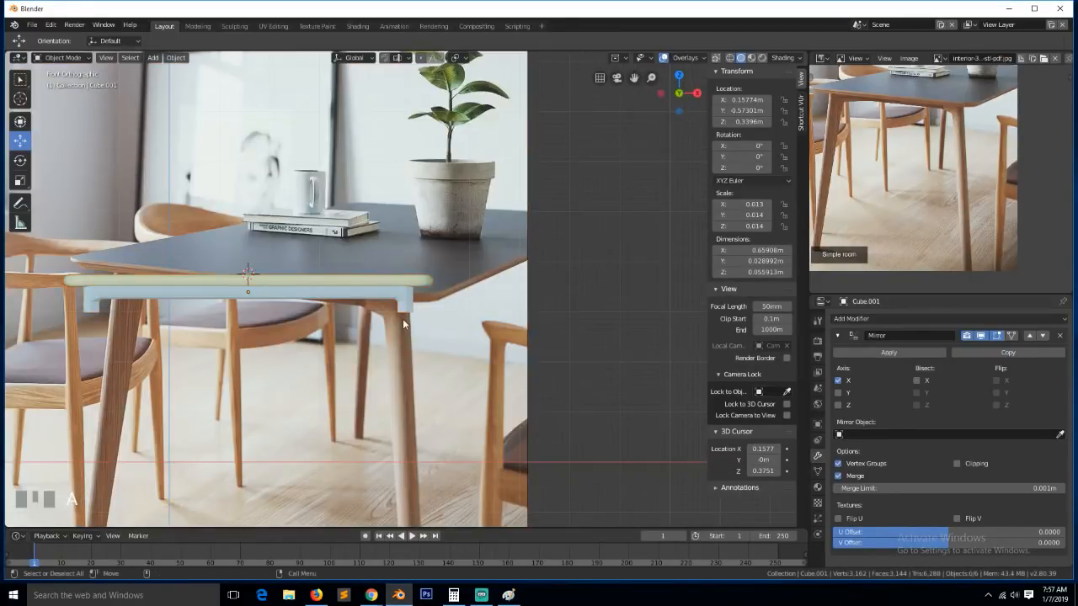
left_click(412, 326)
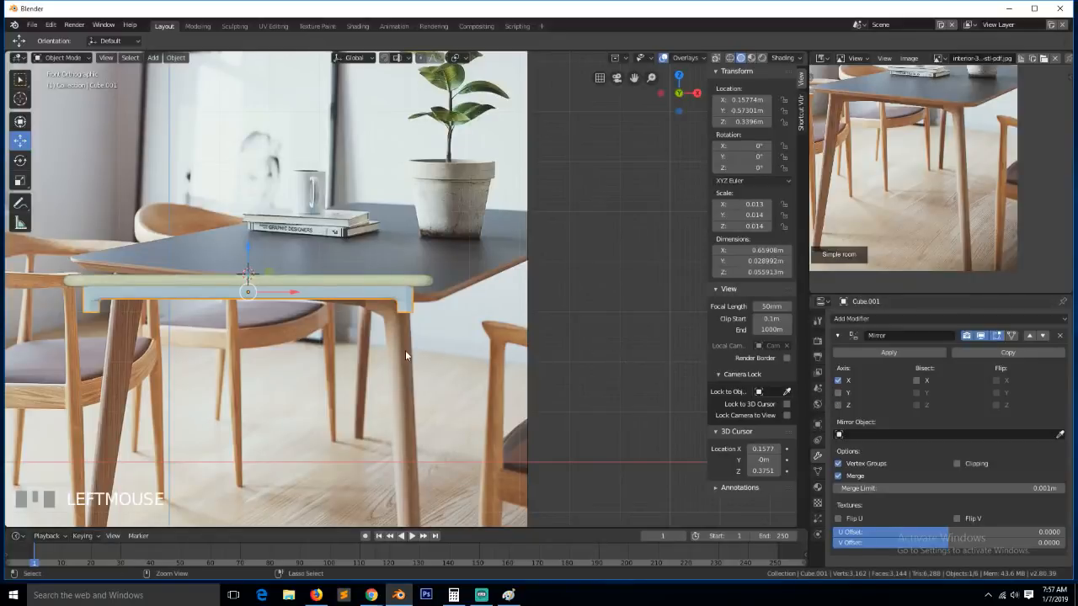
key("ctrl+2")
In Edit Mode with see-through wireframe shading, move the leg's bottom edge loop -0.0968 m along Z
scroll(409, 341, "up", 5)
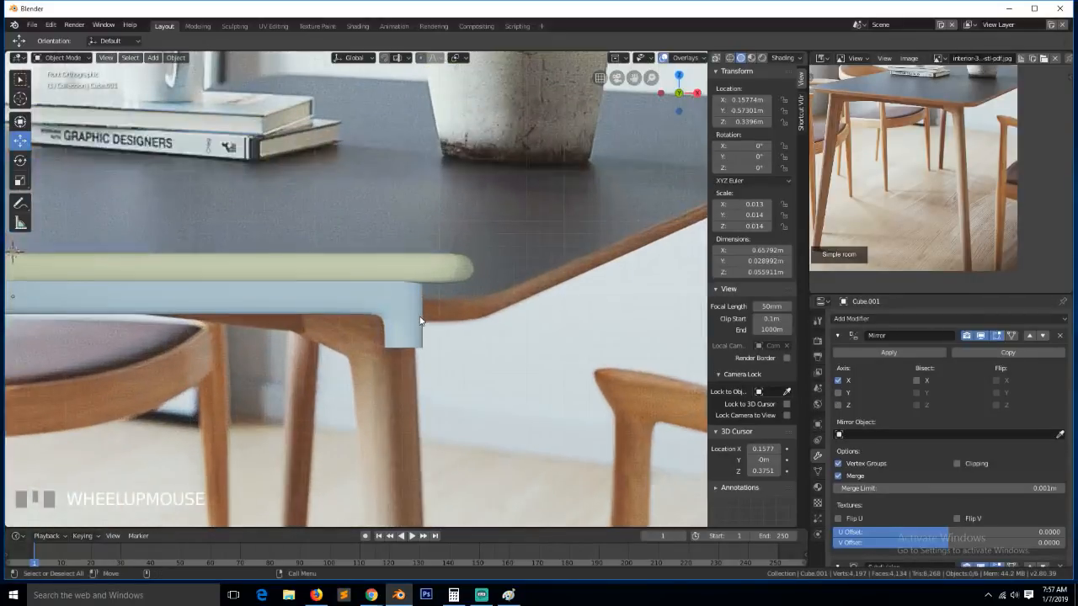
scroll(365, 321, "up", 2)
key("Tab")
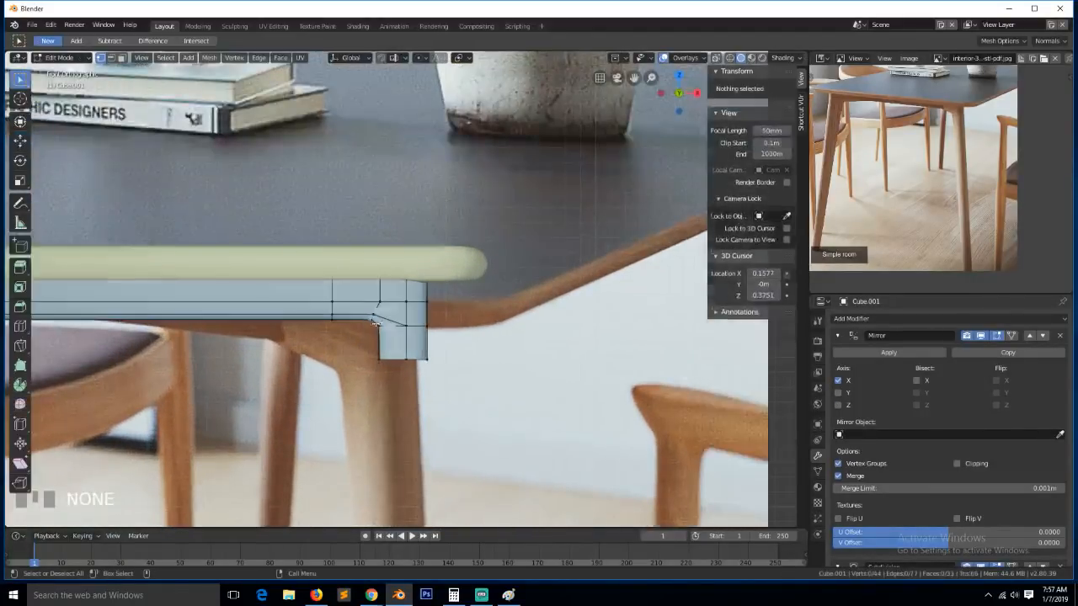
key("ctrl+Tab")
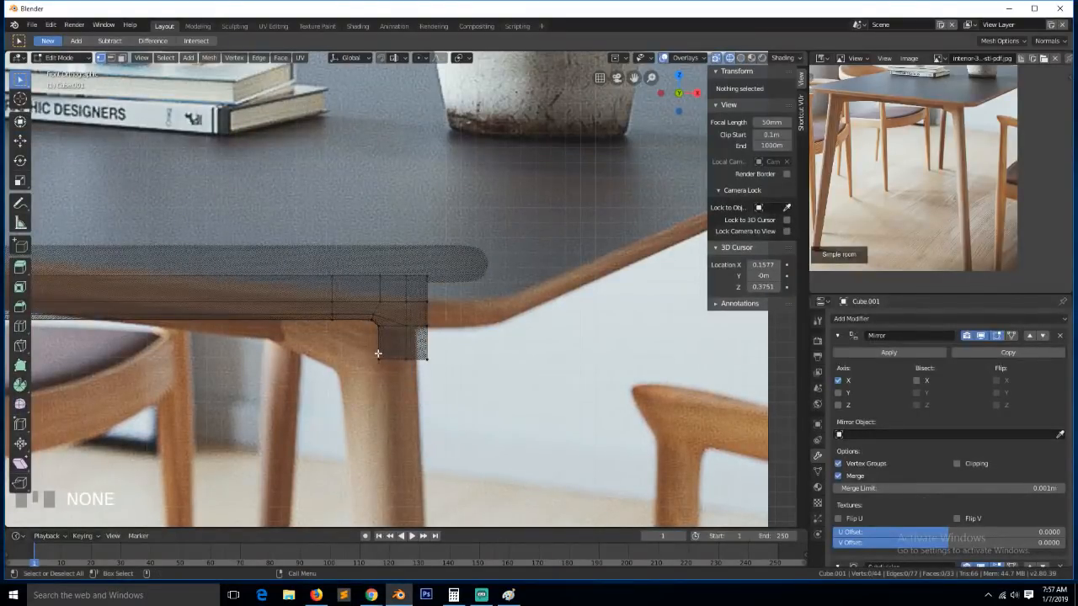
left_click(414, 370, "alt")
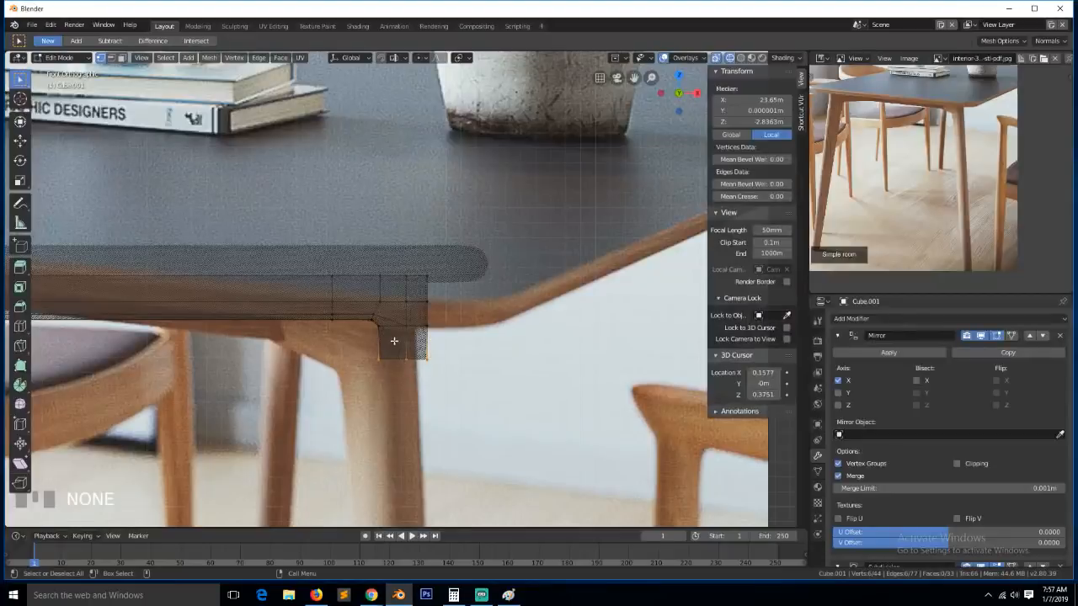
key("g")
key("z")
left_click(403, 461)
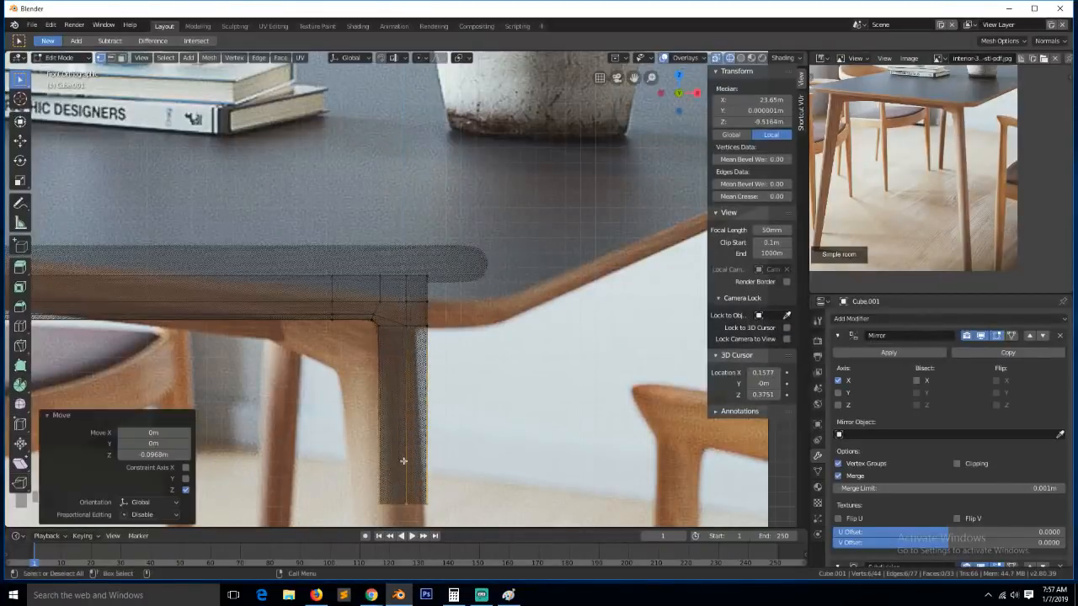
Box-select the leg's upper edge loop just below the joint and move it slightly down along Z
key("alt+a")
key("b")
left_click_drag(362, 321, 475, 352)
key("g")
key("z")
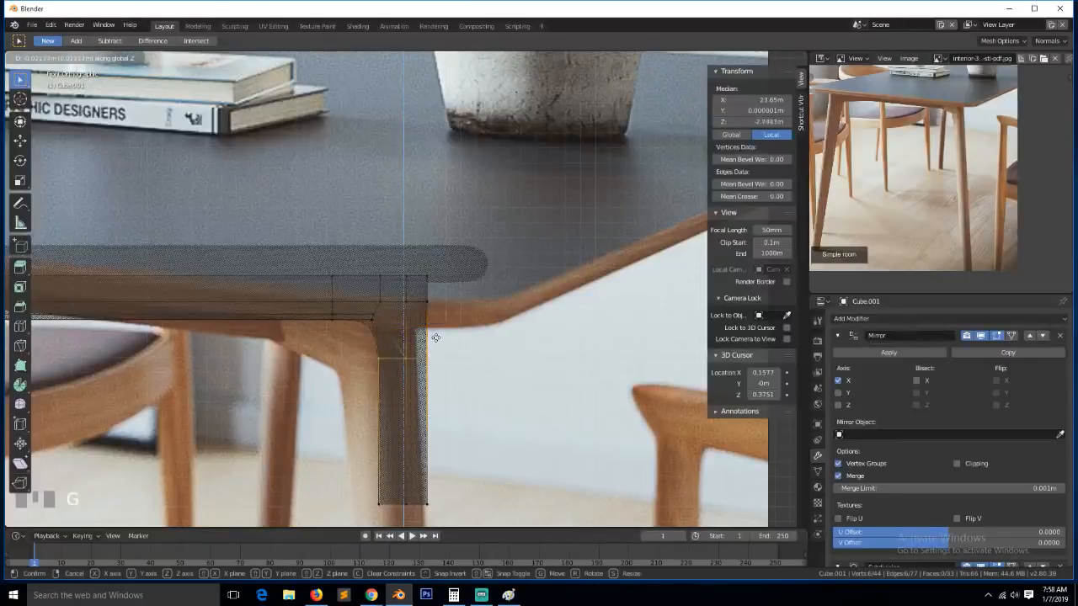
left_click(435, 337)
Move the beam vertices beside the joint about -0.04 m along X to widen the curve, then return to solid Object Mode
key("alt+a")
key("b")
left_click_drag(294, 255, 391, 318)
key("g")
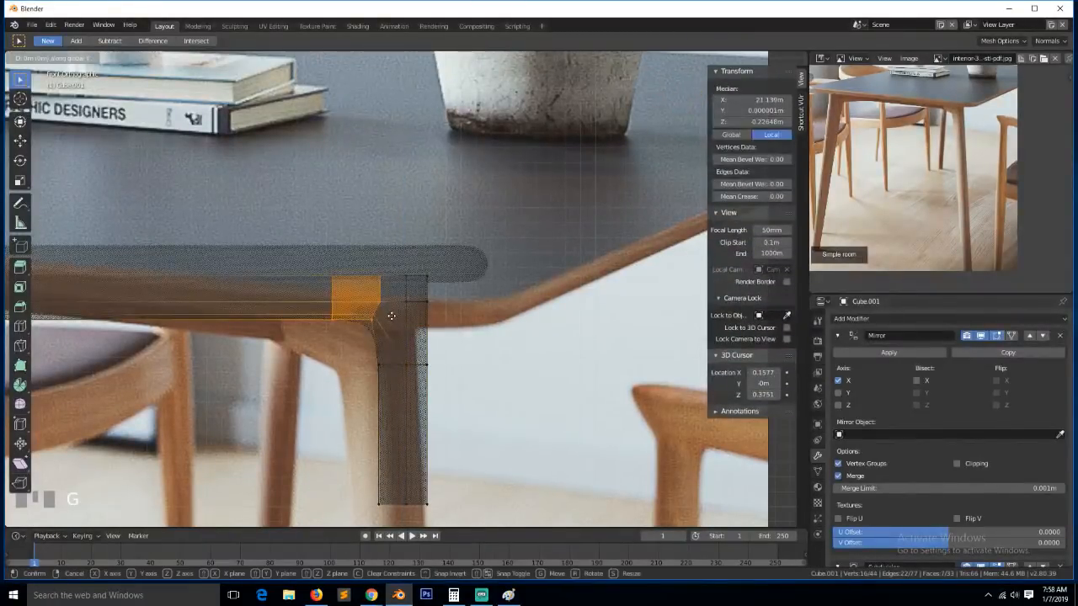
key("x")
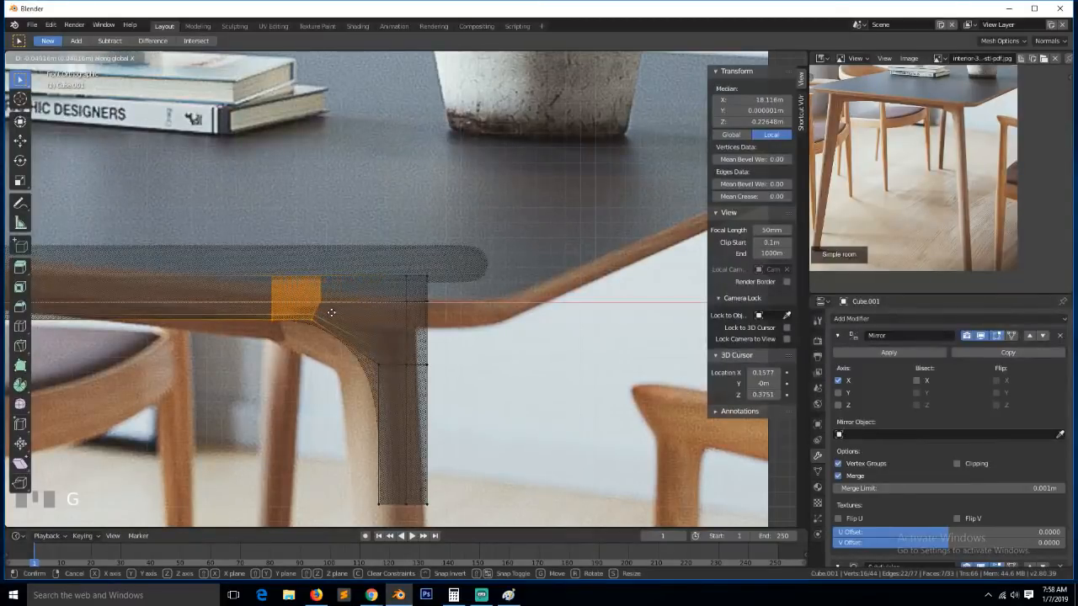
left_click(331, 313)
key("alt+z")
key("Tab")
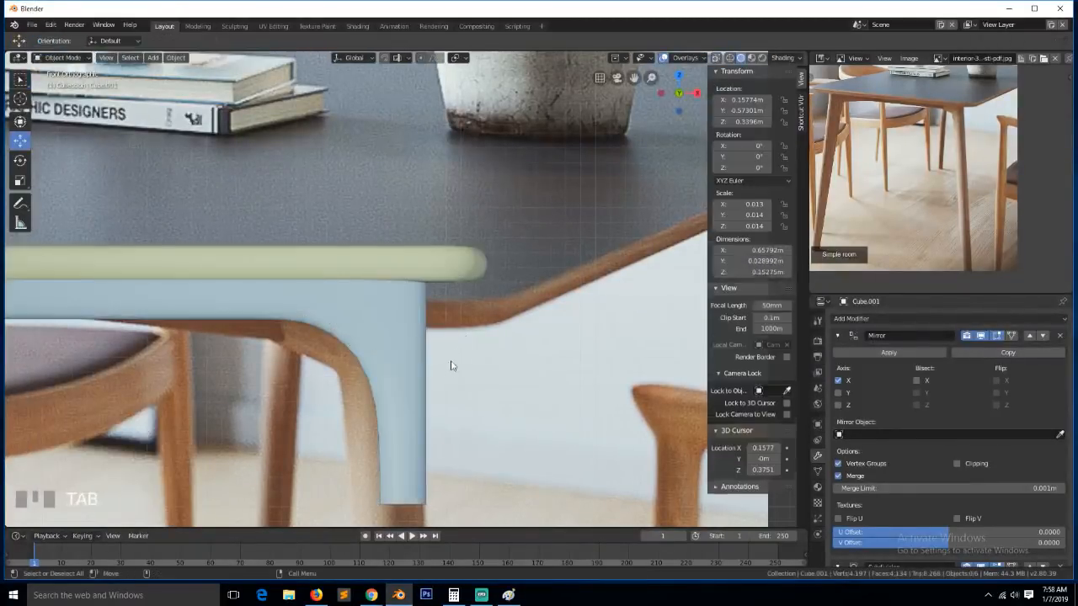
Apply Shade Smooth to the beam and leg object
scroll(415, 385, "down", 4)
scroll(406, 372, "up", 2)
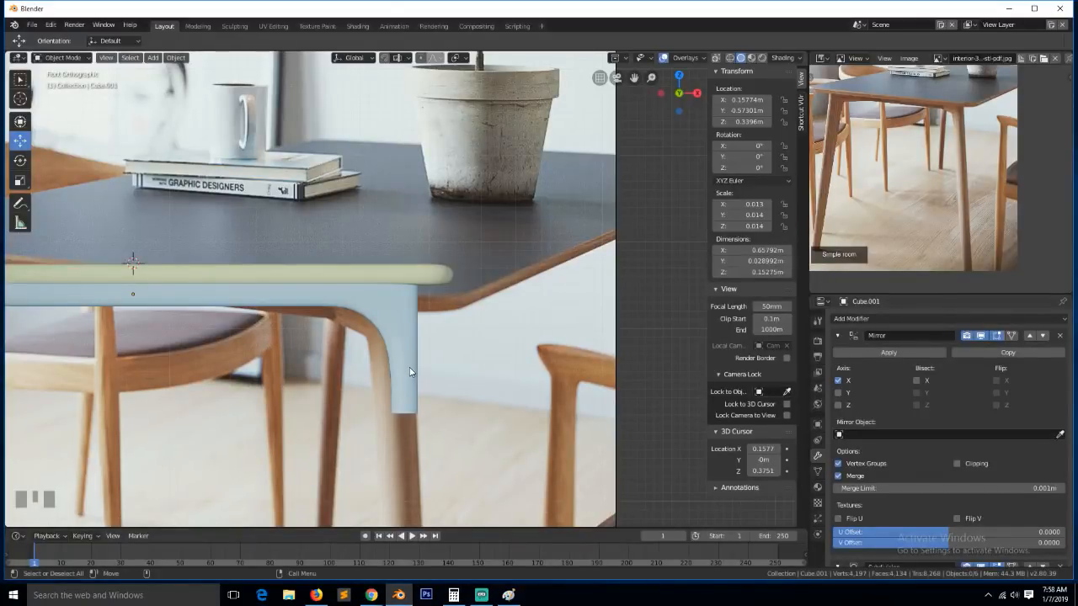
scroll(404, 347, "up", 1)
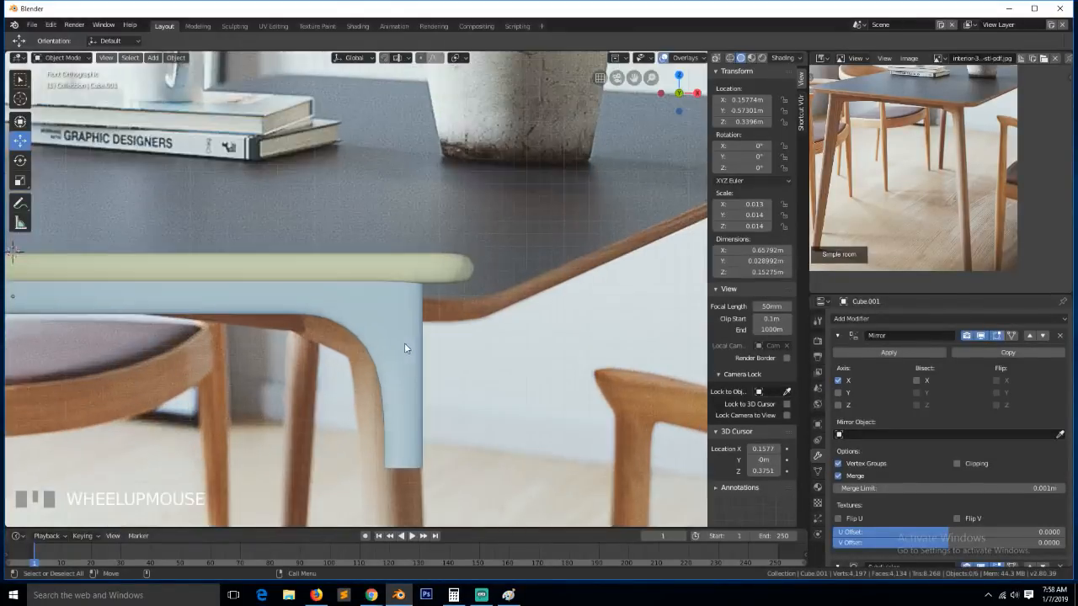
left_click(404, 348)
right_click(404, 348)
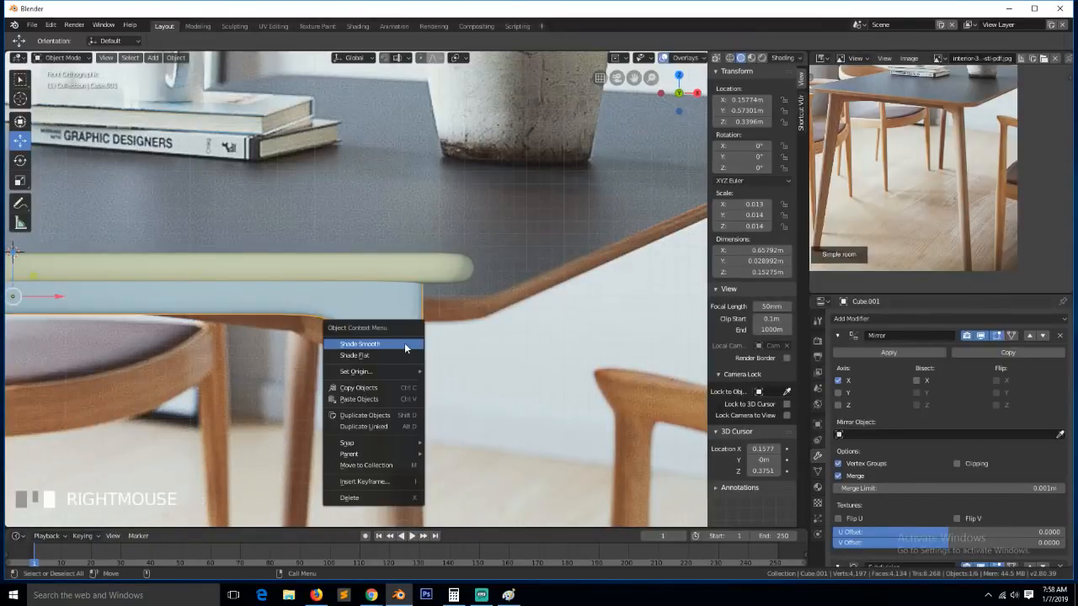
Lengthen the leg by moving its bottom edge loop -0.513 m along Z in wireframe view
scroll(449, 392, "down", 2)
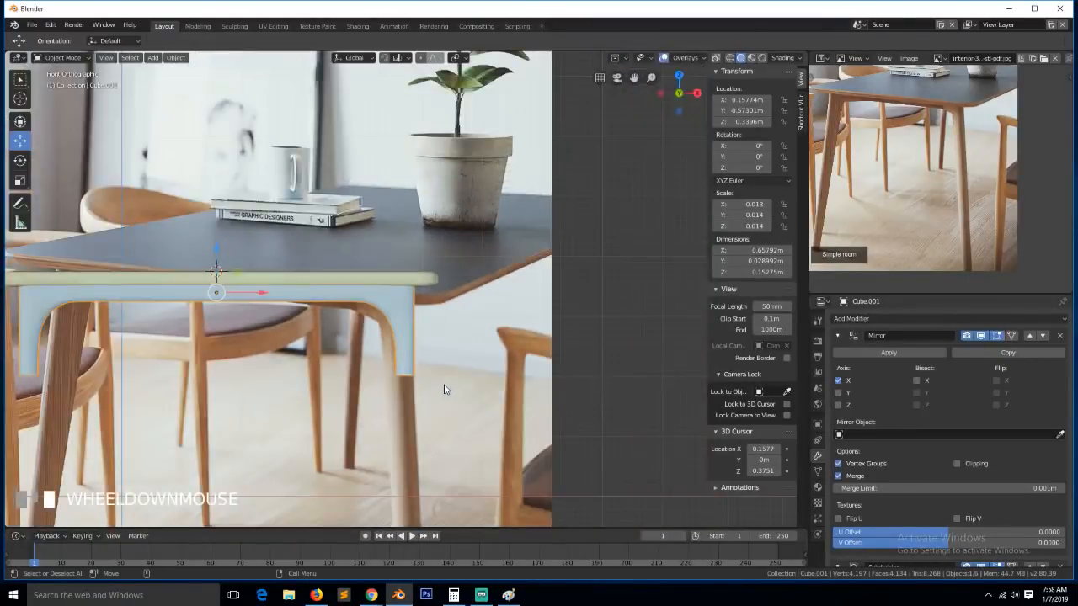
scroll(444, 389, "down", 3)
key("Tab")
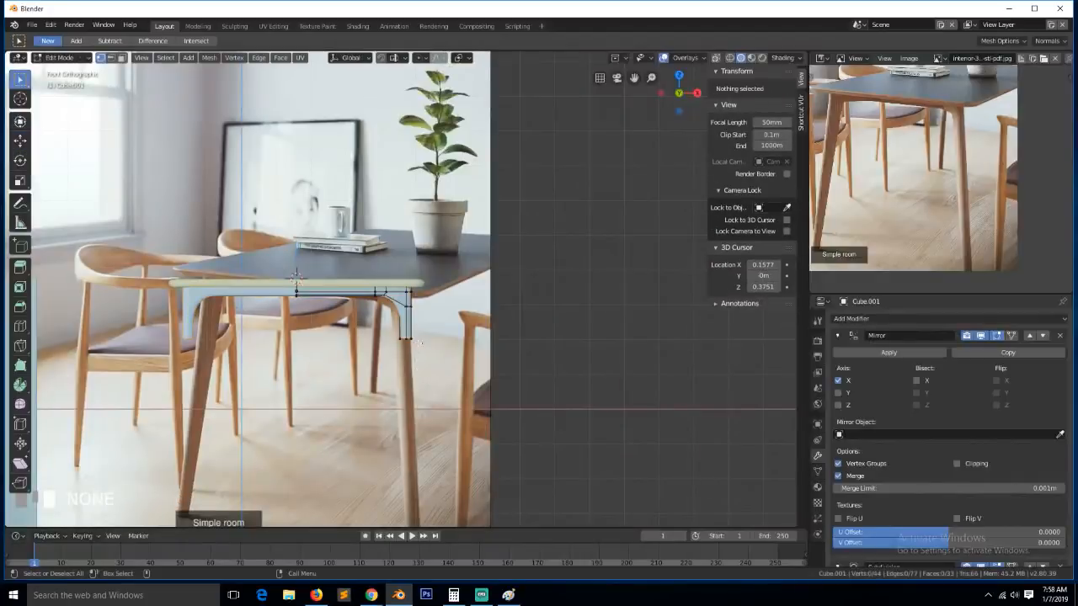
scroll(417, 373, "up", 3)
left_click(406, 379, "alt")
scroll(405, 373, "down", 3)
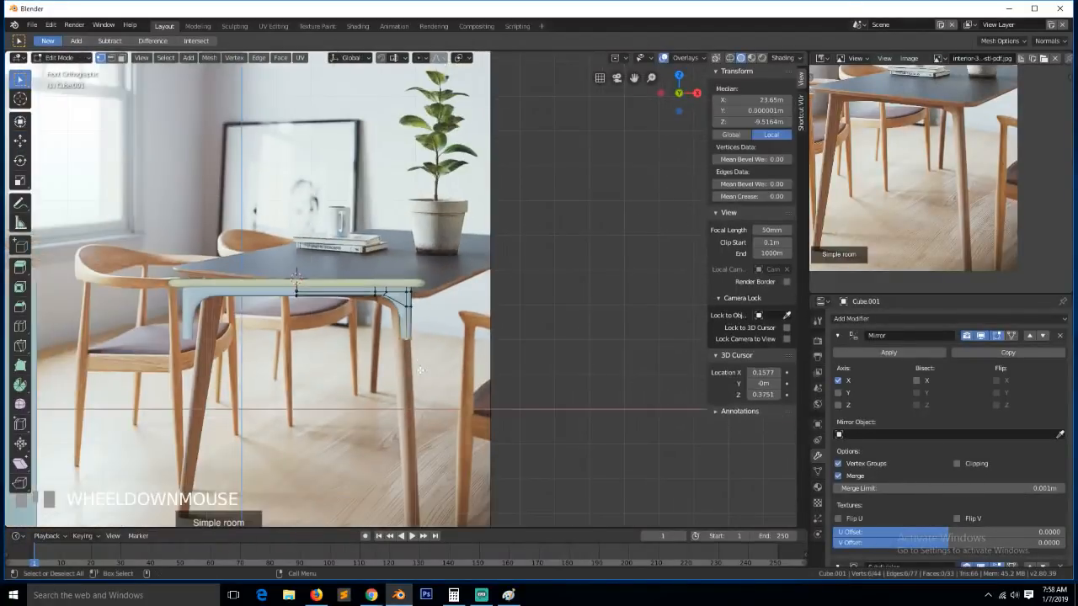
key("z")
left_click(335, 360)
scroll(420, 319, "down", 3)
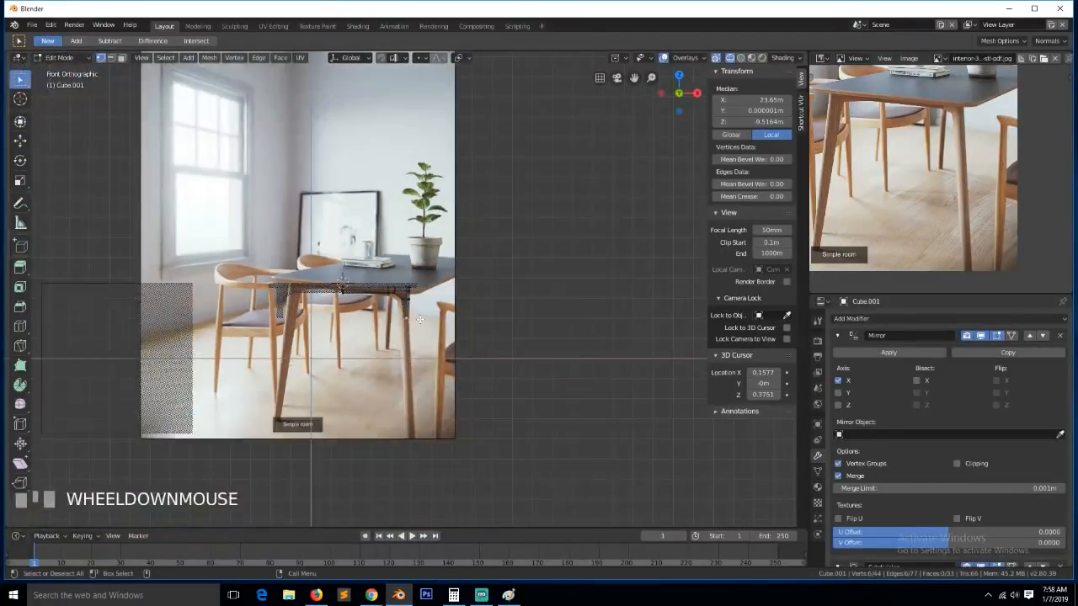
key("g")
key("z")
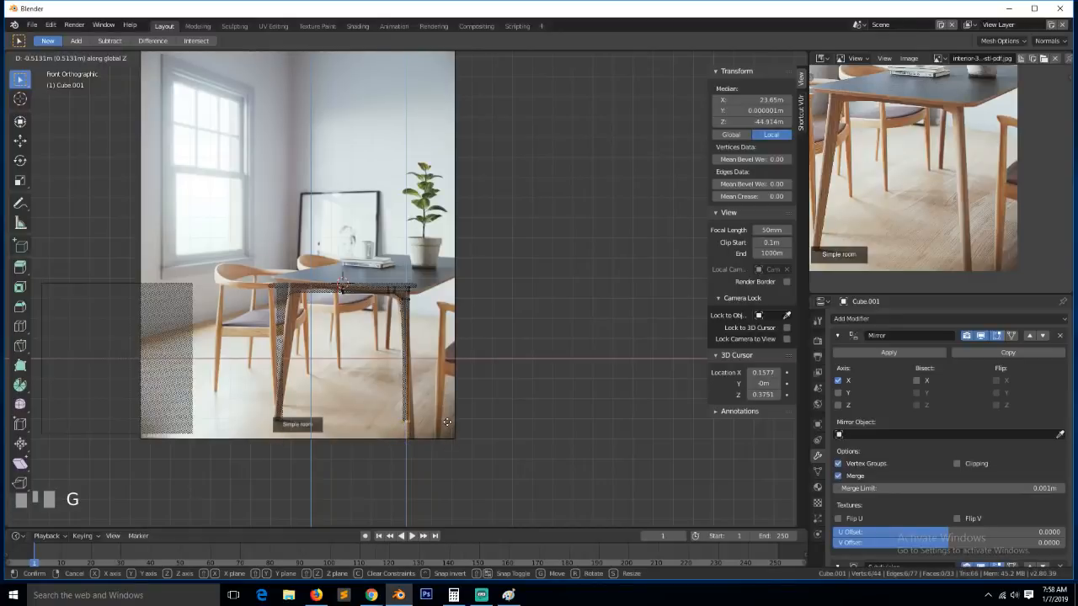
left_click(447, 422)
Taper and splay the leg by scaling its bottom edge loop to 0.789 and moving it 0.046 m along X
scroll(580, 160, "up", 5)
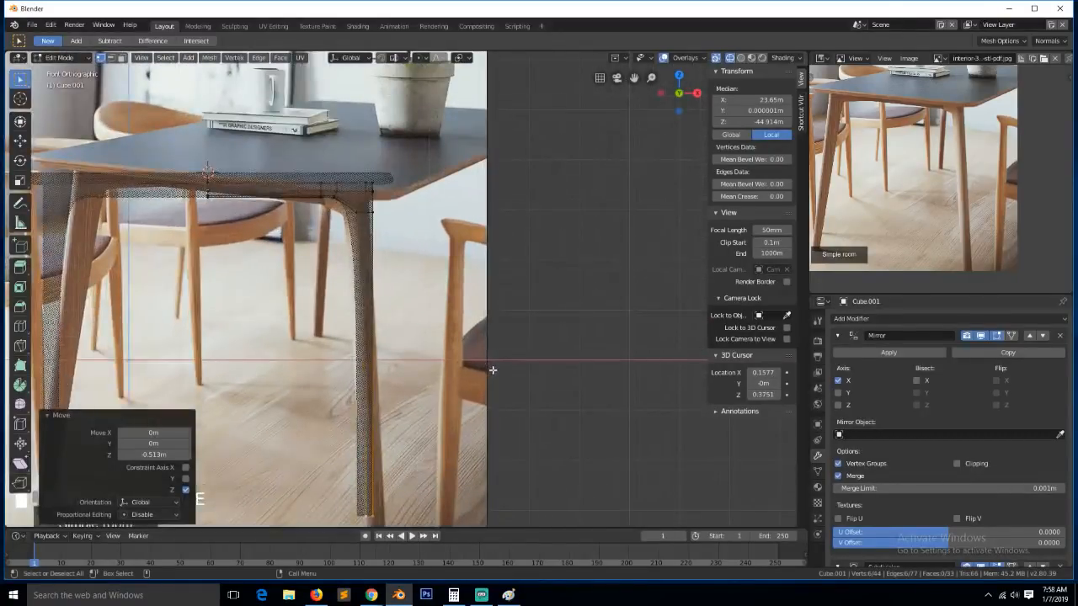
key("s")
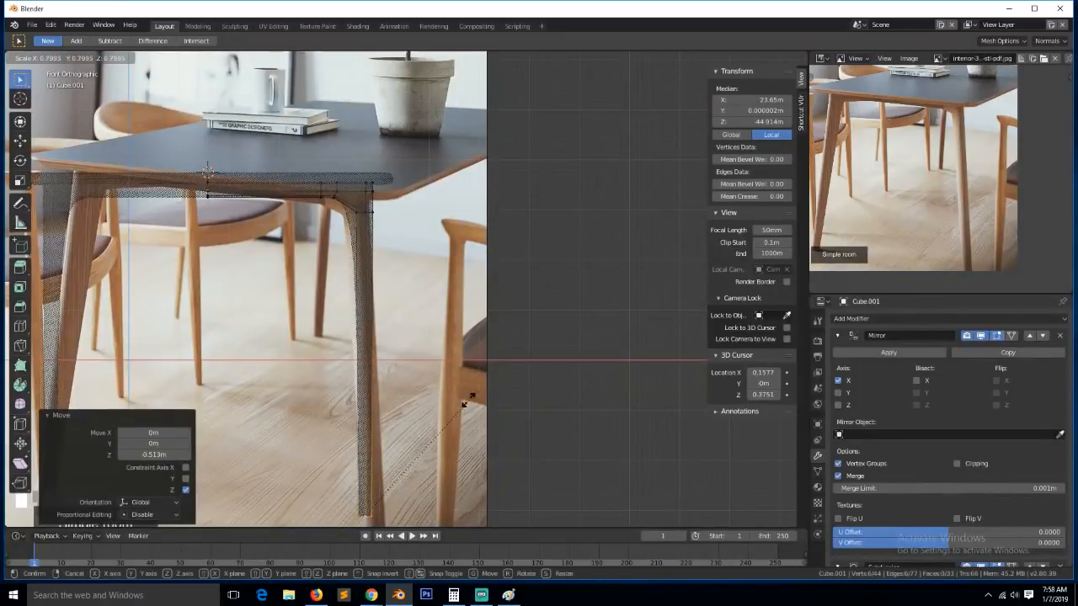
left_click(468, 401)
key("g")
key("x")
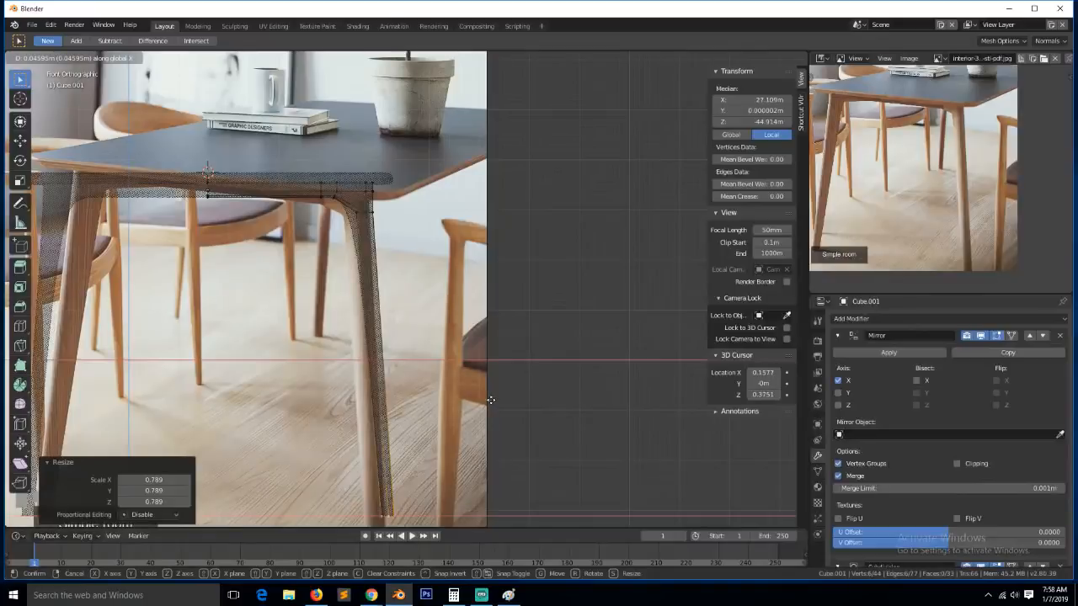
left_click(490, 400)
Select the edge loop at the top of the leg, just below the beam joint, and rotate it -16.3° in front view
scroll(465, 323, "up", 3)
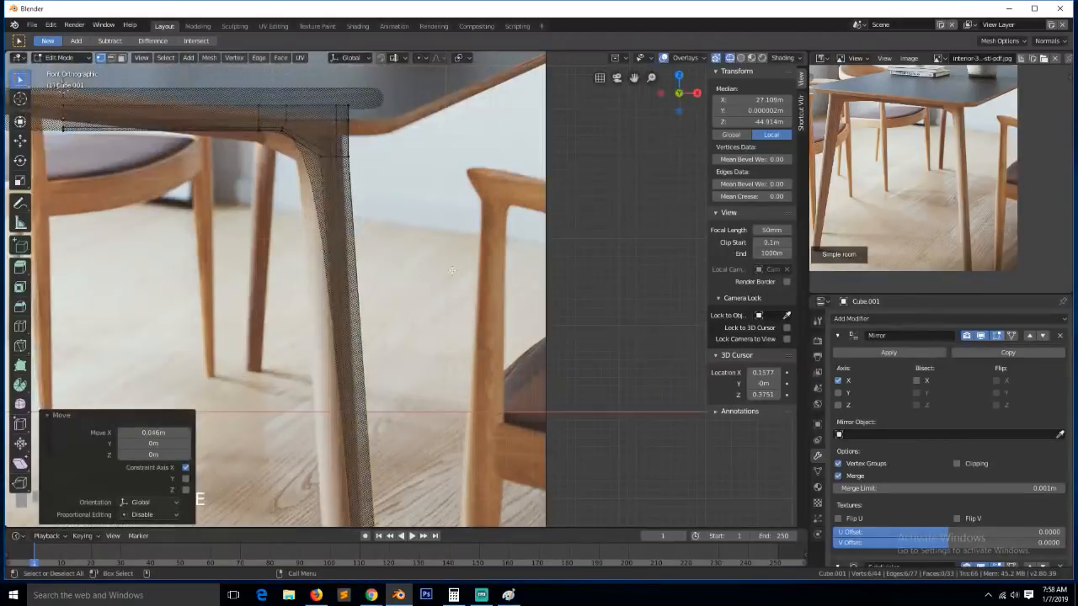
scroll(452, 270, "up", 1)
left_click(312, 124, "alt")
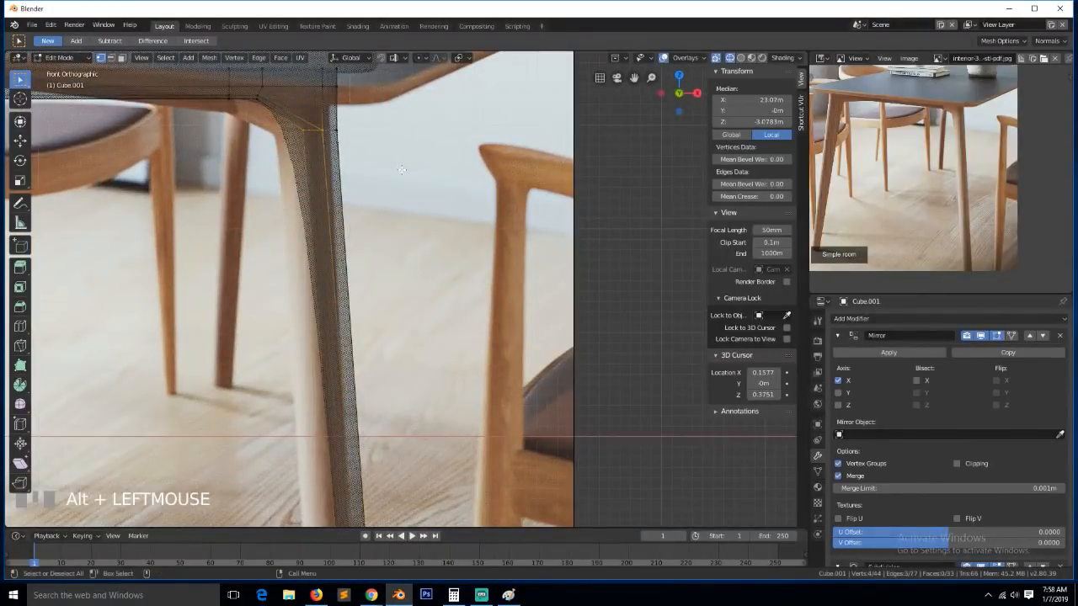
key("b")
left_click_drag(283, 116, 399, 188)
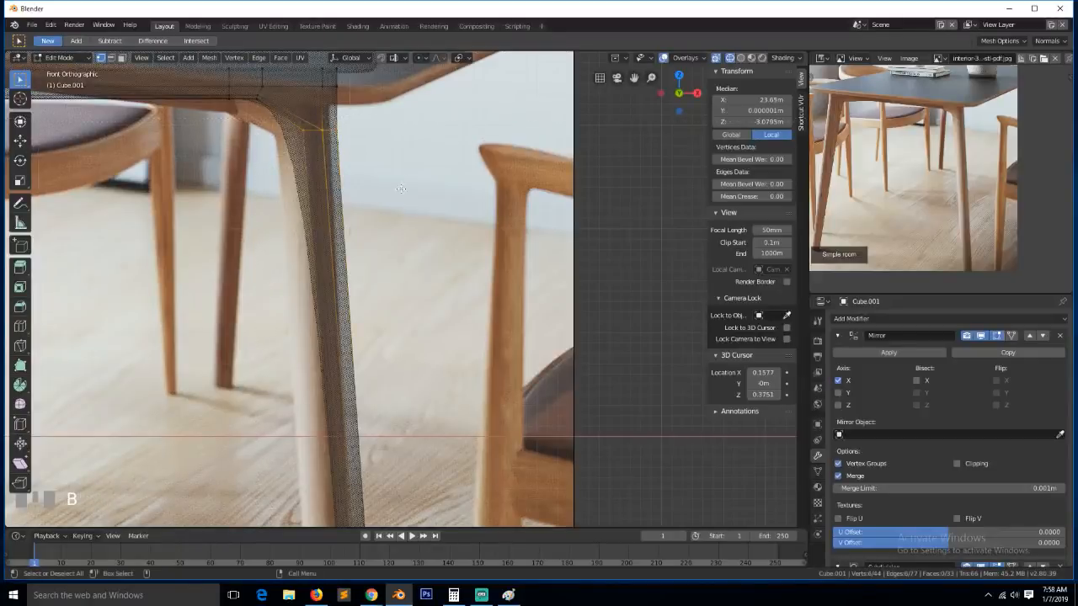
key("r")
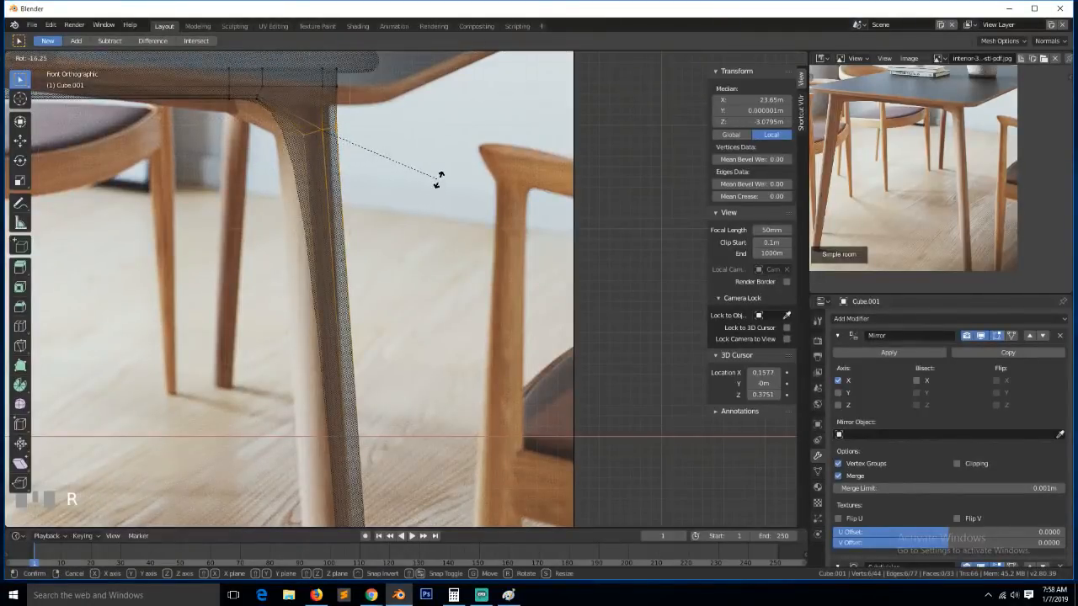
left_click(438, 178)
Edge-slide the rotated loop slightly down the leg and clear the selection
key("g")
key("g")
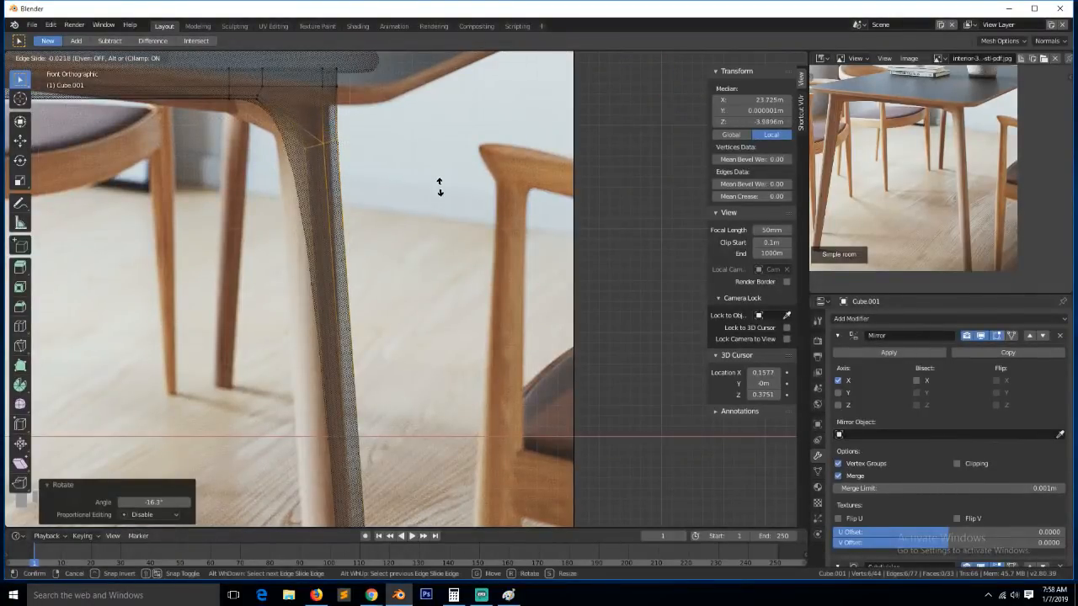
left_click(440, 191)
left_click(436, 189)
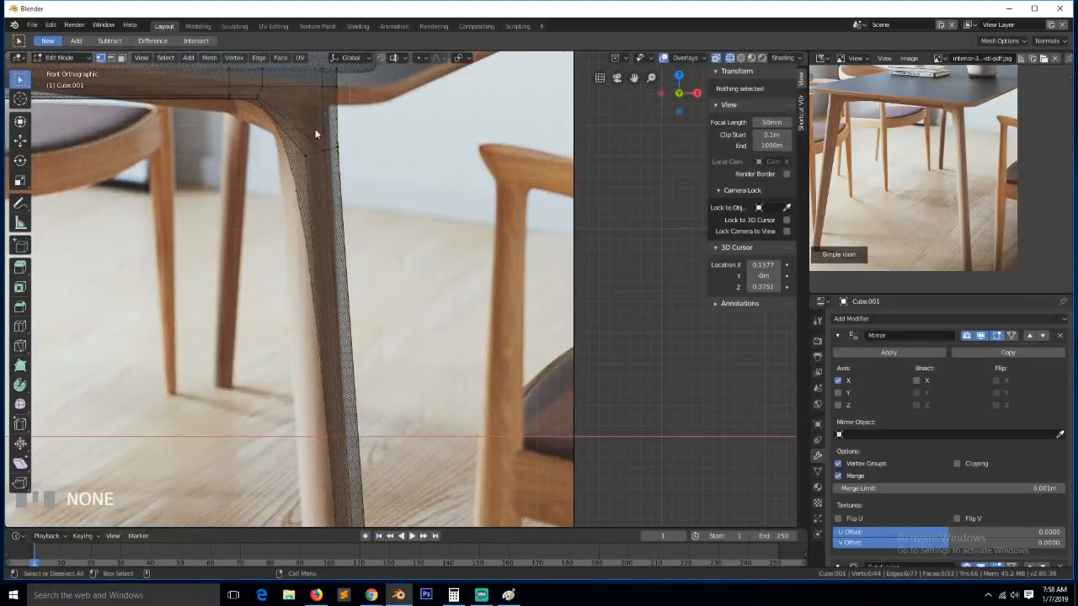
In solid shading, add one loop cut across the leg near its top at factor 0.895, and return to Object Mode
key("z")
left_click(415, 127)
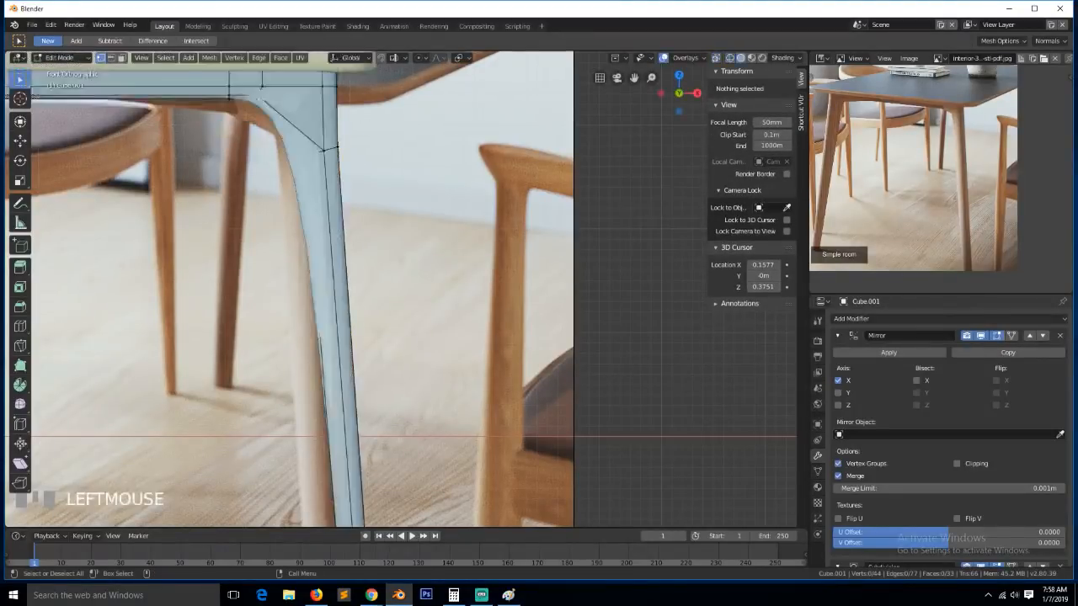
key("ctrl+r")
left_click(338, 283)
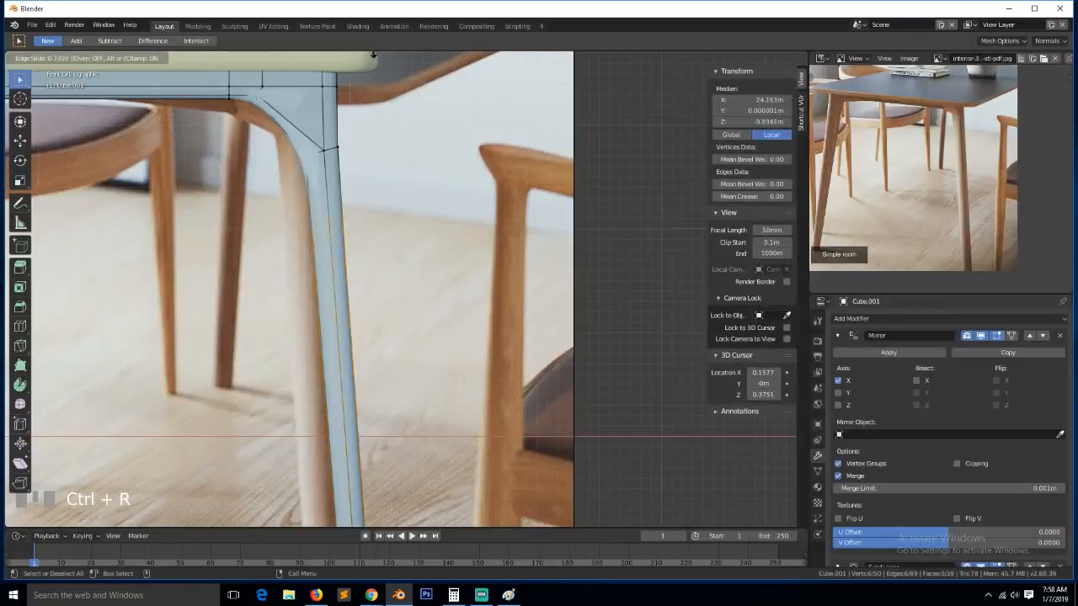
left_click(379, 488)
scroll(386, 483, "down", 2)
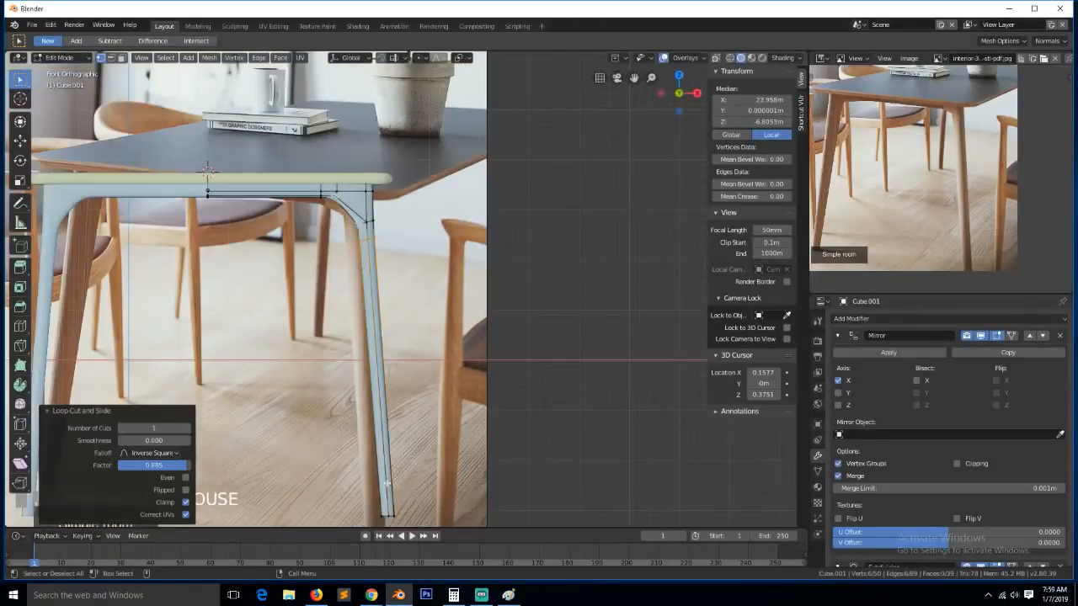
scroll(387, 483, "down", 3)
key("a")
key("Tab")
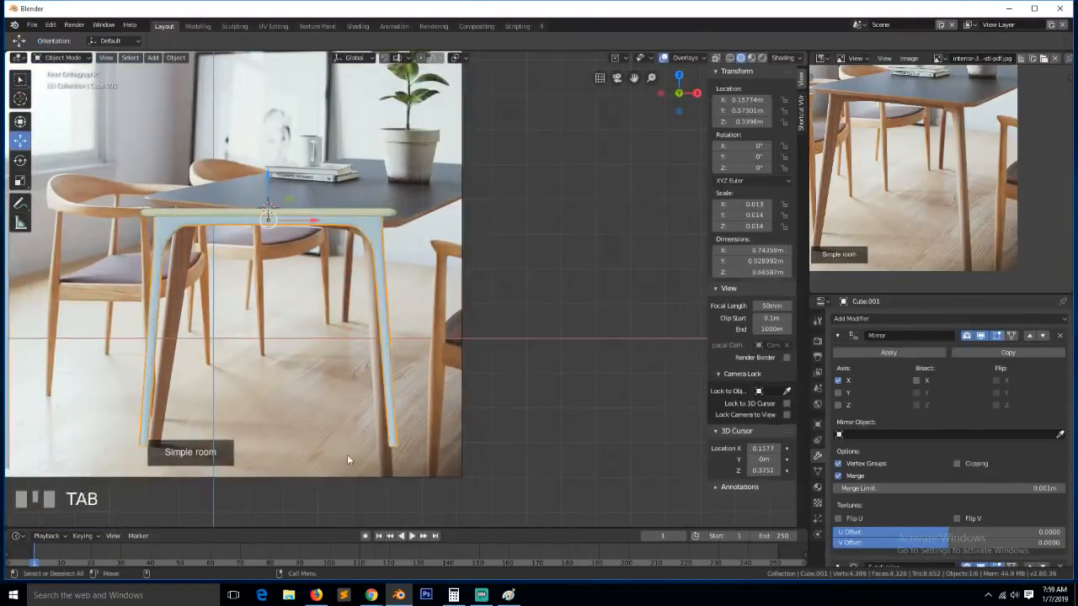
Thicken the beam and leg by scaling all their vertices to 1.745 along Y in the top wireframe view
scroll(367, 448, "up", 2)
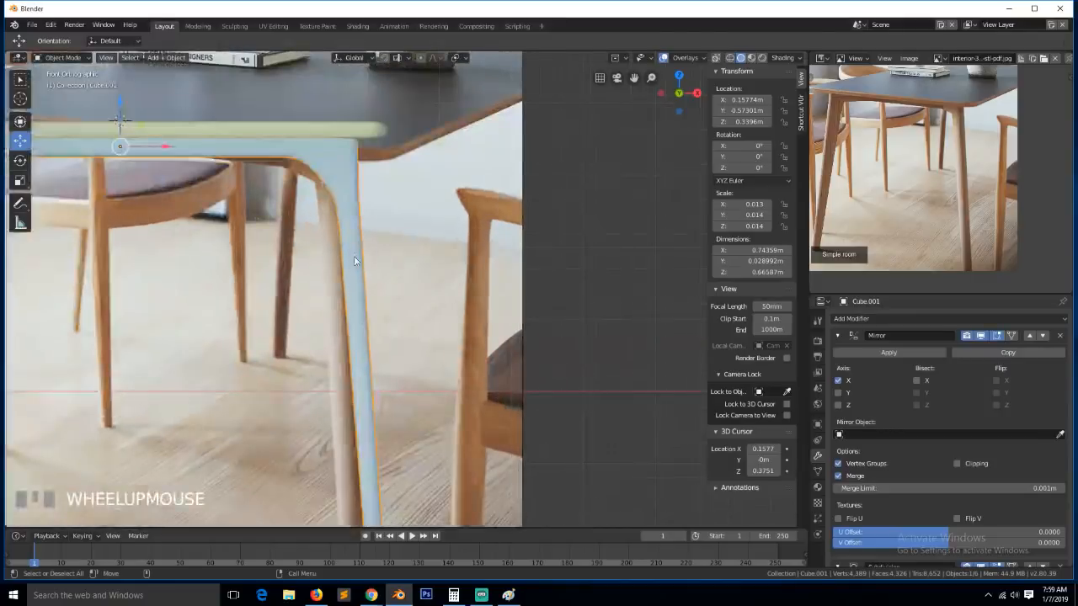
key("Tab")
scroll(355, 261, "down", 3)
key("alt+a")
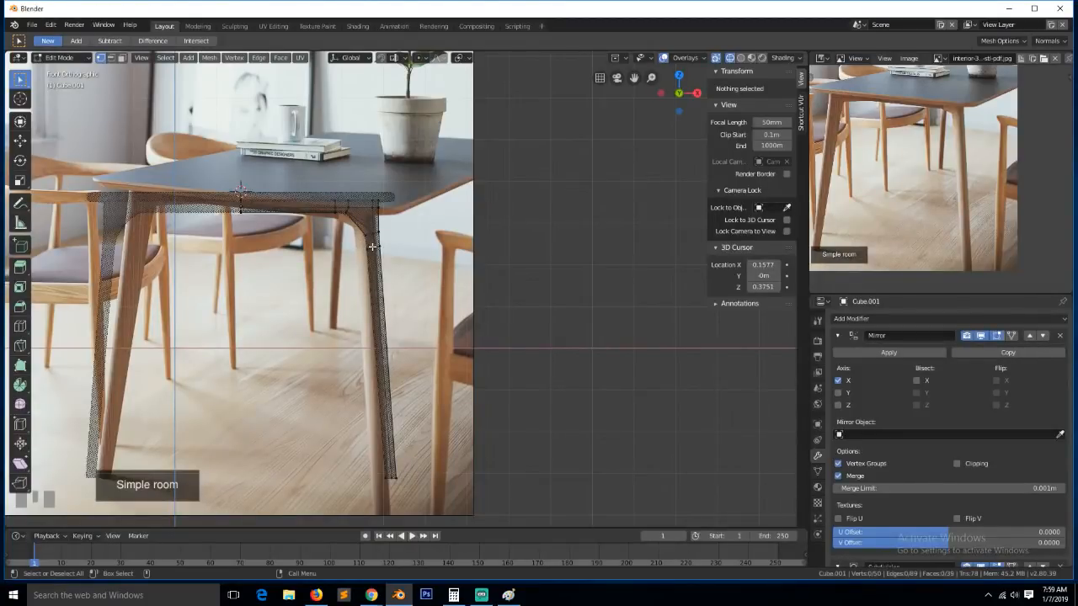
key("KP_7")
left_click_drag(235, 278, 398, 332)
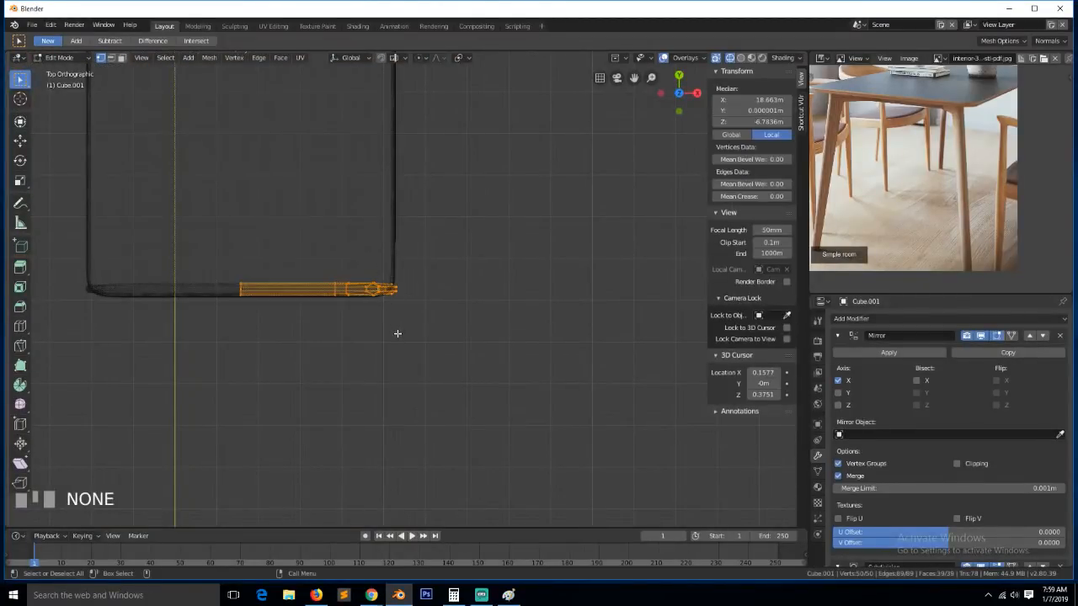
key("s")
key("y")
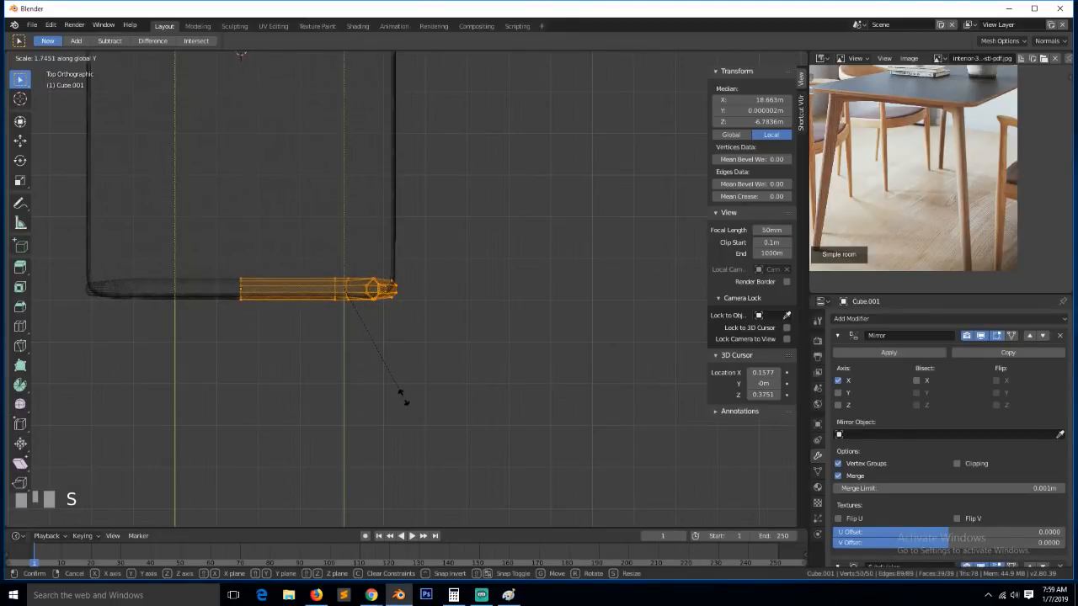
left_click(400, 394)
Hide the sidebar, select the leg's edge loops from foot to just below the joint, and scale them along Y in top view
scroll(409, 385, "up", 3)
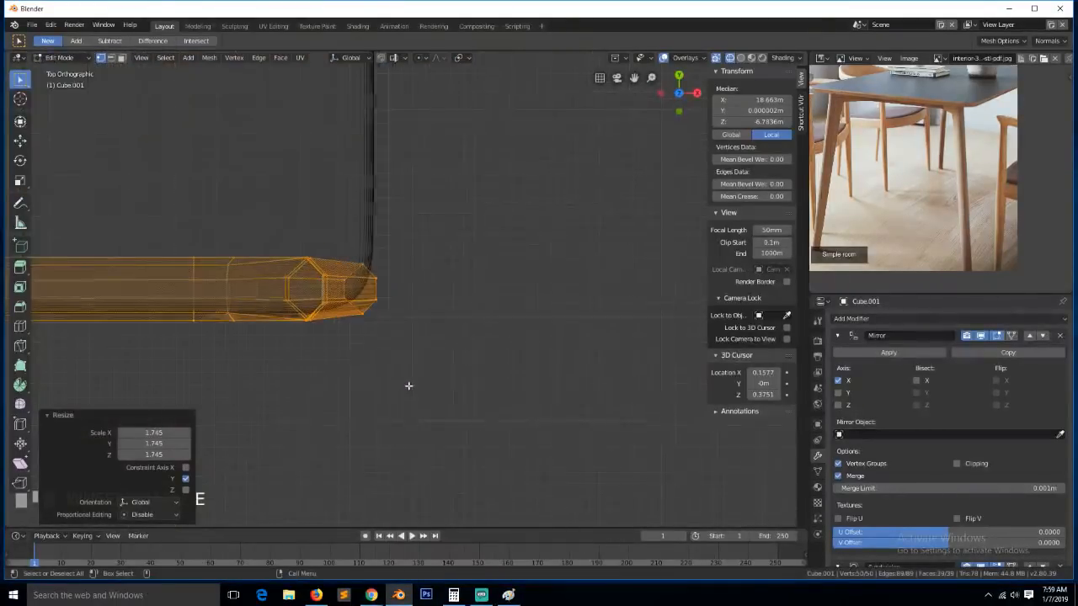
left_click(338, 260)
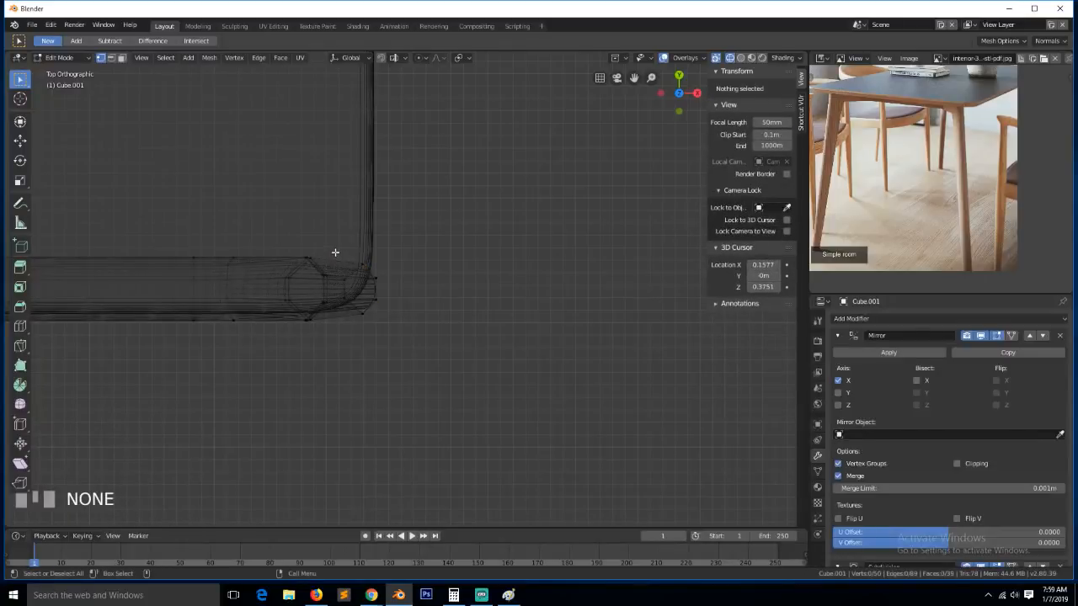
key("b")
left_click_drag(329, 241, 411, 366)
key("KP_1")
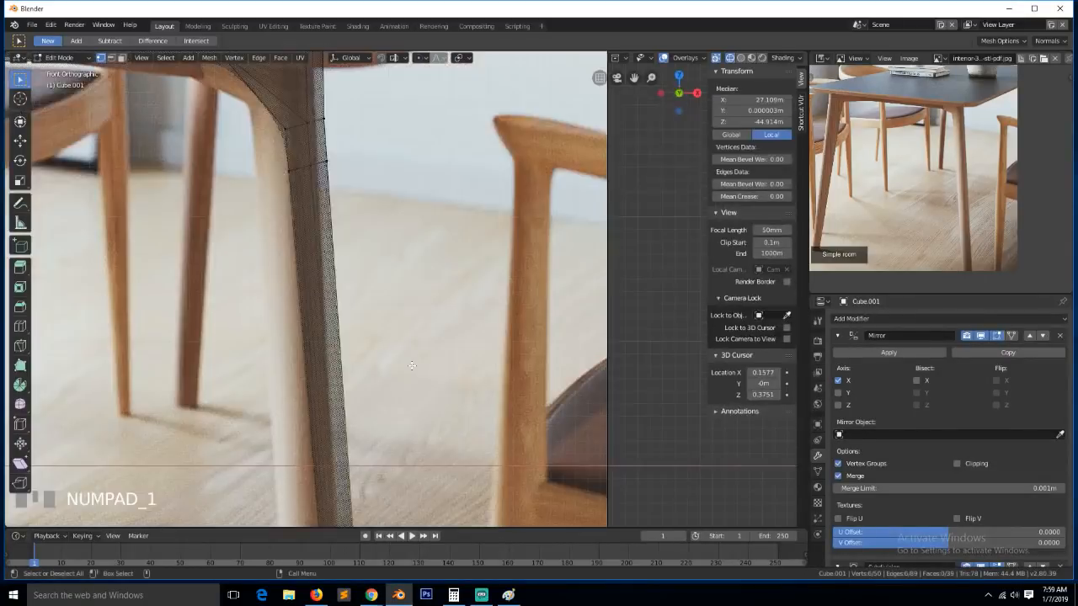
scroll(412, 365, "down", 3)
key("n")
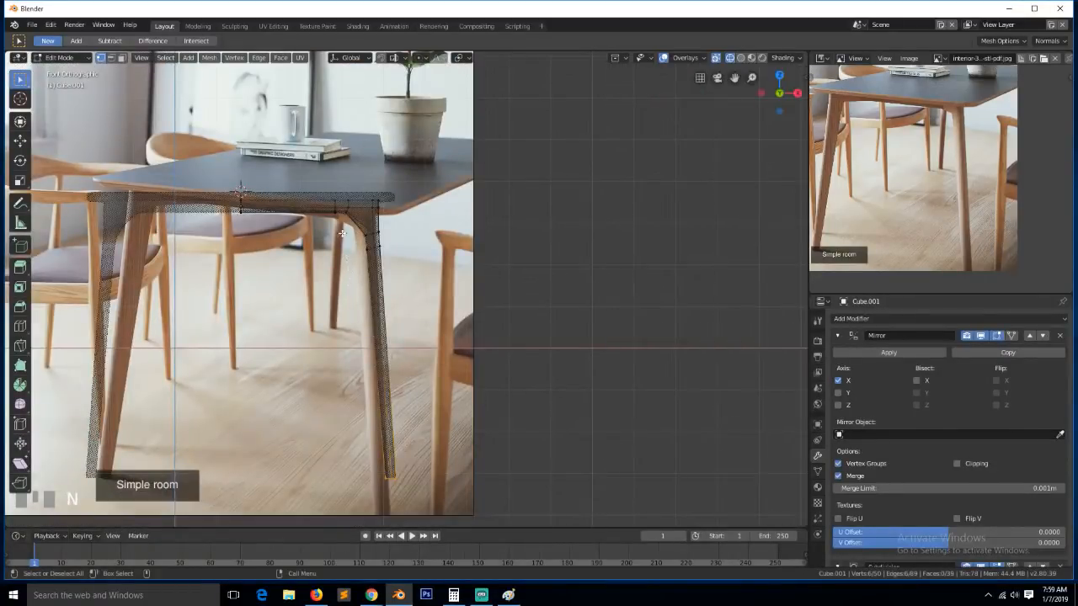
key("b")
left_click_drag(352, 225, 446, 325)
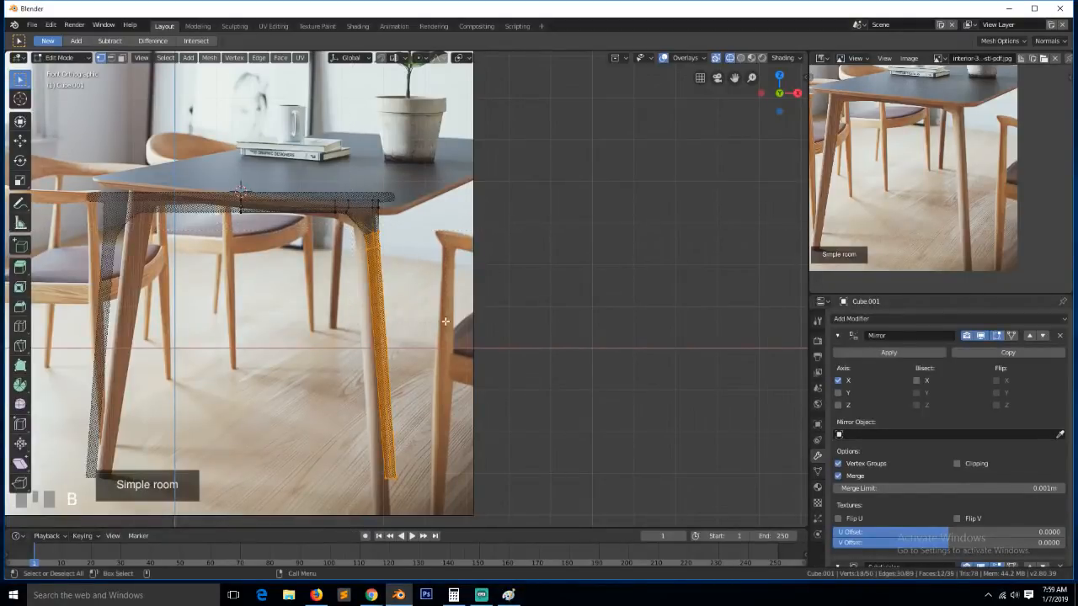
key("KP_7")
scroll(433, 331, "up", 4)
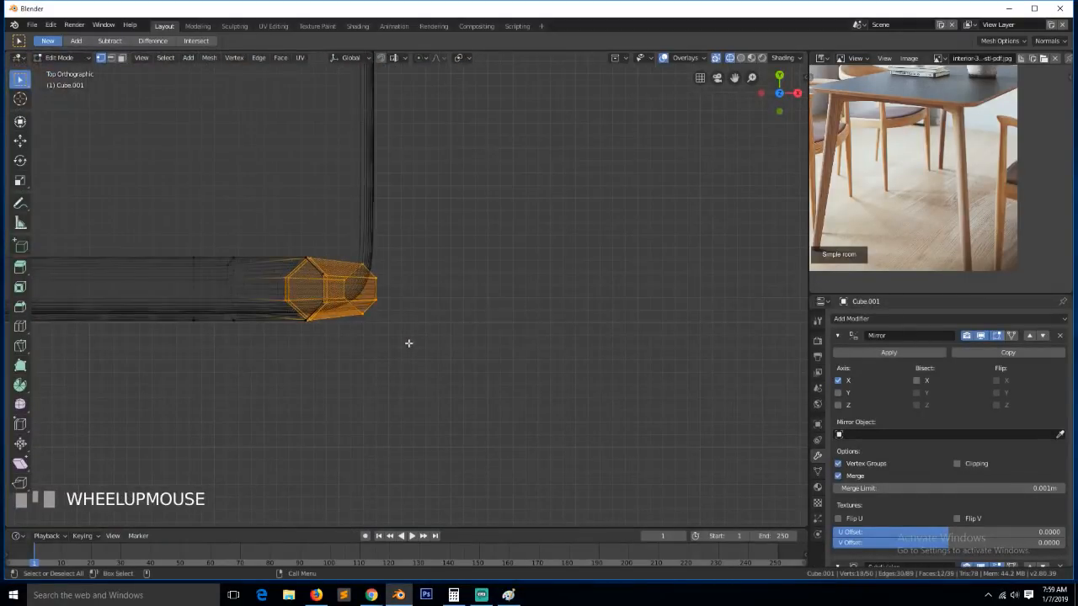
key("s")
key("y")
left_click(419, 356)
Return to Object Mode and display the table in solid shading
key("Tab")
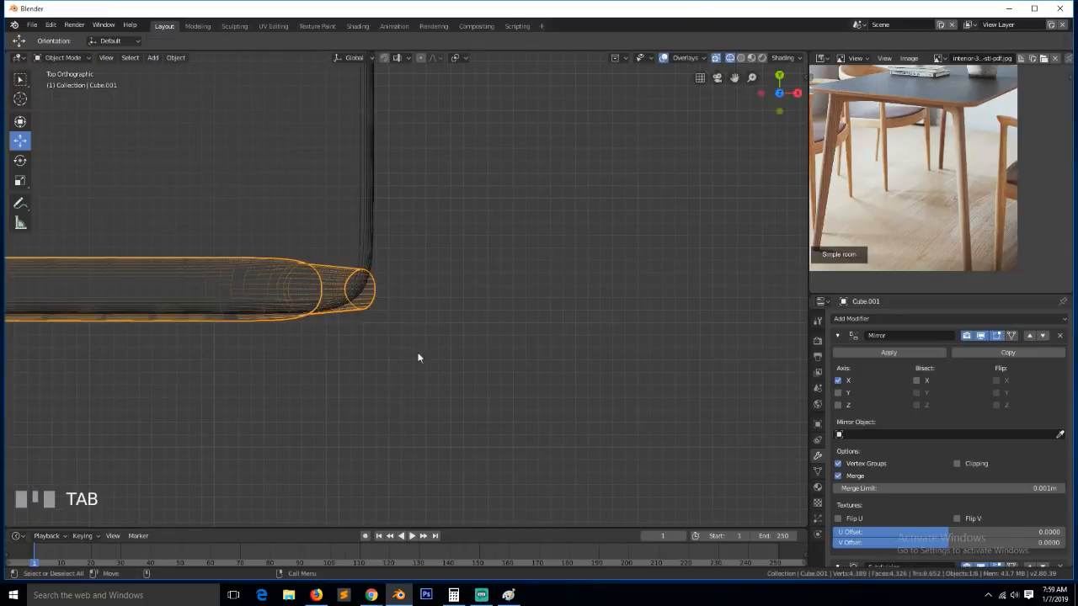
key("alt+z")
scroll(519, 350, "down", 1)
key("ctrl+s")
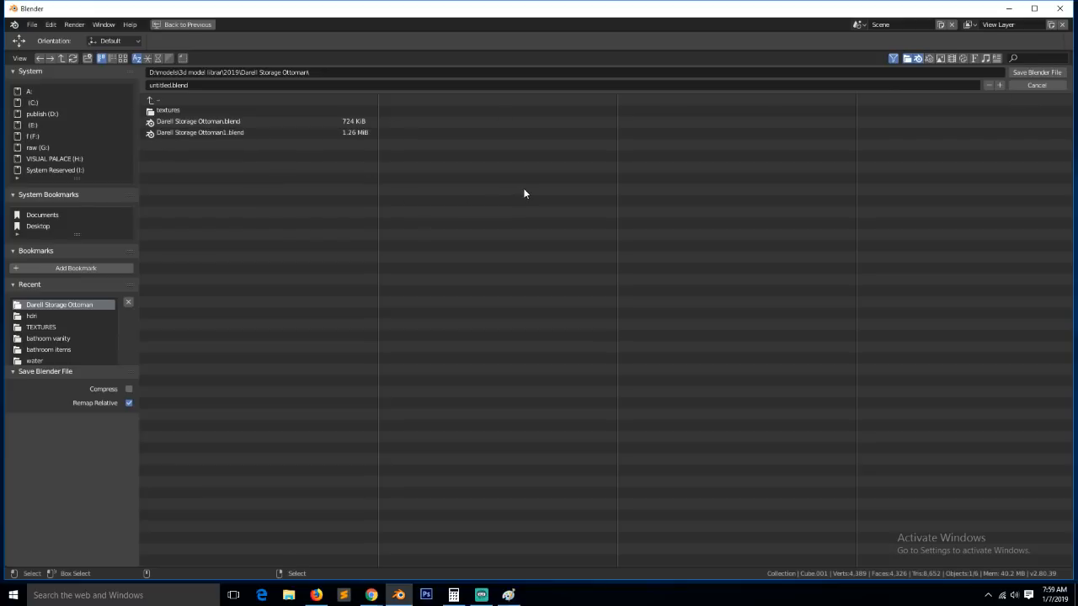
left_click(1042, 85)
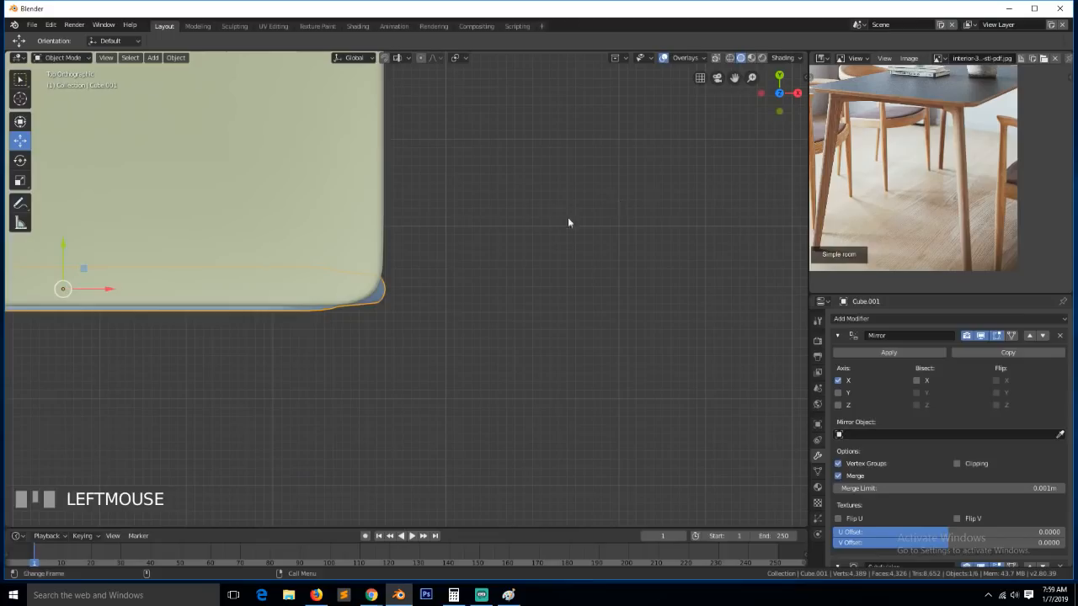
key("ctrl+s")
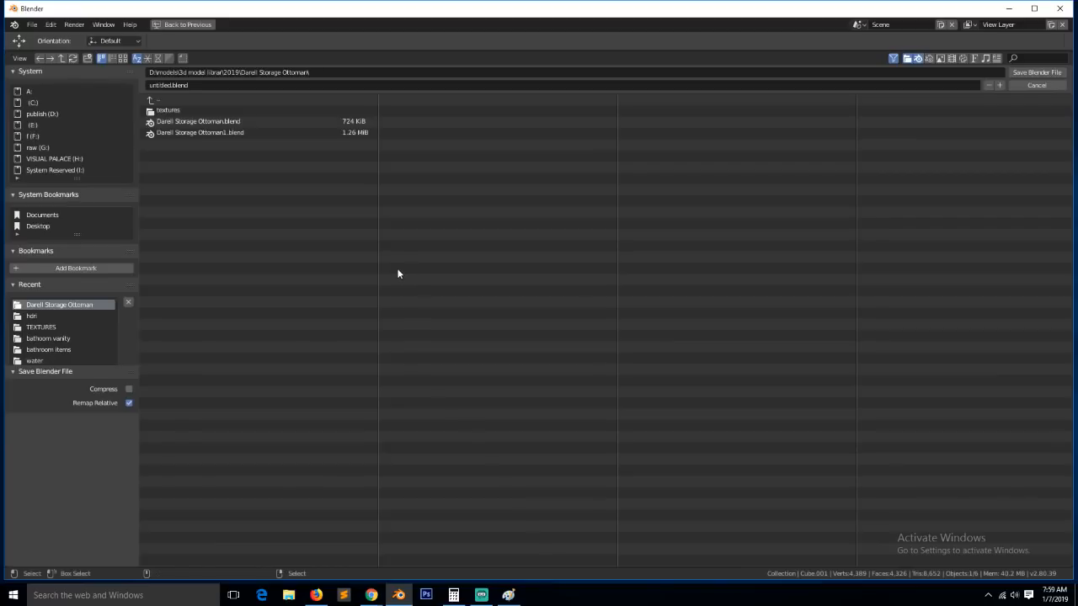
left_click(1021, 87)
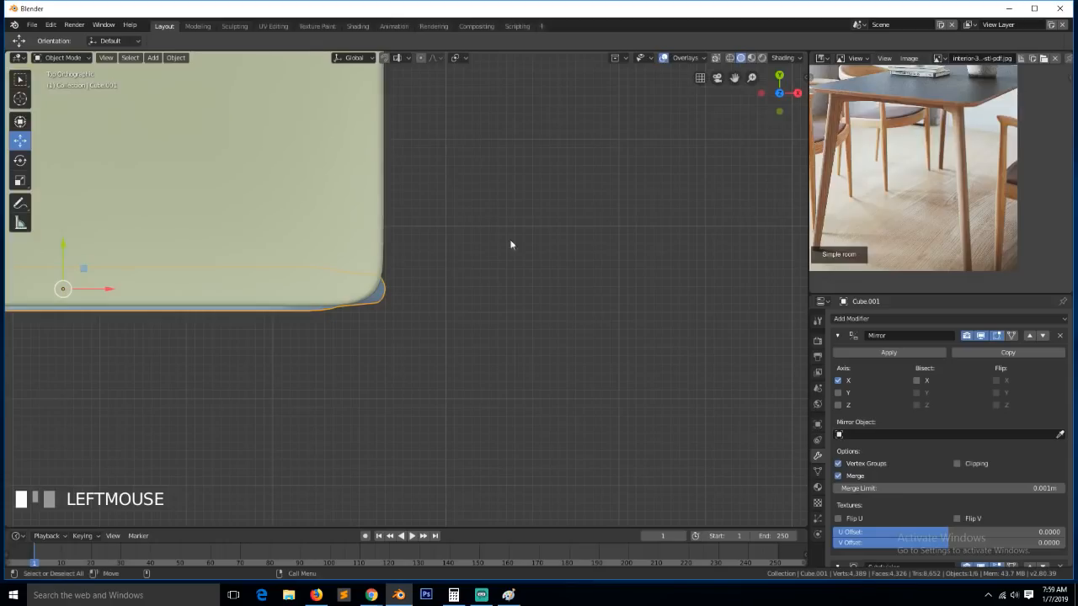
Open the file browser for saving the table scene
key("ctrl+s")
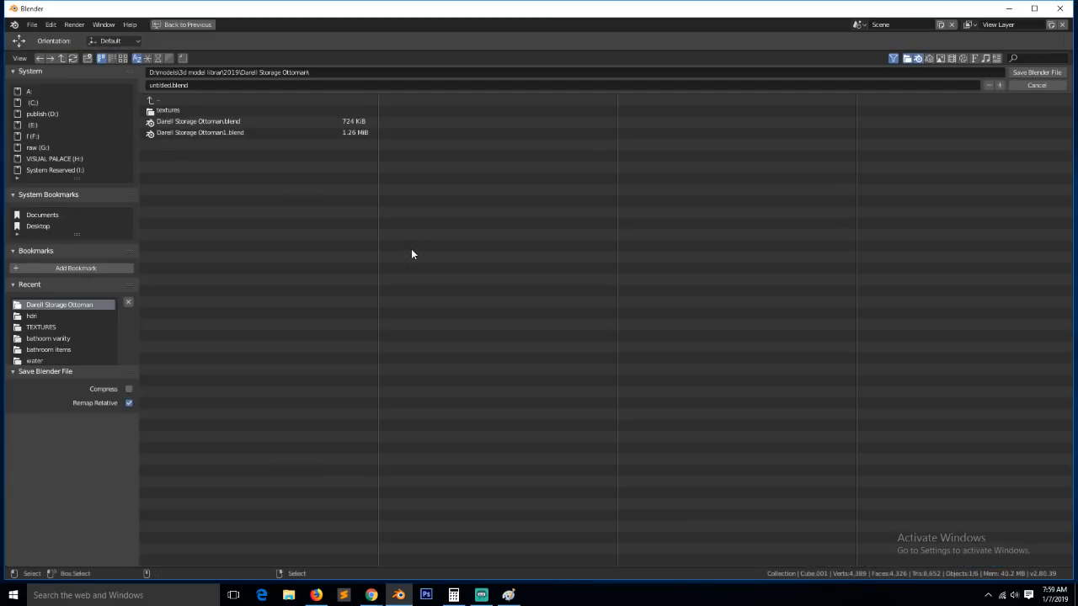
Create a folder named "living room" in the 2019 directory, sort the listing by date, and open the new folder
left_click(156, 100)
left_click(87, 58)
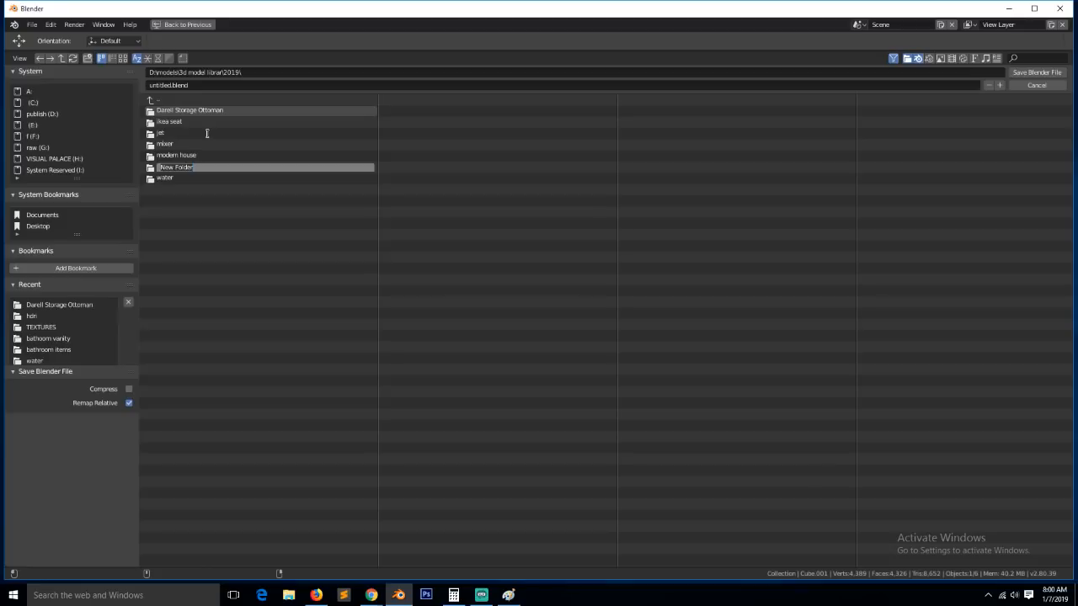
type("living room")
key("Return")
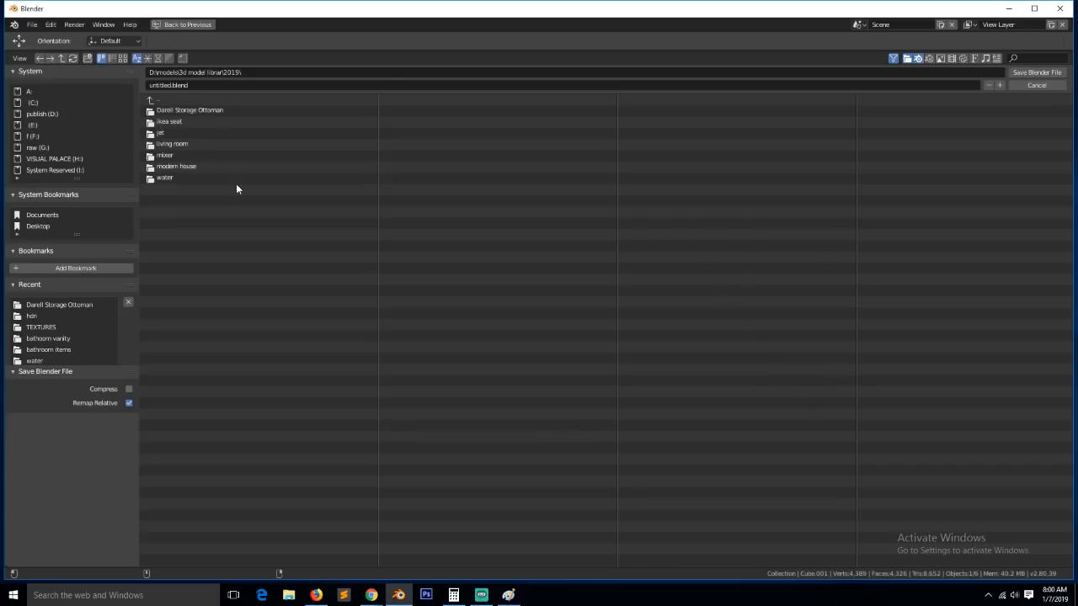
left_click(158, 58)
double_click(194, 110)
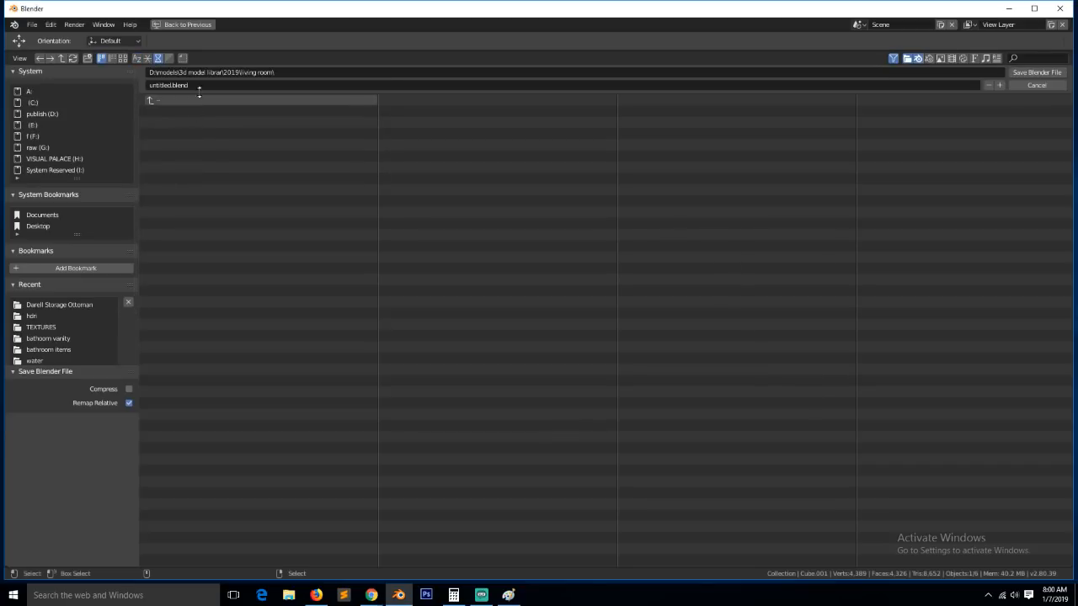
Save the Blender file in this folder as "living room .blend"
left_click(200, 85)
type("living room")
key("Return")
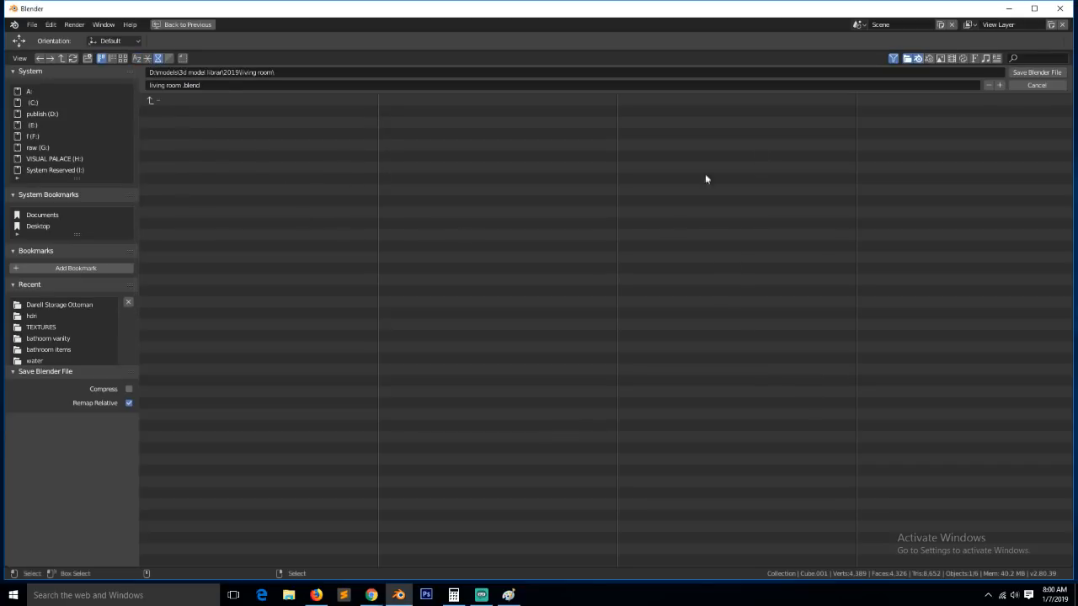
left_click(1026, 75)
left_click(563, 261)
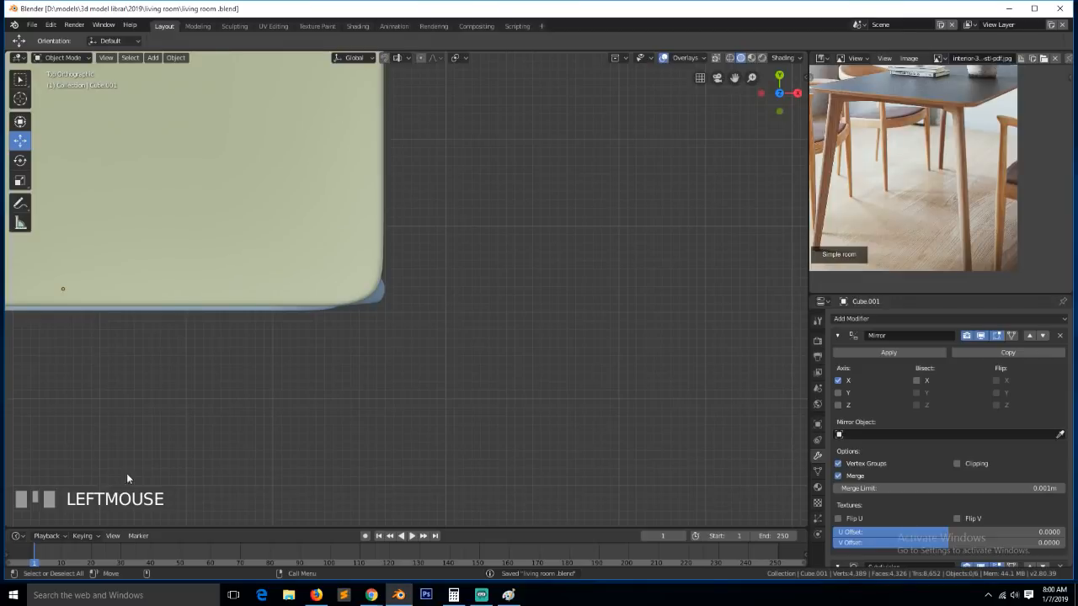
In the right side view, move the table leg frame about 0.066 m along Y, inward from the tabletop's edge
key("KP_1")
scroll(380, 322, "up", 2)
scroll(362, 234, "down", 2)
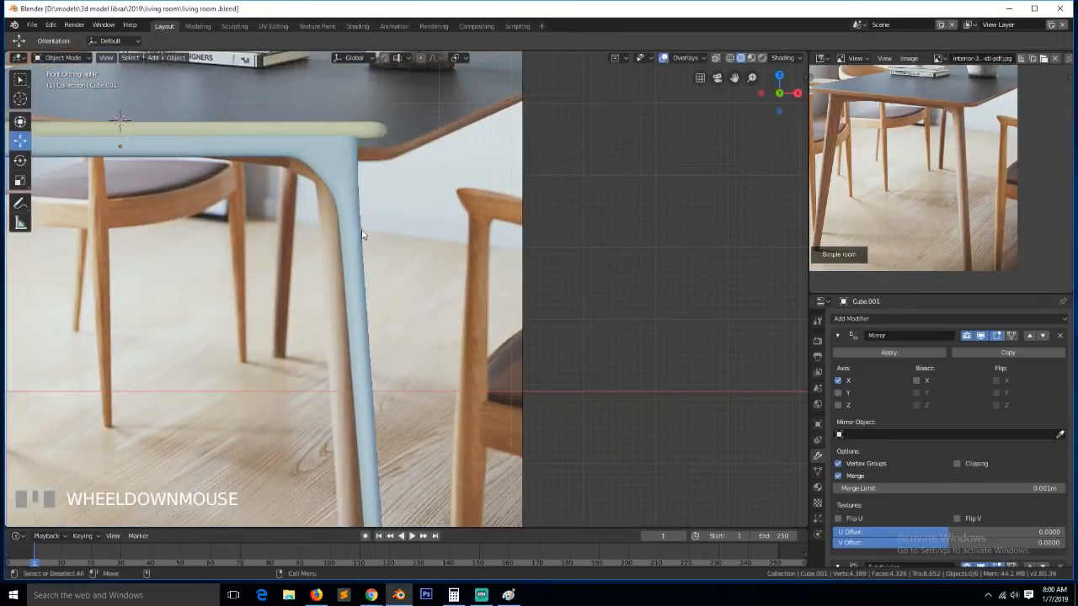
left_click(342, 205)
key("KP_3")
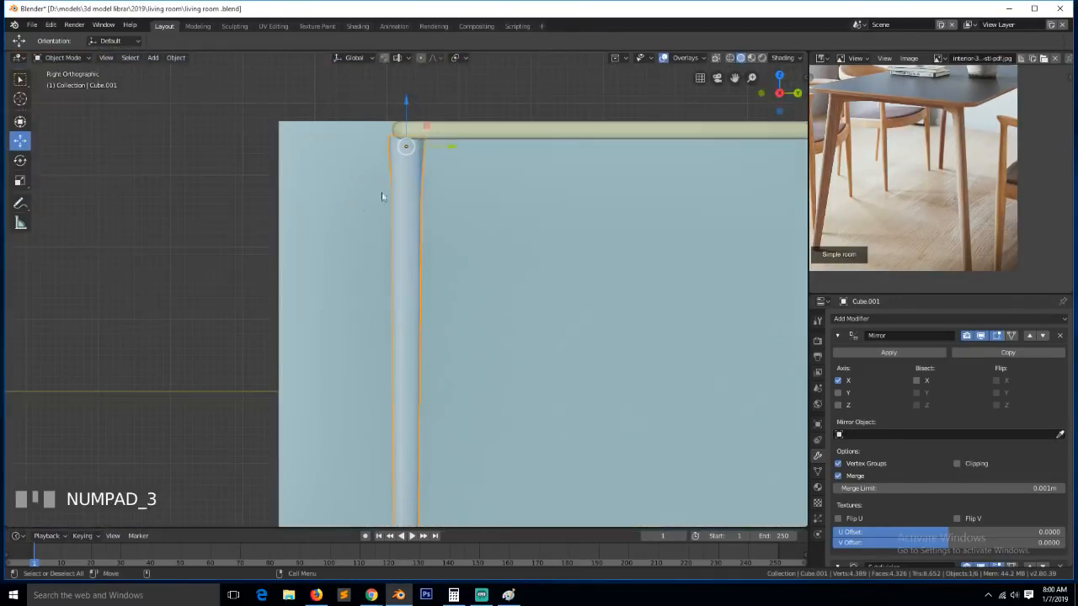
left_click_drag(441, 153, 486, 155)
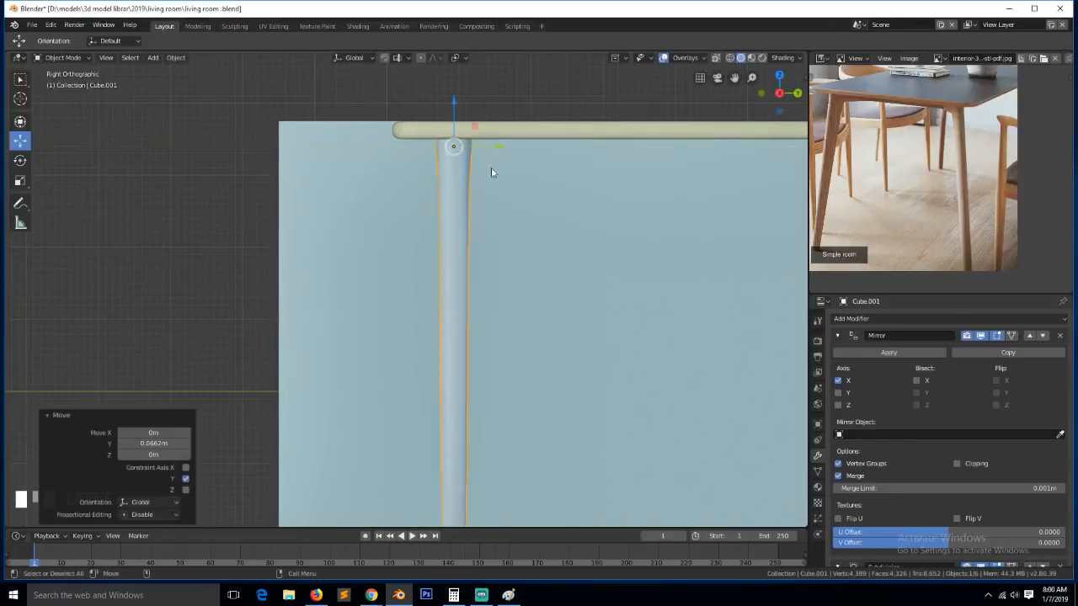
Shear the leg's vertices below its top edge with an offset of about 0.182 in the side view, slanting the foot outward
scroll(514, 202, "down", 2)
key("Tab")
key("z")
left_click(379, 312)
key("alt+a")
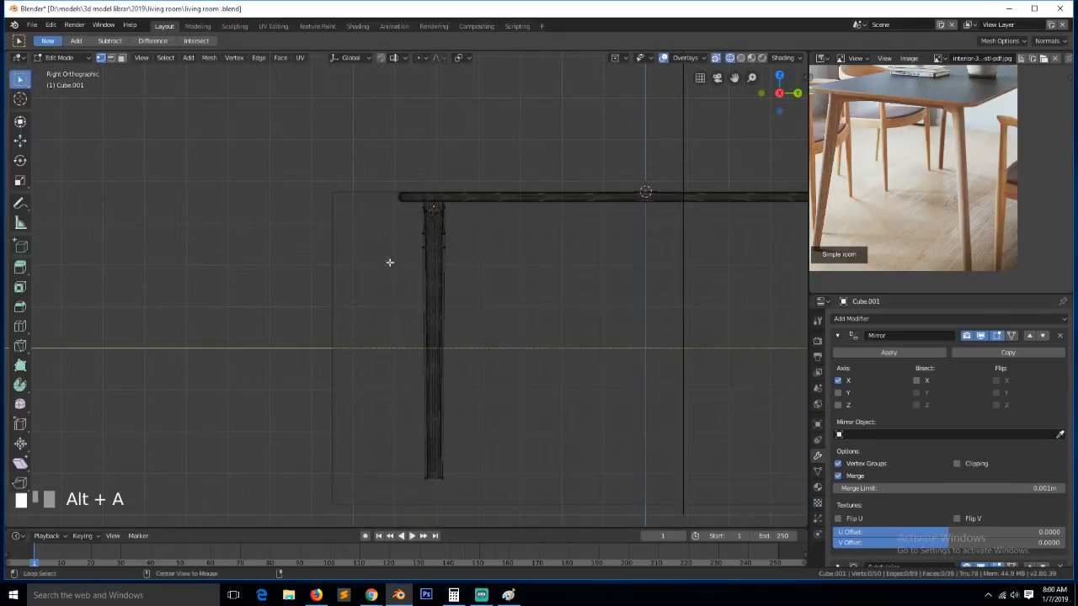
key("b")
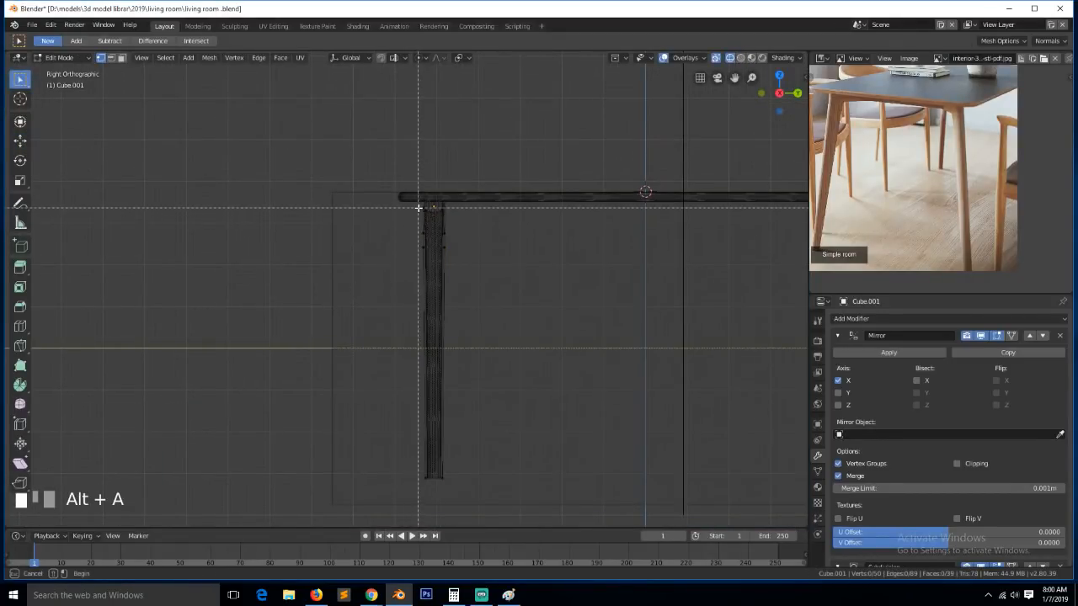
left_click_drag(421, 204, 530, 497)
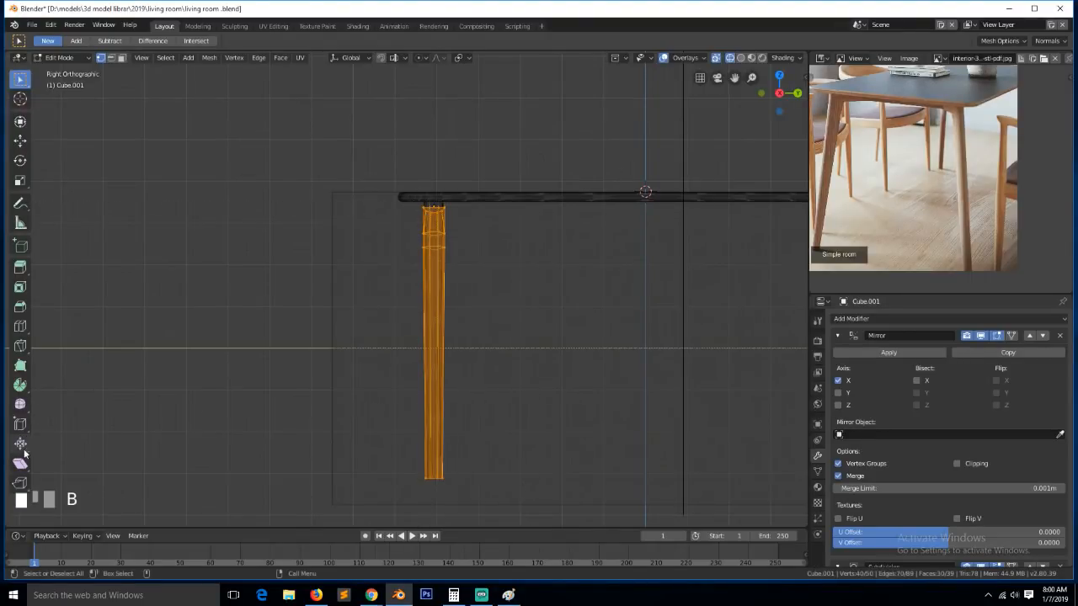
left_click(20, 463)
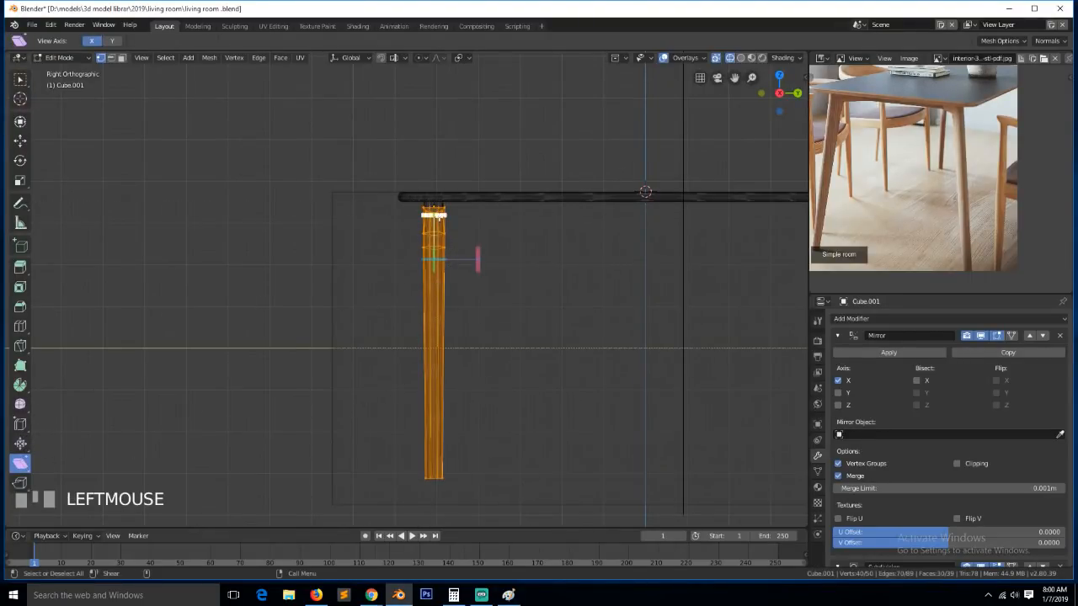
left_click_drag(476, 258, 511, 232)
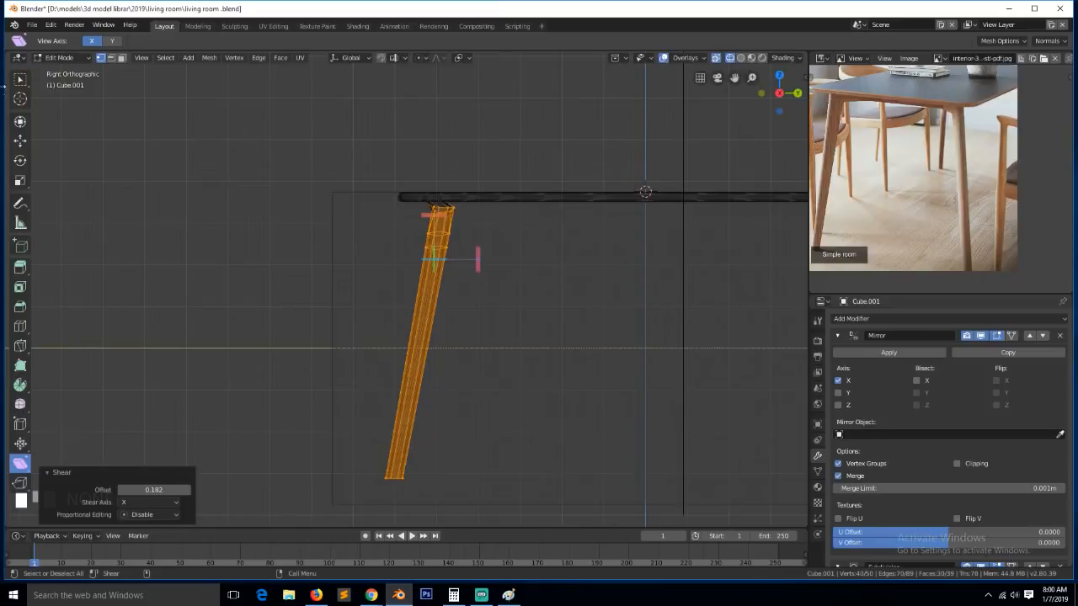
Shift the sheared leg section slightly along Y so its upper end realigns with the frame under the tabletop, and clear the selection
left_click(20, 140)
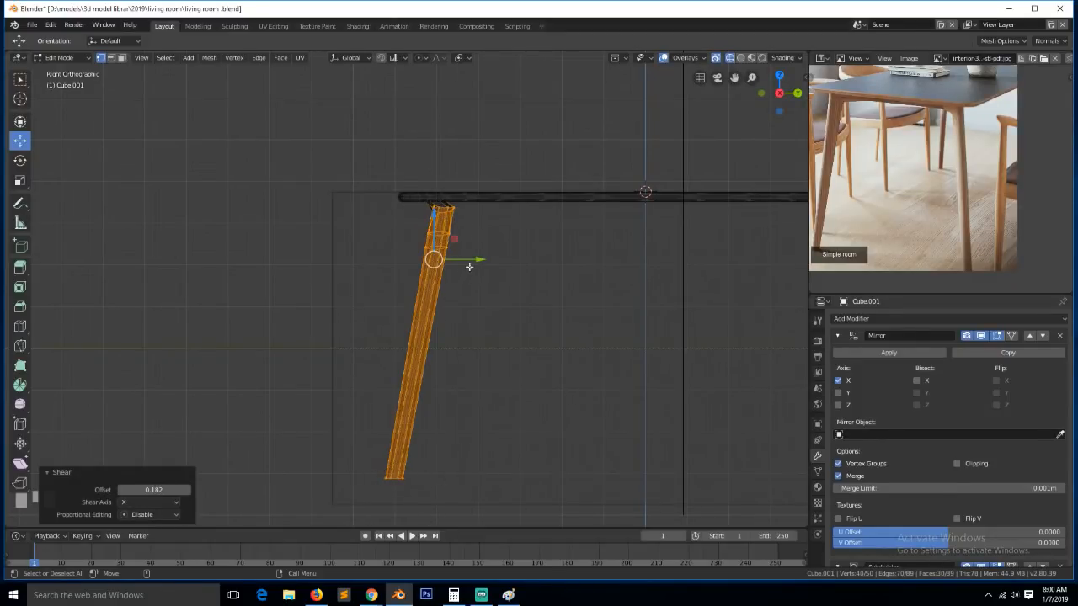
left_click_drag(474, 259, 466, 264)
key("alt+a")
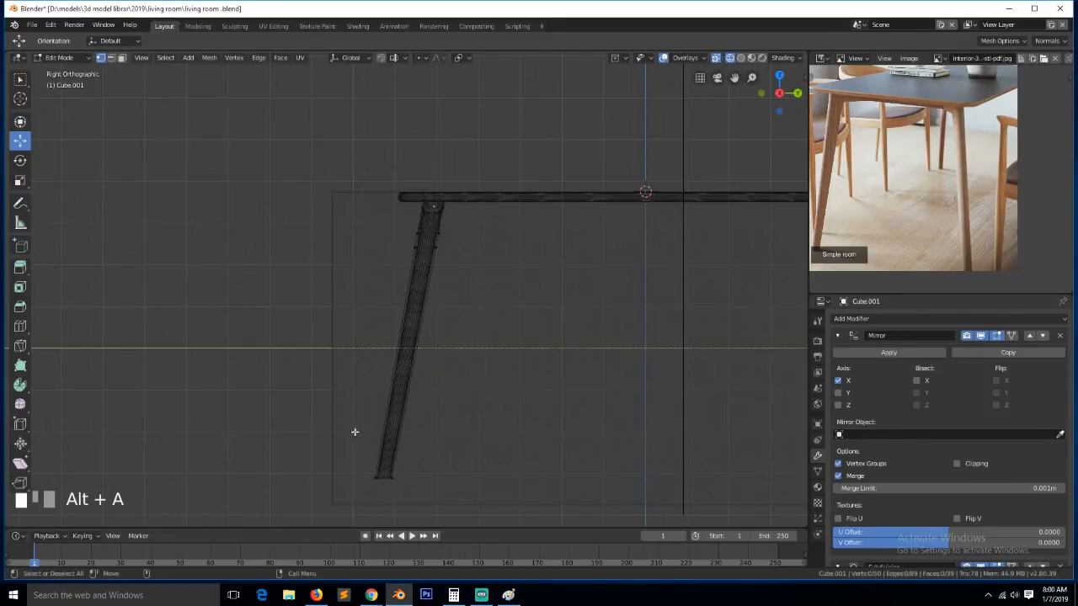
Scale down the vertices at the leg's bottom end to taper the leg, and return to Object Mode
key("b")
left_click_drag(331, 348, 509, 508)
key("s")
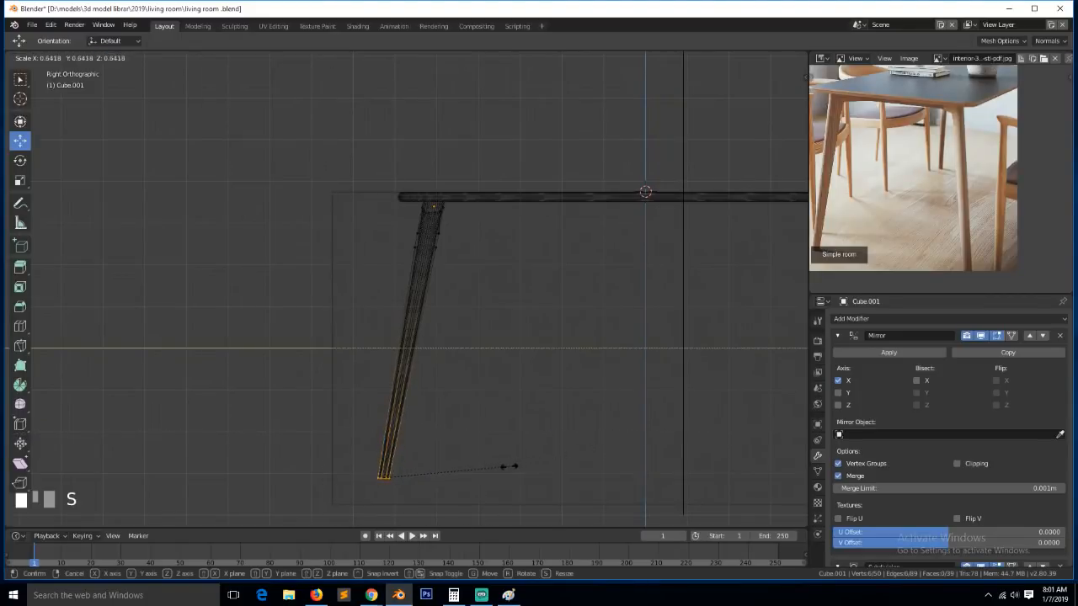
left_click(478, 473)
key("Tab")
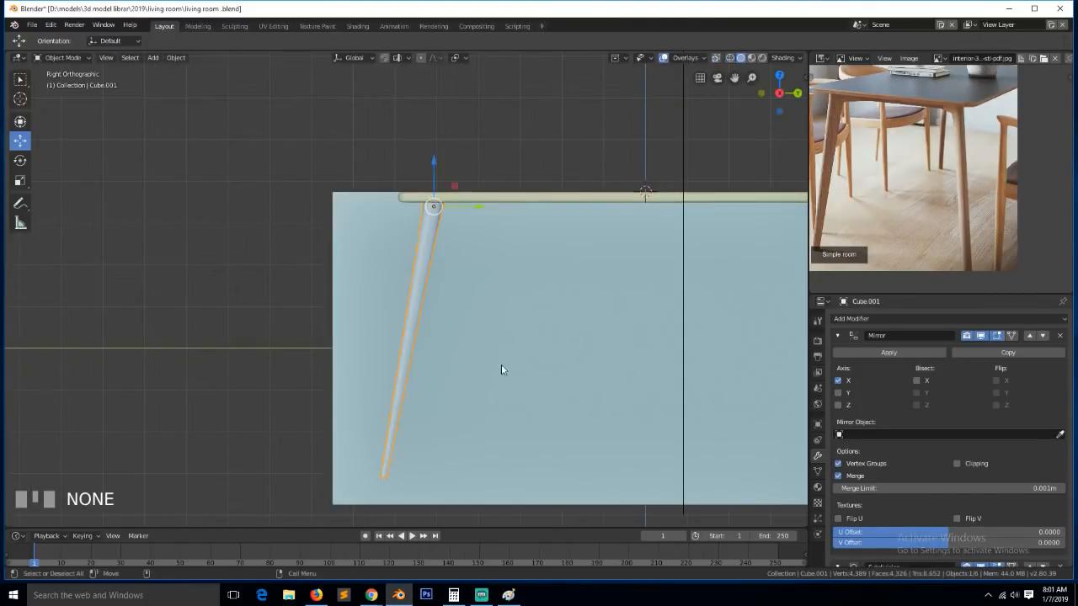
key("alt+a")
Shear the leg's vertices below its top edge by about -0.103 in the side view to reduce its slant
scroll(382, 357, "down", 3)
scroll(435, 334, "up", 2)
key("Tab")
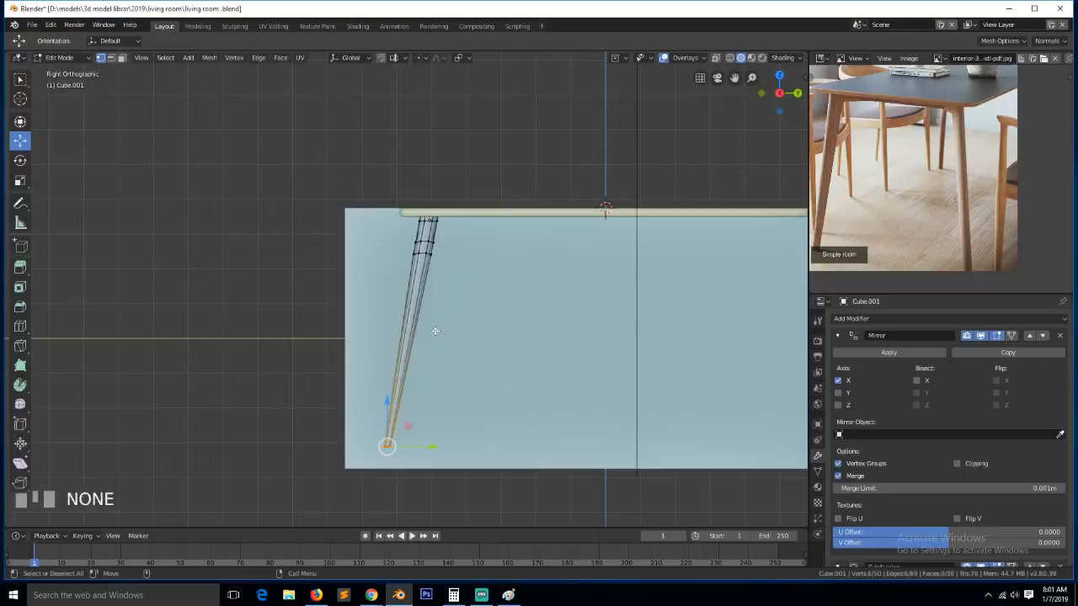
key("z")
key("alt+a")
key("b")
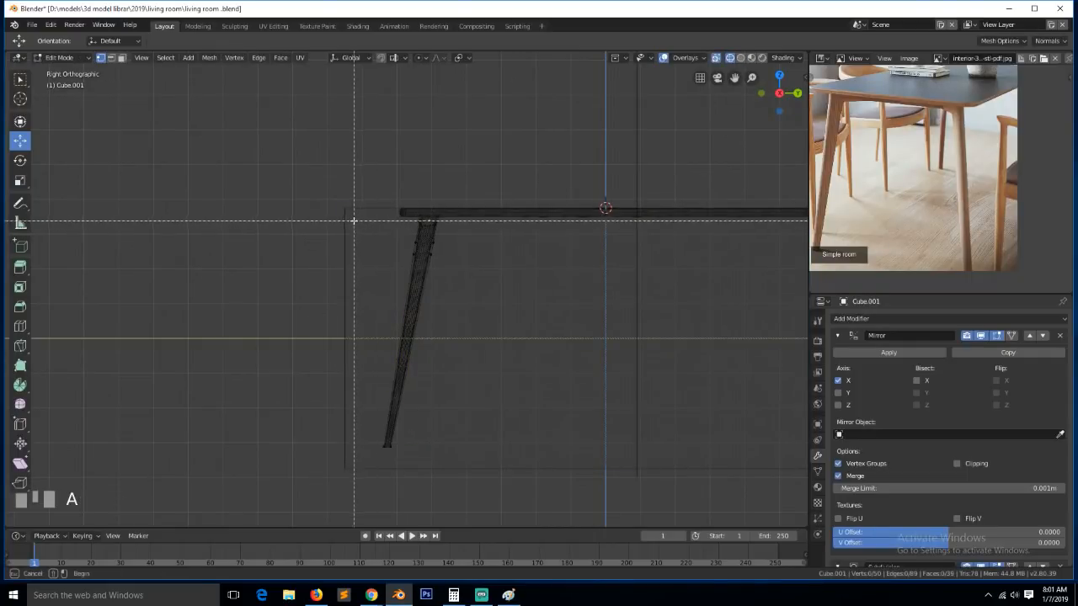
left_click_drag(355, 225, 472, 459)
scroll(450, 324, "up", 4)
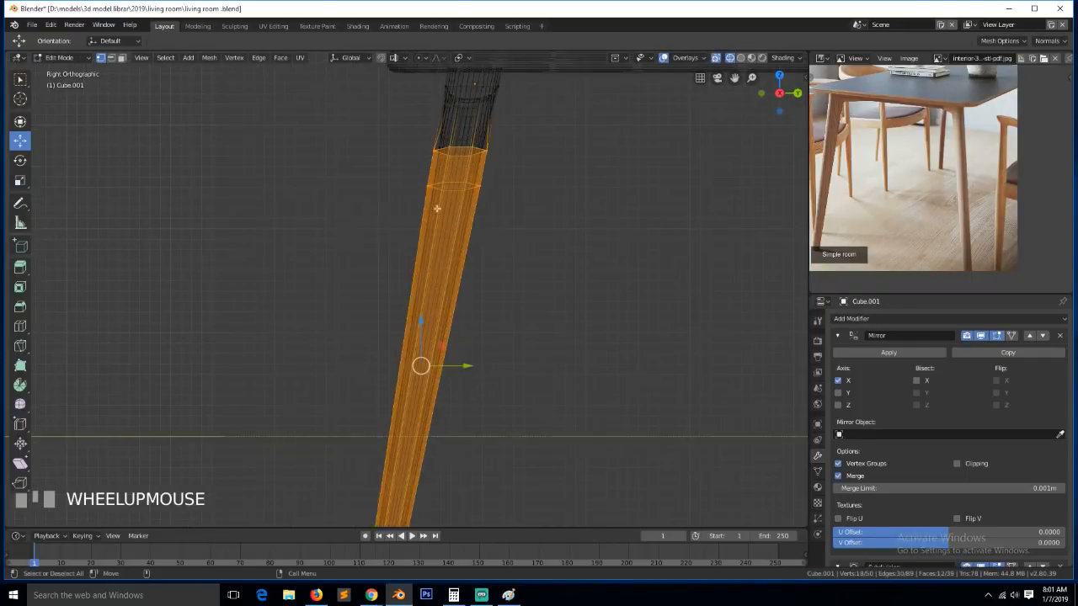
key("b")
left_click_drag(418, 74, 593, 268)
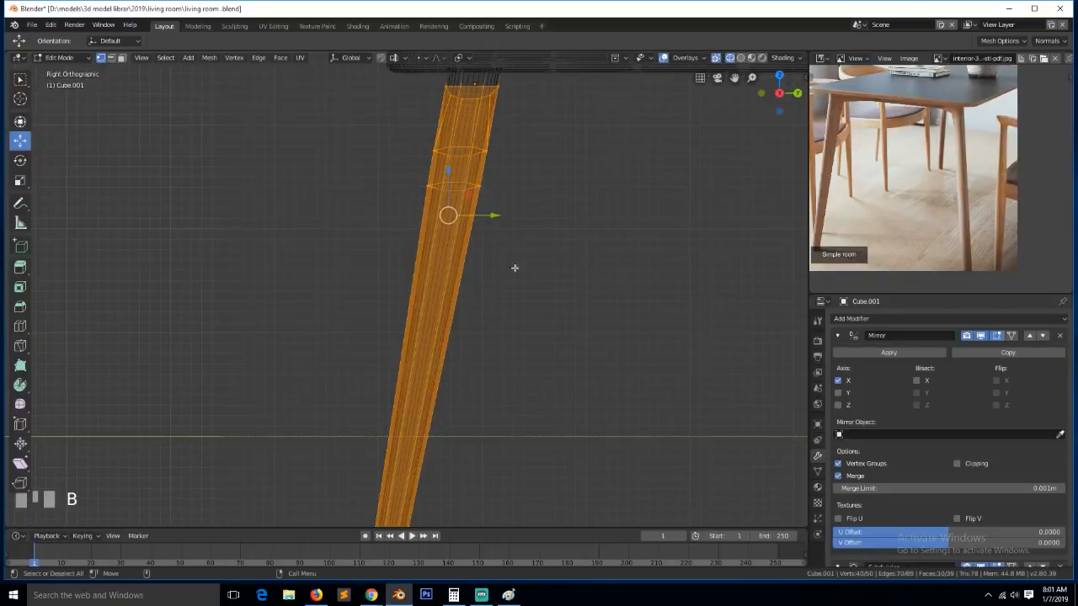
left_click(20, 463)
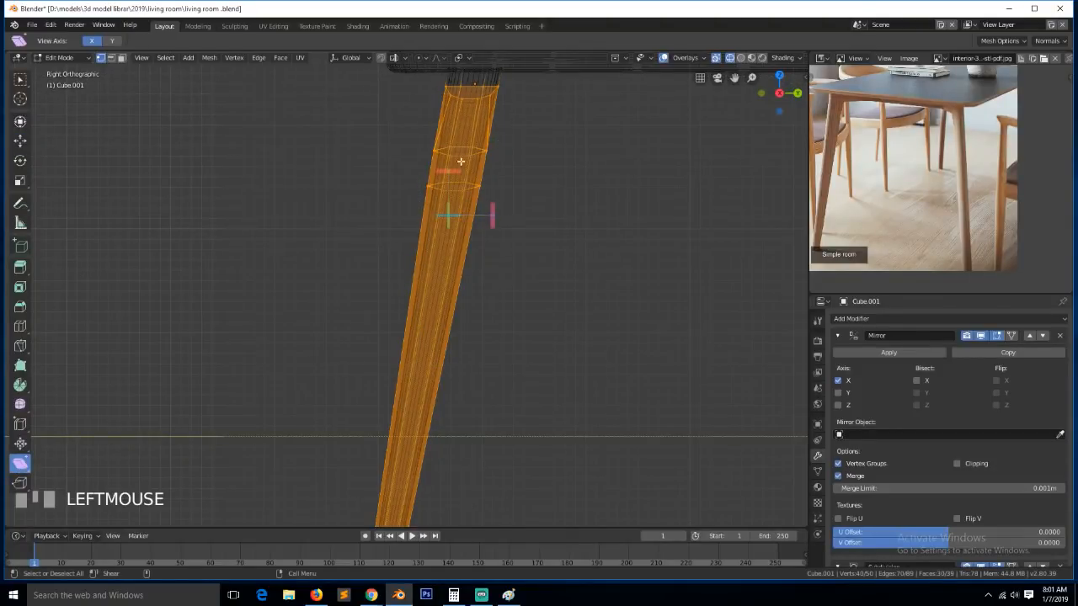
mouse_move(448, 171)
left_mouse_down()
mouse_move(404, 175)
mouse_move(437, 173)
left_mouse_up()
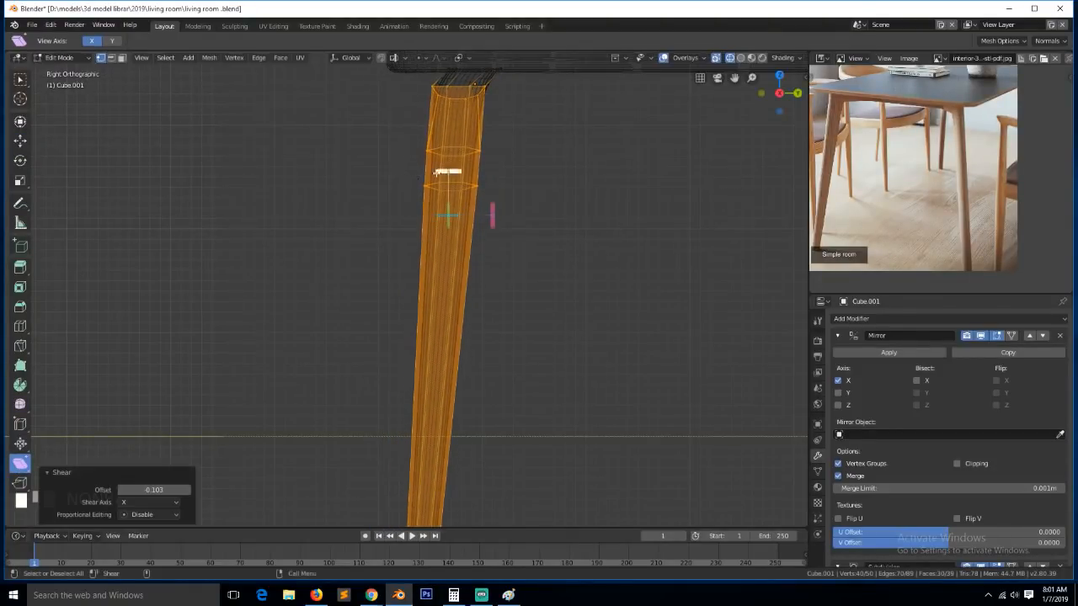
Move the selected leg section about 0.019 m along Y to realign it with the top of the frame
left_click(20, 140)
mouse_move(493, 219)
left_mouse_down()
mouse_move(489, 212)
mouse_move(504, 212)
left_mouse_up()
scroll(563, 282, "down", 2)
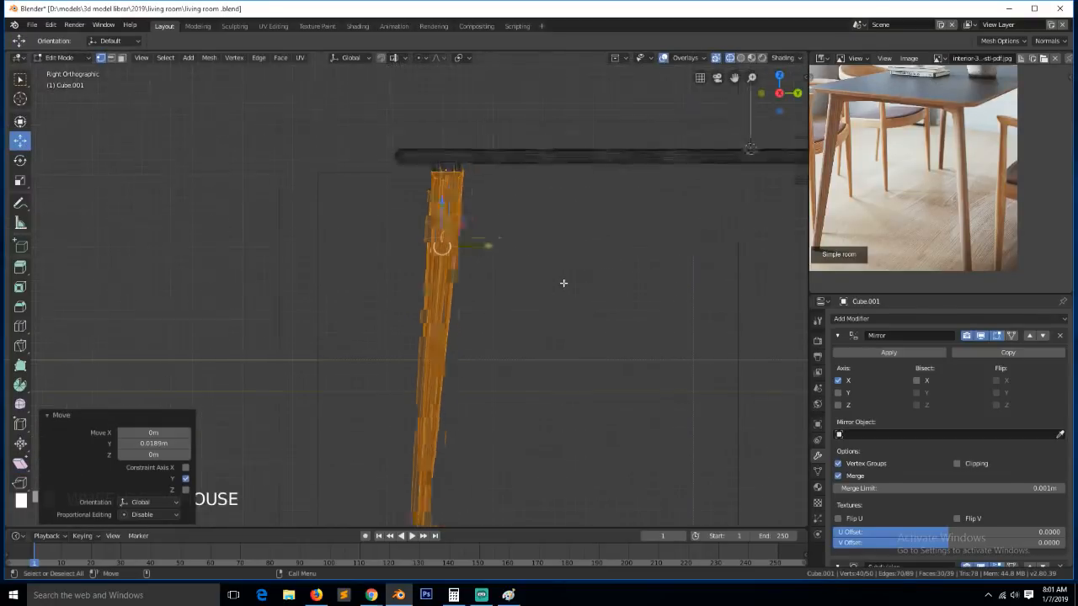
scroll(563, 283, "down", 1)
scroll(564, 283, "down", 1)
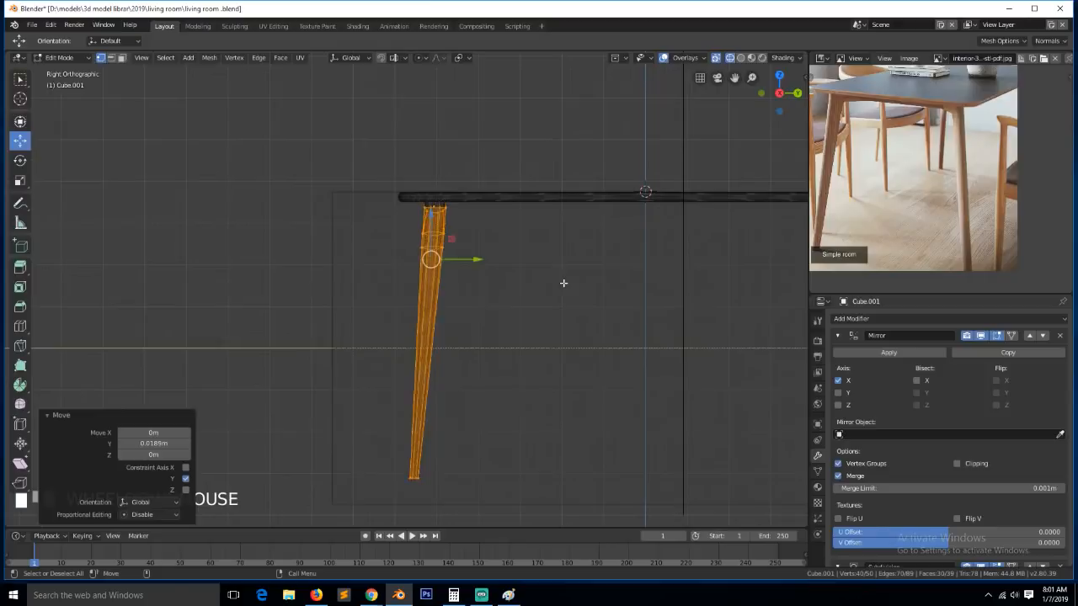
Return to Object Mode with solid shading and save the file
key("Tab")
key("z")
left_click(589, 293)
scroll(411, 303, "down", 3)
key("ctrl+s")
Scale the vertices at the leg's bottom end by about 1.687 to thicken the foot, and save the file from Object Mode
mouse_move(410, 305)
middle_mouse_down()
mouse_move(449, 329)
mouse_move(501, 329)
mouse_move(544, 282)
mouse_move(539, 305)
mouse_move(454, 318)
middle_mouse_up()
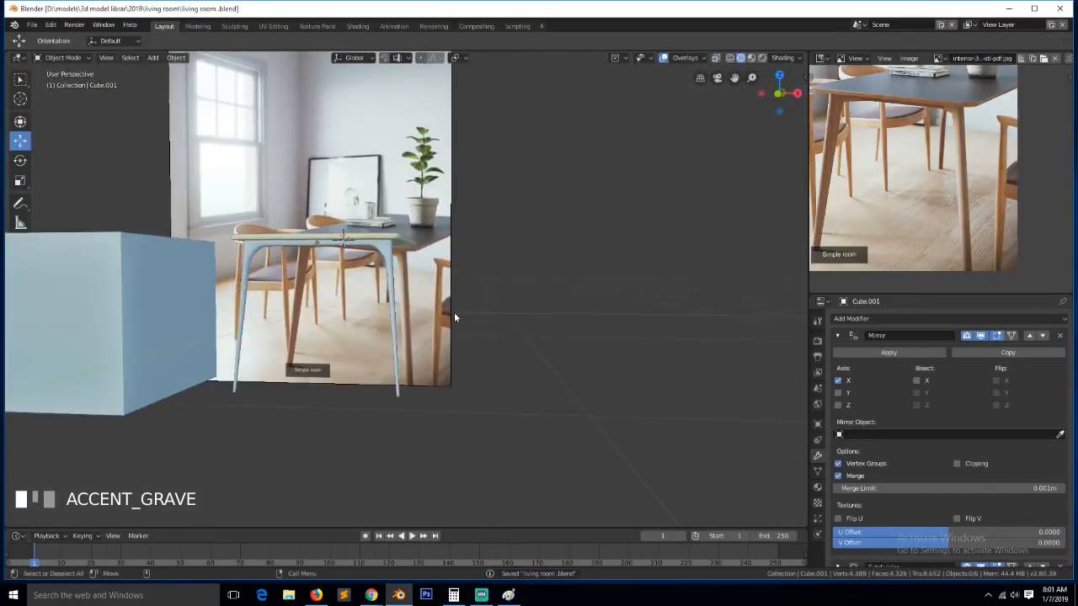
scroll(454, 316, "up", 4)
scroll(454, 317, "down", 3)
key("Tab")
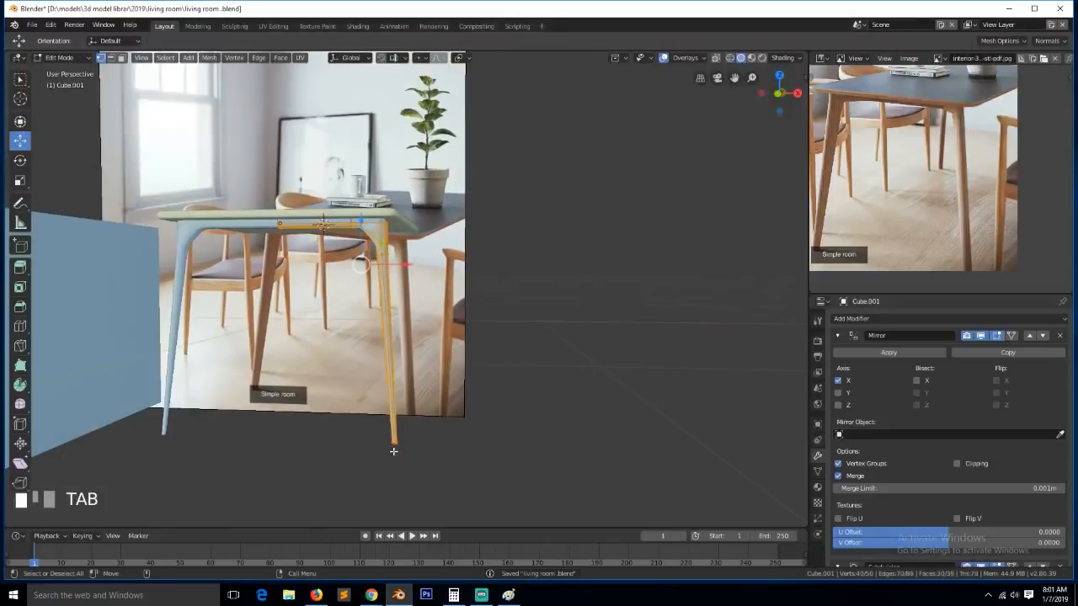
key("shift+z")
key("alt+a")
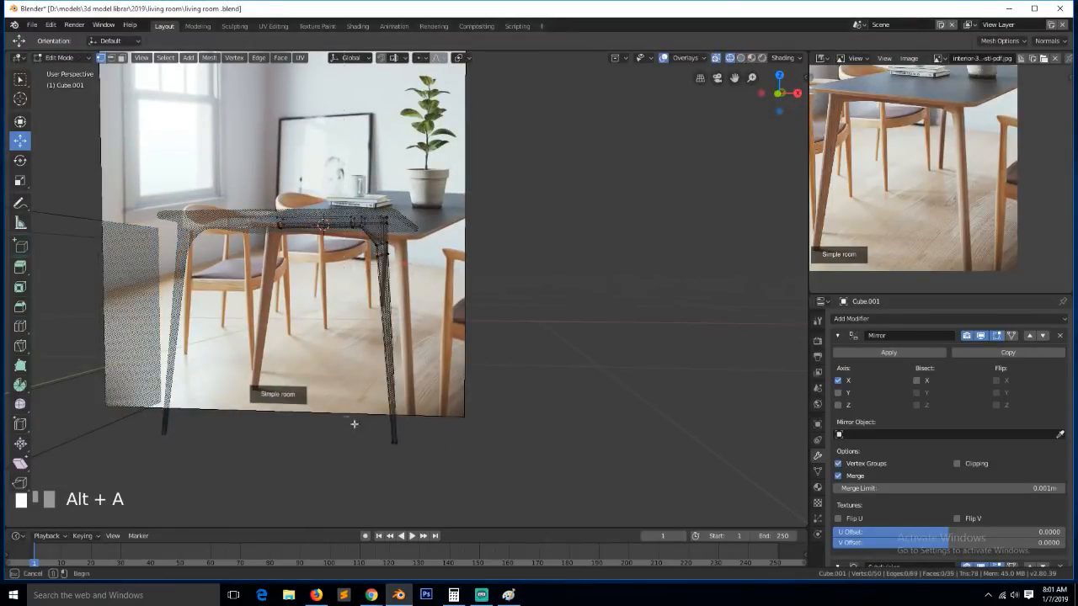
key("b")
left_click_drag(354, 424, 489, 479)
key("z")
left_click(573, 433)
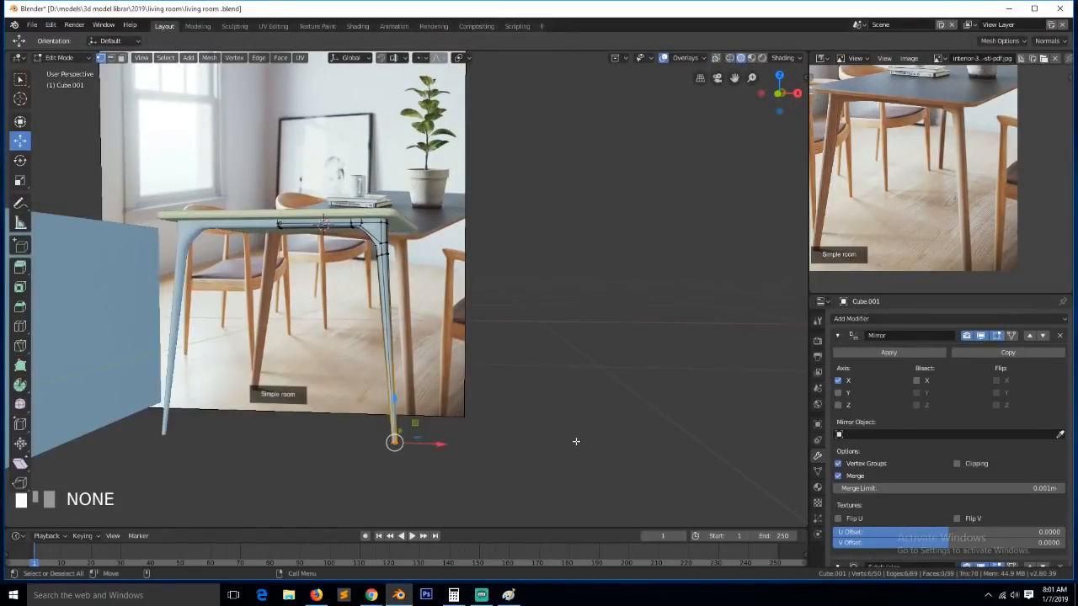
key("s")
left_click(707, 455)
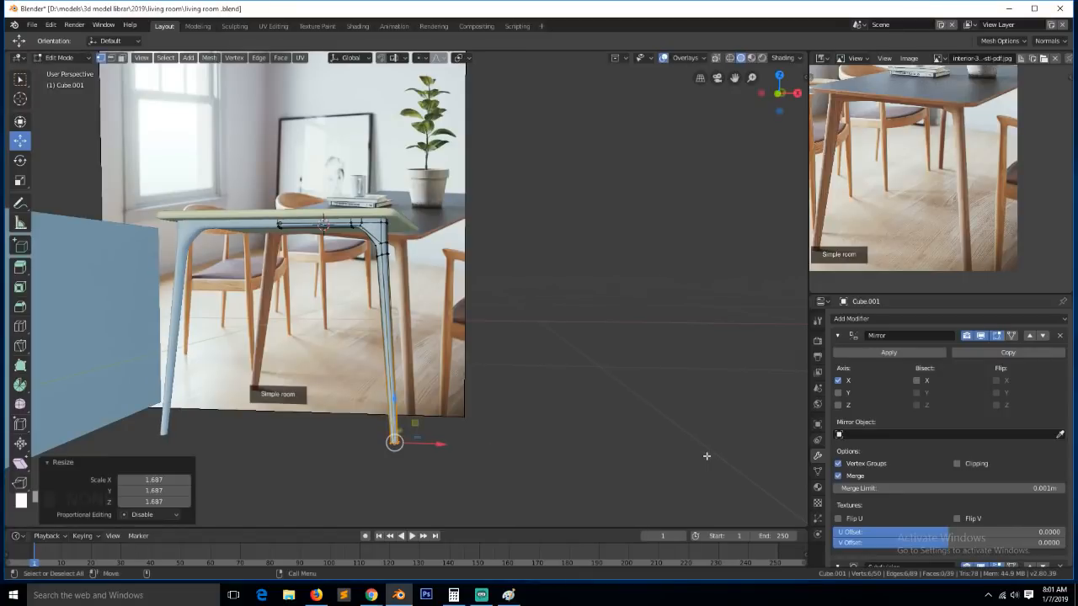
key("Tab")
key("ctrl+s")
Set the leg frame's origin to the 3D cursor and enable the Y axis in its Mirror modifier
key("grave")
middle_click_drag(452, 313, 371, 314)
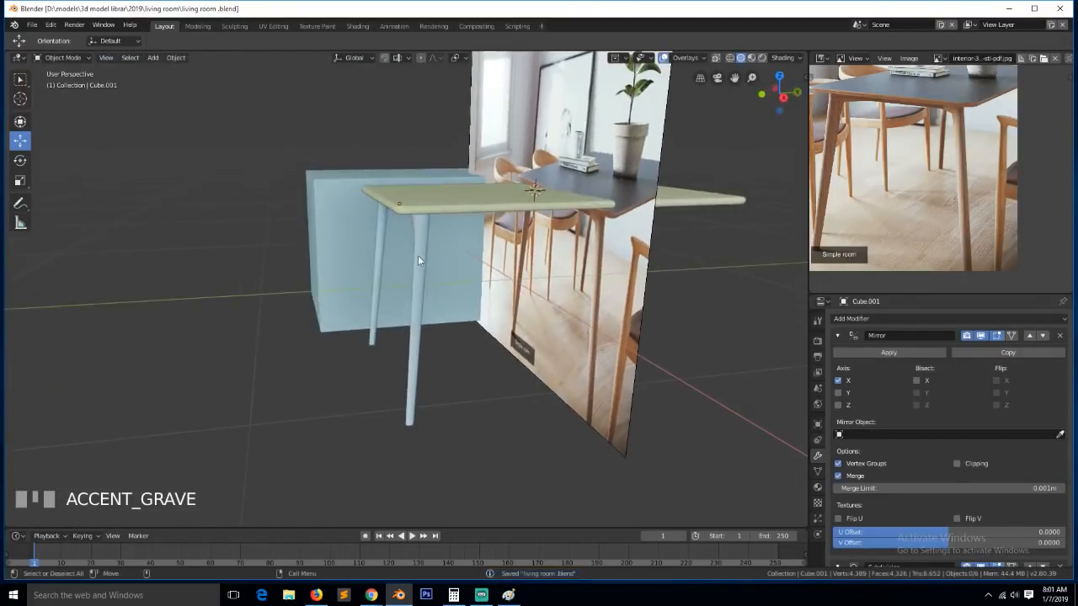
left_click(419, 255)
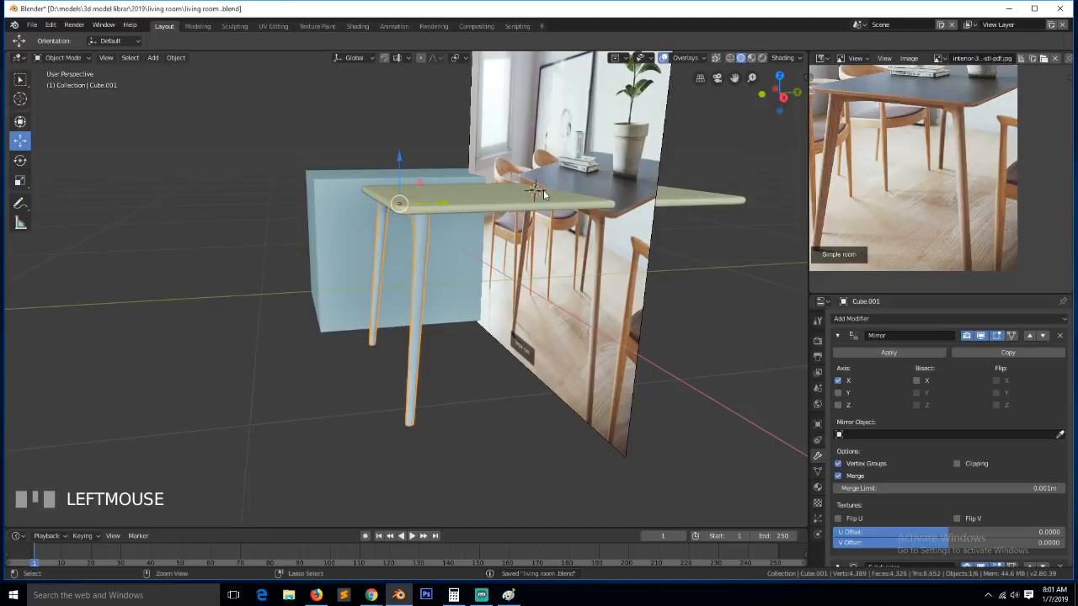
key("ctrl+s")
key("grave")
middle_click_drag(630, 172, 567, 205)
right_click(444, 290)
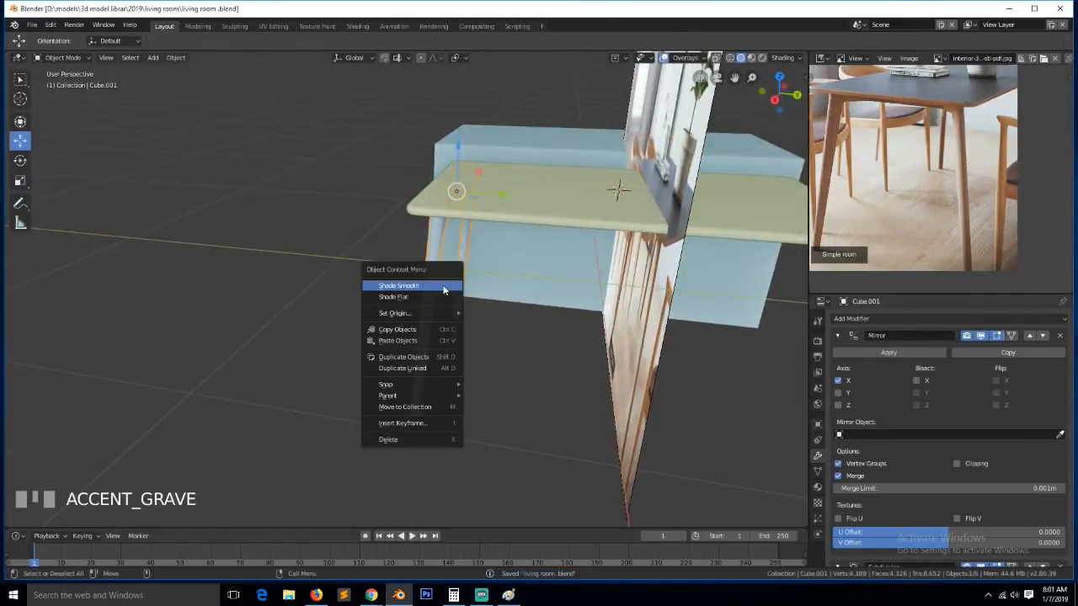
mouse_move(434, 314)
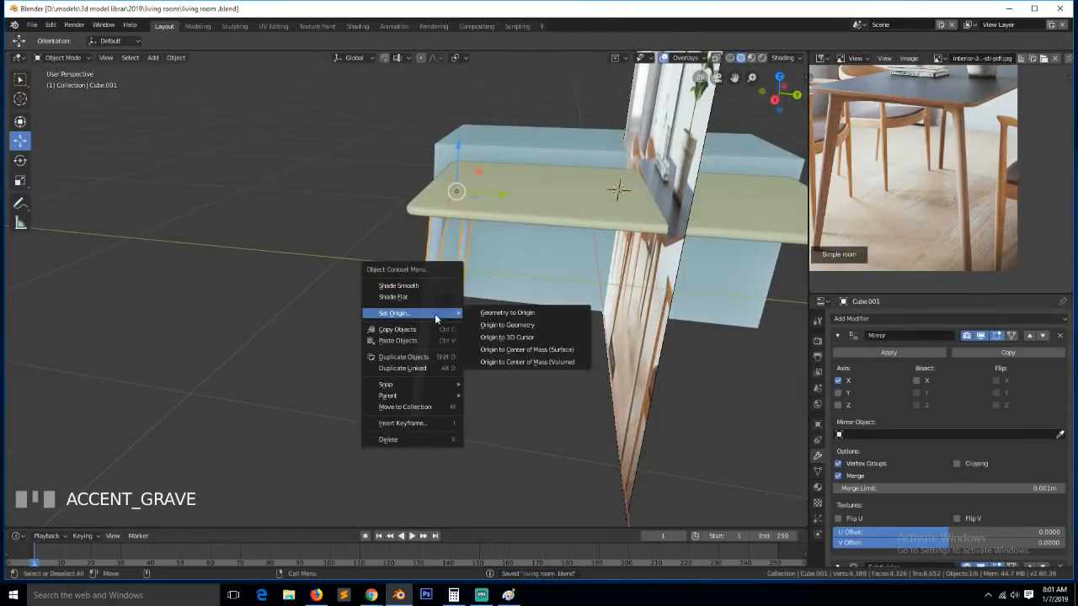
left_click(535, 337)
middle_click_drag(685, 309, 773, 253)
left_click(837, 392)
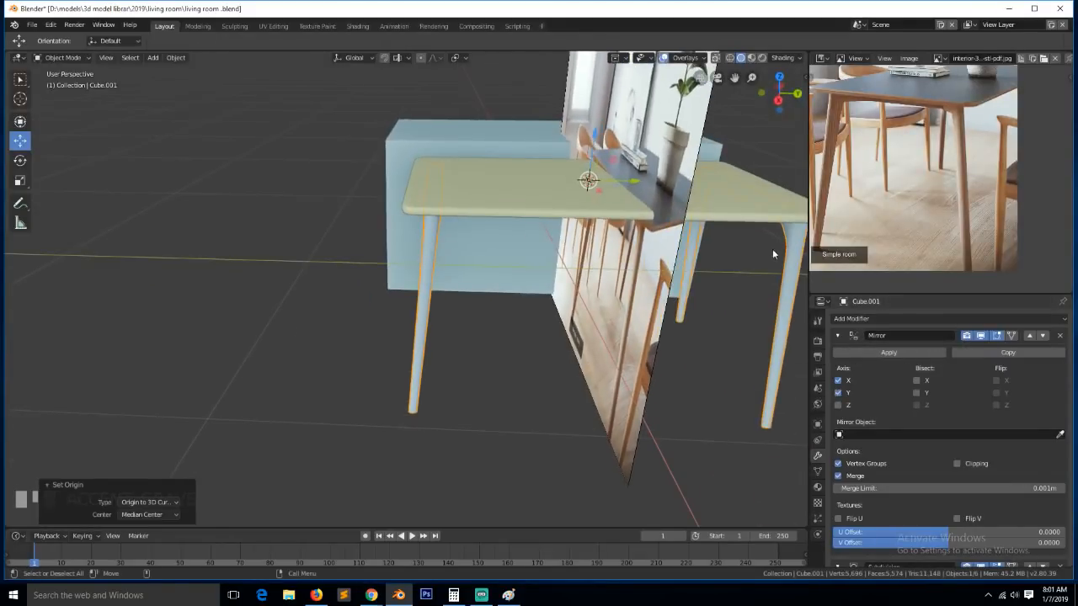
Save the file and compare the tabletop and leg corner in front view with the reference photo
scroll(773, 254, "down", 2)
key("ctrl+s")
middle_click_drag(631, 283, 608, 304)
key("KP_1")
scroll(473, 320, "up", 3)
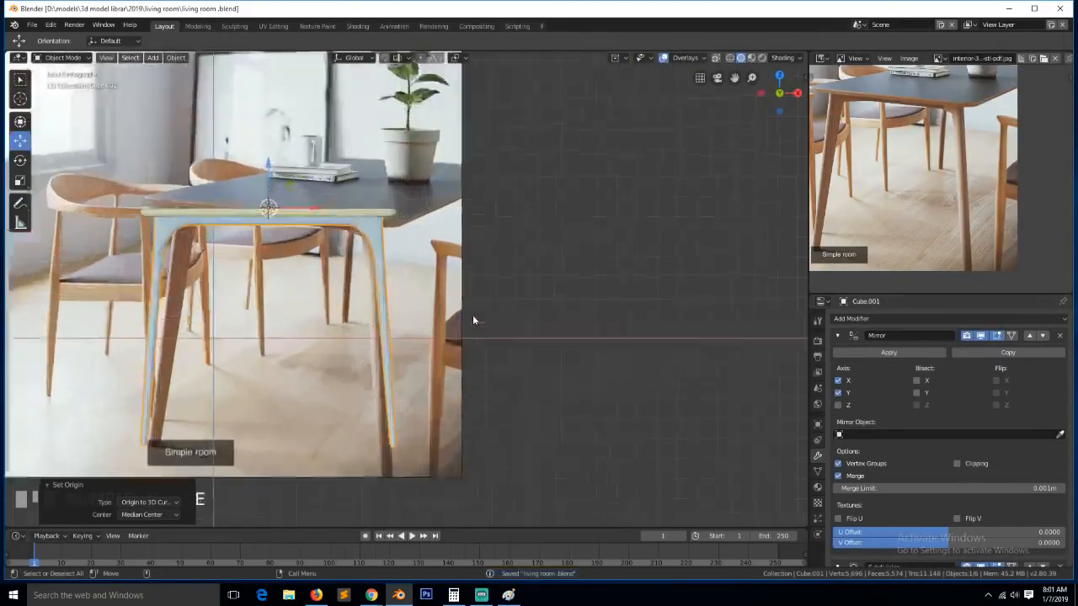
scroll(473, 320, "up", 2)
key("alt+a")
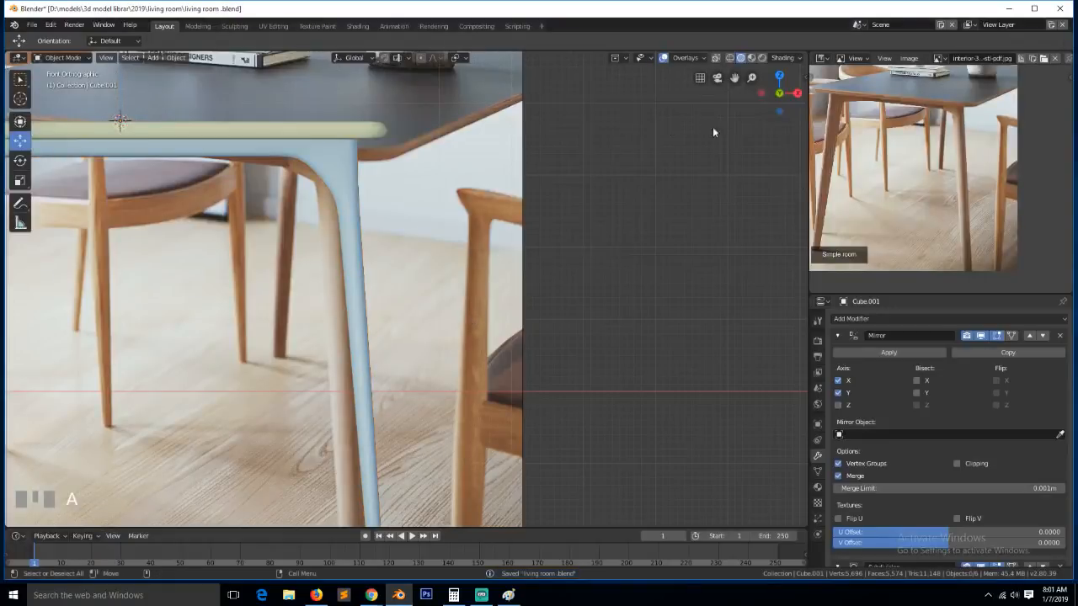
scroll(1023, 237, "up", 4)
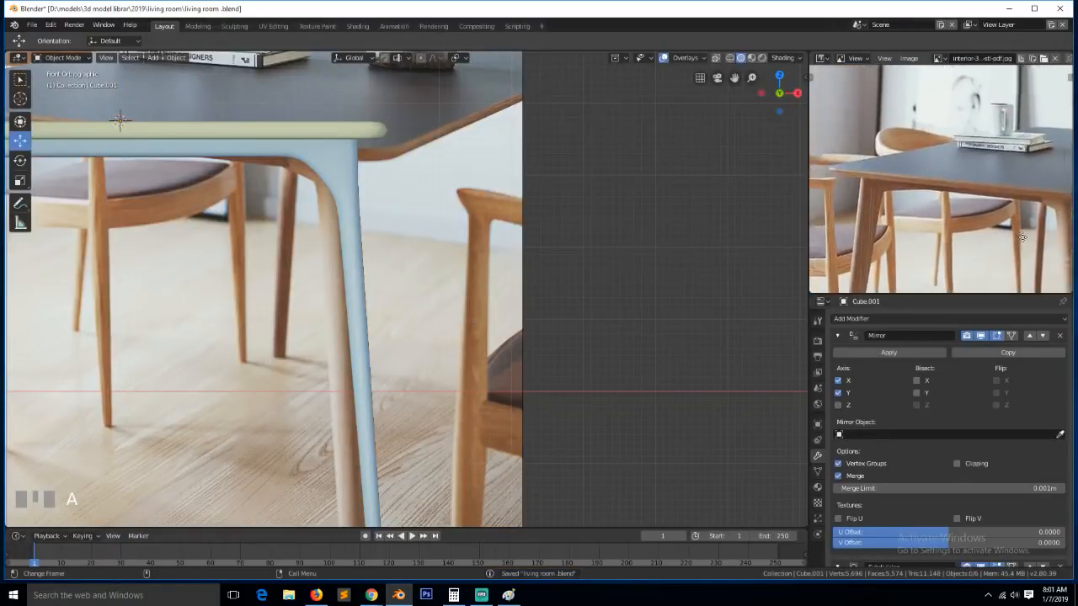
scroll(1022, 237, "down", 1)
scroll(429, 150, "up", 1)
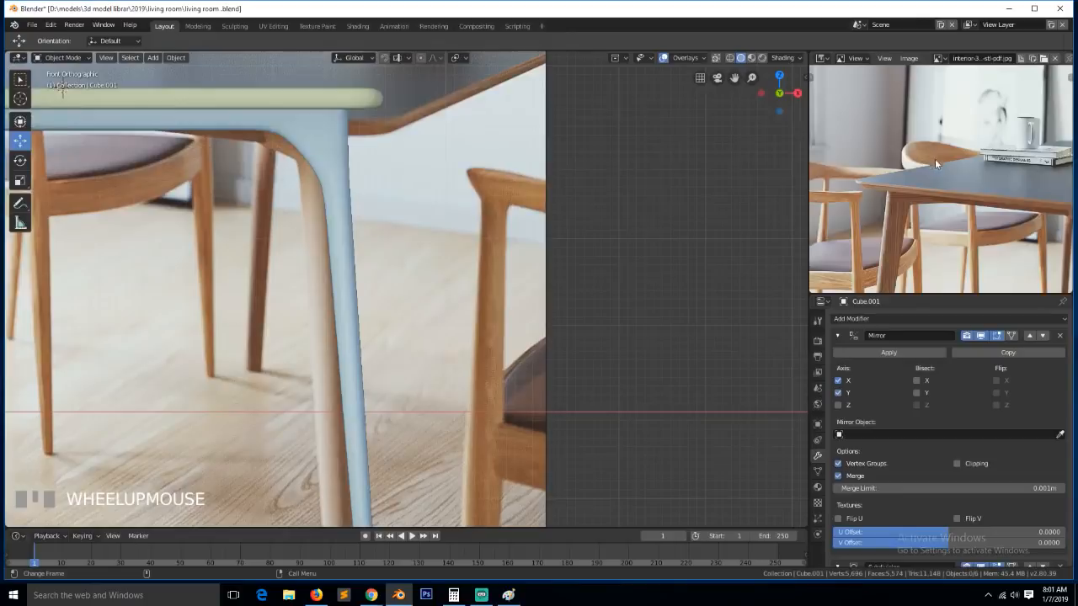
Delete the uppermost vertices of the tabletop mesh in front wireframe view and return to solid shading
left_click(366, 95)
key("Tab")
scroll(370, 109, "down", 3)
key("a")
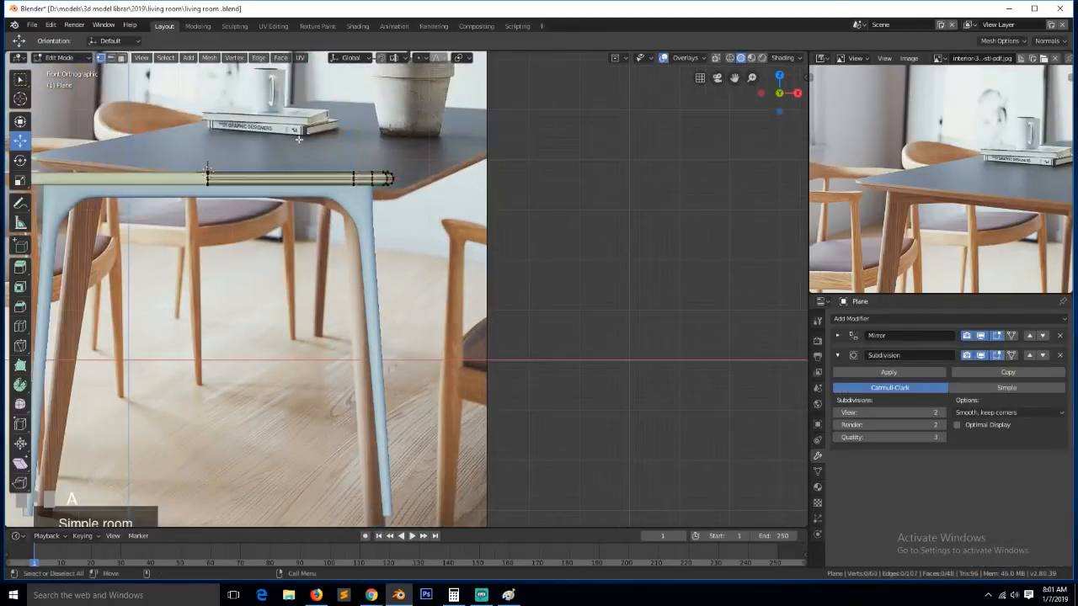
scroll(298, 139, "up", 2)
key("n")
key("n")
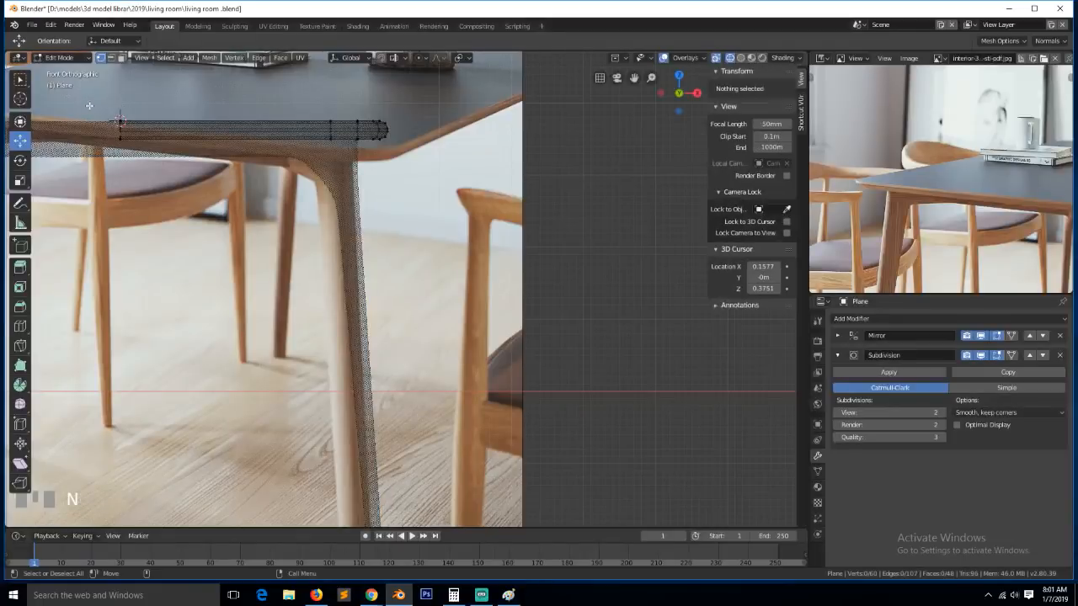
left_click_drag(89, 95, 432, 126)
key("x")
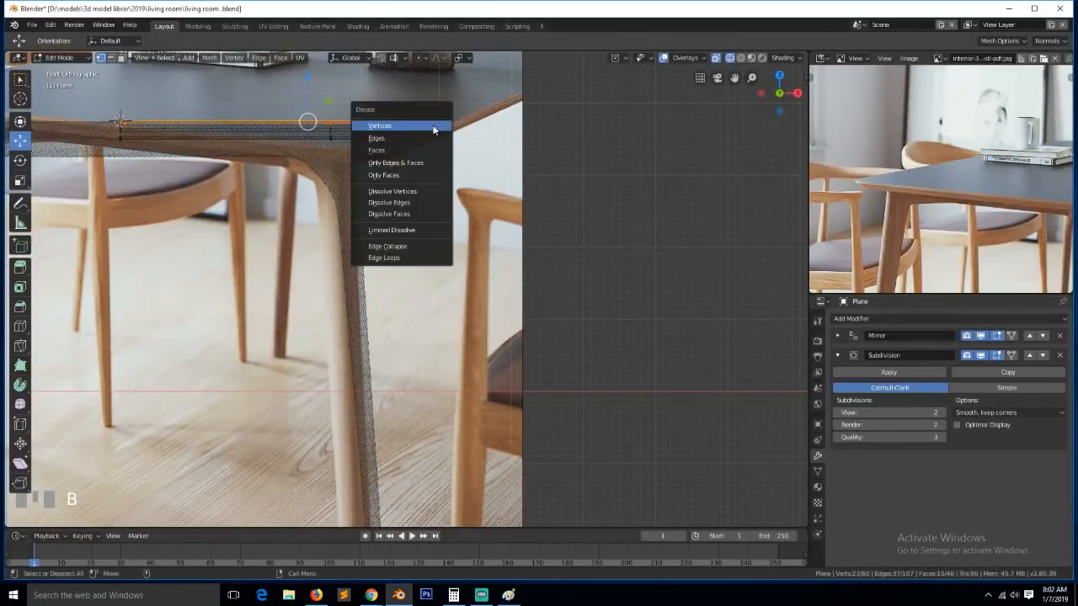
left_click(433, 127)
key("z")
key("grave")
middle_click_drag(530, 135, 432, 216)
scroll(431, 216, "down", 3)
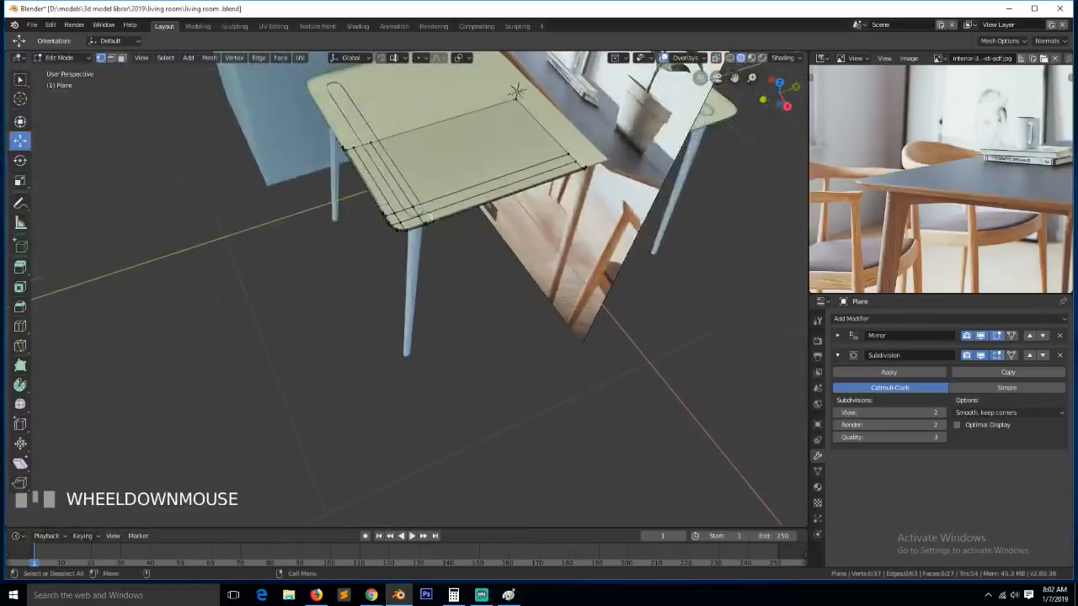
left_click(359, 176, "alt")
middle_click_drag(415, 187, 494, 162)
scroll(593, 145, "up", 3)
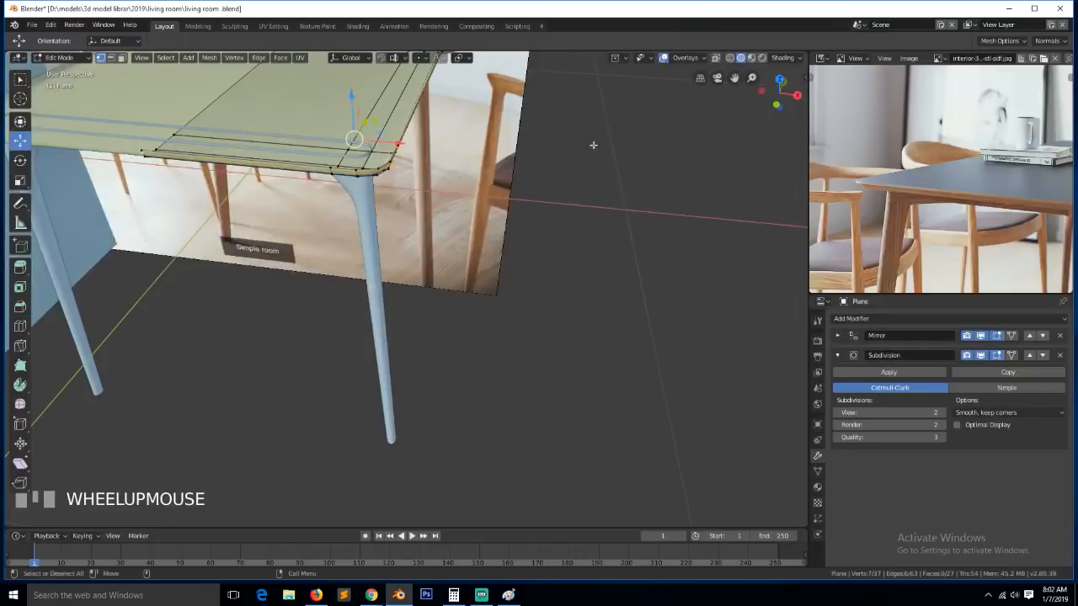
left_click_drag(735, 77, 725, 226)
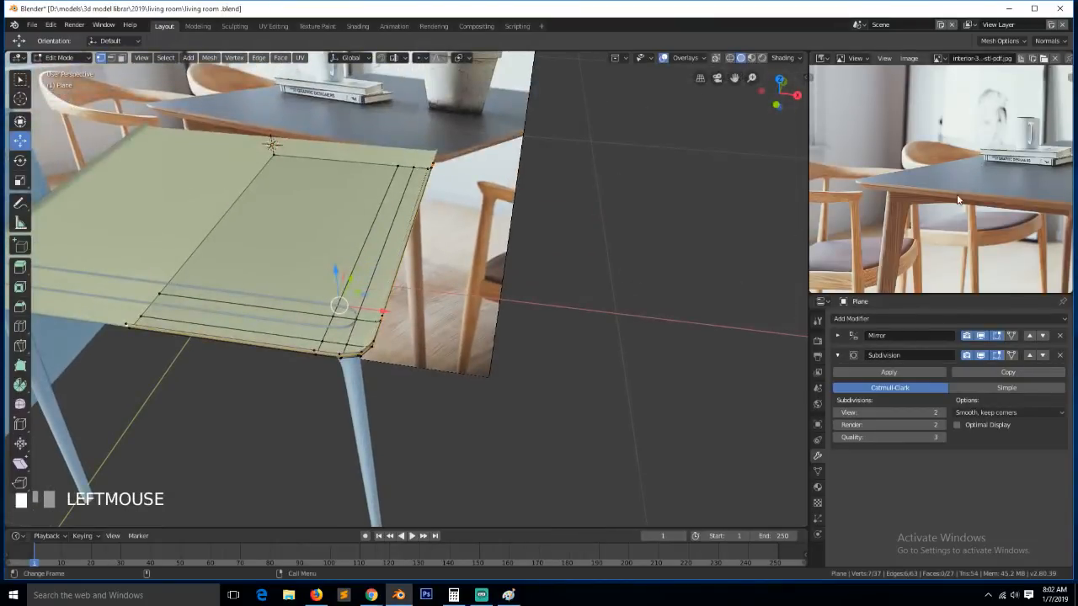
scroll(385, 266, "up", 2)
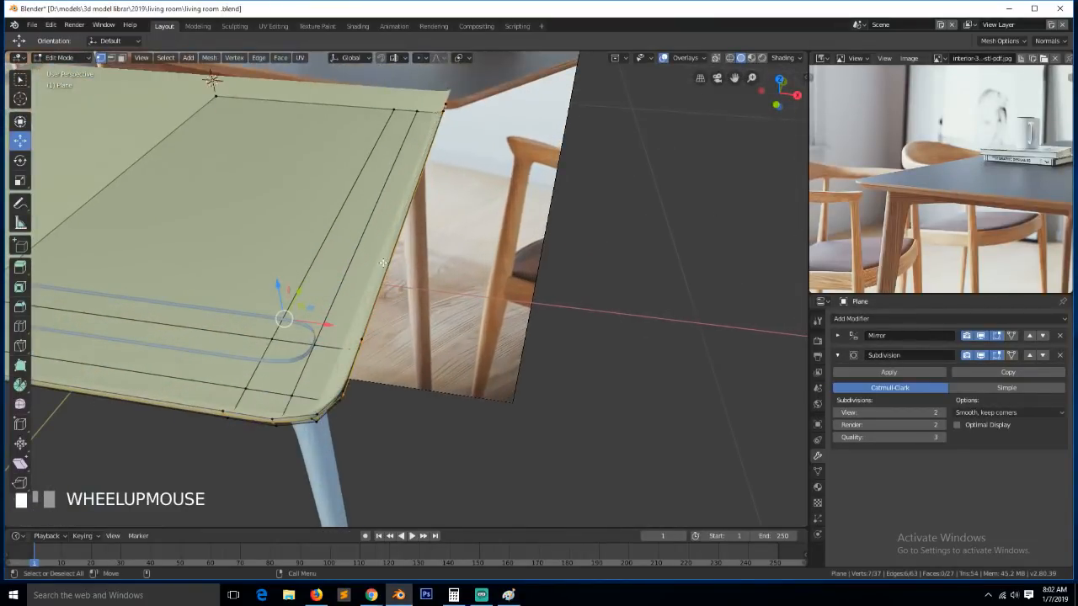
key("grave")
key("alt+a")
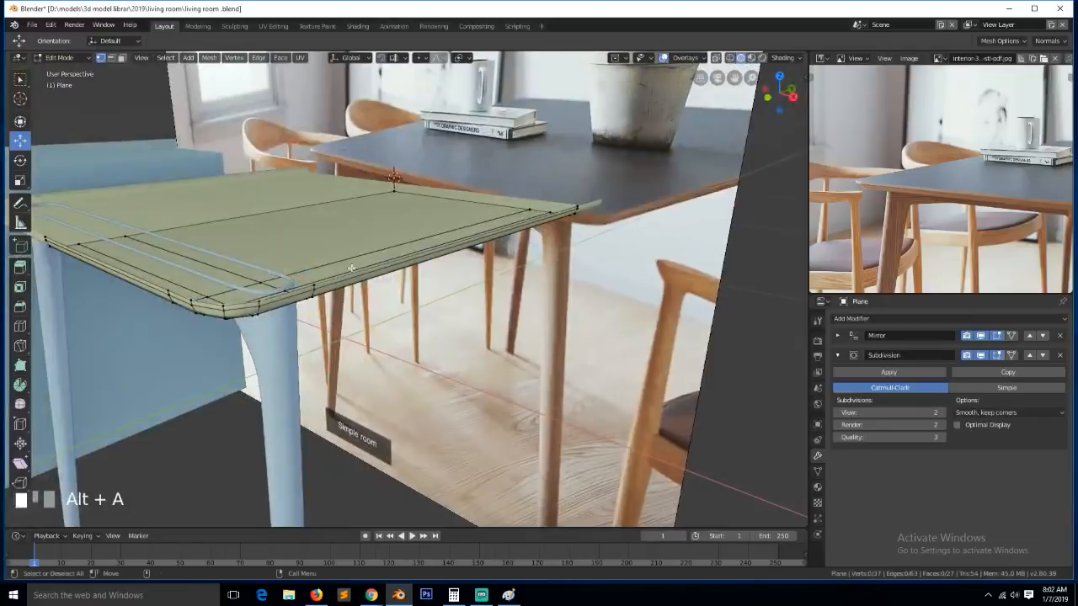
Extrude the tabletop's upper long side edge inward across the top by about -0.447 m along X
key("2")
left_click(370, 271)
key("grave")
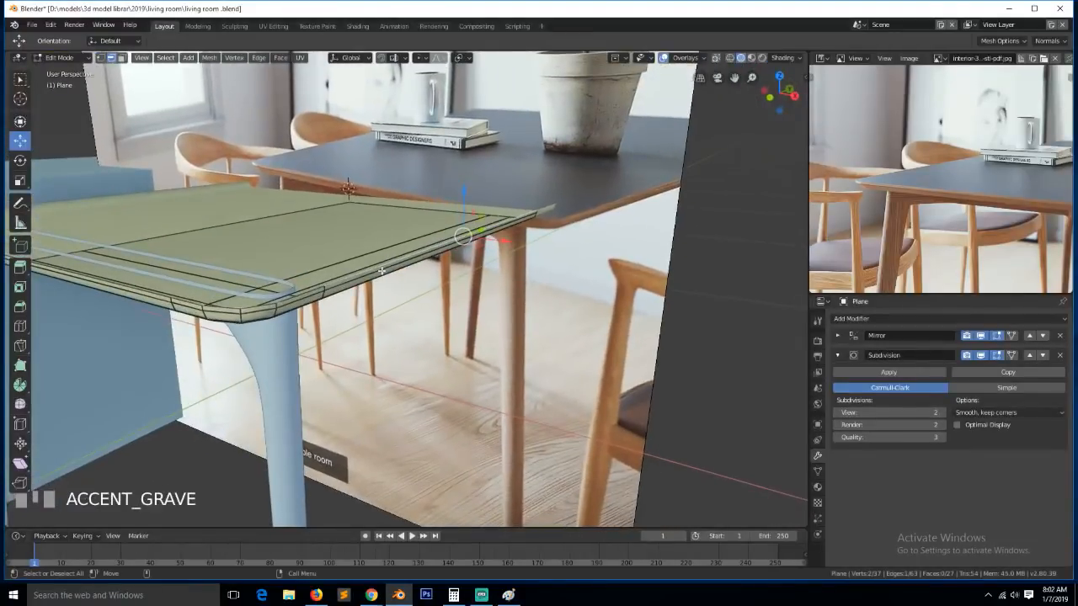
key("e")
right_click(457, 256)
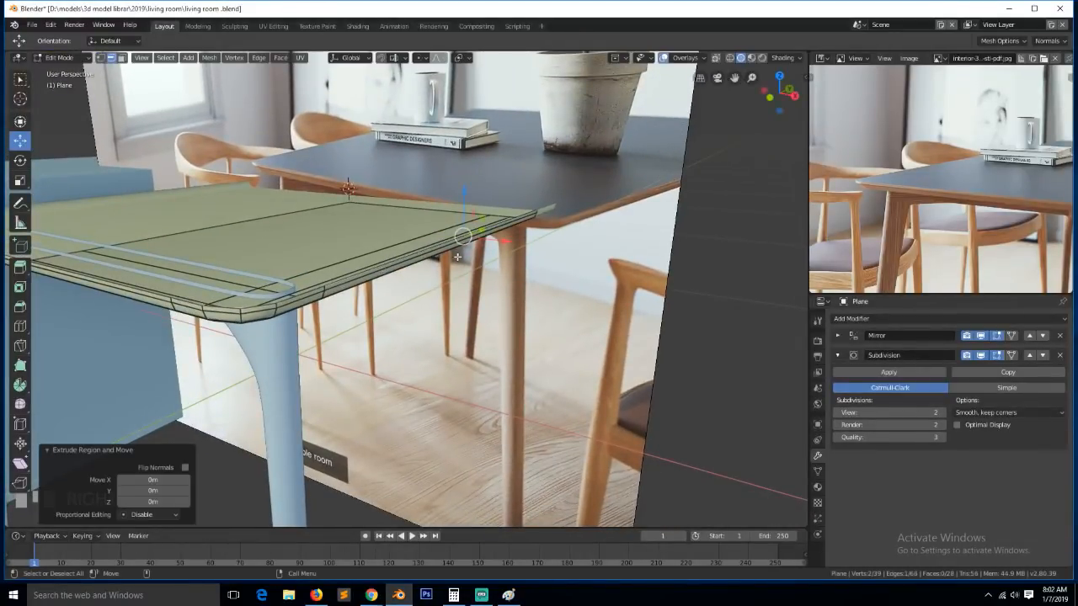
left_click_drag(513, 245, 263, 215)
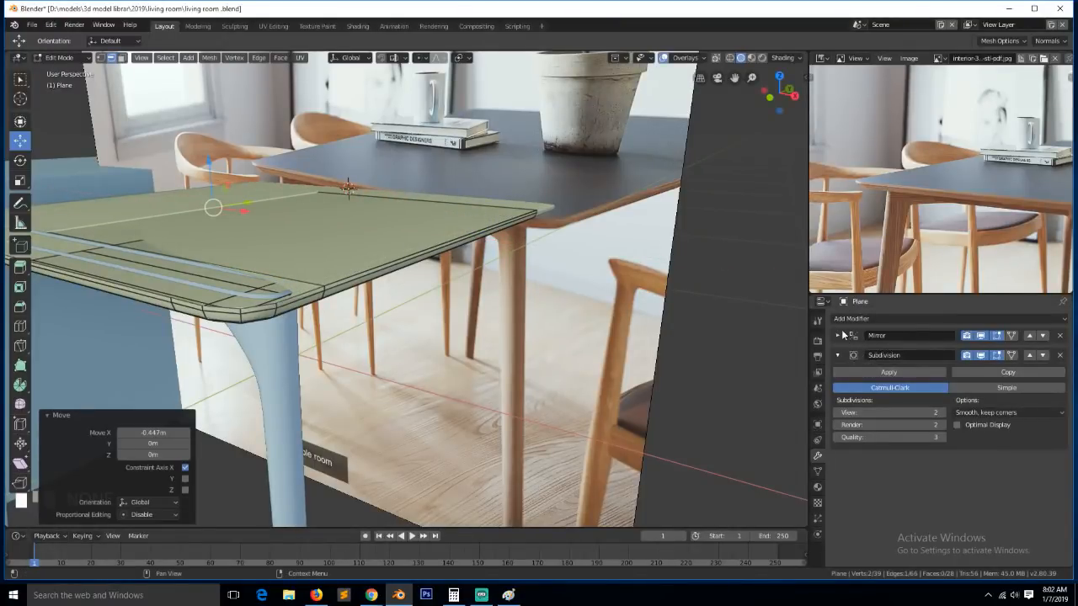
Enable Clipping in the tabletop's Mirror modifier and move the extruded edge back about 0.131 m along X to the centre line
left_click(841, 335)
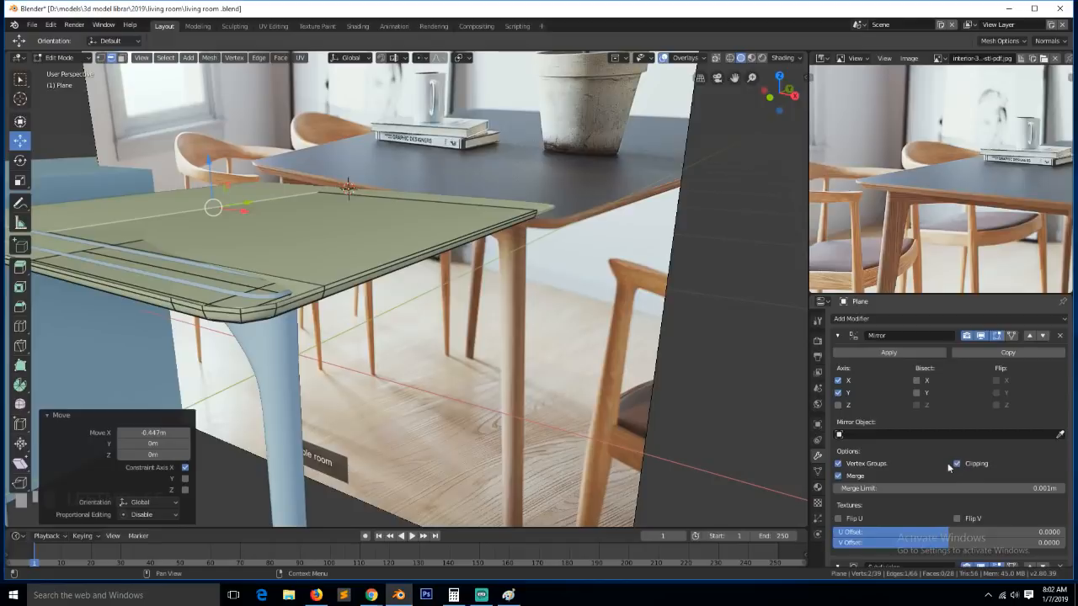
middle_click_drag(244, 274, 271, 291)
left_click_drag(211, 193, 247, 204)
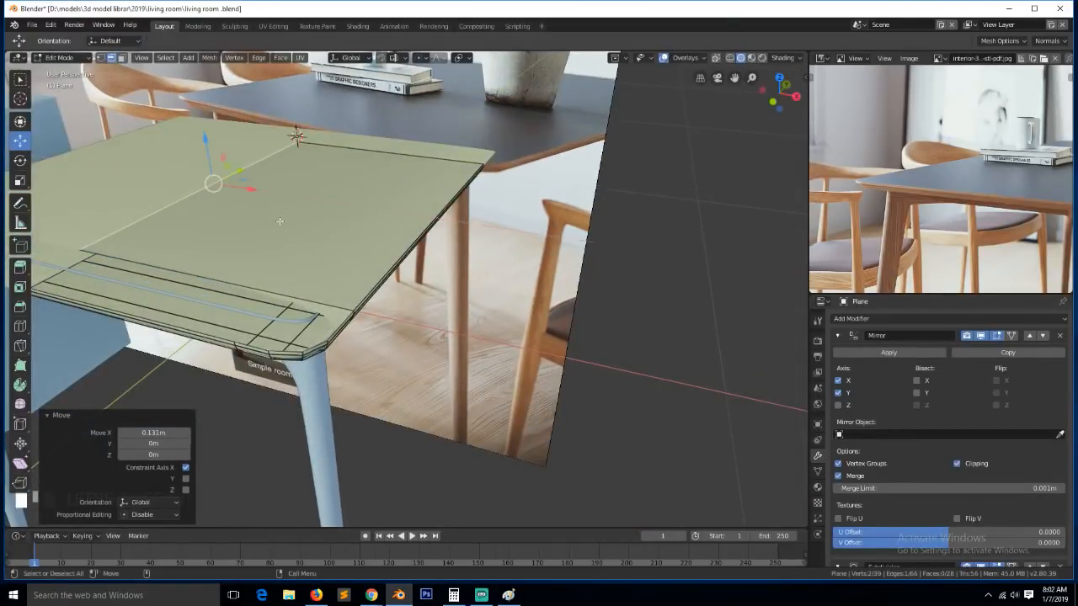
key("Tab")
Try rotating the leg's lower section by about 35.4° in the right side view
scroll(440, 465, "down", 5)
left_click(378, 408)
key("KP_3")
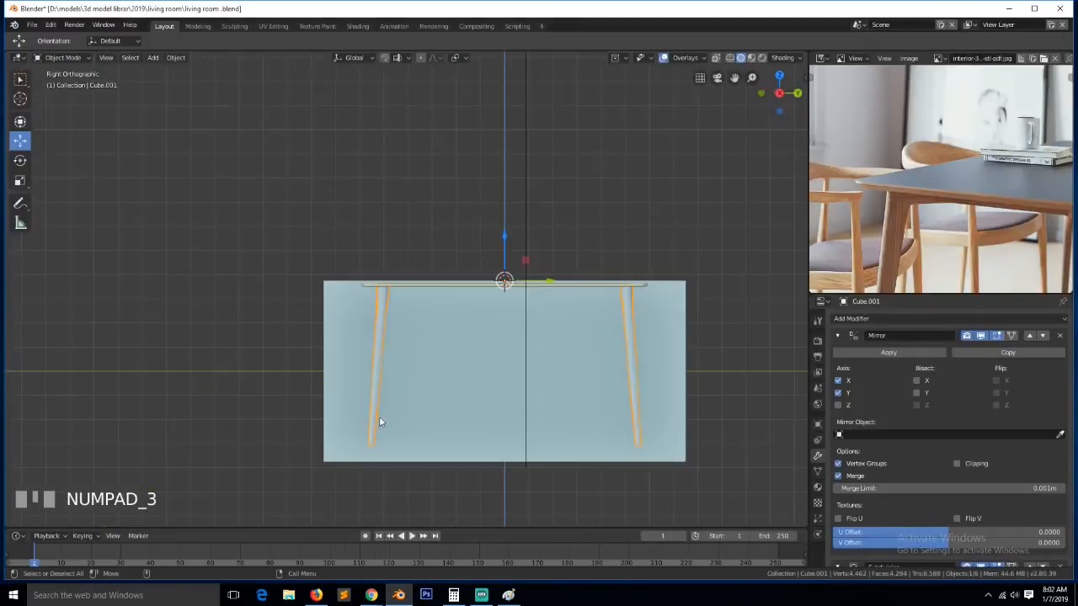
scroll(378, 420, "up", 2)
key("Tab")
scroll(347, 397, "down", 1)
key("alt+a")
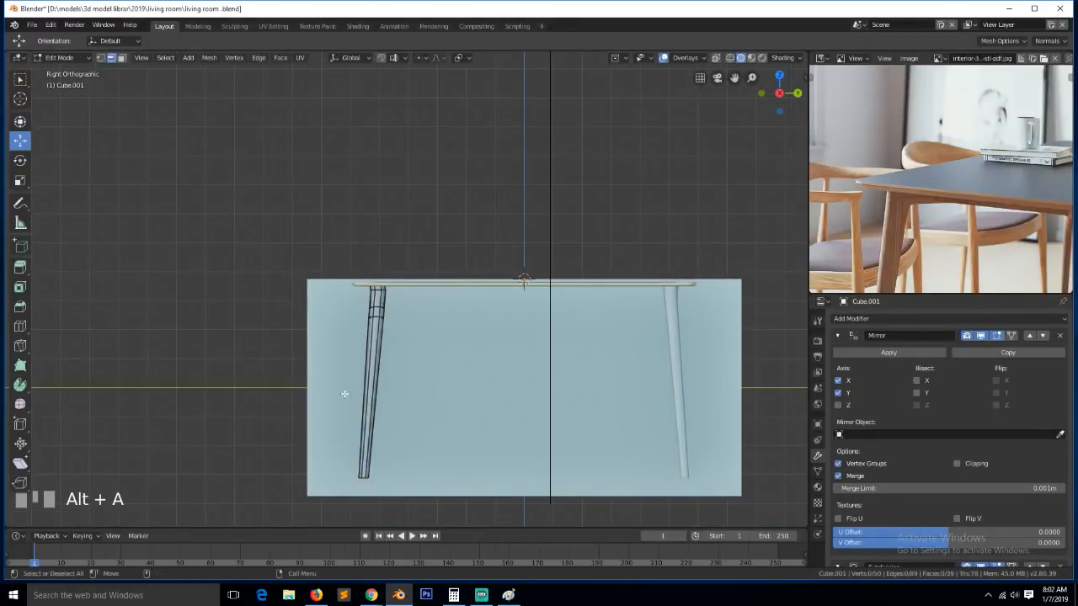
key("1")
key("n")
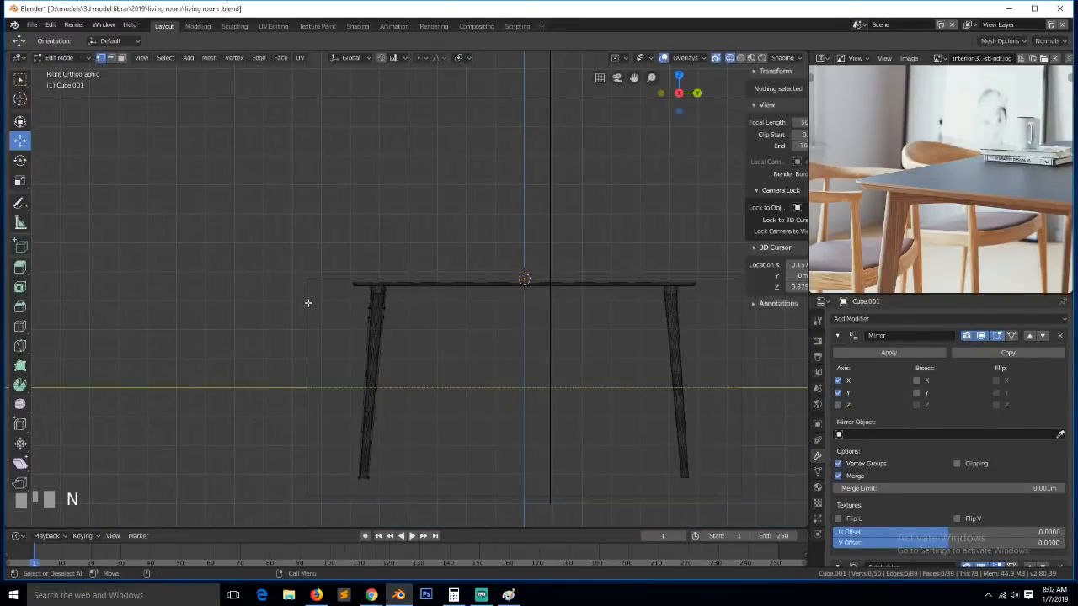
key("n")
key("b")
left_click_drag(317, 294, 457, 525)
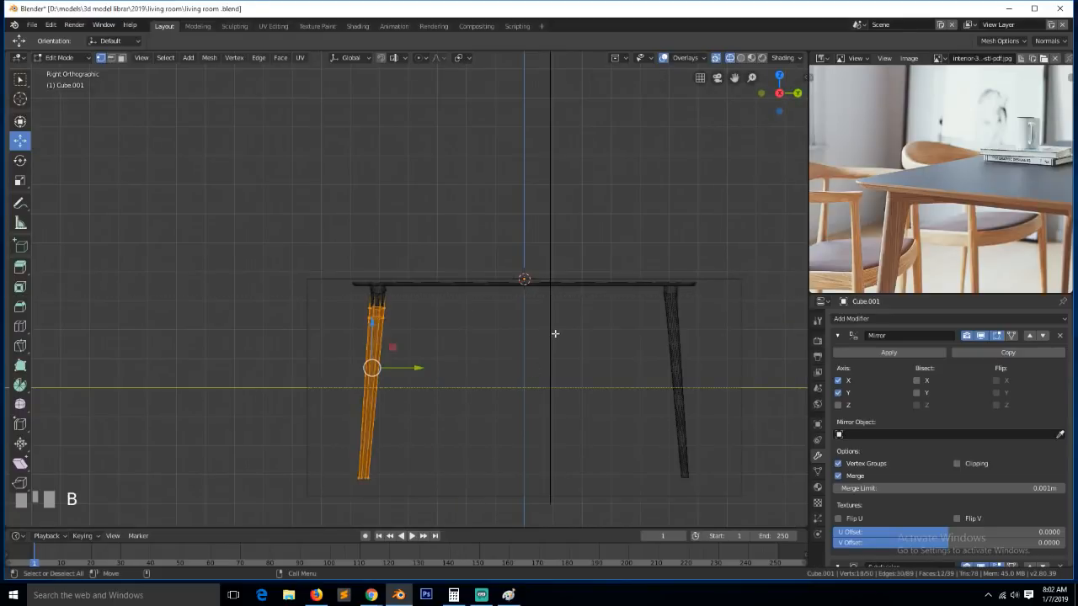
key("r")
left_click(535, 441)
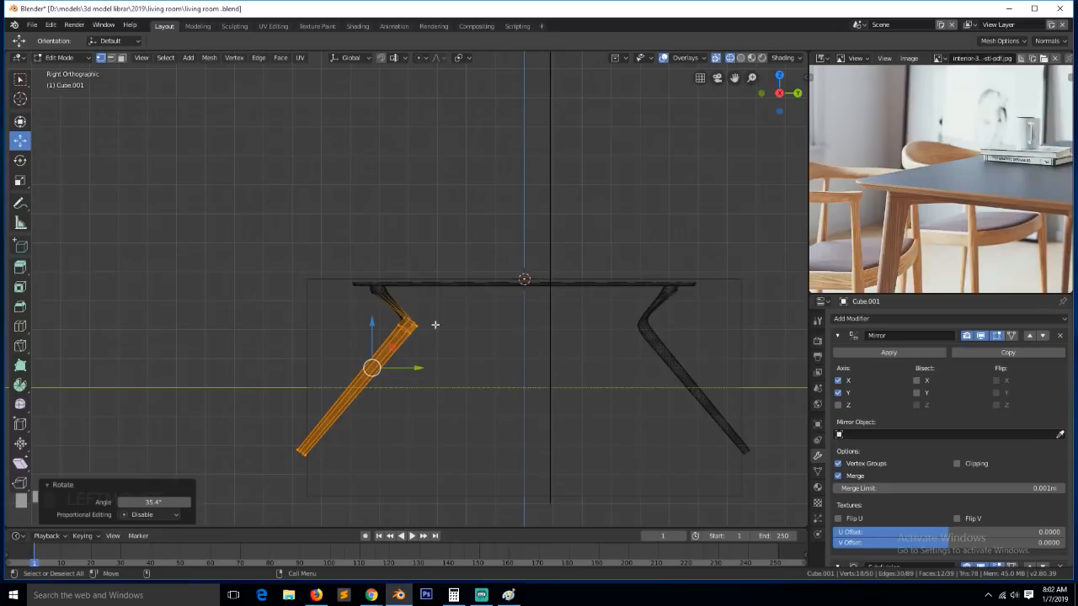
key("ctrl+z")
key("Tab")
key("KP_Divide")
Add a lengthwise loop cut to the tabletop's new top face and slide it toward the outer side edge
key("grave")
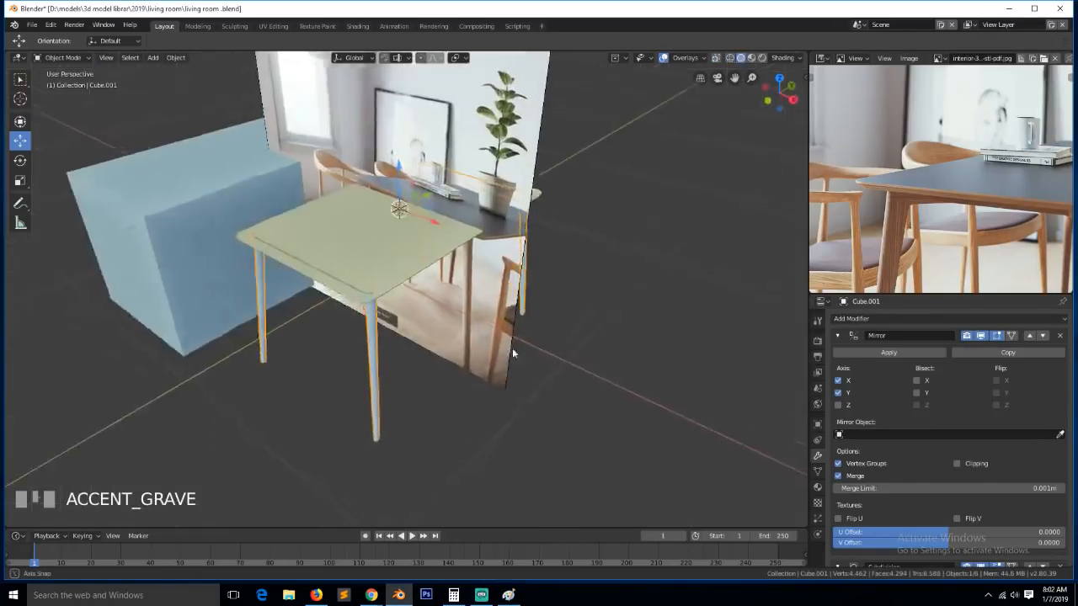
scroll(369, 280, "up", 2)
left_click(369, 279)
scroll(369, 287, "up", 2)
key("Tab")
key("grave")
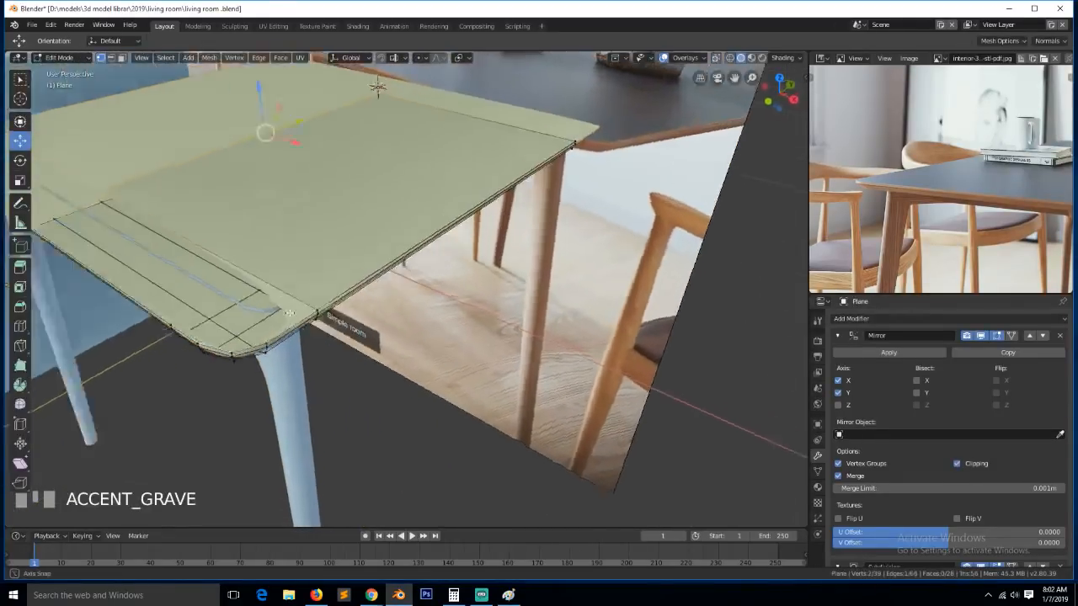
key("alt+a")
key("ctrl+r")
left_click(253, 252)
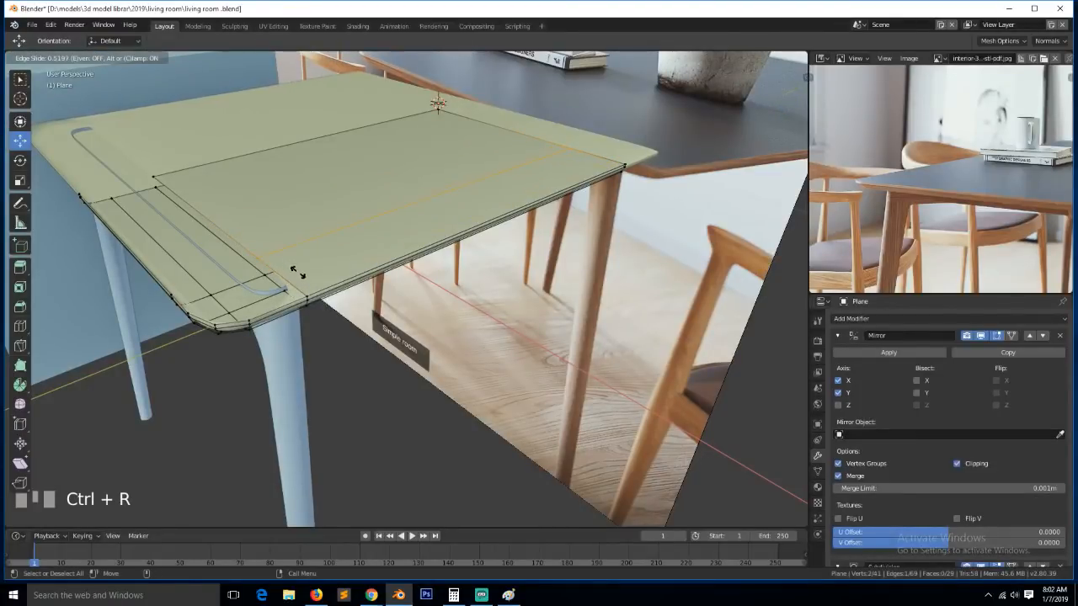
left_click(296, 271)
scroll(413, 281, "up", 4)
Isolate the tabletop in local view and turn off its Subdivision modifier's viewport display while editing the mesh
key("Tab")
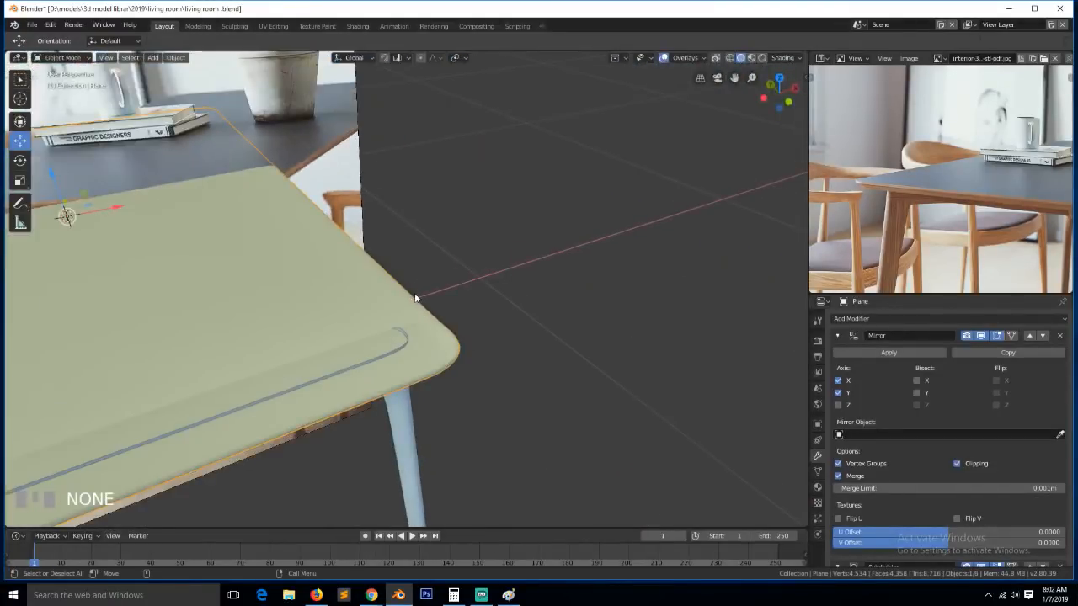
key("KP_Divide")
key("Tab")
key("grave")
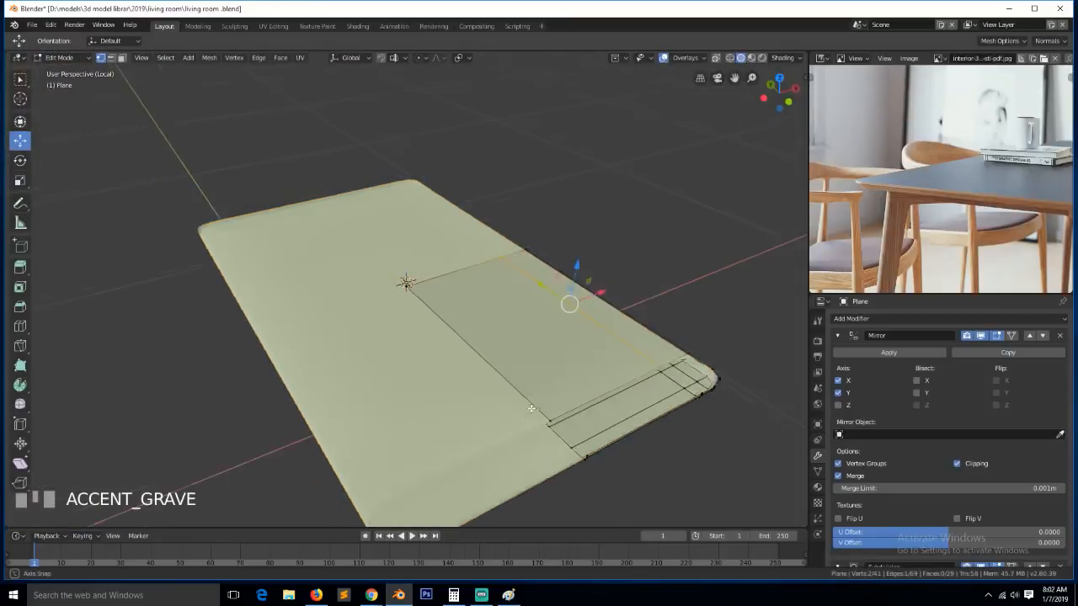
key("ctrl+2")
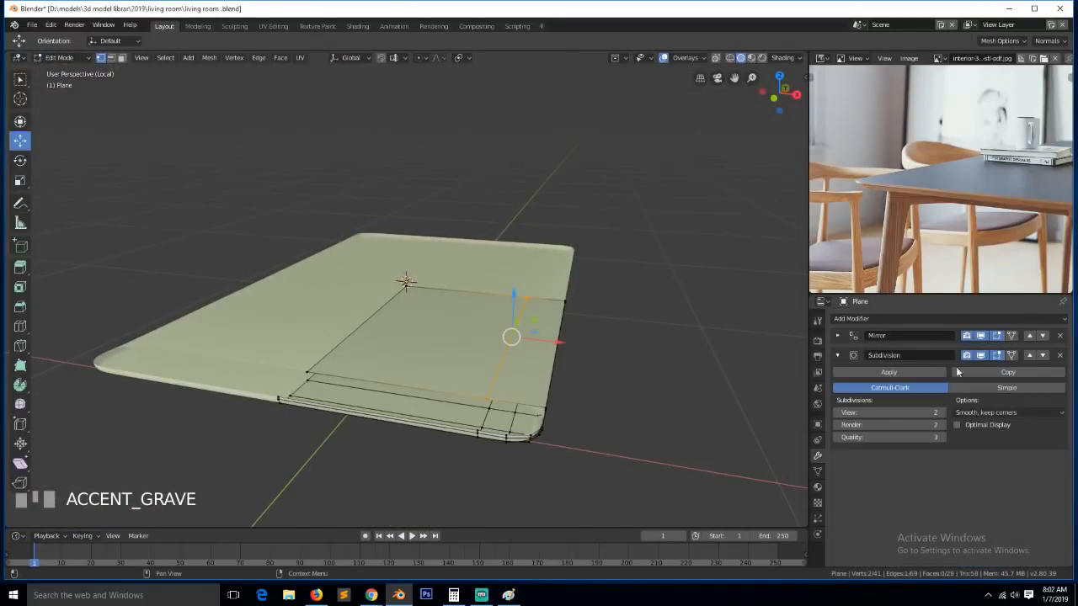
left_click(979, 355)
key("grave")
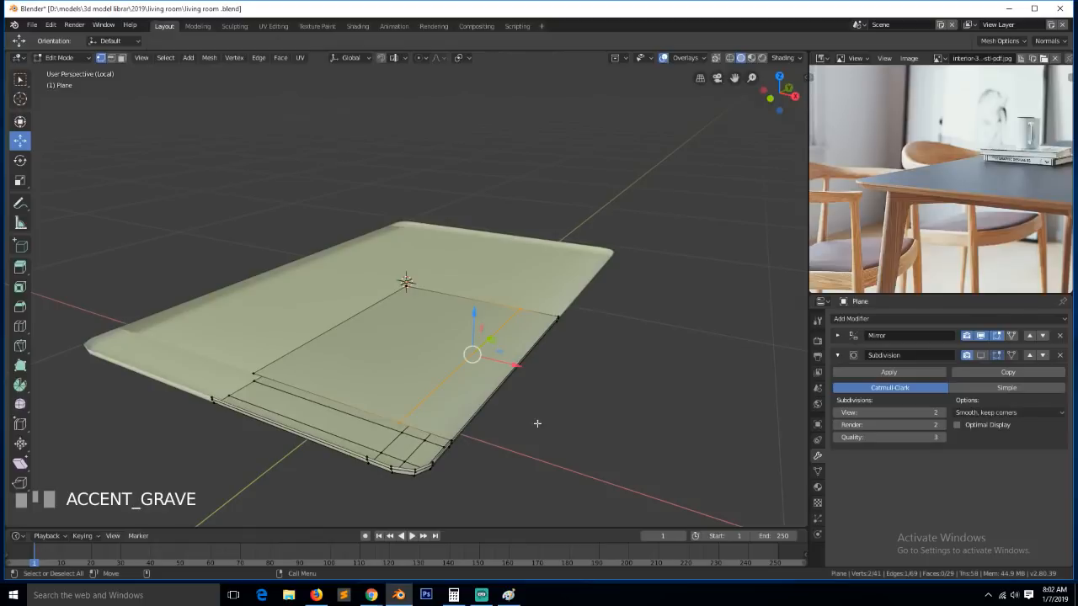
Fill a face between the top surface's short end edge and the matching edge on the tabletop's rim
key("2")
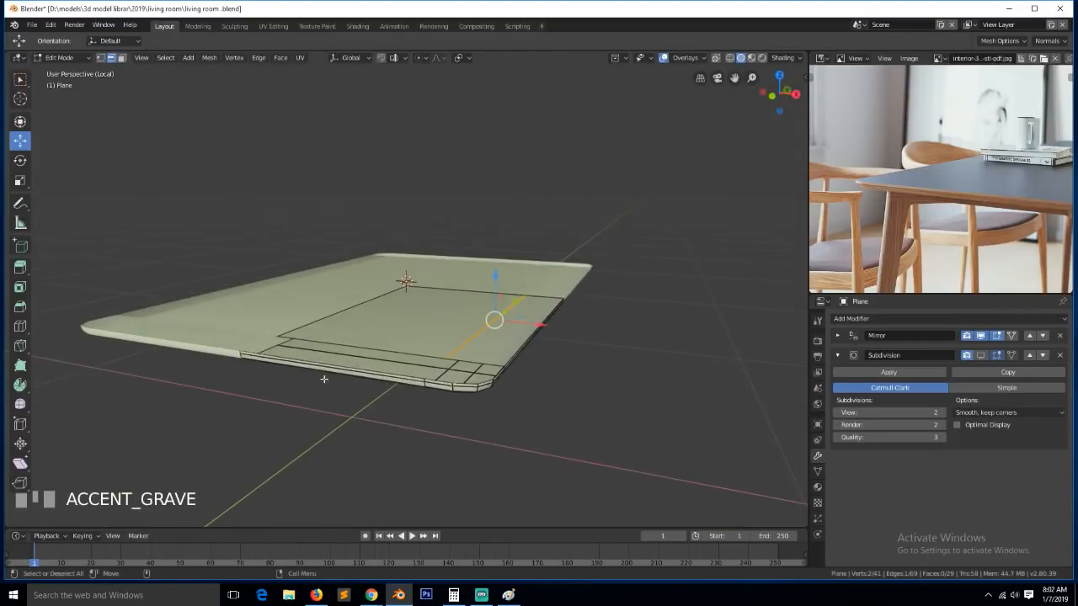
left_click(326, 363)
left_click(444, 356, "shift")
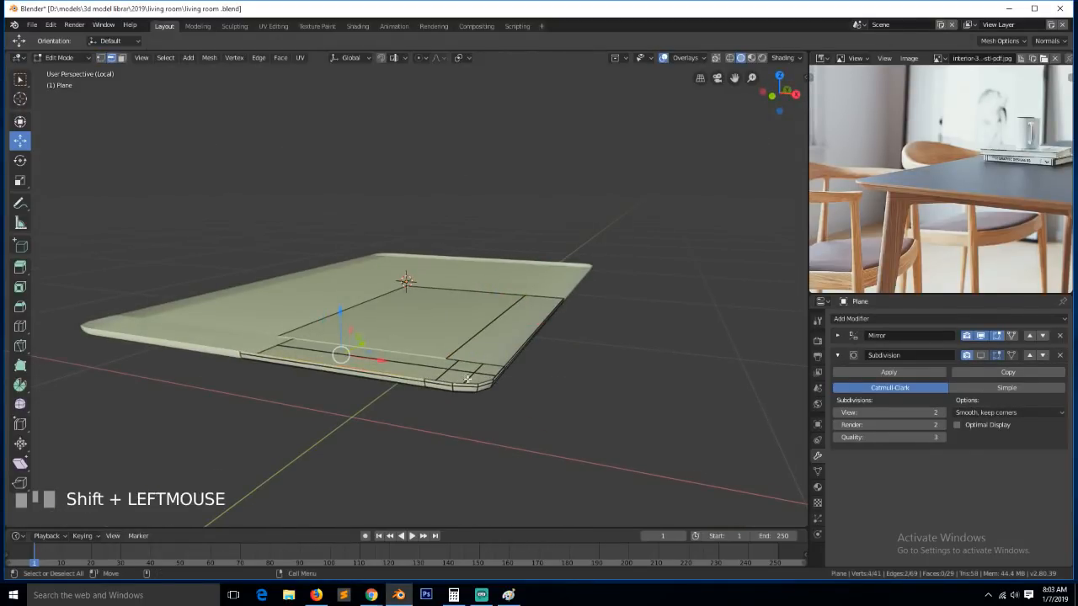
key("f")
key("grave")
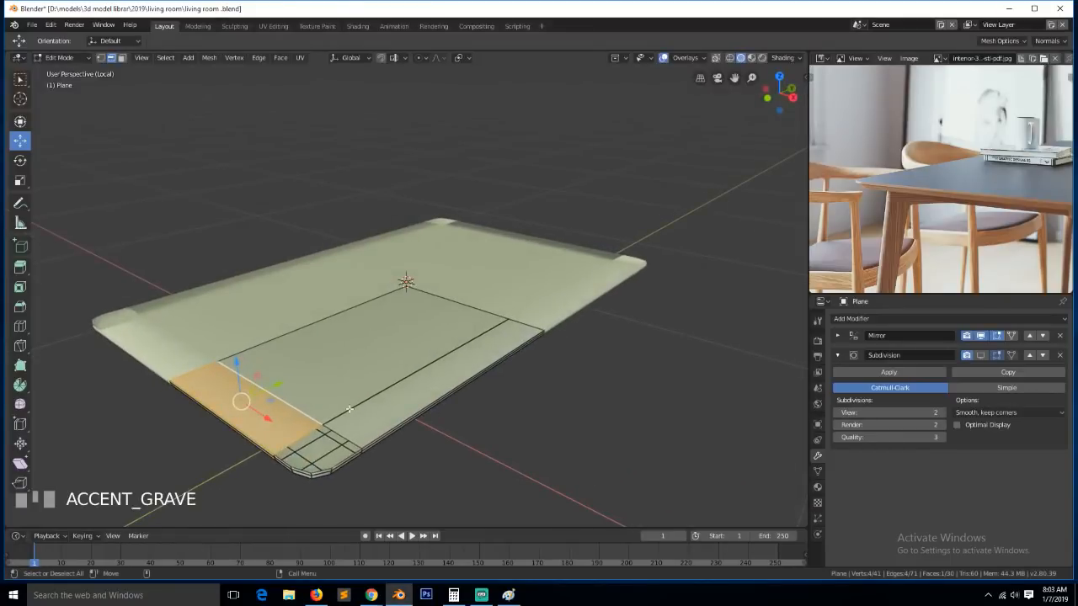
Move the lengthwise loop-cut edge about 0.00195 m along X in top view to line it up with the corner geometry
key("KP_7")
scroll(485, 407, "down", 2)
left_click(492, 416)
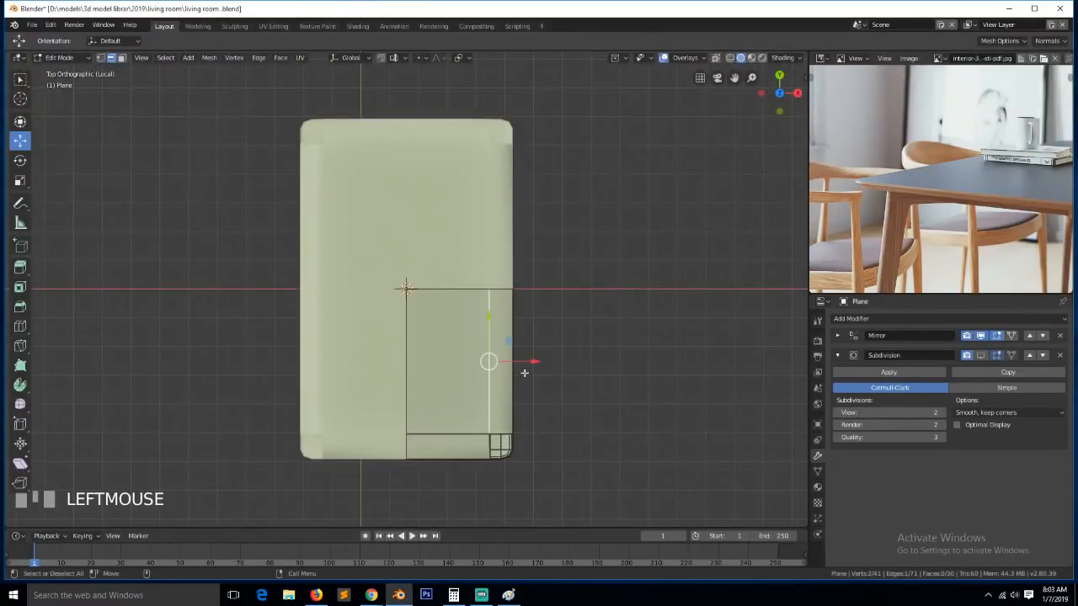
left_click_drag(529, 360, 529, 356)
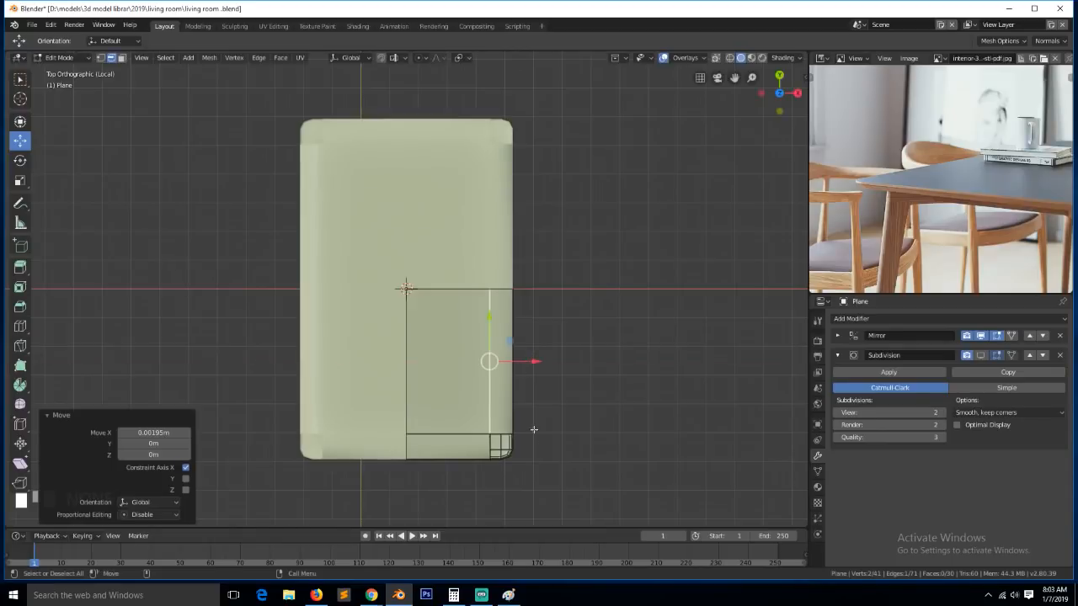
middle_click_drag(533, 429, 434, 455)
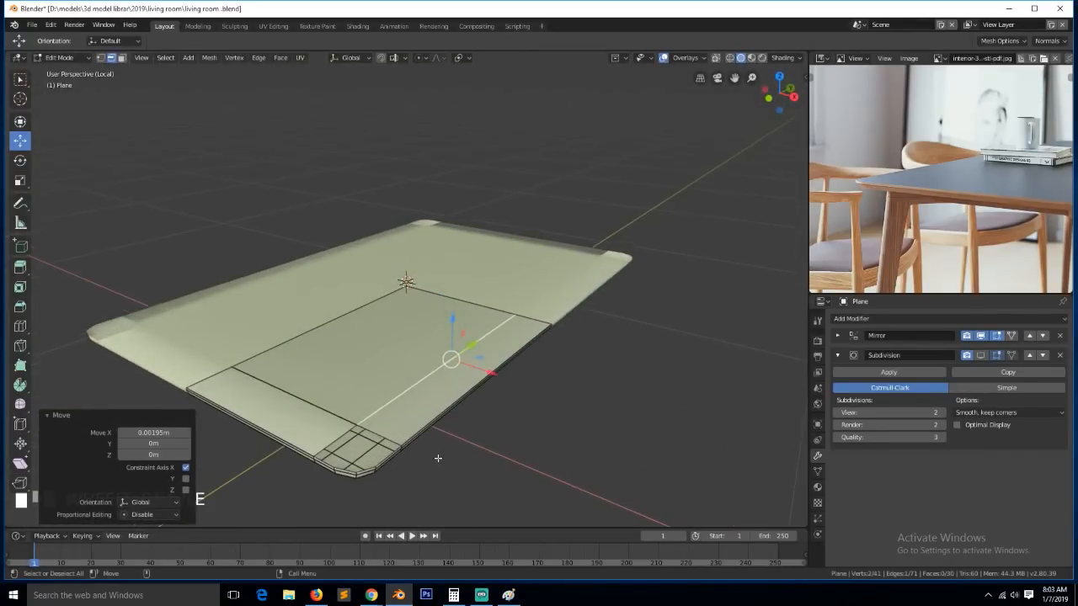
Add a centred lengthwise loop cut along the outer side strip and fill the face between the facing edges at the corner's short-end side
key("ctrl+r")
left_click(384, 432)
right_click(338, 453)
left_click(346, 452)
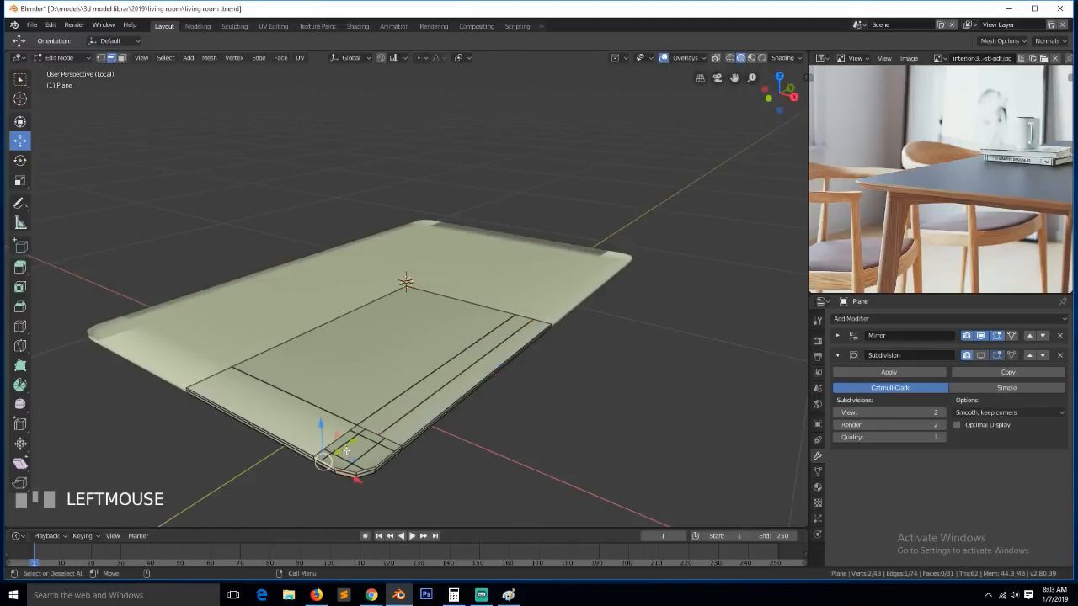
left_click(362, 446, "shift")
key("g")
key("f")
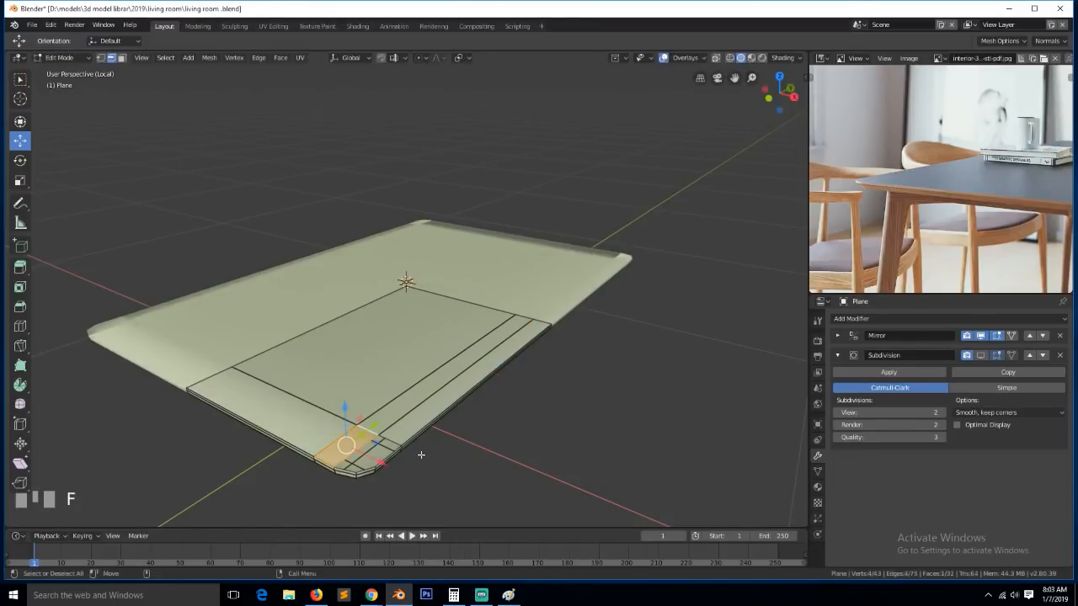
key("alt+a")
Add a centred loop cut across the strip along the tabletop's short end
scroll(364, 446, "up", 2)
scroll(364, 446, "down", 2)
key("ctrl+r")
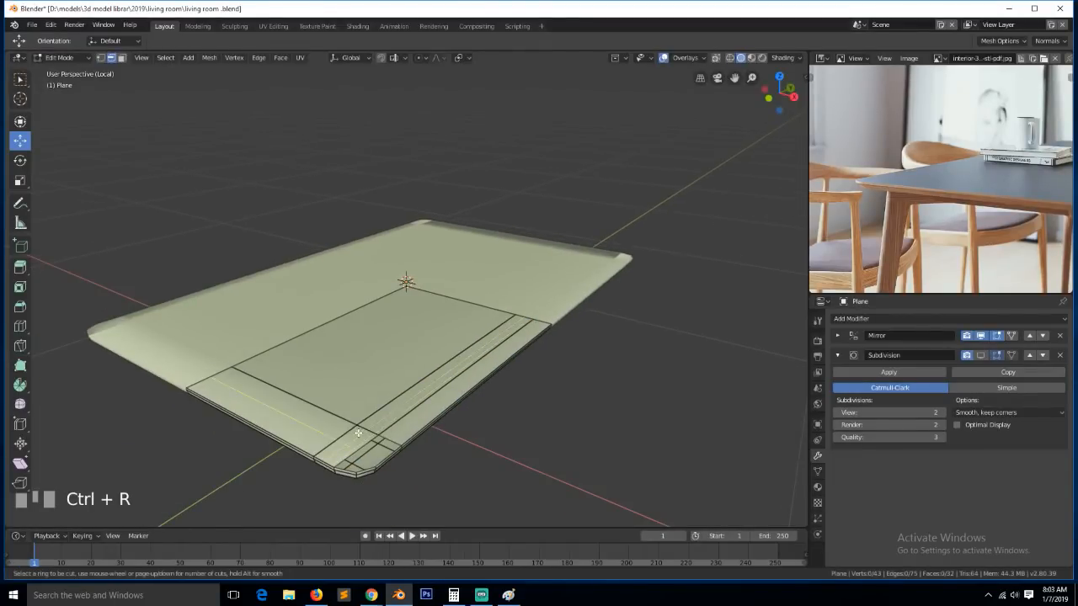
left_click(356, 443)
right_click(356, 445)
Fill the remaining open side face and the outermost corner face of the tabletop's top surface
left_click(390, 457)
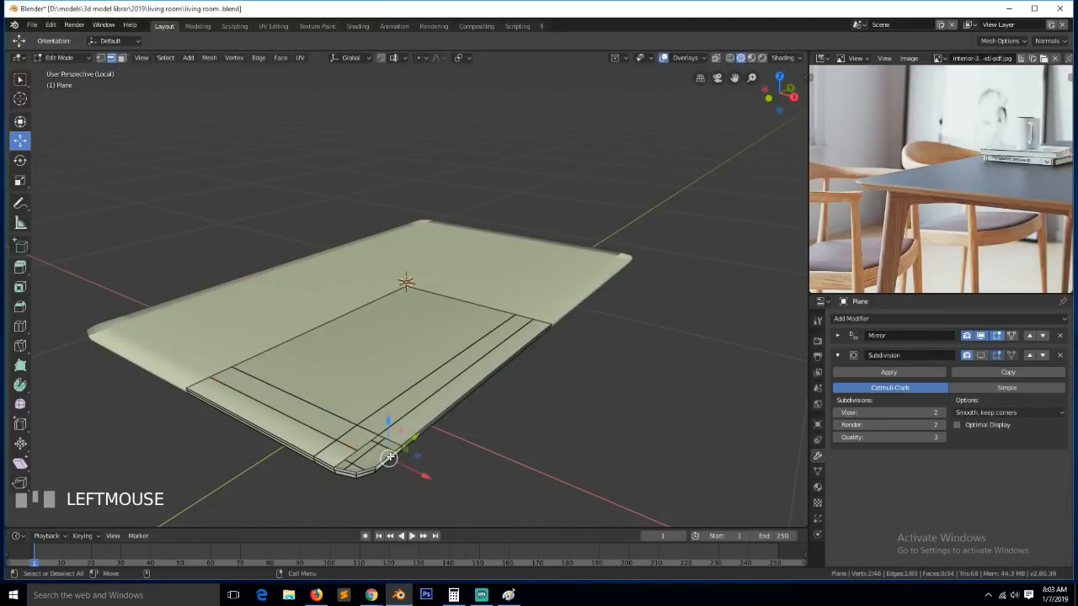
key("w")
scroll(394, 485, "up", 2)
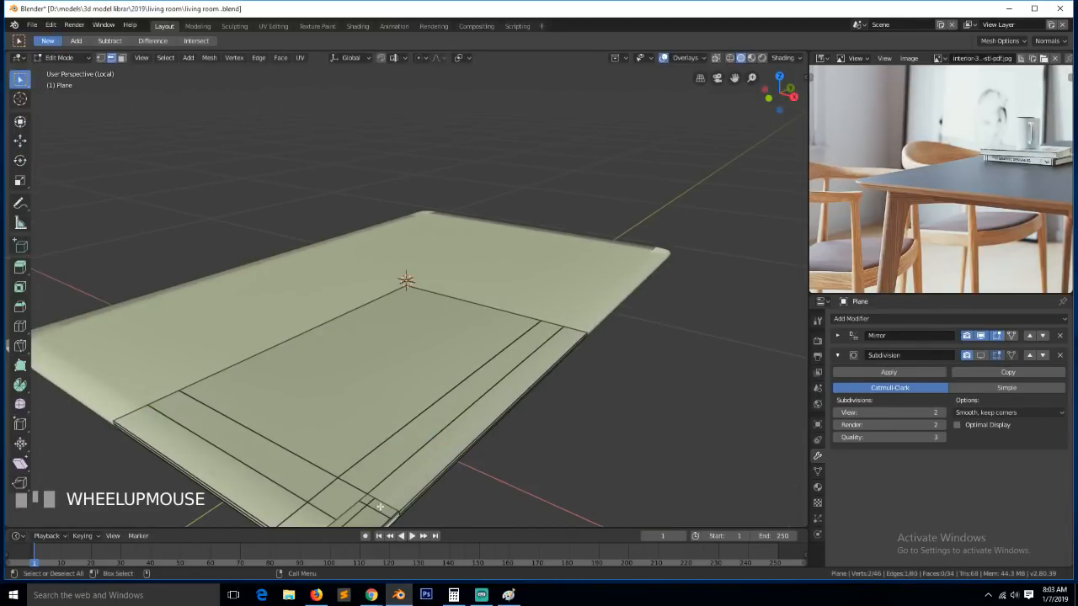
key("KP_Decimal")
left_click(391, 280)
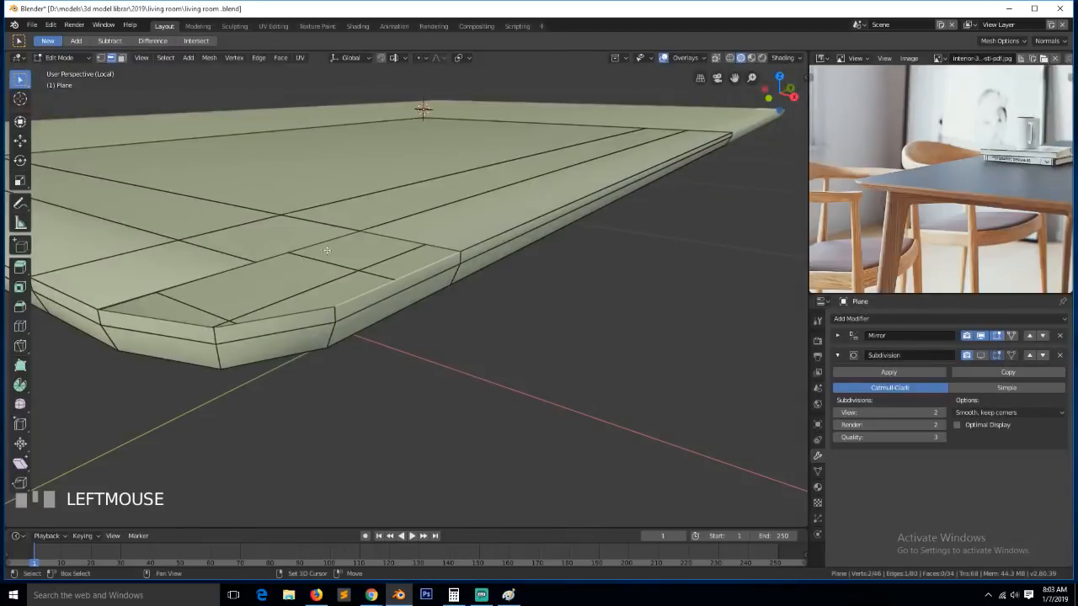
left_click(309, 245, "shift")
key("f")
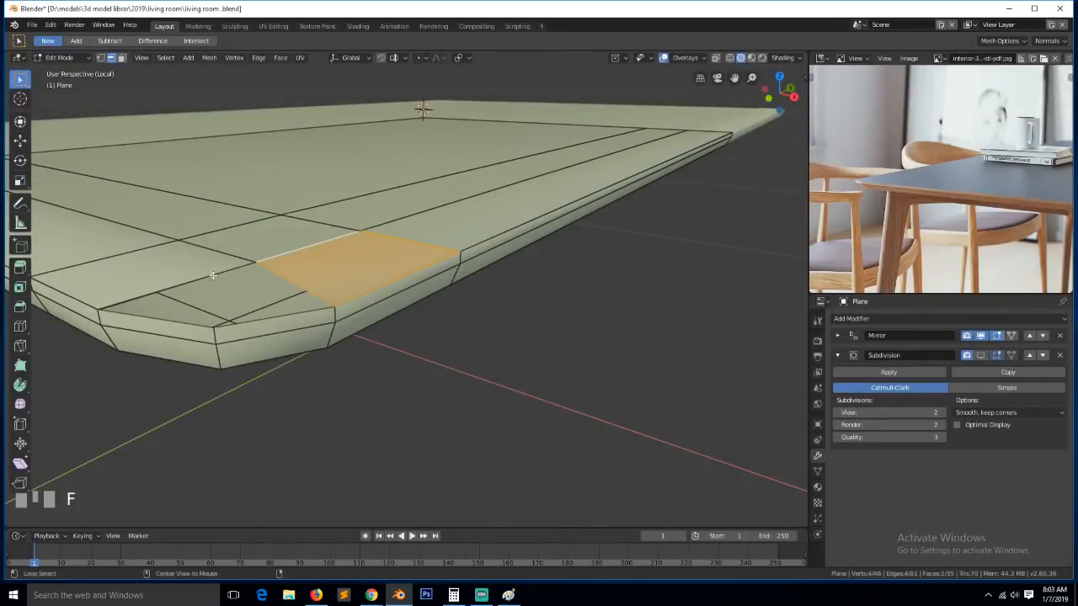
left_click(288, 288, "alt")
key("f")
Select the loop-cut edges running across the short-end strip and move them slightly toward the short end
key("grave")
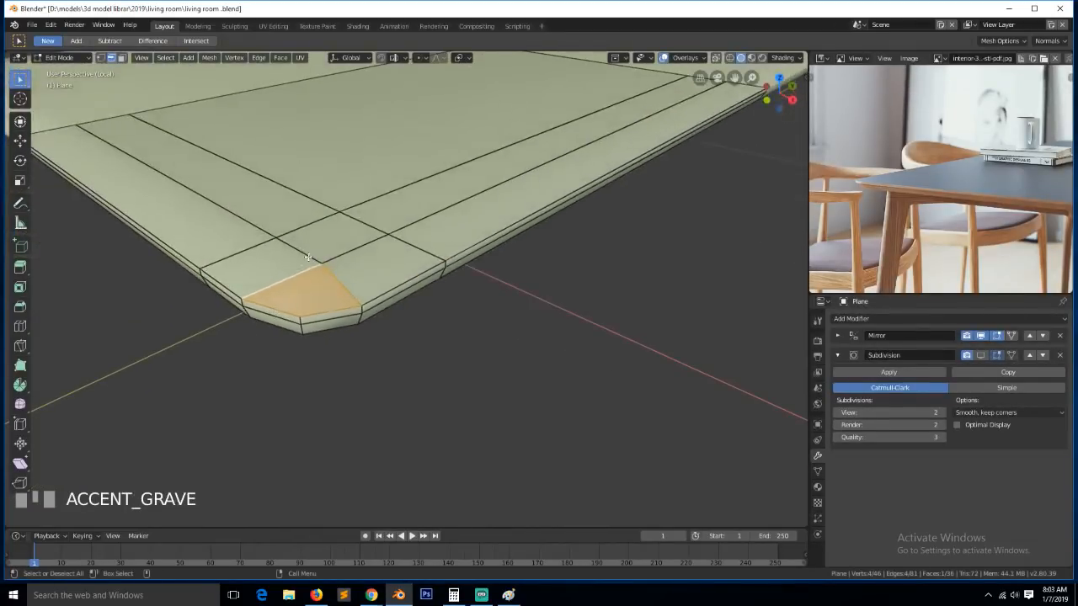
left_click(309, 258)
left_click(192, 190, "ctrl")
left_click(17, 142)
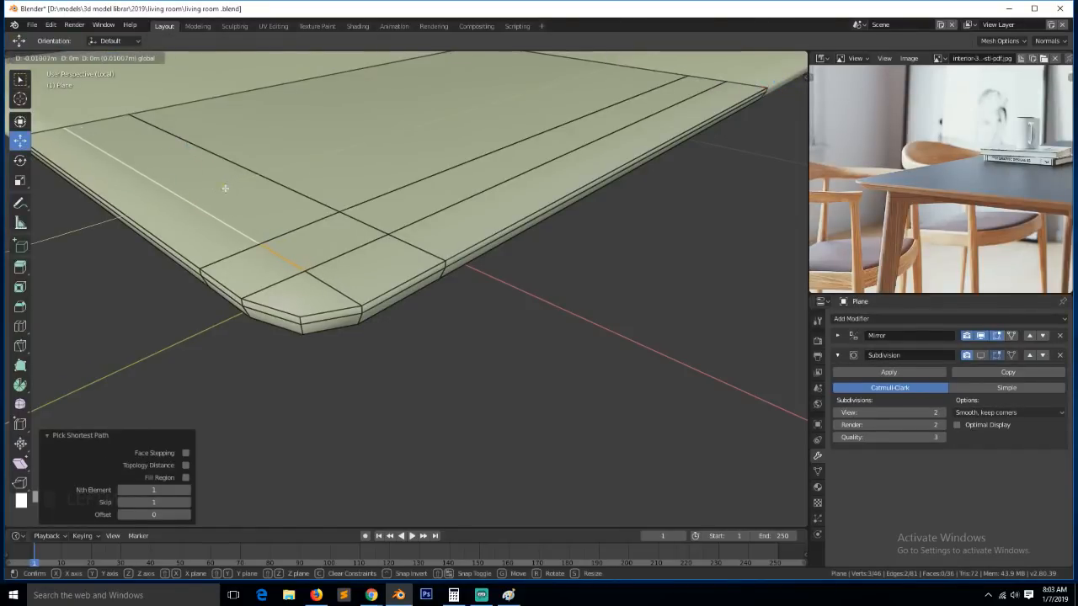
Return to Object Mode, re-enable the Subdivision modifier's viewport display, and compare the smoothed tabletop edge with the reference photo
key("Tab")
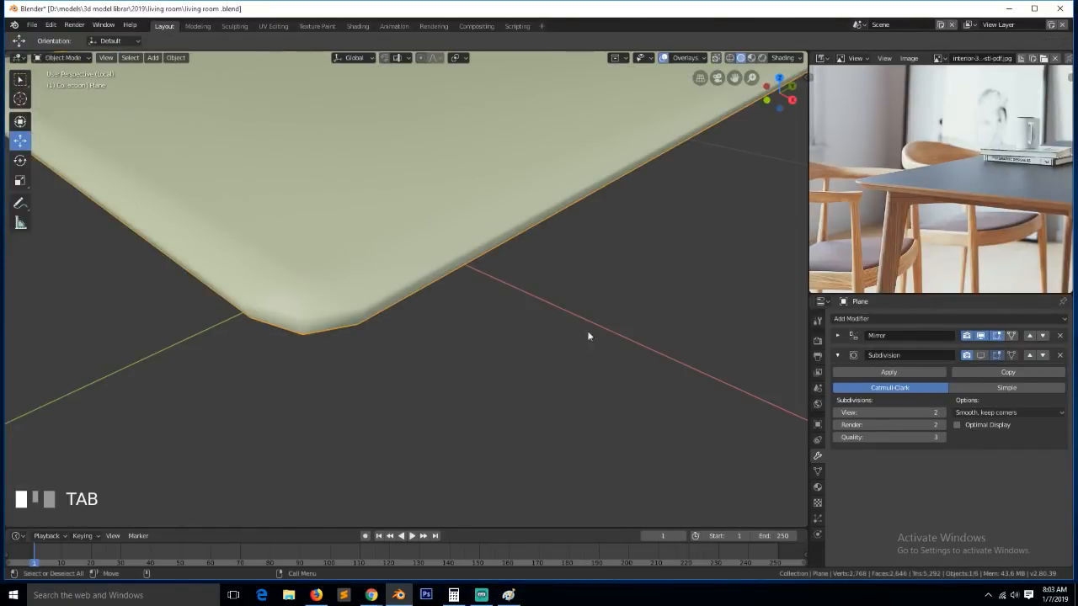
left_click(982, 355)
scroll(397, 338, "down", 4)
key("grave")
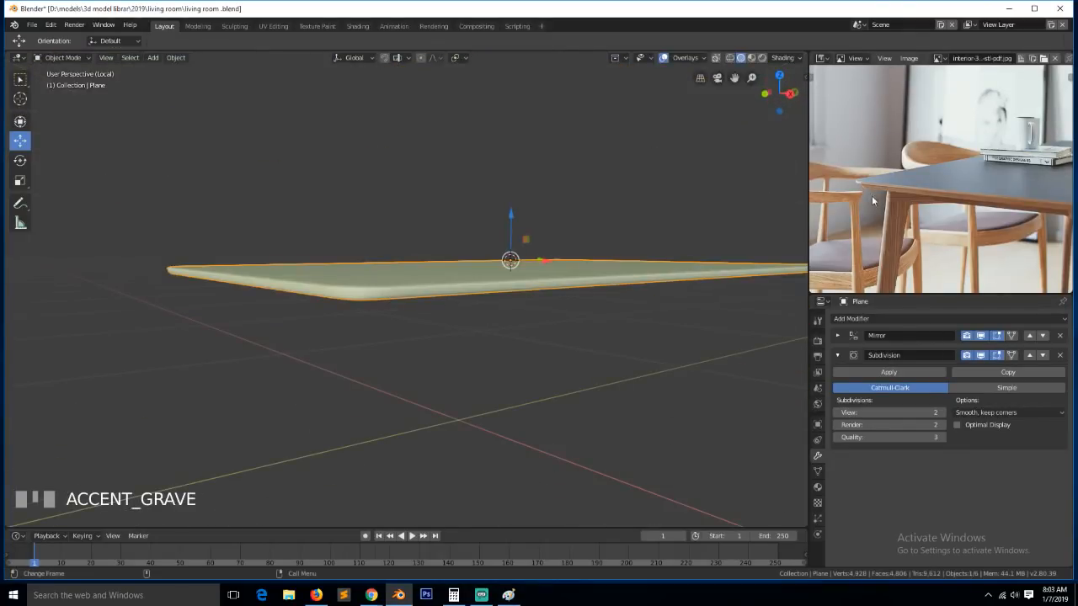
scroll(873, 195, "up", 1)
scroll(407, 288, "up", 1)
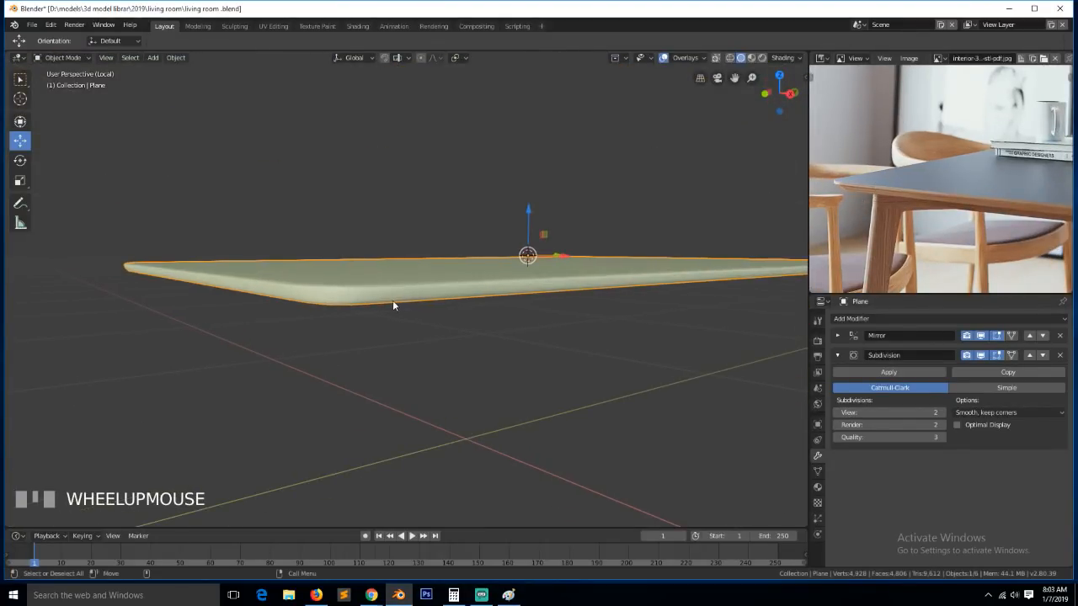
key("alt+a")
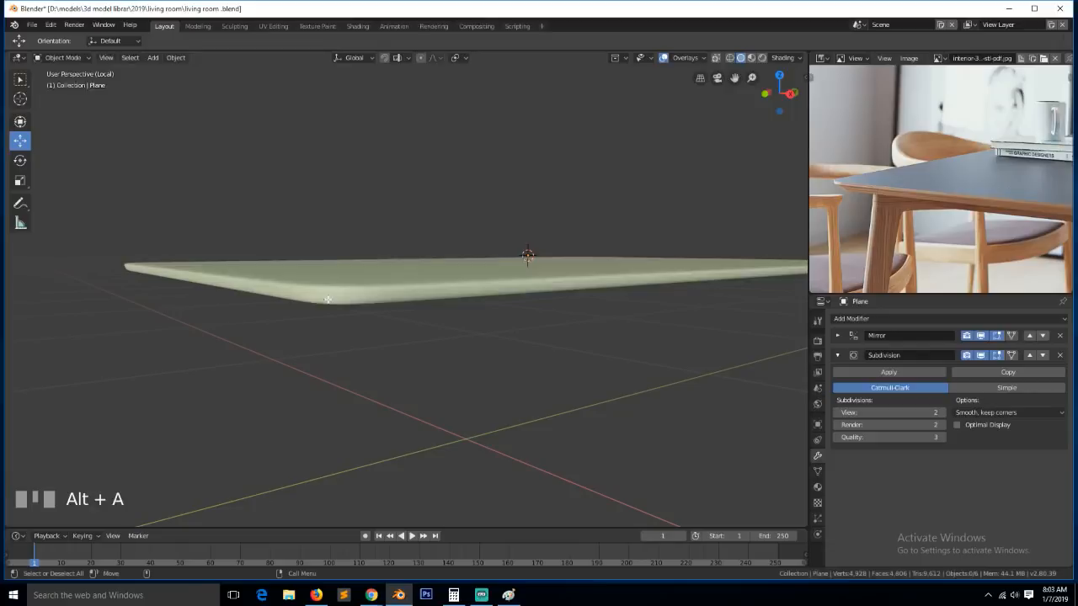
Select every top face of the tabletop's quarter mesh in face select mode
key("Tab")
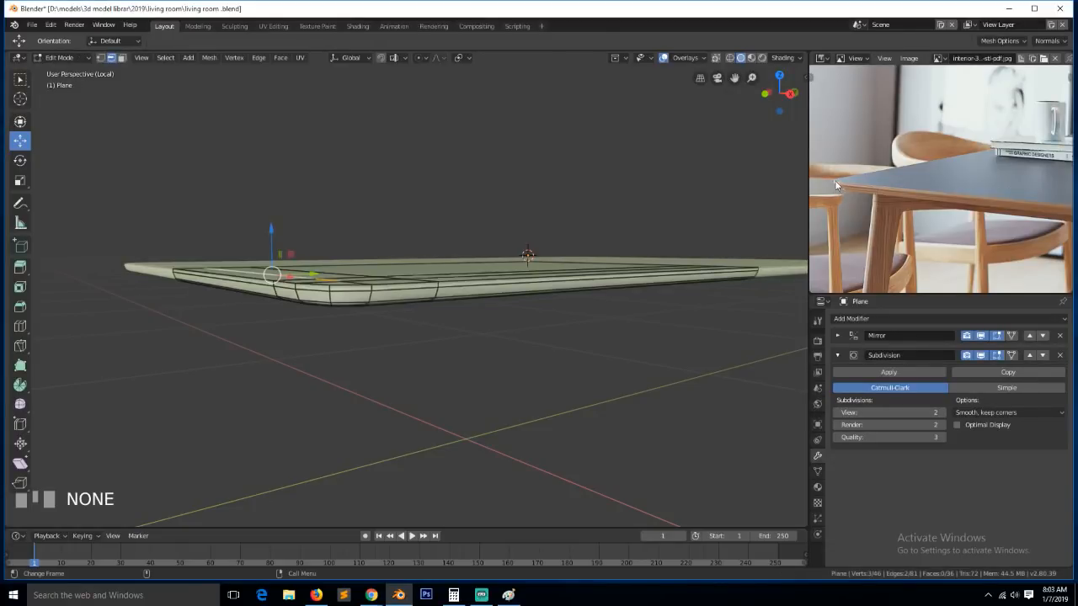
middle_click_drag(444, 202, 452, 260)
key("grave")
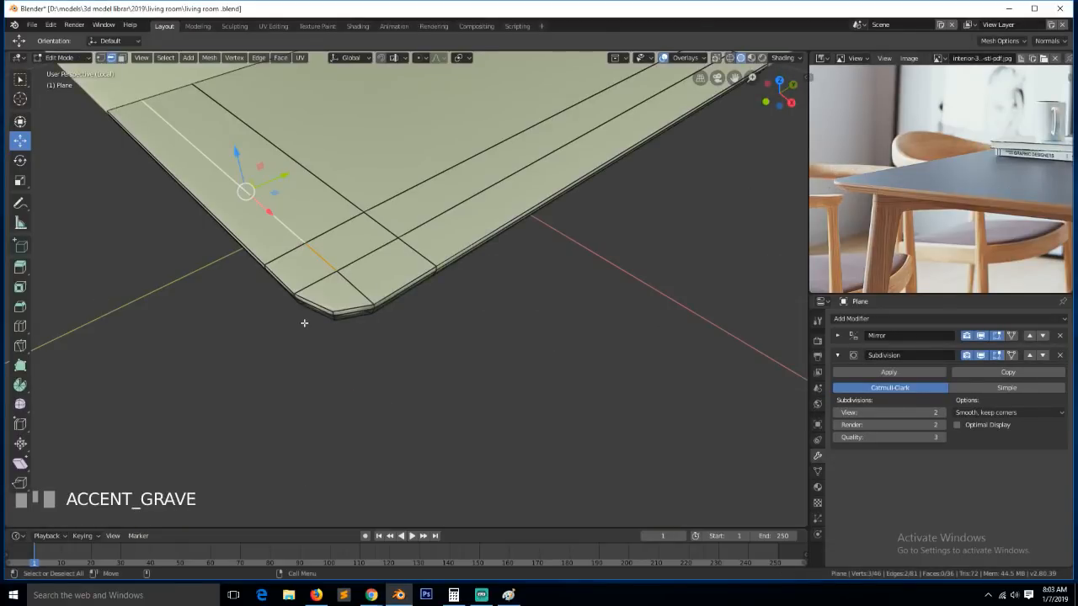
key("2")
key("3")
left_click(193, 152)
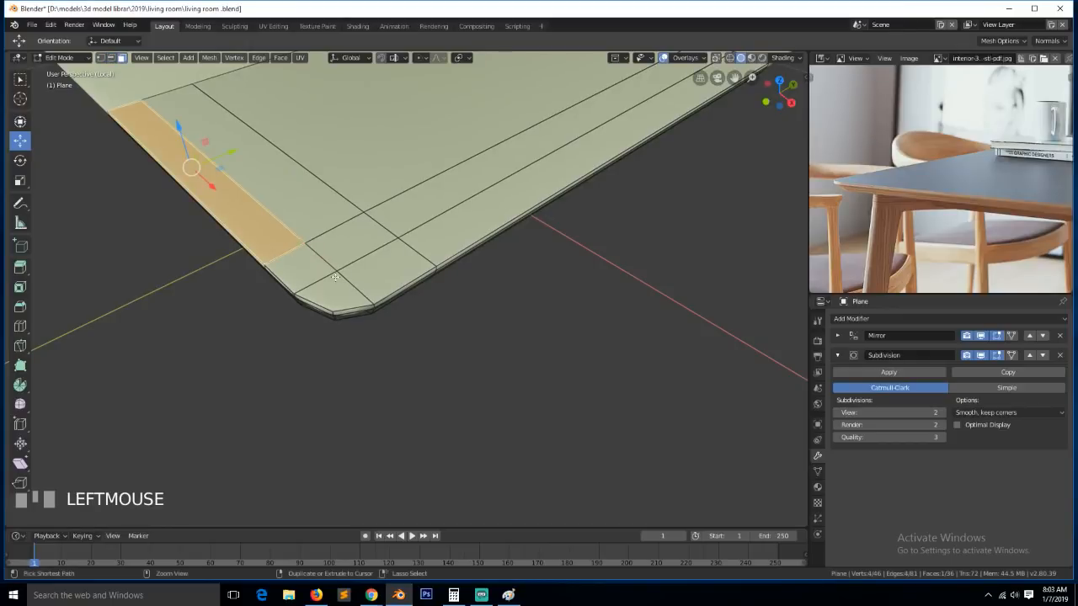
left_click(521, 202, "ctrl")
scroll(522, 201, "down", 3)
left_click(537, 149, "shift")
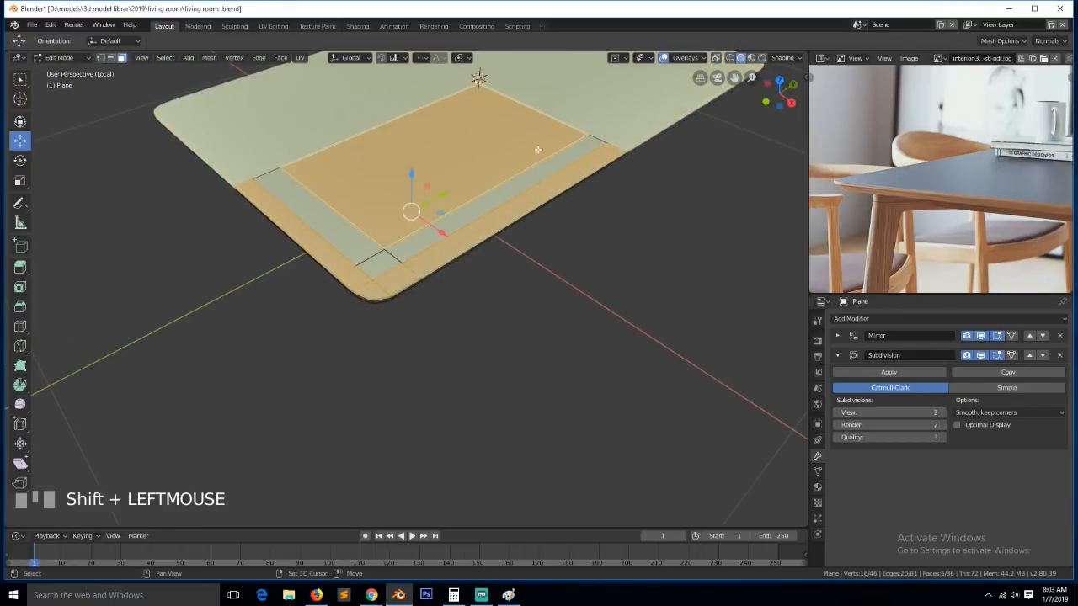
left_click(523, 177, "shift")
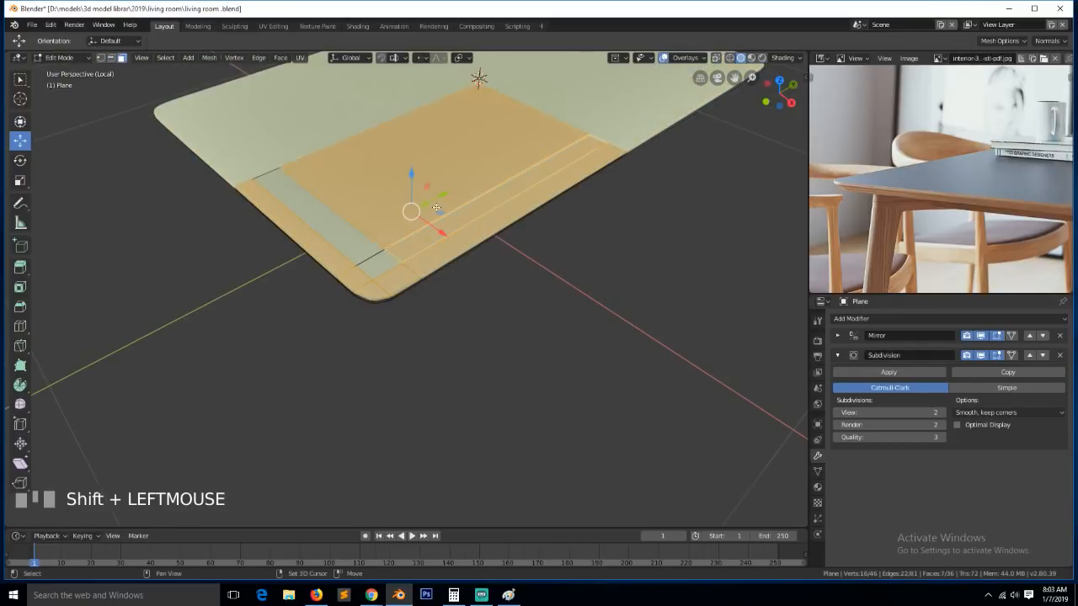
left_click(357, 245, "shift")
Try to bevel the selected top faces of the tabletop
left_click(20, 307)
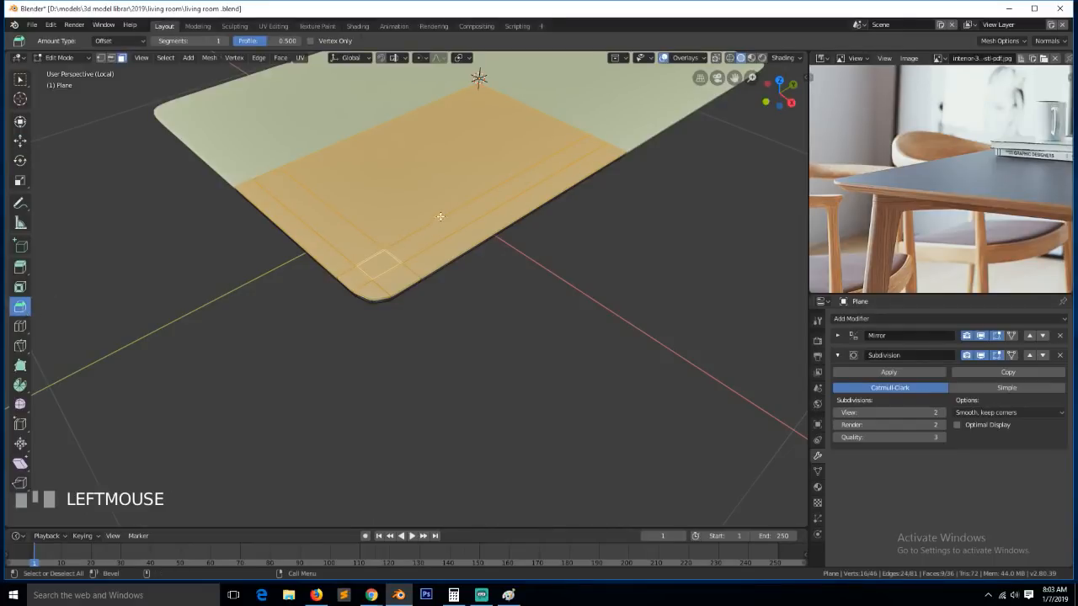
scroll(350, 262, "up", 2)
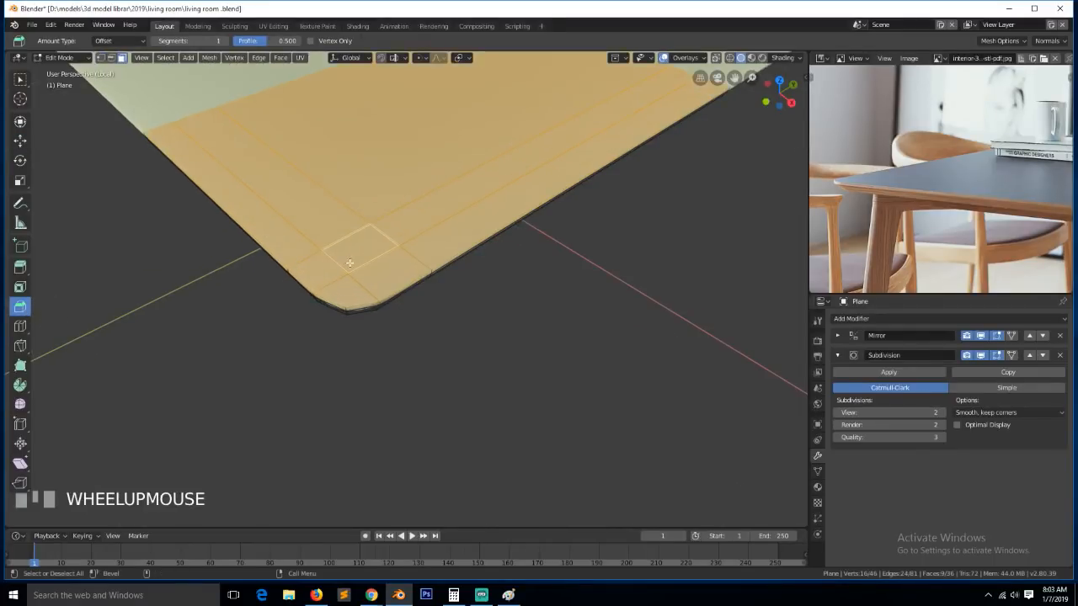
left_click_drag(380, 266, 385, 315)
key("ctrl+z")
Try insetting the selected top faces with a thickness of about 0.01074 m
left_click(20, 287)
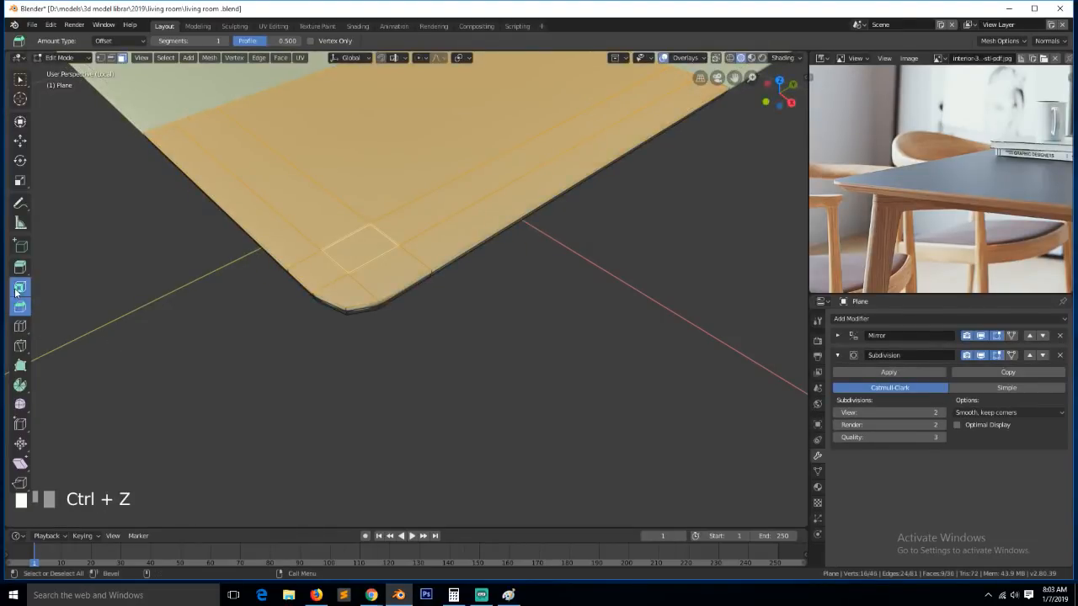
left_click_drag(378, 276, 388, 279)
middle_click_drag(389, 279, 324, 231)
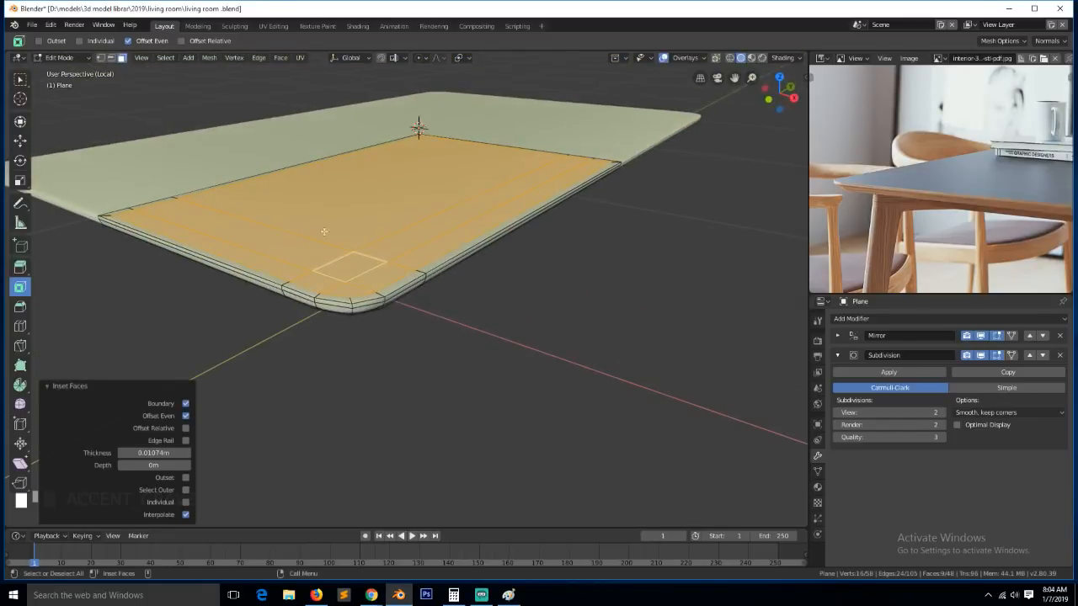
left_click(119, 210)
key("ctrl+z")
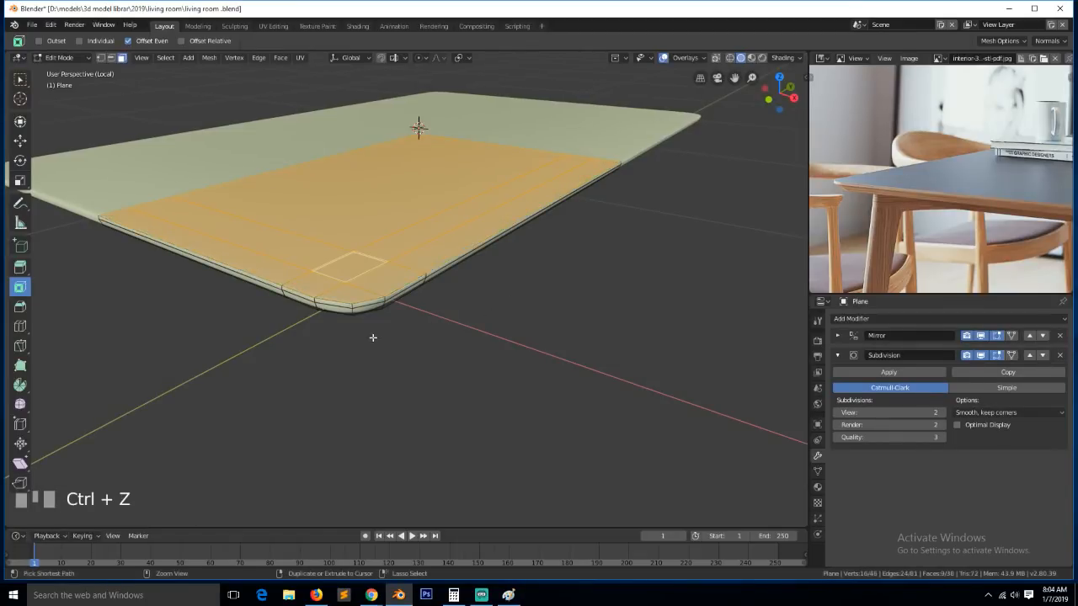
Inset the selected top faces with a thickness of about 0.0047 m
scroll(371, 367, "up", 2)
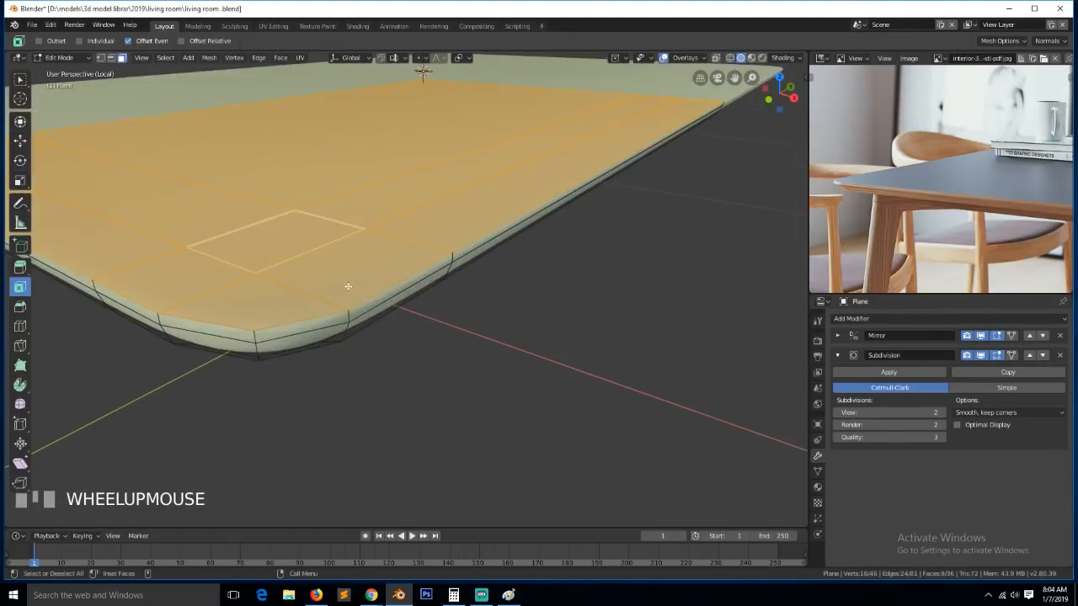
left_click_drag(354, 293, 360, 301)
scroll(353, 300, "down", 3)
Select and delete the narrow inset faces along both of the tabletop's mirror centre lines
middle_click_drag(285, 159, 83, 201)
scroll(82, 200, "down", 8)
scroll(562, 370, "up", 5)
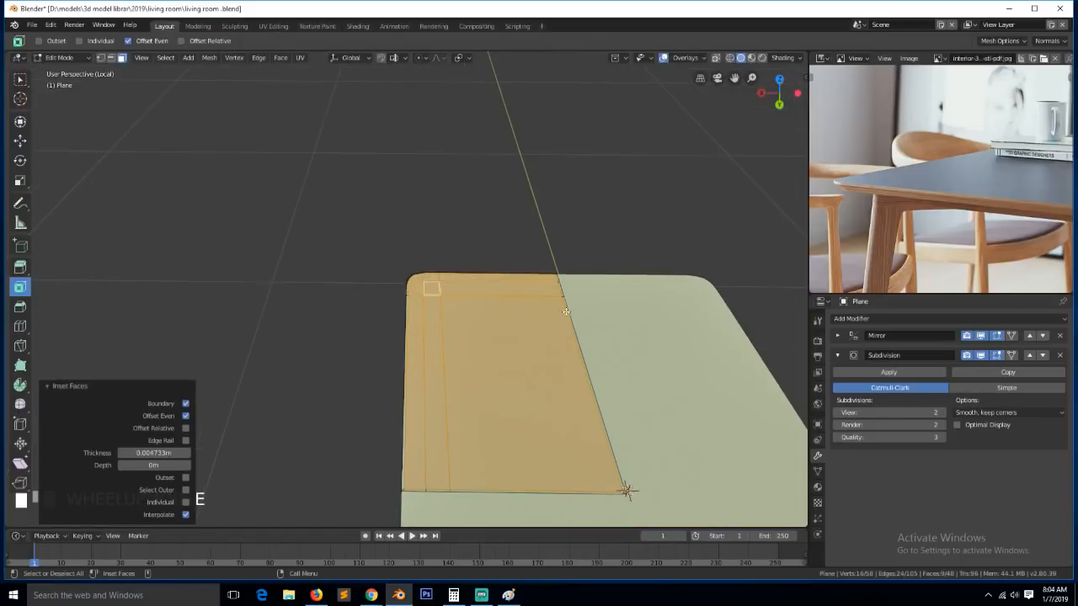
left_click(714, 266)
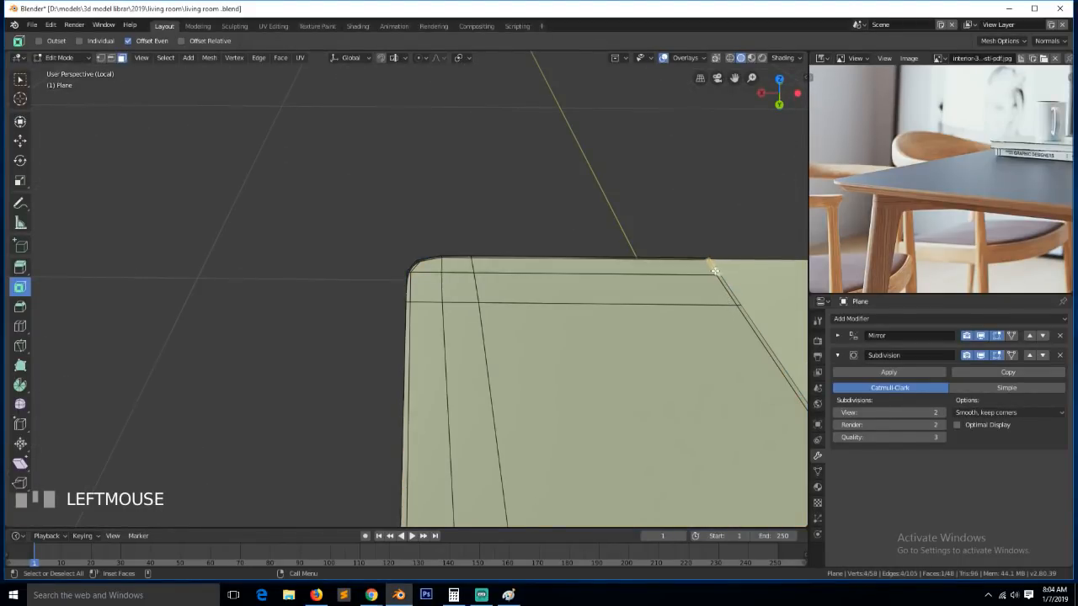
scroll(578, 445, "down", 3)
left_click(576, 445, "ctrl")
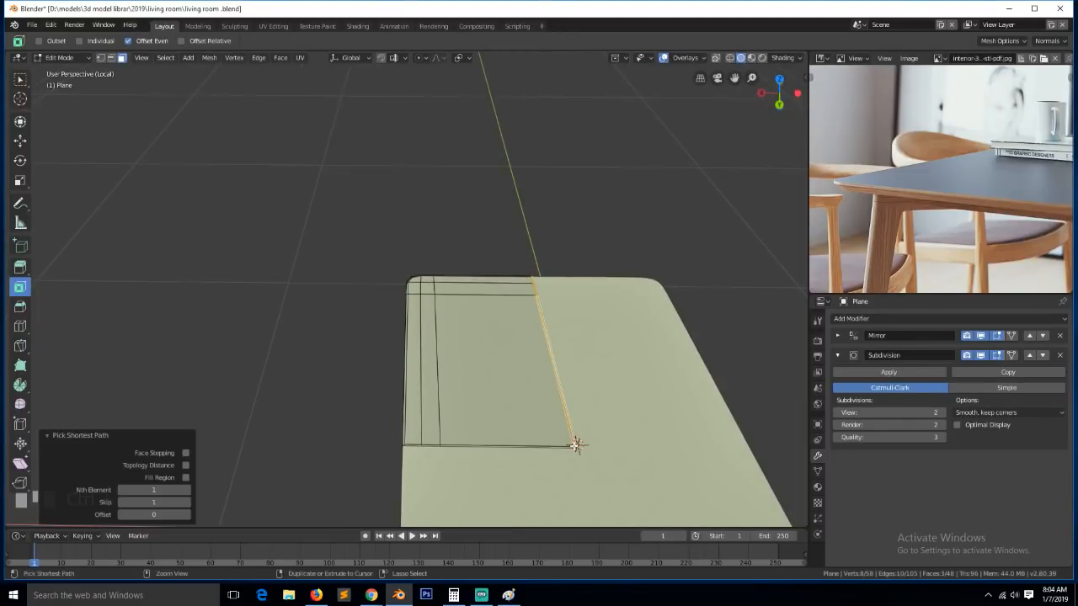
scroll(576, 444, "up", 2)
scroll(576, 444, "down", 2)
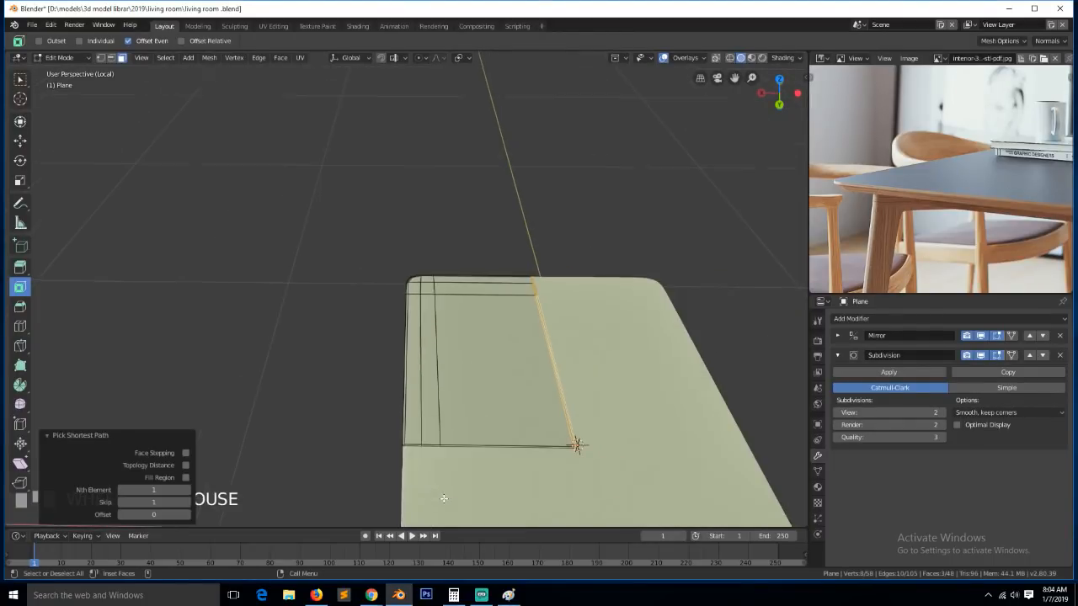
key("x")
left_click(403, 455)
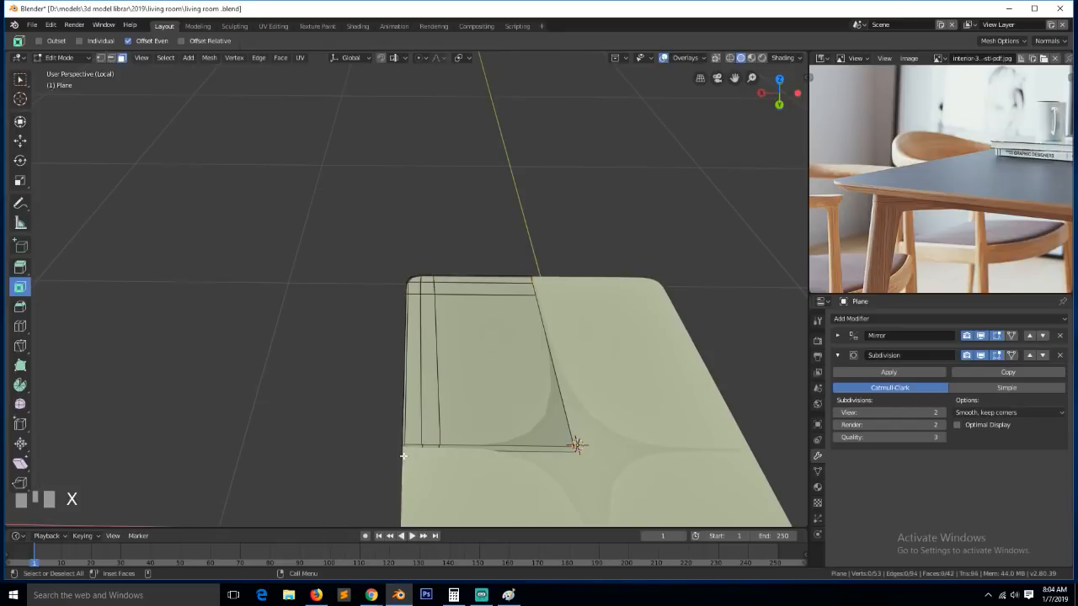
In top view, select the open lengthwise centre edge loop and move it -0.0632 m along X to the mirror line
key("KP_7")
scroll(363, 356, "up", 2)
scroll(252, 331, "down", 1)
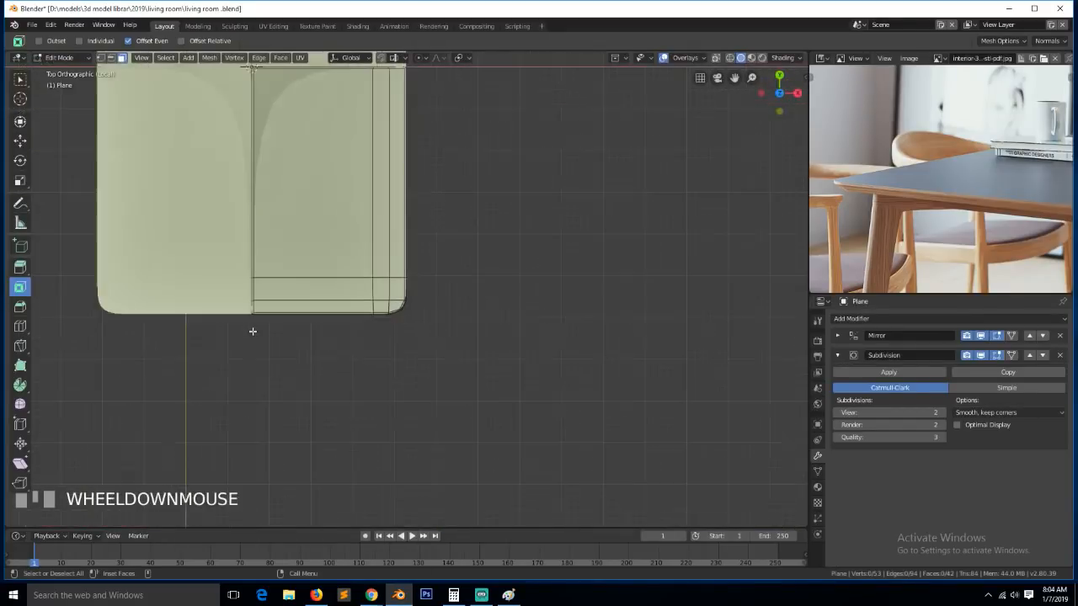
key("1")
left_click(254, 186, "alt")
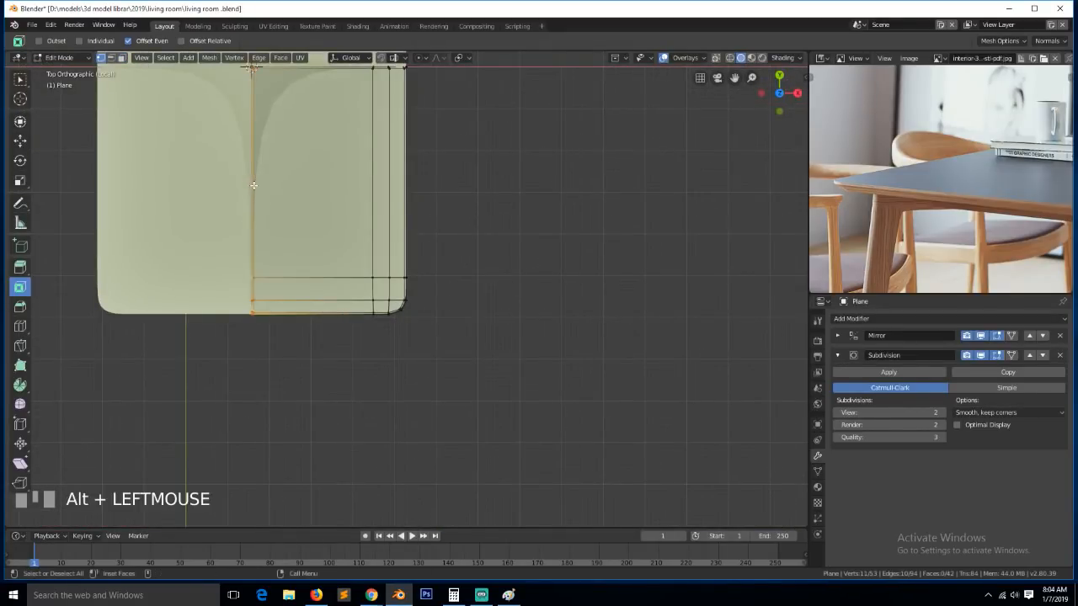
left_click(21, 140)
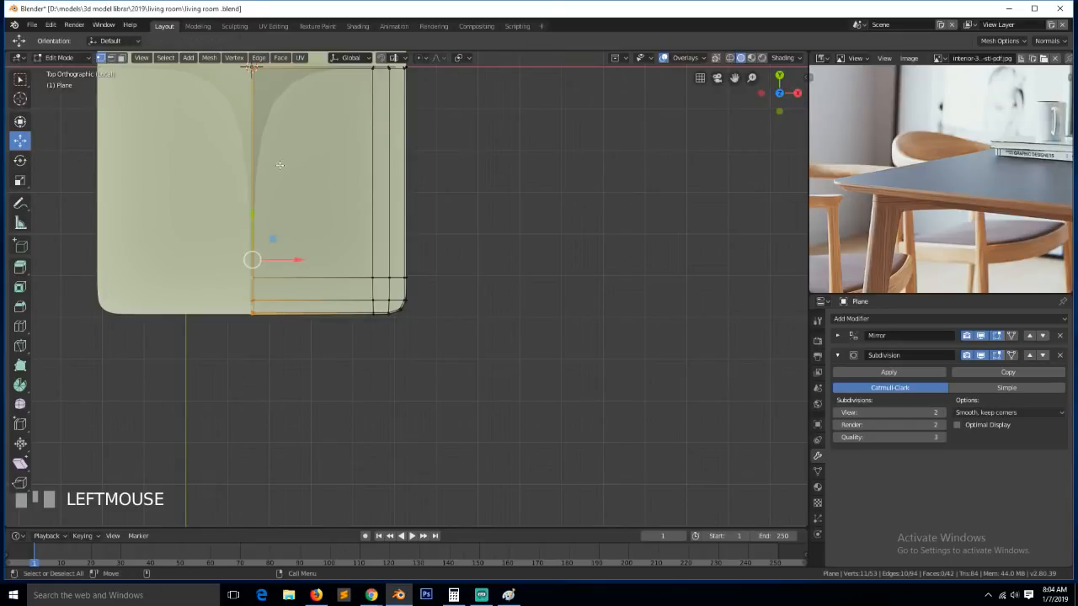
left_click_drag(293, 269, 282, 252)
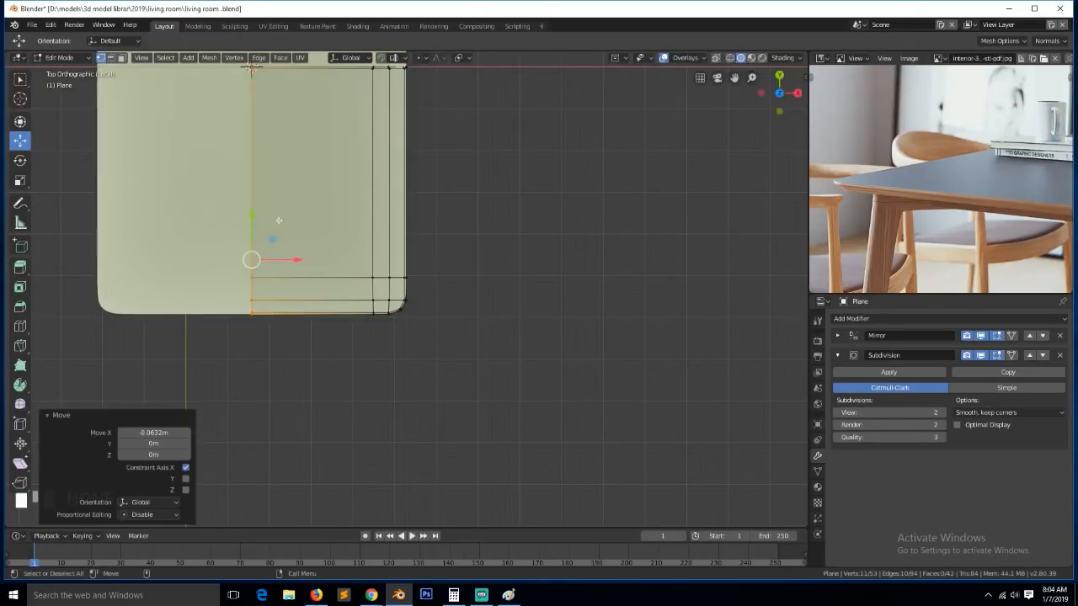
Select the open crosswise centre edge loop and move it 0.0744 m along Y to the mirror line
left_click(336, 69, "alt")
key("KP_Decimal")
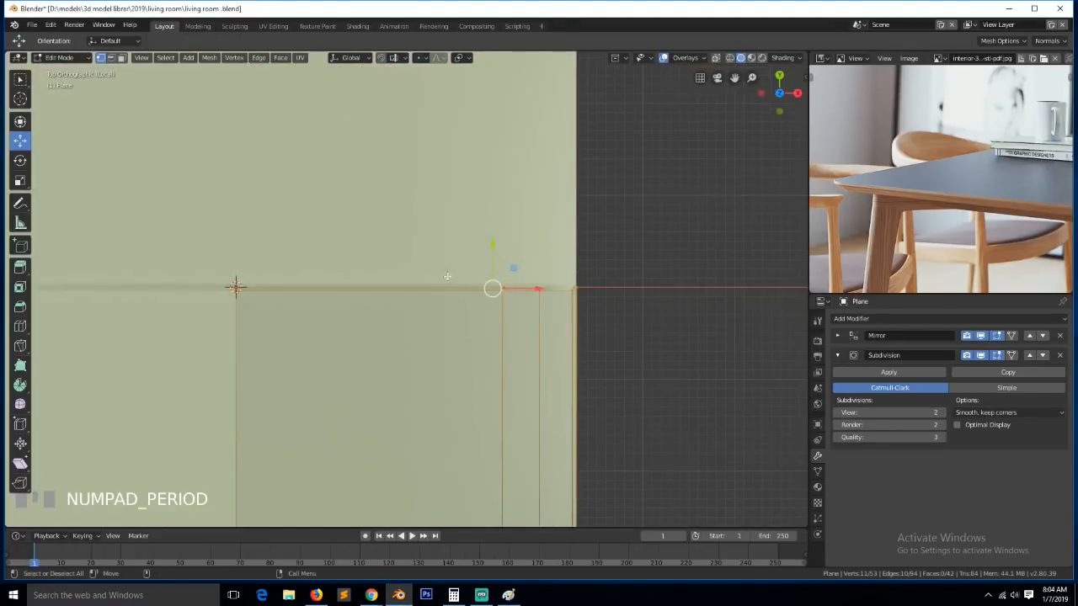
left_click_drag(492, 249, 487, 180)
scroll(515, 276, "down", 5)
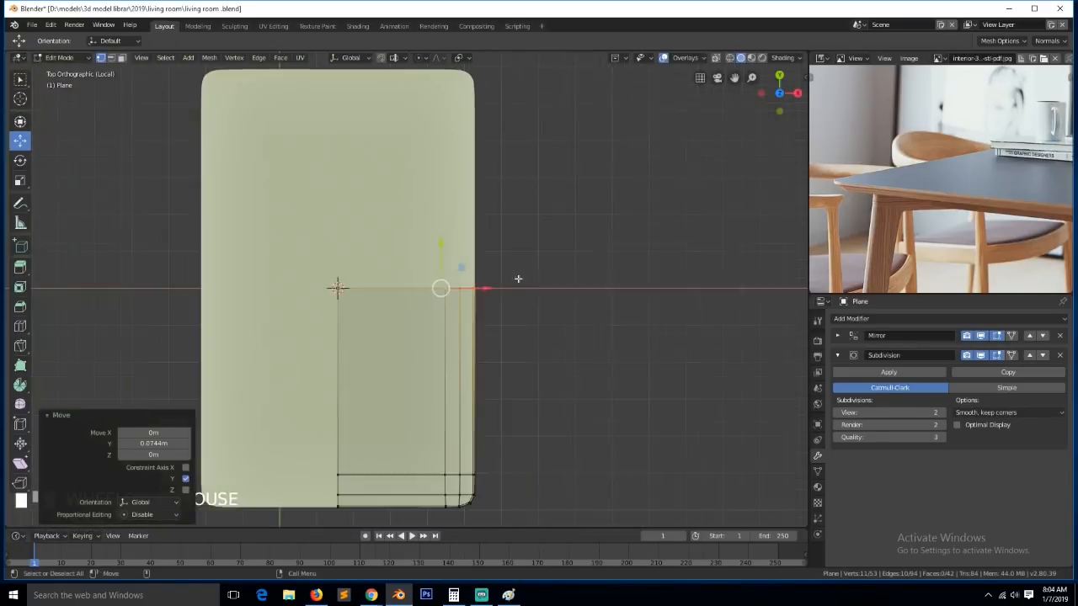
Select all top faces of the tabletop's modelled quarter and raise them slightly along Z in front view
key("grave")
middle_click_drag(484, 447, 439, 333)
scroll(440, 333, "up", 5)
key("3")
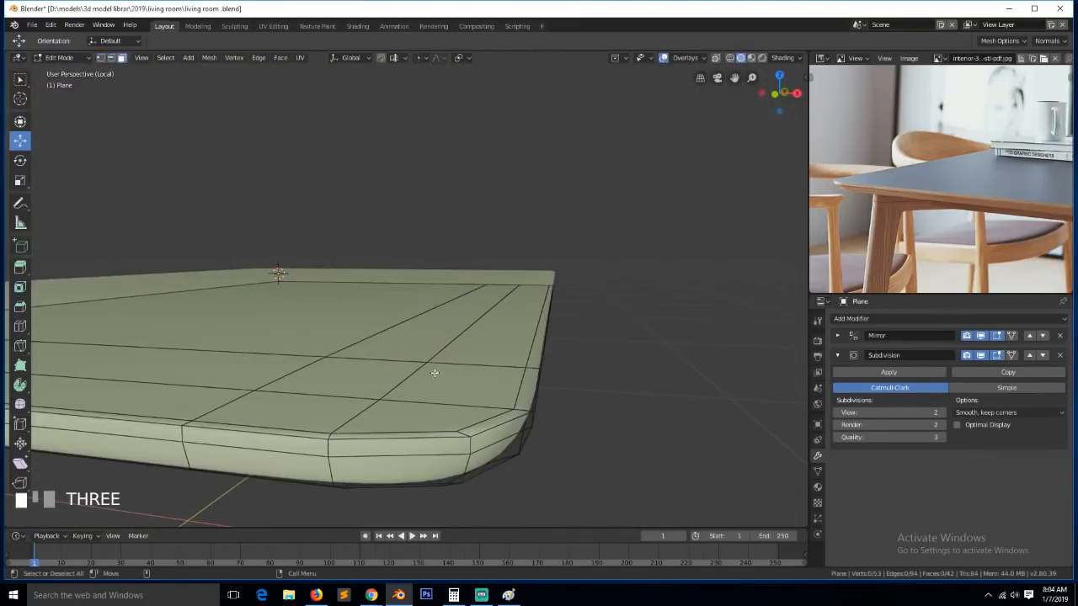
left_click(522, 308)
key("grave")
middle_click_drag(428, 390, 498, 420)
left_click(524, 451, "ctrl")
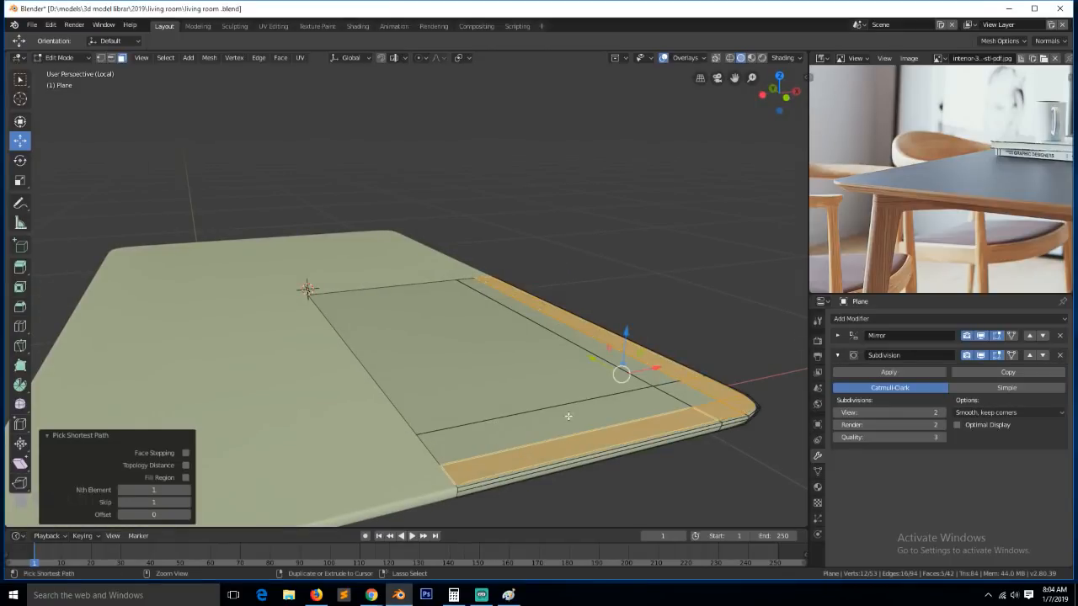
left_click(603, 409, "shift")
left_click(538, 325, "shift")
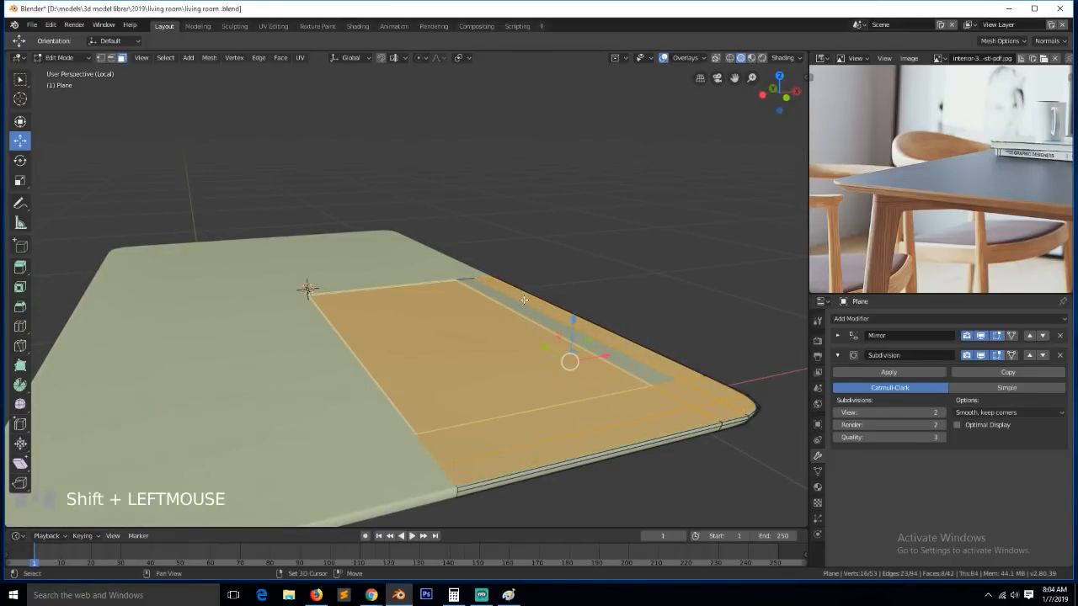
left_click(524, 299, "shift")
key("KP_1")
scroll(457, 304, "up", 4)
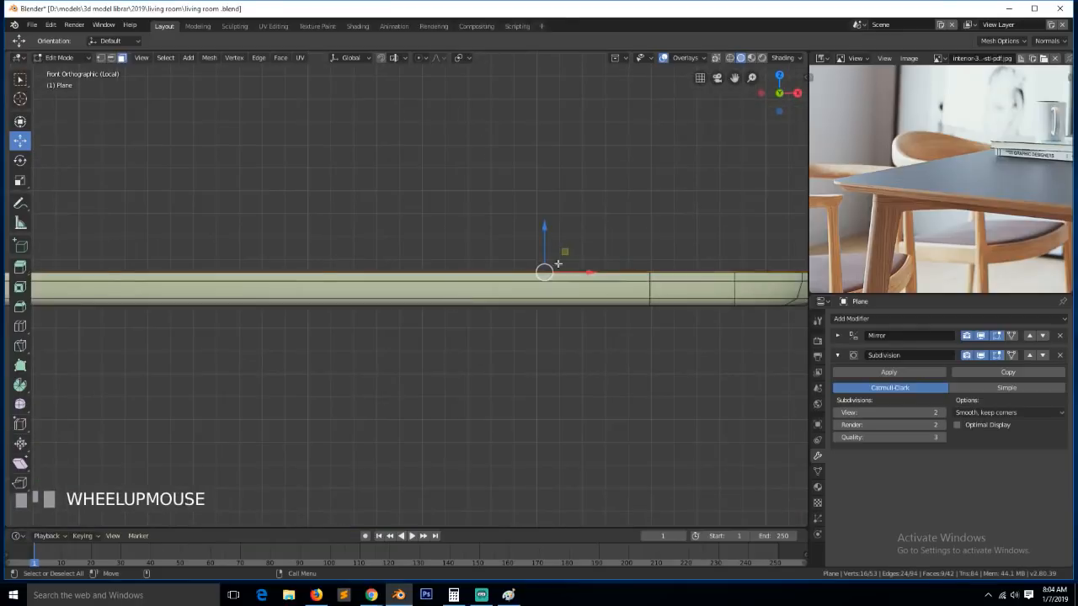
left_click_drag(544, 227, 544, 222)
left_click(557, 234)
Add two loop cuts around the tabletop's upper side band, one at factor 1.000 against the top rim and one slid to about -0.57
middle_click_drag(555, 240, 530, 346)
scroll(502, 282, "down", 2)
scroll(553, 289, "down", 2)
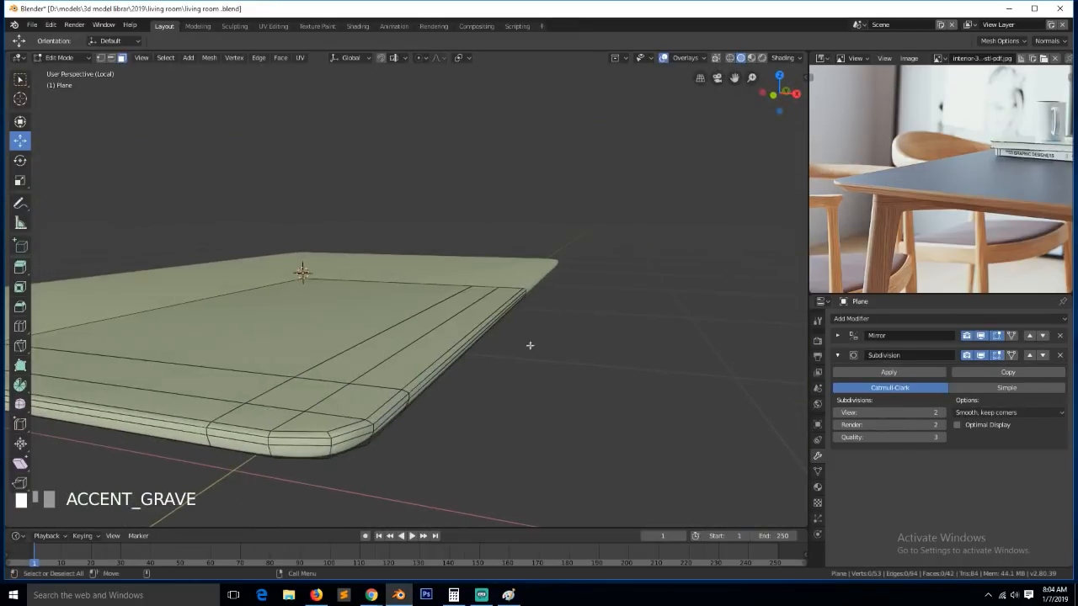
key("ctrl+r")
left_click(363, 425)
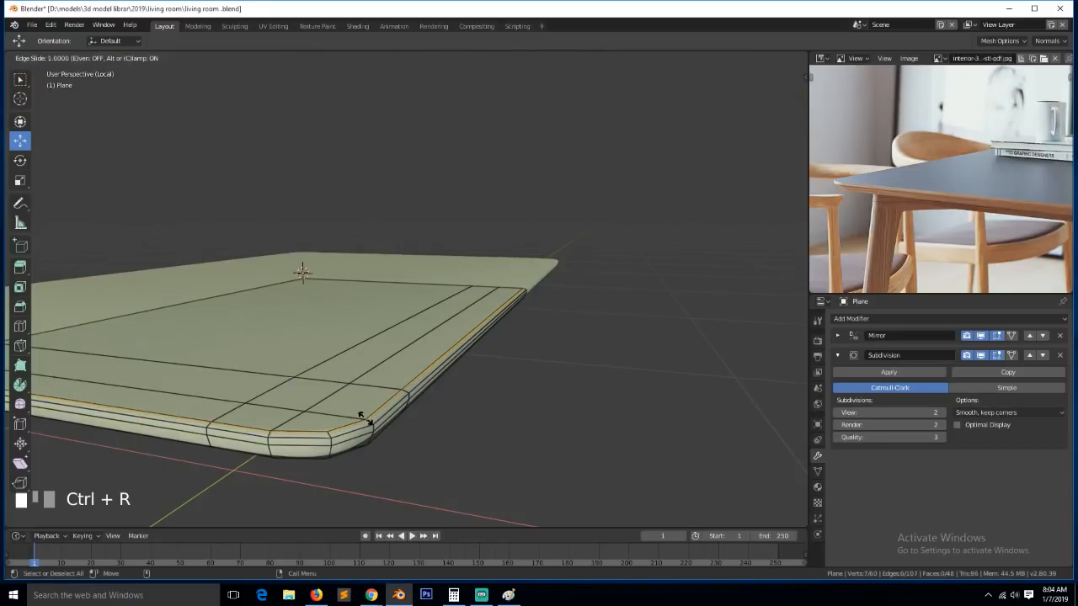
left_click(361, 415)
key("g")
key("g")
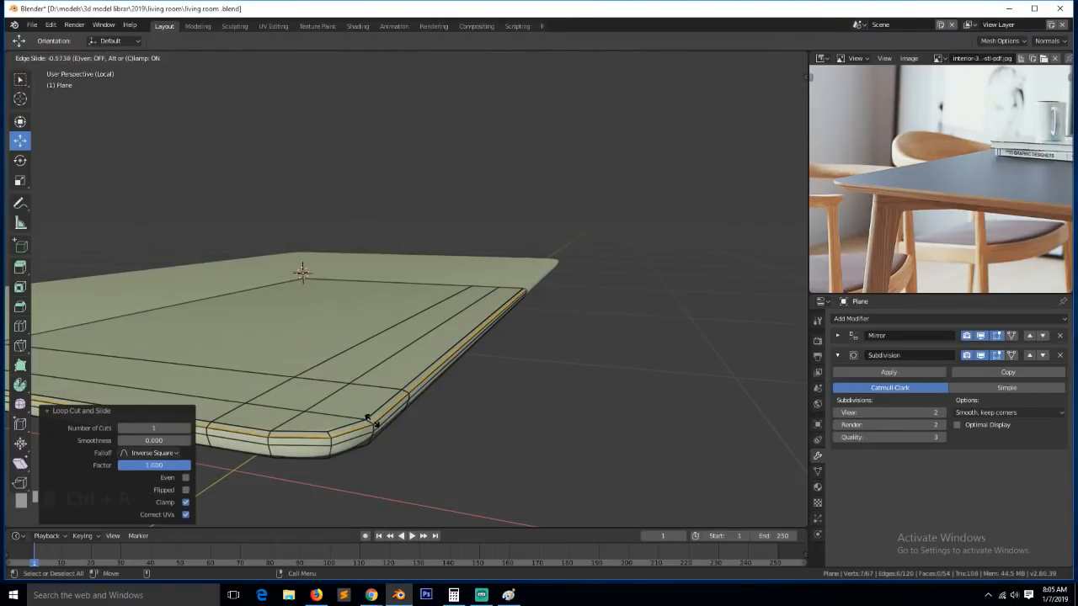
left_click(375, 421)
Leave mesh editing, check the rounded tabletop corner, and save the file
key("Tab")
middle_click_drag(378, 423, 394, 425)
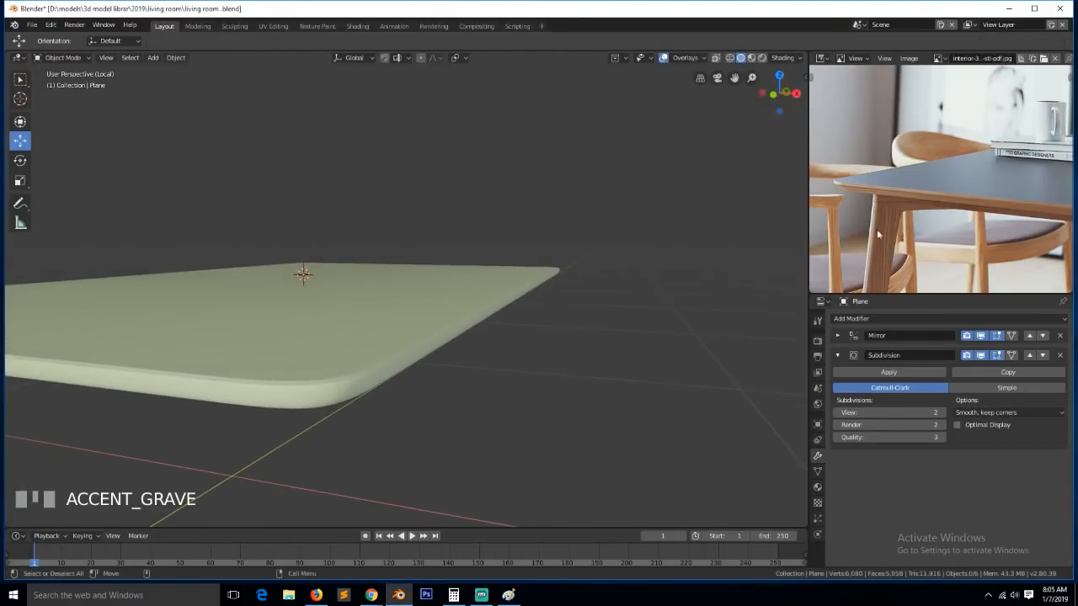
key("ctrl+s")
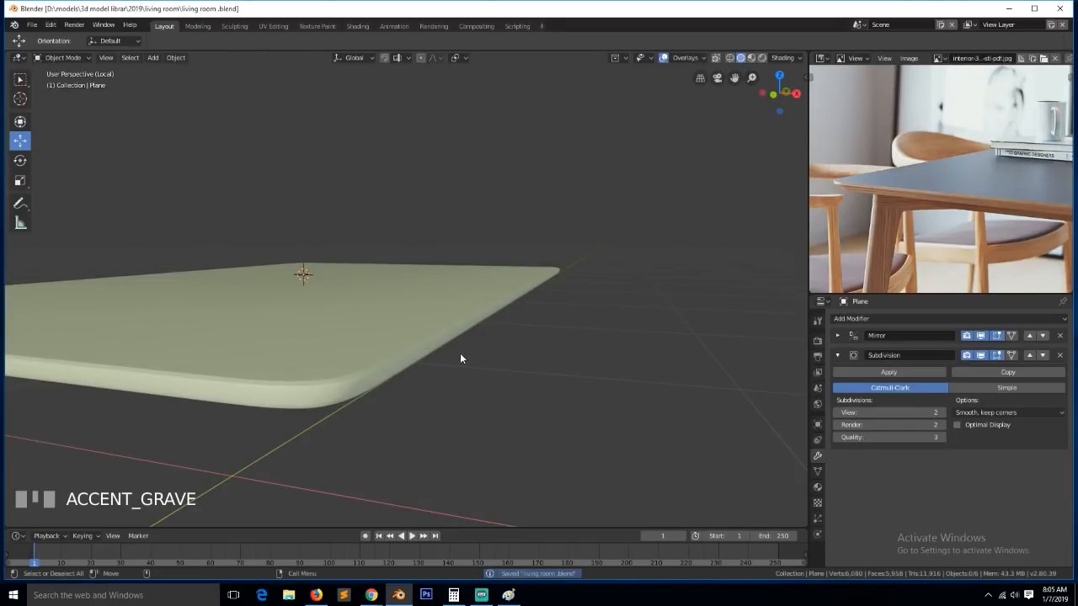
Exit local view, inspect the whole table against the reference photo from several sides, and save the file
key("KP_Divide")
scroll(460, 356, "down", 2)
key("grave")
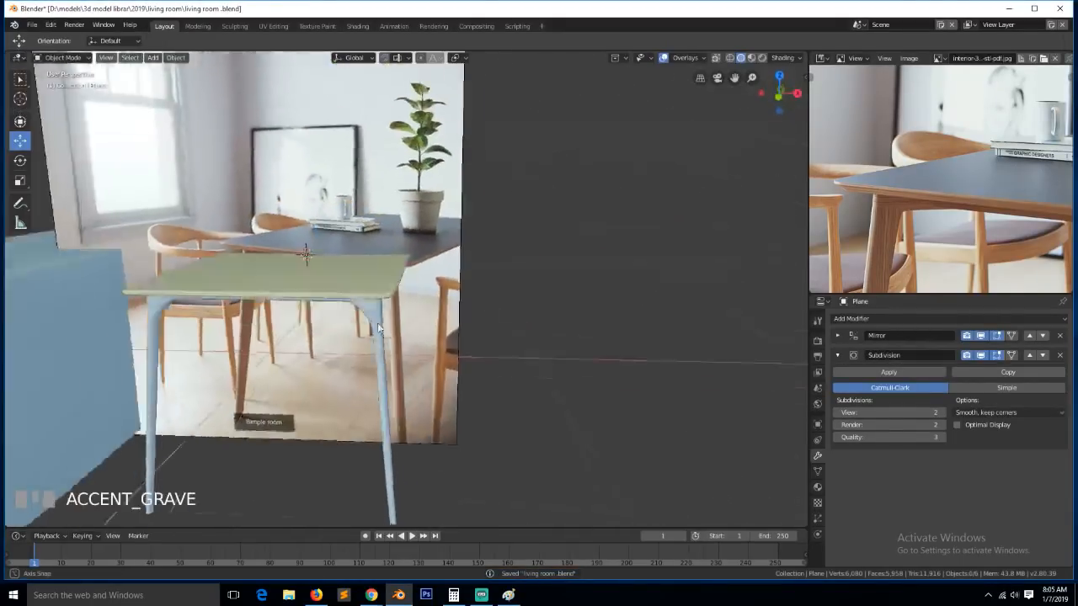
middle_click_drag(377, 323, 335, 283)
scroll(879, 233, "down", 3)
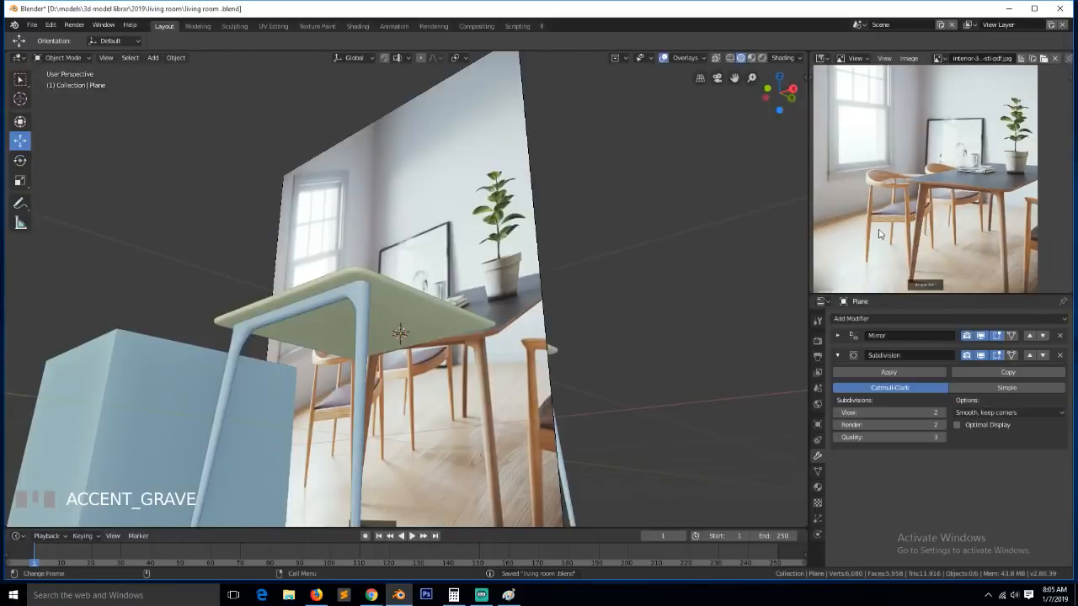
middle_click_drag(438, 362, 469, 347)
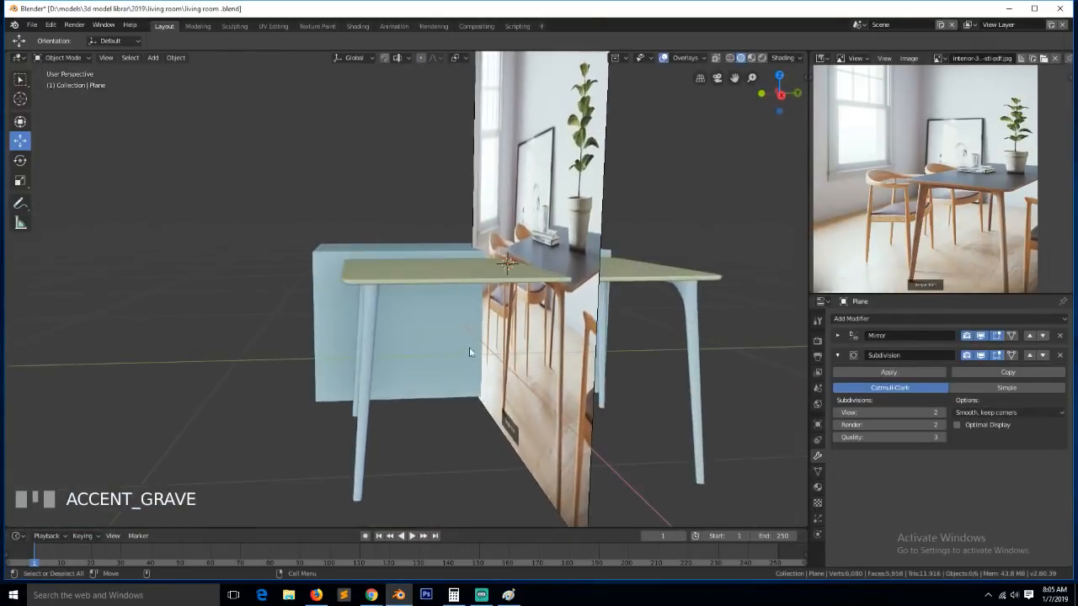
key("ctrl+s")
left_click(474, 333)
key("ctrl+s")
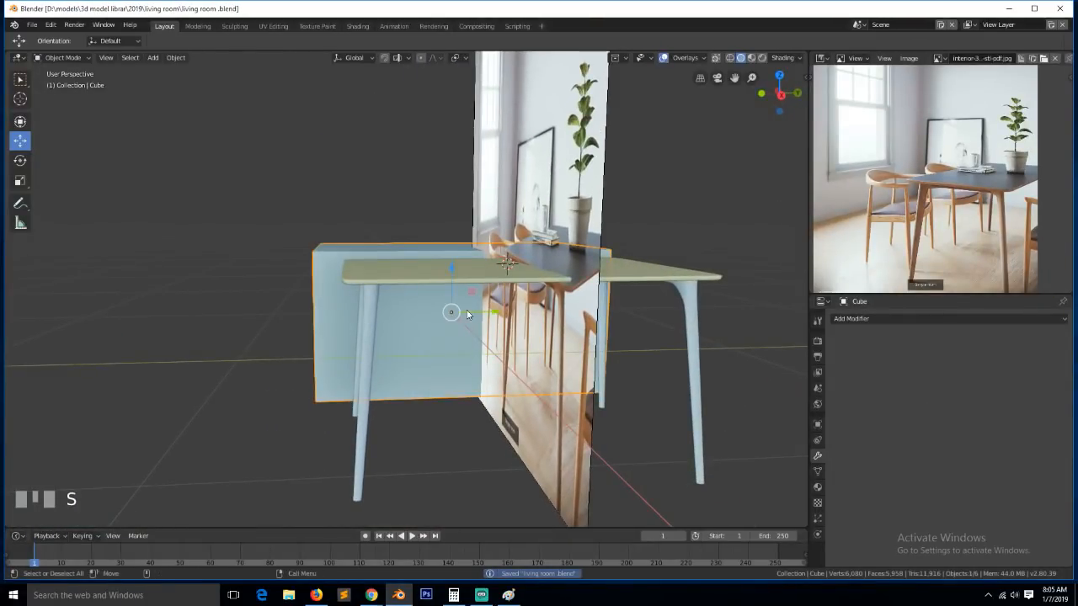
Clear the selection, return to front view, and save an incremented copy of the scene as living room 1.blend
key("alt+a")
middle_click_drag(410, 288, 537, 304)
scroll(505, 317, "down", 3)
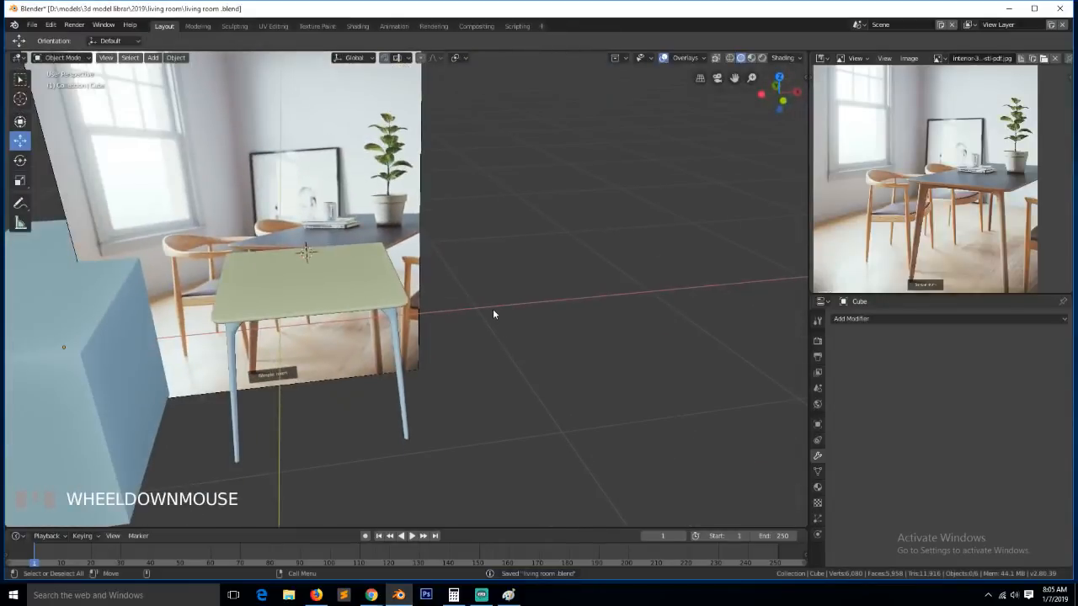
key("KP_1")
scroll(438, 314, "up", 3)
key("ctrl+s")
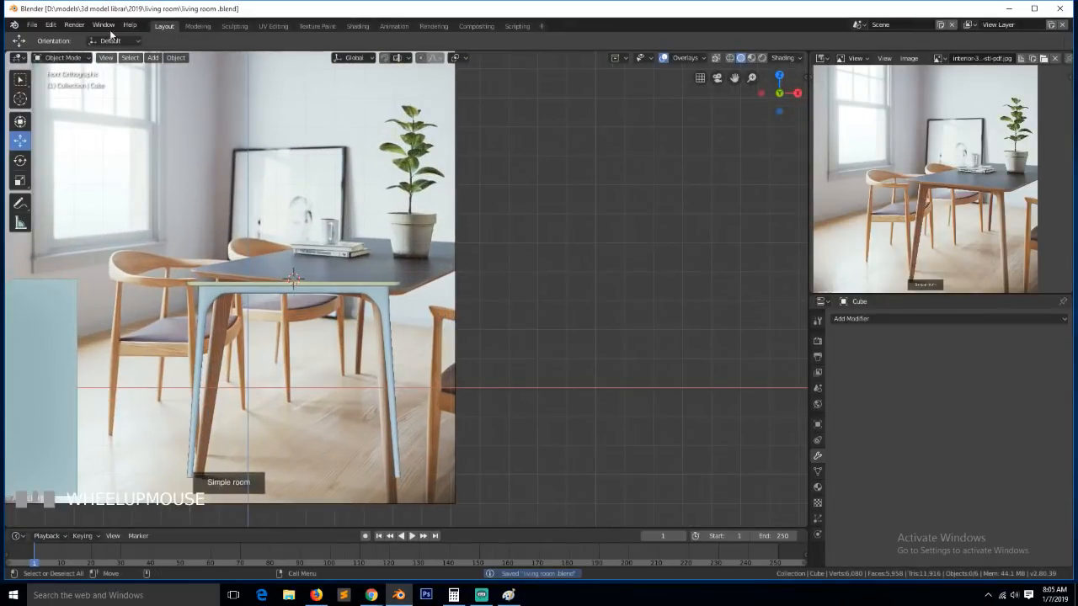
key("ctrl+shift+s")
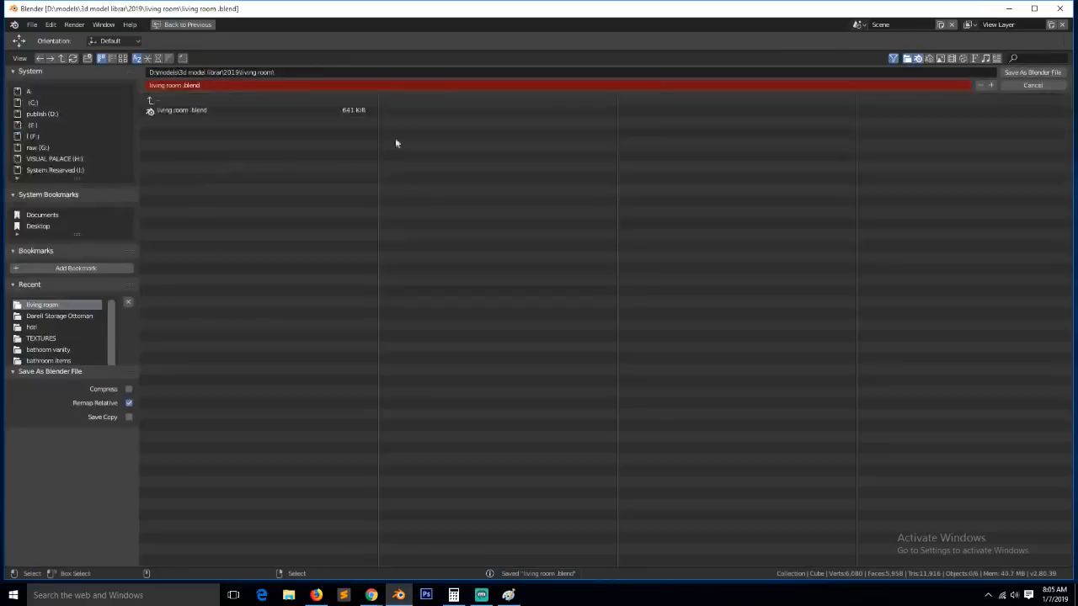
left_click(990, 85)
left_click(1032, 72)
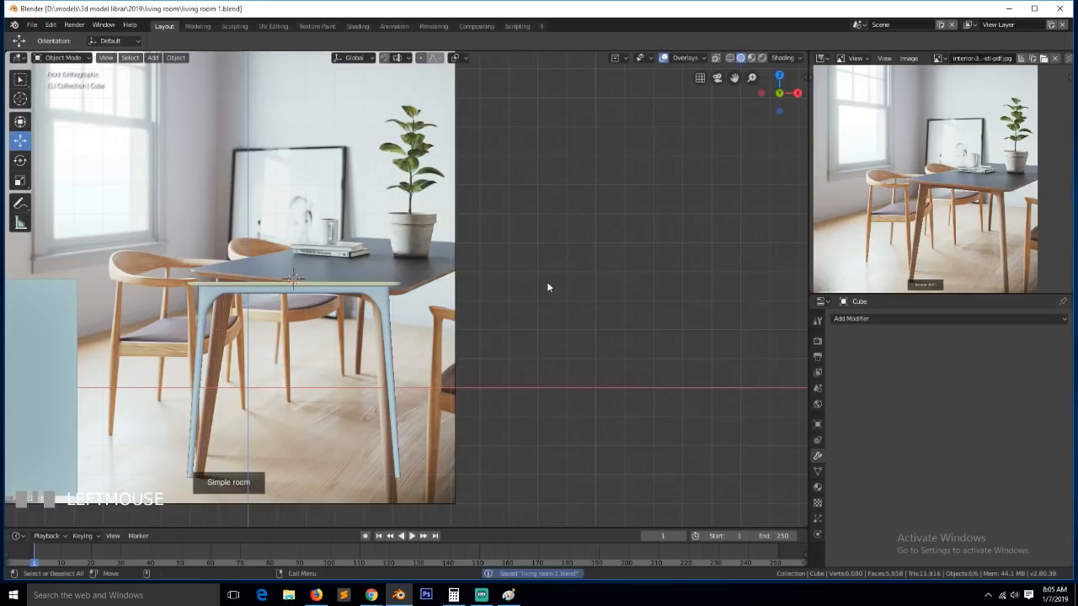
Delete the large placeholder cube beside the table and save the file
scroll(505, 295, "down", 4)
scroll(398, 295, "up", 4)
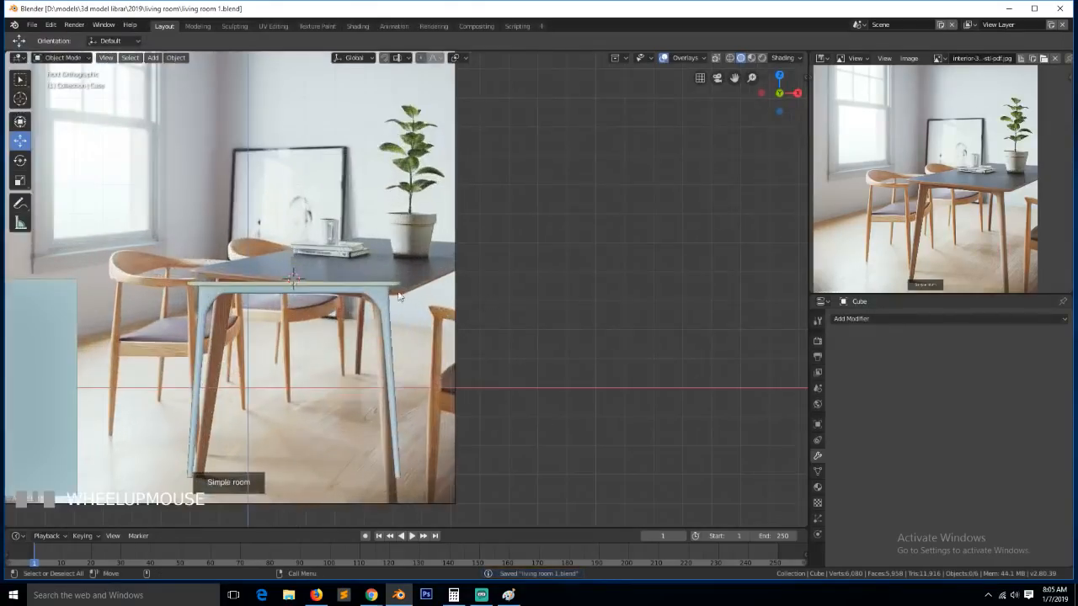
left_click_drag(735, 78, 902, 25)
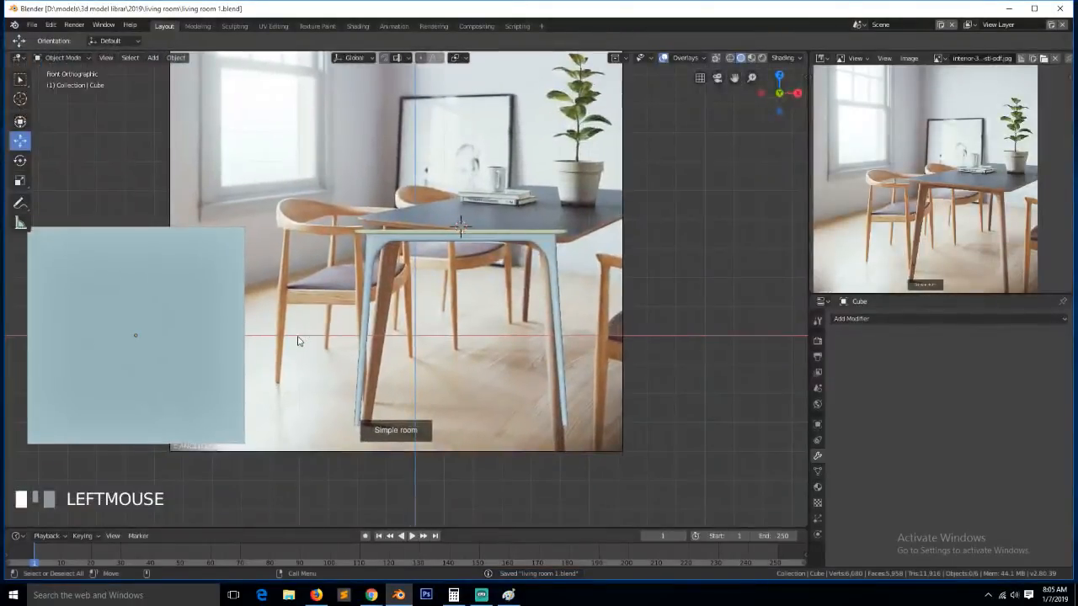
scroll(297, 341, "up", 2)
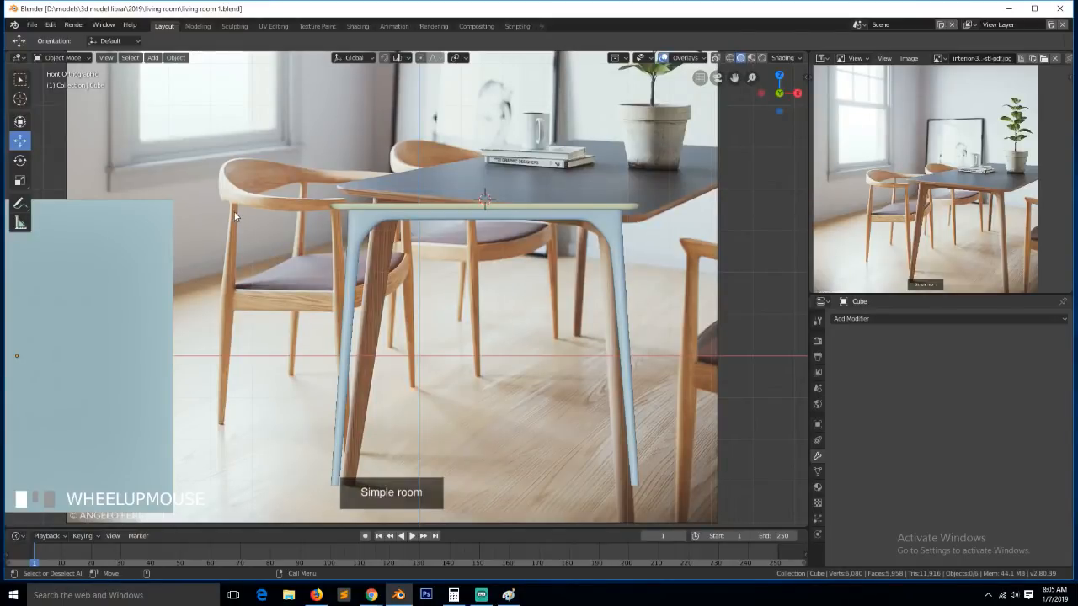
left_click(155, 257)
scroll(157, 313, "down", 3)
scroll(159, 310, "up", 3)
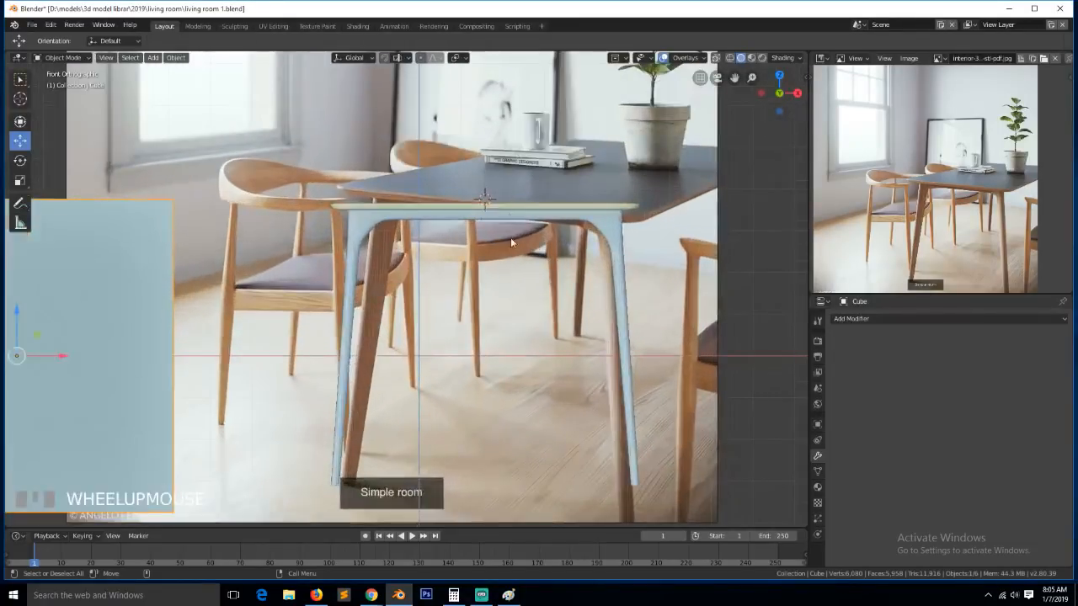
key("x")
left_click(207, 254)
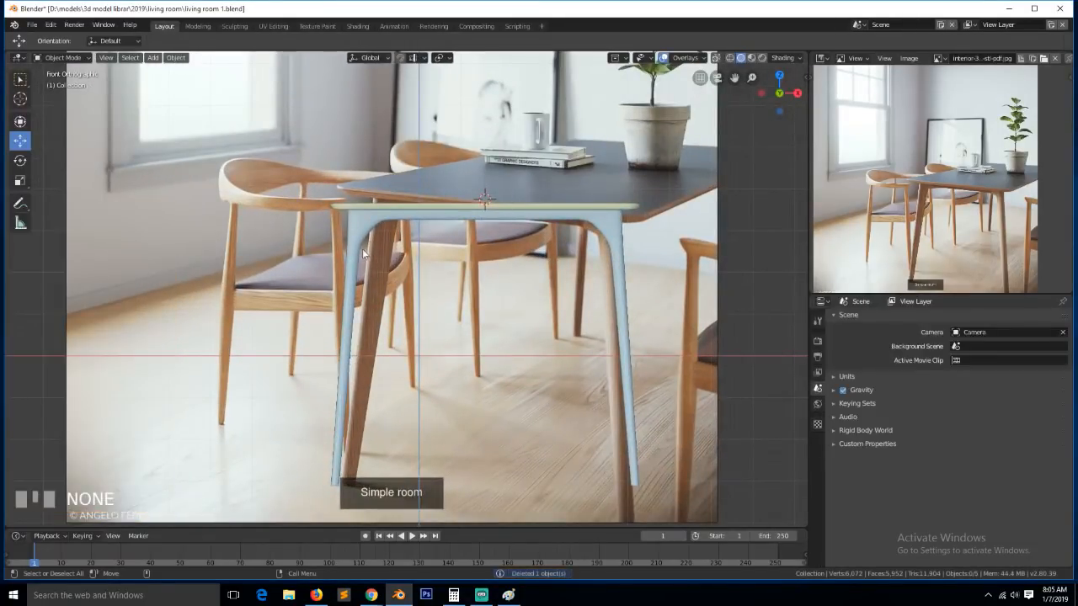
key("ctrl+s")
Add a mesh plane at the 3D cursor and scale it by 0.305
left_click_drag(734, 78, 799, 99)
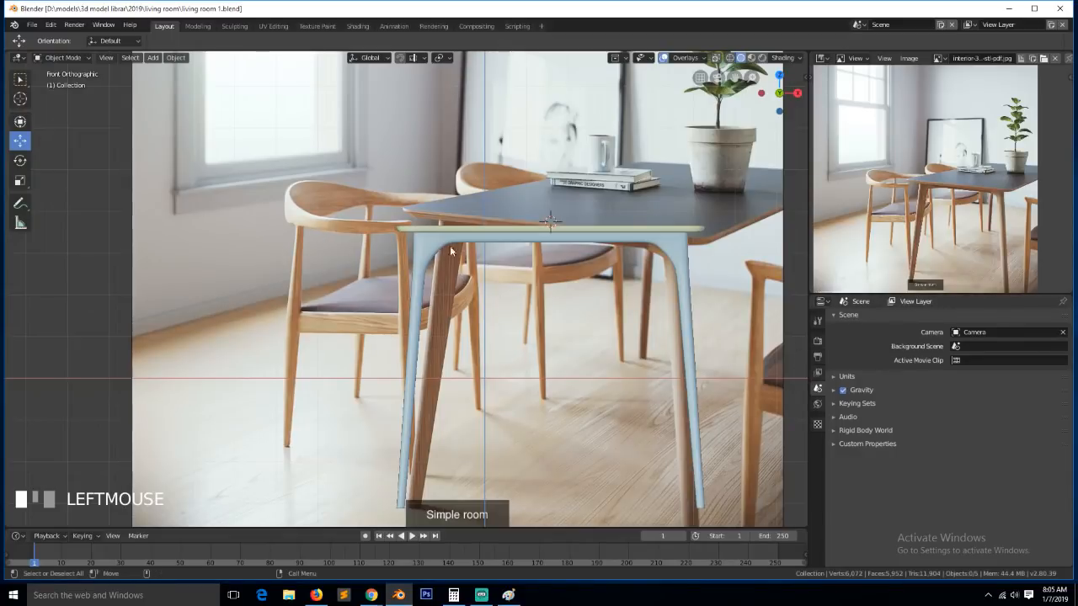
scroll(201, 224, "down", 3)
scroll(206, 241, "up", 3)
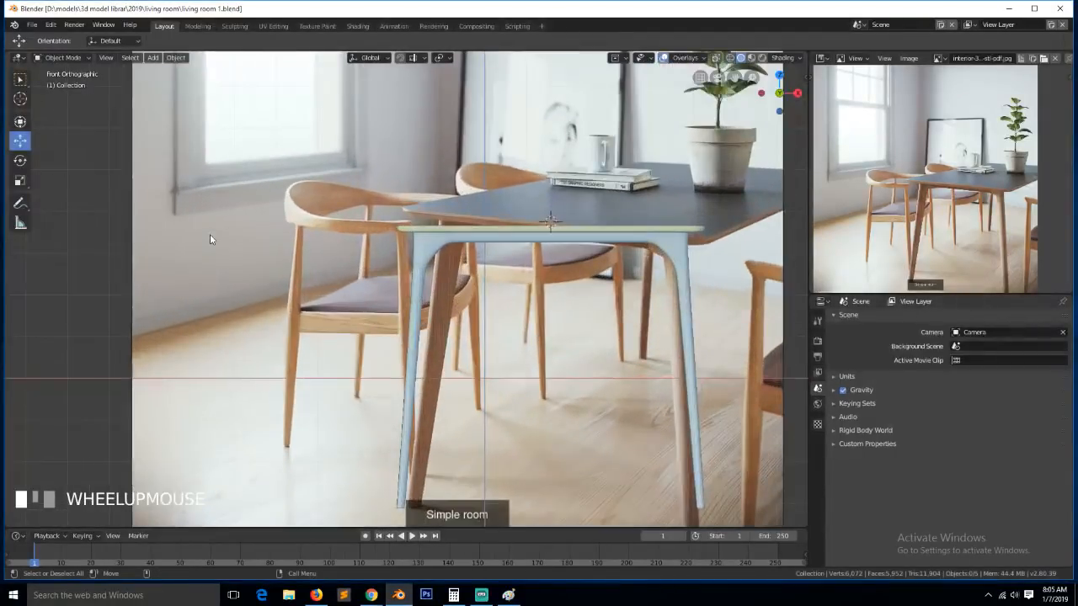
key("shift+a")
mouse_move(254, 210)
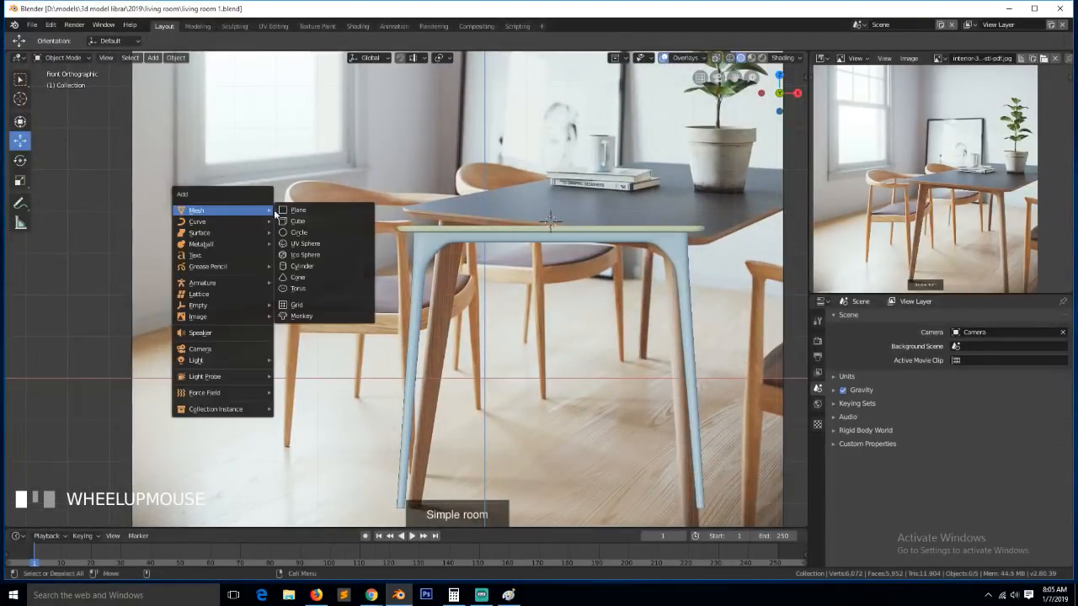
left_click(295, 214)
key("s")
left_click(539, 269)
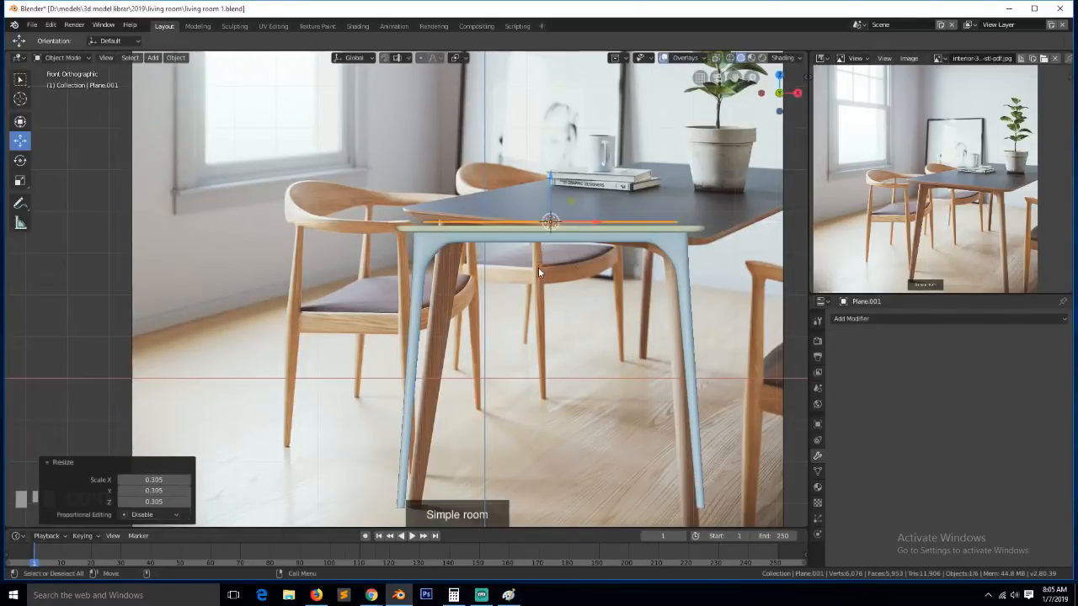
Rotate the new plane 90° about the X axis to stand upright, and scale it by 0.464
key("r")
key("x")
key("9")
key("0")
key("Return")
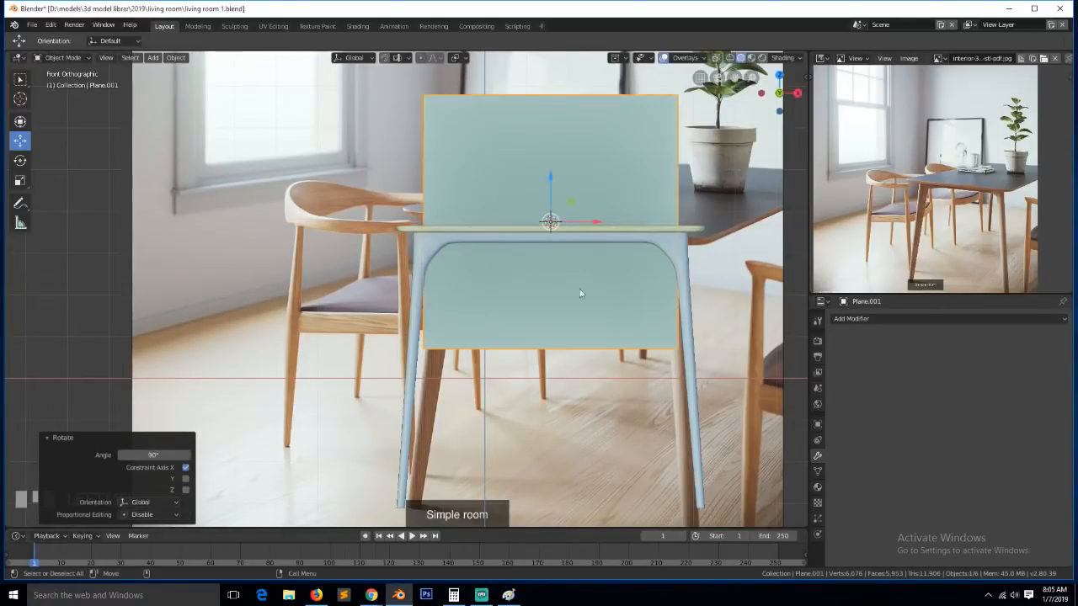
key("s")
left_click(595, 297)
Move the plane -0.933 m along X and -0.0941 m along Z, and stretch it along X by about 2.7
key("g")
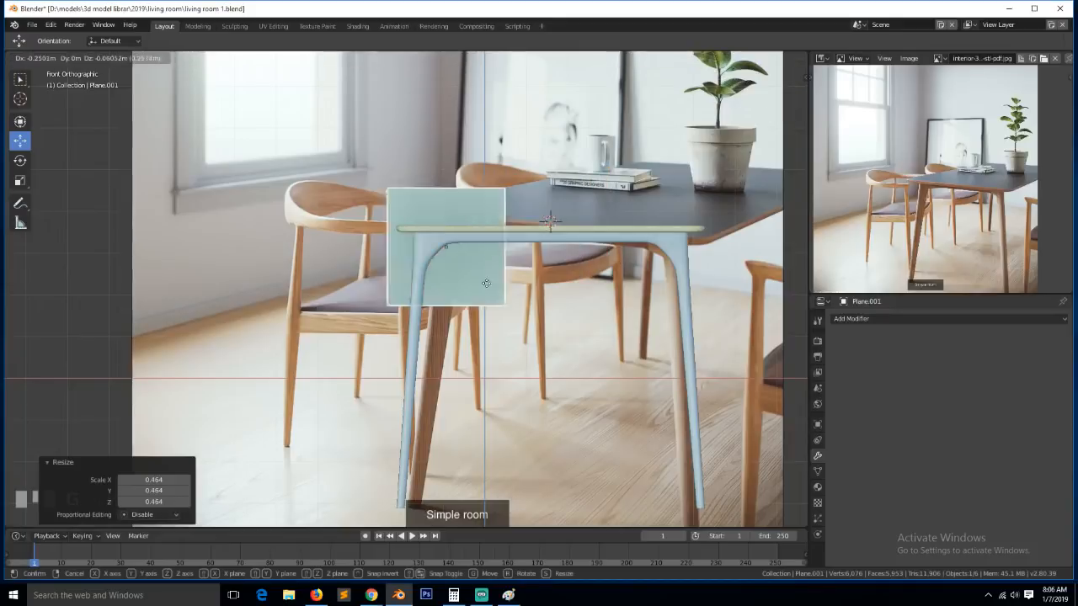
left_click(221, 296)
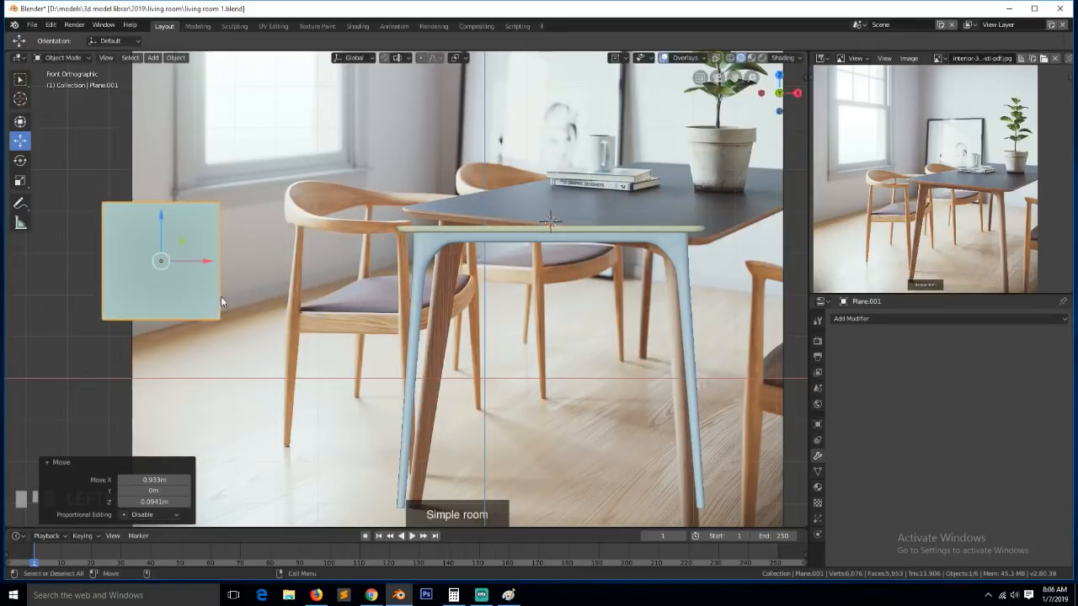
key("s")
key("x")
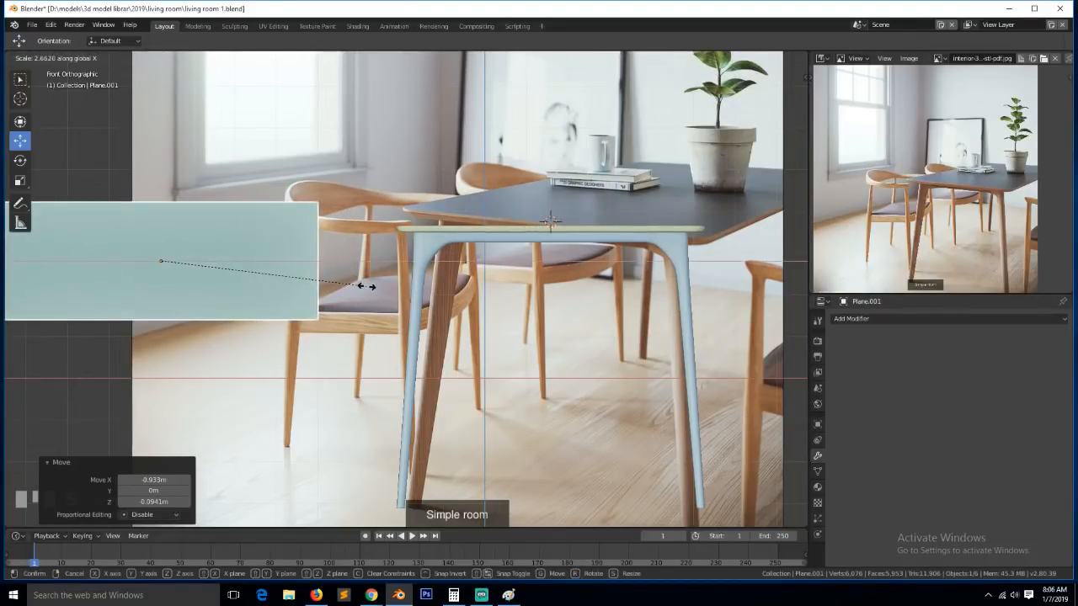
left_click(369, 286)
Split the plane with a centred vertical loop cut and delete the outer vertices of its -X half
scroll(270, 285, "down", 1)
key("Tab")
key("ctrl+r")
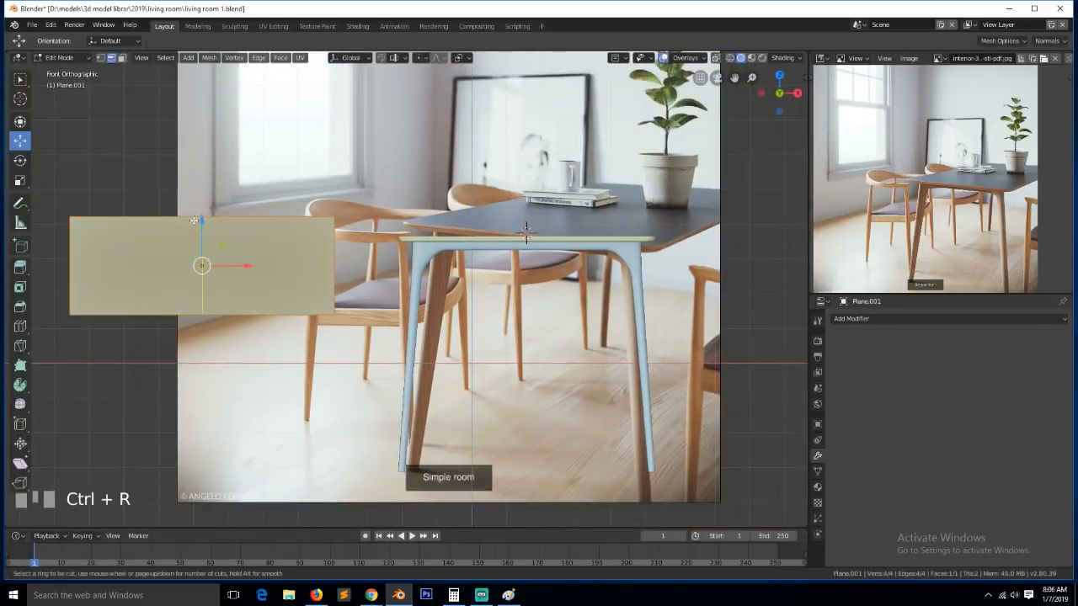
left_click(194, 219)
left_click(195, 219)
left_click(71, 244, "alt")
key("x")
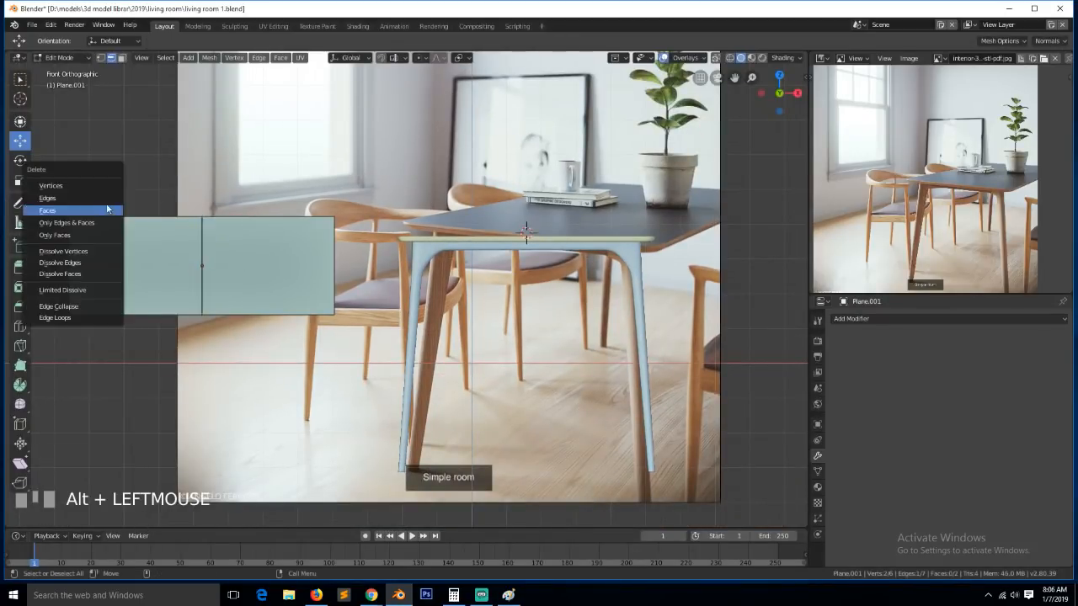
left_click(100, 179)
key("Tab")
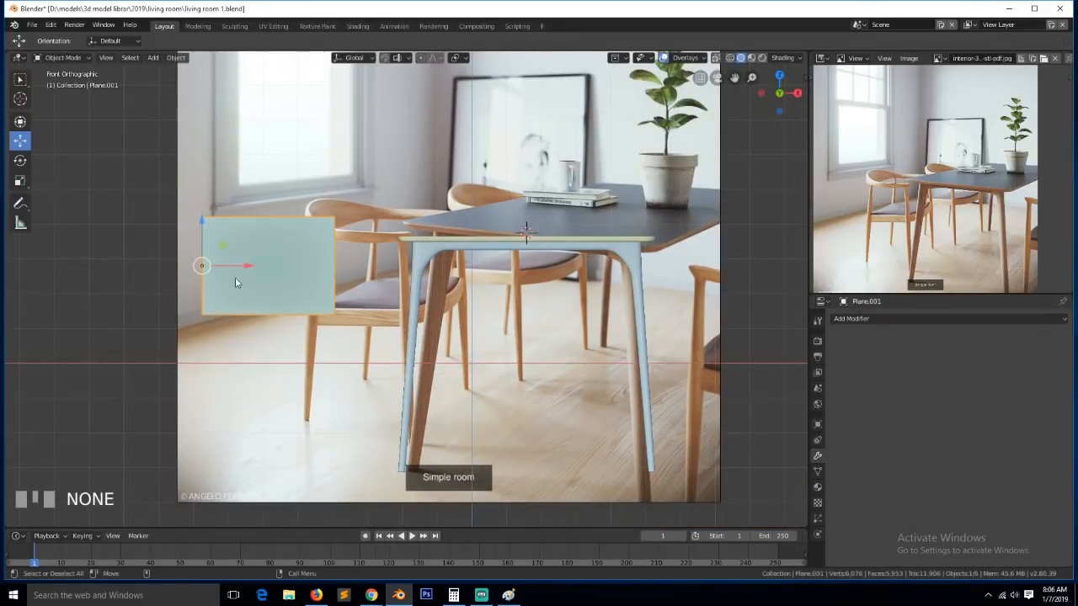
Move the plane -0.24 m along X and extend its outer +X edge 0.208 m along X
left_click_drag(235, 283, 154, 273)
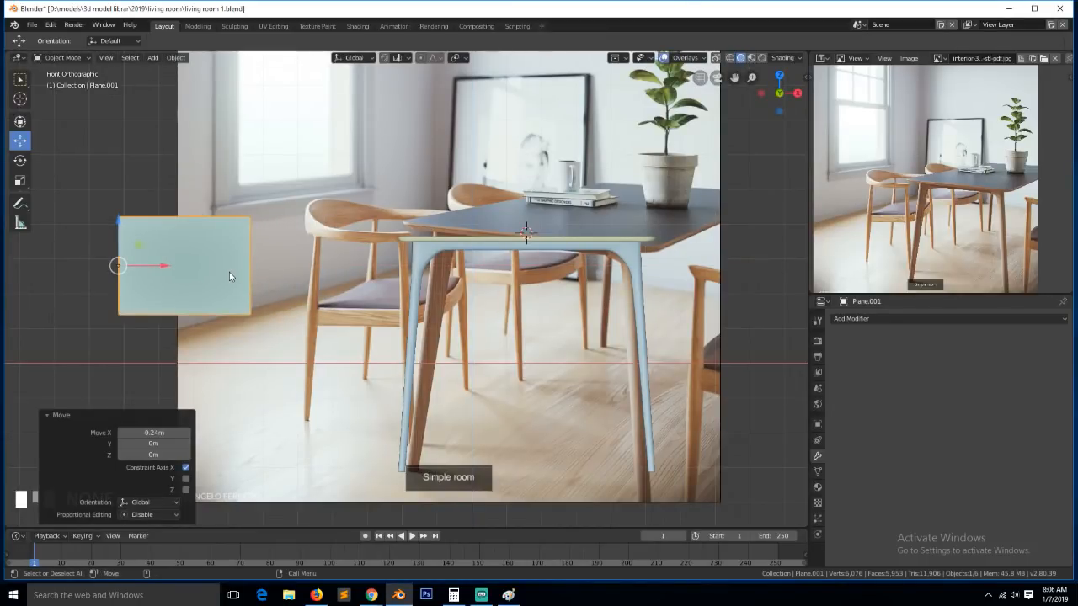
key("Tab")
left_click(250, 241)
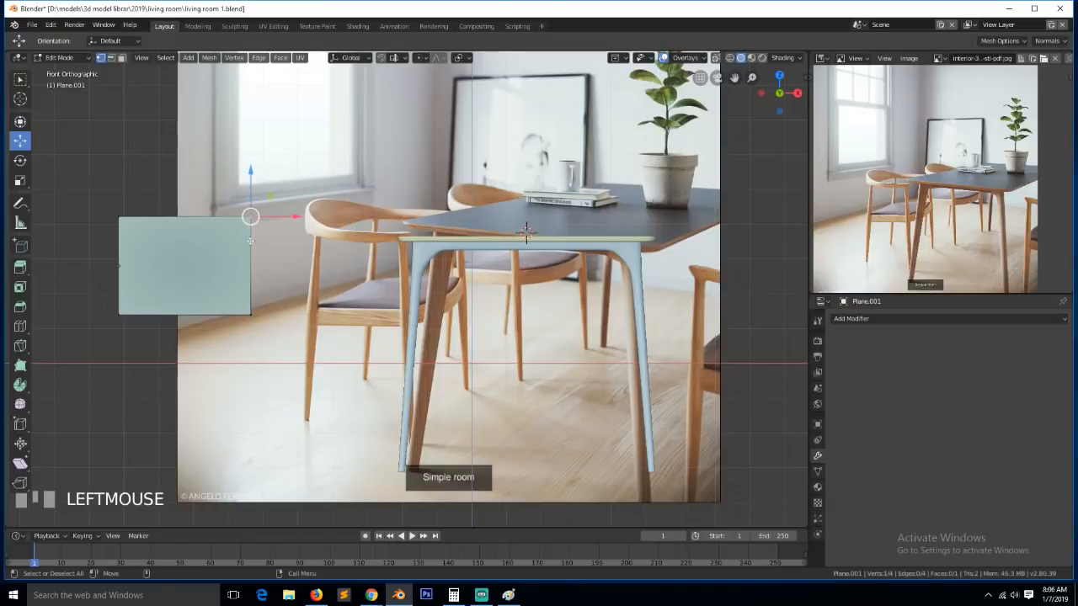
left_click(250, 314, "shift")
left_click_drag(307, 261, 307, 272)
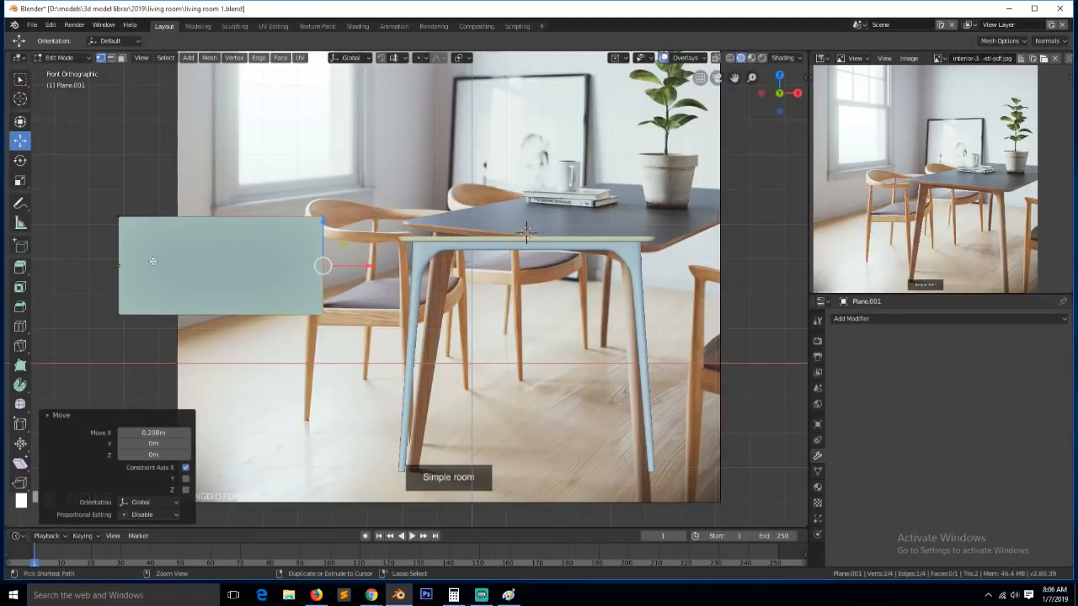
key("alt+a")
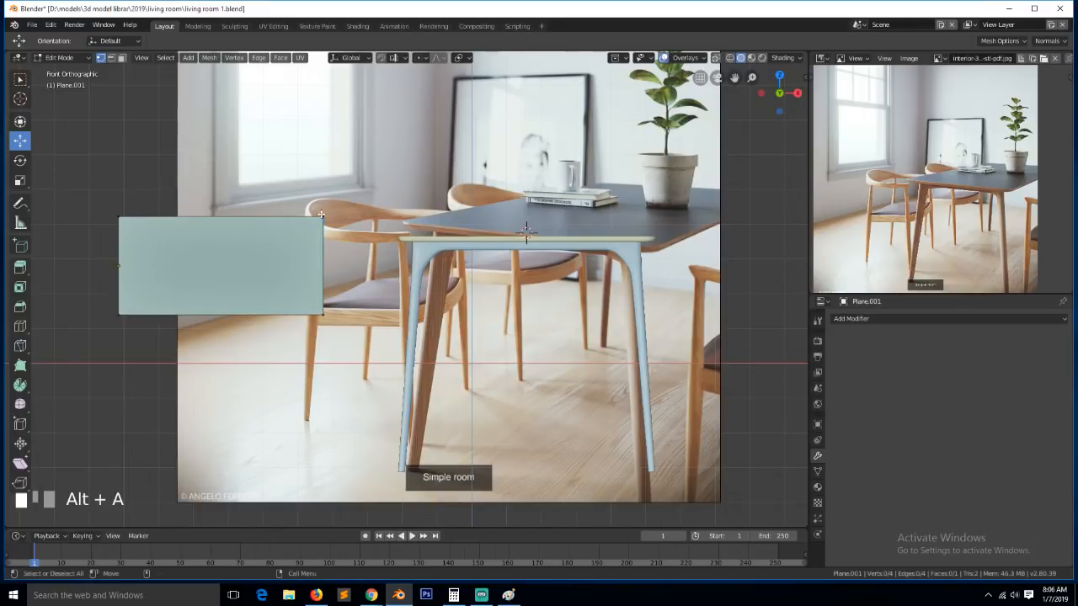
Lower the plane's upper outer vertex almost to its bottom edge, and add a vertical loop cut slid towards the inner edge
left_click(322, 212)
left_click_drag(321, 175, 347, 259)
key("ctrl+r")
left_click(259, 288)
left_click(258, 287)
left_click_drag(258, 288, 168, 284)
key("alt+a")
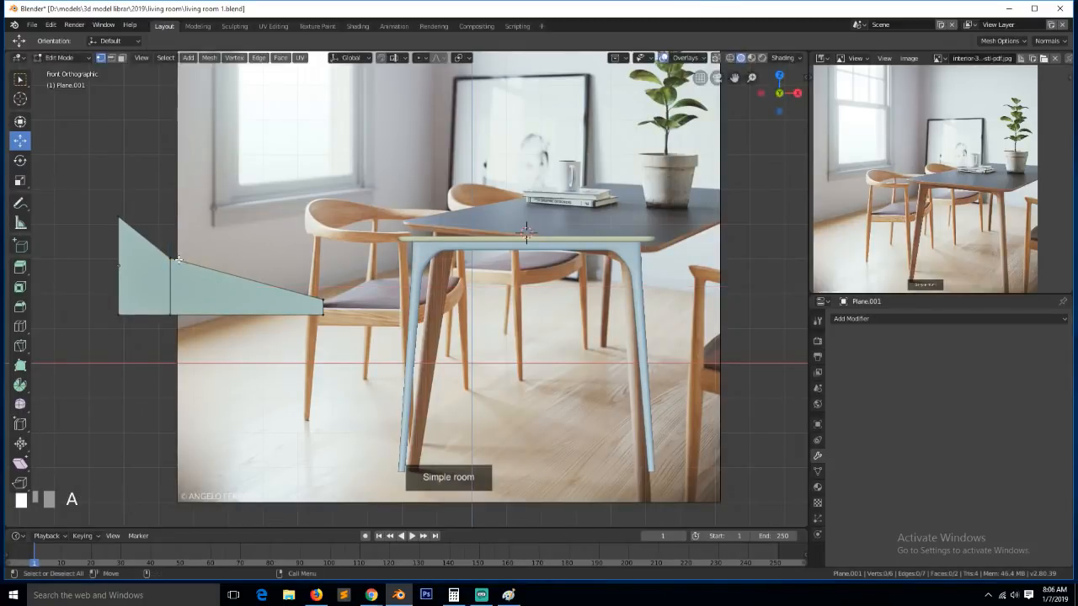
Lower the top vertex of the loop cut, shift that cut outward along X, and extend the plane's narrow outer end along X
left_click(170, 257)
left_click_drag(168, 220, 175, 247)
left_click(205, 318, "shift")
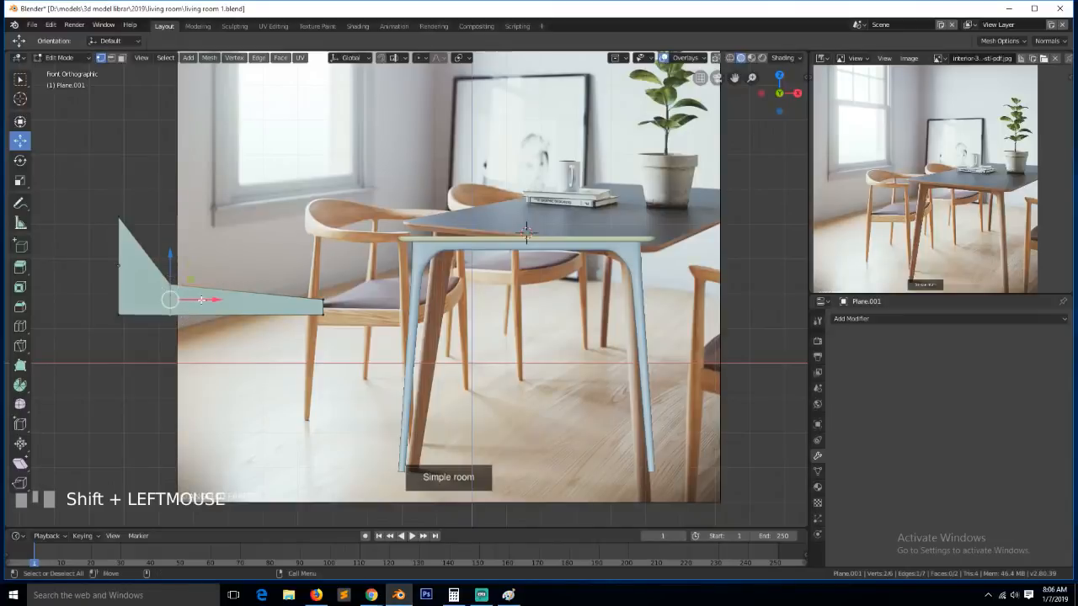
left_click_drag(202, 303, 239, 303)
left_click(320, 299)
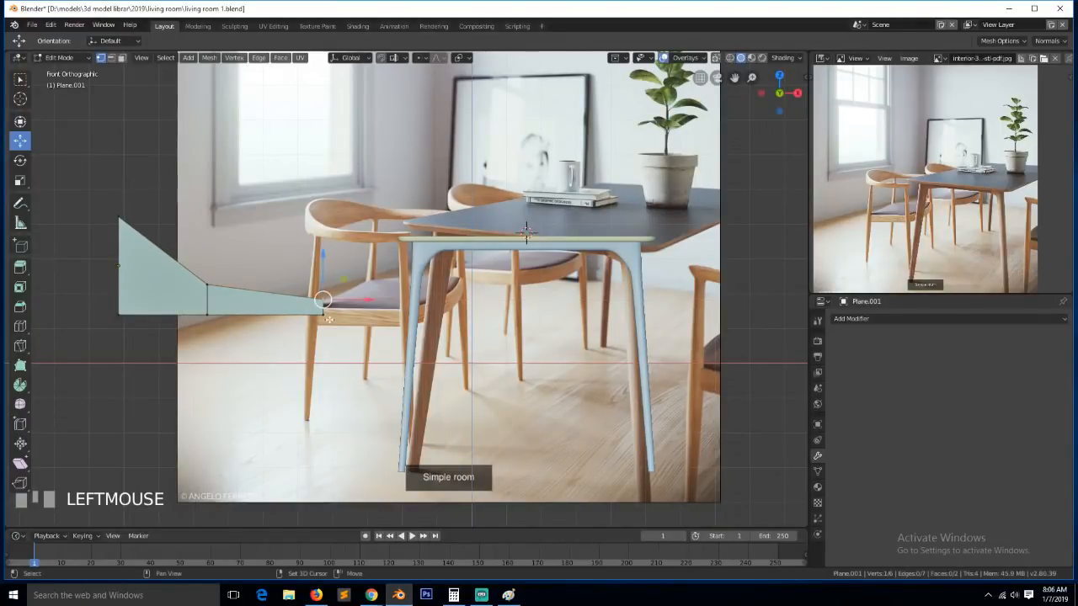
left_click(323, 314, "shift")
left_click_drag(332, 308, 368, 304)
key("Tab")
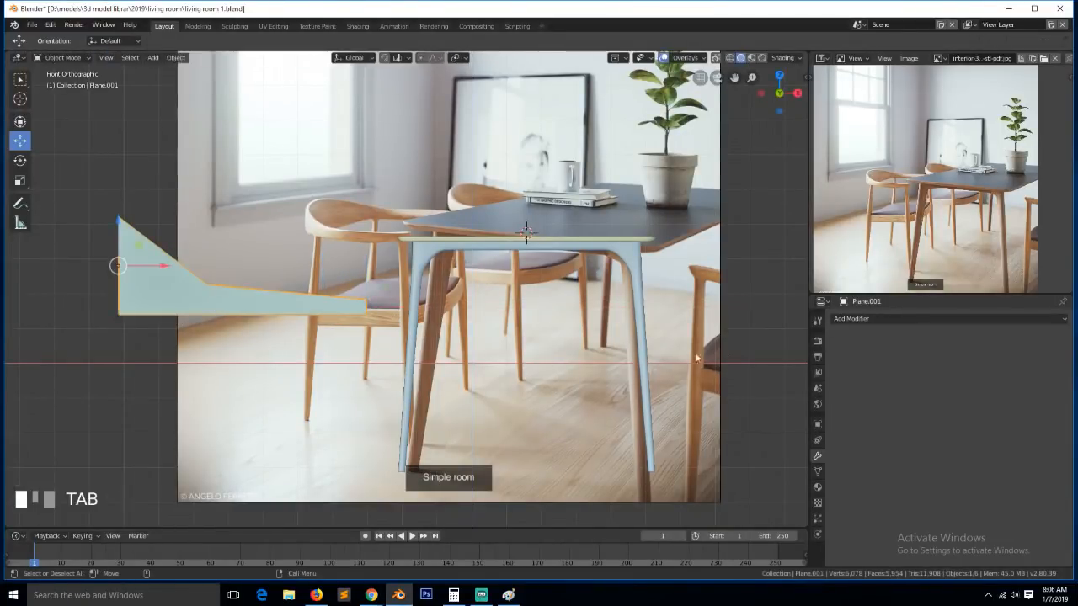
Add a Mirror modifier on the X axis to the plane and insert a centred vertical loop cut in its inner segment
left_click(868, 320)
left_click(855, 468)
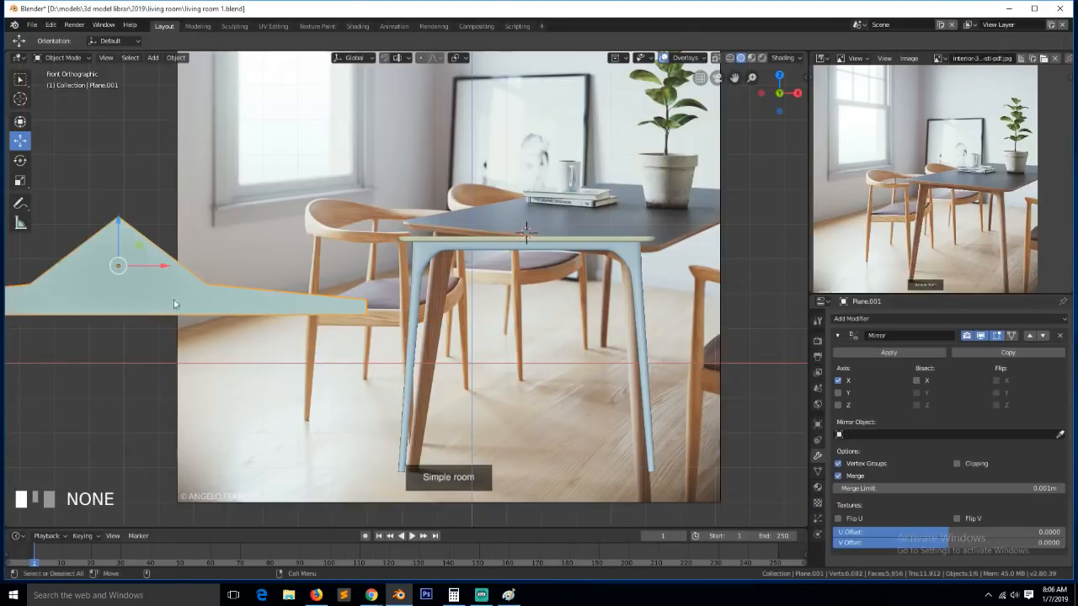
key("Tab")
key("ctrl+r")
left_click(167, 246)
right_click(166, 246)
key("alt+a")
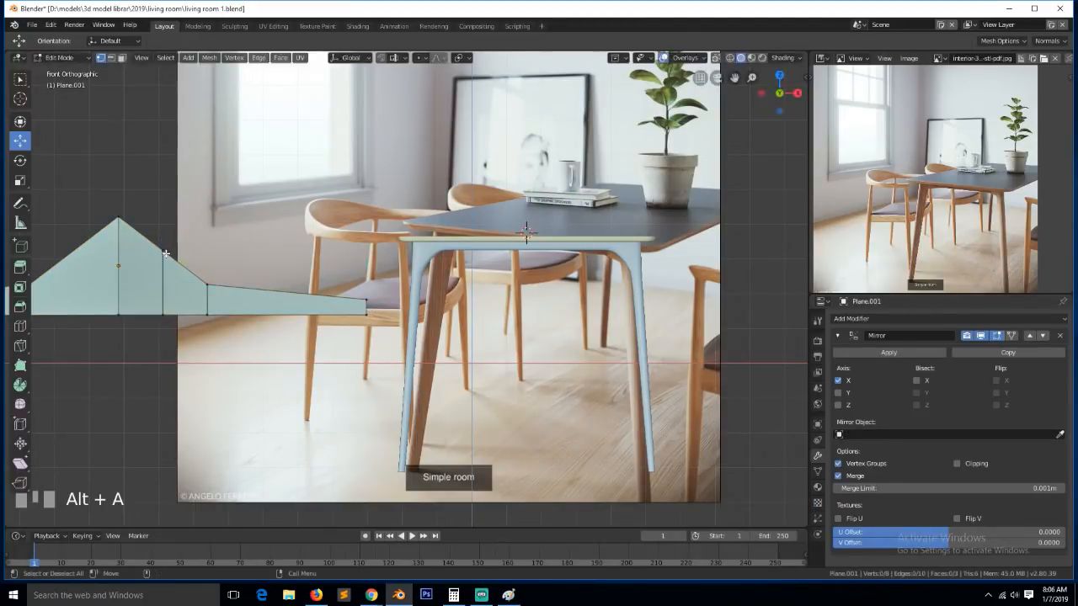
Round the top outline by moving the new cut's top vertex outward, and the next top vertex 0.0436 m in X and 0.00807 m in Z
left_click(163, 246)
key("g")
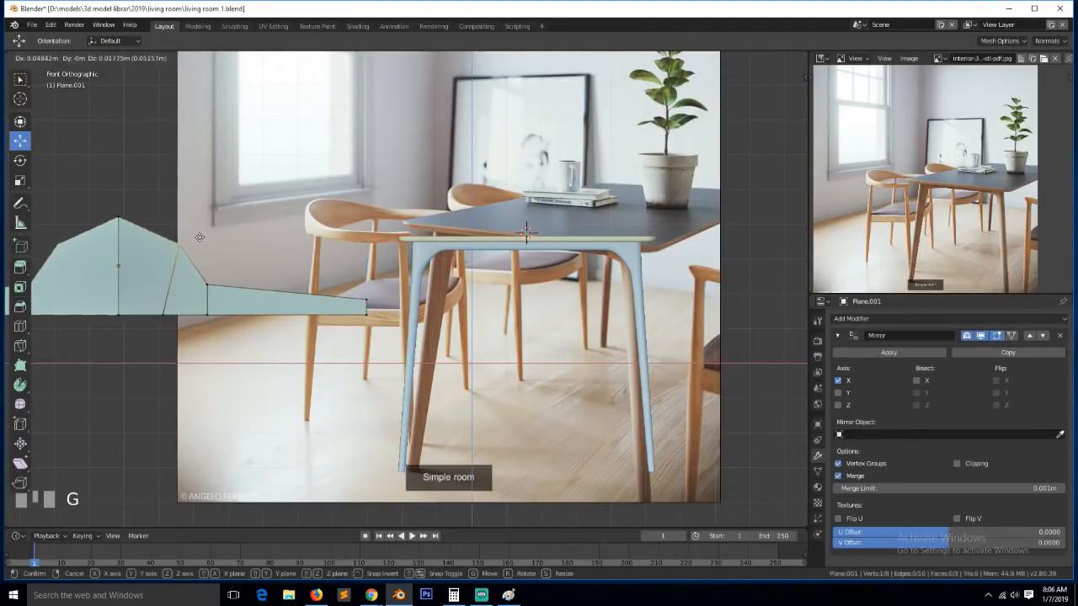
left_click(199, 241)
left_click(210, 283)
key("g")
left_click(234, 280)
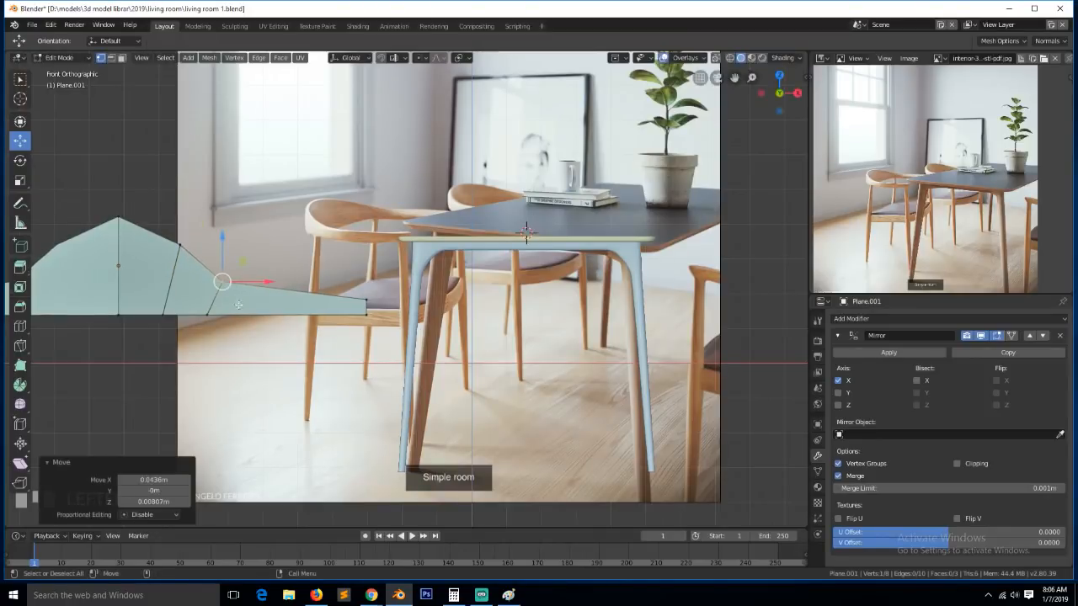
key("Tab")
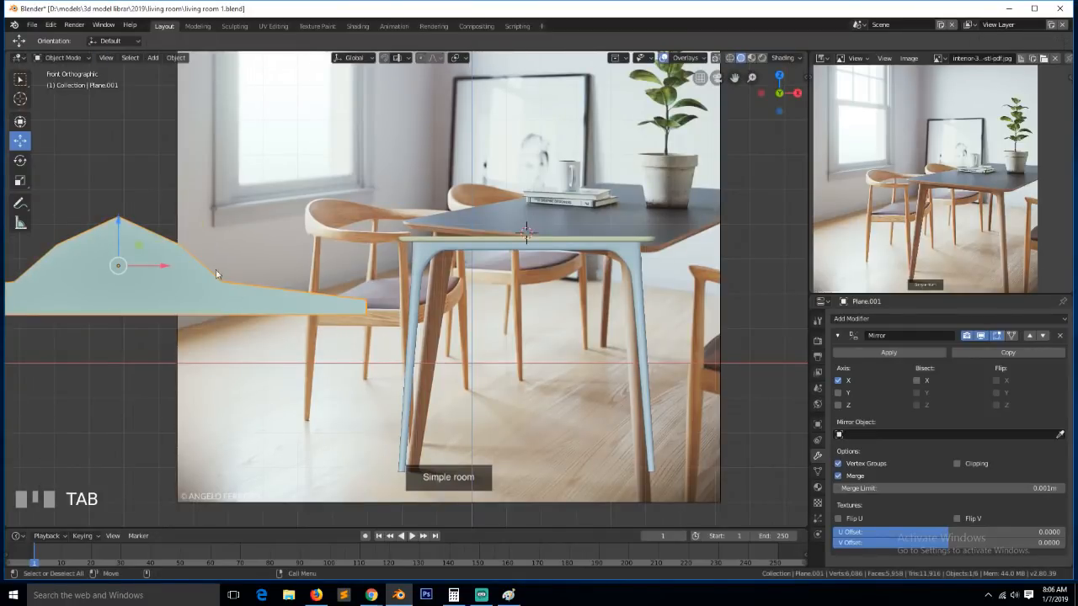
Add a Subdivision Surface modifier with viewport level 2 to the mirrored plane and return to mesh editing
key("Tab")
key("Tab")
key("ctrl+3")
scroll(320, 362, "down", 1)
key("Tab")
scroll(375, 301, "up", 1)
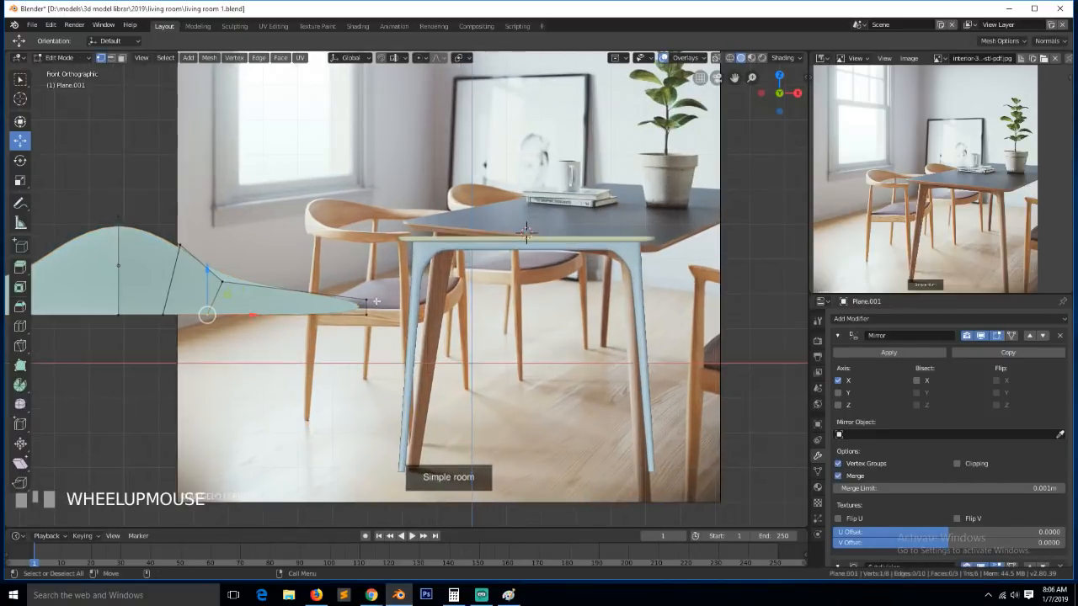
Extend the two vertices of the plane's narrow outer end further along X and collapse the Mirror modifier's settings
left_click(368, 300)
left_click(367, 315, "shift")
left_click_drag(386, 309, 425, 314)
key("Tab")
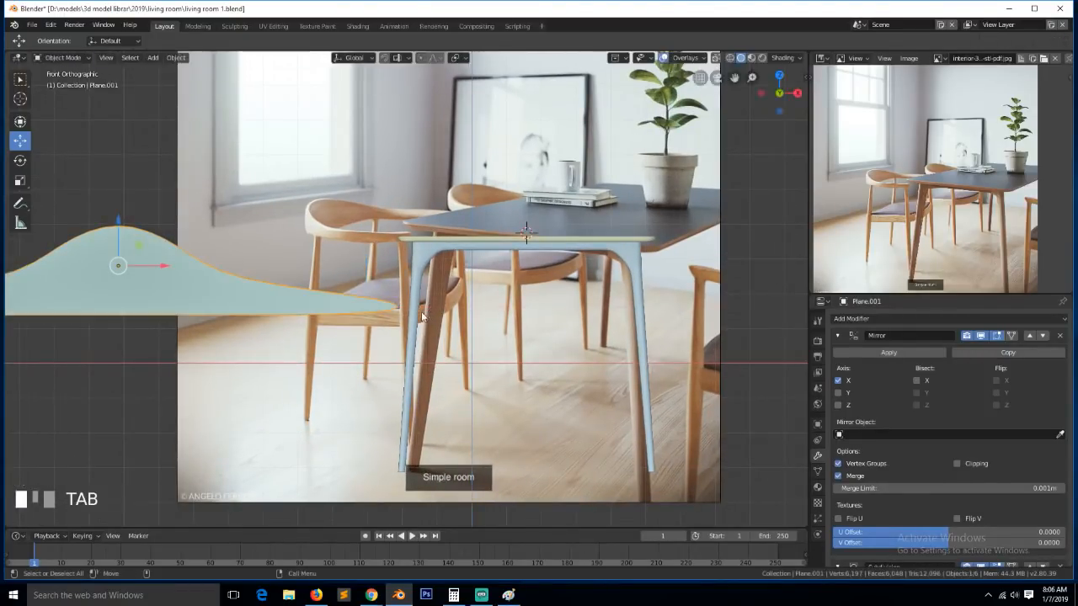
left_click(839, 336)
key("Tab")
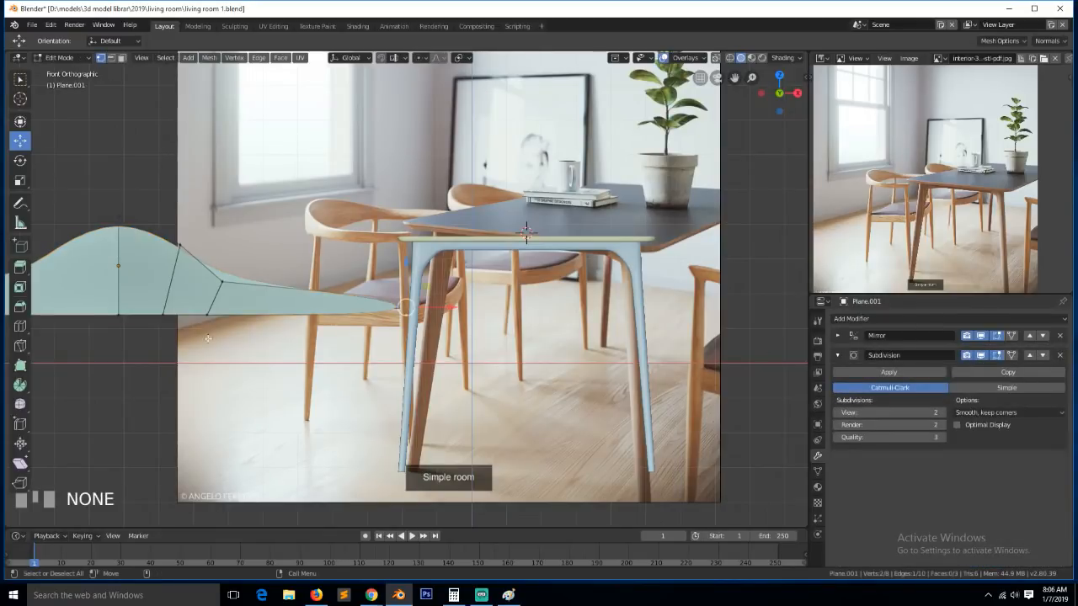
left_click(118, 313)
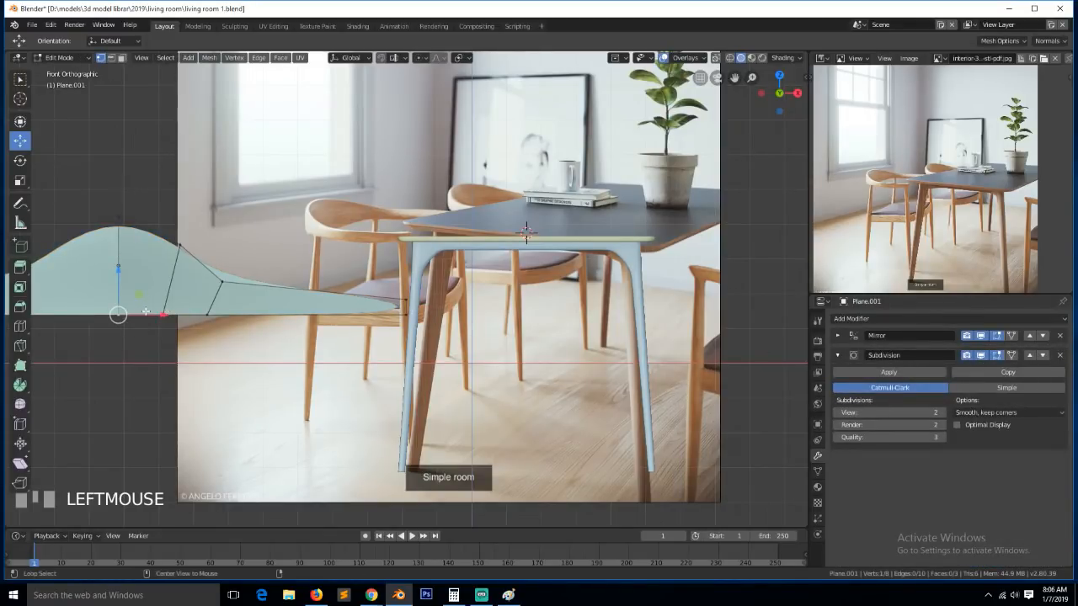
key("alt+a")
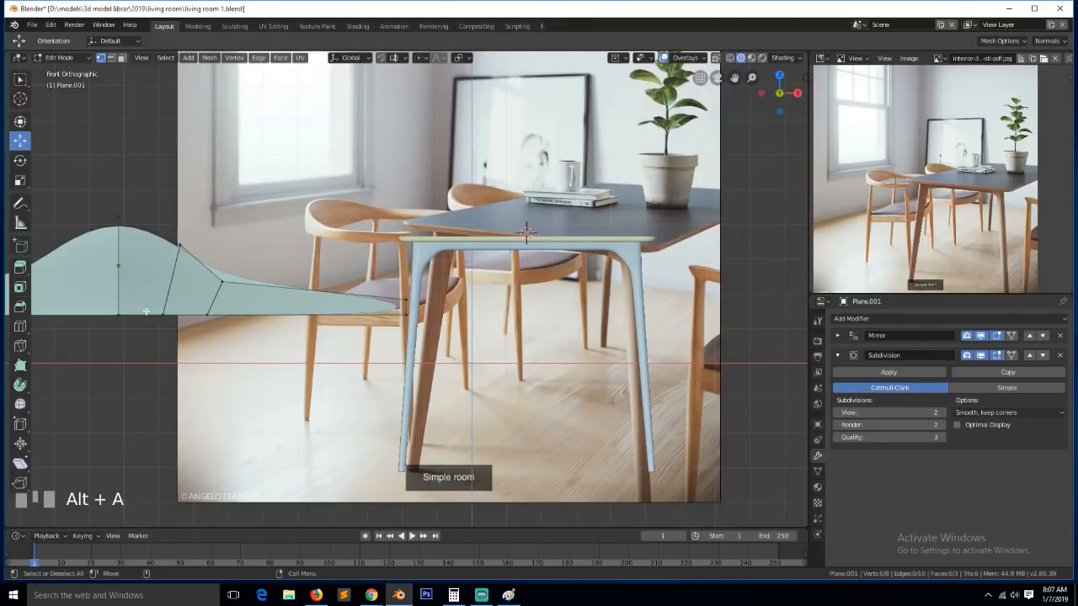
key("Tab")
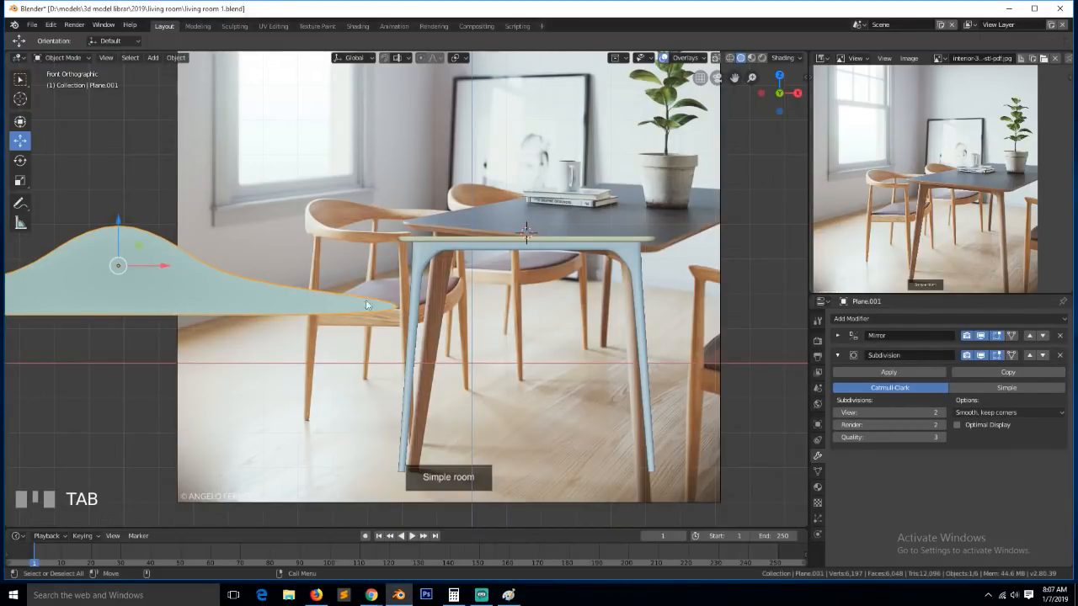
Add a Simple Deform modifier to the plane and set its mode to Bend
scroll(366, 304, "down", 2)
left_click(930, 318)
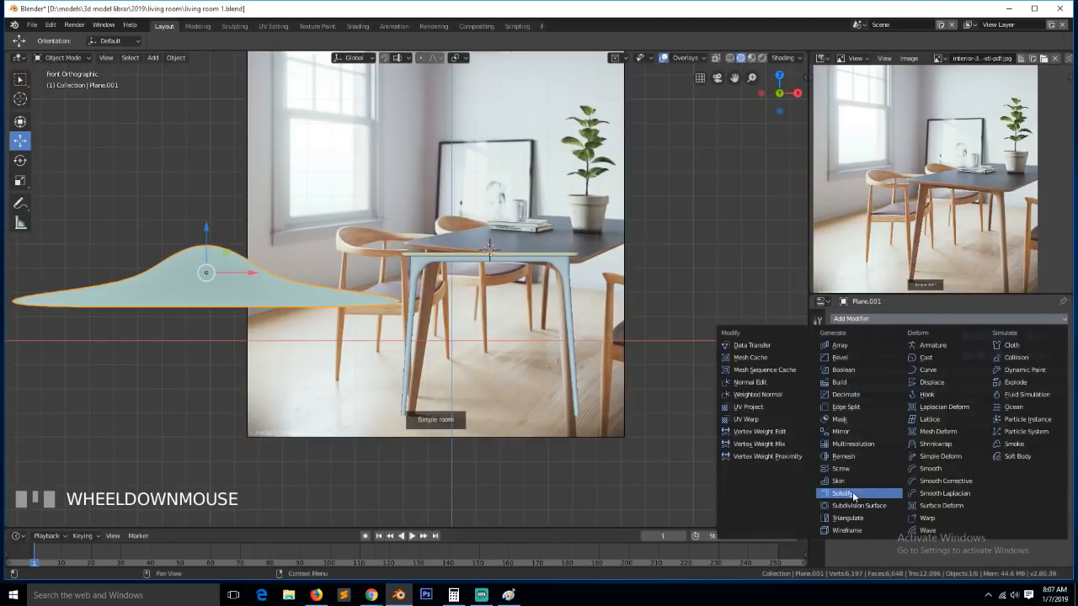
left_click(950, 458)
middle_click_drag(283, 315, 438, 370)
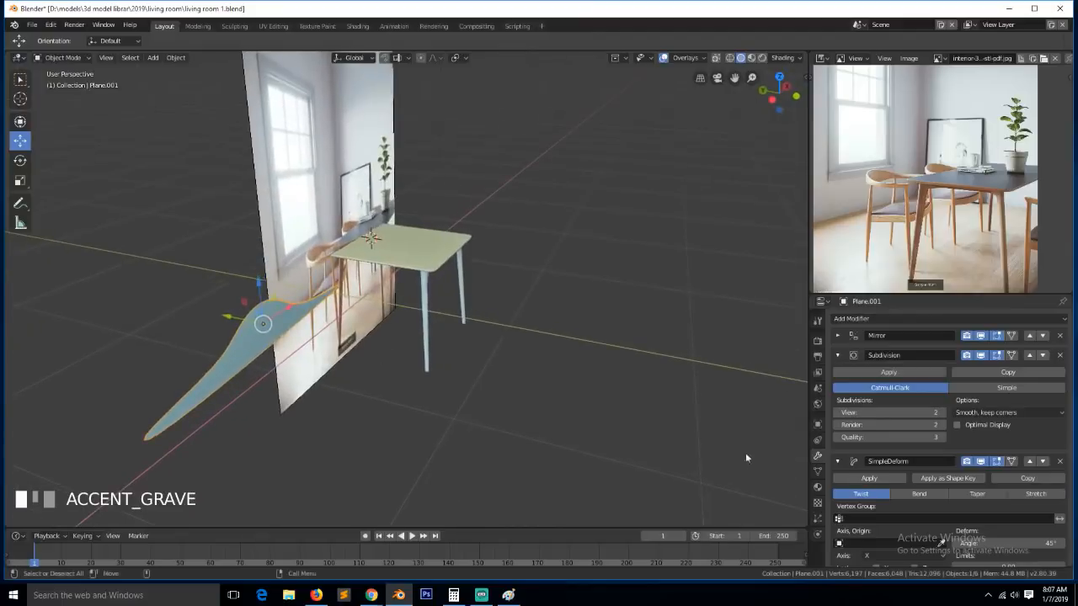
left_click(851, 358)
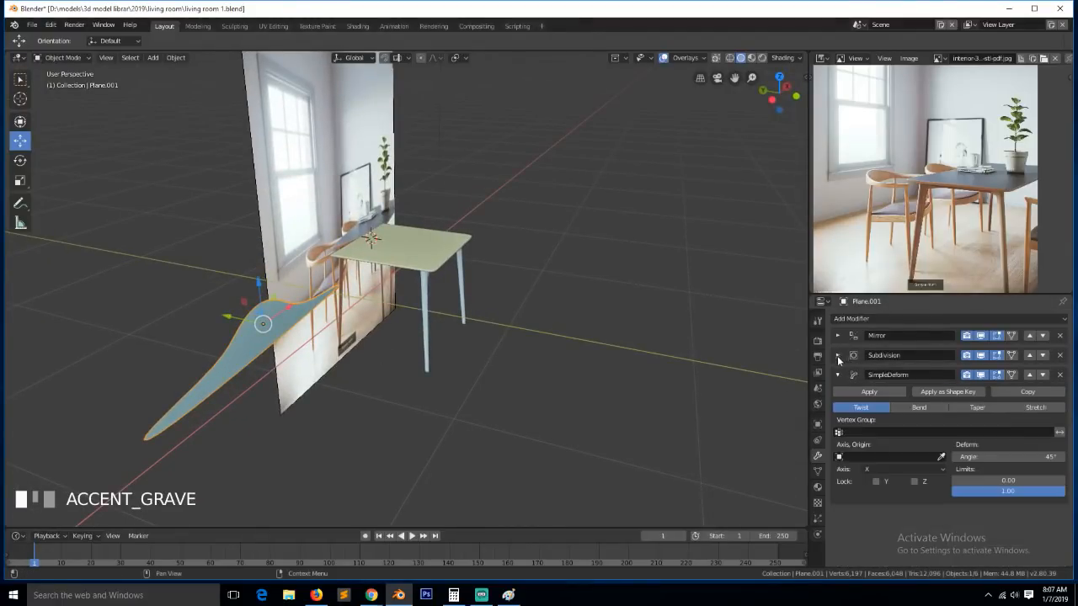
left_click(919, 408)
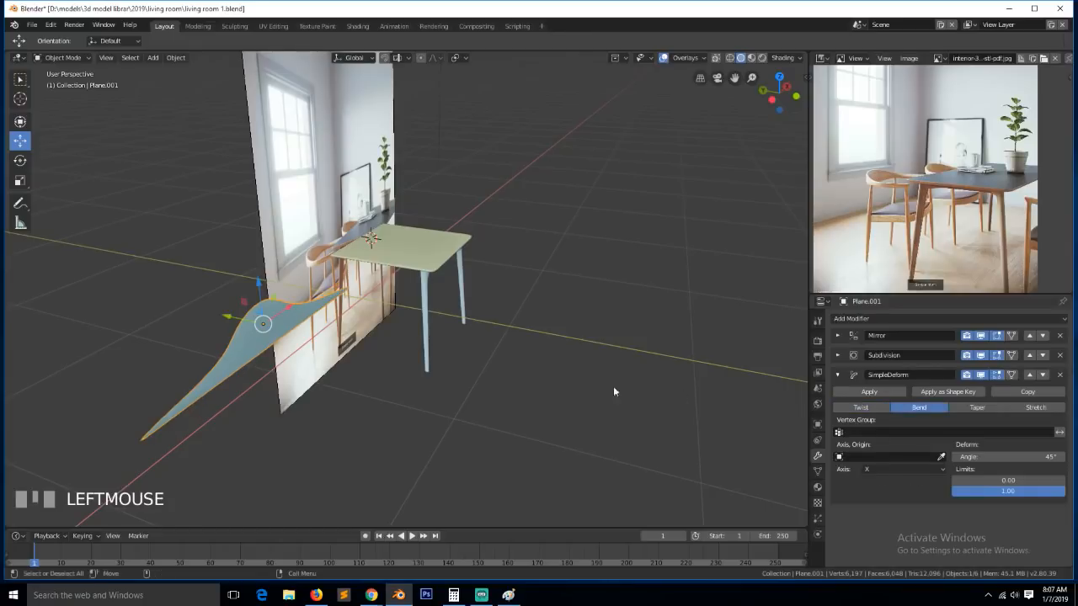
Set the Bend deform angle to 232° and inspect the curved plane in perspective and from above
middle_click_drag(613, 385, 419, 376)
key("KP_7")
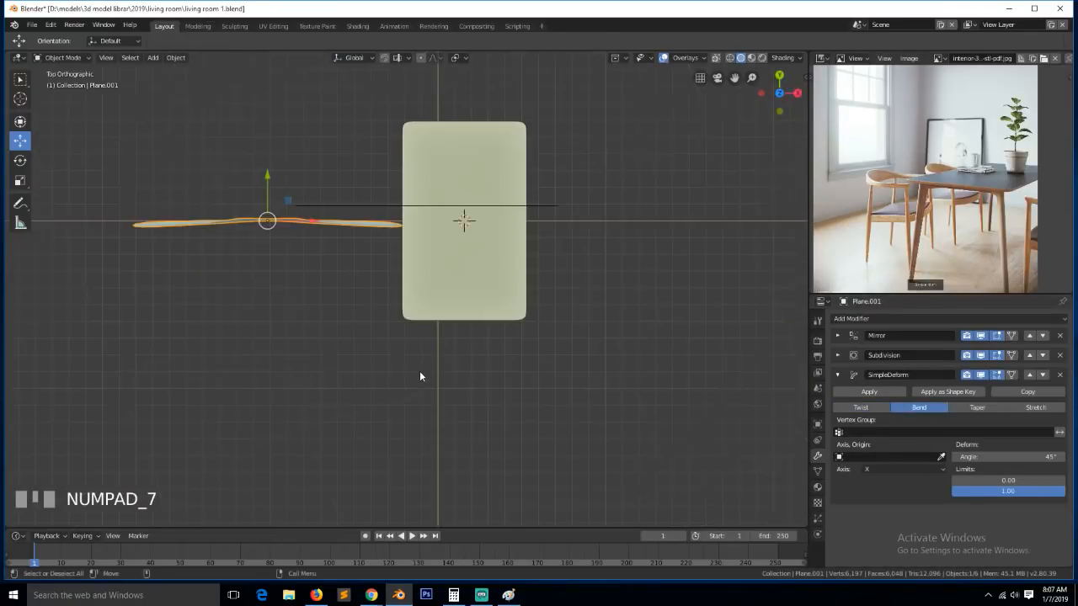
left_click_drag(973, 450, 1061, 452)
key("grave")
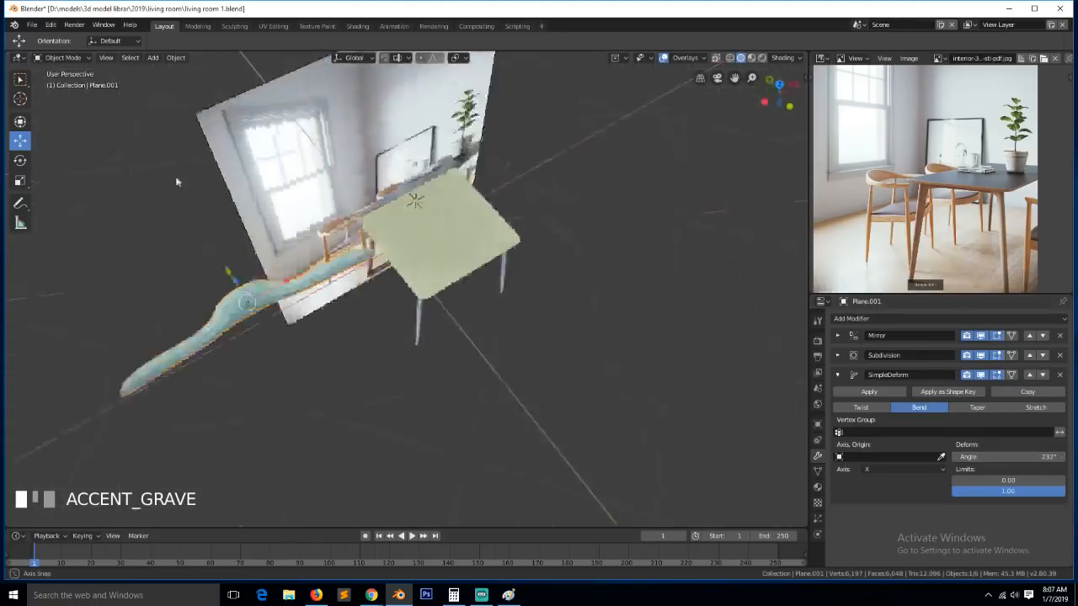
key("KP_7")
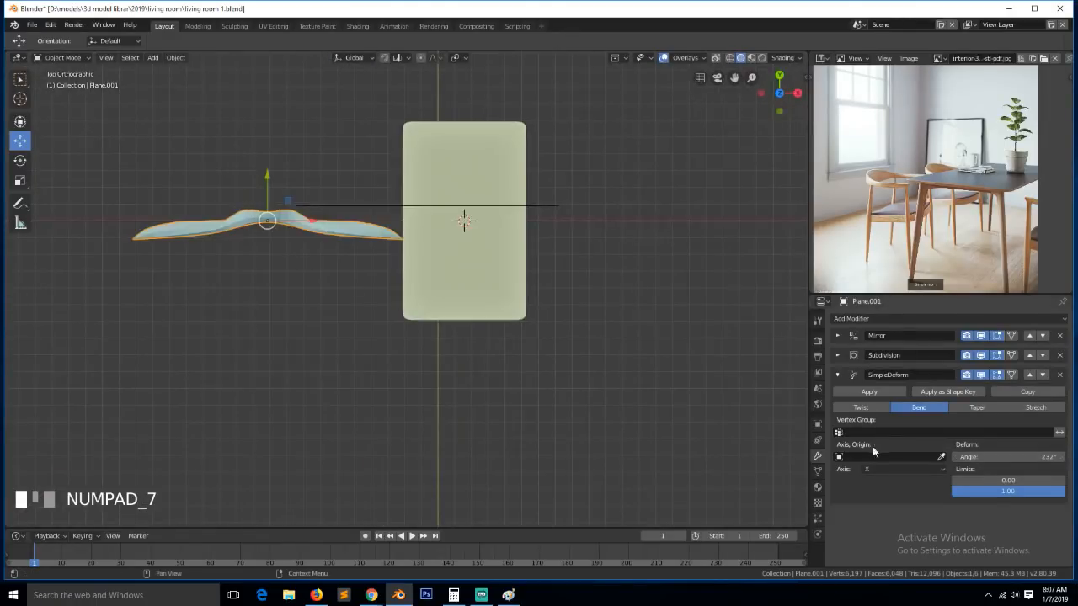
Try Y and Z as the bend axis of the Simple Deform modifier, ending on X
left_click(941, 469)
left_click(921, 453)
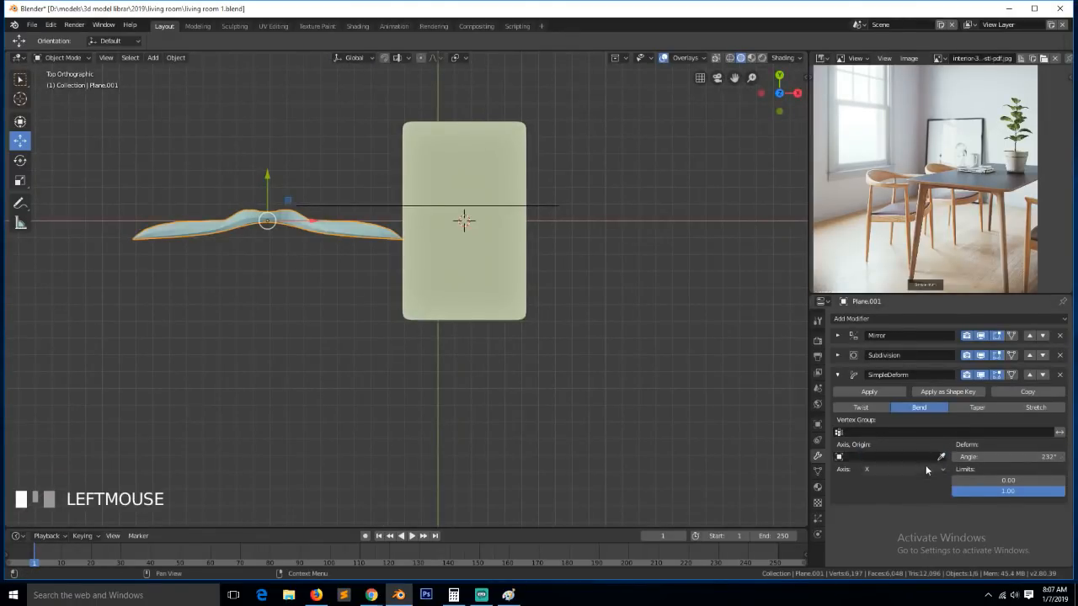
left_click(925, 465)
left_click(918, 444)
left_click(915, 469)
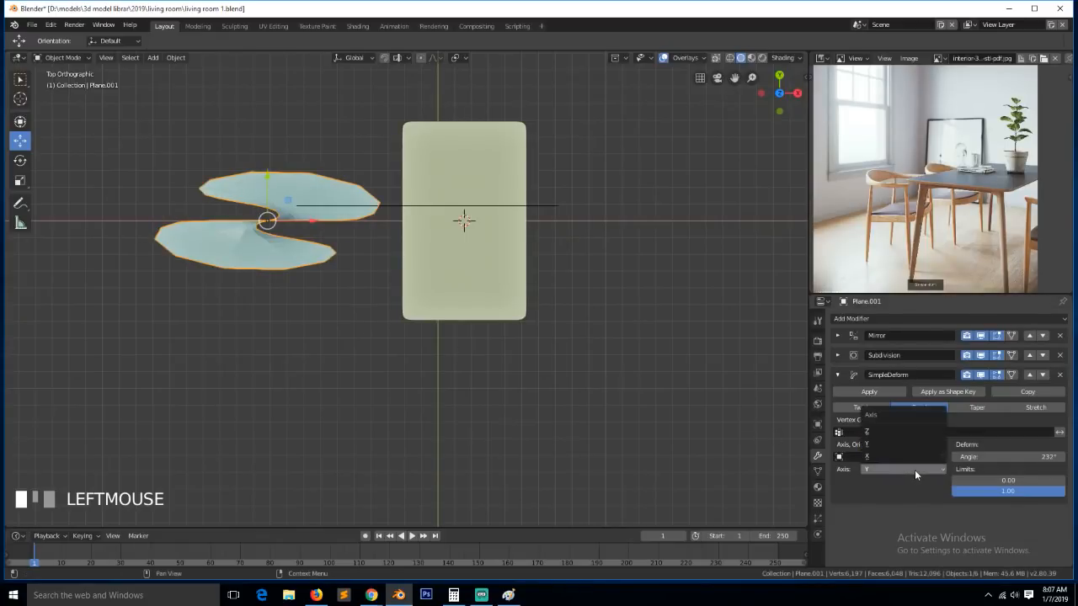
left_click(908, 431)
key("grave")
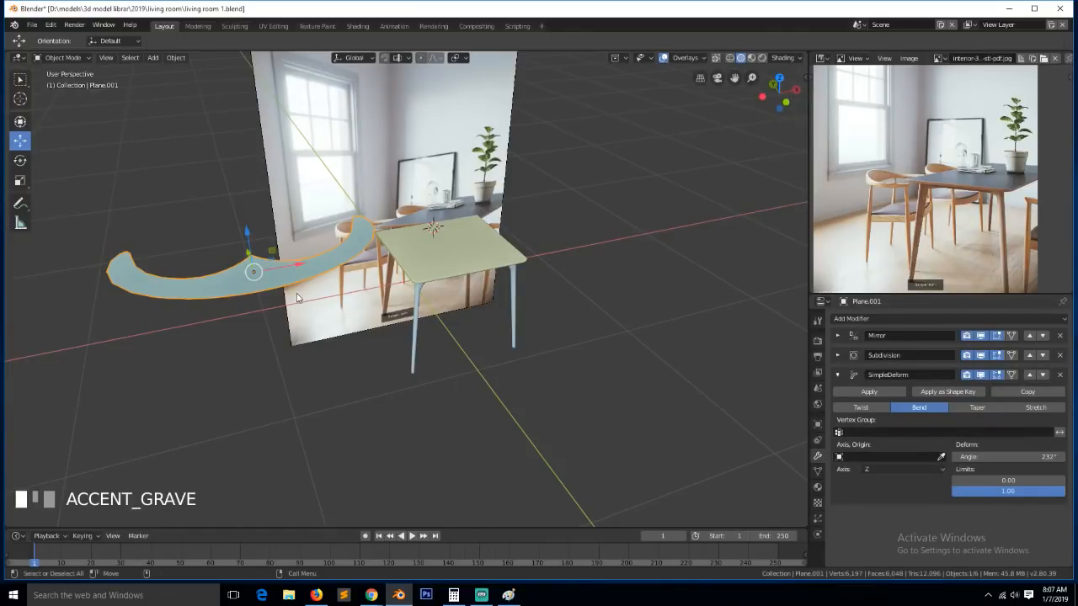
key("KP_7")
left_click(901, 469)
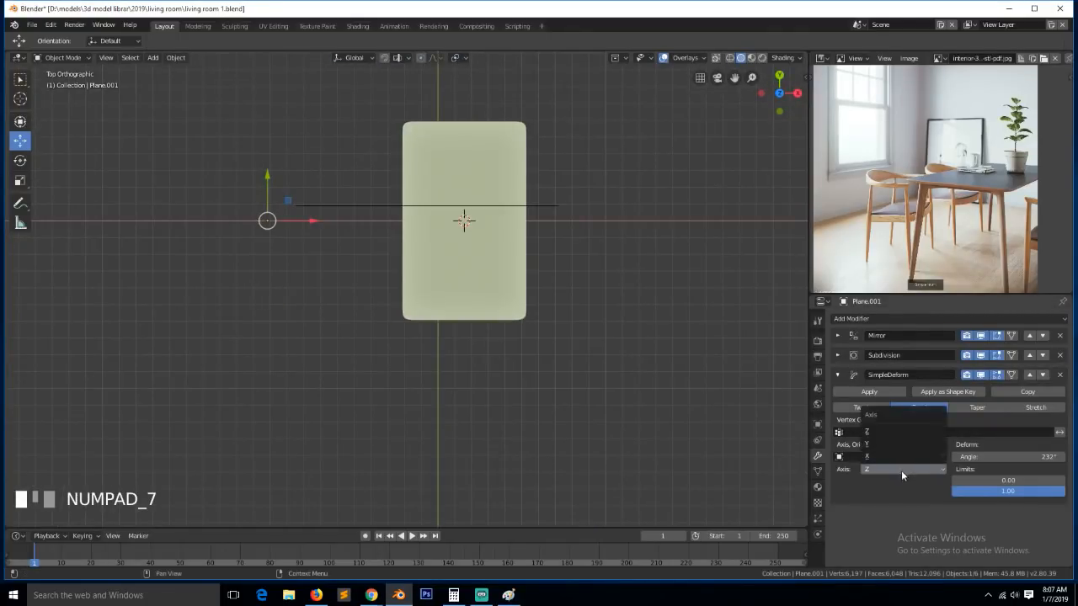
left_click(897, 436)
Add a Plain Axes empty at the 3D cursor
key("shift+a")
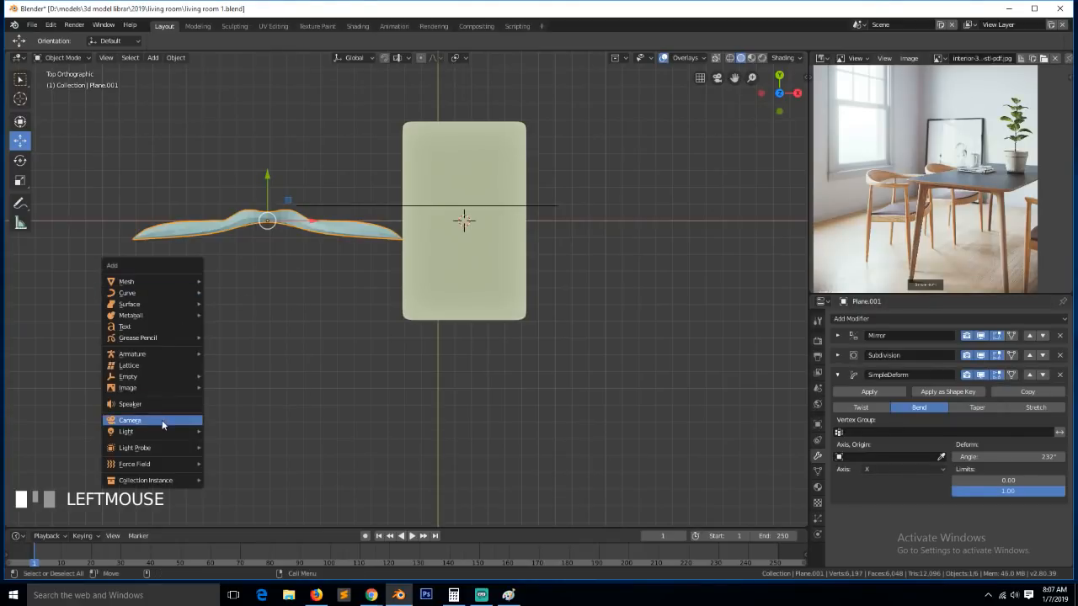
mouse_move(169, 376)
left_click(254, 378)
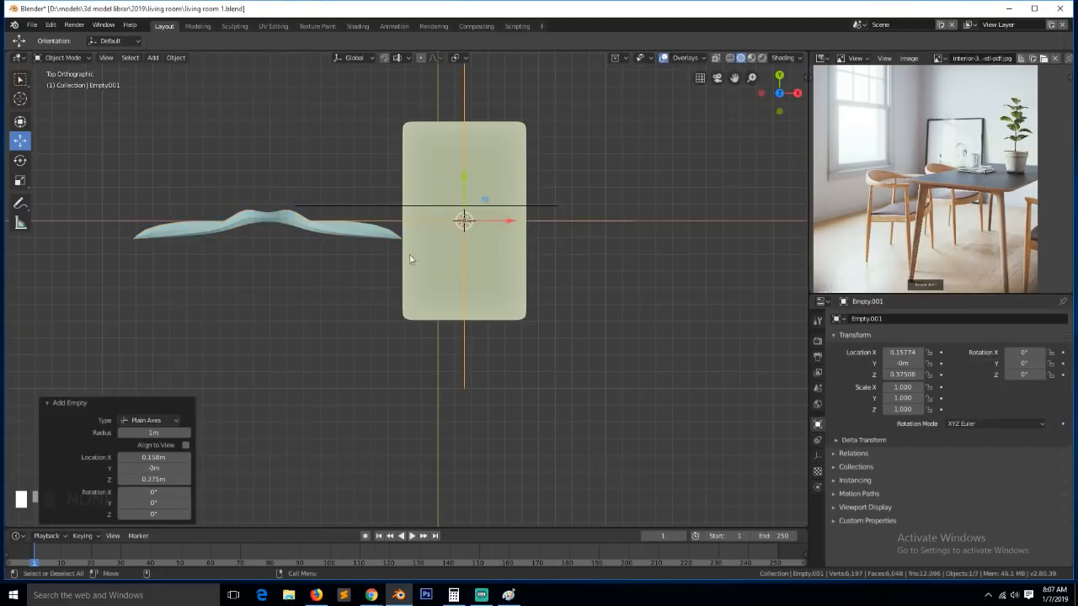
Snap the 3D cursor to the bent plane's origin and move the new empty to the cursor
left_click(232, 226)
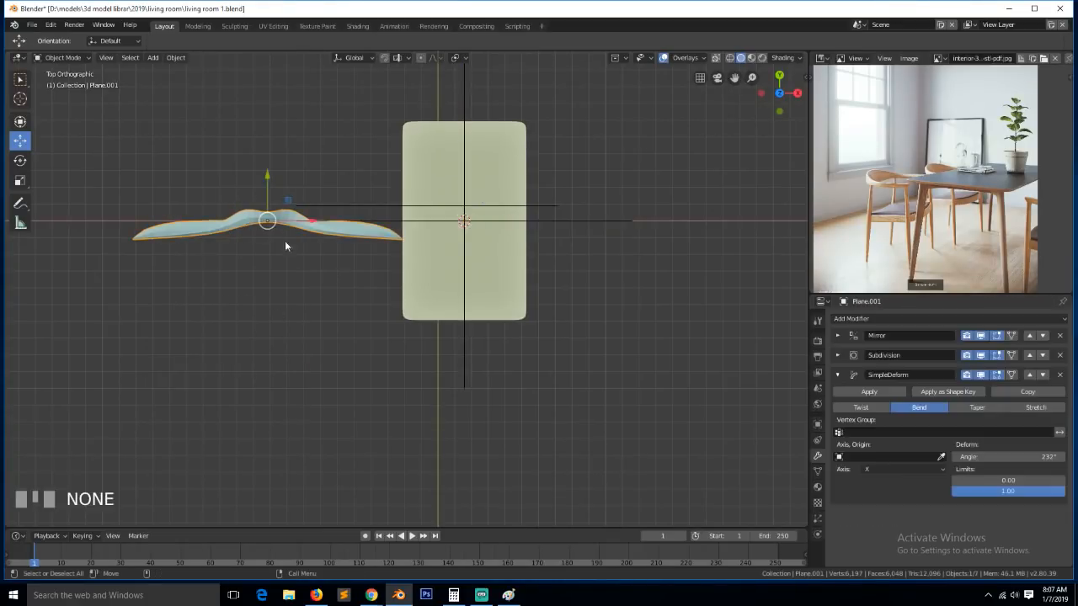
key("shift+s")
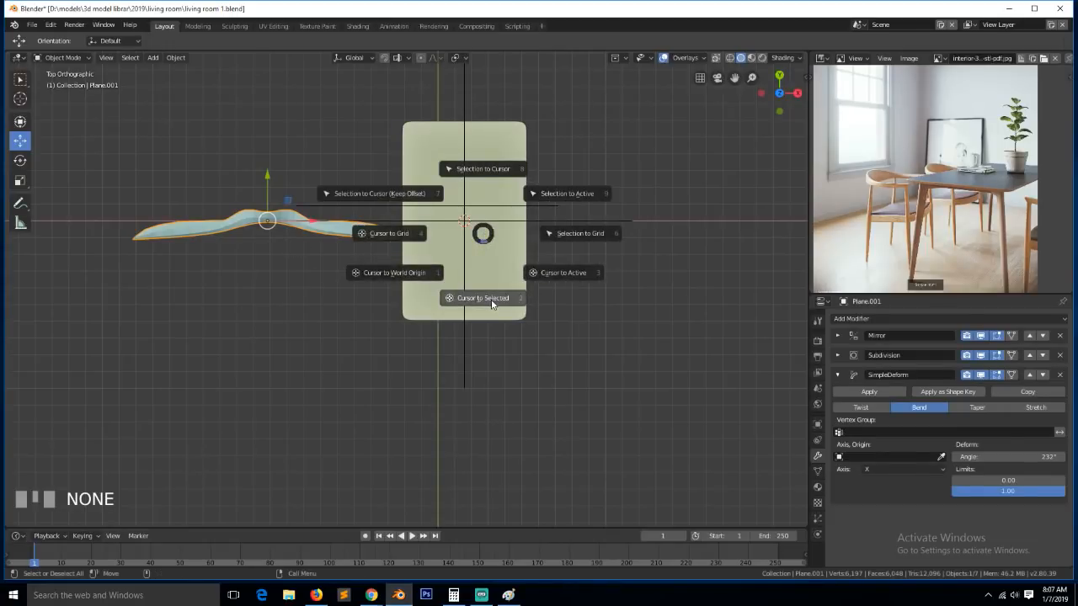
left_click(492, 299)
left_click(465, 160)
key("shift+s")
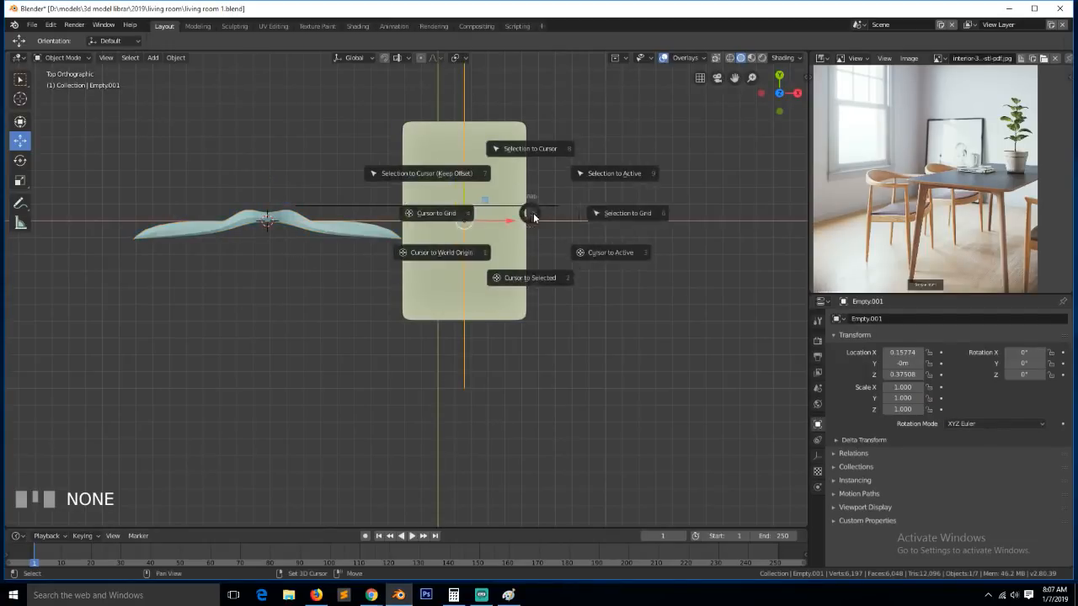
left_click(536, 152)
Assign the empty as the axis origin of the plane's Simple Deform modifier
left_click(357, 239)
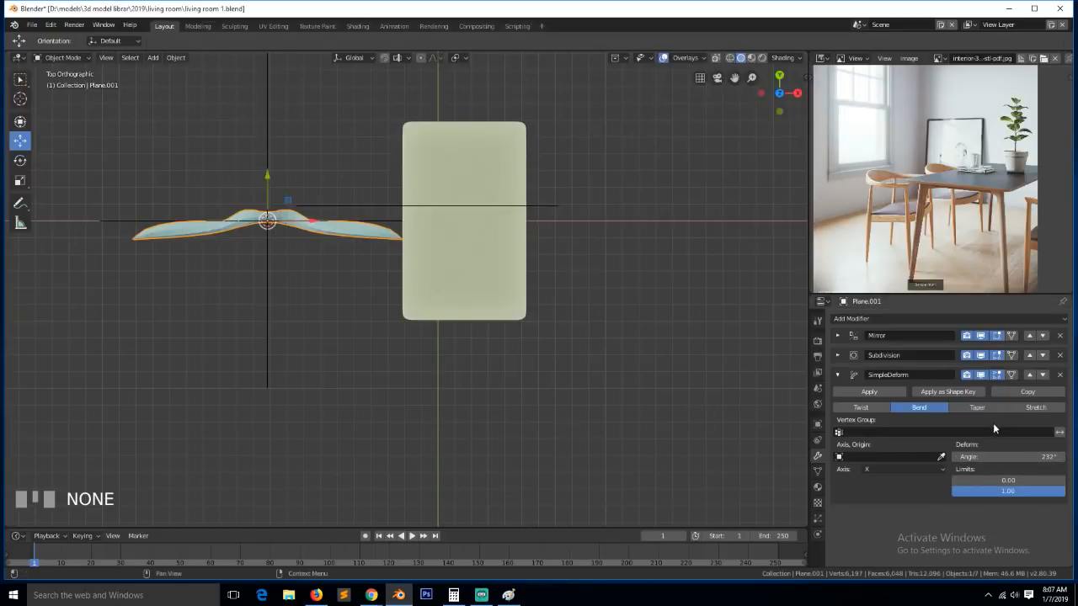
left_click(941, 457)
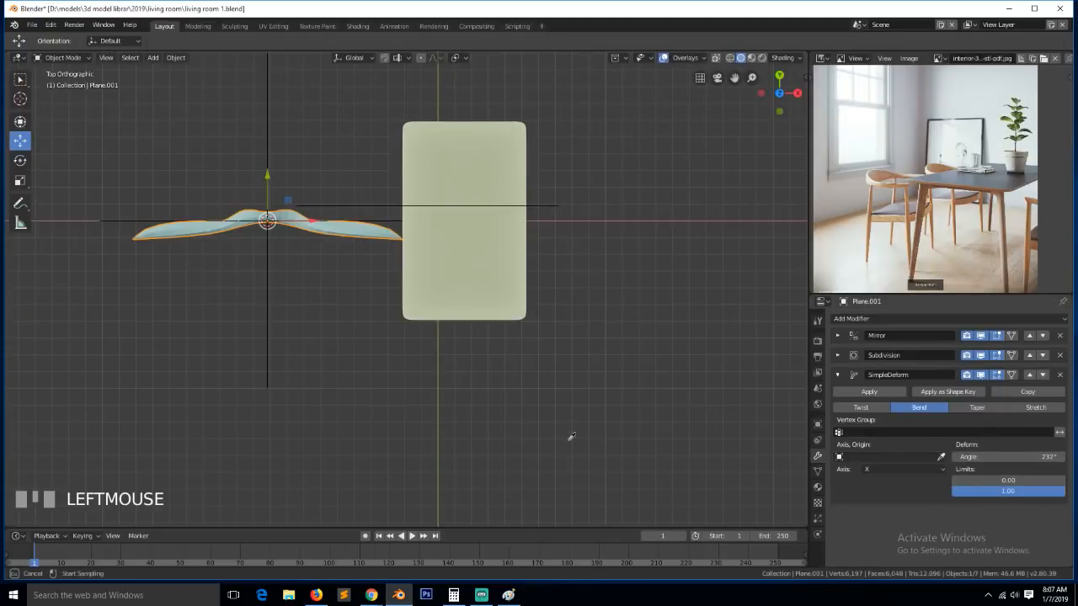
left_click(265, 299)
middle_click_drag(265, 305, 425, 241)
Try a freehand rotation of the empty by about 99.4° around the global Y axis
left_click(505, 358)
middle_click_drag(665, 387, 630, 353)
key("r")
key("y")
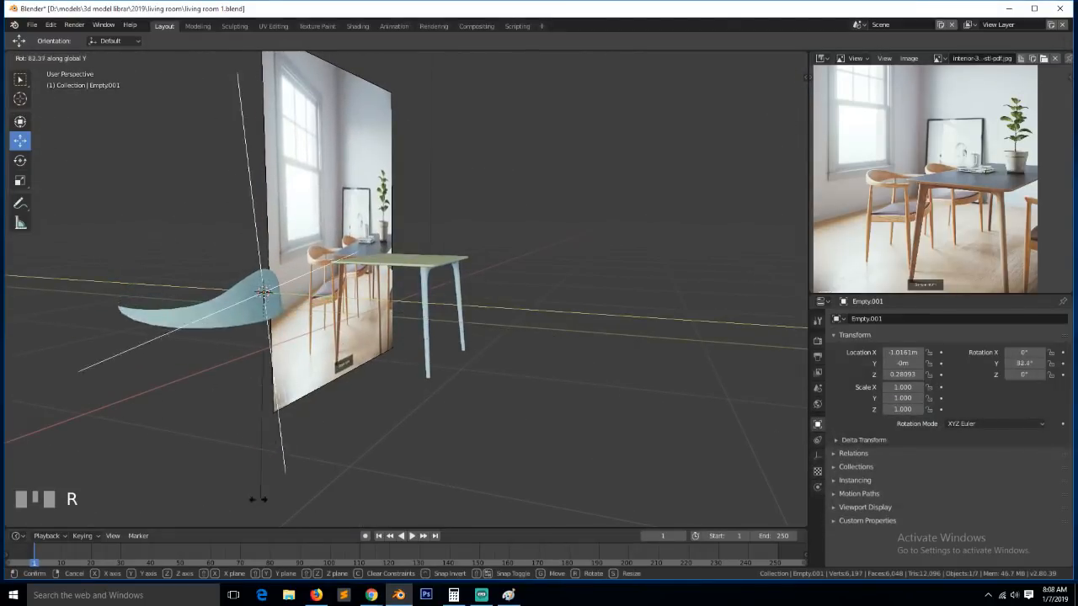
left_click(211, 442)
middle_click_drag(212, 442, 342, 423)
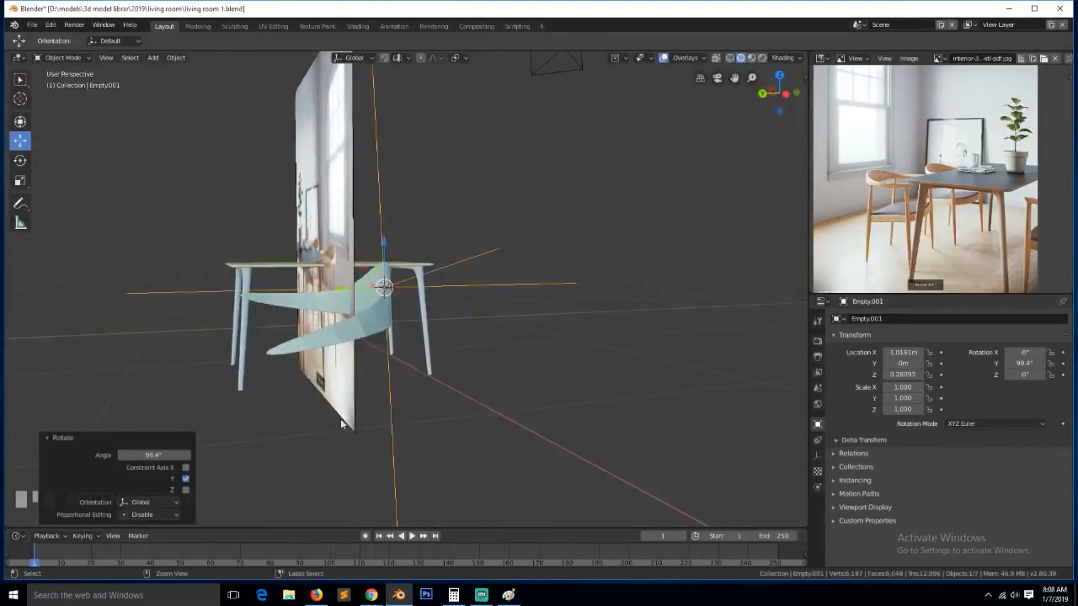
key("ctrl+z")
Rotate the empty exactly 90° around the global Y axis and view the bend from above
middle_click_drag(447, 354, 421, 377)
key("r")
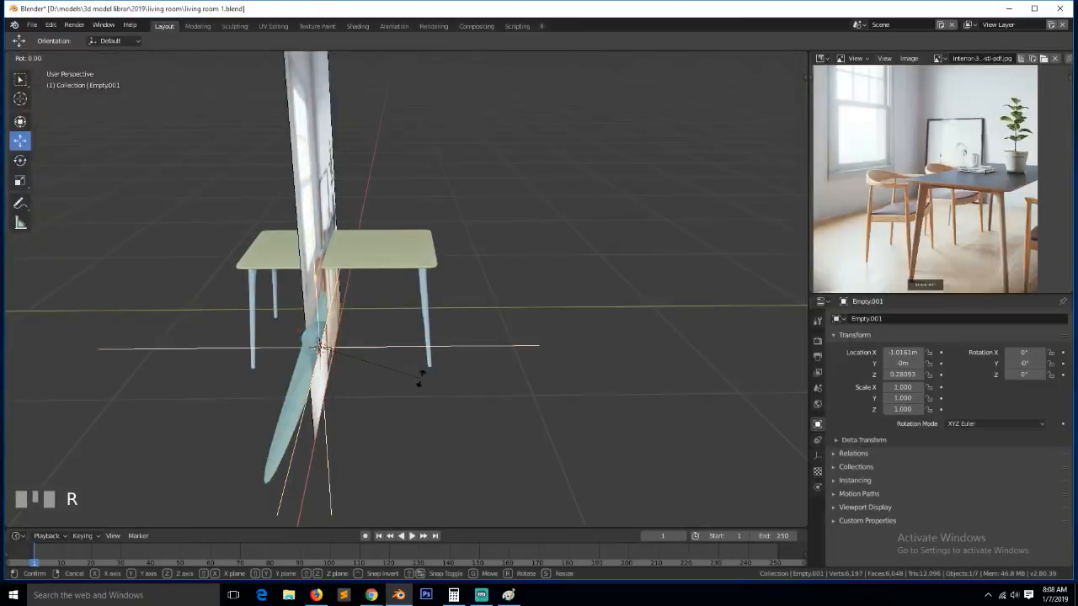
type("y90")
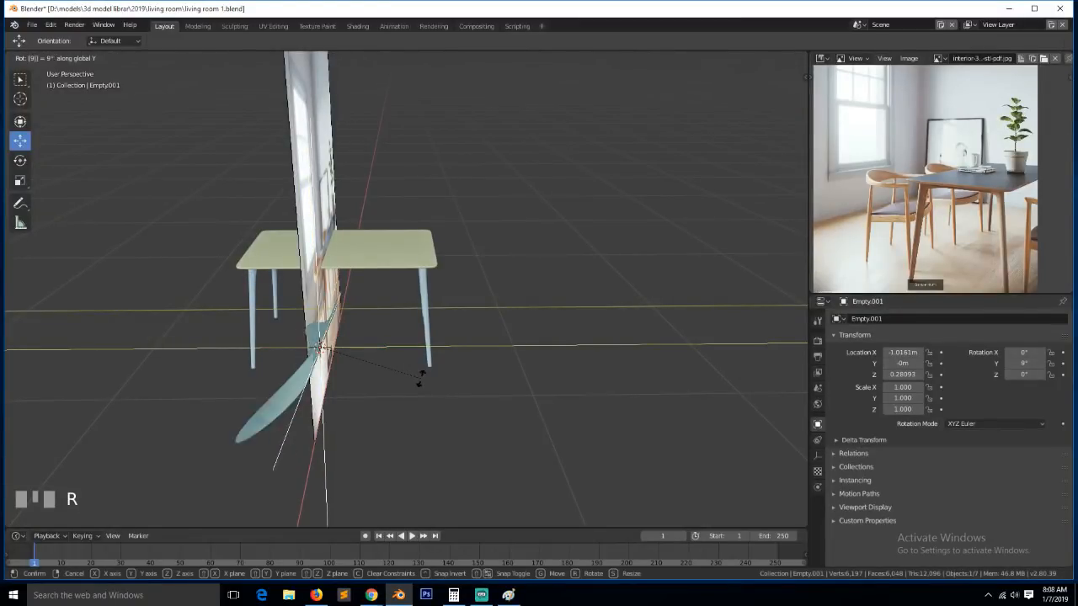
key("Return")
key("KP_7")
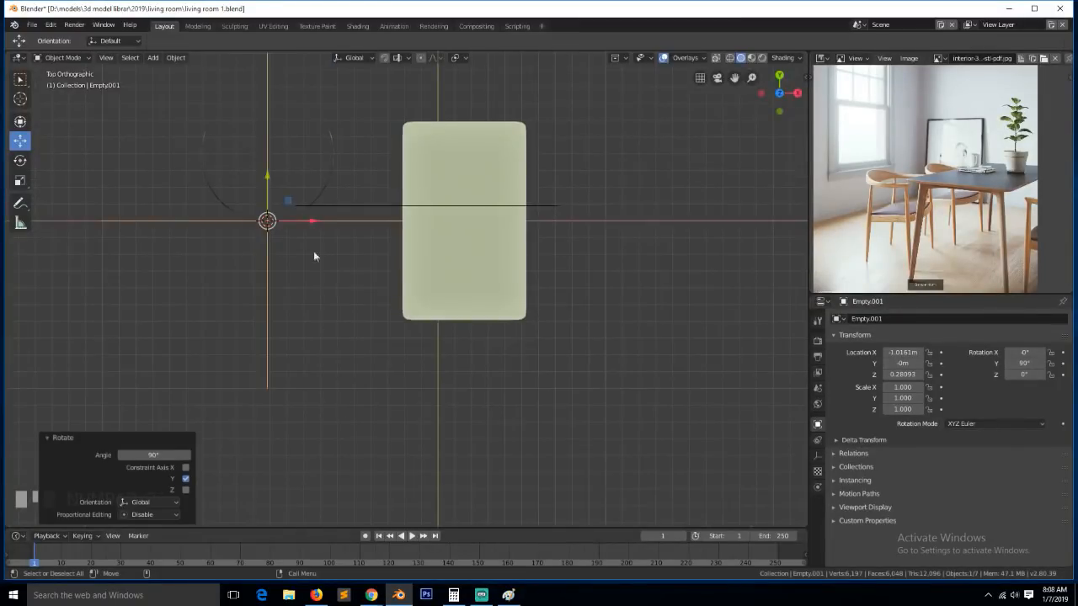
left_click(327, 150)
key("r")
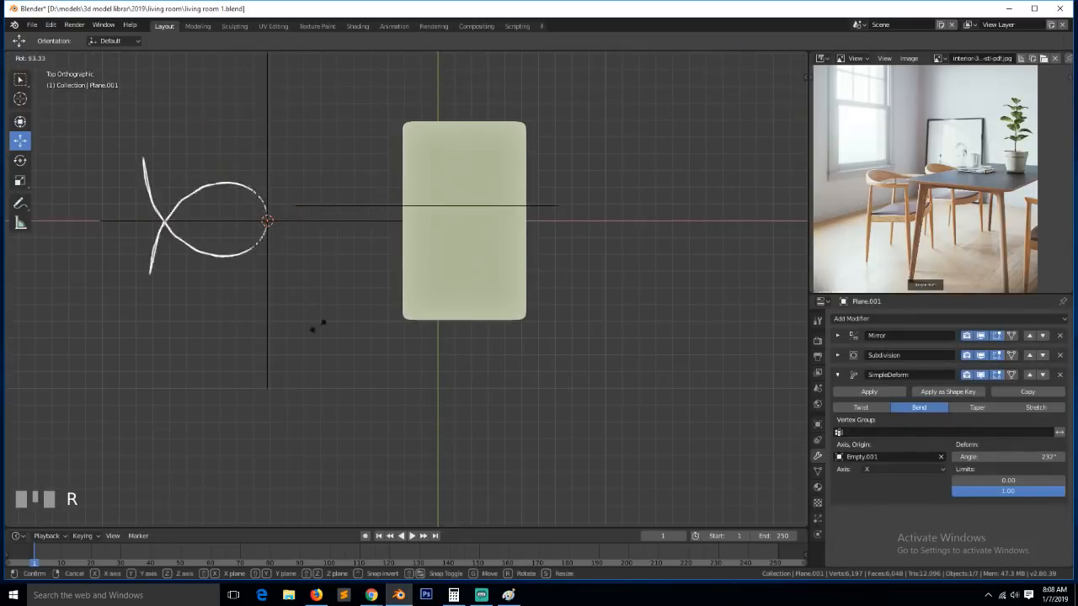
right_click(350, 351)
type("r90")
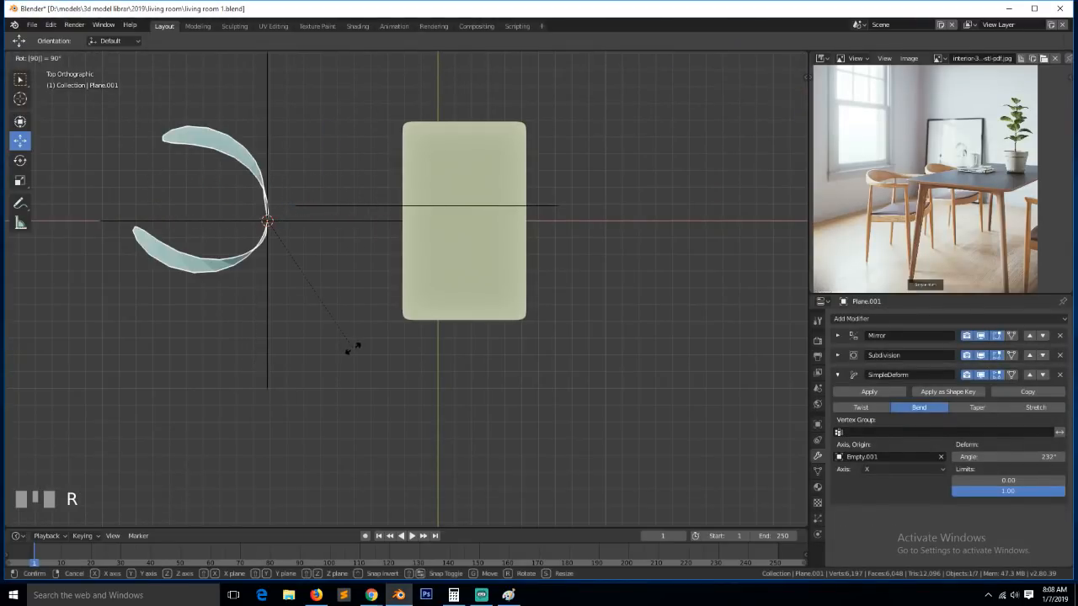
right_click(351, 348)
type("r")
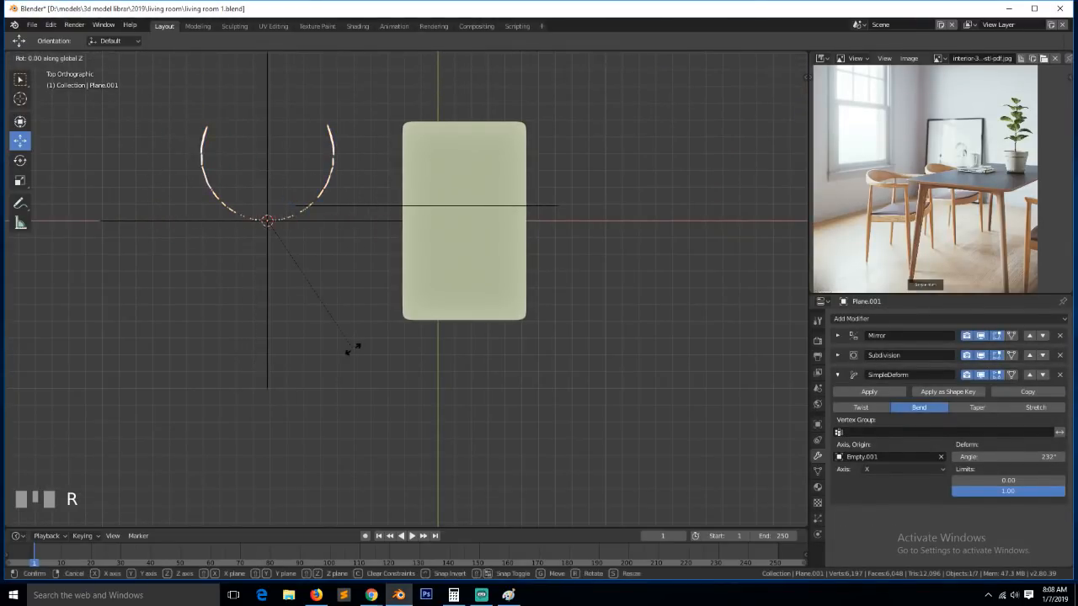
type("90zx")
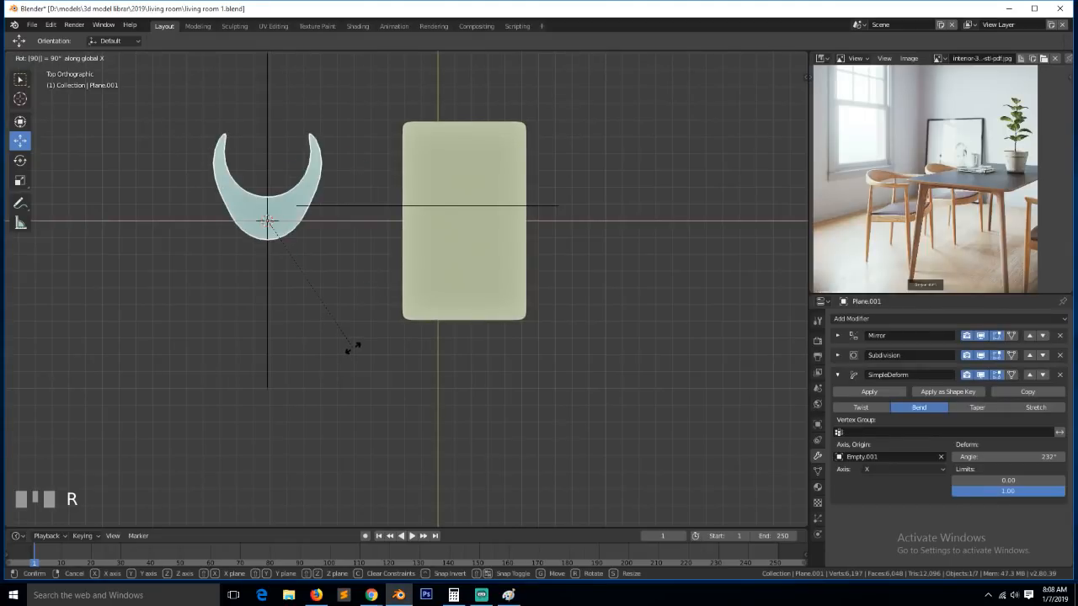
type("y")
right_click(351, 346)
Rotate the bent plane and its empty together by 180° in the top view and deselect everything
middle_click_drag(311, 371, 425, 293)
left_click(385, 355, "shift")
key("KP_7")
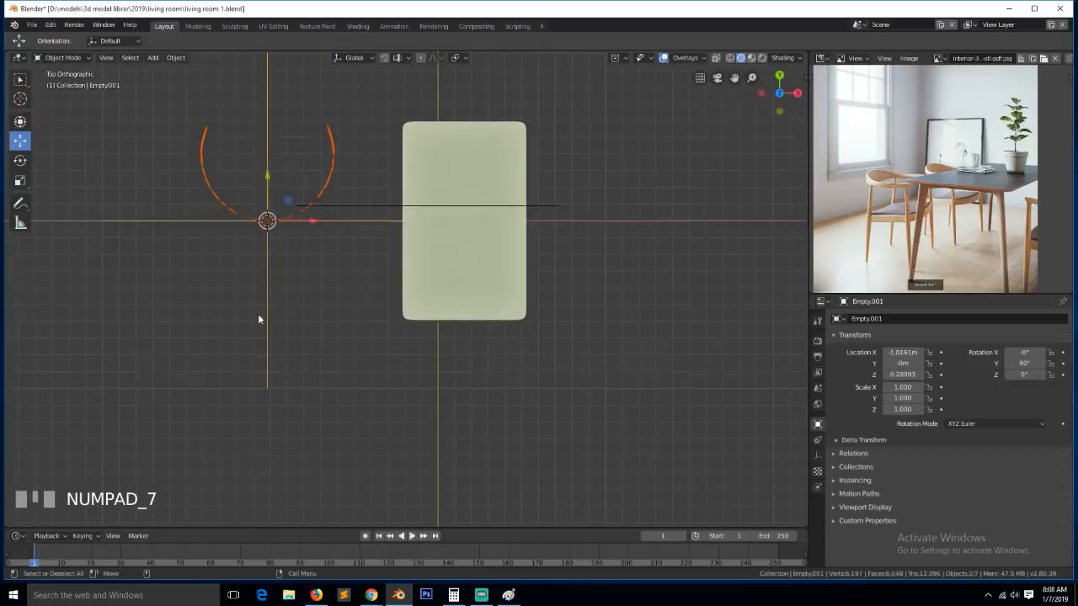
key("r")
right_click(415, 292)
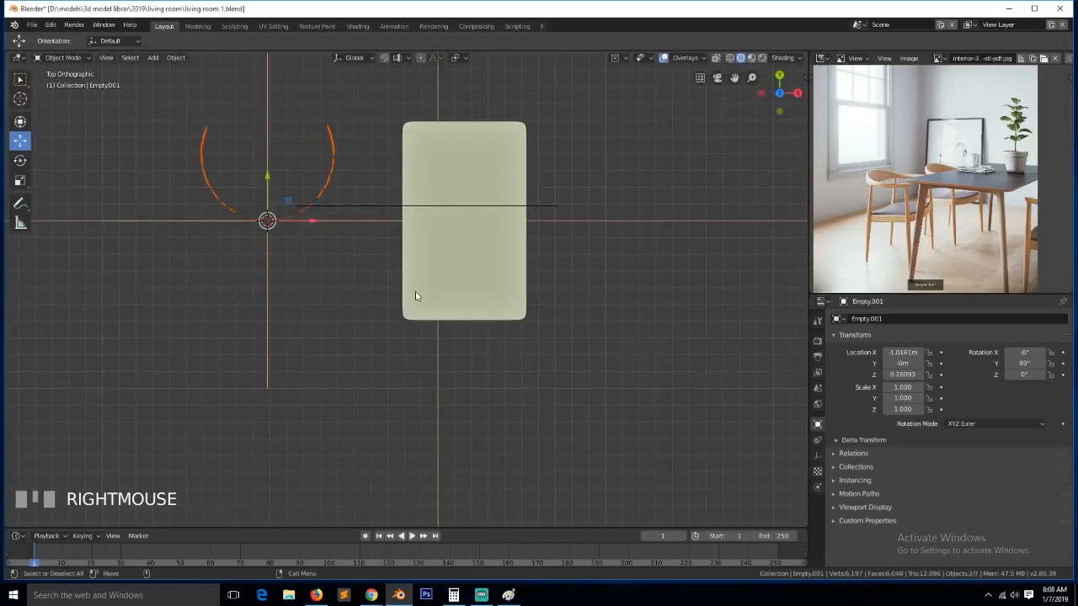
type("r180")
key("Return")
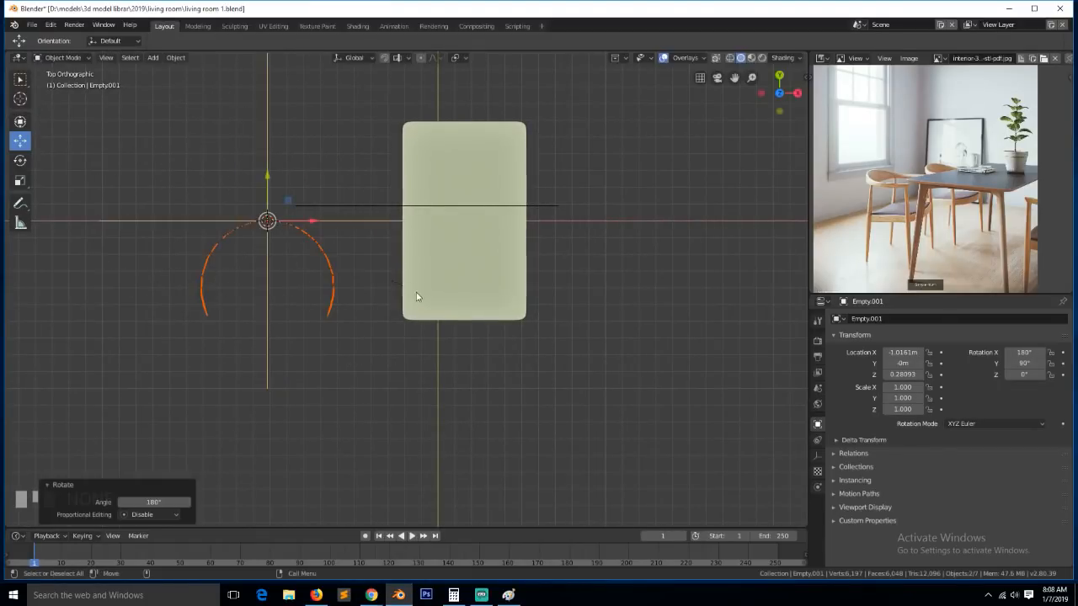
key("a")
key("a")
Examine the bent backrest from several angles and compare it with the chair in the reference photo
key("grave")
scroll(369, 222, "up", 3)
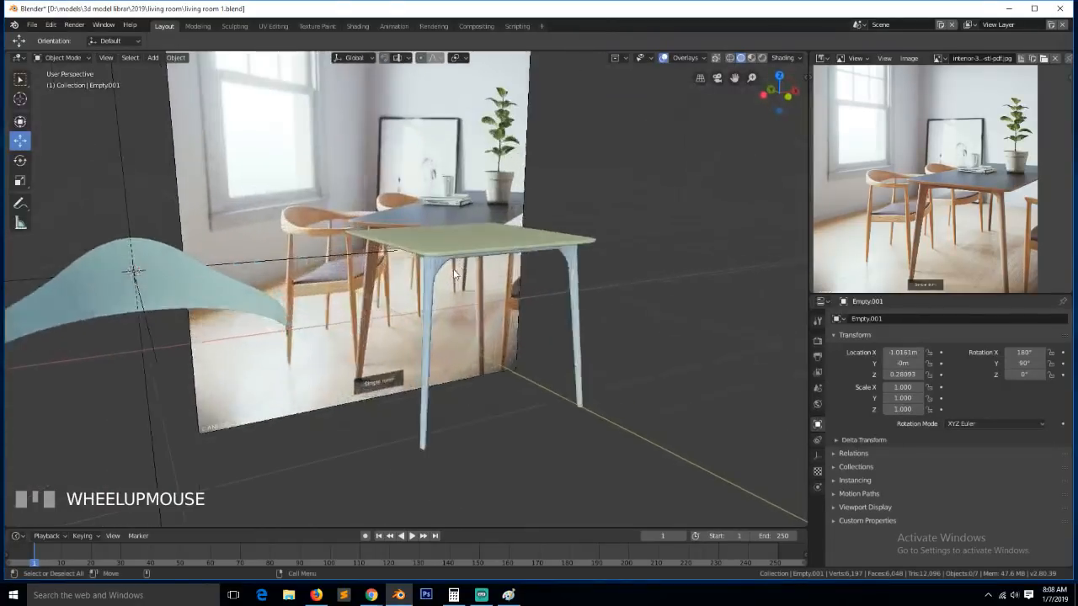
key("grave")
middle_click_drag(358, 266, 410, 297)
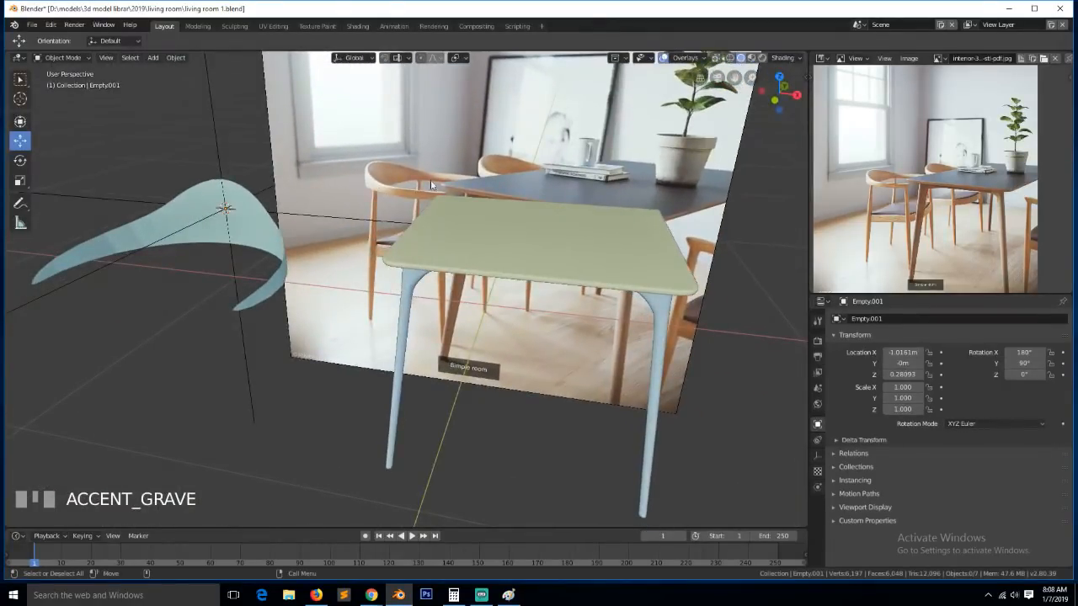
middle_click_drag(430, 184, 354, 198)
left_click(150, 275)
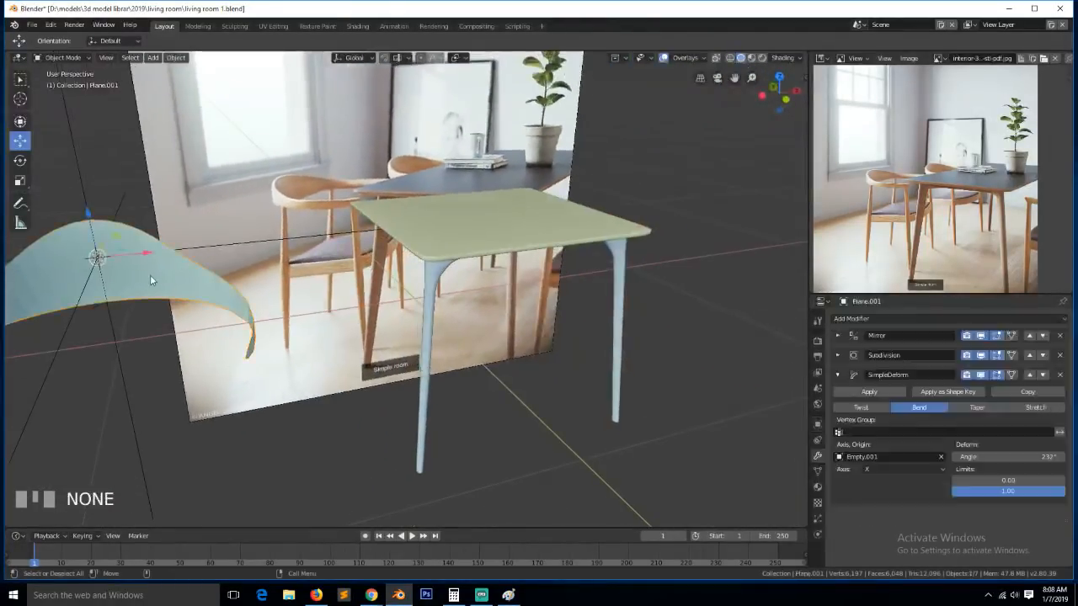
right_click(150, 274)
key("a")
scroll(249, 342, "down", 2)
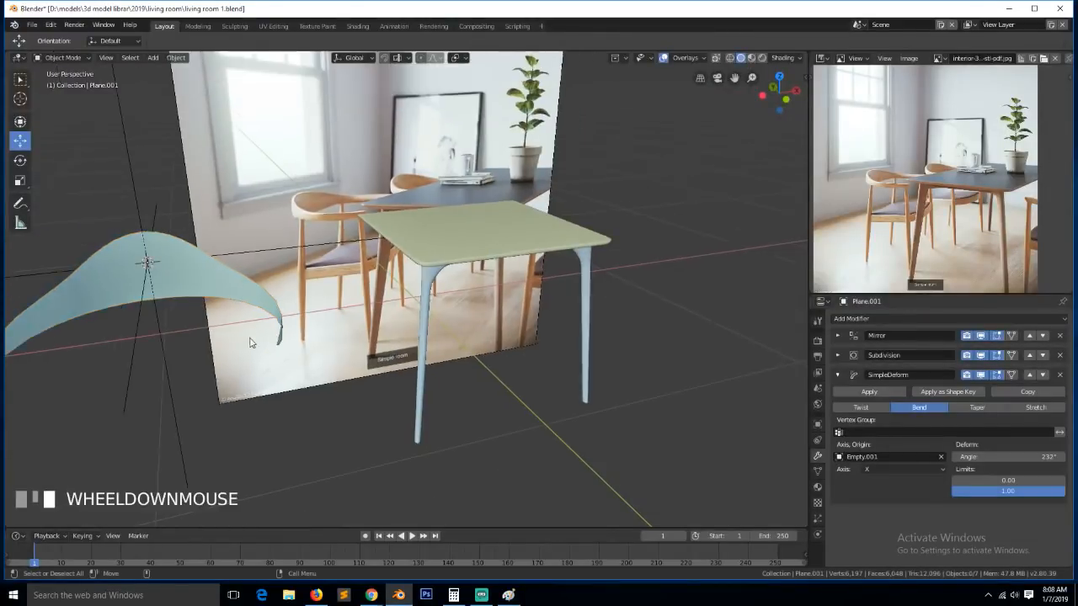
middle_click_drag(250, 339, 240, 291)
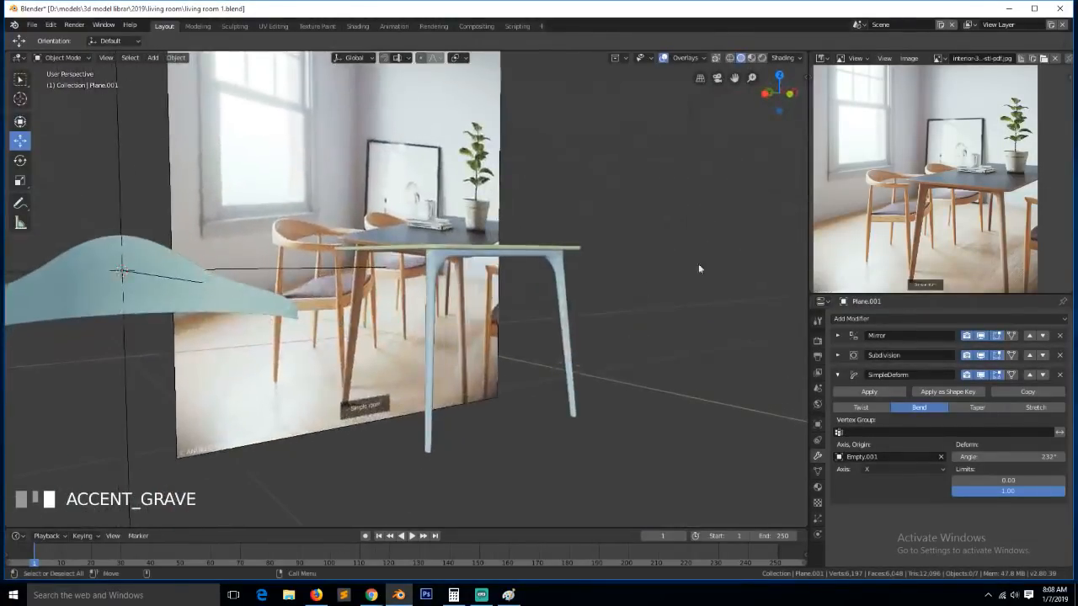
scroll(699, 268, "up", 3)
scroll(926, 177, "up", 2)
scroll(265, 310, "down", 2)
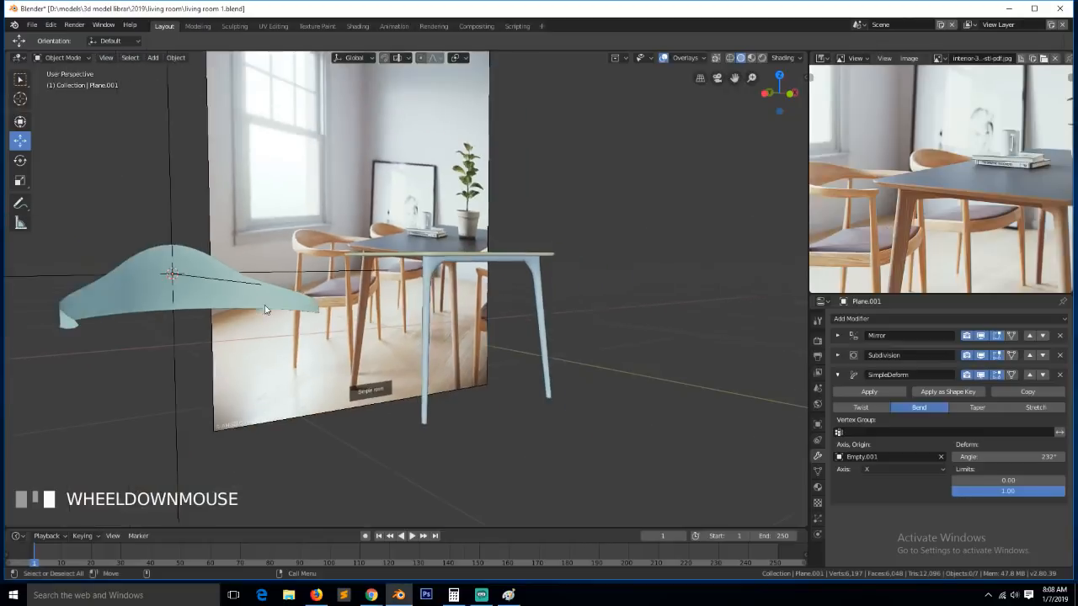
mouse_move(268, 308)
middle_mouse_down()
mouse_move(325, 314)
mouse_move(286, 332)
mouse_move(256, 323)
middle_mouse_up()
Display the backrest in wireframe and move its Simple Deform modifier above Subdivision in the stack
key("Tab")
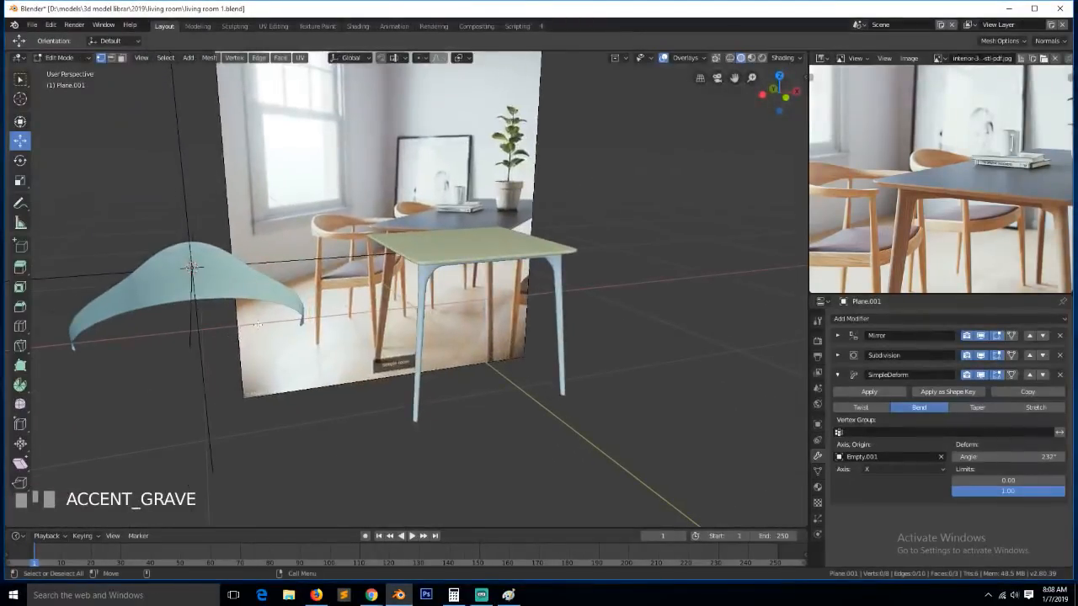
scroll(279, 308, "up", 2)
key("z")
left_click(183, 312)
middle_click_drag(203, 298, 297, 308)
key("Tab")
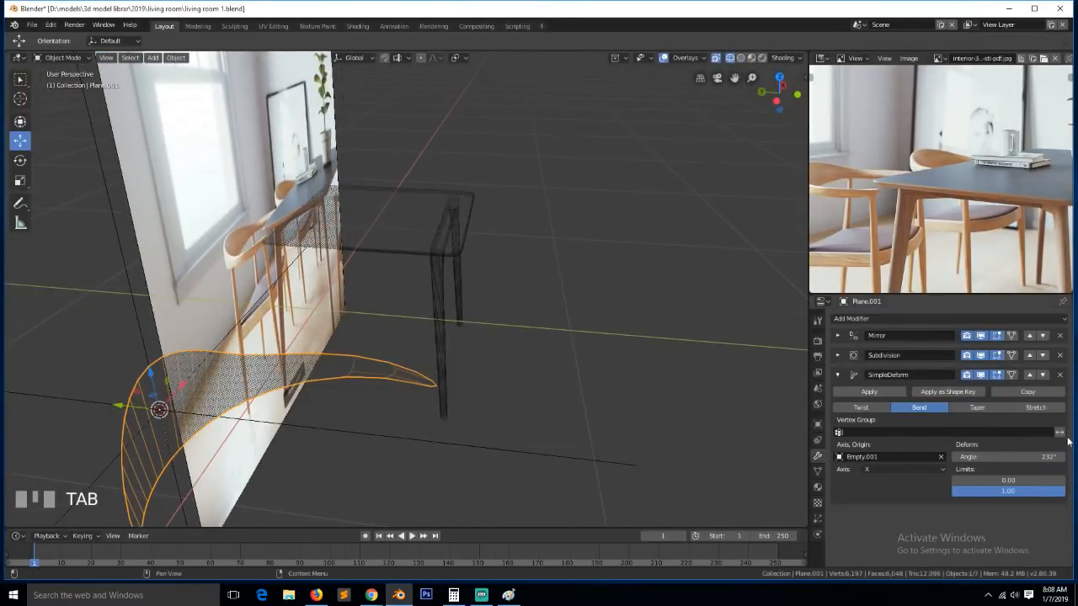
left_click(1028, 375)
Inspect the backrest's wireframe and deform empty from different angles, and restore solid shading
key("Tab")
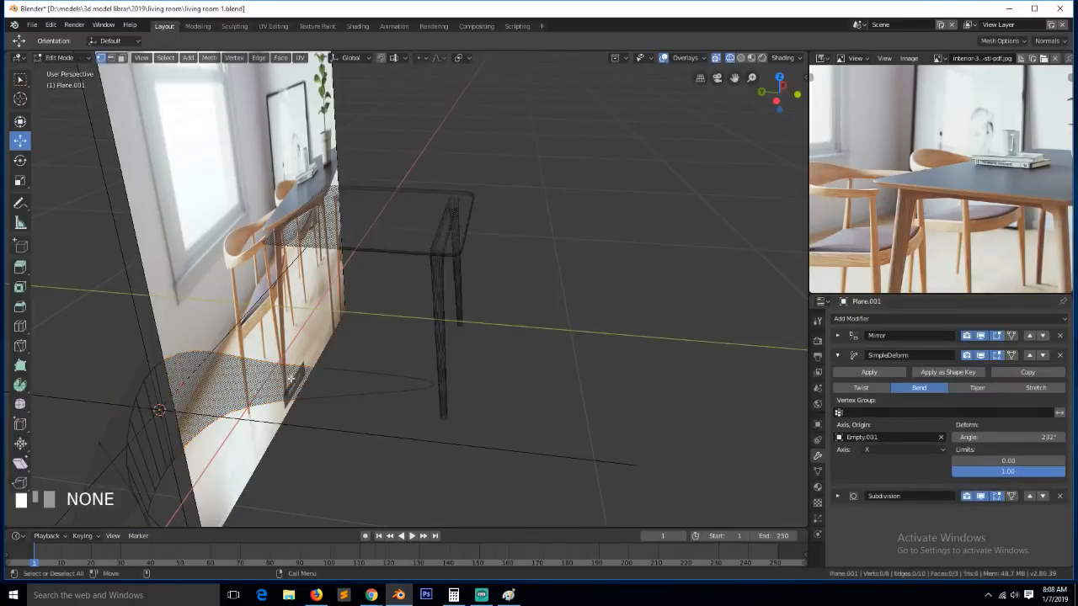
key("grave")
key("Tab")
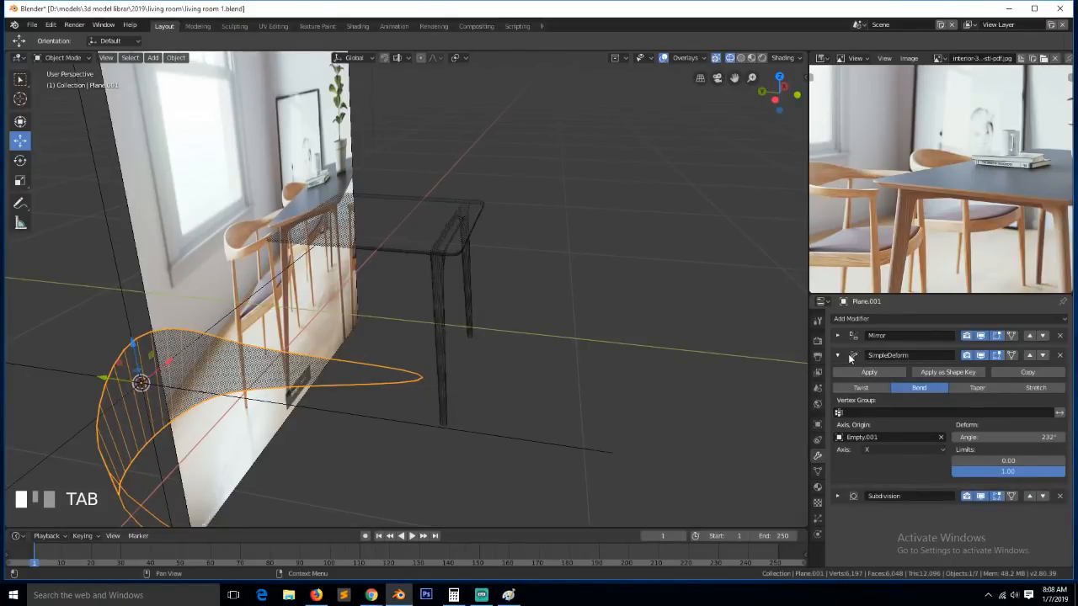
scroll(432, 338, "down", 3)
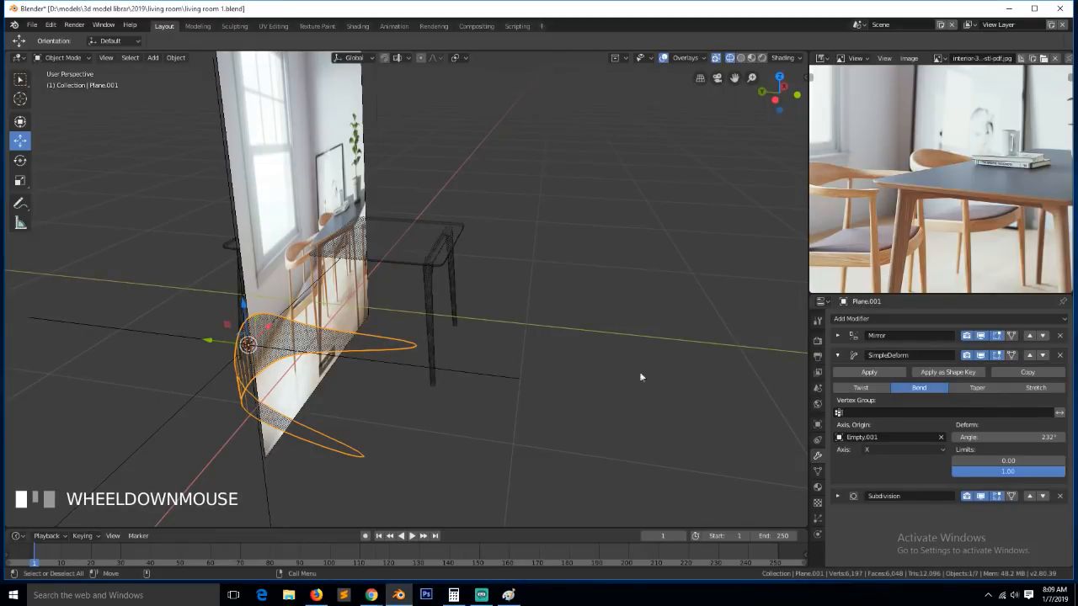
middle_click_drag(271, 347, 264, 334)
key("alt+a")
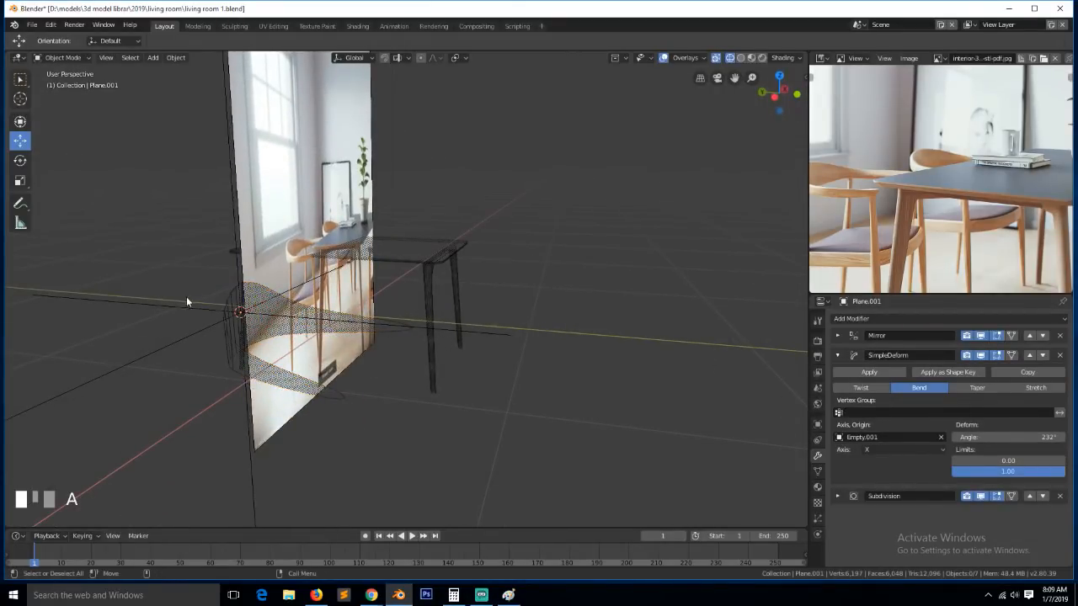
key("grave")
middle_click_drag(288, 353, 252, 373)
left_click(192, 217)
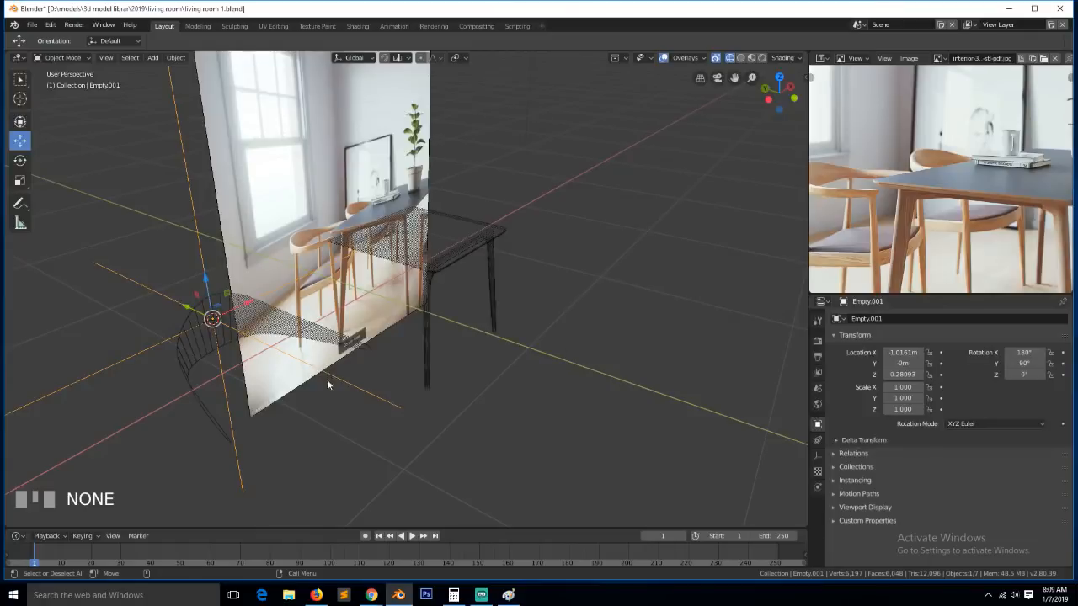
key("grave")
mouse_move(337, 358)
middle_mouse_down()
mouse_move(382, 361)
mouse_move(336, 357)
mouse_move(296, 332)
middle_mouse_up()
key("z")
left_click(398, 359)
key("grave")
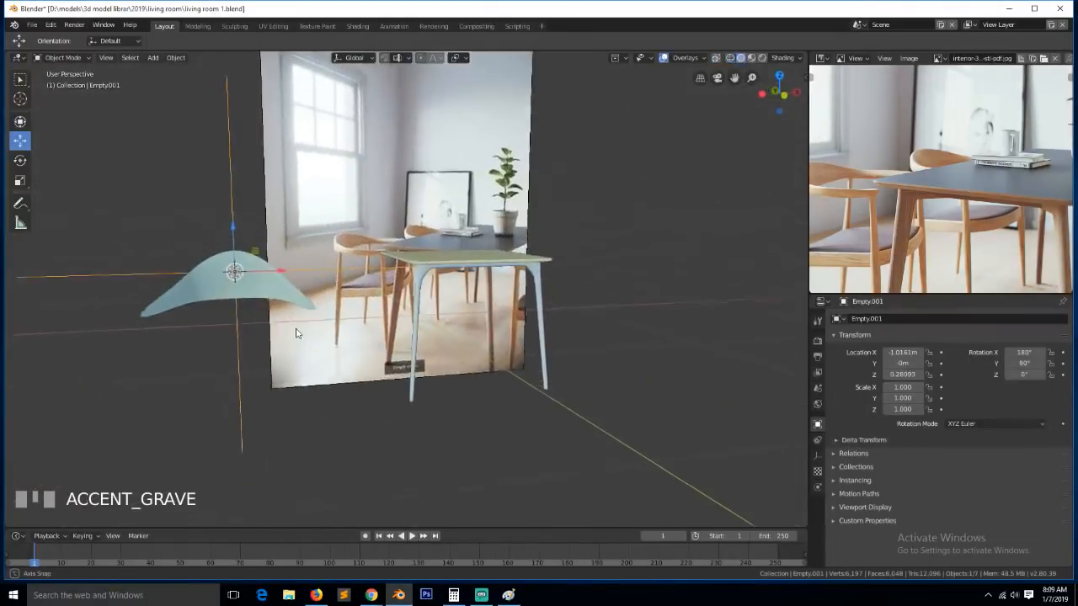
Add three loop cuts across the inner section of the backrest plane's mesh in Edit Mode
left_click(174, 302)
key("Tab")
key("grave")
middle_click_drag(175, 302, 176, 368)
key("ctrl+r")
scroll(128, 278, "up", 2)
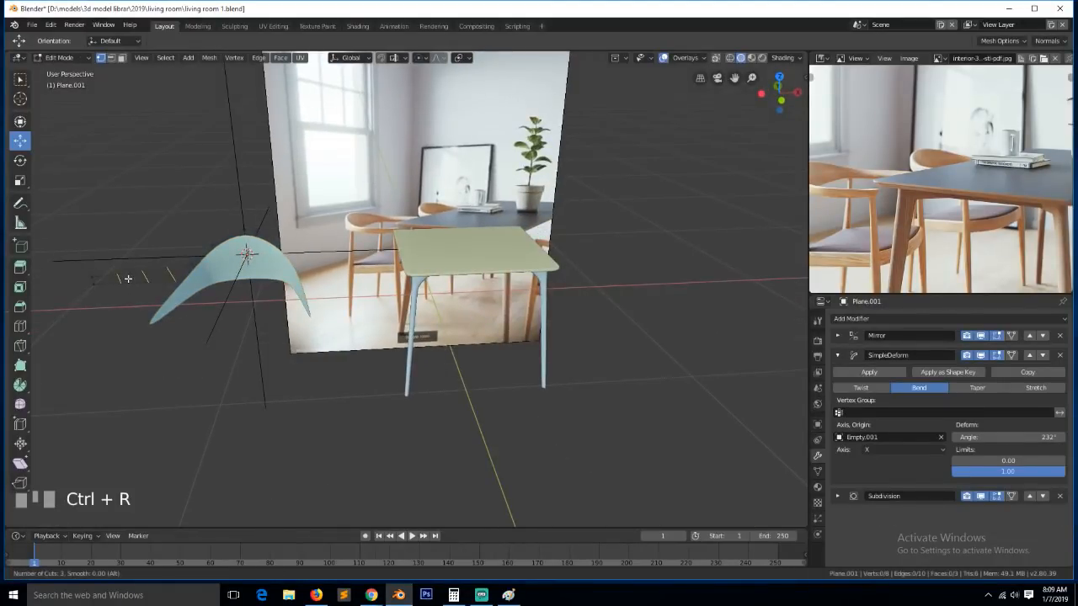
left_click(168, 282)
key("Tab")
Compare the backrest with the left chair in the reference image and reopen the backrest mesh for editing
key("grave")
middle_click_drag(169, 282, 760, 230)
scroll(268, 311, "up", 2)
key("grave")
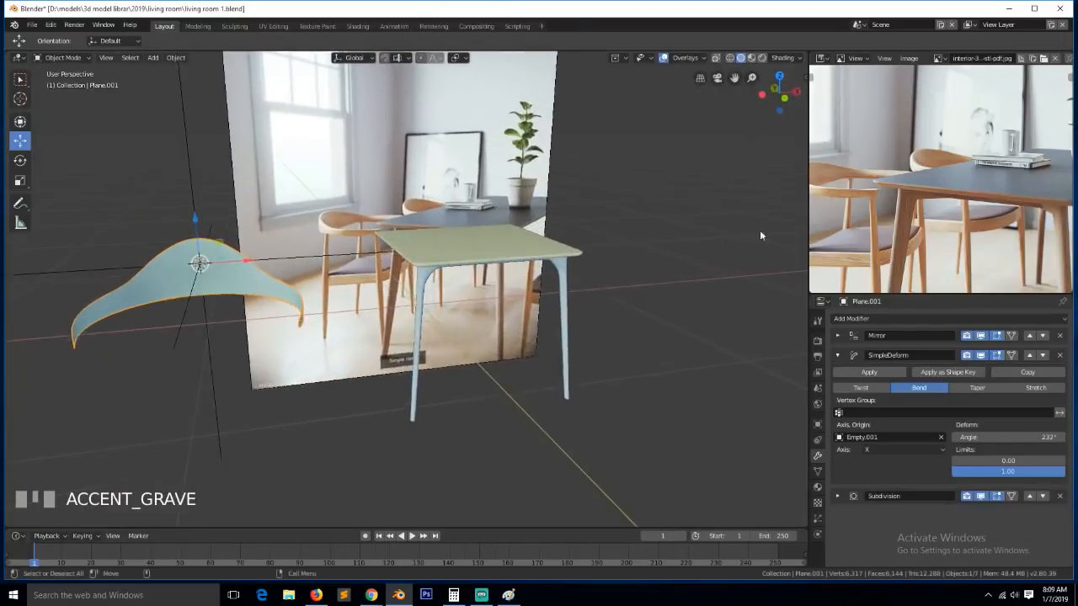
middle_click_drag(889, 212, 977, 206)
key("Tab")
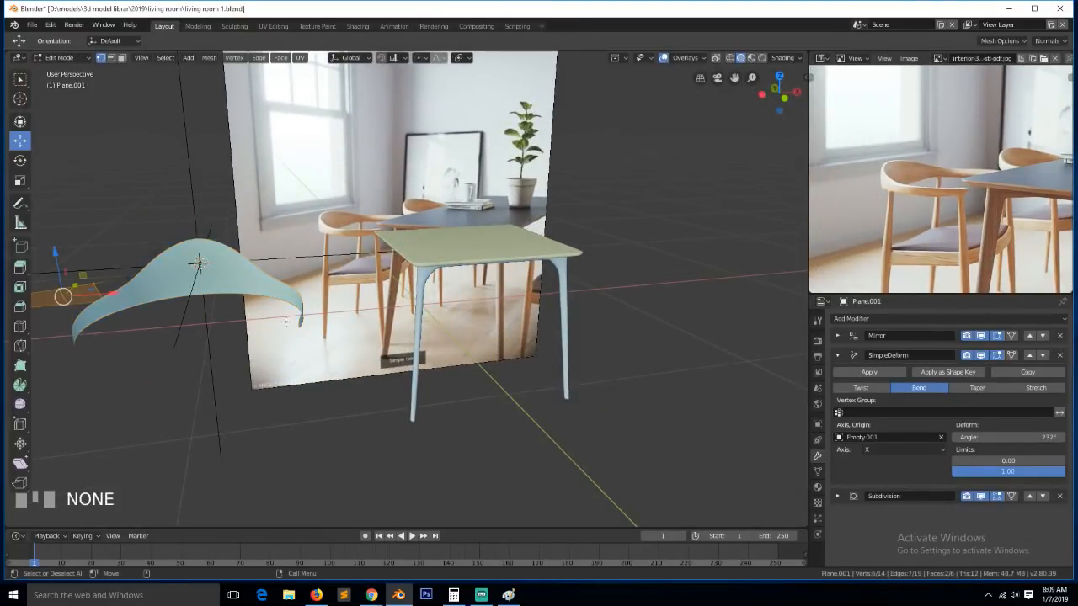
scroll(165, 318, "down", 2)
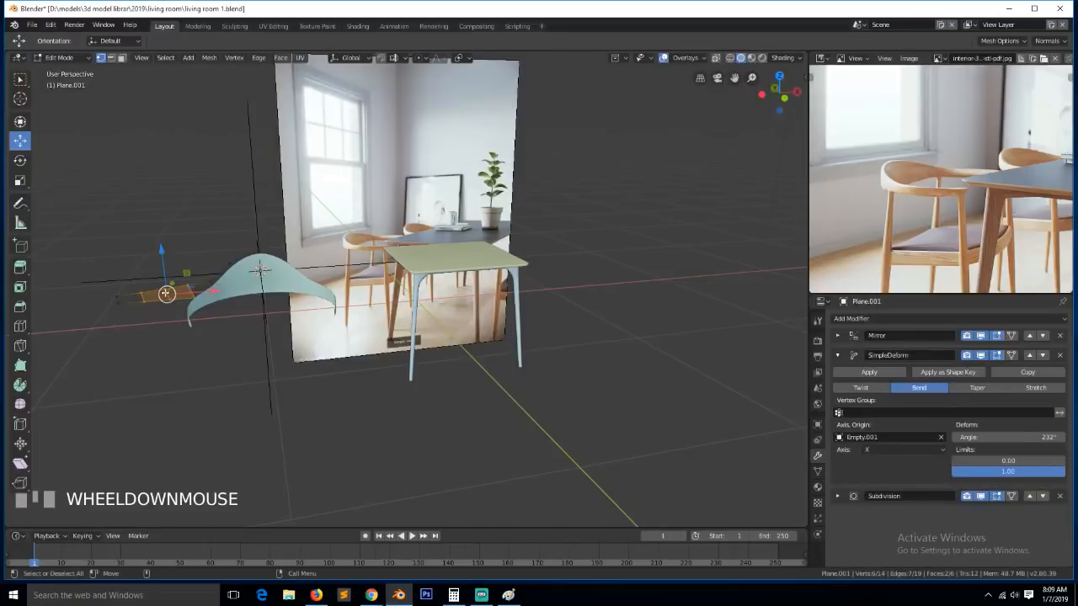
Turn on the on-cage display of the Simple Deform modifier and reopen the backrest mesh in Edit Mode
key("KP_1")
scroll(160, 300, "up", 2)
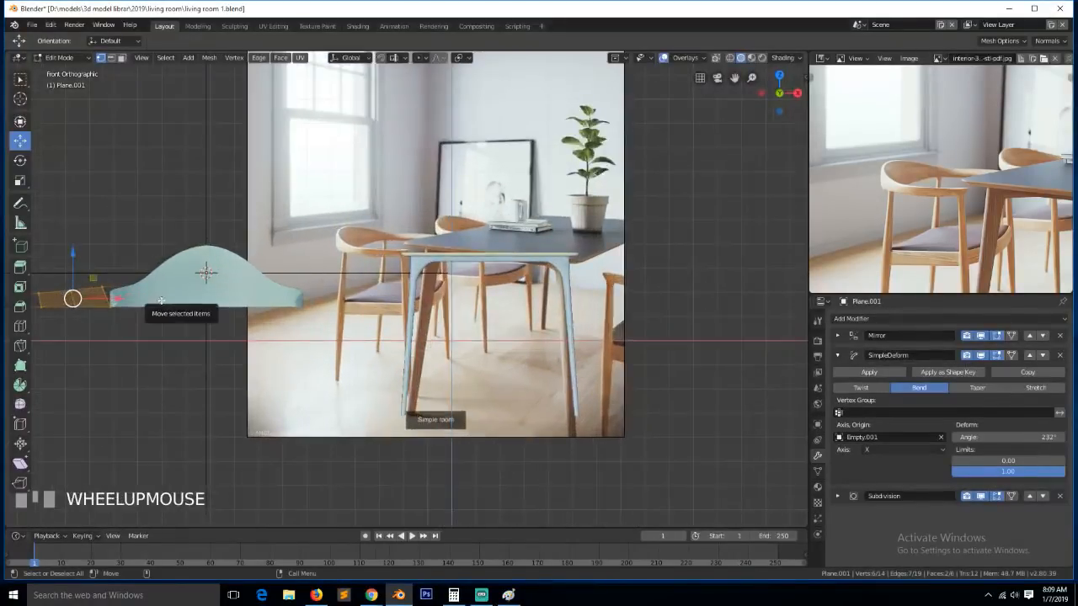
key("Tab")
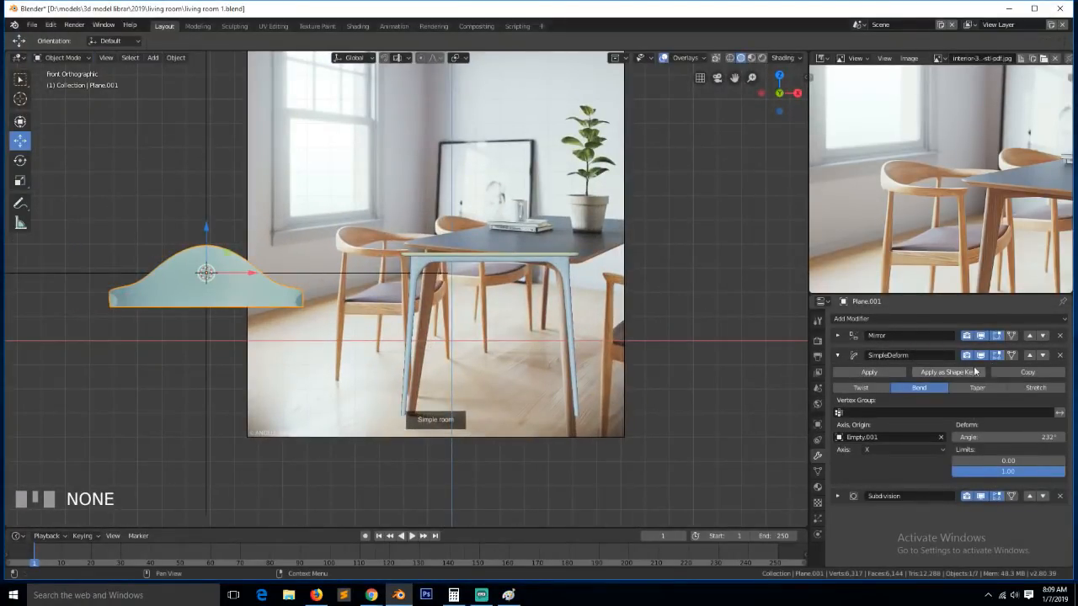
left_click(1012, 356)
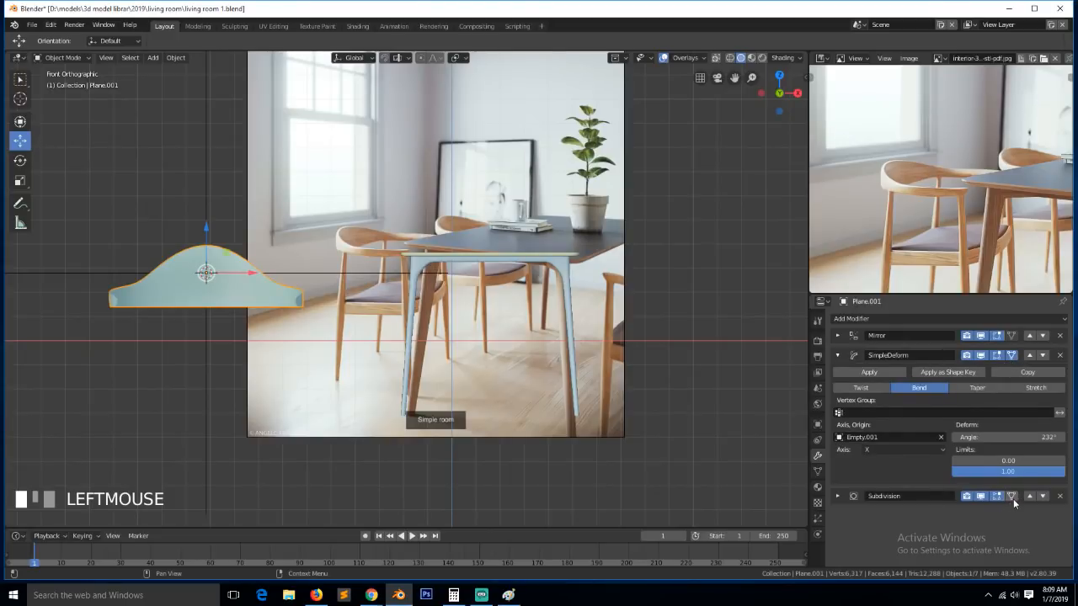
key("Tab")
Narrow the near armrest by sliding the upper edge of its middle section with an Edge Slide factor of 0.782
key("grave")
key("alt+a")
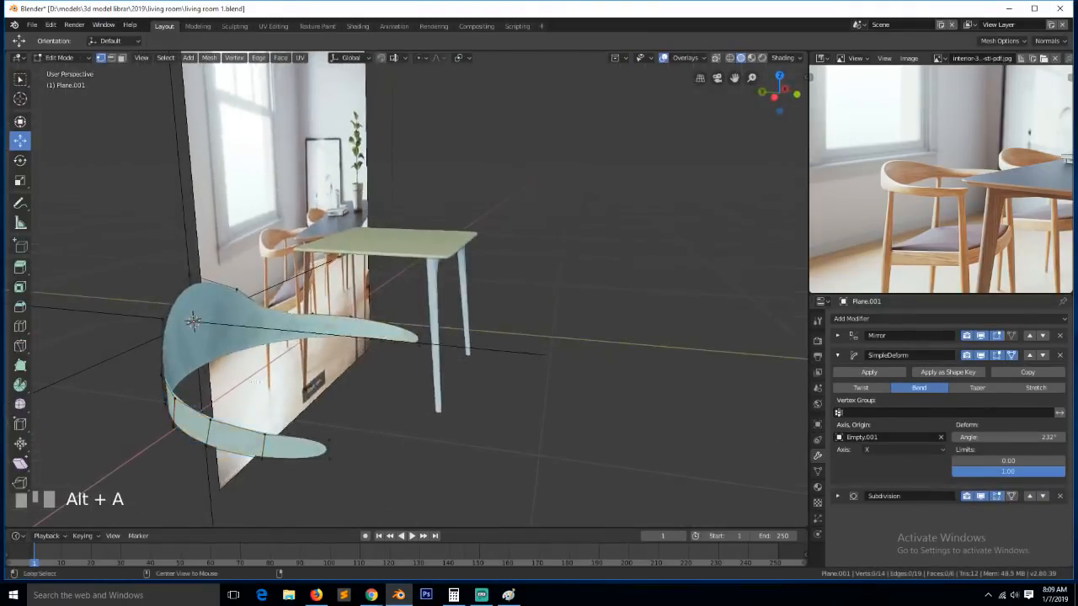
left_click(237, 427)
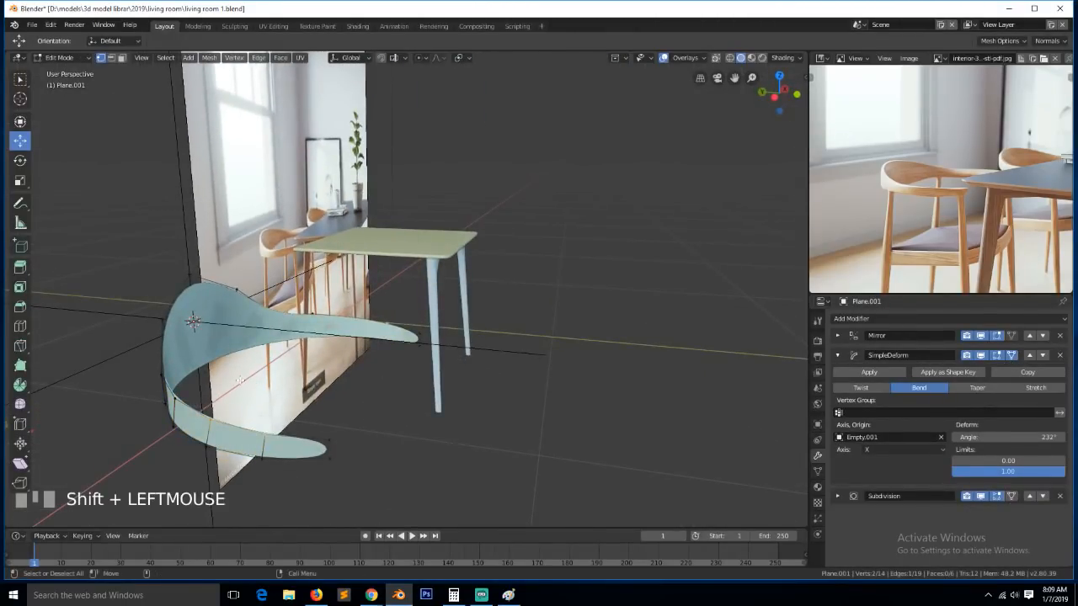
key("g")
key("g")
left_click(245, 386)
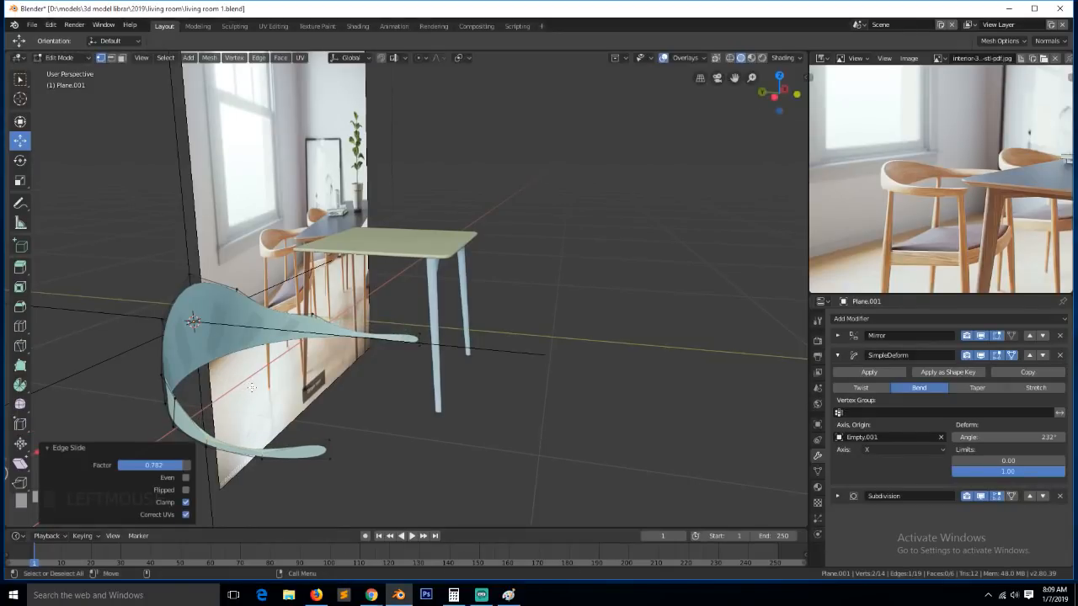
key("g")
key("g")
right_click(255, 368)
Raise the armrest's upper edge 0.0136 m along Z and lower the armrest's upper tip vertex slightly along Z
key("g")
key("z")
left_click(242, 387)
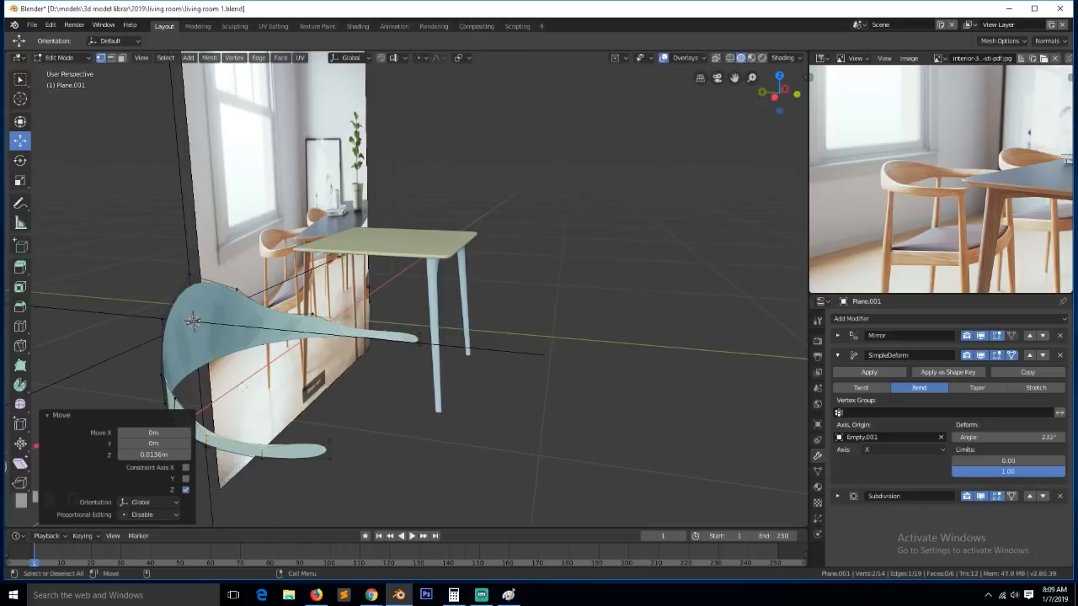
left_click(333, 434)
key("g")
key("z")
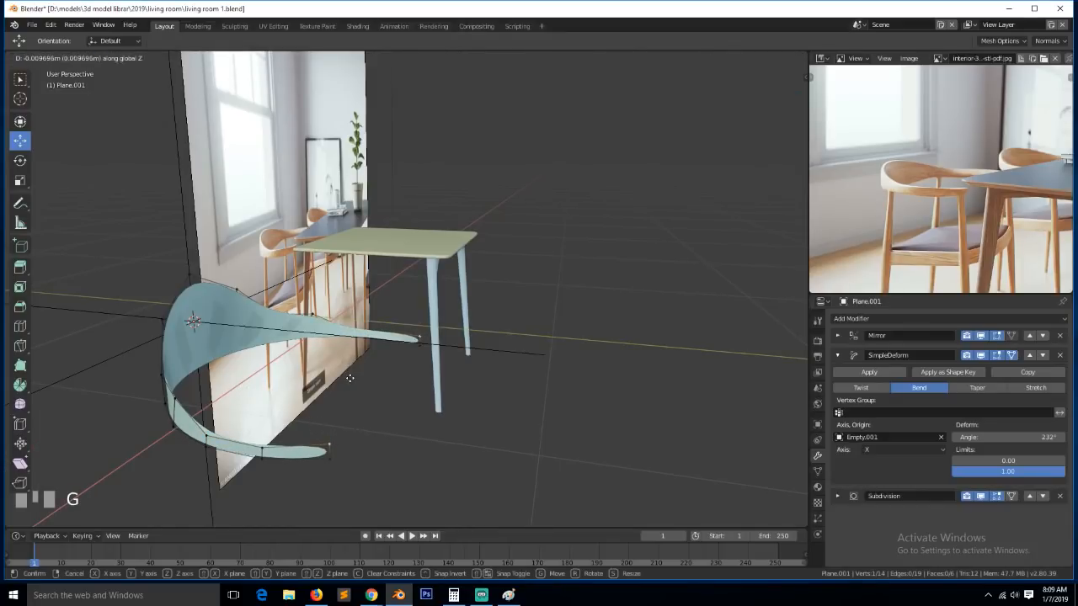
left_click(352, 381)
key("Tab")
Add a Solidify modifier to the backrest and set its thickness to 0.16 m
scroll(929, 176, "up", 2)
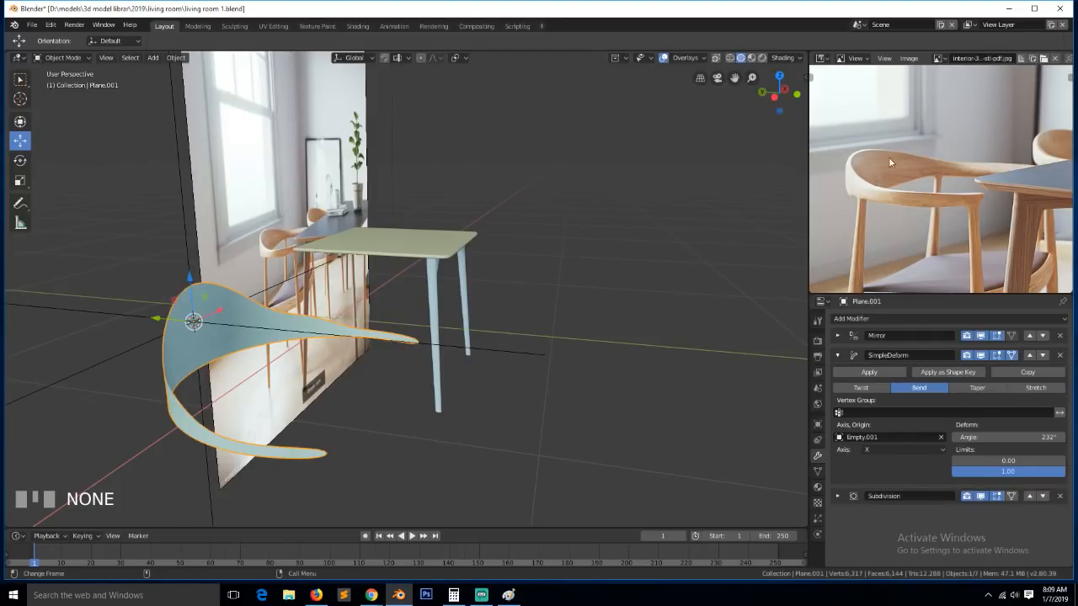
left_click(945, 319)
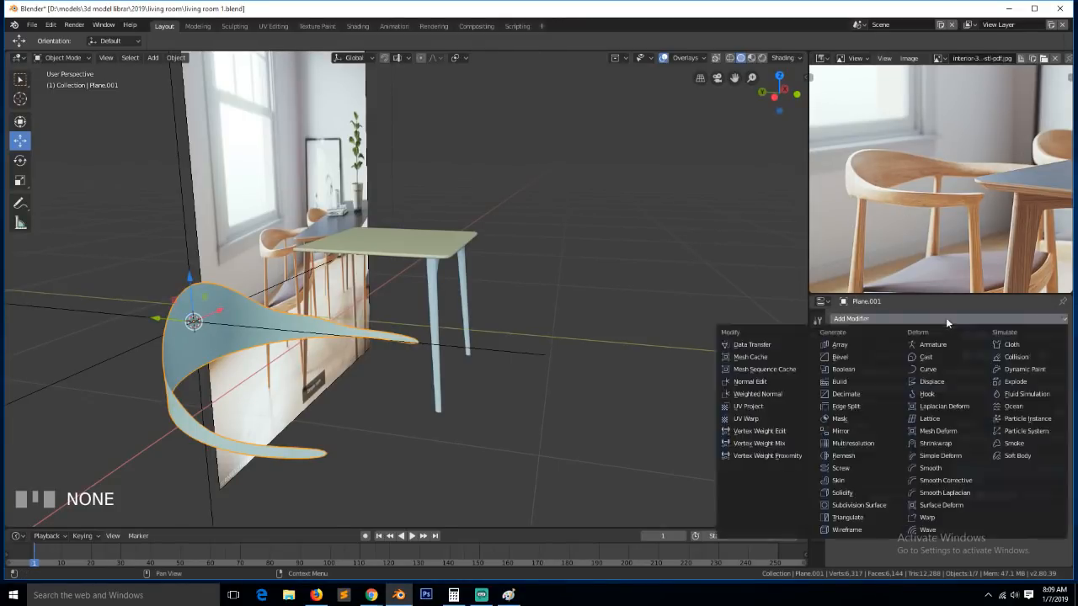
left_click(843, 492)
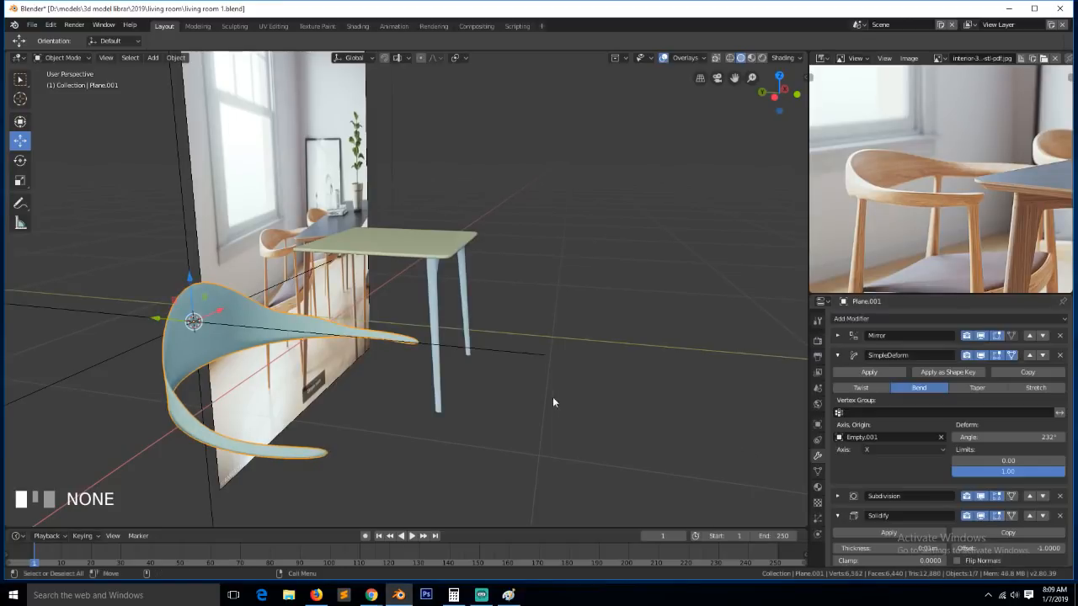
scroll(968, 413, "down", 3)
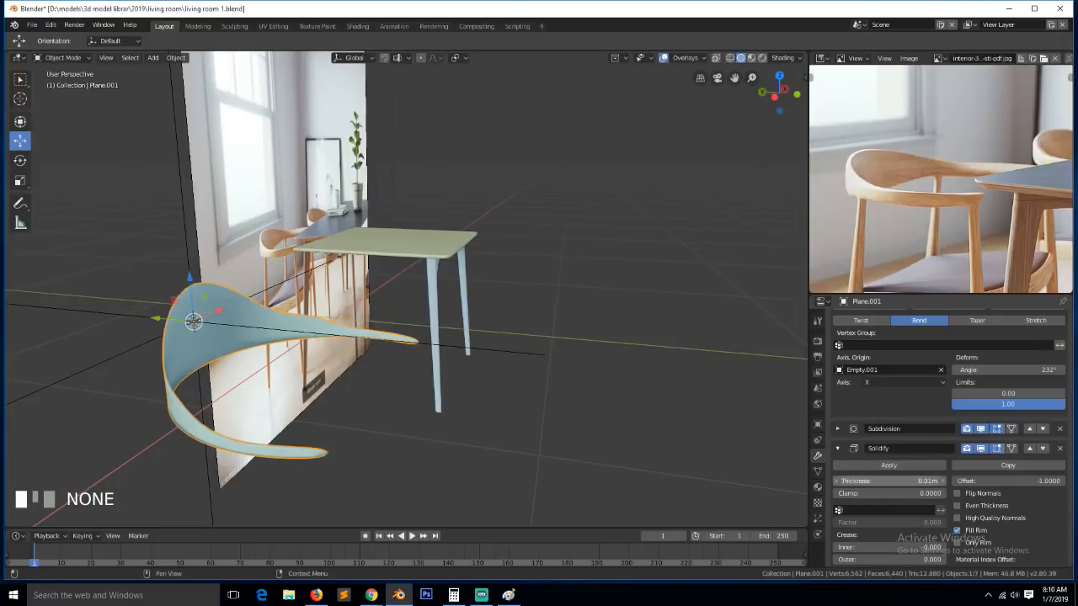
mouse_move(892, 481)
left_mouse_down()
mouse_move(935, 480)
mouse_move(914, 480)
left_mouse_up()
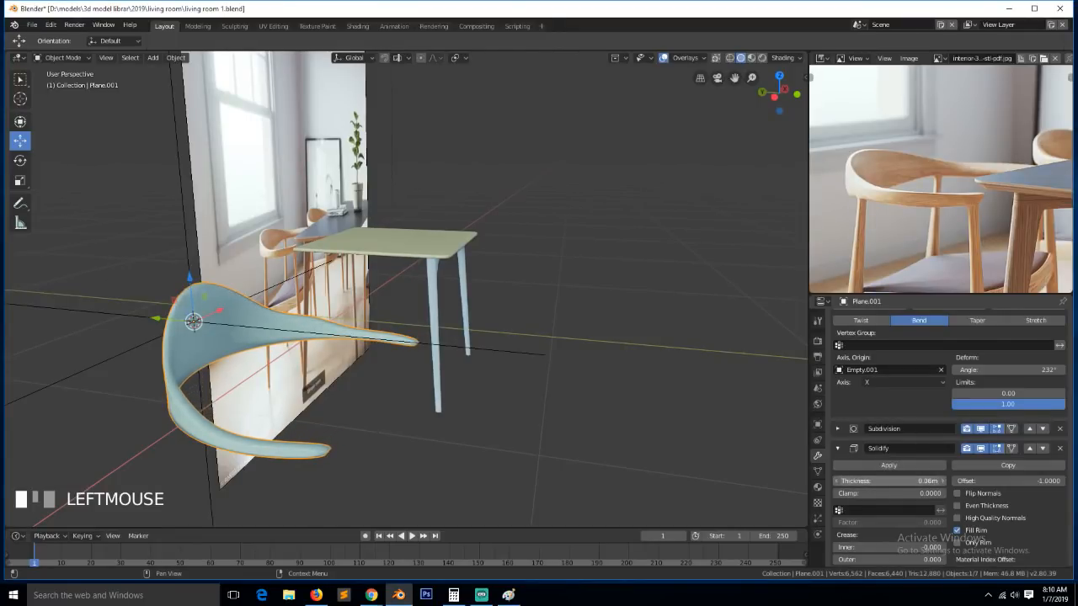
mouse_move(418, 356)
middle_mouse_down()
mouse_move(522, 335)
mouse_move(426, 340)
middle_mouse_up()
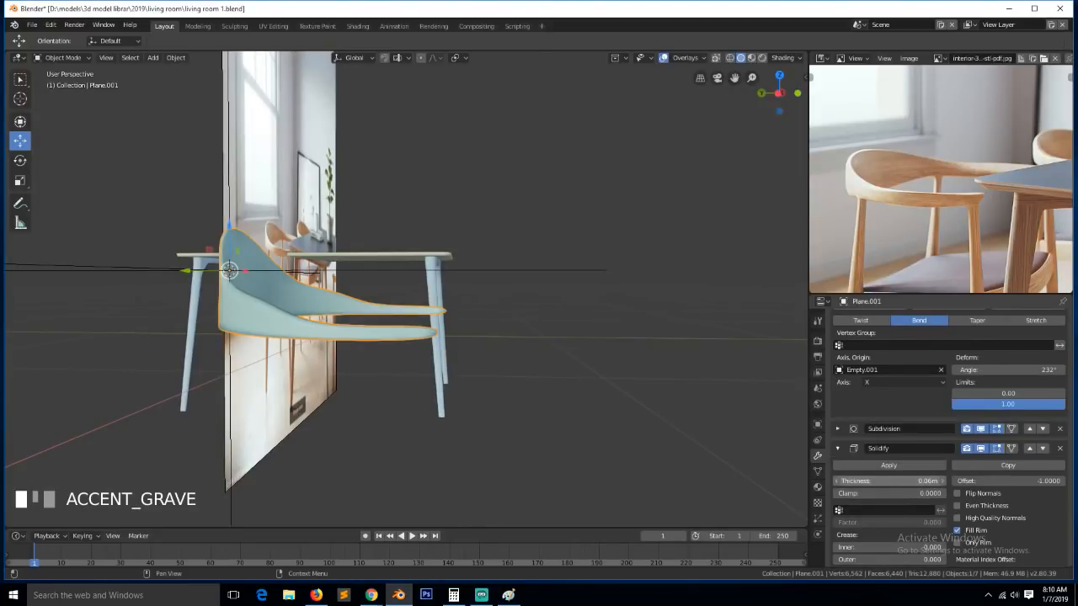
left_click_drag(893, 481, 934, 481)
middle_click_drag(731, 446, 467, 396)
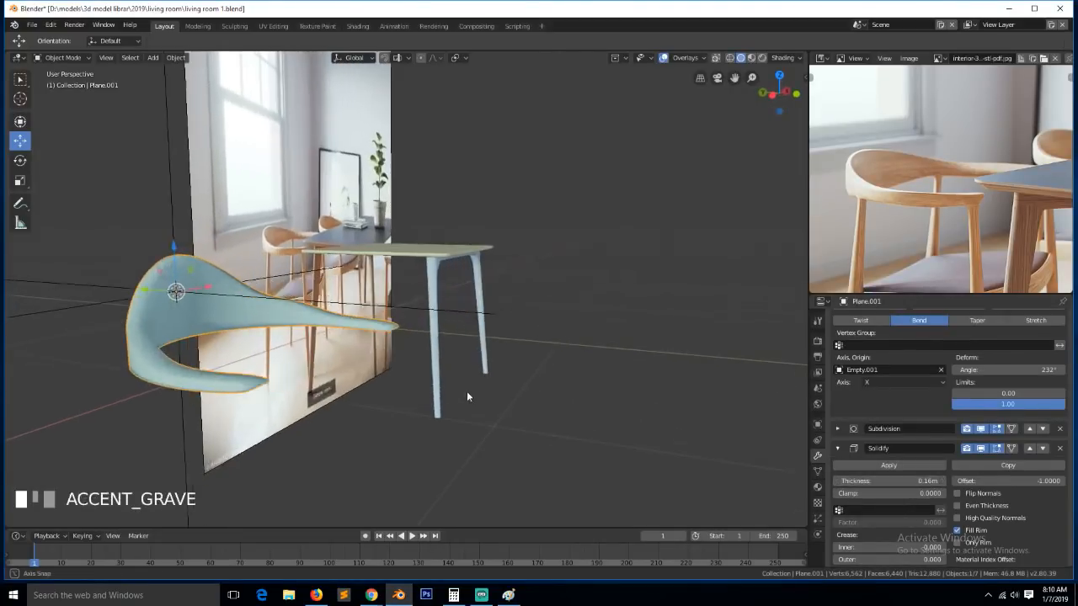
Move Subdivision below Solidify in the backrest's modifier stack and hide the subdivision in the viewport
scroll(839, 341, "up", 2)
left_click(838, 354)
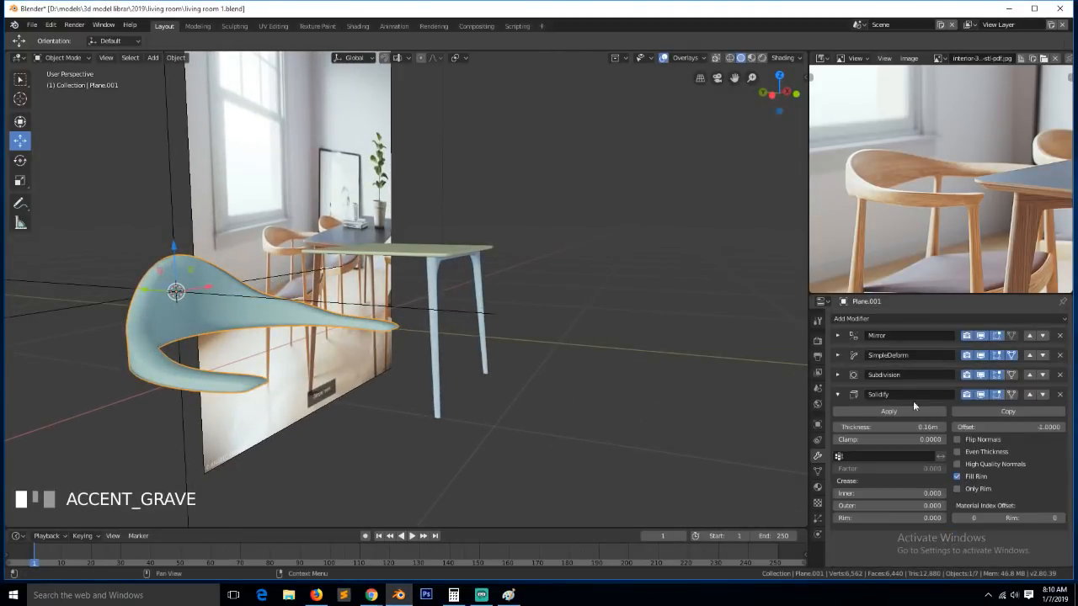
left_click(980, 394)
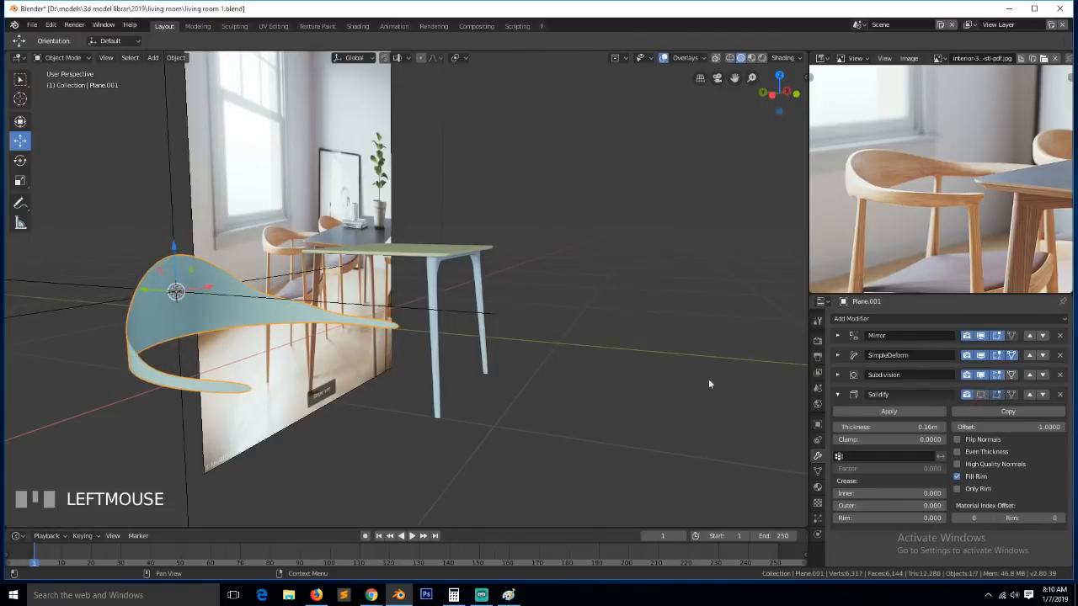
left_click(980, 395)
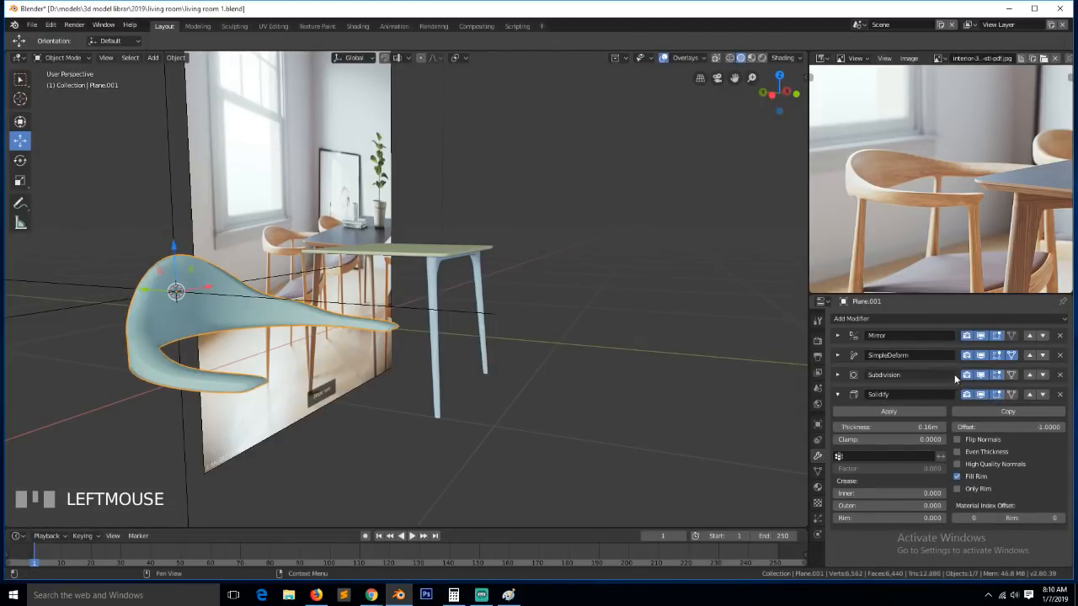
left_click(1042, 374)
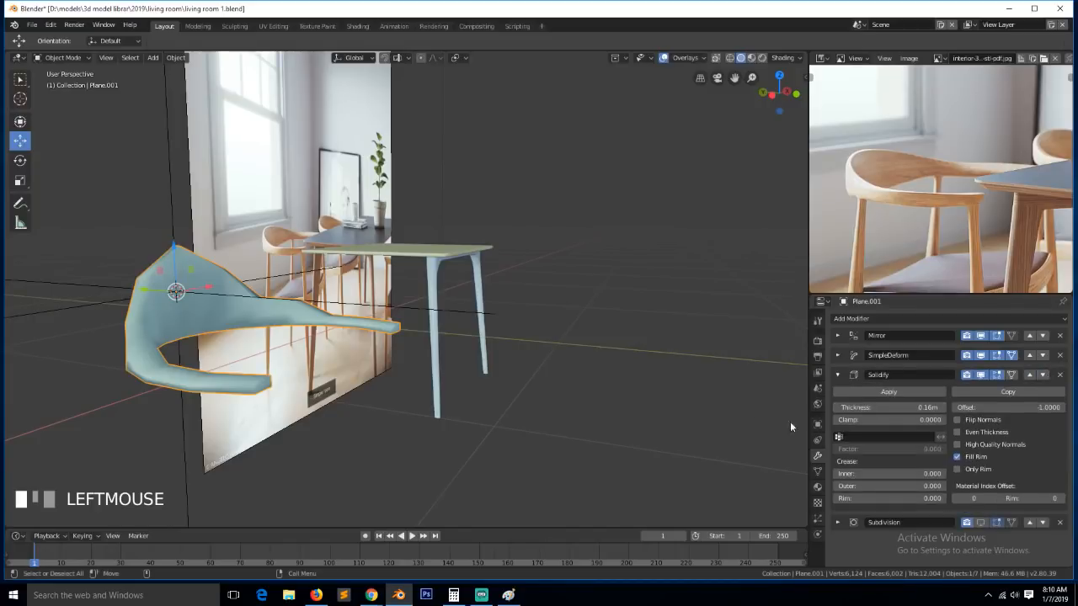
Set the backrest to flat shading and check its form and Simple Deform settings
key("grave")
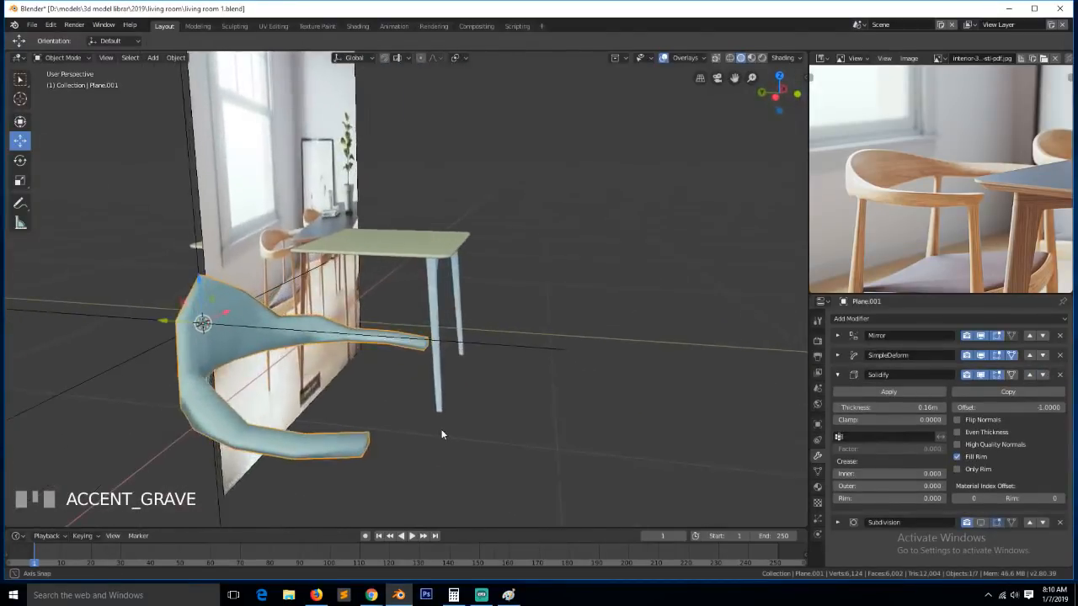
middle_click_drag(442, 431, 438, 430)
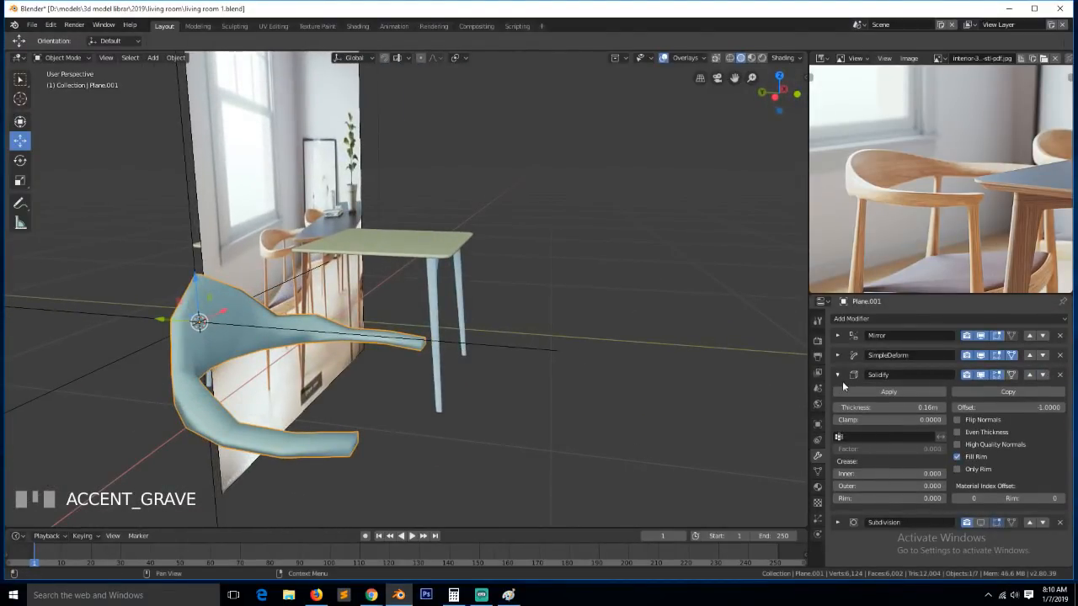
right_click(298, 426)
left_click(291, 424)
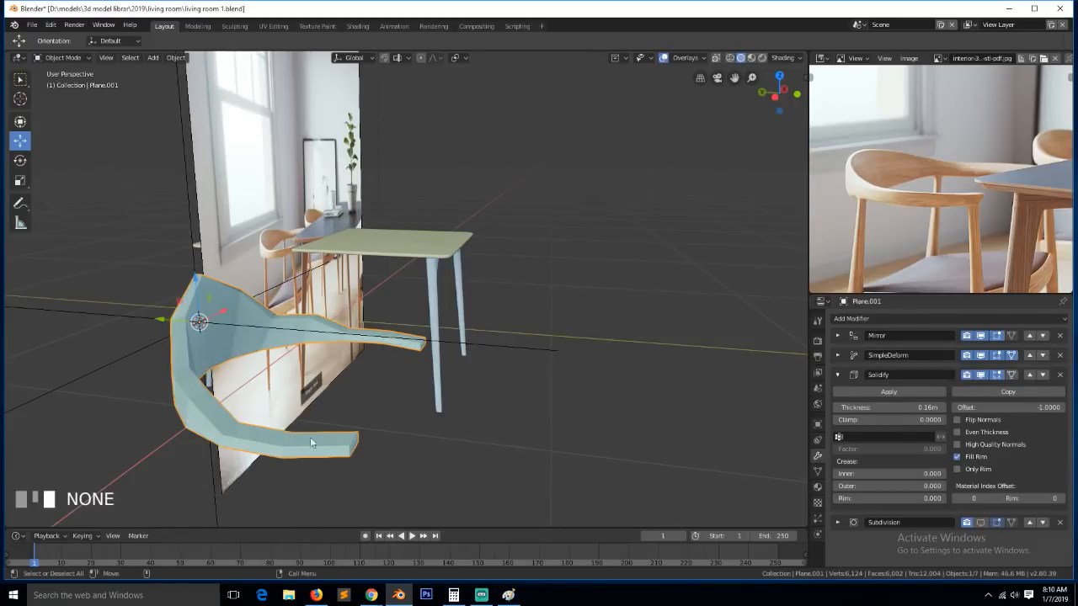
key("grave")
middle_click_drag(110, 334, 132, 366)
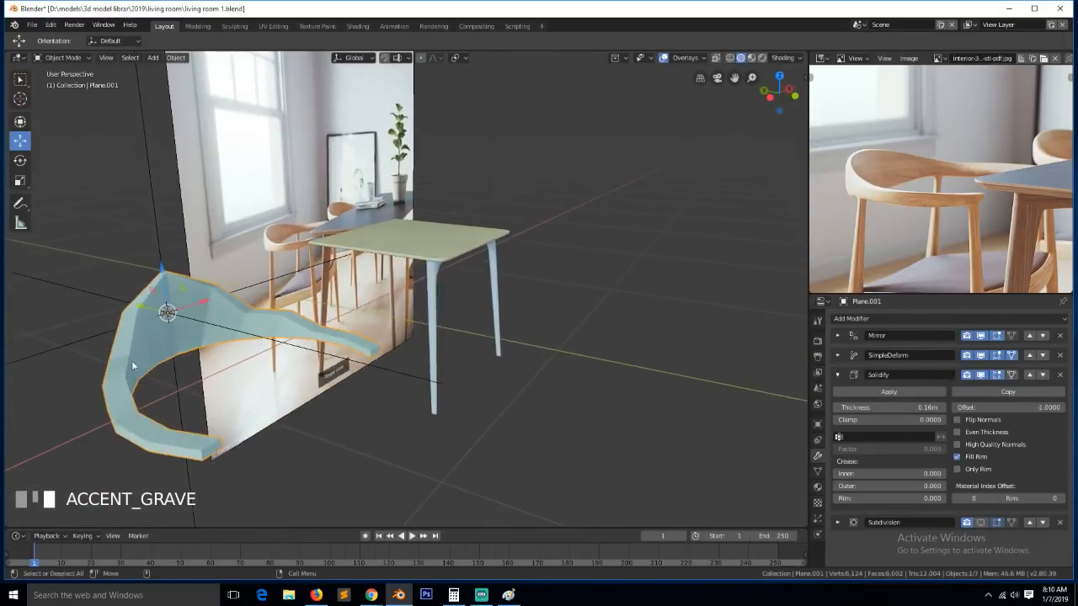
left_click(837, 356)
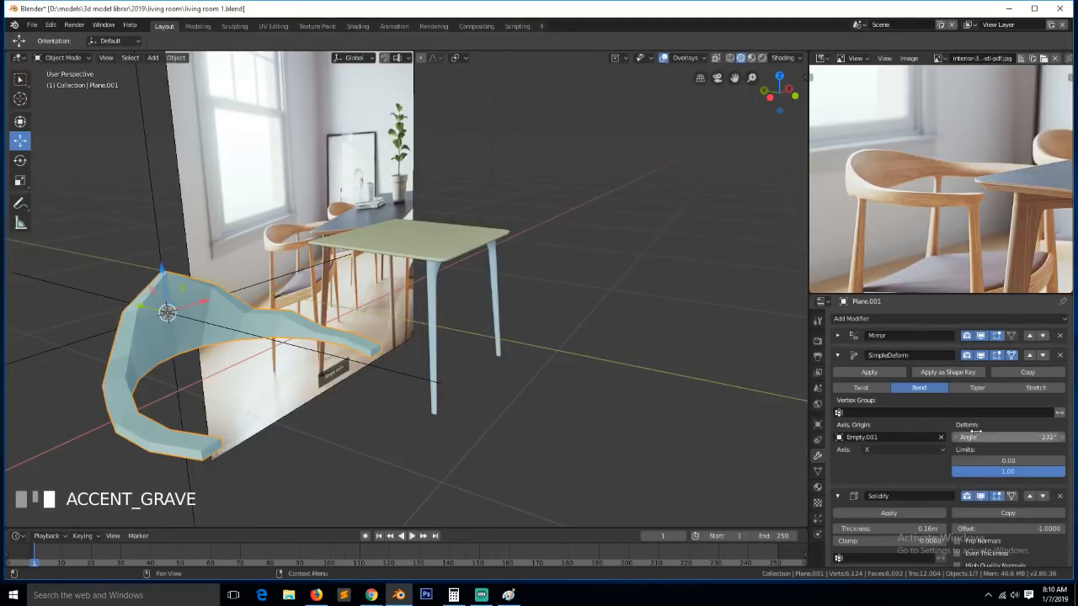
left_click(838, 355)
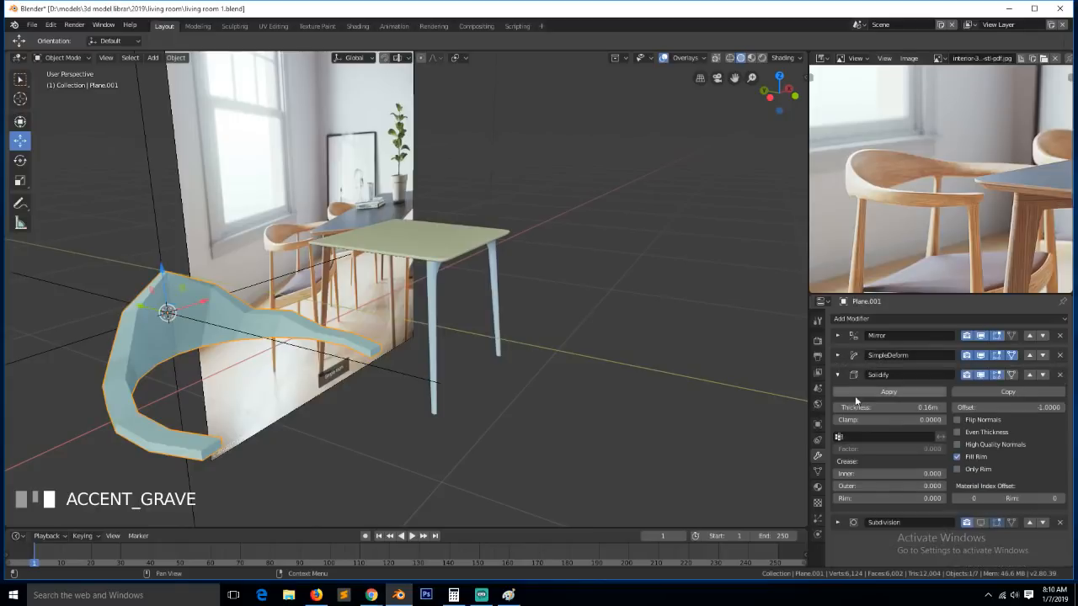
Apply the backrest's rotation and scale, and reduce its Solidify thickness to 0.03 m
left_click_drag(893, 407, 855, 406)
key("ctrl+a")
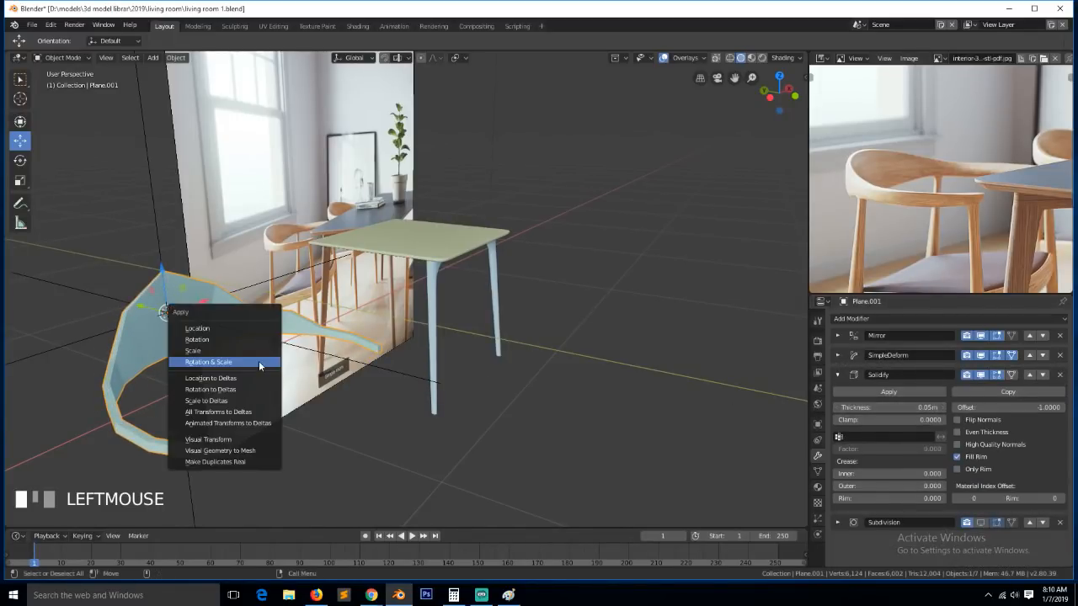
left_click(258, 361)
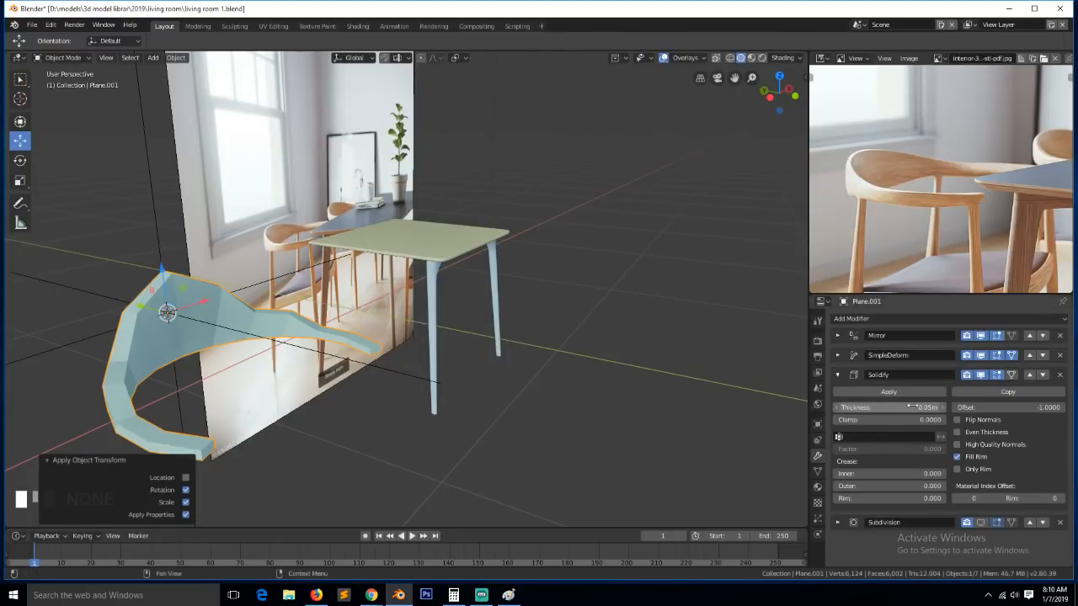
left_click_drag(910, 406, 893, 407)
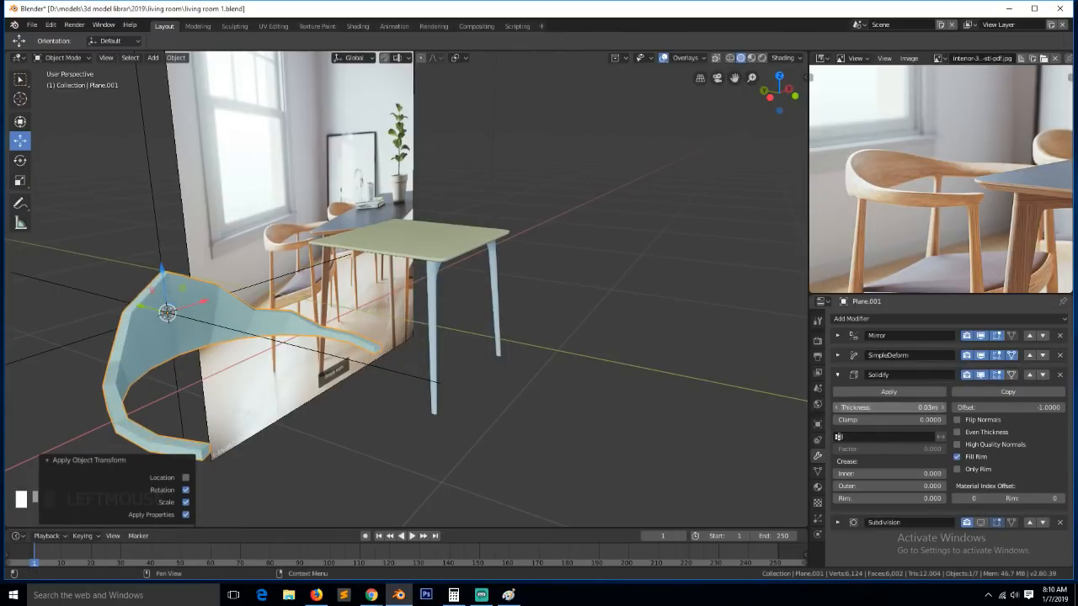
Lower the bottom center vertex of the backrest along Z with proportional editing, working in front wireframe view
middle_click_drag(333, 329, 289, 295)
key("Tab")
key("z")
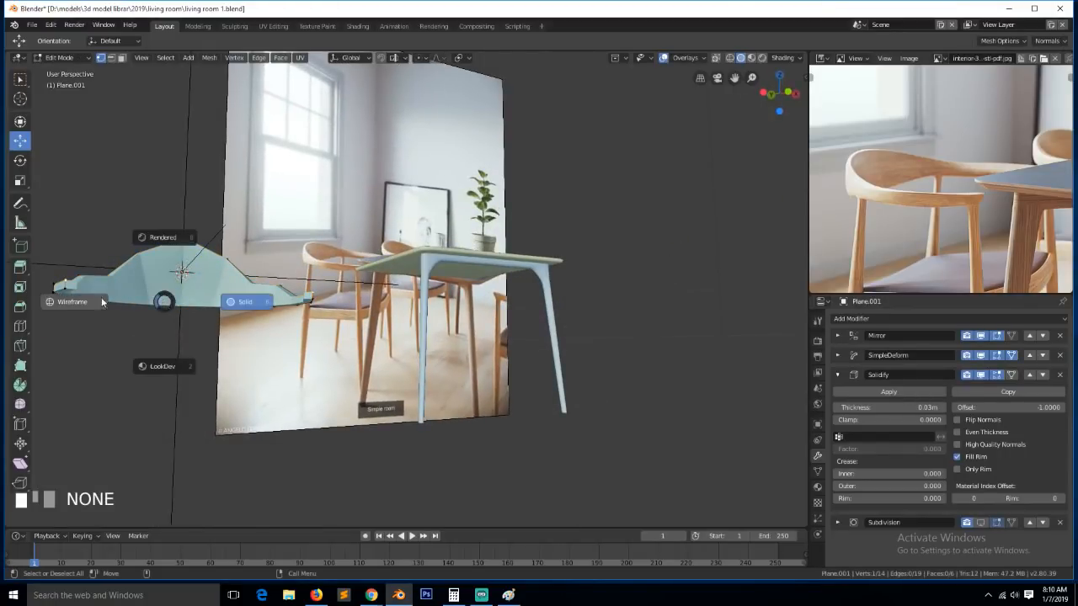
key("KP_1")
left_click(205, 306)
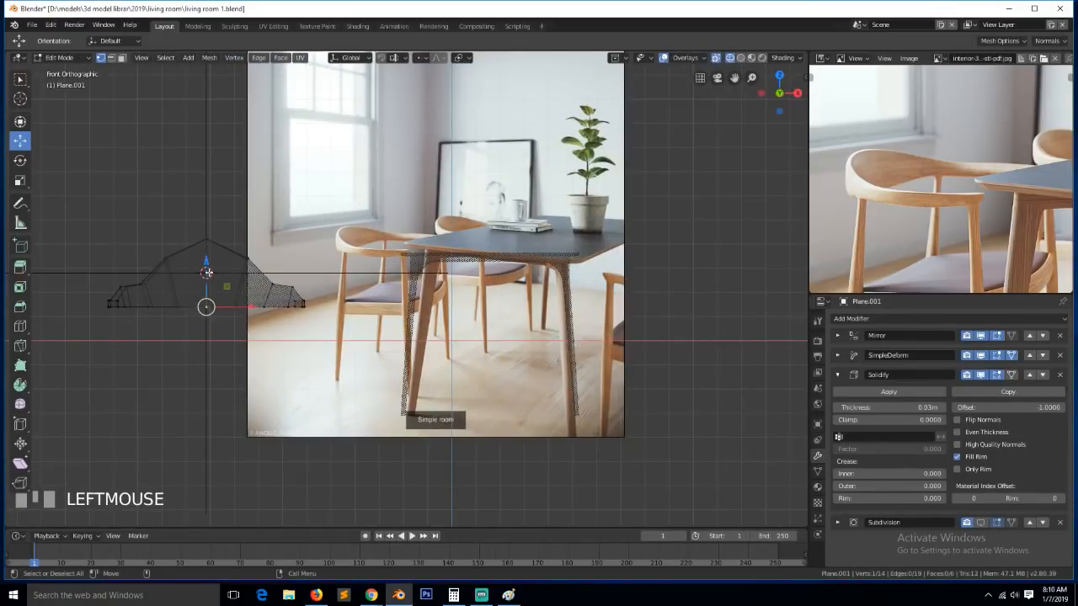
key("o")
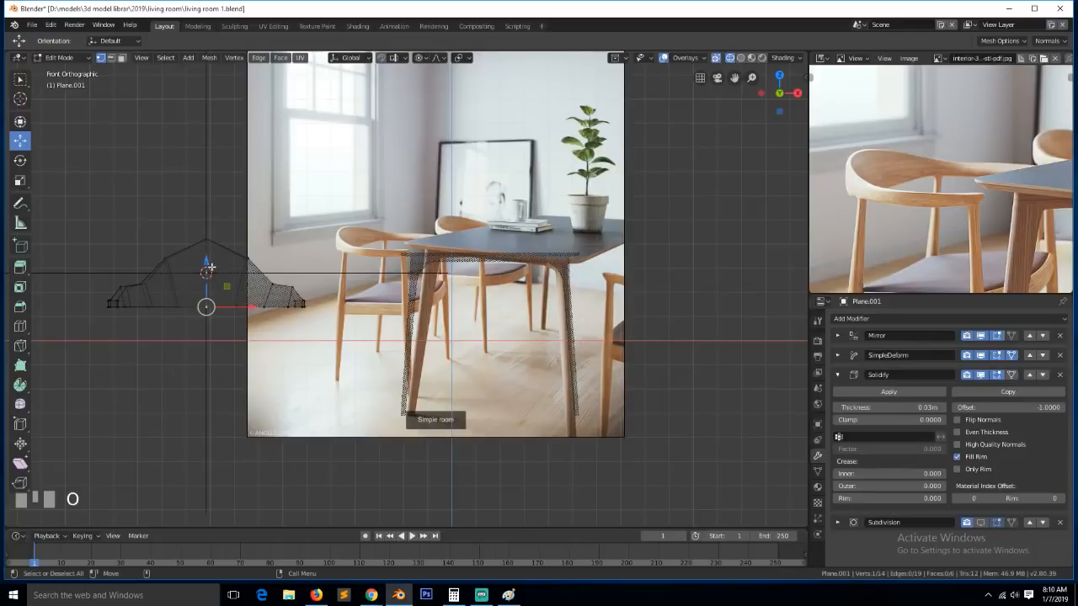
left_click_drag(211, 268, 225, 283)
scroll(221, 278, "up", 4)
key("Tab")
key("grave")
left_click(437, 304)
middle_click_drag(440, 304, 497, 337)
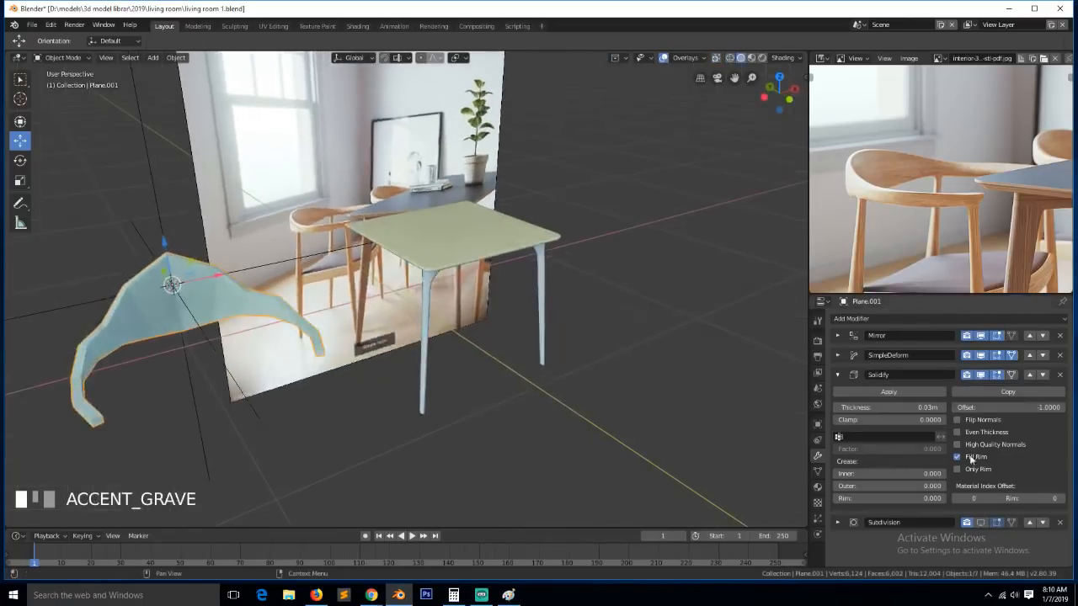
Apply the backrest's Solidify modifier and open the thickened mesh in Edit Mode to check its geometry
left_click(879, 393)
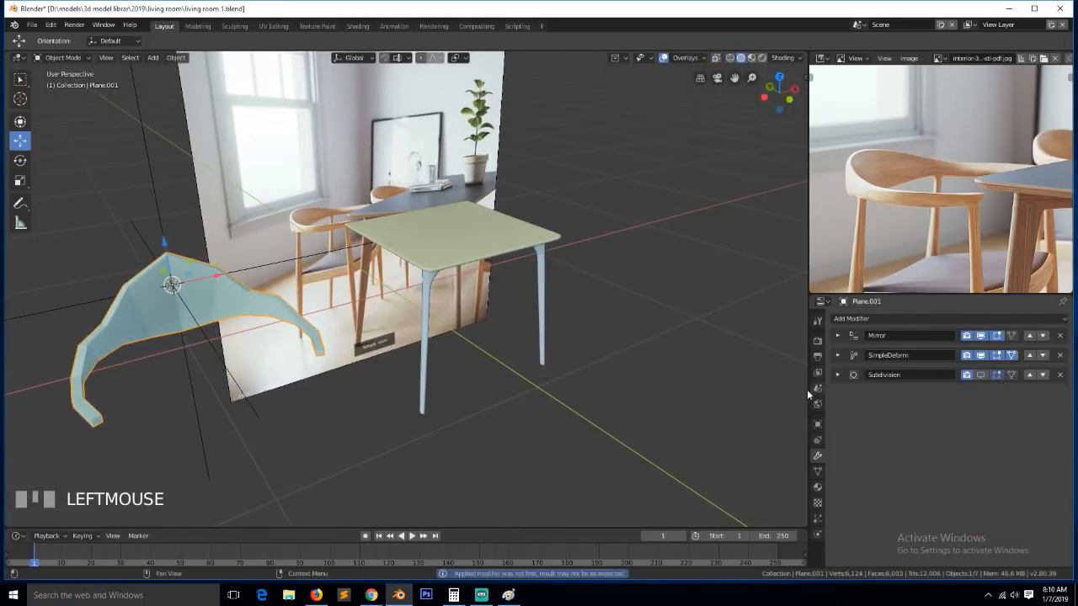
key("Tab")
key("grave")
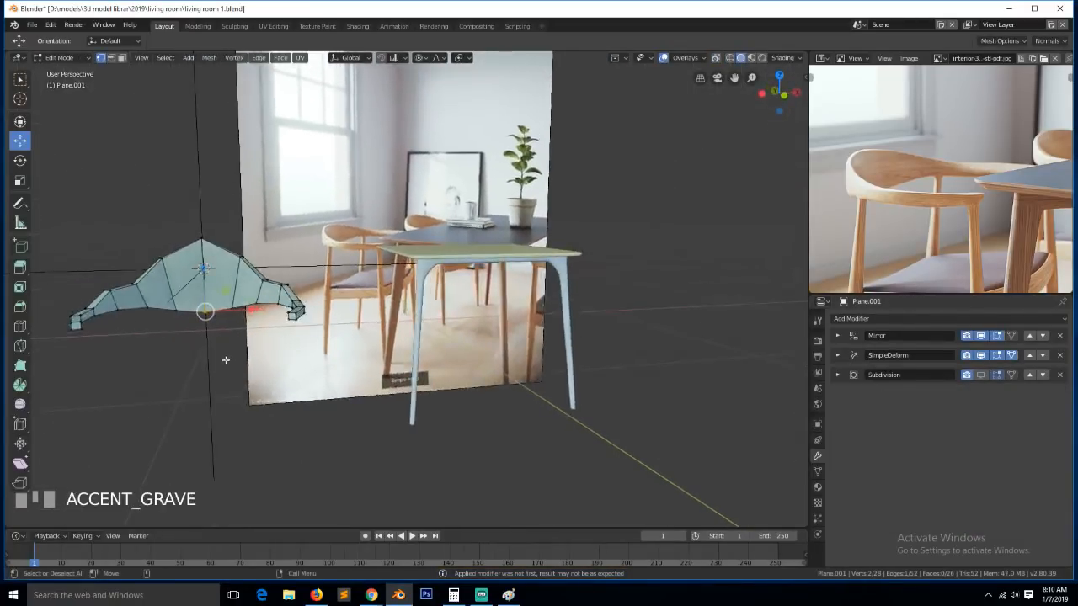
scroll(225, 359, "up", 2)
key("grave")
scroll(318, 361, "down", 1)
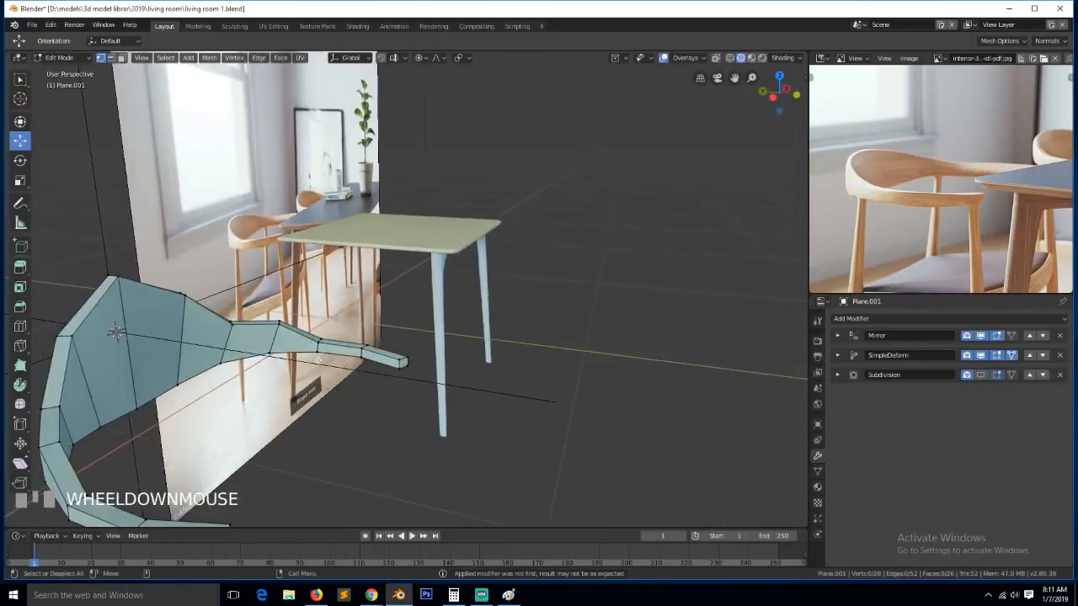
Raise the pair of upper armrest vertices about 0.01 m along Z with proportional editing disabled
scroll(318, 360, "down", 3)
key("grave")
key("grave")
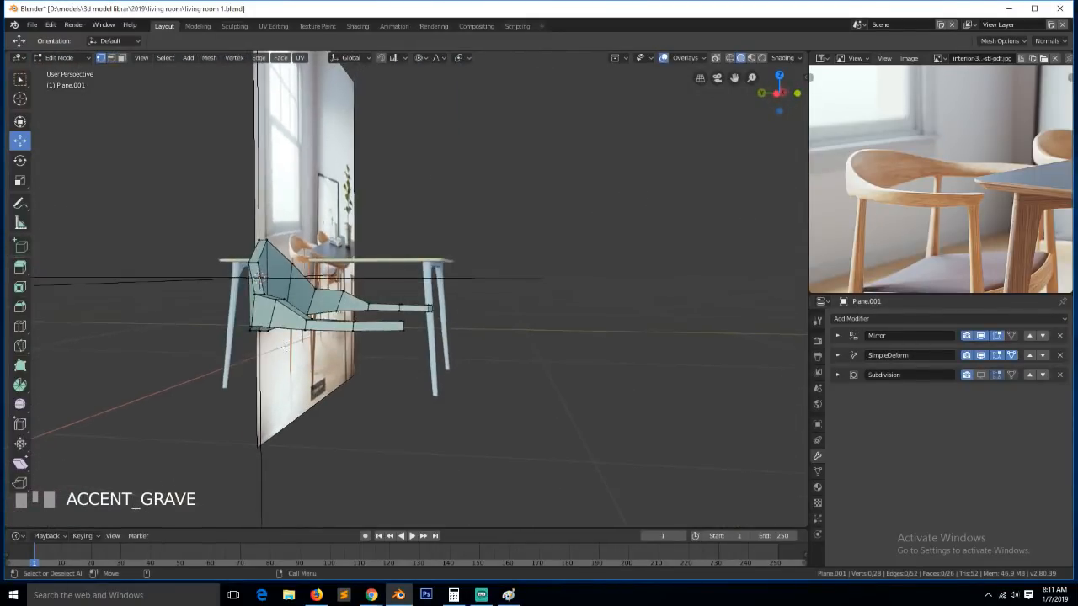
middle_click_drag(286, 346, 290, 368)
left_click(276, 407)
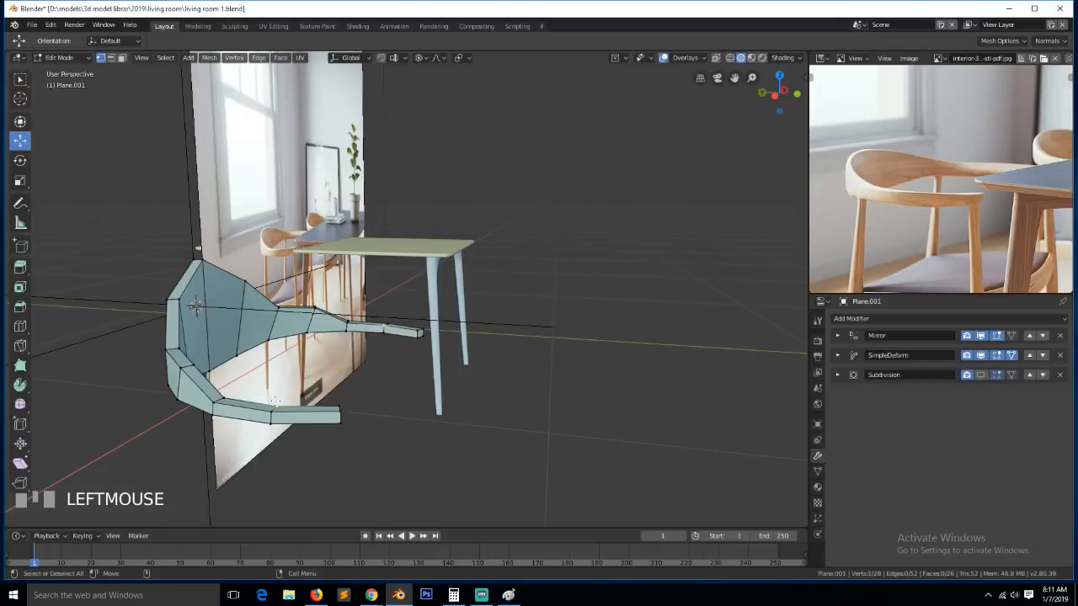
left_click(271, 412, "shift")
key("g")
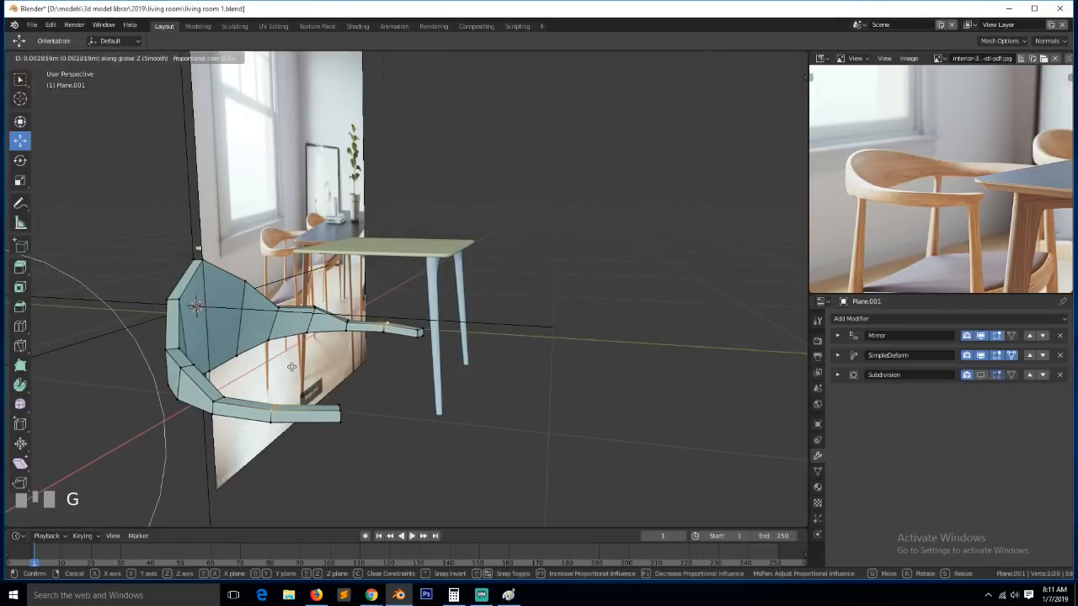
left_click(292, 367)
key("g")
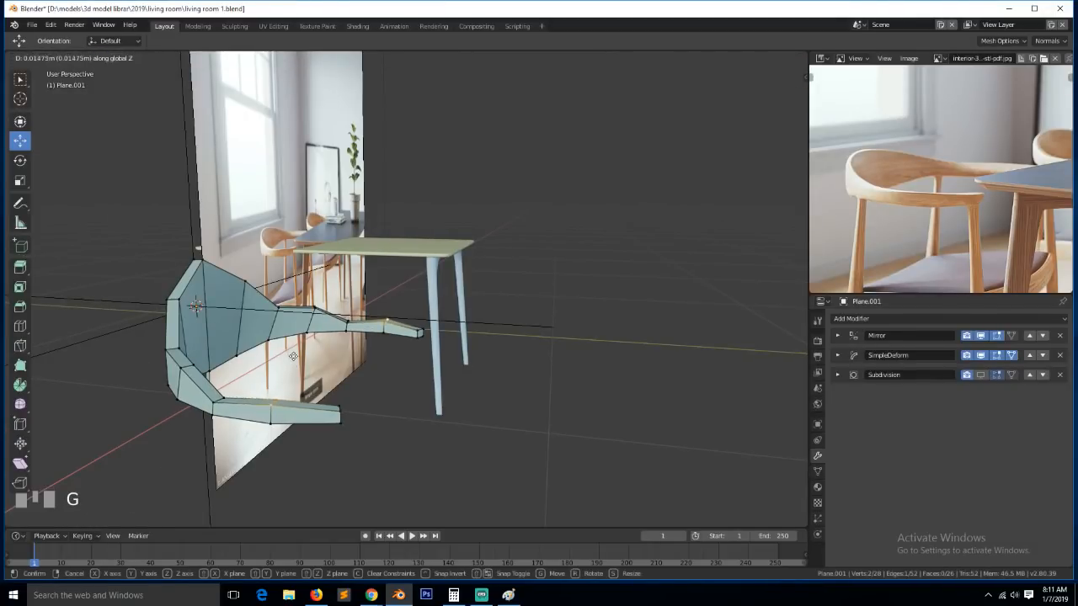
left_click(302, 361)
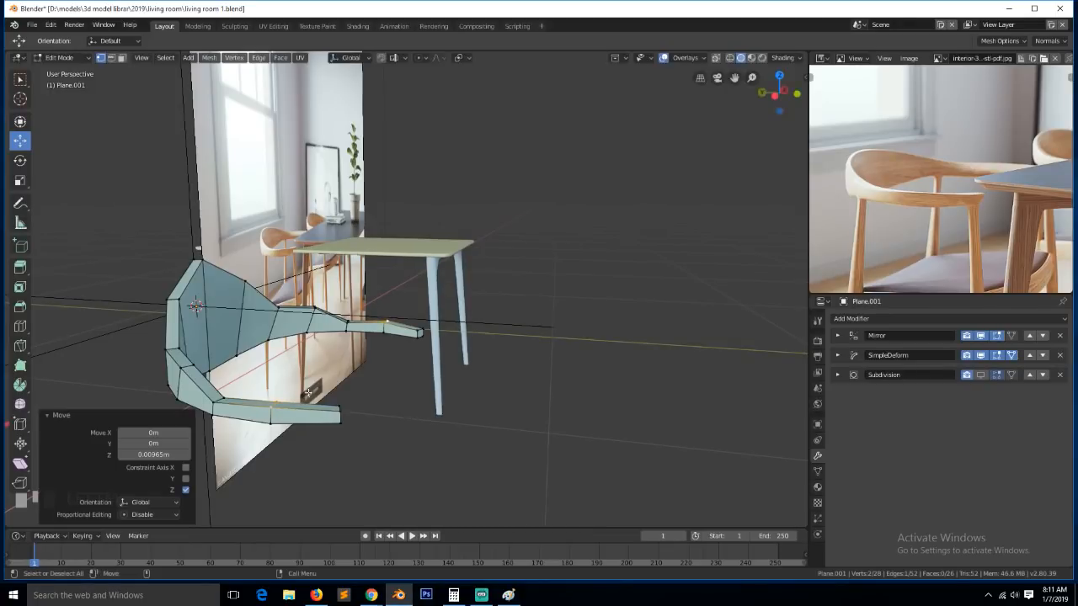
middle_click_drag(301, 360, 266, 390)
key("alt+a")
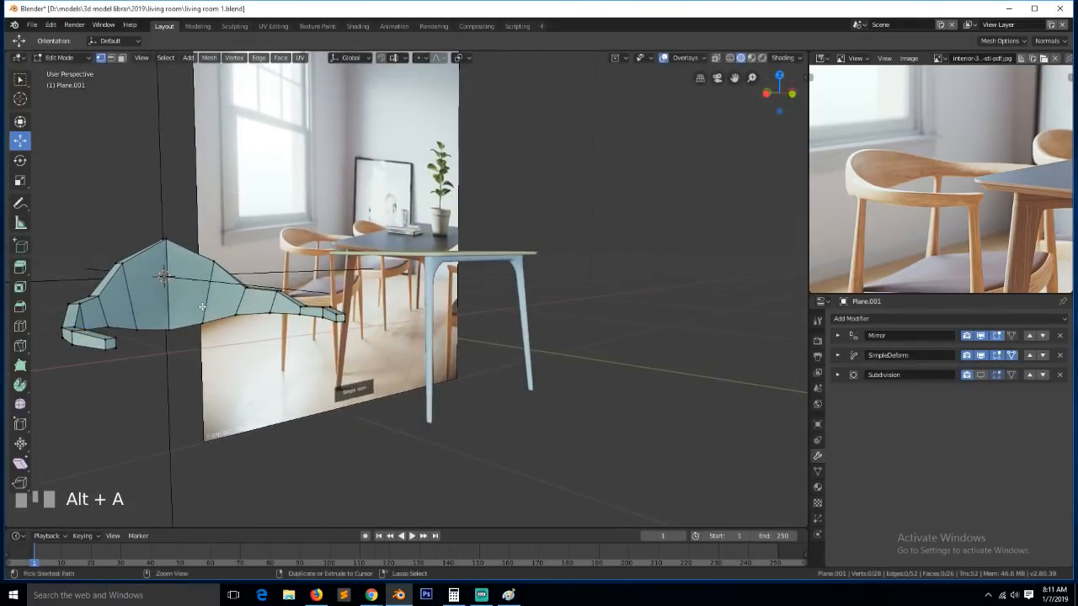
Add one lengthwise loop cut around the backrest and armrests, slid to a factor of about 0.148
key("grave")
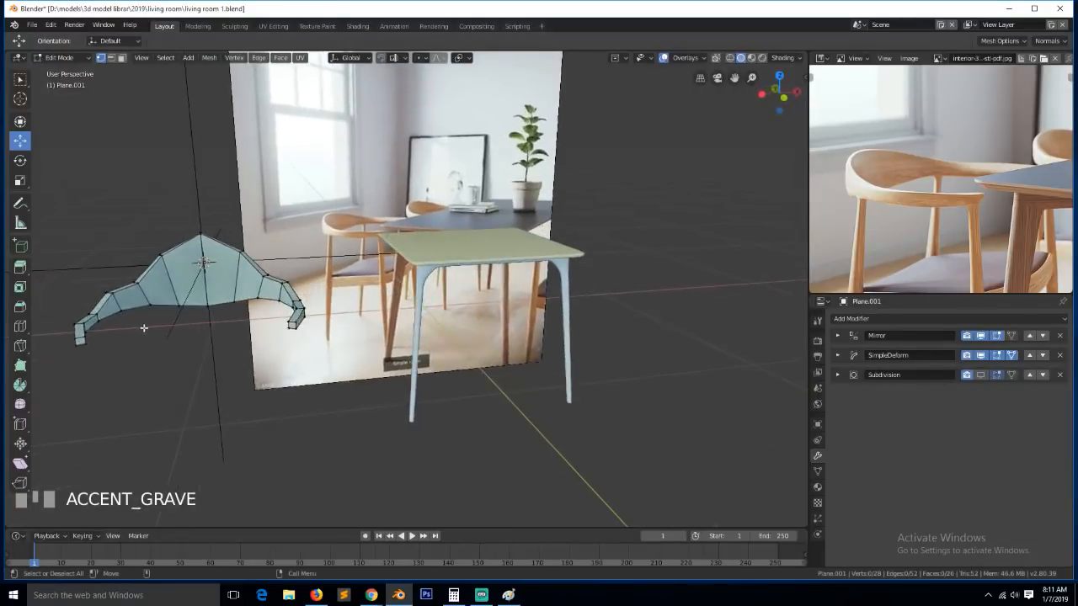
scroll(156, 319, "up", 2)
key("ctrl+r")
left_click(175, 282)
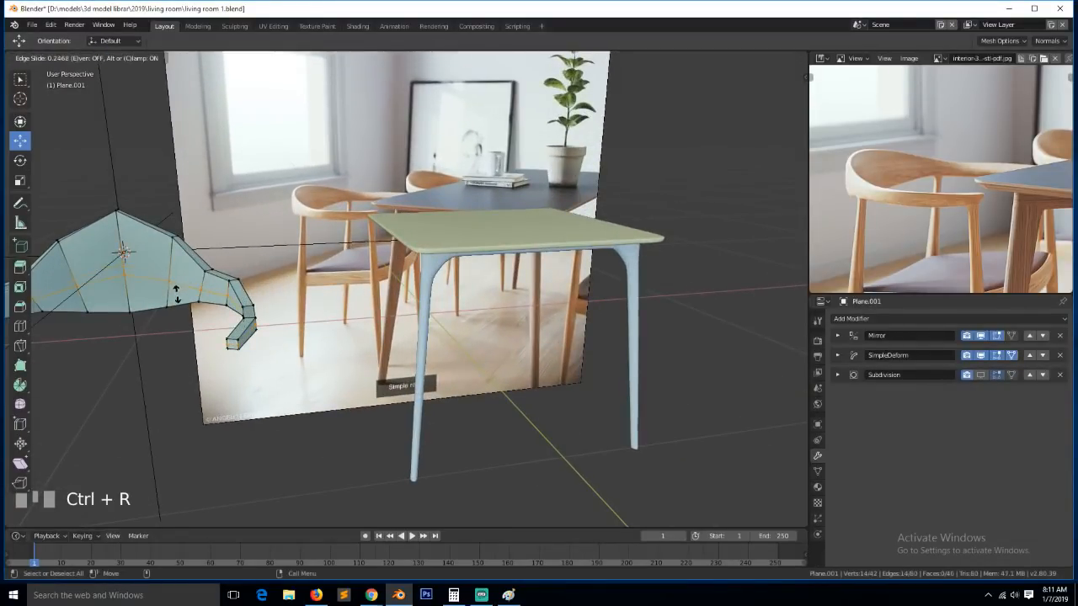
left_click(176, 288)
key("KP_Decimal")
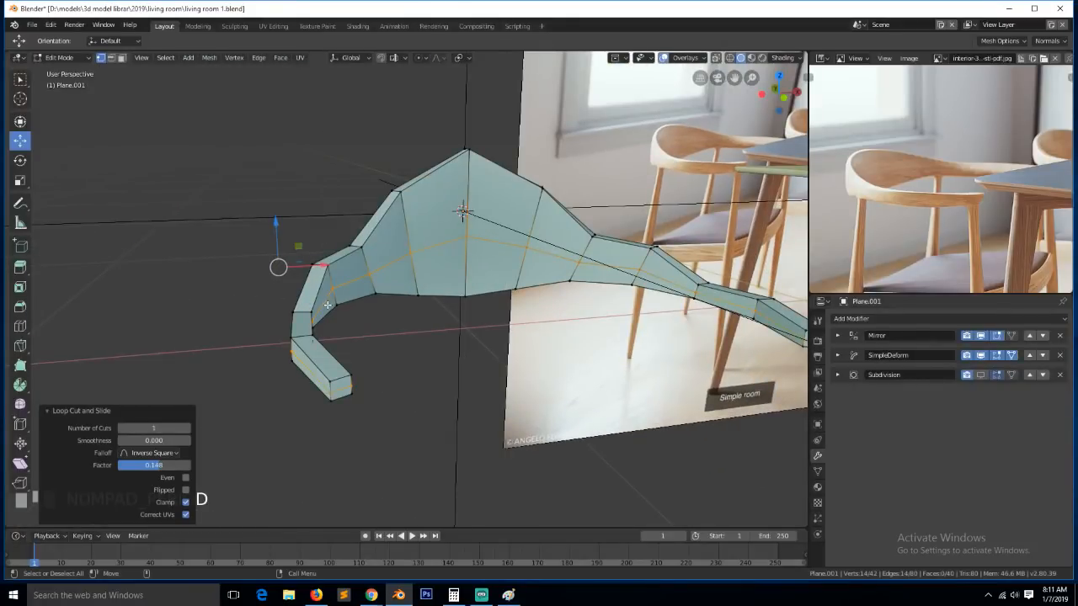
middle_click_drag(347, 298, 277, 329)
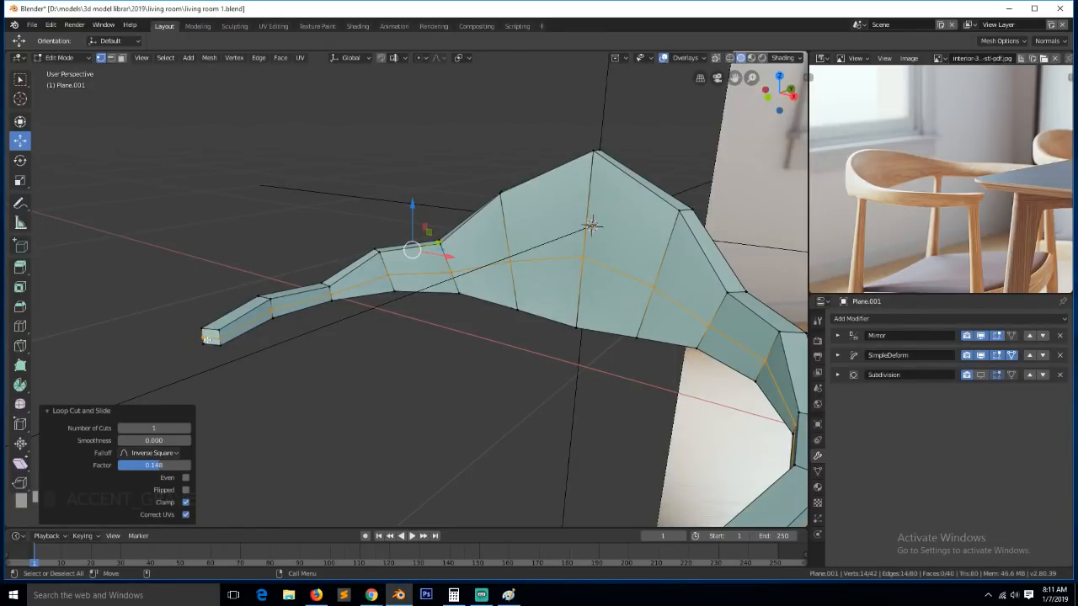
Select the new loop's vertices along the backrest's inner face and push them outward about 0.016 with Shrink/Fatten, using even thickness
left_click(278, 333)
left_click(226, 339)
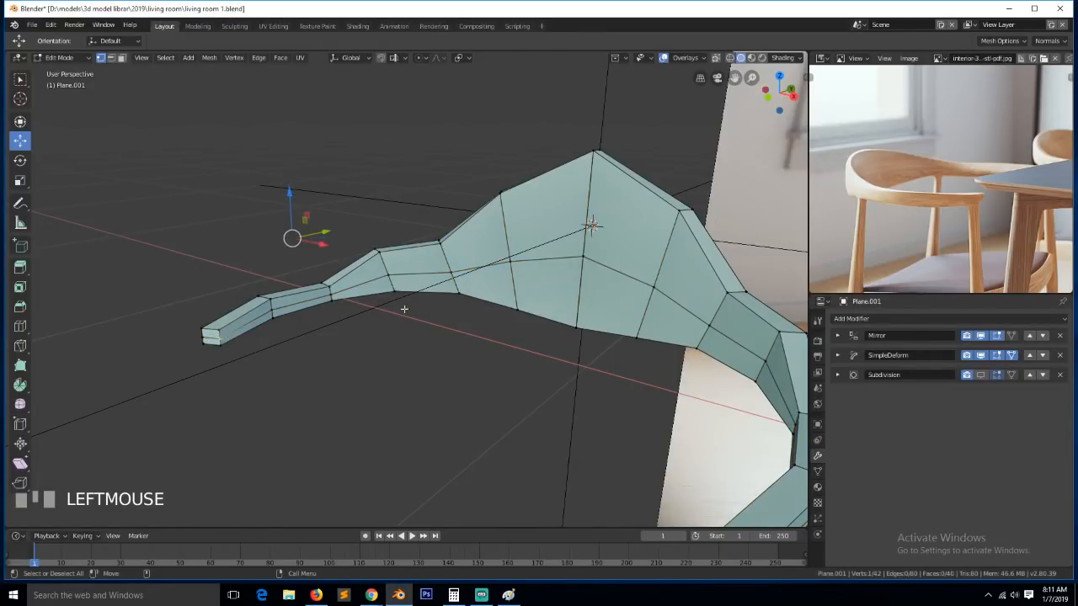
left_click(576, 269, "ctrl")
middle_click_drag(576, 269, 463, 308)
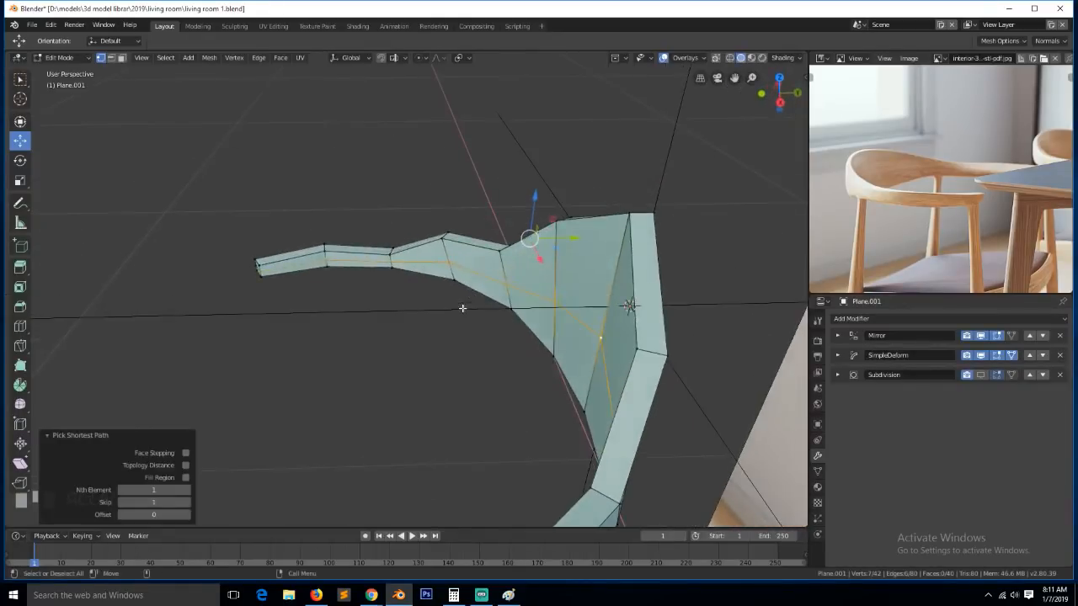
key("alt+s")
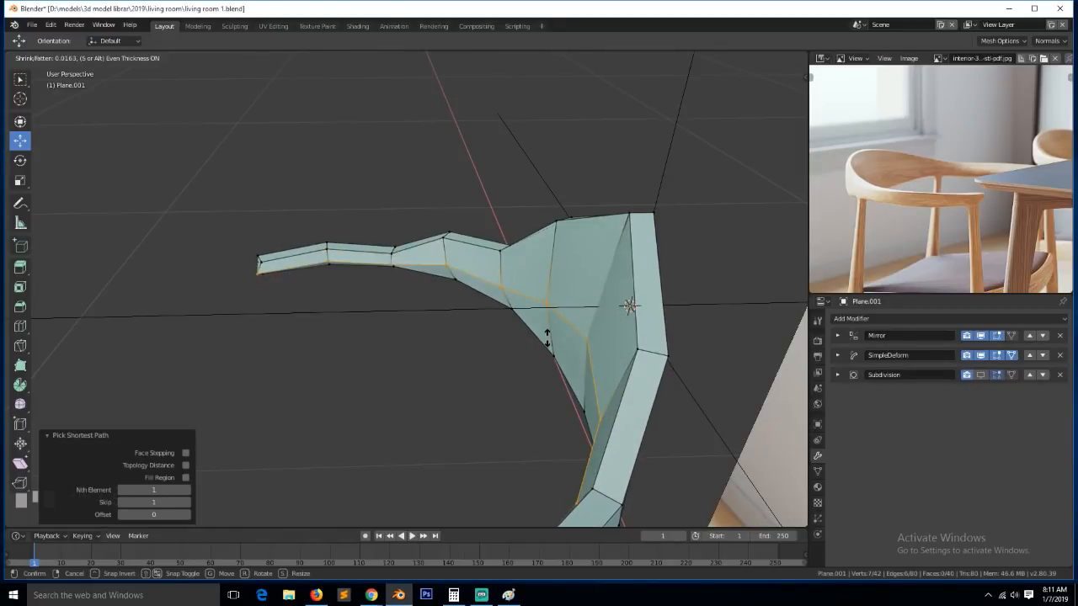
left_click(548, 338)
left_click(67, 434)
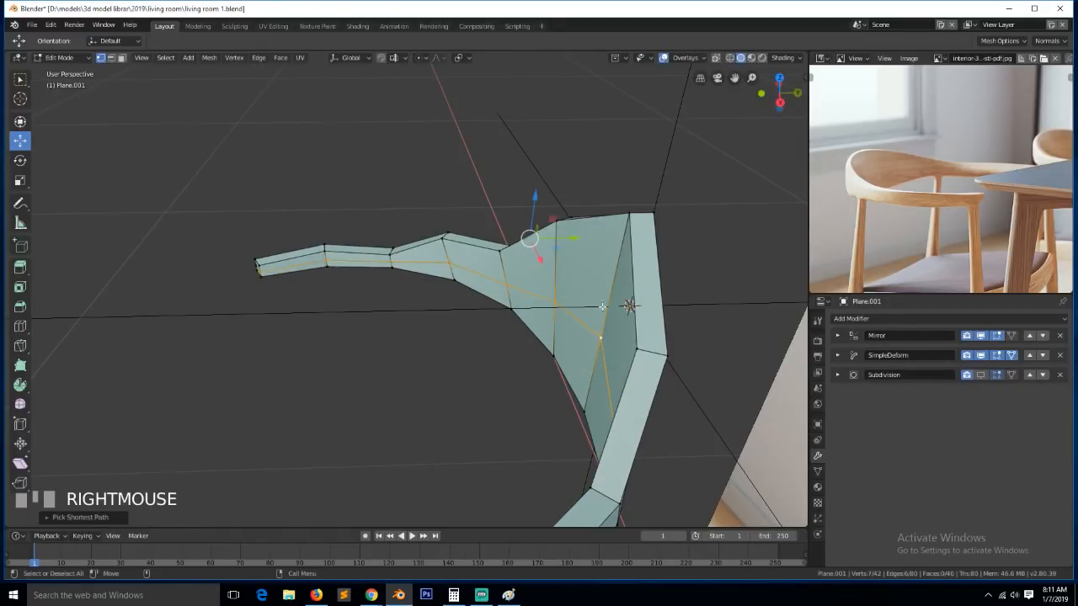
key("alt+s")
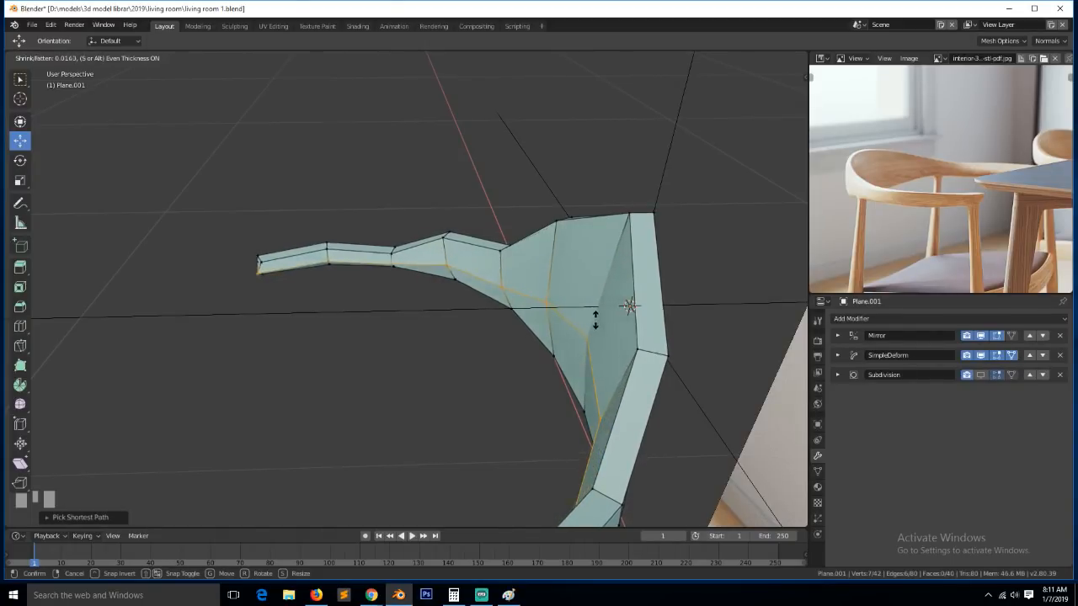
left_click(596, 320)
key("grave")
middle_click_drag(595, 318, 505, 253)
key("alt+a")
Try adding a second lengthwise loop cut through the upper half of the backrest
key("grave")
middle_click_drag(497, 185, 315, 222)
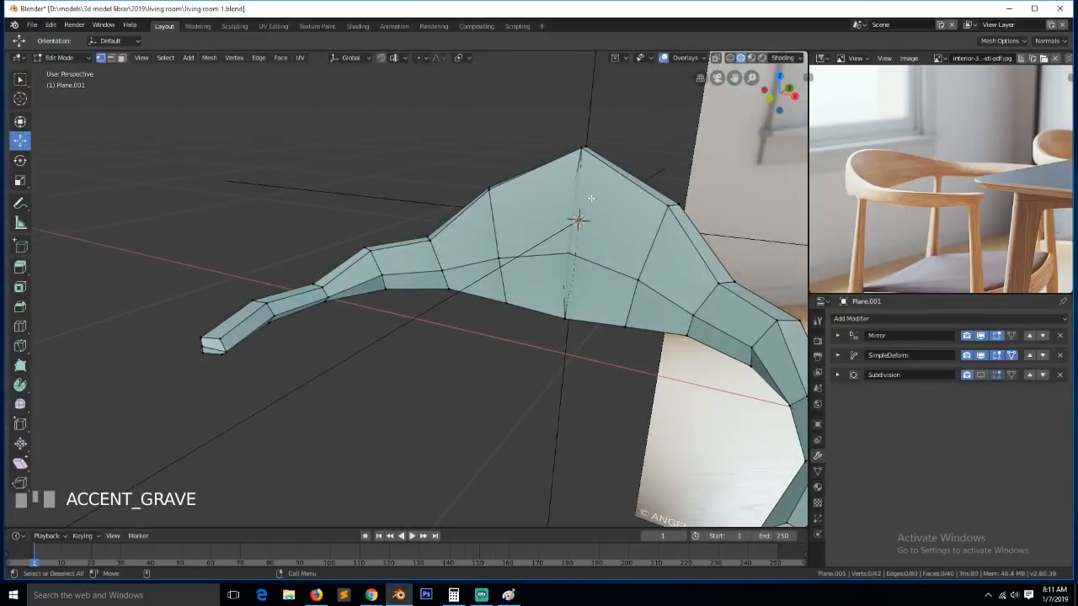
key("ctrl+r")
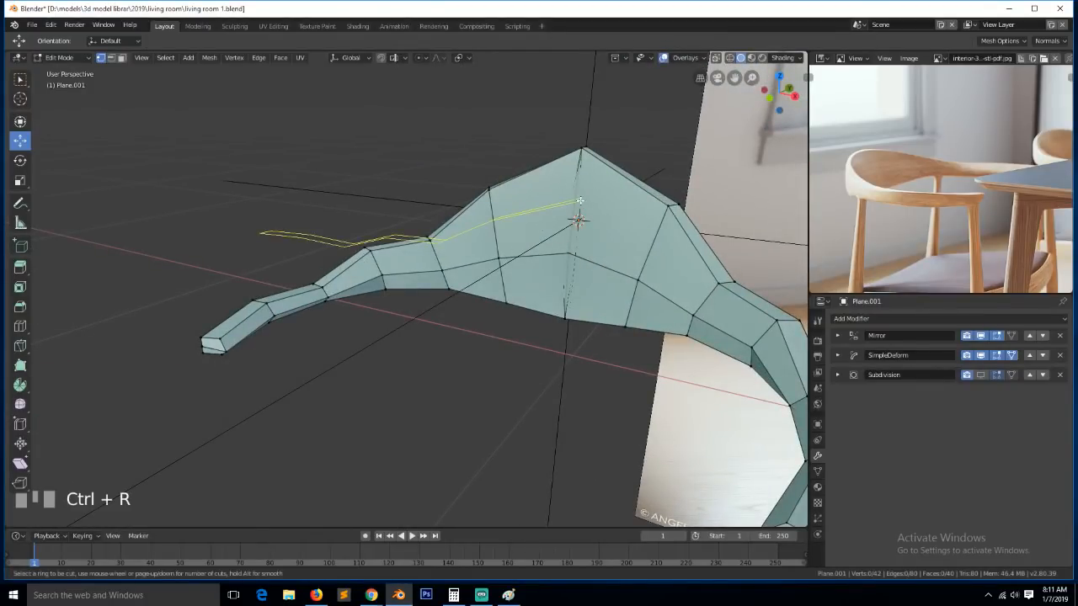
left_click(579, 201)
left_click(573, 202)
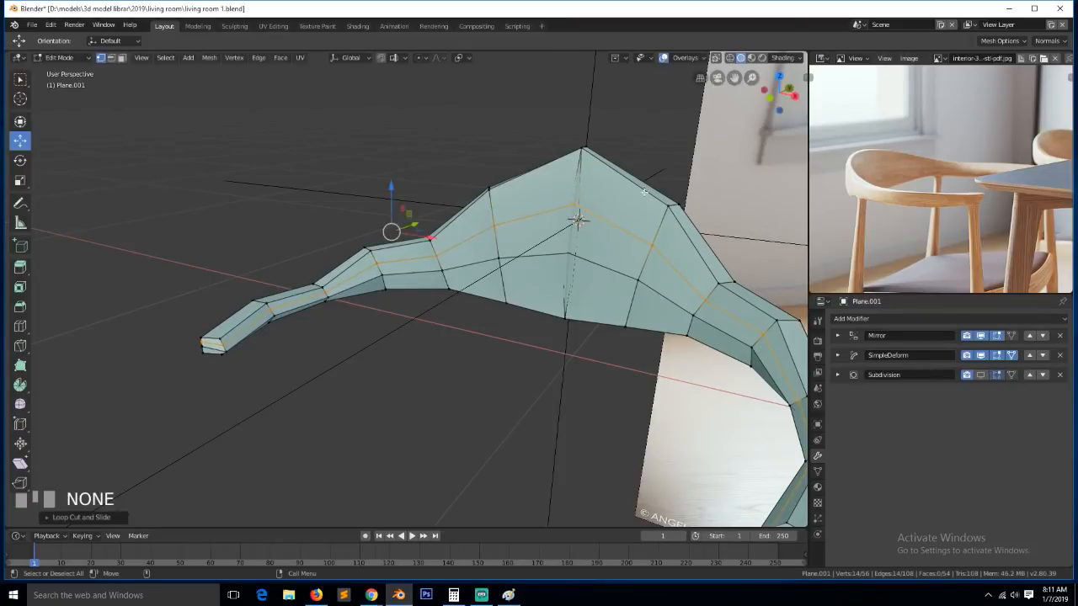
left_click(404, 236)
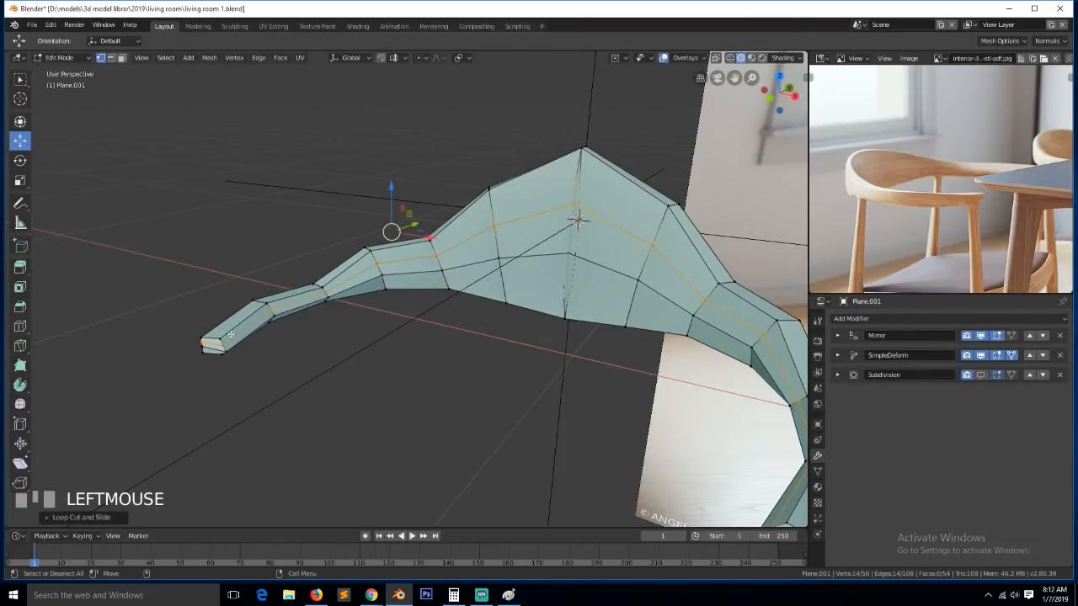
key("ctrl+z")
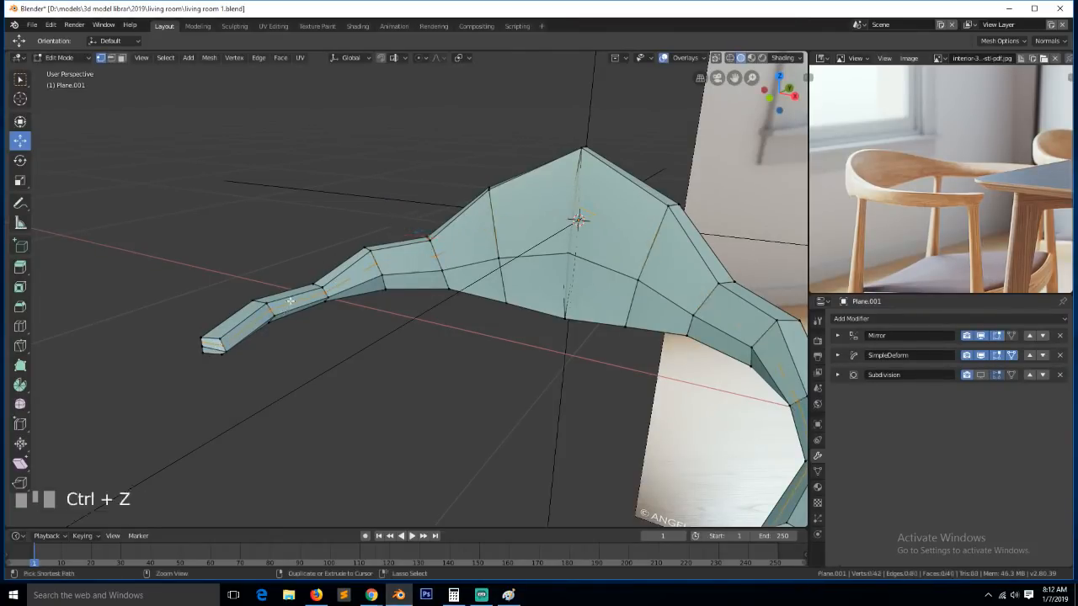
Enable Clipping on the backrest's Mirror modifier and turn off SimpleDeform's viewport display
key("grave")
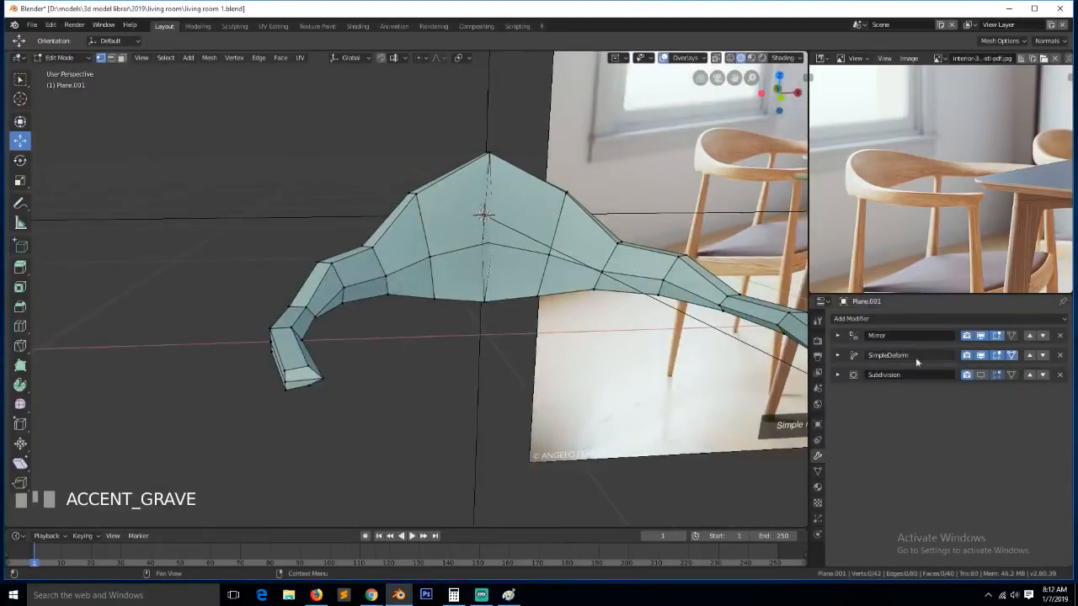
left_click(838, 335)
left_click(955, 463)
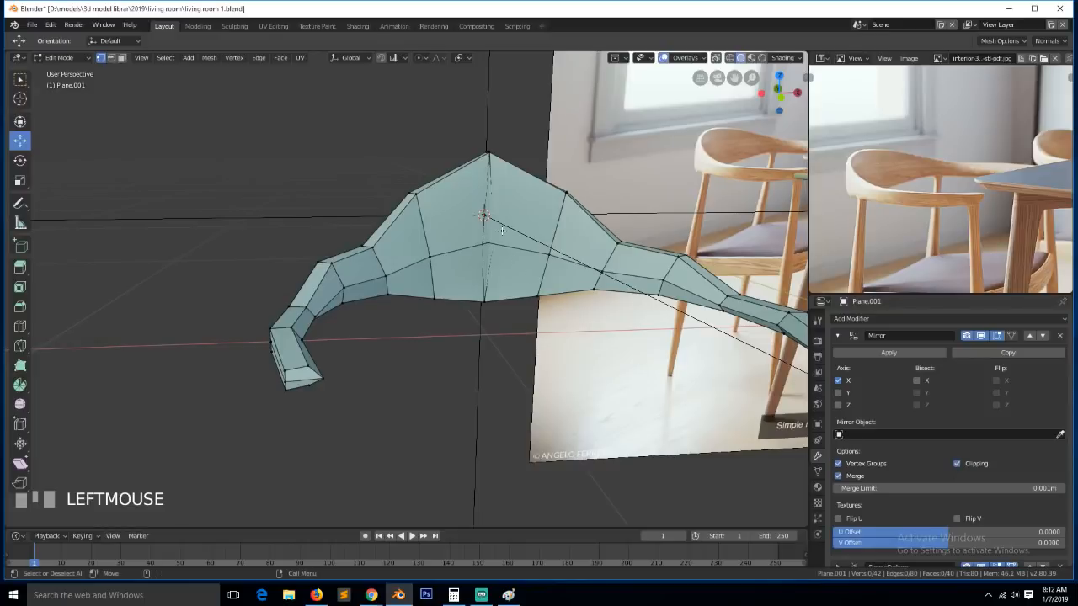
left_click(838, 336)
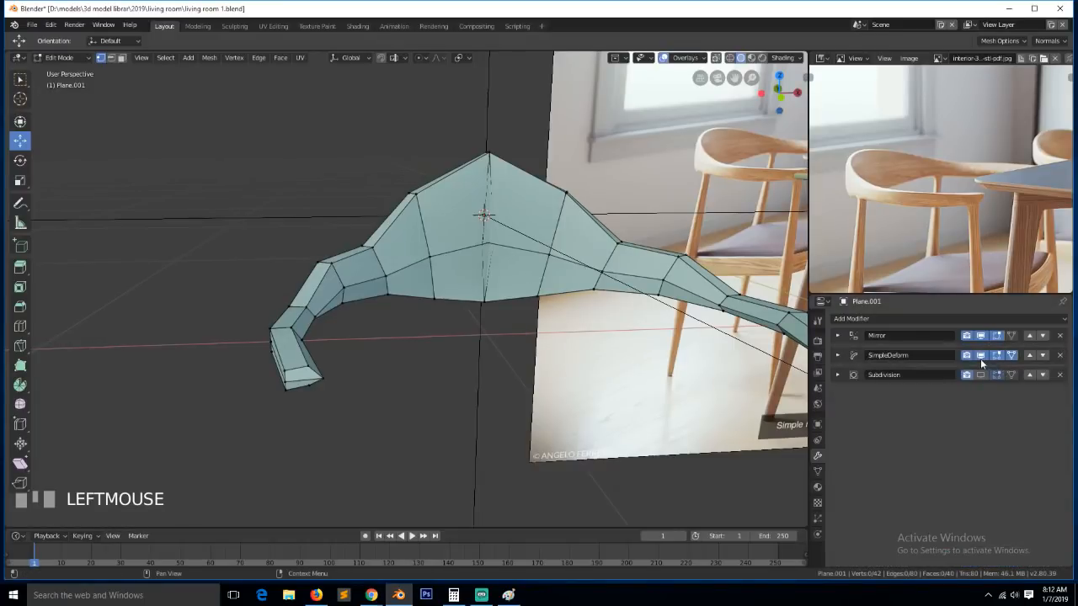
left_click(980, 356)
In front view, select the backrest's center vertices and move them along X onto the mirror plane
key("KP_1")
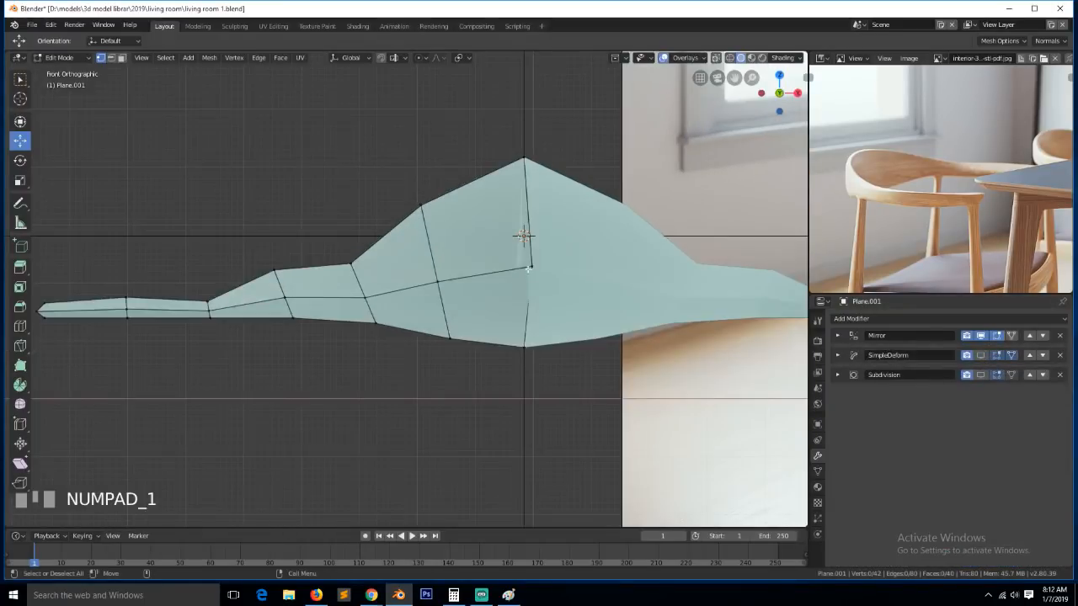
left_click(528, 235, "alt")
left_click_drag(575, 261, 525, 260)
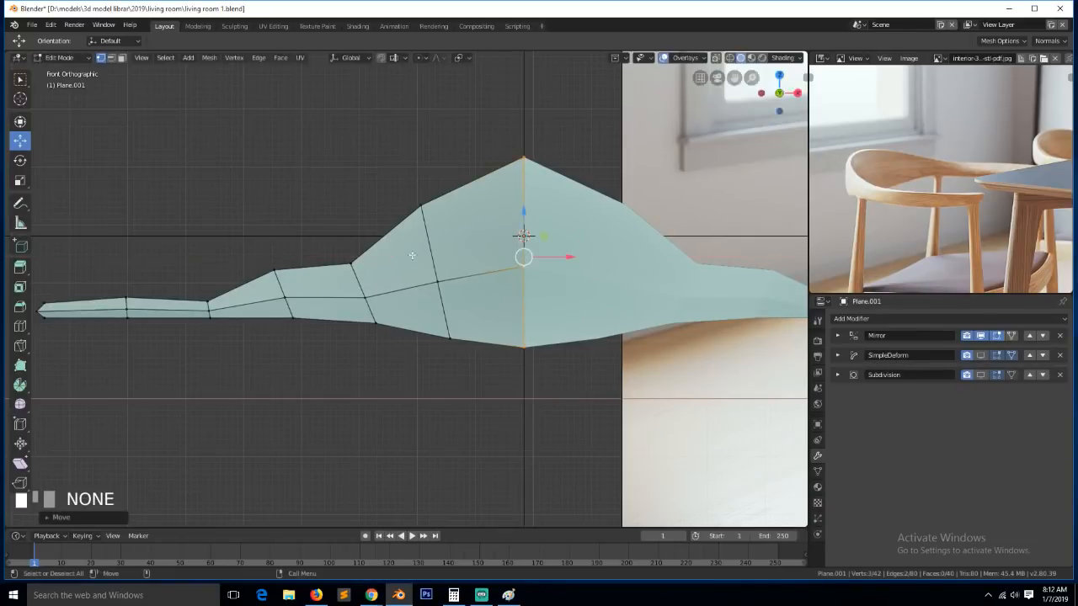
middle_click_drag(412, 253, 530, 301)
key("alt+a")
Try another lengthwise loop cut above the middle edge loop on the flattened backrest
middle_click_drag(372, 278, 281, 257)
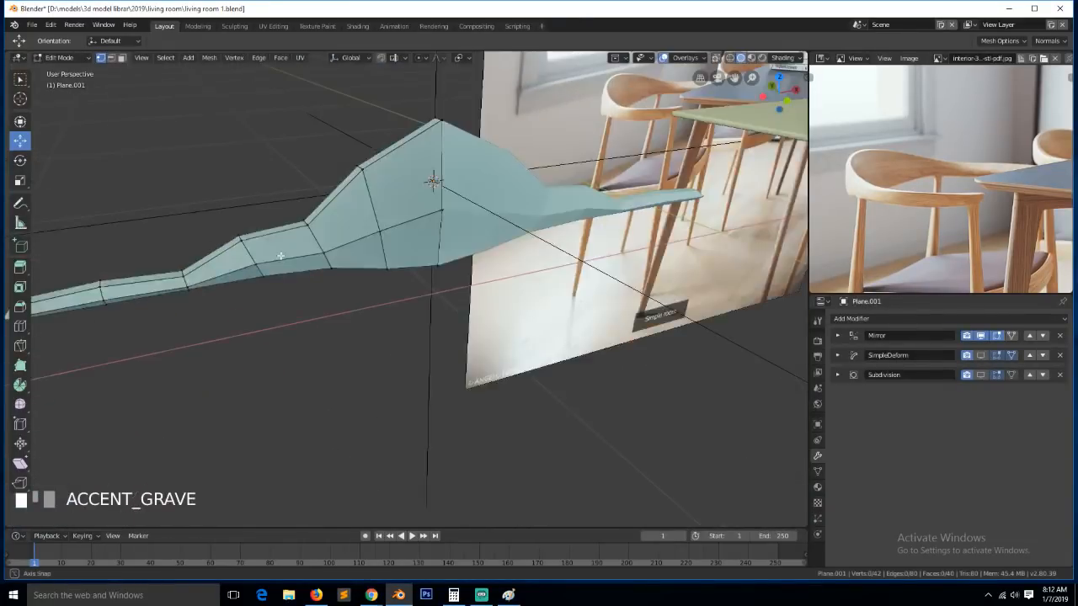
key("ctrl+r")
left_click(314, 237)
left_click(316, 232)
key("ctrl+z")
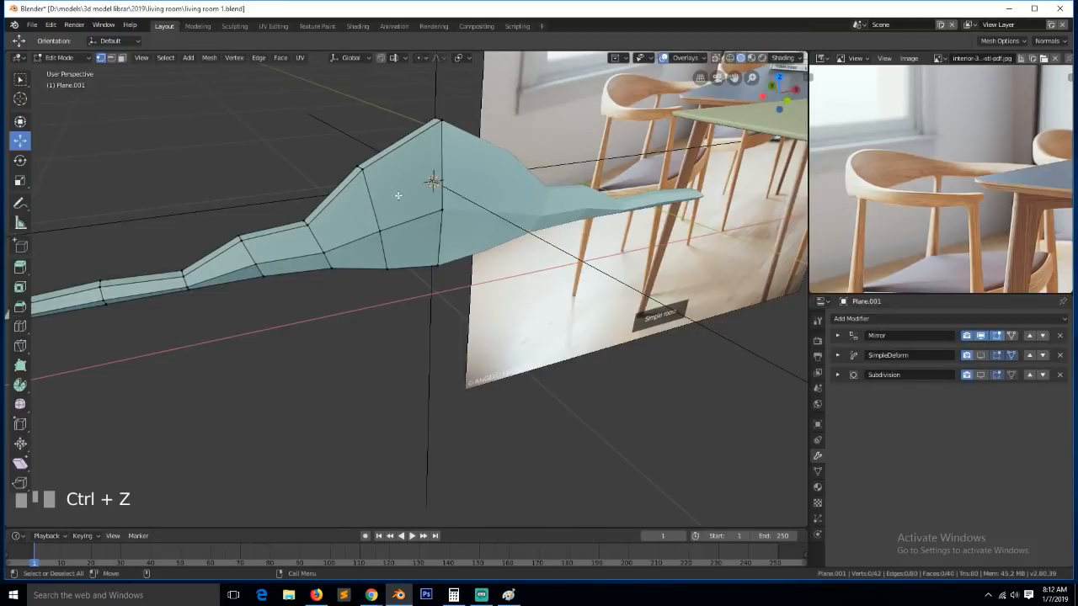
scroll(416, 175, "down", 2)
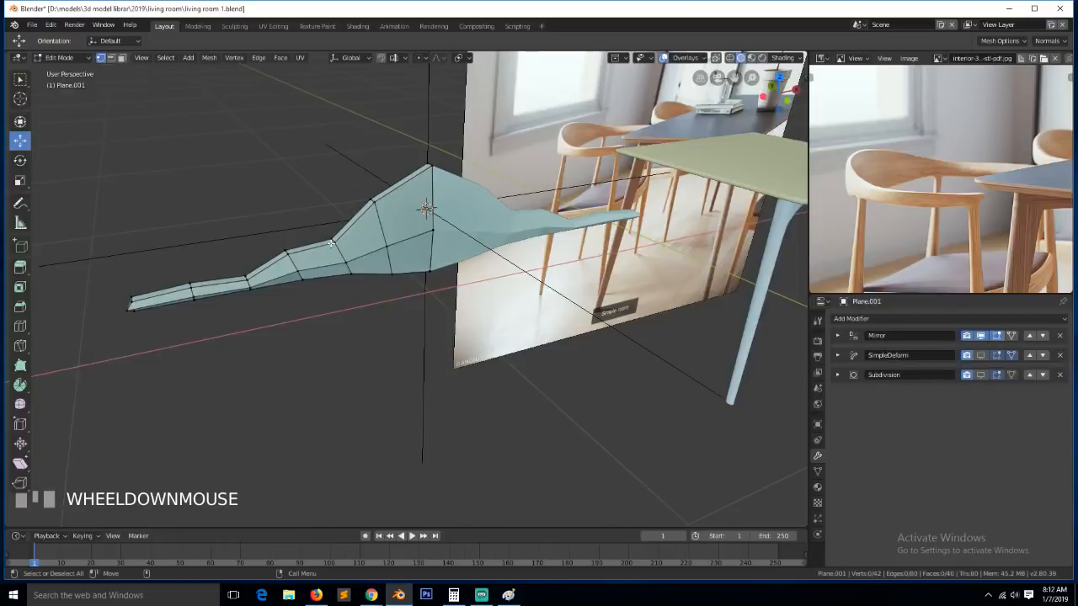
scroll(314, 248, "up", 2)
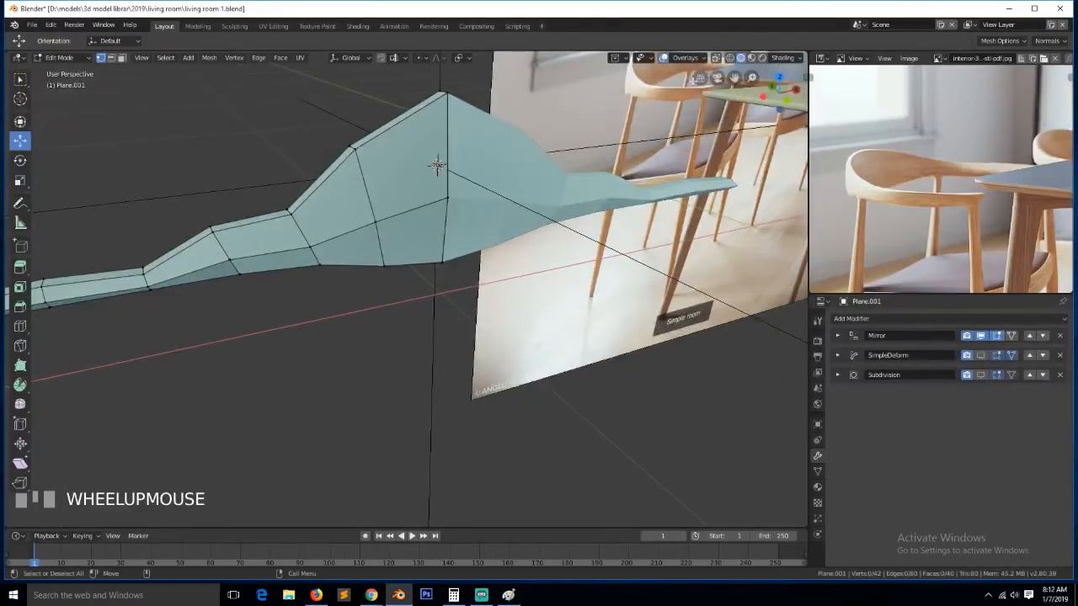
left_click_drag(734, 77, 774, 123)
scroll(462, 217, "up", 2)
key("grave")
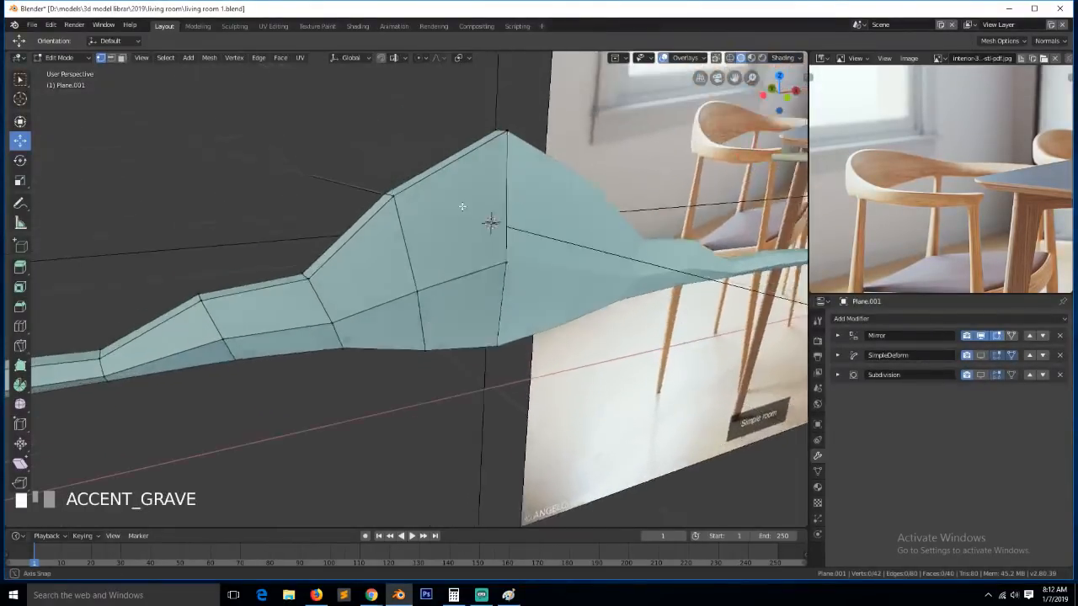
middle_click_drag(462, 206, 461, 203)
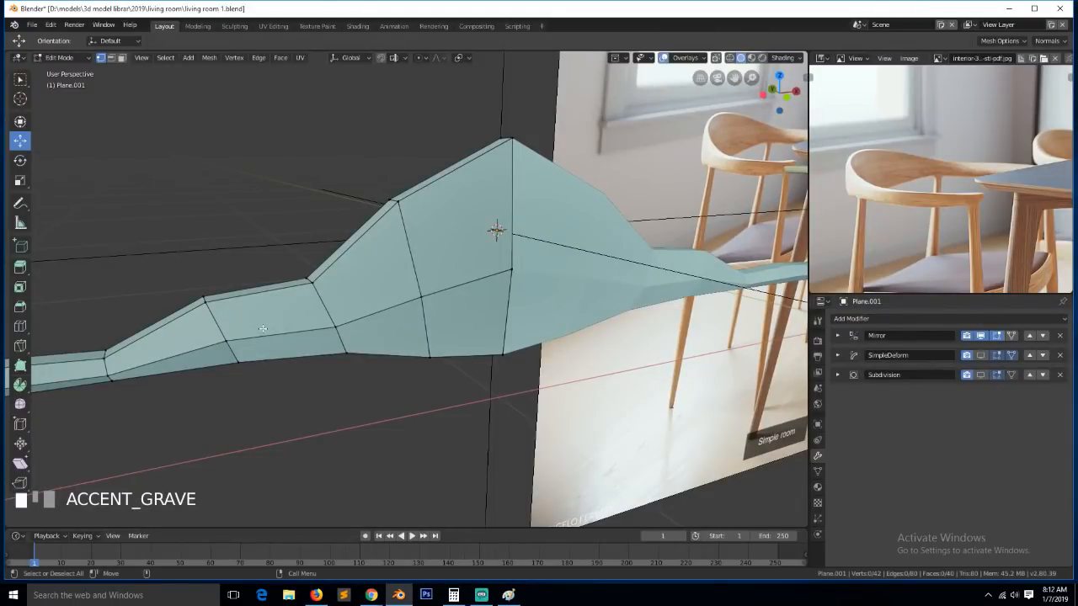
Subdivide the seven front-face edges ringing the lengthwise middle line from the backrest's center to where it narrows
key("3")
left_click(334, 305)
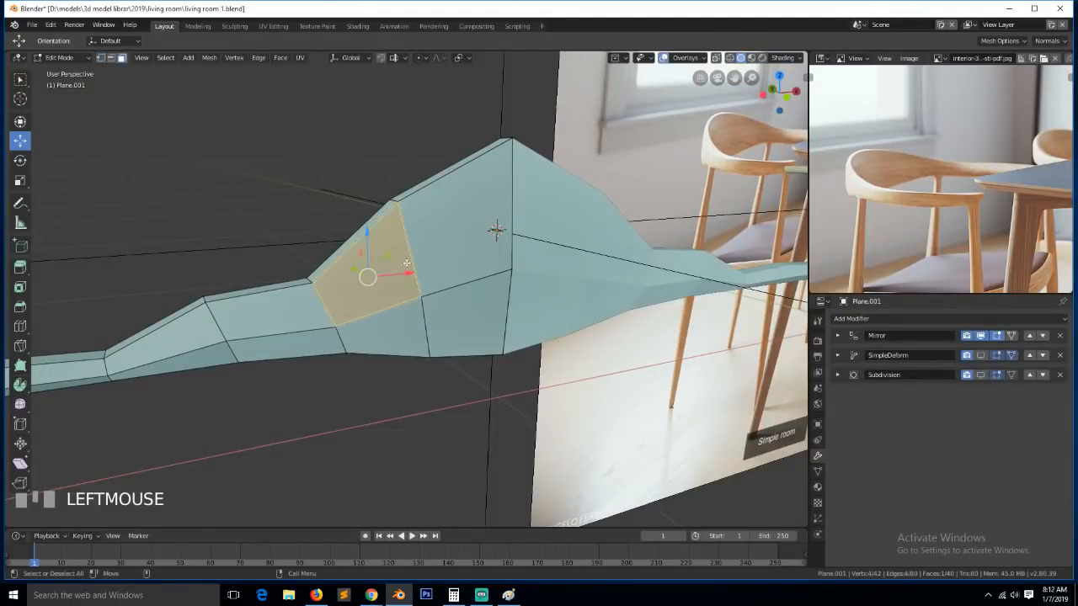
key("2")
left_click(496, 229)
left_click(387, 267, "shift")
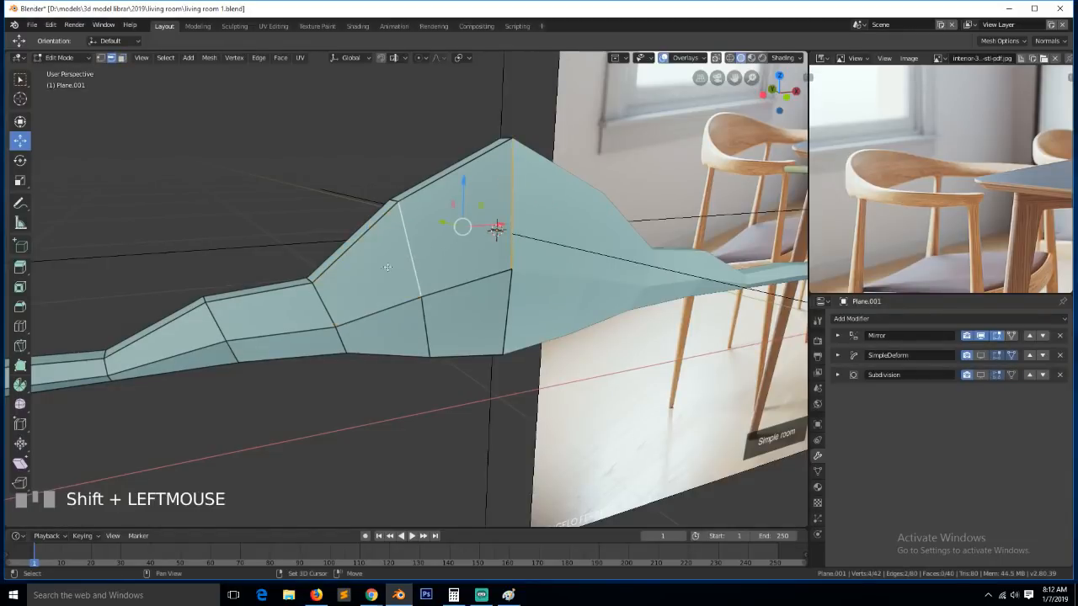
left_click(324, 297, "shift")
left_click(308, 332, "shift")
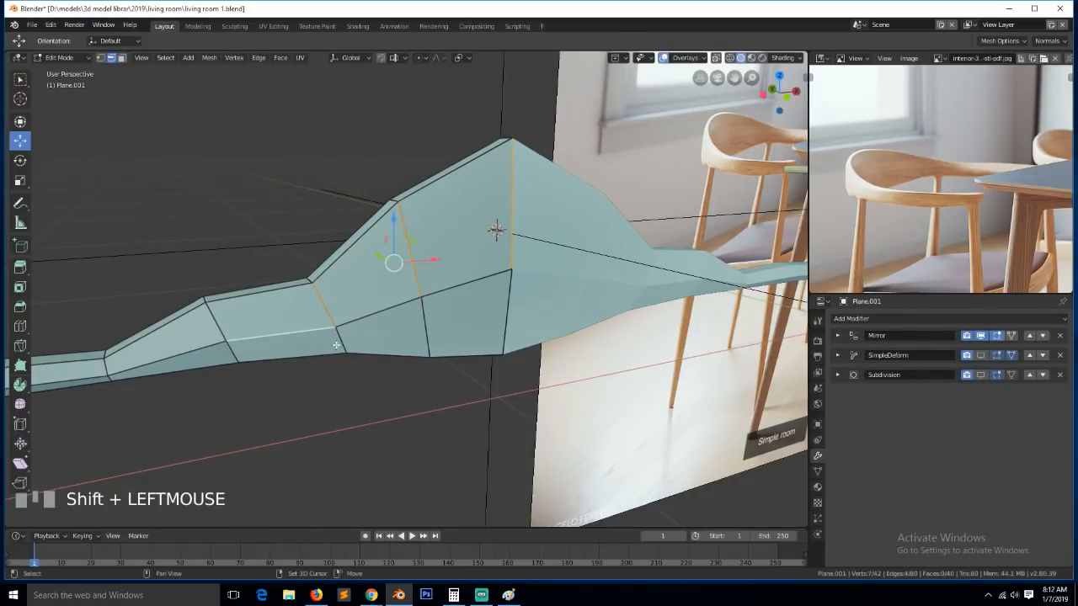
left_click(338, 341, "shift")
left_click(425, 328, "shift")
left_click(501, 319, "shift")
right_click(501, 318)
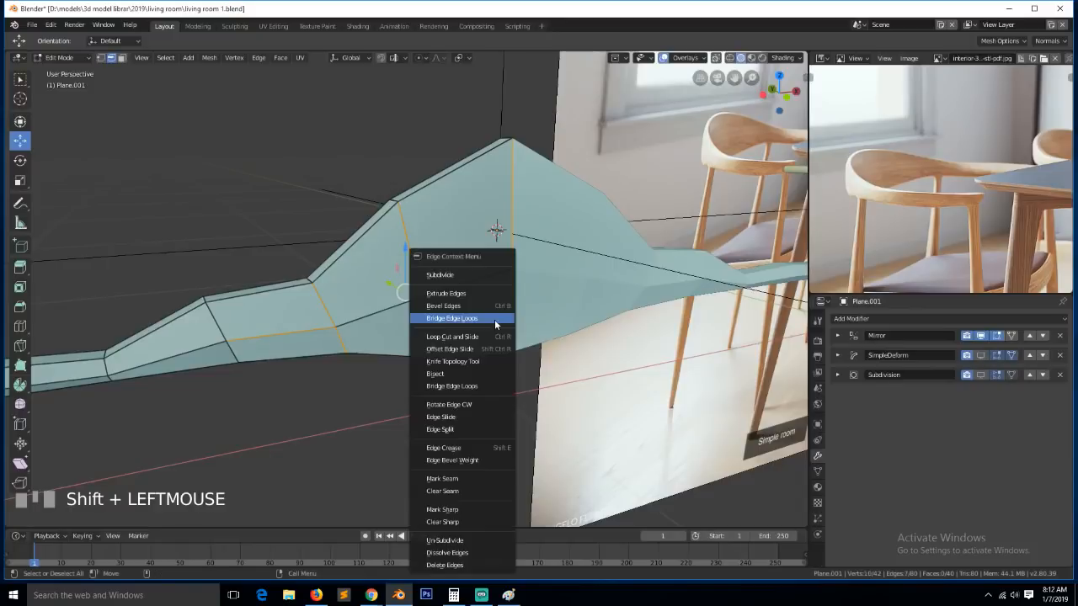
left_click(486, 272)
key("a")
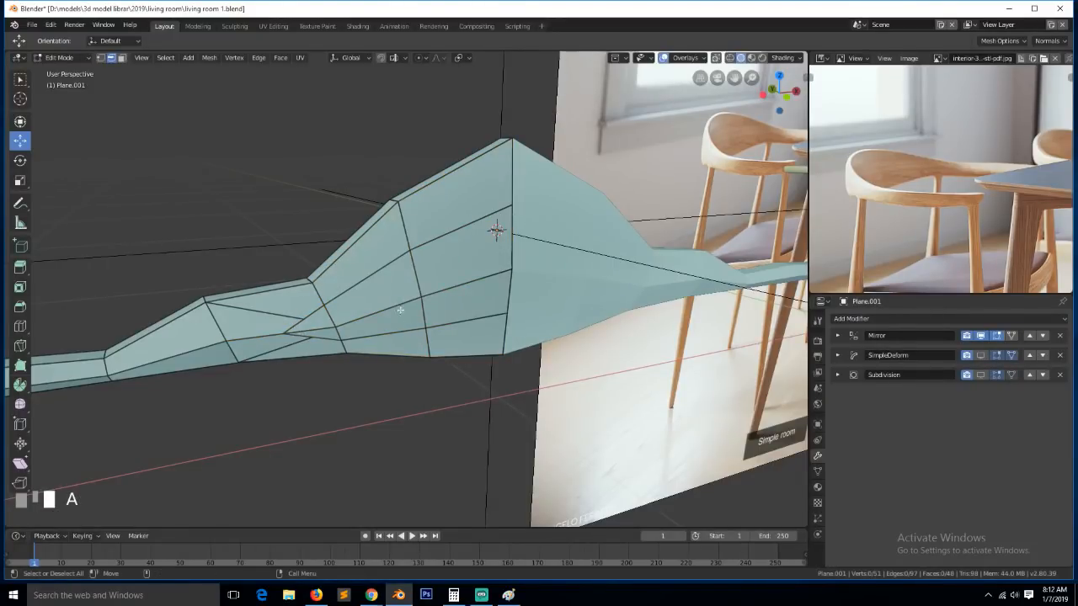
key("ctrl+r")
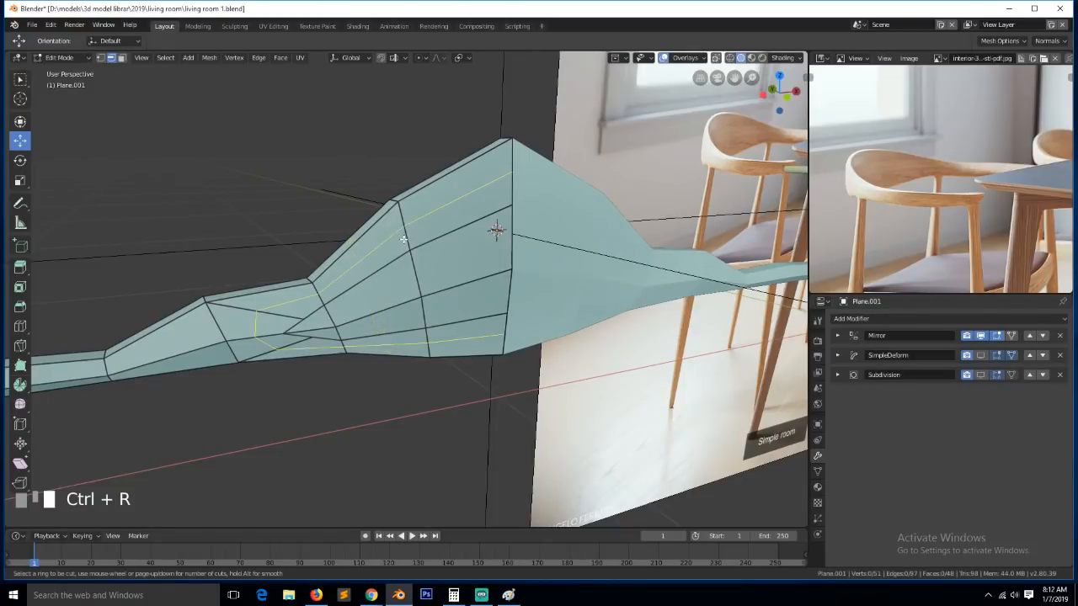
right_click(246, 315)
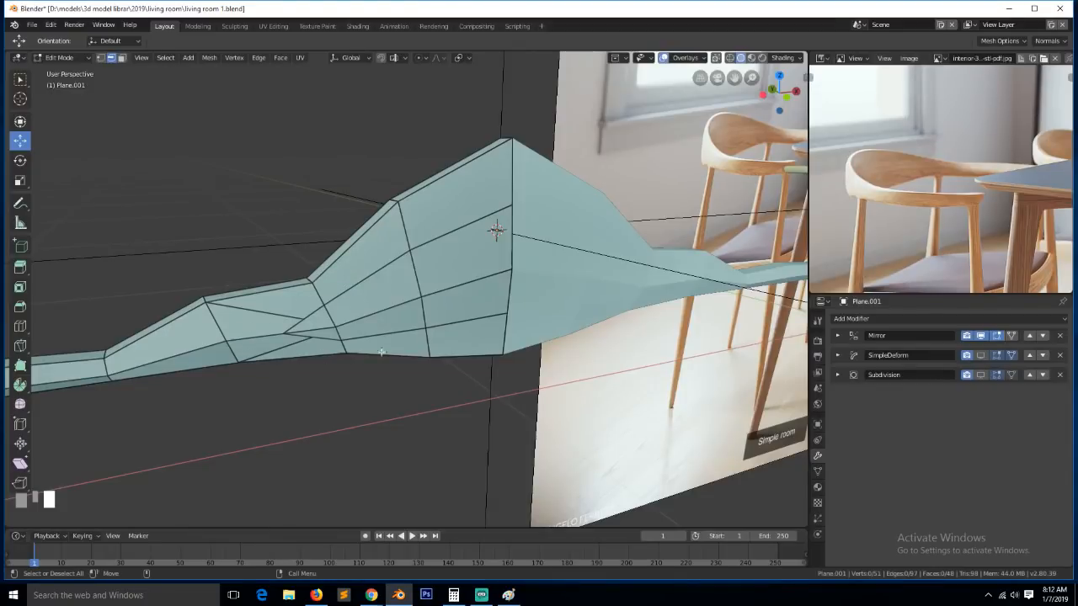
In front view, shift the new upper line's two vertices beside the center up toward the backrest's top edge
key("KP_1")
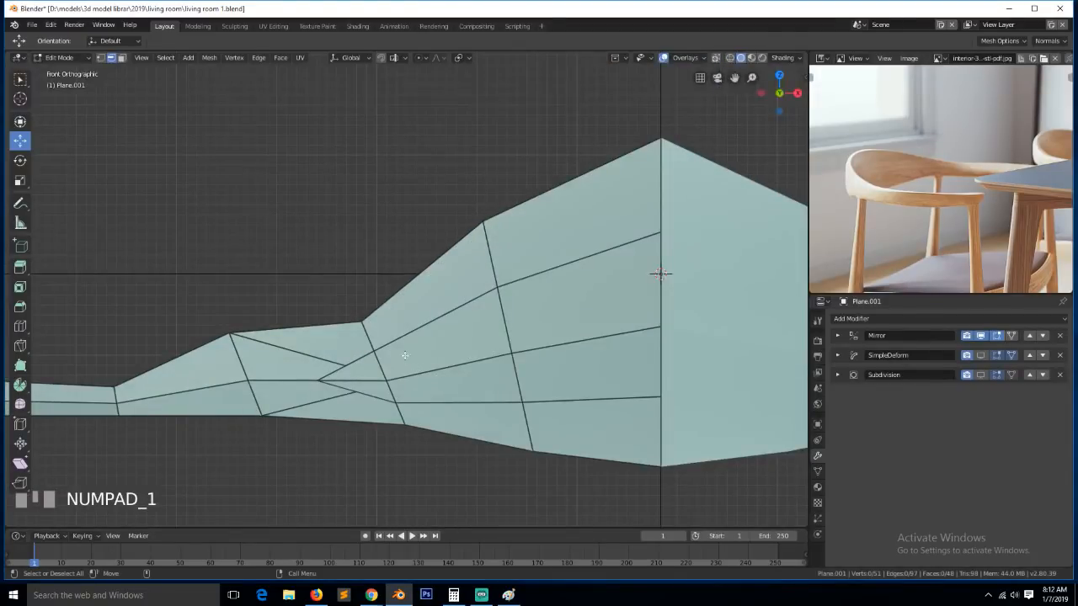
key("1")
left_click(379, 350)
key("g")
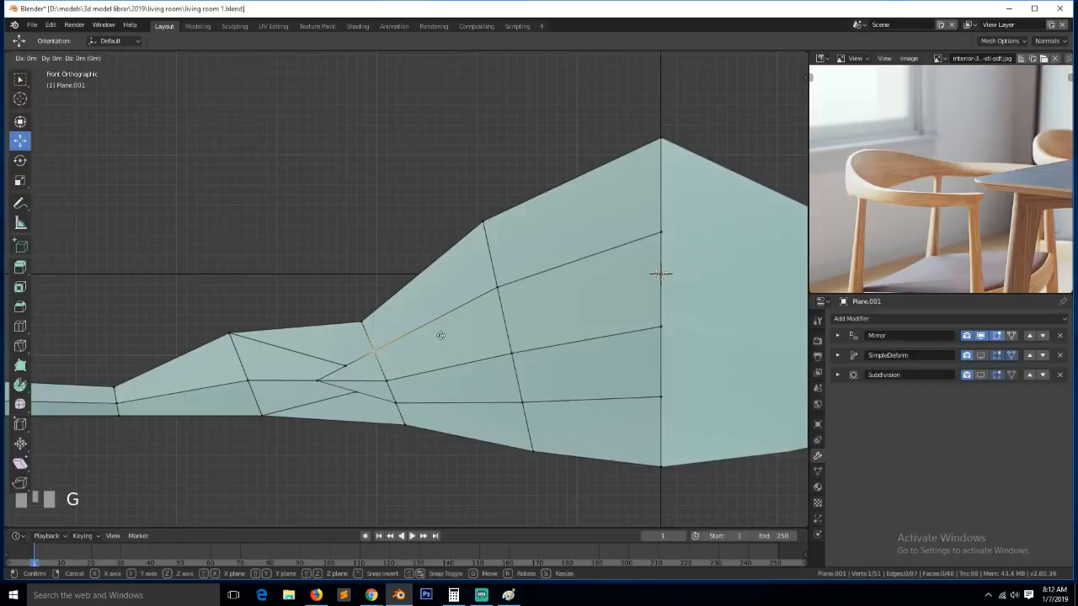
left_click(435, 320)
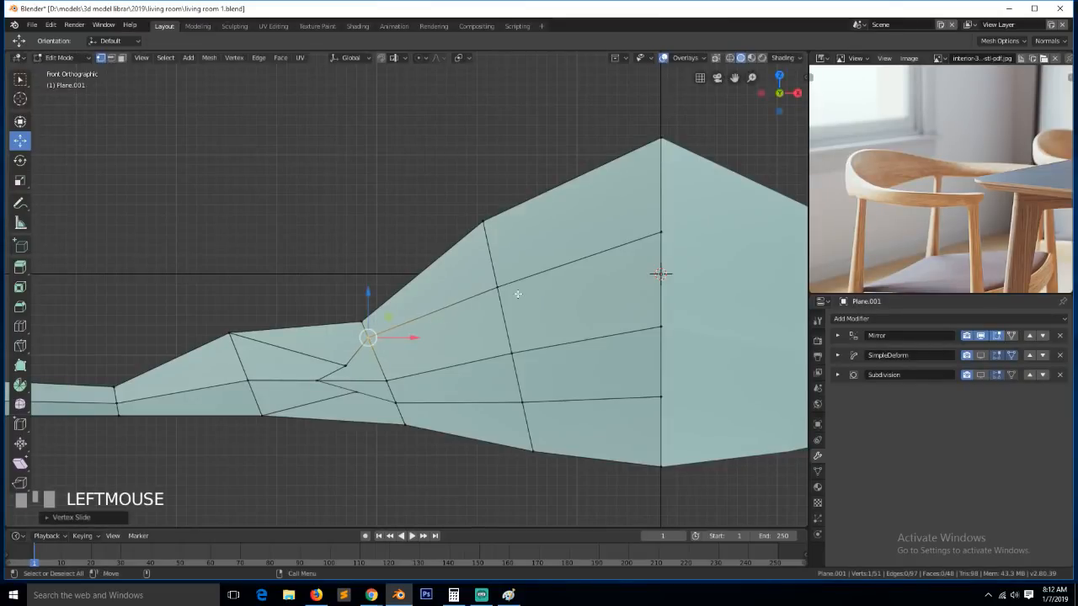
left_click(514, 294)
key("g")
left_click(510, 280)
left_click(651, 236)
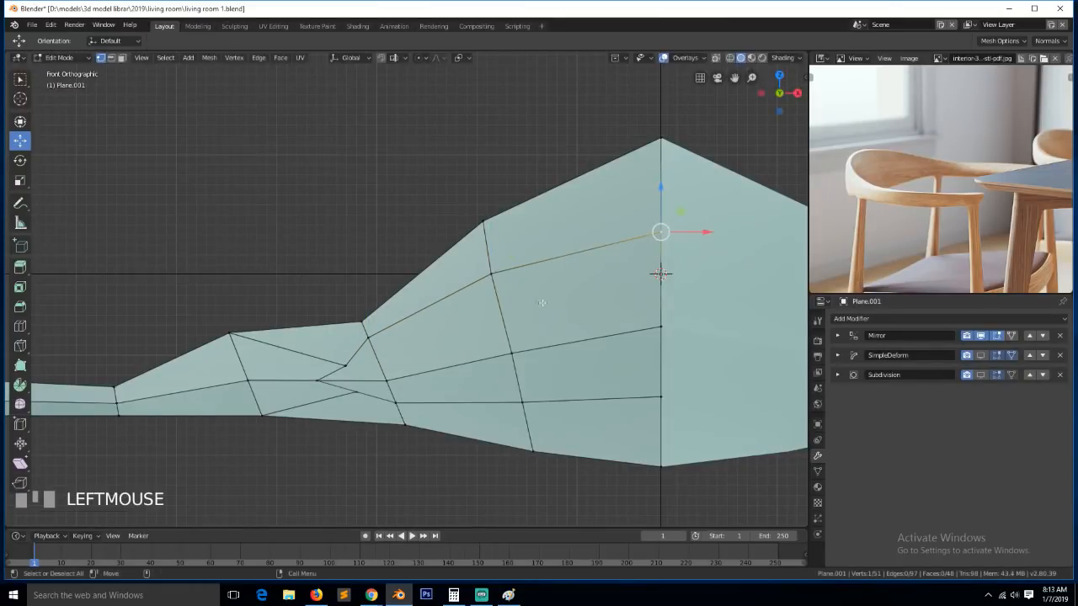
Move the new lower line's two vertices beside the center down toward the backrest's bottom edge
left_click(520, 405)
key("g")
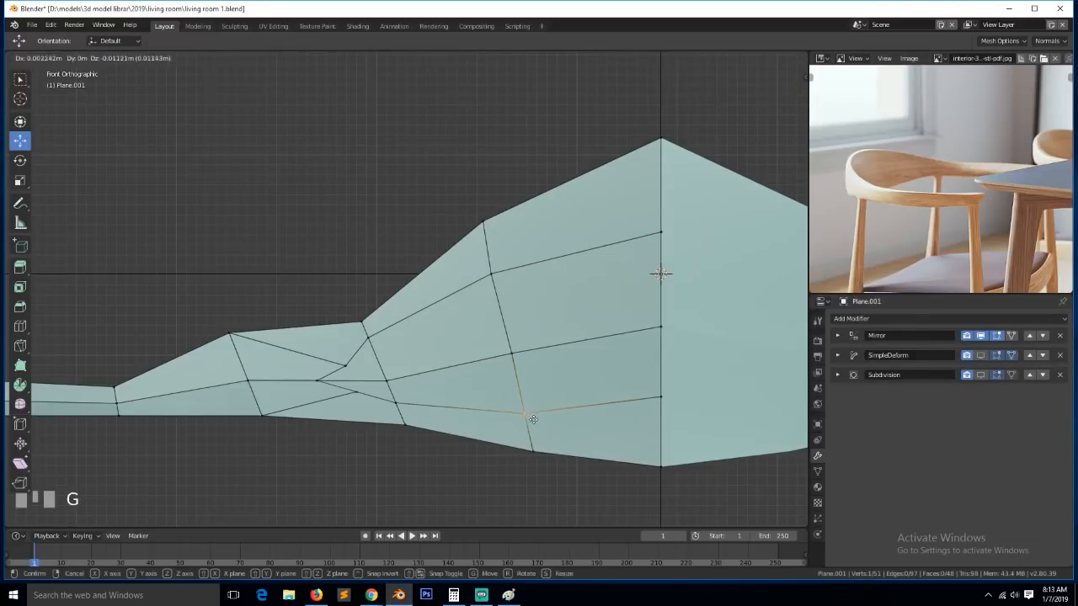
left_click(478, 428)
left_click(431, 418)
left_click(396, 402)
key("g")
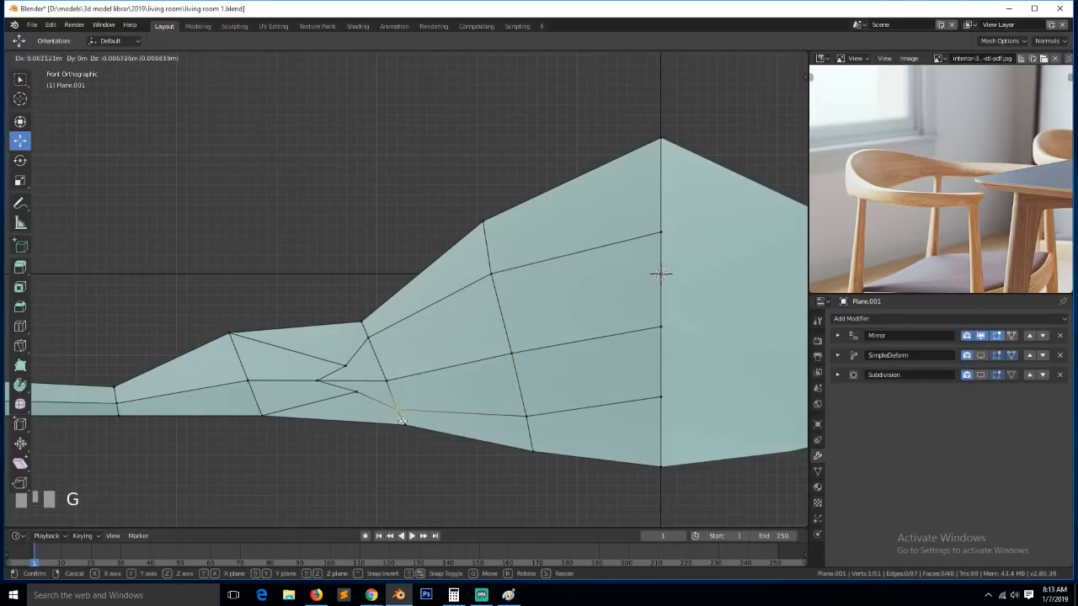
Spread the three converging vertices at the narrow end of the new edge lines into an evenly spaced column
left_click(356, 393)
key("g")
left_click(338, 404)
left_click(346, 364)
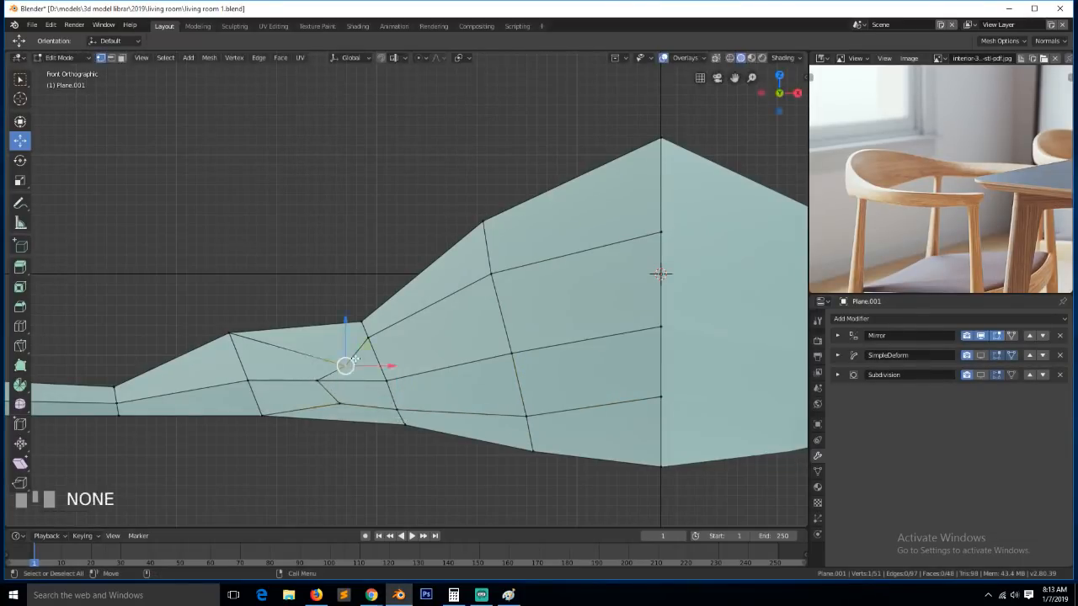
key("g")
left_click(331, 348)
left_click(318, 381)
key("g")
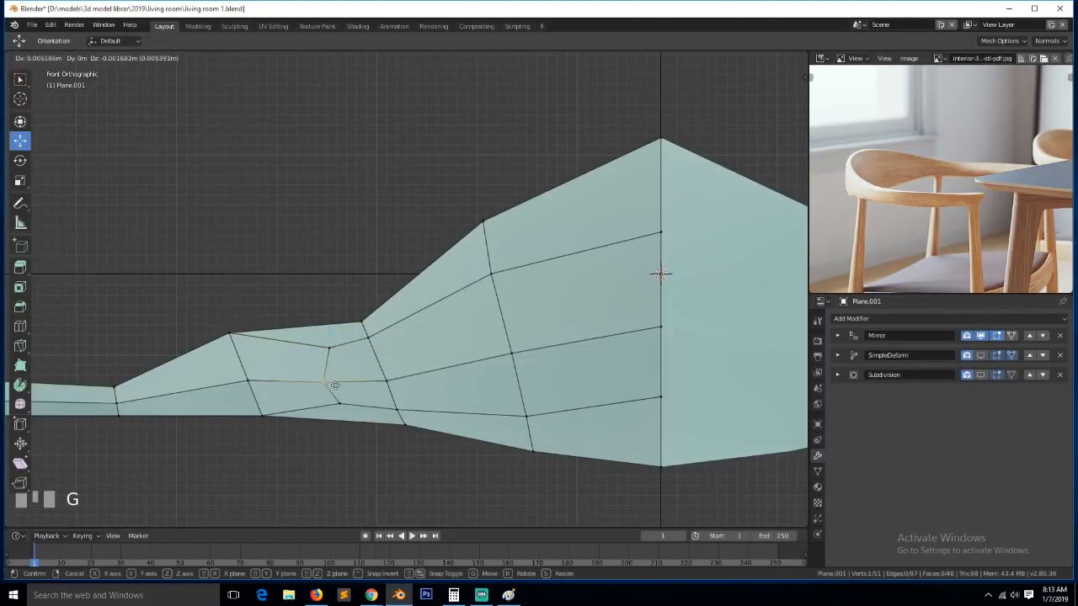
left_click(326, 381)
Select the new edge lines and the middle line on the backrest's front face and offset them slightly along Y
key("Tab")
key("grave")
middle_click_drag(355, 341, 460, 346)
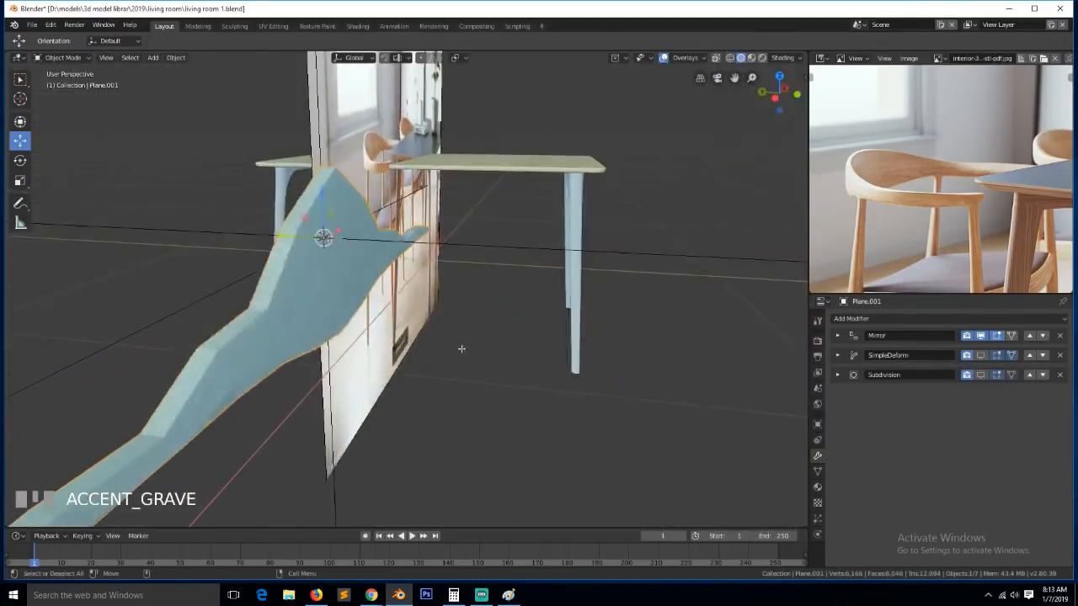
key("Tab")
scroll(393, 285, "up", 1)
left_click(272, 341, "alt")
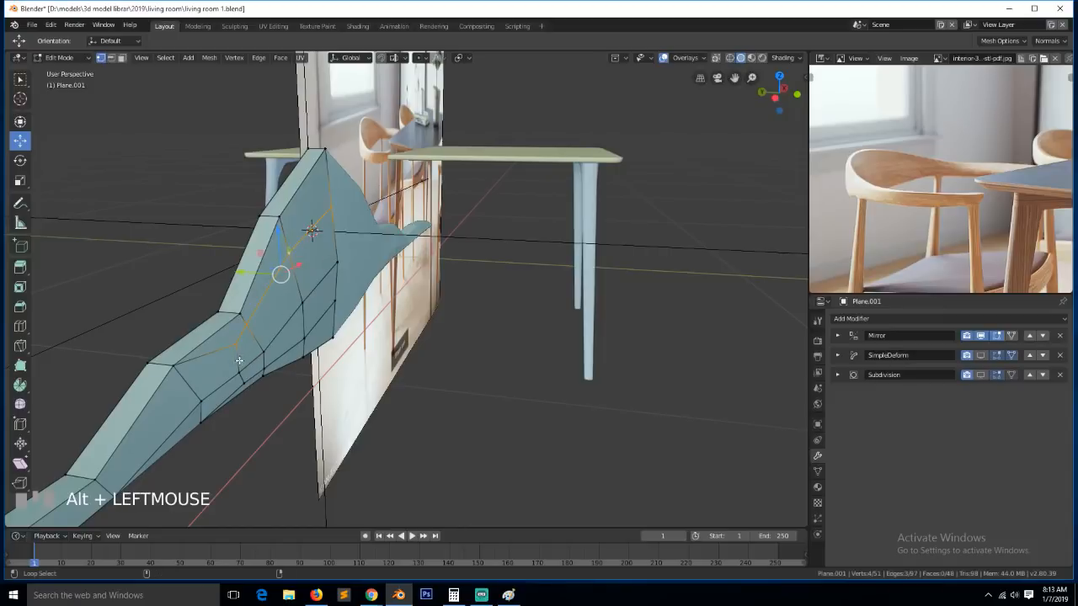
left_click(290, 348, "alt+shift")
mouse_move(281, 313)
left_mouse_down()
mouse_move(268, 316)
mouse_move(275, 300)
left_mouse_up()
left_click(264, 351)
left_click(336, 264, "ctrl")
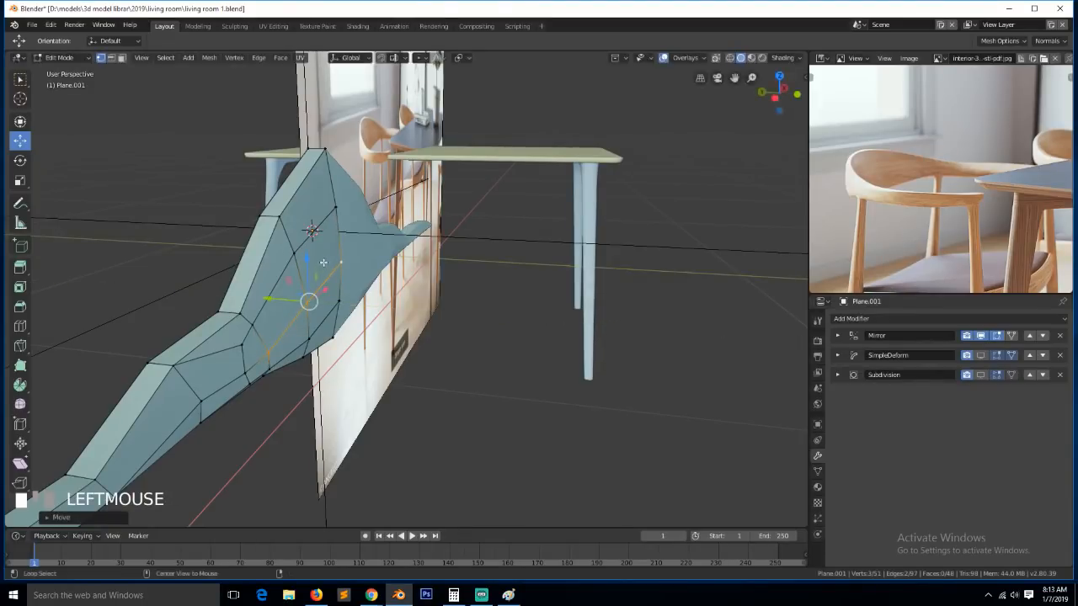
key("alt+a")
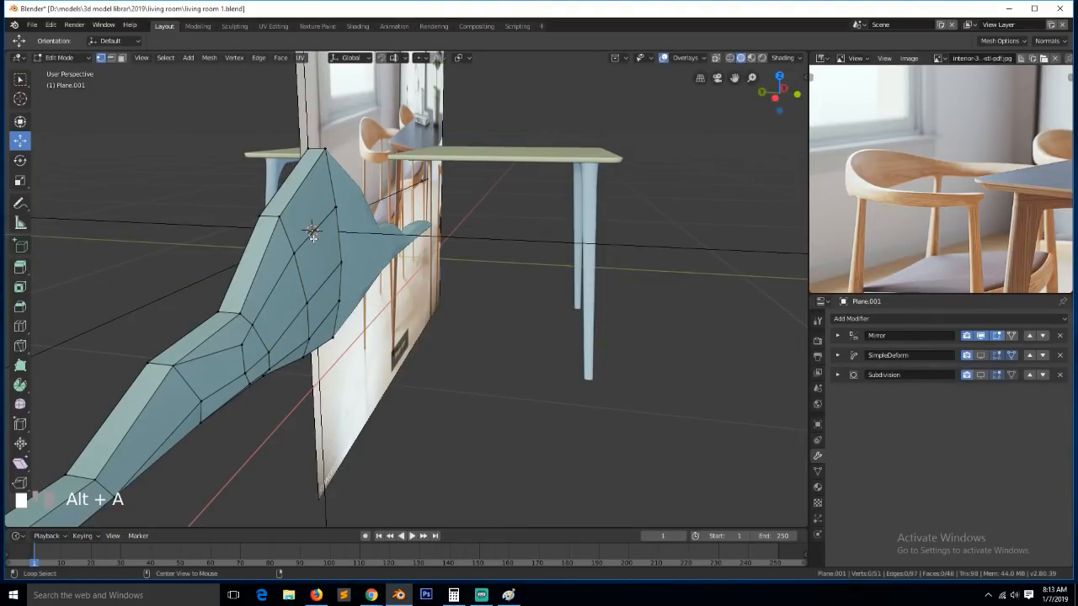
Select the six inner faces enclosed by the new edge lines on the backrest and move them further along Y
left_click(304, 240, "alt")
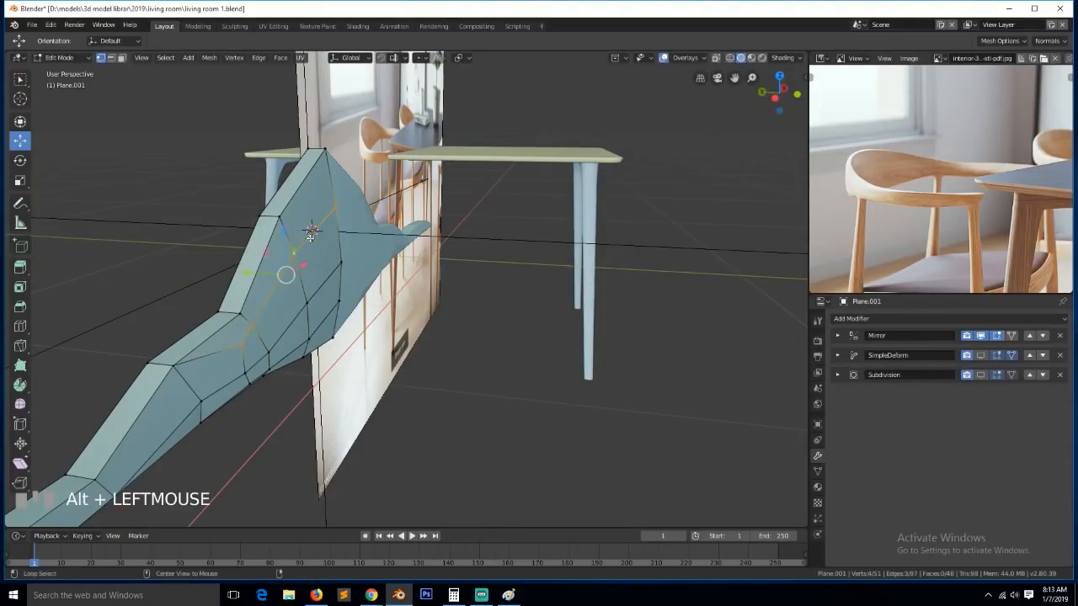
left_click(248, 354, "alt+shift")
key("grave")
left_click(359, 375, "alt+shift")
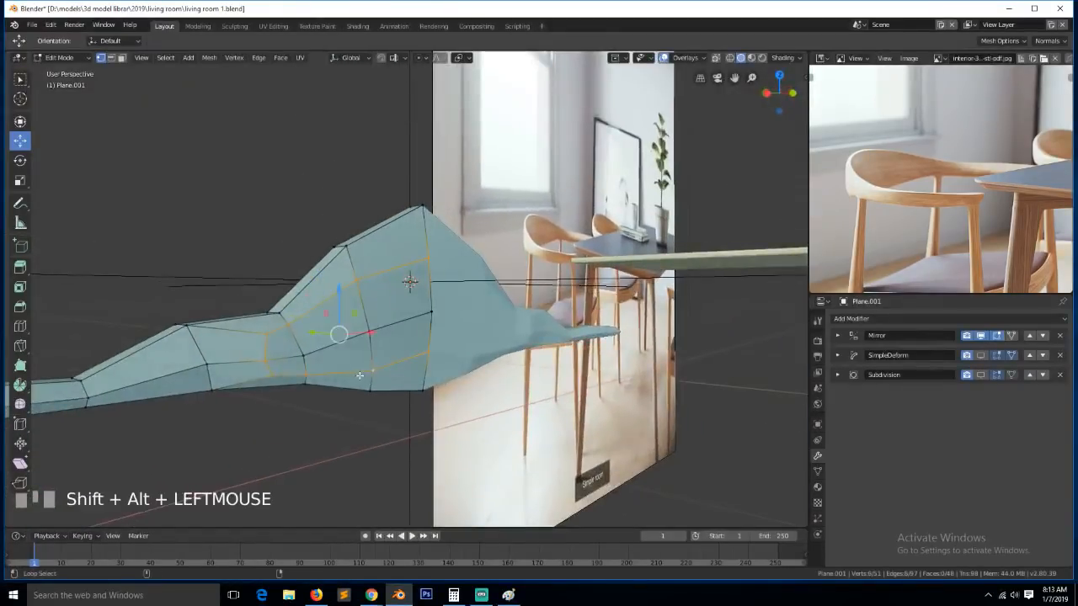
key("grave")
scroll(150, 398, "up", 3)
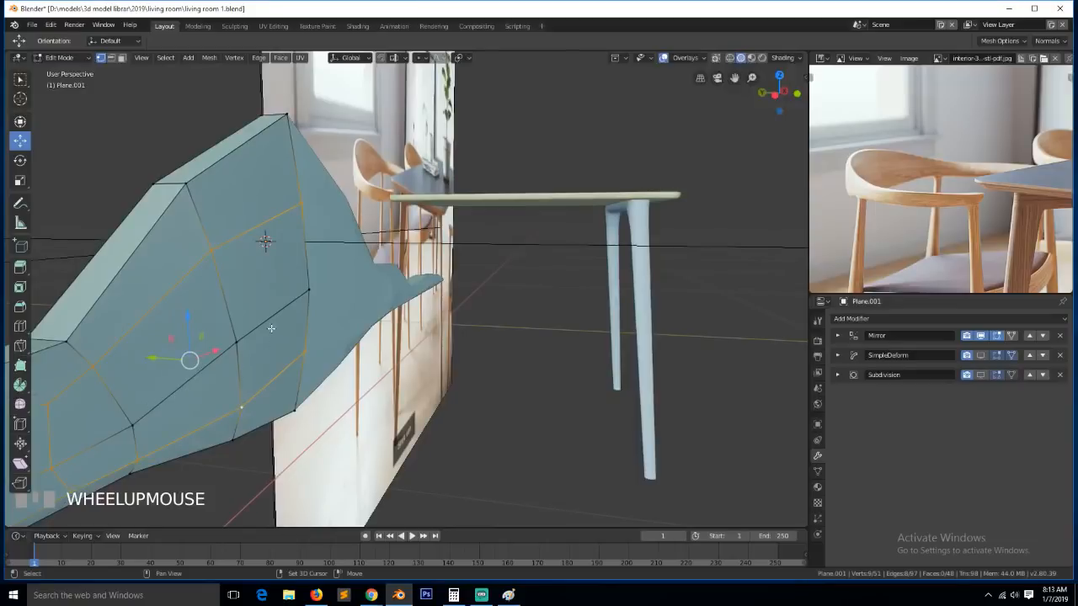
left_click(133, 425, "shift")
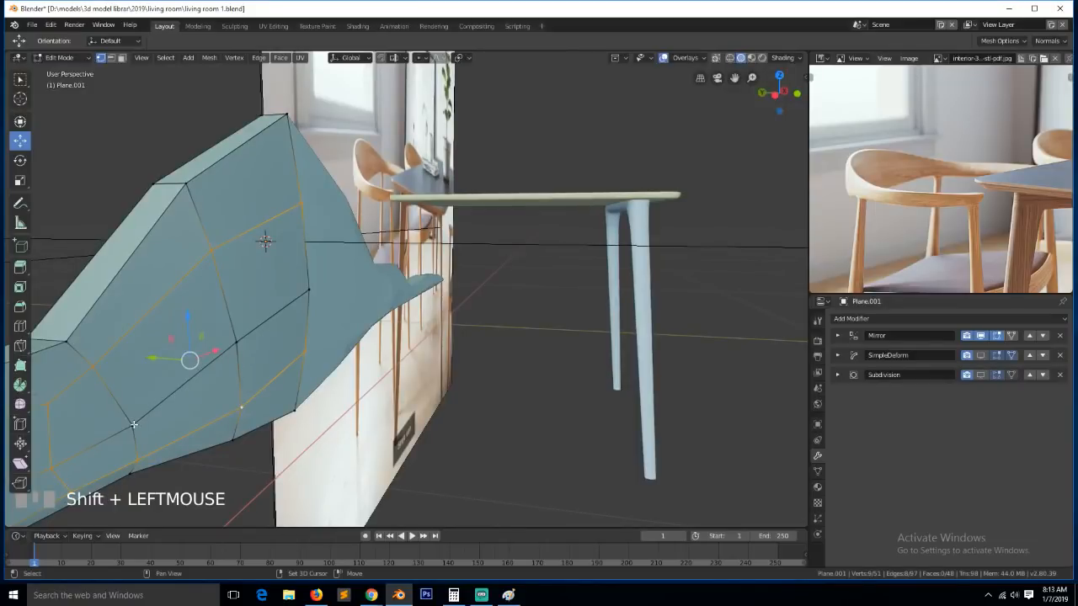
left_click(229, 343, "shift")
left_click(309, 290, "shift")
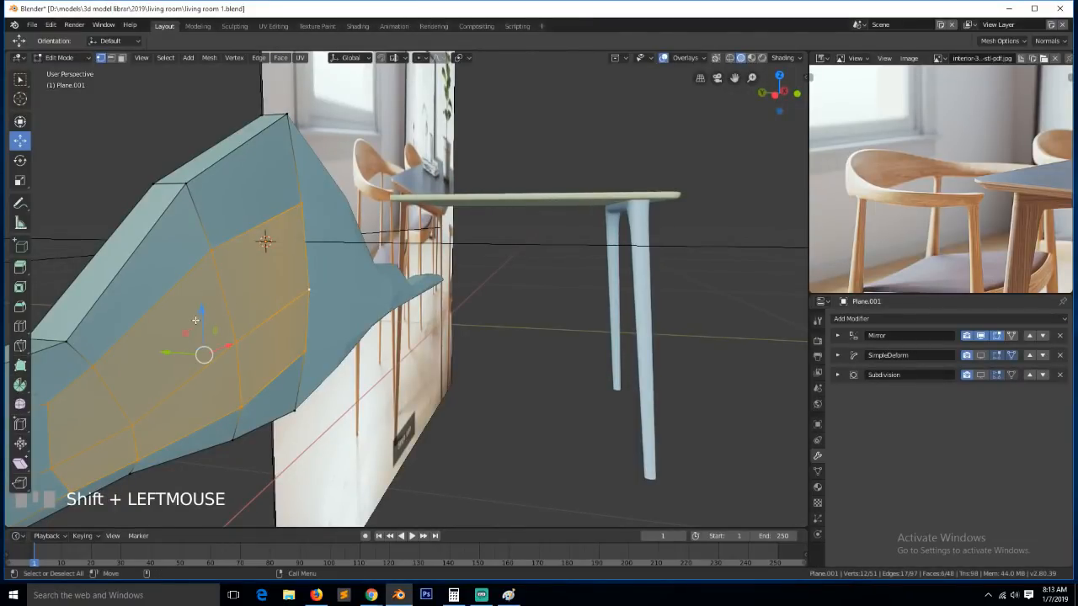
left_click(199, 315)
scroll(211, 305, "down", 2)
key("grave")
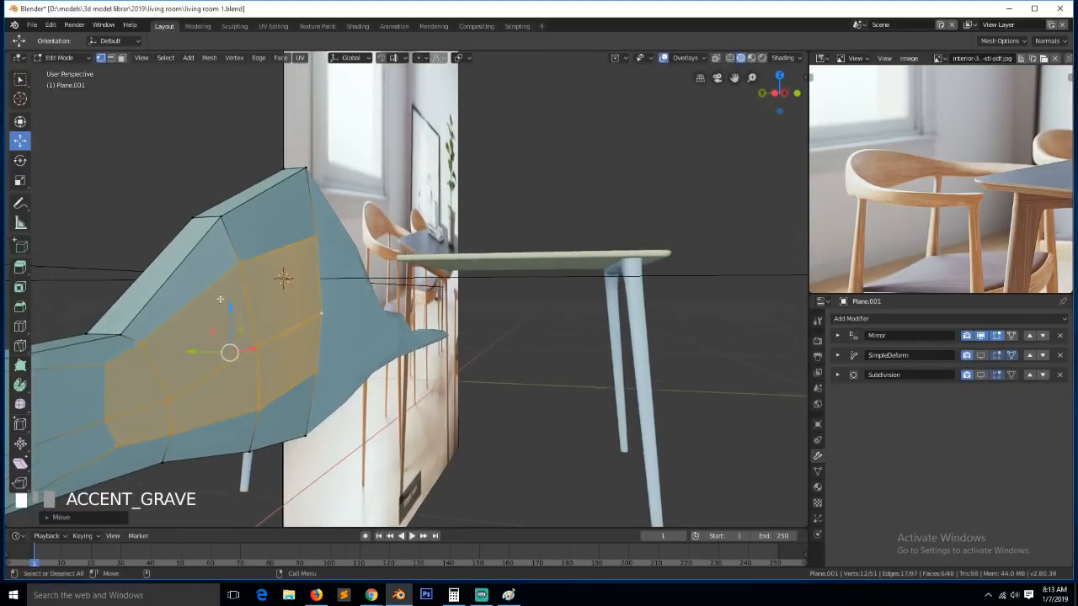
left_click(198, 352)
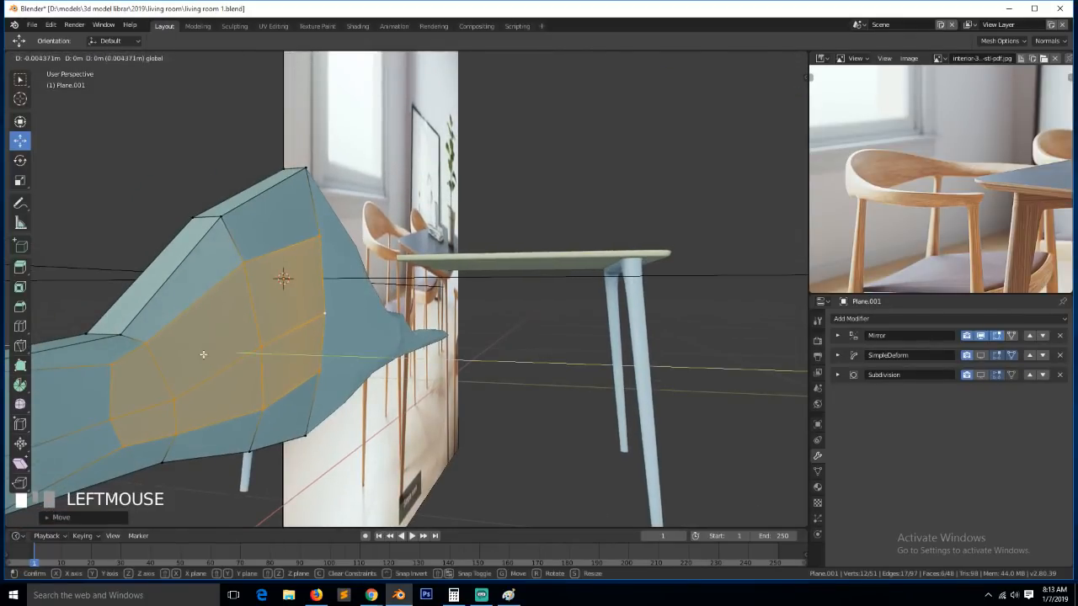
key("alt+a")
Knife-cut a U-shaped edge line inside the inner faces in front view, looping around the middle line from center to center
scroll(253, 346, "down", 2)
key("grave")
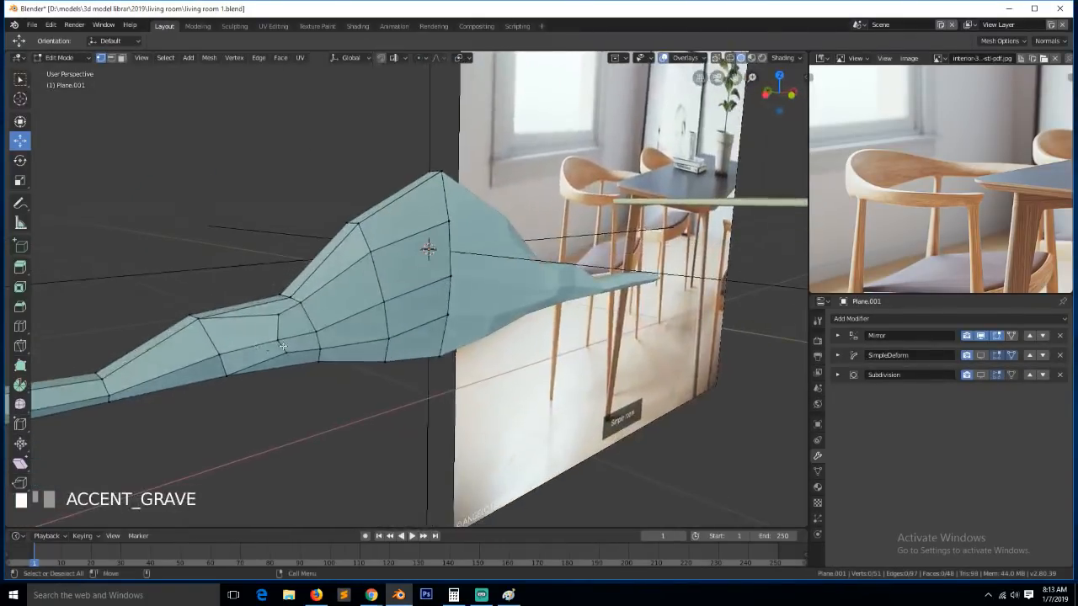
scroll(364, 324, "up", 2)
key("KP_1")
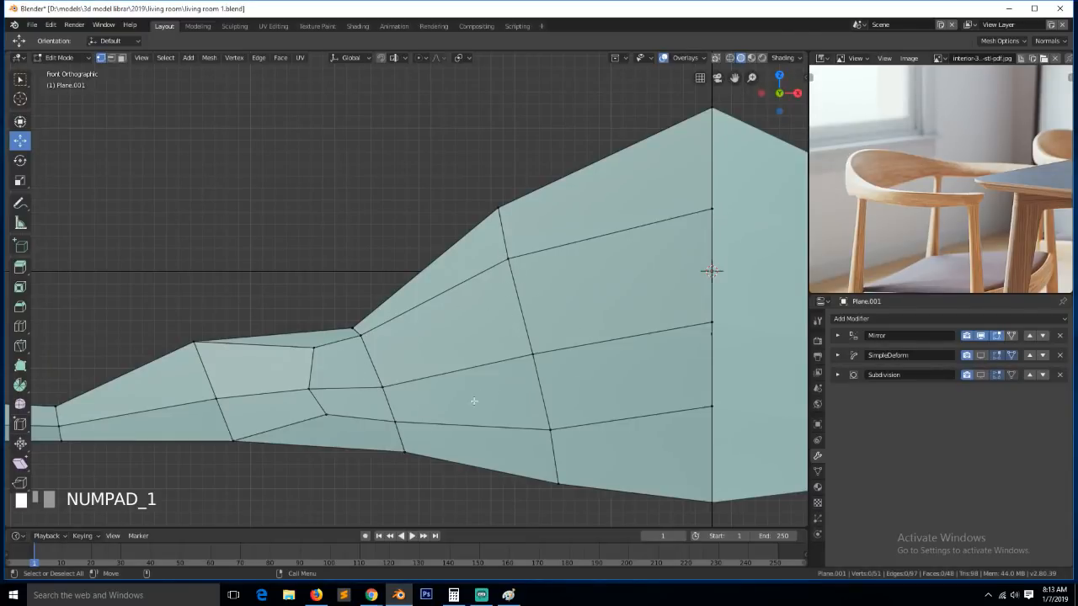
key("k")
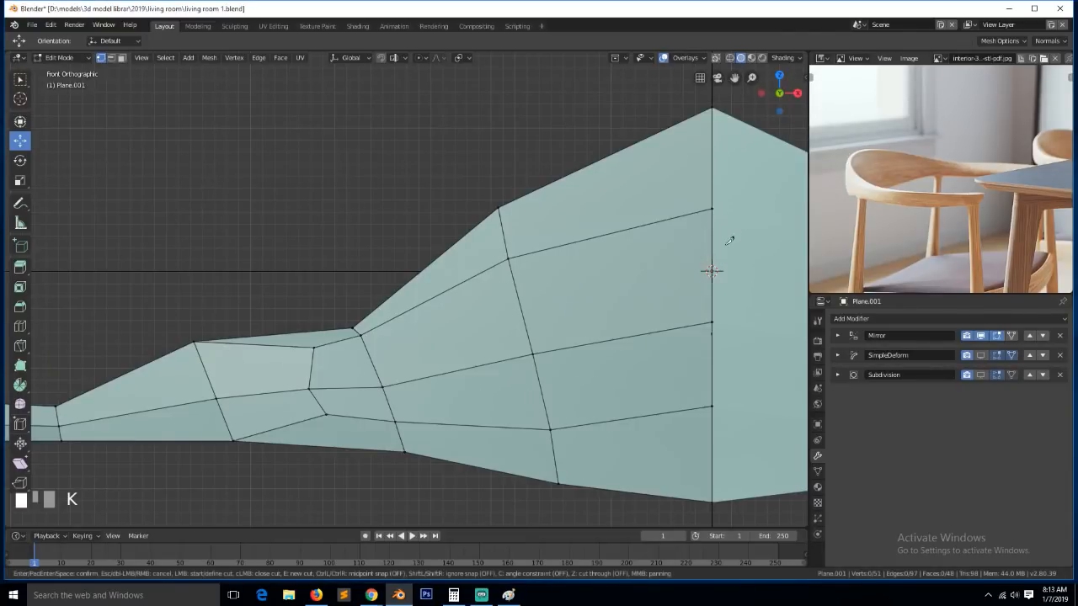
left_click(684, 256)
left_click(520, 300)
left_click(369, 357)
left_click(346, 389)
left_click(390, 410)
left_click(540, 389)
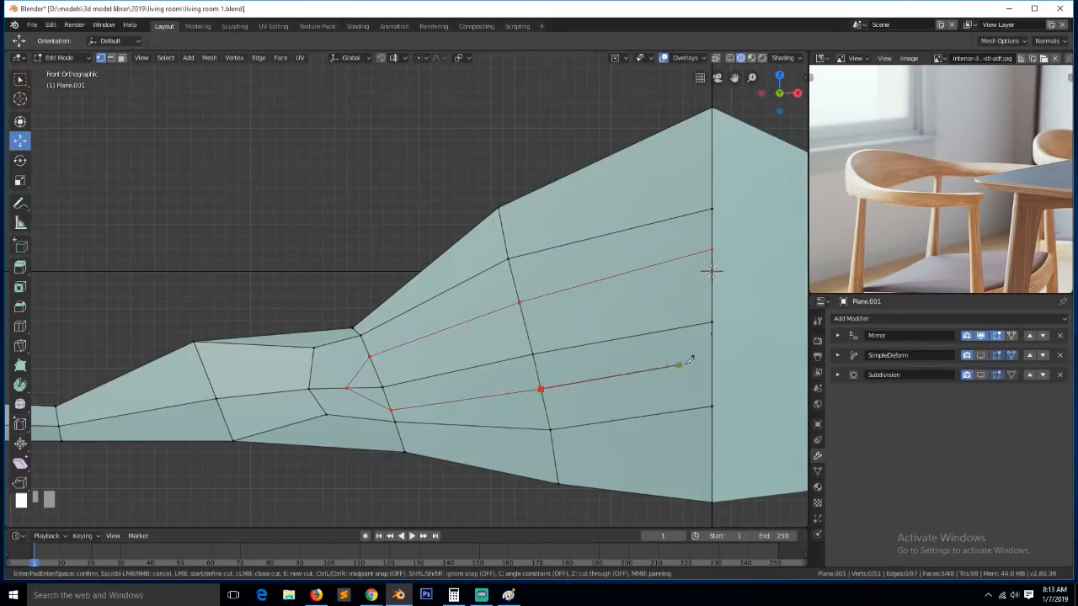
left_click(711, 363)
key("space")
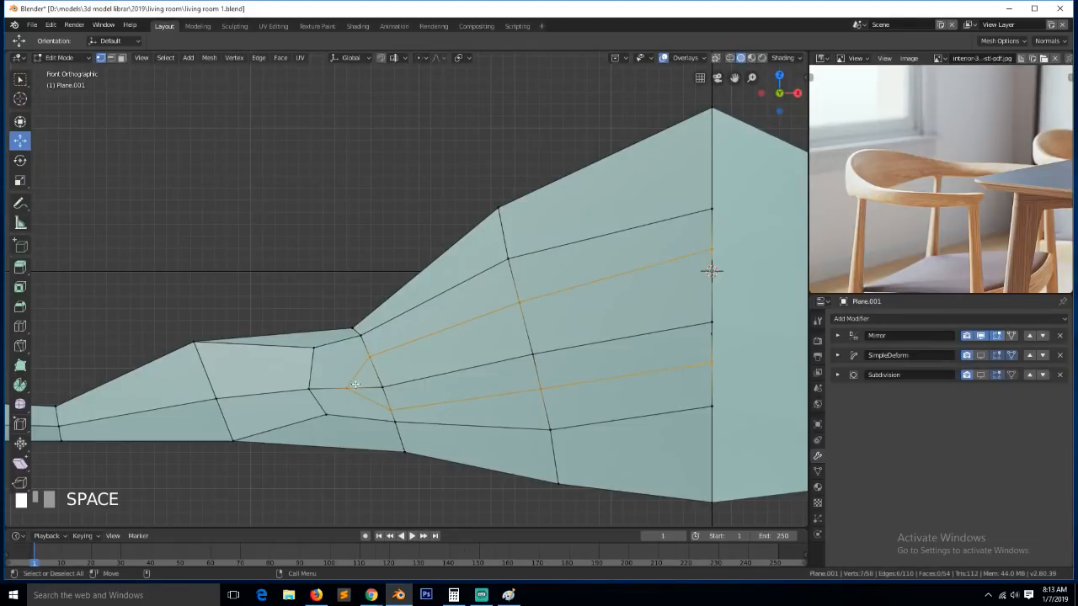
Try to knife-cut an extra edge from the U-shaped line's narrow end to the neighbouring vertex on the backrest's upper edge line
key("k")
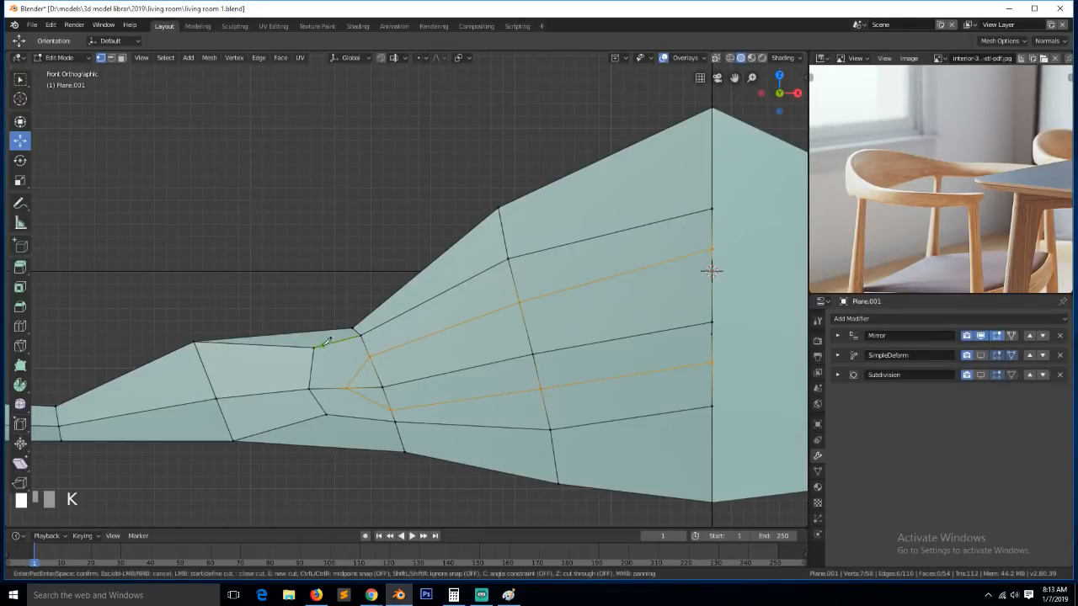
left_click(366, 361)
key("space")
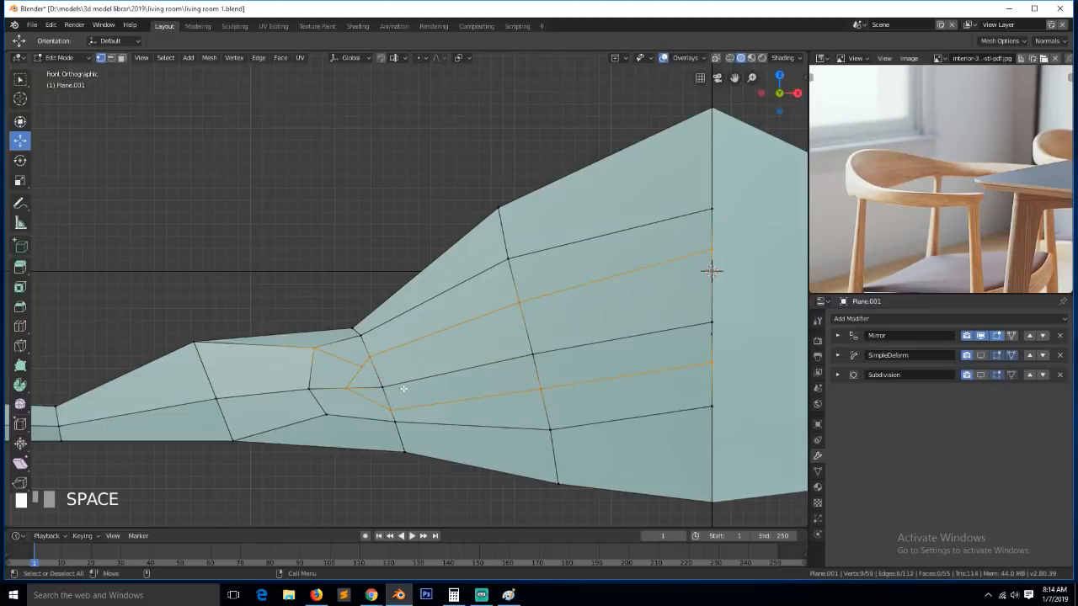
Undo the knife cuts inside the backrest's six inner faces and deselect everything
key("ctrl+z")
key("ctrl+z")
key("ctrl+z")
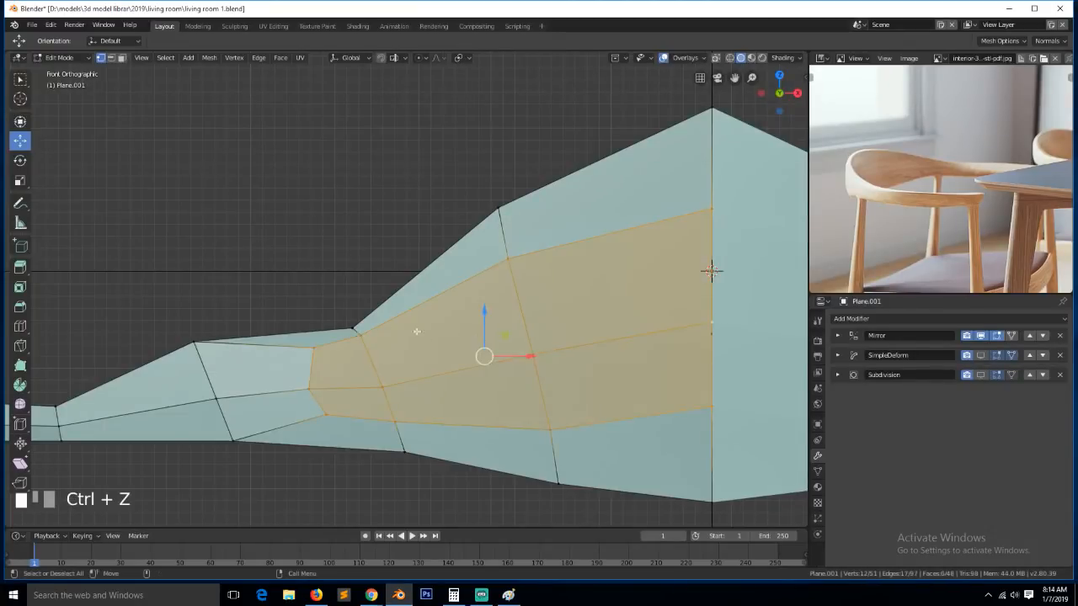
key("alt+a")
Leave Edit Mode and turn on viewport display of the SimpleDeform and Subdivision modifiers
key("grave")
key("Tab")
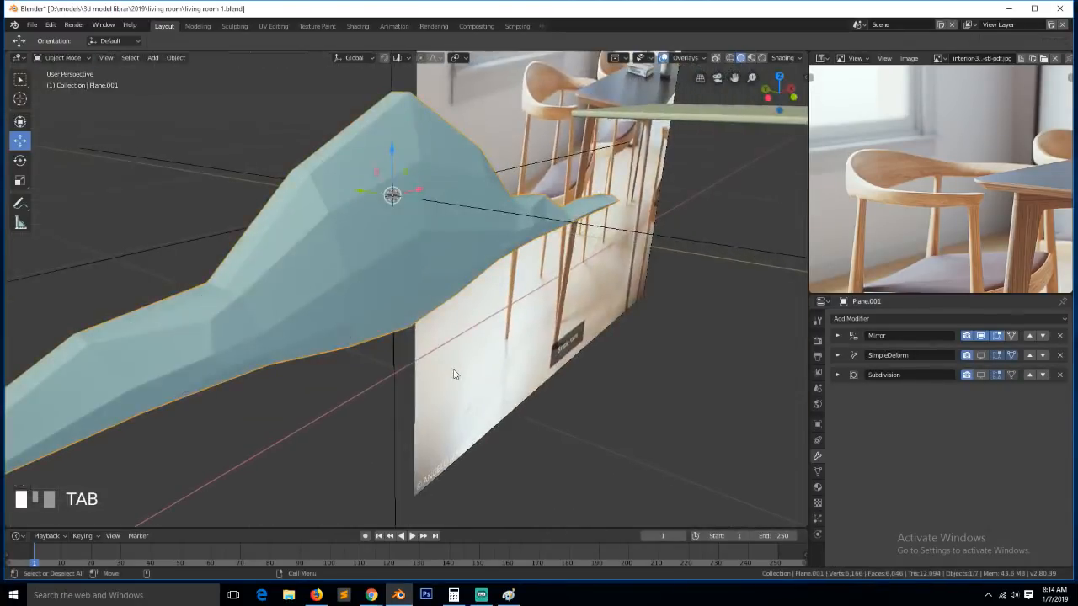
left_click(967, 355)
left_click(980, 355)
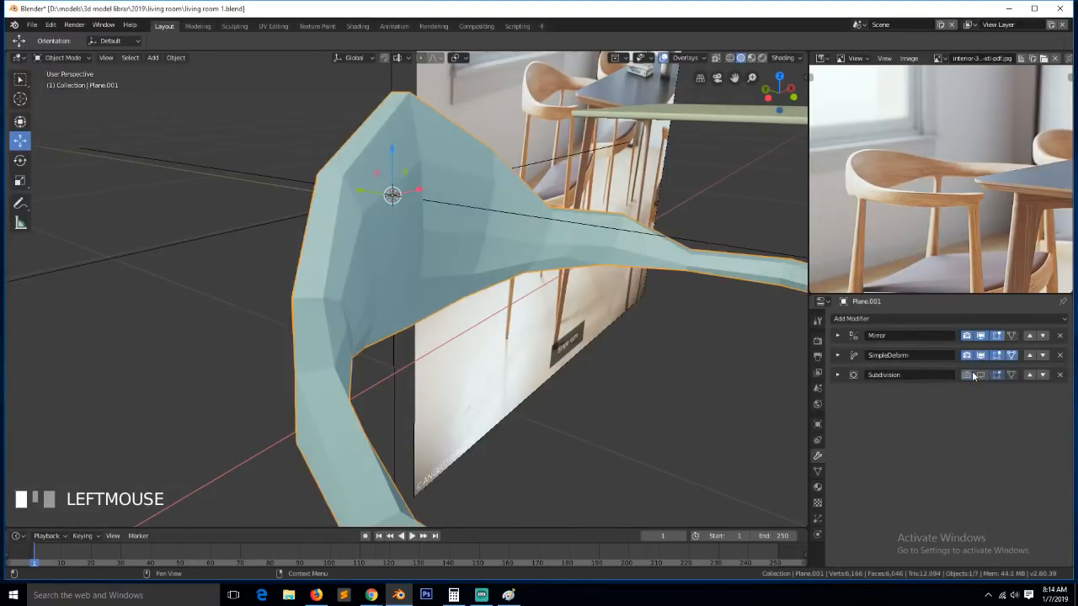
left_click(979, 375)
left_click(966, 375)
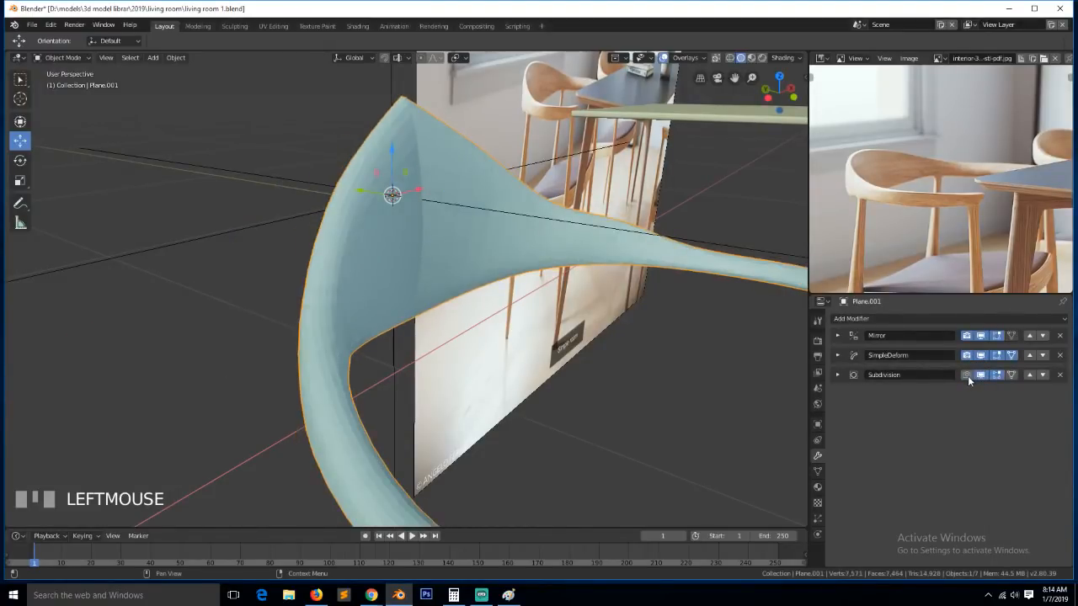
Check the edge loop at the backrest's center seam, and hide the Subdivision and Mirror modifiers in the viewport
key("grave")
middle_click_drag(477, 270, 556, 266)
key("Tab")
left_click(609, 215, "alt")
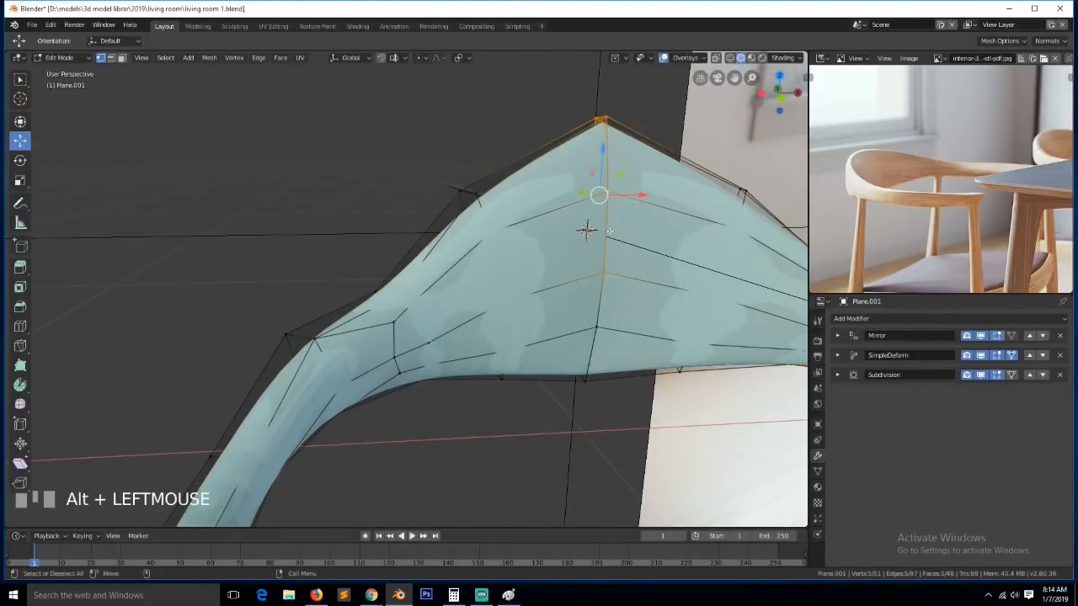
key("Tab")
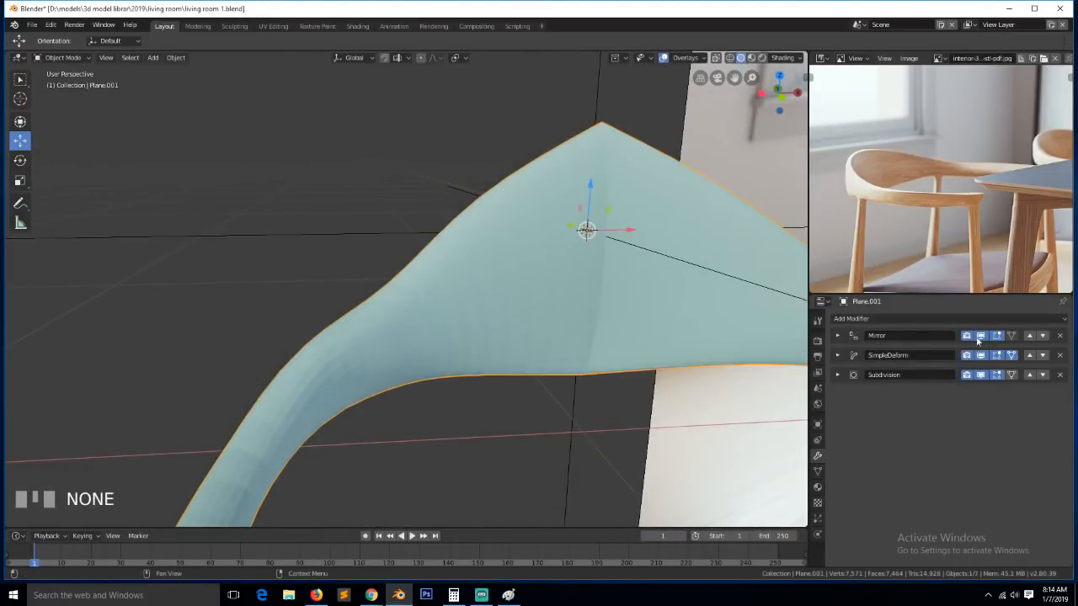
left_click(980, 374)
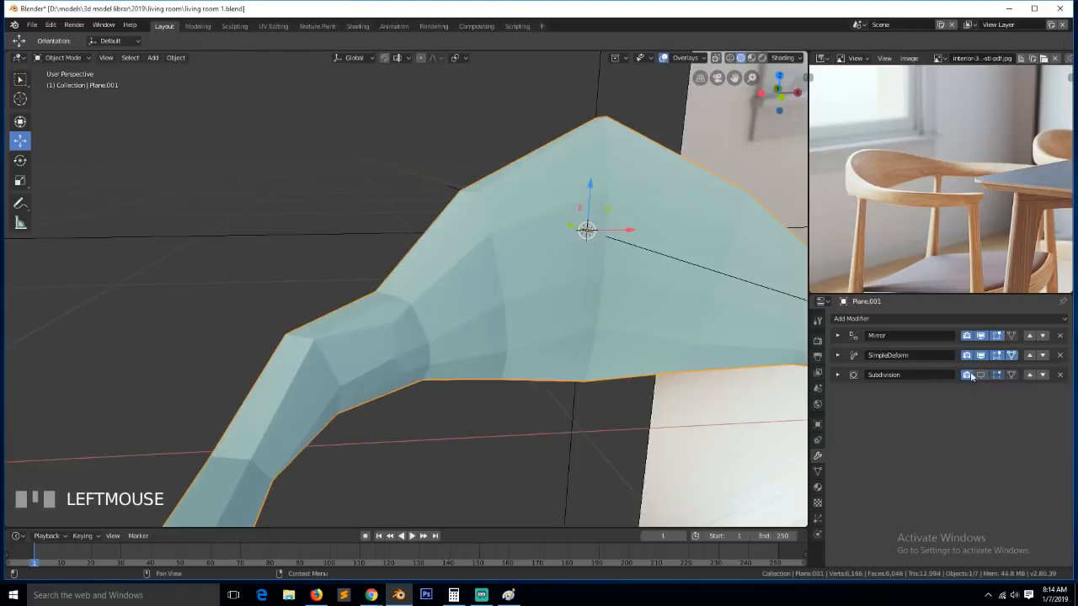
left_click(980, 336)
Delete the two end faces along the backrest's mirror seam and turn viewport display of Mirror and Subdivision back on
key("grave")
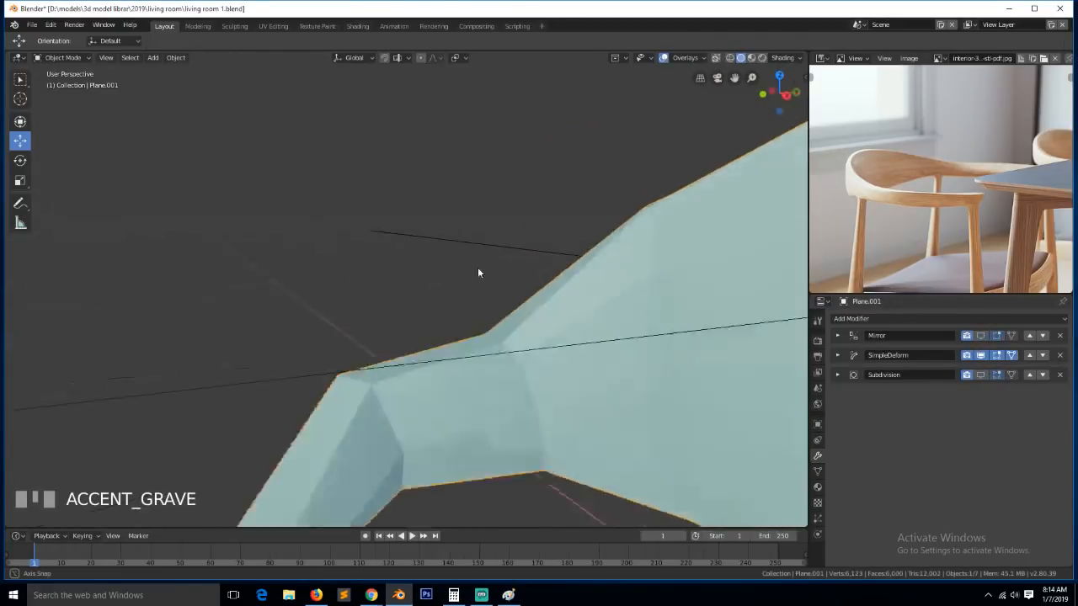
scroll(465, 270, "down", 3)
key("Tab")
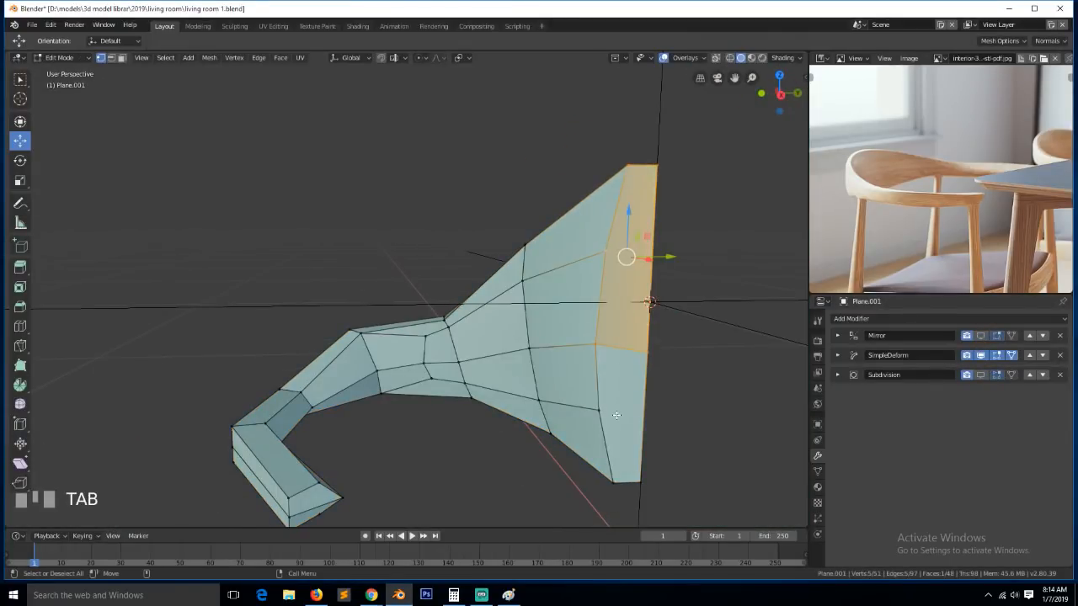
key("2")
key("3")
left_click(617, 413)
left_click(644, 266, "shift")
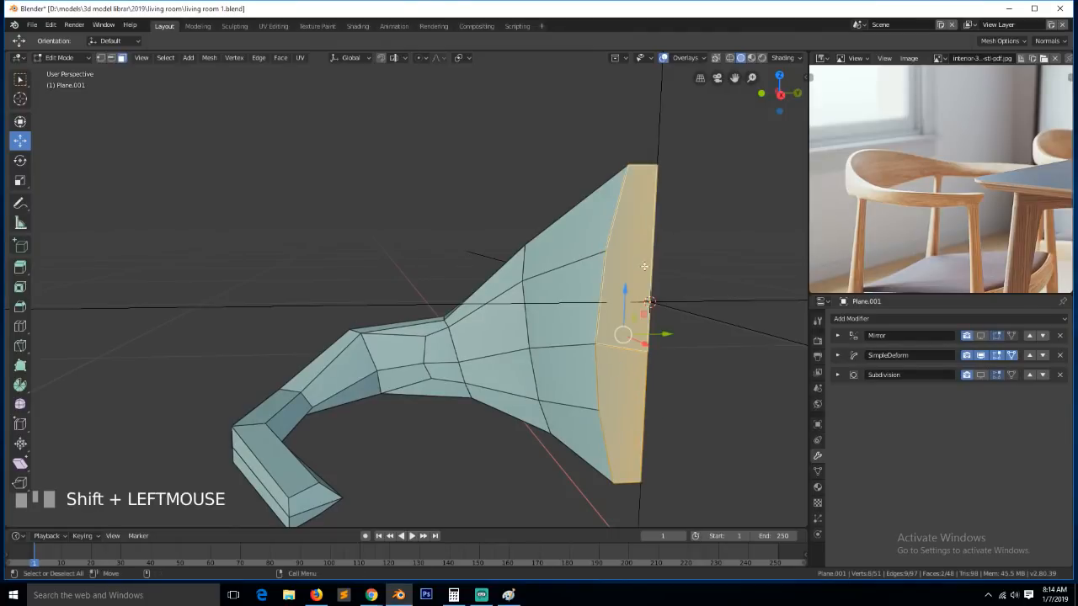
left_click(981, 354)
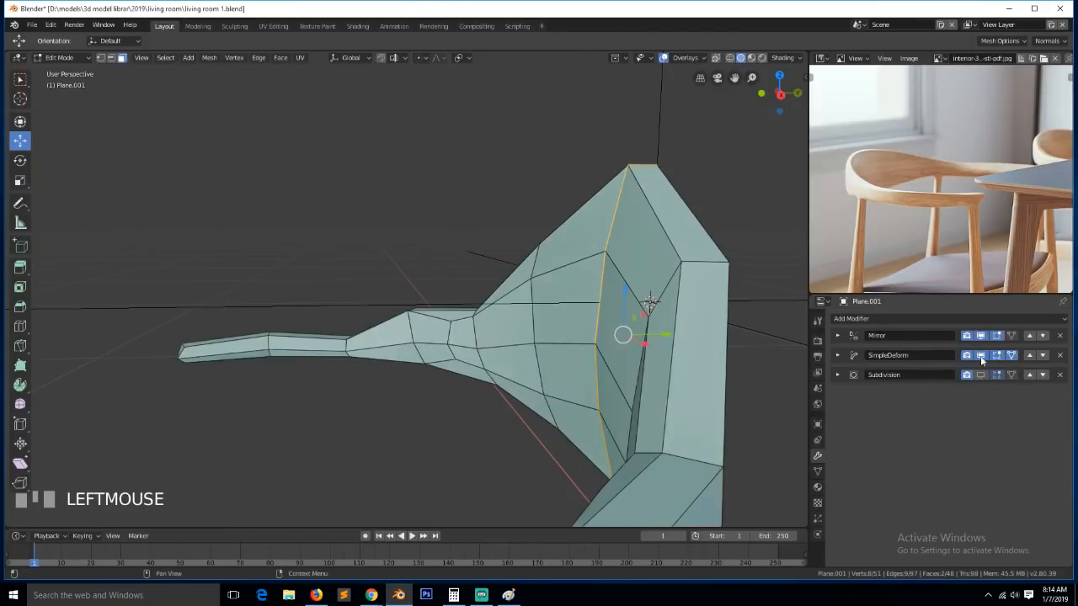
left_click(981, 374)
key("grave")
key("Tab")
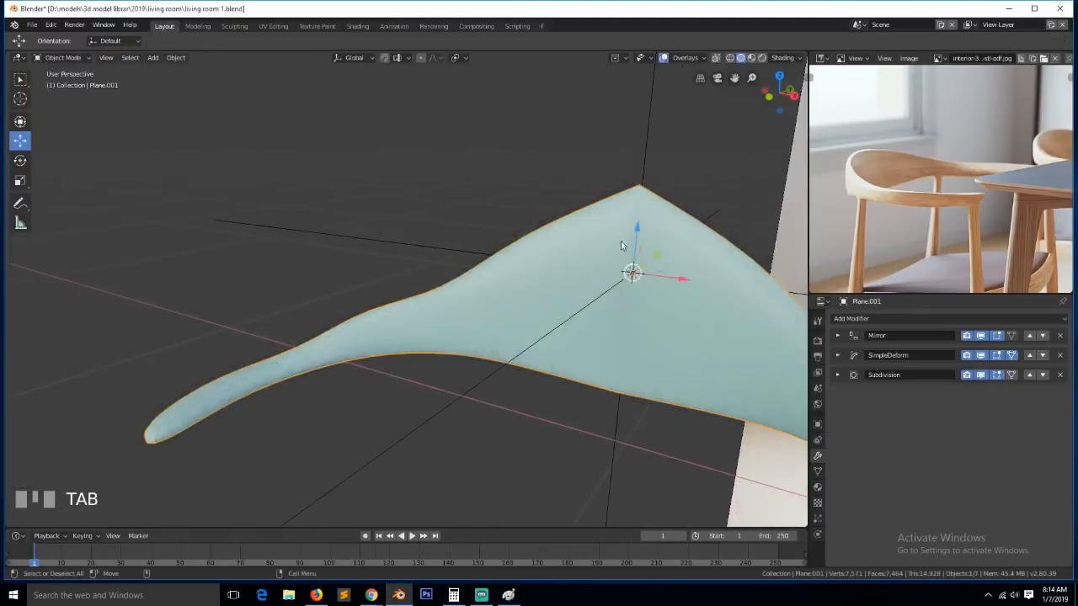
key("Tab")
right_click(621, 282)
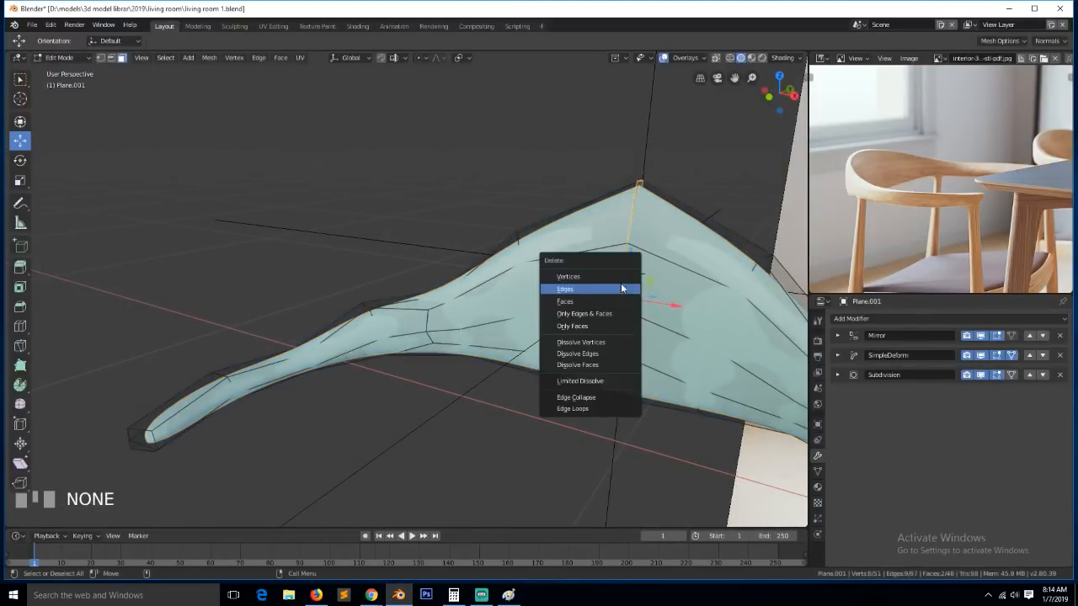
left_click(622, 300)
key("Tab")
Examine the smoothed backrest from several angles and compare its armrest ends with the legs in the reference photo
key("grave")
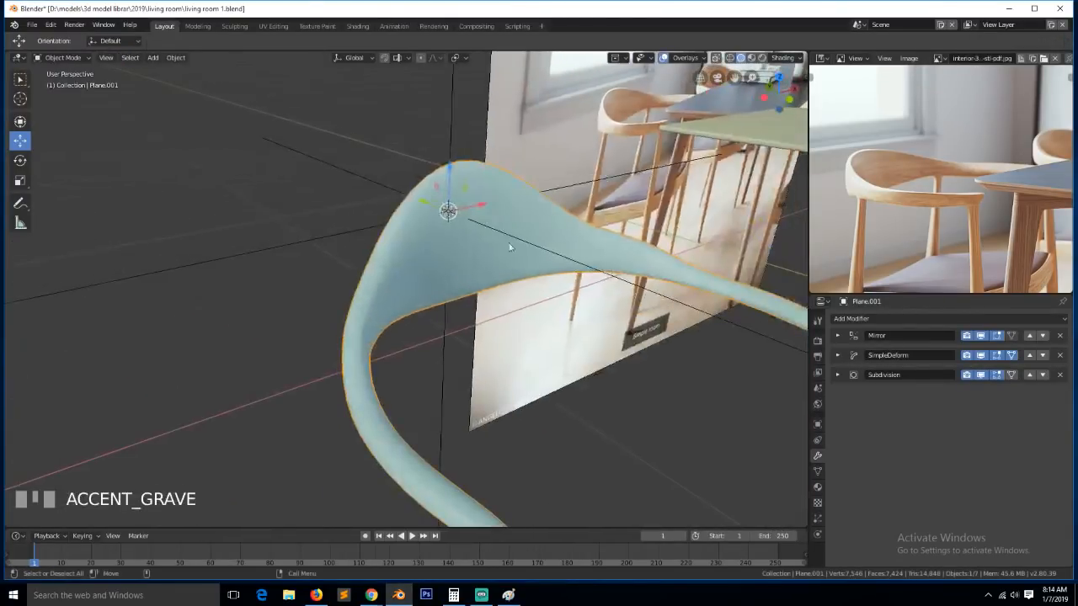
right_click(476, 283)
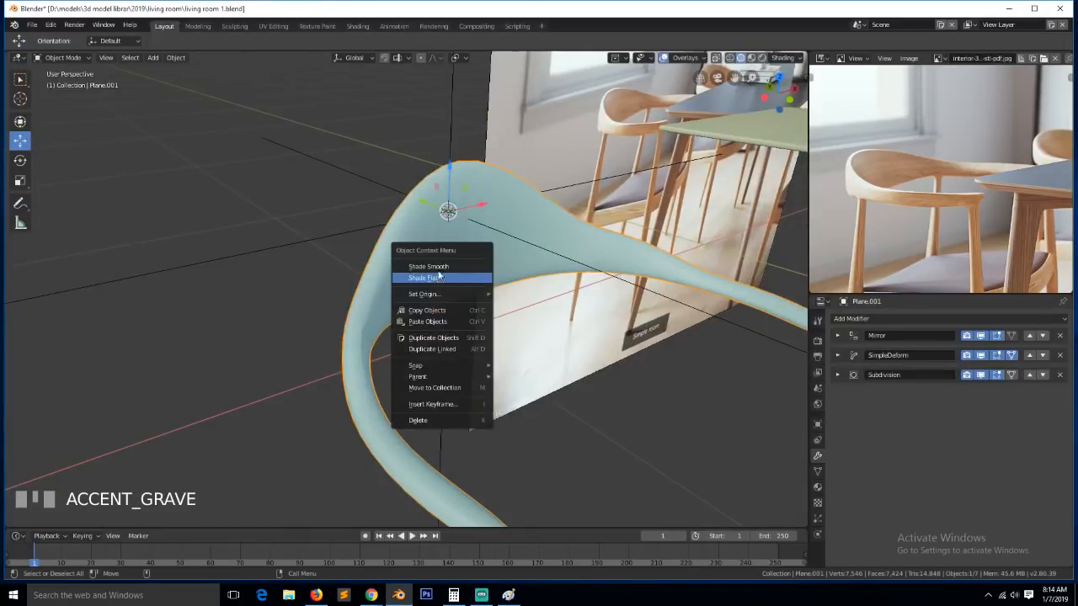
right_click(438, 275)
scroll(457, 289, "down", 3)
key("grave")
scroll(495, 304, "up", 3)
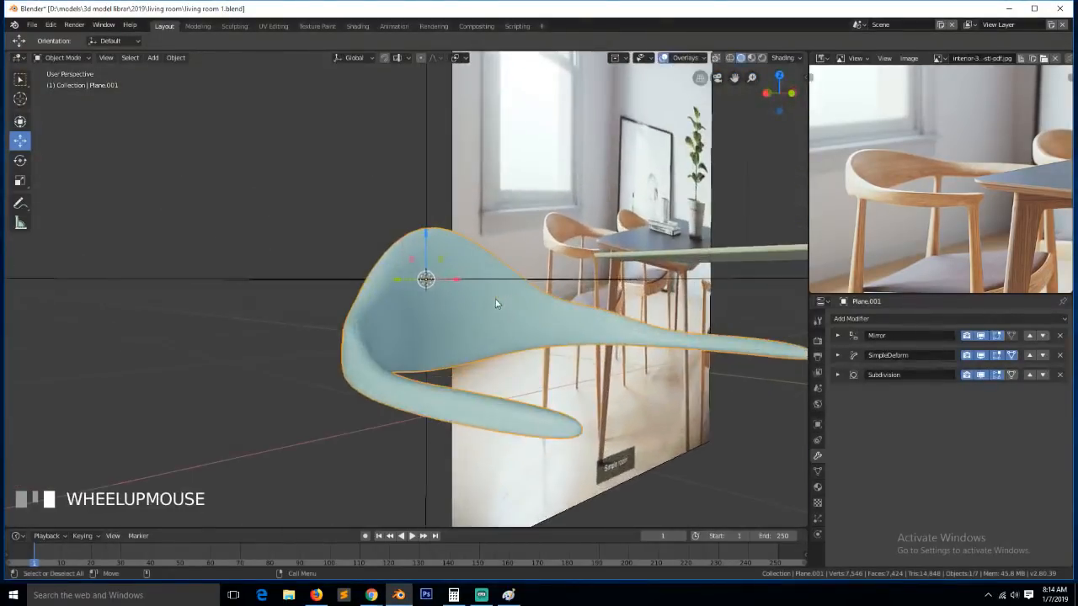
key("grave")
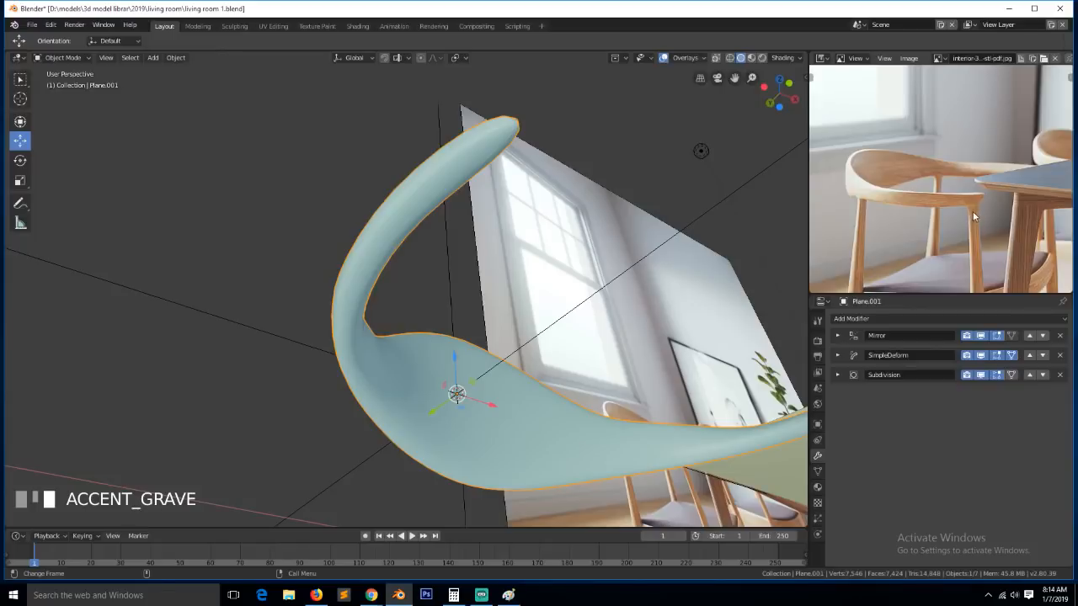
scroll(970, 213, "down", 2)
middle_click_drag(964, 253, 952, 177)
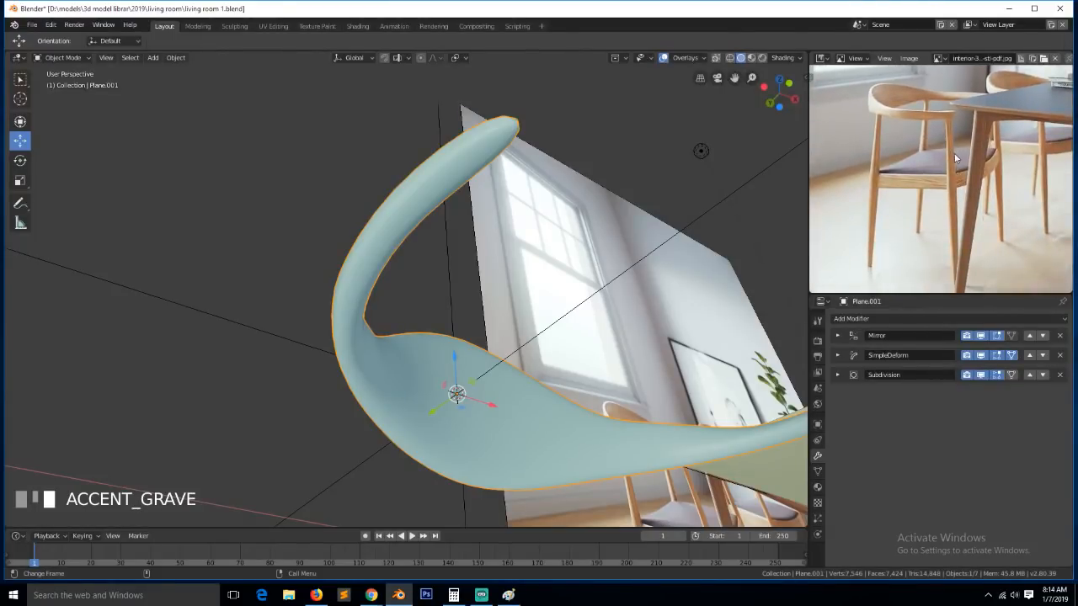
key("Tab")
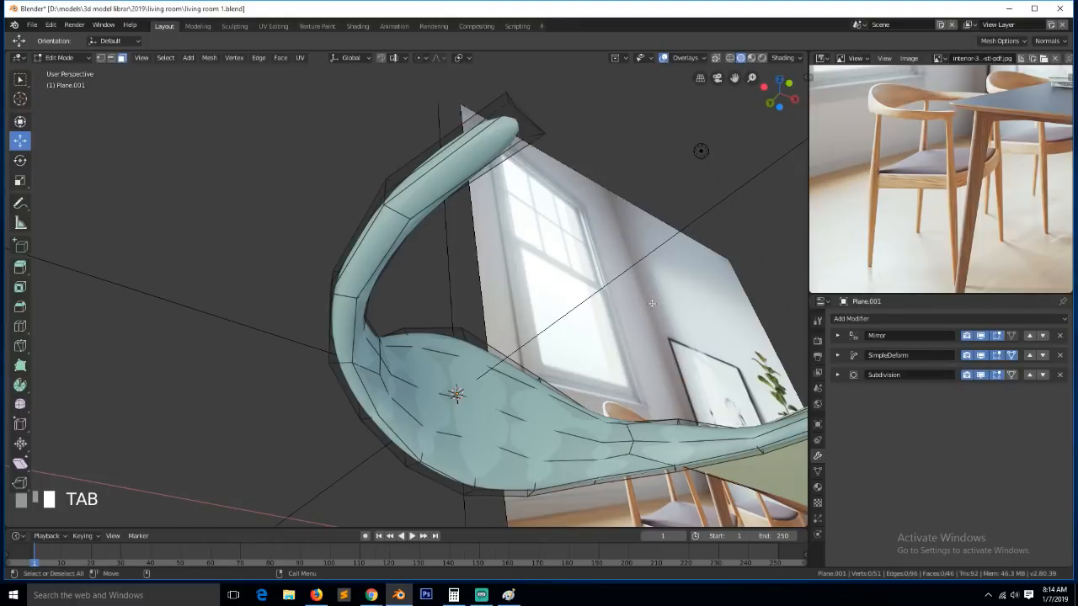
key("Tab")
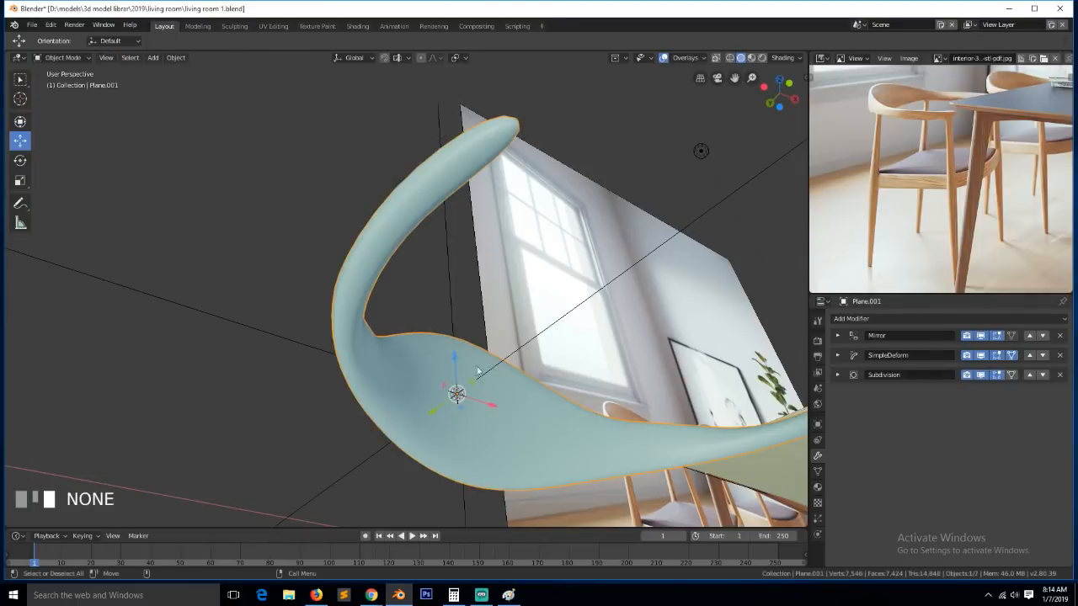
Turn off viewport display of the SimpleDeform and Subdivision modifiers and return to editing the backrest mesh
left_click(980, 356)
left_click(979, 377)
scroll(353, 438, "down", 2)
key("Tab")
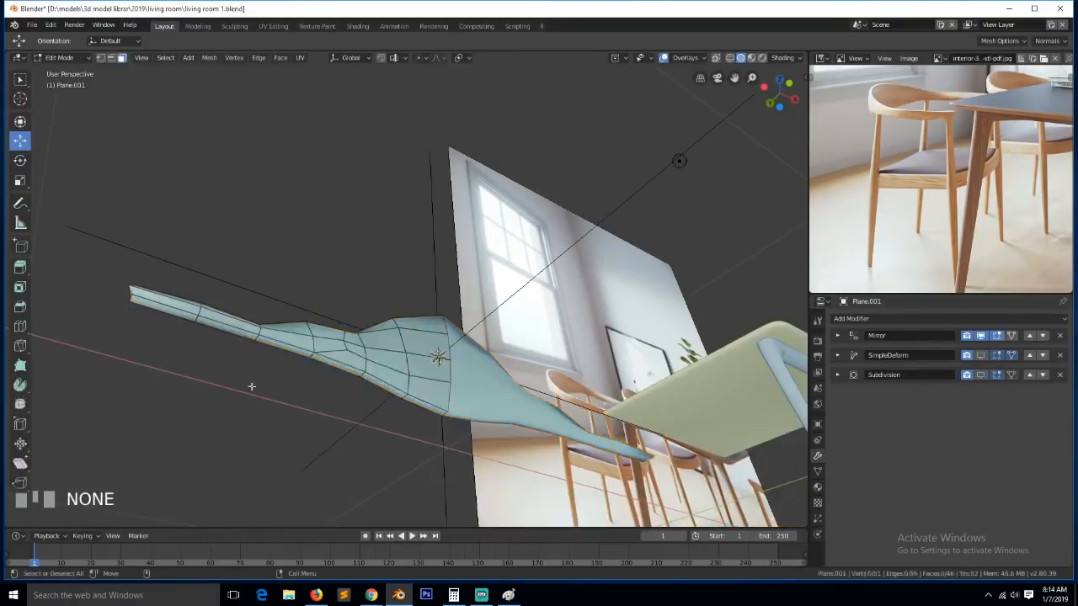
Flatten the armrest's pointed end in front view by moving its middle tip vertices inward along X
left_click(155, 310)
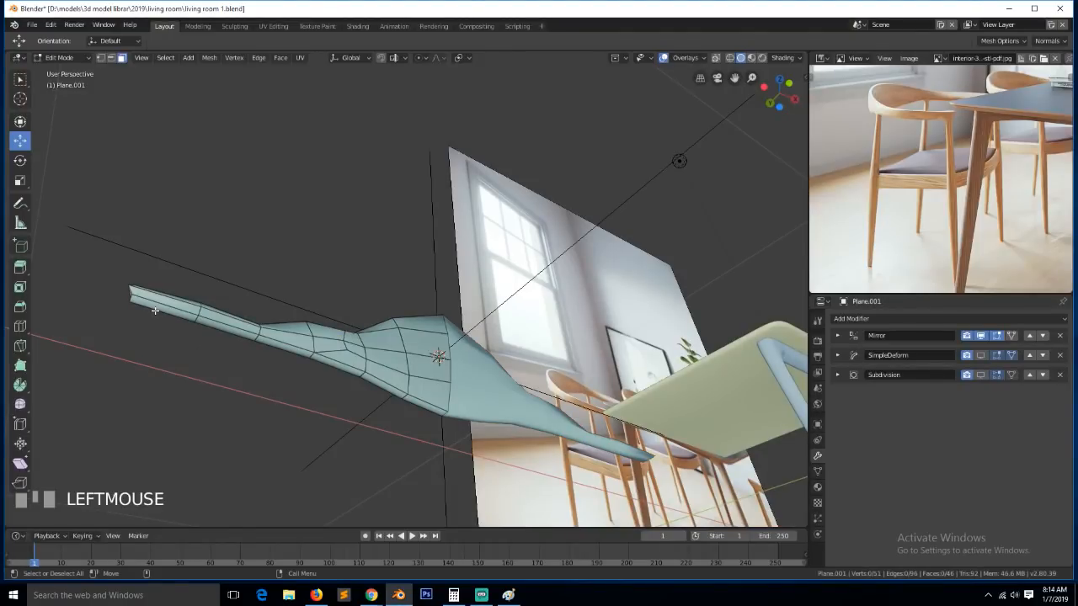
key("KP_1")
key("KP_Decimal")
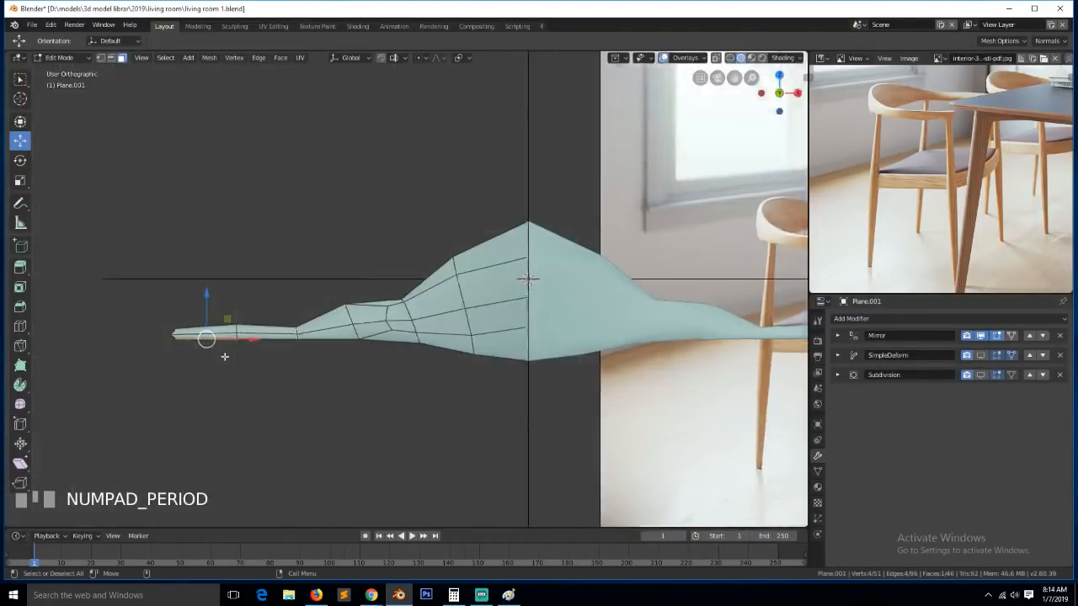
key("1")
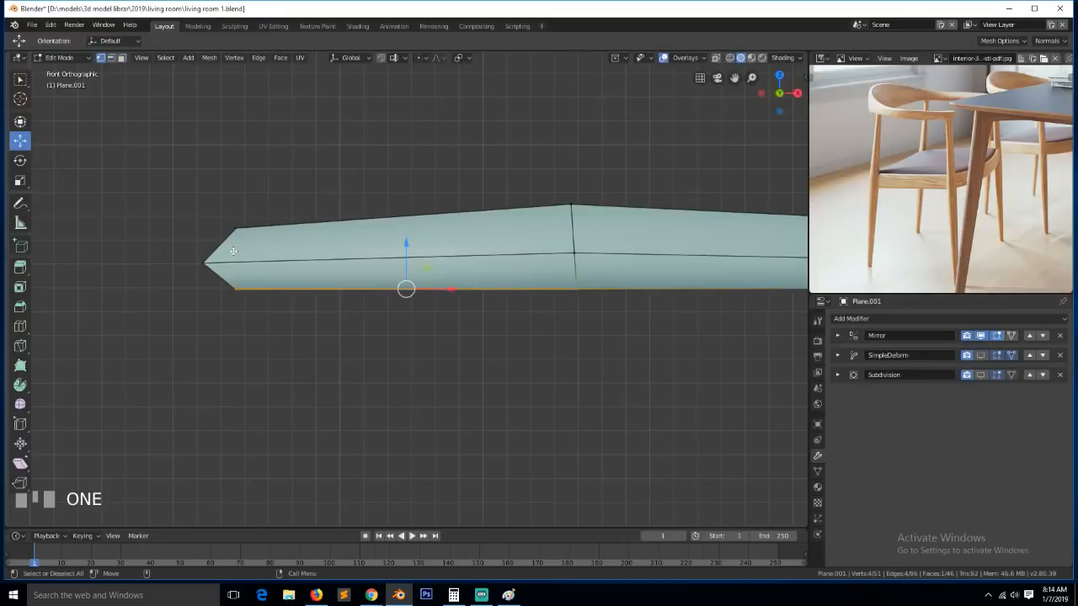
key("alt+a")
key("b")
left_click_drag(160, 251, 263, 263)
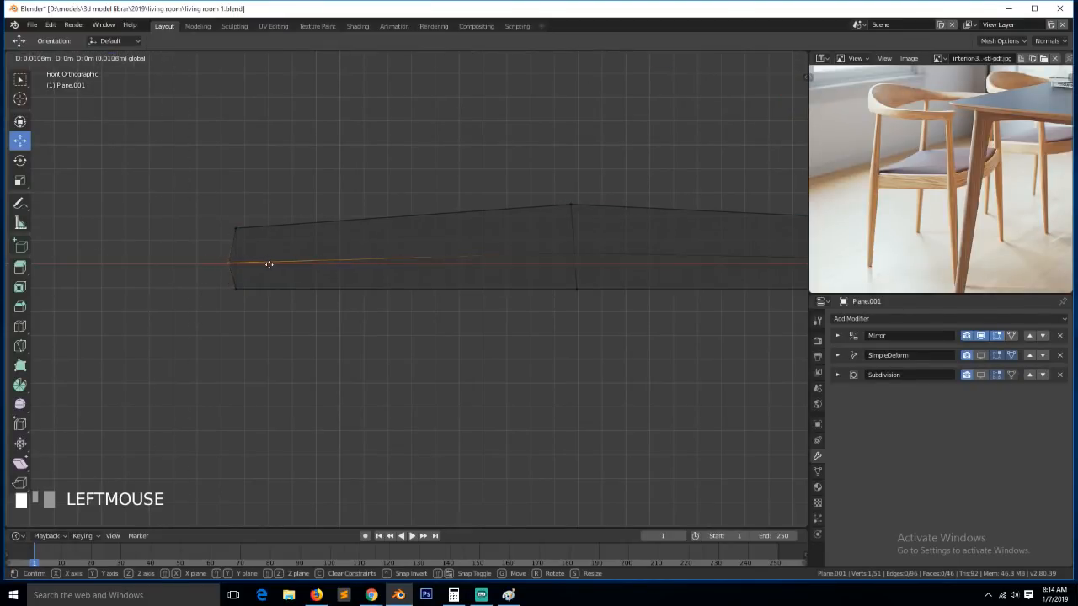
Add a vertical loop cut across the armrest, slide it close to the end, and return to solid shading
key("alt+a")
key("ctrl+r")
left_click(325, 216)
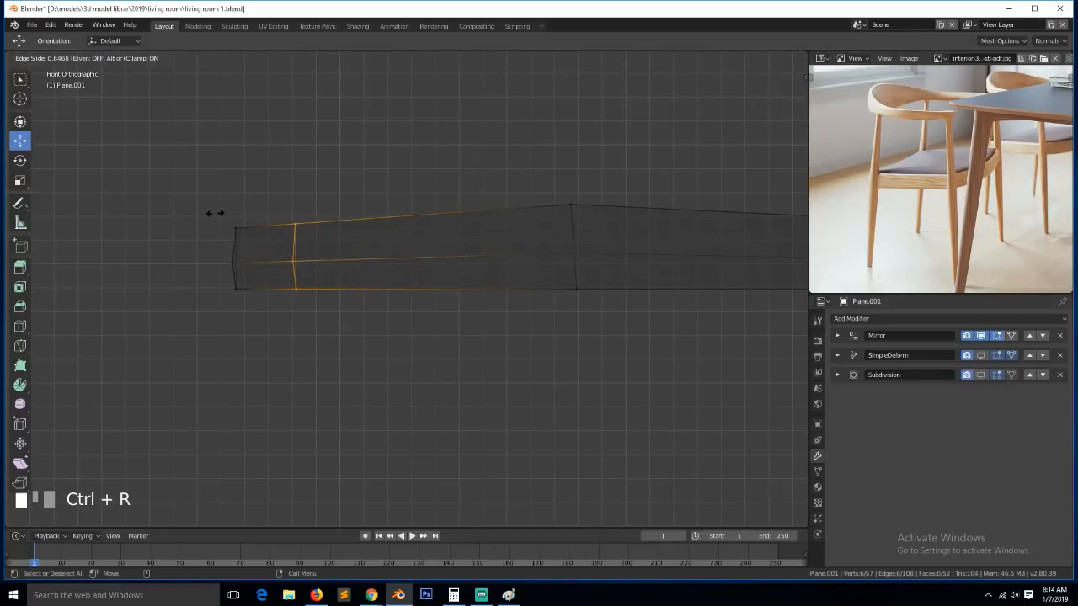
left_click(211, 211)
key("alt+a")
key("z")
left_click(344, 302)
Extrude the small underside face at the armrest's end downward to start the chair leg
key("grave")
mouse_move(347, 296)
middle_mouse_down()
mouse_move(396, 259)
mouse_move(406, 220)
mouse_move(483, 248)
mouse_move(487, 292)
mouse_move(471, 337)
mouse_move(461, 286)
mouse_move(471, 274)
mouse_move(428, 251)
middle_mouse_up()
key("3")
left_click(260, 248)
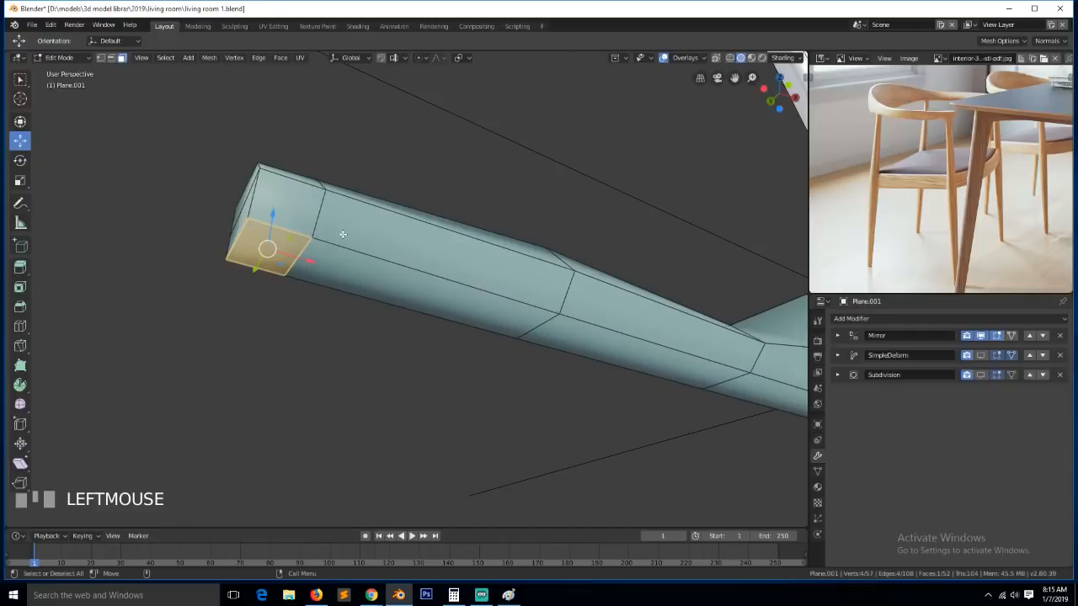
key("e")
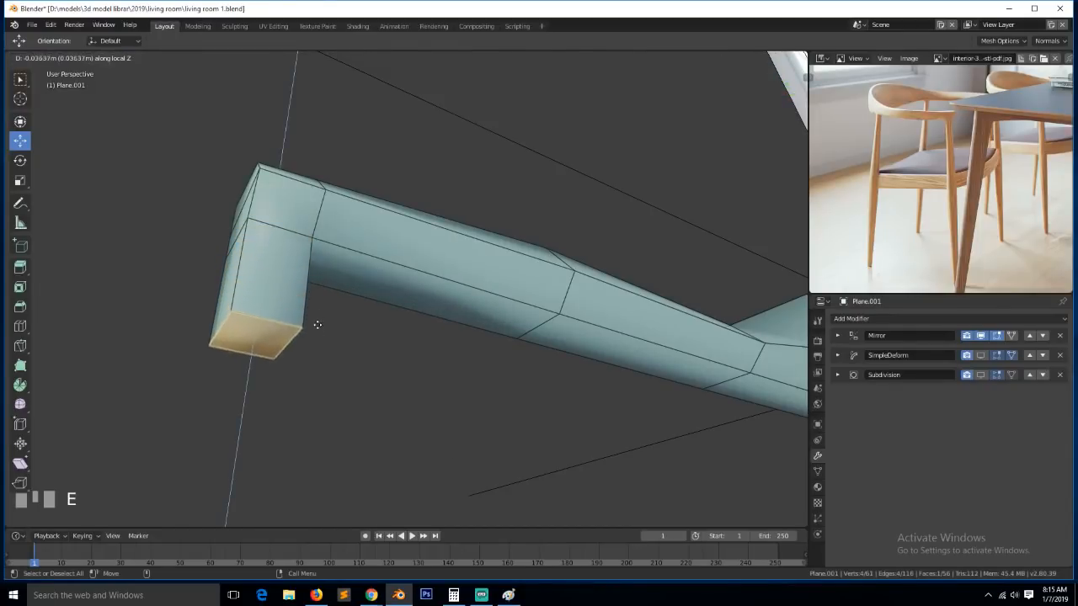
left_click(326, 444)
Lengthen the chair leg in front view by moving its bottom face further down along Z
key("KP_1")
scroll(325, 413, "down", 5)
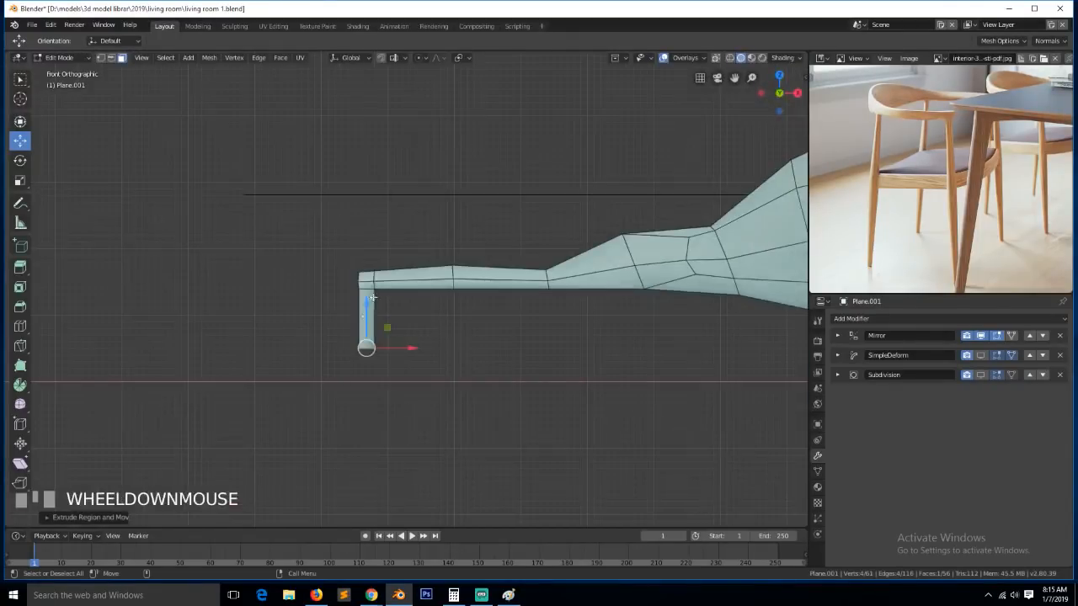
left_click_drag(365, 302, 365, 450)
scroll(412, 395, "down", 5)
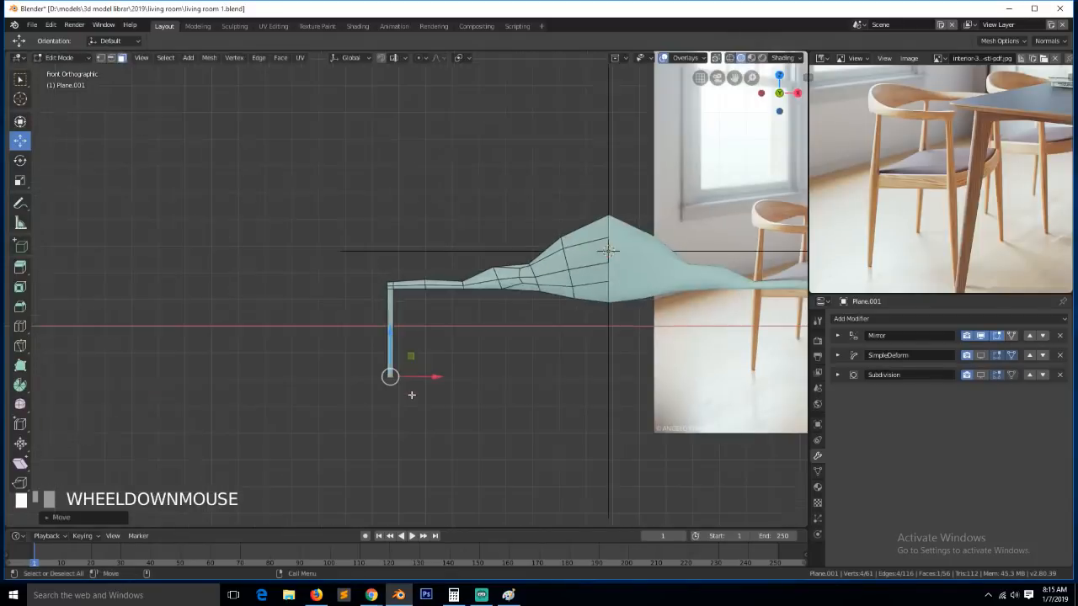
left_click_drag(395, 344, 413, 462)
scroll(396, 430, "down", 2)
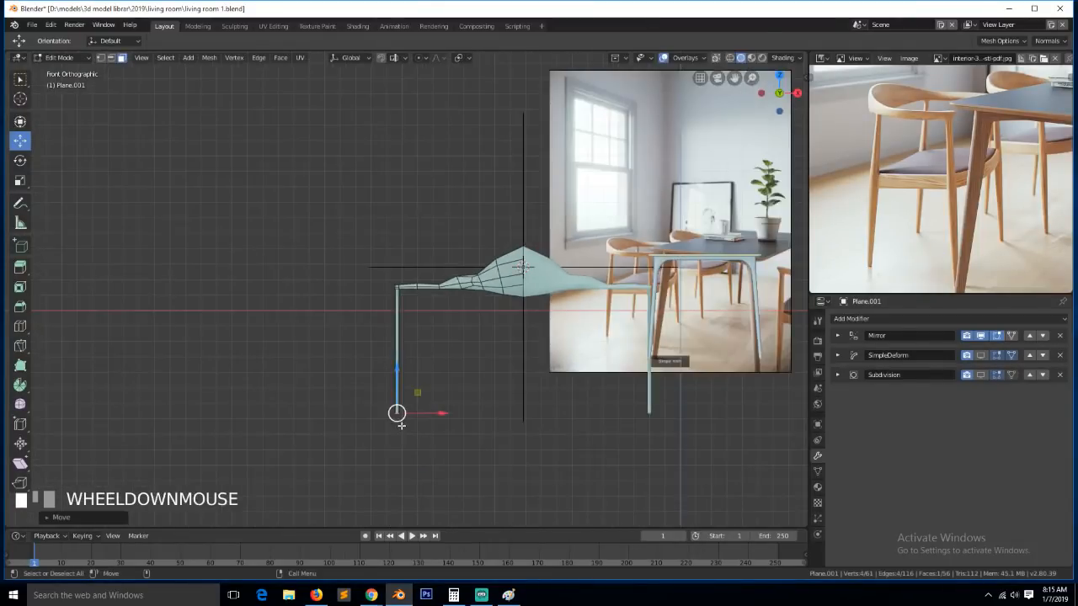
Move the whole chair object up along Z in Object Mode and return to Edit Mode
key("Tab")
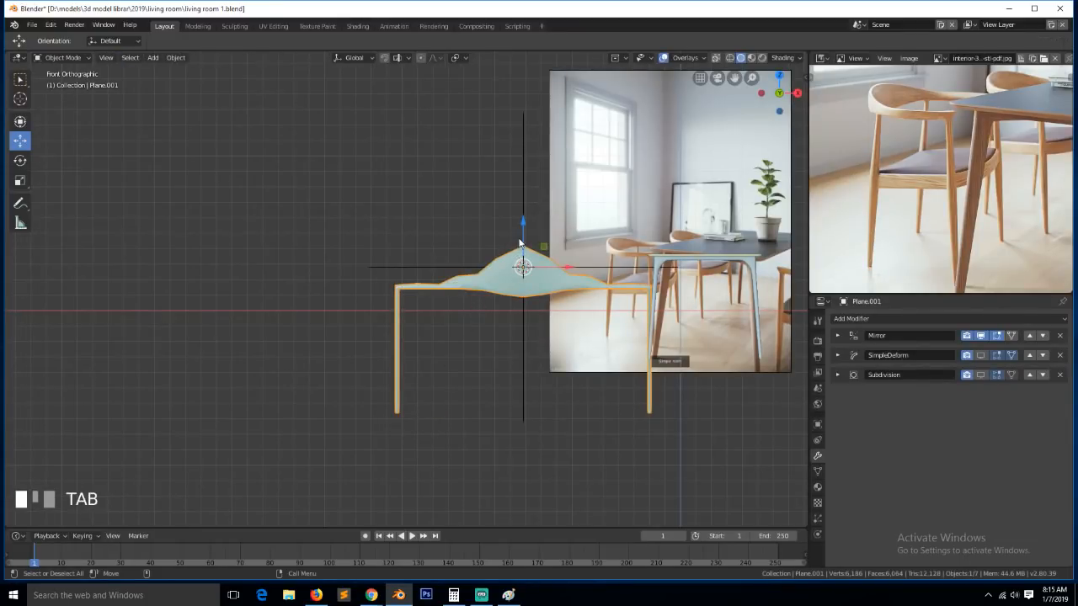
left_click_drag(522, 239, 521, 219)
key("Tab")
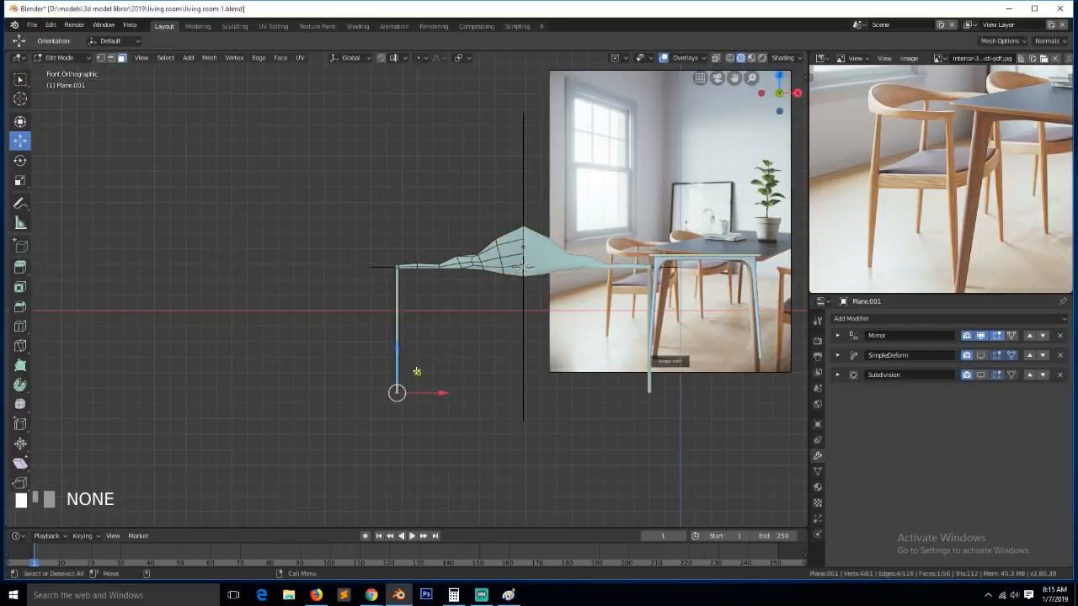
Shorten the chair leg by moving its bottom face up along Z, and return to Object Mode
left_click_drag(396, 341, 396, 320)
key("Tab")
scroll(404, 327, "up", 3)
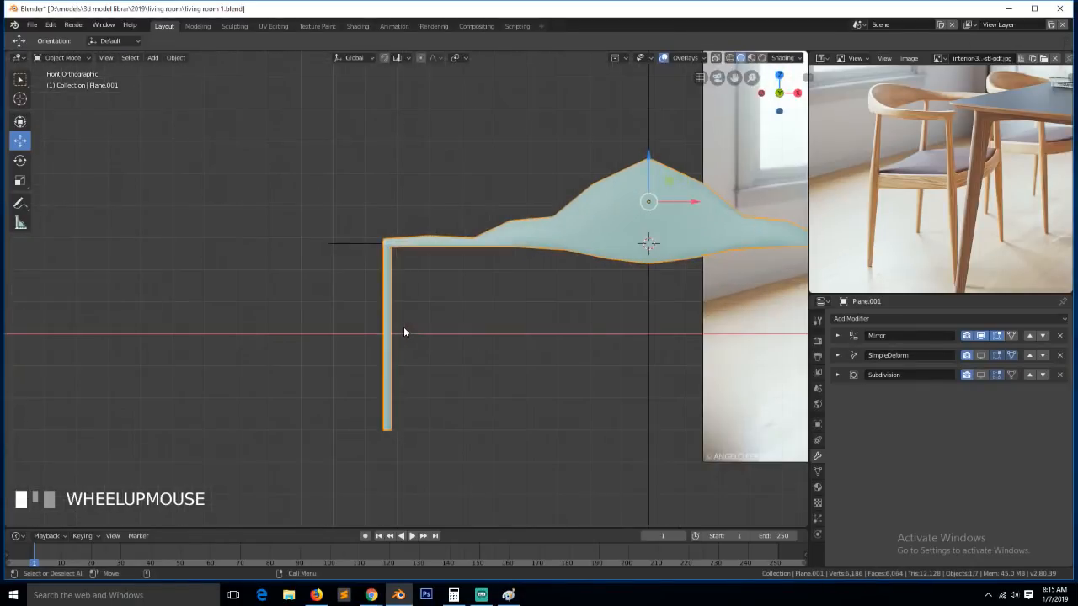
In Edit Mode with edge selection, add a centred lengthwise loop cut running down the chair leg and along the armrest
middle_click_drag(403, 327, 353, 306)
scroll(454, 348, "up", 2)
key("Tab")
key("alt+a")
key("2")
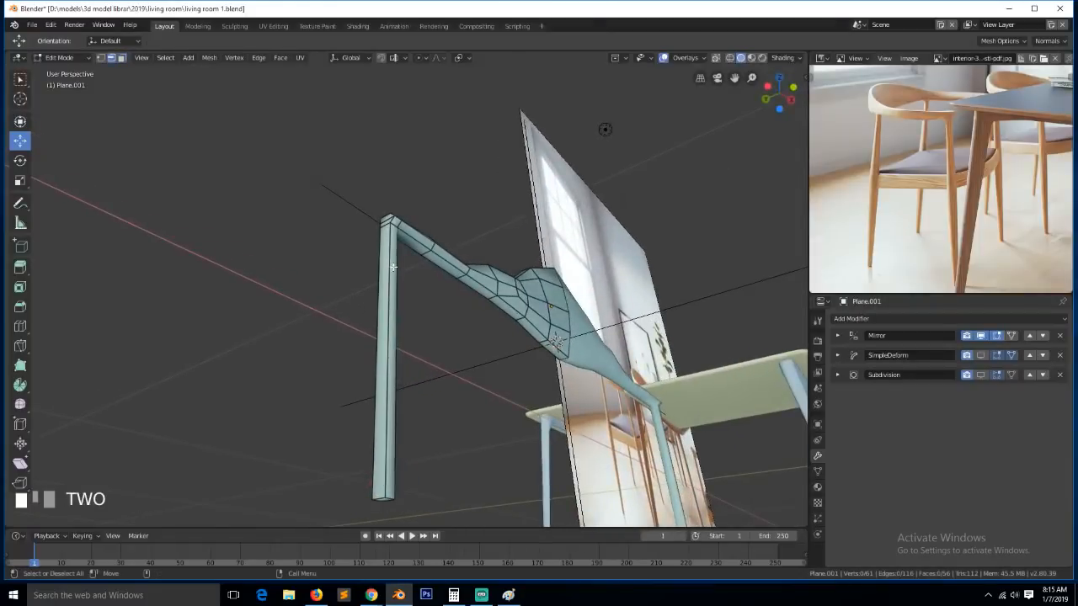
key("grave")
middle_click_drag(381, 226, 396, 313)
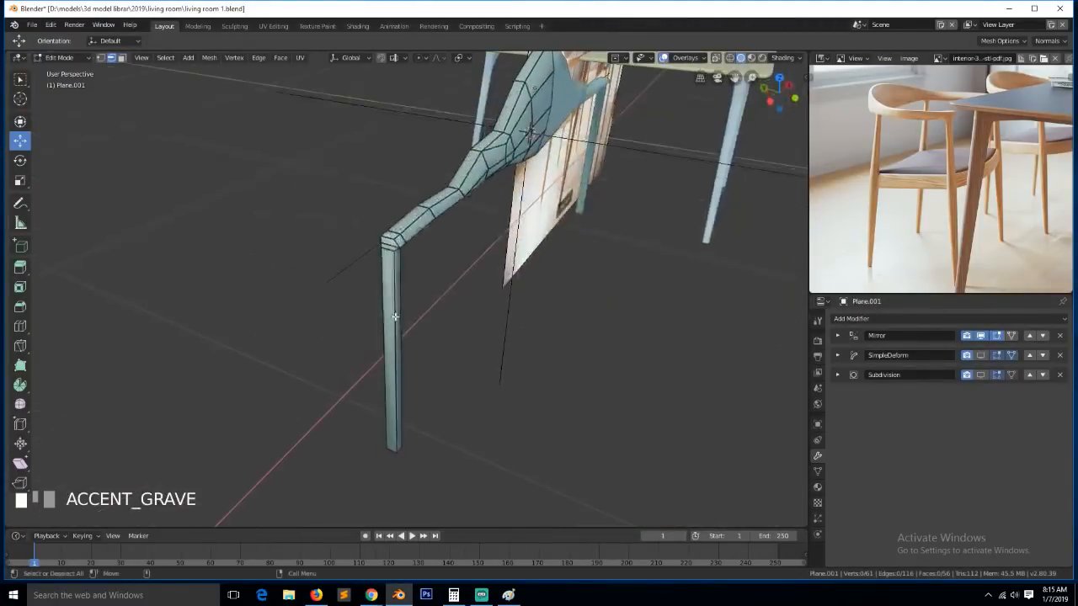
scroll(403, 266, "up", 2)
key("ctrl+r")
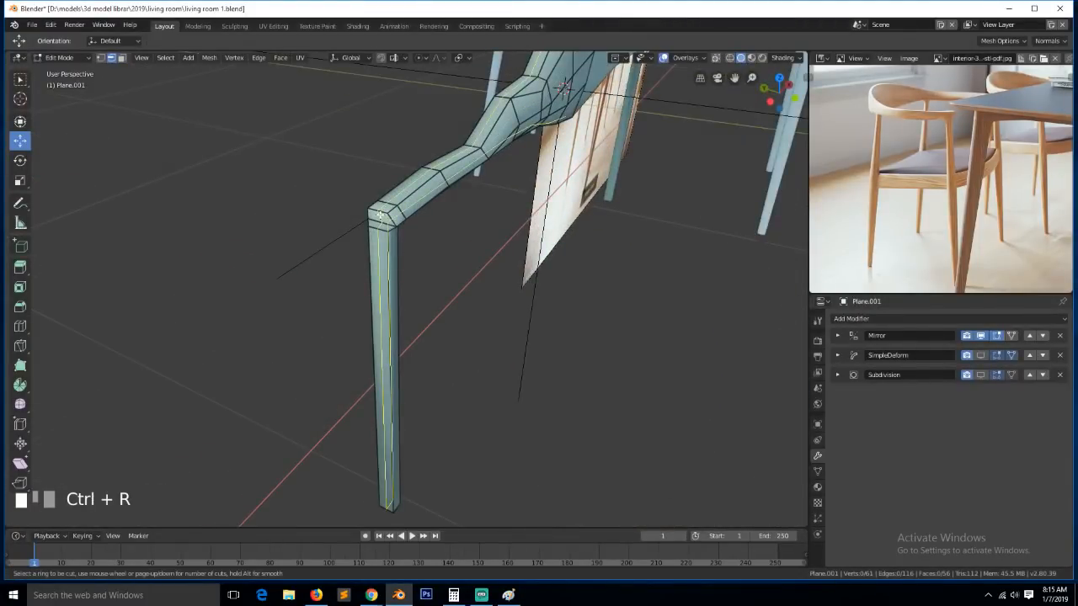
left_click(381, 216)
left_click(381, 216)
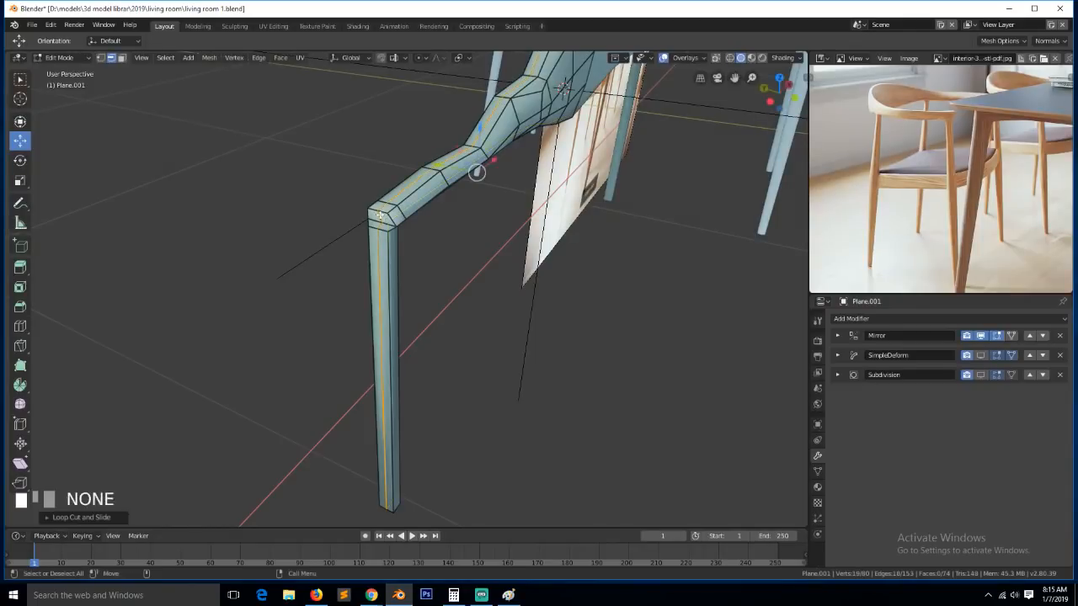
Select the new lengthwise edges on opposite sides of the leg and its top corner, and scale them outward along X by about 1.7
key("grave")
middle_click_drag(371, 305, 294, 229)
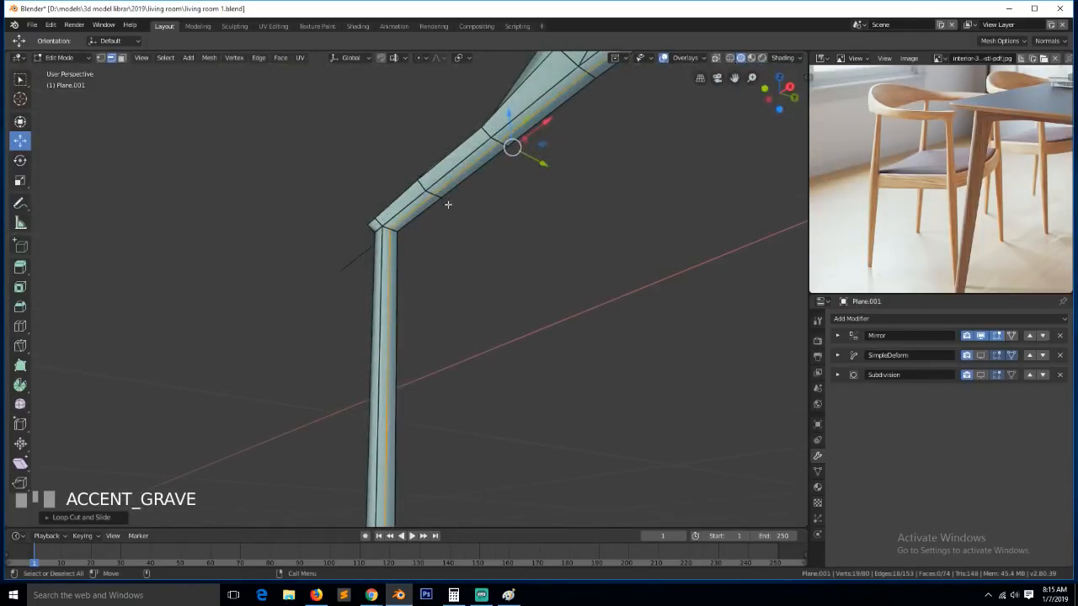
left_click(389, 257)
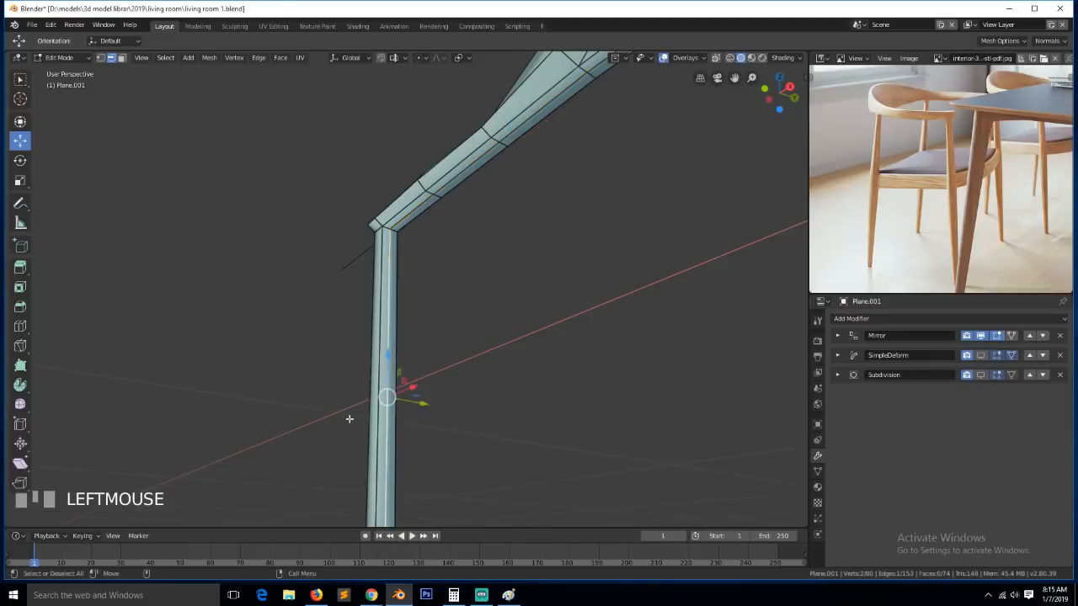
scroll(348, 418, "down", 2)
key("grave")
middle_click_drag(405, 428, 589, 466)
left_click(389, 283, "shift")
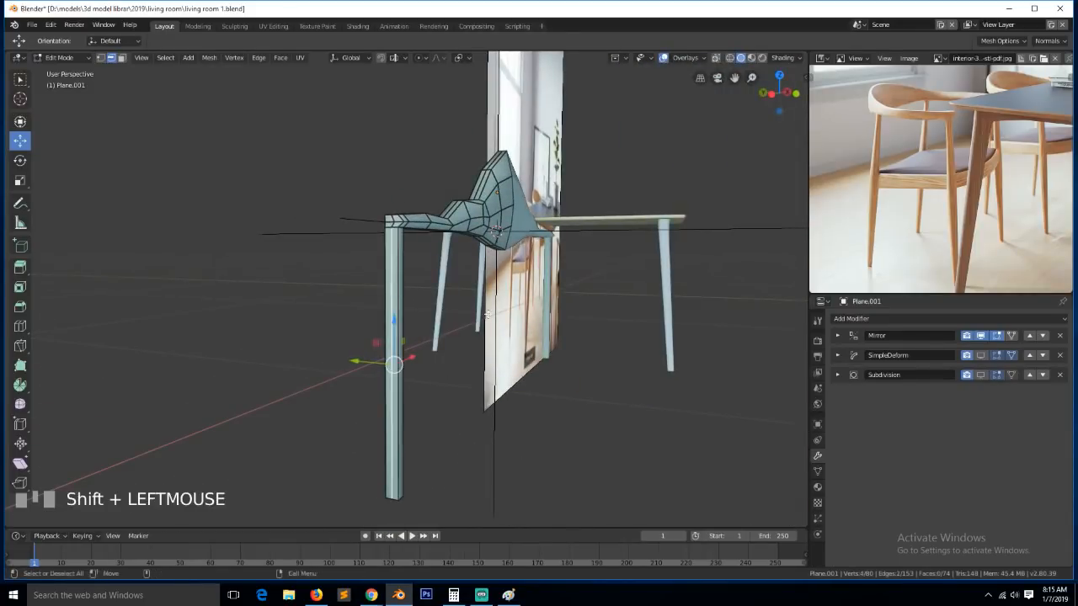
key("grave")
middle_click_drag(389, 283, 500, 346)
scroll(426, 329, "up", 2)
key("grave")
scroll(500, 345, "up", 2)
scroll(500, 345, "up", 1)
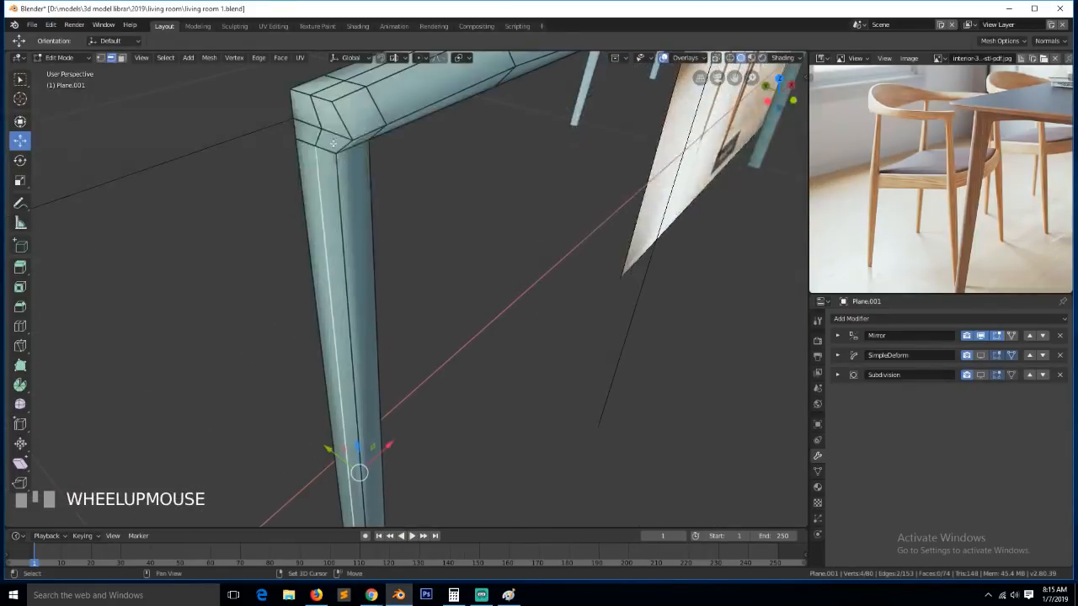
left_click(314, 114, "shift")
key("s")
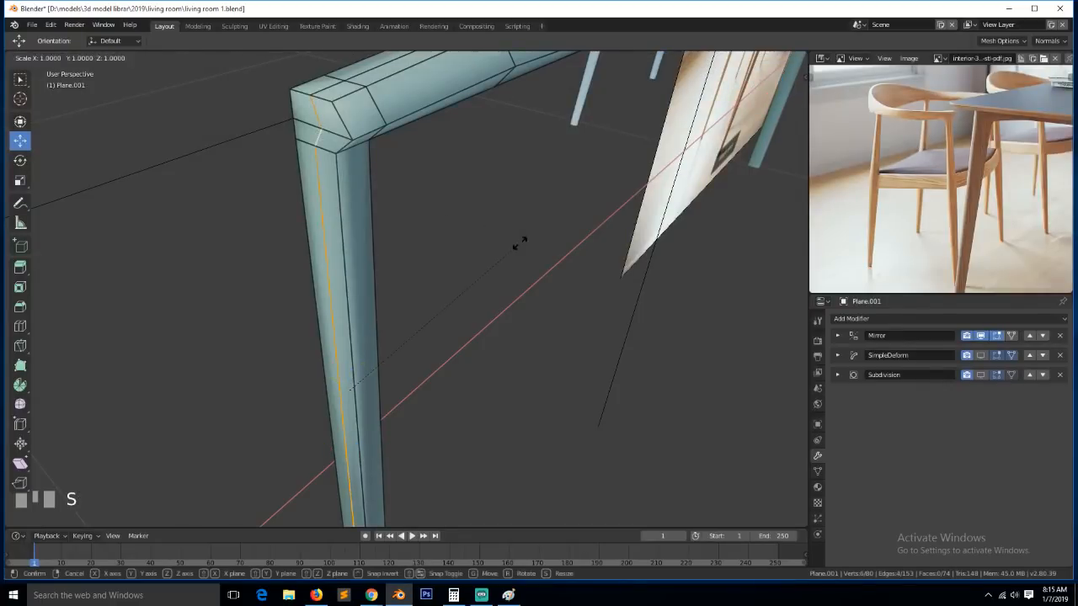
key("x")
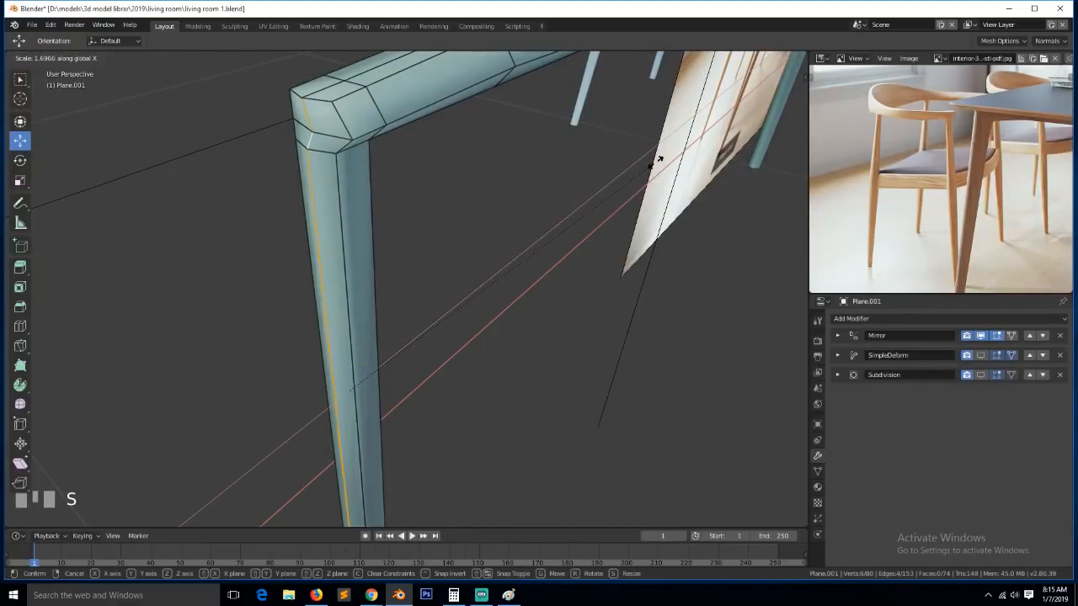
left_click(656, 163)
Edge-slide the lengthwise edge on the leg's armrest-facing side toward the middle of the leg to round its profile
scroll(553, 277, "down", 3)
middle_click_drag(553, 277, 337, 330)
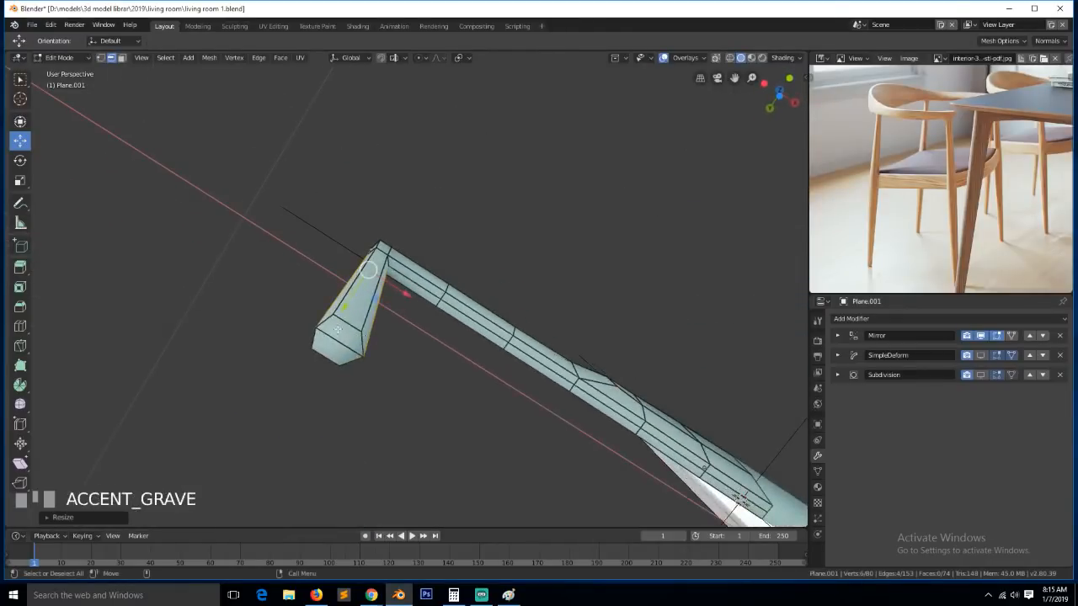
left_click(343, 299)
key("alt+a")
left_click(349, 284)
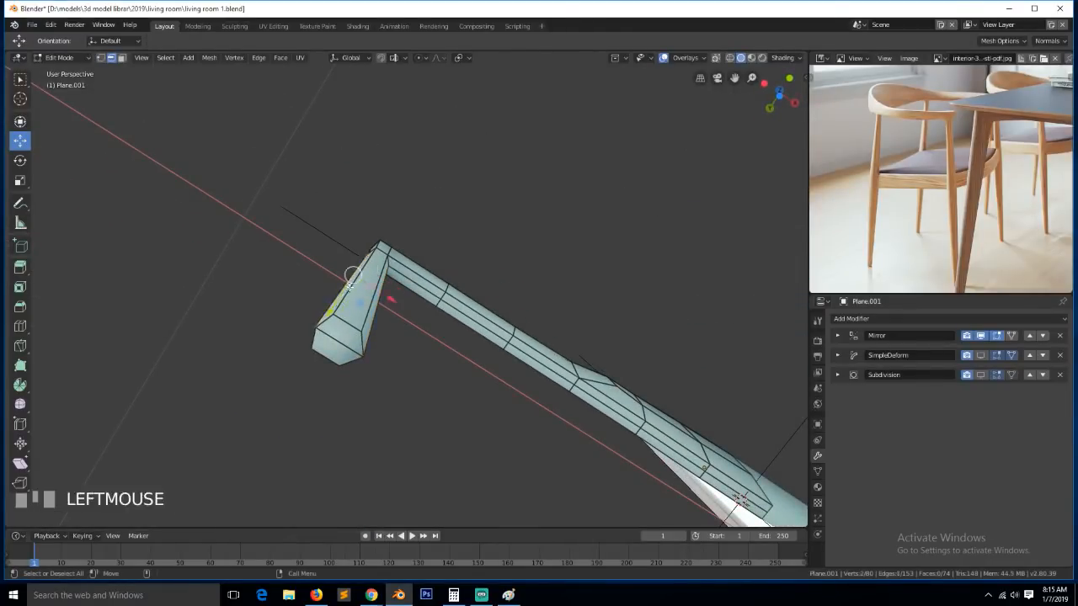
key("alt+a")
left_click(371, 319)
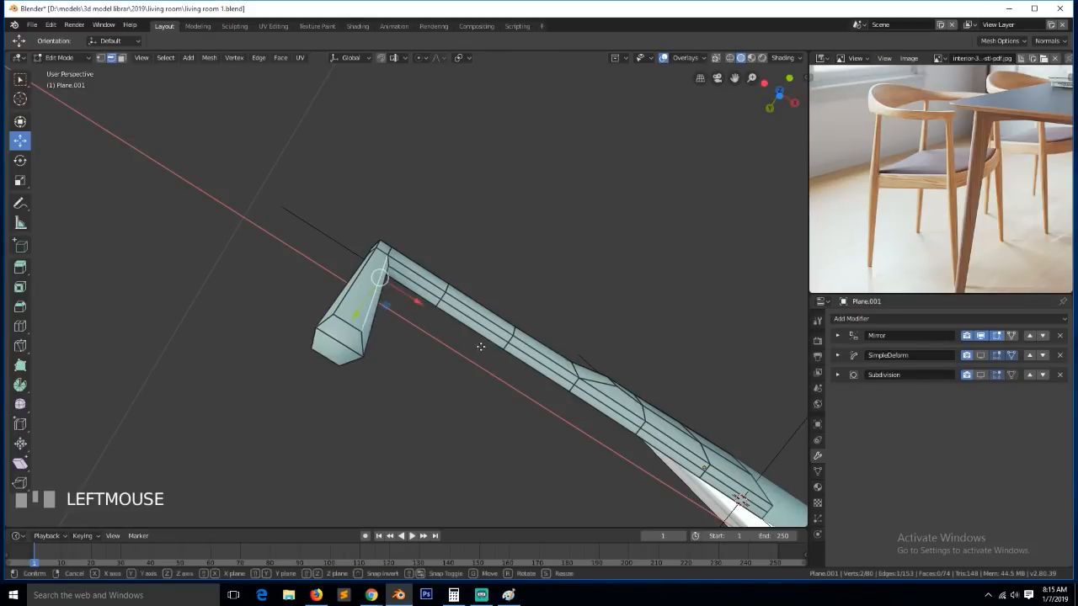
key("g")
key("g")
left_click(474, 342)
key("g")
key("g")
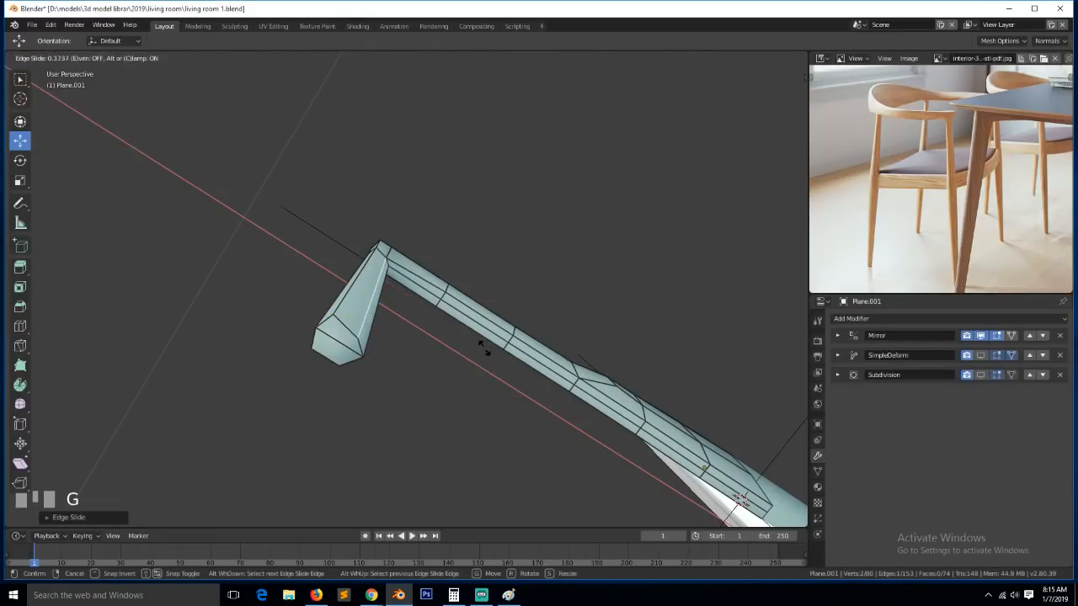
right_click(395, 314)
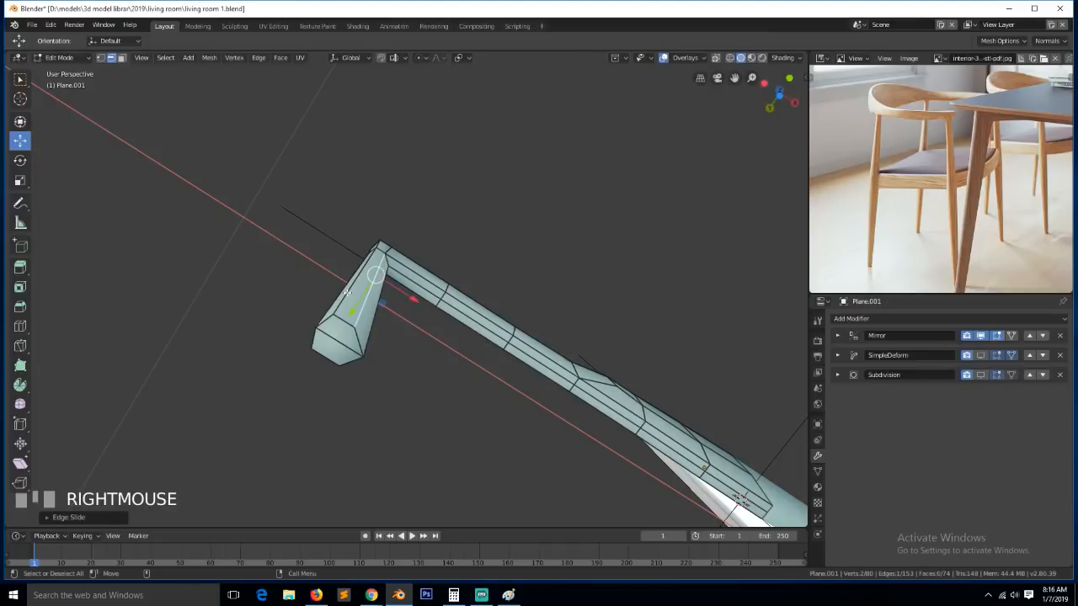
Edge-slide another lengthwise edge of the leg to even out its cross-section
left_click(481, 389)
key("g")
key("g")
left_click(390, 379)
middle_click_drag(390, 380, 577, 393)
left_click(528, 366)
key("grave")
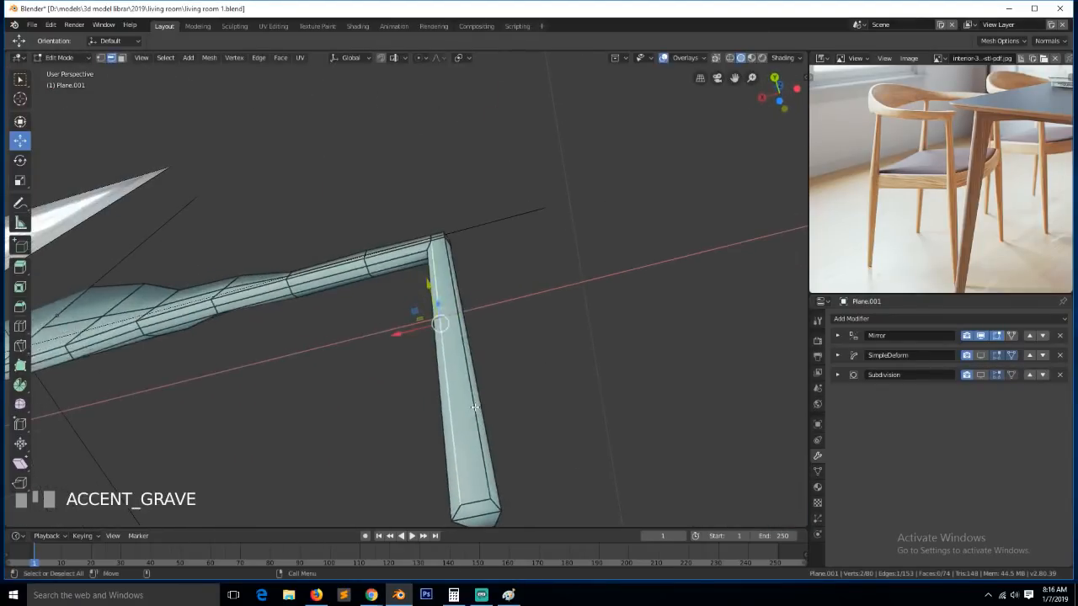
In front view, add a horizontal loop cut halfway down the leg, scale it up to thicken the middle, and leave Edit Mode
key("KP_1")
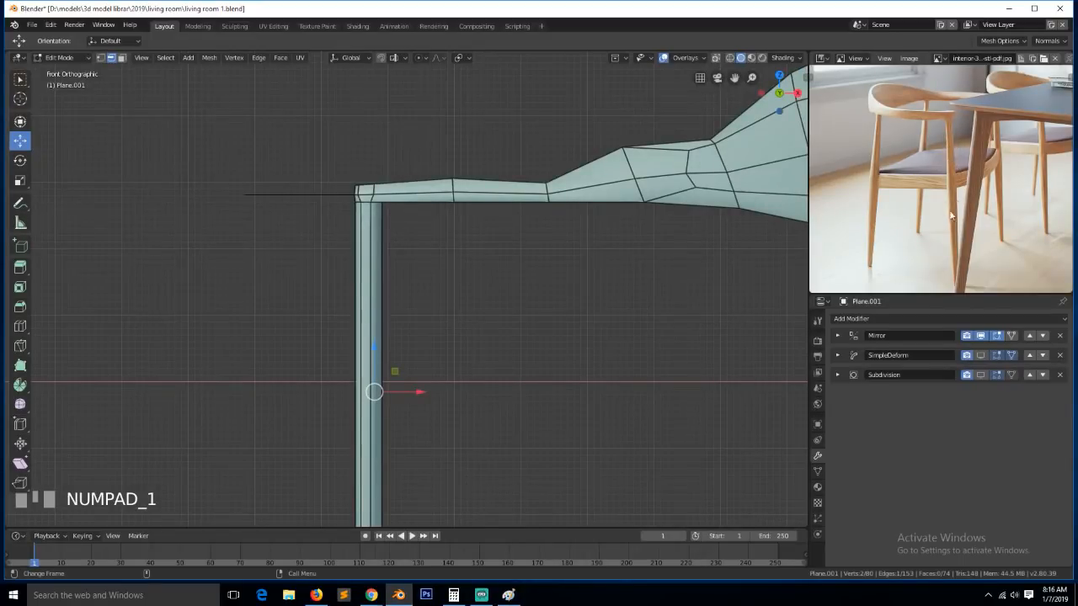
key("ctrl+r")
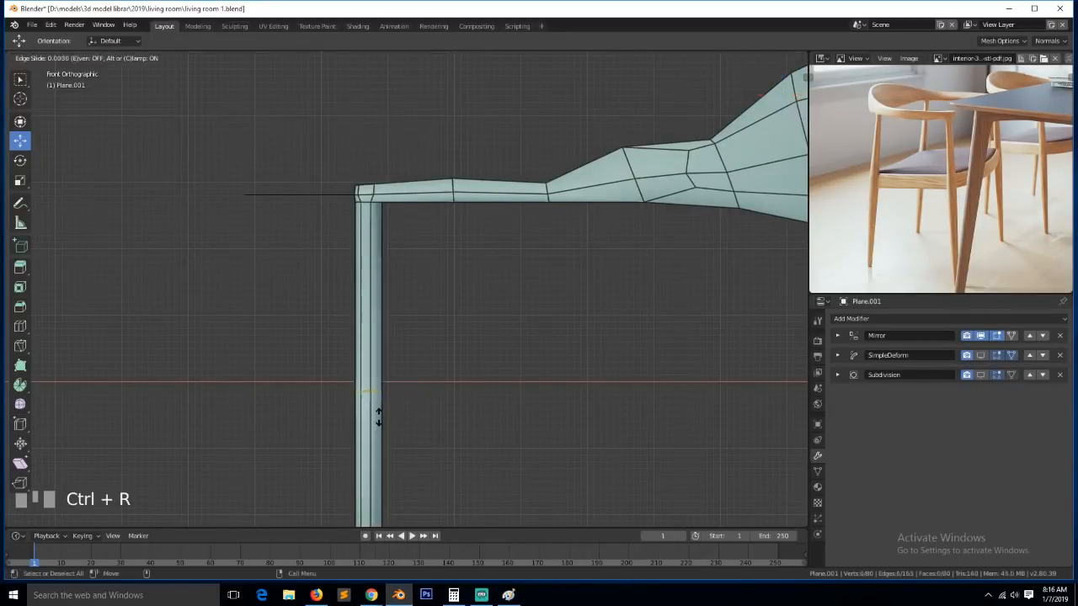
left_click(378, 413)
scroll(433, 400, "down", 1)
scroll(433, 400, "down", 1)
key("s")
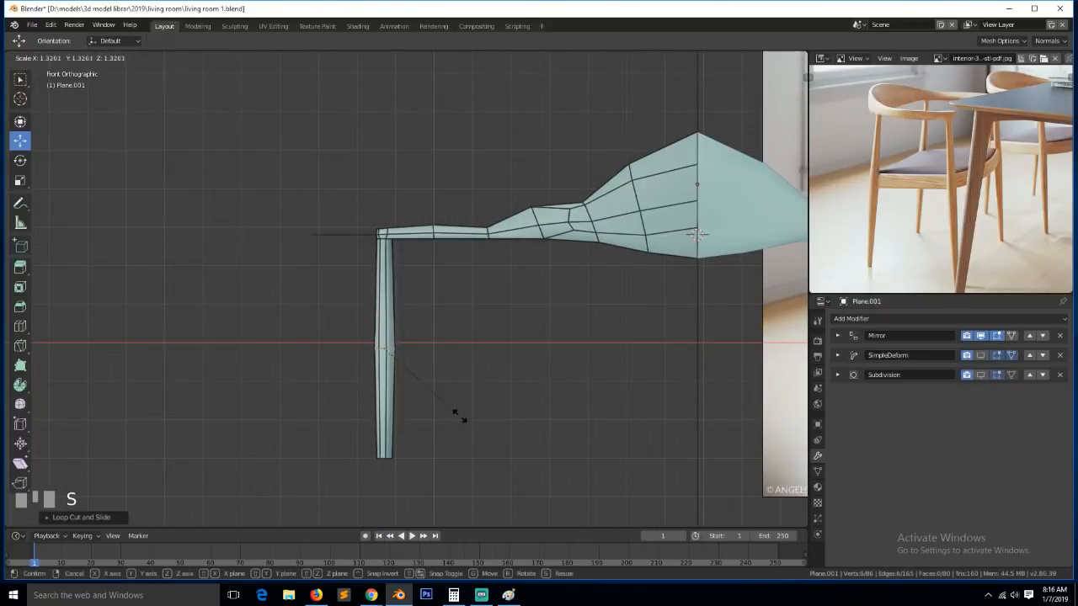
left_click(471, 430)
key("Tab")
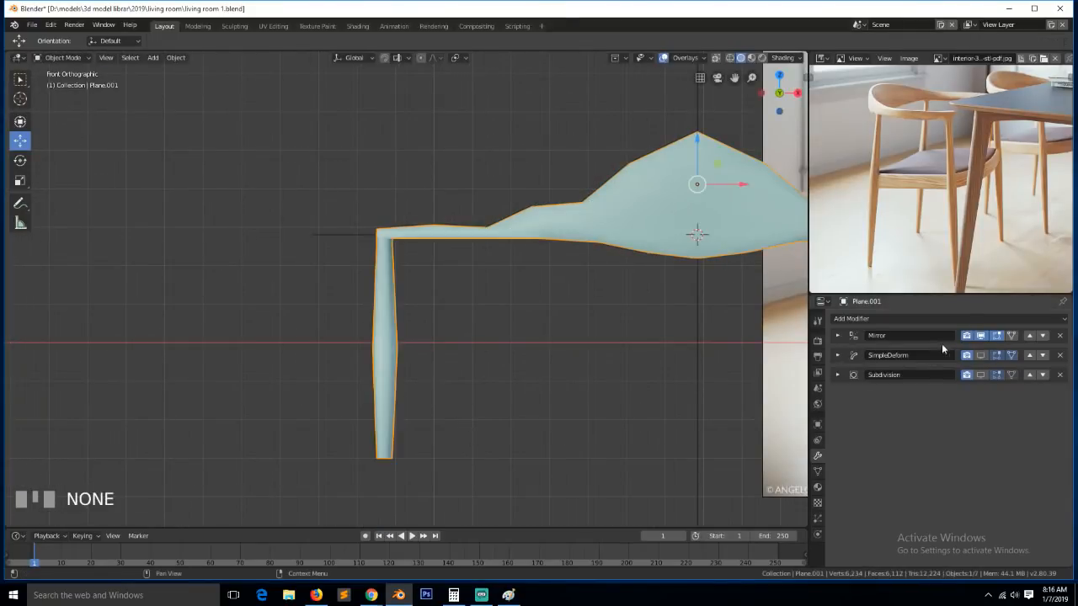
Turn on the viewport display of the chair back's Subdivision and SimpleDeform modifiers
left_click(980, 374)
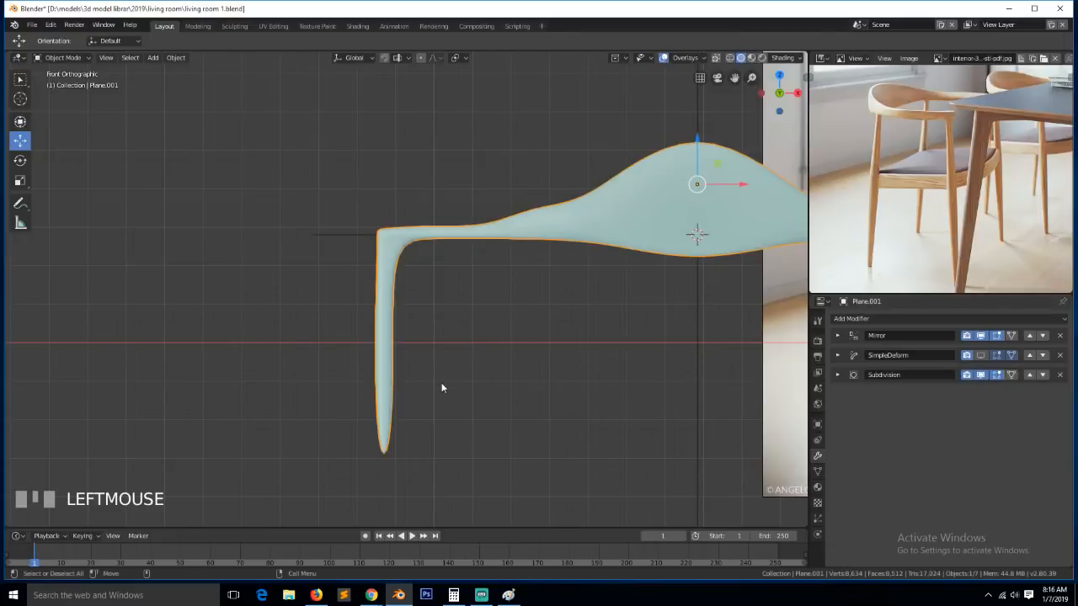
middle_click_drag(541, 313, 657, 348)
scroll(659, 349, "up", 1)
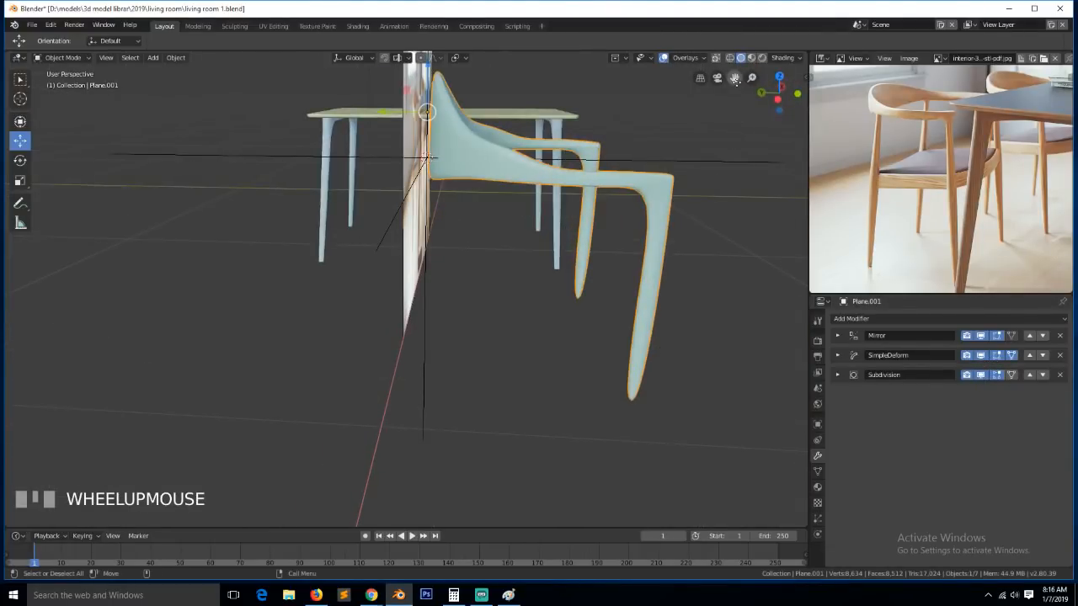
left_click_drag(736, 80, 656, 64)
In Edit Mode, add an edge loop near the top of the chair leg and scale it down slightly
key("Tab")
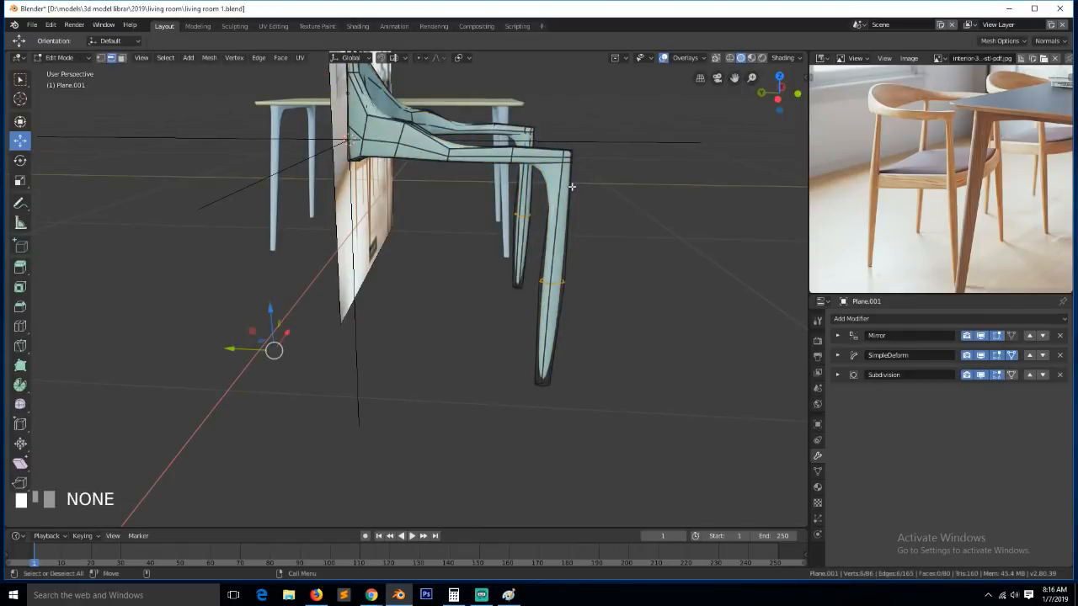
key("ctrl+r")
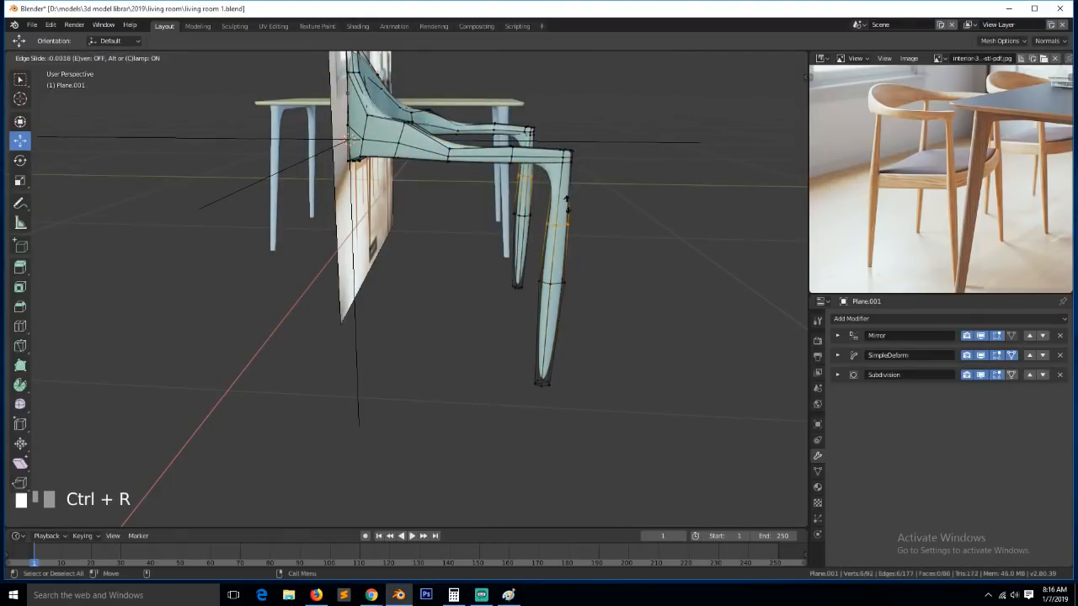
left_click(564, 196)
left_click(578, 130)
key("s")
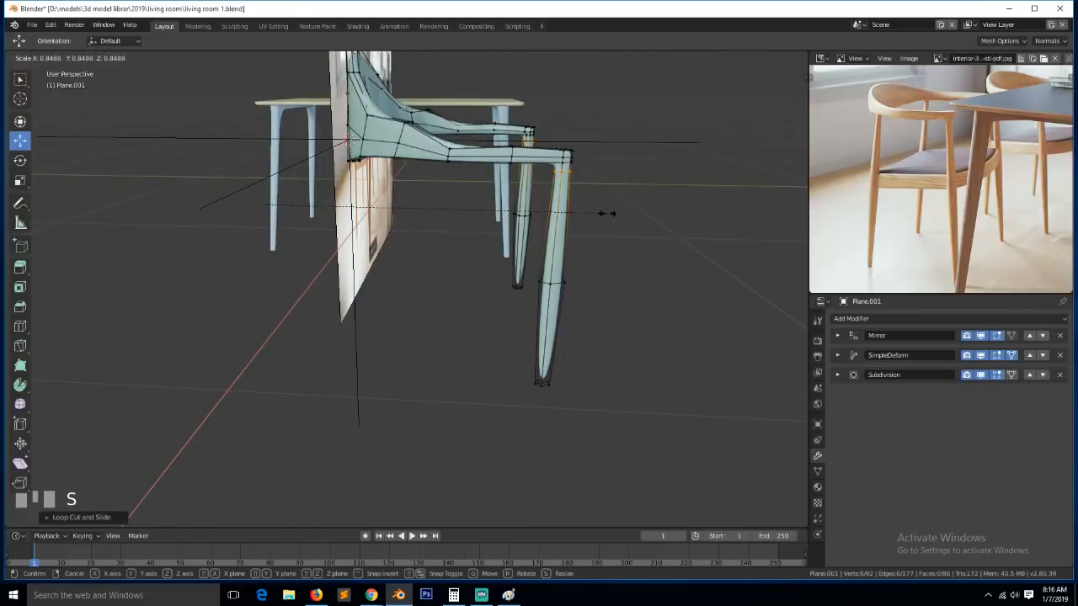
left_click(583, 214)
Add an edge loop close to the bottom end of the chair leg
key("ctrl+r")
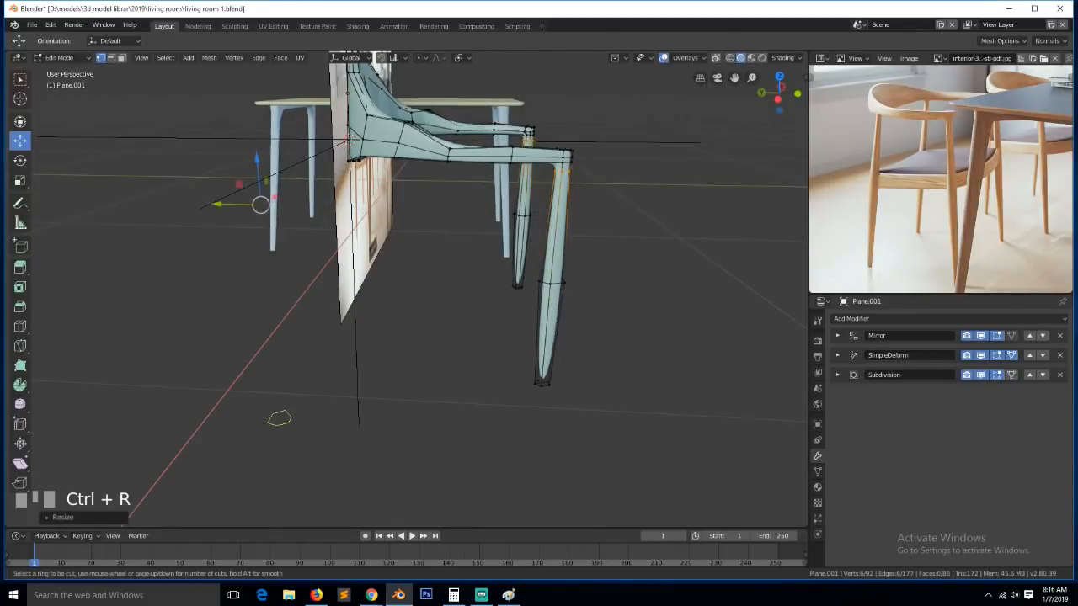
left_click(557, 347)
left_click(566, 401)
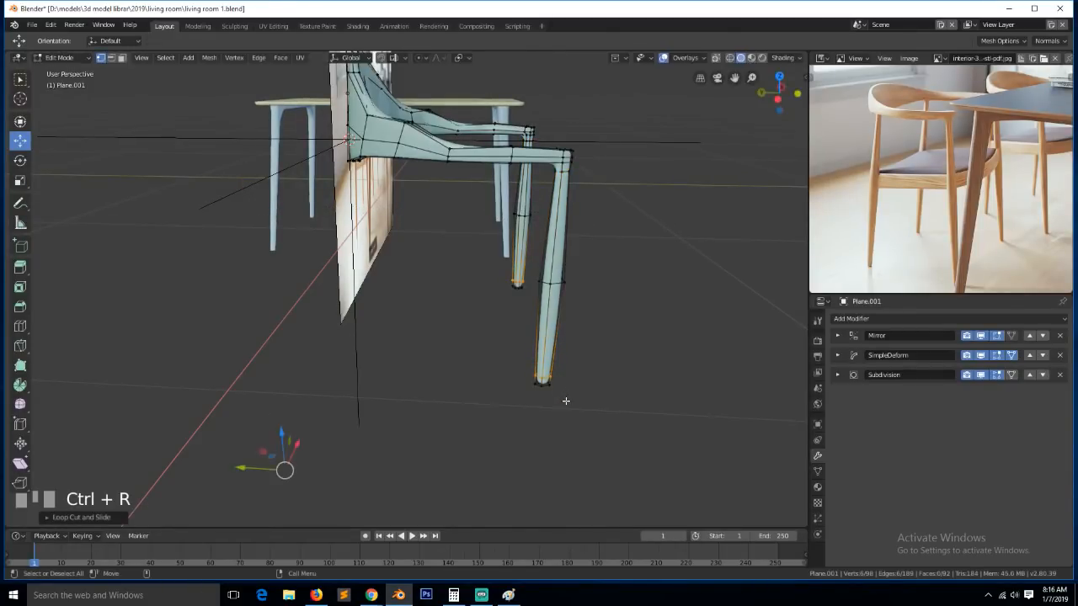
In wireframe shading, select the vertices at the leg's bottom end and scale them down to taper the foot
key("shift+z")
key("a")
key("c")
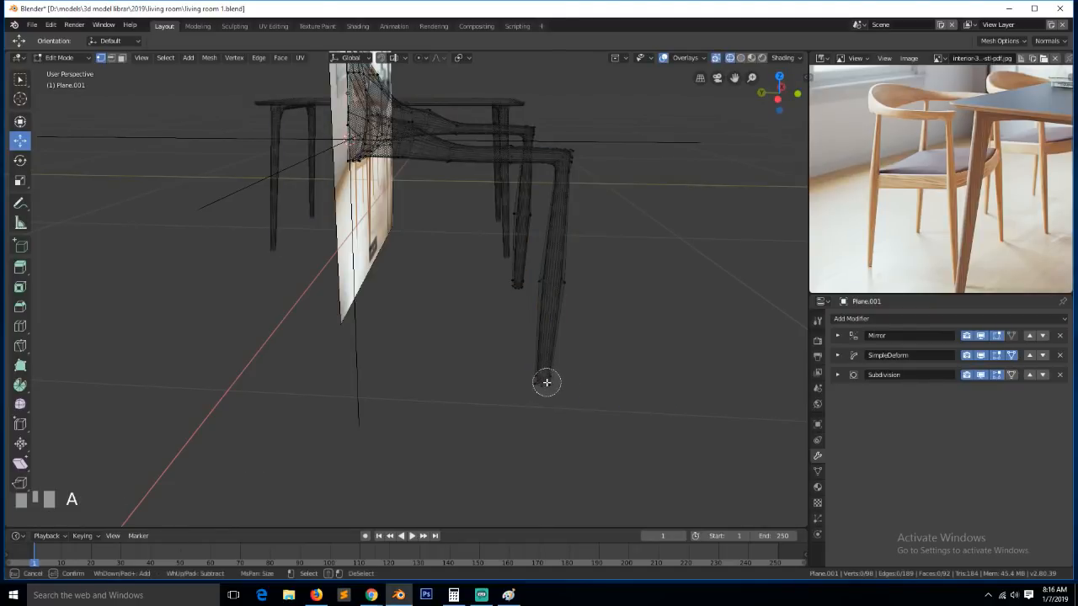
left_click(544, 379)
right_click(544, 379)
key("s")
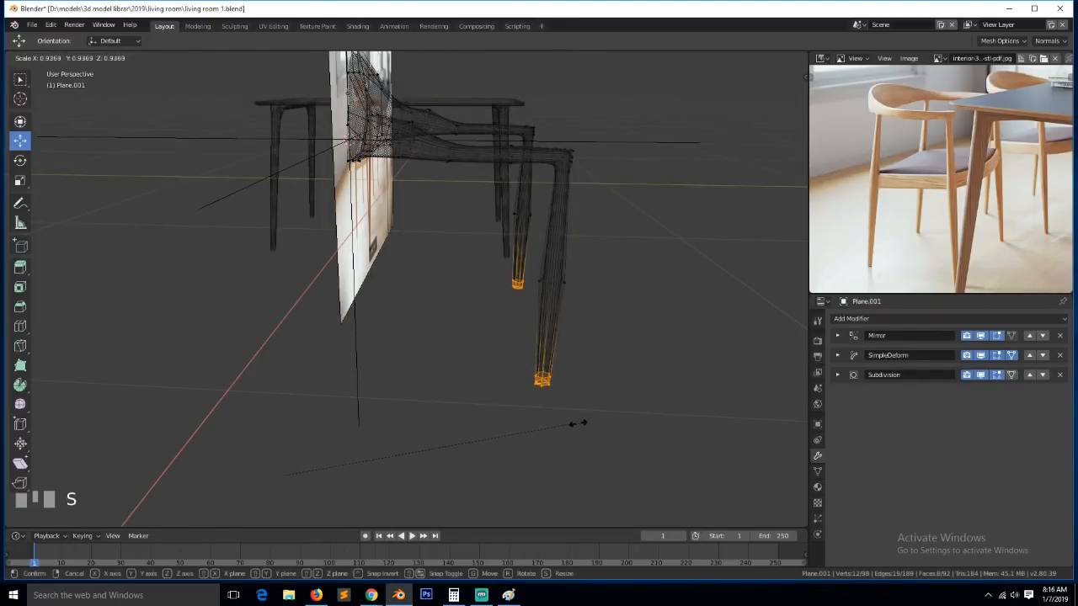
left_click(500, 442)
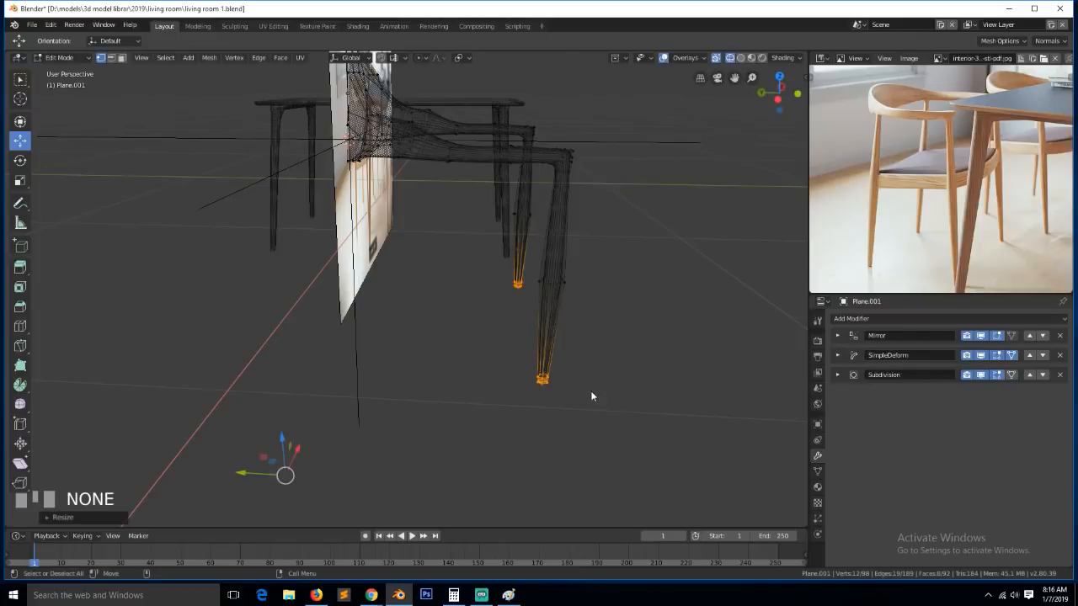
Return to Object Mode with solid shading and save the file
key("Tab")
key("shift+z")
key("ctrl+s")
middle_click_drag(650, 397, 418, 325)
middle_click_drag(555, 291, 561, 320)
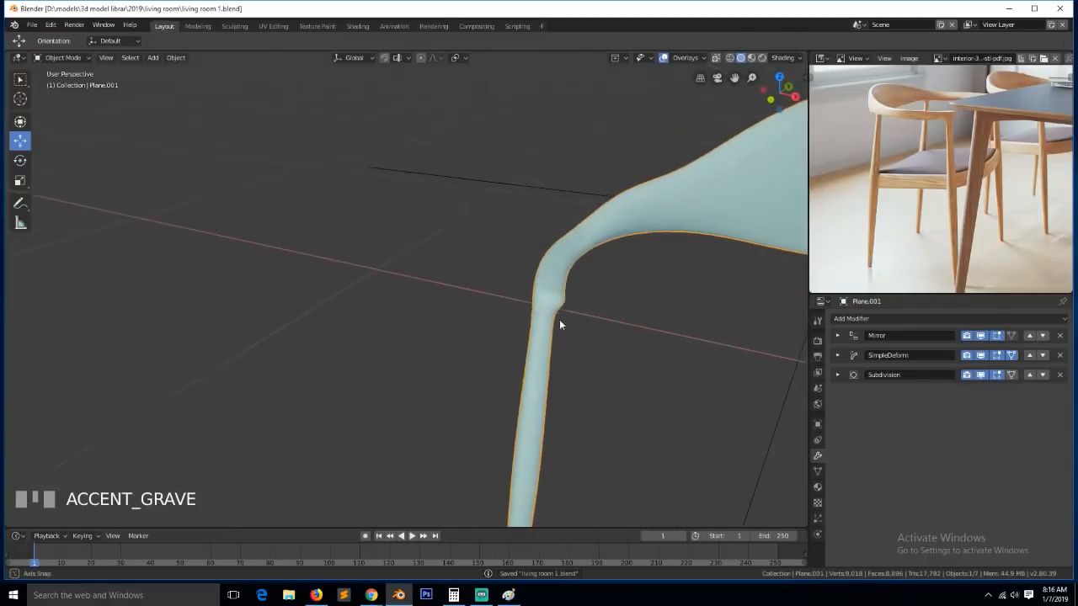
In Edit Mode, clear the selection and nudge a vertex on the backrest's lower edge, then return to Object Mode
key("Tab")
scroll(557, 322, "up", 2)
key("grave")
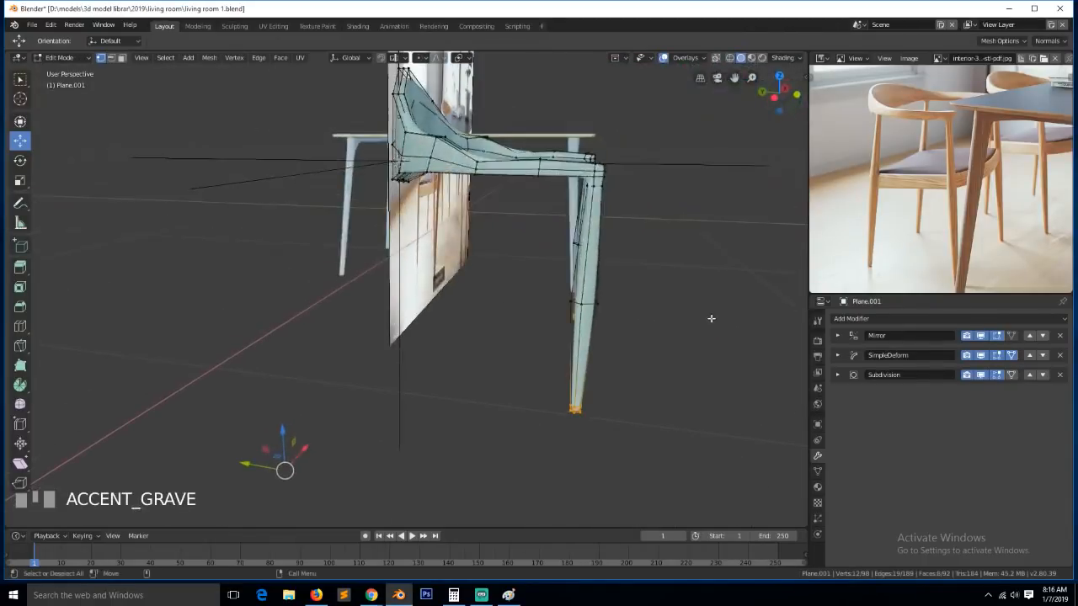
key("alt+a")
key("grave")
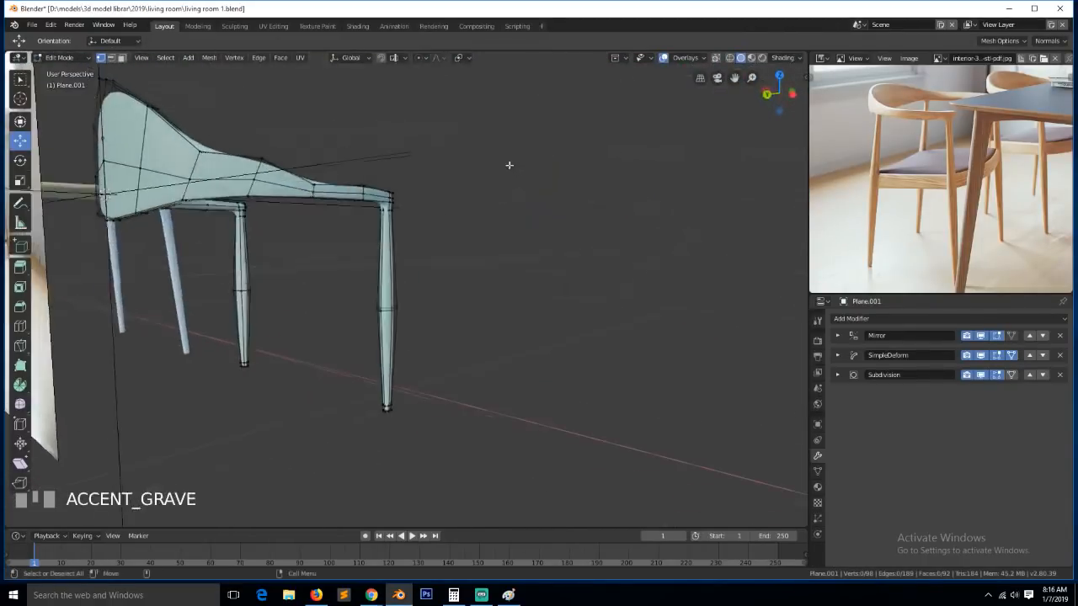
left_click(179, 202)
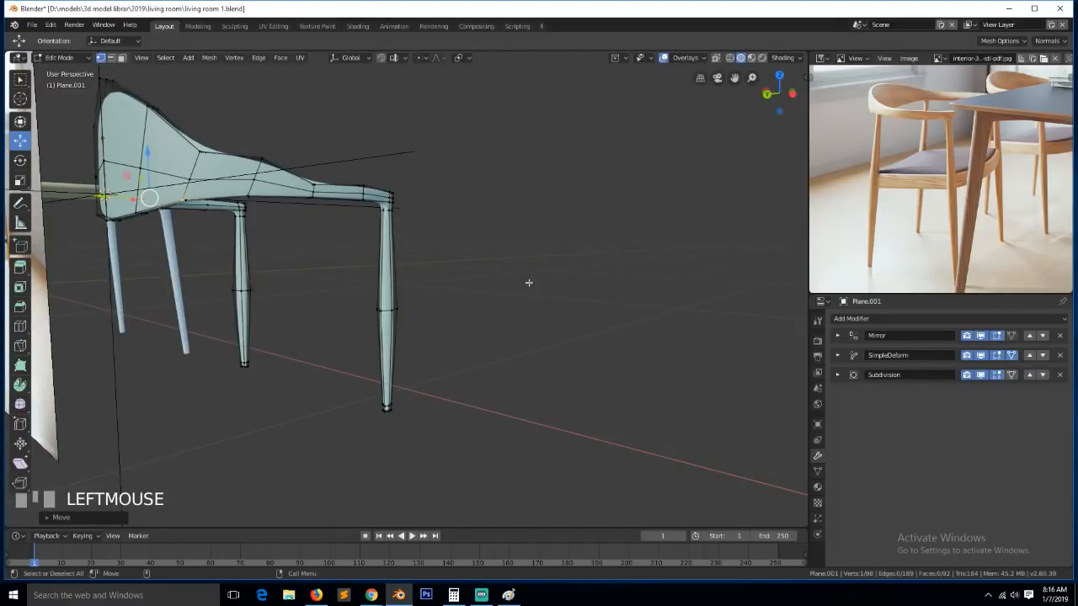
key("Tab")
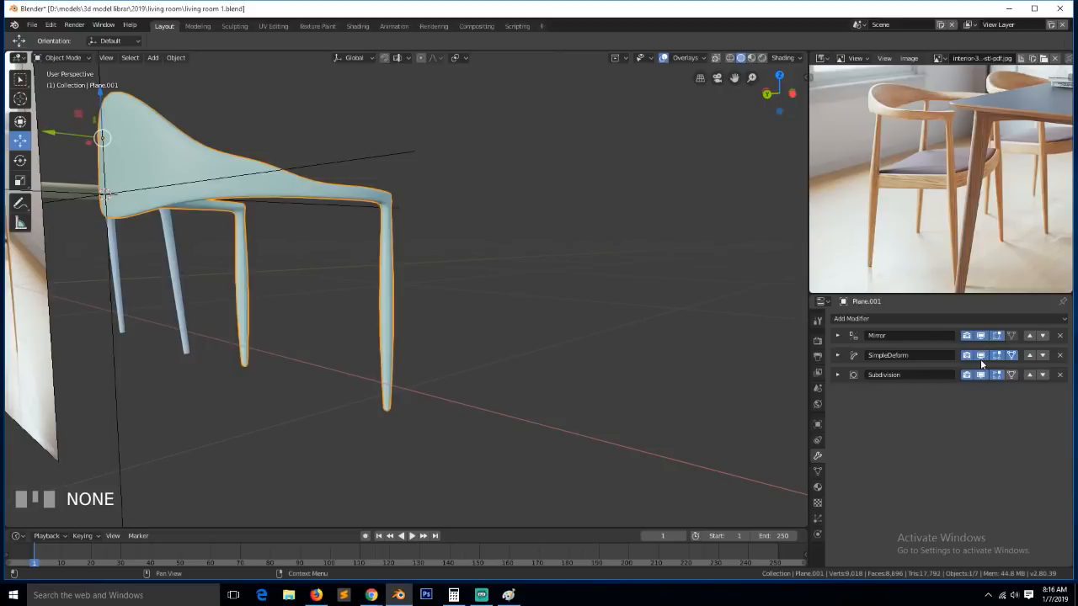
Turn off the viewport display of the SimpleDeform and Subdivision modifiers and save the file
left_click(980, 355)
left_click(980, 374)
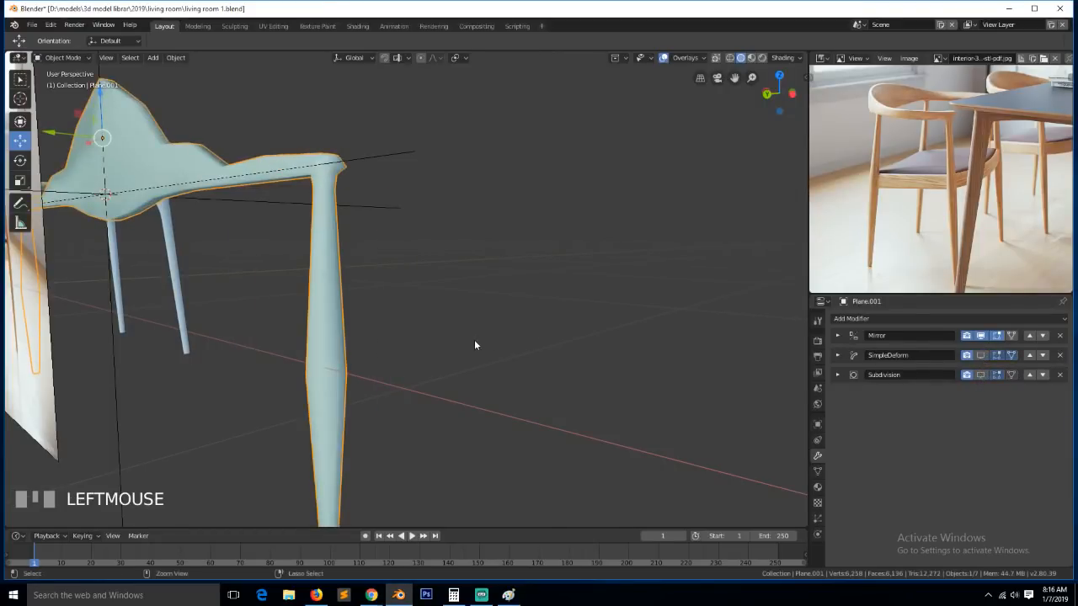
key("ctrl+s")
Examine the vertices and edge flow along the underside of the chair back in Edit Mode
key("KP_3")
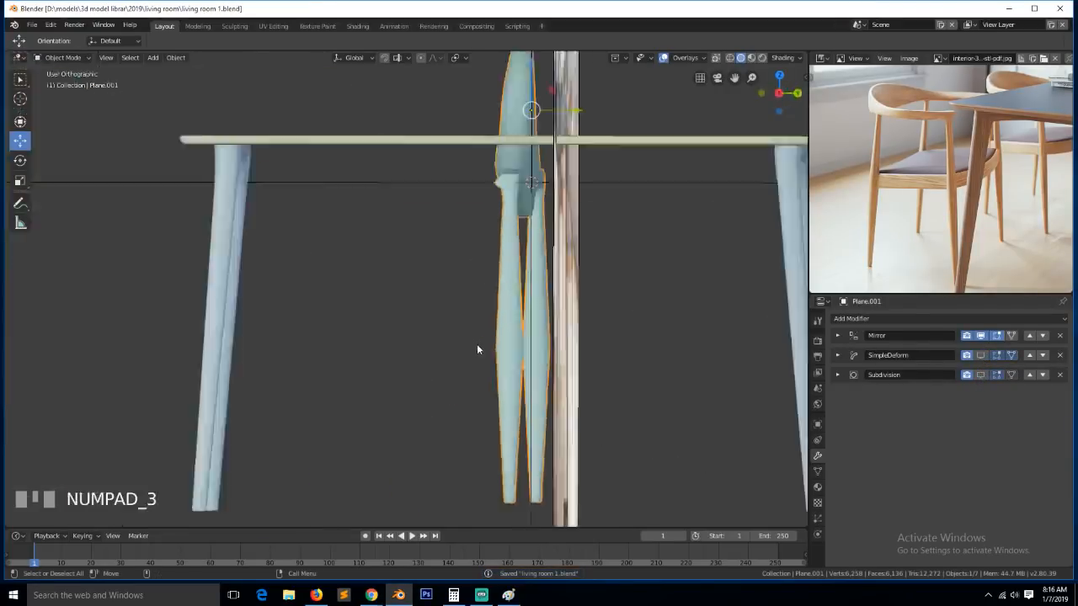
scroll(519, 314, "down", 3)
key("shift+grave")
middle_click_drag(517, 346, 637, 251)
key("Tab")
key("alt+a")
left_click(611, 265)
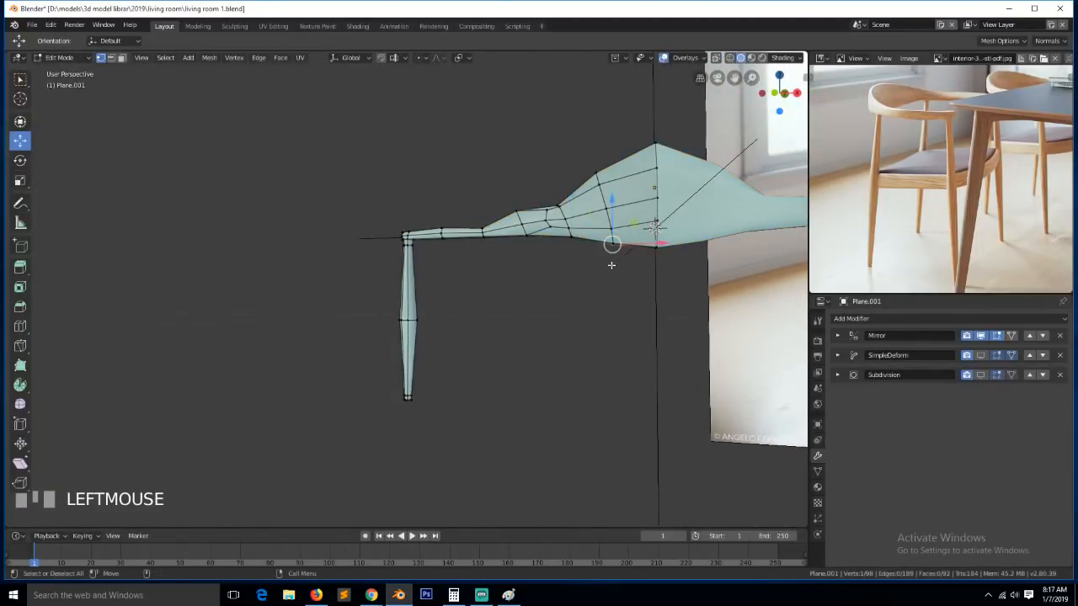
key("KP_Decimal")
scroll(517, 368, "down", 2)
key("shift+grave")
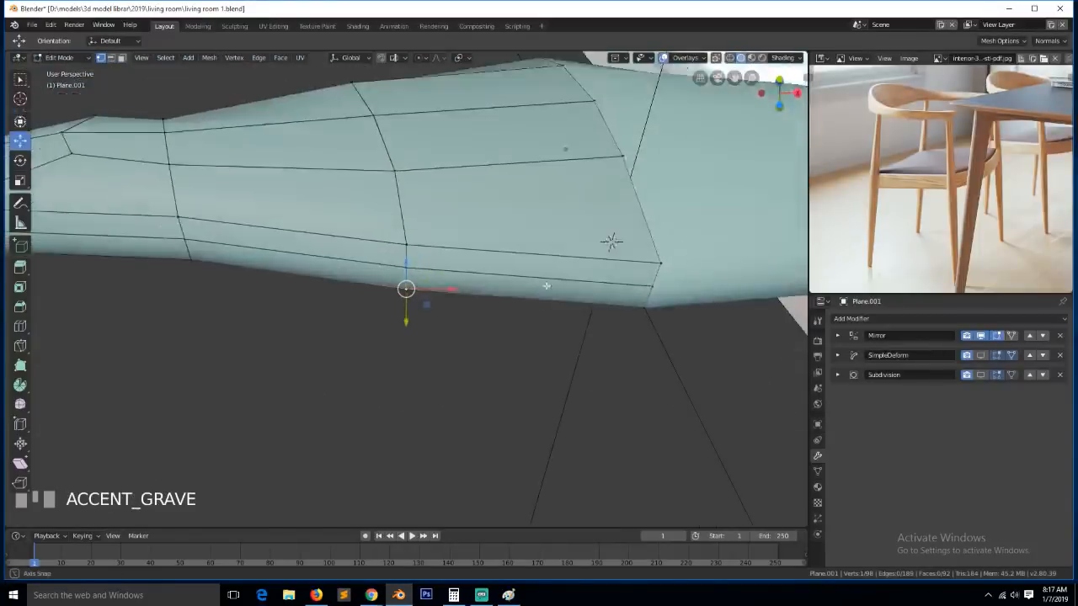
key("alt+a")
scroll(538, 264, "down", 2)
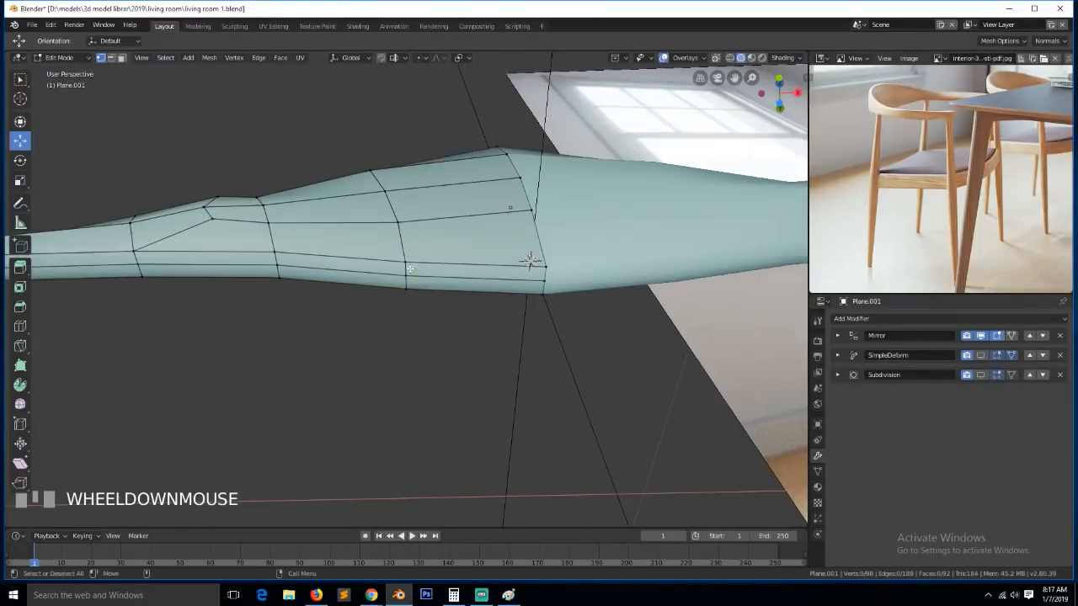
key("shift+grave")
middle_click_drag(438, 295, 406, 286)
left_click(276, 253)
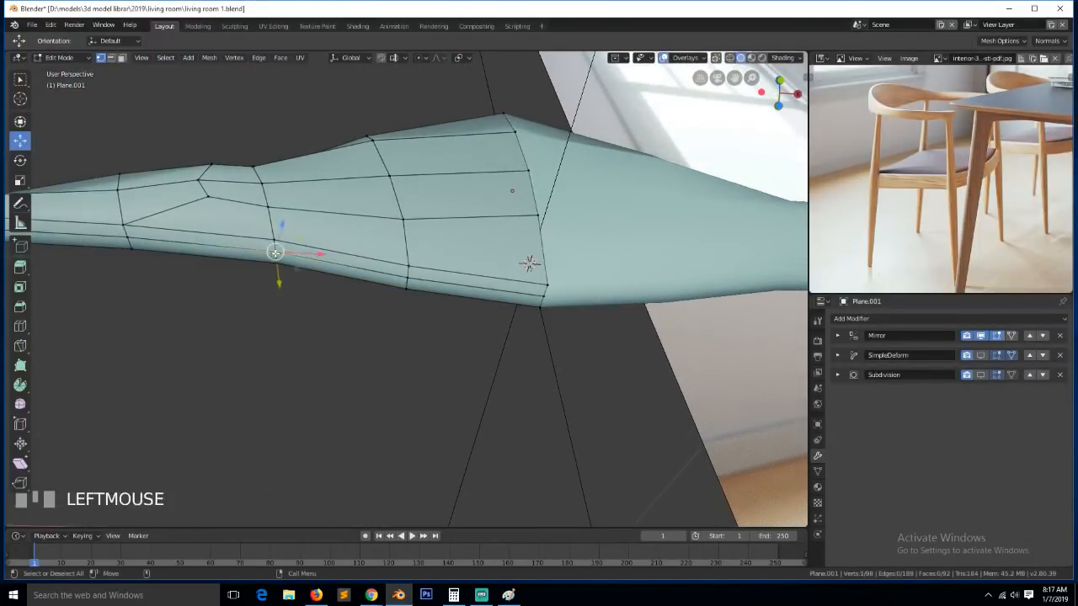
key("KP_Decimal")
scroll(312, 279, "down", 3)
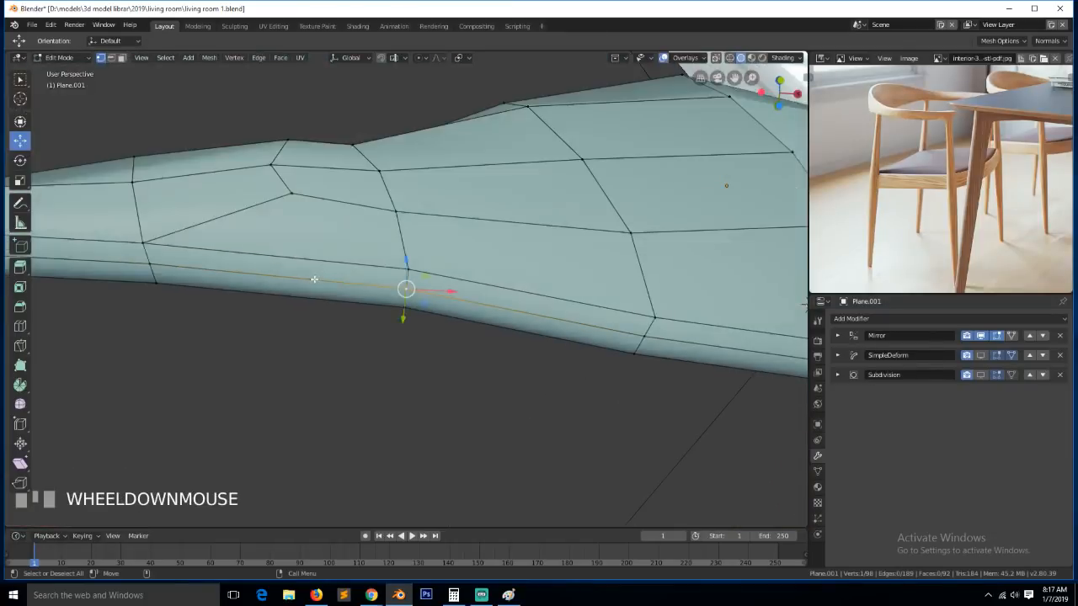
key("a")
scroll(315, 279, "down", 1)
middle_click_drag(315, 278, 371, 247)
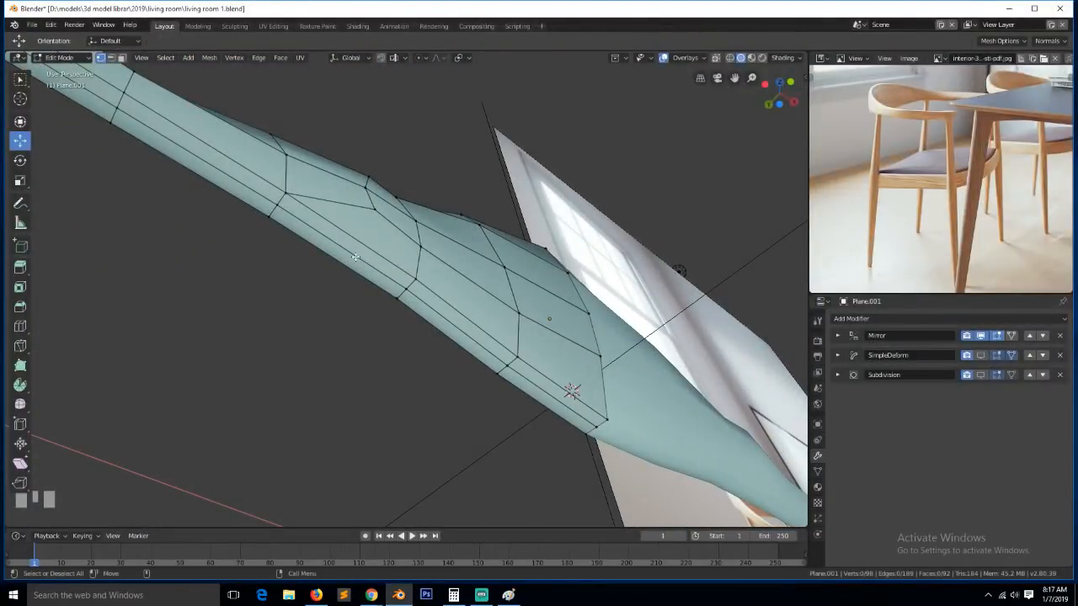
Bevel the two short edges crossing the backrest's lower rim, where it narrows towards the armrest, with one segment
scroll(441, 314, "up", 1)
left_click(418, 272)
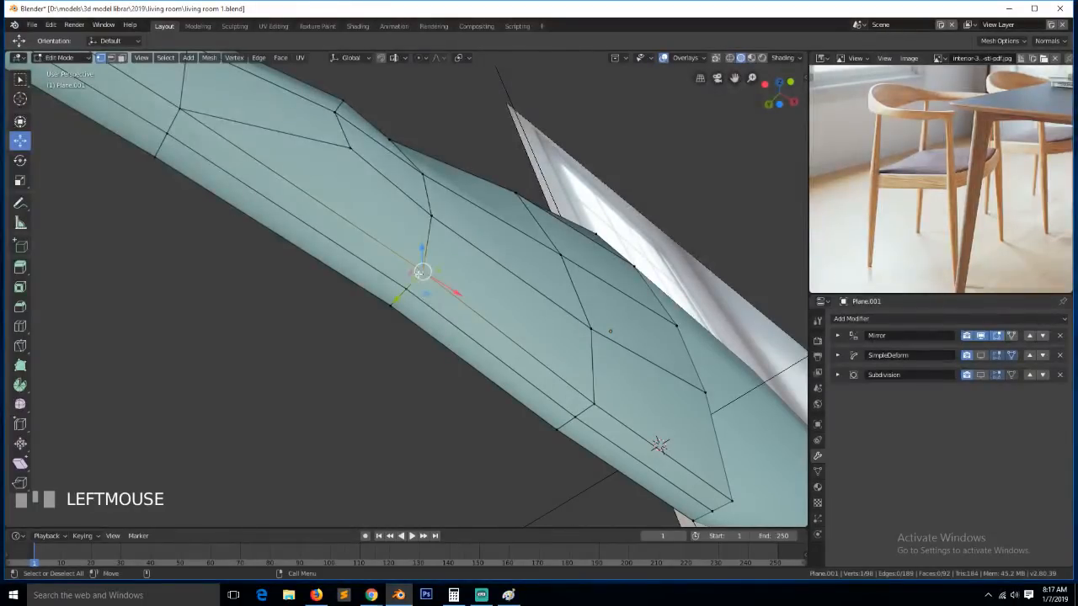
key("2")
left_click(399, 298)
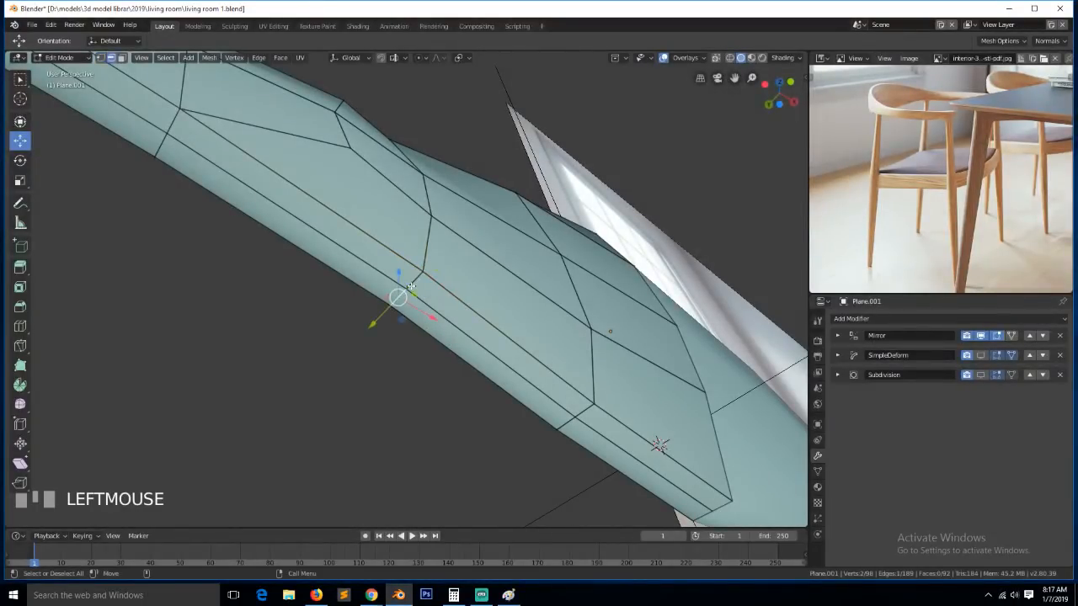
left_click(414, 282, "shift")
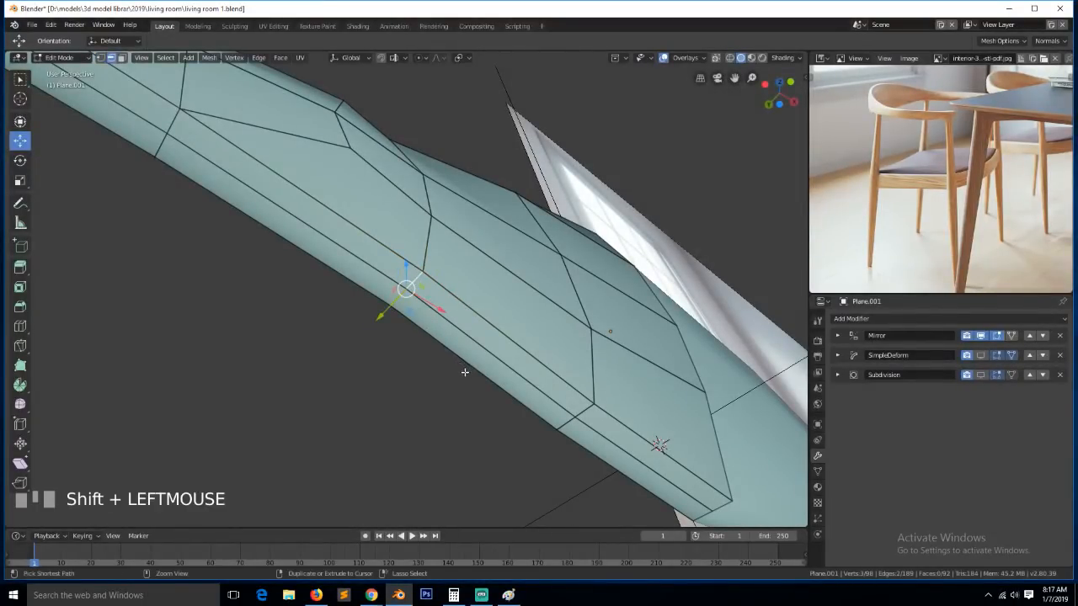
key("ctrl+b")
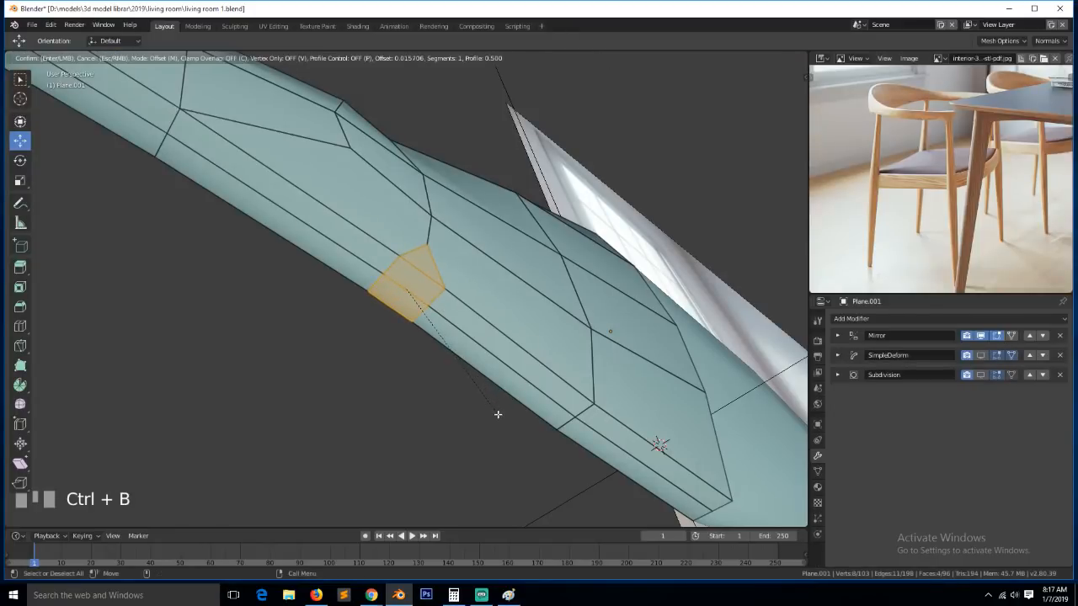
left_click(507, 321)
key("alt+a")
Switch to the selection tool and select the bevel's pointed tip vertex together with the vertex just above it
middle_click_drag(507, 321, 448, 317)
key("1")
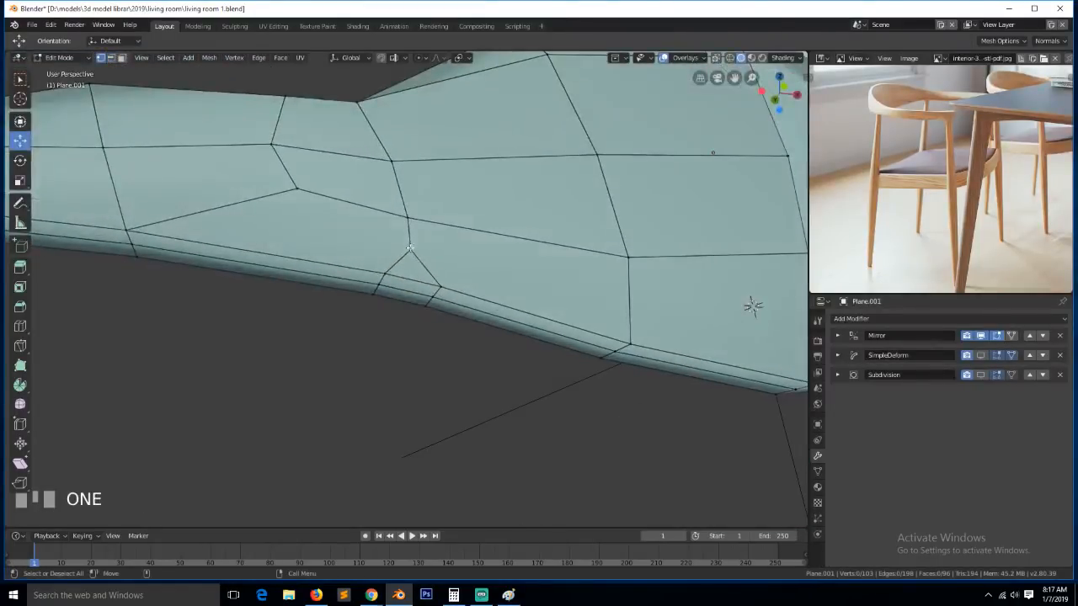
left_click(410, 250)
left_click(409, 212, "shift")
key("w")
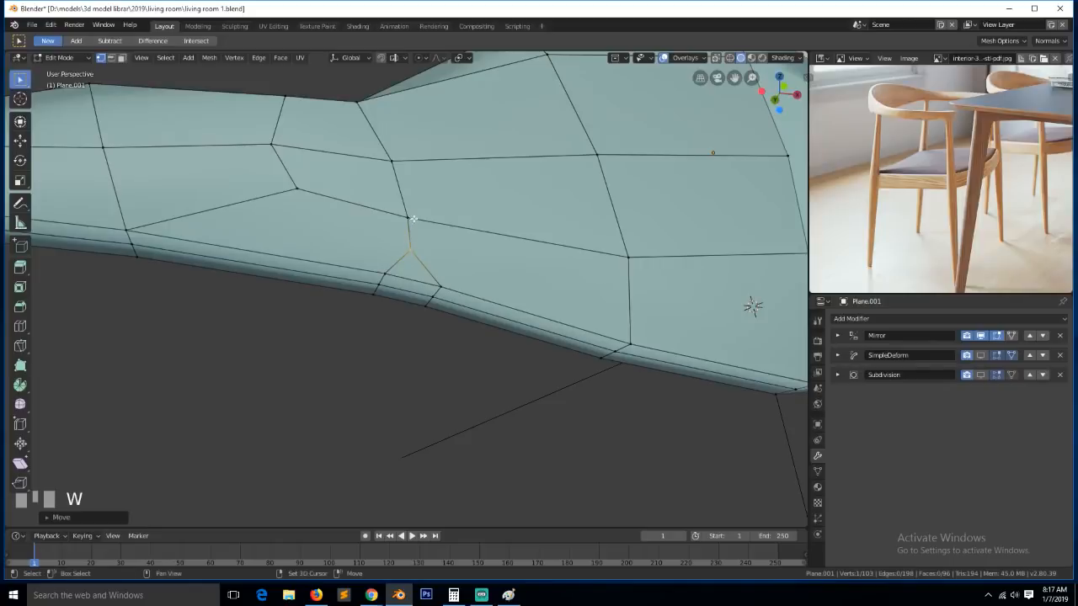
left_click(412, 232, "shift")
key("m")
left_click(412, 233)
key("ctrl+z")
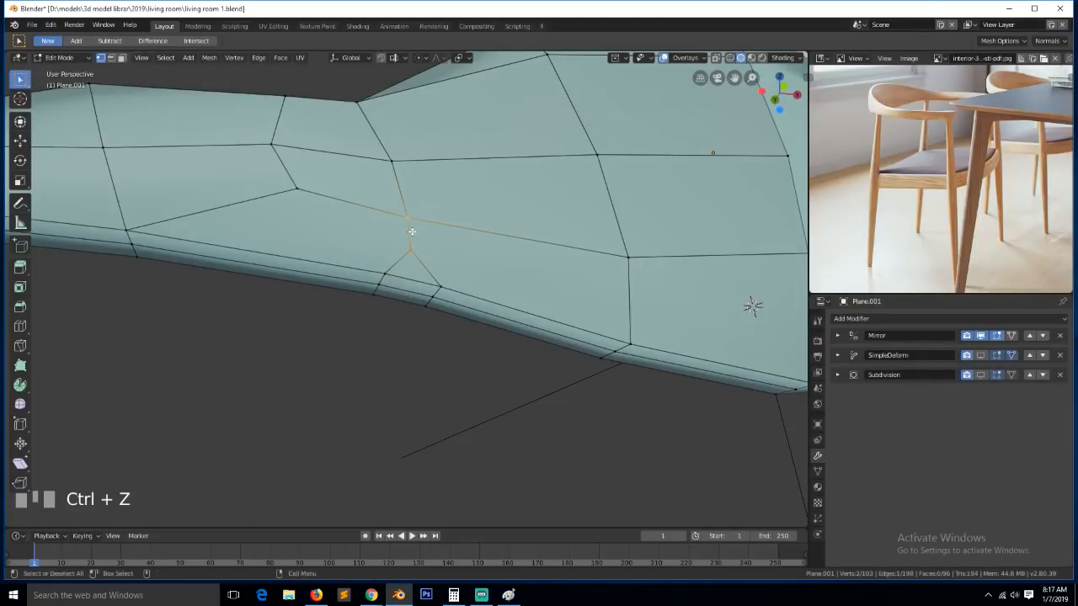
Merge the bevel's tip vertex into the vertex above it and clear the selection
key("m")
left_click(413, 244)
key("alt+a")
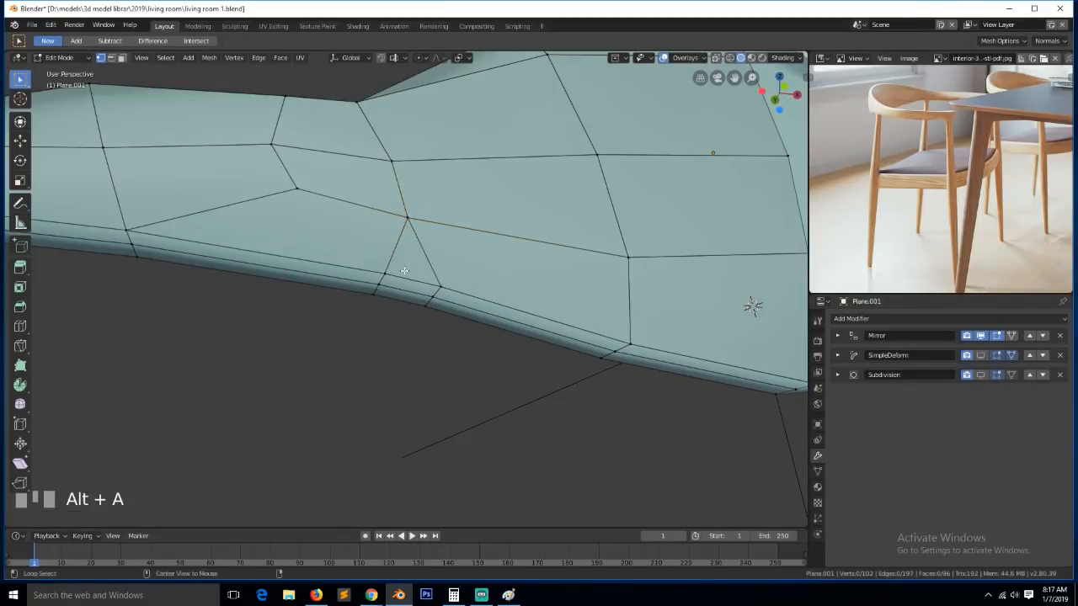
Connect the bevel's corner vertex on the armrest side to the nearby inner vertex with a new edge
left_click(386, 272)
left_click(299, 192, "shift")
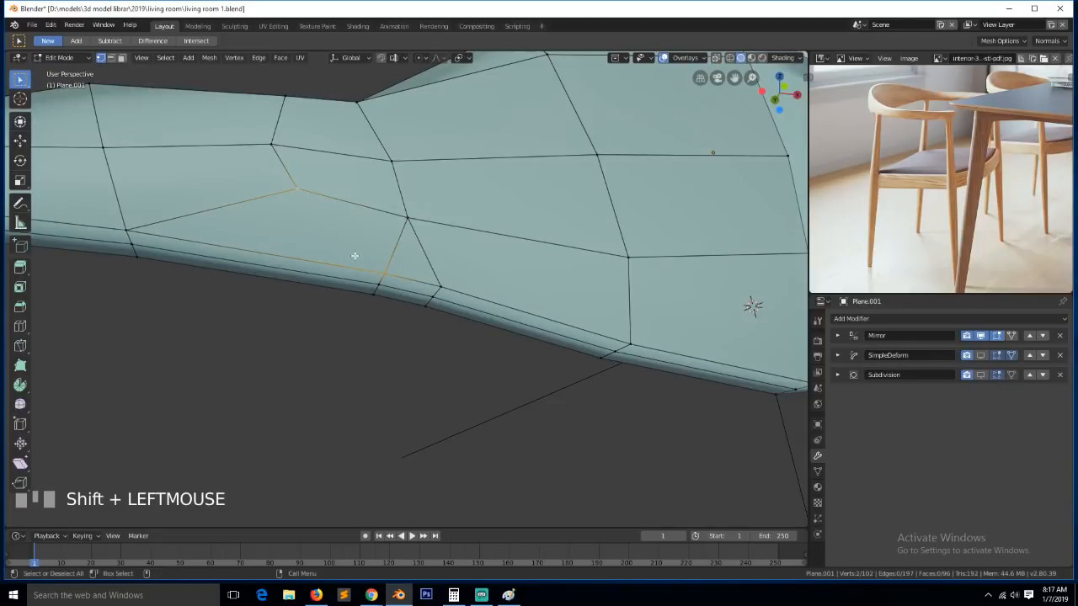
key("j")
key("alt+a")
Dissolve the edge between the merged vertex and the bevel's armrest-side corner
key("grave")
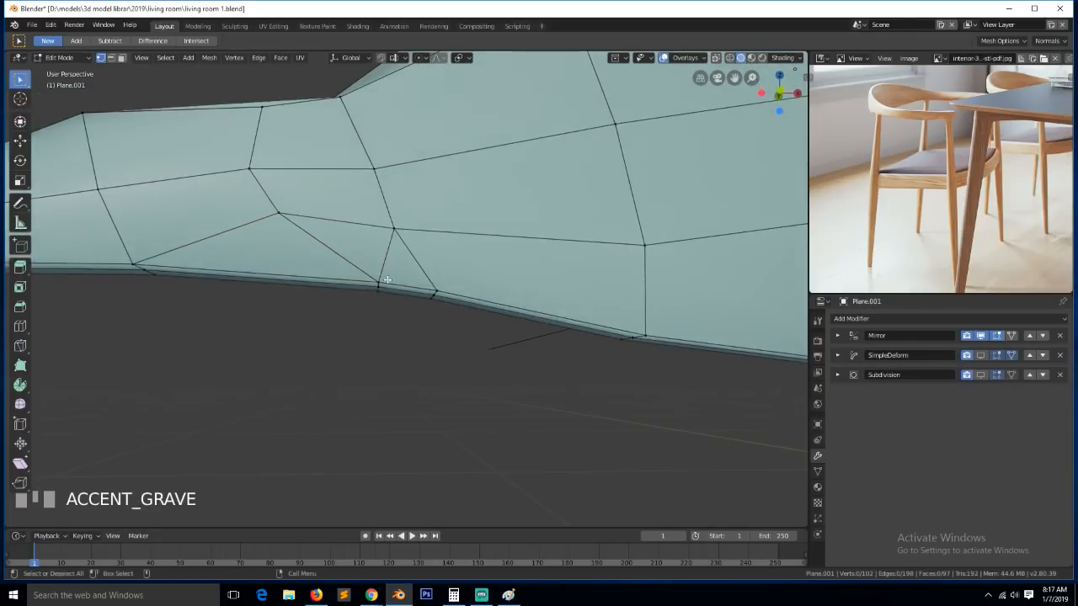
key("2")
key("ctrl+x")
scroll(332, 307, "down", 2)
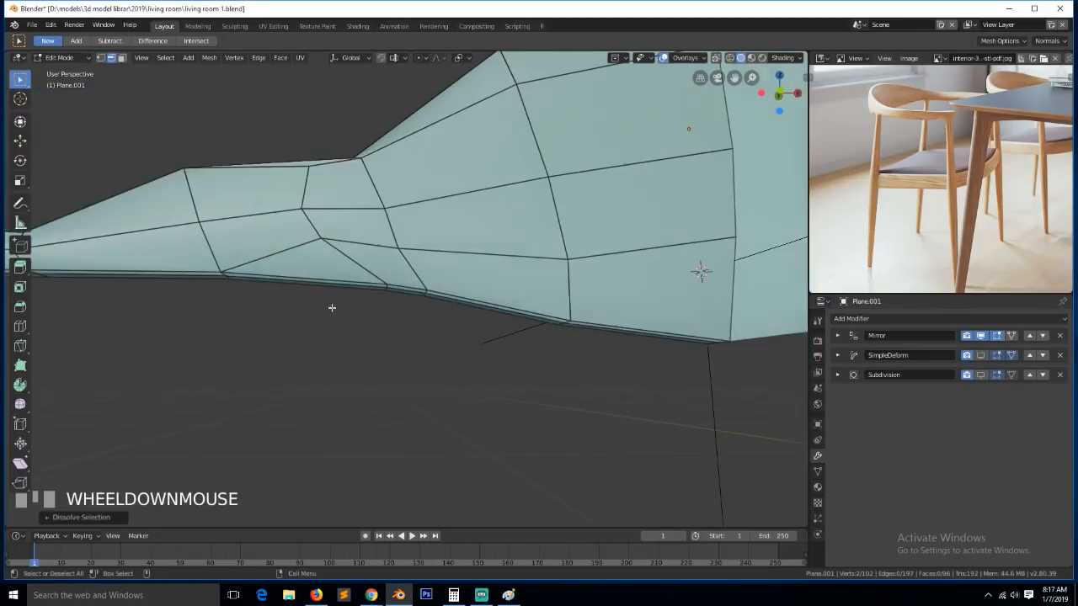
key("grave")
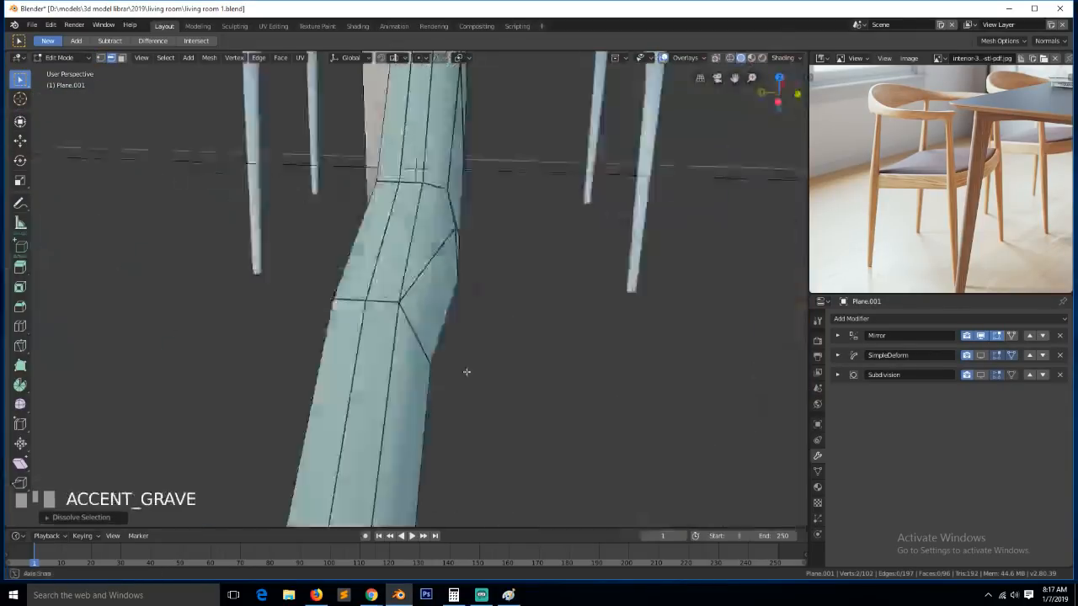
Merge the bevel's pointed tip vertex on the backrest's other face into the vertex above it and clear the selection
key("1")
left_click(402, 271)
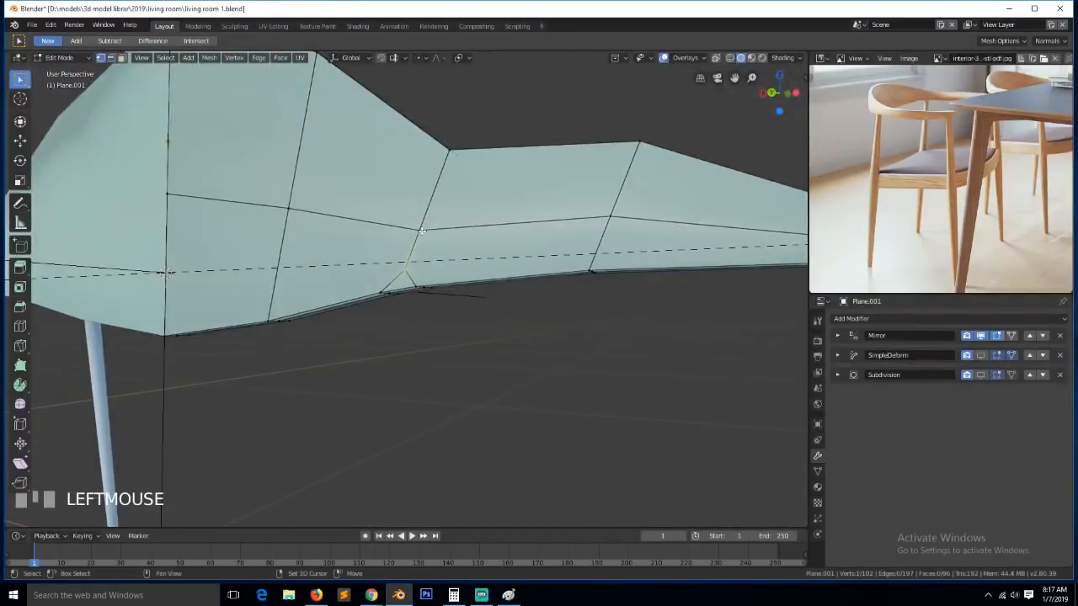
left_click(419, 229, "shift")
key("alt+m")
left_click(428, 257)
key("alt+a")
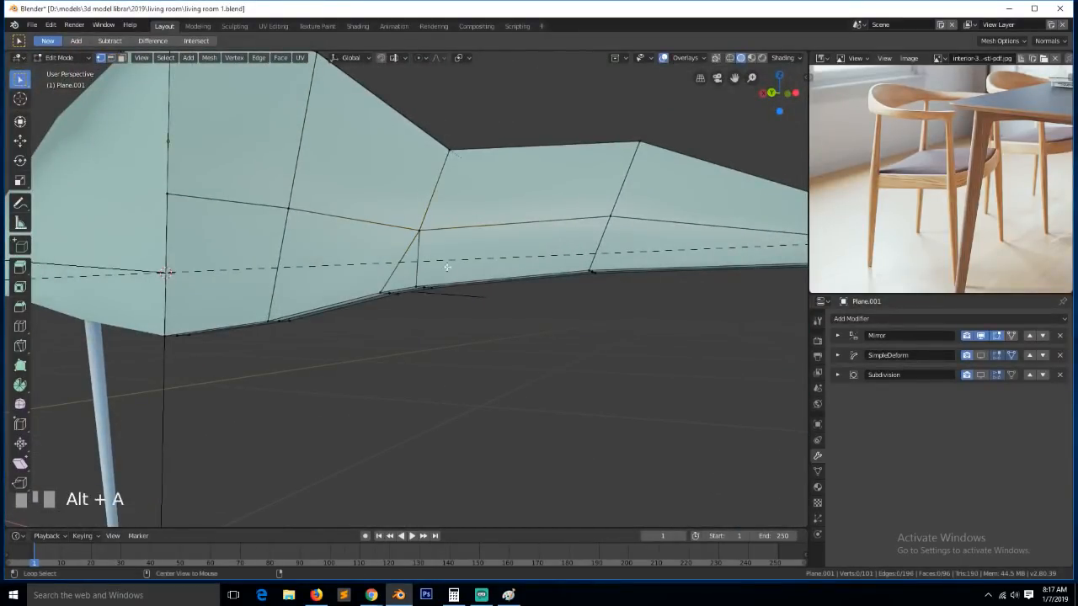
Scale up the short middle edge on the backrest's underside, between the two bevel edges, to widen it
key("grave")
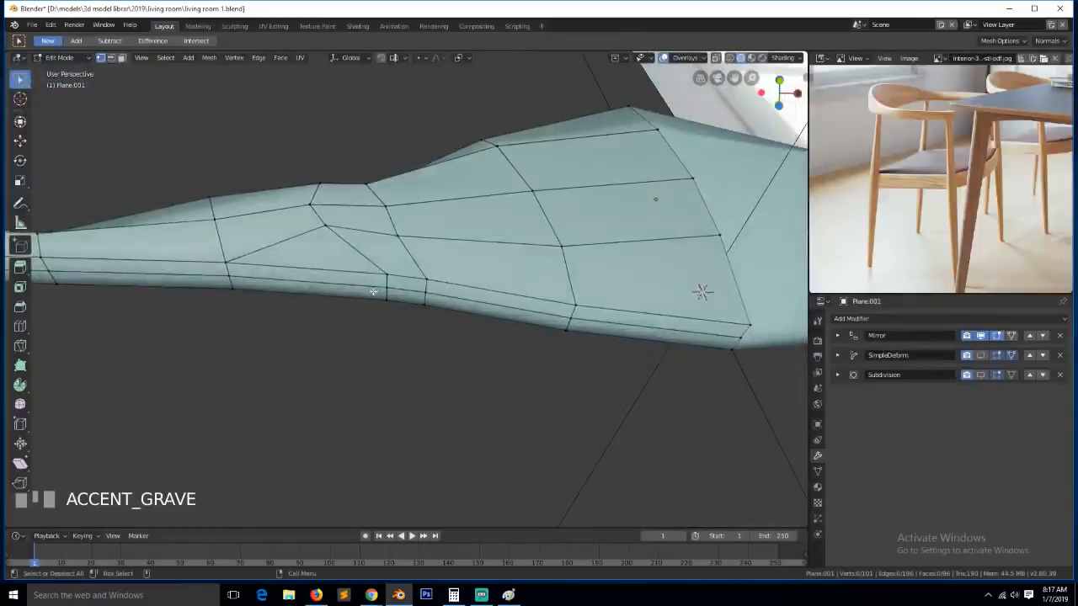
scroll(379, 278, "up", 2)
left_click(432, 293)
key("s")
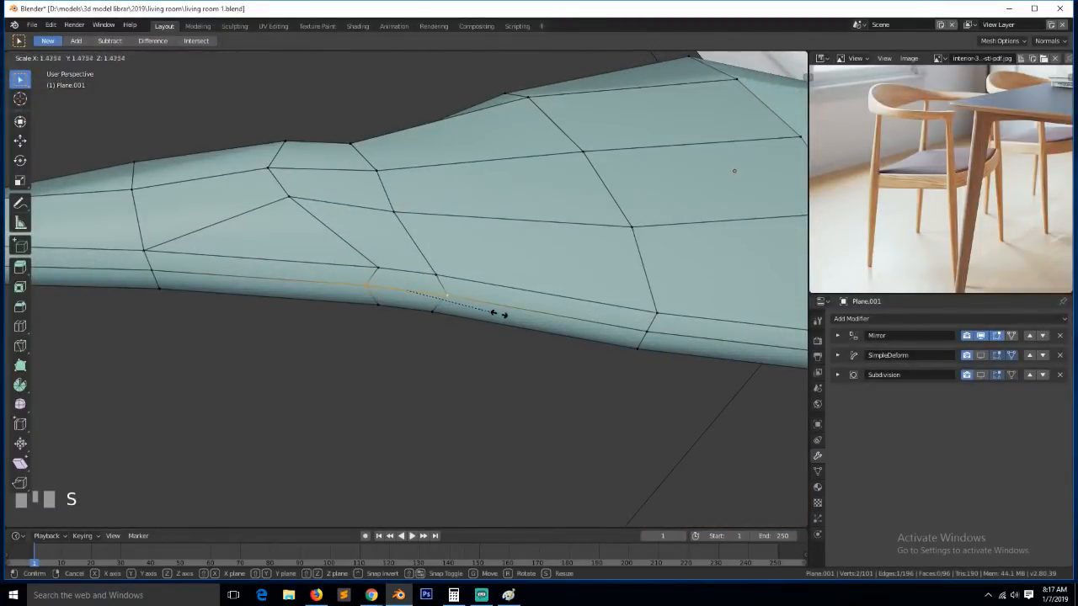
left_click(493, 315)
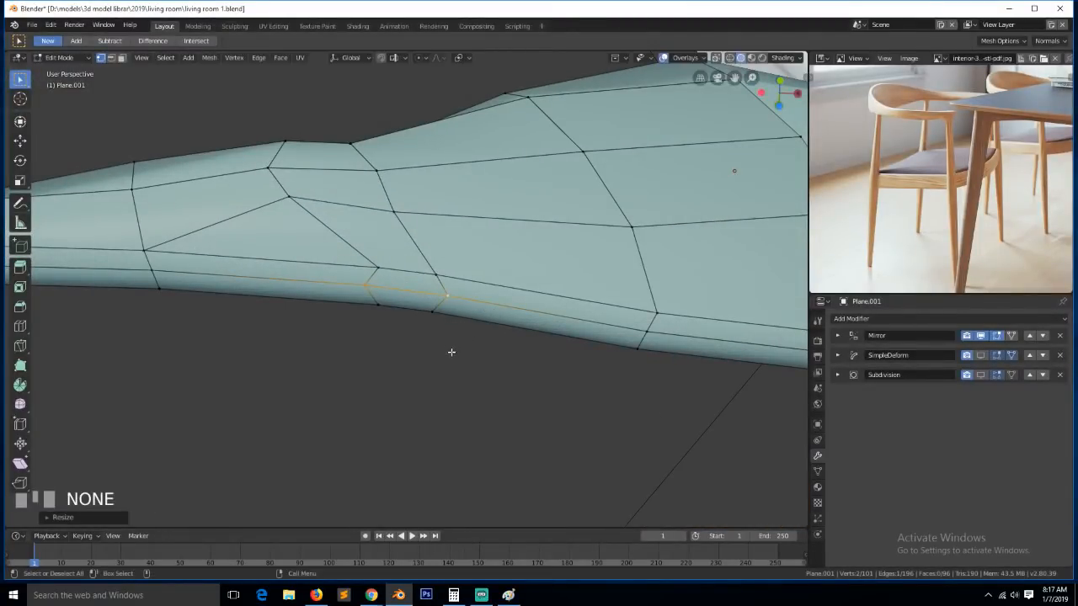
Select the two small faces around that widened edge on the underside and scale them along the global X axis
key("3")
left_click(404, 282)
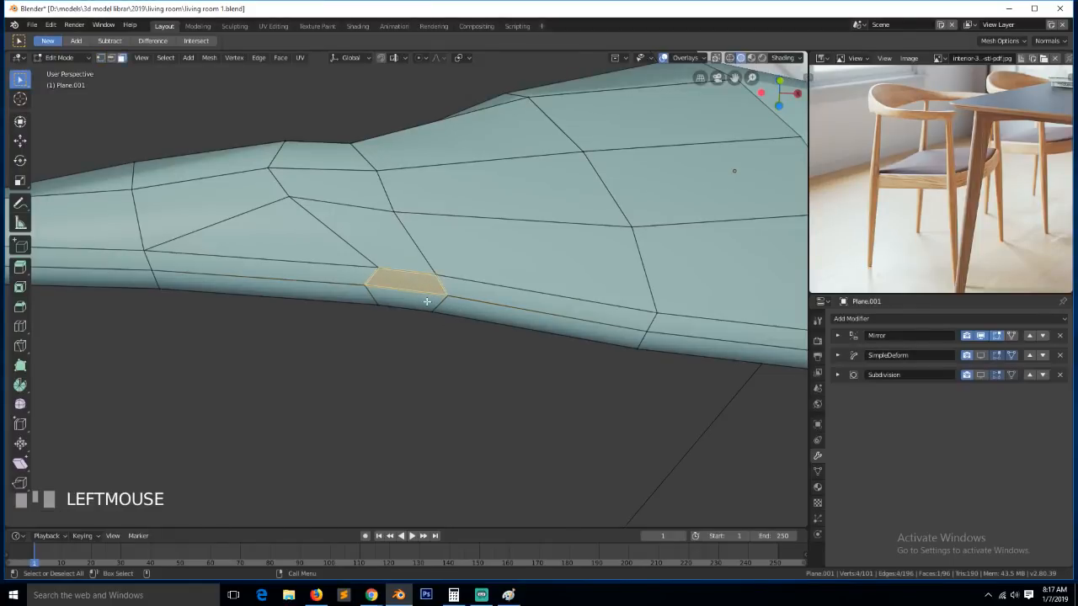
left_click(412, 305, "shift")
key("s")
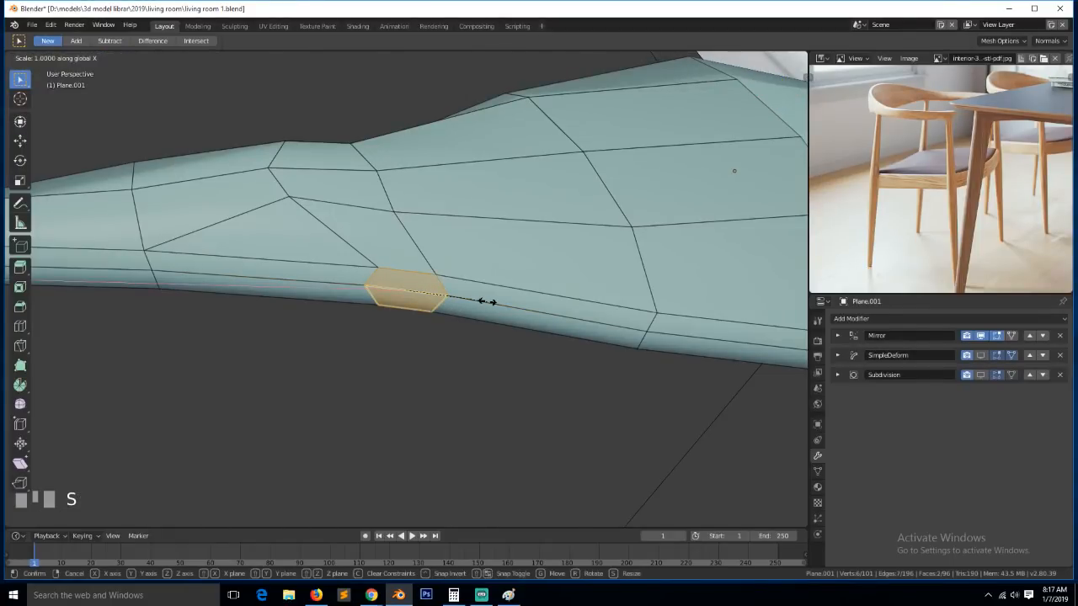
left_click(462, 294)
Rotate the two selected underside faces in the front view until they lie horizontal
key("KP_1")
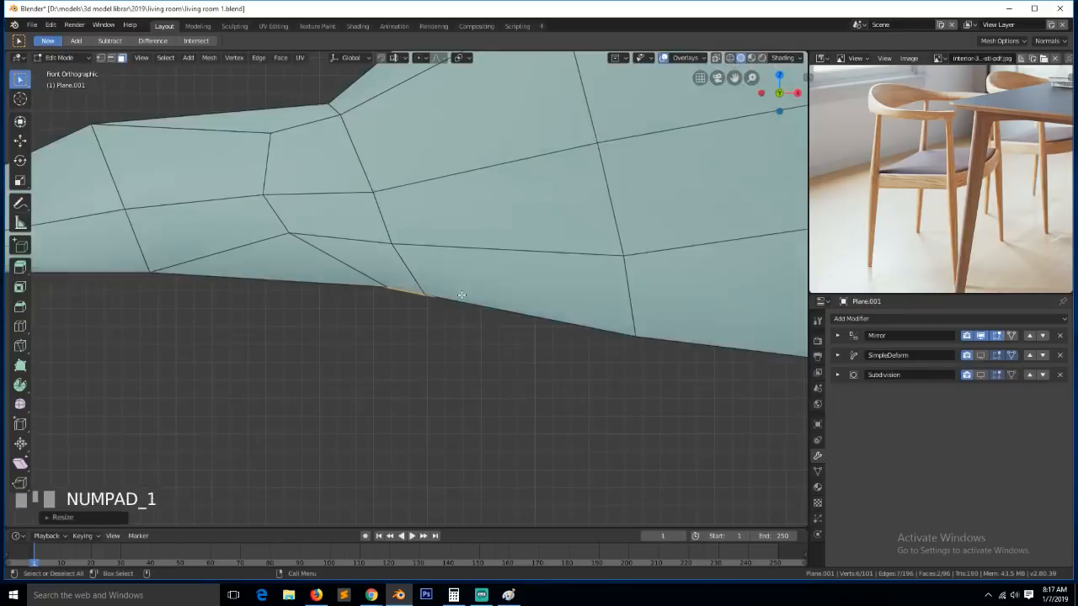
key("r")
left_click(494, 292)
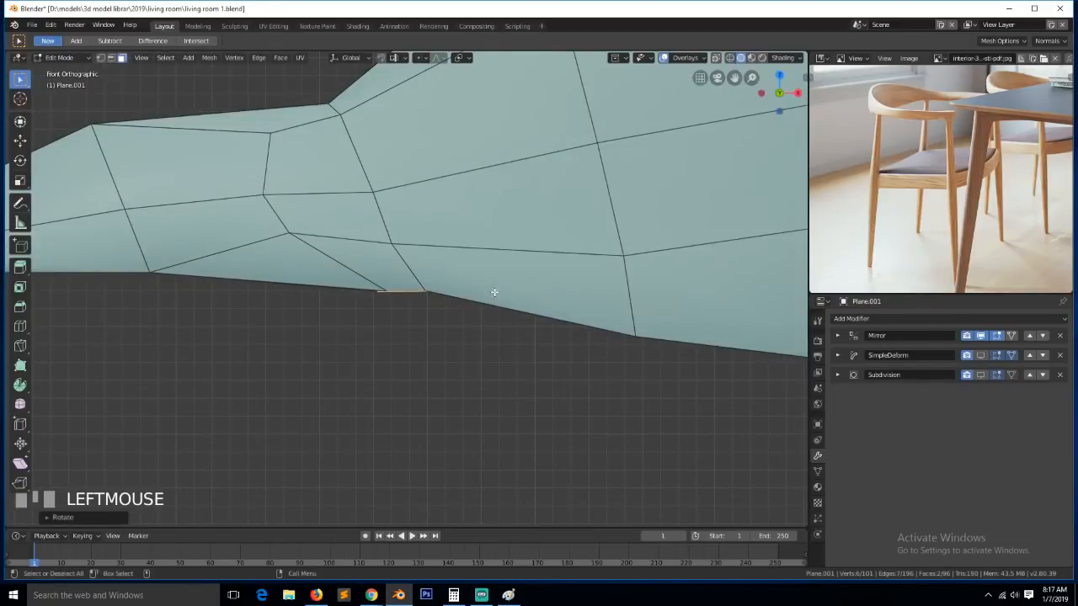
Examine how the rear leg joins the backrest and tapers toward the floor in the chair reference photo
scroll(493, 327, "down", 4)
scroll(493, 327, "down", 2)
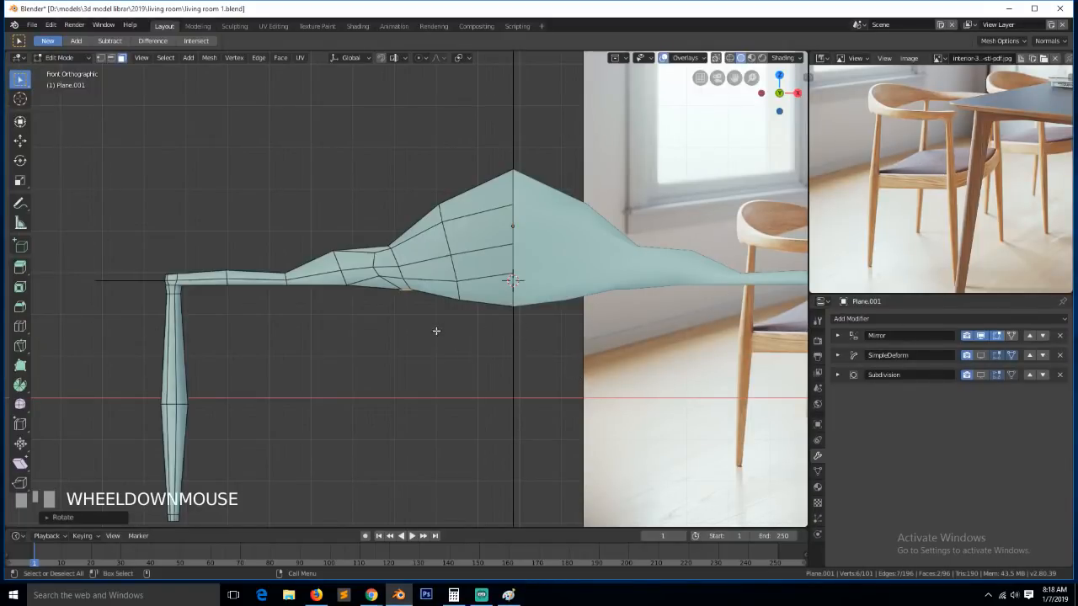
scroll(425, 359, "up", 4)
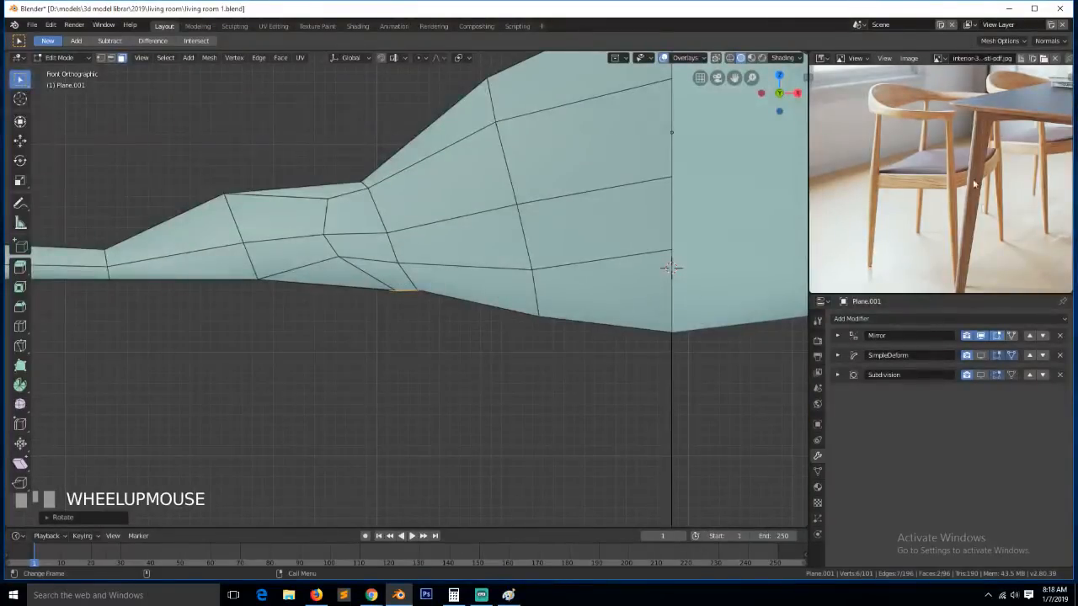
scroll(914, 135, "up", 2)
scroll(909, 151, "down", 2)
scroll(935, 157, "up", 3)
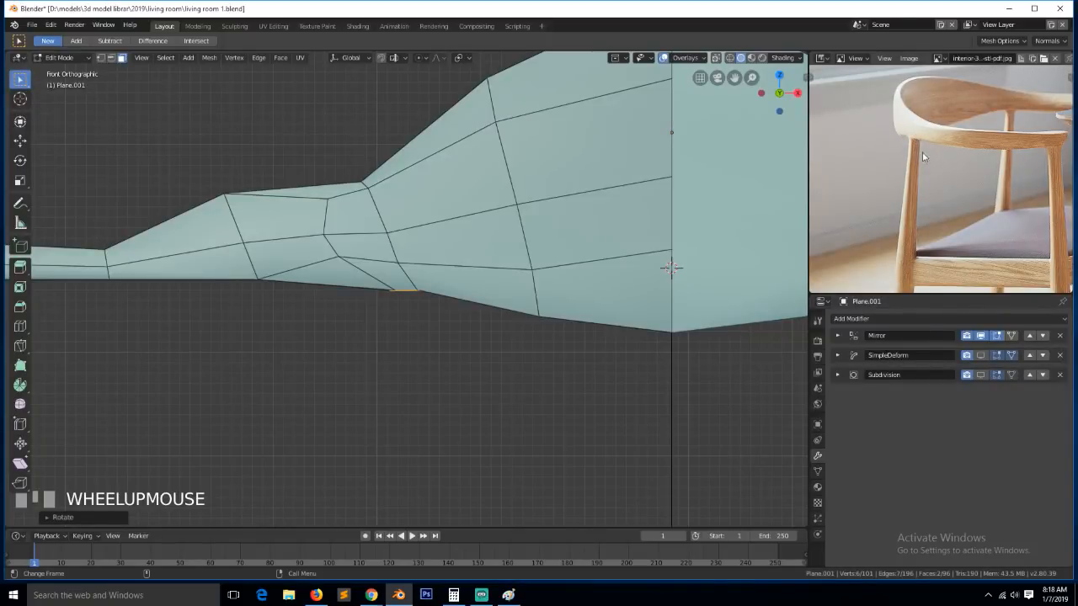
scroll(935, 240, "down", 3)
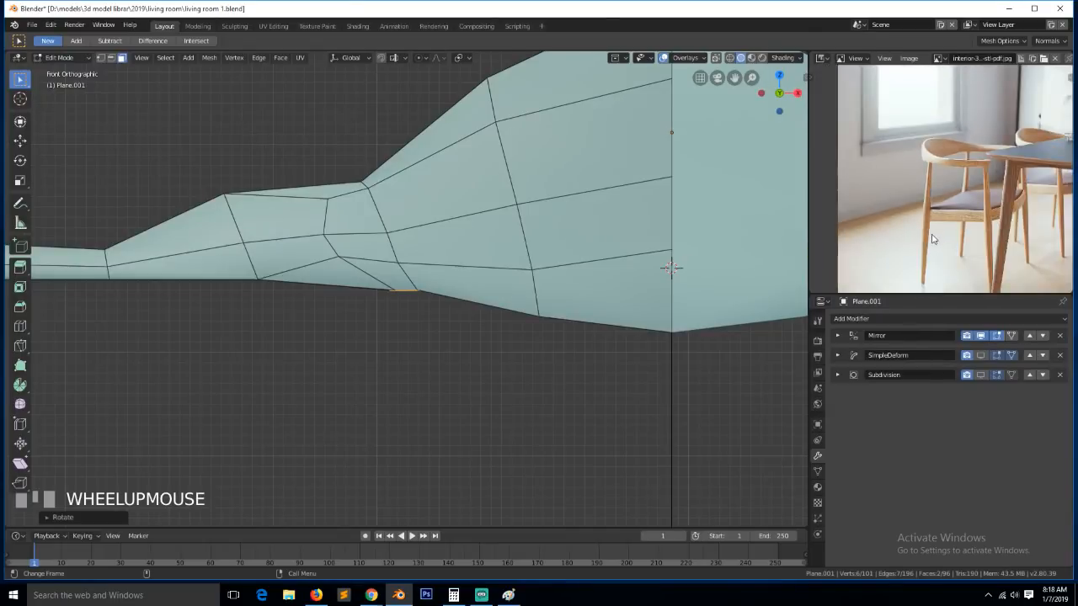
scroll(979, 172, "up", 3)
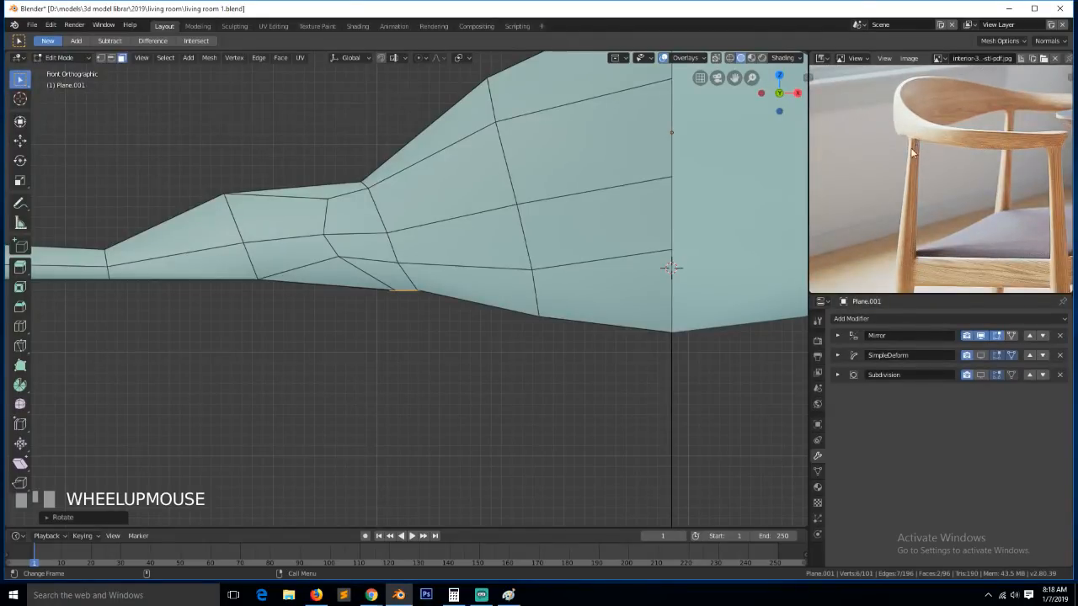
scroll(922, 174, "down", 3)
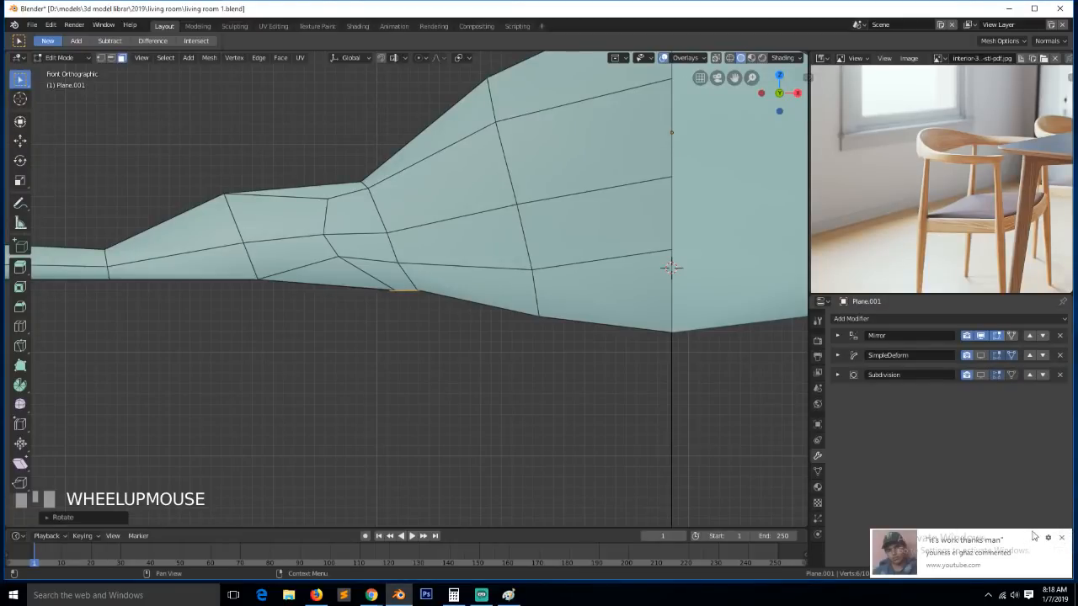
Nudge the two selected underside faces into position below the backrest and scale them down slightly
scroll(474, 283, "down", 2)
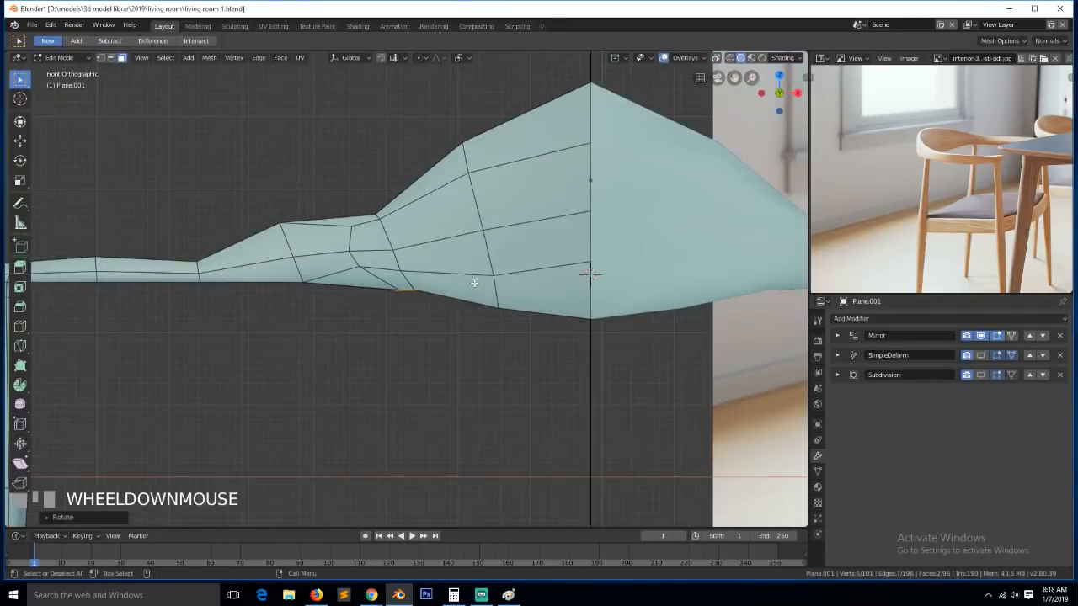
key("g")
left_click(468, 285)
scroll(470, 262, "down", 4)
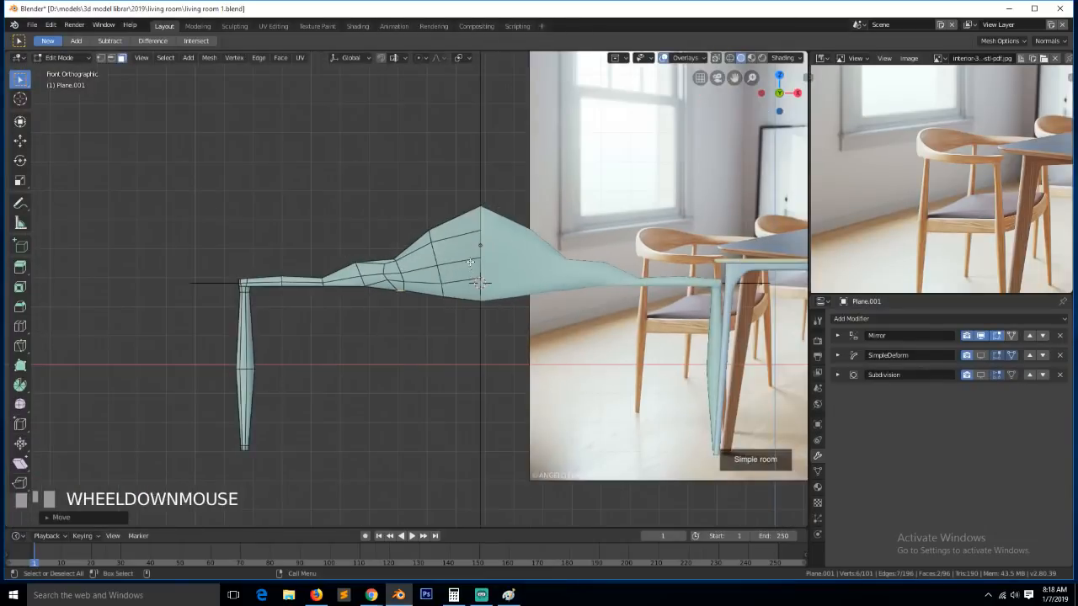
key("s")
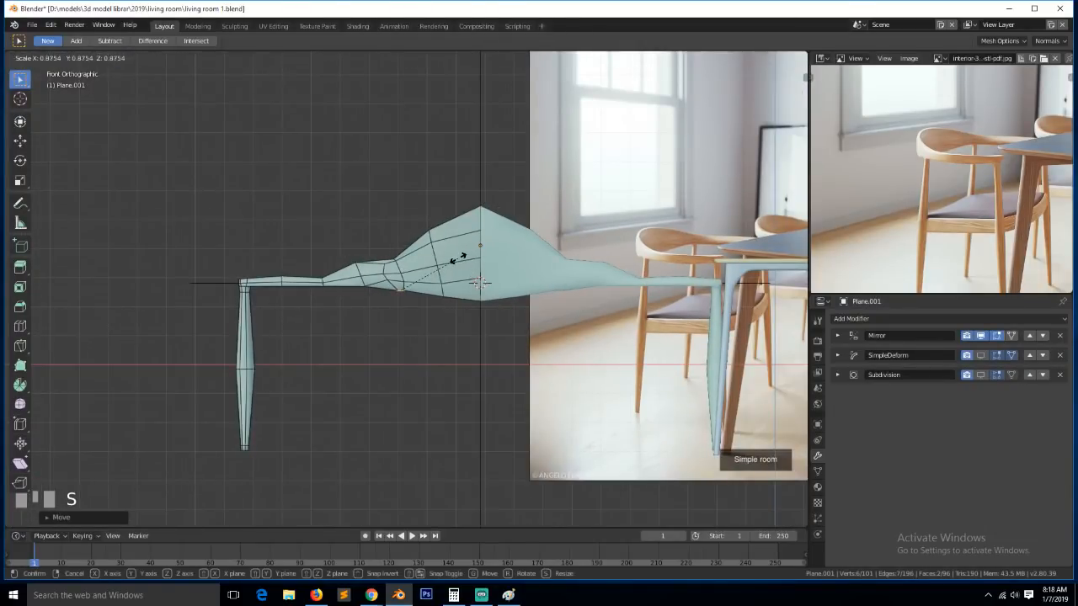
left_click(459, 256)
Extrude the two faces down into a rear leg and adjust its end vertically to about the front leg's foot level
key("e")
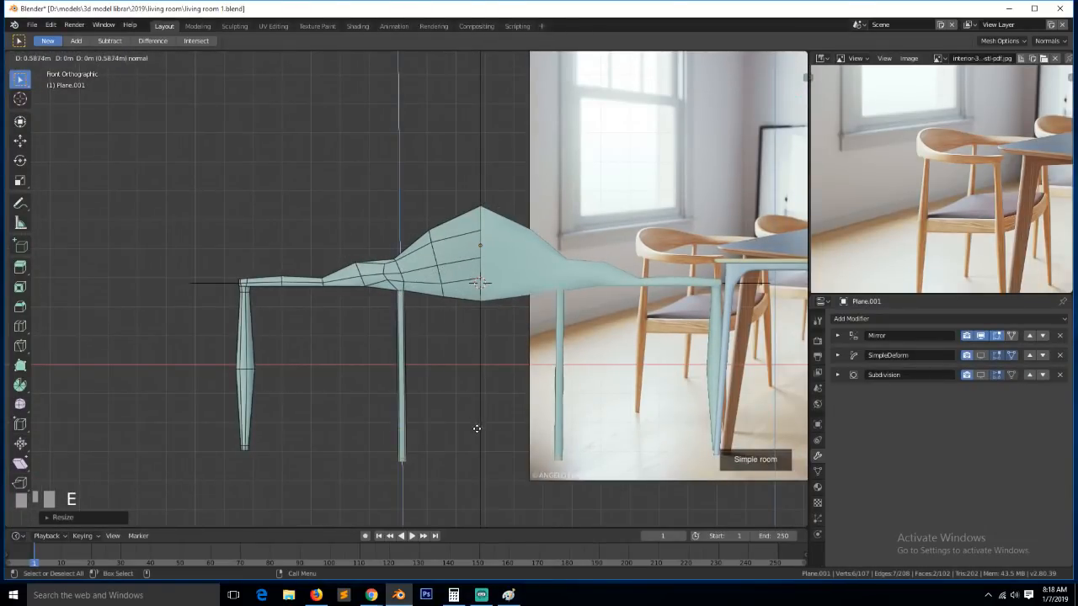
left_click(477, 421)
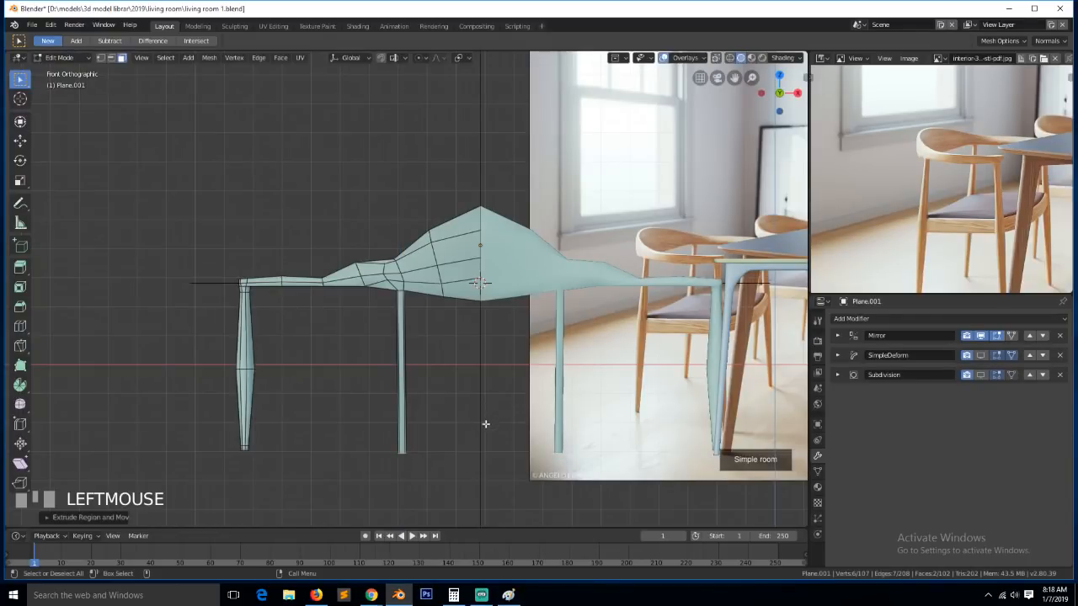
key("g")
left_click(442, 424)
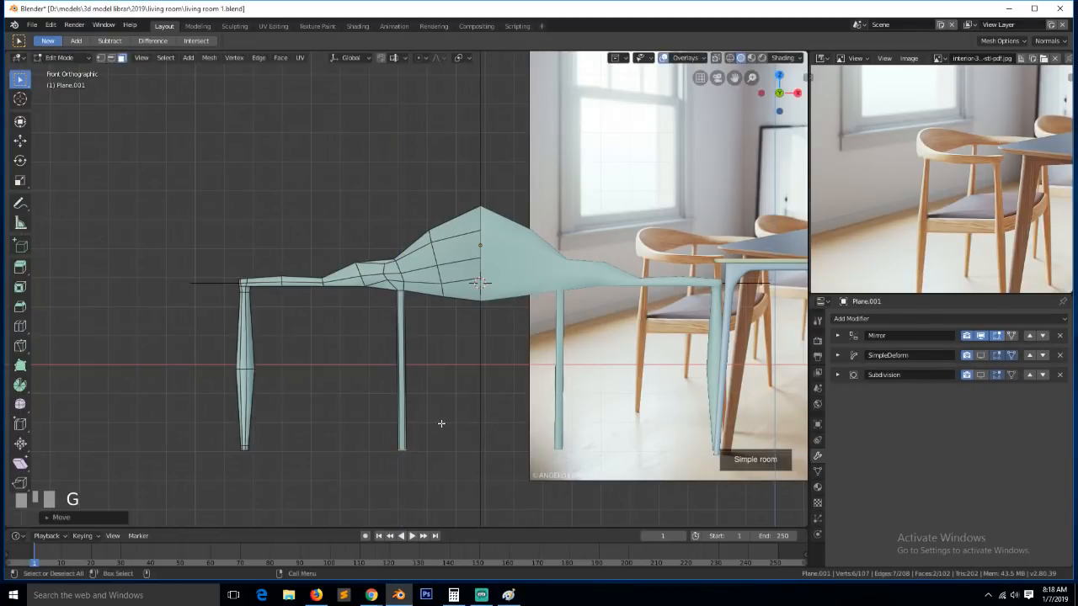
key("g")
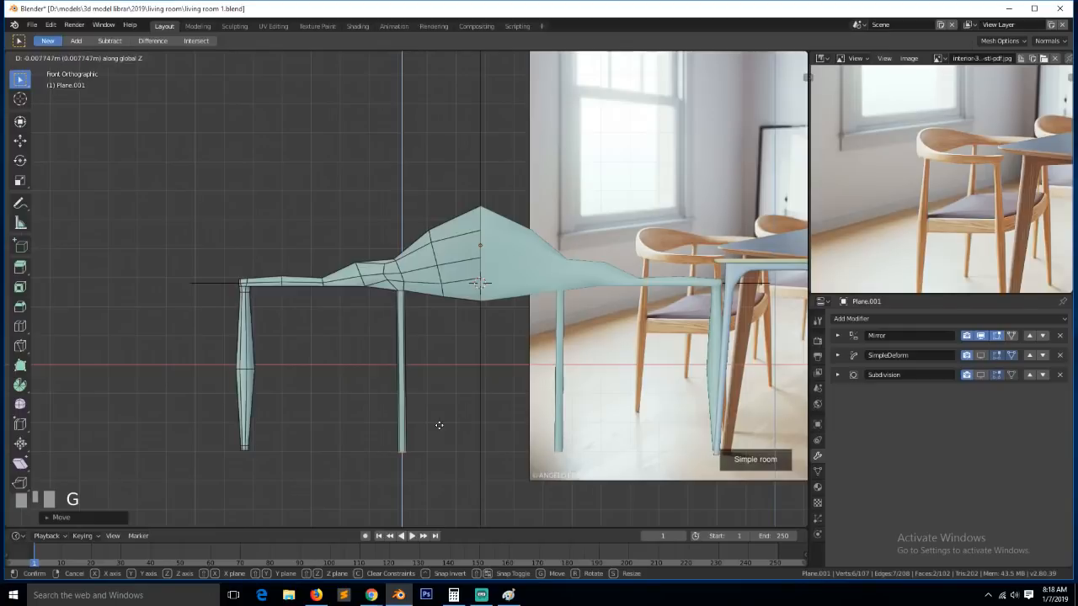
left_click(440, 426)
Select the bottom vertices of both legs in see-through view, scale them flat to a common floor height, and clear the selection
key("1")
key("alt+z")
key("alt+a")
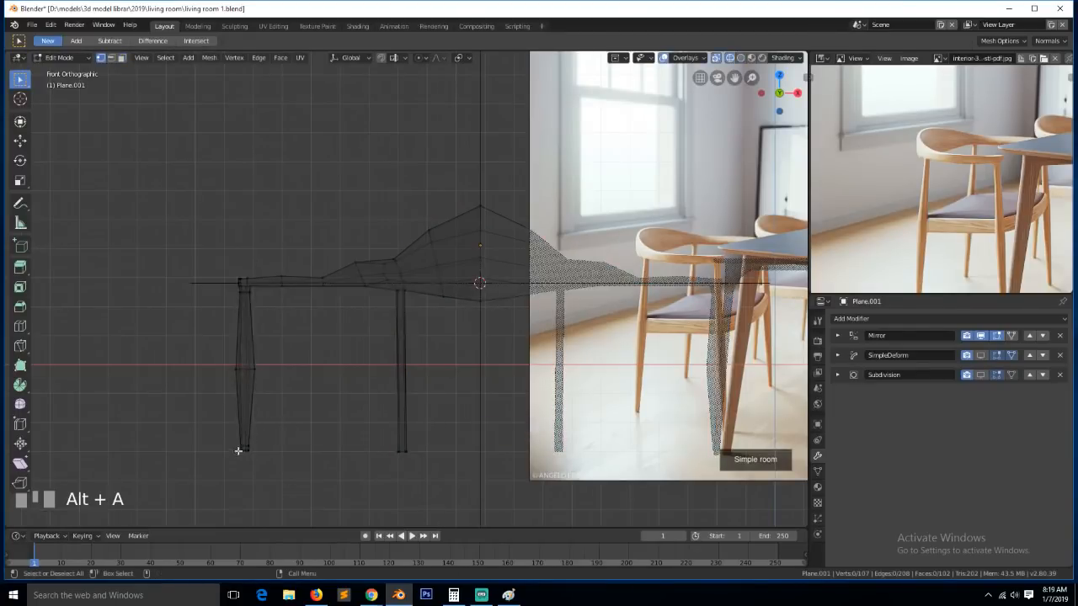
key("b")
left_click_drag(213, 447, 422, 490)
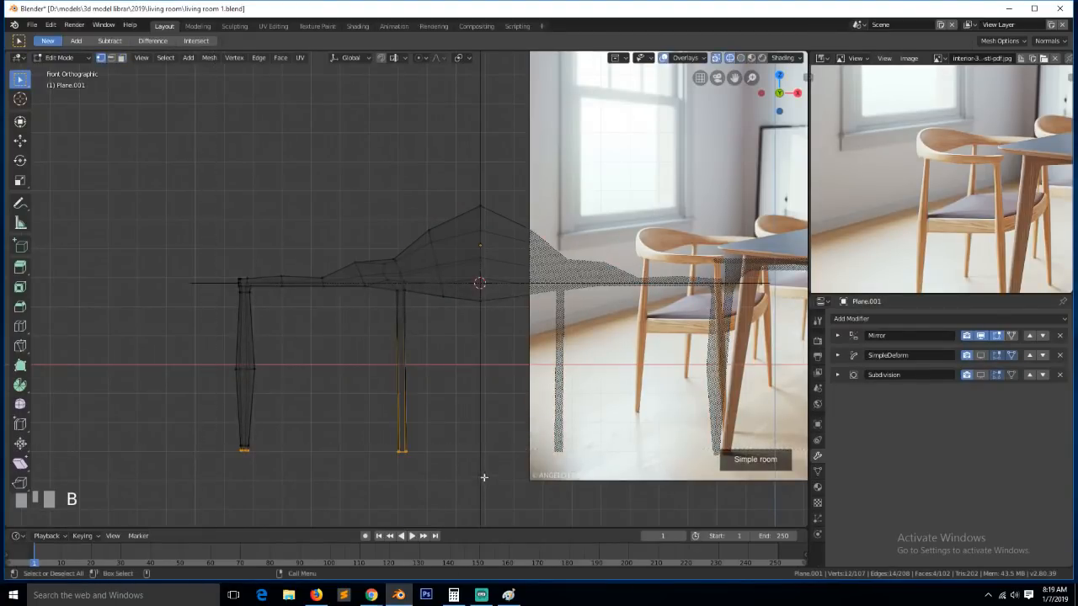
key("s")
left_click(411, 357)
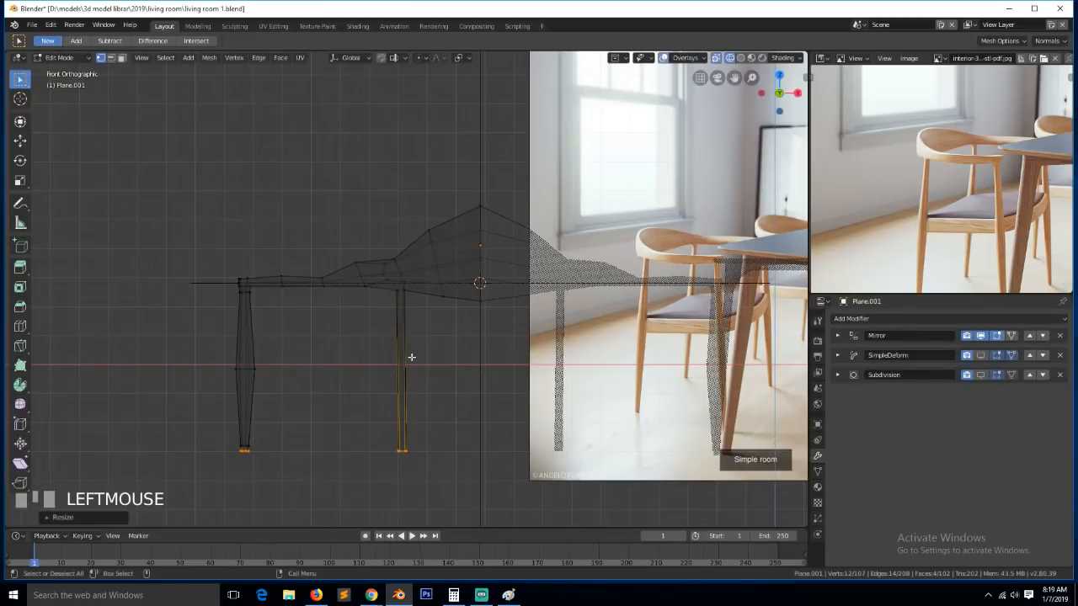
key("a")
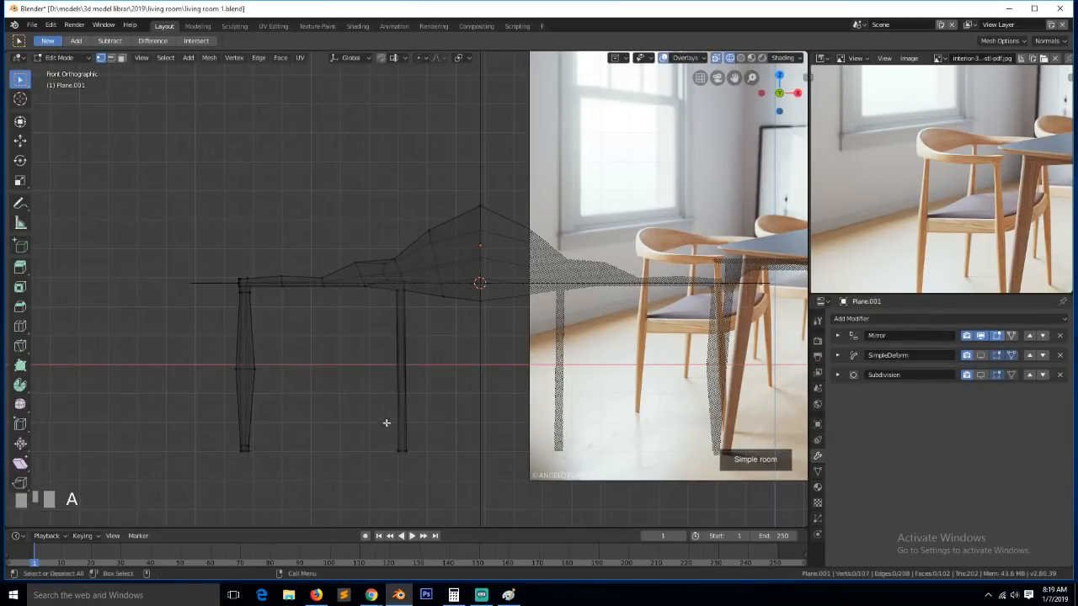
Add a centred edge loop halfway down the rear leg and scale it up to thicken the middle
key("ctrl+r")
left_click(396, 375)
right_click(445, 393)
key("s")
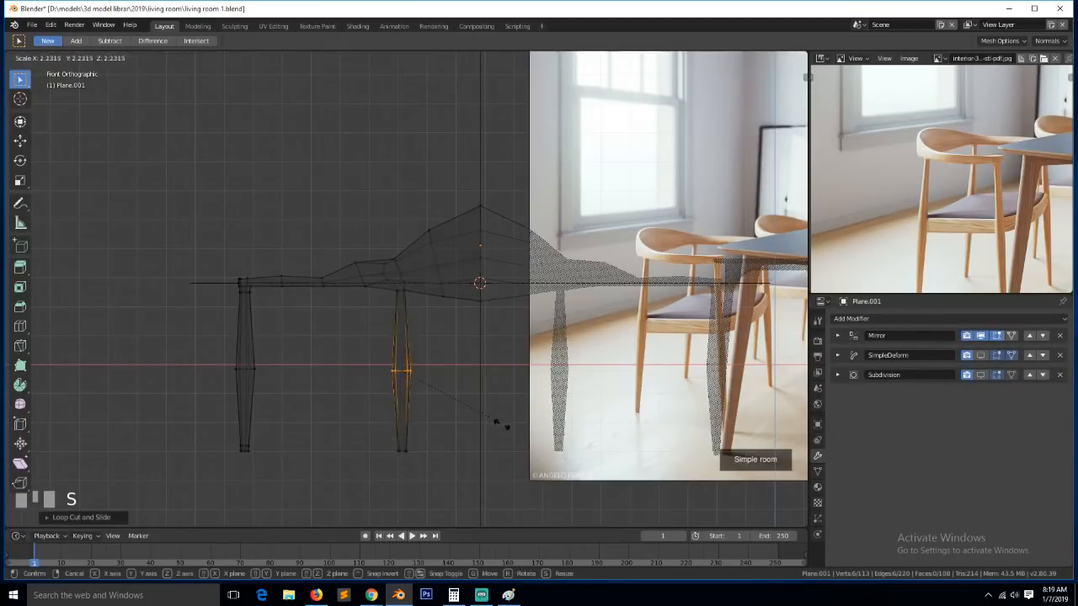
left_click(469, 354)
Add an edge loop close to the rear leg's top and scale it to about 0.87
key("ctrl+r")
left_click(405, 305)
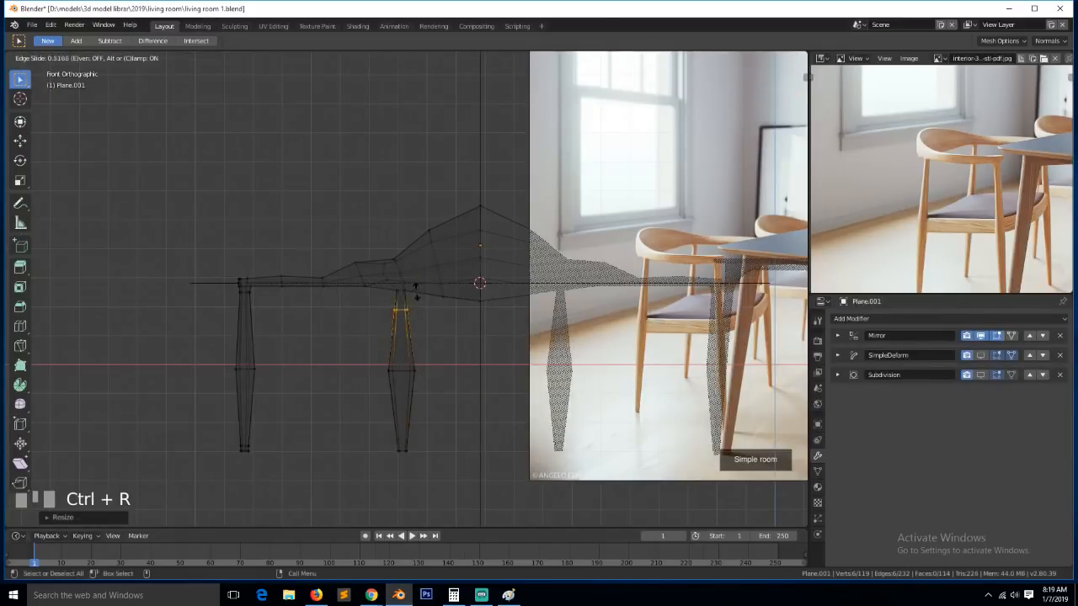
left_click(418, 275)
key("s")
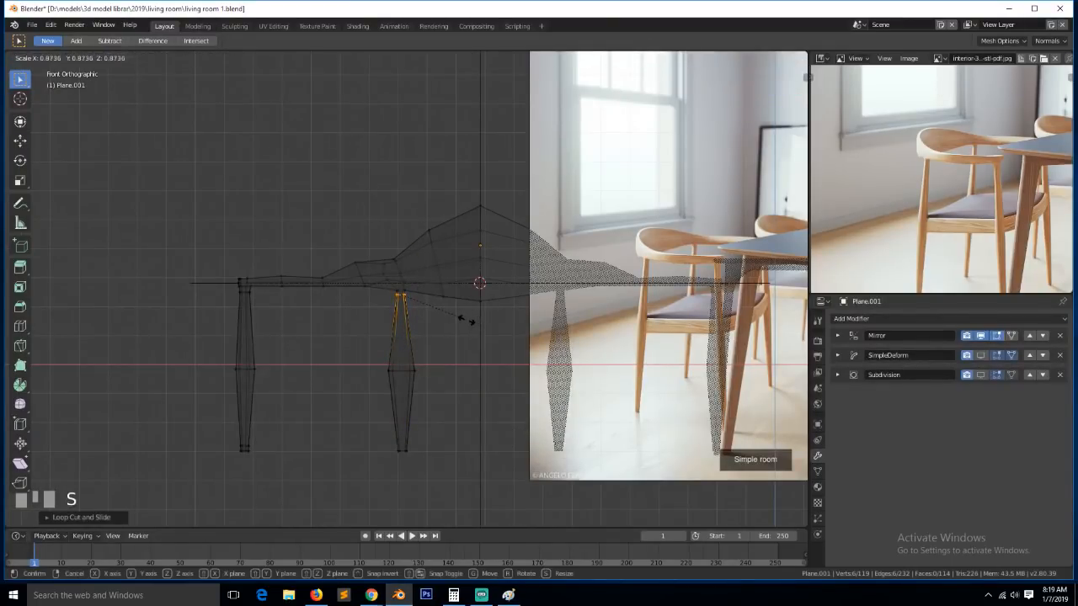
left_click(468, 318)
Return to Object Mode with solid shading, enable the Subdivision modifier in the viewport, and deselect the chair
key("Tab")
key("shift+z")
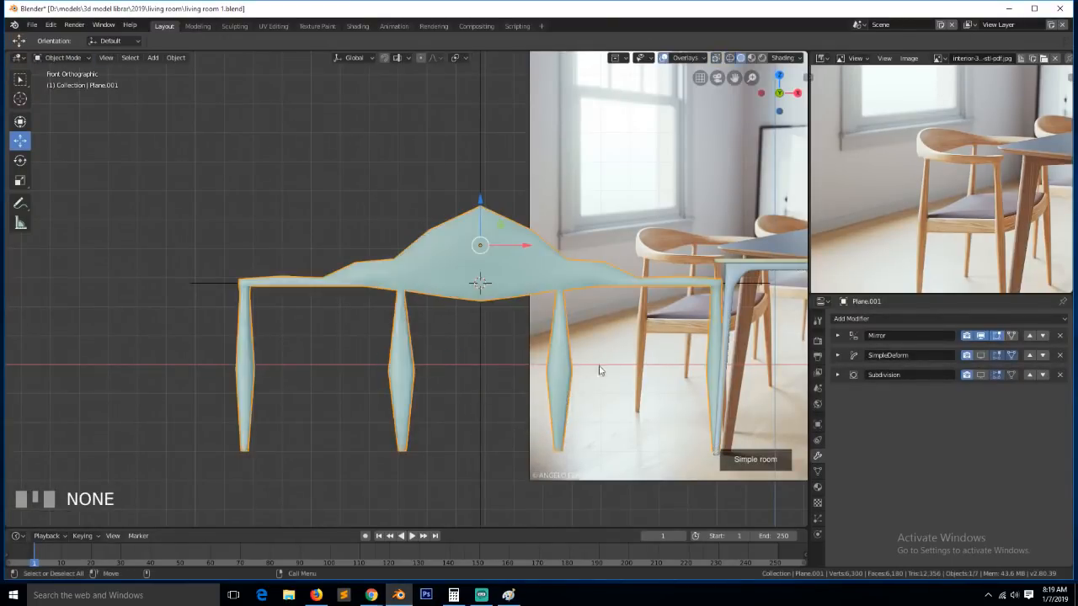
left_click(980, 375)
key("a")
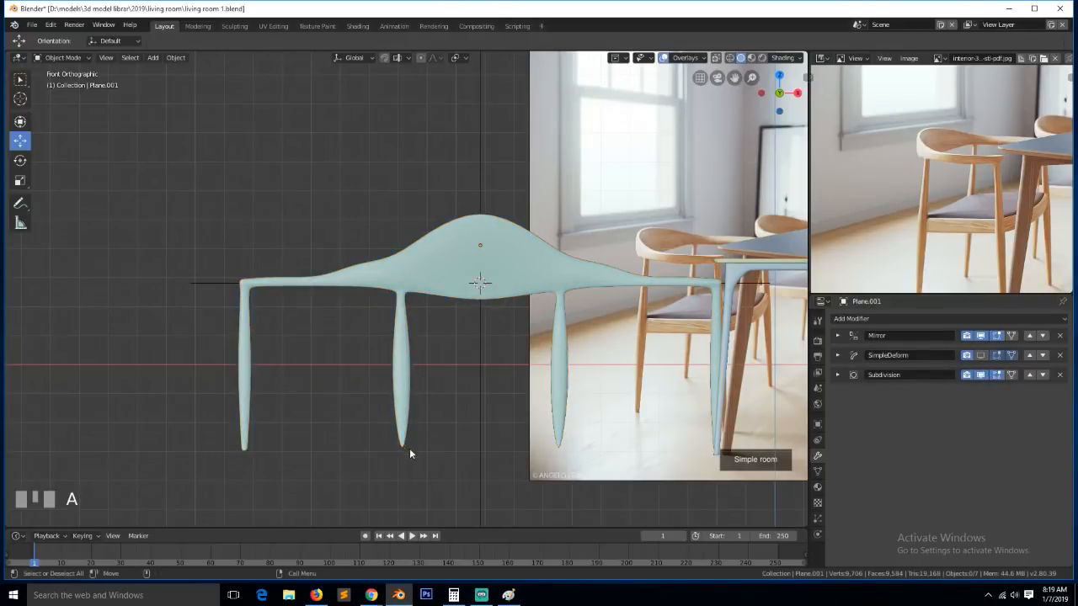
Add an edge loop to the rear leg in Edit Mode and slide it down close to the foot
scroll(410, 453, "up", 2)
key("Tab")
key("ctrl+r")
left_click(401, 484)
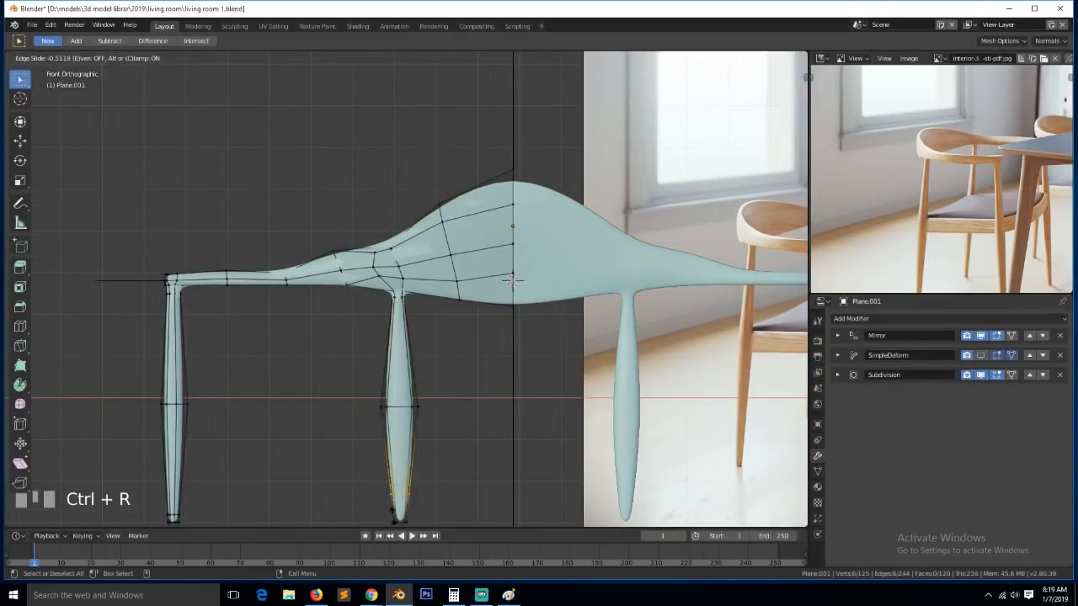
left_click(399, 51)
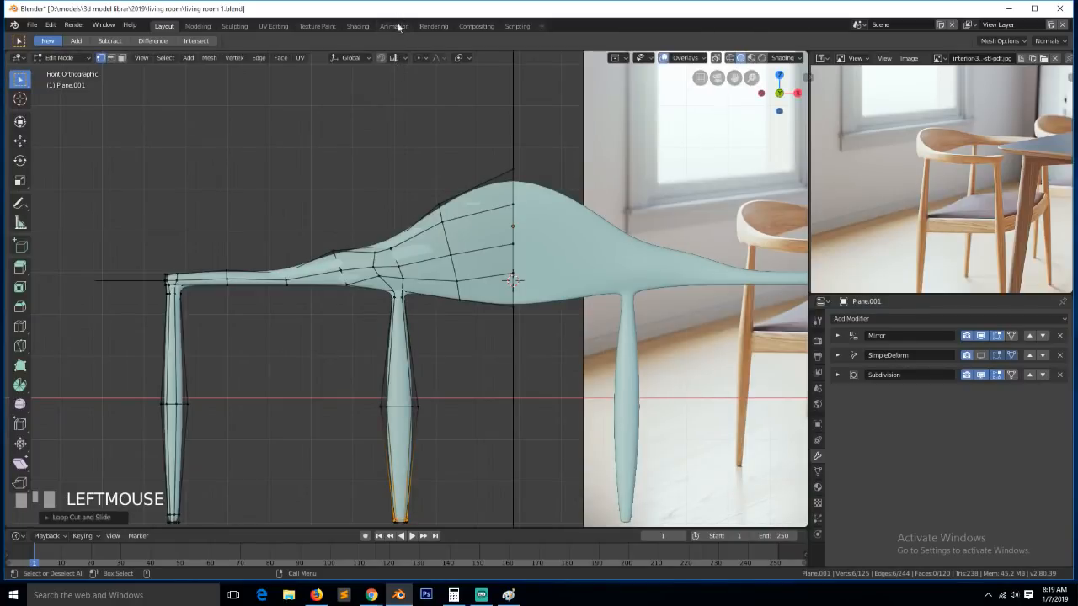
Scale the rear leg's middle edge loop down to about 0.75 to slim the leg
scroll(443, 368, "down", 2)
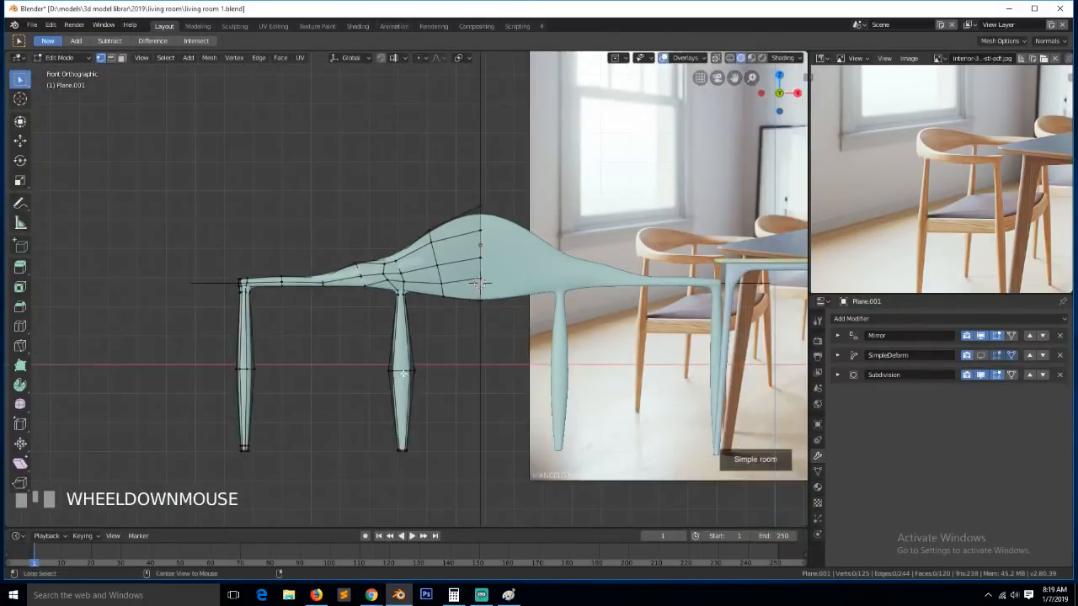
left_click(402, 371, "alt")
key("s")
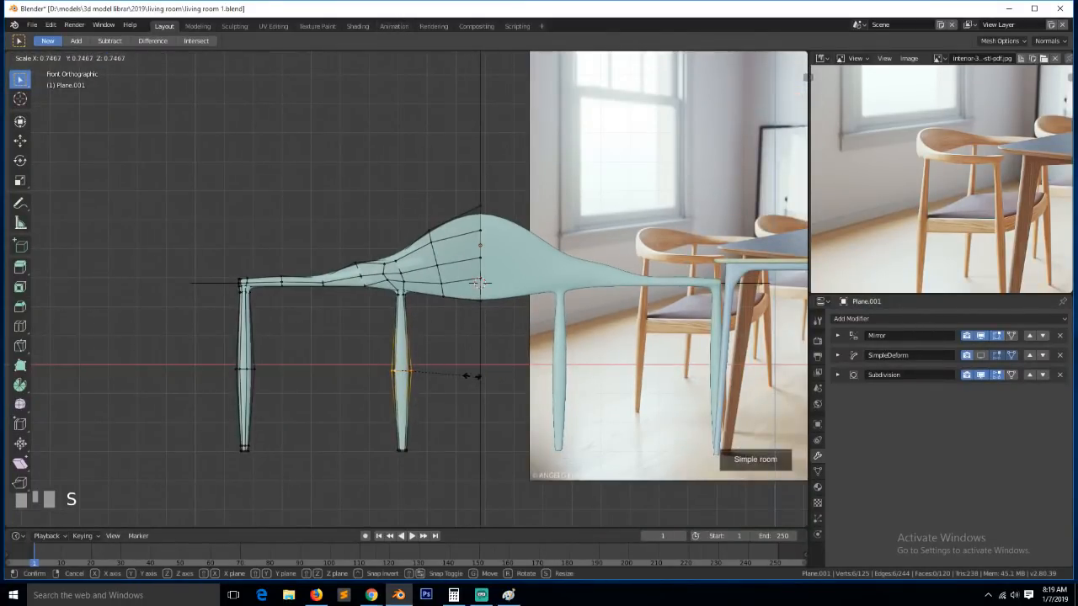
left_click(400, 339)
Add a centred edge loop to the rear leg above its middle loop and scale it down
key("ctrl+r")
left_click(400, 337)
right_click(472, 349)
key("s")
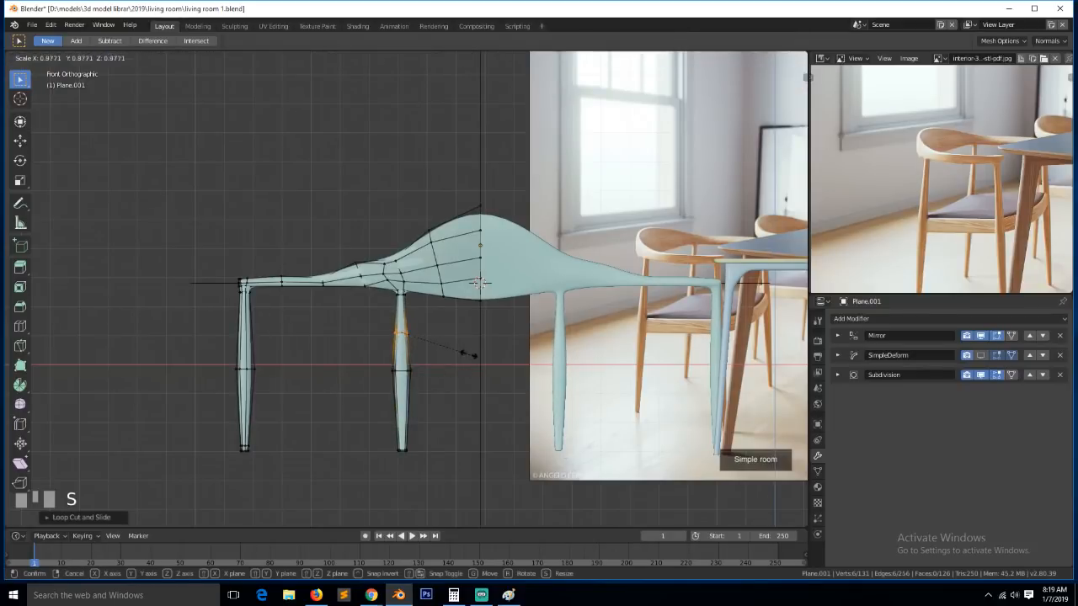
Add a centred edge loop to the rear leg below its middle loop and scale it down
key("ctrl+r")
left_click(401, 411)
right_click(459, 421)
key("s")
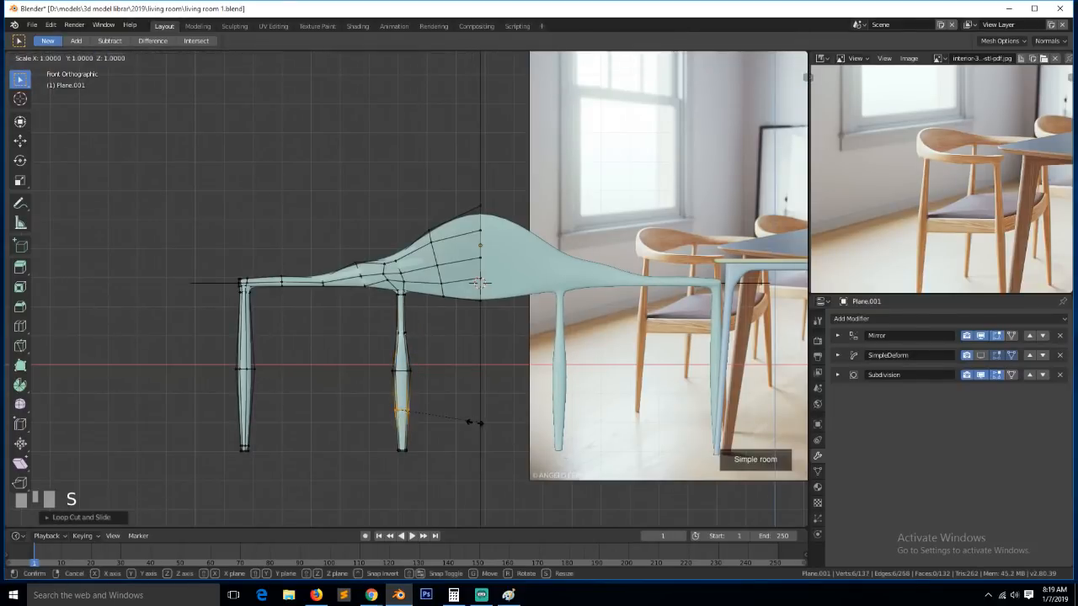
left_click(448, 418)
Return to Object Mode and enable the SimpleDeform modifier in the viewport to bend the chair into shape
key("Tab")
key("shift+grave")
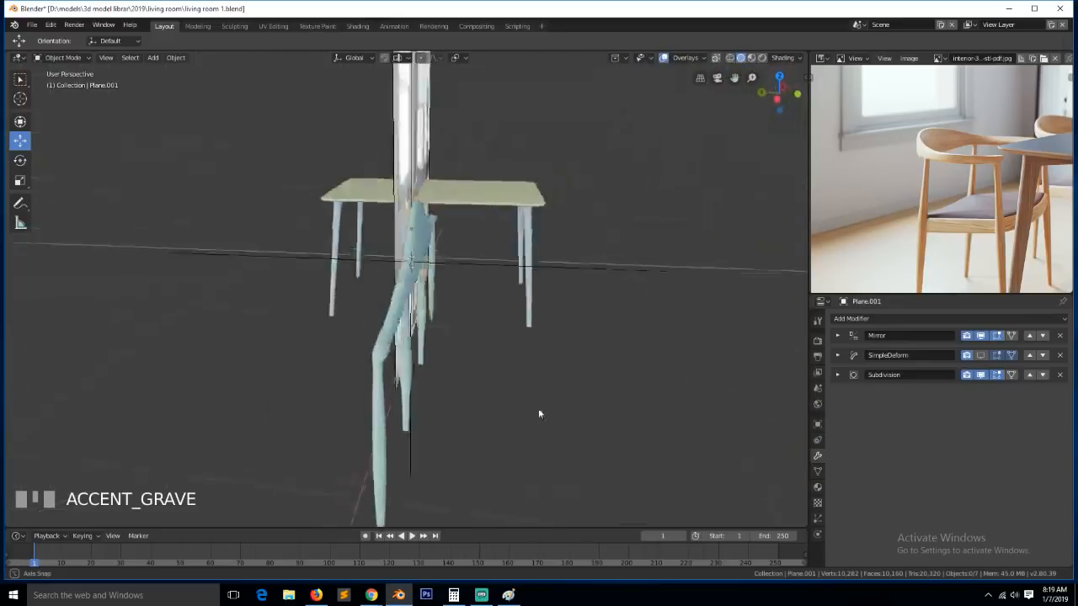
middle_click_drag(605, 387, 692, 428)
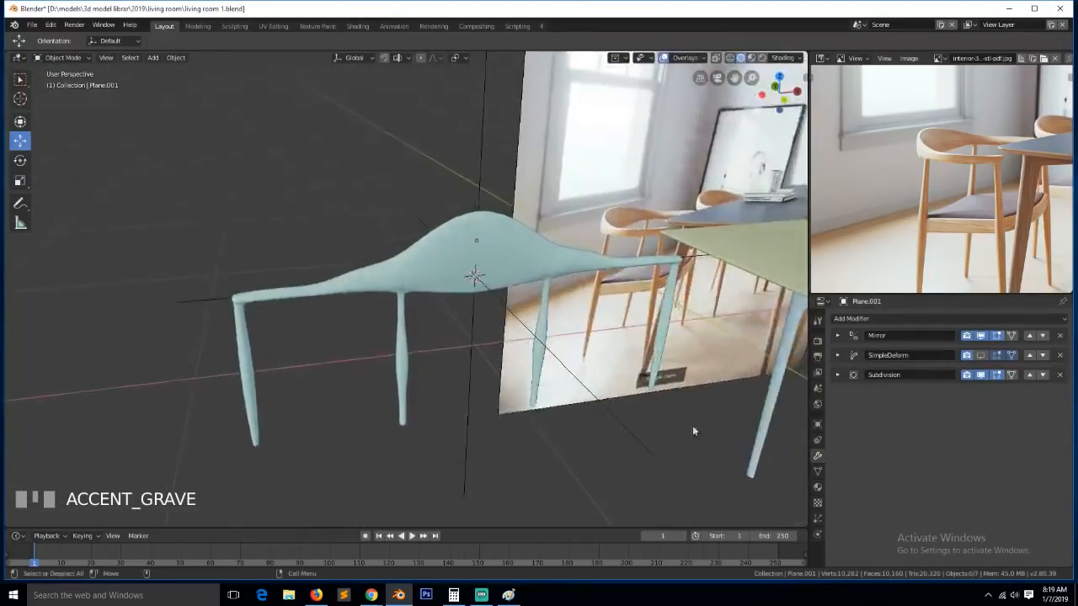
left_click(981, 355)
key("shift+grave")
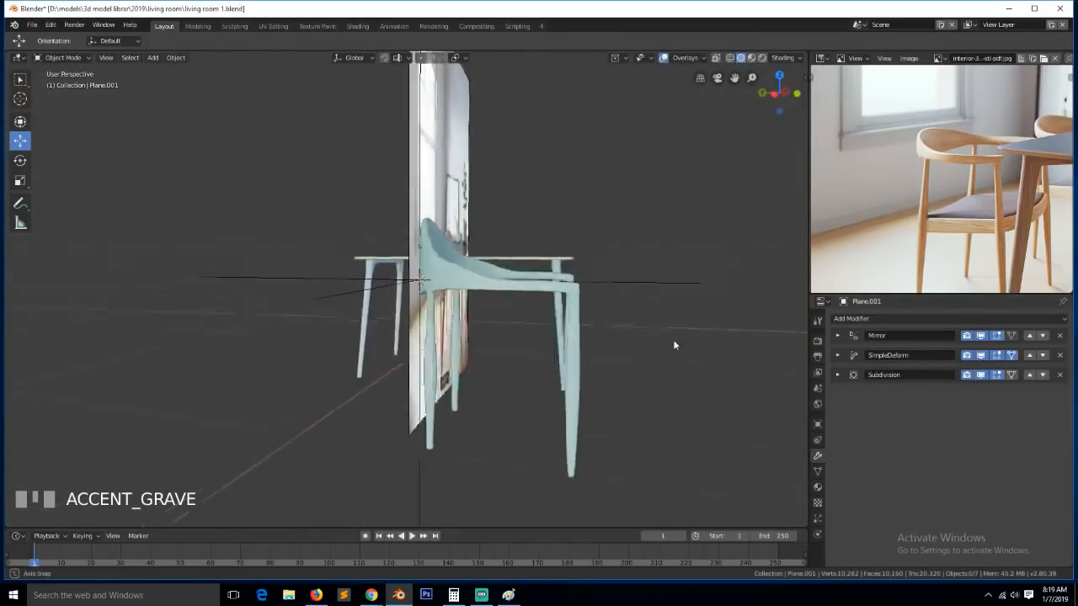
key("KP_1")
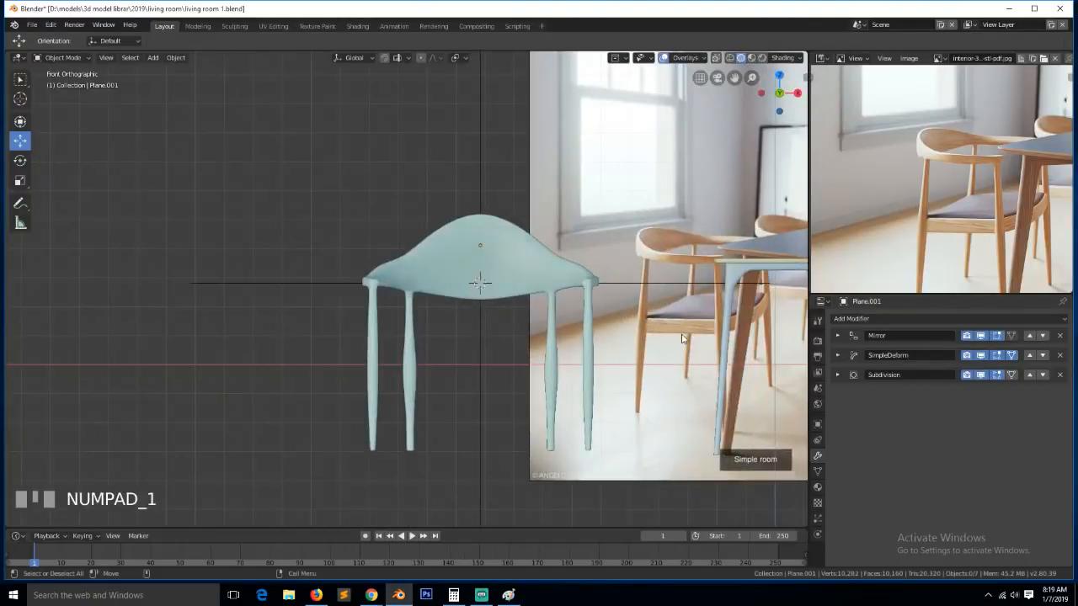
key("KP_7")
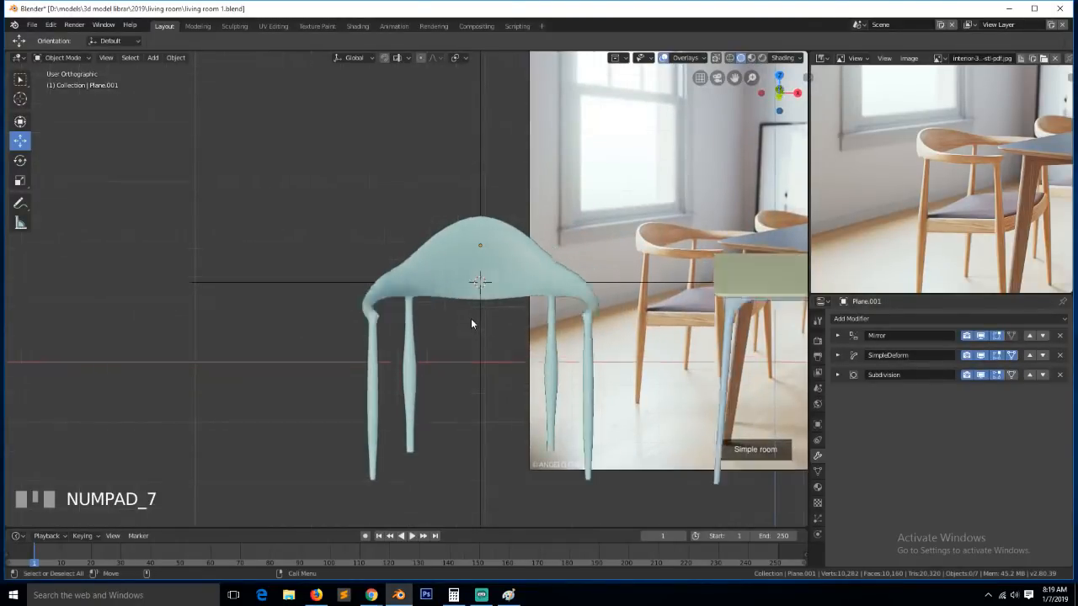
key("grave")
middle_click_drag(483, 325, 526, 230)
key("KP_1")
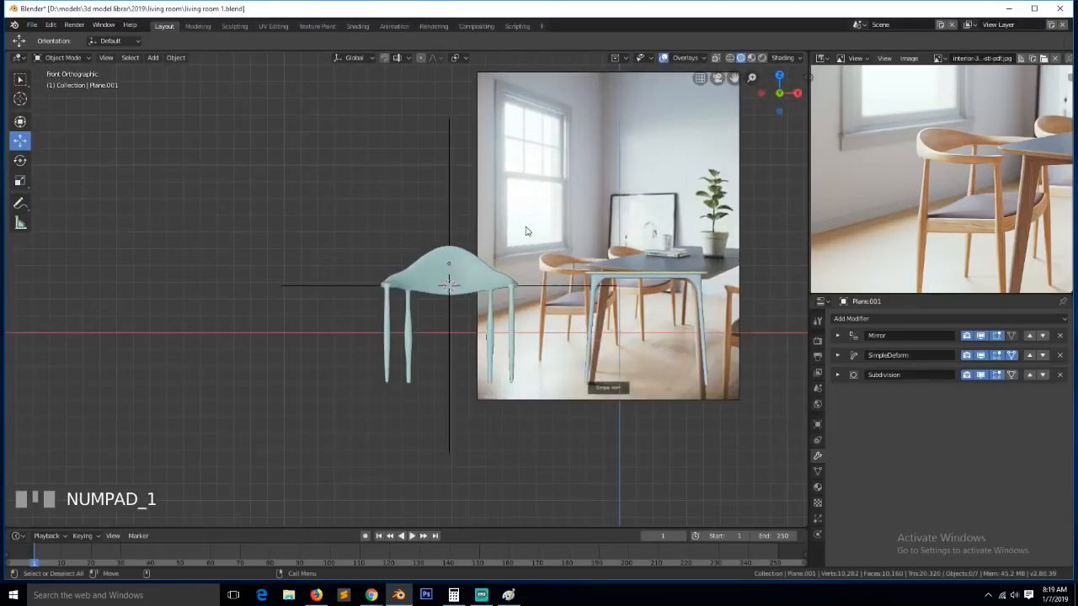
Narrow the whole chair by scaling it along the X axis to about 0.82
scroll(539, 291, "up", 3)
left_click(530, 276)
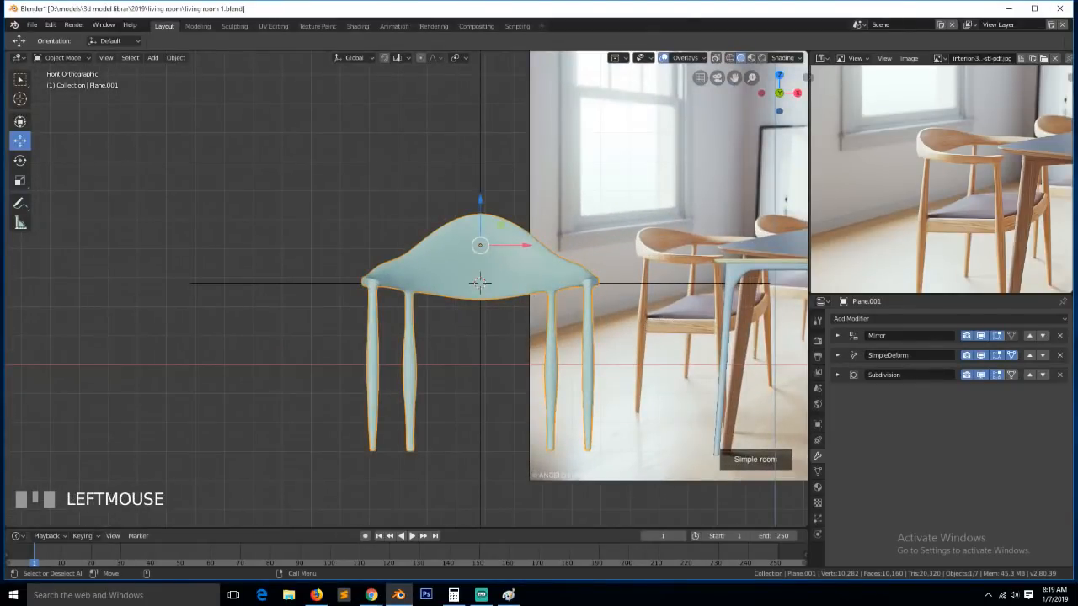
key("s")
key("x")
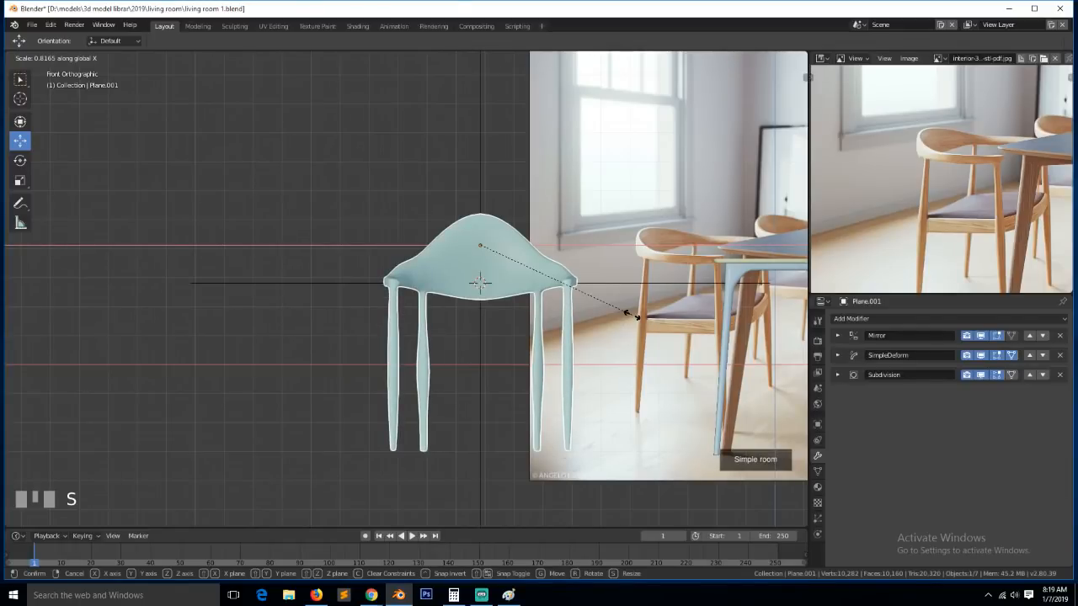
left_click(634, 315)
Disable SimpleDeform and Subdivision in the viewport and open the chair in Edit Mode with X-ray wireframe and nothing selected
key("grave")
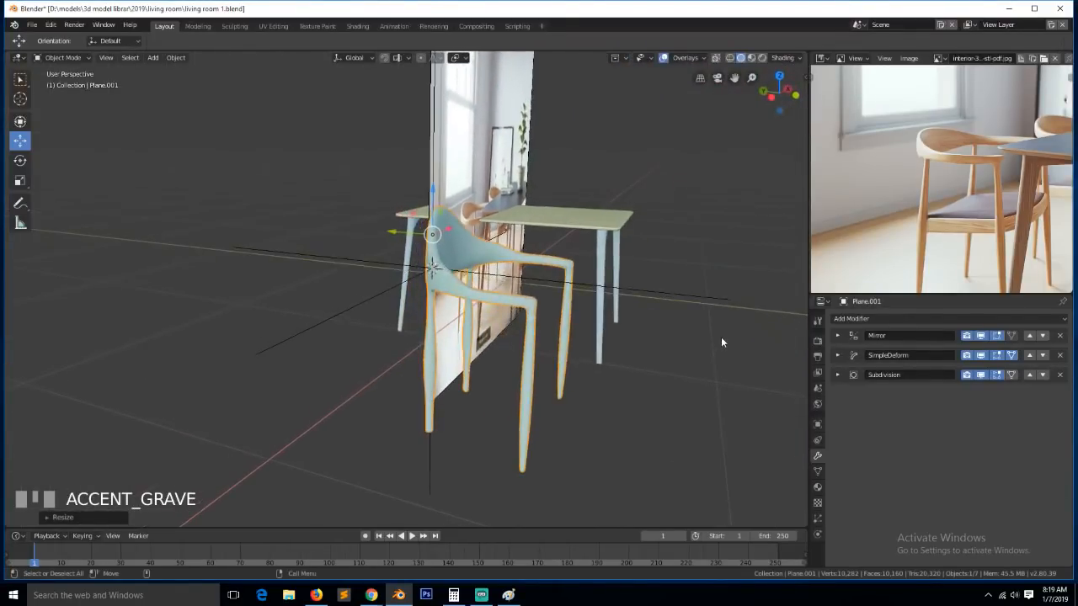
key("KP_1")
key("KP_3")
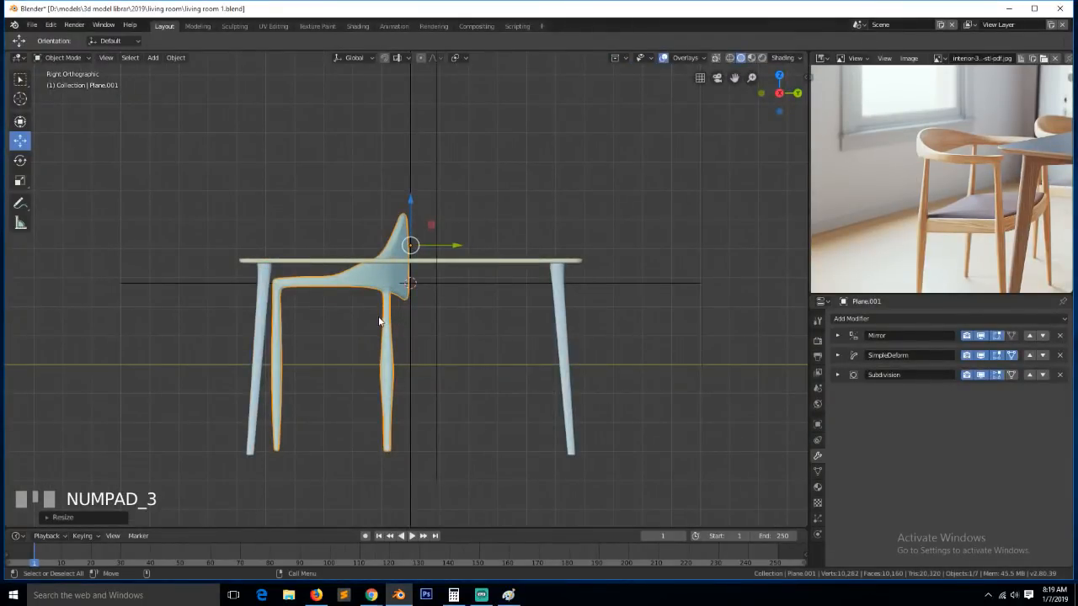
key("KP_1")
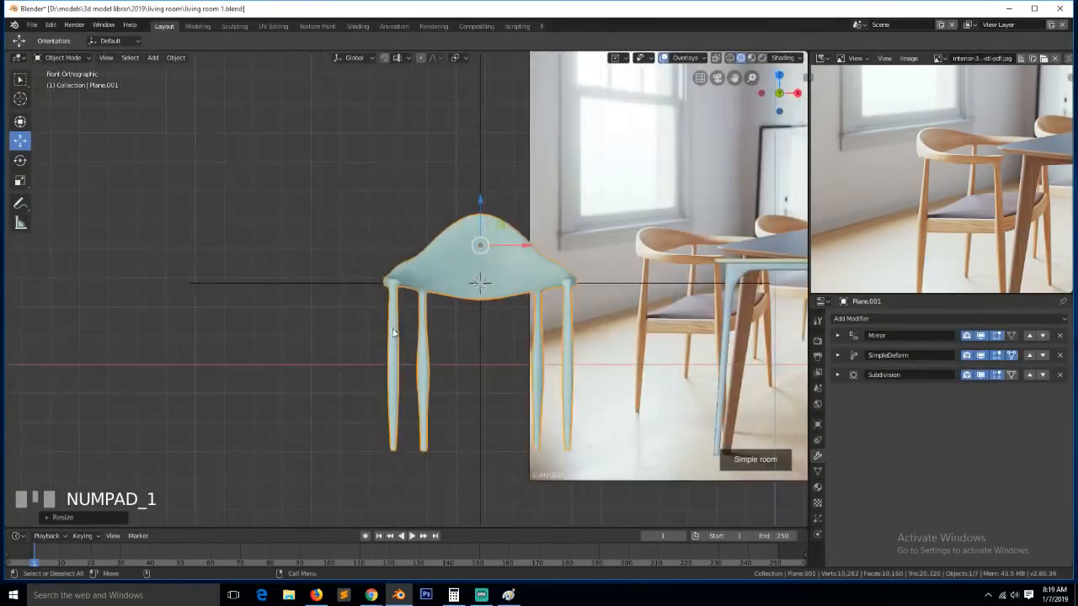
left_click(980, 355)
key("Tab")
key("alt+z")
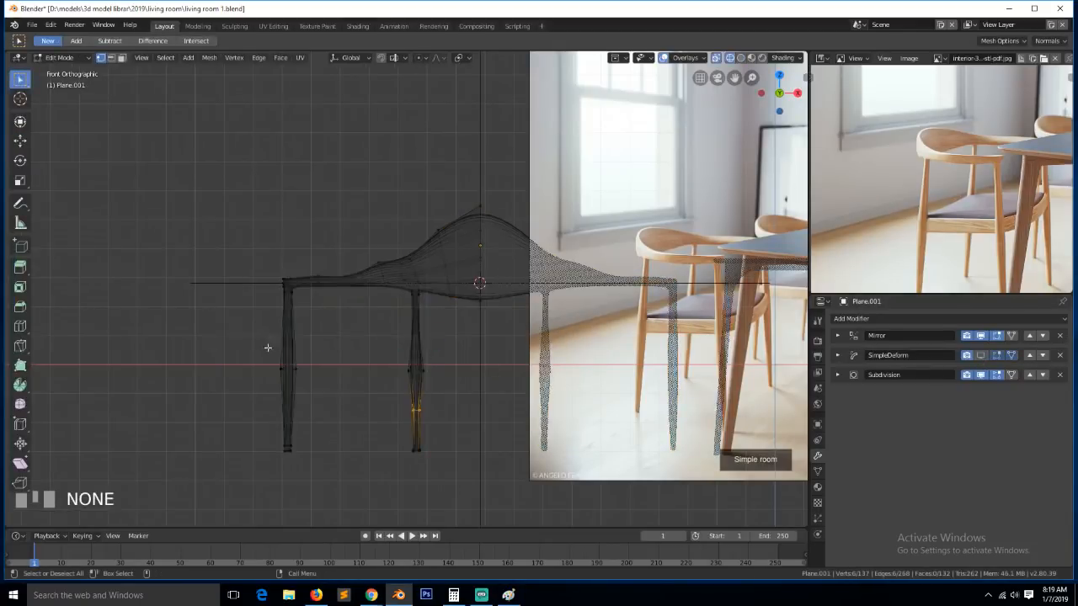
key("alt+a")
left_click(980, 375)
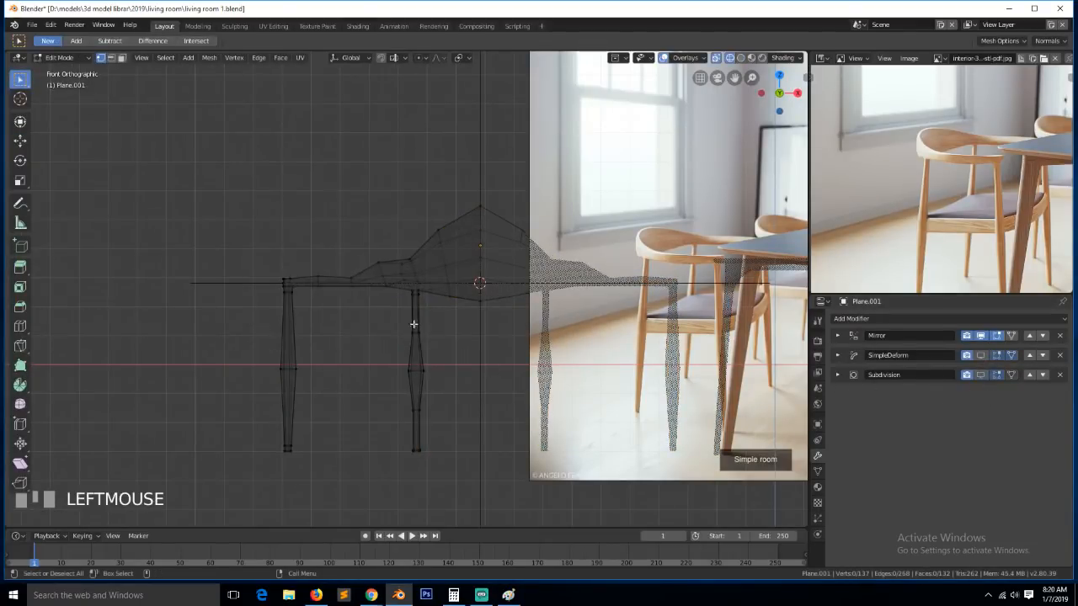
Select the front leg's vertices below the armrest and shear them in front view so the foot splays outward
left_click_drag(258, 285, 321, 461)
key("b")
left_click(21, 463)
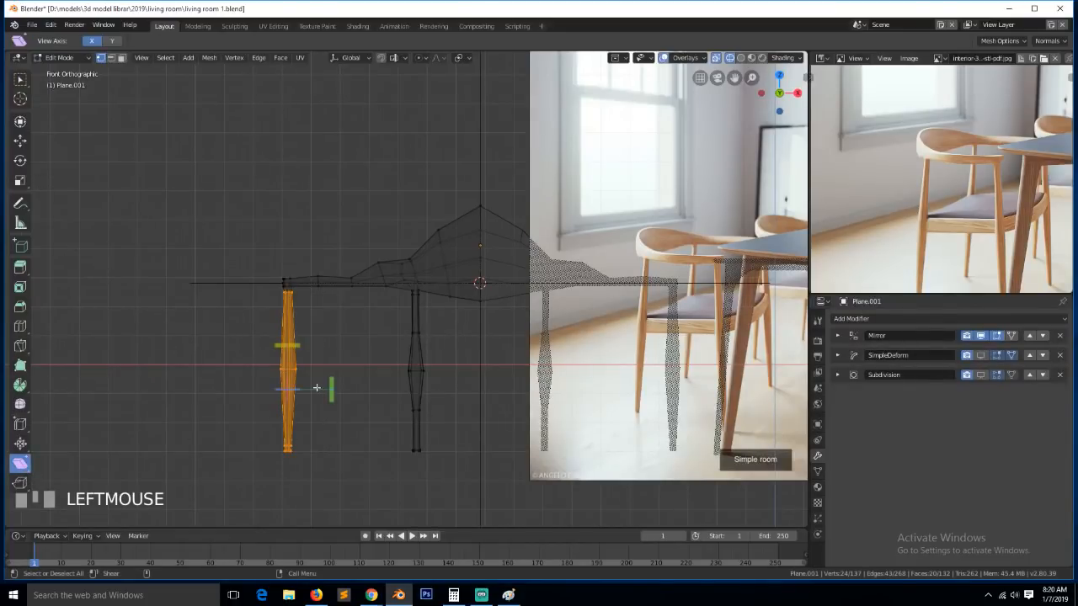
left_click_drag(292, 337, 321, 346)
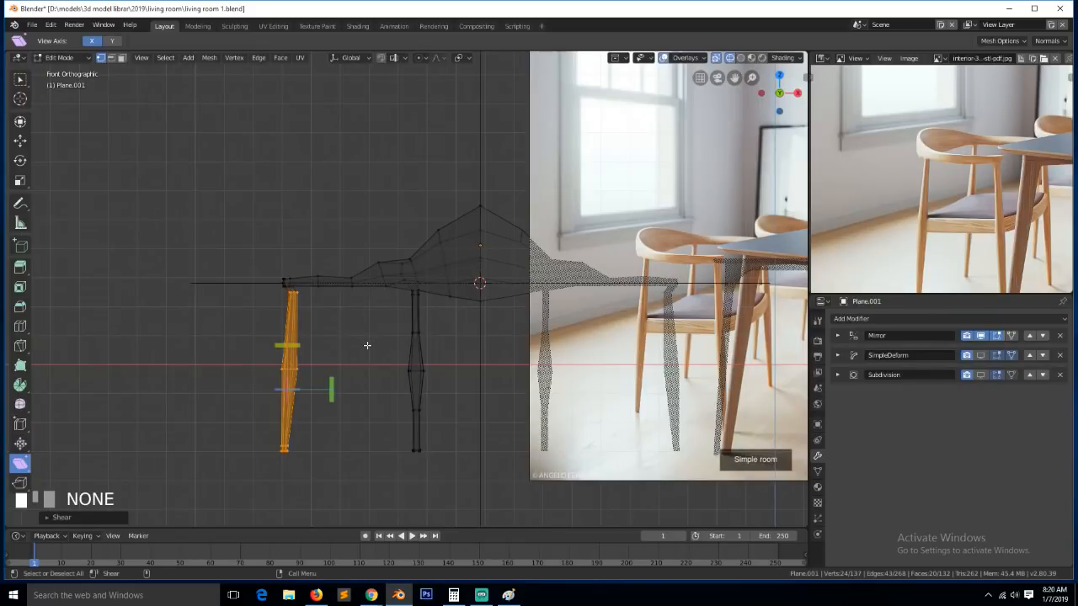
Shear the front leg slightly in side view, tilting its top toward positive Y, and shift the leg slightly toward negative Y
key("KP_1")
key("KP_3")
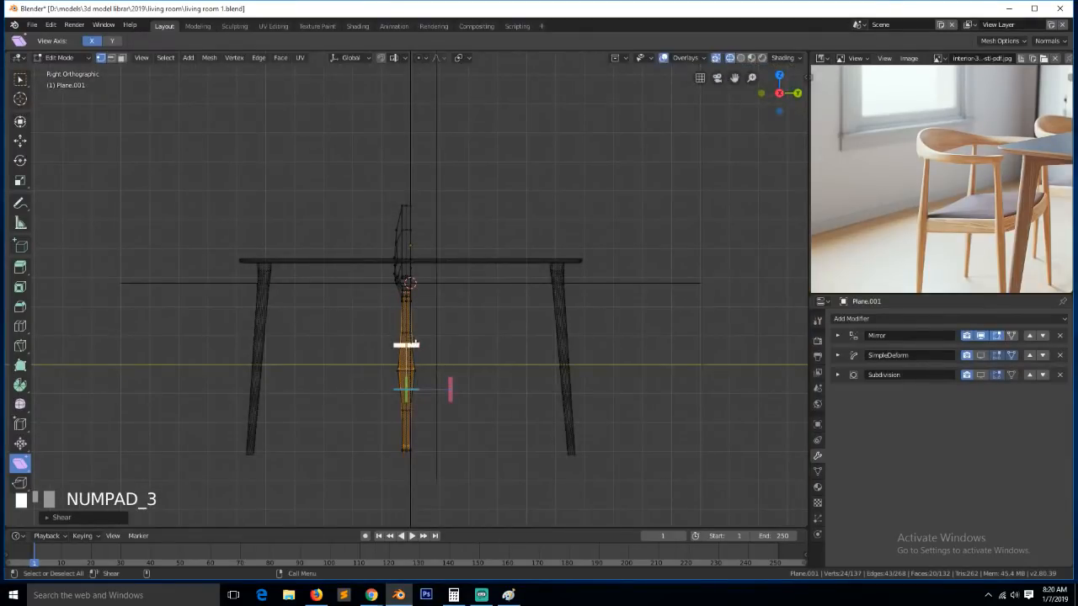
left_click_drag(414, 343, 429, 345)
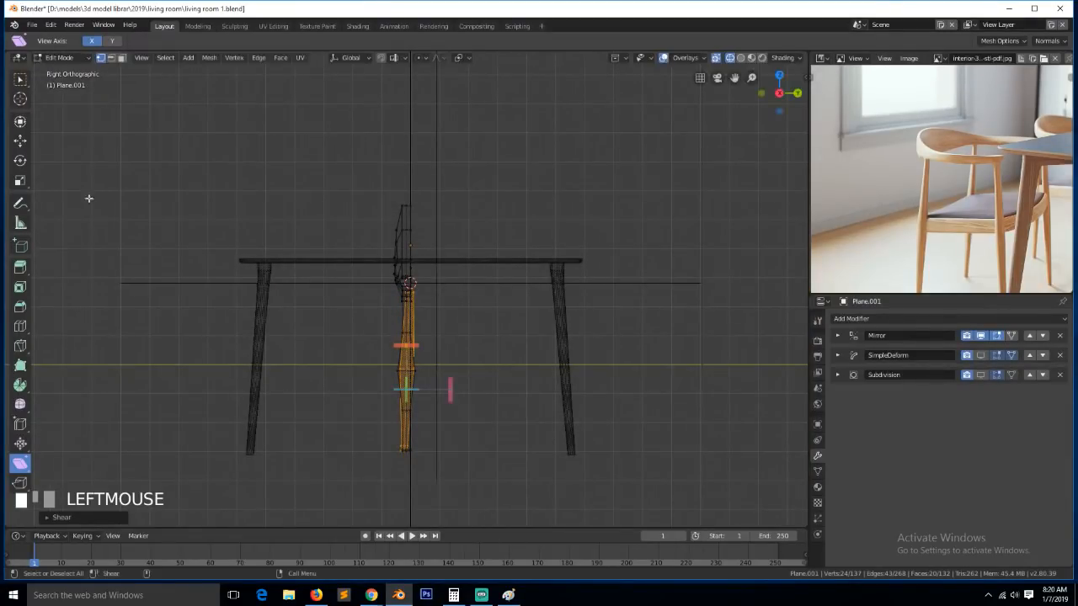
left_click(28, 139)
left_click_drag(452, 391, 446, 385)
key("KP_1")
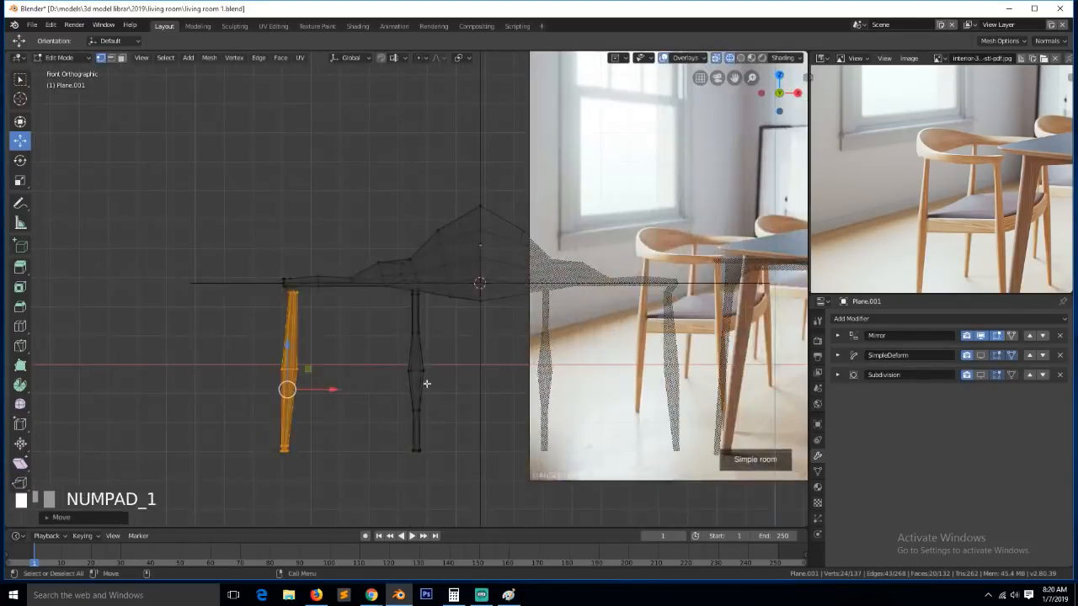
Select the rear leg's vertices below the backrest, shear them slightly outward at the foot in front view, and nudge them along X
key("alt+a")
key("n")
key("n")
key("b")
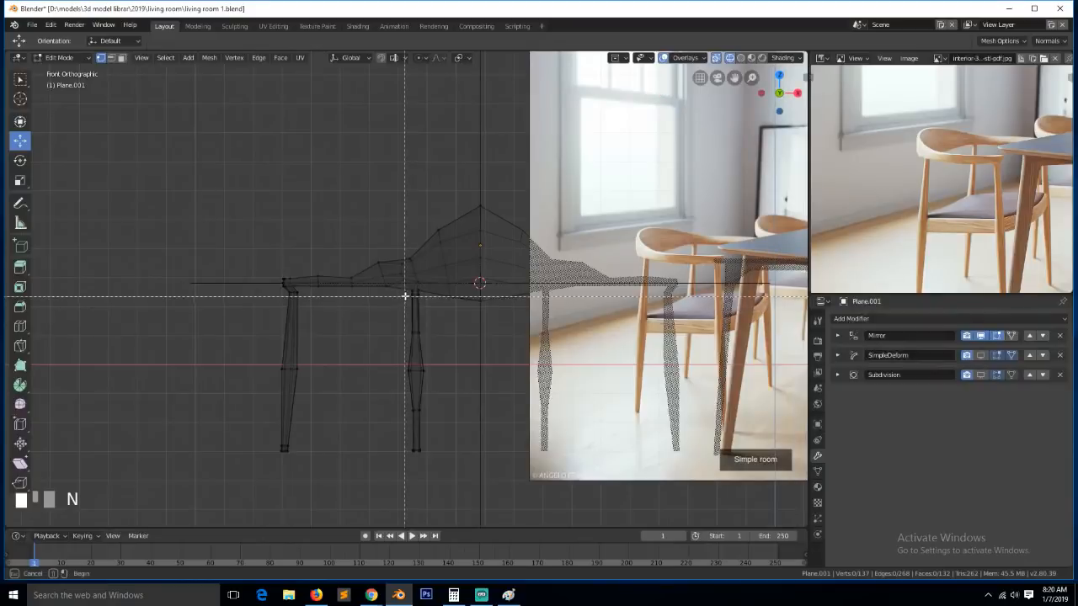
left_click_drag(406, 293, 455, 461)
left_click(21, 464)
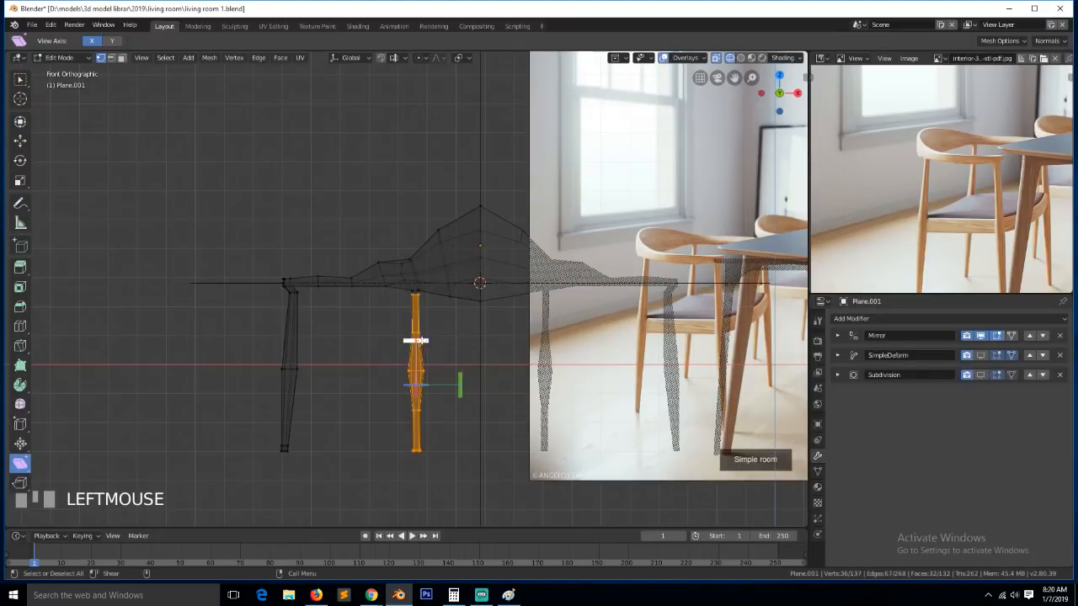
left_click_drag(422, 340, 425, 338)
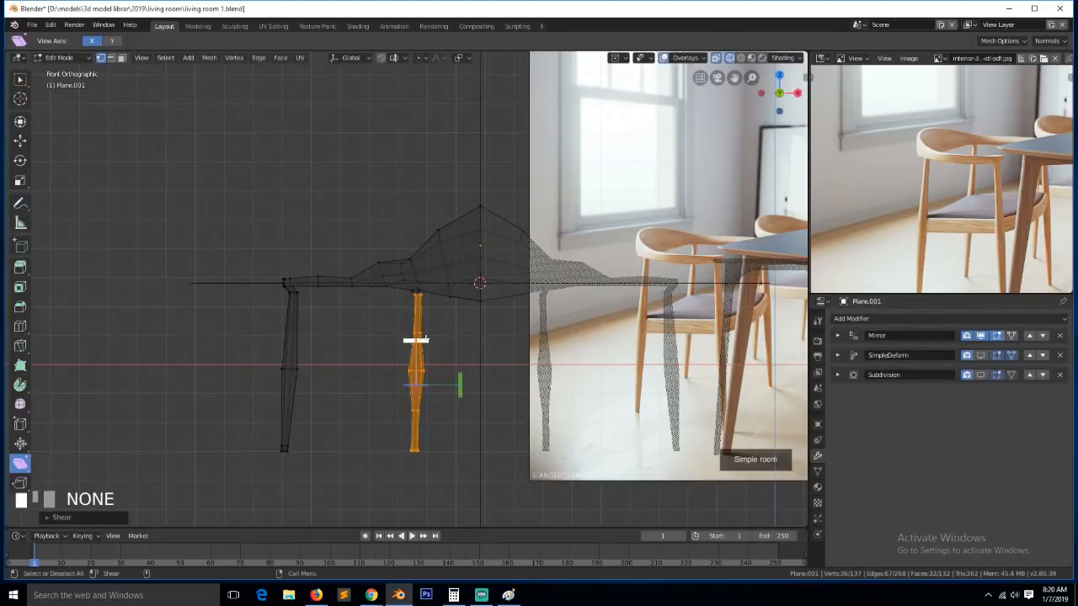
left_click(20, 141)
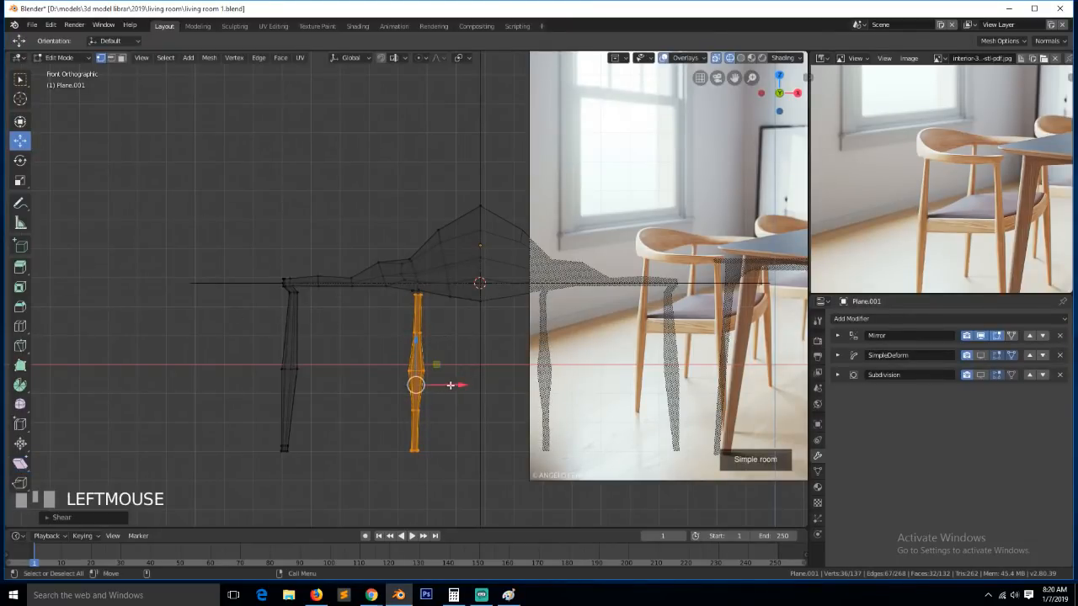
left_click_drag(451, 385, 448, 379)
Shear the rear leg in side view so its foot tilts toward positive Y, and shift the leg slightly the same way
key("KP_1")
key("KP_3")
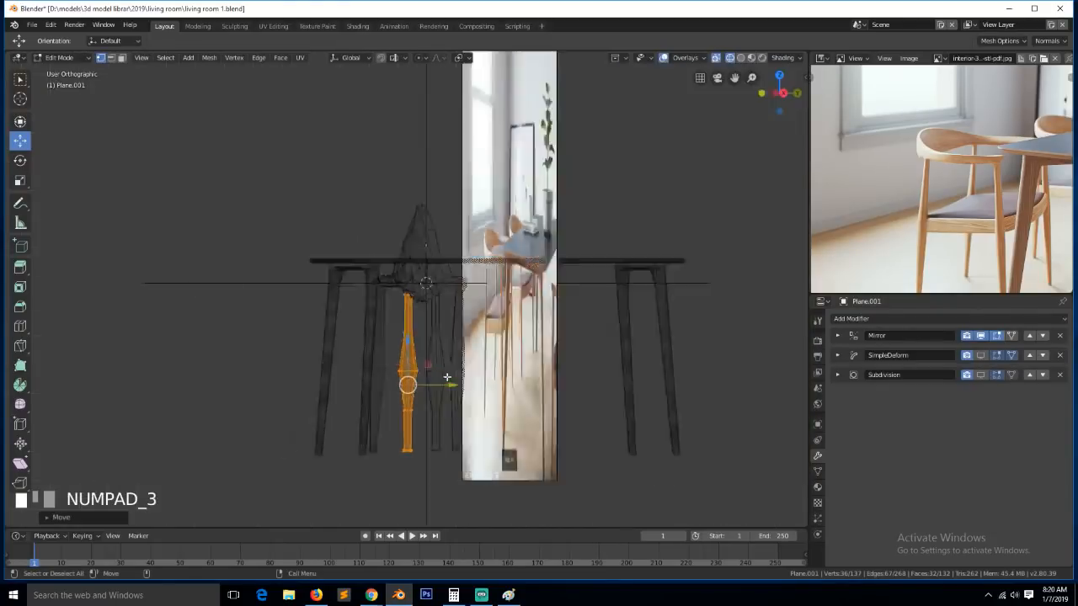
left_click(20, 463)
left_click_drag(408, 341, 390, 338)
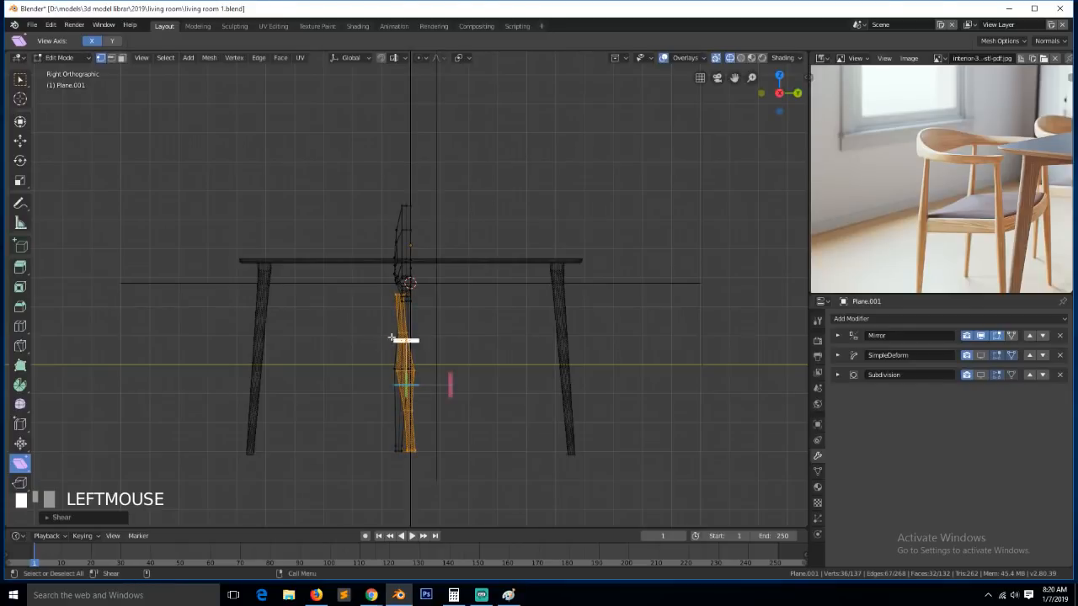
left_click(21, 141)
left_click_drag(443, 386, 450, 384)
Return to Object Mode with solid shading and save the file
key("Tab")
key("shift+z")
key("ctrl+s")
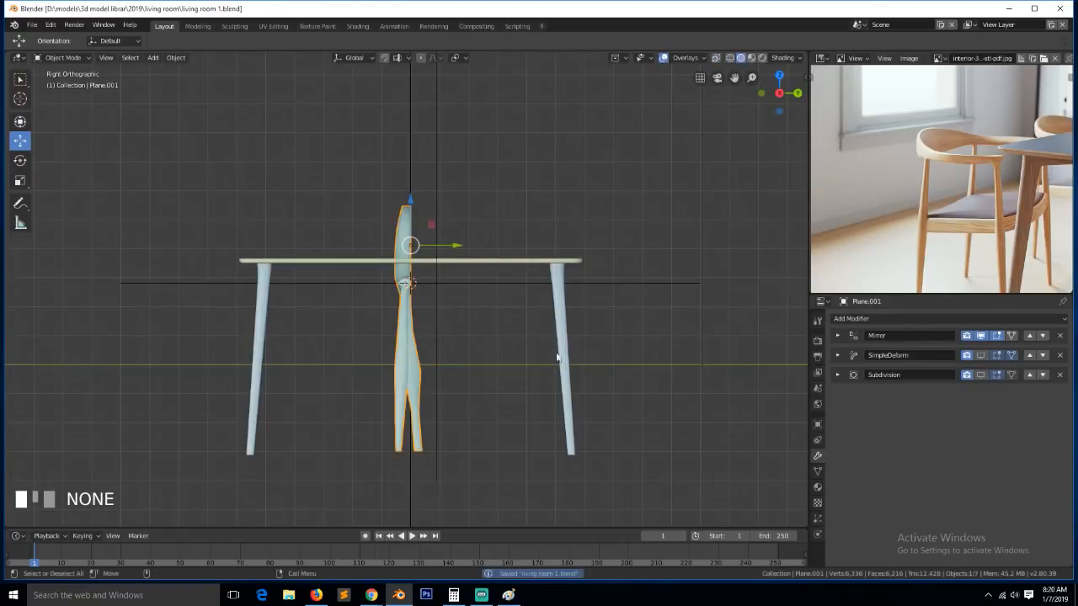
Enable the SimpleDeform and Subdivision modifiers in the viewport and deselect the chair to check the angled legs
left_click(982, 356)
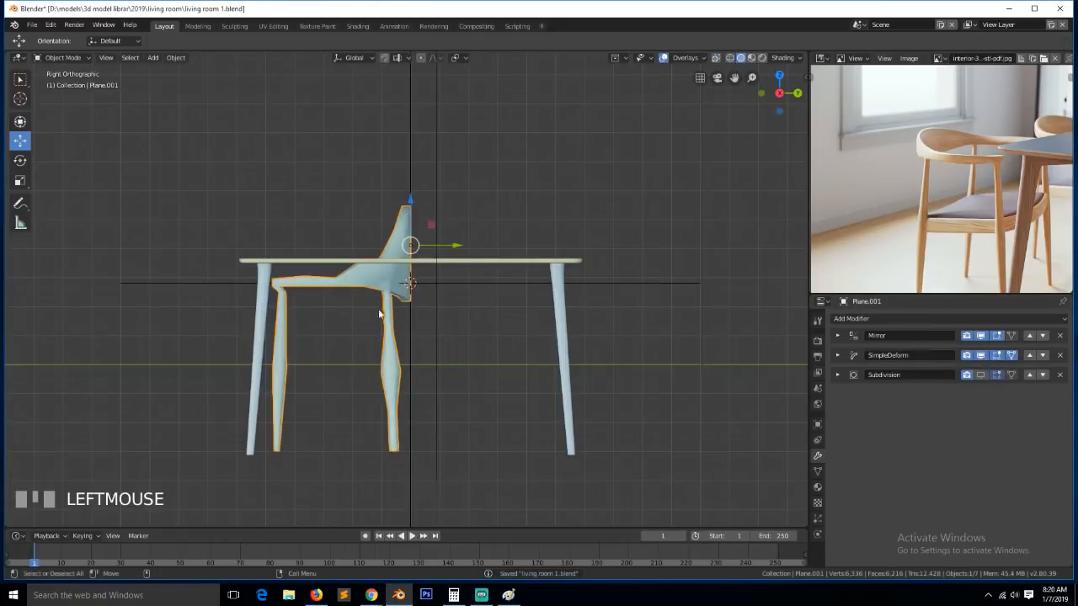
key("grave")
middle_click_drag(625, 335, 654, 331)
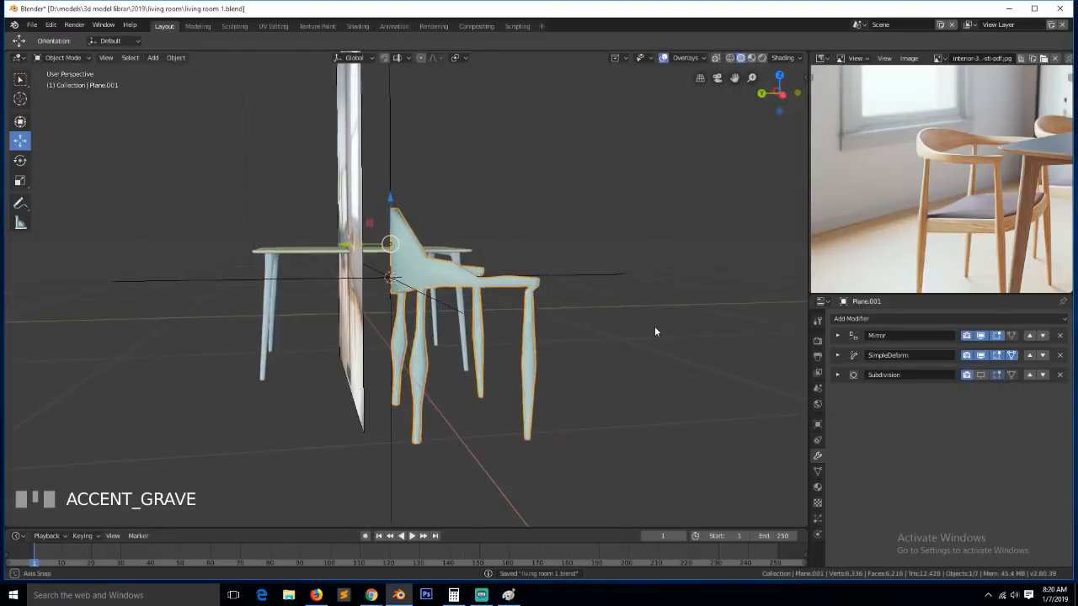
left_click(980, 376)
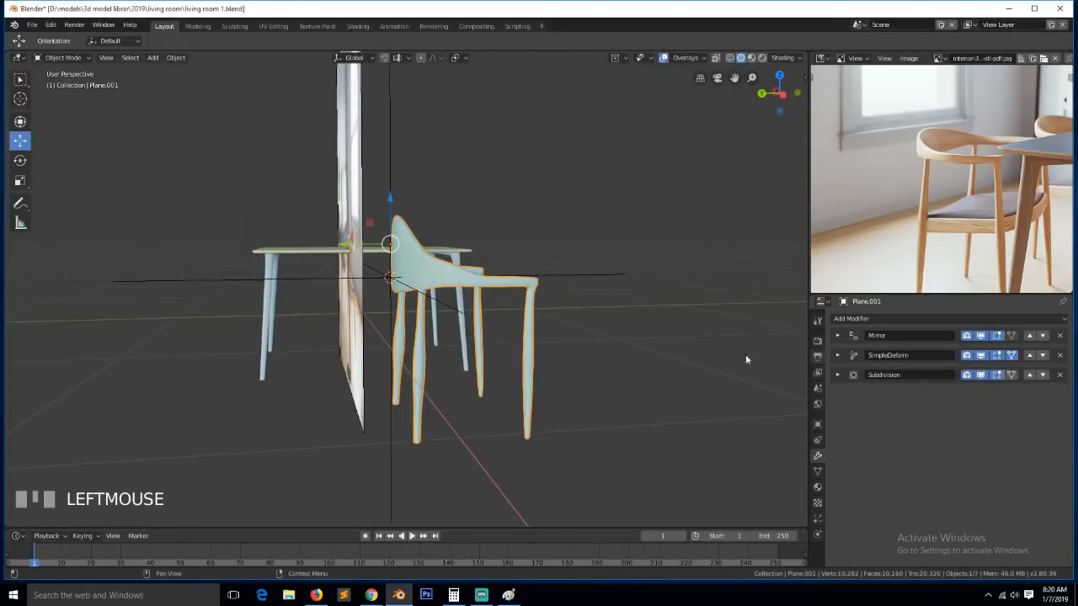
left_click(743, 355)
key("grave")
middle_click_drag(427, 371, 519, 348)
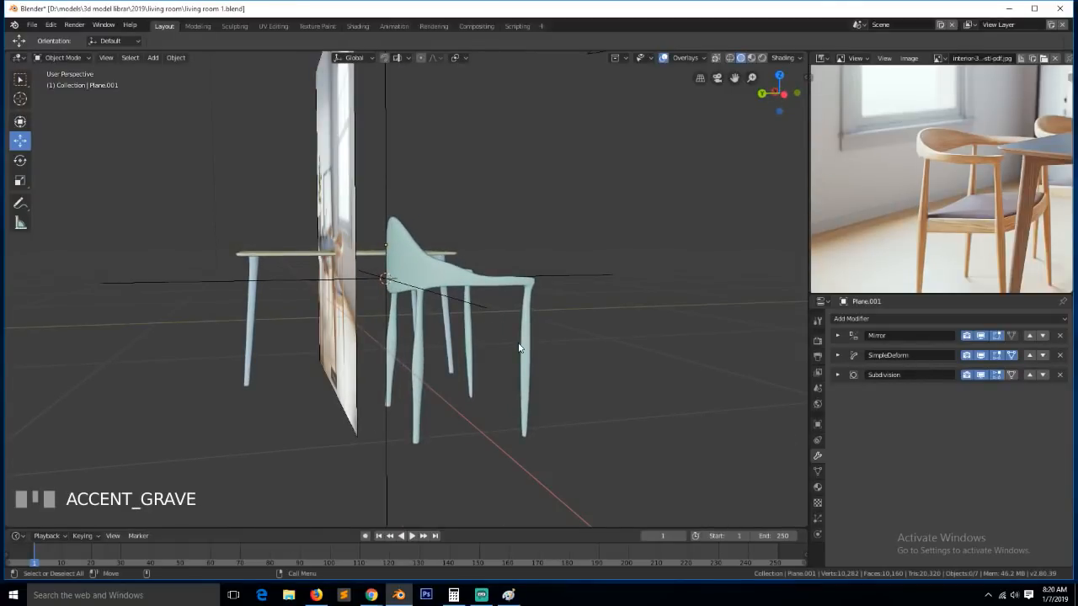
key("KP_1")
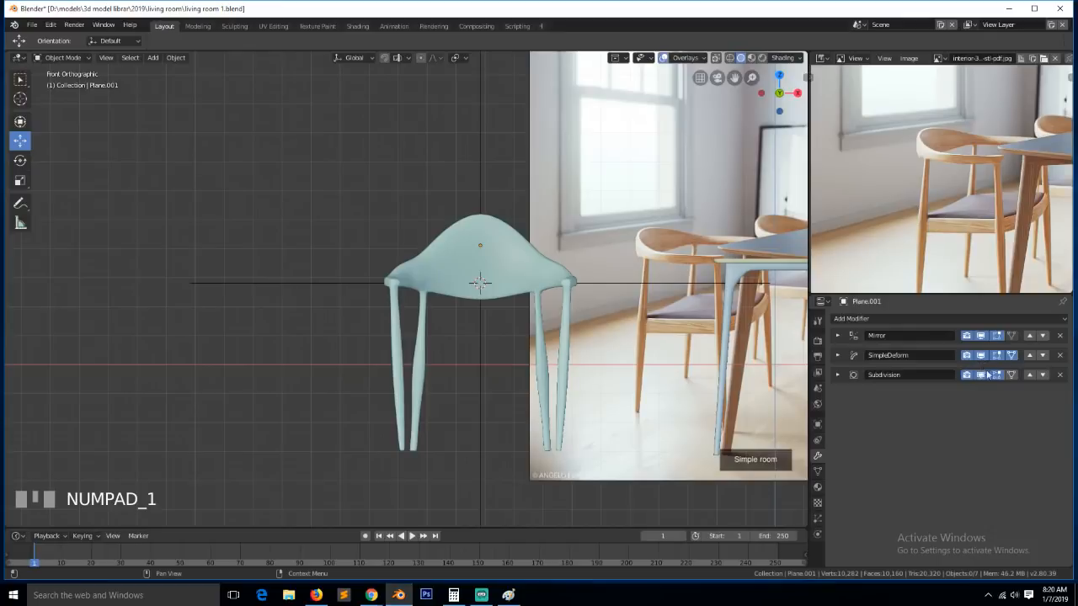
Select all vertices of the front leg below the armrest in front wireframe view in Edit Mode, ready for the Shear tool
key("Tab")
key("a")
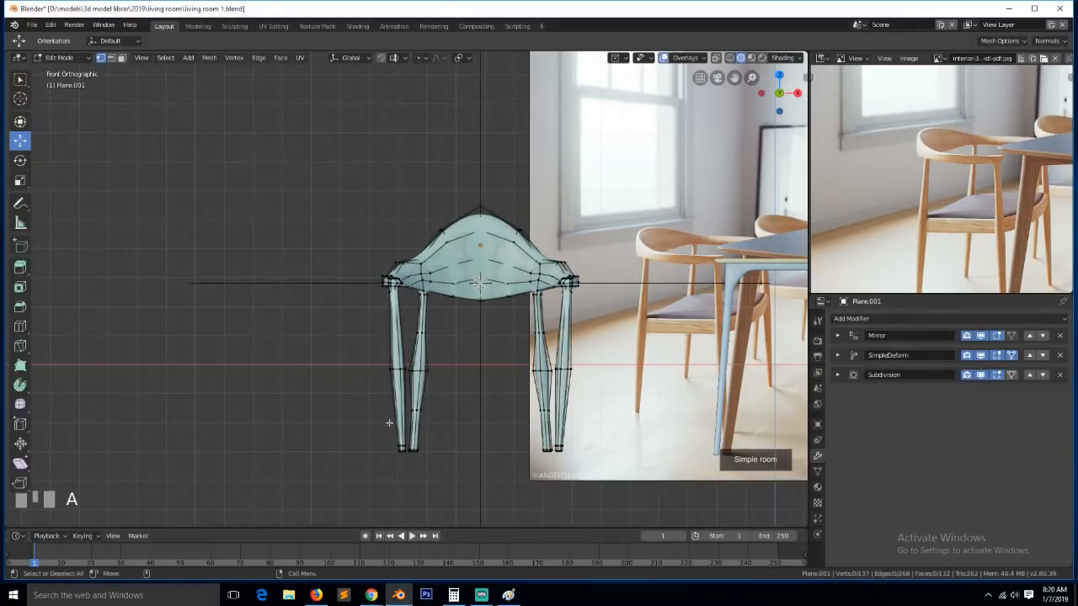
key("alt+z")
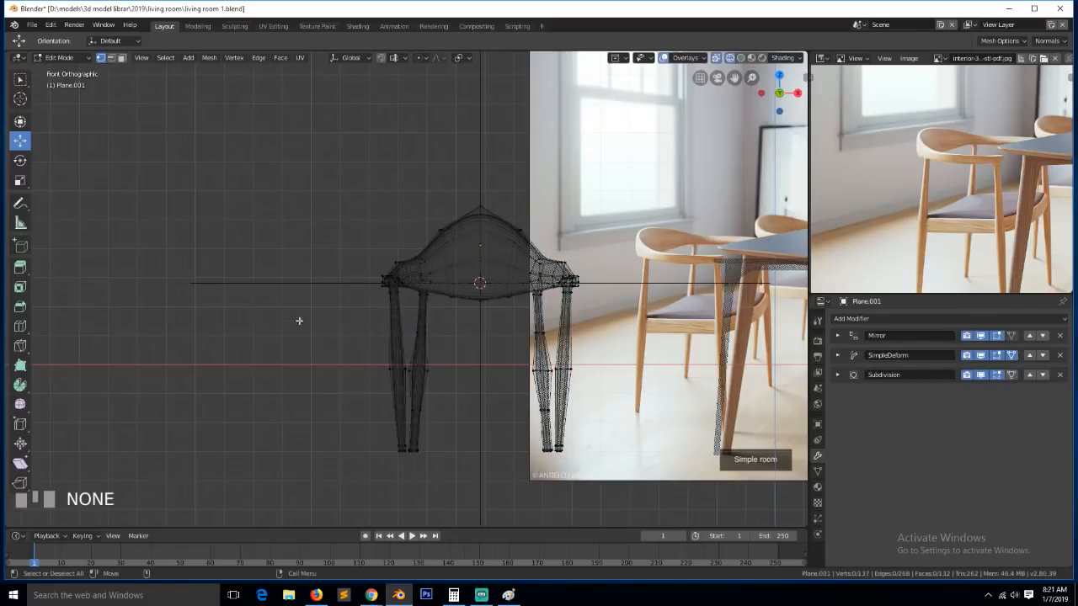
scroll(352, 310, "up", 1)
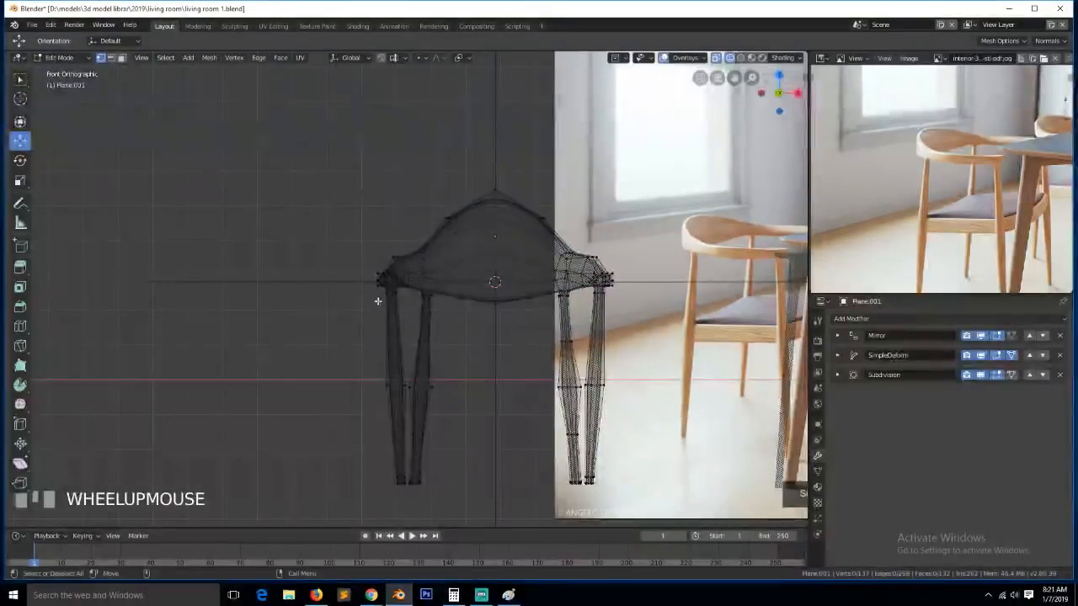
key("b")
left_click_drag(386, 286, 407, 502)
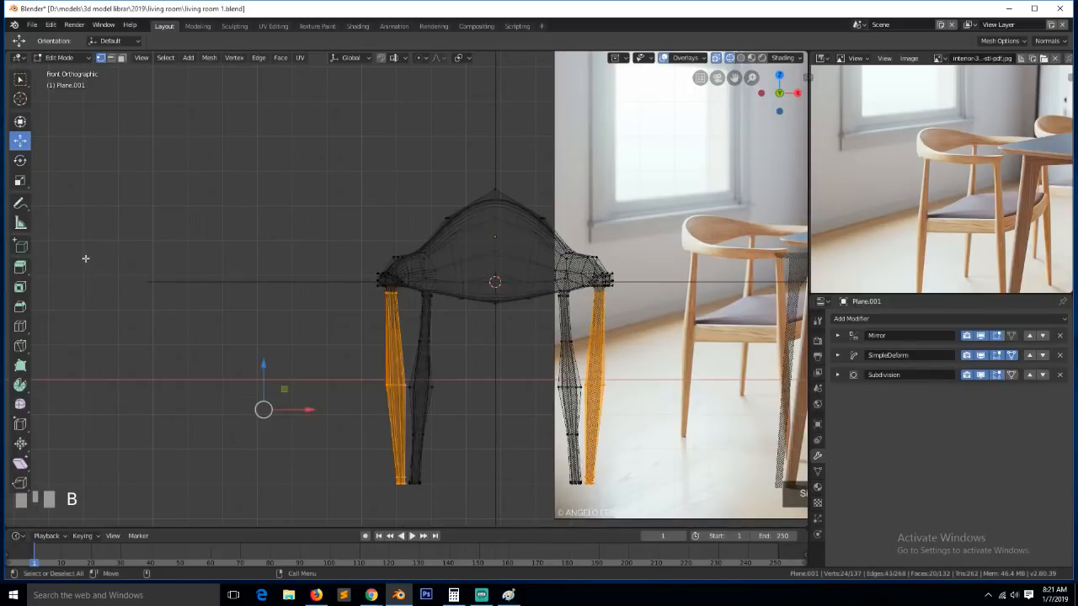
left_click(21, 463)
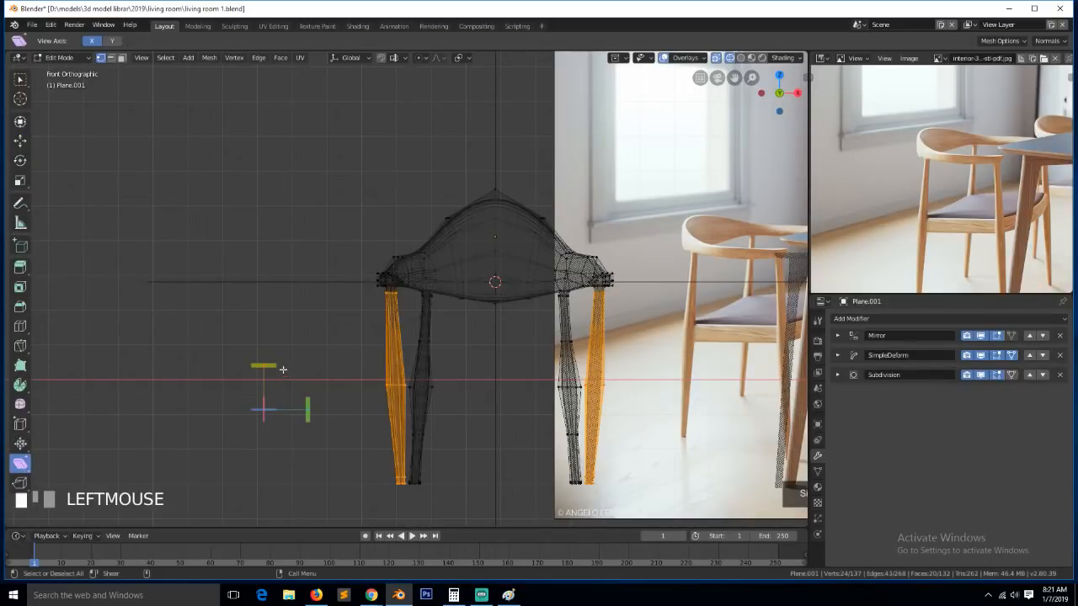
Try to shear the selected front leg in front view, and undo the attempt
left_click_drag(283, 369, 696, 366)
key("ctrl+z")
key("grave")
key("ctrl+z")
key("KP_1")
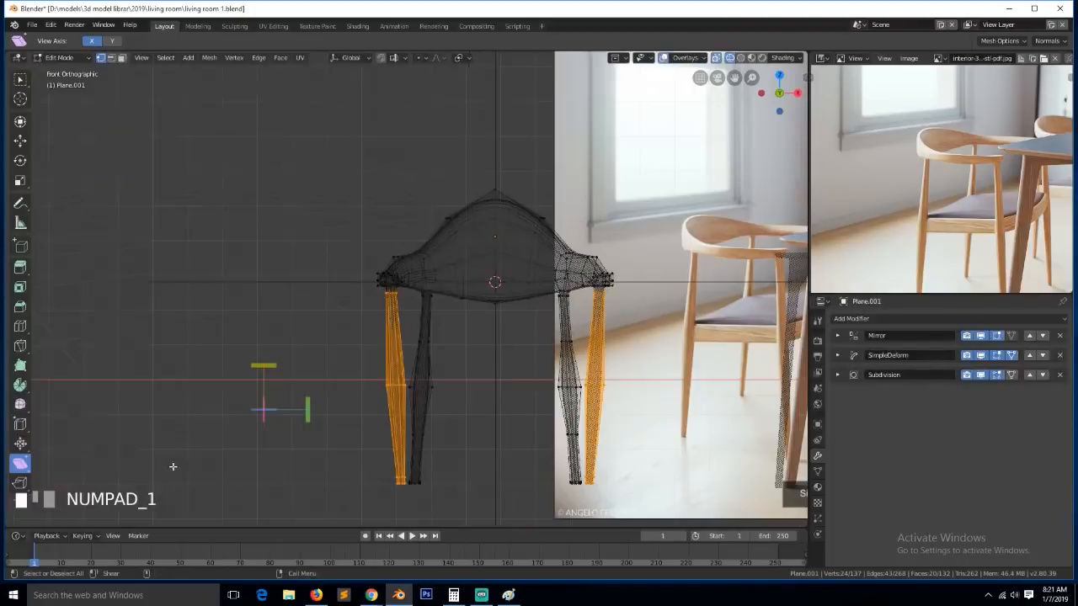
Turn off the SimpleDeform modifier's edit-cage display and shear the front leg in side view so its foot tilts toward positive Y
left_click(1014, 357)
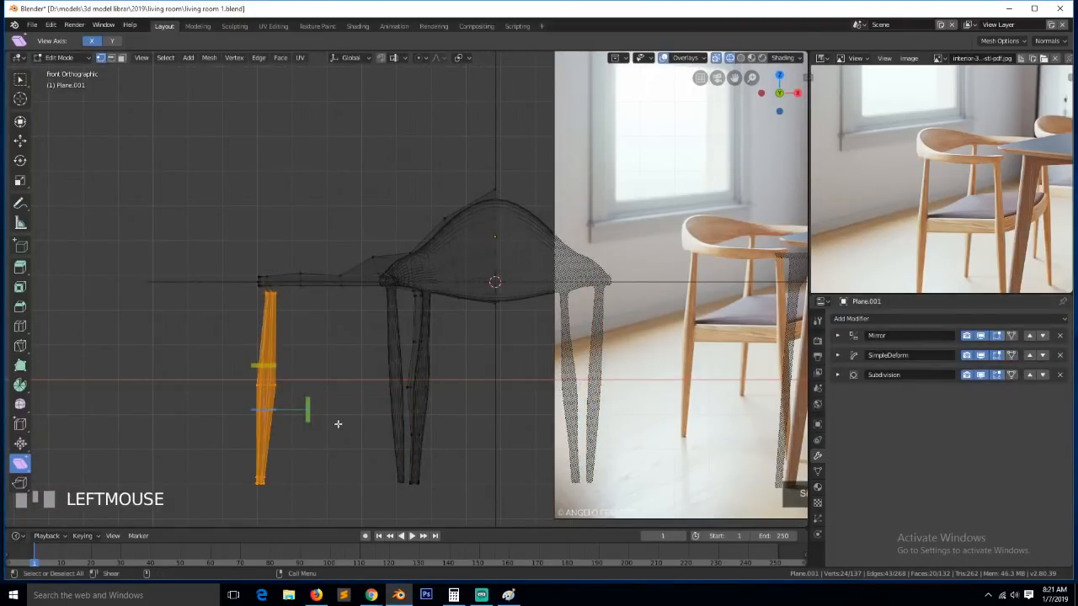
key("KP_1")
key("KP_3")
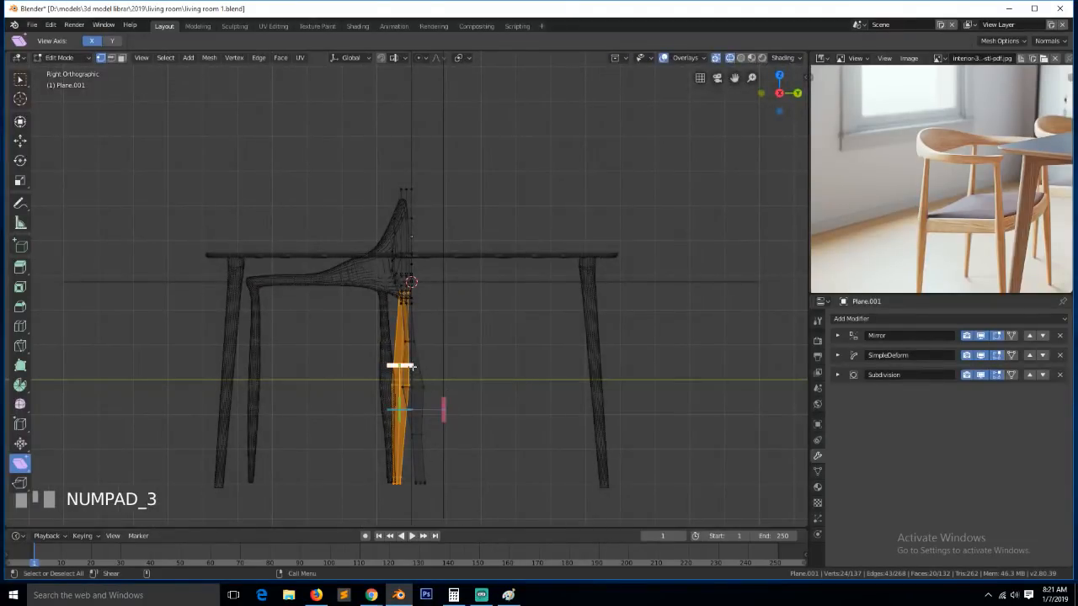
left_click_drag(413, 366, 345, 360)
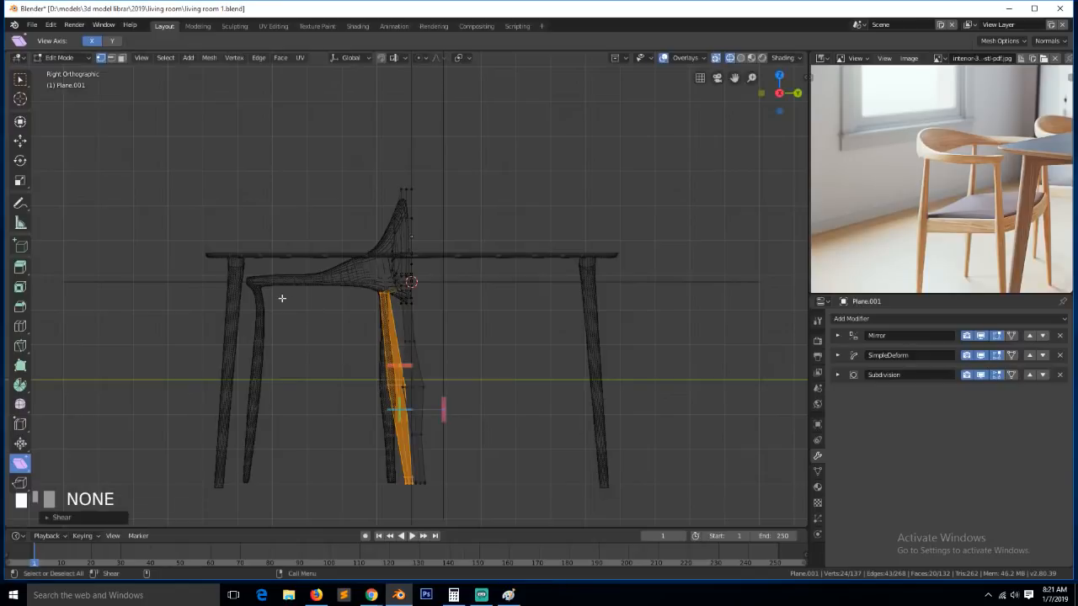
Return to Object Mode with solid shading and inspect the tilt of the front legs from the side
key("Tab")
key("grave")
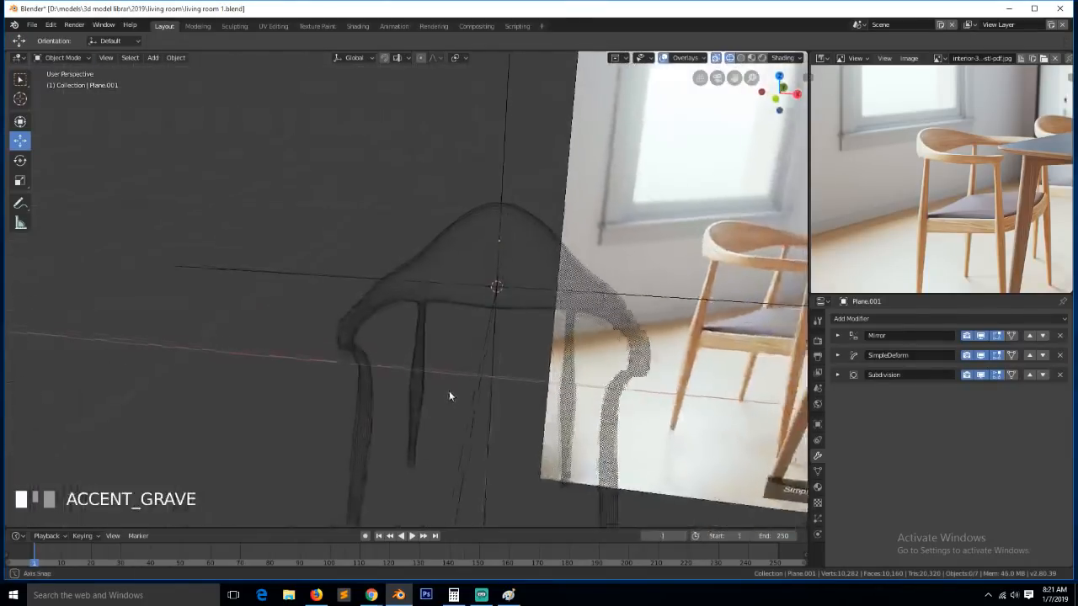
mouse_move(401, 376)
middle_mouse_down()
mouse_move(624, 400)
mouse_move(645, 373)
mouse_move(685, 362)
mouse_move(505, 387)
middle_mouse_up()
key("z")
left_click(465, 385)
key("Tab")
key("Tab")
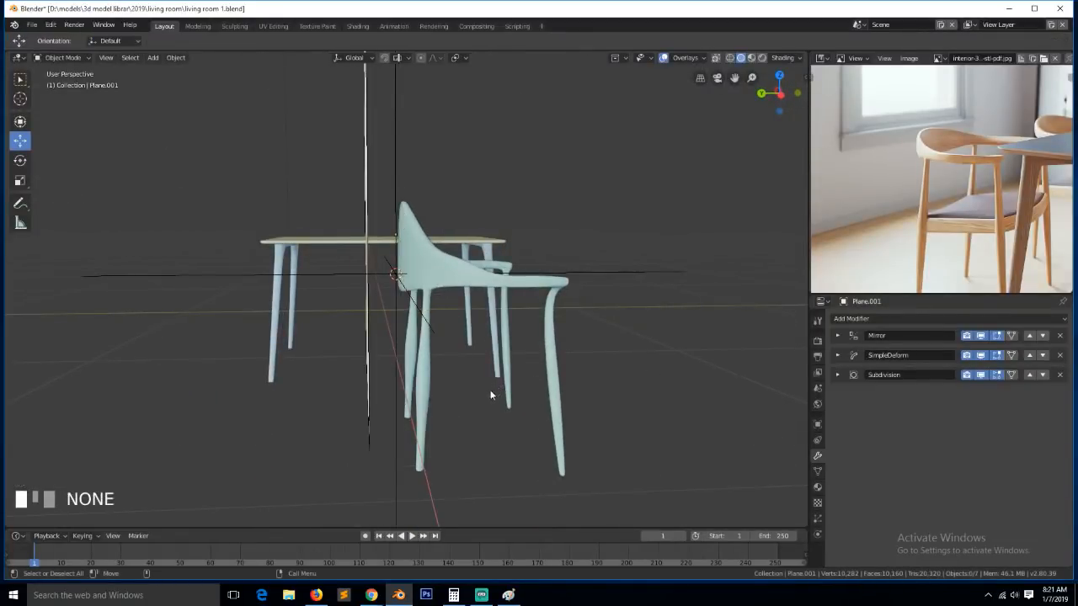
key("grave")
Move the selected front leg slightly toward positive Y in side wireframe view, return to Object Mode and save the file
key("Tab")
key("KP_1")
key("KP_3")
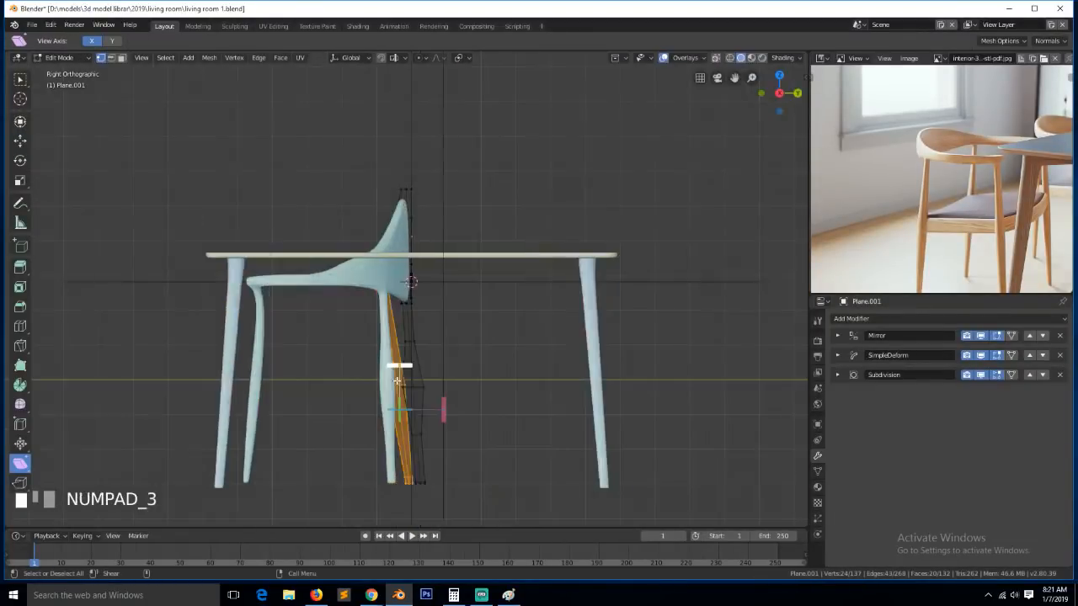
left_click(20, 141)
key("z")
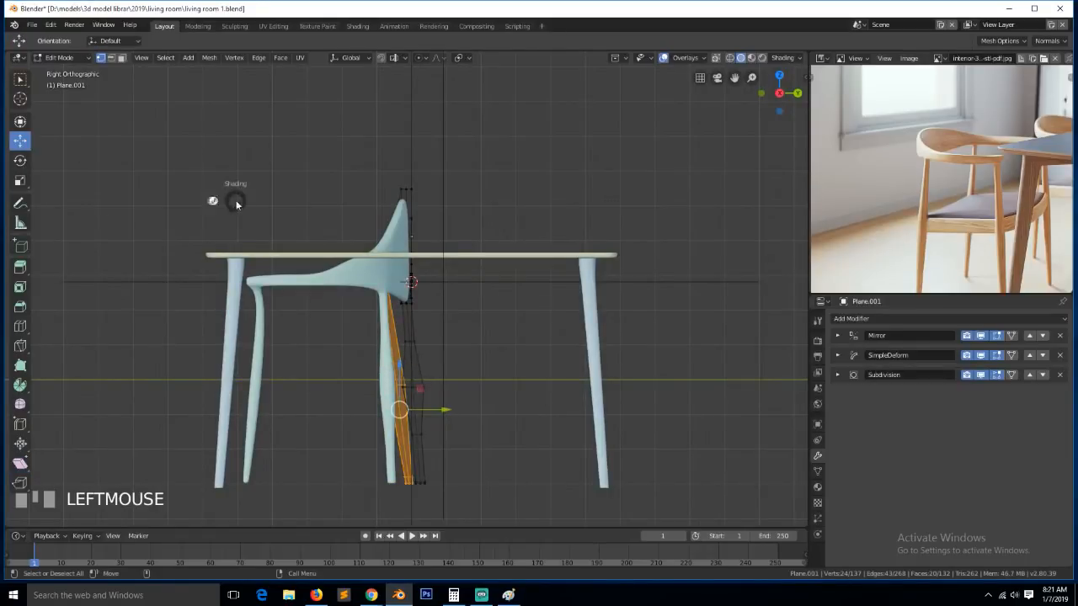
left_click(119, 199)
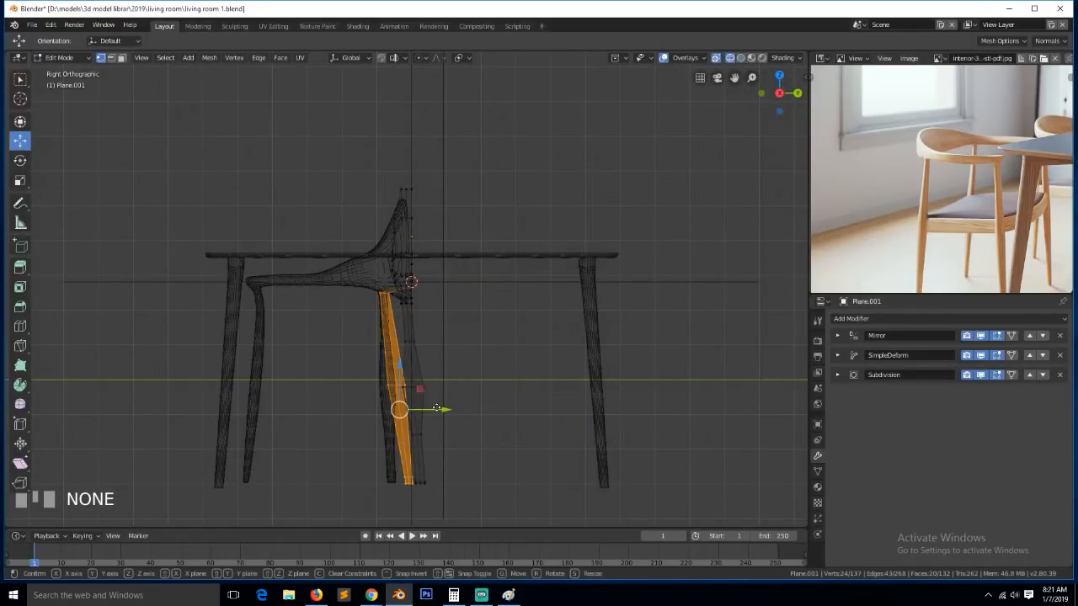
left_click_drag(444, 410, 448, 406)
key("Tab")
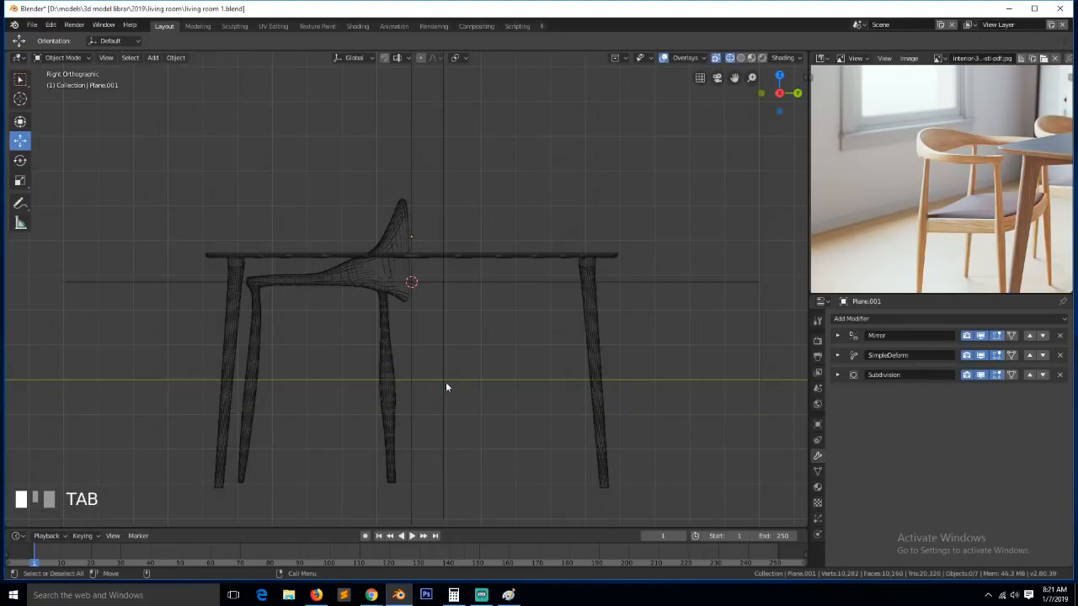
key("ctrl+s")
Switch to solid shading and examine the chair's leg angles from several sides against the reference photo
scroll(295, 336, "down", 1)
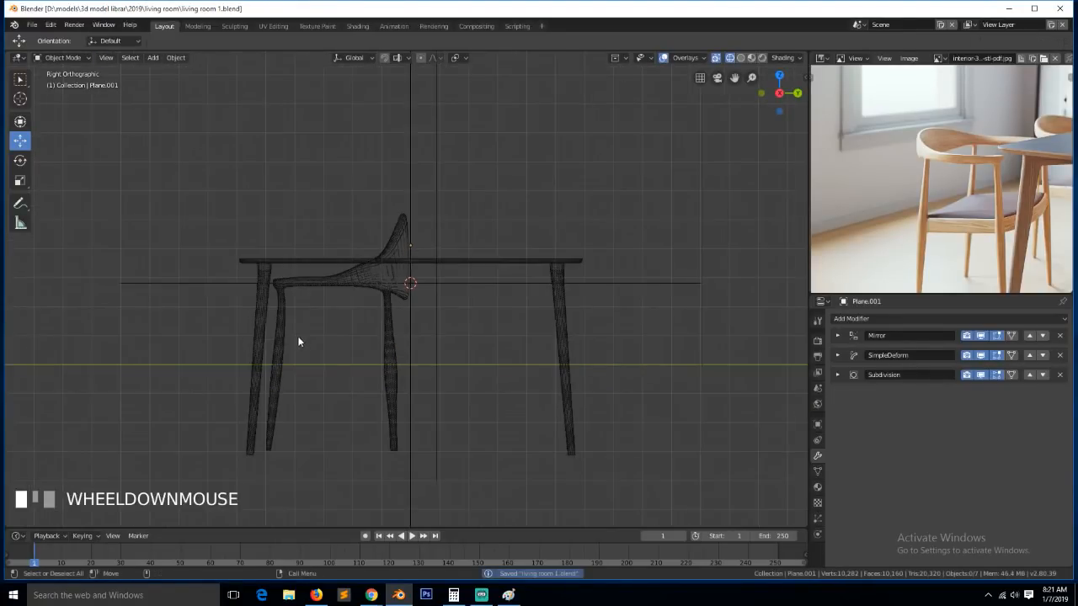
key("z")
mouse_move(433, 333)
middle_mouse_down()
mouse_move(558, 378)
mouse_move(544, 364)
middle_mouse_up()
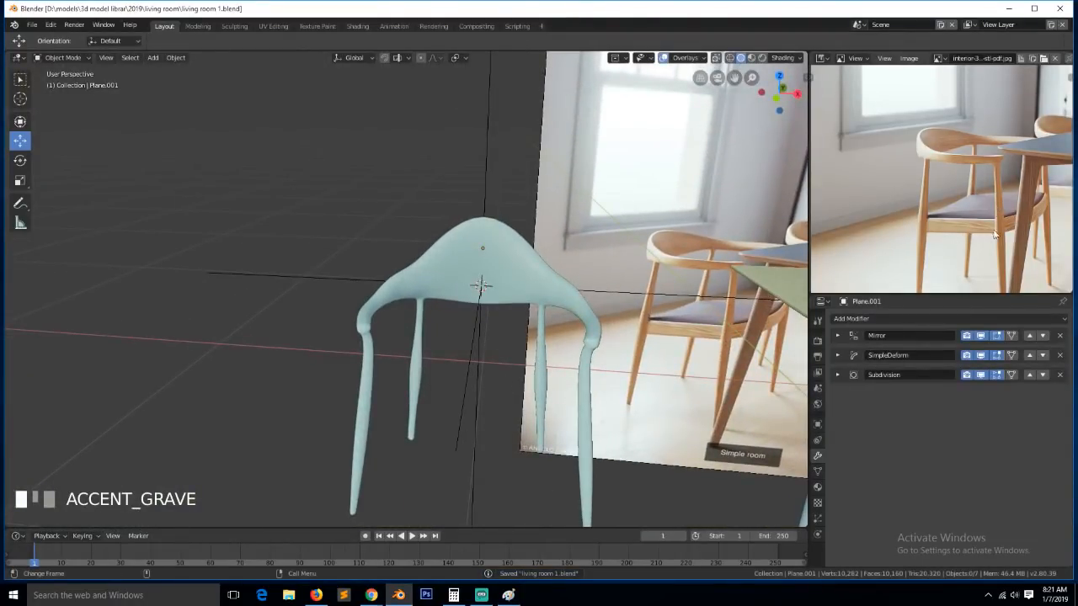
middle_click_drag(549, 339, 644, 333)
key("Tab")
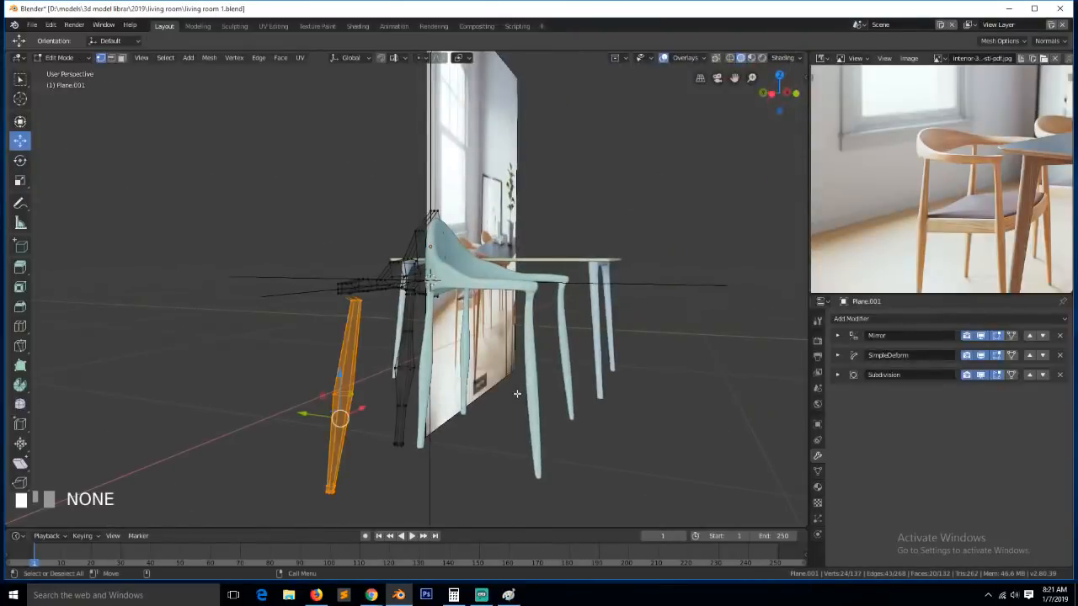
key("Tab")
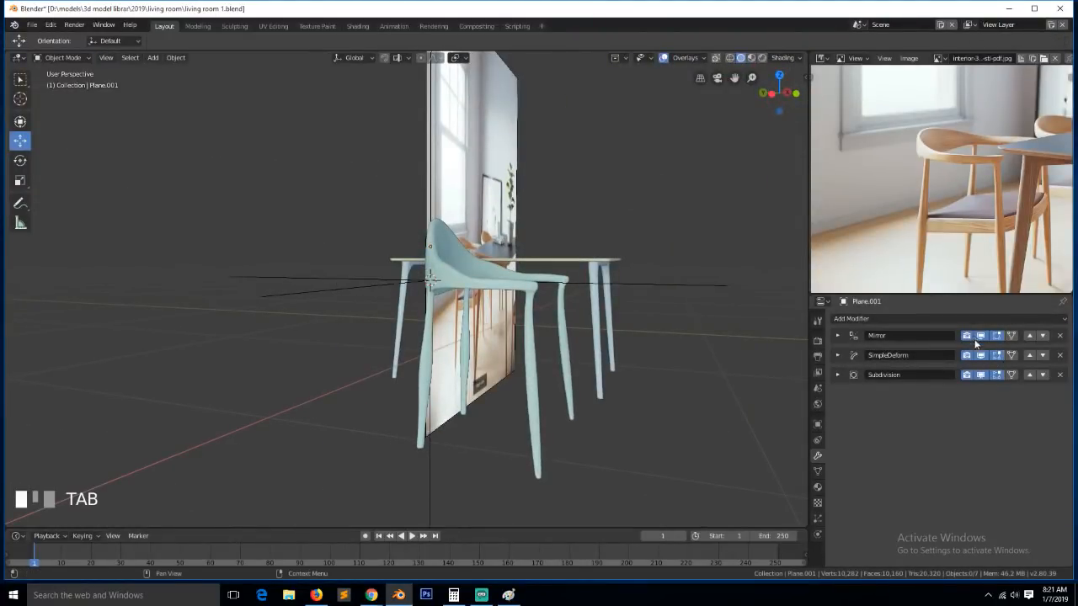
Disable the Subdivision and SimpleDeform modifiers in the viewport, saving the file and entering Edit Mode on the chair
left_click(981, 374)
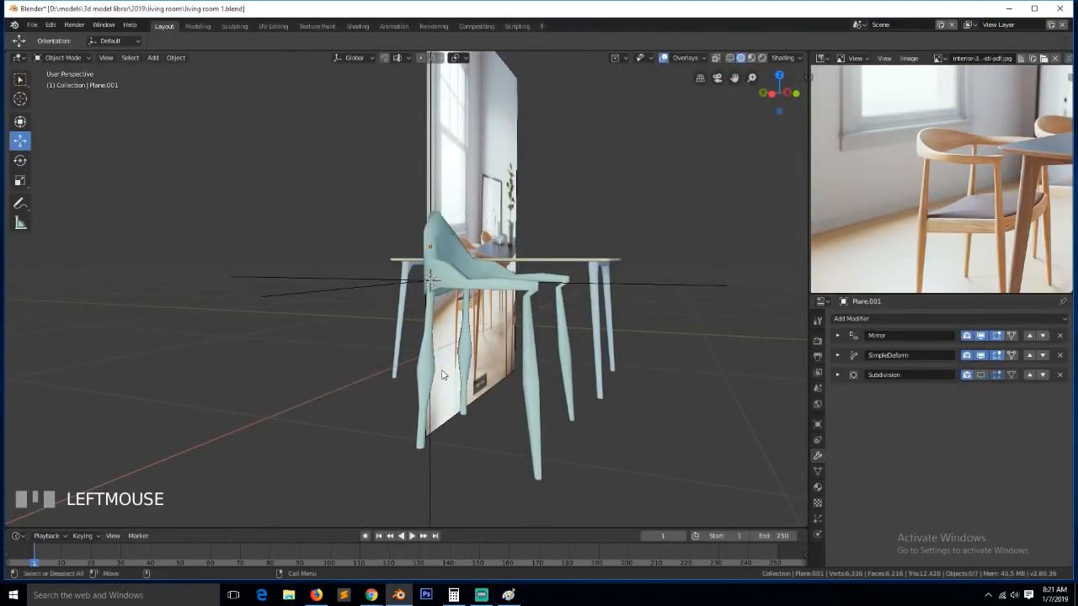
key("ctrl+s")
scroll(430, 413, "up", 4)
key("grave")
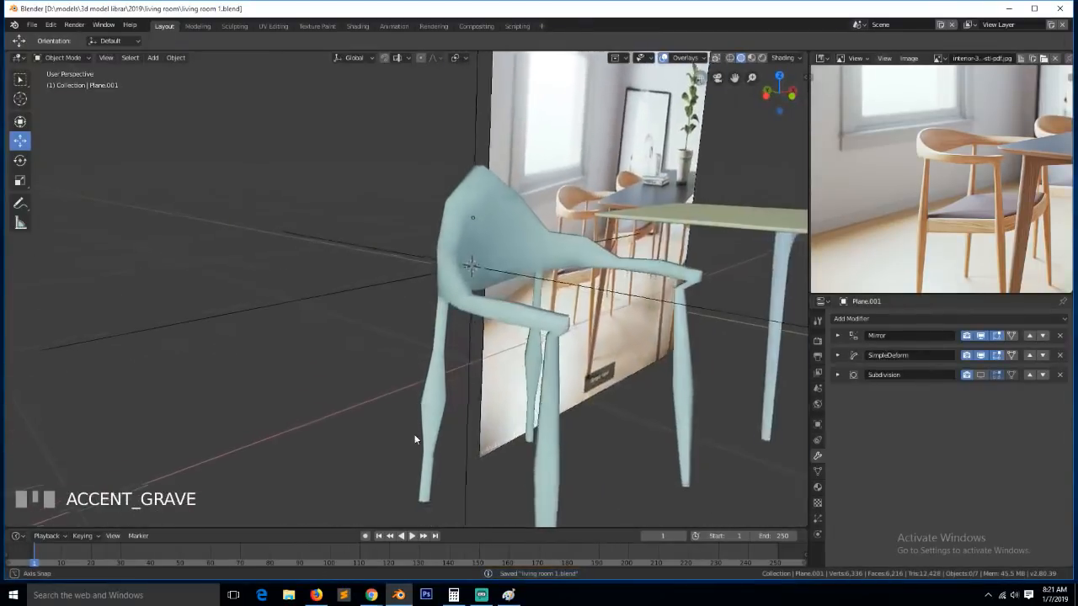
middle_click_drag(414, 435, 415, 435)
key("Tab")
key("Tab")
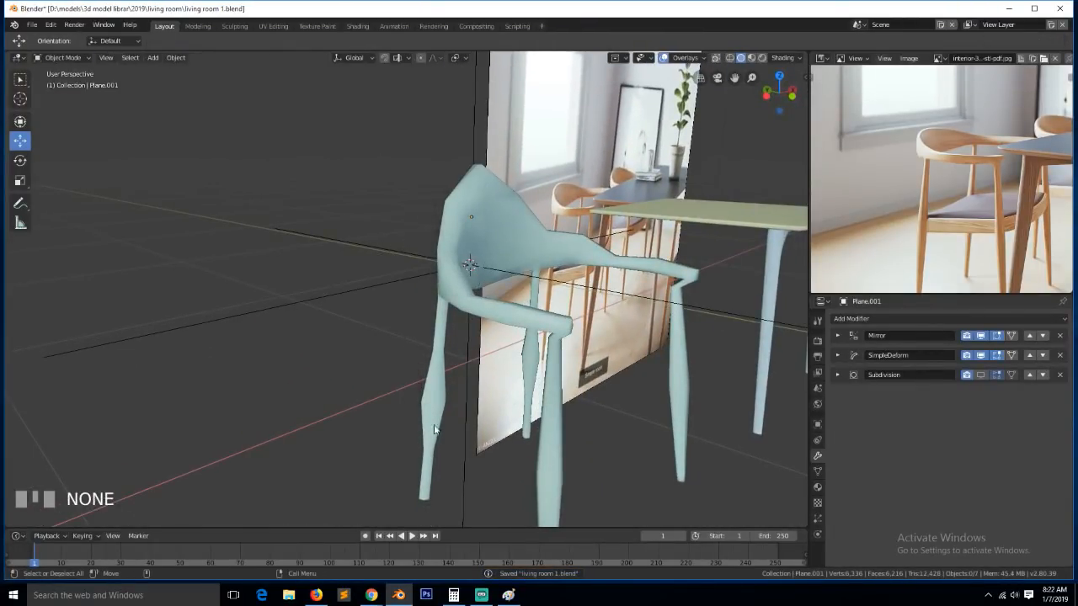
key("Tab")
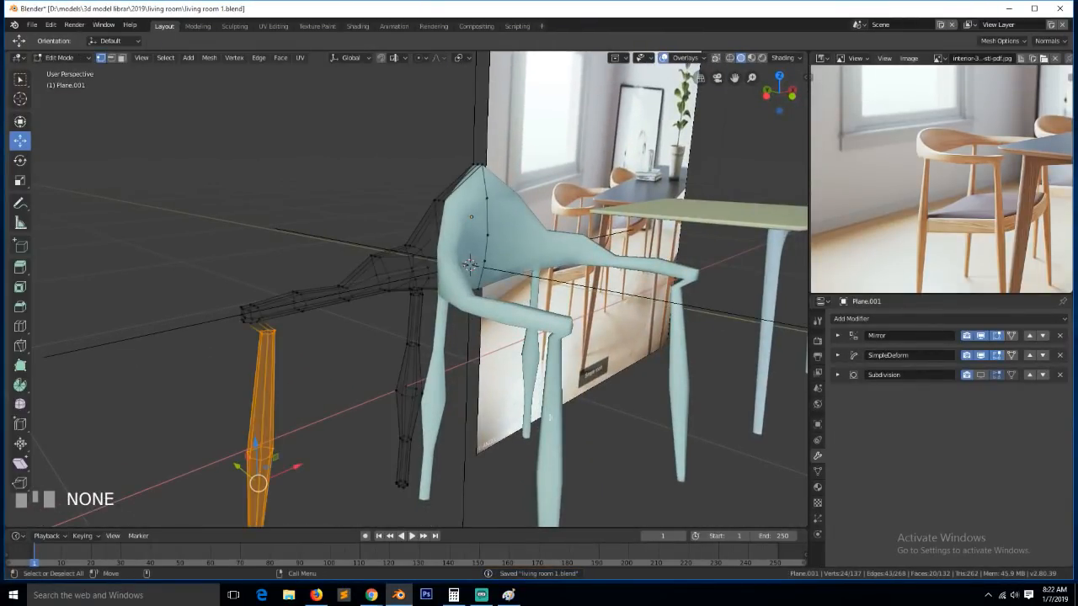
left_click(980, 355)
Bevel the widest middle edge loops of the front and rear legs with one segment and an offset of about 0.016
key("grave")
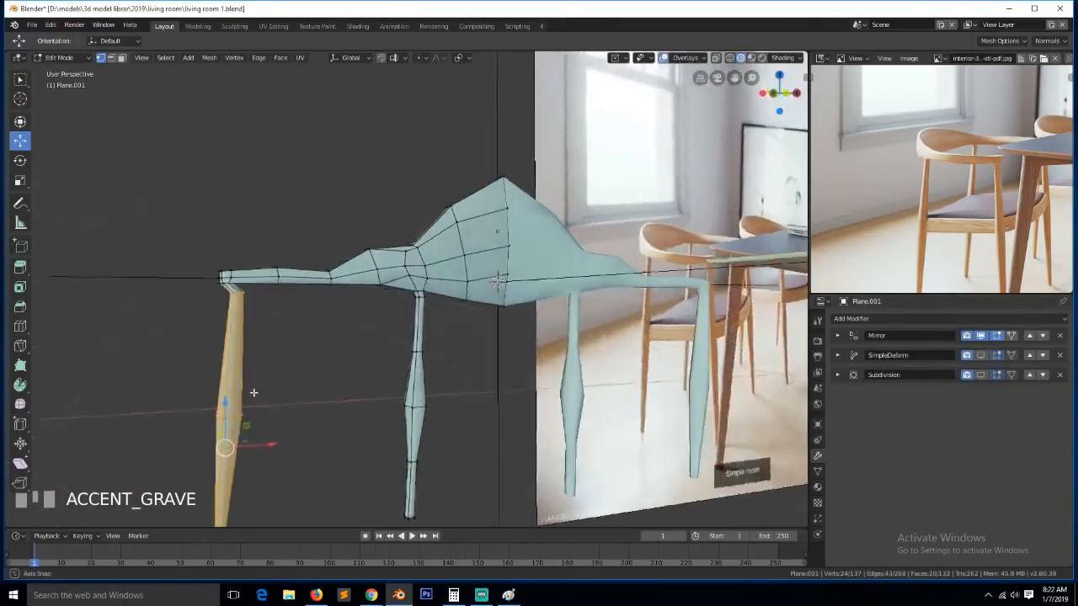
key("alt+a")
scroll(225, 410, "up", 1)
left_click(192, 441, "alt")
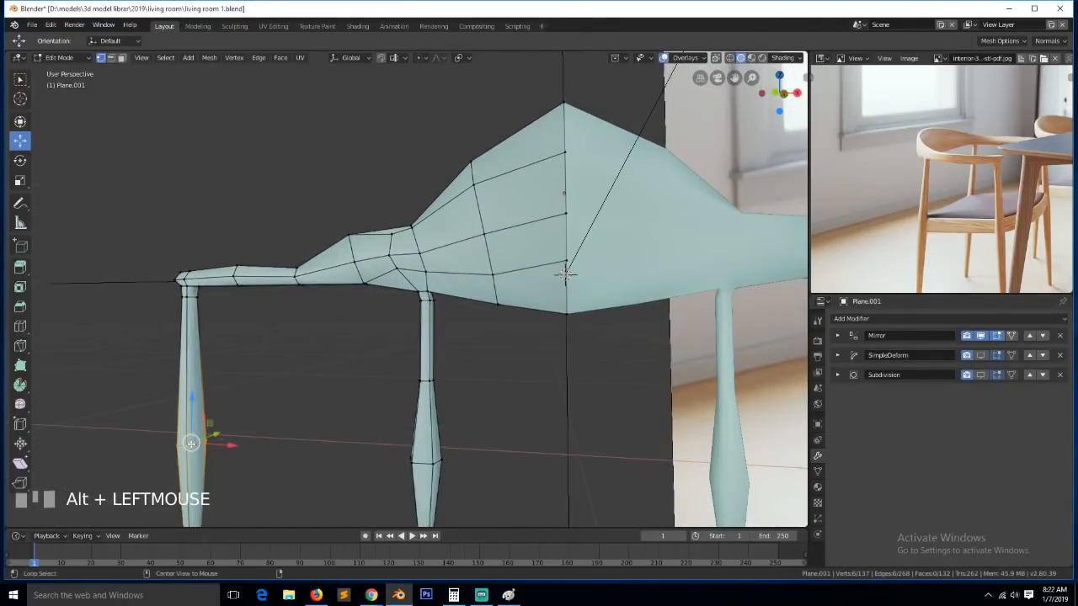
key("KP_Decimal")
scroll(396, 371, "down", 8)
scroll(396, 371, "down", 6)
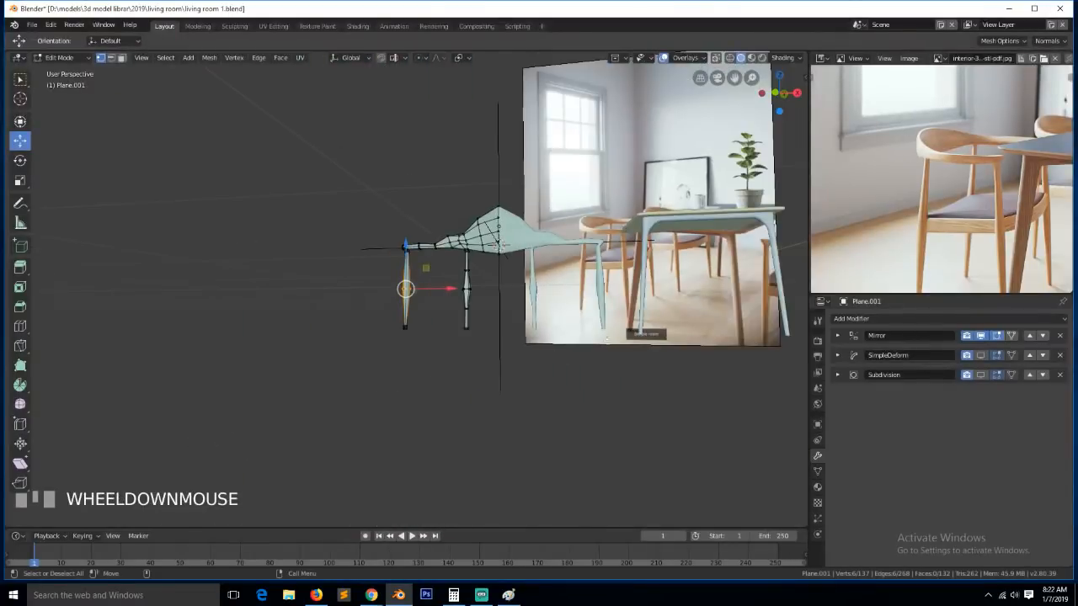
scroll(584, 308, "up", 5)
left_click(570, 290, "alt+shift")
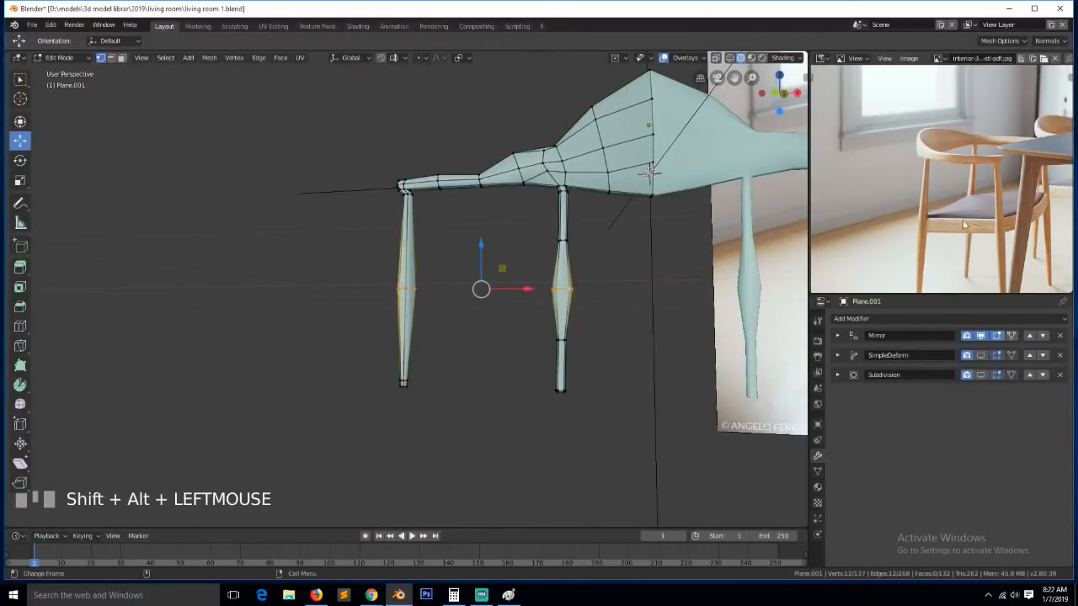
scroll(529, 306, "up", 3)
key("grave")
middle_click_drag(529, 306, 513, 337)
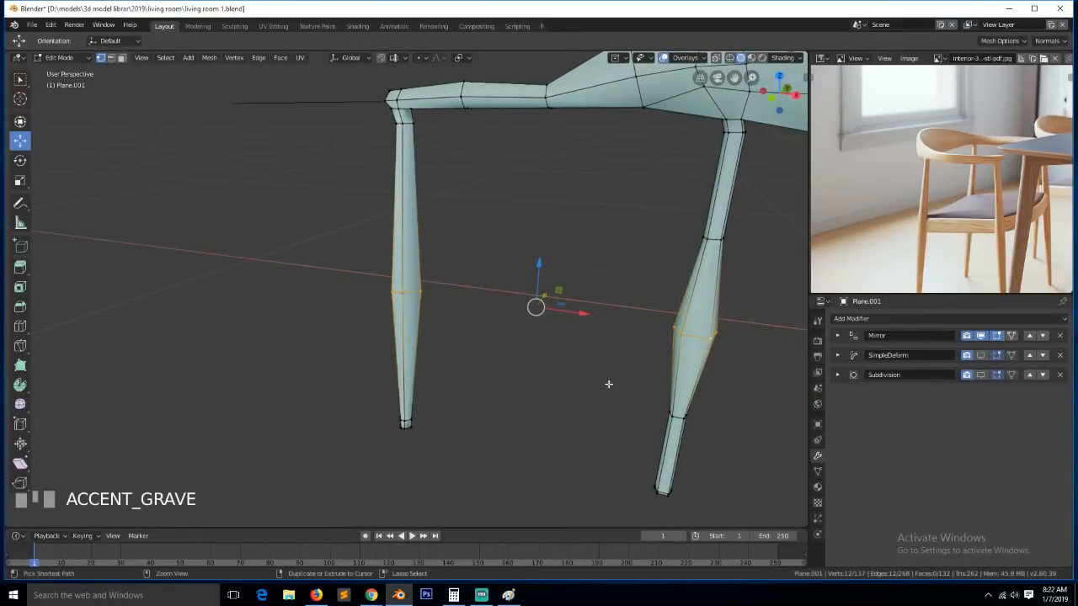
key("ctrl+b")
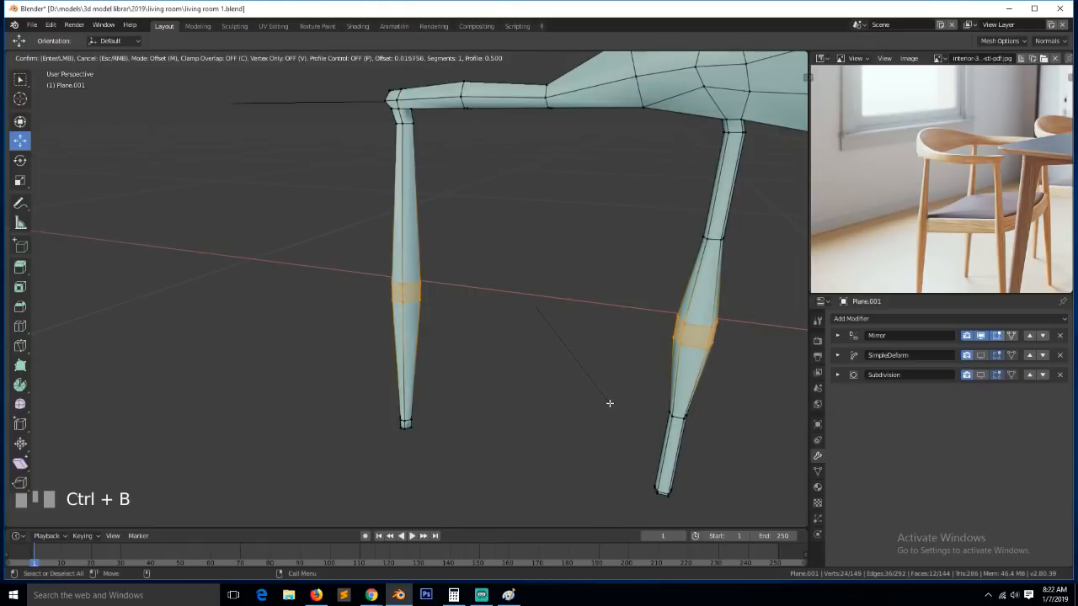
left_click(605, 402)
scroll(522, 363, "up", 2)
left_click(520, 363)
key("grave")
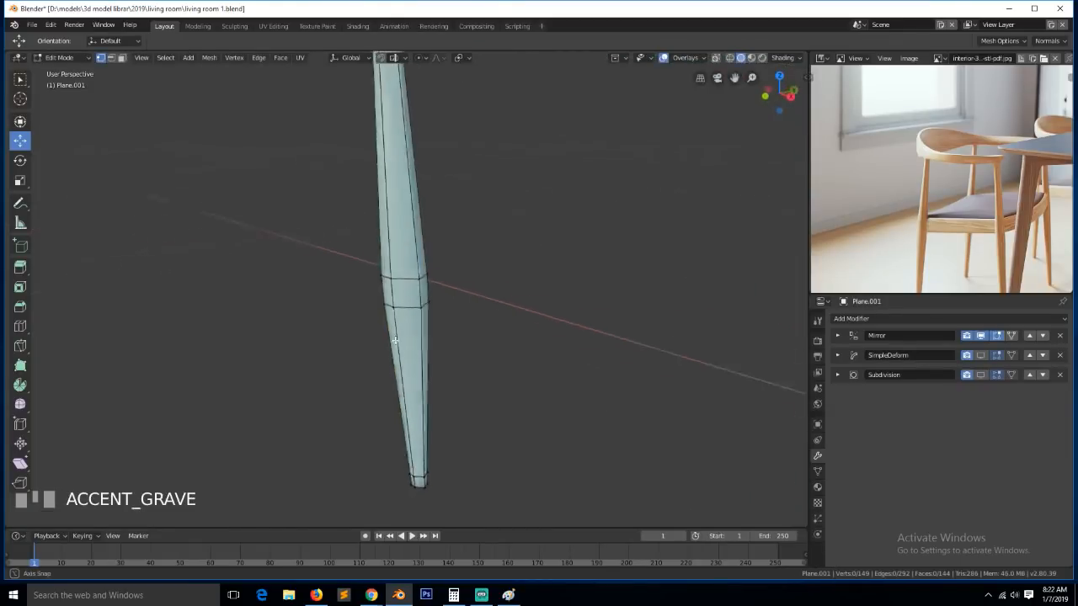
key("2")
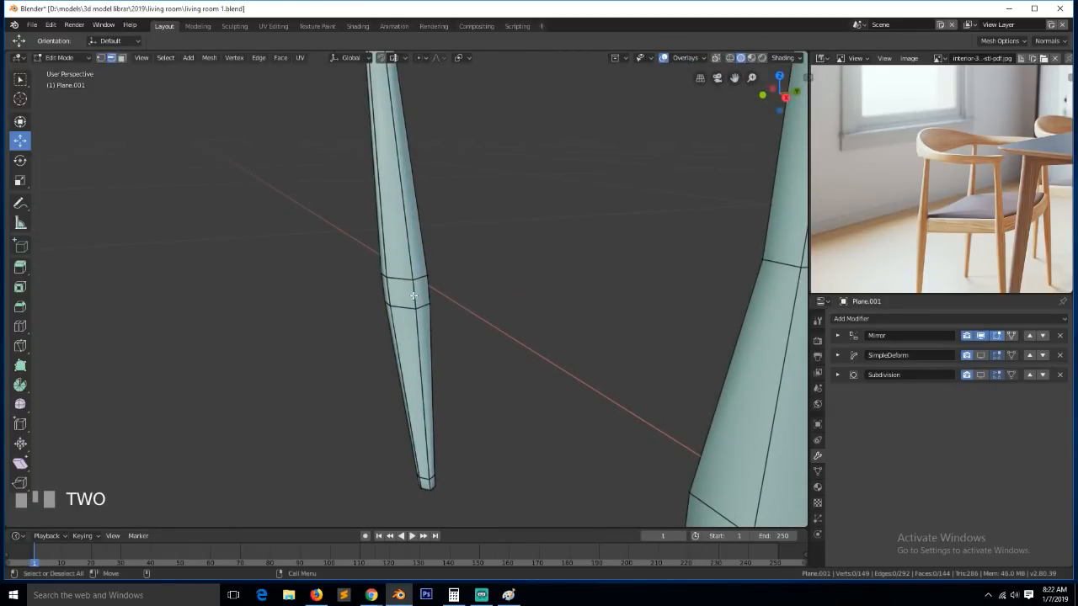
left_click(413, 296)
key("grave")
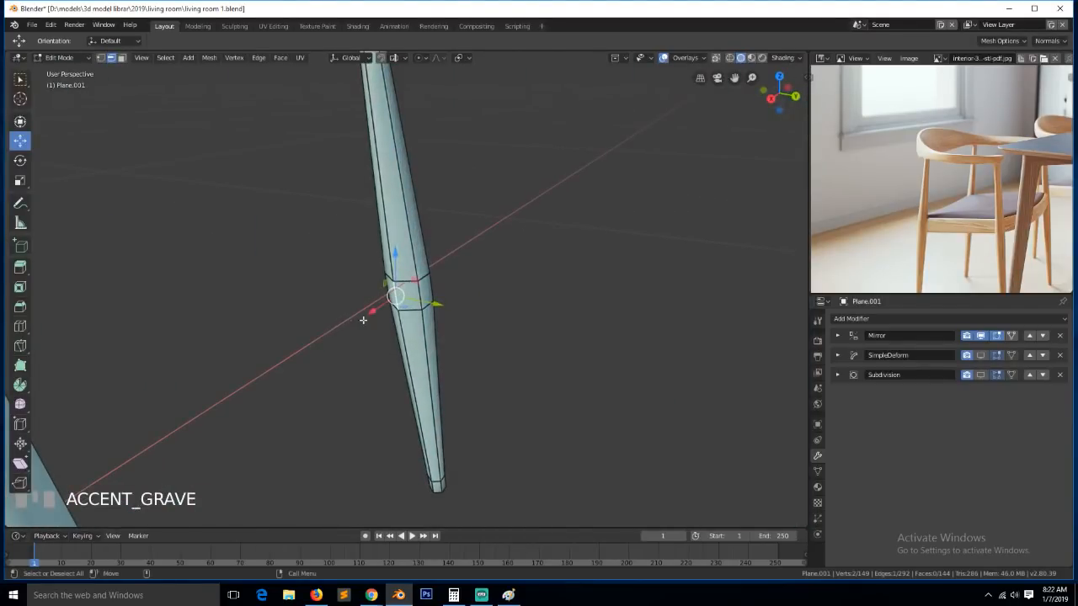
key("alt+a")
left_click(378, 316)
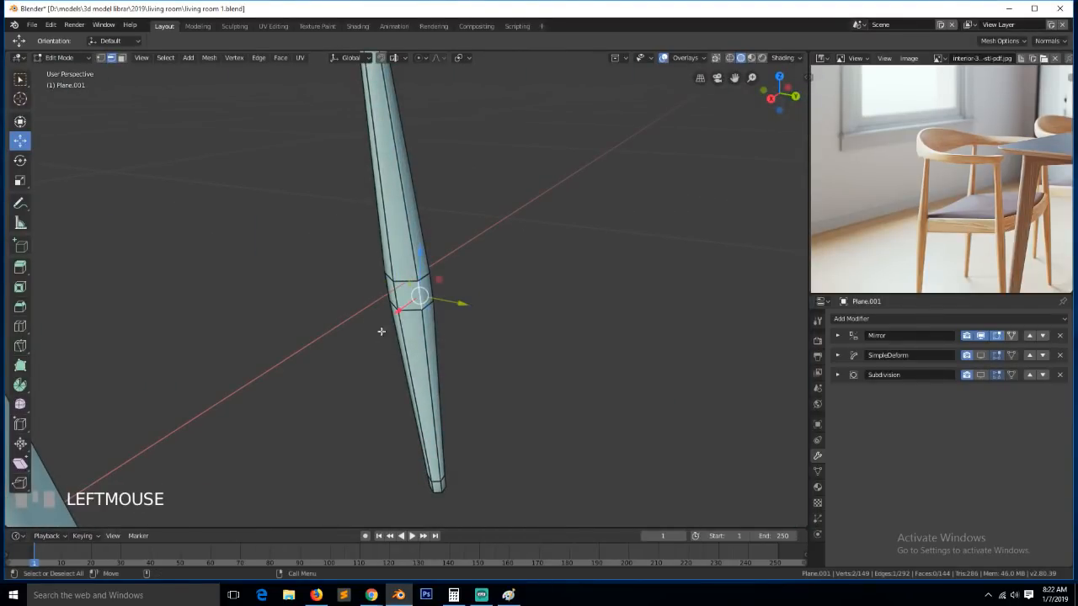
Bridge the facing middle faces of the front and rear legs to form a crossbar, and clear the selection
key("grave")
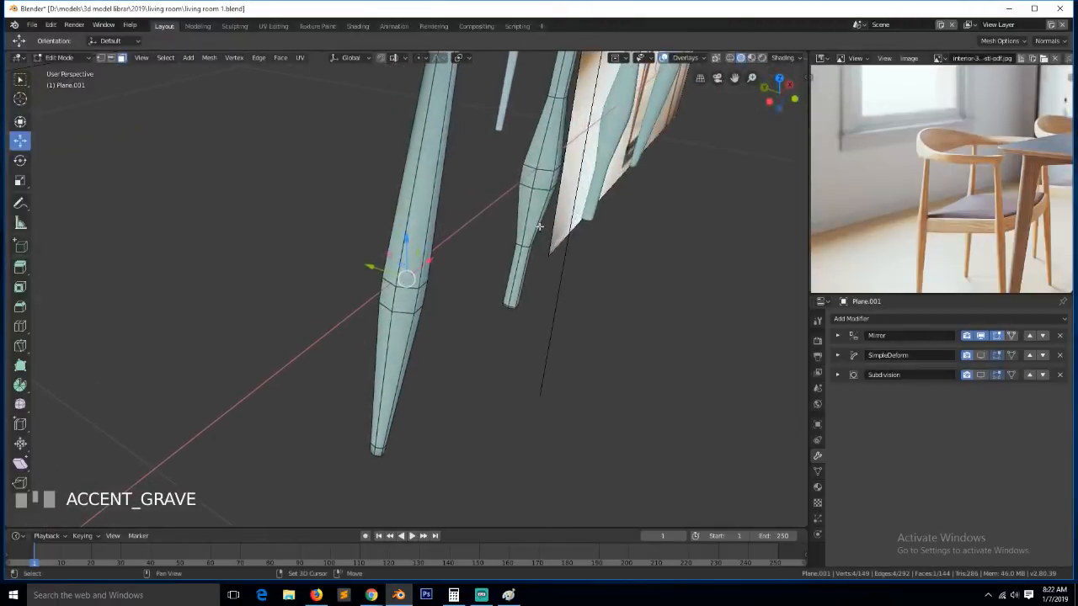
left_click(532, 179, "shift")
right_click(559, 281)
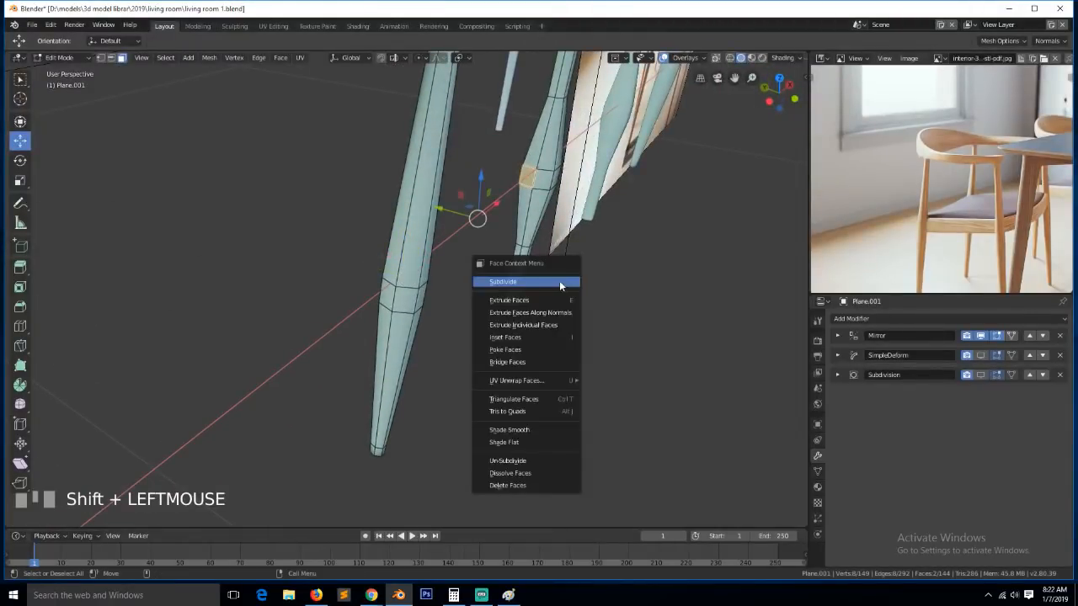
left_click(536, 365)
key("alt+a")
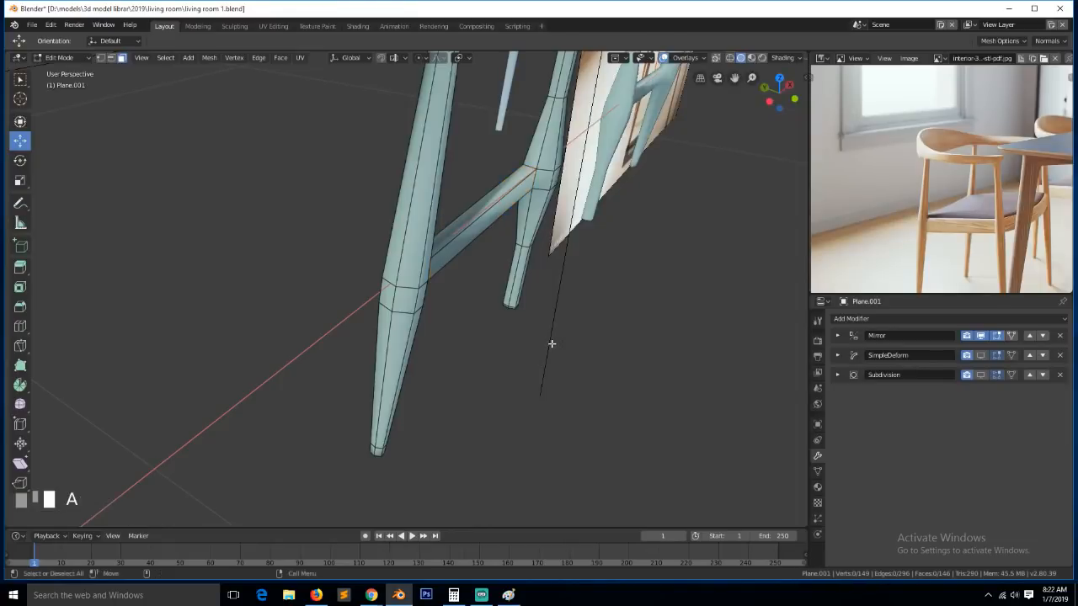
key("grave")
middle_click_drag(475, 331, 389, 320)
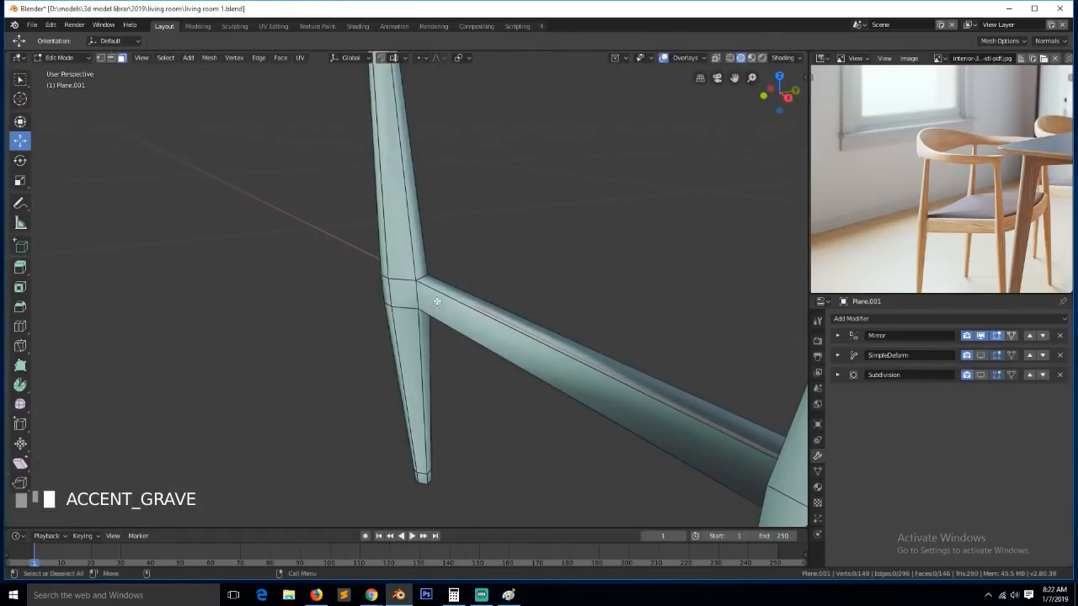
key("ctrl+r")
left_click(412, 269)
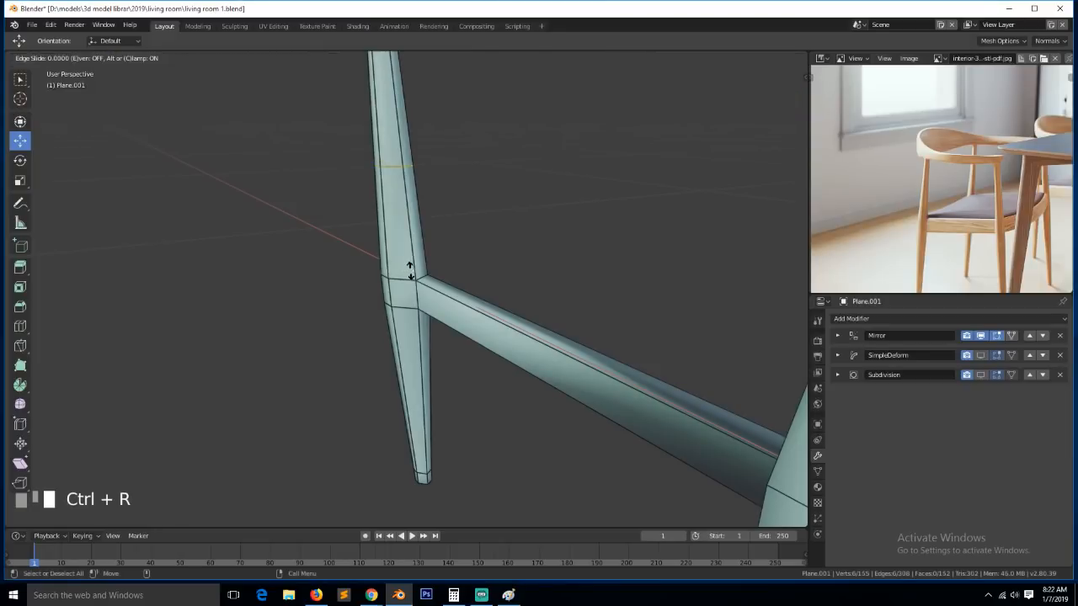
left_click(435, 347)
key("ctrl+z")
scroll(412, 294, "up", 2)
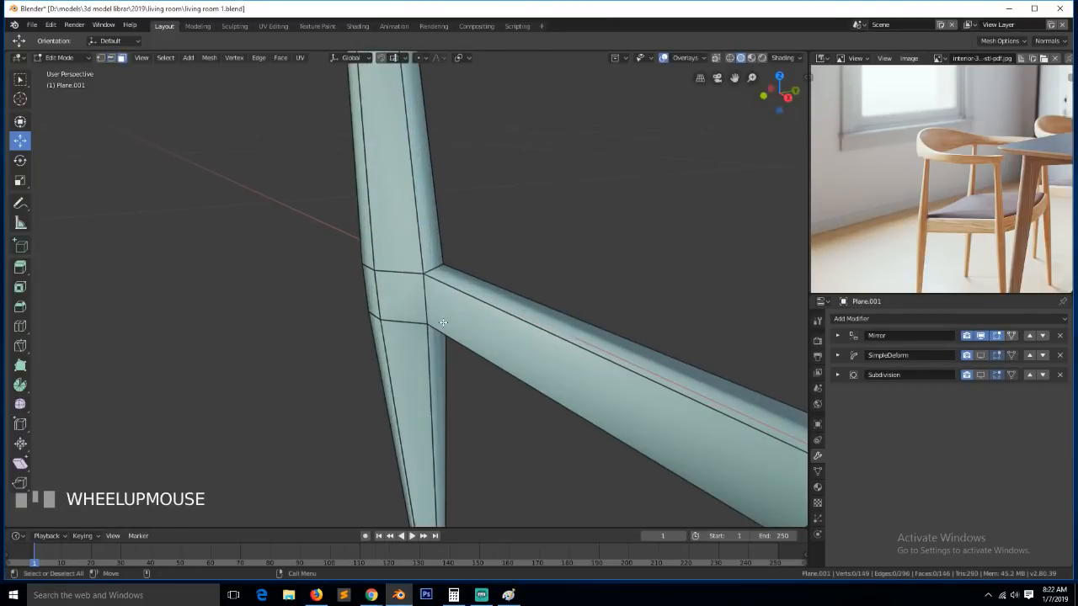
key("ctrl+r")
scroll(401, 259, "down", 3)
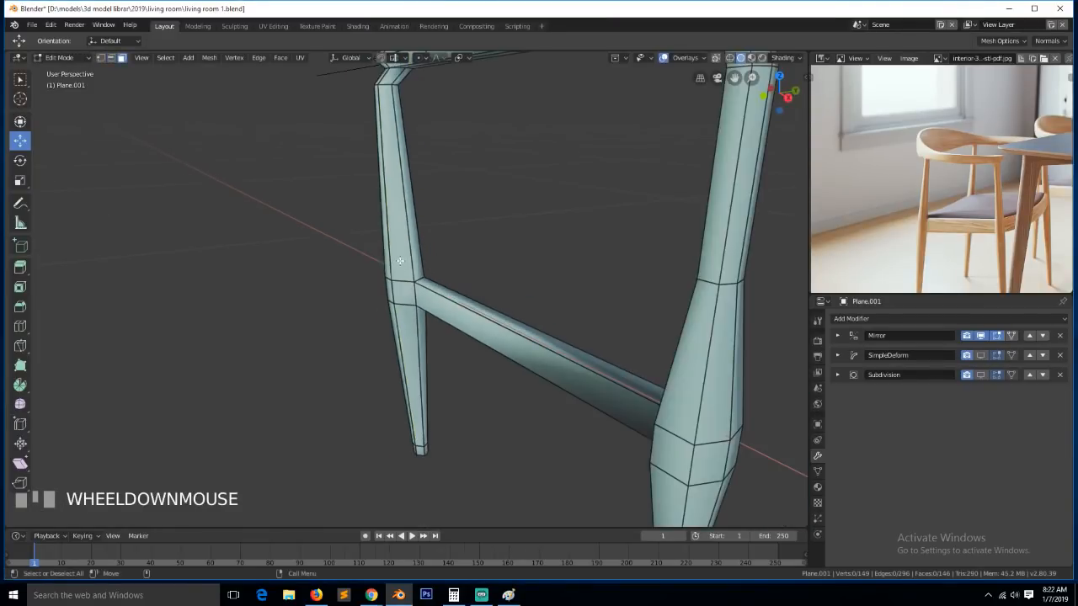
Add an edge loop near each end of the crossbar, close to its joints with the front and rear legs
key("ctrl+r")
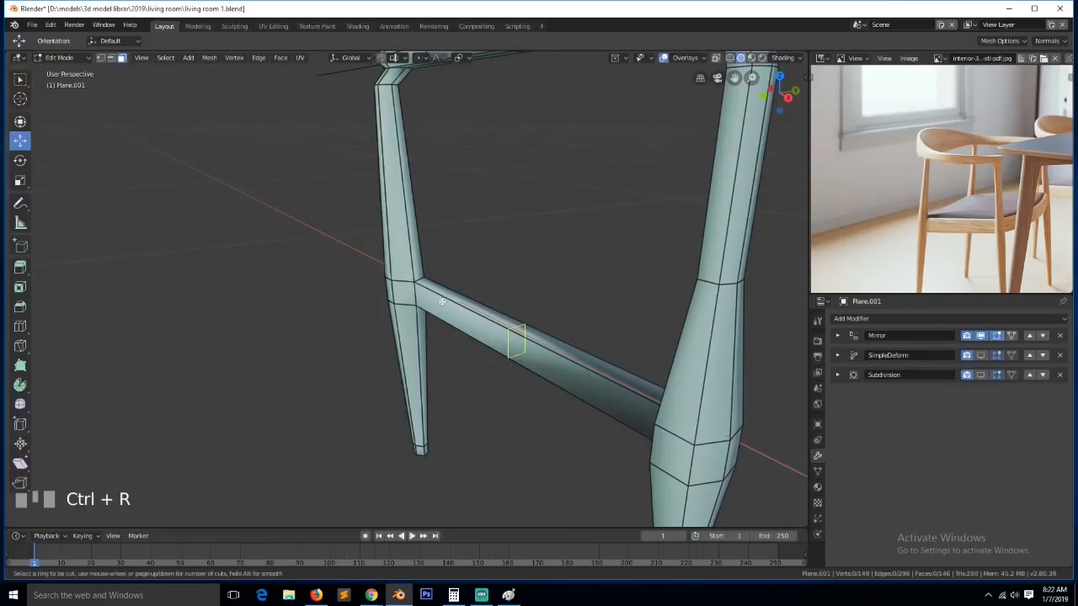
left_click(517, 337)
left_click(327, 236)
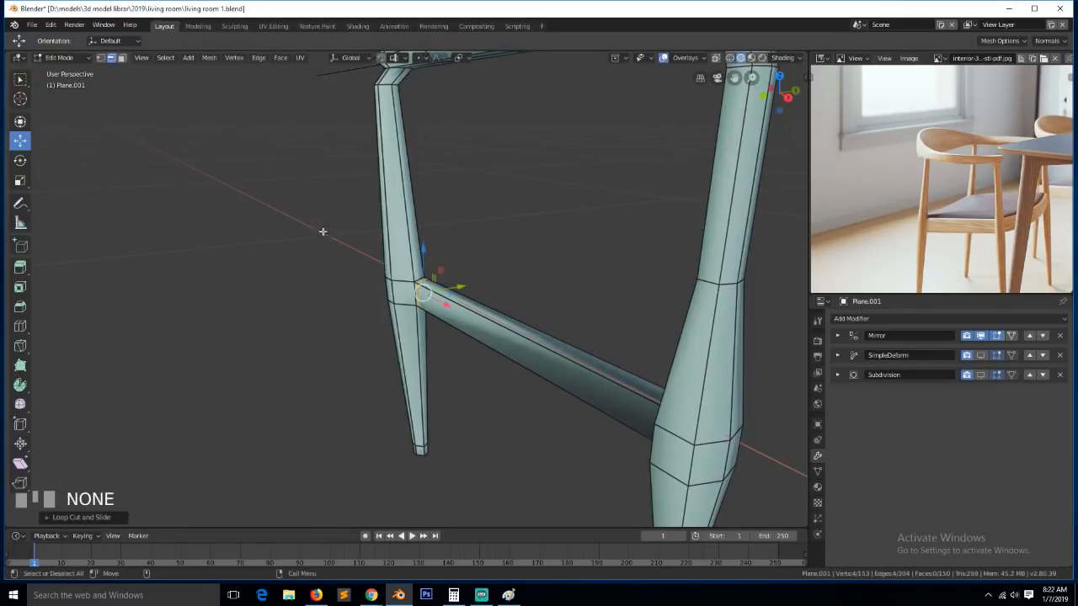
key("ctrl+r")
left_click(581, 357)
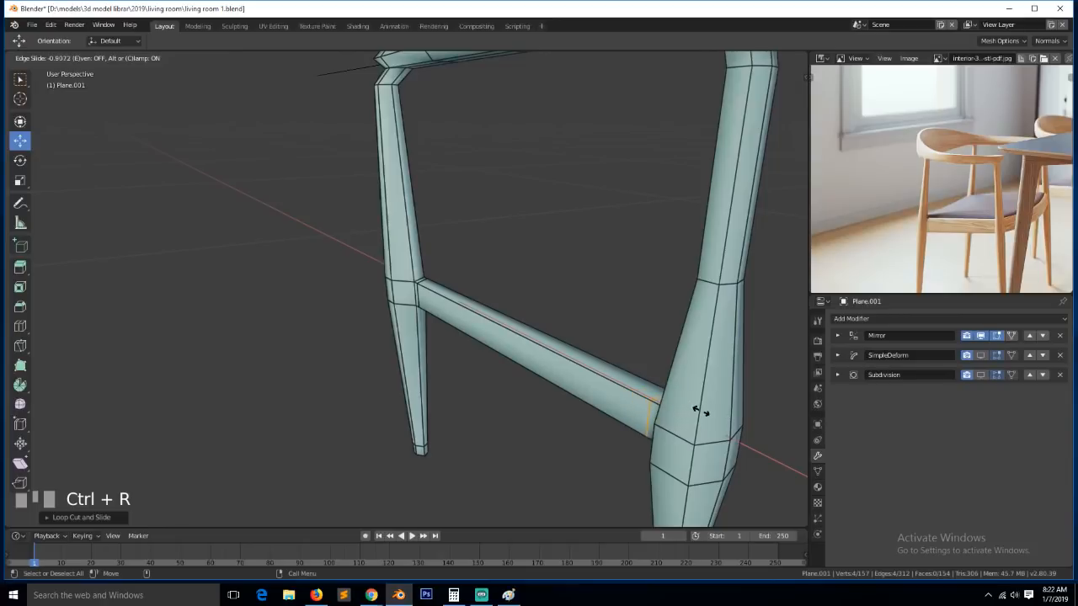
left_click(697, 410)
Show the Subdivision modifier in the viewport and examine the smoothed crossbar joint at the front leg in Object Mode
left_click(981, 374)
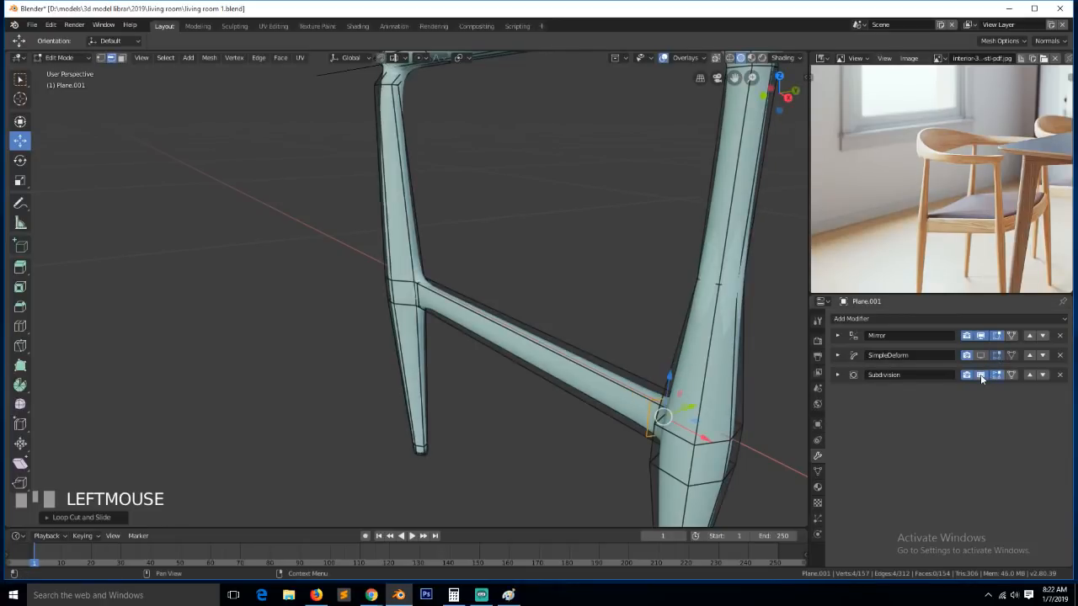
key("Tab")
key("grave")
mouse_move(546, 349)
middle_mouse_down()
mouse_move(665, 343)
mouse_move(805, 357)
mouse_move(674, 385)
middle_mouse_up()
scroll(575, 363, "up", 3)
key("grave")
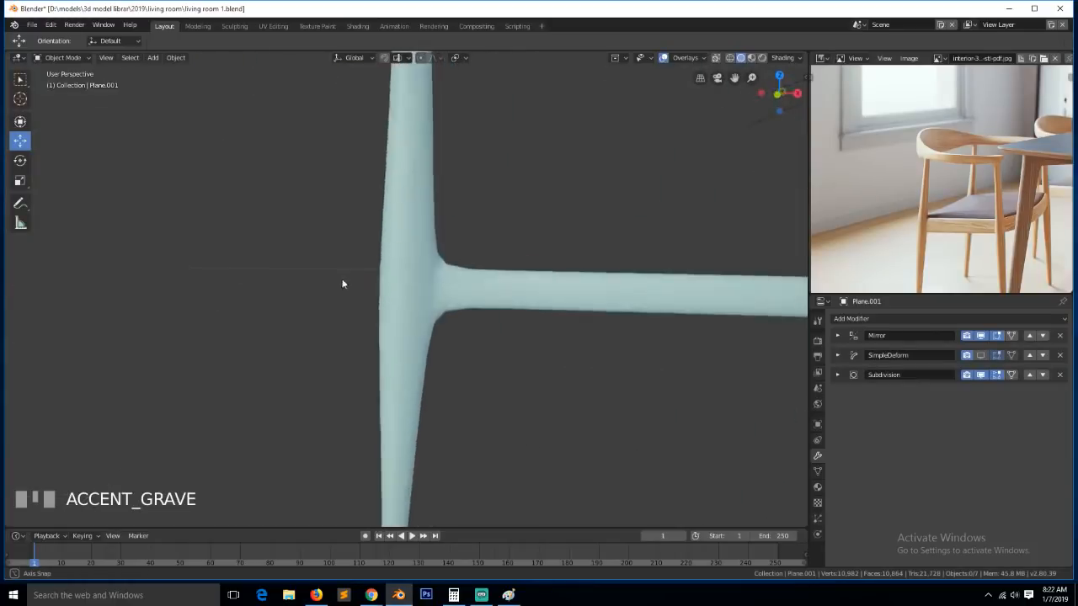
key("Tab")
key("grave")
middle_click_drag(570, 298, 429, 284)
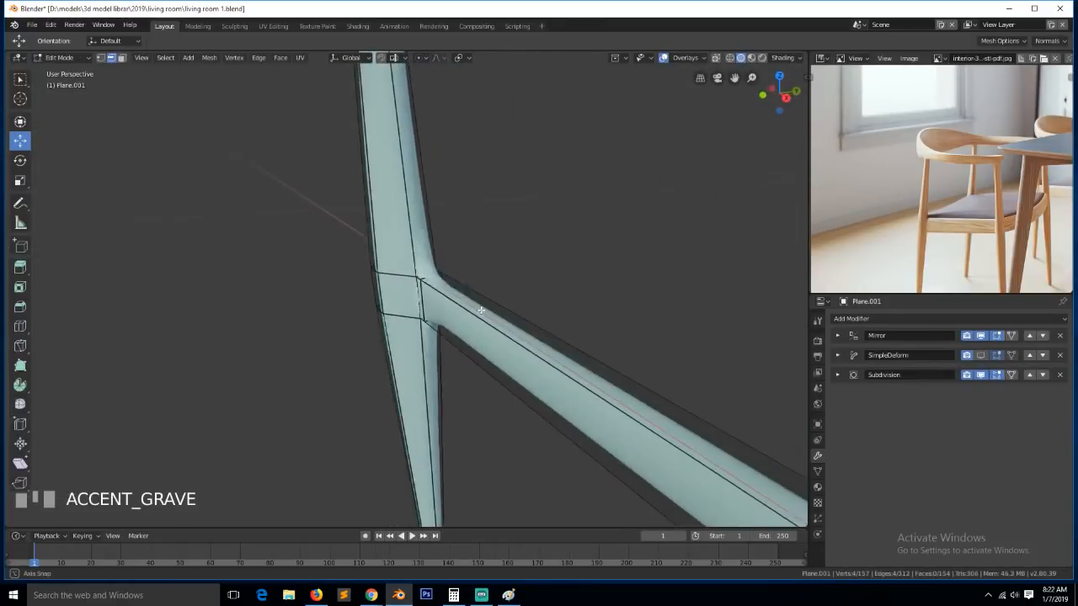
key("ctrl+r")
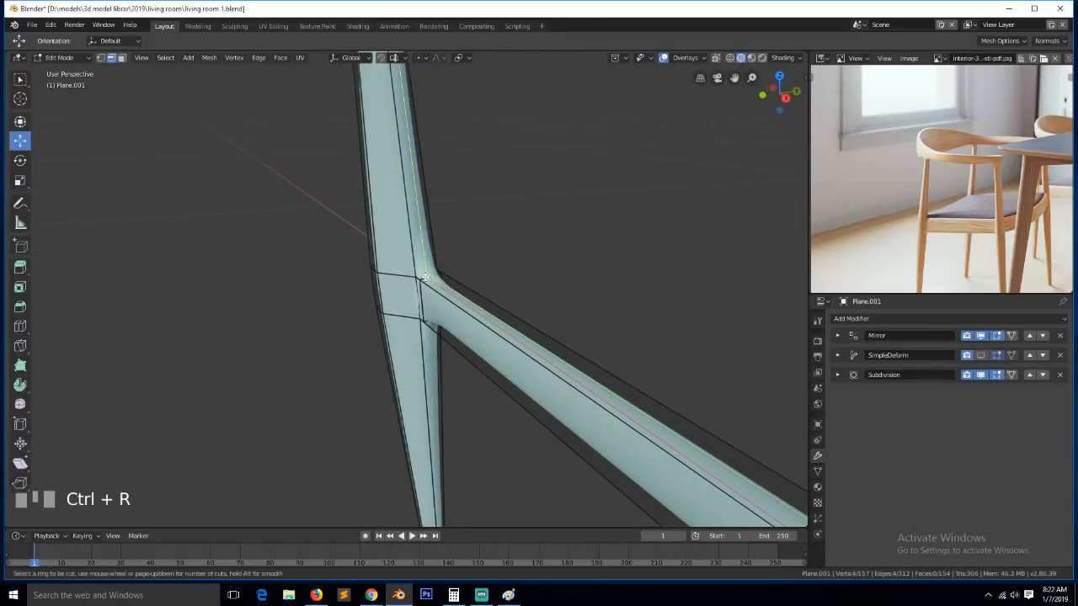
left_click(426, 278)
right_click(426, 281)
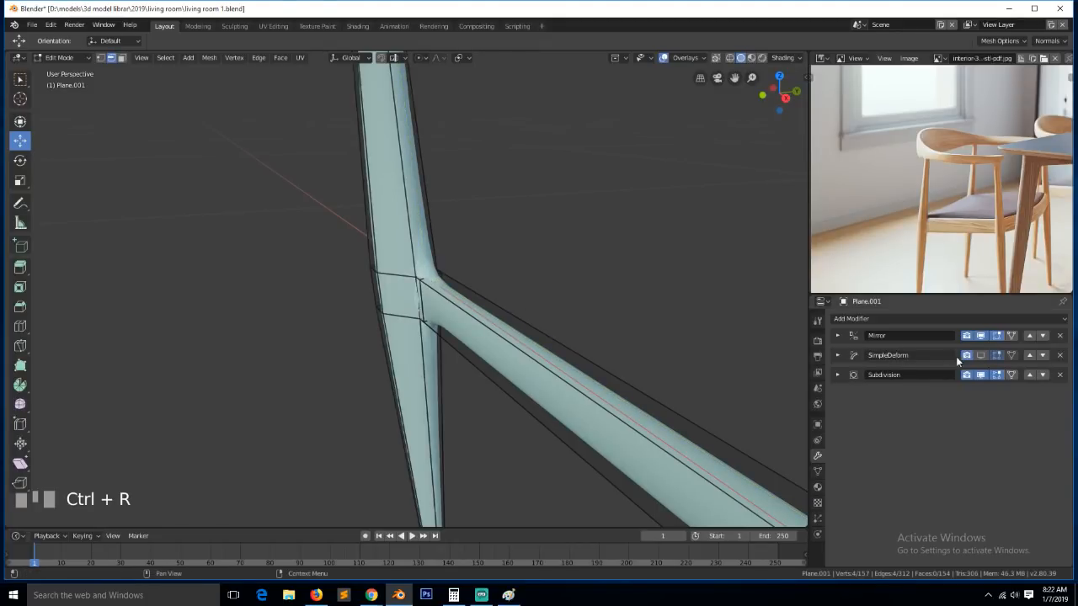
Hide the Subdivision modifier in the viewport and select the crossbar's four long edges in Edit Mode
left_click(439, 292)
left_click(510, 314, "alt")
left_click(527, 323, "alt+shift")
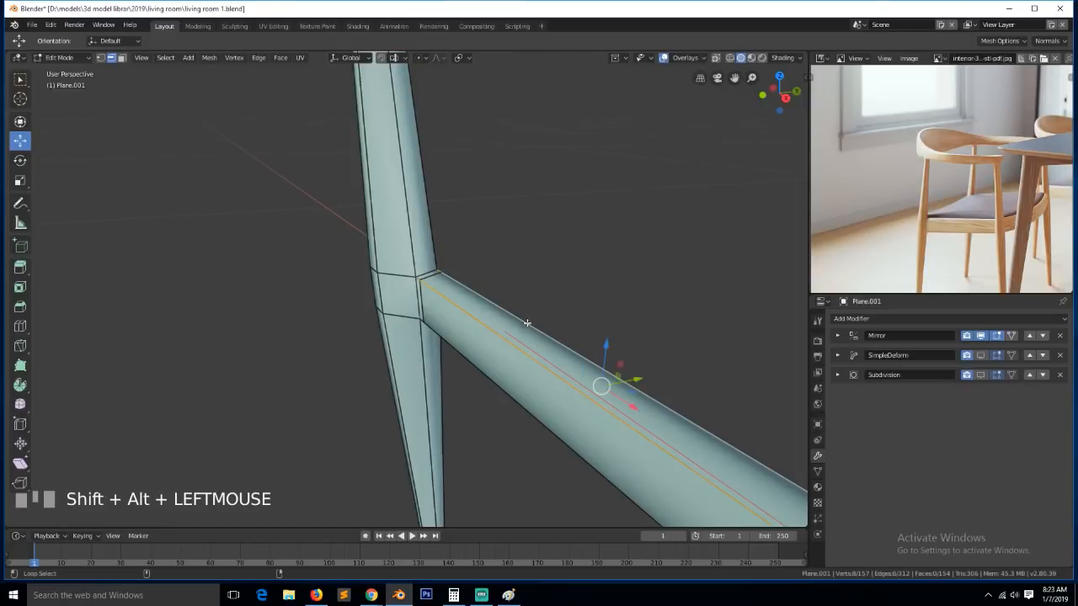
left_click(548, 379, "alt+shift")
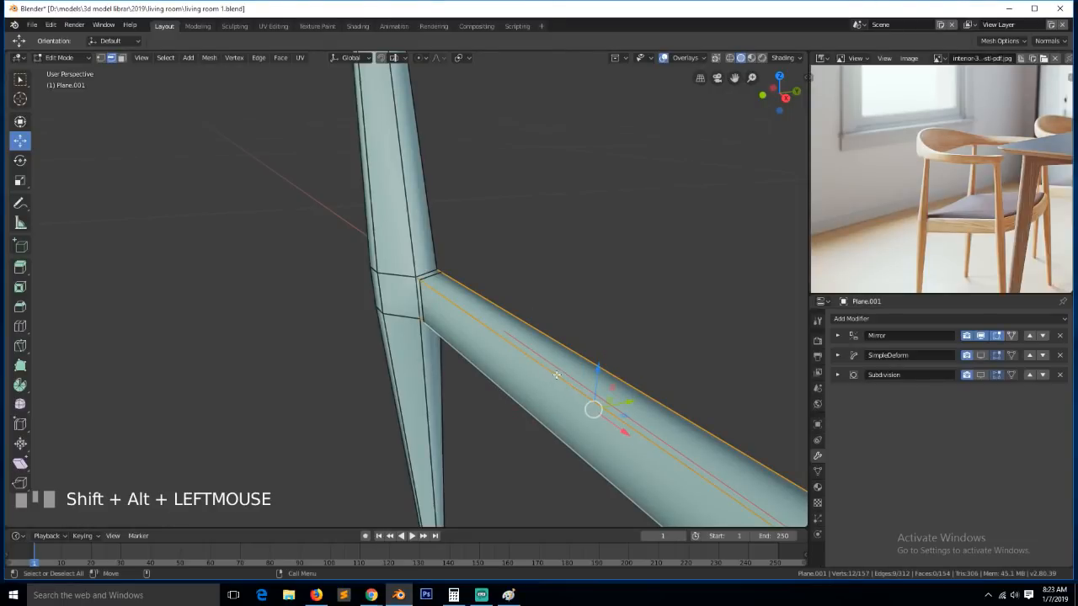
key("grave")
left_click(365, 292, "alt+shift")
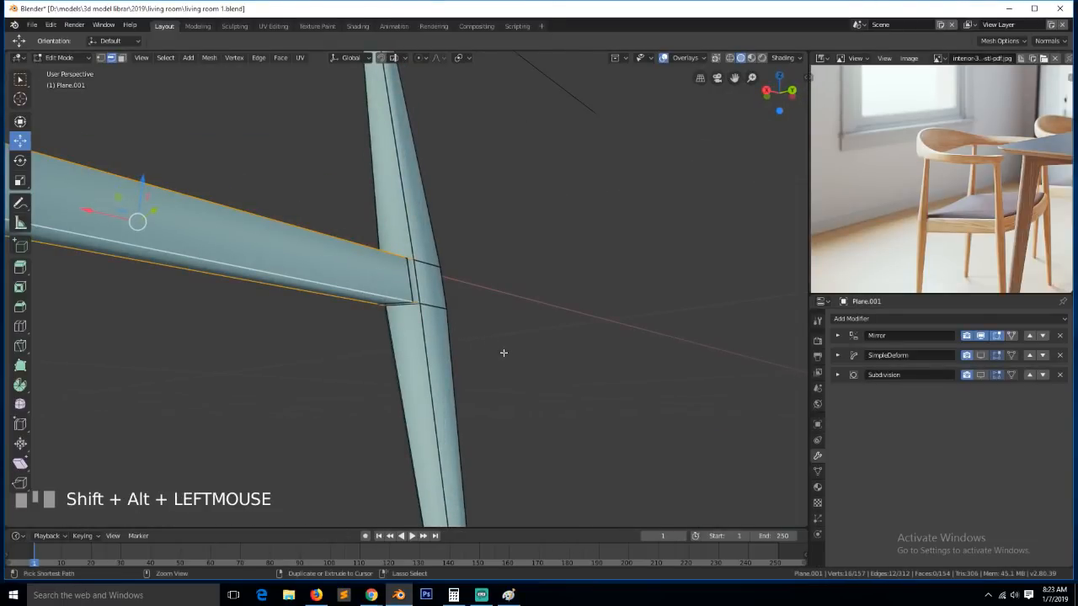
Add the edges where the crossbar meets the front leg to the selection
scroll(459, 302, "up", 2)
left_click(427, 281, "shift")
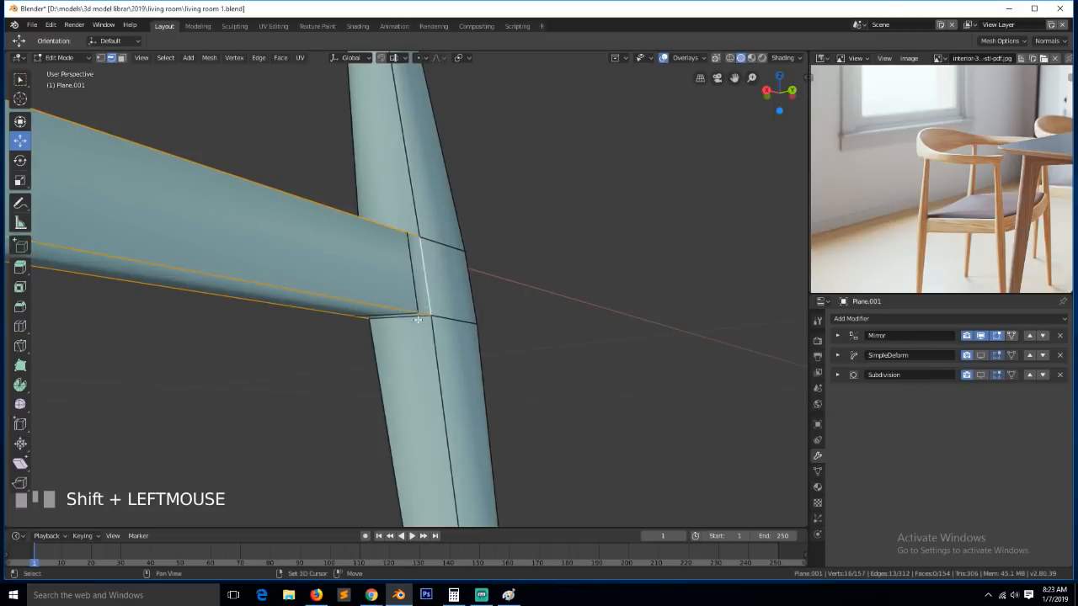
left_click(405, 323, "shift")
key("grave")
left_click(437, 292, "shift")
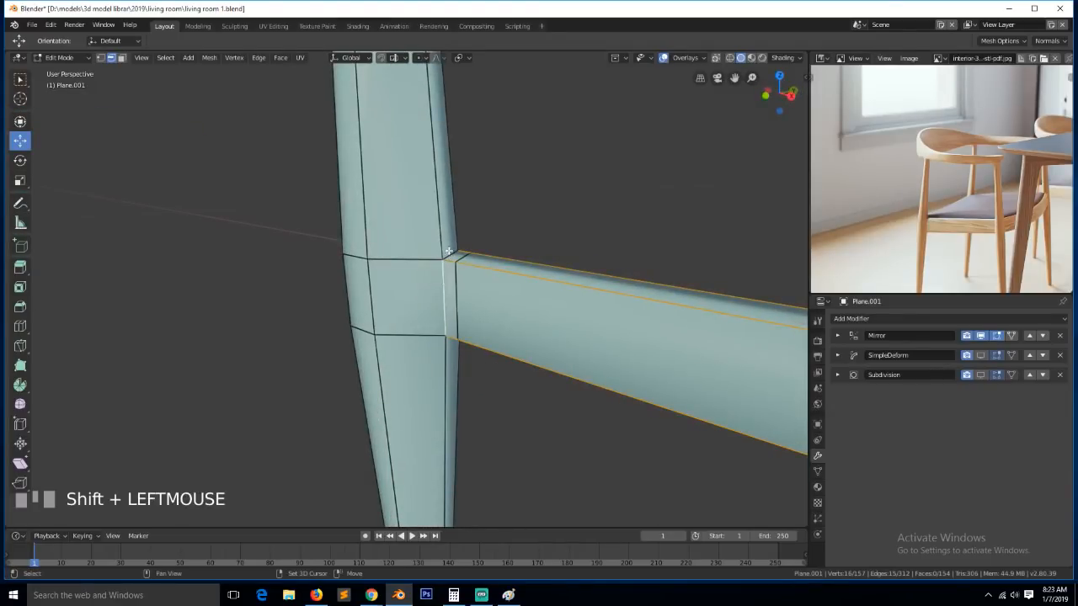
scroll(493, 320, "down", 5)
key("grave")
scroll(648, 346, "up", 4)
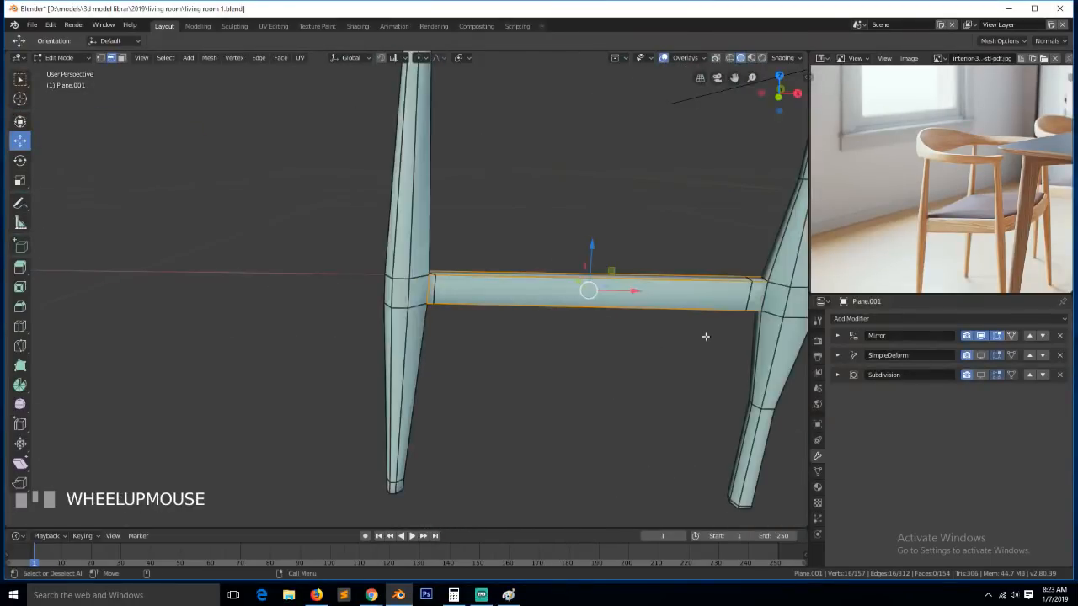
Add the edges at the crossbar's rear-leg joint to the selection and bevel all selected edges with one segment and about 0.0034 offset
left_click_drag(734, 88, 685, 356)
key("grave")
left_click(648, 318, "shift")
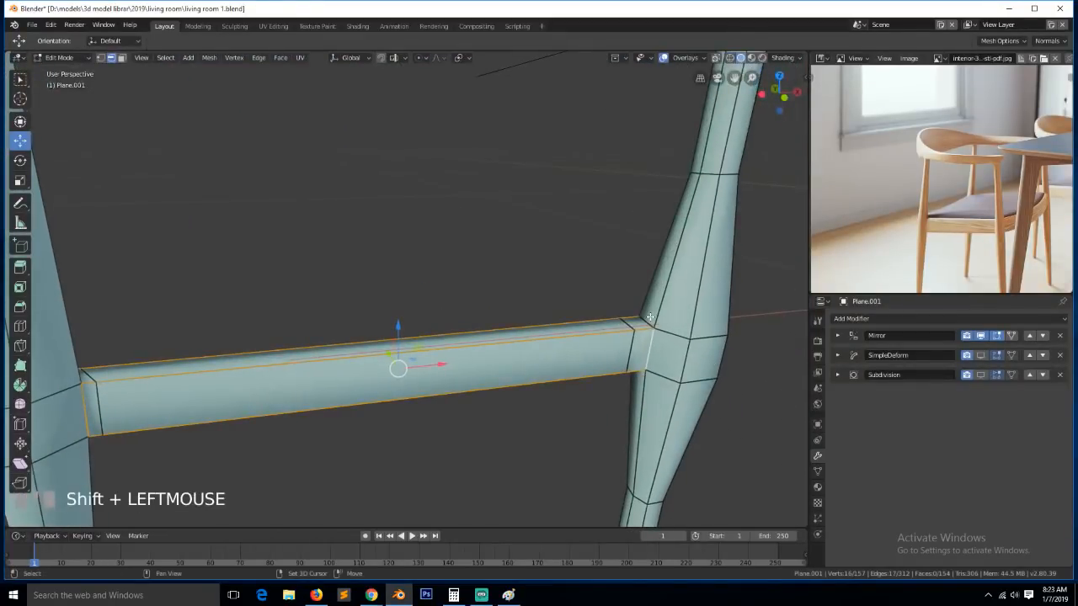
left_click(642, 345, "shift")
key("grave")
left_click(482, 596)
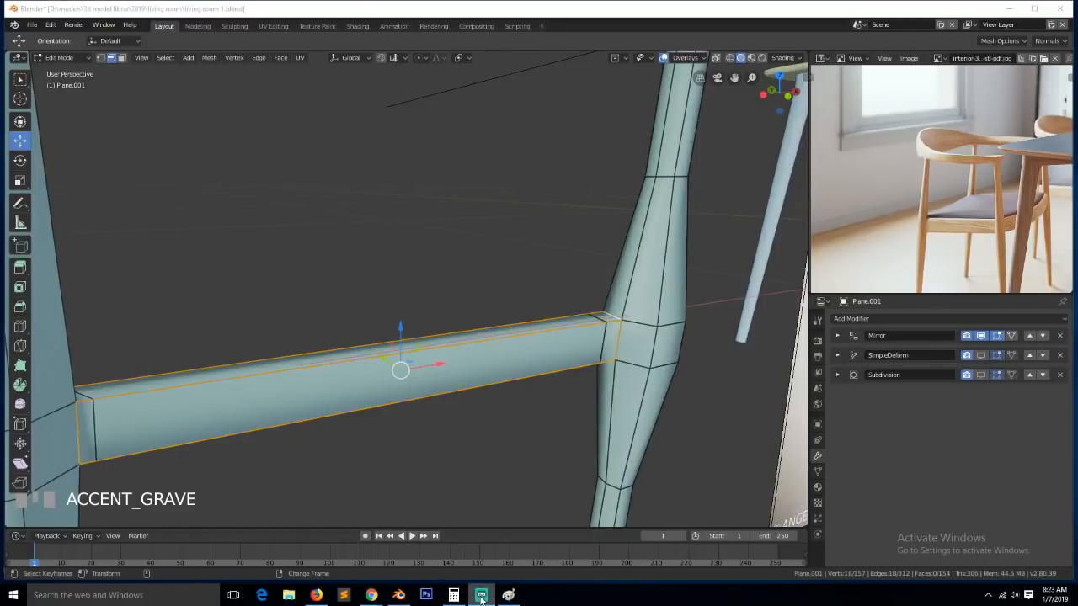
left_click(480, 598)
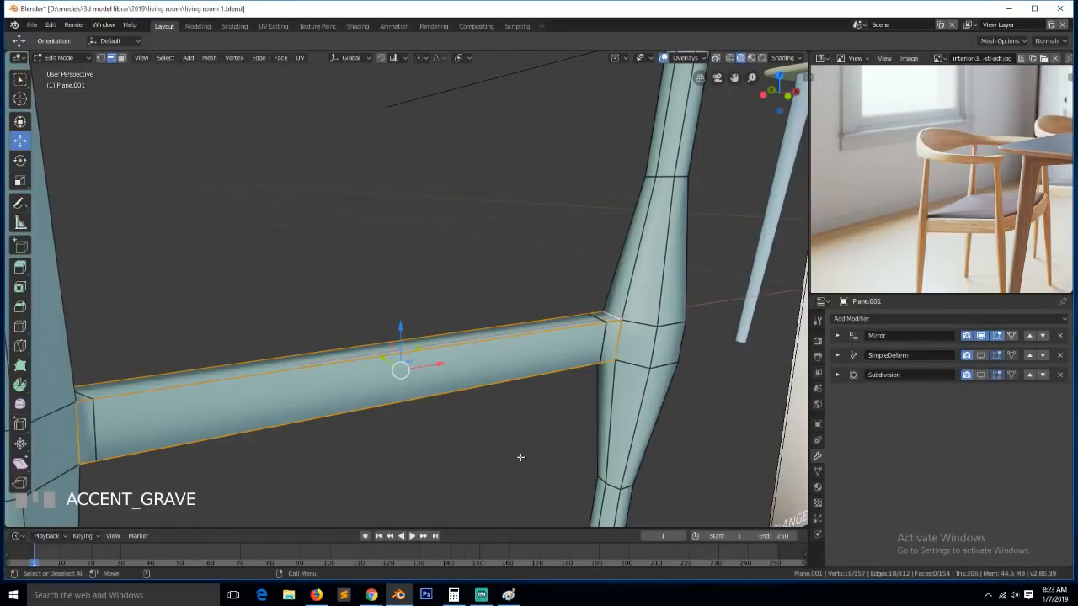
key("grave")
key("grave")
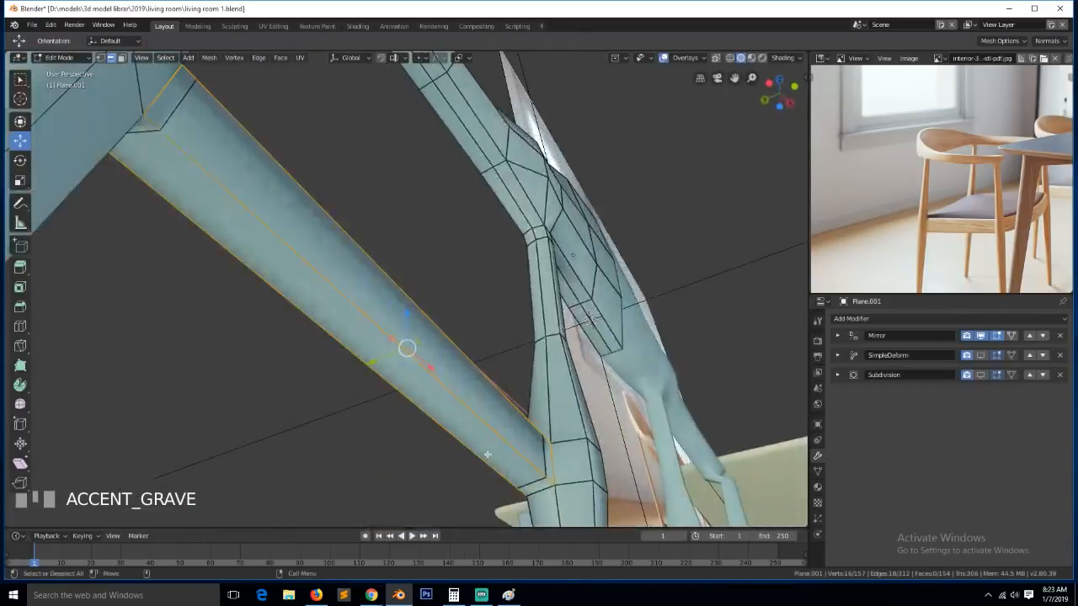
left_click(534, 499, "shift")
key("grave")
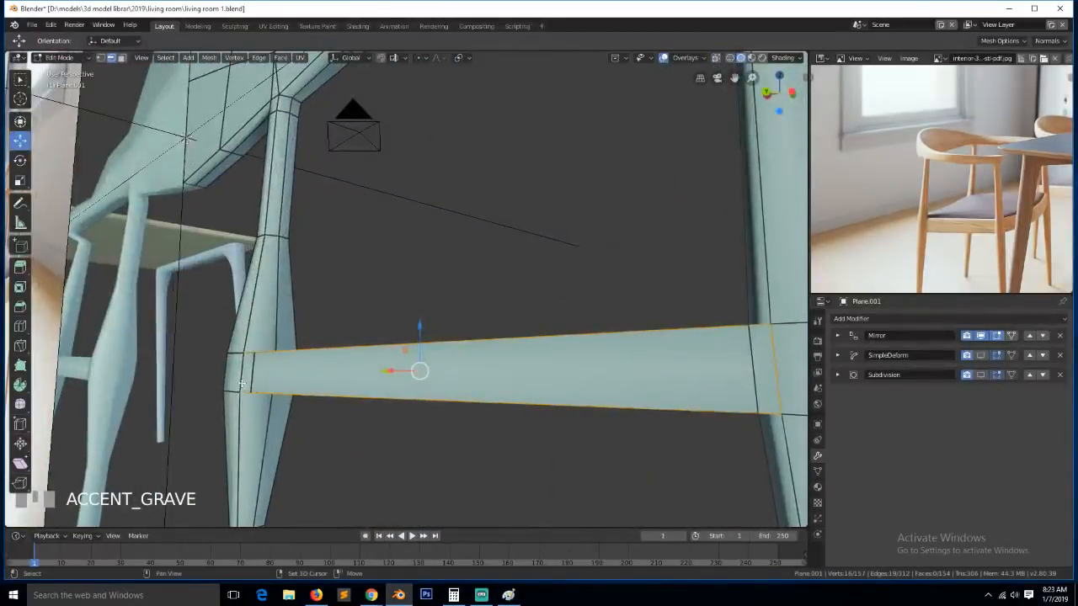
left_click(240, 375, "shift")
key("grave")
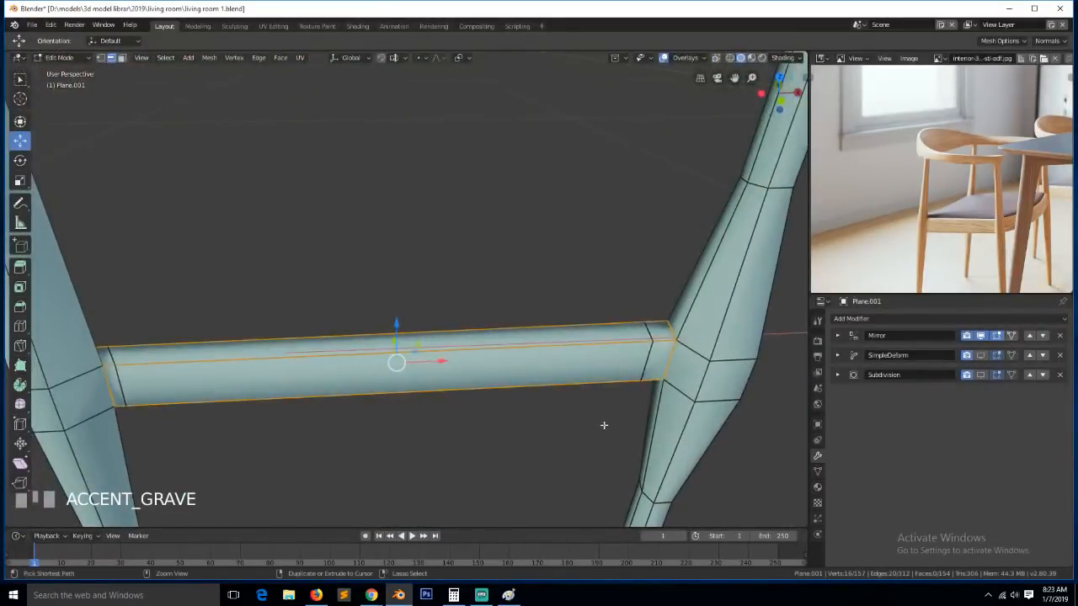
key("ctrl+b")
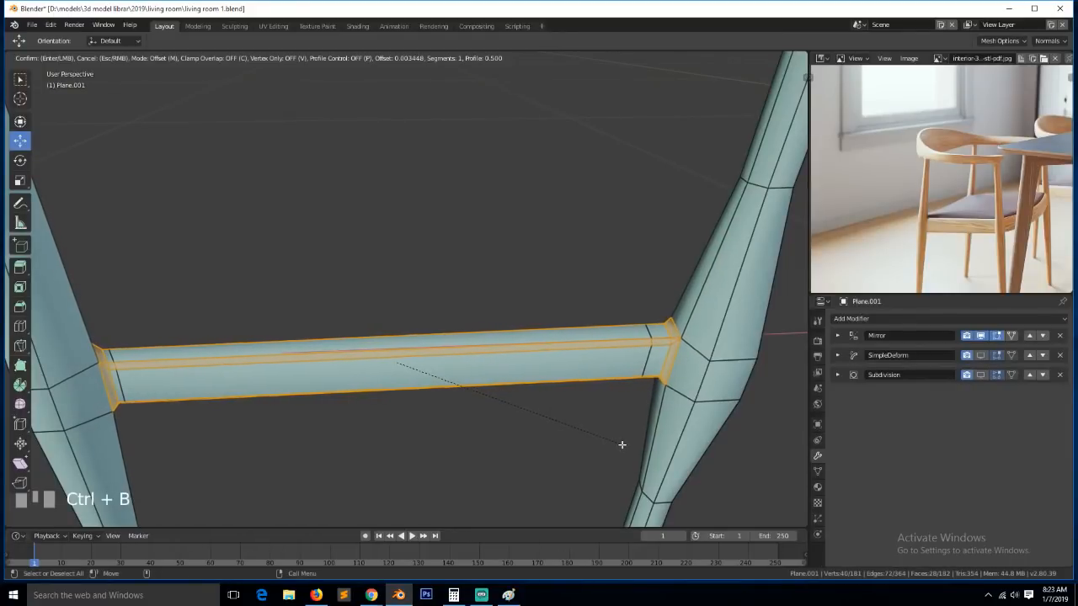
left_click(622, 444)
Return to Object Mode, enable the Subdivision and SimpleDeform modifiers in the viewport, and check the chair with its crossbars
key("Tab")
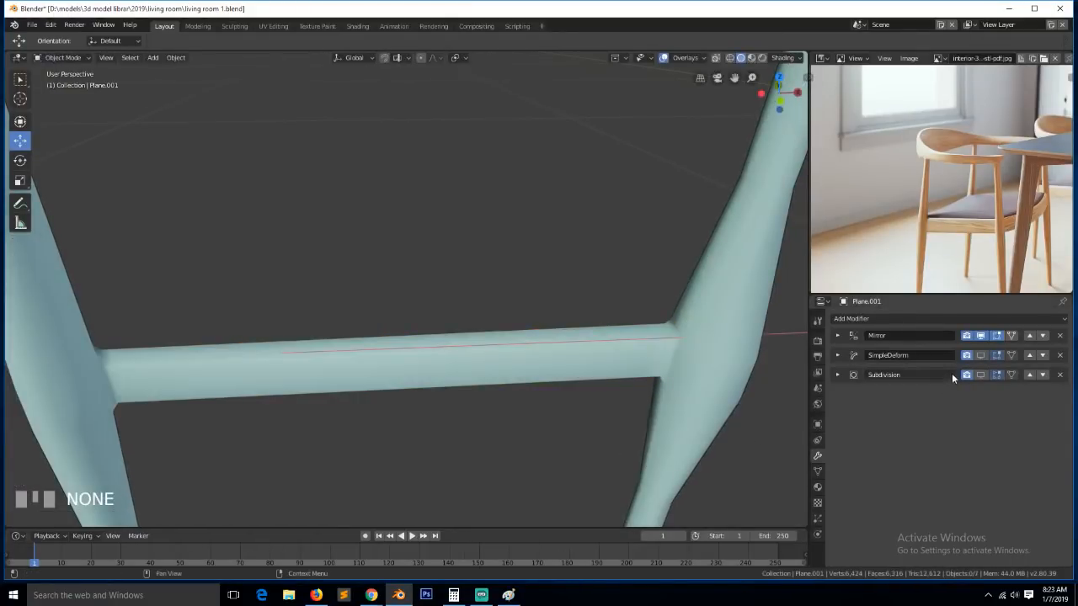
left_click(981, 375)
scroll(632, 377, "down", 3)
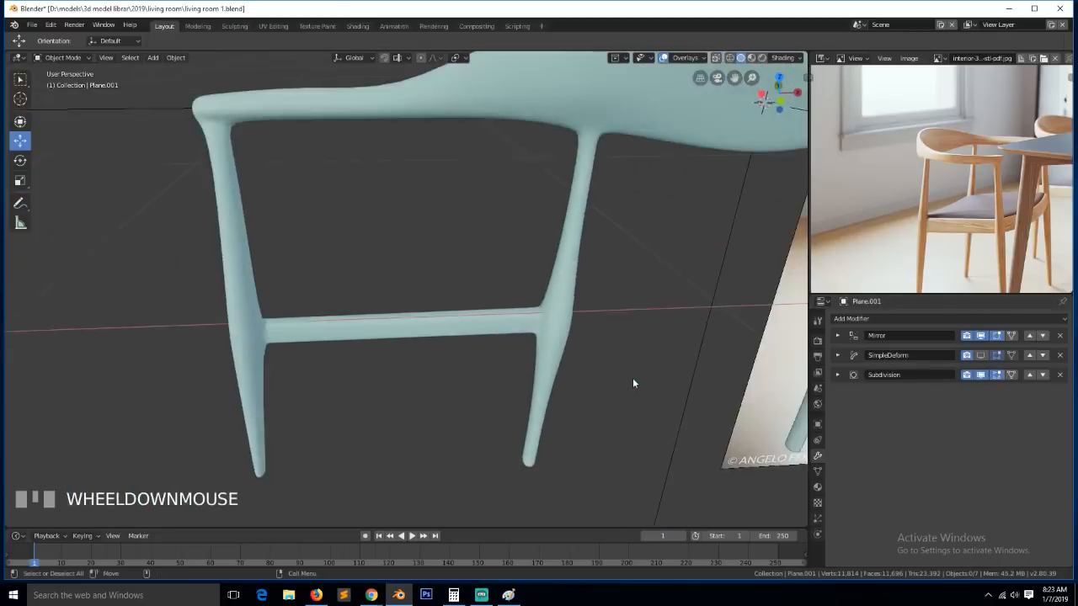
middle_click_drag(632, 377, 309, 369)
scroll(396, 367, "down", 3)
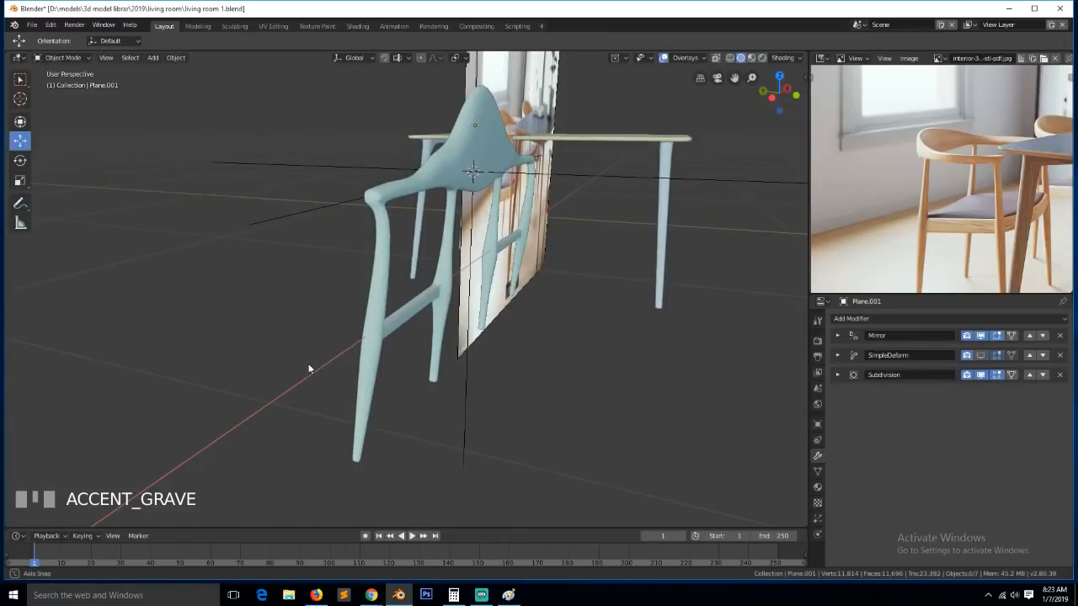
left_click(981, 358)
middle_click_drag(634, 364, 675, 384)
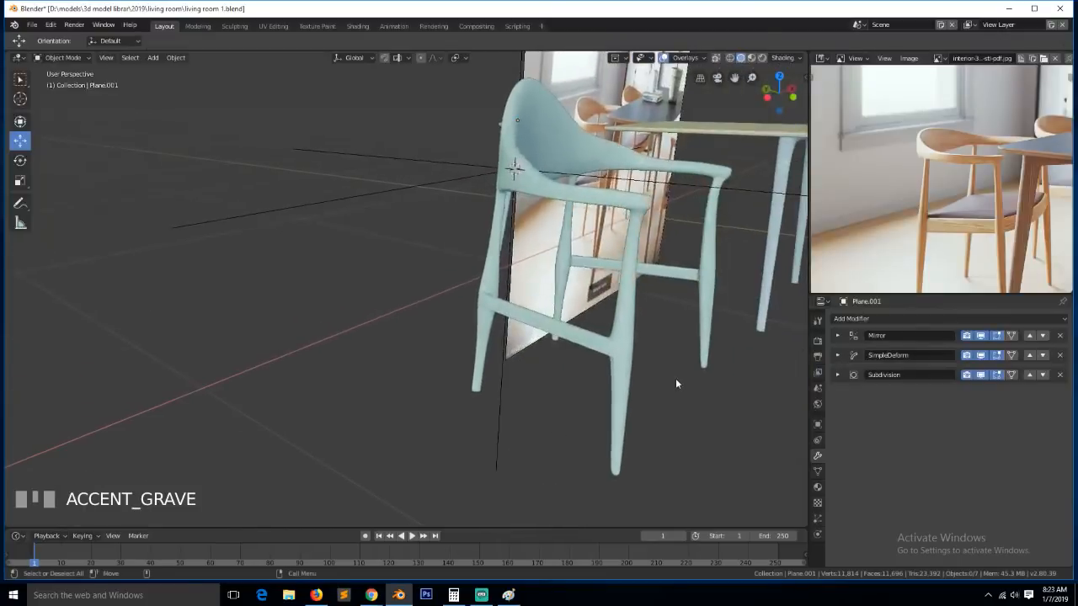
Clear the crossbar's edge selection and examine the chair in Object Mode from the top view
key("Tab")
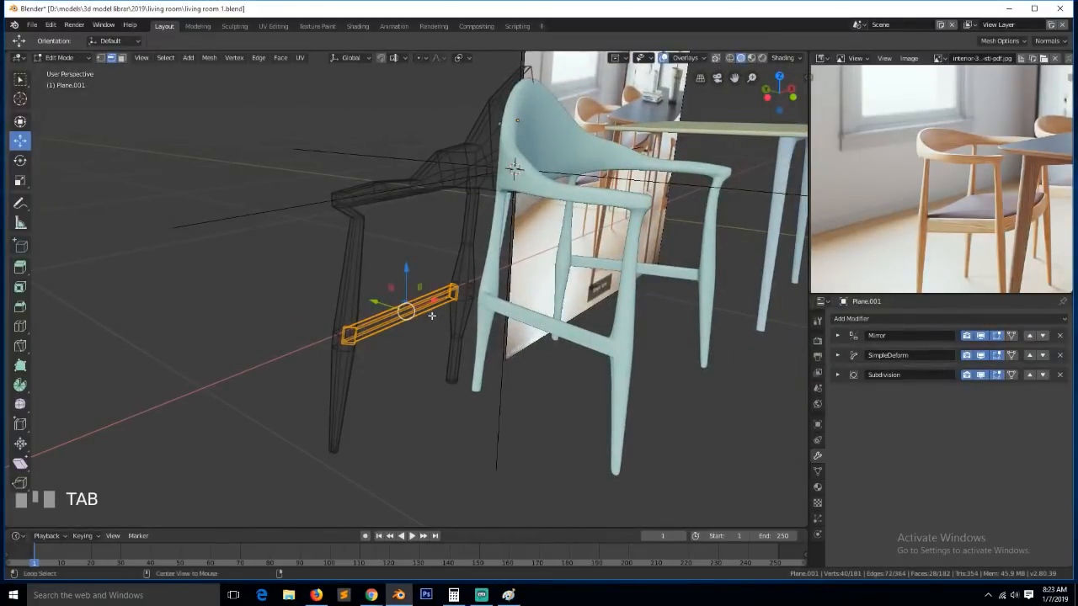
key("alt+a")
key("Tab")
key("grave")
middle_click_drag(553, 247, 469, 309)
key("KP_7")
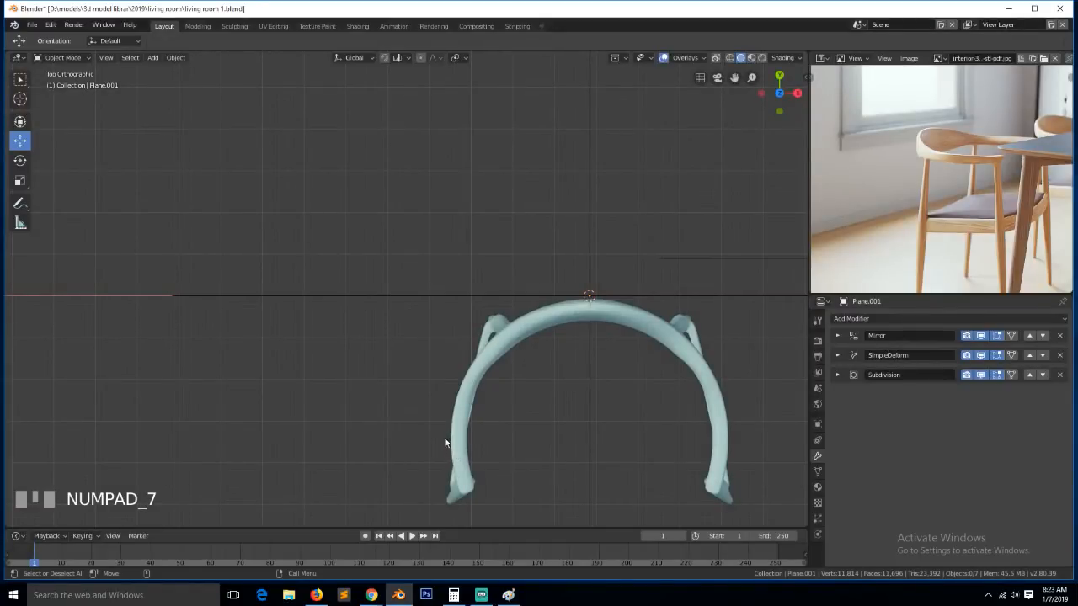
Add four evenly spaced loop cuts across the side crossbar between the front and rear legs in wireframe shading
key("Tab")
key("grave")
middle_click_drag(444, 435, 485, 347)
key("z")
left_click(425, 305)
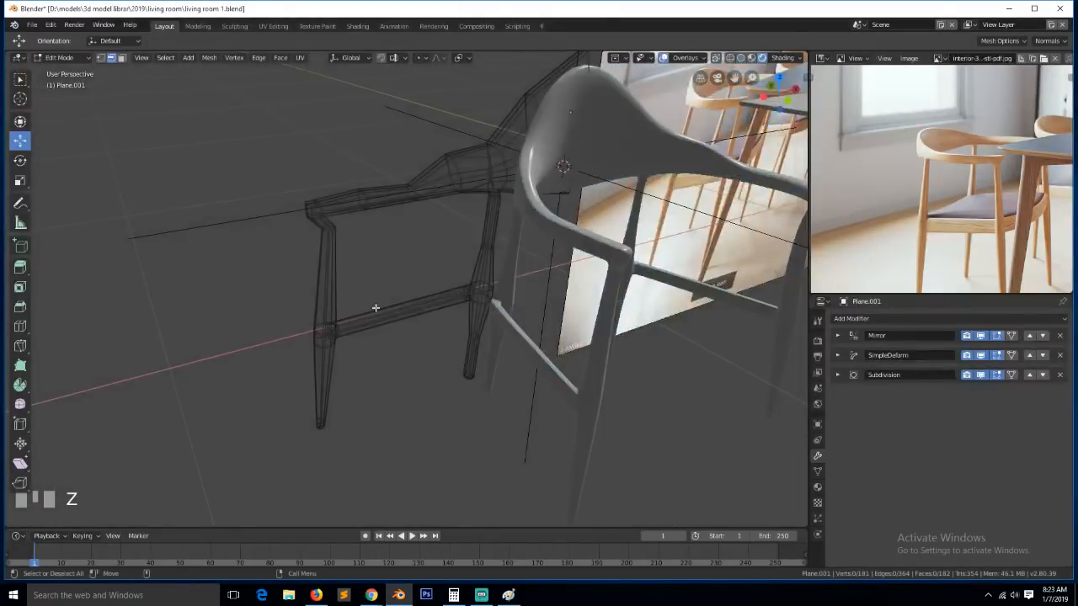
key("ctrl+r")
scroll(403, 312, "up", 3)
left_click(403, 313)
right_click(403, 313)
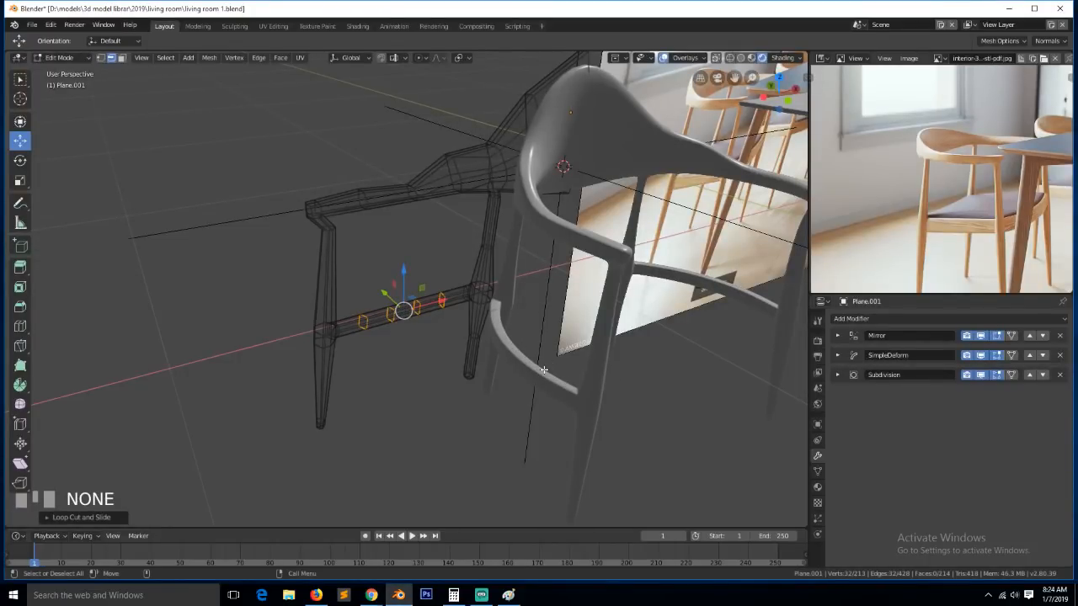
Return to Object Mode with solid shading, check the curved side crossbars, and save the file
key("Tab")
key("z")
left_click(626, 375)
scroll(638, 382, "down", 1)
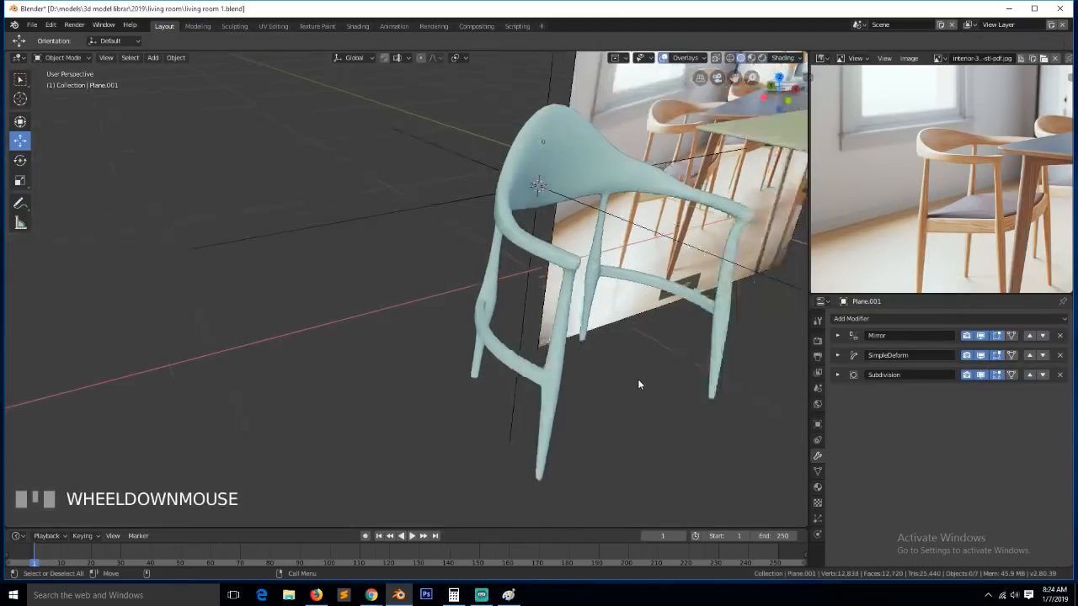
key("grave")
mouse_move(638, 382)
middle_mouse_down()
mouse_move(515, 375)
mouse_move(656, 394)
middle_mouse_up()
key("ctrl+s")
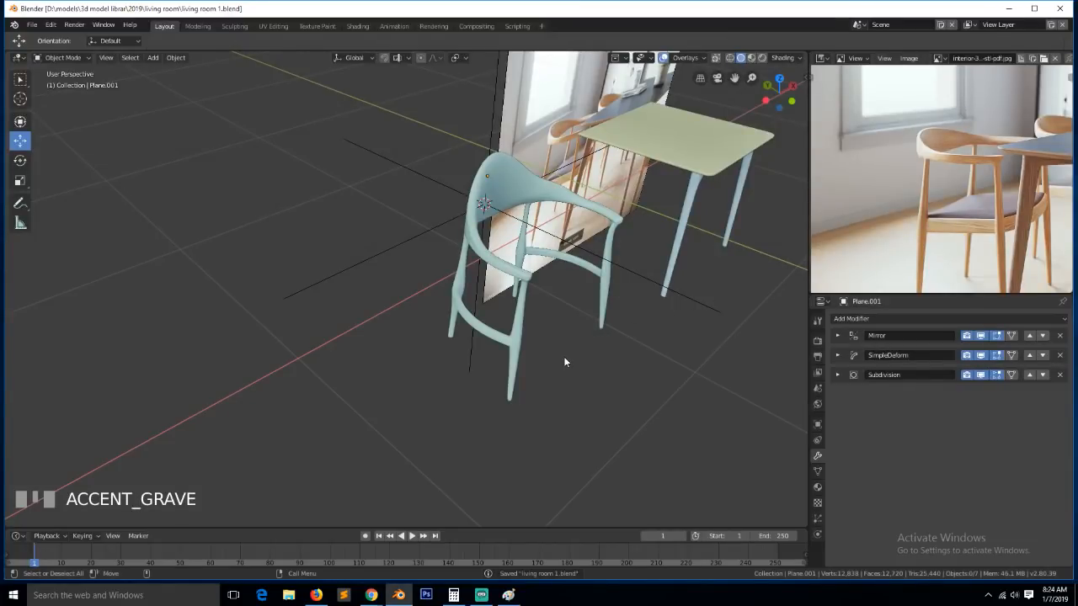
Enter Edit Mode, clear the selection, and disable the SimpleDeform modifier in the viewport to show the unbent chair
scroll(544, 343, "up", 3)
key("Tab")
key("grave")
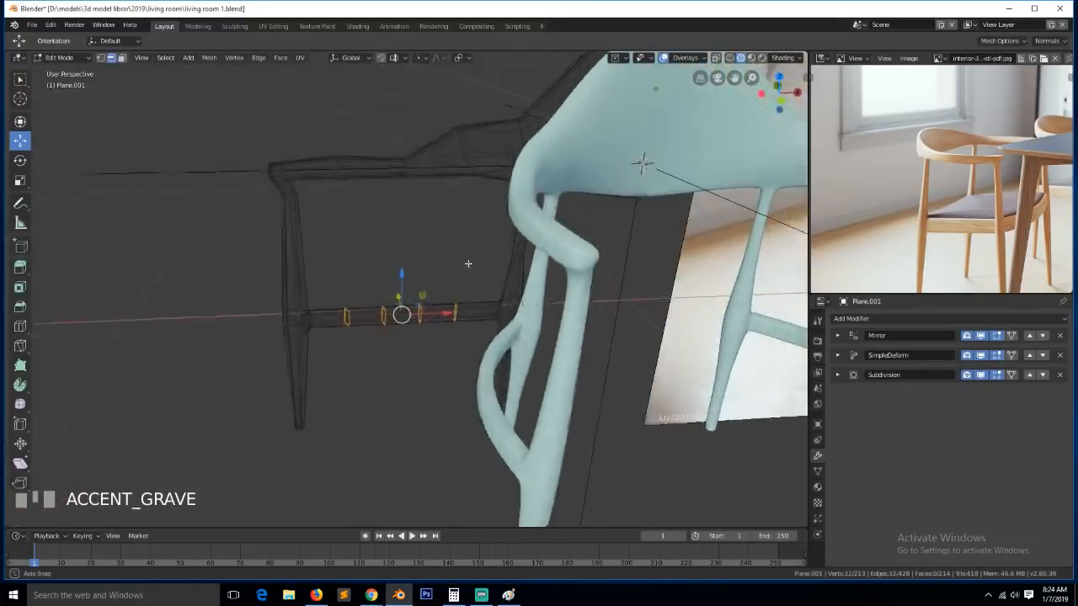
key("alt+a")
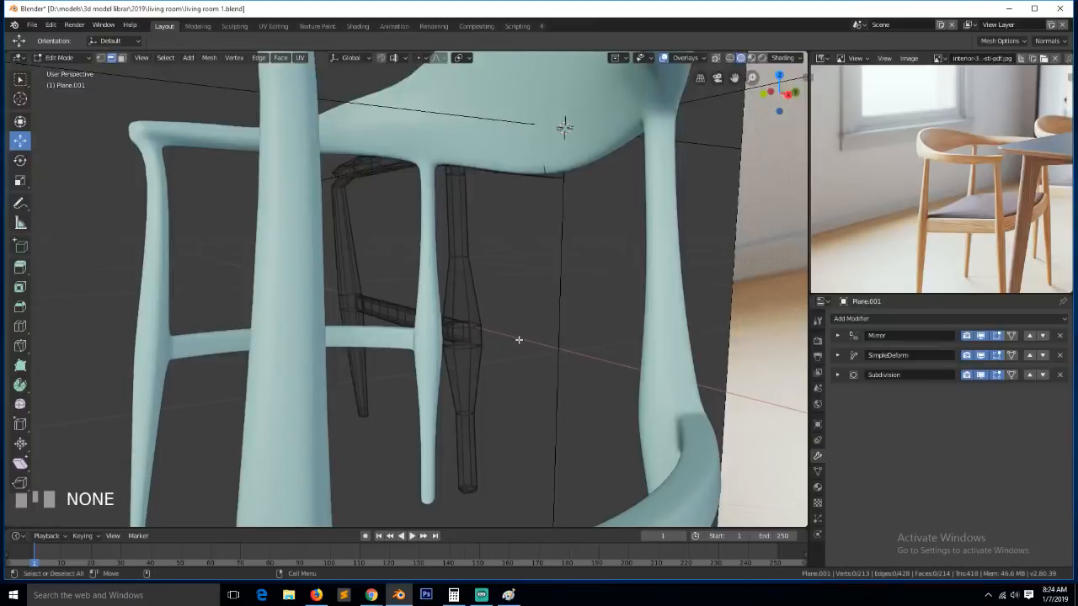
scroll(519, 340, "up", 1)
key("z")
key("z")
left_click(661, 346)
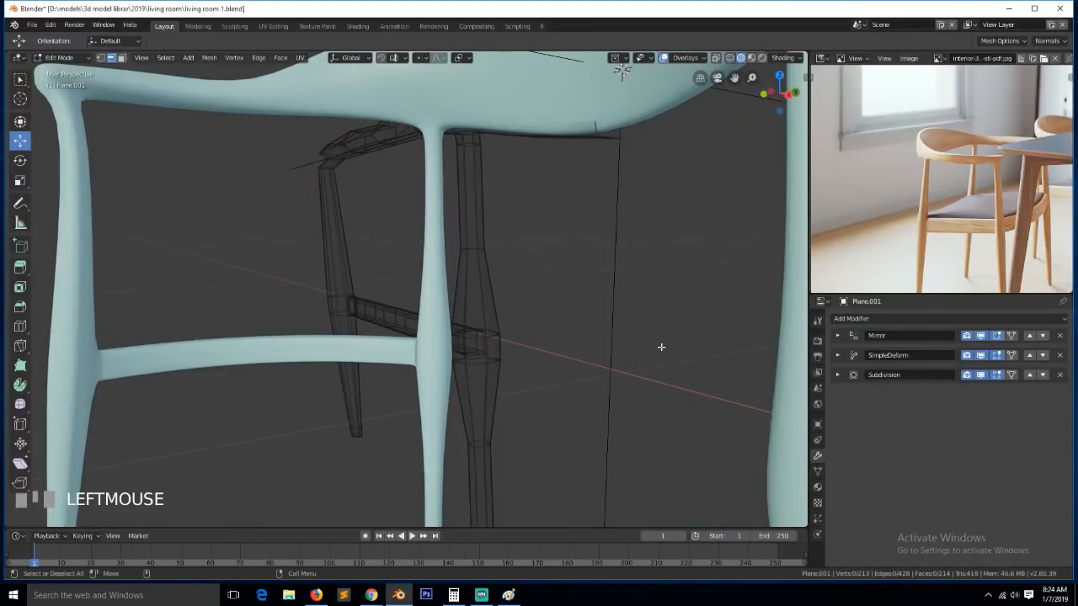
left_click(980, 356)
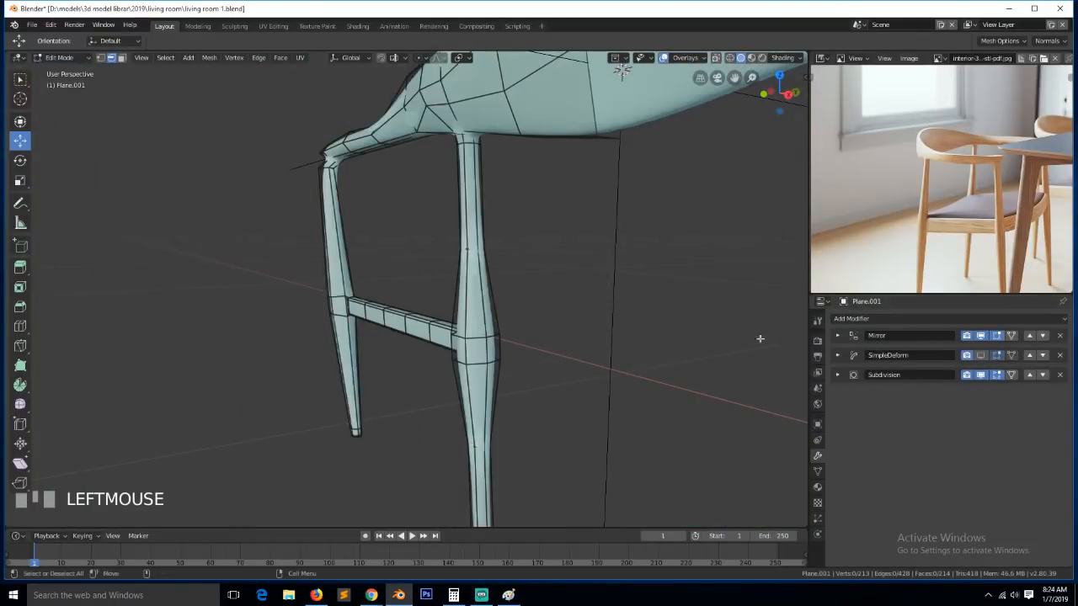
Extrude the rear leg's inner face along X to the mirror center as a rear crossbar and delete its end face
key("3")
left_click(491, 350)
key("grave")
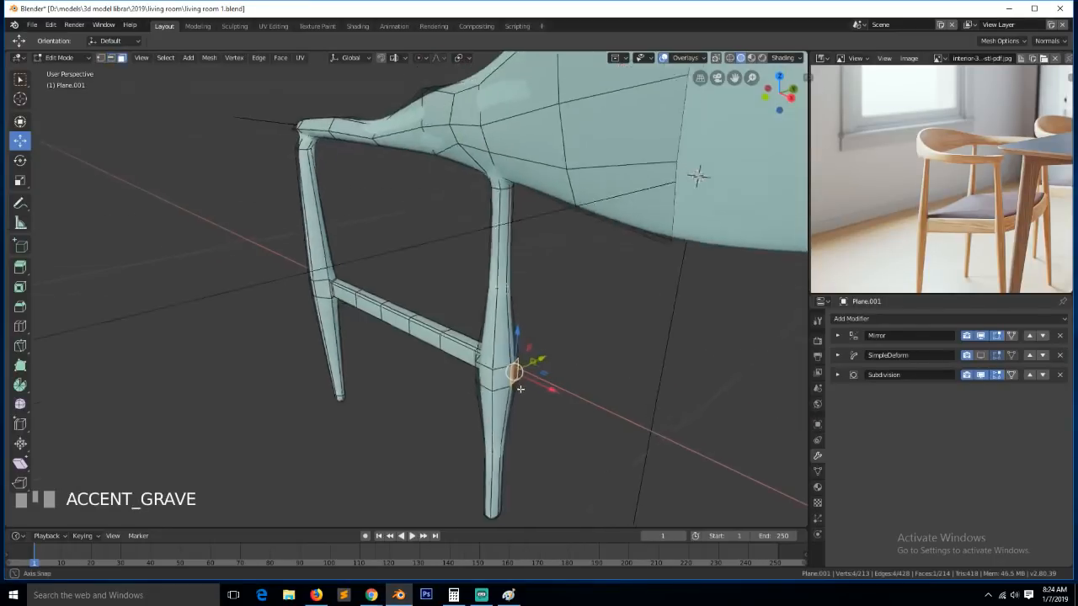
scroll(547, 394, "down", 1)
key("e")
right_click(547, 394)
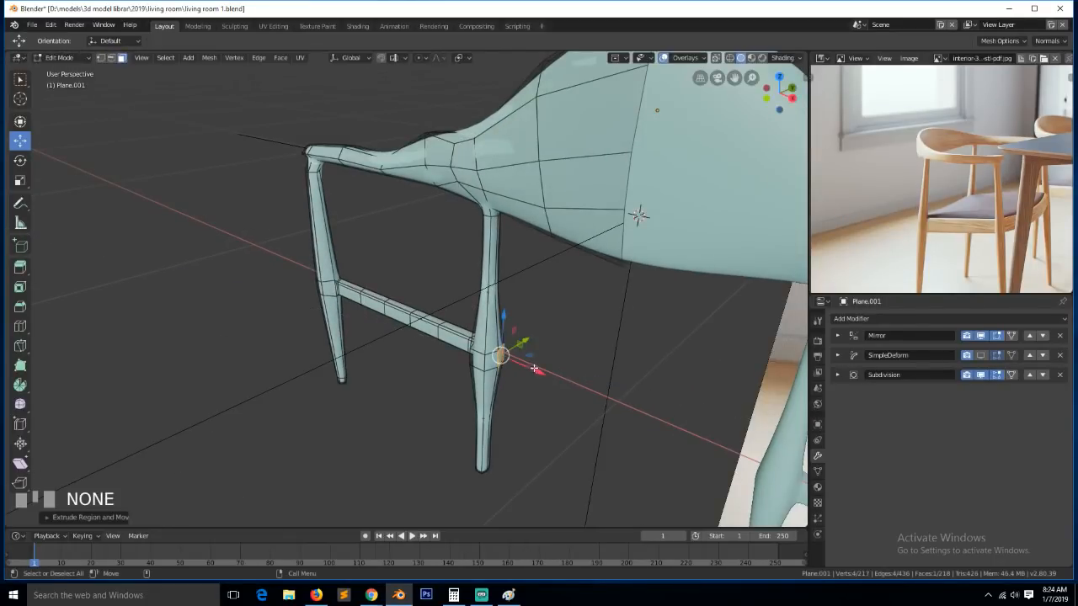
left_click_drag(538, 372, 661, 437)
key("x")
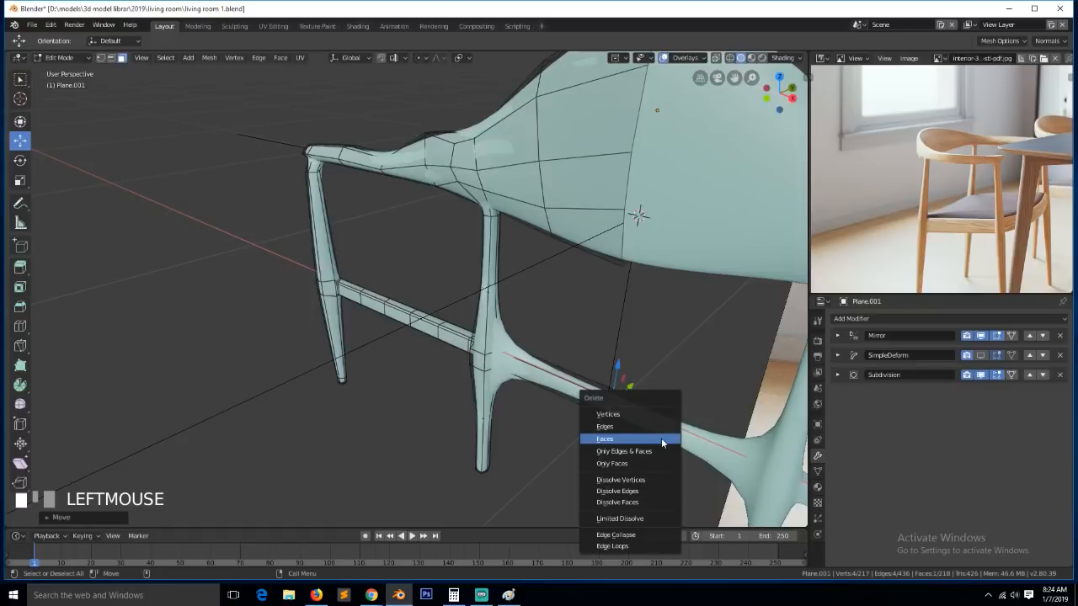
left_click(662, 439)
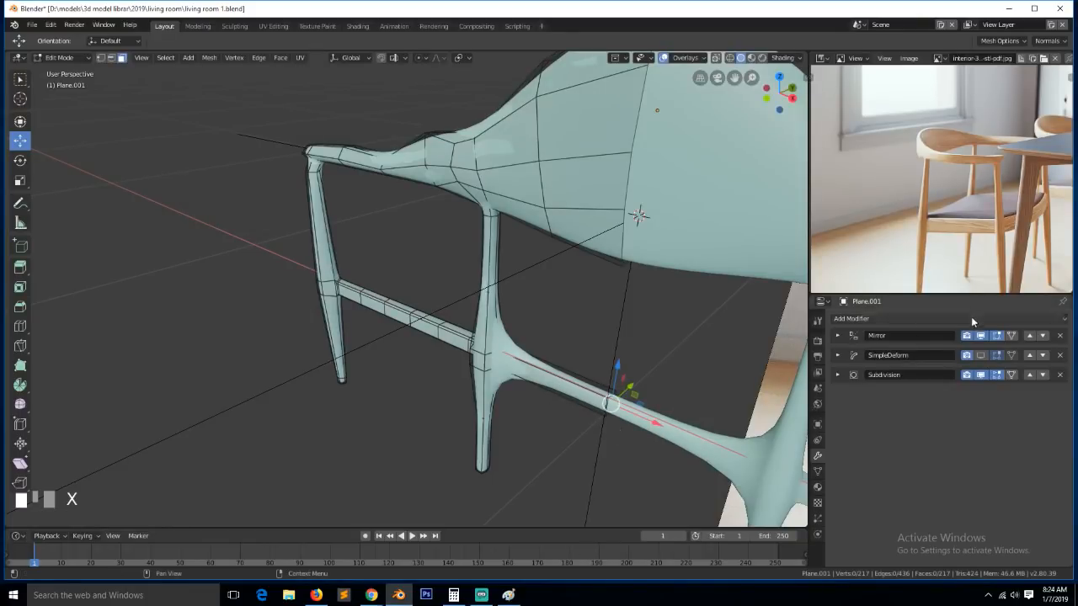
Disable the Subdivision modifier in the viewport and select the lengthwise edges of the new rear crossbar
left_click(980, 375)
key("grave")
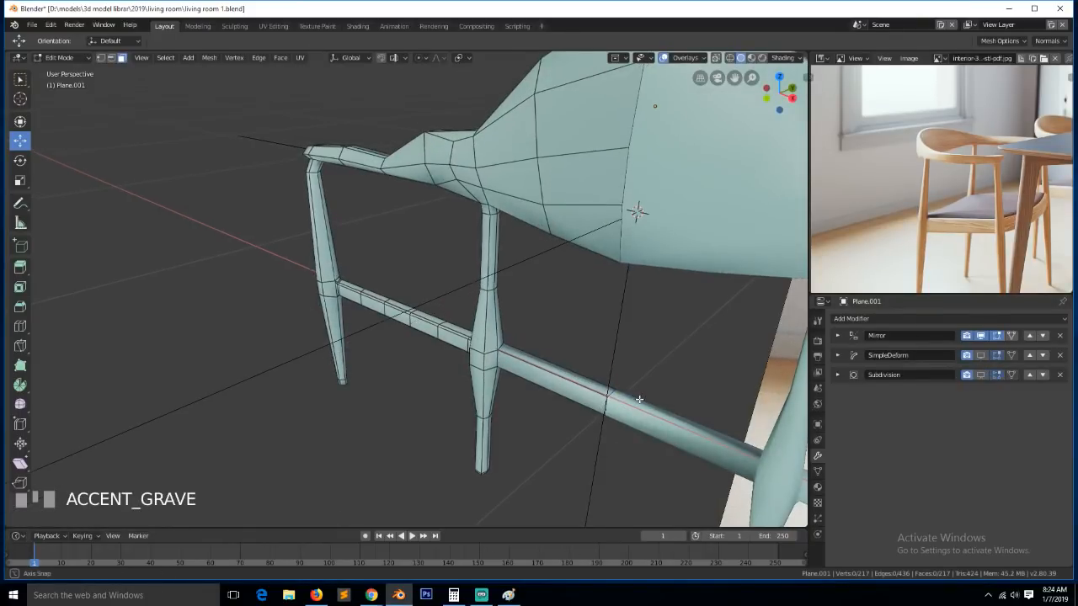
left_click(581, 388)
key("2")
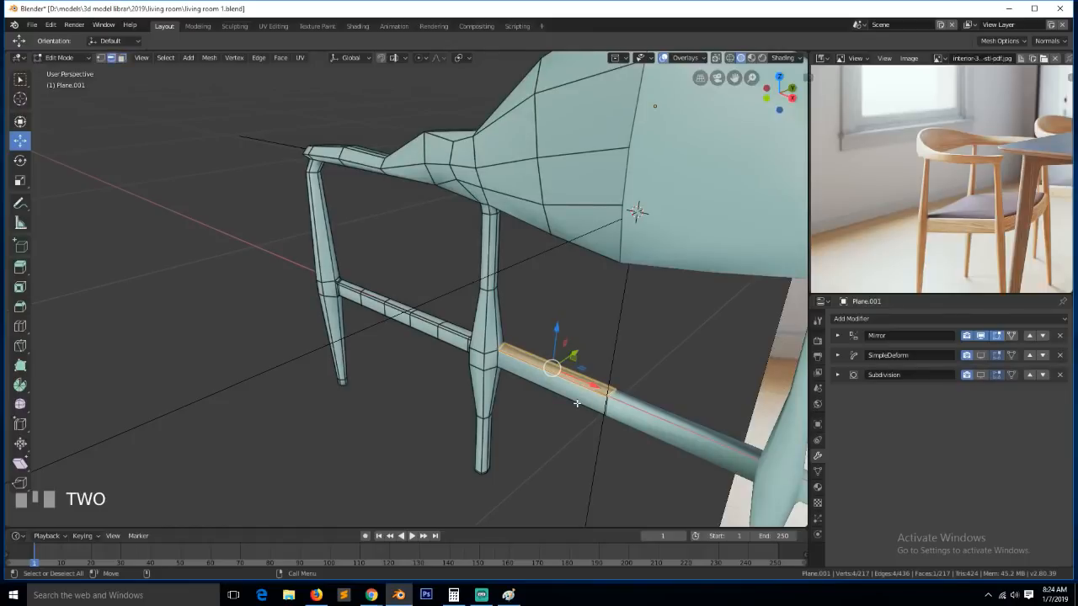
left_click(581, 397)
left_click(602, 379, "shift")
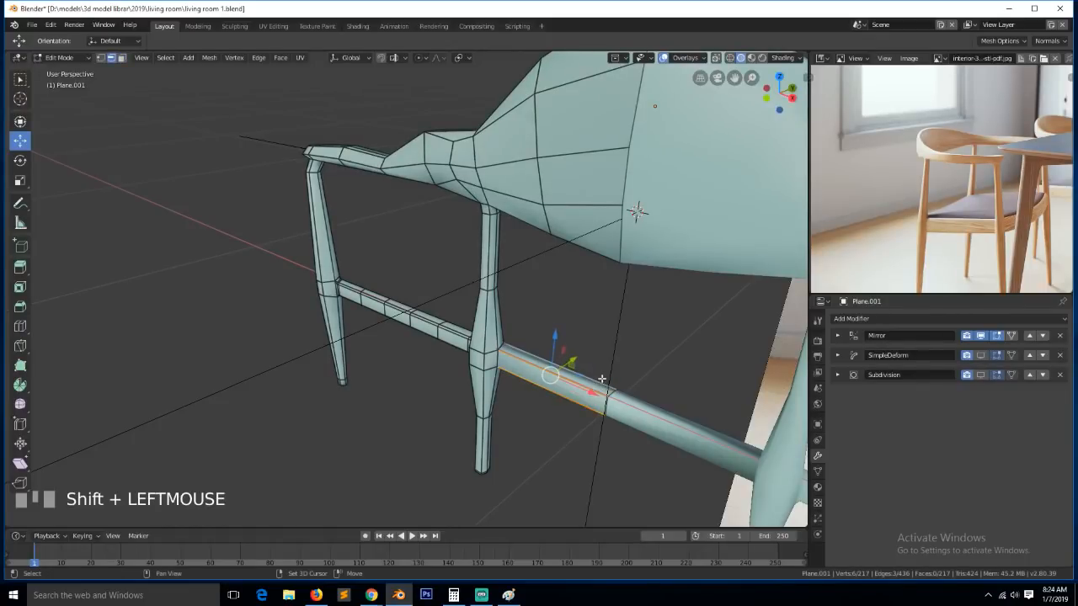
key("grave")
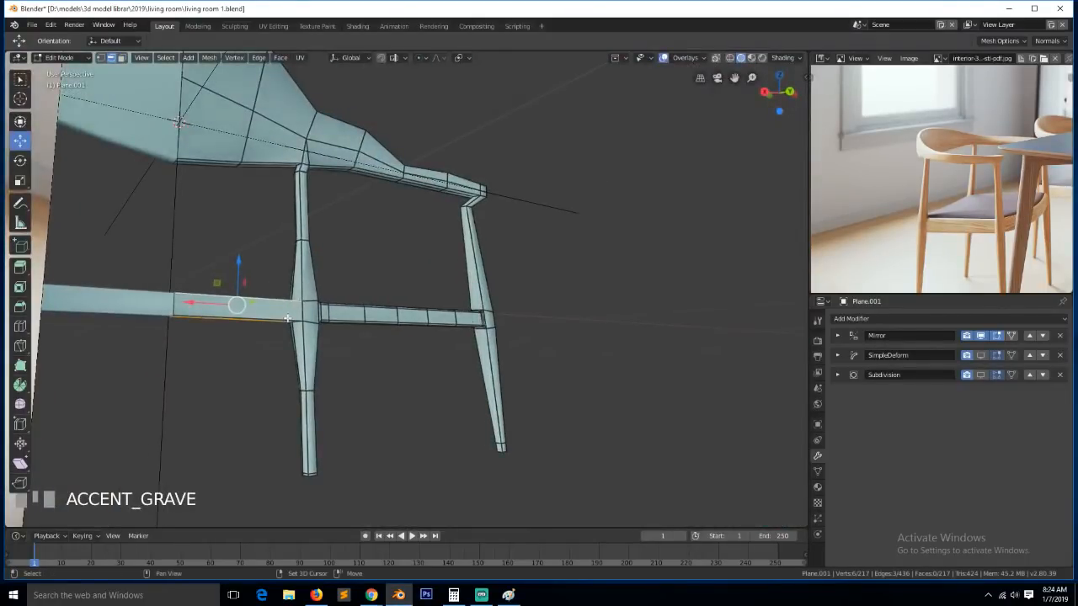
left_click(290, 320, "shift")
scroll(211, 335, "up", 4)
left_click(212, 335, "alt+shift")
key("grave")
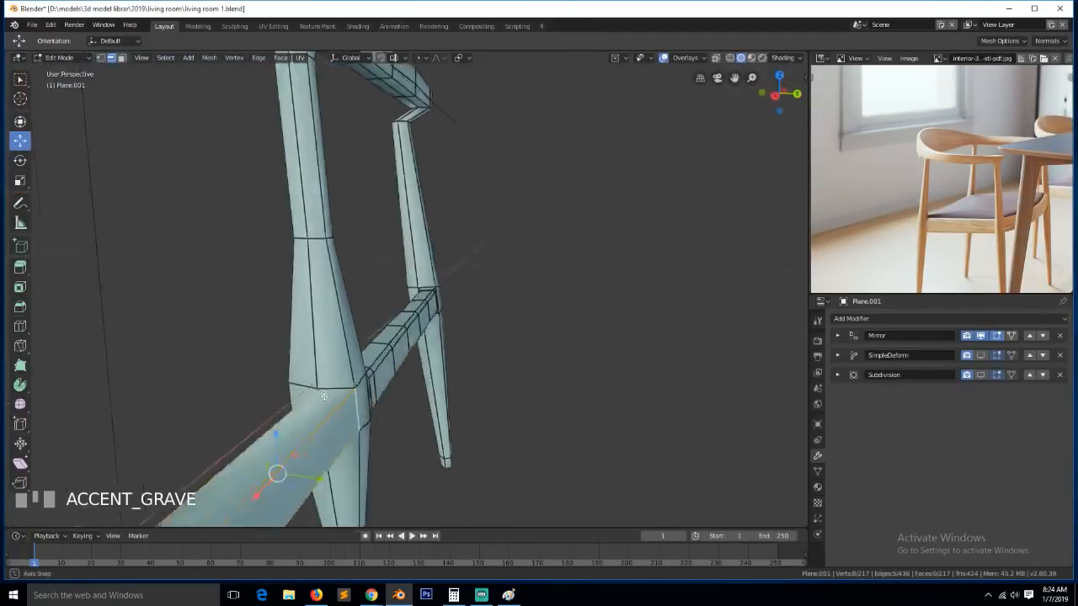
Add the edges where the rear crossbar meets the leg to the selection and bevel all selected edges with one segment
left_click(420, 404, "alt+shift")
key("ctrl+z")
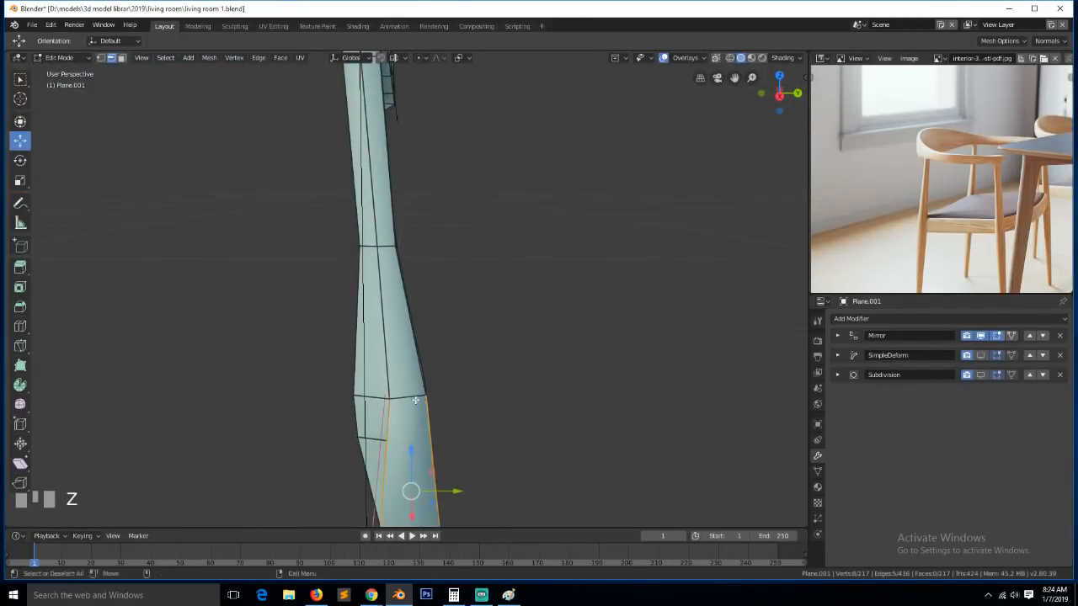
left_click(412, 398, "alt+shift")
key("grave")
left_click(505, 234, "alt+shift")
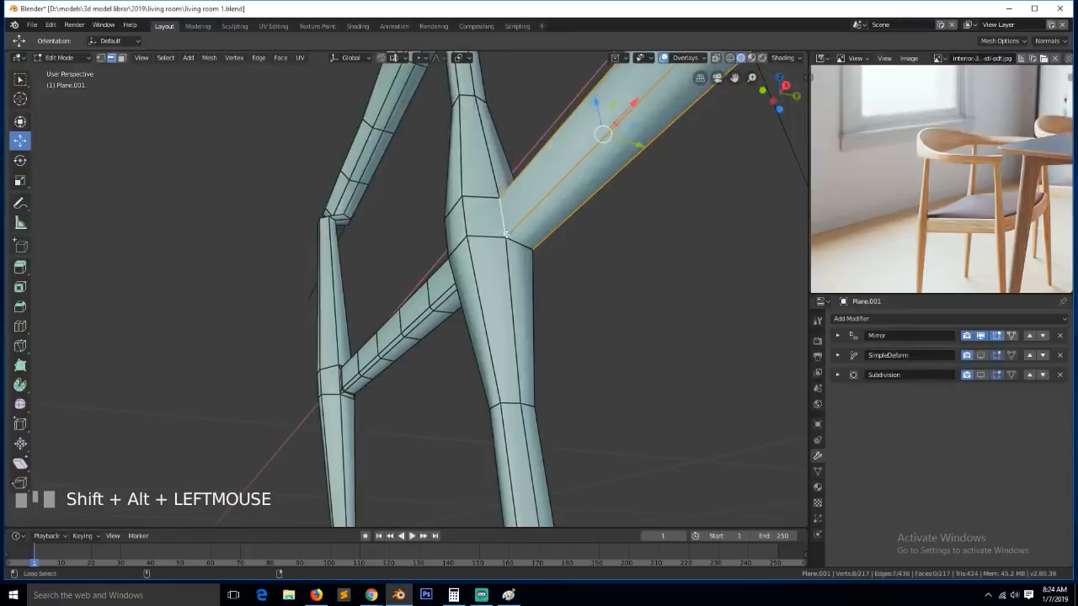
left_click(513, 248, "alt+shift")
key("ctrl+z")
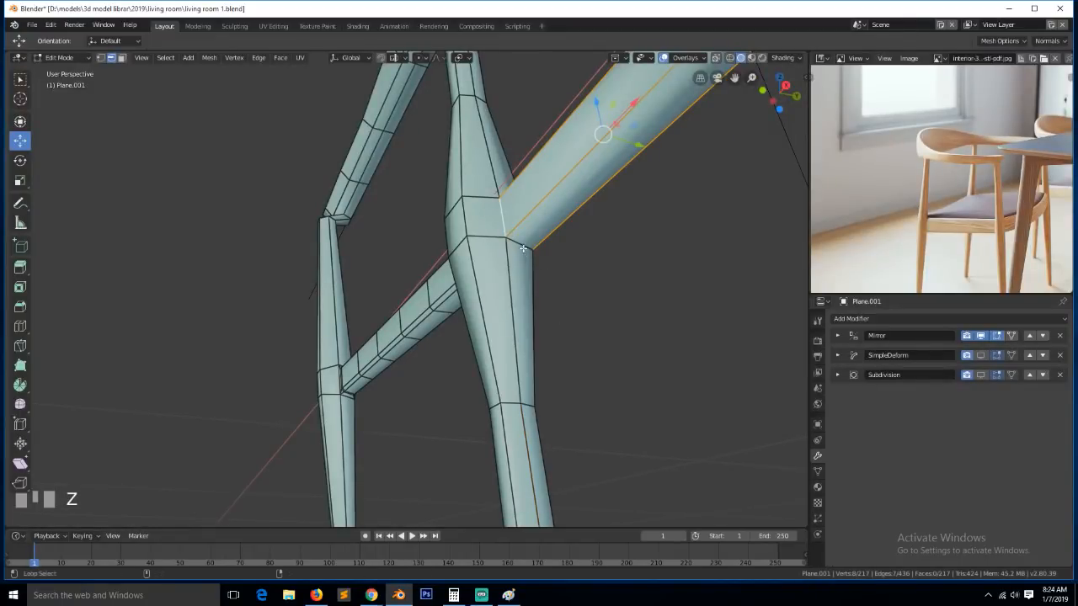
left_click(523, 246, "alt+shift")
key("ctrl+b")
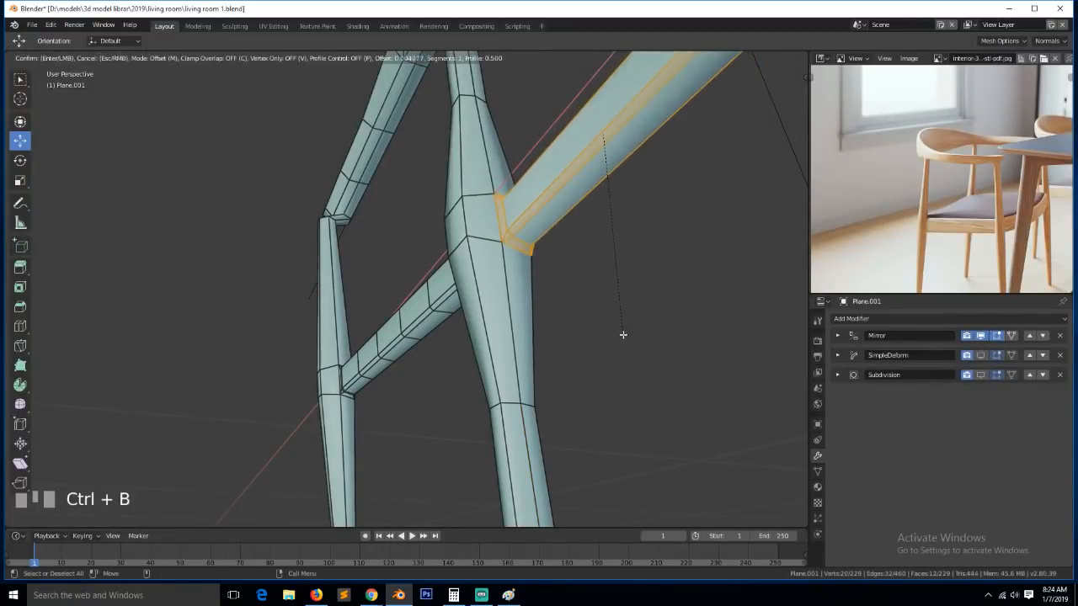
left_click(623, 334)
Return to Object Mode, enable the SimpleDeform and Subdivision modifiers in the viewport, and check the chair with its rear crossbar
key("Tab")
scroll(478, 329, "down", 4)
key("grave")
middle_click_drag(477, 329, 536, 392)
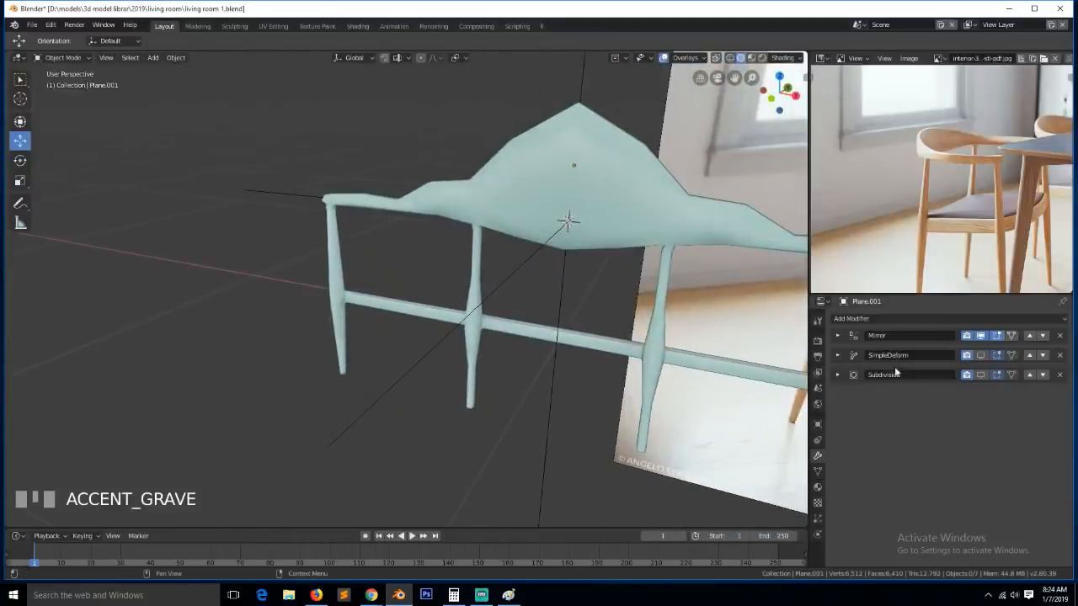
left_click(980, 356)
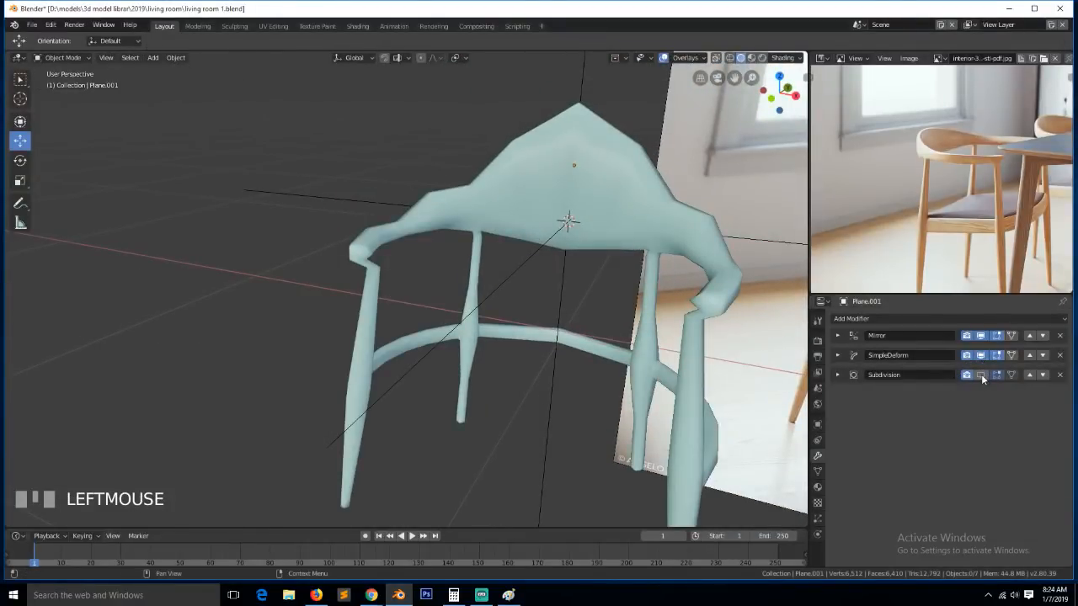
left_click(981, 375)
scroll(549, 405, "down", 3)
key("grave")
middle_click_drag(393, 303, 495, 359)
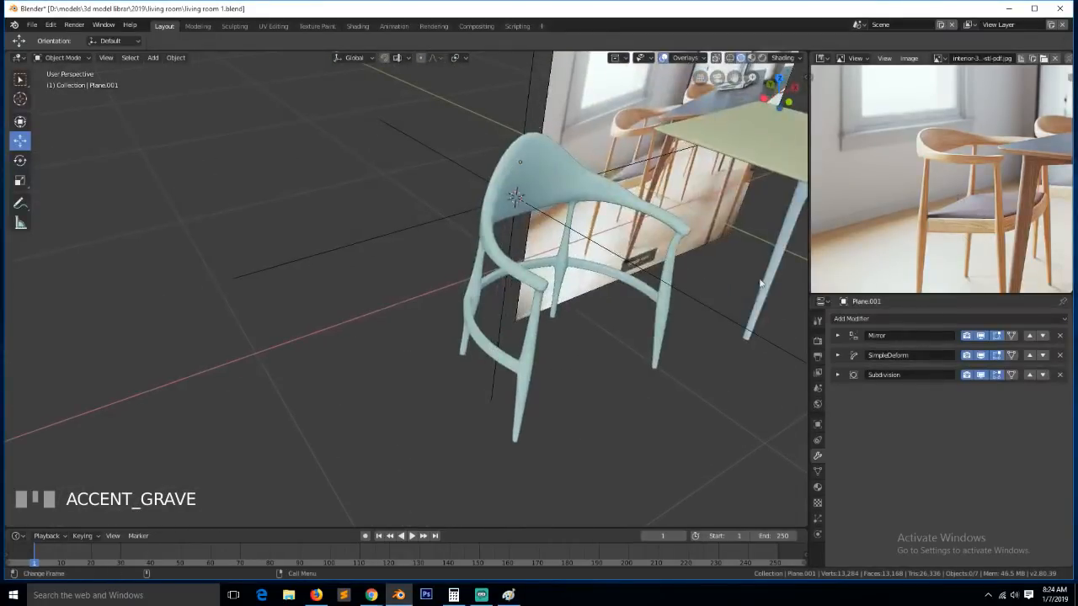
In Edit Mode, select the ring of faces at the middle of the side crossbar and turn on proportional editing
key("Tab")
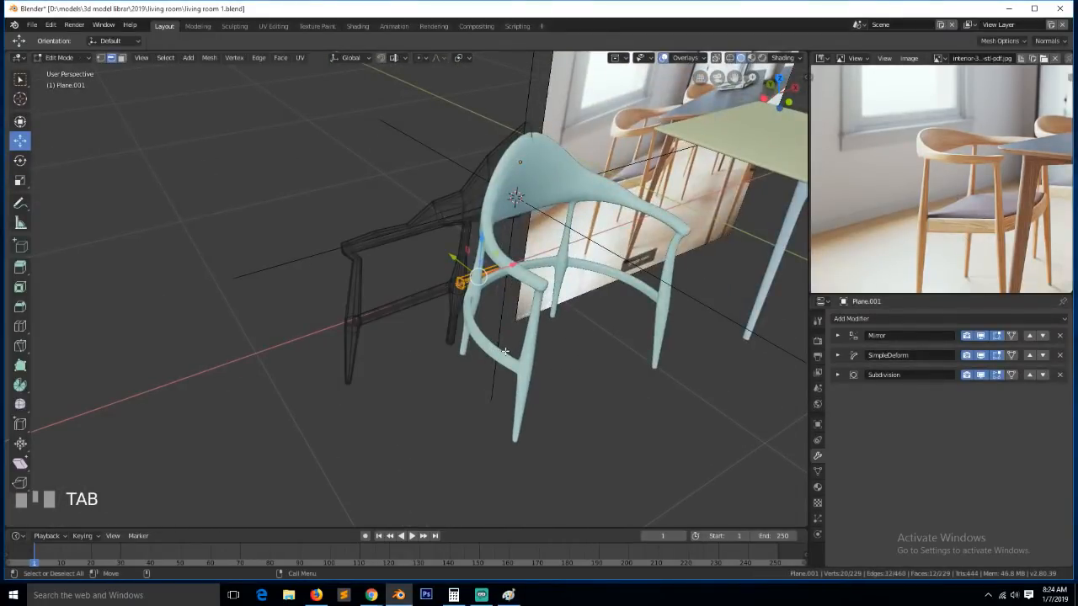
scroll(428, 348, "up", 3)
left_click(409, 309, "alt")
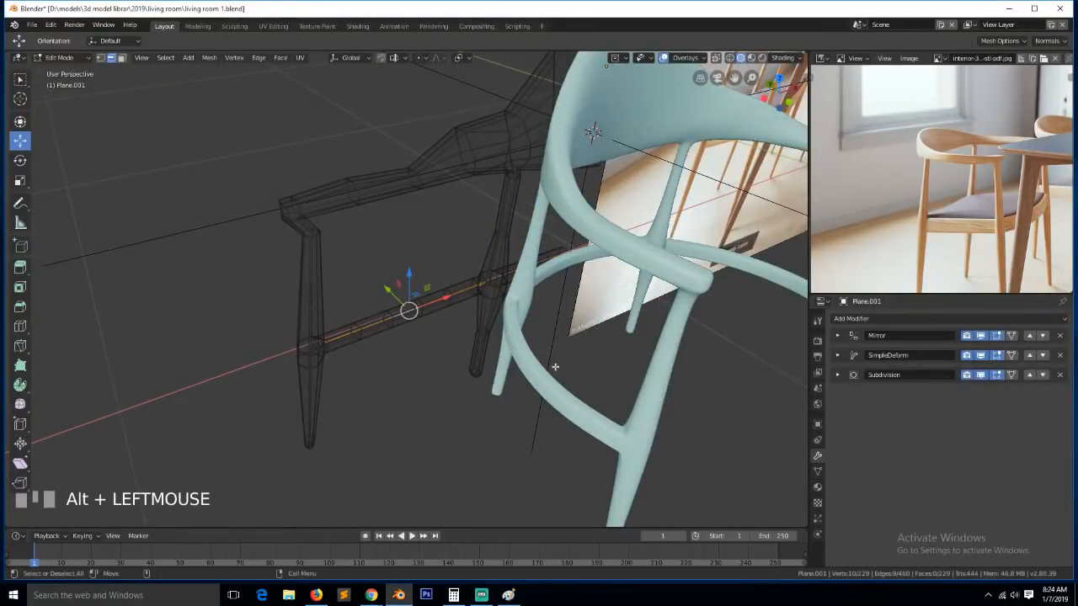
key("alt+a")
left_click(415, 320, "alt")
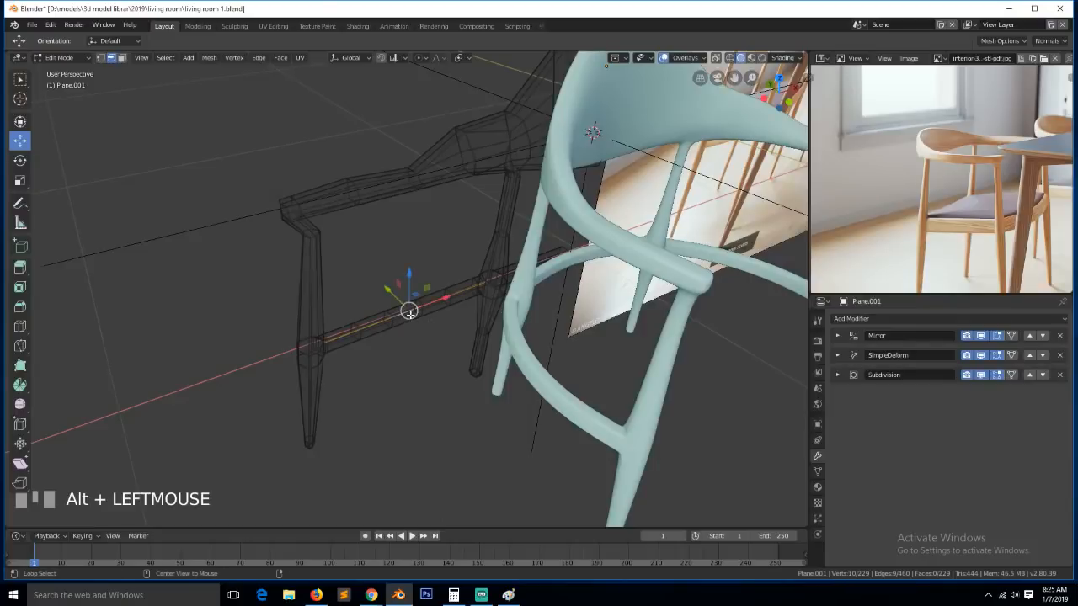
key("3")
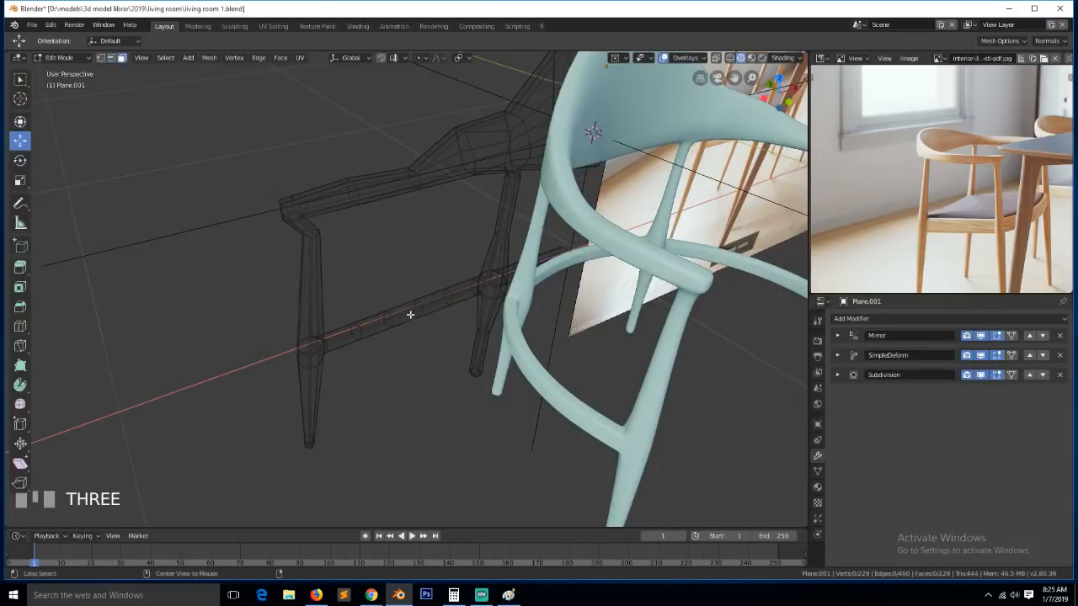
left_click(403, 313, "alt")
key("o")
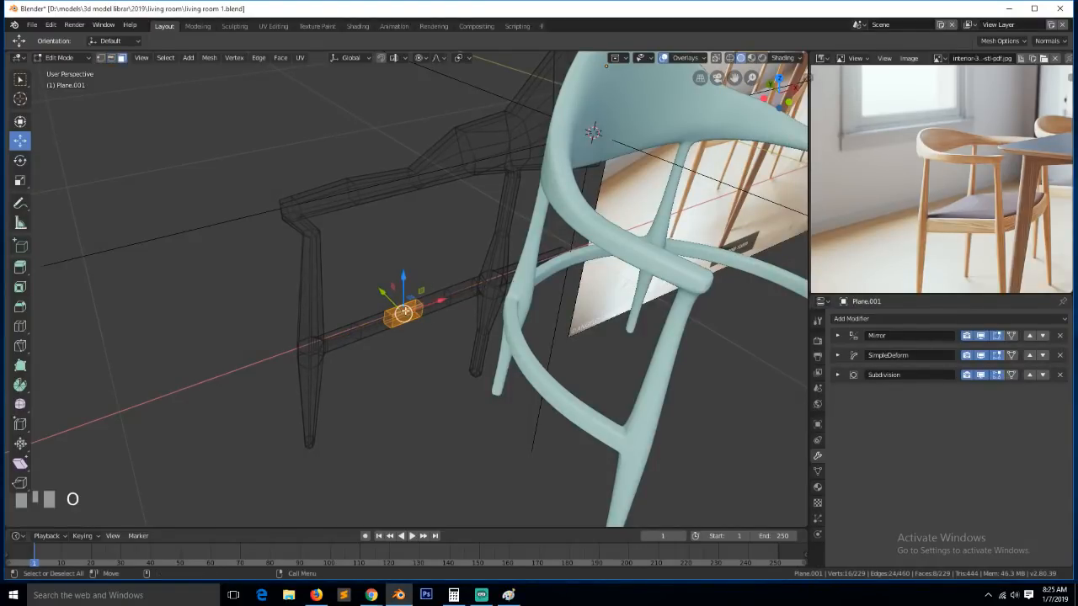
key("2")
left_click(422, 310, "alt")
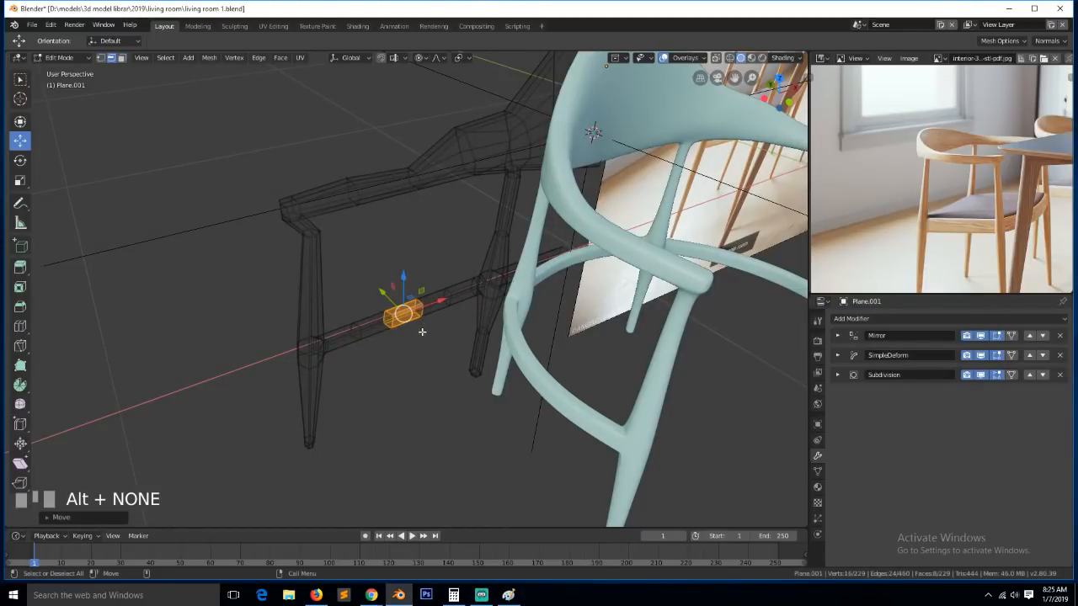
Delete the two outer edge loops on the side crossbar, keeping the two around its middle
key("1")
left_click(364, 331, "alt")
key("x")
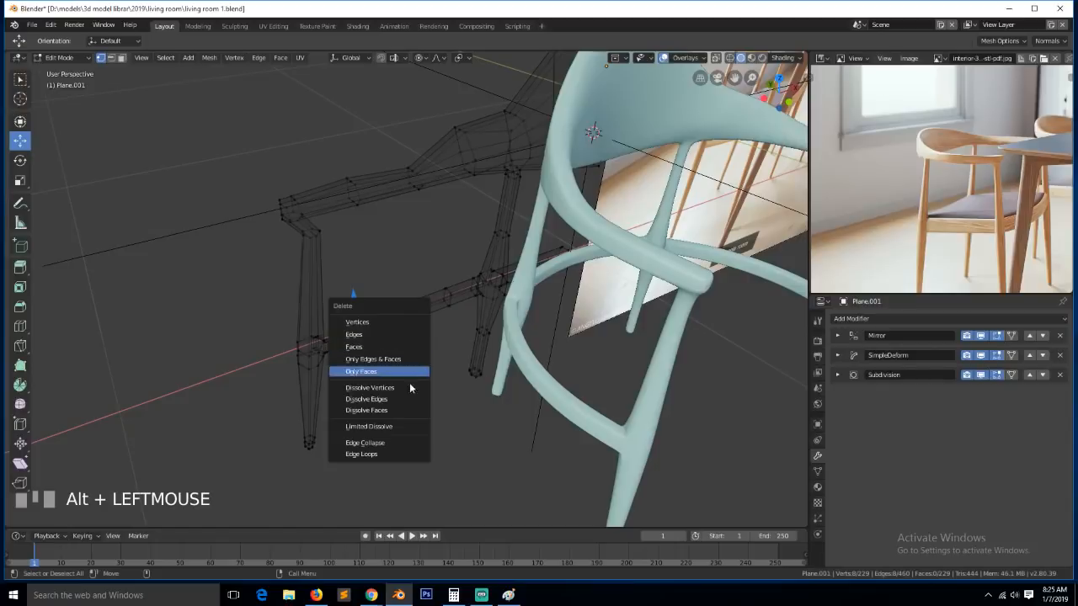
left_click(379, 454)
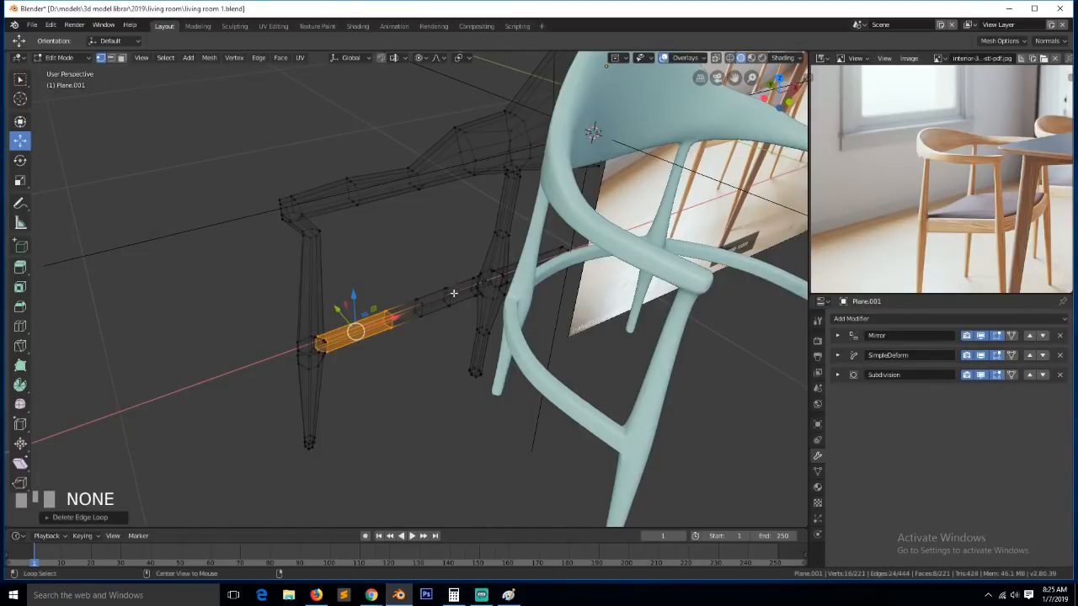
left_click(455, 305, "alt")
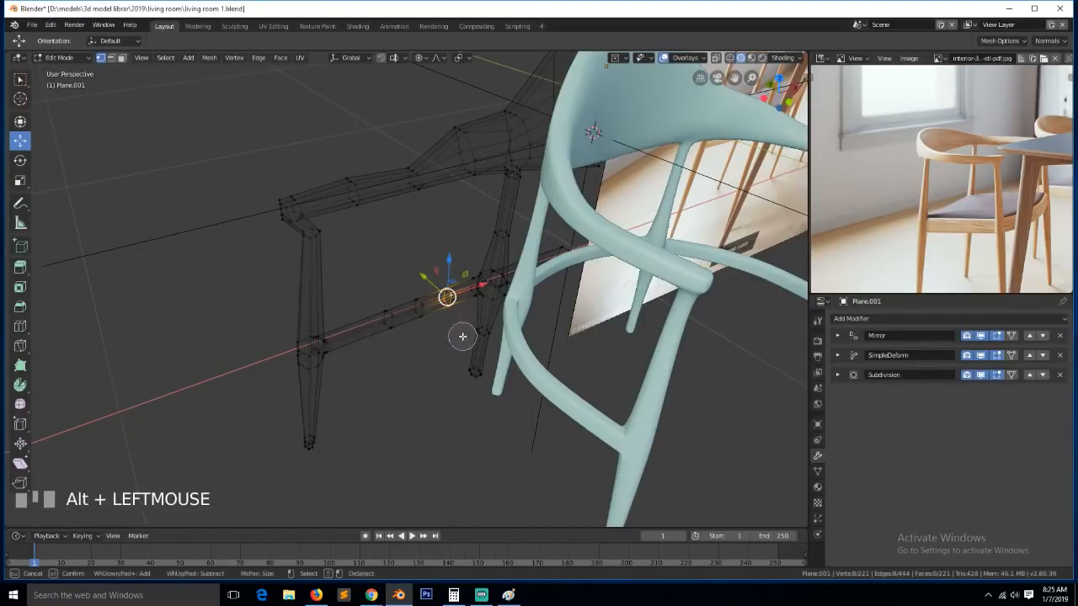
key("x")
left_click(463, 336)
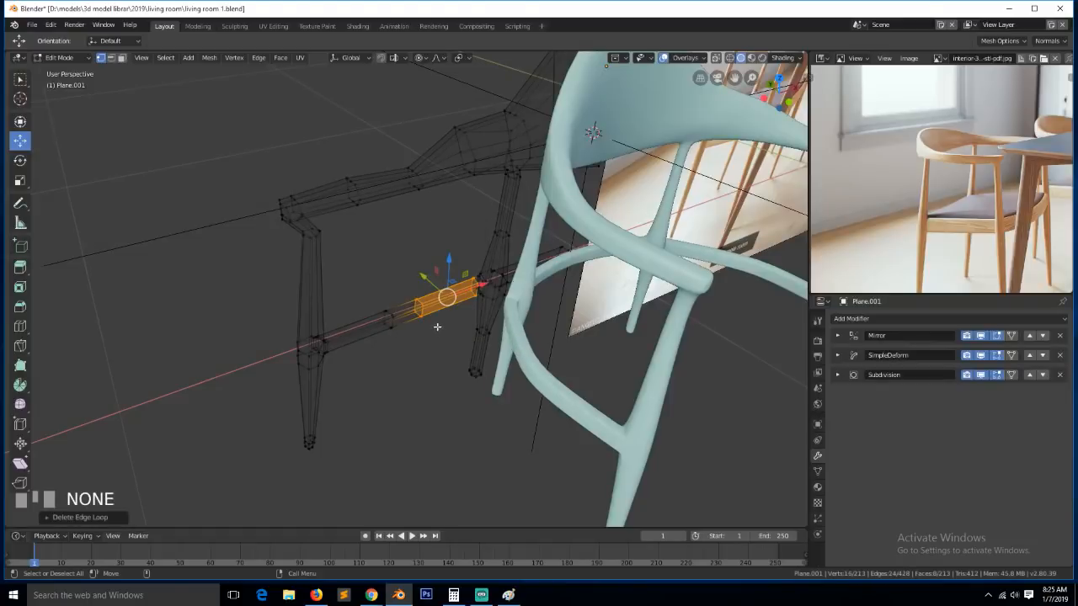
key("3")
left_click(406, 312, "alt")
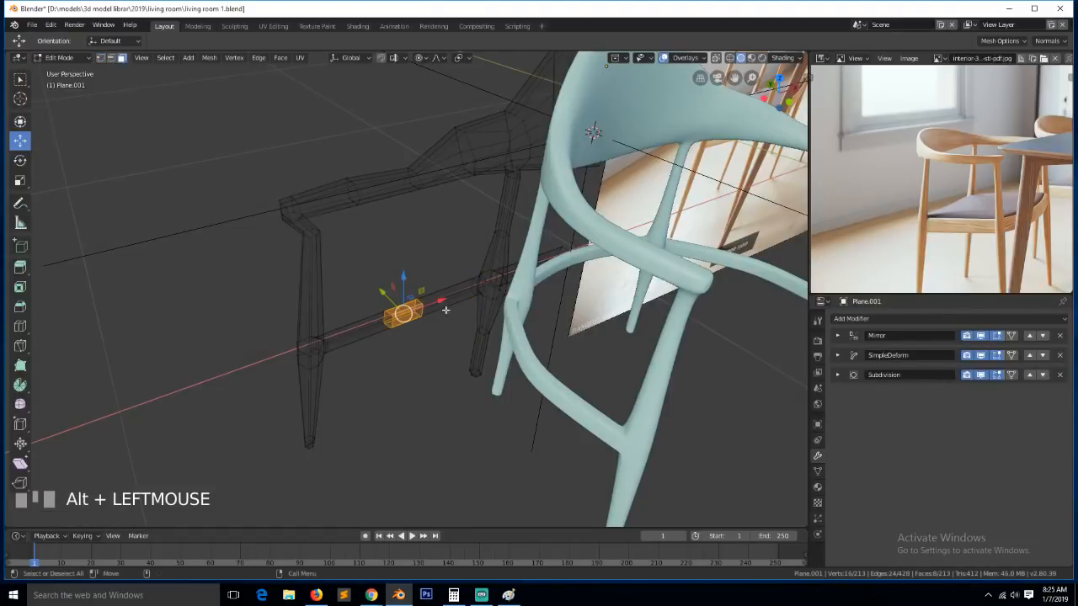
key("s")
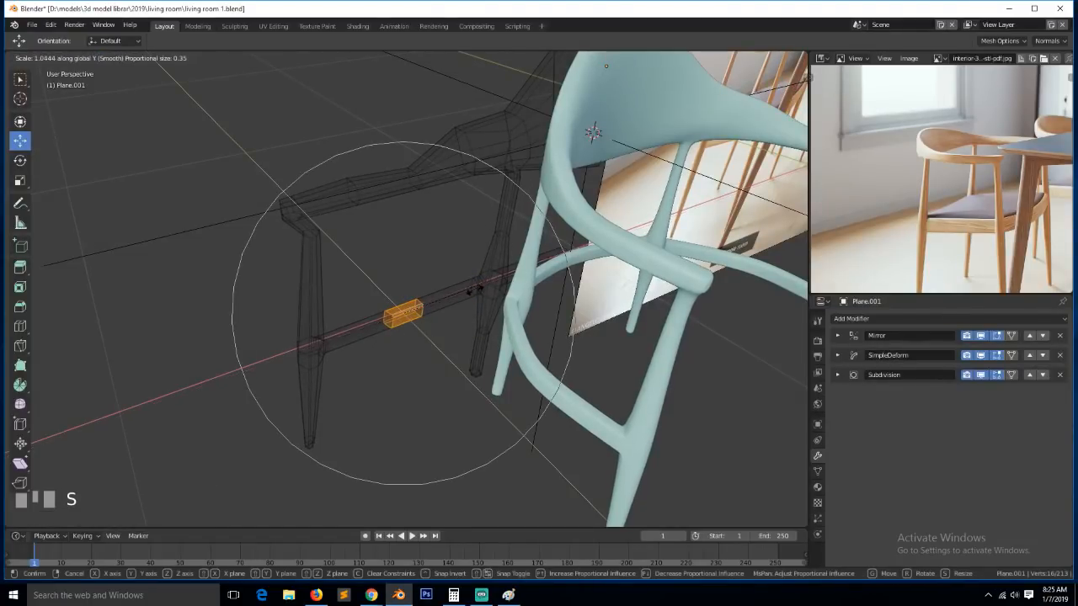
right_click(472, 290)
key("i")
right_click(477, 290)
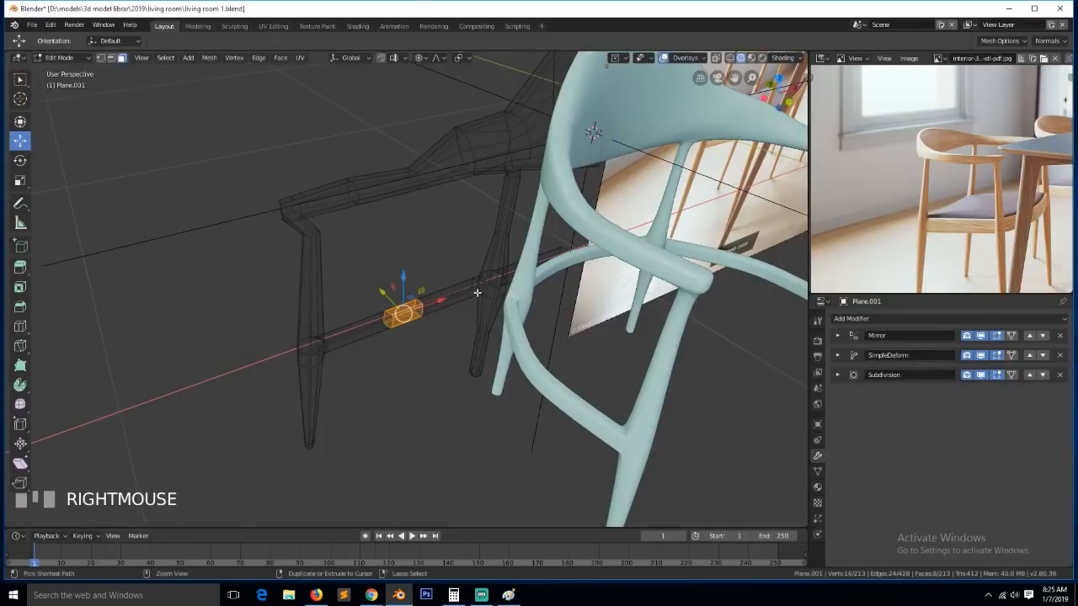
key("ctrl+z")
Select the ring of faces at the side crossbar's middle, hide Subdivision in the viewport, and stretch the ring about 2.4 times along X without proportional editing
left_click(404, 313, "alt")
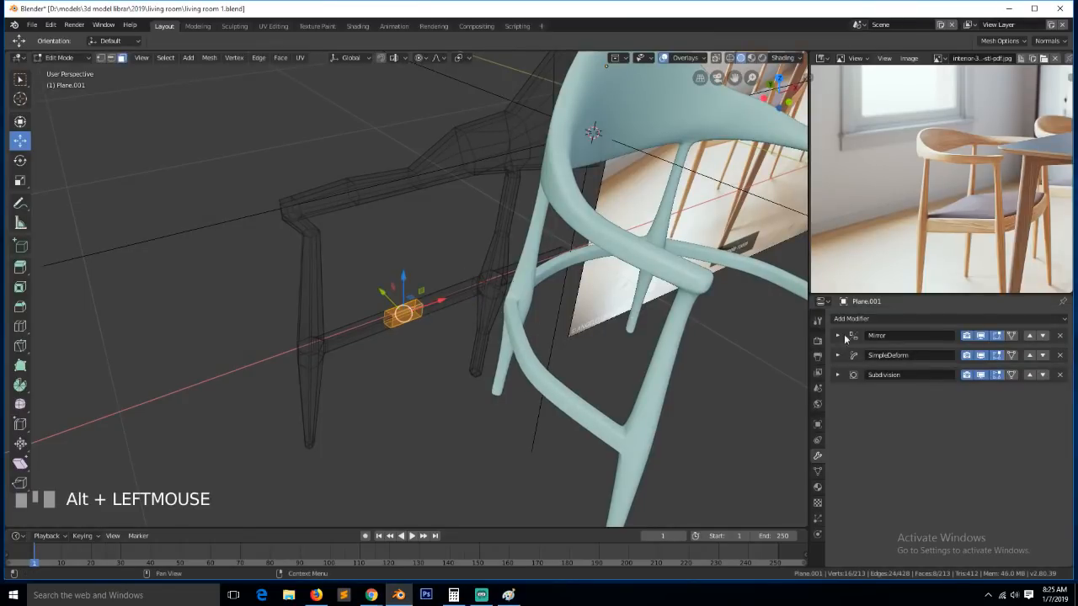
left_click(981, 375)
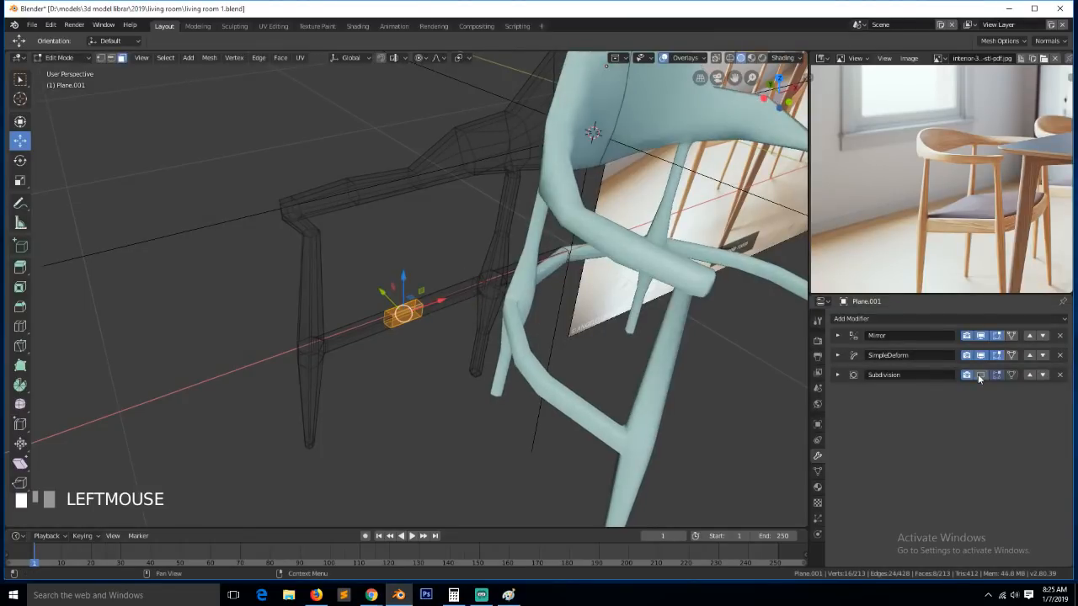
key("s")
key("x")
right_click(539, 328)
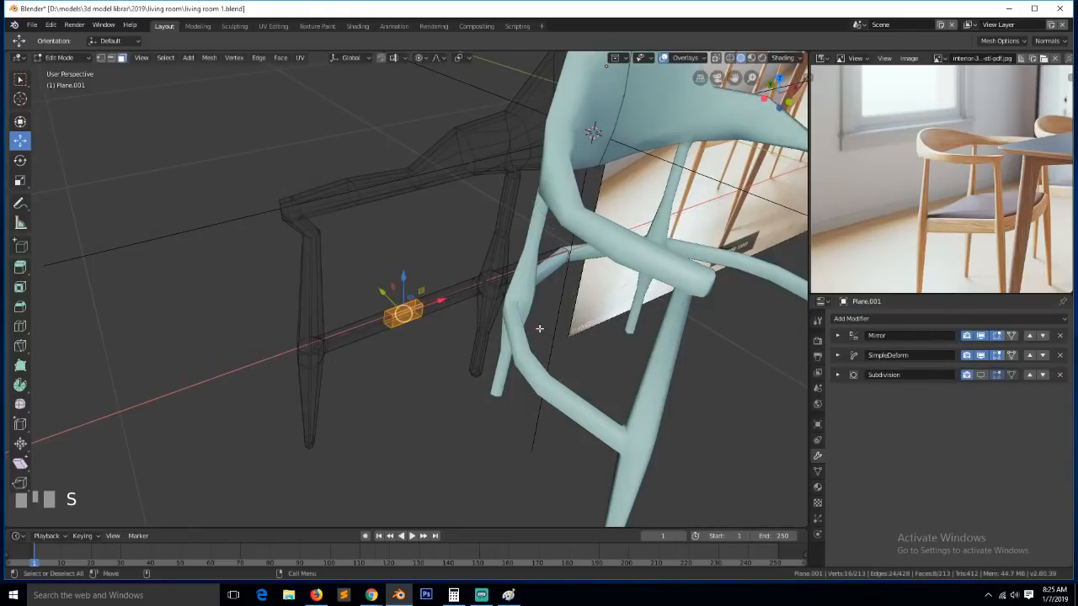
key("s")
key("x")
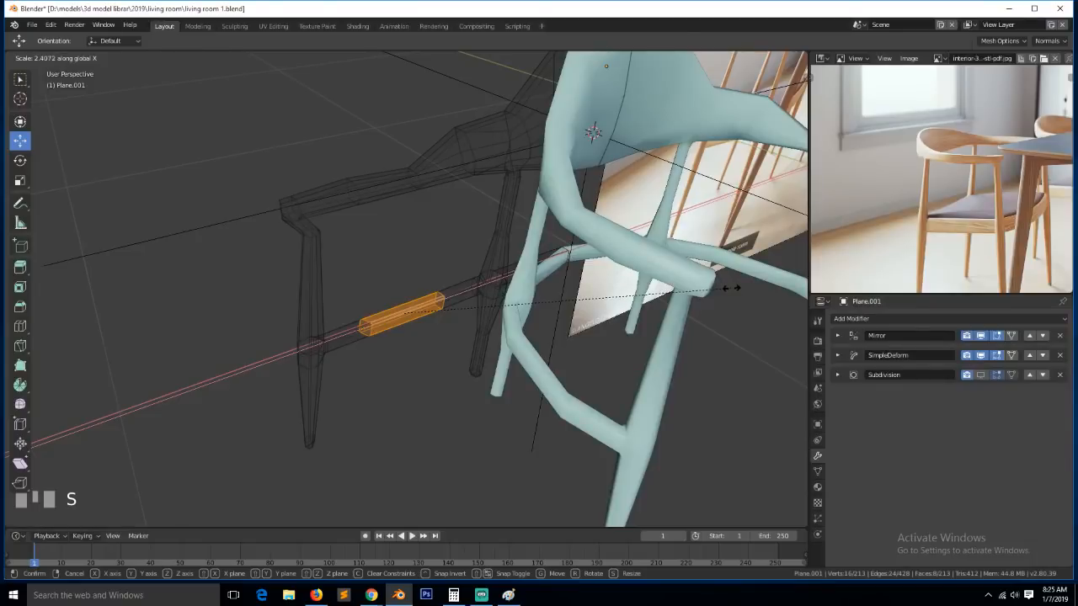
left_click(729, 288)
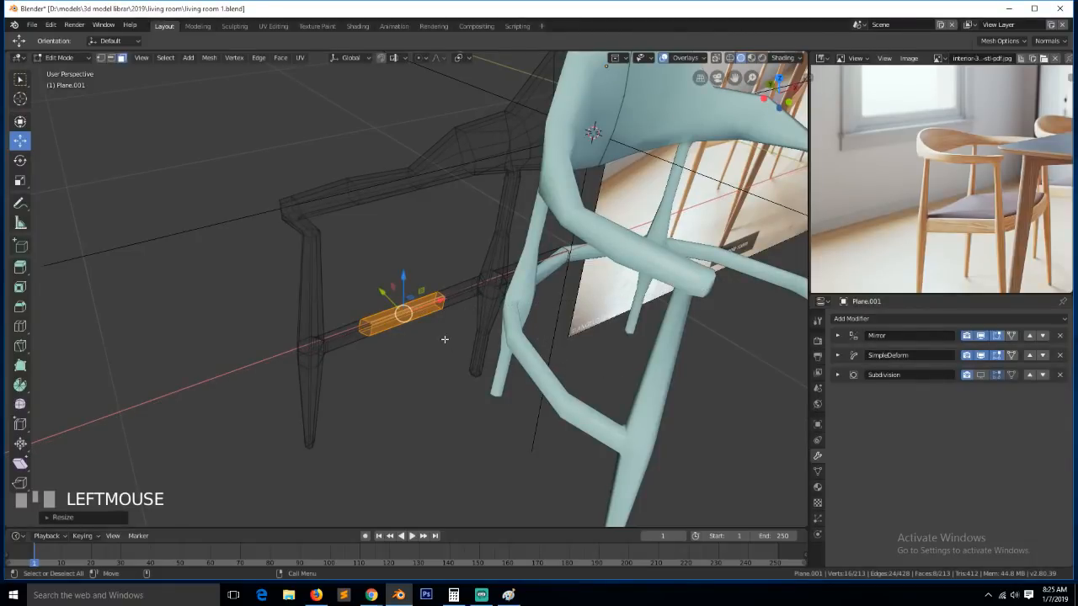
Move the selected middle section of the side crossbar about -0.04 m along Y
key("g")
key("y")
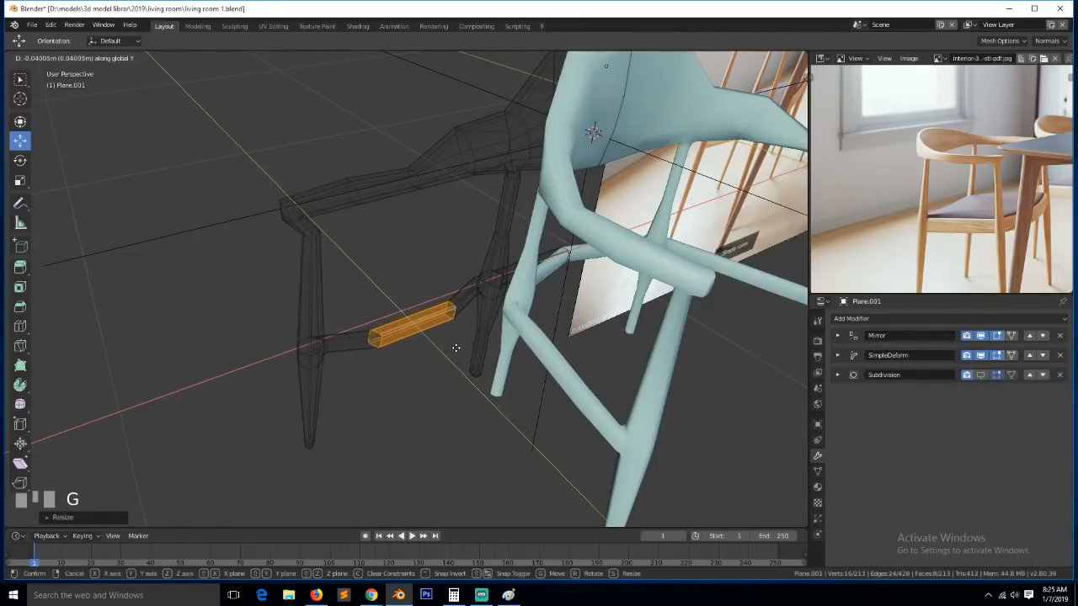
left_click(450, 348)
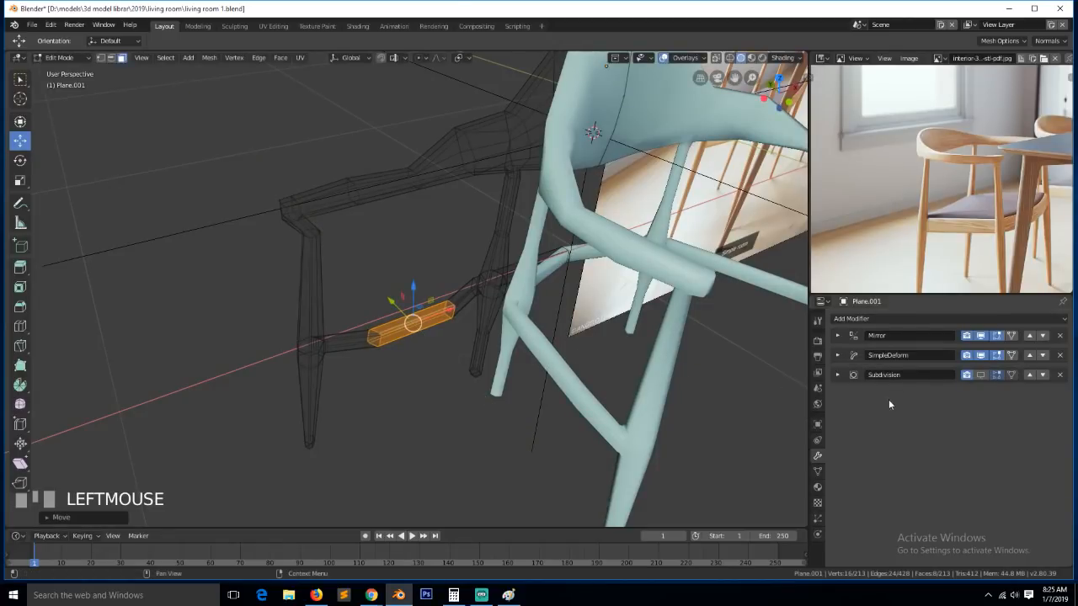
Return to Object Mode, show the Subdivision modifier in the viewport, and check the reshaped side crossbars from several angles
key("Tab")
scroll(581, 379, "down", 4)
key("grave")
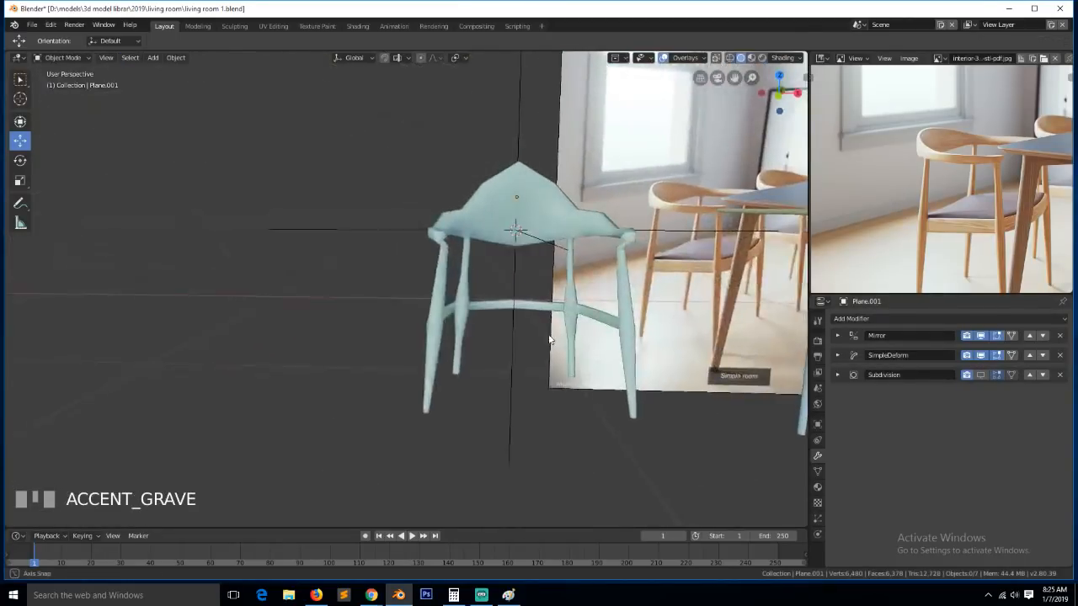
left_click(981, 374)
key("grave")
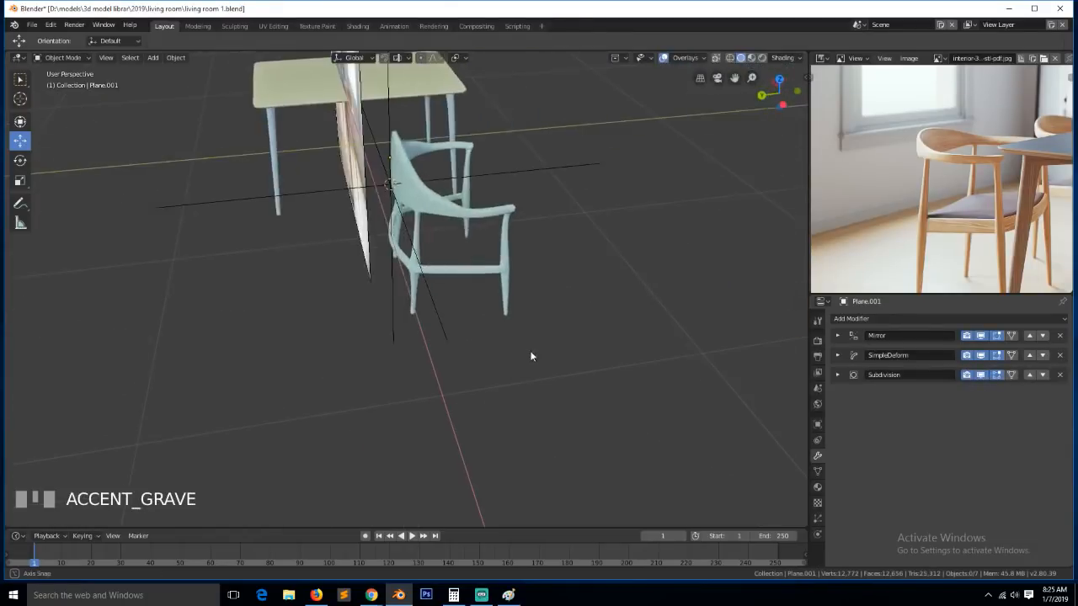
scroll(516, 351, "up", 3)
key("grave")
In Edit Mode, hide Subdivision and slide the edge loop beside the front leg along the side crossbar toward its middle
key("Tab")
key("grave")
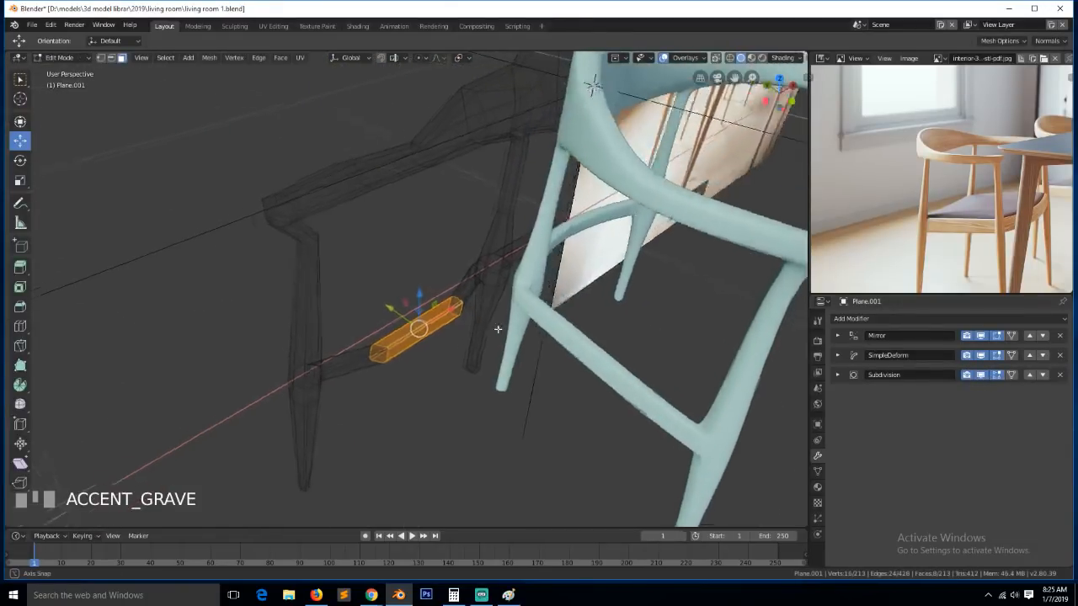
key("KP_7")
scroll(325, 368, "up", 4)
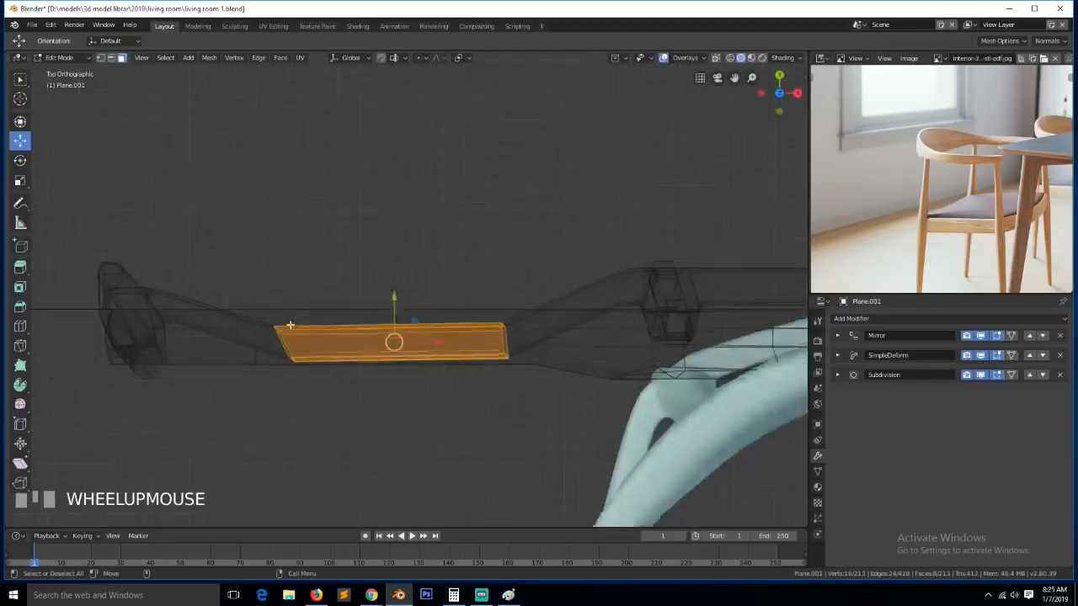
key("2")
left_click(58, 308, "alt")
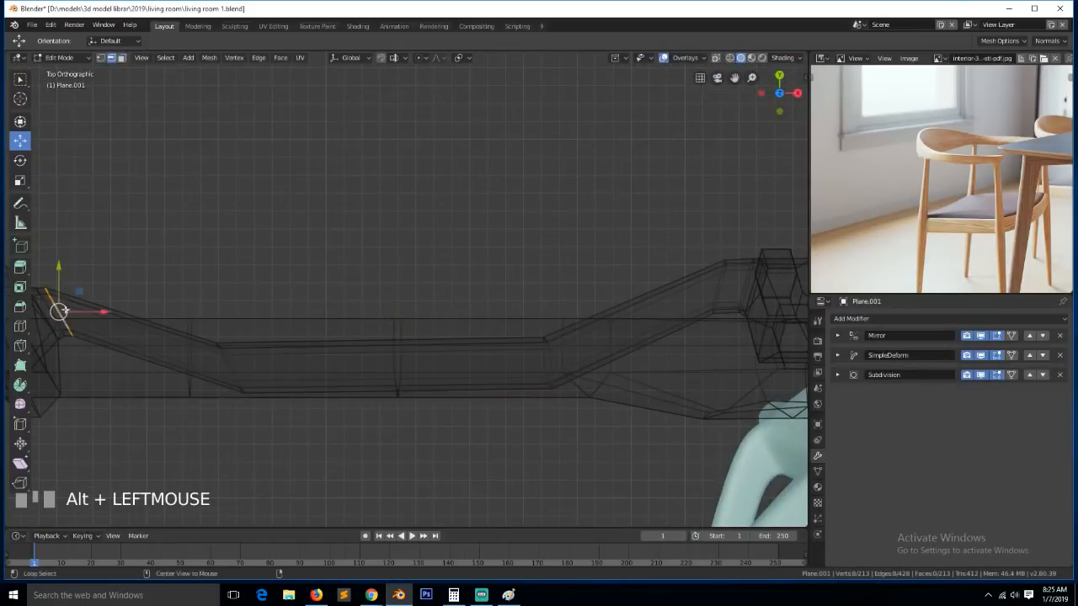
scroll(459, 399, "down", 2)
scroll(274, 282, "up", 1)
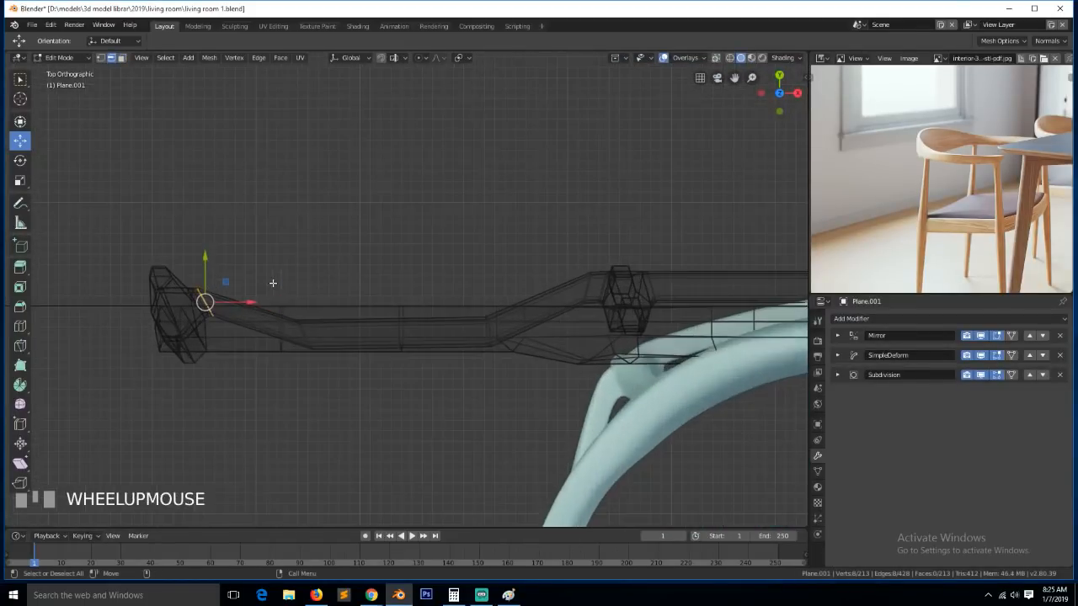
key("g")
key("g")
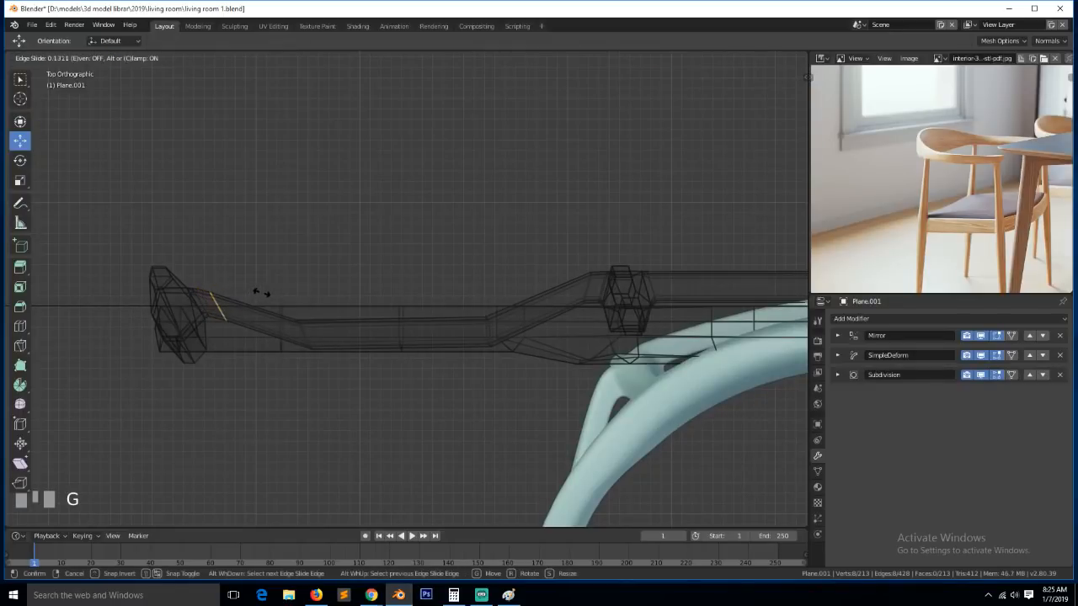
right_click(525, 378)
left_click(980, 375)
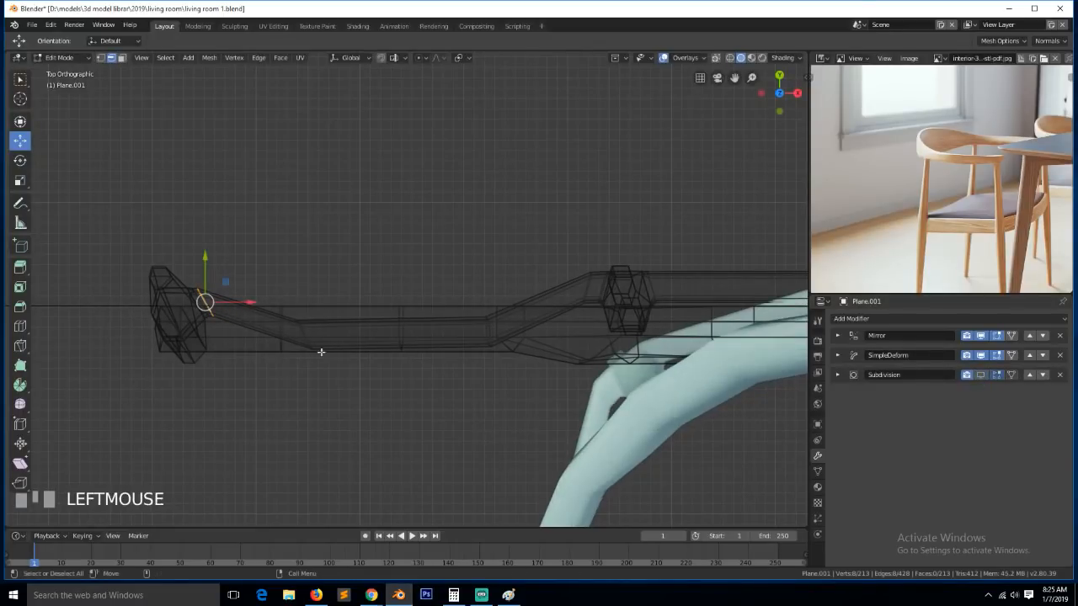
key("g")
key("g")
left_click(301, 360)
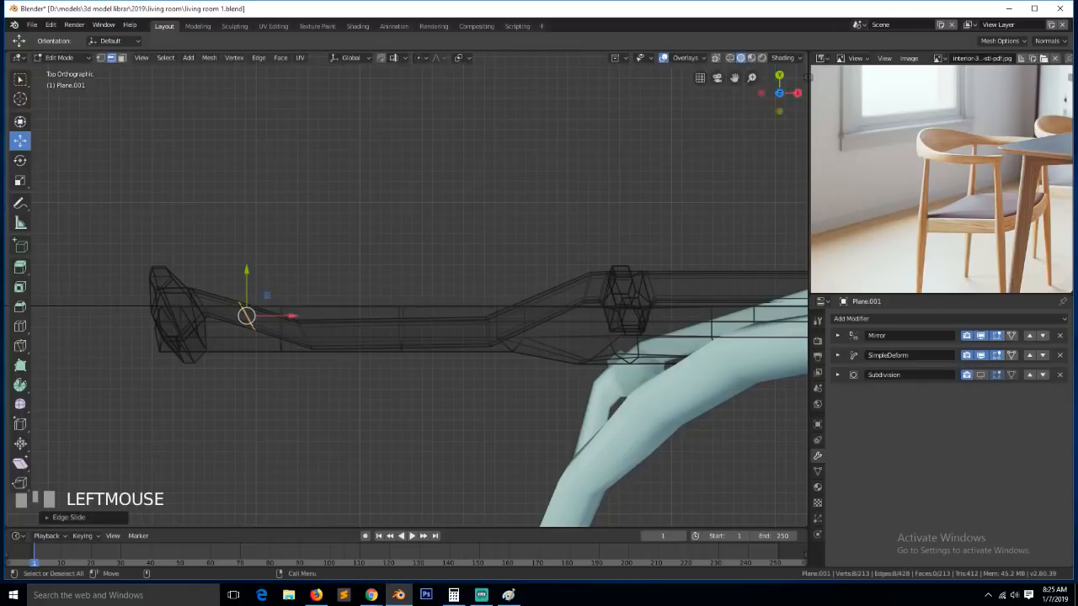
Try to straighten the slid edge loop by shearing it along X
key("r")
right_click(310, 378)
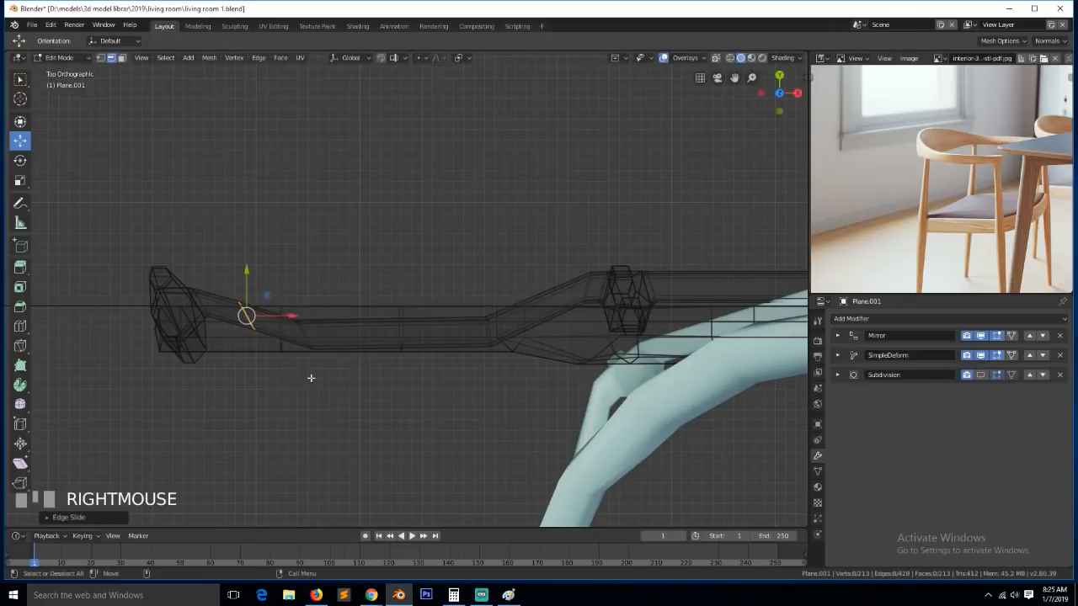
left_click(25, 464)
left_click_drag(272, 268, 275, 270)
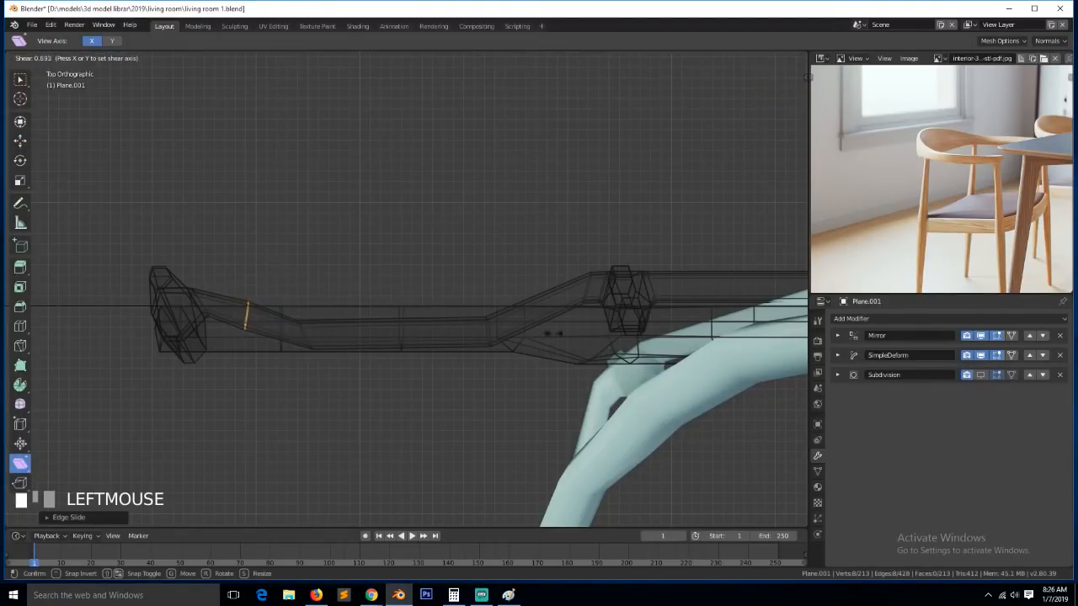
key("ctrl+z")
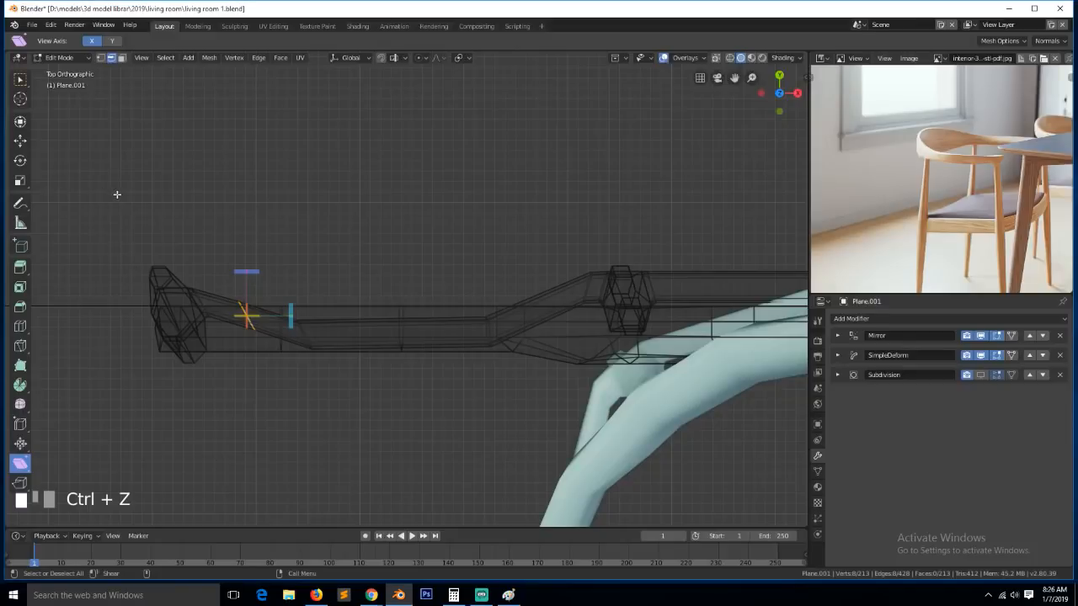
key("w")
Slide the edge loop beside the rear leg along the side crossbar toward its middle
scroll(488, 320, "down", 2)
scroll(491, 320, "up", 2)
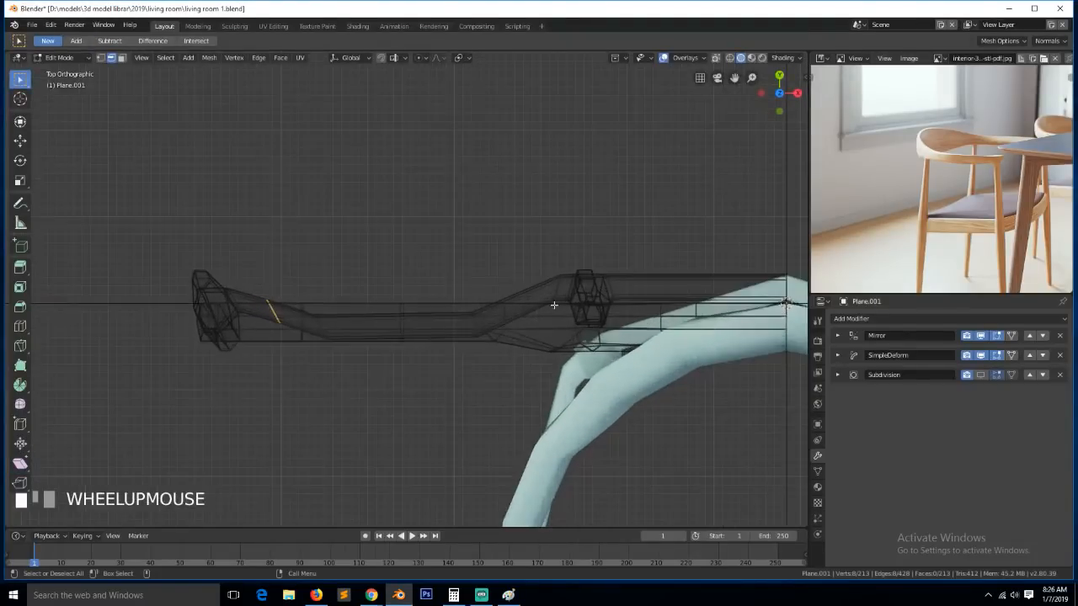
left_click(557, 293, "alt")
key("g")
key("g")
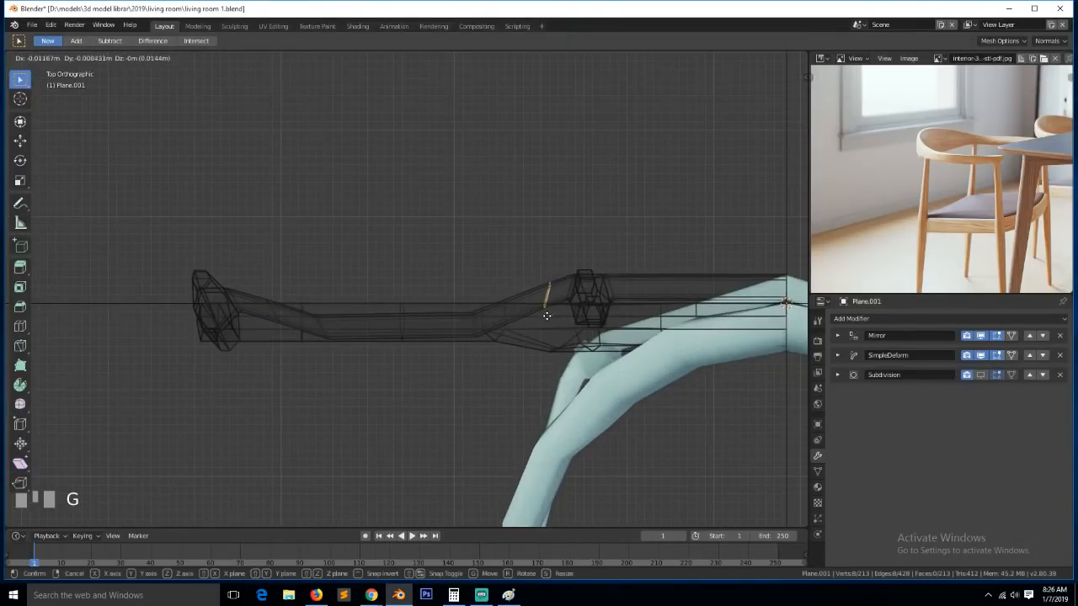
left_click(521, 323)
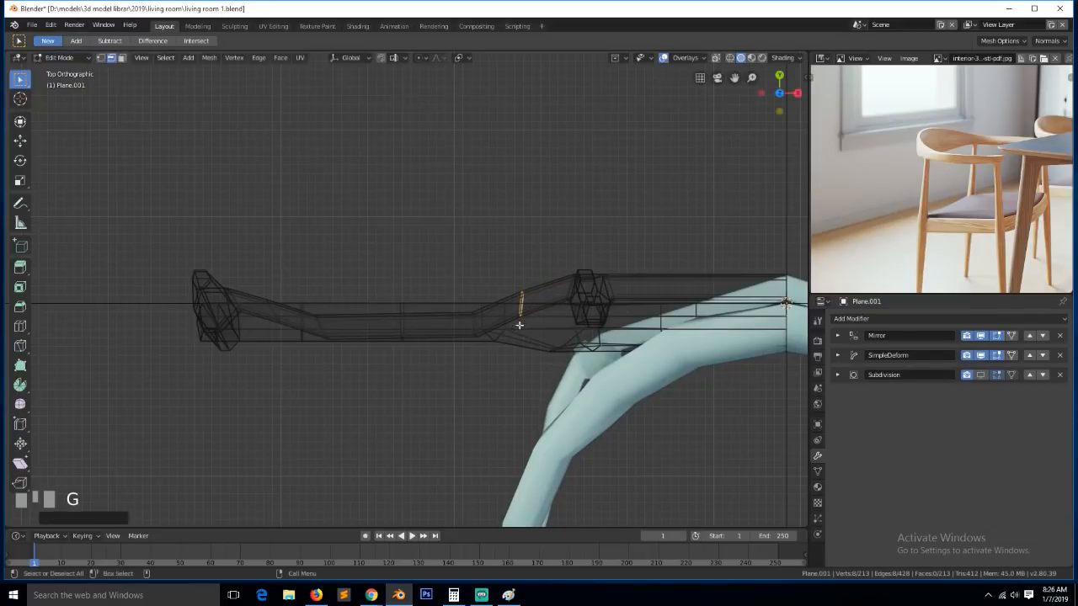
Return to Object Mode and save the Blender file
key("Tab")
key("shift+grave")
scroll(701, 299, "down", 8)
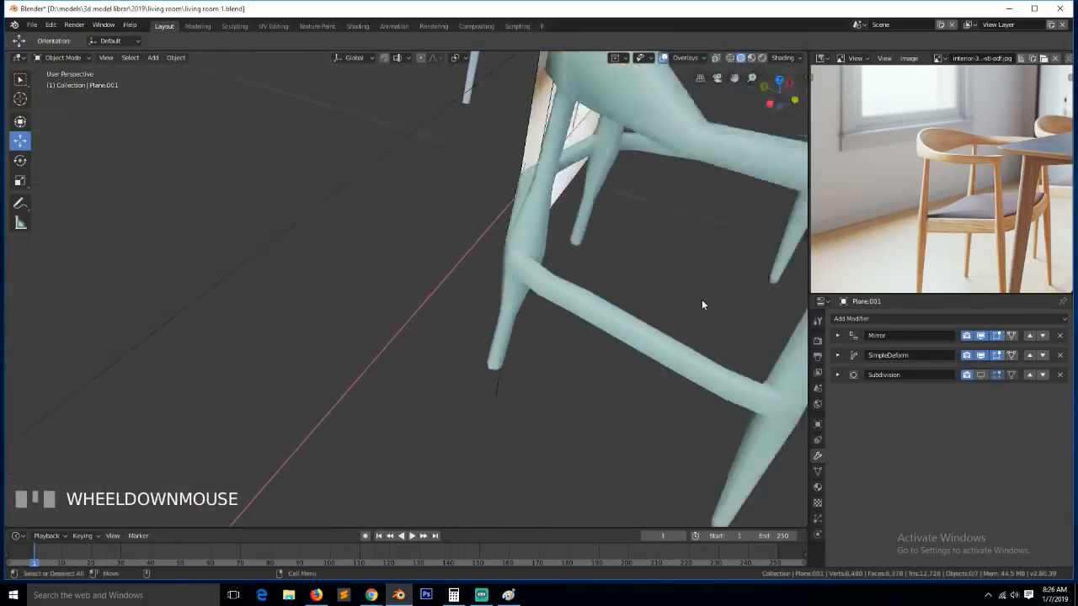
key("ctrl+s")
Show the Subdivision modifier in the viewport and check the smoothed side crossbars and legs from several angles
left_click(974, 375)
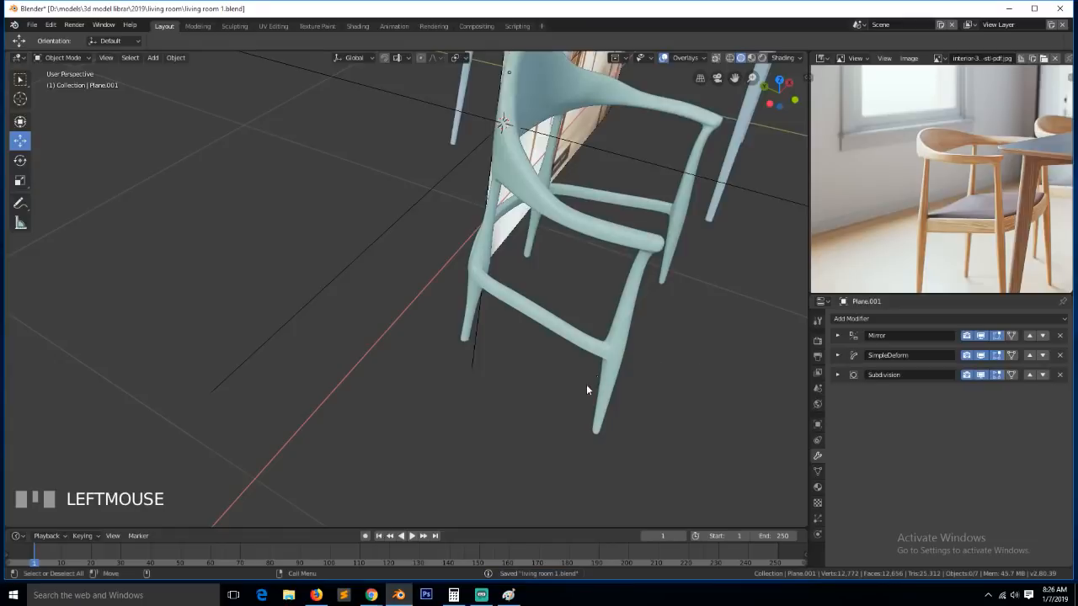
key("shift+grave")
left_click(544, 348)
key("shift+grave")
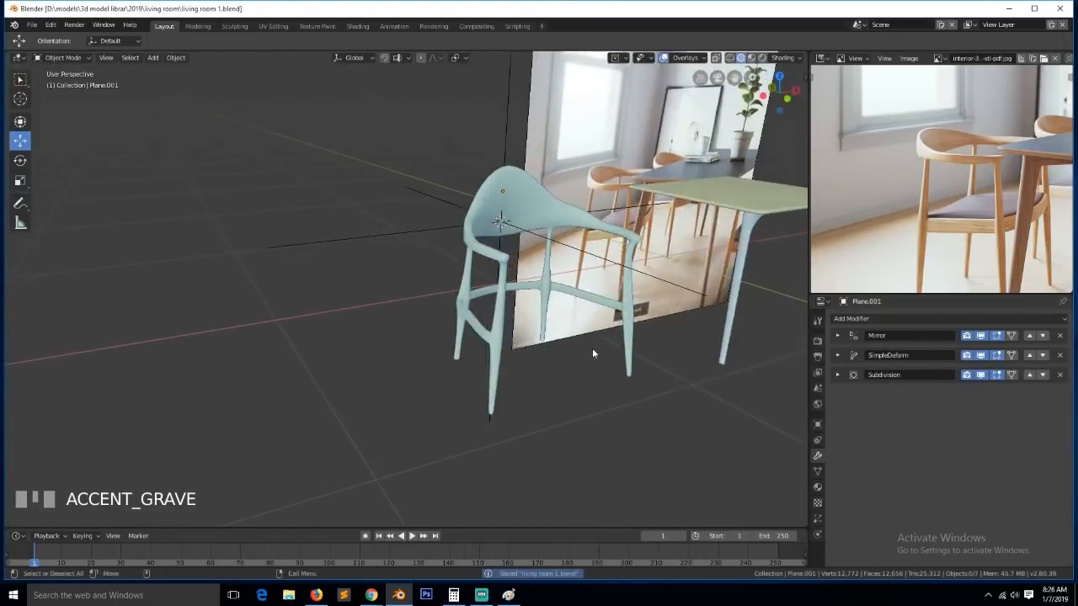
left_click(520, 344)
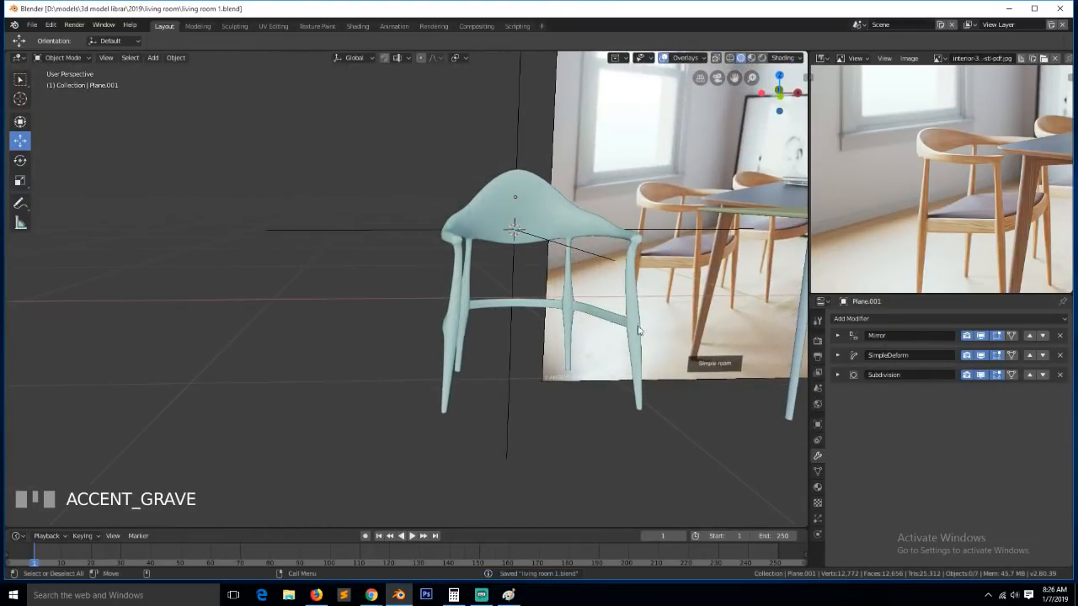
Hide Subdivision and SimpleDeform, and in Edit Mode scale the front leg's inner face at crossbar height about 1.43 times along X
left_click(980, 375)
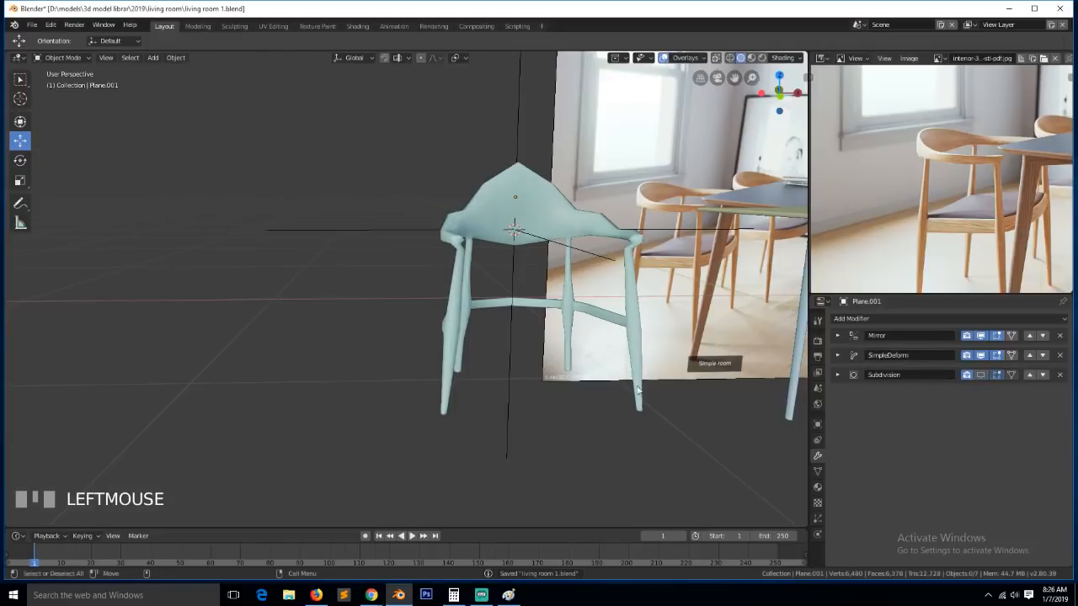
left_click(980, 354)
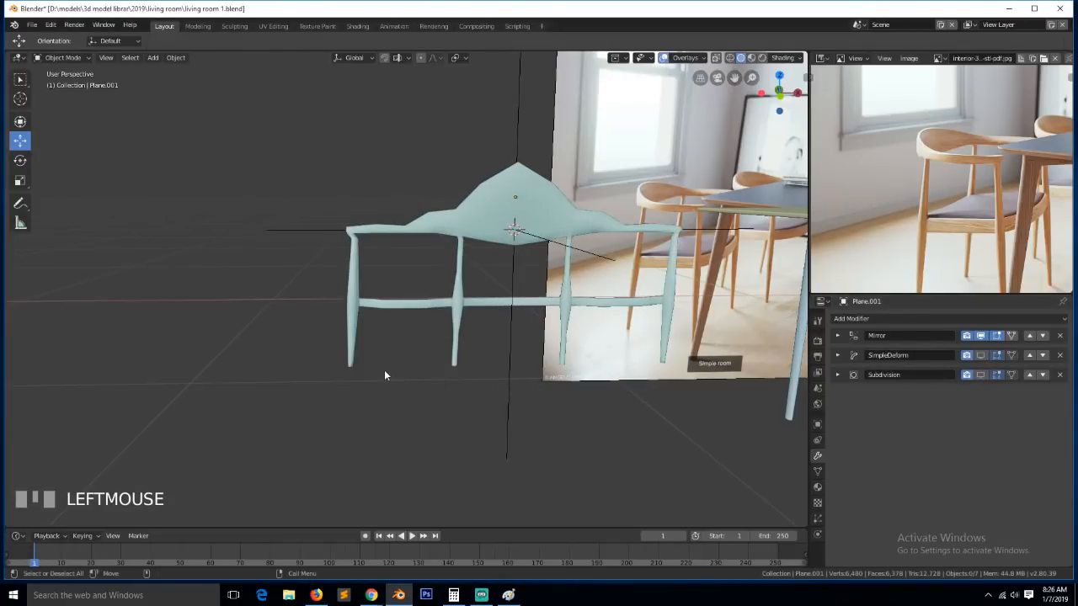
key("Tab")
scroll(362, 349, "up", 5)
key("grave")
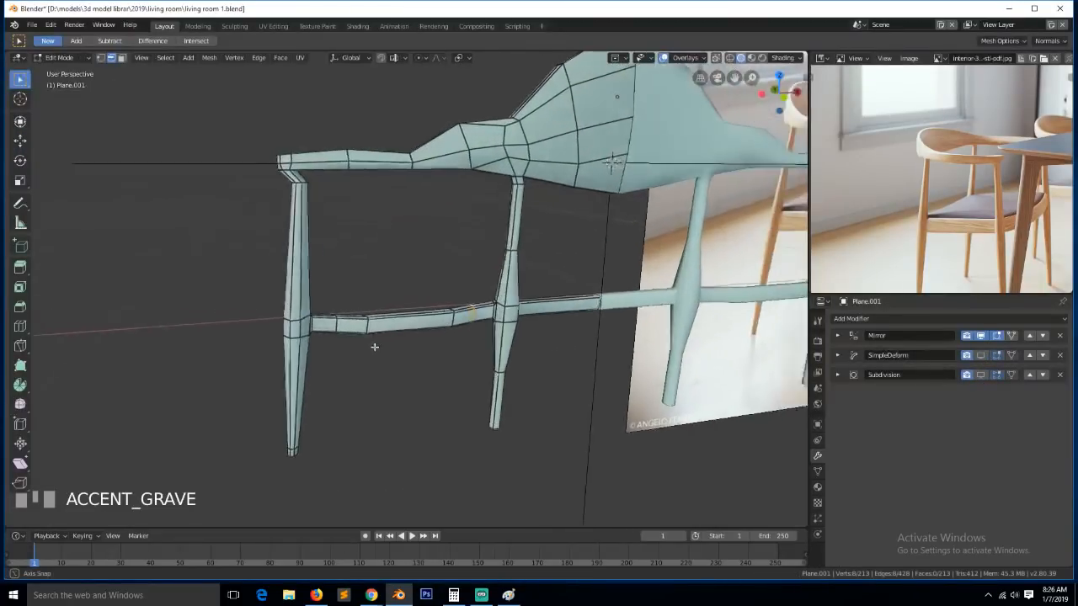
key("3")
left_click(301, 328)
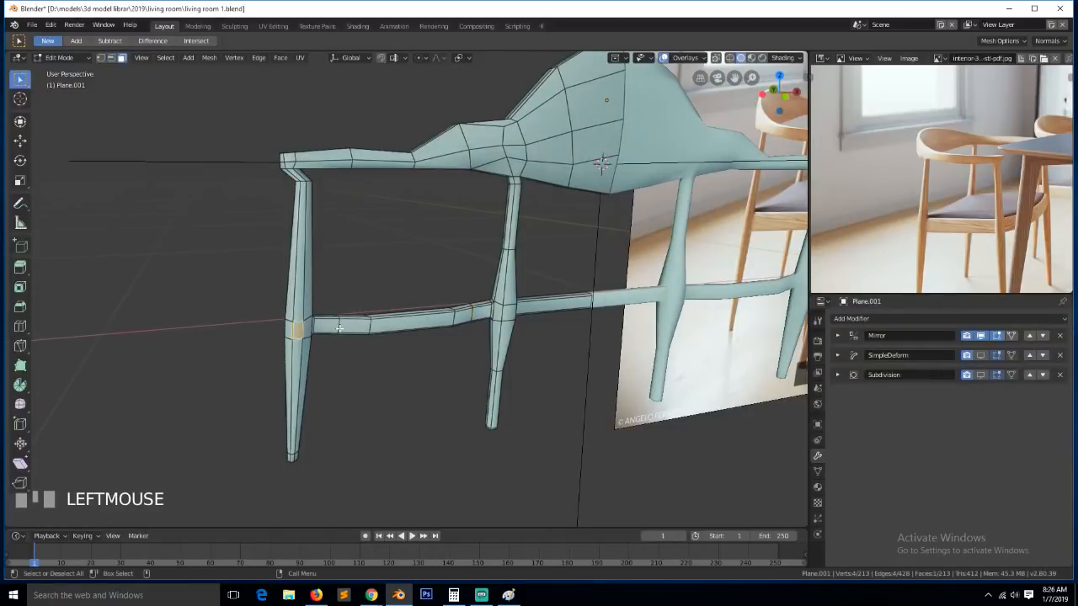
key("s")
key("x")
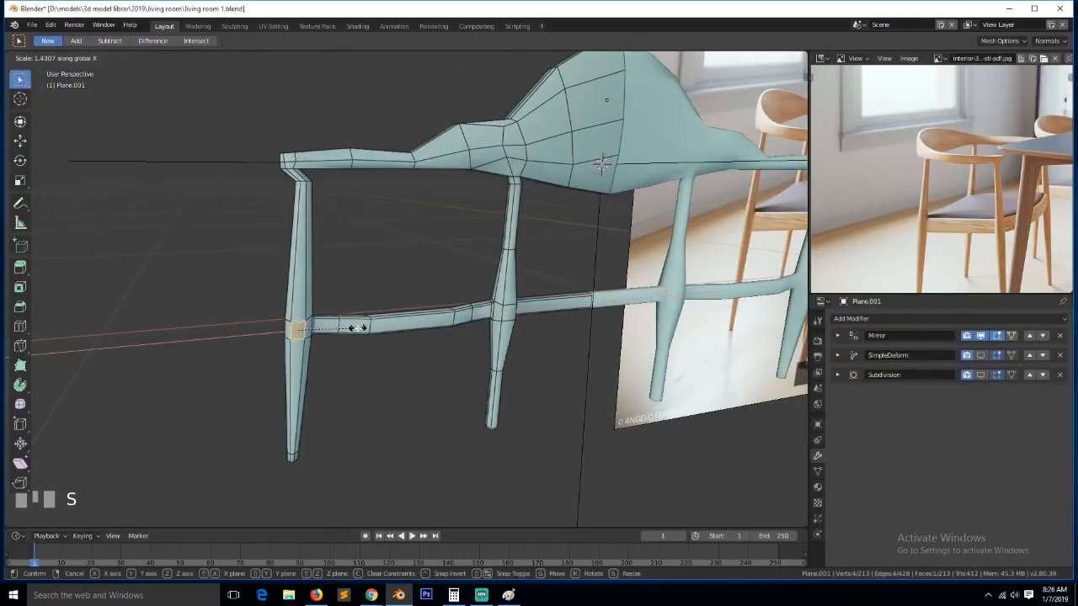
left_click(358, 328)
Try extruding the front leg's inner face forward into a long front crossbar half, and return to Object Mode
key("grave")
scroll(397, 362, "down", 2)
key("e")
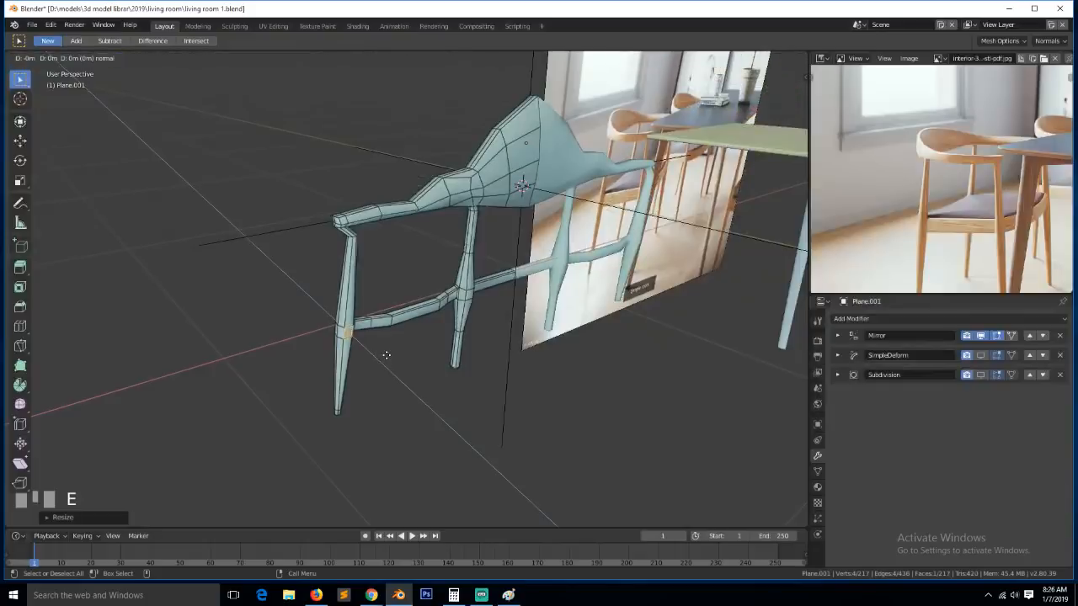
left_click(448, 416)
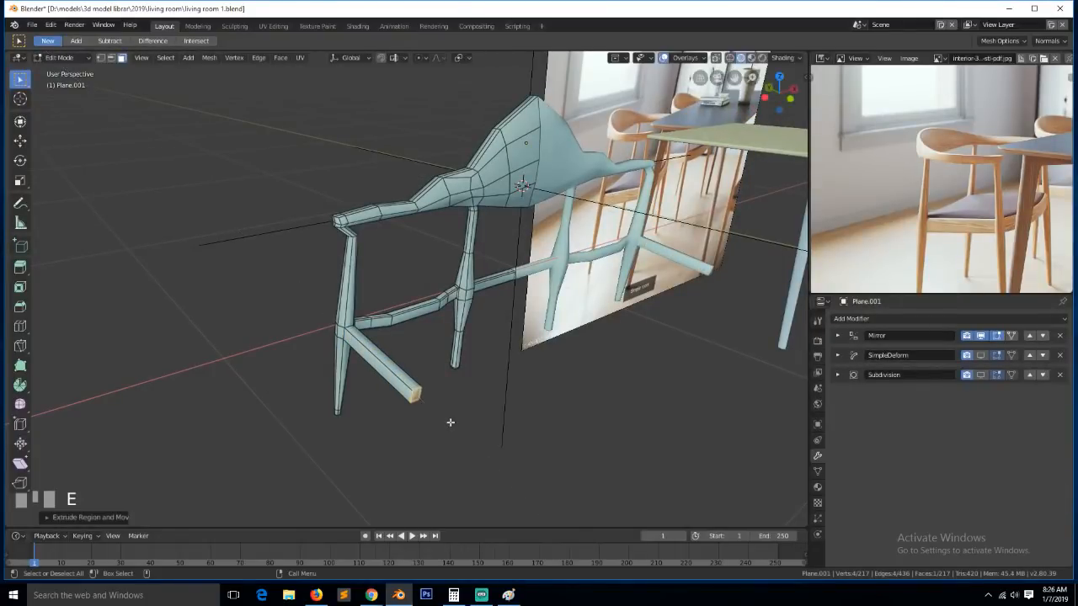
key("x")
left_click(441, 315)
key("Tab")
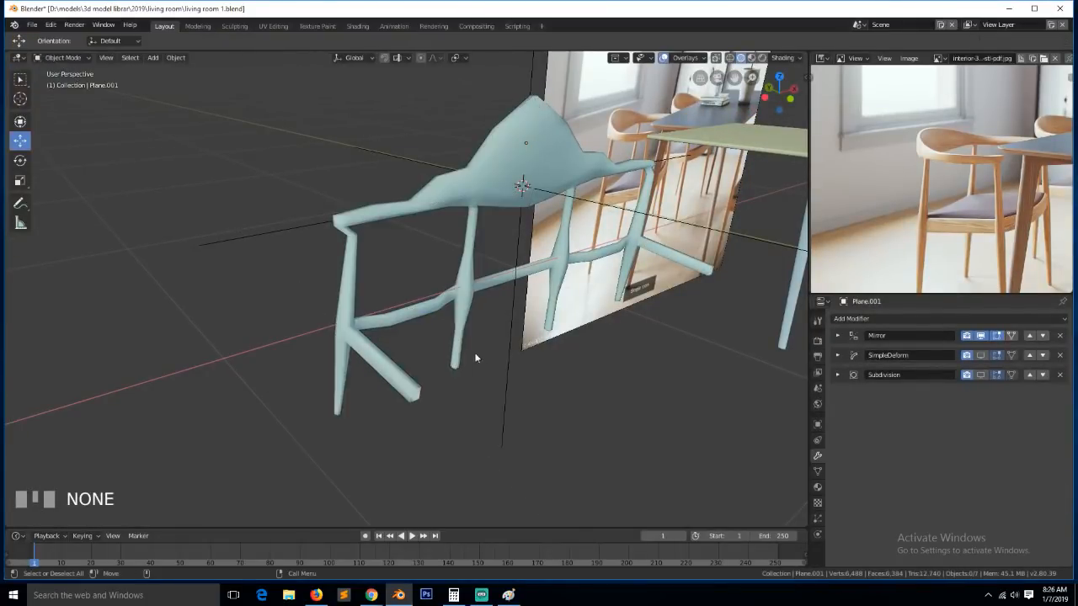
Show SimpleDeform in the viewport and check how the two front crossbar halves meet, from the front, above and the side
left_click(980, 356)
key("grave")
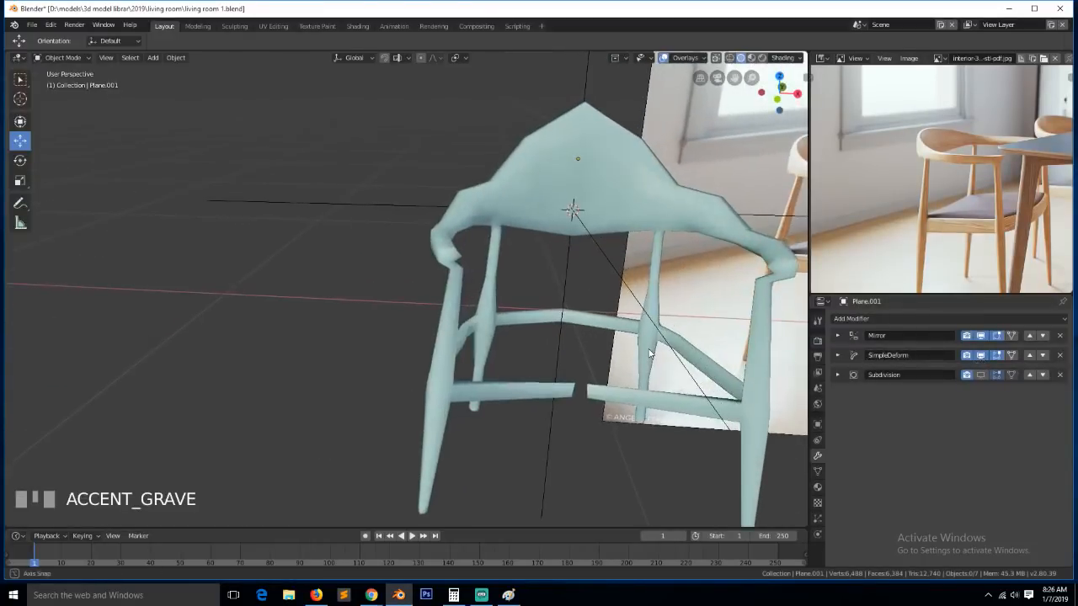
scroll(650, 371, "down", 2)
key("KP_7")
scroll(624, 387, "up", 3)
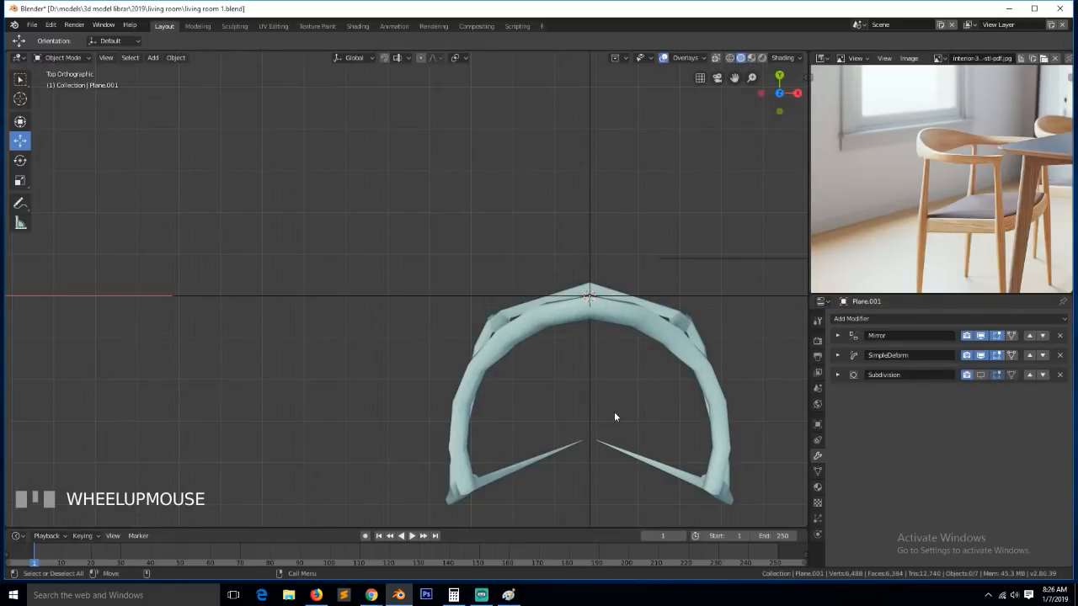
key("grave")
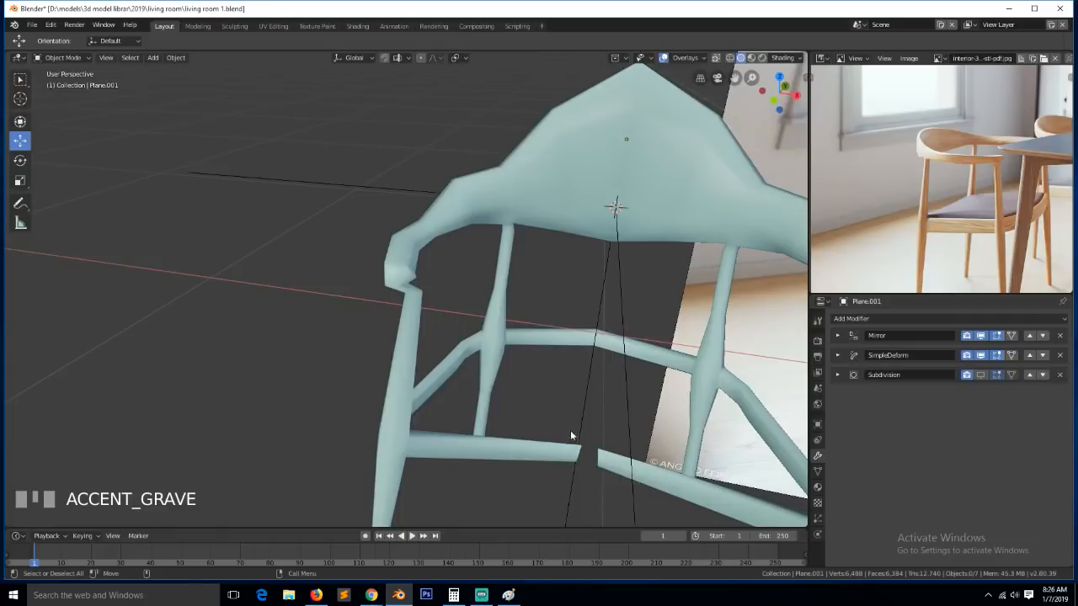
middle_click_drag(570, 435, 431, 411)
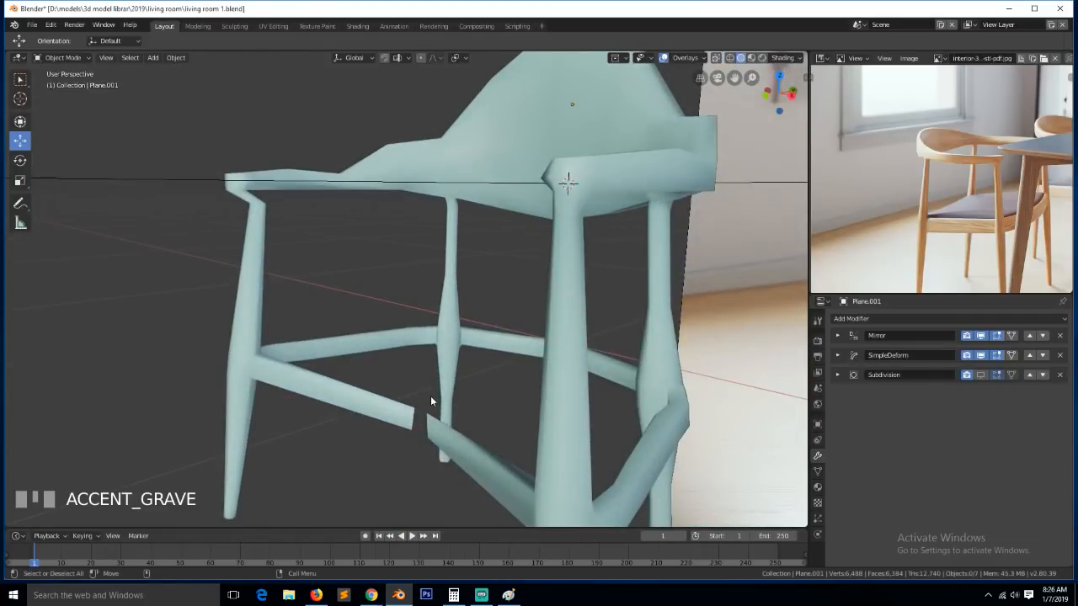
Undo the front crossbar extrusion and return to Object Mode
key("ctrl+z")
key("ctrl+z")
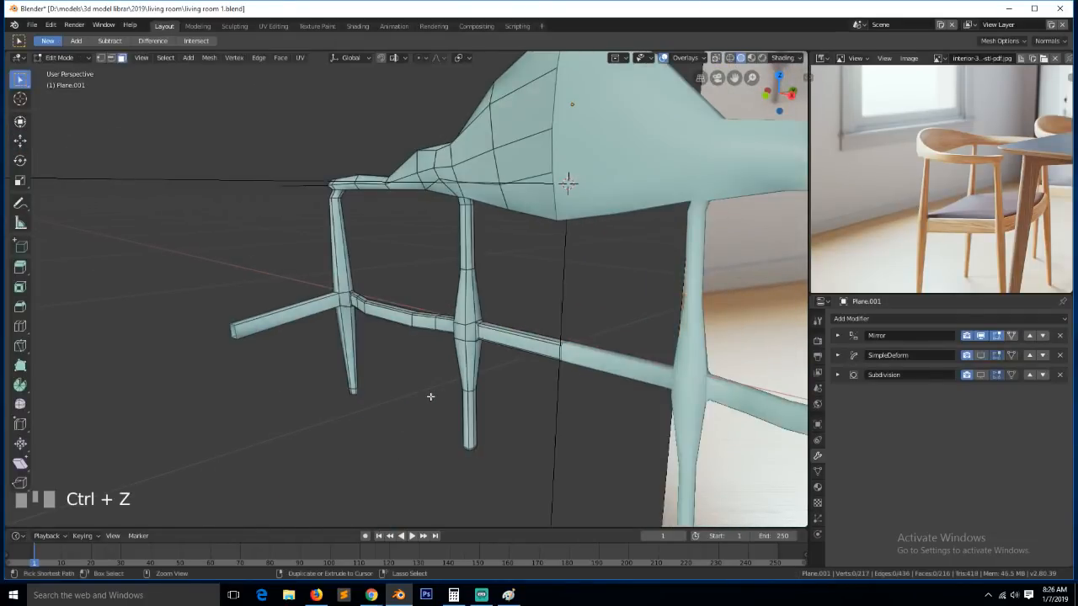
key("Tab")
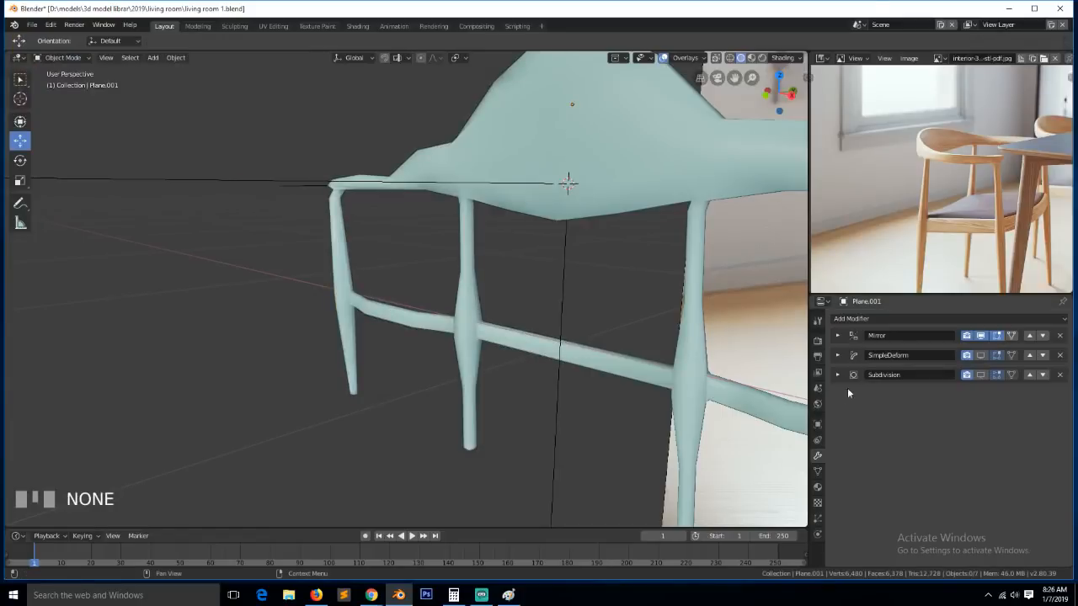
Show the Subdivision and SimpleDeform modifiers in the viewport and save the Blender file
left_click(981, 375)
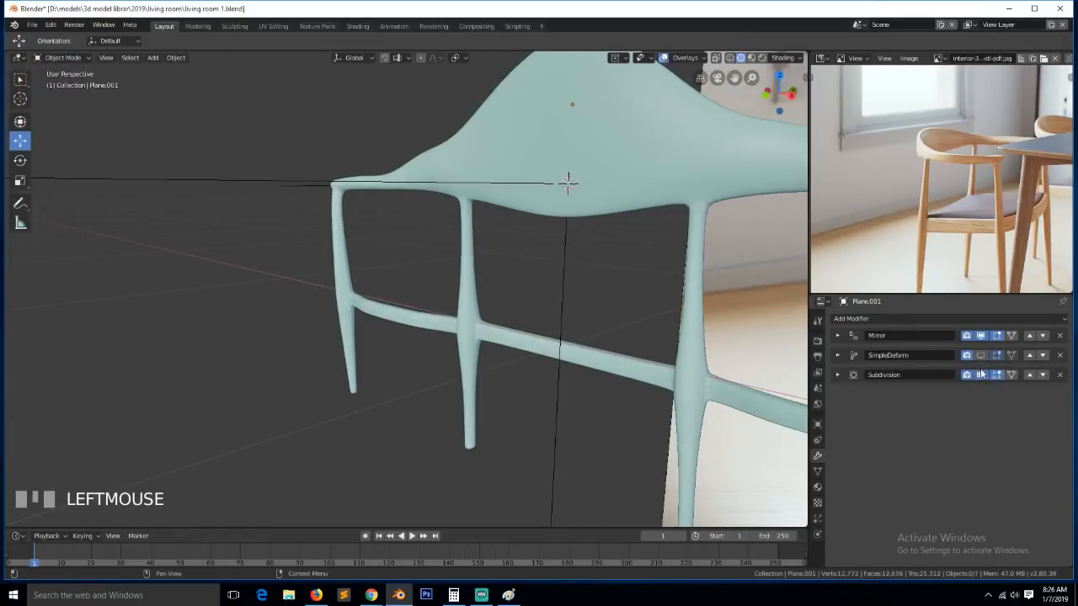
left_click(981, 354)
scroll(516, 295, "down", 3)
key("ctrl+s")
middle_click_drag(454, 320, 516, 332)
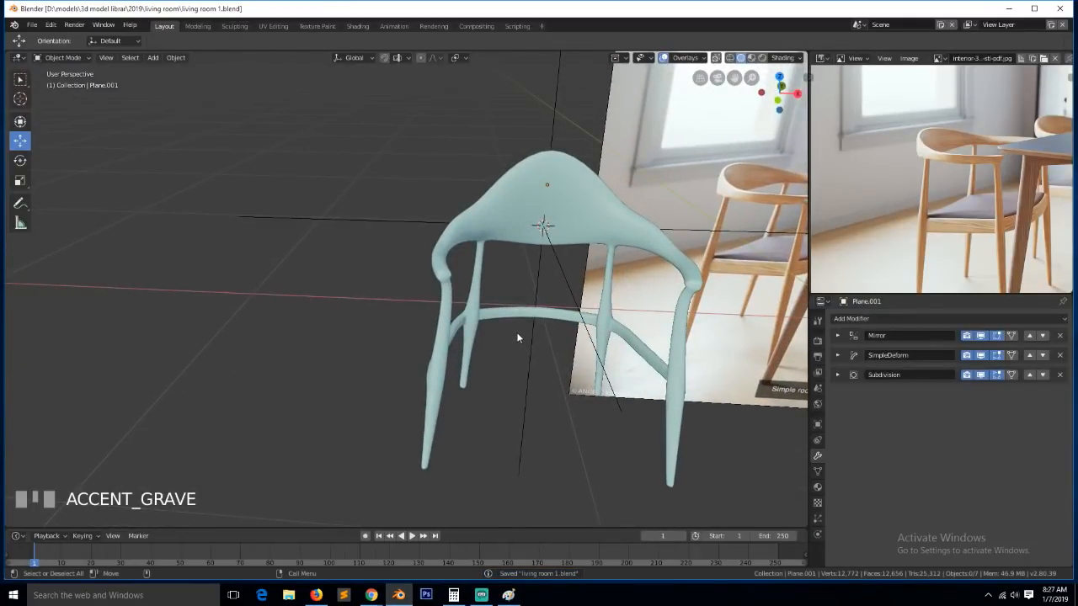
scroll(569, 256, "down", 1)
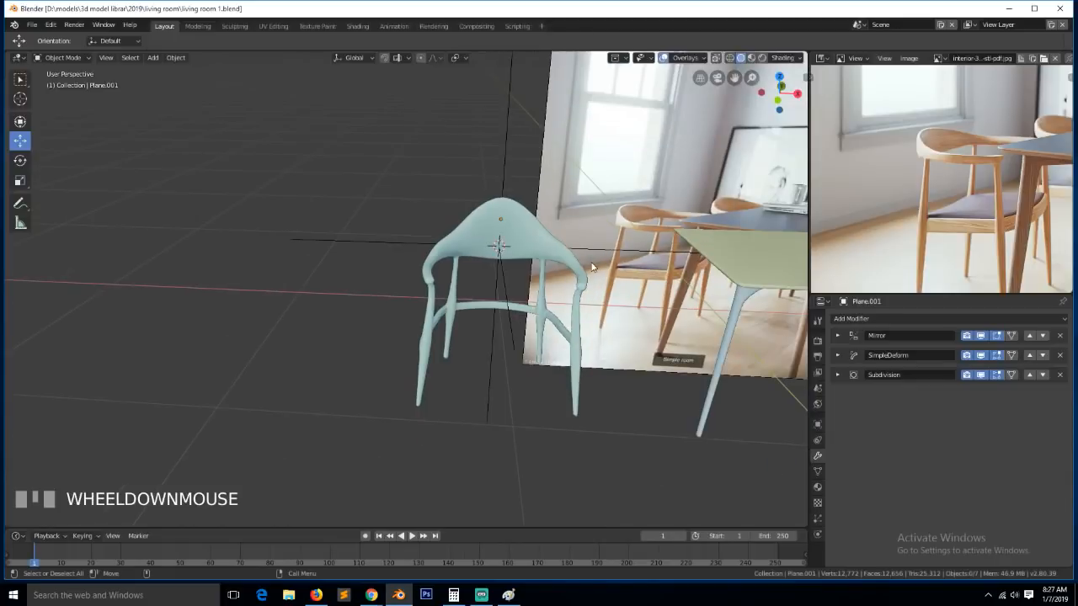
scroll(559, 253, "up", 1)
scroll(560, 254, "up", 1)
In Edit Mode, switch to vertex selection in front view, clear the selection and hide Subdivision in the viewport
key("grave")
middle_click_drag(560, 254, 490, 212)
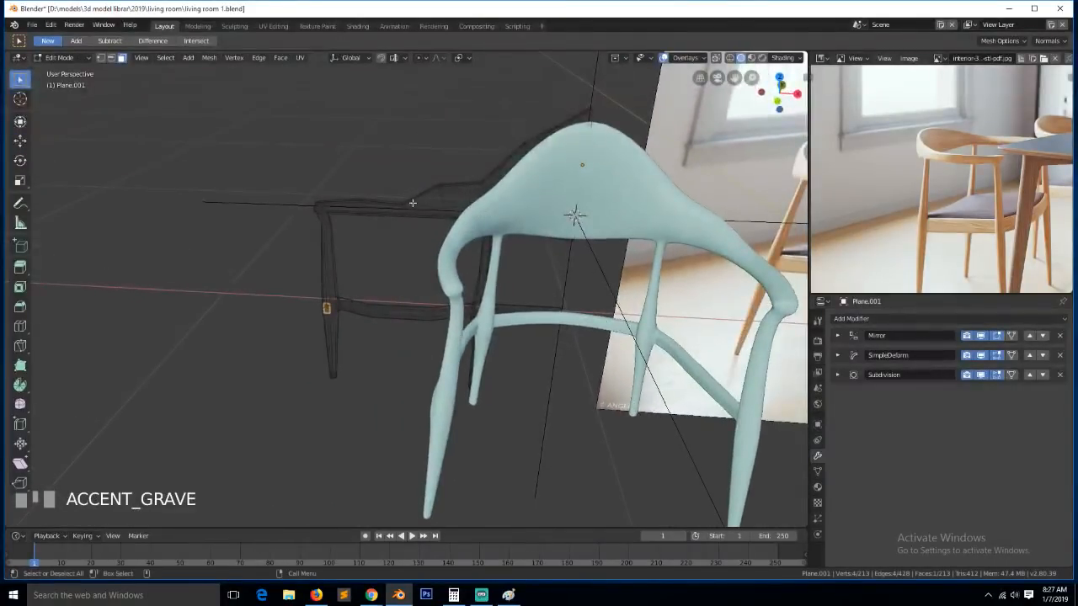
key("1")
key("KP_1")
key("alt+a")
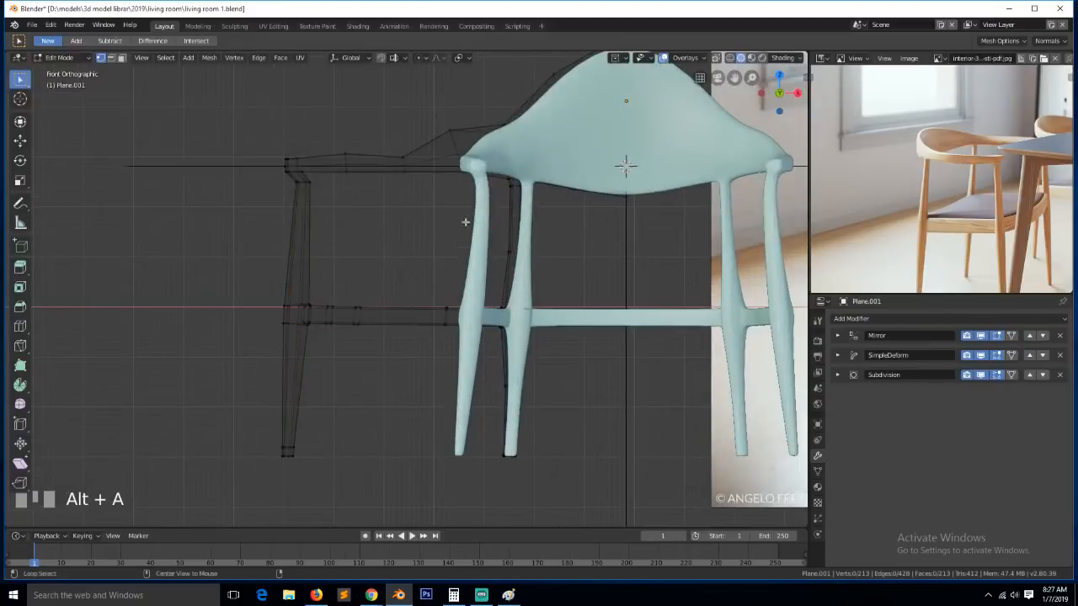
left_click(980, 374)
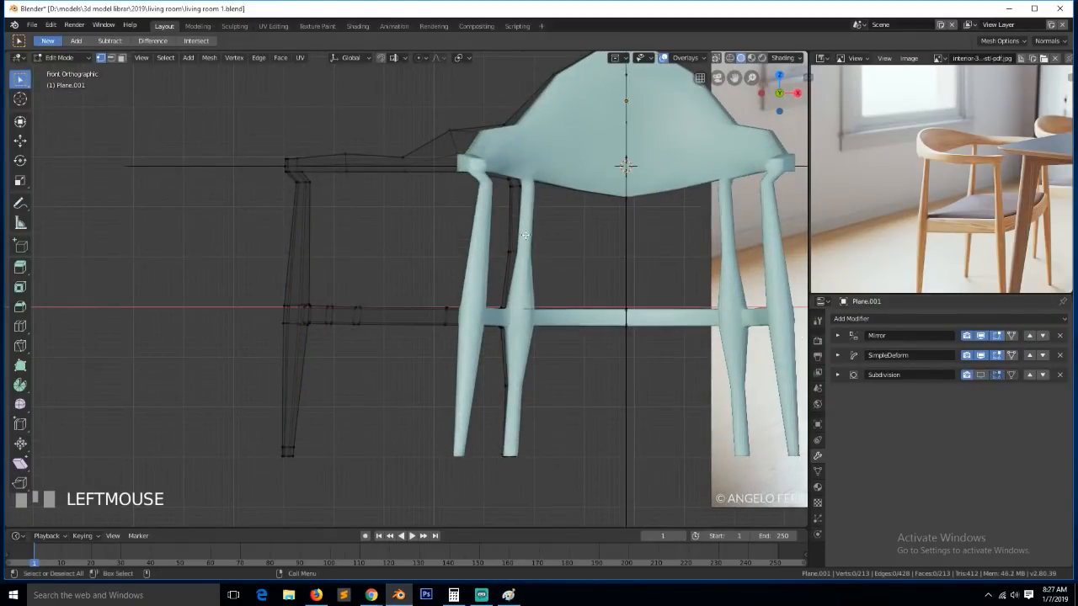
left_click_drag(385, 141, 420, 163)
key("b")
key("g")
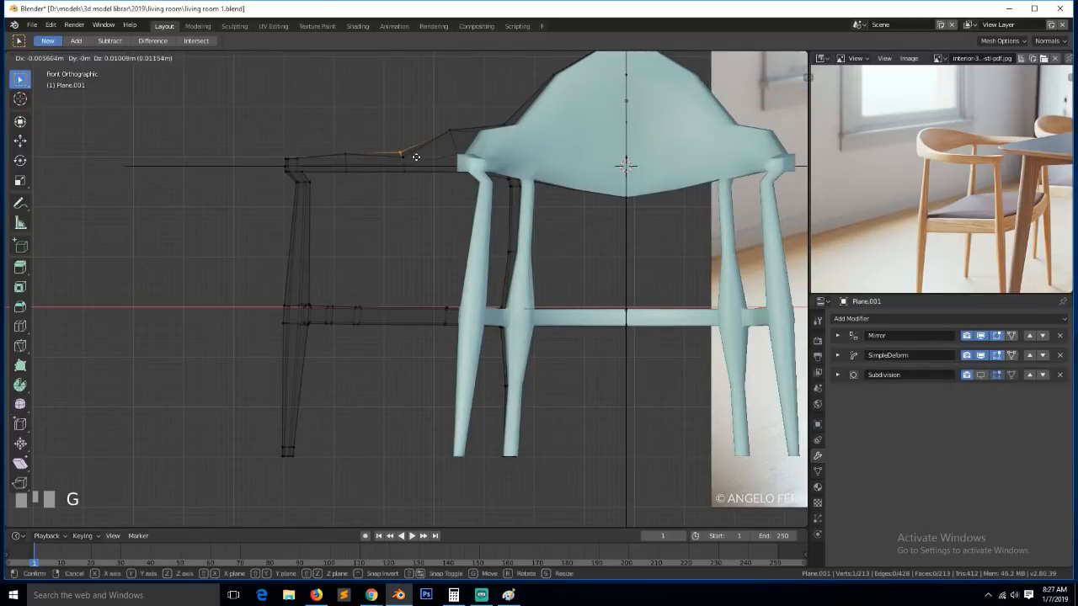
key("b")
left_click_drag(384, 141, 426, 164)
Hide SimpleDeform and, in wireframe shading, move the five upper armrest vertices up about 0.022 m and outward about 0.010 m
left_click(980, 356)
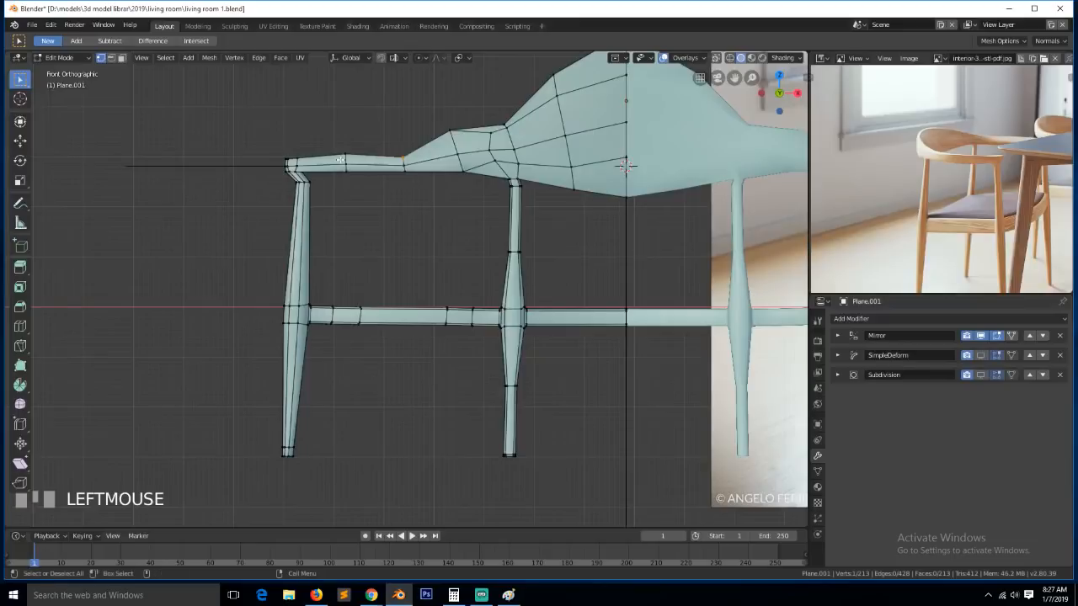
key("z")
left_click(250, 165)
key("alt+a")
key("b")
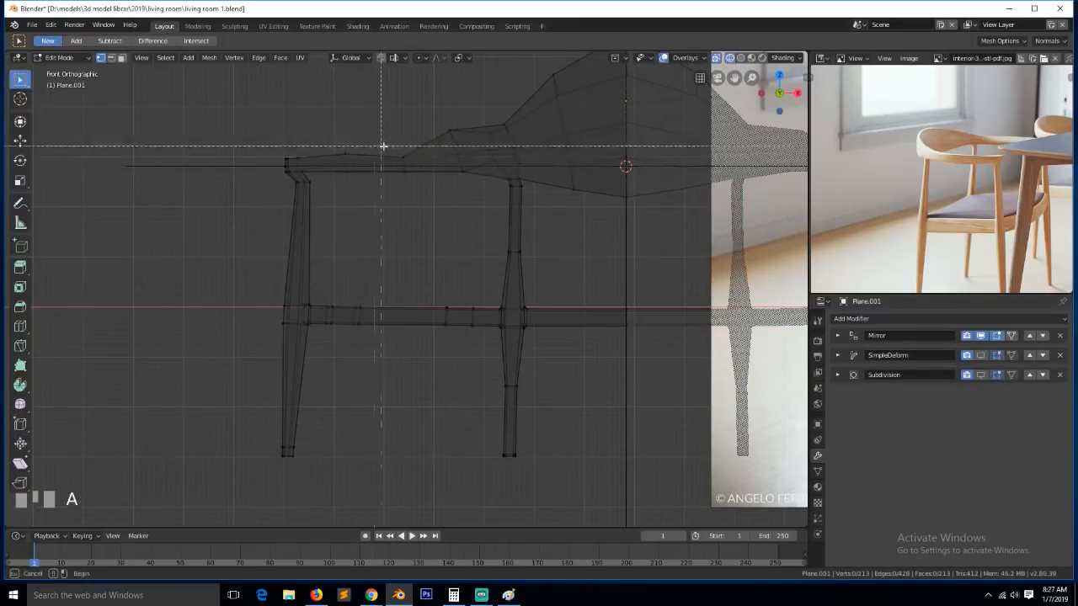
left_click_drag(384, 146, 434, 167)
key("g")
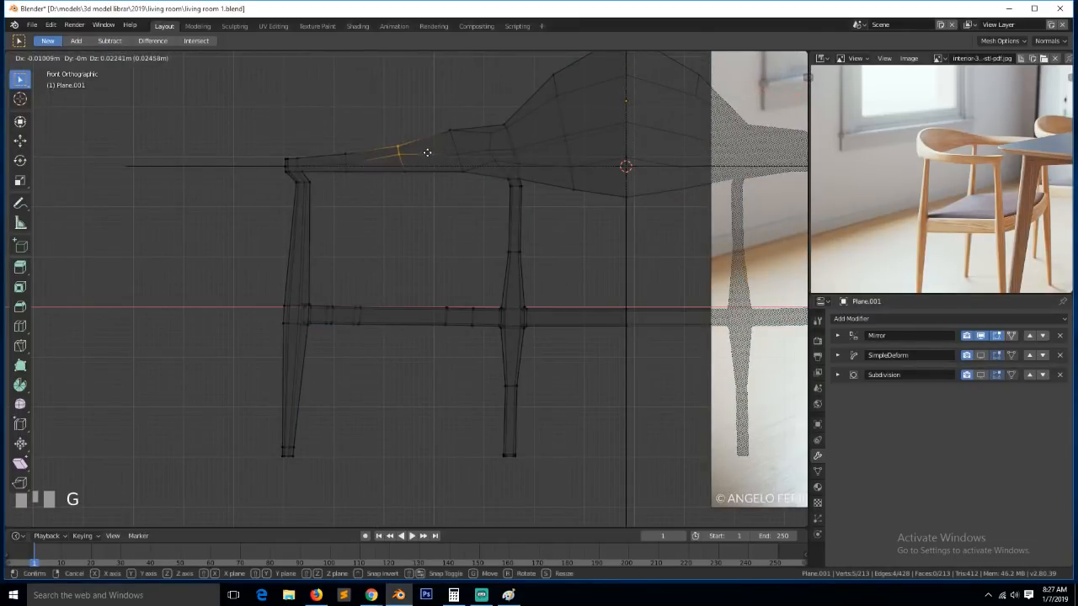
left_click(427, 152)
Clear the selection, return to solid shading and Object Mode, and save the Blender file
key("alt+a")
key("z")
left_click(578, 184)
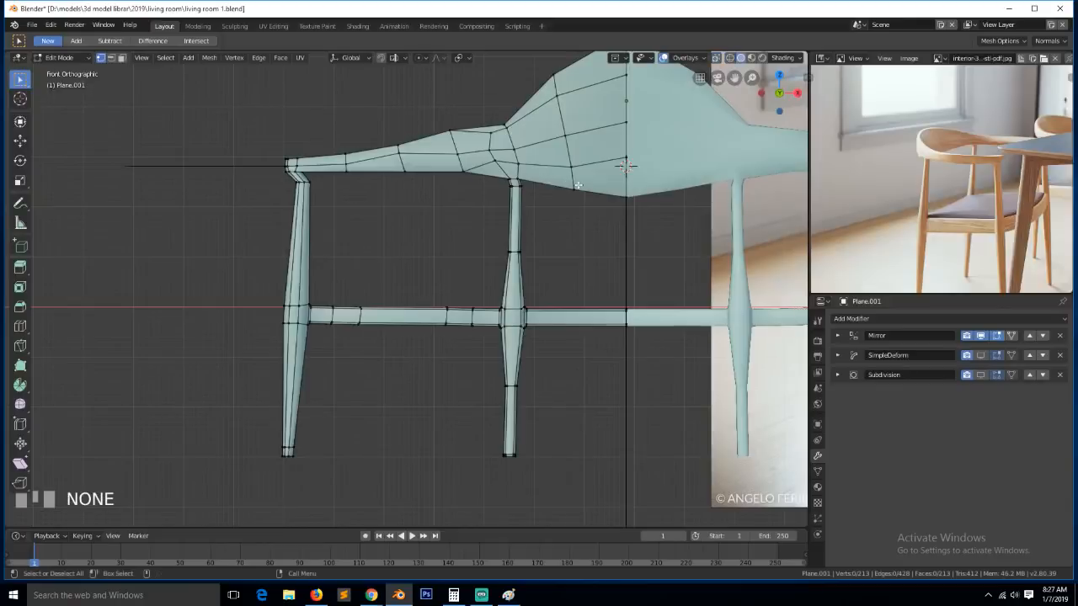
scroll(405, 230, "down", 3)
key("Tab")
key("ctrl+s")
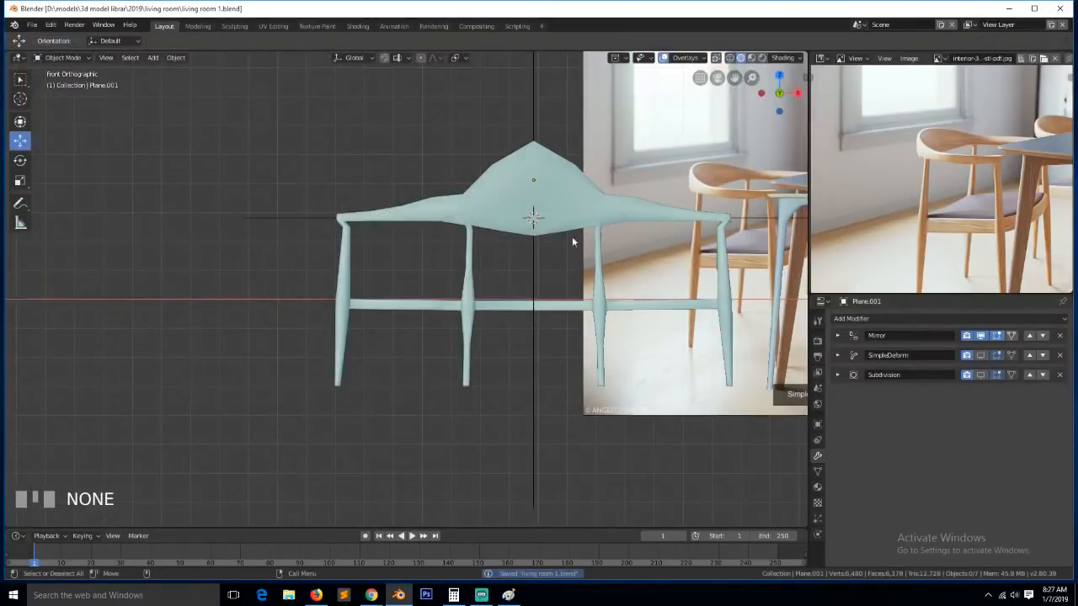
In wireframe Edit Mode, circle-select the upper vertices where the backrest meets the armrest and move them up and slightly outward
key("Tab")
key("z")
left_click(442, 213)
key("a")
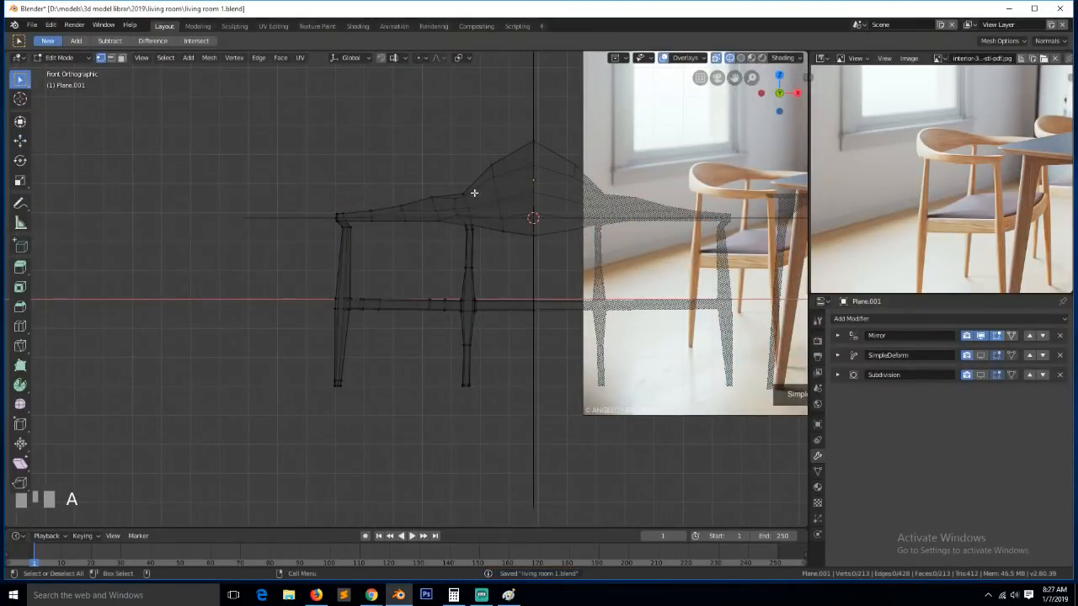
key("c")
right_click(457, 197)
right_click(457, 199)
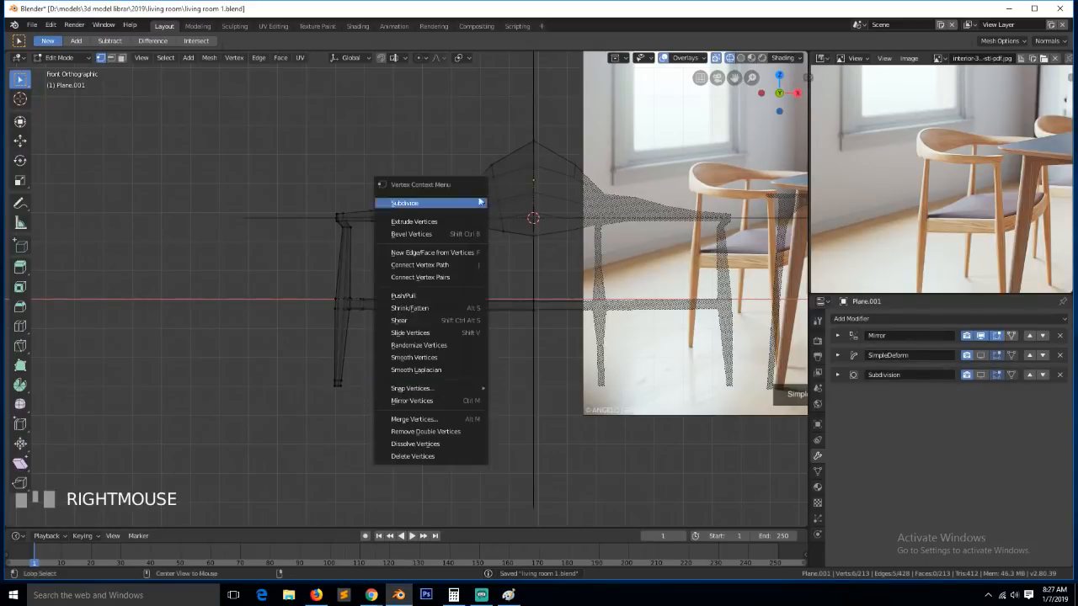
key("alt+a")
key("c")
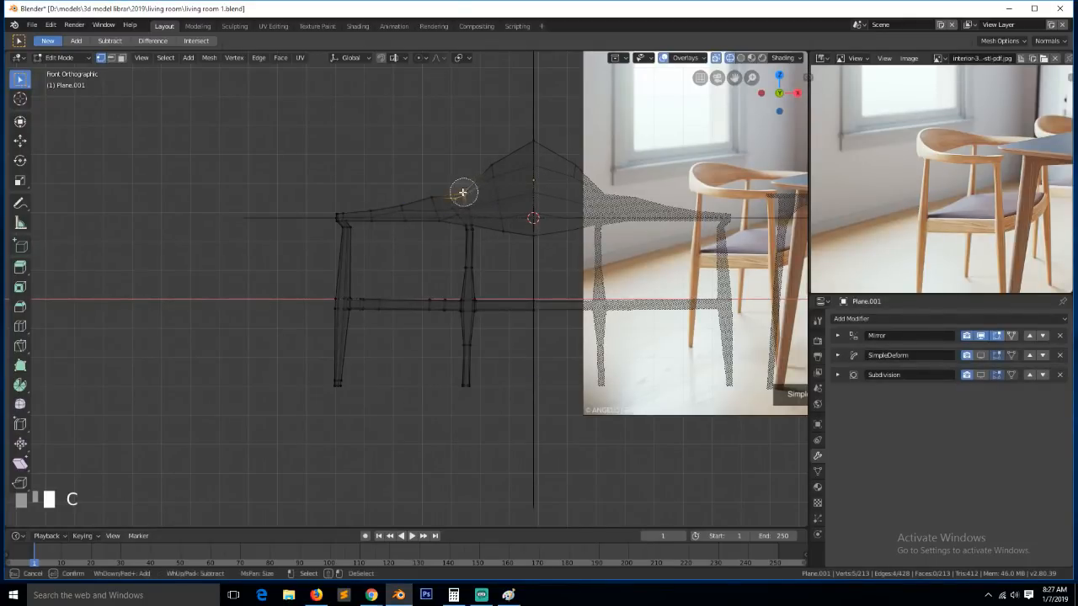
right_click(467, 195)
key("g")
key("alt+a")
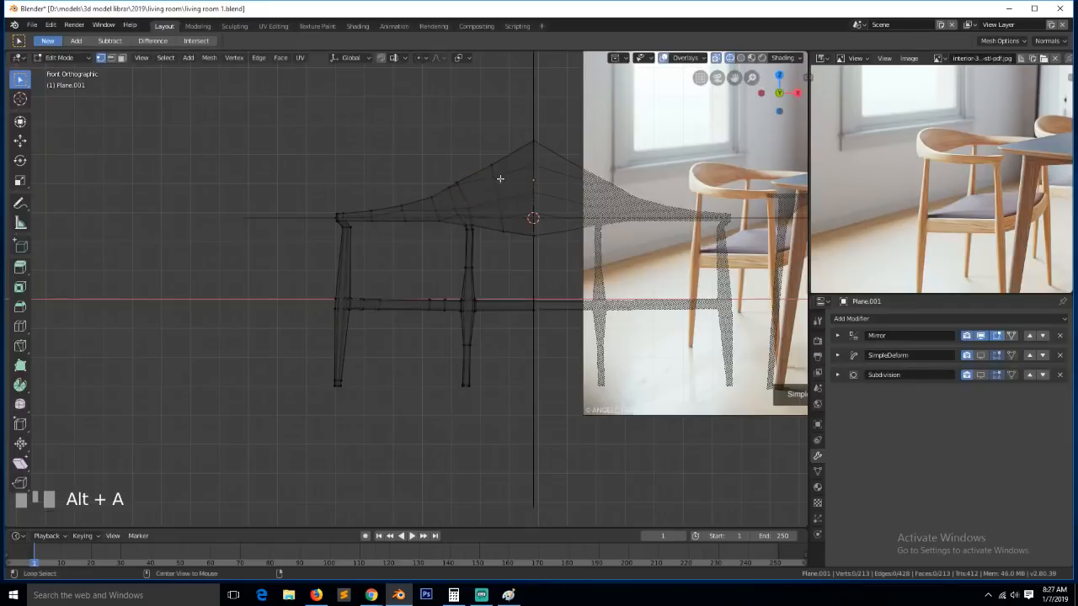
Circle-select the vertices at the backrest's center peak and lower them to flatten the top curve
key("c")
left_click(530, 140)
right_click(548, 138)
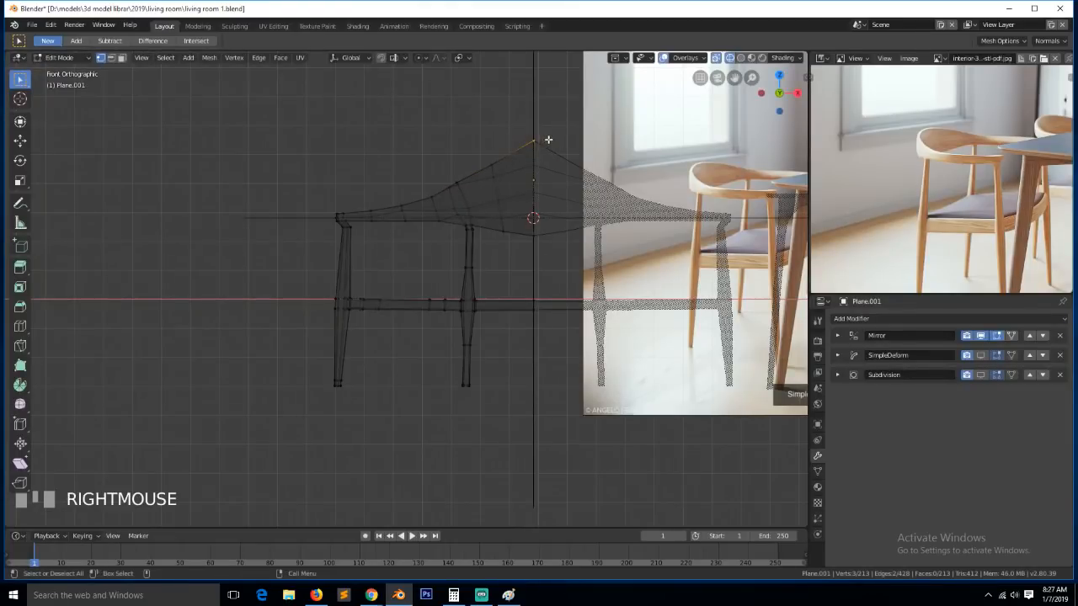
key("g")
left_click(554, 149)
key("alt+a")
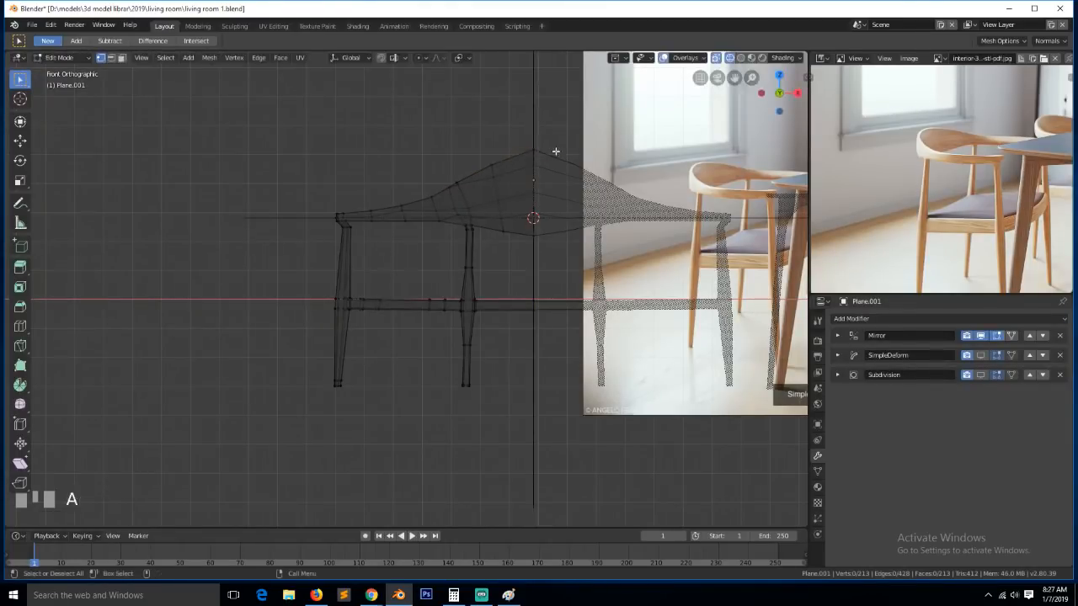
In Object Mode with solid shading, show SimpleDeform and Subdivision, check the reshaped chair and save the file
key("Tab")
left_click(980, 357)
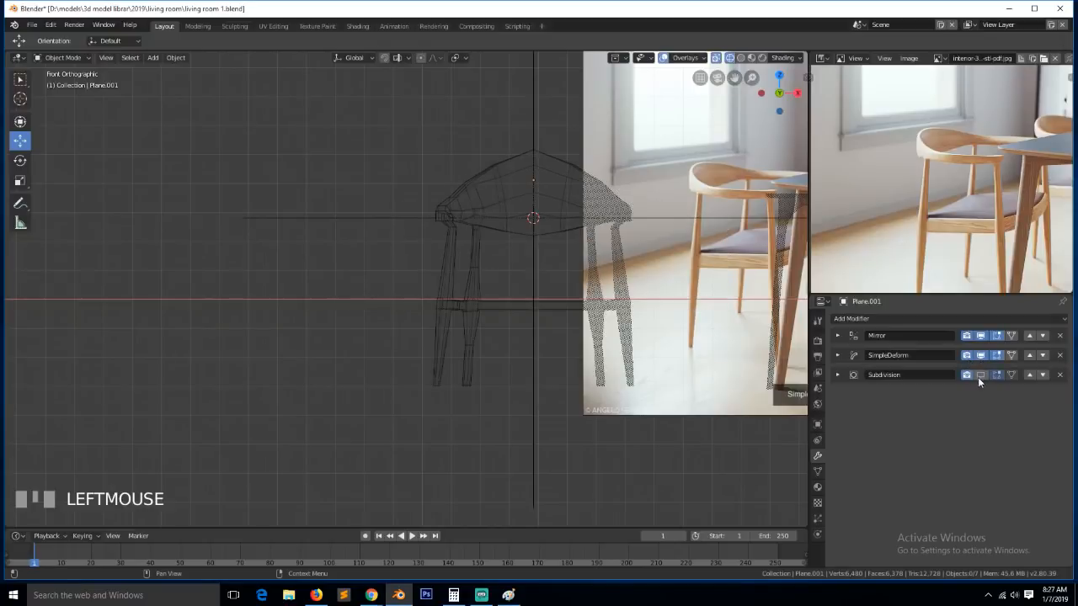
left_click(979, 376)
key("z")
left_click(661, 292)
key("grave")
middle_click_drag(490, 277, 432, 279)
key("ctrl+s")
scroll(438, 286, "down", 3)
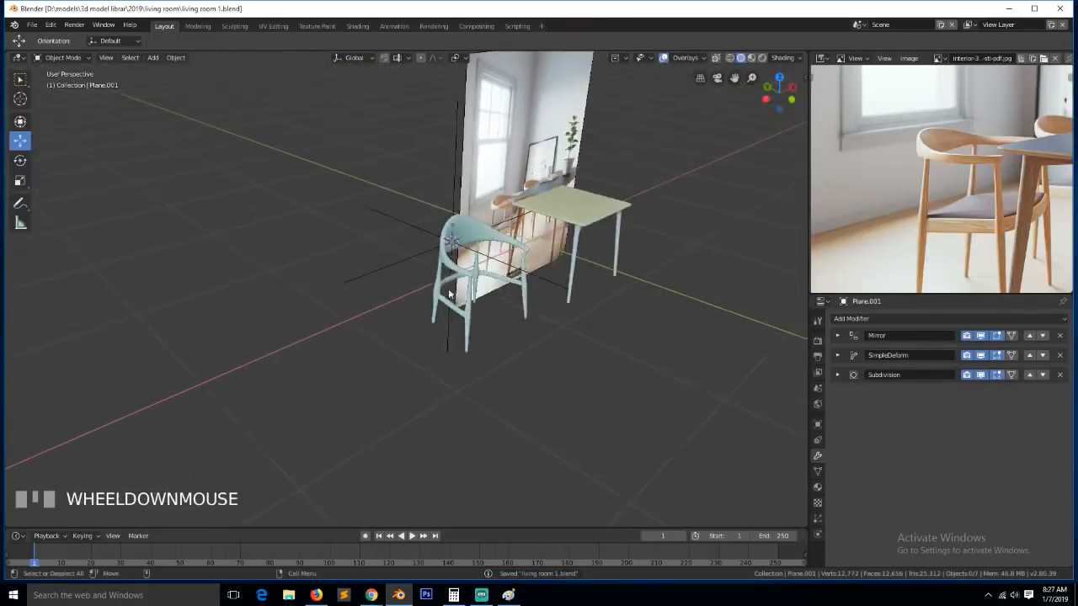
In front-view wireframe Edit Mode, hide Subdivision and move the lower vertices of the crossbars and leg joints down to thicken the crossbars
key("KP_1")
scroll(442, 293, "up", 5)
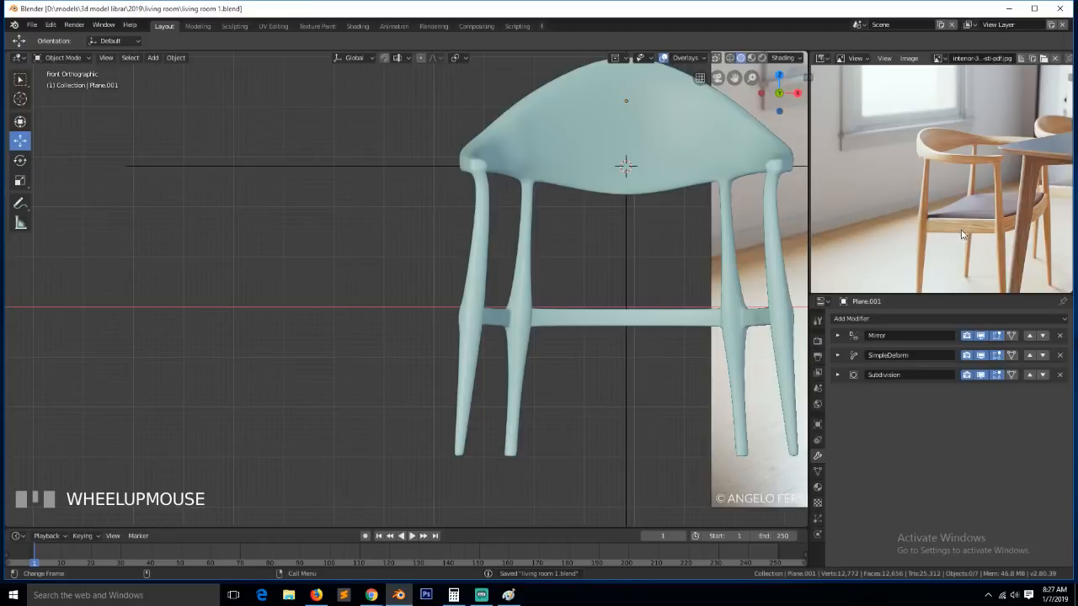
key("Tab")
key("z")
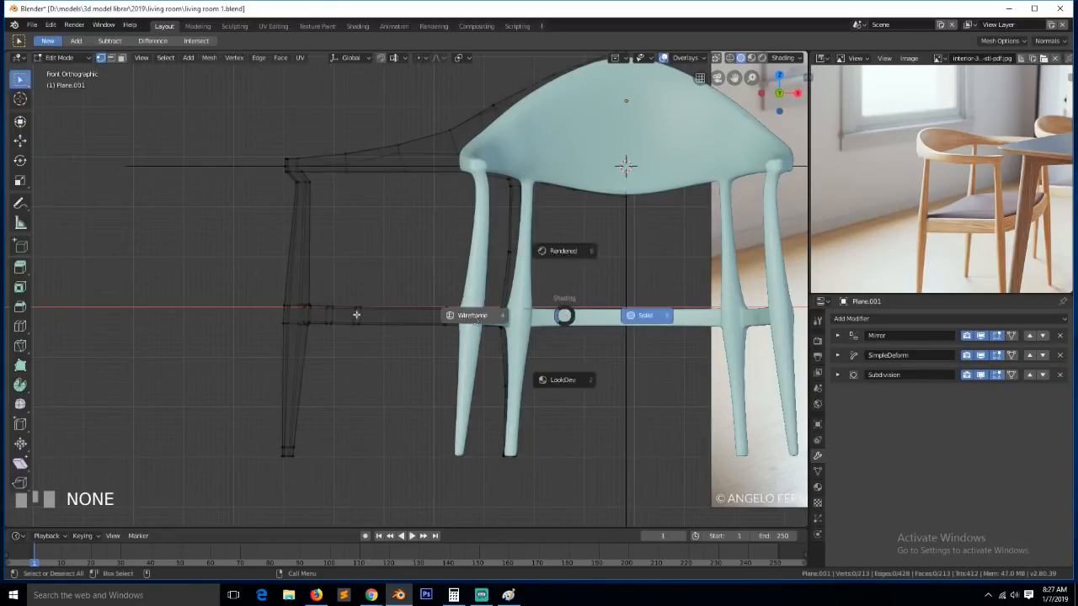
left_click(279, 317)
key("b")
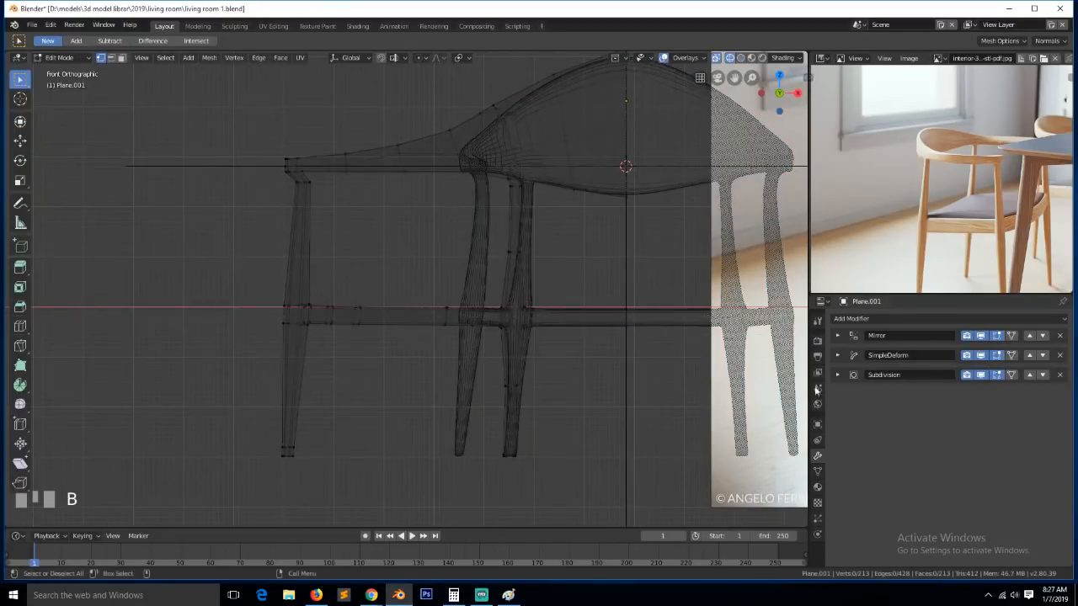
left_click(982, 376)
key("b")
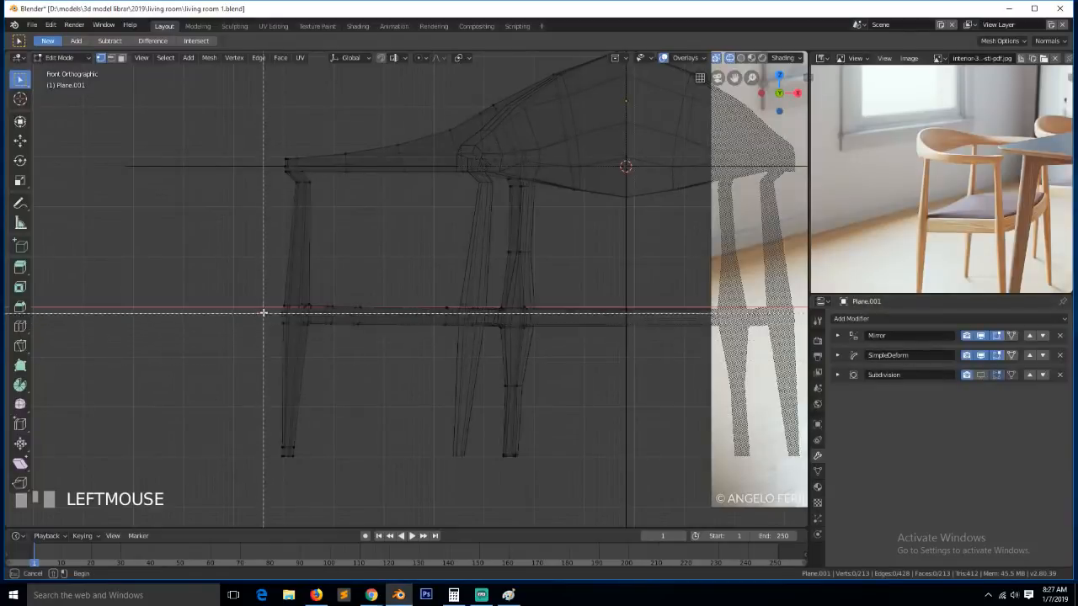
left_click_drag(262, 311, 658, 346)
key("b")
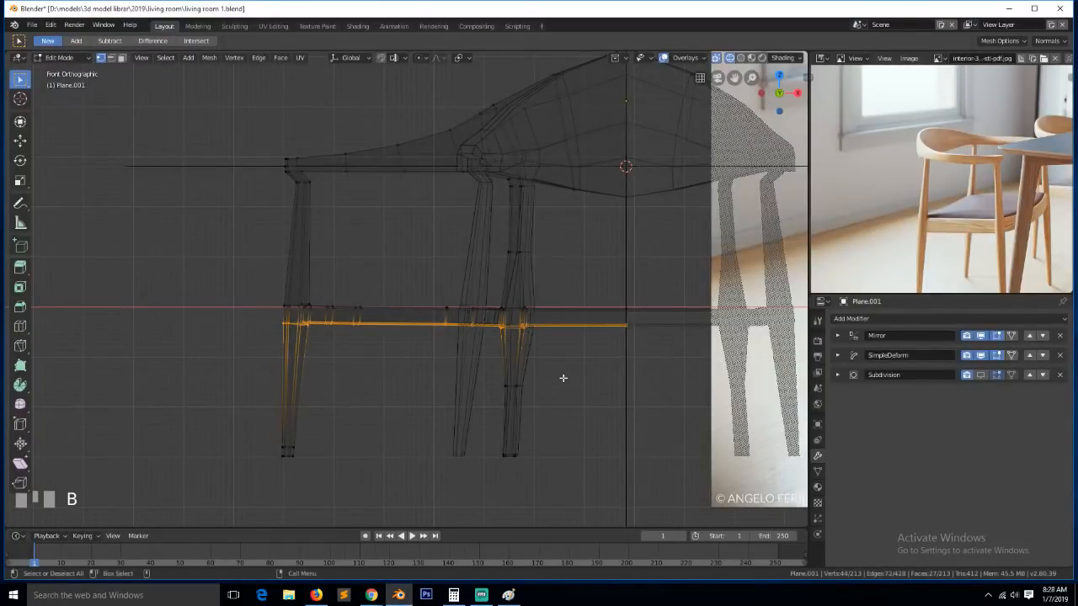
key("g")
left_click(561, 385)
key("alt+a")
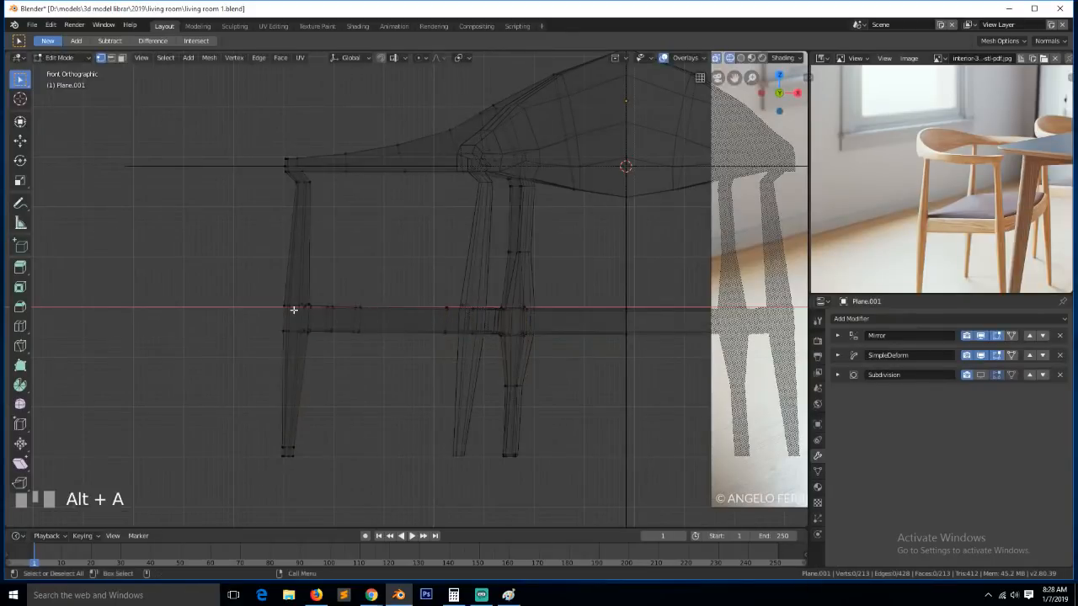
Box-select the upper vertices of the crossbars and leg joints in front view and raise them along Z to thicken the bars
key("n")
key("n")
key("b")
left_click_drag(252, 283, 673, 314)
key("g")
key("z")
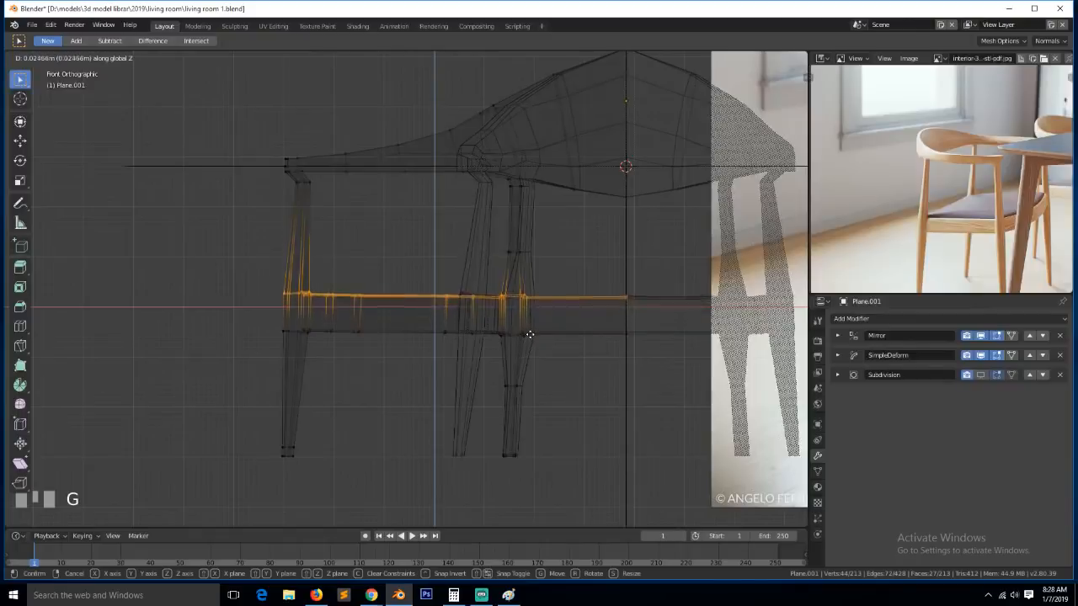
left_click(529, 334)
In Object Mode, show Subdivision in the viewport and check the thickened crossbars from several angles
key("Tab")
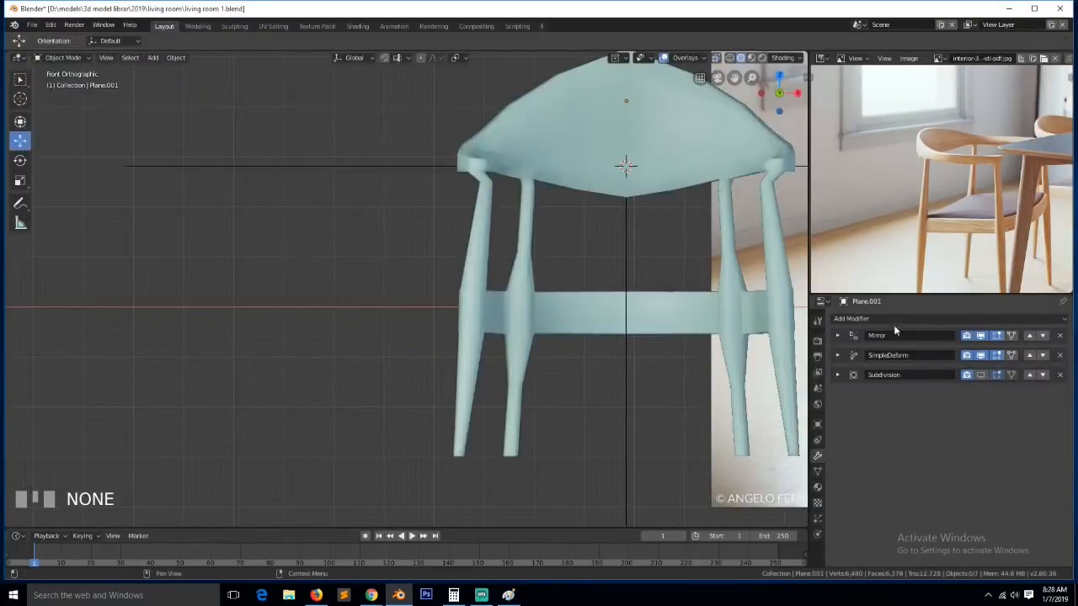
left_click(979, 376)
key("grave")
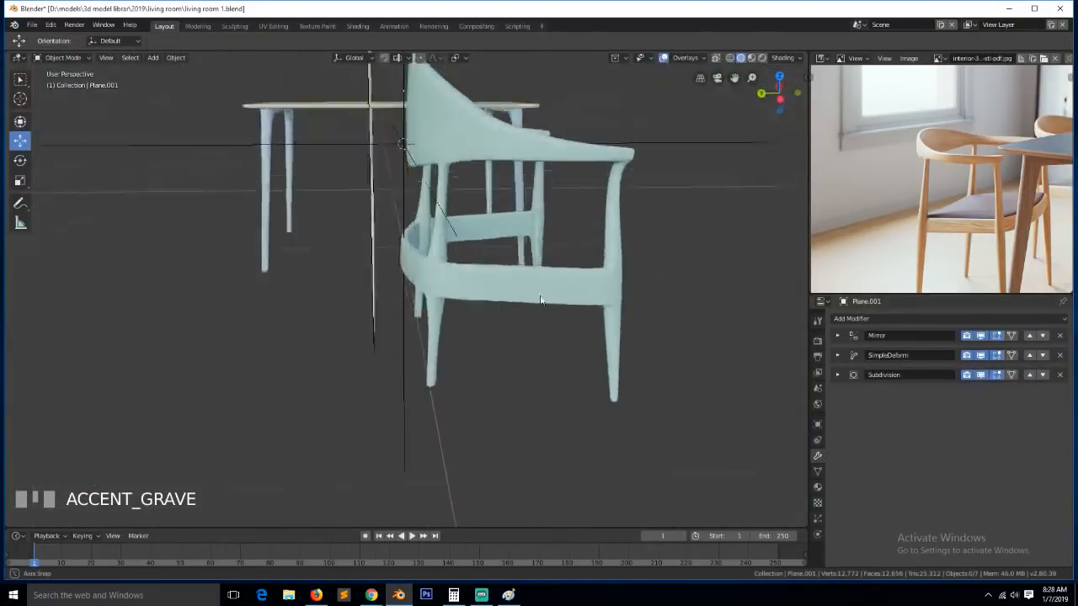
middle_click_drag(528, 287, 472, 284)
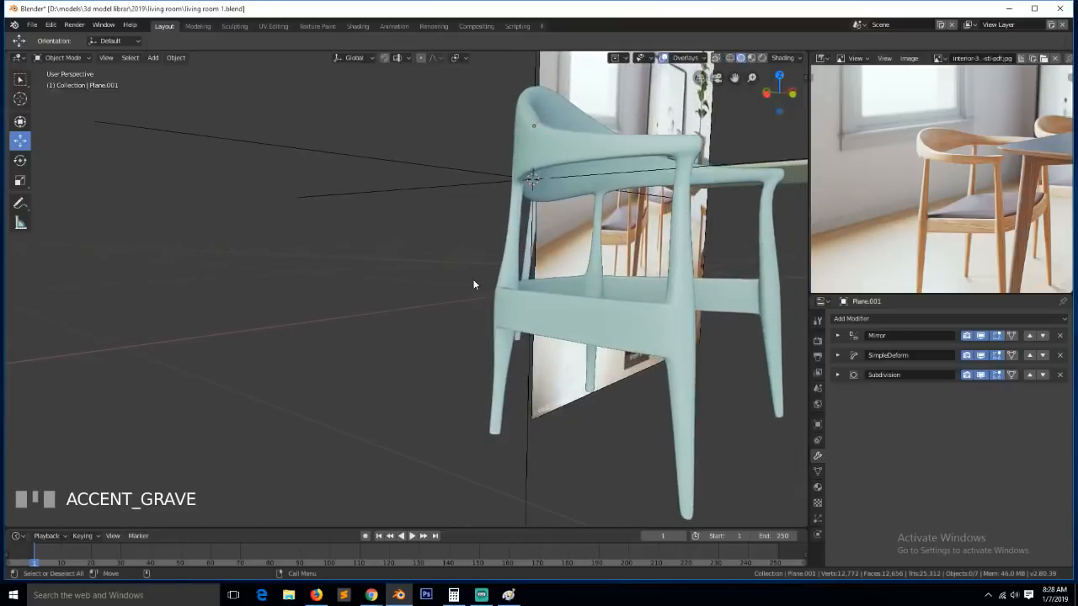
key("KP_1")
key("KP_3")
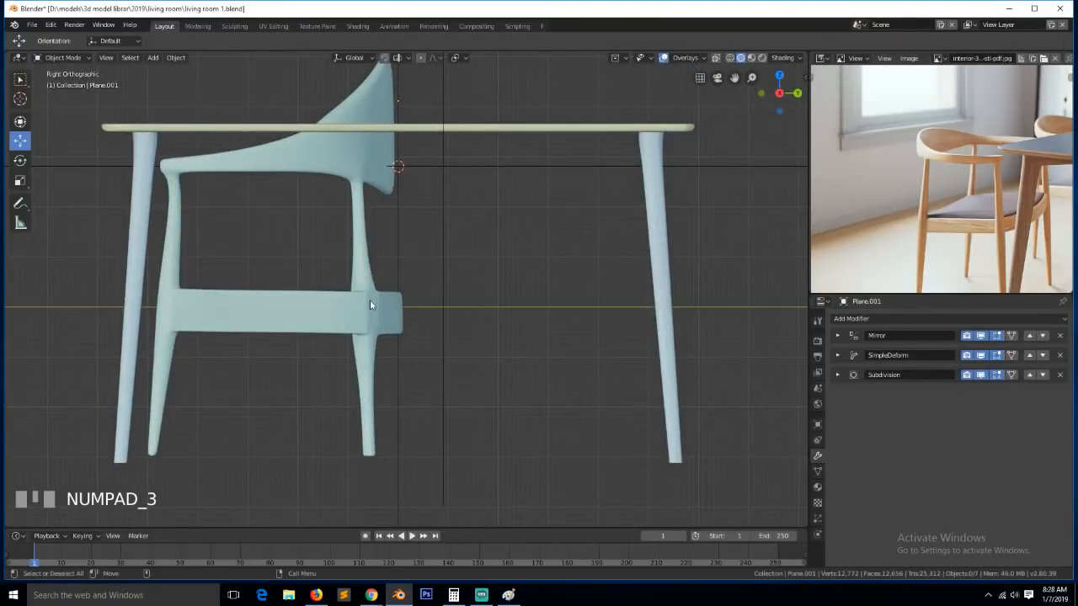
In front-view wireframe Edit Mode, box-select the side crossbar with its leg joints and shear it slightly vertically
key("Tab")
key("z")
left_click(244, 297)
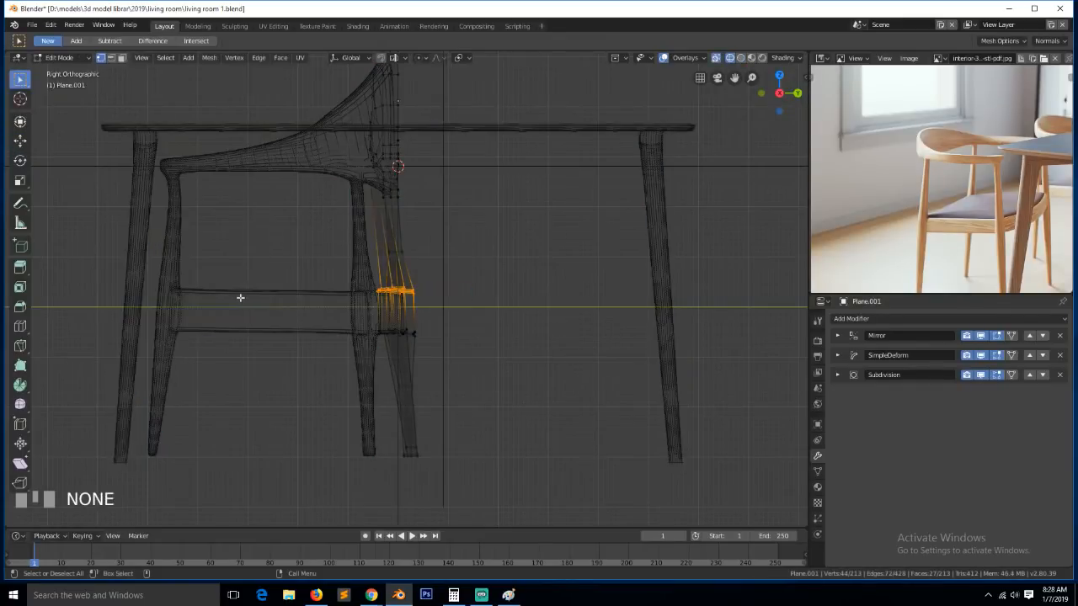
key("KP_1")
key("alt+a")
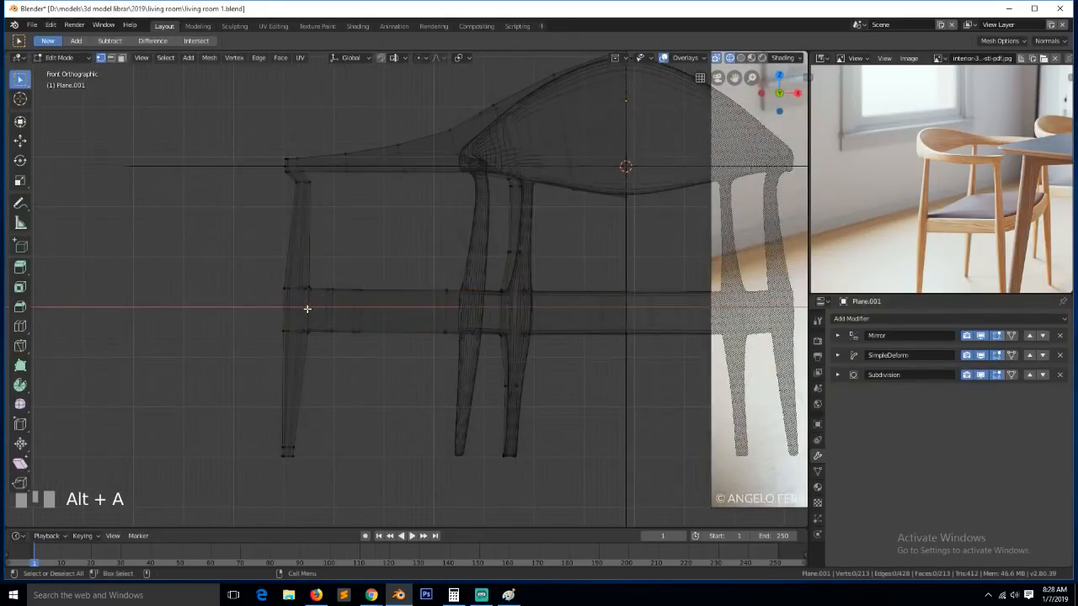
key("b")
left_click_drag(237, 261, 691, 362)
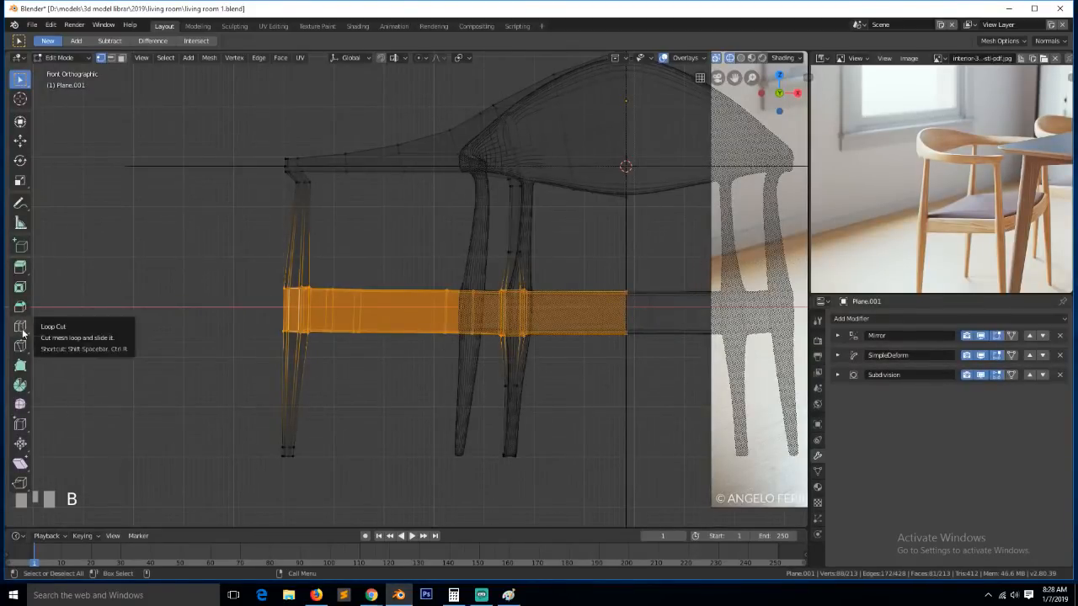
key("alt+a")
key("b")
left_click_drag(195, 268, 513, 348)
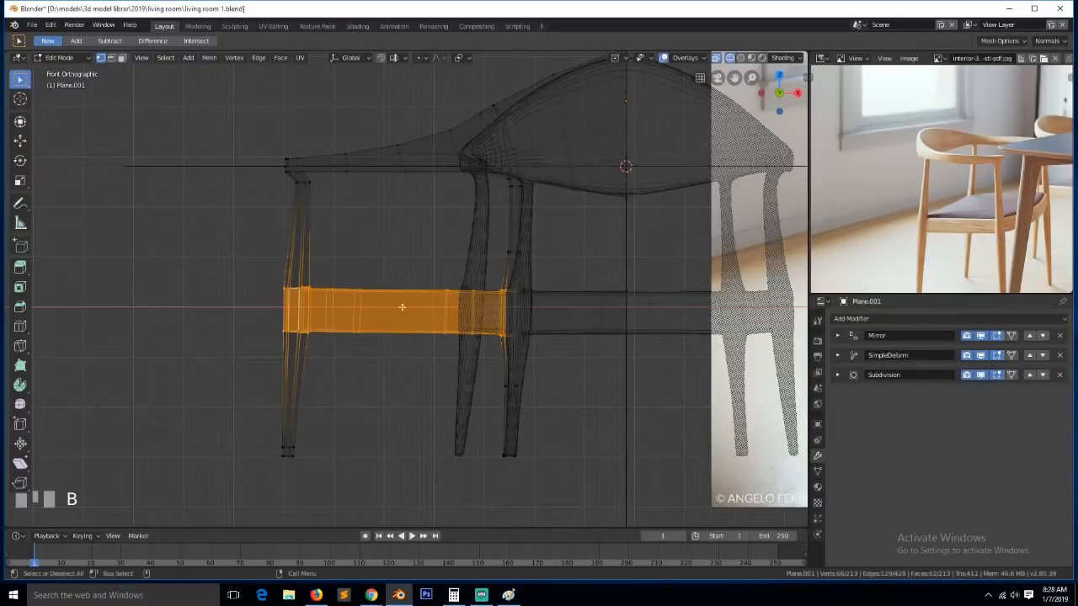
left_click(20, 464)
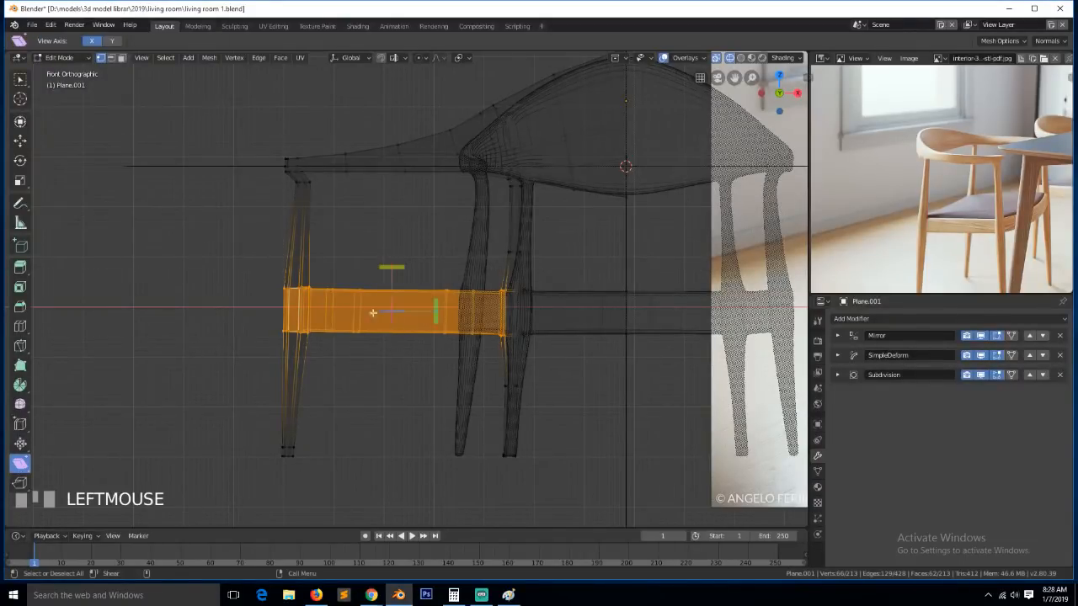
mouse_move(437, 299)
left_mouse_down()
mouse_move(436, 347)
mouse_move(458, 311)
left_mouse_up()
Return to Object Mode, inspect the sheared side crossbars around the chair and save the file
key("Tab")
mouse_move(569, 326)
middle_mouse_down()
mouse_move(651, 354)
mouse_move(680, 307)
mouse_move(575, 338)
middle_mouse_up()
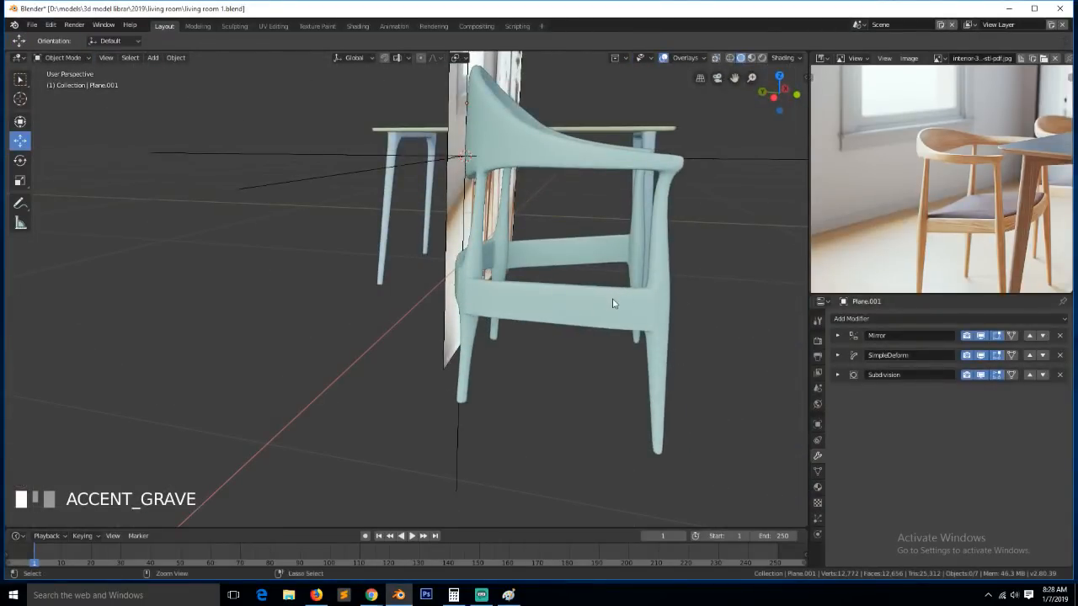
key("ctrl+s")
key("KP_1")
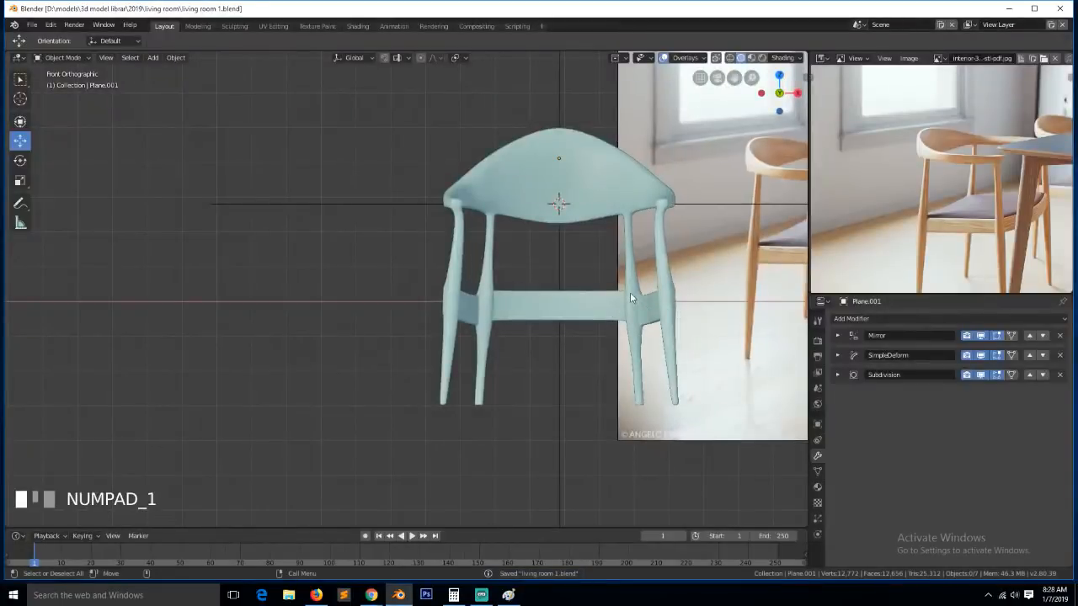
Select the chair and increase its SimpleDeform bend angle to 250°, checking the curve from above and in perspective
left_click(676, 289)
key("grave")
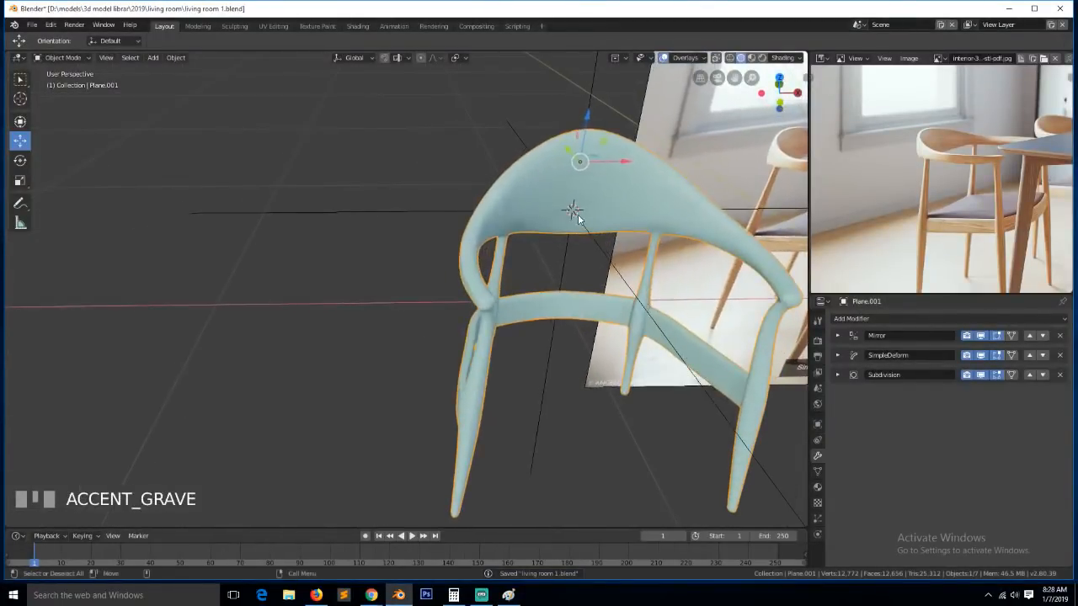
left_click(838, 355)
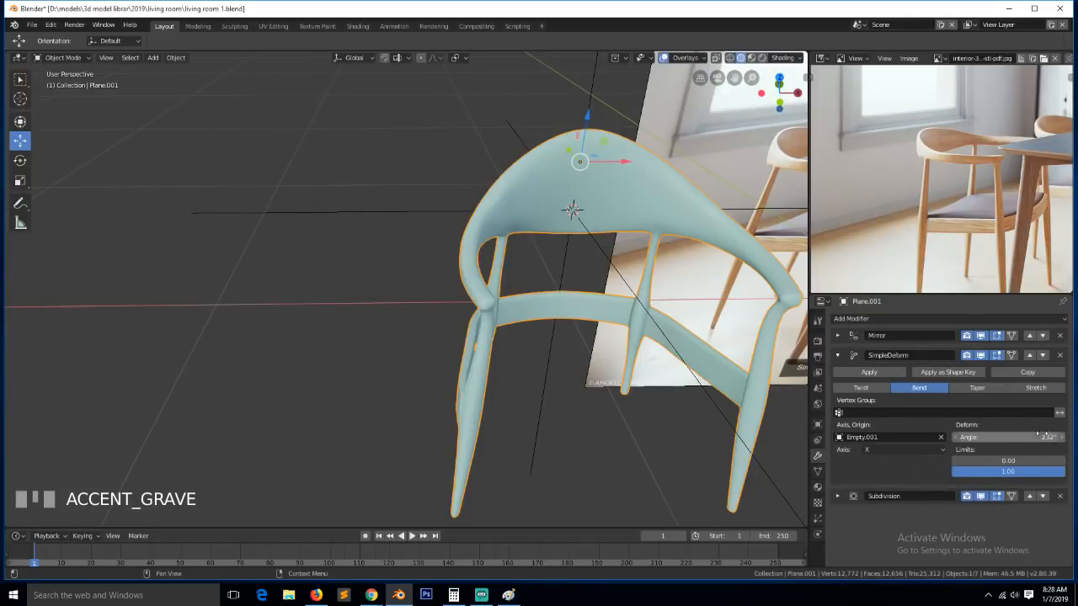
left_click_drag(1023, 437, 1045, 437)
key("grave")
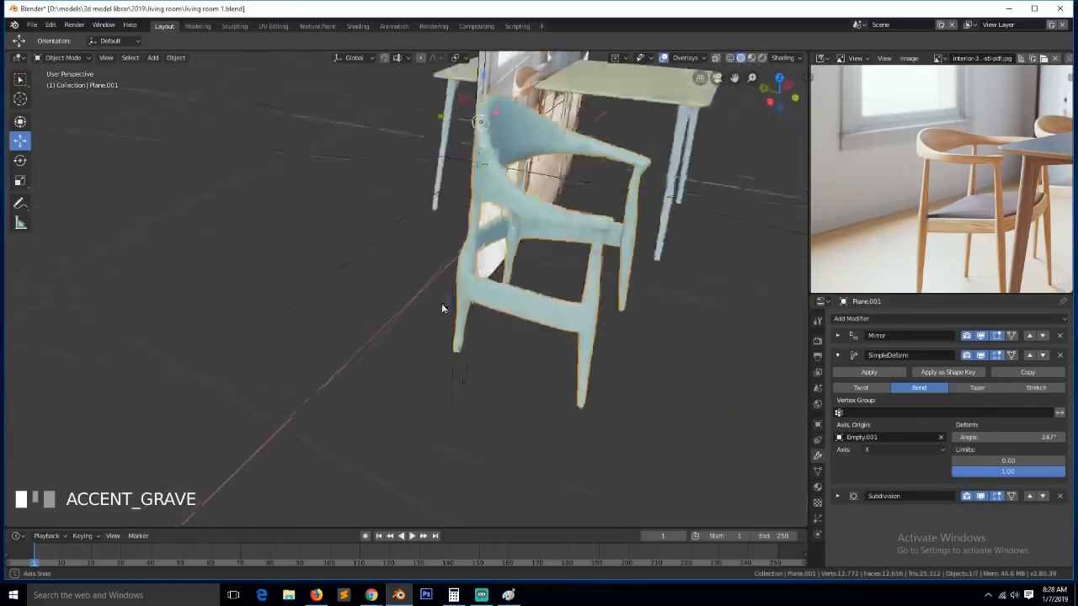
key("KP_7")
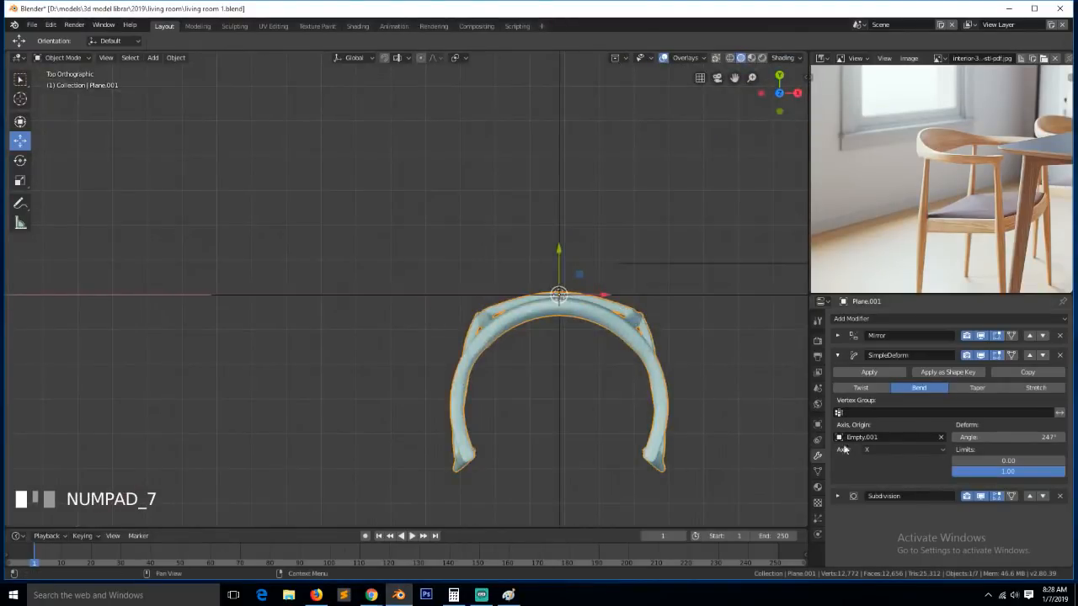
left_click_drag(1036, 437, 1043, 437)
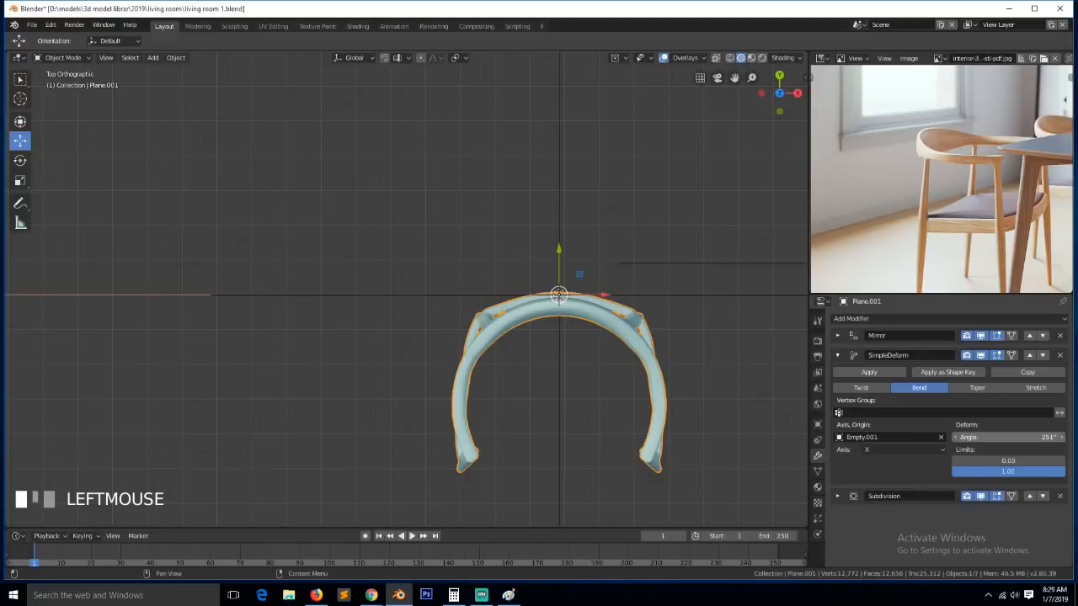
key("grave")
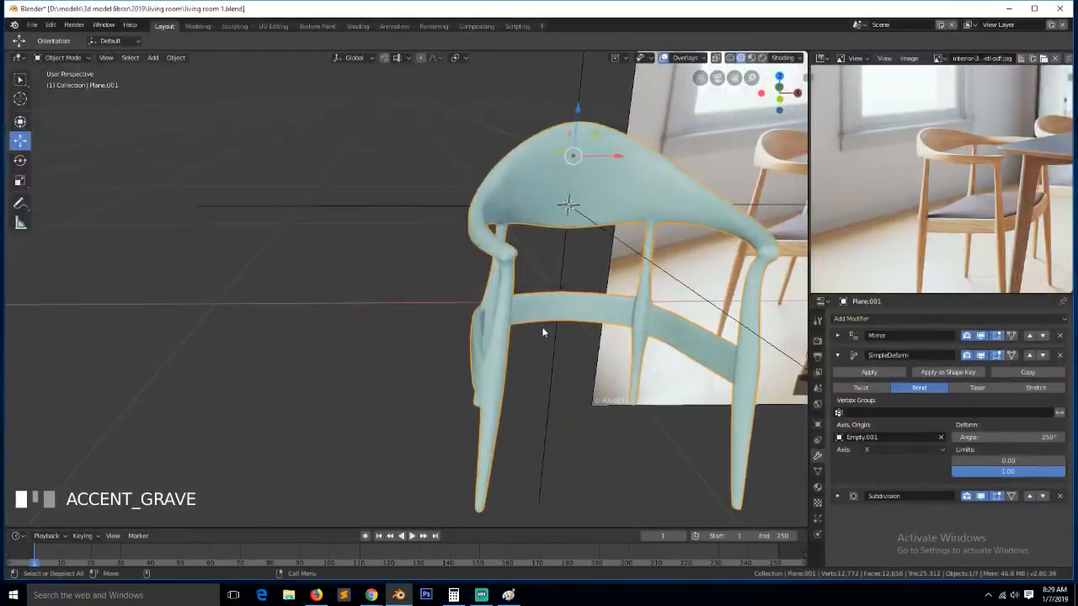
key("KP_7")
scroll(595, 332, "down", 3)
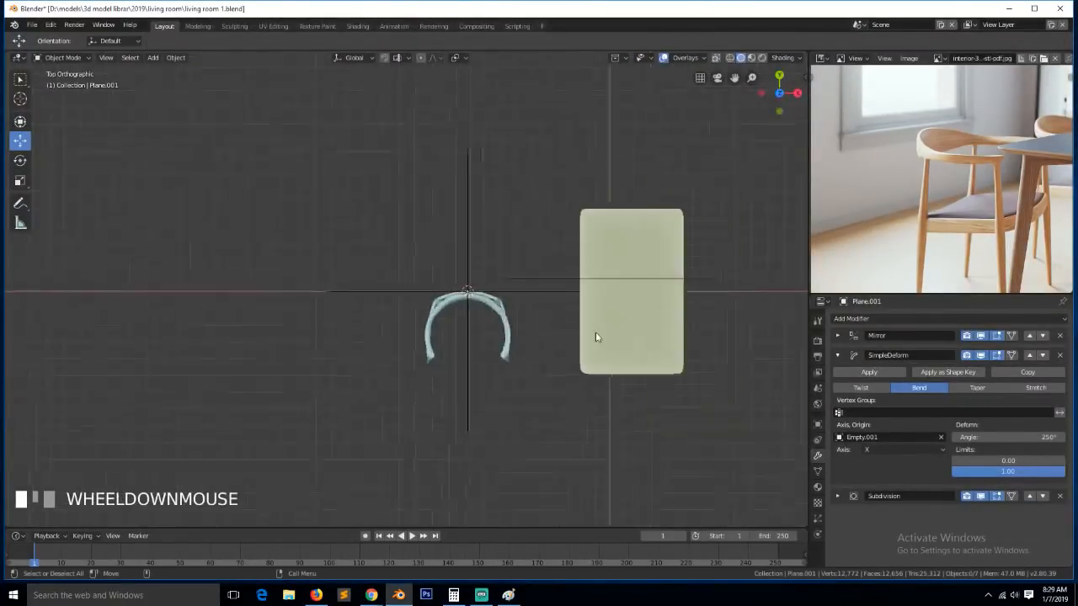
left_click(471, 308)
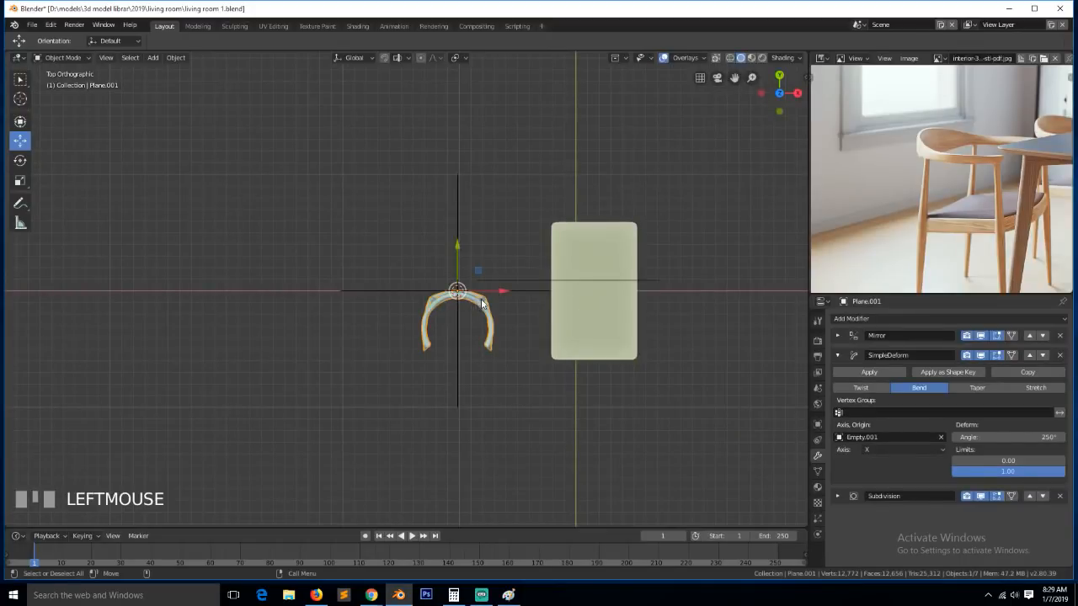
key("g")
right_click(630, 383)
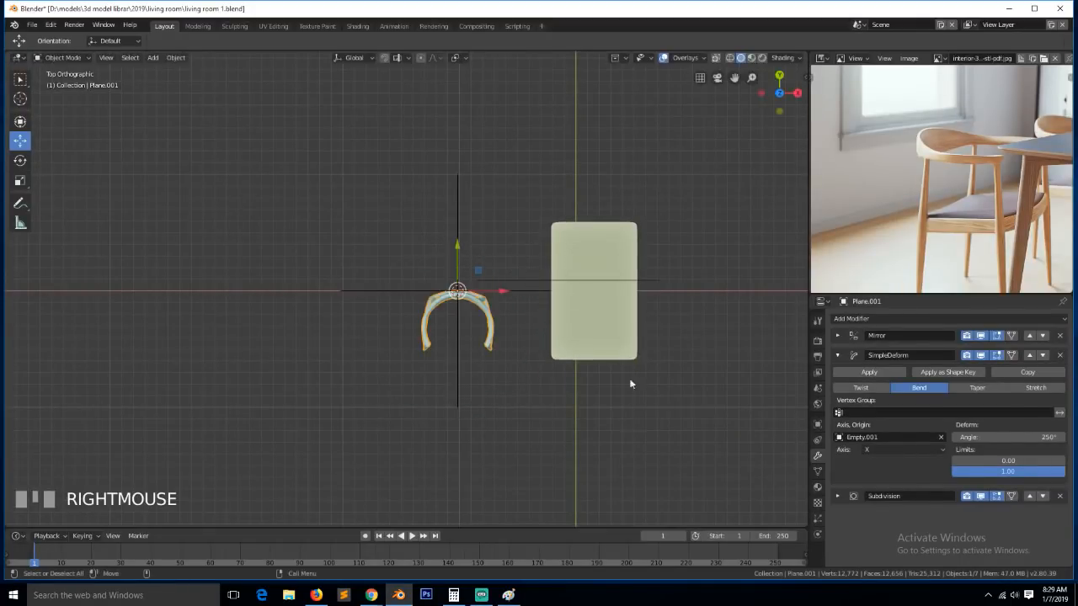
Try to apply the chair's SimpleDeform ahead of its Mirror modifier, and undo it
left_click(867, 372)
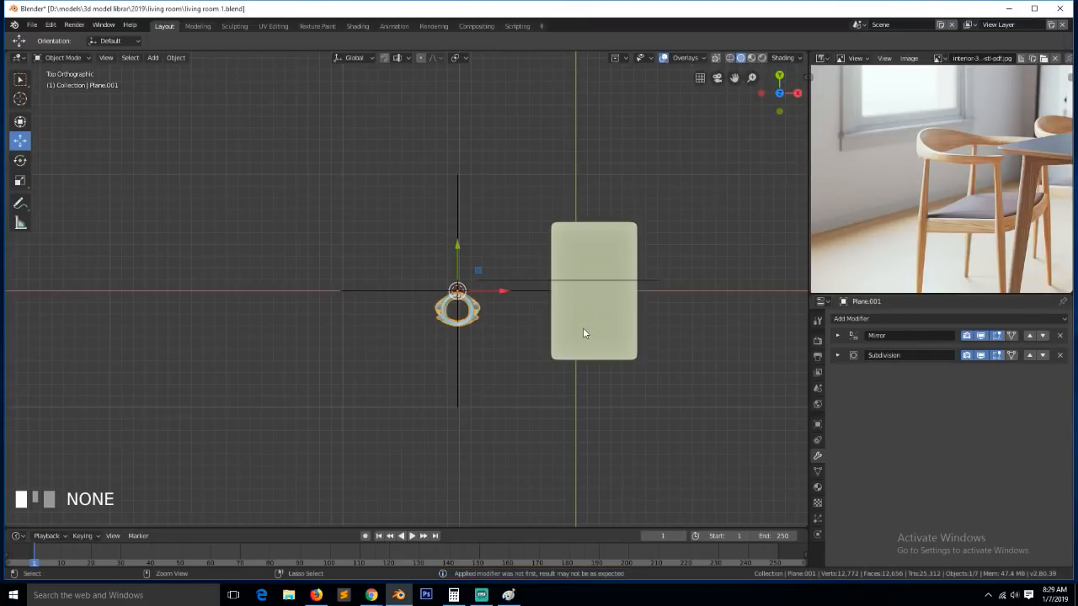
key("ctrl+z")
middle_click_drag(582, 327, 564, 254)
scroll(565, 253, "up", 4)
key("alt+a")
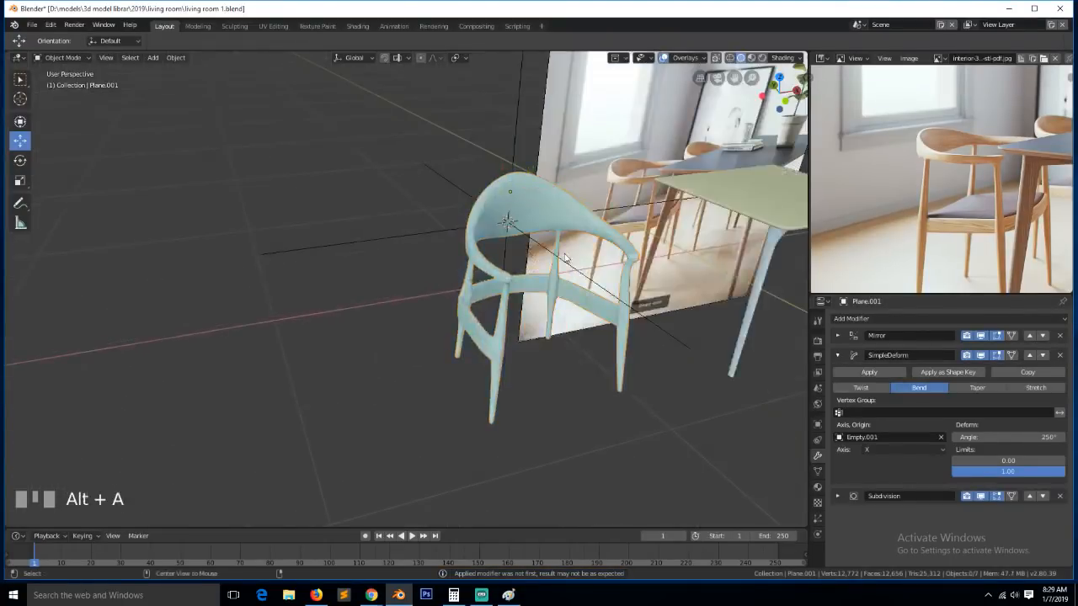
Select the chair and apply its Mirror modifier first, followed by SimpleDeform
key("grave")
left_click(539, 237)
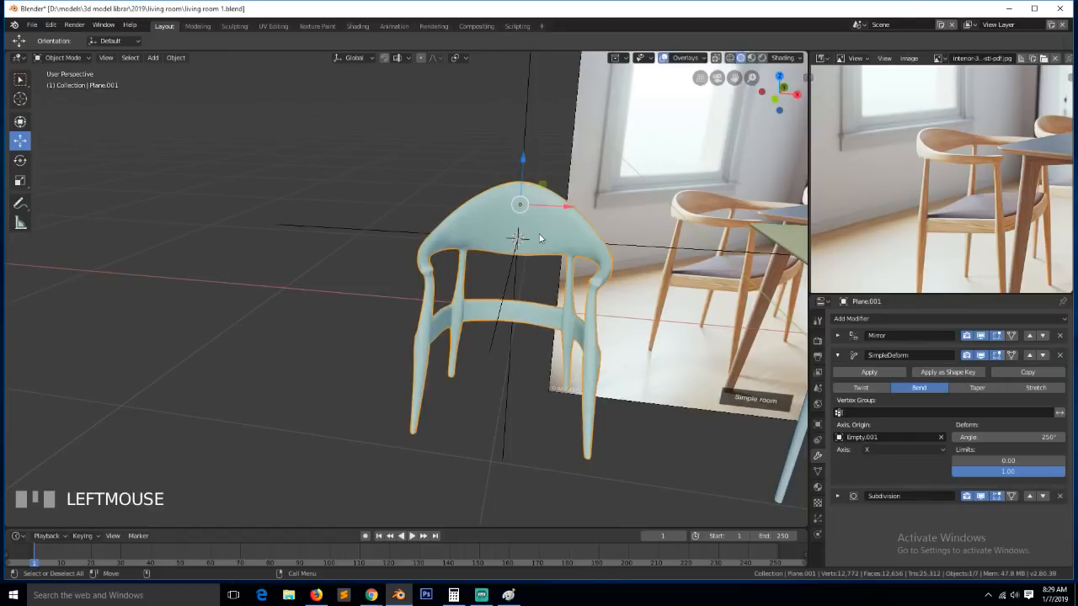
left_click(837, 335)
left_click(862, 352)
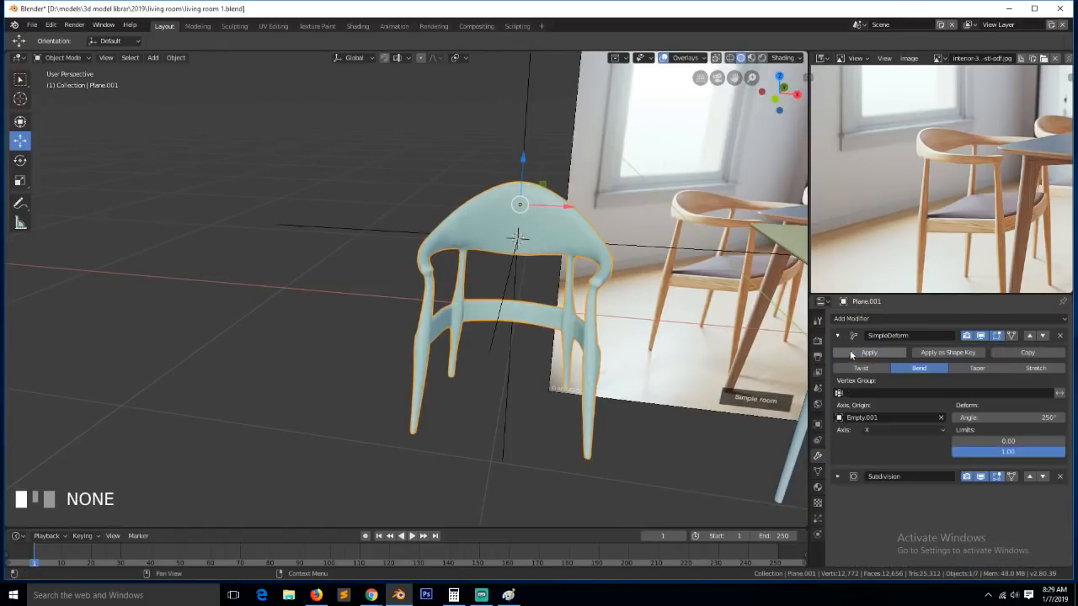
left_click(850, 353)
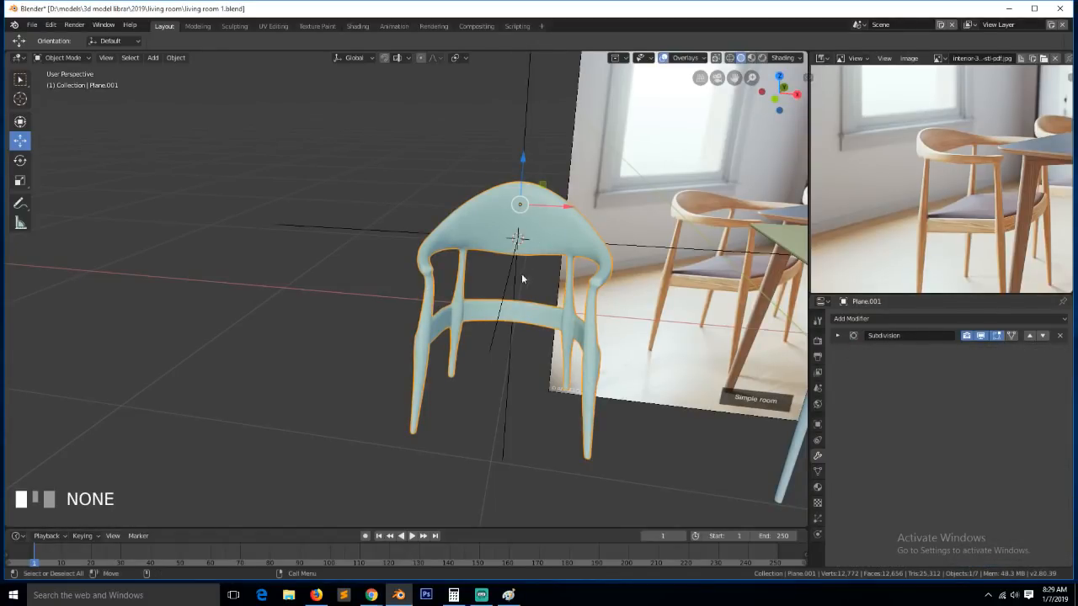
In top view, move the chair in the XY plane toward the table, hide its Subdivision in the viewport and deselect it
key("Tab")
key("KP_7")
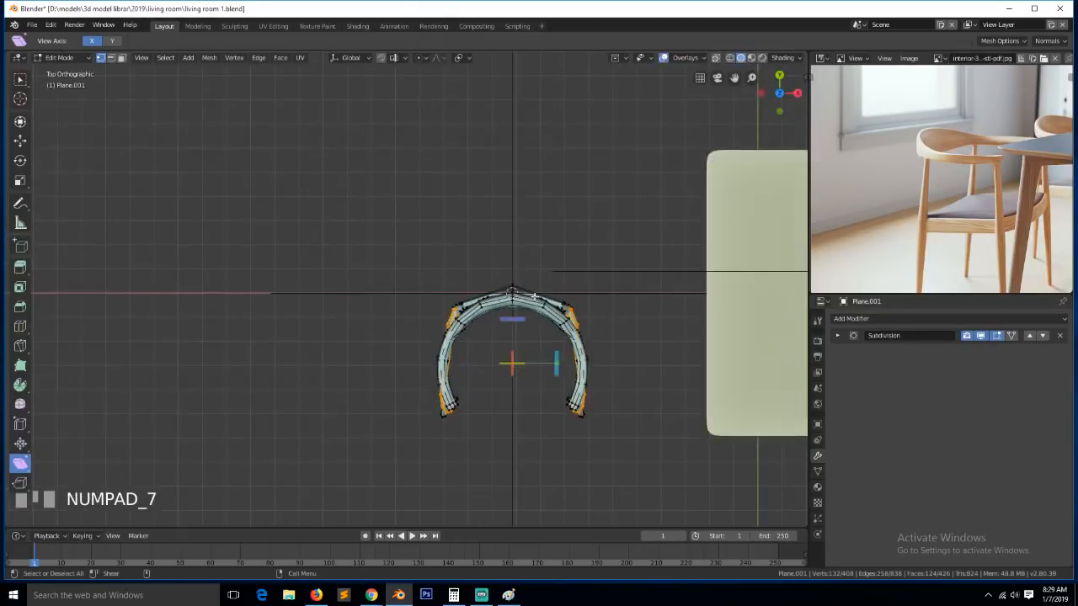
key("a")
key("Tab")
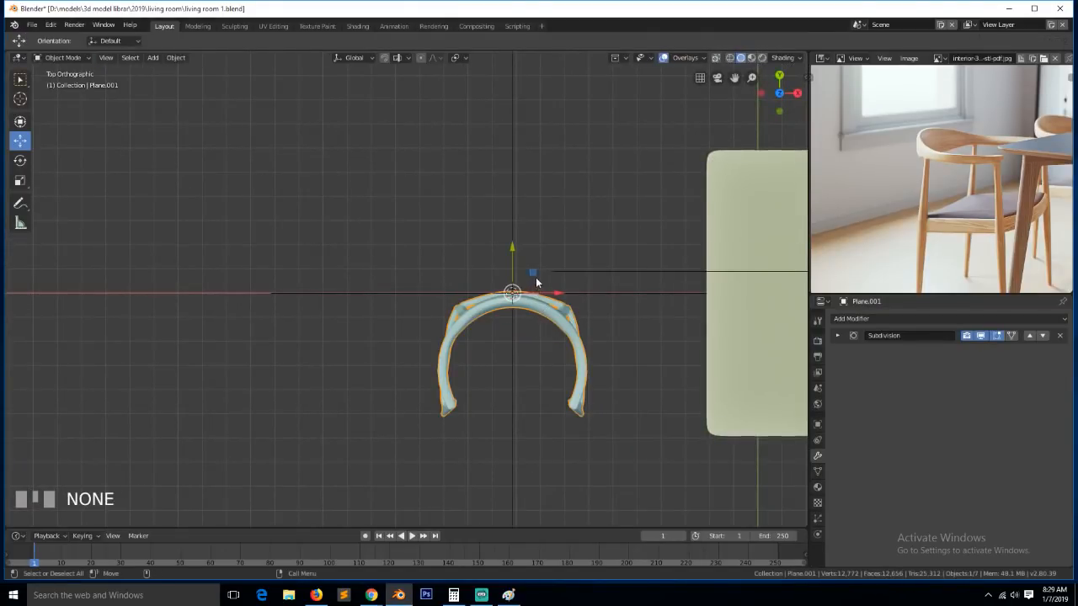
left_click_drag(533, 273, 673, 208)
left_click(608, 341)
key("alt+a")
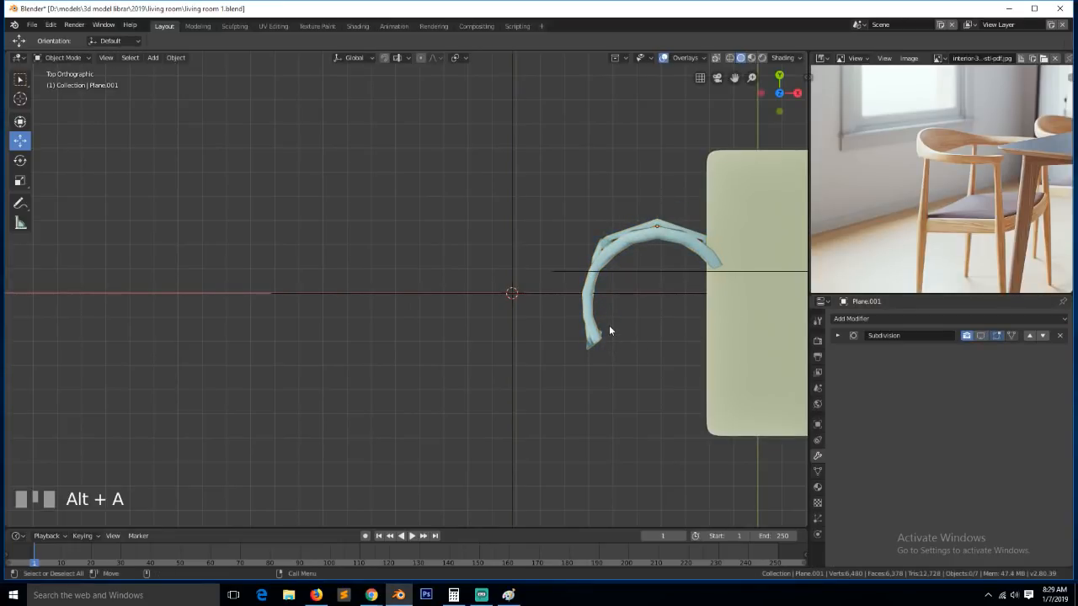
Check the moved chair against the table in front and top view and save the file
key("KP_1")
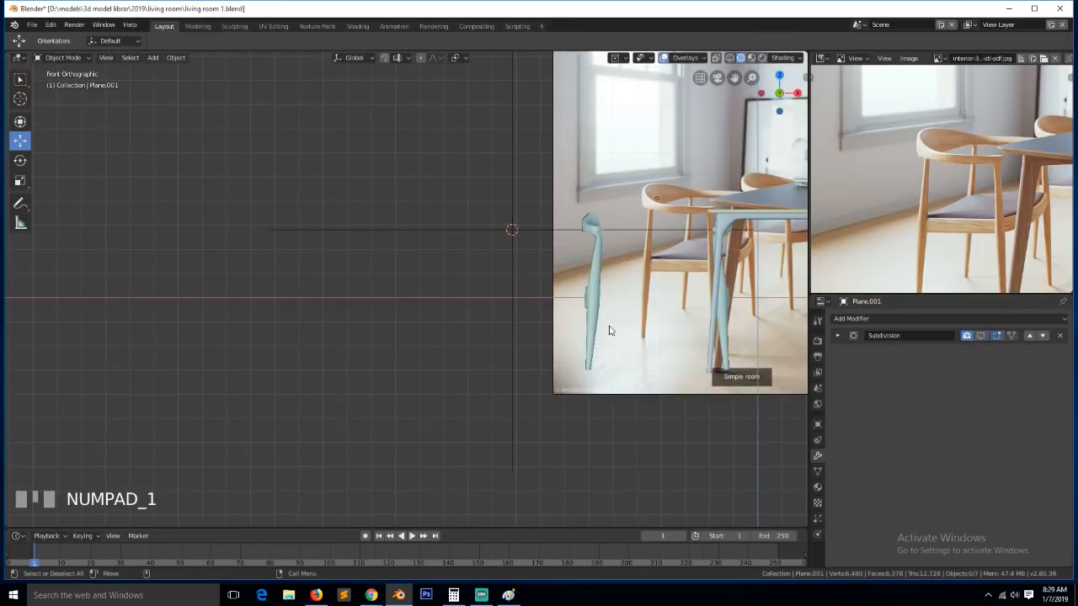
key("ctrl+s")
left_click(587, 279)
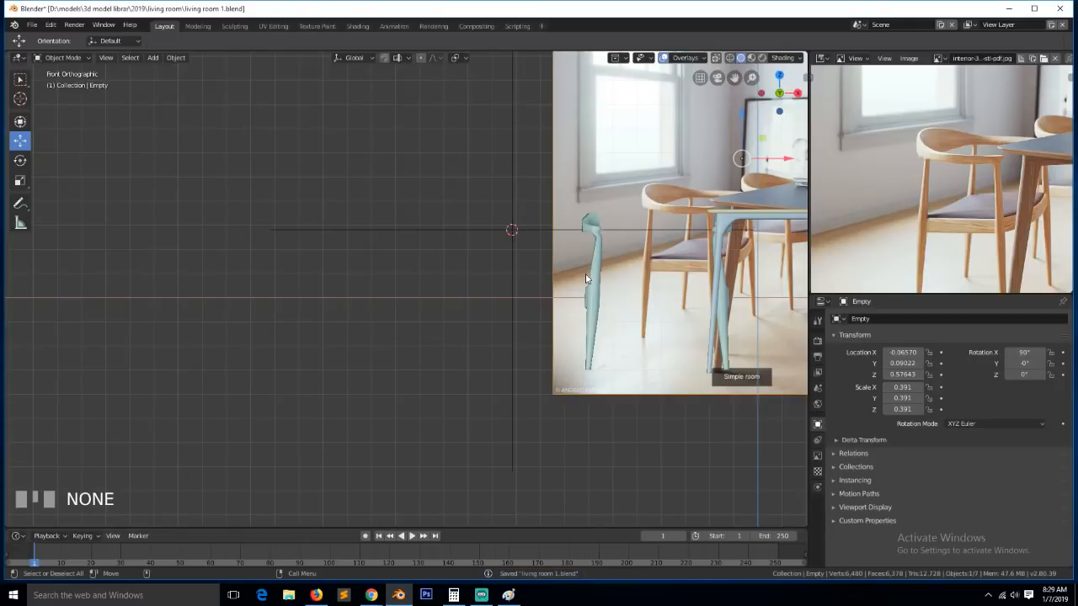
left_click(596, 270)
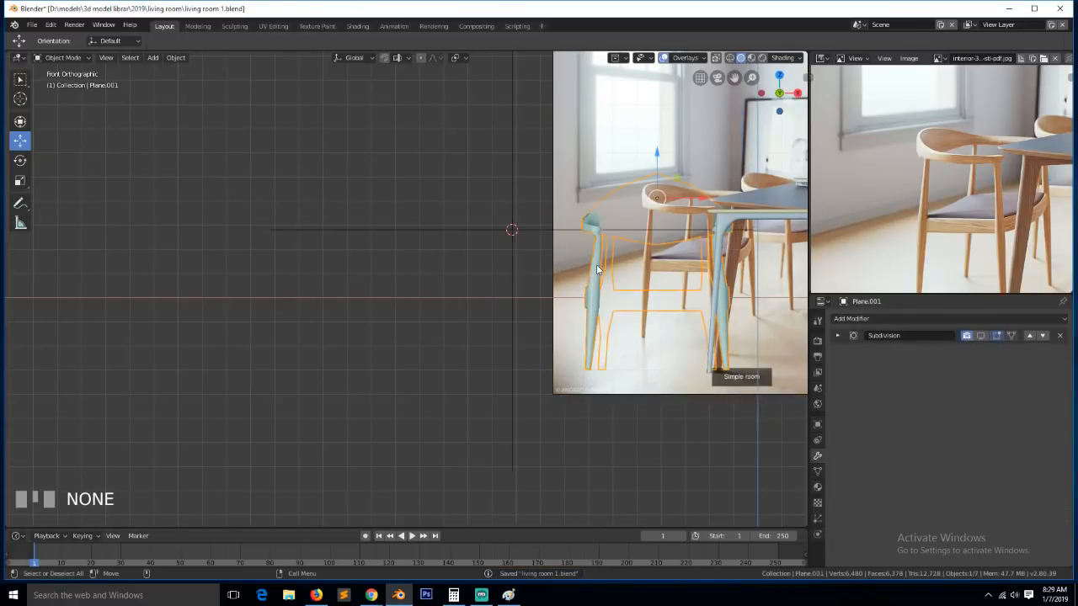
key("KP_7")
scroll(618, 278, "down", 3)
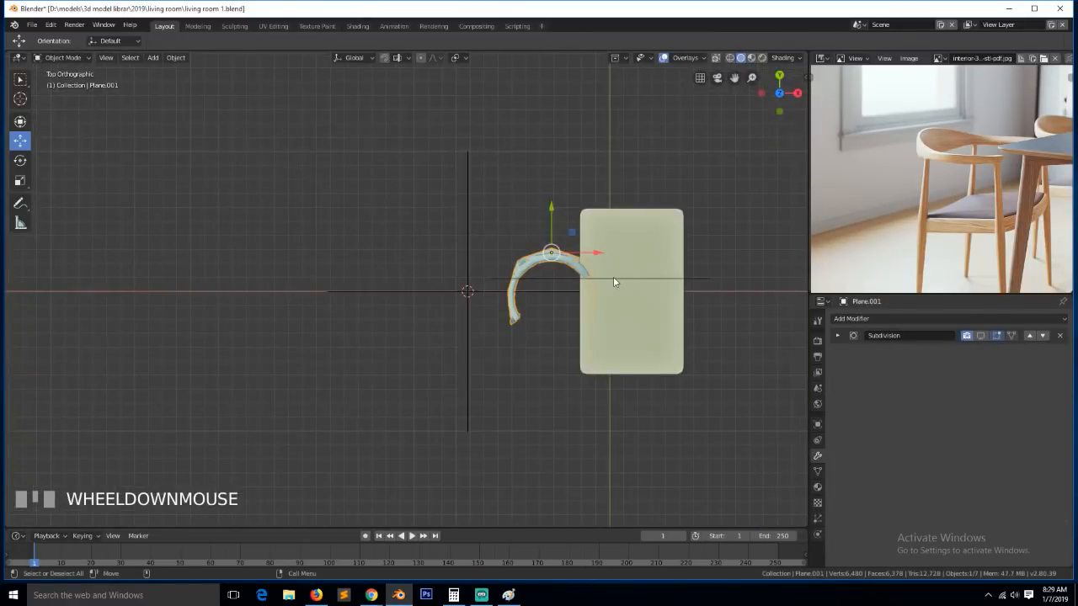
key("ctrl+s")
Select the reference image empty and move it along Y until it stands behind the chair and table
left_click(614, 281)
left_click(561, 279)
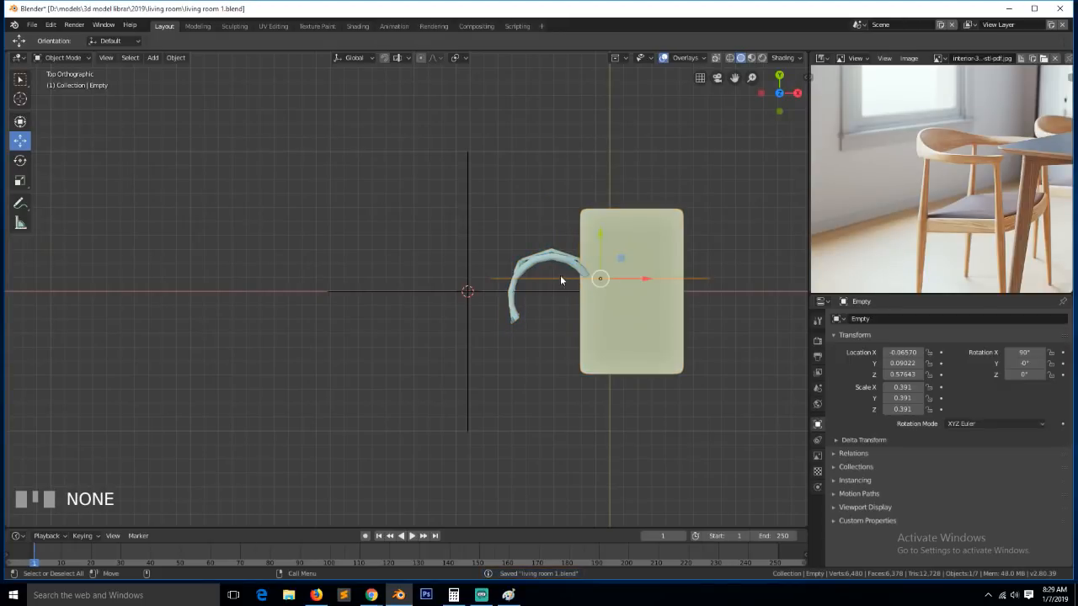
left_click_drag(607, 236, 608, 139)
left_click(581, 282)
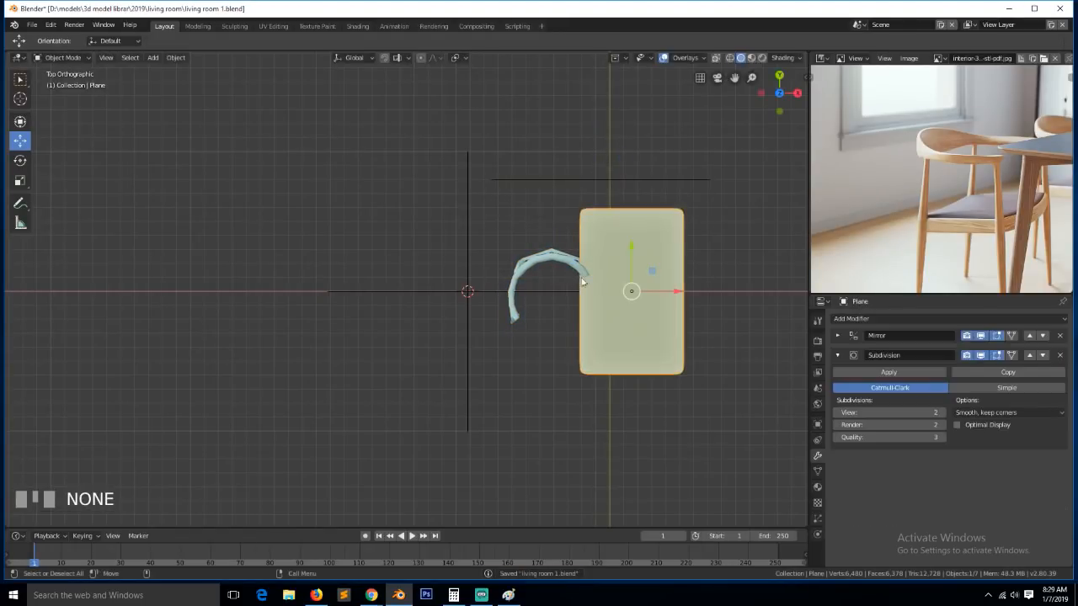
Select the chair and set its origin to its geometry
left_click(543, 269)
key("r")
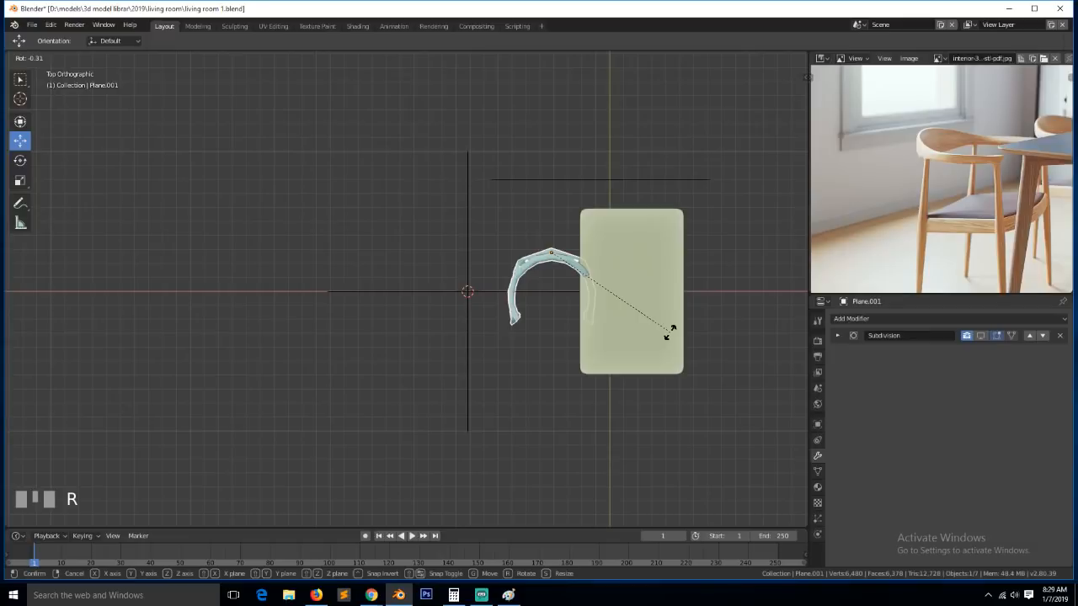
right_click(665, 330)
right_click(558, 273)
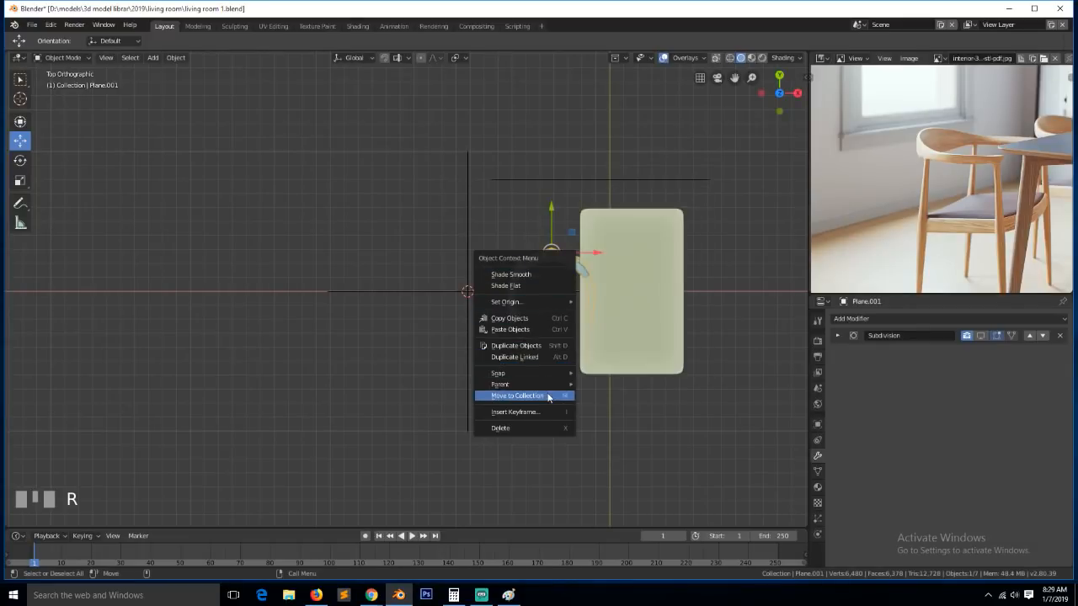
mouse_move(539, 302)
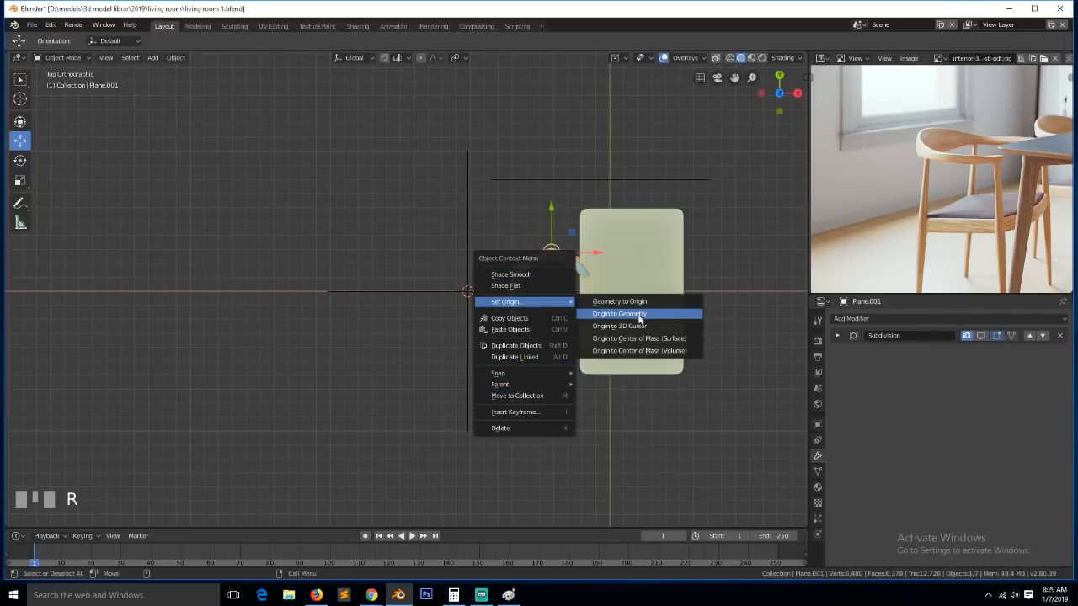
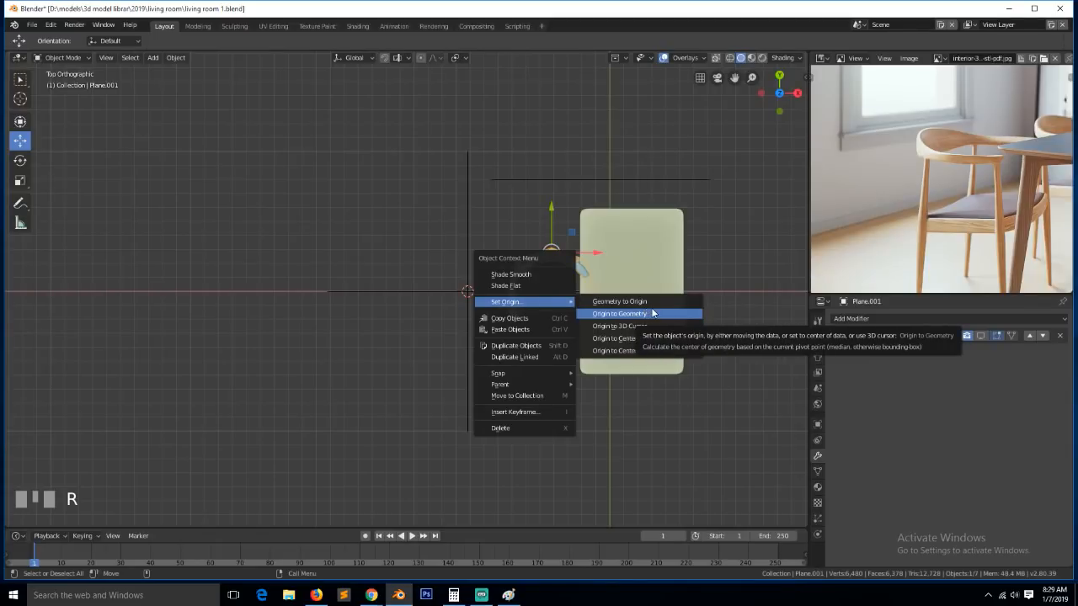
left_click(646, 316)
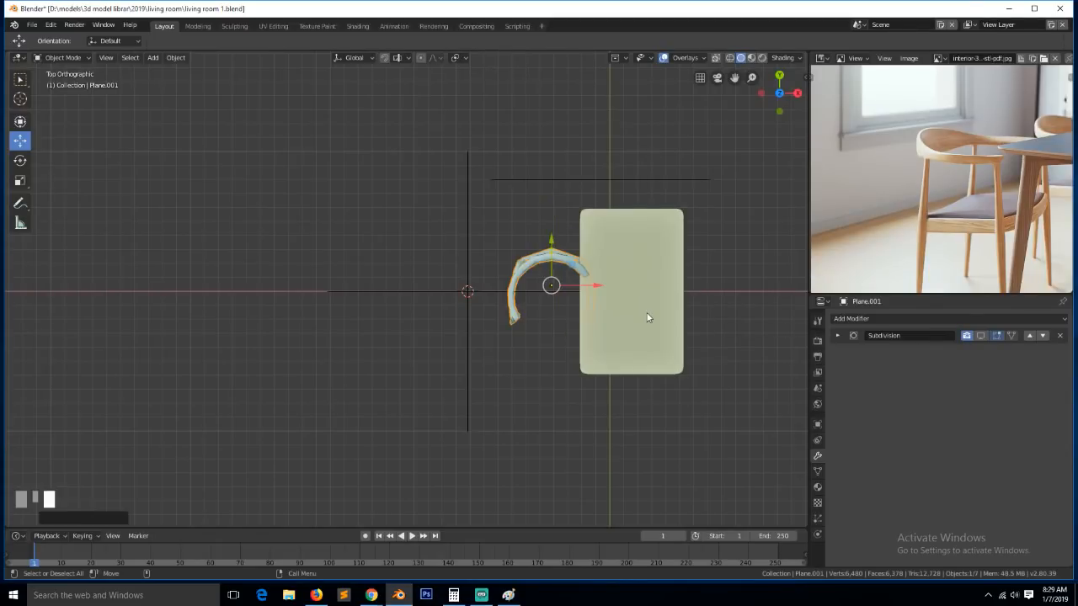
Rotate the chair 90° in top view so its open side faces the table, and shift it along Y
key("r")
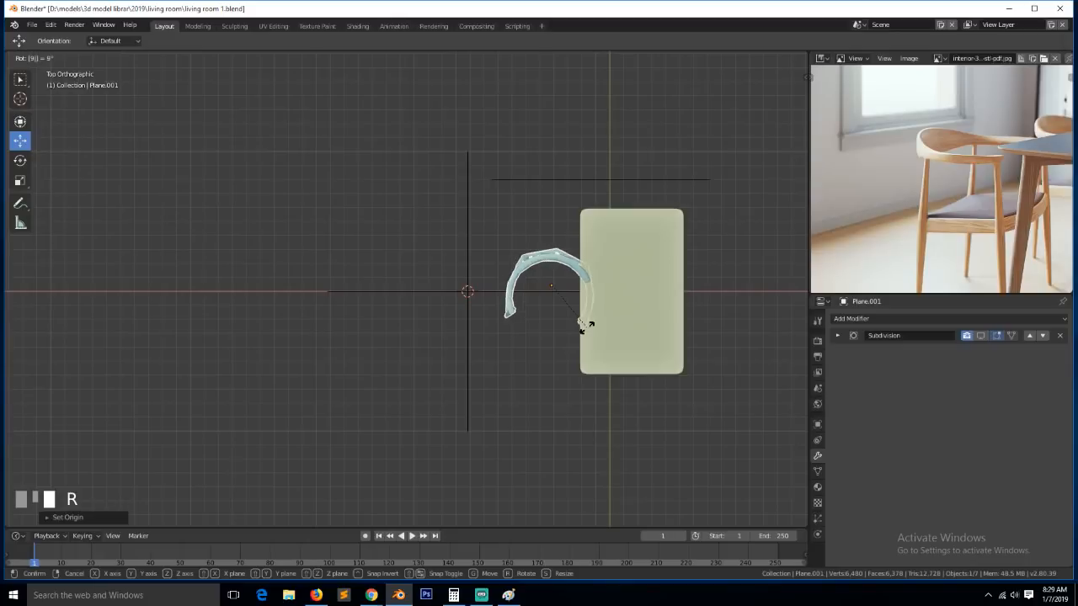
left_click(589, 334)
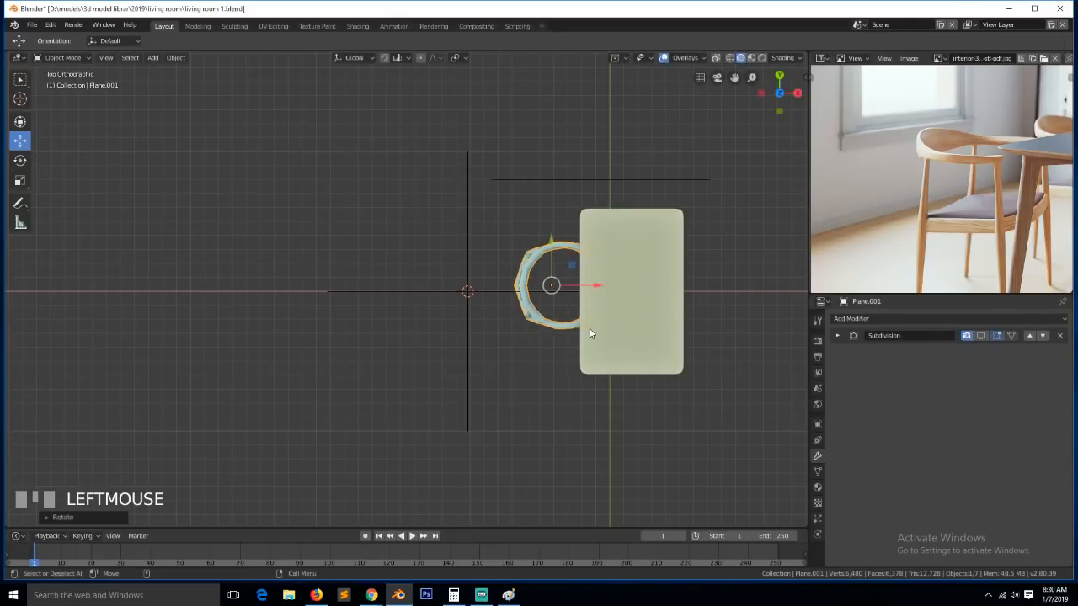
scroll(966, 216, "down", 3)
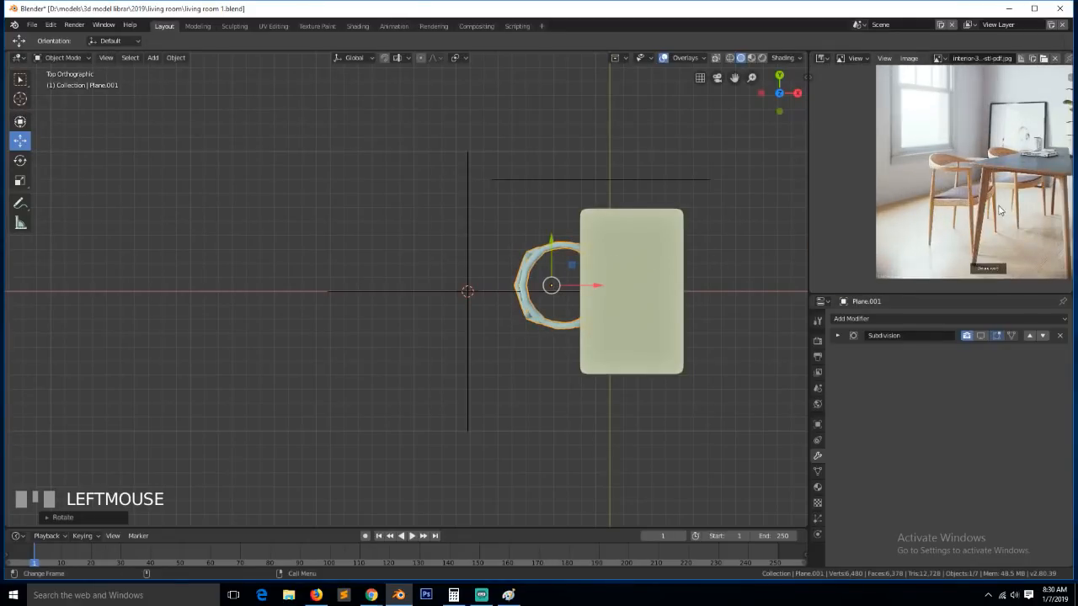
left_click_drag(549, 254, 549, 291)
In front view, scale the chair down slightly, move it so its feet meet the table's floor level, and deselect it
key("KP_1")
scroll(606, 292, "up", 1)
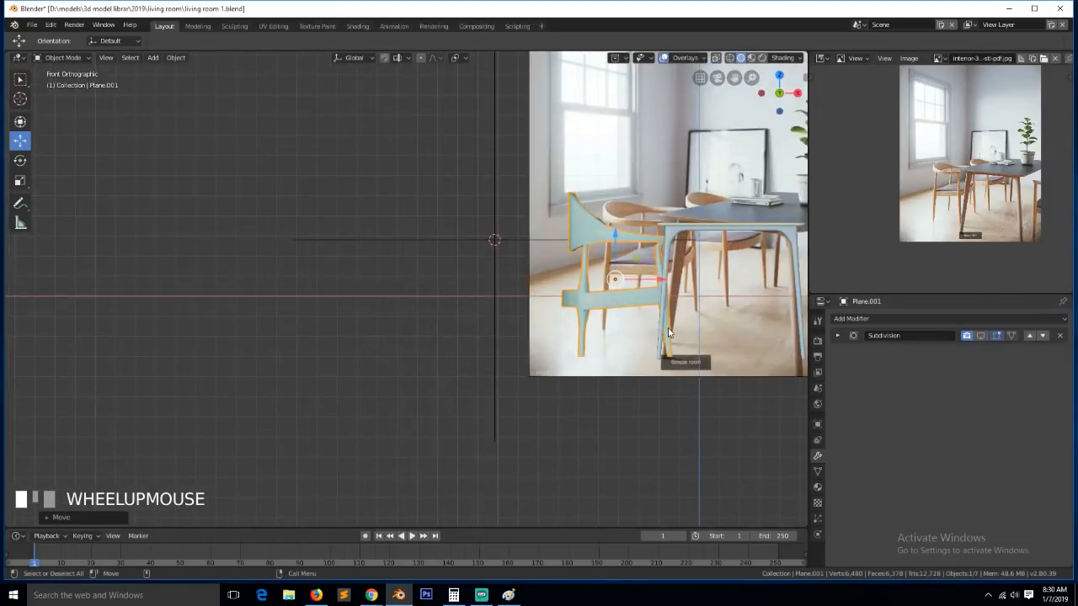
key("s")
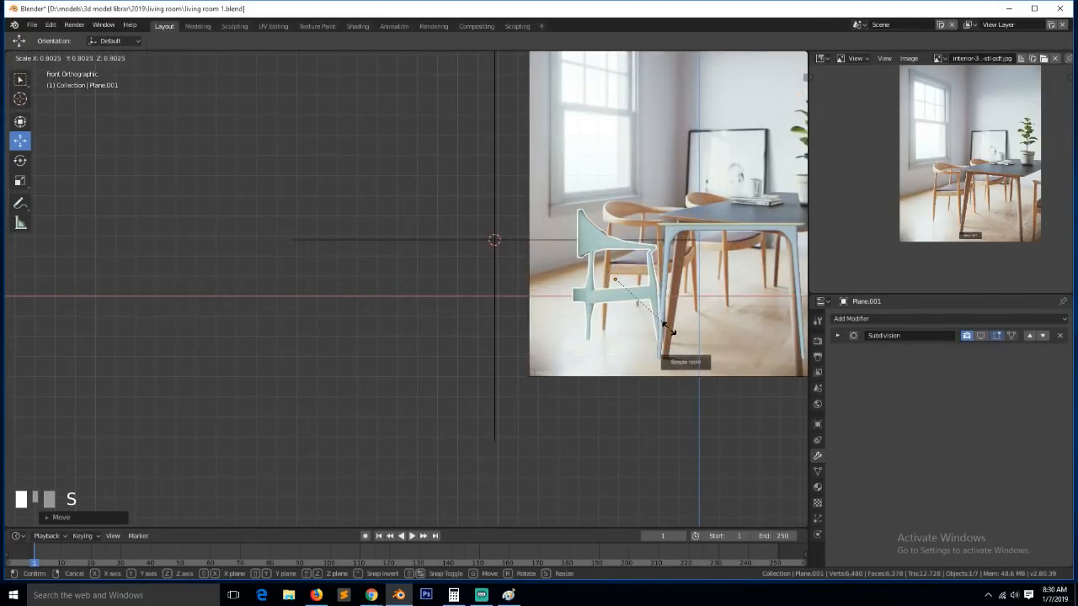
left_click(665, 318)
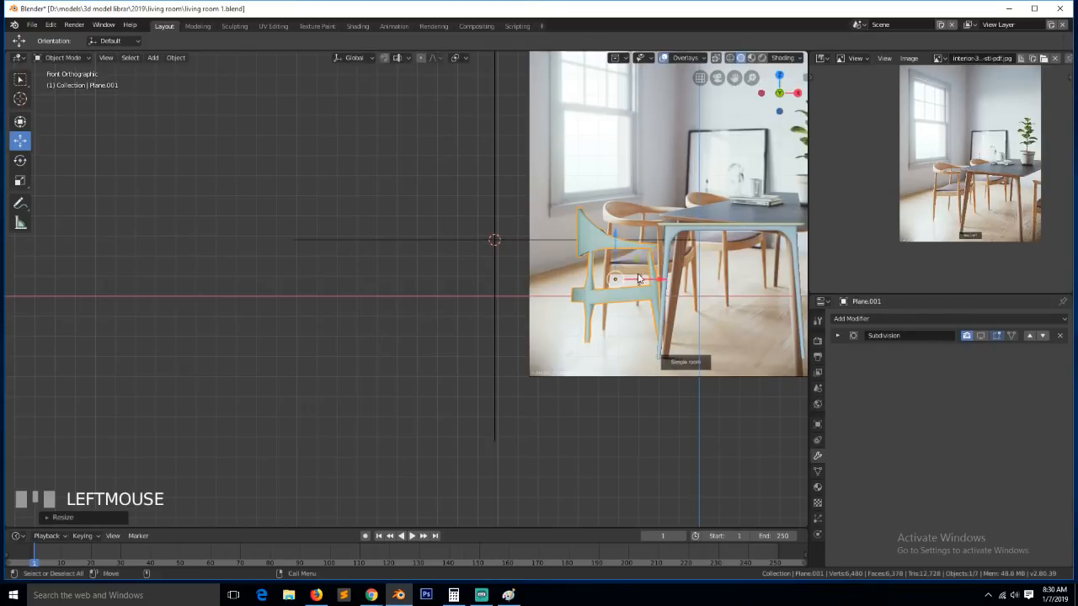
left_click_drag(640, 279, 660, 270)
key("alt+a")
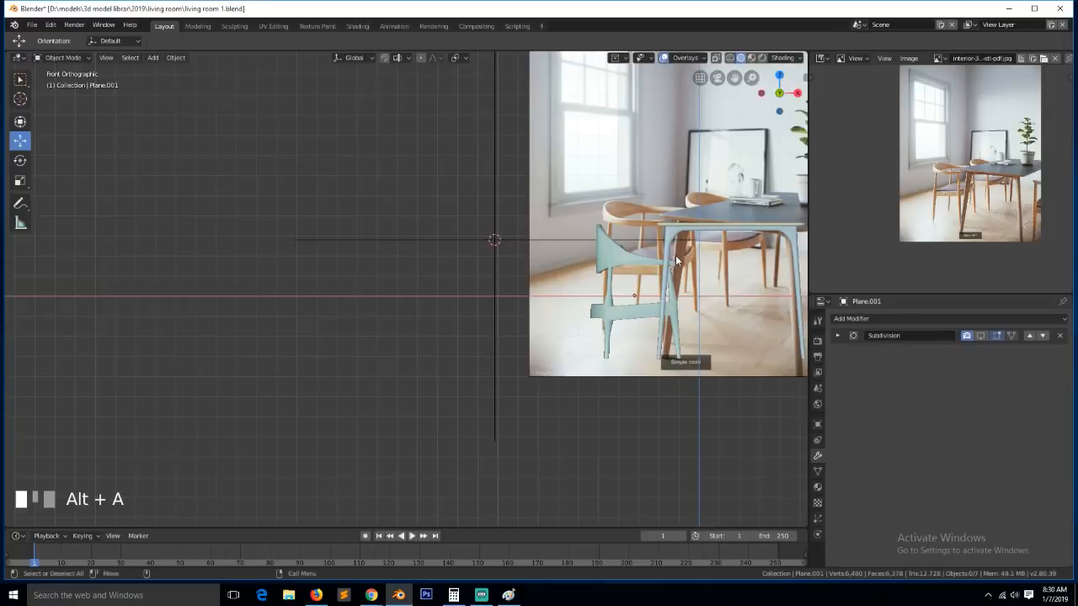
Inspect the resized chair beside the table in perspective and front view, temporarily showing its Subdivision in the viewport
key("grave")
middle_click_drag(591, 309, 582, 308)
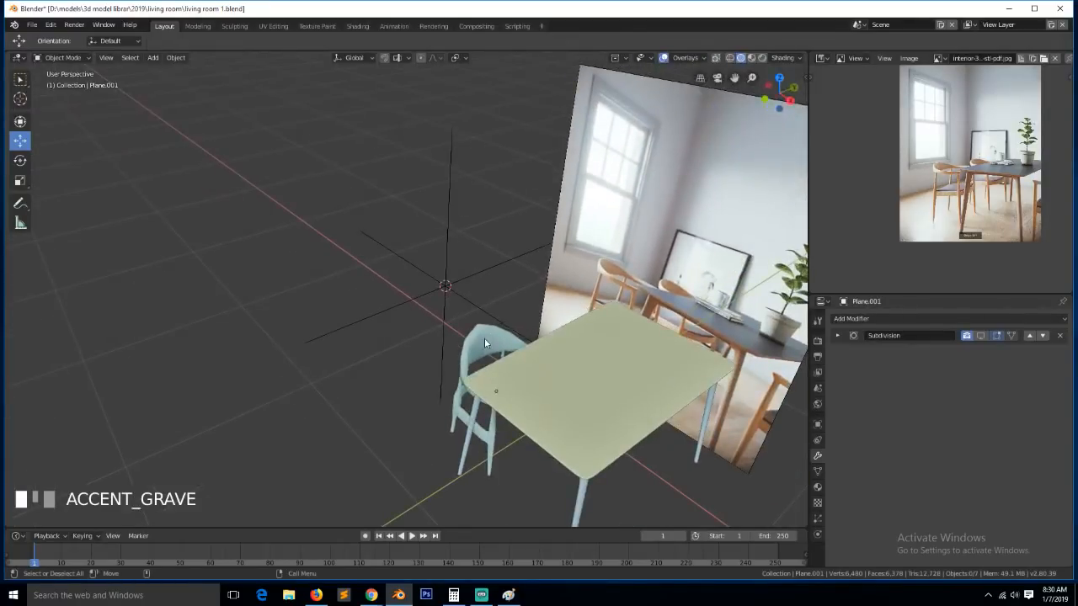
middle_click_drag(484, 338, 503, 325)
key("KP_1")
scroll(627, 339, "up", 2)
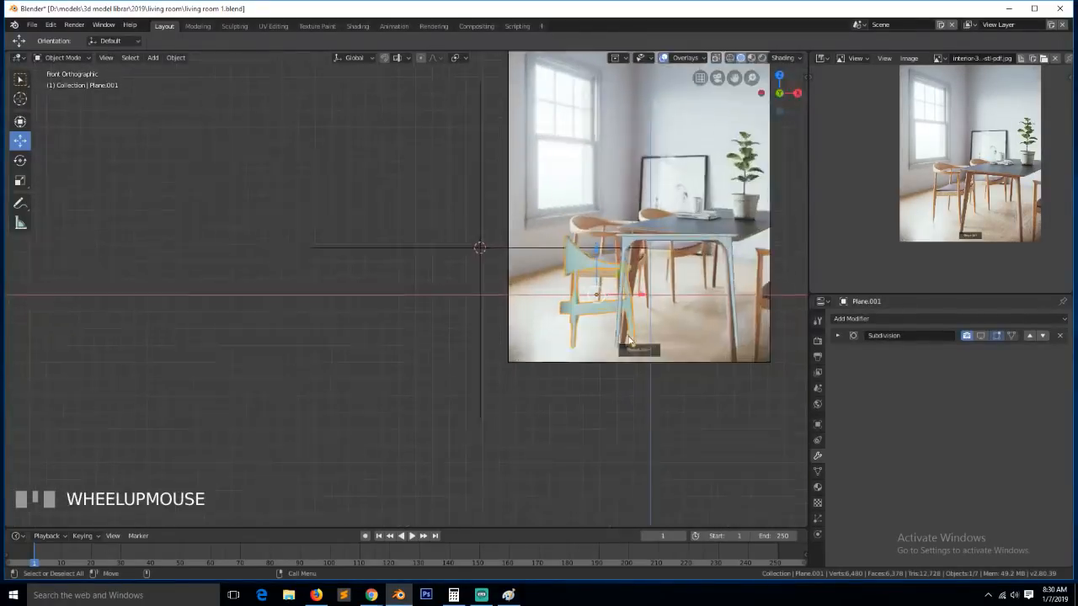
scroll(628, 339, "up", 2)
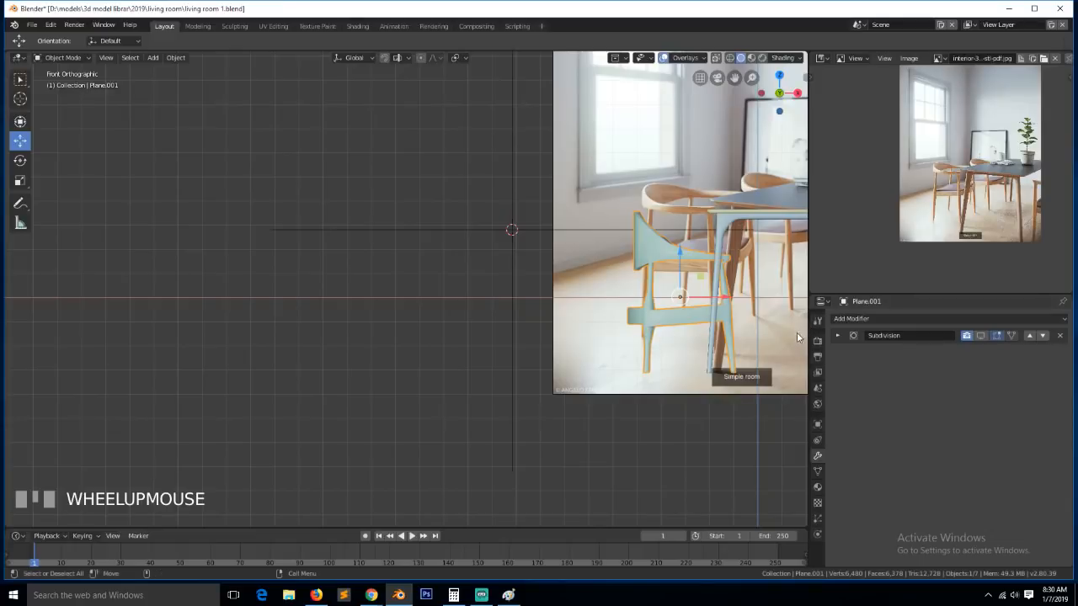
left_click(980, 335)
scroll(713, 300, "down", 2)
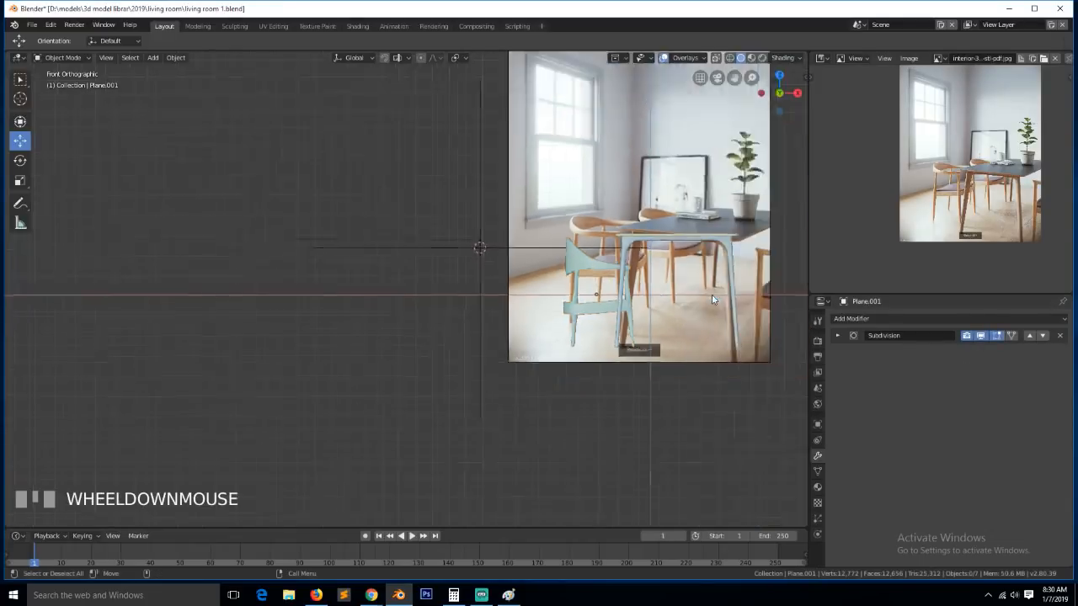
scroll(712, 300, "up", 1)
middle_click_drag(712, 299, 656, 319)
scroll(656, 319, "down", 2)
key("KP_1")
scroll(656, 319, "up", 2)
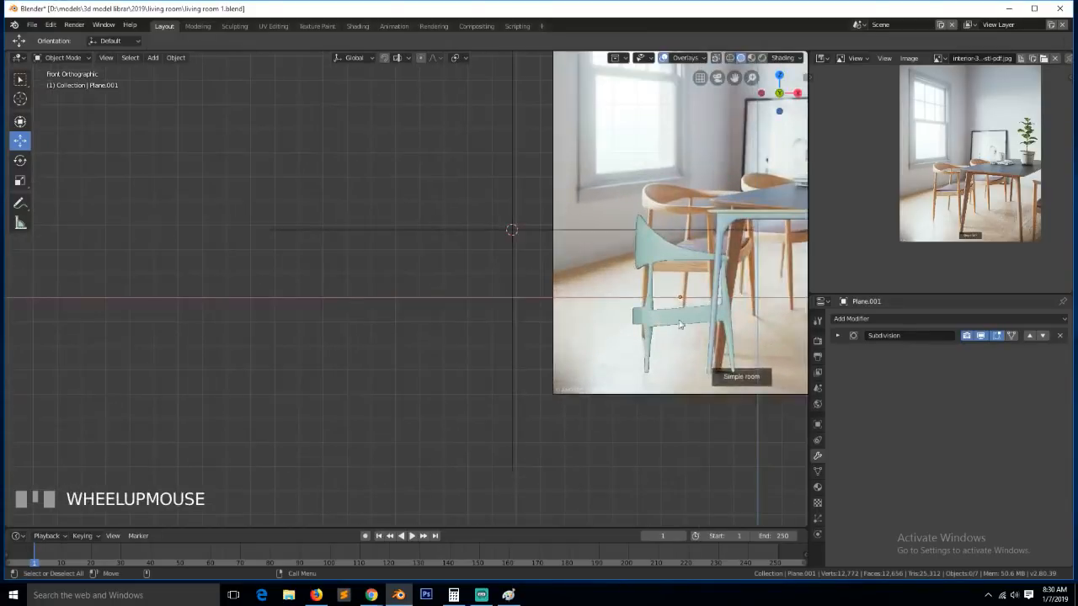
left_click(981, 336)
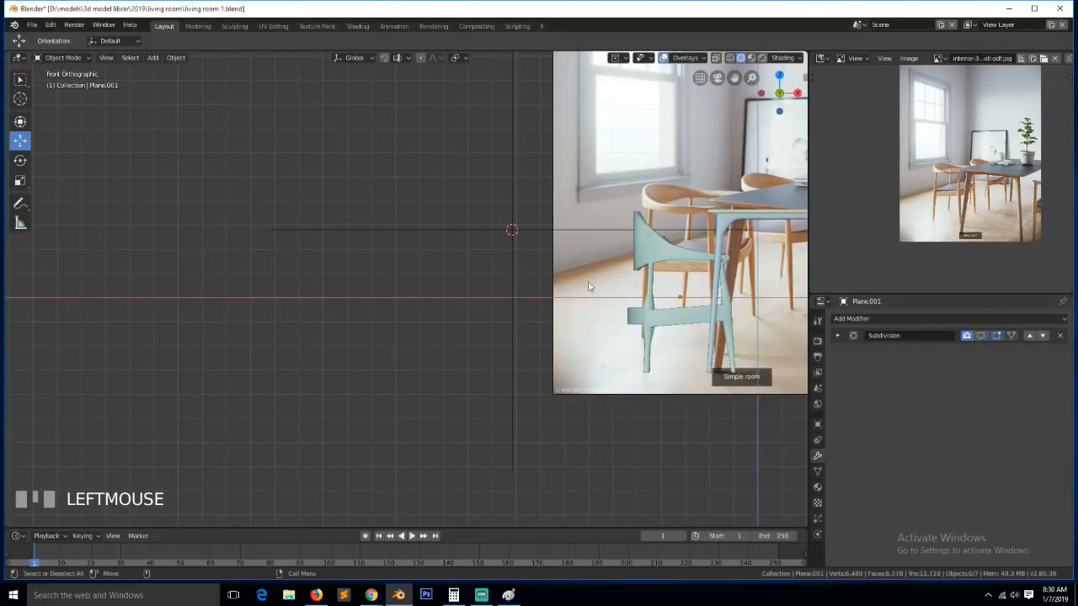
Move the chair in front view away from the table and clear of the reference image
left_click(667, 268)
key("g")
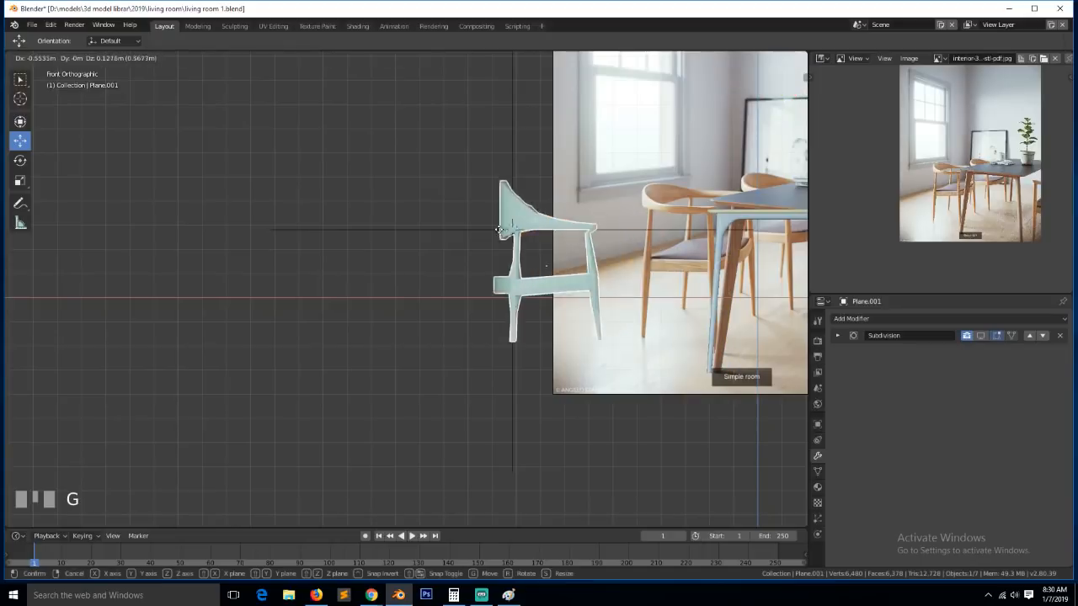
left_click(377, 230)
In Edit Mode with wireframe display, select the lower ends of all chair legs and move them down to lengthen the legs
key("Tab")
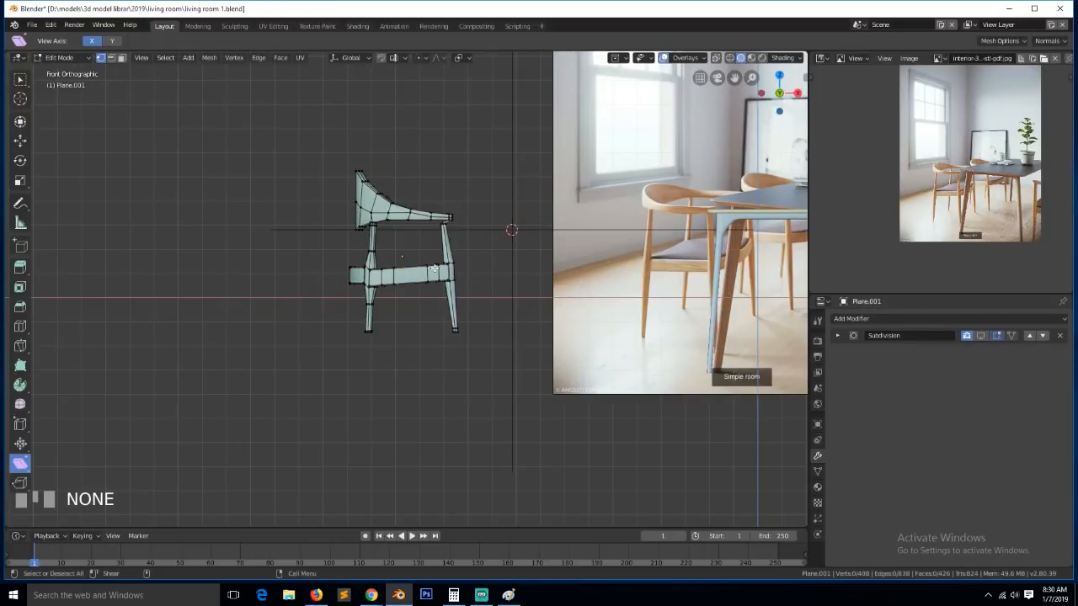
key("alt+a")
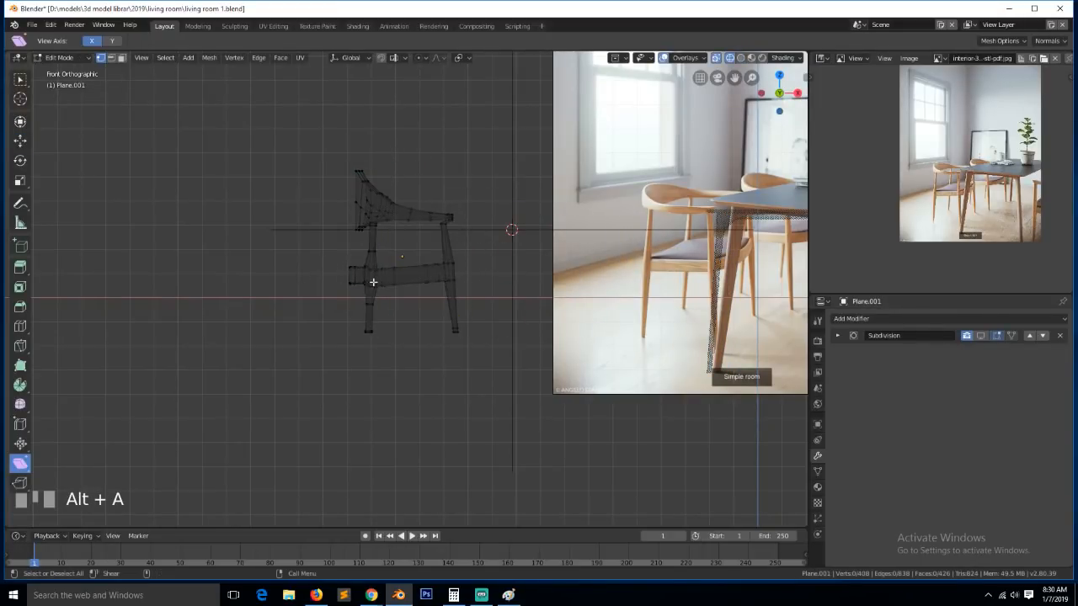
key("b")
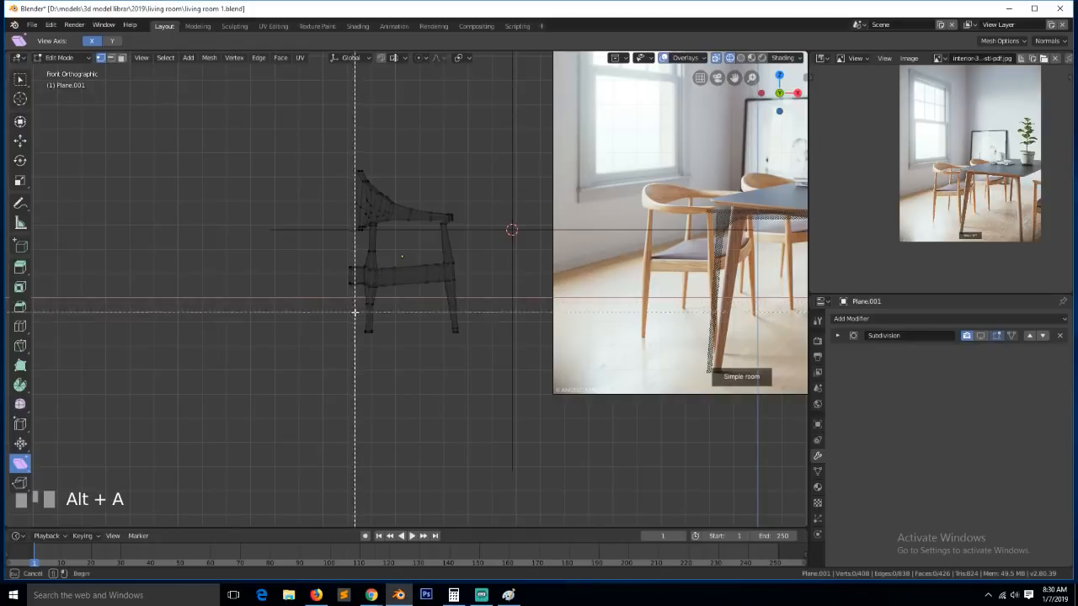
left_click_drag(354, 298, 469, 342)
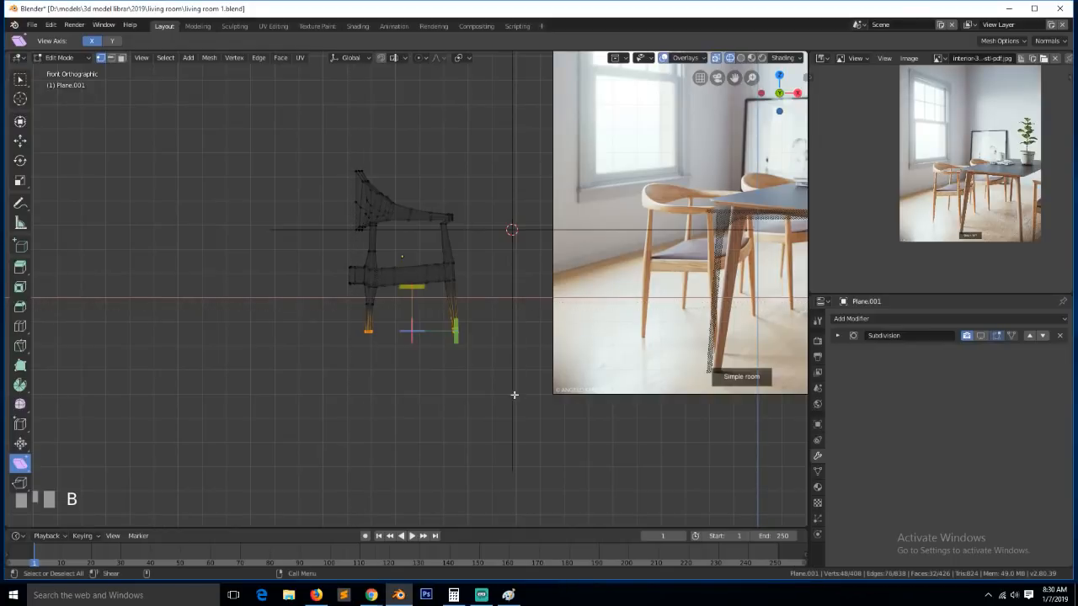
left_click(26, 141)
left_click_drag(412, 292, 413, 321)
key("a")
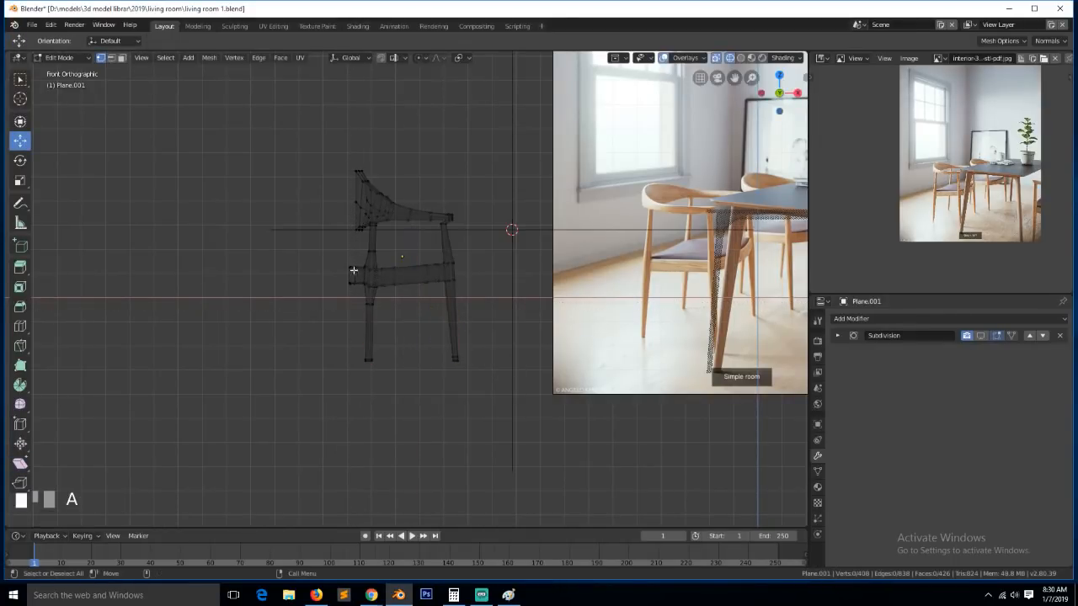
Select the chair's seat rails and scale them along Z to make them thinner
key("b")
left_click_drag(318, 257, 507, 296)
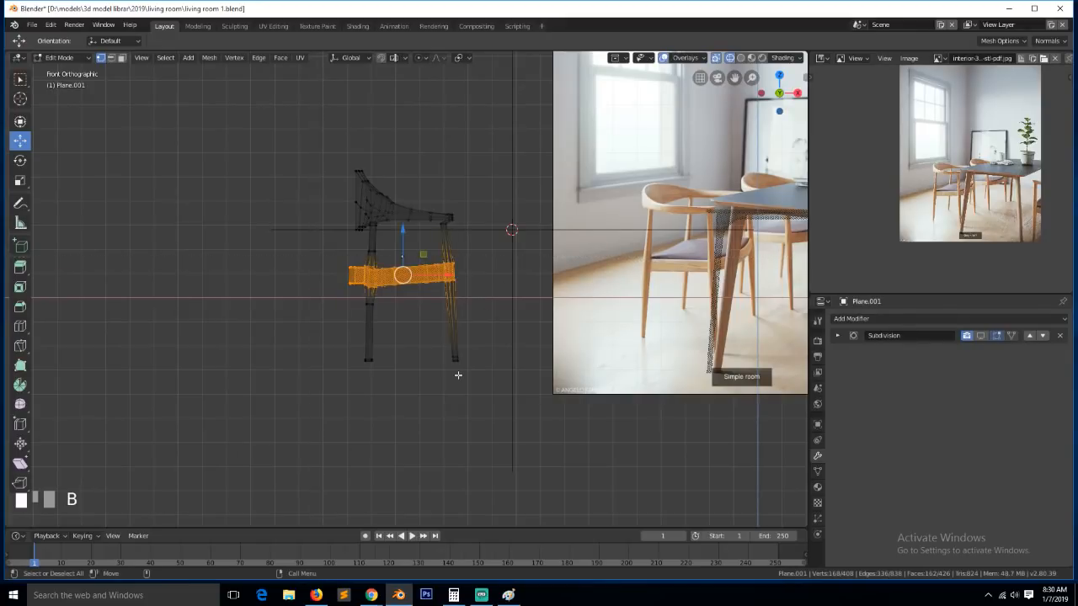
key("s")
key("z")
left_click(444, 346)
key("alt+a")
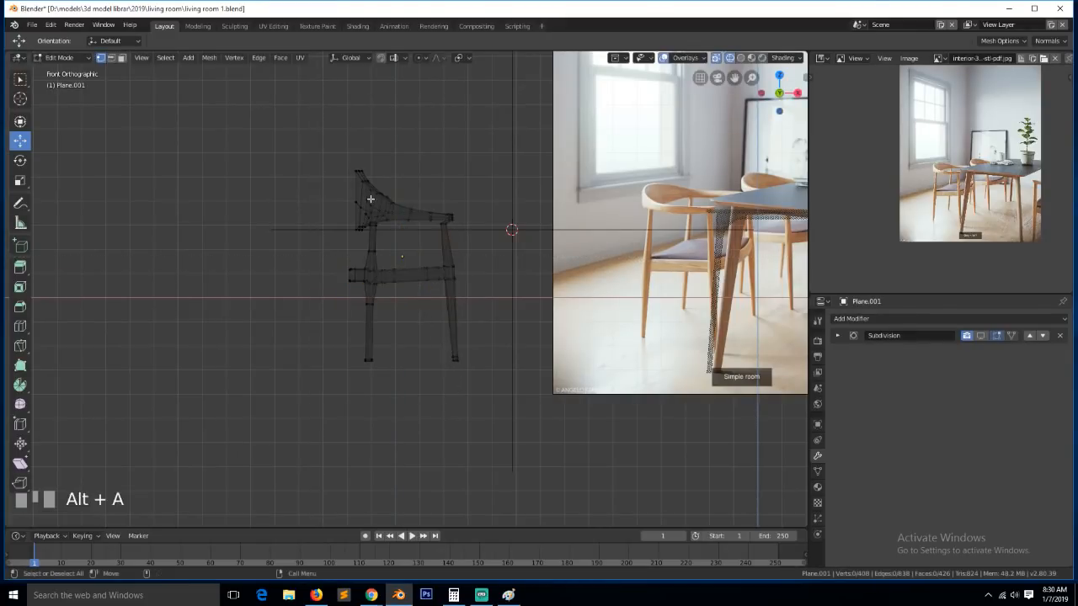
Select the backrest and armrests, raise them along Z and scale them to about 0.72 along Z
key("b")
left_click_drag(305, 143, 503, 246)
left_click_drag(403, 178, 403, 167)
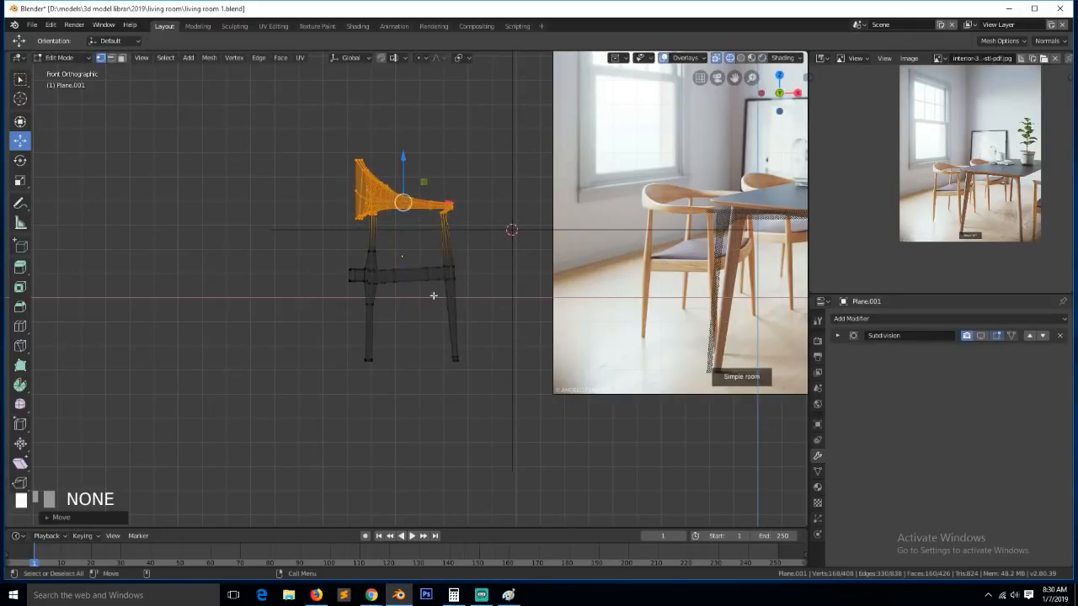
key("s")
key("z")
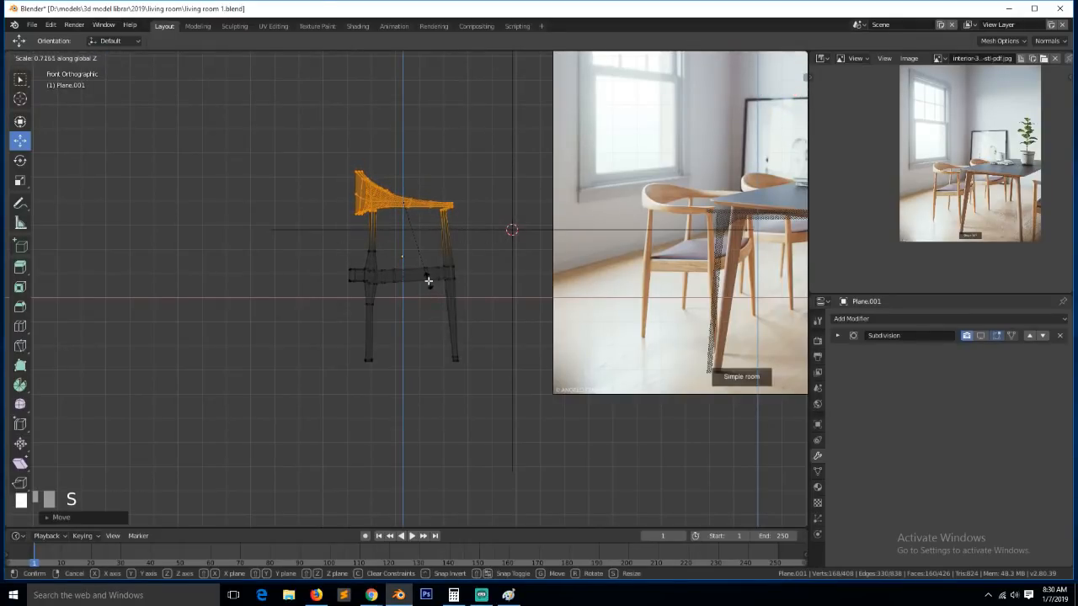
left_click(428, 281)
key("alt+a")
In right view, flatten the centre vertices of the backrest by scaling them along Z with smooth proportional editing
scroll(392, 236, "up", 1)
key("KP_3")
scroll(388, 239, "up", 1)
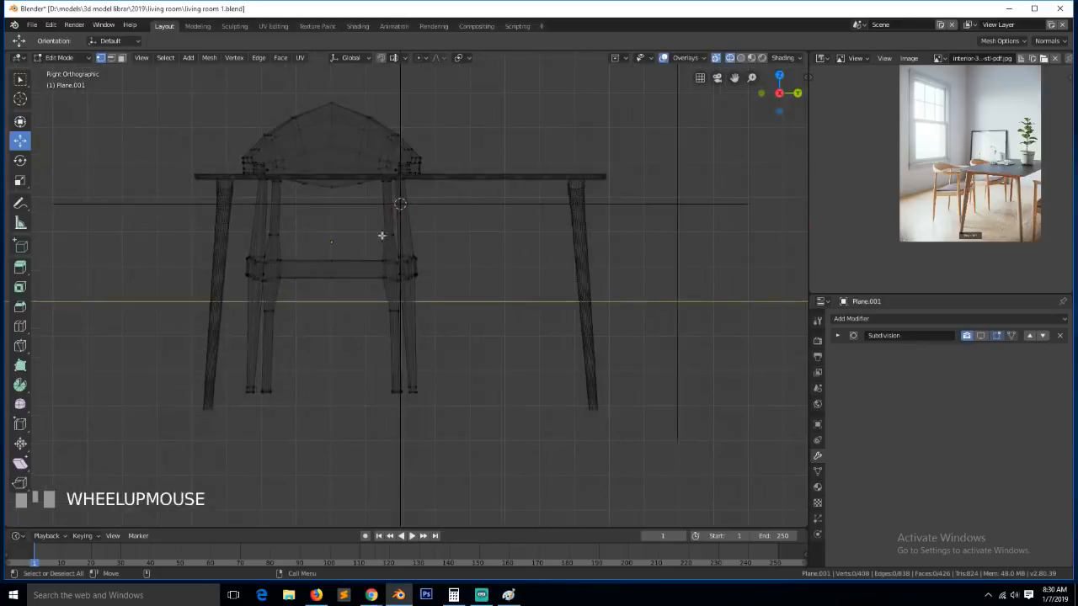
key("b")
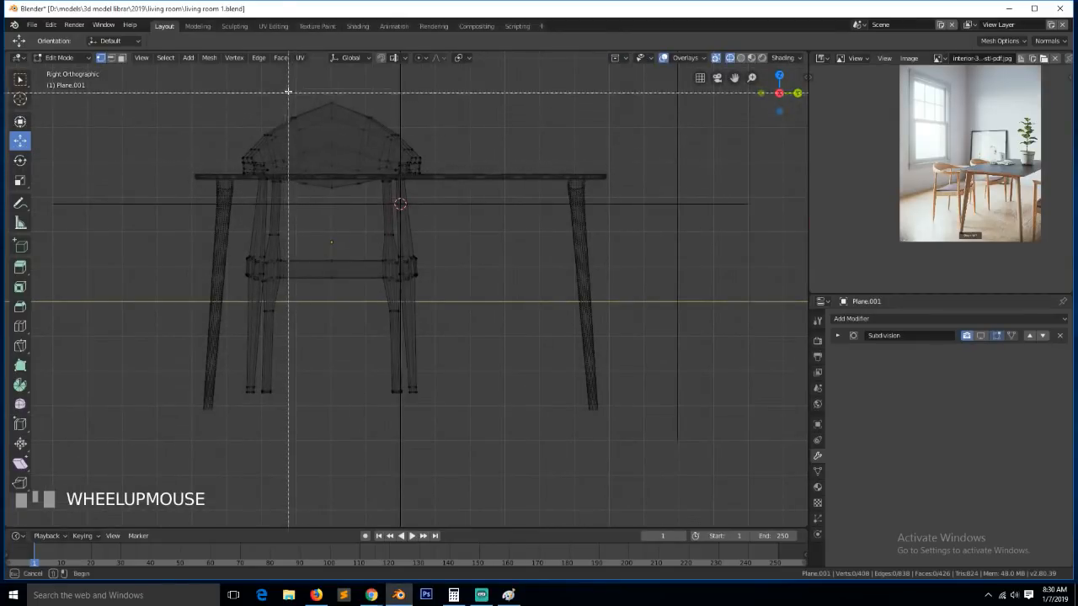
left_click_drag(329, 99, 354, 234)
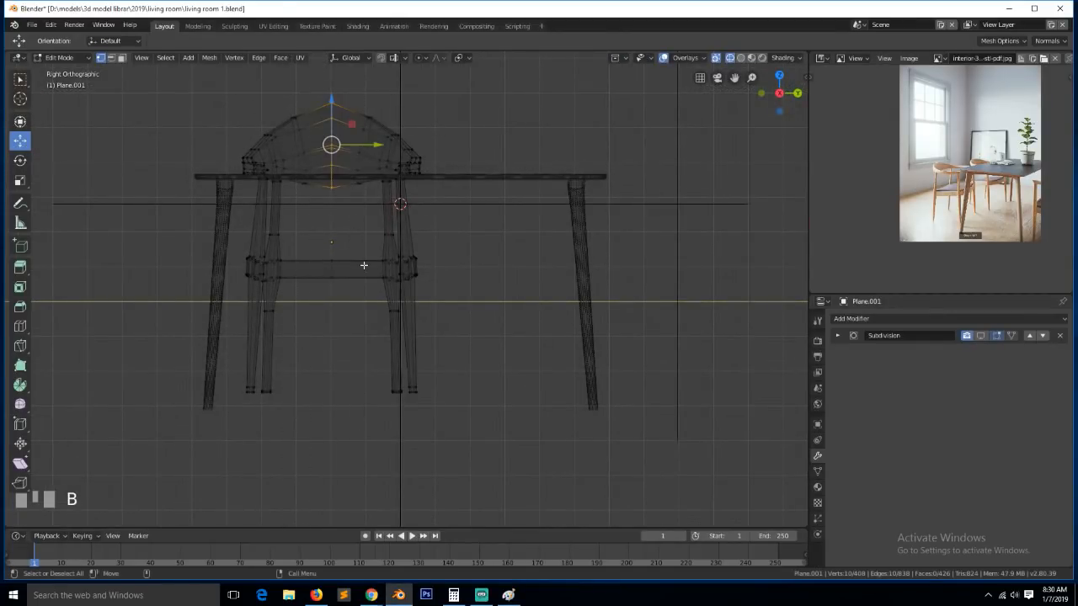
key("s")
key("z")
scroll(353, 266, "up", 3)
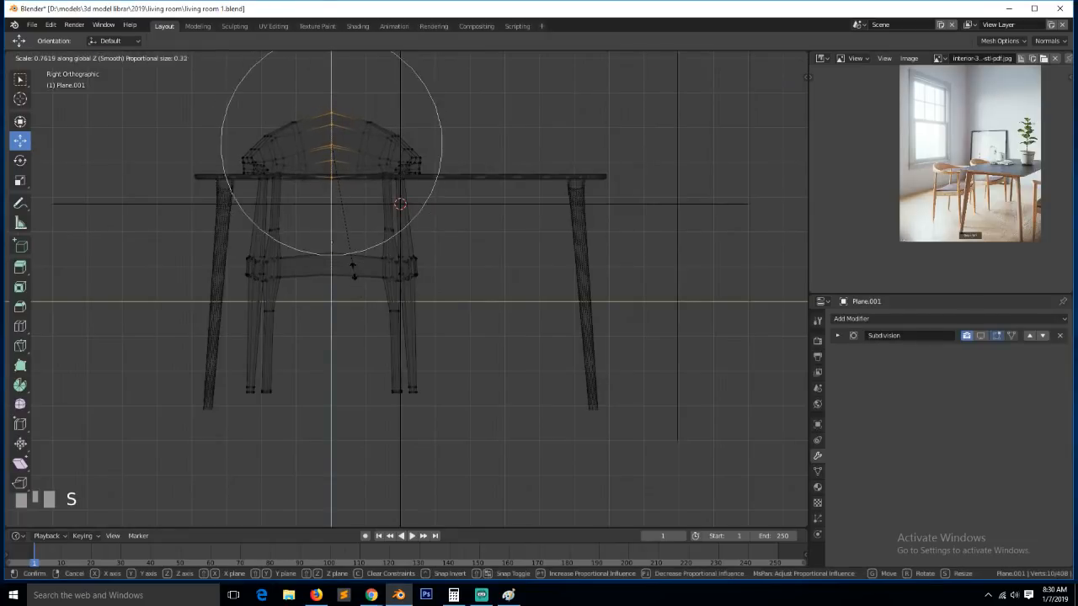
left_click(347, 243)
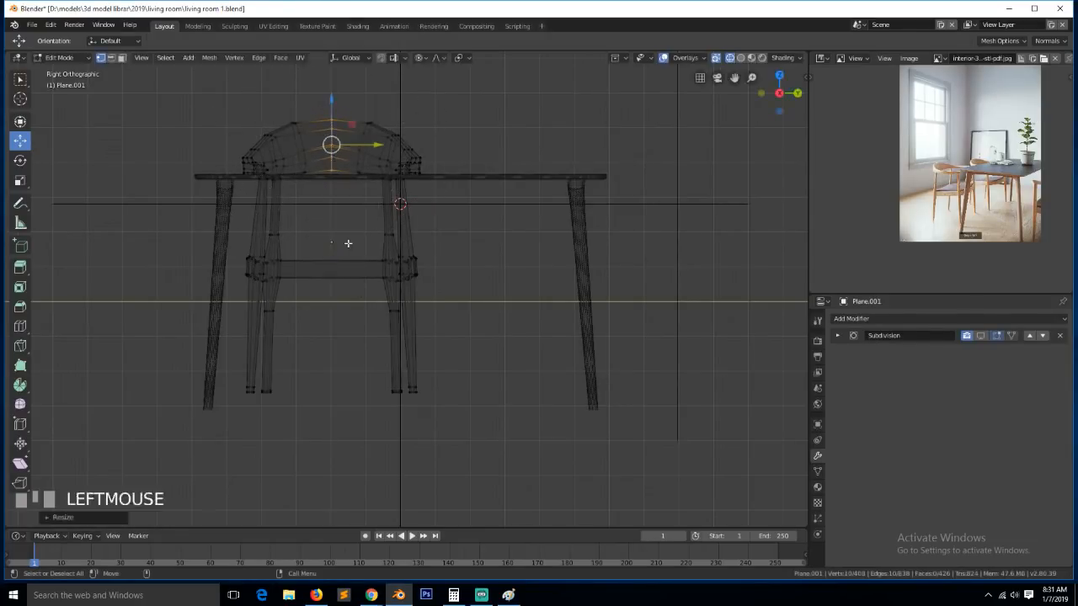
Return to Object Mode with solid shading and move the chair along X back to the table
key("Tab")
key("z")
scroll(421, 282, "down", 2)
middle_click_drag(388, 305, 505, 351)
scroll(503, 343, "down", 3)
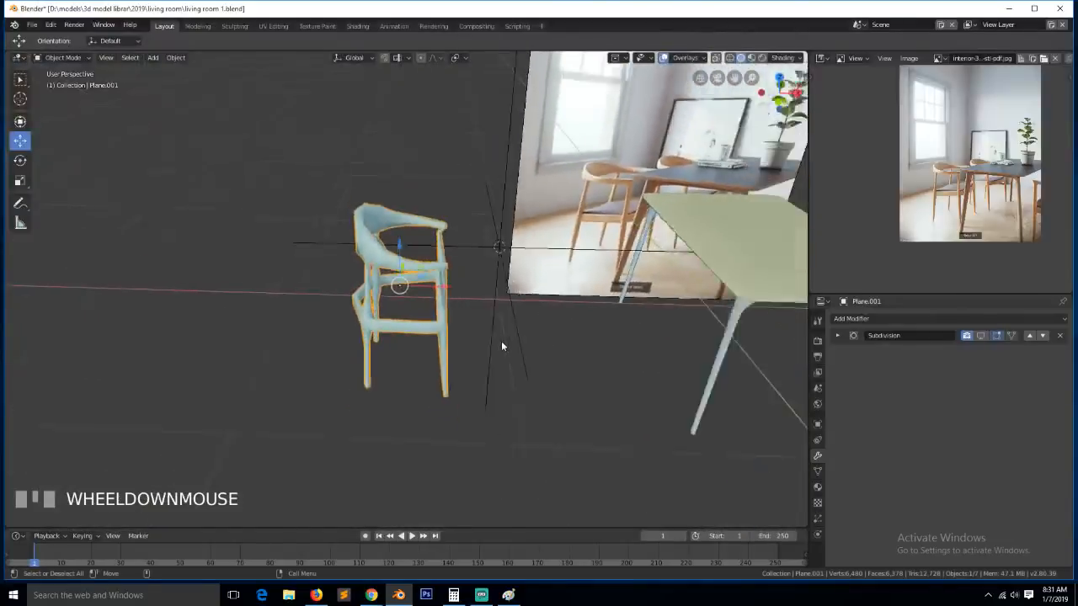
left_click_drag(431, 286, 623, 294)
Show the chair's Subdivision in the viewport, deselect the chair and save the file
key("KP_1")
key("grave")
middle_click_drag(614, 284, 518, 309)
left_click(983, 336)
left_click(510, 286)
key("grave")
key("ctrl+s")
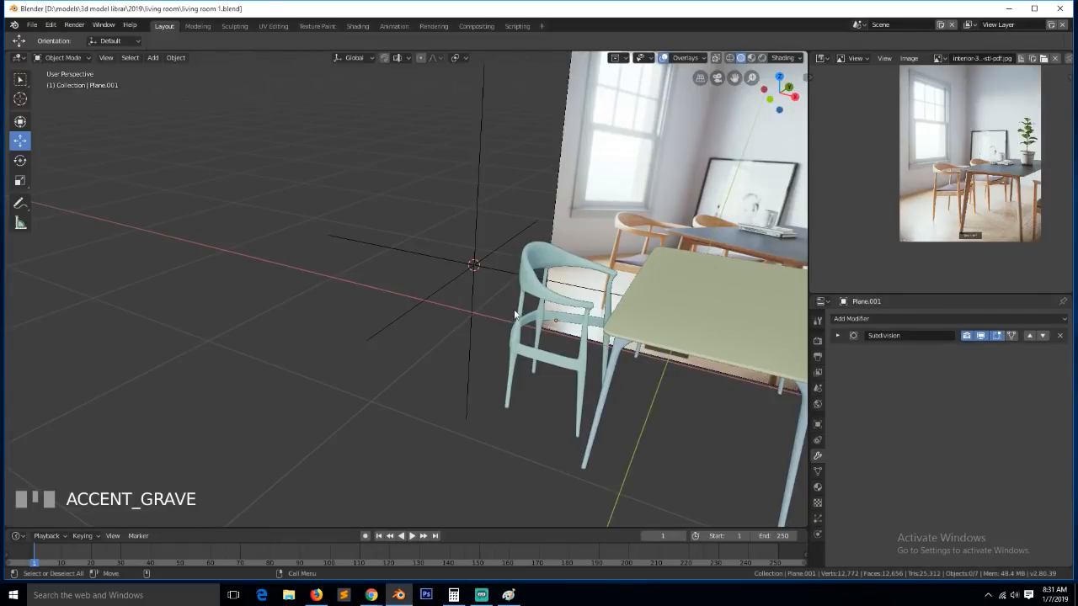
Save the file and inspect the chair's placement beside the table from above and in perspective
key("KP_7")
scroll(511, 321, "up", 4)
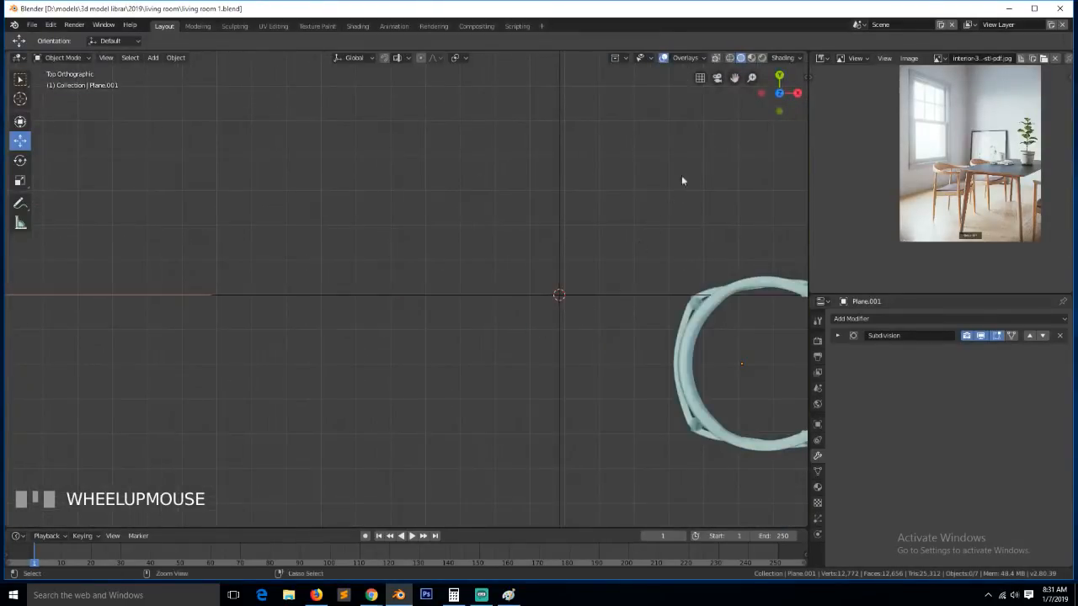
key("ctrl+s")
left_click_drag(734, 78, 565, 53)
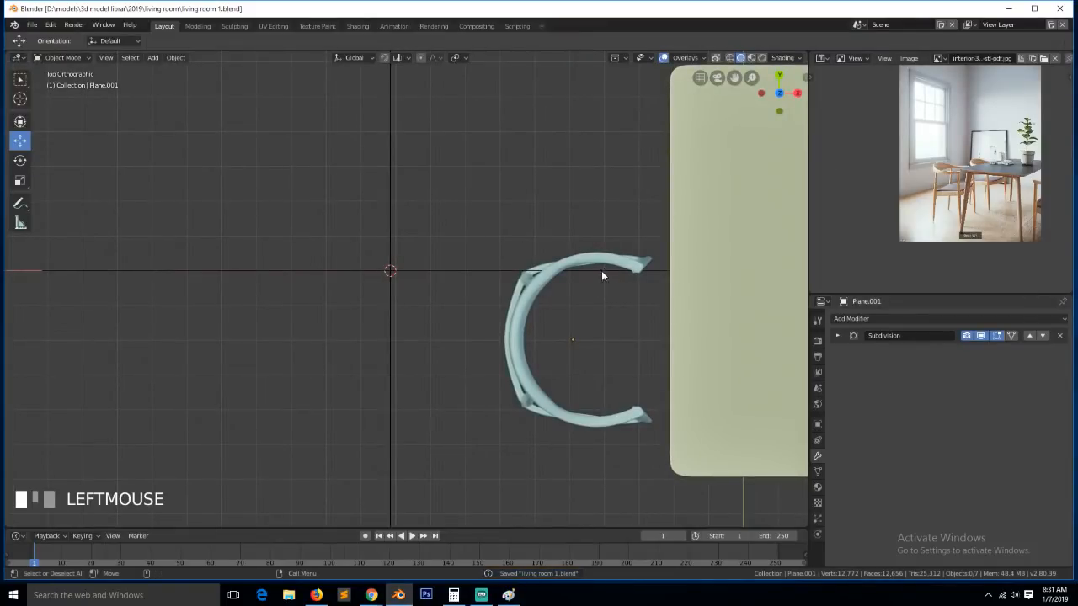
key("grave")
key("s")
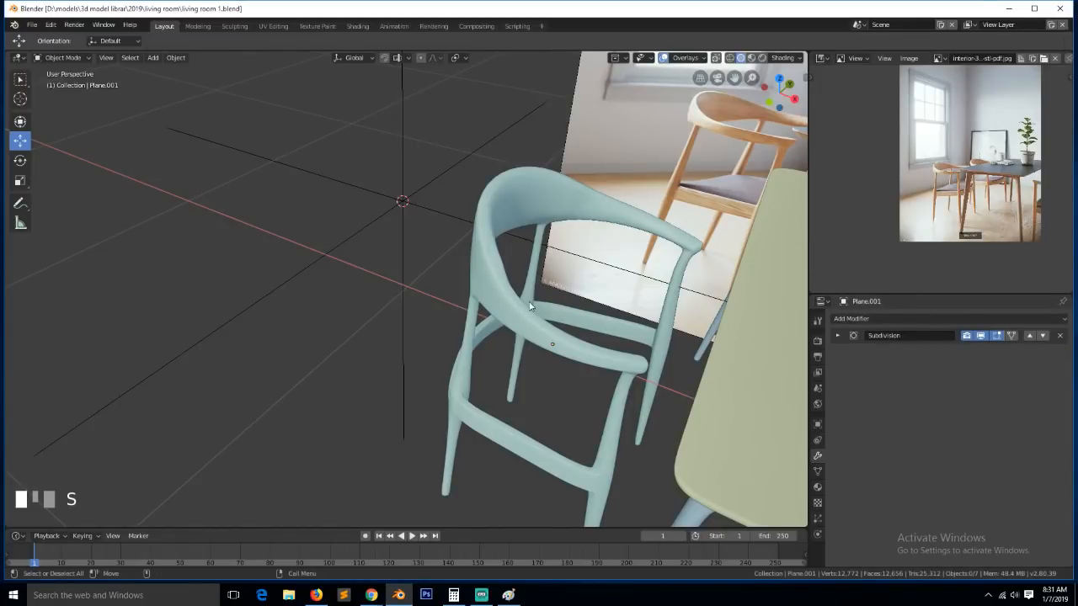
middle_click_drag(530, 306, 529, 287)
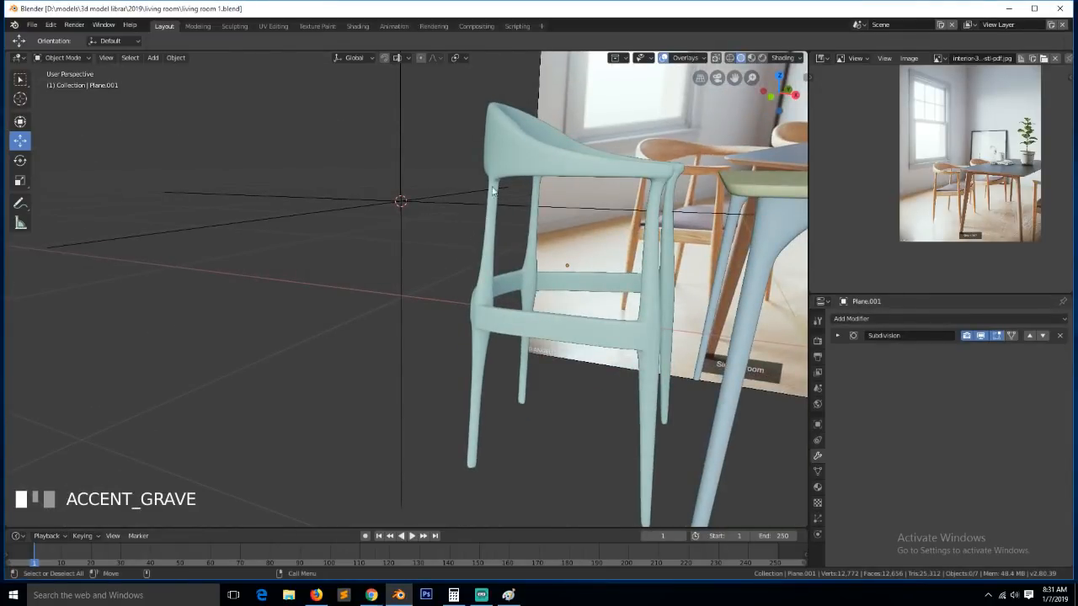
In front view, move the chair closer to the table and lower its feet to roughly the table legs' floor level, and deselect it
key("KP_1")
scroll(542, 252, "down", 1)
scroll(543, 252, "up", 1)
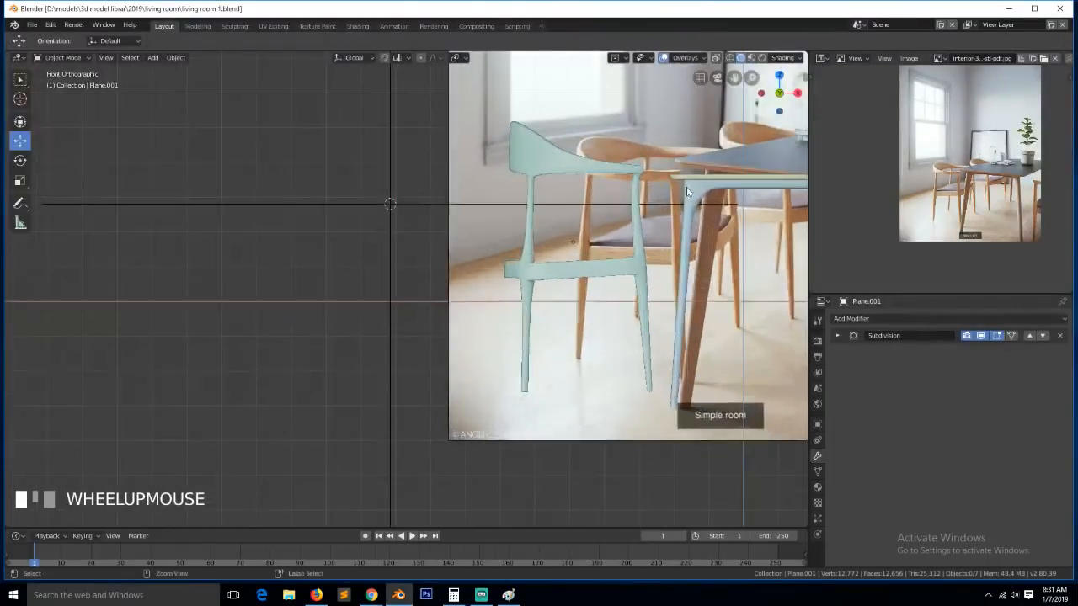
left_click_drag(732, 79, 517, 88)
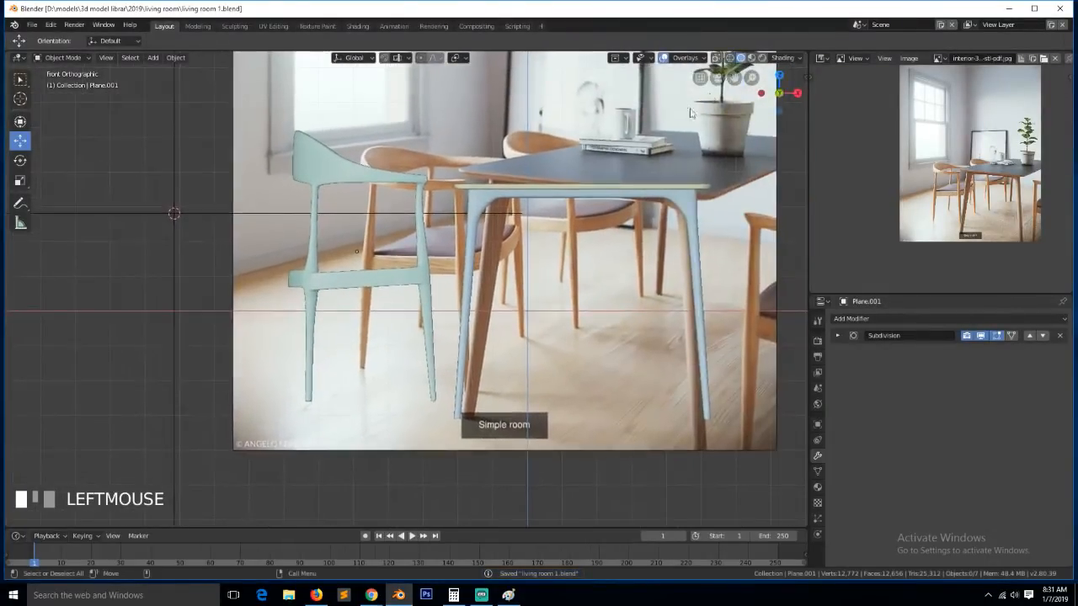
left_click(421, 260)
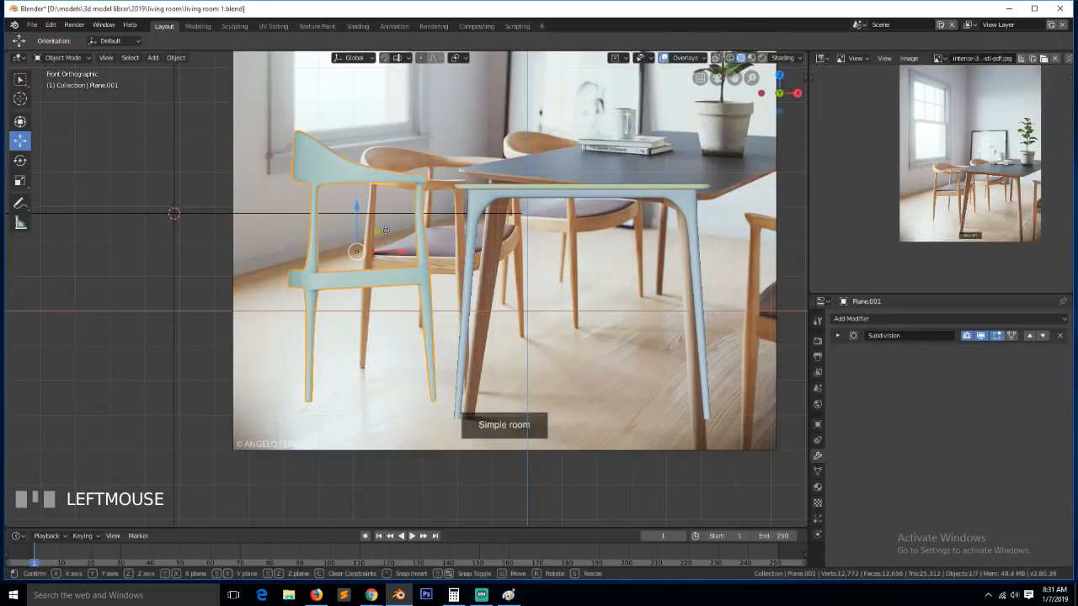
left_click_drag(380, 233, 463, 275)
key("alt+a")
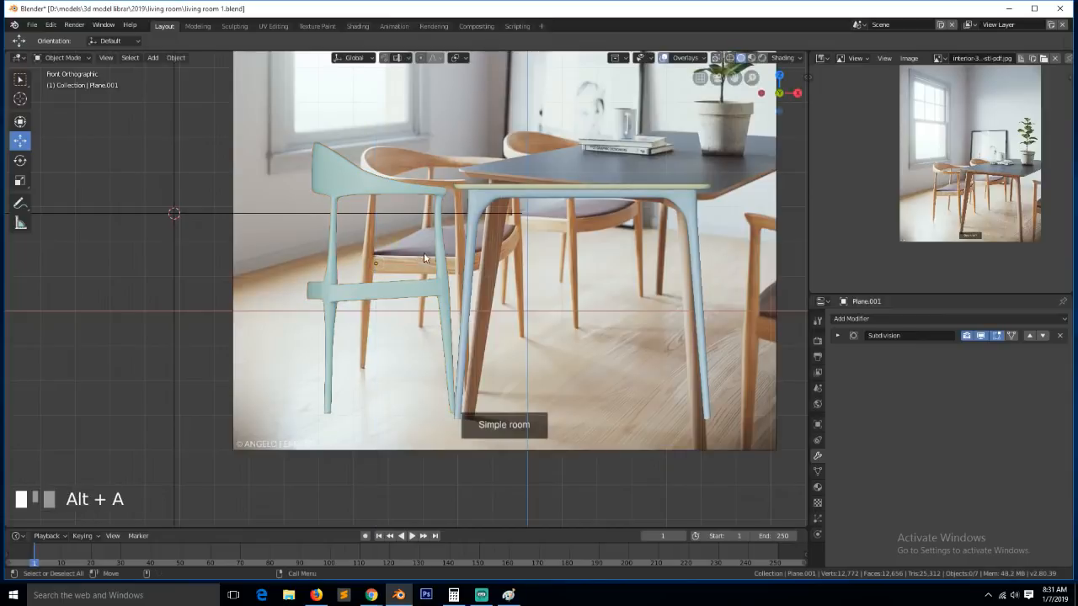
Select the chair frame and enter Edit Mode with the seat rails in close view
key("KP_7")
scroll(400, 248, "up", 3)
middle_click_drag(401, 250, 361, 176)
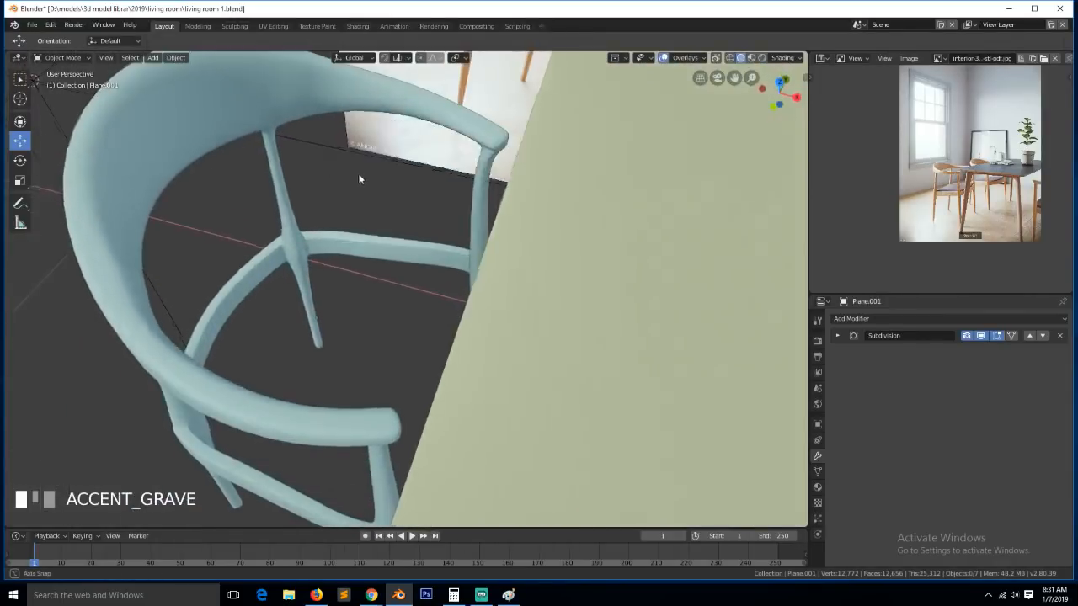
left_click(392, 258)
key("Tab")
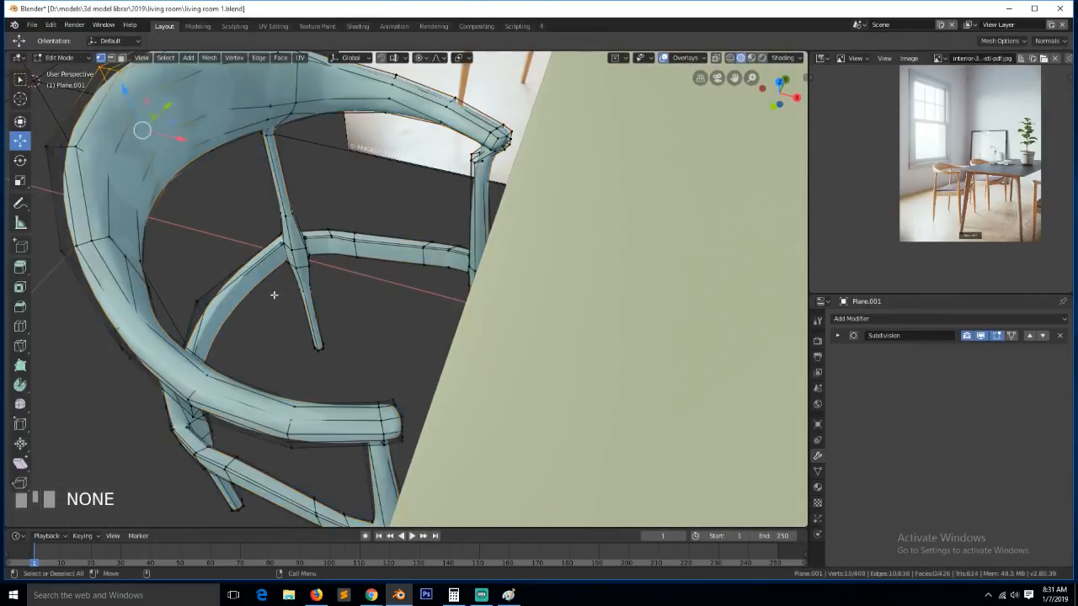
Try to select the upper inner edge loops along the seat rails on all sides of the chair
left_click(256, 281, "alt")
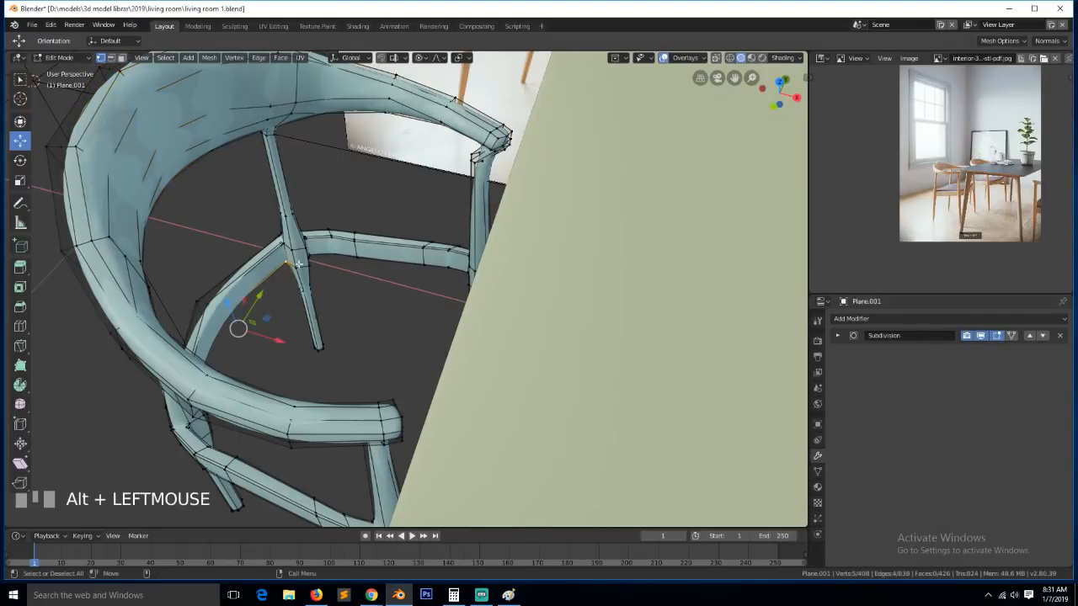
left_click(362, 247, "alt")
left_click(253, 274, "alt+shift")
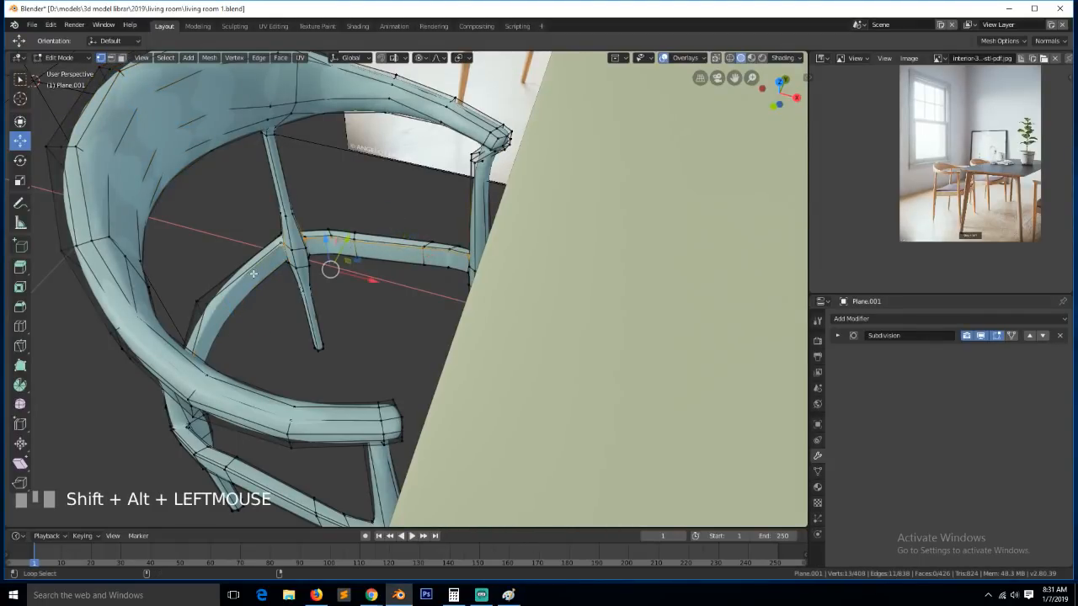
key("grave")
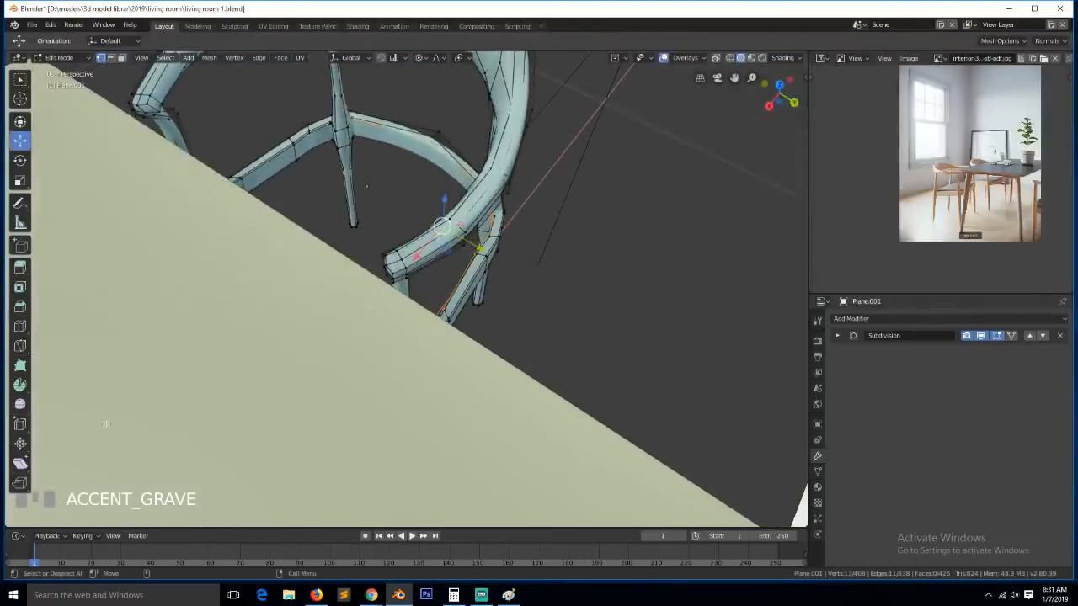
left_click(263, 172, "alt+shift")
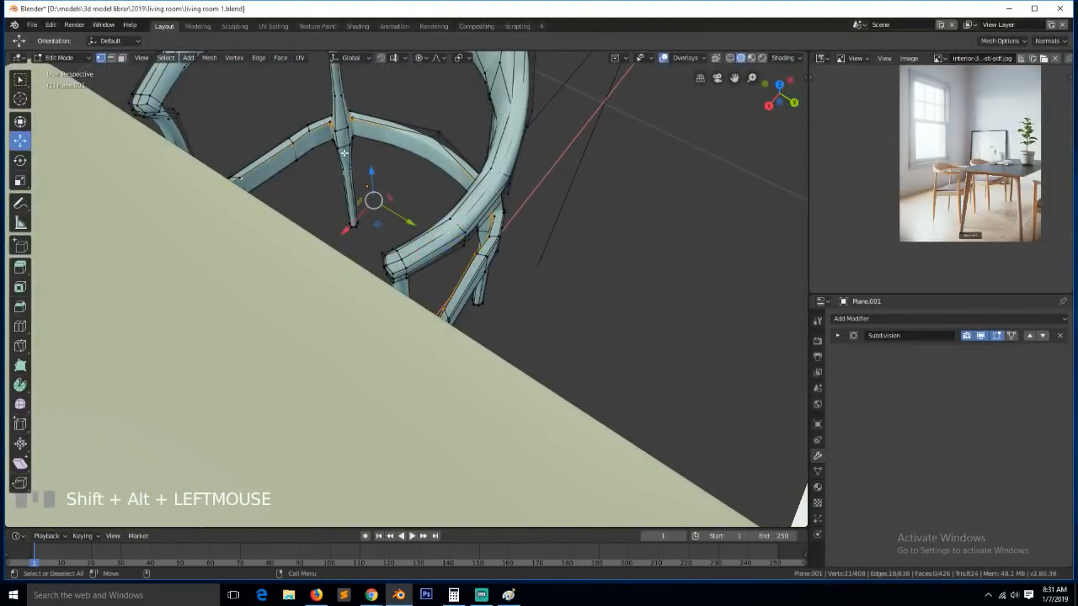
key("grave")
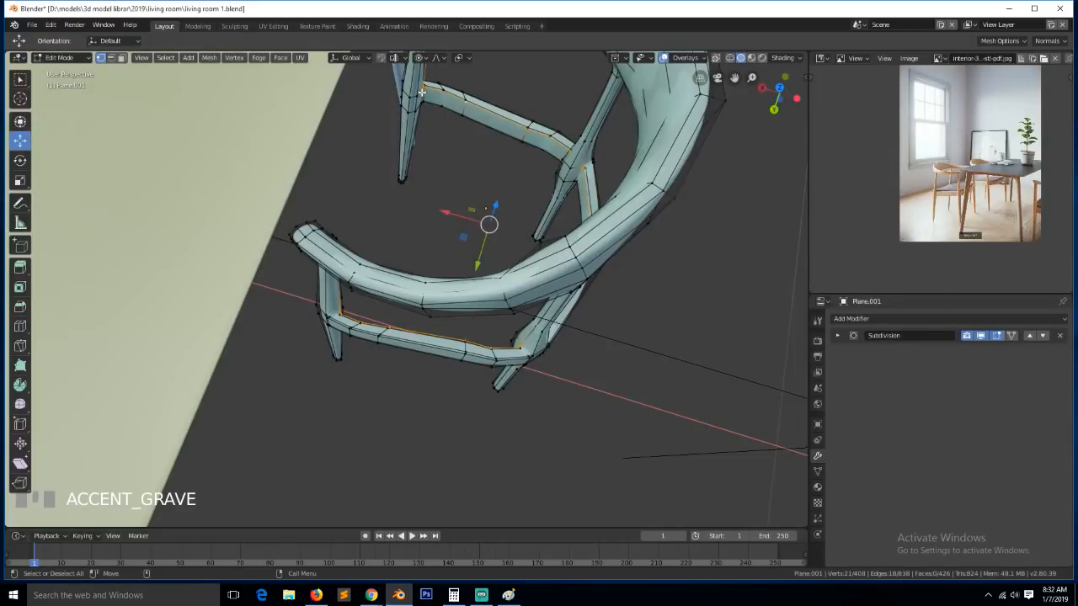
Select the single vertex where the side seat rail's upper inner edge meets the front leg
left_click(422, 91)
key("grave")
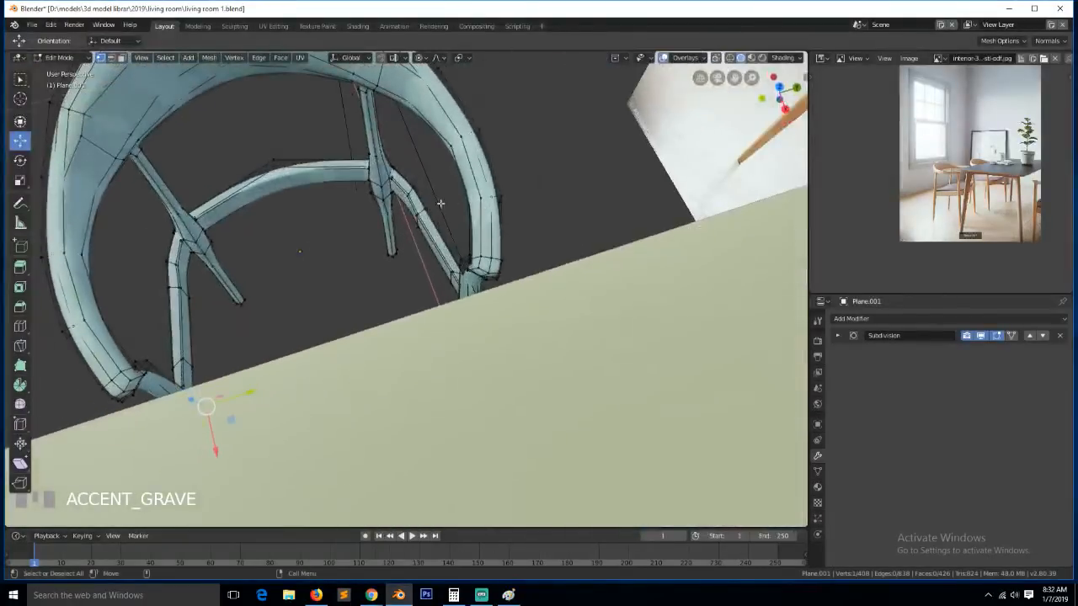
key("grave")
left_click(463, 250, "ctrl")
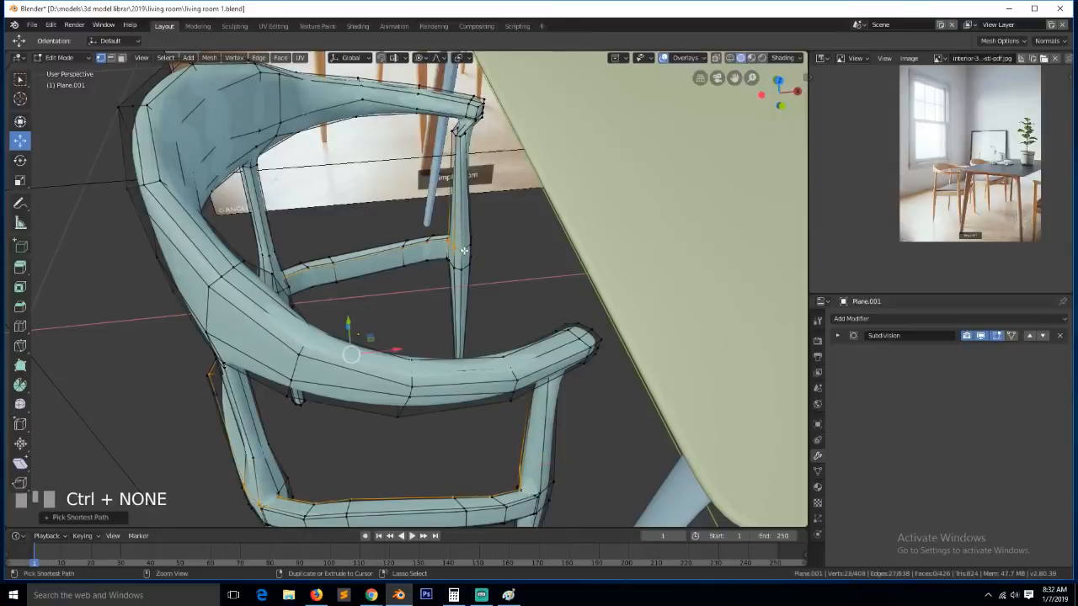
key("grave")
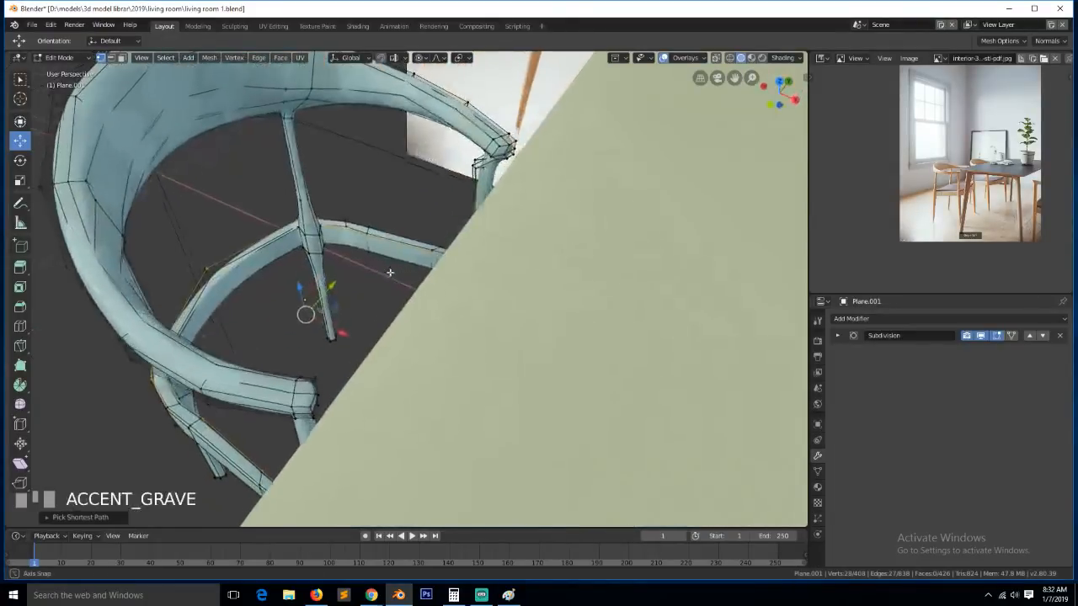
middle_click_drag(386, 272, 273, 234)
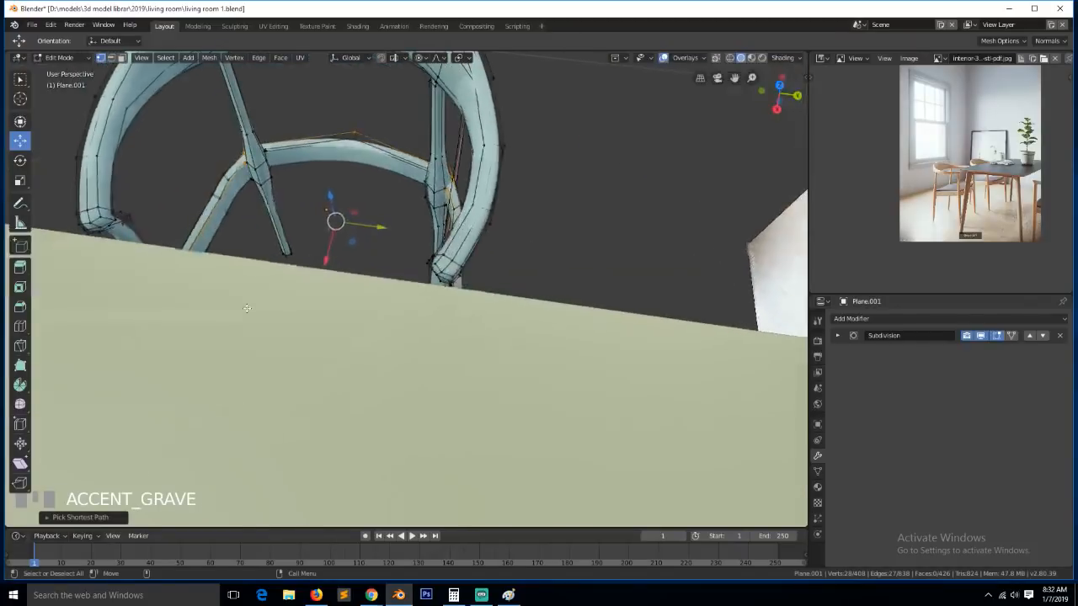
left_click(236, 197)
scroll(234, 210, "up", 3)
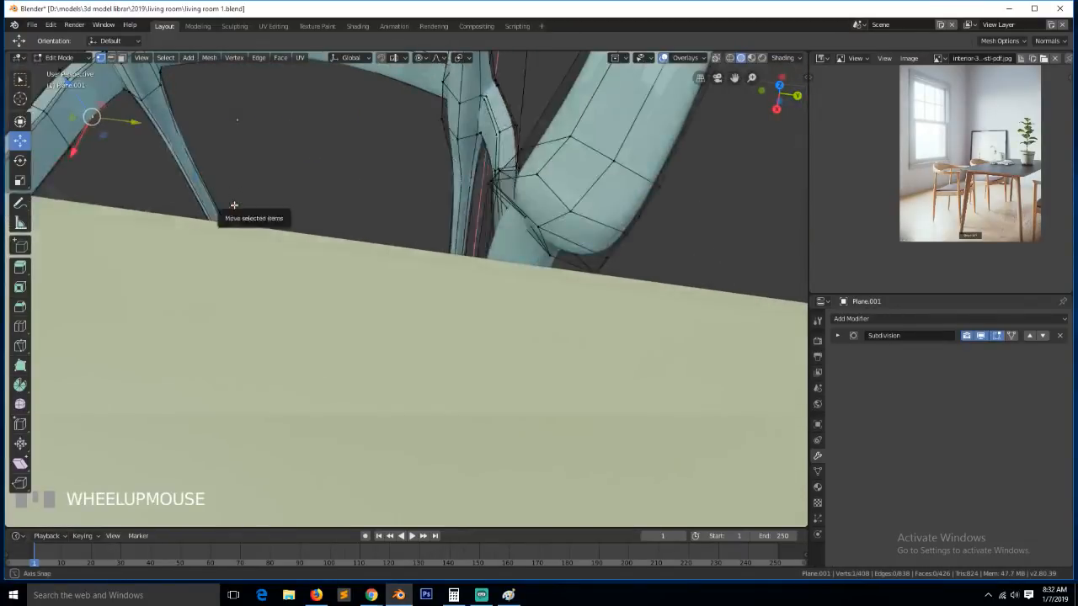
Leave mesh editing and isolate the chair frame in local view
scroll(233, 205, "down", 3)
key("Tab")
key("KP_Divide")
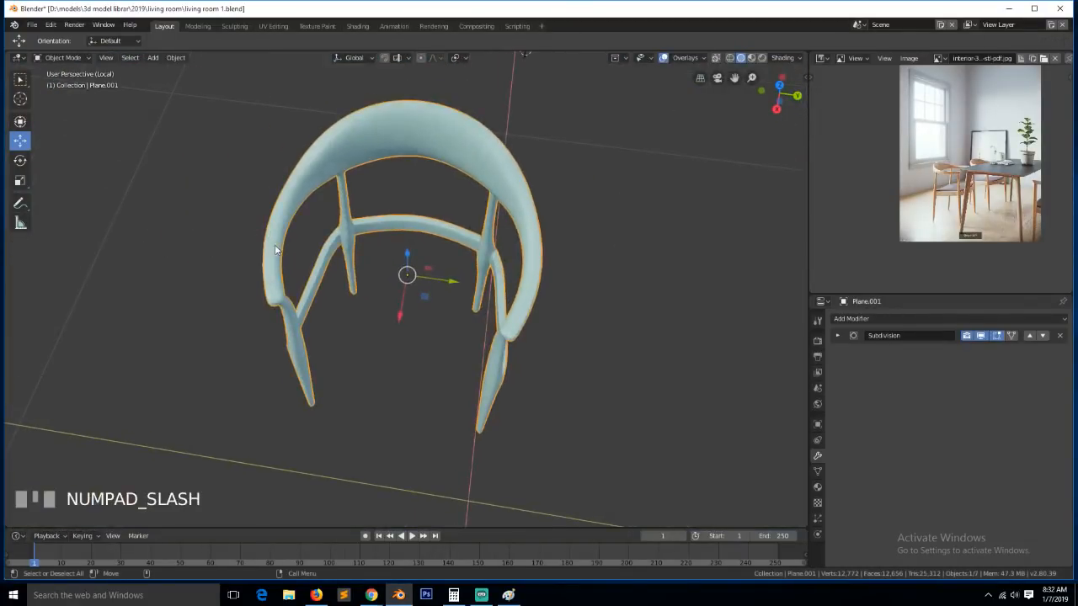
key("KP_7")
key("alt+a")
key("shift+a")
mouse_move(385, 260)
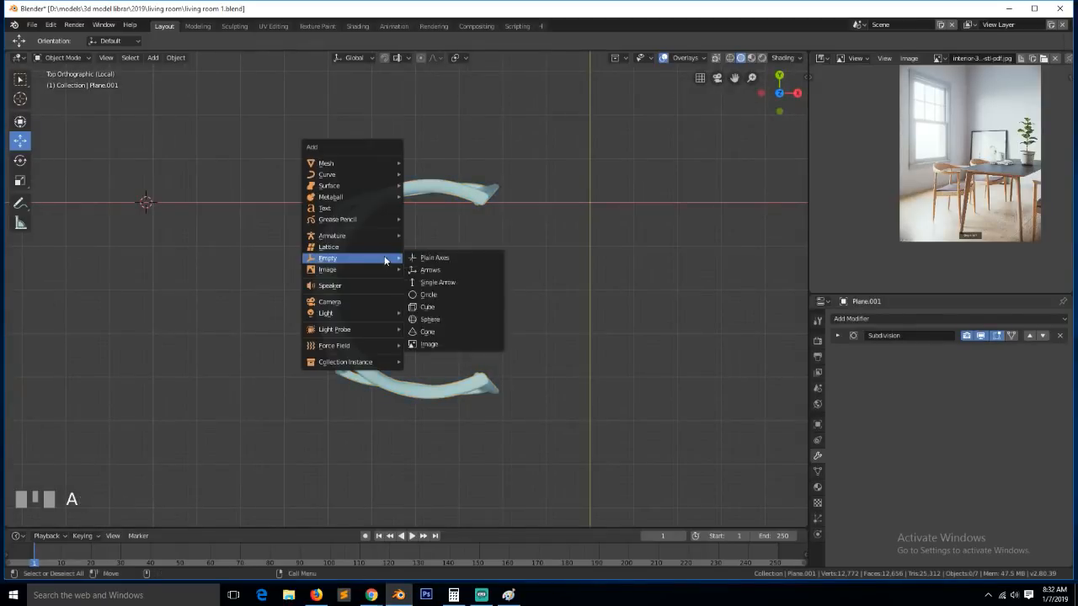
key("grave")
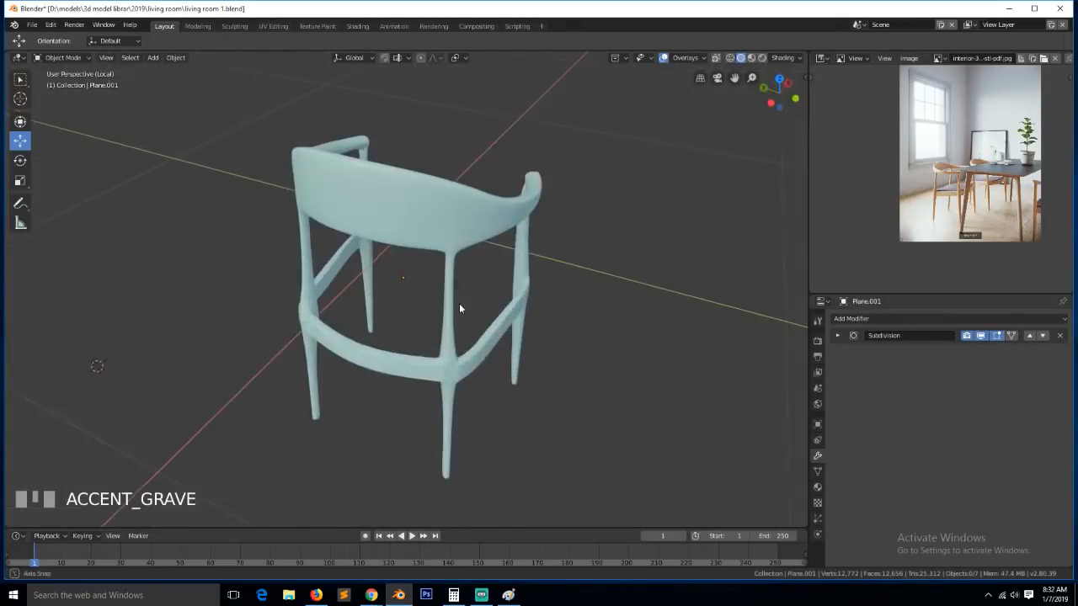
Add a loop cut to the chair's curved rear seat rail on each side of its middle edge loop
left_click(410, 357)
key("Tab")
key("ctrl+r")
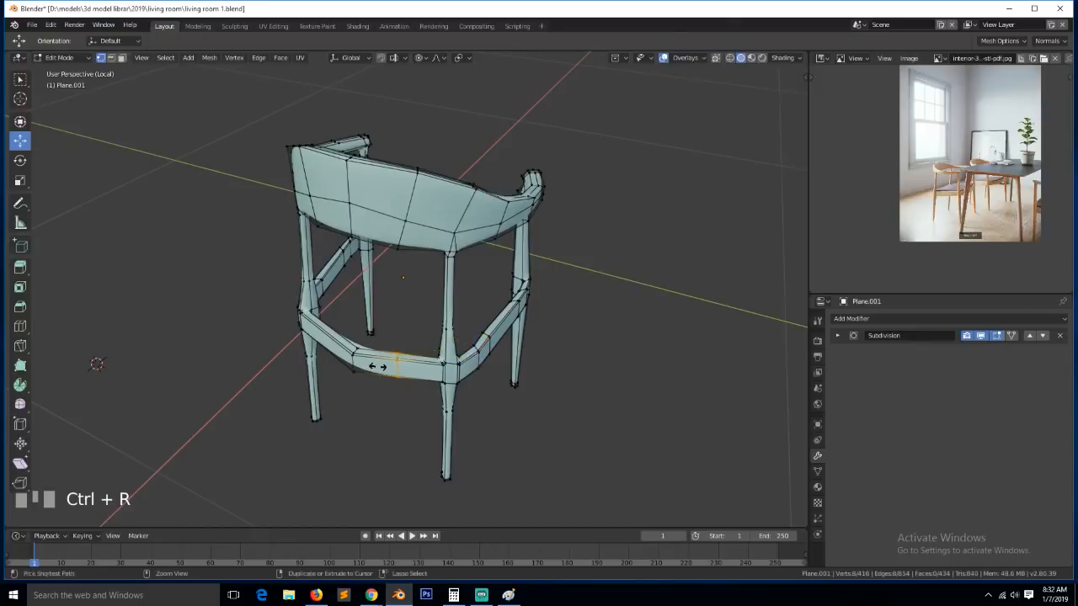
left_click(377, 367)
key("ctrl+r")
right_click(341, 347)
left_click(356, 362, "alt+shift")
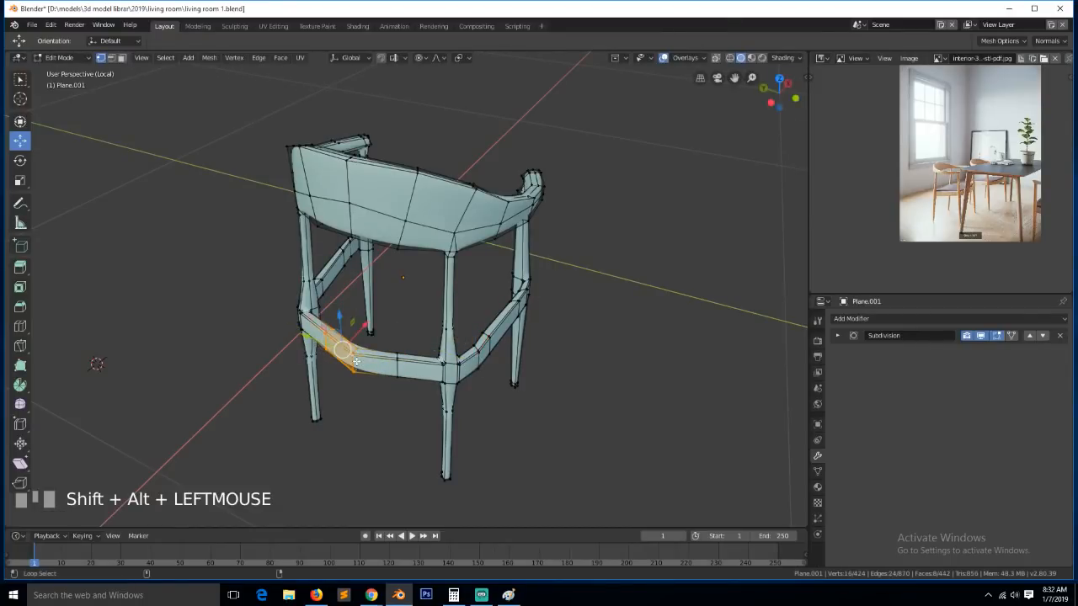
left_click(397, 365, "alt+shift")
left_click_drag(381, 335, 392, 331)
key("ctrl+z")
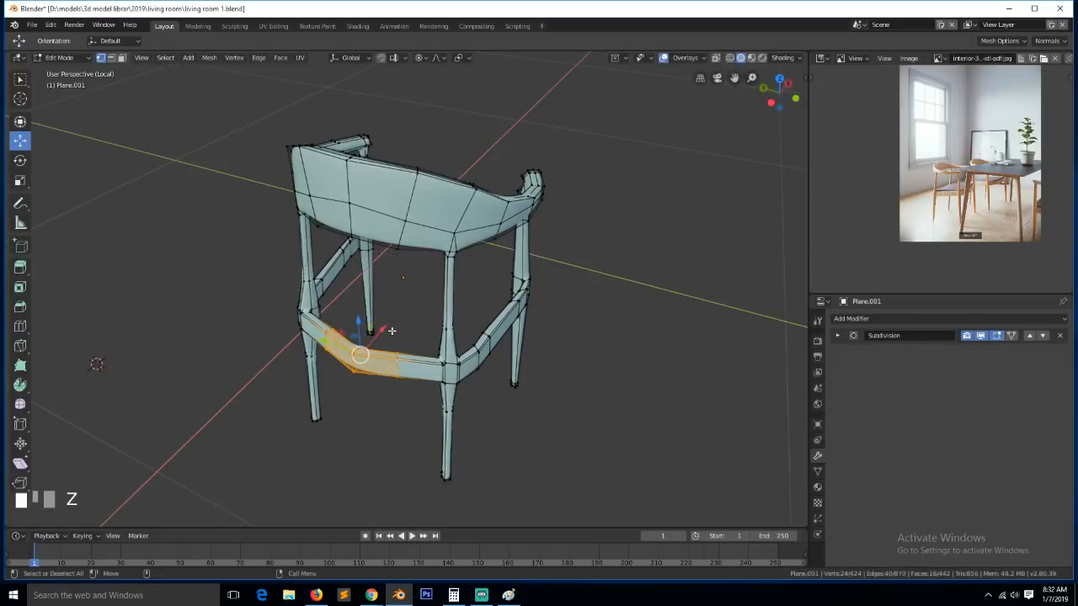
Shift the middle edge loop of the rear seat rail slightly inward along X to smooth its curve
key("alt+a")
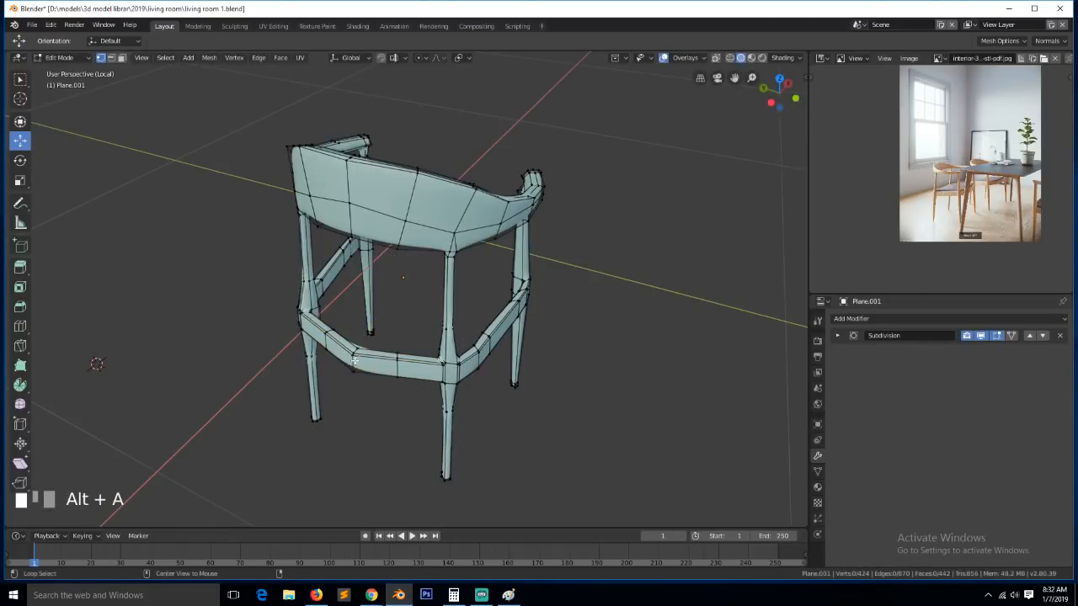
left_click(356, 350, "alt")
left_click_drag(381, 330, 383, 330)
key("alt+a")
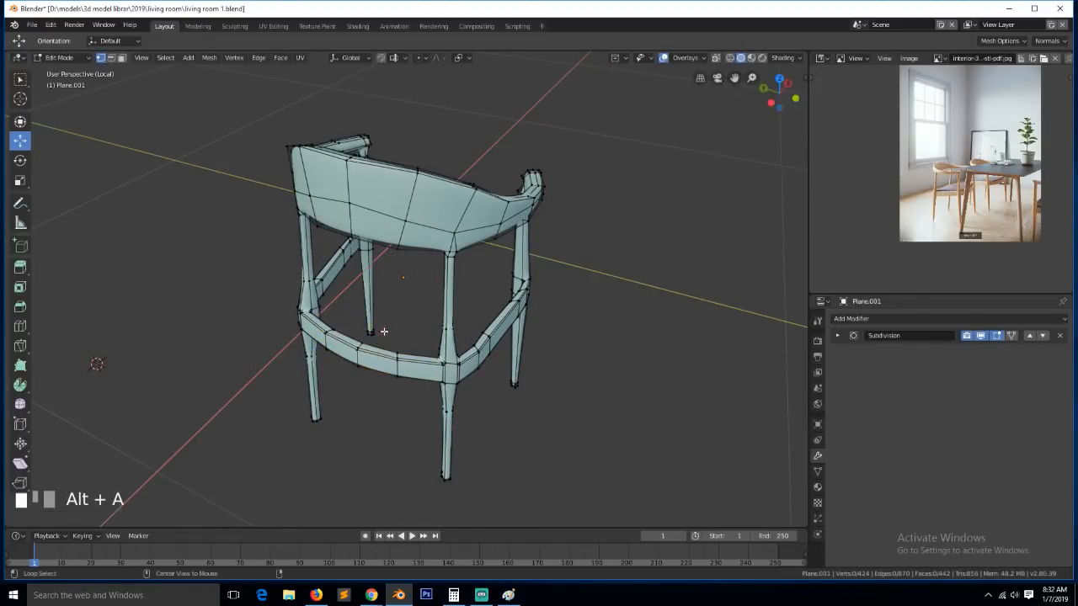
Return to Object Mode in top view and add a plane mesh for the seat
key("a")
key("KP_7")
scroll(386, 354, "up", 2)
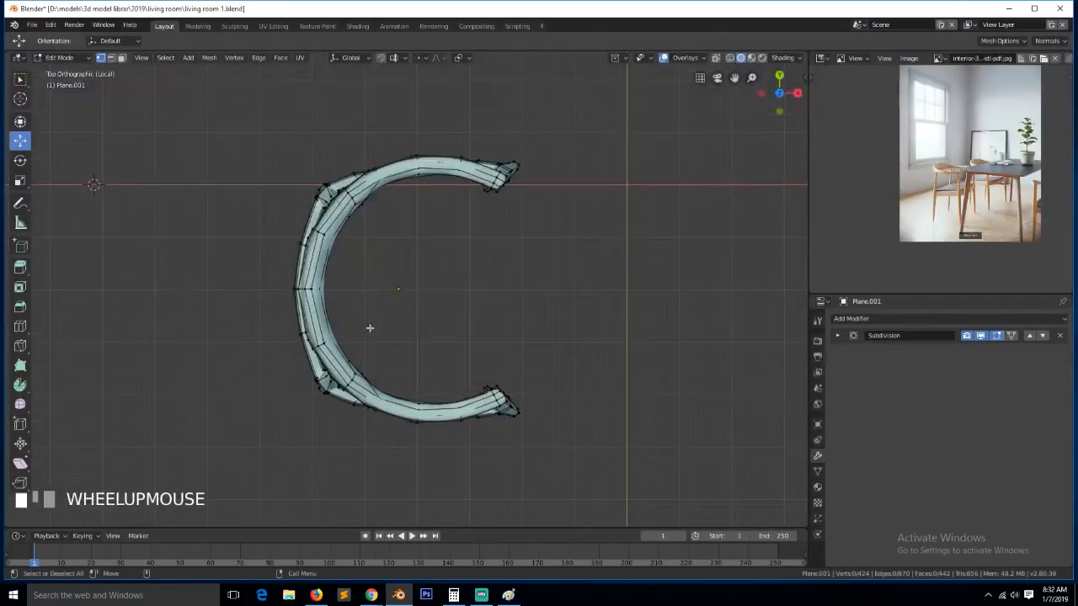
middle_click_drag(370, 327, 335, 261)
key("grave")
key("KP_7")
key("Tab")
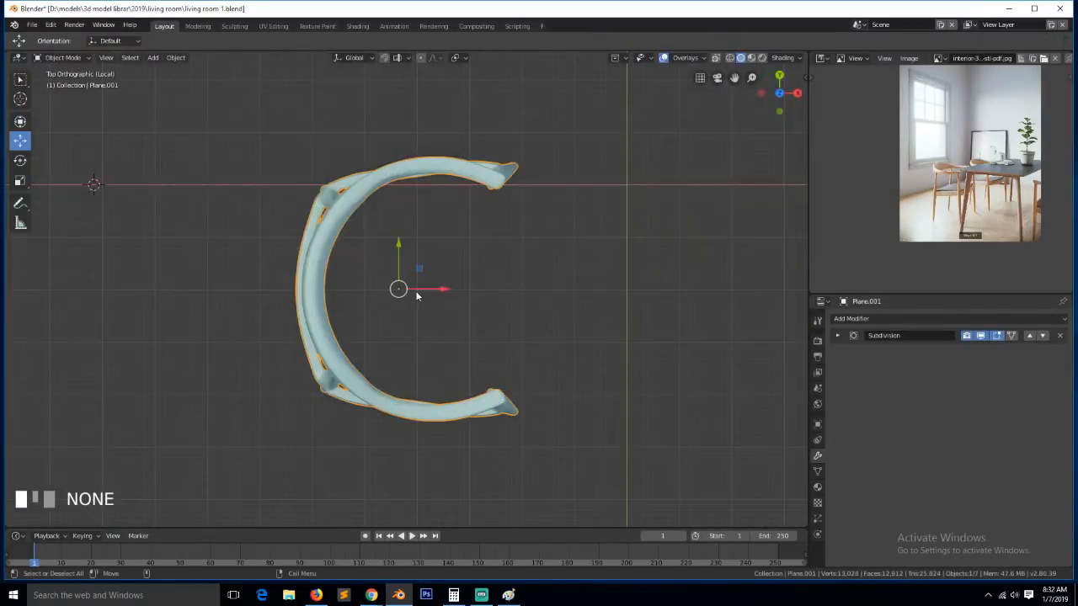
key("alt+a")
key("shift+a")
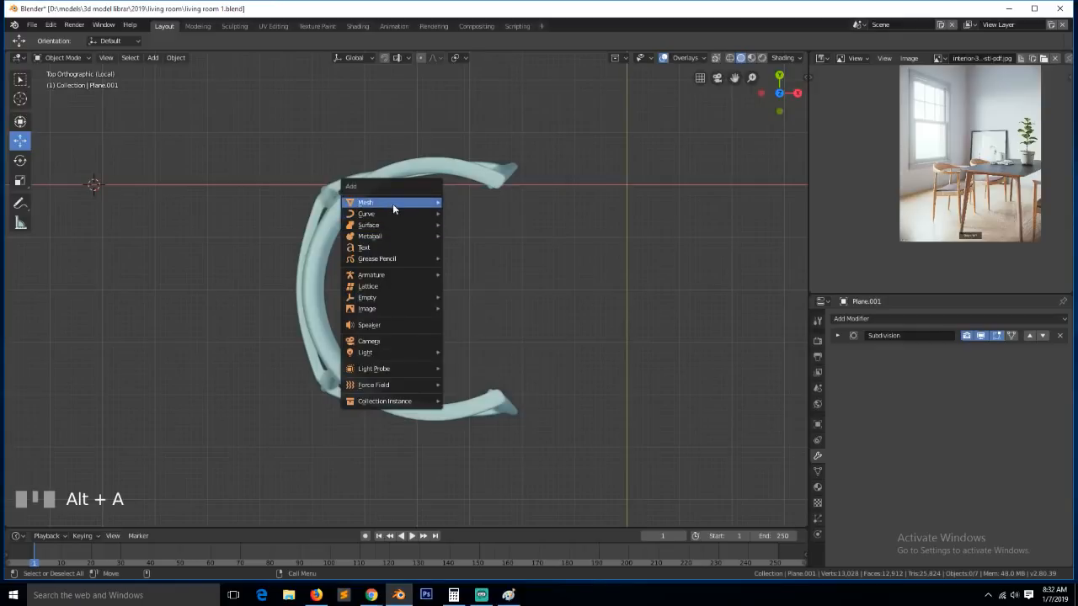
mouse_move(392, 204)
left_click(467, 202)
Scale the new plane and move it over the chair so it covers the frame's footprint
key("s")
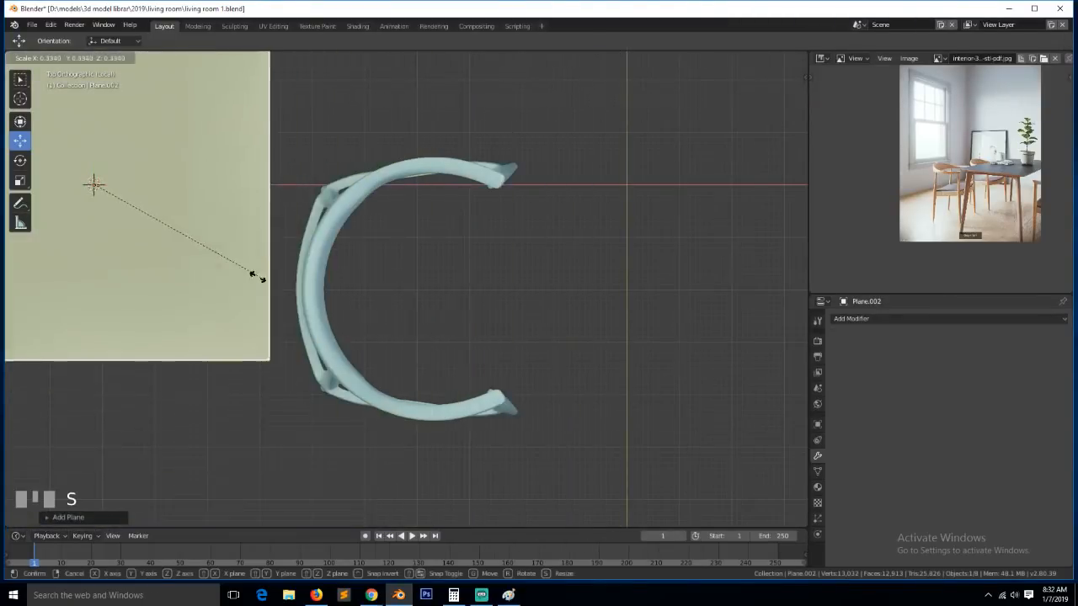
left_click(156, 236)
key("g")
left_click(477, 340)
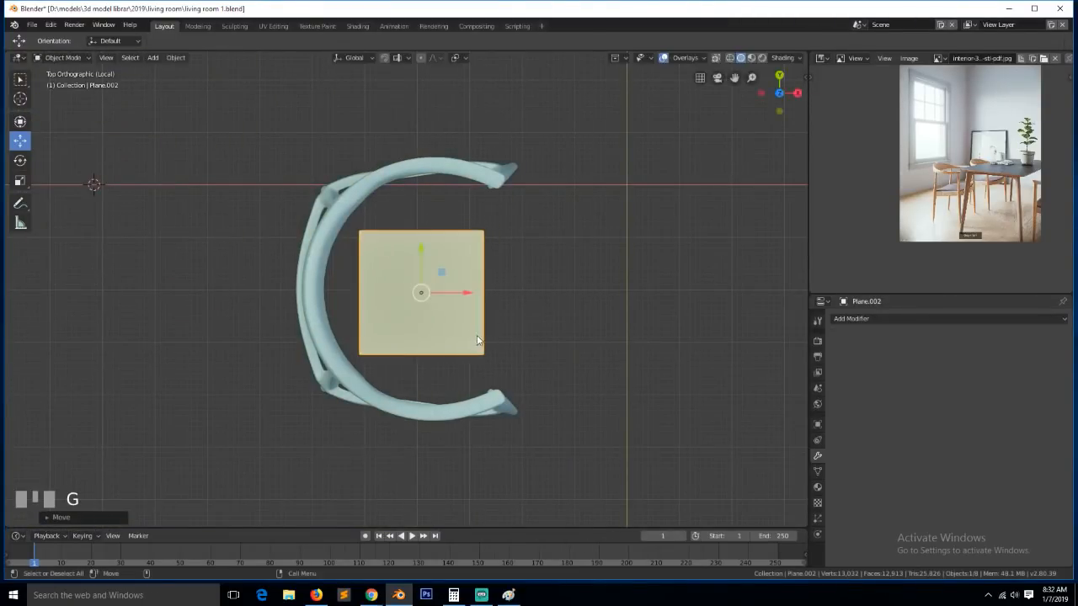
key("s")
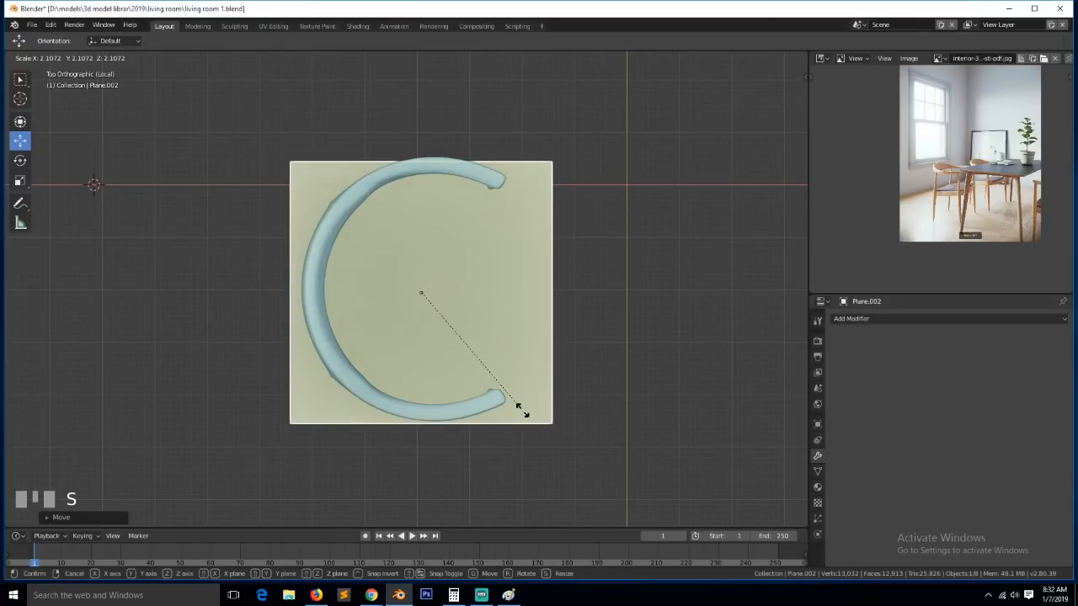
key("g")
left_click(519, 401)
Cut the plane in half along its centre line parallel to X and delete the outer vertices on the +Y side
key("Tab")
key("ctrl+r")
left_click(553, 262)
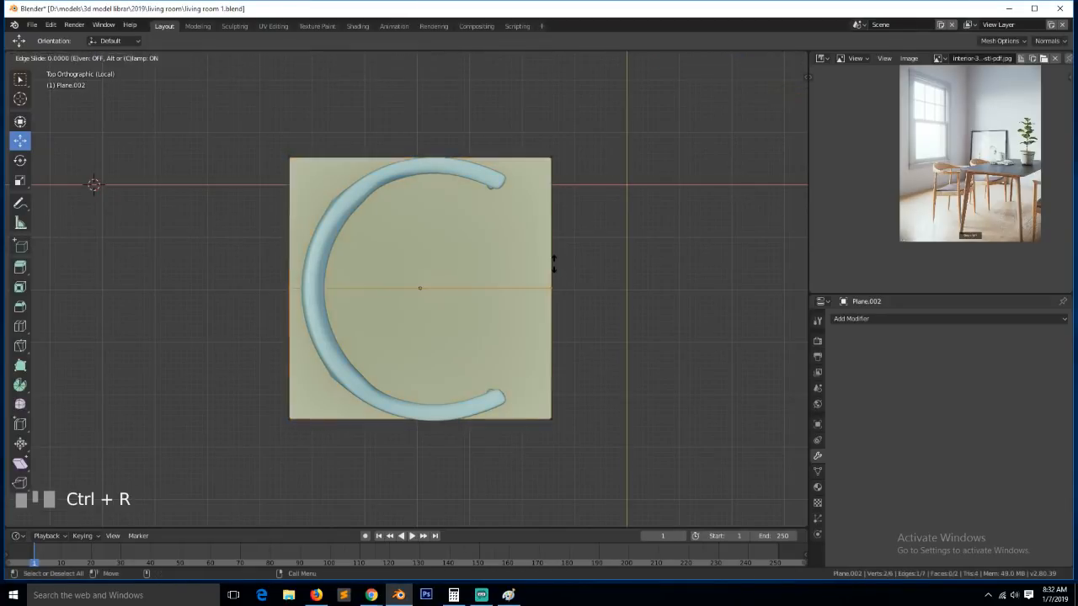
right_click(553, 263)
left_click(486, 149, "alt")
key("x")
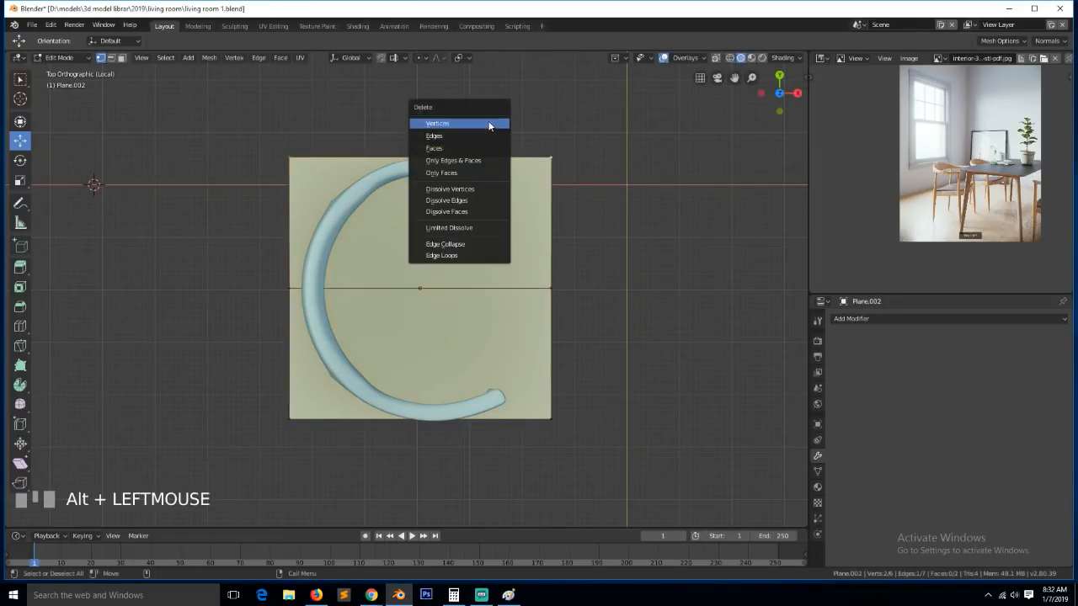
left_click(490, 122)
Add a Mirror modifier to the half plane using only the Y axis, and save the file
key("Tab")
left_click(901, 316)
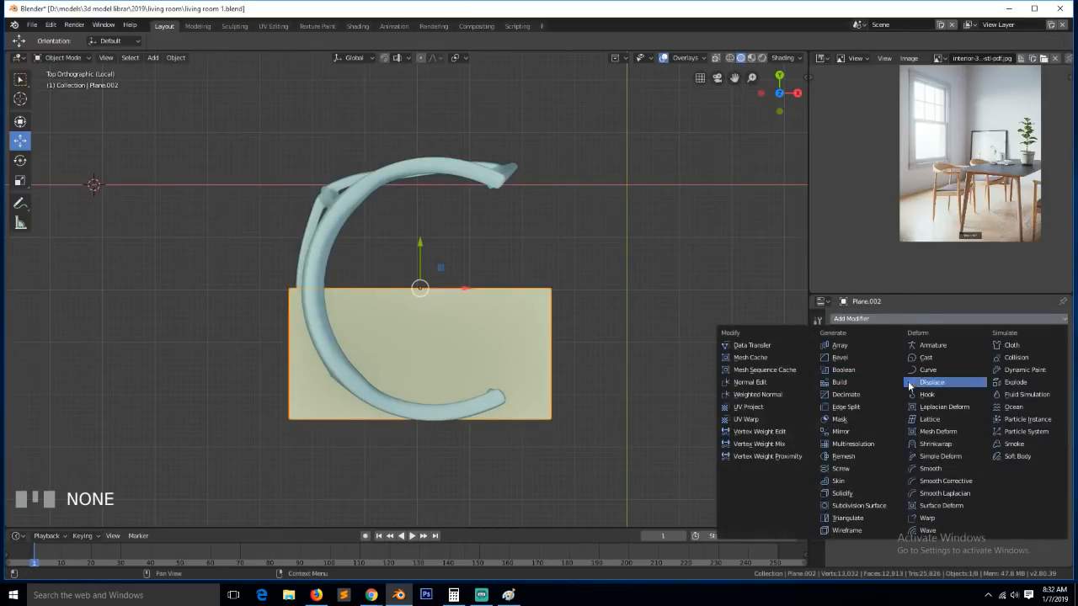
left_click(869, 432)
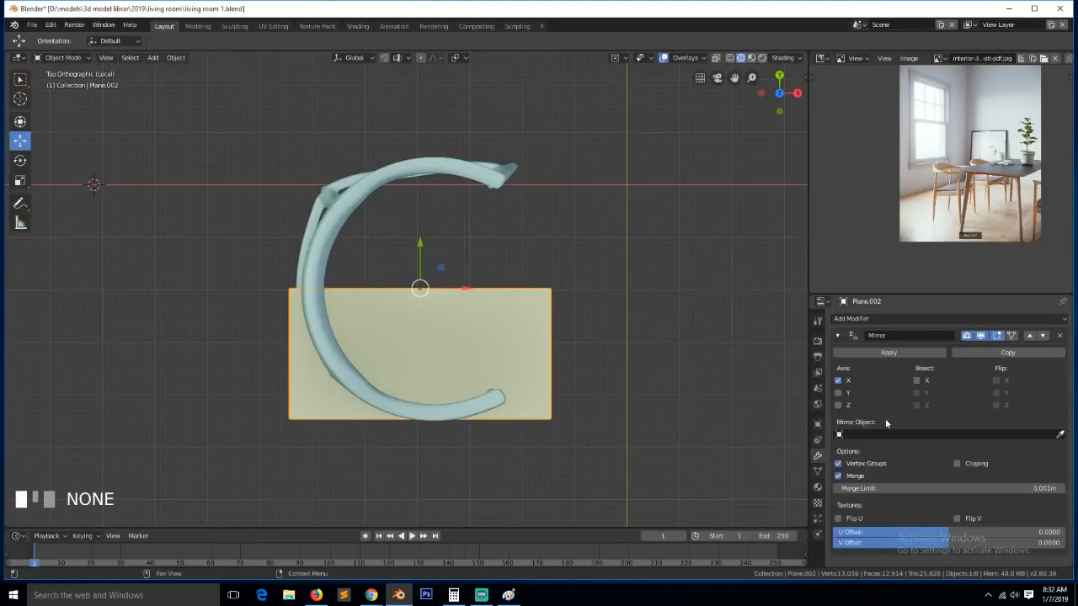
left_click(838, 392)
left_click(838, 380)
key("ctrl+s")
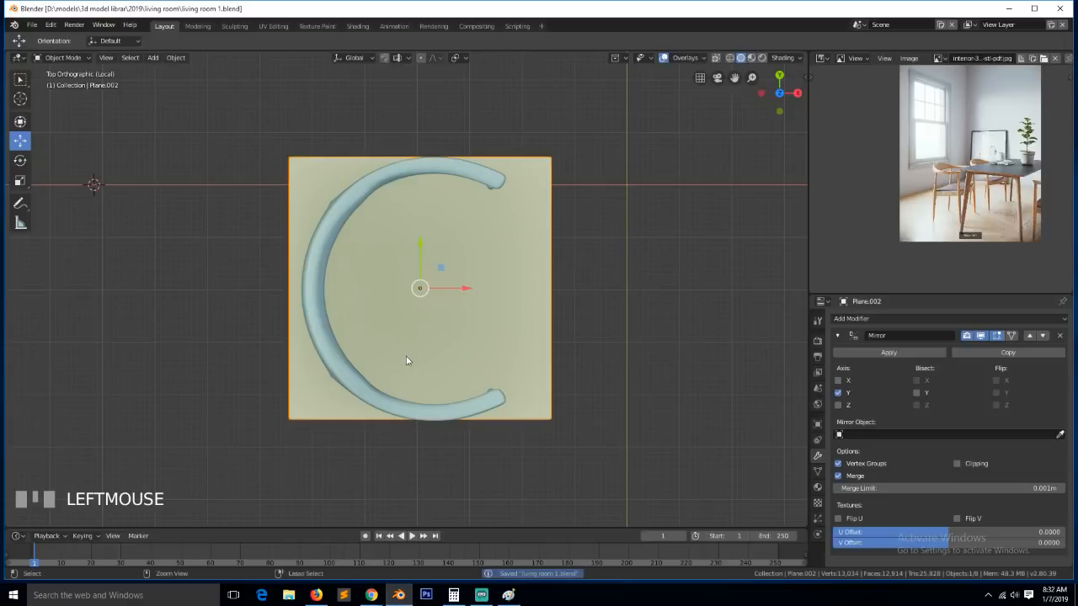
Scale the mirrored plane down slightly to match the chair frame's width
key("s")
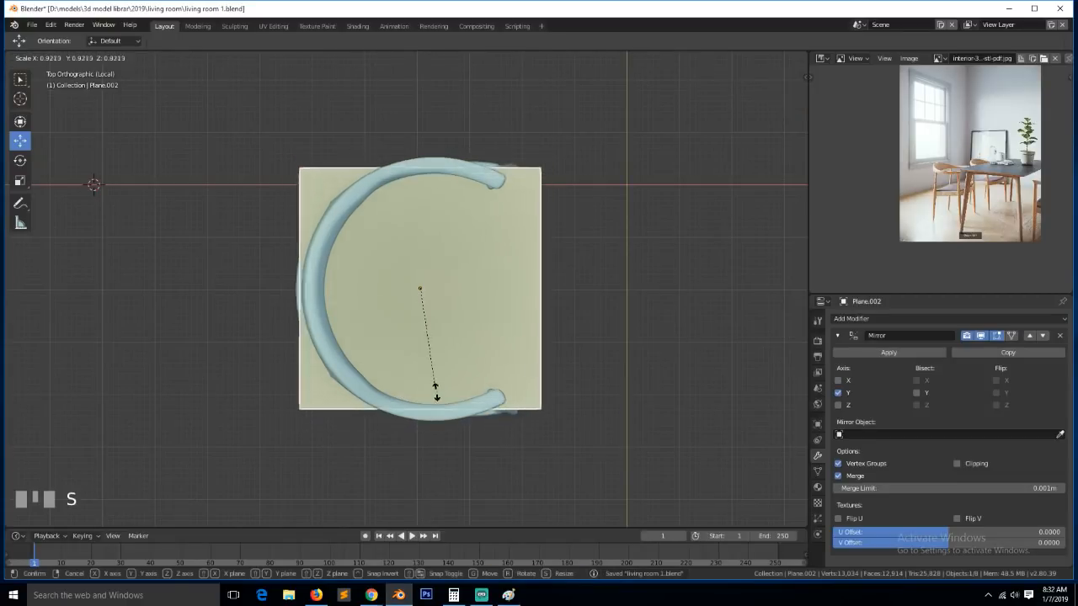
left_click(439, 396)
left_click(448, 372)
Switch to wireframe shading and add two evenly spaced loop cuts across the half plane, parallel to Y
key("Tab")
key("z")
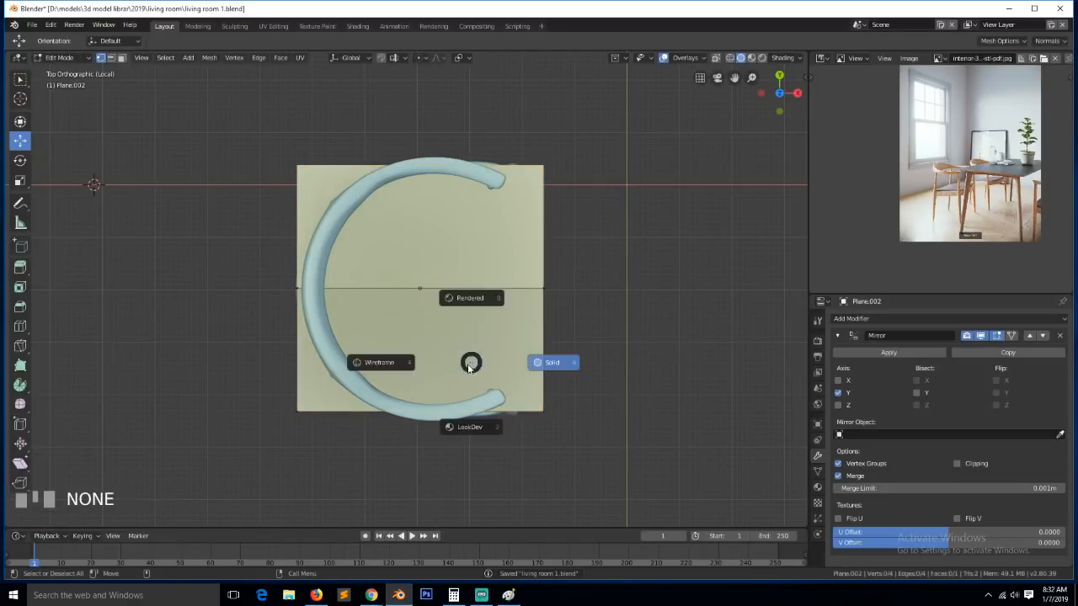
left_click(372, 362)
key("ctrl+r")
scroll(432, 405, "up", 2)
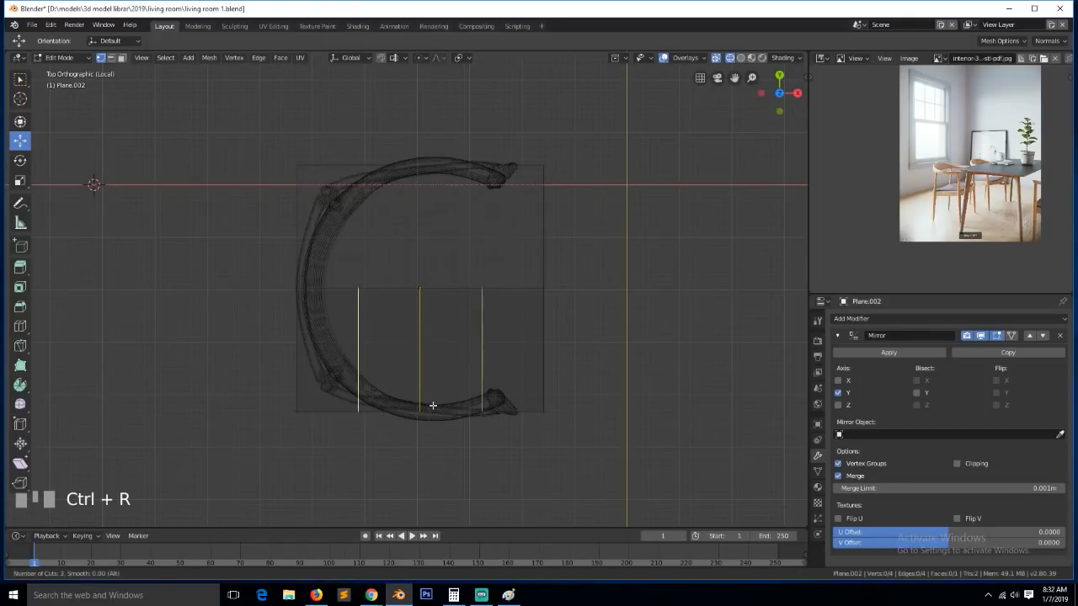
scroll(433, 406, "down", 1)
left_click(434, 406)
right_click(515, 334)
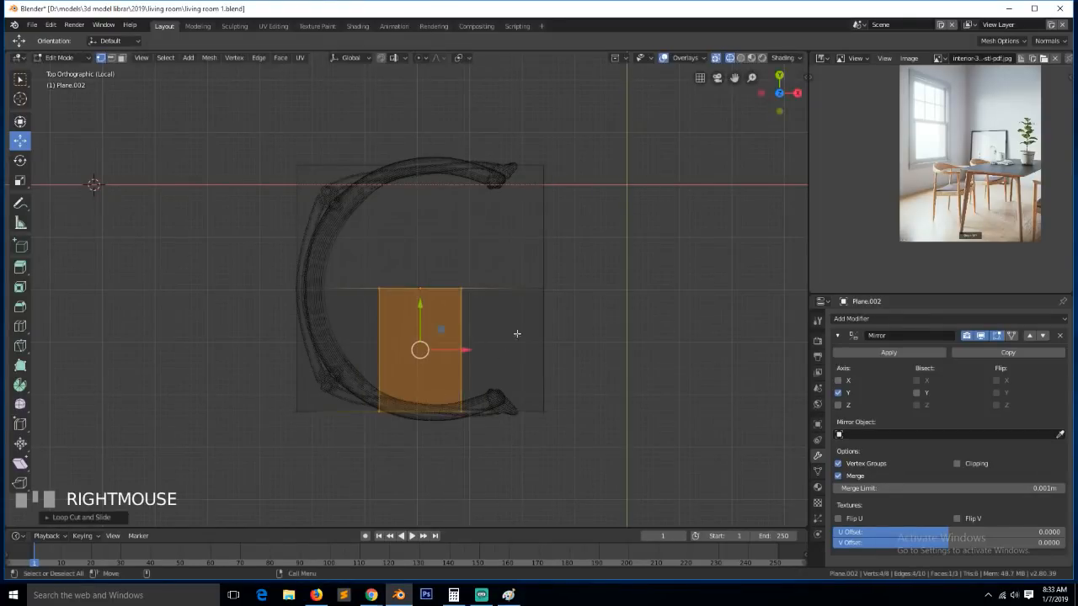
Pull the plane's front edge back in line with the front legs and fit its outer corner vertices to the legs
left_click(572, 342, "alt")
left_click_drag(578, 342, 532, 350)
left_click(501, 411)
key("g")
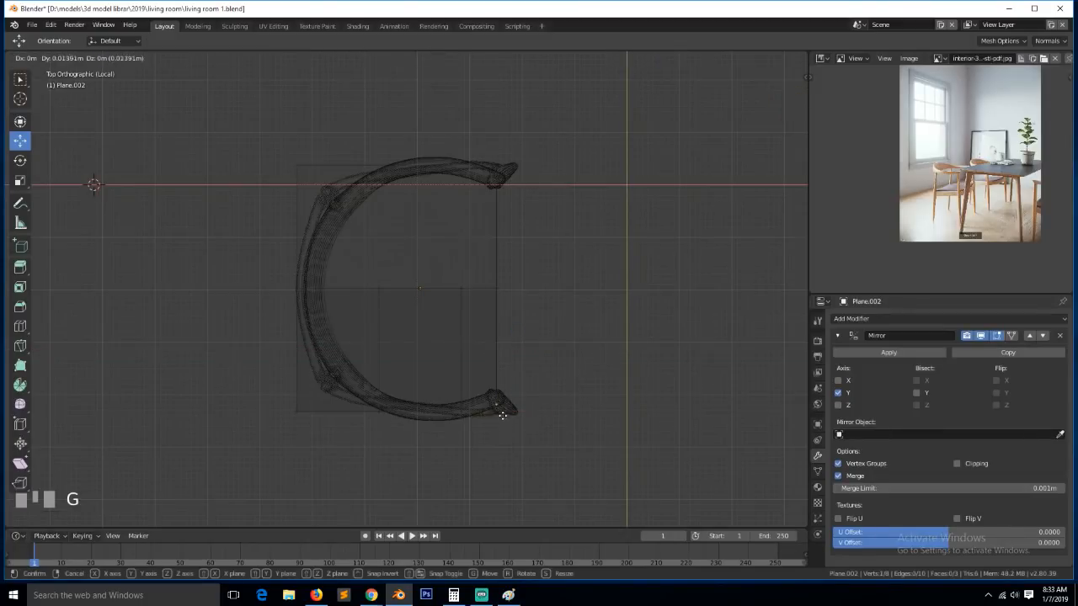
left_click(501, 410)
left_click(296, 412)
key("g")
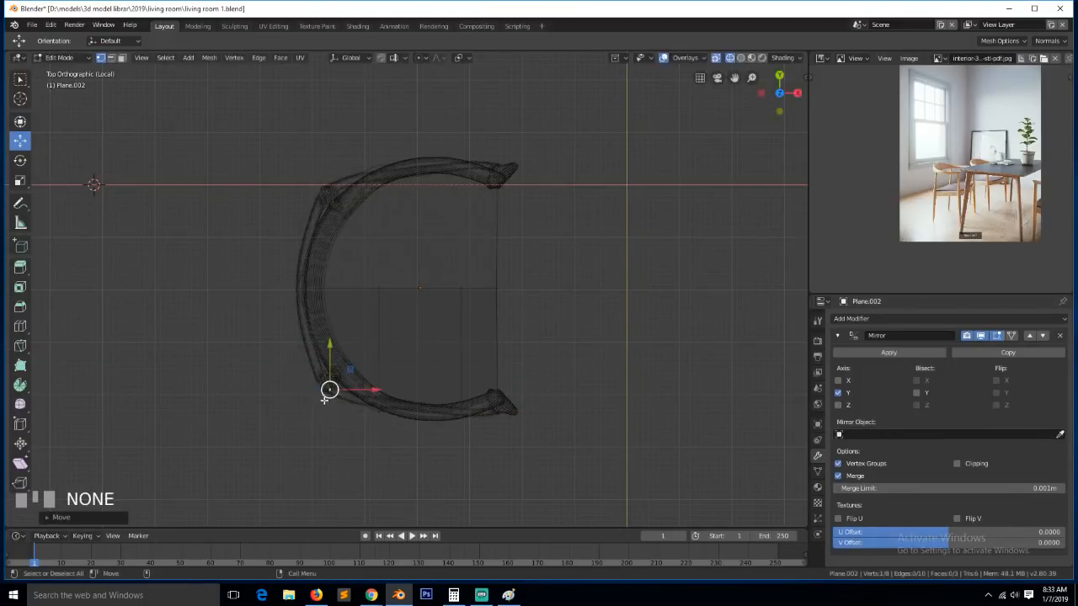
left_click(329, 390)
Add a loop cut through the half plane parallel to X and move its rear vertex outward onto the curved rear rail
key("ctrl+r")
left_click(328, 352)
right_click(328, 352)
left_click(314, 339)
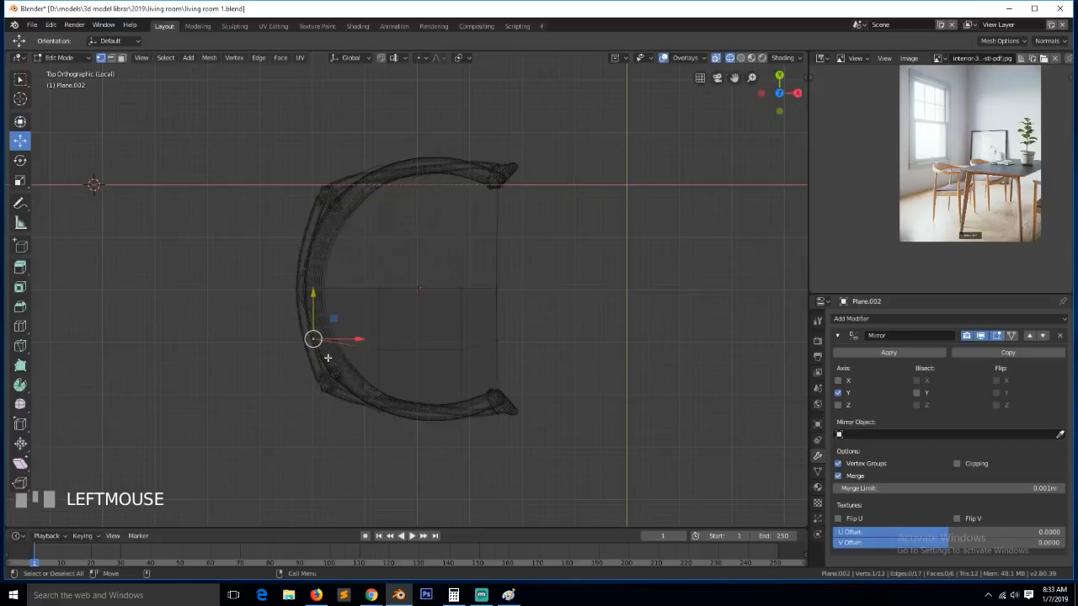
key("g")
left_click(314, 354)
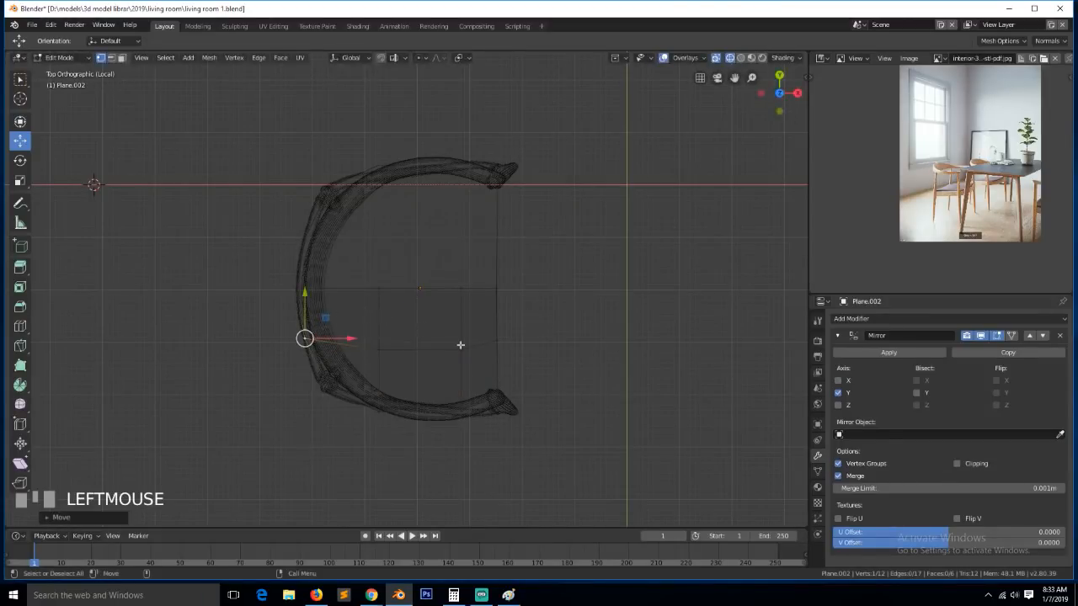
Scale the whole seat mesh slightly and lower the seat along Z to the top of the seat rails
key("a")
key("s")
left_click(542, 403)
key("KP_1")
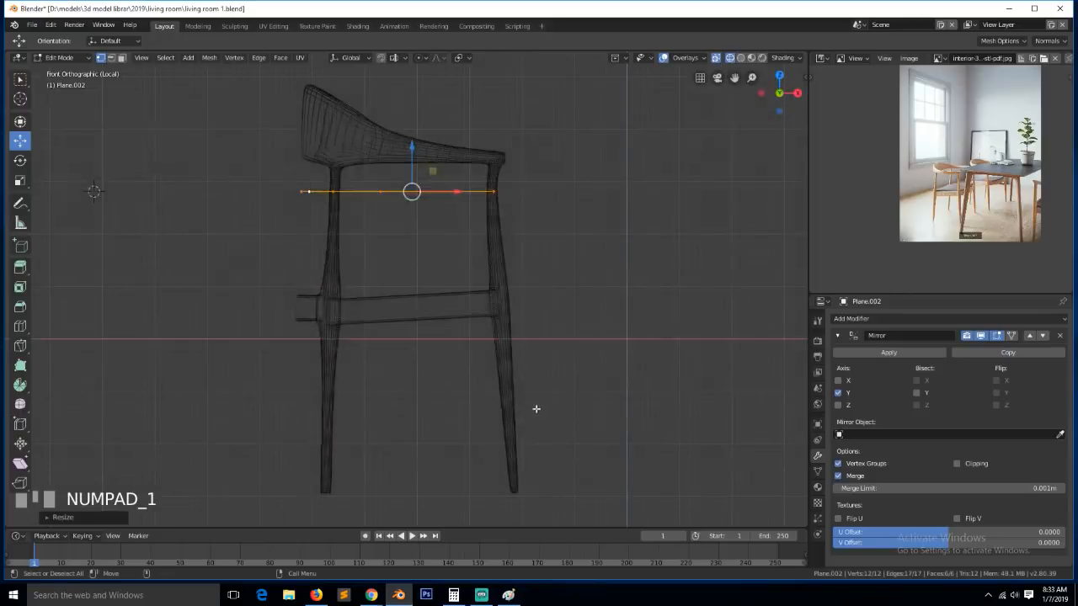
key("Tab")
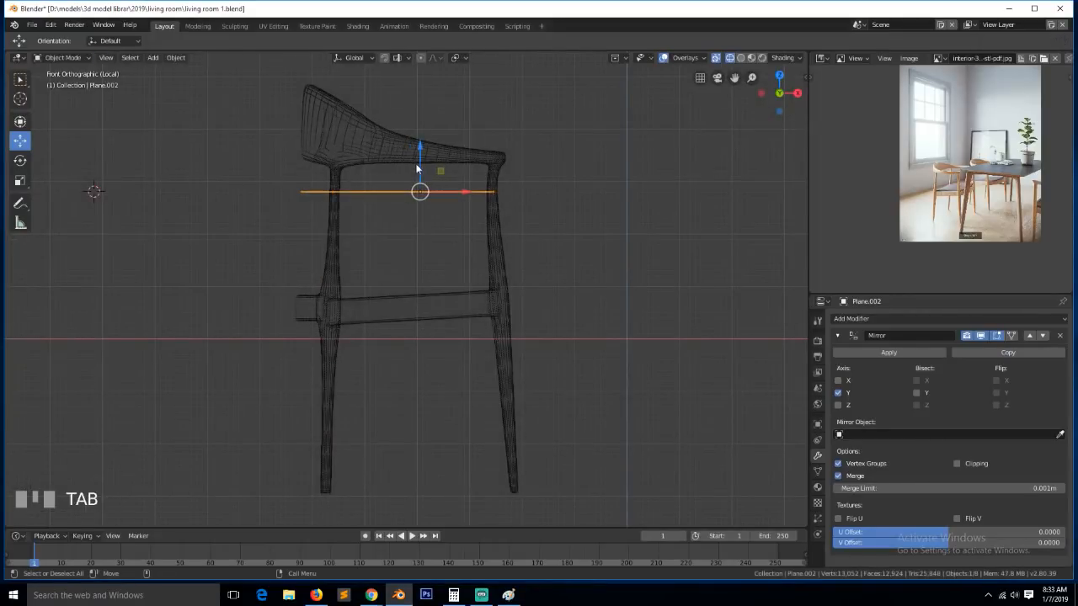
left_click_drag(420, 166, 438, 261)
Extrude the whole seat plane down along Z to the bottom of the seat rails and return to solid shading
key("Tab")
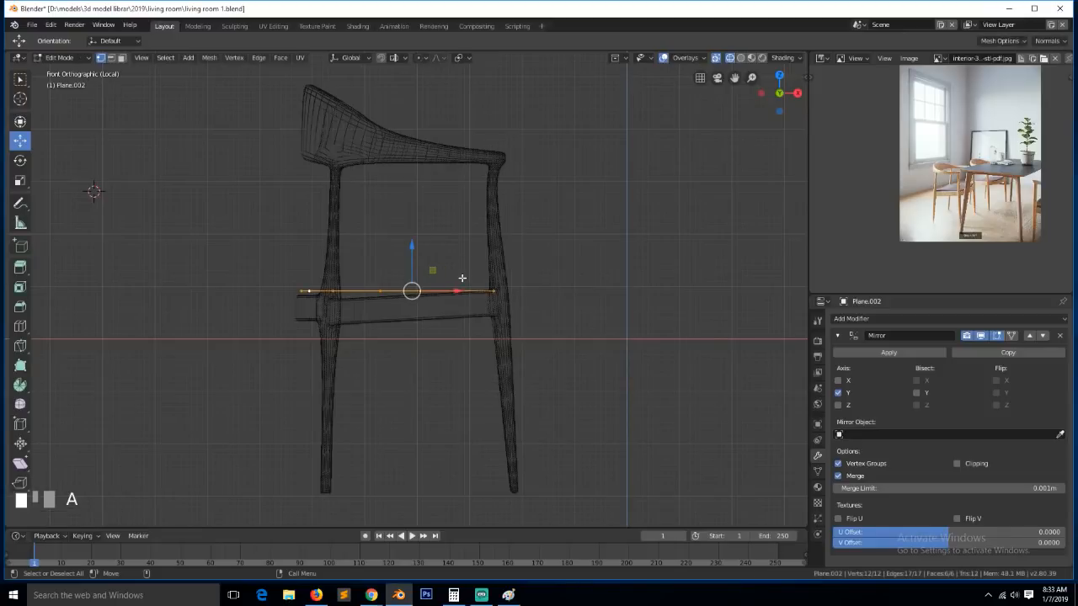
key("e")
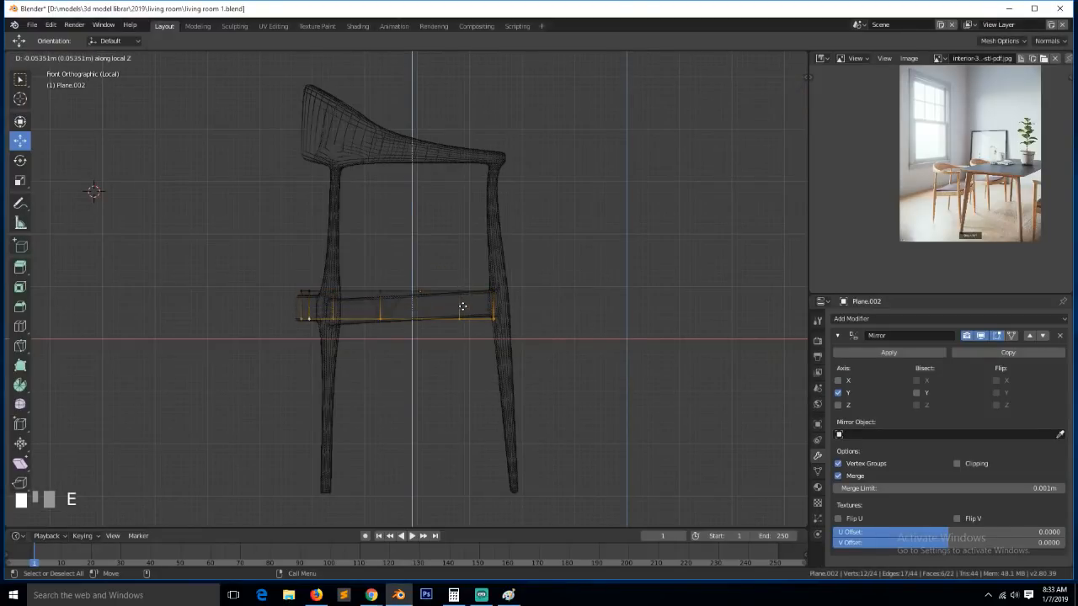
left_click(464, 306)
key("z")
left_click(597, 305)
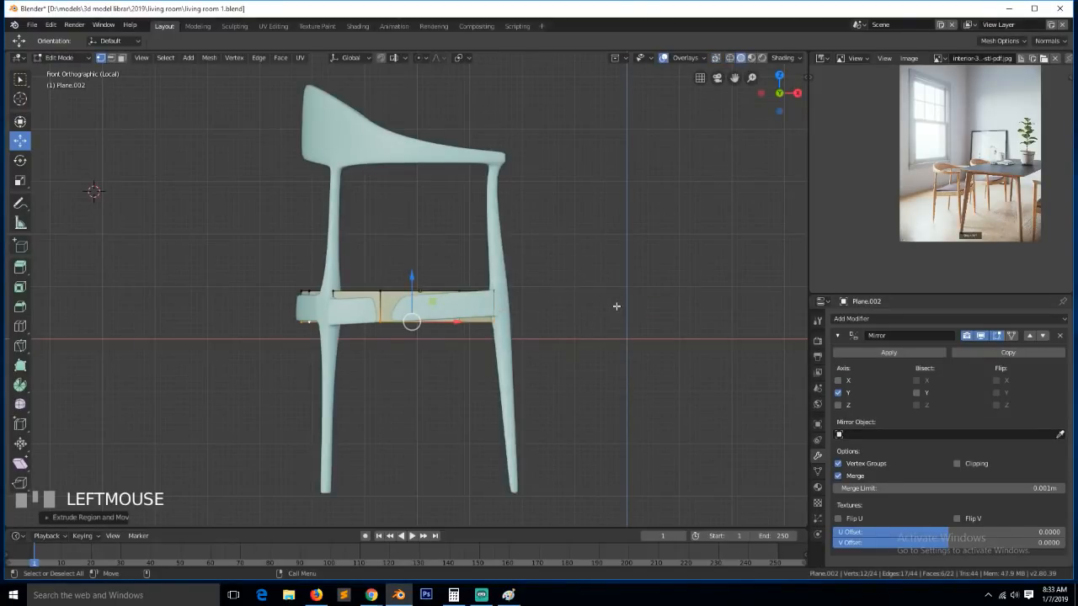
Add a Subdivision Surface modifier to the seat below its Mirror modifier
key("Tab")
left_click(838, 335)
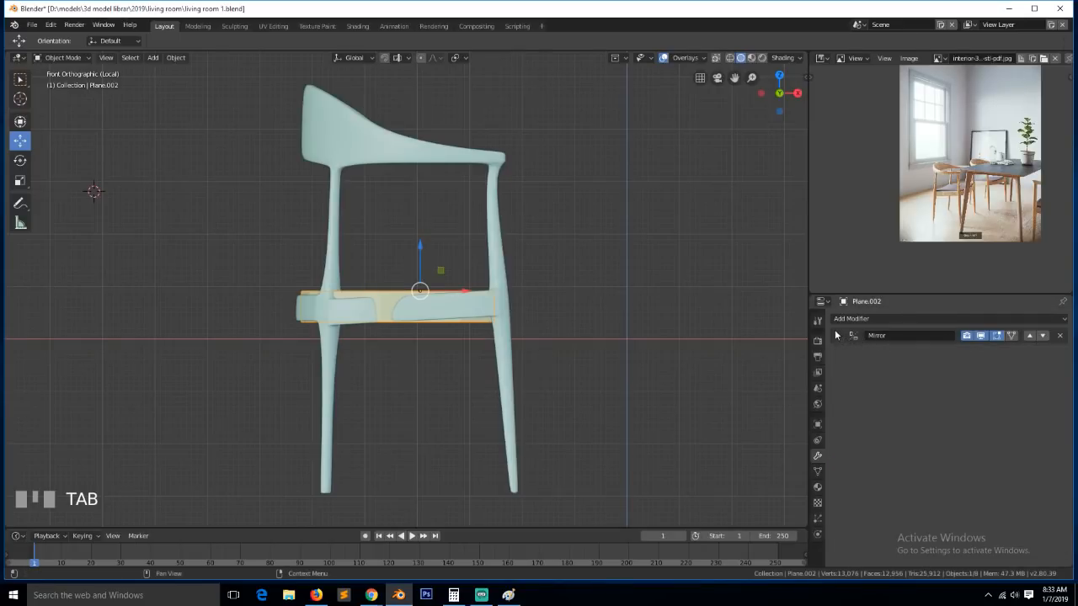
left_click(884, 316)
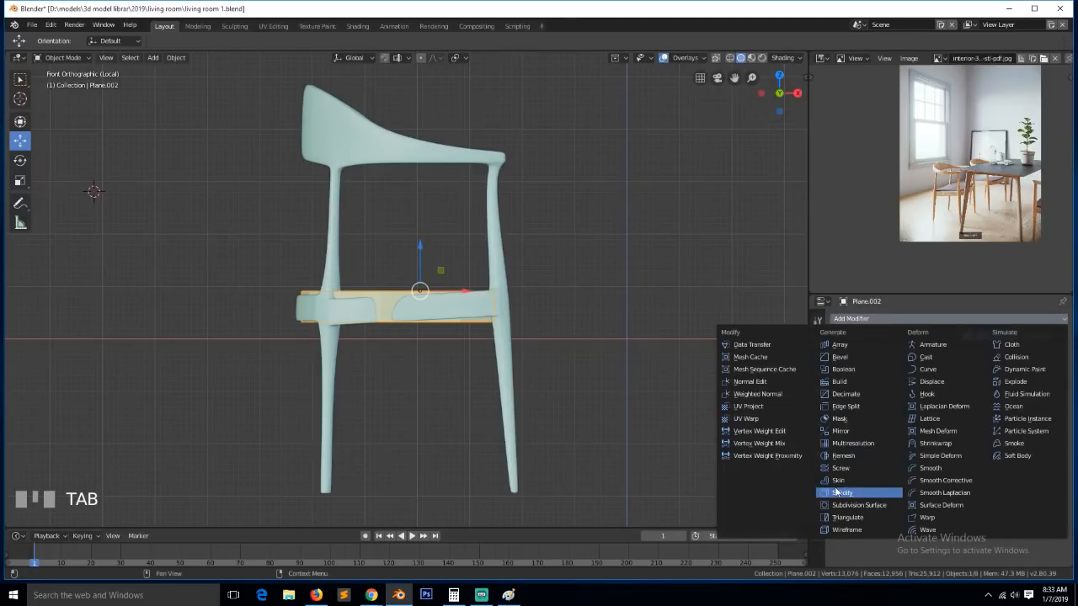
left_click(852, 505)
middle_click_drag(636, 360, 520, 400)
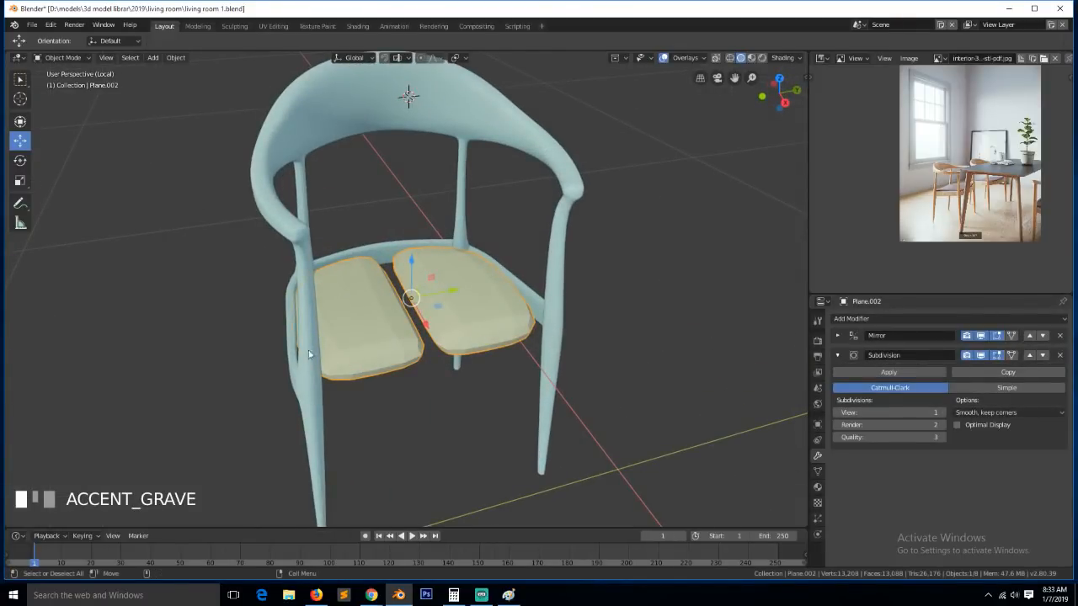
Enable Clipping on the seat's Mirror modifier and delete the inner side faces along the middle gap
key("Tab")
middle_click_drag(623, 362, 551, 352)
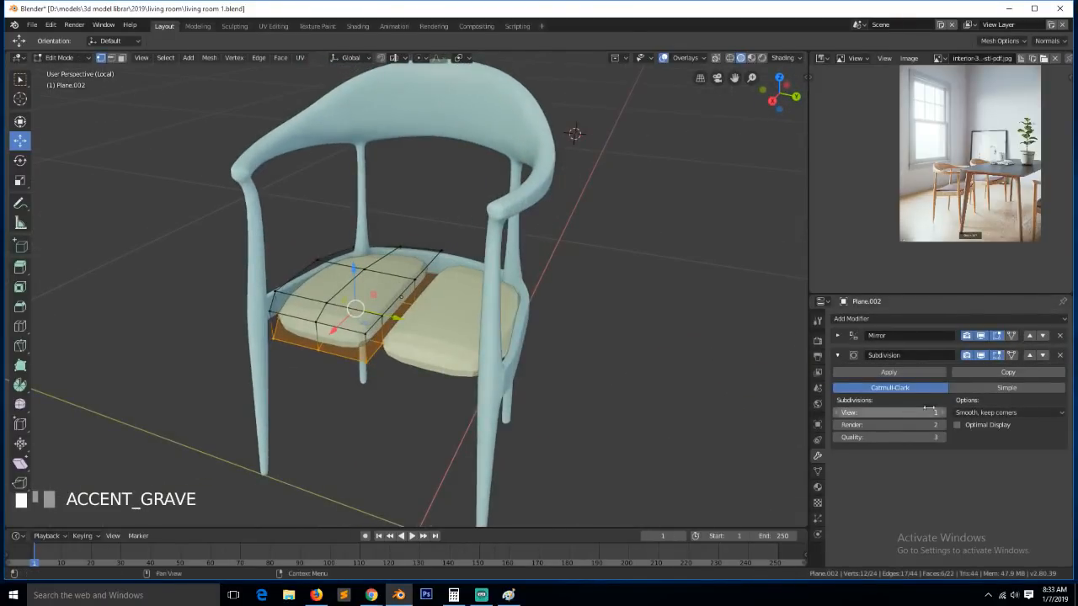
left_click(838, 336)
left_click(957, 464)
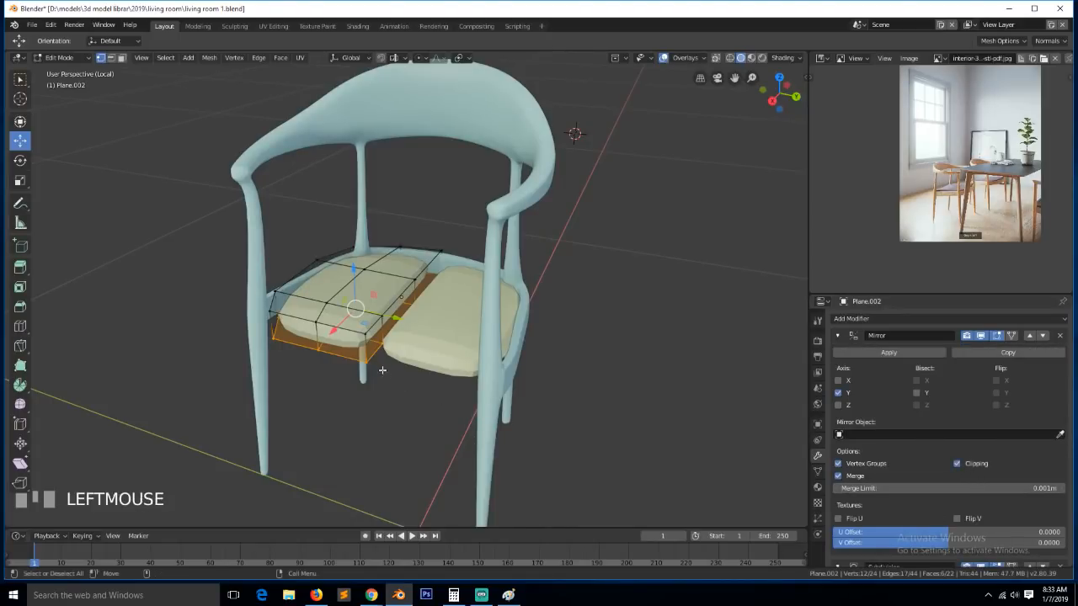
key("3")
left_click(376, 341)
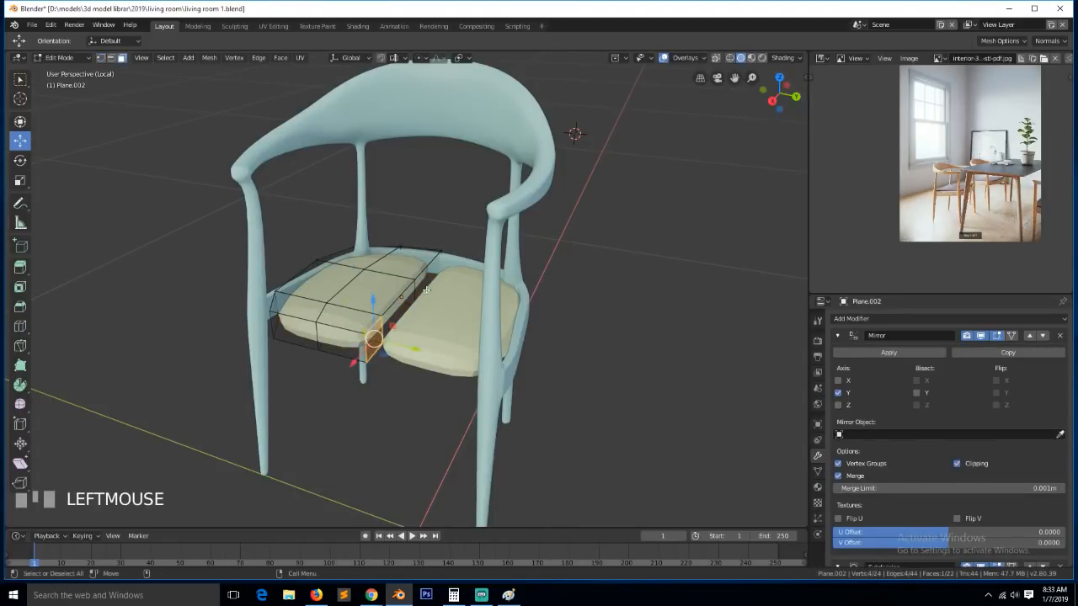
left_click(437, 265, "ctrl")
key("x")
left_click(418, 290)
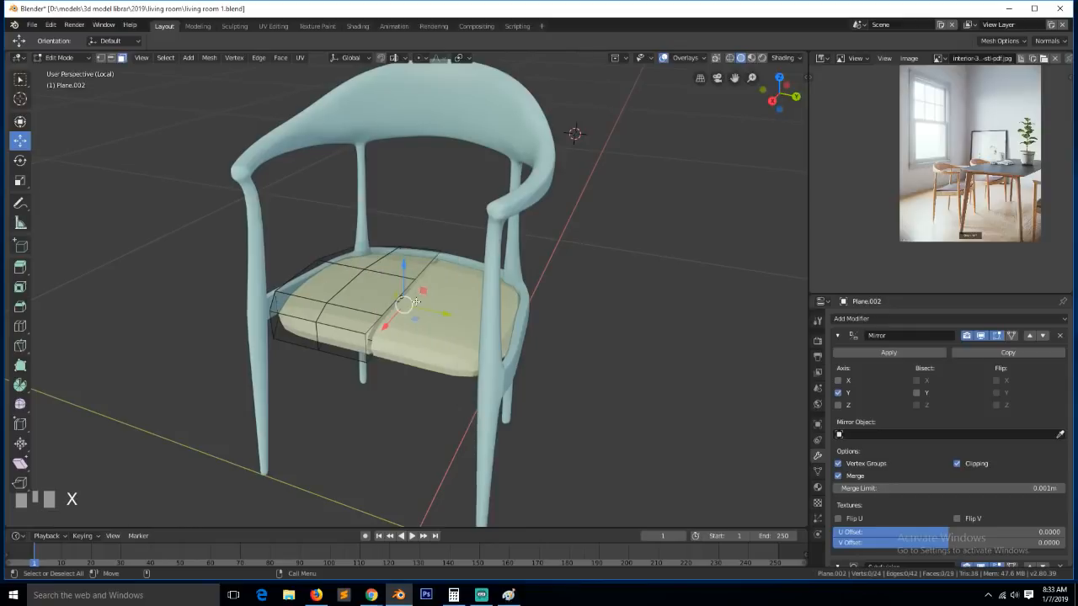
Select the open inner edge loop of the seat half and move it along Y to the mirror plane
key("2")
left_click(395, 304, "alt")
left_click_drag(445, 314, 482, 326)
Add two supporting loop cuts to the seat, one close to the front edge and one close to the outer side
key("grave")
middle_click_drag(481, 325, 391, 312)
key("ctrl+r")
left_click(463, 354)
left_click(477, 355)
key("grave")
key("ctrl+r")
left_click(360, 341)
left_click(350, 341)
key("grave")
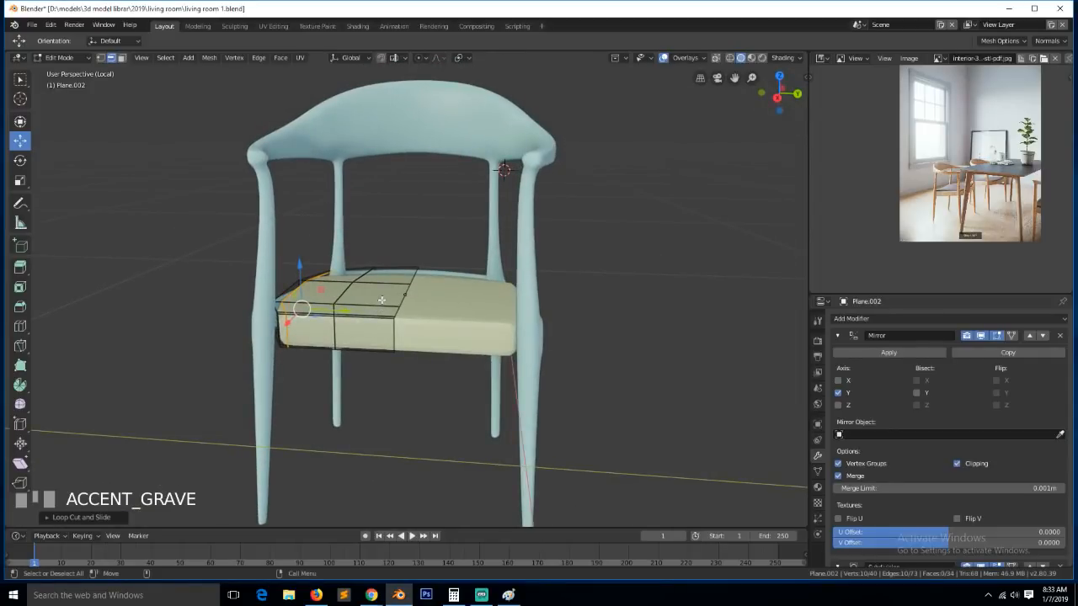
Select the faces in the middle of the seat's top and lower them slightly along Z
scroll(924, 225, "up", 5)
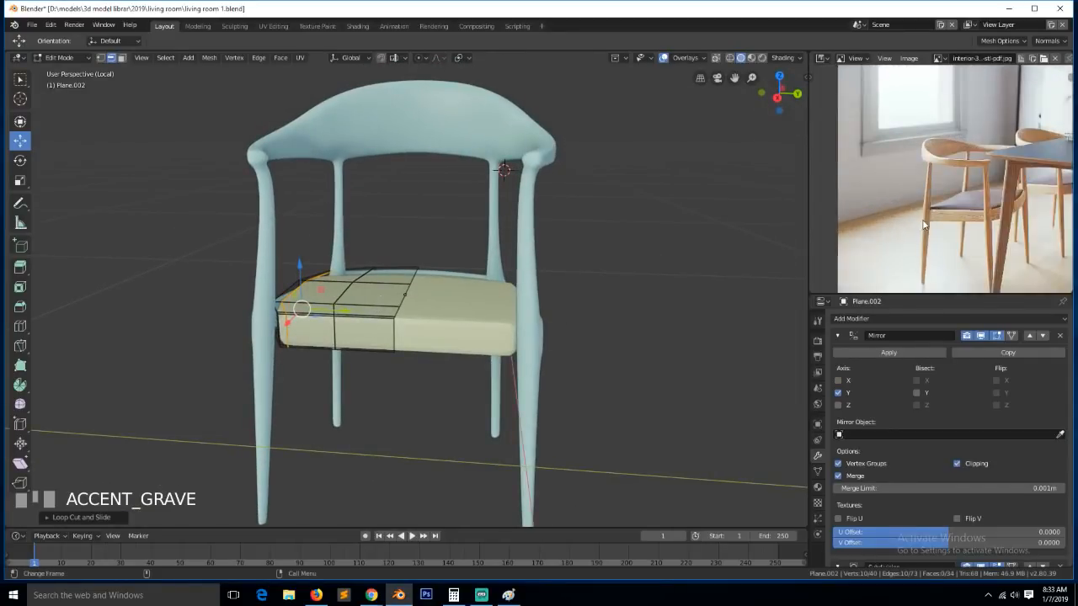
key("3")
left_click(381, 293)
middle_click_drag(381, 292, 375, 202)
left_click(379, 308, "ctrl")
middle_click_drag(379, 309, 379, 273)
left_click_drag(379, 269, 382, 277)
middle_click_drag(382, 277, 469, 369)
key("Tab")
key("Tab")
key("alt+a")
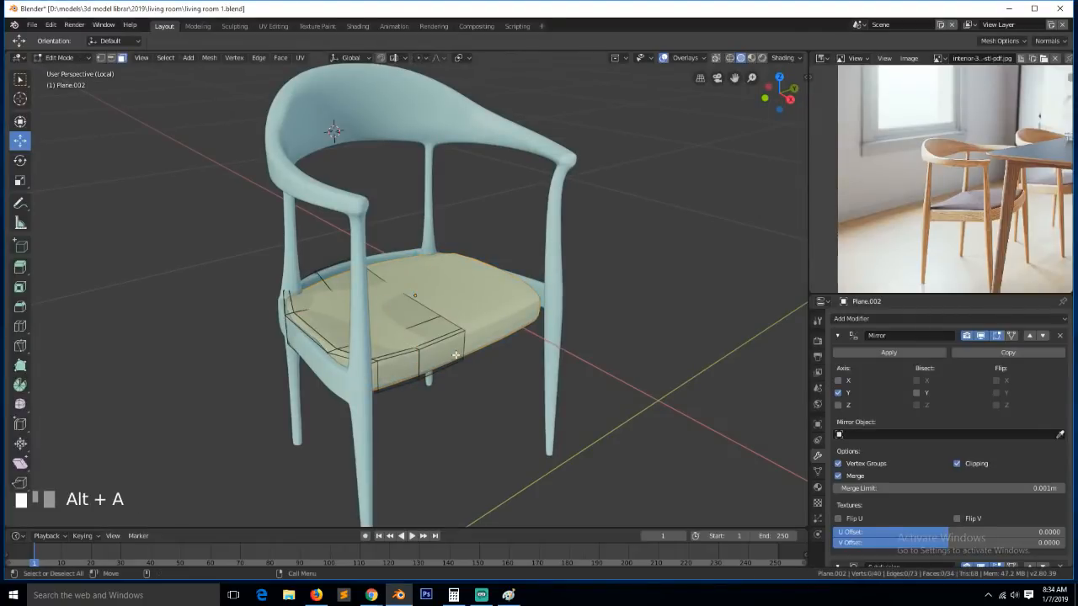
Pull the seat's middle front face forward along X with proportional editing to round the front edge
left_click(451, 349)
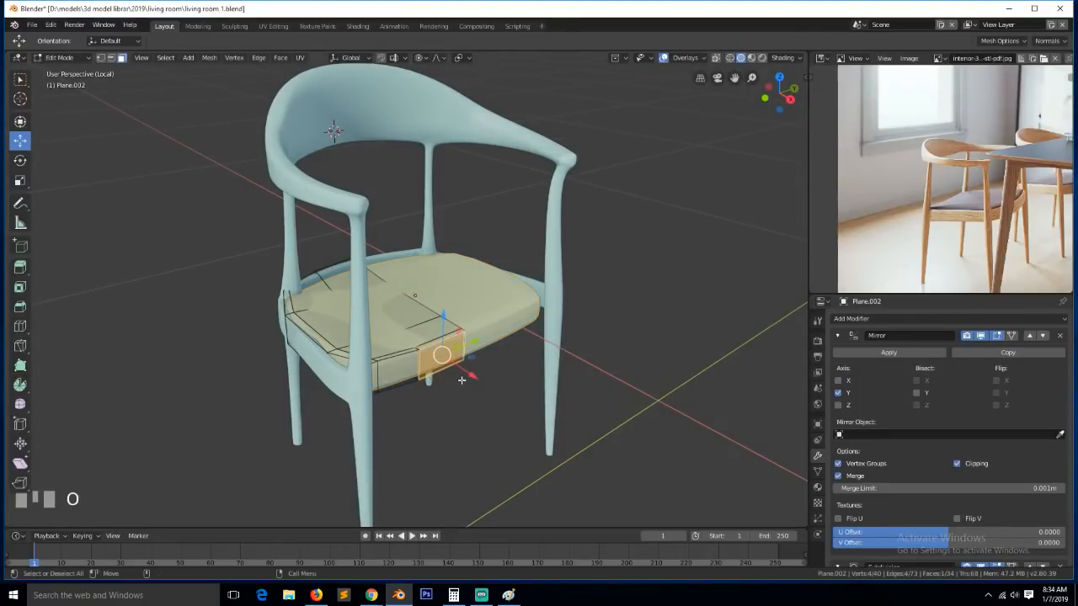
left_click_drag(463, 380, 486, 382)
key("Tab")
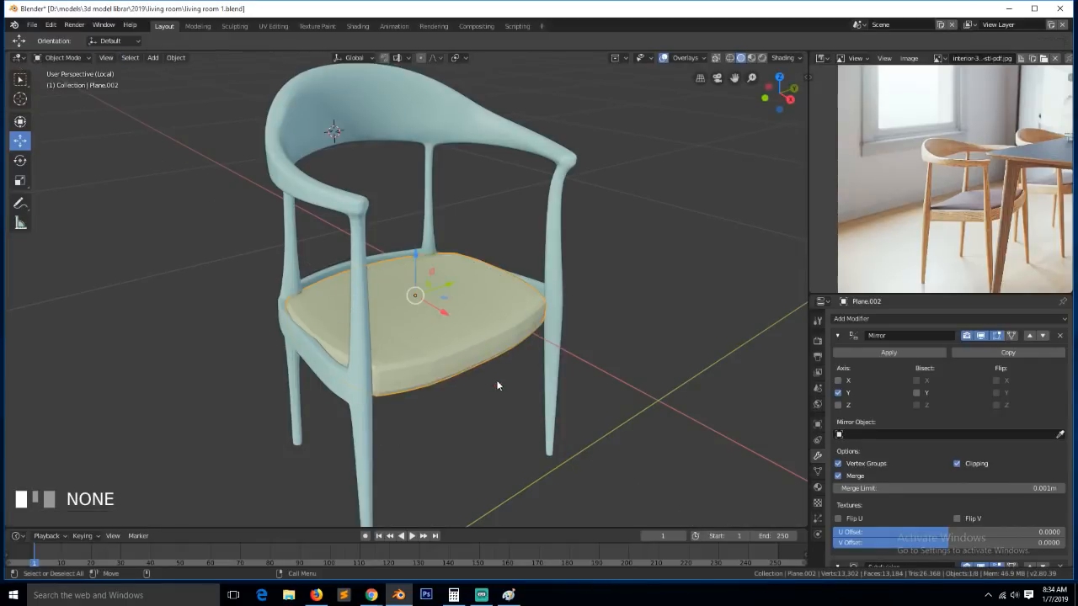
left_click(496, 378)
middle_click_drag(496, 378, 403, 393)
scroll(466, 357, "up", 3)
Turn off the viewport display of the seat's Subdivision modifier and save the file
key("Tab")
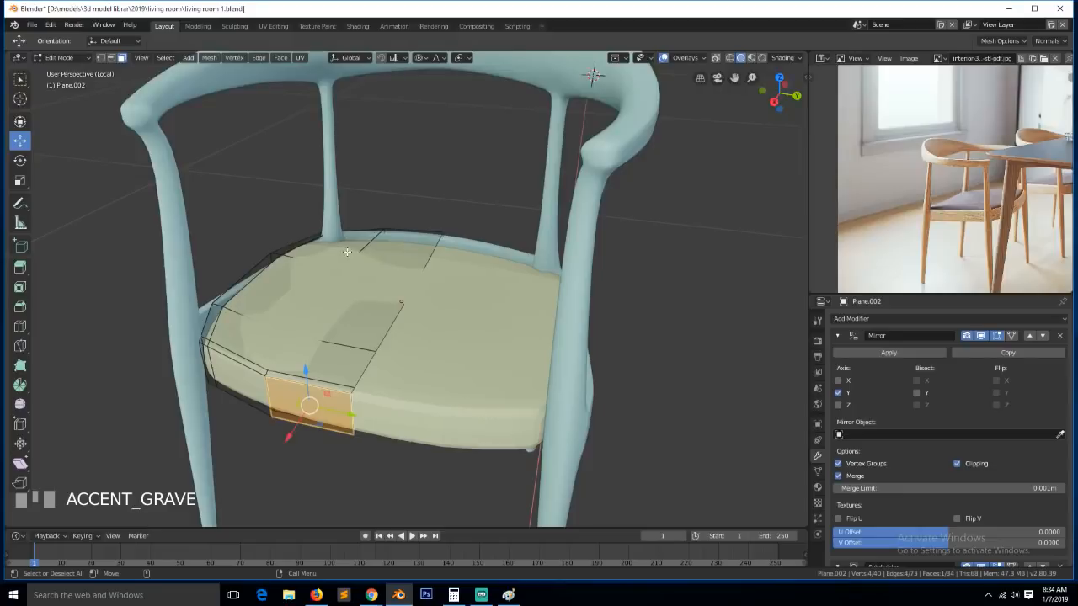
left_click(836, 335)
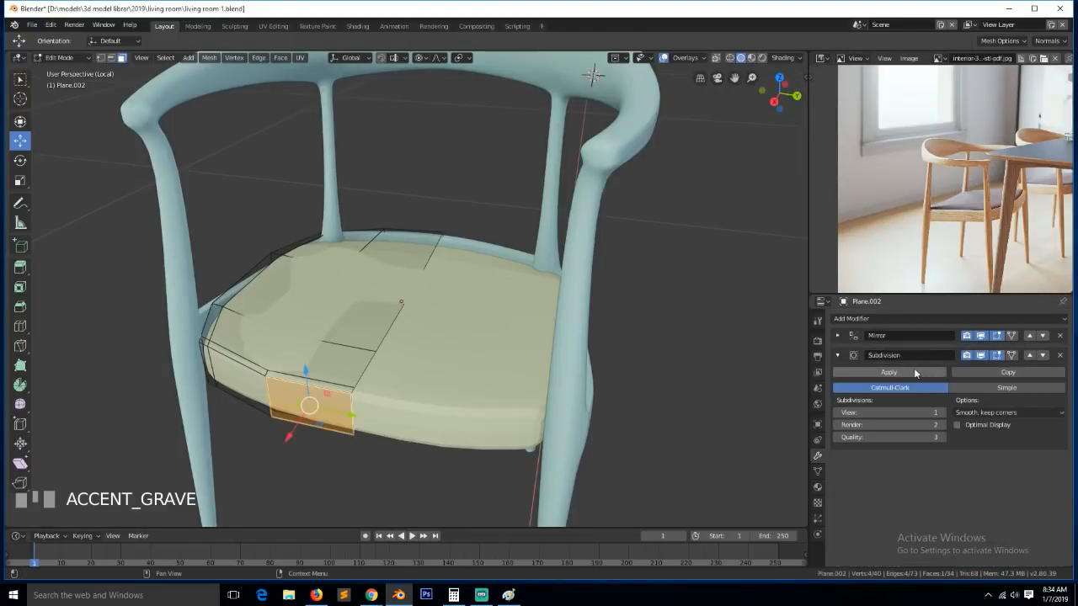
left_click(981, 355)
key("grave")
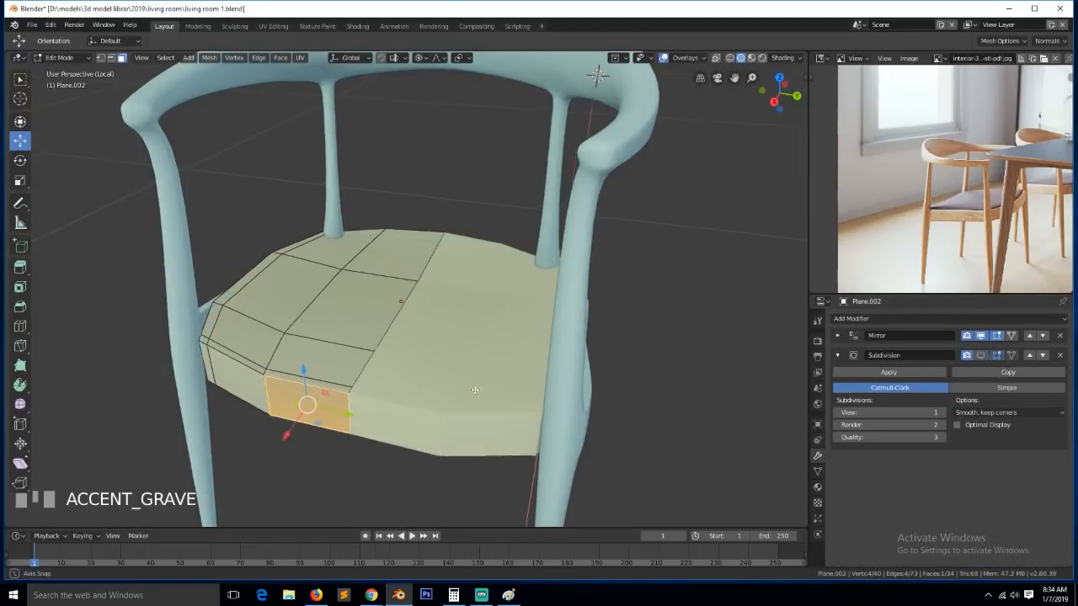
key("ctrl+s")
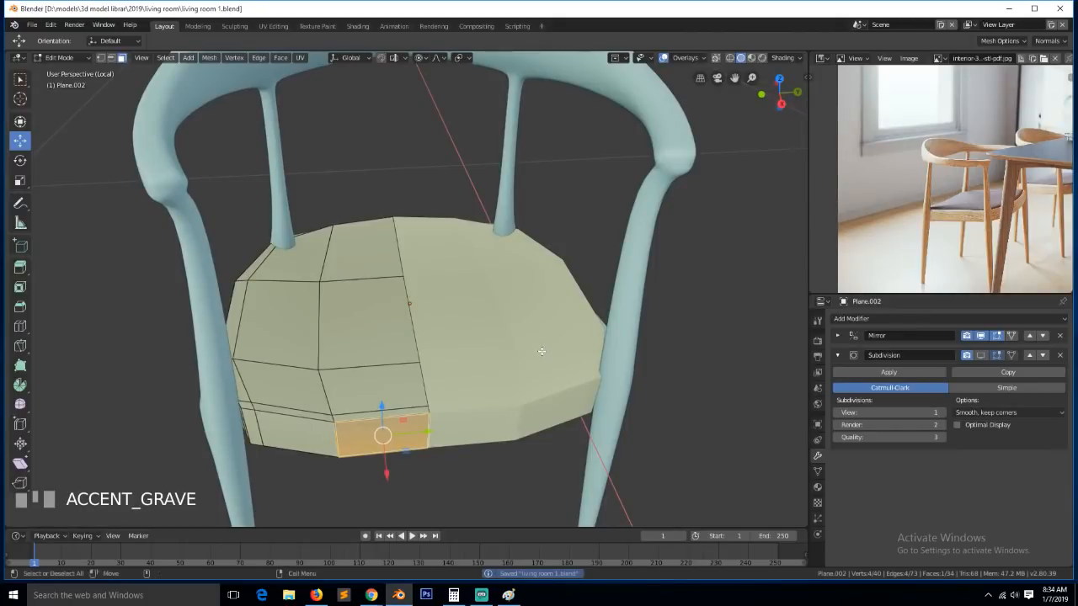
key("alt+a")
scroll(964, 207, "down", 4)
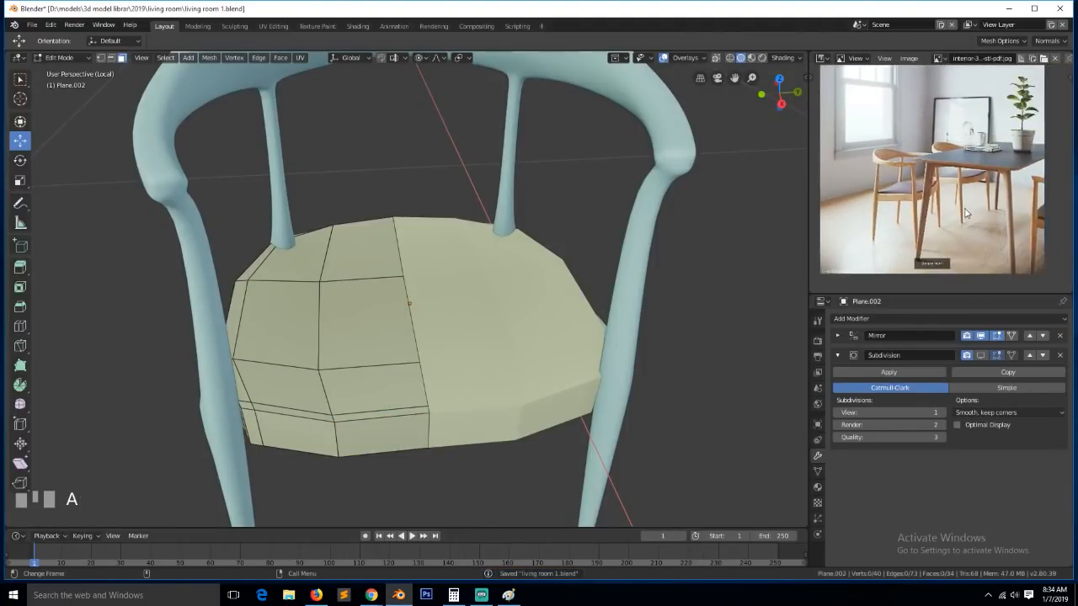
middle_click_drag(967, 213, 979, 236)
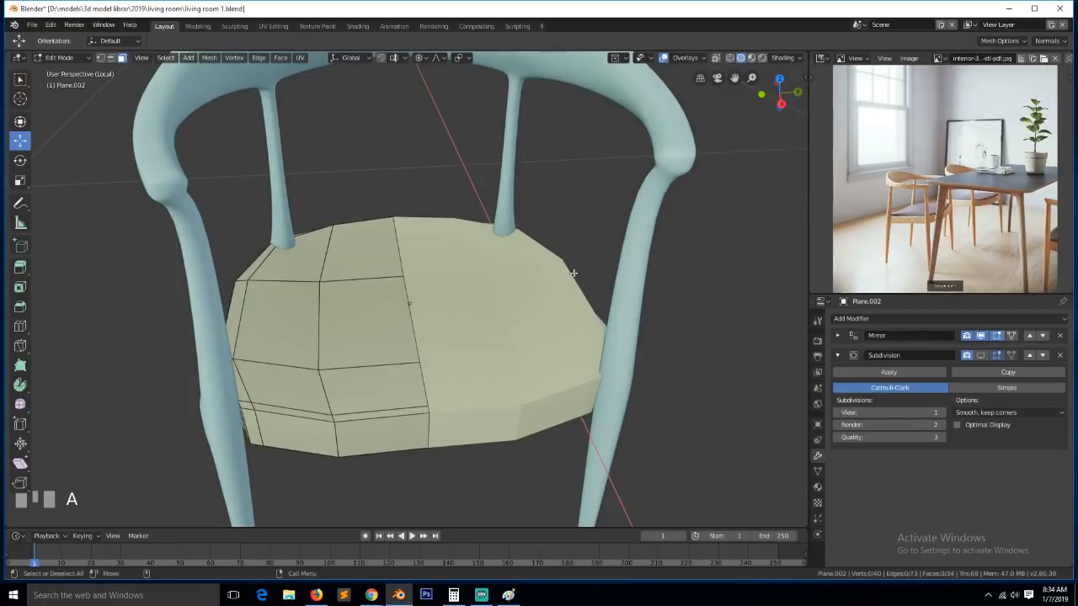
Select the six large faces on the seat half's top and raise them slightly along Z with proportional editing off
key("grave")
middle_click_drag(448, 295, 427, 300)
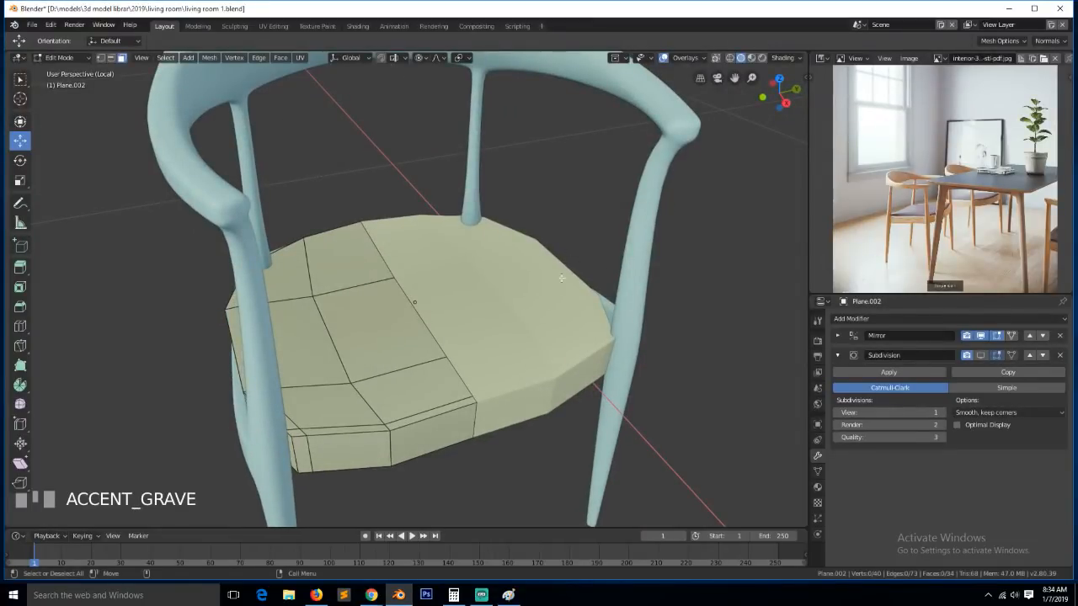
middle_click_drag(514, 310, 386, 286)
left_click(385, 271)
left_click(313, 257, "ctrl")
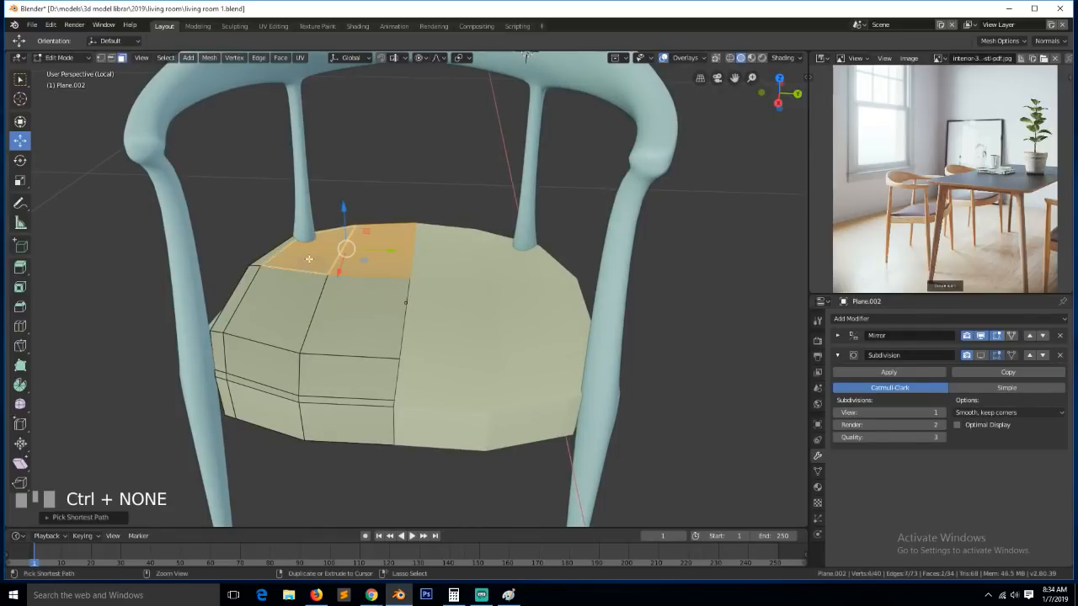
left_click(286, 341, "ctrl")
left_click(281, 364, "ctrl")
left_click(345, 380, "ctrl")
left_click(373, 325, "ctrl")
key("grave")
middle_click_drag(376, 326, 475, 336)
scroll(475, 337, "up", 3)
left_click_drag(312, 320, 317, 287)
key("ctrl+z")
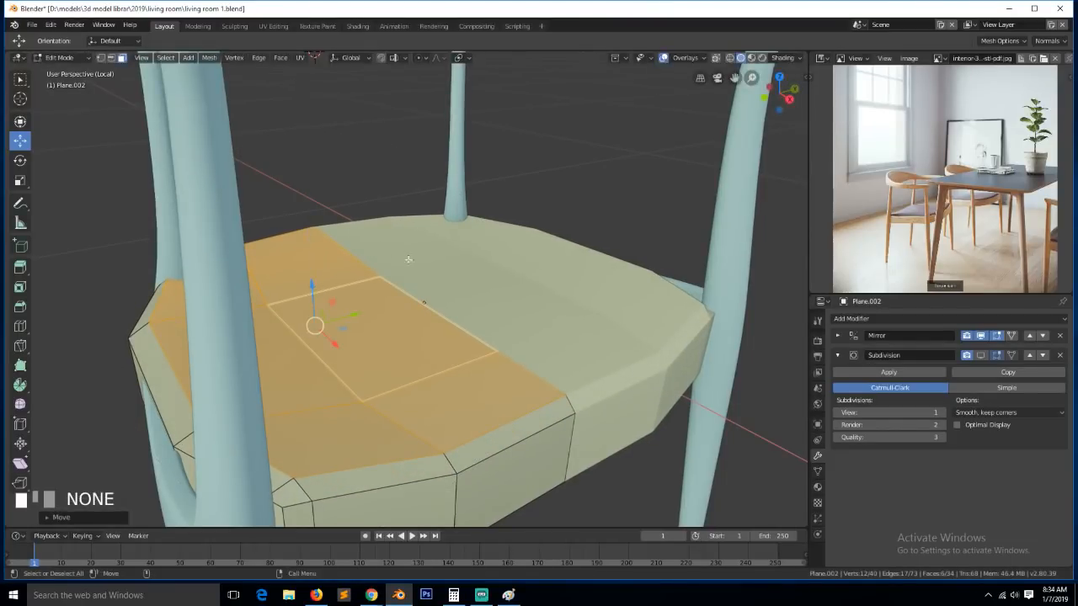
middle_click_drag(439, 320, 385, 298)
left_click_drag(311, 249, 313, 249)
key("Tab")
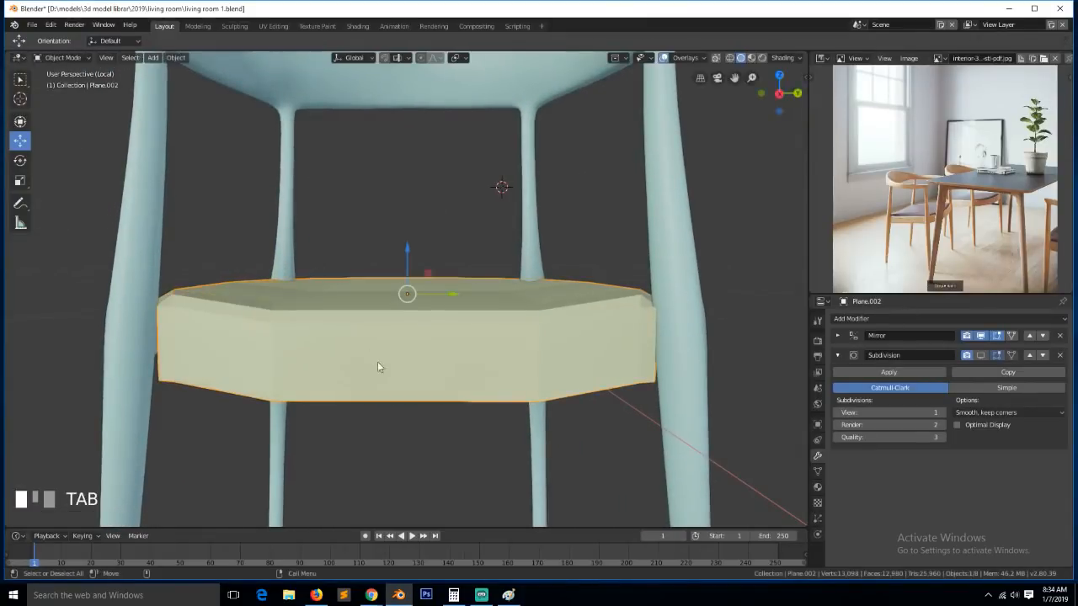
Select the six large faces on the seat half's underside and lower them slightly along Z
middle_click_drag(377, 364, 431, 318)
key("Tab")
left_click(448, 282)
middle_click_drag(447, 282, 291, 264)
left_click(226, 275, "ctrl")
left_click(305, 388, "ctrl")
left_click(360, 317, "ctrl")
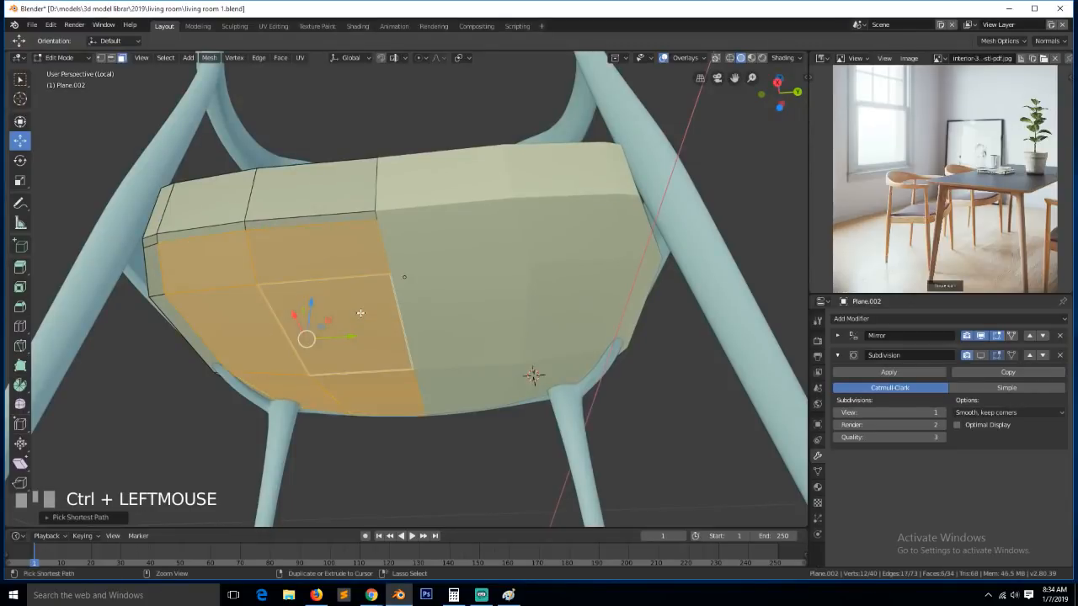
key("grave")
left_click_drag(314, 303, 312, 316)
key("Tab")
middle_click_drag(352, 337, 436, 364)
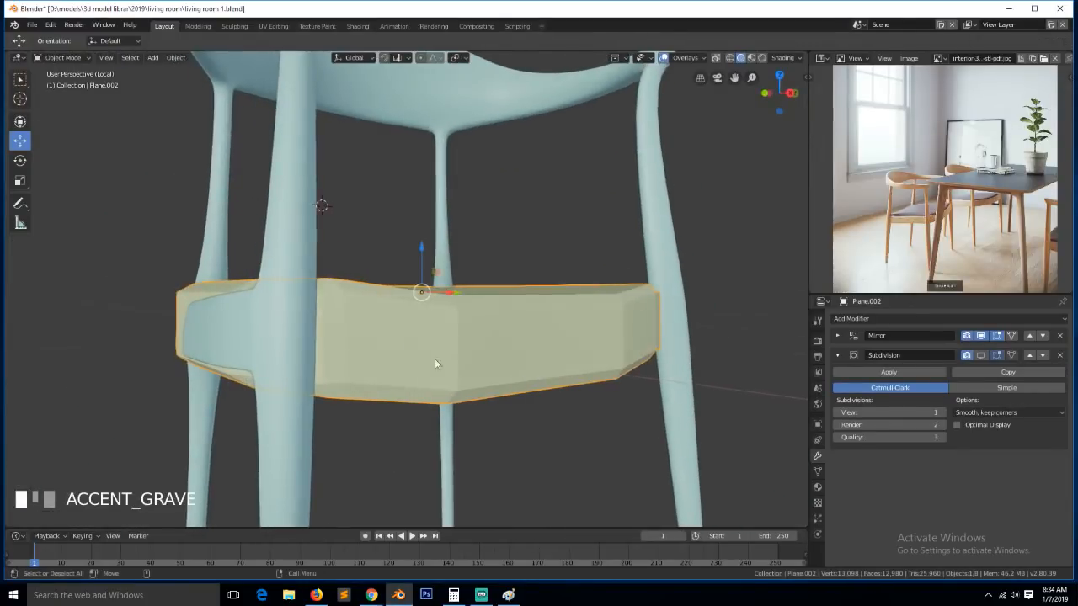
Turn the seat's Subdivision display back on and apply Shade Smooth to the seat
left_click(982, 359)
key("alt+a")
key("grave")
left_click(586, 353)
right_click(586, 351)
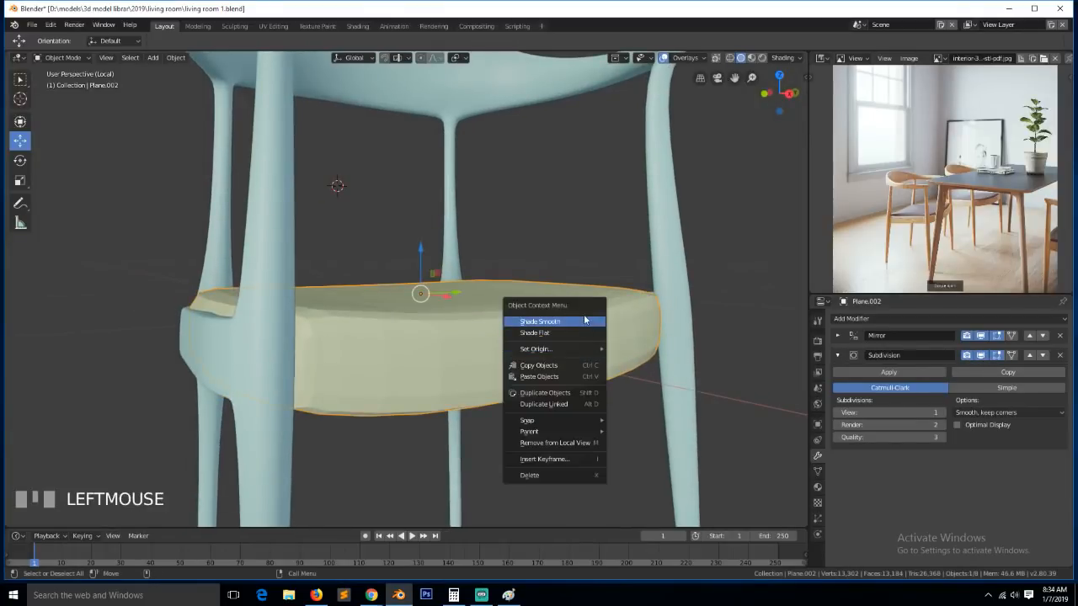
left_click(584, 321)
key("alt+a")
scroll(584, 333, "down", 6)
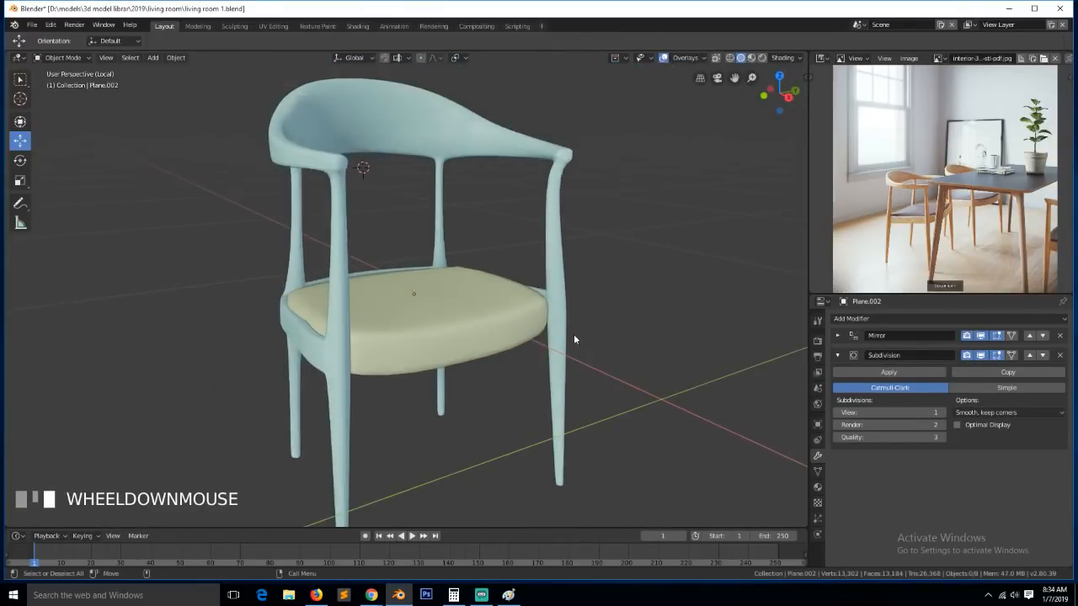
Turn off the chair frame's Subdivision display in the viewport and open the frame mesh in Edit Mode
left_click(563, 335)
left_click(981, 336)
key("Tab")
key("grave")
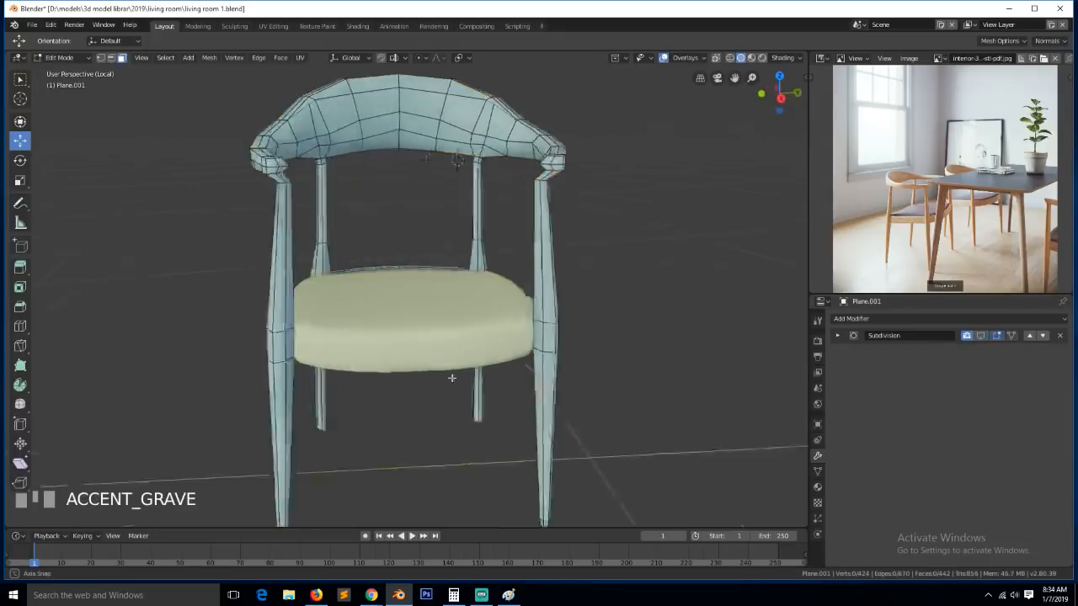
middle_click_drag(452, 378, 355, 375)
left_click(260, 315)
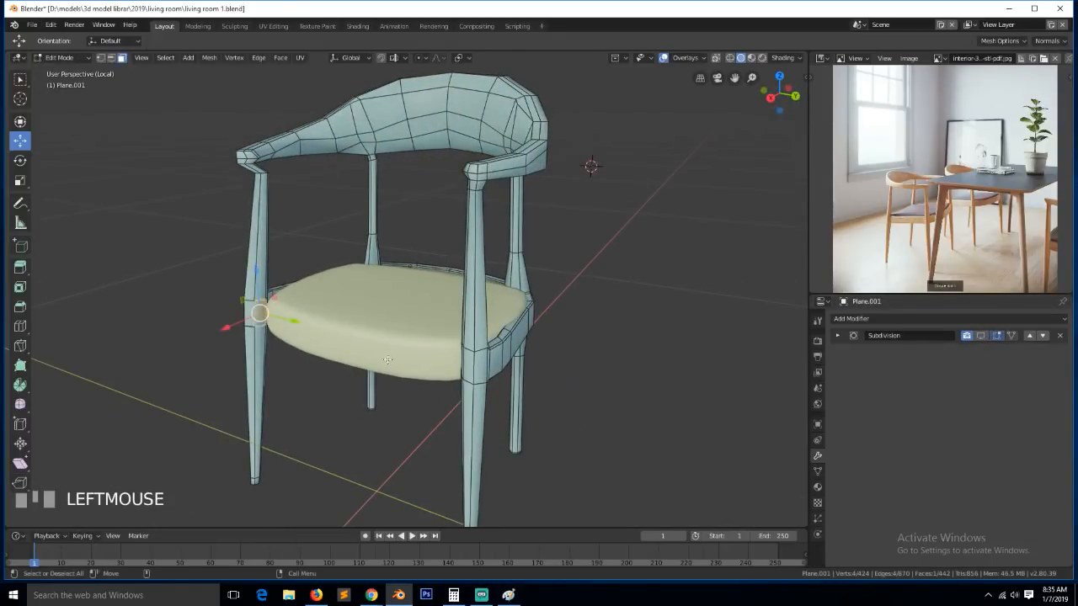
scroll(387, 360, "up", 4)
scroll(423, 367, "down", 2)
In the right orthographic wireframe view, delete all frame vertices on the positive-Y side of the chair's centre line
key("KP_1")
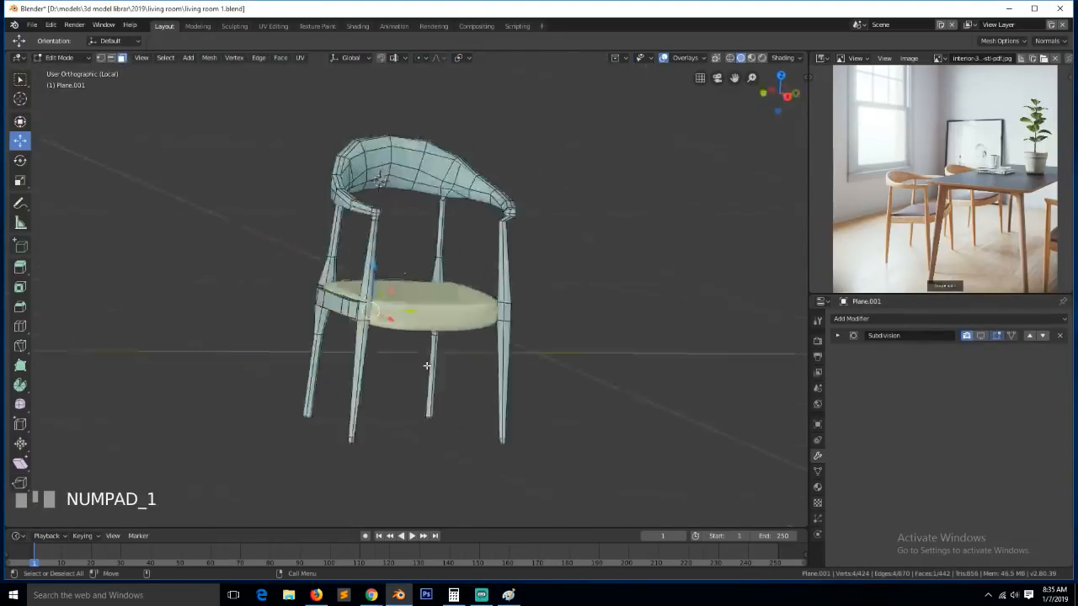
key("KP_3")
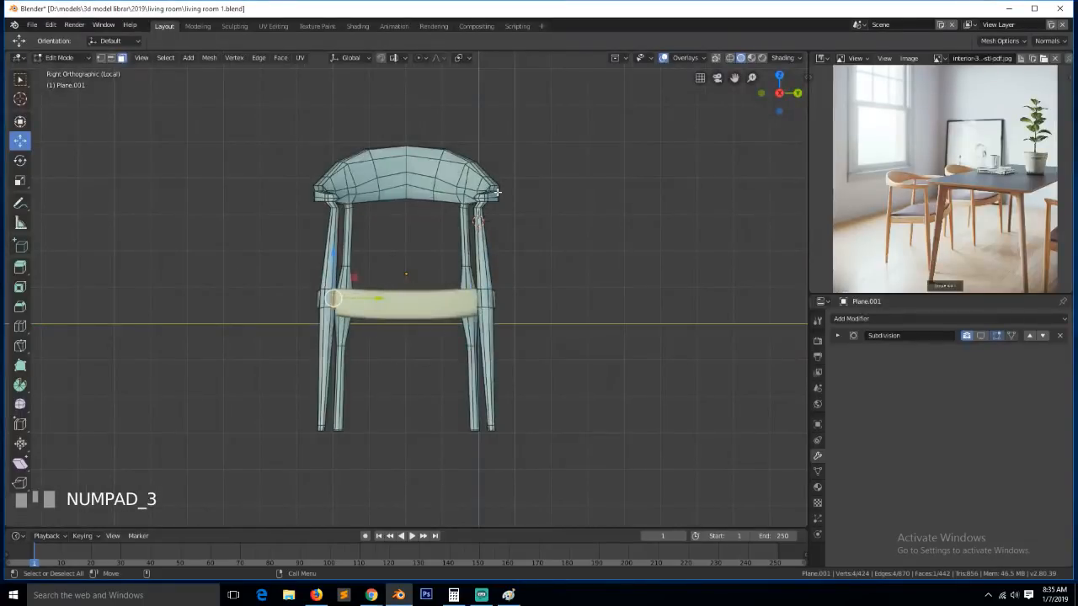
key("1")
key("shift+z")
key("a")
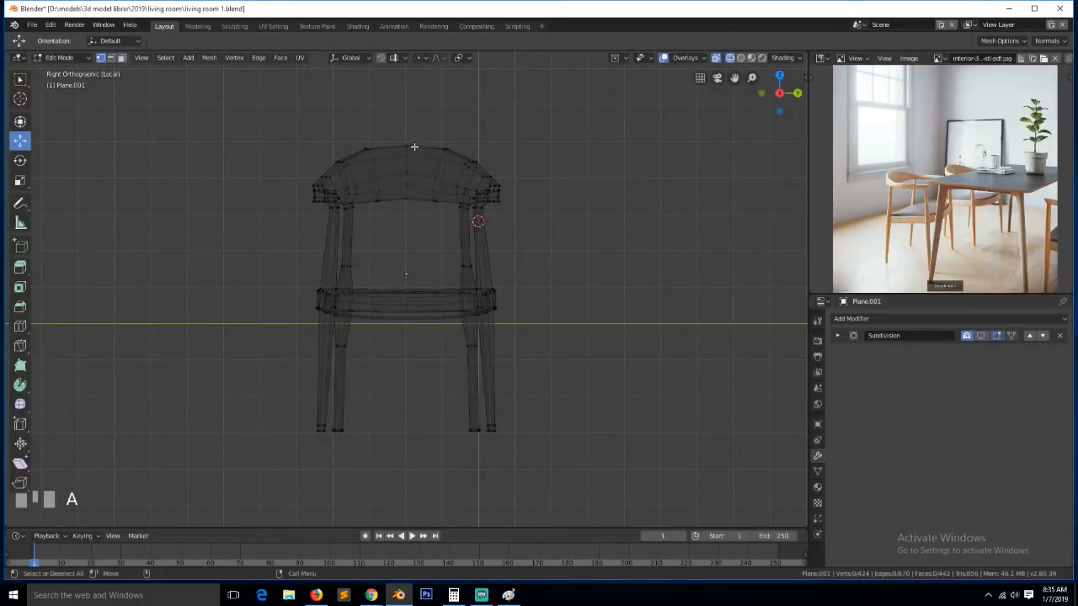
key("n")
key("n")
left_click(408, 146)
key("b")
left_click_drag(419, 120, 574, 575)
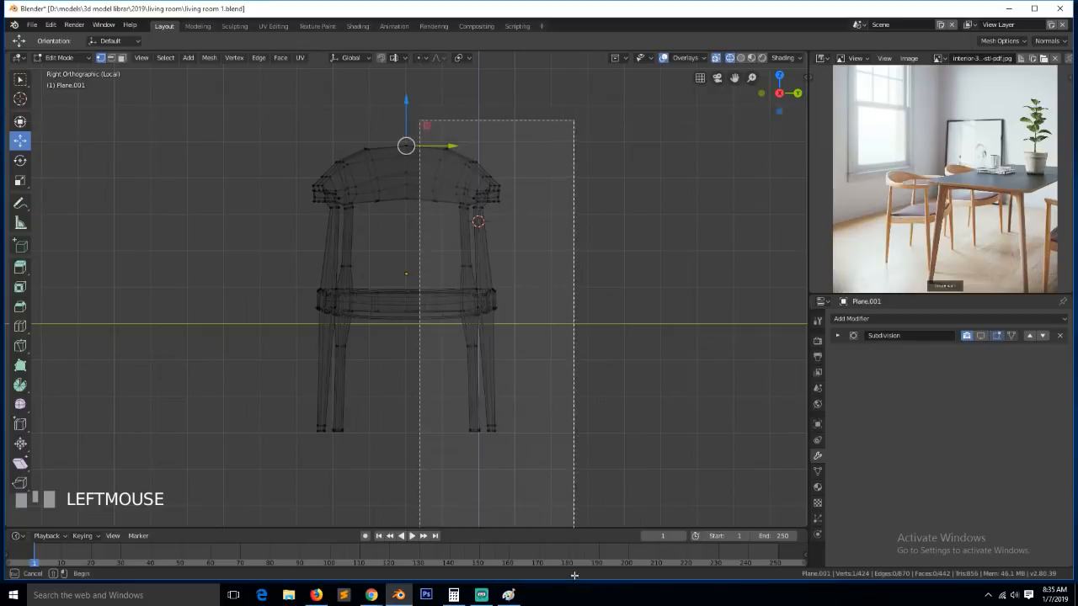
key("x")
left_click(525, 262)
key("shift+z")
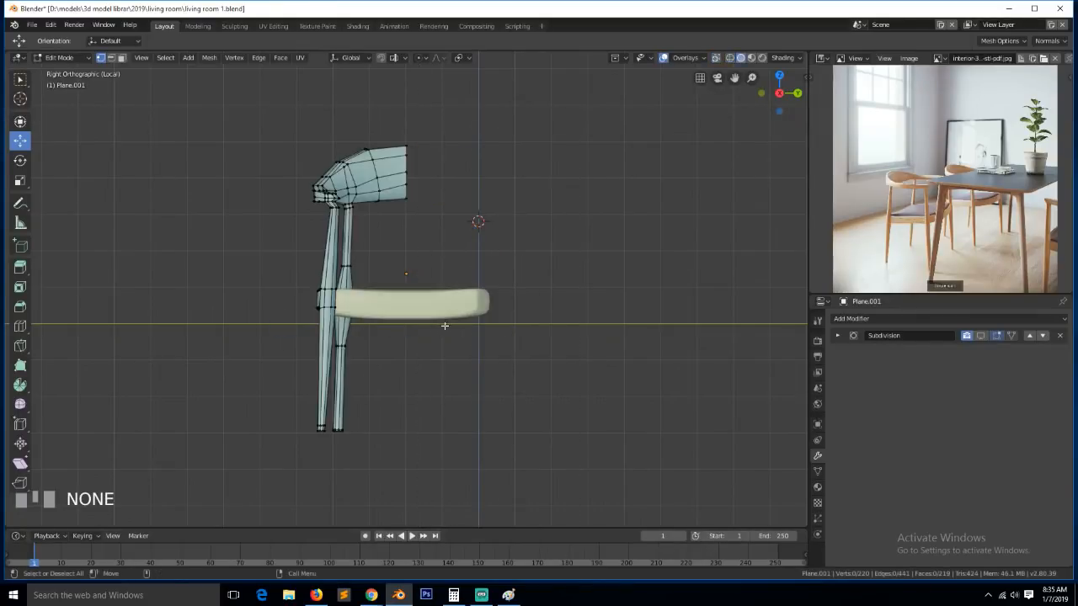
Extrude the front leg's inner face at seat height along Y almost to the centre line, and delete the extrusion's end face
middle_click_drag(416, 342, 367, 352)
scroll(367, 352, "up", 3)
key("2")
left_click(226, 312)
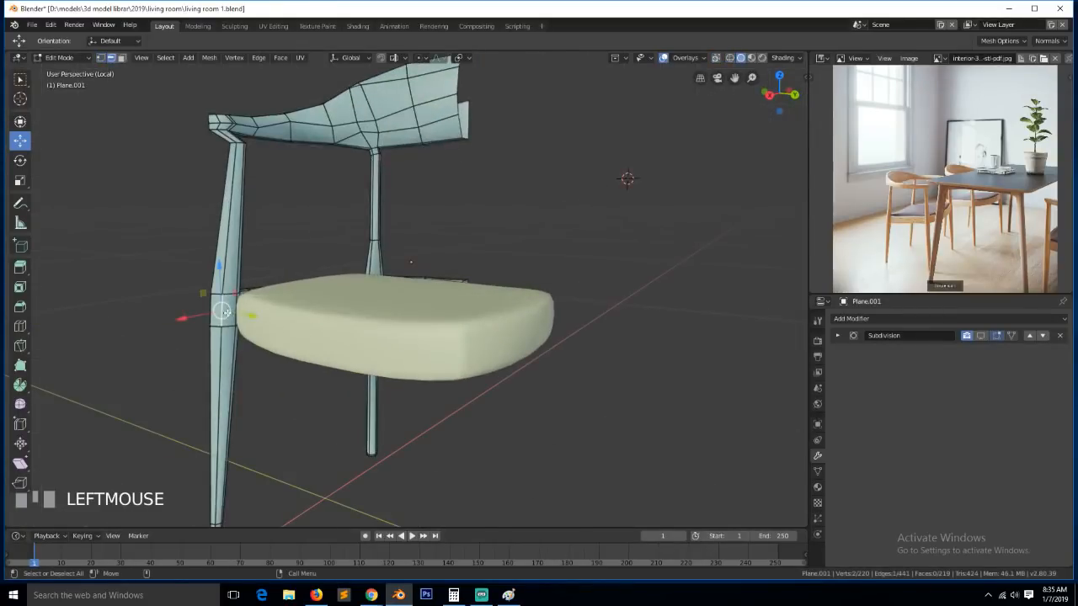
scroll(278, 336, "up", 3)
key("3")
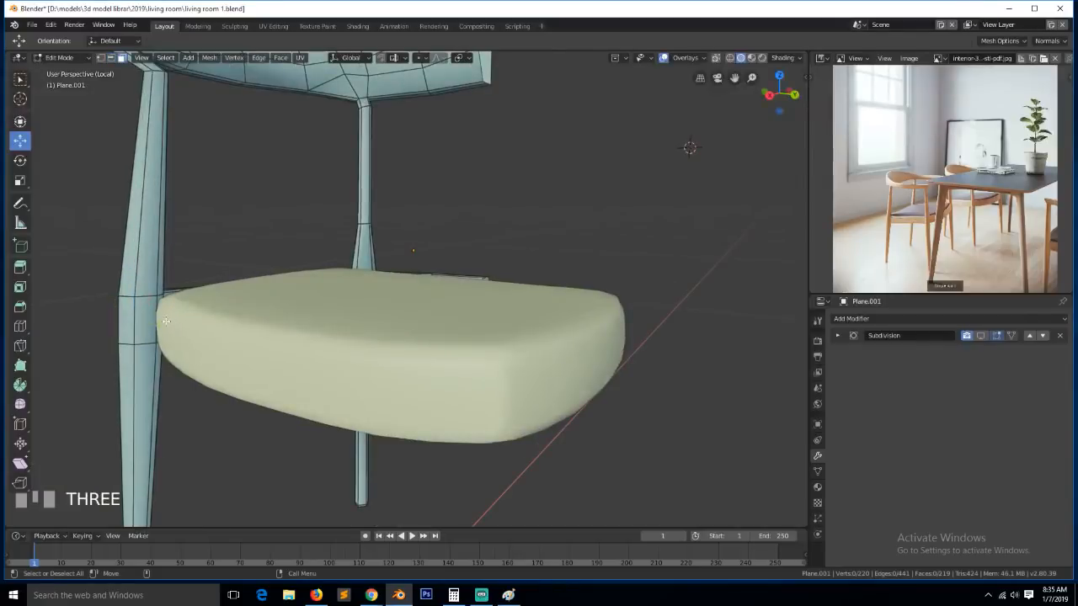
left_click(145, 325)
key("KP_1")
key("KP_3")
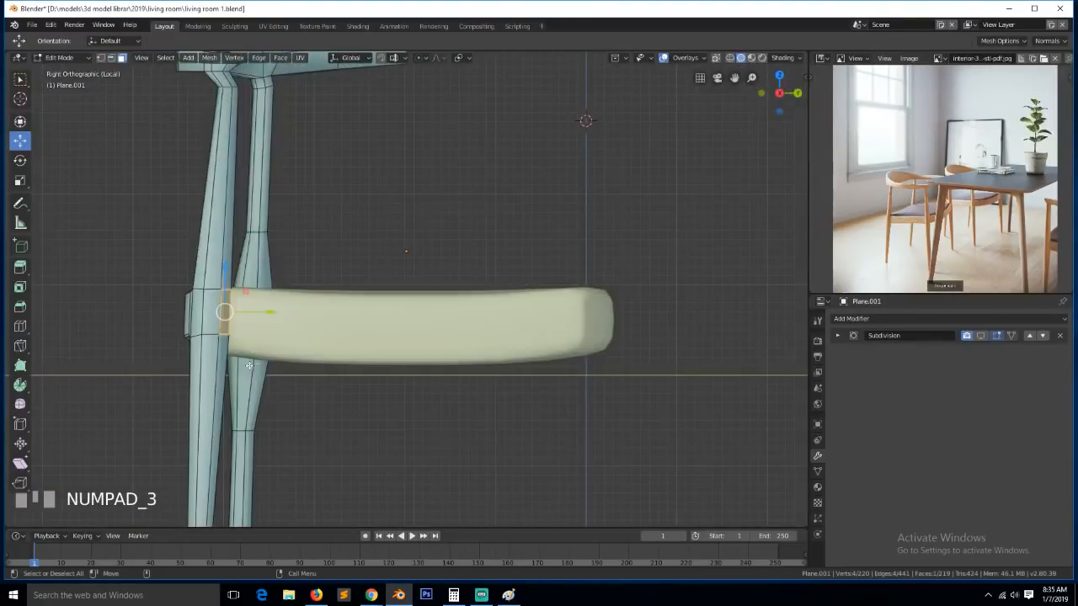
key("e")
right_click(271, 317)
left_click_drag(272, 317, 441, 337)
key("x")
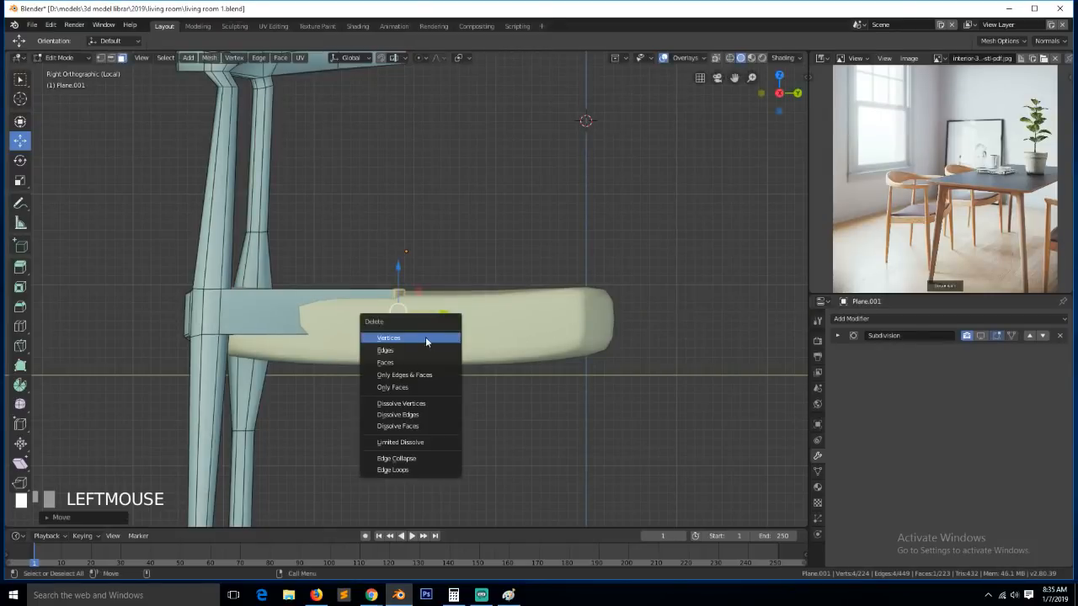
left_click(400, 364)
Add a Mirror modifier on X to the frame, place it above Subdivision, and enable Clipping with the mesh in vertex mode
key("Tab")
left_click(918, 319)
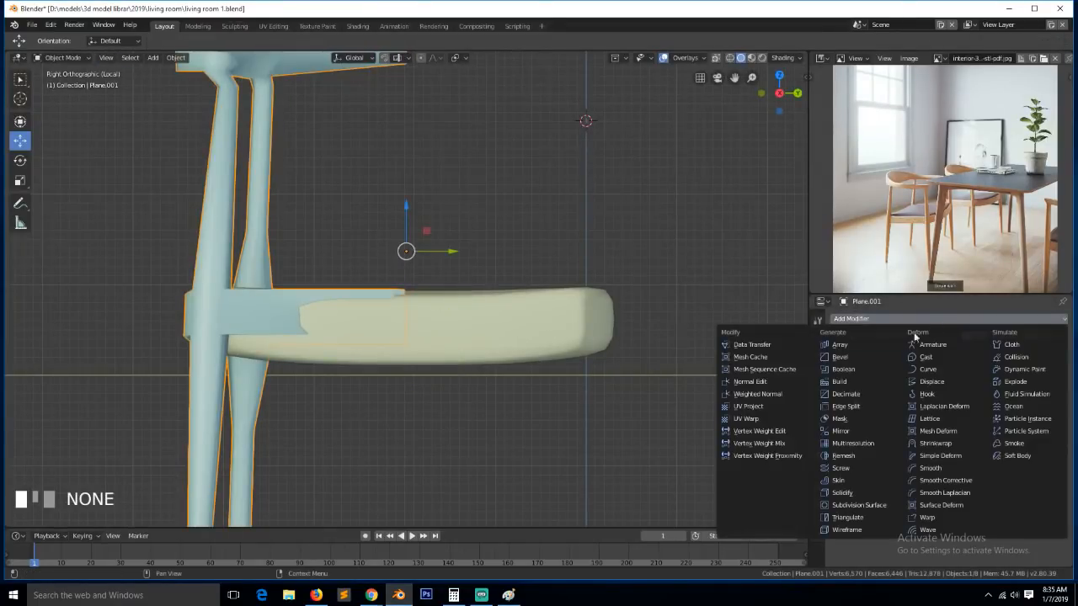
left_click(859, 431)
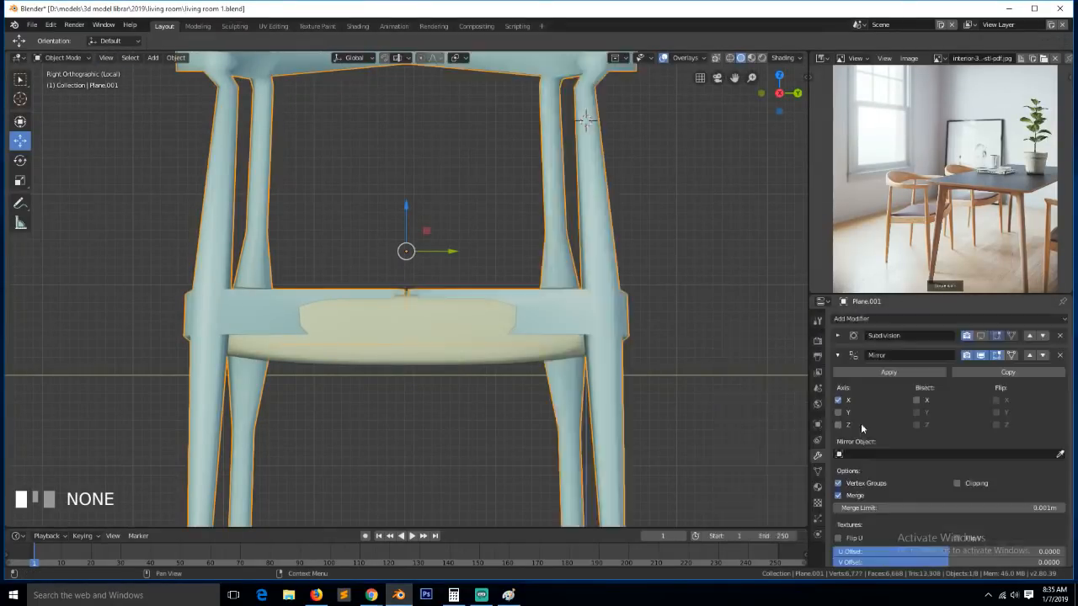
left_click(1028, 356)
scroll(522, 341, "down", 2)
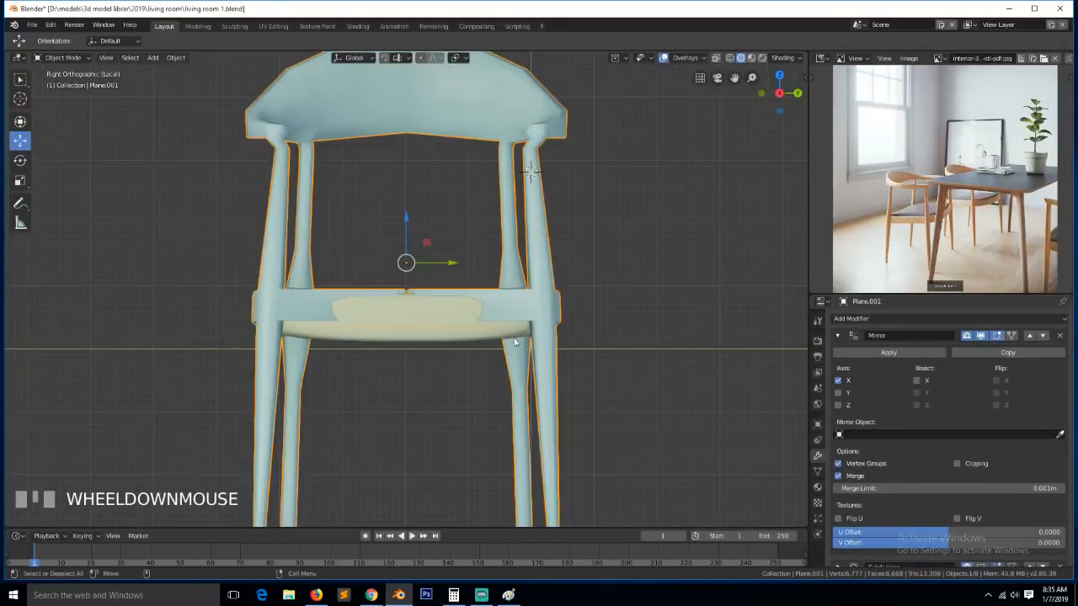
key("Tab")
key("1")
left_click(956, 463)
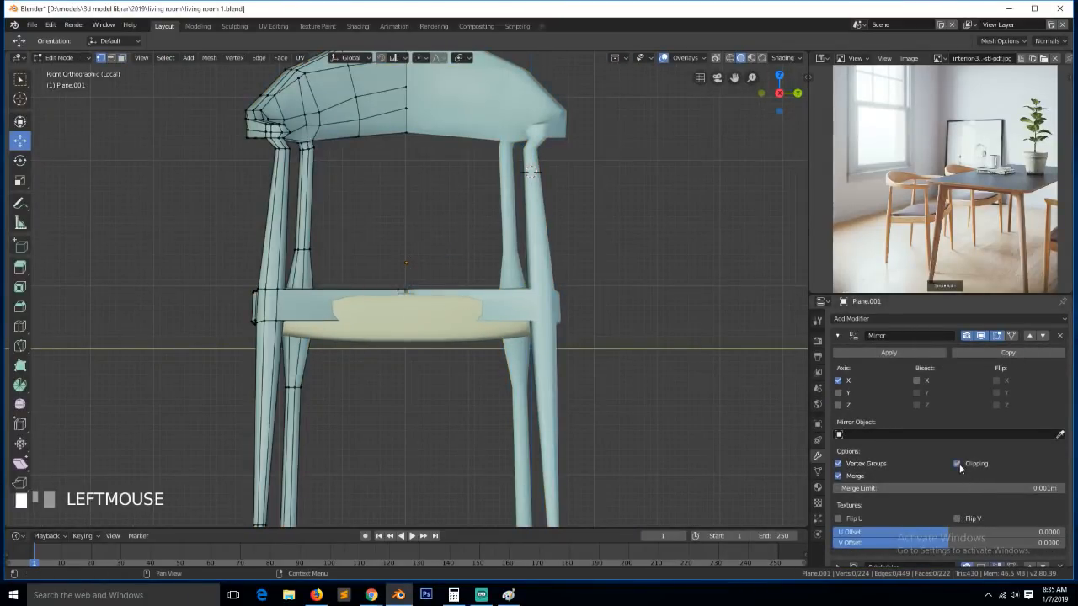
Move the front rail's end vertices along Y onto the mirror plane to close the gap between the halves
key("shift+z")
key("b")
left_click_drag(365, 258, 434, 366)
left_click_drag(437, 305, 439, 306)
left_click_drag(525, 316, 468, 305)
key("Tab")
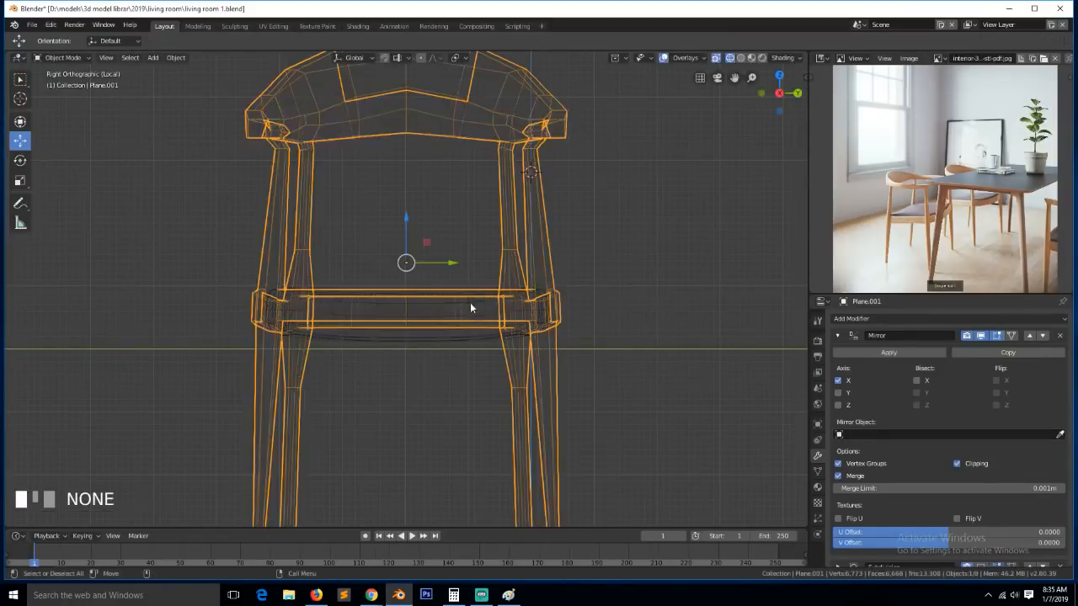
Add one centred loop cut across the mirrored half of the front seat rail
key("grave")
mouse_move(574, 357)
middle_mouse_down()
mouse_move(586, 368)
mouse_move(566, 413)
middle_mouse_up()
key("Tab")
key("ctrl+r")
left_click(425, 391)
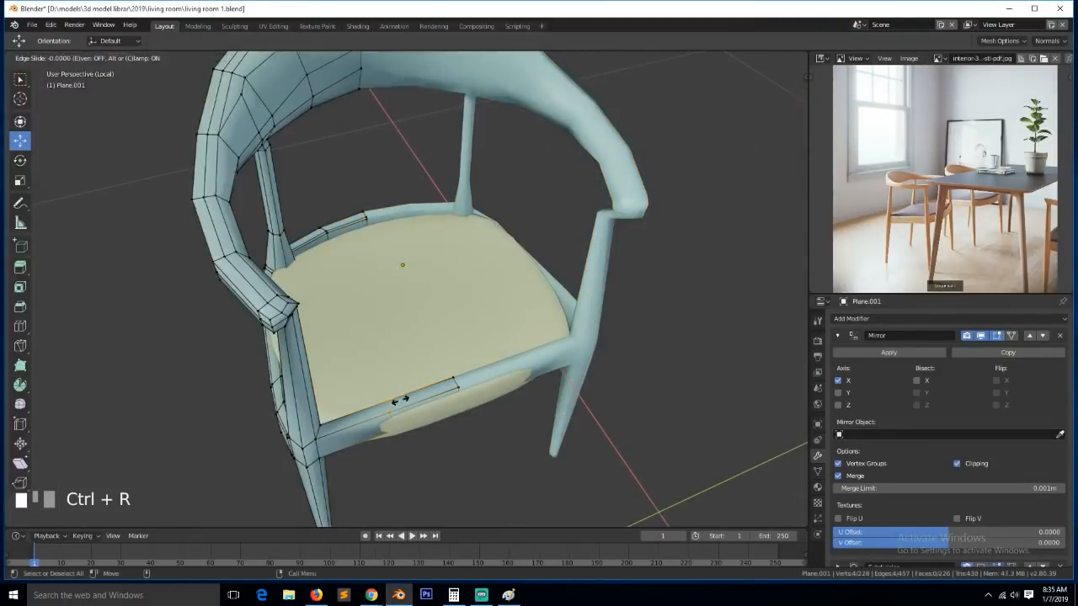
right_click(404, 403)
Push the front rail's middle face loop slightly forward along X to curve the rail, and save the file
key("3")
left_click(430, 403, "alt")
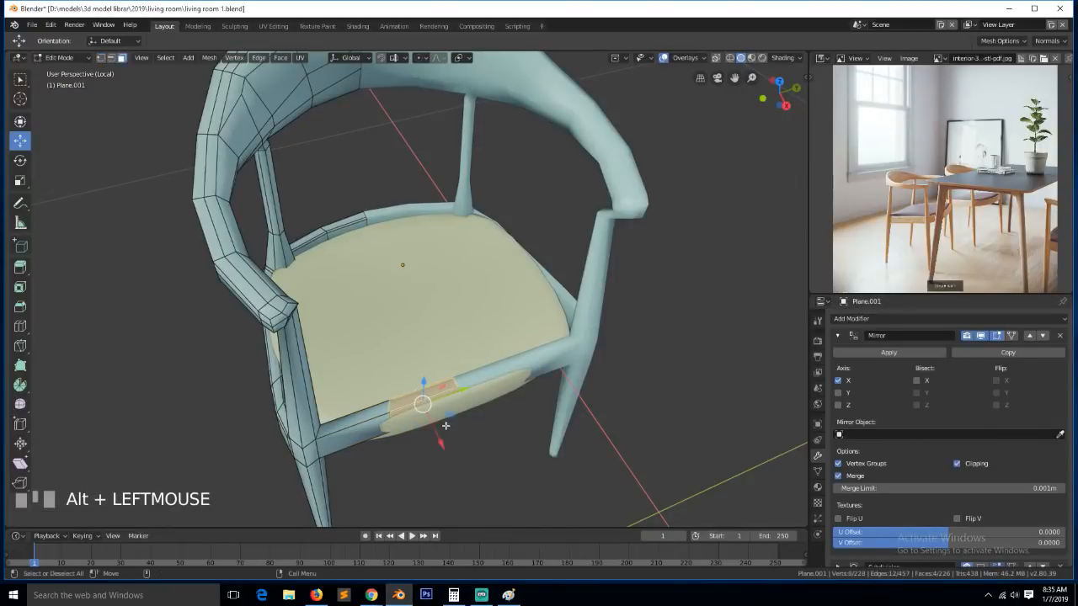
left_click_drag(441, 434, 445, 441)
key("Tab")
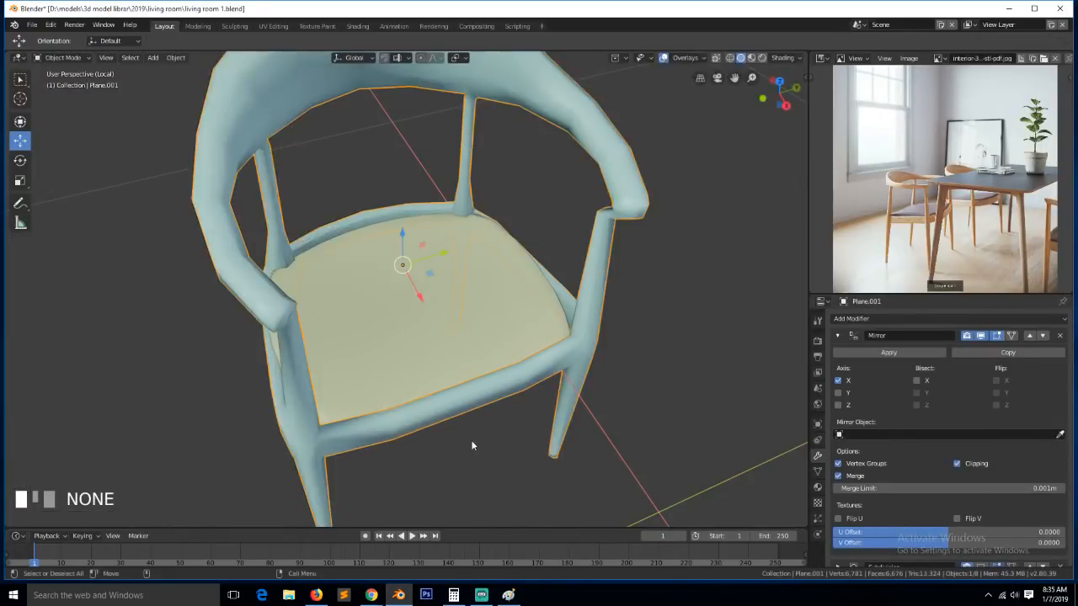
key("ctrl+s")
key("grave")
middle_click_drag(474, 438, 464, 333)
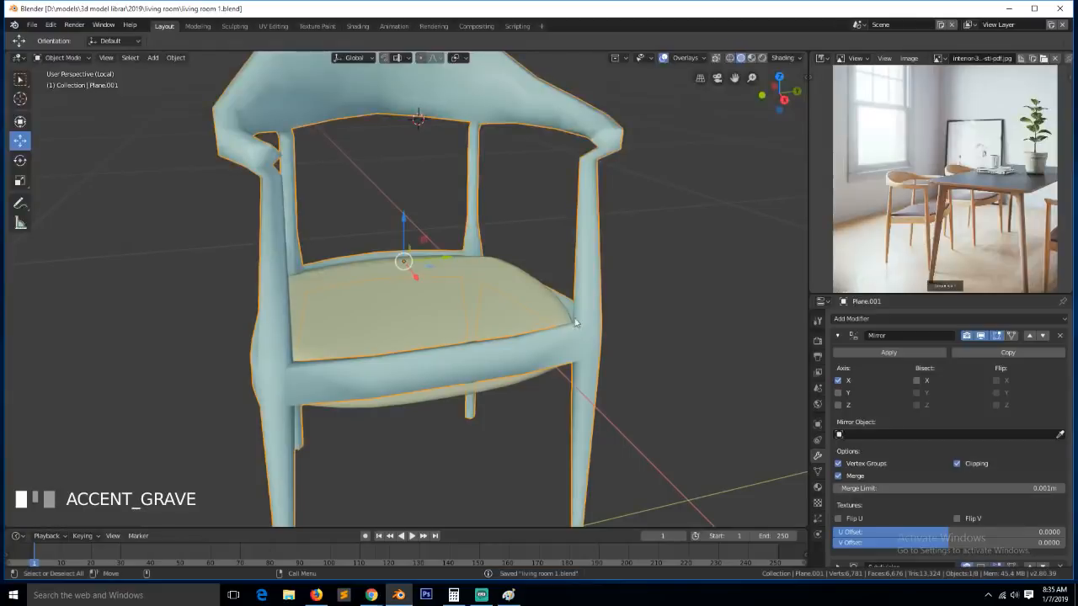
Reselect the front rail's middle face loop and lower it slightly along Z to follow the cushion
key("Tab")
left_click_drag(410, 335, 446, 331)
left_click(447, 368, "alt")
key("Tab")
middle_click_drag(451, 356, 504, 350)
key("Tab")
key("3")
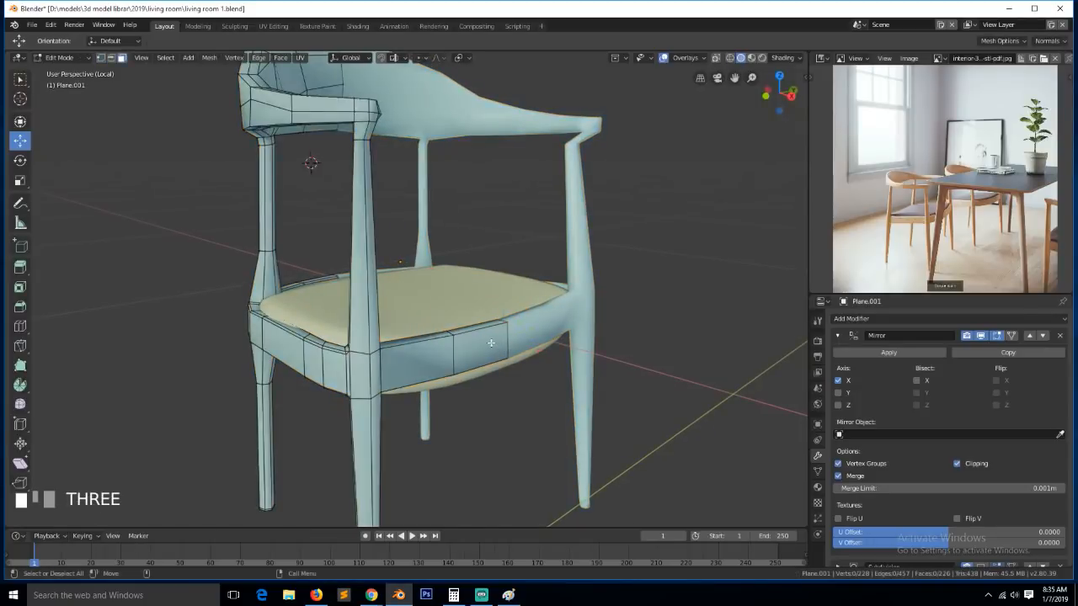
left_click(489, 338, "alt")
left_click_drag(480, 298, 483, 302)
key("Tab")
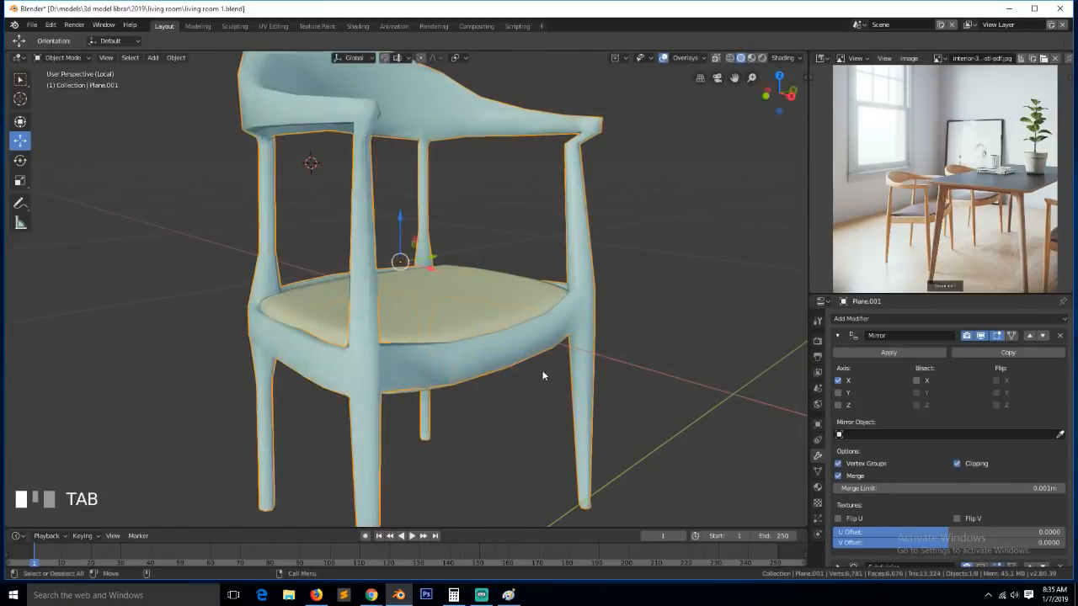
Clear the object selection and save the chair file
key("alt+a")
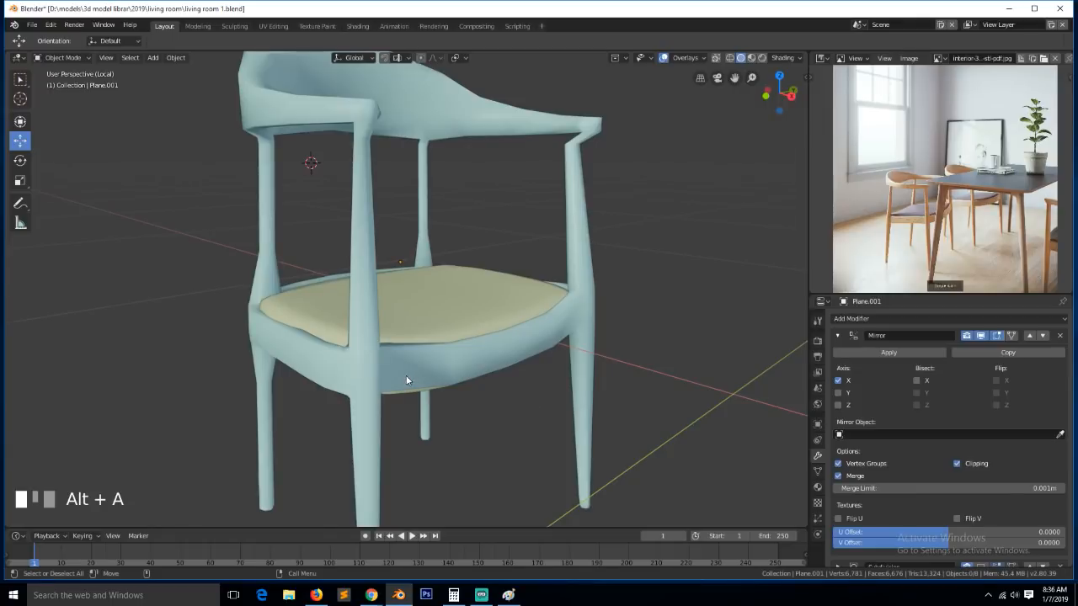
scroll(408, 377, "up", 3)
scroll(437, 411, "down", 5)
key("ctrl+s")
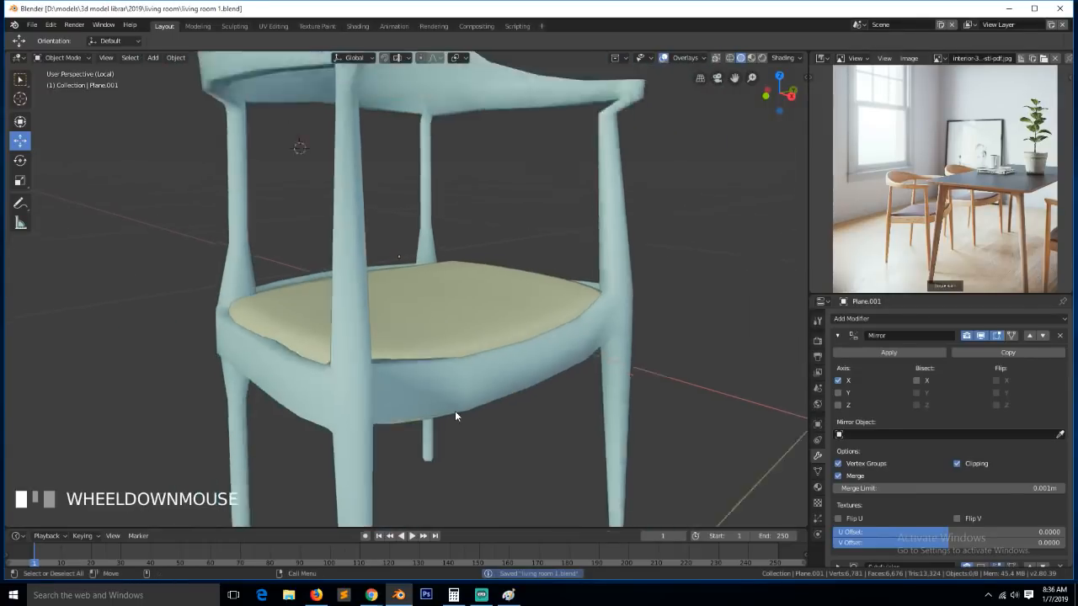
key("grave")
scroll(397, 421, "up", 3)
key("grave")
middle_click_drag(397, 421, 553, 425)
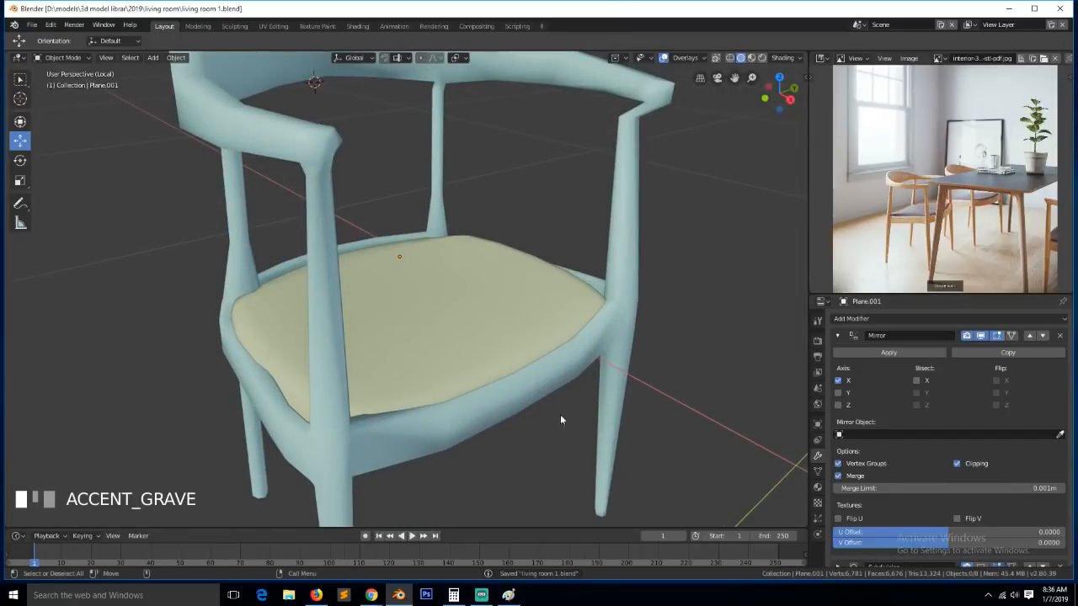
Collapse the Mirror settings and select the upper and lower outer lengthwise edges of the front rail in edge mode
left_click(837, 335)
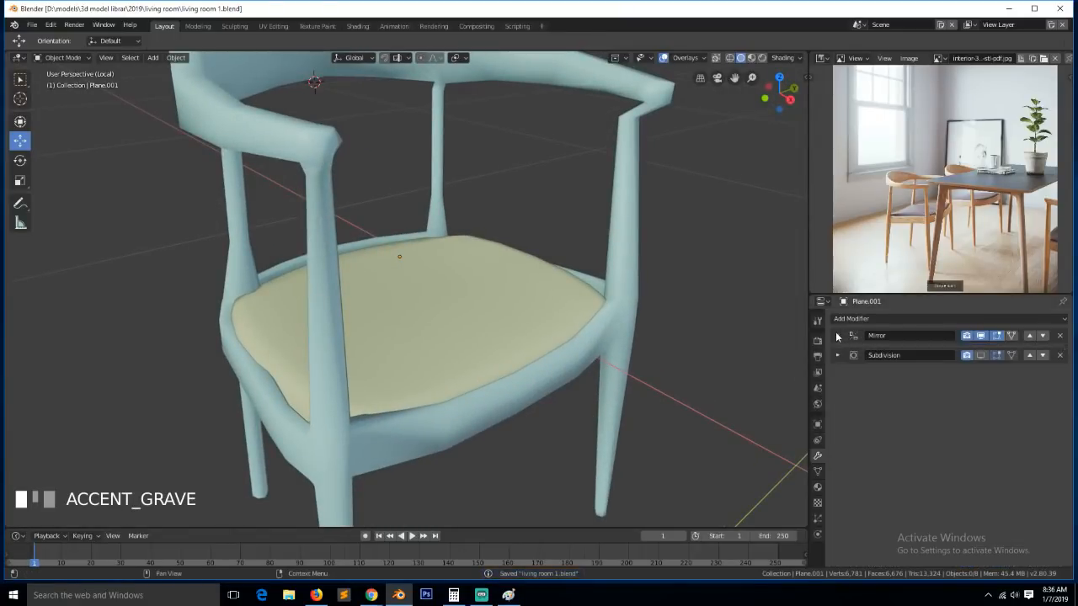
key("Tab")
key("grave")
middle_click_drag(505, 379, 399, 370)
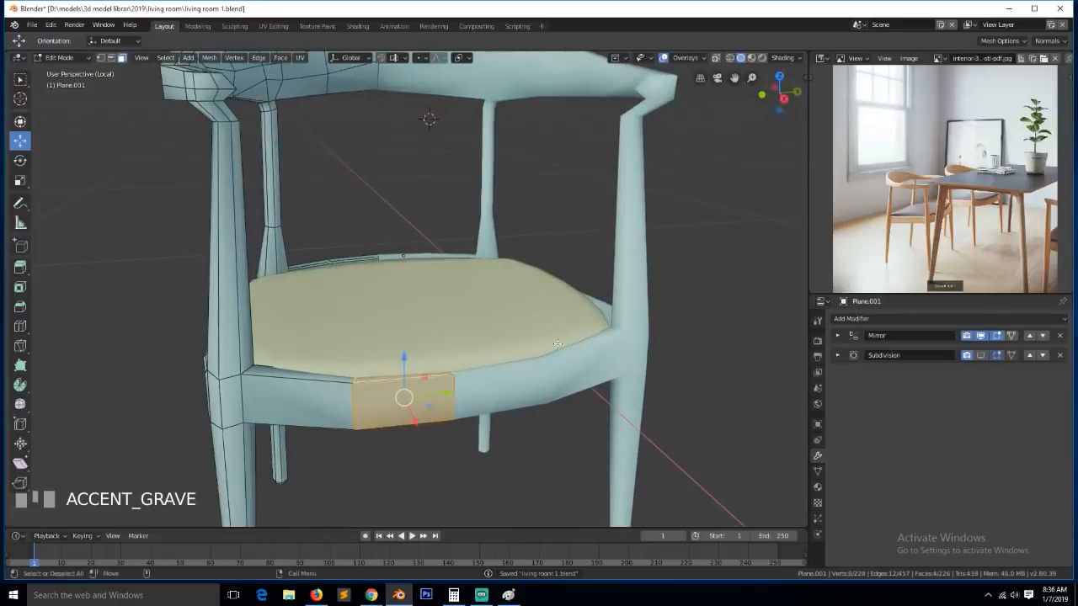
key("alt+a")
key("2")
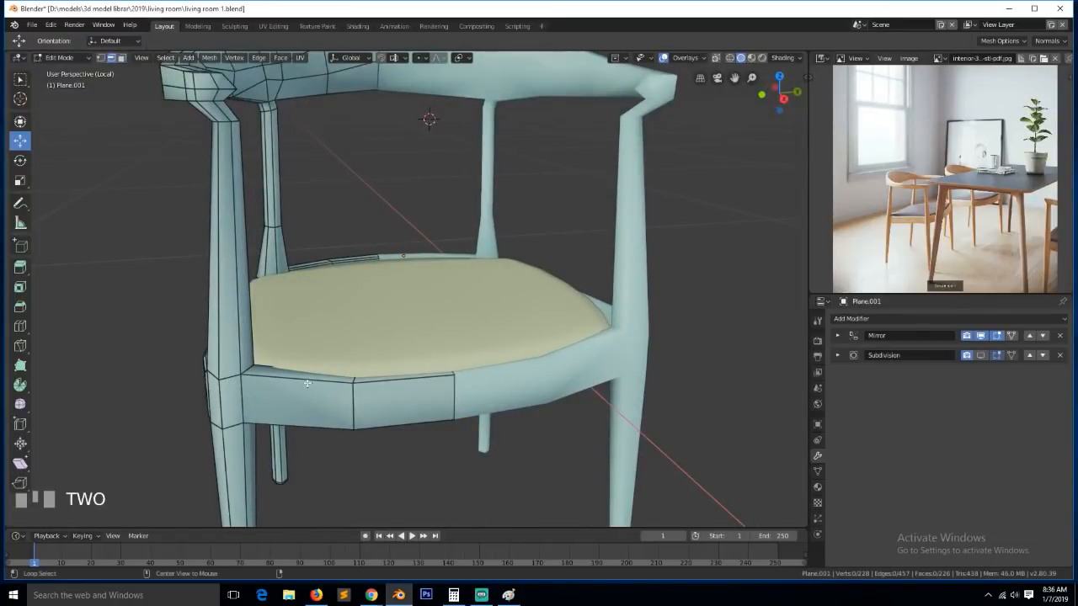
left_click(307, 381, "alt")
left_click(294, 417, "alt+shift")
Isolate the chair frame in local view without the seat cushion, and reopen its mesh in Edit Mode
key("KP_Divide")
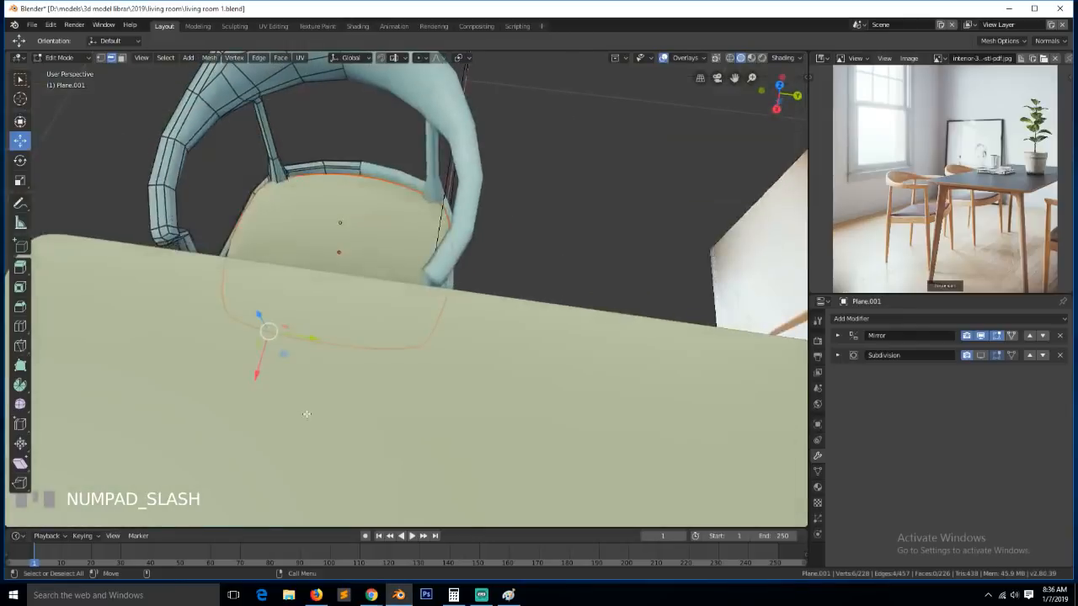
key("Tab")
key("alt+a")
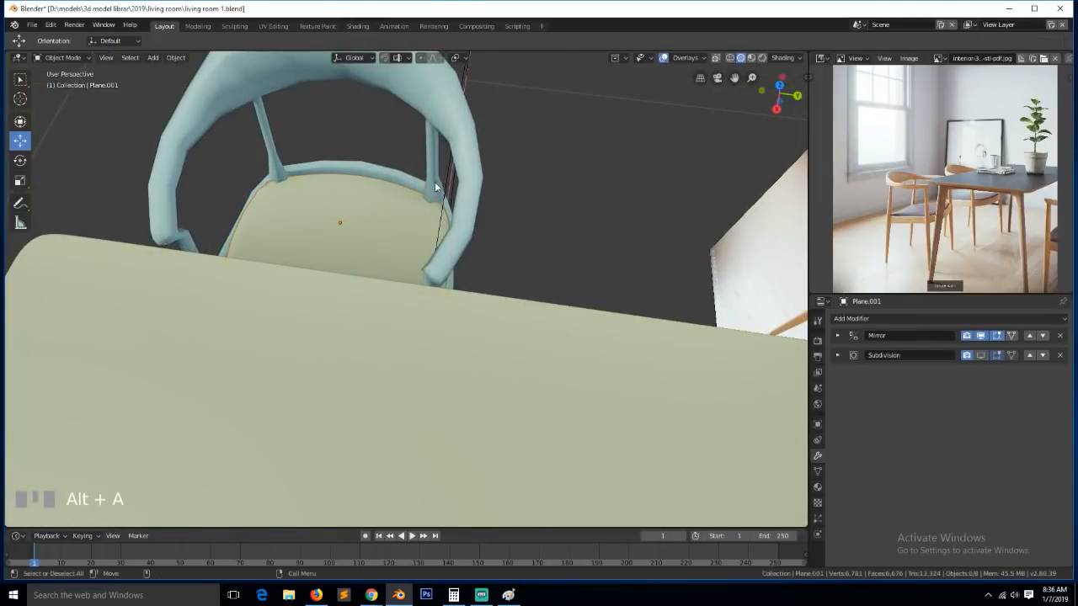
left_click(459, 158)
key("KP_Divide")
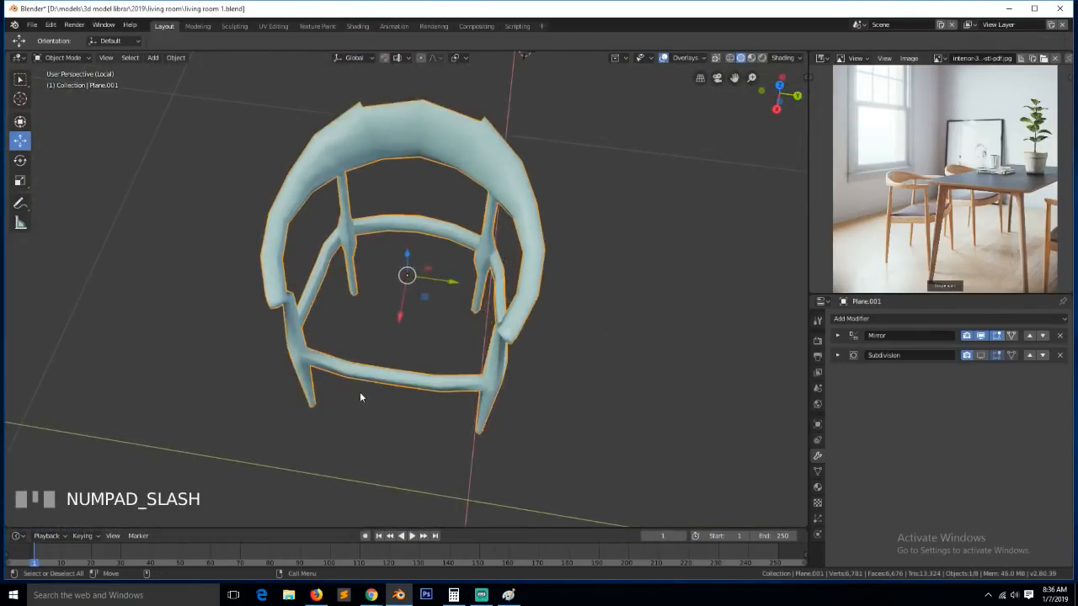
key("grave")
middle_click_drag(360, 397, 388, 219)
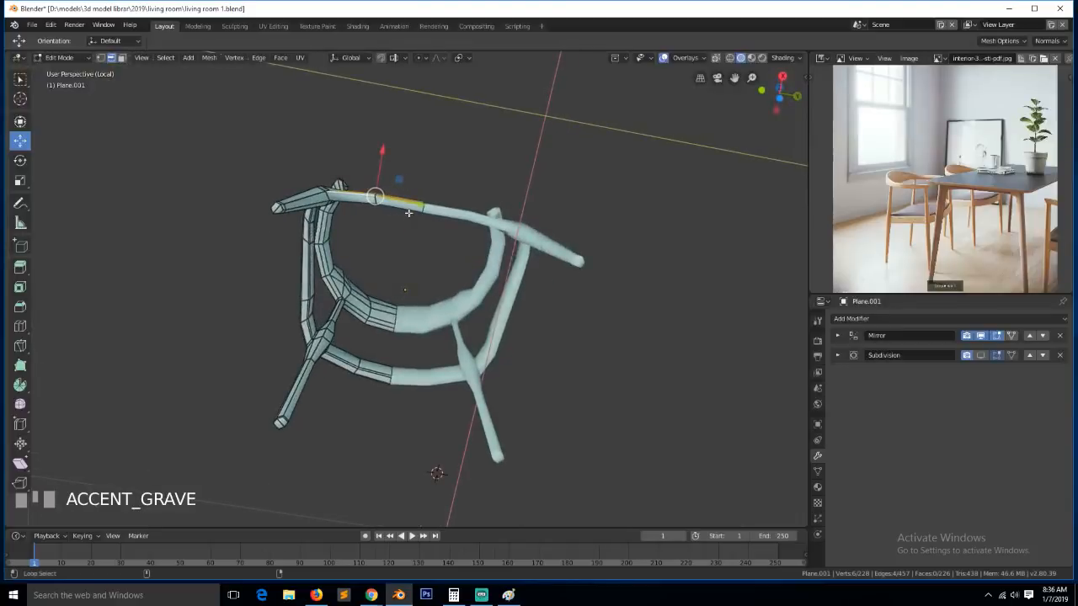
Add the front rail's remaining lengthwise edges and the edges where it joins the front leg to the selection
left_click(408, 213, "alt+shift")
key("KP_Decimal")
key("grave")
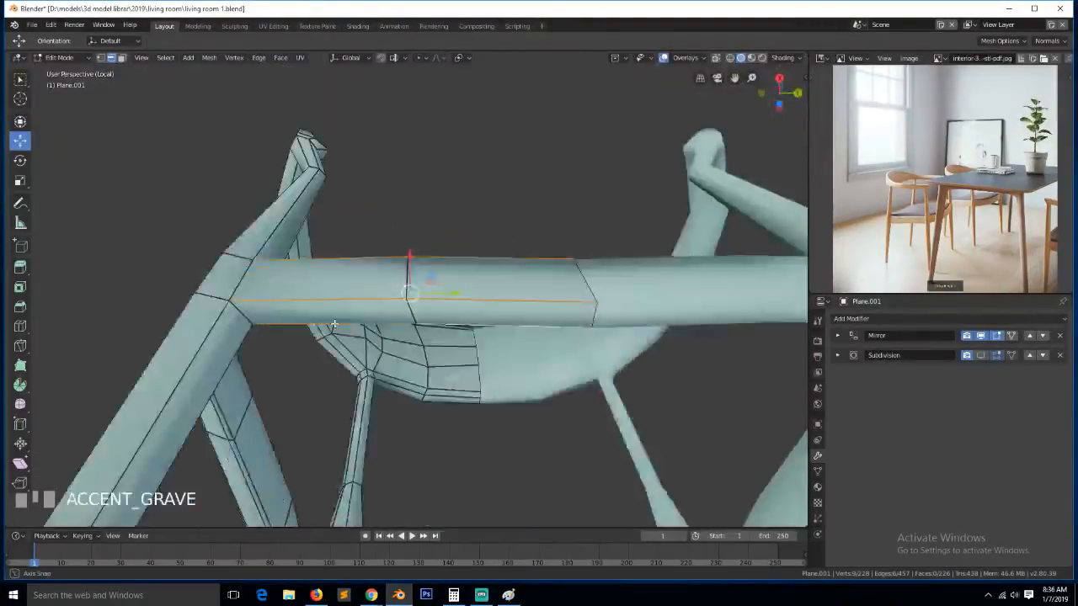
middle_click_drag(334, 324, 126, 414)
left_click(476, 249, "alt+shift")
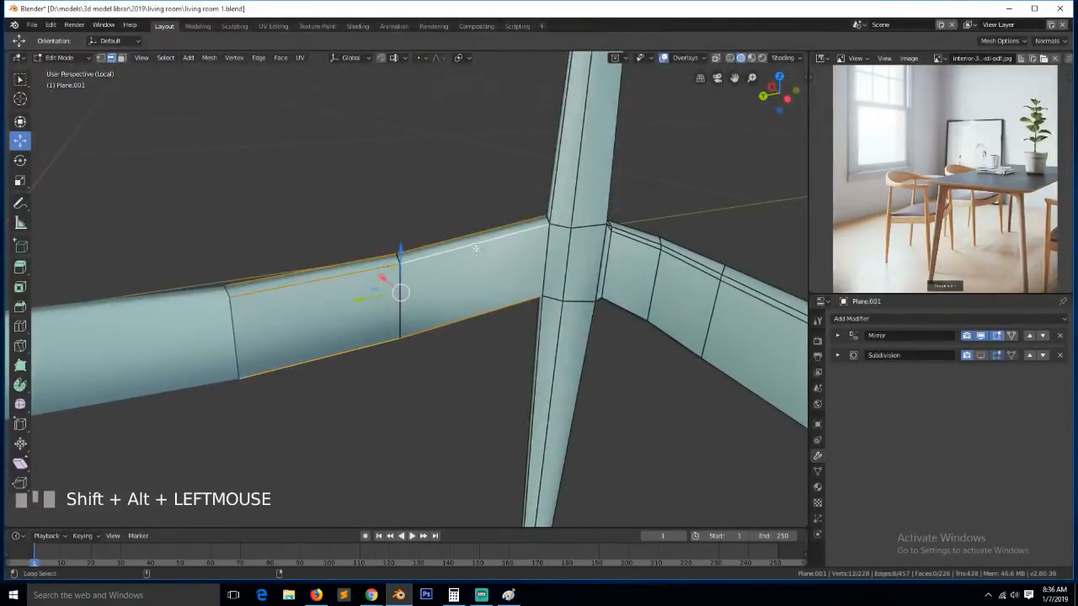
left_click(547, 252, "alt+shift")
key("grave")
middle_click_drag(546, 251, 623, 257)
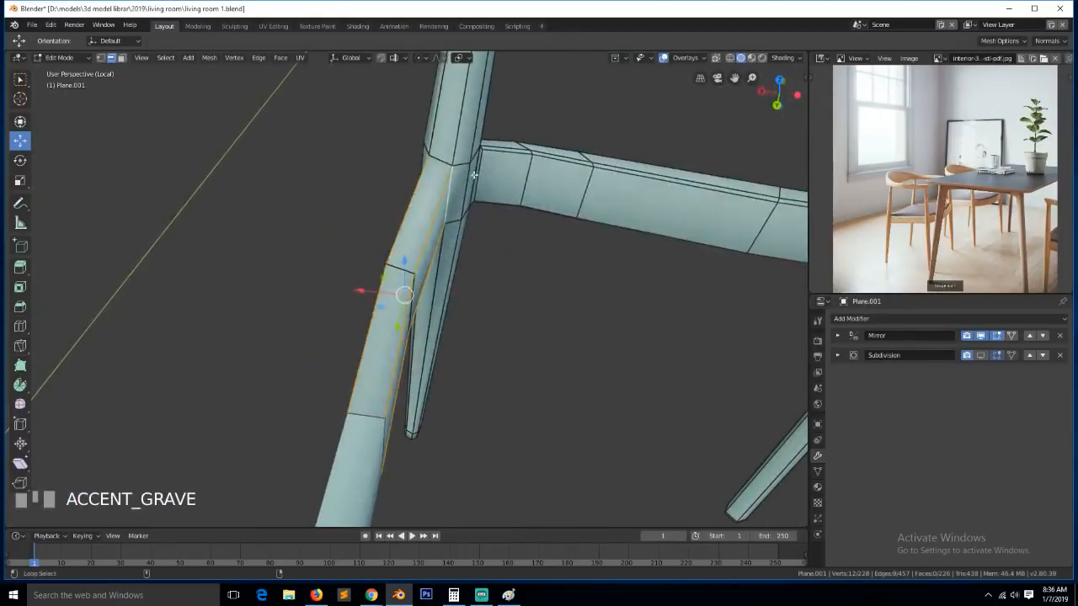
left_click(445, 164, "alt+shift")
key("grave")
middle_click_drag(445, 164, 251, 343)
left_click(274, 341, "alt+shift")
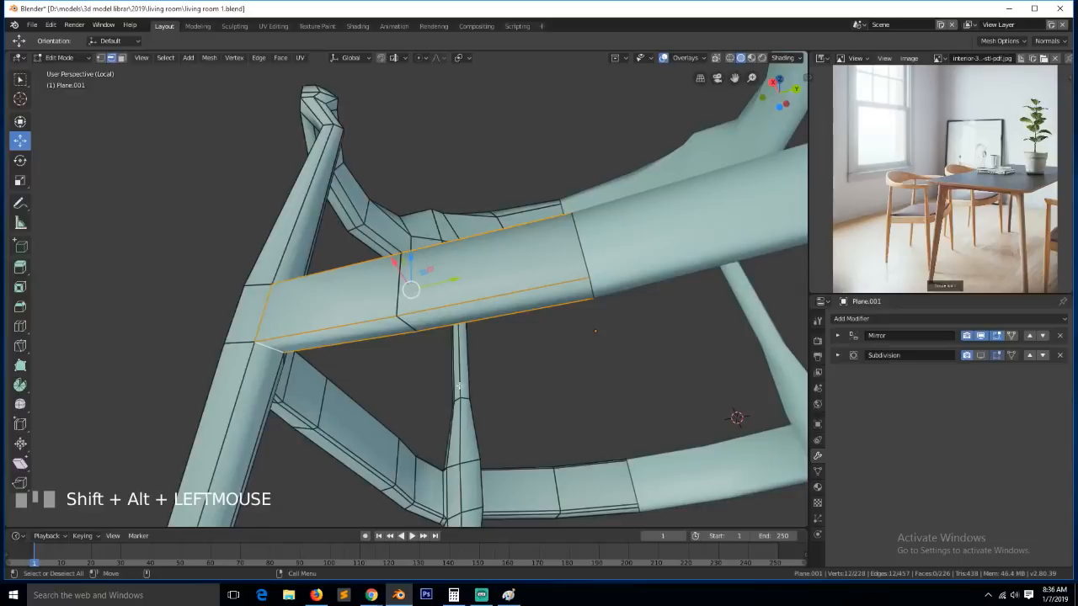
Apply a narrow single-segment bevel to the selected lengthwise and leg-joint edges of the front rail
key("grave")
middle_click_drag(459, 386, 365, 459)
middle_click_drag(389, 292, 464, 345)
key("ctrl+b")
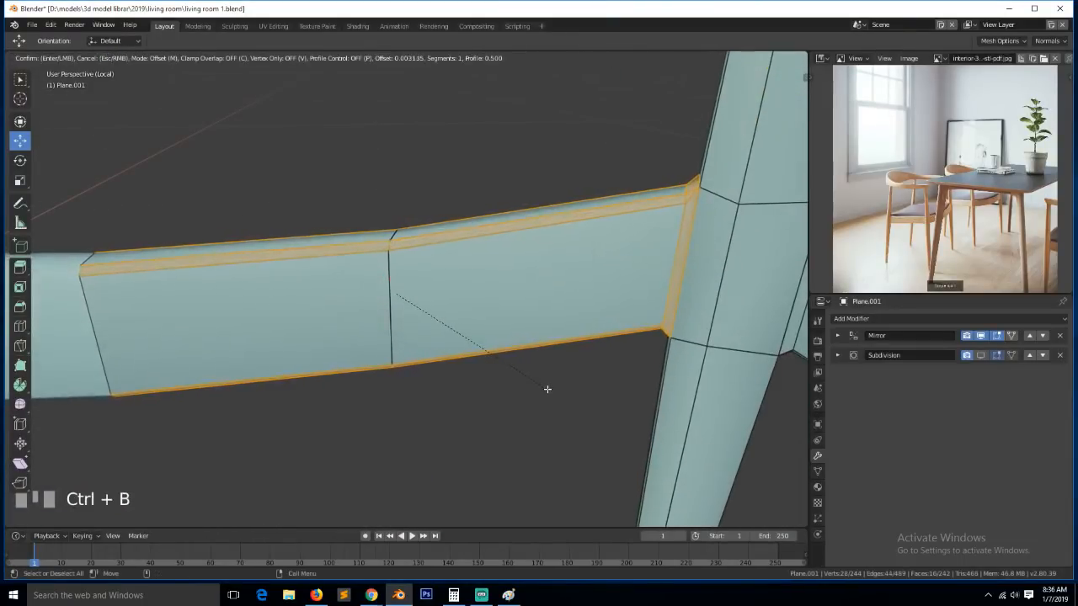
left_click(548, 387)
Return the chair frame to Object Mode, clear the selection and save the file
key("grave")
middle_click_drag(341, 308, 505, 339)
key("Tab")
key("ctrl+s")
scroll(505, 339, "down", 3)
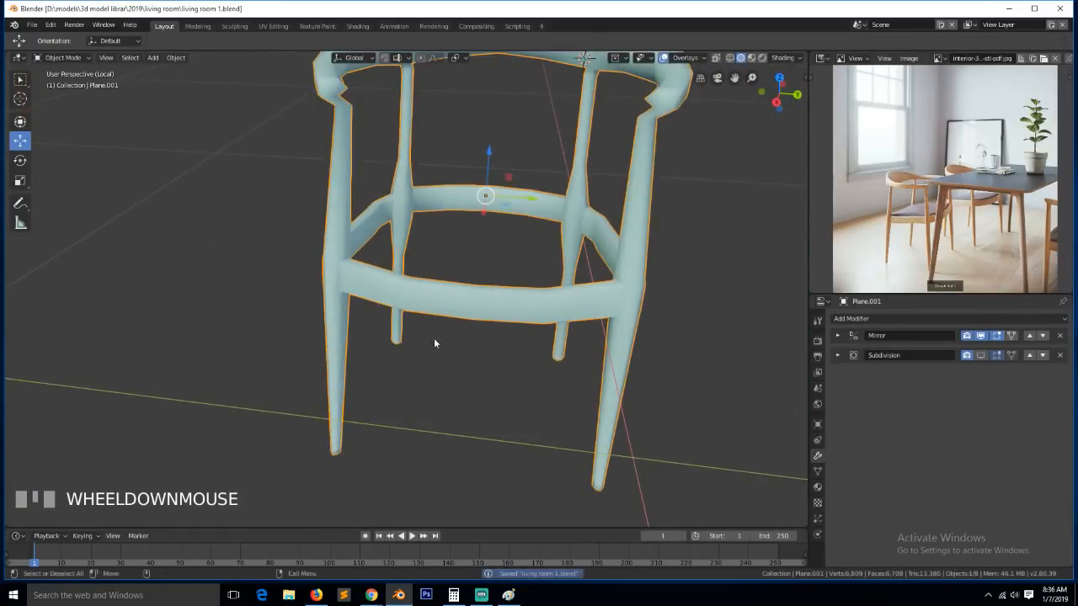
key("grave")
middle_click_drag(432, 338, 478, 320)
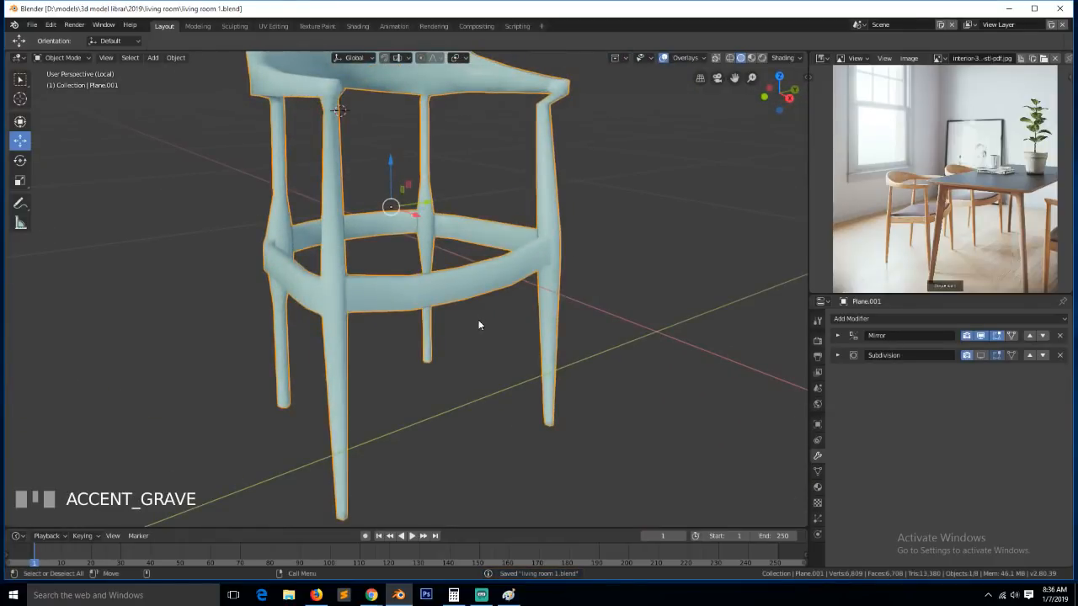
key("alt+a")
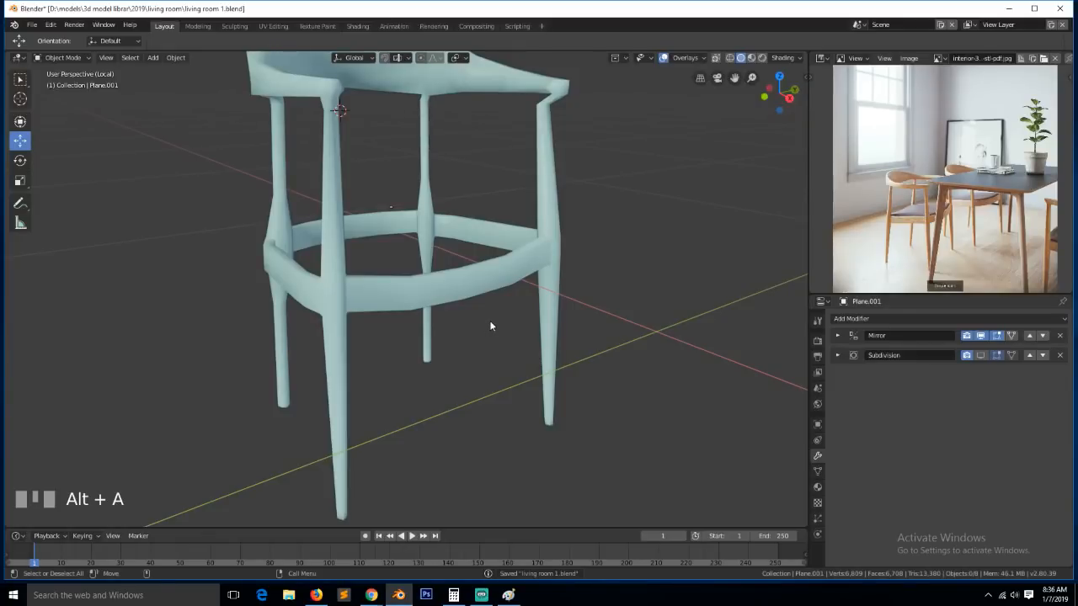
key("ctrl+s")
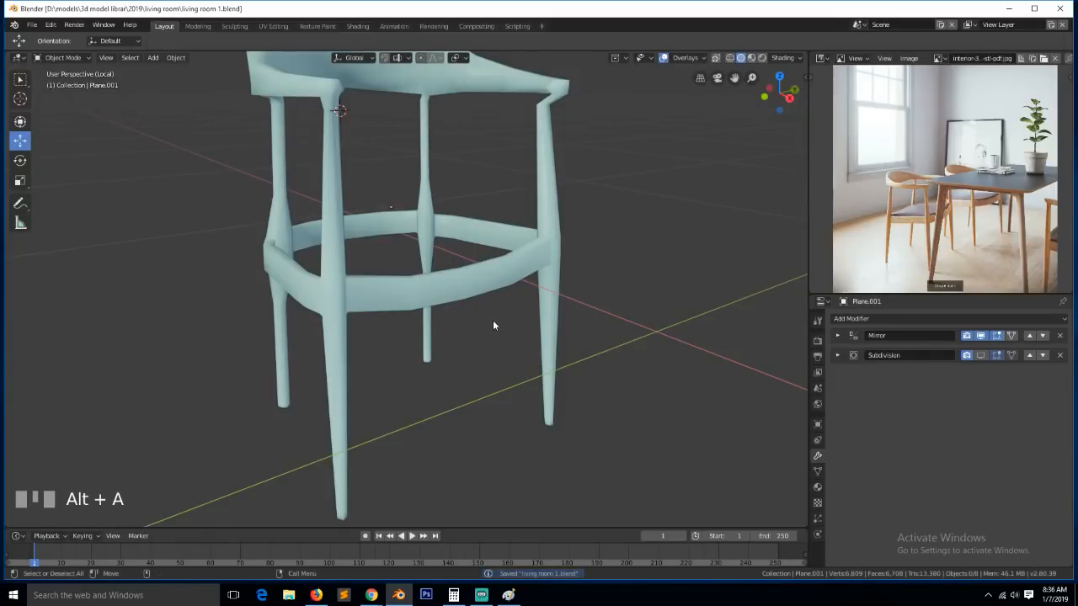
Leave local view to bring back the whole scene, keeping nothing selected
key("KP_Divide")
scroll(492, 323, "down", 6)
key("alt+a")
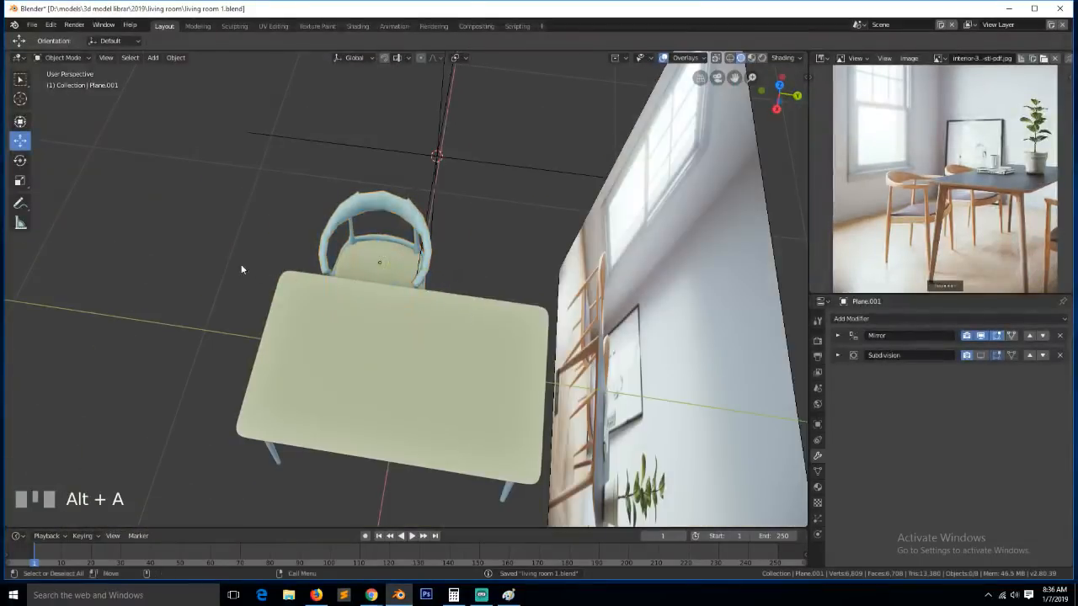
key("grave")
scroll(389, 251, "up", 4)
middle_click_drag(389, 251, 360, 221)
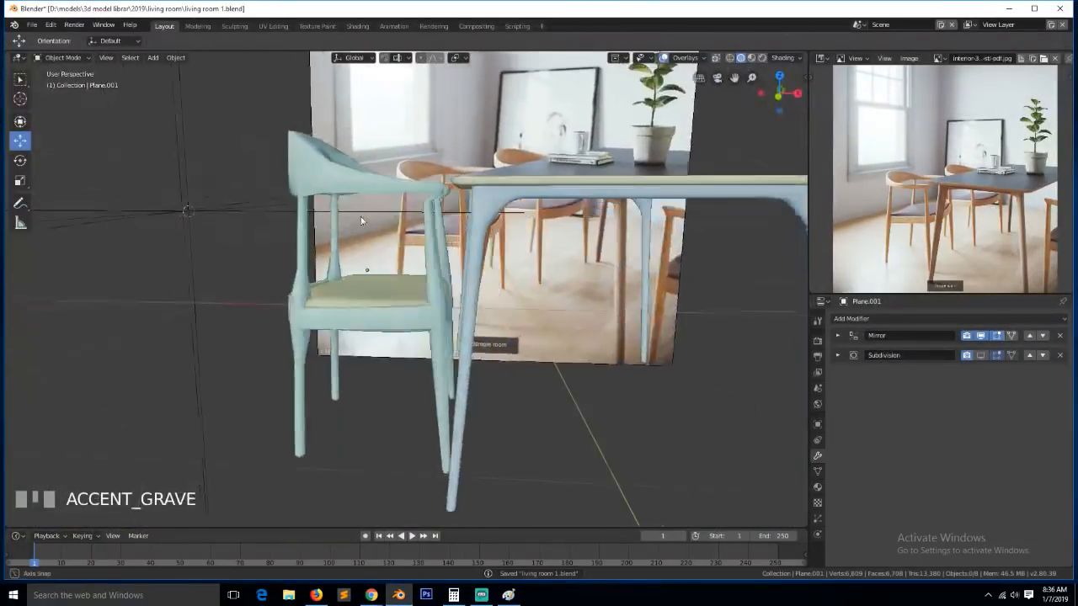
Turn on the chair frame's Subdivision modifier in the viewport, save the file and clear the selection
left_click(368, 289)
left_click(453, 349)
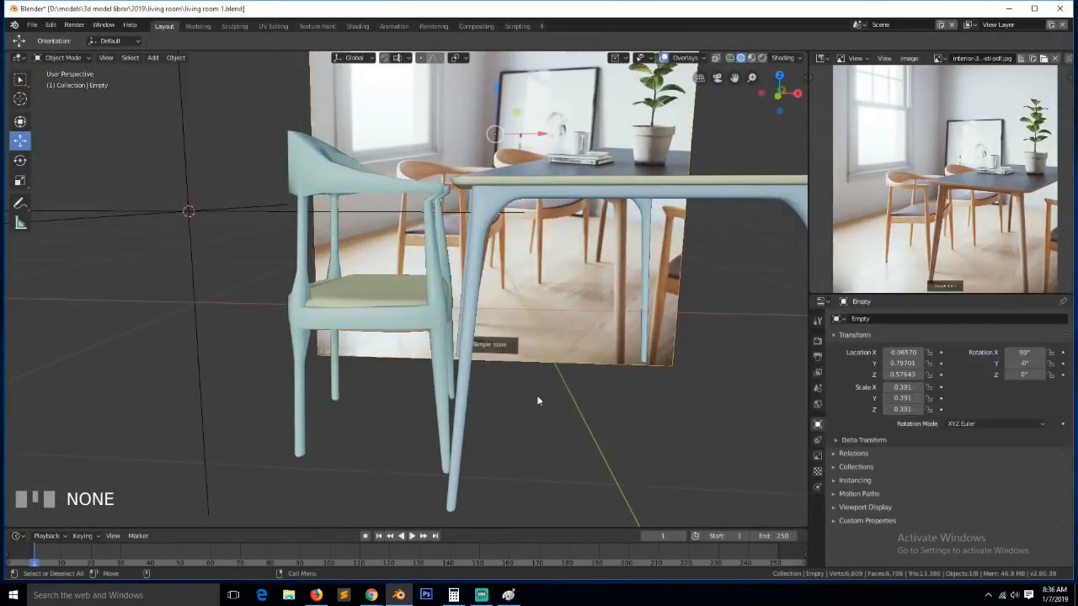
left_click(448, 420)
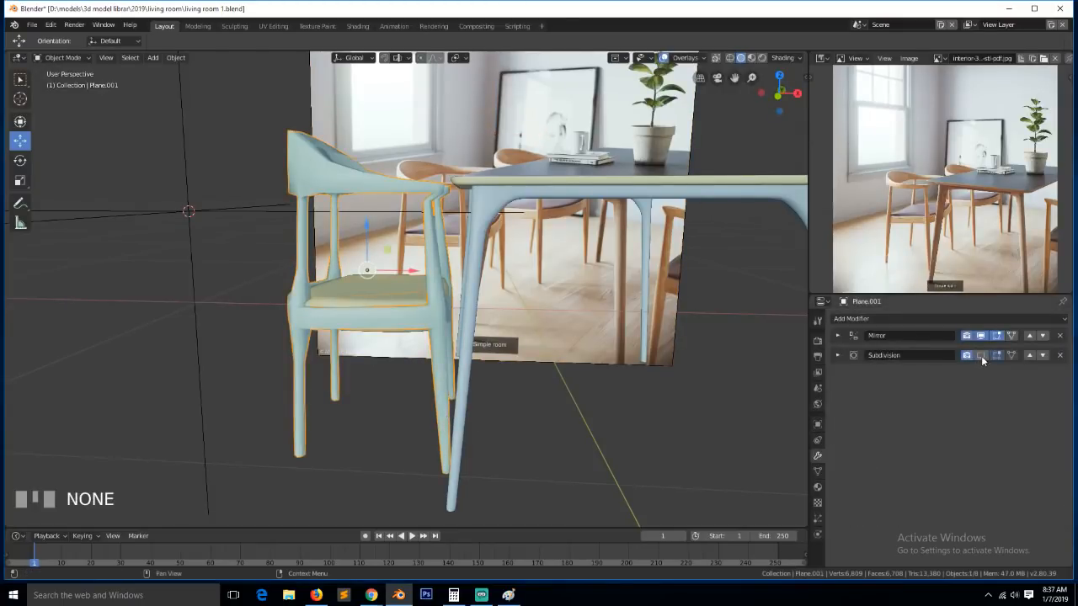
left_click(981, 355)
key("ctrl+s")
key("alt+a")
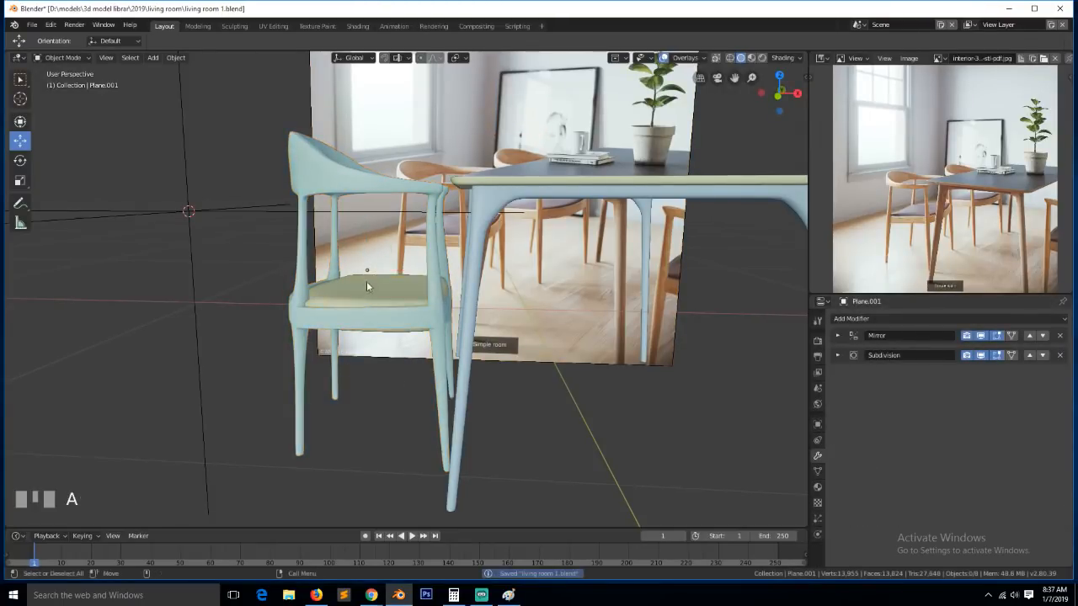
Open the frame's mesh in Edit Mode, select the vertex beside the gap in the backrest's upper rim, and turn off viewport subdivision
middle_click_drag(366, 280, 449, 306)
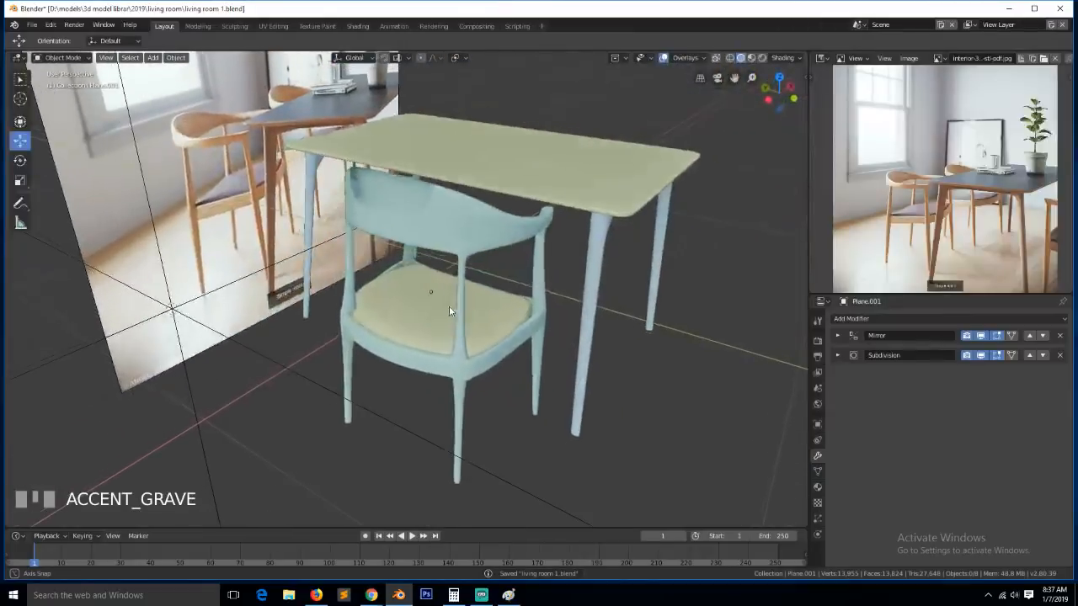
left_click(478, 231)
key("Tab")
middle_click_drag(478, 231, 449, 273)
scroll(441, 272, "up", 4)
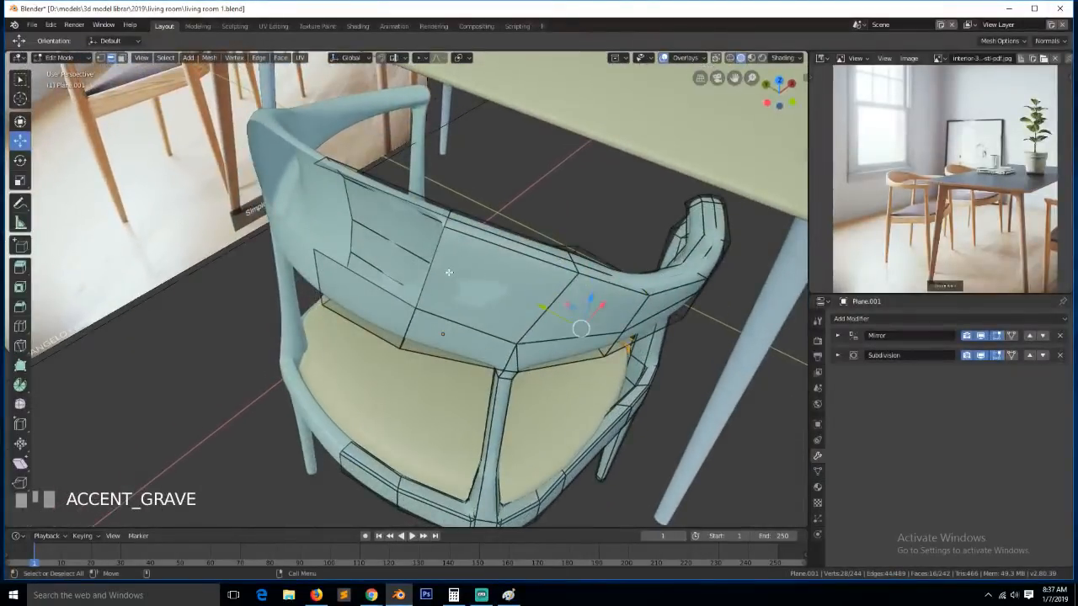
key("1")
left_click(452, 228)
middle_click_drag(452, 228, 473, 224)
left_click(981, 356)
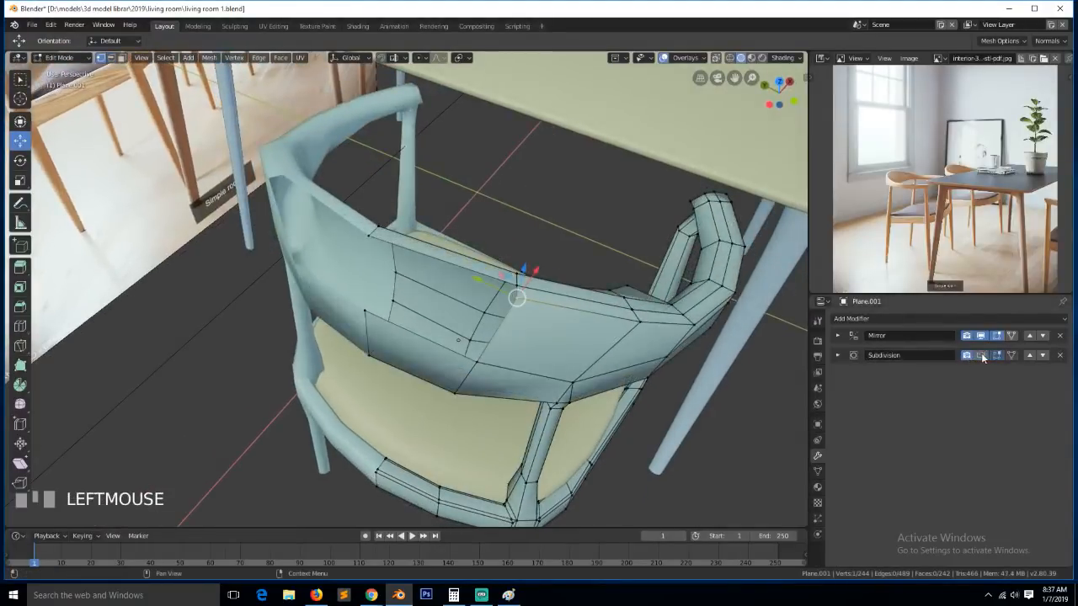
Extrude the selected backrest vertex and move the new vertex across the gap to just below the rim at the mirror centre
key("e")
right_click(589, 352)
left_click_drag(478, 280, 272, 230)
mouse_move(393, 207)
left_mouse_down()
mouse_move(373, 224)
mouse_move(384, 218)
left_mouse_up()
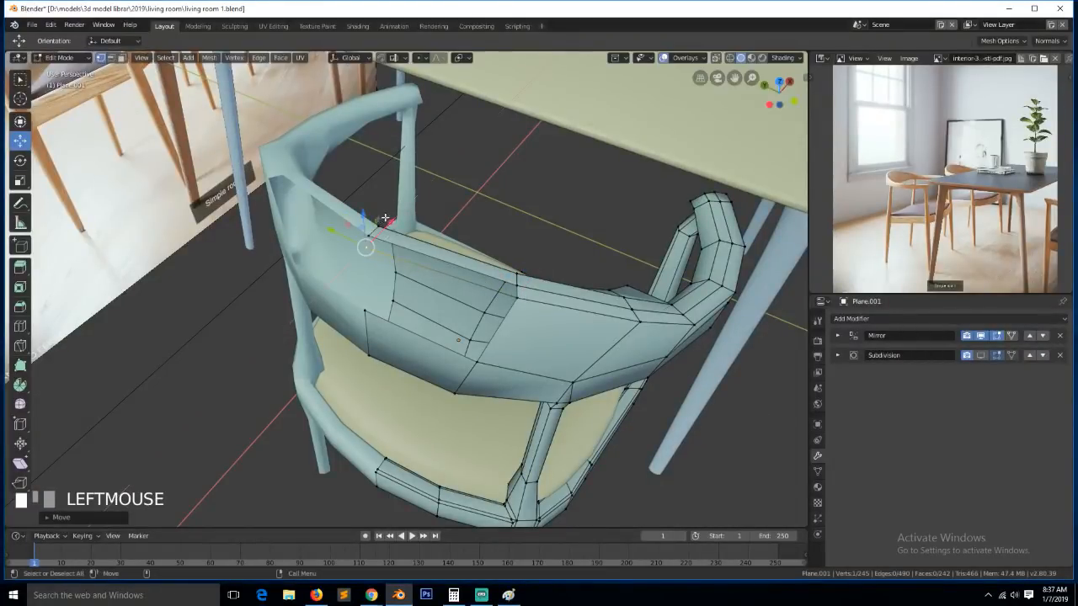
Fill the gap in the backrest between its rim and outer panel with two faces built from the bordering edges
key("2")
left_click(459, 274)
left_click(455, 257, "shift")
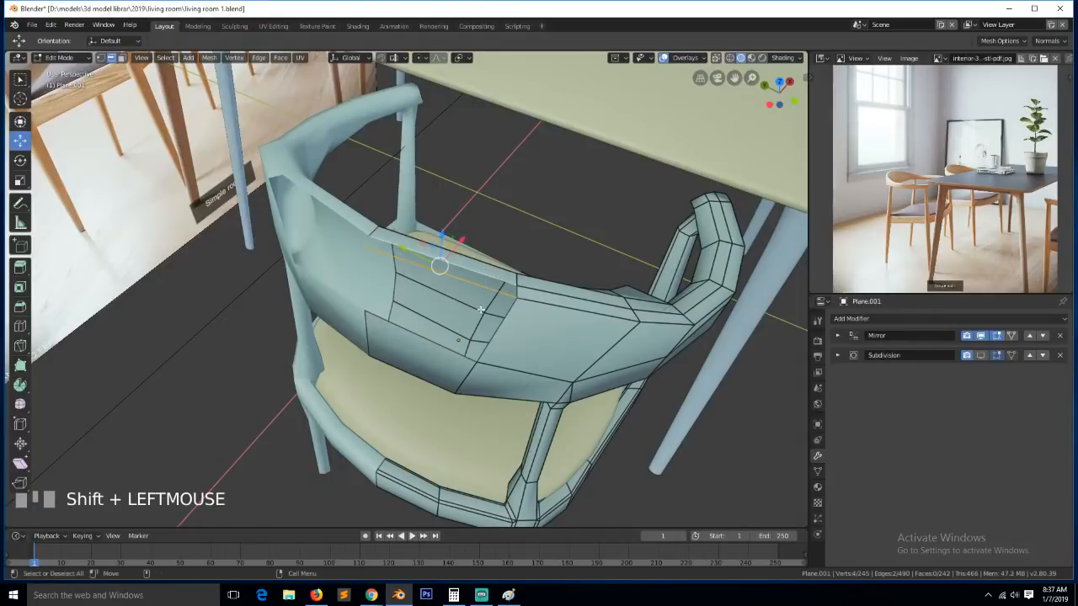
key("f")
left_click(460, 316)
left_click(479, 285)
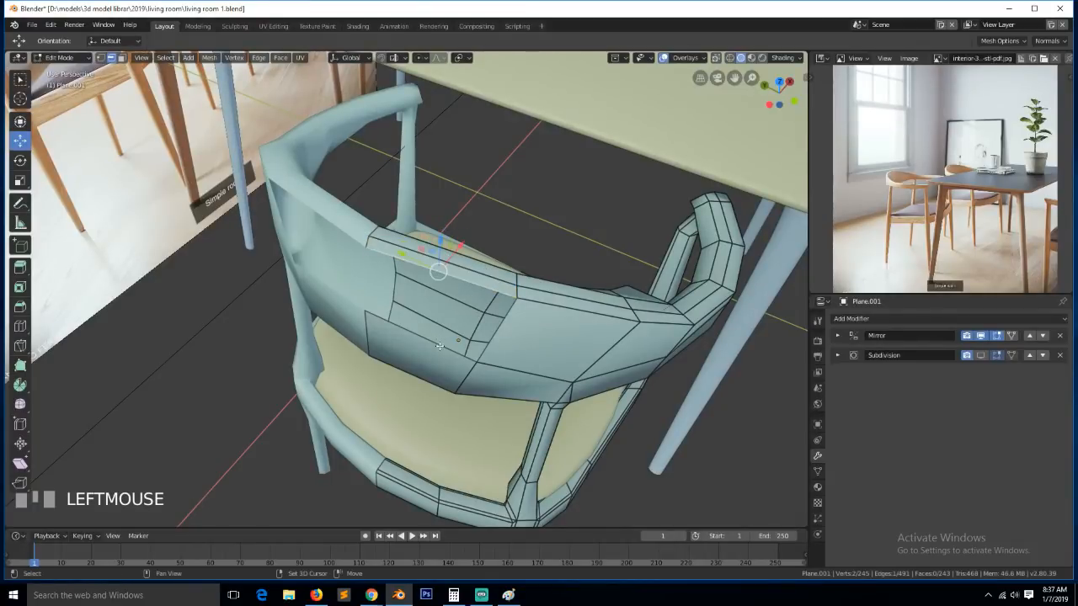
key("f")
Return to Object Mode, turn the frame's viewport subdivision back on and clear the selection
key("Tab")
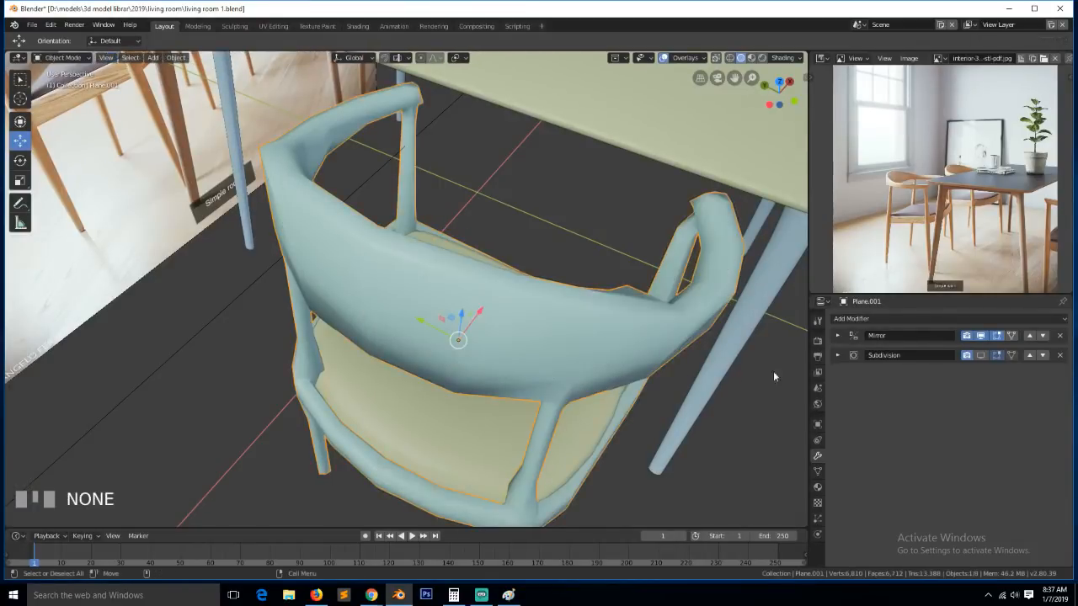
left_click(979, 355)
key("grave")
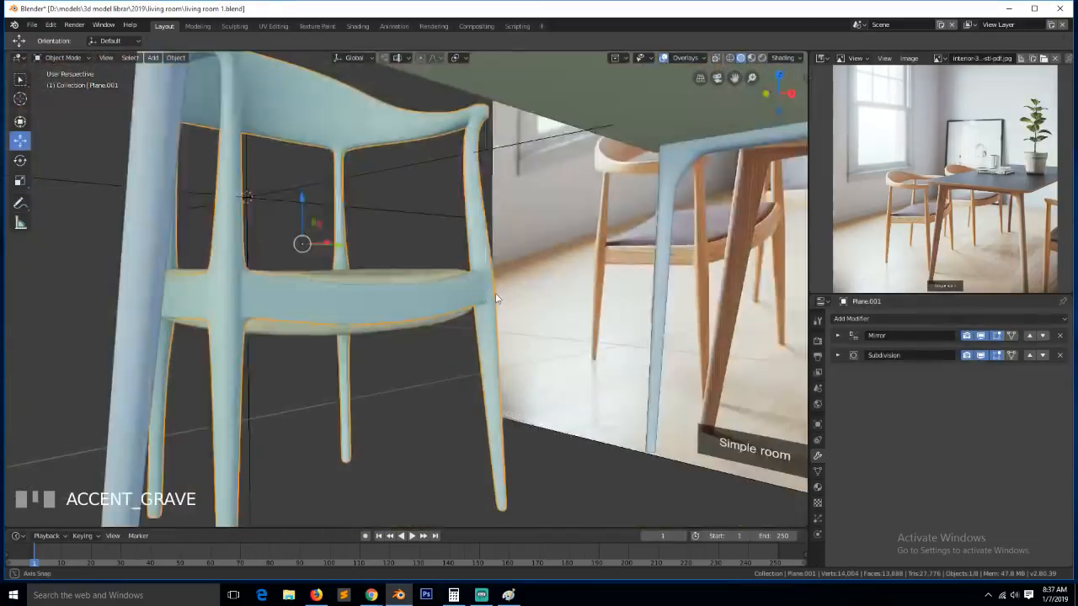
middle_click_drag(496, 295, 471, 303)
key("alt+a")
key("grave")
middle_click_drag(470, 340, 492, 296)
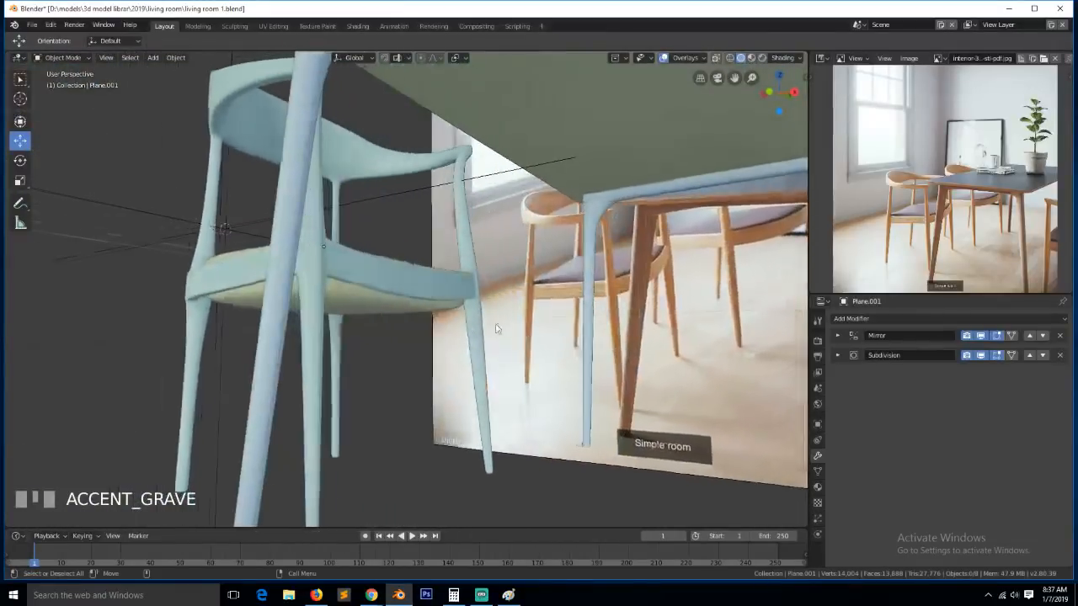
Open the seat cushion's mesh in Edit Mode with edge selection active and nothing selected
left_click(430, 312)
left_click(409, 310)
key("Tab")
key("grave")
scroll(409, 330, "up", 4)
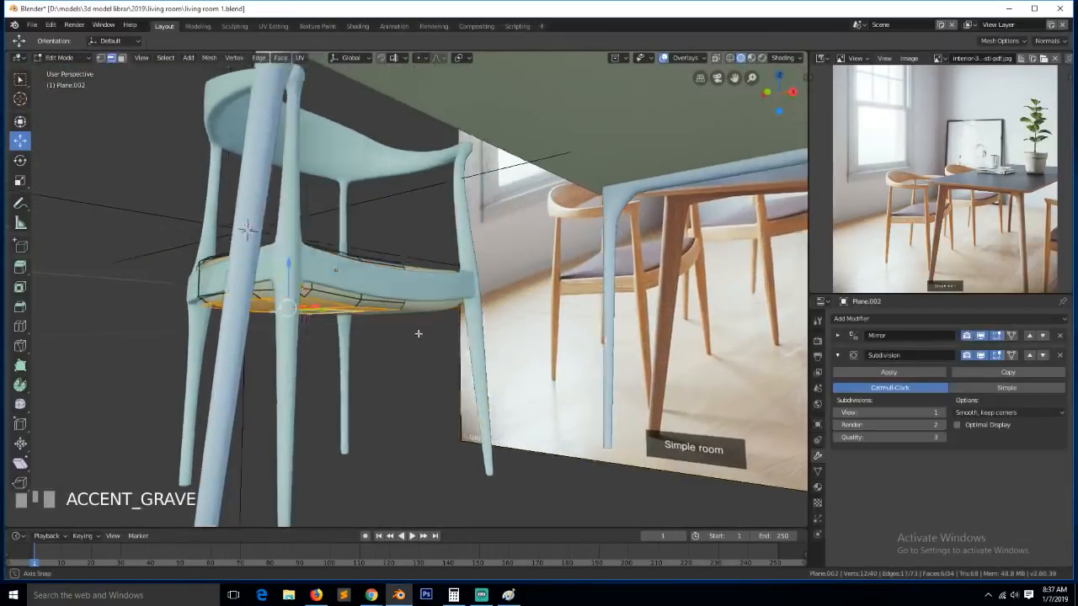
key("2")
key("alt+a")
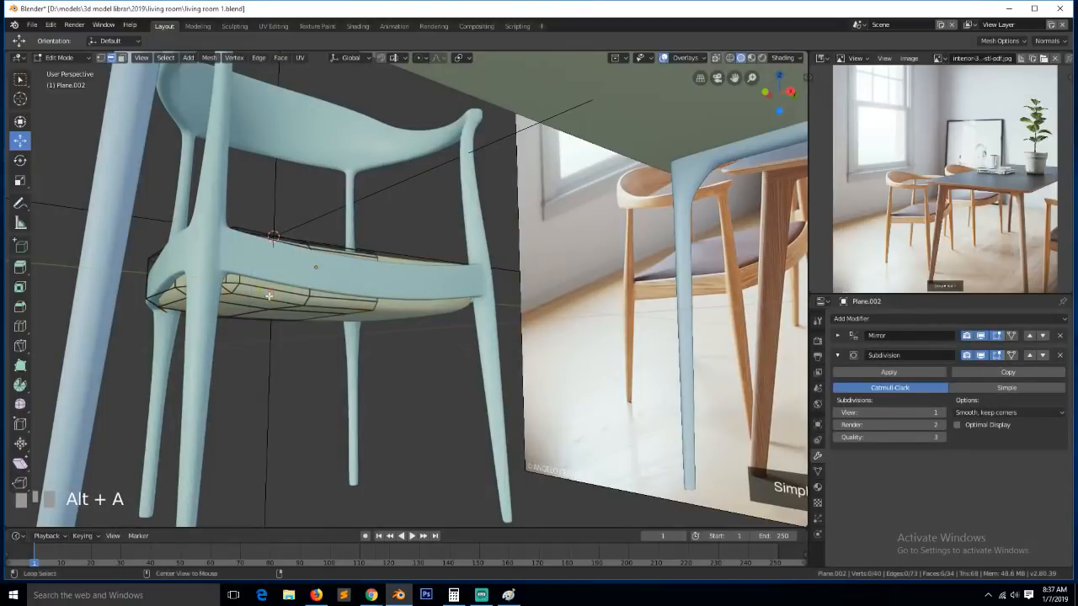
Select the row of faces along the cushion's lower front side and raise it slightly behind the front rail
left_click(304, 300)
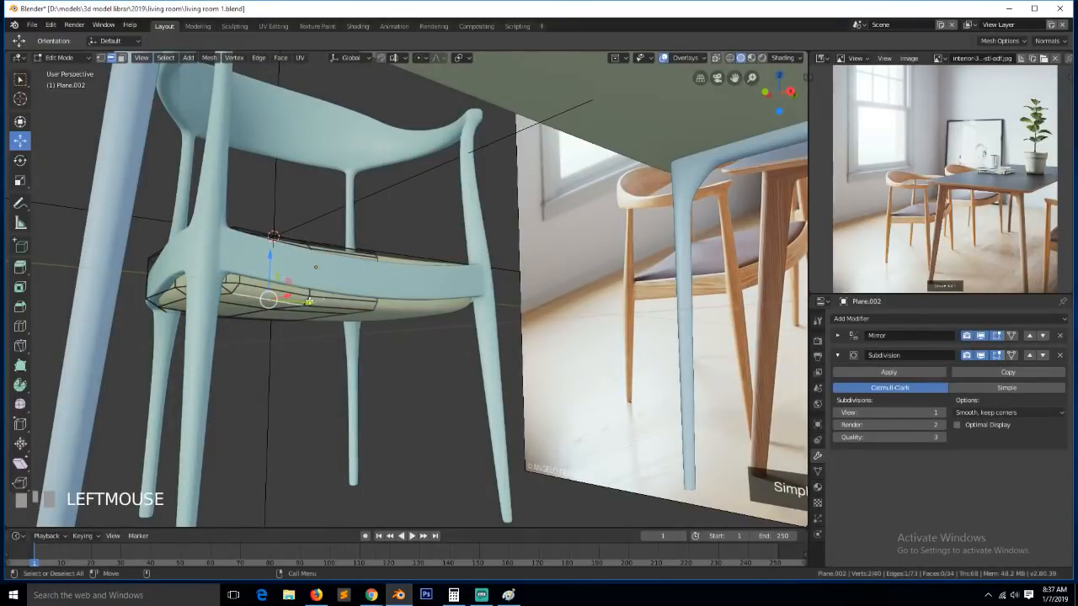
key("3")
left_click(240, 290)
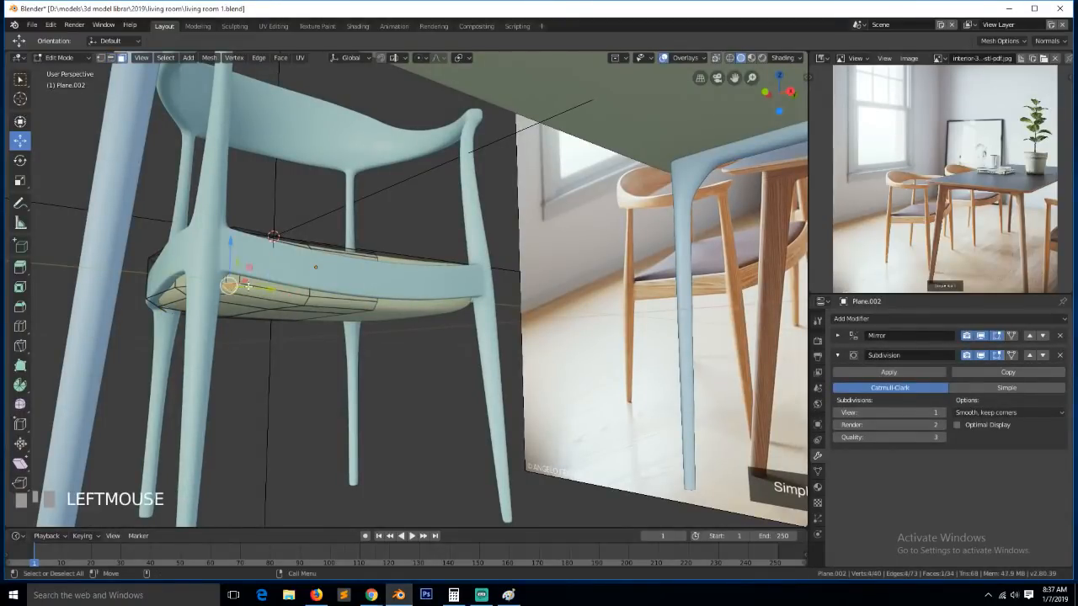
left_click(367, 298, "ctrl")
left_click_drag(287, 259, 289, 245)
scroll(286, 251, "up", 3)
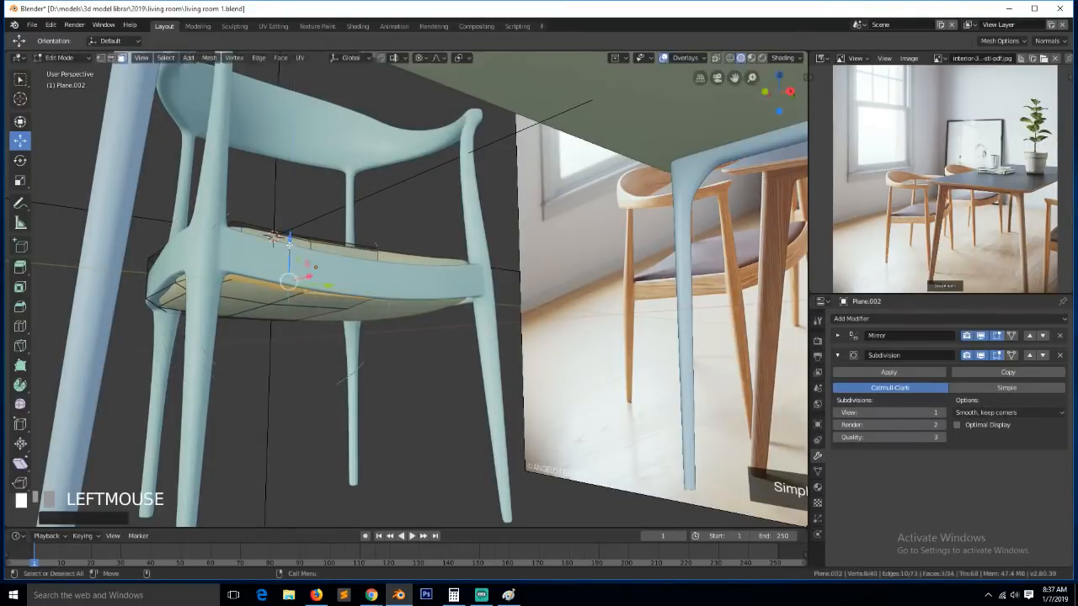
Return to Object Mode, clear the selection, save the file and view the scene from the top
key("Tab")
middle_click_drag(276, 268, 365, 357)
key("alt+a")
scroll(288, 333, "down", 3)
scroll(327, 367, "down", 2)
key("KP_7")
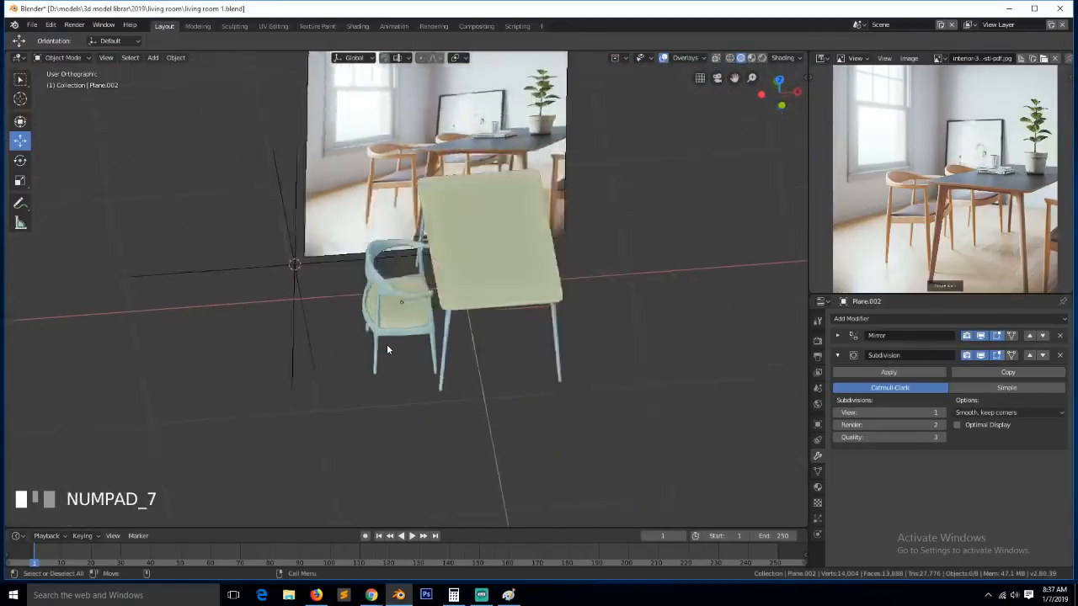
scroll(386, 345, "up", 3)
Join the seat cushion into the chair frame as one object and clear the selection
left_click(386, 349)
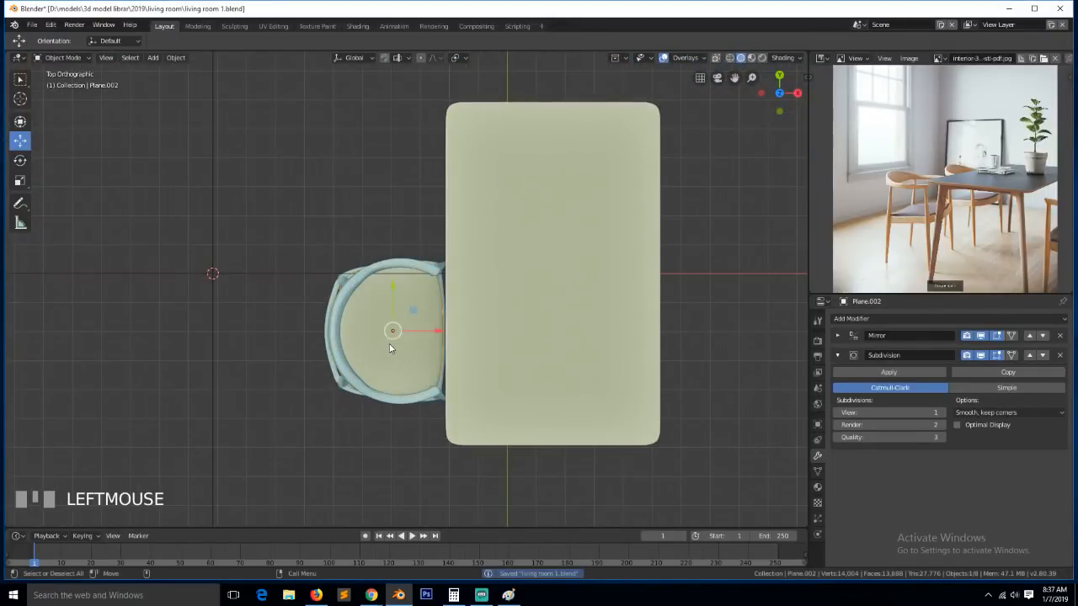
middle_click_drag(361, 363, 382, 229)
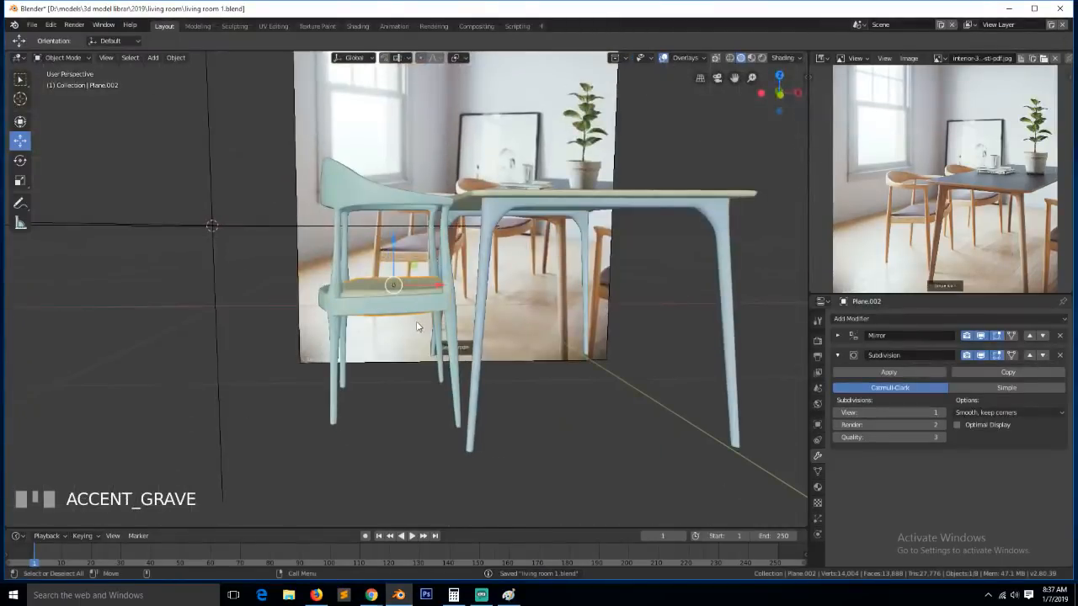
left_click(398, 348, "shift")
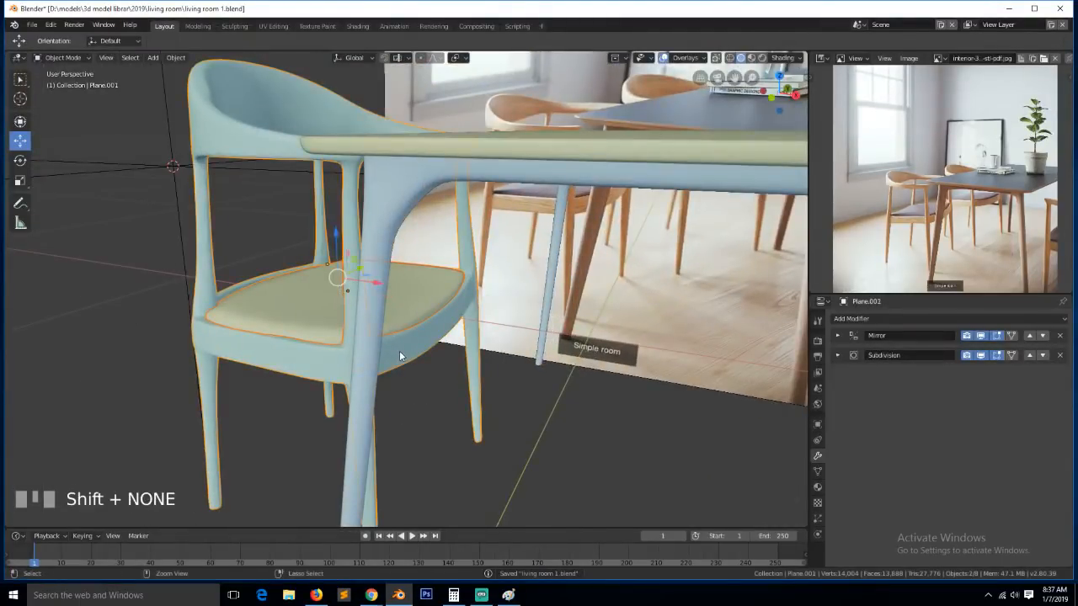
key("ctrl+j")
key("a")
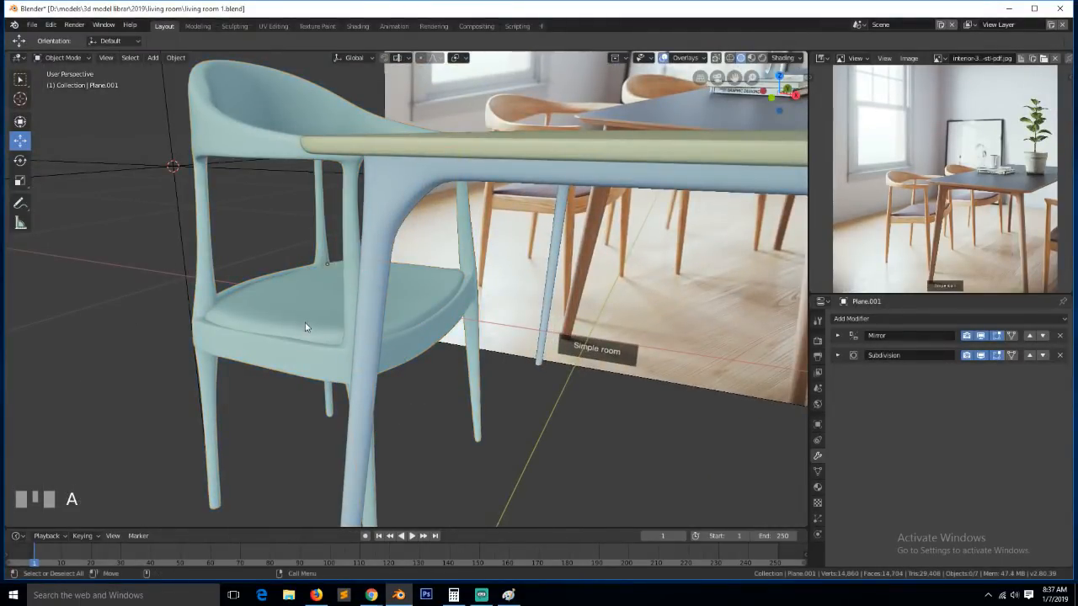
Open the table's mesh in Edit Mode from the top view, in wireframe display with nothing selected
scroll(306, 326, "down", 3)
left_click(309, 330)
key("KP_7")
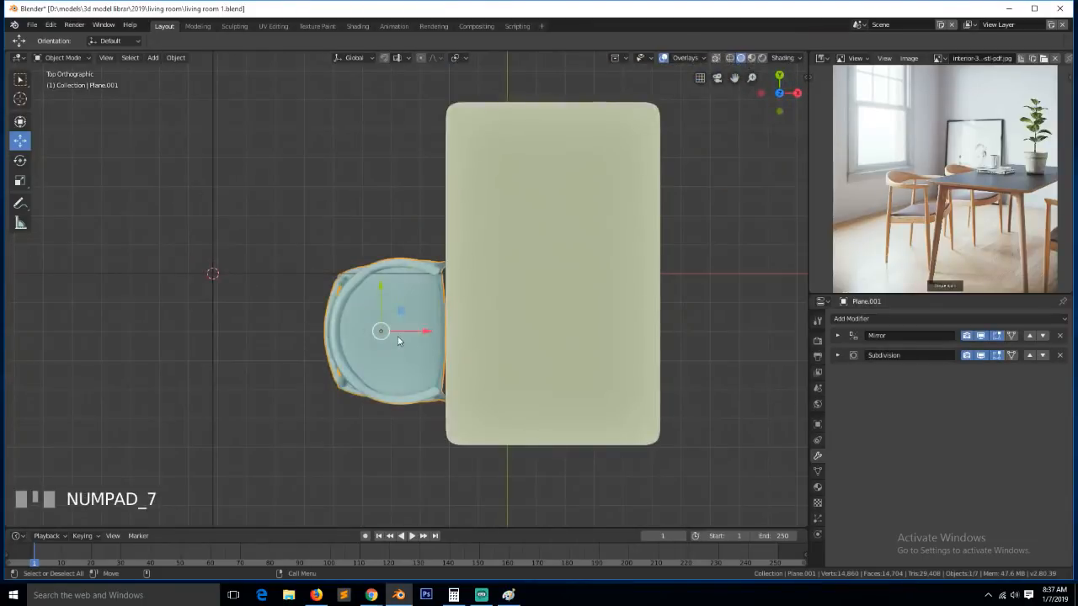
scroll(505, 303, "down", 2)
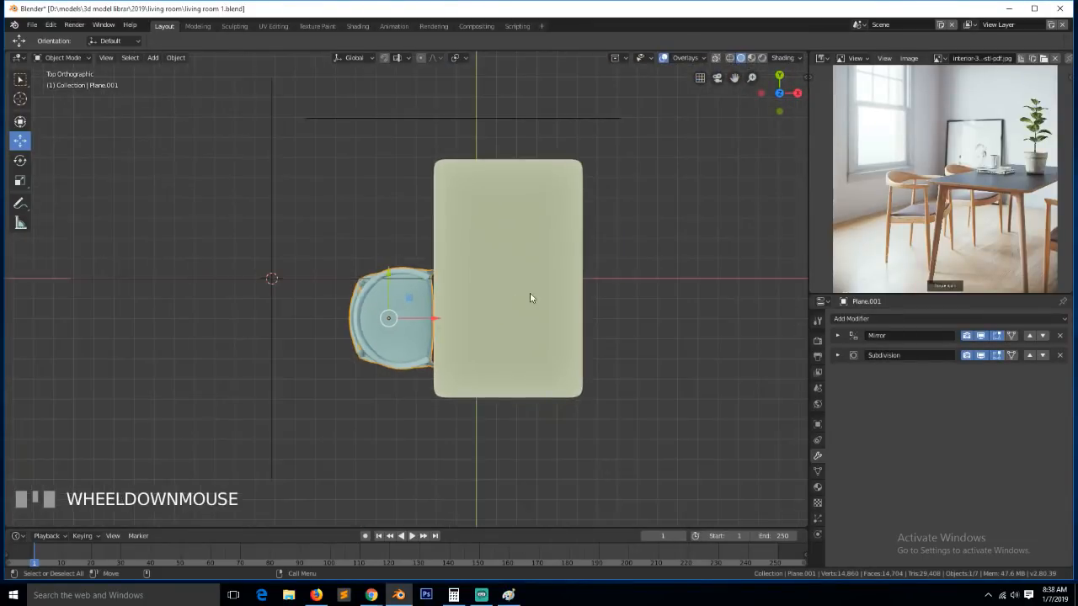
left_click(531, 295)
key("Tab")
key("z")
left_click(431, 272)
key("a")
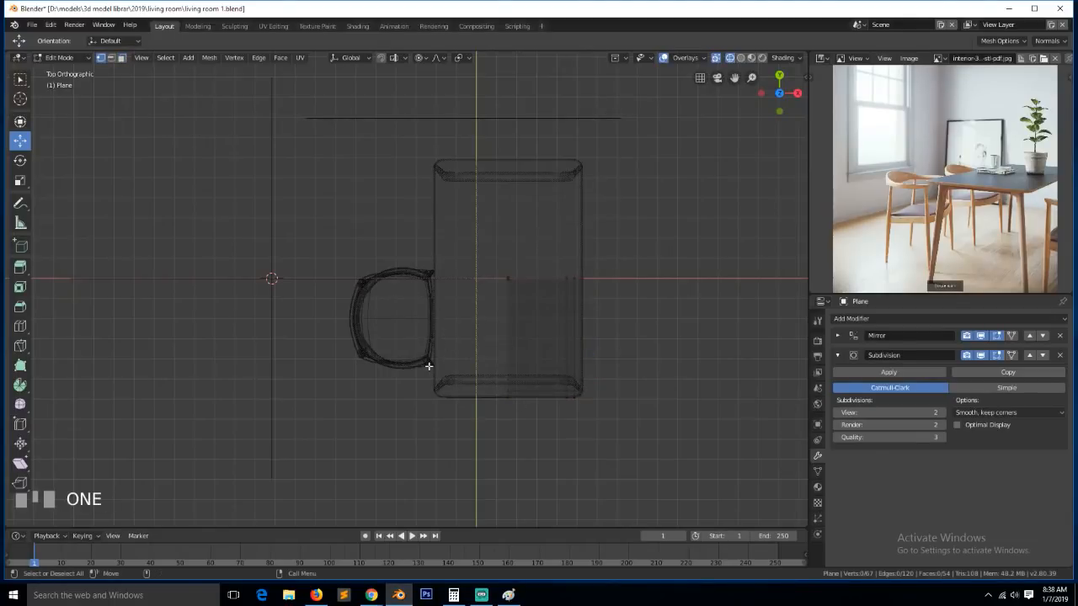
Show the viewport sidebar and box-select all the vertices at the table's end nearest the chair
key("n")
key("n")
key("n")
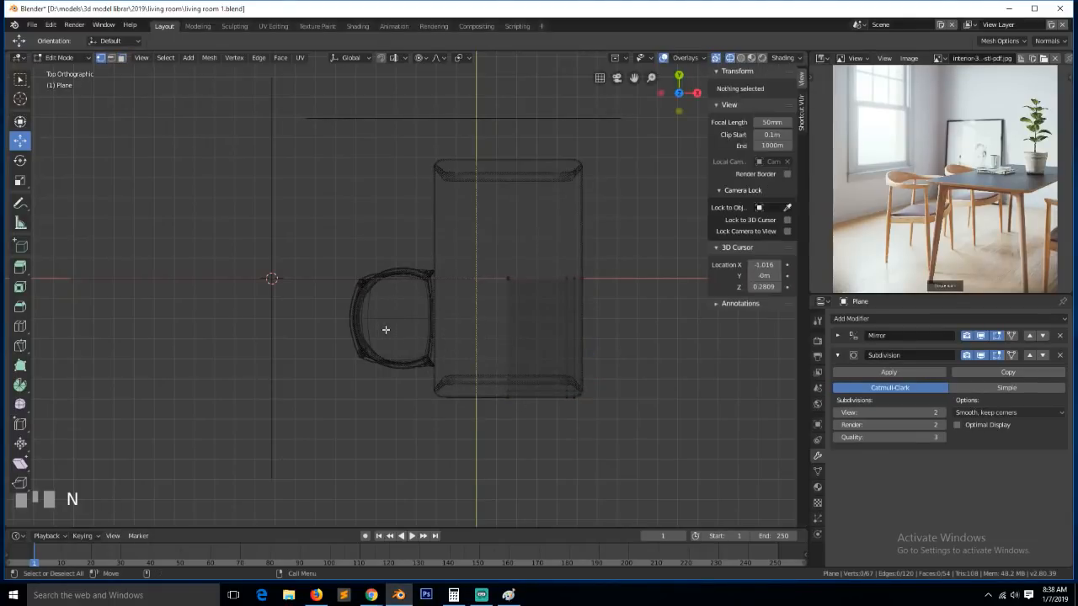
key("b")
left_click_drag(387, 328, 589, 414)
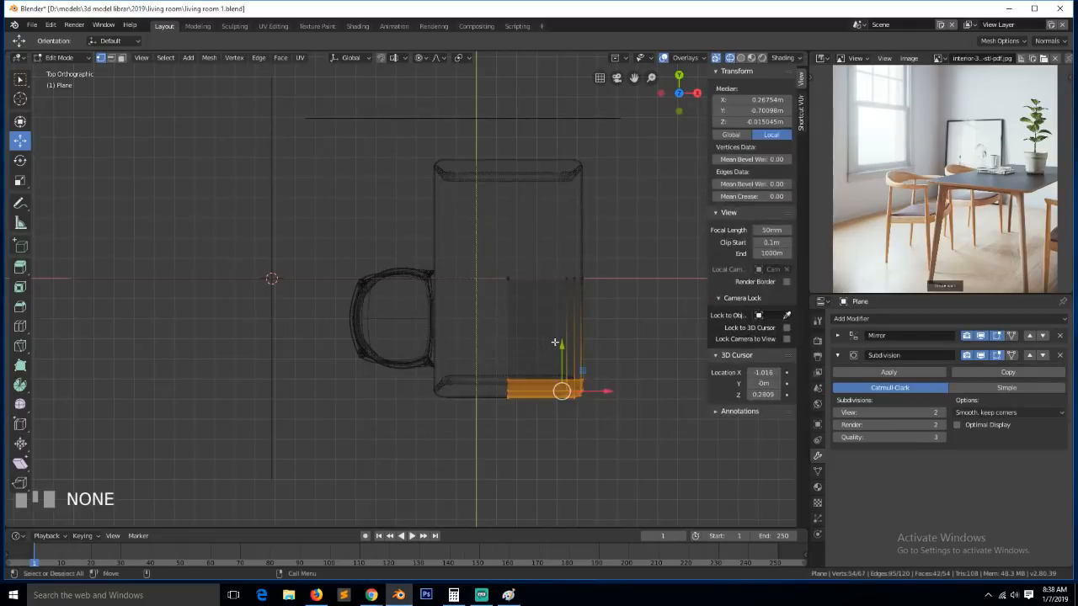
Try to lengthen the table by moving its selected end vertices outward along Y, and undo the move
left_click_drag(561, 345, 561, 368)
key("ctrl+z")
key("ctrl+z")
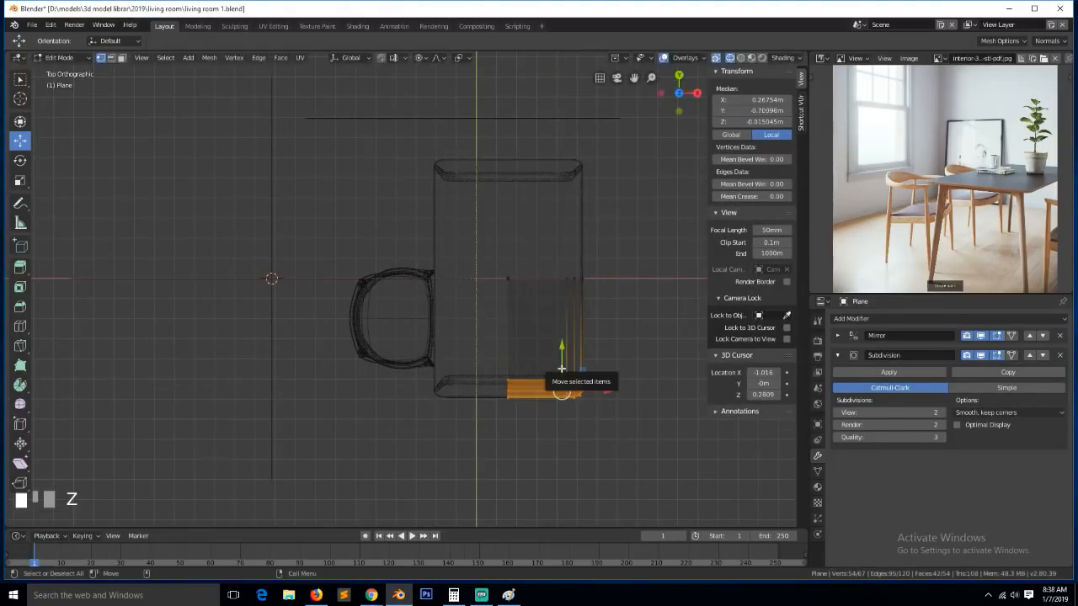
Lengthen the tabletop and leg frame together by moving their end vertices outward along Y, making the tabletop about 1.41 m long
key("Tab")
left_click(446, 379)
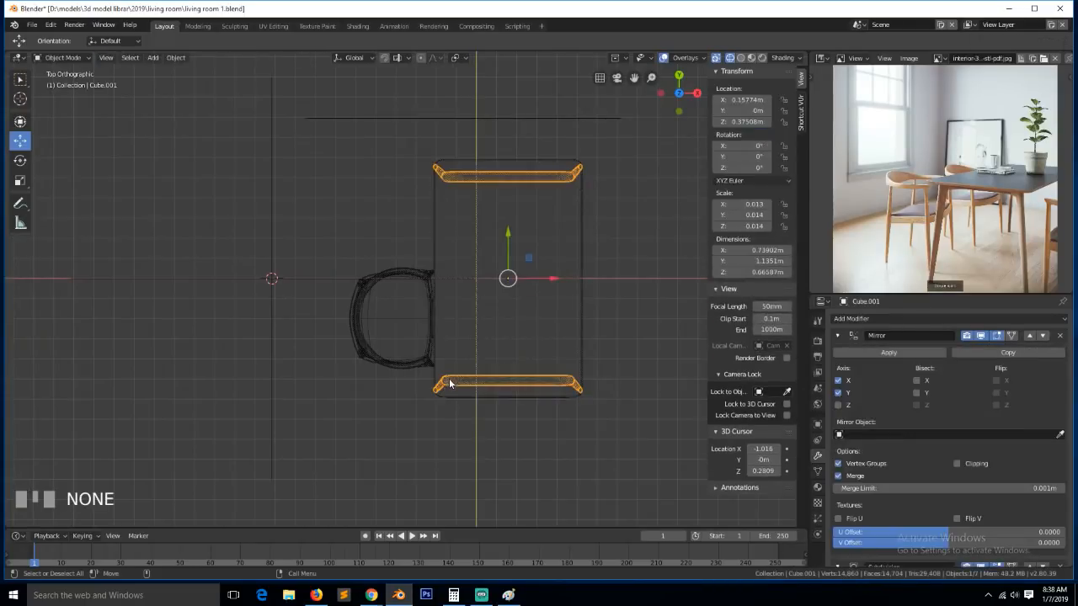
left_click(462, 401, "shift")
key("Tab")
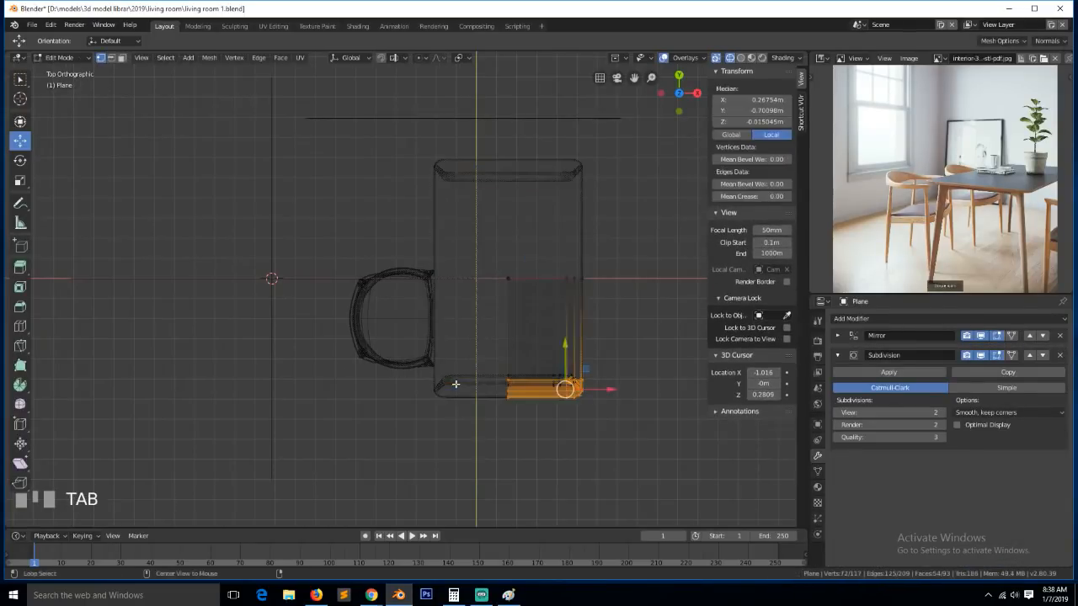
key("a")
left_click_drag(409, 349, 620, 446)
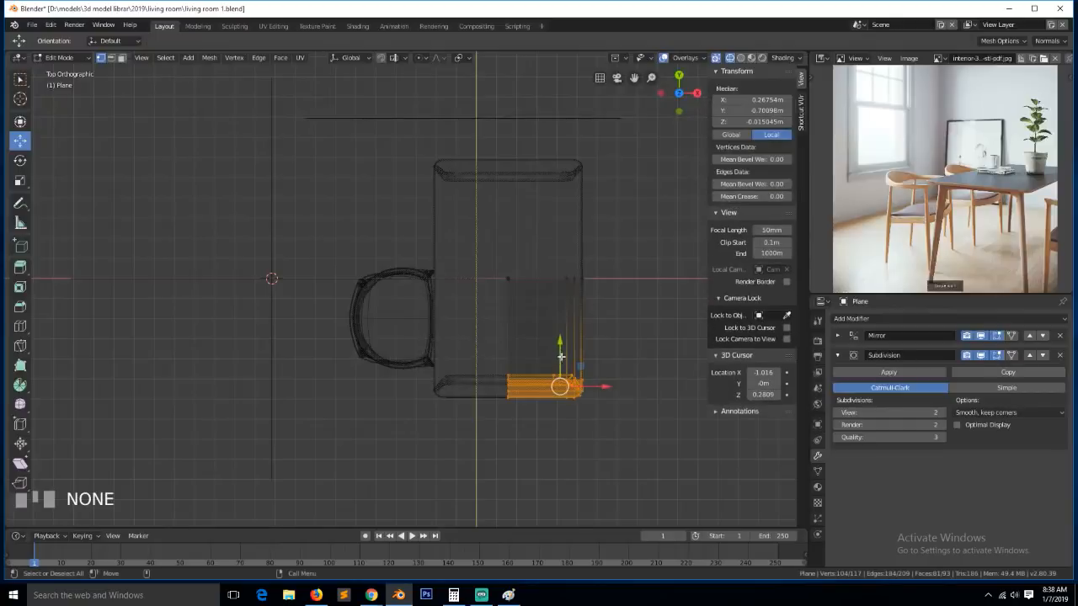
left_click_drag(562, 365, 566, 371)
key("Tab")
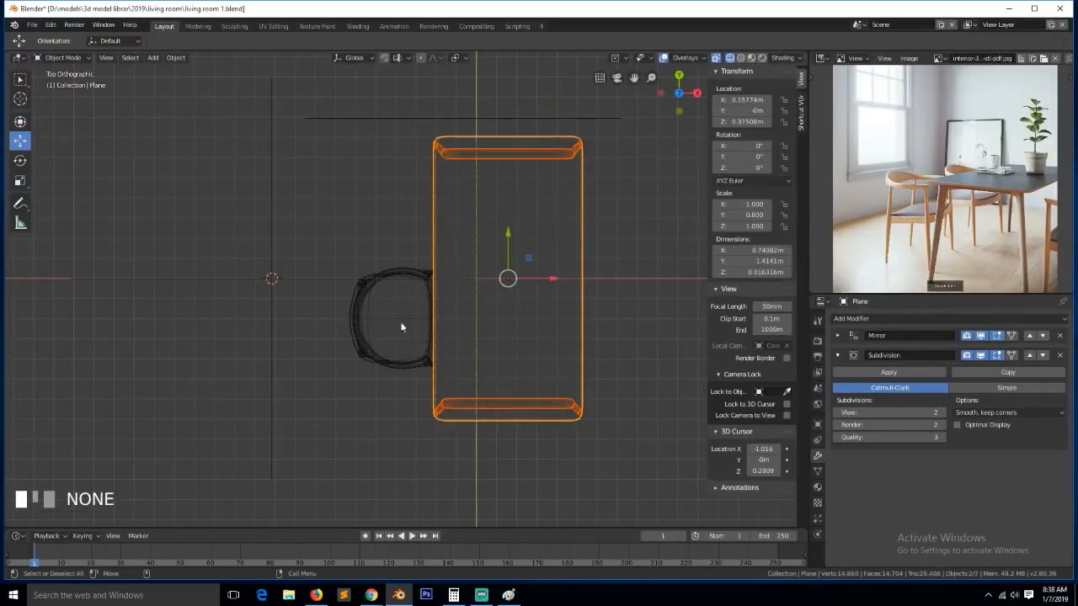
Move the chair along Y to about -0.34 m and turn off its Subdivision modifier in the viewport
left_click(392, 291)
left_click_drag(390, 287, 396, 332)
left_click(982, 356)
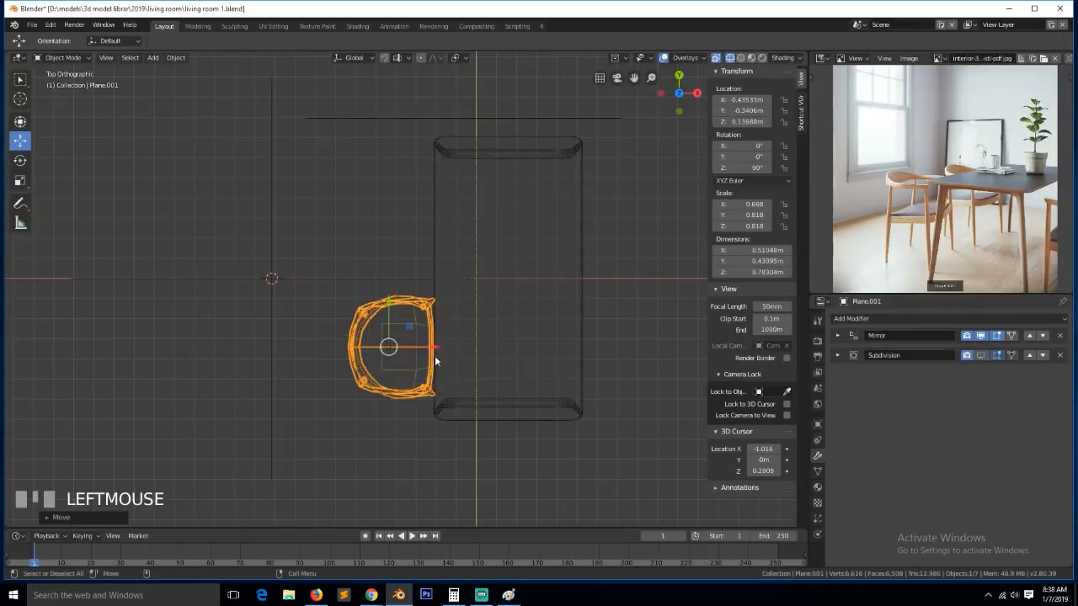
Rotate the chair to about 93° and place a linked duplicate beside it on the same table side, rotated to about 81°
key("r")
left_click(532, 335)
key("alt+d")
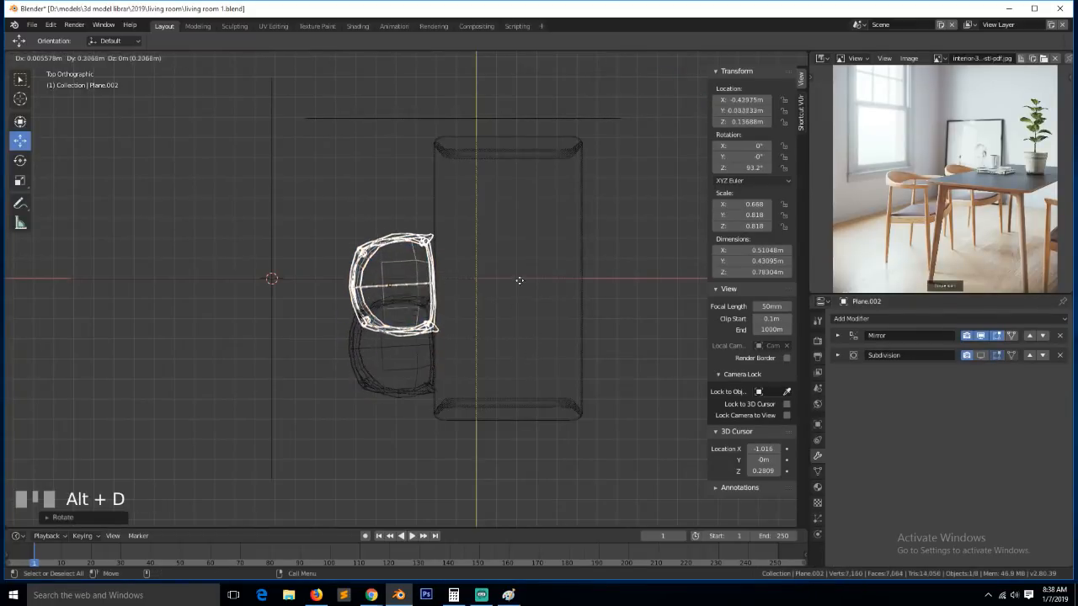
left_click(533, 216)
key("r")
left_click(541, 244)
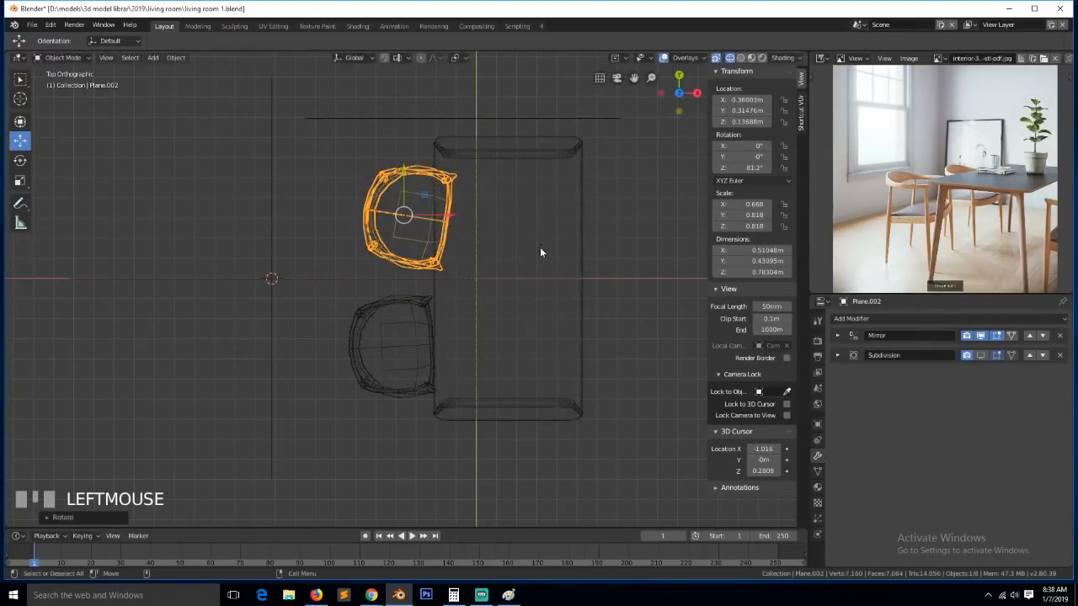
Place a linked duplicate of the second chair directly across the table and rotate it to about -60° to face the table
scroll(455, 303, "down", 2)
key("alt+d")
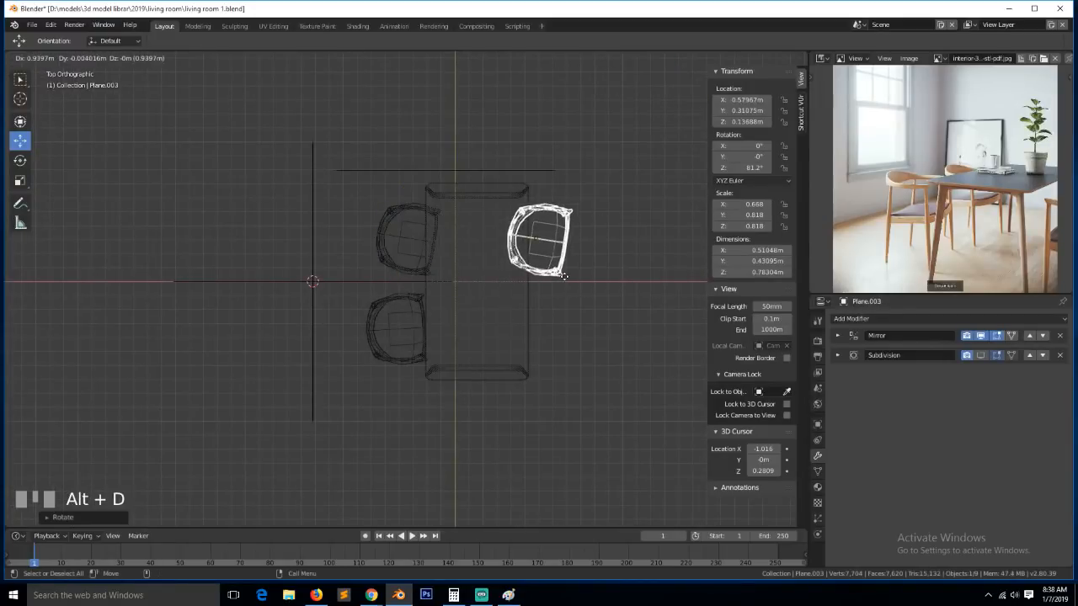
left_click(556, 288)
key("r")
left_click(426, 289)
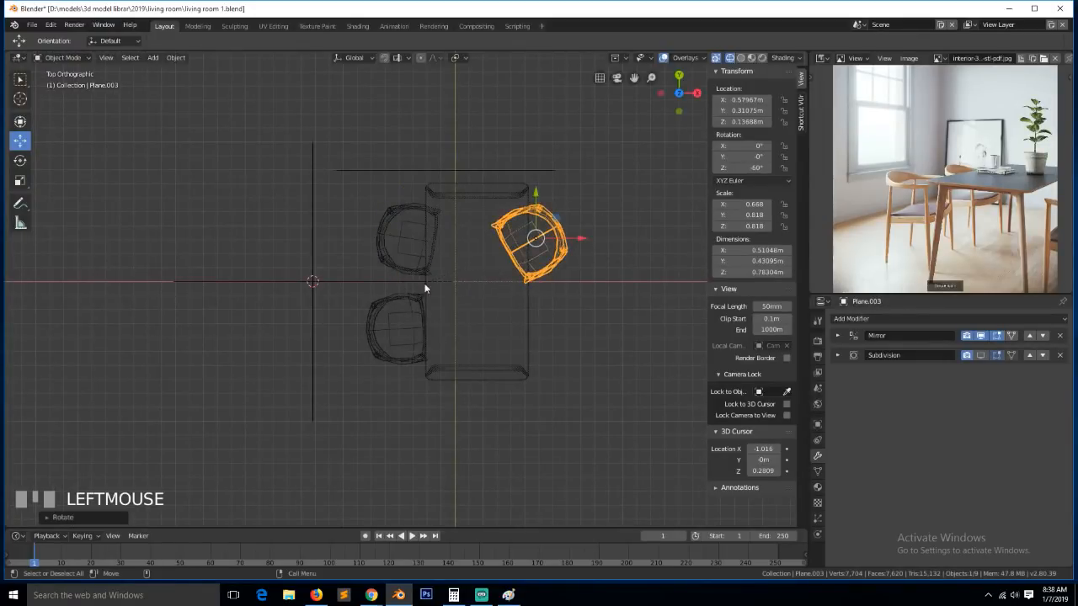
Add a fourth linked chair facing the first one, rotated to about -116° at X 0.54 m, Y -0.35 m, and display the scene solid
key("alt+d")
key("r")
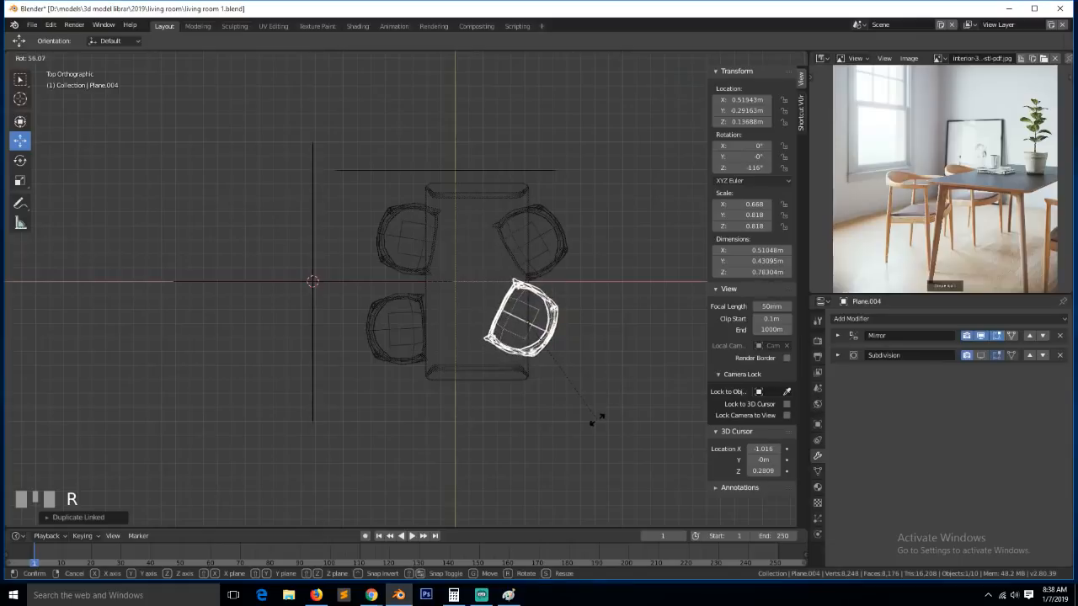
left_click(589, 373)
key("g")
left_click(591, 377)
key("alt+a")
key("z")
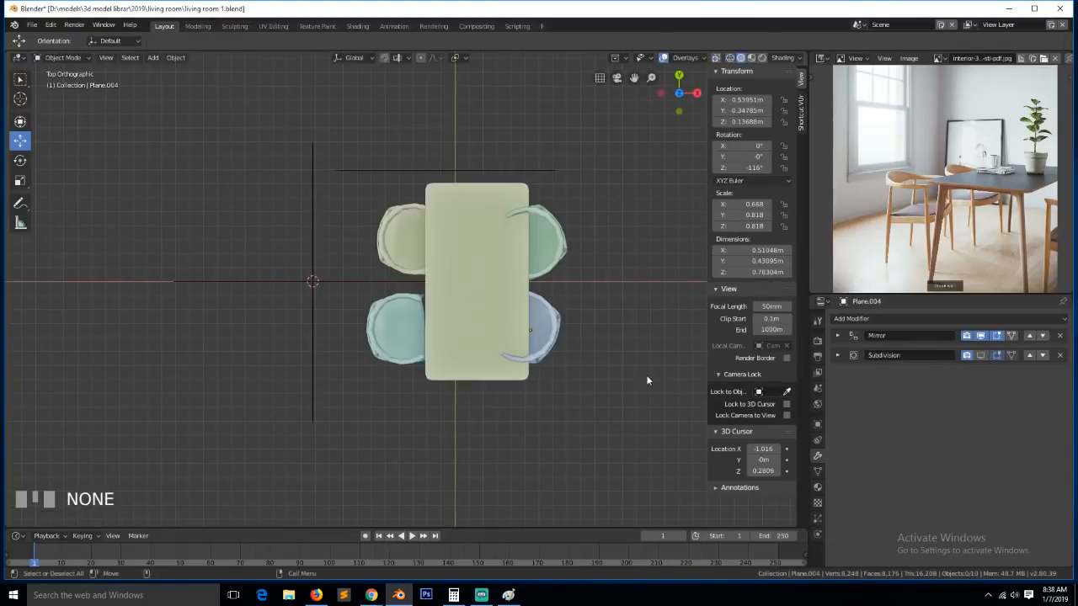
Raise the tabletop and the upper vertices of the leg frame along Z, making the frame about 0.70 m tall
key("grave")
mouse_move(646, 374)
middle_mouse_down()
mouse_move(566, 278)
mouse_move(616, 285)
middle_mouse_up()
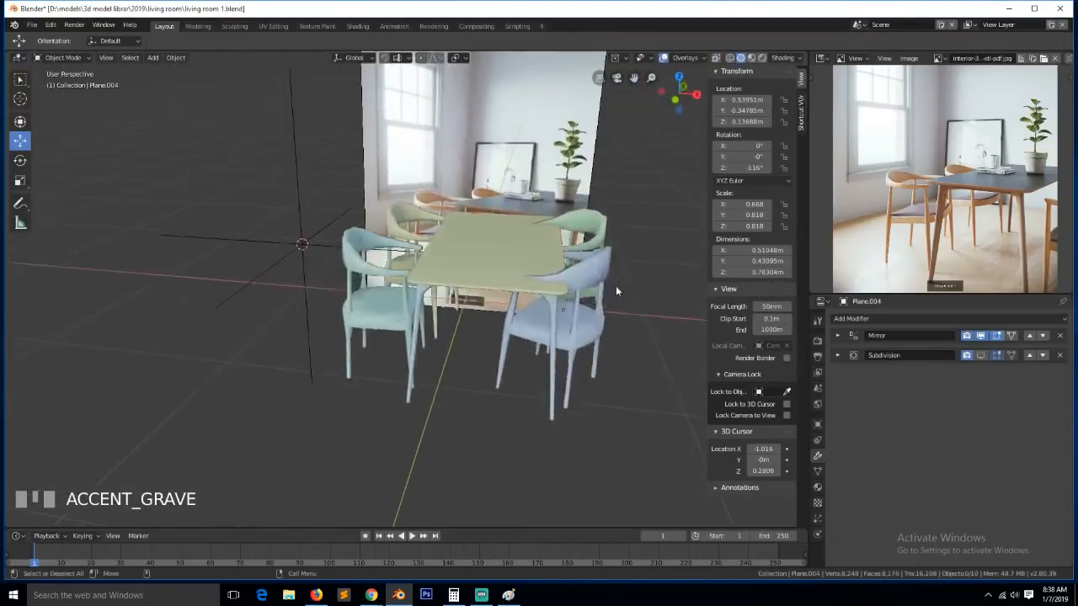
key("KP_1")
scroll(589, 302, "up", 1)
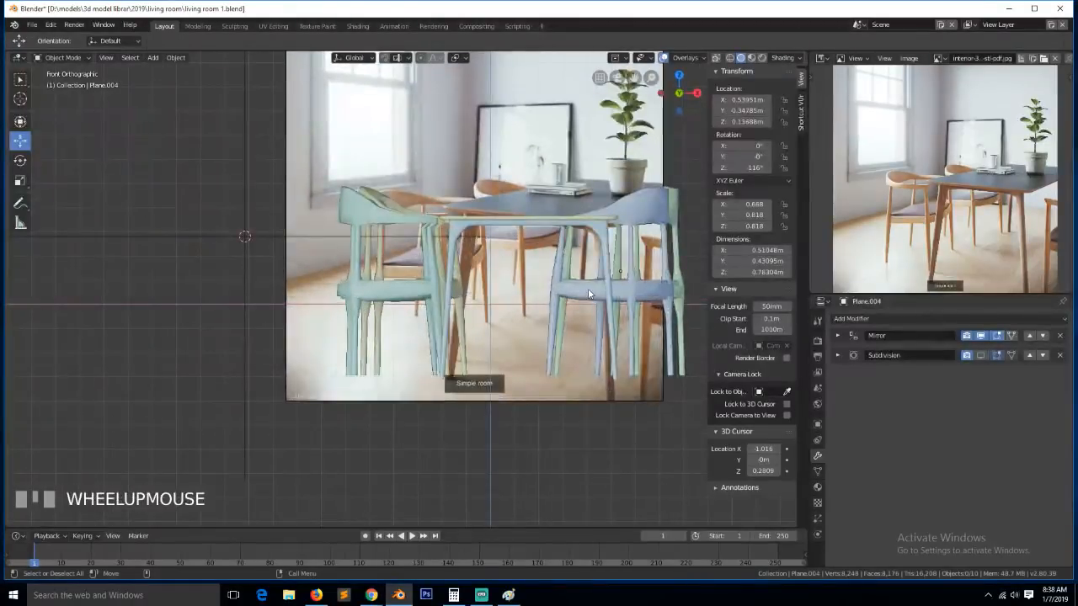
left_click(536, 221)
left_click(537, 226, "shift")
key("Tab")
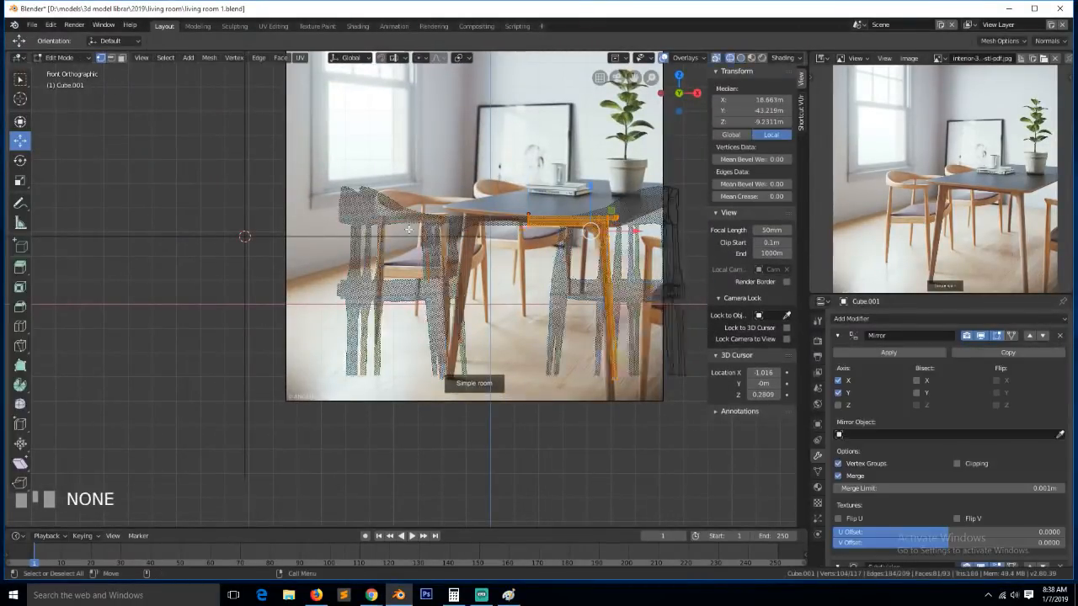
key("a")
key("b")
left_click_drag(504, 179, 646, 252)
left_click_drag(589, 181, 588, 173)
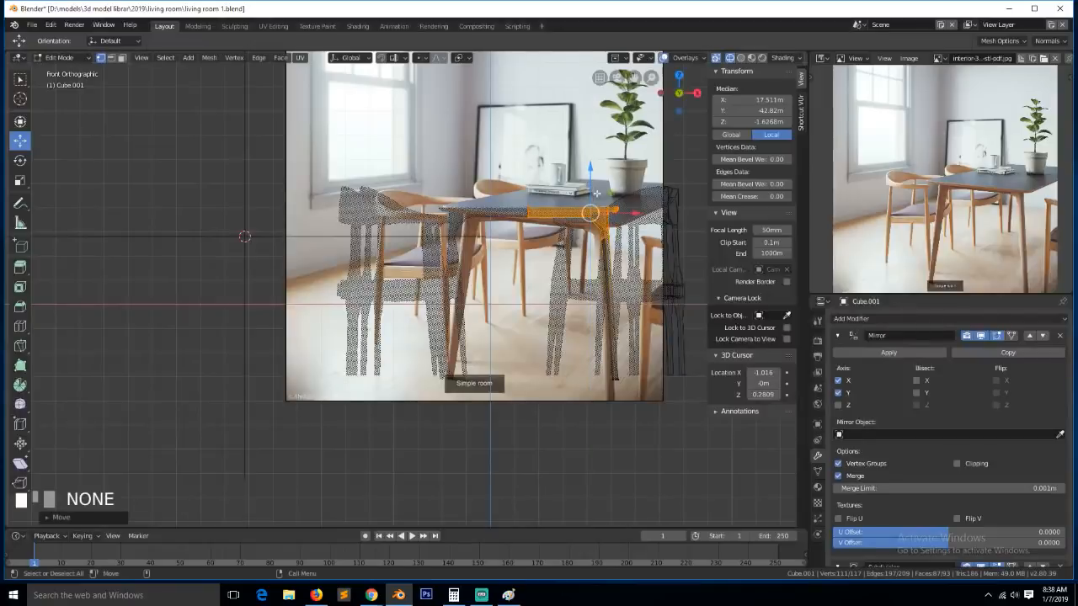
key("Tab")
Clear the selection, check the dining set in LookDev shading and return to solid shading
key("z")
left_click(672, 301)
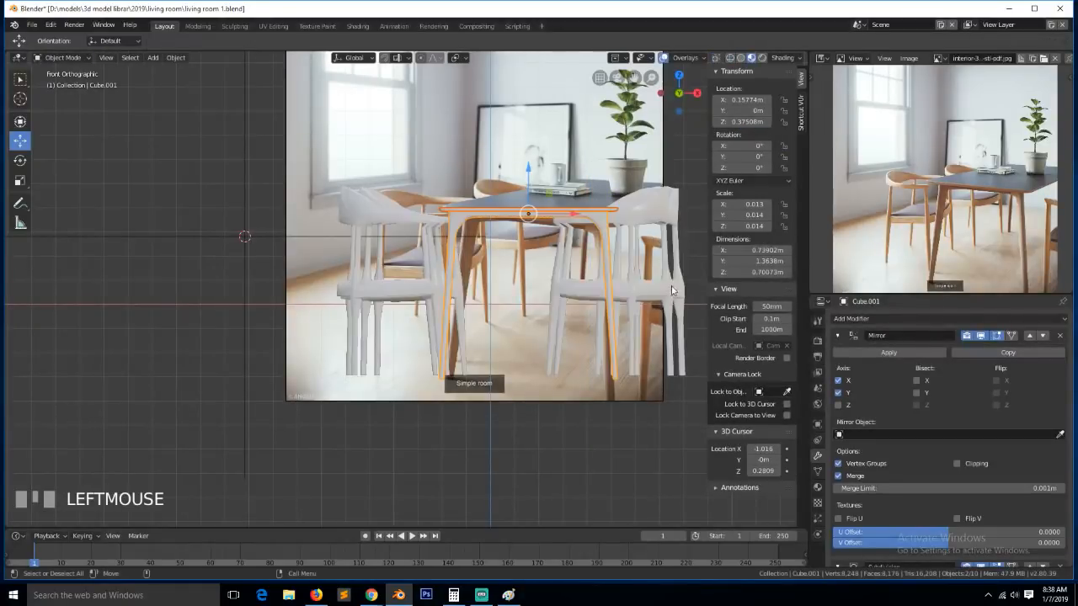
key("alt+a")
key("z")
left_click(600, 241)
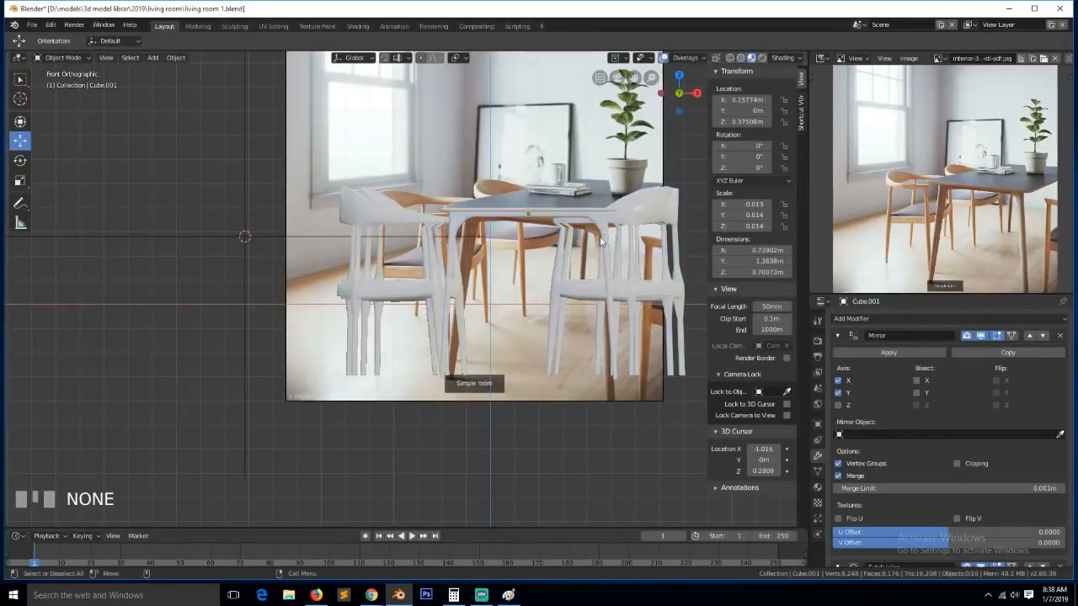
key("z")
left_click(675, 238)
Move the two chairs on the table's +X side outward along X, clear the selection and save the file
key("grave")
scroll(594, 308, "down", 2)
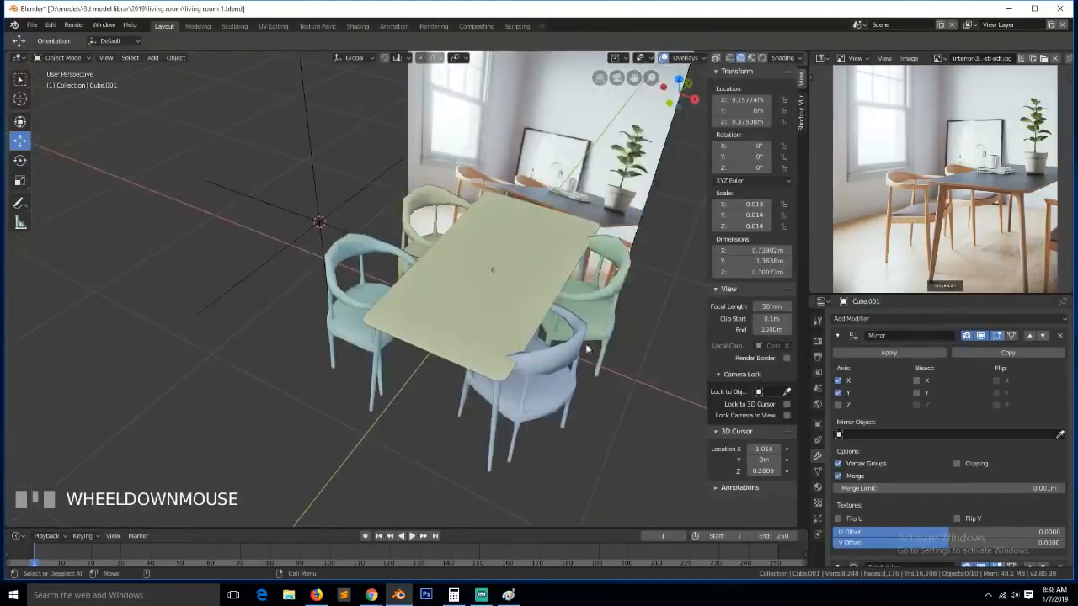
left_click(579, 360)
left_click(592, 330, "shift")
left_click_drag(598, 352, 616, 359)
key("alt+a")
key("grave")
key("ctrl+s")
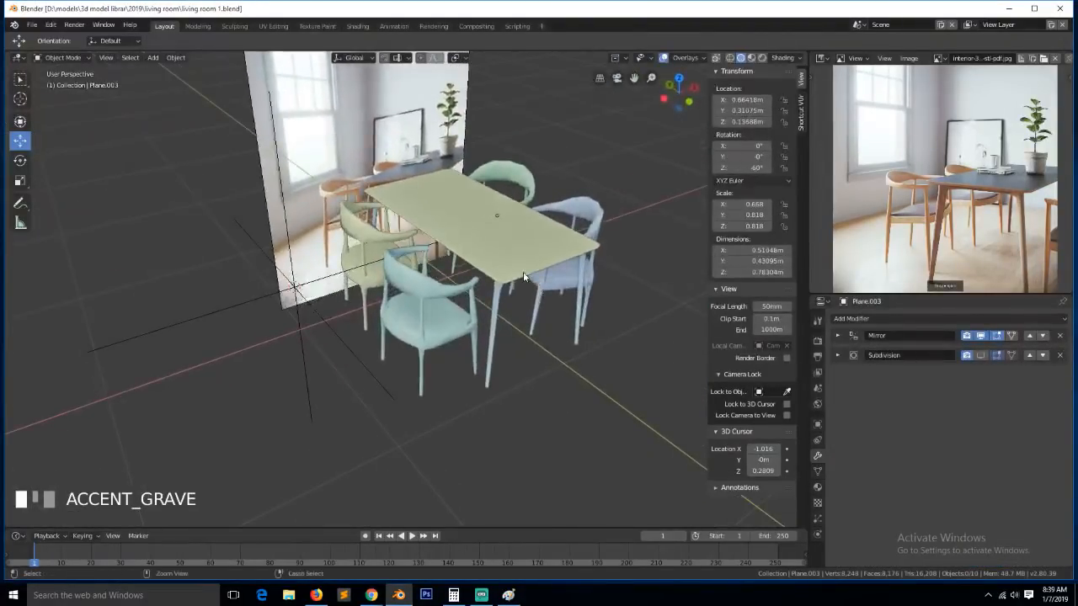
Examine the picture frame, books and potted plant in the reference photo and save the file
scroll(521, 281, "down", 2)
key("KP_1")
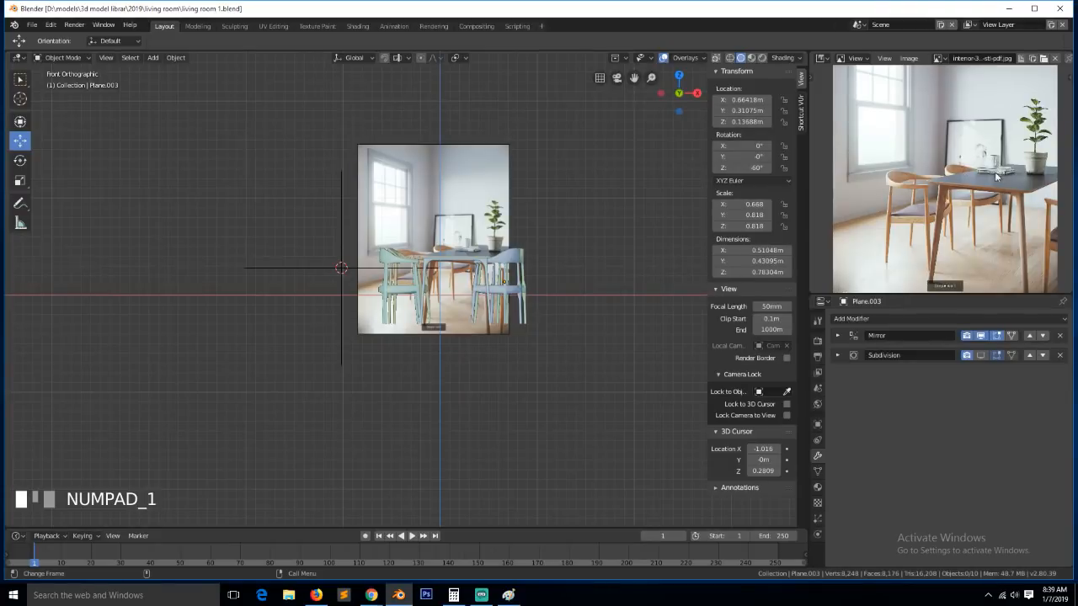
scroll(1002, 177, "up", 2)
middle_click_drag(1001, 166, 840, 180)
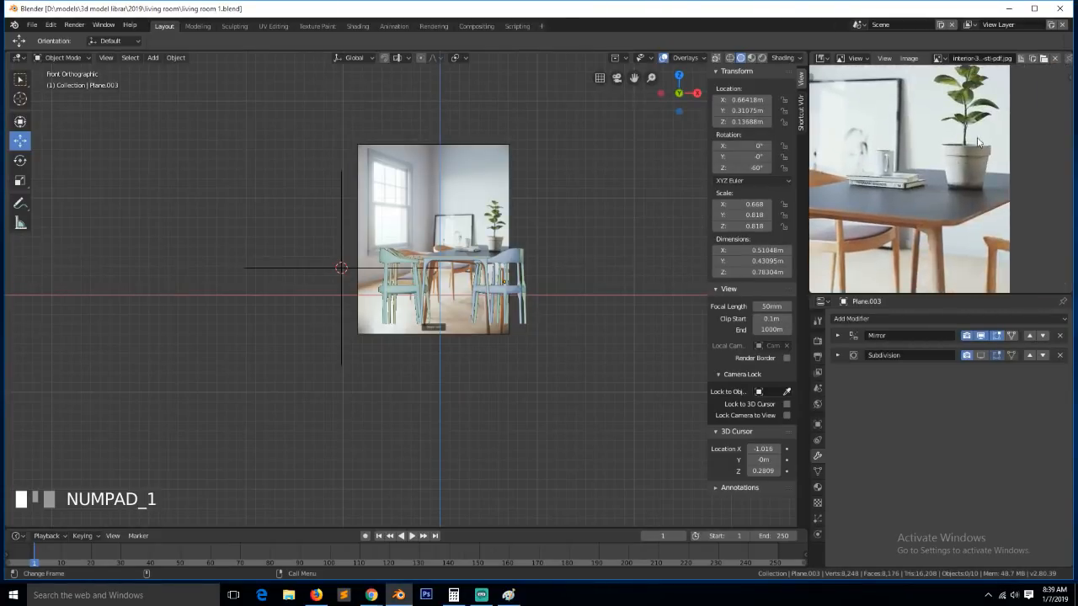
middle_click_drag(966, 146, 1006, 168)
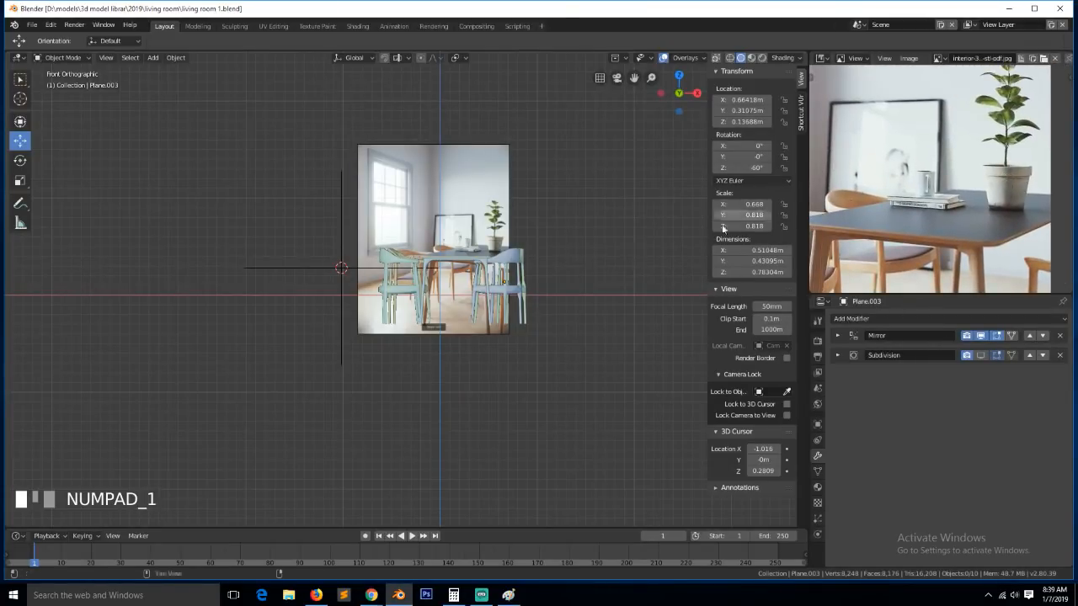
key("ctrl+s")
Add a floor plane, scale it to about 3.17 m square and move it under the chair legs at Z about -0.29 m
key("shift+a")
mouse_move(473, 272)
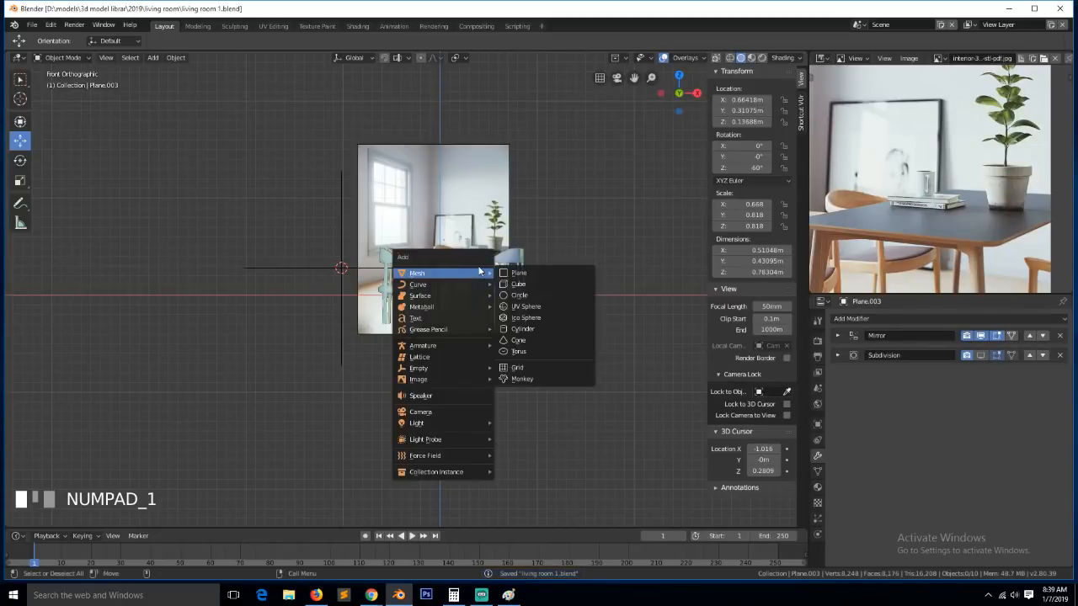
left_click(516, 274)
key("s")
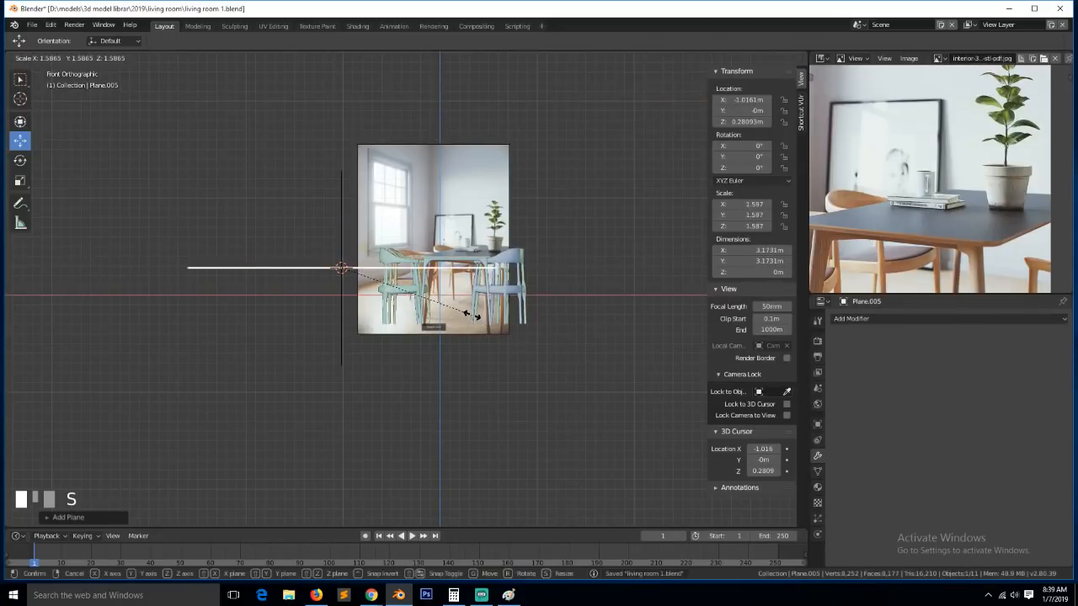
left_click(472, 314)
key("g")
left_click(587, 369)
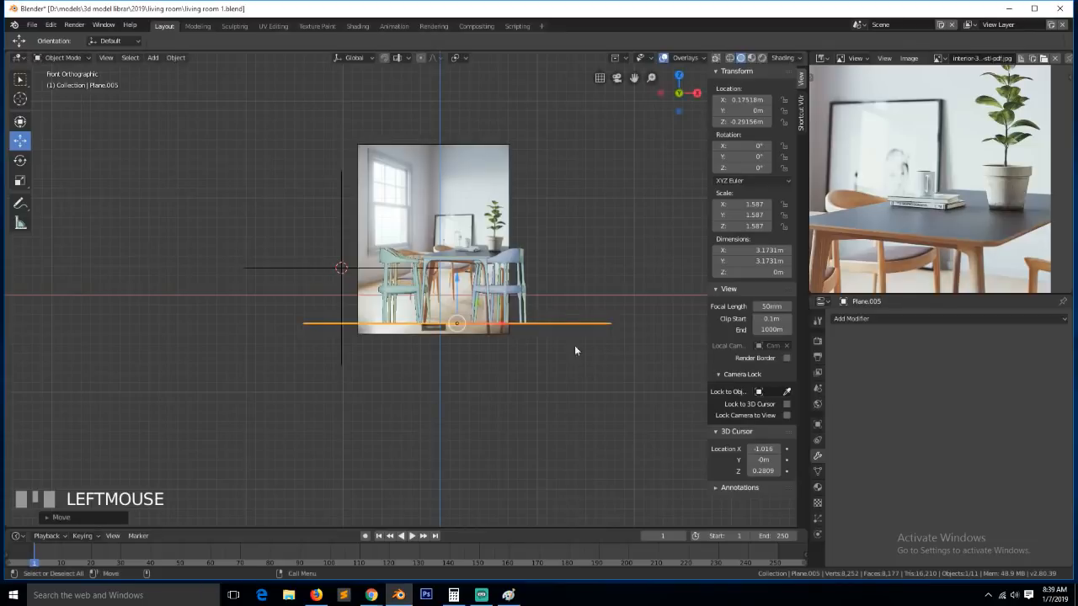
Stretch the floor plane to about 3.52 m along X and 4.45 m along Y
key("grave")
scroll(997, 221, "down", 3)
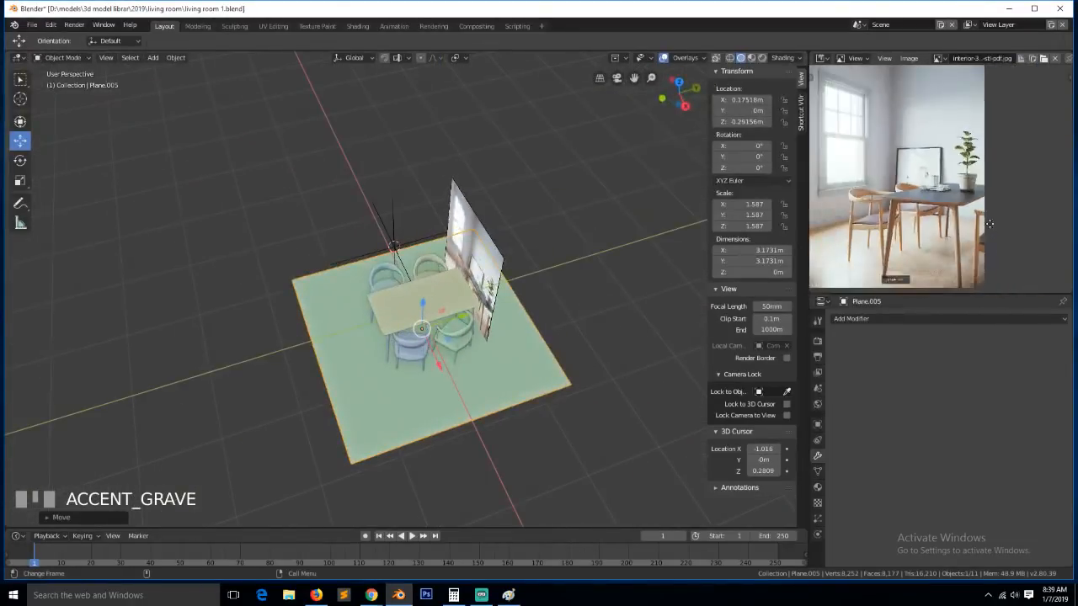
key("s")
key("x")
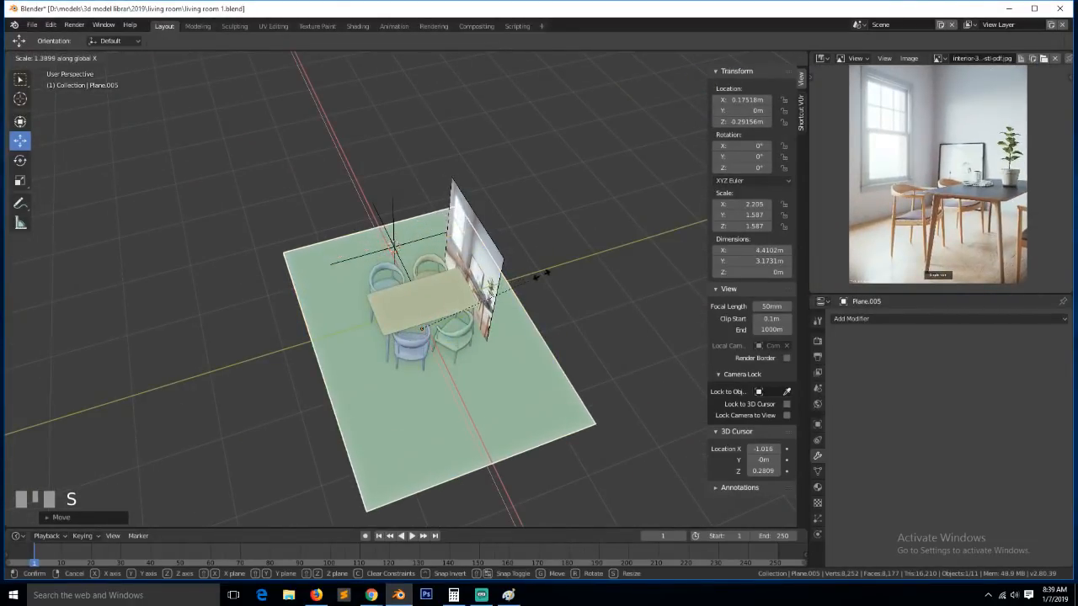
key("y")
left_click(531, 292)
key("s")
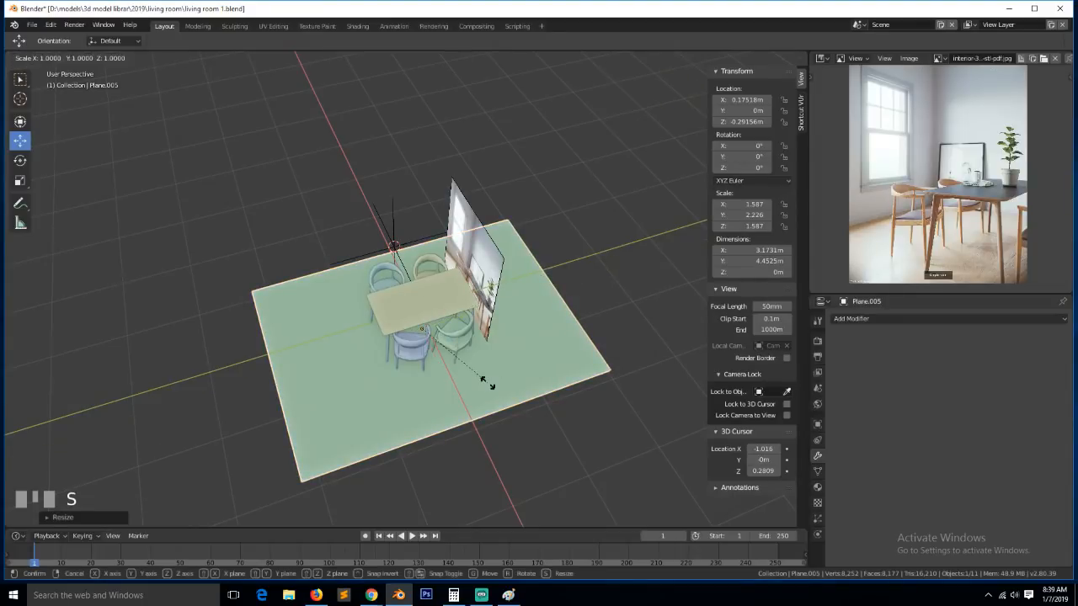
key("x")
left_click(490, 392)
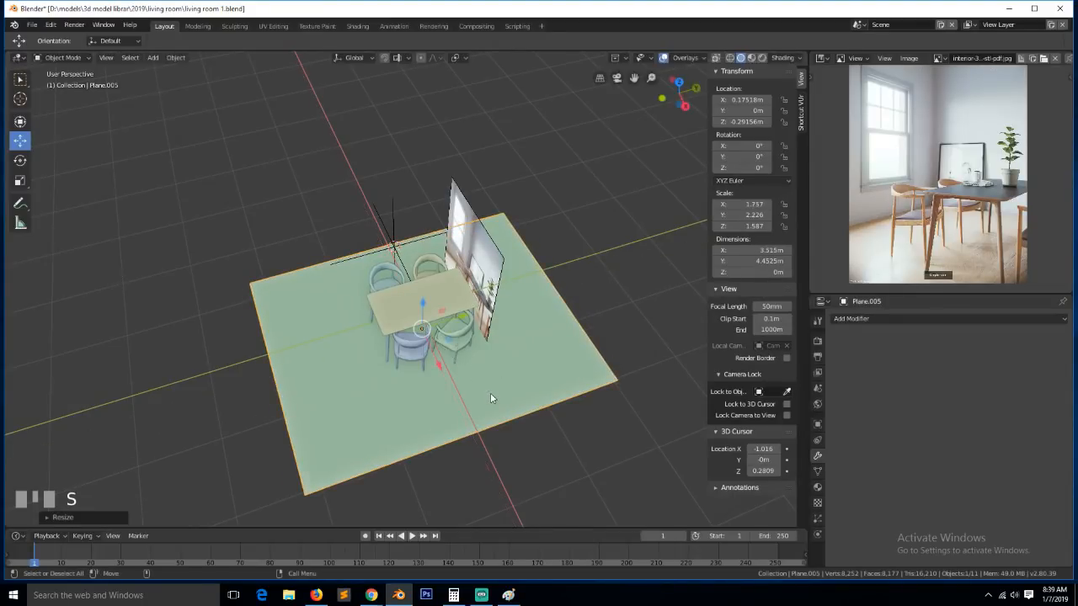
Extrude the floor plane upward in Edit Mode into a room box with its top at a local Z of about 2.35 m
key("Tab")
key("e")
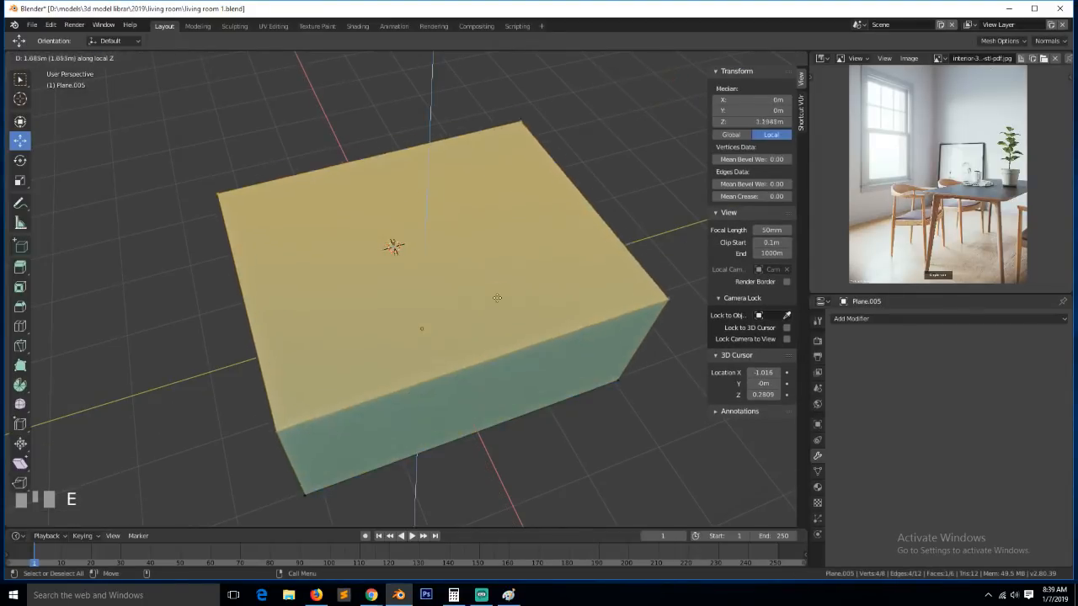
left_click(529, 184)
key("KP_1")
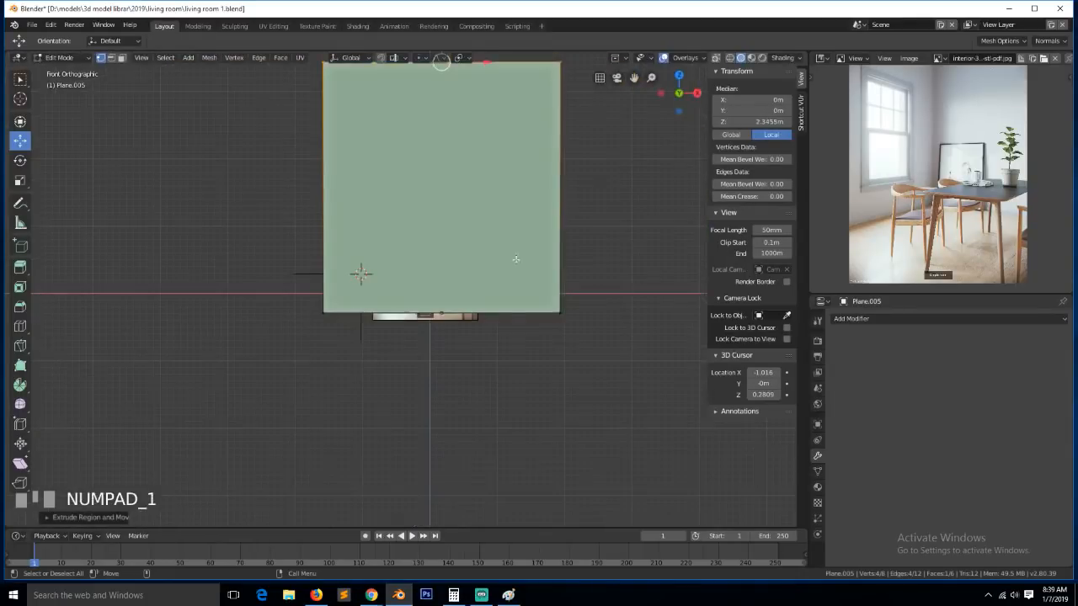
scroll(1022, 144, "down", 4)
scroll(975, 160, "up", 3)
key("KP_0")
key("KP_0")
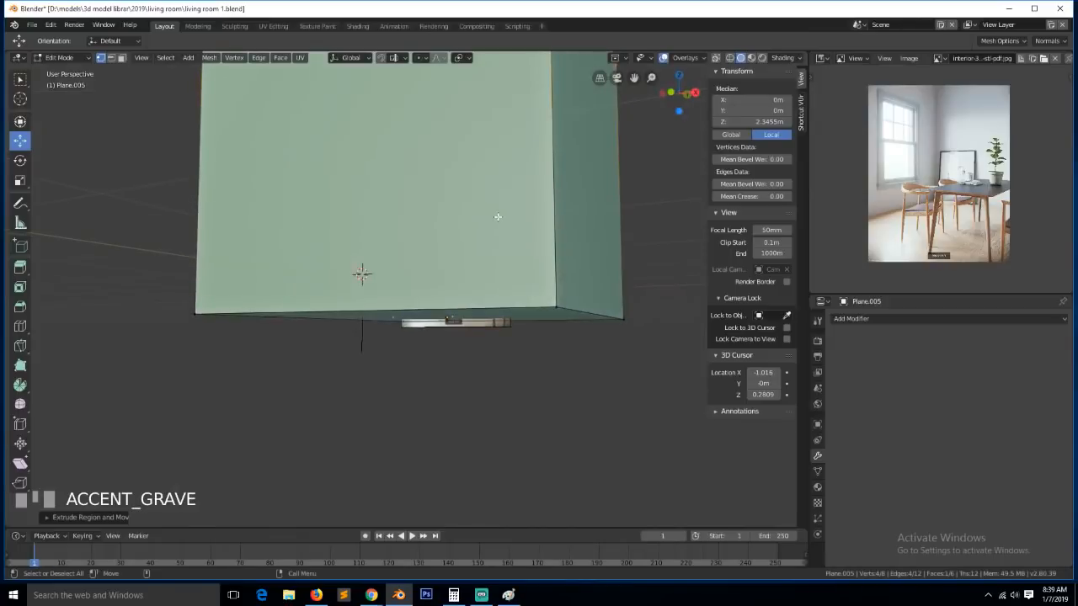
key("grave")
left_click(566, 216)
middle_click_drag(556, 245, 544, 279)
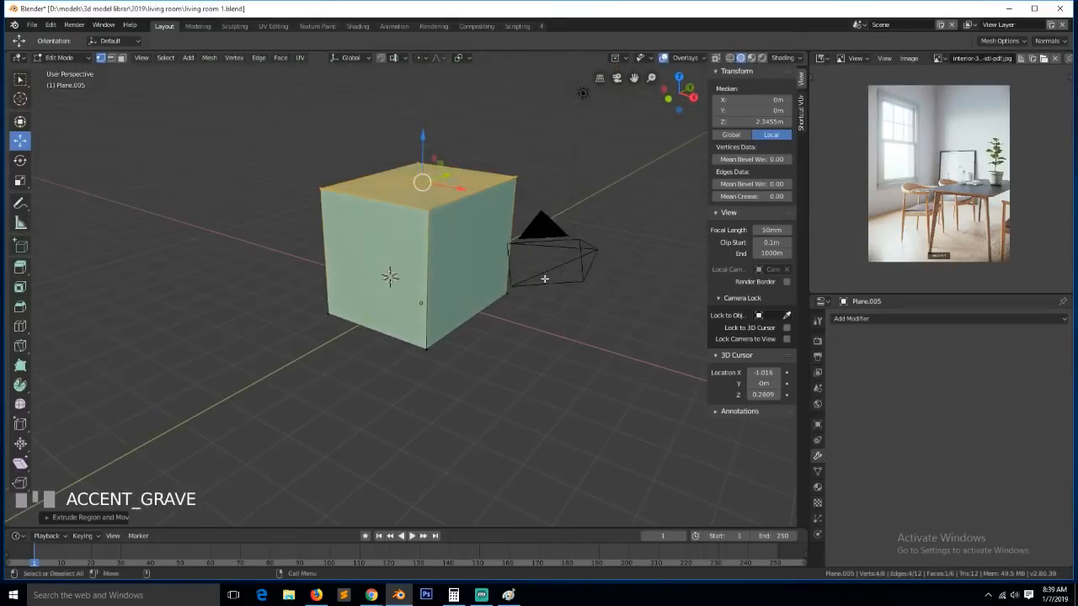
Raise the room box's top face to a local Z of about 2.52 m and show the box in wireframe from the front
key("g")
key("z")
left_click(544, 268)
key("z")
left_click(457, 266)
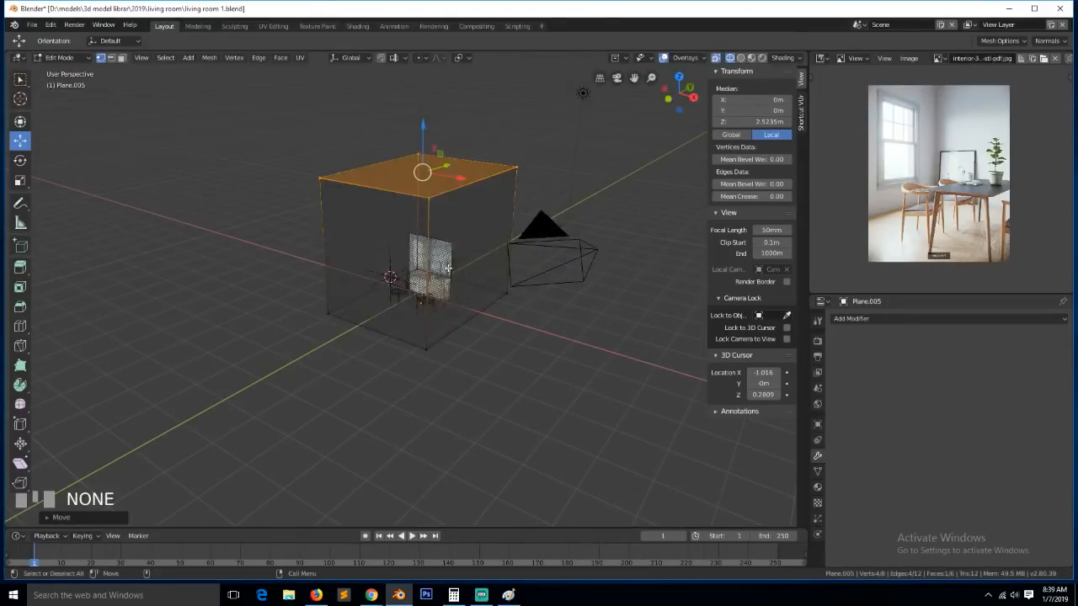
key("KP_1")
scroll(451, 267, "up", 2)
scroll(456, 182, "down", 1)
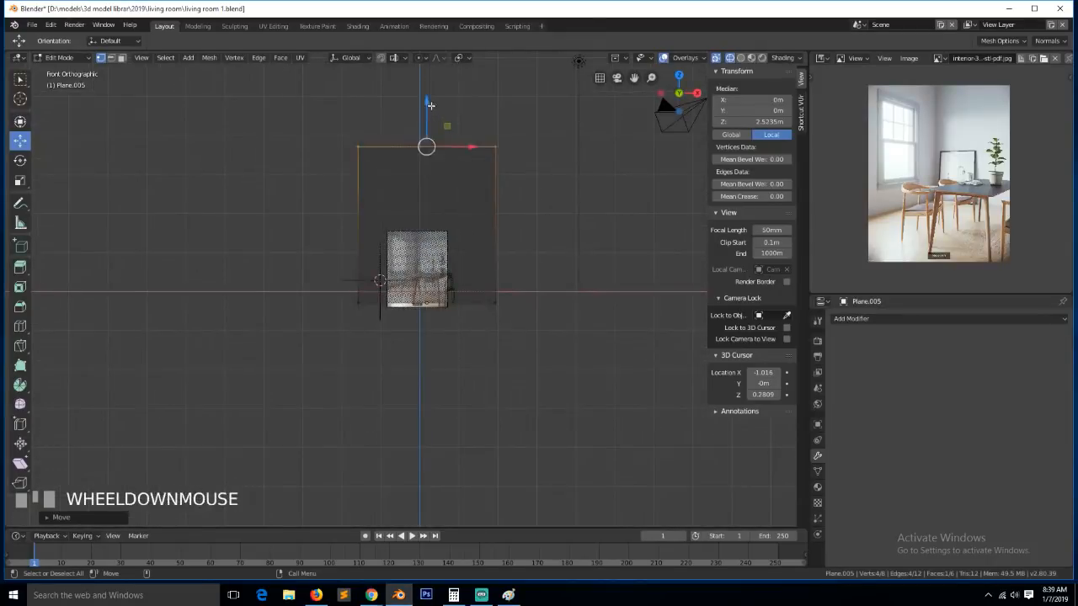
Lower the room box's top face to a local Z of about 1.38 m and inspect the box in solid shading
left_click_drag(430, 104, 429, 171)
scroll(486, 219, "up", 4)
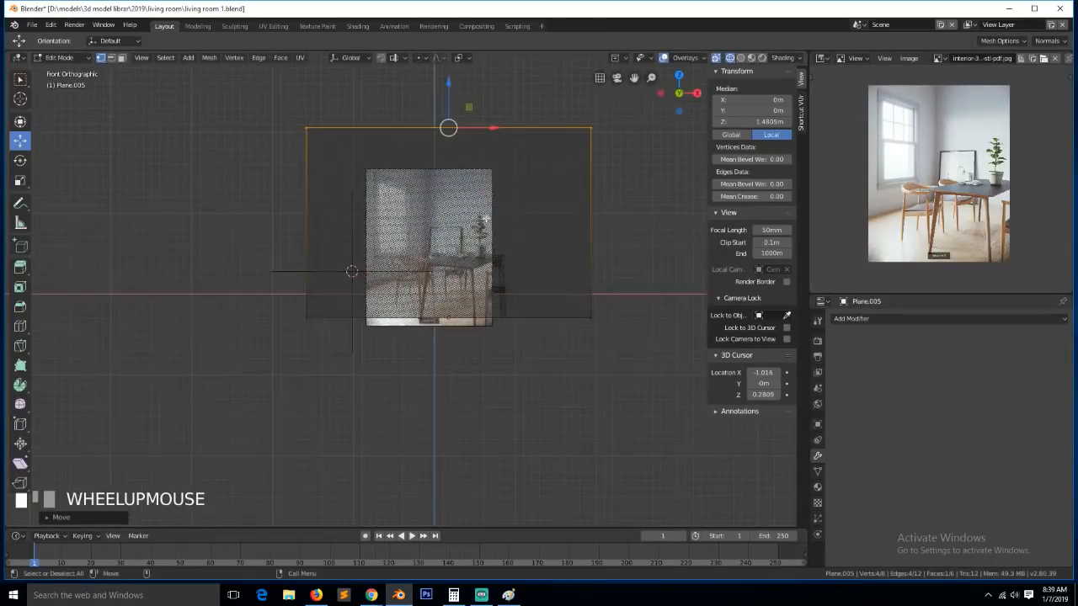
left_click_drag(448, 101, 448, 116)
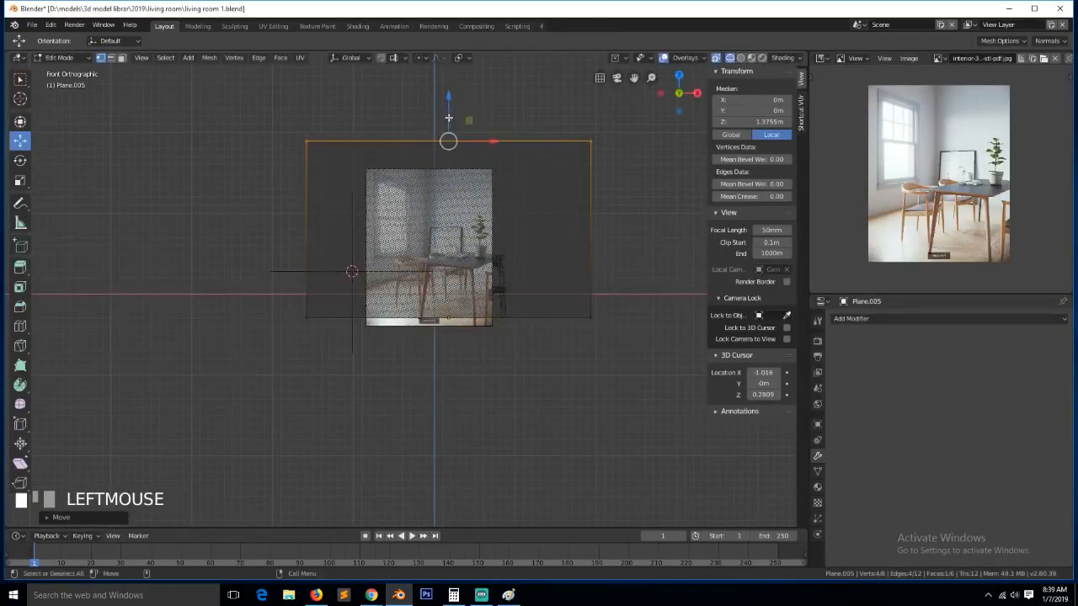
key("Tab")
key("z")
key("grave")
mouse_move(649, 221)
middle_mouse_down()
mouse_move(565, 265)
mouse_move(626, 247)
mouse_move(593, 255)
middle_mouse_up()
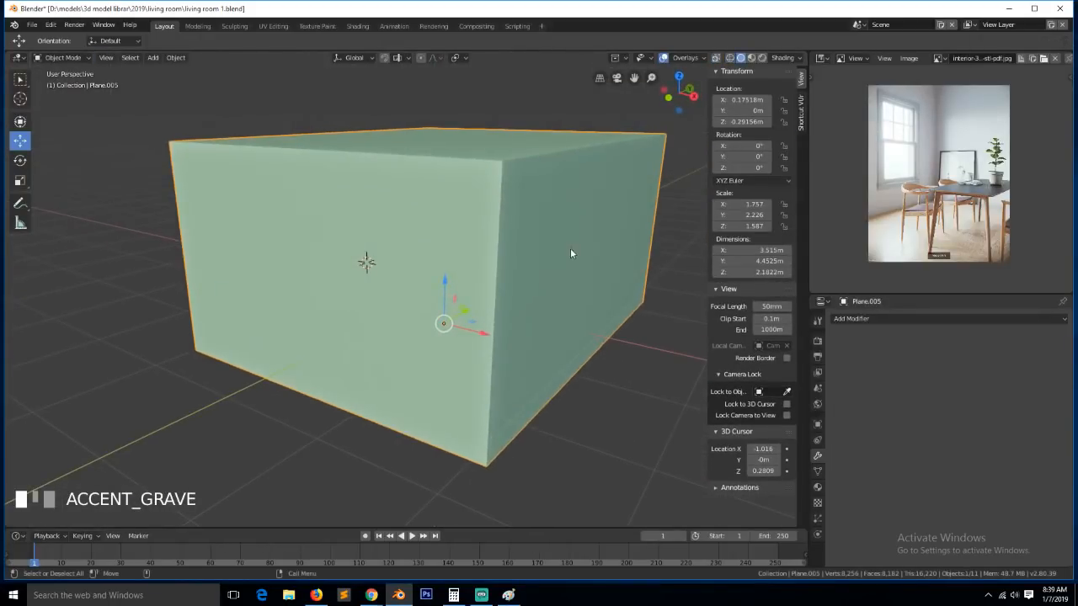
Narrow the room box to about 2.49 m along X in a wireframe top view
key("z")
key("grave")
key("KP_7")
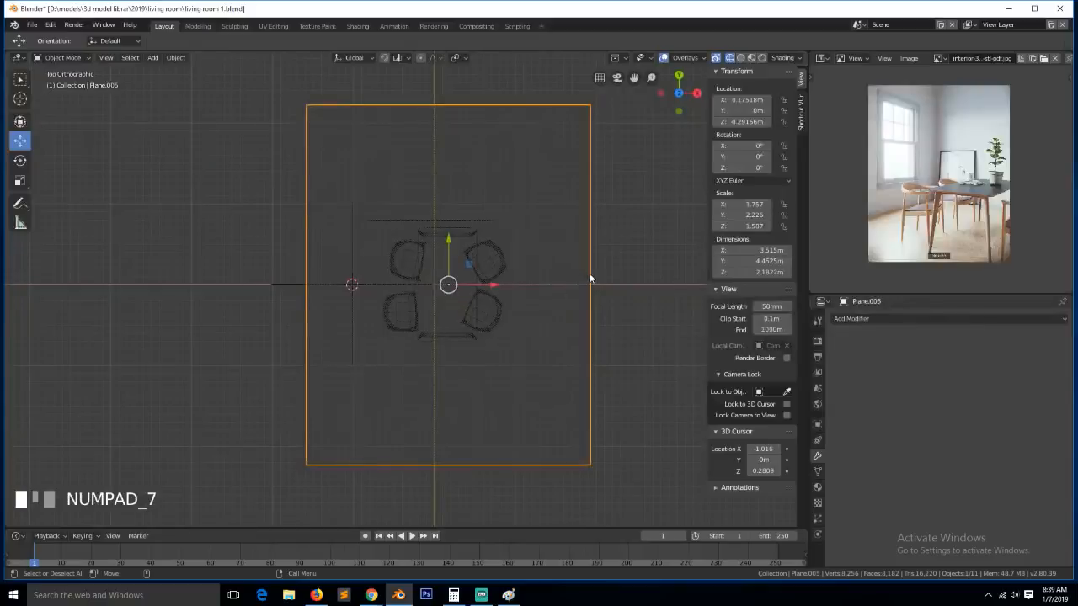
key("s")
key("x")
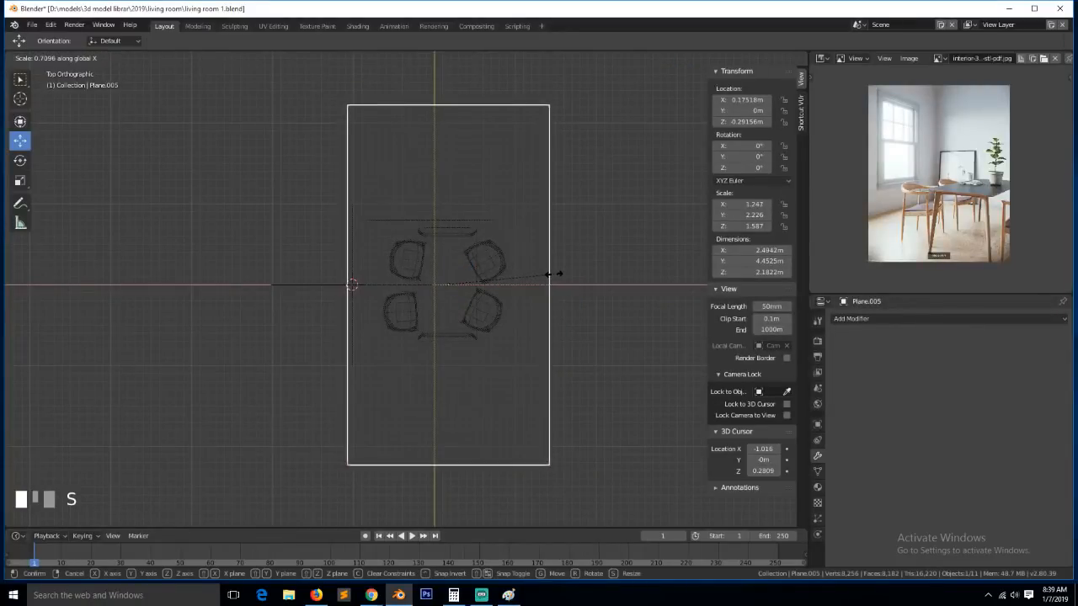
left_click(555, 274)
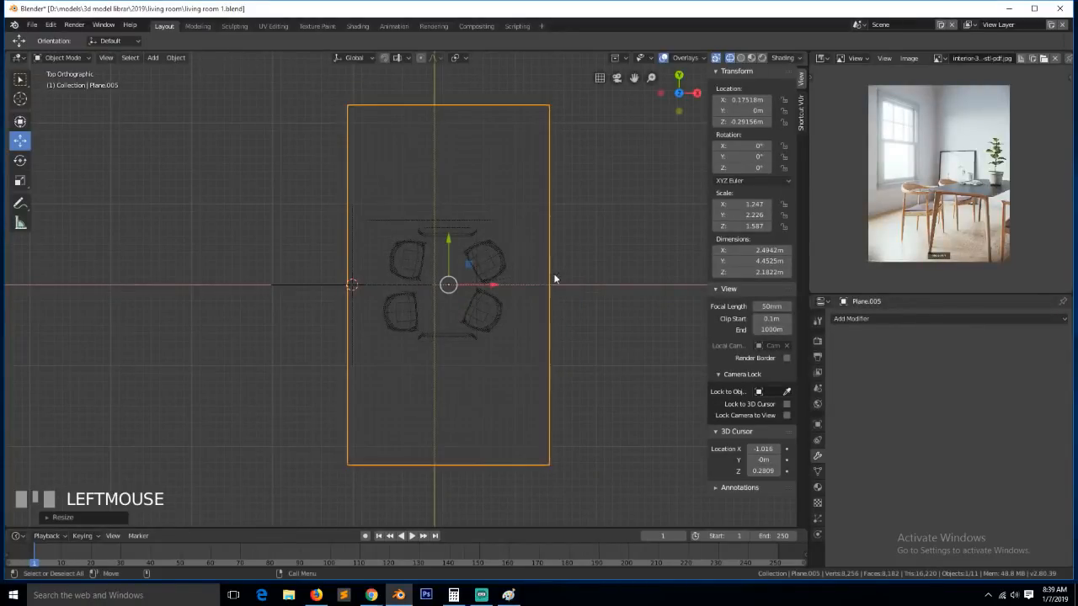
Shorten the room box to about 3.01 m along Y and shift it to a Y location of about -0.21 m
key("s")
key("y")
left_click(496, 365)
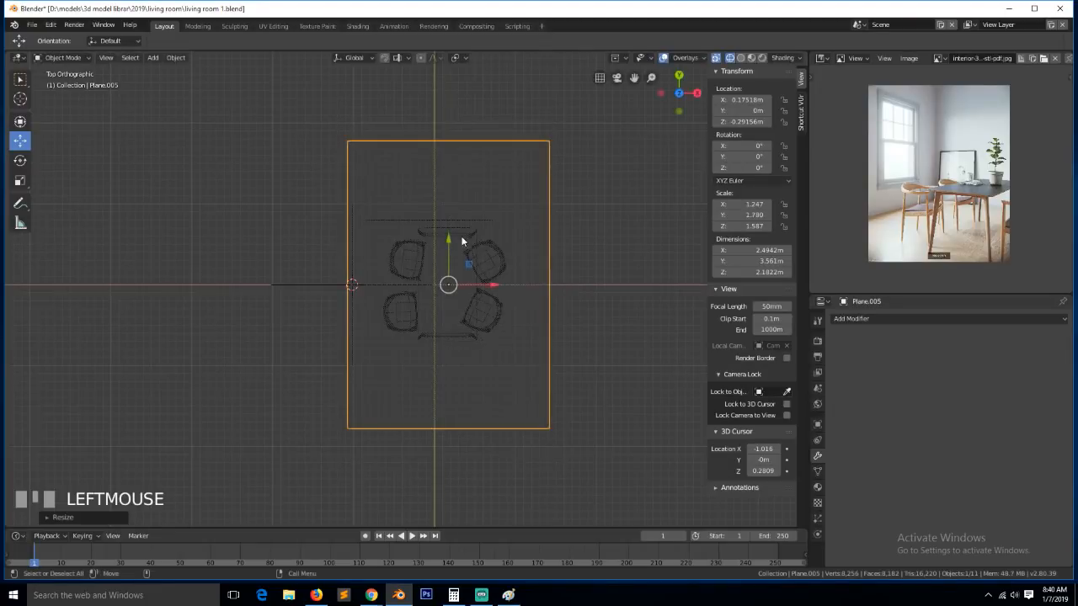
key("s")
key("y")
left_click(490, 354)
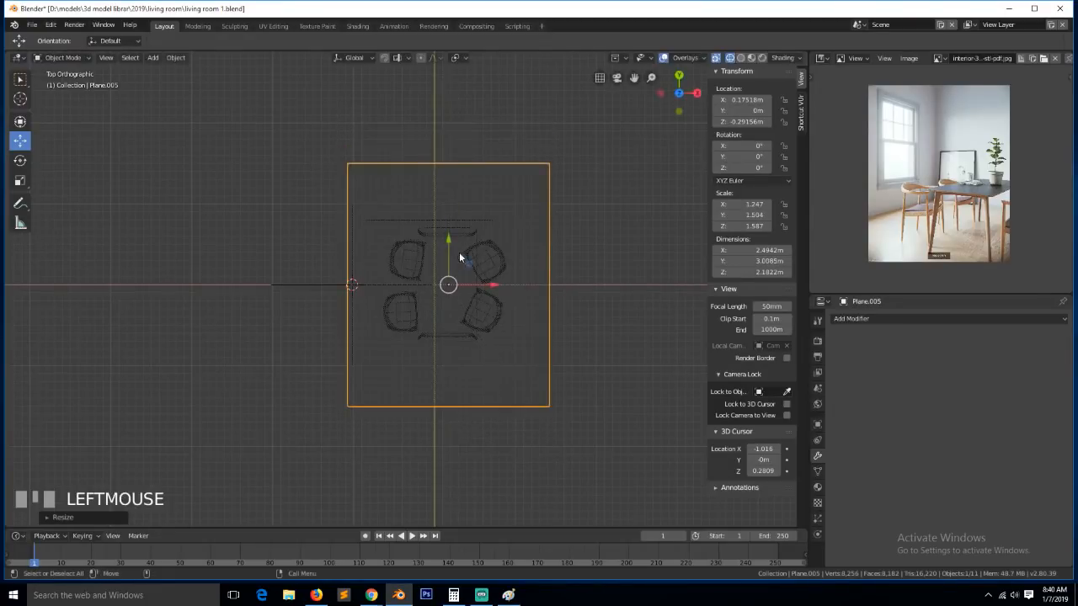
left_click_drag(459, 252, 453, 259)
mouse_move(453, 258)
middle_mouse_down()
mouse_move(461, 287)
mouse_move(570, 172)
middle_mouse_up()
key("z")
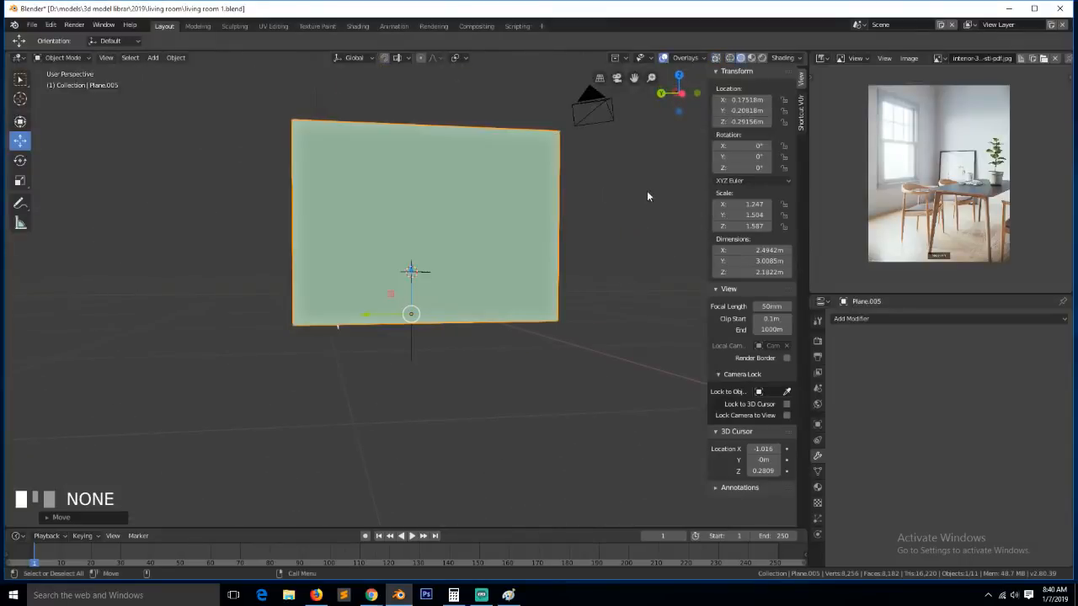
Add a vertical loop cut around the room box and bevel it into two edges marking the window's width
middle_click_drag(646, 192, 555, 254)
key("Tab")
key("ctrl+r")
left_click(362, 193)
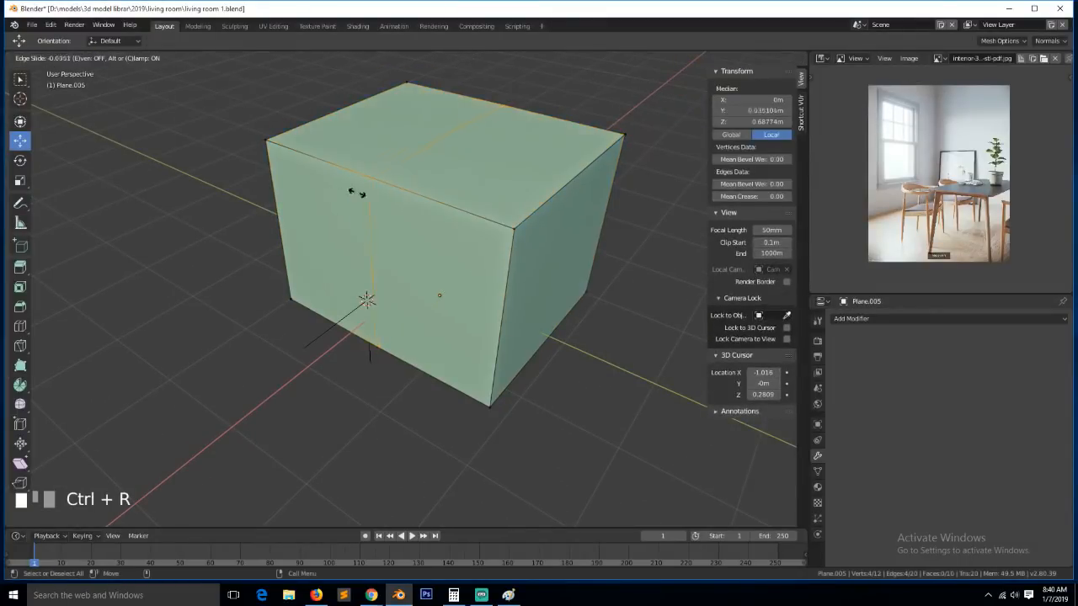
left_click(323, 180)
key("ctrl+b")
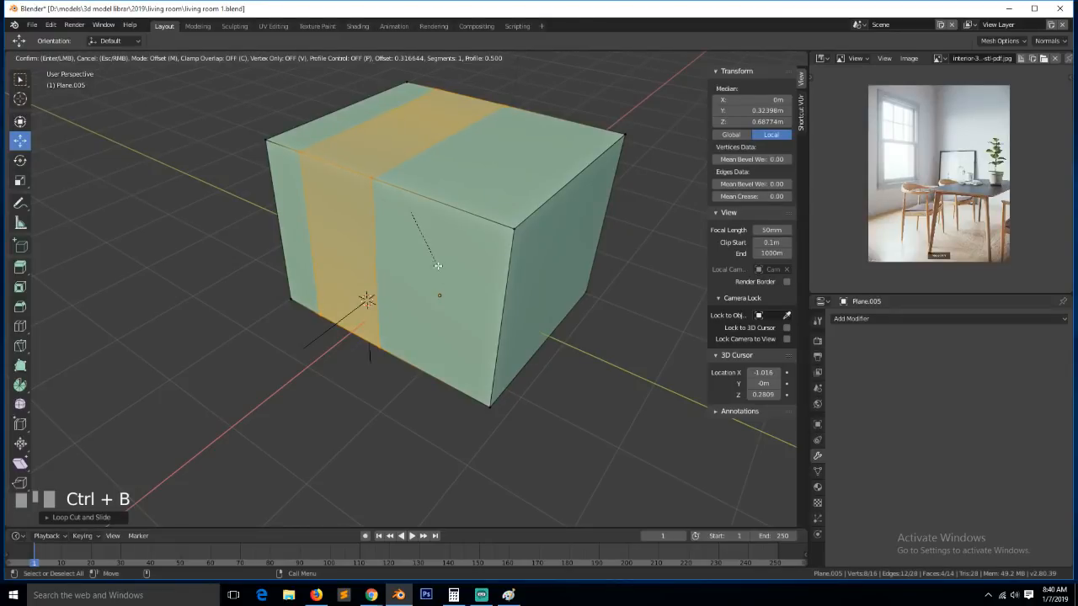
left_click(430, 260)
Add two horizontal loop cuts around the room box, one near the ceiling and one at windowsill height
key("ctrl+r")
left_click(358, 202)
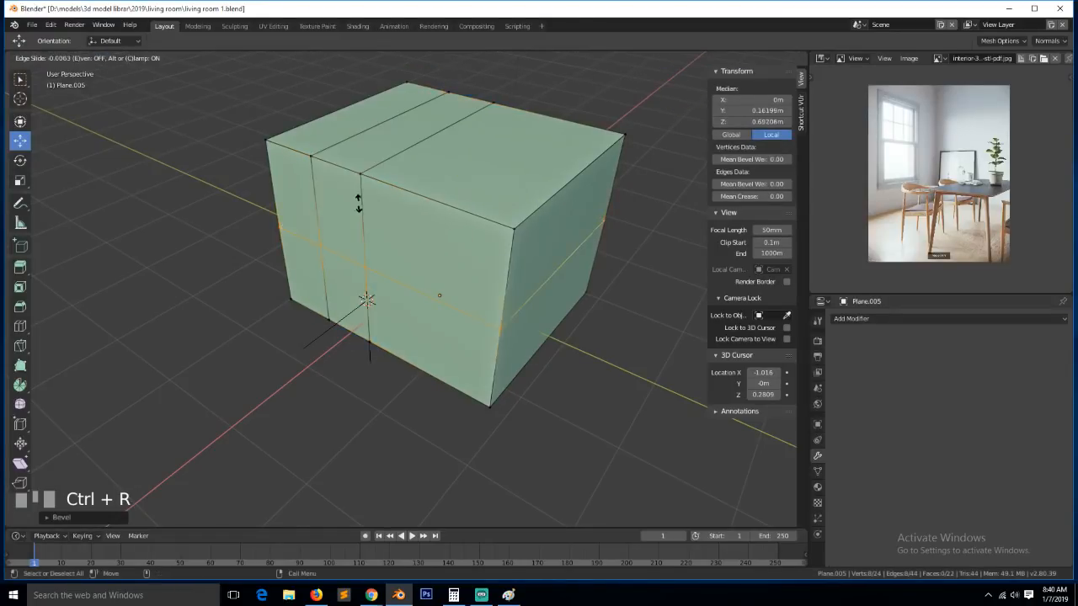
left_click(372, 143)
key("ctrl+r")
left_click(361, 245)
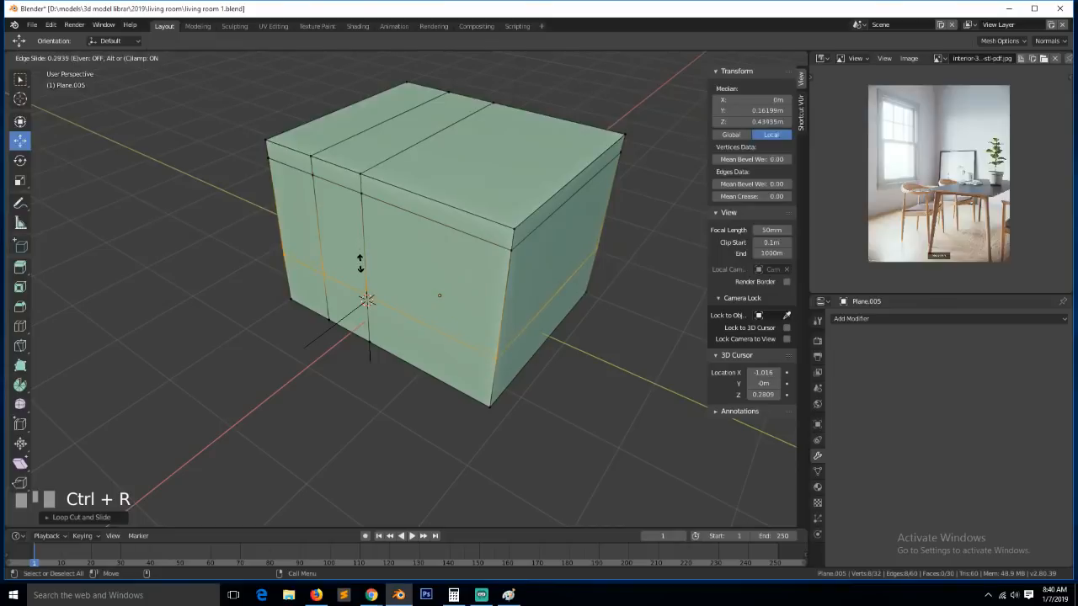
left_click(362, 268)
Widen the window area by sliding its side edge loop along the wall, away from the nearer corner
key("3")
left_click(347, 236)
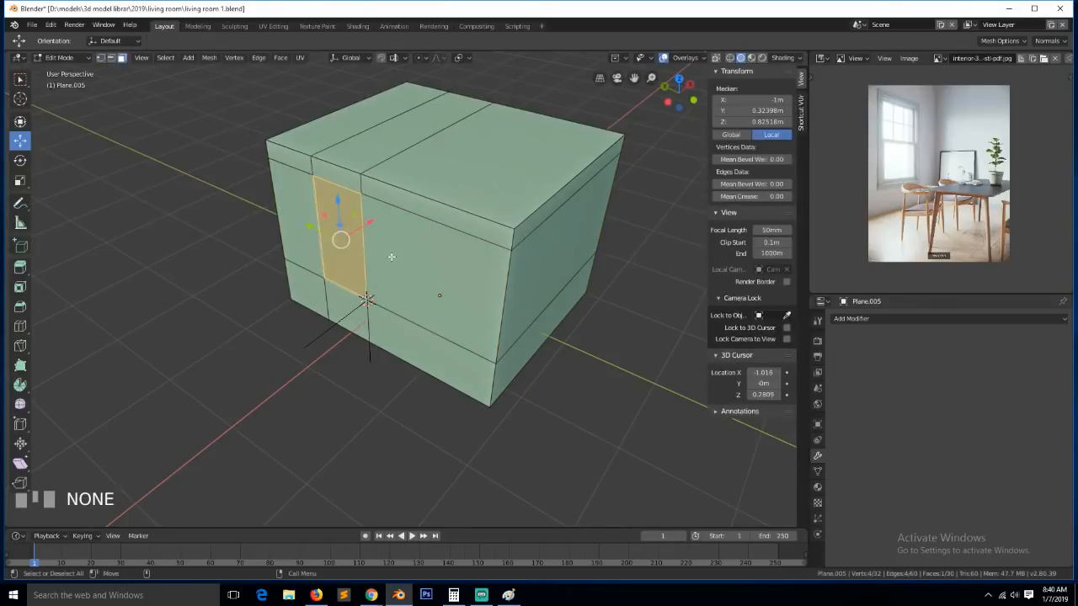
key("grave")
scroll(886, 210, "up", 2)
key("1")
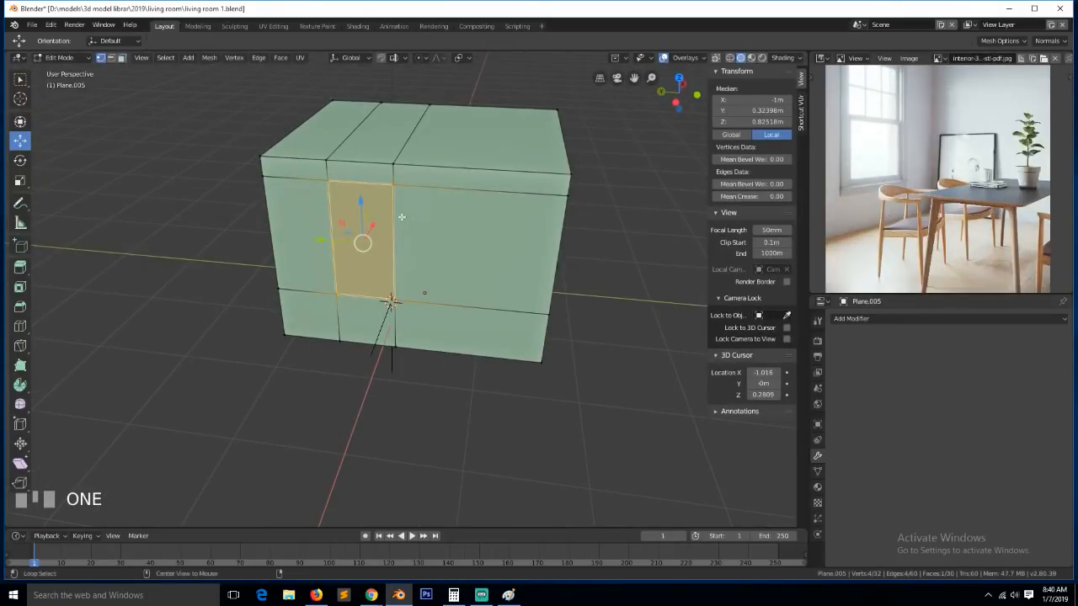
left_click(393, 211, "alt")
left_click_drag(387, 204, 405, 211)
key("ctrl+z")
Extrude the window face about 0.11 m outward, delete the extruded face to open the window, and return to Object Mode
key("3")
left_click(394, 219)
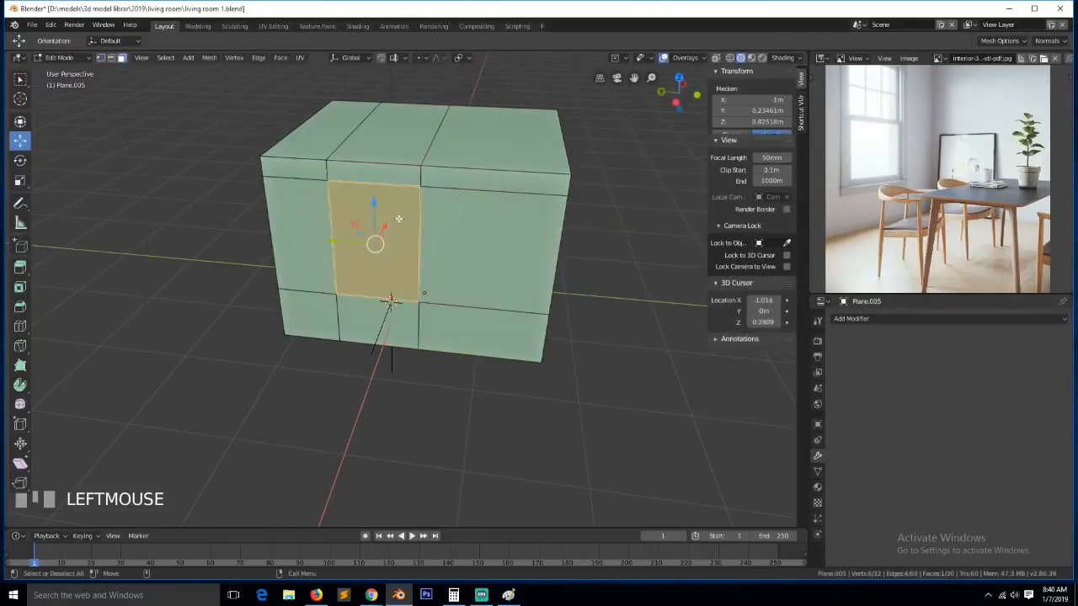
key("grave")
key("e")
left_click(466, 247)
key("x")
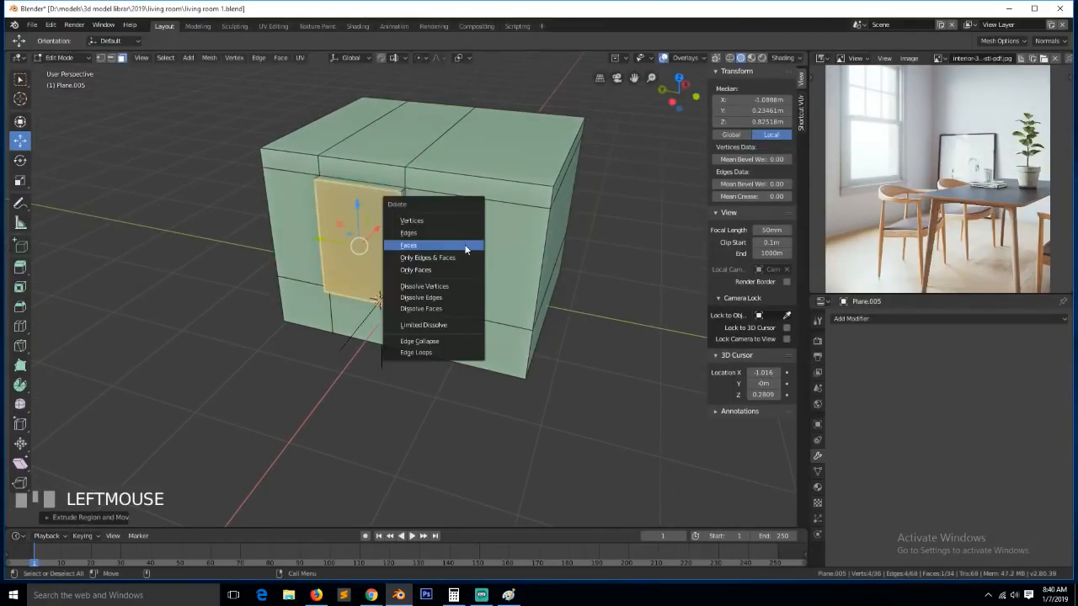
left_click(465, 246)
key("Tab")
key("grave")
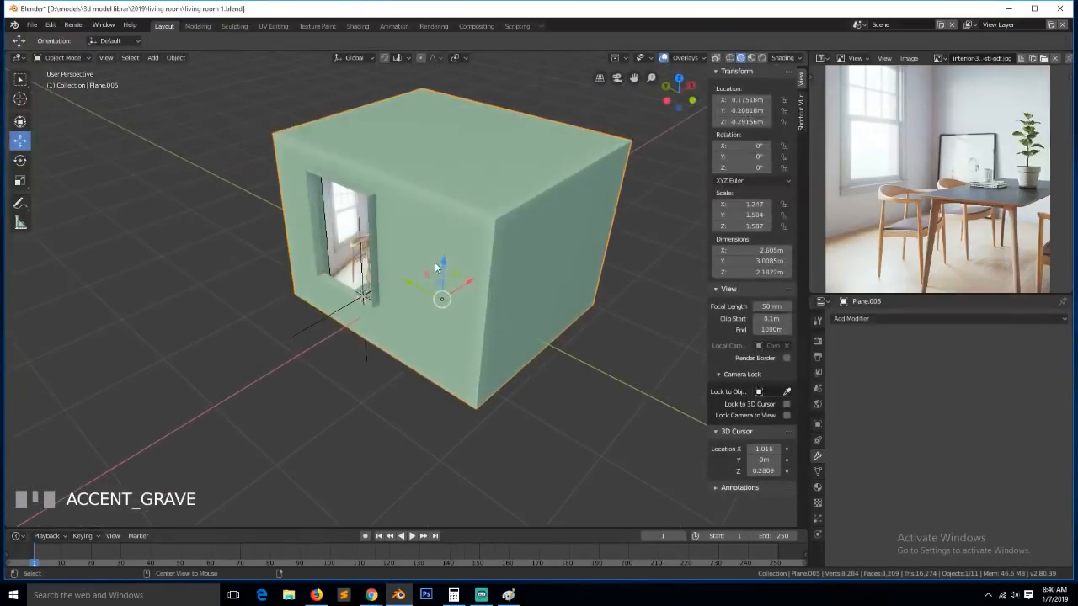
Deselect everything, align the camera to a close view facing the room box, and save the file
key("a")
key("grave")
key("KP_0")
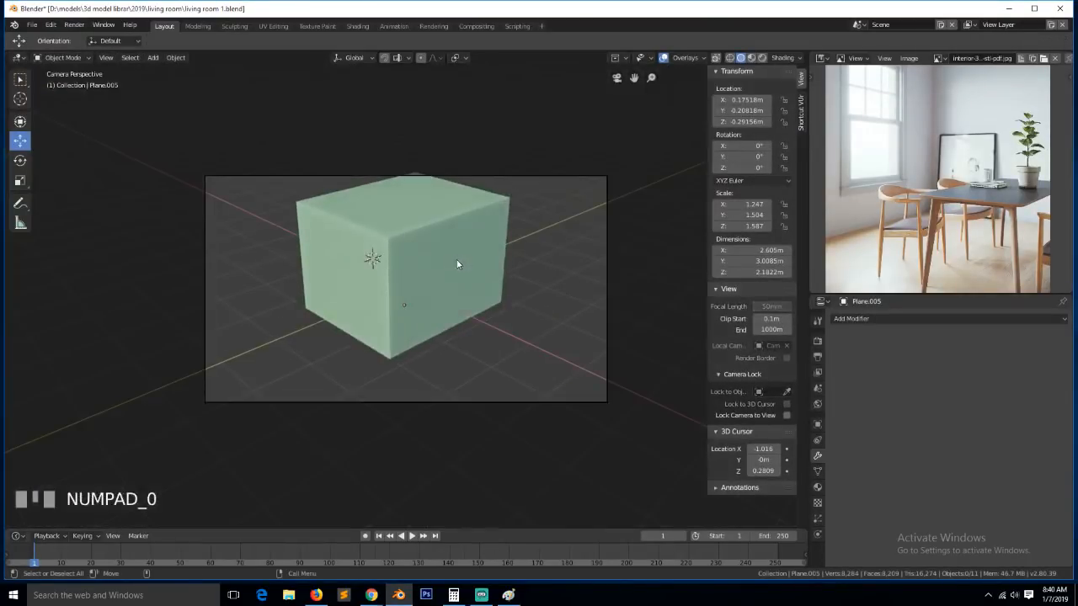
scroll(433, 307, "up", 1)
key("grave")
scroll(440, 304, "up", 5)
key("grave")
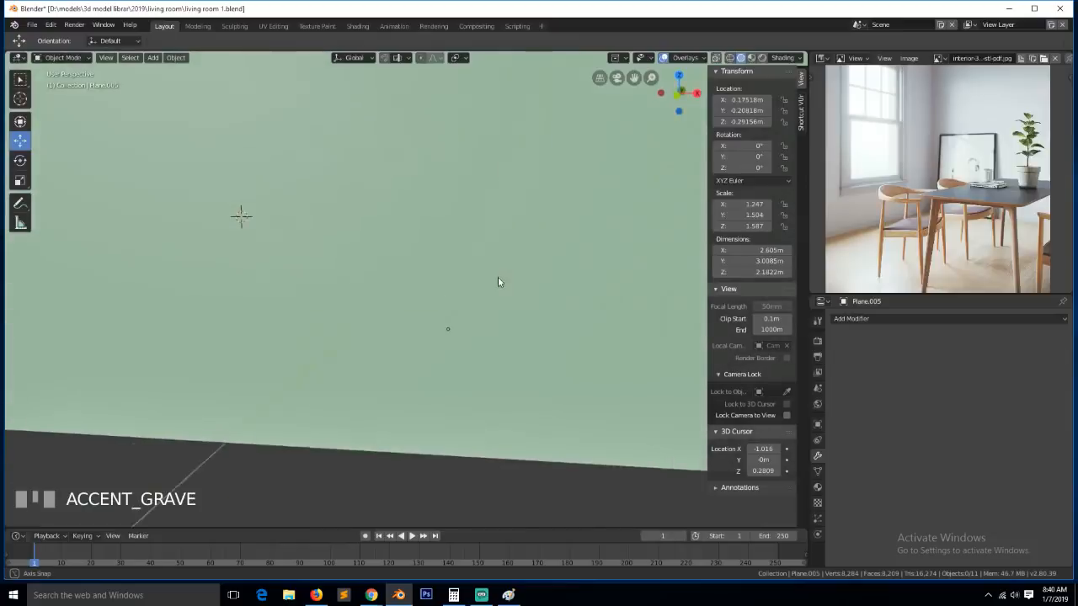
scroll(605, 170, "up", 2)
key("ctrl+alt+KP_0")
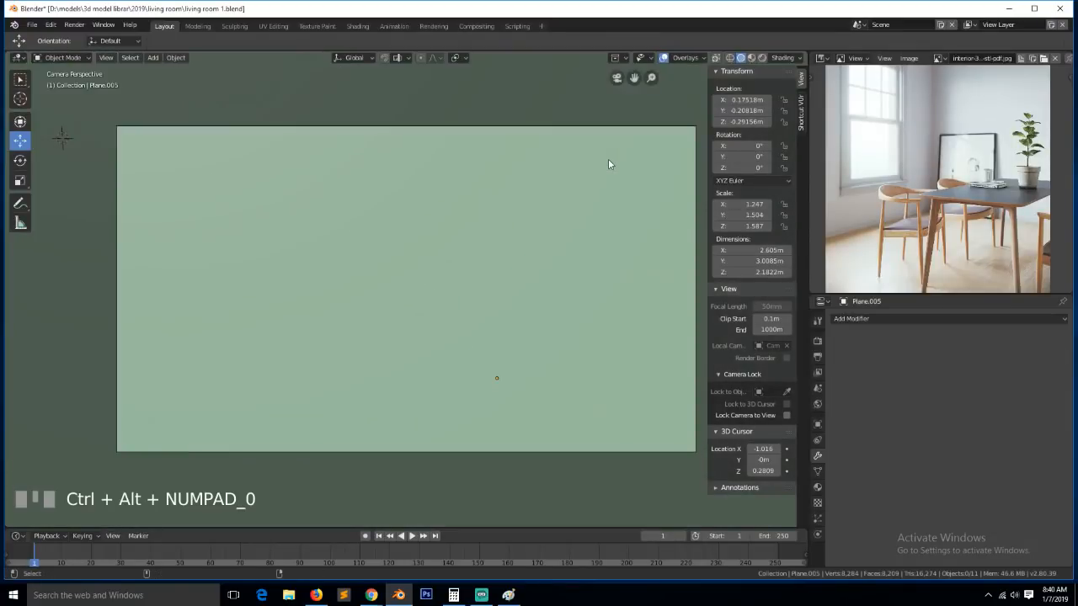
key("ctrl+s")
Switch the viewport to LookDev shading and enable Backface Culling
key("grave")
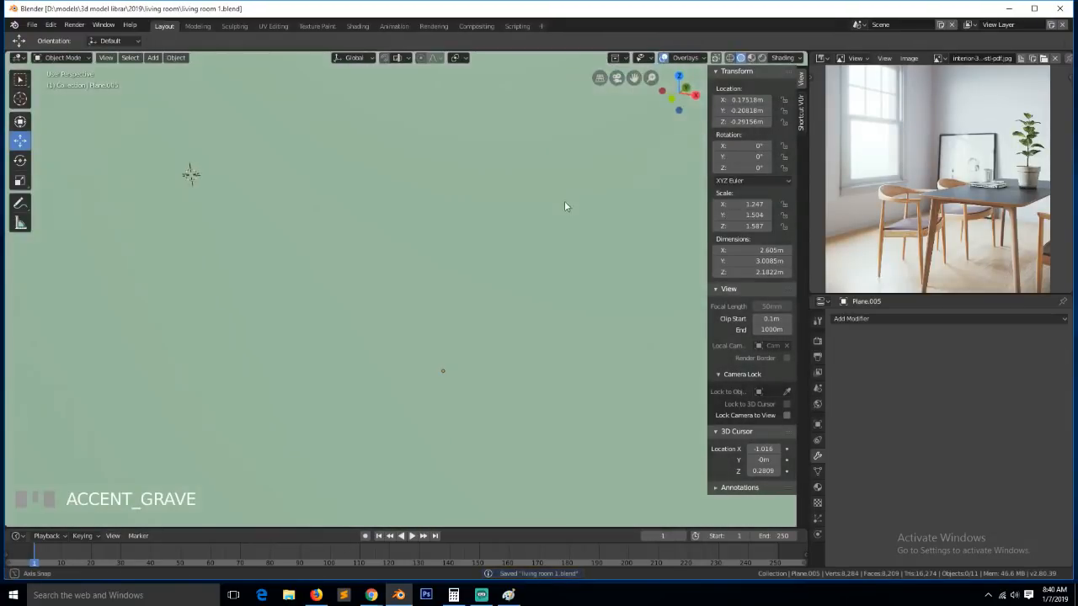
scroll(567, 210, "down", 3)
scroll(568, 215, "down", 1)
left_click(678, 58)
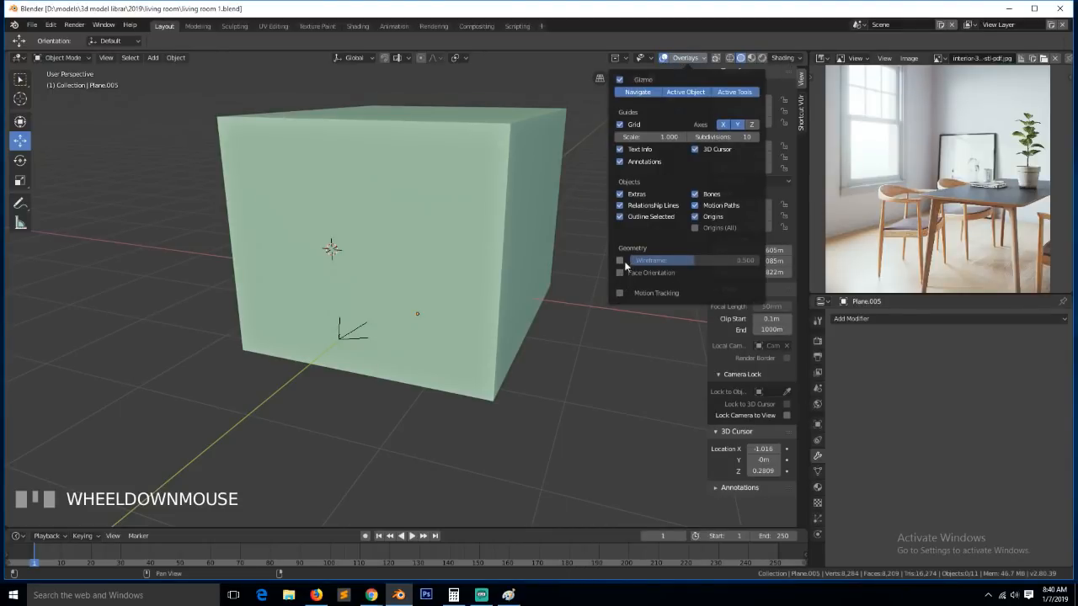
left_click(752, 58)
left_click(775, 58)
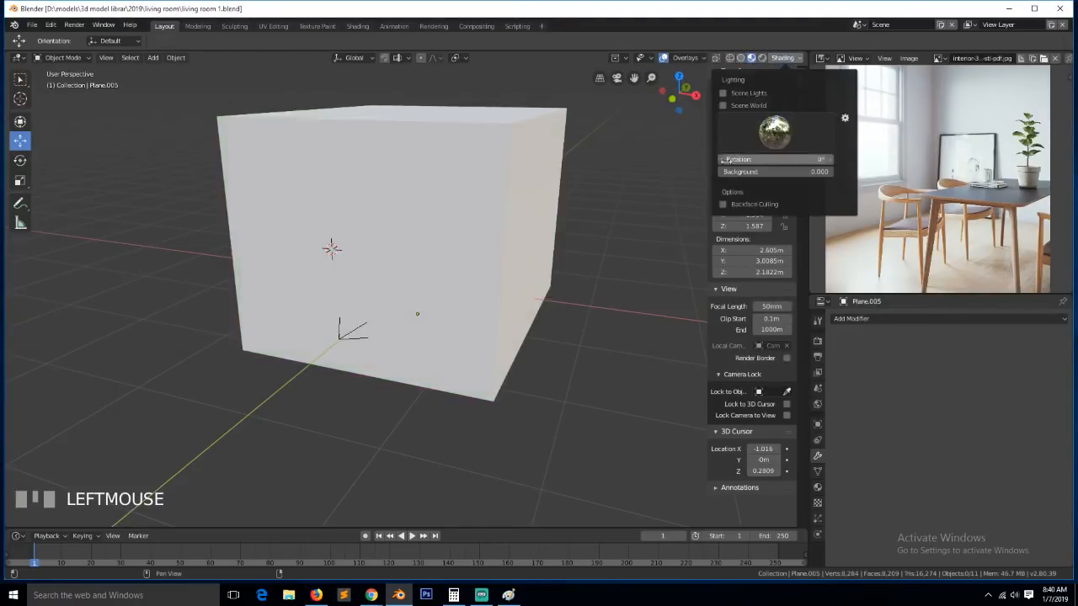
left_click(725, 205)
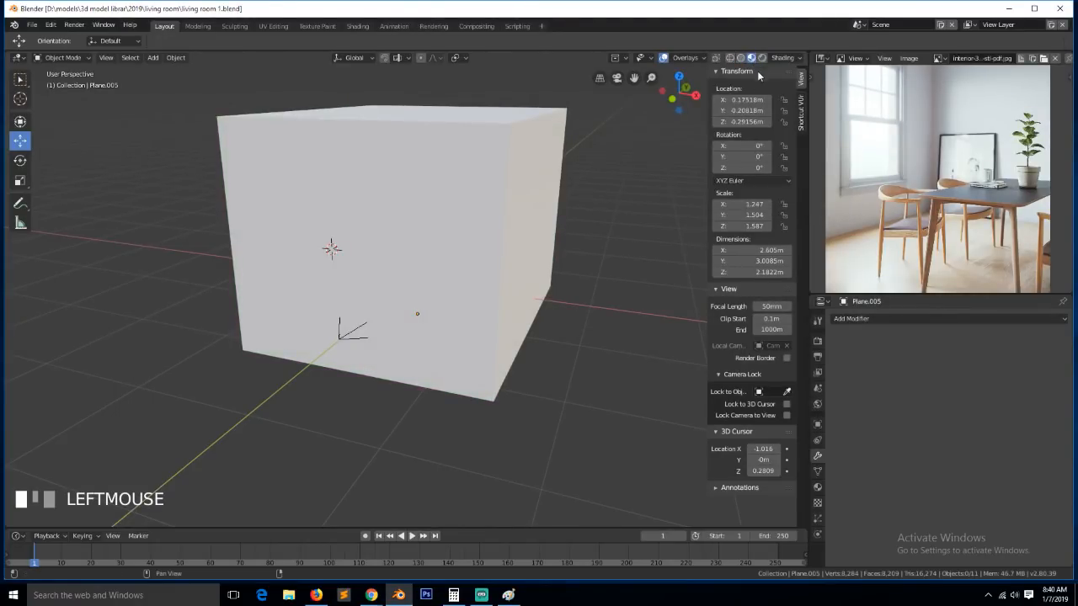
left_click(787, 58)
Recalculate all of the room box's normals with the Inside option enabled and return to Object Mode
left_click(530, 233)
key("Tab")
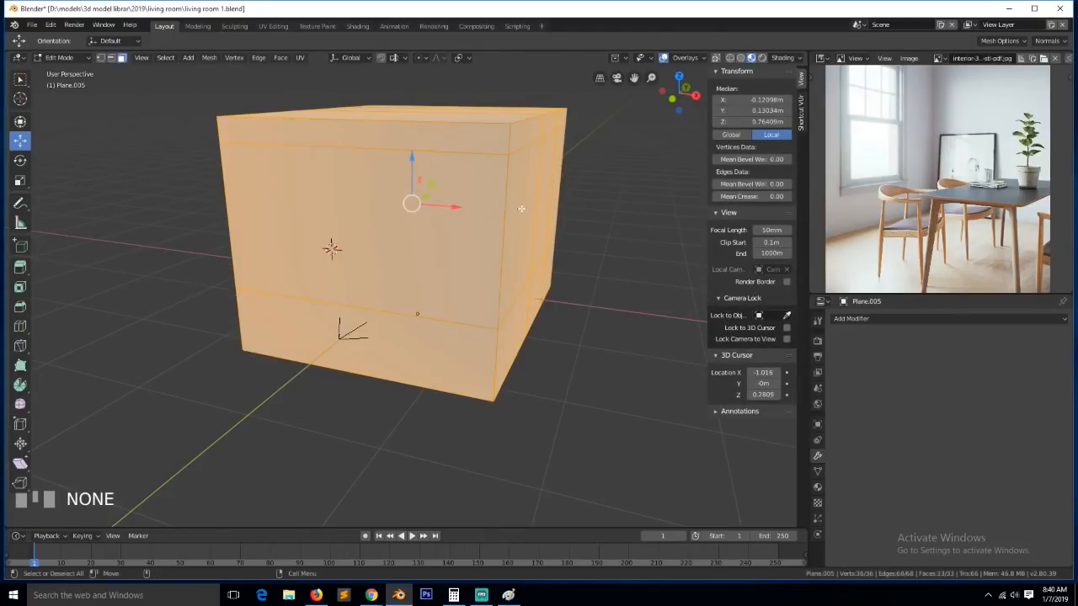
key("shift+n")
left_click(80, 517)
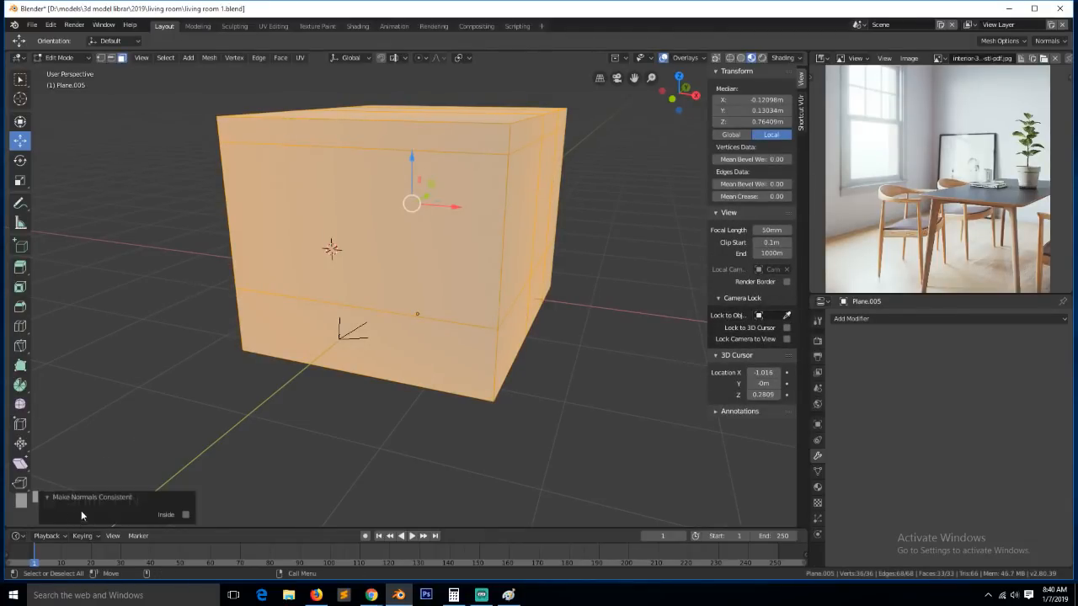
left_click(182, 515)
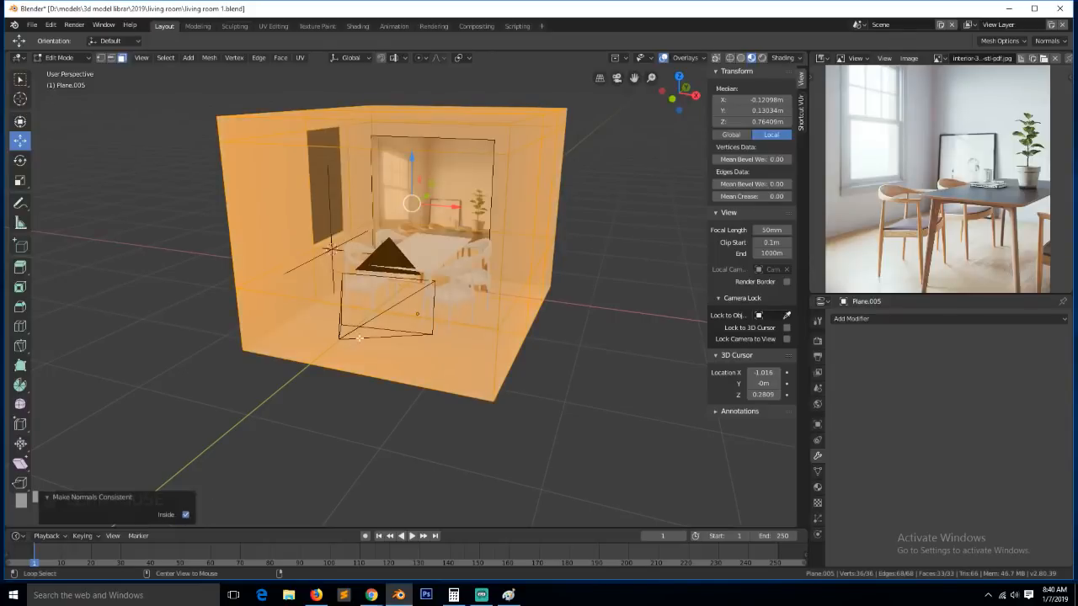
key("Tab")
Frame the table and chairs from inside the room like the reference photo and set the room box as the active camera
key("grave")
middle_click_drag(405, 334, 378, 357)
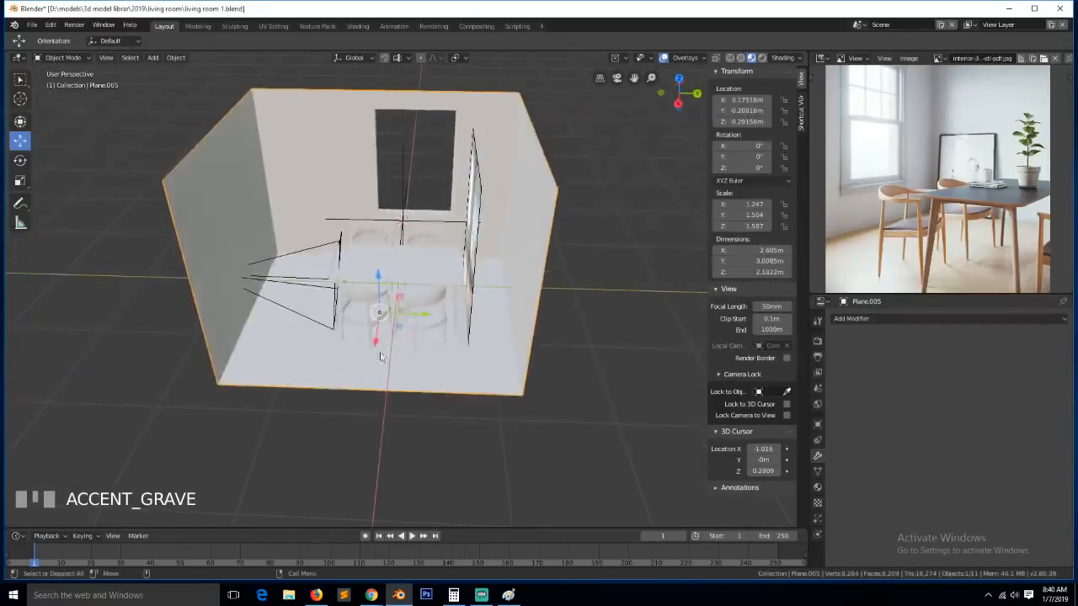
scroll(439, 329, "up", 3)
key("grave")
middle_click_drag(438, 329, 507, 318)
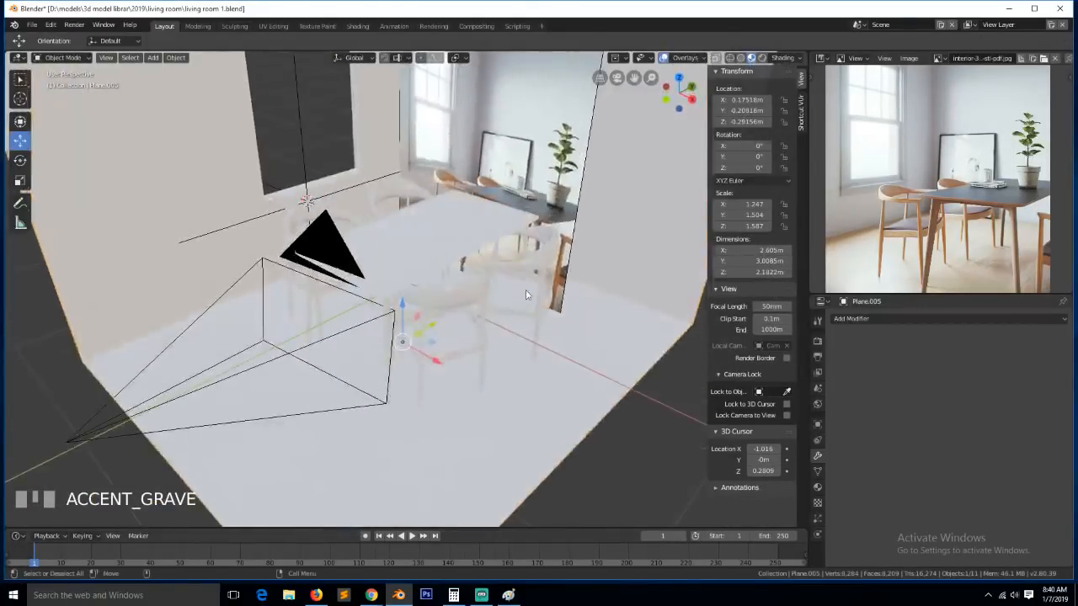
scroll(552, 226, "up", 2)
key("grave")
middle_click_drag(551, 225, 563, 184)
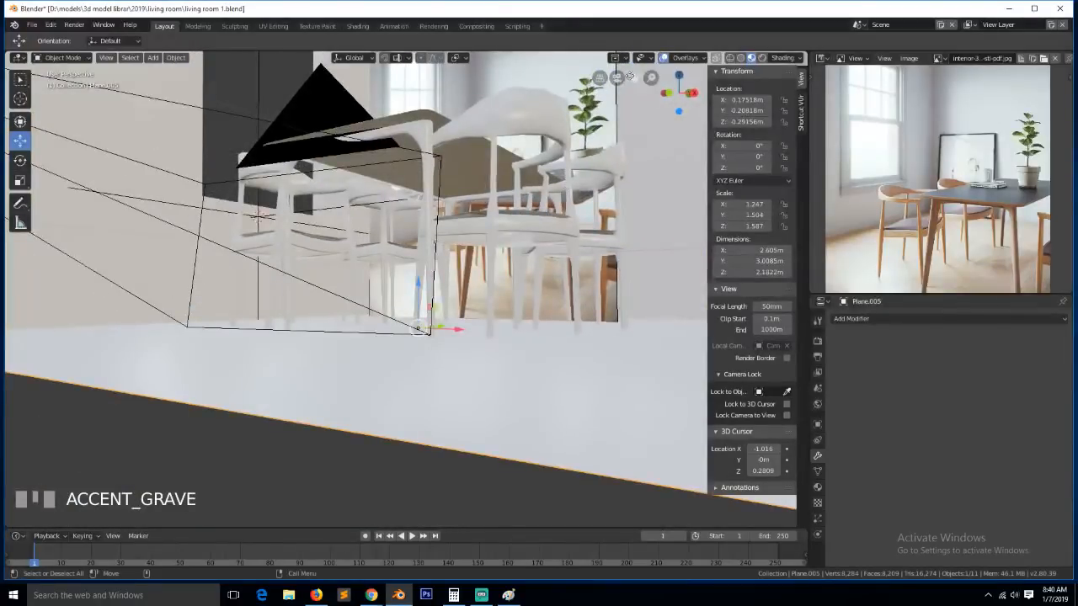
left_click_drag(629, 77, 632, 177)
key("grave")
middle_click_drag(628, 105, 602, 150)
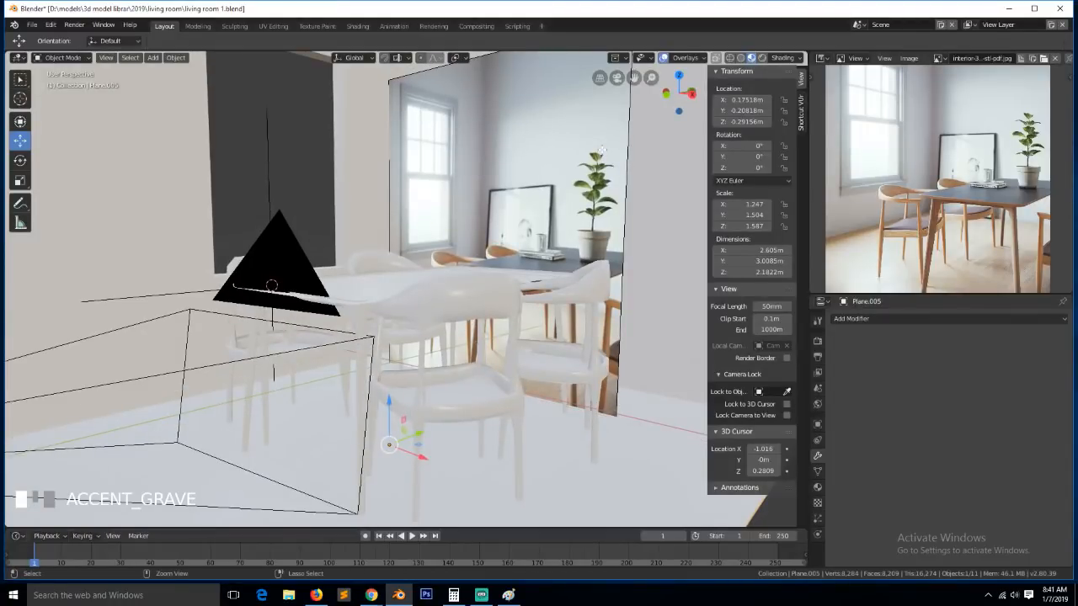
key("ctrl+KP_0")
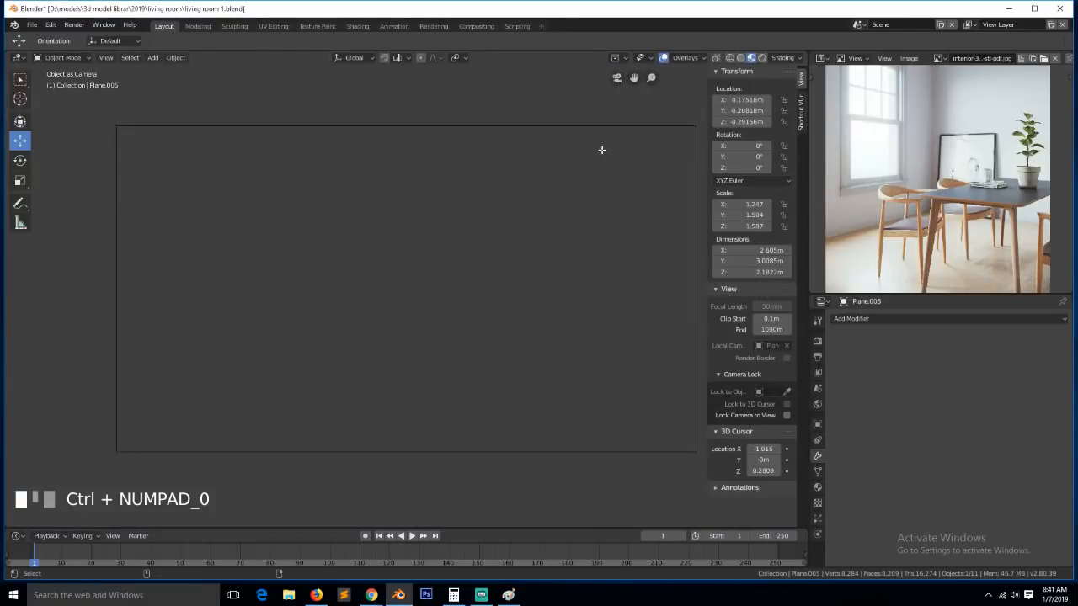
Bring the view back inside the room box, facing the table and chairs, and save the file
key("Tab")
scroll(508, 264, "down", 8)
middle_click_drag(561, 210, 591, 160)
key("grave")
scroll(592, 160, "down", 4)
scroll(591, 160, "down", 3)
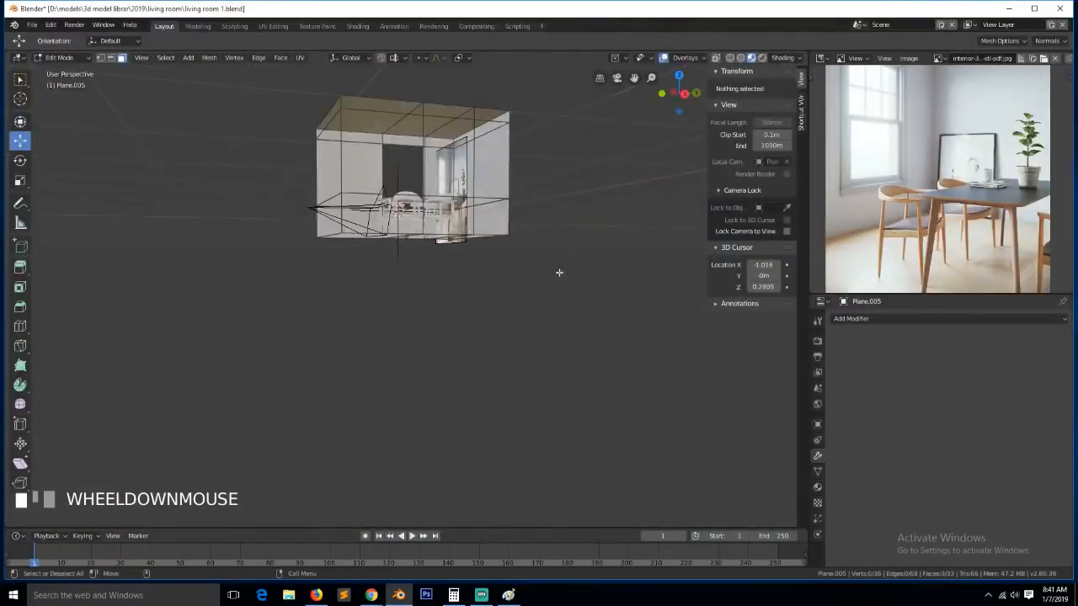
key("grave")
middle_click_drag(559, 273, 576, 306)
left_click_drag(634, 77, 655, 181)
scroll(563, 251, "up", 6)
key("grave")
middle_click_drag(562, 251, 579, 236)
scroll(586, 246, "up", 3)
key("grave")
left_click_drag(635, 77, 530, 47)
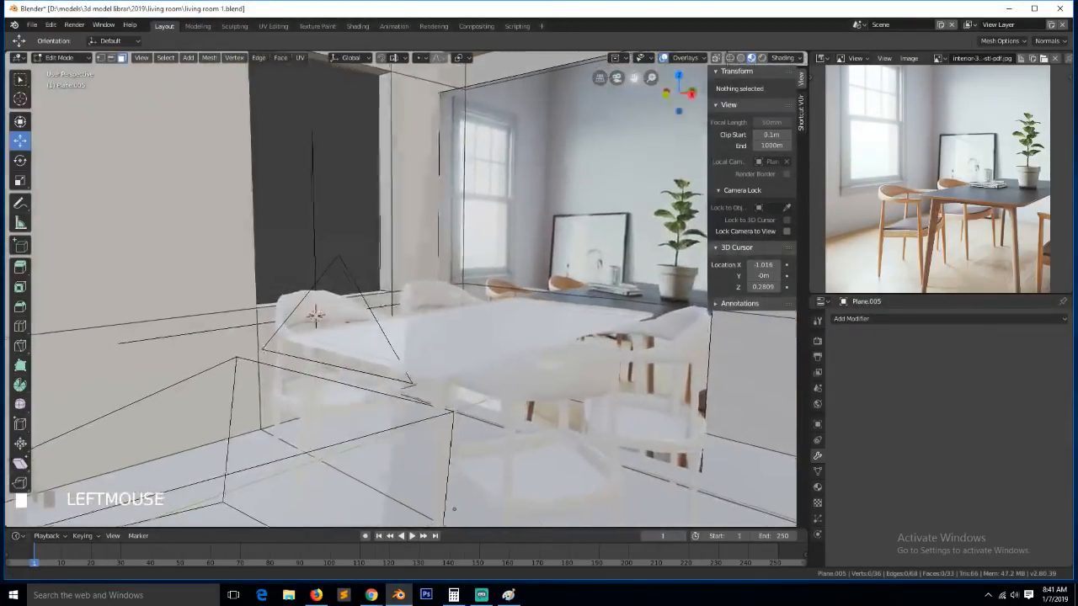
key("ctrl+s")
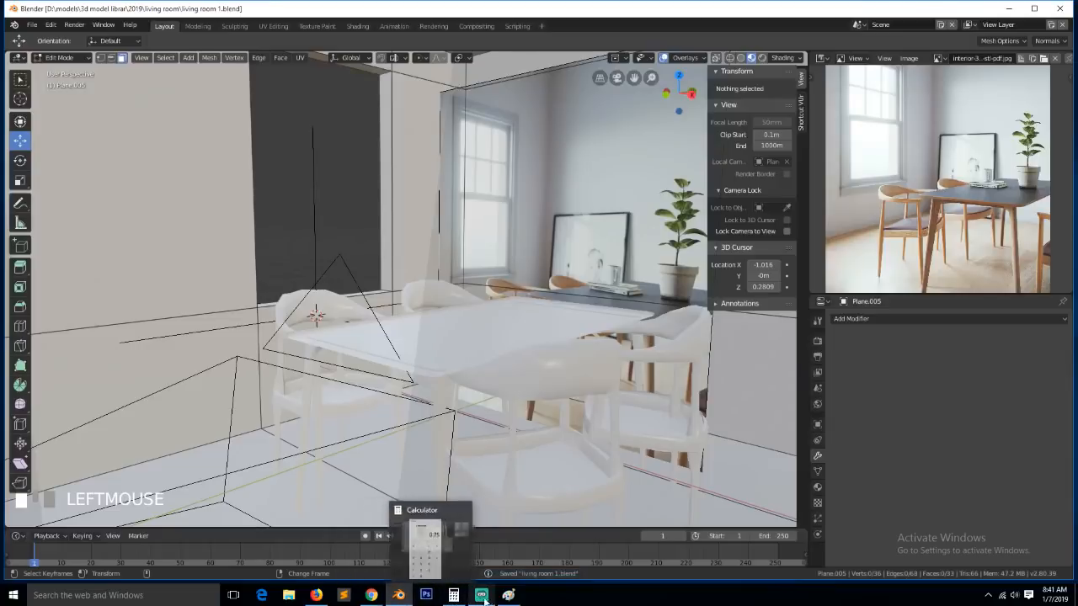
mouse_move(481, 594)
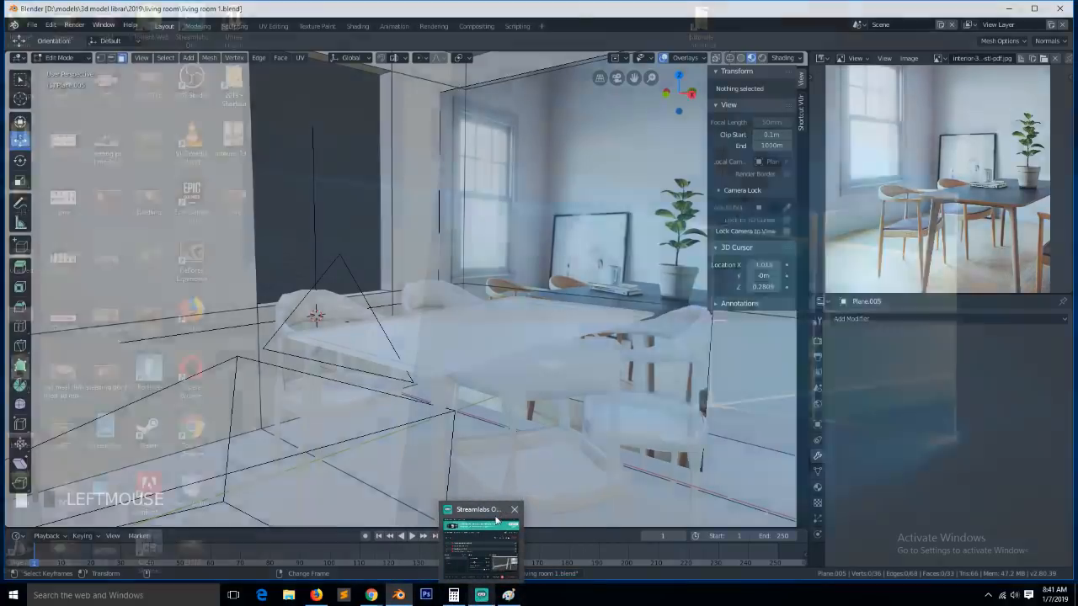
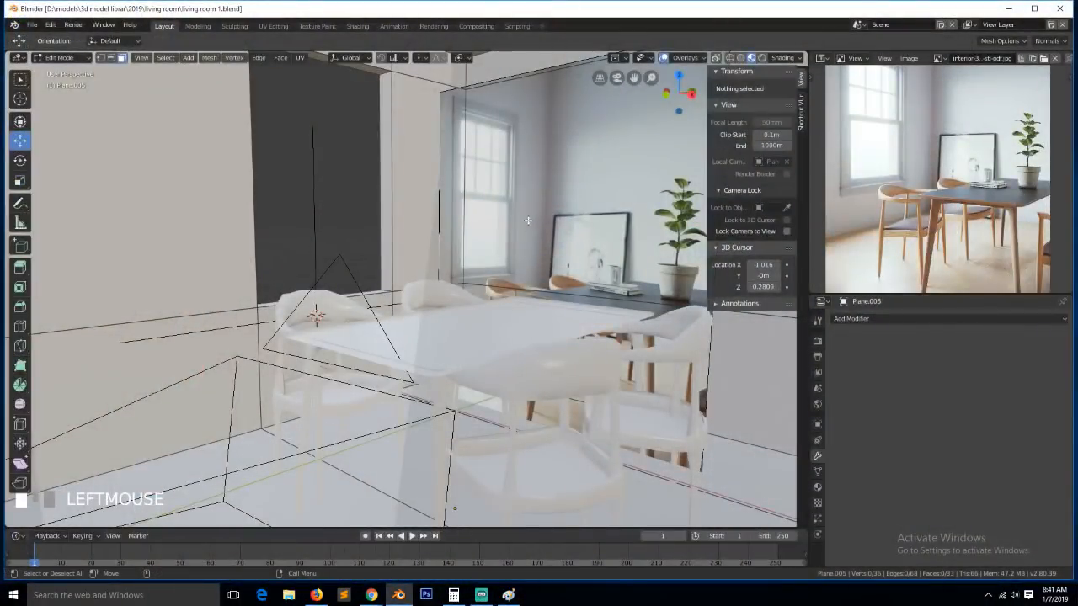
Return to Object Mode, select the camera and try to align the scene camera to the current view
key("Tab")
left_click(353, 271)
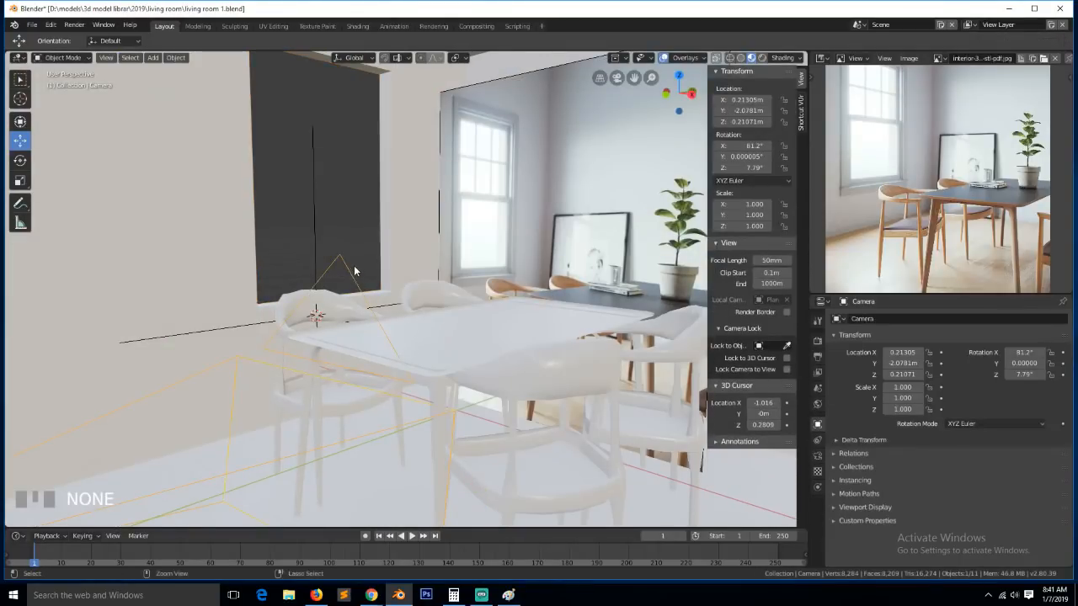
key("ctrl+alt+KP_0")
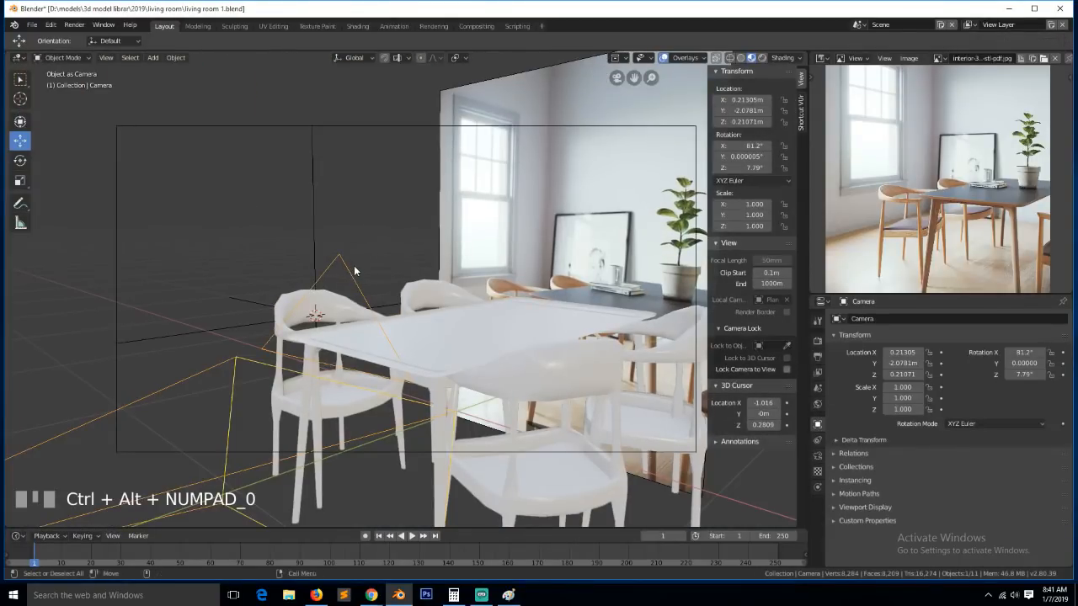
key("ctrl+z")
Raise the selected camera about 0.3 m along Z and make it the active scene camera
key("grave")
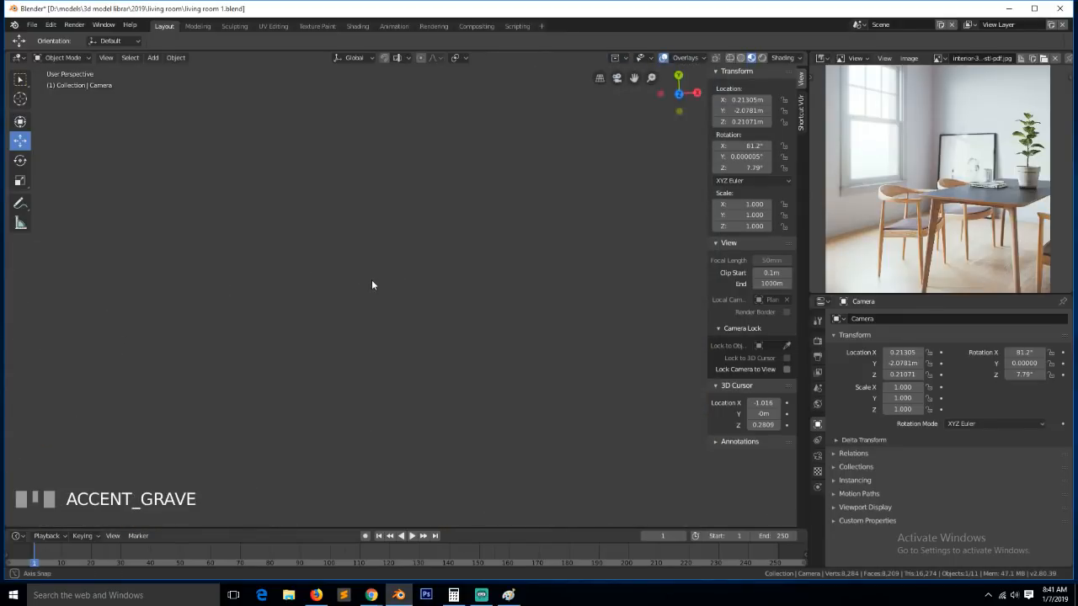
scroll(401, 343, "up", 1)
key("KP_Decimal")
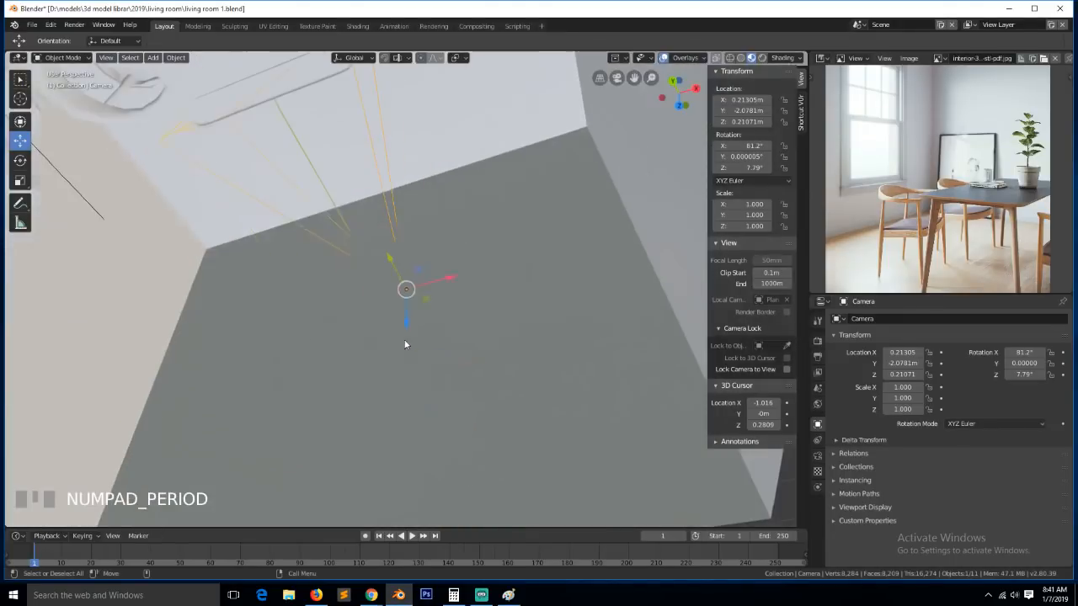
scroll(396, 336, "down", 4)
key("grave")
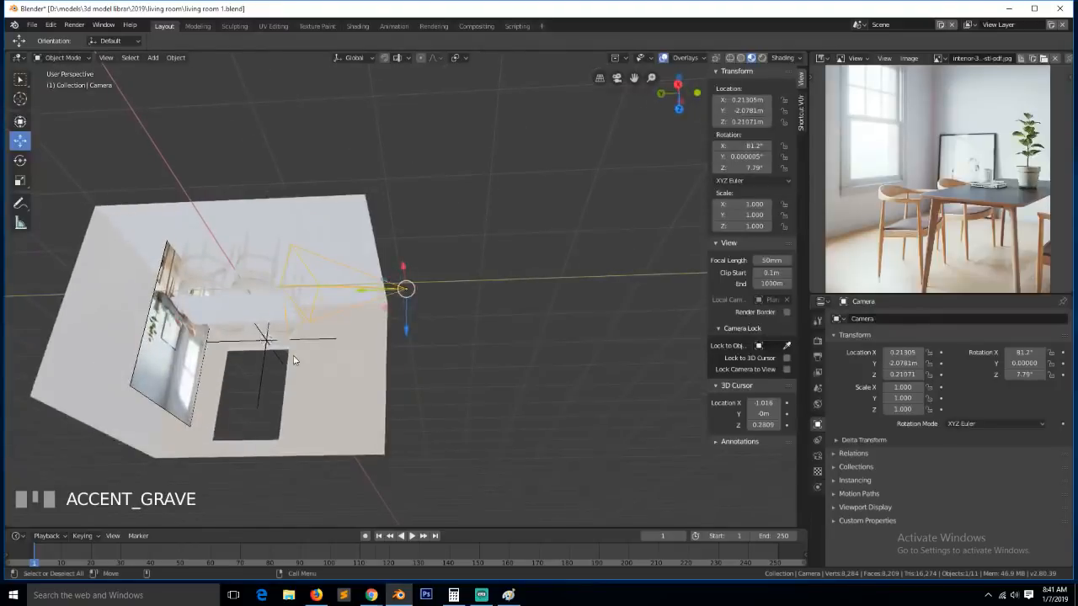
key("KP_0")
key("KP_1")
scroll(337, 362, "up", 2)
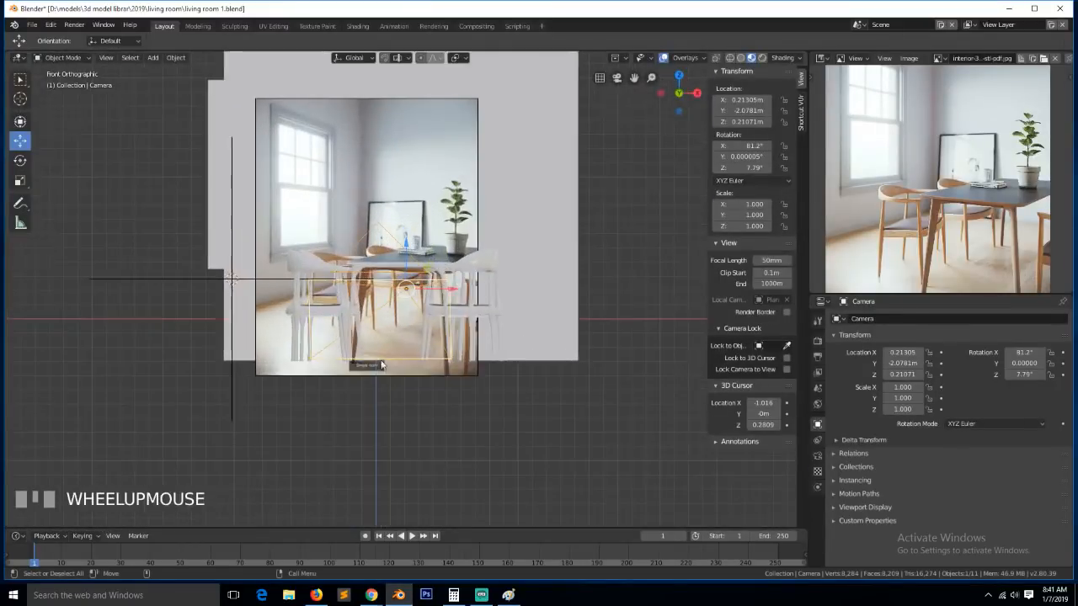
left_click_drag(405, 245, 422, 199)
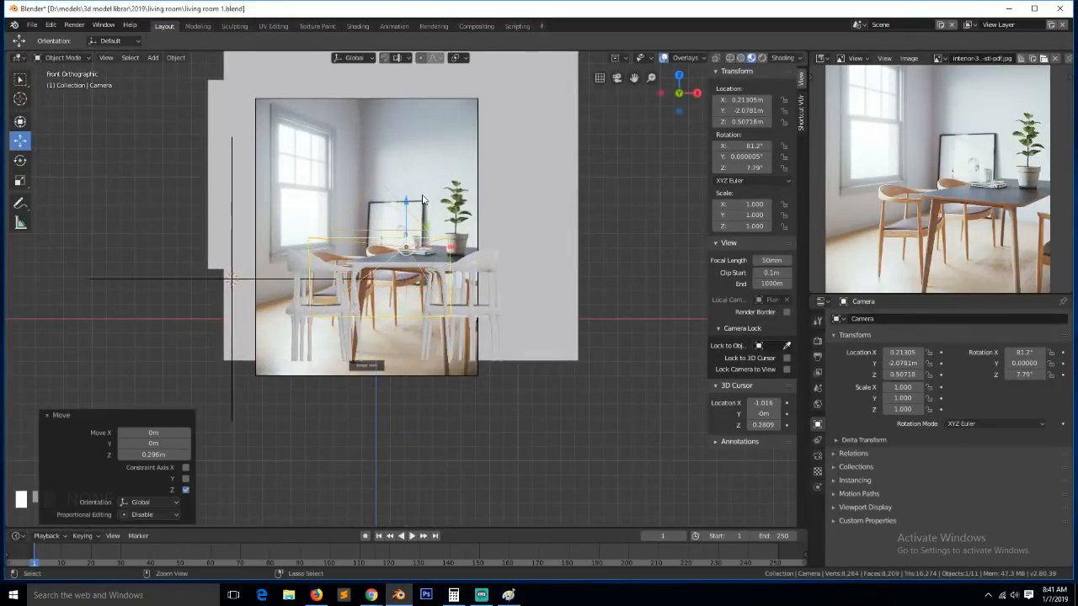
key("ctrl+KP_0")
In top view, move the camera about 0.67 m in X and 0.70 m in Y and rotate it about -30.3° towards the table
key("grave")
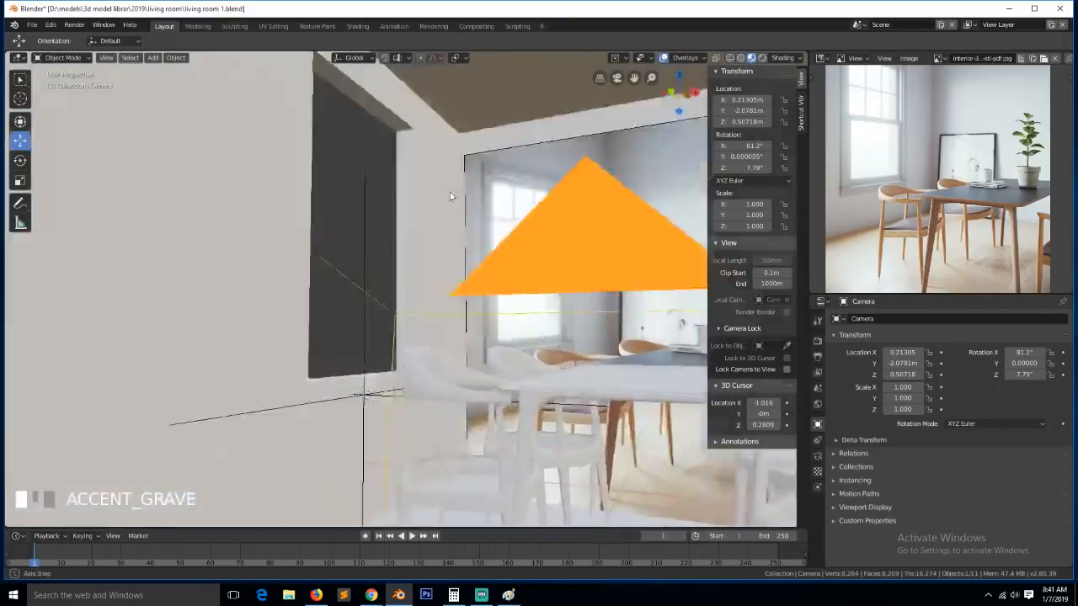
left_click_drag(634, 78, 619, 76)
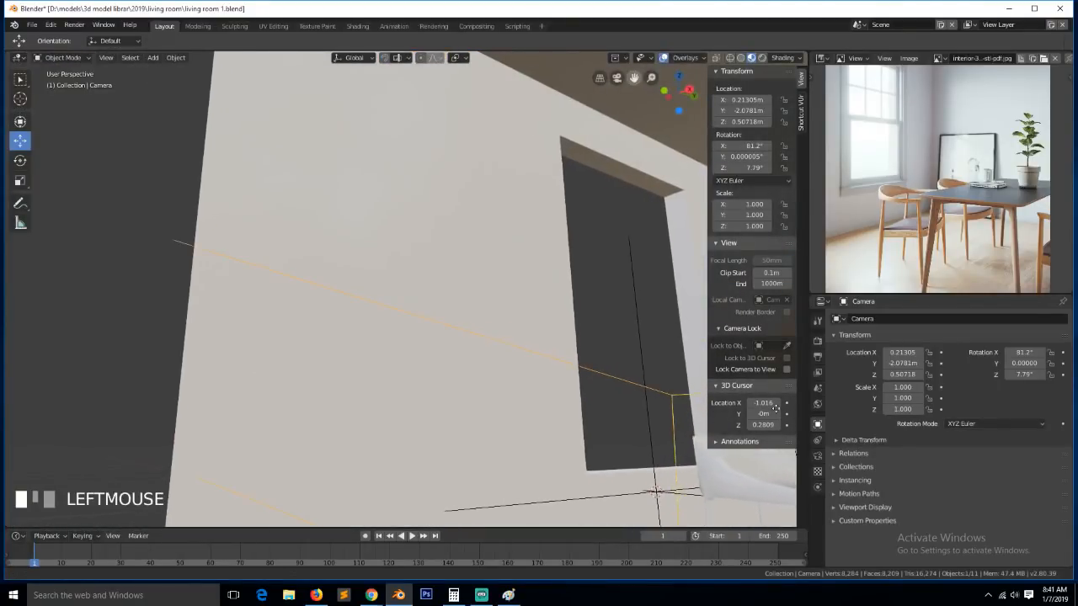
scroll(286, 155, "down", 6)
key("grave")
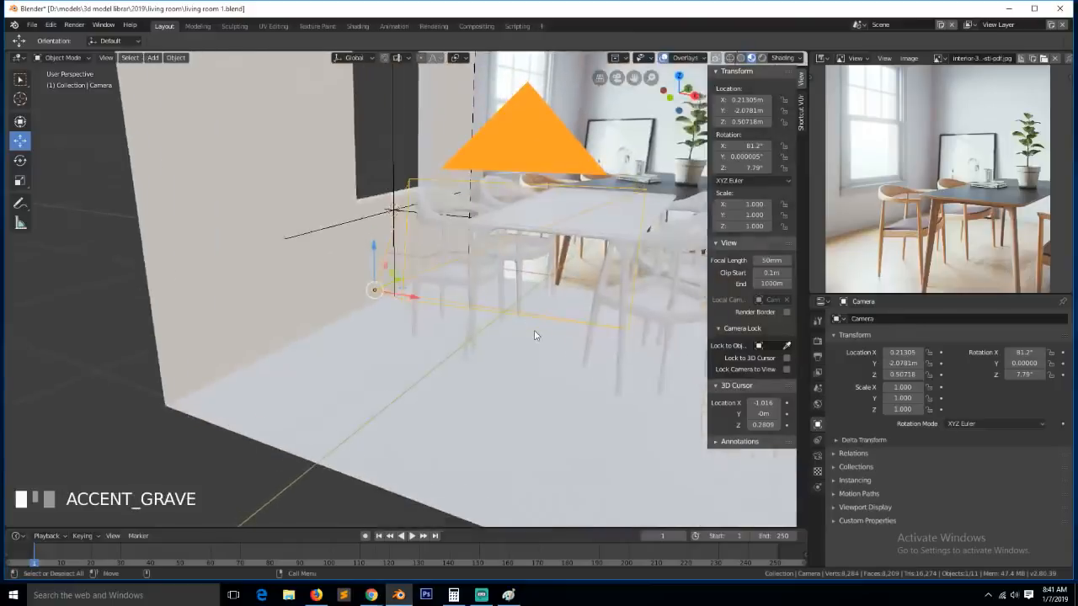
key("KP_4")
key("KP_7")
scroll(501, 280, "down", 3)
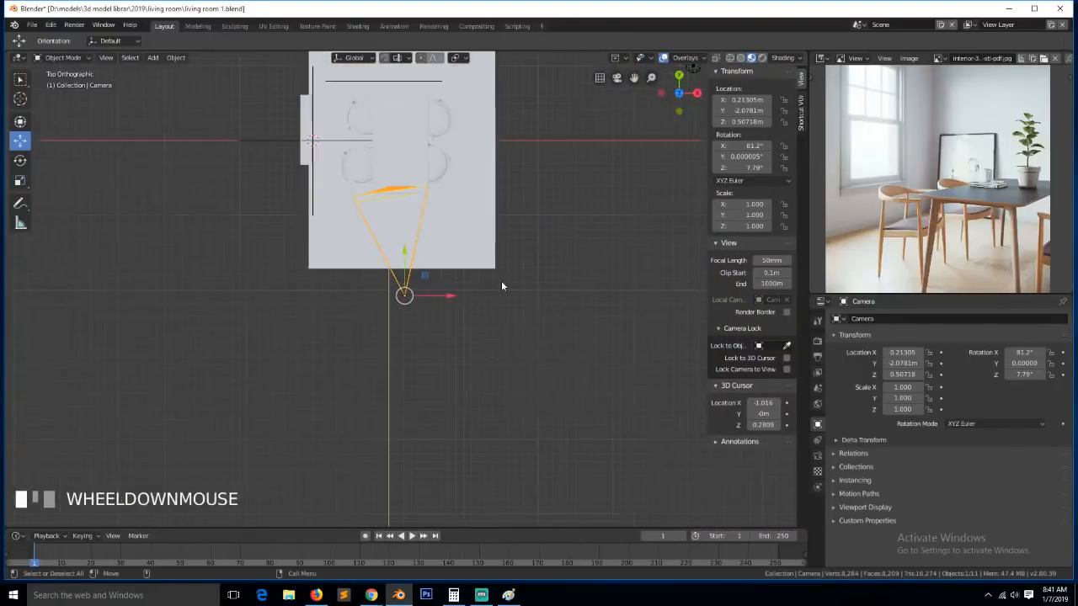
key("g")
left_click(491, 219)
key("r")
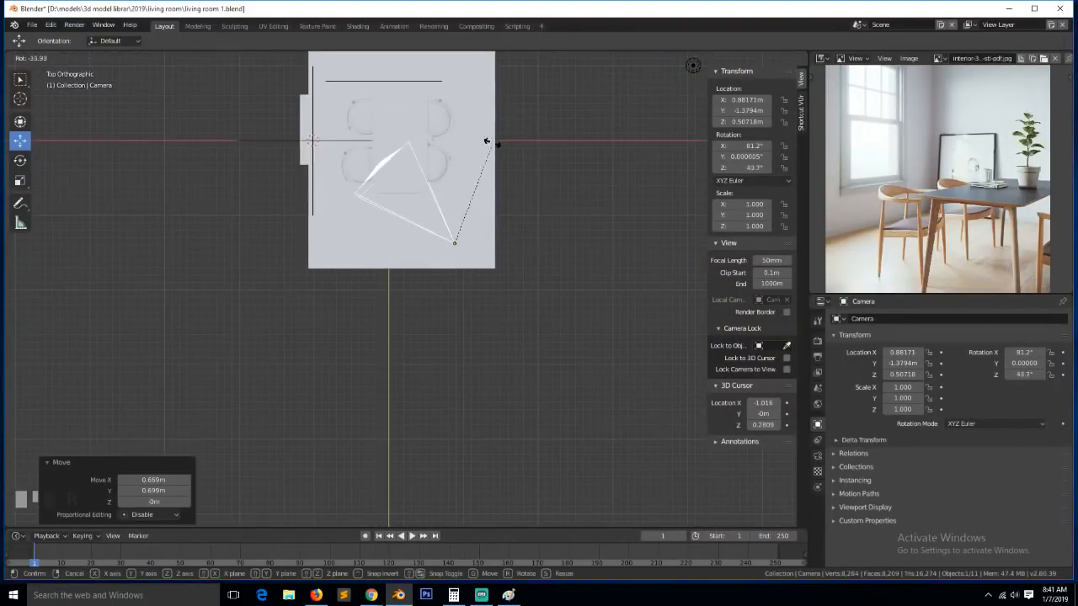
left_click(502, 155)
Looking through the camera, raise it about 0.06 m and trackball-rotate it upward by about 7.45°
key("KP_0")
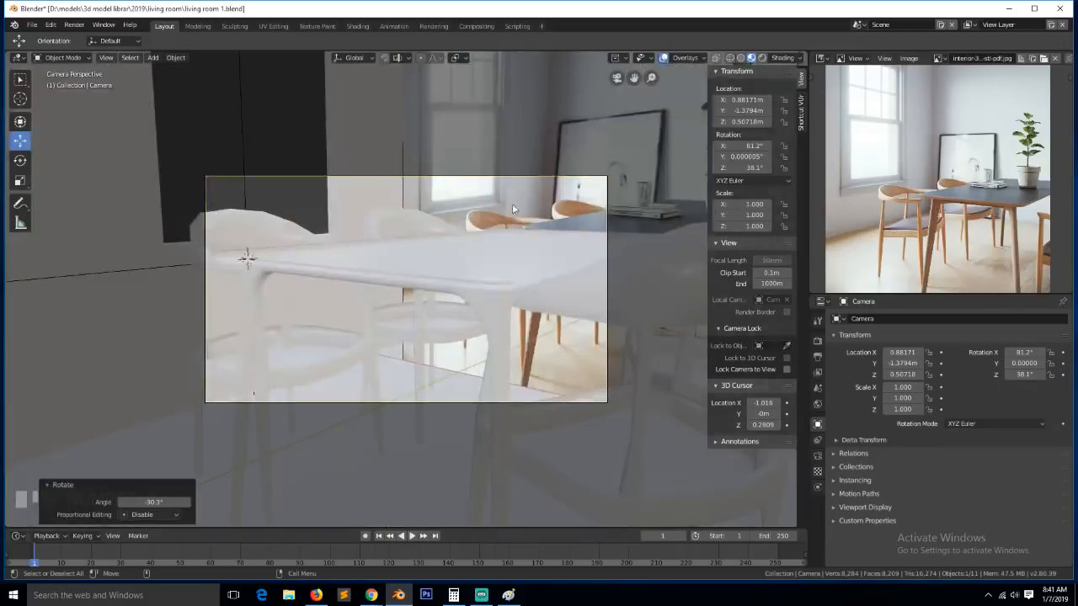
key("g")
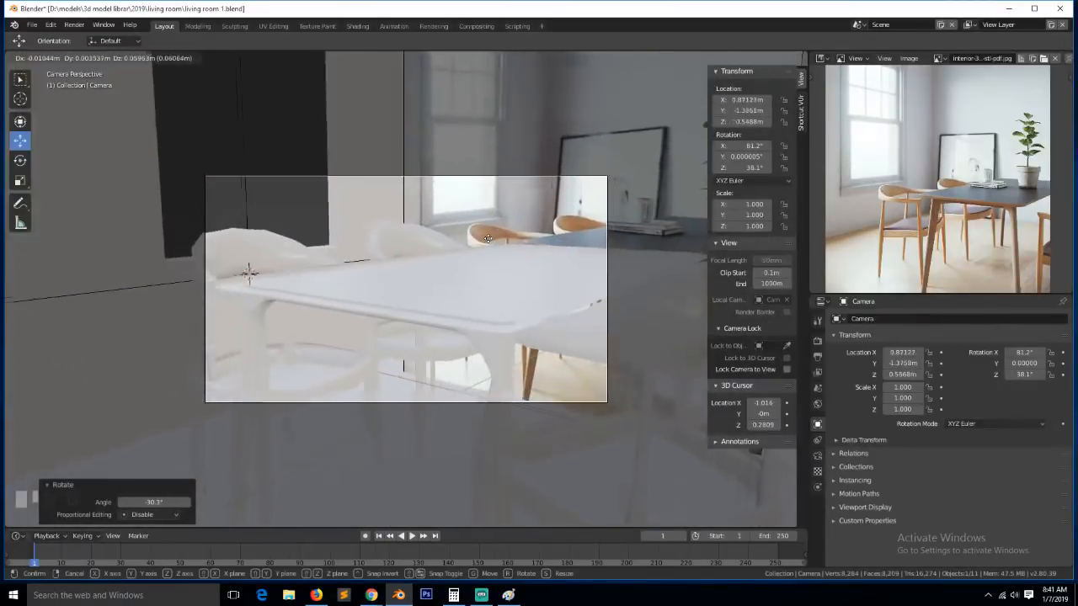
left_click(488, 242)
key("r")
key("r")
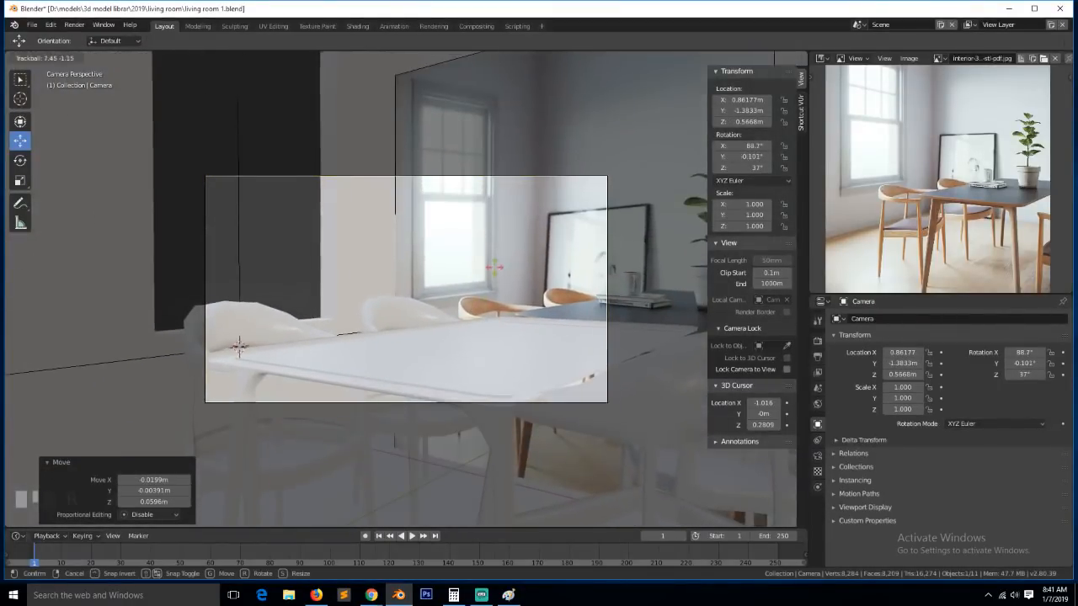
left_click(494, 267)
Pull the camera back about 0.89 m along its local Z axis and shift it about 0.14 m in X and 0.105 m in Y
key("g")
key("z")
key("z")
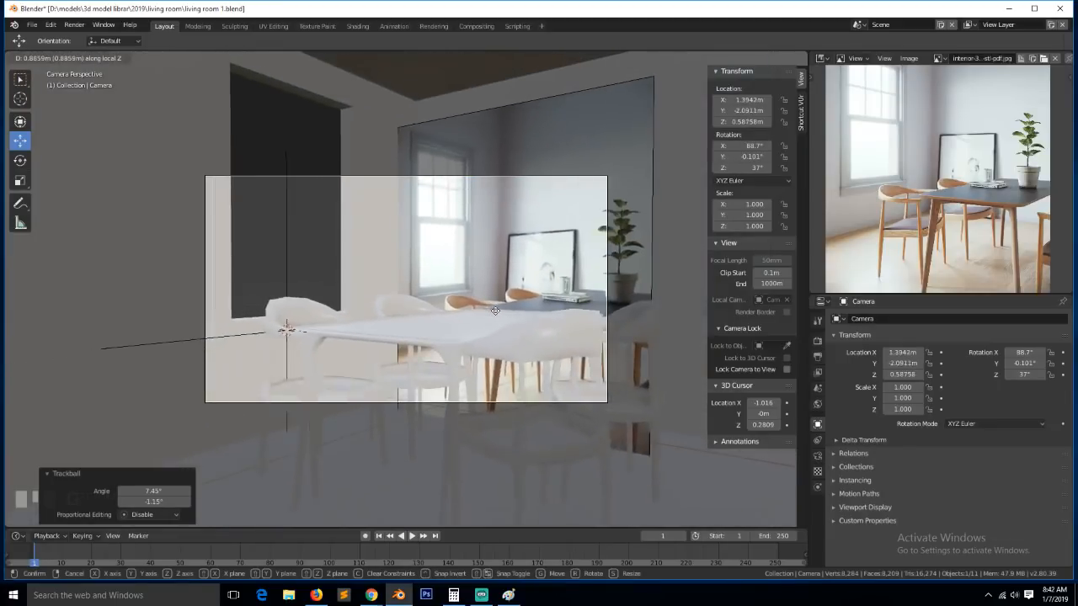
left_click(495, 295)
key("g")
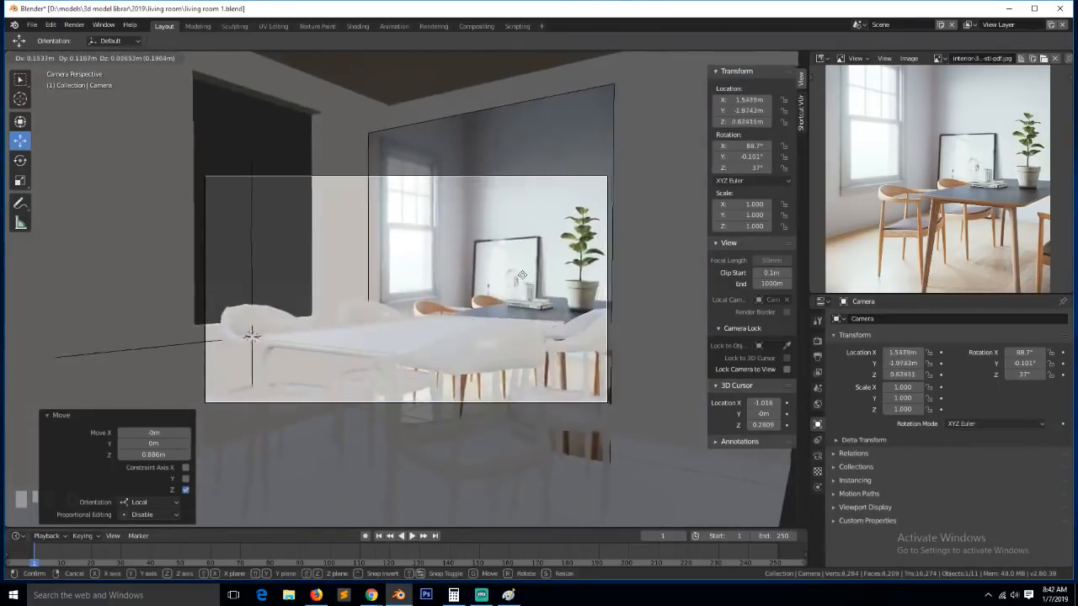
left_click(524, 270)
Tilt the camera down about 4° and pull it back about 0.18 m along its local Z axis
key("r")
key("r")
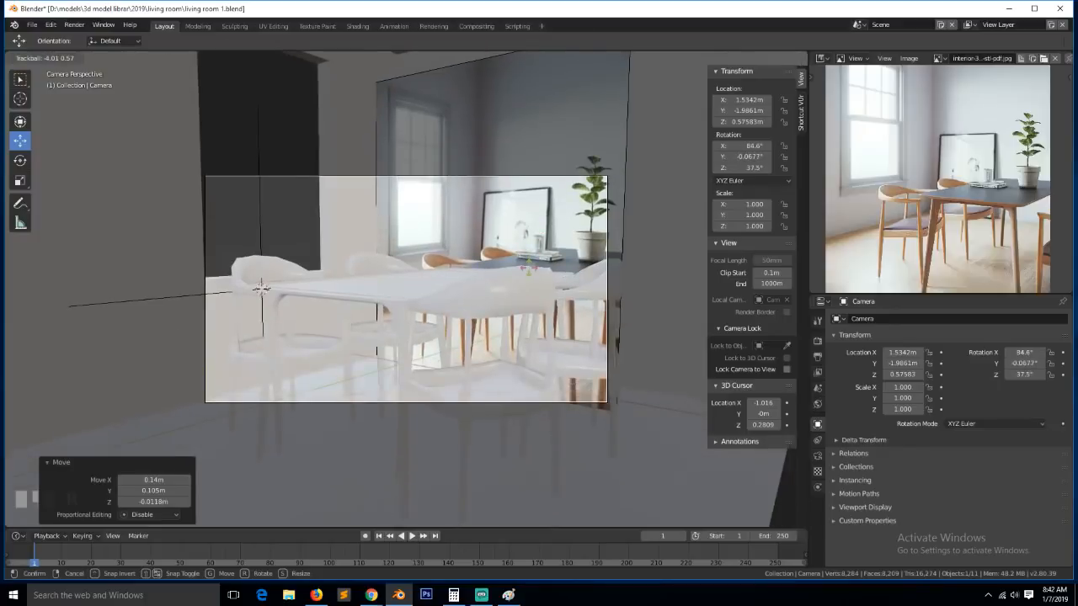
left_click(529, 268)
key("g")
key("z")
key("z")
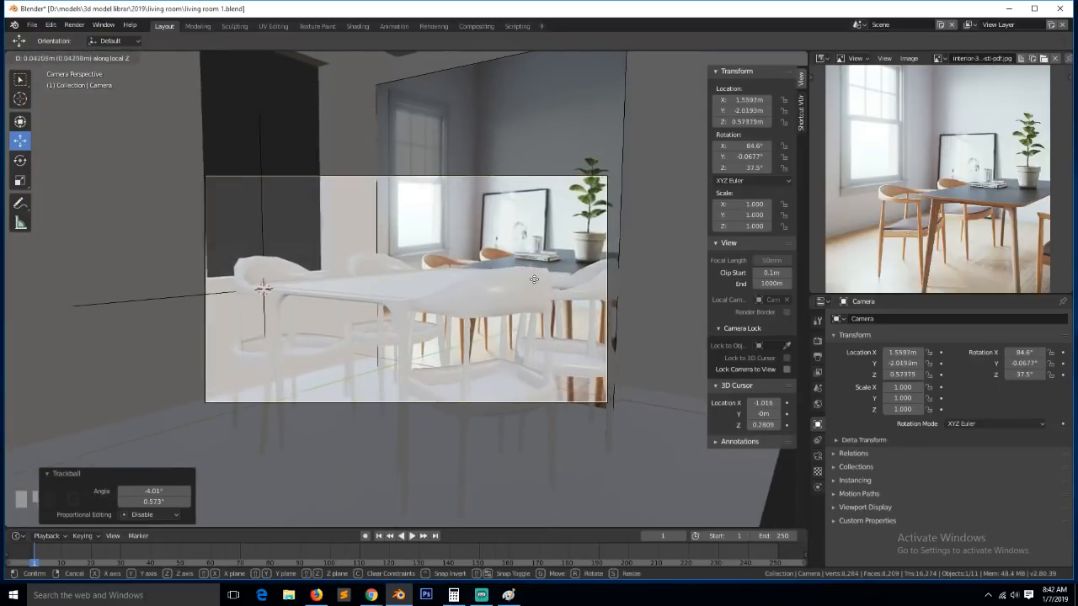
left_click(534, 291)
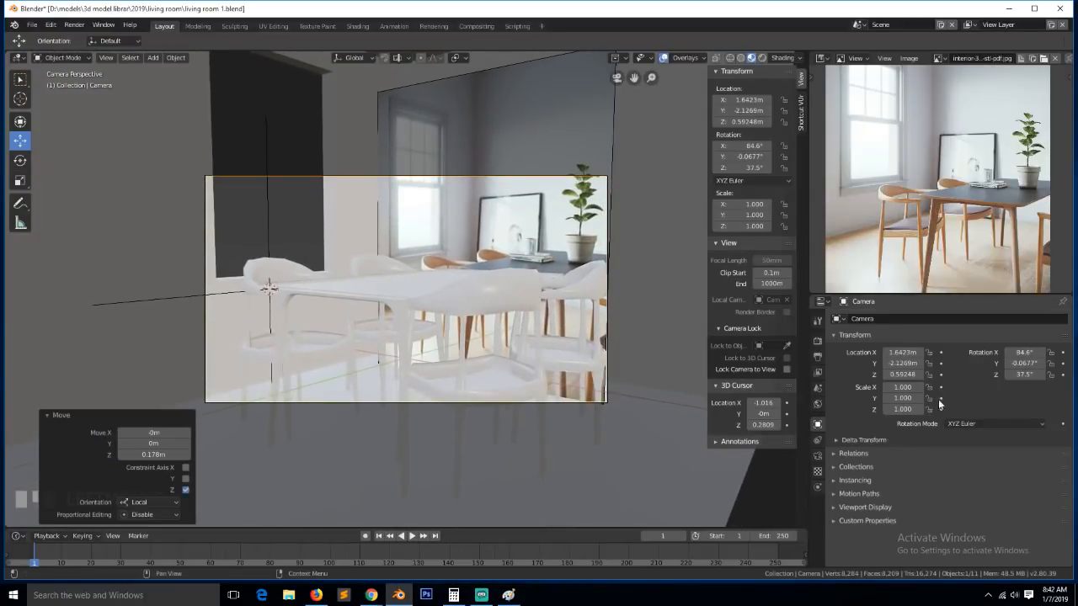
Set the camera's focal length to 30 mm
left_click(818, 456)
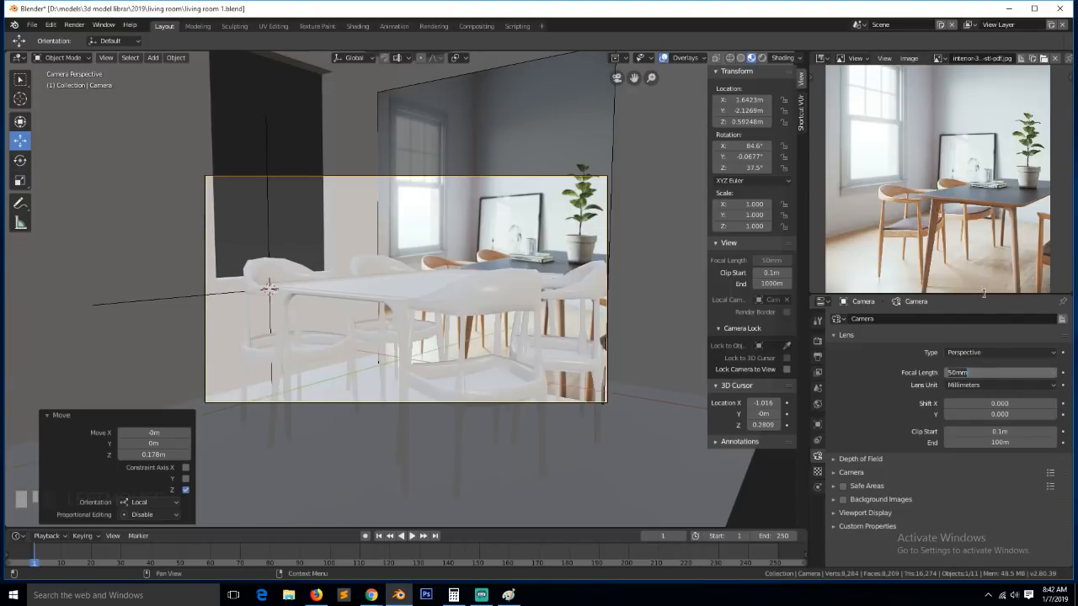
type("30")
key("Return")
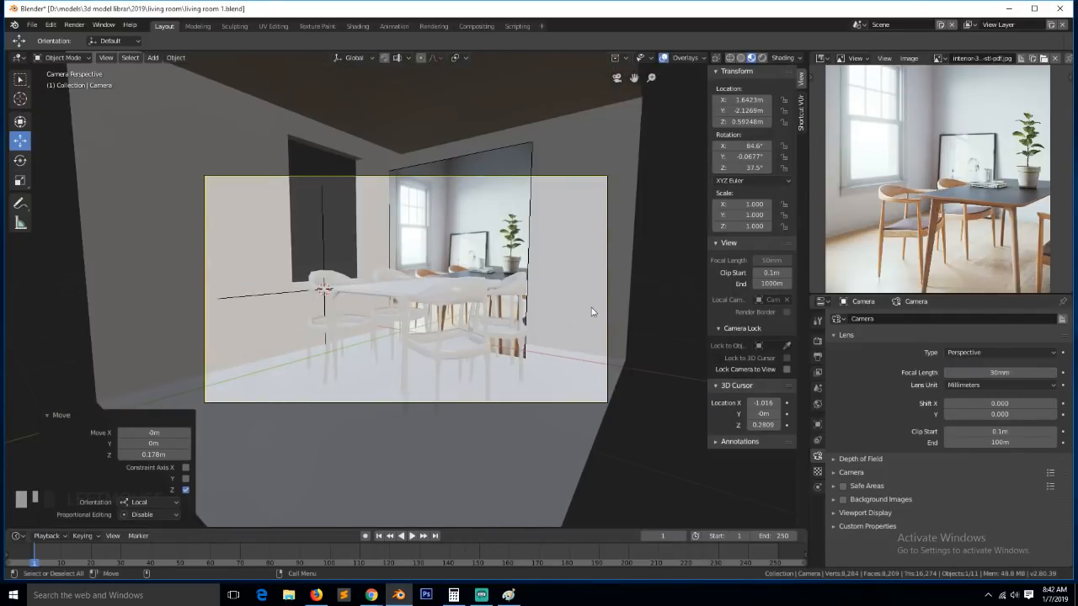
Lower the camera about 0.1 m and move it closer to the table along its local Z axis
key("g")
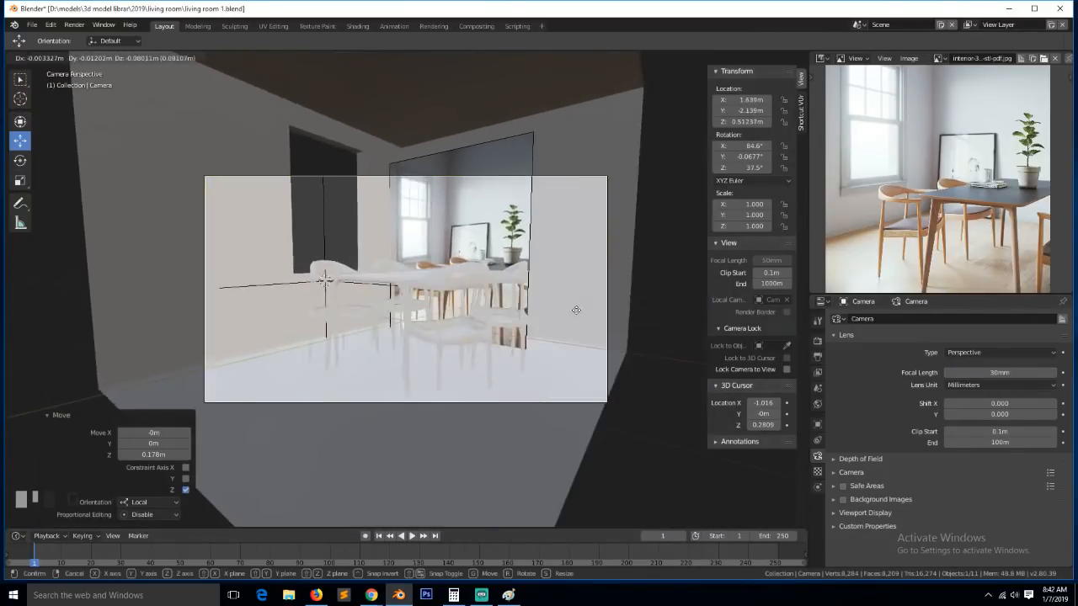
left_click(572, 308)
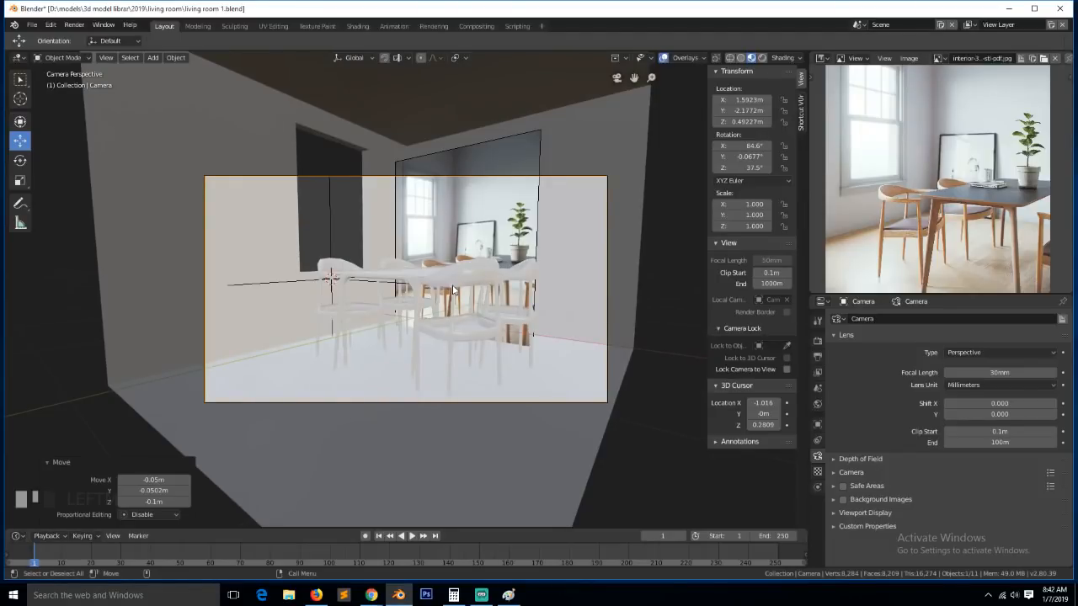
key("g")
key("z")
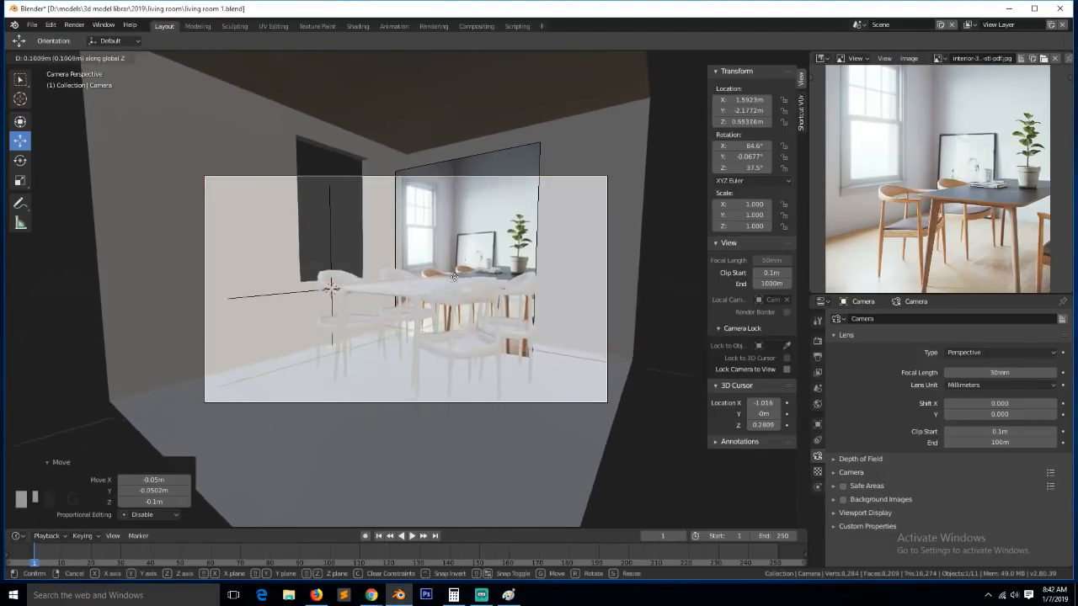
left_click(455, 276)
Deselect everything, switch the viewport to Solid shading, and save the file
key("a")
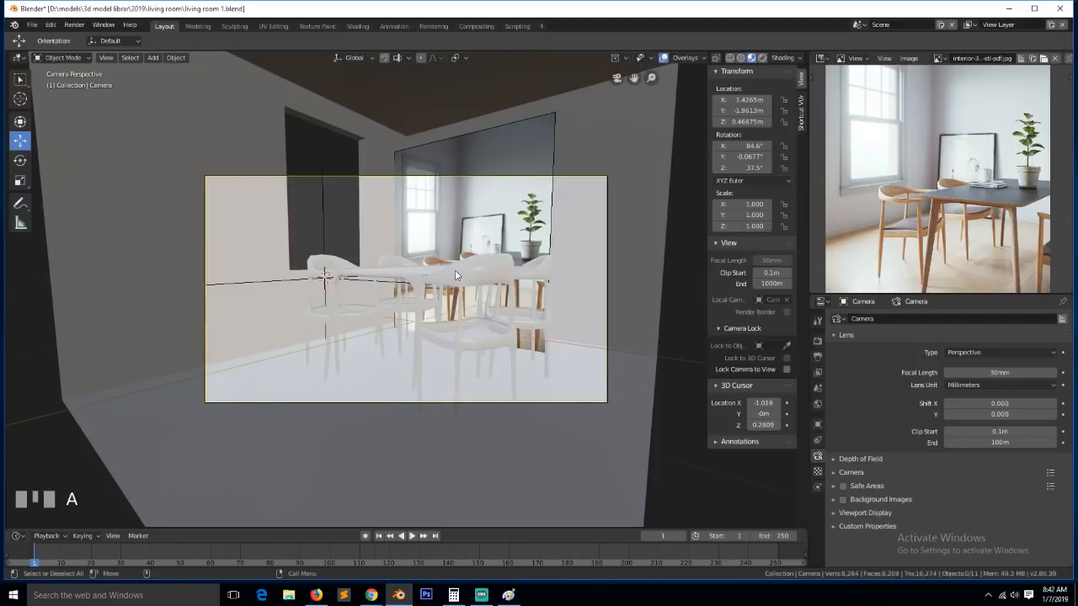
key("ctrl+s")
key("grave")
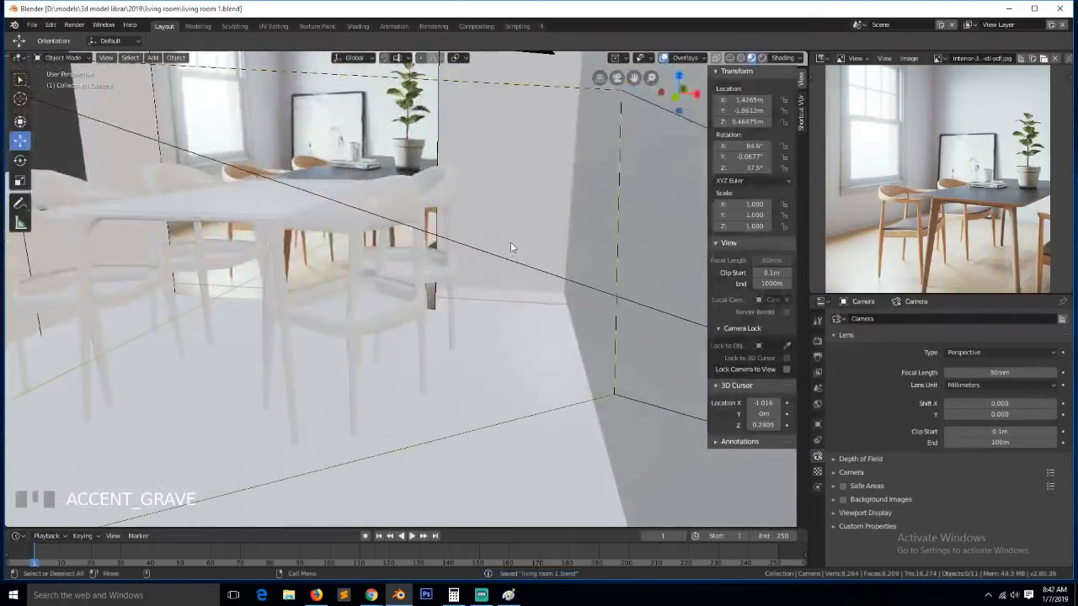
scroll(510, 253, "down", 5)
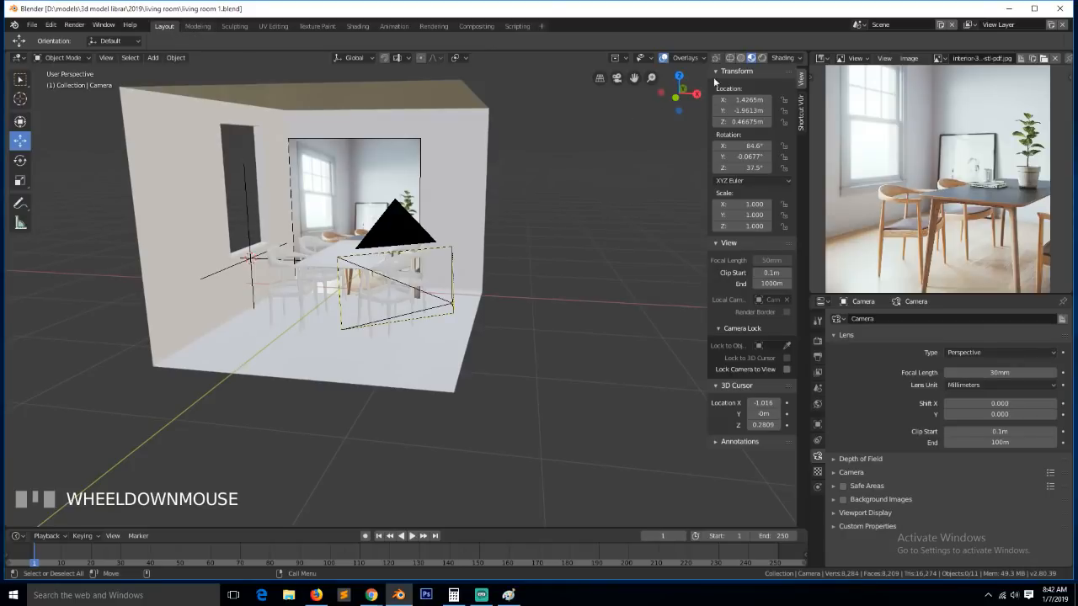
left_click(741, 58)
key("grave")
mouse_move(539, 211)
middle_mouse_down()
mouse_move(409, 207)
mouse_move(544, 211)
middle_mouse_up()
scroll(505, 232, "down", 3)
key("ctrl+s")
Select the table top and focus the view on it
key("grave")
middle_click_drag(324, 220, 364, 228)
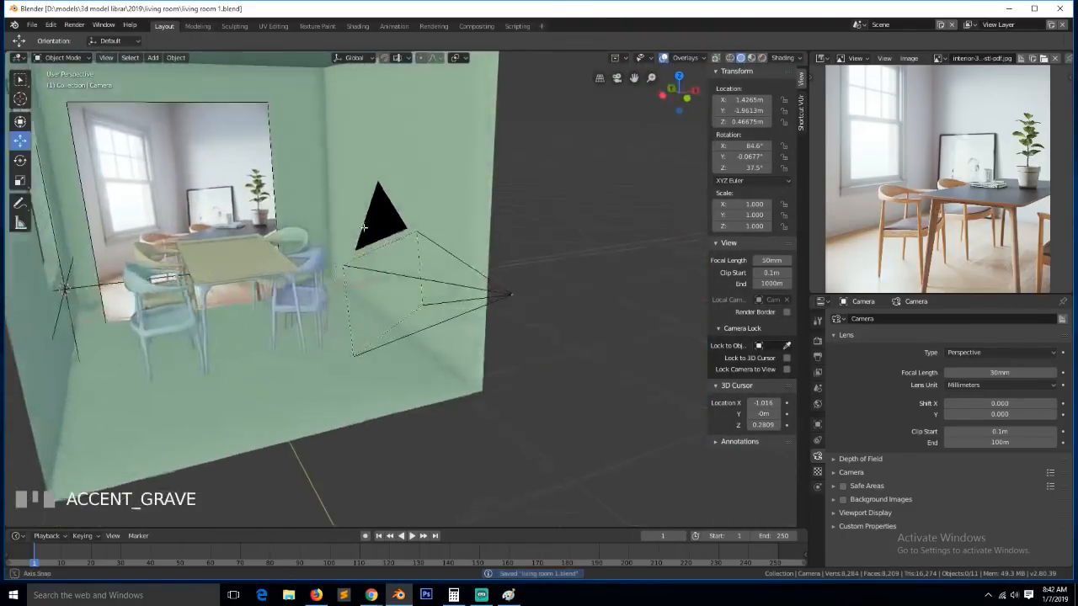
left_click(240, 261)
key("KP_Decimal")
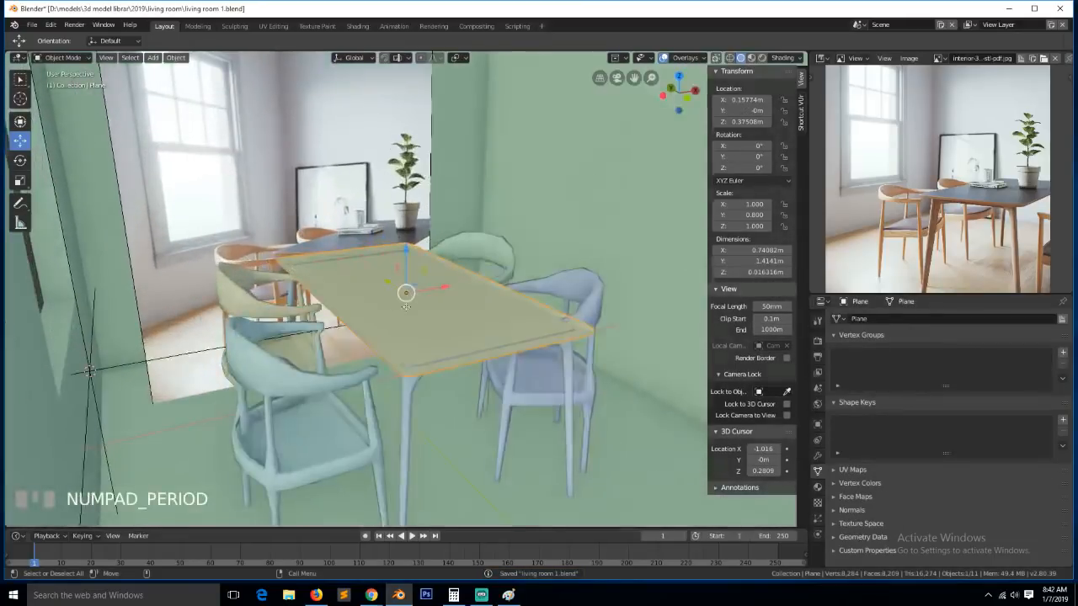
Make the normals of the whole table top mesh consistent
key("Tab")
key("a")
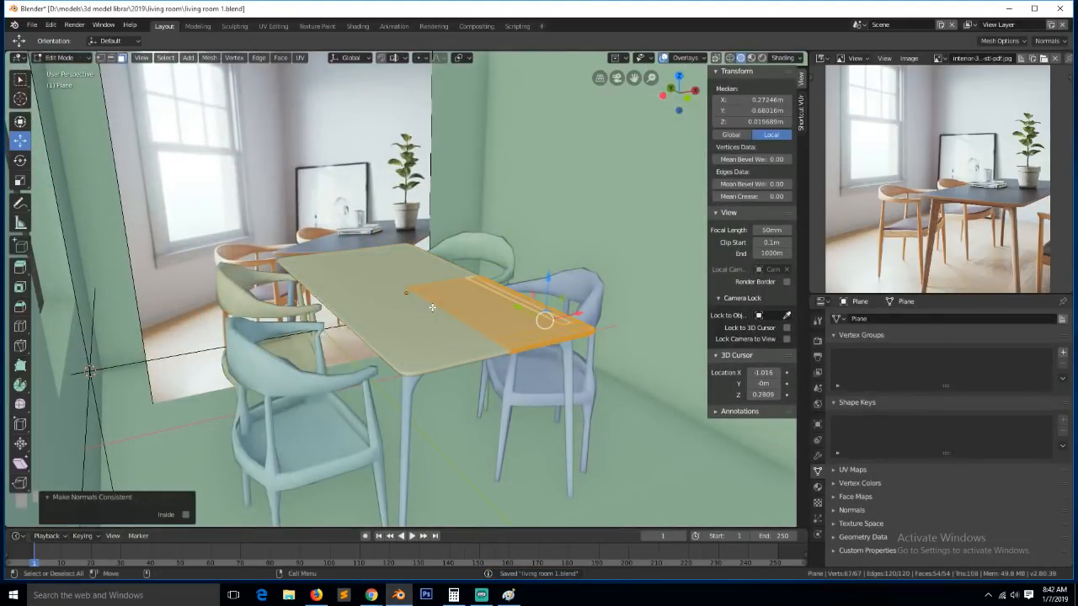
key("Tab")
key("grave")
Make the front-left chair's mesh normals consistent and save the file
left_click(253, 379)
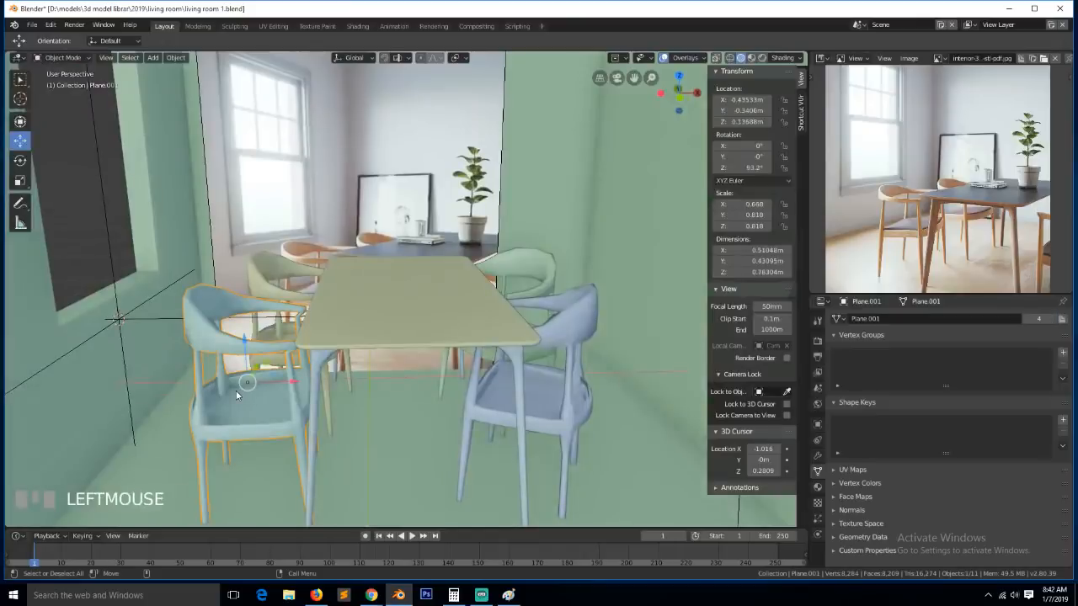
key("Tab")
key("a")
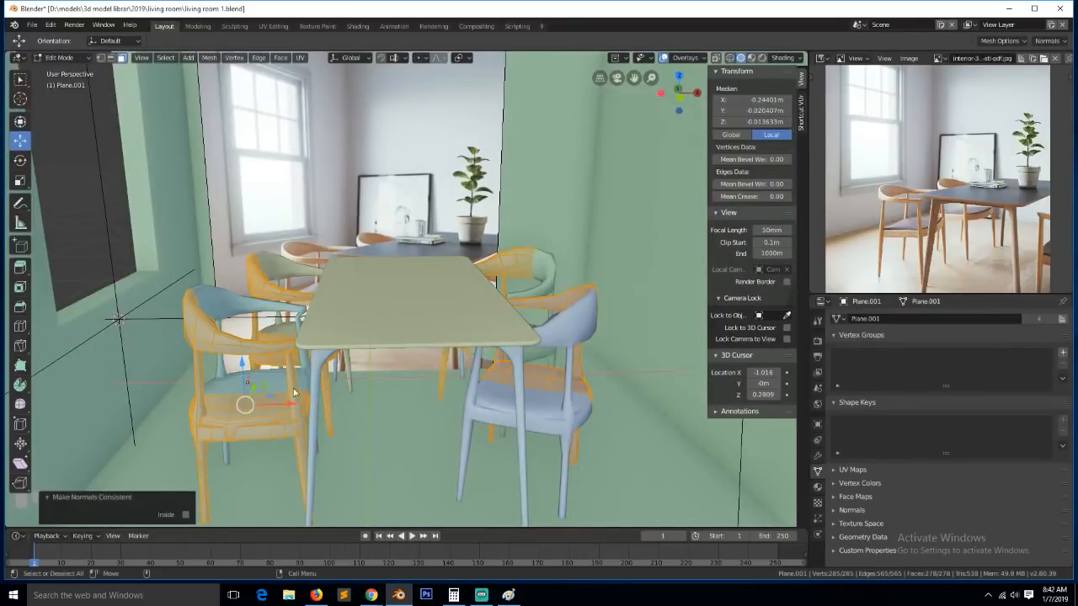
key("Tab")
key("ctrl+s")
scroll(433, 386, "down", 2)
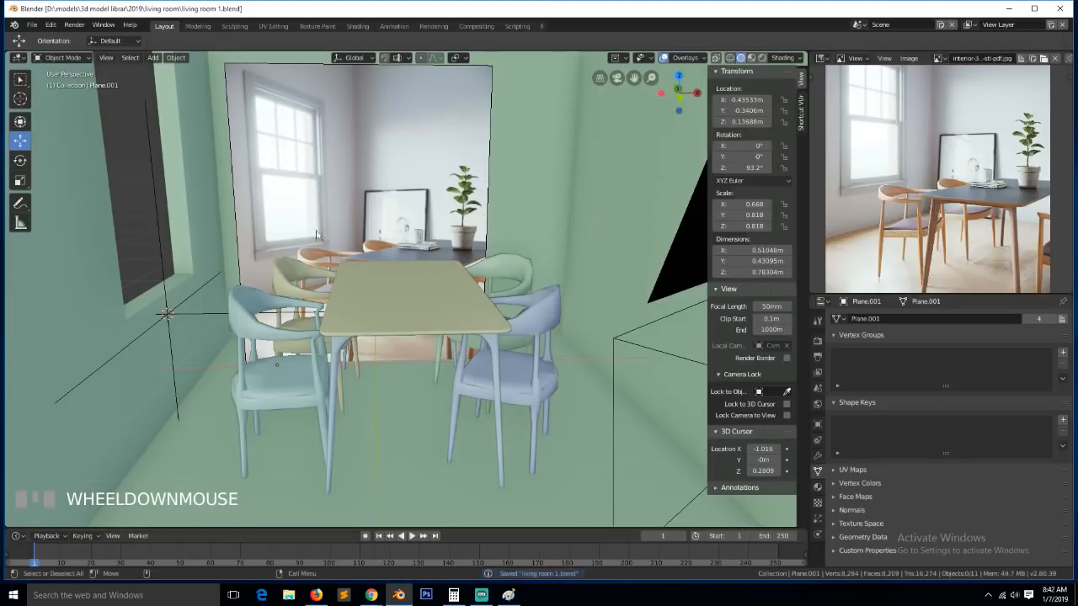
Enlarge the window in the reference image and open the room mesh for vertex editing
scroll(1023, 238, "up", 4)
scroll(993, 209, "up", 3)
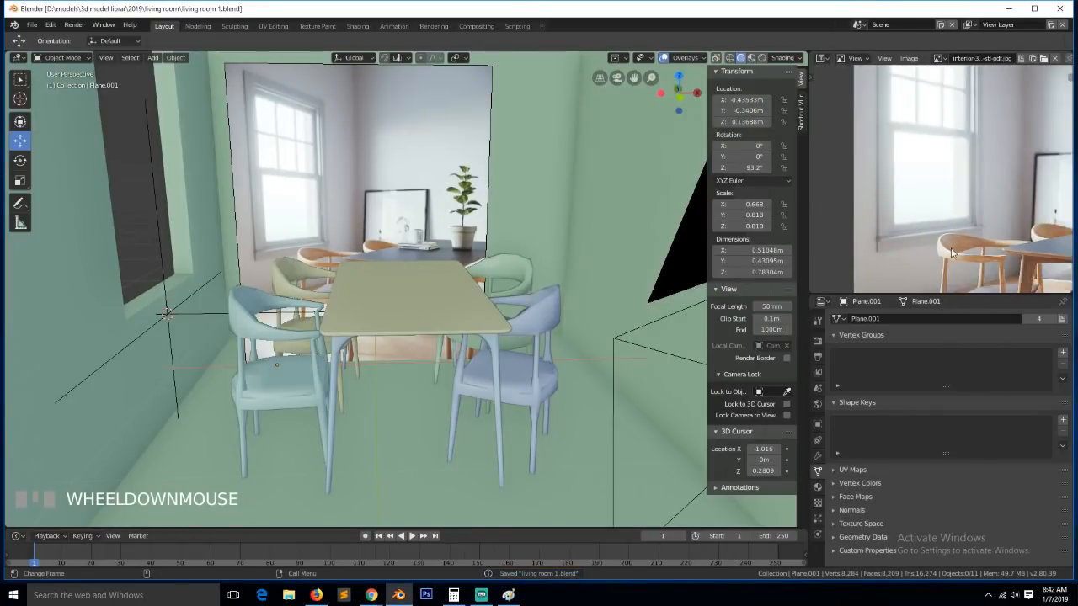
left_click(194, 198)
scroll(141, 190, "down", 4)
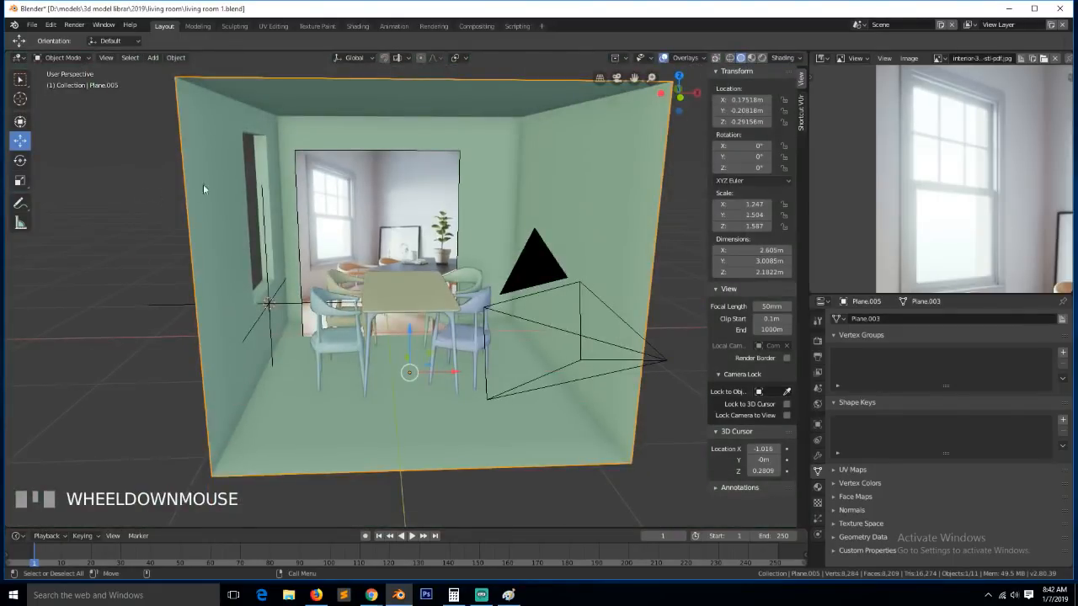
key("Tab")
key("2")
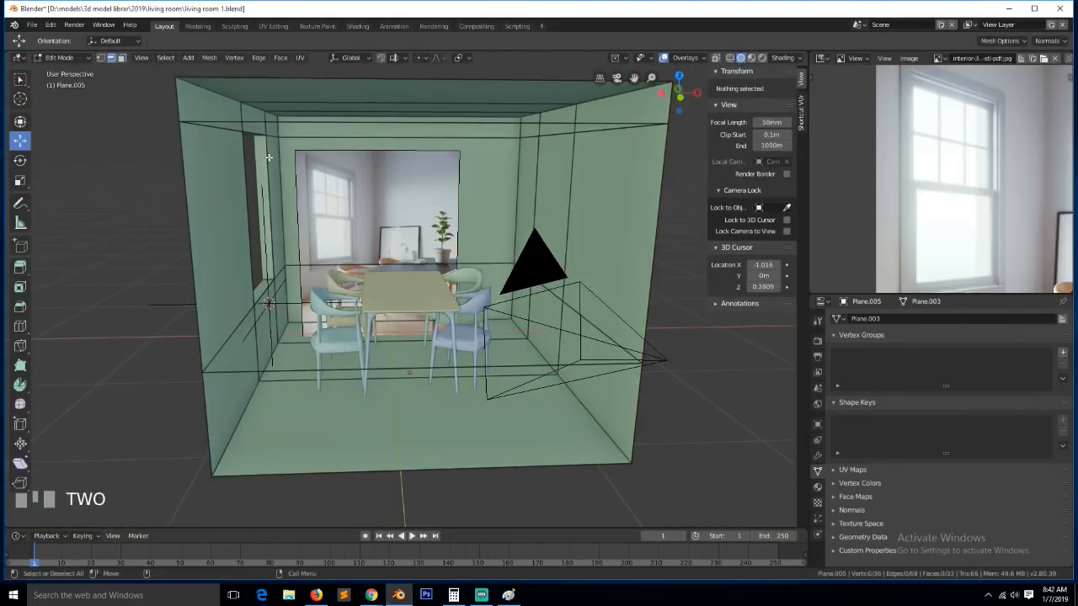
key("1")
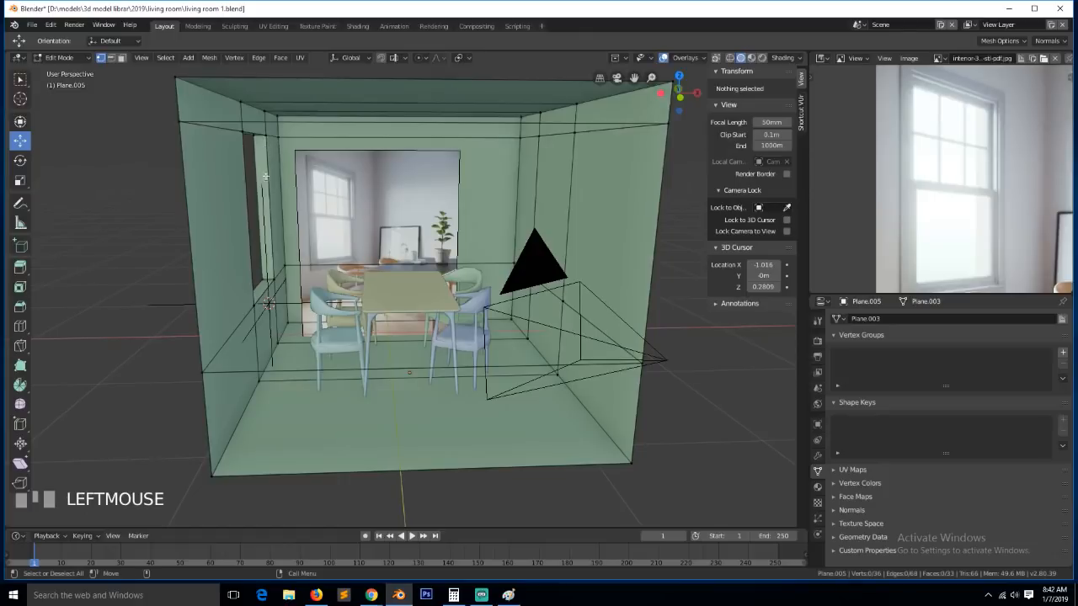
Duplicate the window opening's corner vertices in place and separate the copy from the room as its own object
key("grave")
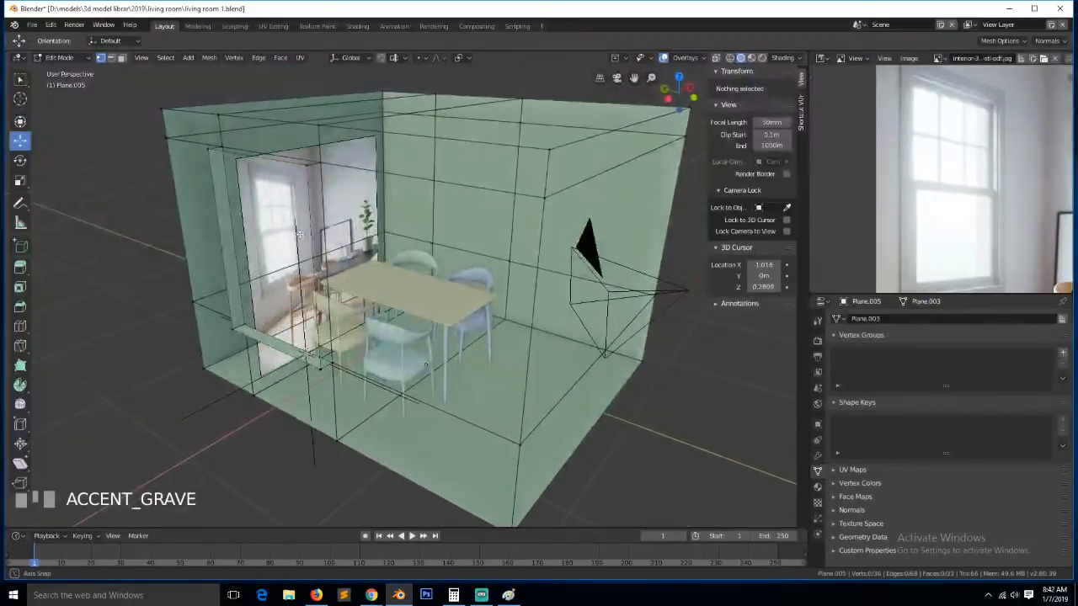
middle_click_drag(299, 234, 313, 178)
left_click(339, 116)
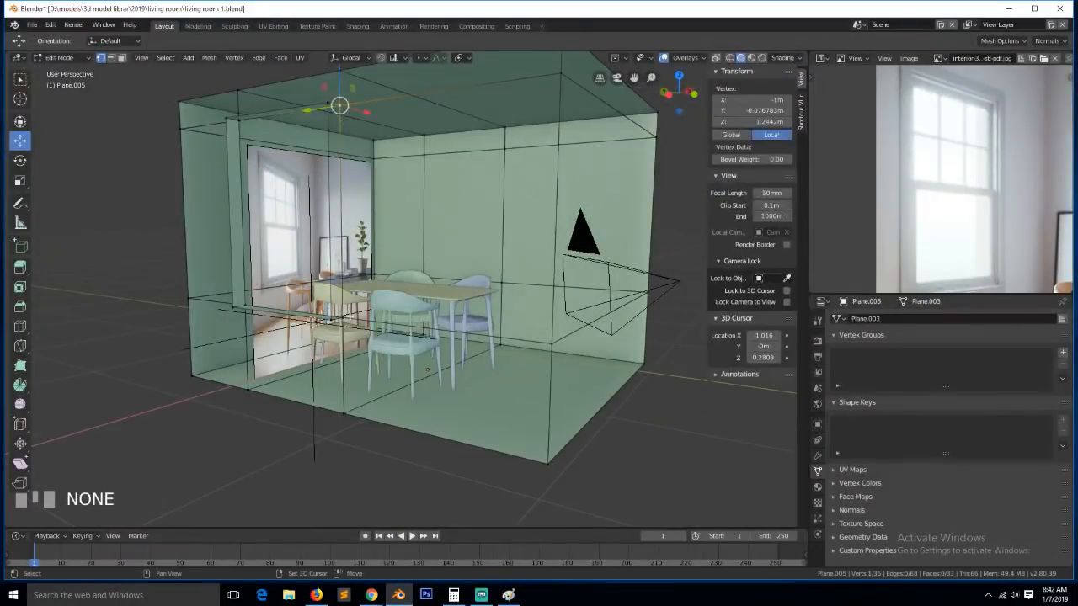
left_click(344, 318, "shift")
key("grave")
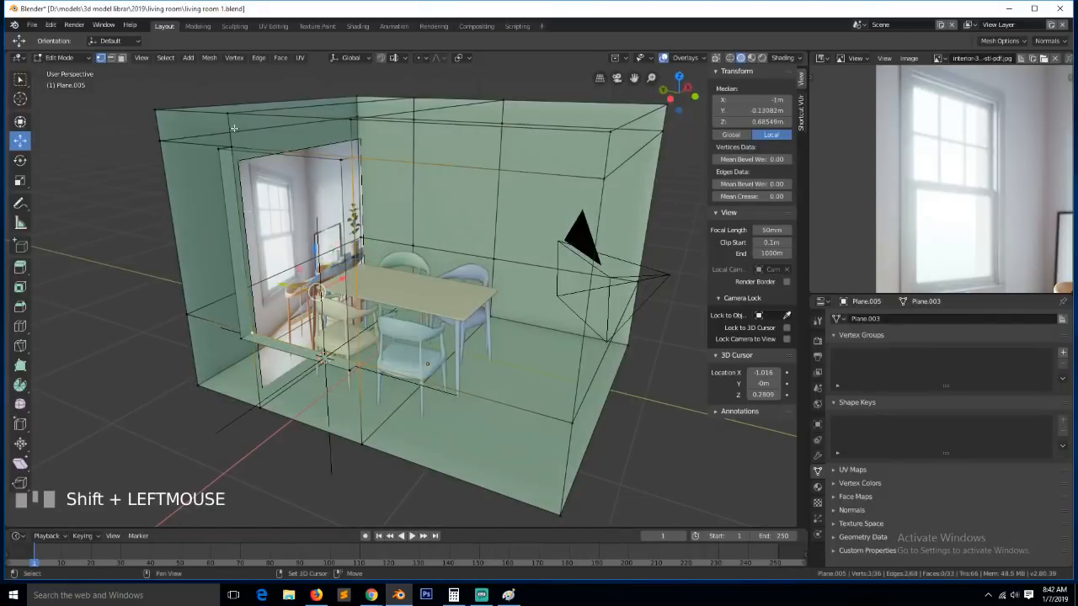
left_click(239, 147, "shift")
key("shift+d")
right_click(432, 255)
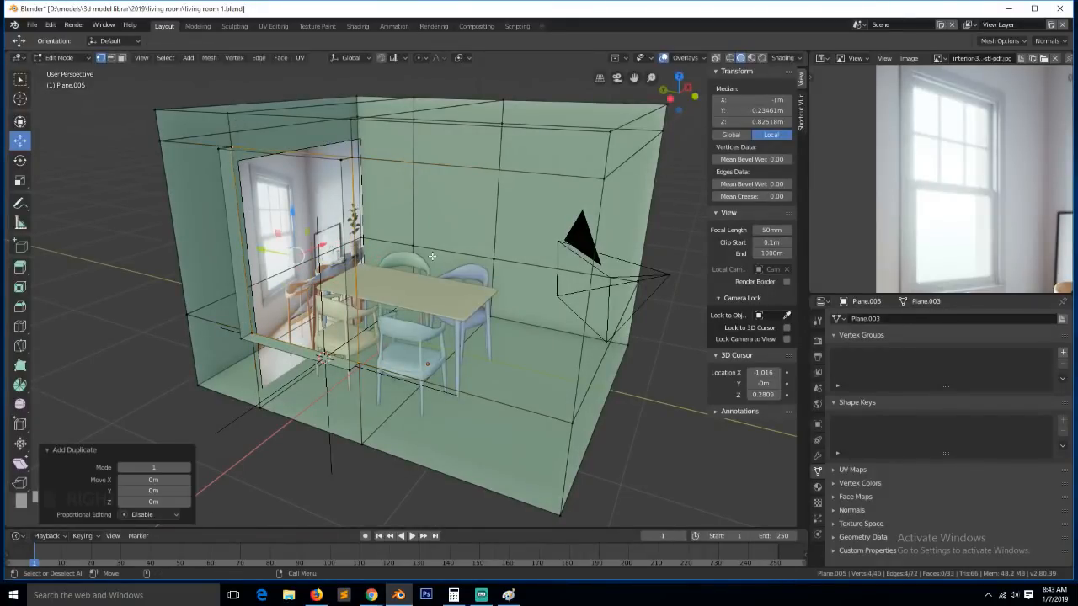
key("p")
left_click(432, 256)
key("Tab")
Hide the room and select the separated window outline
left_click(450, 110)
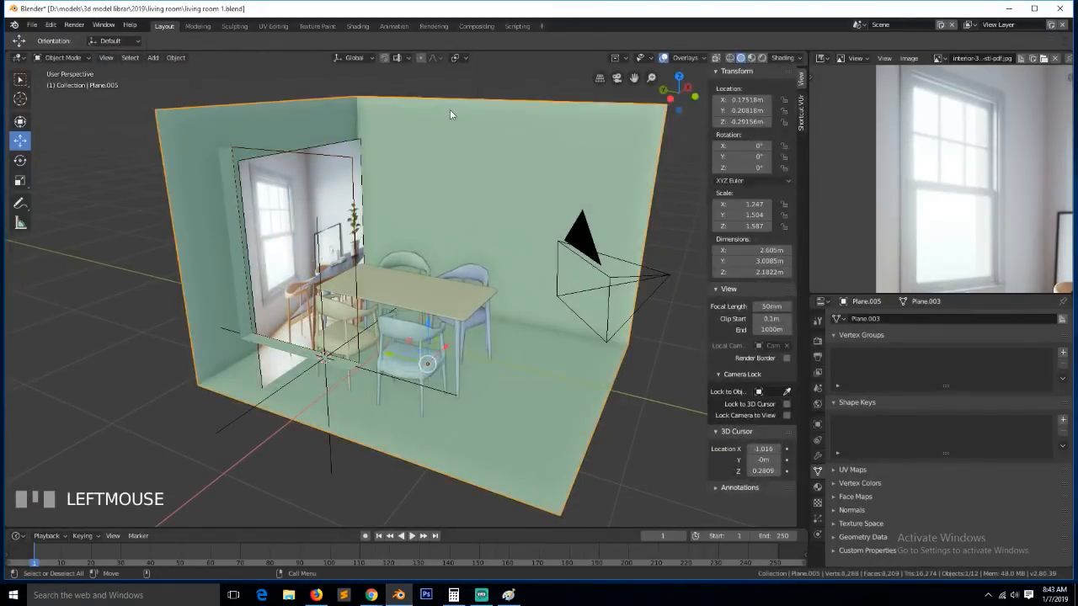
key("h")
left_click(328, 161)
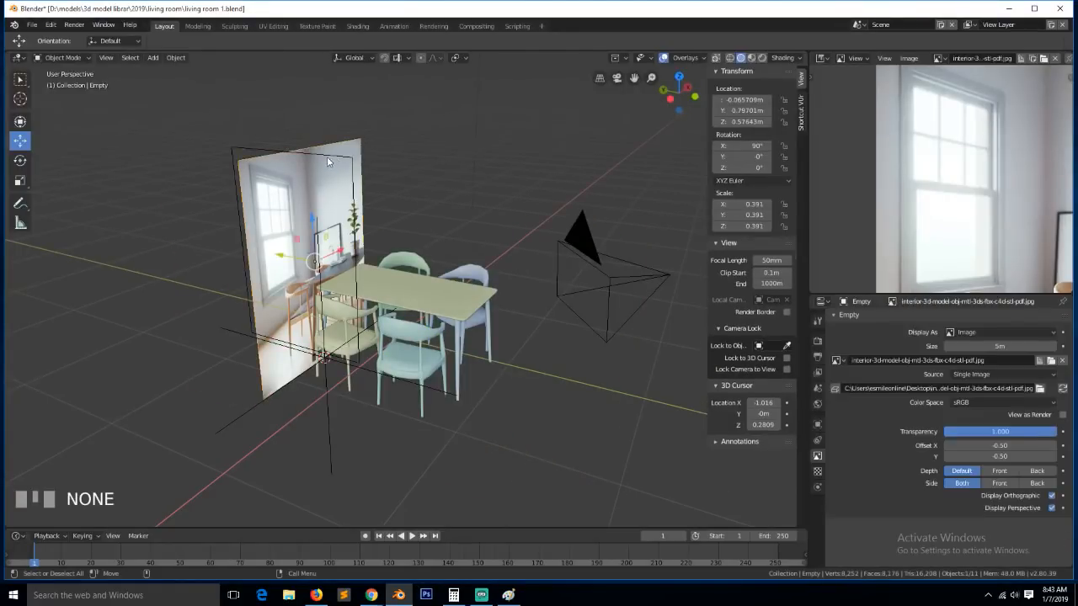
left_click(328, 162)
Extrude the window outline in place and scale the new edges slightly outward to form a flat frame
key("Tab")
key("a")
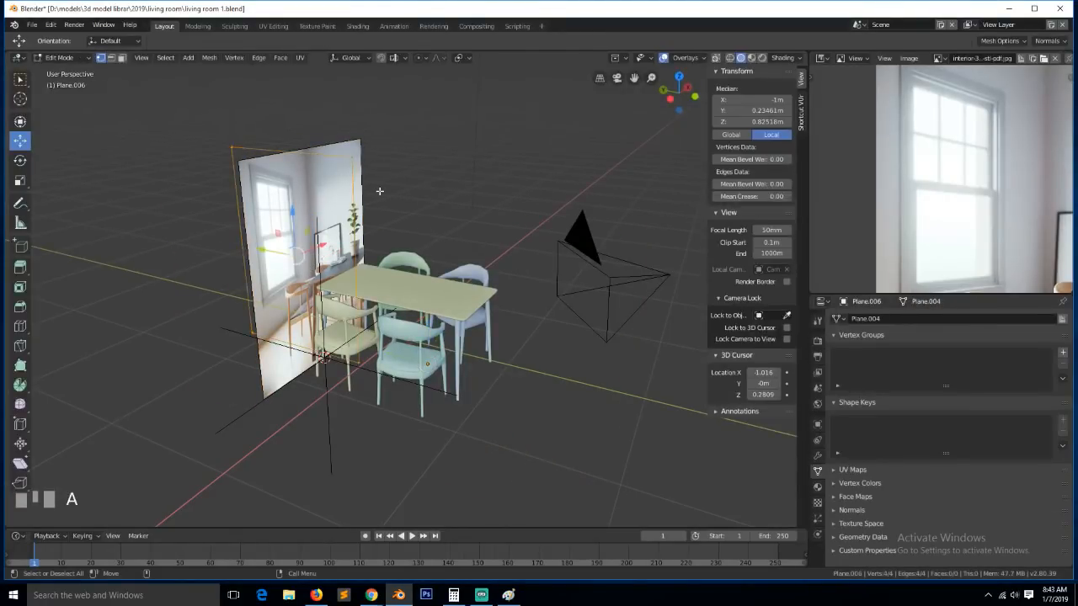
key("e")
right_click(379, 191)
key("s")
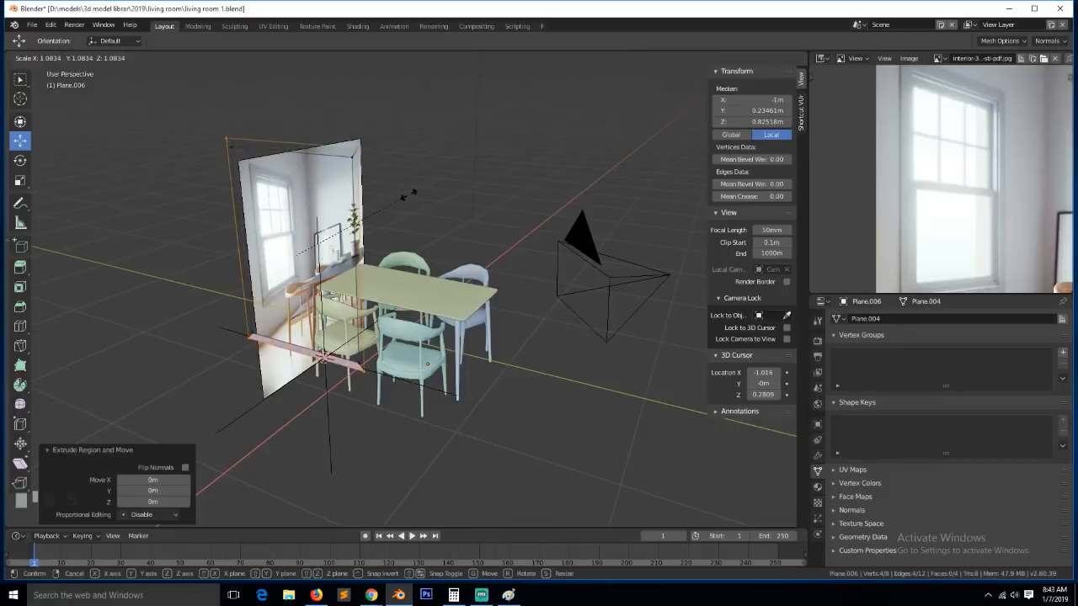
left_click(408, 196)
Switch the viewport to LookDev shading and make the window frame's normals consistent
key("Tab")
left_click(751, 58)
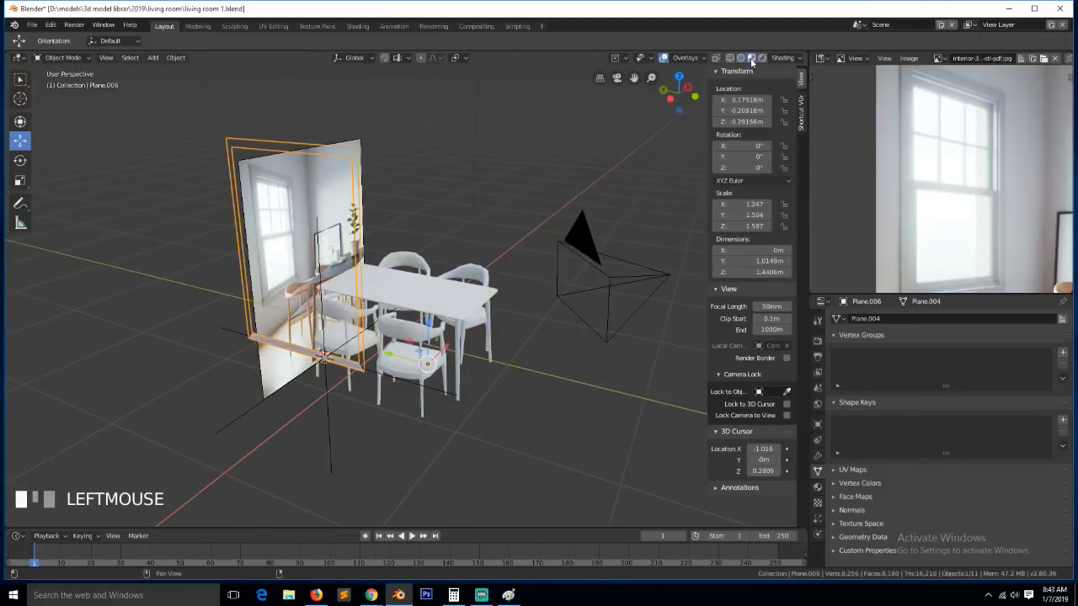
left_click(782, 59)
key("Tab")
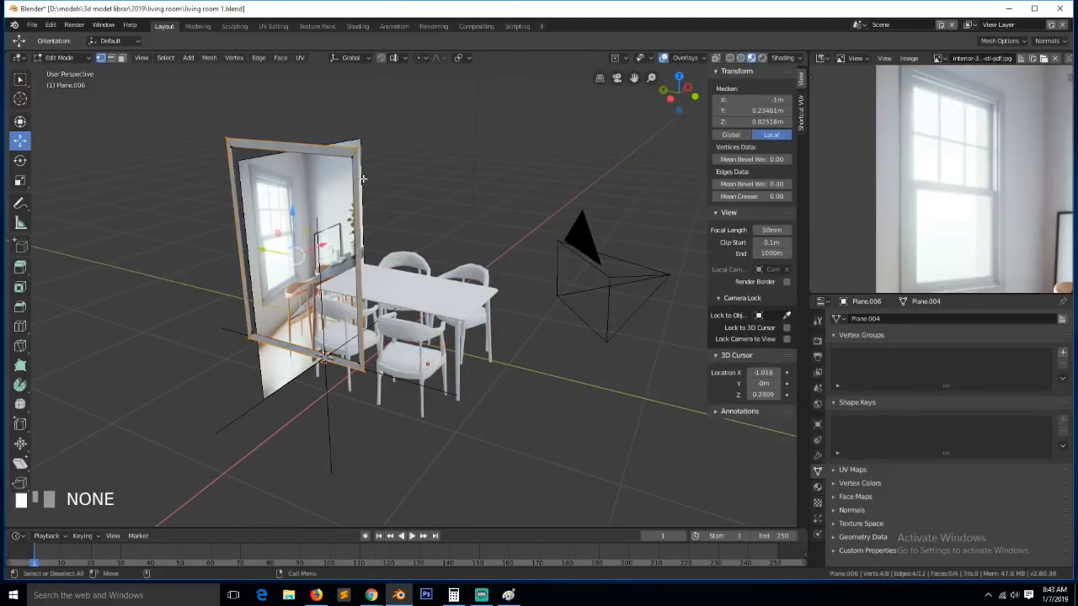
key("a")
key("shift+n")
middle_click_drag(363, 178, 241, 178)
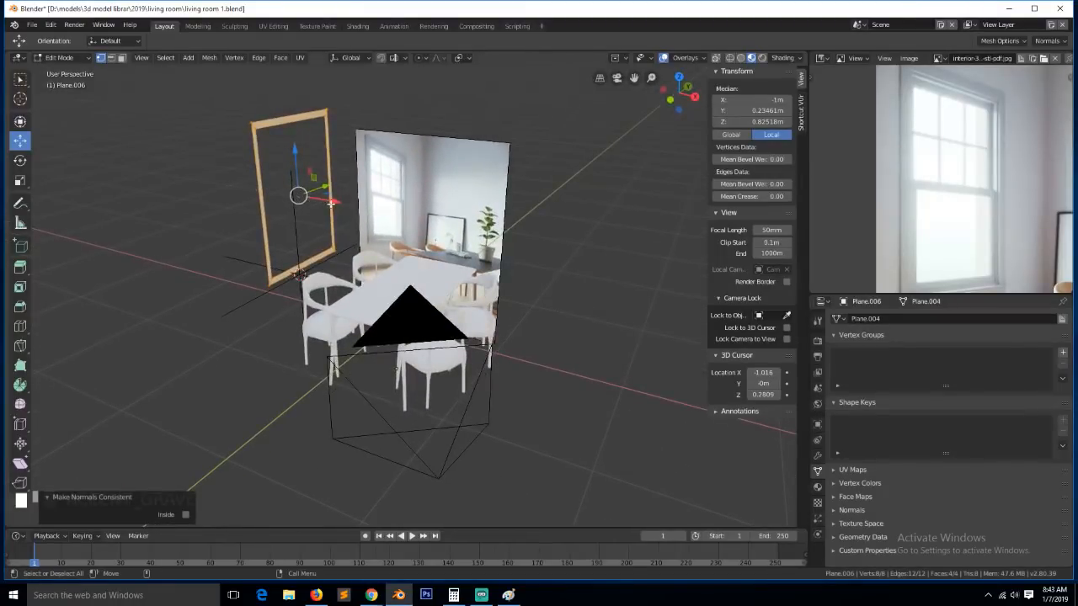
Move the window frame about 0.046 m along the X axis into the room
key("g")
key("x")
left_click(340, 206)
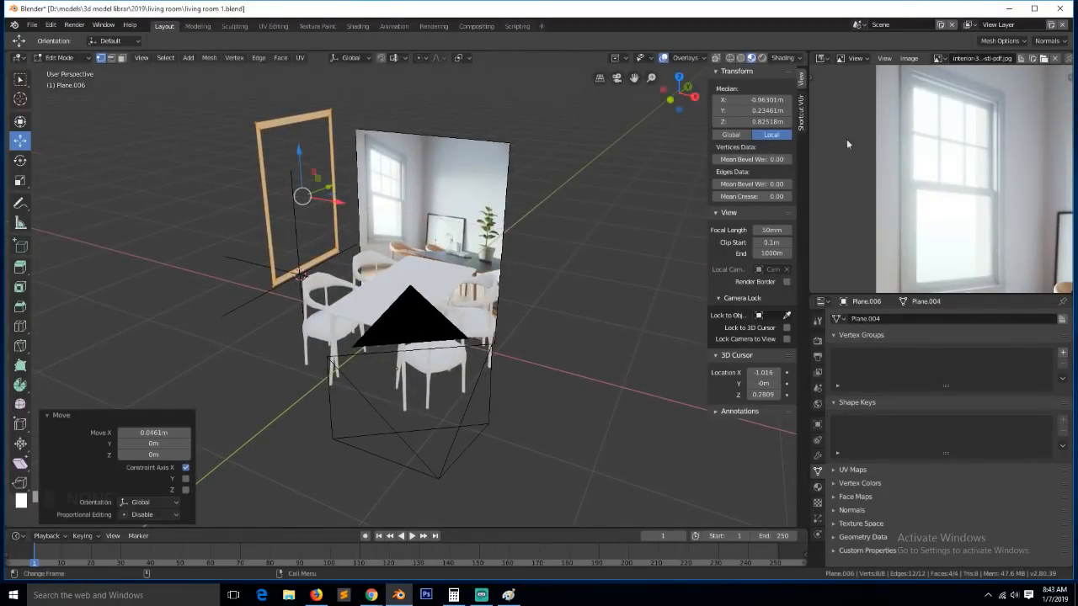
Scale the frame's outer edge loop by about 1.051, and by about 0.928 along Z
left_click(335, 135, "alt")
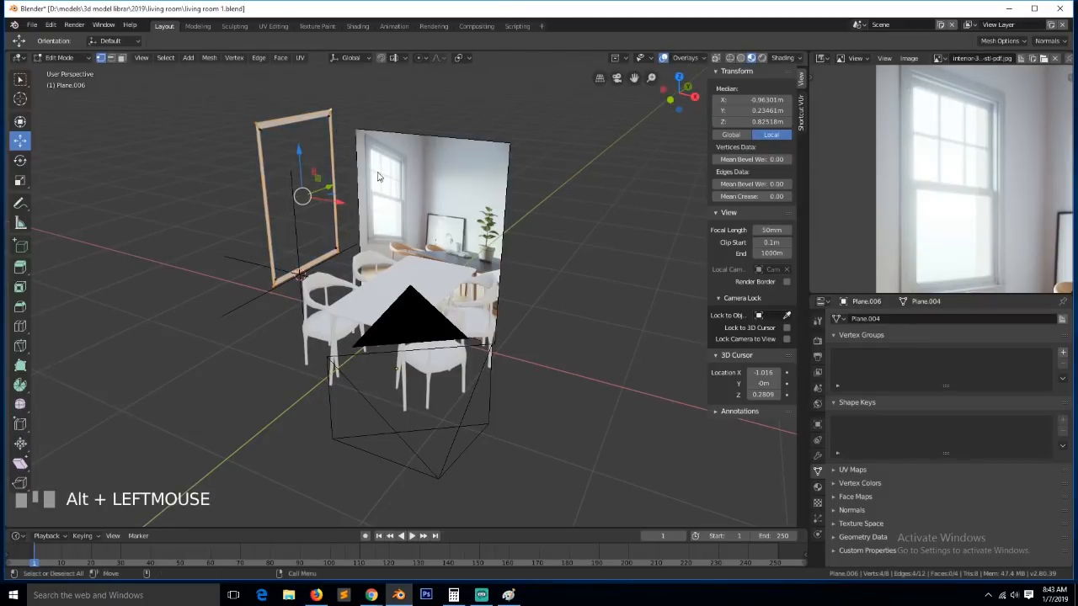
key("s")
left_click(387, 171)
key("s")
key("z")
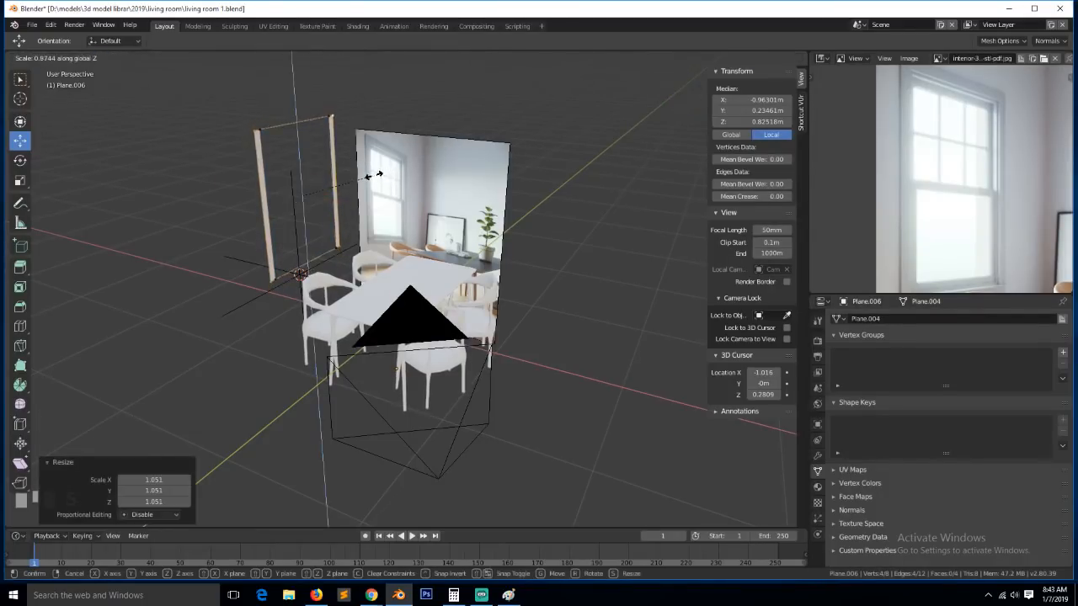
left_click(379, 176)
Stretch the frame's outer edge loop slightly along Z in the right view, select the whole frame and save the file
key("KP_3")
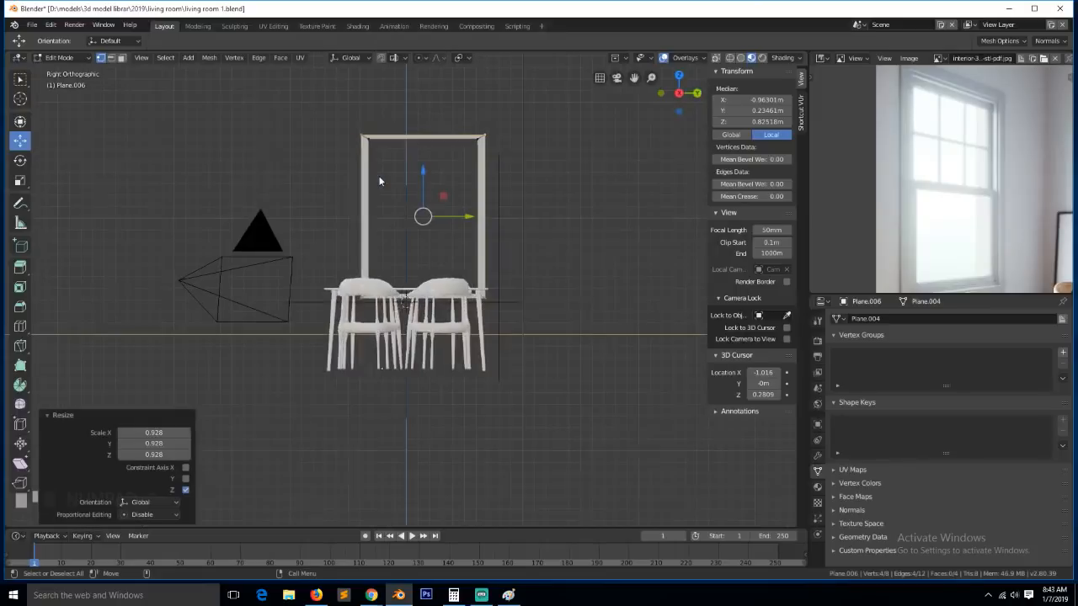
scroll(421, 173, "up", 3)
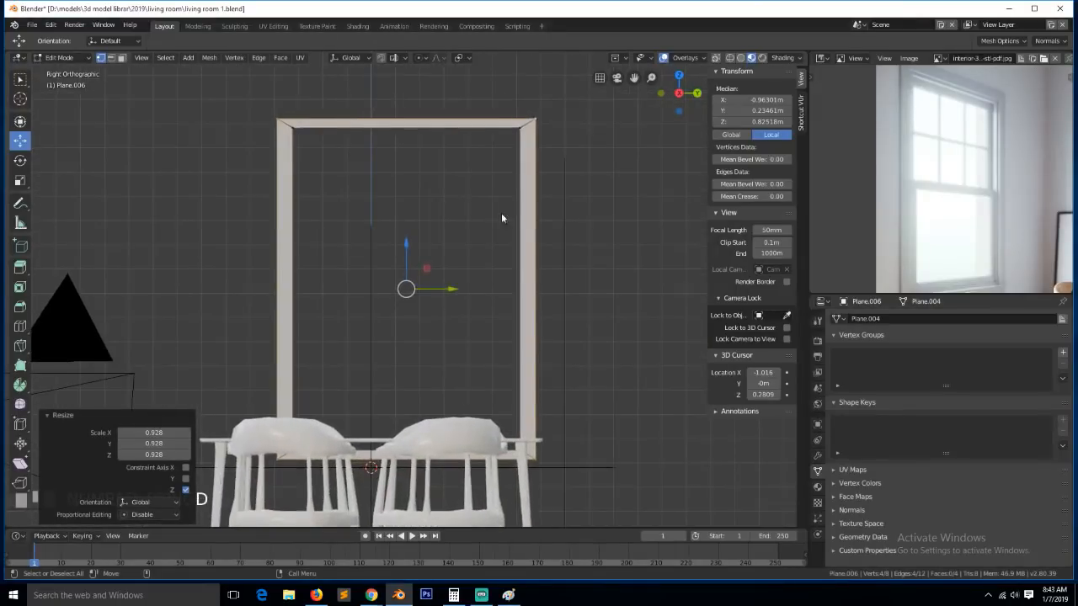
key("s")
key("z")
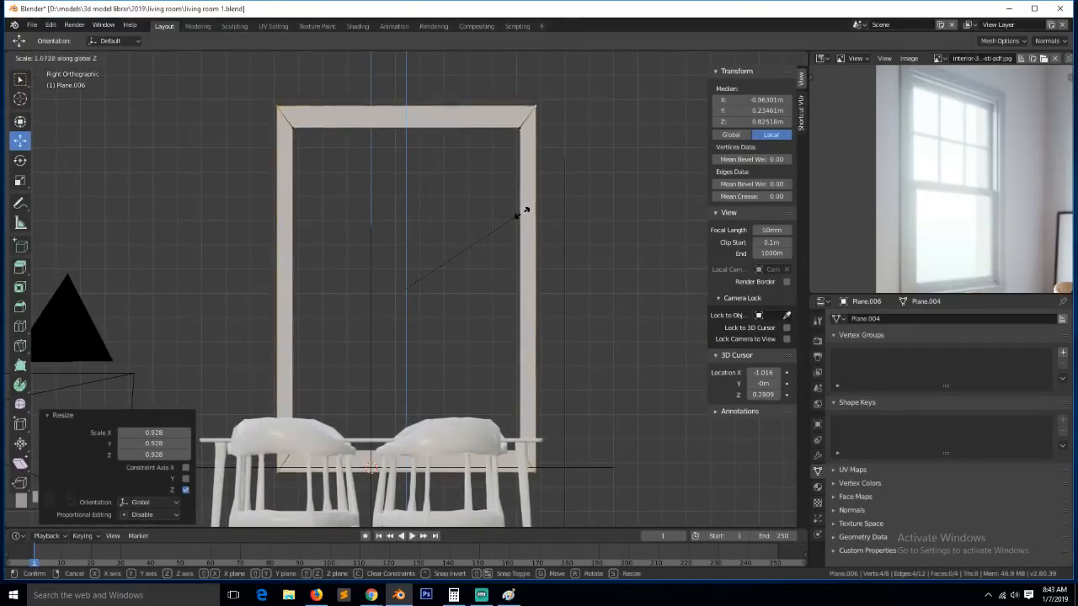
left_click(520, 216)
key("a")
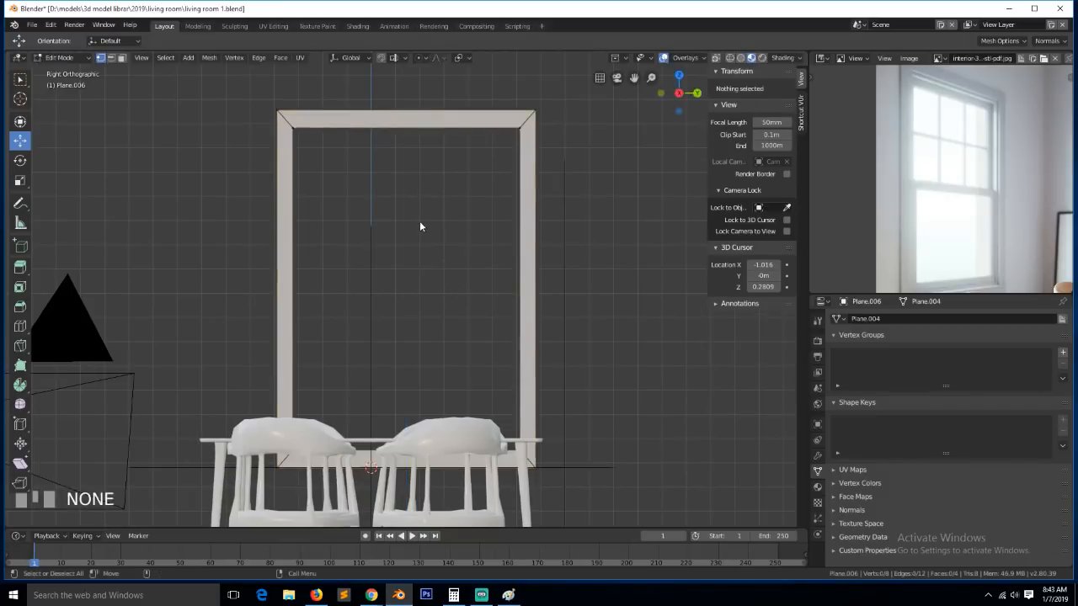
key("a")
key("ctrl+s")
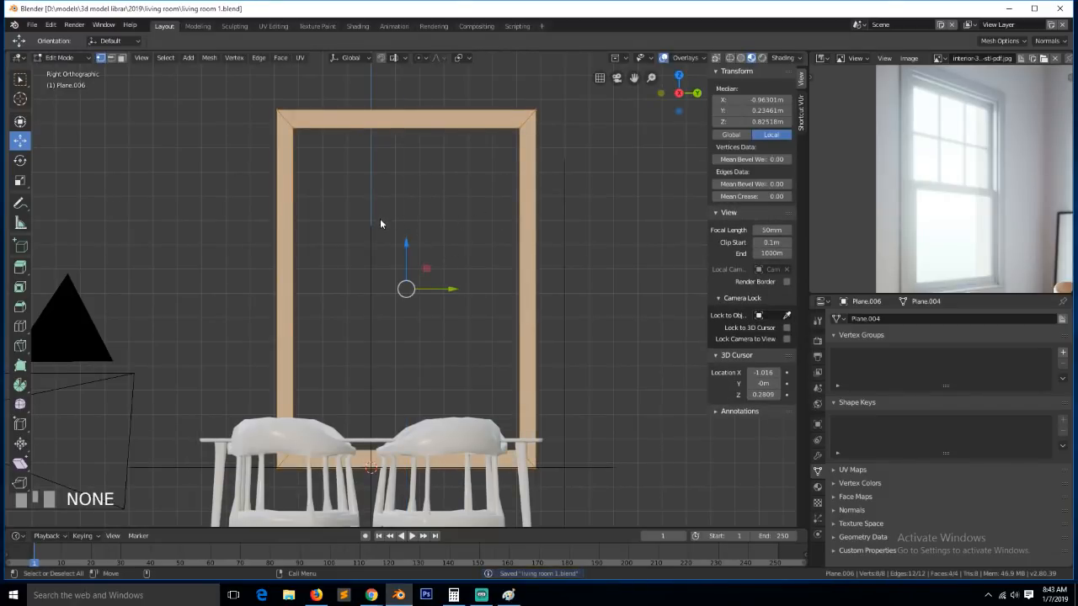
Return the window frame to Object Mode and save the file
middle_click_drag(379, 221, 411, 250)
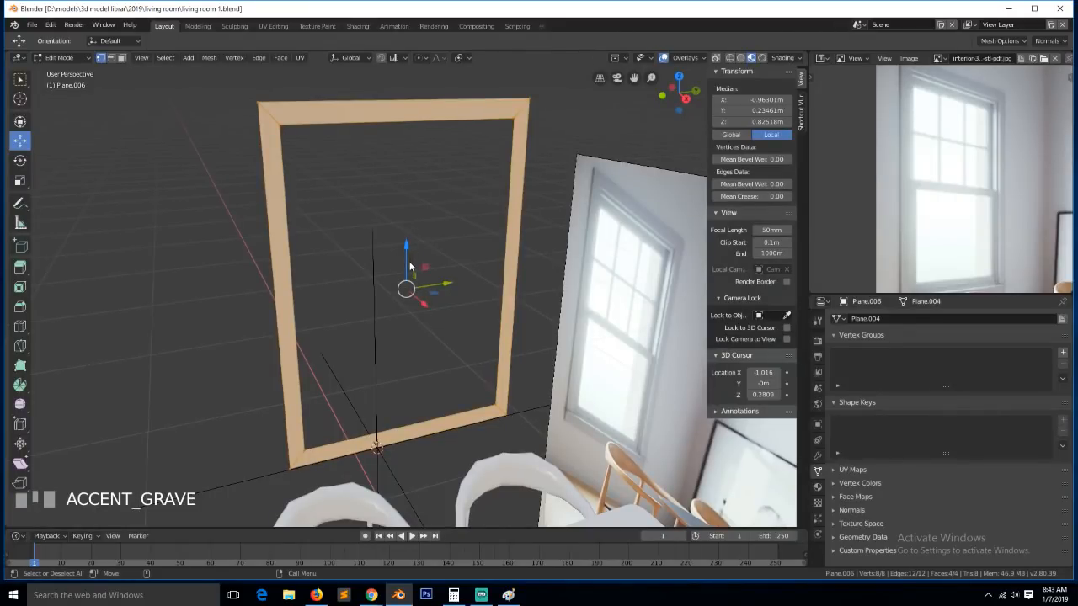
scroll(409, 265, "down", 6)
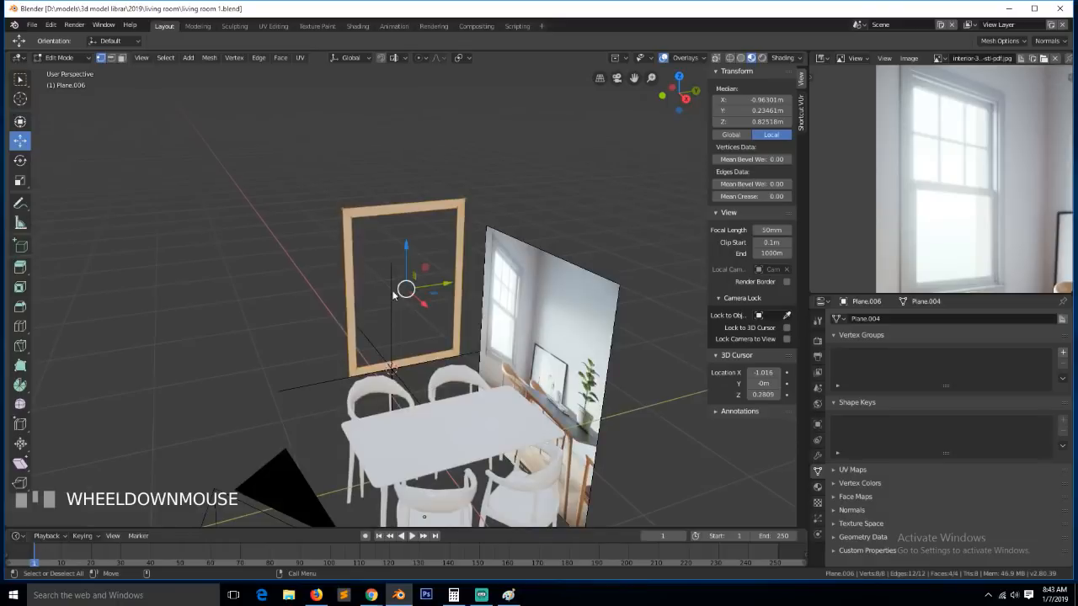
key("Tab")
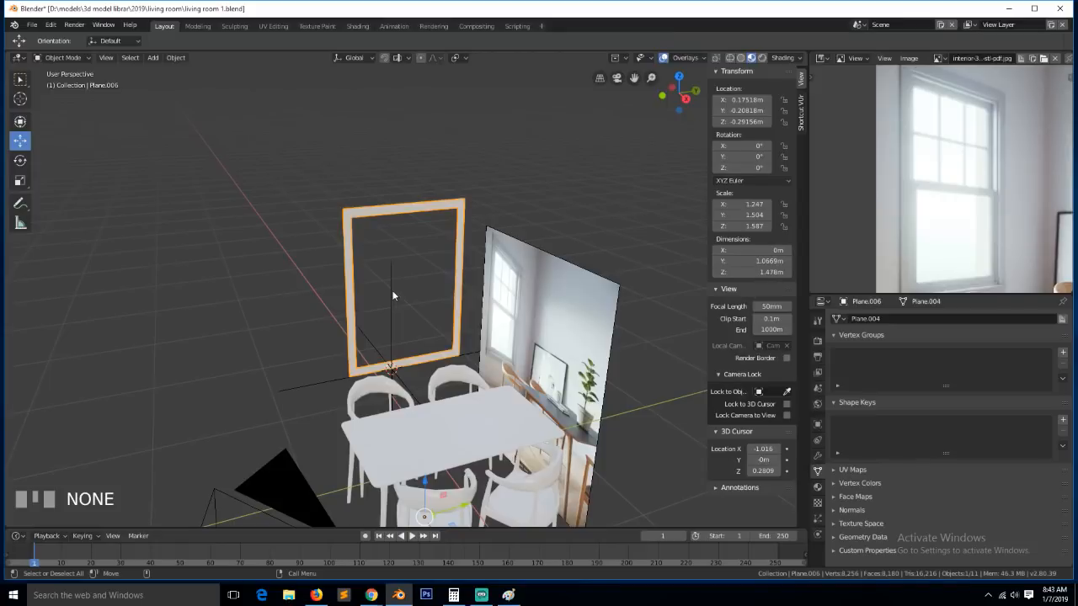
key("ctrl+s")
Unhide the room and deselect everything
left_click(784, 58)
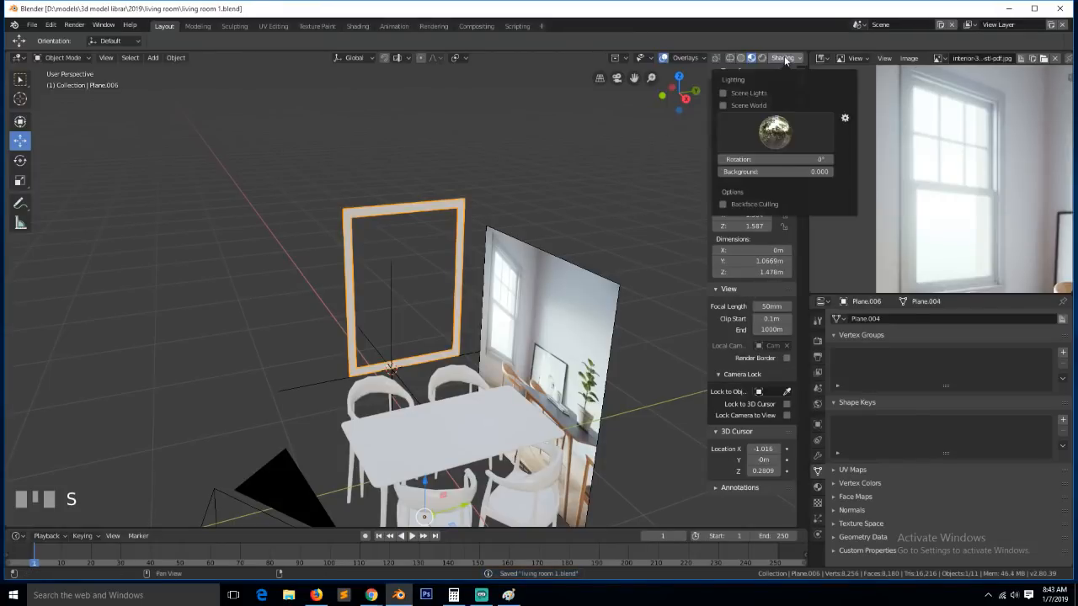
key("alt+h")
key("a")
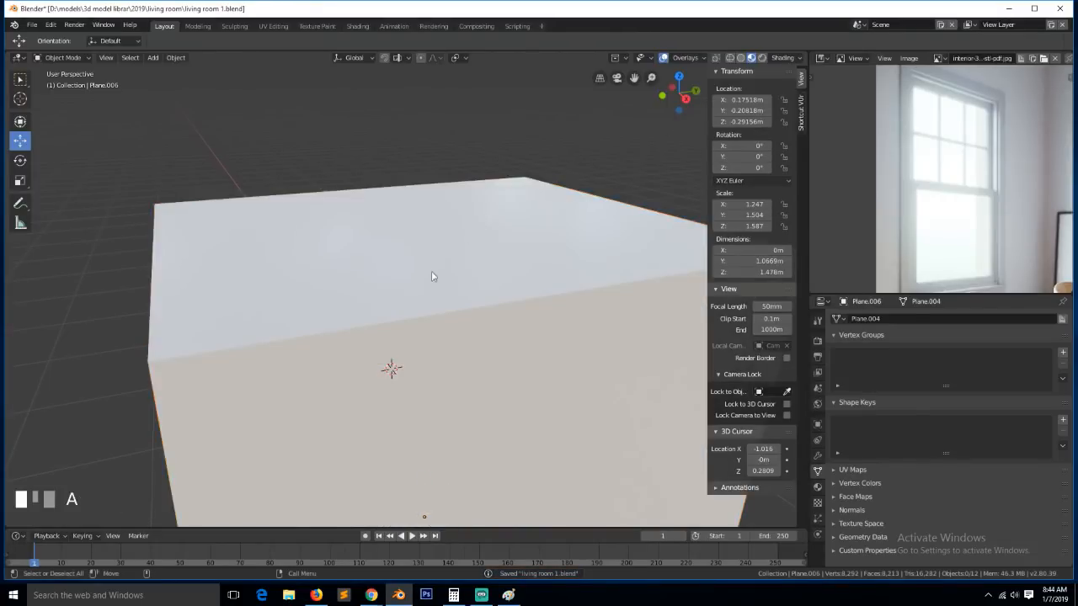
Enable Backface Culling in the viewport shading so the room's interior can be seen from outside
key("grave")
scroll(458, 281, "up", 2)
key("grave")
middle_click_drag(459, 282, 308, 290)
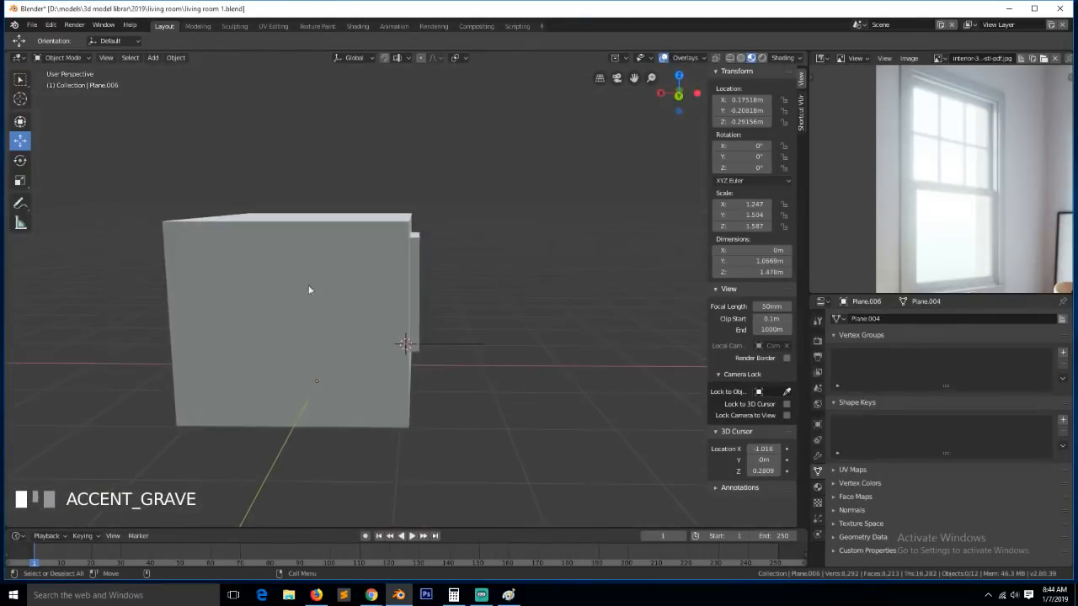
middle_click_drag(459, 285, 434, 290)
middle_click_drag(617, 173, 446, 246)
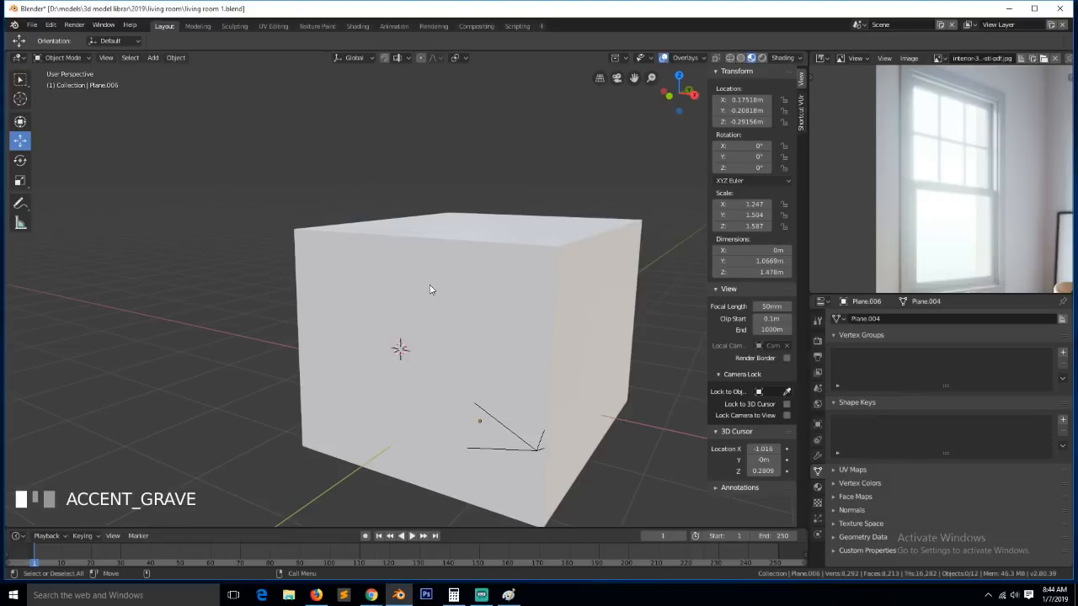
left_click(783, 57)
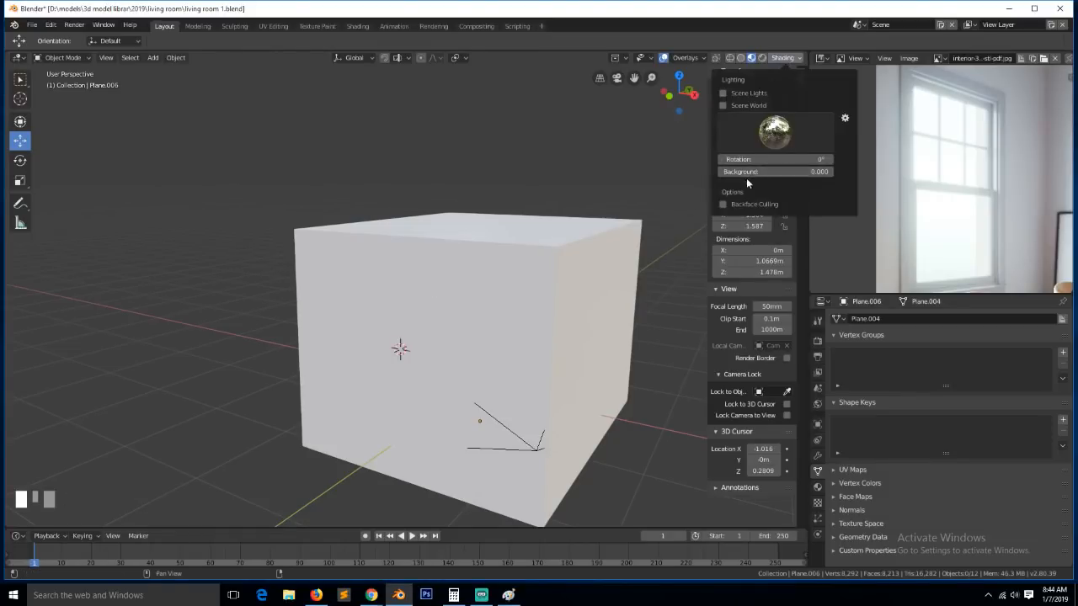
left_click(740, 203)
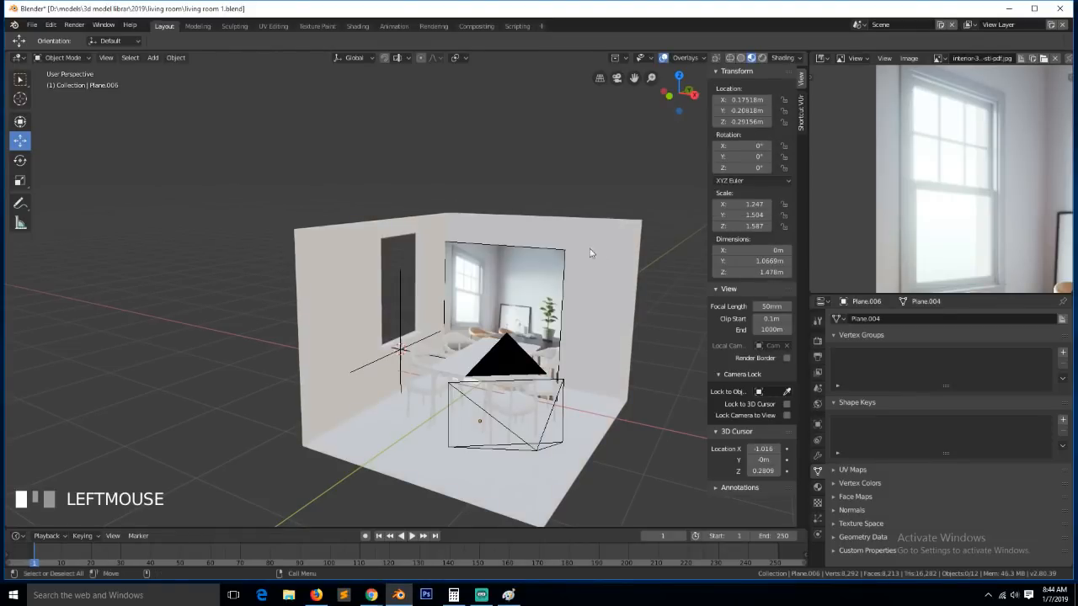
middle_click_drag(545, 270, 504, 290)
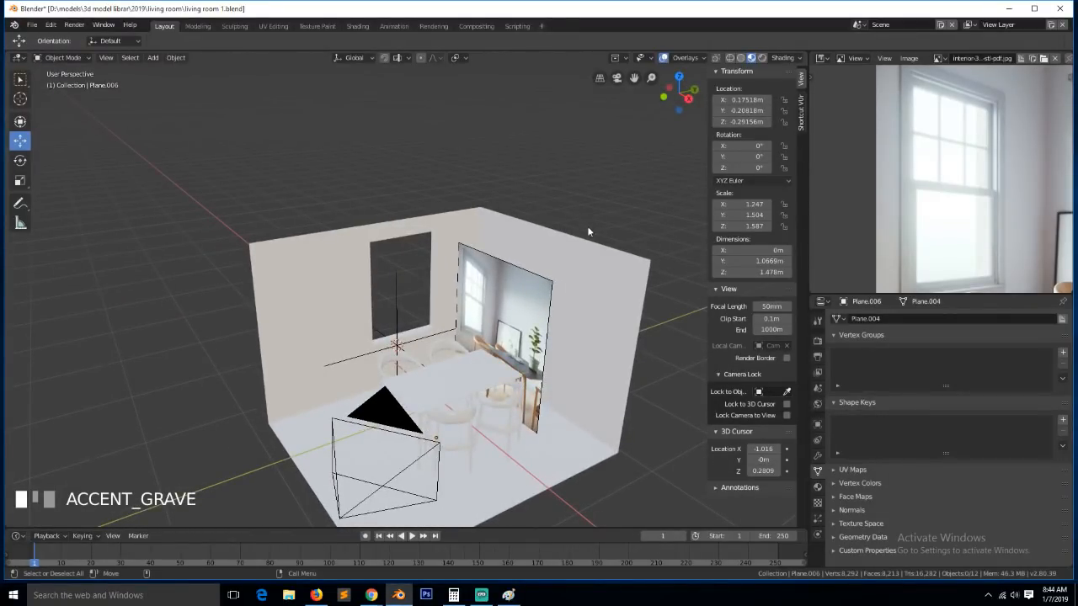
Select the room object and dismiss the notification pop-up
left_click(588, 287)
scroll(587, 304, "down", 3)
middle_click_drag(587, 310, 598, 306)
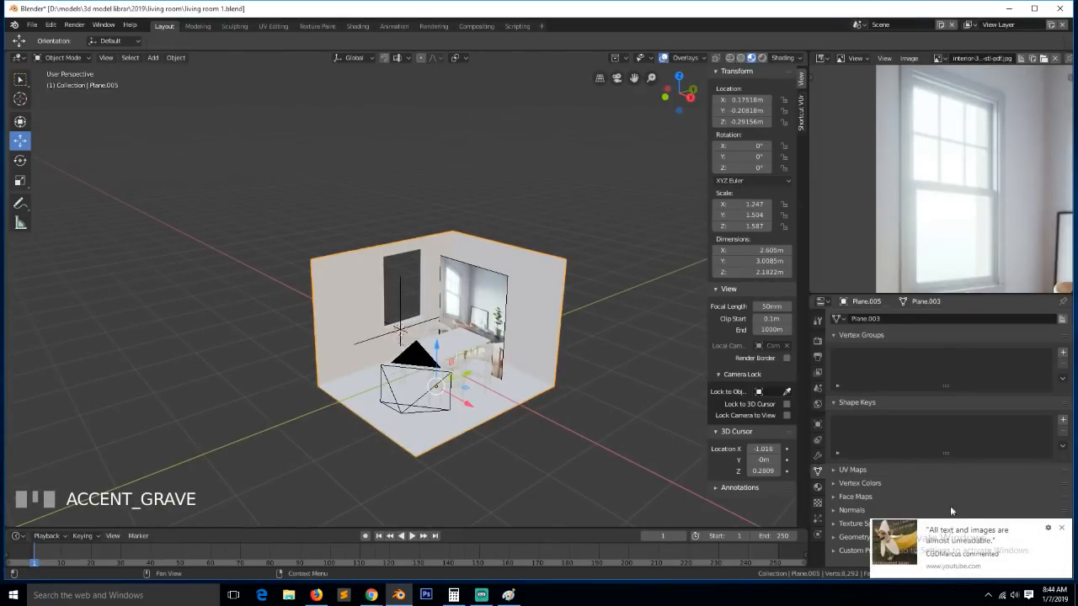
left_click(1065, 529)
middle_click_drag(375, 345, 385, 325)
scroll(416, 343, "up", 2)
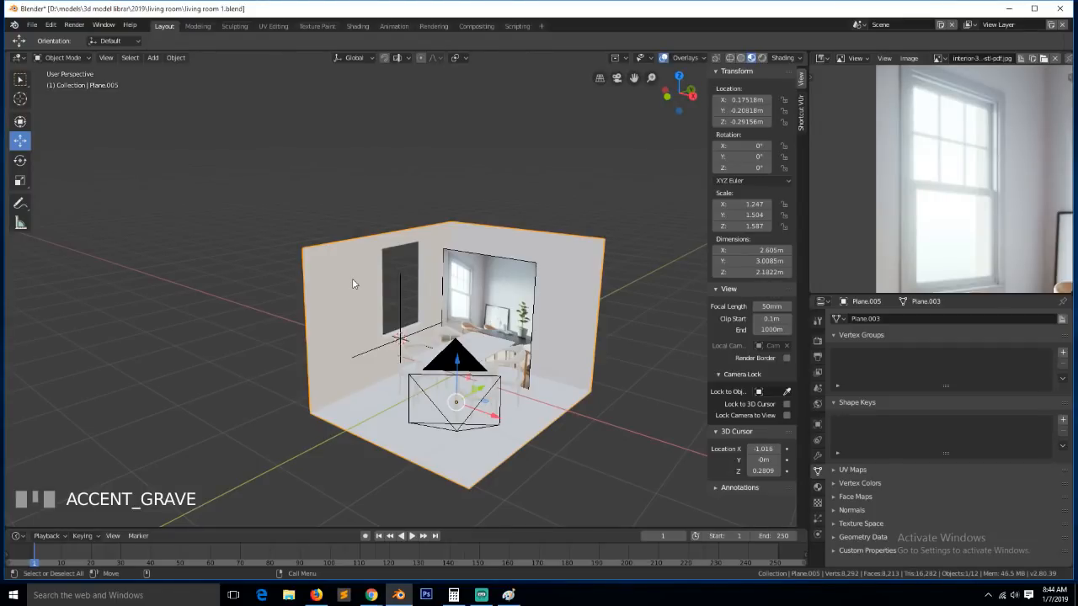
middle_click_drag(353, 280, 423, 310)
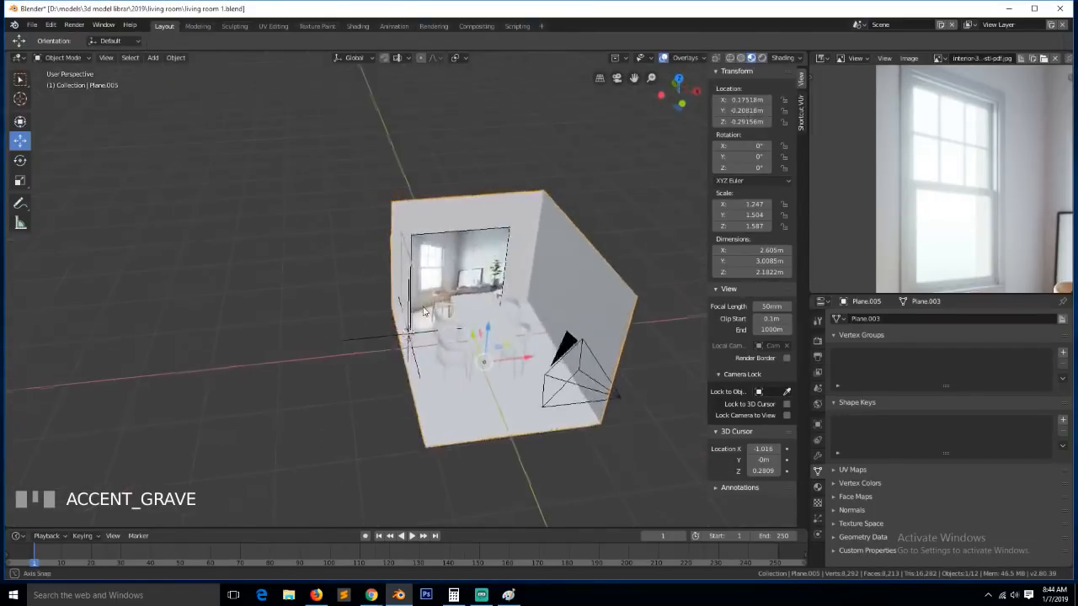
Recalculate the normals of all the room's faces to point outward
key("Tab")
key("a")
key("shift+n")
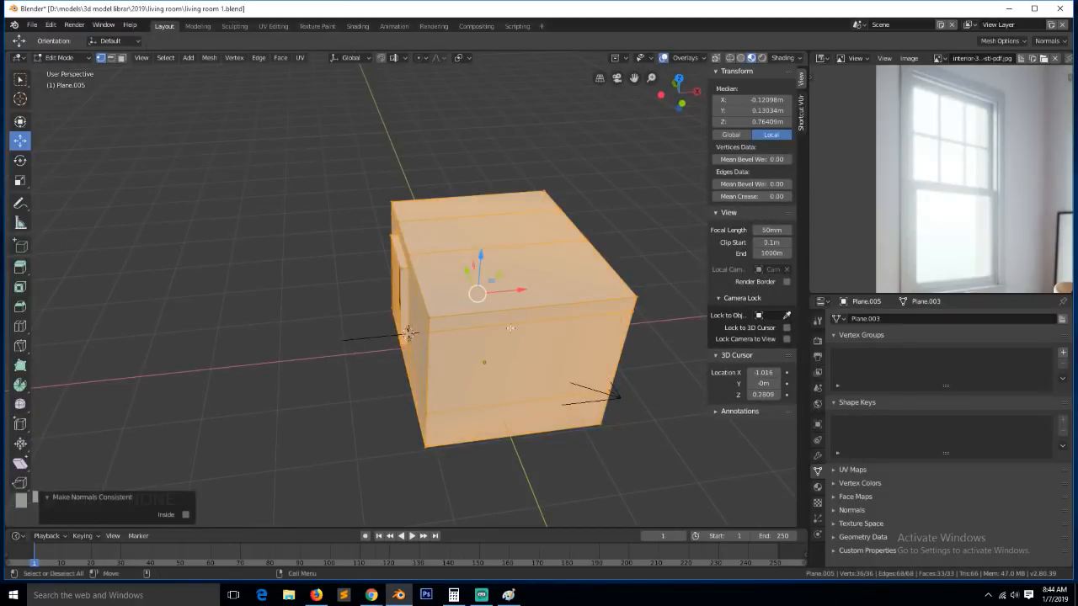
key("Tab")
middle_click_drag(469, 364, 426, 320)
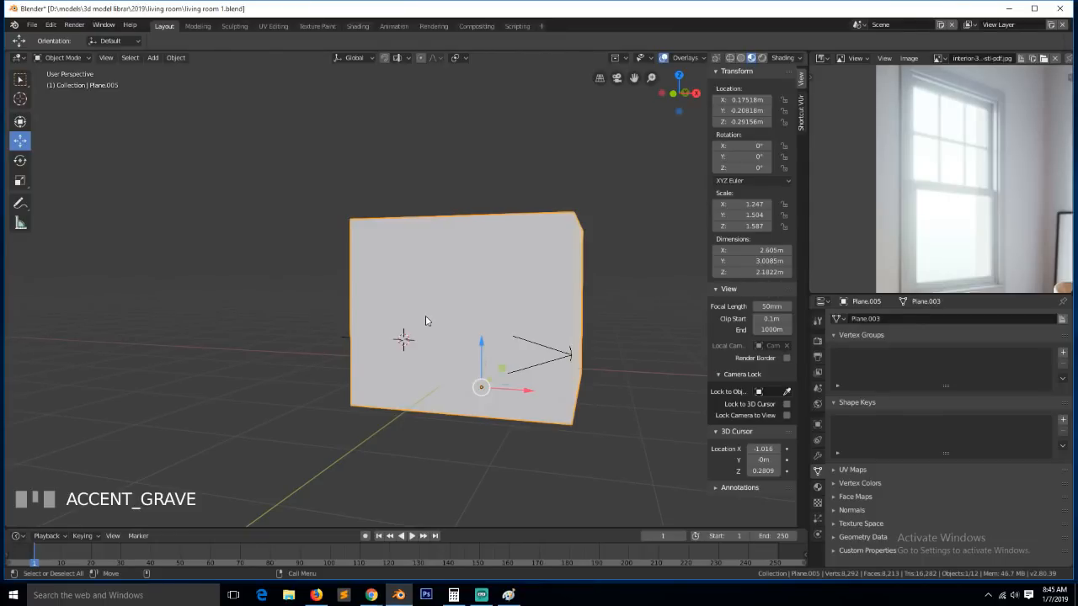
middle_click_drag(460, 306, 422, 321)
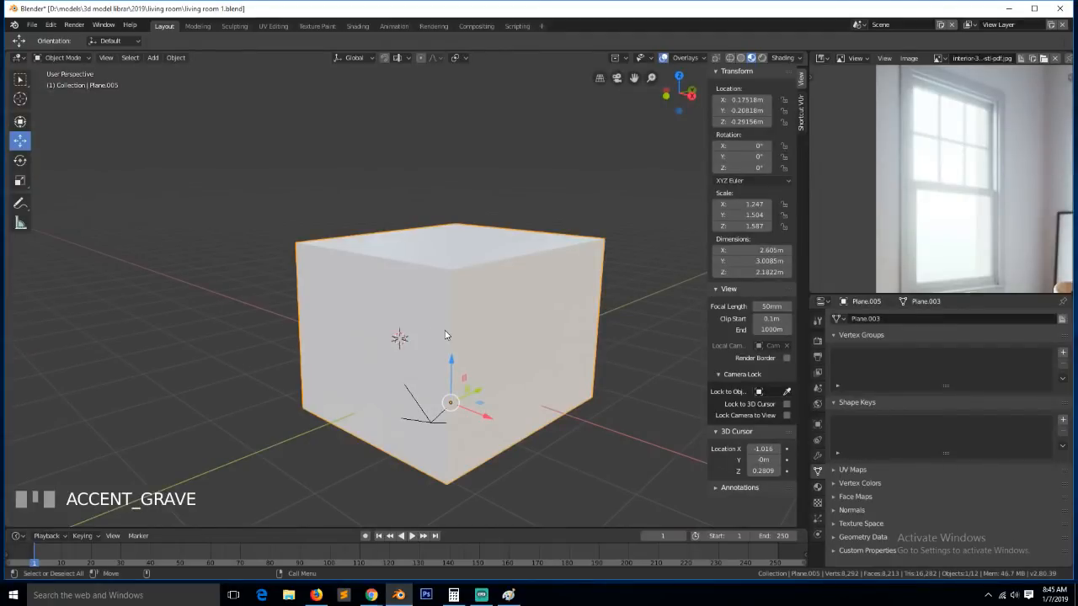
Recalculate the normals of all the room's faces with Inside enabled and return to Object Mode
key("Tab")
key("shift+n")
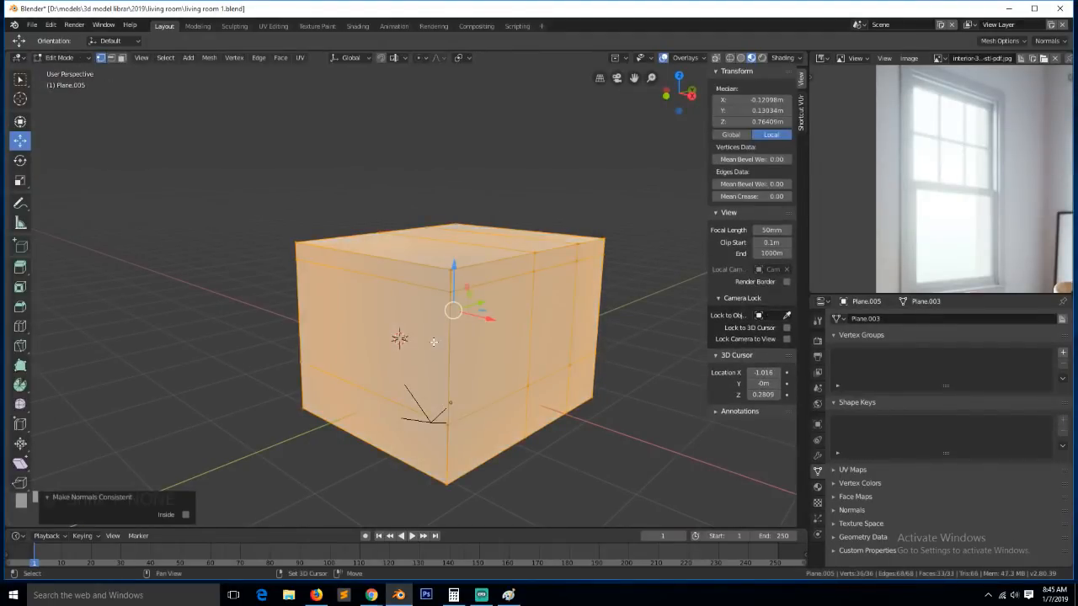
left_click(185, 516)
middle_click_drag(425, 349, 523, 343)
key("a")
key("Tab")
scroll(446, 396, "up", 1)
scroll(598, 401, "up", 3)
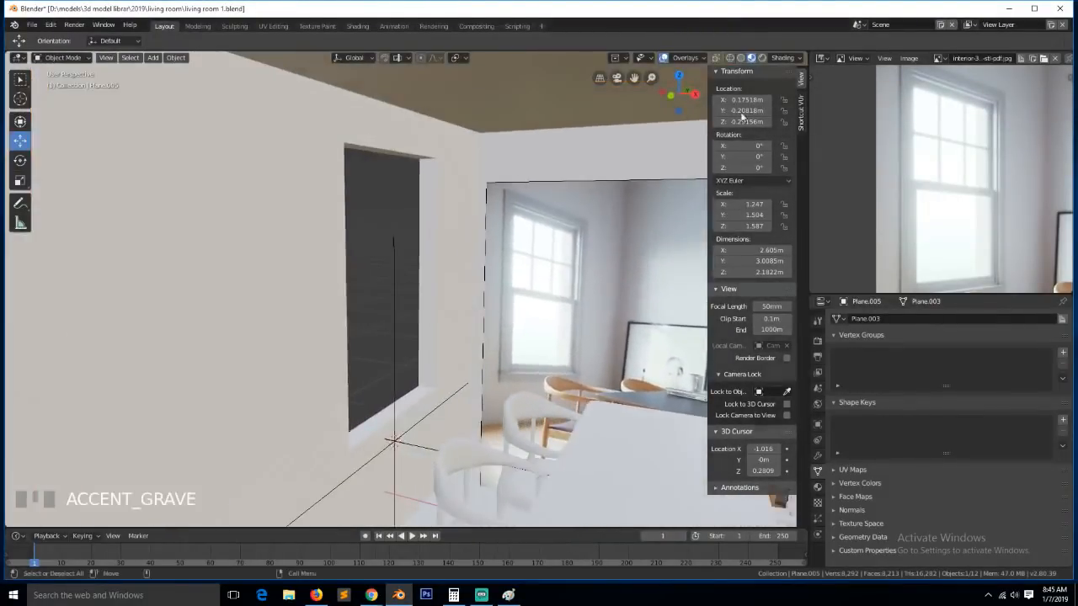
Select the room using the wireframe display, hide it, and return the viewport to solid shading
left_click(740, 58)
mouse_move(616, 182)
middle_mouse_down()
mouse_move(566, 192)
mouse_move(557, 180)
middle_mouse_up()
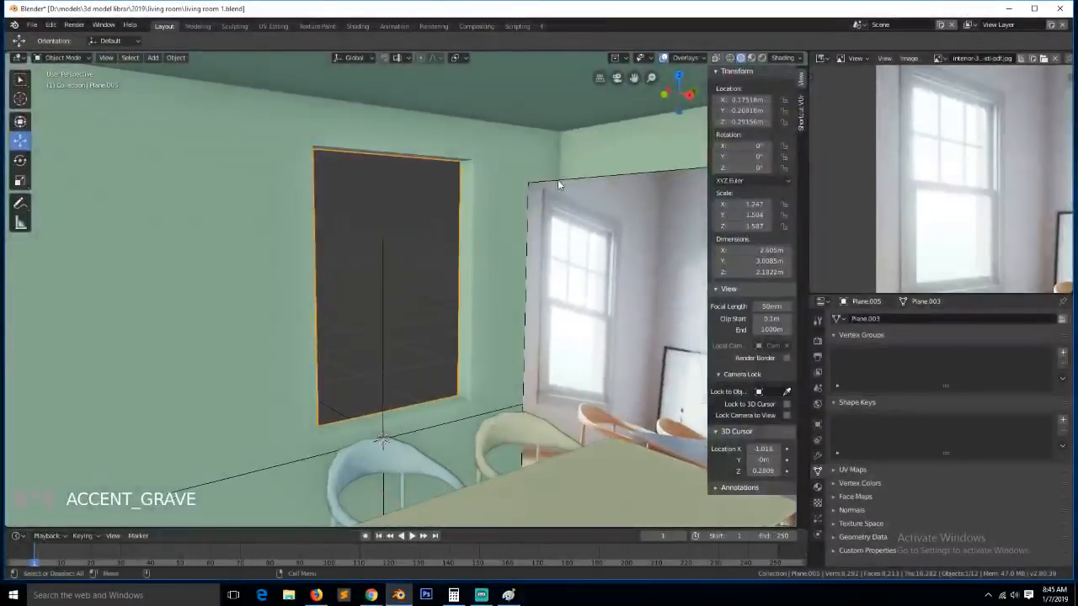
left_click(487, 170)
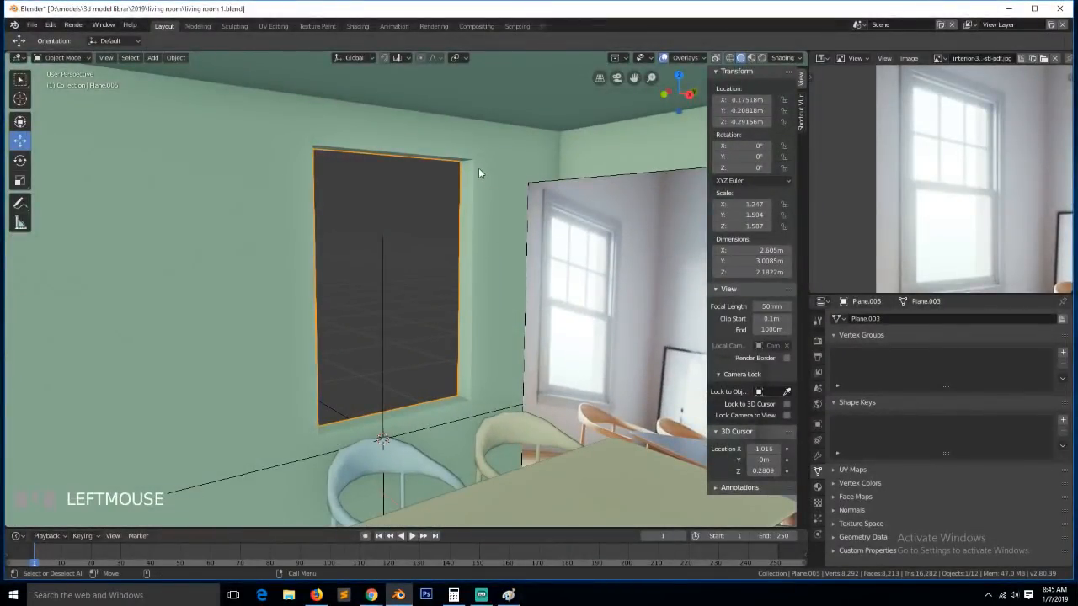
key("z")
left_click(352, 186)
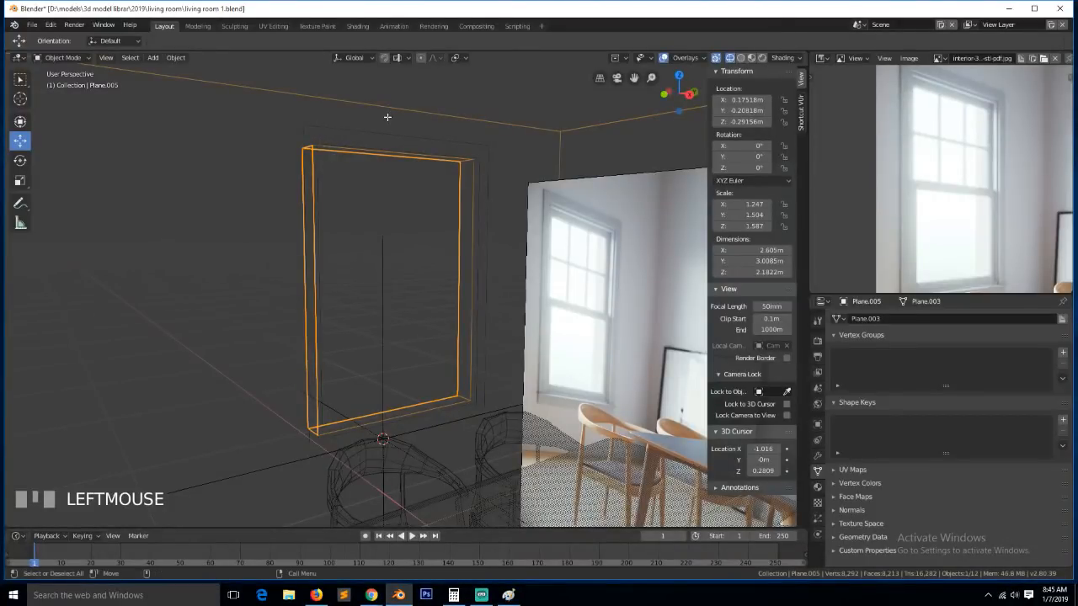
key("h")
key("z")
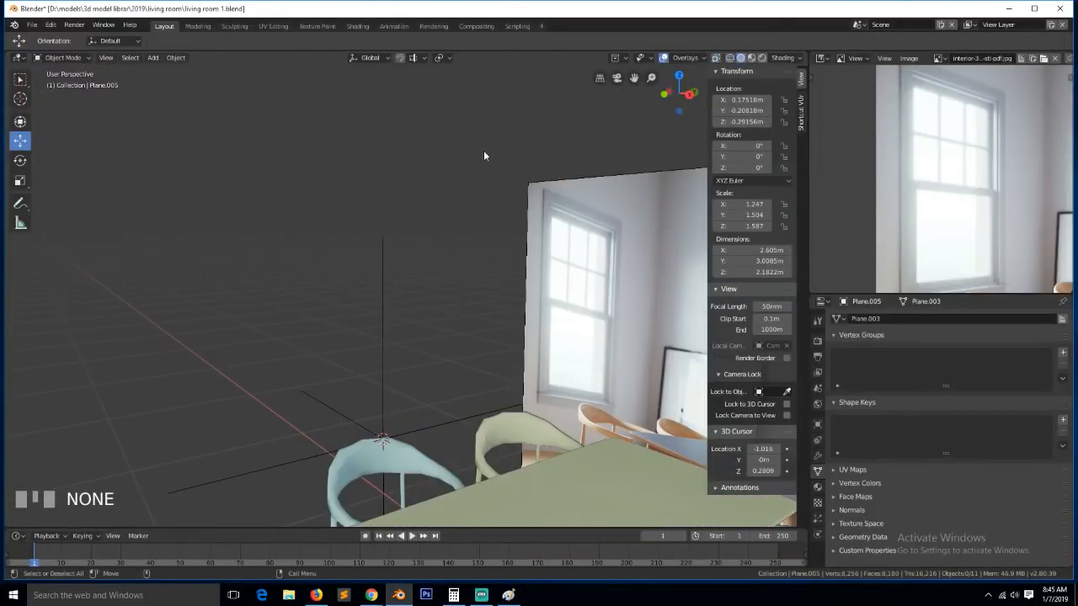
Switch the viewport to LookDev shading and disable Backface Culling
left_click(783, 57)
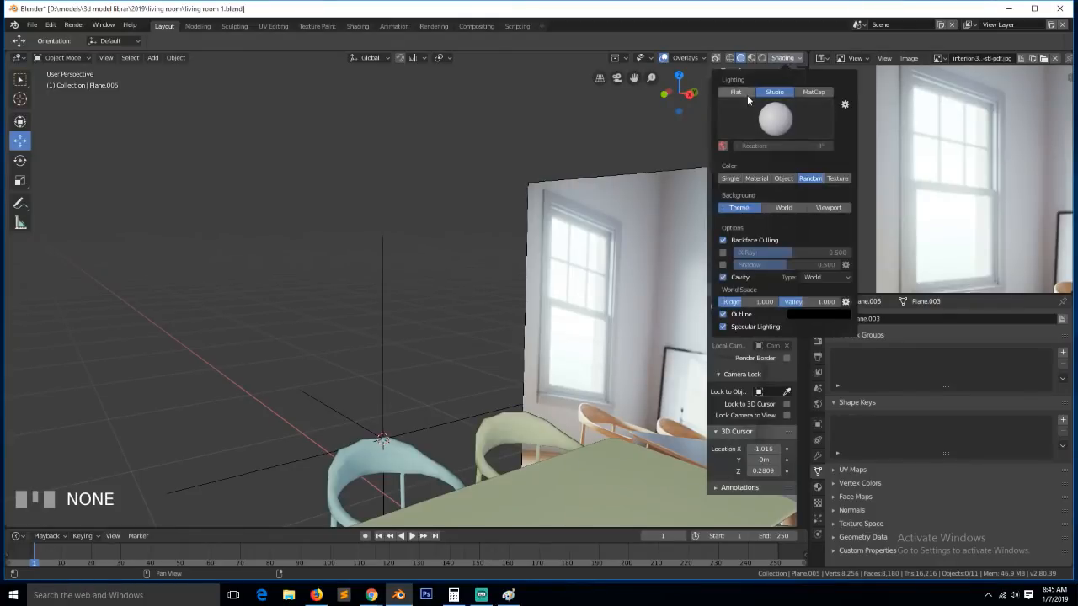
left_click(741, 59)
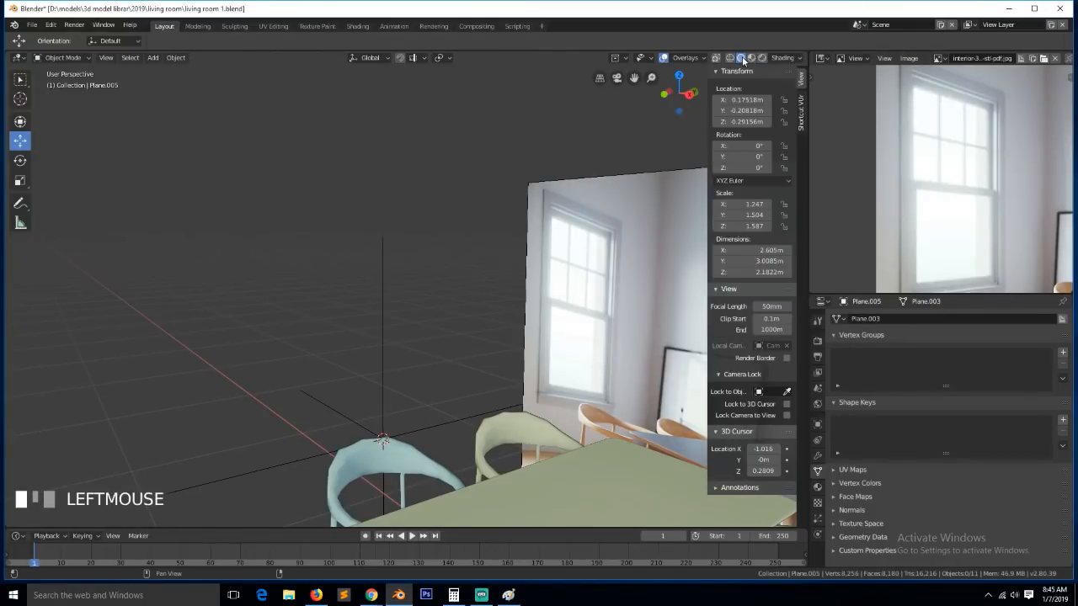
left_click(751, 57)
left_click(783, 57)
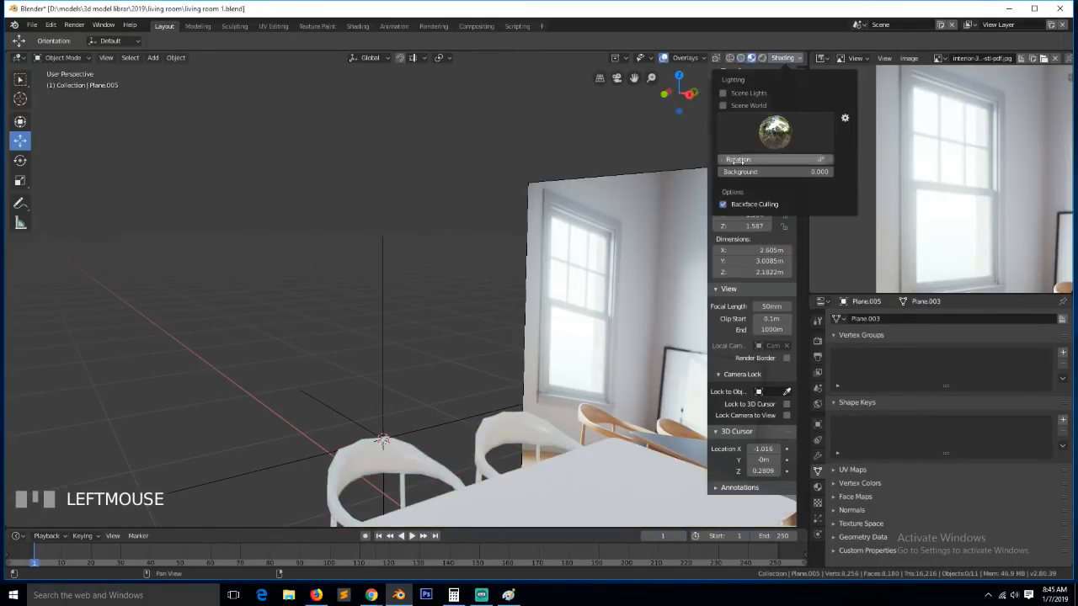
left_click(726, 207)
Extrude the entire flat window frame about 0.098 m deep and recalculate its normals to point outward
left_click(384, 173)
key("Tab")
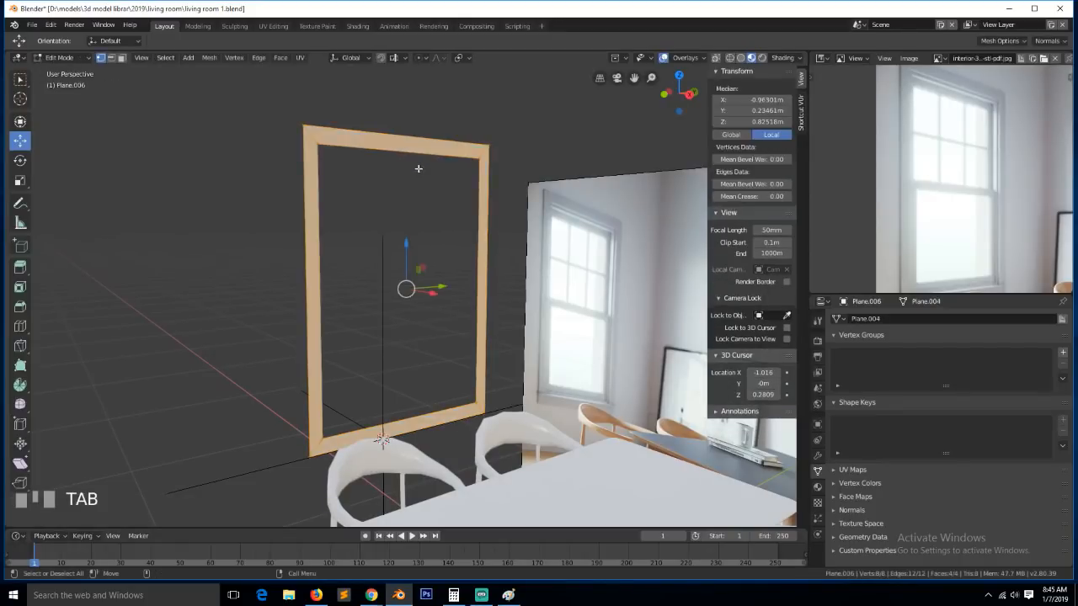
key("a")
key("grave")
middle_click_drag(427, 215, 434, 216)
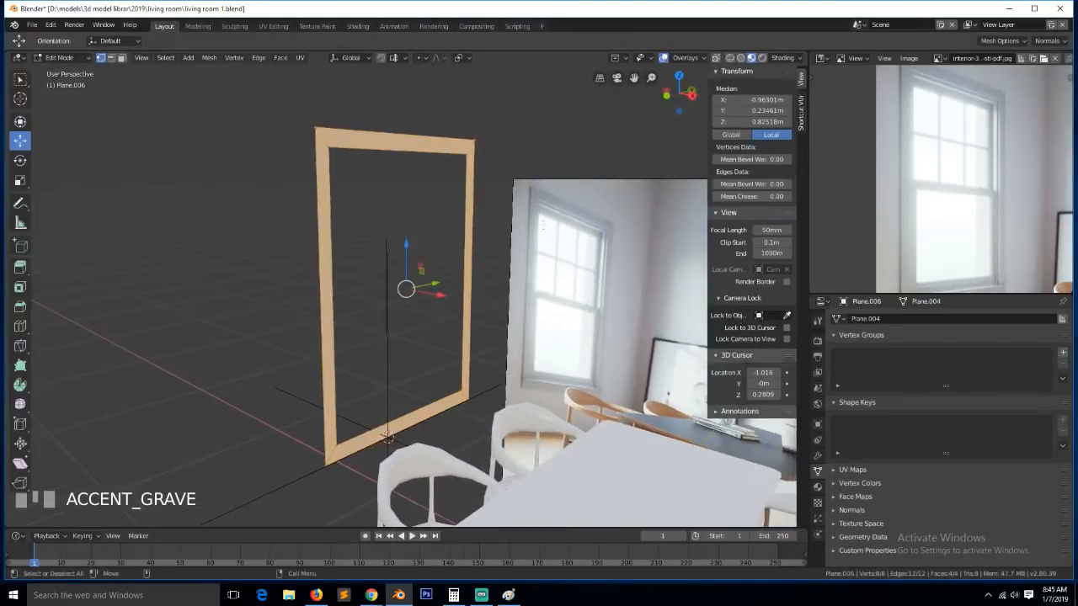
key("e")
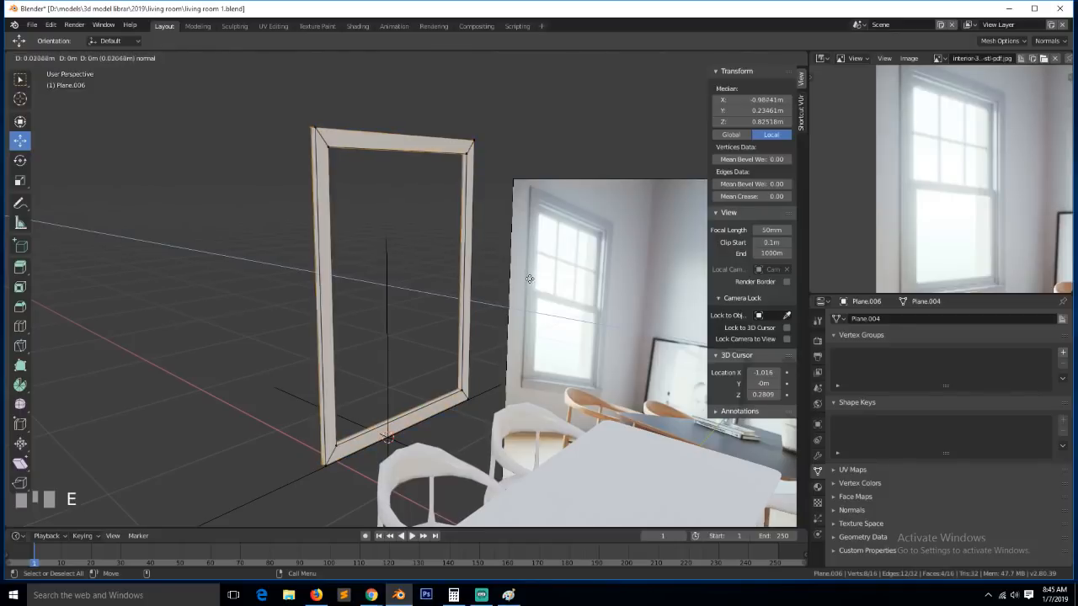
left_click(521, 274)
key("a")
key("shift+n")
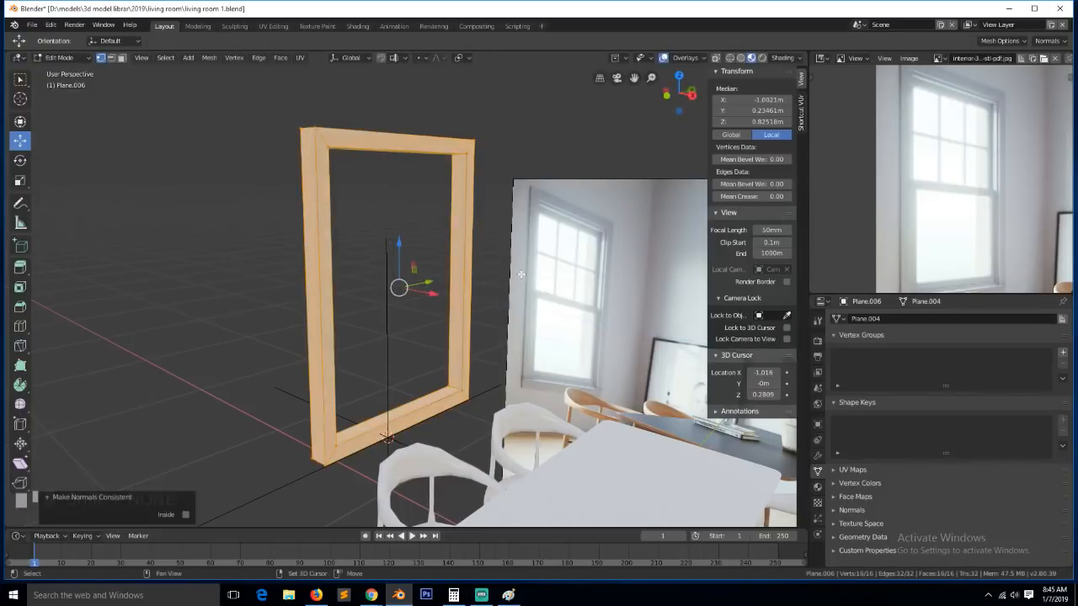
key("Tab")
Add a centred loop cut around the frame's inner faces and bevel it by 0.019 with one segment
scroll(1000, 168, "up", 3)
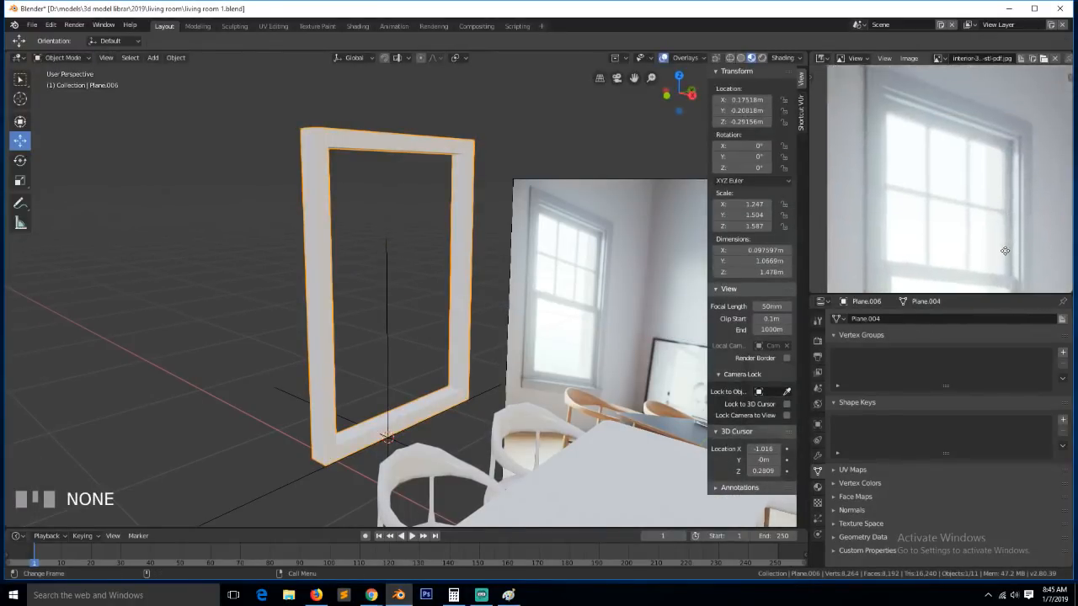
middle_click_drag(1005, 251, 1011, 282)
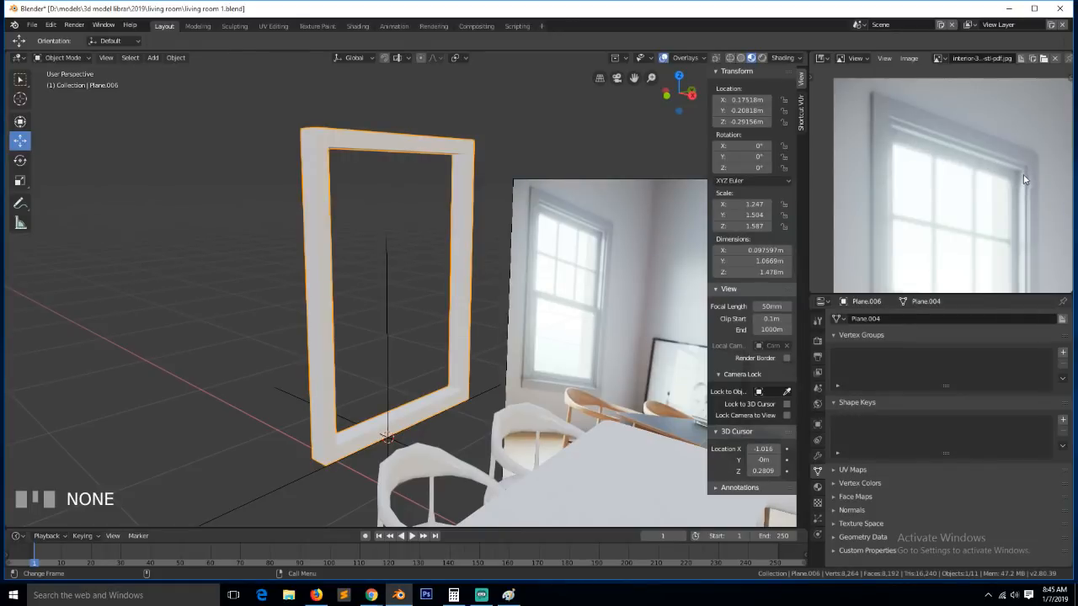
scroll(460, 181, "up", 3)
key("Tab")
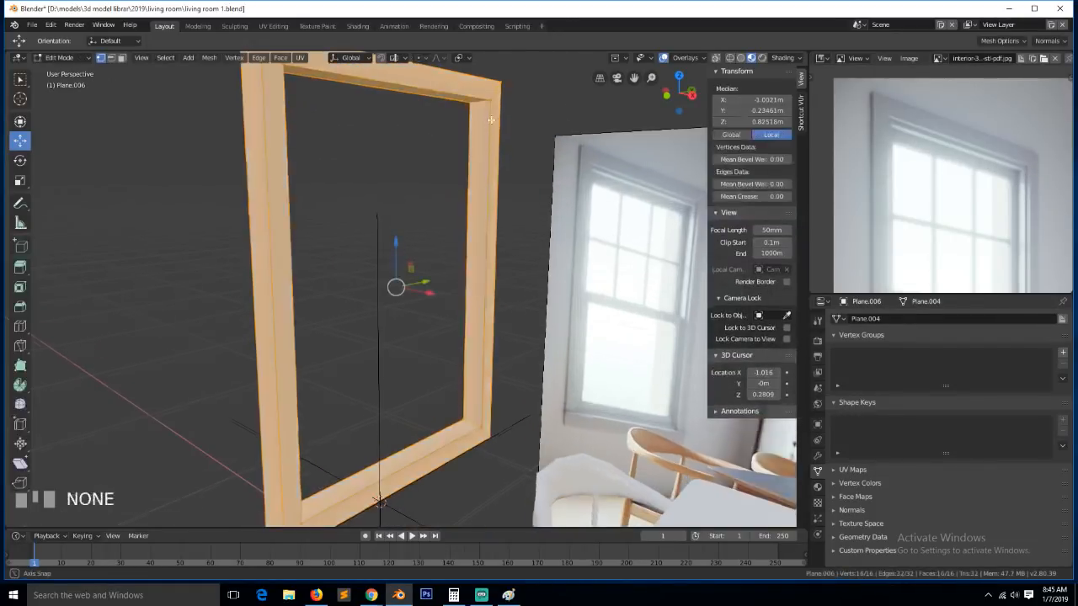
key("grave")
key("ctrl+r")
left_click(481, 117)
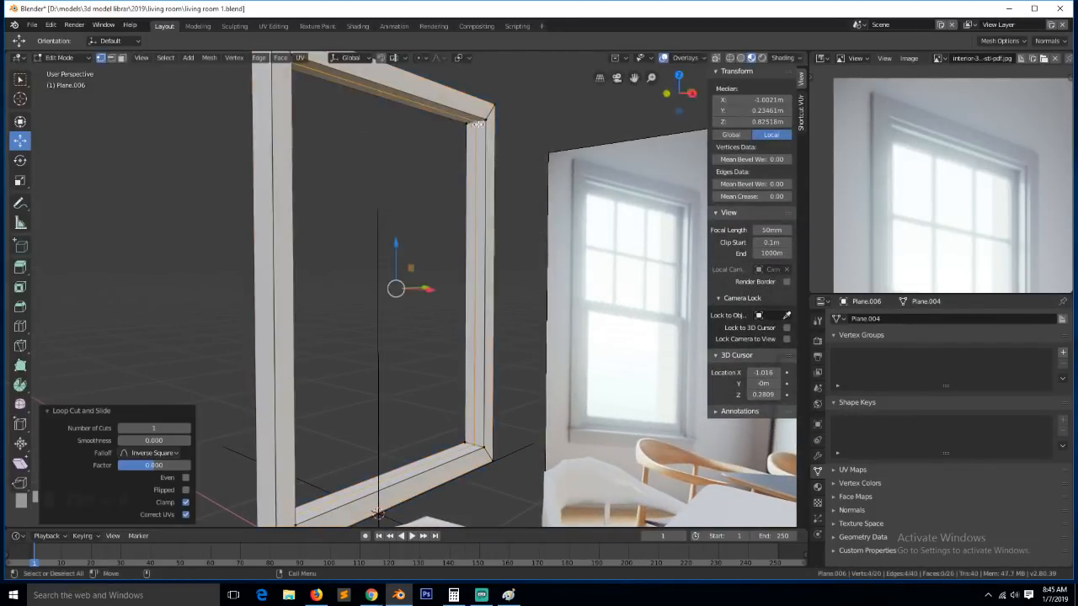
left_click(558, 160)
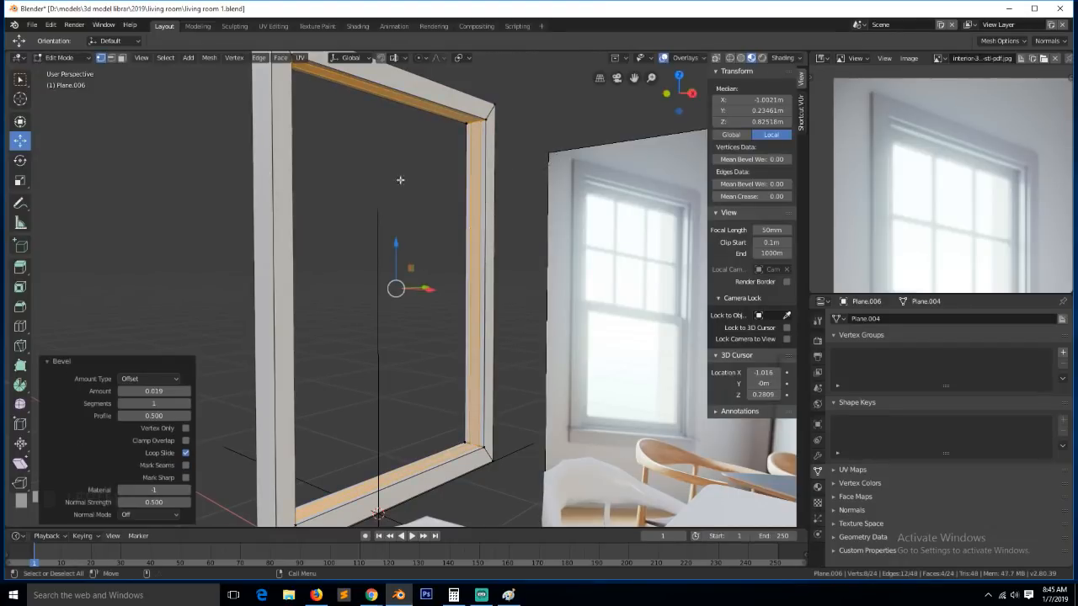
Extrude the bevelled inner face strip along its normals with an offset of -0.015 and Offset Even enabled
left_click_drag(15, 270, 93, 291)
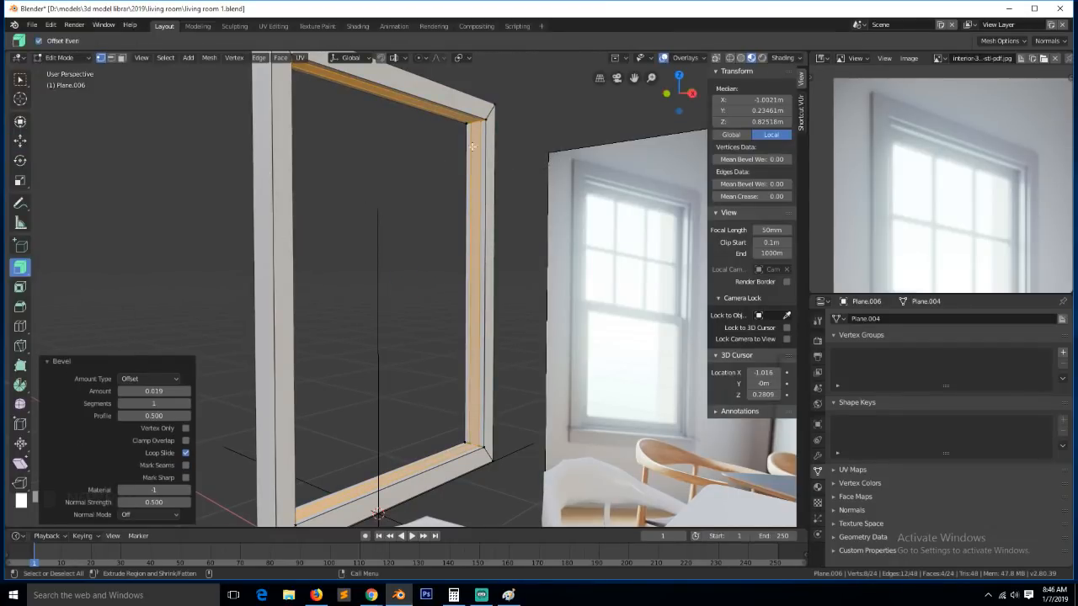
left_click_drag(476, 141, 501, 122)
scroll(986, 195, "up", 4)
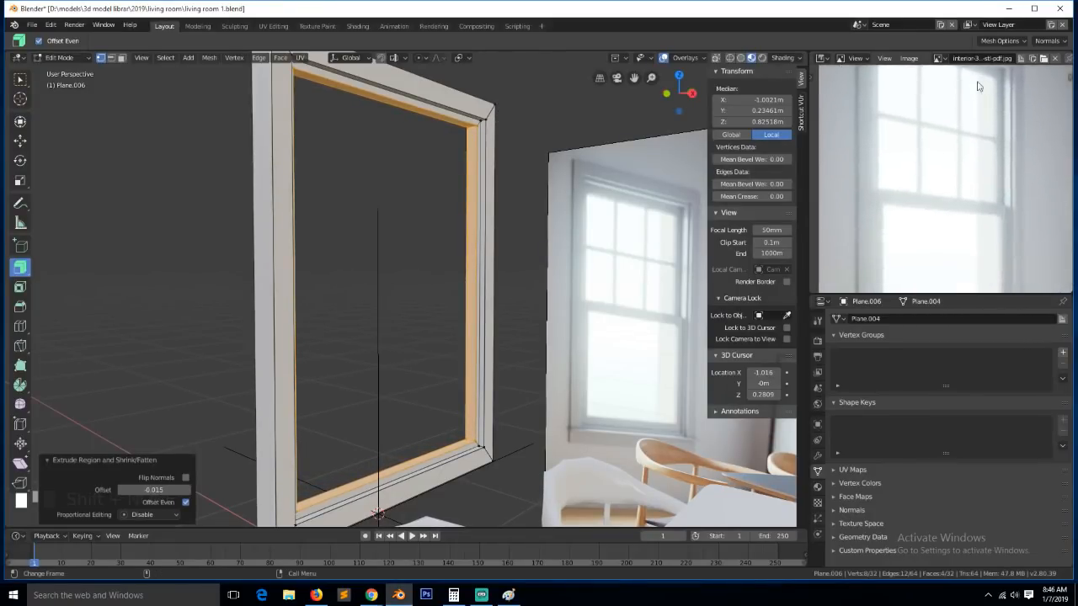
scroll(1010, 164, "up", 3)
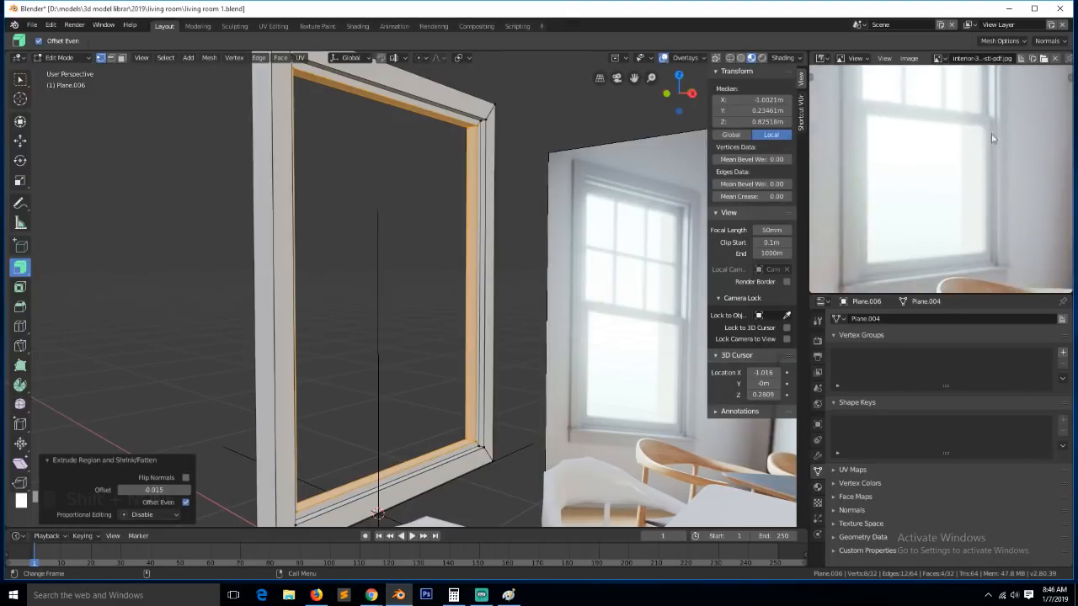
scroll(977, 203, "down", 3)
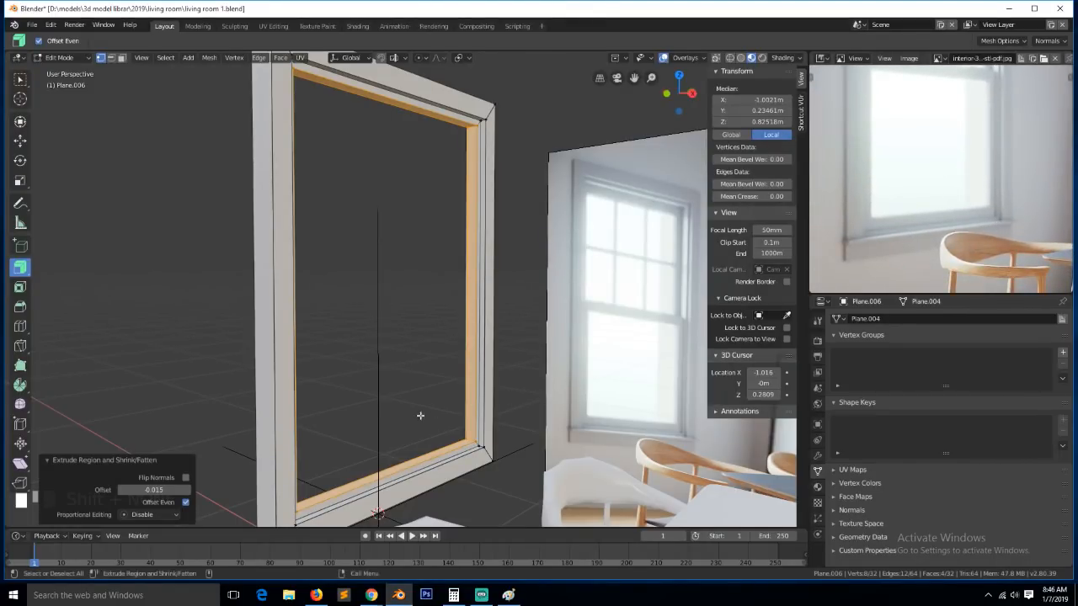
Clear the selection on the window frame, keeping its lower part in close view
middle_click_drag(421, 413, 577, 227)
scroll(578, 226, "up", 2)
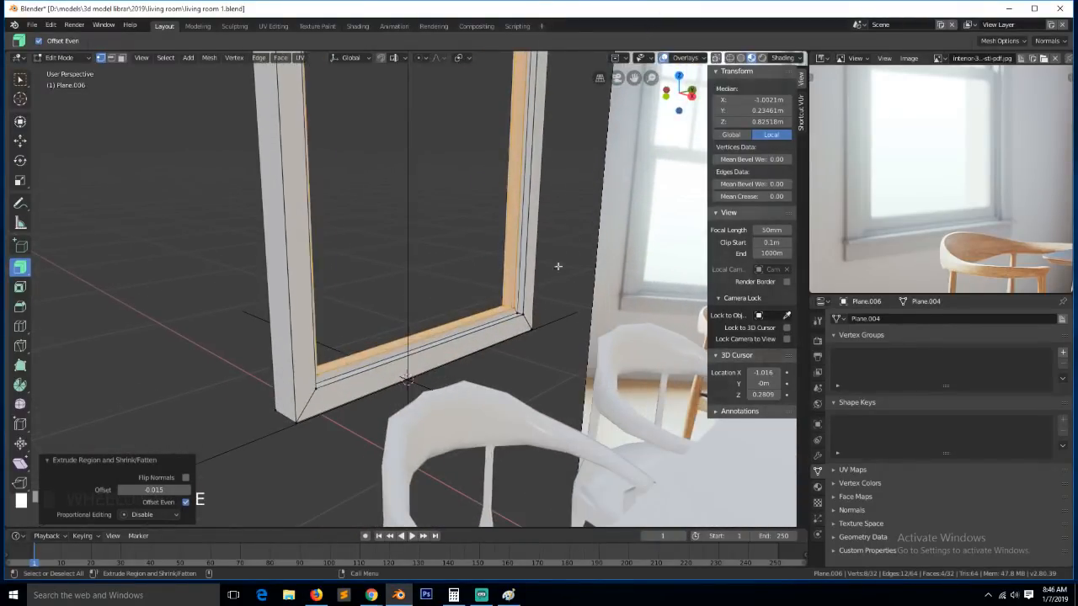
key("e")
key("alt+a")
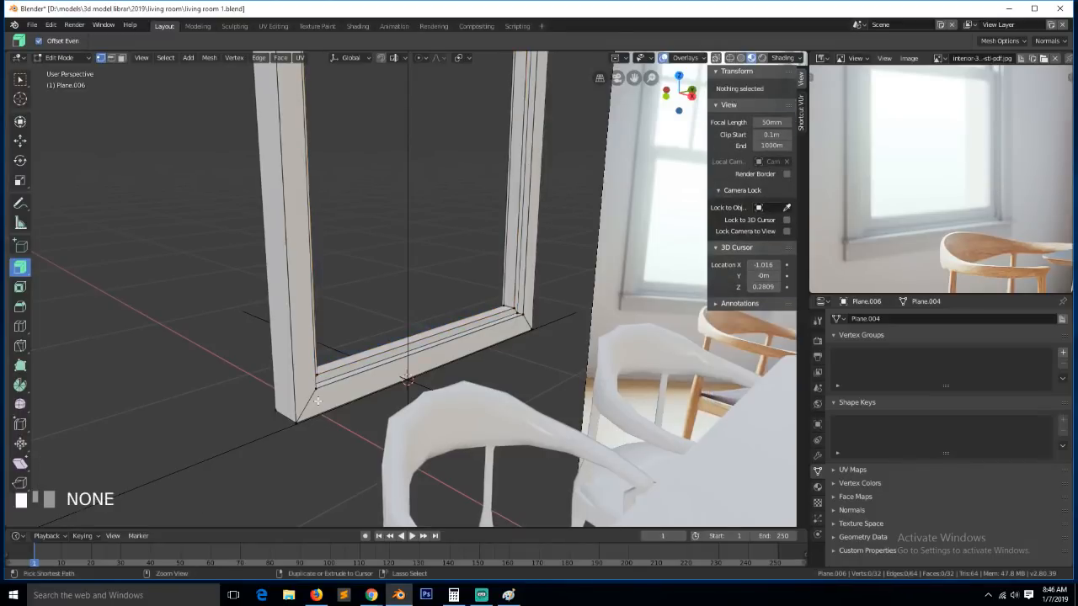
key("ctrl+r")
left_click(314, 402)
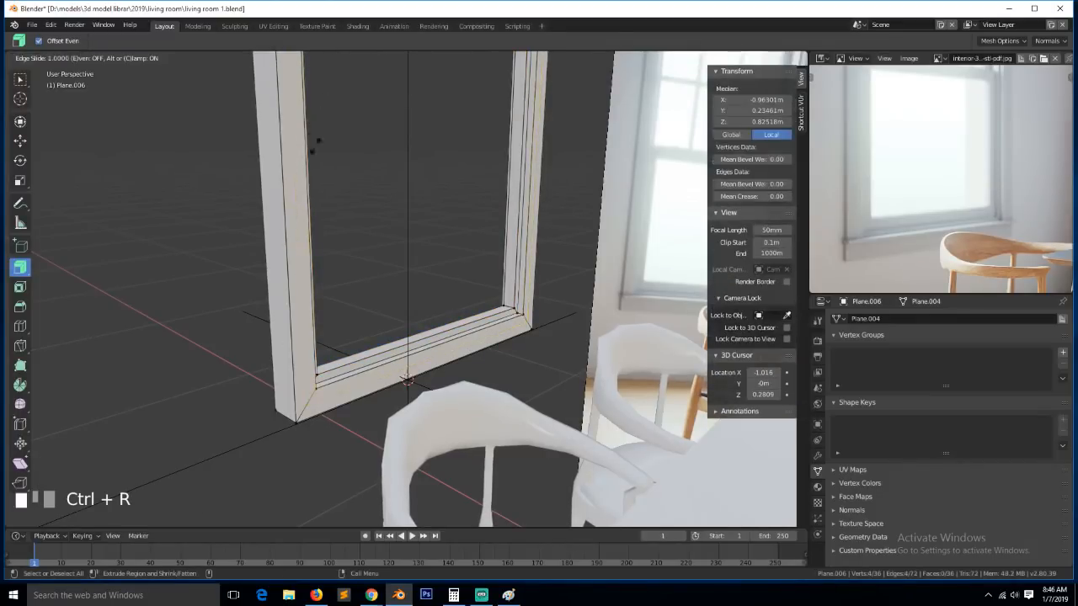
right_click(361, 377)
key("alt+a")
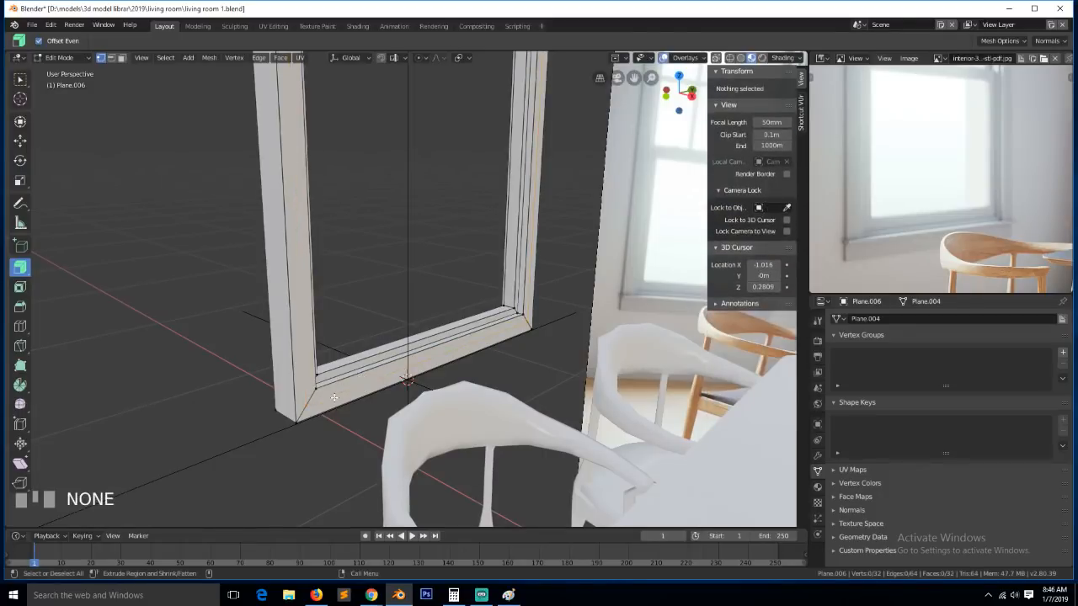
Raise the window frame's bottom edge slightly in front view and extrude it 0.0434 m straight down to form a base strip
key("KP_1")
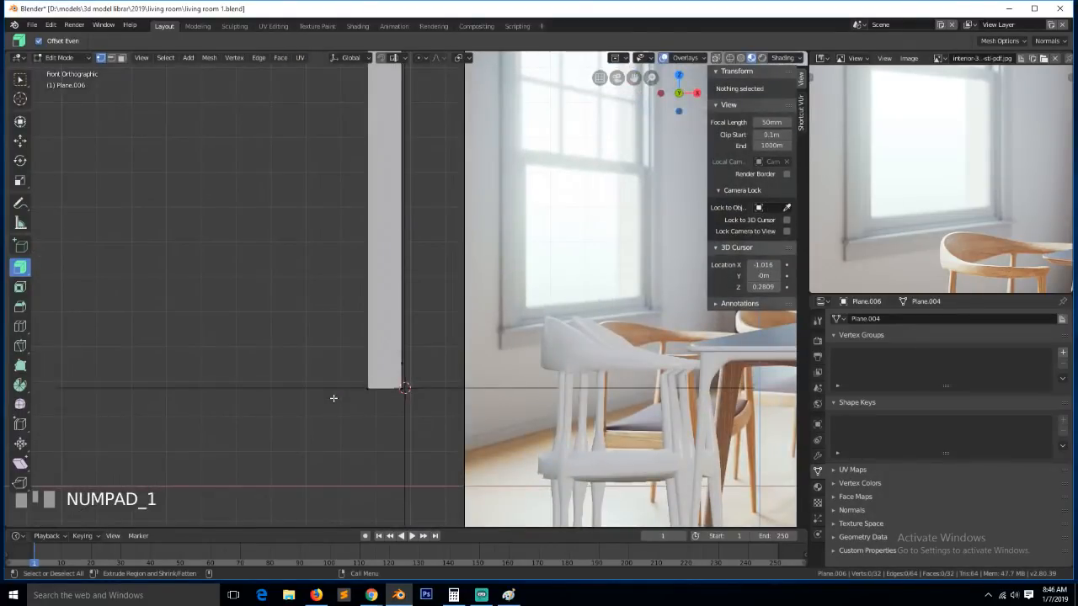
key("alt+z")
key("b")
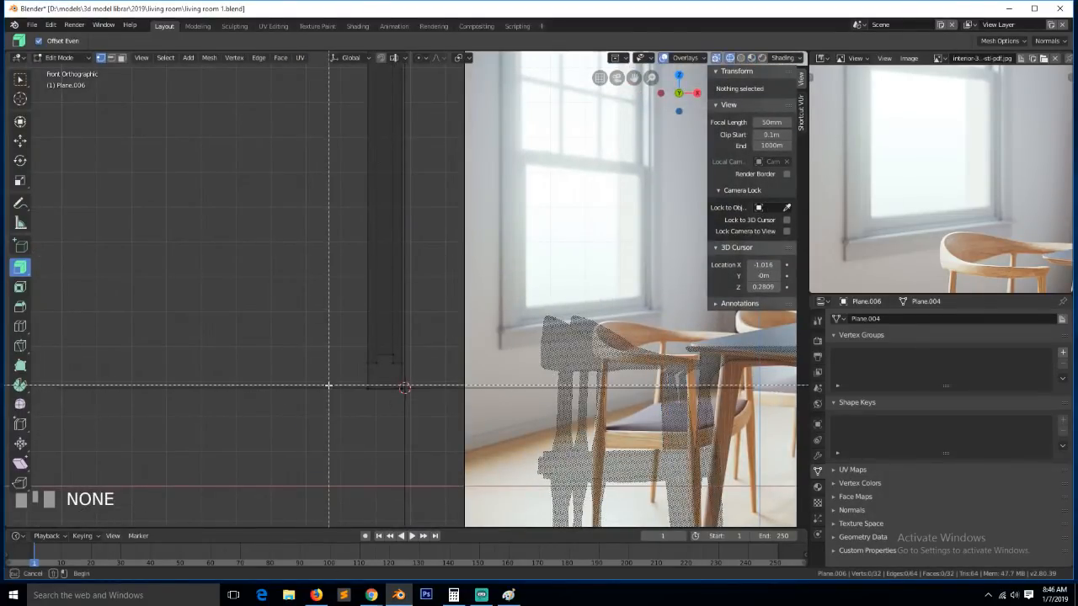
left_click_drag(328, 385, 472, 428)
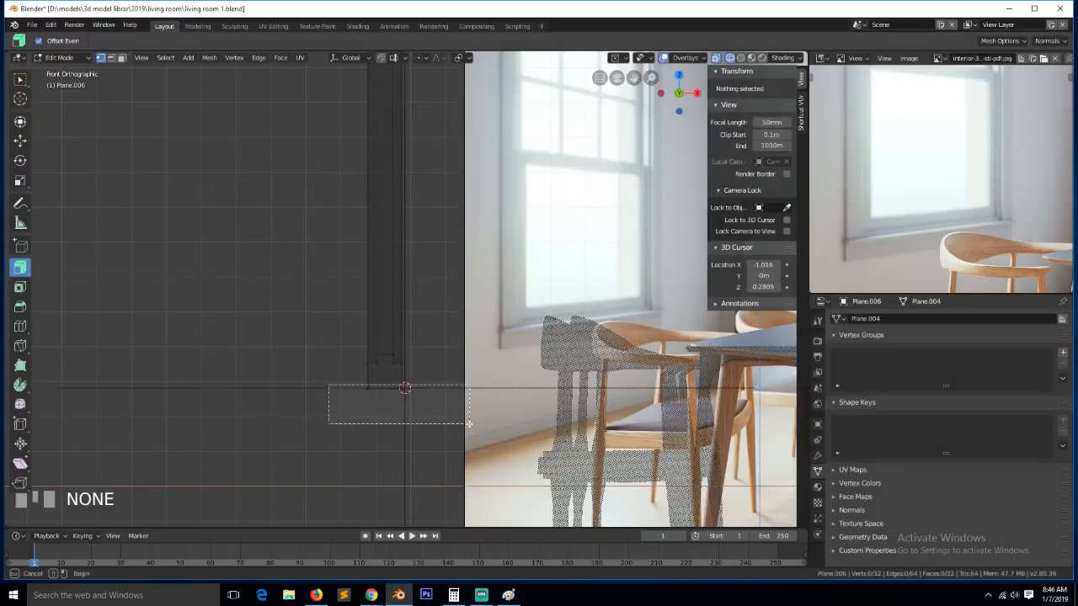
left_click(20, 140)
left_click_drag(384, 338, 384, 325)
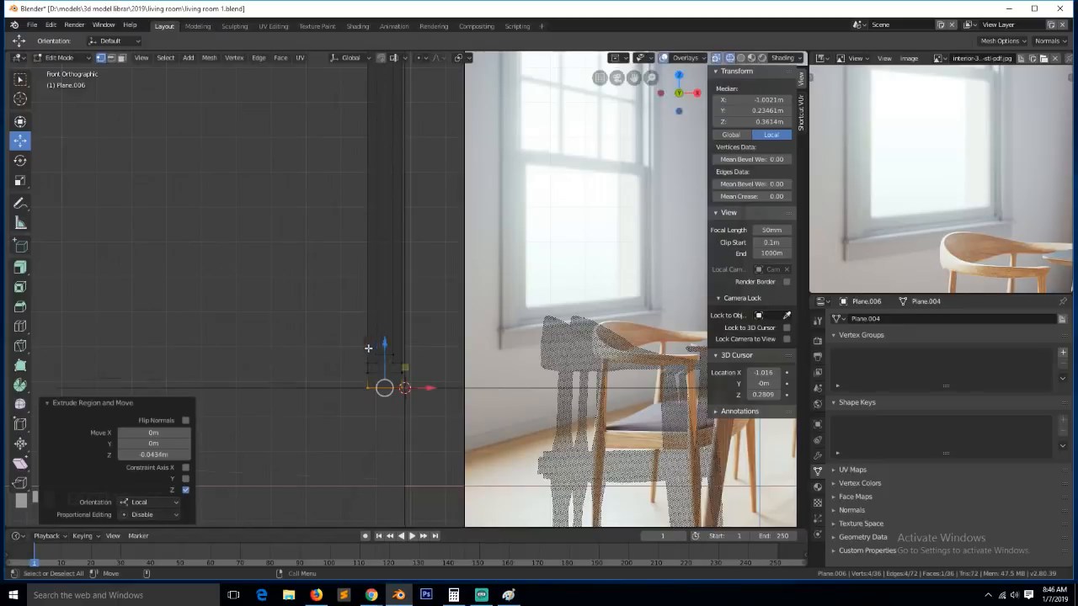
middle_click_drag(368, 348, 419, 359)
key("alt+z")
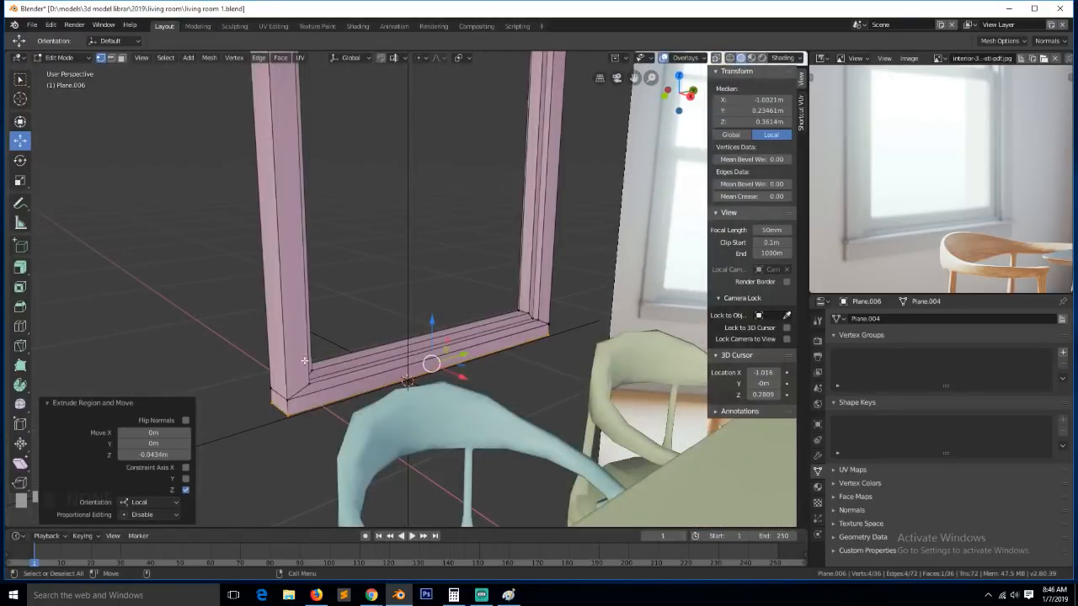
Add a horizontal loop cut around the new base strip of the window frame, slid slightly off centre
key("ctrl+r")
right_click(304, 388)
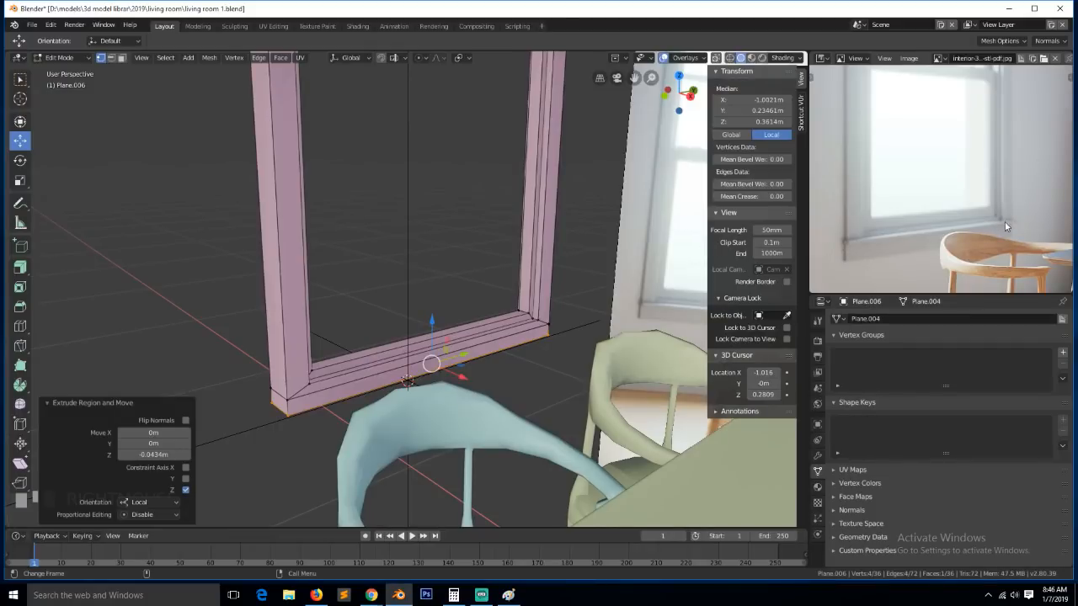
key("ctrl+r")
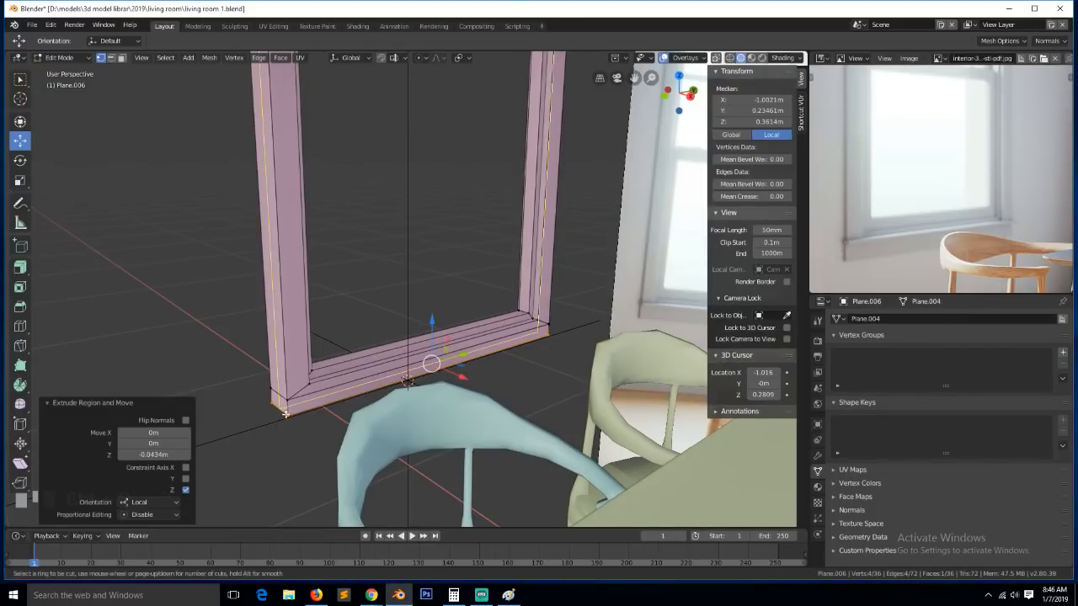
left_click(286, 411)
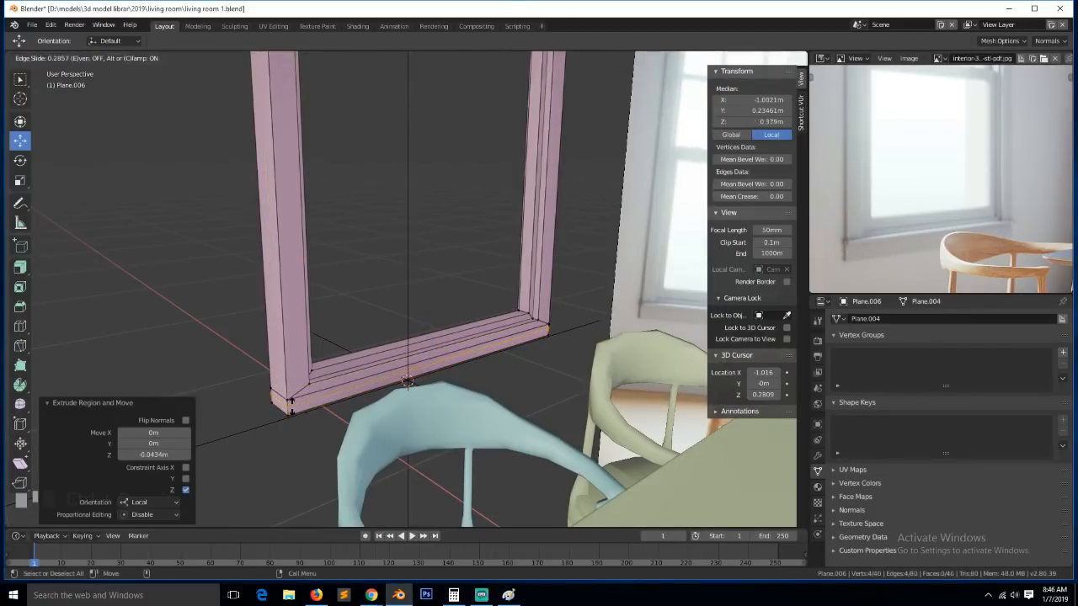
left_click(291, 402)
Extrude the ring of faces on the base strip's upper band outward with an offset of -0.004 and Offset Even enabled
key("3")
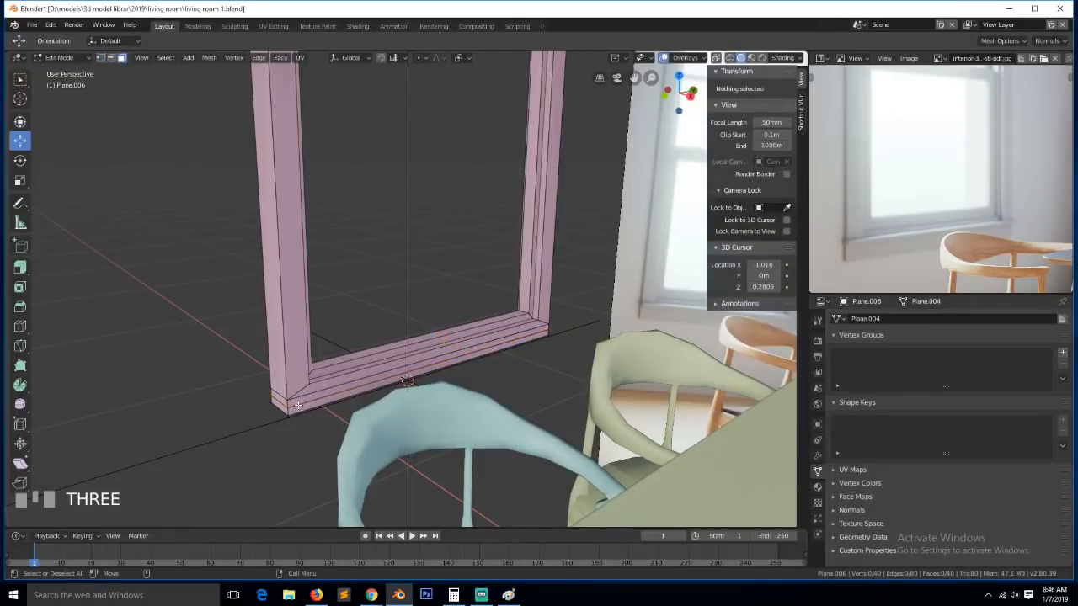
left_click(286, 405, "alt")
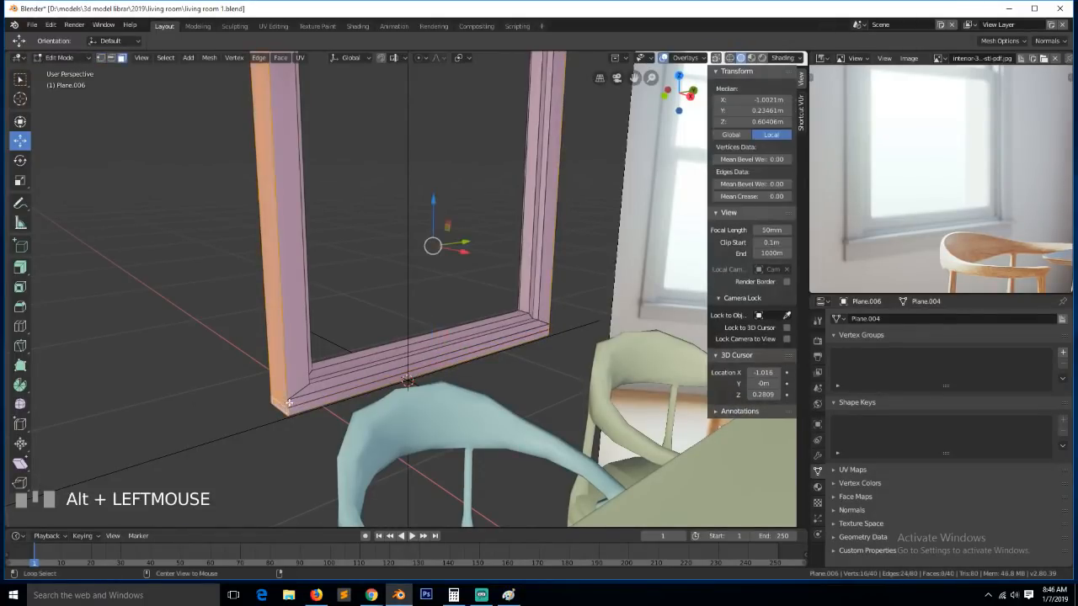
left_click(285, 403, "alt")
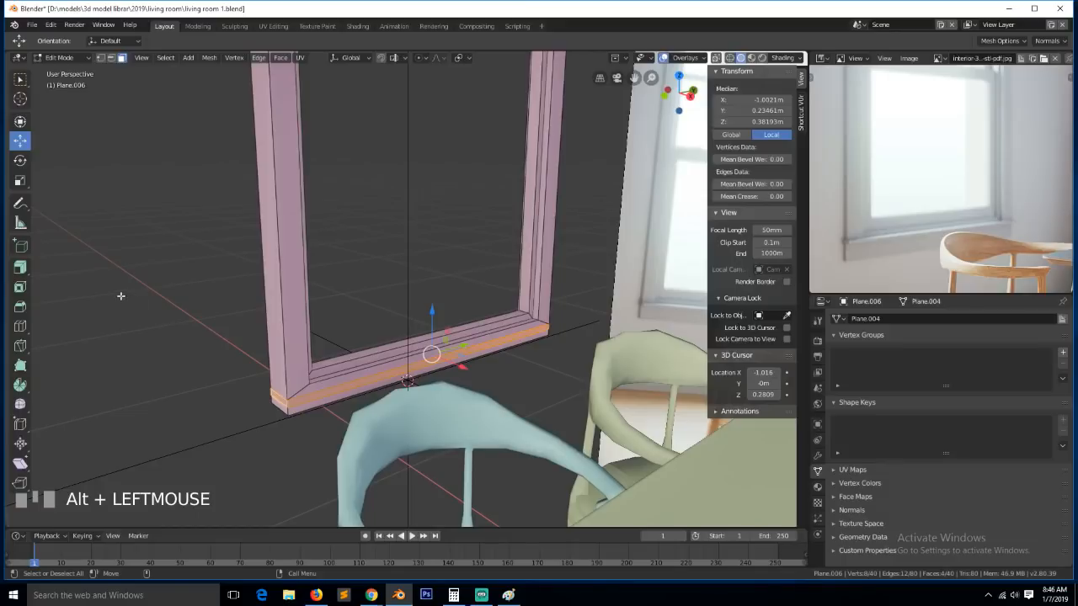
left_click(20, 267)
scroll(258, 435, "up", 3)
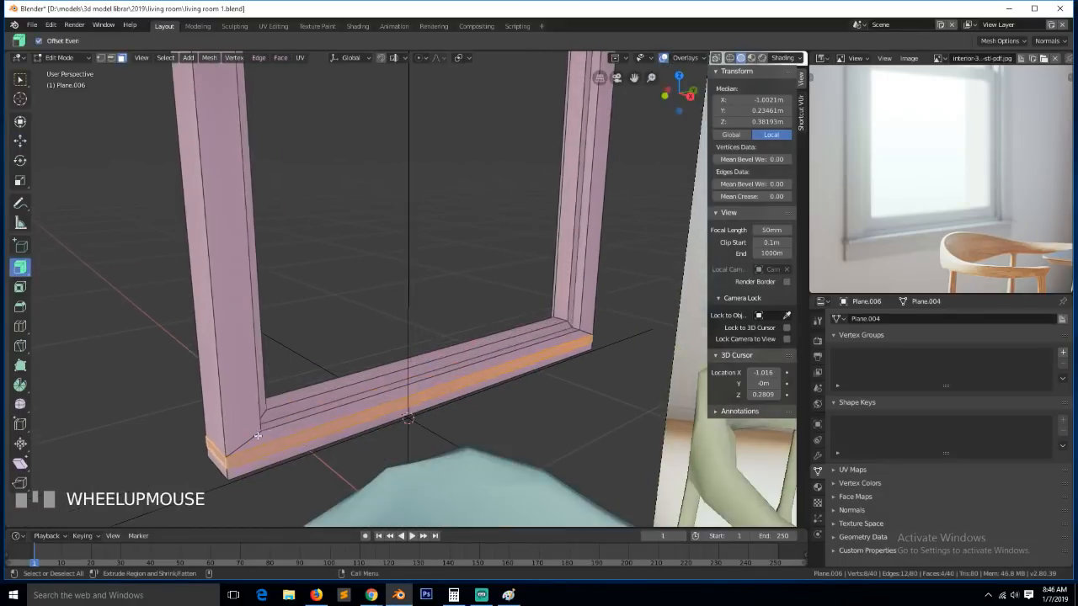
left_click_drag(225, 463, 254, 414)
middle_click_drag(329, 447, 366, 444)
Scale the extruded sill band slightly larger along the X axis and return to Object Mode
key("s")
key("x")
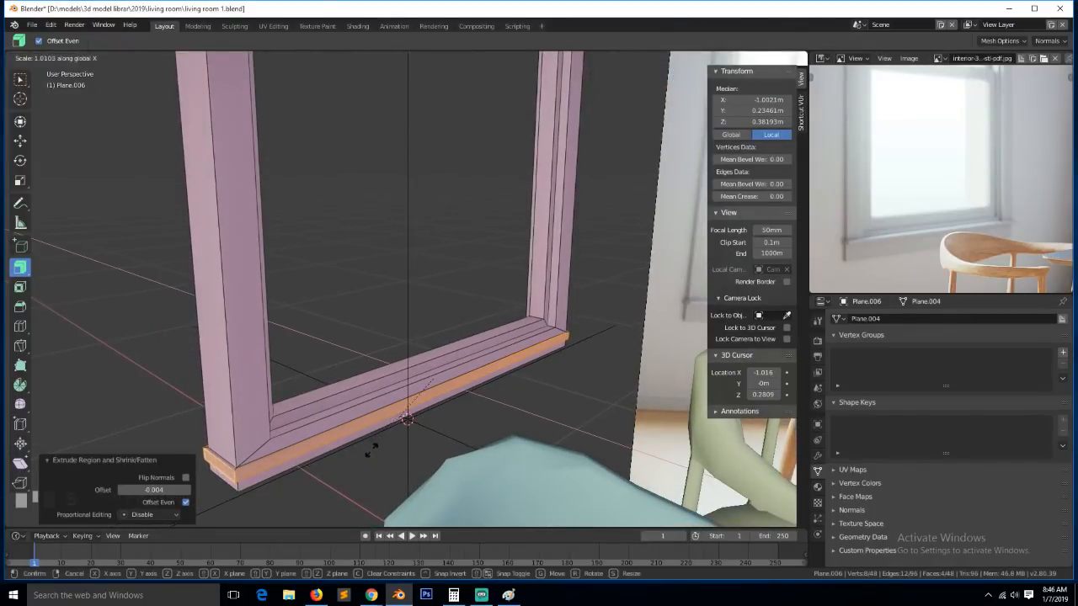
left_click(376, 462)
key("Tab")
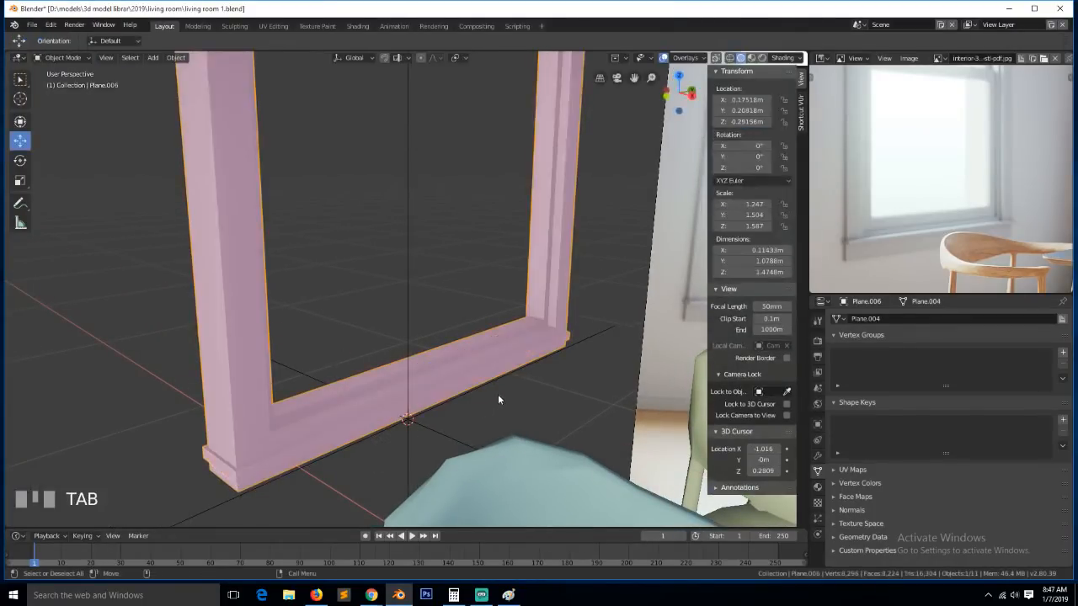
Deselect the window frame and save the file
key("grave")
key("ctrl+s")
scroll(491, 374, "down", 3)
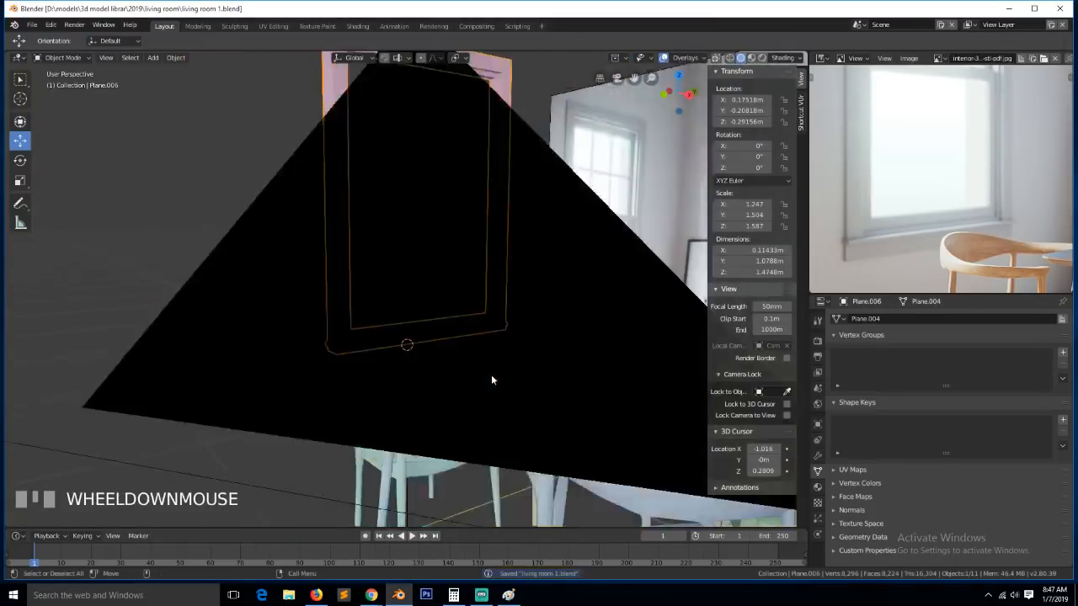
key("grave")
key("alt+a")
key("grave")
key("ctrl+s")
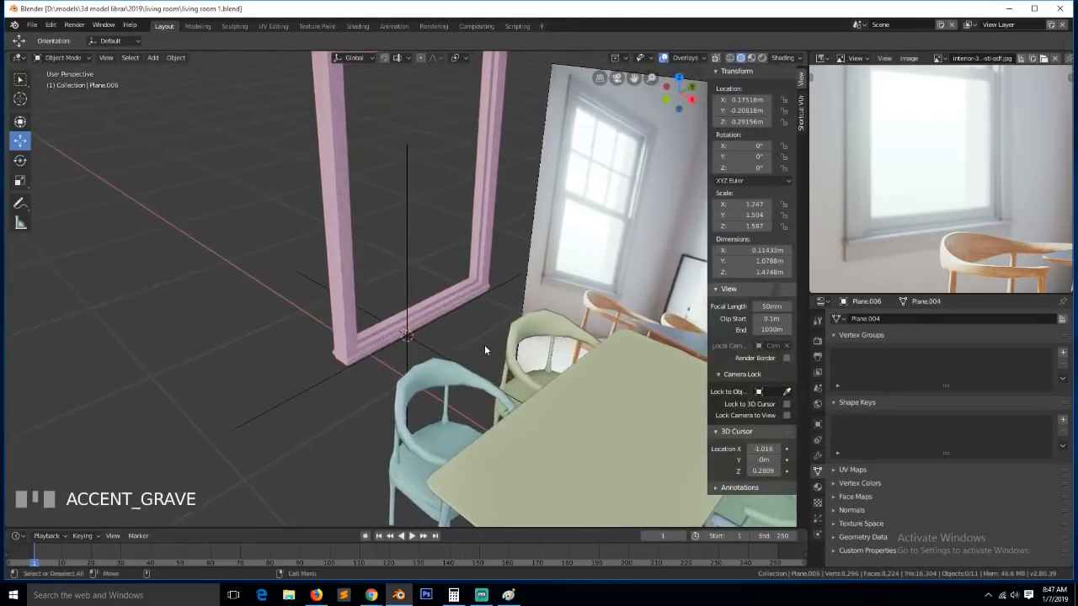
key("grave")
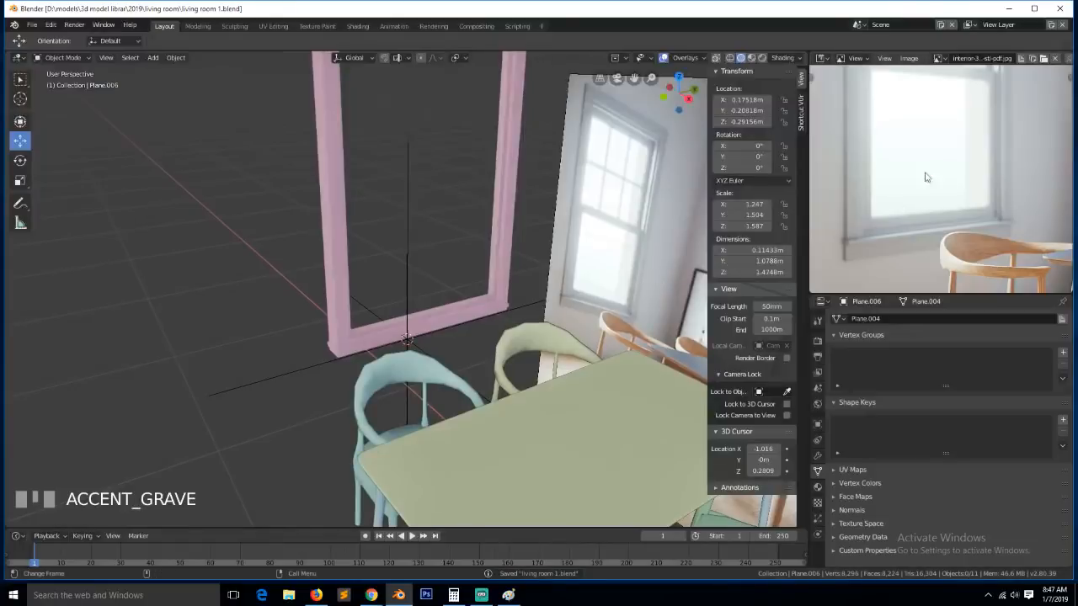
Duplicate the edge loop around the frame's inner opening in place and separate it into its own object
scroll(994, 173, "up", 3)
scroll(993, 173, "down", 3)
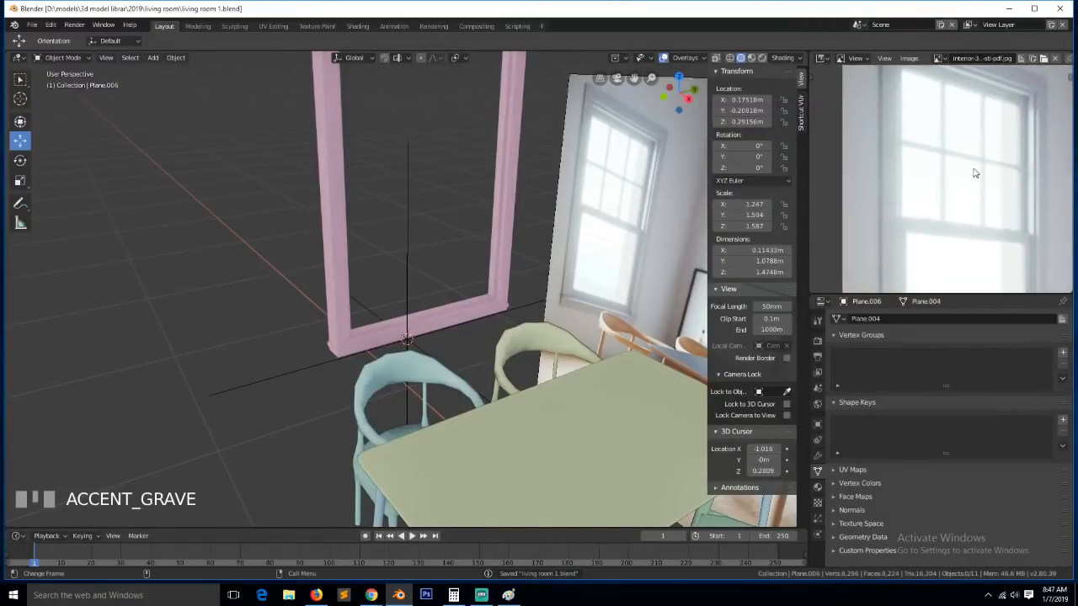
middle_click_drag(323, 188, 359, 210)
key("Tab")
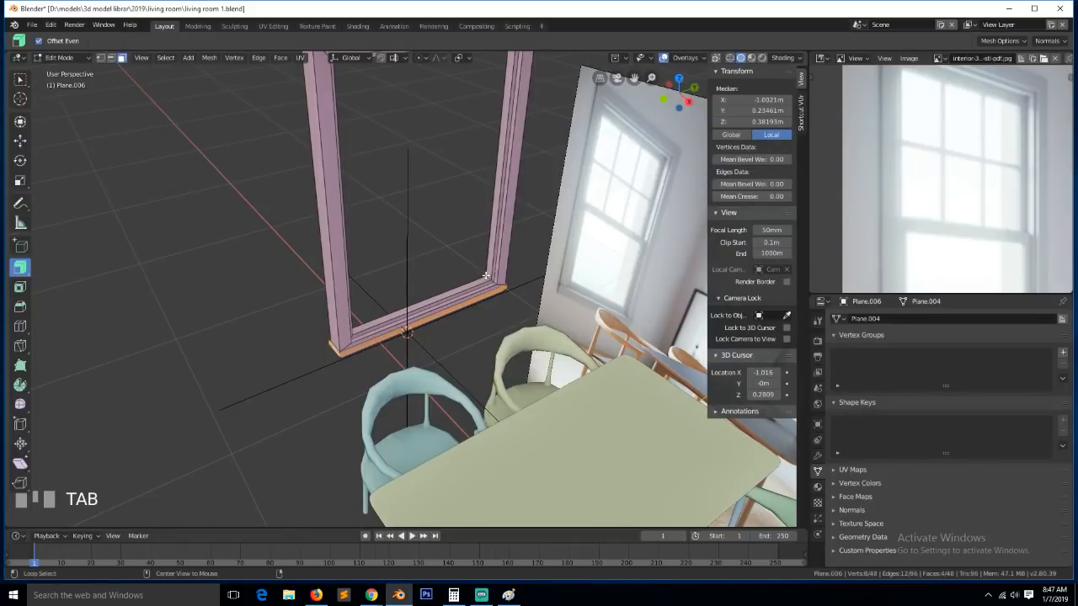
key("1")
left_click(494, 272, "alt")
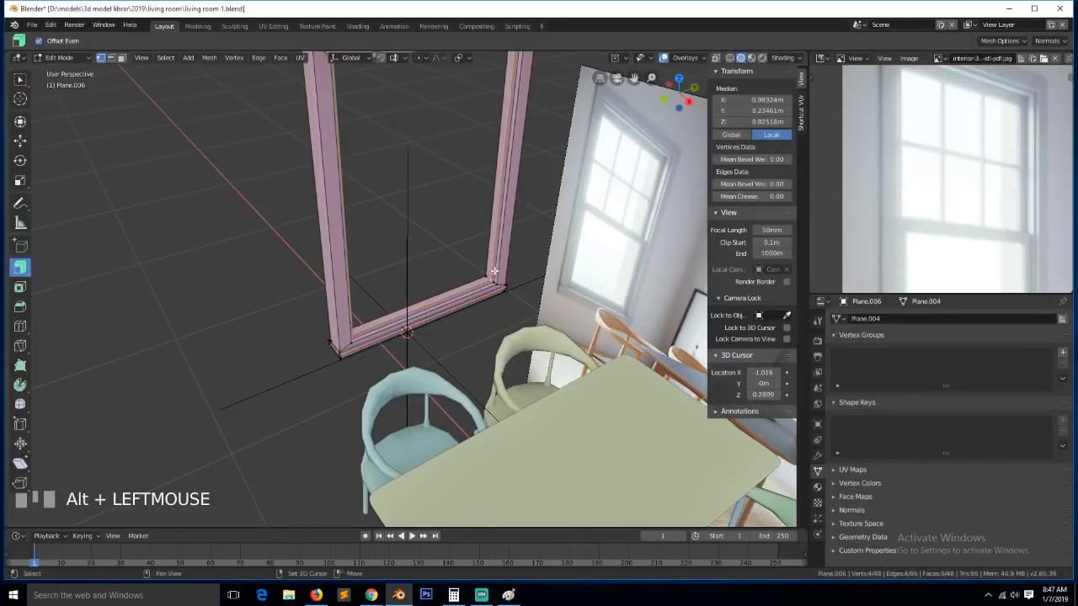
key("shift+d")
right_click(494, 270)
key("p")
left_click(495, 269)
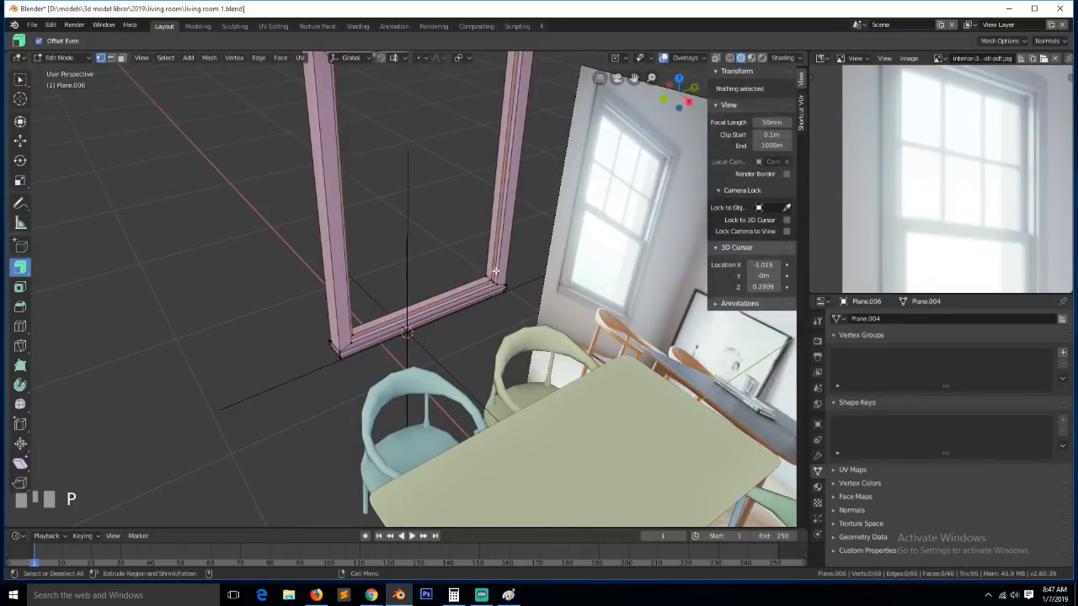
Move the bottom edge of the separated loop straight up to about the window's mid-height in right view
key("Tab")
left_click(493, 256)
key("KP_1")
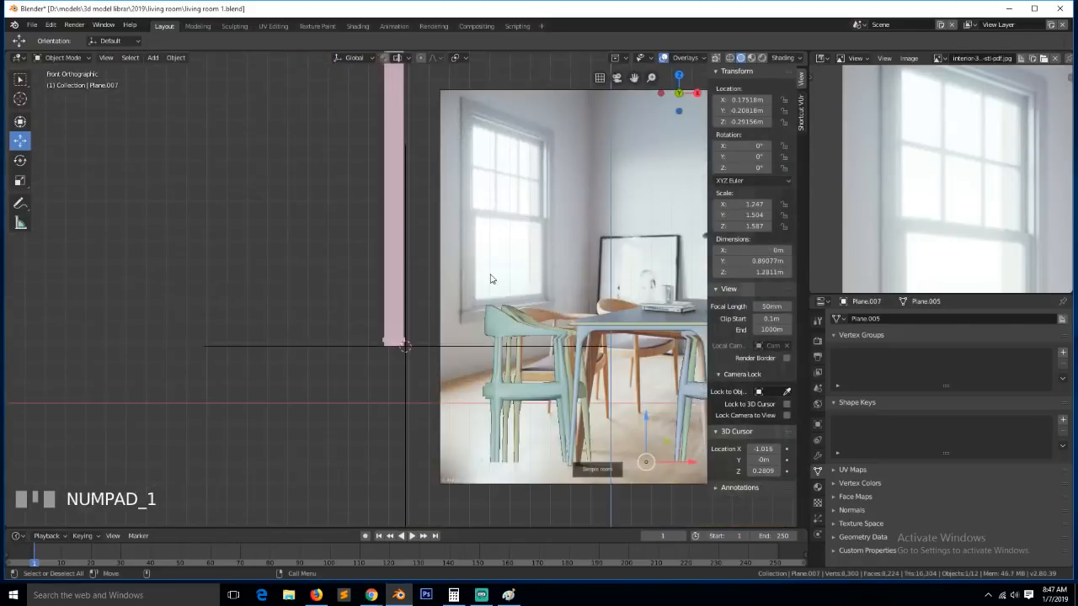
key("KP_3")
scroll(486, 282, "down", 2)
key("Tab")
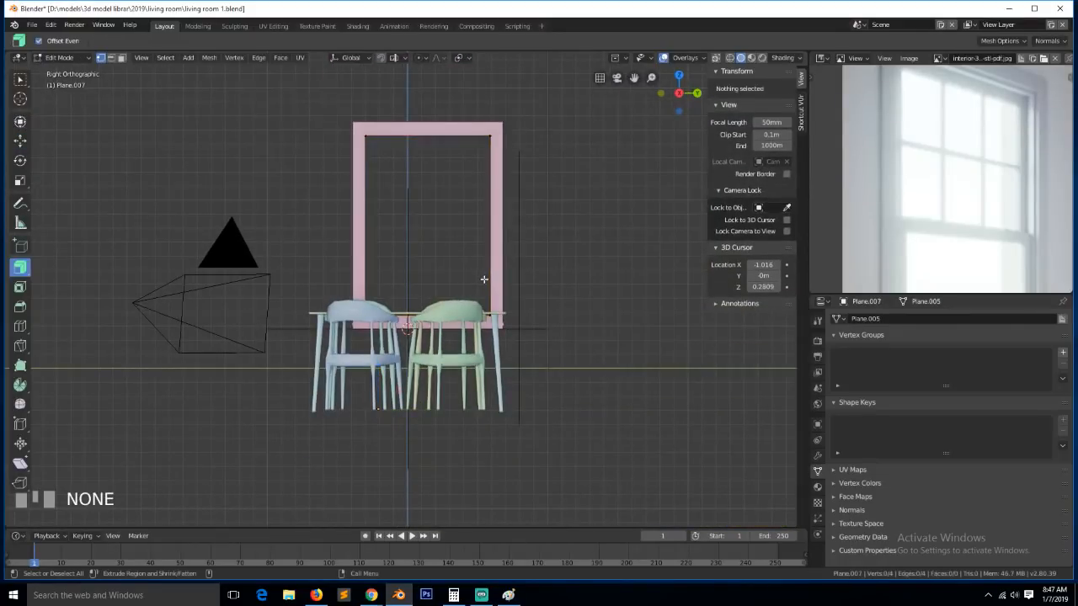
left_click_drag(323, 290, 649, 368)
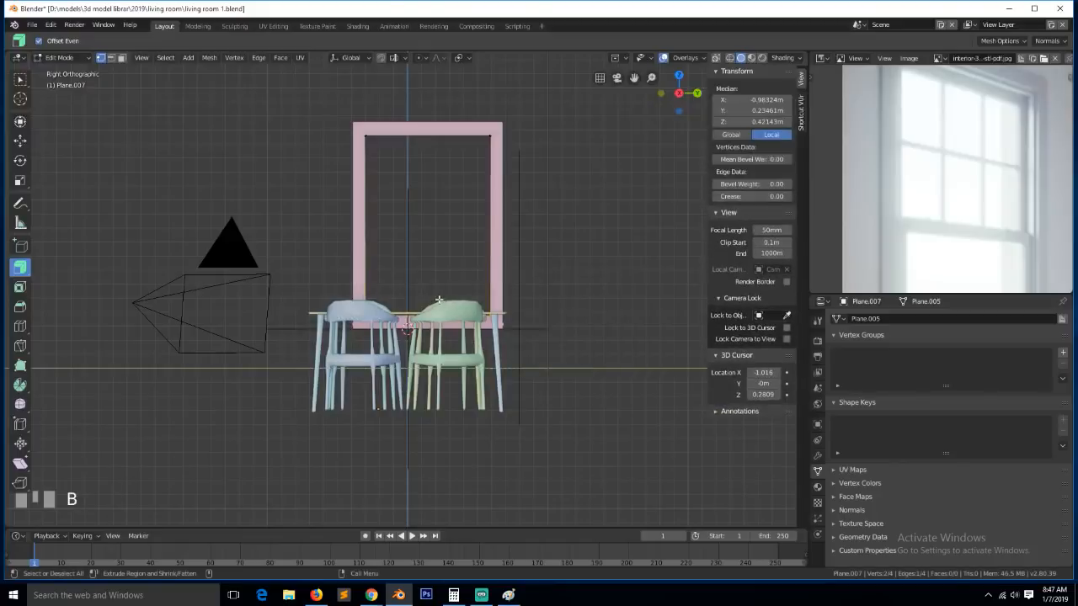
key("g")
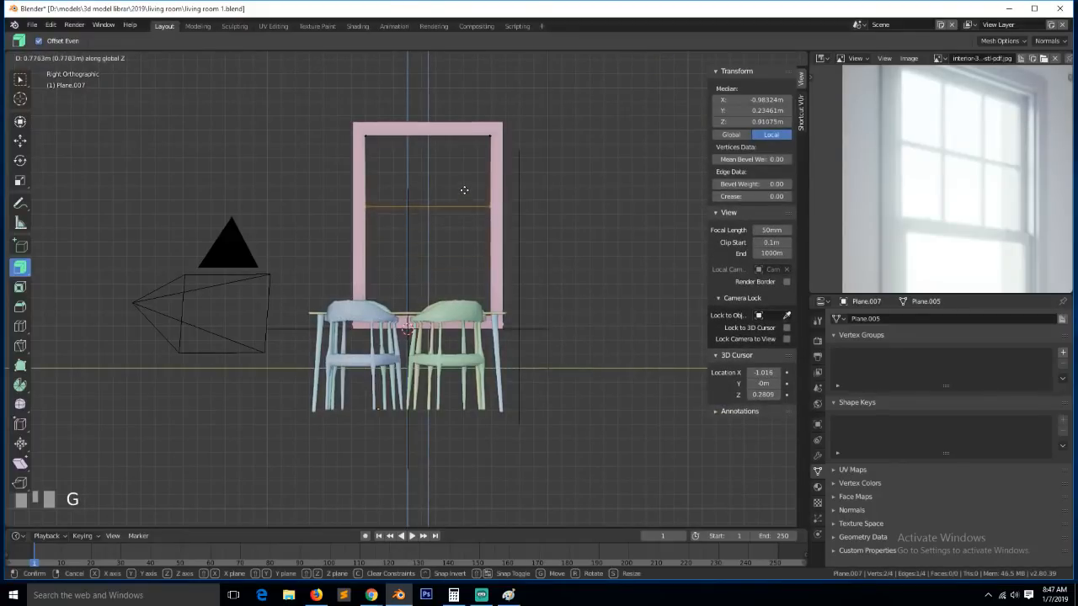
left_click(462, 200)
Extrude the whole upper sash loop in place and scale it inward to about 0.93 to form a flat border
key("a")
key("KP_Decimal")
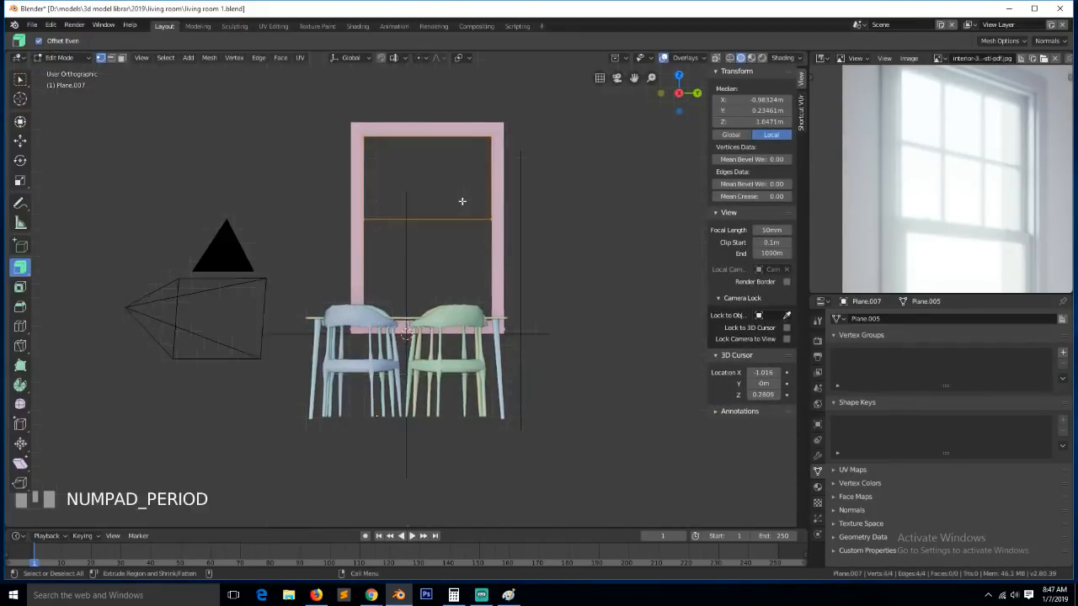
middle_click_drag(423, 278, 464, 312)
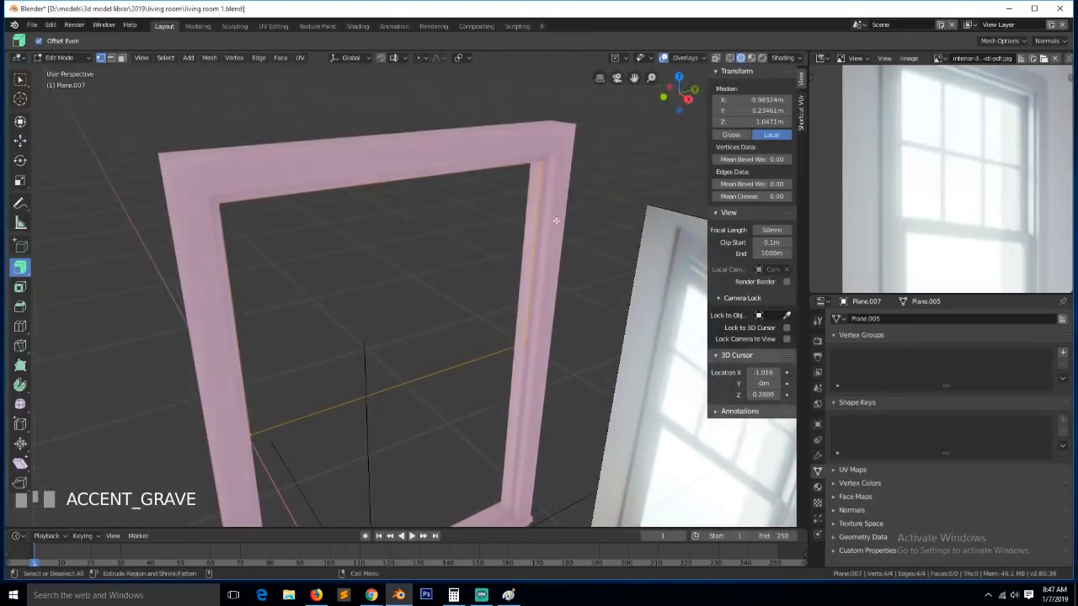
key("e")
key("Escape")
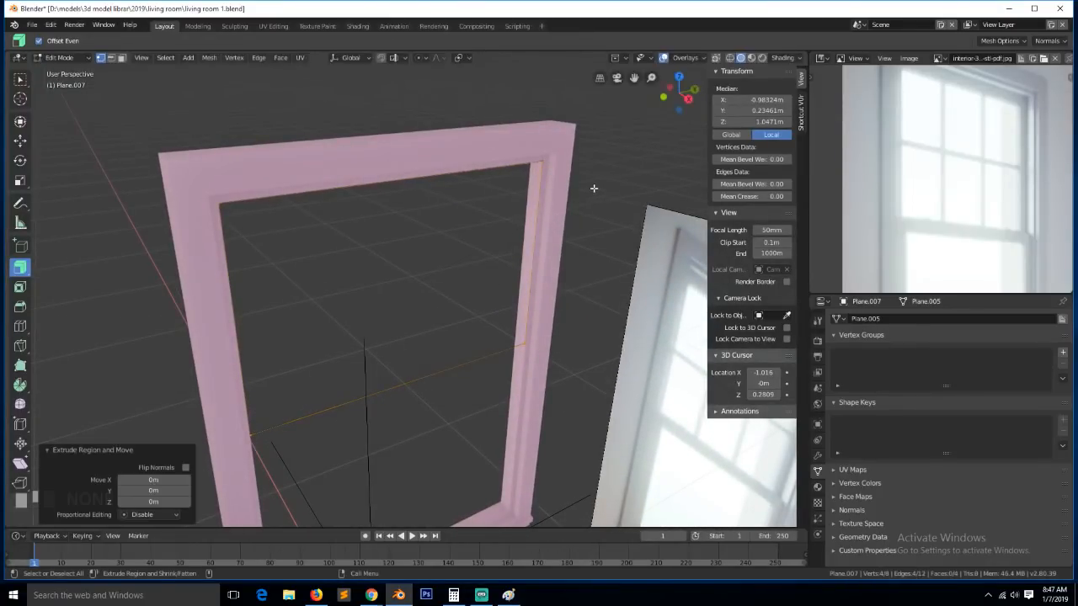
key("s")
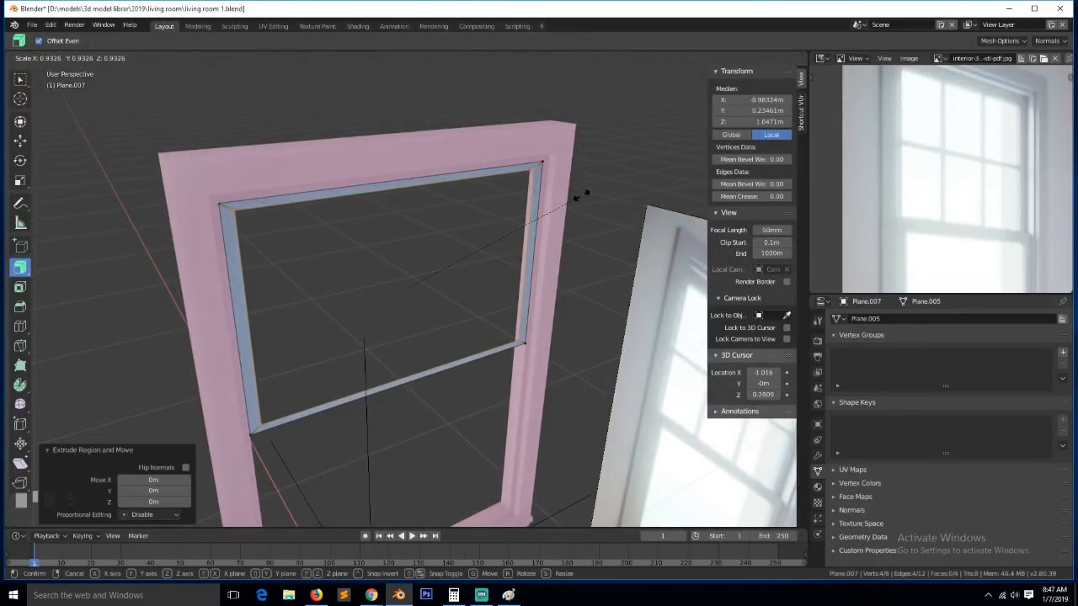
left_click(580, 195)
Extrude the flat sash border -0.0294 m along its normal to give it thickness, and select all its geometry
middle_click_drag(486, 260, 452, 299)
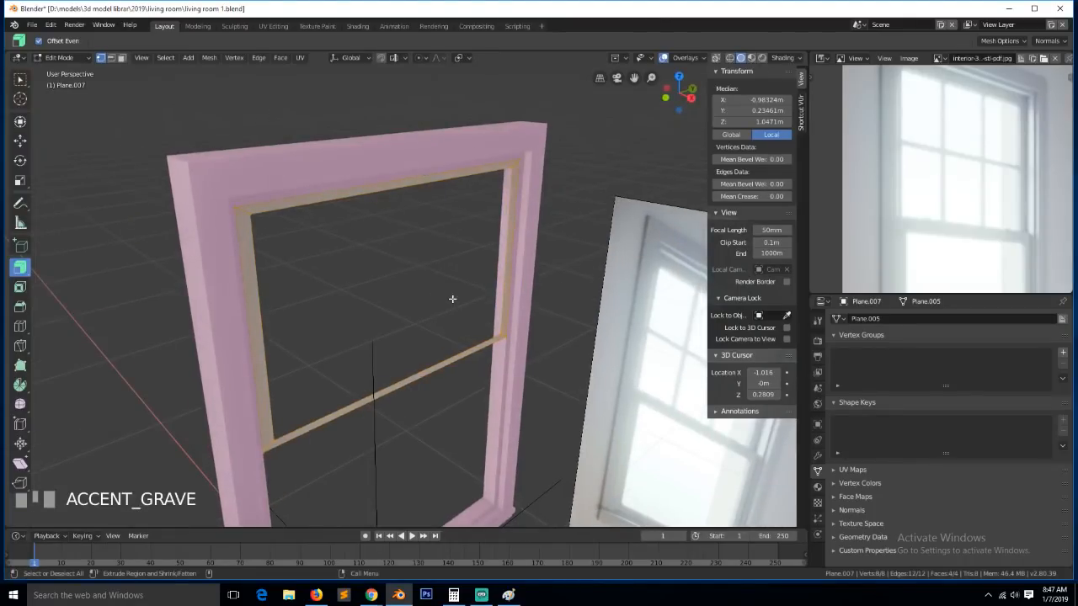
key("w")
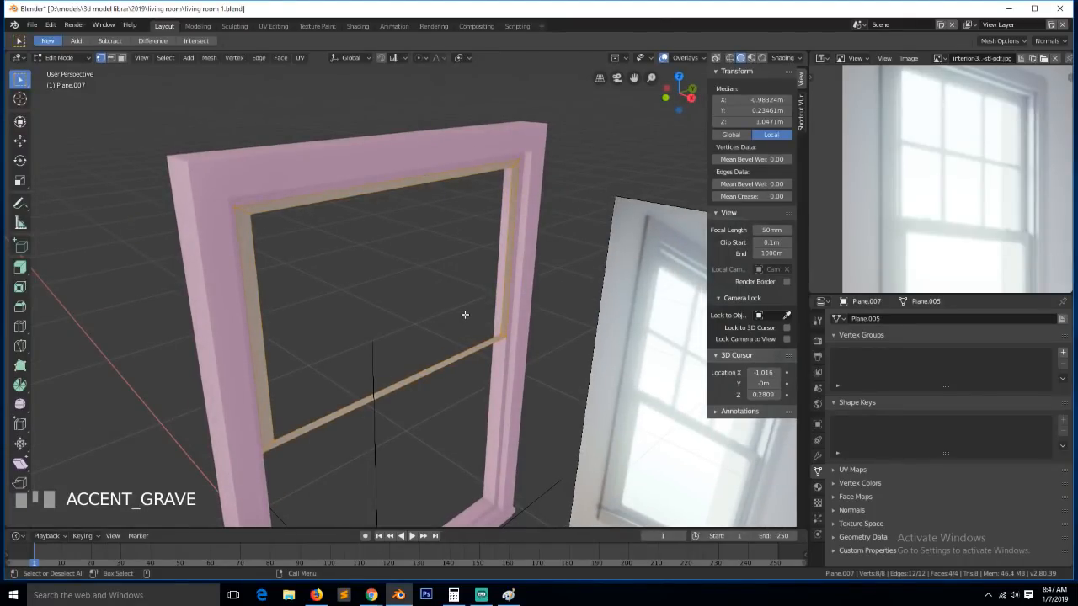
key("e")
left_click(457, 312)
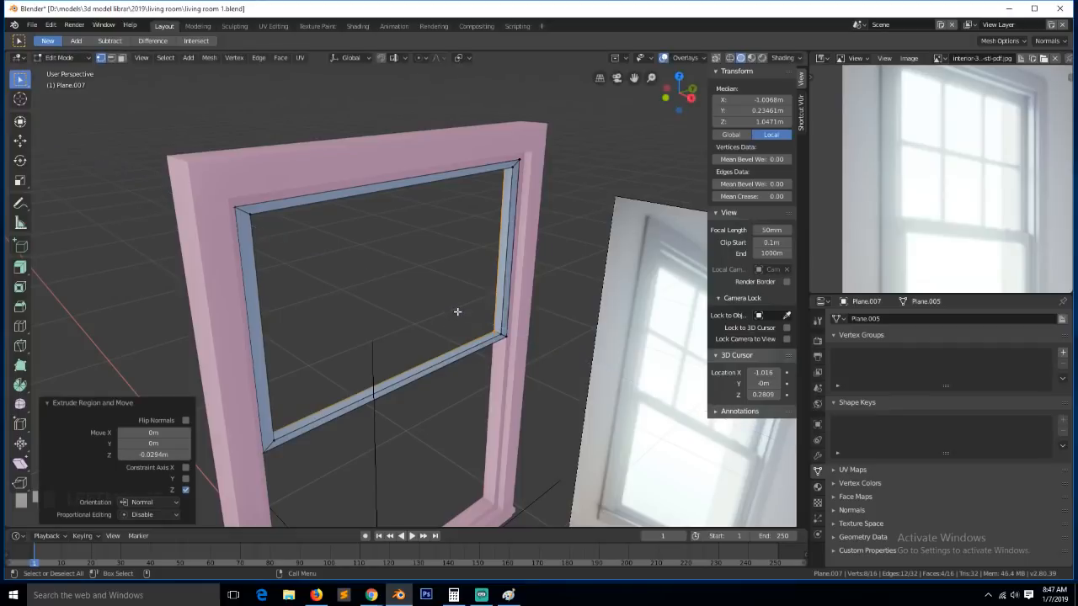
middle_click_drag(457, 312, 438, 296)
key("a")
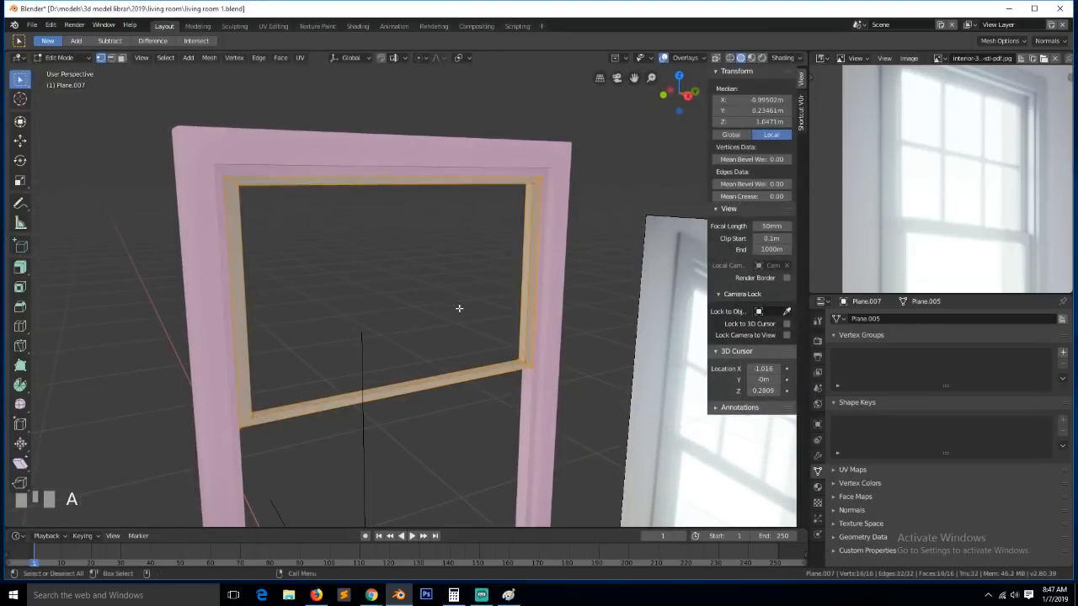
Add a centred loop cut around the upper sash's inner faces and bevel it 0.008 m into a continuous strip
scroll(514, 334, "up", 2)
mouse_move(517, 332)
middle_mouse_down()
mouse_move(556, 253)
mouse_move(570, 291)
mouse_move(528, 320)
middle_mouse_up()
key("alt+a")
key("grave")
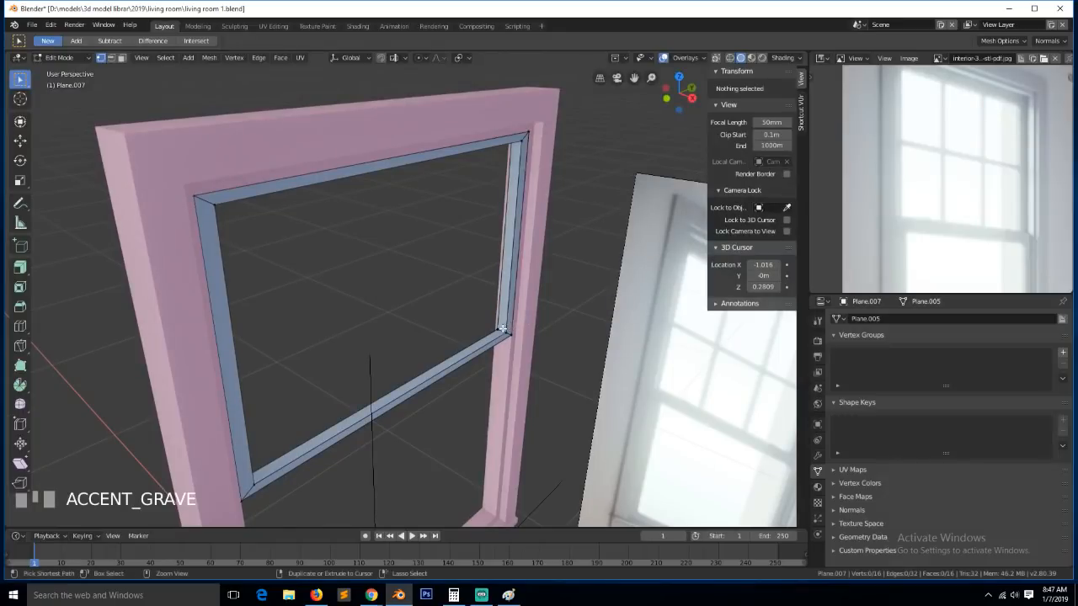
key("ctrl+r")
left_click(501, 331)
right_click(501, 331)
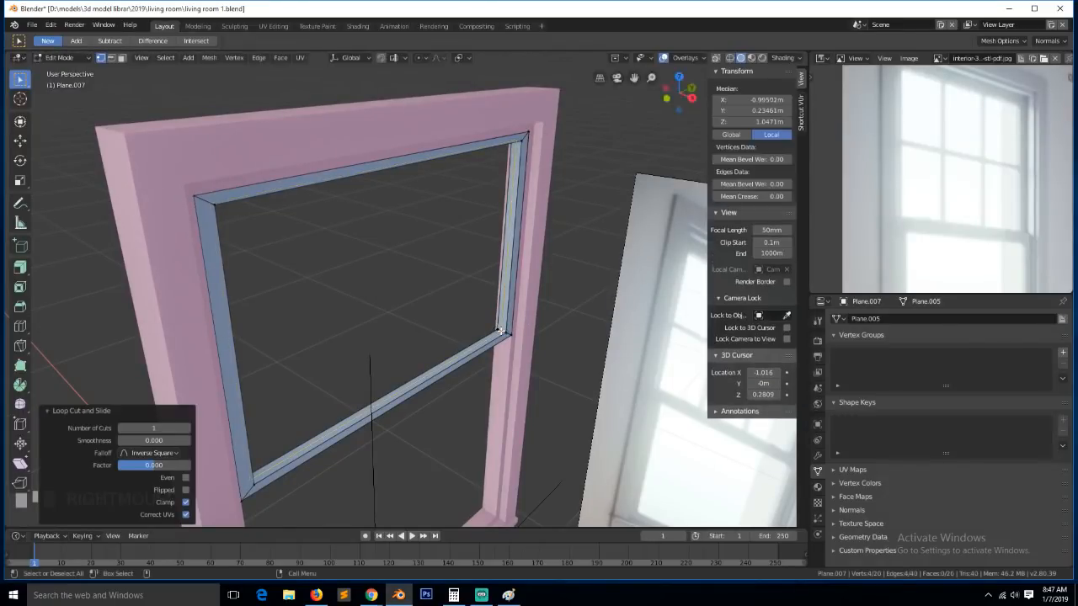
middle_click_drag(499, 331, 530, 337)
scroll(537, 339, "up", 4)
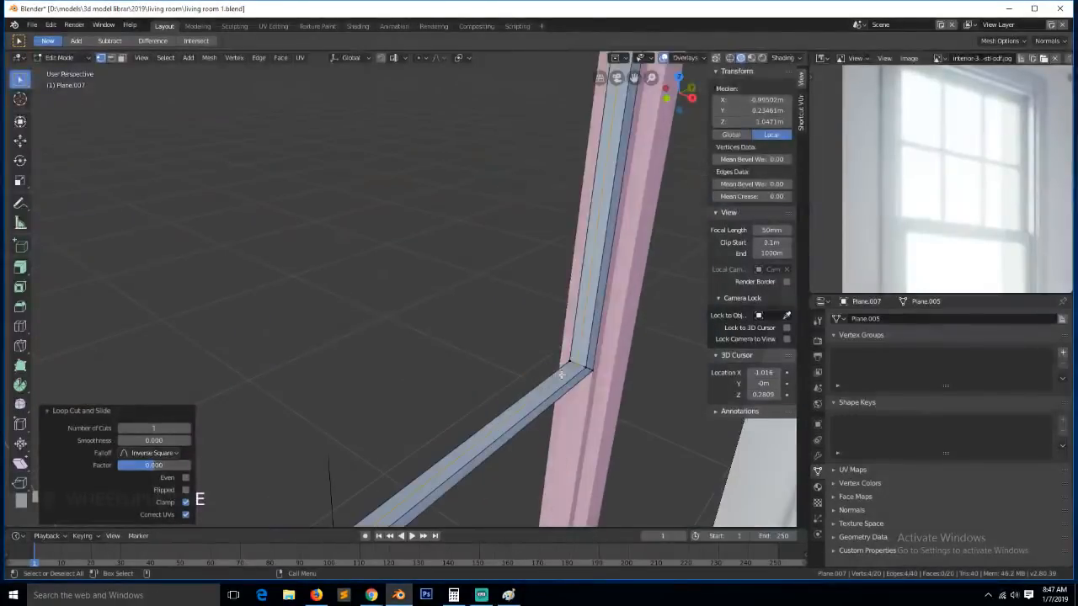
key("ctrl+b")
left_click(631, 419)
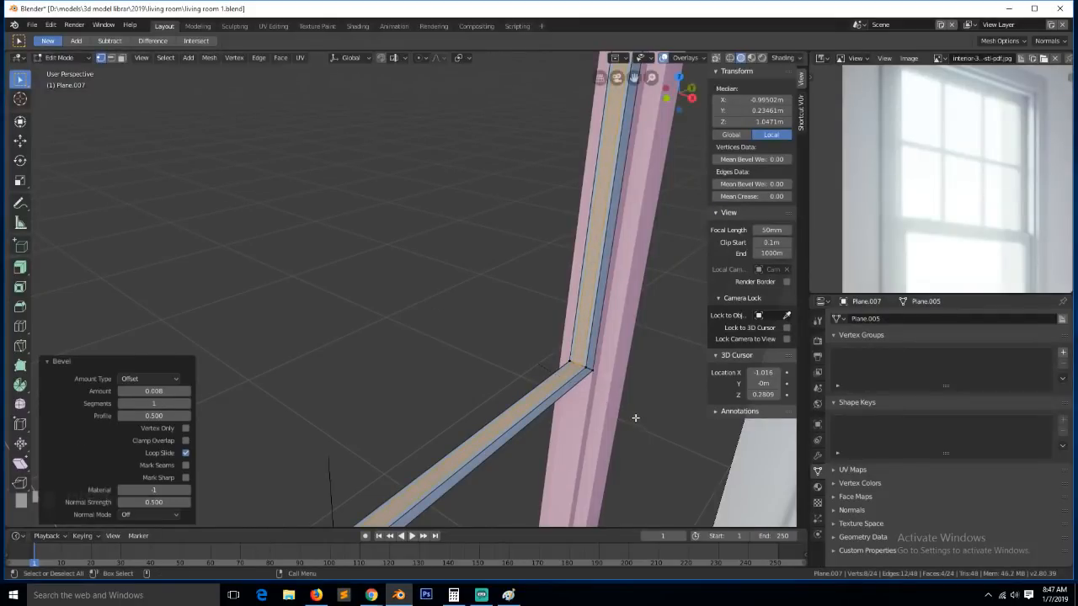
Extrude the beveled strip slightly inward into the sash opening to form a raised ridge, and save the file
left_click(20, 267)
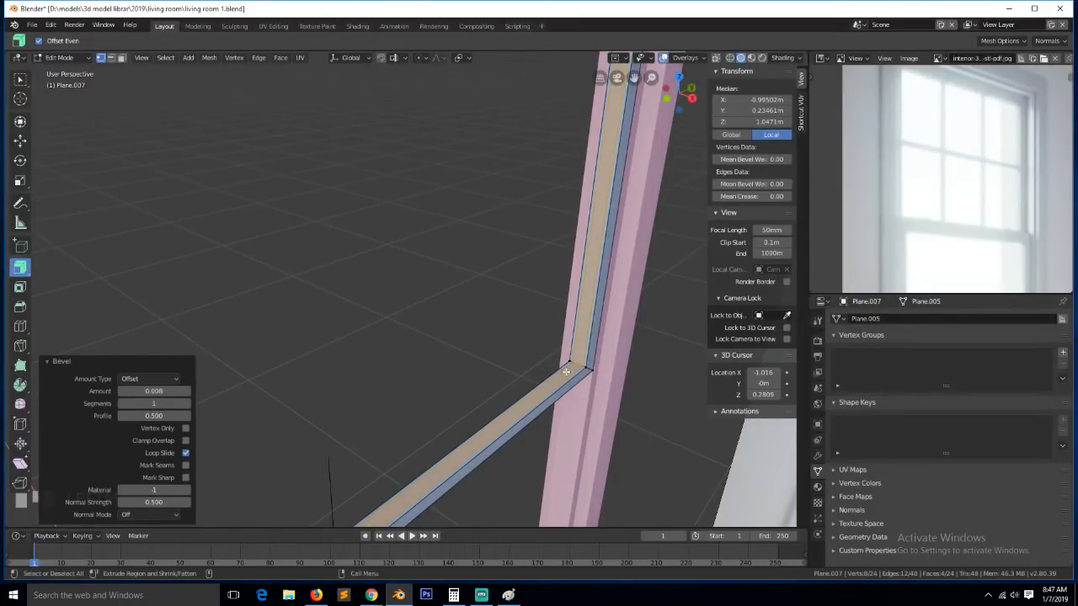
left_click_drag(566, 371, 566, 368)
key("Tab")
scroll(566, 369, "down", 5)
middle_click_drag(561, 397, 557, 361)
key("ctrl+s")
Add a centred loop cut across each of the sash's two vertical sides
key("Tab")
key("ctrl+r")
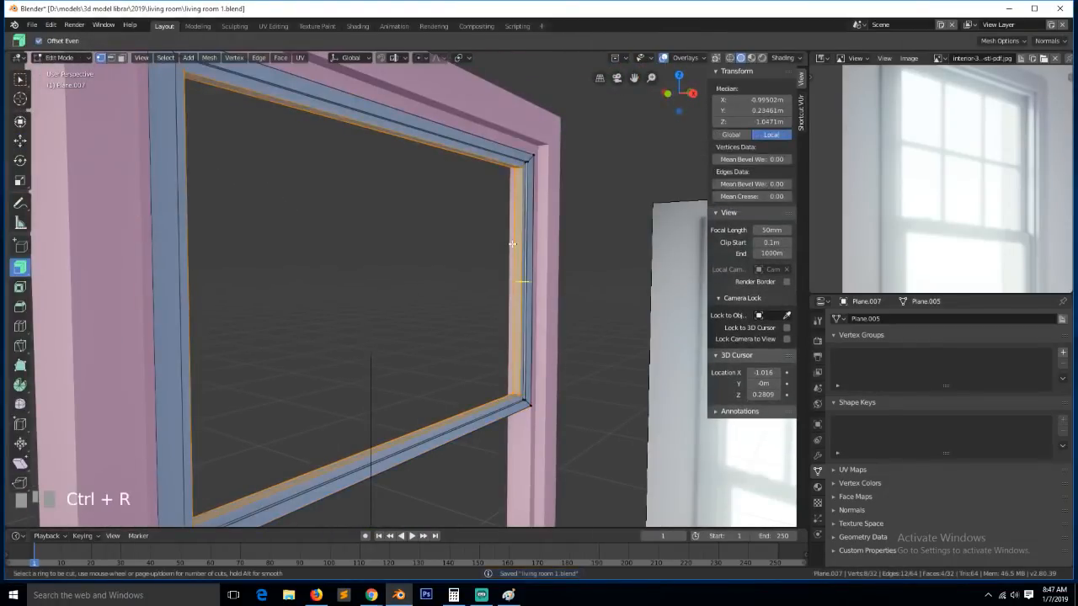
left_click(512, 243)
right_click(479, 255)
middle_click_drag(479, 255, 555, 255)
left_click(218, 272)
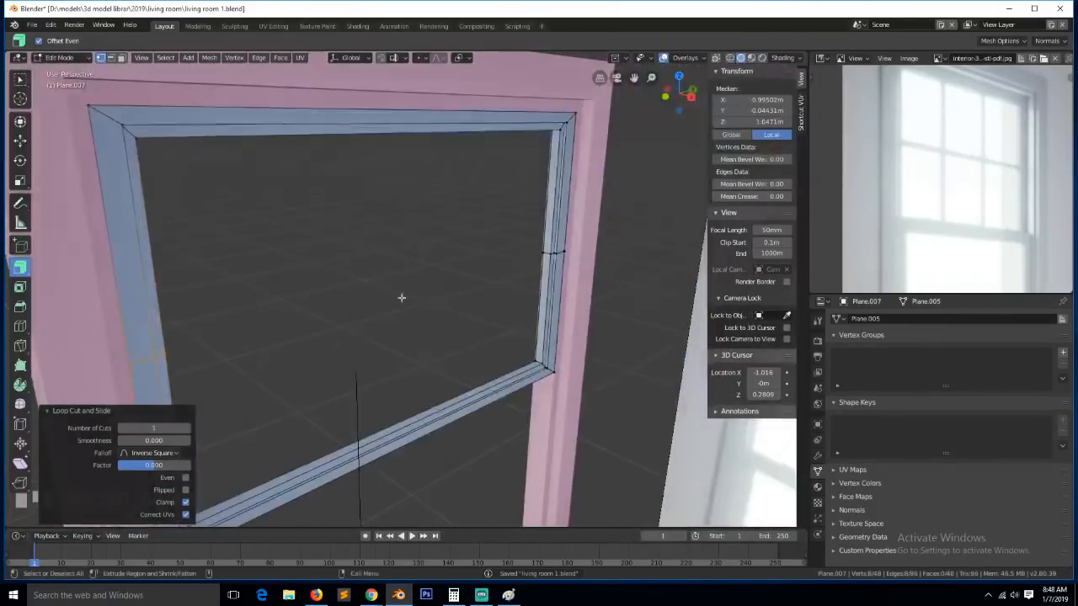
Bevel the mid-height loops on both vertical sides of the sash by 0.008 m
left_click(560, 252, "alt+shift")
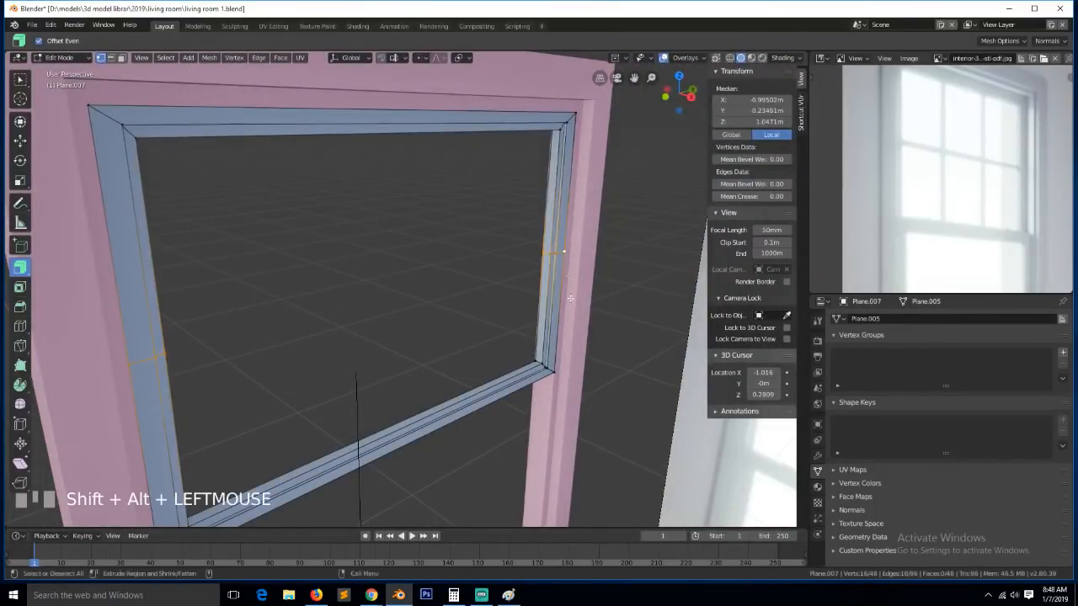
key("ctrl+b")
left_click(581, 357)
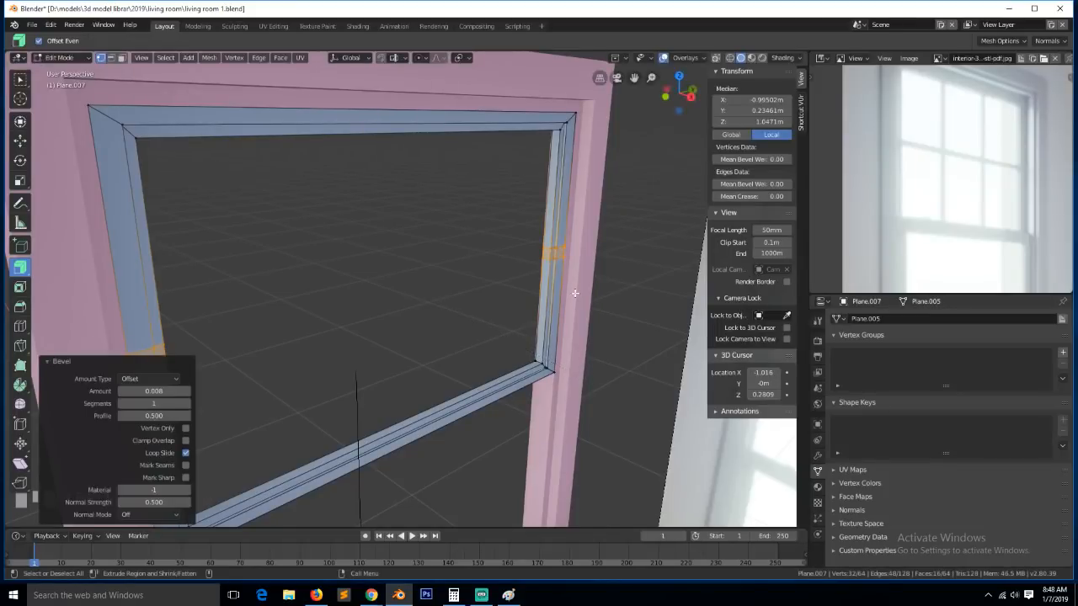
Inset the small mid-height face on the ridge by about 0.0023 m and repeat the inset on the opposite side's matching face
key("3")
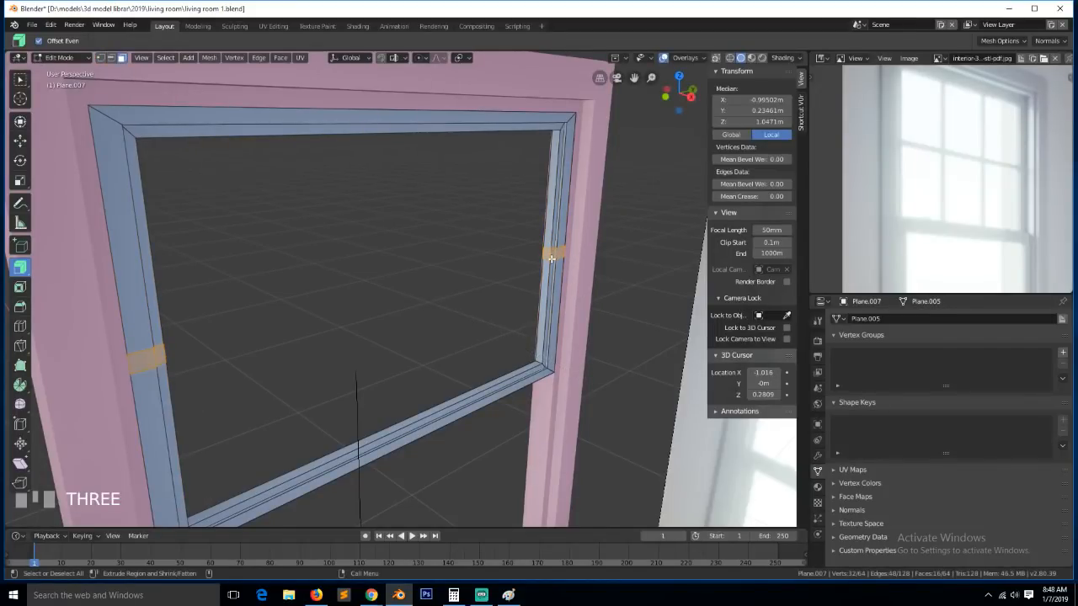
key("alt+a")
scroll(564, 265, "up", 2)
left_click(568, 248)
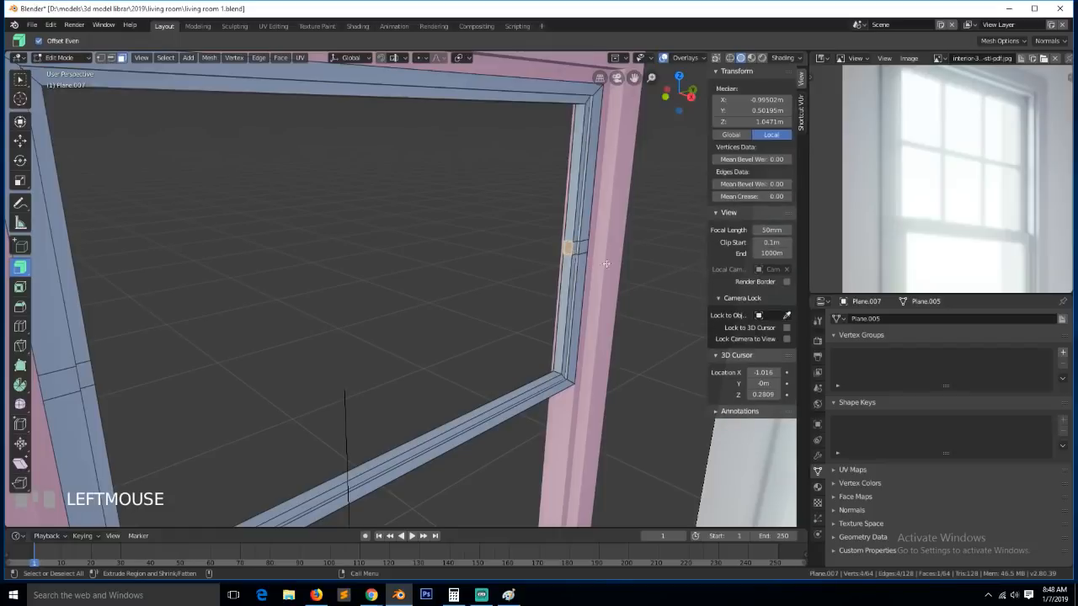
key("i")
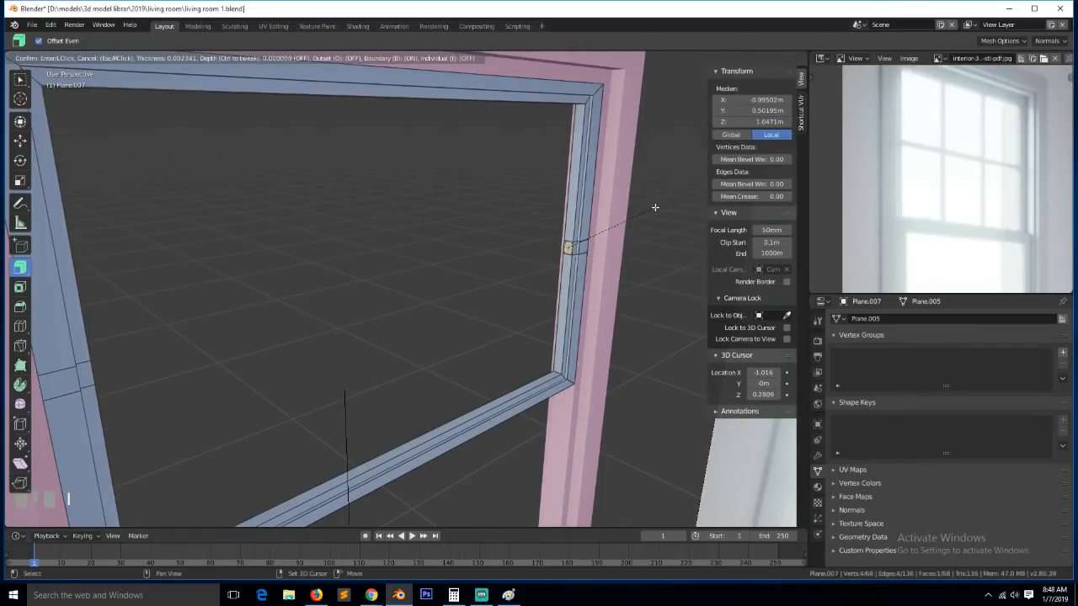
left_click(655, 208)
middle_click_drag(432, 224, 311, 233)
left_click(340, 223)
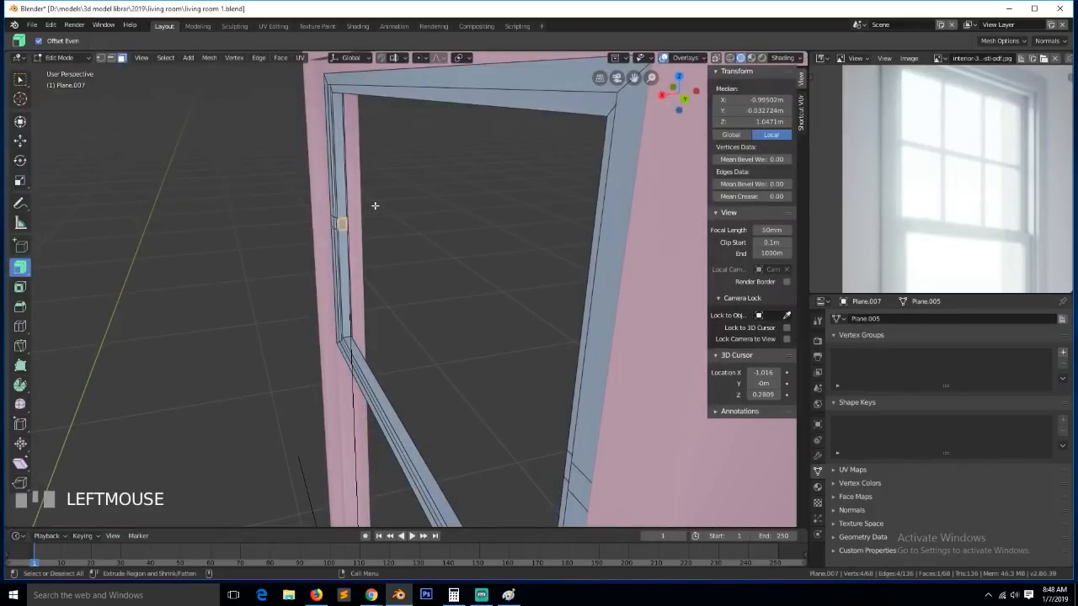
key("shift+r")
Bridge the two opposing inset faces to form a horizontal bar across the sash, and save the file
key("grave")
middle_click_drag(375, 205, 547, 240)
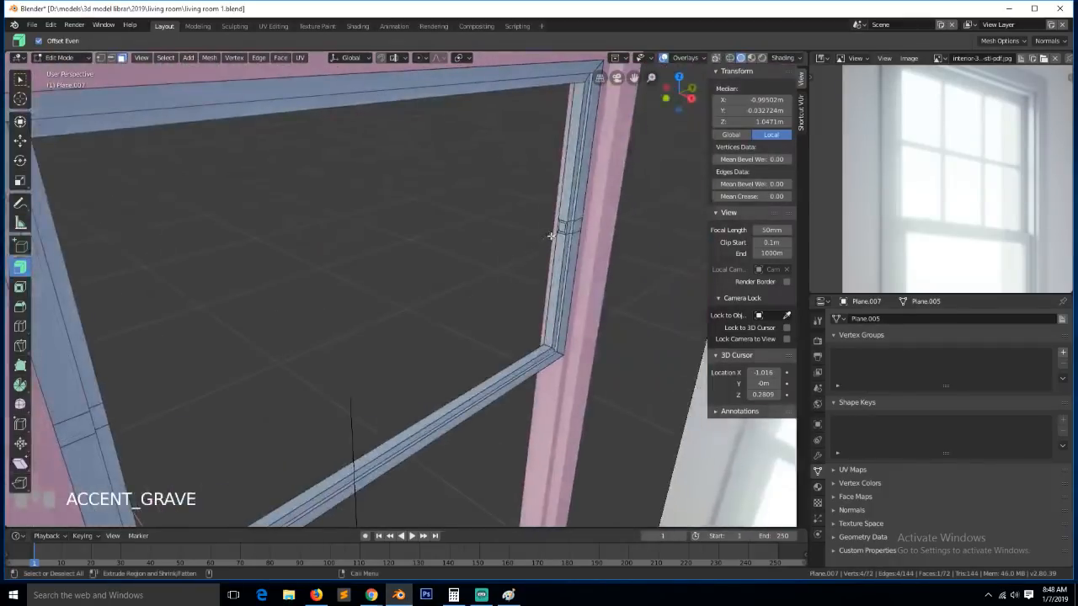
left_click(561, 227, "shift")
right_click(498, 247)
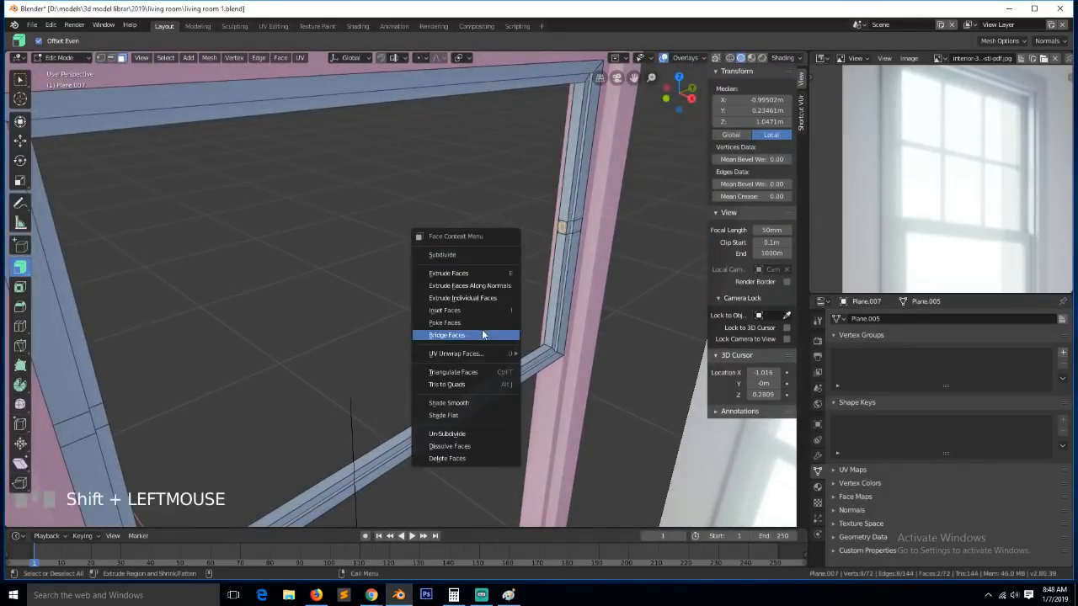
left_click(477, 336)
scroll(490, 358, "down", 3)
key("Tab")
middle_click_drag(491, 367, 401, 300)
key("ctrl+s")
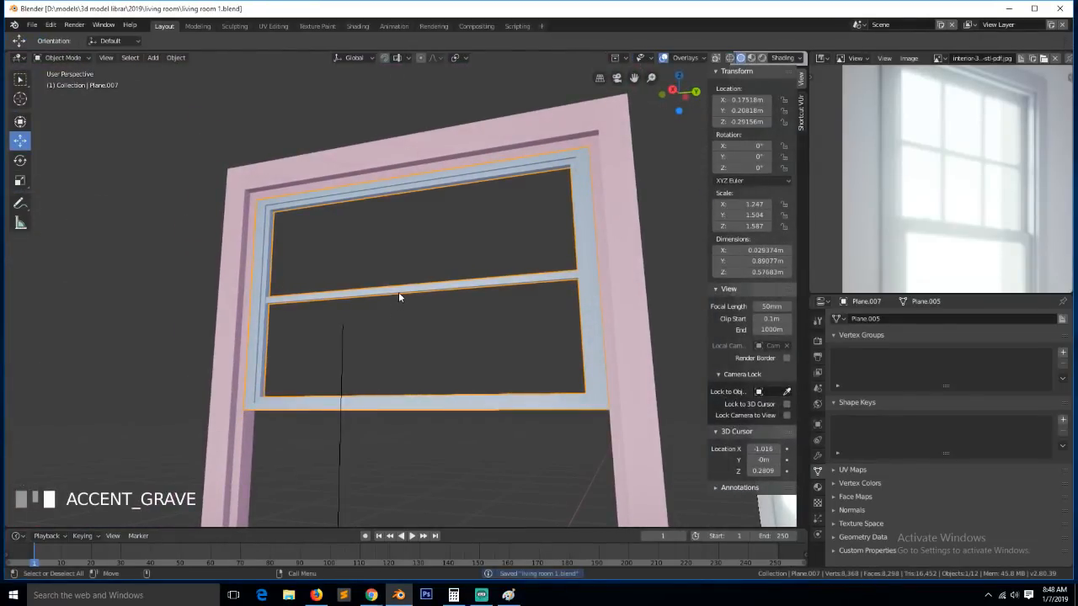
Add centred vertical loop cuts across the sash's top rail, horizontal bar and bottom rail
key("Tab")
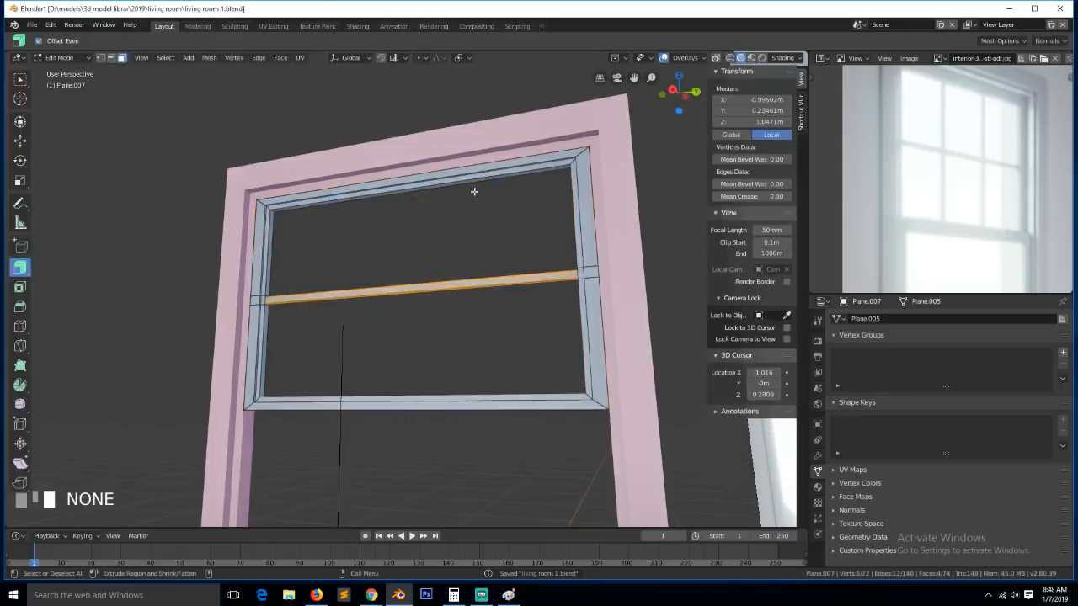
key("ctrl+r")
left_click(420, 180)
right_click(421, 182)
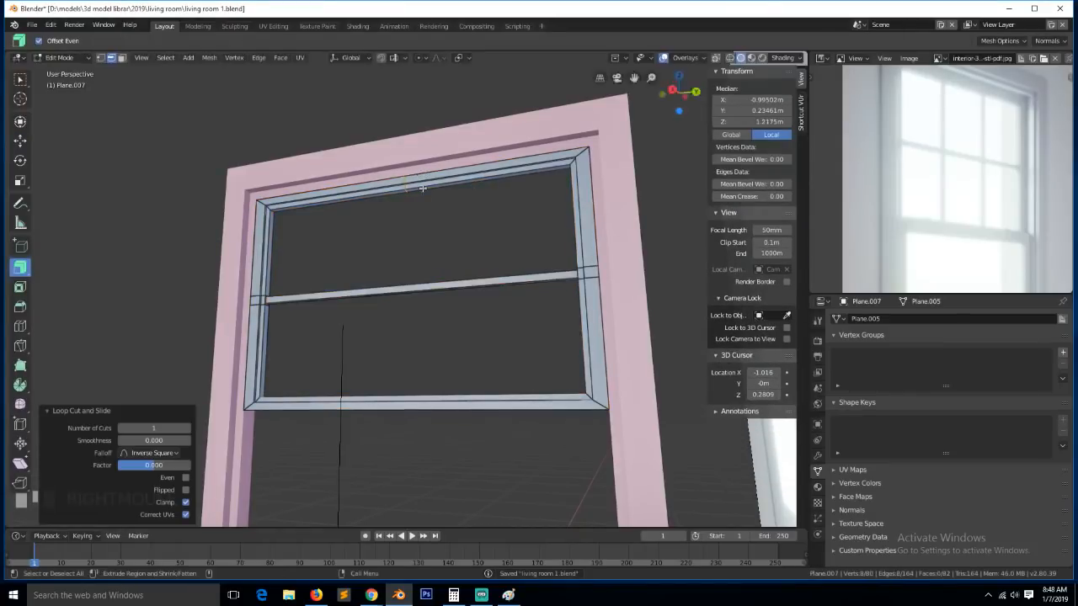
left_click(409, 395)
right_click(416, 320)
key("alt+a")
key("ctrl+r")
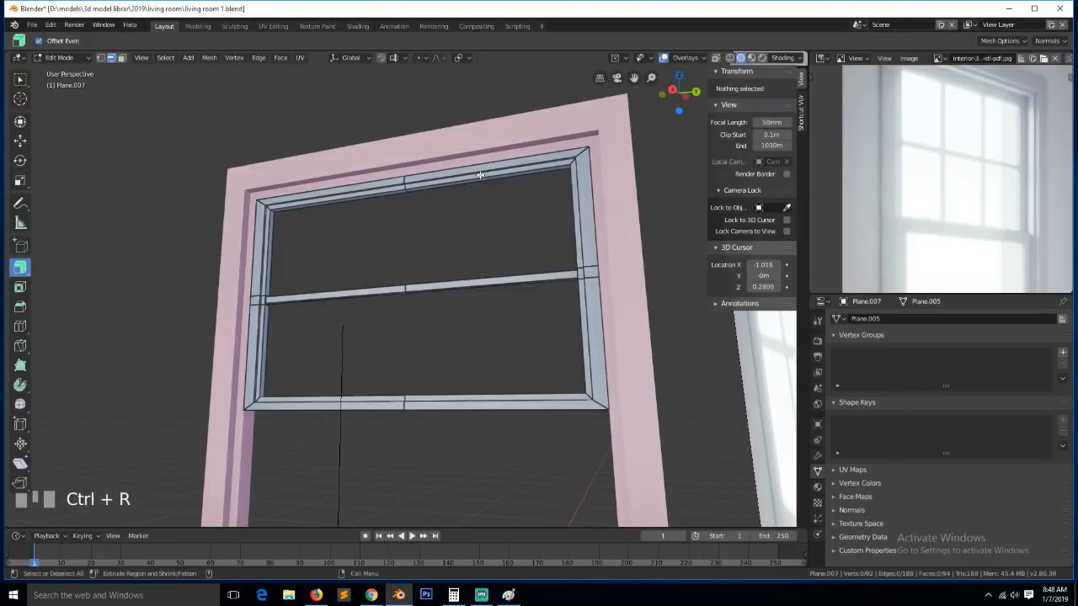
Delete the vertices of the window sash frame's half on the negative Y side, using a right-side wireframe view
key("KP_1")
key("KP_3")
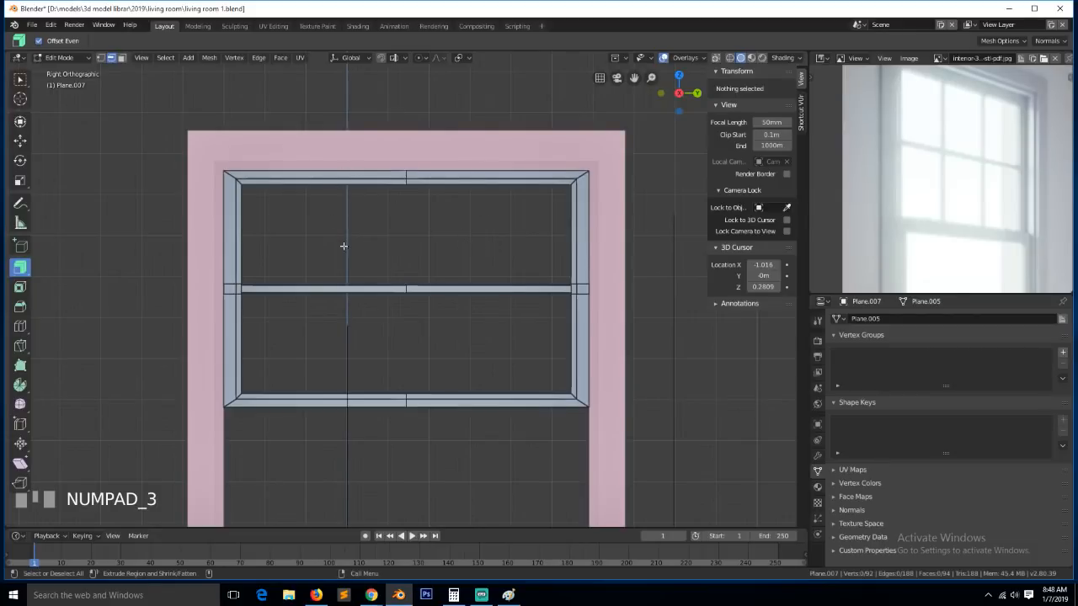
key("Tab")
key("z")
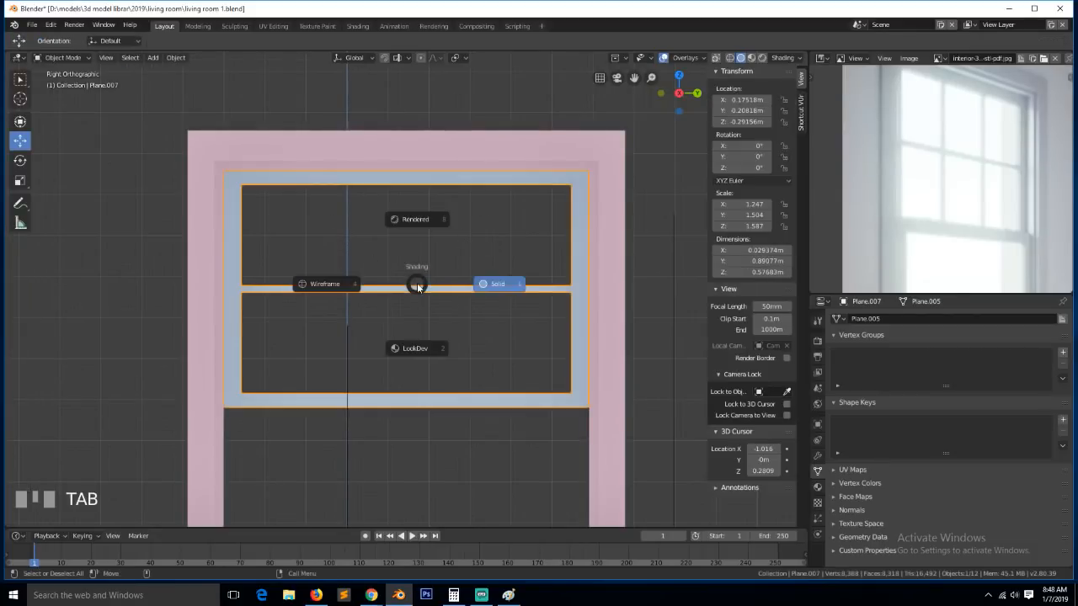
left_click(336, 284)
key("Tab")
key("1")
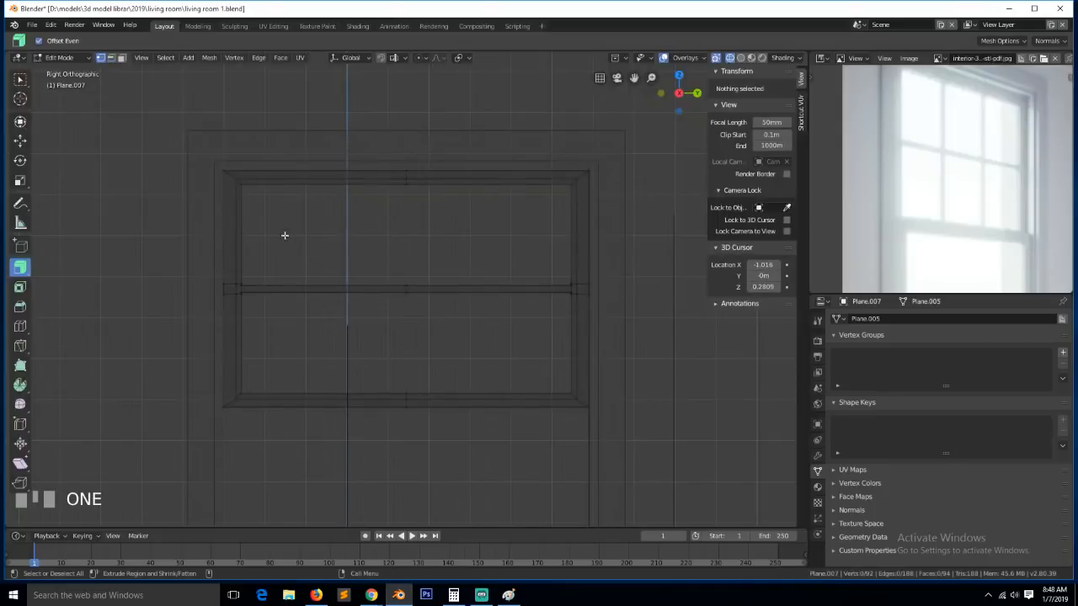
key("alt+a")
key("b")
left_click_drag(193, 132, 308, 502)
key("x")
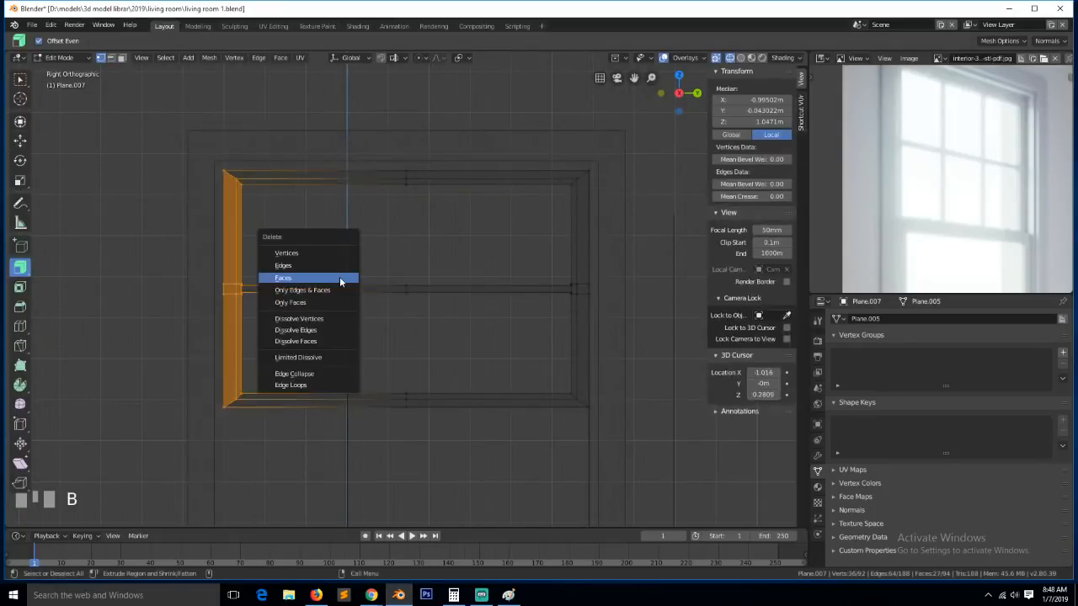
left_click(327, 252)
key("Tab")
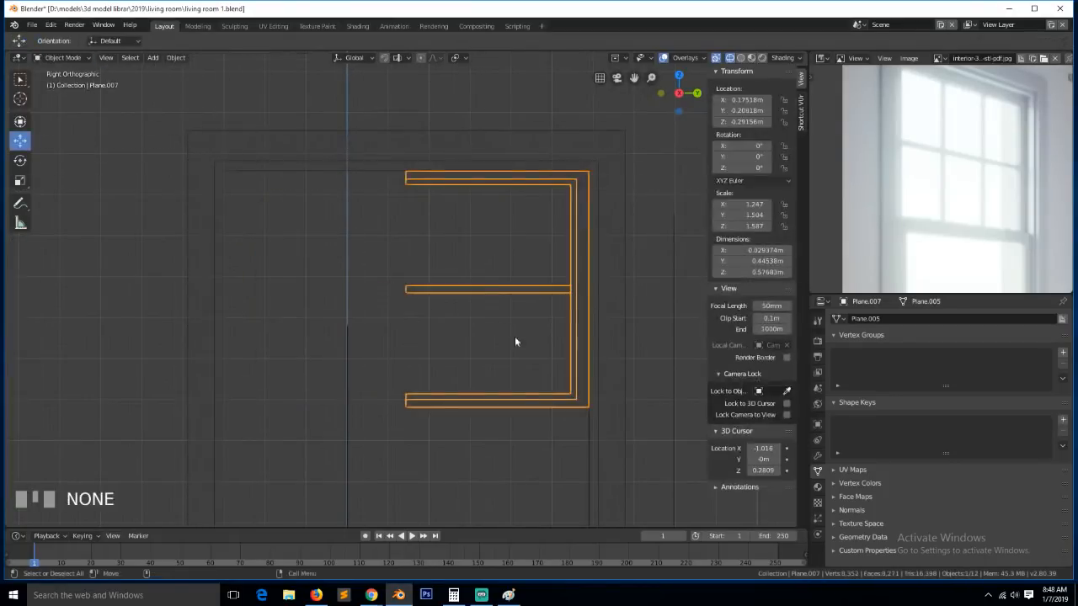
Set the remaining half sash's origin to its geometry
left_click(817, 455)
right_click(512, 291)
mouse_move(495, 320)
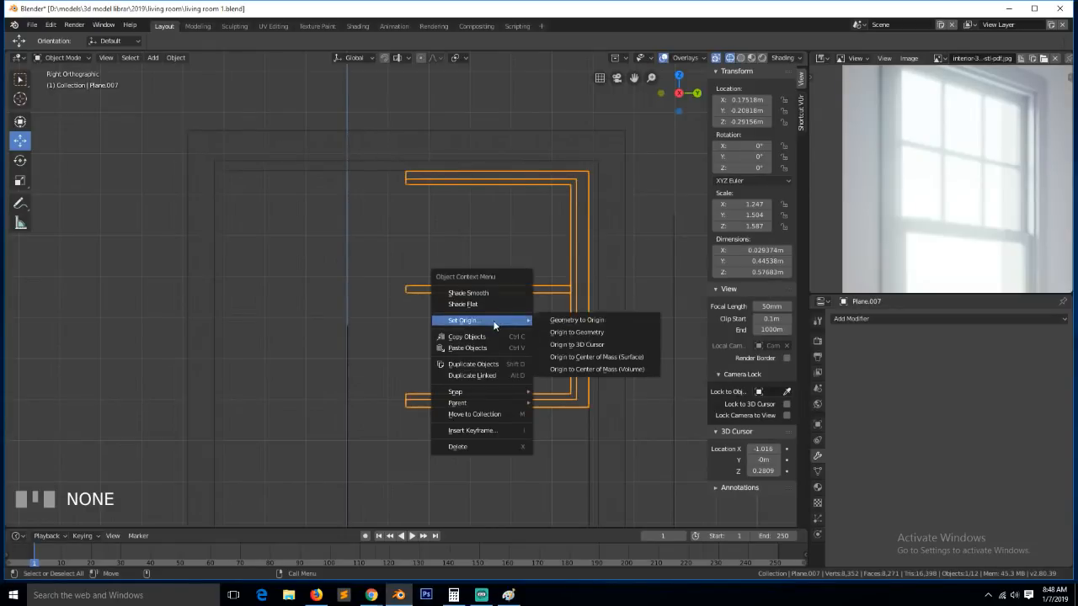
left_click(586, 333)
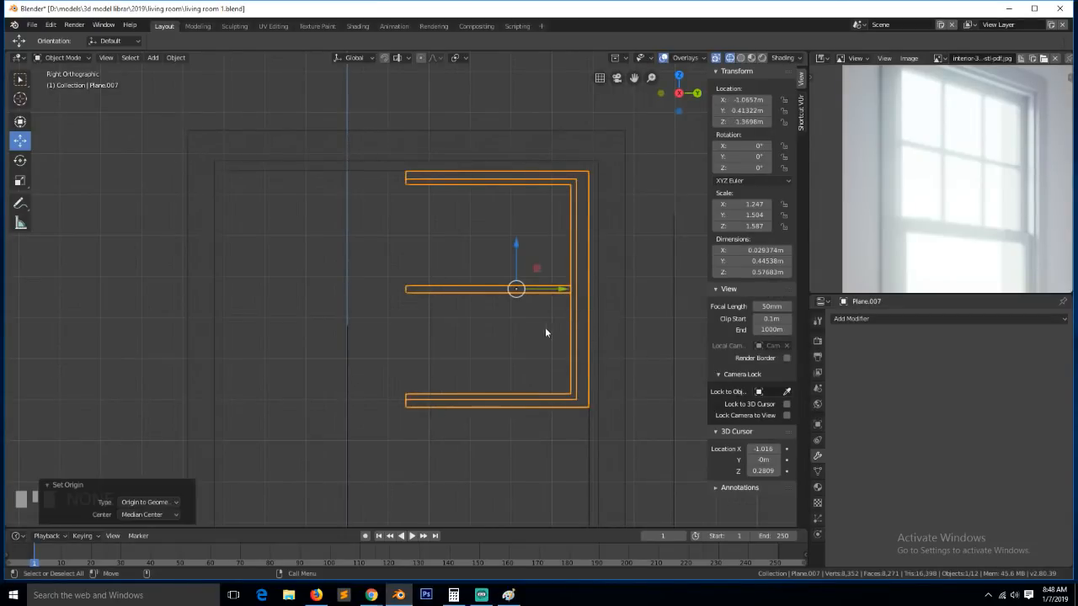
Snap the 3D cursor to the middle of the vertices along the half sash's open cut ends
key("Tab")
left_click(405, 286)
left_click(406, 293, "shift")
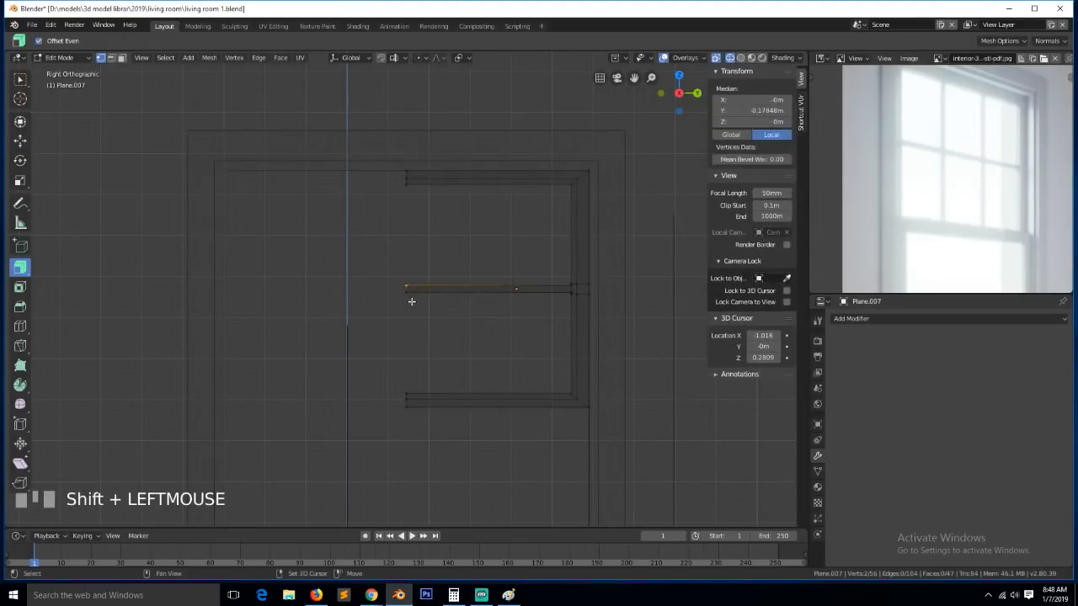
key("a")
key("b")
left_click_drag(392, 140, 441, 492)
key("shift+s")
left_click(477, 367)
key("Tab")
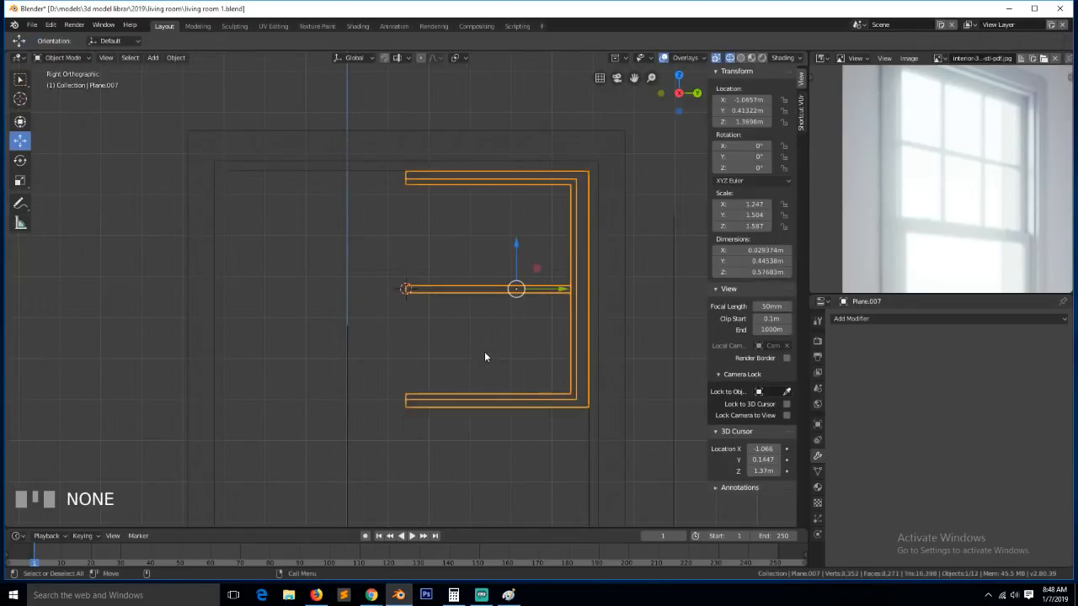
Set the half sash's origin to the 3D cursor
right_click(485, 351)
mouse_move(491, 359)
left_click(550, 374)
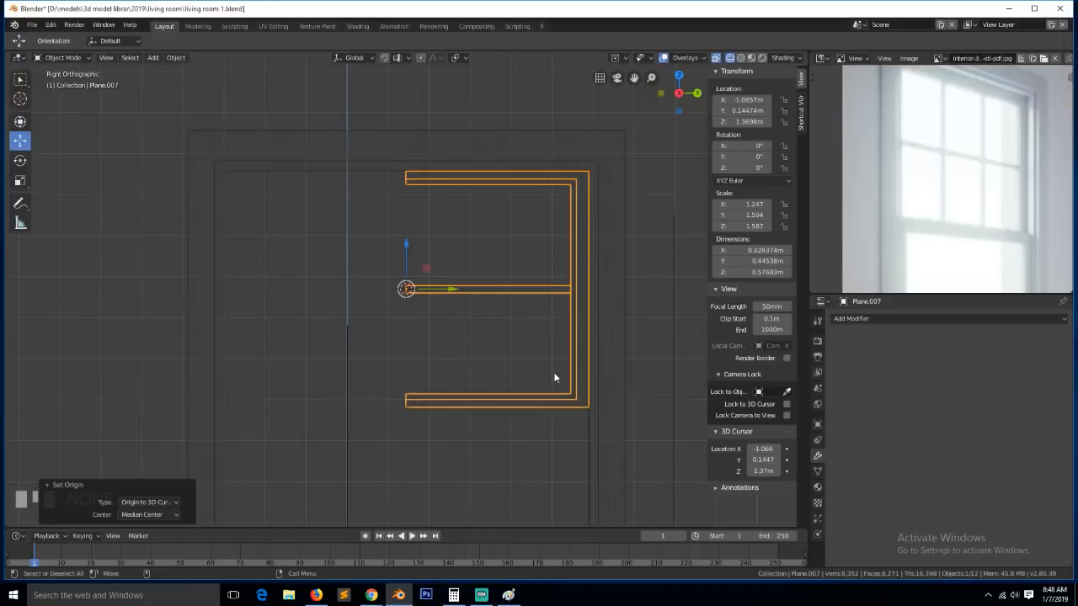
Add a Mirror modifier to the half sash and mirror it across Y instead of X
left_click(893, 320)
left_click(840, 431)
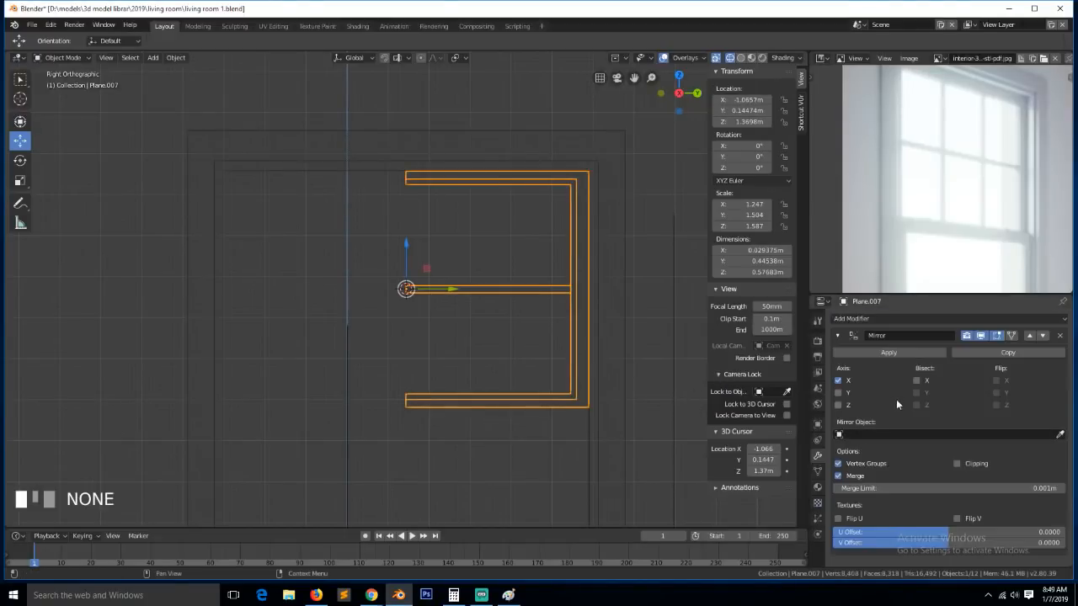
left_click(842, 382)
left_click(838, 393)
Add one centred loop cut across the editable half of the sash's top rail
key("Tab")
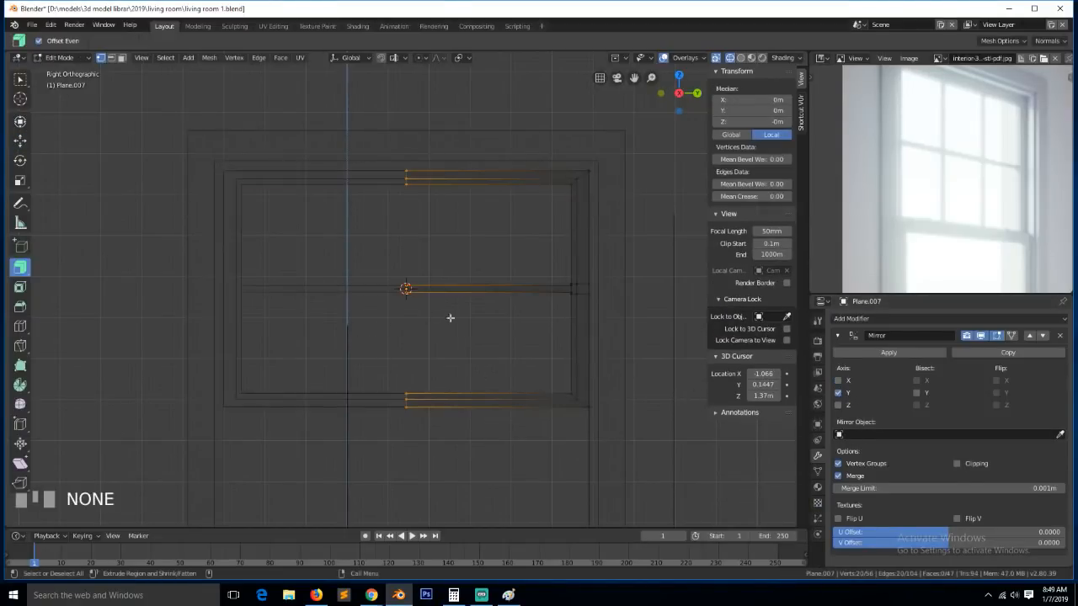
key("shift+z")
key("grave")
middle_click_drag(609, 241, 475, 207)
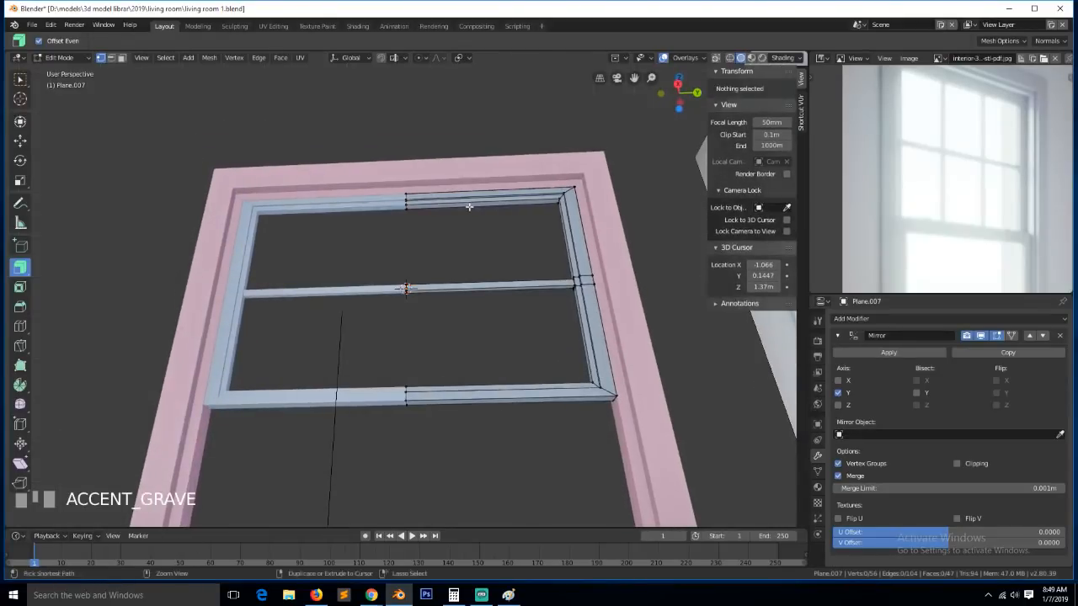
key("ctrl+r")
left_click(469, 206)
right_click(469, 205)
Straighten the top rail's new edge loop by scaling it to 0 along Y
key("KP_3")
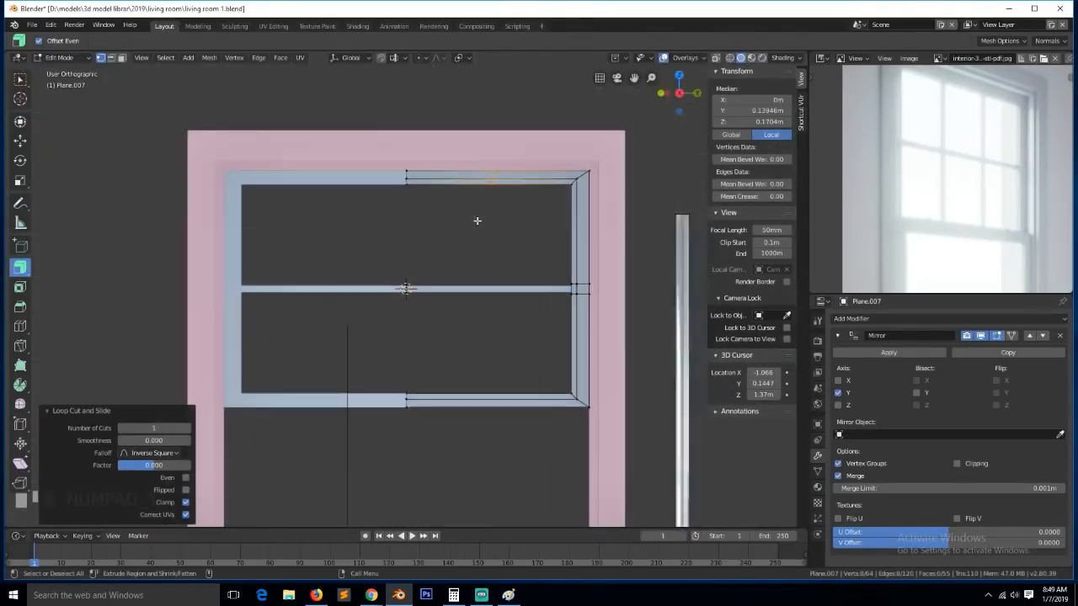
key("s")
key("x")
key("0")
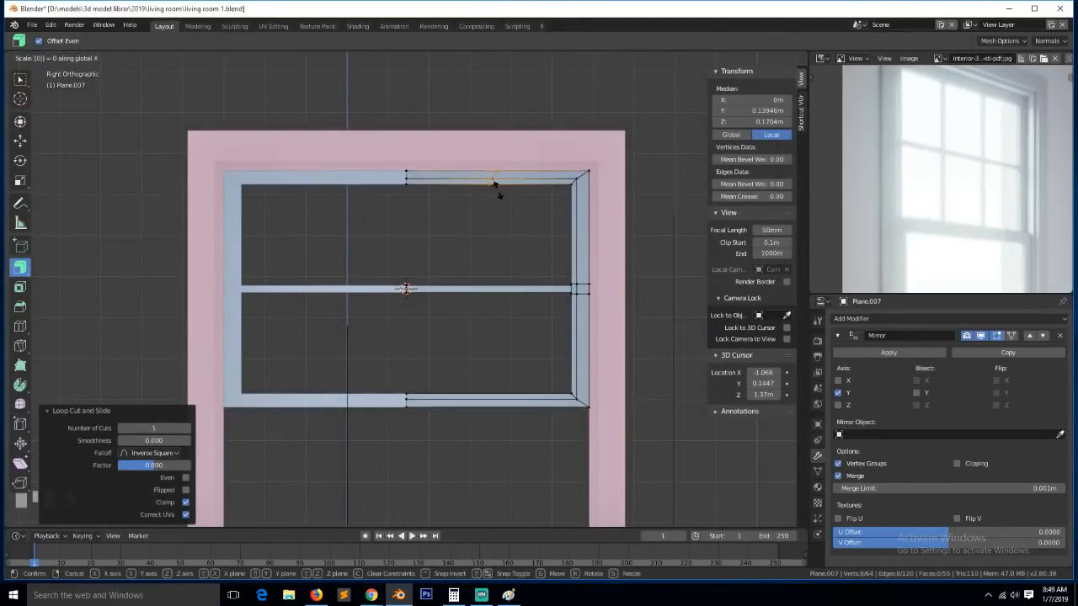
key("y")
left_click(497, 192)
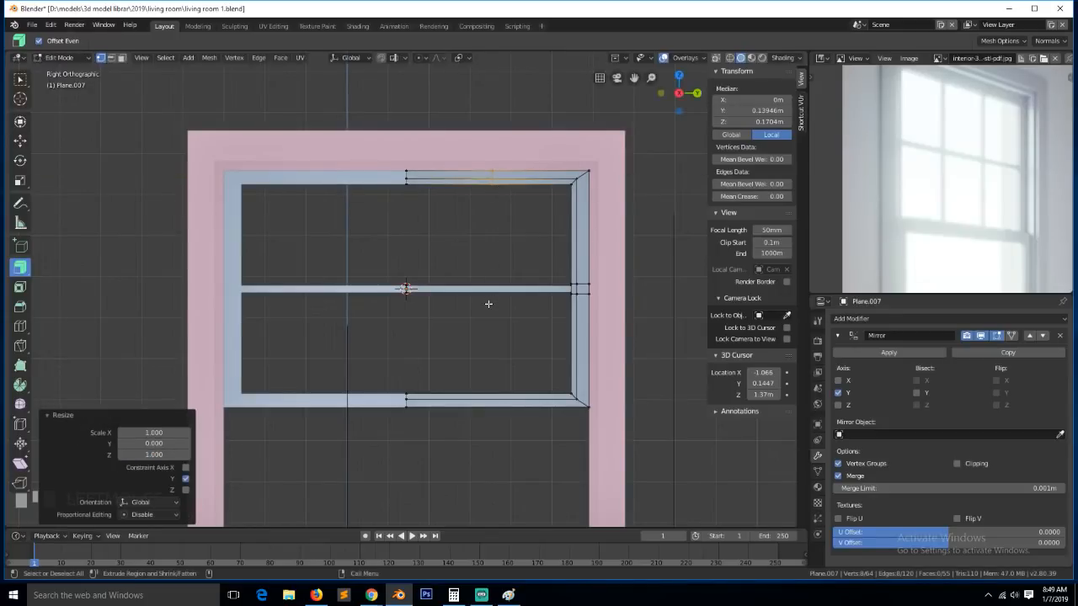
Add one centred loop cut across the editable half of the sash's middle bar
key("ctrl+r")
left_click(488, 292)
right_click(488, 293)
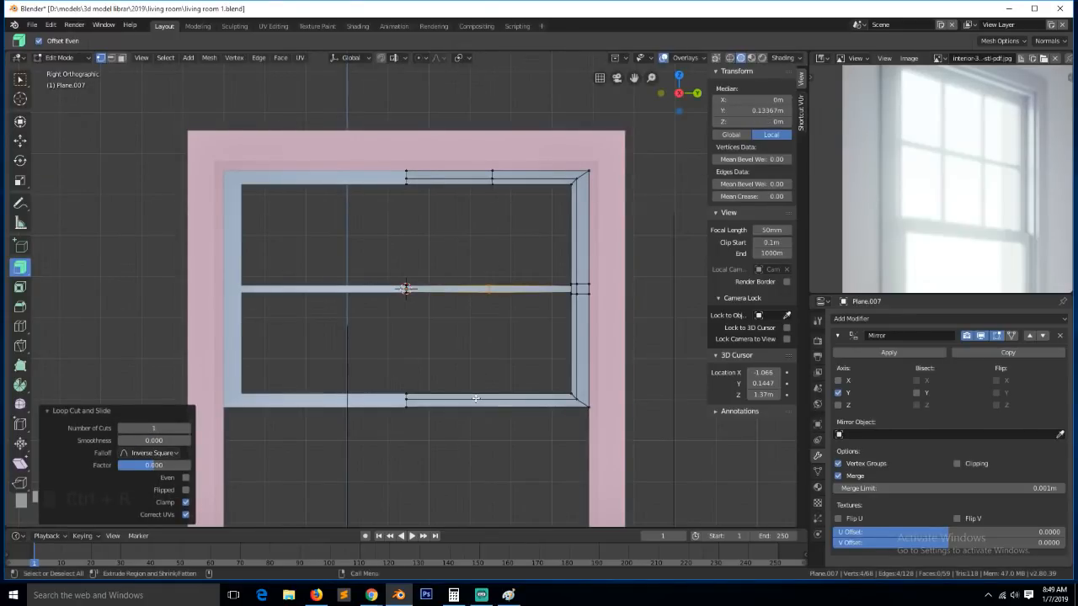
Add one centred loop cut across the editable half of the sash's bottom rail
key("ctrl+r")
left_click(476, 399)
right_click(478, 399)
key("s")
key("x")
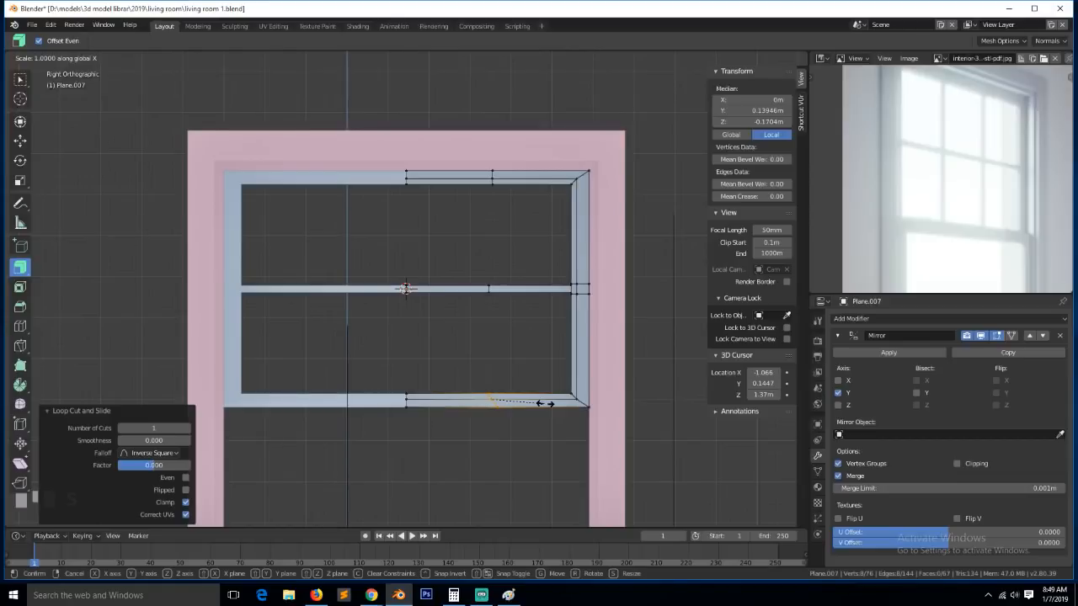
right_click(545, 403)
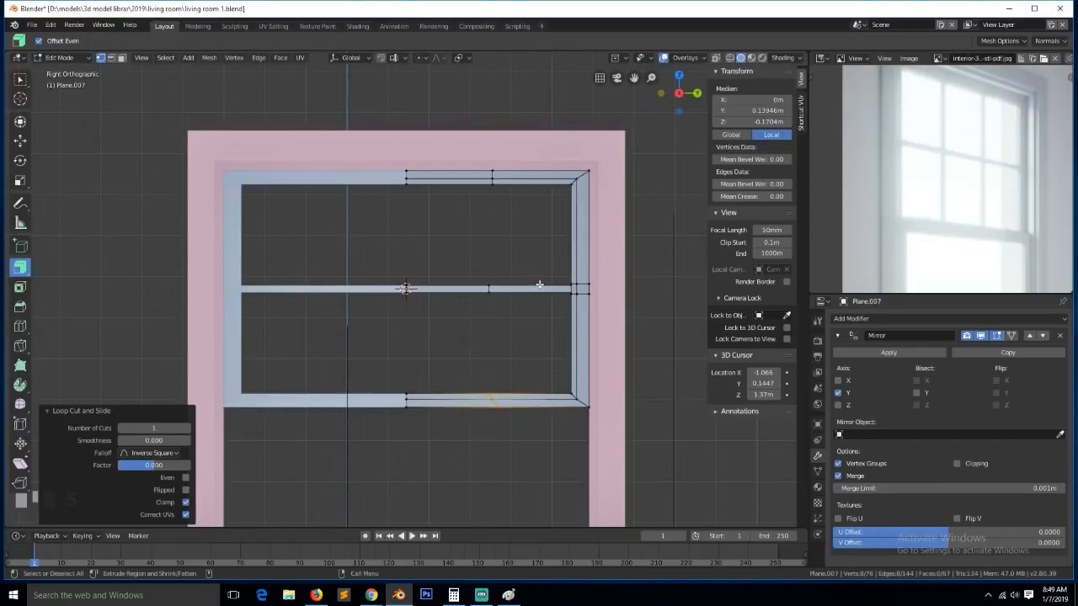
Add a centred horizontal loop cut running lengthwise through the middle bar and side stile
key("ctrl+r")
left_click(586, 289)
right_click(584, 289)
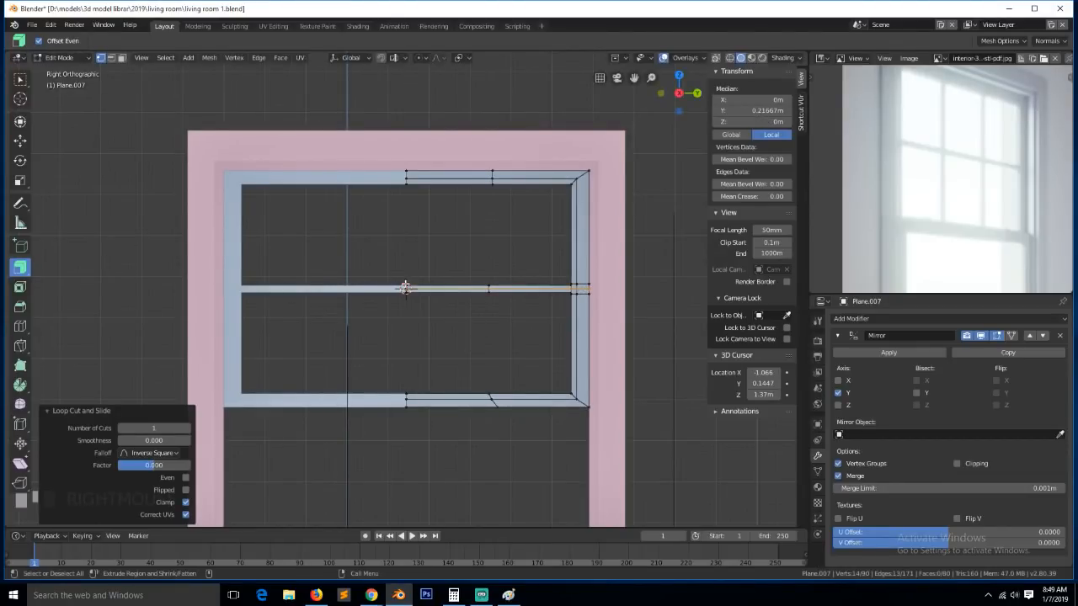
Delete all sash vertices below the middle bar's horizontal centre cut
key("alt+a")
key("b")
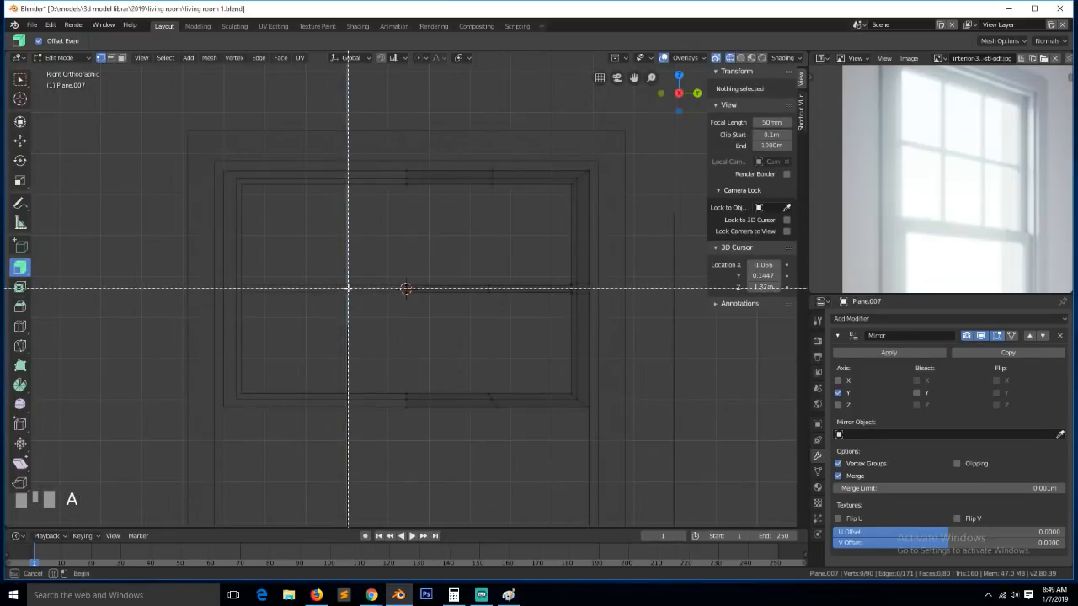
left_click_drag(349, 291, 690, 465)
key("x")
left_click(668, 352)
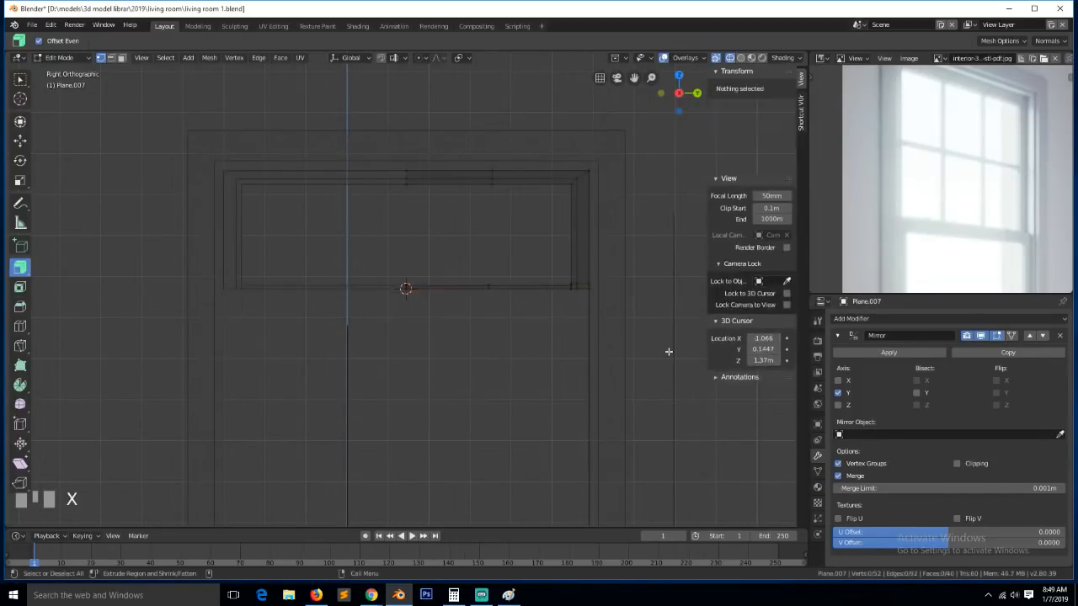
Enable Z mirroring for the sash alongside Y, save the file and collapse the modifier's settings
key("Tab")
left_click(838, 405)
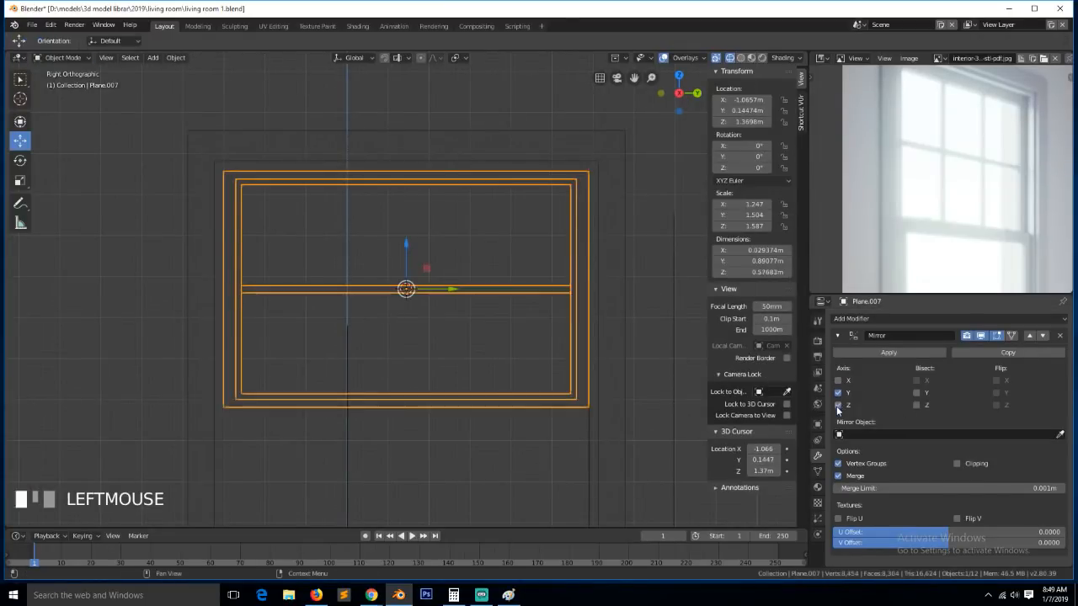
key("ctrl+s")
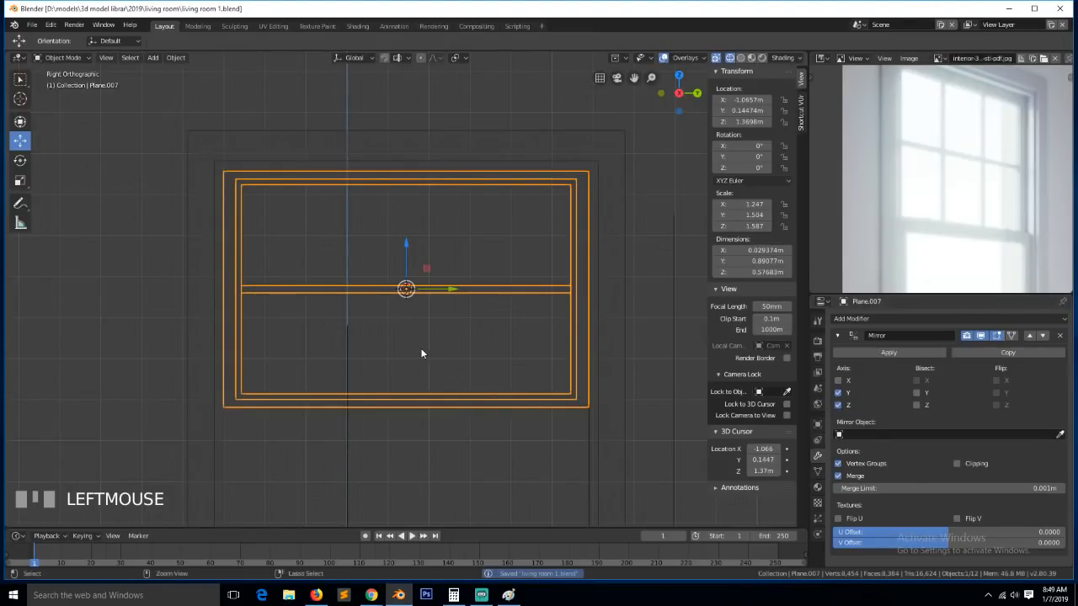
left_click(838, 335)
Bevel the vertical edge loops on the middle bar and top rail together into narrow strips
key("Tab")
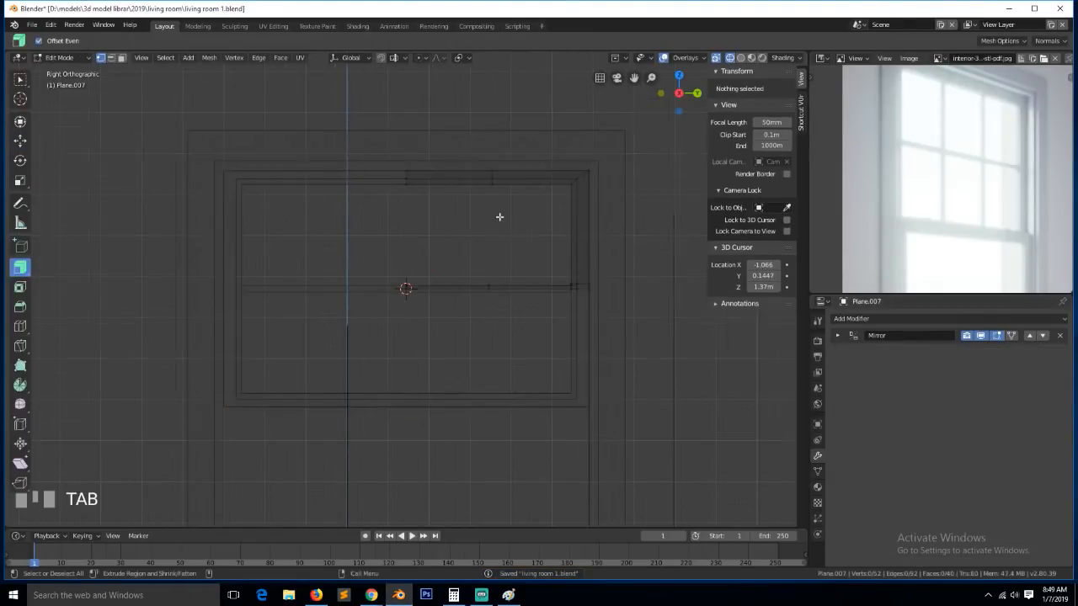
key("shift+grave")
key("alt+z")
scroll(564, 322, "up", 2)
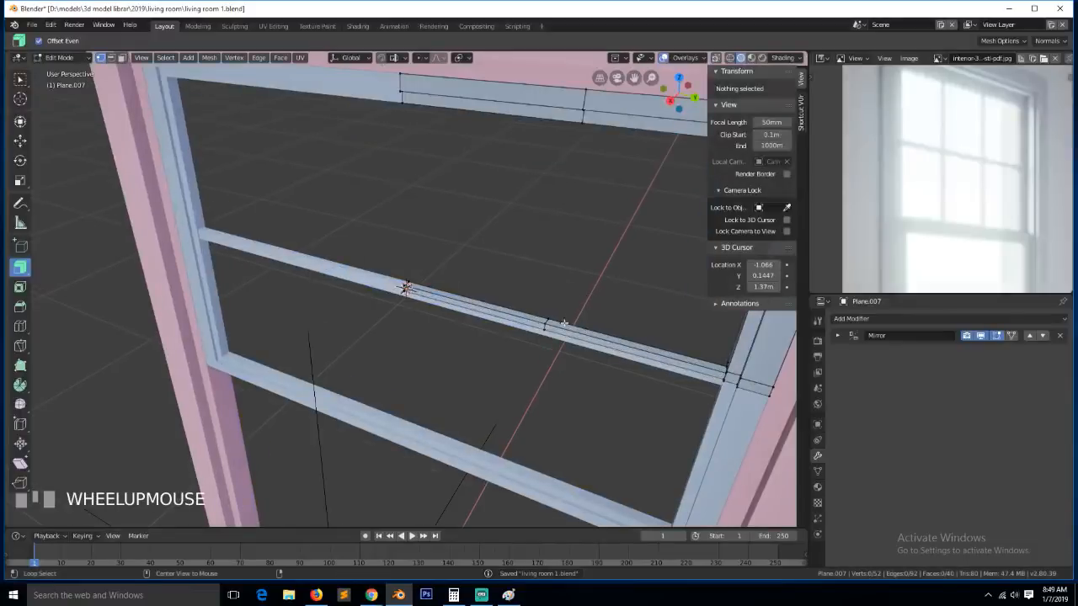
left_click(548, 322, "alt")
left_click(587, 98, "alt+shift")
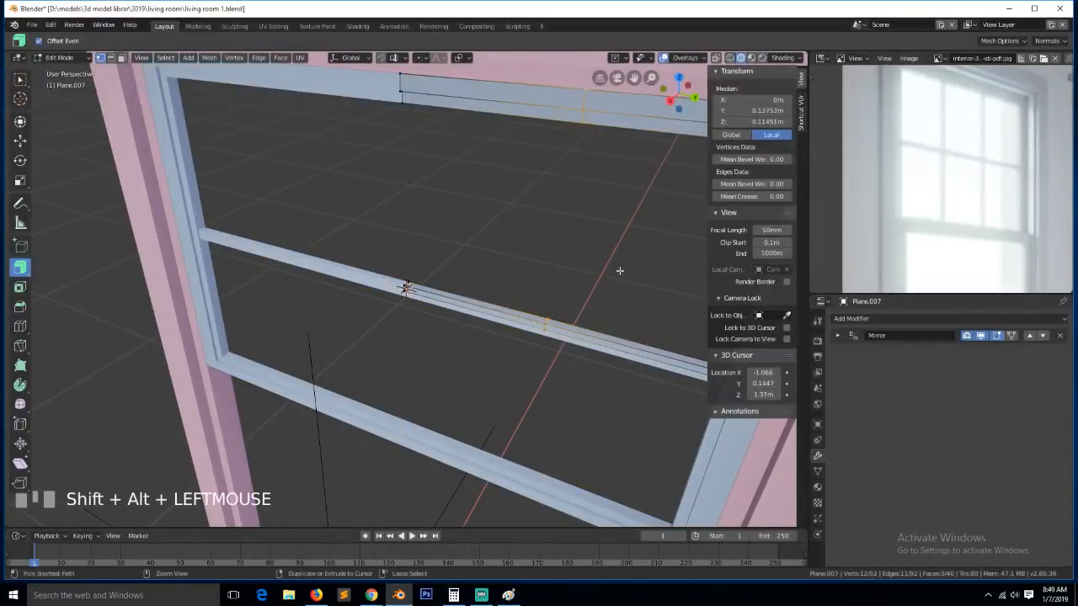
key("ctrl+b")
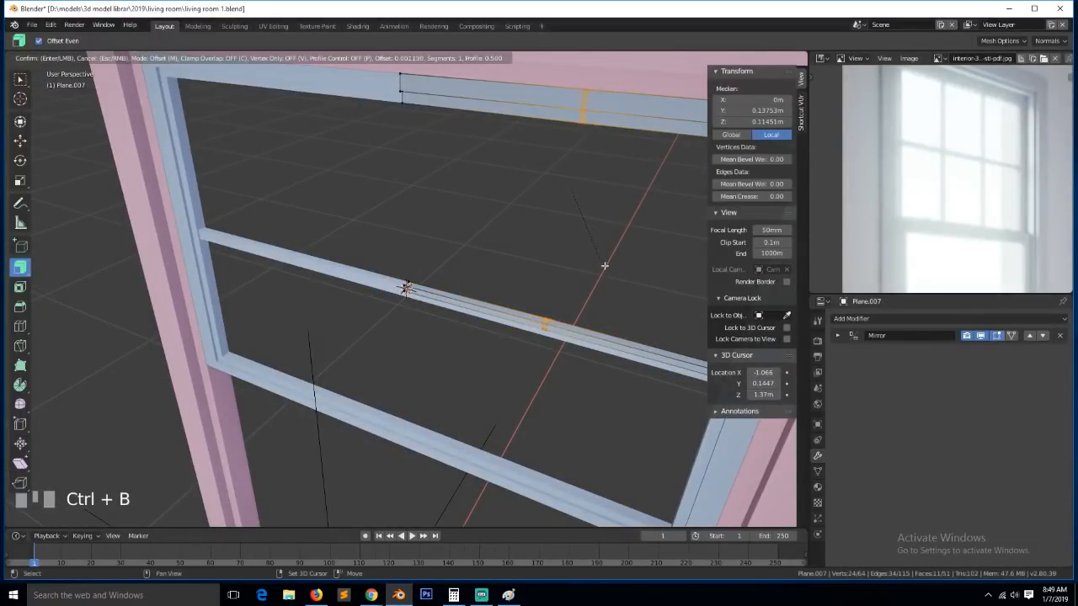
left_click(614, 276)
Switch to face selection and select the small bevelled strip face on top of the middle bar
middle_click_drag(614, 277, 573, 300)
key("3")
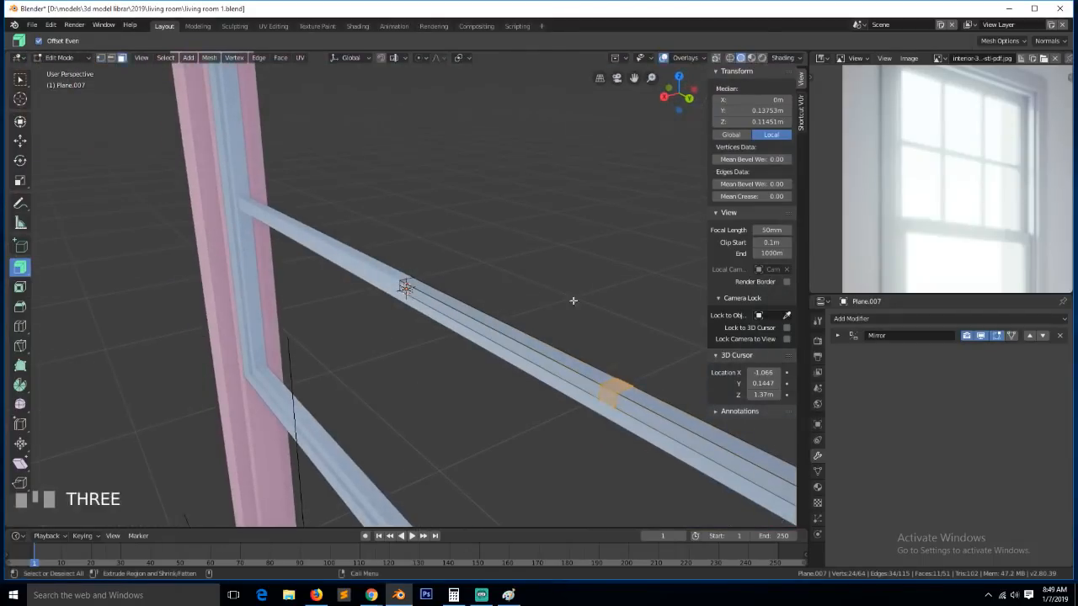
left_click(623, 385)
scroll(620, 409, "down", 3)
key("grave")
middle_click_drag(618, 418, 603, 315)
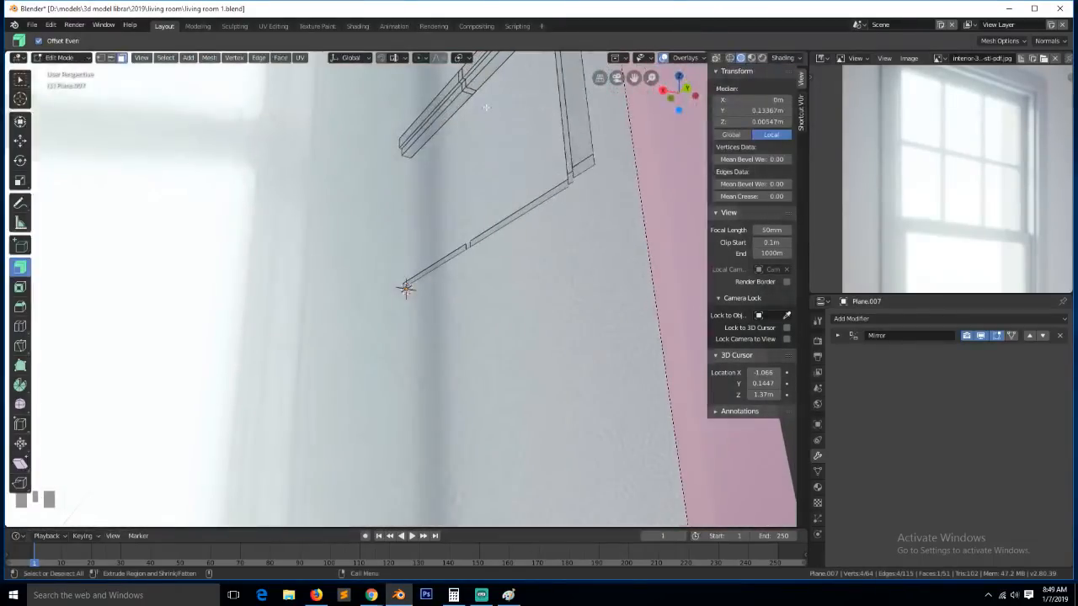
Inset the small bevelled strip face on the underside of the top rail by a thin margin
left_click(470, 93)
key("grave")
middle_click_drag(474, 96, 541, 115)
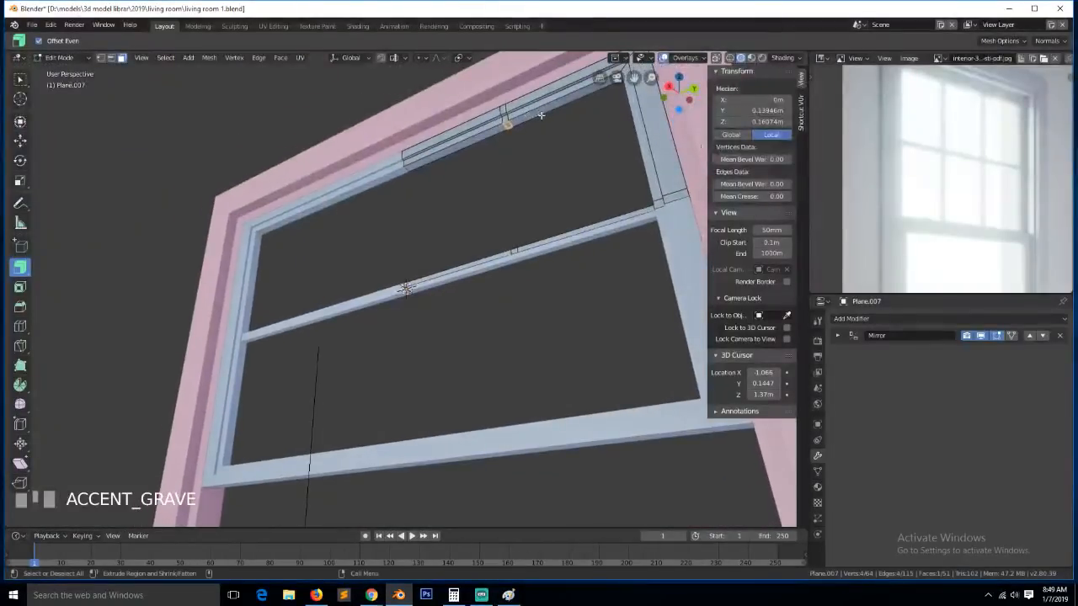
key("KP_Decimal")
scroll(481, 354, "down", 4)
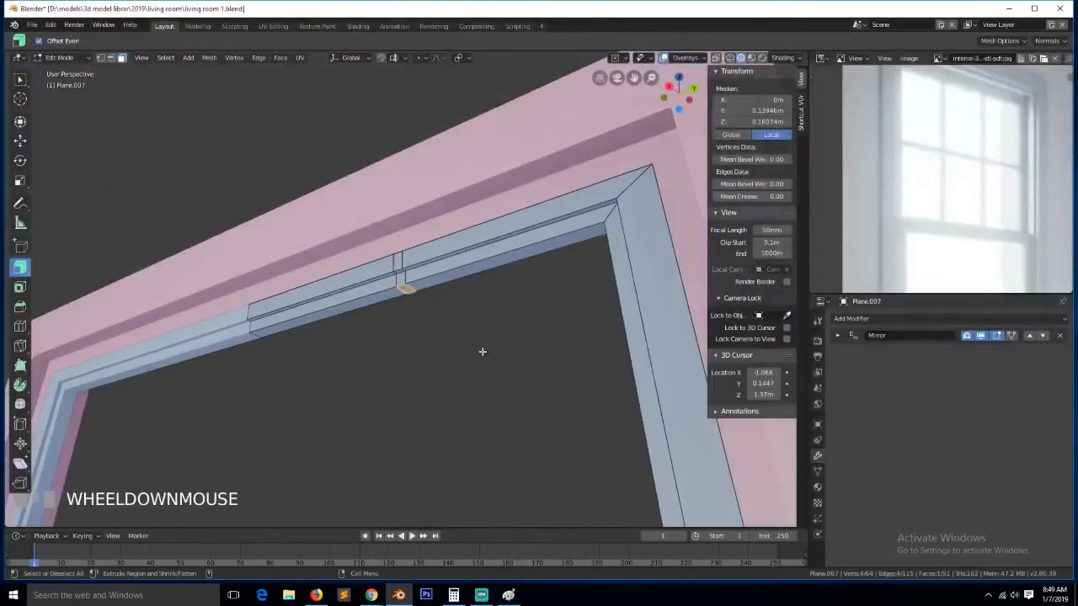
key("grave")
middle_click_drag(483, 352, 512, 345)
scroll(520, 338, "up", 3)
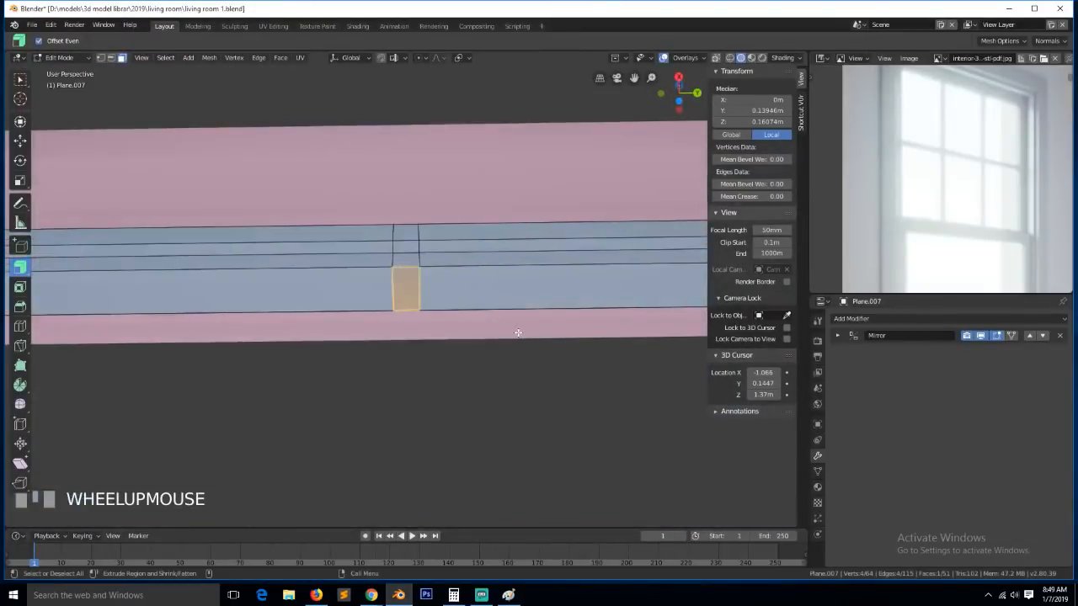
key("i")
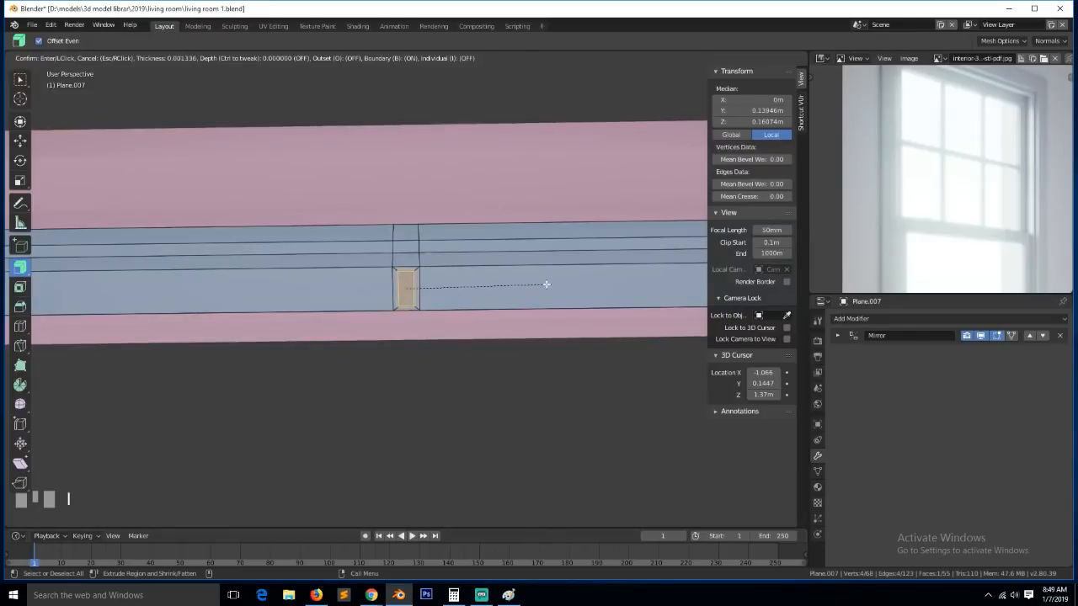
left_click(547, 284)
scroll(444, 323, "up", 1)
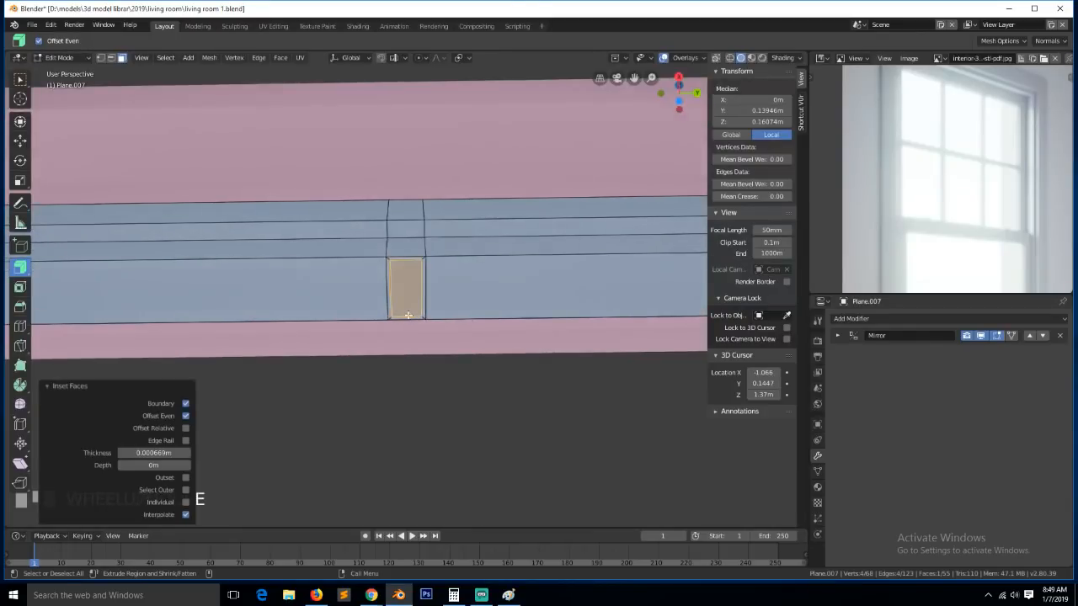
Try to delete the inner inset face on the underside of the top rail
left_click(407, 316)
key("x")
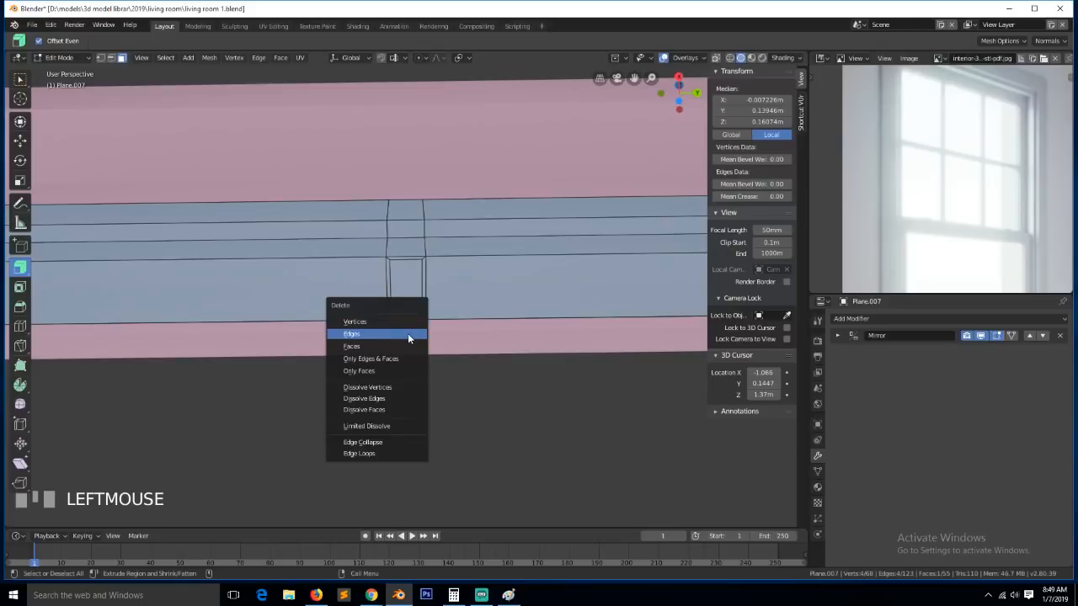
left_click(400, 340)
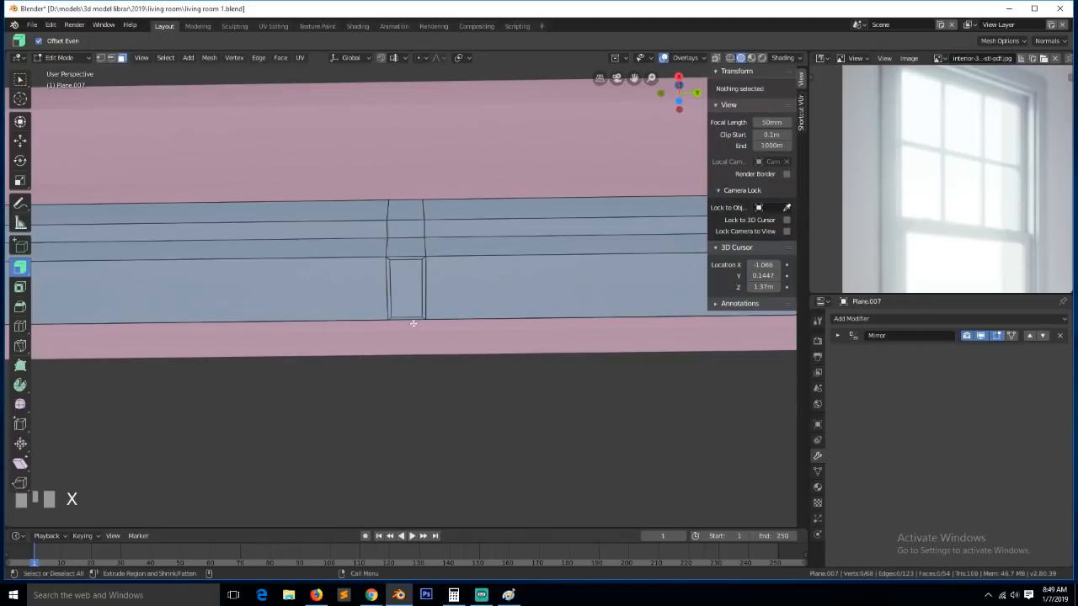
scroll(422, 329, "down", 2)
scroll(422, 329, "up", 2)
key("ctrl+z")
Select the inner inset face under the top rail and frame it in a wireframe top view
left_click(409, 294)
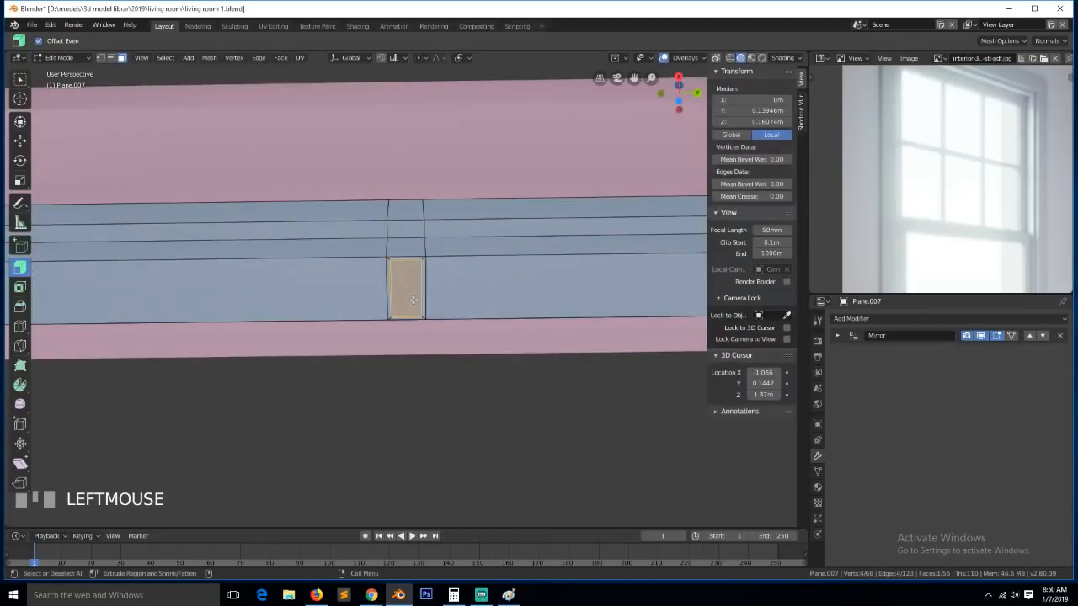
scroll(417, 331, "down", 2)
scroll(417, 331, "up", 2)
scroll(420, 339, "down", 5)
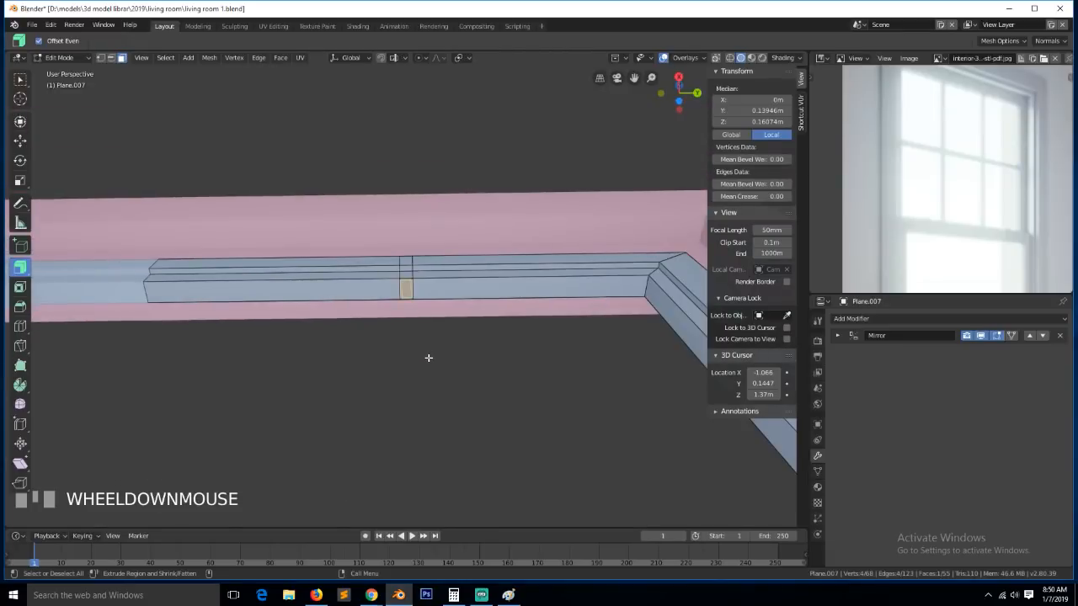
scroll(412, 384, "down", 2)
middle_click_drag(407, 414, 427, 2)
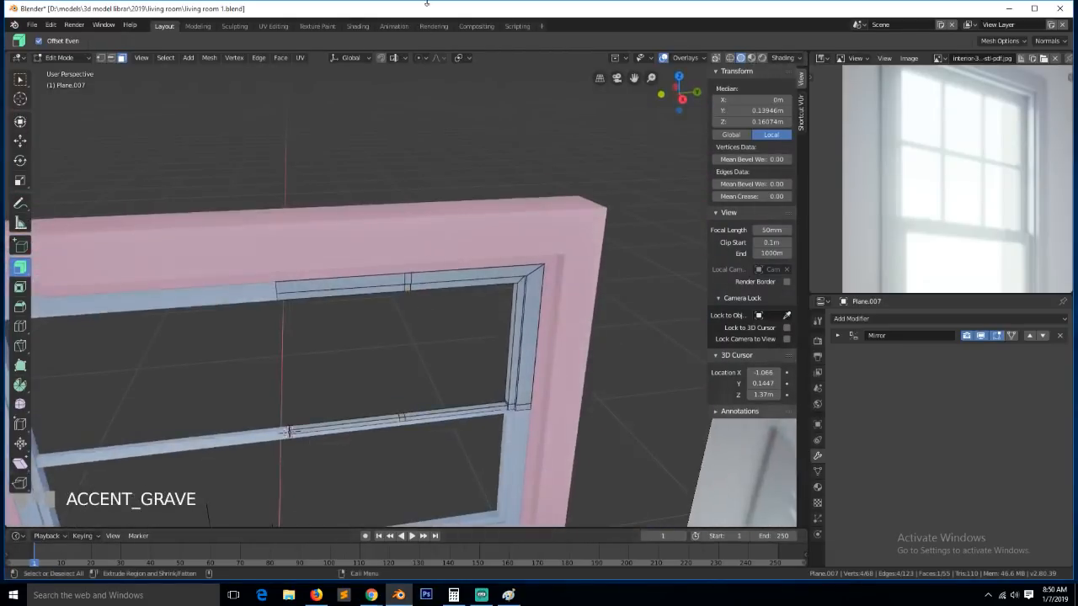
key("KP_7")
scroll(469, 327, "up", 1)
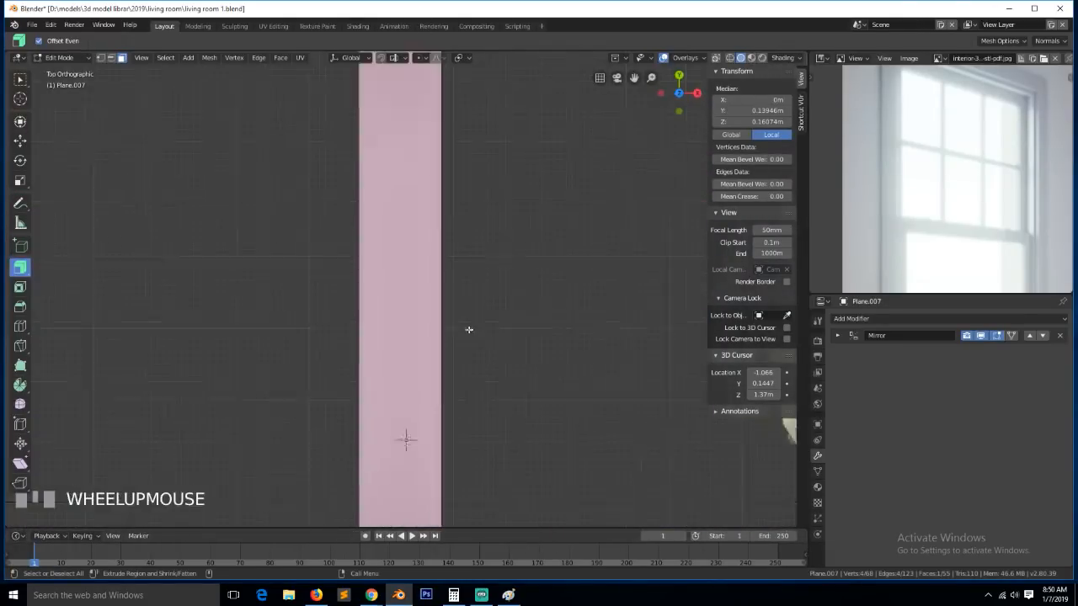
scroll(474, 325, "down", 1)
key("shift+z")
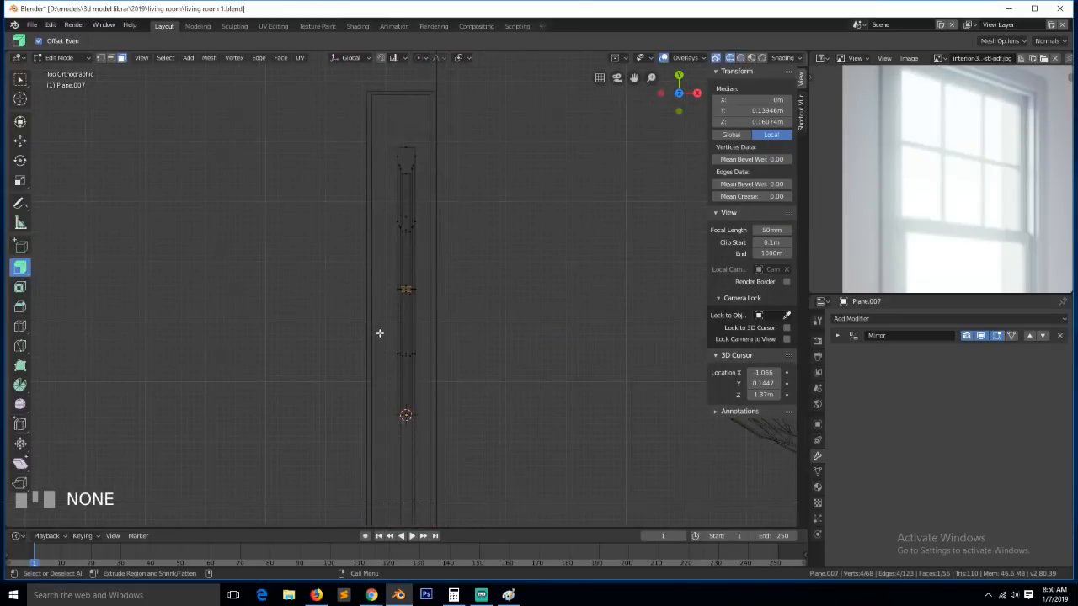
key("KP_Decimal")
scroll(500, 298, "down", 3)
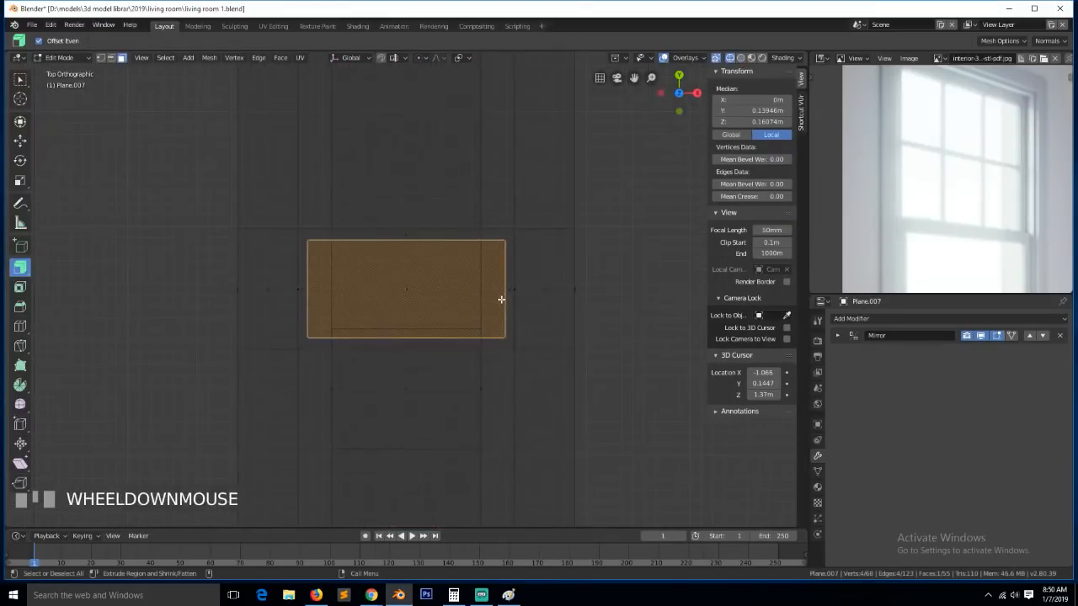
Narrow the selected inset face along X by a scale factor of about 0.764
key("h")
key("ctrl+z")
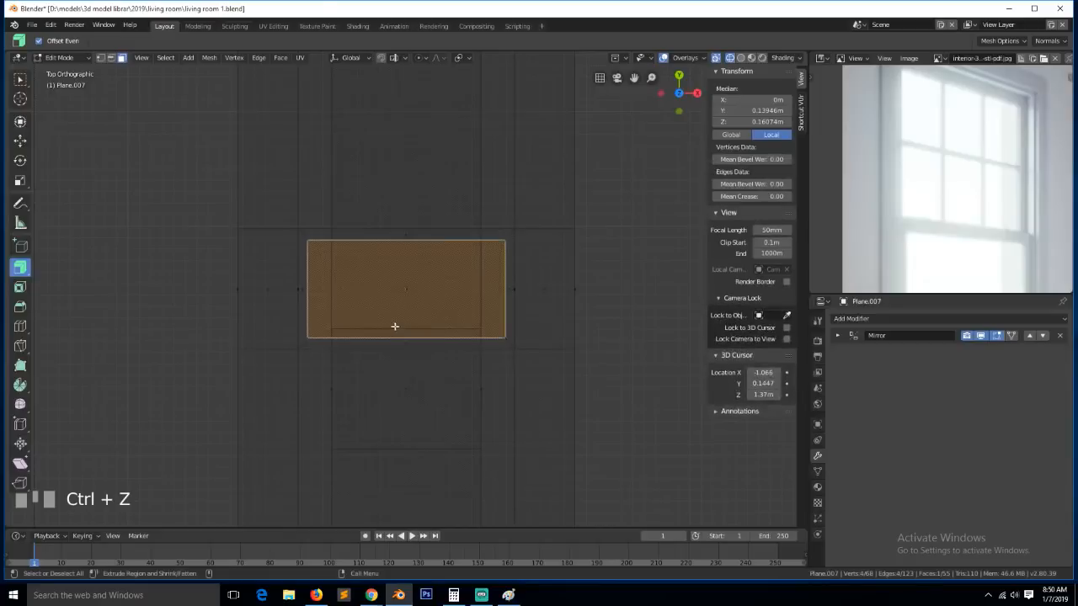
key("s")
key("x")
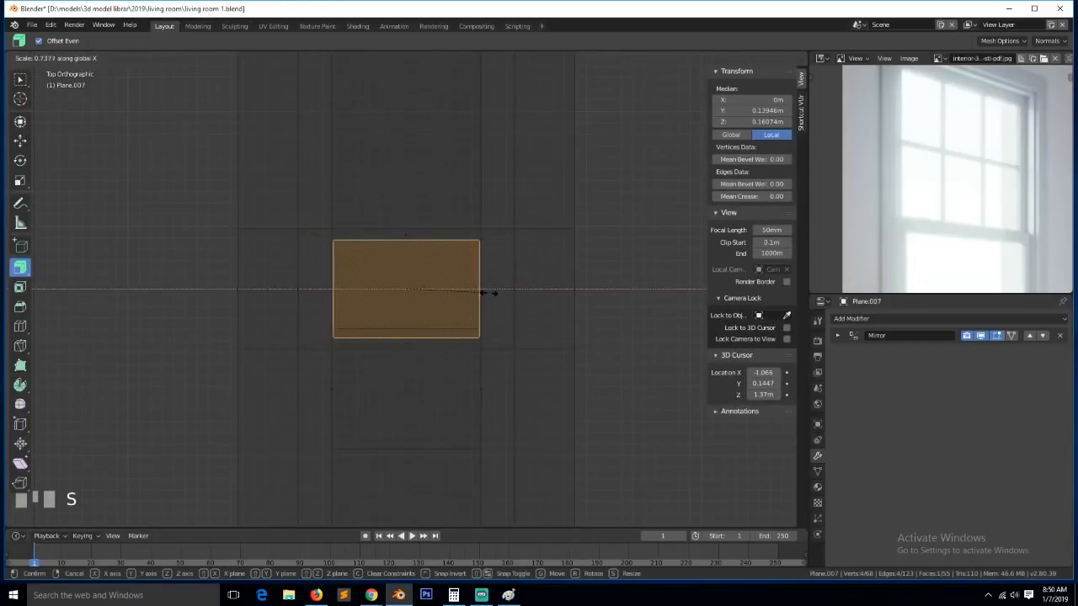
left_click(491, 294)
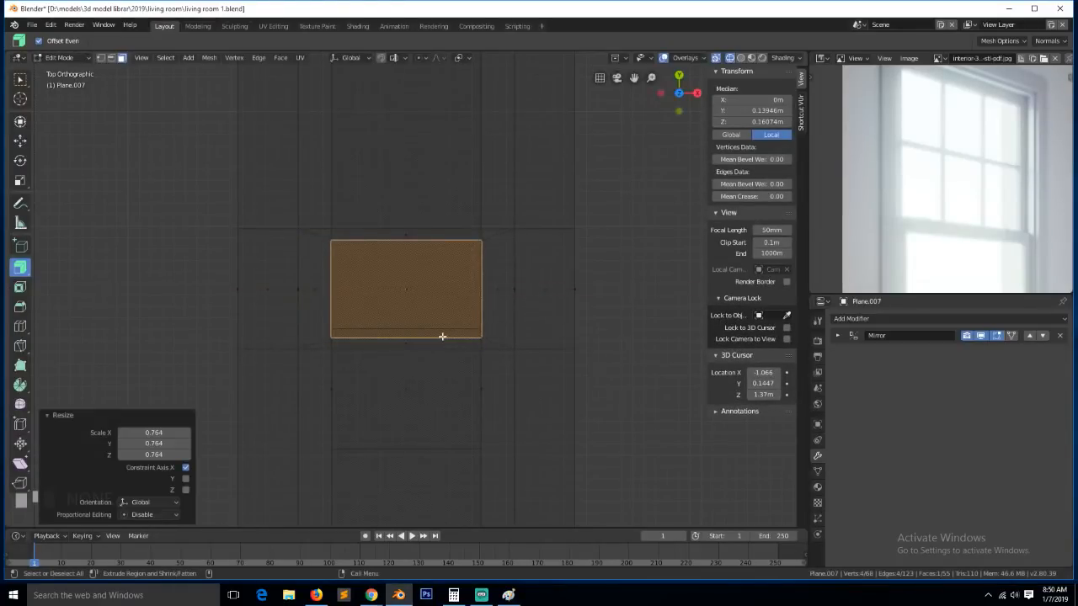
Shift the inset face about 0.000885 m along Y and scale it by about 1.022 along Y
key("g")
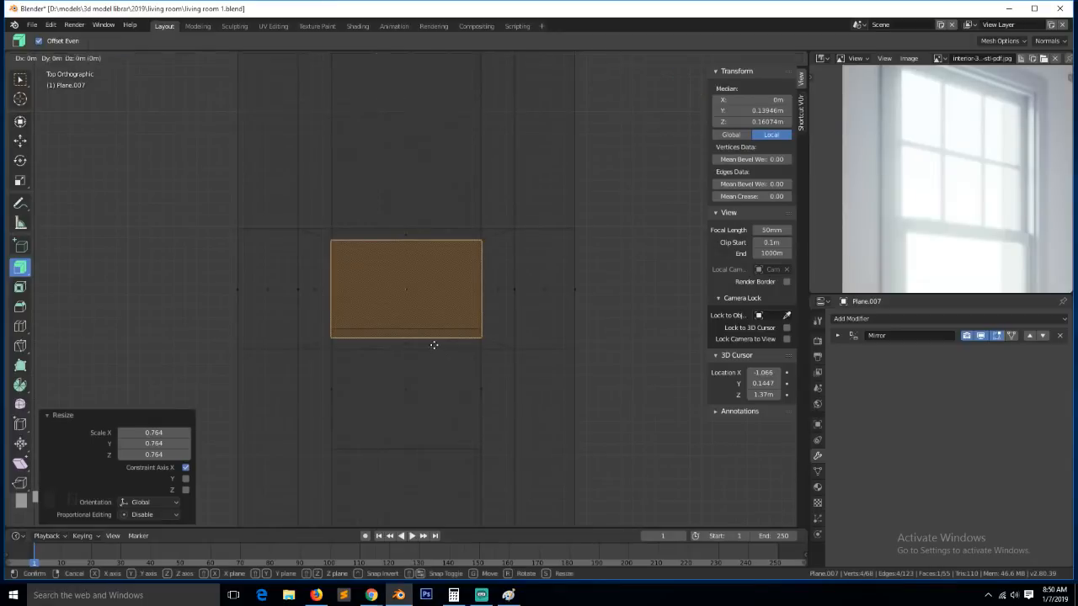
right_click(436, 350)
scroll(448, 359, "up", 5)
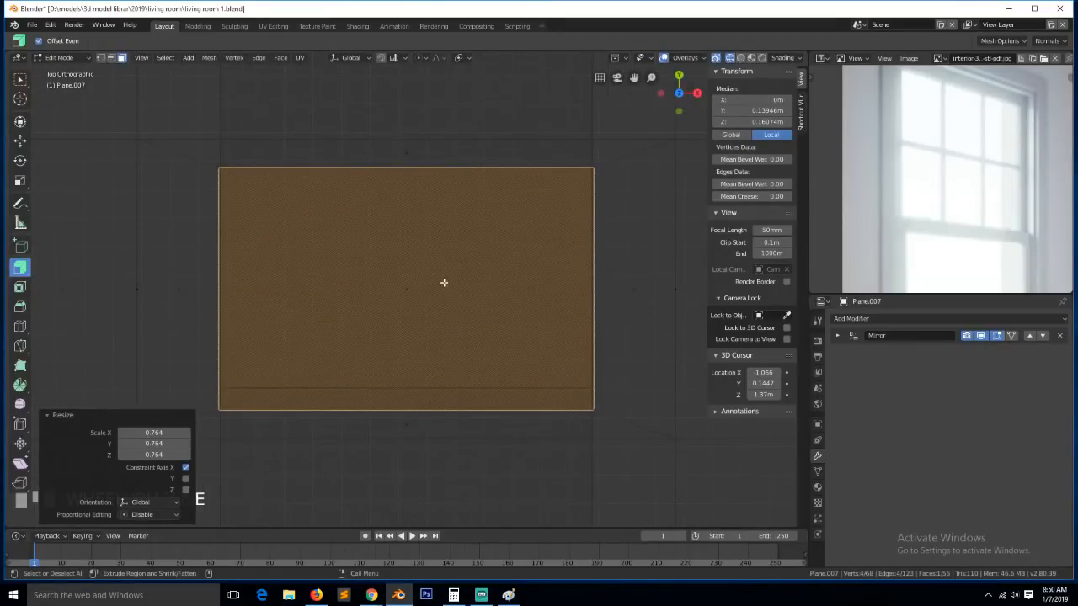
key("g")
right_click(432, 346)
key("g")
key("y")
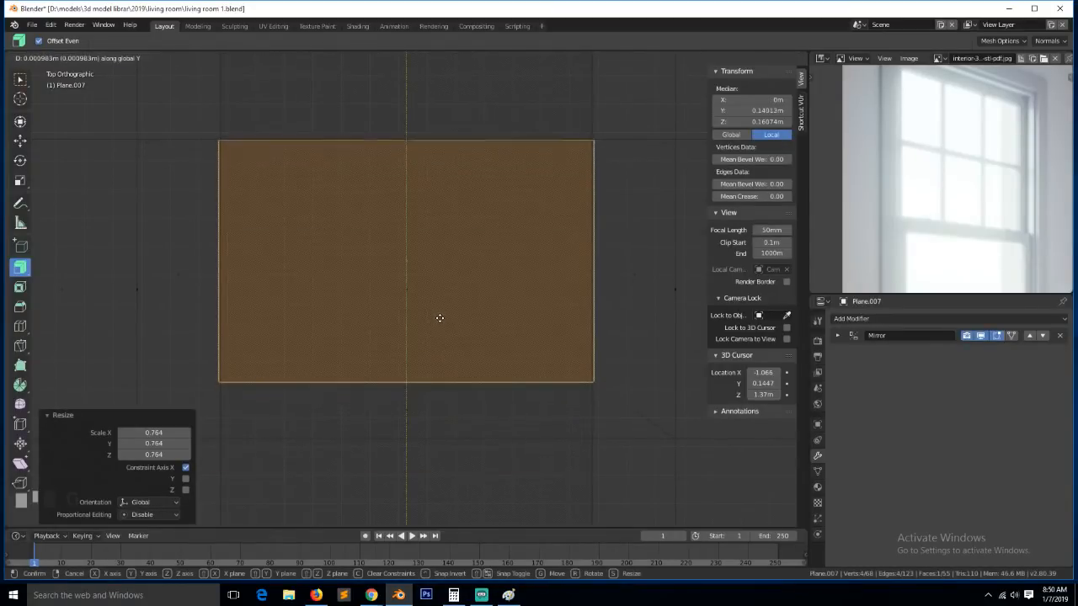
left_click(440, 319)
key("s")
key("y")
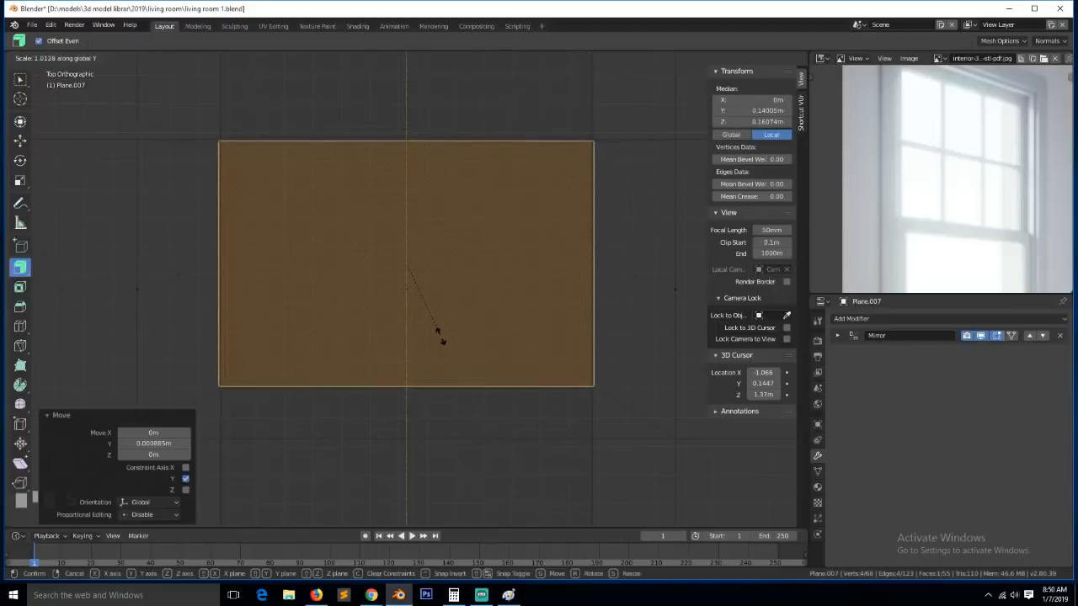
left_click(443, 338)
Return to solid shading and bridge the top rail's inset face with the matching face on top of the middle bar
middle_click_drag(443, 338, 348, 276)
scroll(349, 277, "down", 8)
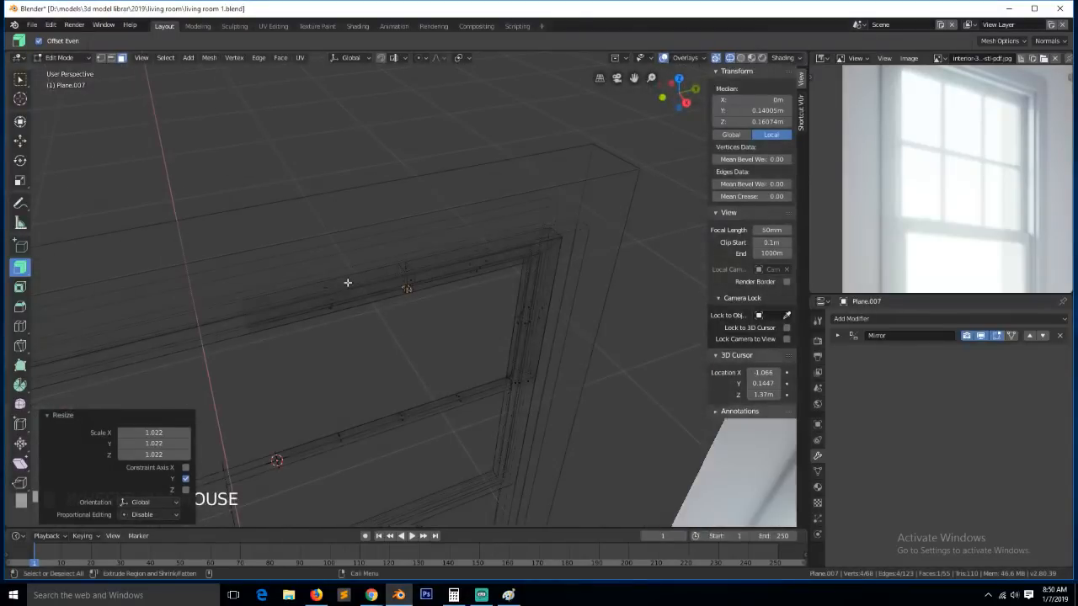
key("KP_1")
key("KP_3")
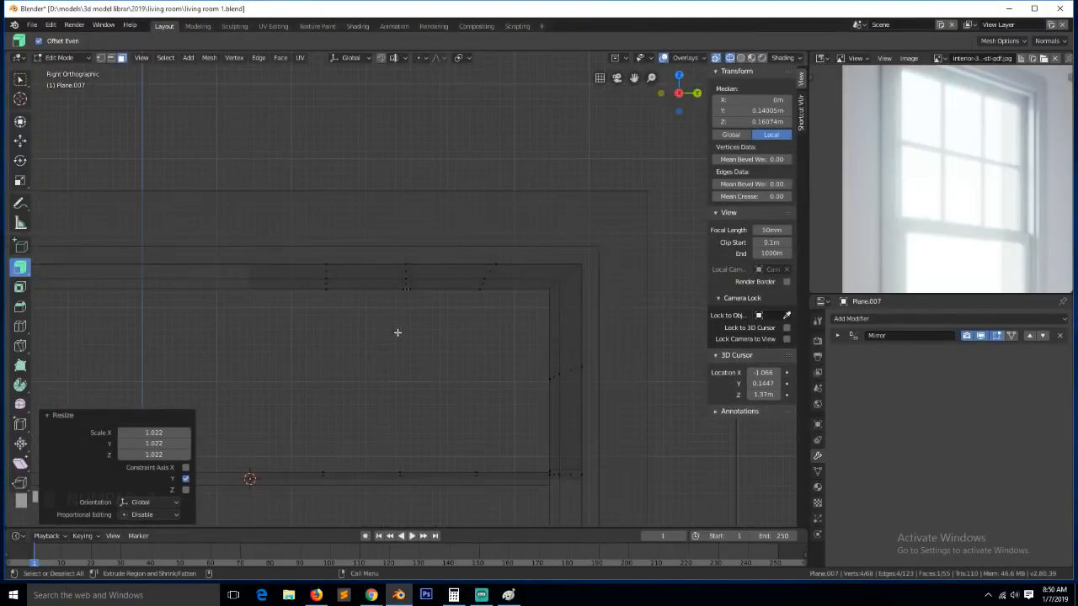
middle_click_drag(412, 365, 447, 479)
key("z")
left_click(497, 438)
scroll(472, 447, "up", 3)
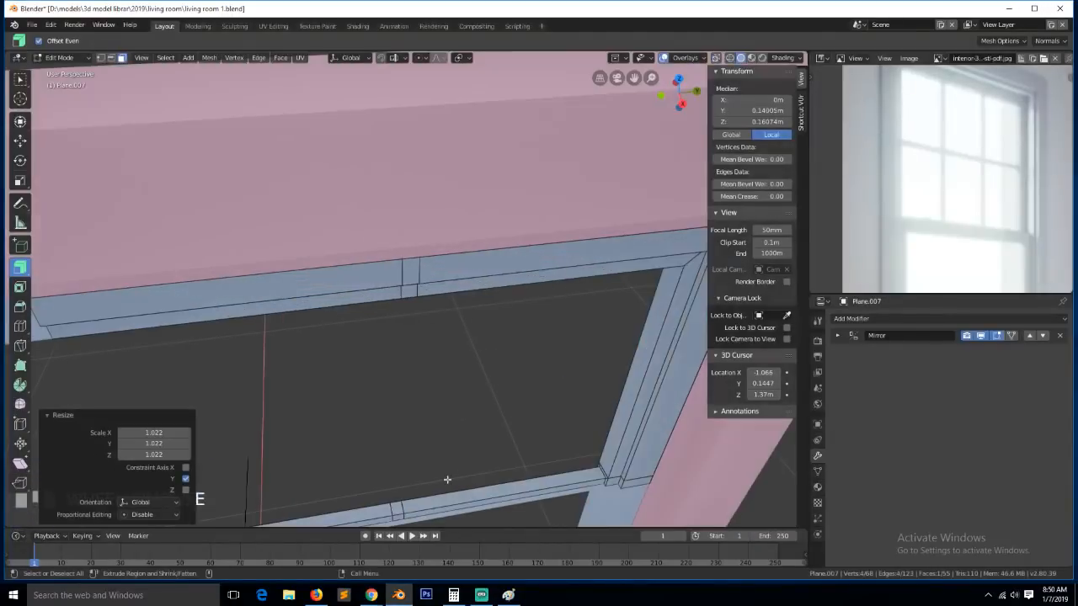
left_click(418, 462, "shift")
right_click(418, 446)
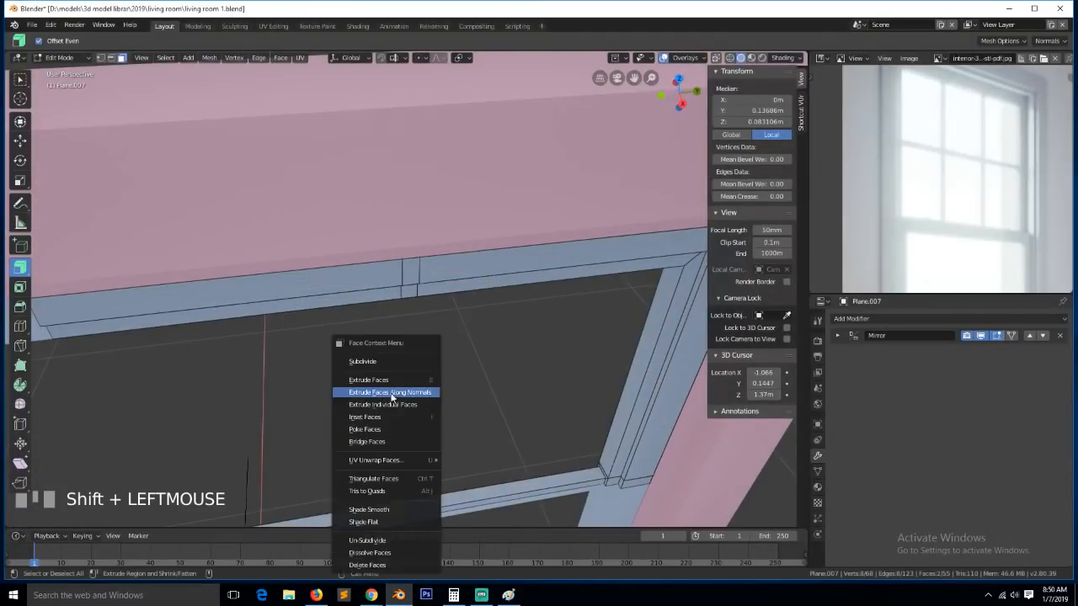
left_click(392, 441)
Examine the whole sash with its mirrored upright bars in object mode from the right orthographic view
middle_click_drag(392, 441, 421, 409)
scroll(421, 409, "down", 3)
key("Tab")
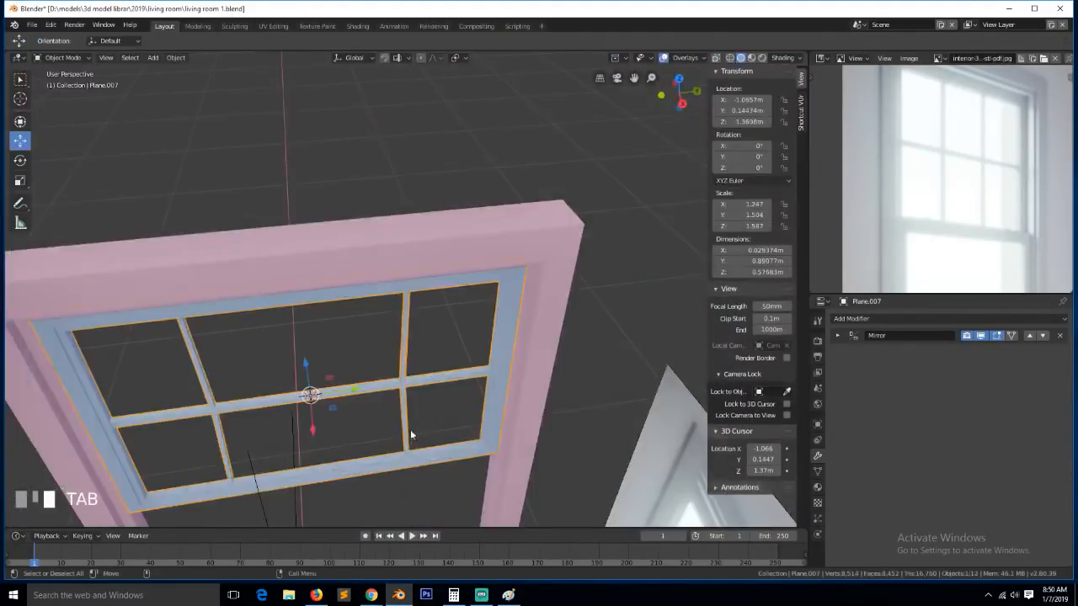
key("grave")
scroll(362, 358, "down", 2)
key("KP_1")
key("KP_3")
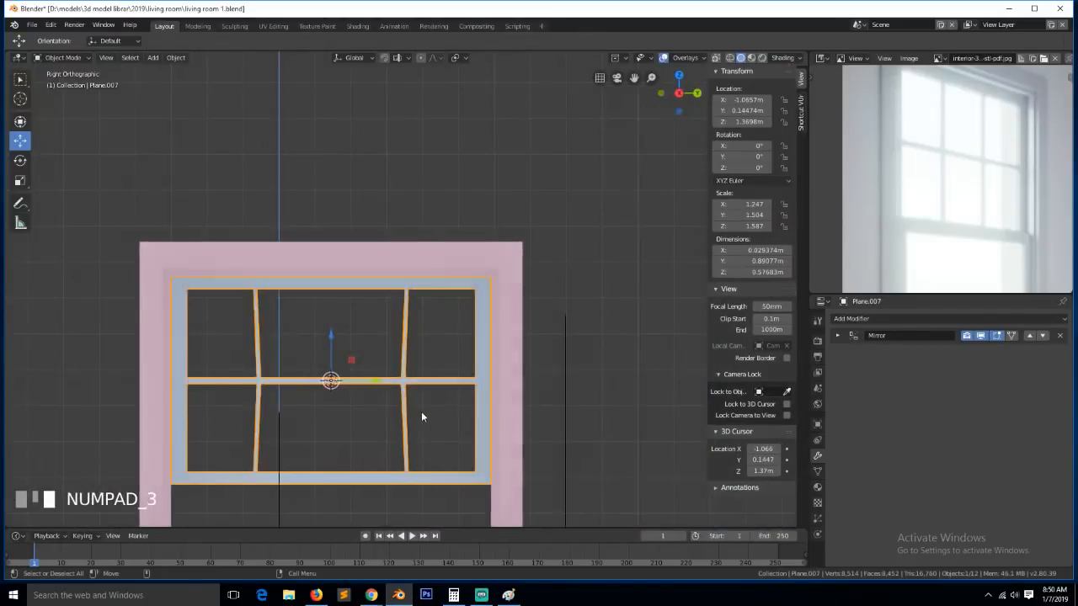
scroll(423, 417, "up", 2)
In edit mode with X-ray, select the whole upright bar with its end strips and move it about -0.0625 m along Y
key("Tab")
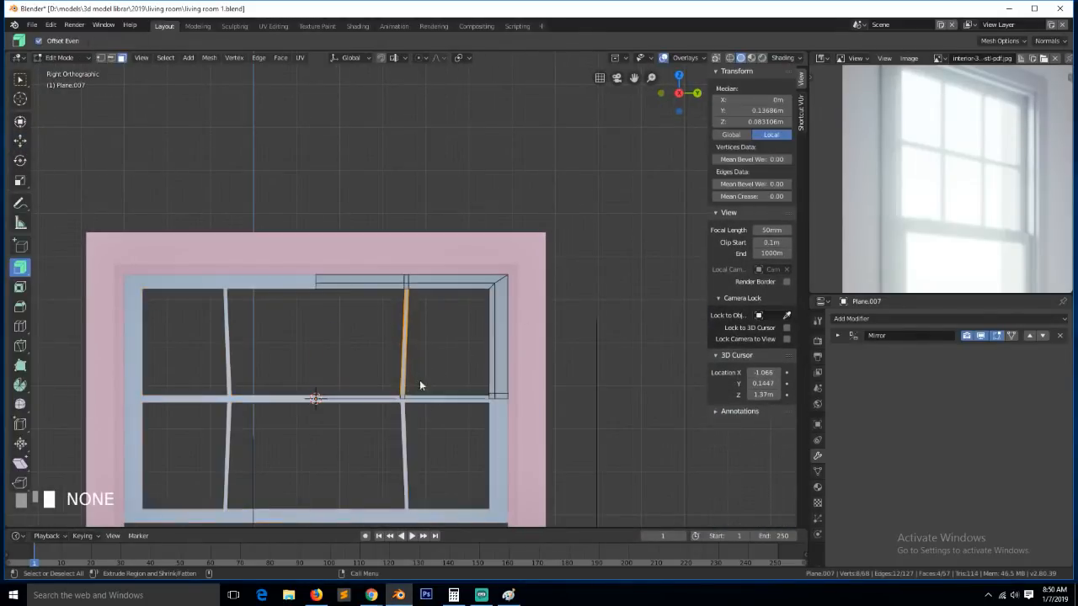
key("alt+z")
key("alt+a")
key("b")
left_click_drag(385, 233, 429, 527)
key("g")
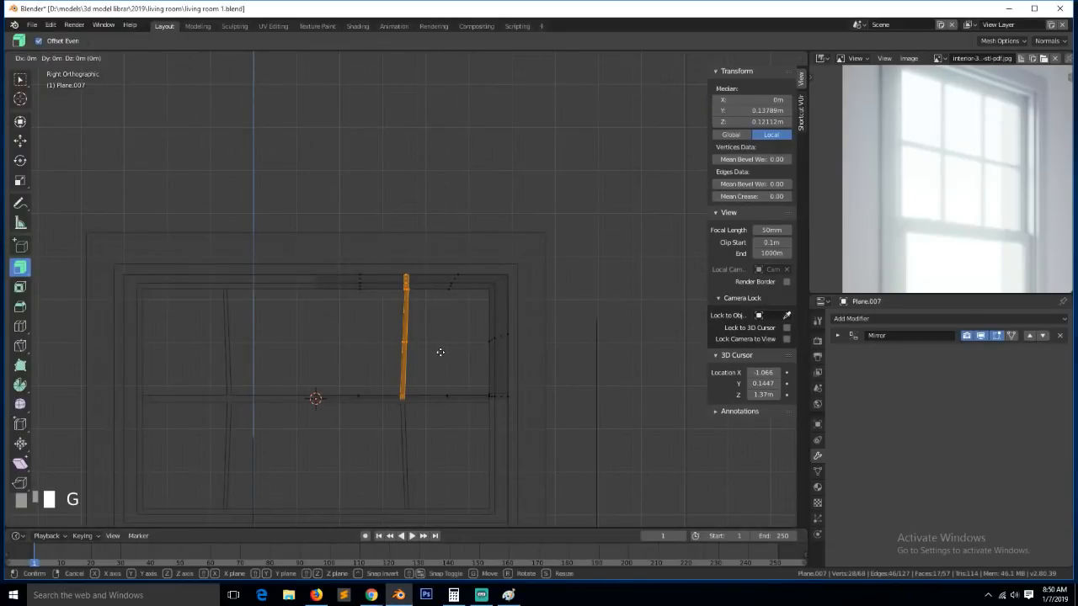
key("y")
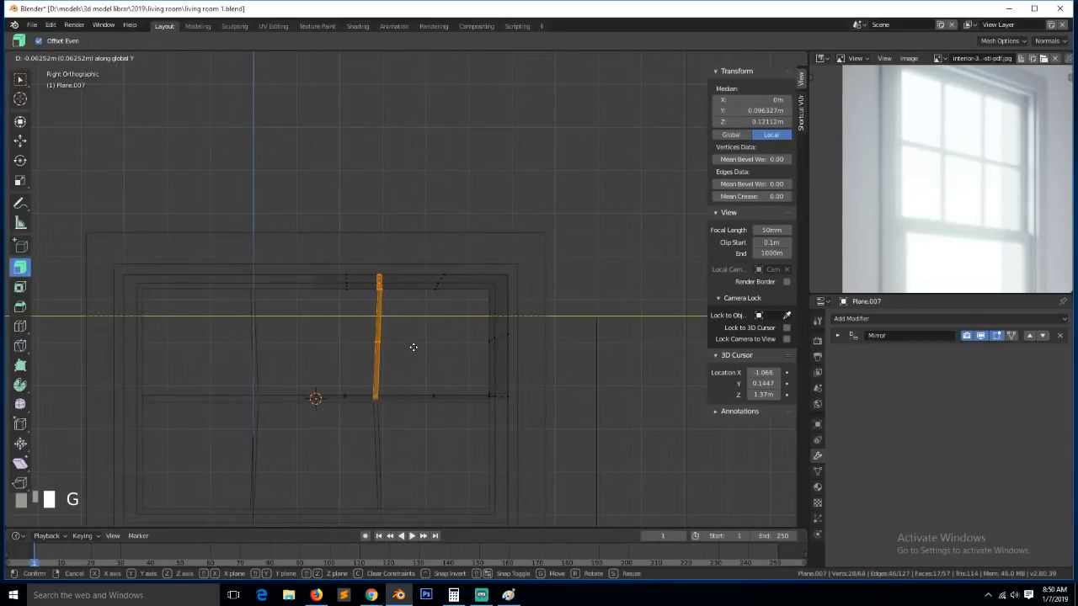
left_click(412, 348)
Straighten the upright bar's side face nearest the sash centre by scaling it to 0 along Y
key("alt+a")
scroll(404, 341, "up", 4)
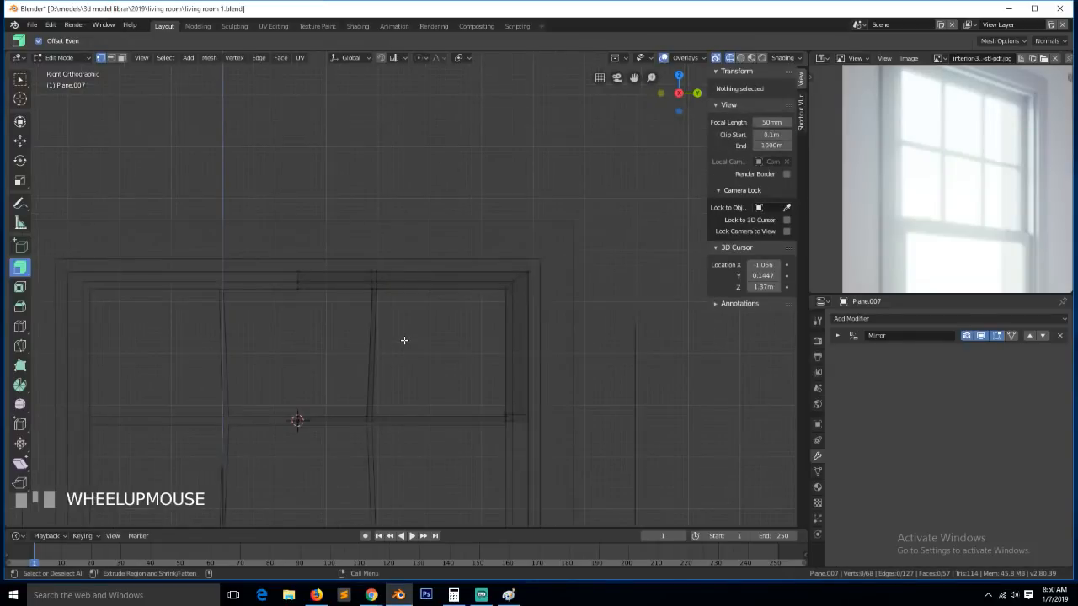
scroll(404, 341, "down", 2)
scroll(403, 341, "up", 1)
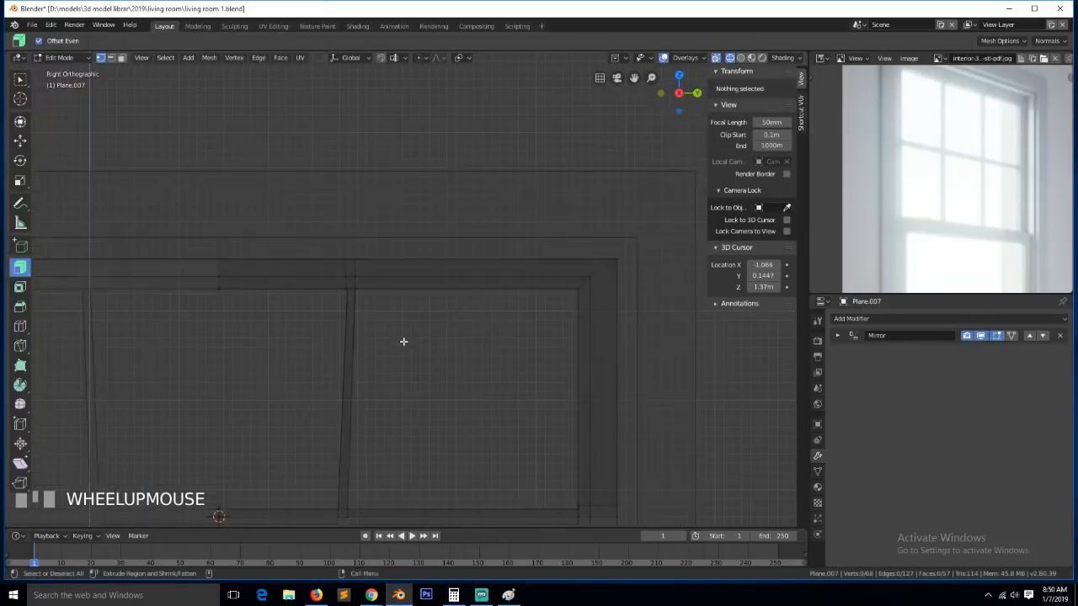
scroll(360, 321, "up", 2)
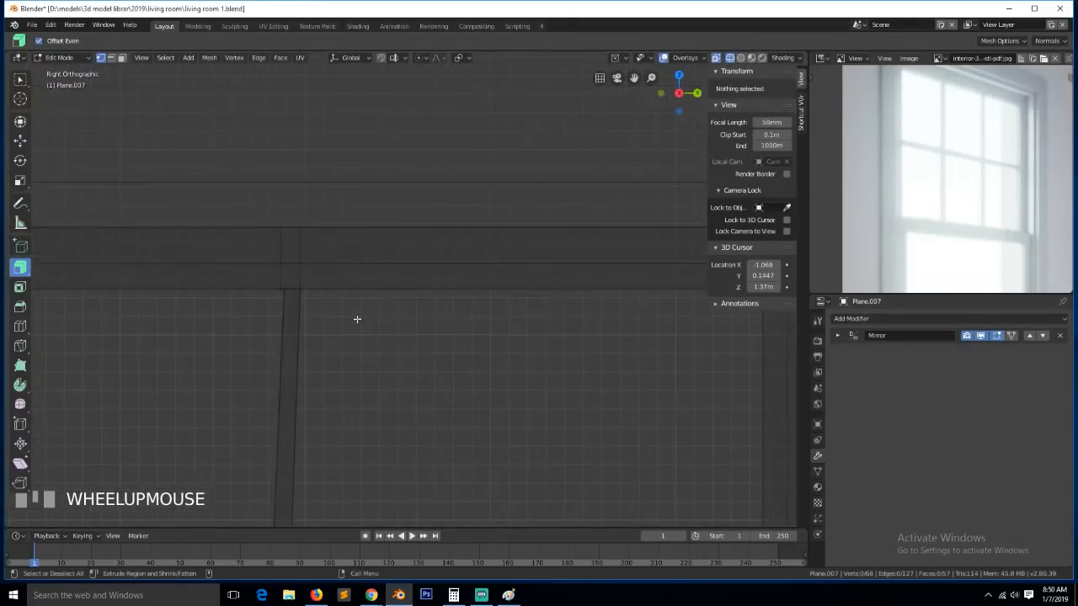
key("3")
left_click(285, 361)
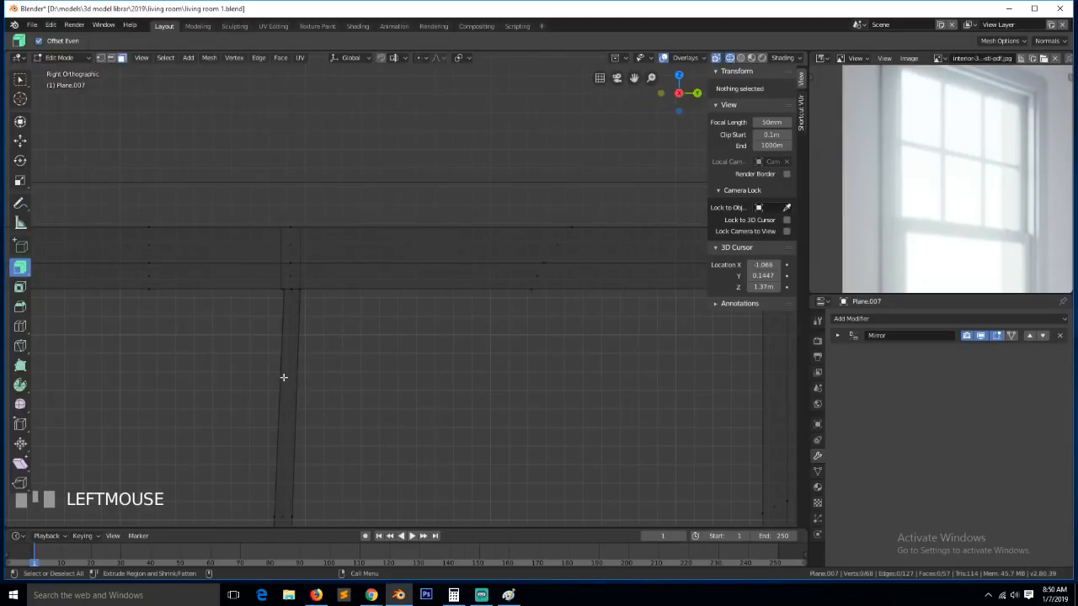
scroll(315, 435, "down", 1)
left_click(328, 421)
key("s")
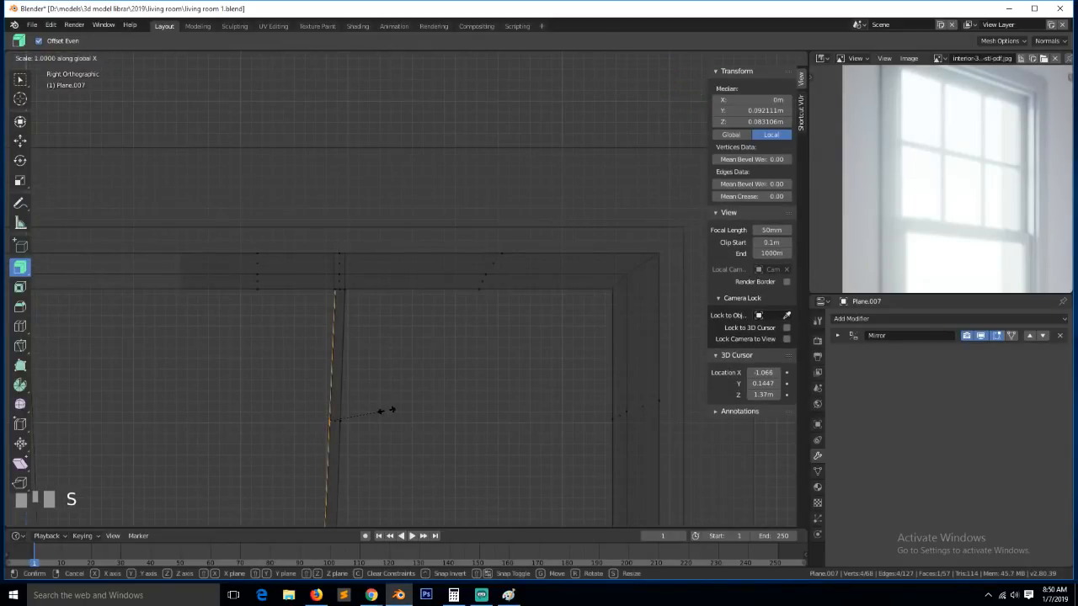
key("y")
left_click(383, 411)
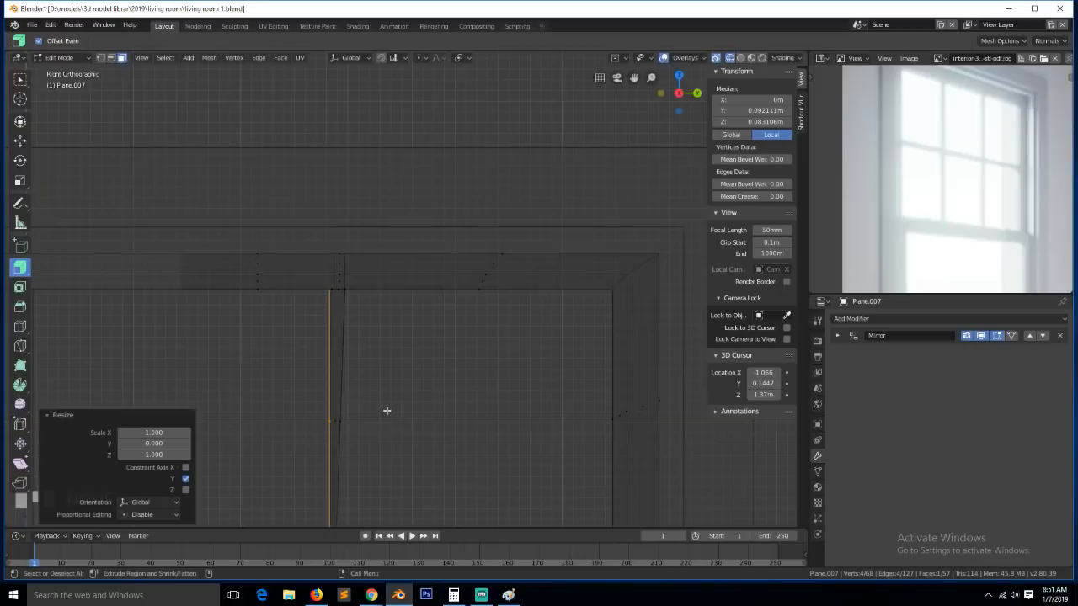
Straighten the upright bar's outer side face by scaling it to 0 along Y, and clear the selection
left_click(334, 413)
left_click(348, 418)
key("s")
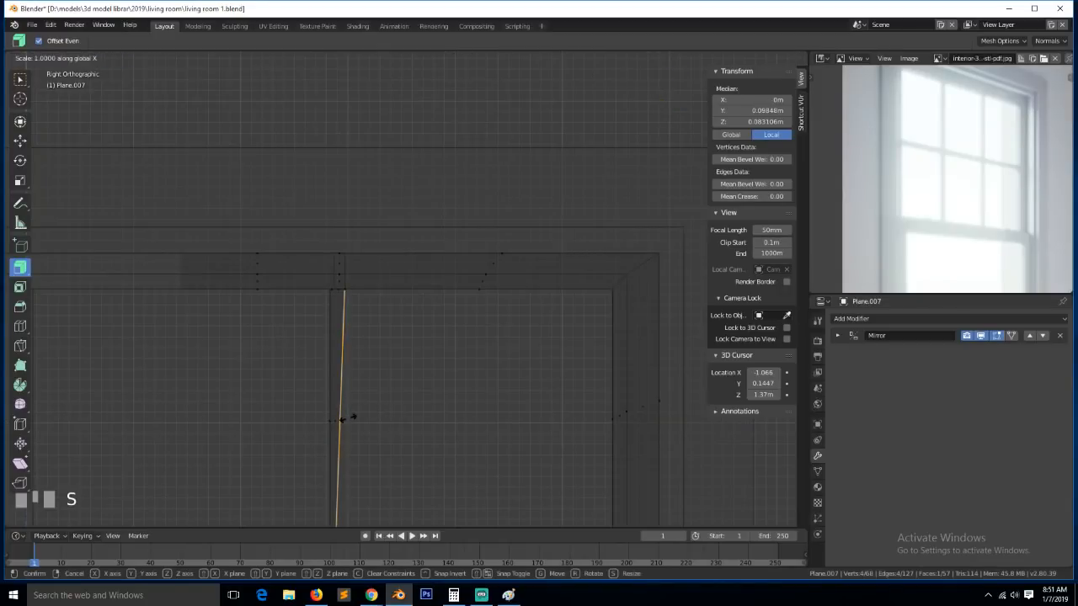
key("y")
left_click(337, 418)
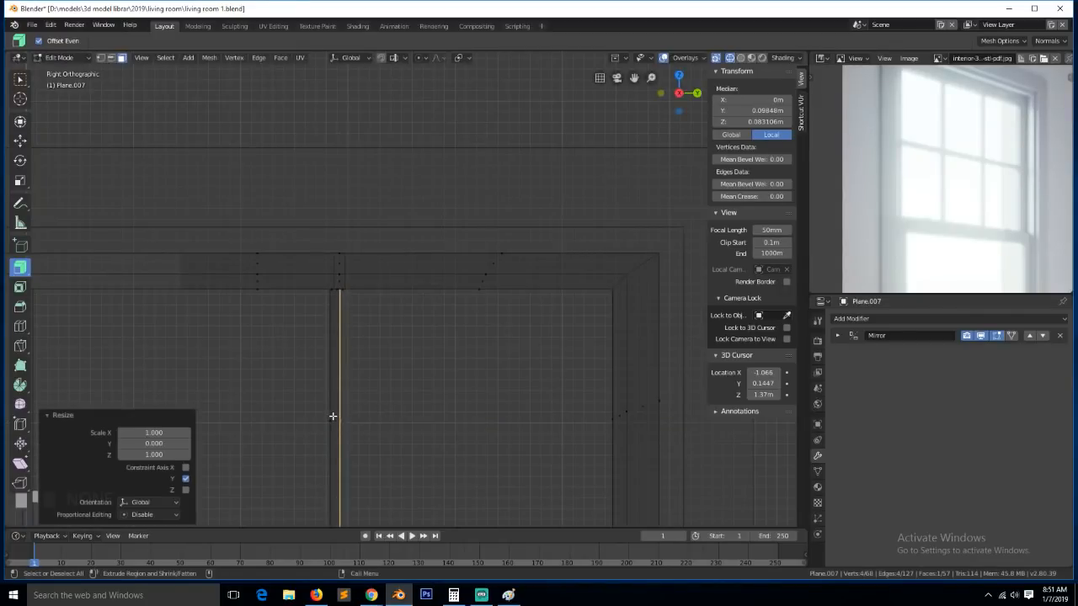
key("alt+a")
scroll(331, 415, "down", 2)
scroll(355, 393, "up", 1)
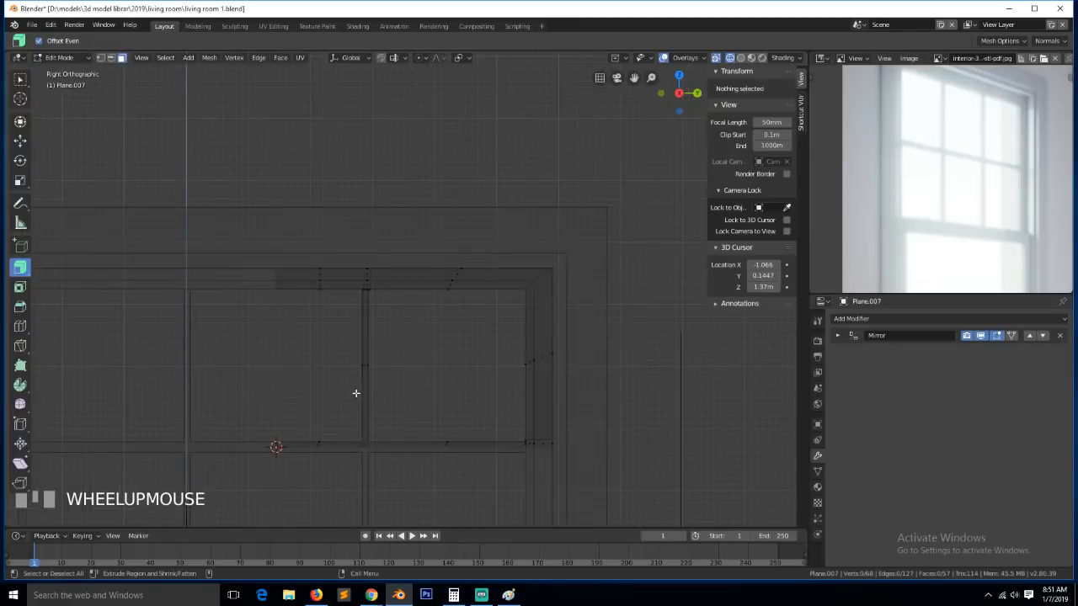
Select the faces of the whole upright bar and move them about 0.005 m along Y
key("1")
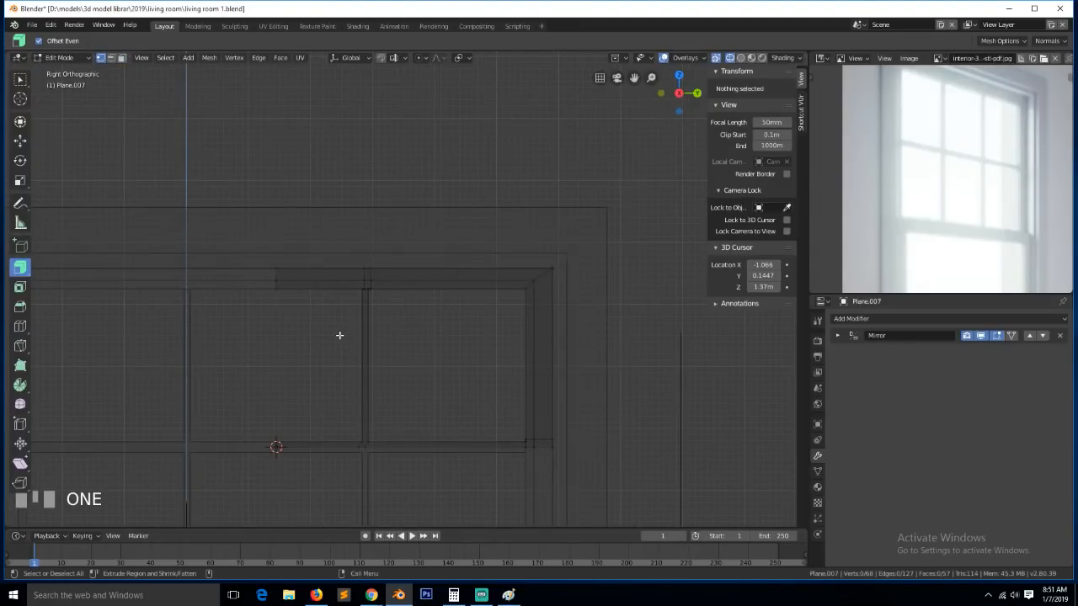
key("3")
key("b")
left_click_drag(336, 312, 381, 458)
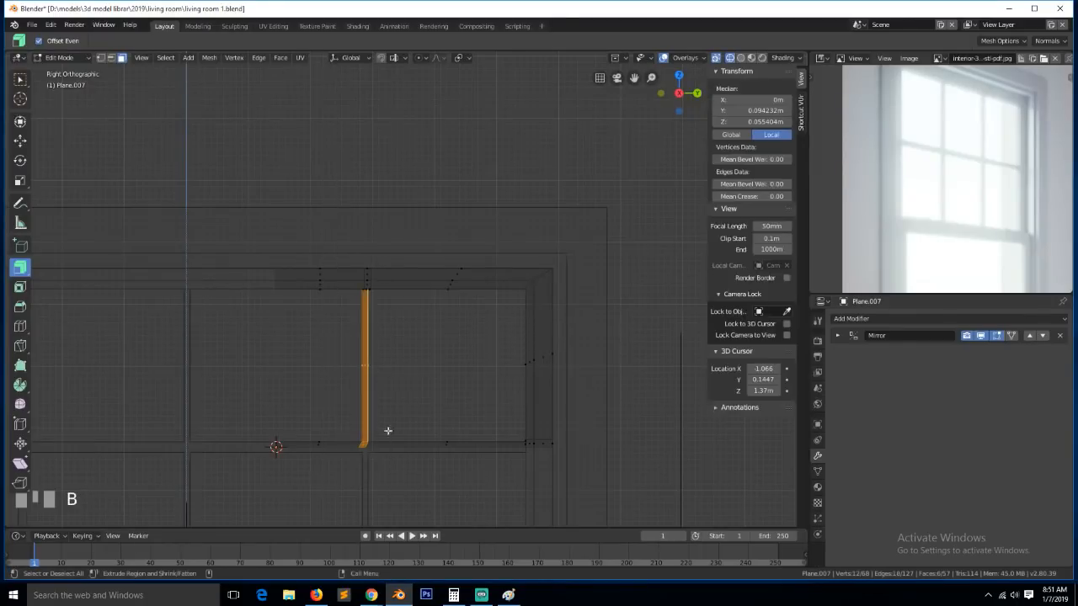
key("g")
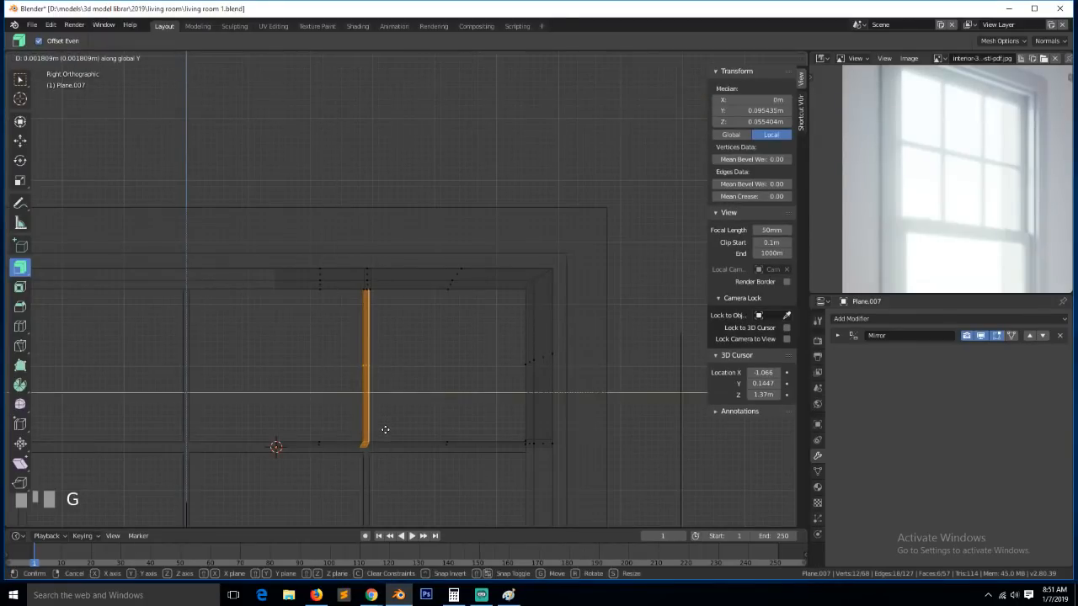
left_click(388, 430)
Move the upright bar's lower end vertices at the crossing about 0.0054 m along Y, and return to object mode
key("1")
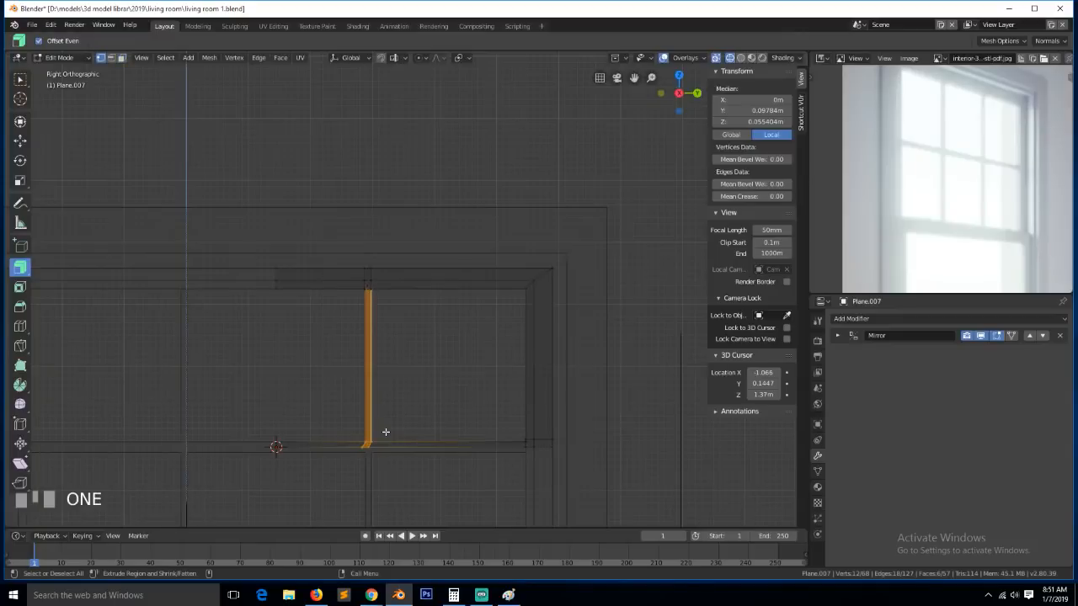
key("alt+a")
key("b")
left_click_drag(357, 444, 391, 458)
key("g")
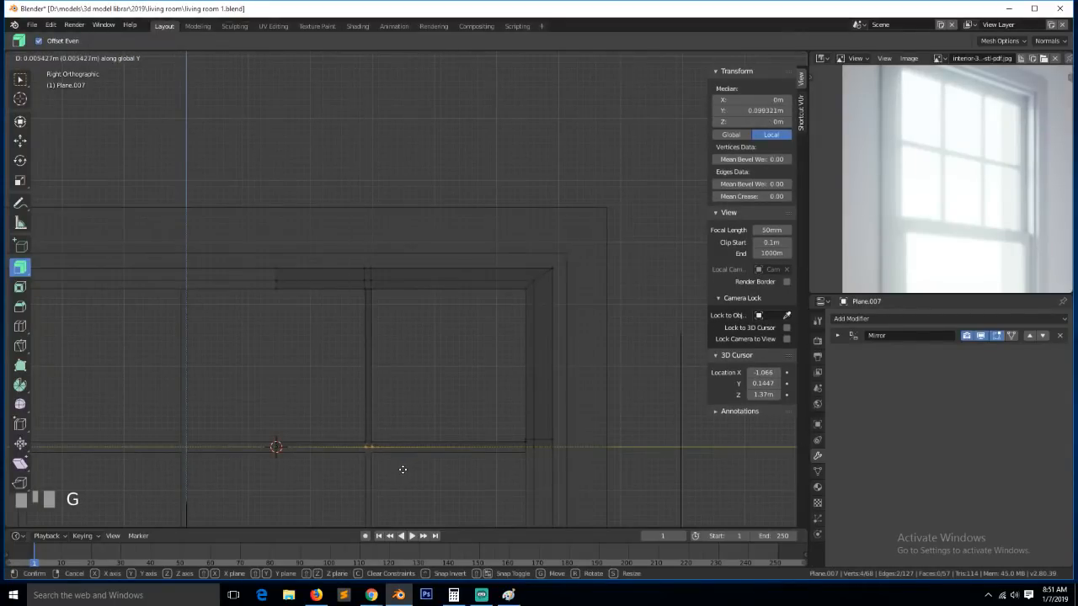
left_click(402, 470)
key("Tab")
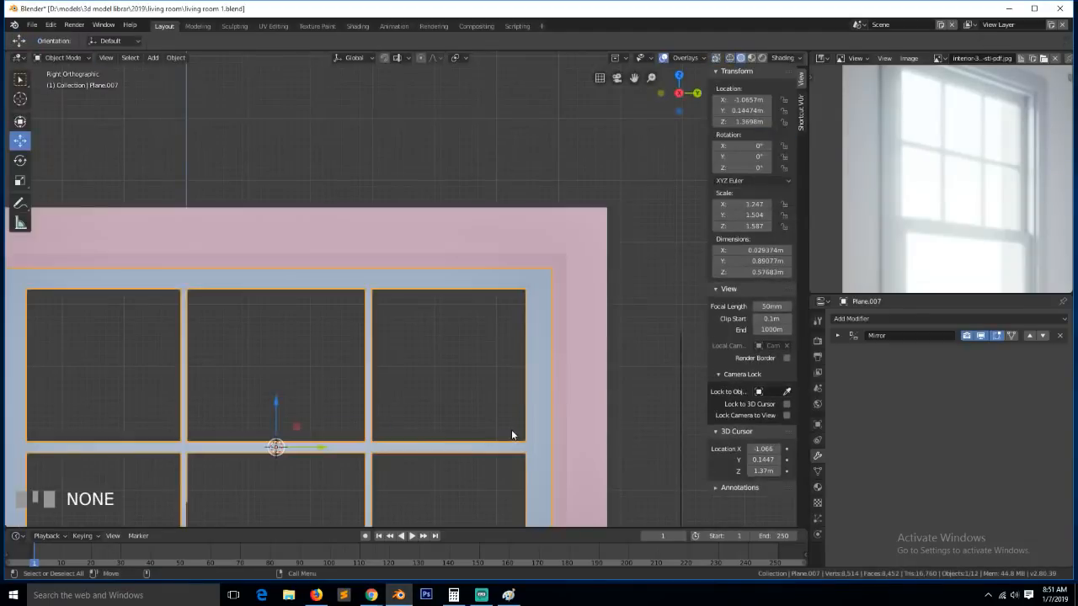
Examine the completed sash within the window frame and compare it with the lower window part in the reference photo
scroll(501, 426, "down", 5)
key("grave")
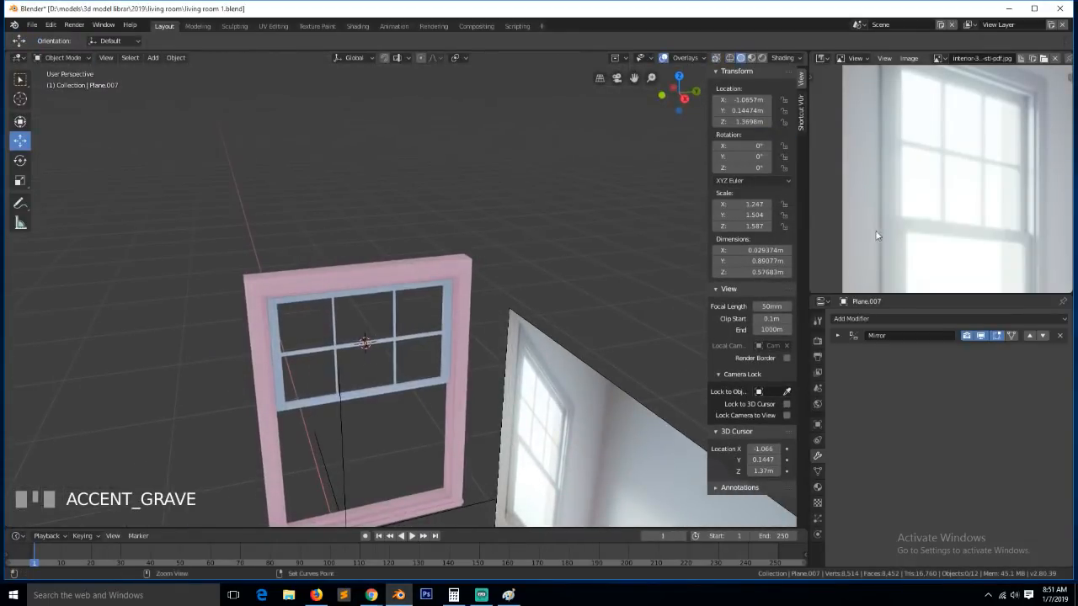
scroll(893, 236, "down", 3)
middle_click_drag(907, 236, 938, 202)
scroll(970, 197, "up", 2)
left_click(377, 338)
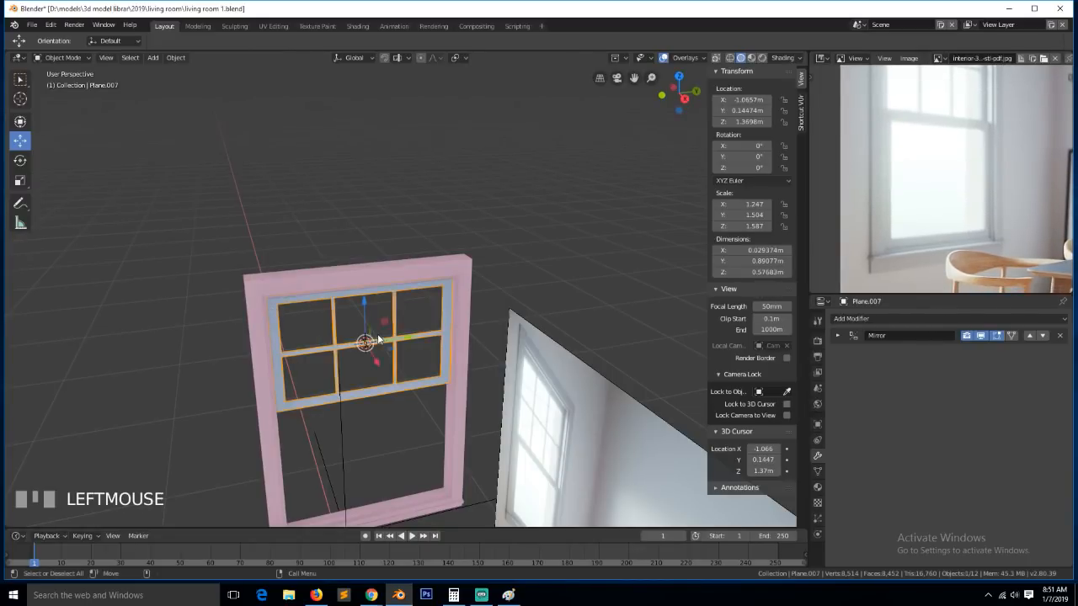
key("KP_1")
key("KP_3")
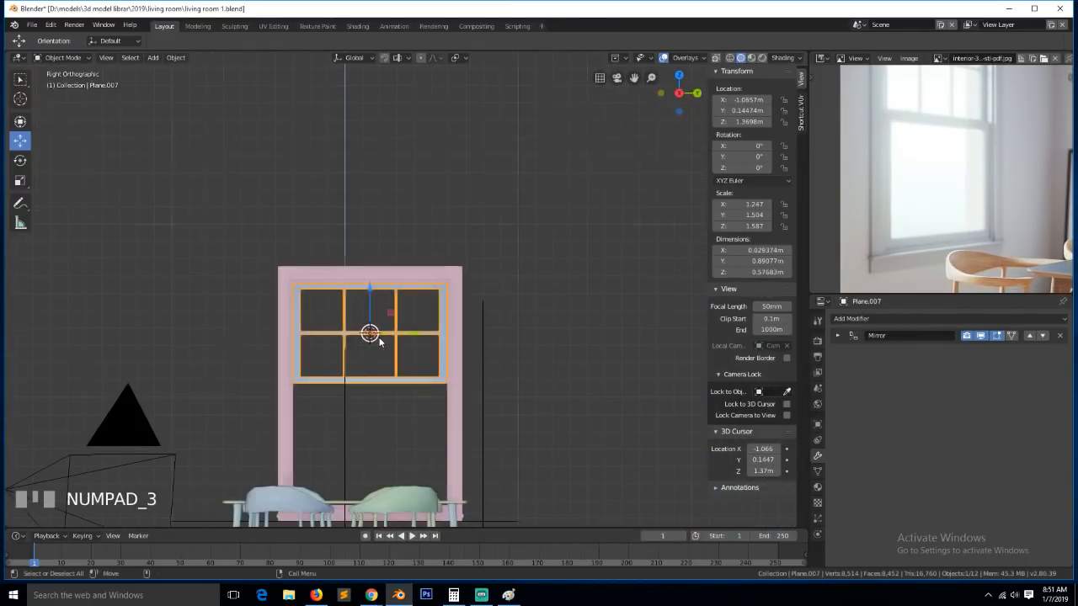
key("KP_Decimal")
scroll(379, 335, "down", 3)
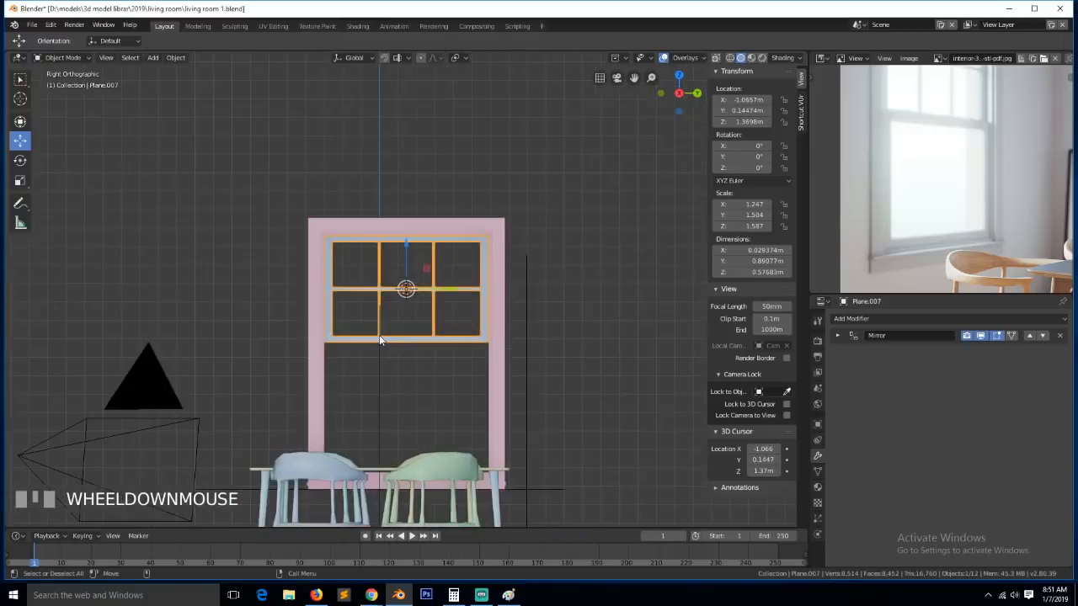
Save the living room 1.blend file with the whole window and table set in the right orthographic view
key("ctrl+s")
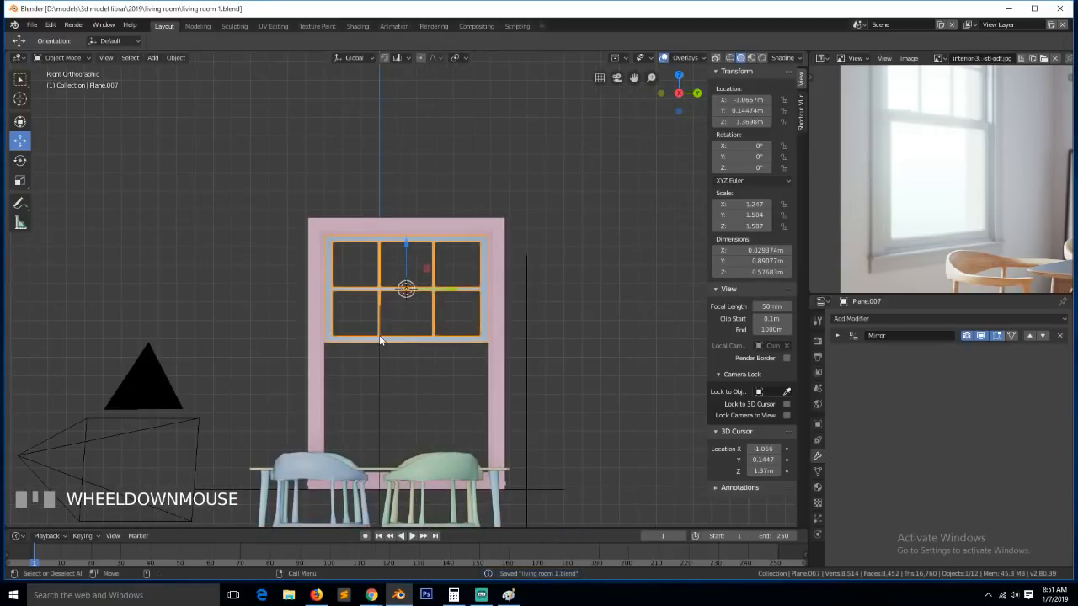
key("ctrl+s")
key("ctrl+s")
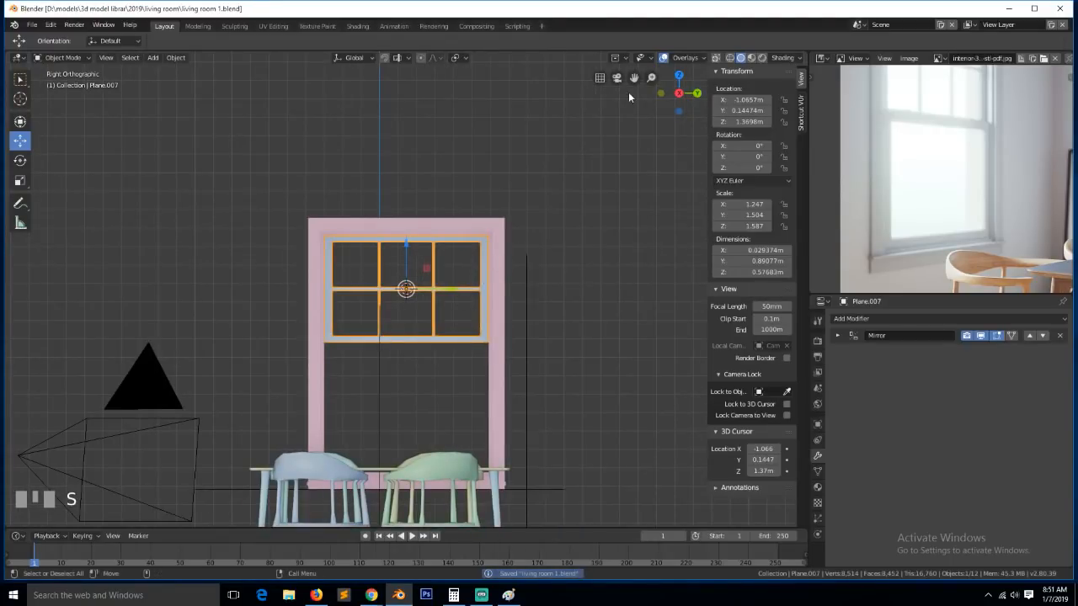
left_click_drag(635, 77, 656, 1)
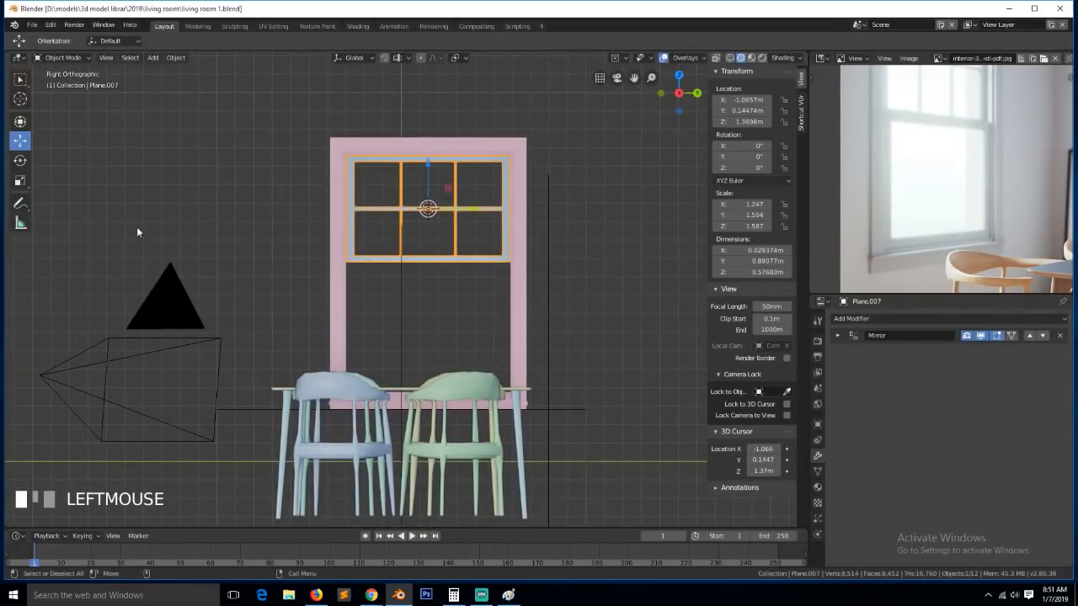
key("ctrl+s")
Duplicate the sash and move the copy about -0.575 m along Z, directly below the original
key("shift+d")
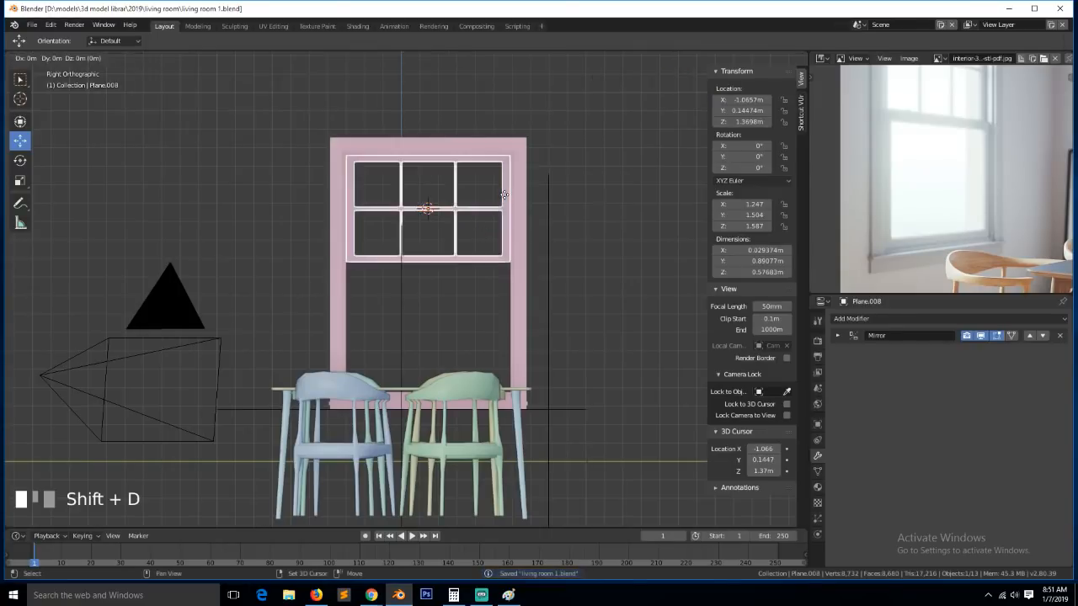
key("z")
left_click(511, 304)
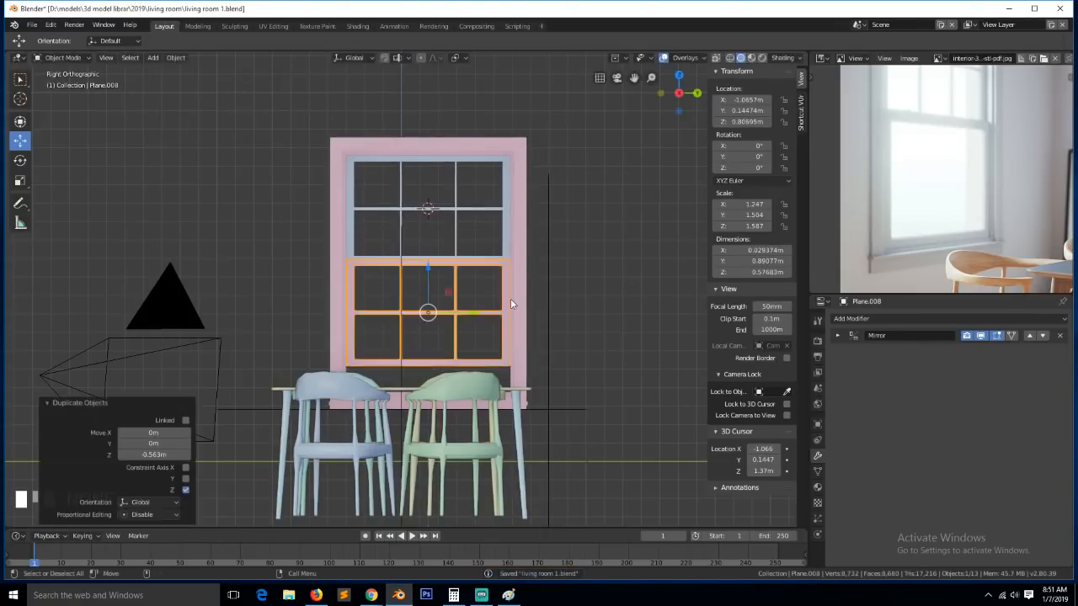
key("g")
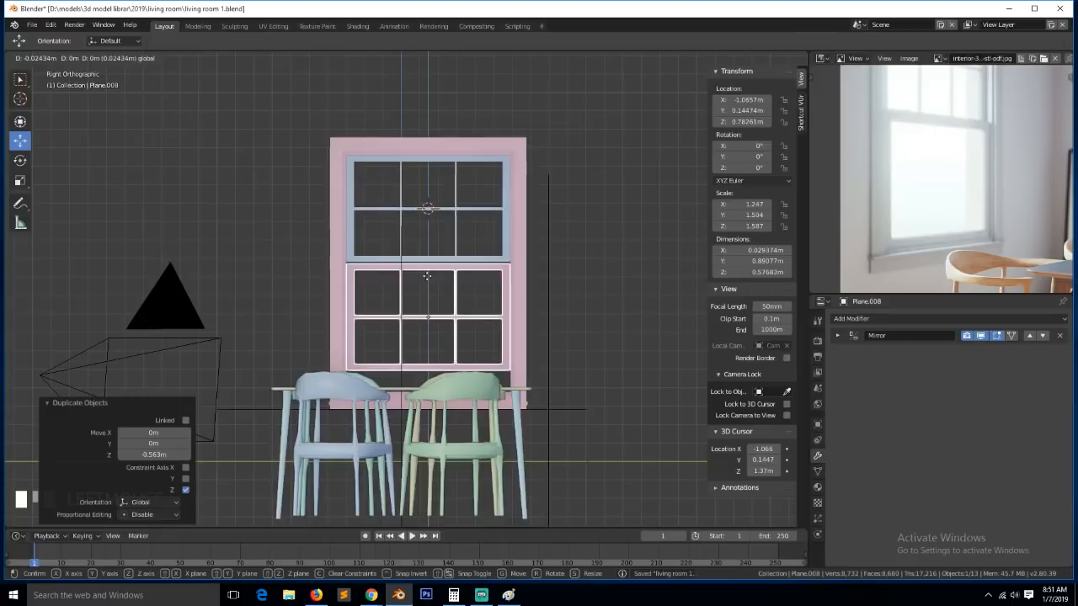
left_click(423, 268)
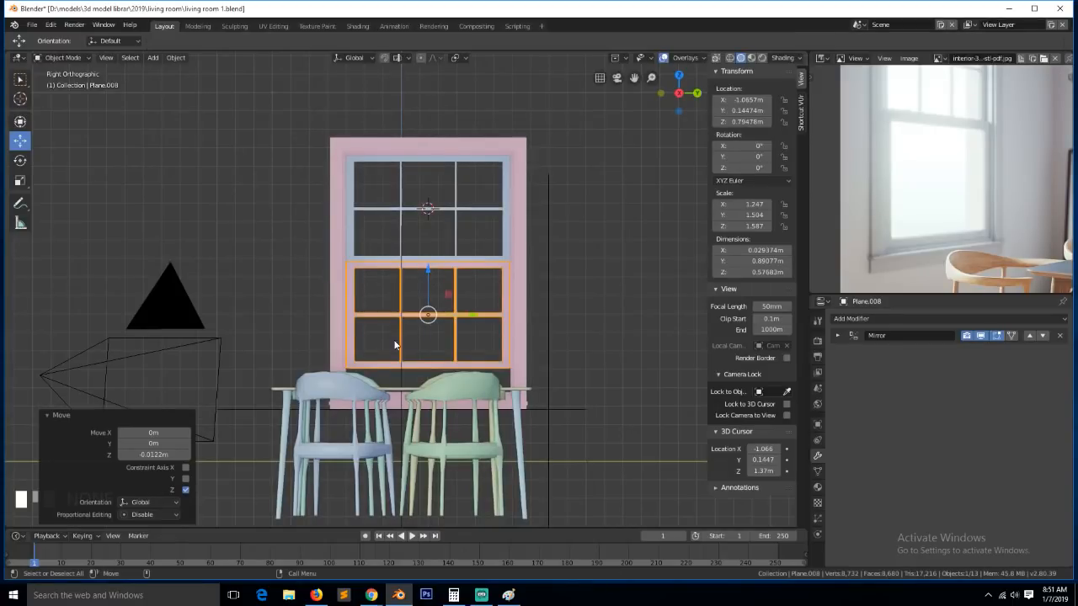
scroll(318, 369, "down", 2)
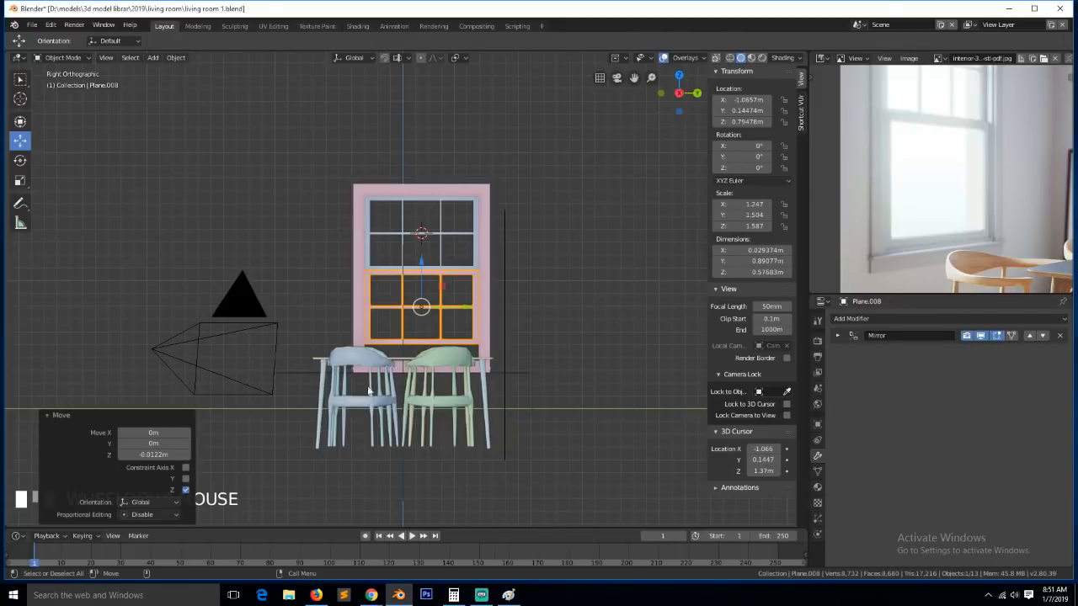
middle_click_drag(368, 390, 421, 458)
left_click(257, 468)
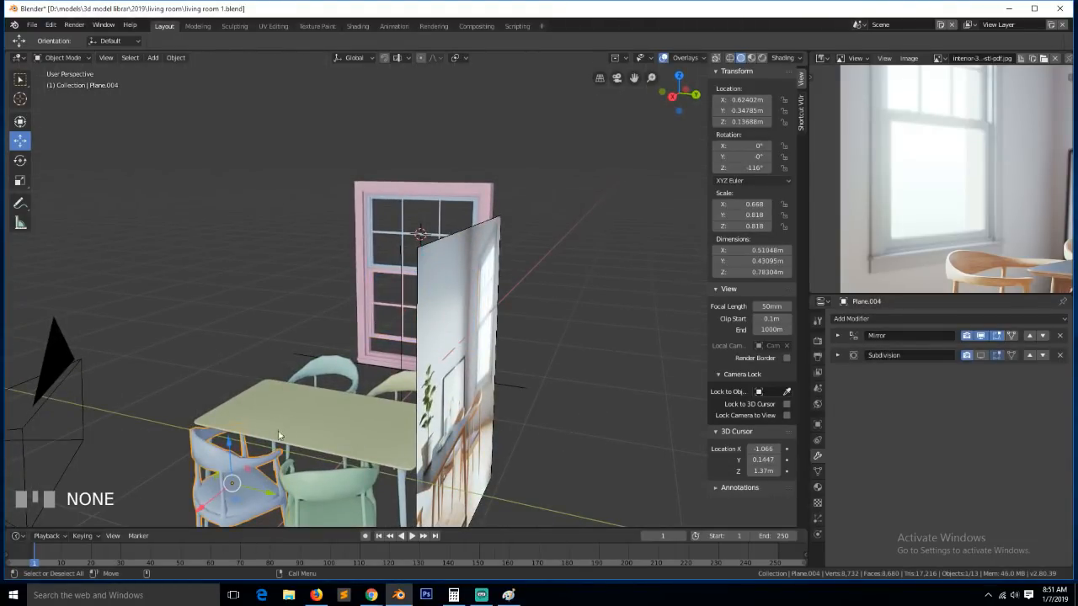
key("KP_1")
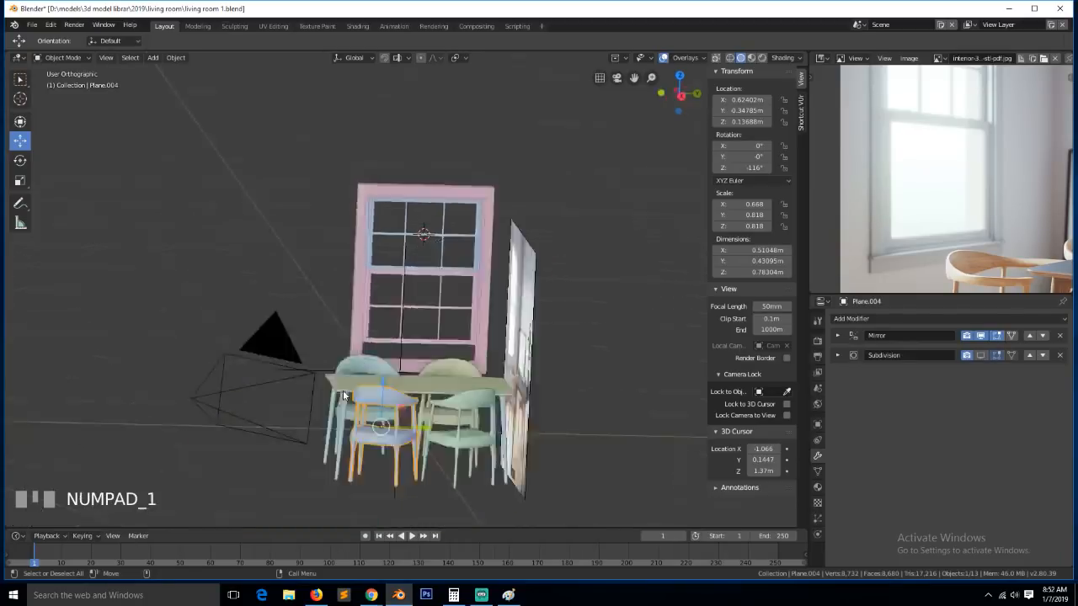
key("KP_3")
Select the lower sash, display the scene in wireframe, and apply the sash's Mirror modifier
left_click(422, 320)
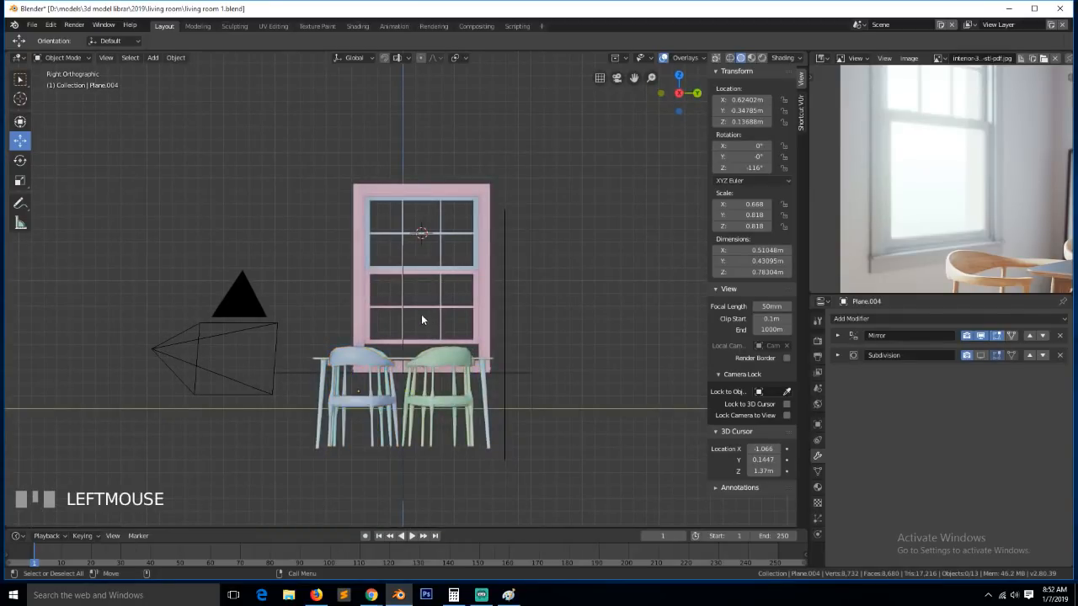
key("Tab")
key("z")
left_click(344, 320)
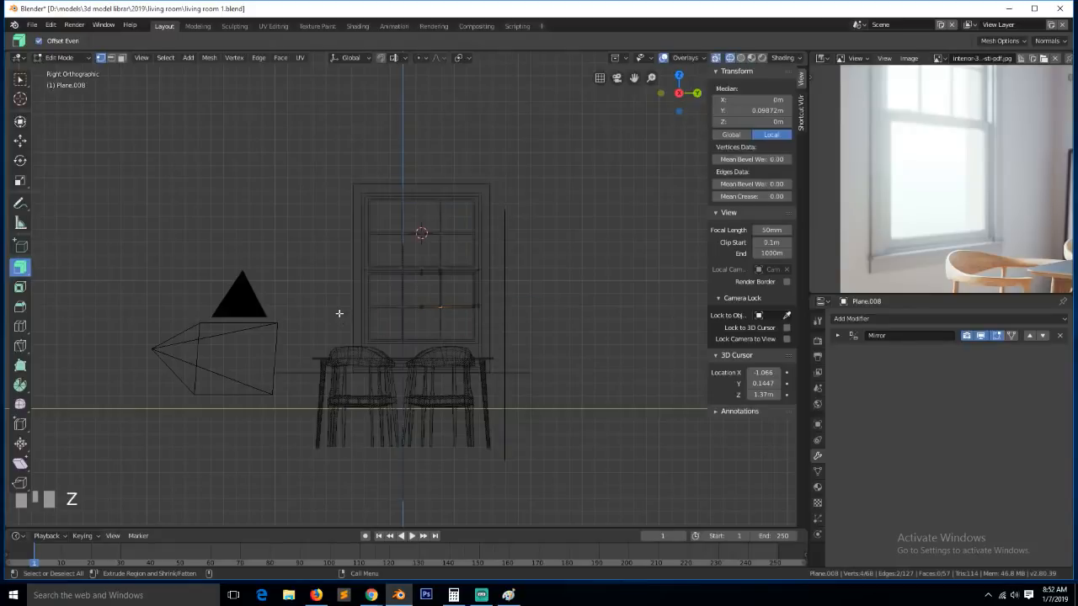
key("Tab")
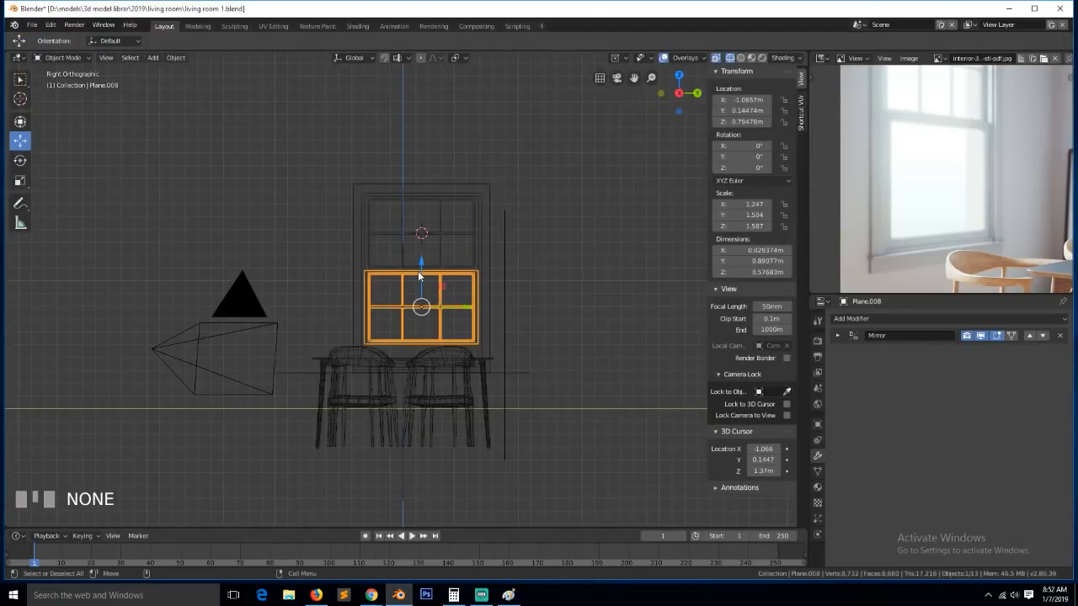
scroll(468, 317, "up", 2)
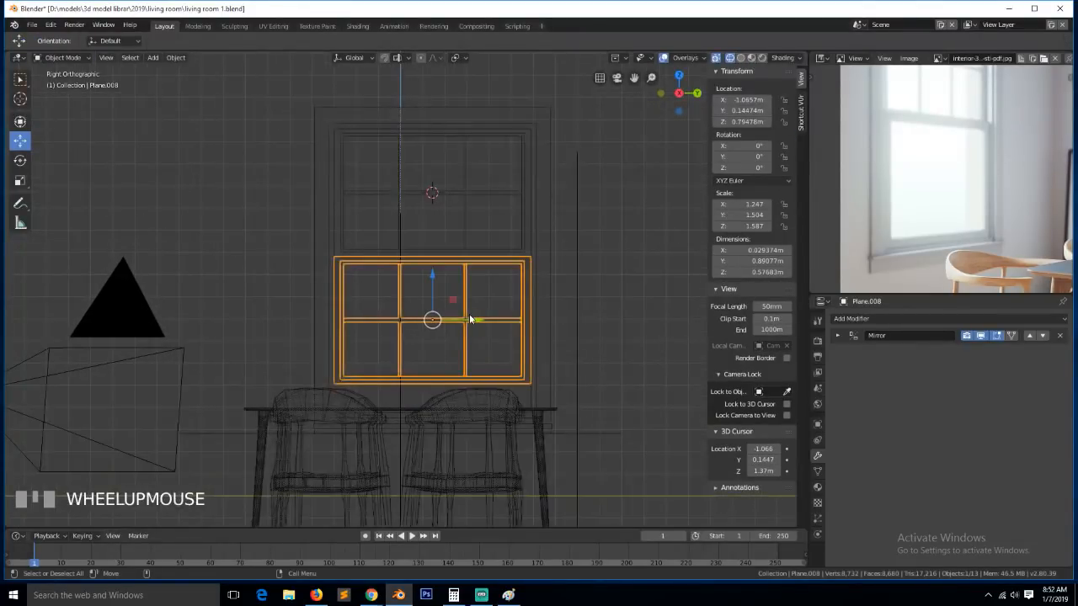
left_click(837, 335)
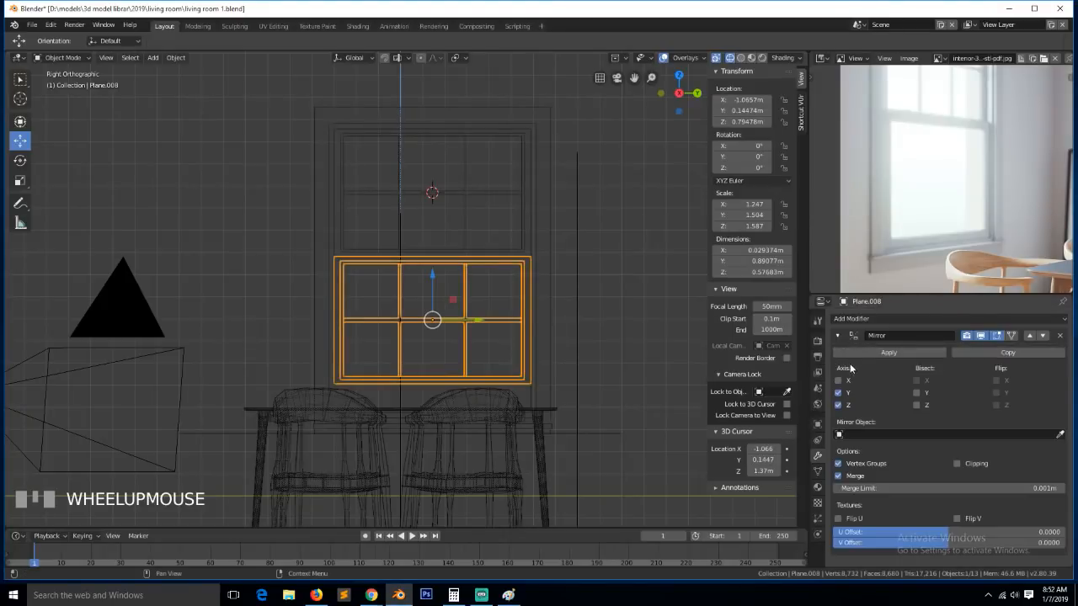
left_click(852, 353)
Lengthen the lower sash by moving its bottom half with the horizontal bar about -0.1 m along Z, and restore solid shading in object mode
key("Tab")
key("n")
key("a")
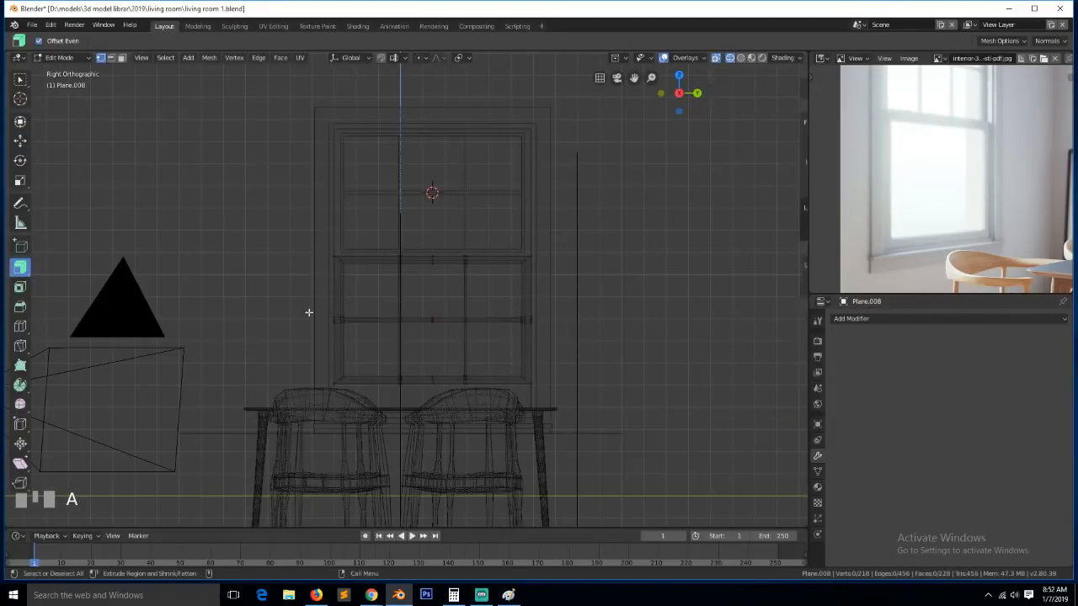
key("n")
key("b")
left_click_drag(291, 299, 579, 404)
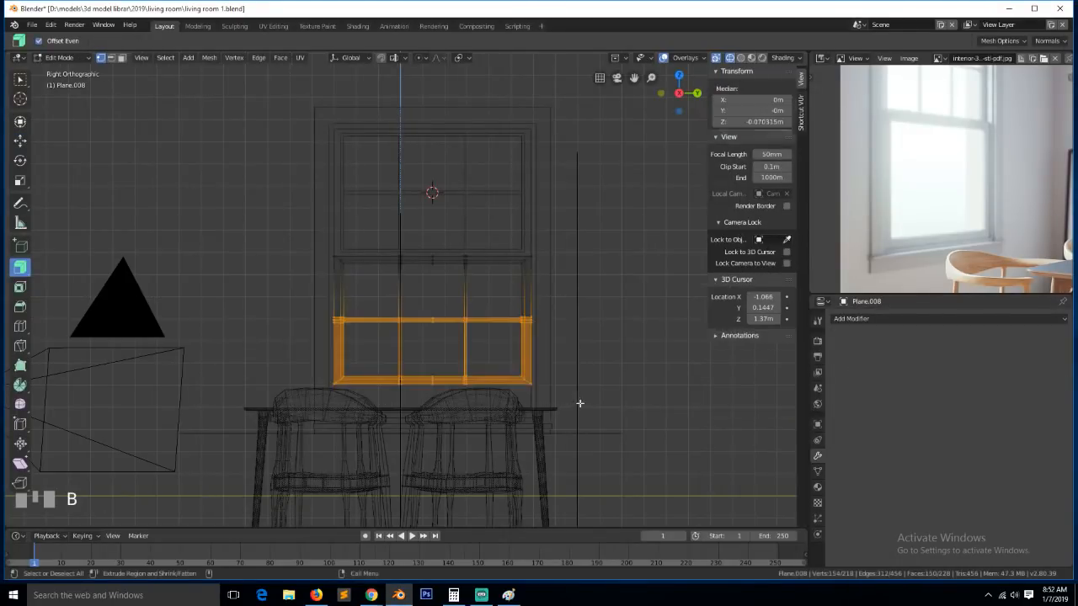
key("g")
key("z")
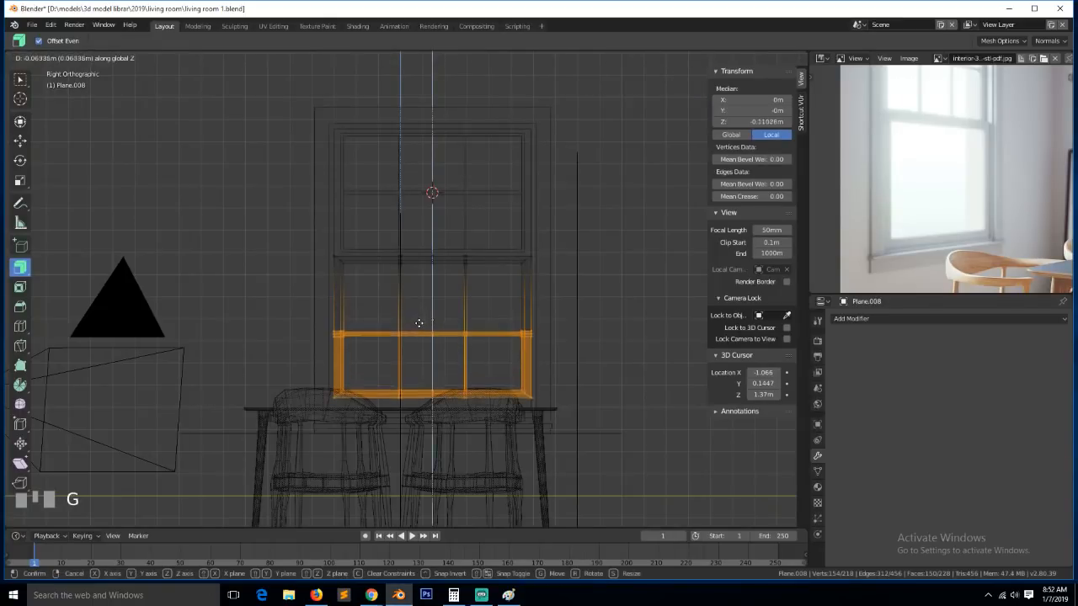
left_click(422, 331)
key("z")
left_click(532, 337)
key("Tab")
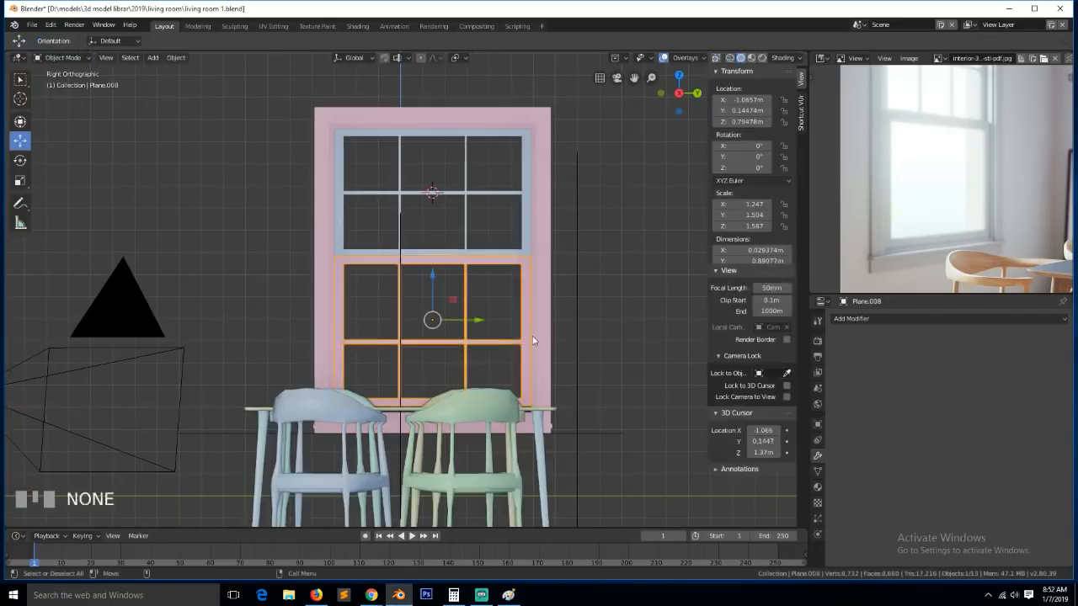
Clear the object selection and save the file
key("a")
mouse_move(402, 312)
middle_mouse_down()
mouse_move(501, 352)
mouse_move(404, 337)
mouse_move(444, 379)
mouse_move(469, 371)
middle_mouse_up()
key("ctrl+s")
Select the upper sash and move it about -0.03 m along X so it sits behind the lower sash
scroll(481, 347, "up", 2)
scroll(481, 350, "up", 3)
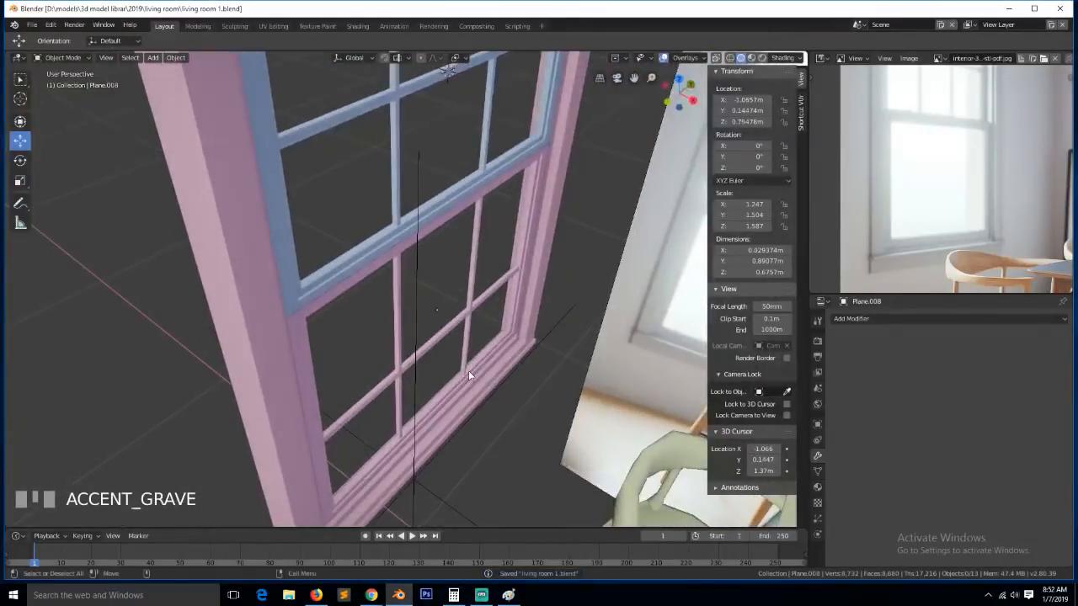
left_click(442, 191)
left_click_drag(478, 91, 469, 73)
scroll(535, 318, "down", 5)
key("grave")
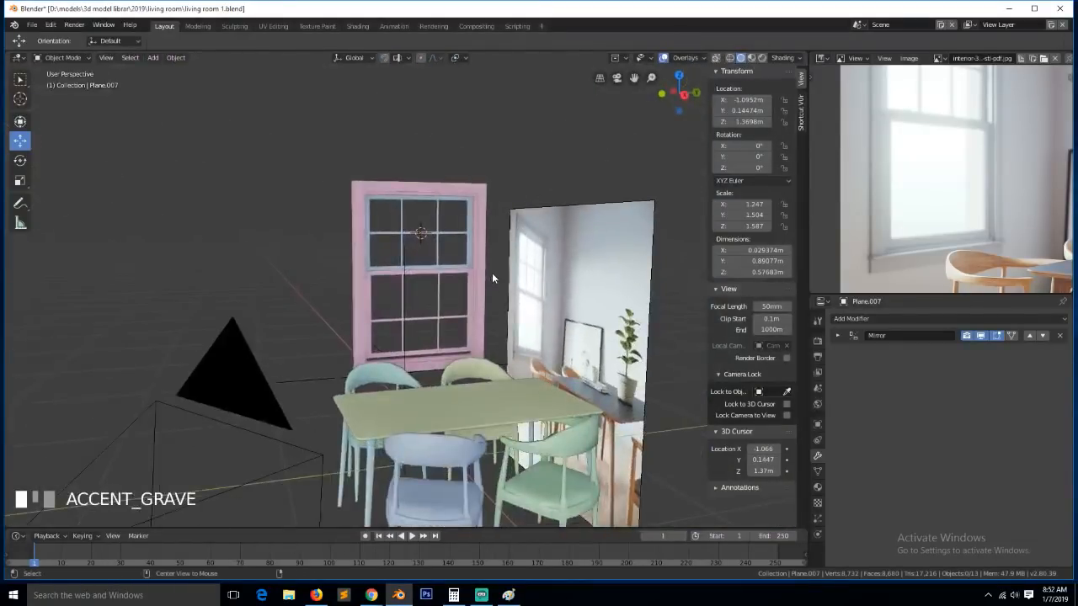
Unhide all hidden objects, look at the room through the scene camera, and clear the selection
key("alt+h")
key("KP_0")
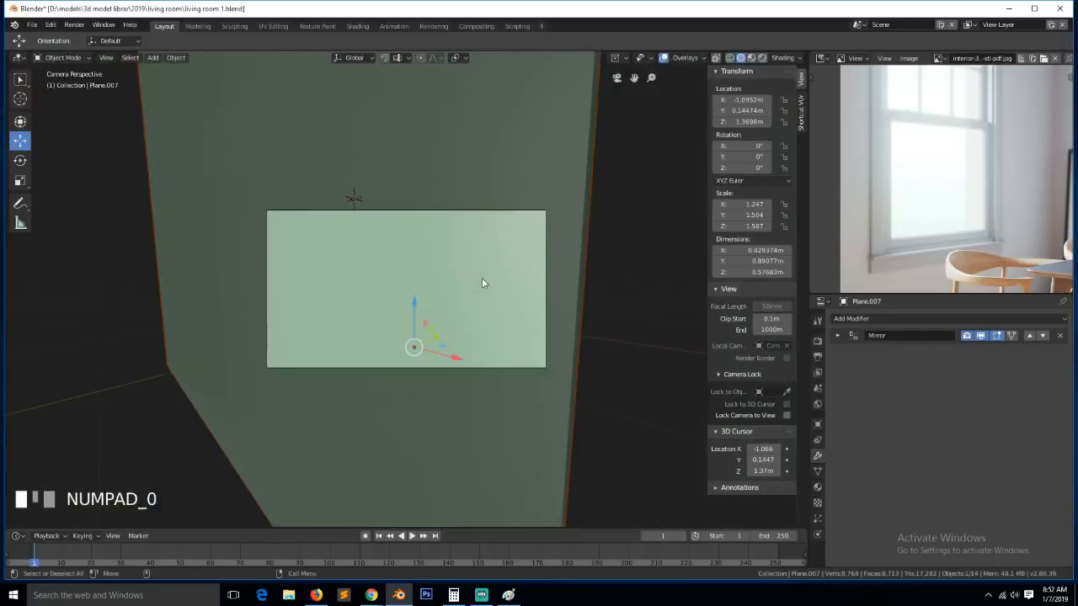
scroll(482, 278, "up", 3)
key("alt+a")
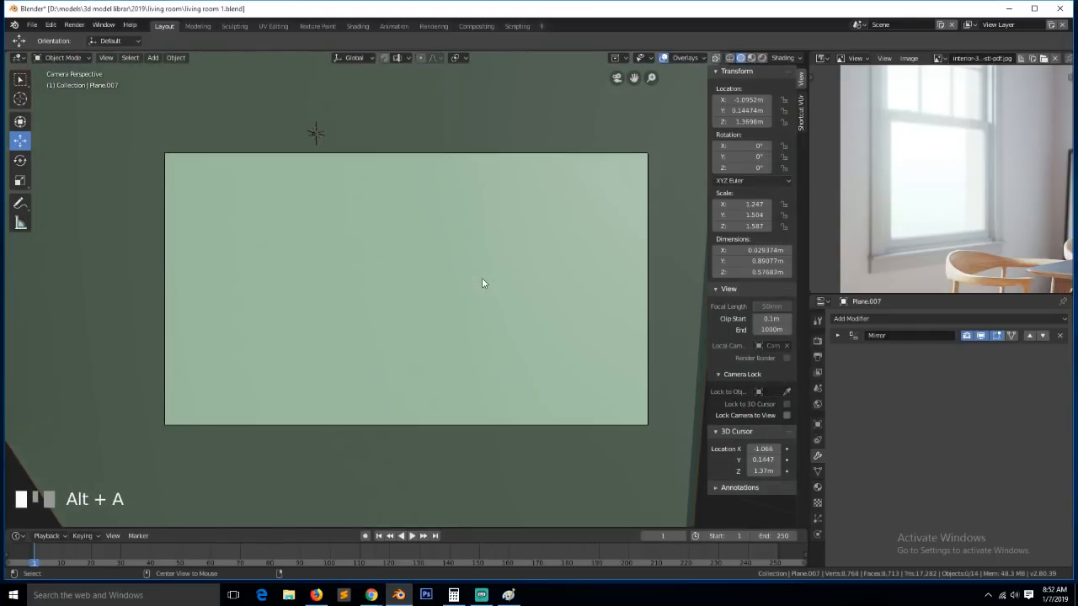
Switch the viewport shading to LookDev
left_click(783, 58)
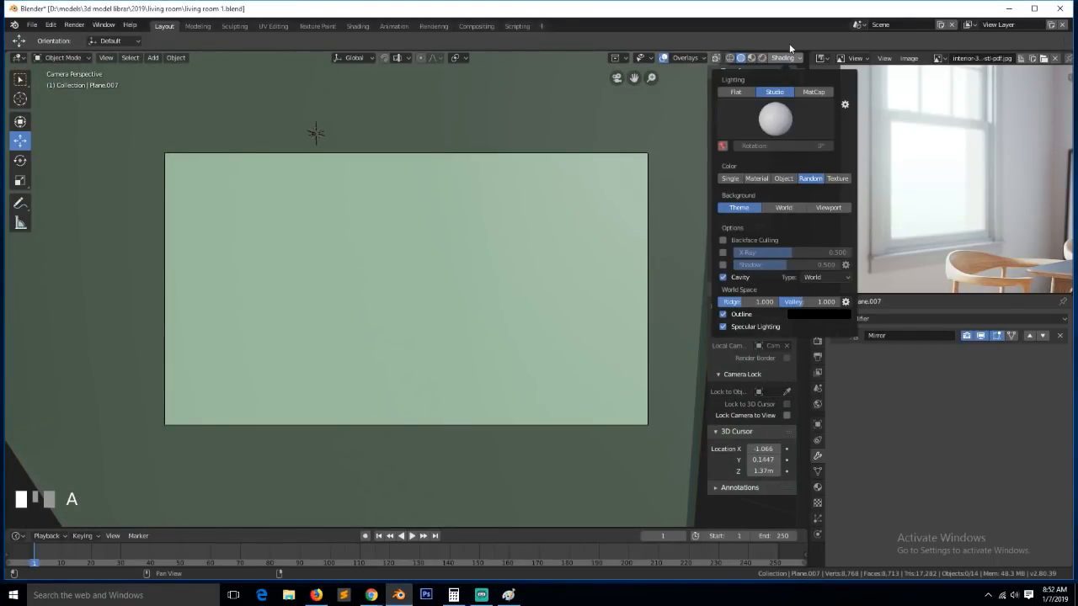
left_click(751, 58)
left_click(783, 57)
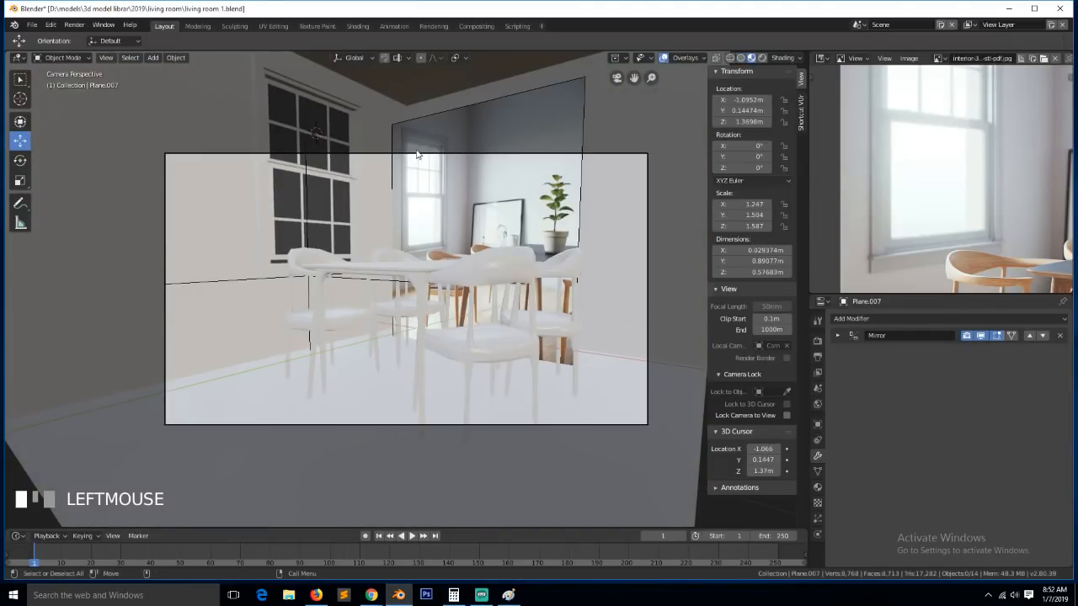
Switch the viewport shading from LookDev back to Solid
left_click(417, 154)
left_click(781, 57)
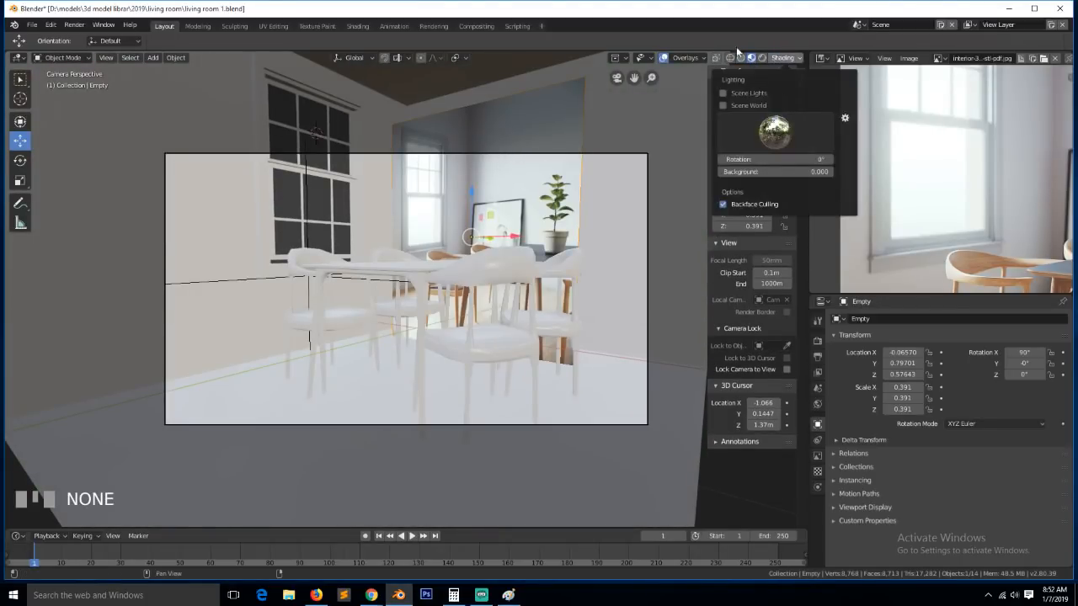
left_click(693, 58)
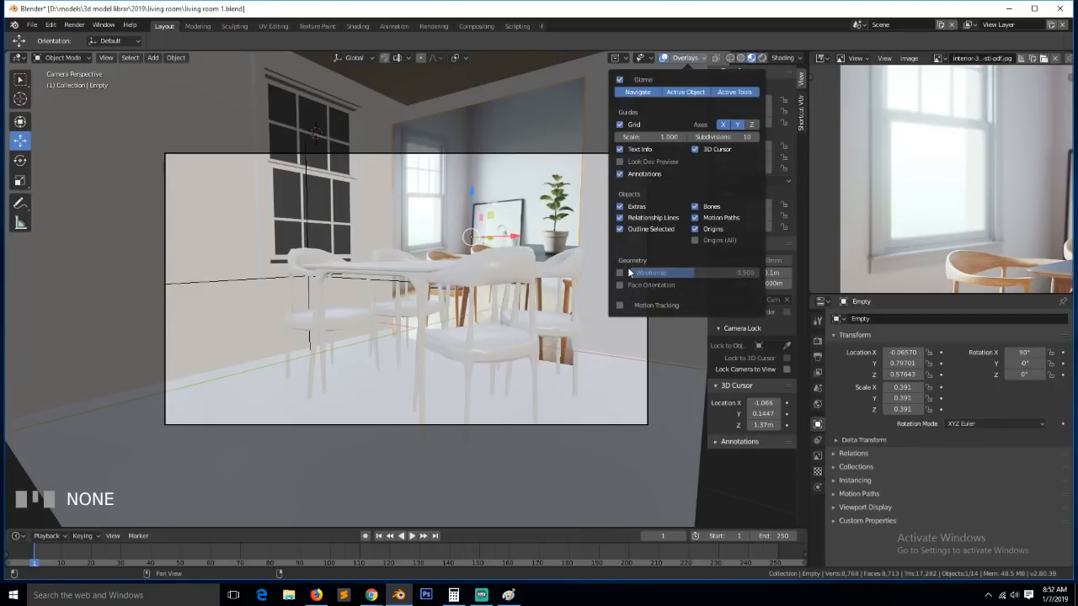
left_click(792, 58)
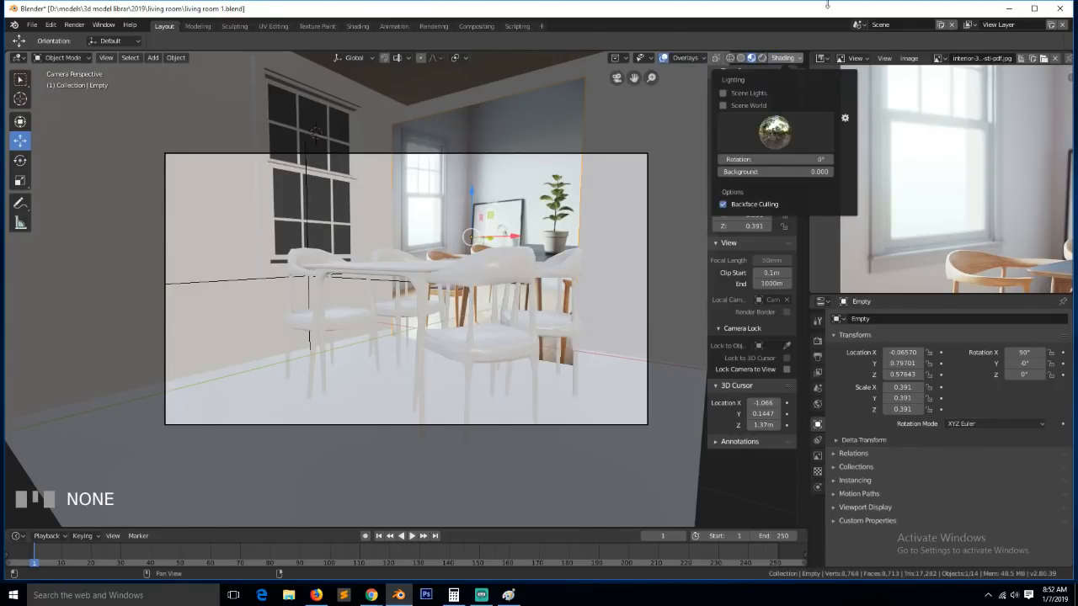
left_click(740, 58)
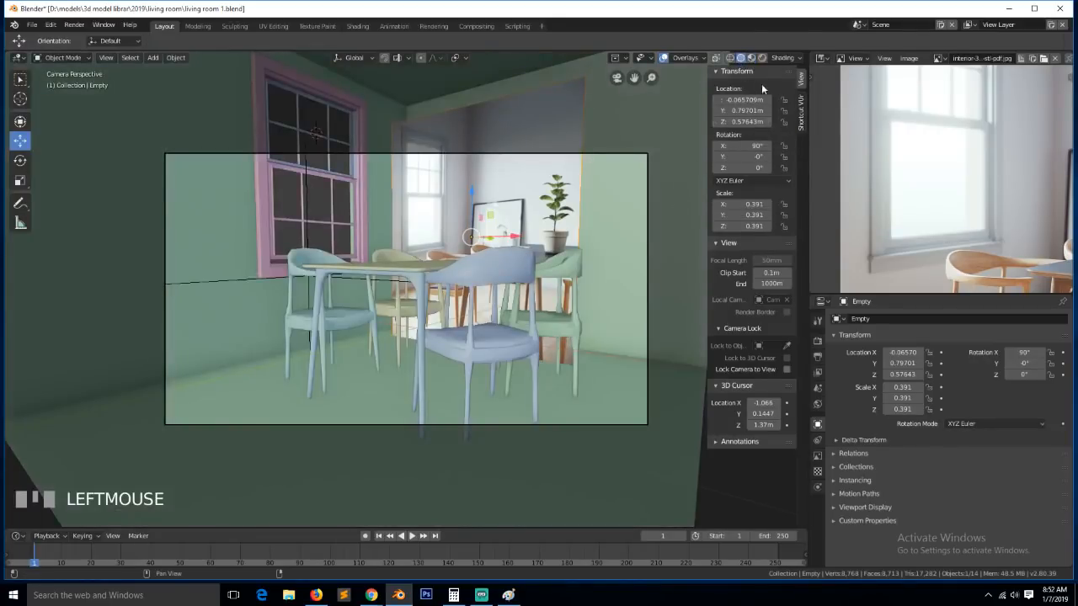
Raise the viewport's world-space cavity strength to about 1.7 for ridges and 1.4 for valleys
left_click(787, 58)
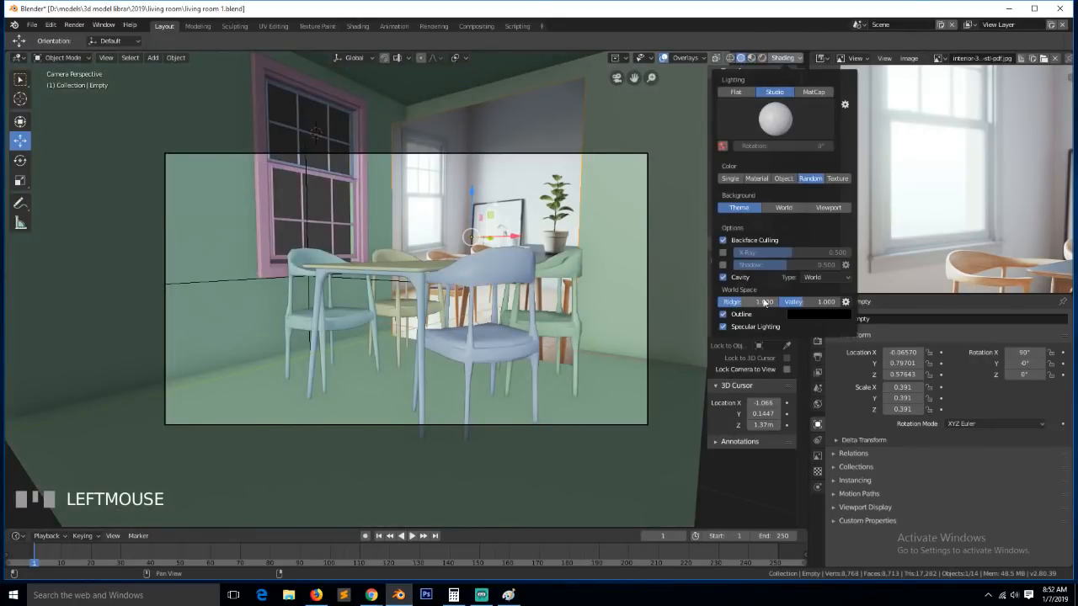
left_click_drag(753, 303, 785, 306)
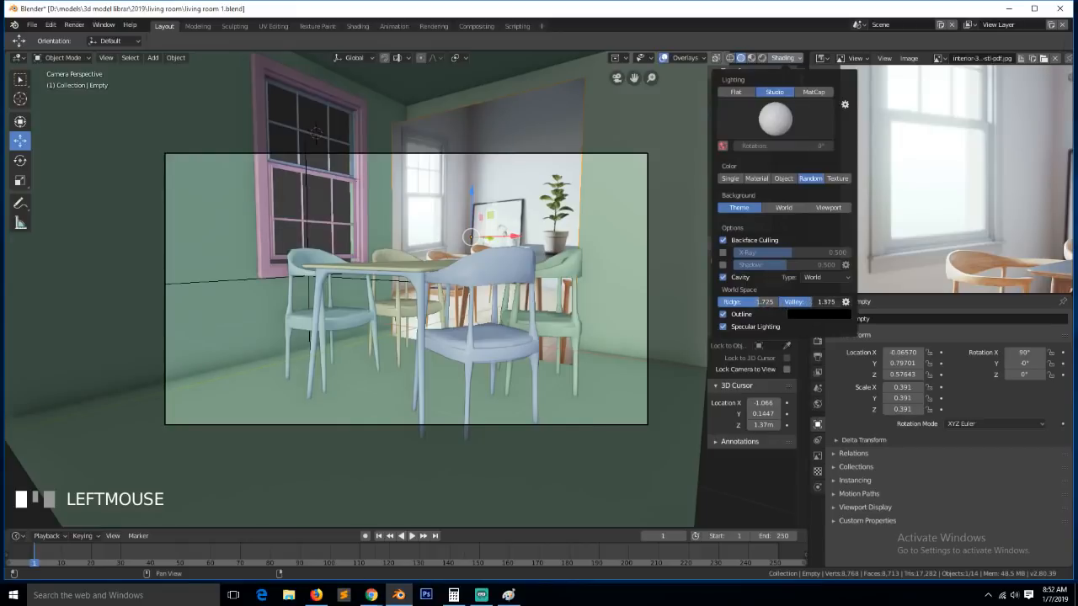
key("a")
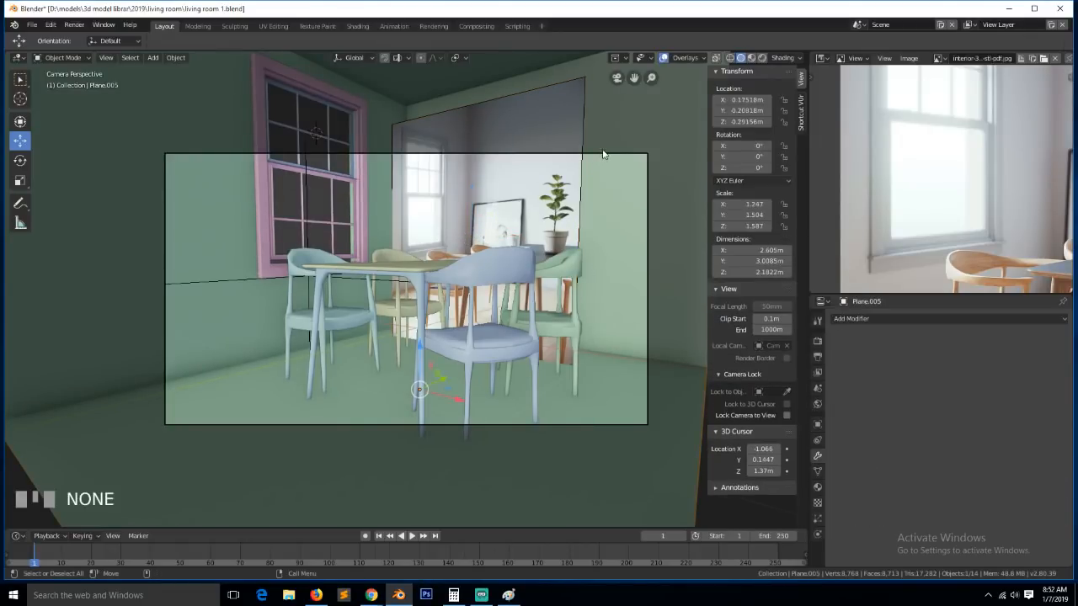
Select the scene camera and show the entire reference photo in the image editor
left_click(602, 157)
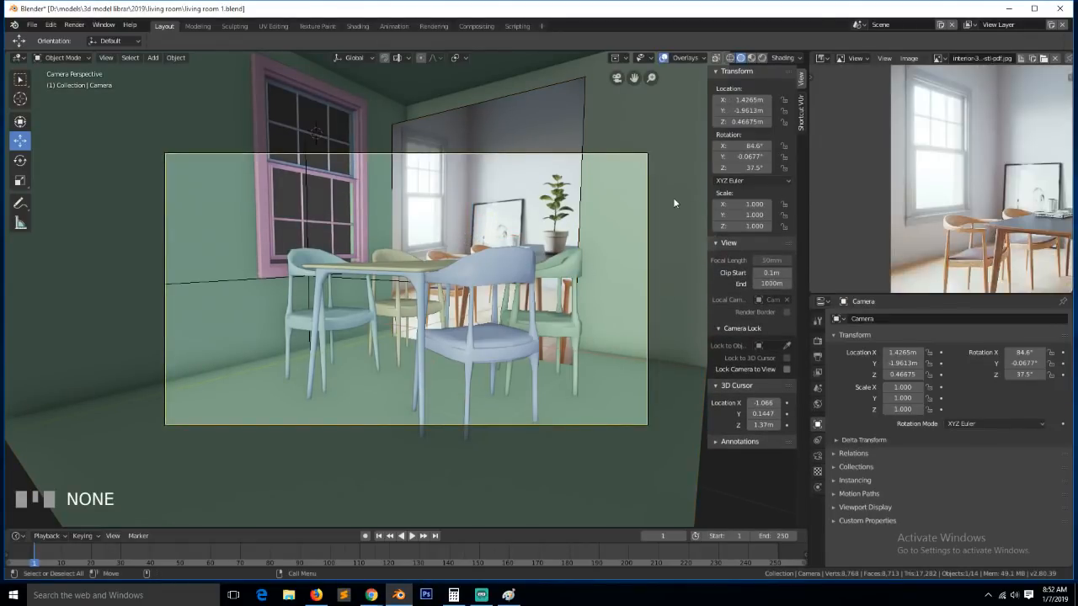
scroll(916, 138, "down", 3)
middle_click_drag(831, 136, 970, 152)
scroll(859, 150, "up", 3)
scroll(964, 165, "down", 2)
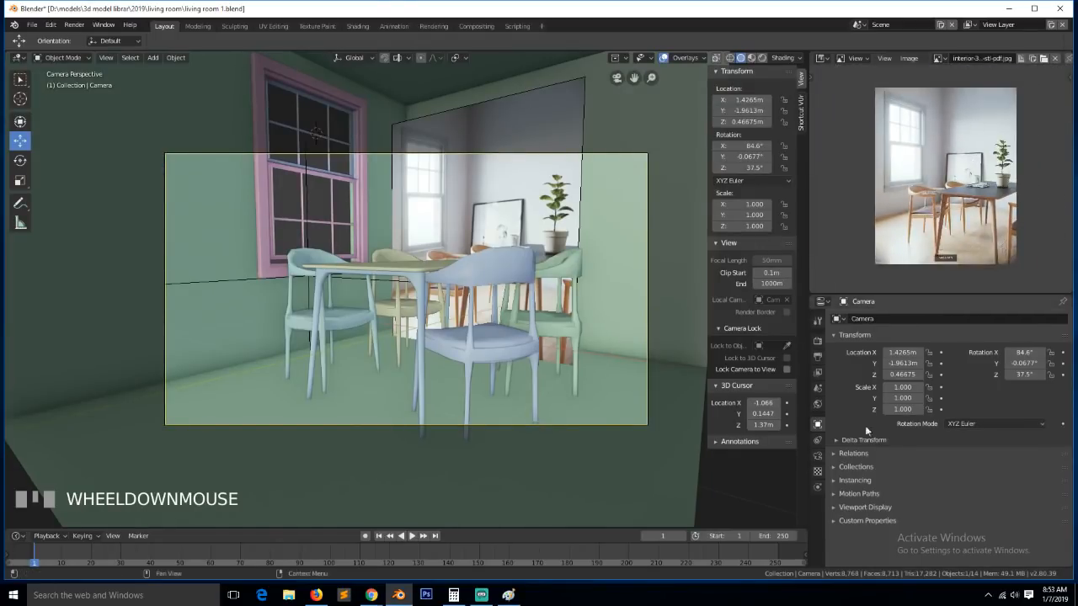
Set the render output resolution to a portrait 1080 × 1920 px
left_click(816, 341)
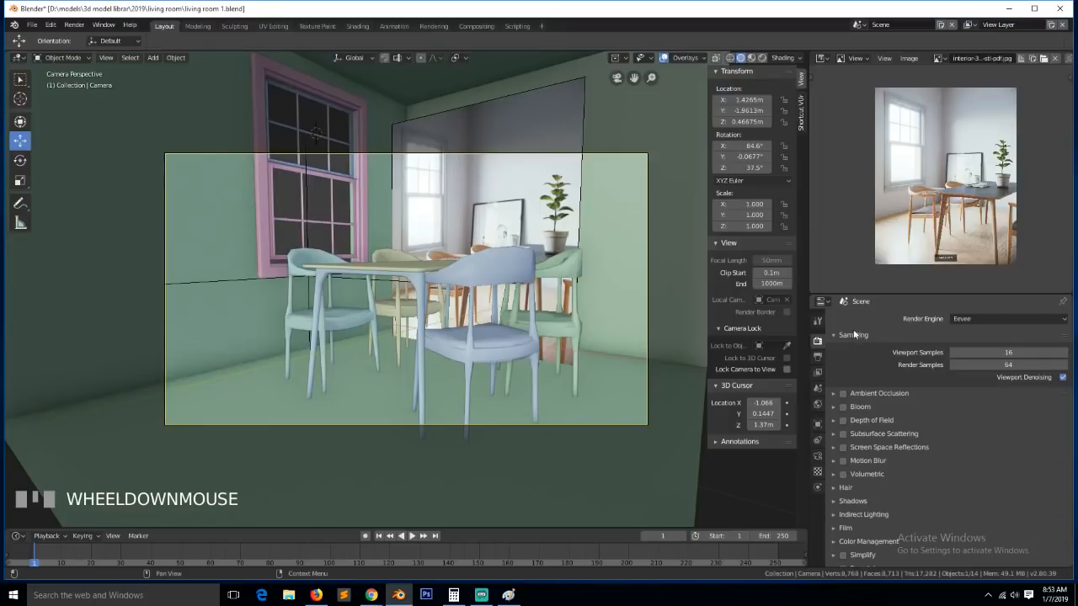
left_click(833, 335)
left_click(817, 357)
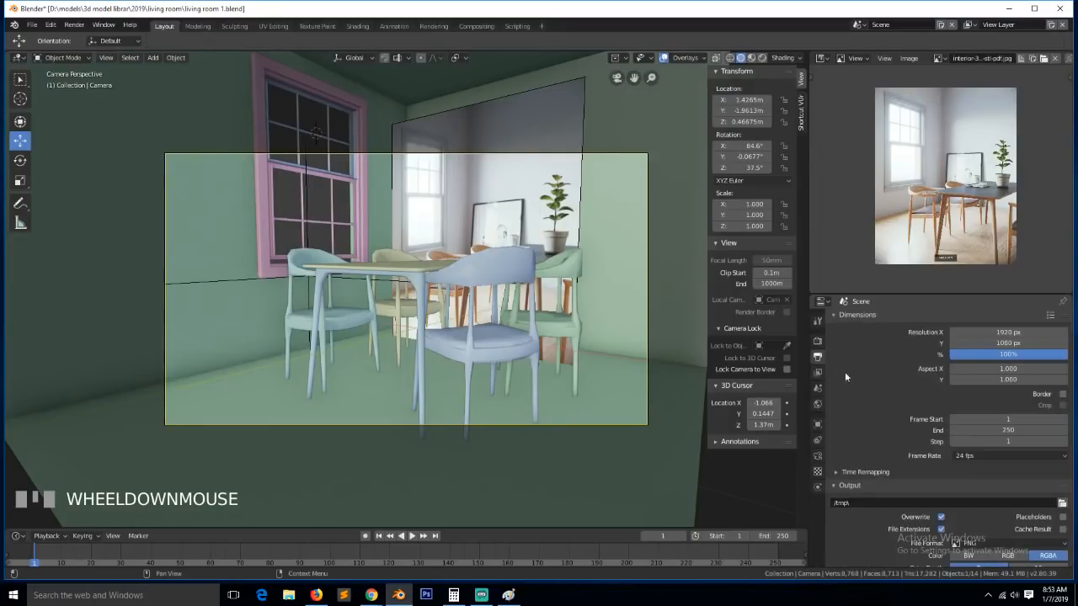
left_click(1000, 334)
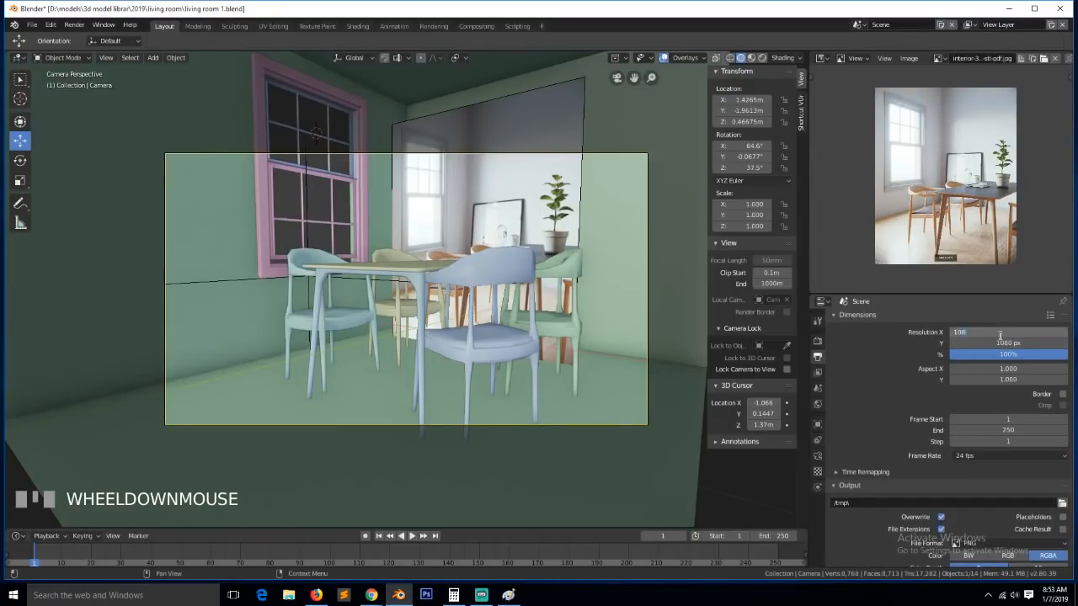
type("1080")
left_click(998, 343)
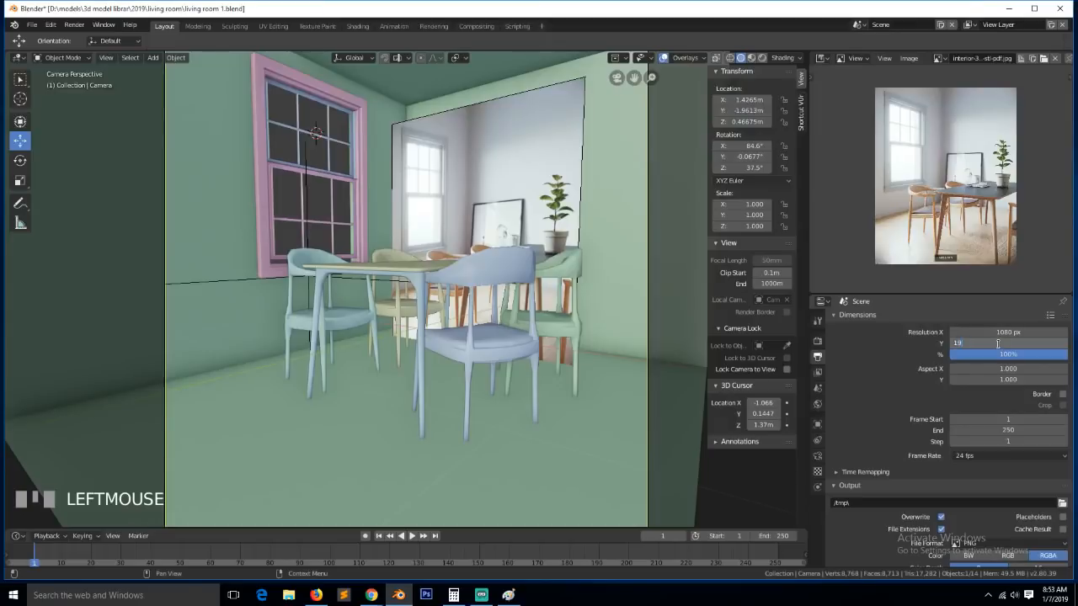
type("1920")
key("Return")
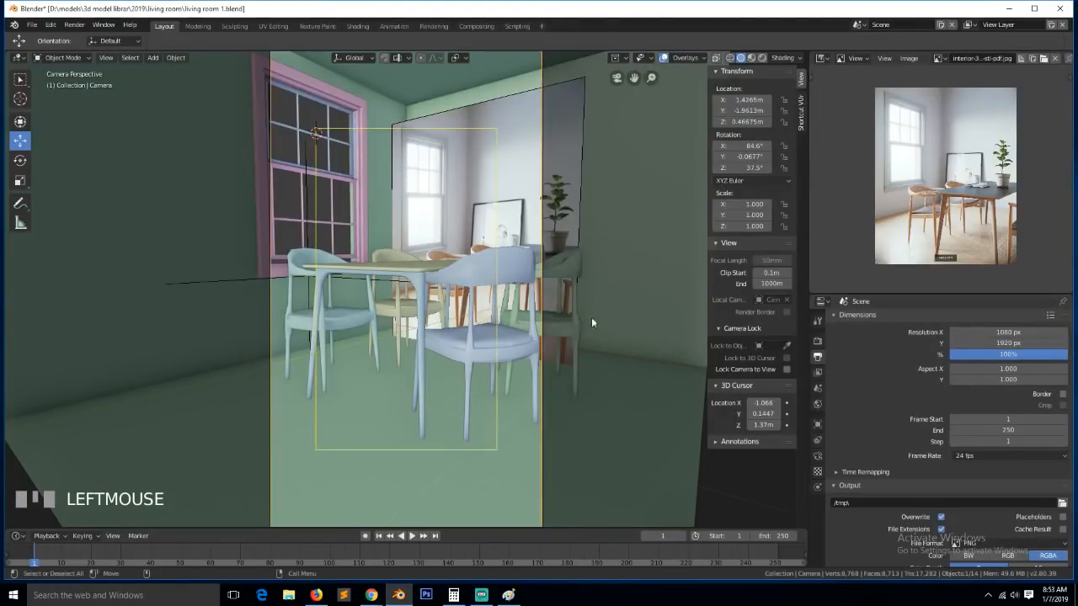
Set the render output resolution to 1333 × 1711 px and fit the whole camera frame in the viewport
mouse_move(1016, 343)
left_mouse_down()
mouse_move(972, 334)
mouse_move(1029, 344)
mouse_move(1065, 333)
mouse_move(1027, 333)
left_mouse_up()
scroll(536, 309, "down", 3)
scroll(537, 309, "up", 1)
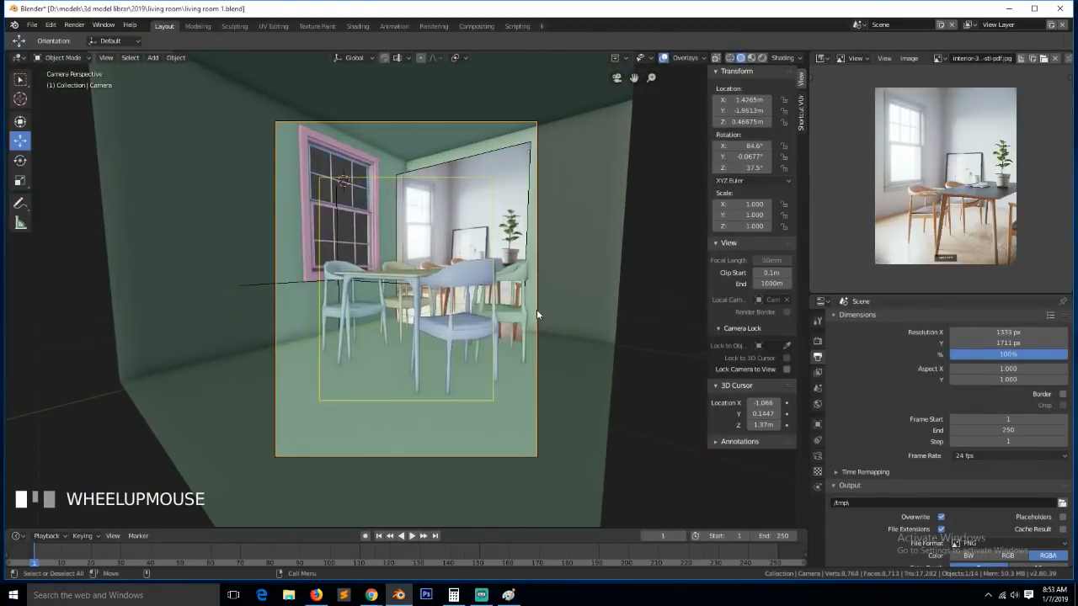
Raise the camera about 0.12 m, move it about -0.17 m along its local Z axis, and save the file
key("g")
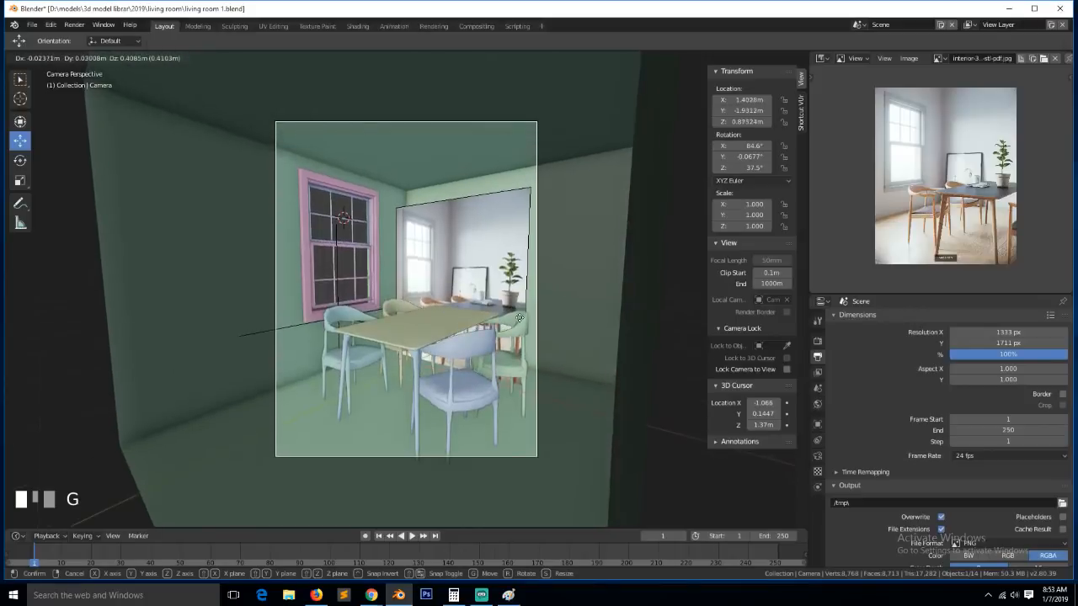
left_click(521, 329)
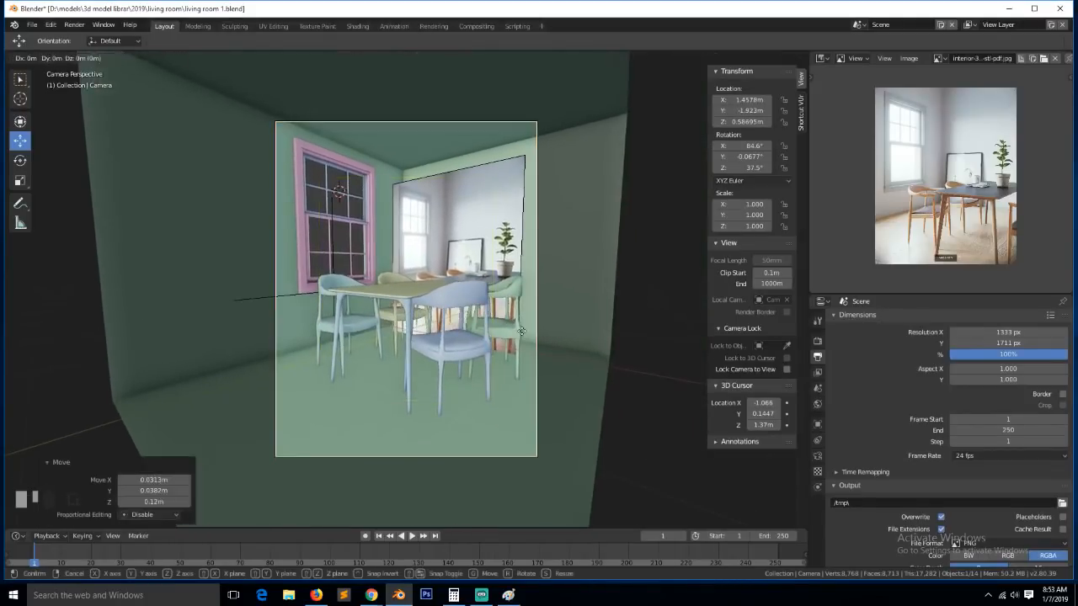
key("z")
key("z")
left_click(522, 326)
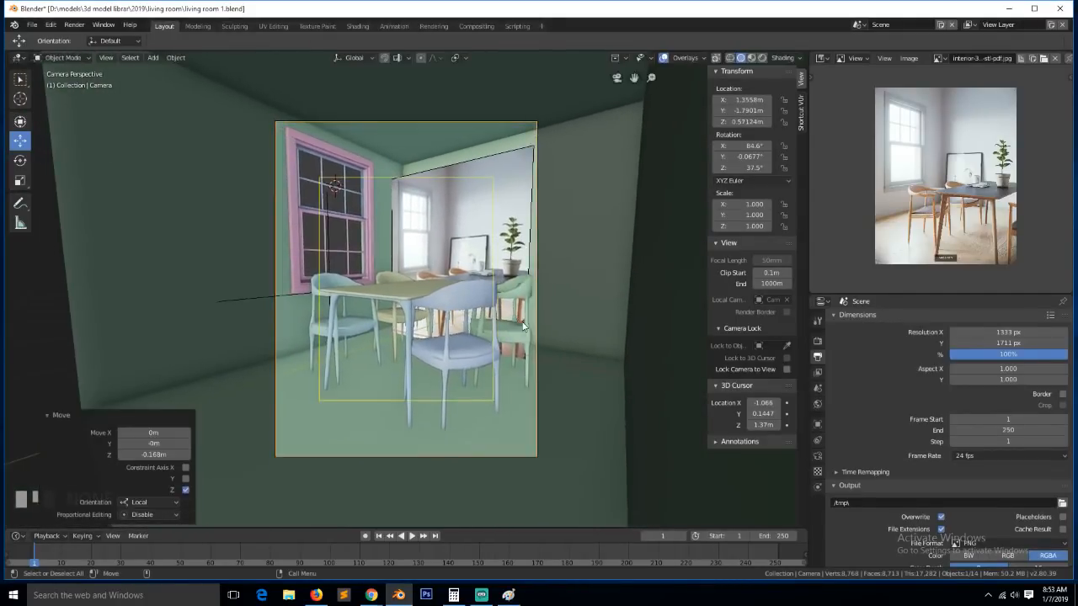
key("alt+a")
key("ctrl+s")
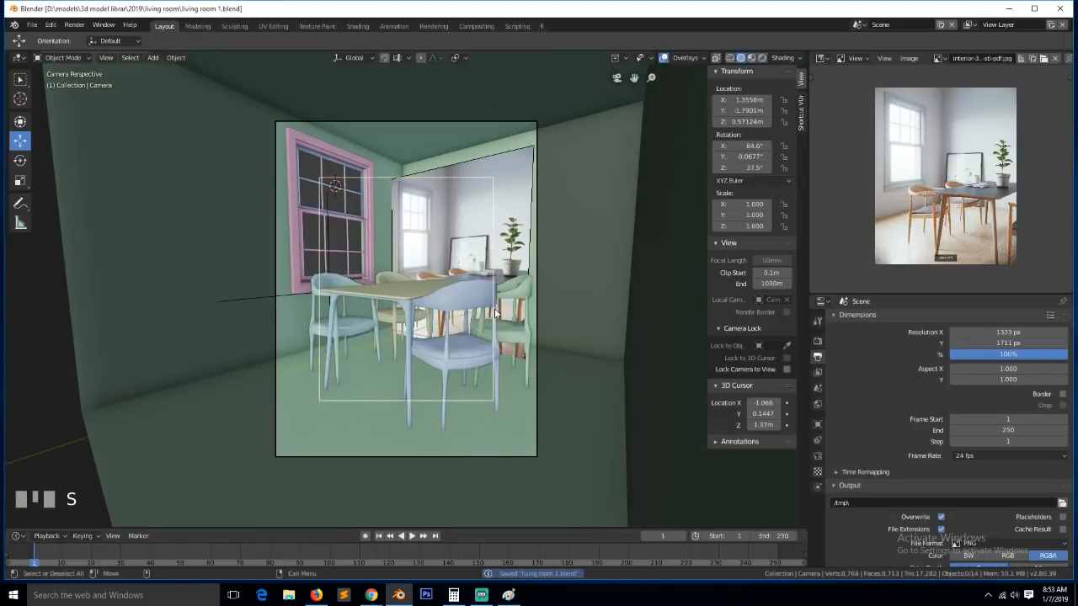
Move the camera about -0.36 m along its local Z axis to bring it closer to the table, and save the file
left_click(497, 121)
left_click(498, 122)
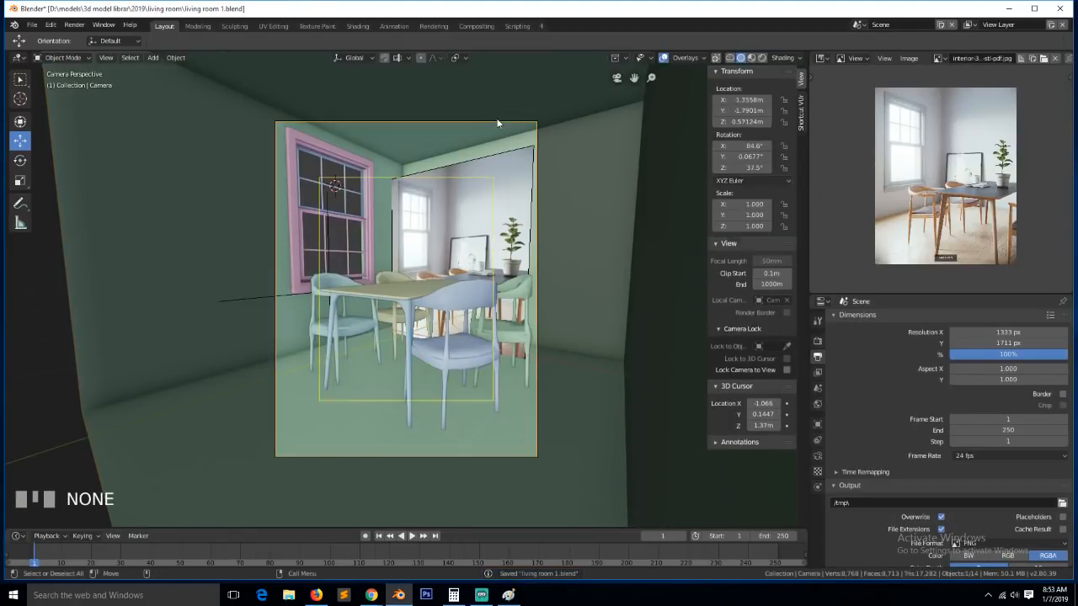
key("g")
key("z")
key("z")
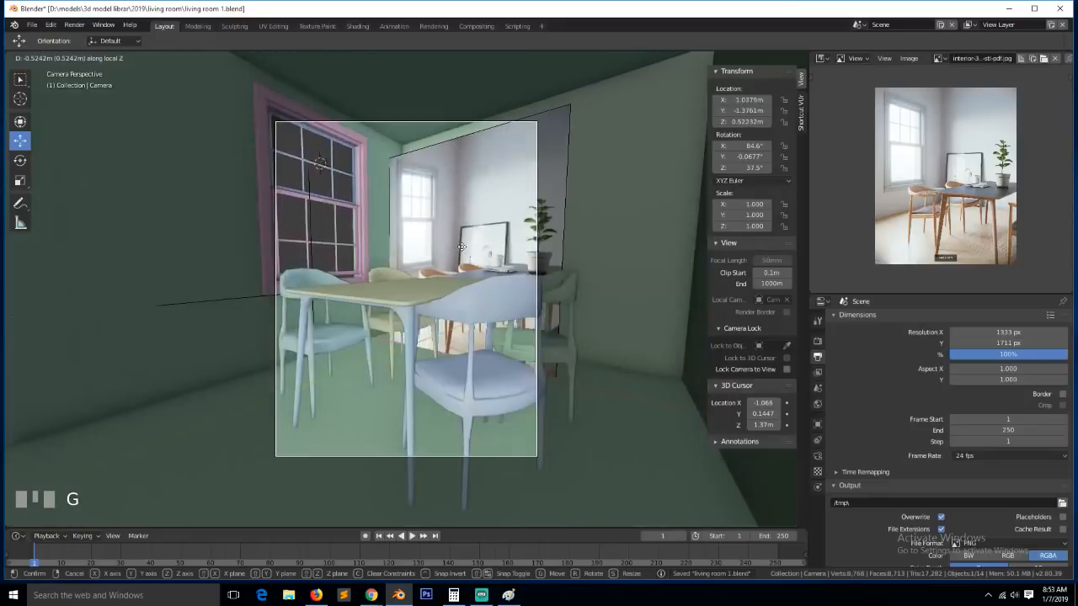
left_click(461, 250)
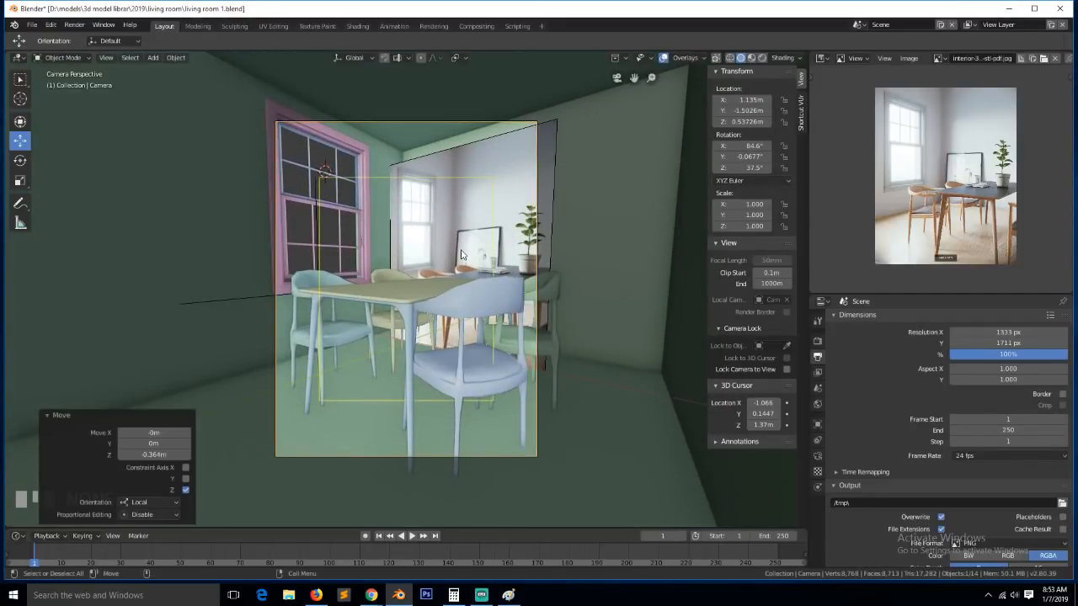
key("alt+a")
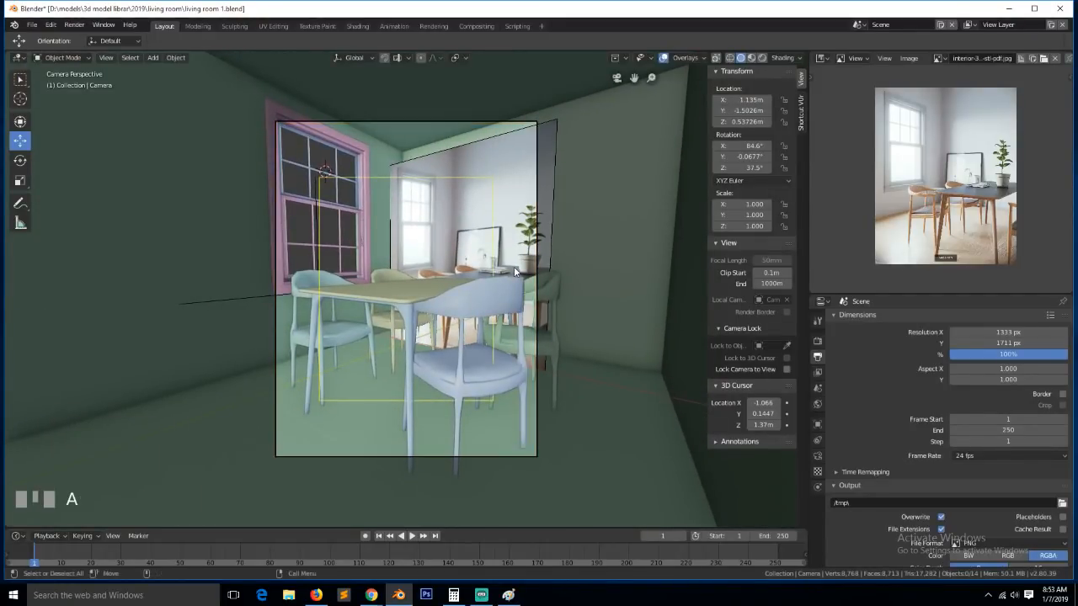
key("ctrl+s")
Examine the room in front orthographic view against the reference image and save the file
scroll(513, 266, "up", 1)
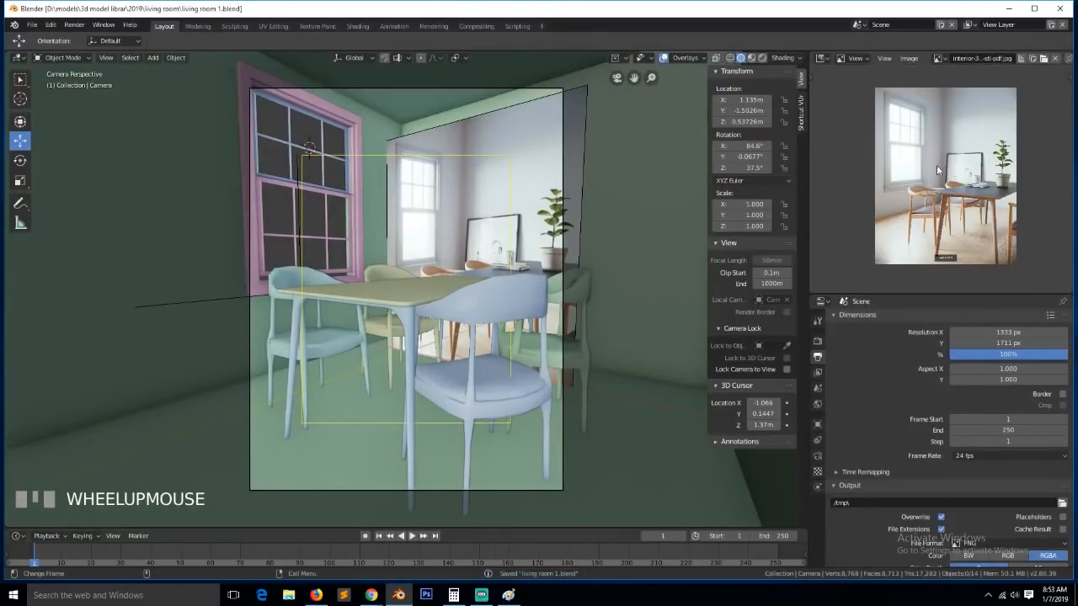
left_click(458, 312)
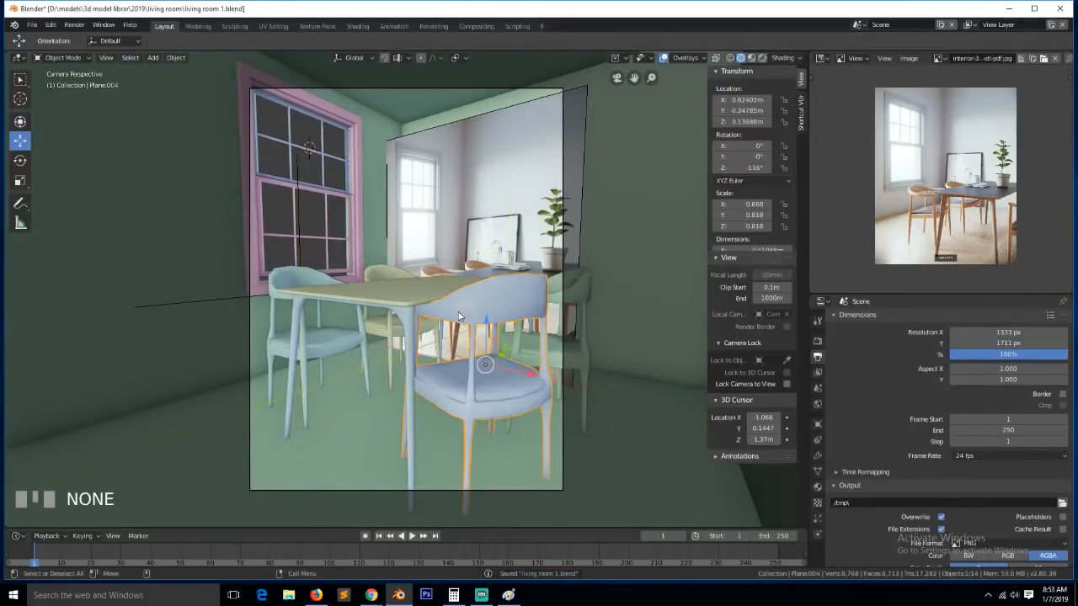
key("grave")
middle_click_drag(460, 274, 602, 256)
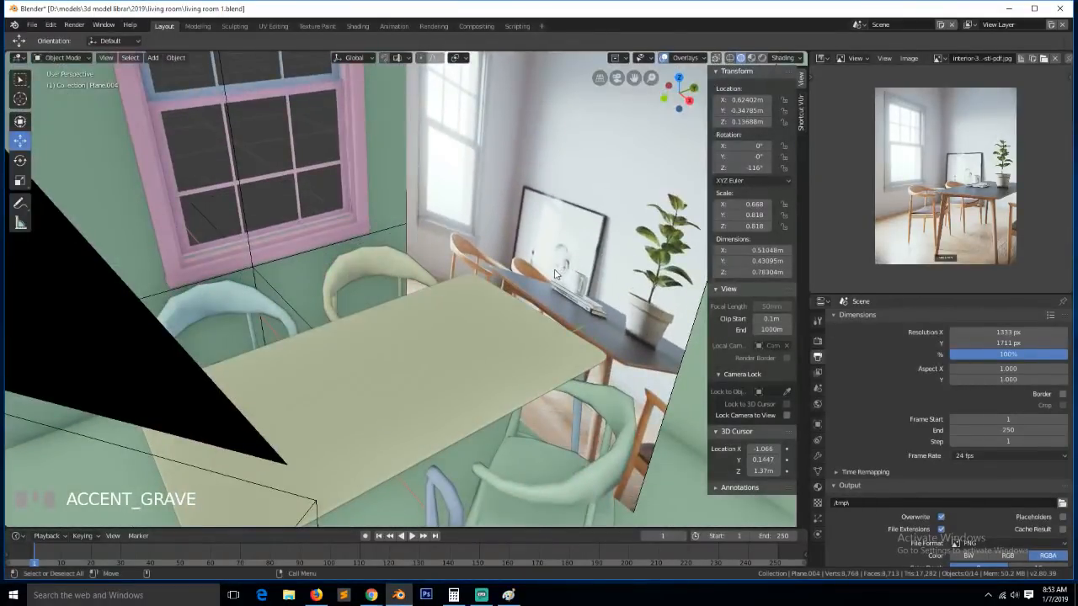
key("KP_1")
scroll(554, 274, "down", 2)
key("ctrl+s")
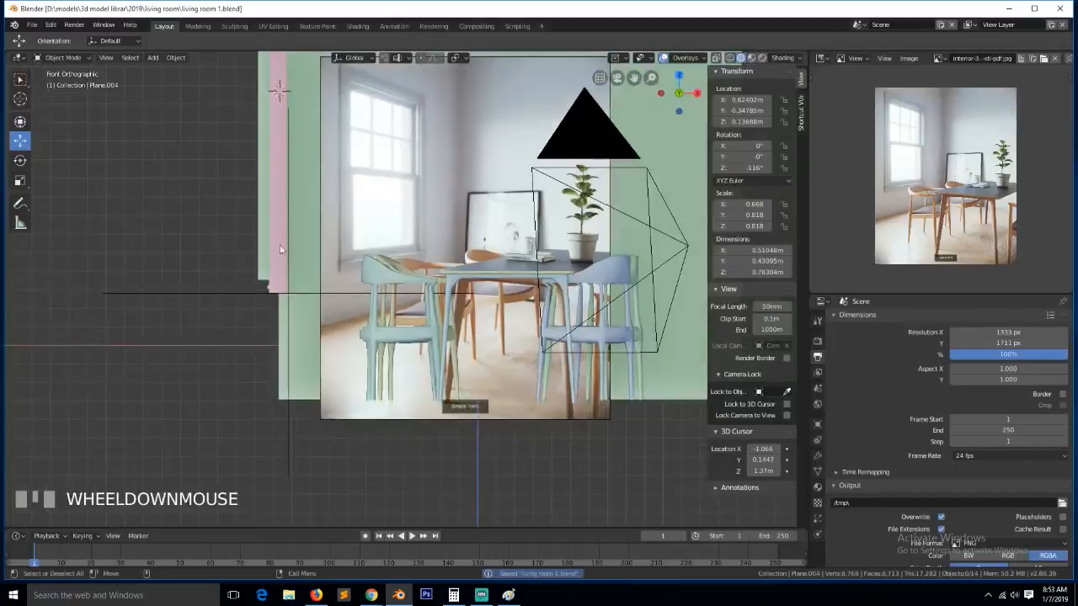
key("shift+a")
mouse_move(157, 245)
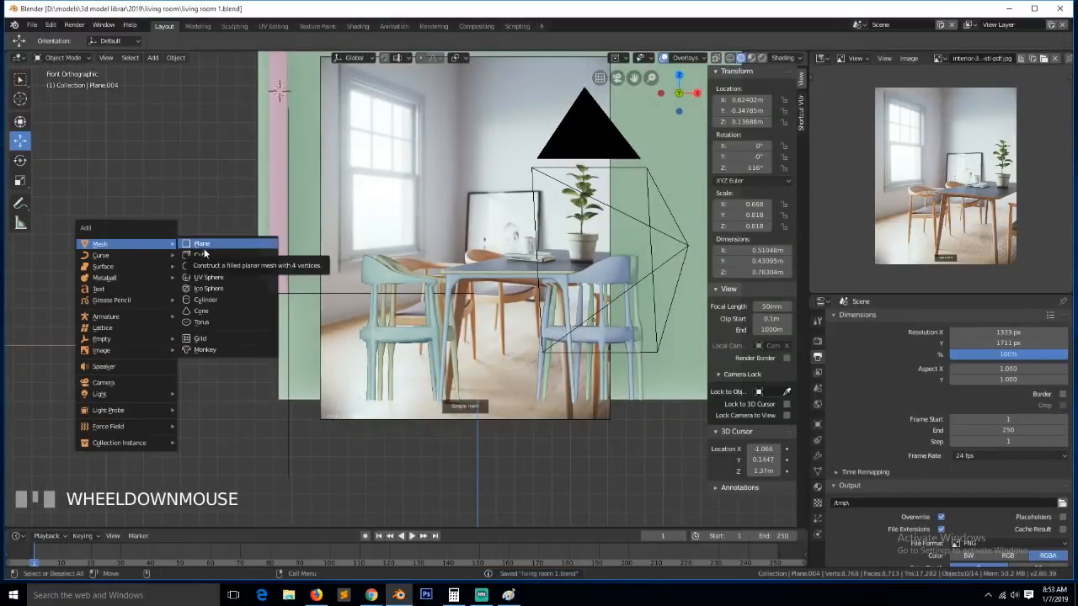
Check the table, chairs and window through the scene camera against the reference photo, and save the file
key("KP_0")
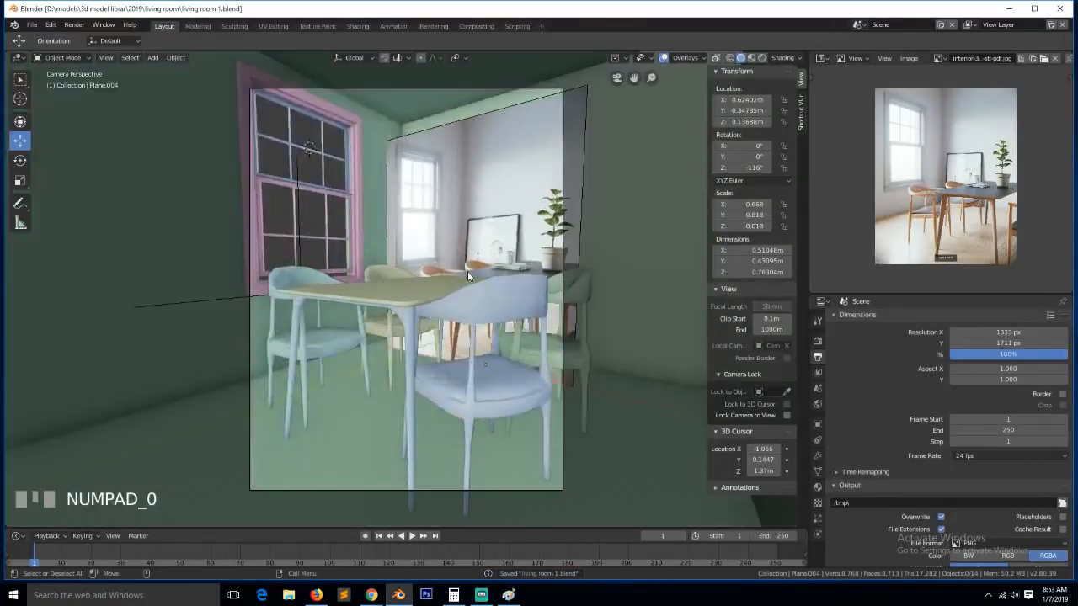
scroll(468, 271, "up", 3)
scroll(568, 256, "up", 1)
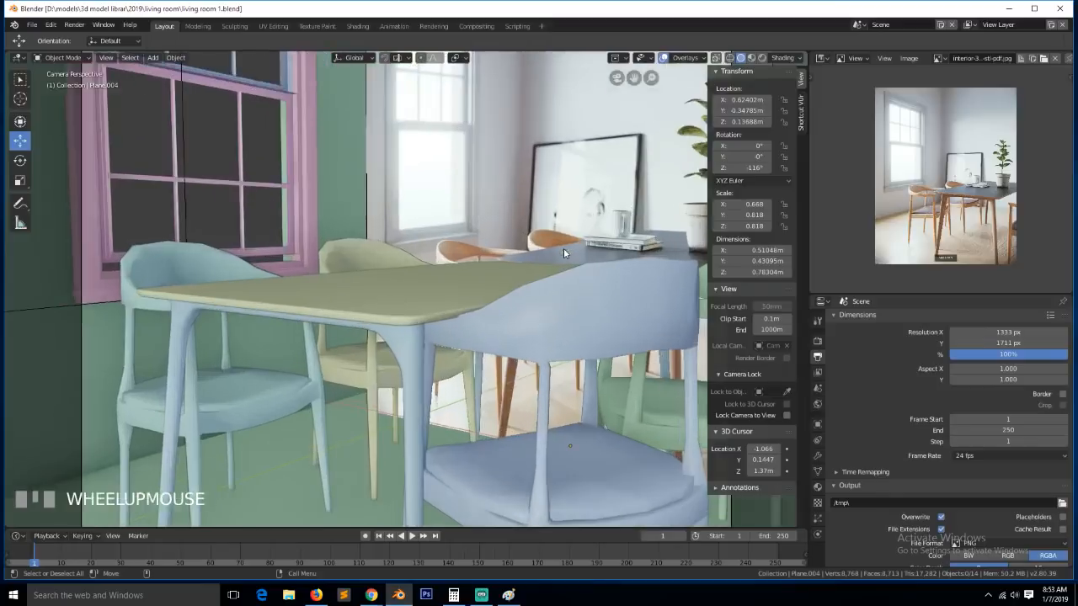
scroll(568, 257, "down", 2)
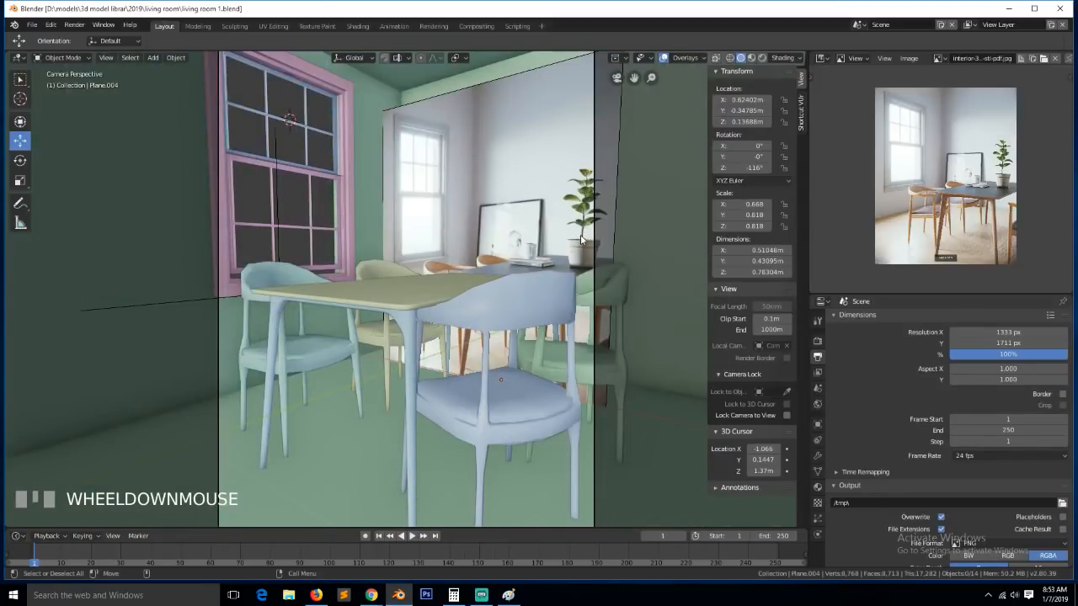
scroll(450, 245, "down", 3)
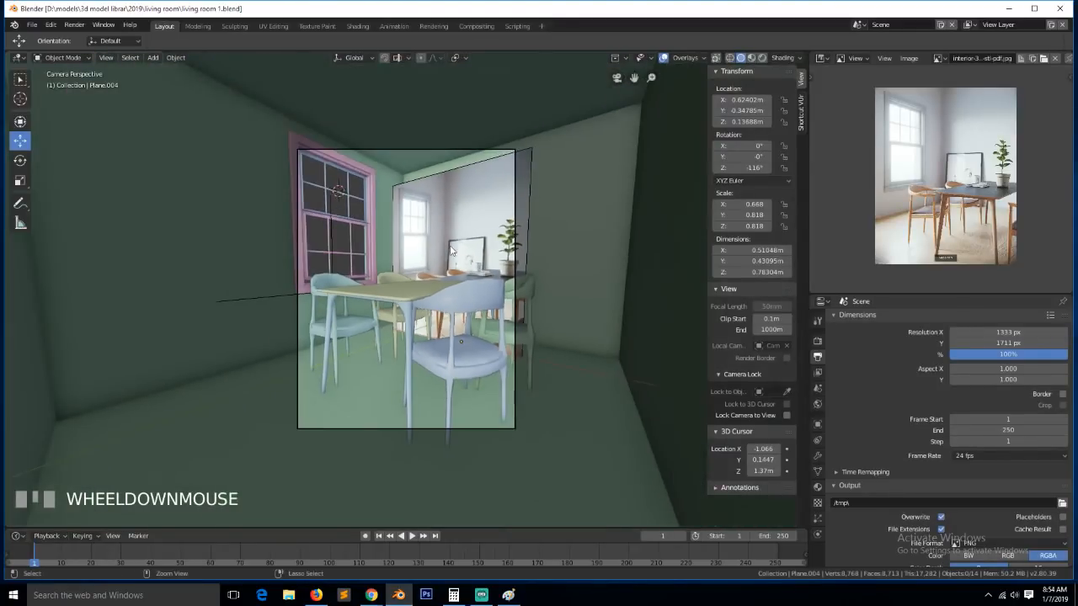
key("ctrl+s")
scroll(321, 370, "down", 2)
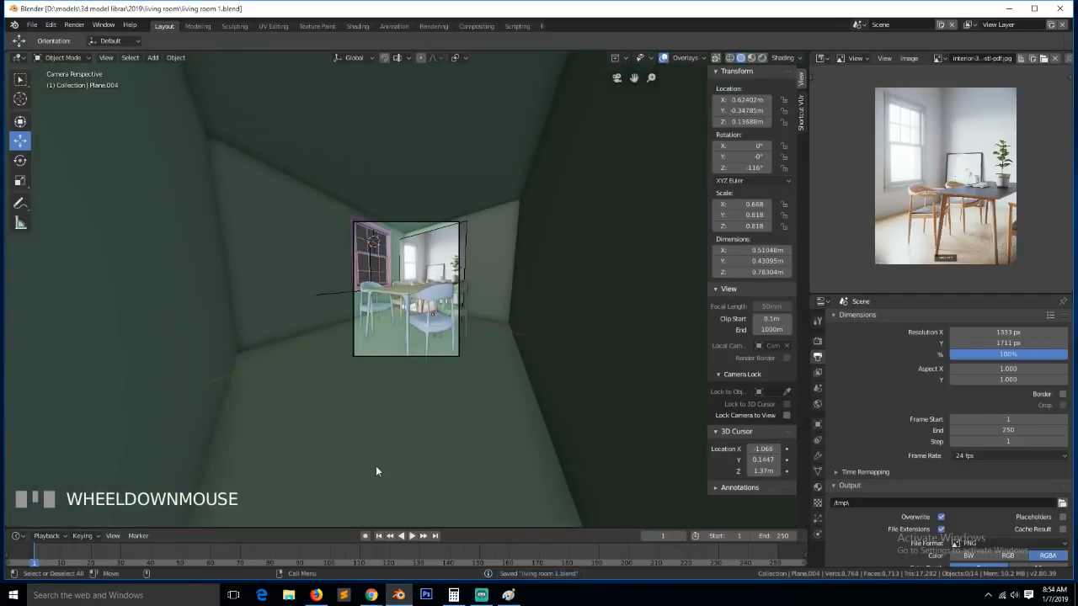
Leave the camera view and look at the whole room model from outside
scroll(354, 353, "up", 2)
key("grave")
scroll(448, 371, "down", 5)
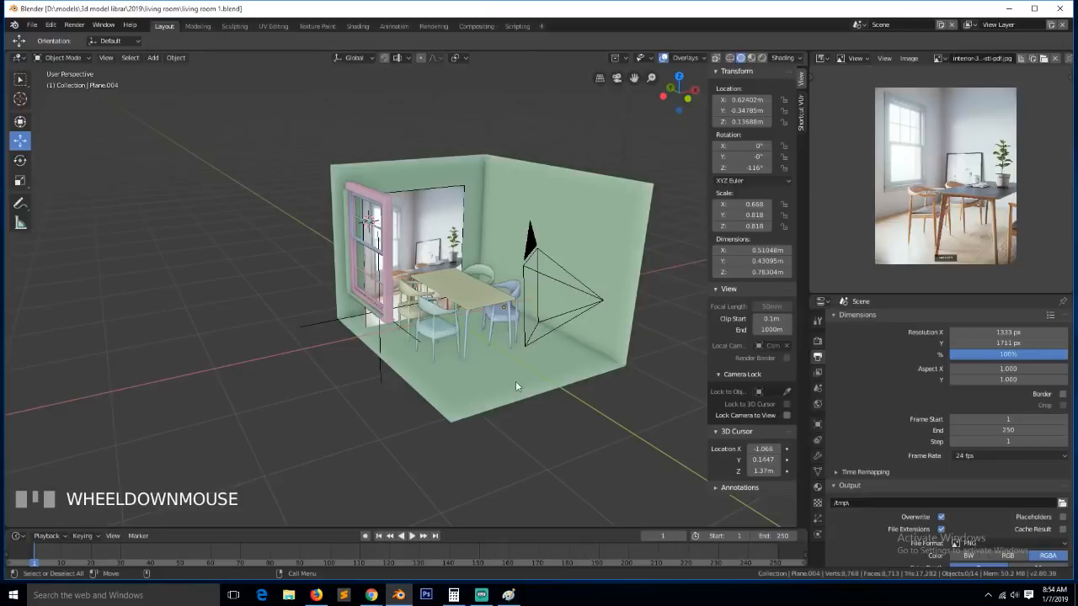
key("ctrl+space")
key("ctrl+space")
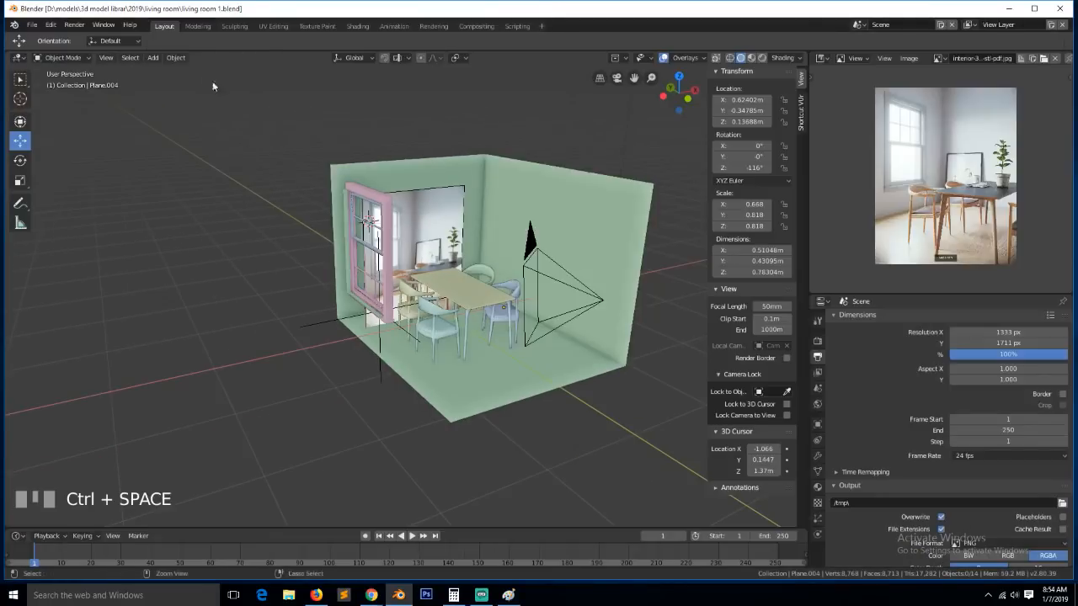
Switch to the Shading workspace, view the room through the scene camera and hide the reference image empty behind the table
left_click(356, 26)
key("grave")
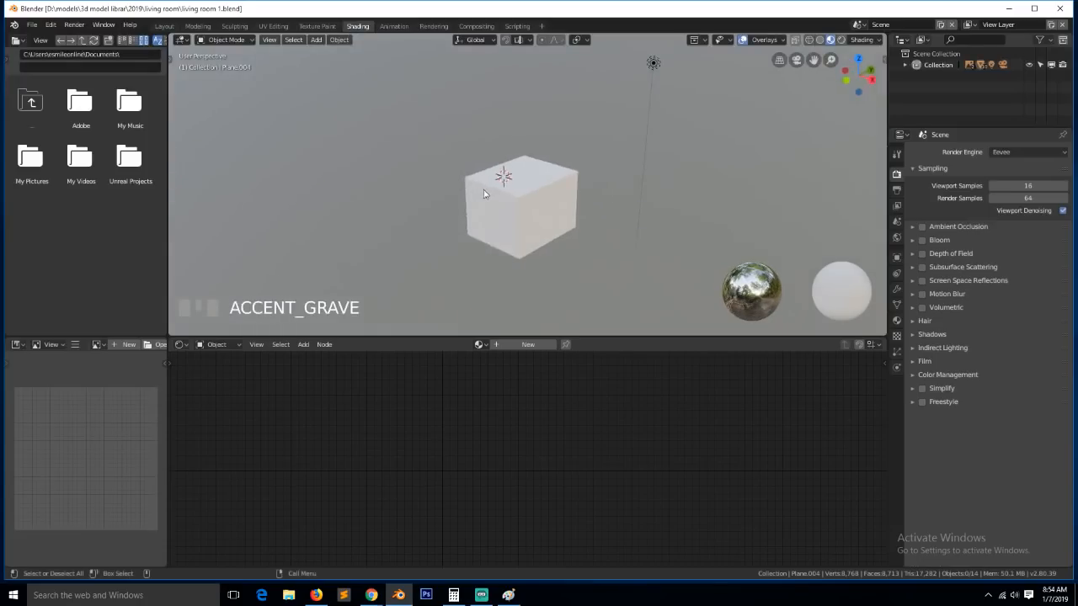
key("KP_0")
scroll(458, 194, "up", 1)
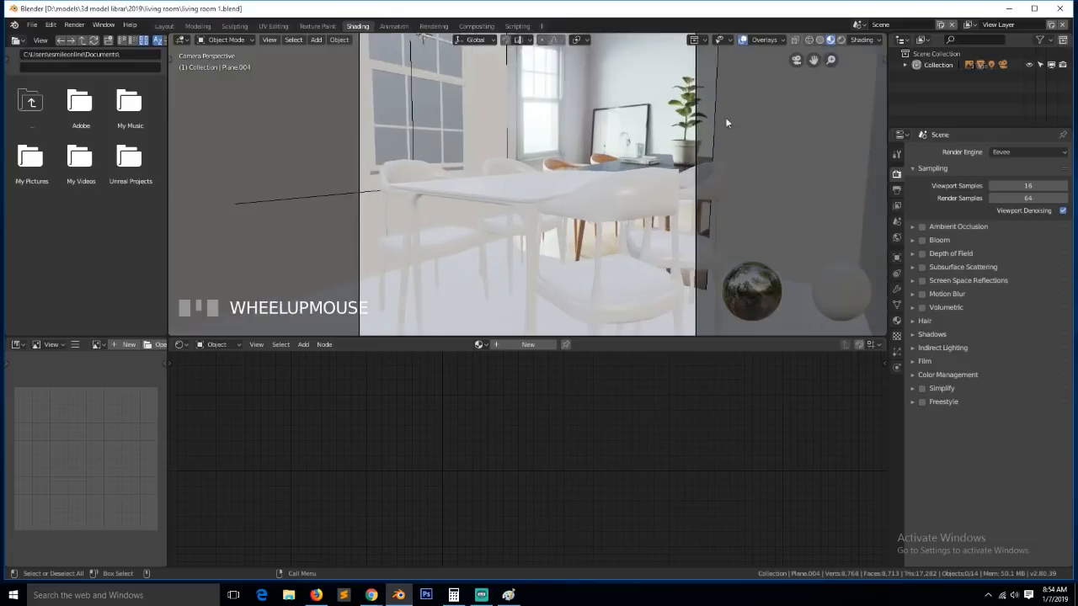
left_click(661, 63)
key("h")
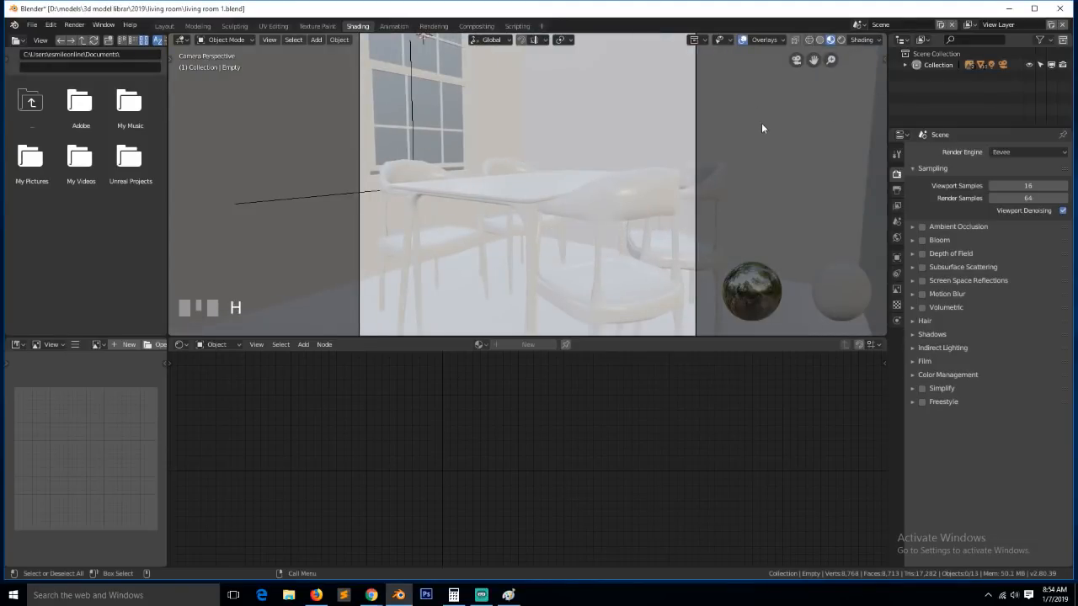
Replace the outliner with an enlarged Image Editor showing the interior reference photo, fit the photo in view, and save the file
left_click(901, 40)
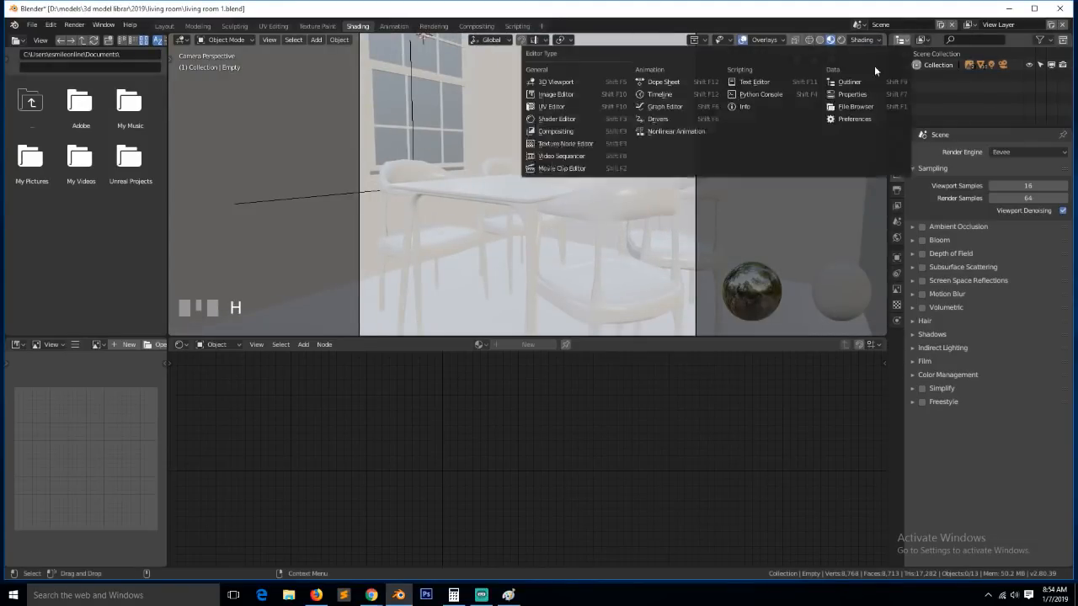
left_click(601, 95)
left_click(1017, 40)
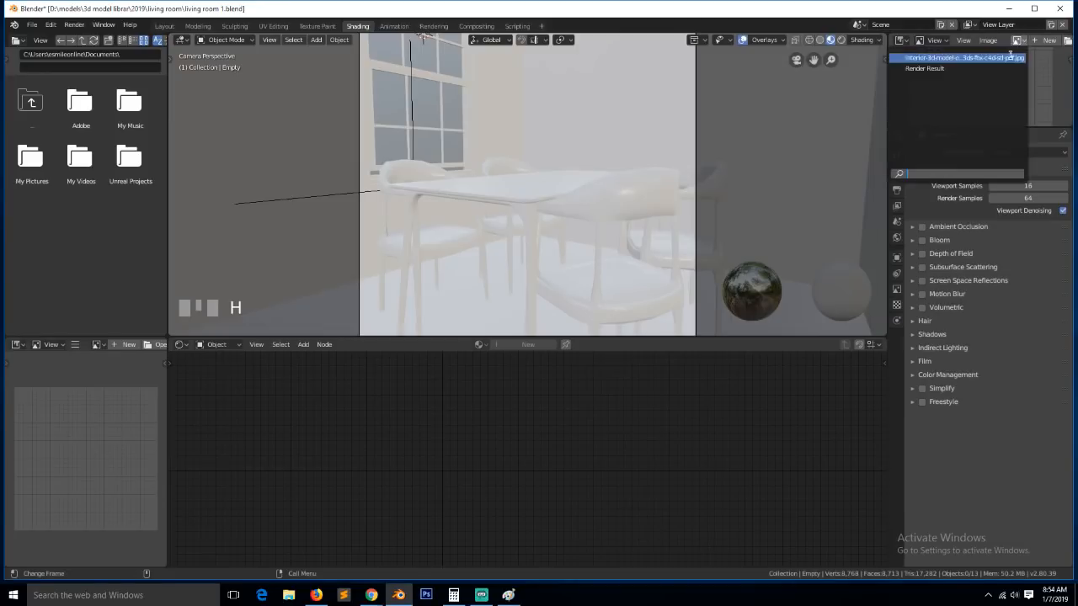
left_click(940, 68)
left_click(1018, 48)
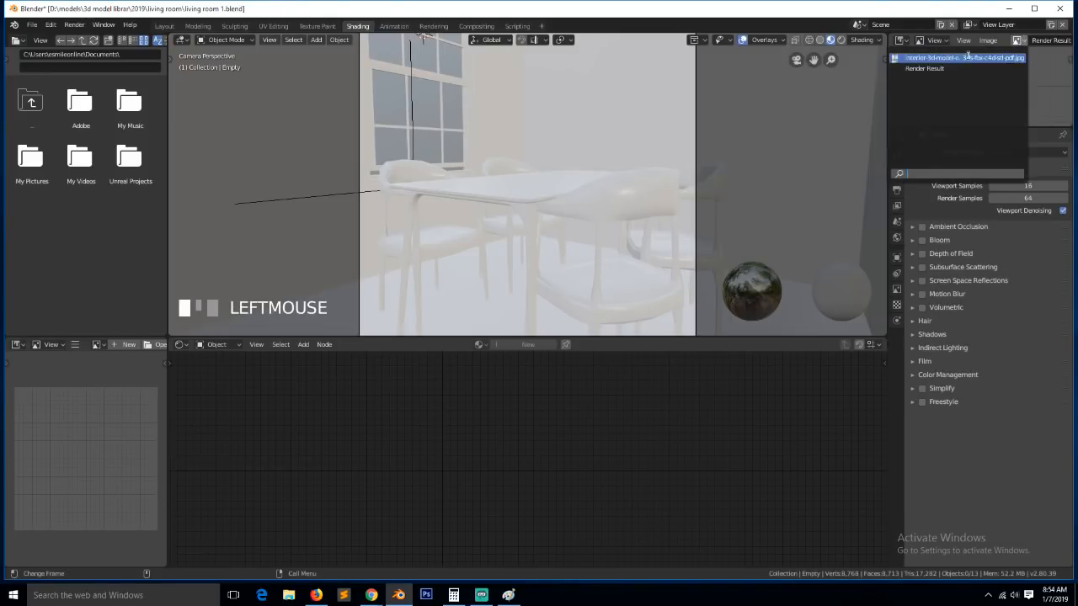
left_click(963, 60)
left_click_drag(996, 128, 989, 296)
scroll(987, 242, "down", 2)
scroll(986, 244, "up", 2)
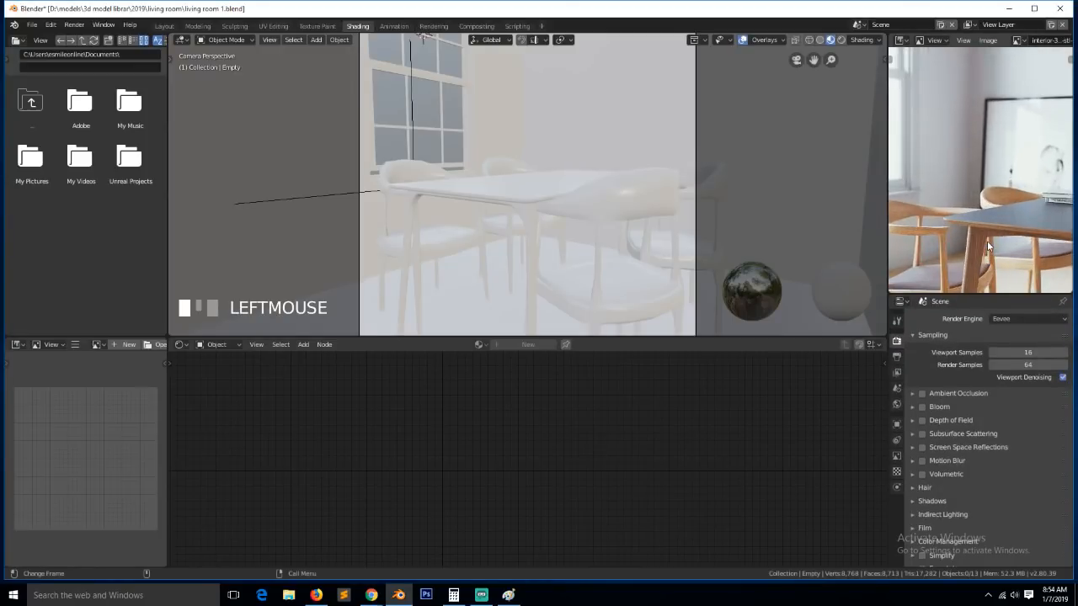
key("ctrl+s")
scroll(980, 252, "down", 2)
middle_click_drag(990, 247, 1004, 229)
scroll(913, 204, "up", 2)
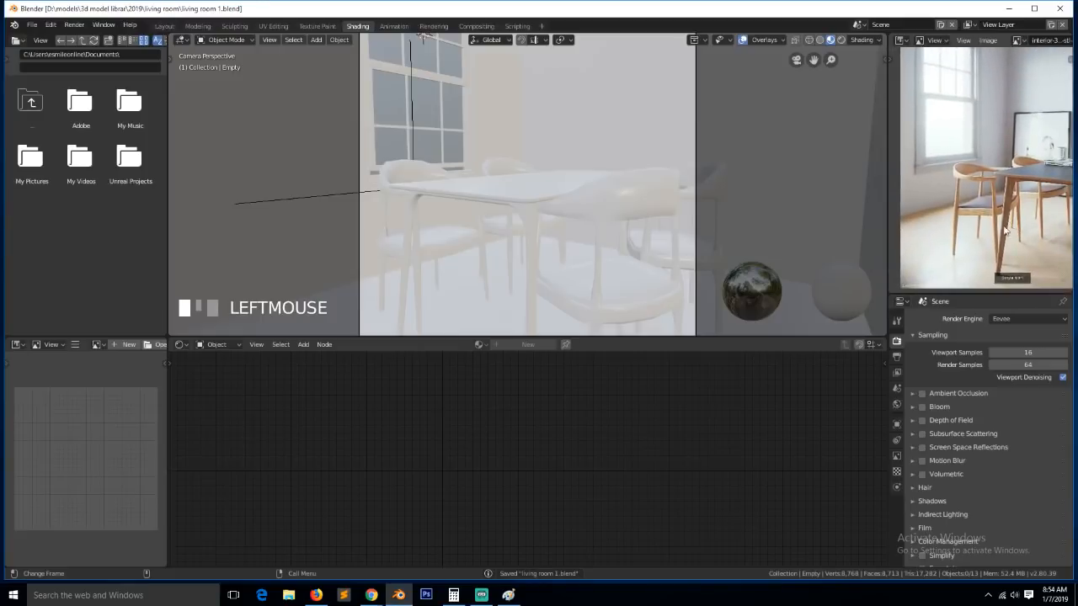
Enable Ambient Occlusion and Screen Space Reflections for the Eevee render, and save the file
left_click(921, 393)
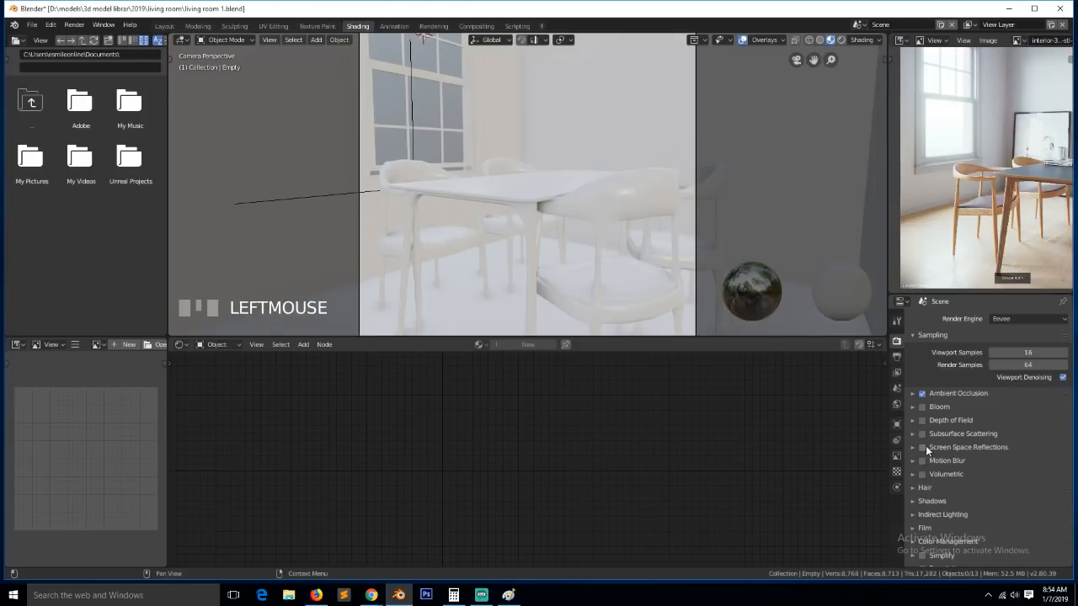
left_click(923, 447)
scroll(518, 173, "down", 3)
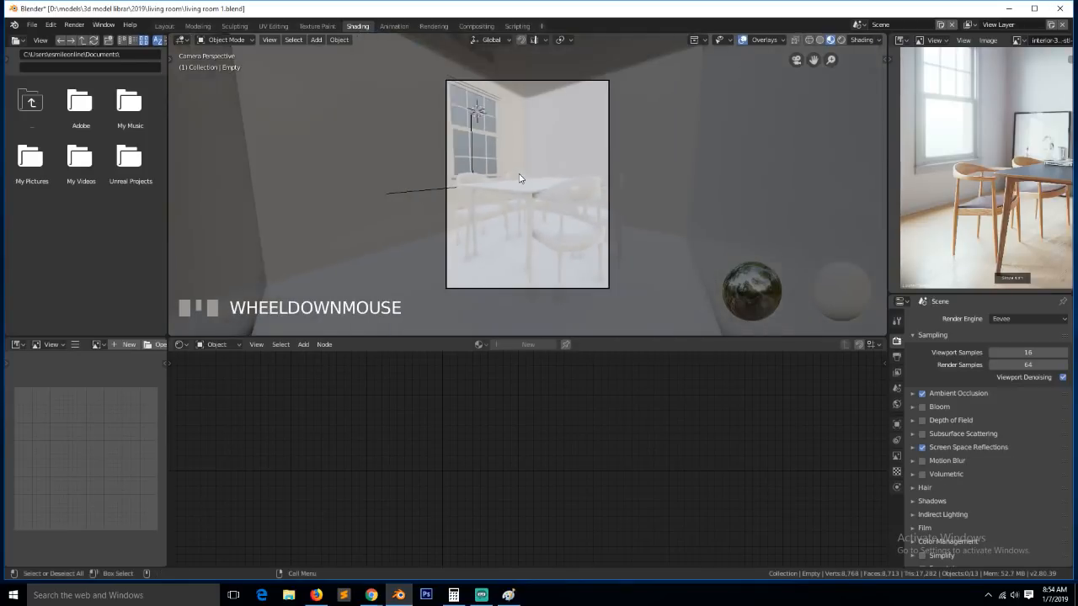
key("ctrl+s")
Set the viewport to Rendered shading and look at the room through the scene camera
scroll(519, 174, "down", 2)
key("KP_7")
scroll(517, 182, "up", 2)
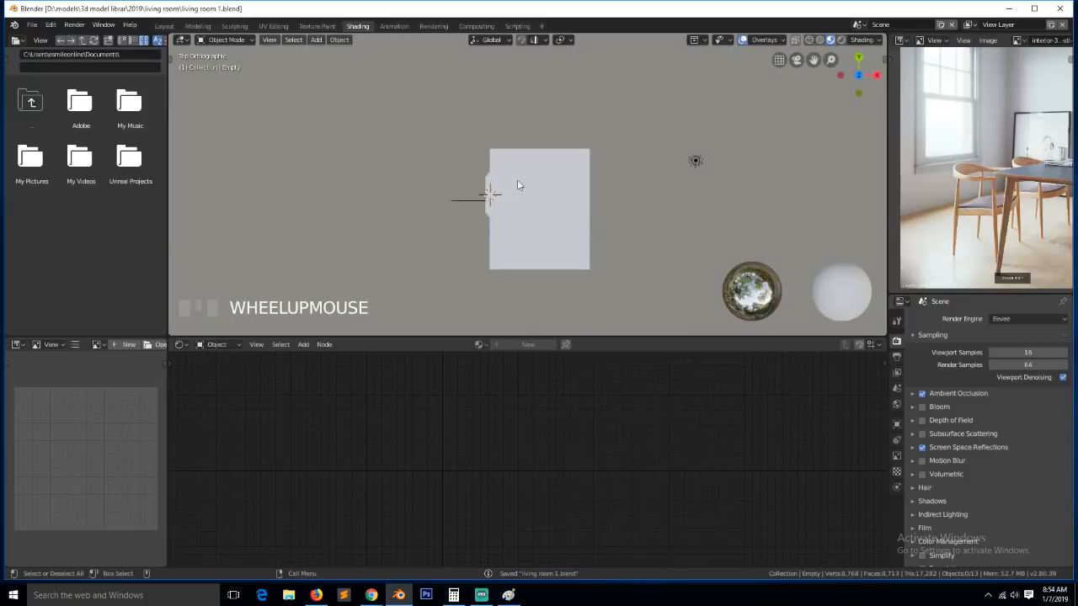
scroll(518, 185, "up", 1)
left_click(841, 39)
key("KP_0")
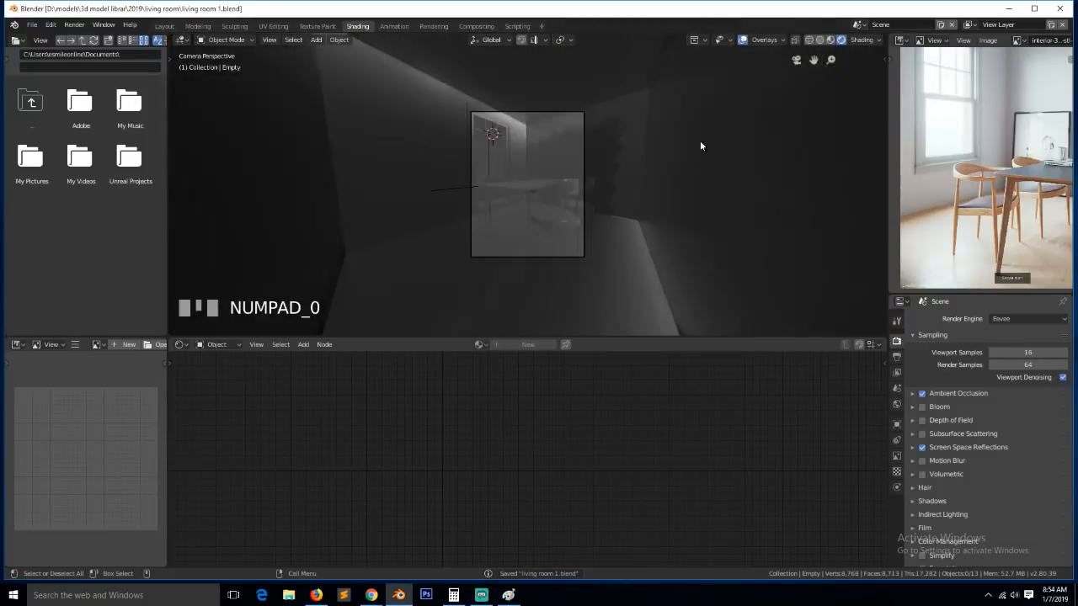
scroll(674, 217, "up", 3)
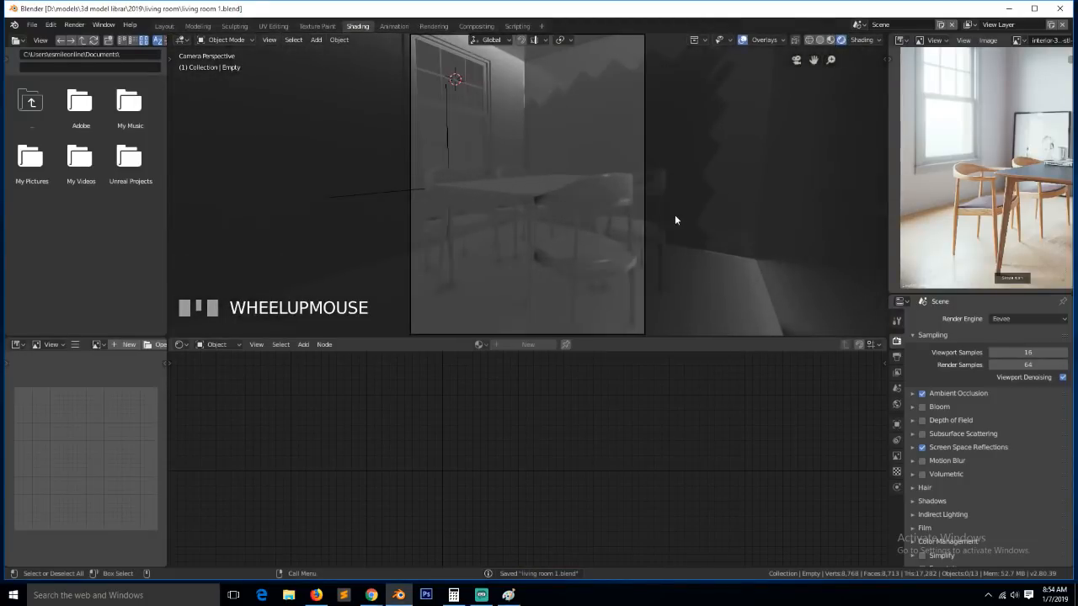
Enable nodes for the world, use an Environment Texture as its background color and start opening an image for it
left_click(896, 405)
left_click(995, 356)
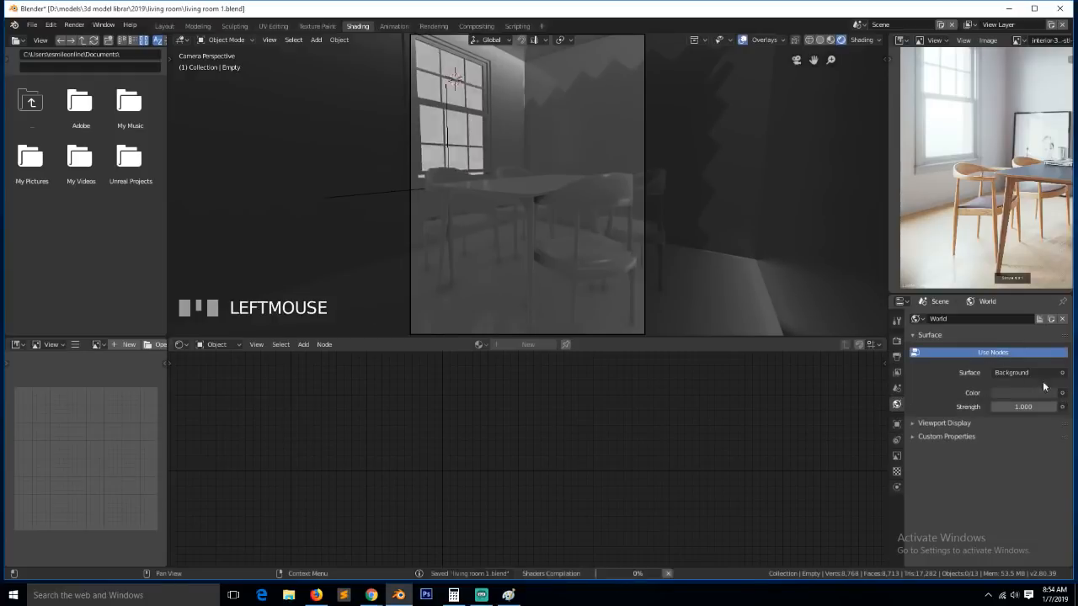
left_click(1061, 393)
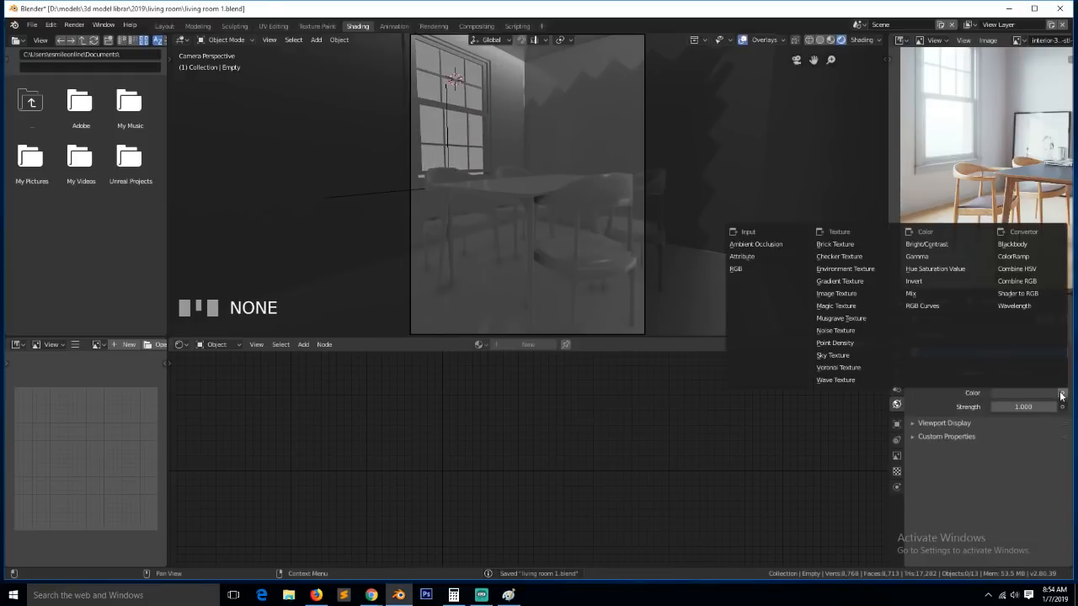
left_click(846, 269)
left_click(1054, 407)
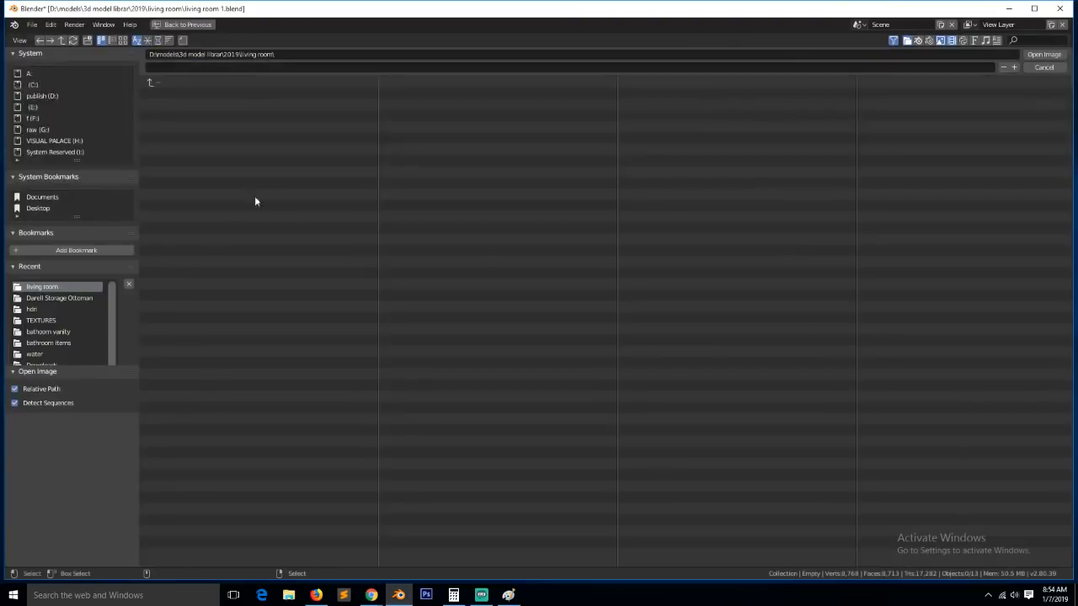
Load venice_sunset_2k.hdr from the hdri folder as the world's environment image, and save the file
left_click(34, 309)
left_click(122, 40)
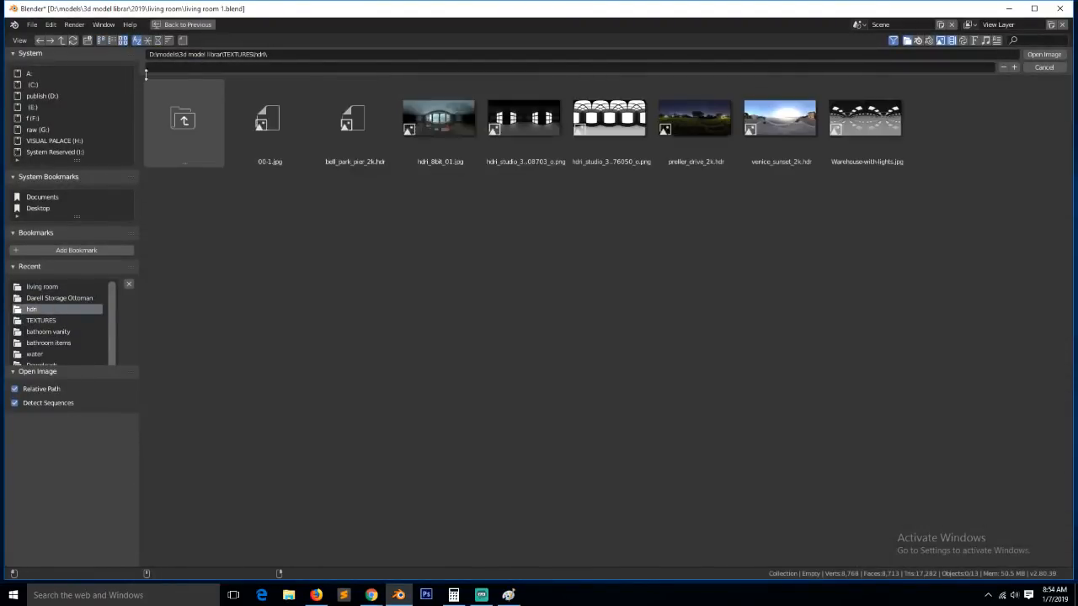
left_click(780, 123)
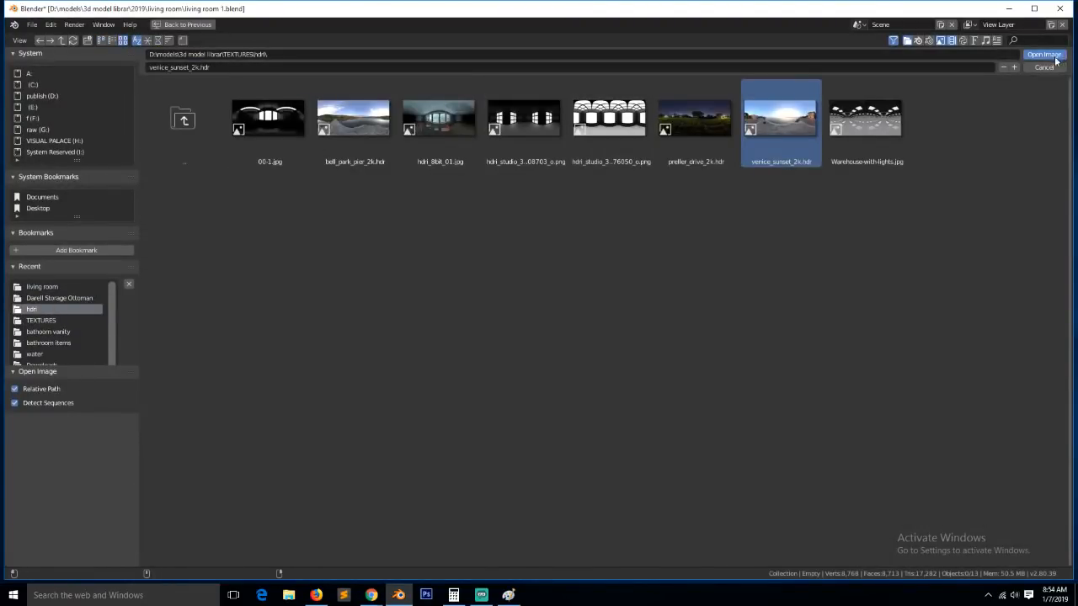
key("Return")
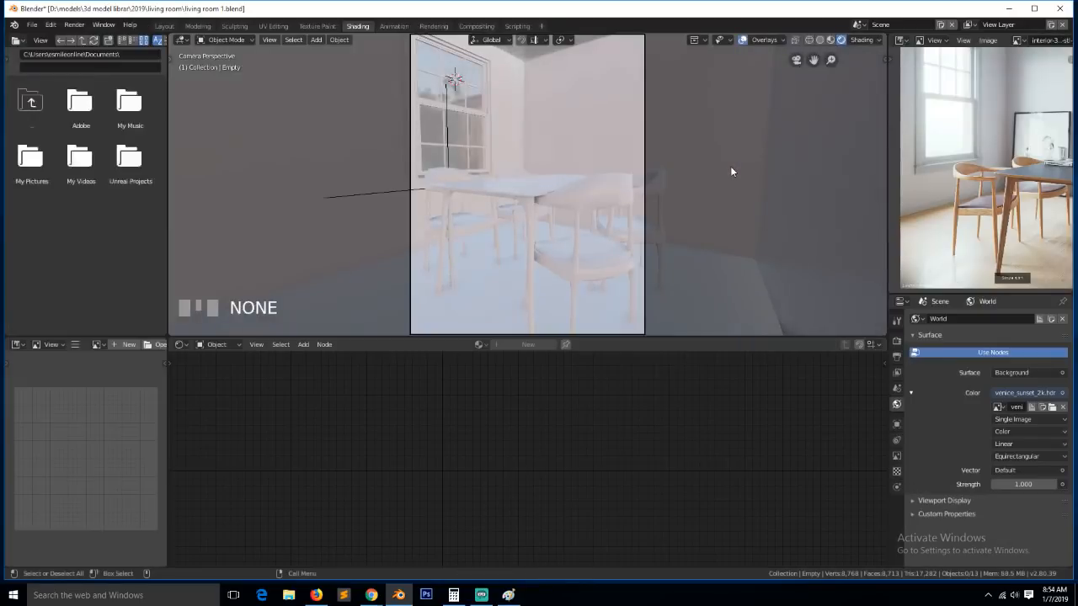
key("ctrl+s")
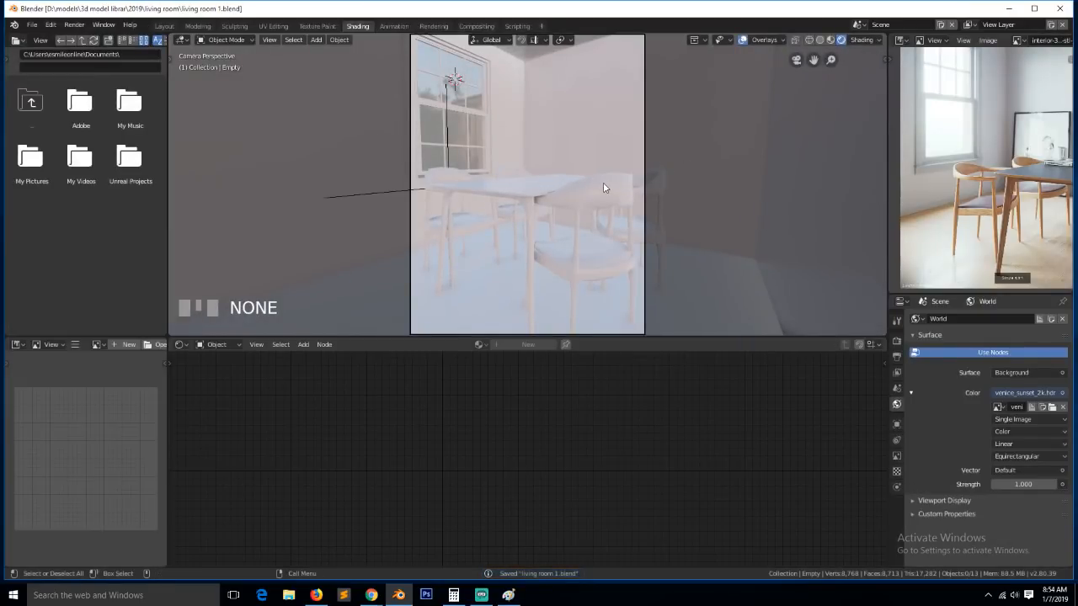
In top view, move the light across to the window side, outside the room
key("KP_7")
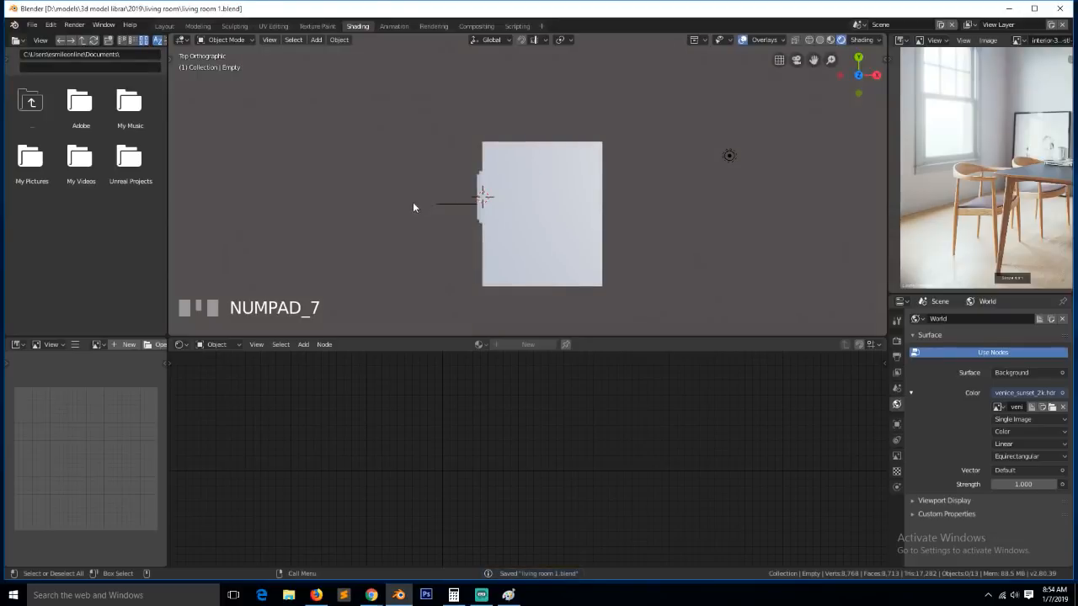
left_click(729, 157)
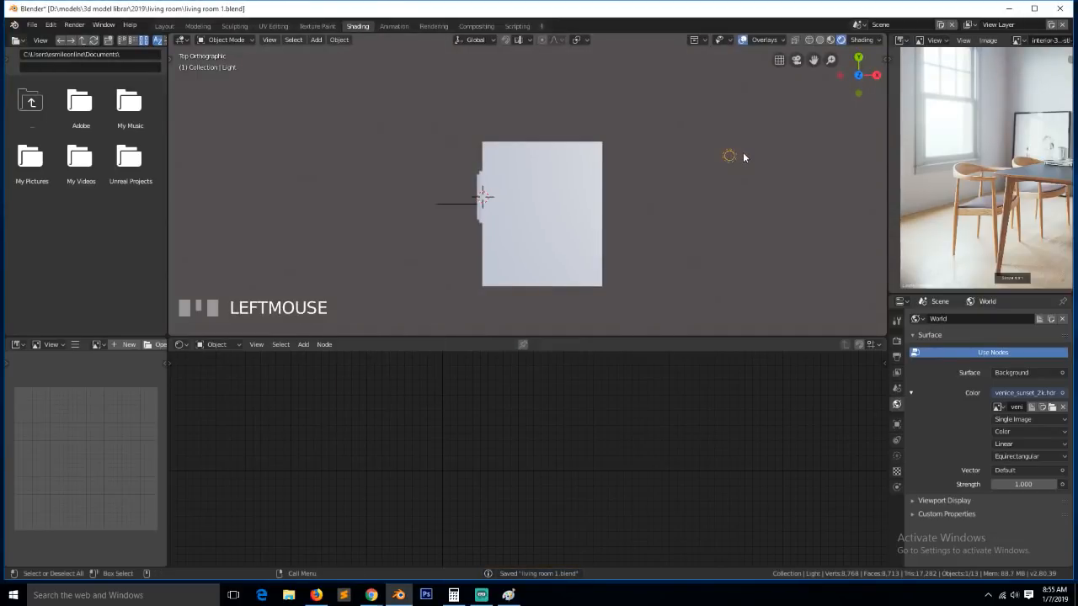
key("g")
left_click(380, 133)
key("KP_1")
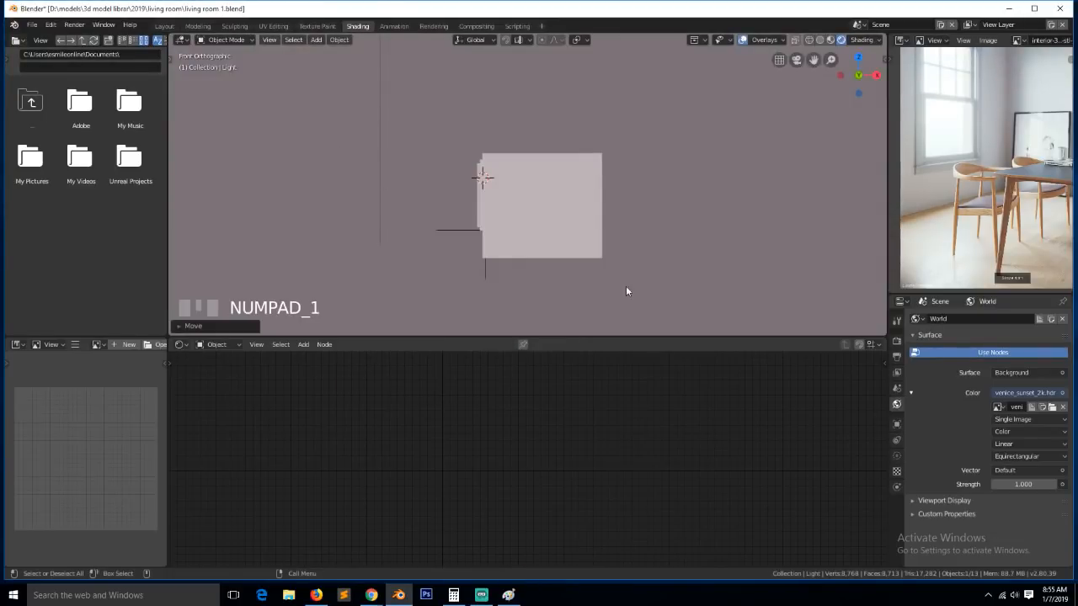
Change the light's type to Sun, rotate it in front view and check the room through the camera
left_click(897, 456)
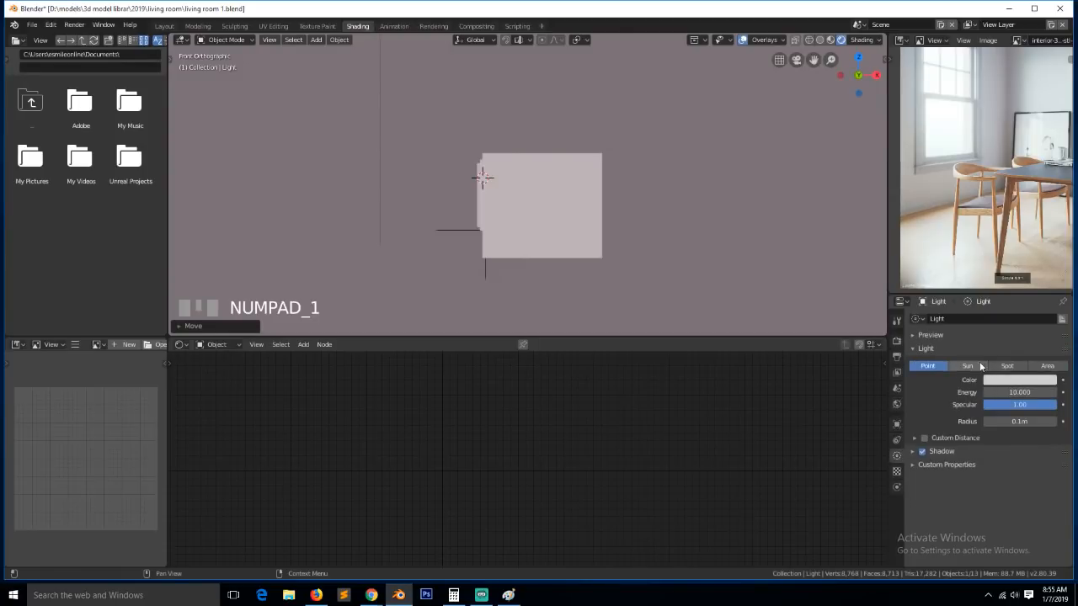
key("g")
key("r")
left_click(632, 184)
key("KP_0")
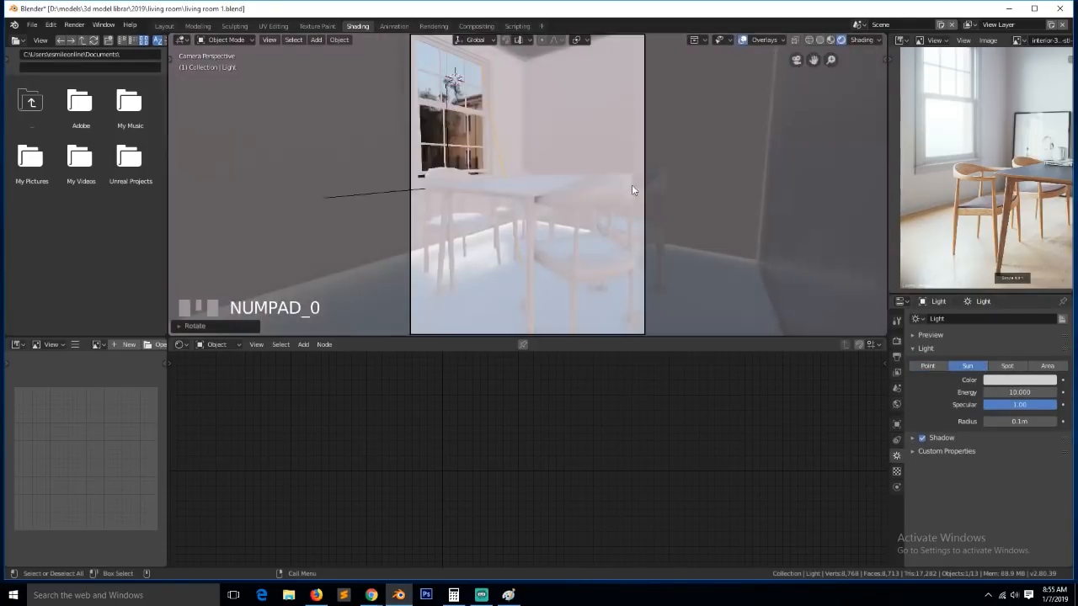
Trackball-rotate the sun light in camera view to redirect the sunlight falling on the floor and chairs
scroll(629, 188, "up", 2)
key("r")
key("r")
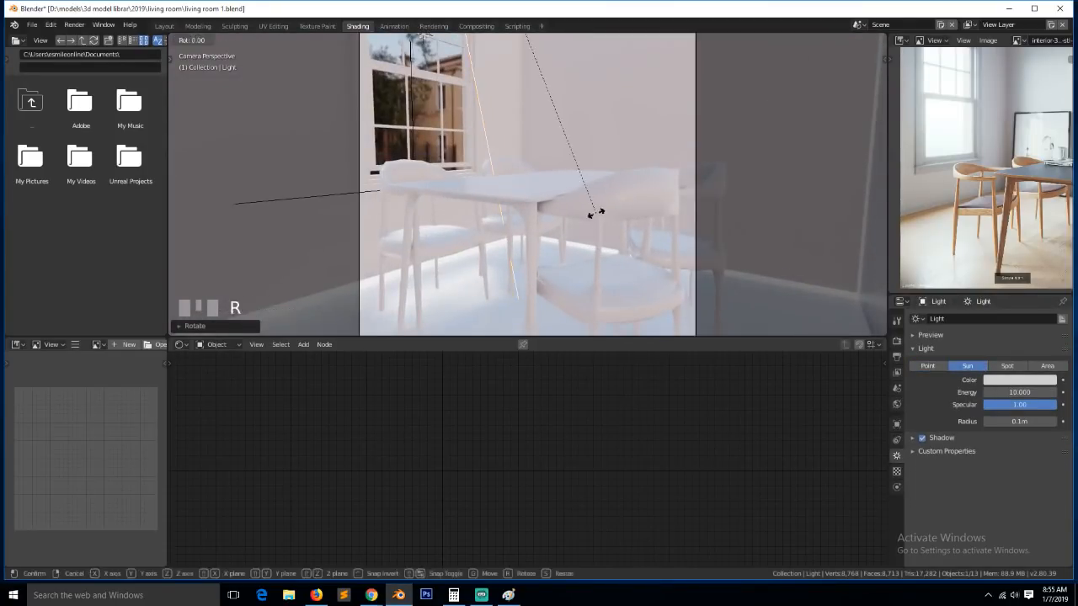
left_click(332, 276)
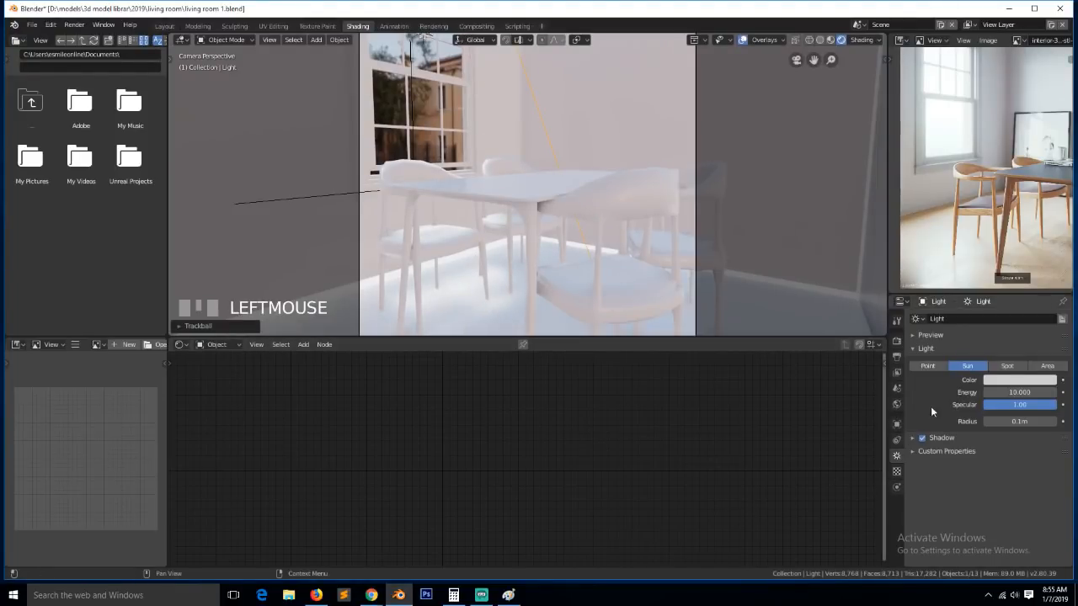
Enable the sun's contact shadows with 4.7 m distance and 0 softness, set shadow bias to 0.46 and exponent to 4, and save
left_click(942, 439)
scroll(939, 494, "down", 3)
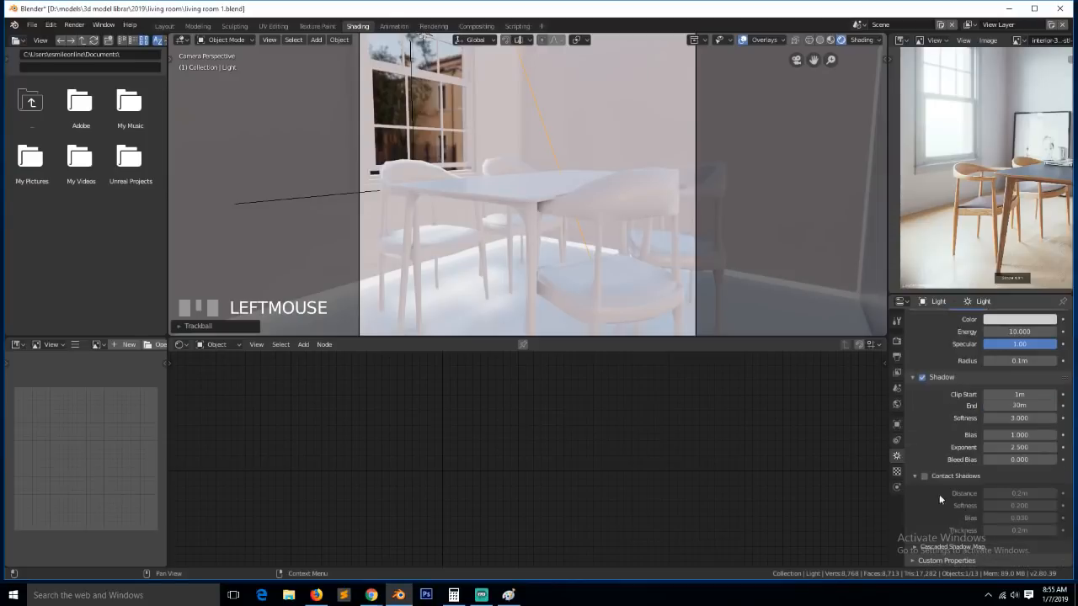
left_click(924, 476)
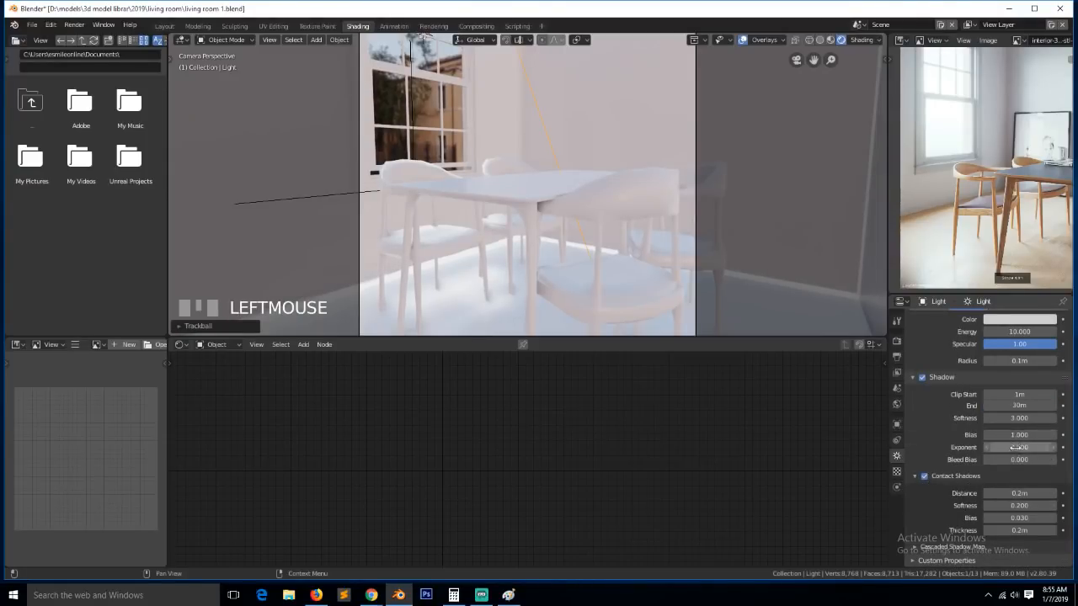
mouse_move(1019, 447)
left_mouse_down()
mouse_move(1053, 447)
mouse_move(1034, 447)
left_mouse_up()
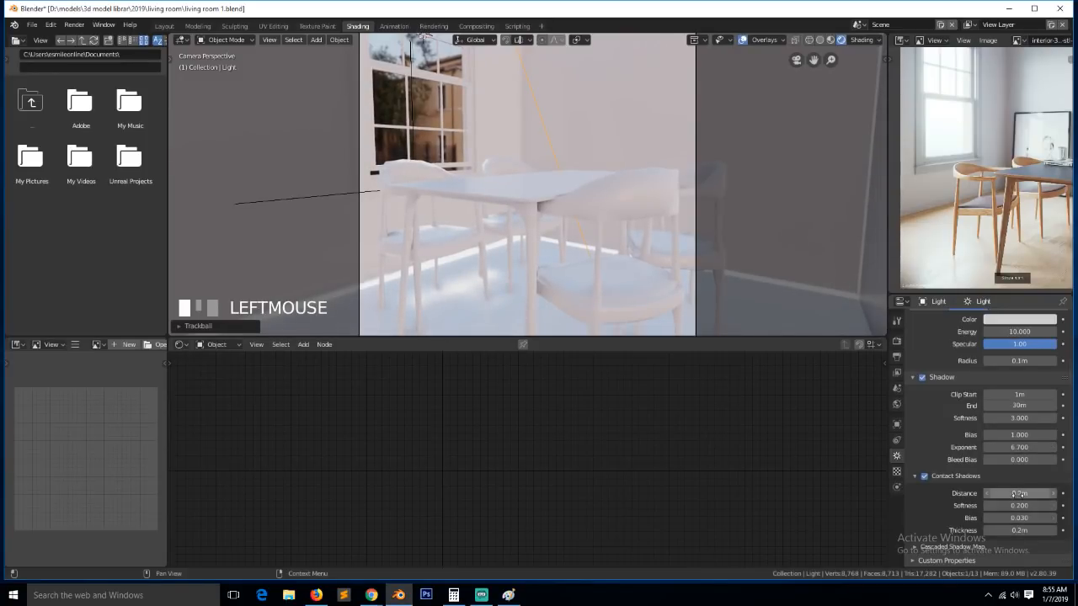
mouse_move(1018, 494)
left_mouse_down()
mouse_move(1048, 493)
mouse_move(1007, 505)
left_mouse_up()
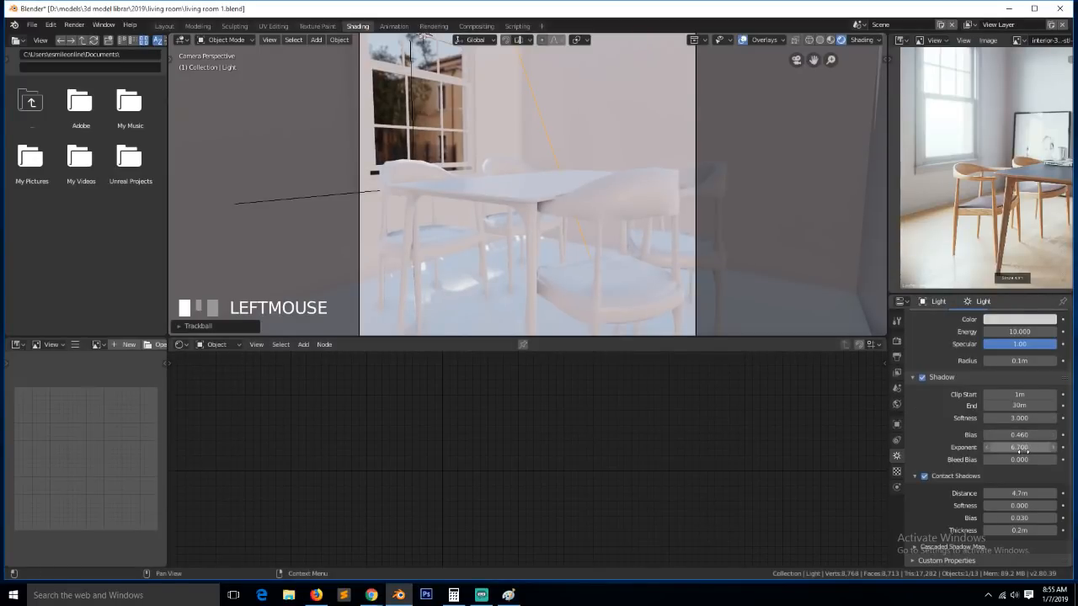
mouse_move(1022, 453)
left_mouse_down()
mouse_move(1044, 452)
mouse_move(995, 452)
mouse_move(1022, 449)
left_mouse_up()
key("ctrl+s")
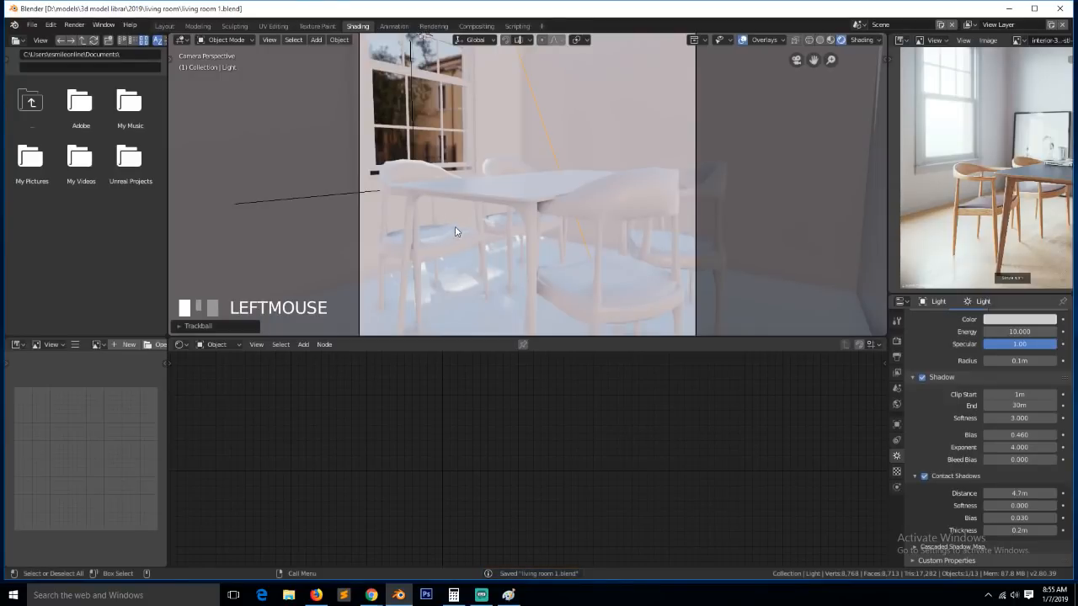
Select the table's leg frame, isolate it in local view and enter Edit Mode with nothing selected
key("a")
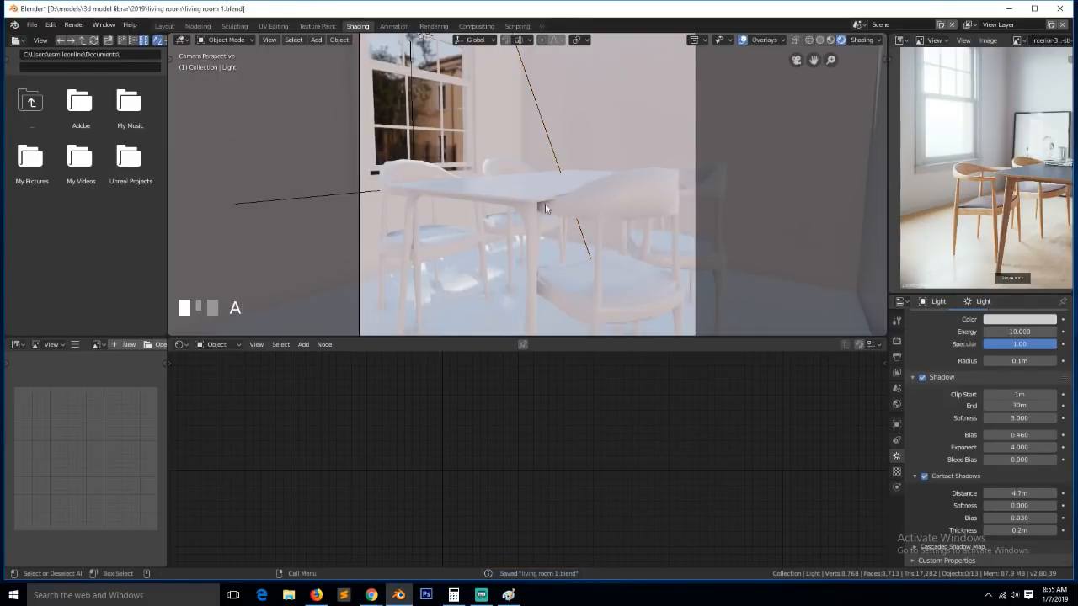
scroll(929, 156, "up", 5)
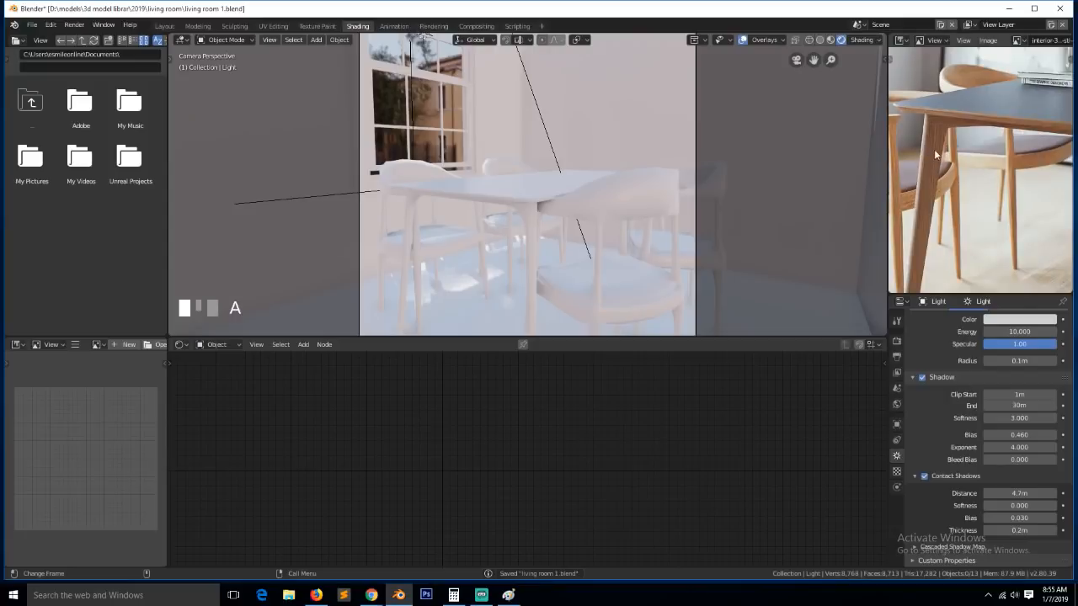
left_click(489, 200)
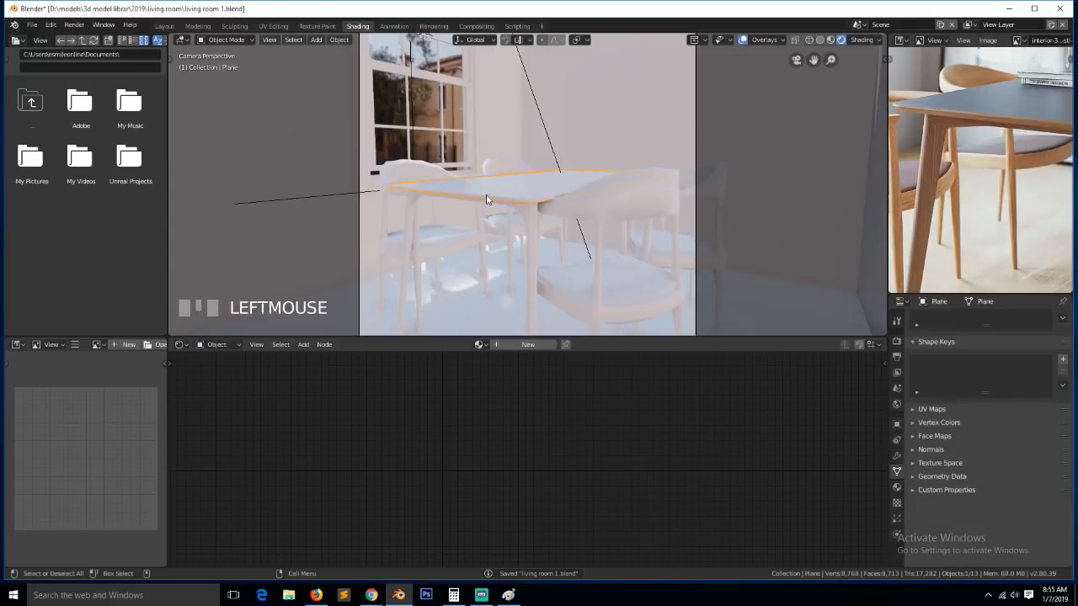
left_click(529, 229)
key("Tab")
key("a")
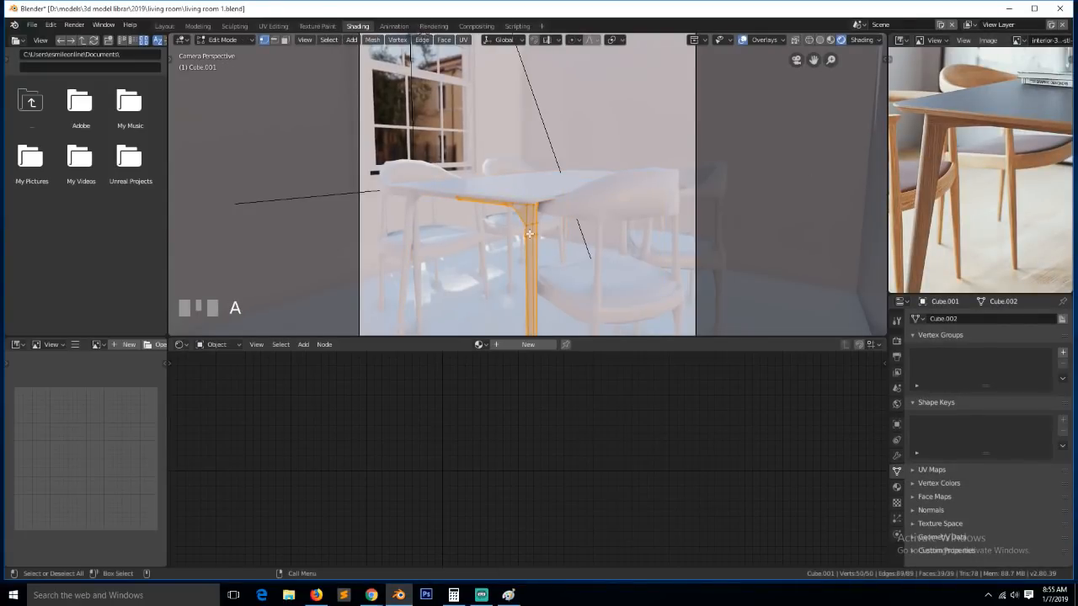
key("KP_Divide")
key("shift+grave")
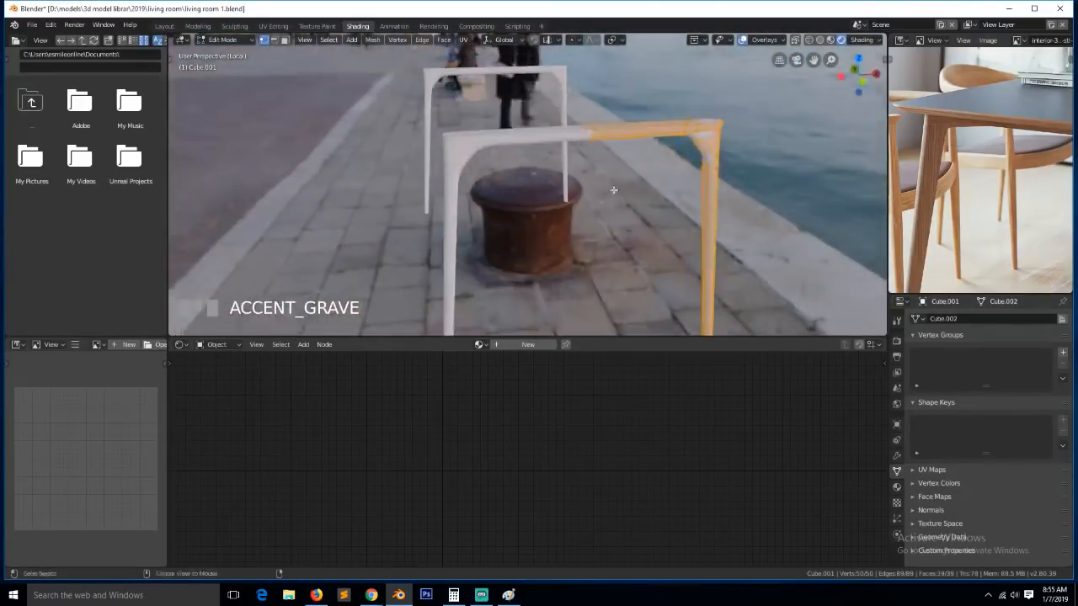
key("alt+a")
middle_click_drag(614, 190, 608, 156)
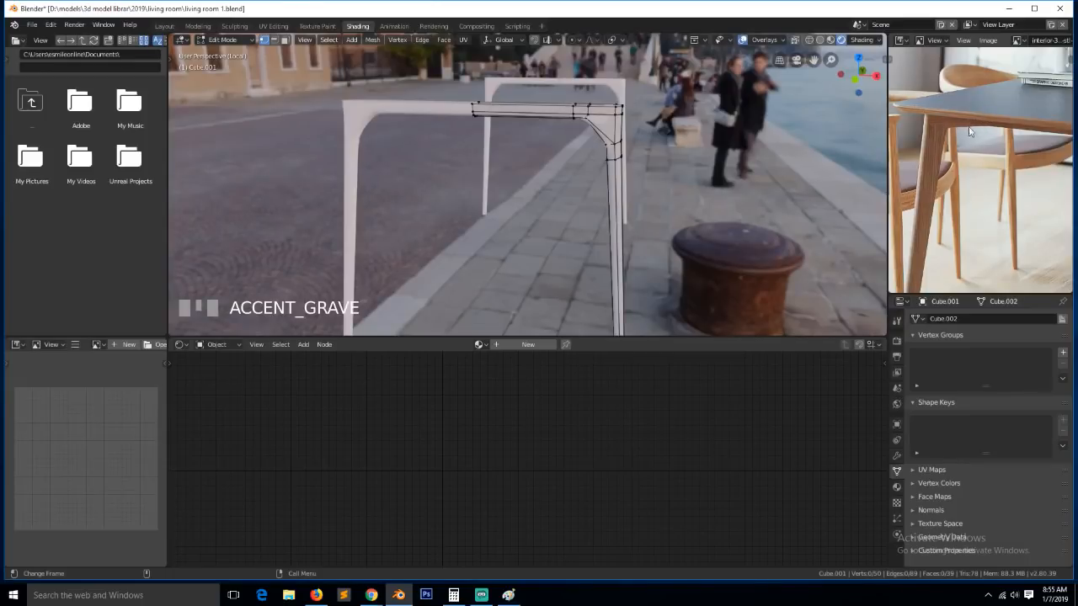
Mark a seam along the edge loop around the leg frame's corner brace, where the leg meets the rail
scroll(578, 105, "up", 2)
scroll(579, 106, "down", 1)
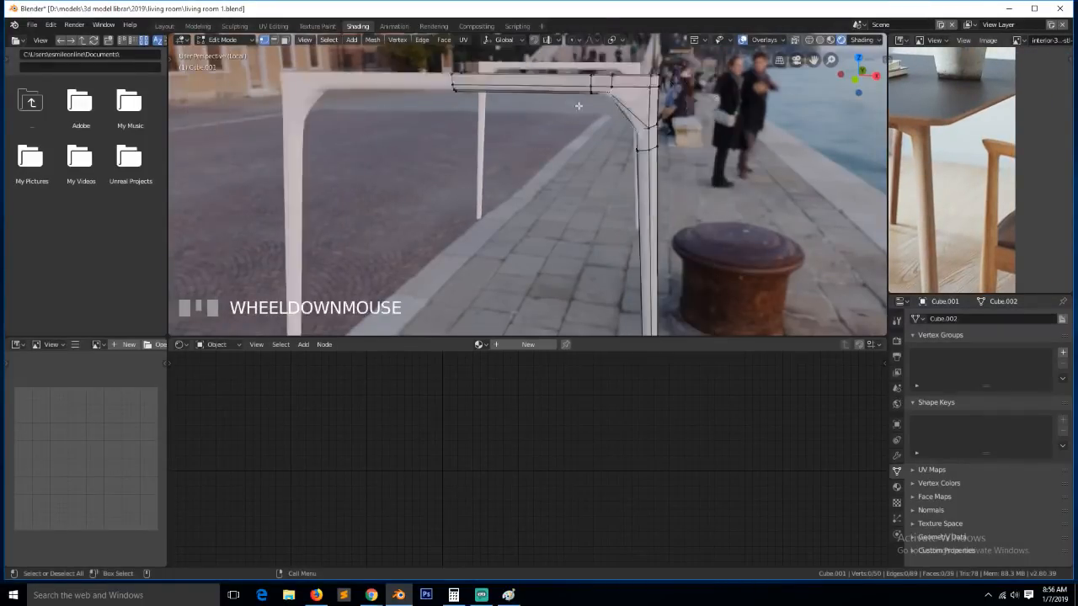
left_click(647, 118, "alt")
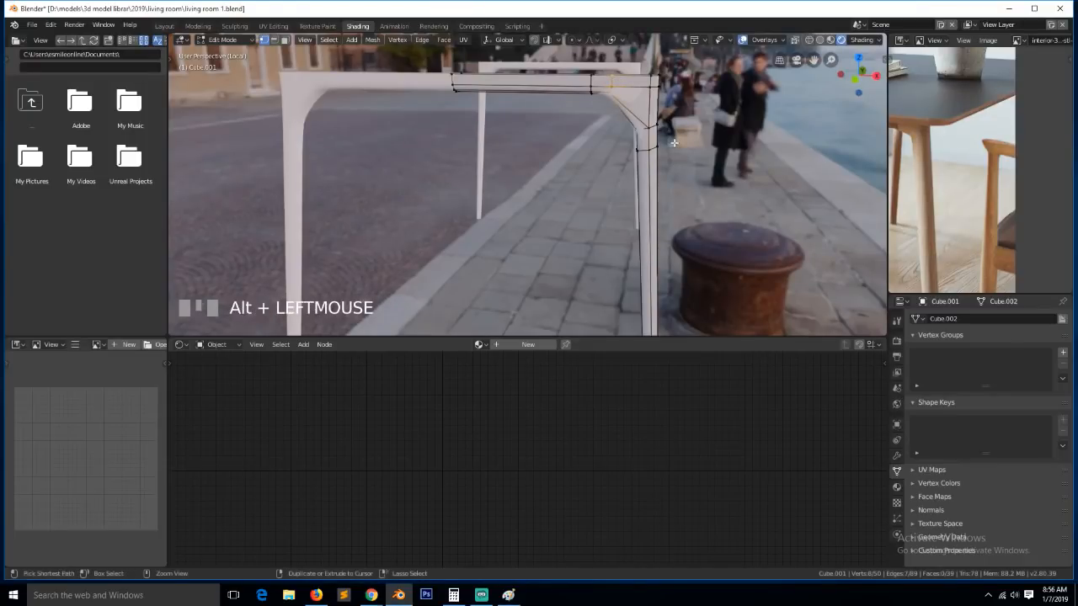
key("ctrl+e")
left_click(645, 307)
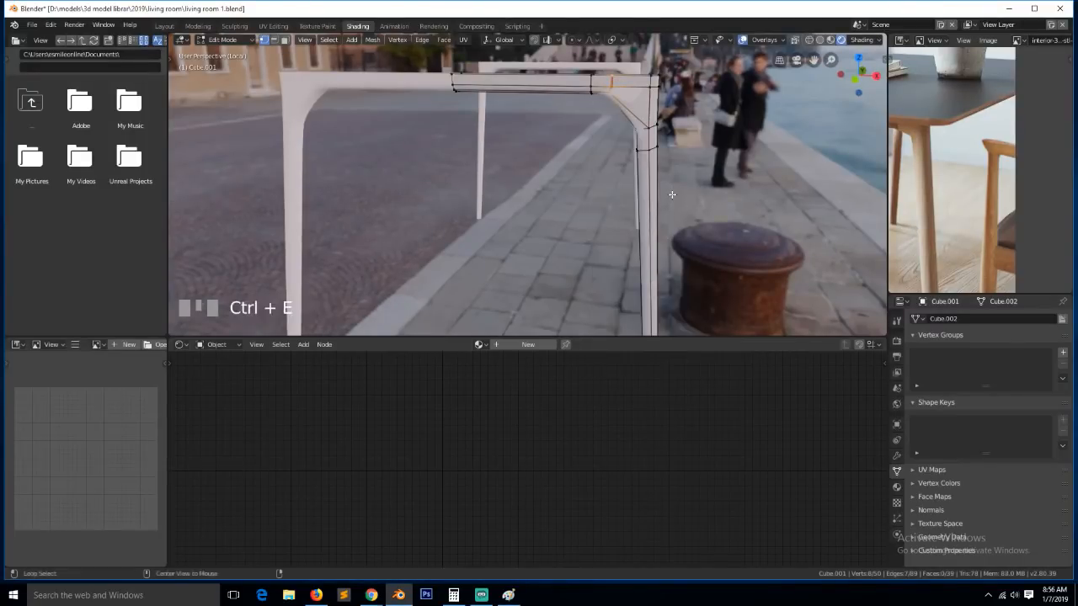
Select the inner edge loop running along the leg and rail, and turn off the Subdivision modifier's viewport display
key("grave")
middle_click_drag(660, 262, 716, 189)
left_click(744, 208, "alt")
key("grave")
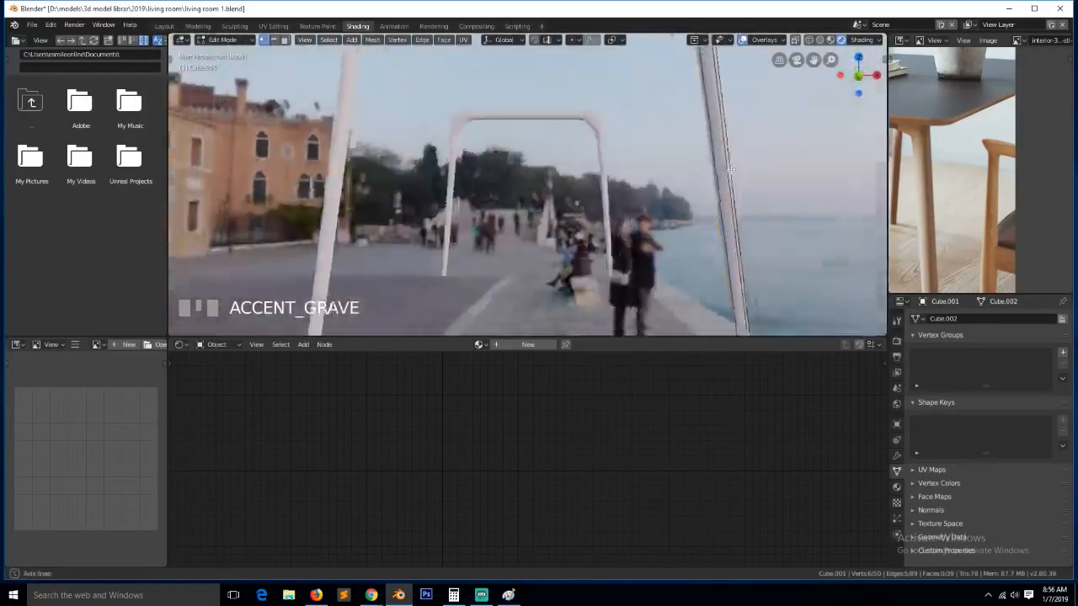
scroll(730, 178, "down", 2)
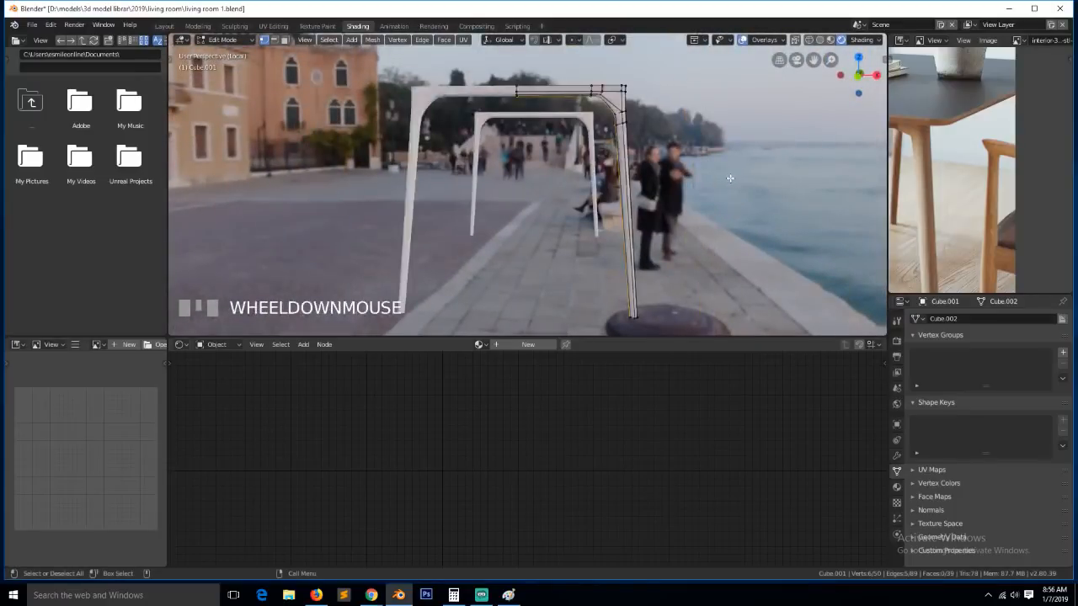
key("KP_Decimal")
key("grave")
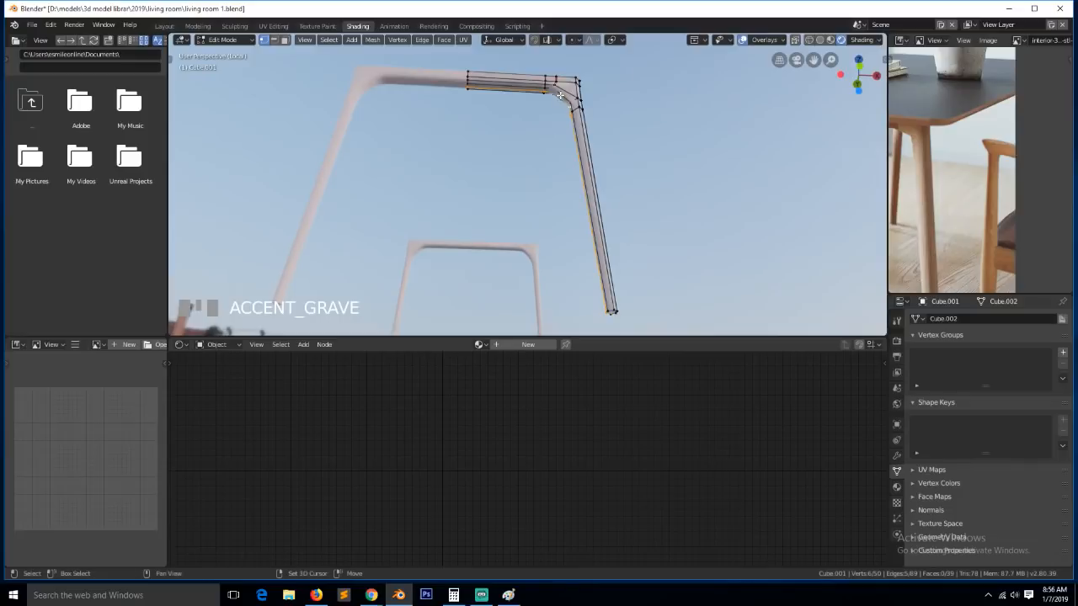
left_click(896, 456)
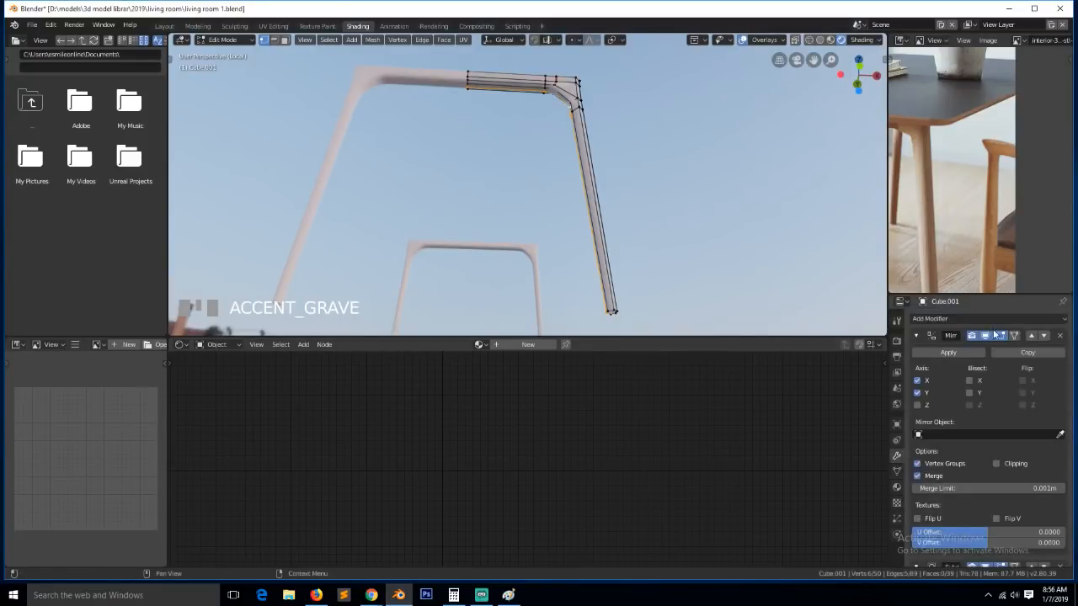
left_click(991, 335)
left_click(984, 355)
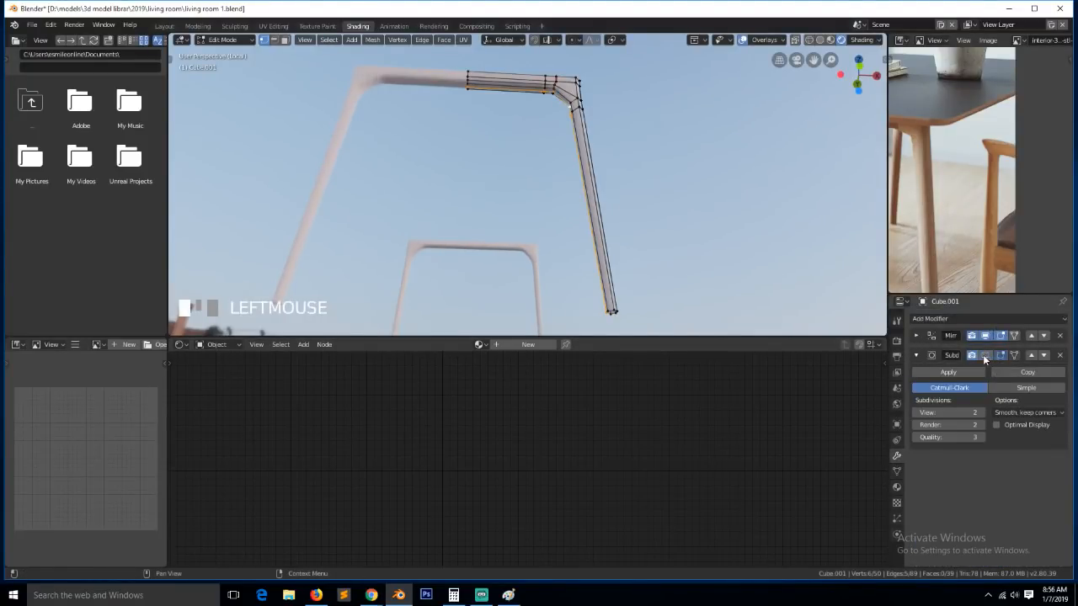
Adjust the edge selection on the rail's underside and mark the selected inner edges of the leg frame as a seam
left_click_drag(816, 65, 241, 98)
scroll(694, 134, "up", 2)
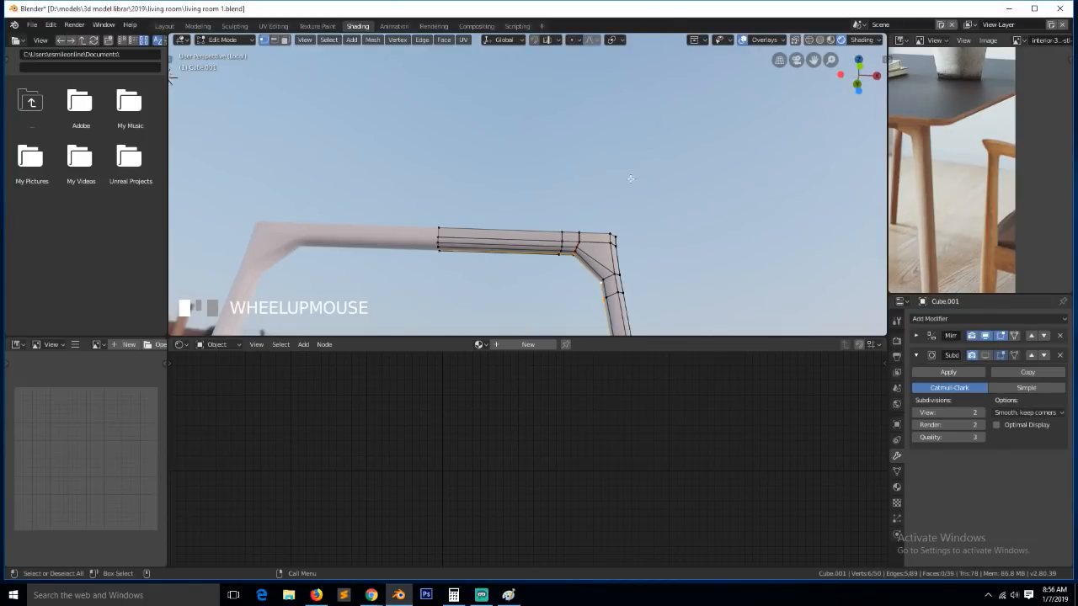
key("grave")
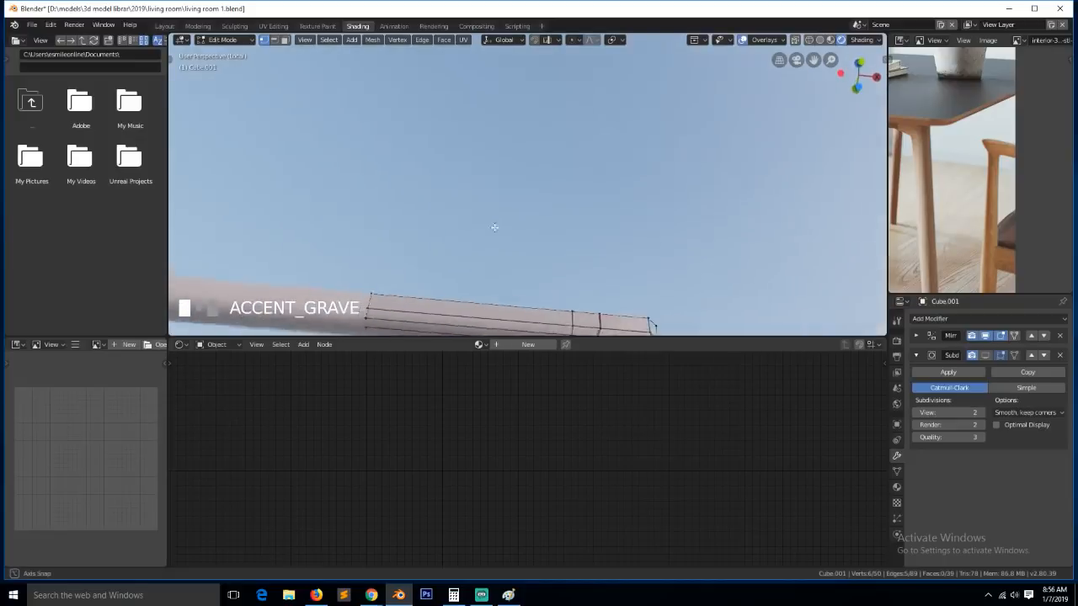
key("KP_Decimal")
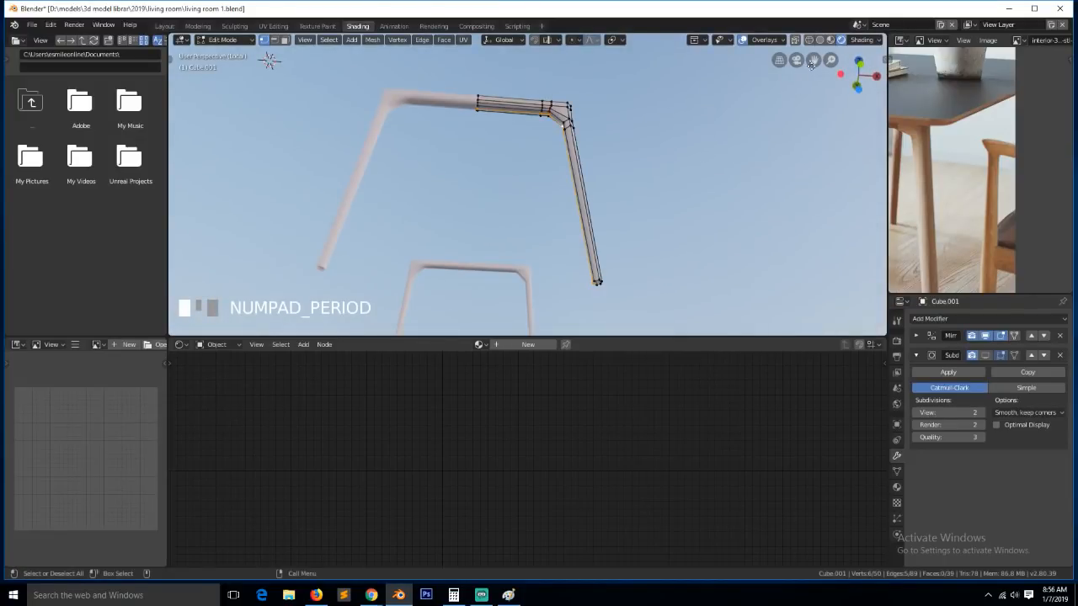
left_click_drag(818, 53, 873, 127)
scroll(693, 132, "up", 2)
key("grave")
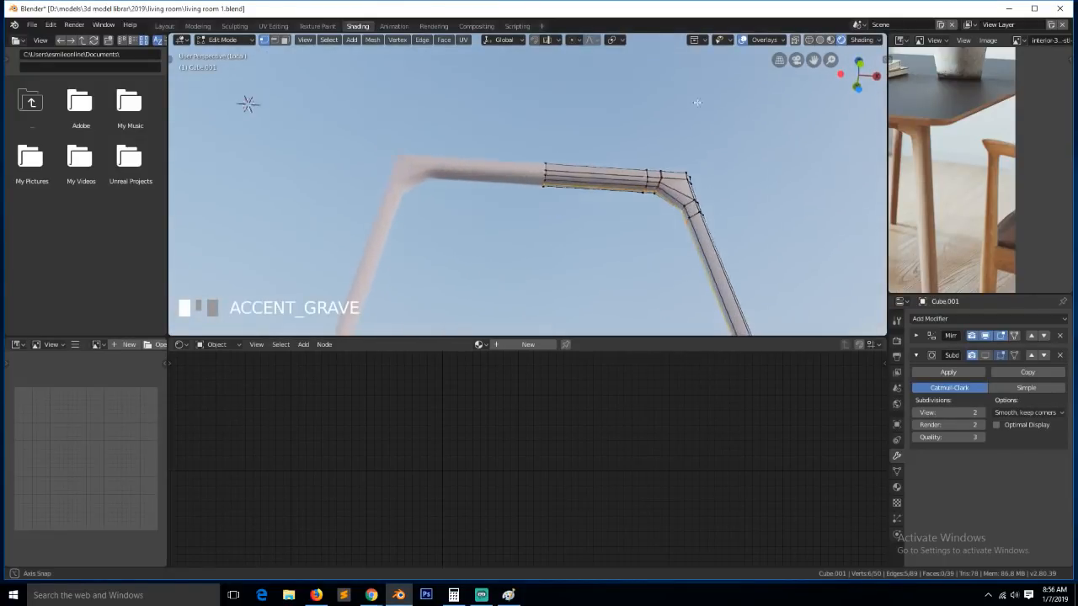
scroll(691, 123, "up", 2)
left_click(615, 204, "shift")
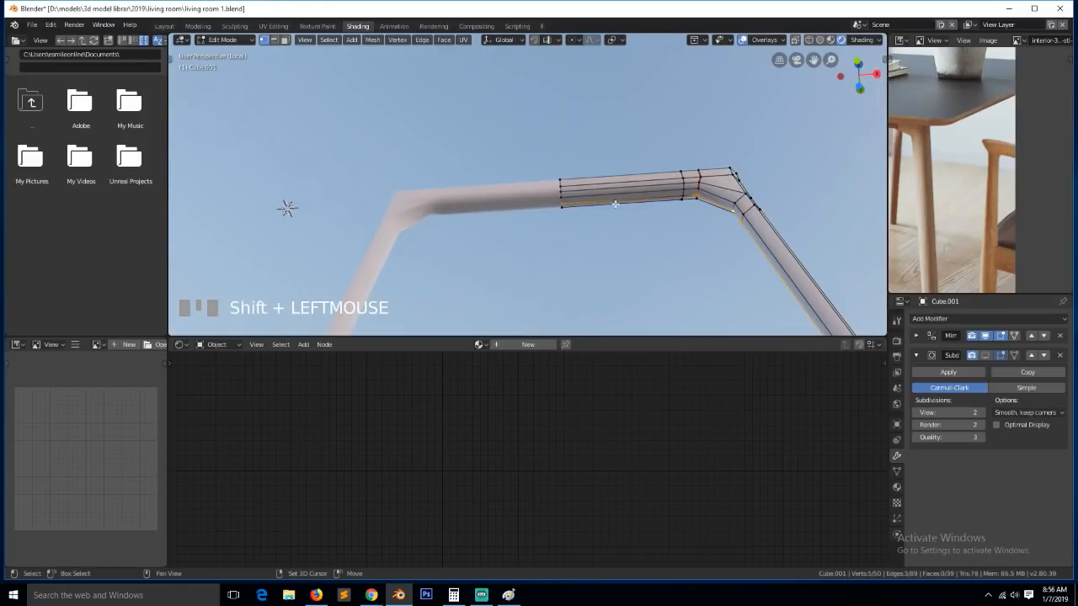
left_click(563, 203, "shift")
key("ctrl+e")
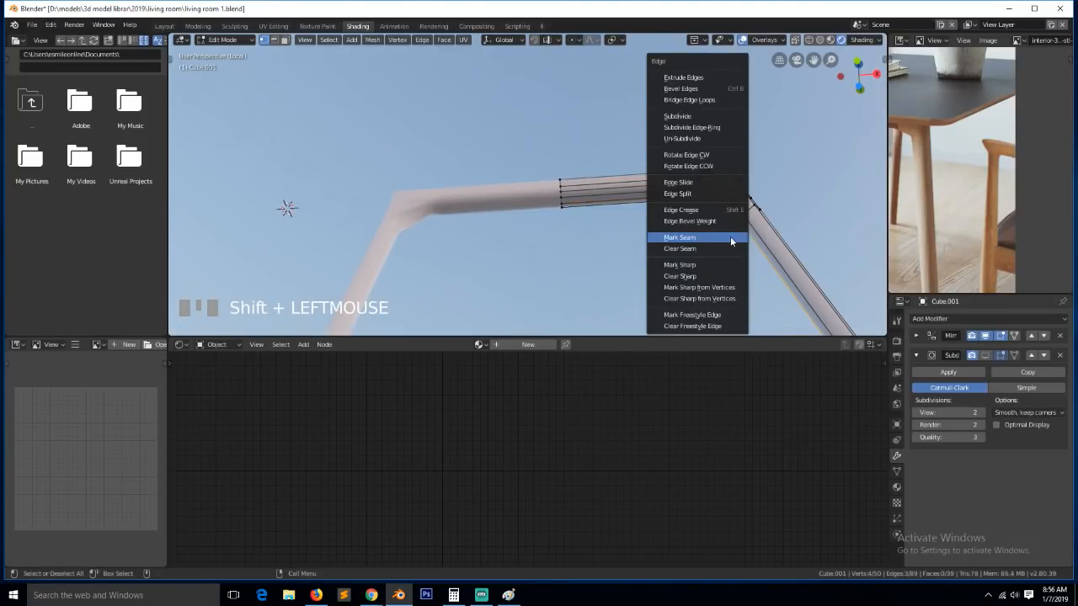
left_click(730, 236)
Unwrap the whole leg frame mesh and return to Object Mode
key("a")
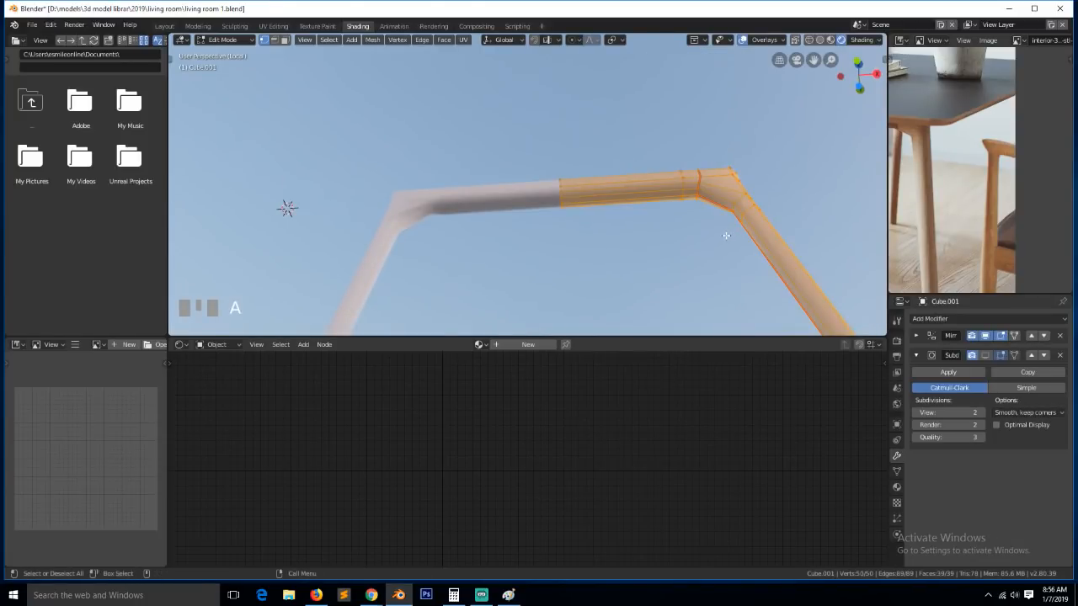
key("u")
left_click(725, 236)
key("Tab")
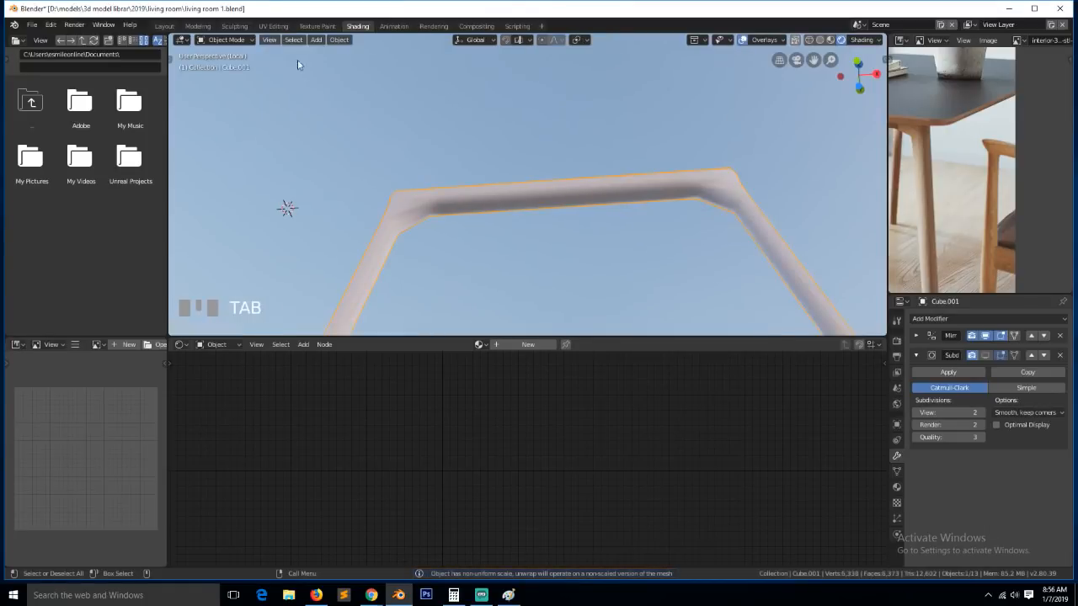
Check the leg frame's UV layout in the UV Editing workspace and save the file
left_click(273, 26)
key("Tab")
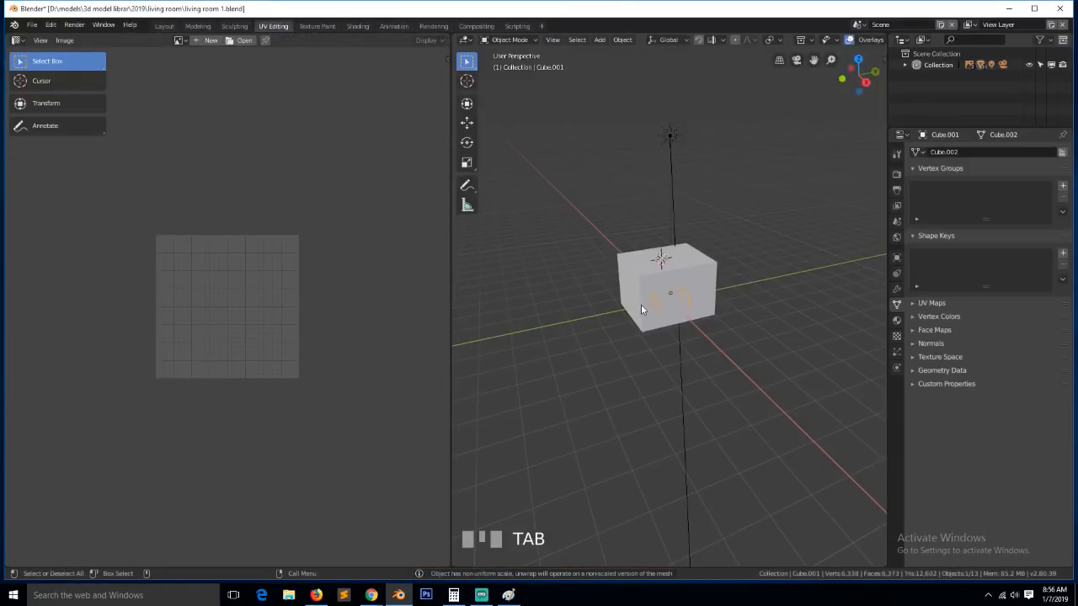
key("Tab")
key("KP_0")
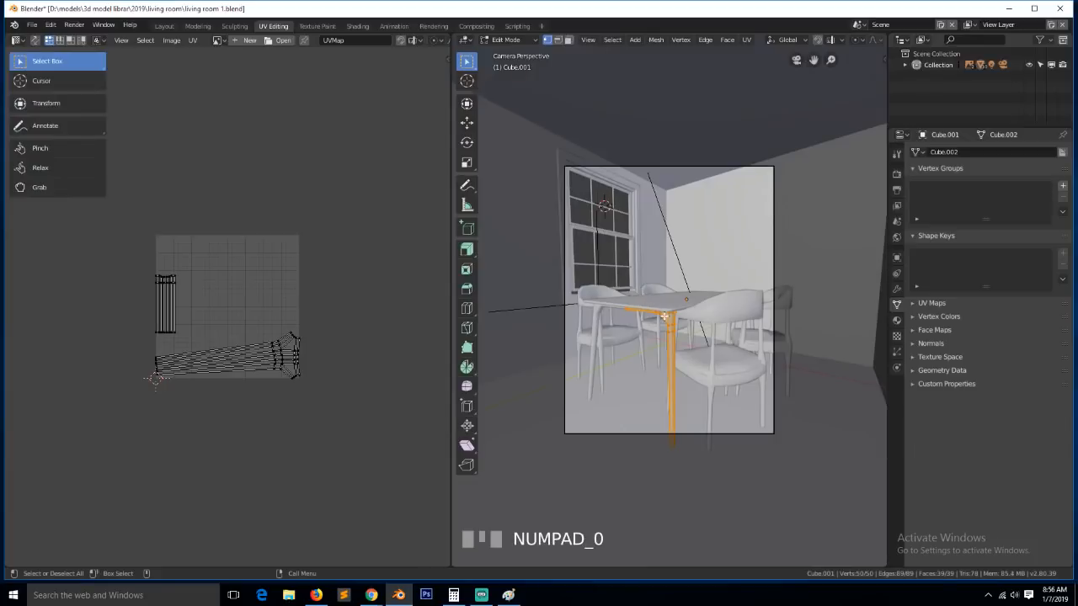
key("Tab")
key("ctrl+s")
scroll(641, 372, "up", 2)
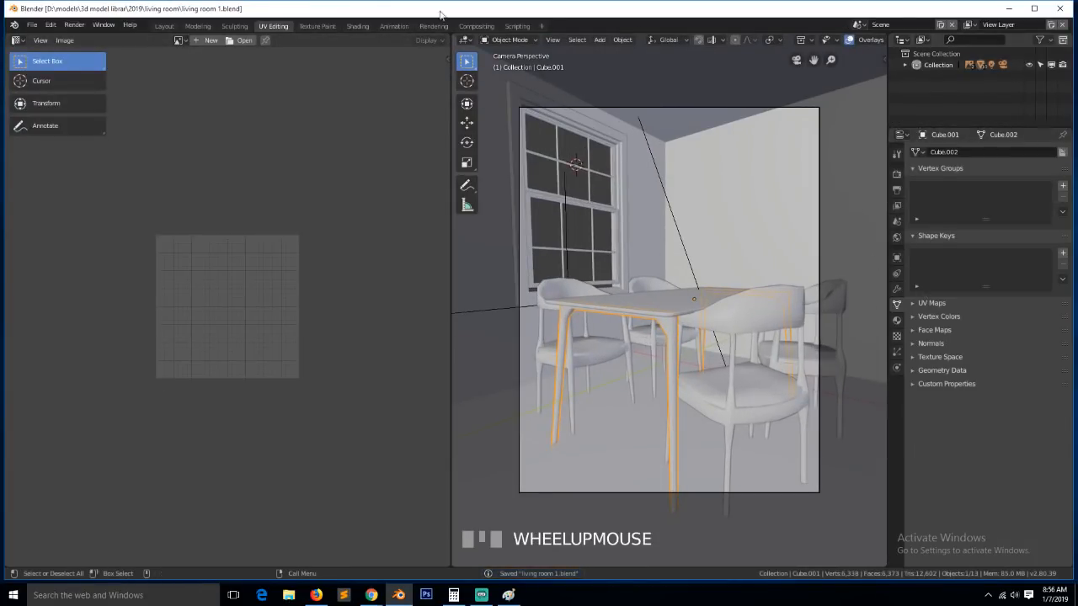
Give the leg frame a new material in the Shading workspace and browse to the D:\models\3d model librar\TEXTURES\7 folder
left_click(357, 26)
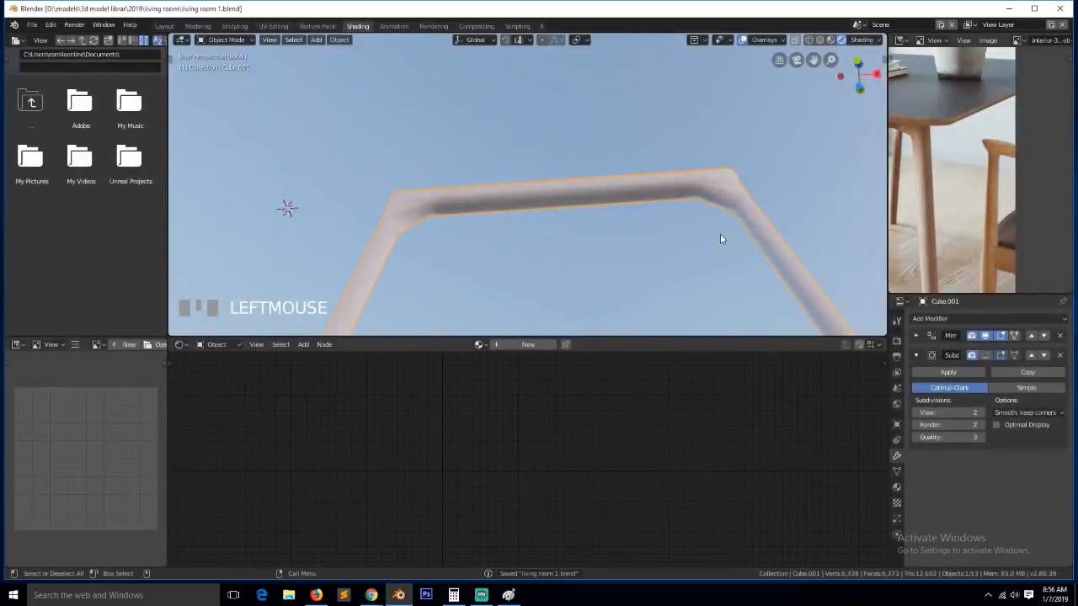
left_click(526, 345)
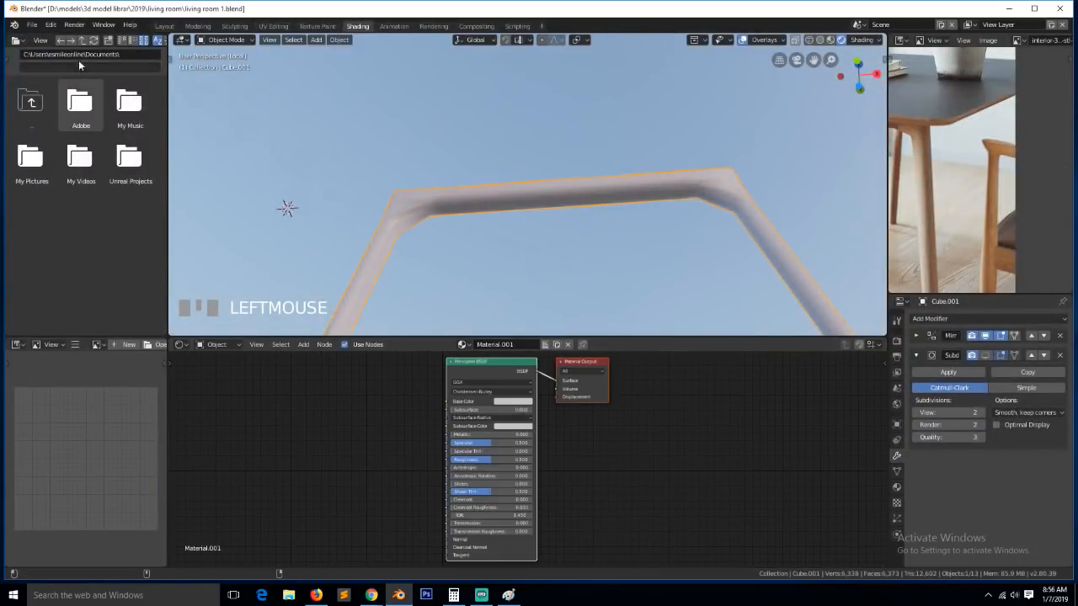
type("D:\\")
key("Return")
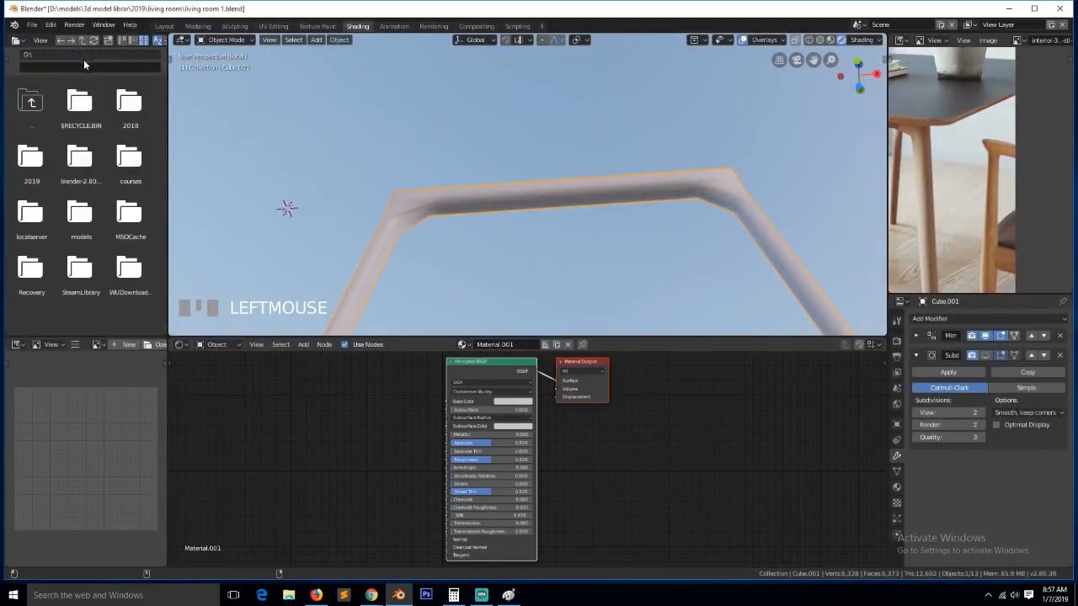
left_click(80, 237)
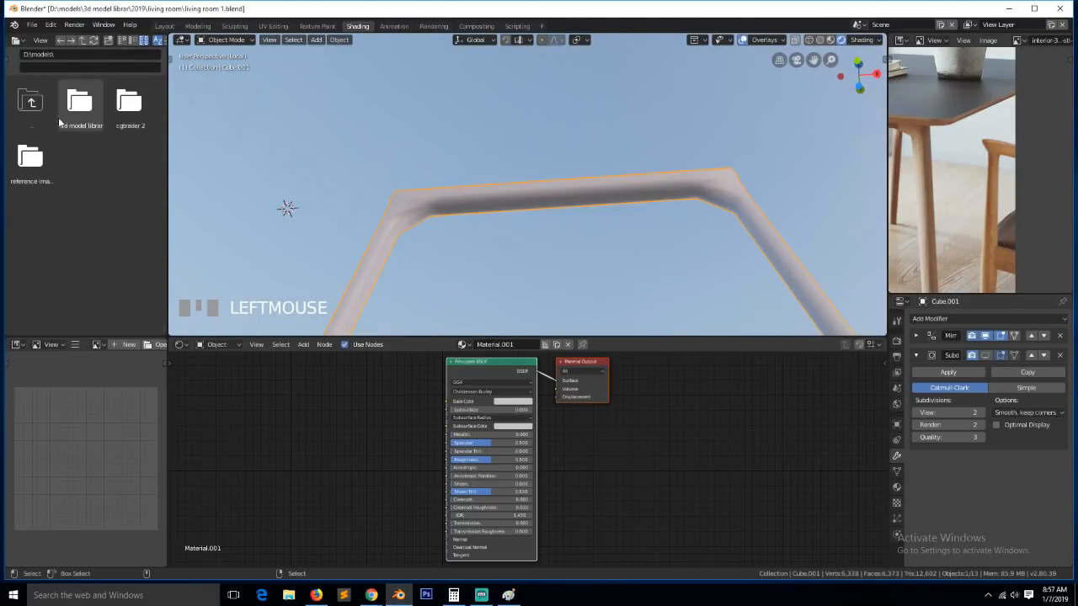
left_click(78, 125)
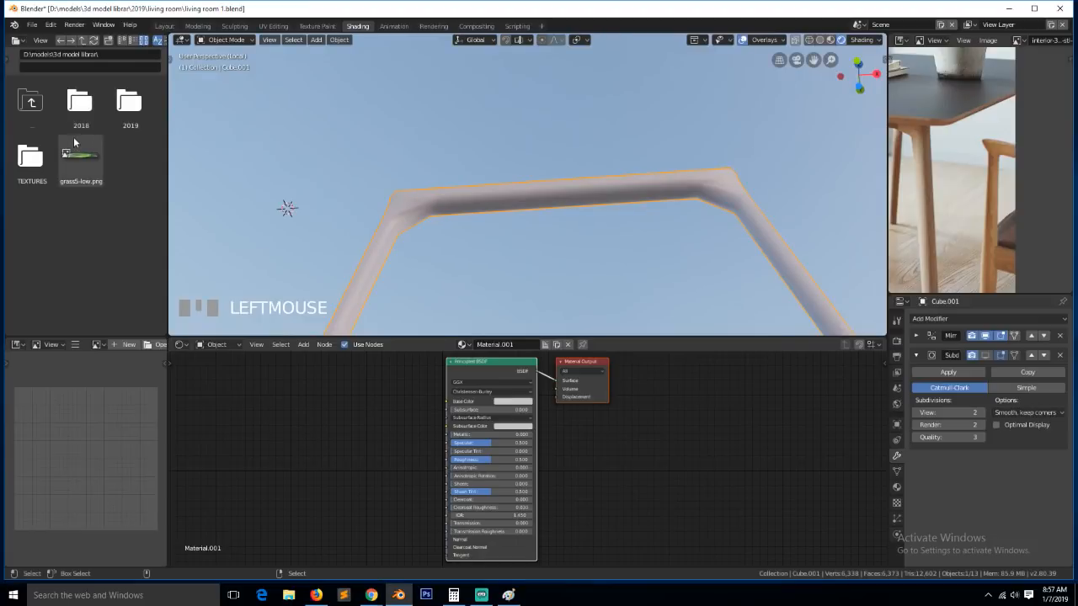
left_click(48, 158)
scroll(59, 154, "down", 3)
scroll(59, 154, "down", 6)
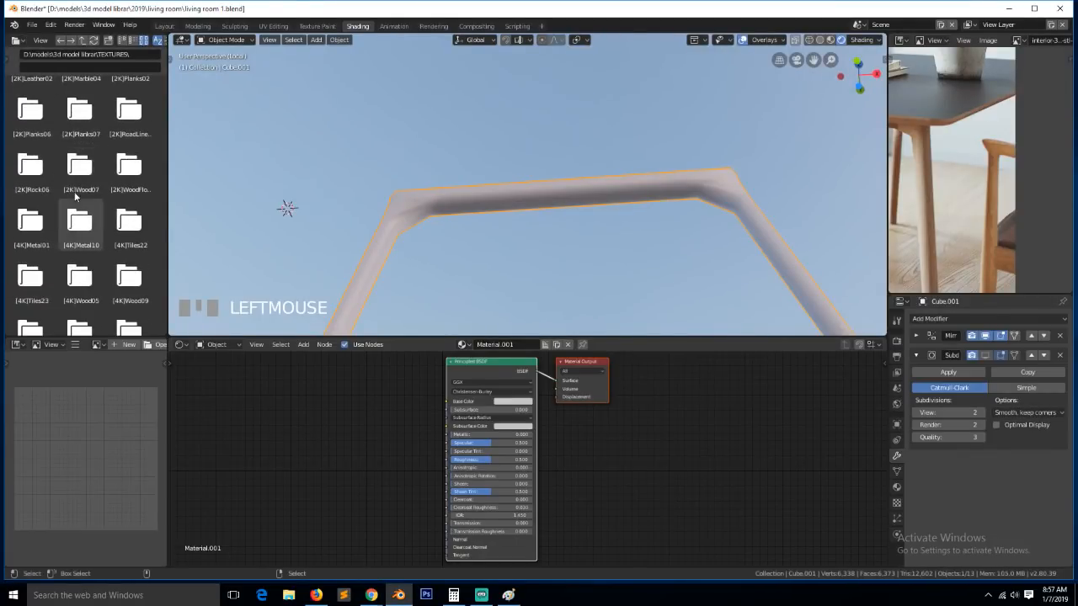
left_click(75, 192)
key("BackSpace")
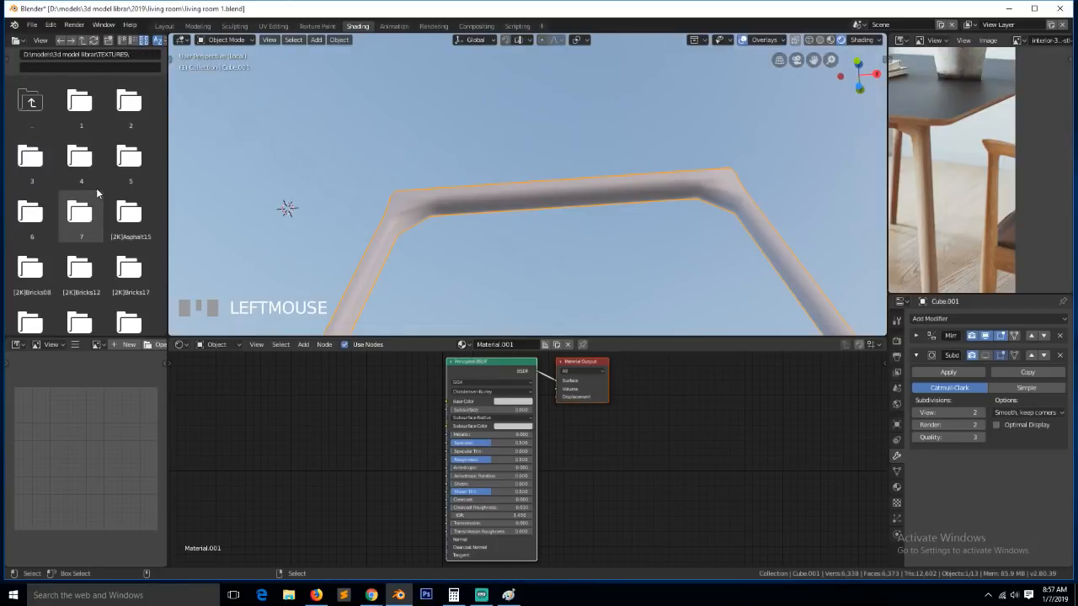
left_click(85, 216)
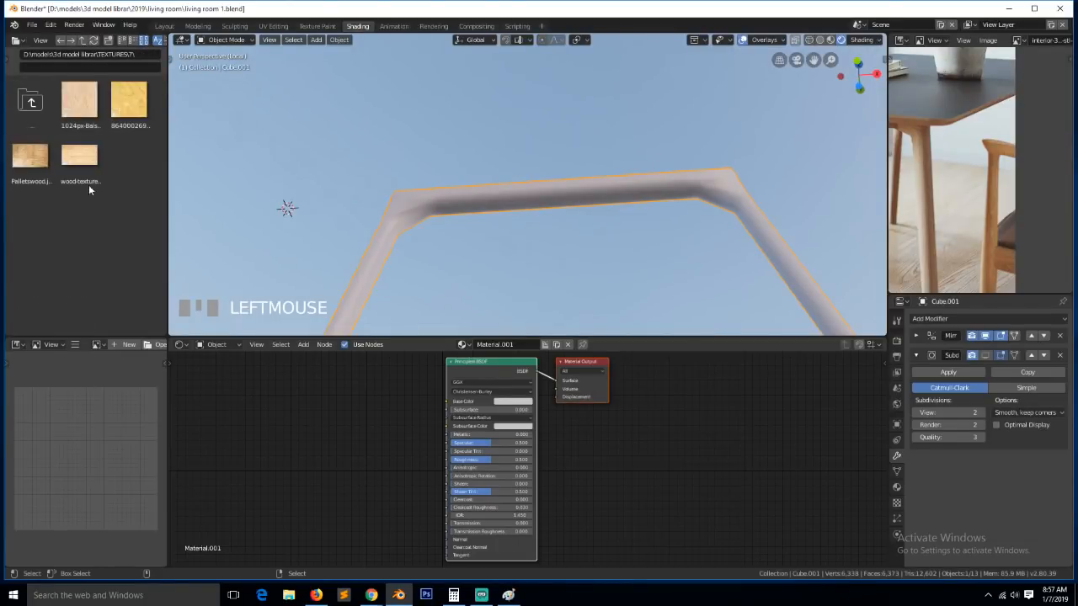
Add the Palletswood.jpg image texture, connect its Color to the Principled BSDF's Base Color and inspect the legs
left_click_drag(42, 160, 247, 388)
left_click_drag(334, 375, 447, 401)
key("grave")
middle_click_drag(422, 42, 548, 83)
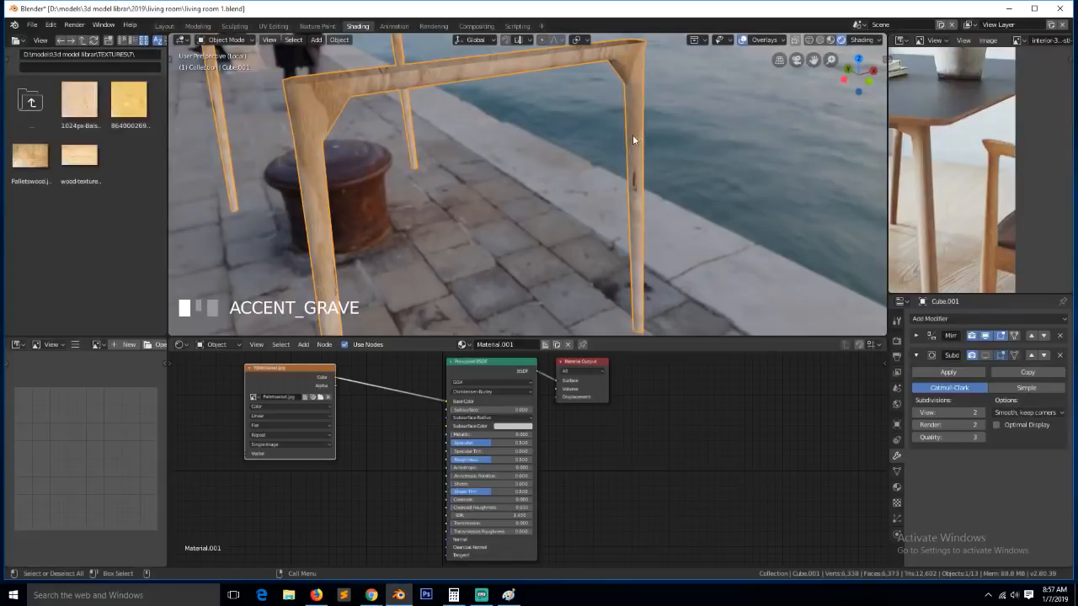
middle_click_drag(632, 135, 549, 152)
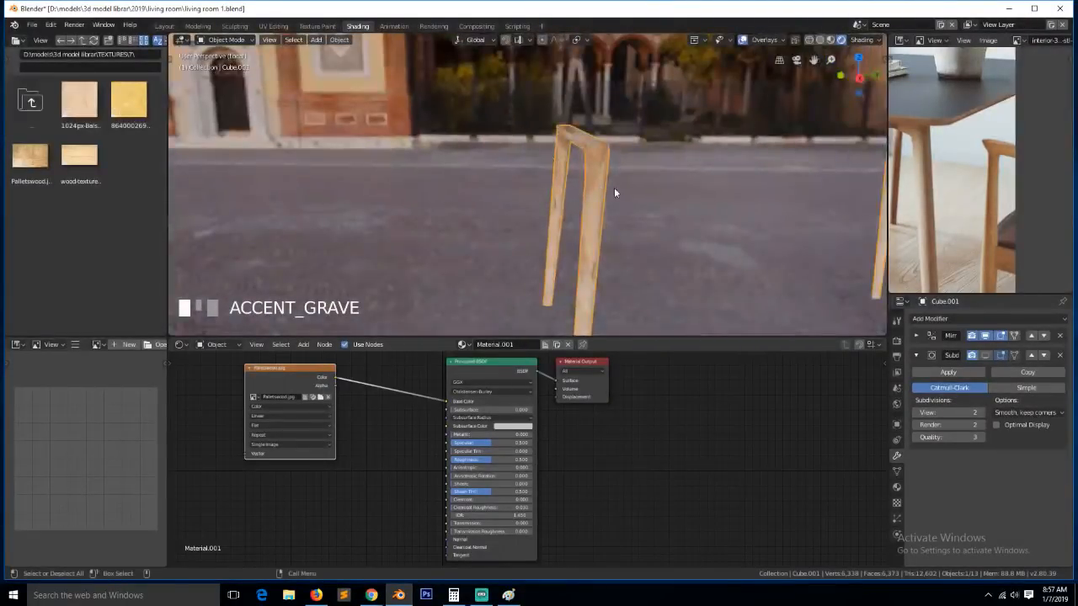
Add a linked Mapping setup in front of the Palletswood.jpg texture node in the leg material
middle_click_drag(581, 237, 535, 234)
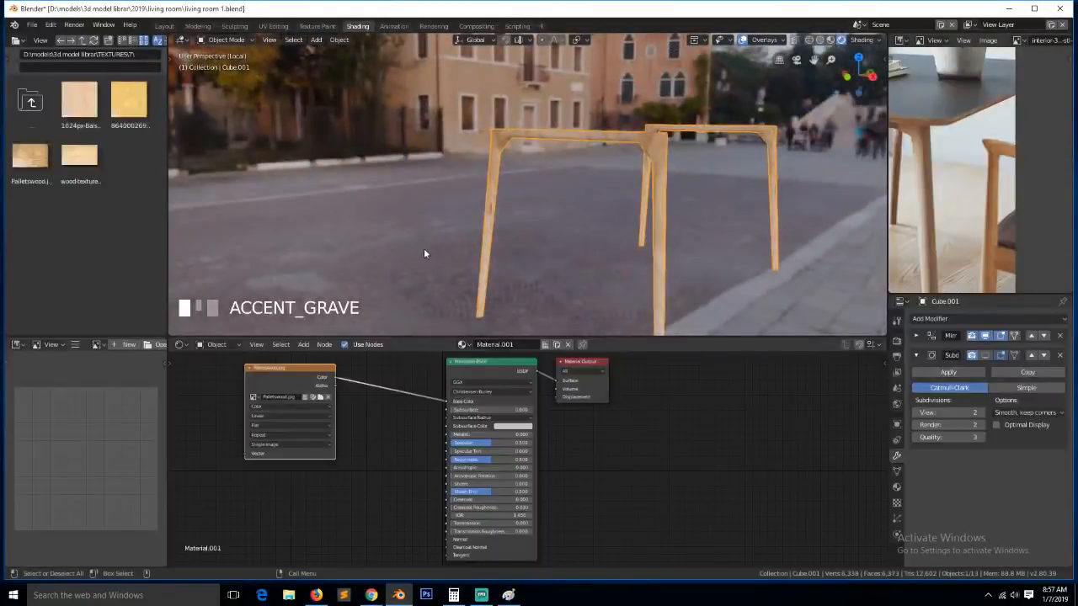
left_click_drag(307, 364, 361, 392)
key("ctrl+t")
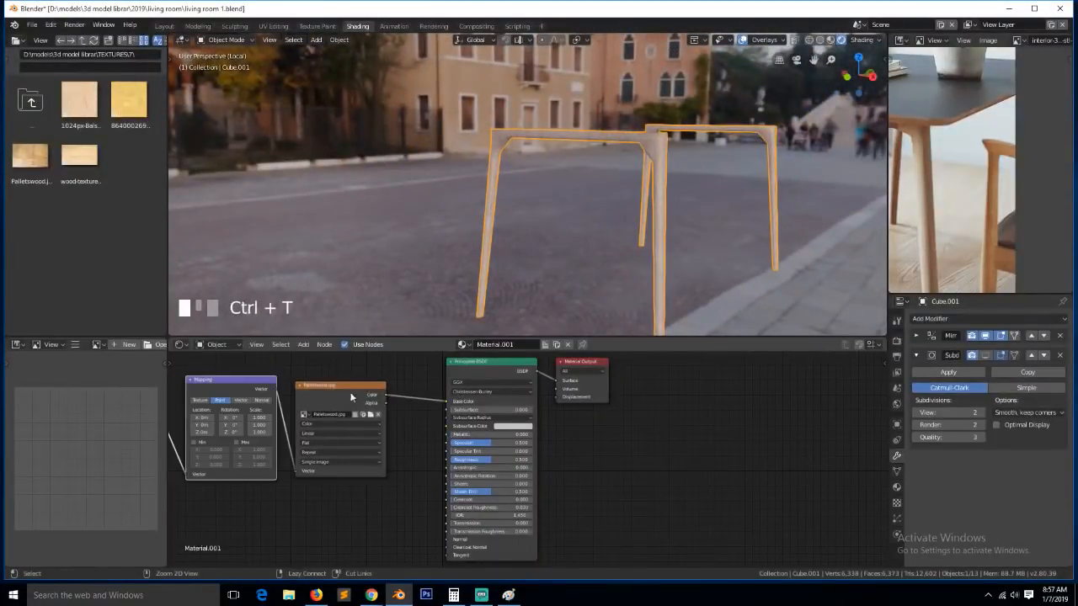
Try a larger texture scale on all three axes of the Mapping node and inspect the legs
left_click_drag(249, 430, 257, 418)
key("Return")
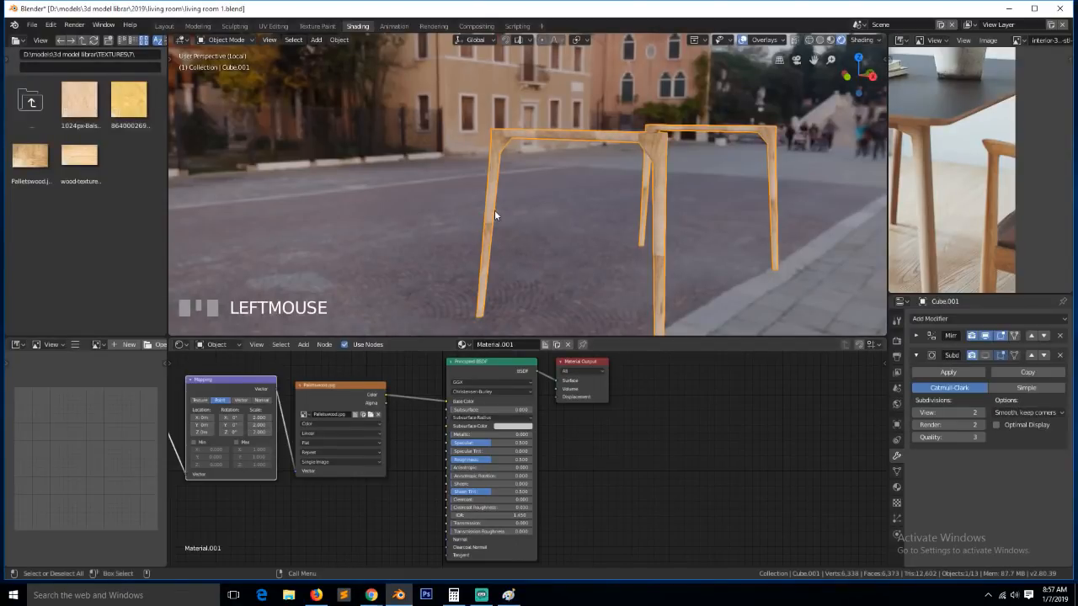
key("grave")
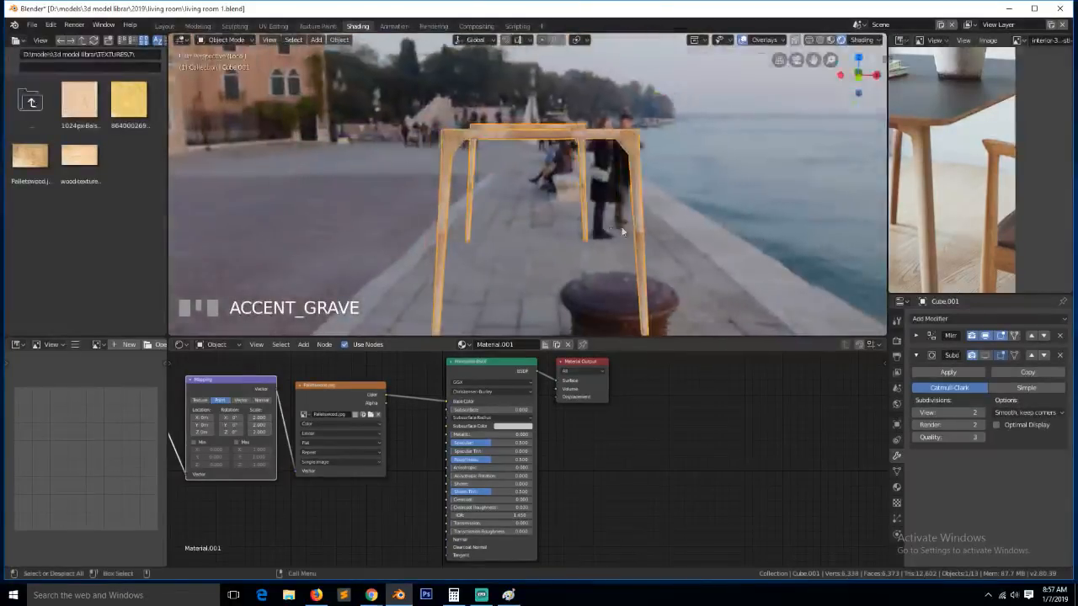
Set the Mapping node's X, Y and Z scale to 1 and save the file
double_click(259, 419)
type("3")
double_click(259, 426)
type("1")
double_click(263, 434)
type("1")
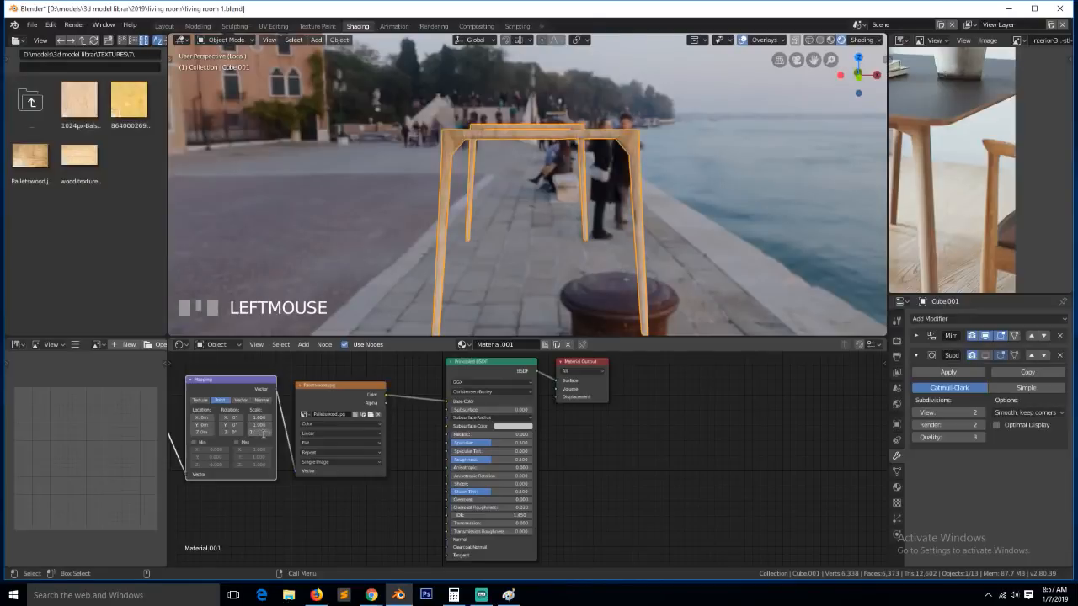
key("ctrl+s")
key("grave")
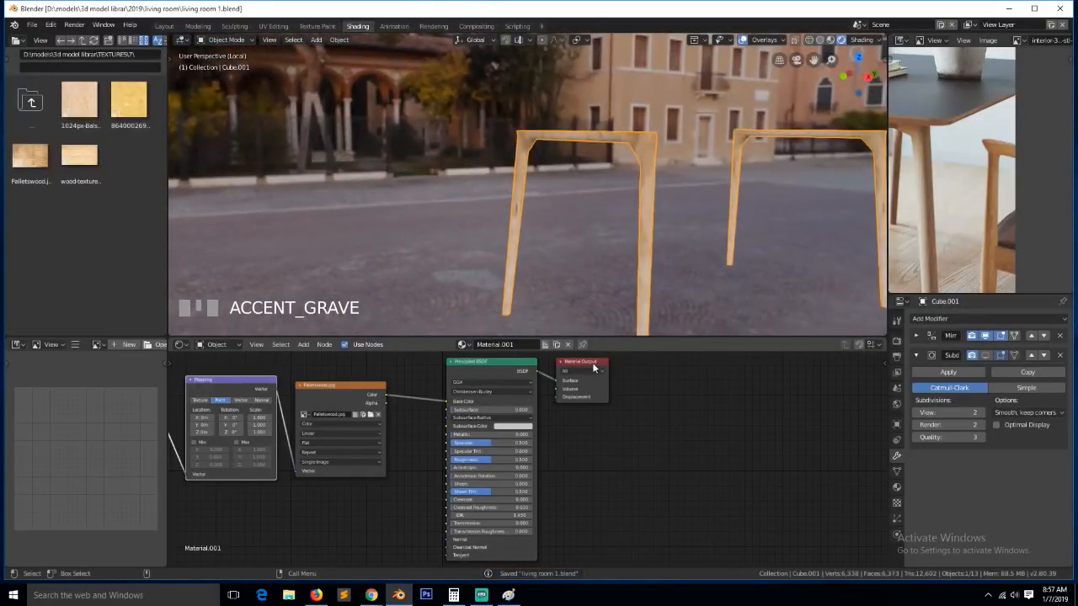
Move the Material Output and Principled BSDF nodes away from the image texture to make room, and save the file
left_click_drag(592, 362, 748, 386)
left_click_drag(494, 372, 635, 373)
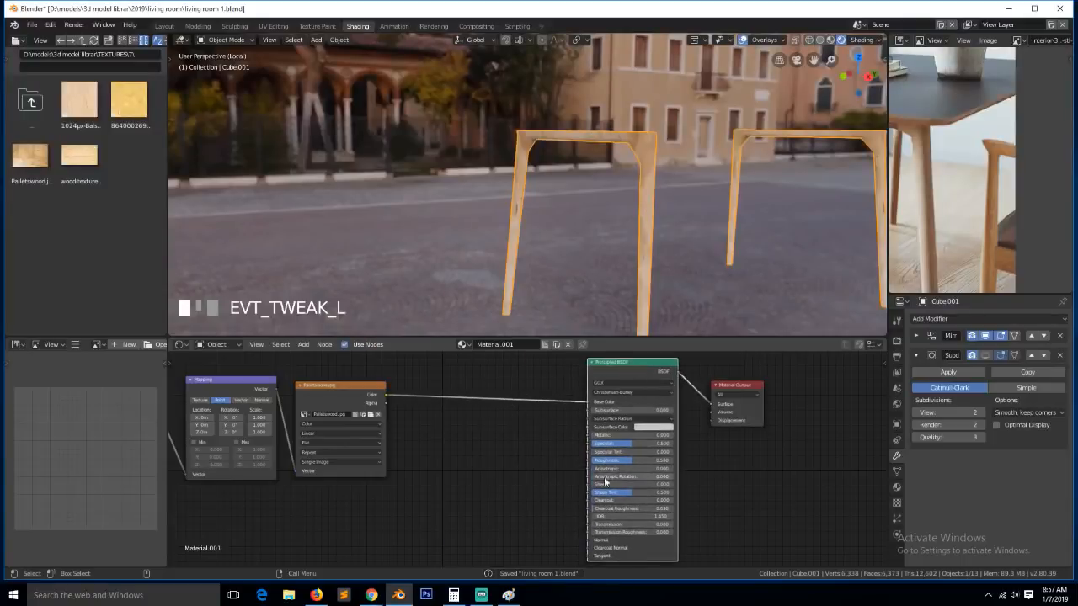
key("ctrl+s")
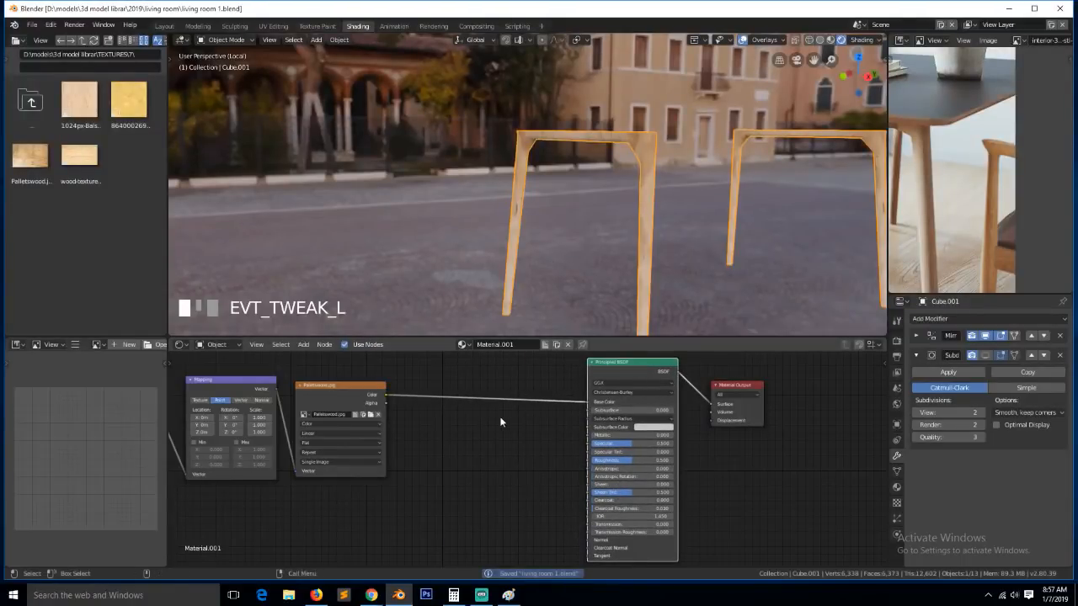
key("shift+a")
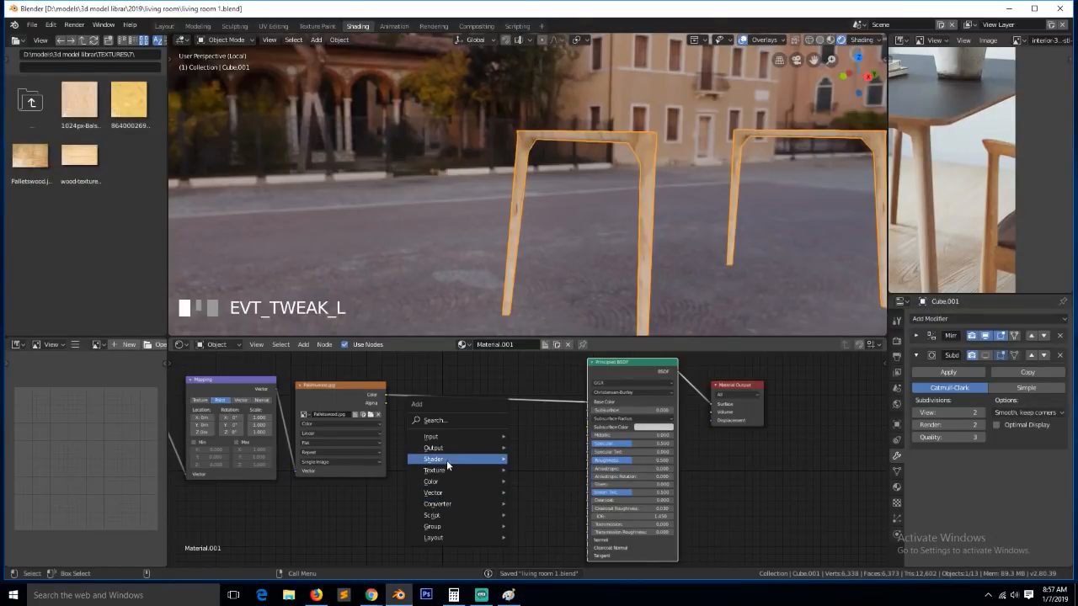
mouse_move(442, 503)
left_click(343, 399)
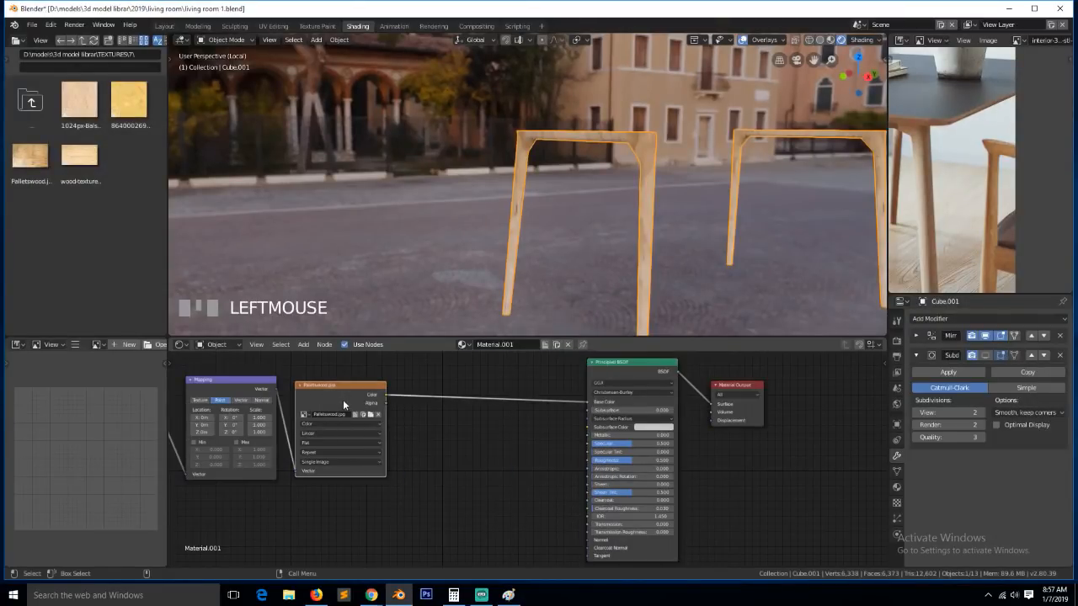
Add a Separate RGB node and connect the Palletswood.jpg texture's Color output to its Image input
key("shift+a")
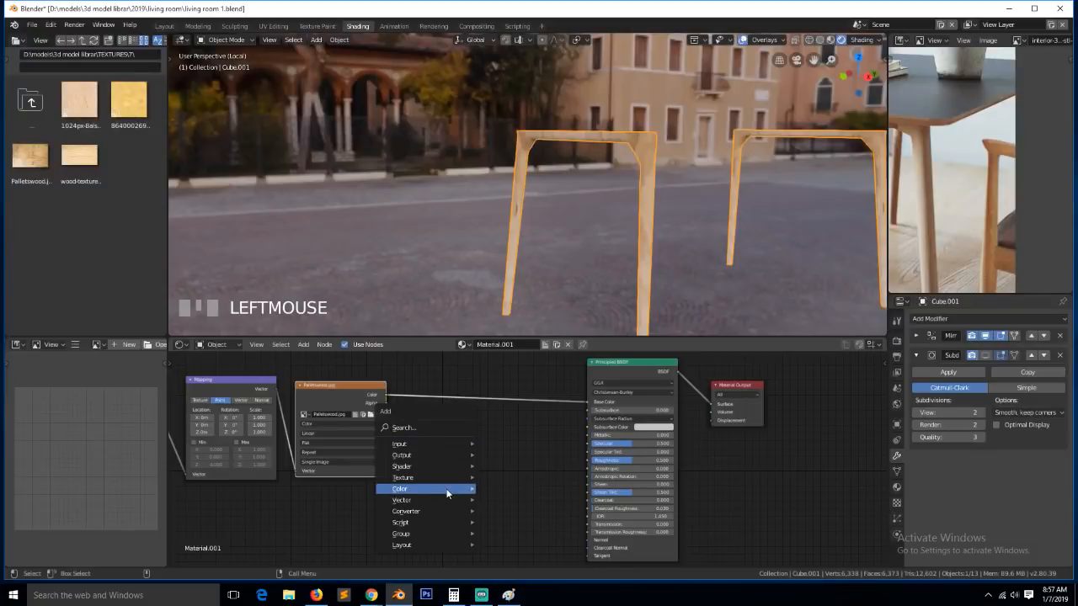
mouse_move(446, 514)
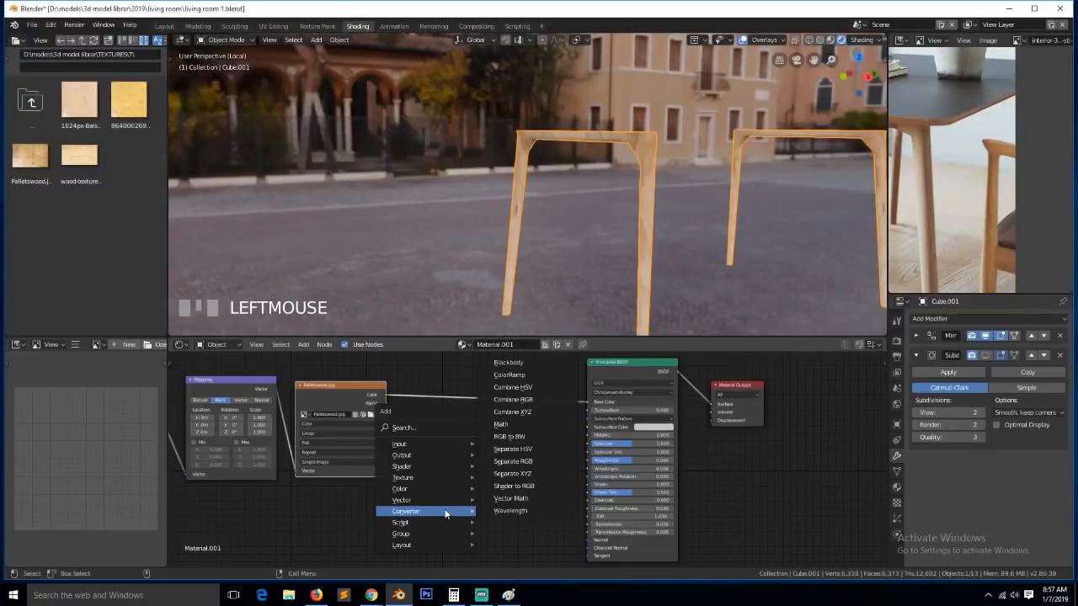
left_click(529, 463)
left_click(438, 427)
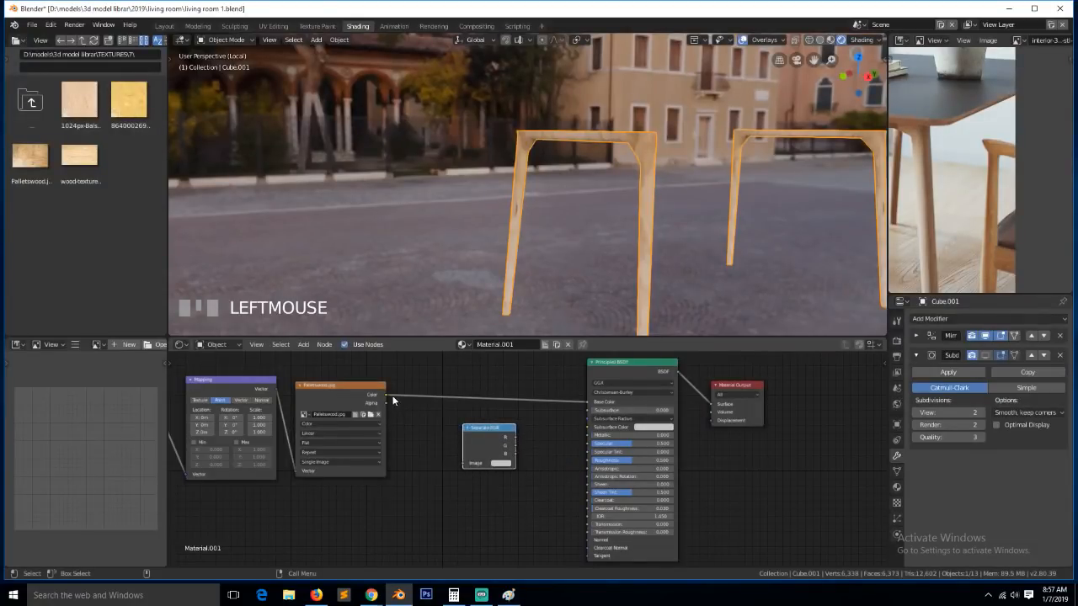
left_click_drag(392, 400, 433, 430)
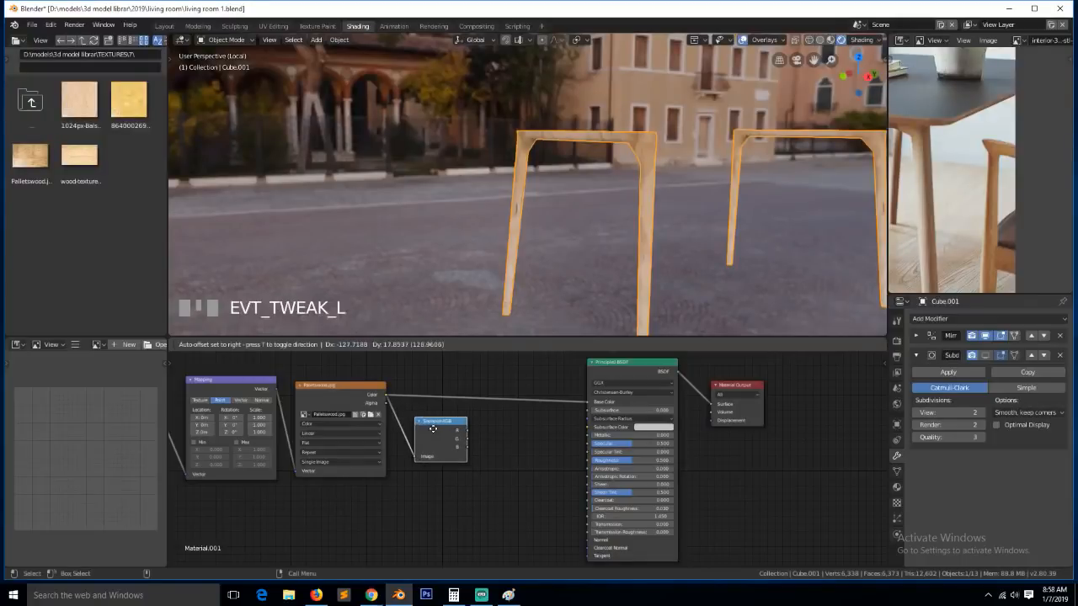
Preview the Separate RGB node's R, G and B outputs in turn on the legs and save the file
left_click(438, 427, "ctrl+shift")
key("grave")
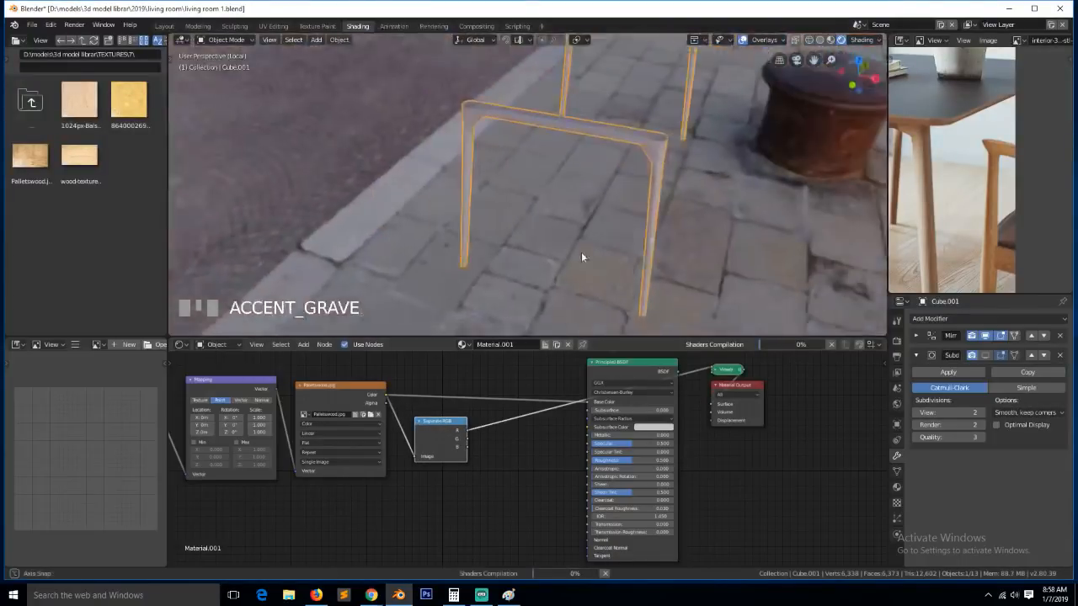
middle_click_drag(581, 252, 522, 199)
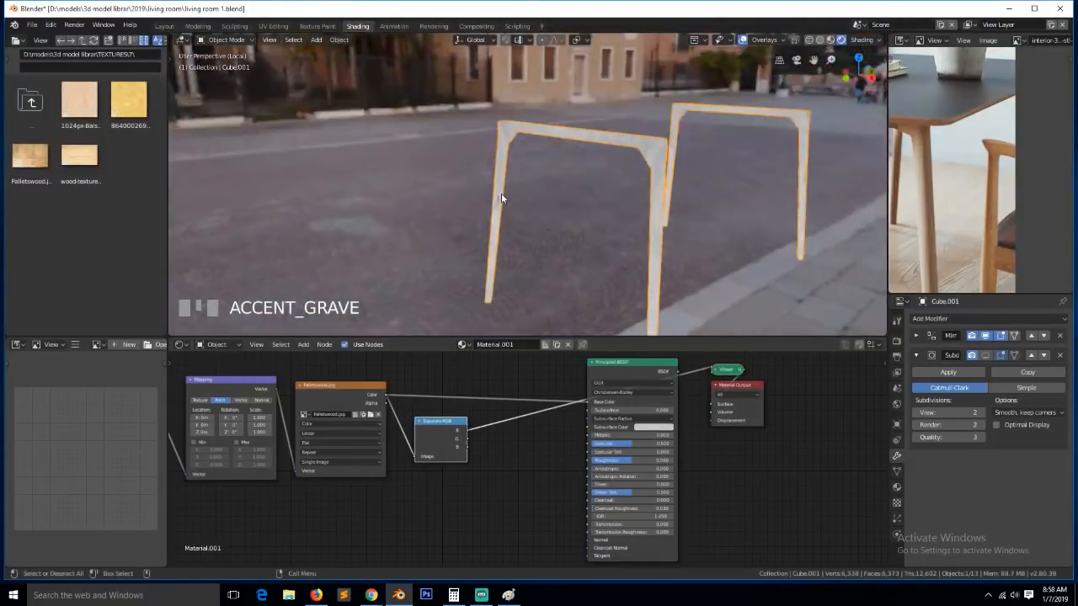
left_click(448, 426, "ctrl+shift")
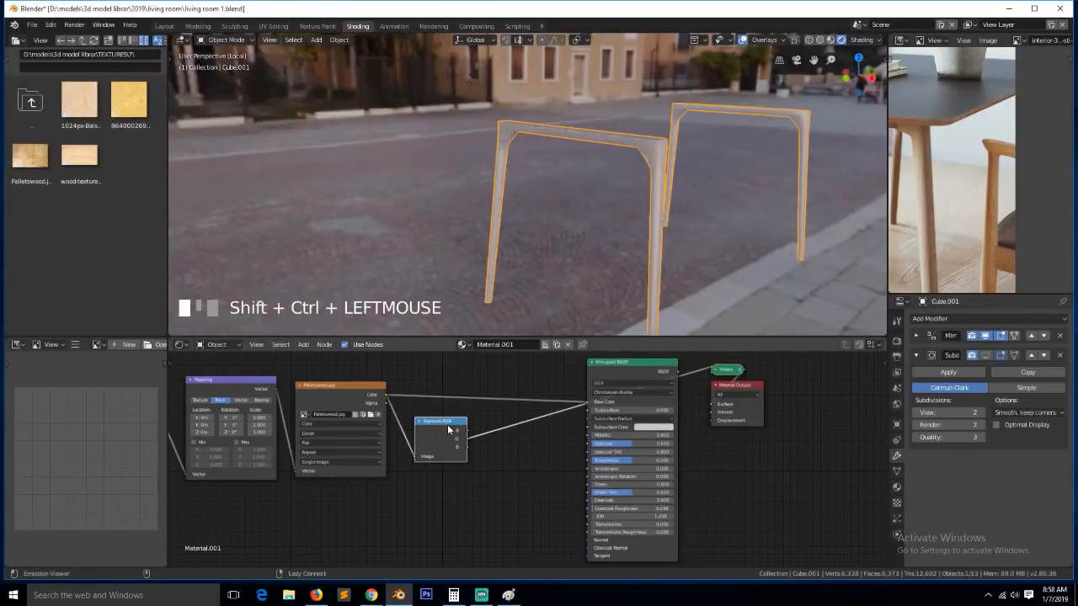
left_click(454, 439, "ctrl+shift")
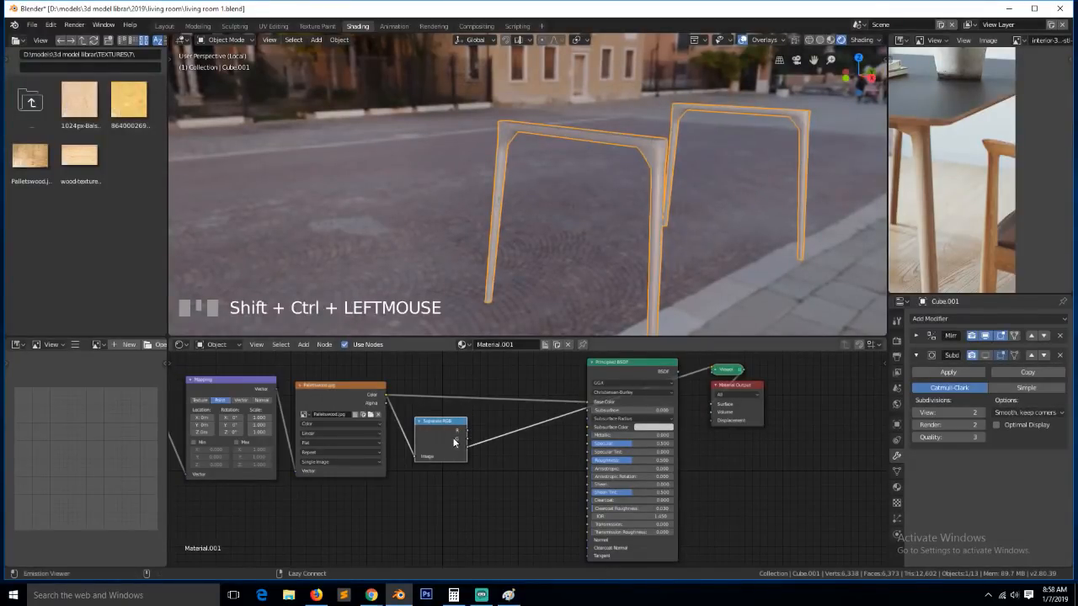
key("ctrl+s")
Connect the Separate RGB's R output to the Principled BSDF's Roughness and its B output to the Material Output's Displacement
mouse_move(524, 301)
middle_mouse_down()
mouse_move(522, 272)
mouse_move(523, 308)
middle_mouse_up()
scroll(525, 440, "up", 3)
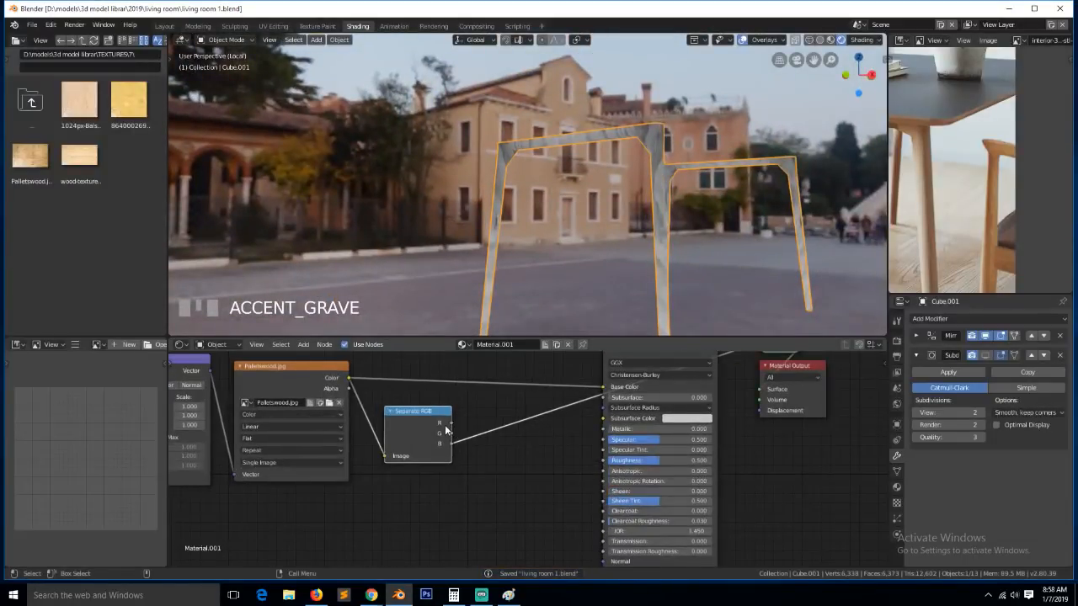
left_click_drag(452, 423, 603, 461)
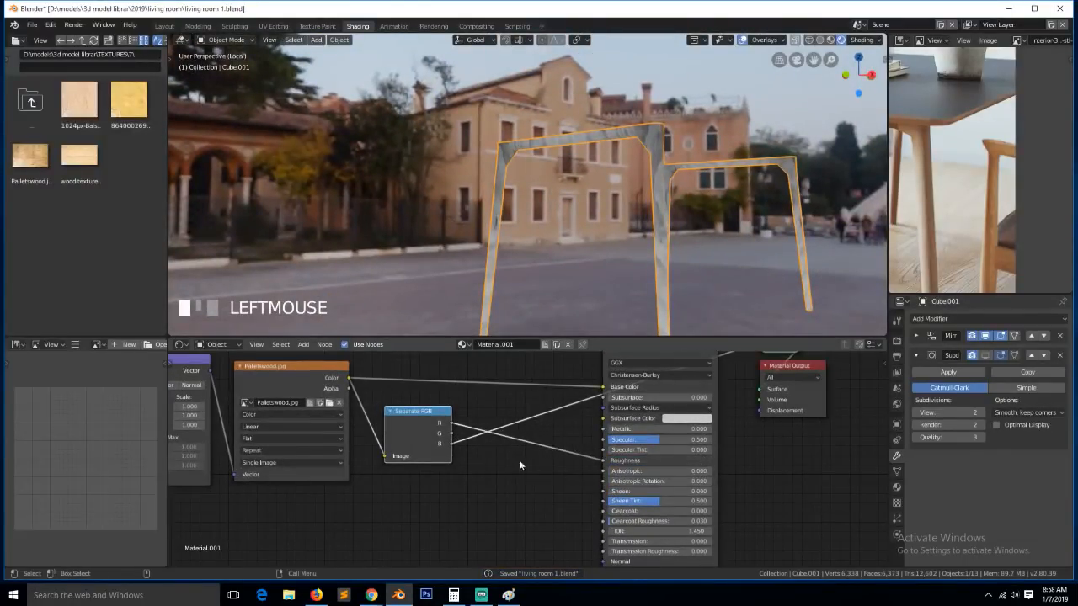
left_click_drag(451, 444, 761, 410)
left_click_drag(796, 364, 856, 404)
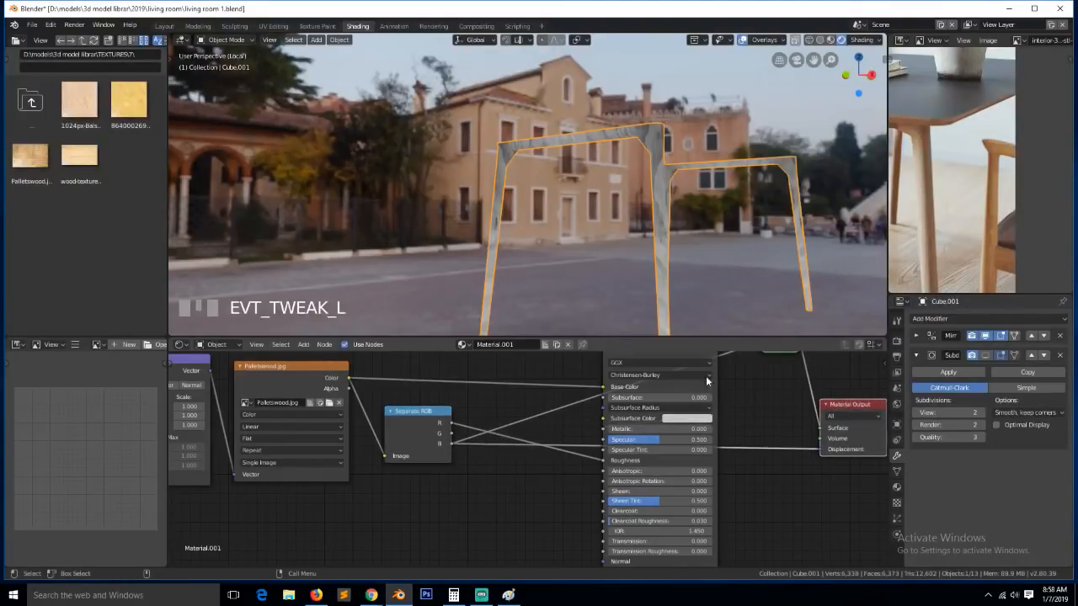
Restore the Principled BSDF as the material's surface output in place of the channel preview, and save the file
scroll(693, 410, "down", 2)
left_click(635, 361)
left_click(635, 360, "ctrl+shift")
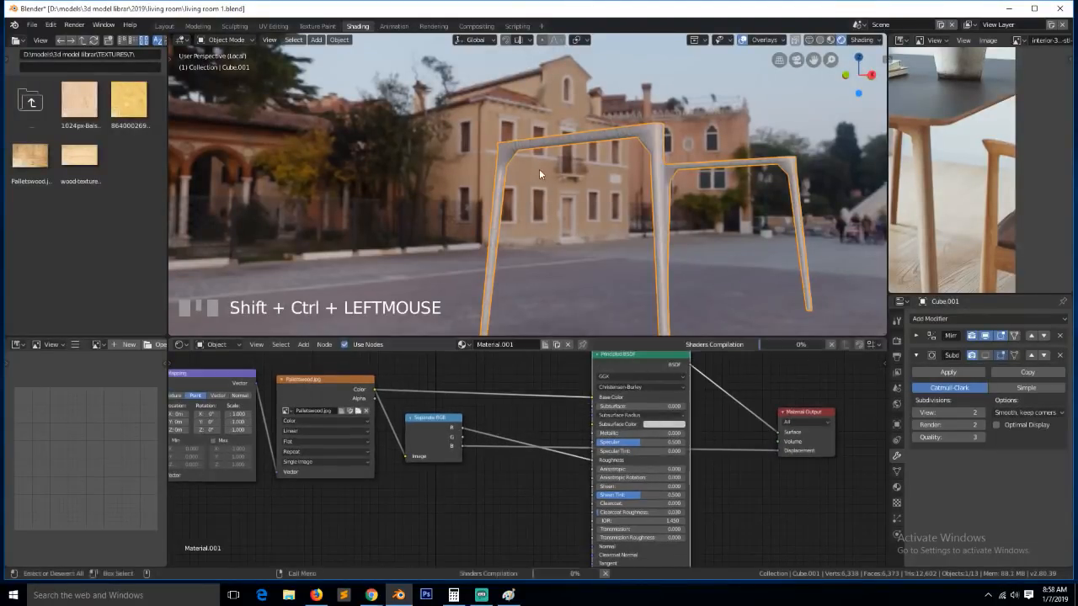
middle_click_drag(539, 169, 561, 195)
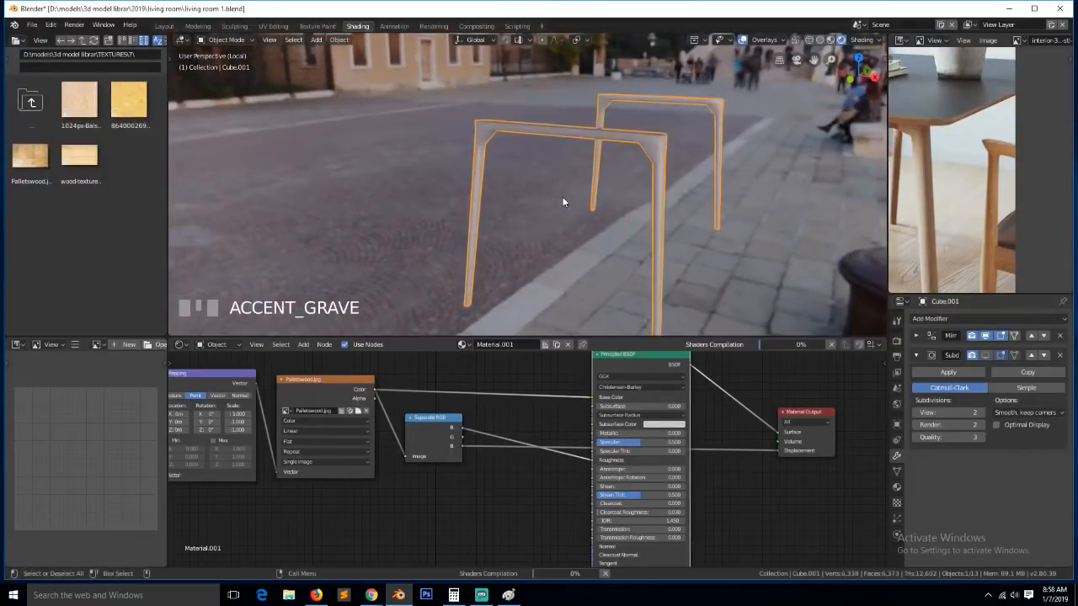
key("ctrl+s")
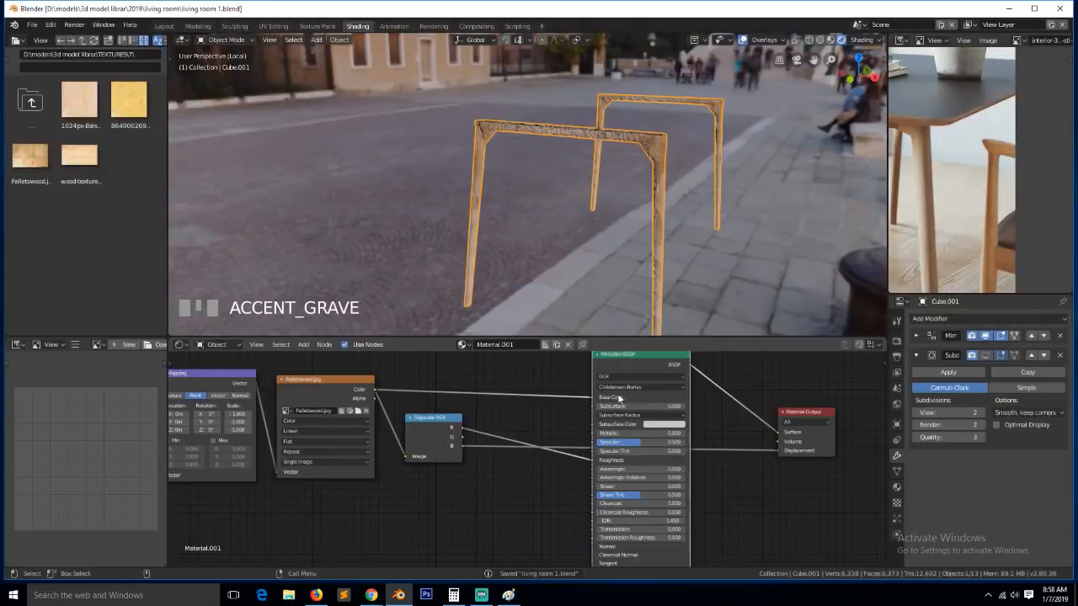
Disconnect the image texture's Color from the Principled BSDF's Base Color and inspect the legs up close
middle_click_drag(627, 194, 664, 187)
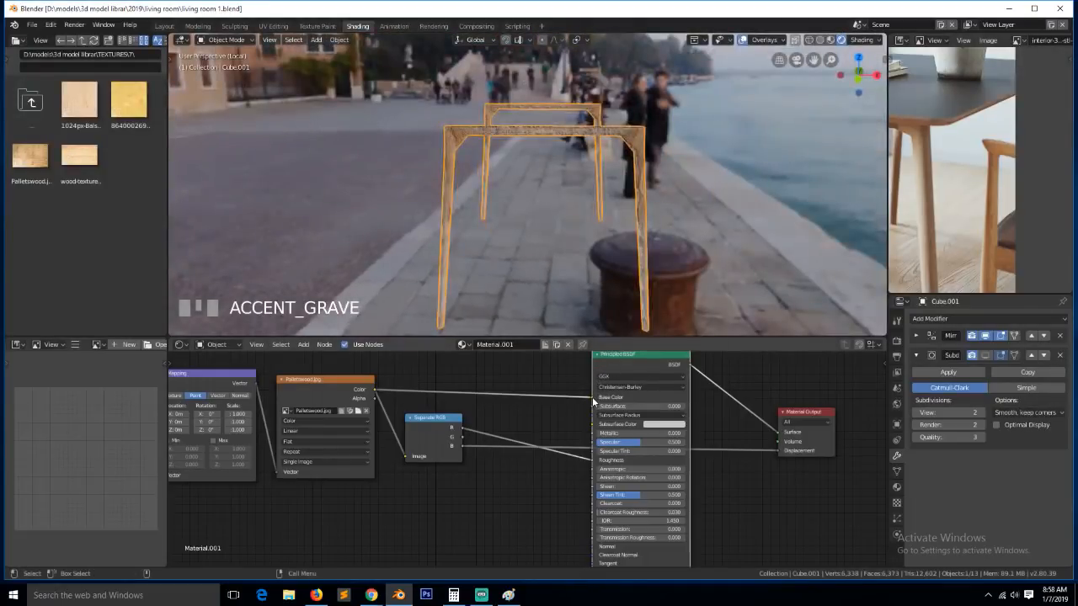
left_click_drag(592, 396, 547, 381)
scroll(656, 188, "up", 4)
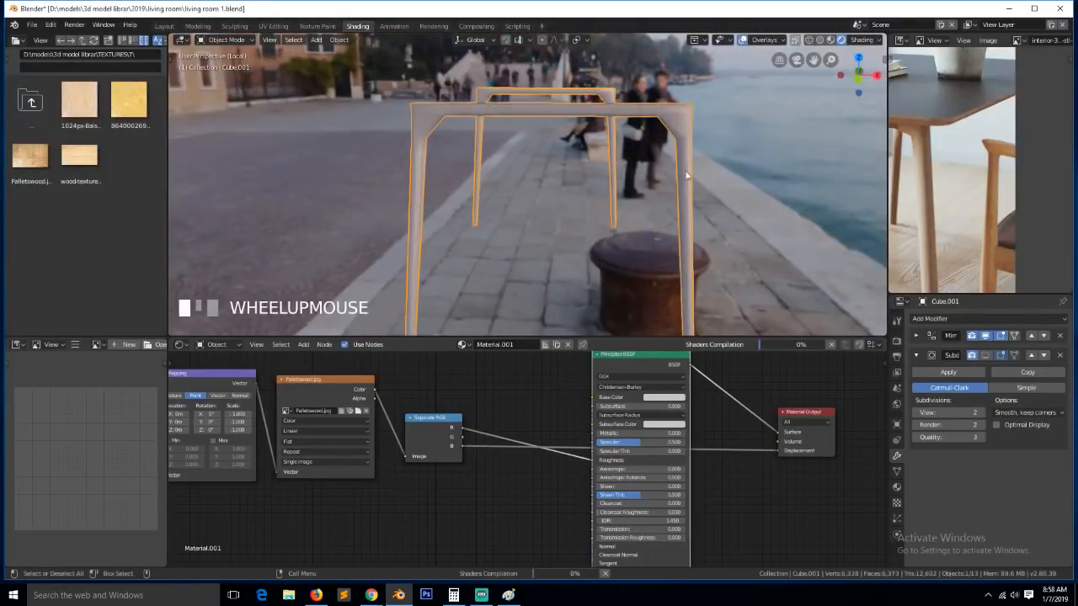
key("shift+grave")
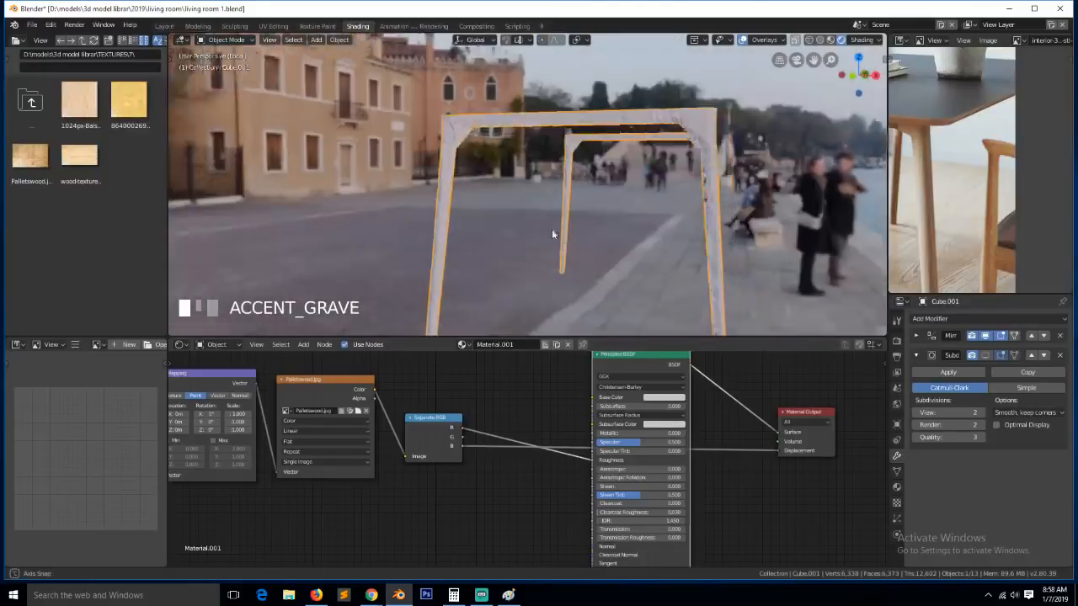
middle_click_drag(552, 230, 545, 242)
Disconnect the R channel from the Principled BSDF's Roughness and save the file
left_click_drag(644, 354, 636, 321)
left_click_drag(452, 428, 579, 428)
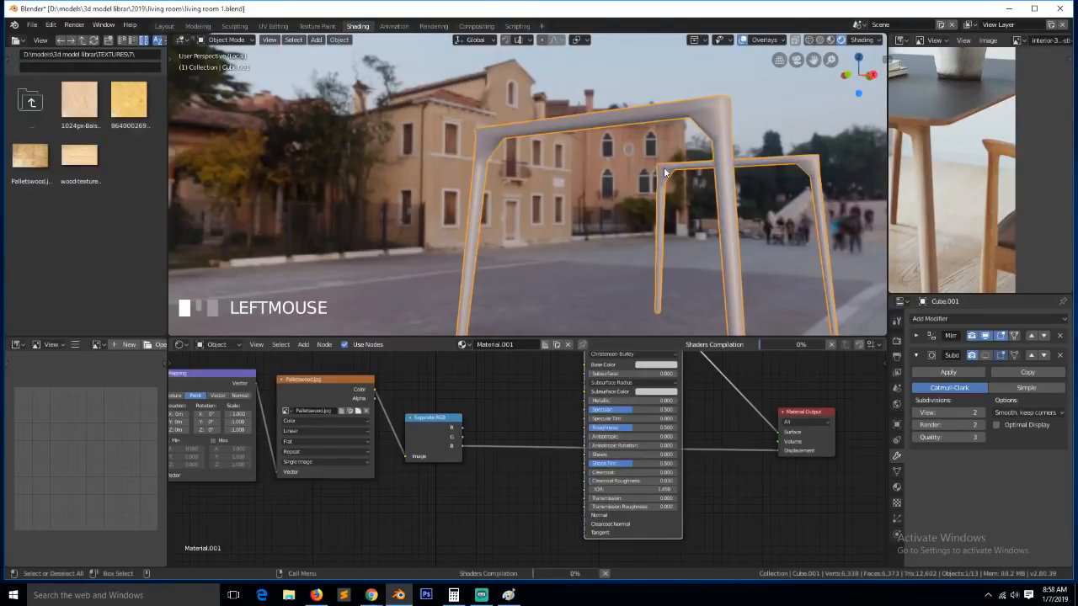
key("ctrl+s")
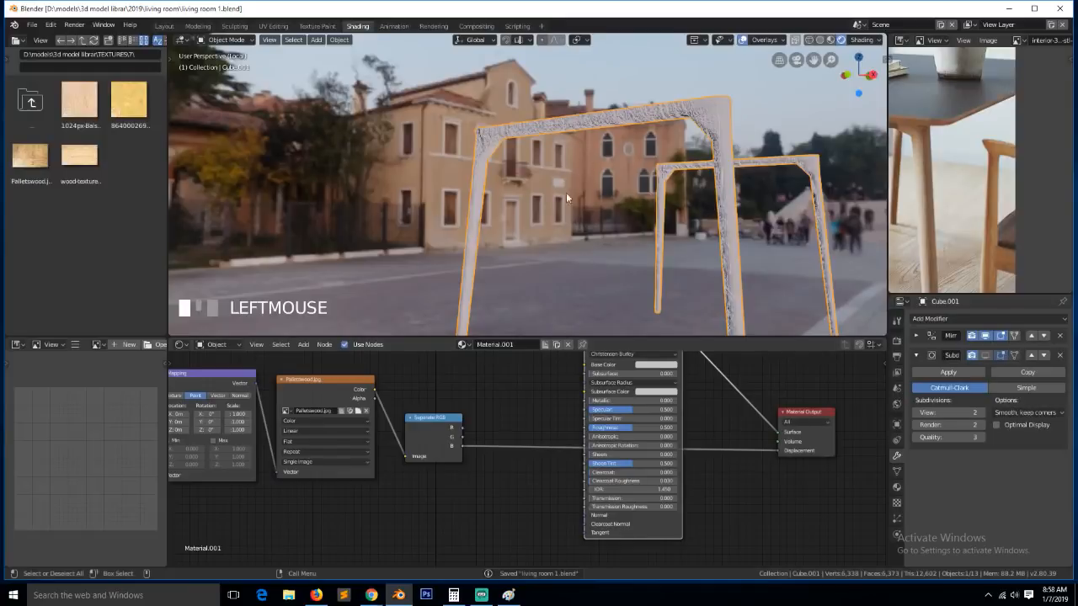
Add a Math node below the Material Output and set its operation to Multiply
middle_click_drag(706, 241, 624, 245)
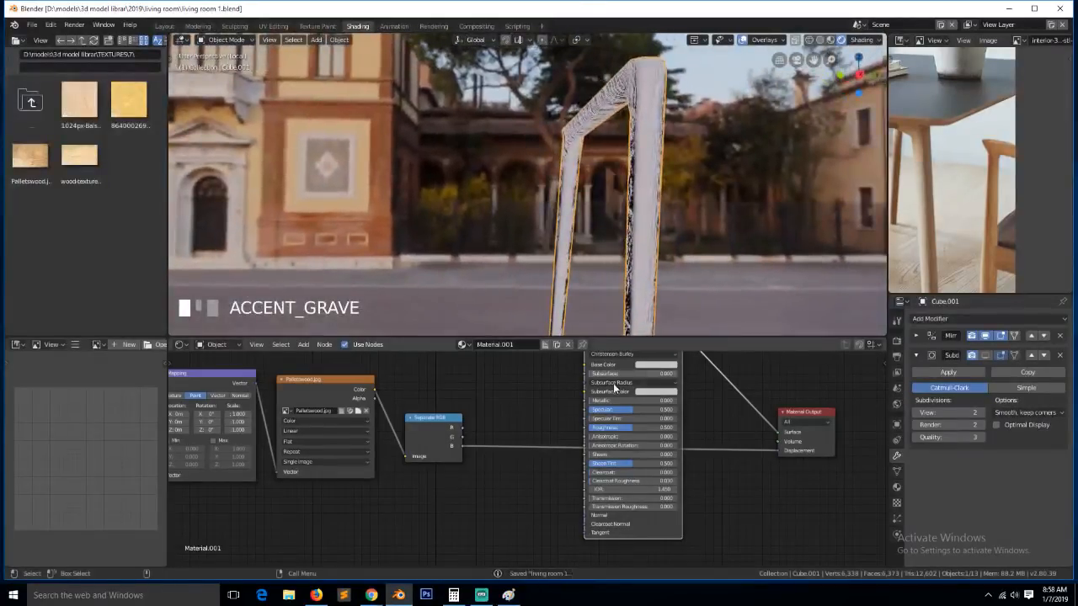
key("shift+a")
mouse_move(515, 442)
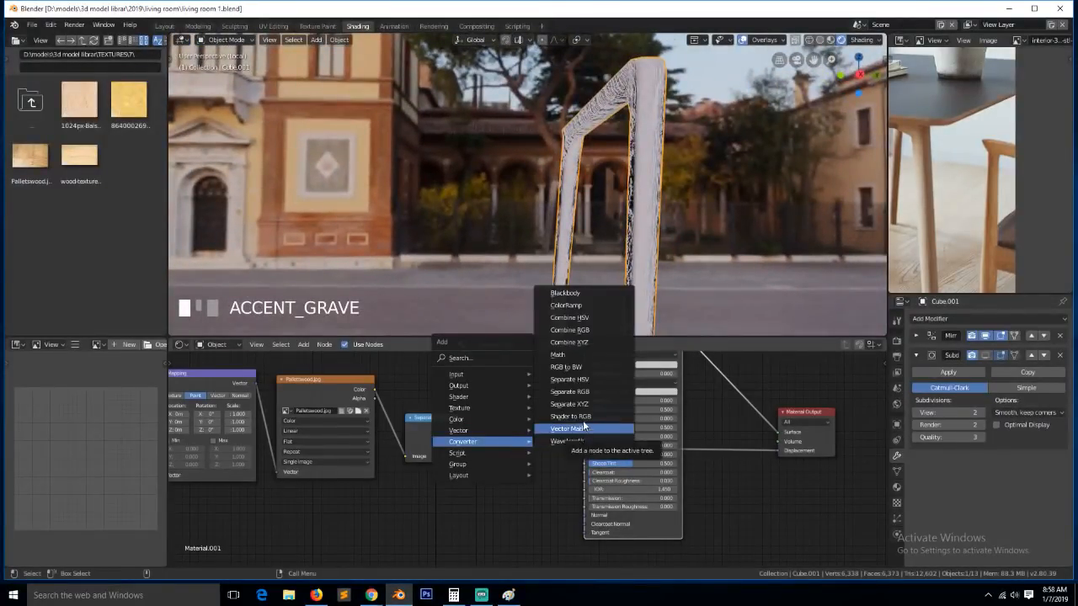
left_click(558, 355)
left_click(762, 503)
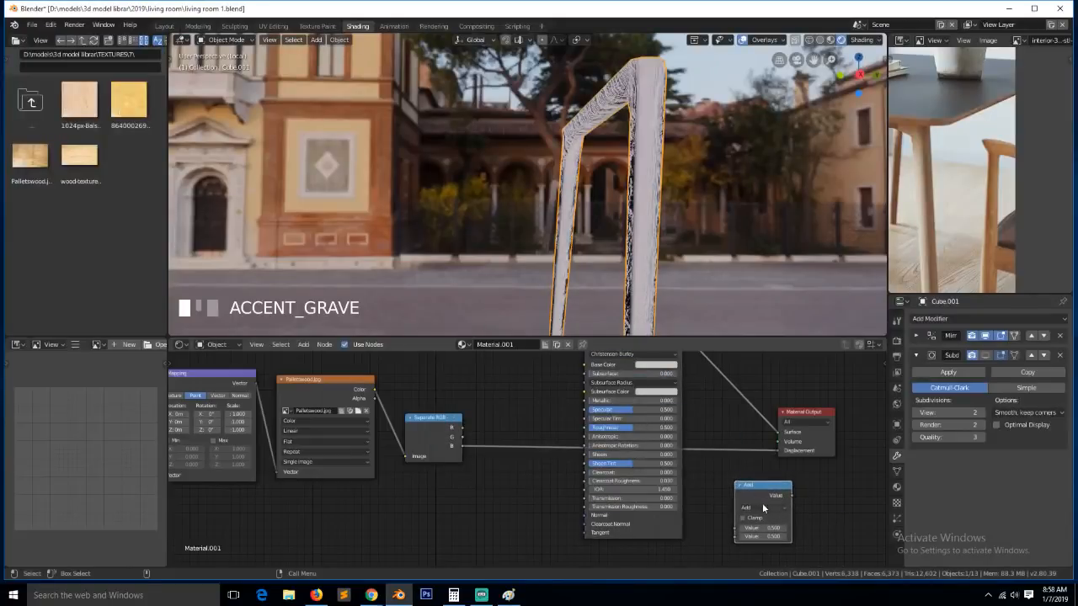
left_click(762, 508)
left_click(749, 479)
Set the Multiply node's second value to 0.1, insert it into the B-to-Displacement link and inspect the legs
left_click(766, 536)
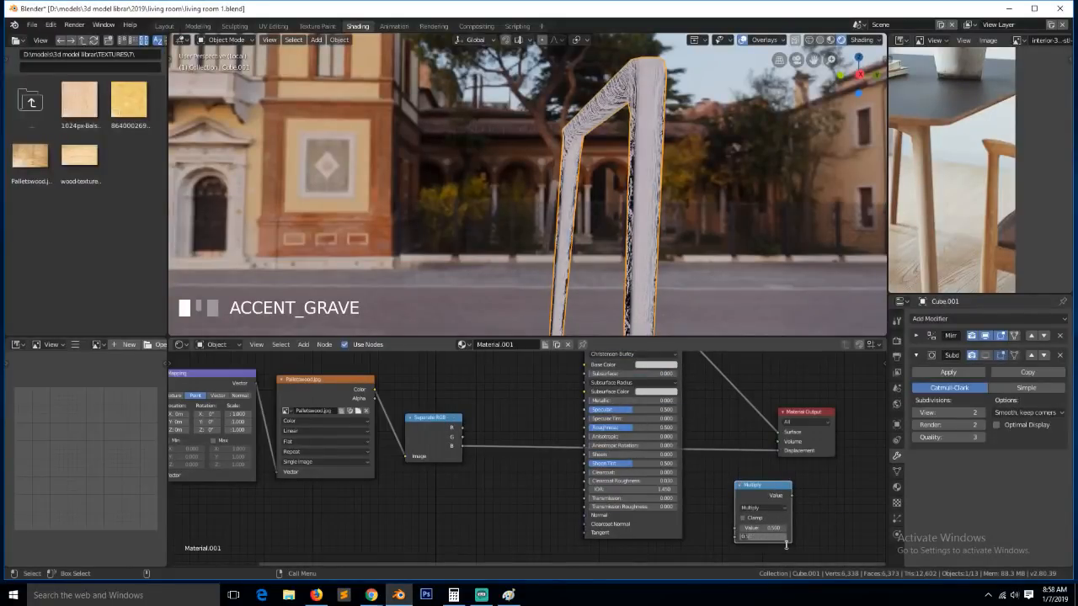
key("BackSpace")
type("0.1")
key("Return")
left_click_drag(768, 494, 722, 457)
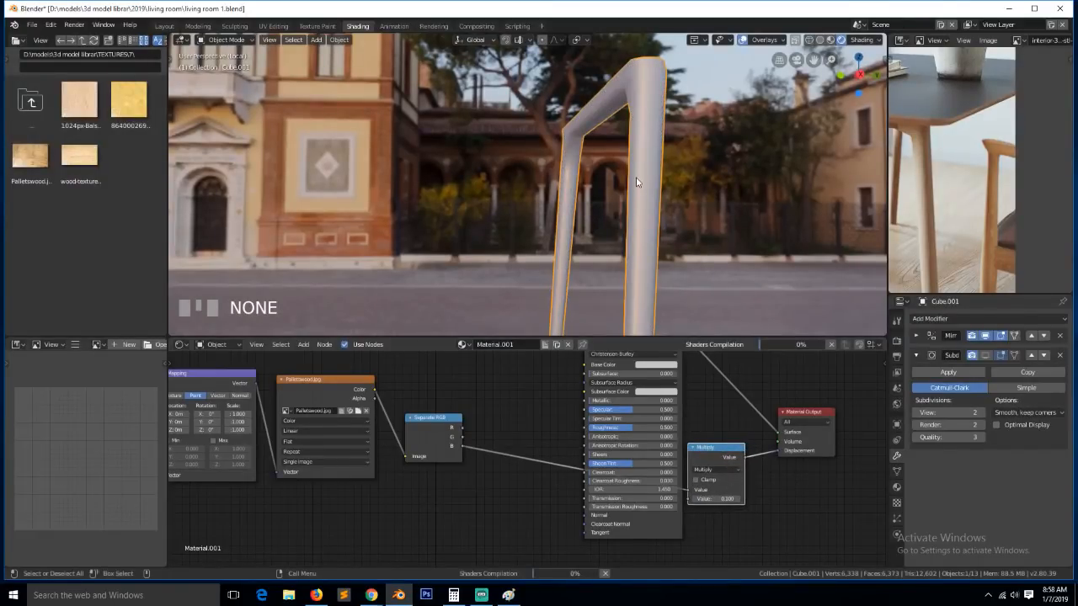
middle_click_drag(637, 178, 680, 183)
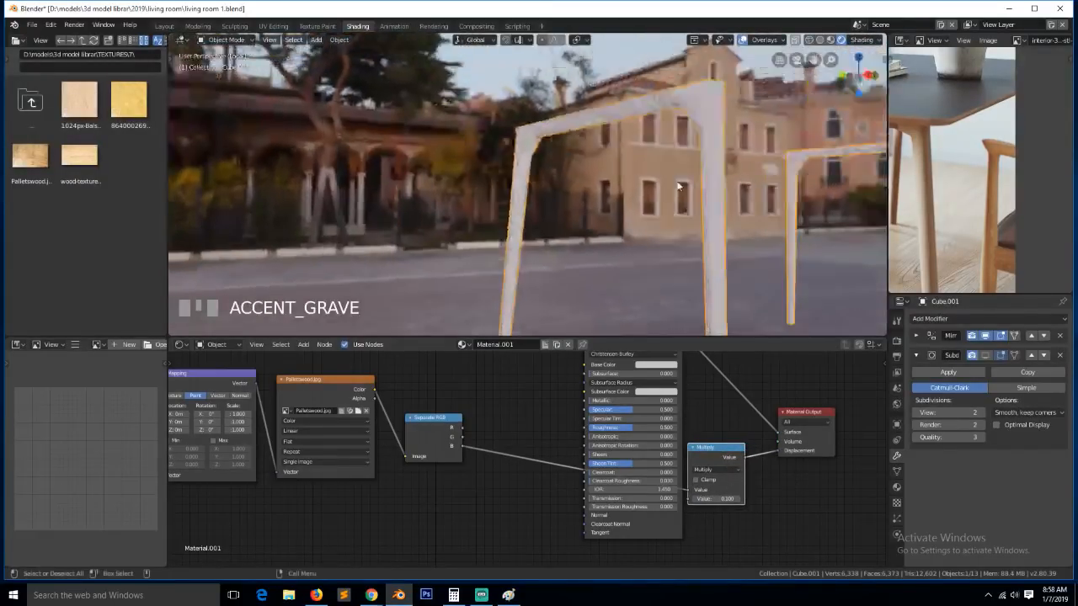
Set the Multiply node's second value to 0.01 to weaken the displacement on the table legs
left_click(732, 498)
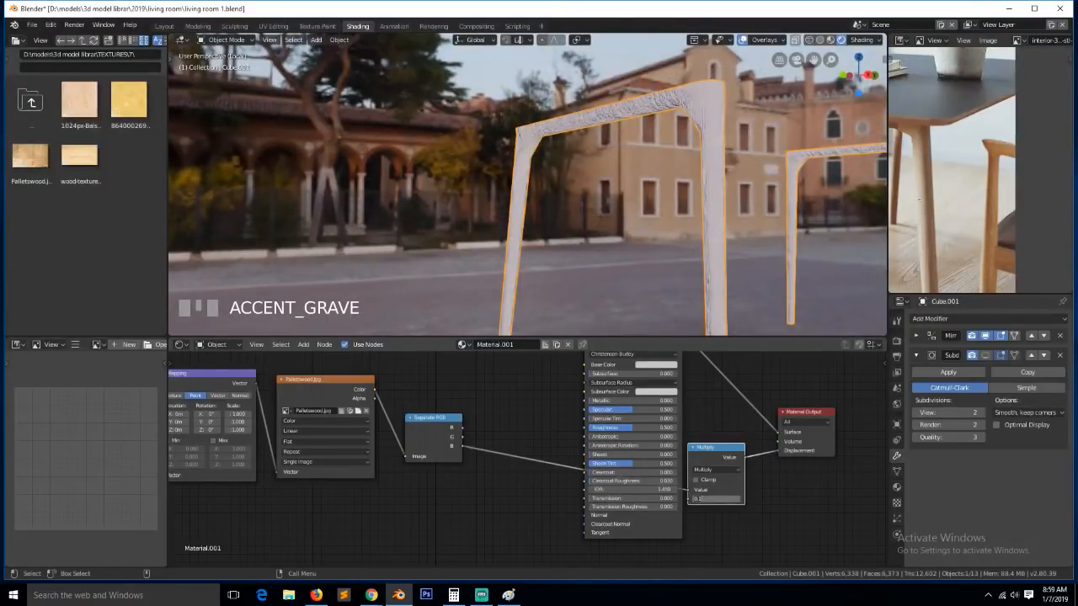
left_click(768, 493)
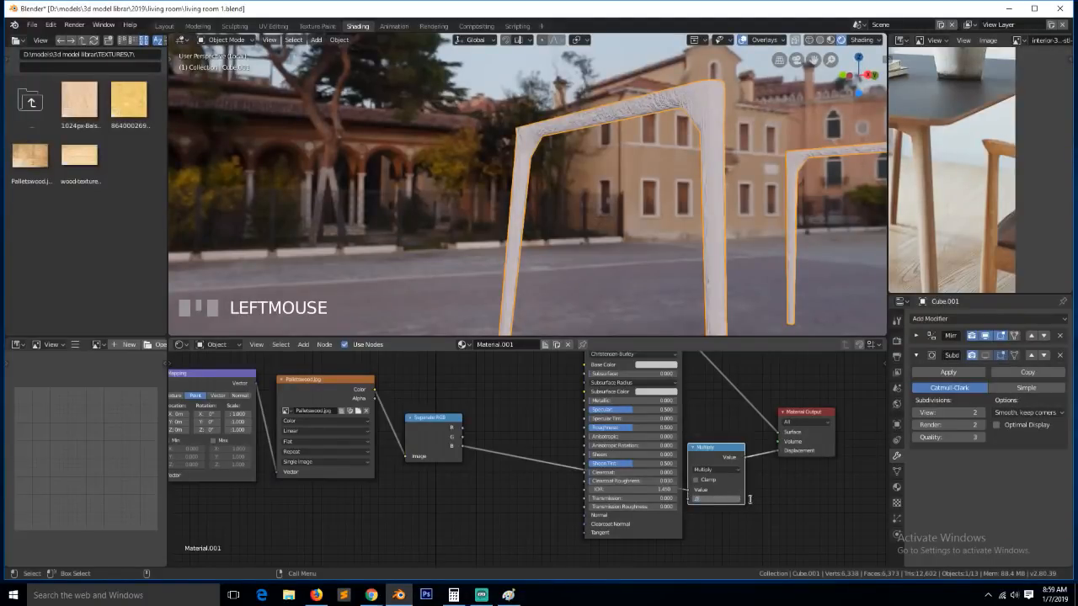
type(".01")
left_click(779, 494)
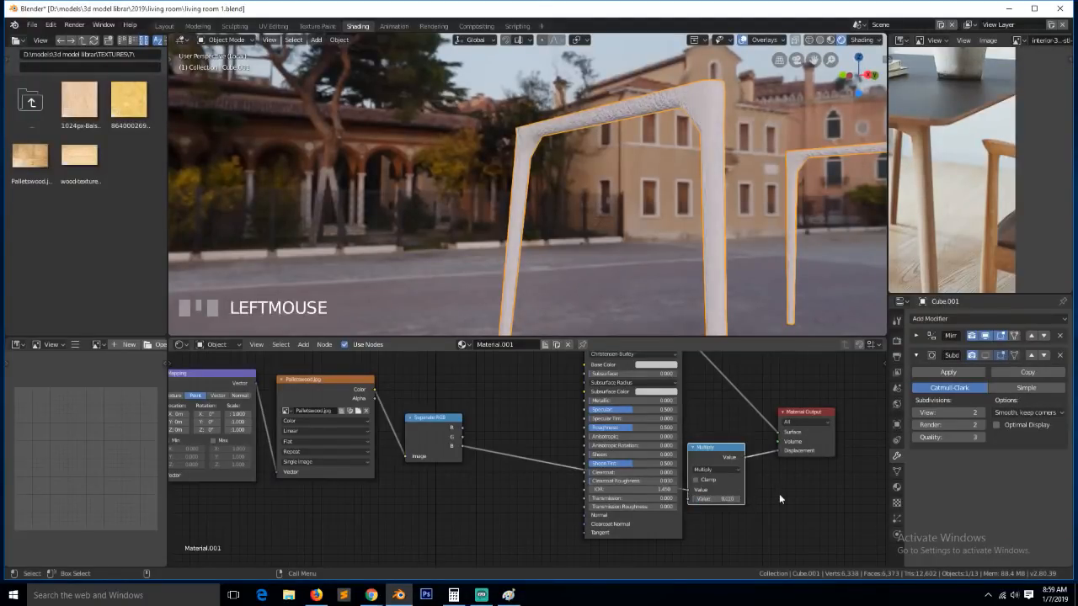
Connect the Separate RGB node's R output to the Principled BSDF's Roughness, shift the Separate RGB node slightly down, and save the file
scroll(624, 370, "down", 1)
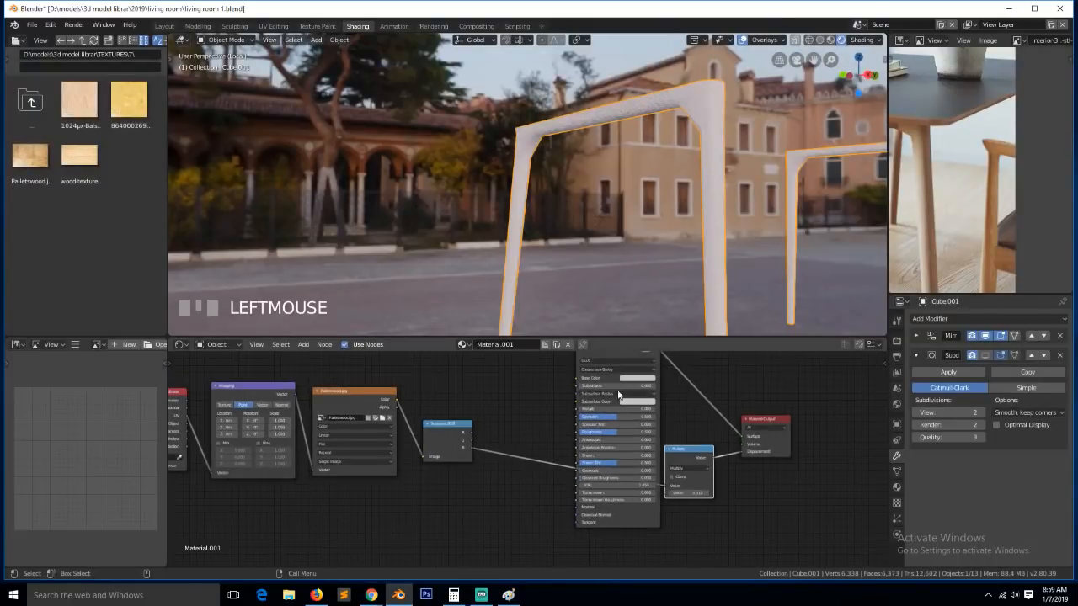
scroll(581, 421, "down", 1)
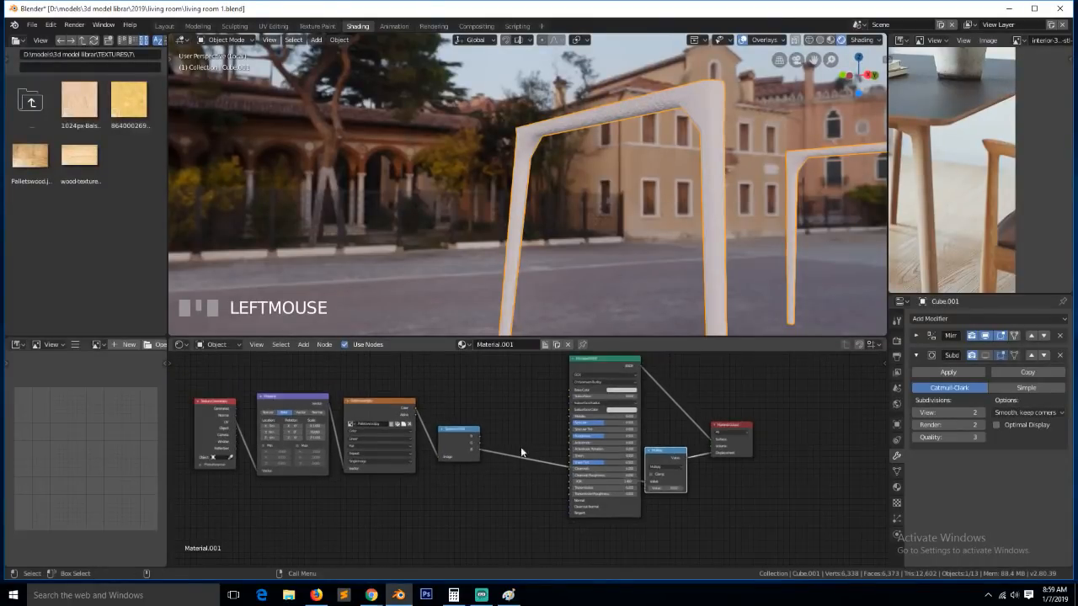
scroll(505, 444, "up", 3)
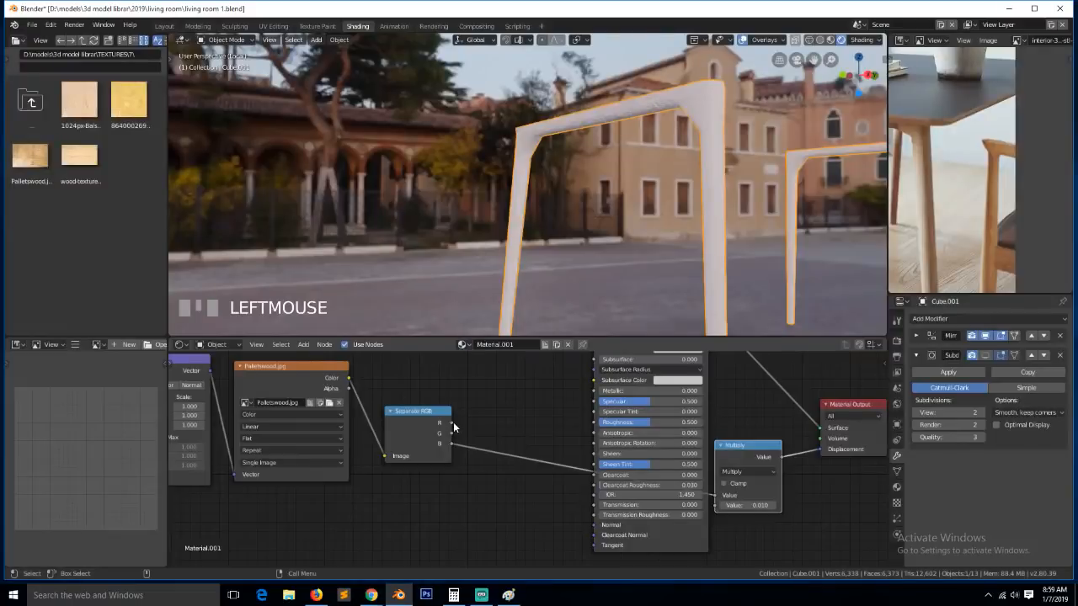
mouse_move(453, 422)
left_mouse_down()
mouse_move(499, 421)
mouse_move(597, 388)
mouse_move(594, 423)
left_mouse_up()
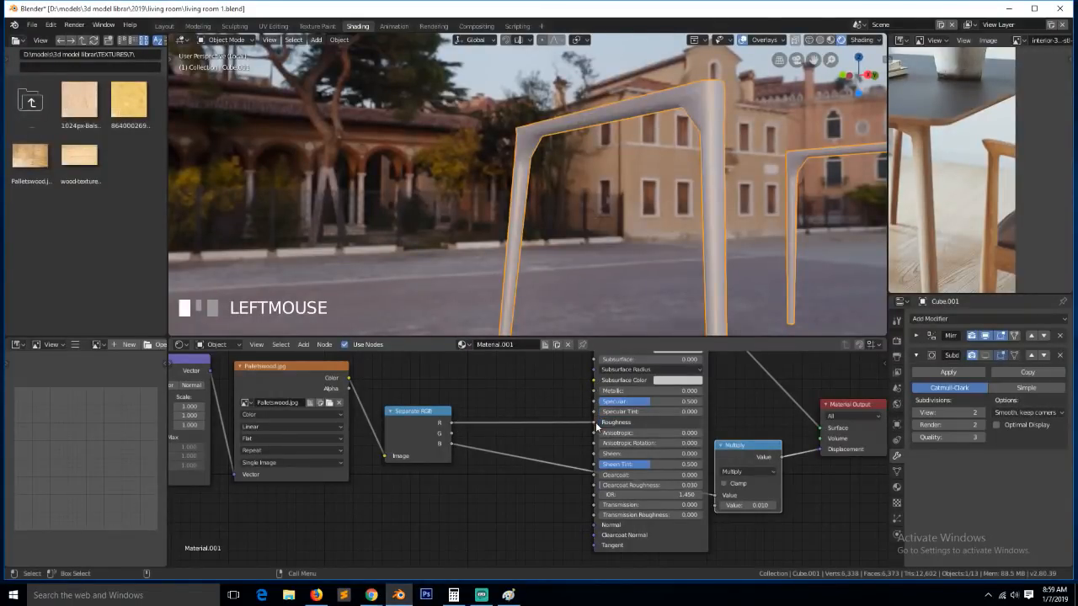
left_click_drag(419, 425, 405, 443)
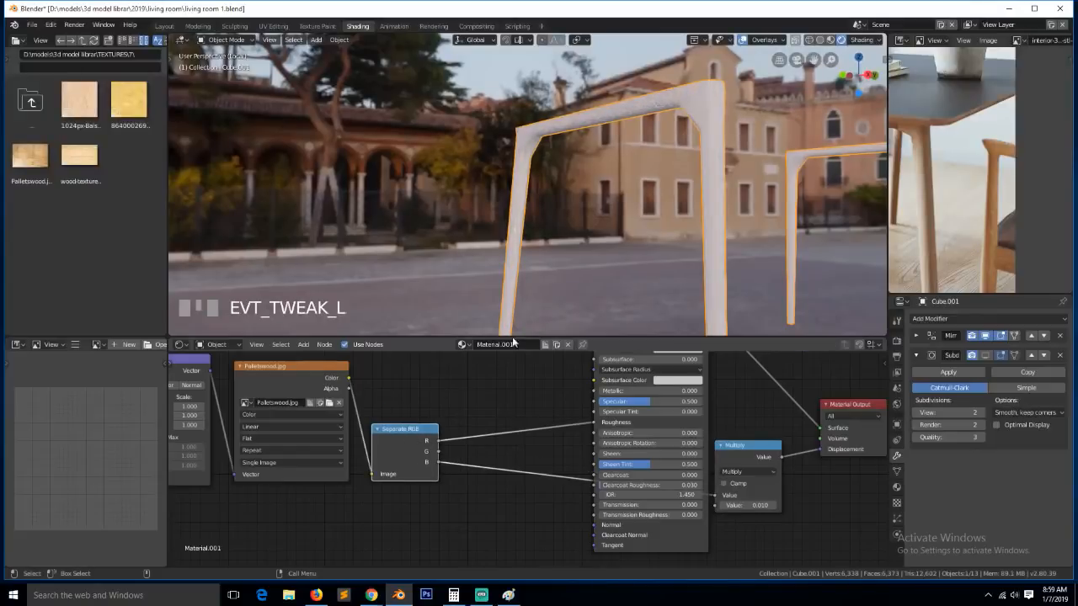
key("ctrl+s")
Insert a ColorRamp node into the R-to-Roughness link, move its black stop to about 0.164, and save the file
key("shift+a")
mouse_move(510, 425)
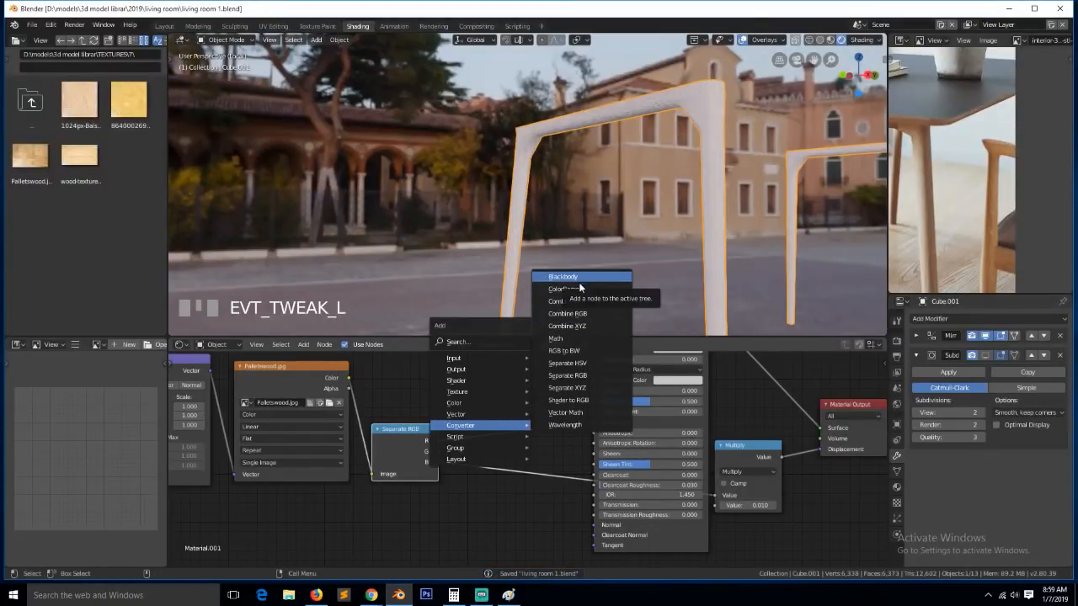
left_click(579, 288)
left_click(518, 453)
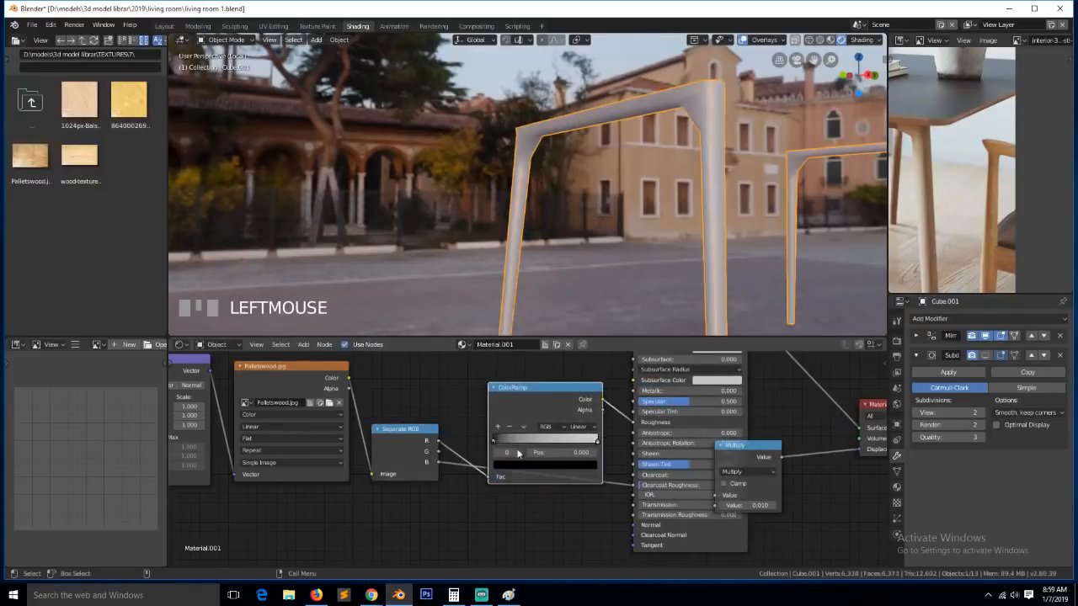
left_click_drag(496, 446, 518, 446)
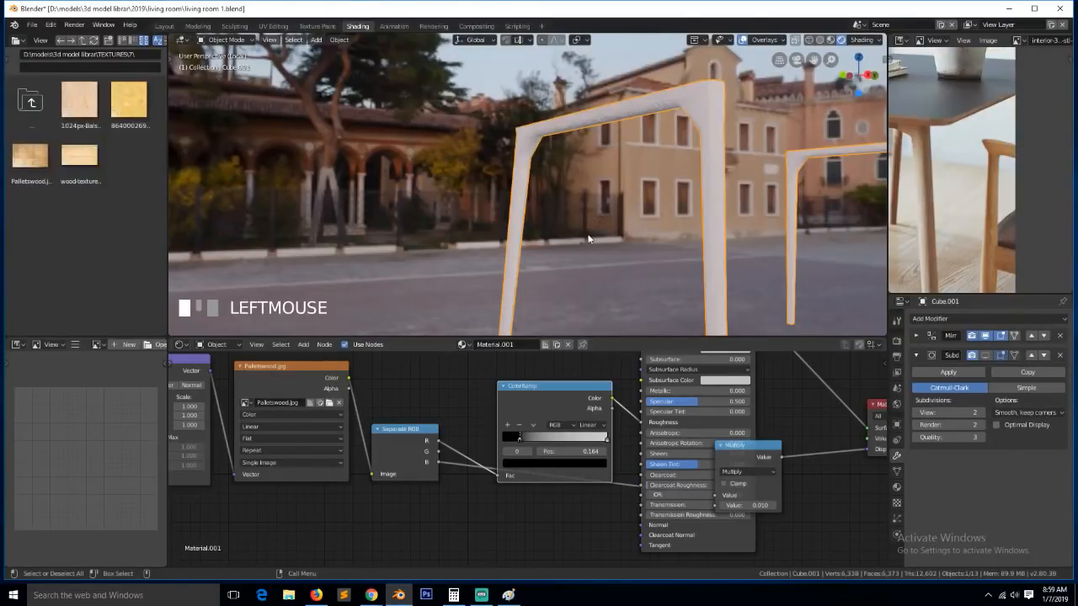
scroll(587, 237, "down", 2)
key("ctrl+s")
scroll(585, 232, "up", 2)
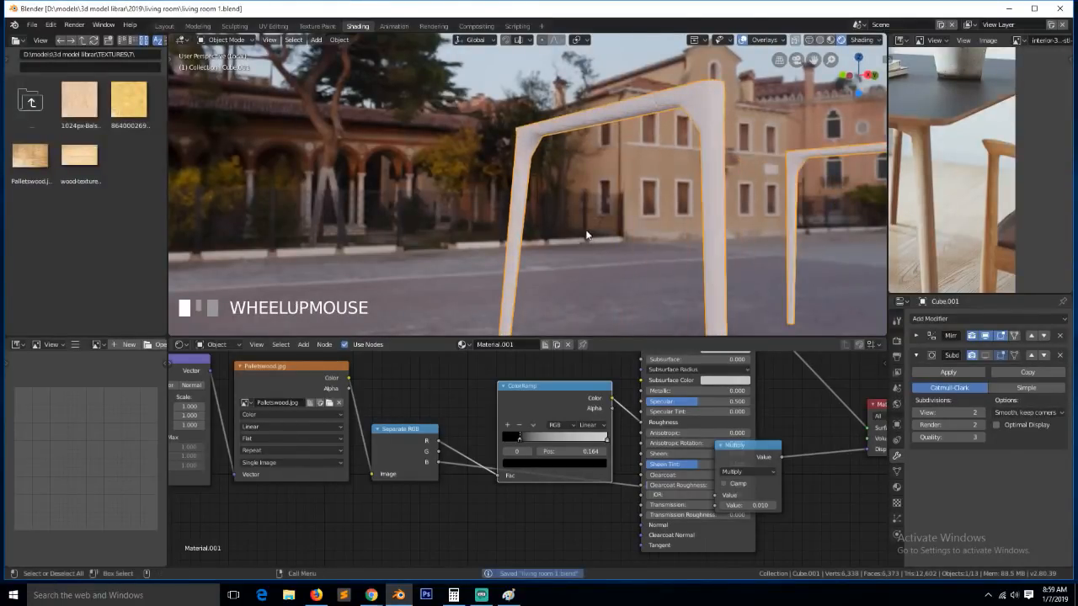
key("grave")
middle_click_drag(587, 236, 601, 269)
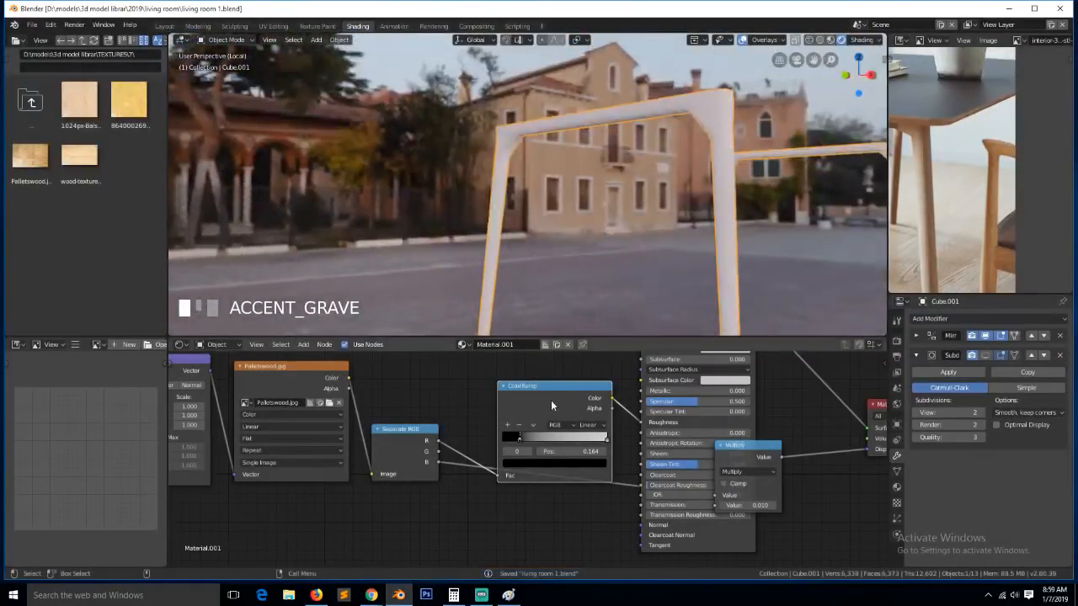
Lower the Separate RGB node, collapse the ColorRamp and place it midway along the Roughness link, and save the file
left_click_drag(404, 429, 409, 491)
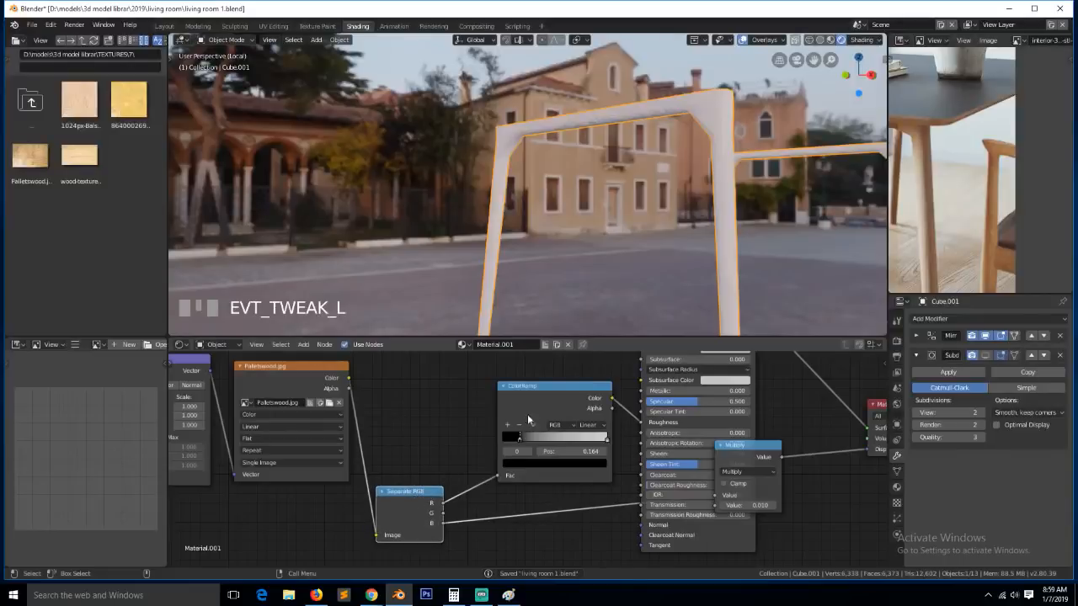
left_click(502, 386)
left_click_drag(517, 387, 522, 448)
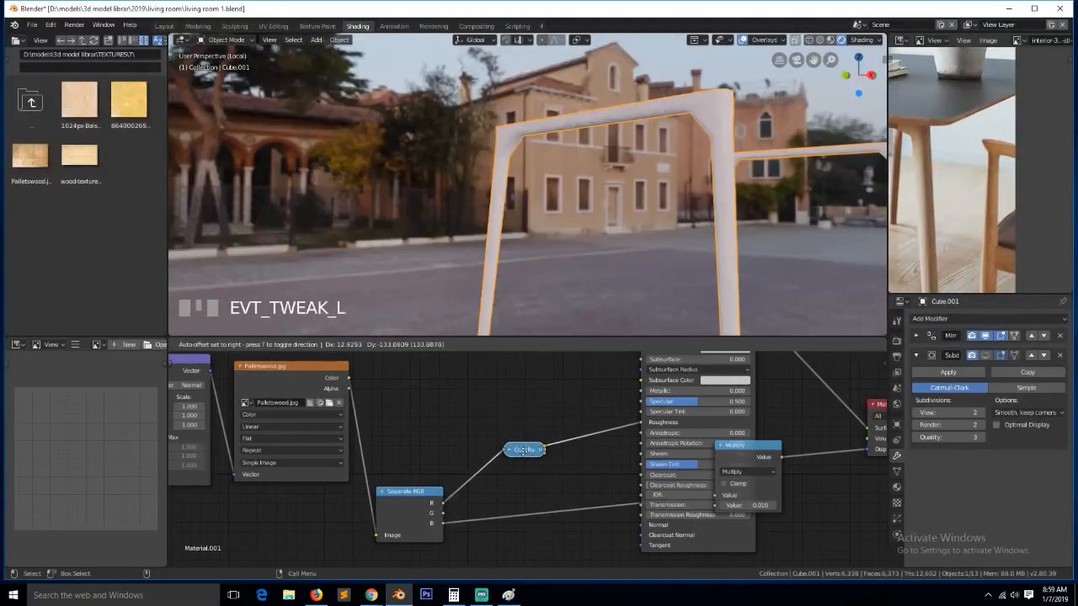
key("ctrl+s")
Connect the image texture's Color to the Principled BSDF's Base Color, inspect the wooden legs, and save the file
scroll(505, 411, "down", 2)
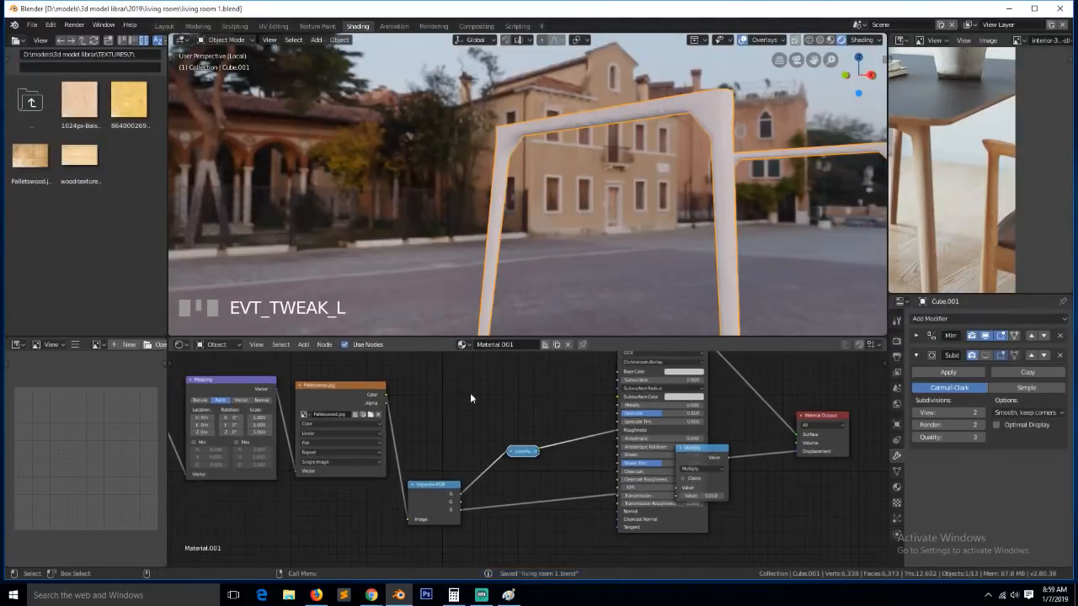
left_click_drag(386, 395, 617, 371)
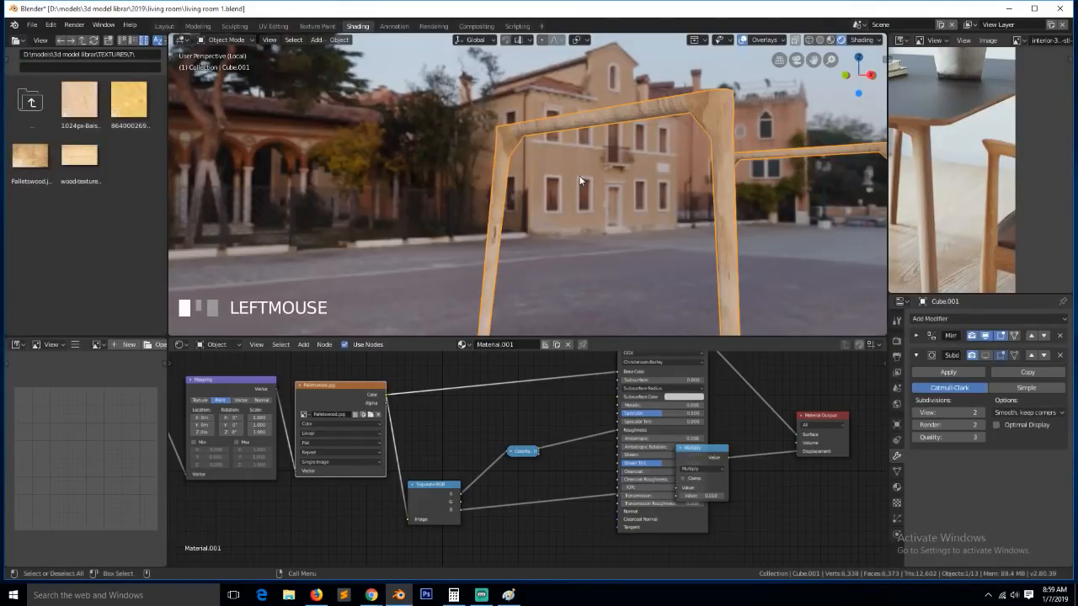
key("ctrl+s")
middle_click_drag(579, 176, 595, 202)
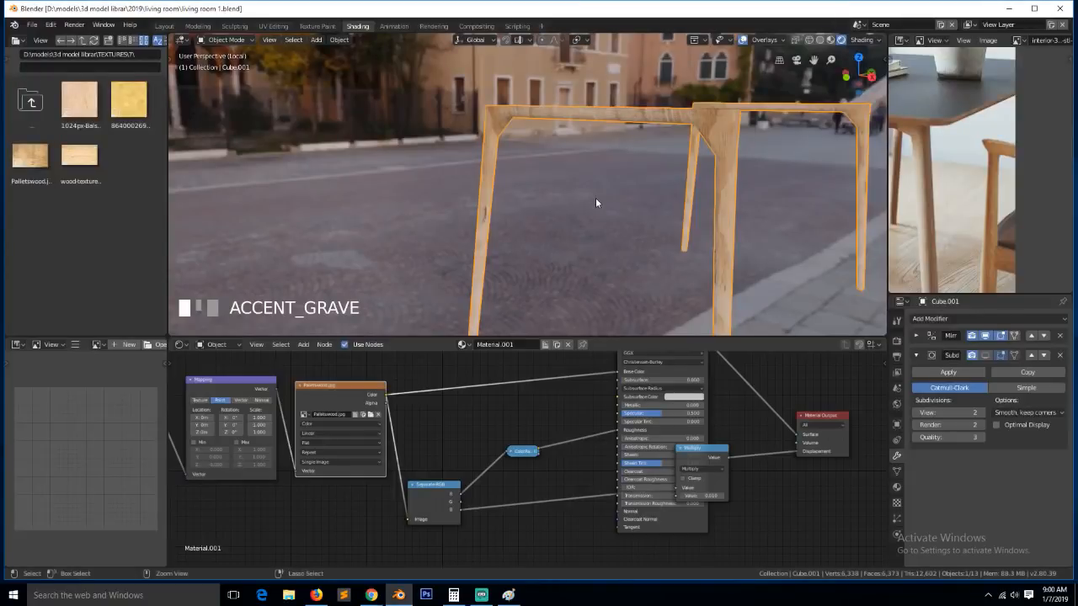
key("ctrl+s")
Leave local view, look at the whole scene through the camera, and select the table legs for a closer look
key("alt+a")
key("grave")
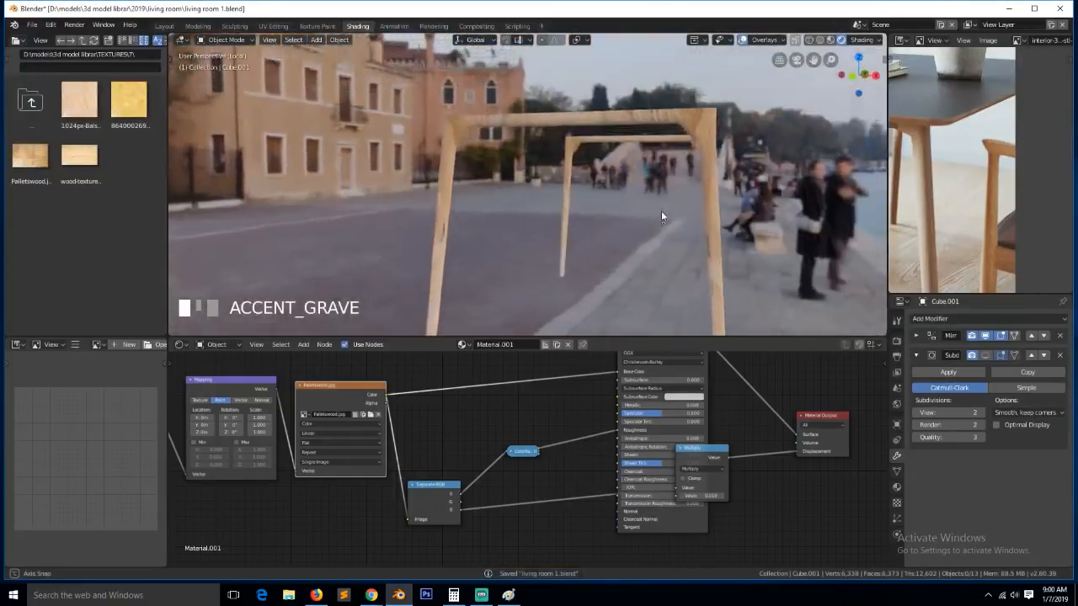
key("KP_Divide")
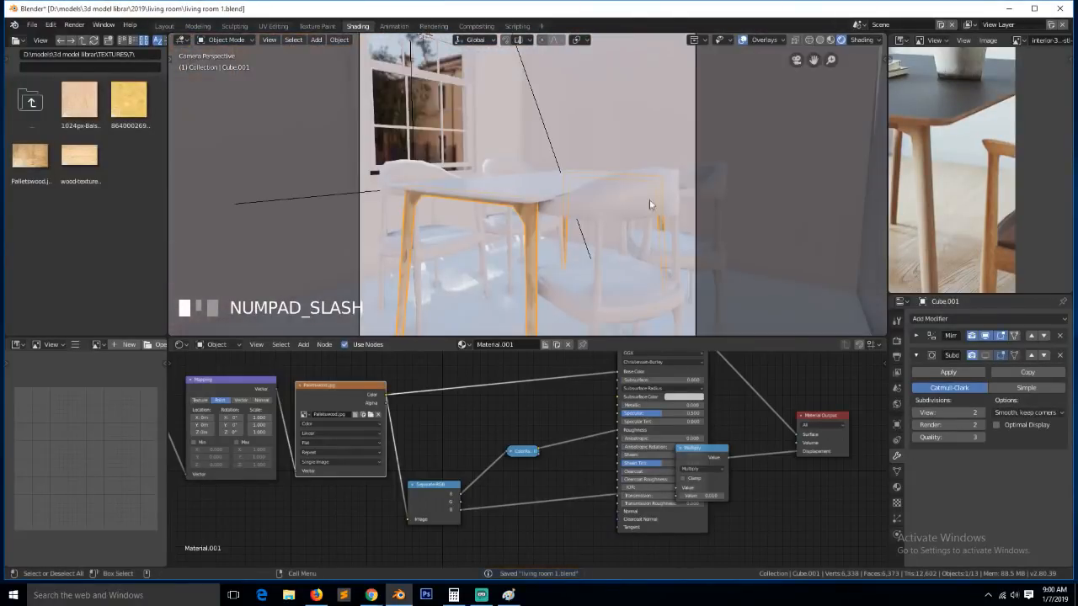
key("a")
left_click(530, 234)
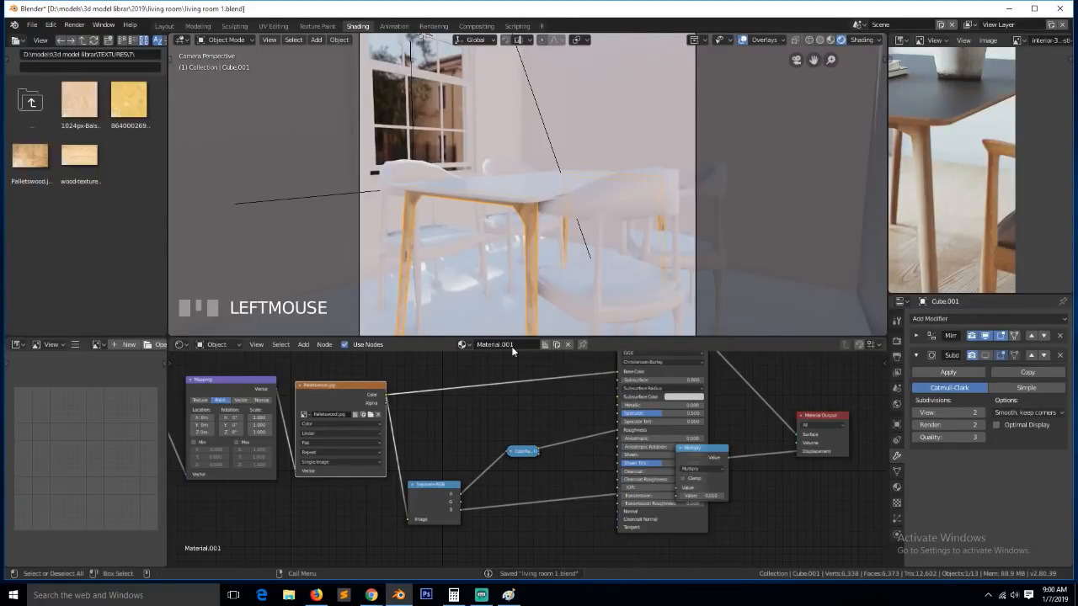
scroll(543, 219, "up", 3)
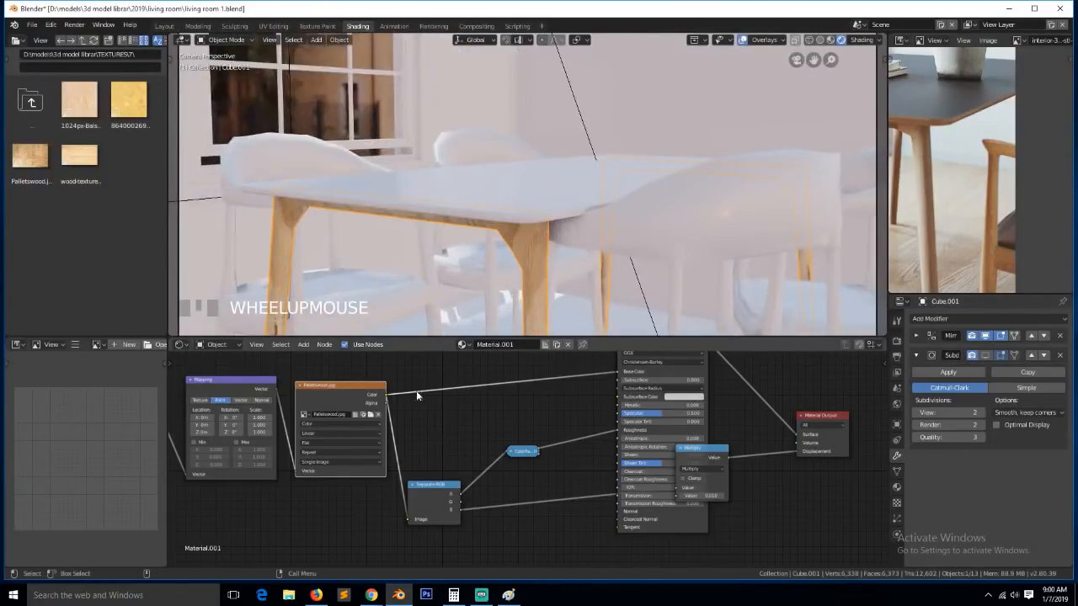
Move the Separate RGB node back up, expand the ColorRamp, and place it above the Separate RGB node
left_click_drag(421, 490, 435, 455)
left_click(522, 453)
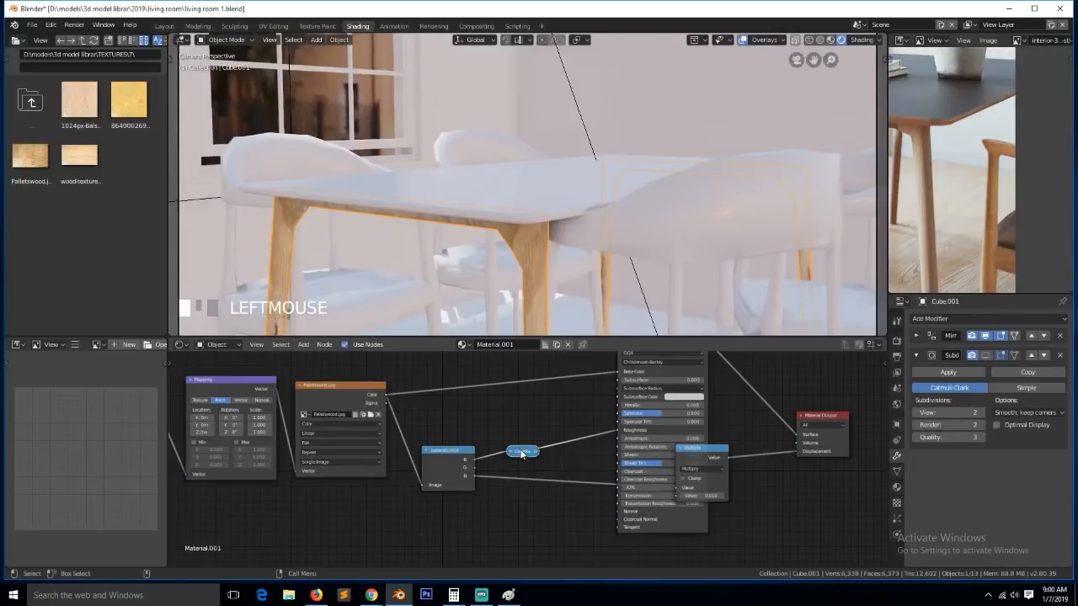
left_click(511, 453)
left_click_drag(529, 467, 501, 393)
Lighten the ColorRamp's black stop to a neutral grey and save the file
left_click(564, 417)
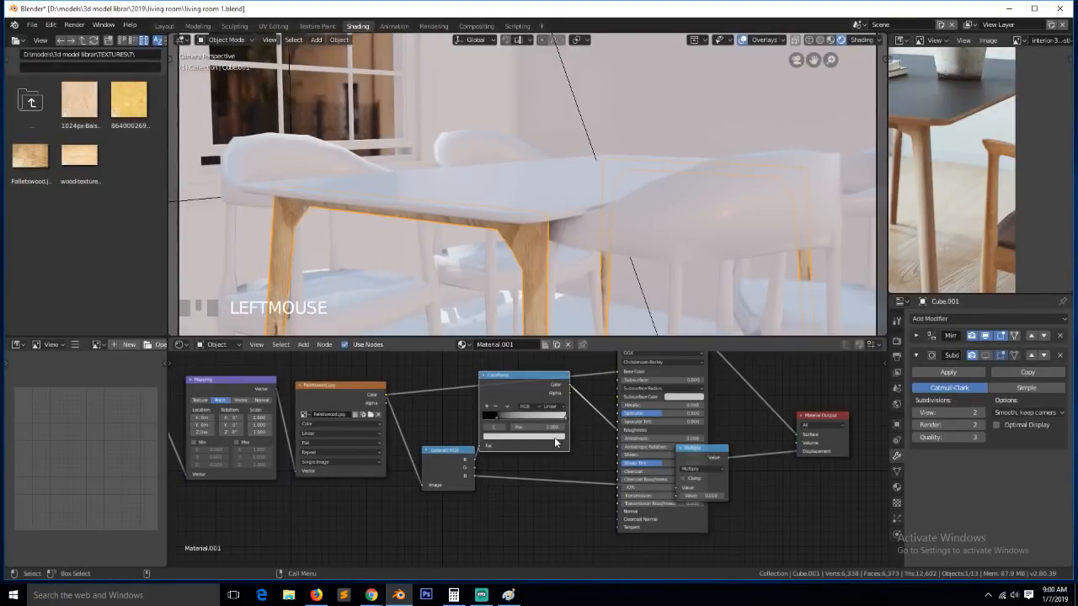
left_click(555, 436)
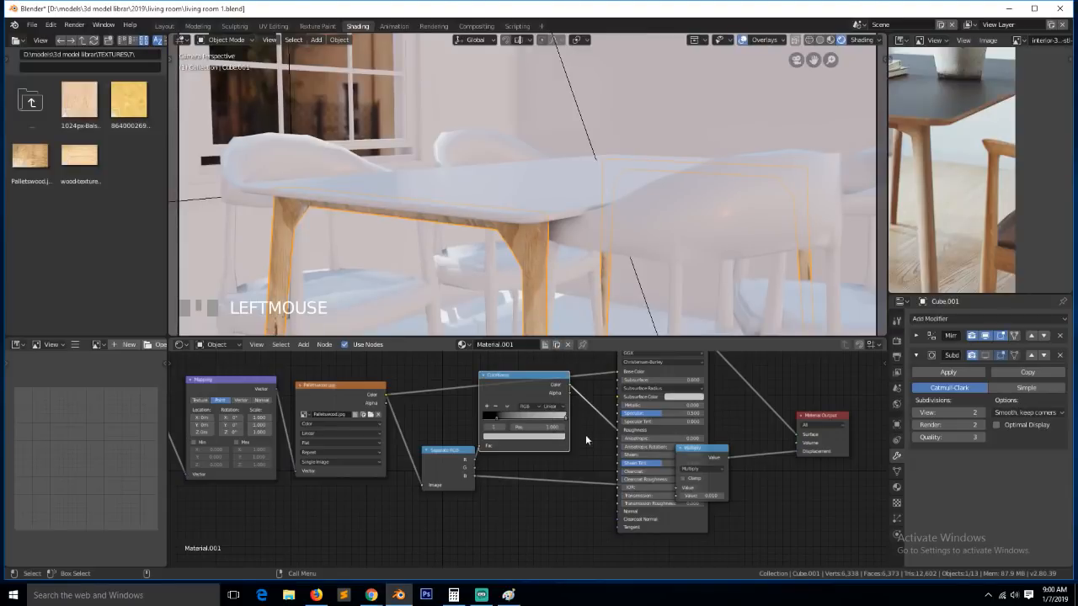
left_click(510, 433)
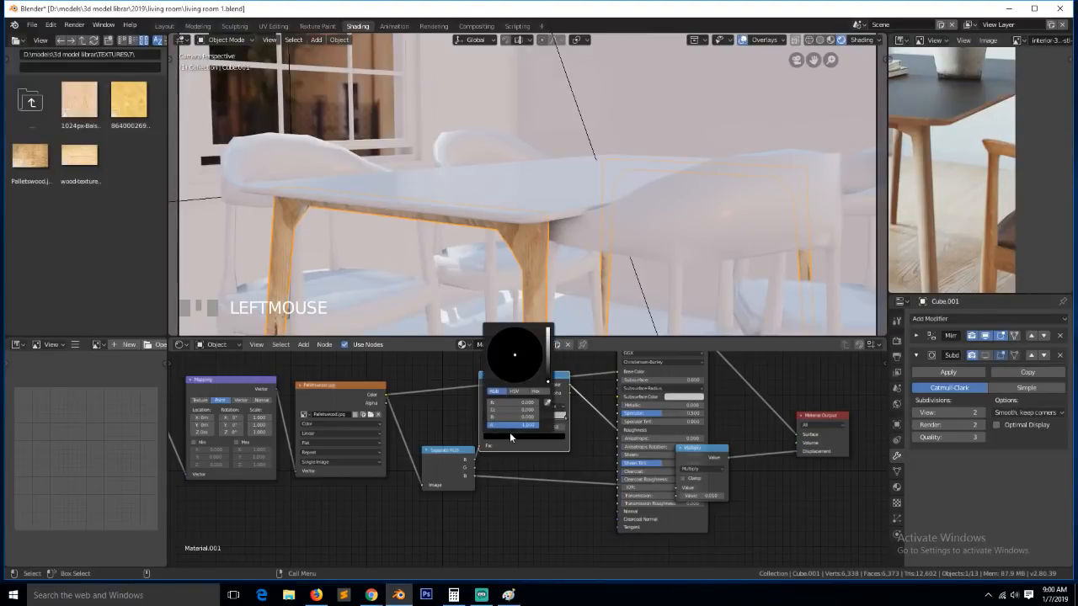
left_click_drag(548, 360, 548, 328)
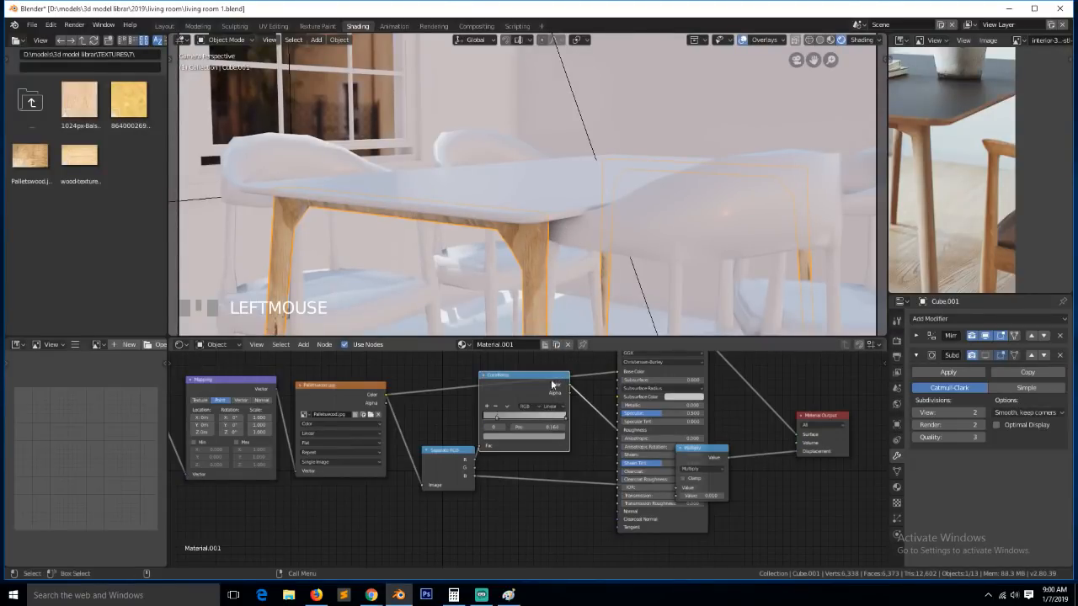
left_click(502, 438)
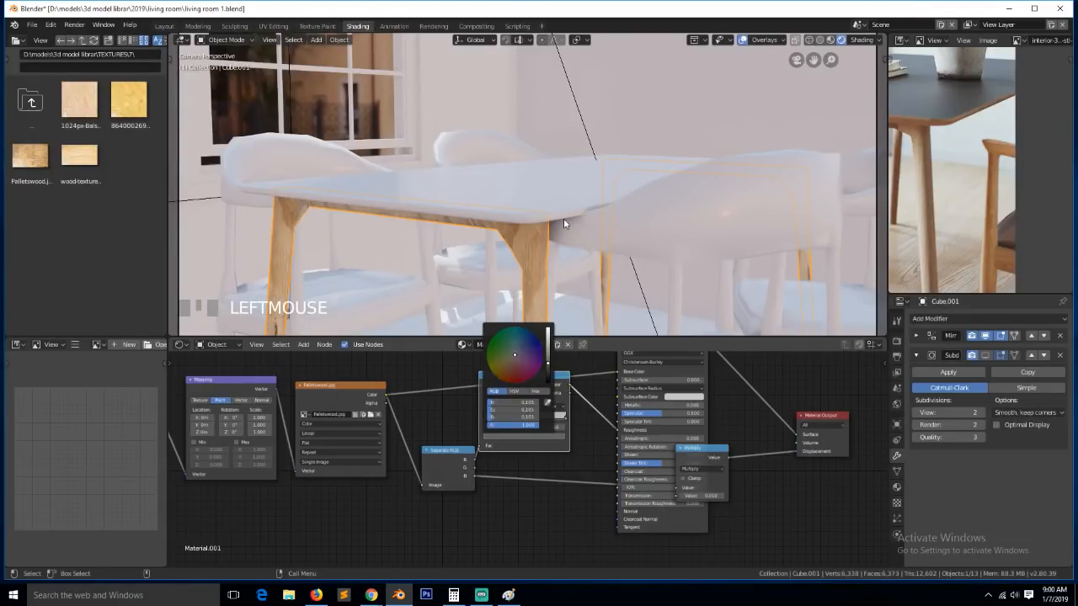
scroll(563, 218, "down", 3)
key("ctrl+s")
Assign the existing Material.001 to the tabletop
left_click(531, 200)
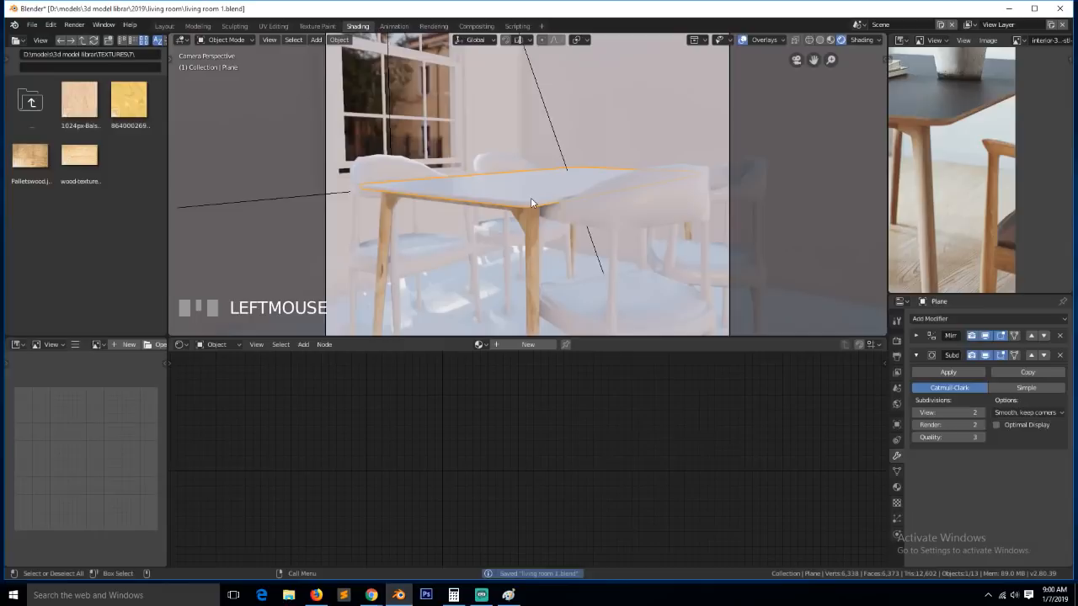
left_click(479, 345)
left_click(499, 370)
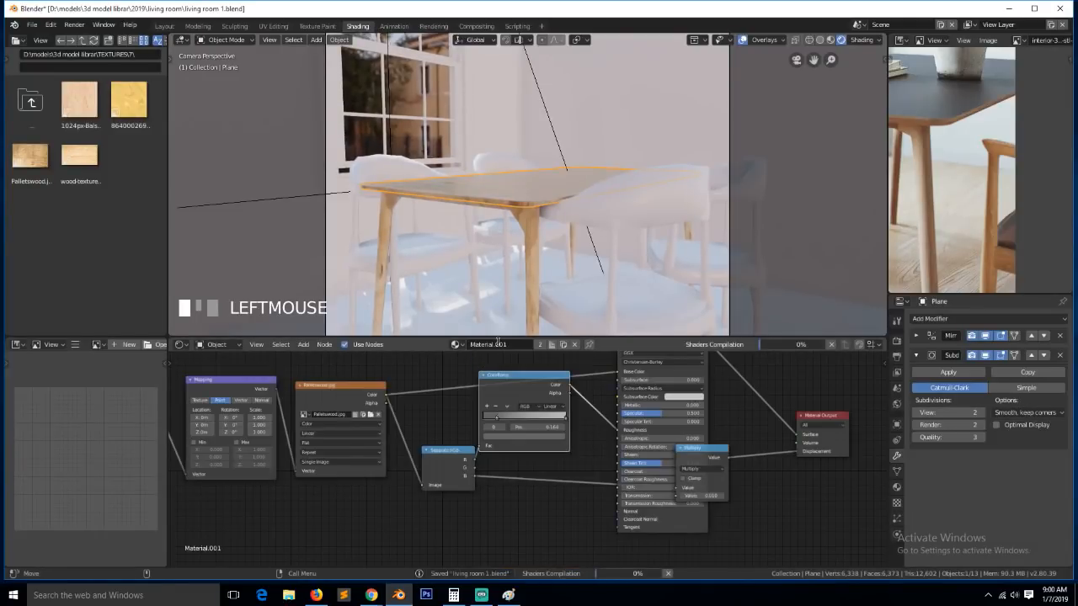
Rename the material shared by the tabletop and legs to "wood"
left_click(498, 344)
type("wpp")
key("BackSpace")
key("BackSpace")
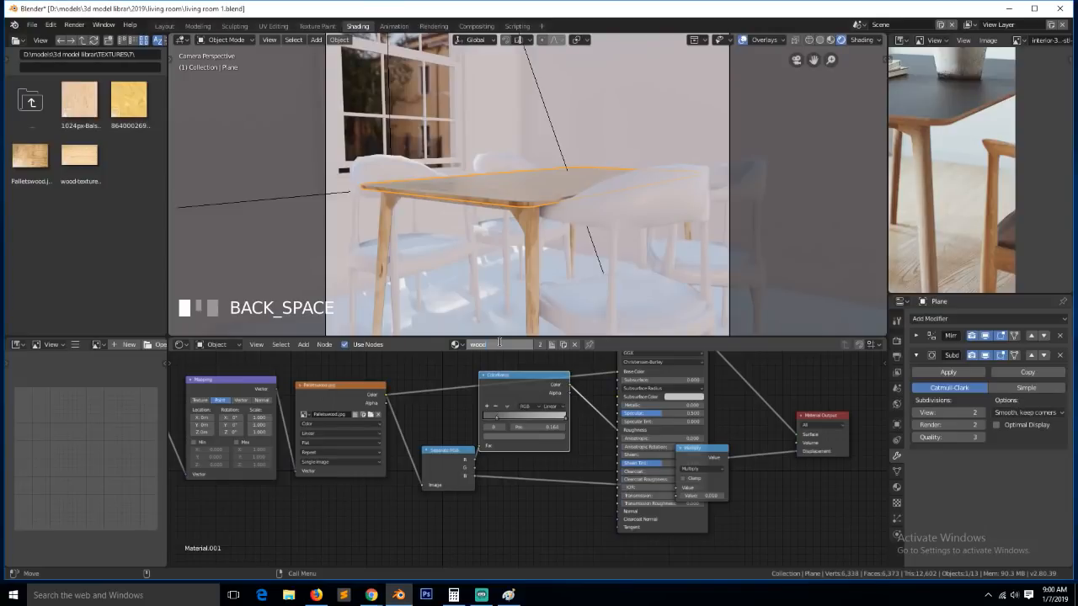
type("ood")
left_click(538, 506)
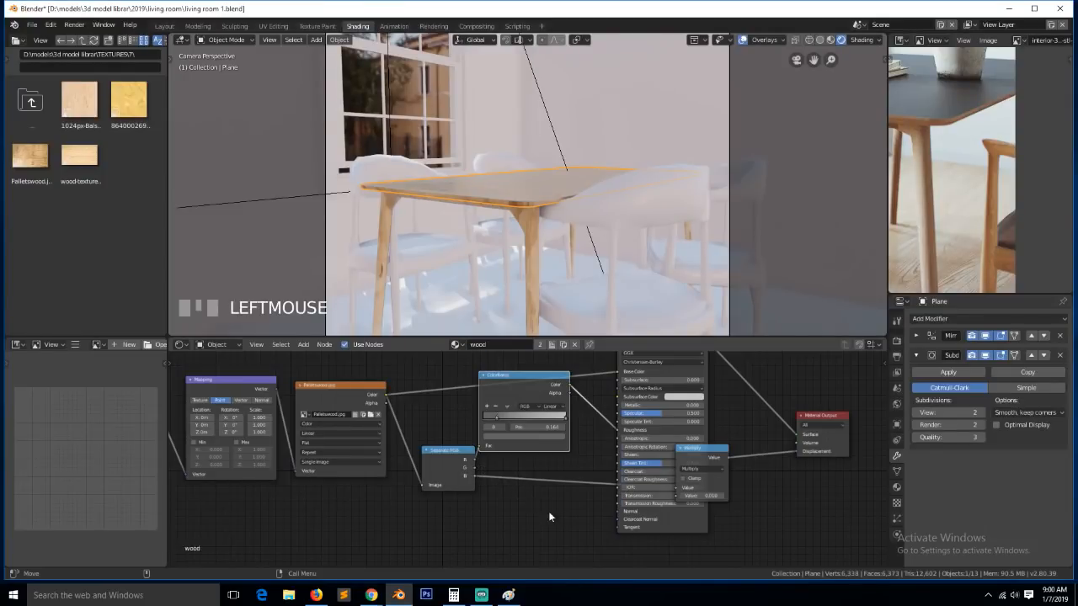
left_click(481, 595)
left_click(483, 602)
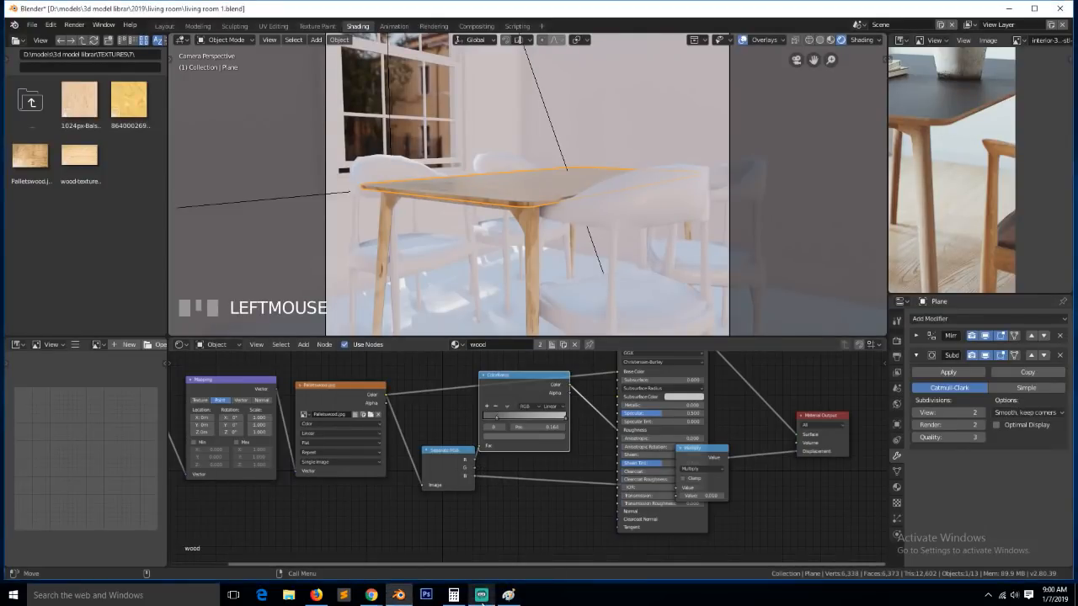
left_click(482, 595)
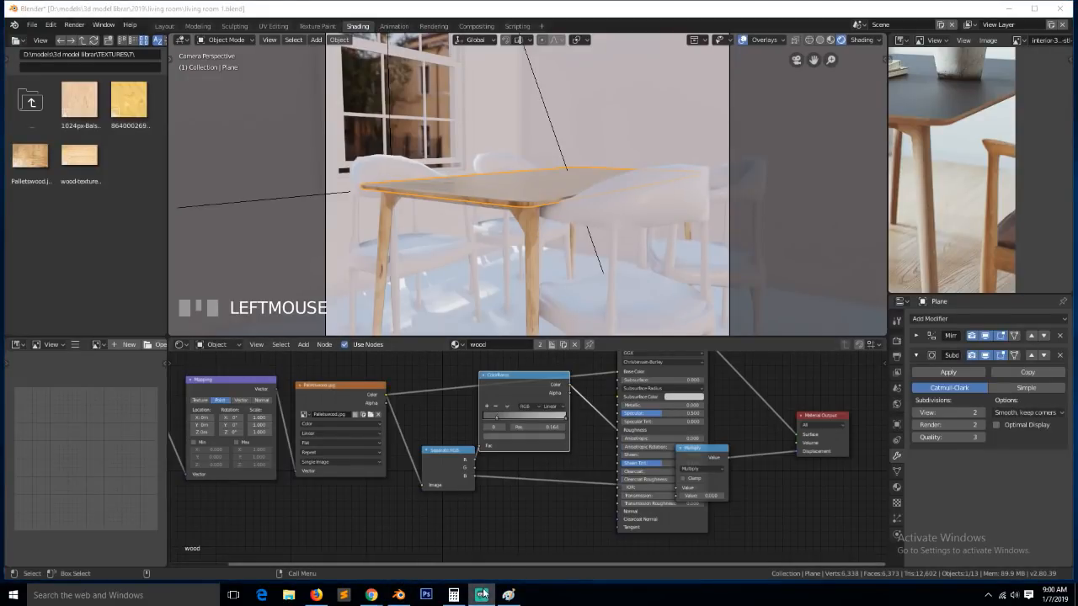
left_click(483, 594)
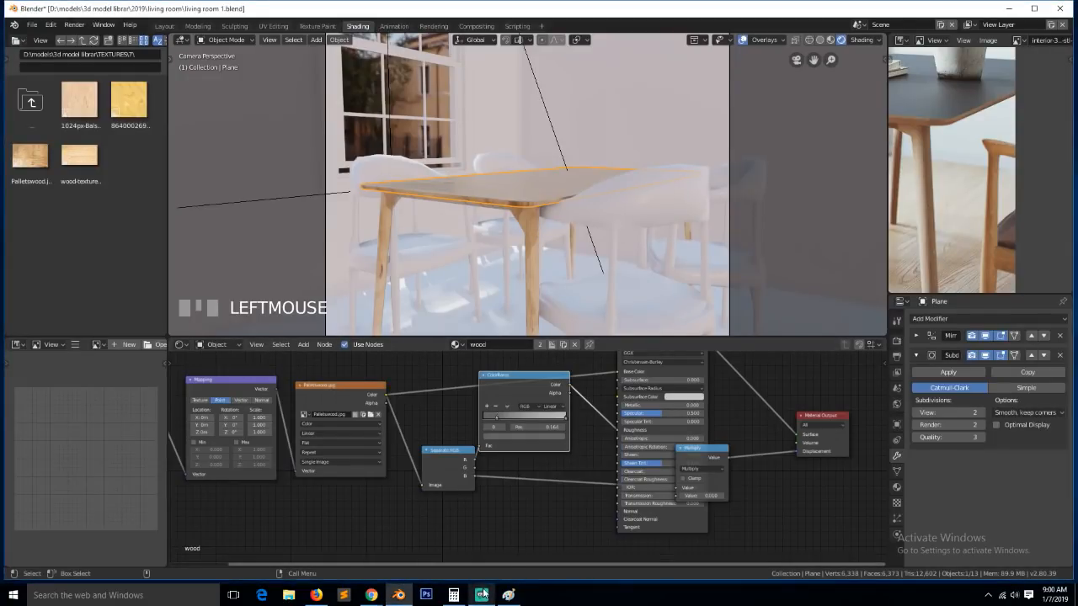
Isolate the tabletop in local view
left_click(520, 149)
left_click(517, 198)
key("KP_Divide")
scroll(535, 201, "up", 2)
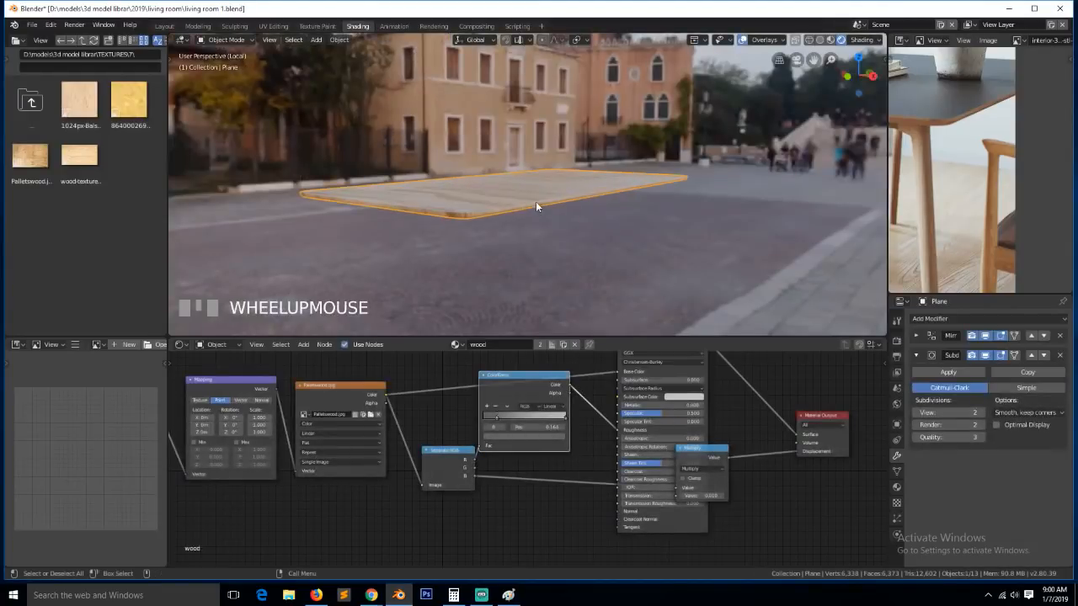
key("shift+grave")
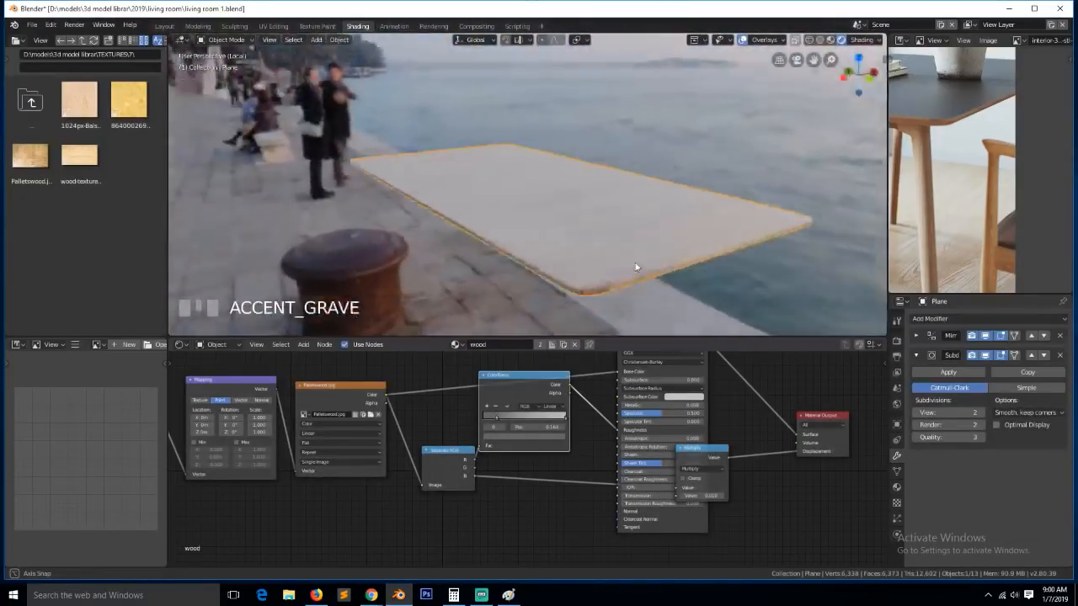
Apply the tabletop's Mirror modifier so the full mesh is editable
key("Tab")
key("a")
key("Tab")
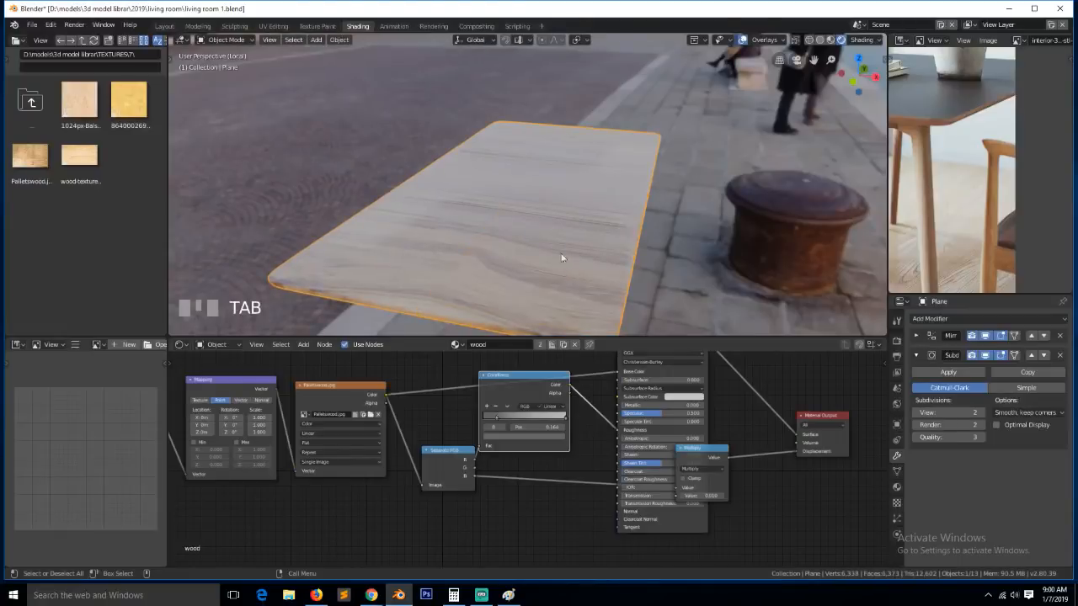
key("shift+grave")
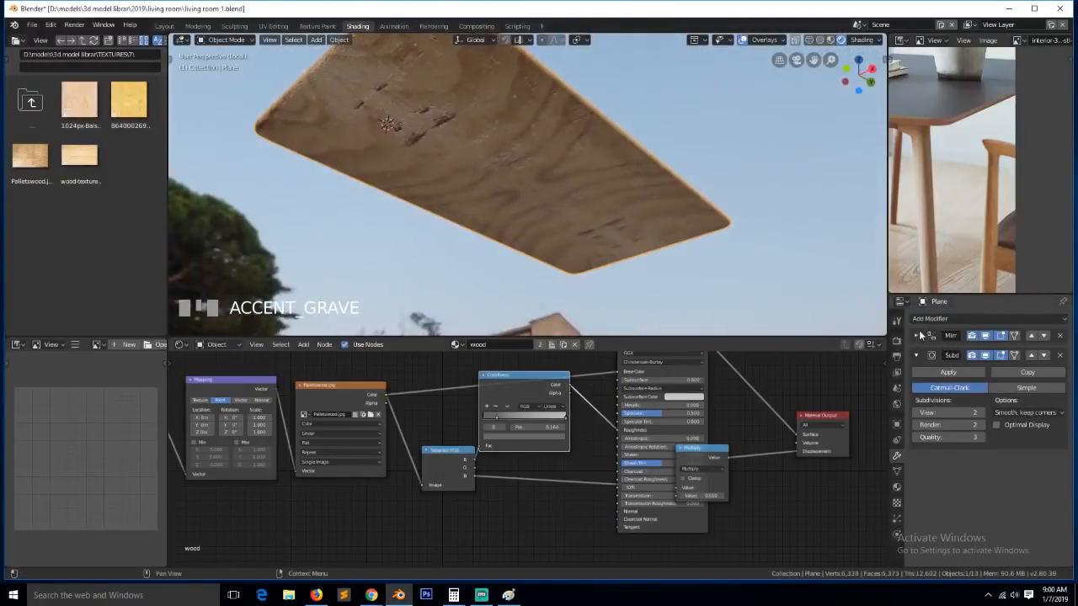
left_click(918, 335)
left_click(935, 355)
Unwrap all faces of the tabletop mesh
key("Tab")
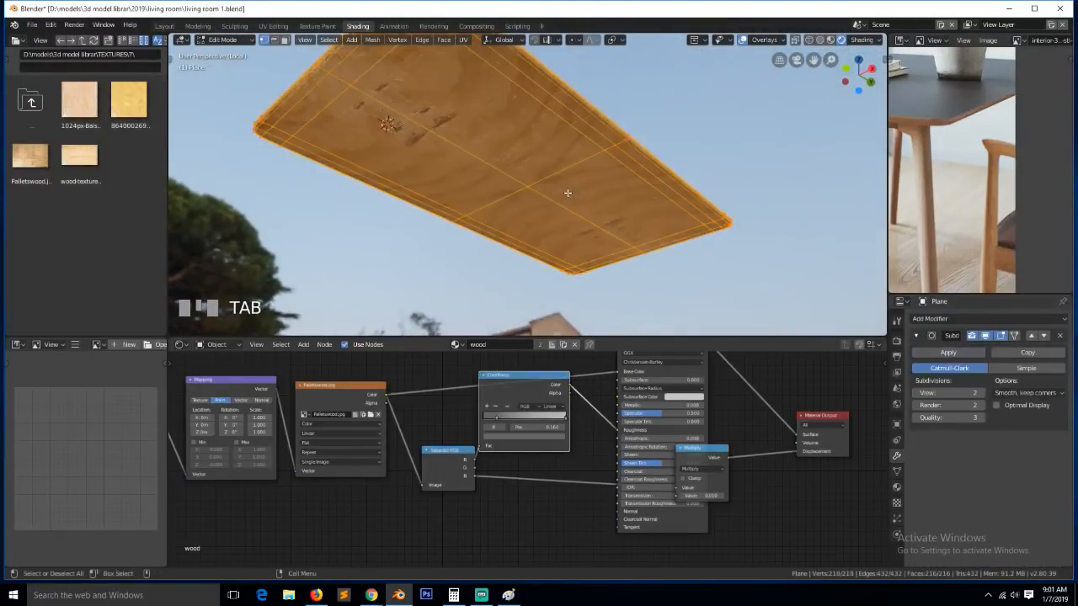
key("u")
left_click(568, 191)
key("shift+grave")
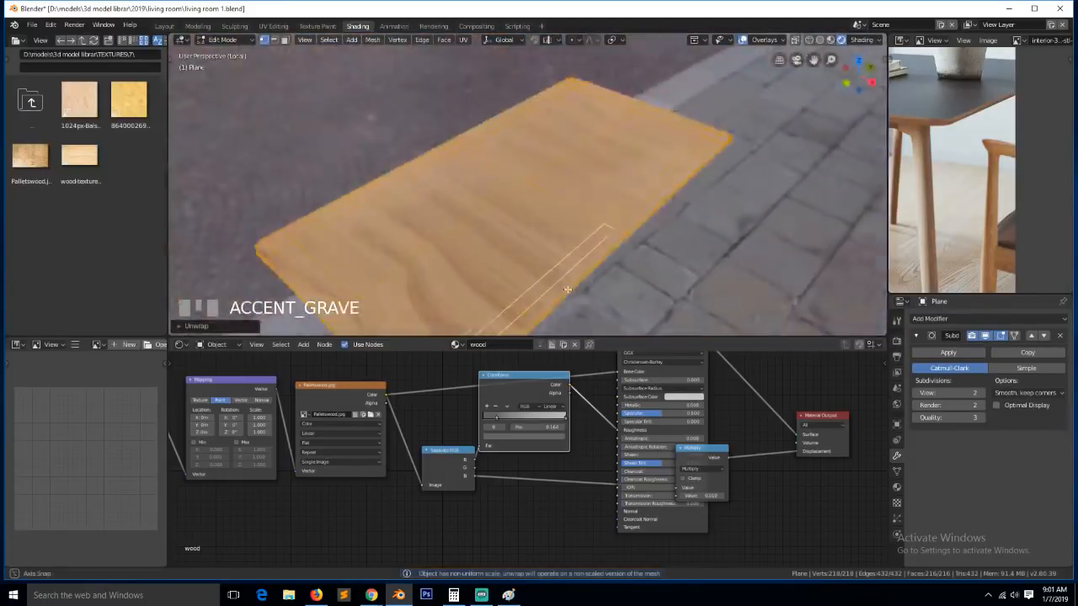
Select only the edge loop running around the tabletop's rim and mark it as a seam
key("alt+a")
key("grave")
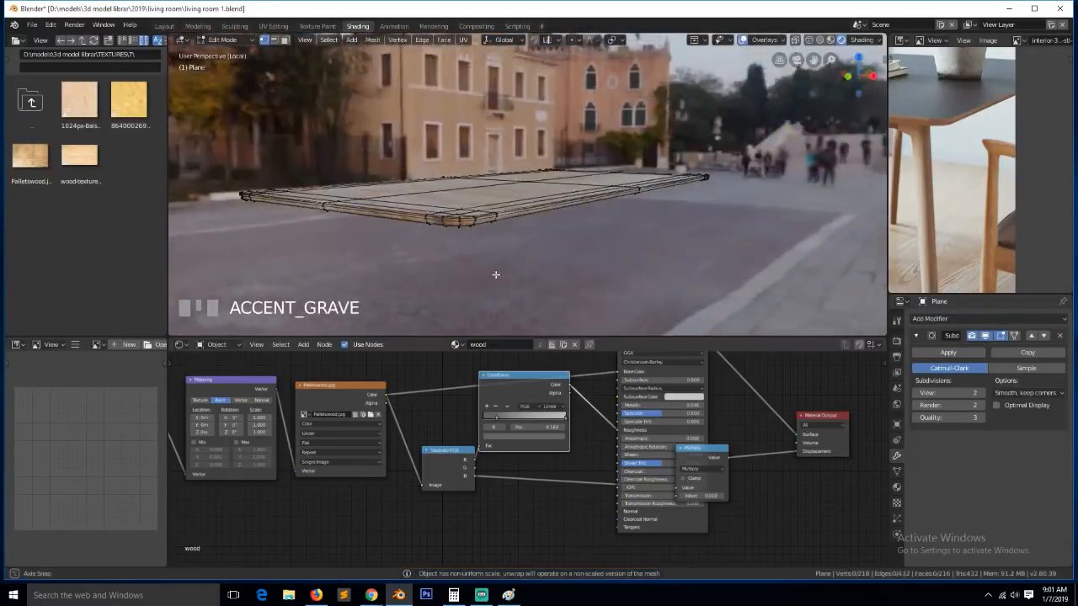
scroll(496, 276, "up", 3)
left_click(414, 262, "alt")
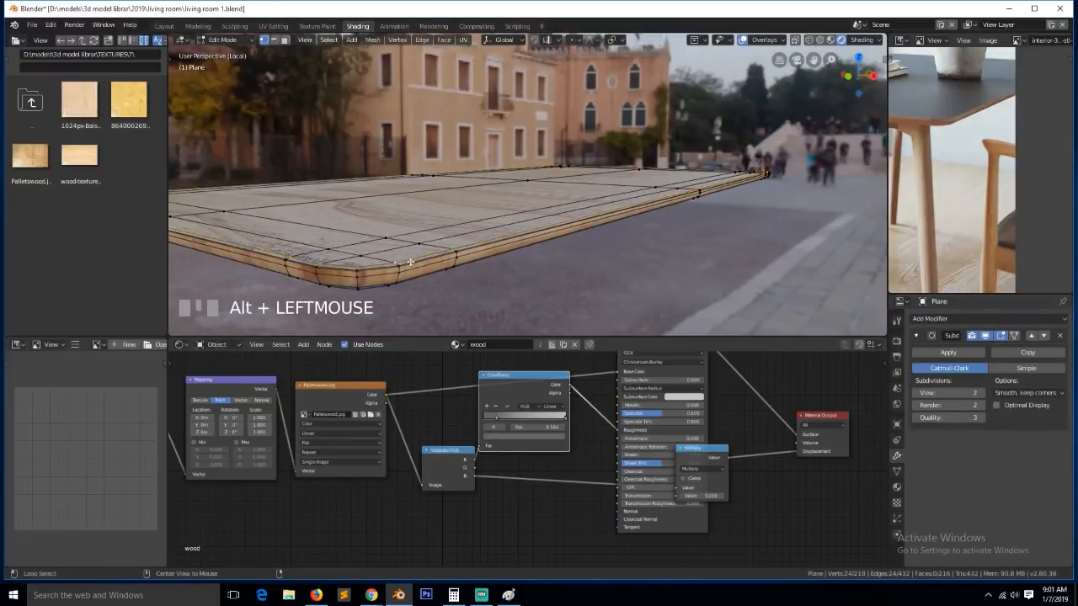
key("ctrl+e")
left_click(517, 277)
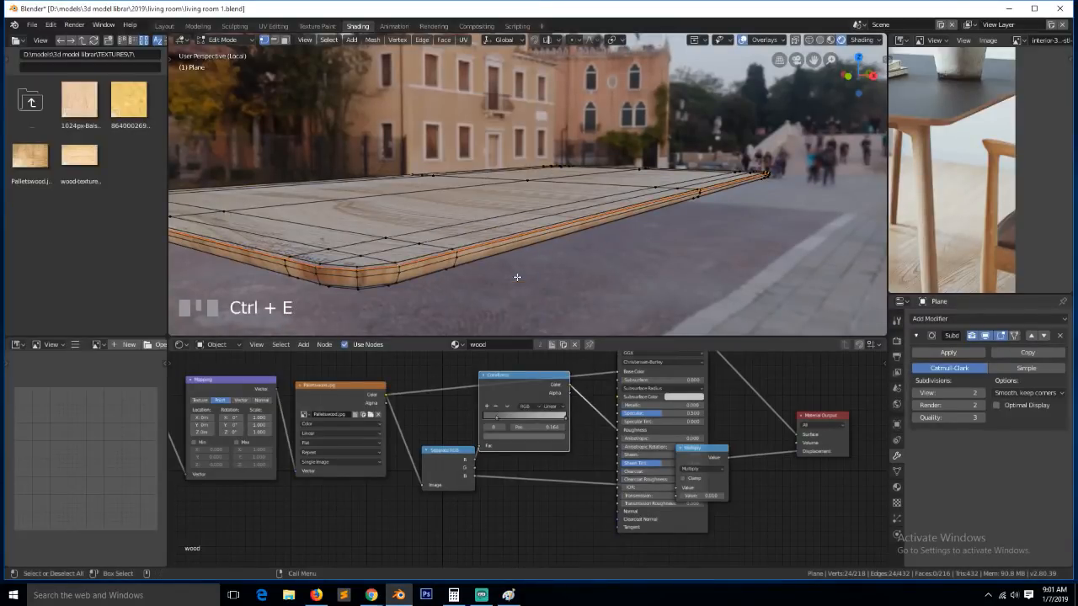
Unwrap the entire tabletop again using the rim seam and inspect the wood grain on its top
key("a")
key("u")
left_click(517, 278)
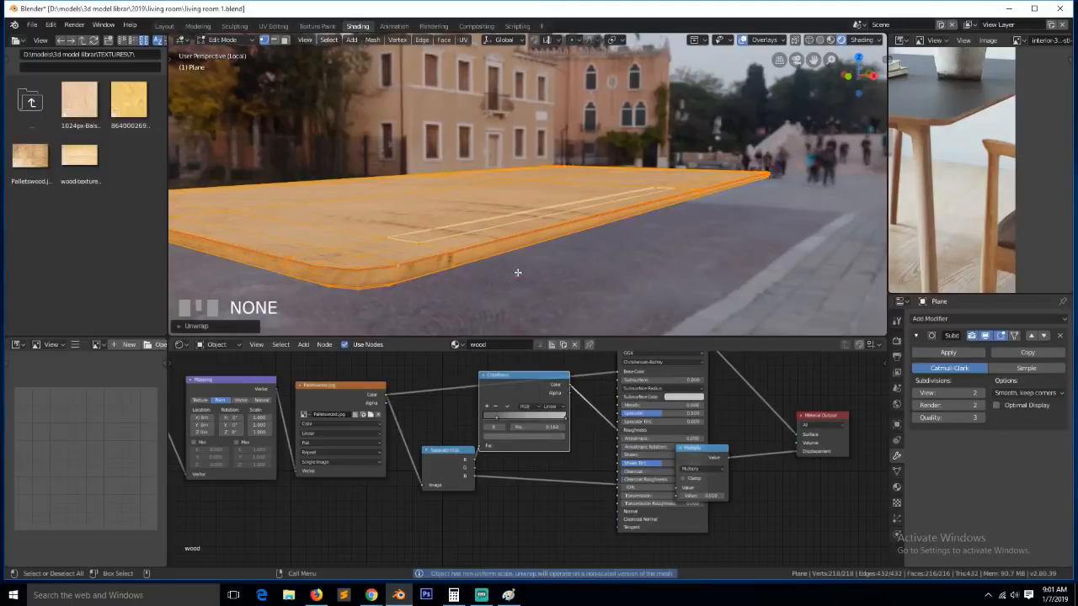
key("grave")
middle_click_drag(517, 275, 560, 31)
scroll(591, 163, "down", 4)
key("grave")
mouse_move(591, 162)
middle_mouse_down()
mouse_move(563, 136)
mouse_move(551, 320)
mouse_move(580, 82)
mouse_move(569, 156)
mouse_move(551, 147)
mouse_move(575, 204)
mouse_move(576, 175)
middle_mouse_up()
scroll(574, 140, "up", 6)
key("grave")
Darken the ColorRamp's grey stop to a near-black grey and leave the tabletop's local view
left_click(510, 433)
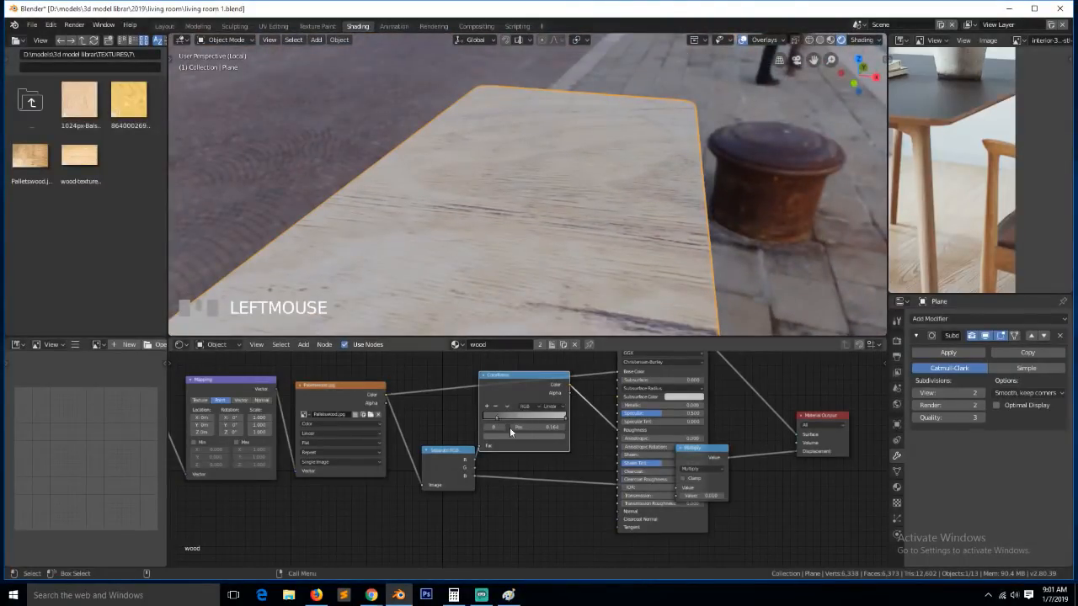
left_click_drag(548, 367, 548, 374)
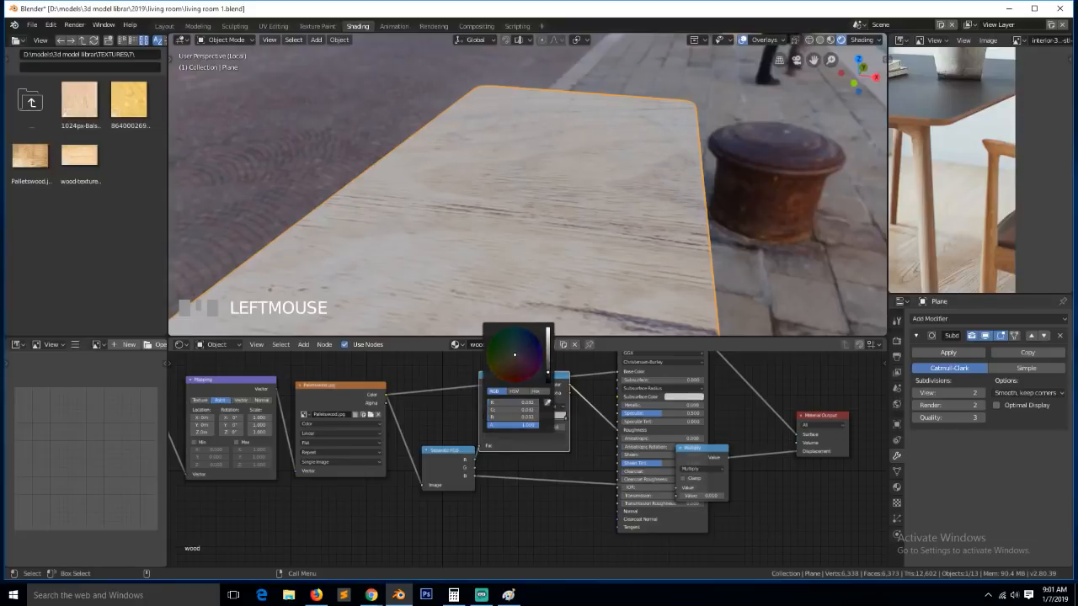
middle_click_drag(566, 270, 528, 204)
key("KP_Divide")
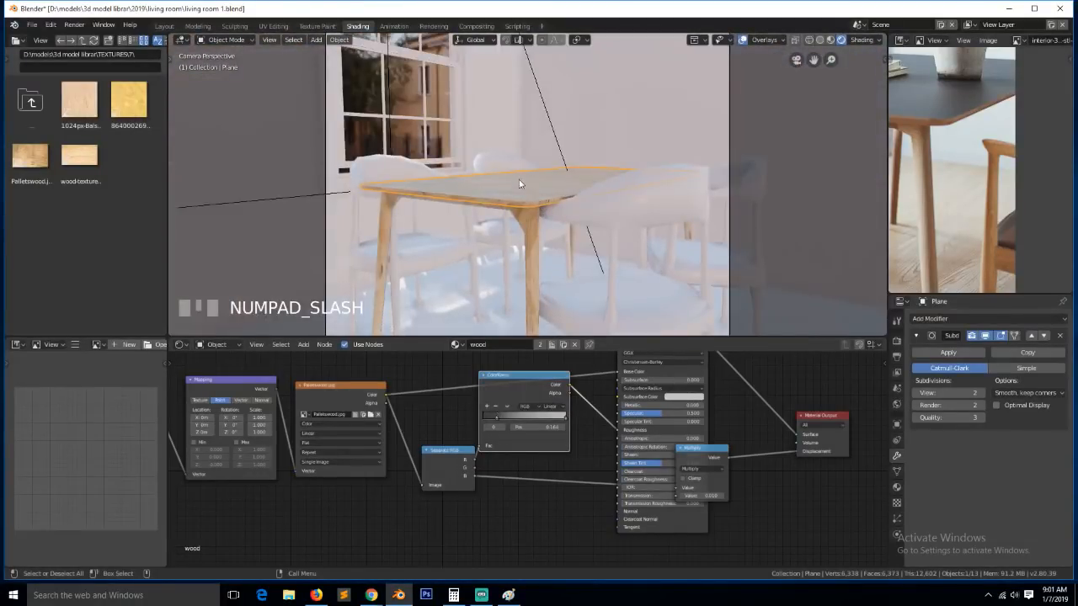
Deselect everything to check the wooden table from the scene camera, and save the file
key("a")
scroll(524, 217, "down", 3)
key("grave")
middle_click_drag(529, 226, 486, 207)
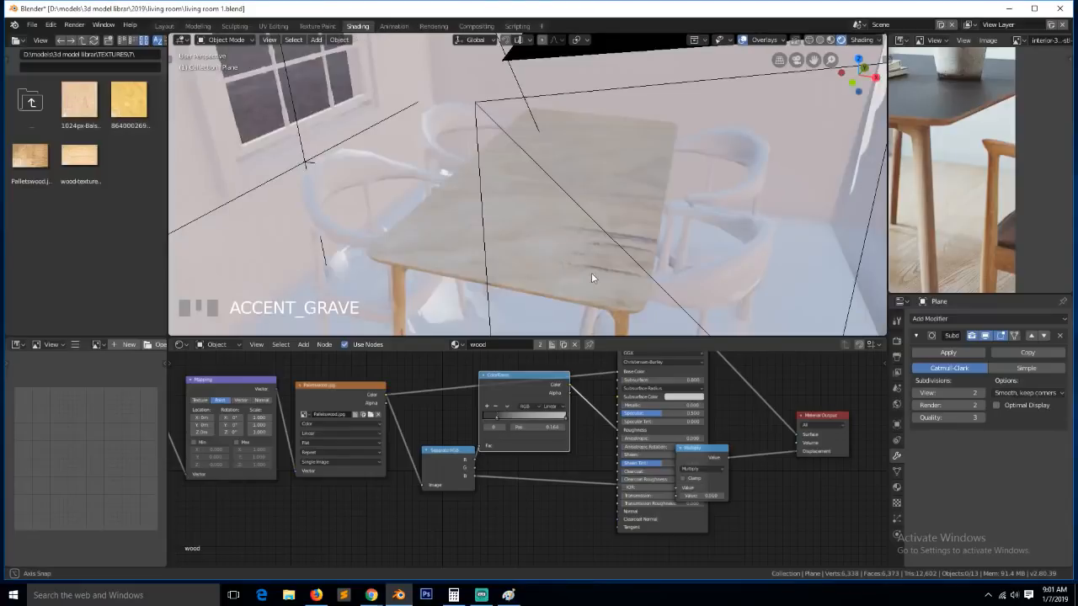
scroll(594, 235, "down", 2)
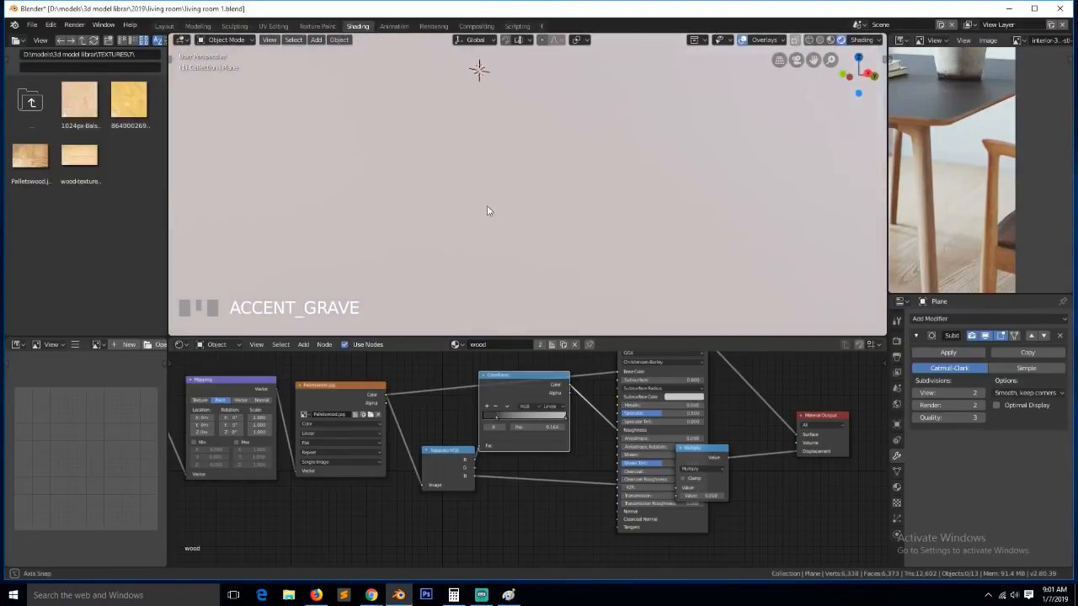
scroll(486, 209, "up", 5)
key("KP_0")
scroll(497, 210, "up", 4)
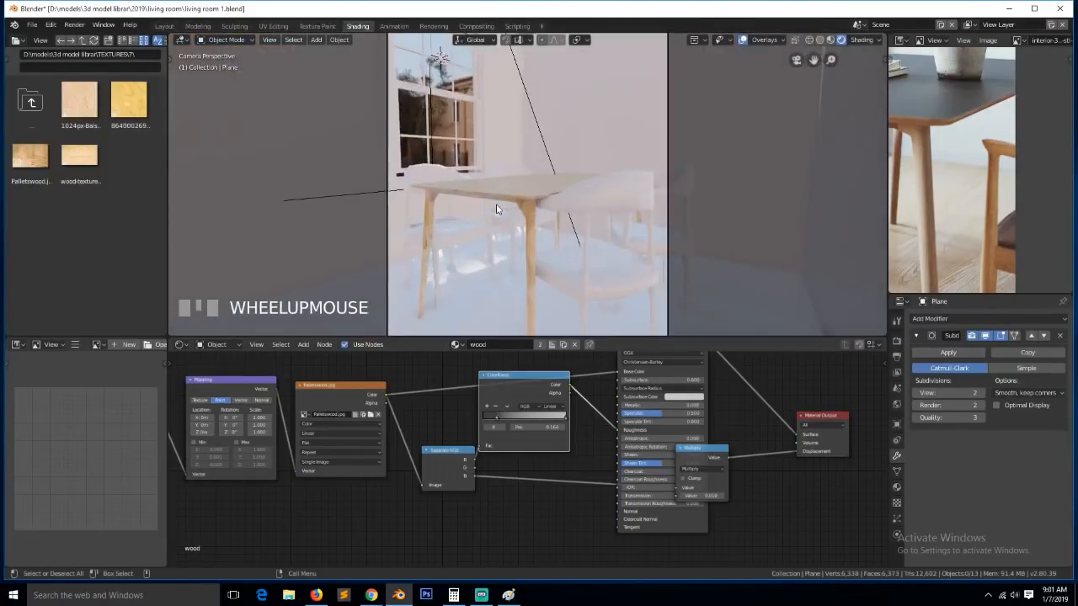
key("ctrl+s")
key("KP_1")
scroll(480, 139, "down", 2)
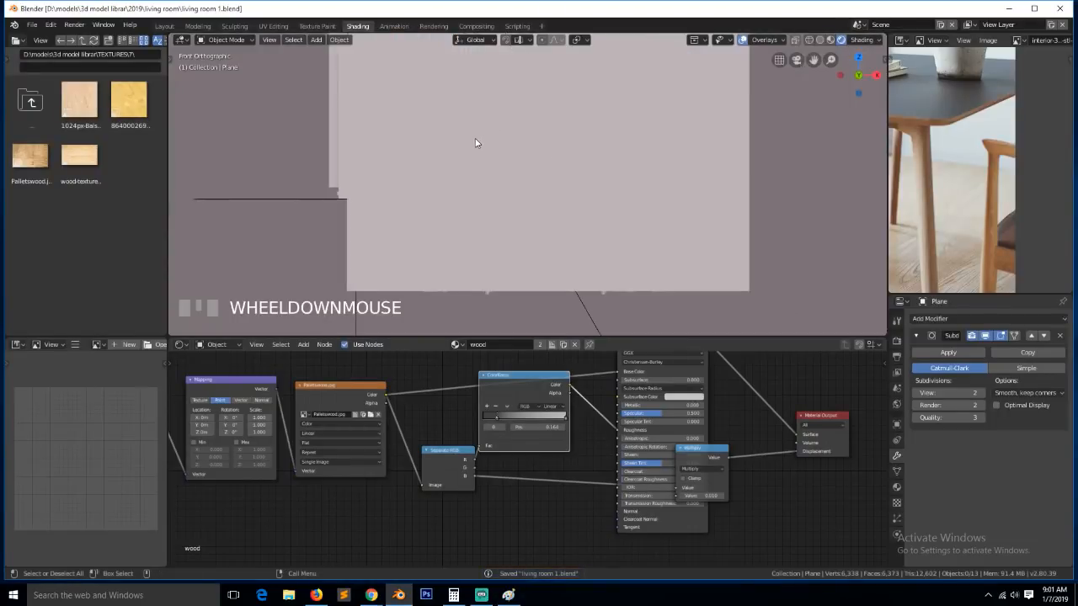
key("grave")
middle_click_drag(475, 139, 616, 173)
scroll(616, 173, "down", 2)
key("shift+a")
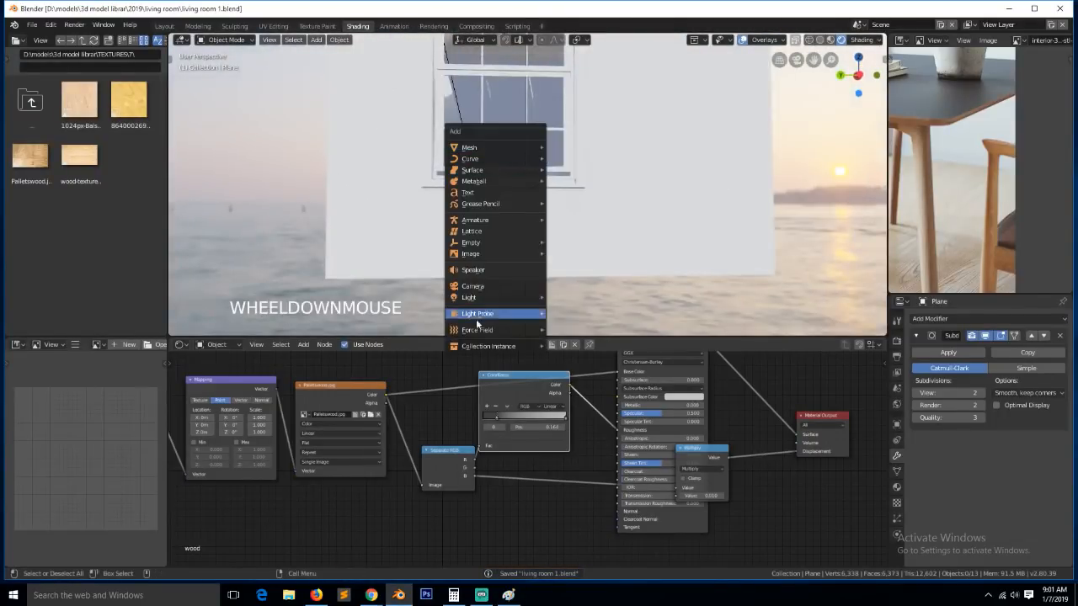
left_click(519, 287)
key("ctrl+z")
key("shift+a")
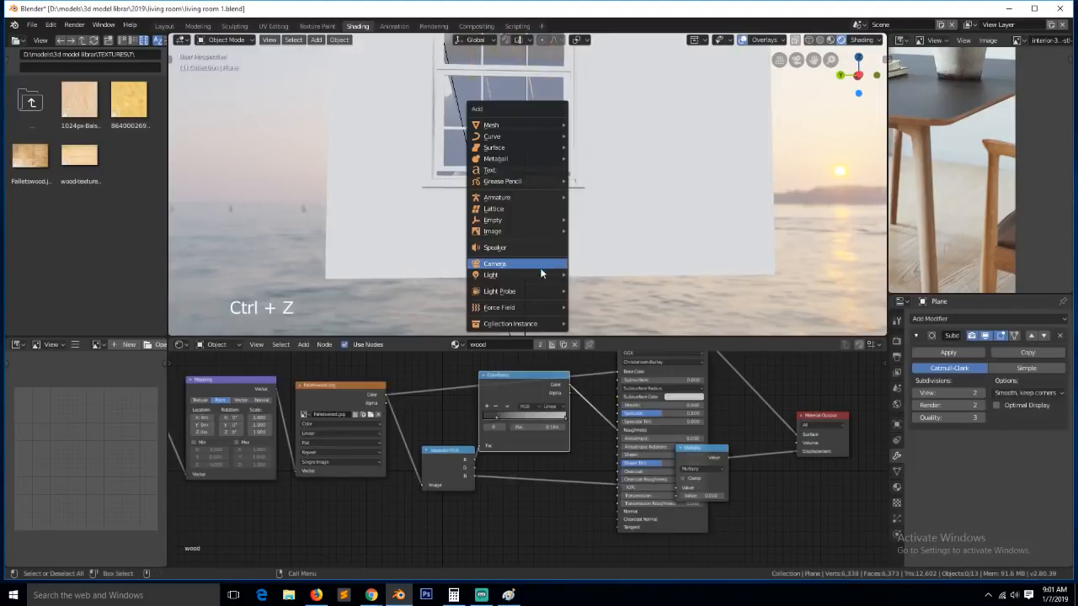
Add an area light at the 3D cursor near the window
key("shift+a")
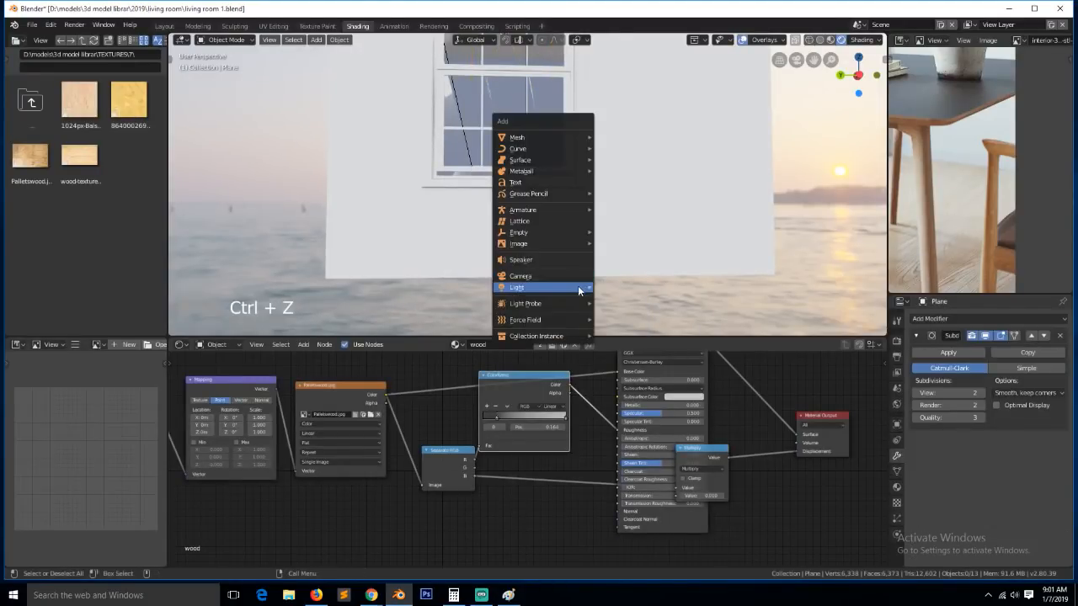
mouse_move(581, 287)
left_click(633, 324)
scroll(607, 241, "down", 4)
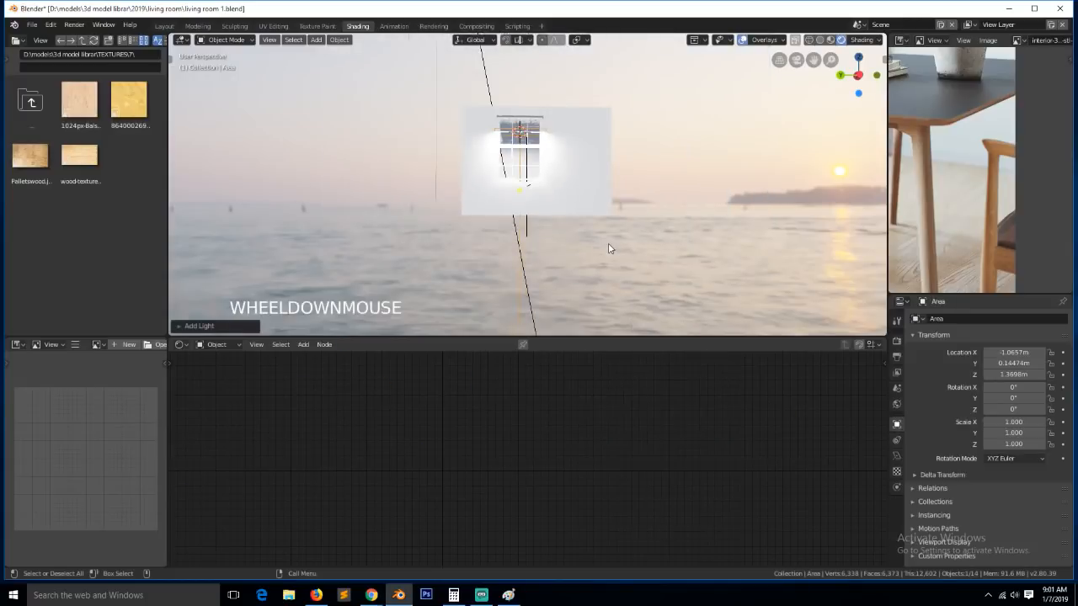
Rotate the area light -90° in front view to face into the room, and move it just outside the window
key("KP_3")
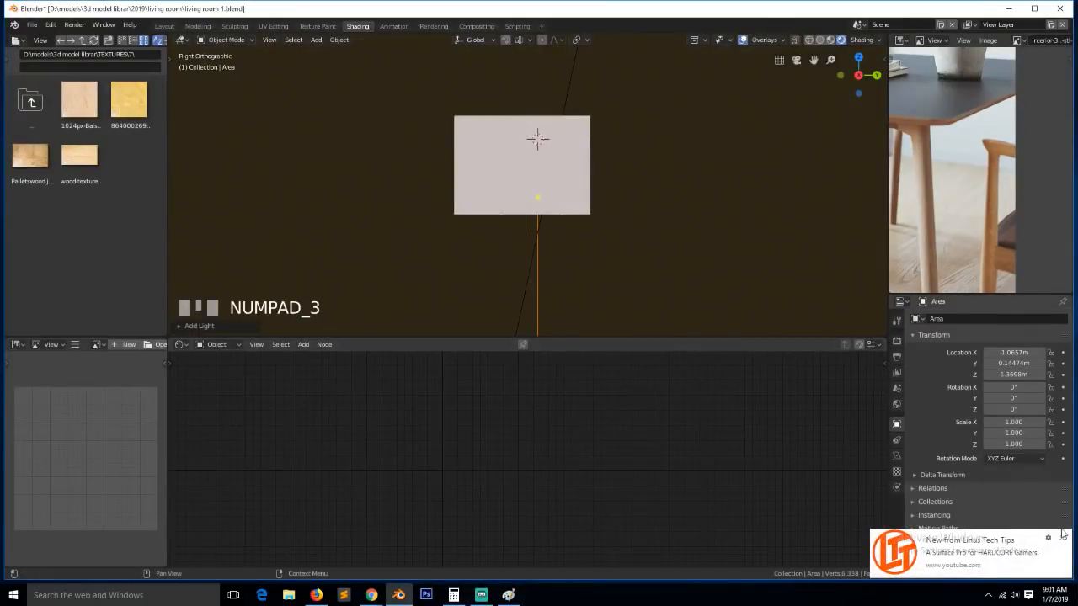
left_click(1060, 539)
key("KP_1")
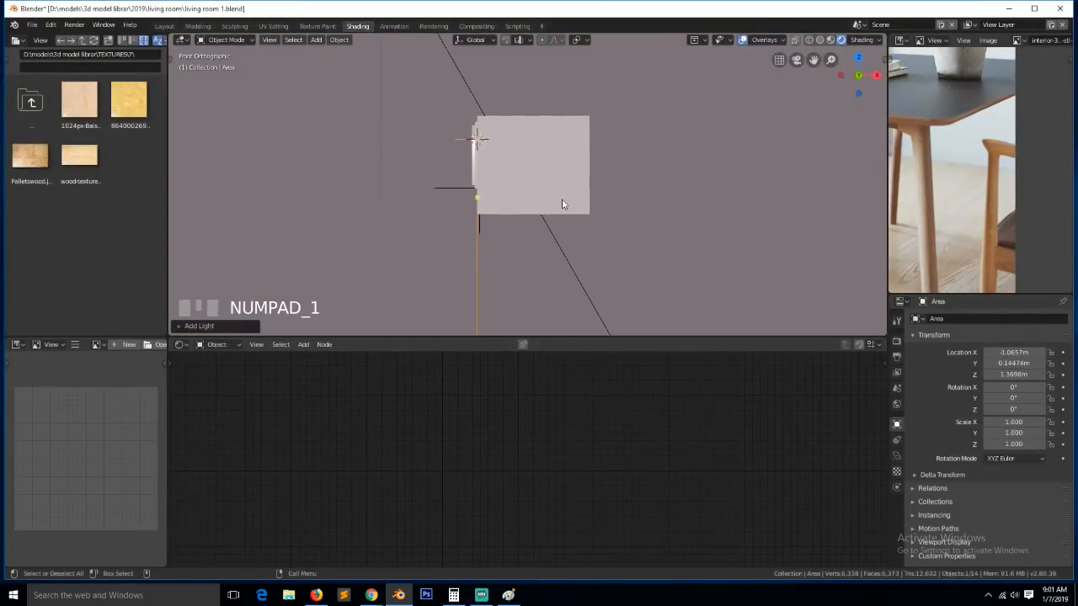
type("r90-")
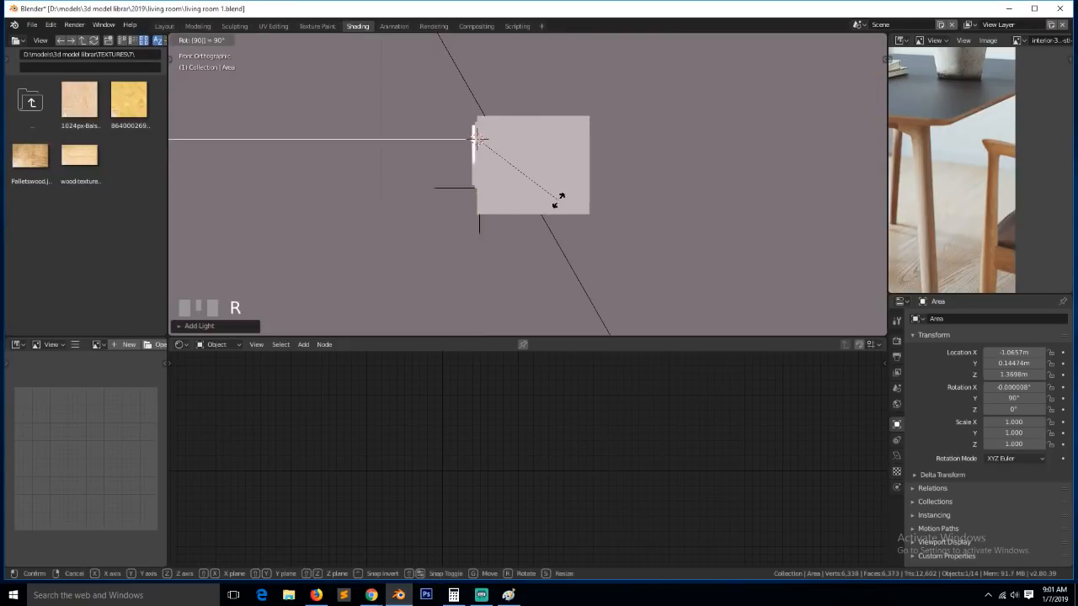
left_click(559, 200)
key("g")
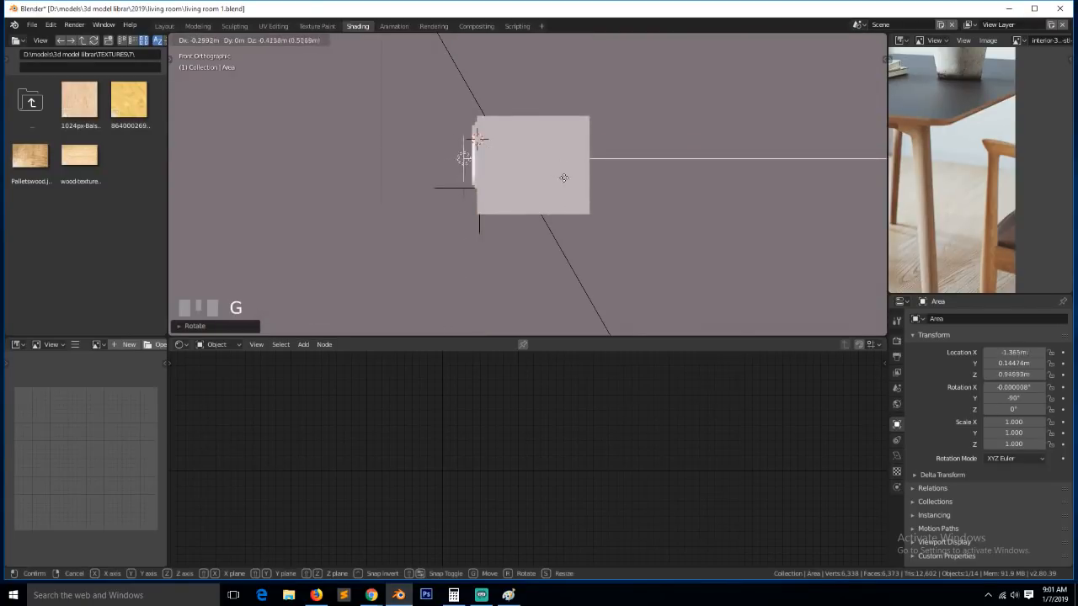
left_click(567, 178)
key("grave")
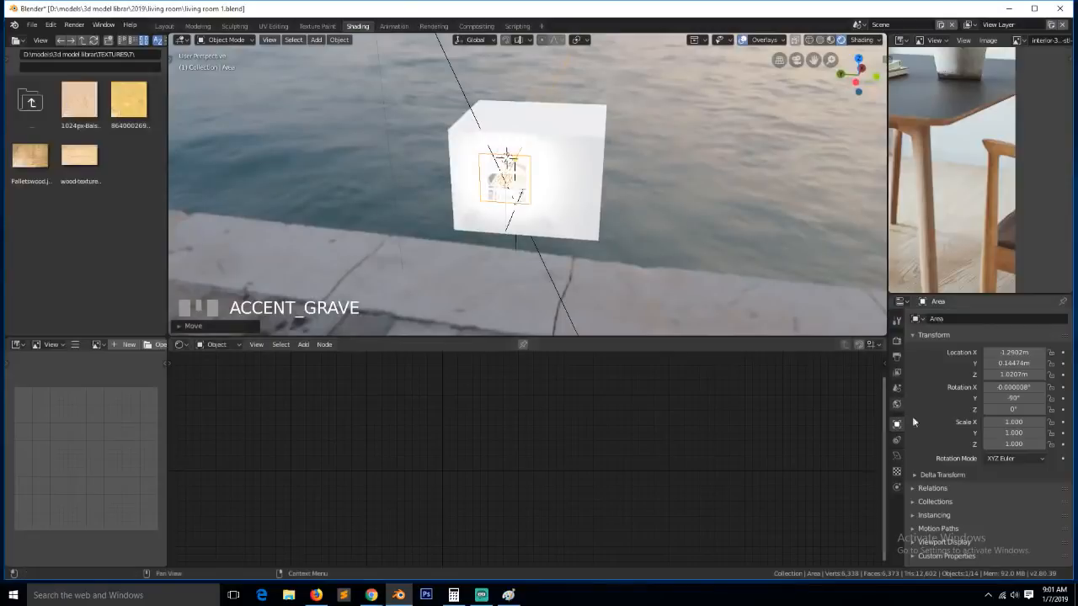
Enable Contact Shadows for the area light
left_click(897, 455)
scroll(937, 404, "down", 3)
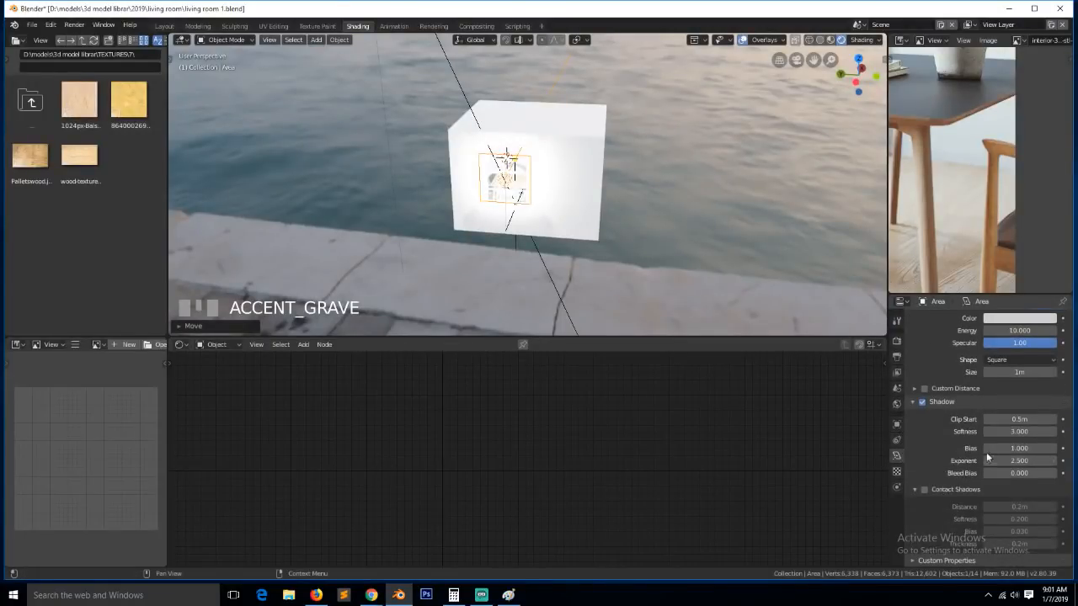
left_click(937, 404)
left_click(942, 463)
scroll(949, 493, "down", 2)
left_click(931, 485)
Check the new lighting through the scene camera and save the file
key("KP_0")
scroll(682, 286, "up", 4)
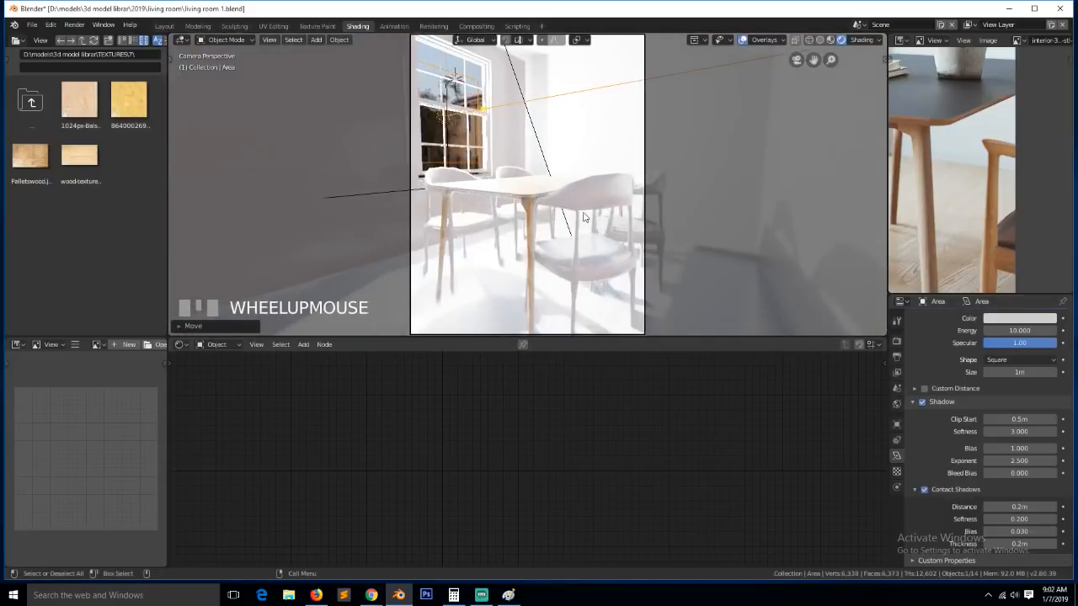
scroll(653, 212, "down", 2)
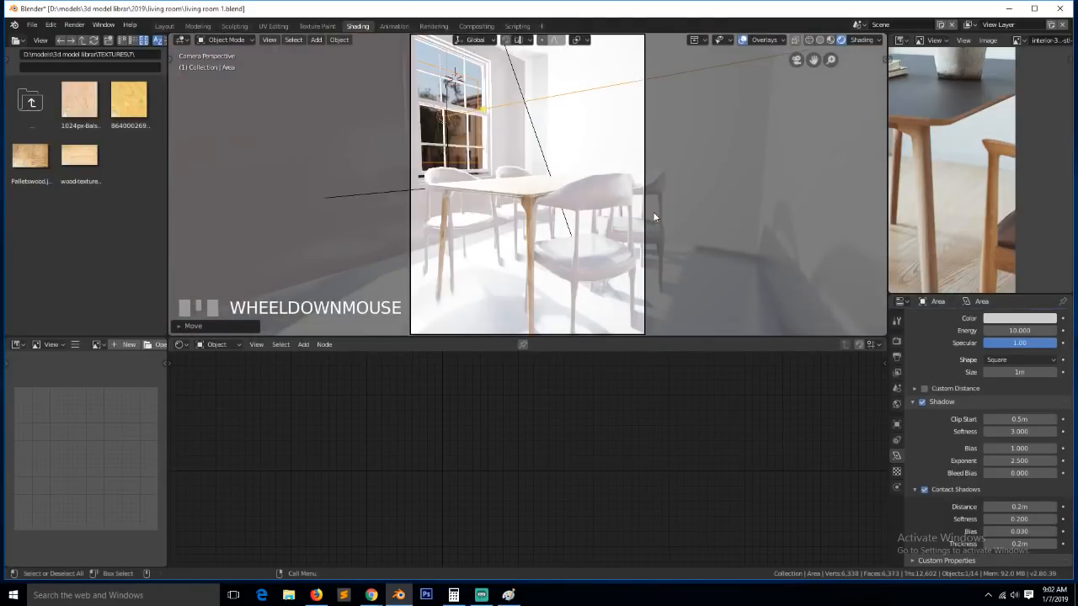
scroll(653, 212, "up", 1)
key("ctrl+s")
Add an Irradiance Volume light probe from the front view
scroll(653, 212, "down", 4)
key("KP_1")
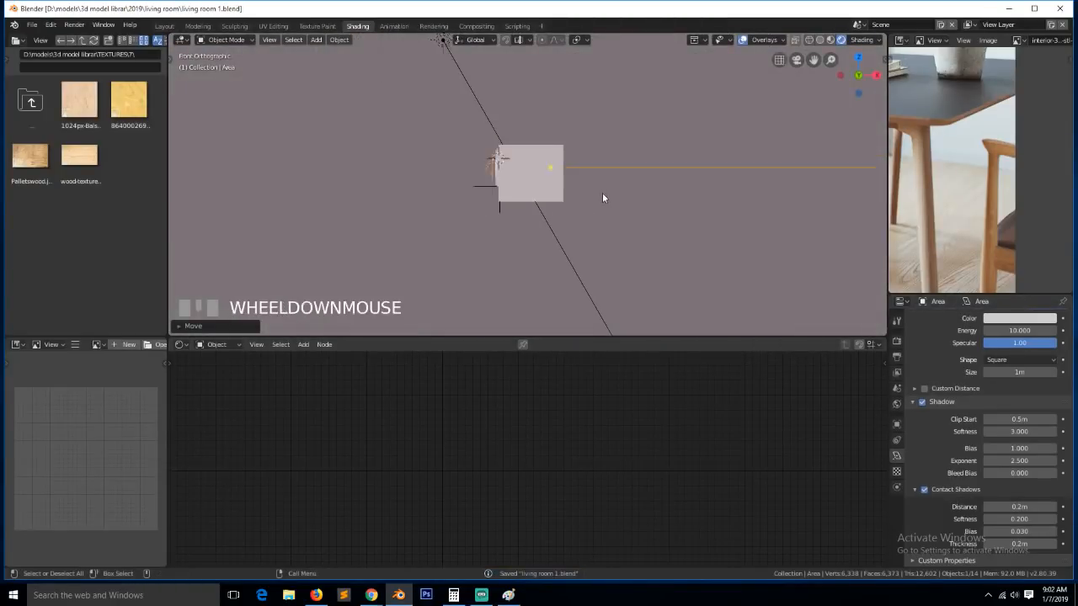
scroll(590, 184, "up", 2)
key("shift+a")
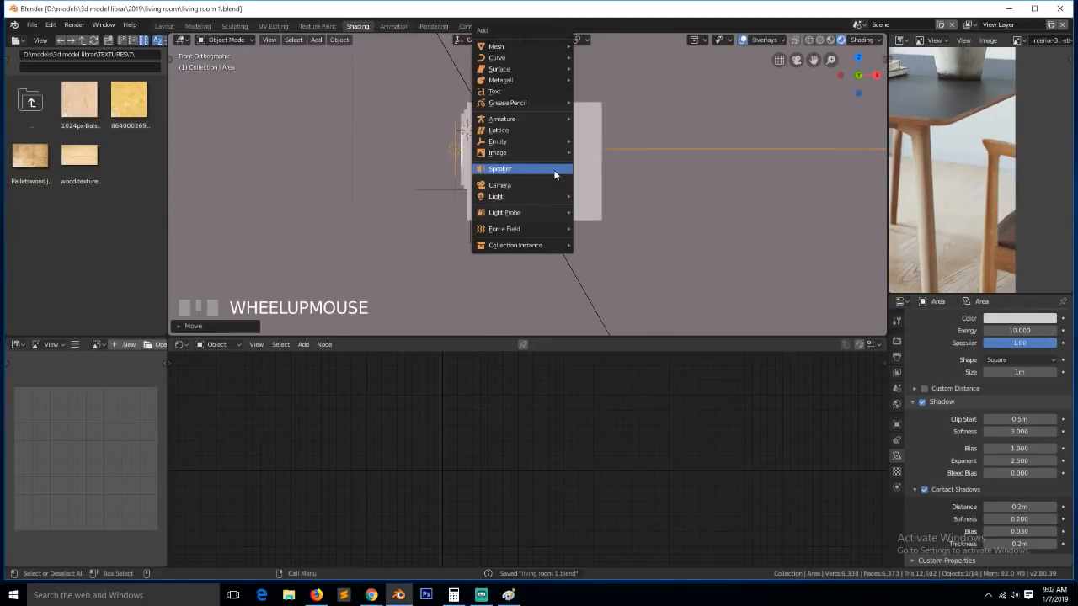
mouse_move(513, 213)
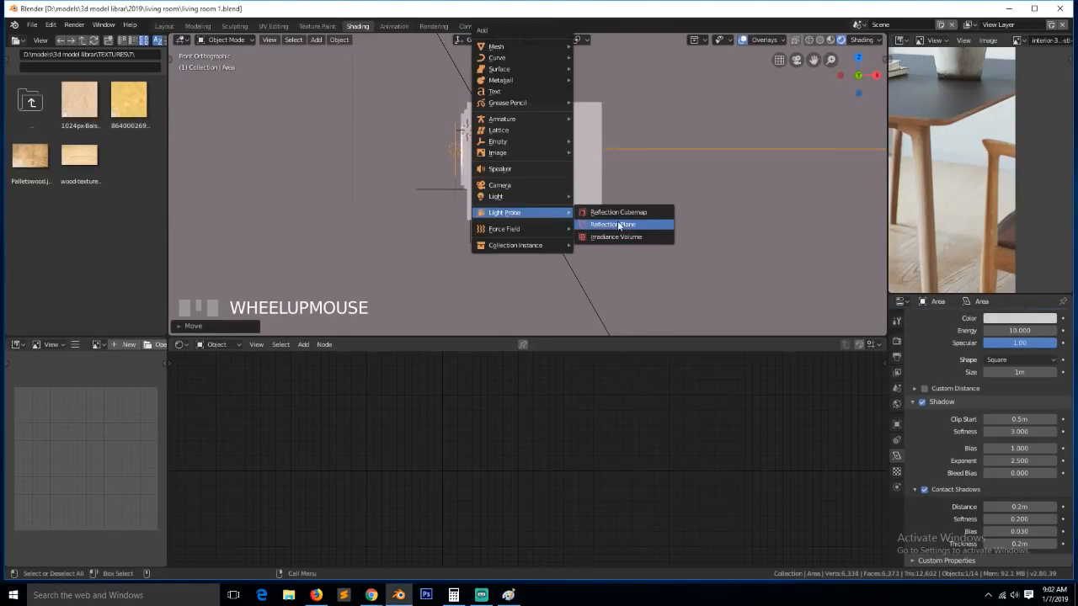
left_click(620, 236)
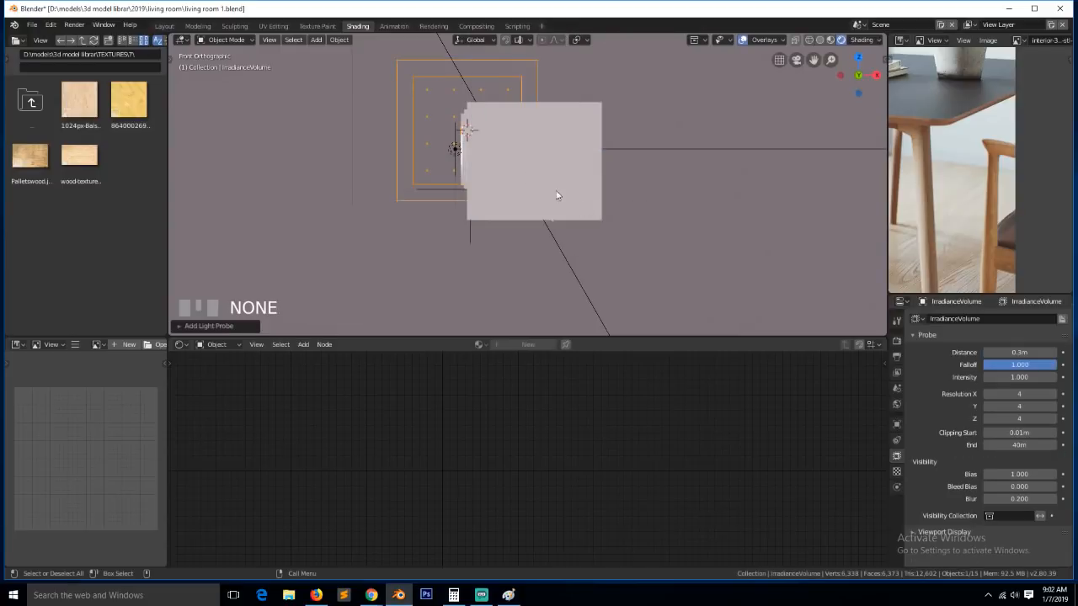
Center the irradiance volume on the room and scale it up about 1.45 times to enclose the walls
key("g")
left_click(570, 186)
key("s")
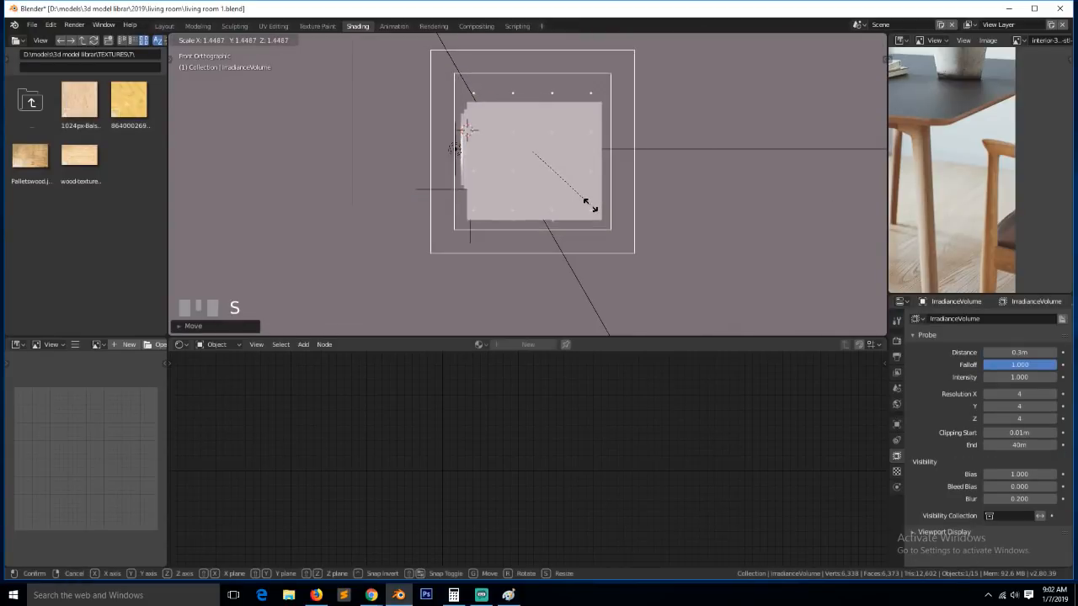
left_click(591, 208)
Stretch the irradiance volume along Y to a scale of about 1.70, shift it along Y to about -0.19 m around the room, and save
key("KP_7")
key("s")
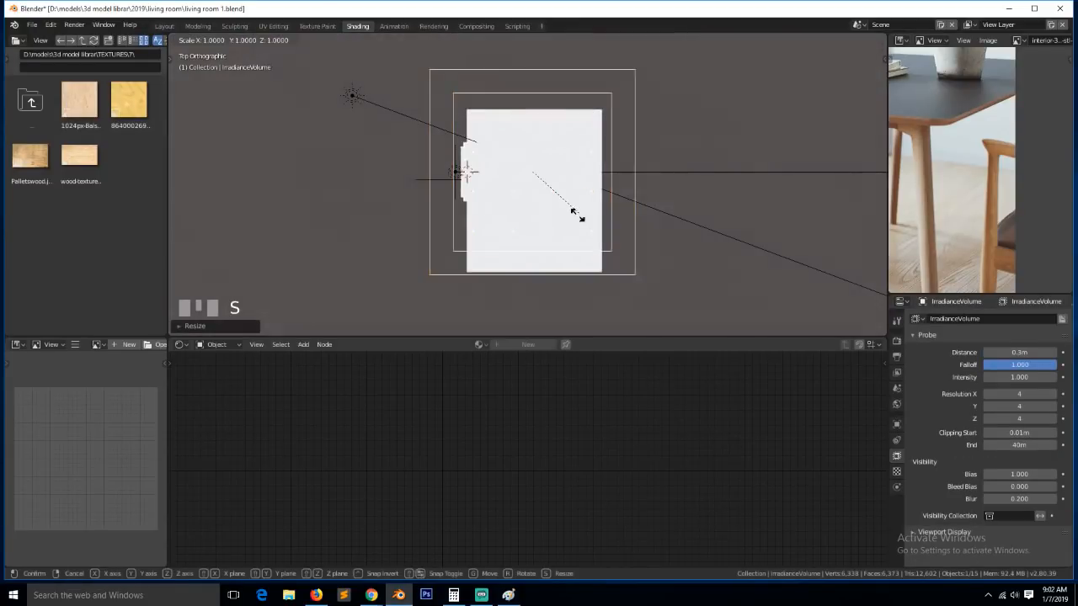
left_click(579, 233)
key("g")
key("y")
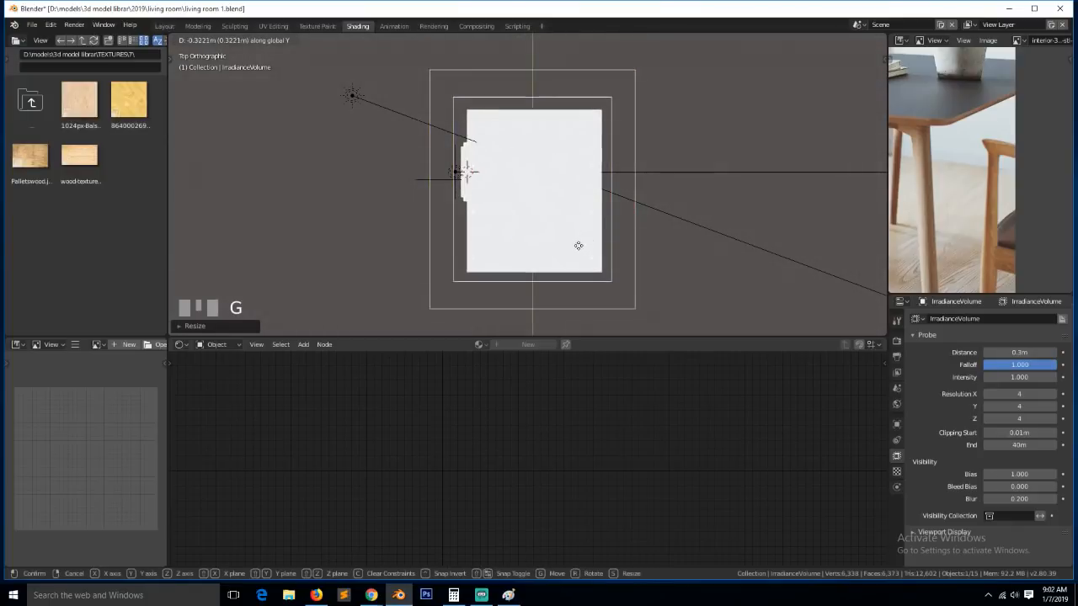
left_click(578, 249)
key("ctrl+s")
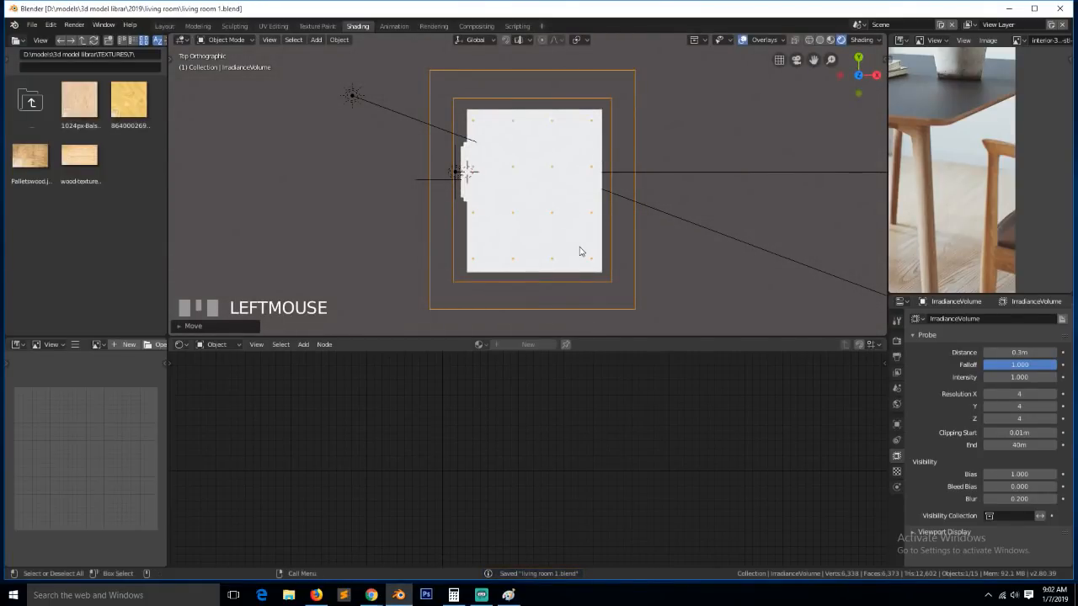
Enable viewport display of the Subdivision modifier on all four dining chairs and save the file
key("KP_0")
scroll(582, 249, "up", 4)
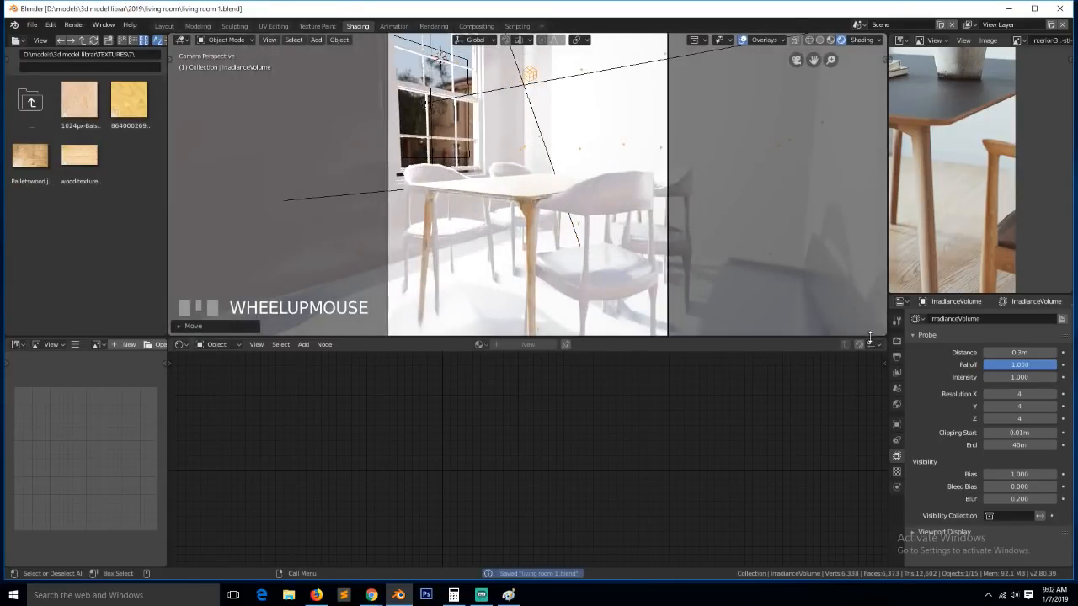
left_click(897, 340)
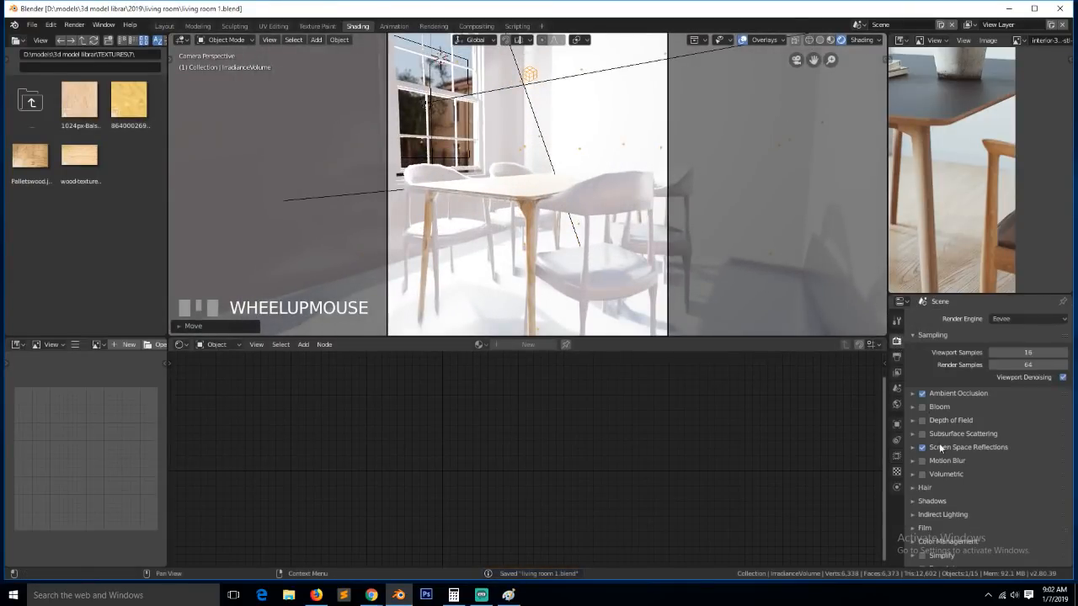
left_click(622, 200)
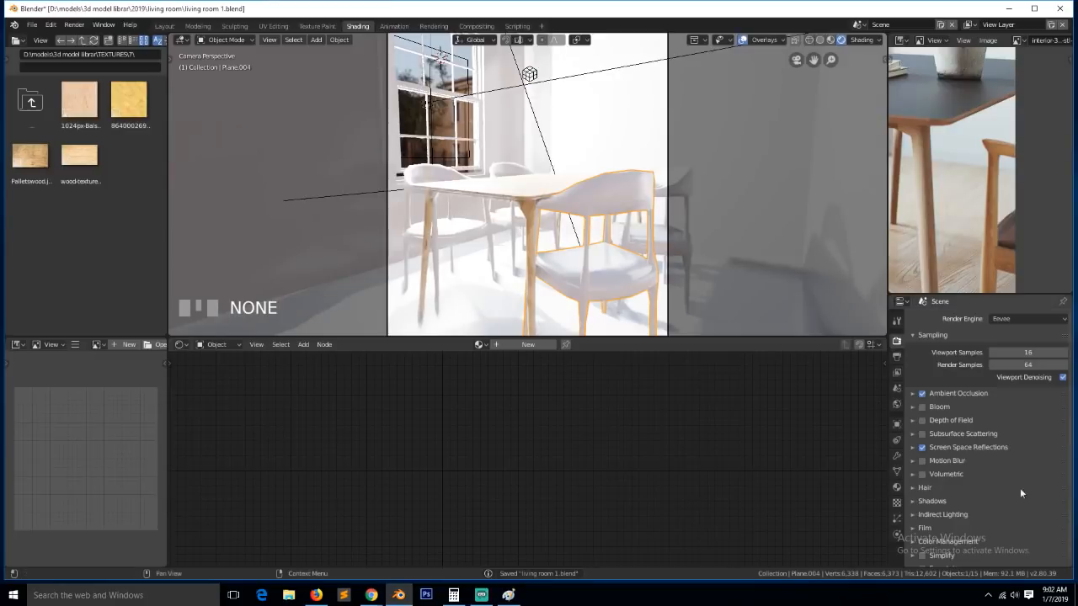
left_click(896, 456)
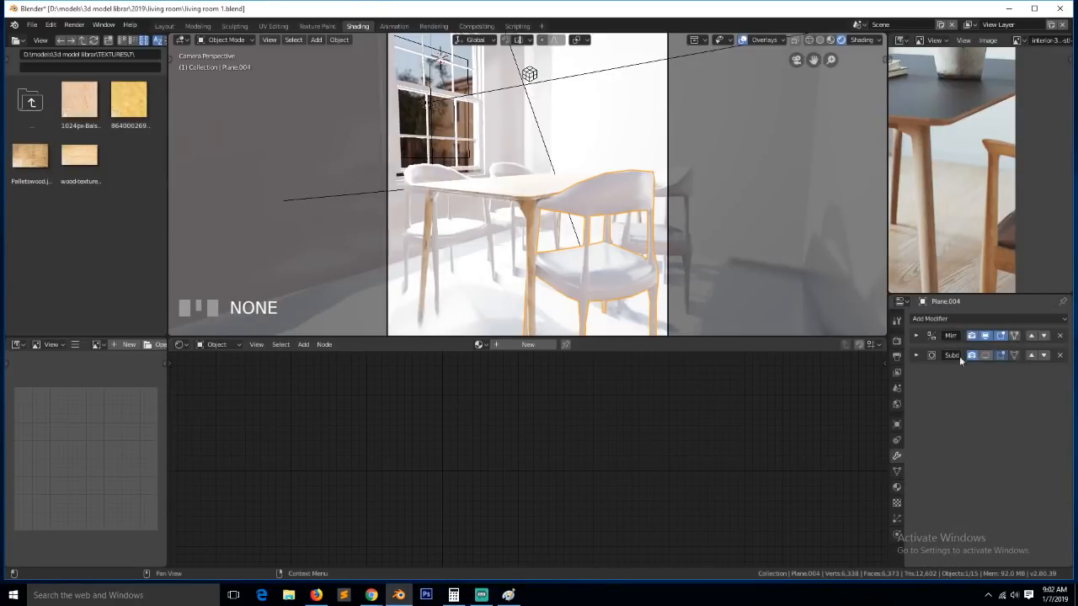
left_click(985, 354)
left_click(431, 184)
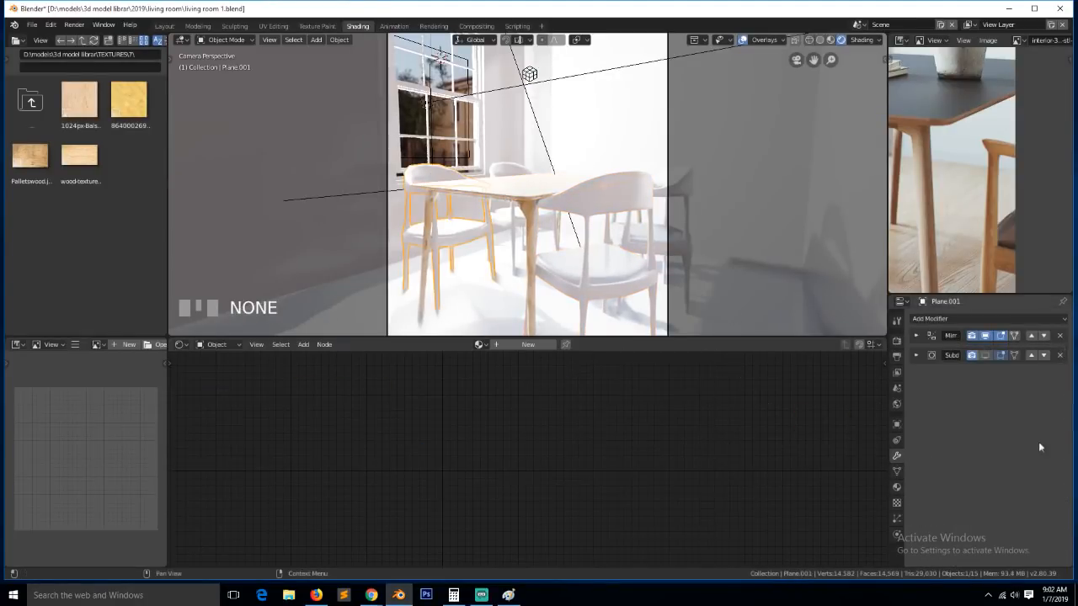
left_click(678, 193)
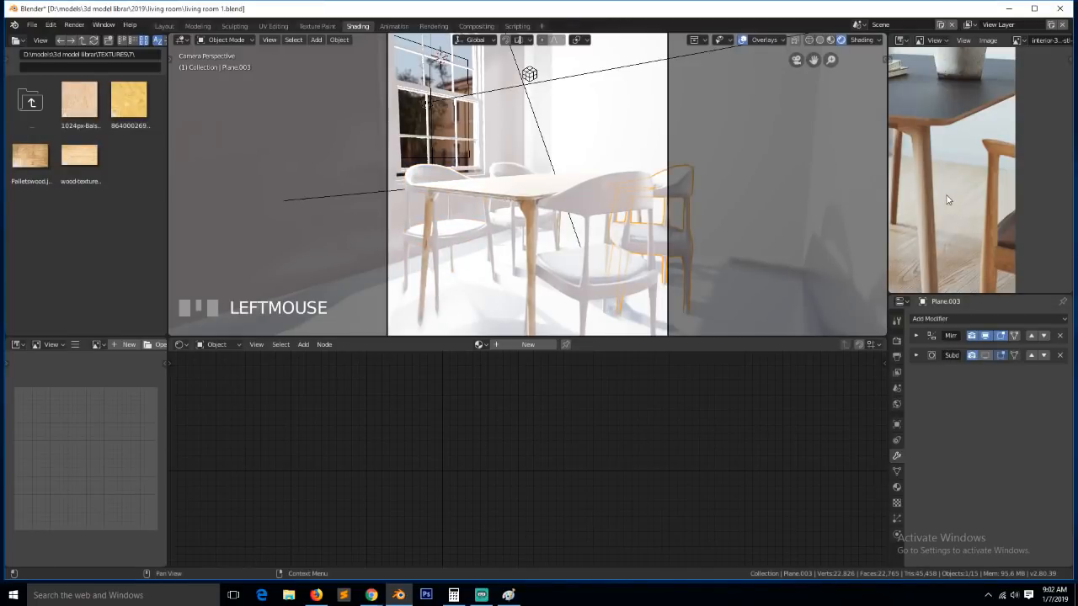
left_click(985, 354)
middle_click_drag(949, 177, 944, 221)
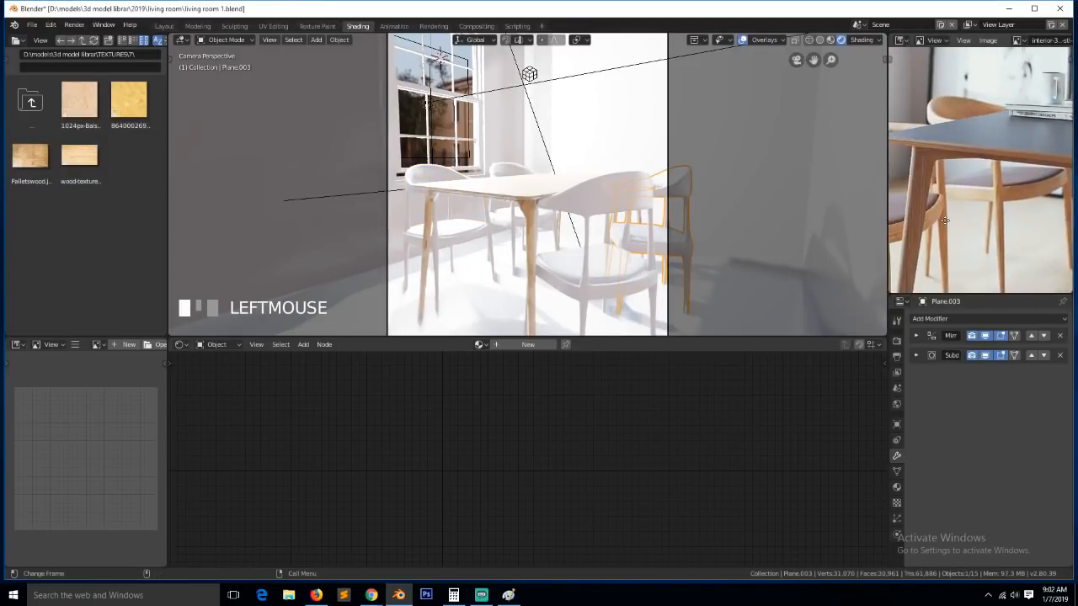
left_click(513, 171)
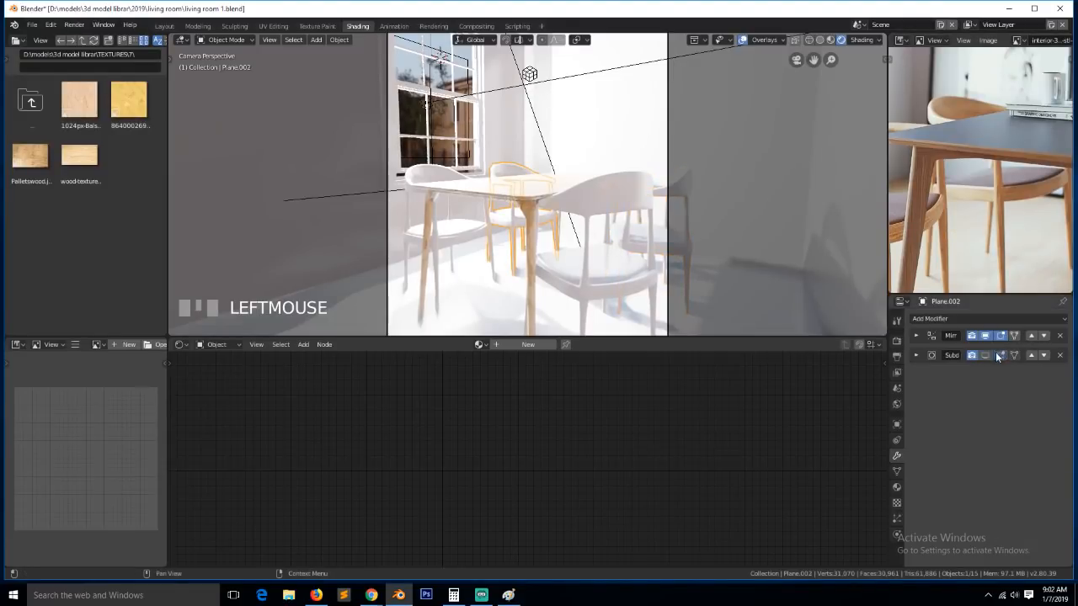
key("a")
key("ctrl+s")
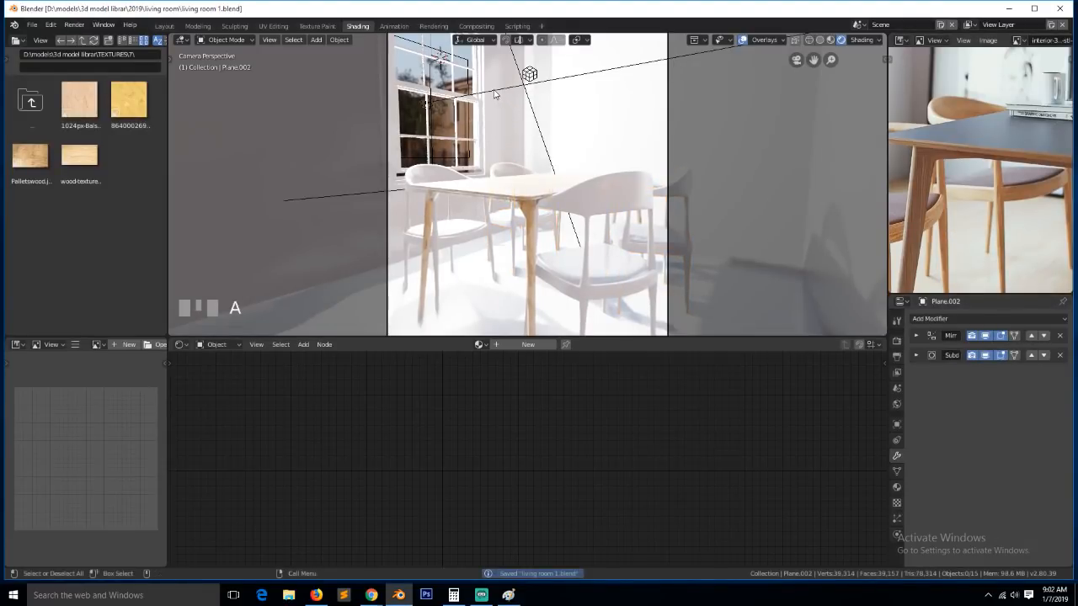
Inspect the window's area light and the irradiance volume from outside the room, return to the camera view and save
left_click(494, 92)
left_click(430, 120)
left_click(430, 119)
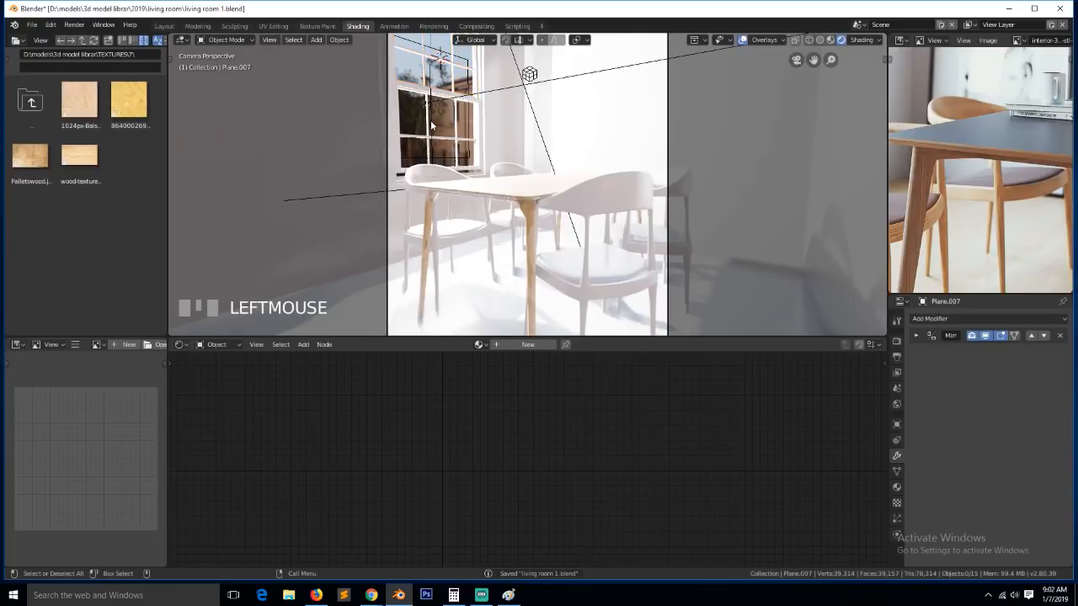
left_click(438, 126)
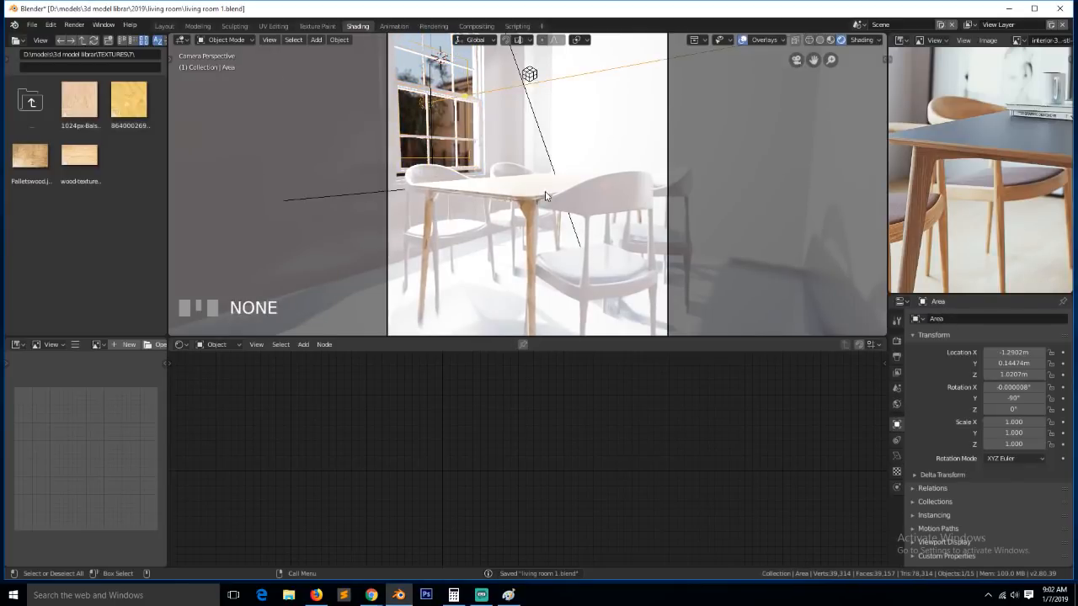
scroll(544, 195, "down", 3)
key("KP_Decimal")
scroll(562, 212, "down", 3)
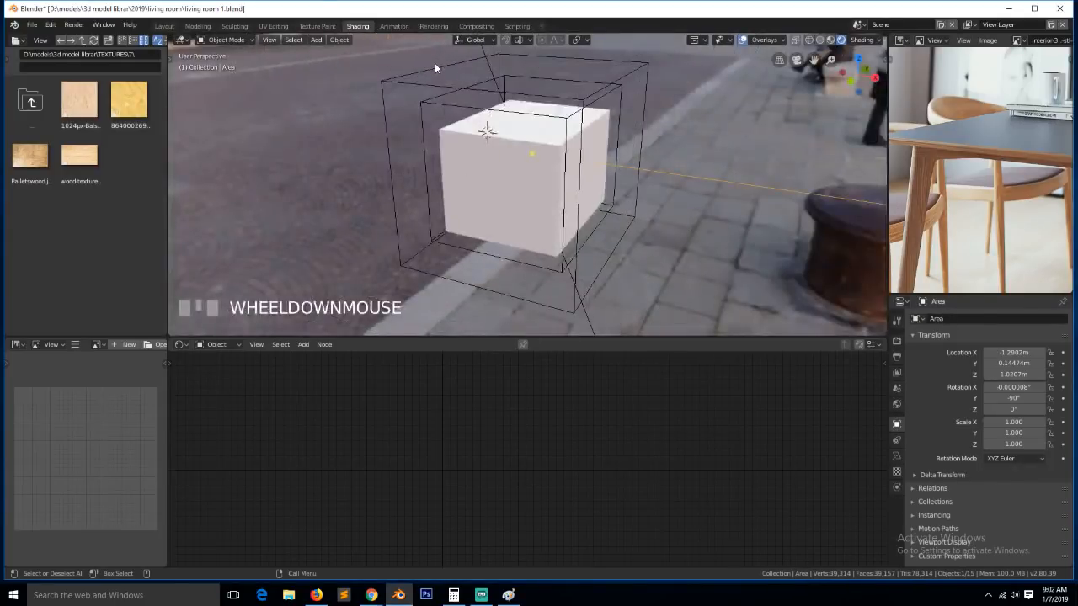
left_click(435, 69)
key("KP_0")
scroll(625, 247, "up", 6)
key("ctrl+s")
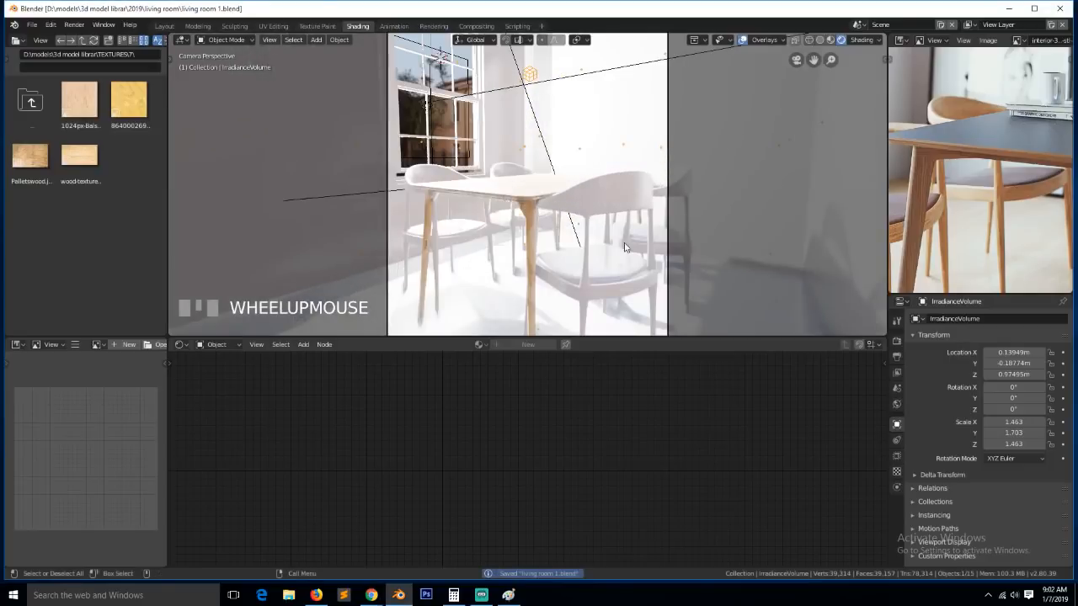
Add a Reflection Cubemap light probe to the scene
key("shift+a")
mouse_move(539, 208)
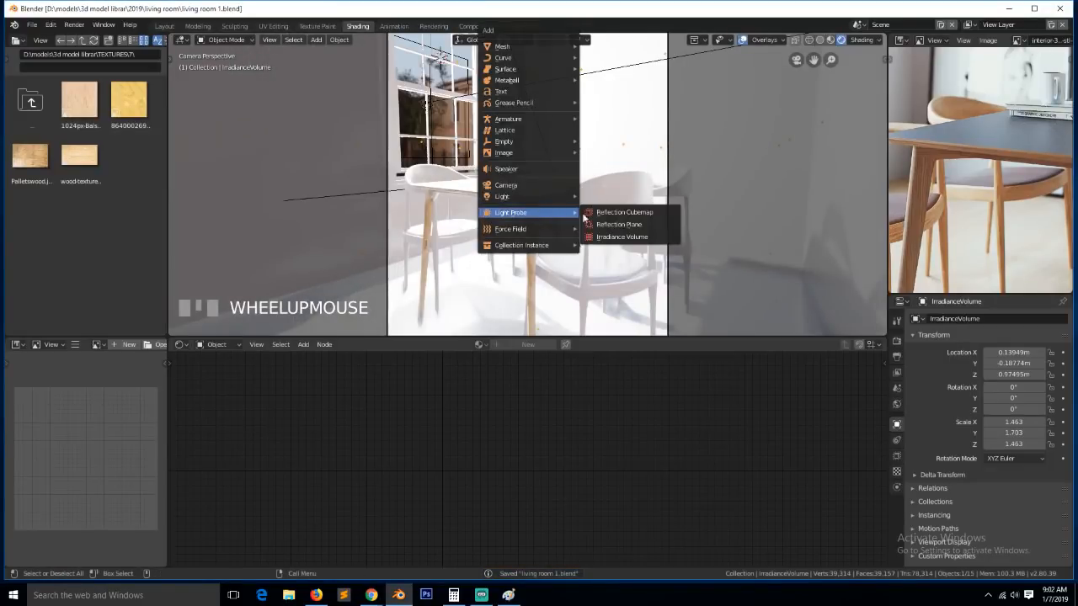
left_click(639, 213)
scroll(601, 188, "down", 4)
key("KP_1")
scroll(508, 169, "down", 1)
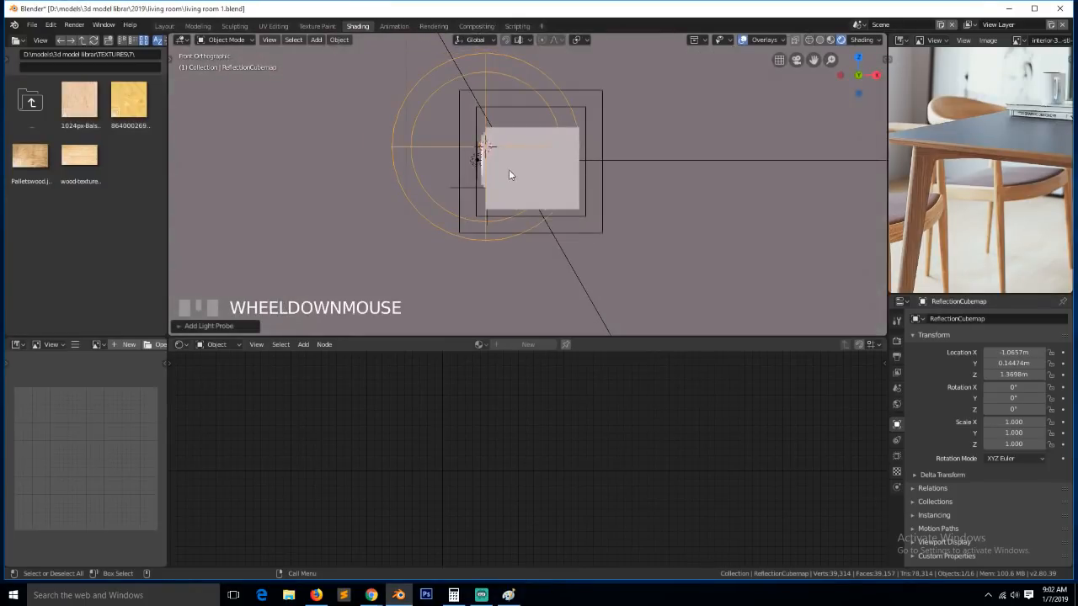
Center the reflection cubemap on the room, scale it up to about 1.68 to enclose the walls, and save
key("g")
left_click(558, 191)
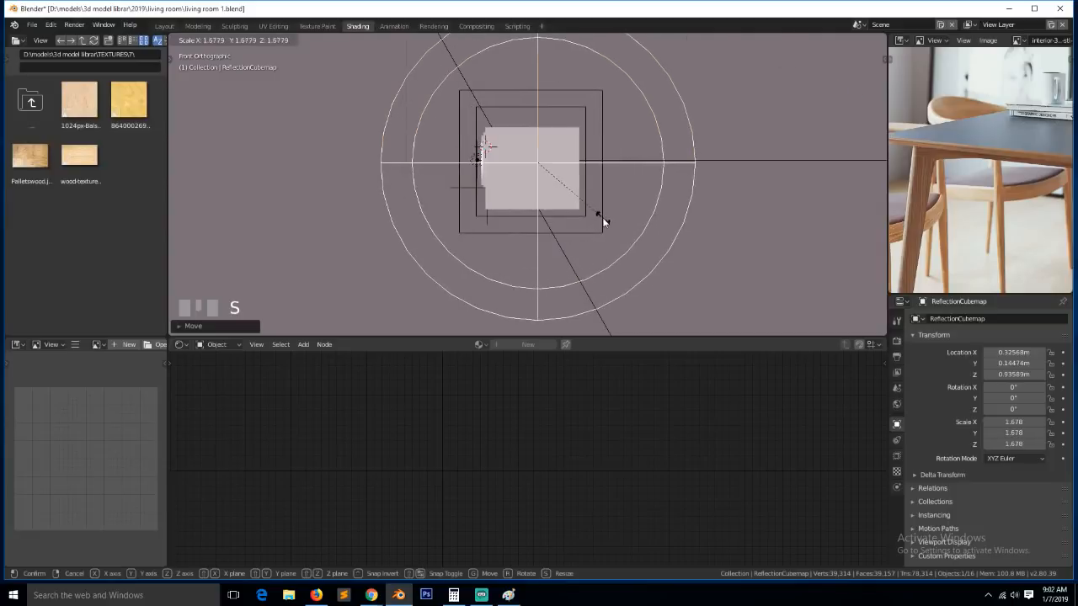
left_click(605, 176)
key("KP_7")
key("g")
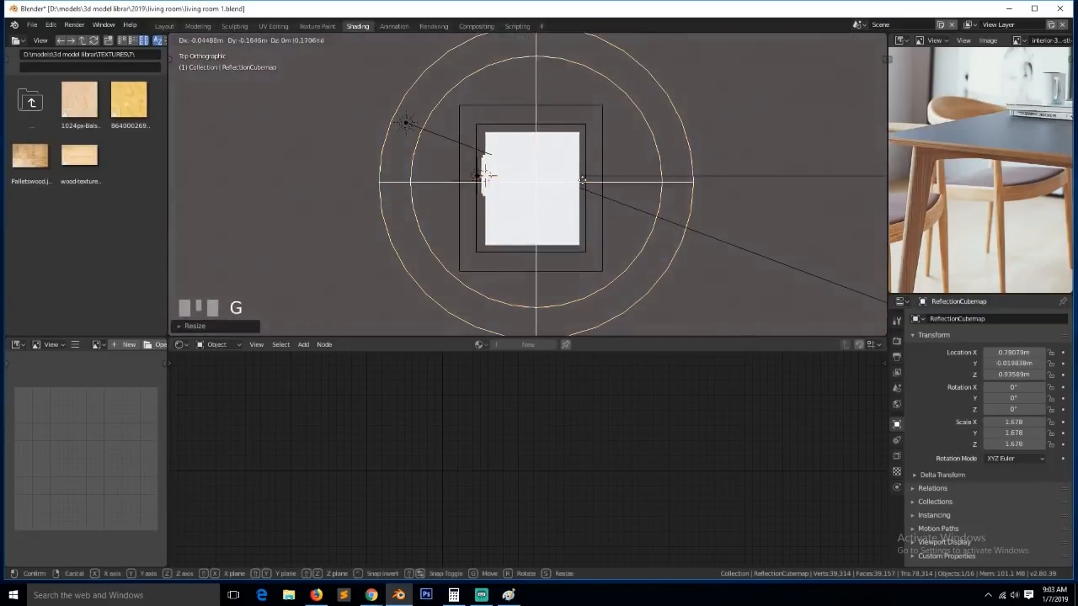
left_click(581, 179)
key("ctrl+s")
Check the room through the scene camera with both light probes in place and save the file
key("KP_0")
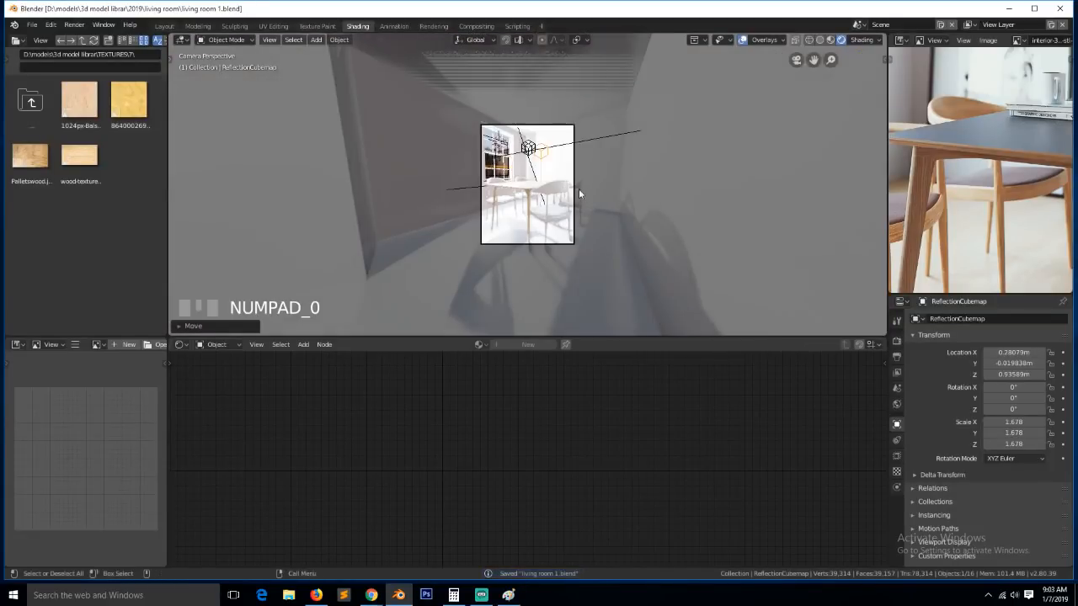
scroll(579, 189, "up", 3)
scroll(578, 188, "up", 3)
scroll(578, 189, "down", 3)
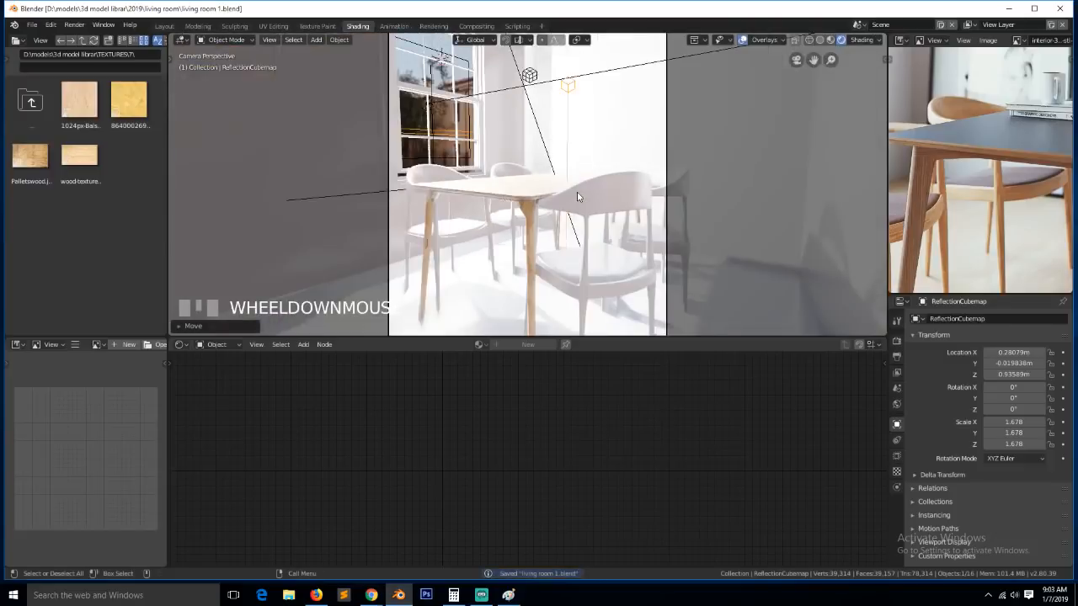
scroll(578, 193, "up", 3)
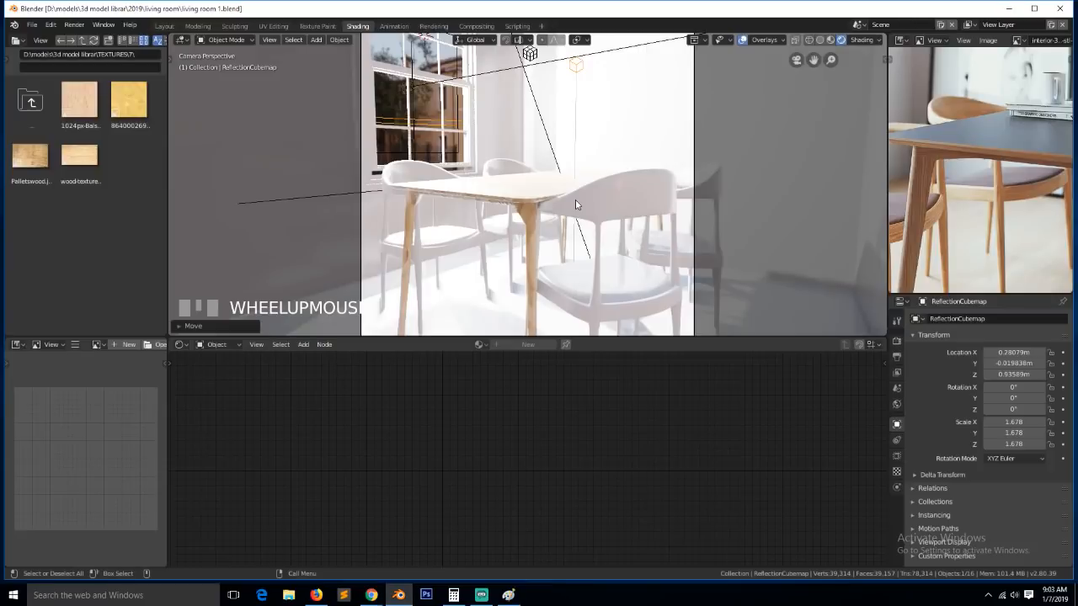
key("ctrl+s")
Isolate the chair nearest the camera and open its mesh for editing with the Subdivision modifier's viewport display turned off
left_click(613, 201)
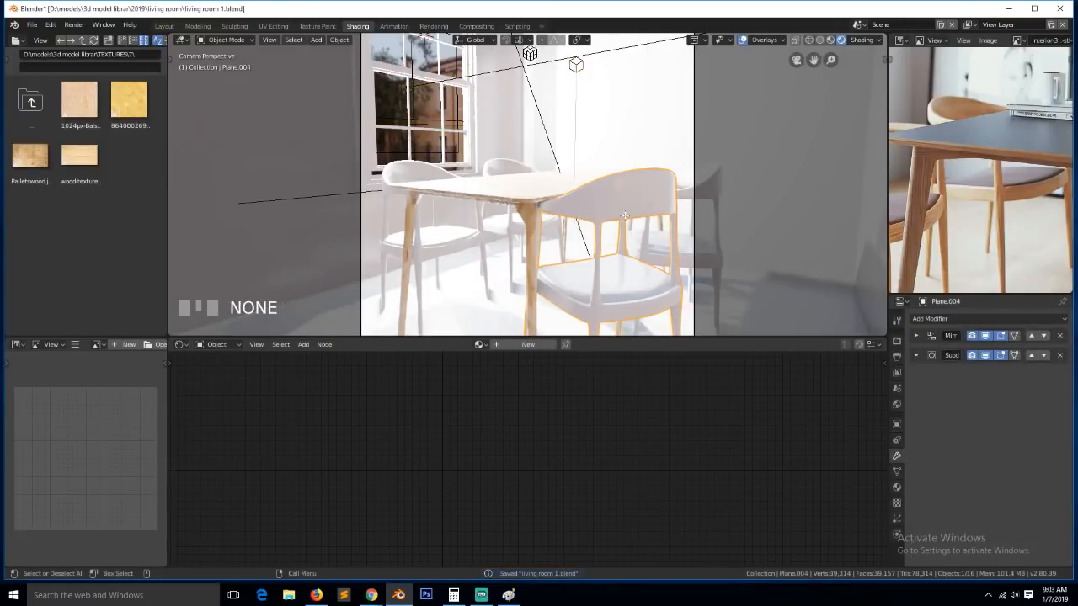
key("Tab")
key("Tab")
key("KP_Divide")
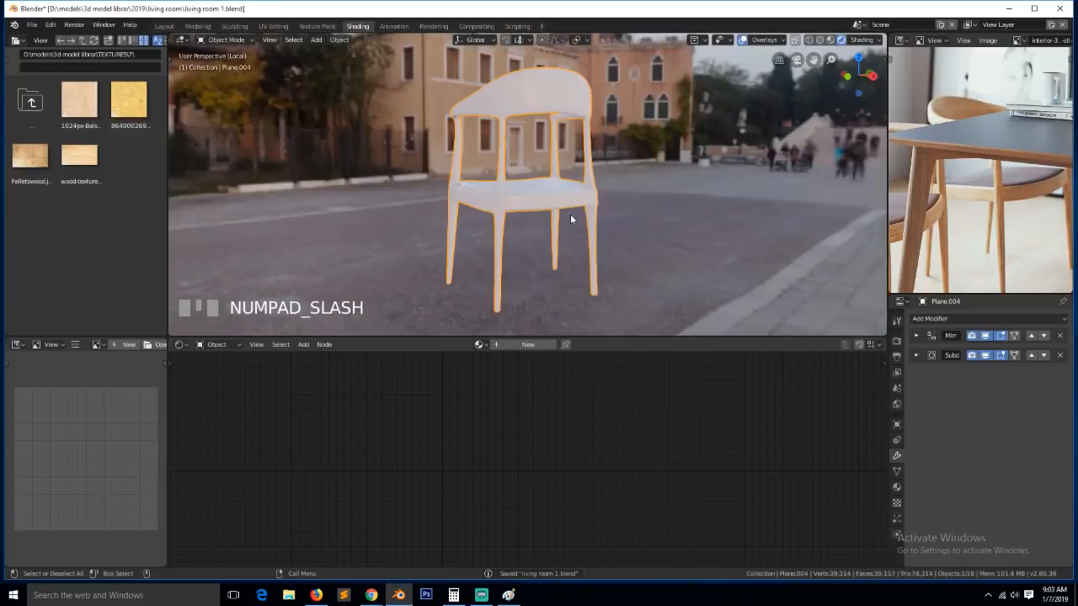
key("grave")
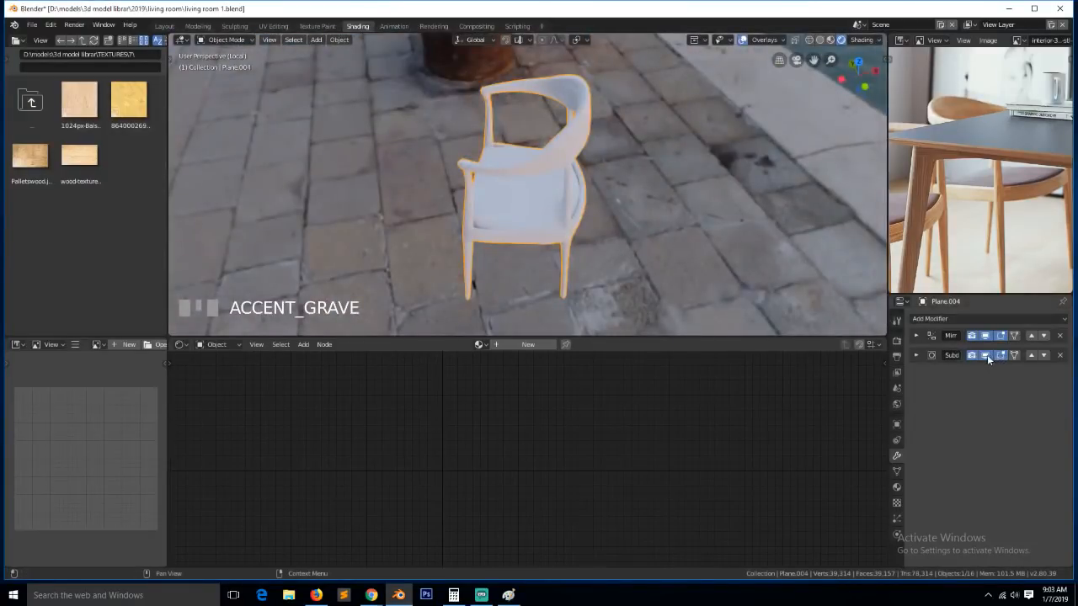
left_click(499, 214)
key("grave")
middle_click_drag(494, 182, 526, 173)
Mark a seam on the edge loop where the chair's front leg joins the underside of the armrest
middle_click_drag(990, 222, 939, 199)
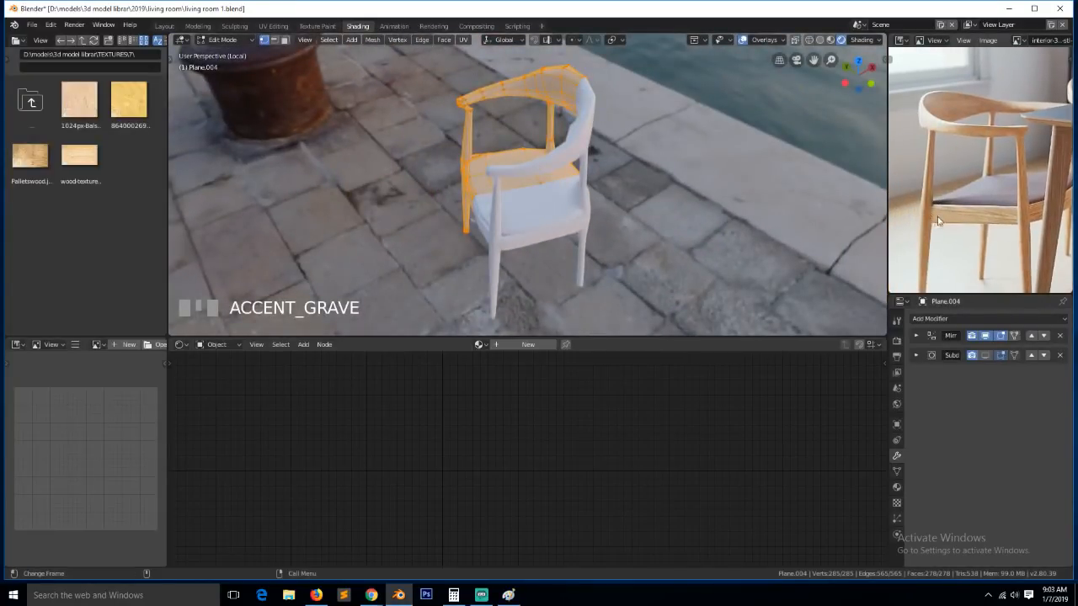
middle_click_drag(431, 189, 589, 179)
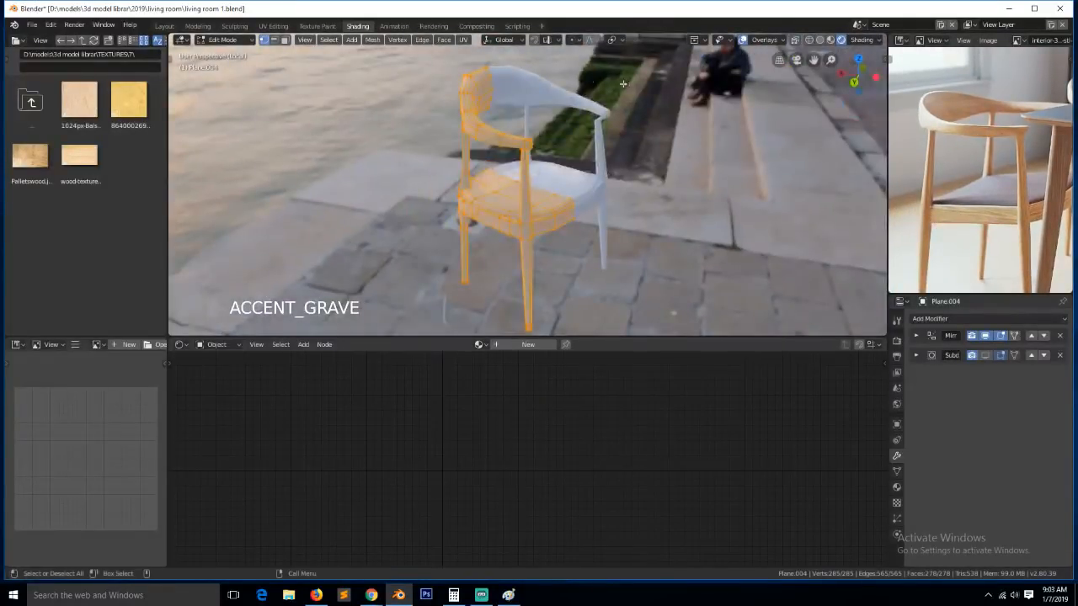
scroll(517, 99, "up", 3)
middle_click_drag(517, 99, 547, 59)
left_click(552, 56)
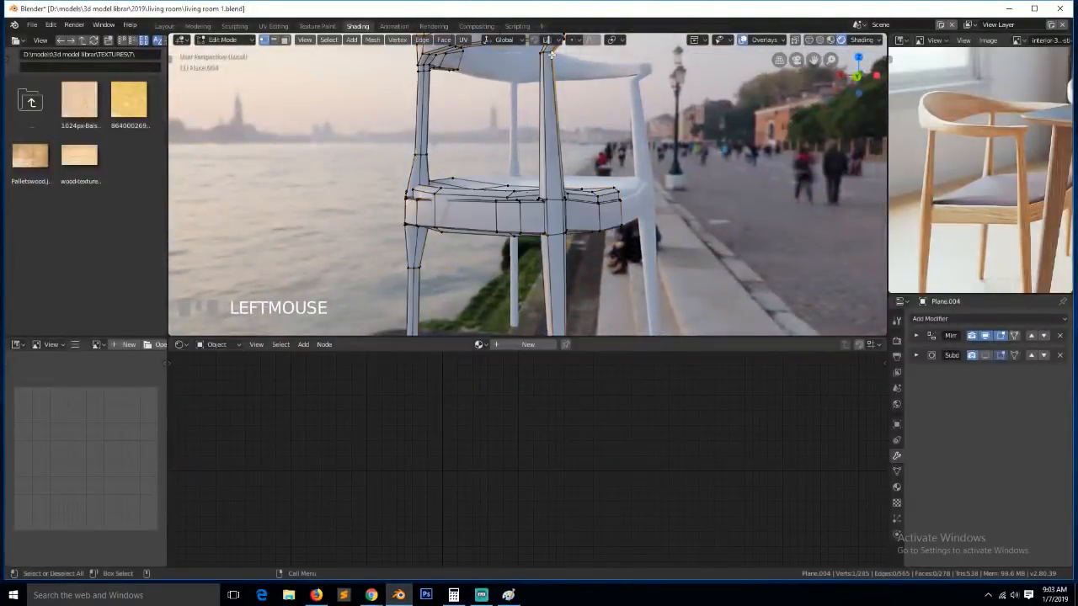
key("KP_Decimal")
left_click(521, 122, "alt")
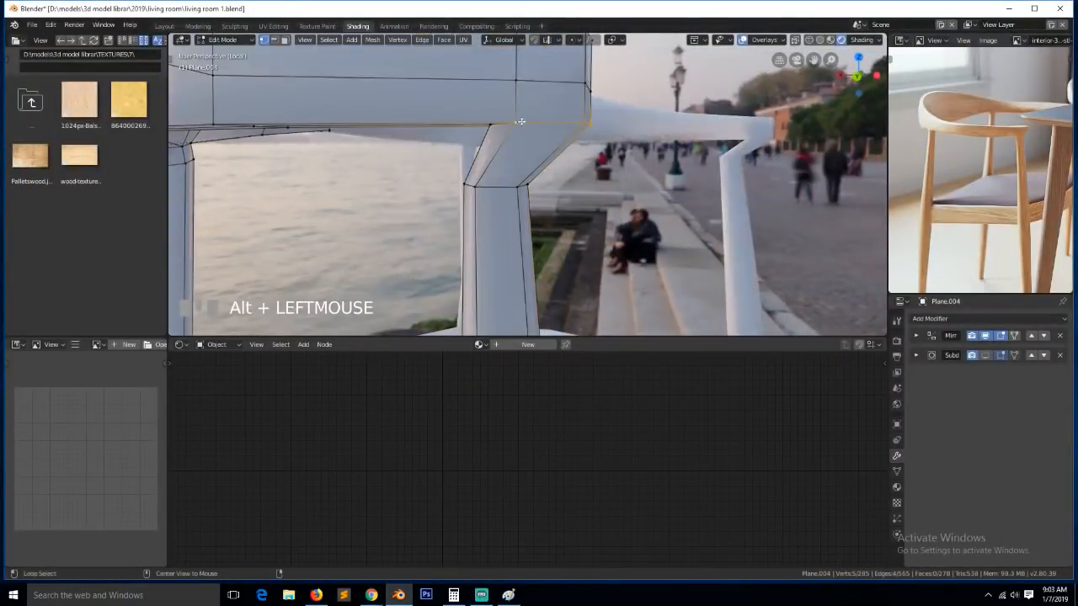
left_click(501, 125, "alt+shift")
key("grave")
middle_click_drag(565, 127, 532, 112)
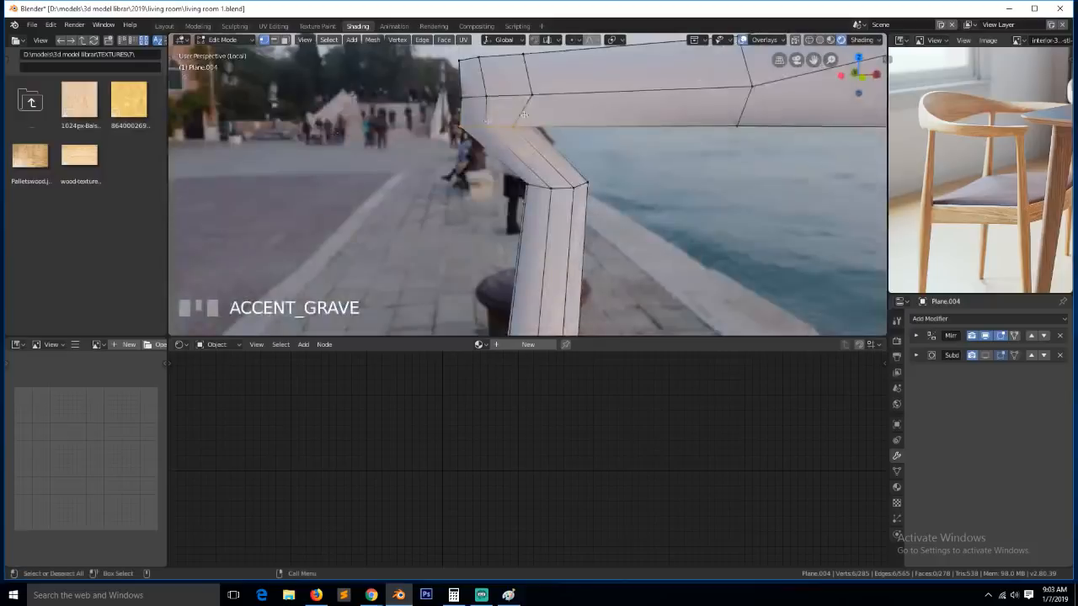
key("ctrl+e")
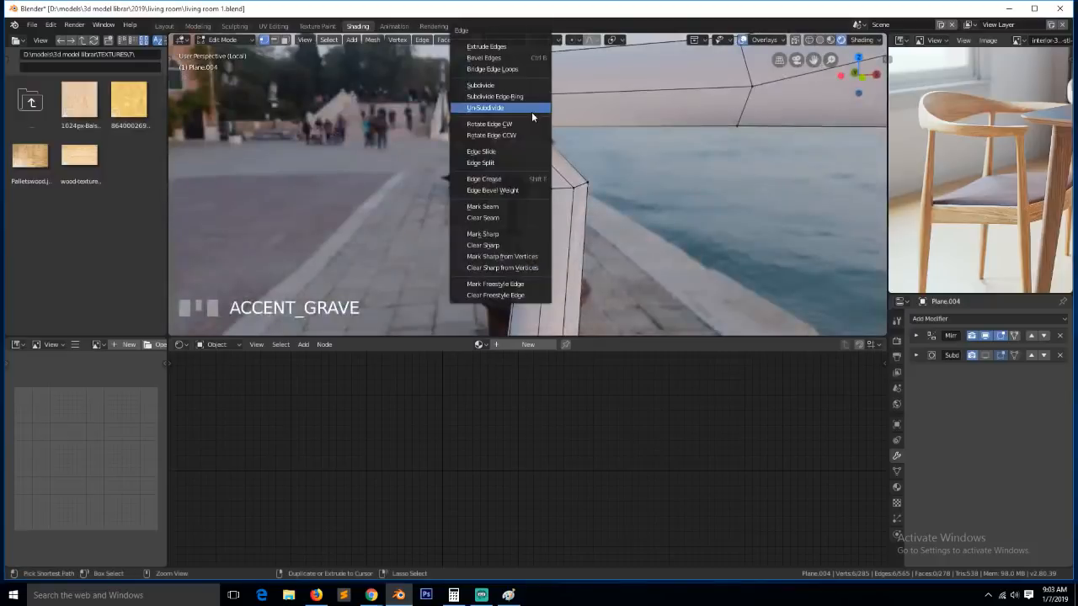
left_click(497, 206)
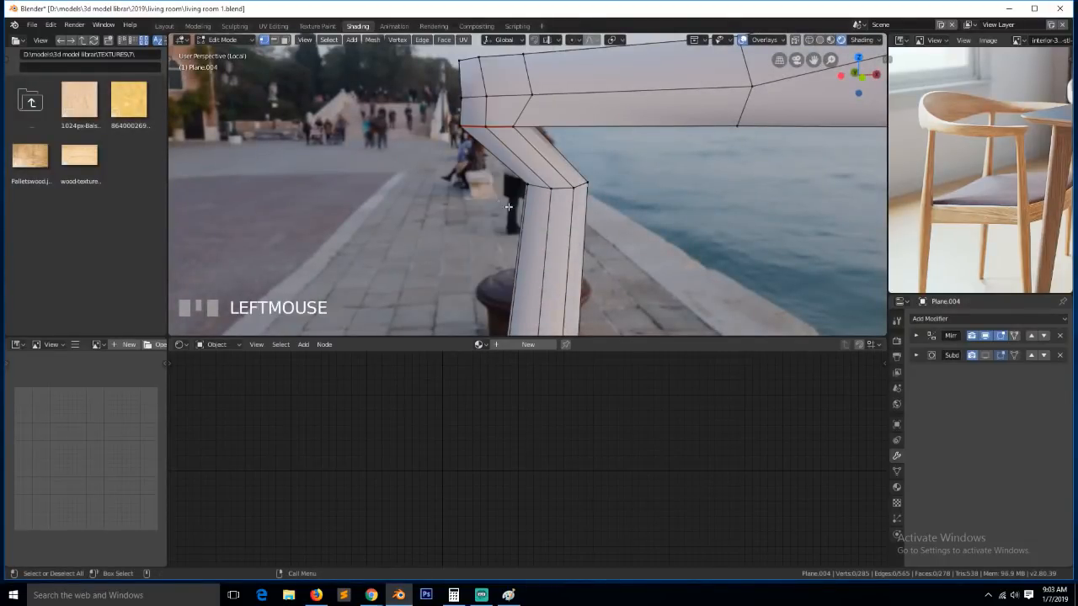
Turn off the Mirror modifier's viewport display and mark a seam along the armrest's underside from the front leg to the back leg
scroll(542, 210, "down", 3)
key("grave")
middle_click_drag(541, 211, 553, 169)
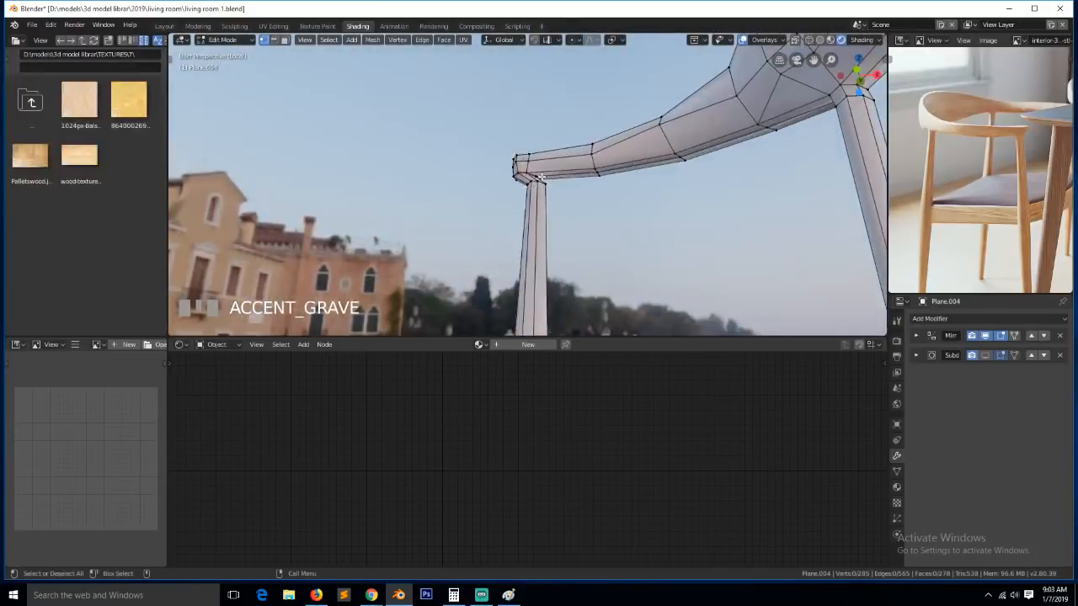
left_click(557, 174)
key("grave")
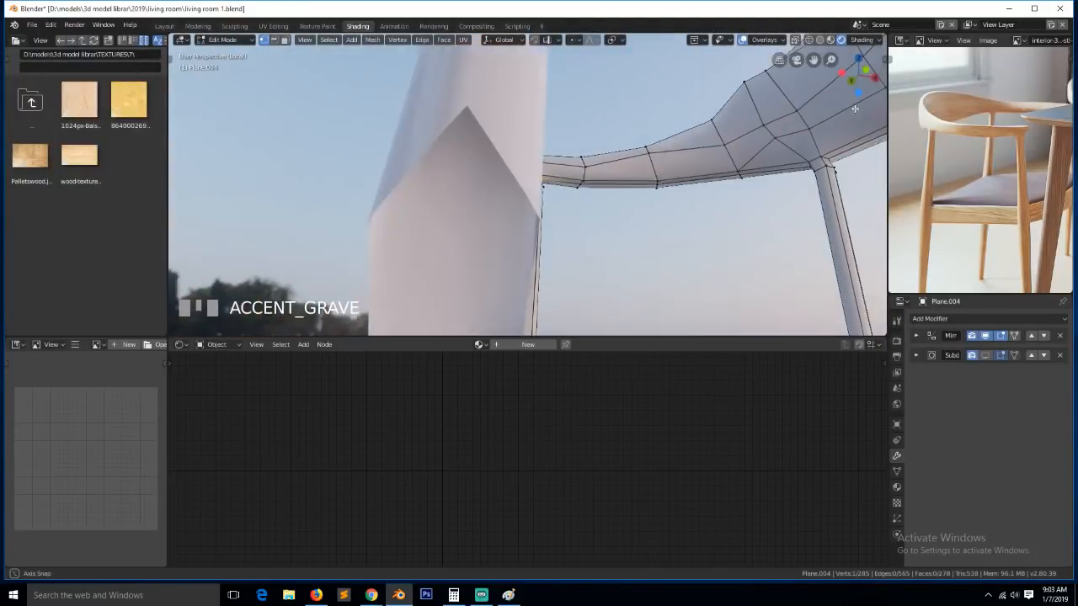
left_click(813, 169, "ctrl")
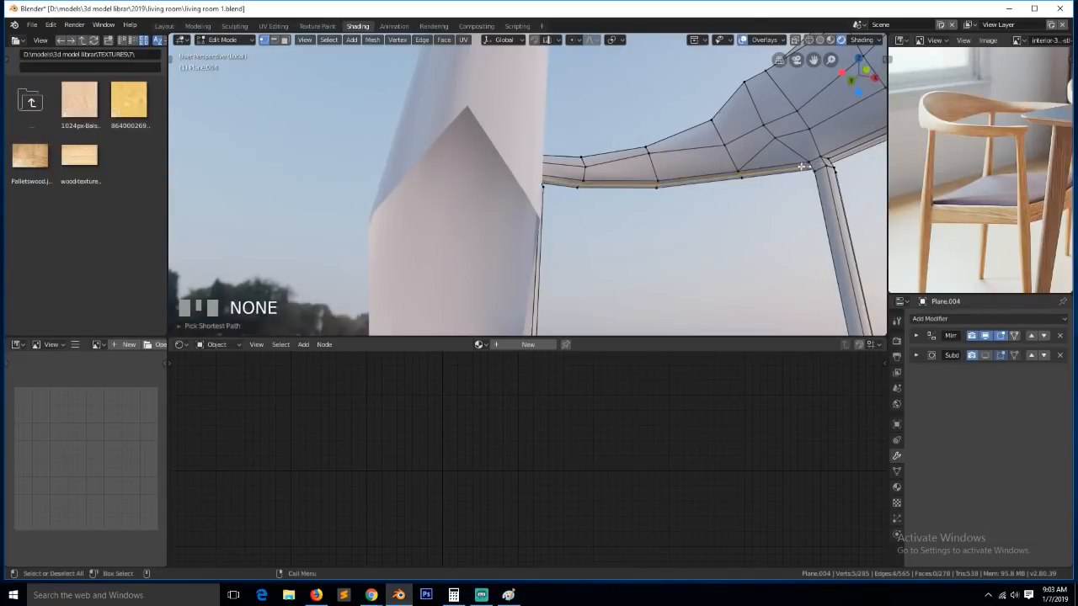
key("grave")
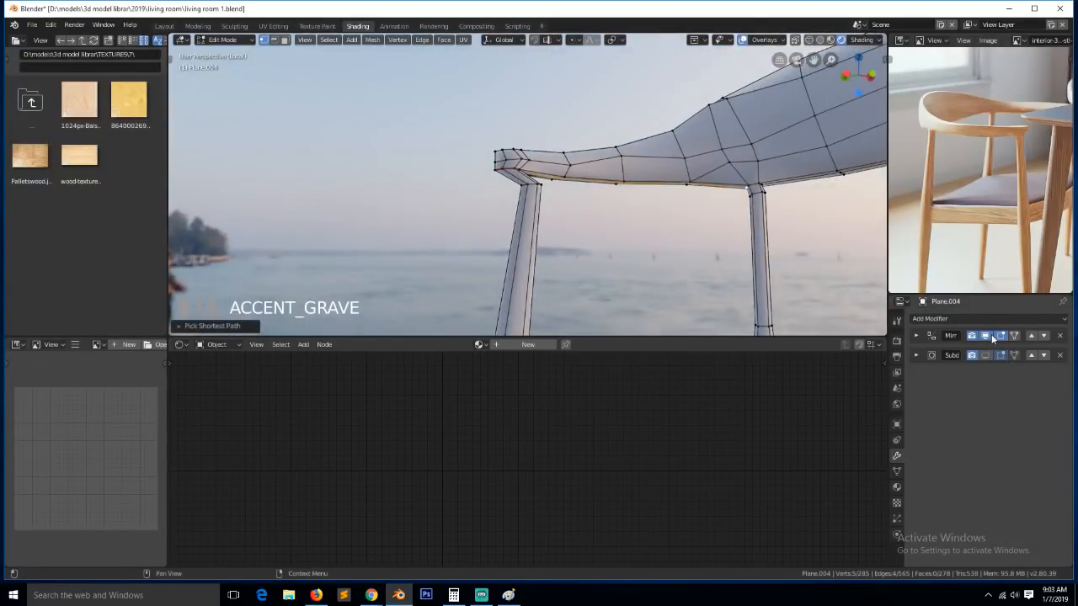
left_click(992, 336)
key("ctrl+e")
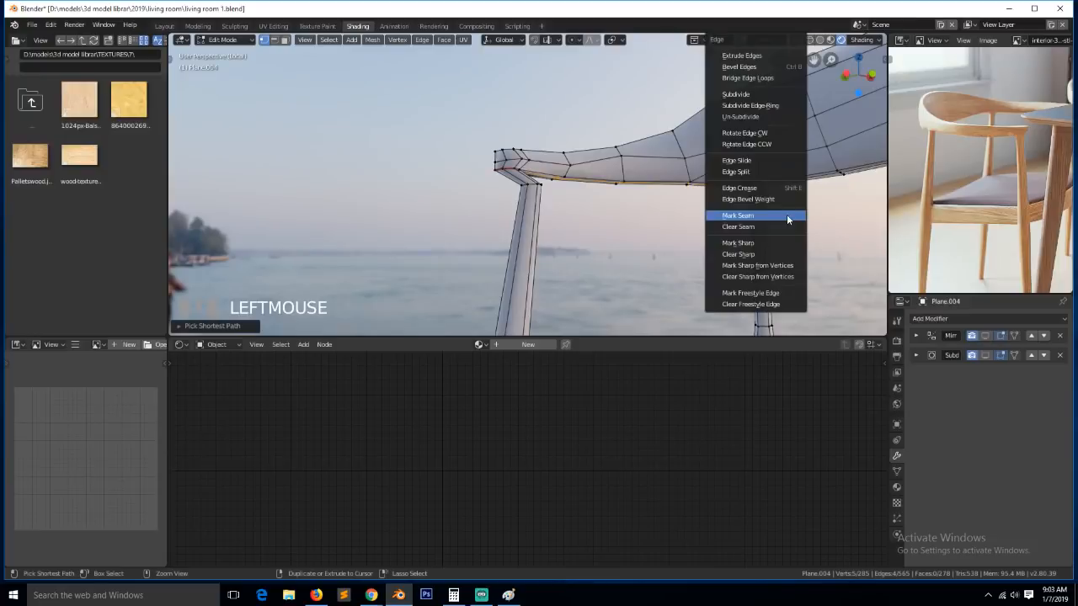
left_click(786, 216)
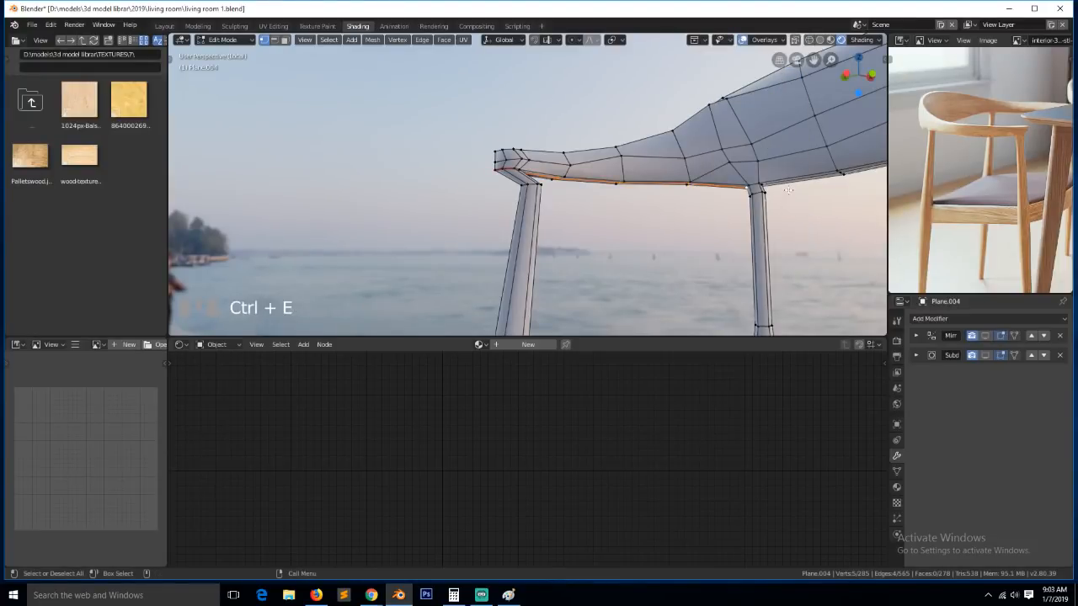
Mark a seam on the edges where the top of the back leg joins the underside of the backrest
key("grave")
left_click(853, 149, "alt")
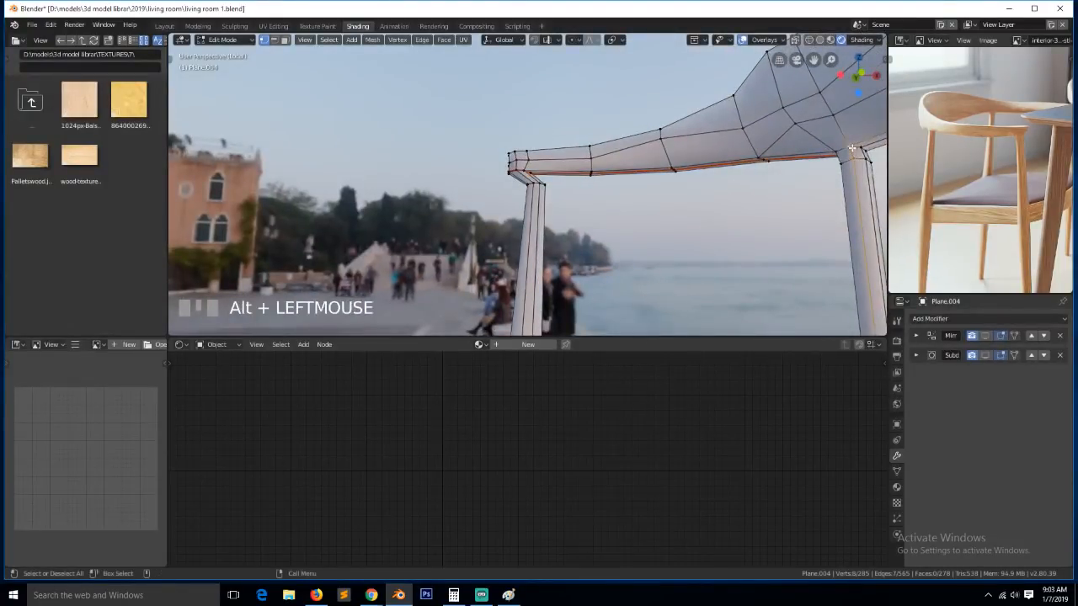
left_click(852, 149)
key("KP_Decimal")
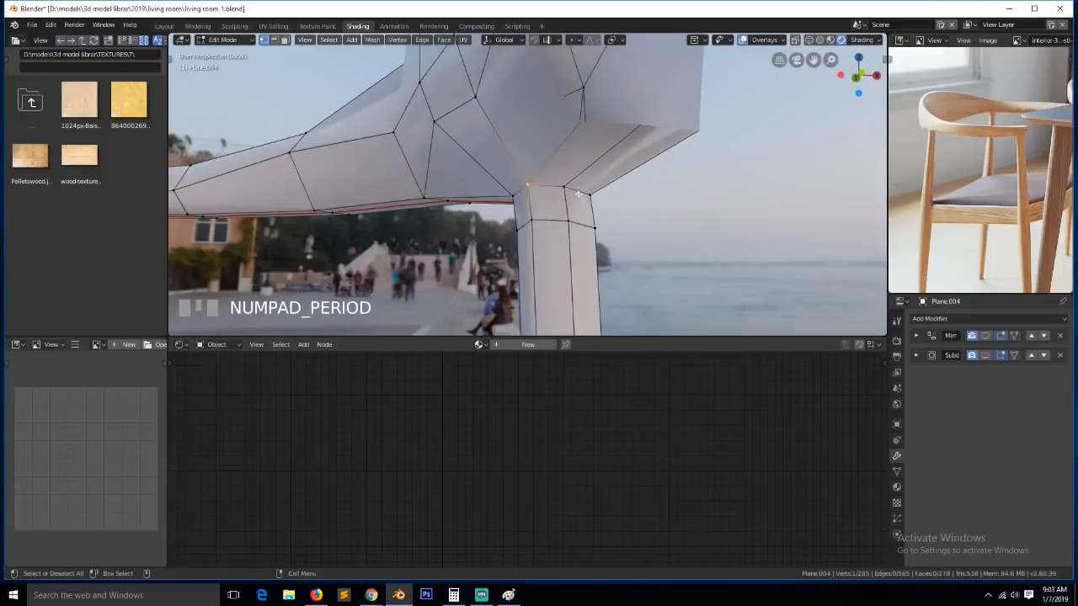
left_click(551, 196, "alt")
key("grave")
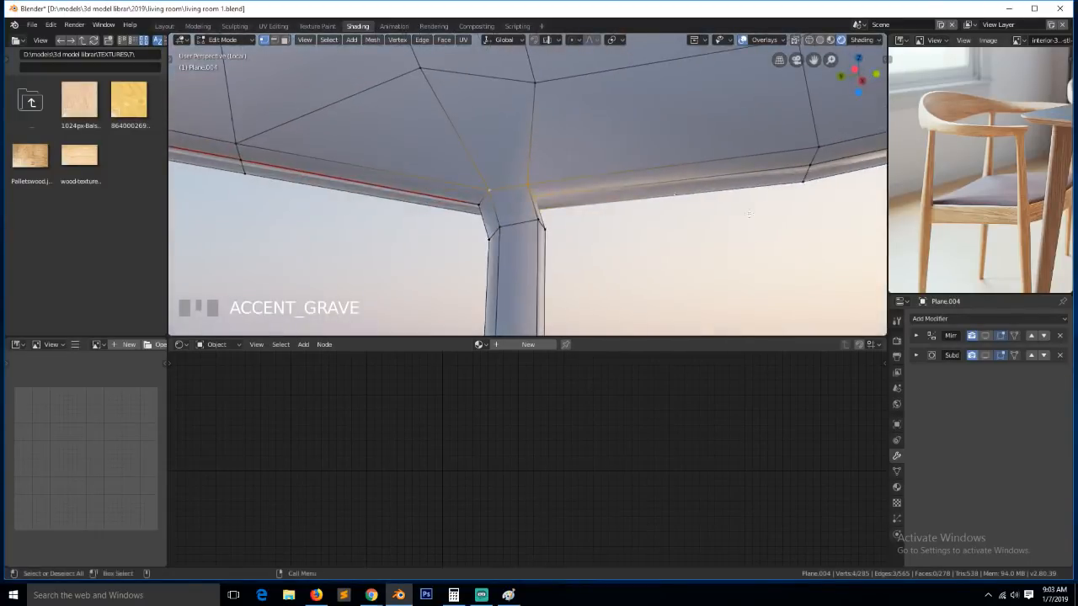
middle_click_drag(484, 193, 578, 186)
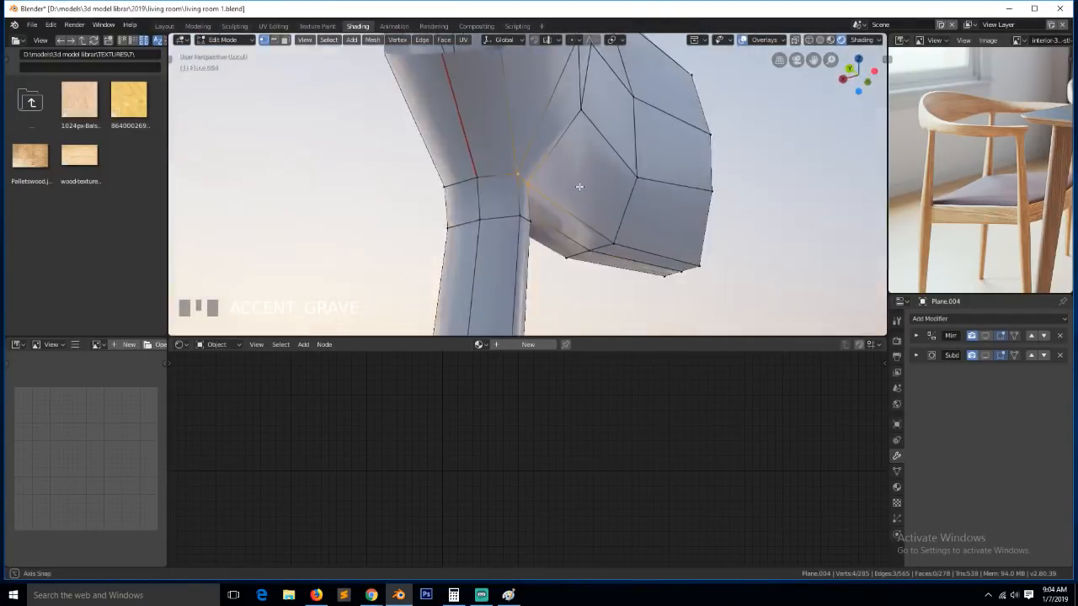
left_click(491, 171, "alt+shift")
middle_click_drag(491, 171, 585, 196)
key("ctrl+e")
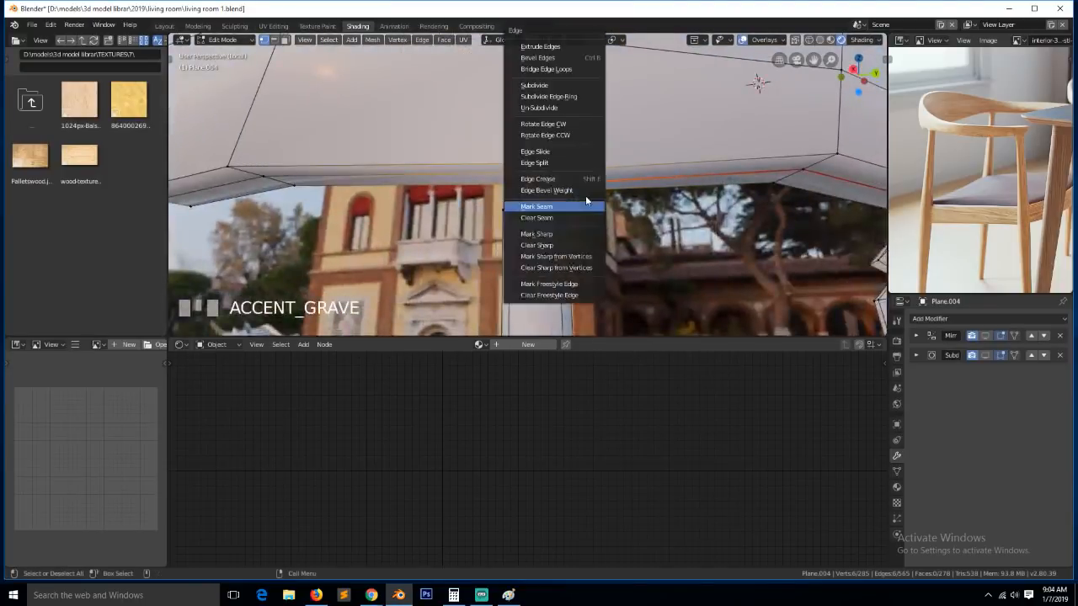
left_click(536, 207)
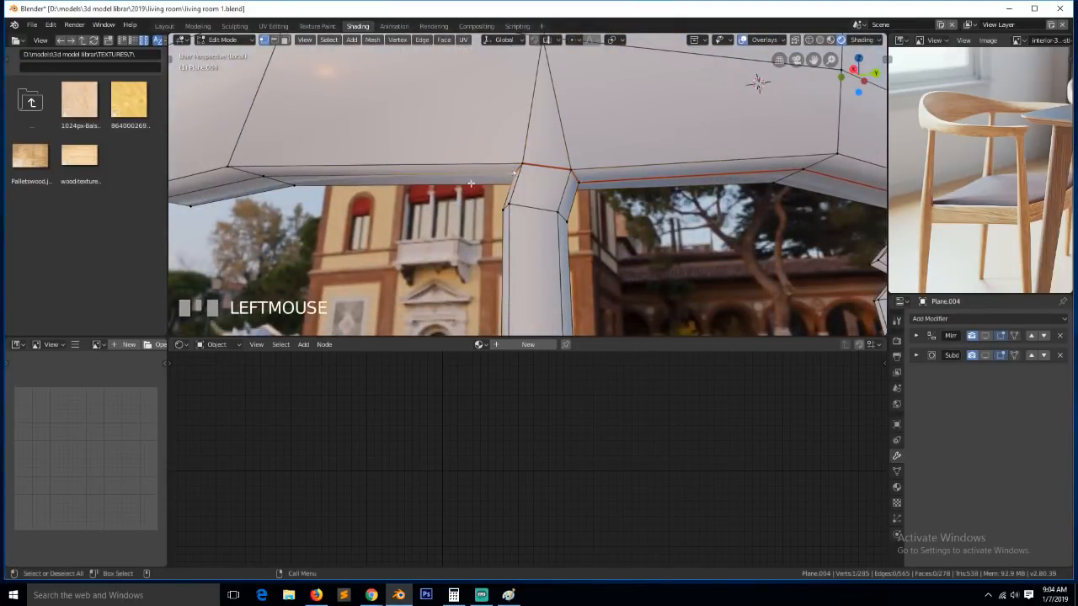
Mark a seam along the backrest's lower edge from the back leg to the open end at the mirror centre
key("grave")
scroll(423, 216, "down", 2)
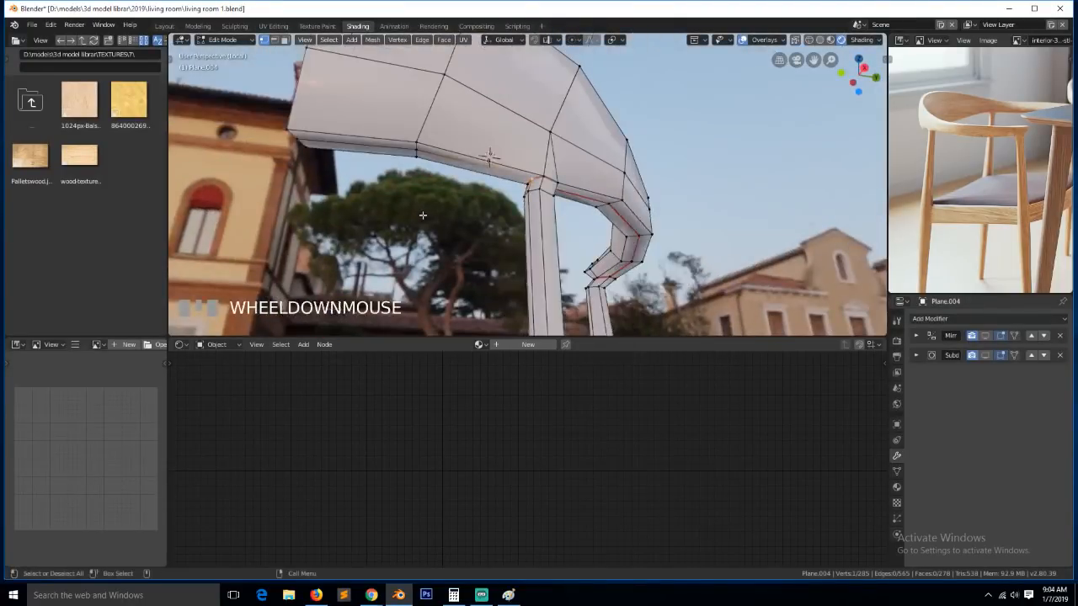
left_click(304, 141, "ctrl")
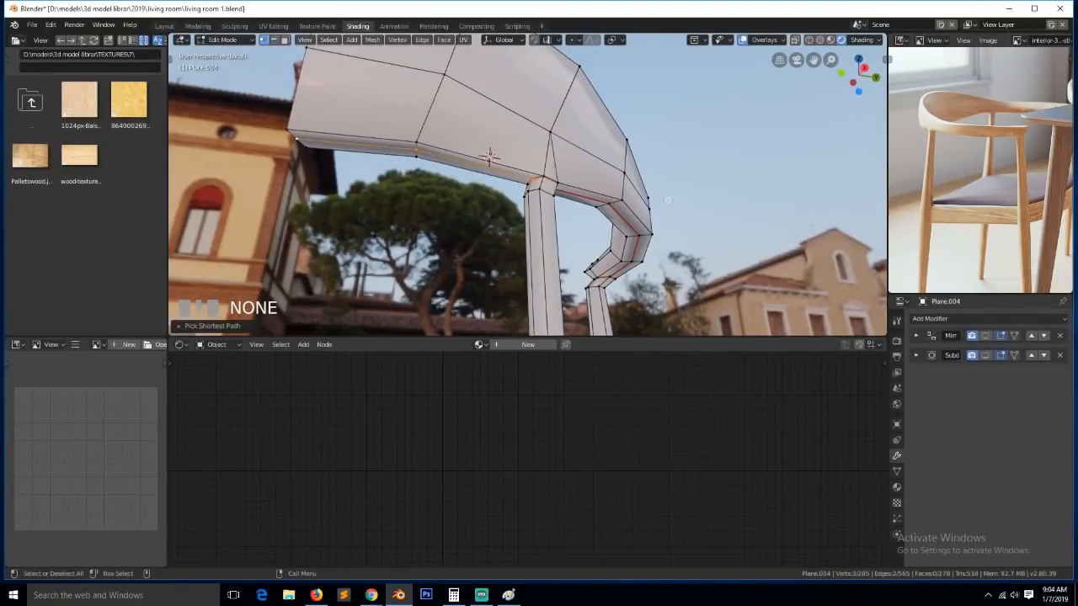
key("ctrl+e")
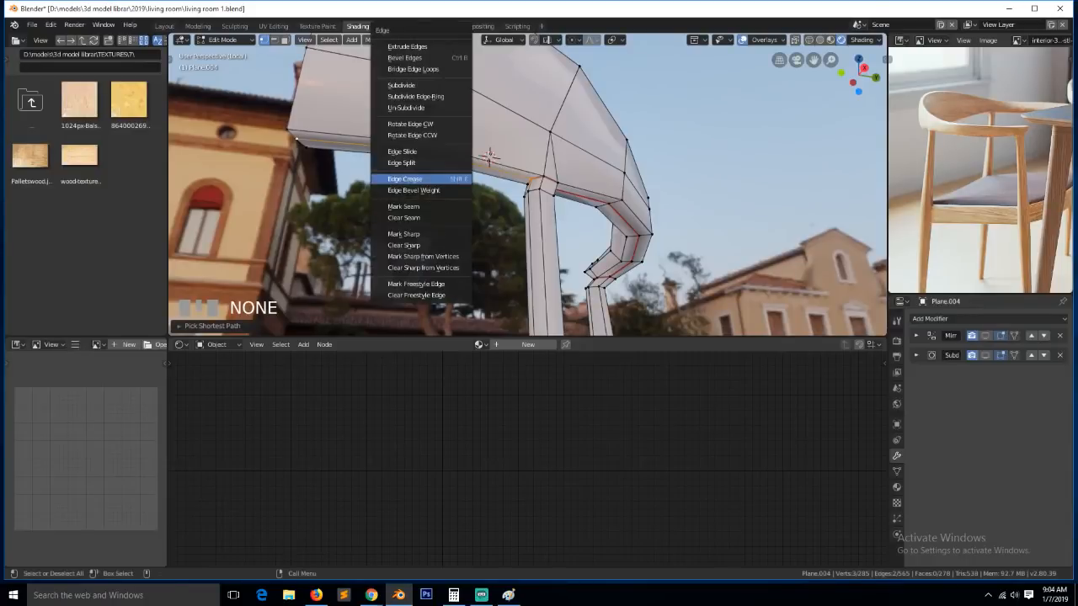
left_click(404, 179)
right_click(483, 179)
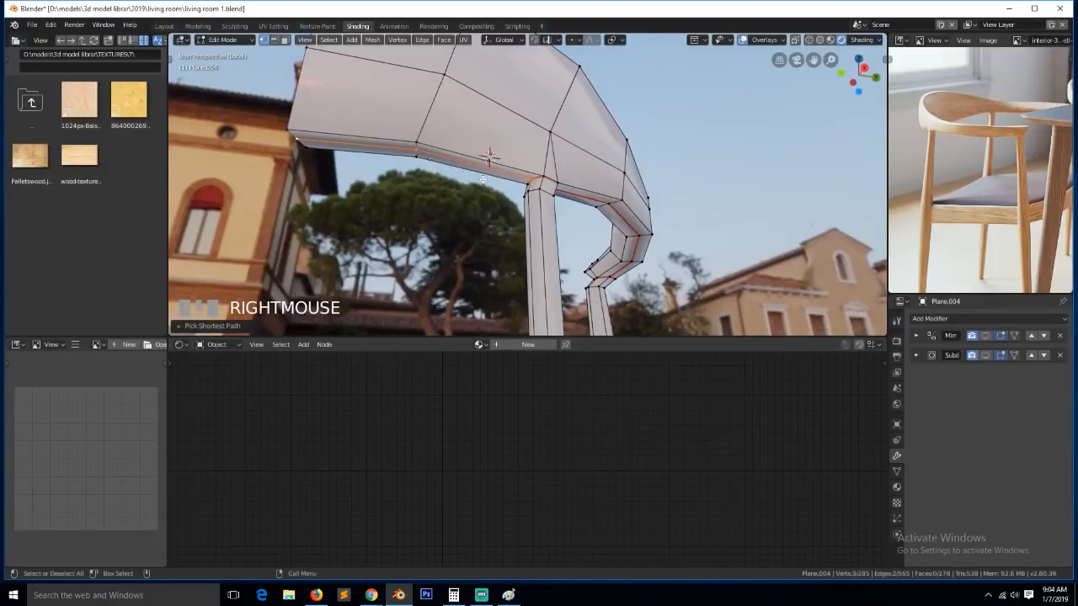
right_click(485, 182)
key("alt+a")
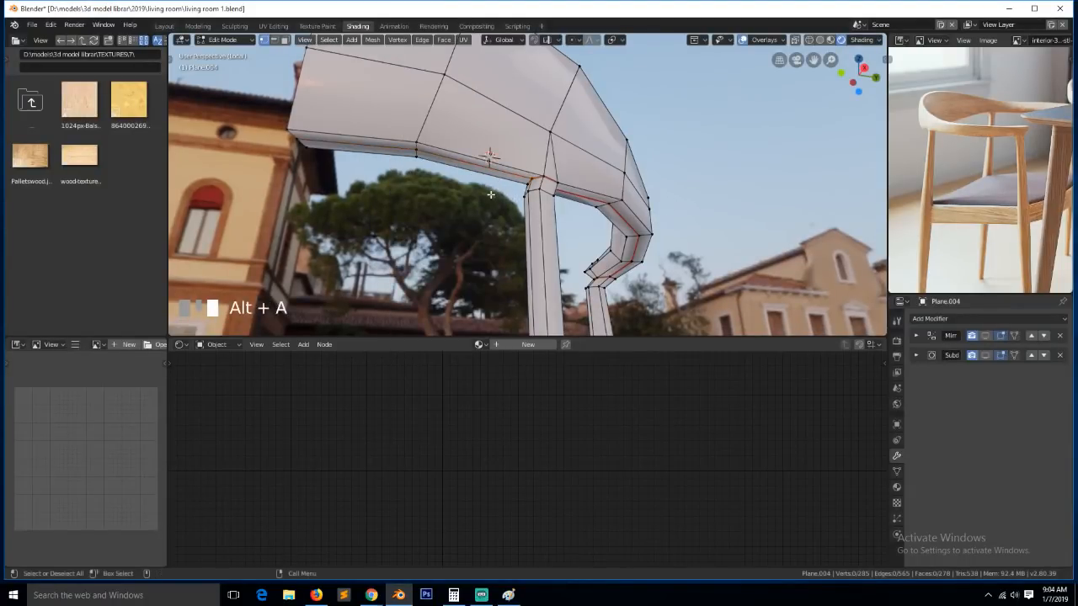
left_click(481, 169, "alt")
left_click(527, 181)
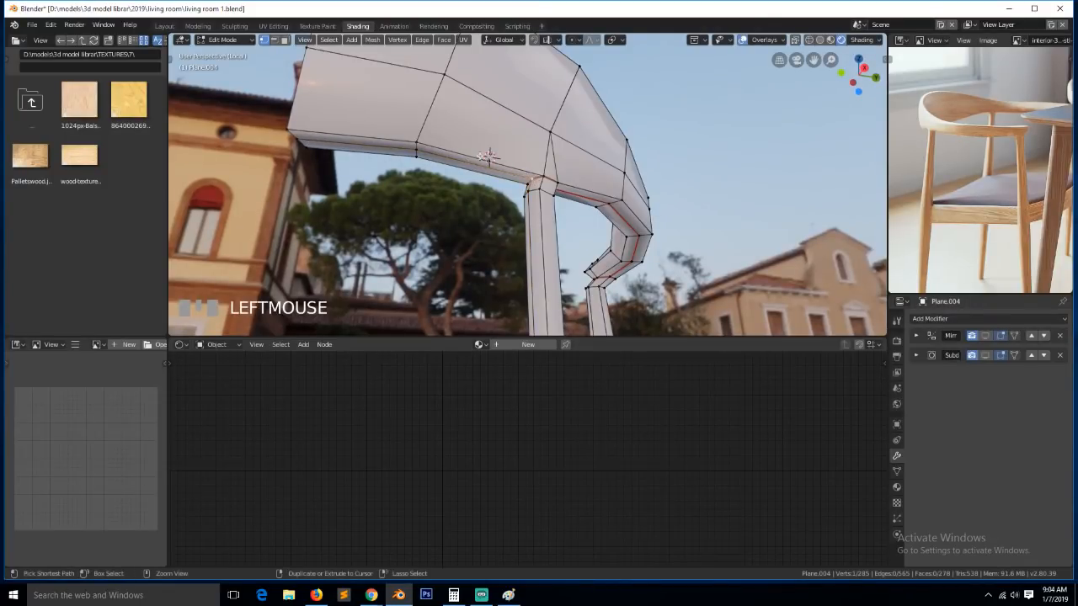
left_click(416, 151, "ctrl")
left_click(298, 141, "ctrl")
key("a")
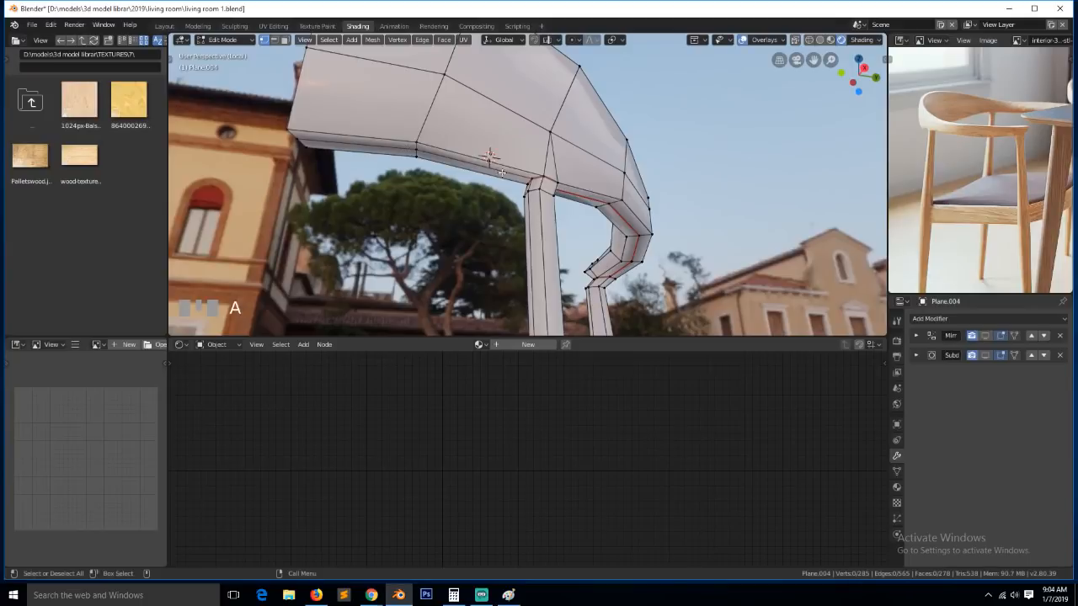
Mark a seam along the backrest's bottom edge from the top of the leg to the open mirror-side end
left_click(527, 181)
left_click(417, 151, "shift")
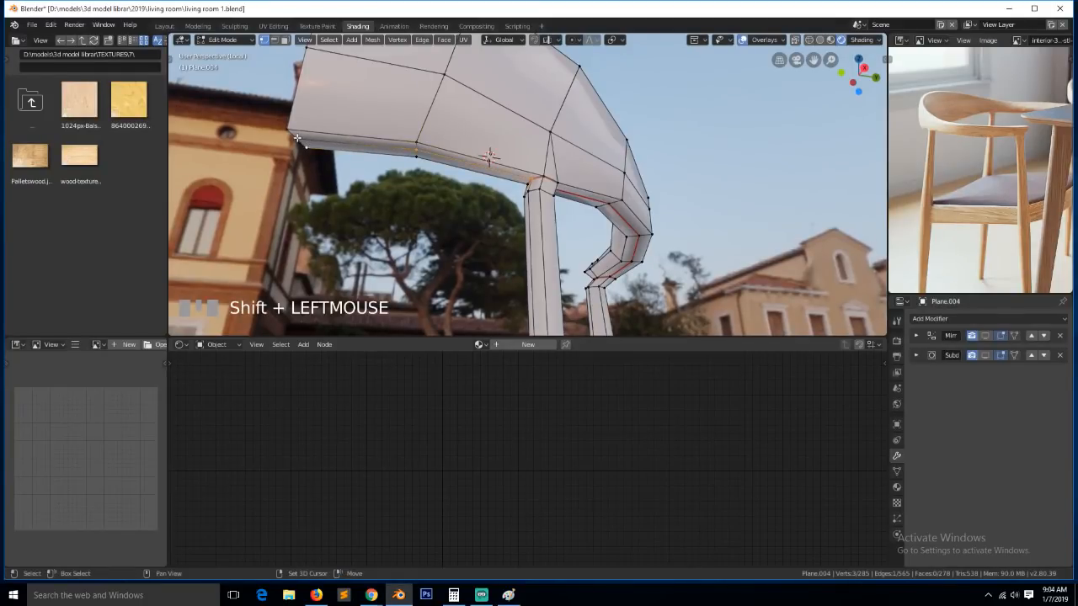
key("ctrl+e")
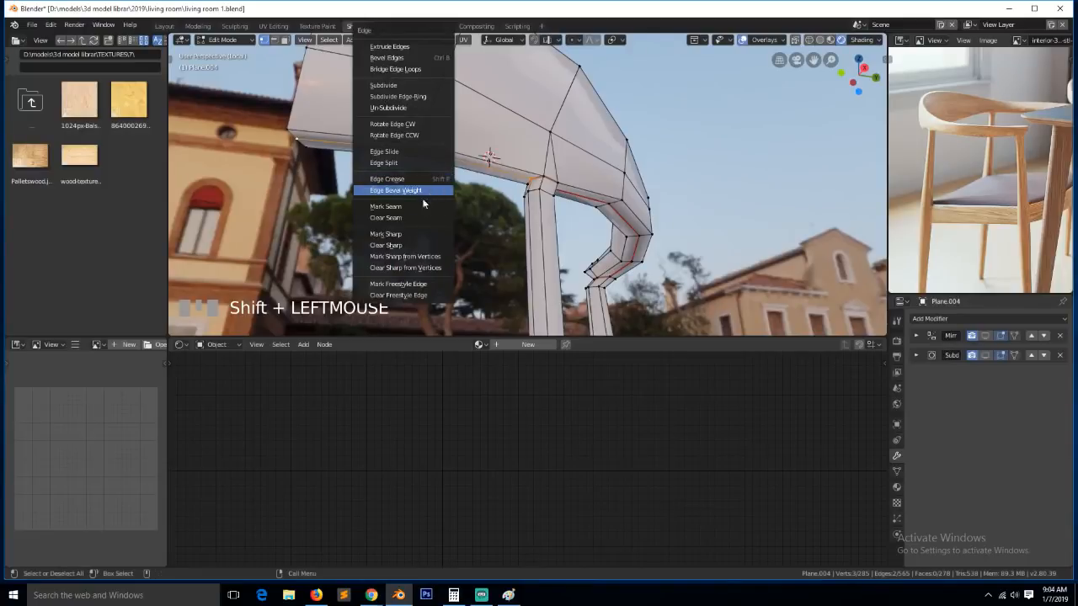
left_click(427, 205)
key("alt+a")
Select the whole linked seat cushion and hide it, leaving the chair frame in view
scroll(455, 208, "down", 4)
key("grave")
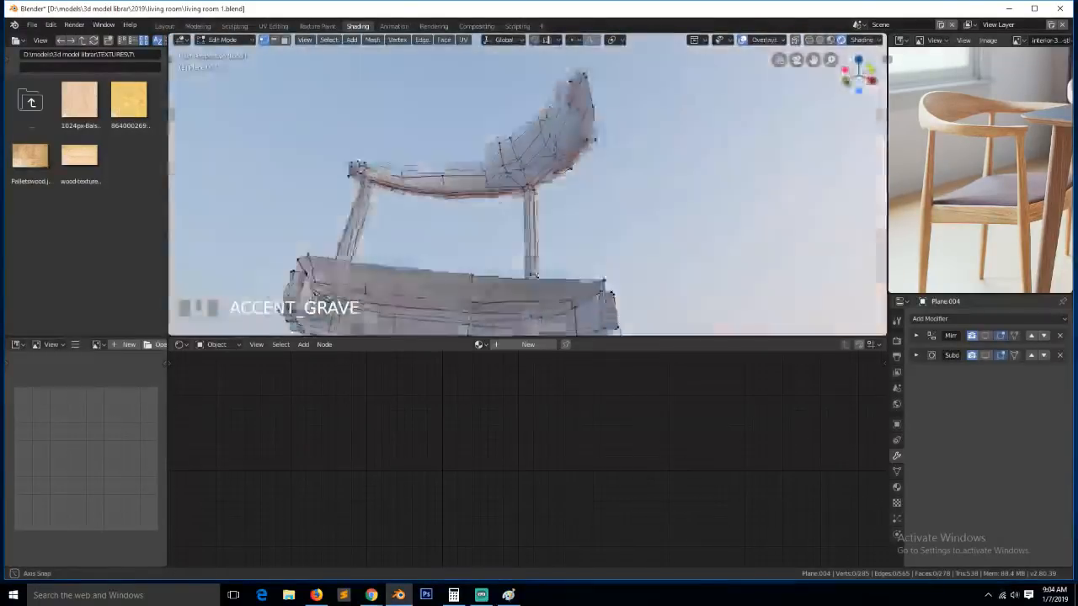
middle_click_drag(581, 206, 599, 284)
scroll(597, 286, "down", 2)
key("shift+grave")
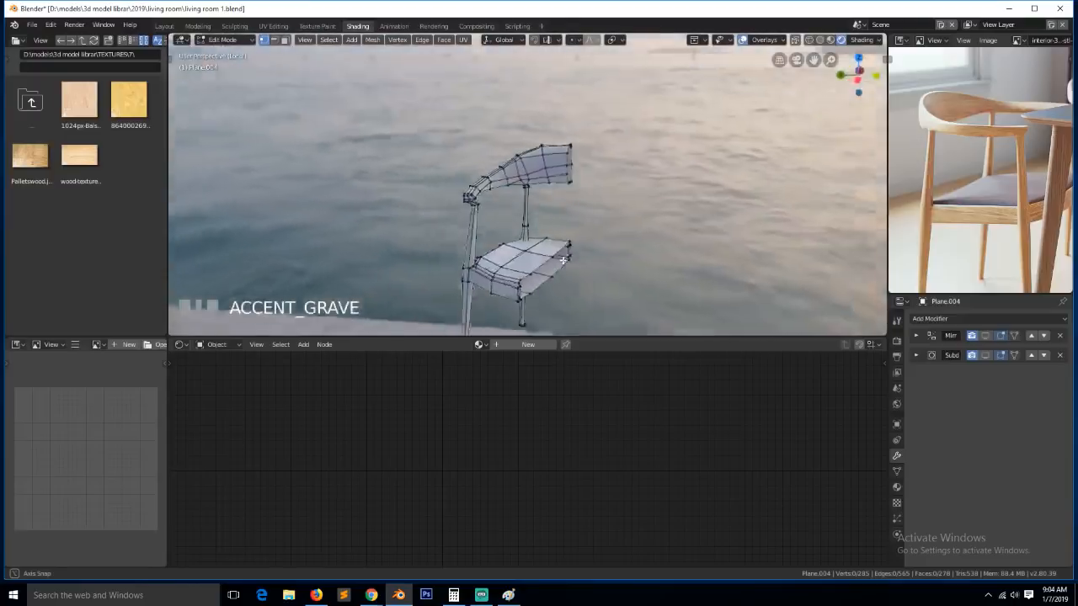
left_click(539, 270)
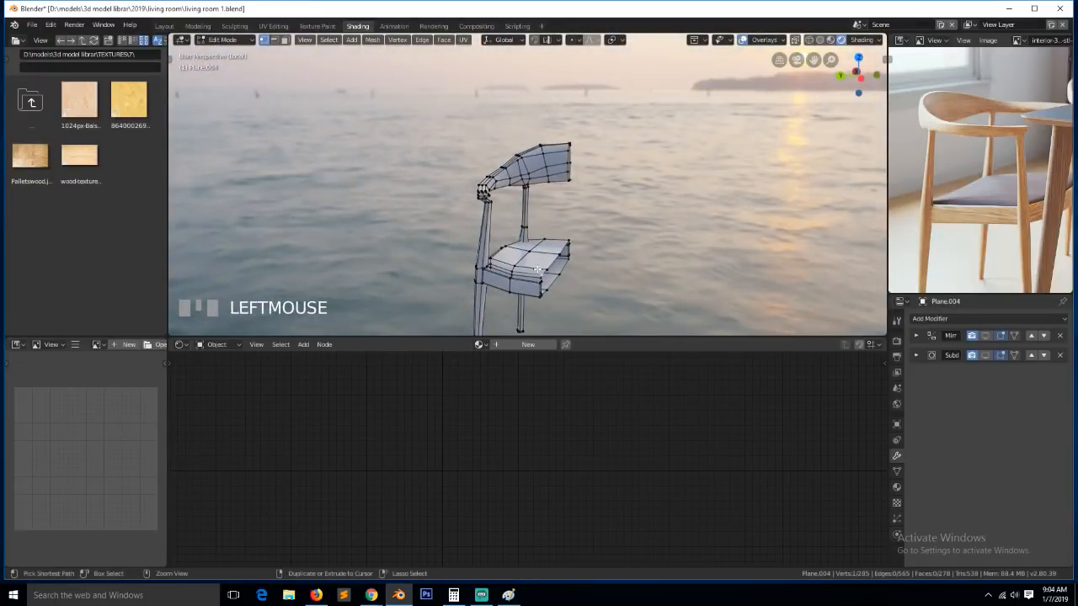
key("ctrl+l")
key("h")
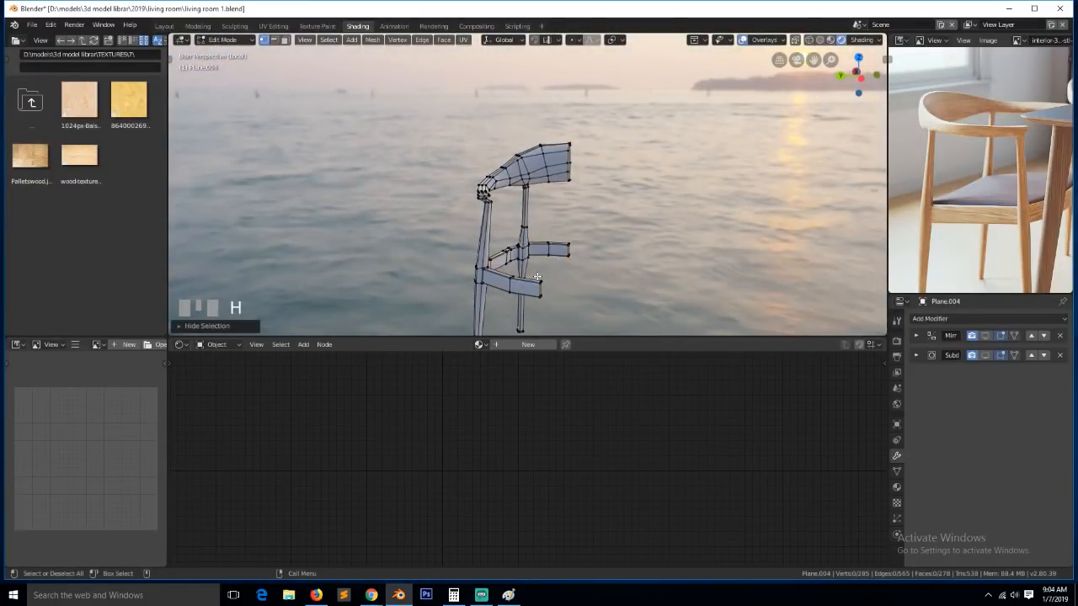
Enable Simplify with a viewport Max Subdivision of 0 and save the file
left_click(896, 340)
scroll(927, 460, "down", 1)
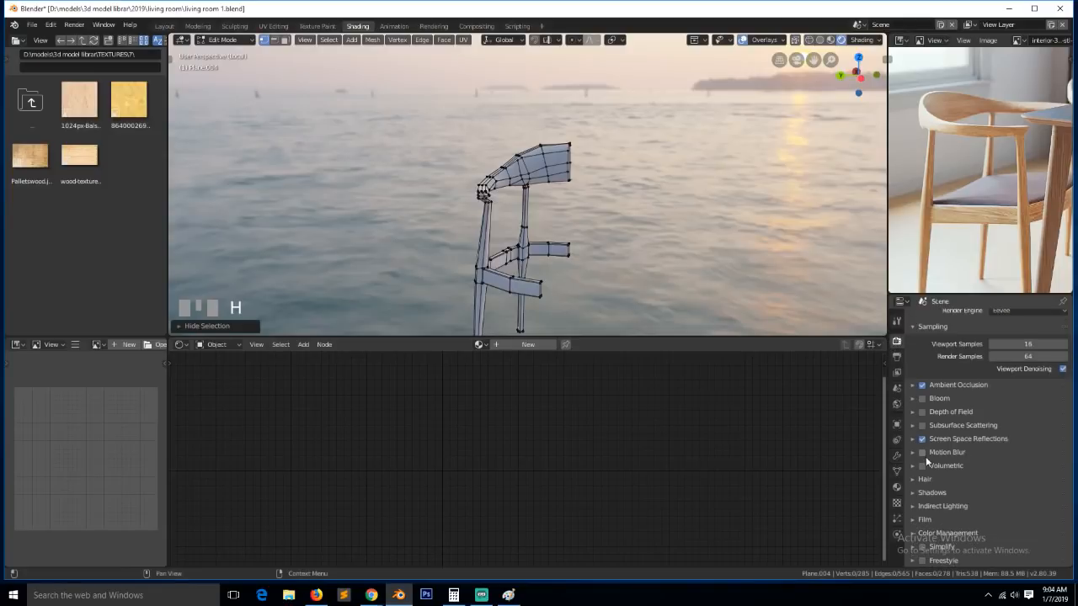
left_click(921, 546)
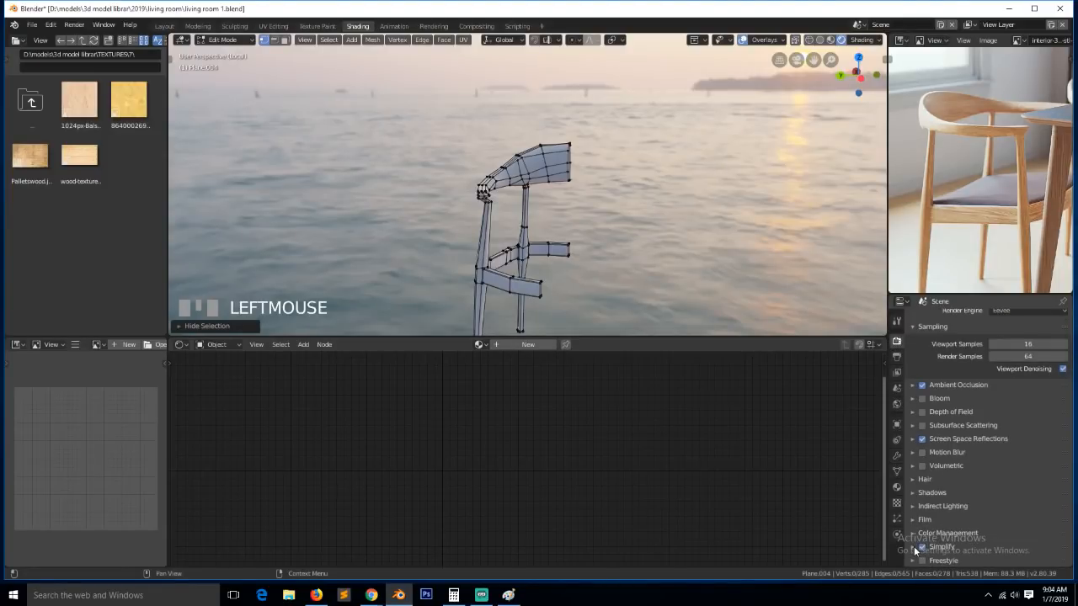
left_click(1008, 472)
type("0")
key("Return")
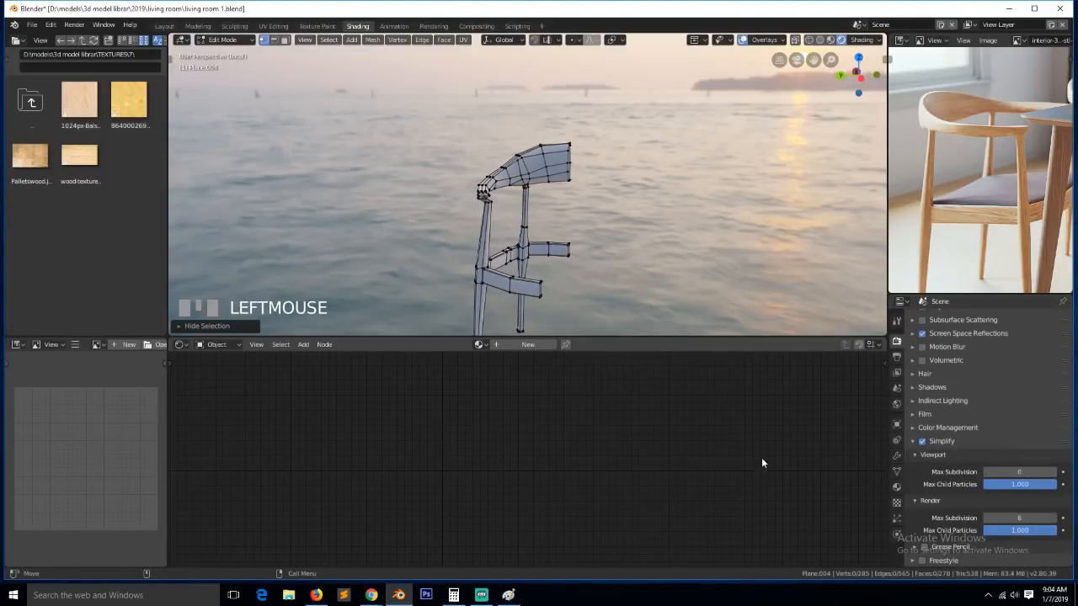
scroll(586, 207, "up", 2)
key("ctrl+s")
Mark a seam along the side seat rail's lower inner edge and down the inner edges of both lower legs
key("grave")
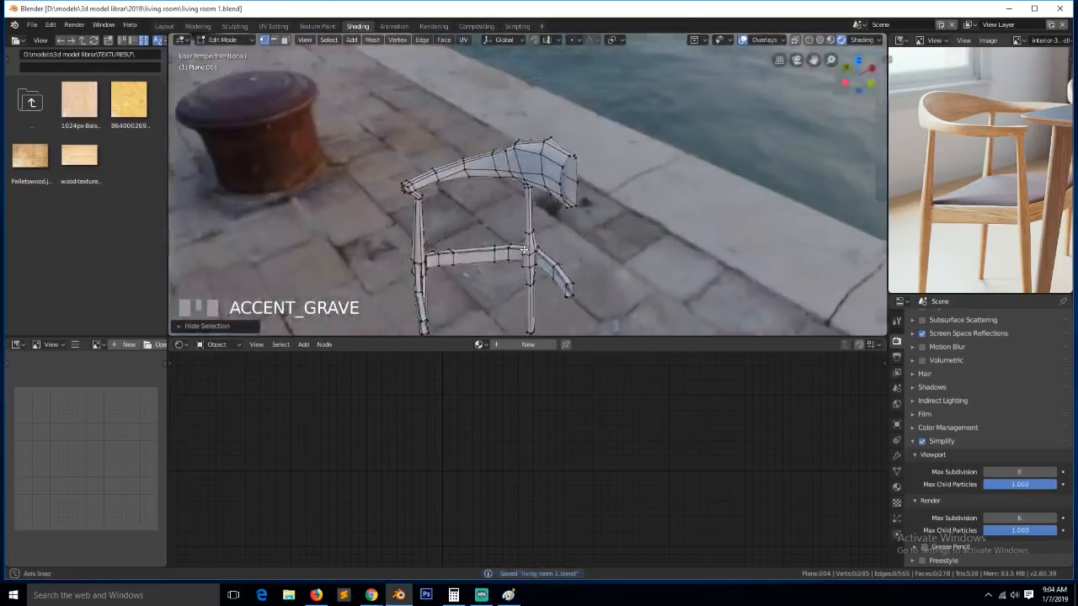
left_click(483, 249, "alt")
key("KP_Decimal")
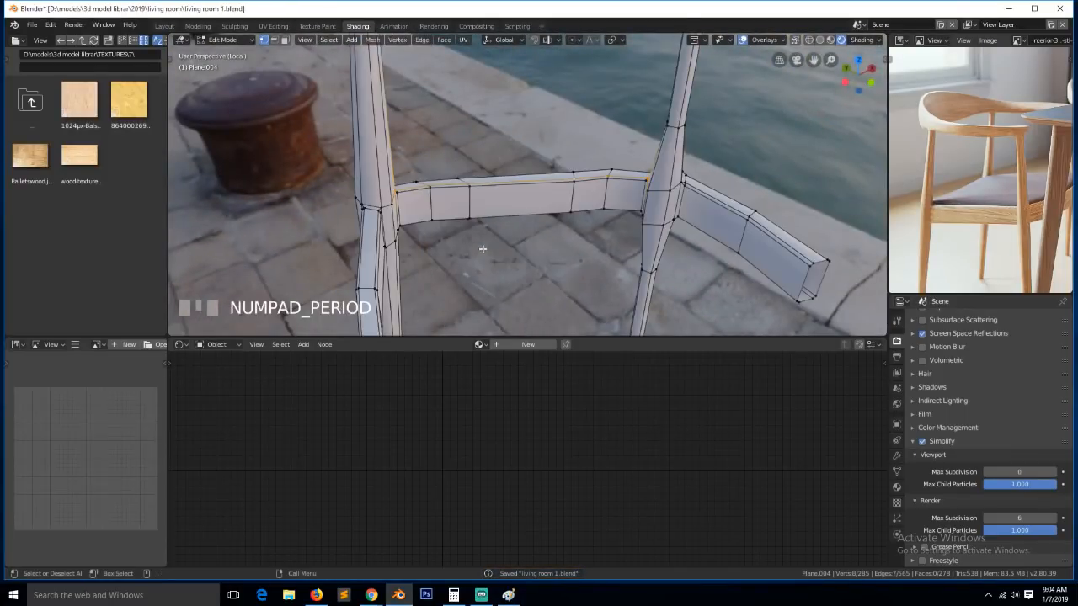
key("grave")
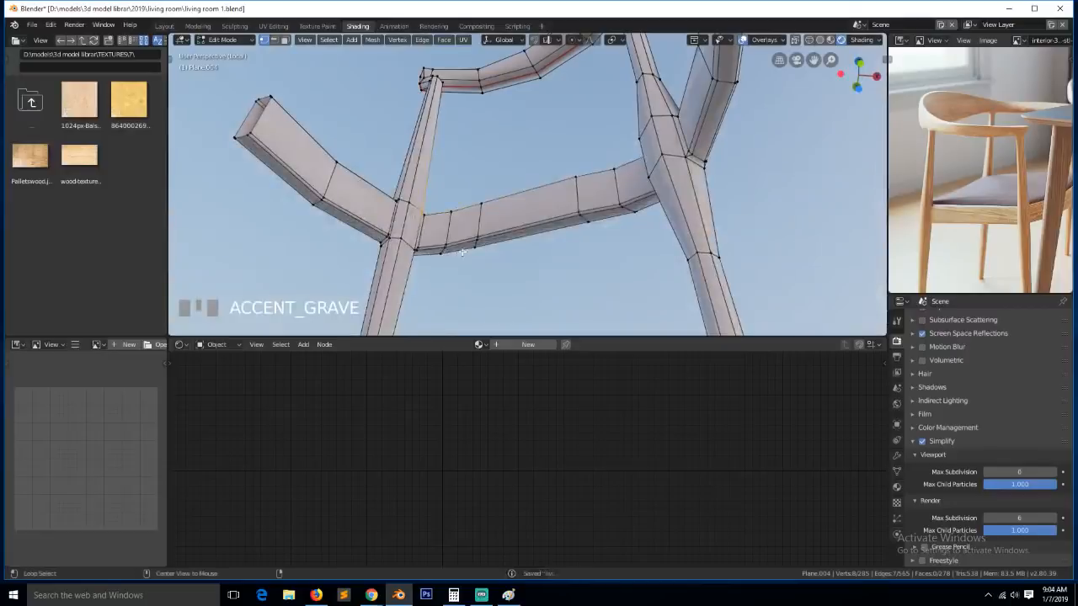
scroll(463, 251, "up", 2)
left_click(468, 257, "alt")
key("grave")
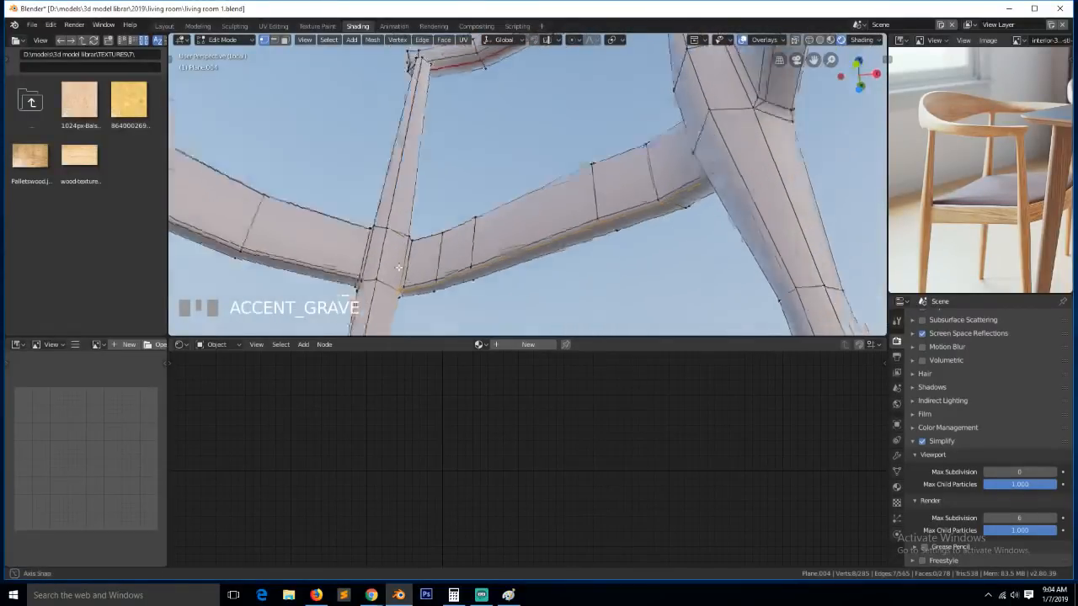
middle_click_drag(355, 313, 578, 317)
scroll(532, 317, "down", 5)
key("grave")
scroll(579, 317, "up", 2)
scroll(578, 317, "down", 2)
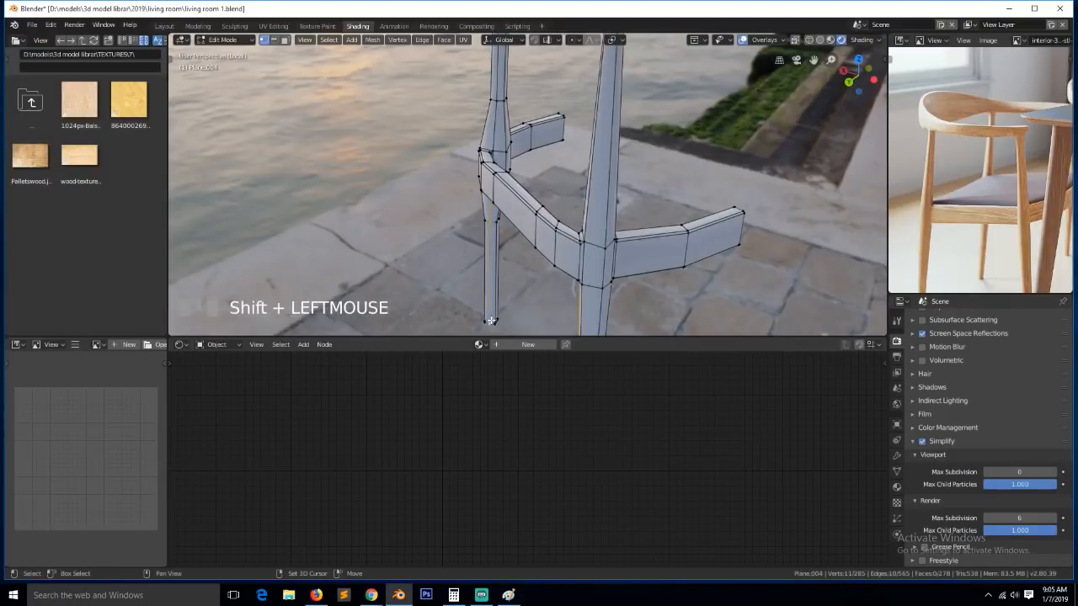
key("ctrl+e")
left_click(566, 283)
Examine the seams on the side seat rail and both legs from several angles
key("grave")
middle_click_drag(567, 288, 623, 248)
scroll(623, 247, "up", 2)
left_click(647, 257)
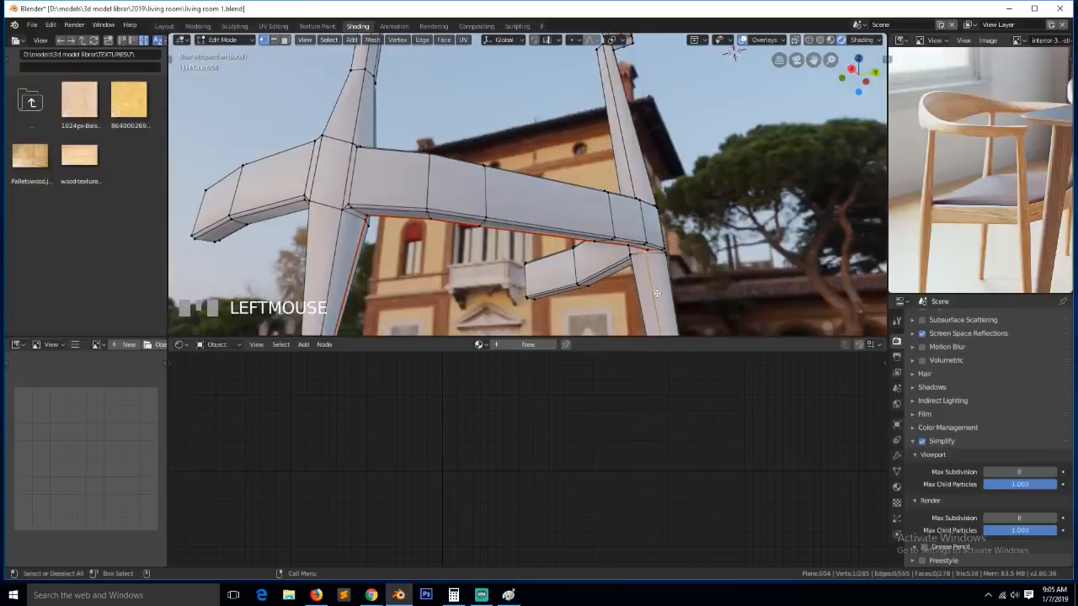
scroll(647, 257, "down", 5)
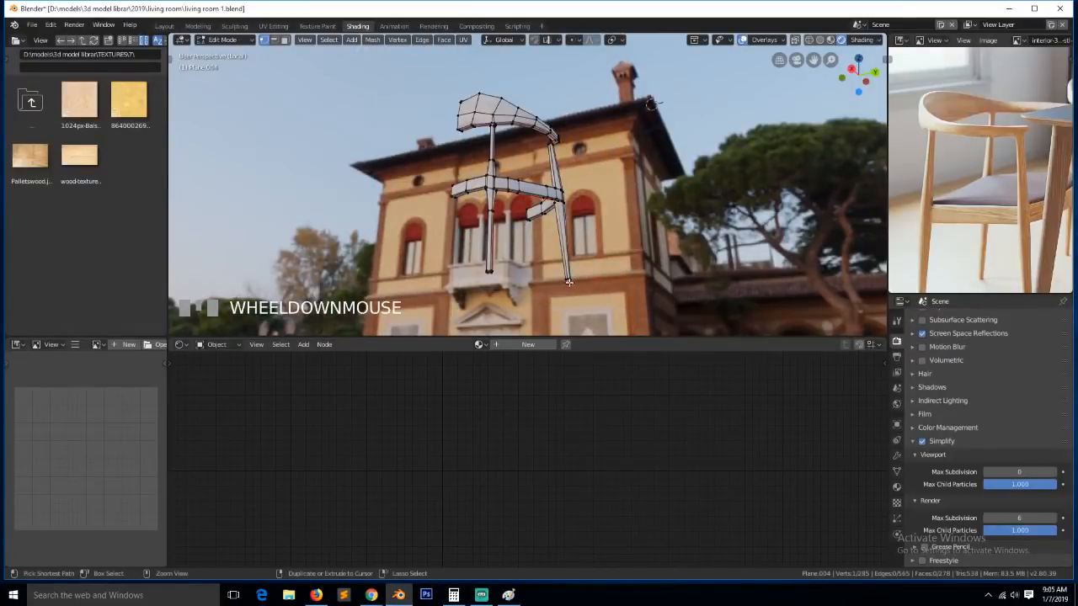
key("ctrl+e")
key("a")
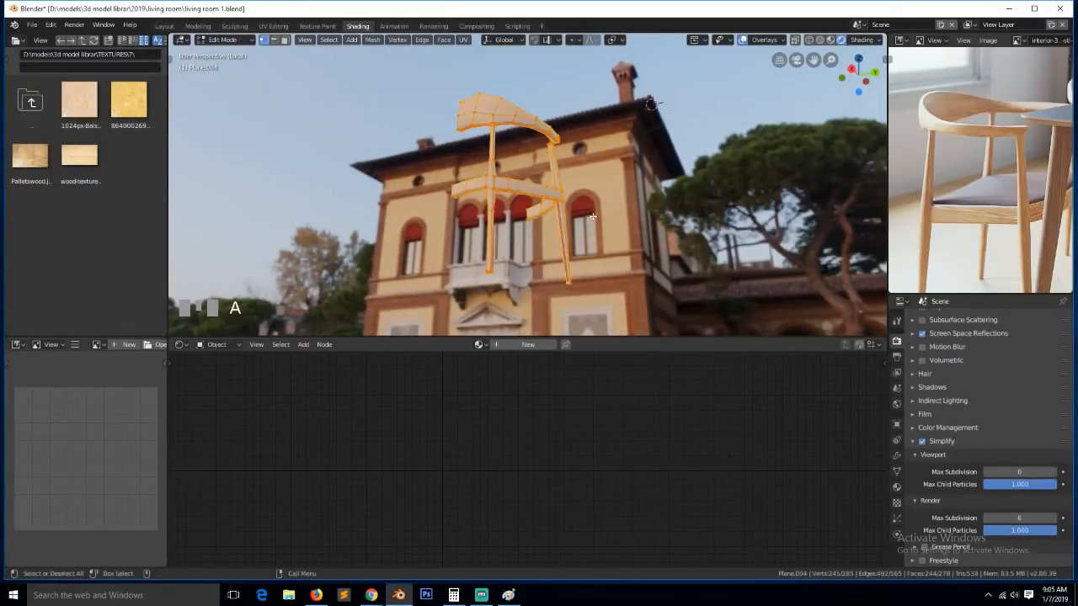
scroll(593, 216, "up", 2)
middle_click_drag(593, 216, 480, 181)
key("a")
scroll(566, 242, "up", 3)
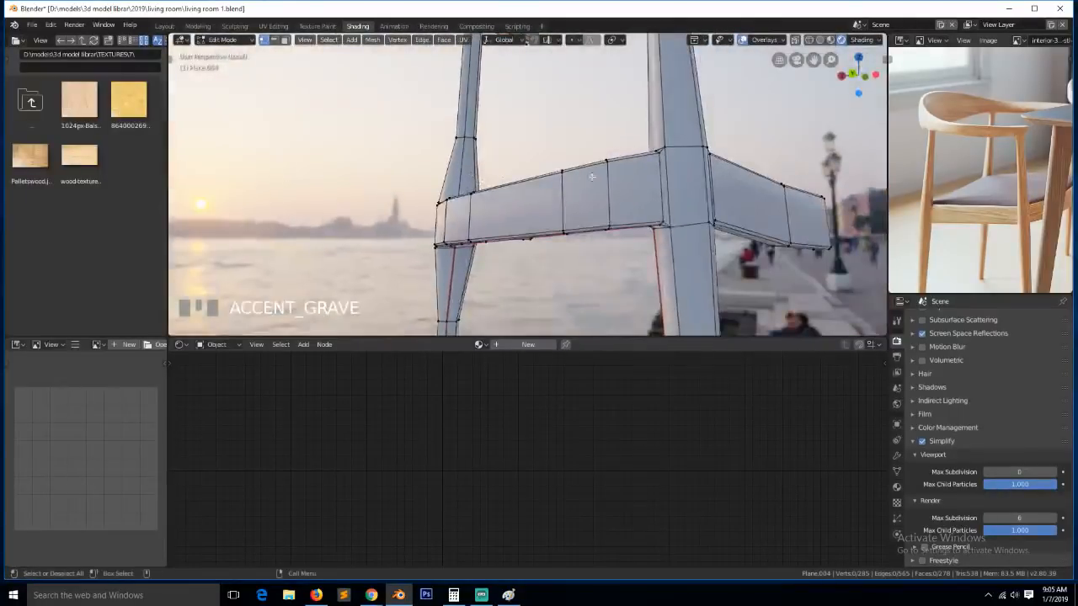
Mark seams around both ends of the side seat rail where it joins the legs
left_click(657, 188, "alt")
middle_click_drag(656, 188, 697, 257)
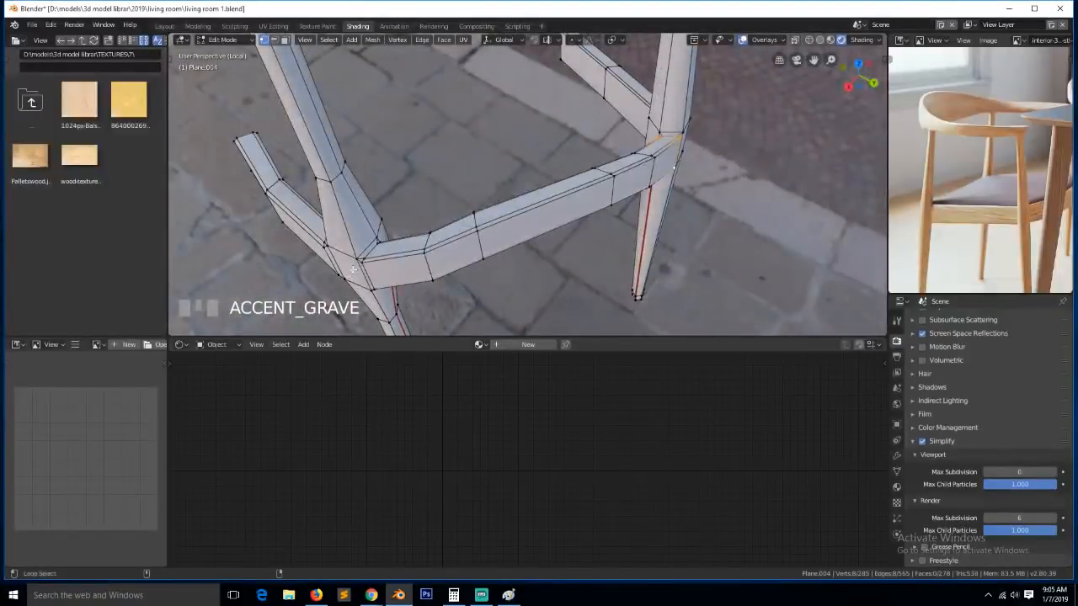
left_click(505, 272, "alt+shift")
key("ctrl+e")
left_click(505, 272)
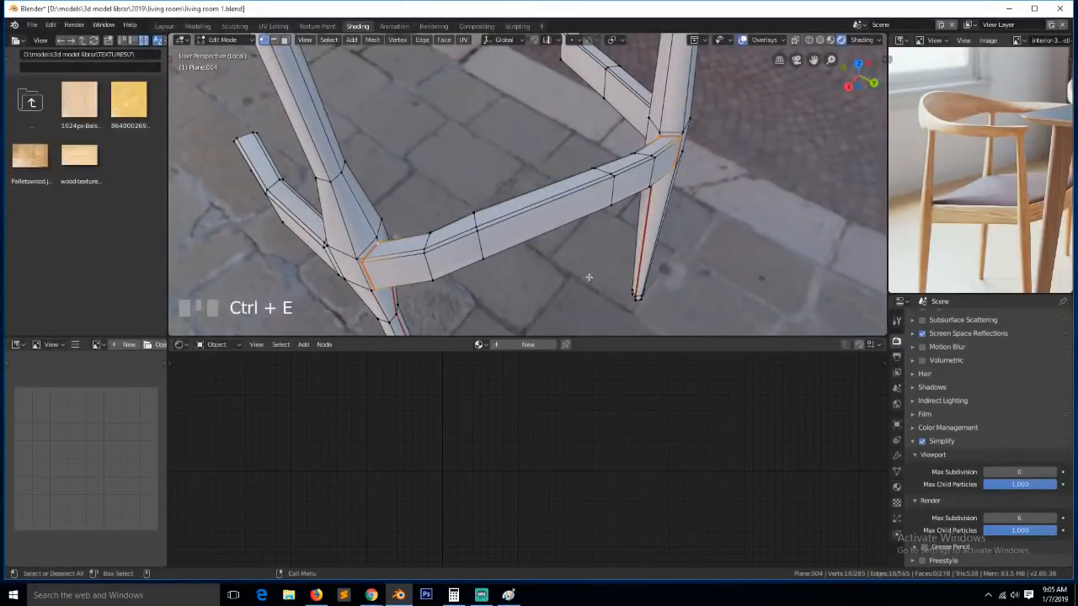
Mark seams around the front and back seat rails where each one meets its leg
middle_click_drag(505, 272, 436, 262)
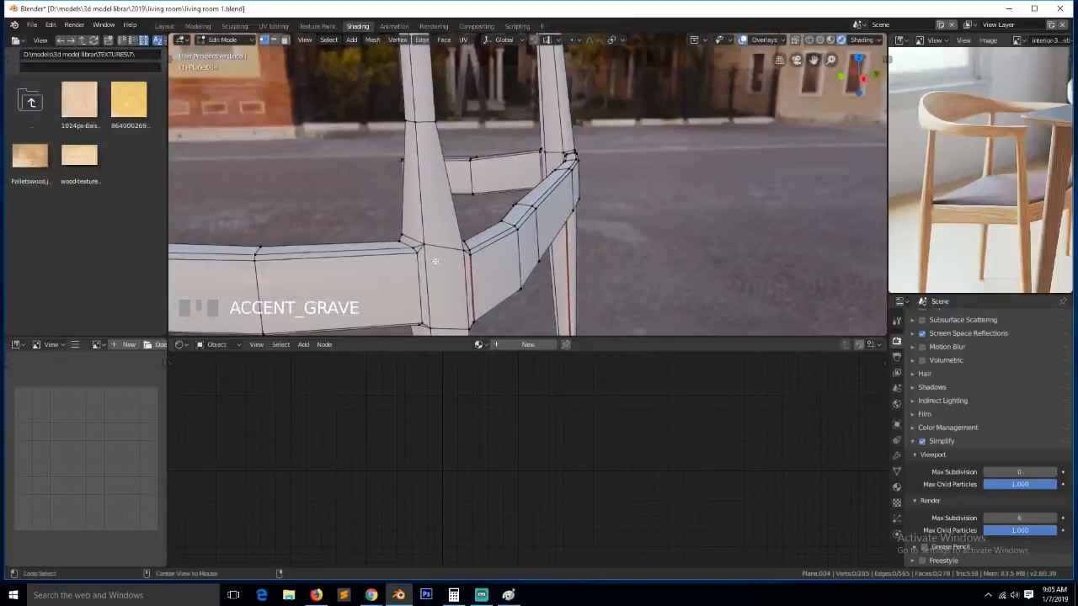
left_click(422, 272, "alt")
left_click(539, 161, "alt+shift")
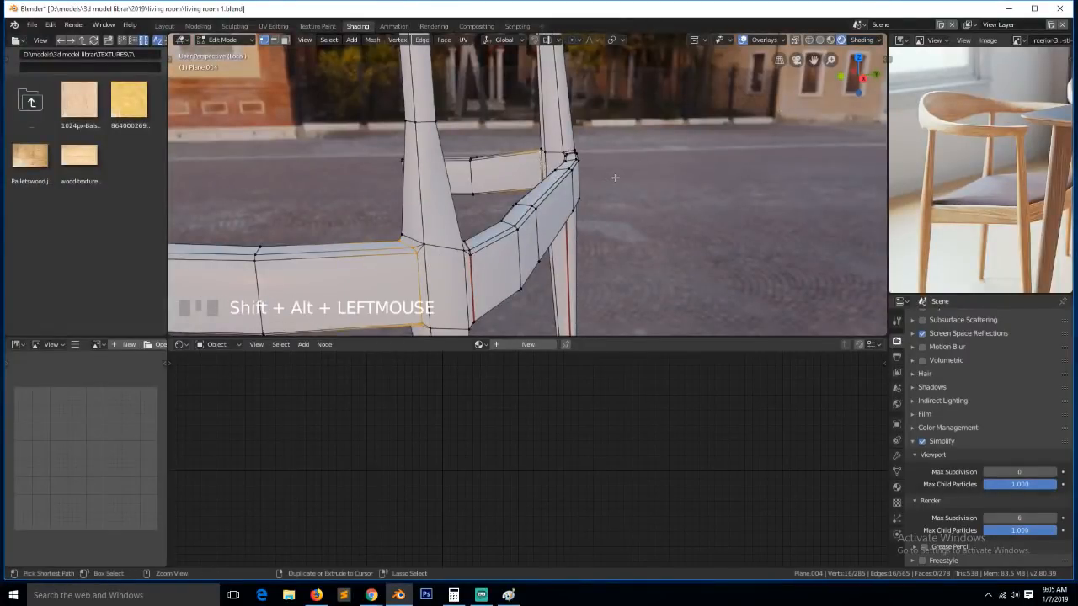
key("ctrl+e")
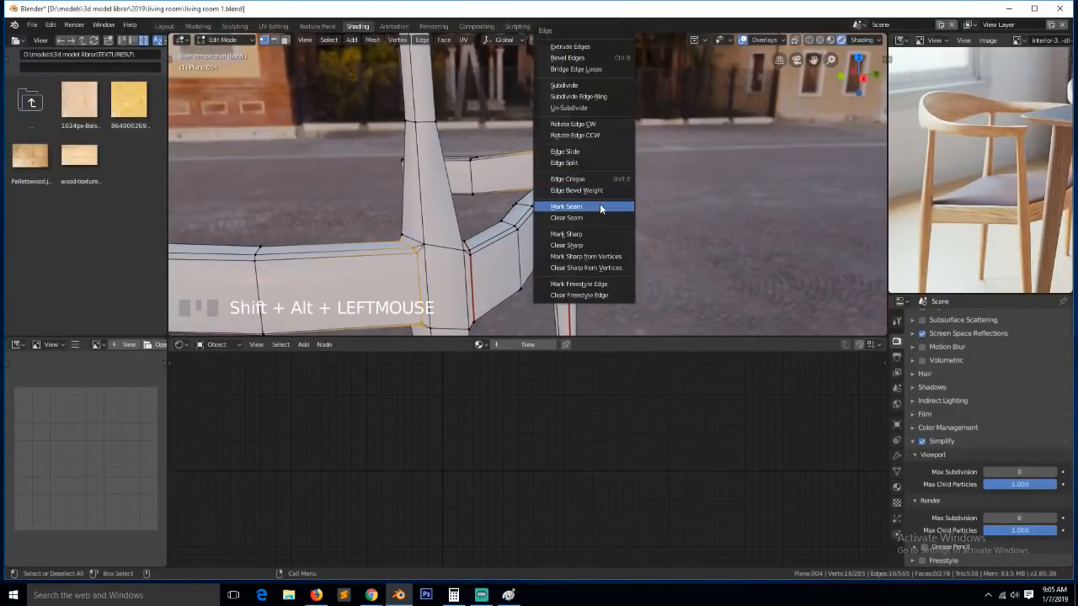
left_click(601, 208)
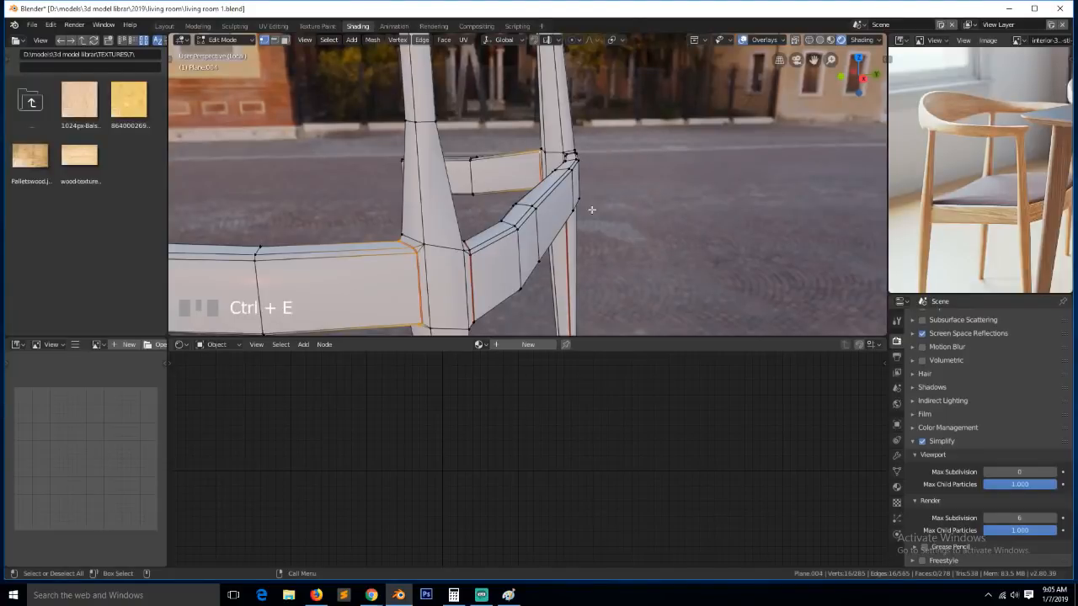
Mark seams along the bottom edges of the front and back seat rails
scroll(436, 291, "down", 4)
key("grave")
left_click(549, 115, "alt")
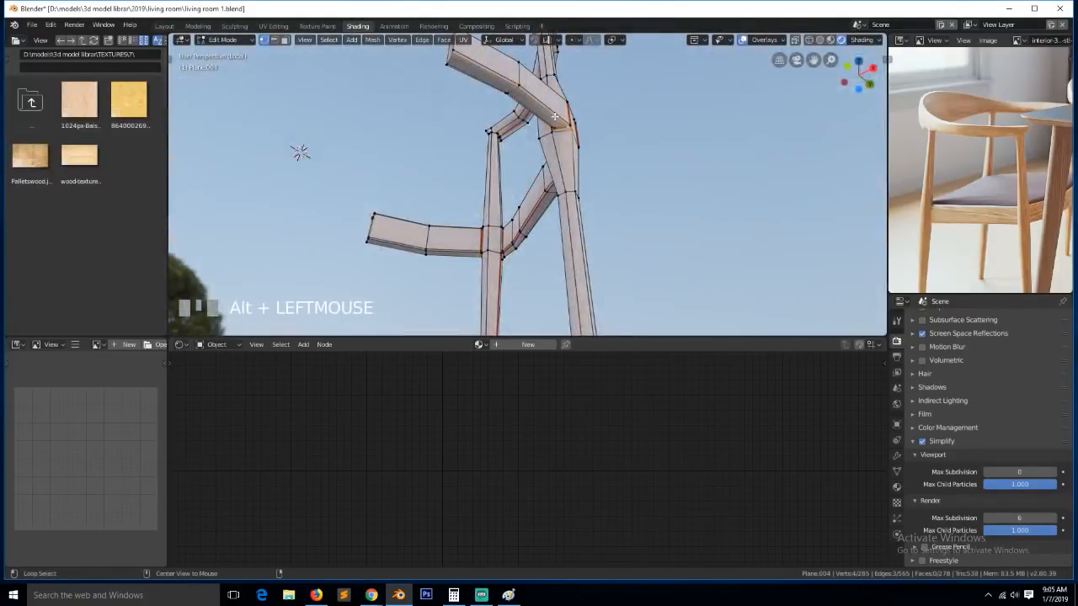
key("ctrl+e")
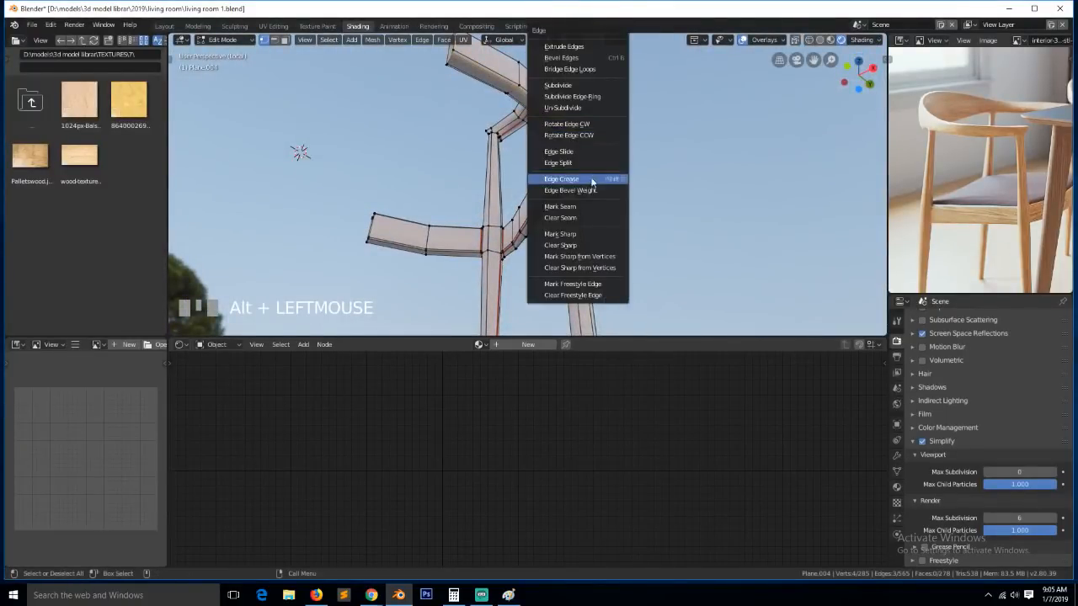
left_click(584, 207)
left_click(464, 252, "alt")
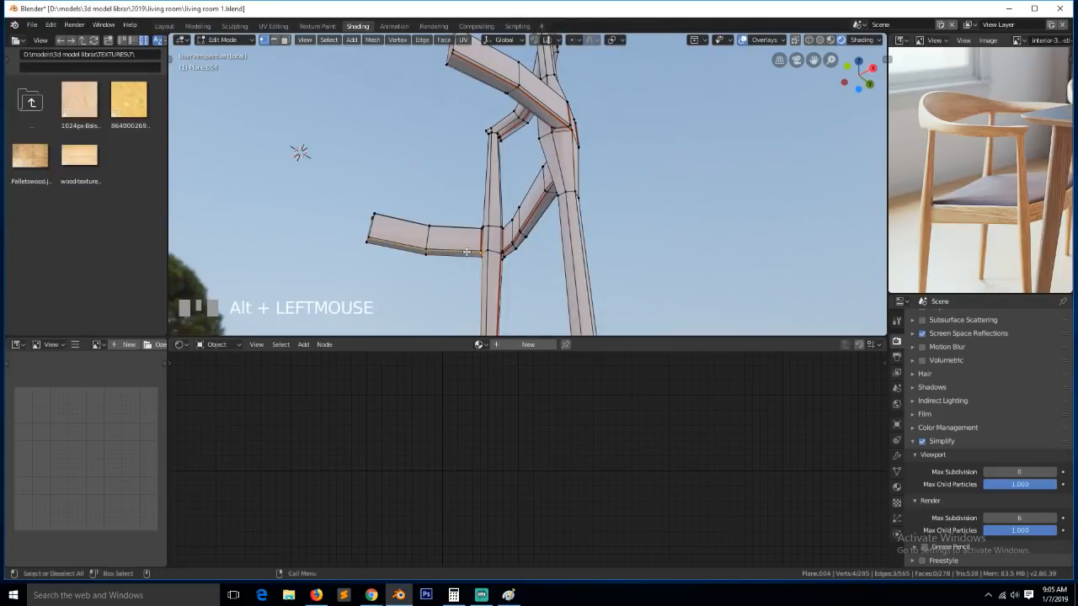
key("ctrl+e")
left_click(467, 250)
Mark a seam along the vertical inner edge running the length of the first leg
key("alt+a")
key("a")
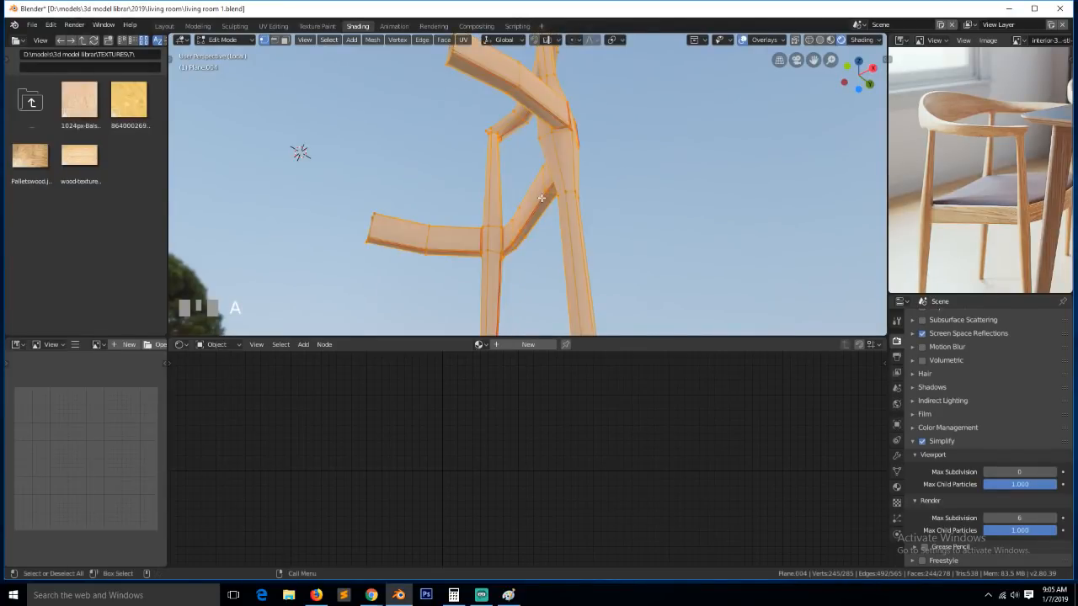
key("grave")
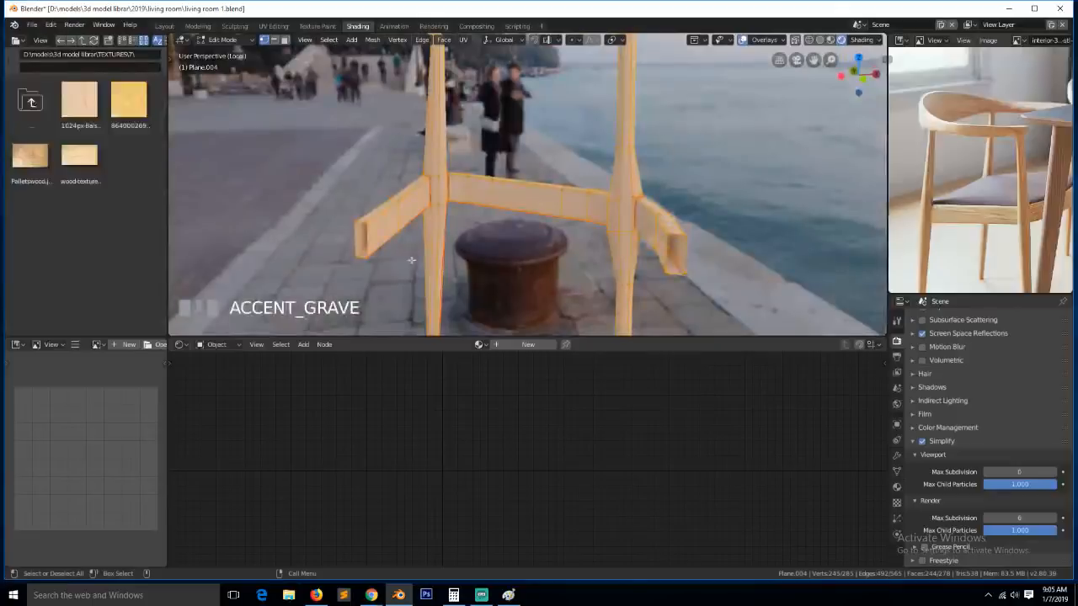
left_click(445, 184, "alt")
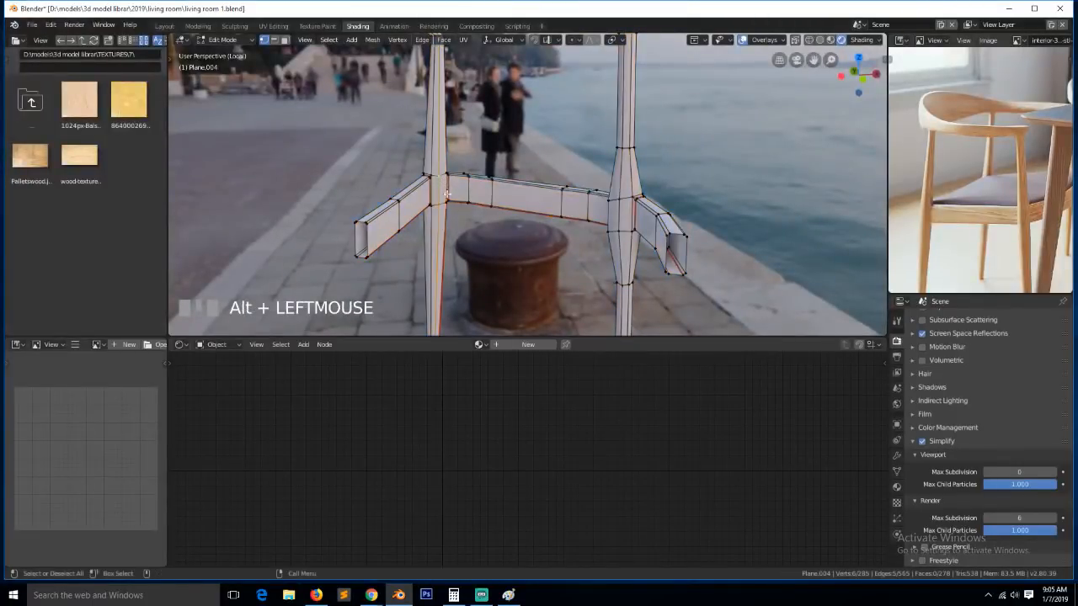
key("ctrl+e")
left_click(471, 206)
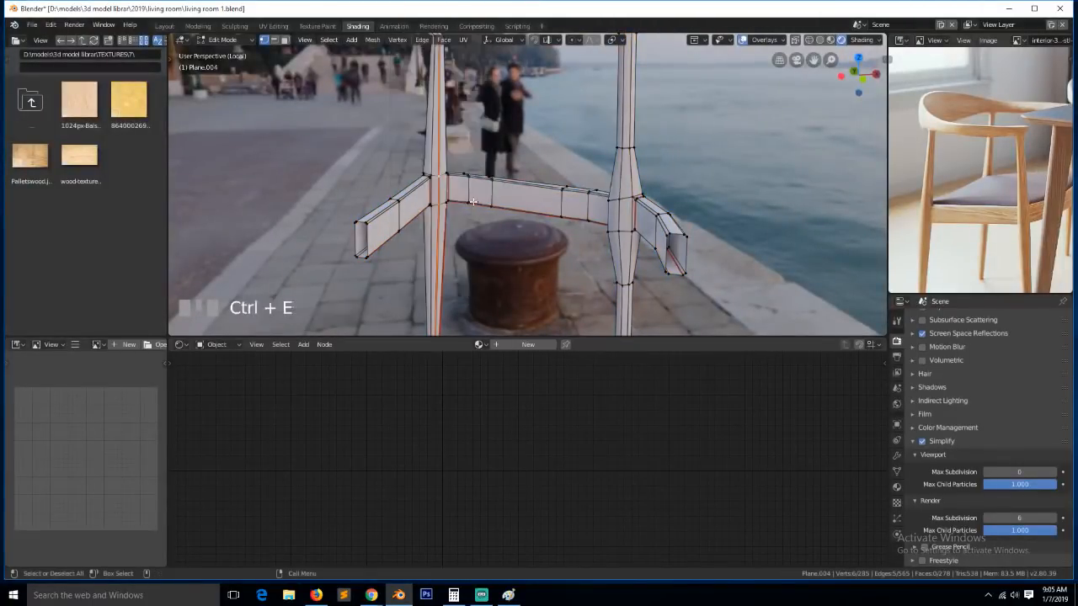
Mark a seam along the vertical inner edge running the length of the second leg
left_click(618, 192, "alt")
key("ctrl+e")
left_click(622, 189)
right_click(653, 202)
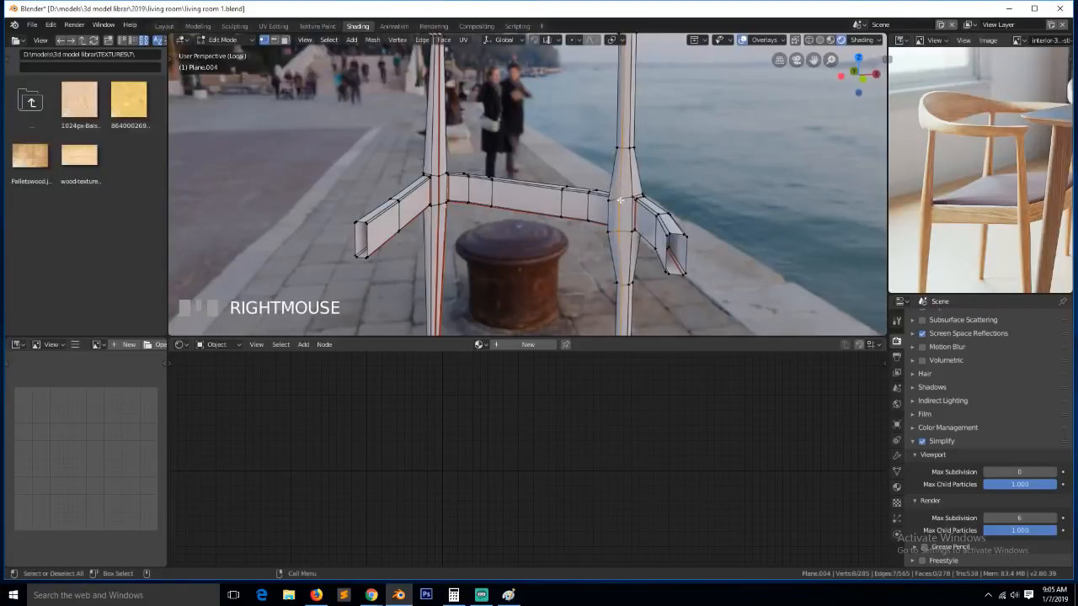
key("ctrl+e")
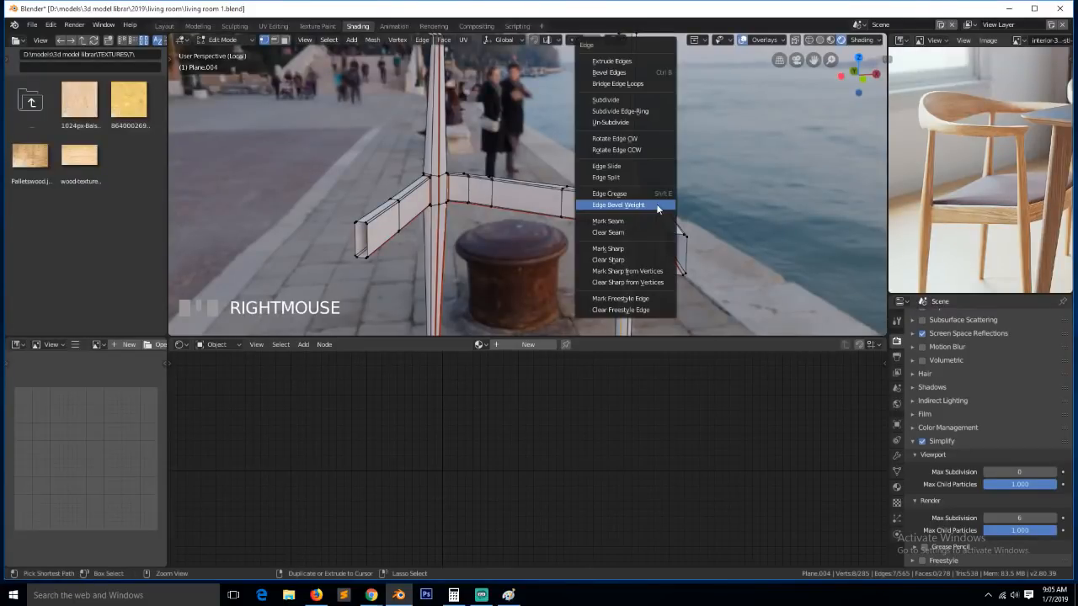
left_click(646, 224)
scroll(646, 224, "down", 5)
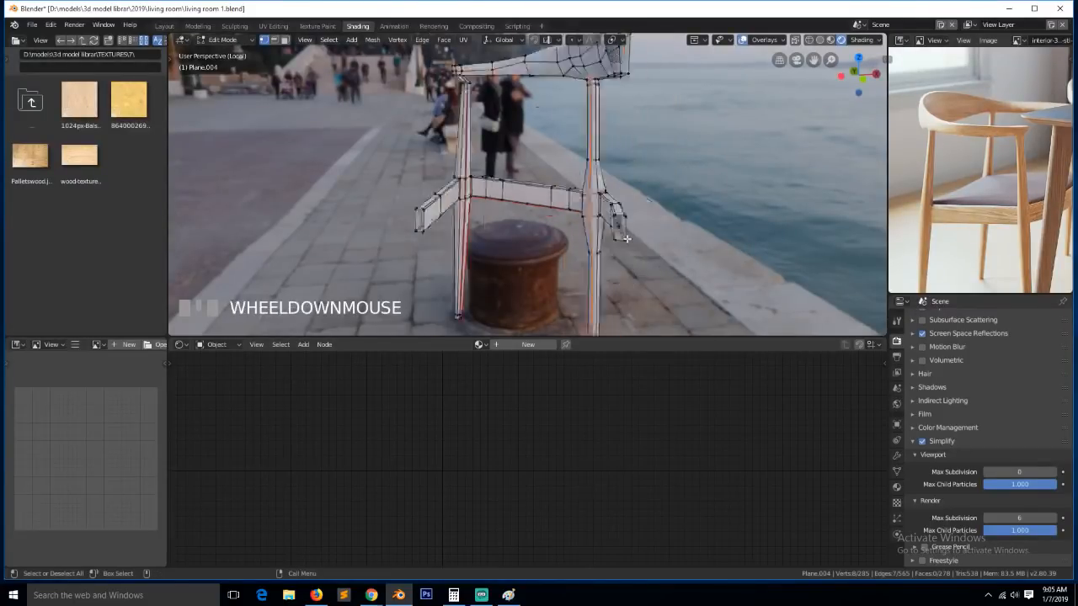
Unwrap the entire chair frame mesh in the UV Editing workspace using the marked seams
key("shift+grave")
middle_click_drag(517, 133, 521, 130)
key("alt+a")
scroll(521, 131, "up", 3)
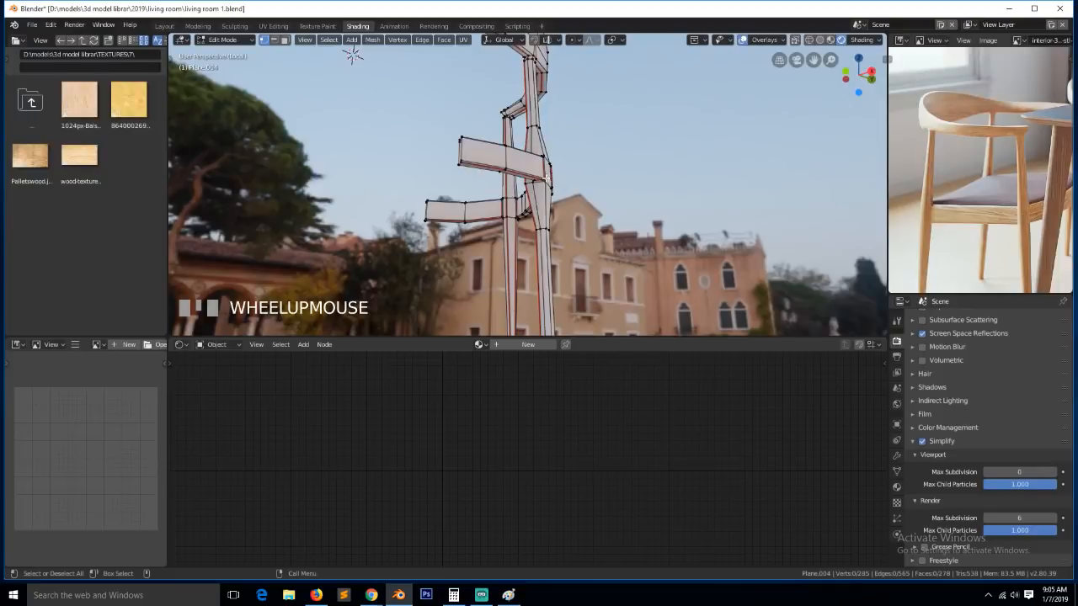
scroll(546, 178, "down", 2)
key("s")
key("a")
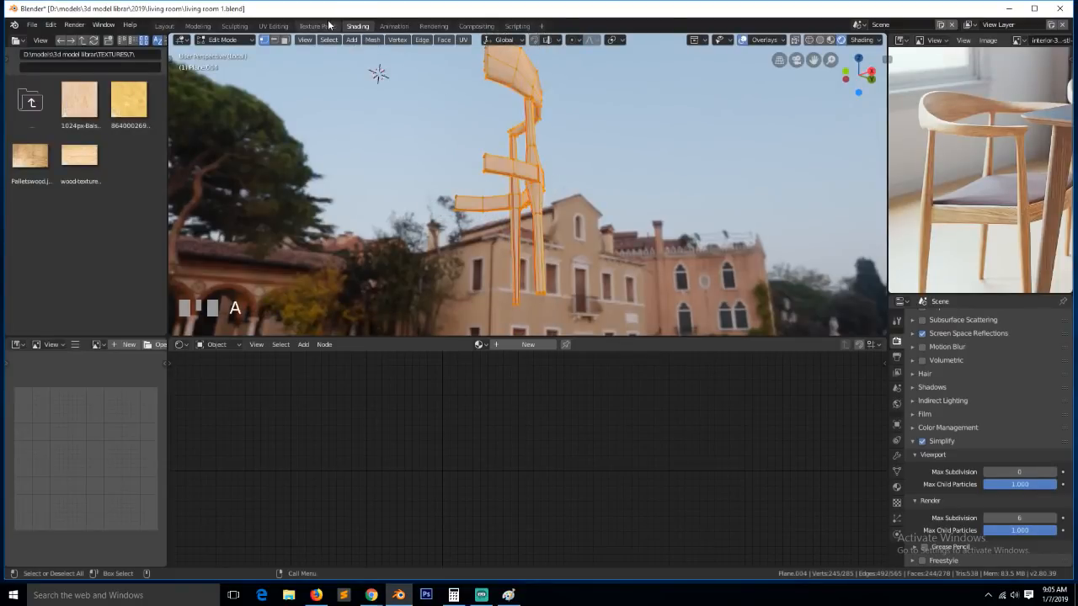
left_click(274, 26)
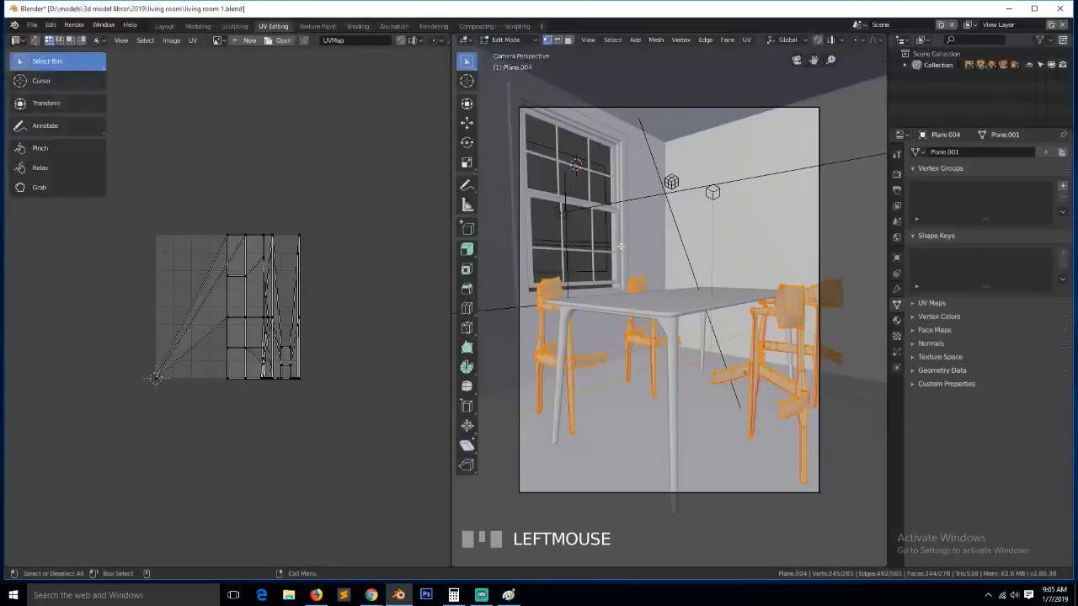
key("u")
left_click(729, 306)
scroll(244, 320, "up", 6)
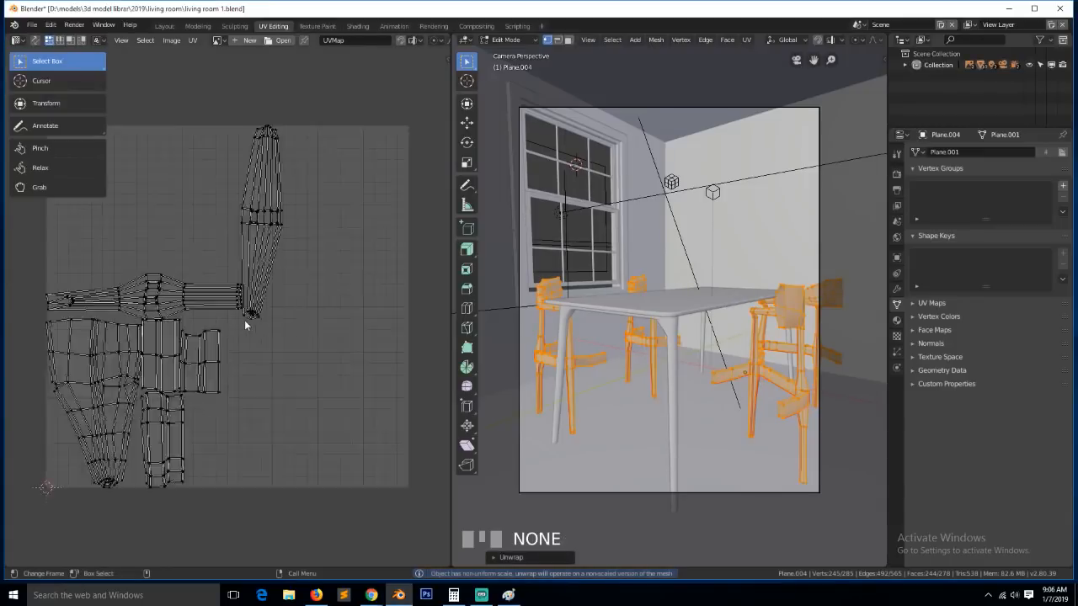
scroll(244, 320, "down", 2)
Return to Object Mode, enable viewport display of the chair's Mirror and Subdivision modifiers, and save the file
key("Tab")
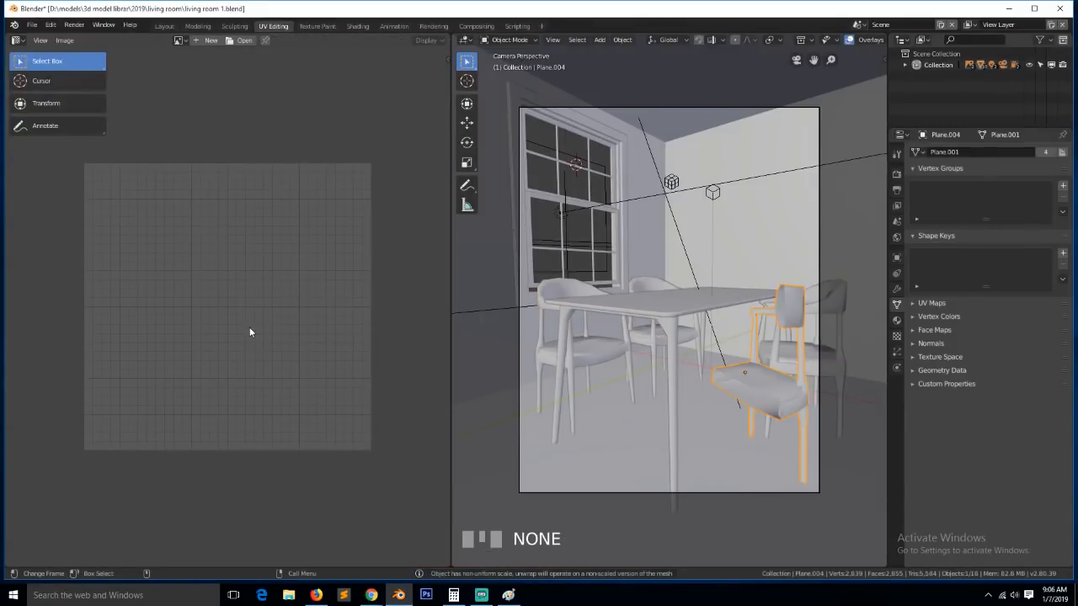
key("ctrl+s")
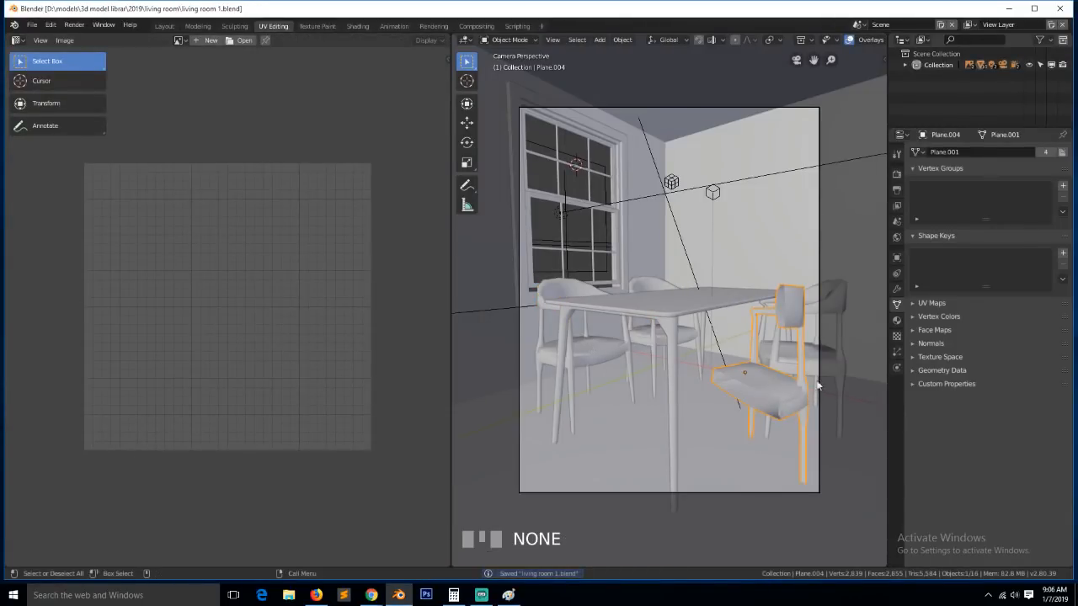
left_click(896, 289)
left_click(986, 169)
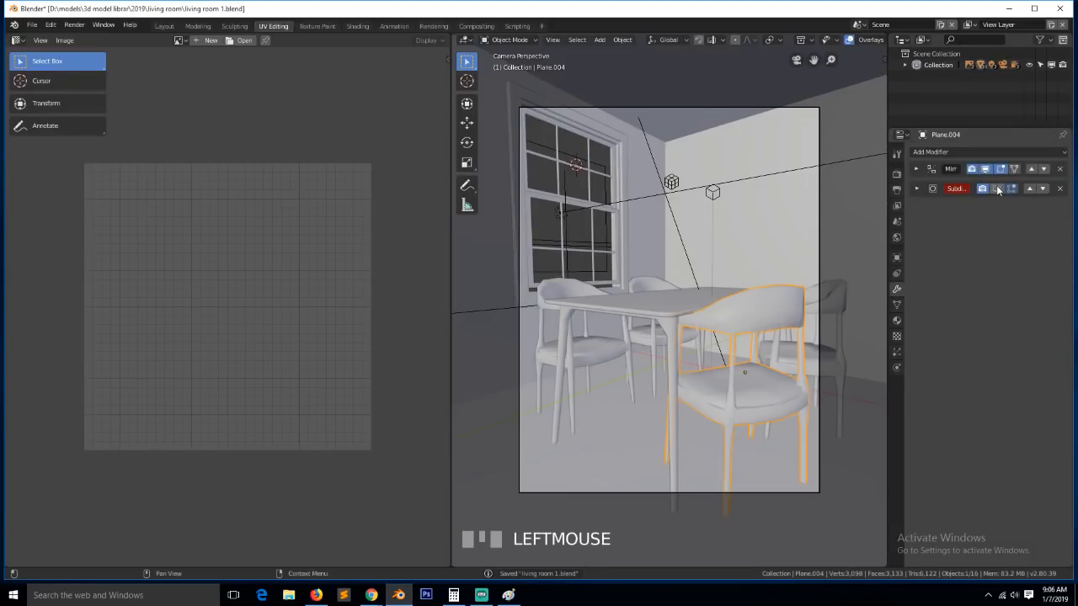
left_click(997, 188)
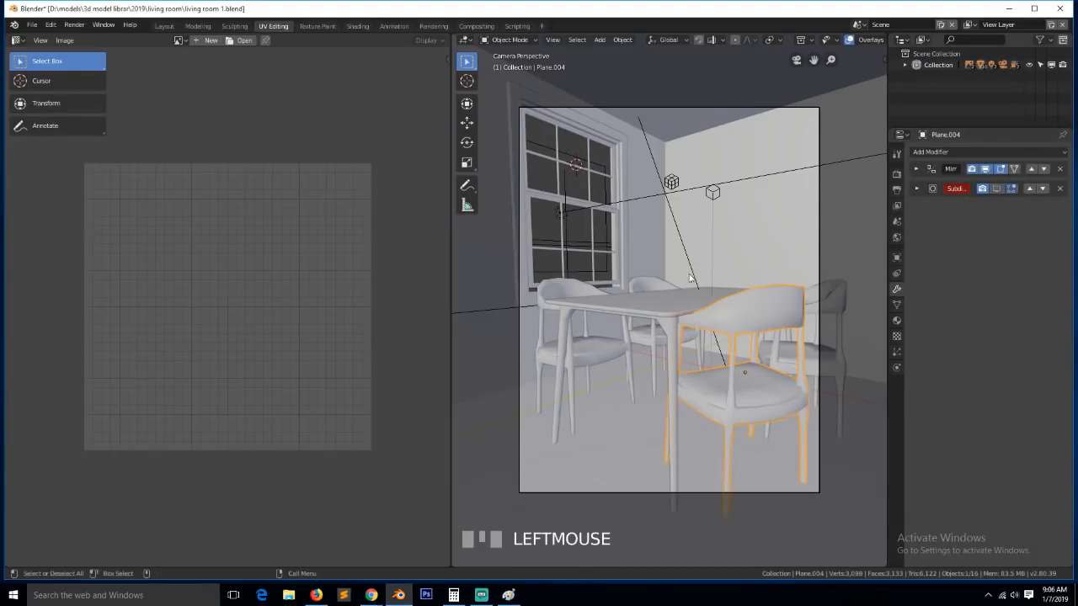
left_click(999, 191)
left_click(999, 190)
key("alt+a")
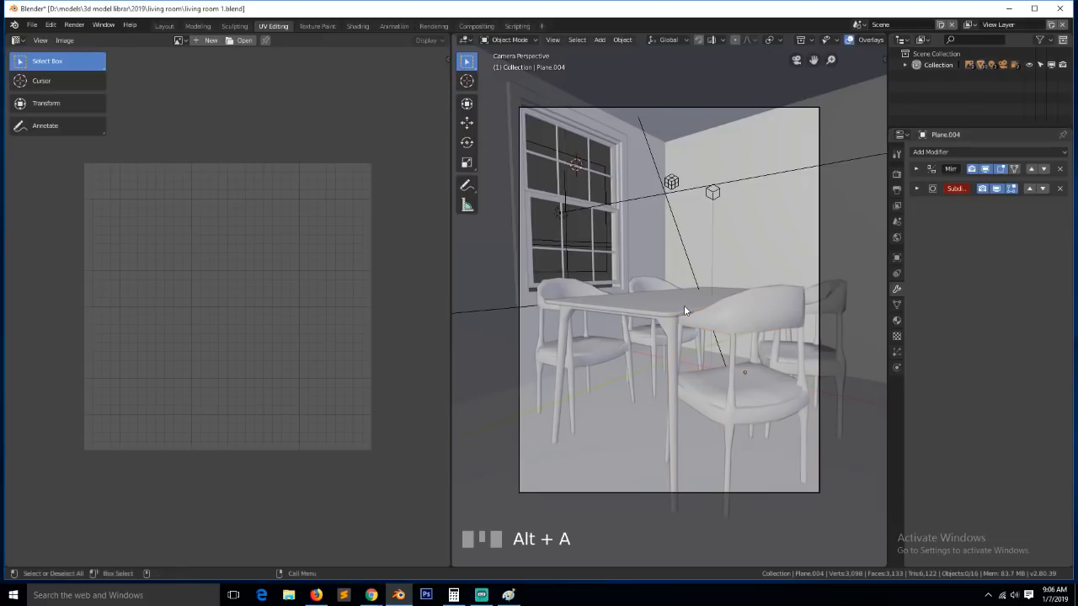
key("ctrl+s")
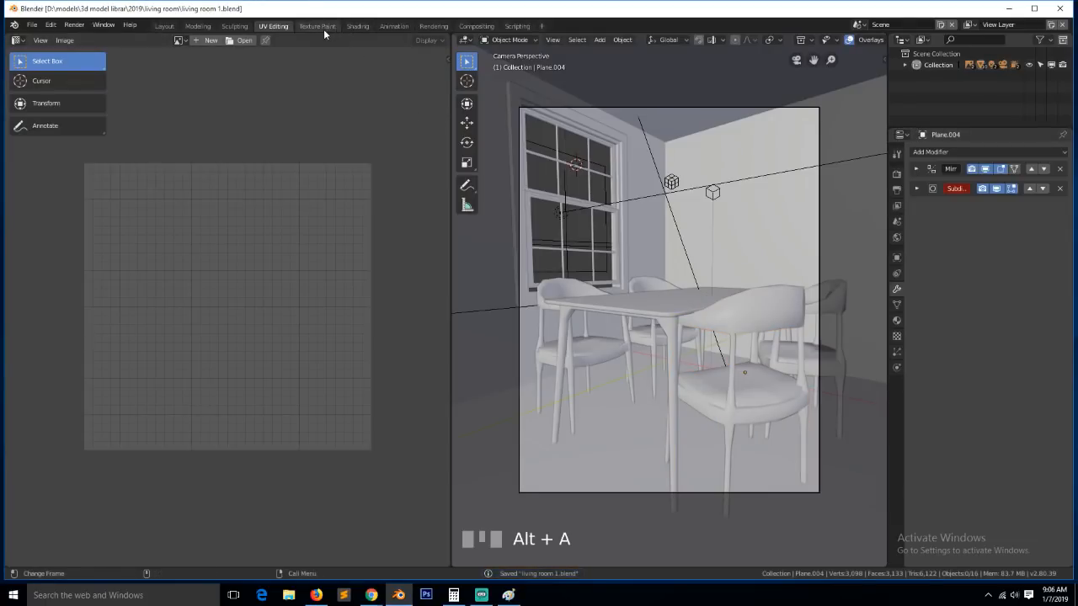
Assign the existing "wood" material to the chair in the Shading workspace and save the file
left_click(357, 26)
left_click(467, 178)
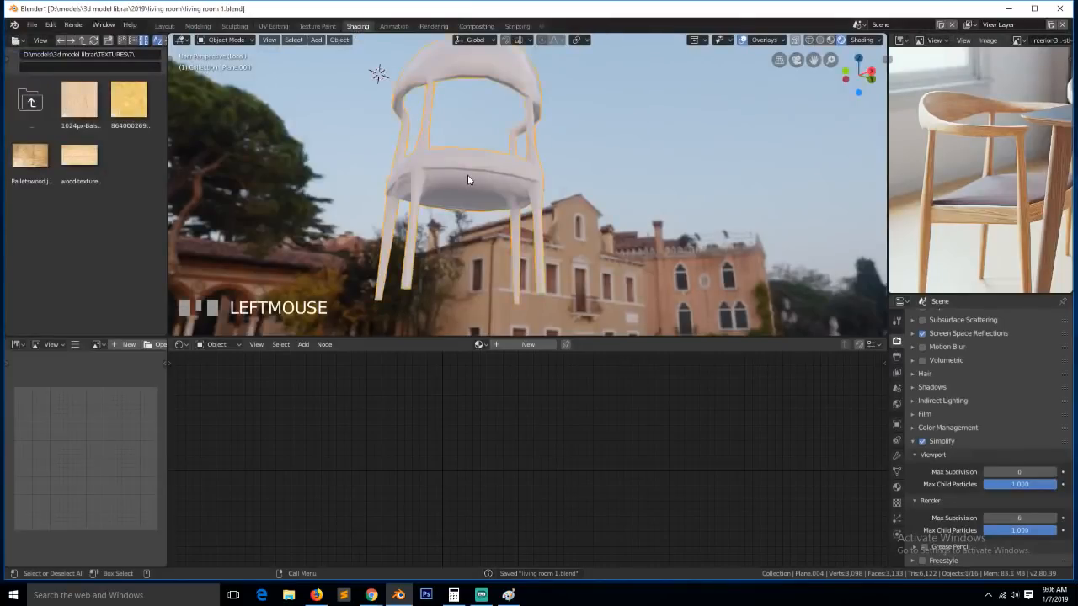
key("shift+grave")
left_click(484, 347)
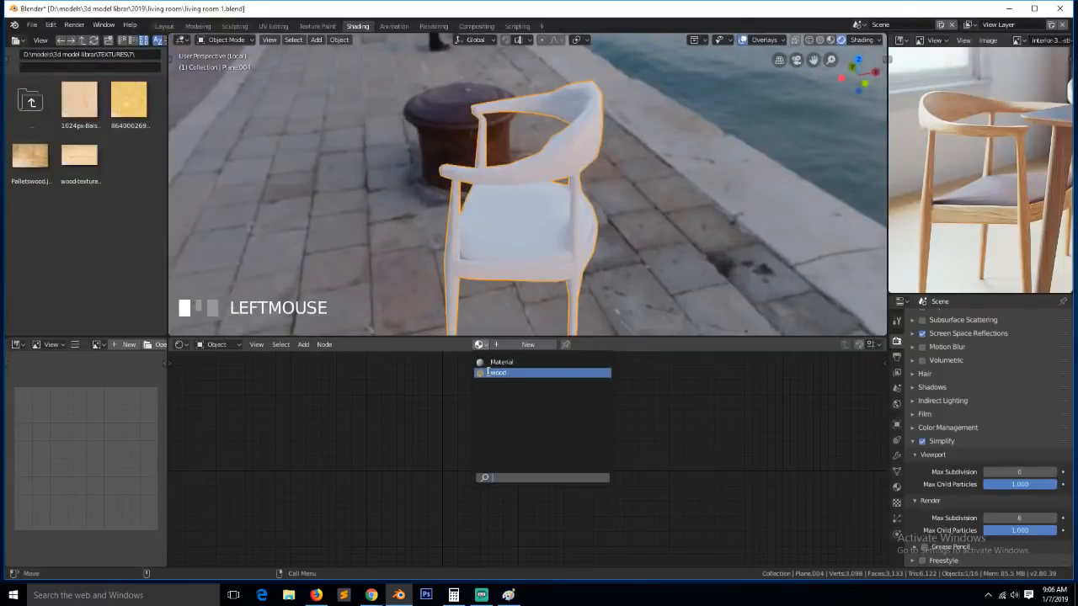
left_click(489, 373)
left_click(415, 238)
middle_click_drag(414, 239, 559, 200)
scroll(643, 218, "up", 3)
scroll(601, 210, "up", 4)
key("ctrl+s")
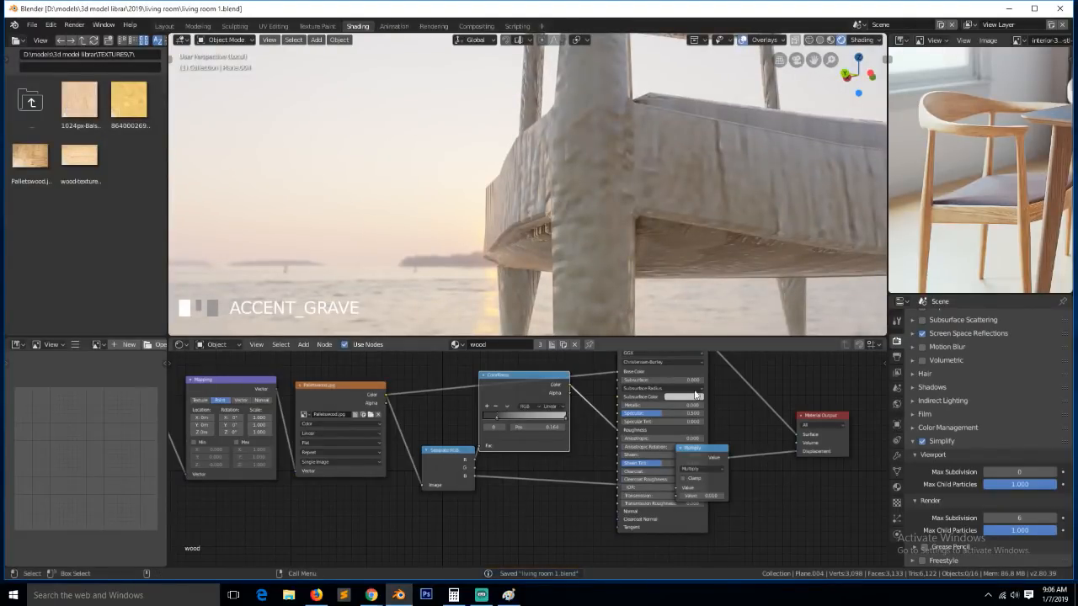
Rotate the chair's upright leg UV island to horizontal and place it just above the other leg island
scroll(461, 167, "down", 4)
middle_click_drag(462, 167, 553, 261)
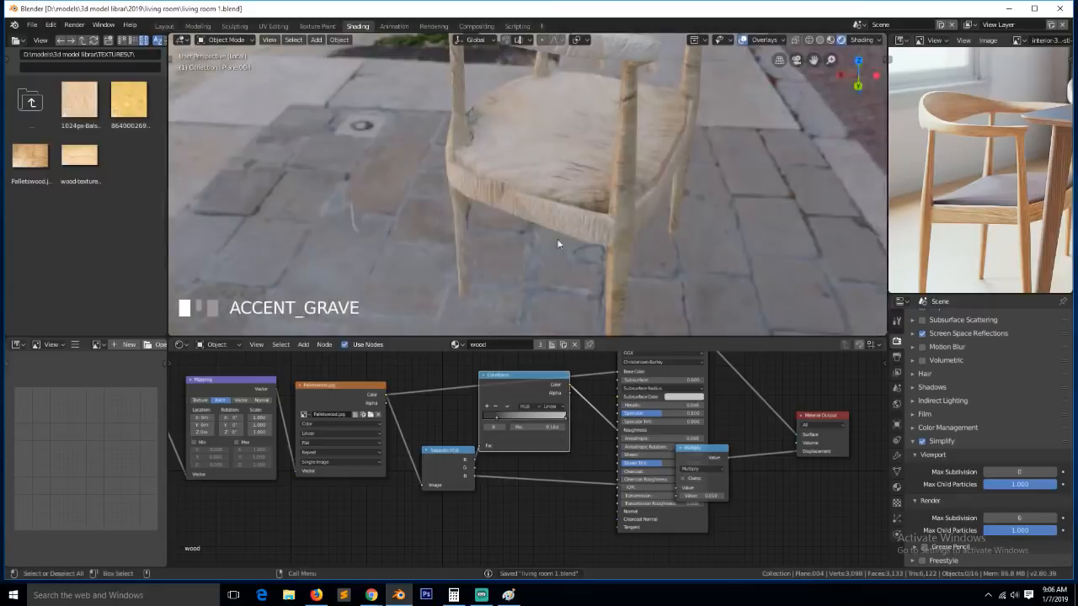
left_click(554, 229)
left_click(273, 26)
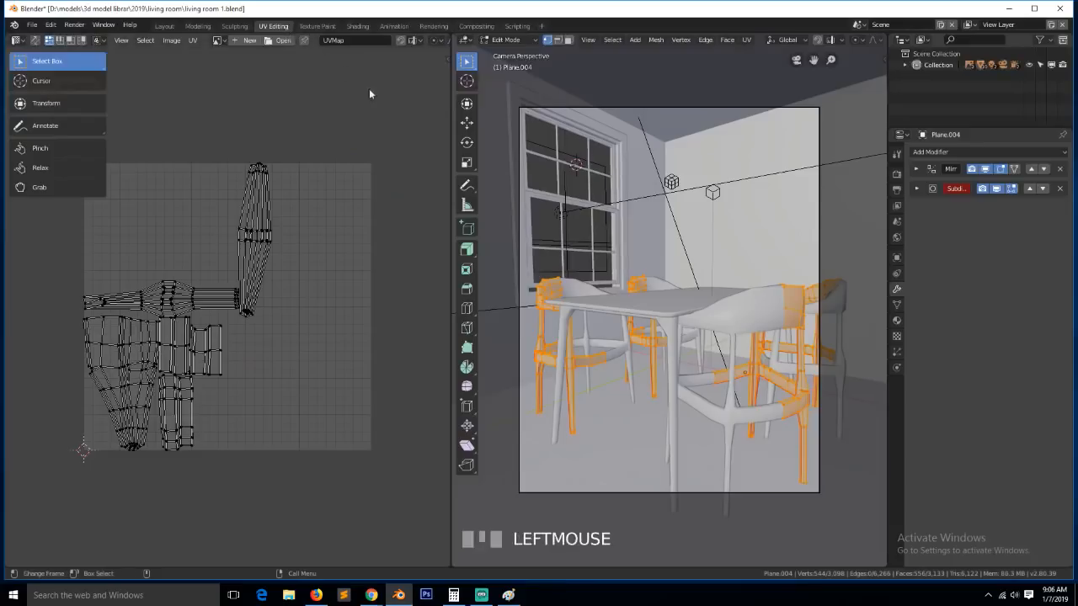
key("a")
left_click(250, 263)
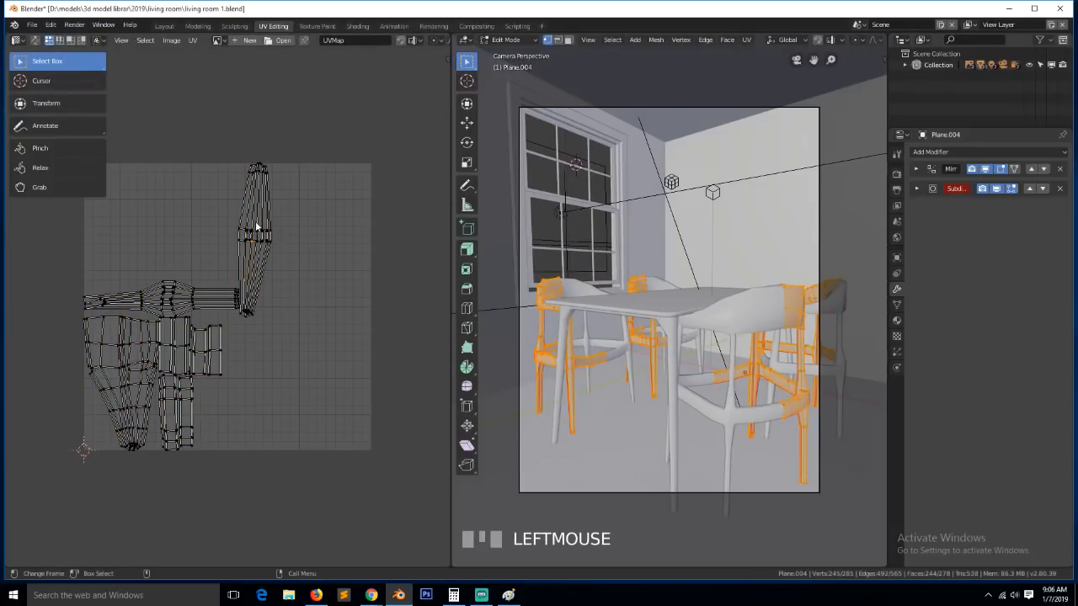
left_click(262, 253)
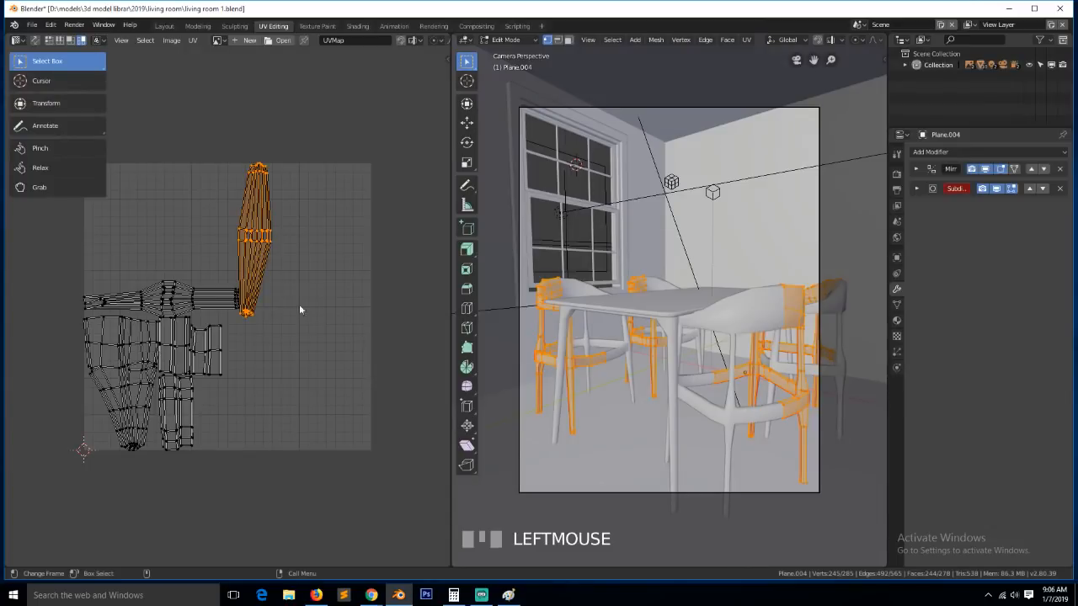
key("r")
key("h")
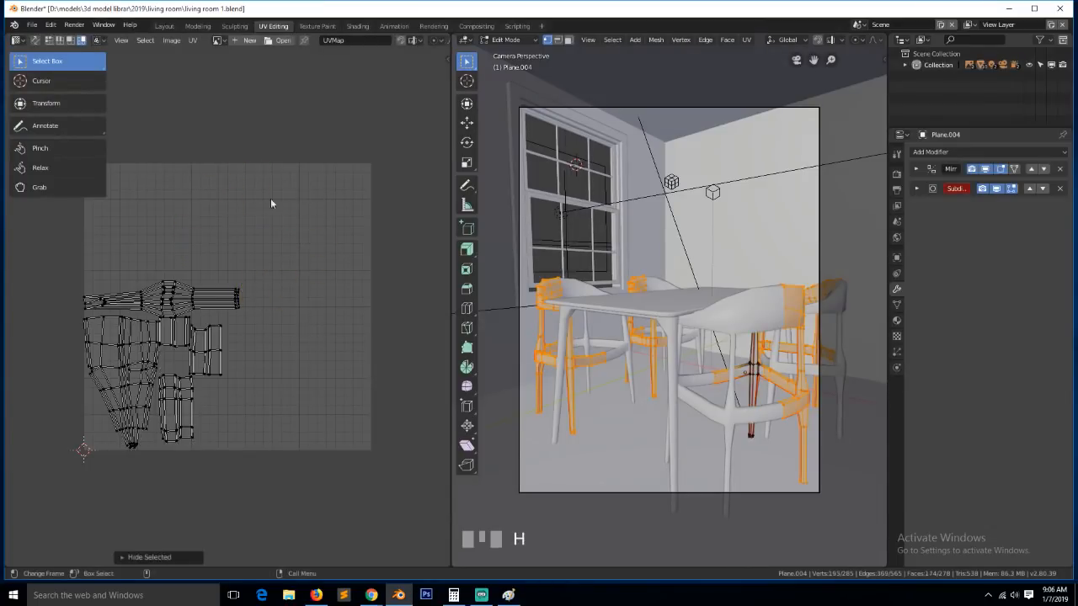
key("ctrl+z")
key("g")
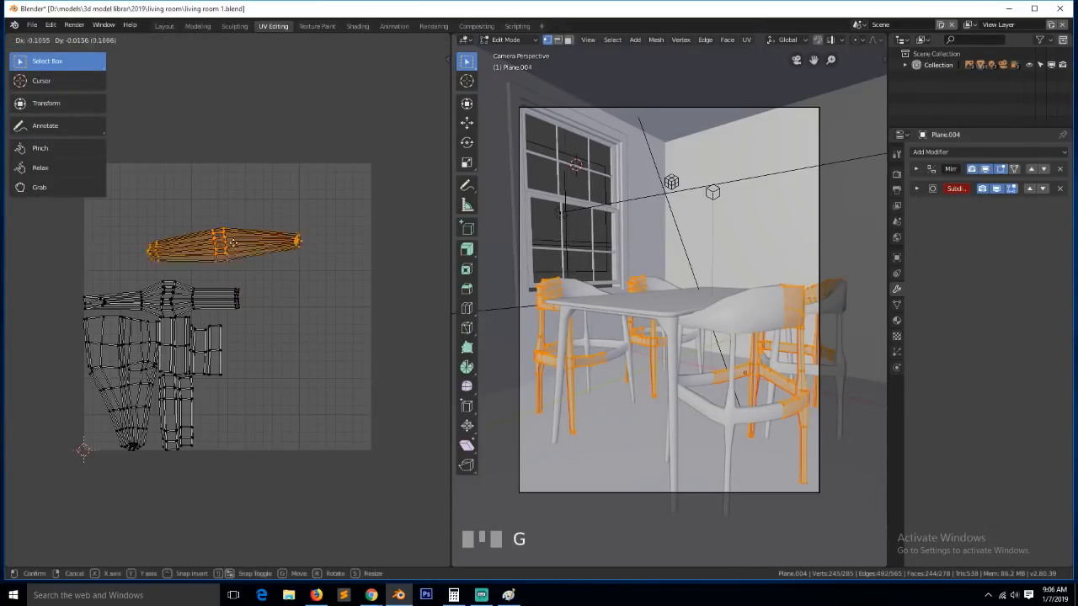
left_click(186, 263)
Scale all the chair's UV islands up beyond the UV square, recentre them, and return to the Shading workspace
key("a")
key("s")
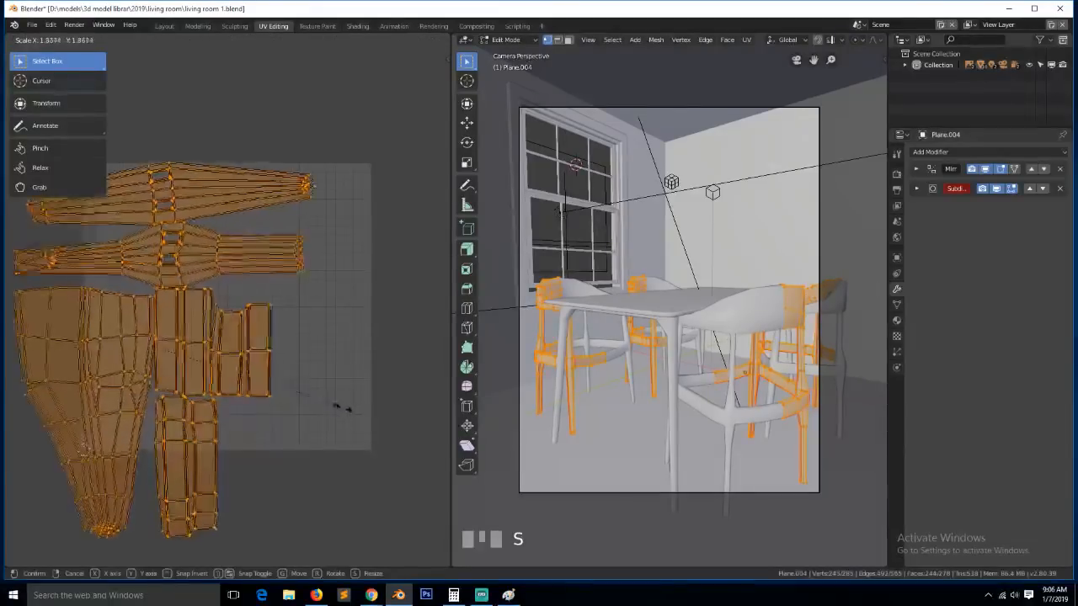
left_click(358, 386)
key("g")
left_click(418, 368)
key("s")
left_click(423, 401)
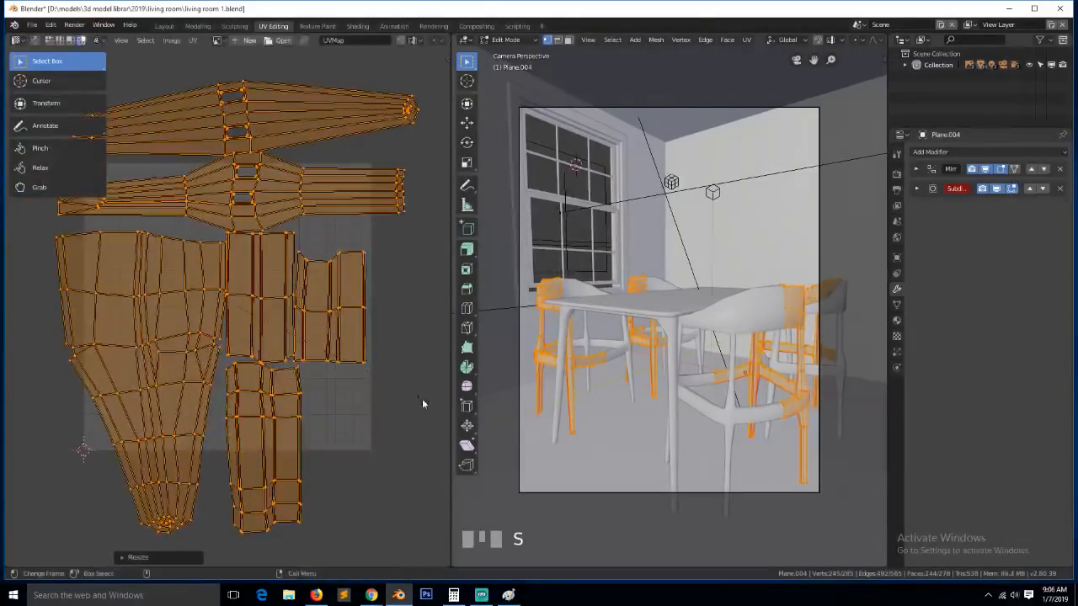
key("Tab")
left_click(358, 26)
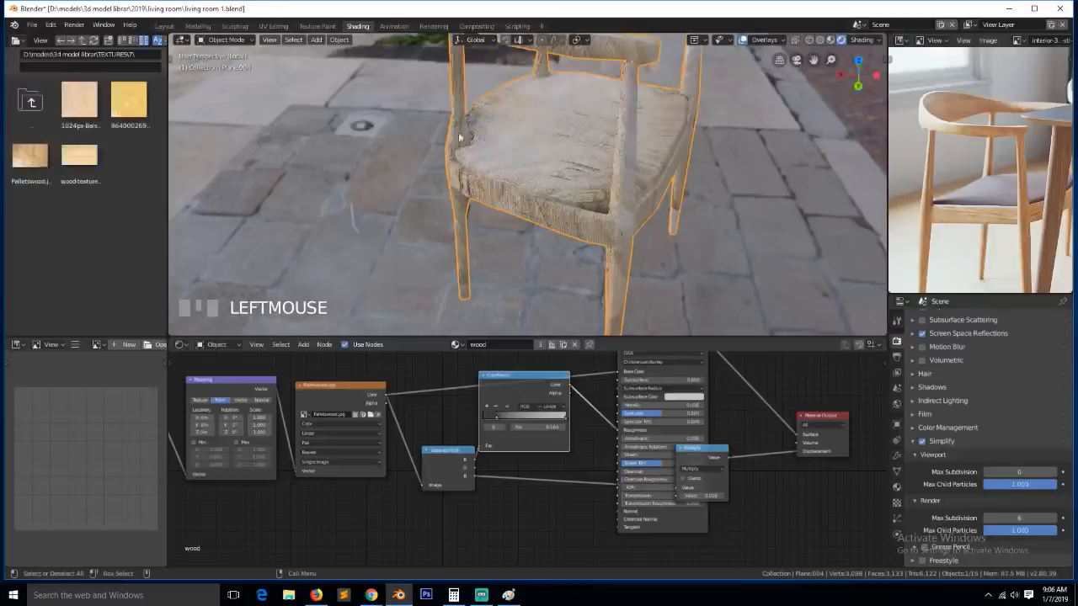
Move the Multiply node clear of the shader node, set its value to 0.001, and save the file
scroll(547, 236, "up", 2)
key("grave")
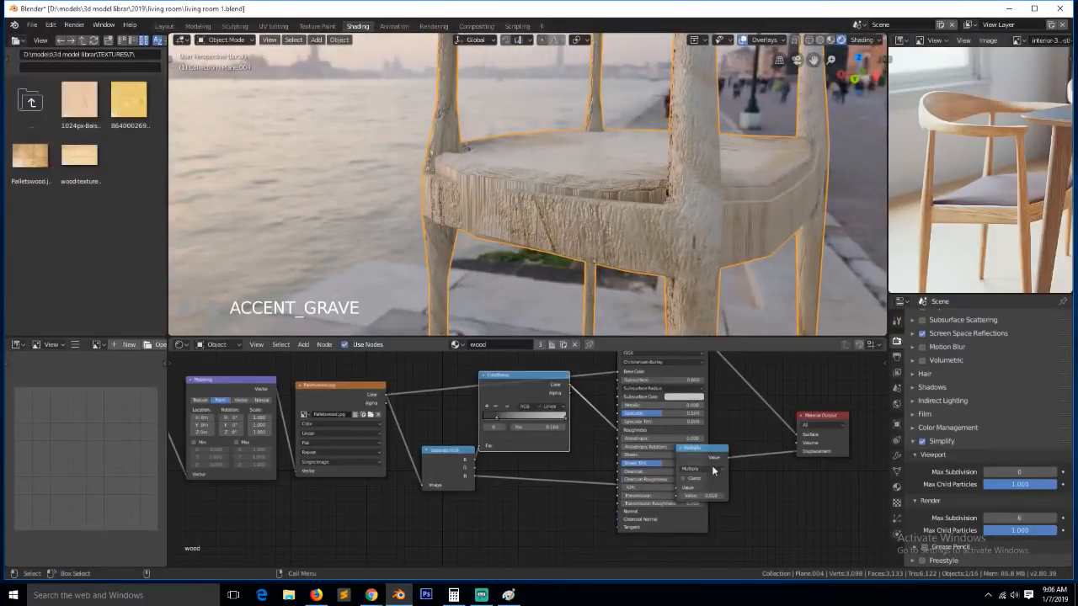
left_click_drag(713, 470, 777, 461)
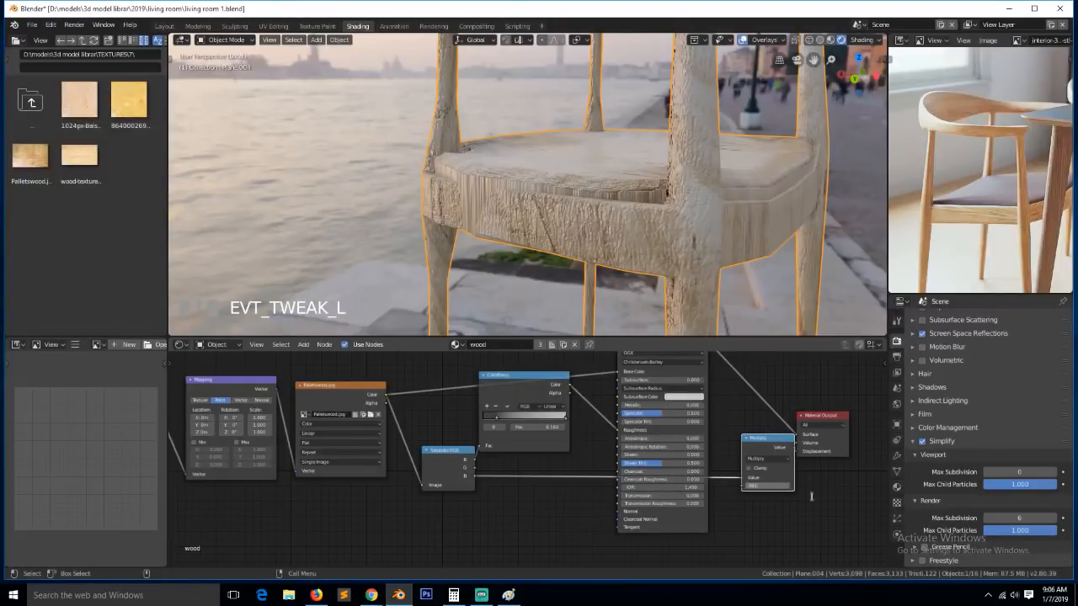
left_click(811, 497)
scroll(496, 207, "down", 1)
key("grave")
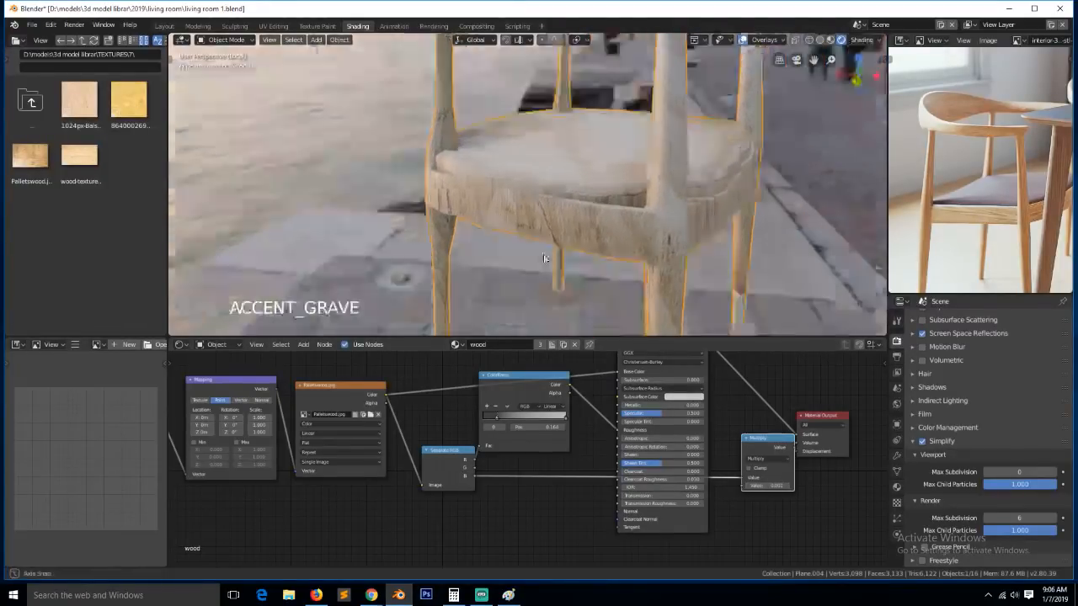
middle_click_drag(544, 259, 578, 210)
key("ctrl+s")
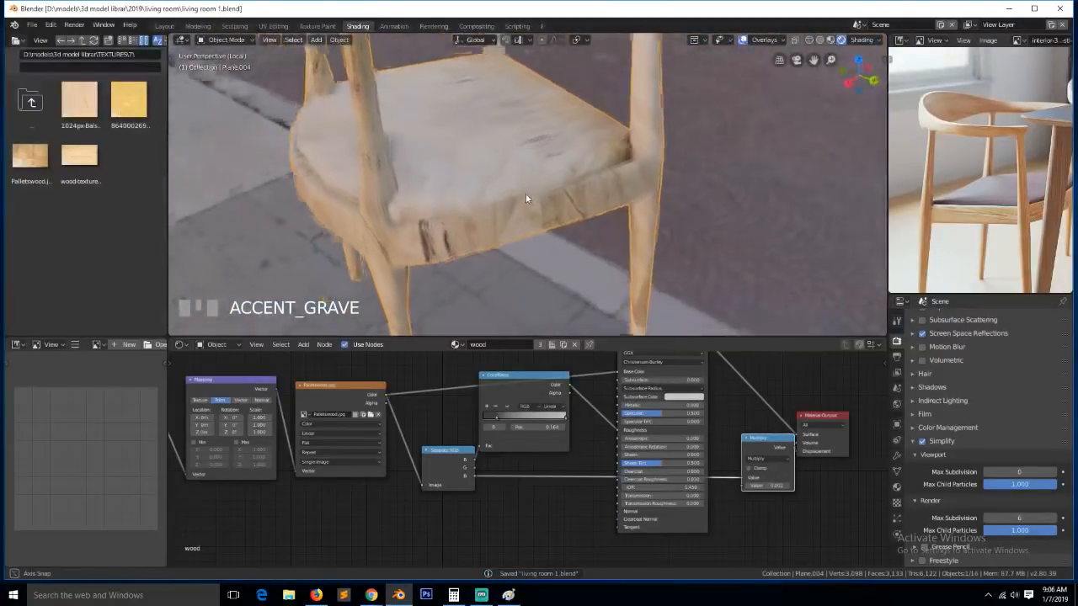
Open the chair's mesh for editing in the UV Editing workspace with all its faces and UV islands selected
left_click(619, 194)
key("Tab")
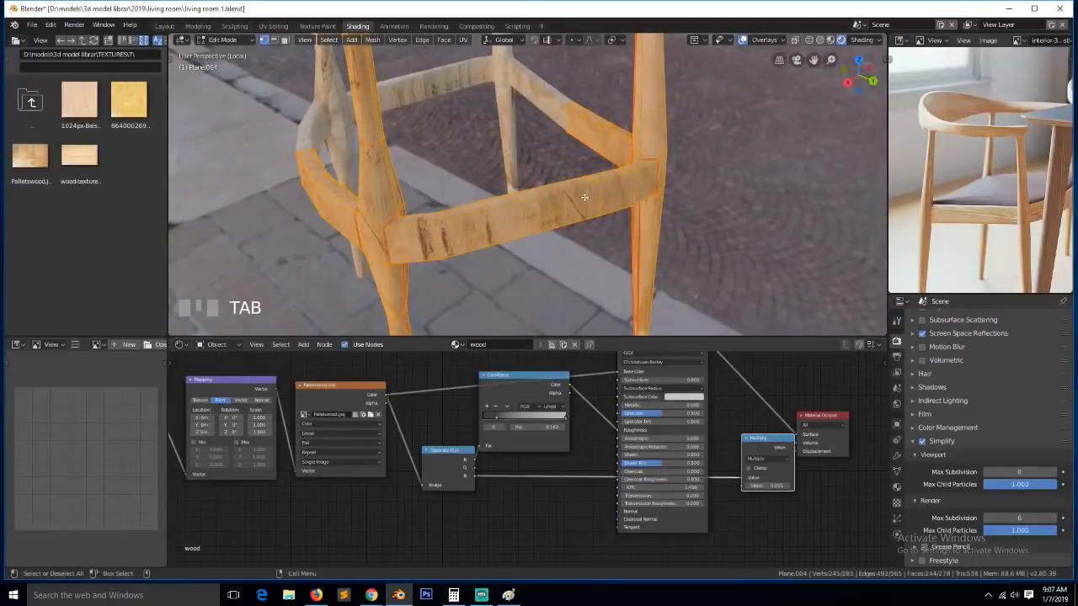
left_click(584, 197)
key("l")
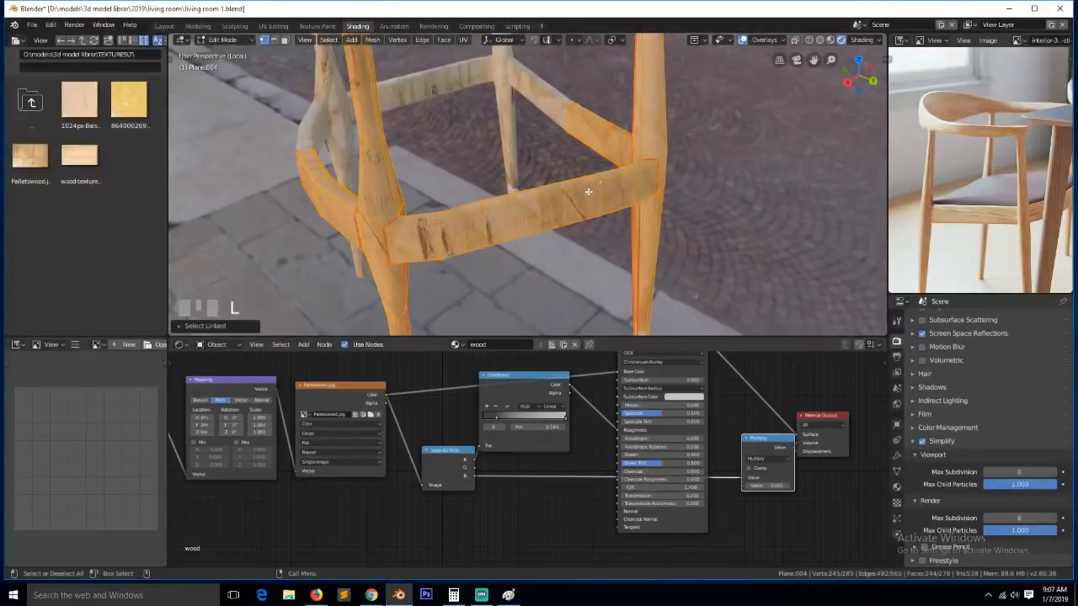
left_click(272, 26)
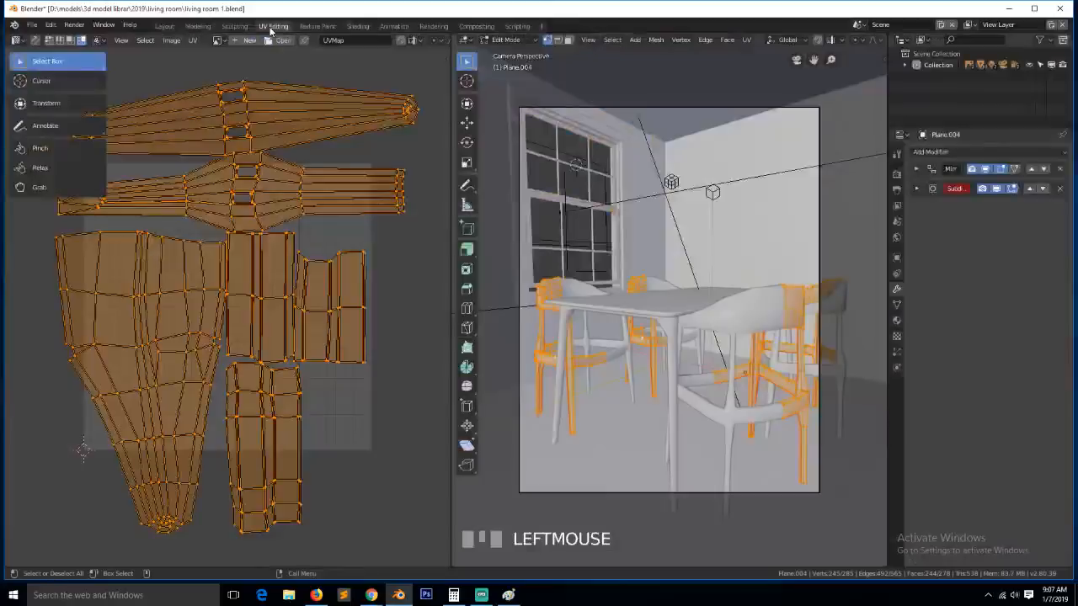
scroll(627, 354, "up", 2)
key("alt+a")
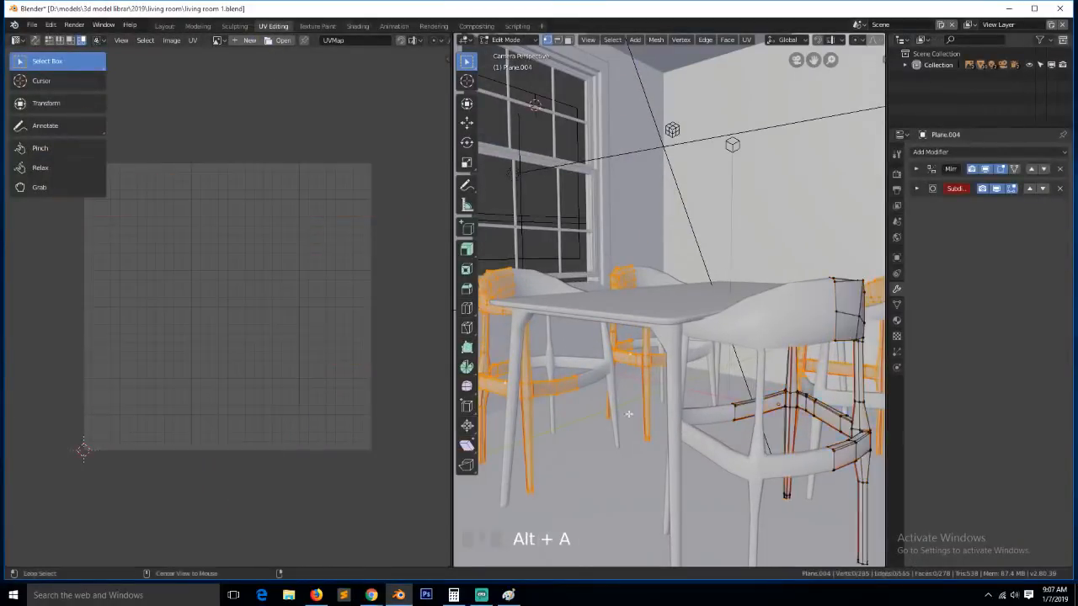
key("a")
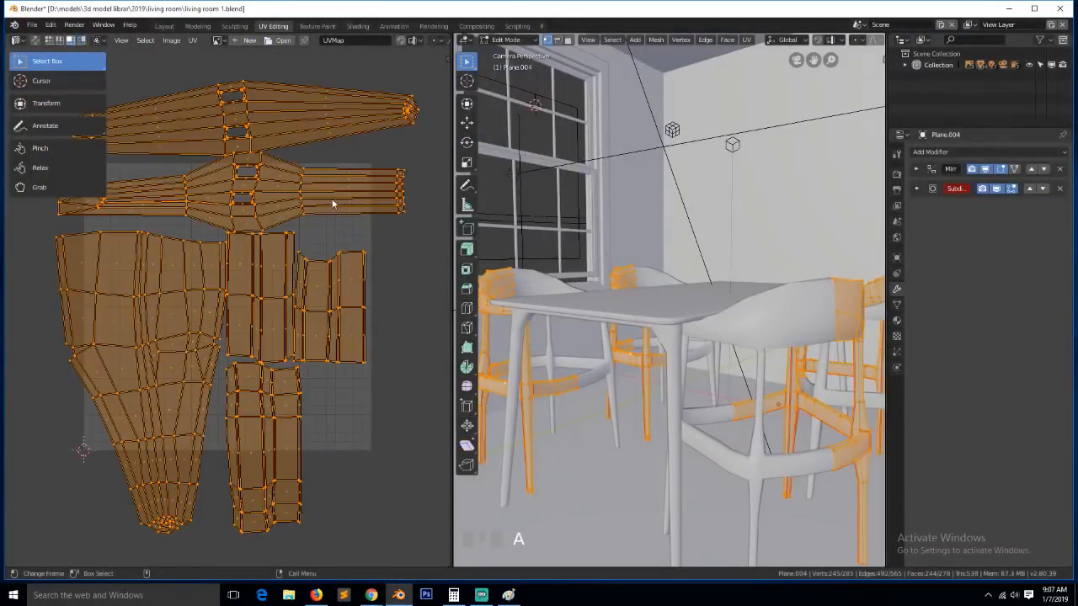
Clear the selection, turn on UV sync selection and switch to face selection mode
left_click(273, 286)
left_click(174, 313)
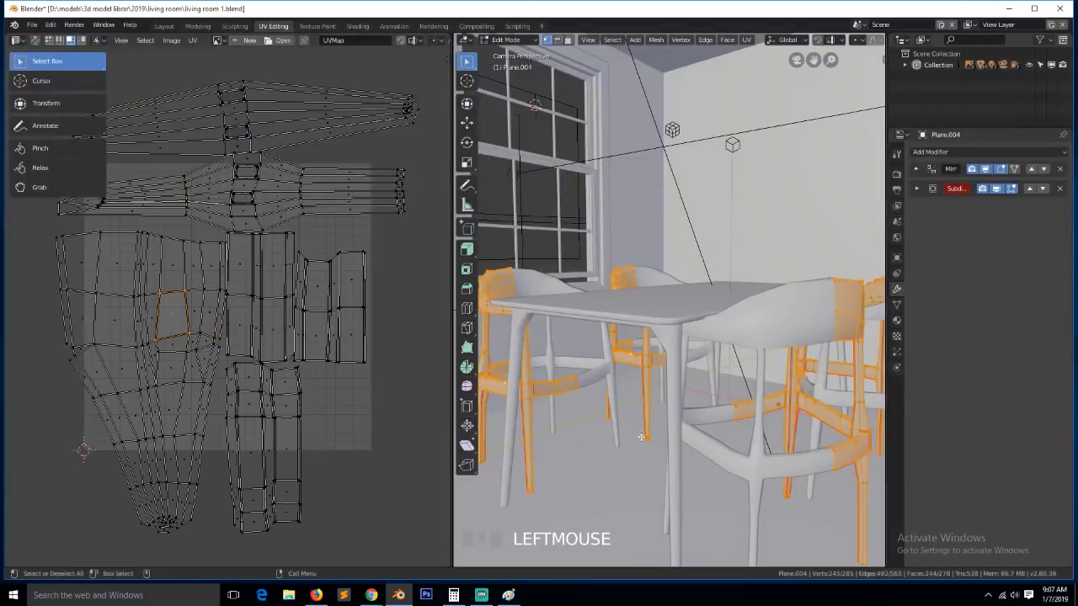
left_click(537, 380)
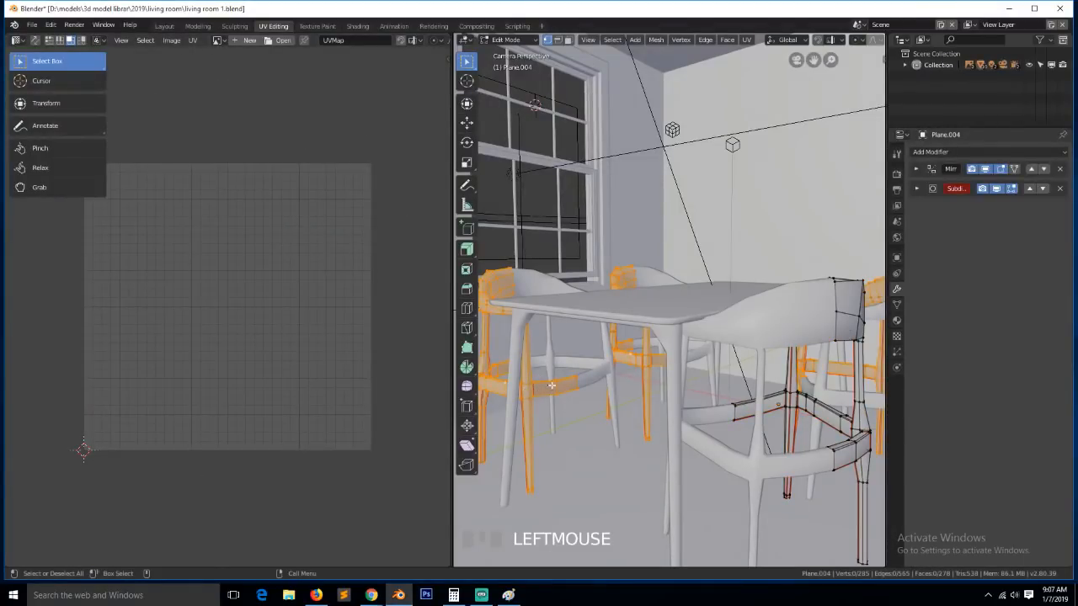
left_click(37, 39)
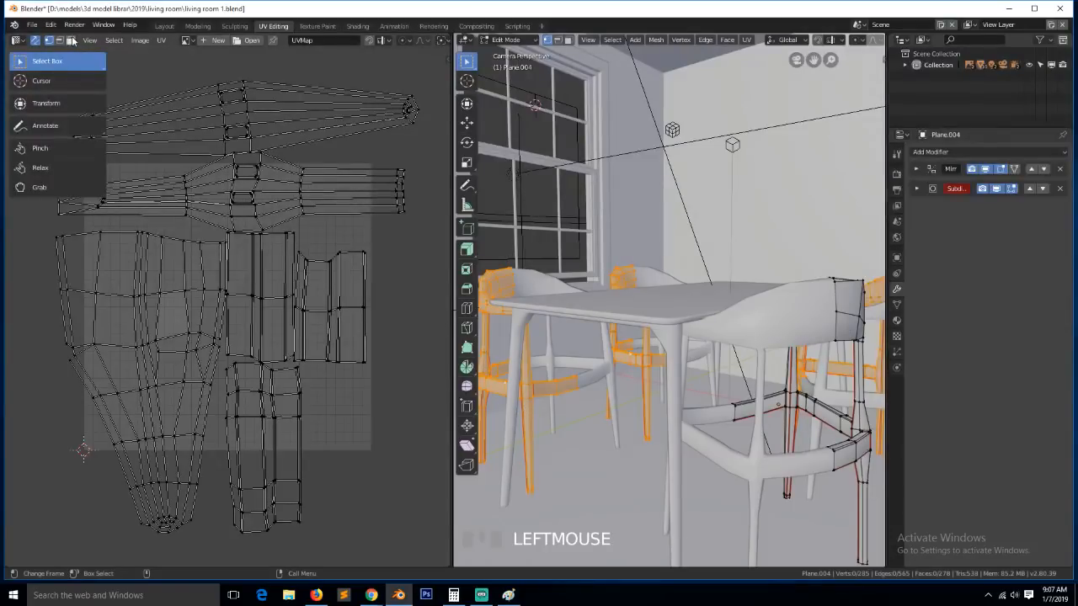
left_click(71, 40)
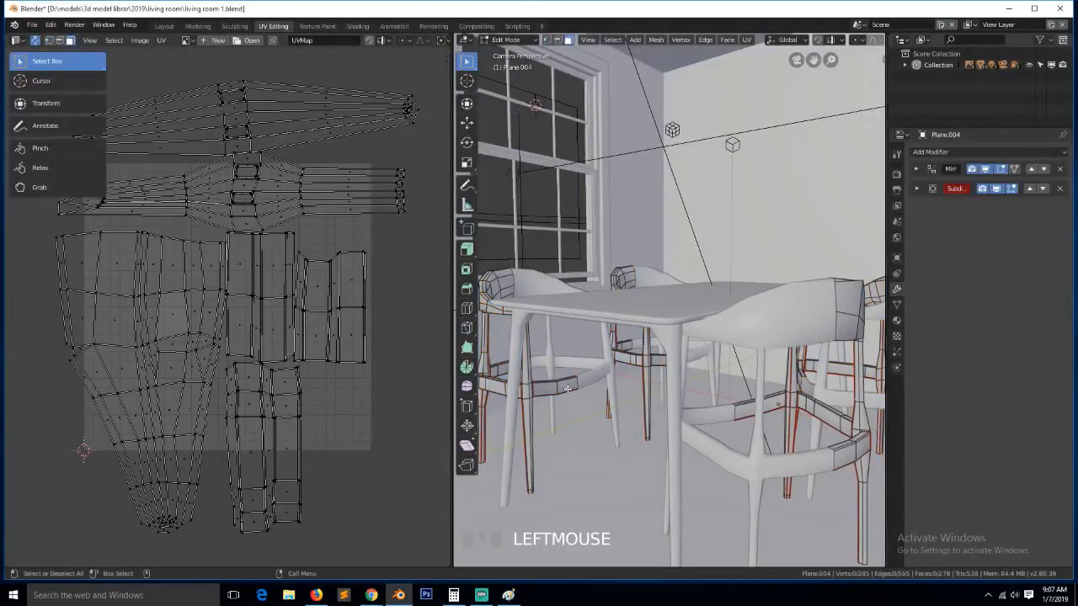
Select the linked faces of all three seat rails and rotate their UV islands together to horizontal
left_click(859, 452)
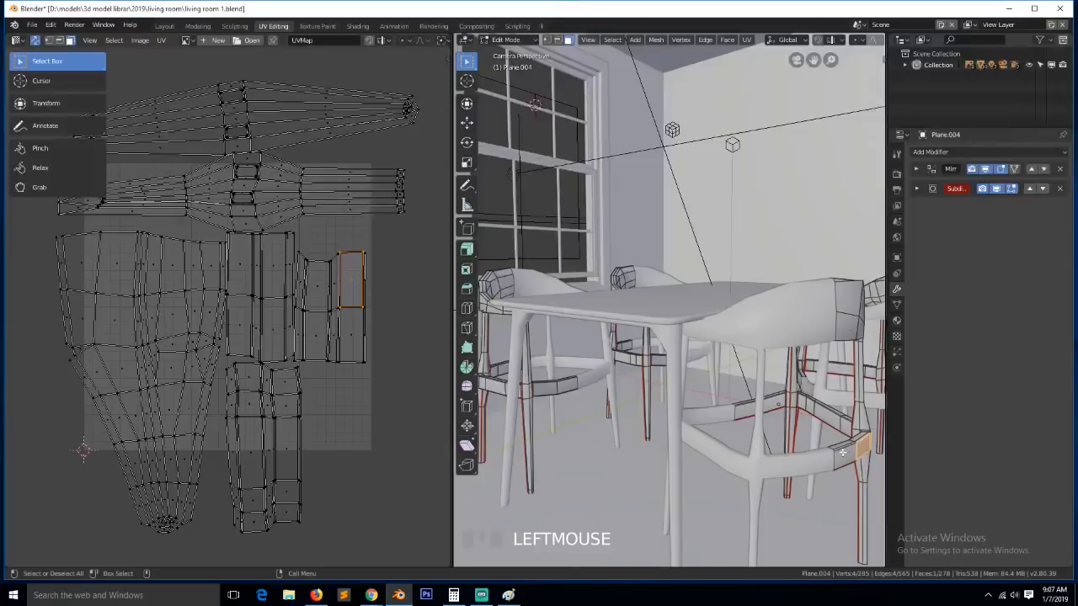
key("ctrl+l")
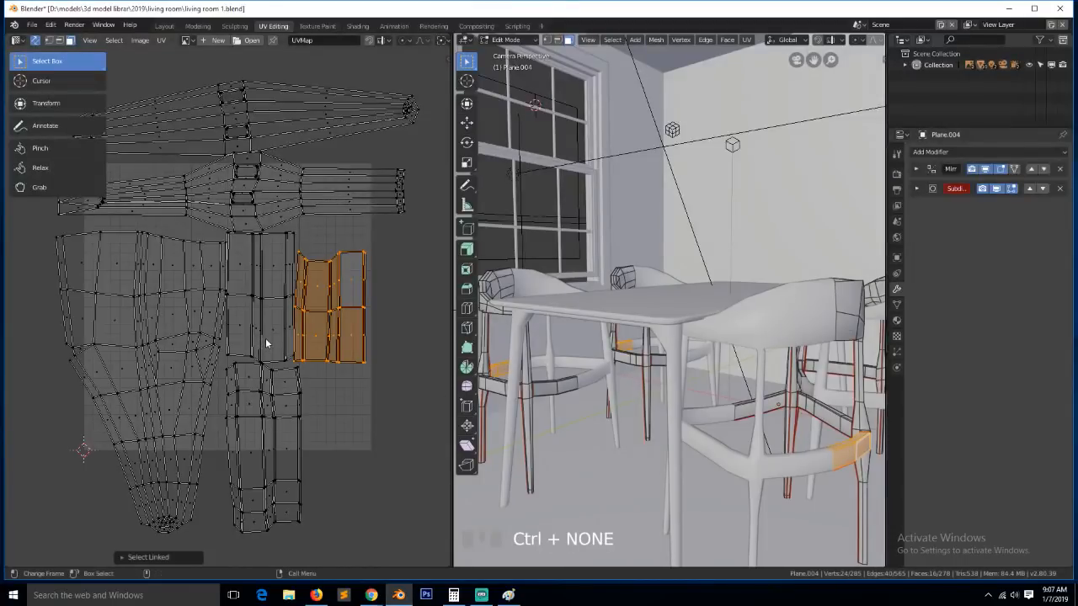
left_click(812, 414, "shift")
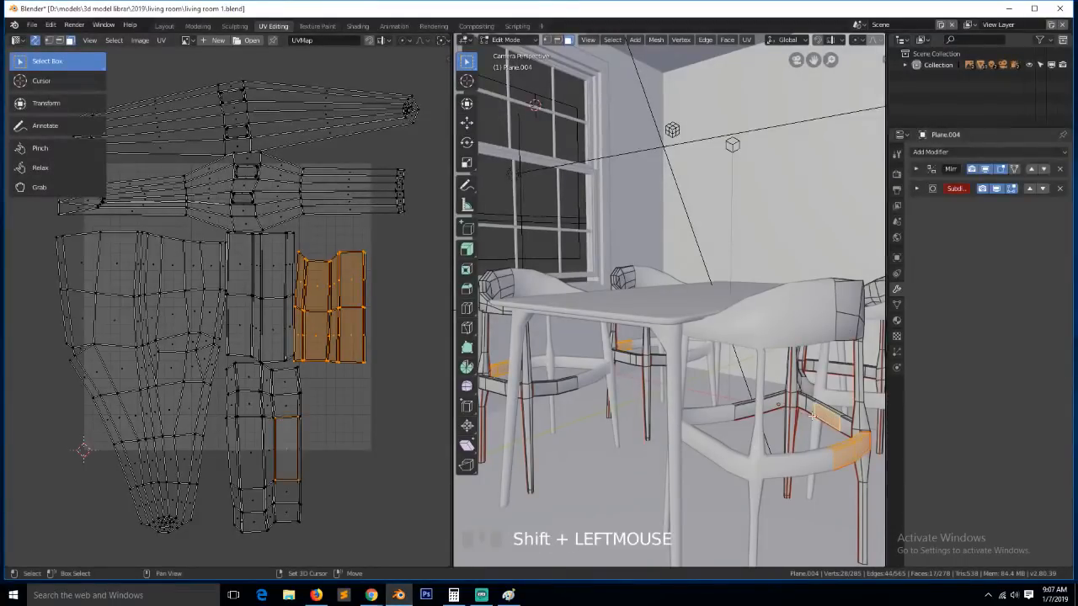
left_click(750, 408, "shift")
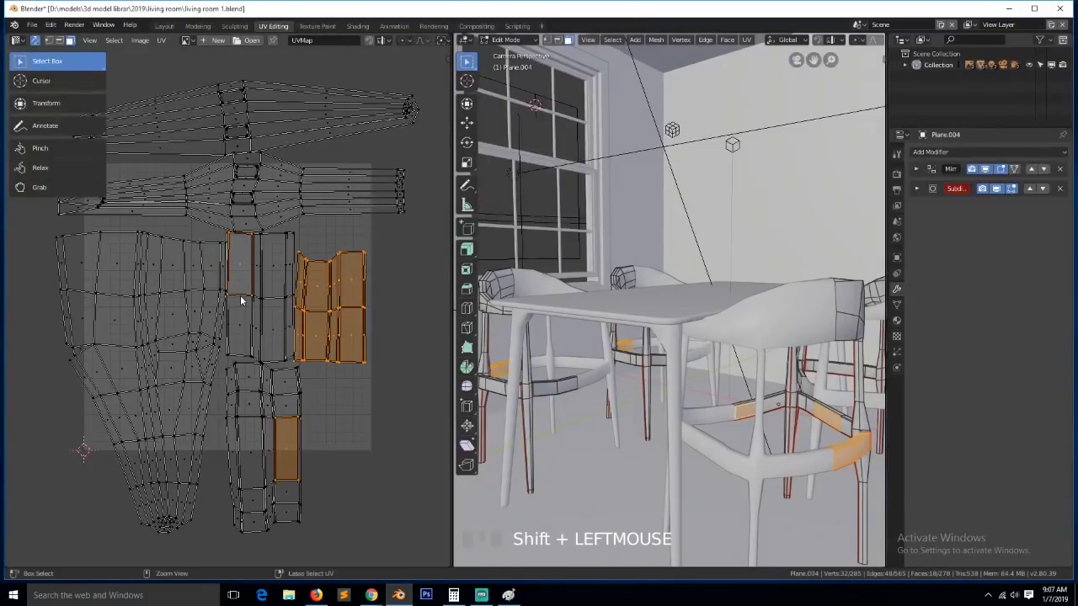
key("ctrl+l")
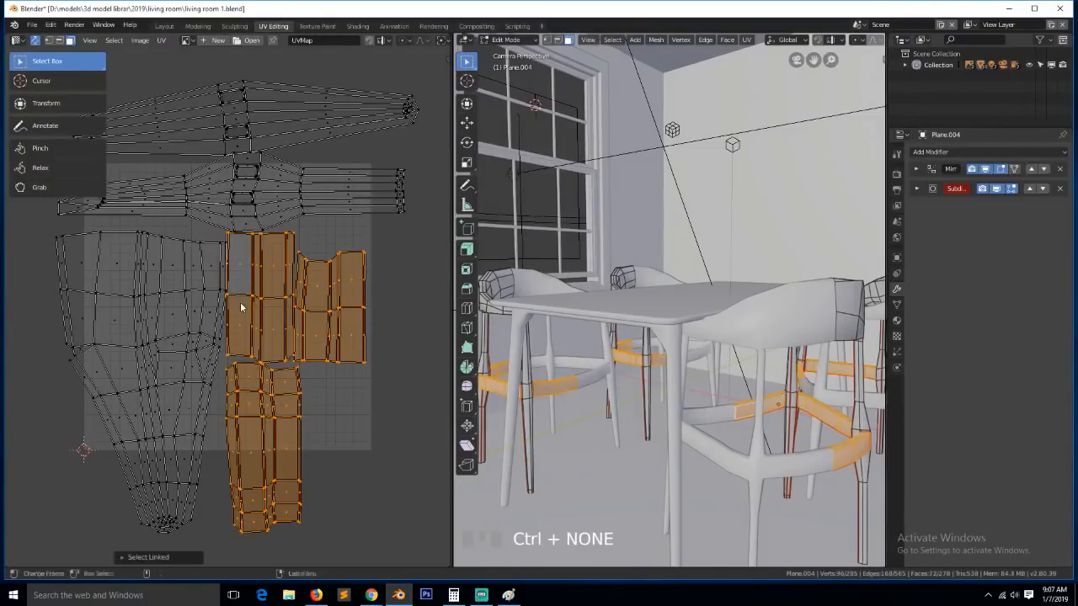
key("r")
left_click(302, 331)
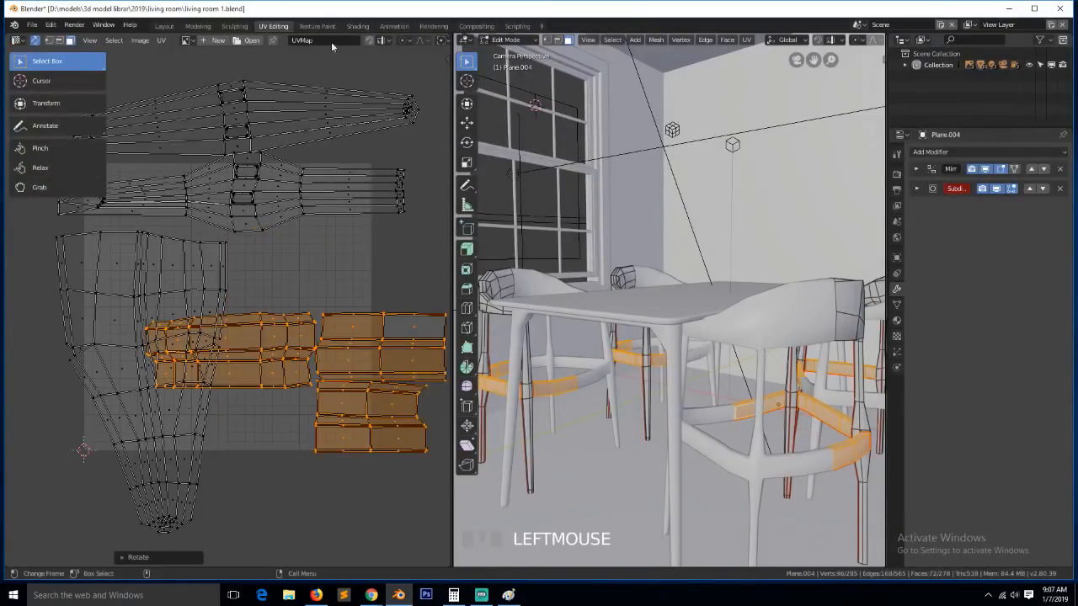
Select the linked faces of the shortest seat rail in the Shading workspace and rotate its UV island 90 degrees in UV Editing
left_click(355, 27)
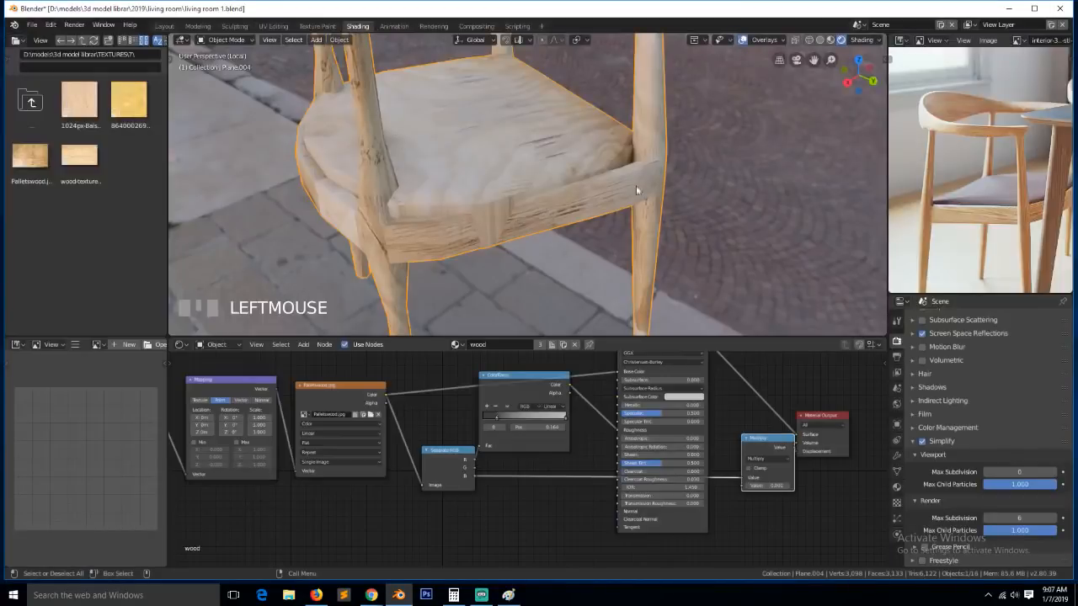
key("grave")
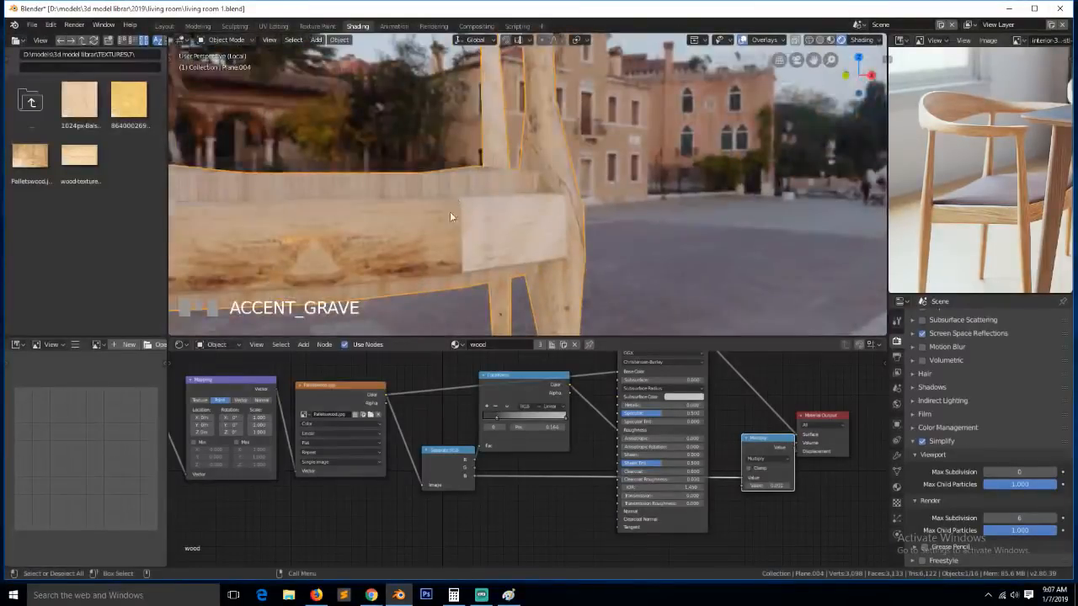
scroll(438, 230, "down", 2)
key("Tab")
left_click(434, 218)
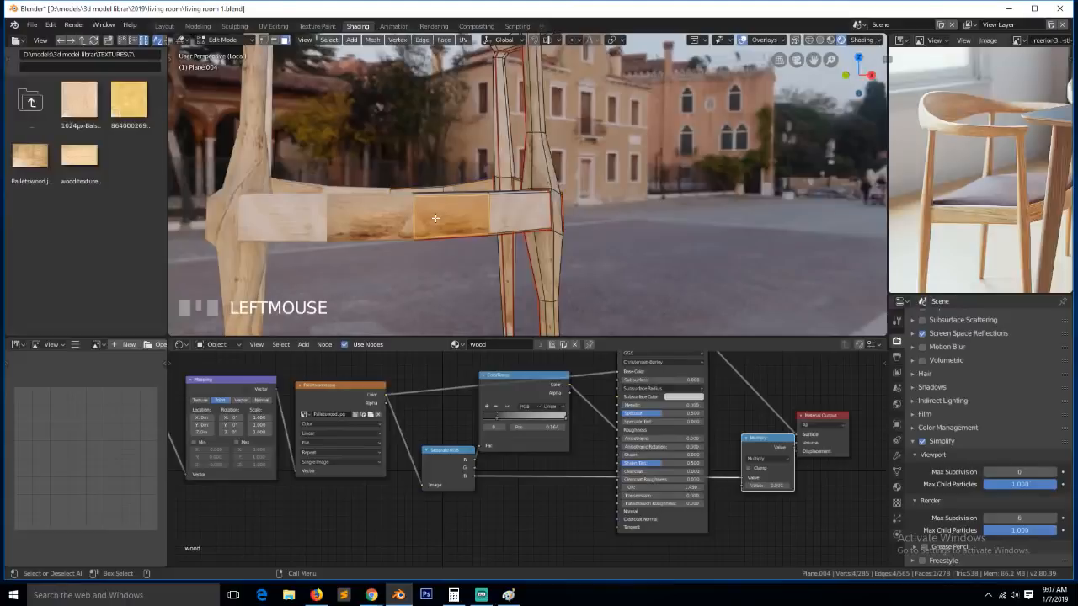
key("ctrl+l")
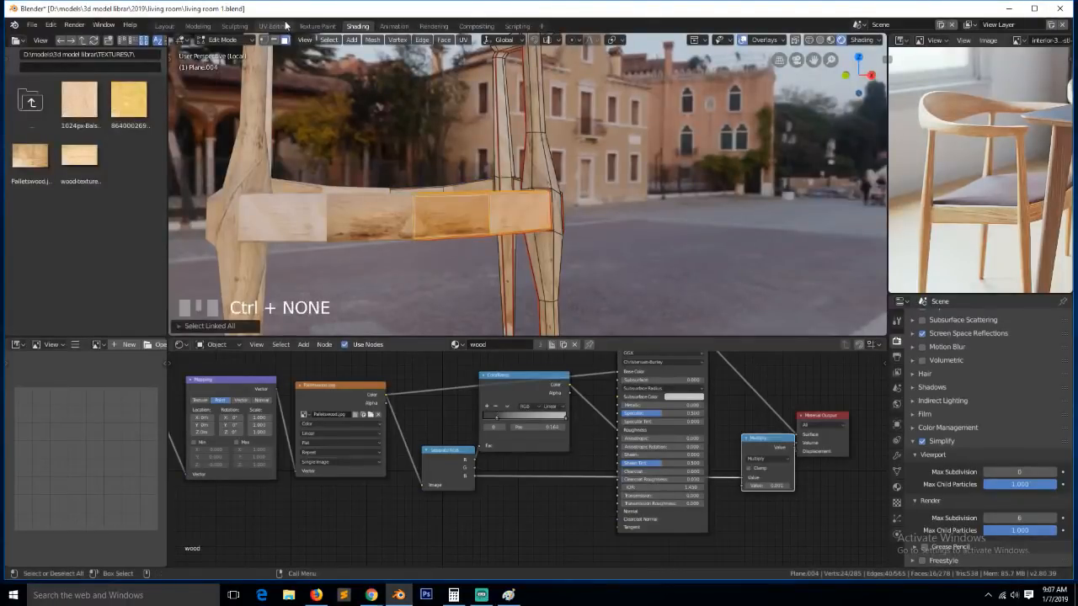
left_click(310, 26)
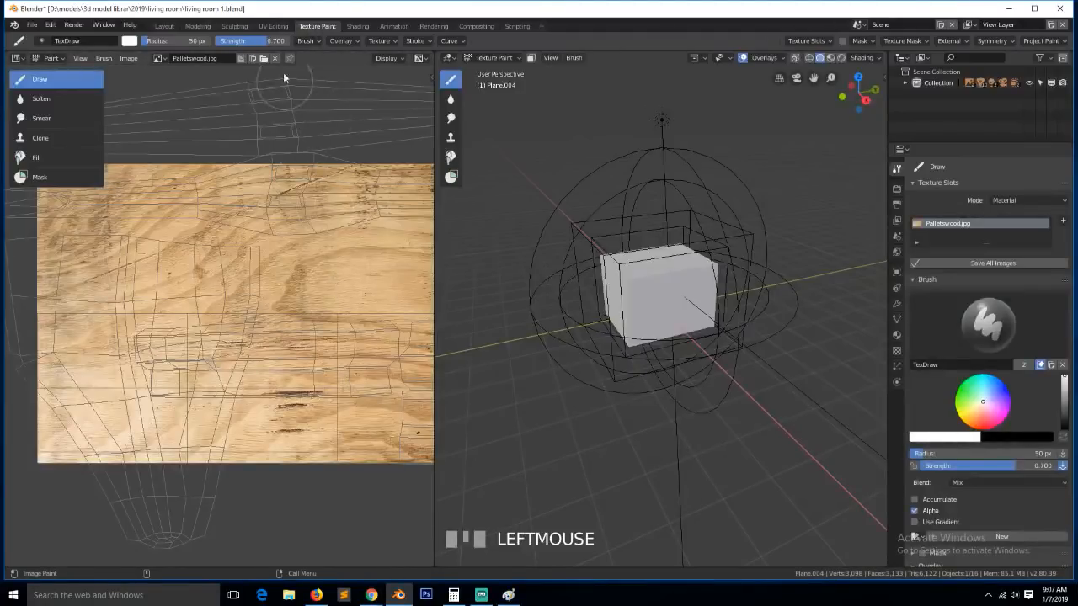
left_click(273, 26)
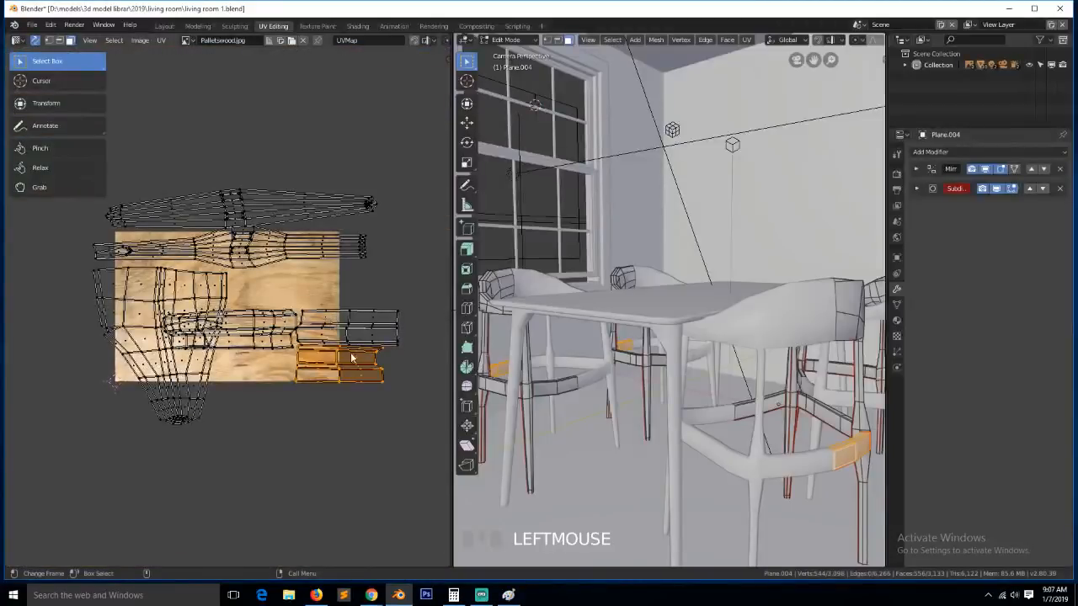
type("r90")
key("Return")
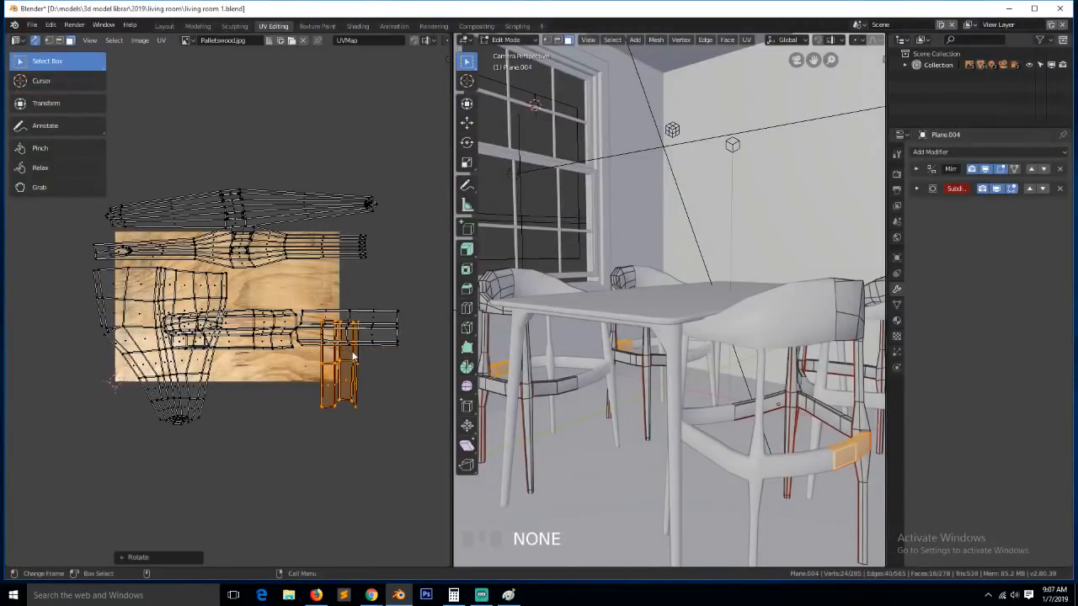
Turn off UV sync selection and select the whole chair mesh so all its UV islands show
left_click(266, 335)
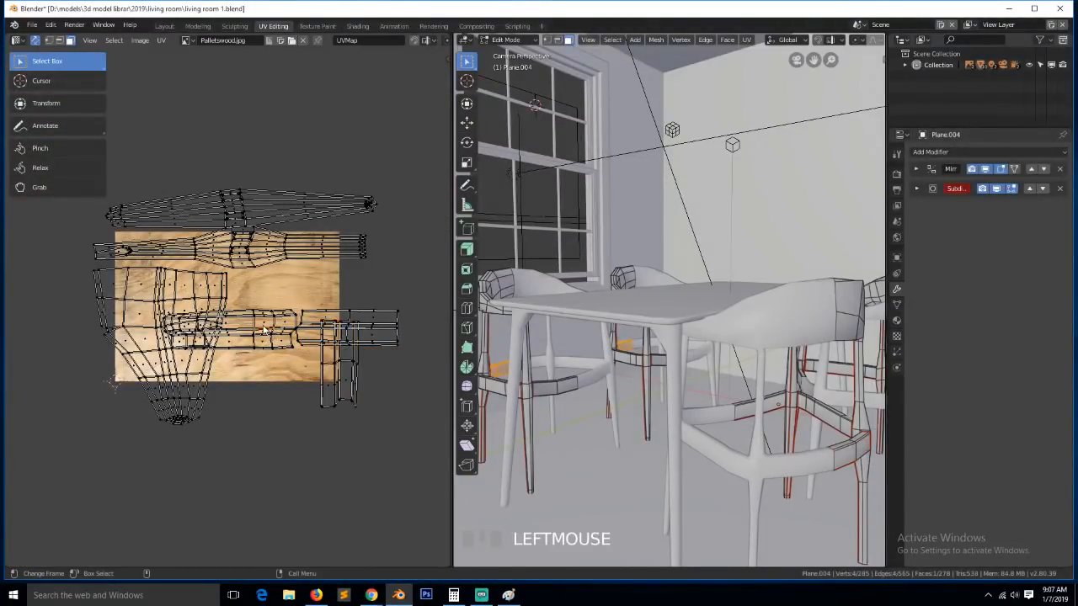
left_click(37, 40)
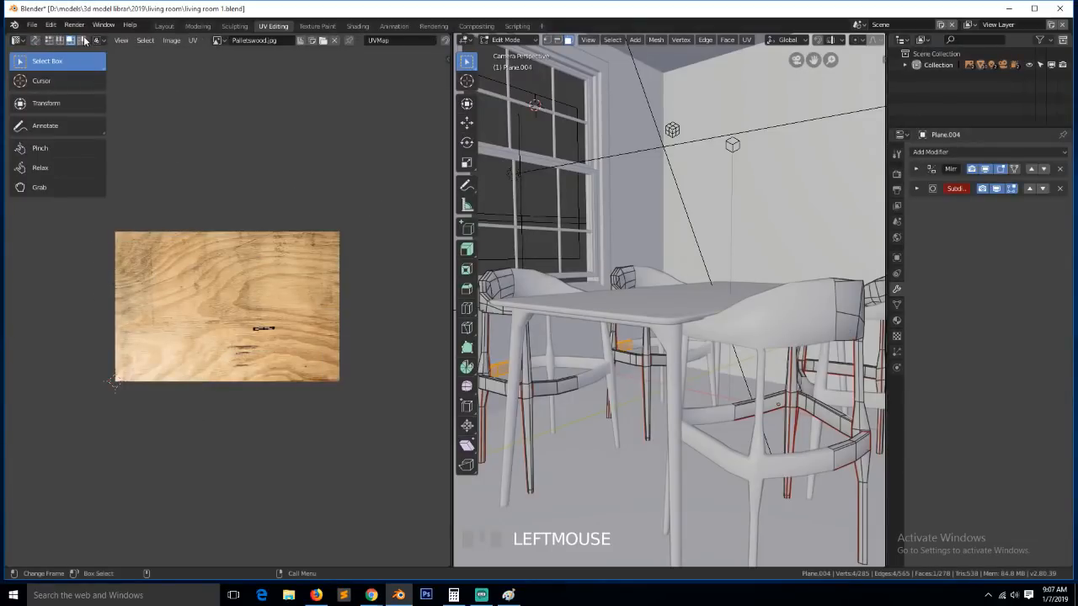
key("a")
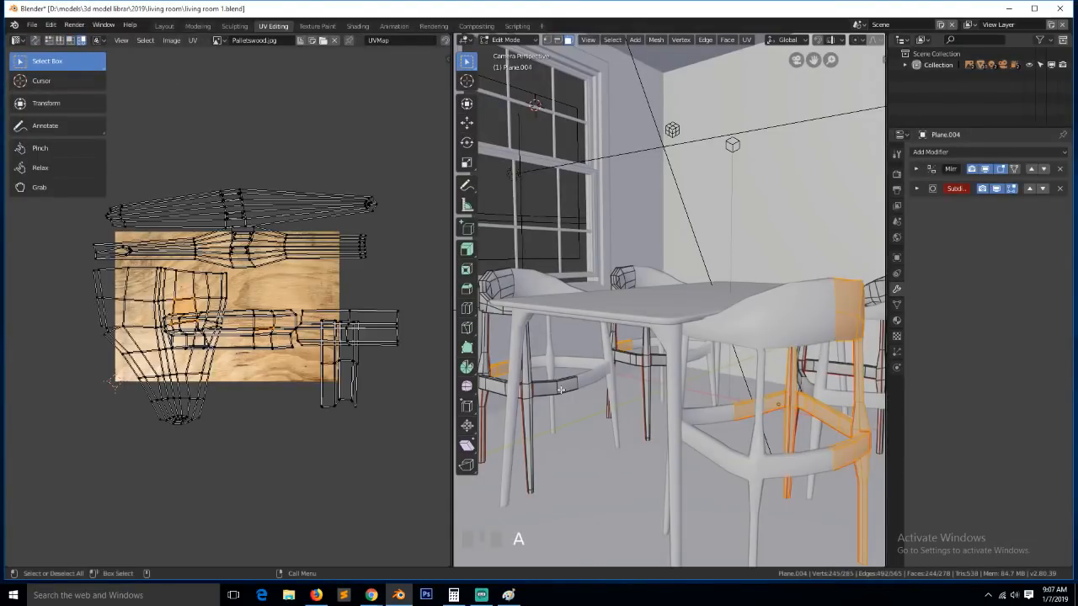
Space the three seat rail UV islands apart beside the large tapered island so they no longer overlap, and leave edit mode
left_click(270, 333)
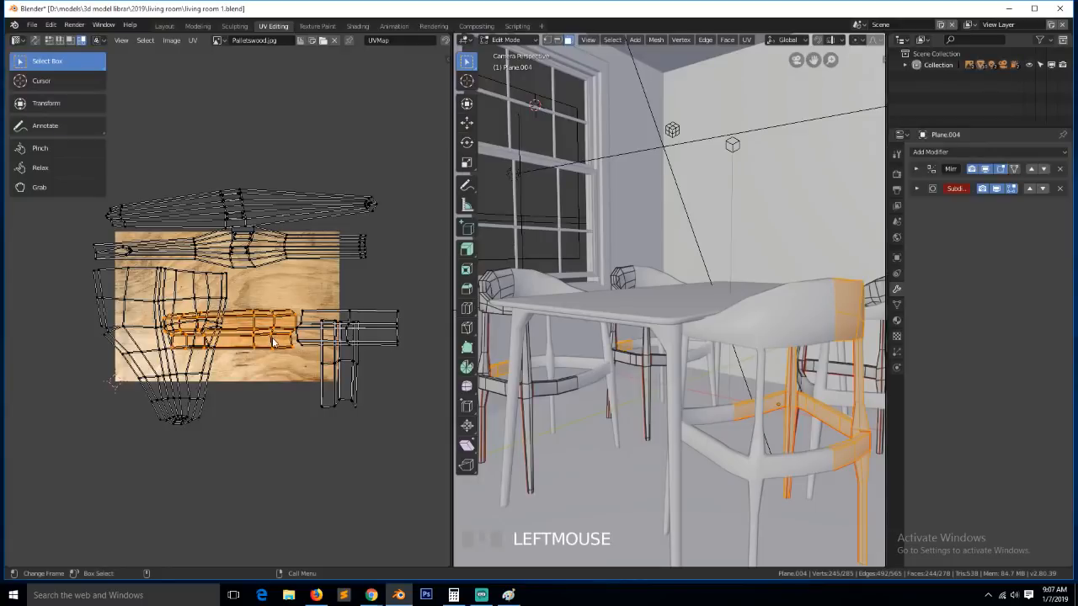
key("g")
left_click(339, 304)
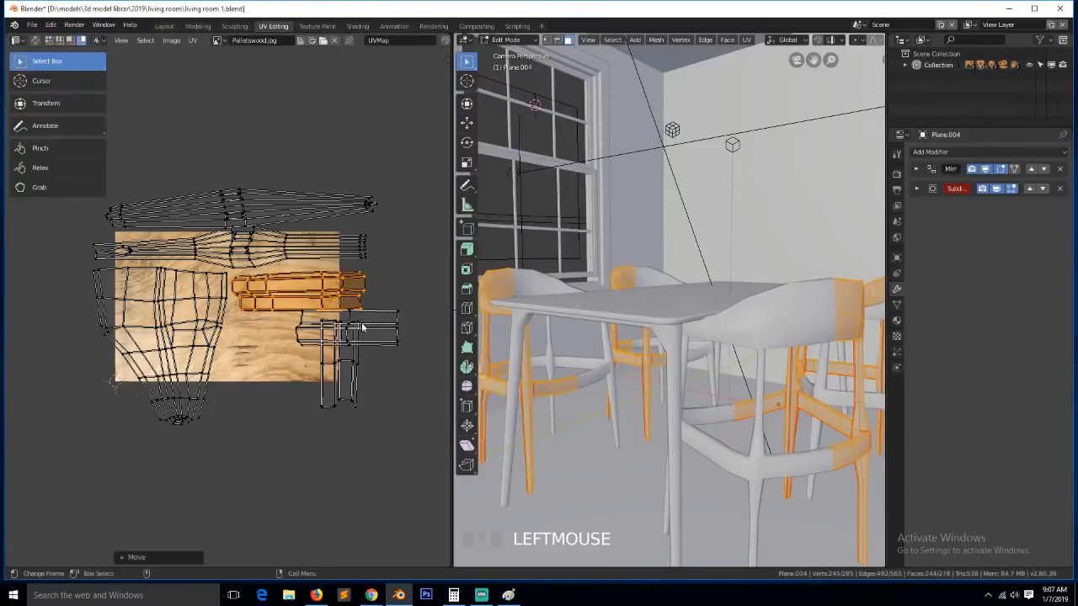
left_click(341, 354)
key("g")
left_click(262, 350)
left_click(329, 344)
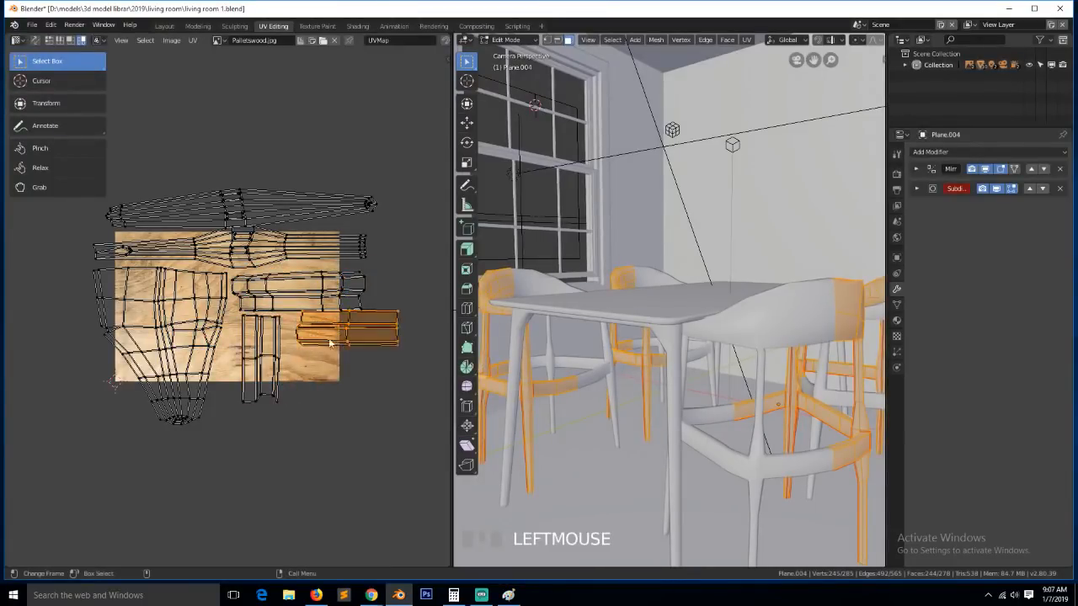
key("g")
left_click(320, 349)
key("Tab")
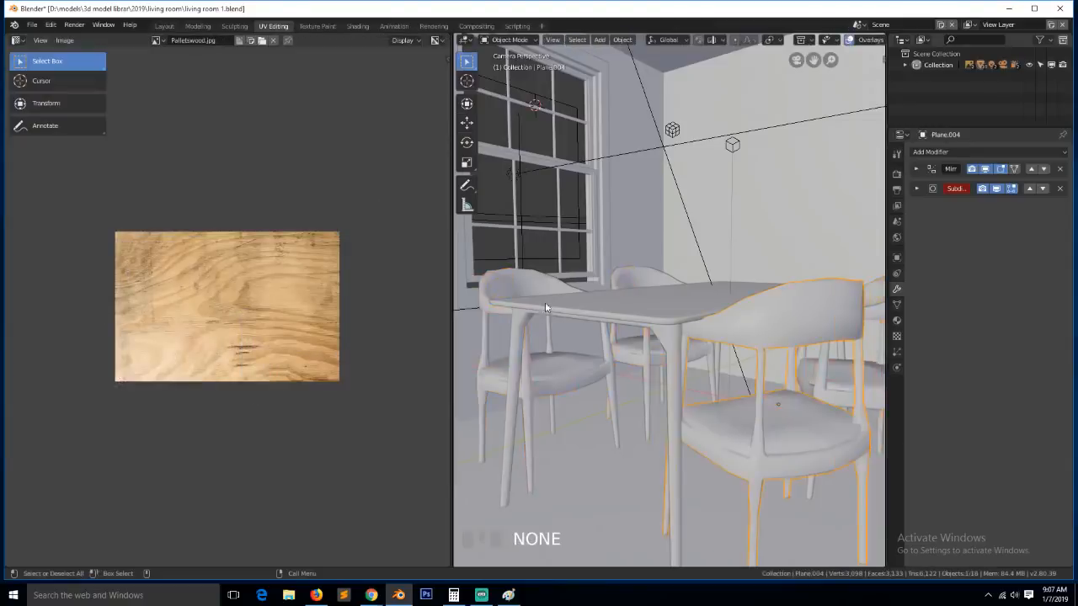
Examine the wood grain on the chair's legs and seat rails in the Shading workspace from several angles
left_click(357, 26)
key("grave")
middle_click_drag(477, 234, 589, 217)
scroll(390, 270, "down", 4)
scroll(589, 217, "up", 3)
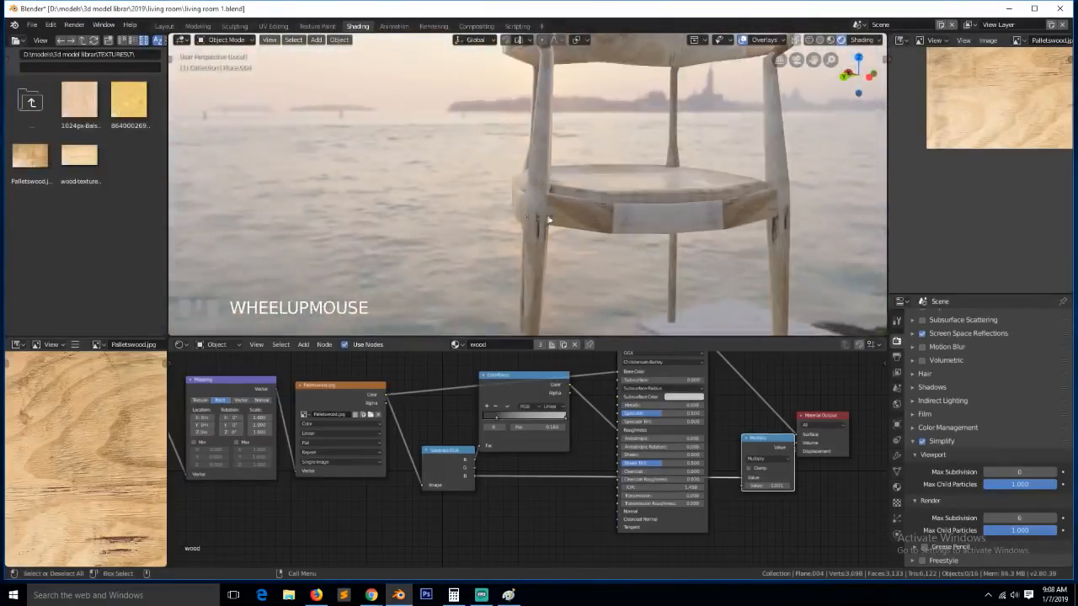
left_click(623, 220)
key("Tab")
key("Tab")
key("Tab")
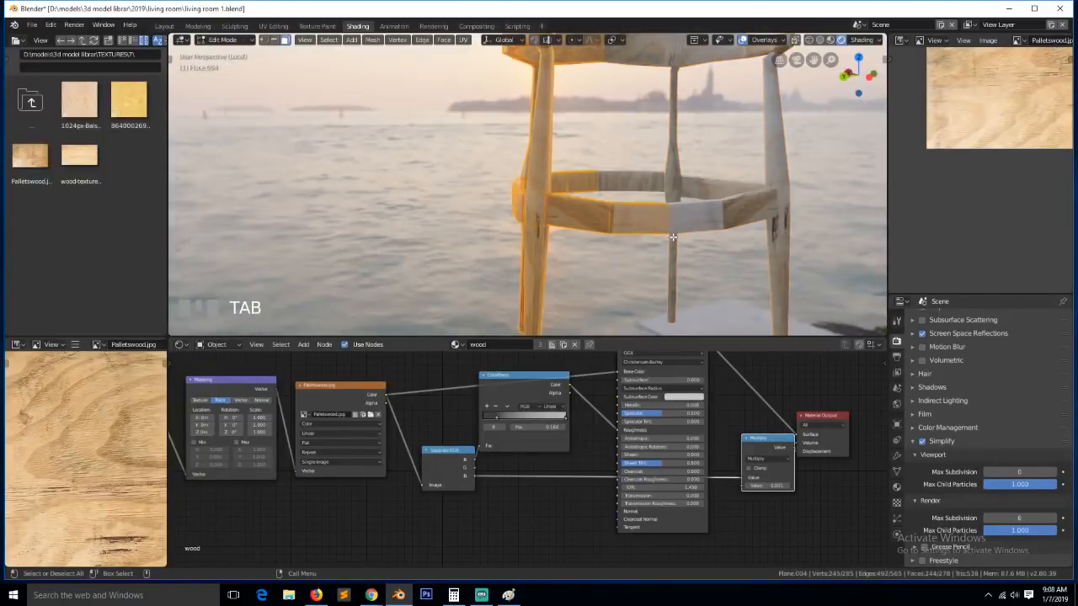
key("grave")
middle_click_drag(672, 238, 623, 234)
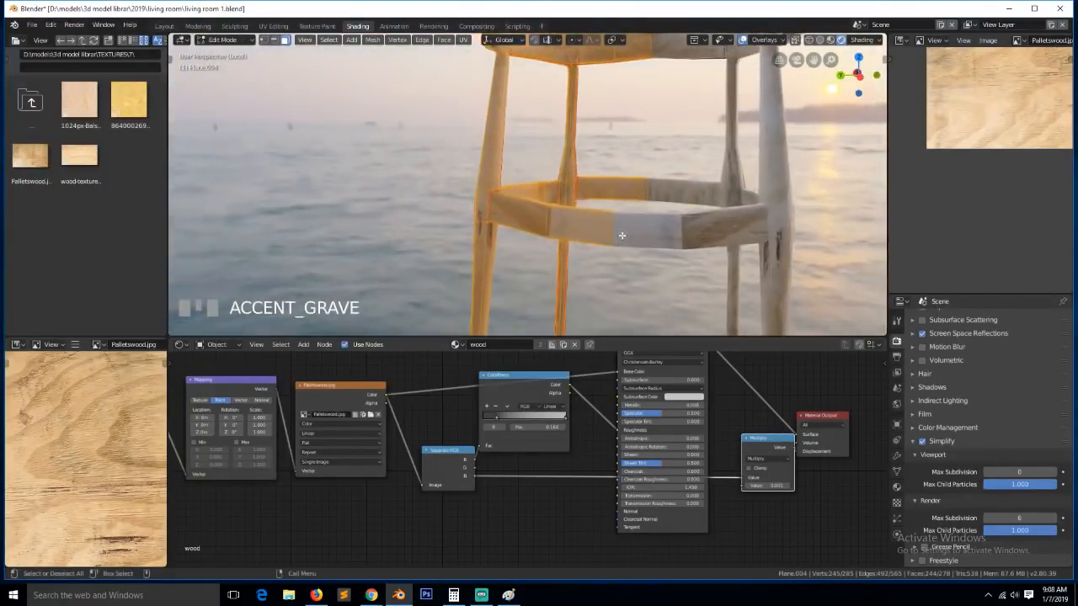
key("Tab")
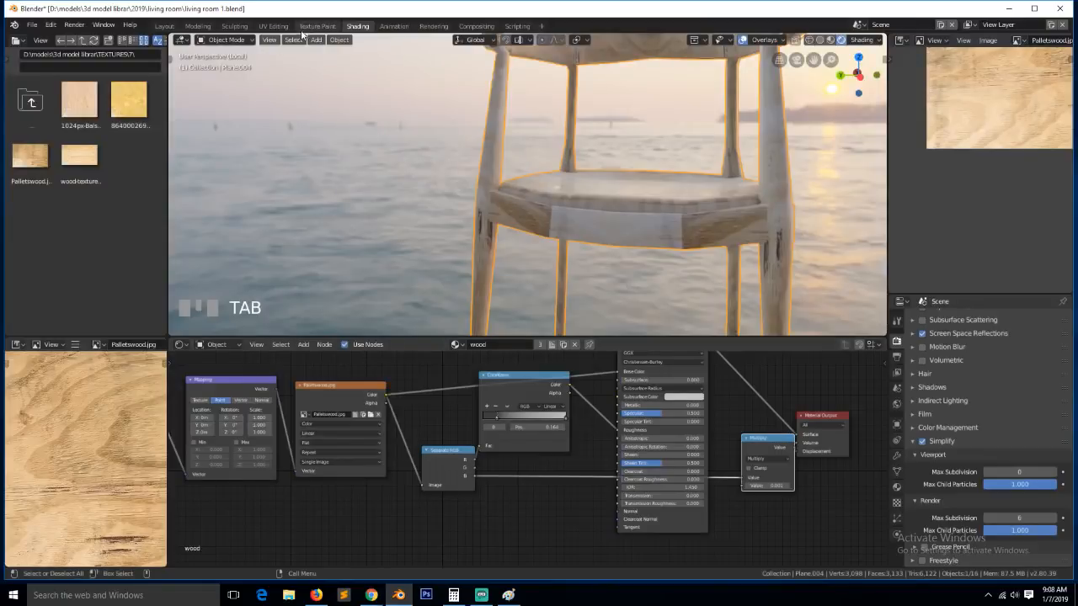
Scale all the chair's UV islands down together to fit inside the wood image, and leave edit mode
left_click(285, 26)
key("a")
key("s")
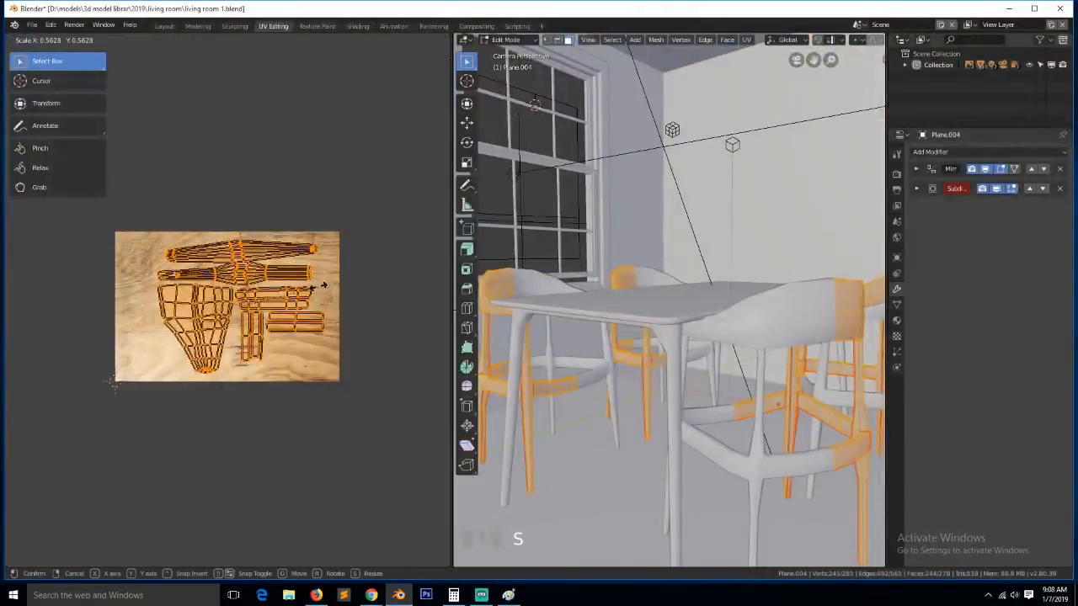
left_click(329, 292)
key("Tab")
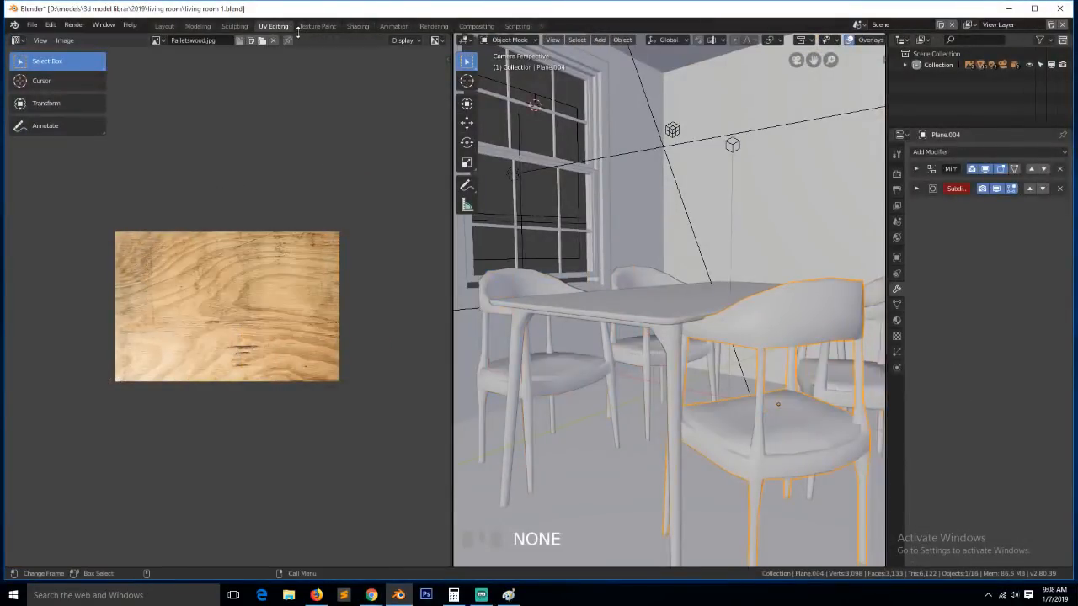
Turn off Simplify in the Shading workspace so the chair displays its full subdivision, and deselect the chair
left_click(357, 26)
key("a")
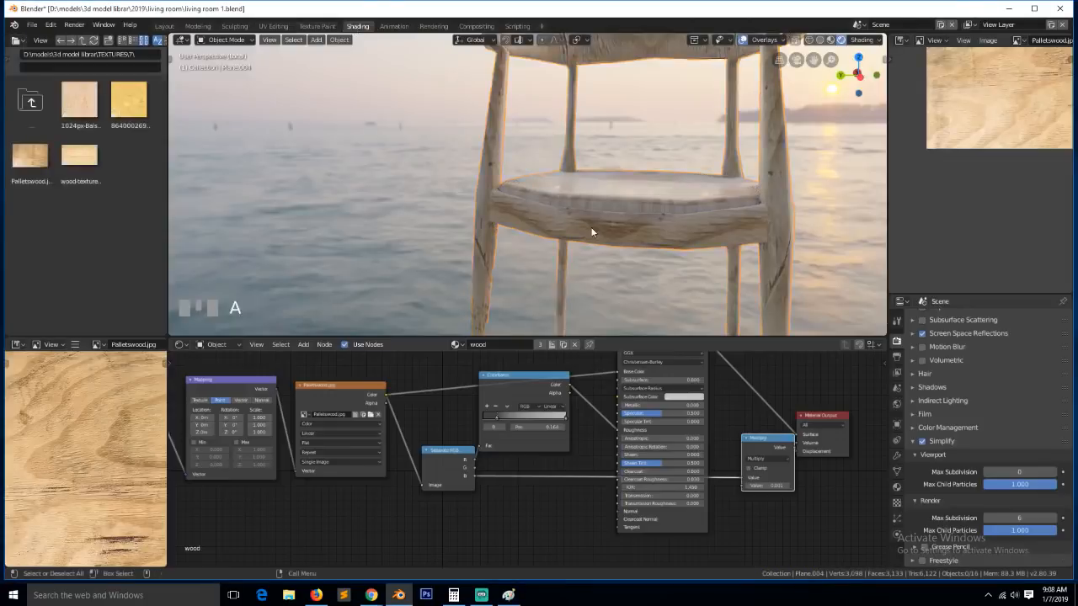
key("grave")
left_click(599, 183)
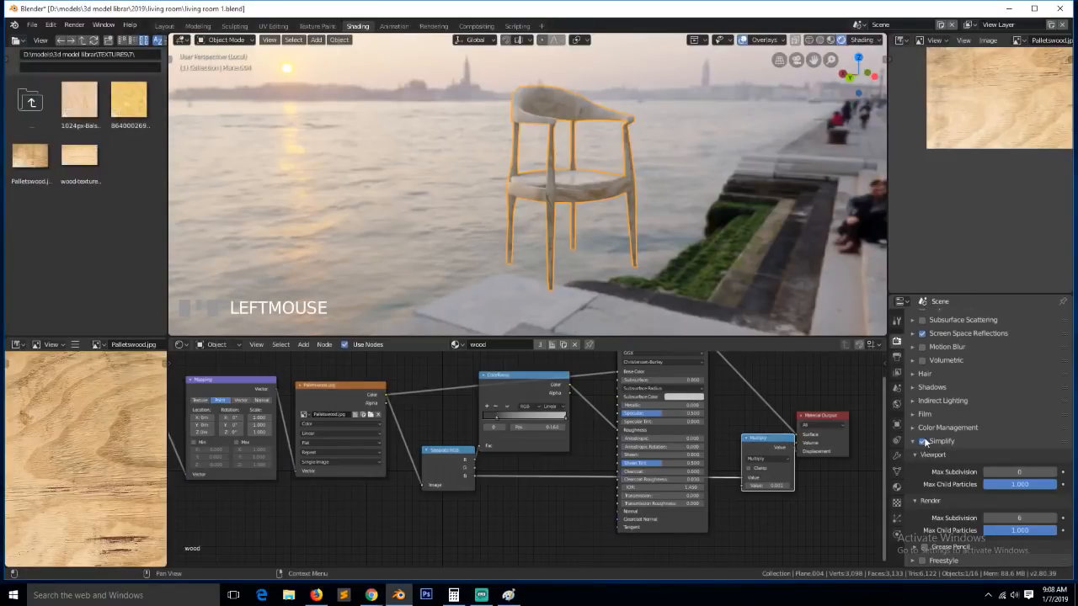
key("alt+a")
Inspect the smoothed chair's wood grain from several angles and save the file
key("shift+grave")
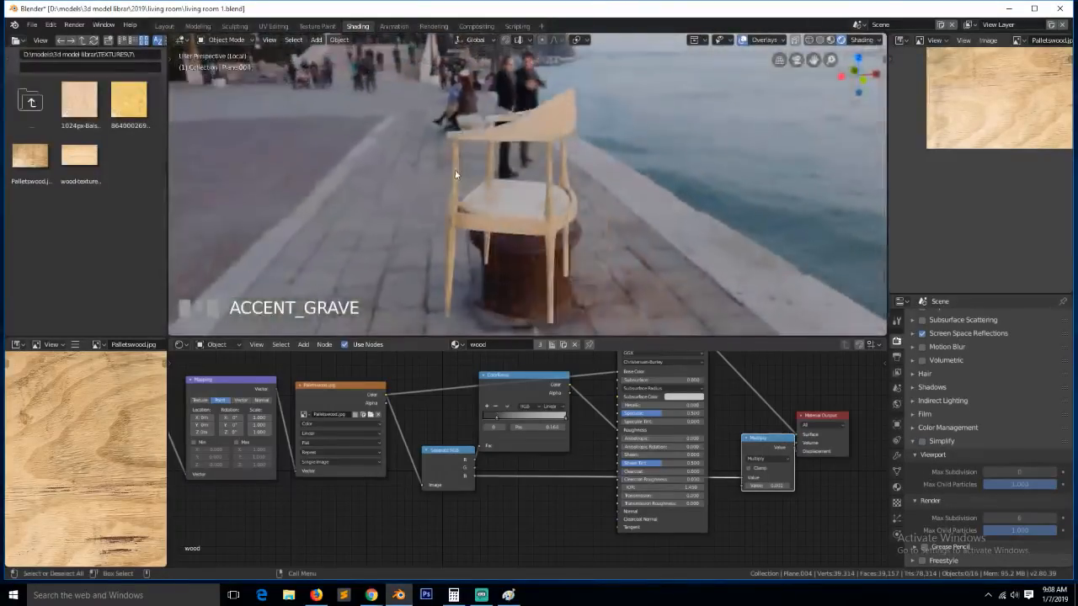
middle_click_drag(493, 185, 638, 154)
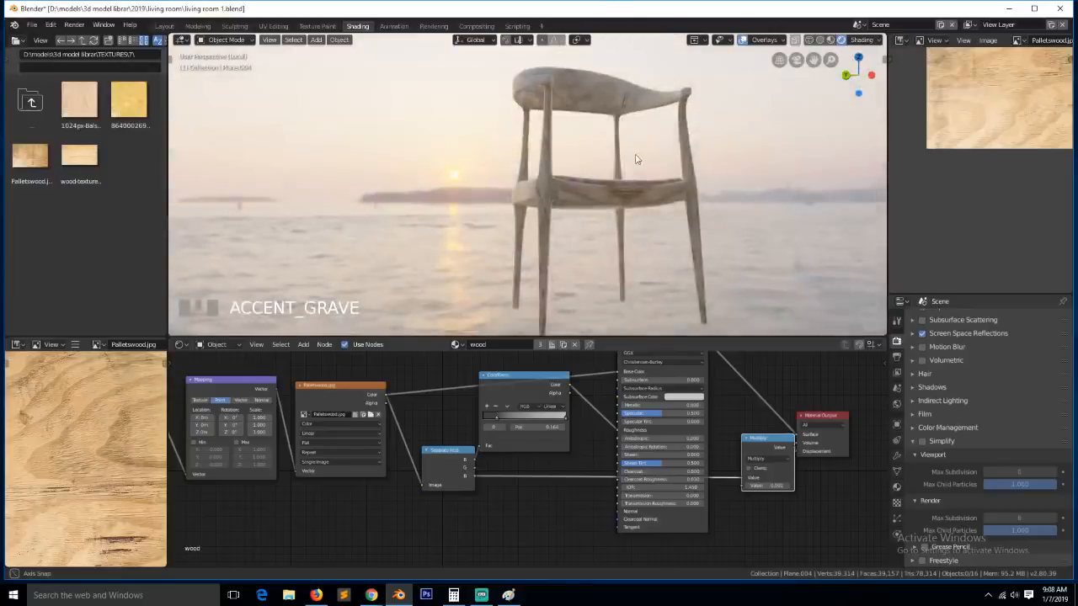
key("ctrl+s")
middle_click_drag(630, 190, 713, 201)
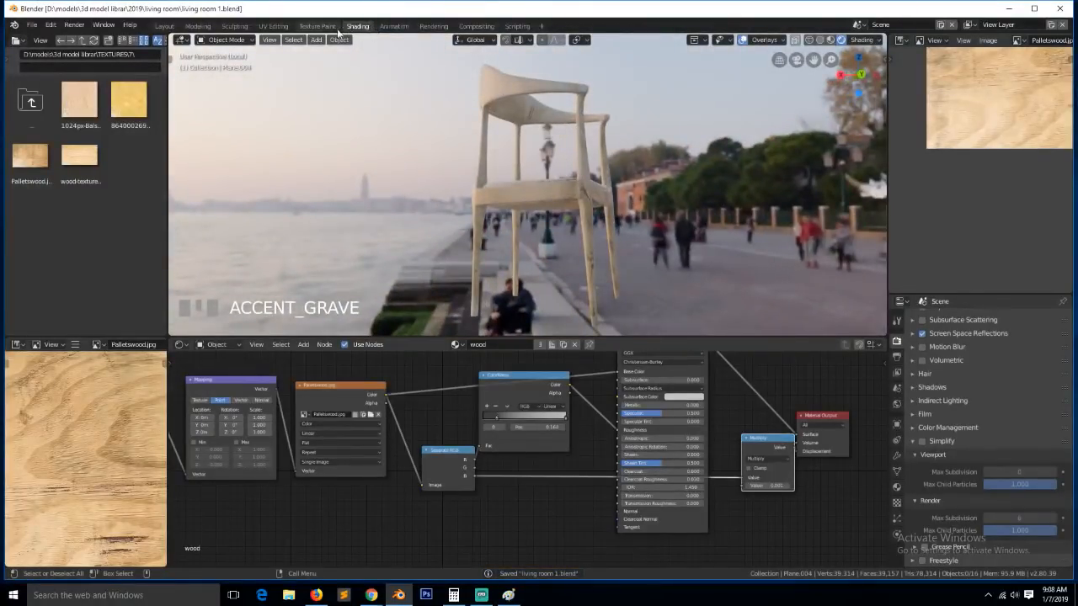
Show the interior reference photo in the image editor in place of Palletswood.jpg, framed on its wooden chair
middle_click_drag(962, 132, 961, 135)
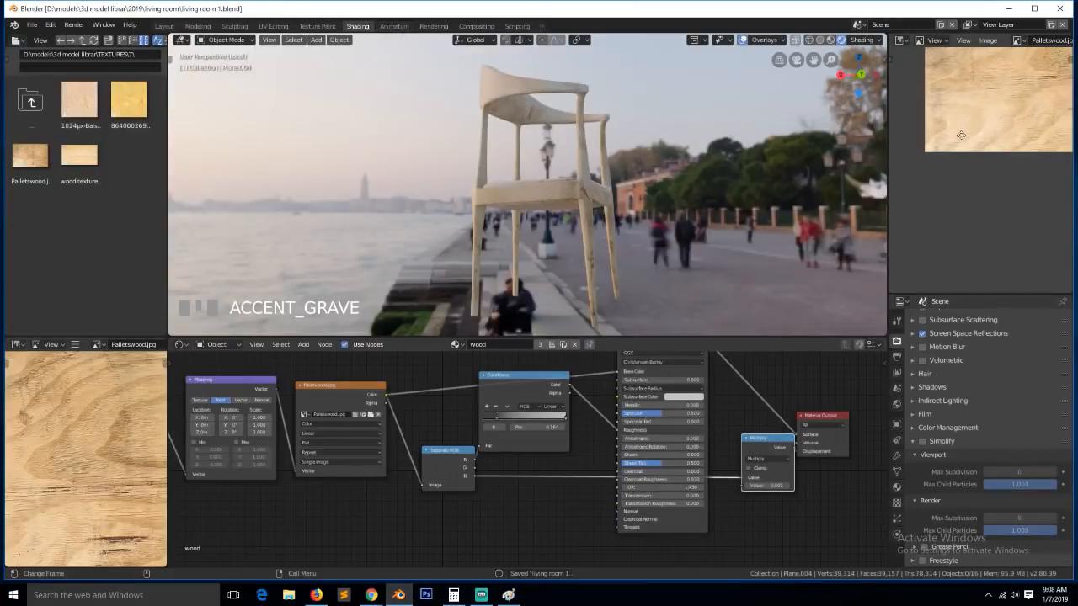
scroll(960, 135, "up", 3)
left_click(1018, 40)
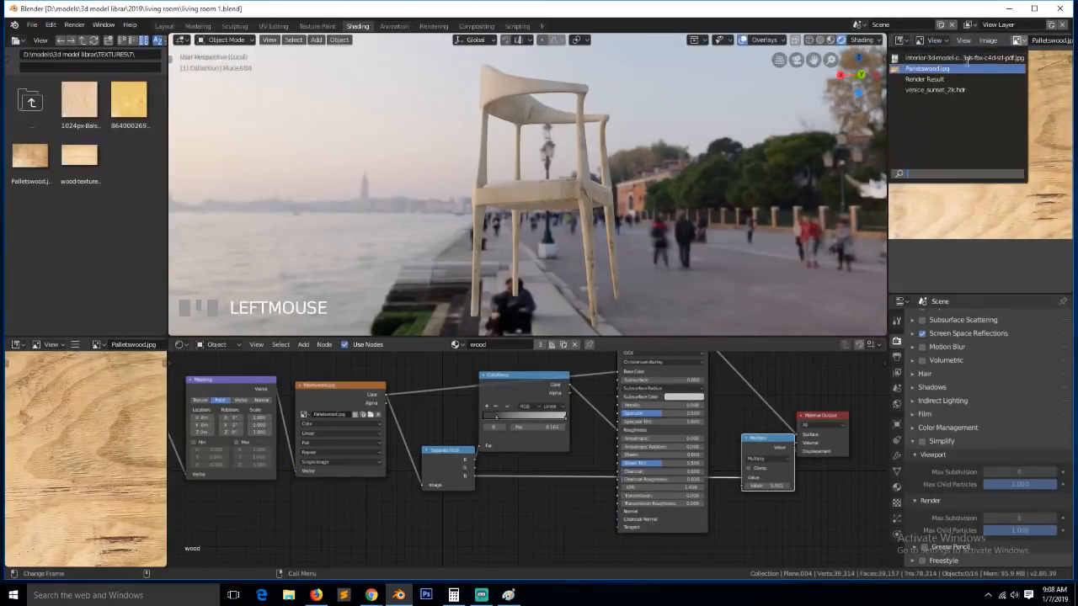
left_click(972, 57)
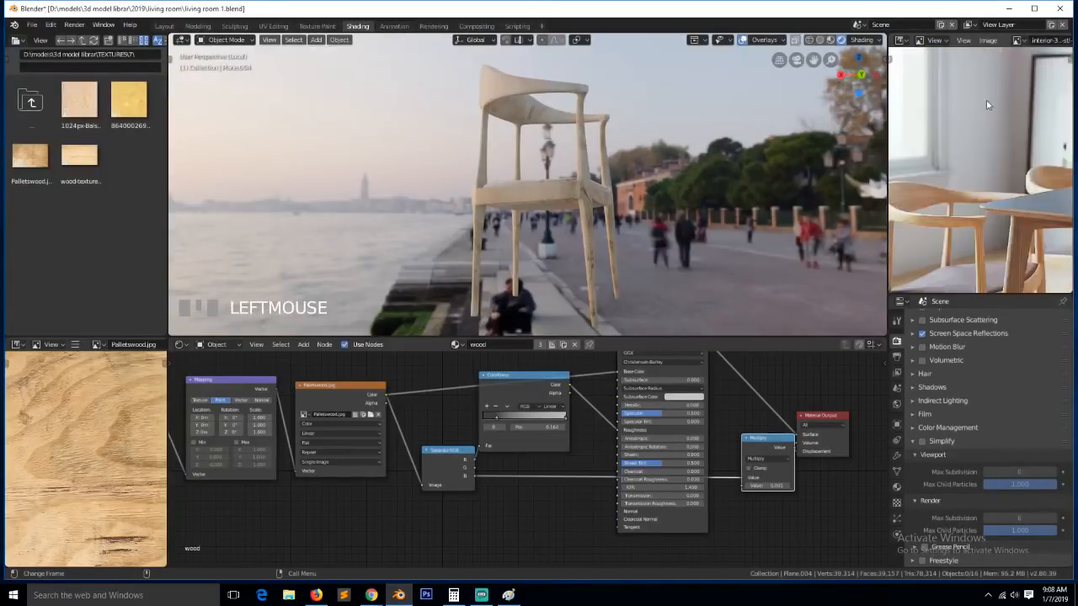
middle_click_drag(988, 105, 965, 39)
middle_click_drag(964, 168, 1000, 157)
Move the ColorRamp node below the base colour link and shift the Palletswood.jpg node closer to the Mapping node to make room
key("grave")
middle_click_drag(496, 166, 460, 224)
left_click_drag(528, 390, 545, 486)
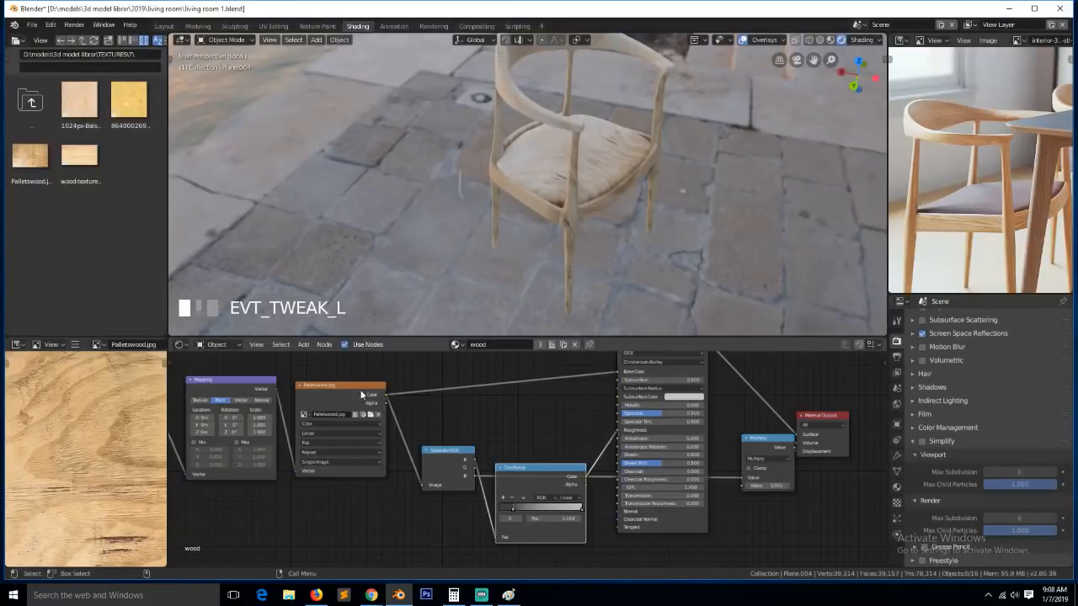
left_click_drag(362, 395, 354, 400)
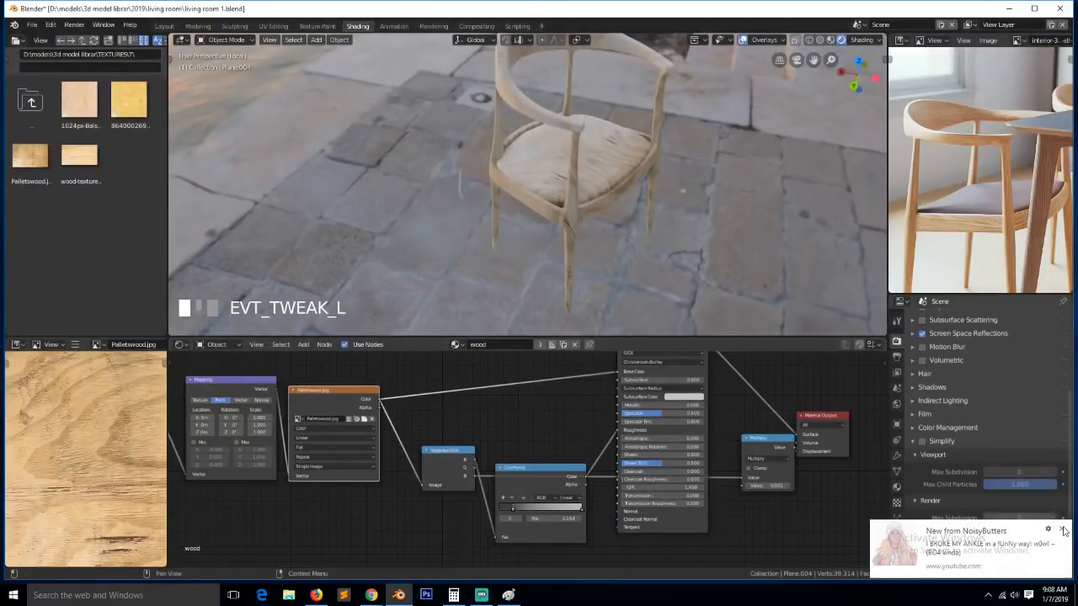
left_click(1062, 530)
Insert an RGB Curves node between the Palletswood.jpg texture and the Principled BSDF's Base Color, keeping its tone set to Standard
key("shift+a")
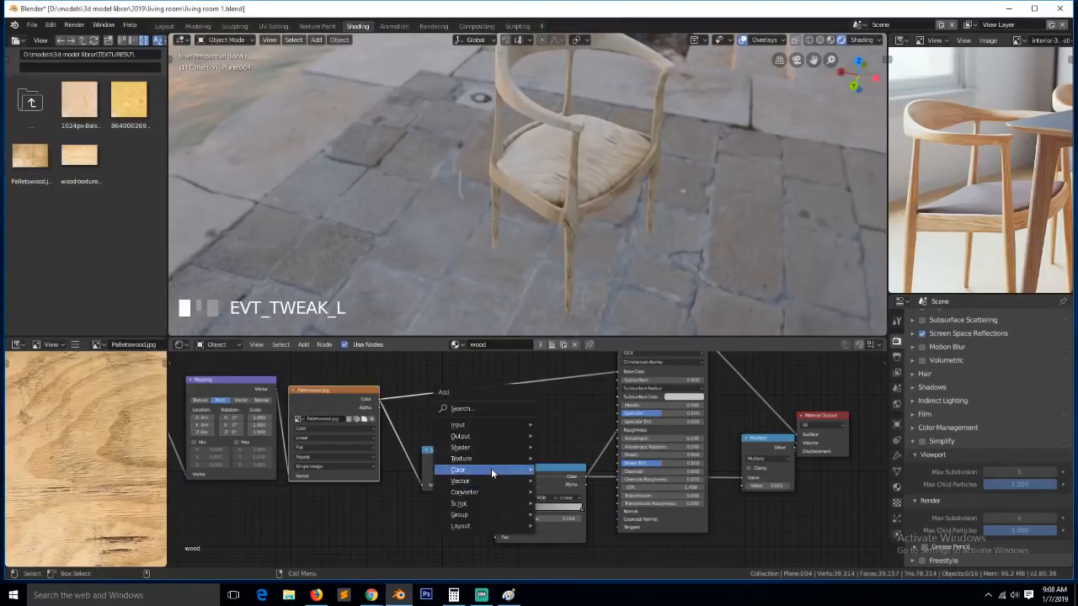
mouse_move(492, 473)
left_click(593, 533)
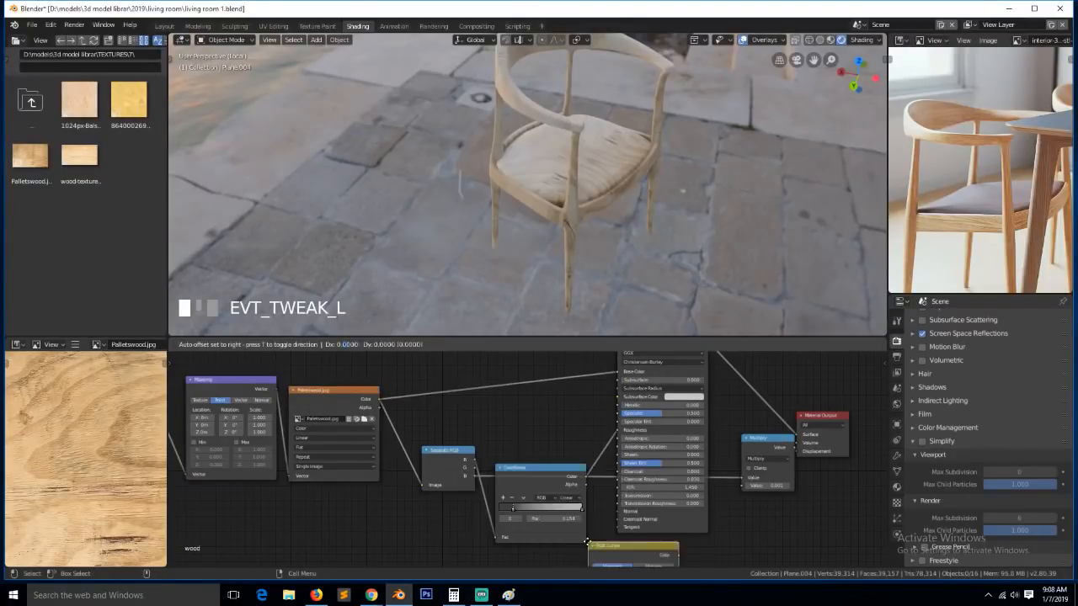
left_click(473, 523)
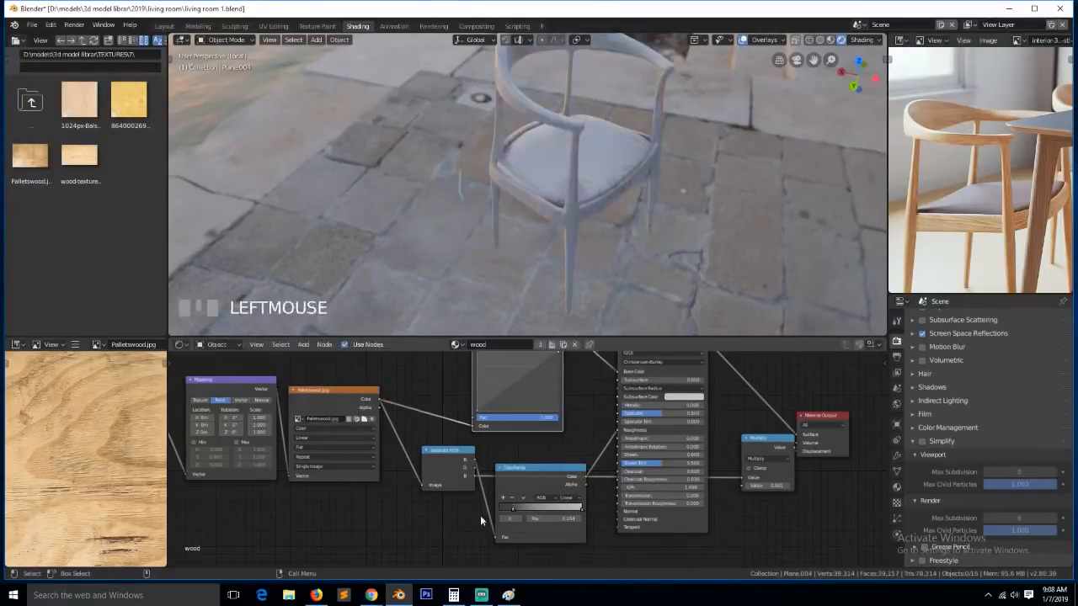
left_click(546, 431)
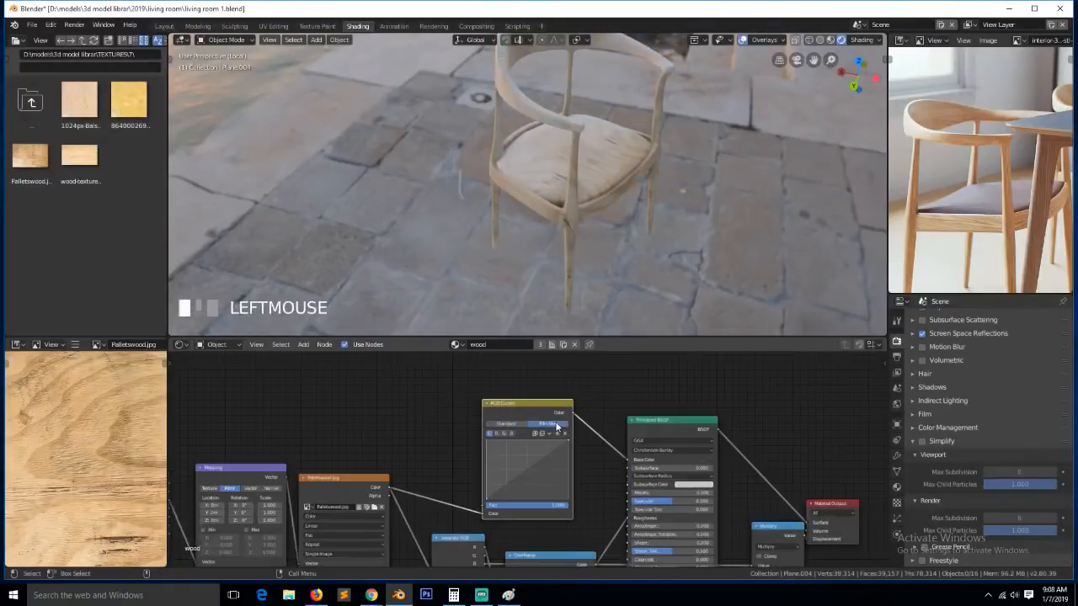
scroll(585, 480, "up", 2)
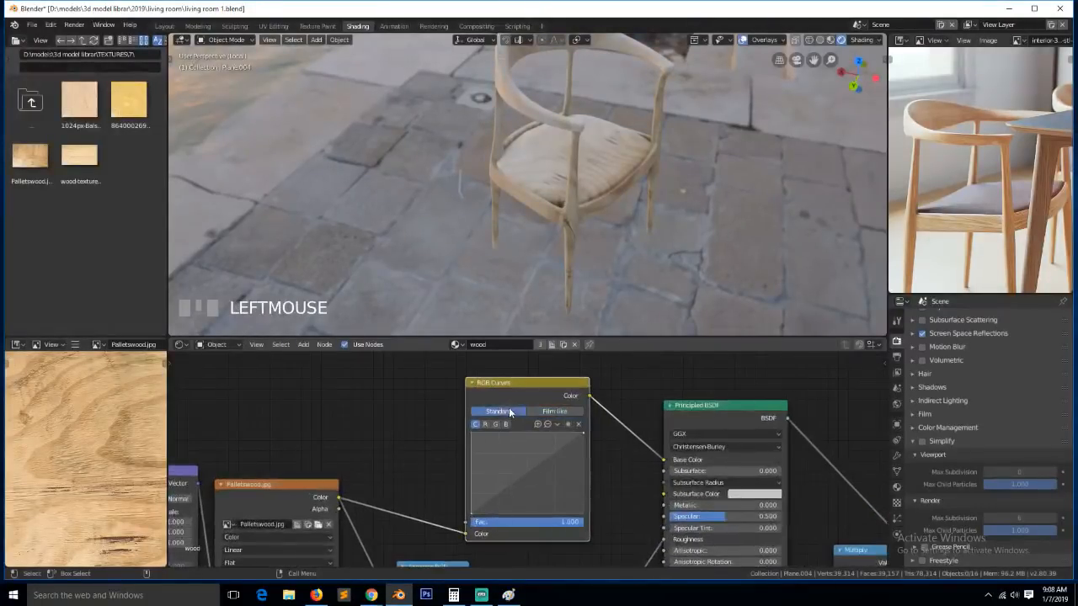
Shape the combined curve into a contrast S-curve and raise the middle of the red curve to X 0.45455, Y 0.58750
left_click_drag(543, 478, 535, 460)
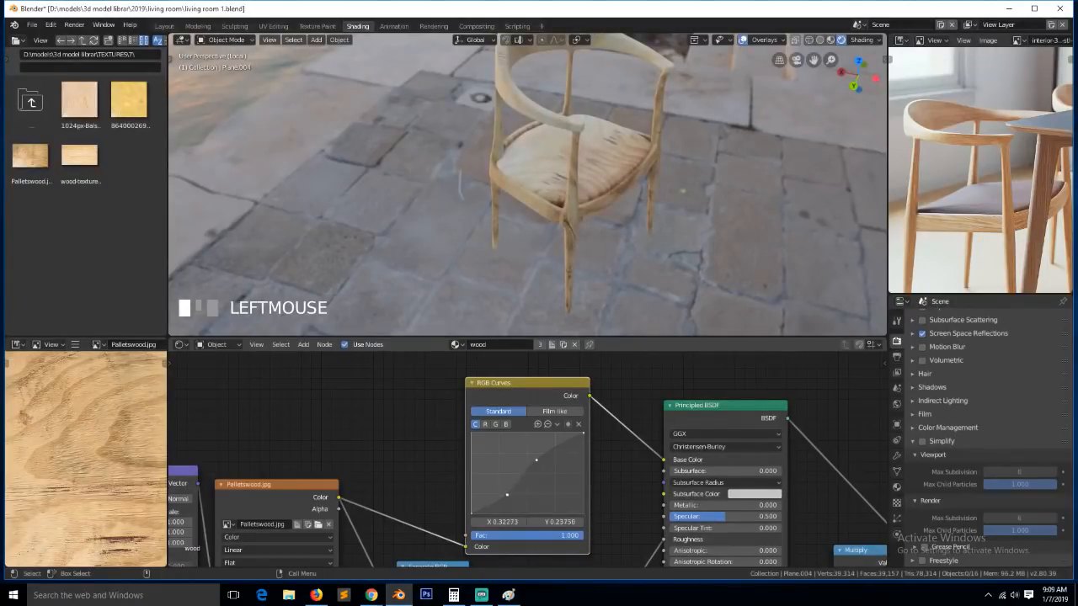
left_click_drag(506, 495, 503, 497)
left_click(485, 424)
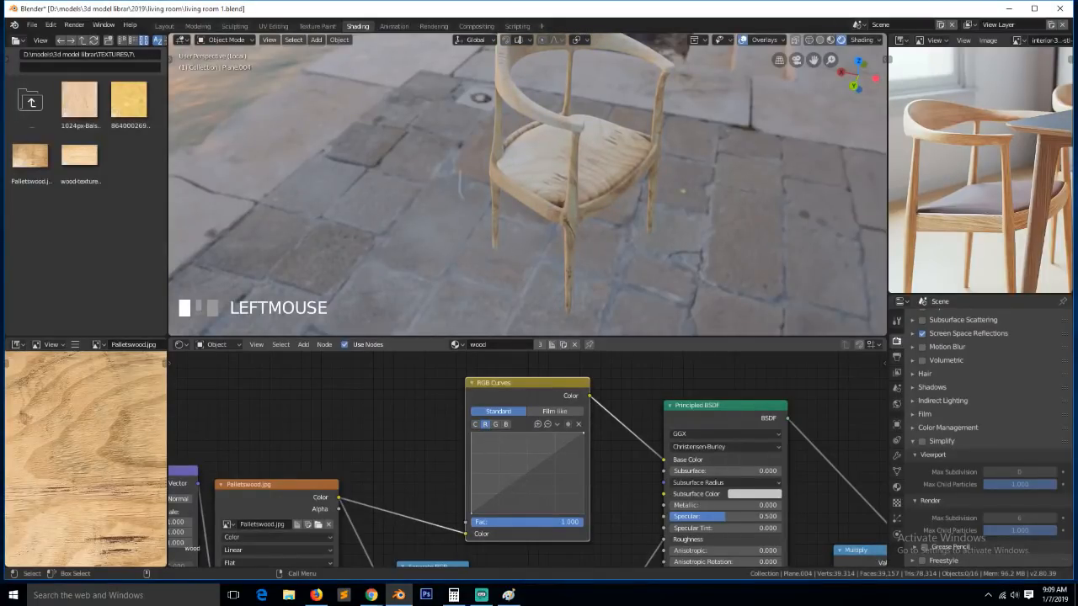
left_click_drag(523, 475, 522, 468)
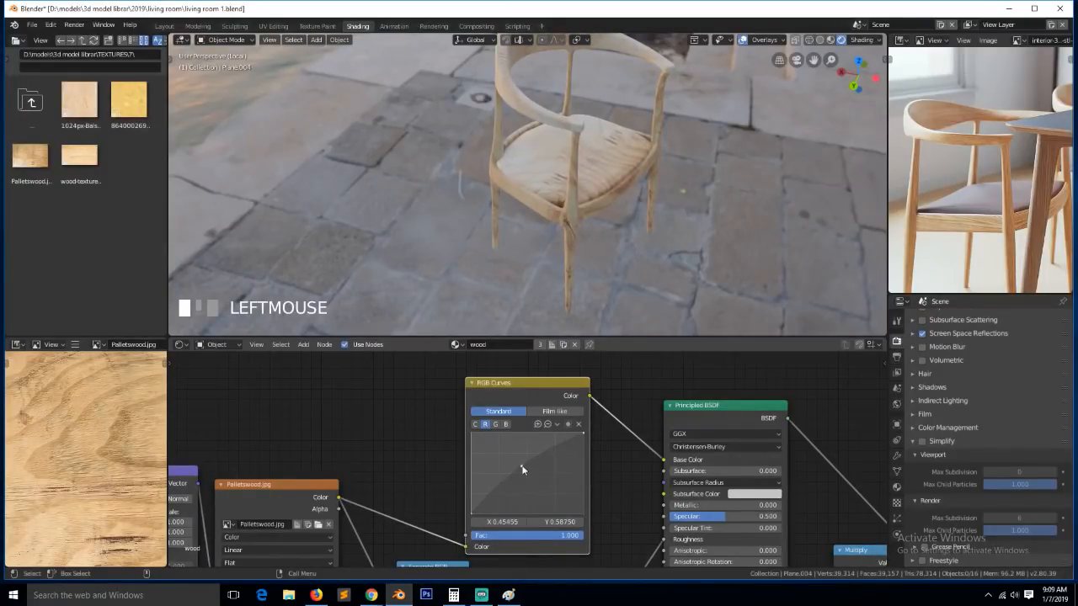
Check the chair's adjusted wood colour from other angles and save the file
key("shift+grave")
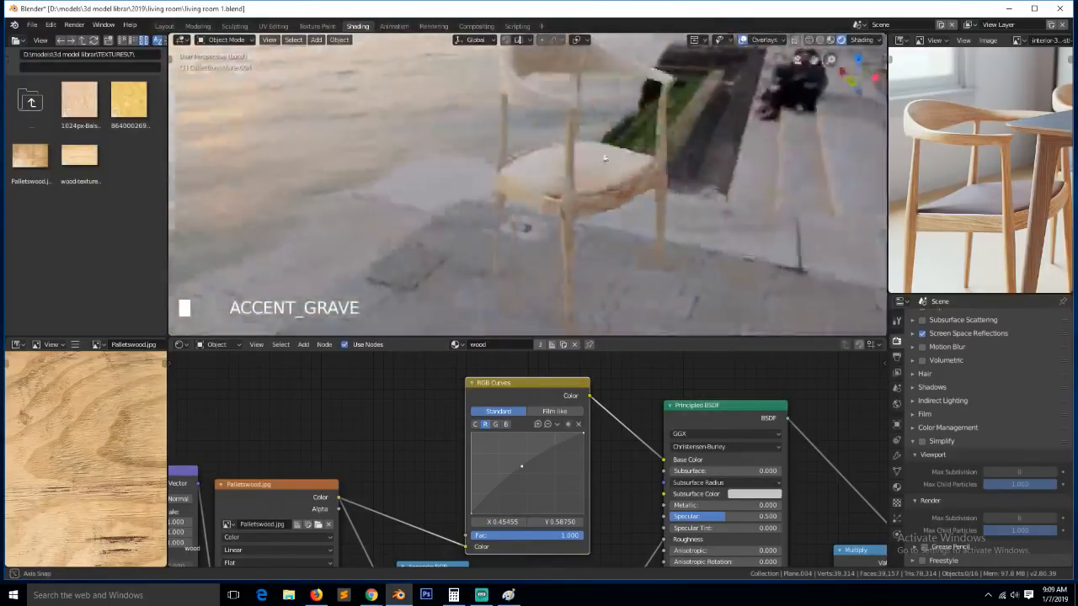
middle_click_drag(604, 158, 533, 172)
key("ctrl+s")
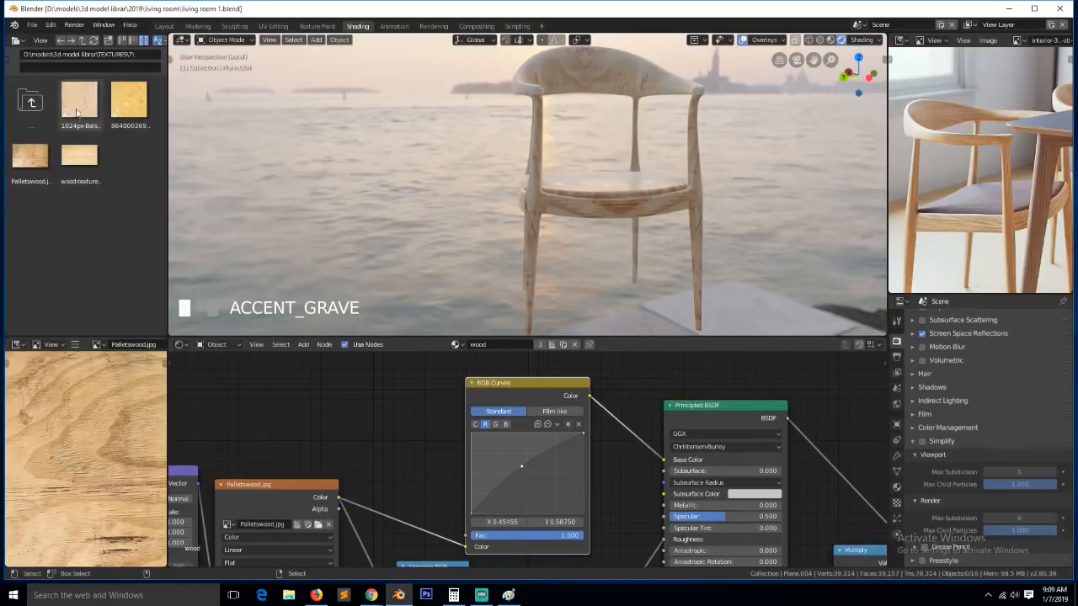
Go up to the TEXTURES folder and look through its images for a suitable texture
double_click(30, 101)
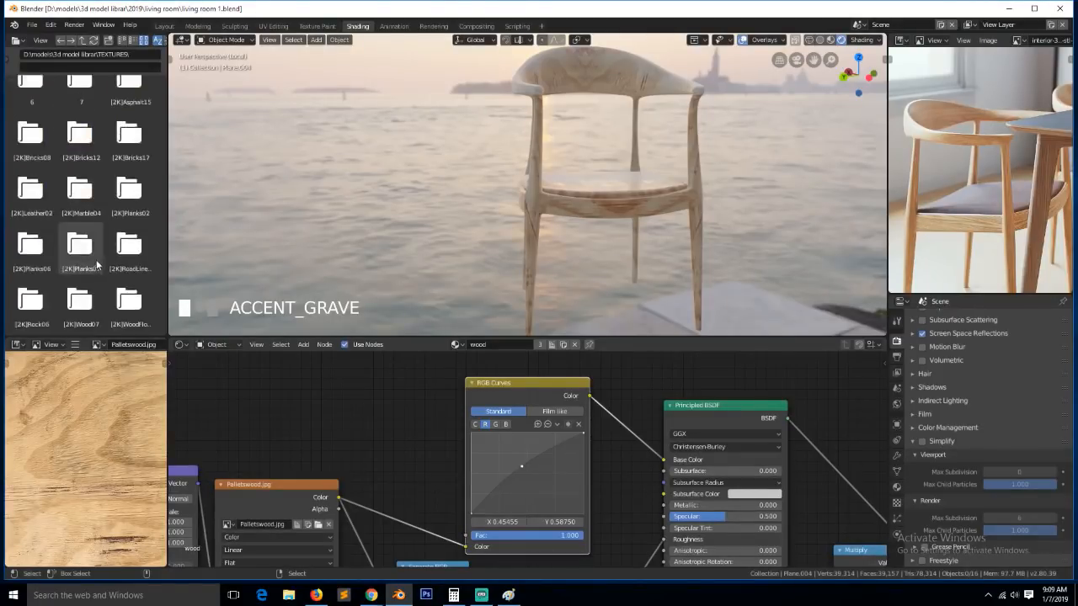
scroll(96, 259, "down", 10)
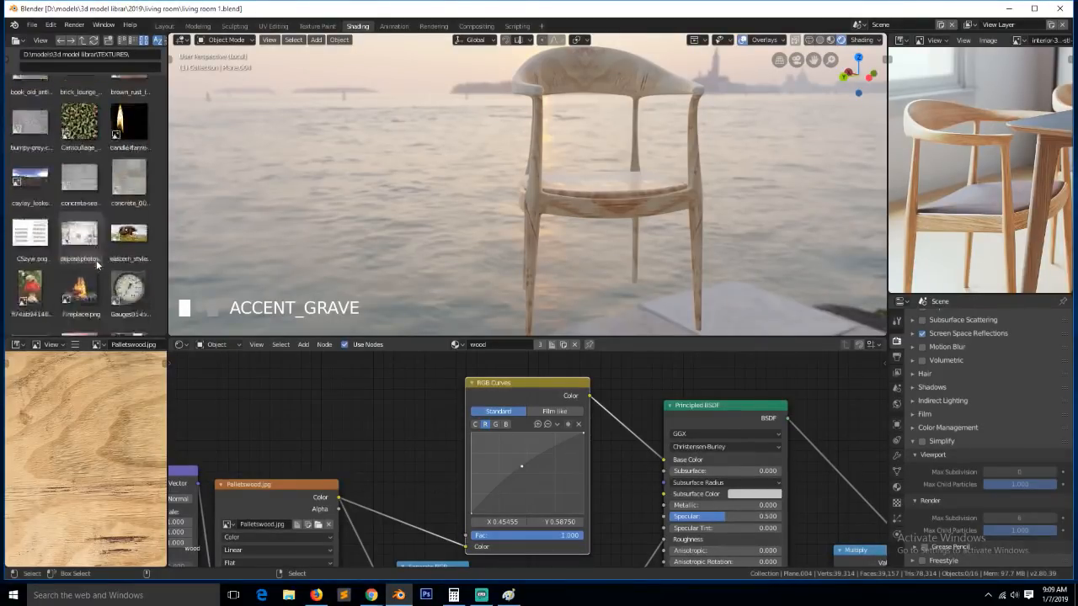
scroll(96, 260, "down", 10)
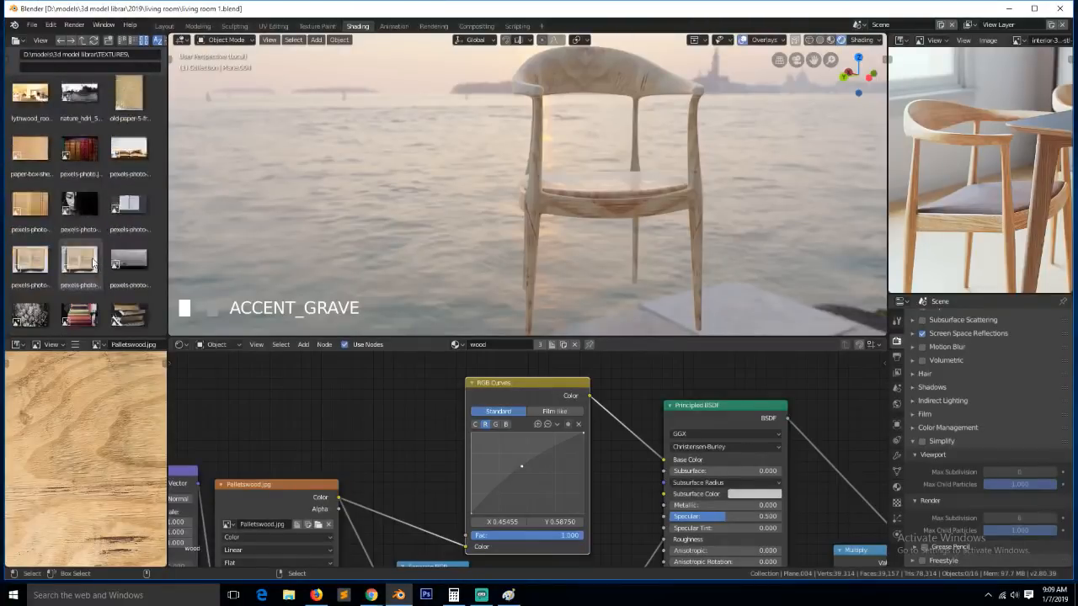
scroll(93, 263, "down", 10)
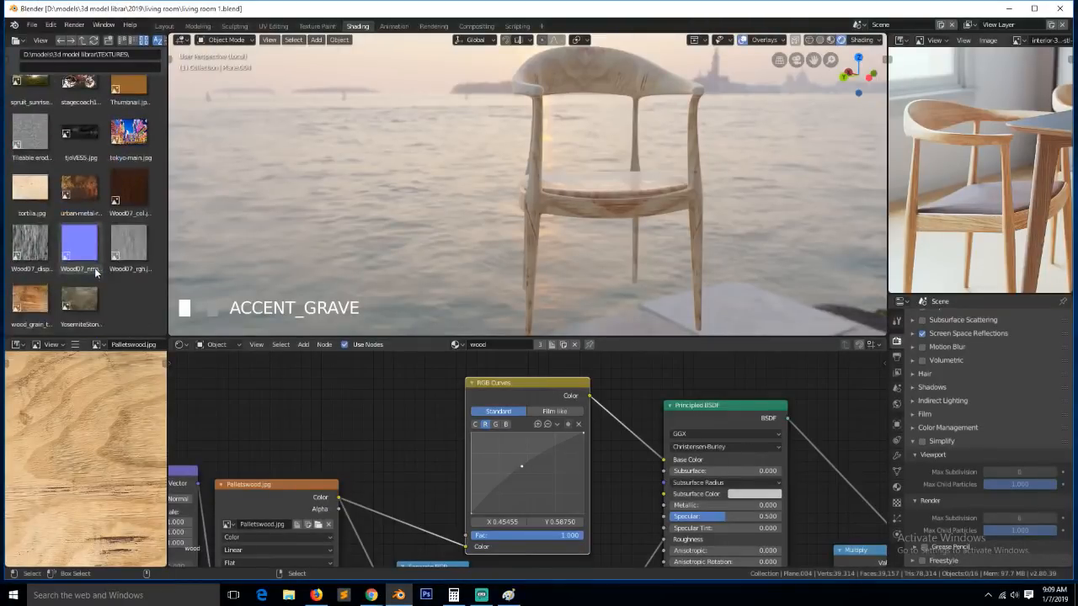
scroll(95, 268, "up", 10)
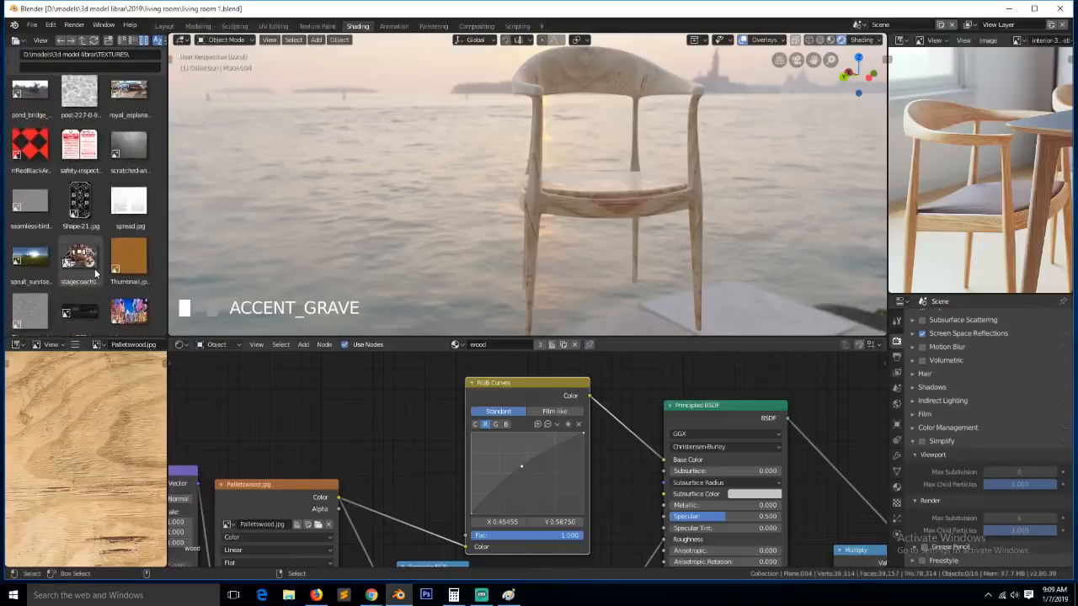
scroll(96, 270, "up", 10)
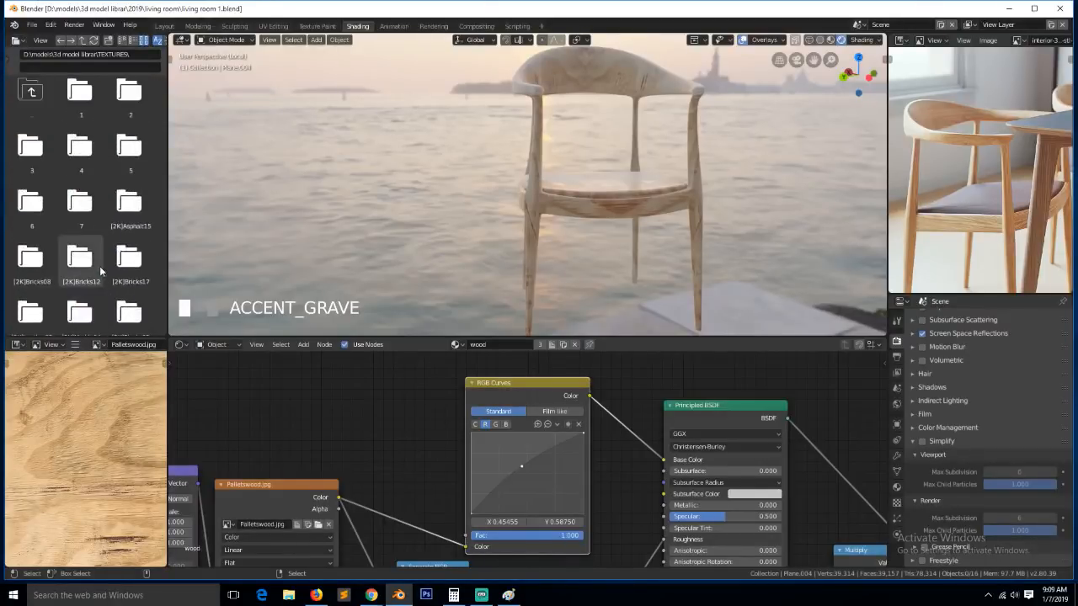
Look through texture subfolders 1, 2 and 3 for a suitable texture, returning to the TEXTURES folder
double_click(99, 266)
scroll(74, 177, "down", 5)
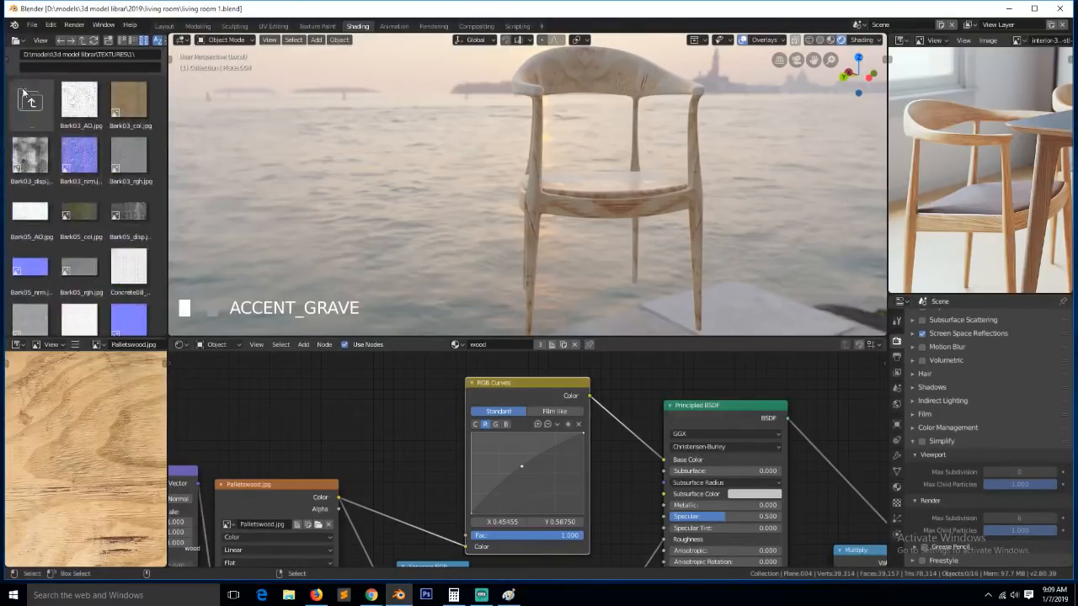
key("BackSpace")
double_click(97, 111)
scroll(105, 184, "down", 9)
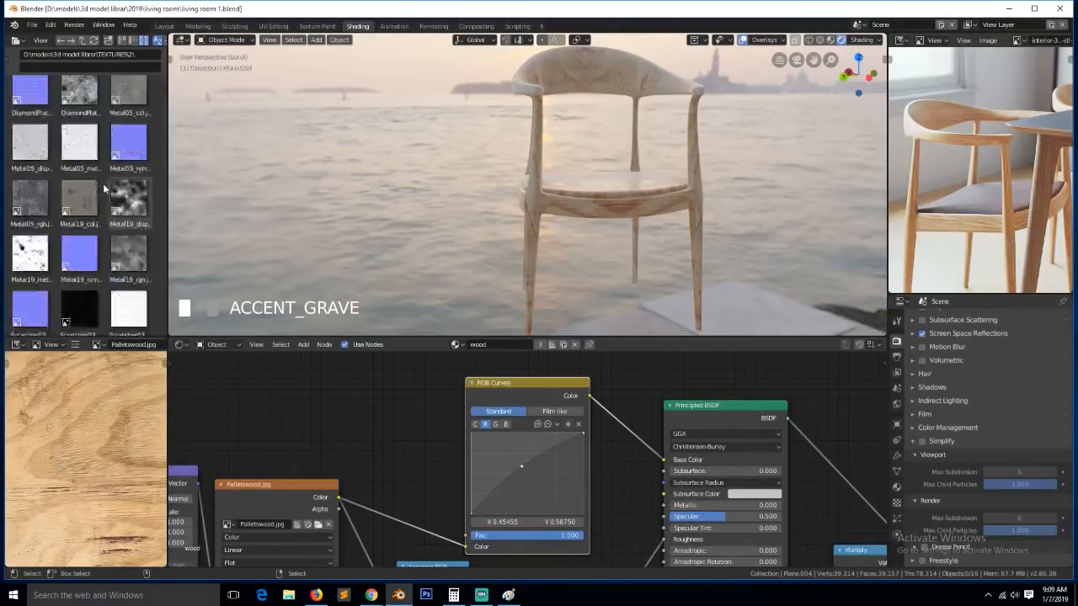
scroll(104, 186, "up", 9)
left_click(31, 111)
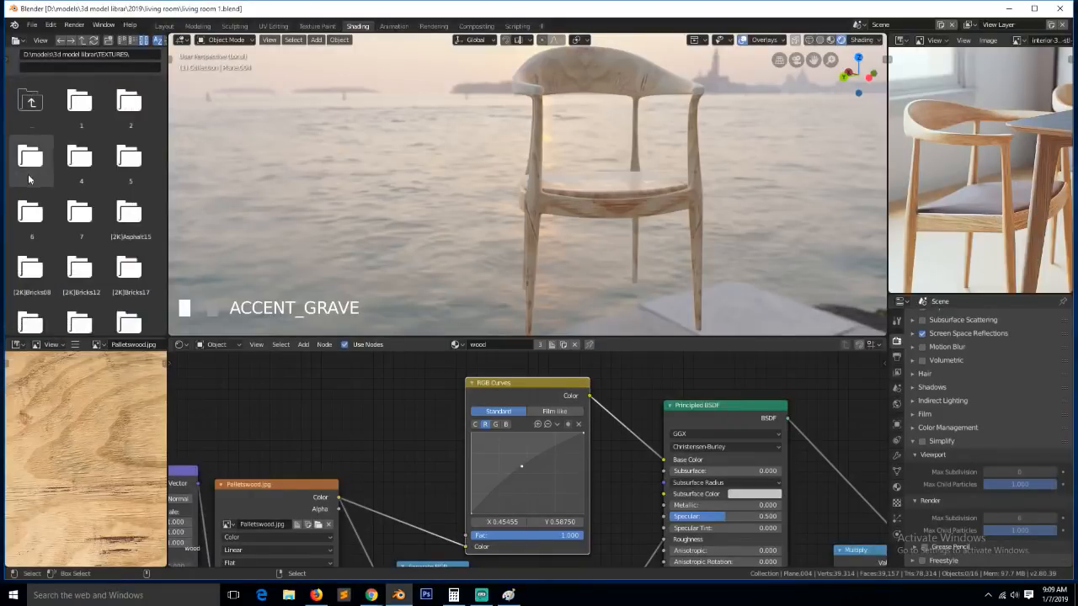
left_click(30, 156)
left_click(30, 103)
Look through texture subfolder 4 and its nested folder for a suitable texture, returning to the TEXTURES folder
left_click(64, 160)
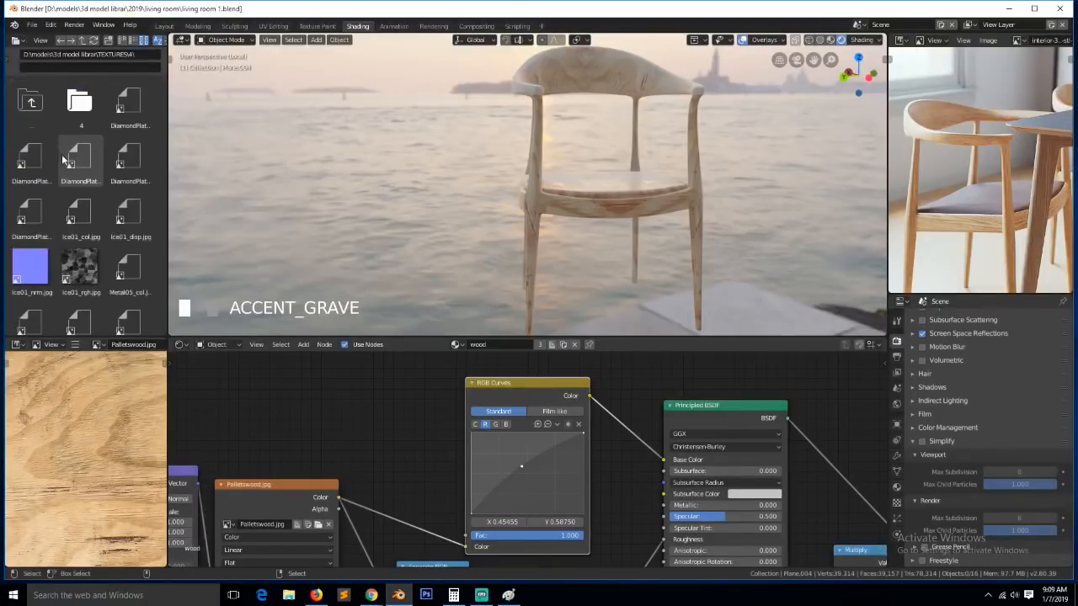
scroll(55, 184, "down", 8)
scroll(57, 190, "down", 4)
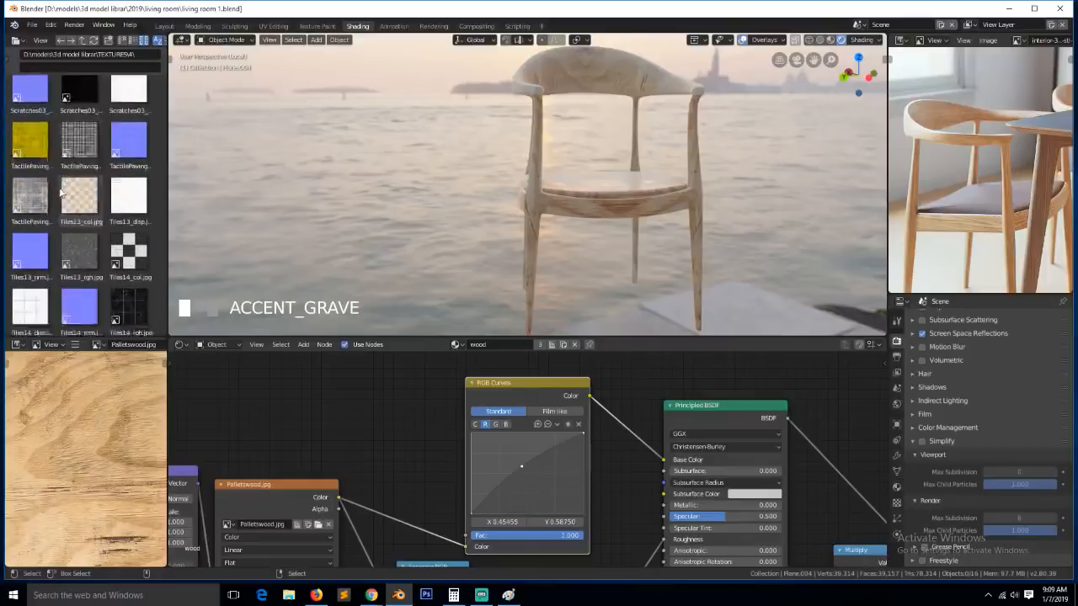
scroll(60, 192, "up", 12)
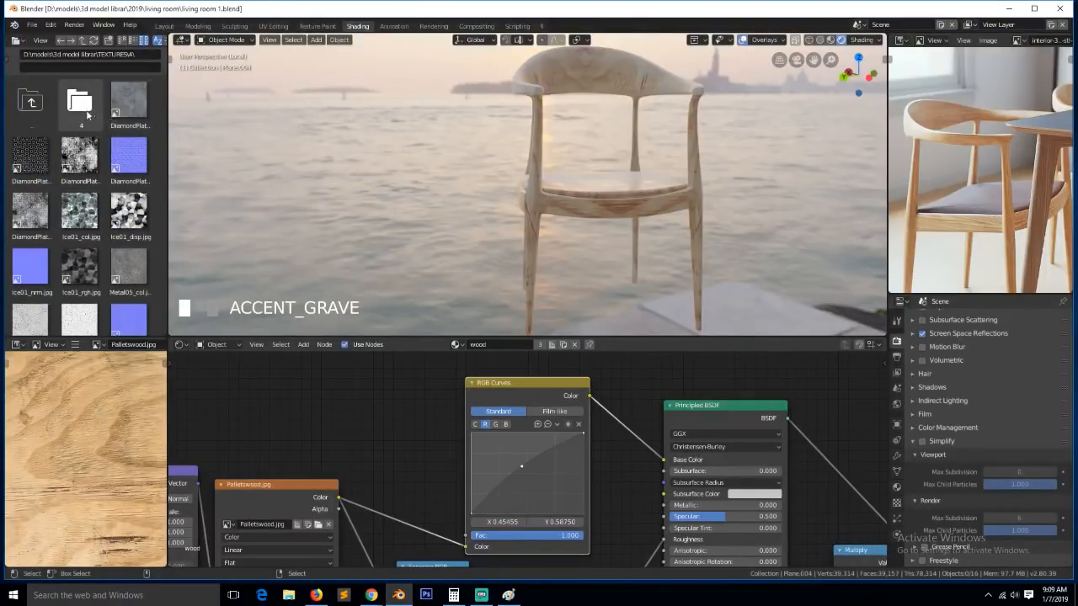
left_click(87, 116)
left_click(46, 122)
left_click(47, 122)
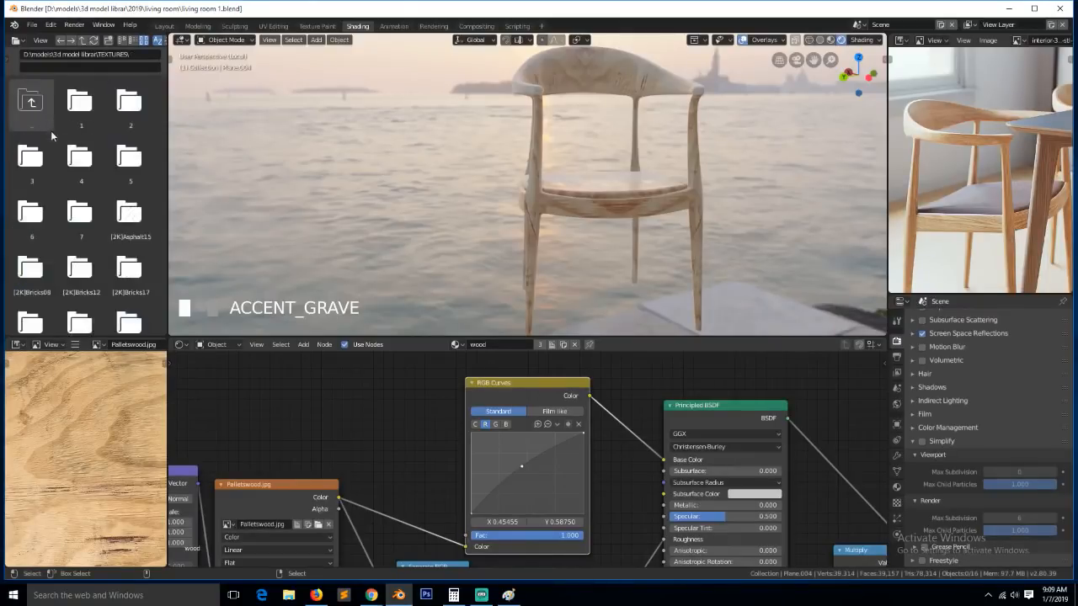
left_click(82, 166)
scroll(83, 166, "down", 5)
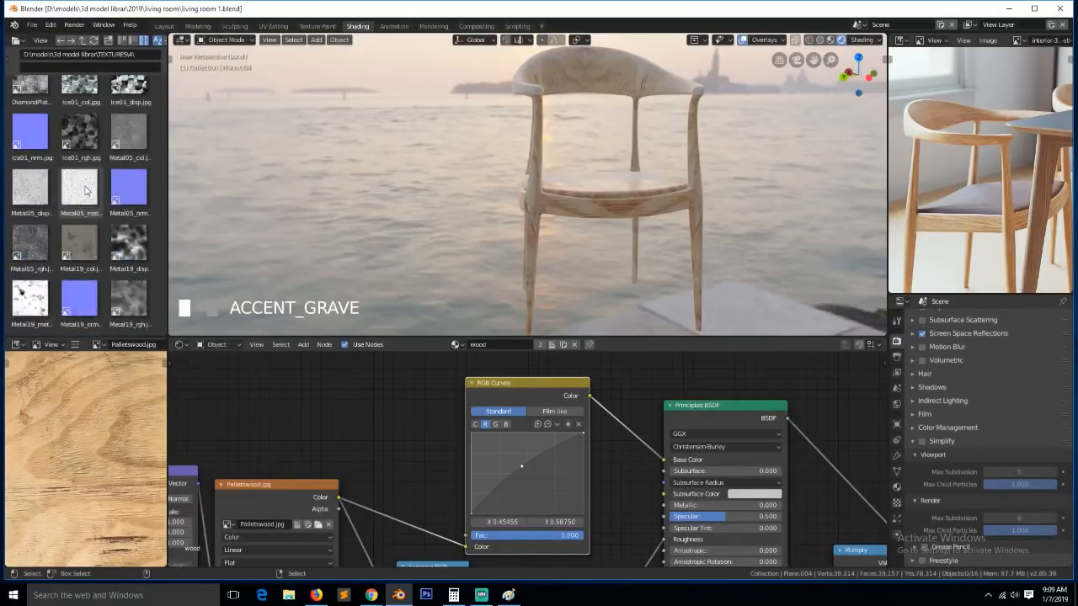
scroll(83, 167, "up", 5)
left_click(32, 102)
Look through the images in texture subfolder 5 and return to the TEXTURES folder
left_click(131, 160)
scroll(69, 179, "down", 8)
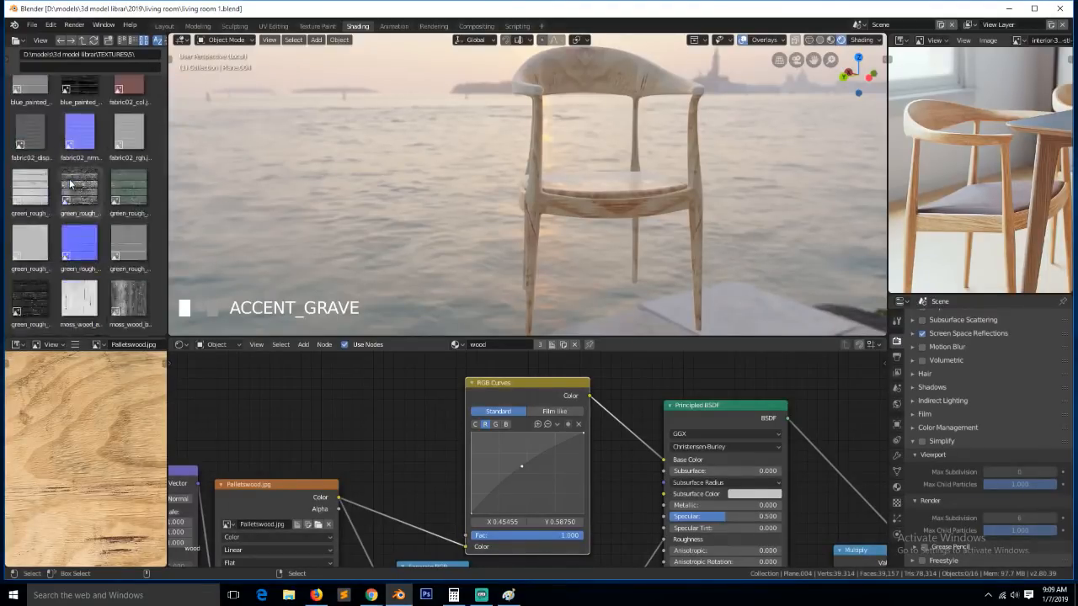
scroll(71, 187, "up", 7)
scroll(72, 190, "up", 1)
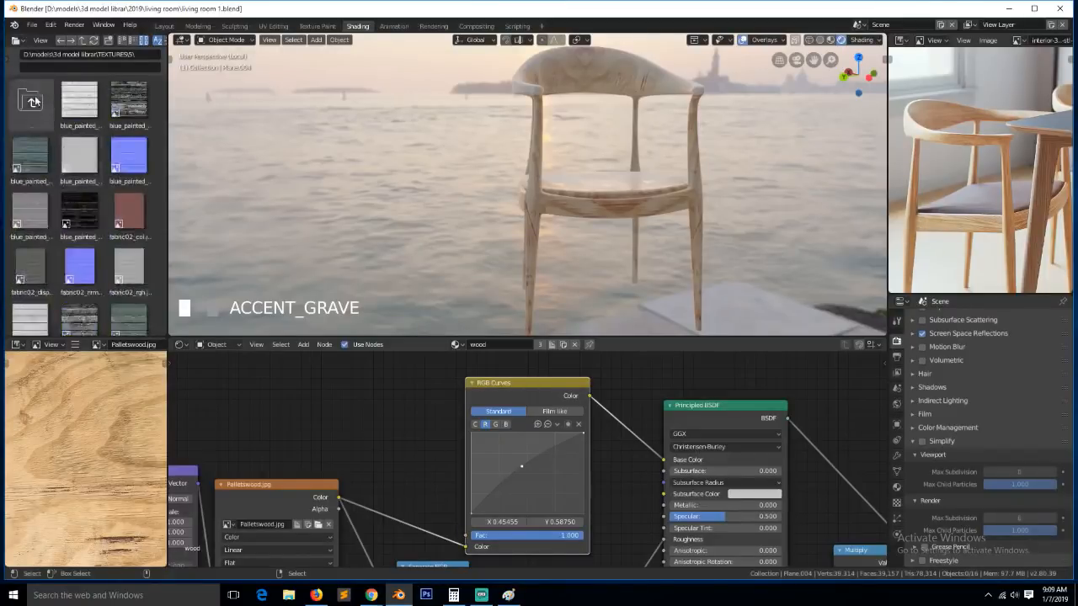
left_click(34, 103)
Look through texture subfolder 6, including its Brick_wall_006 and Canyon_Rock folders, and return to the TEXTURES folder
left_click(38, 132)
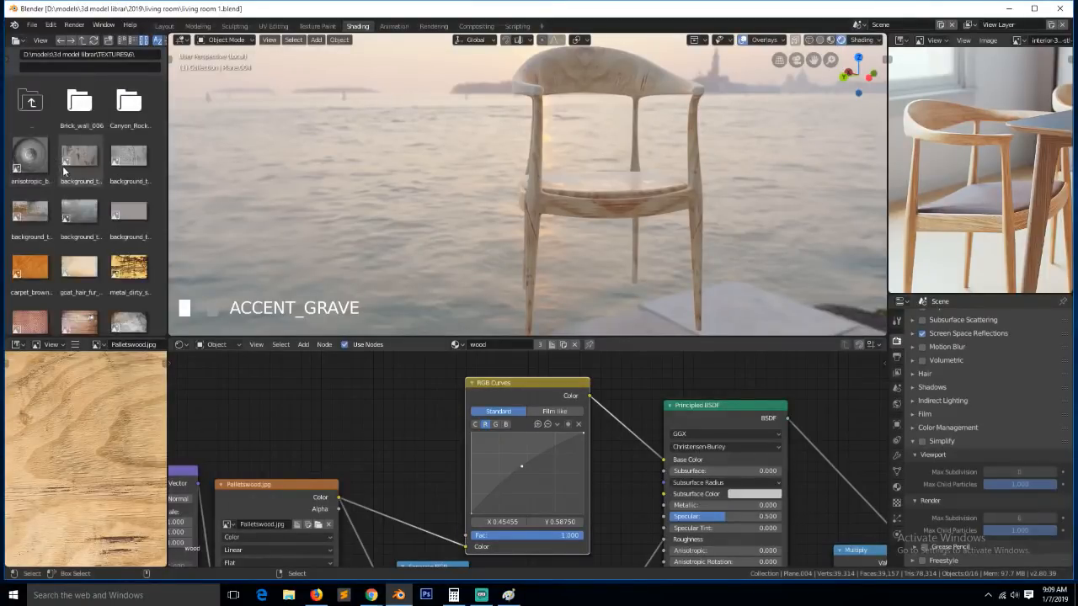
scroll(65, 156, "down", 3)
scroll(78, 152, "up", 3)
left_click(81, 118)
left_click(38, 109)
left_click(120, 111)
left_click(38, 110)
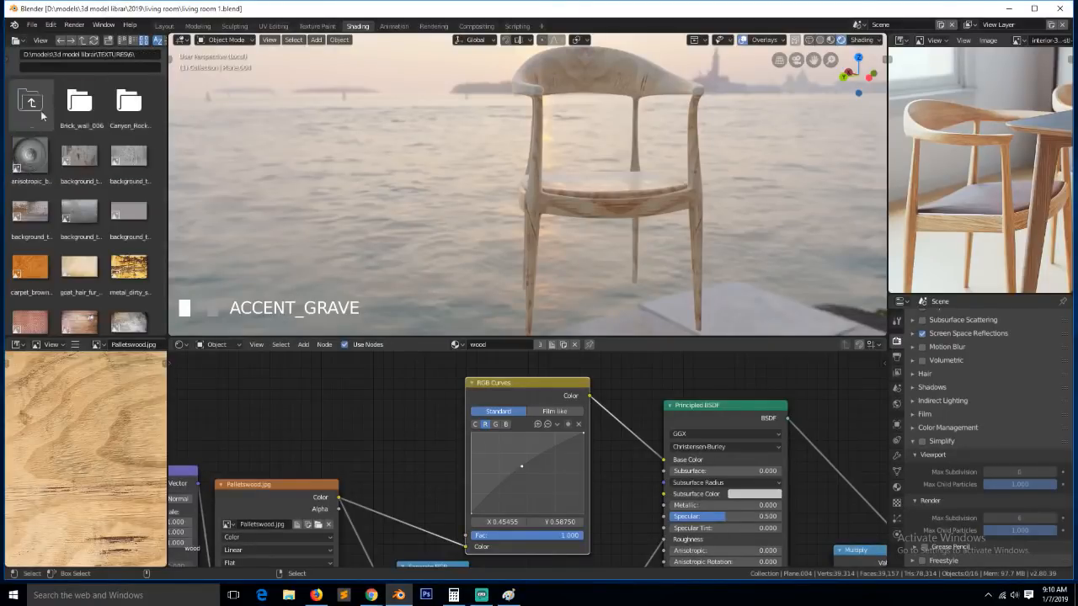
left_click(40, 106)
Go through texture subfolders 5 and 6 again, examining the wood images in folder 6, and return to TEXTURES
left_click(129, 158)
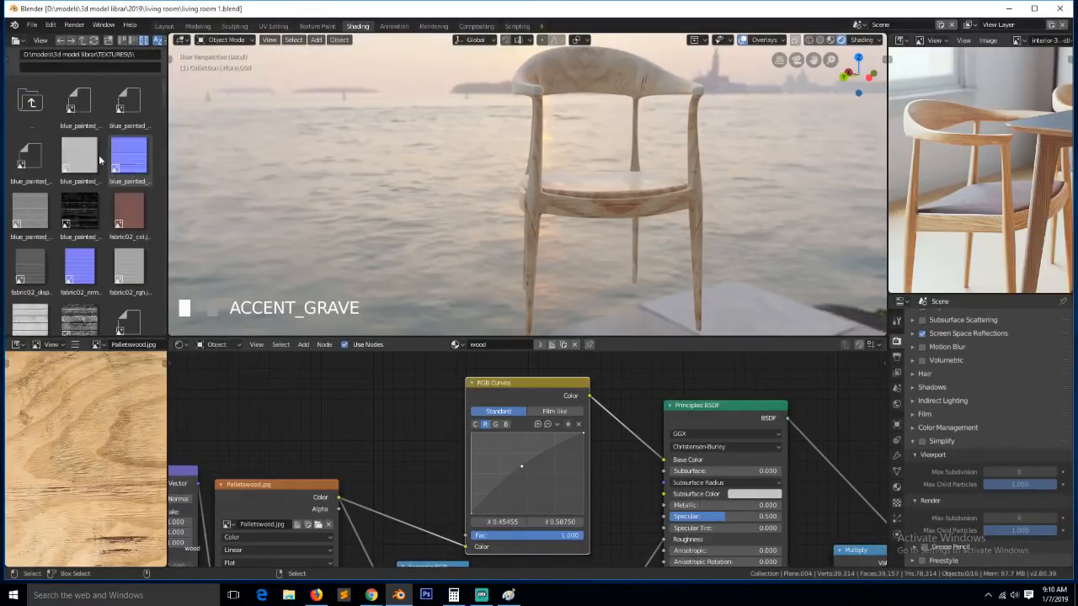
left_click(30, 103)
scroll(40, 175, "down", 1)
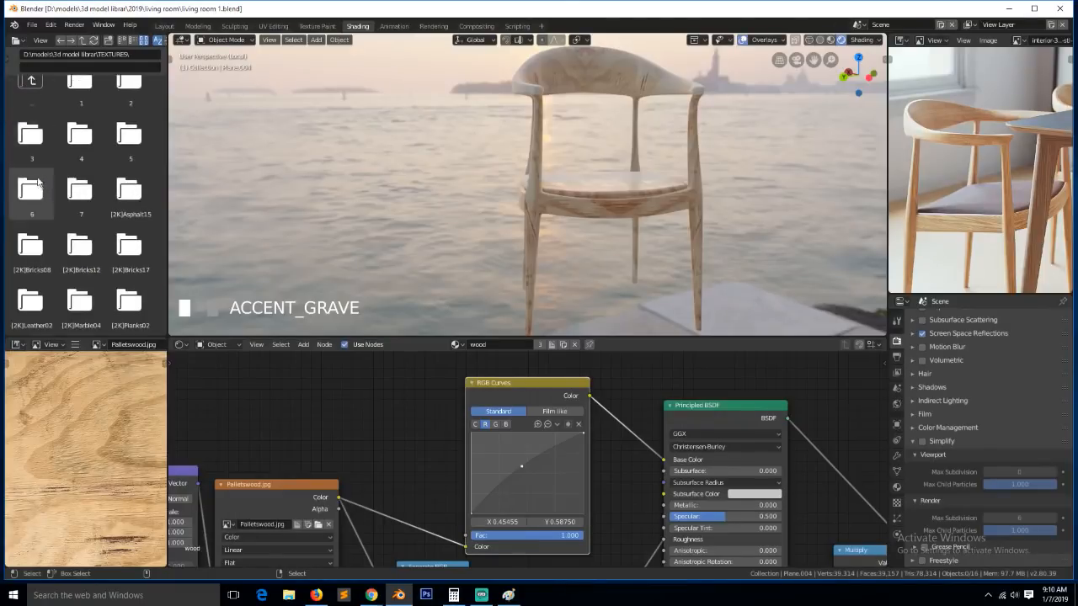
left_click(41, 184)
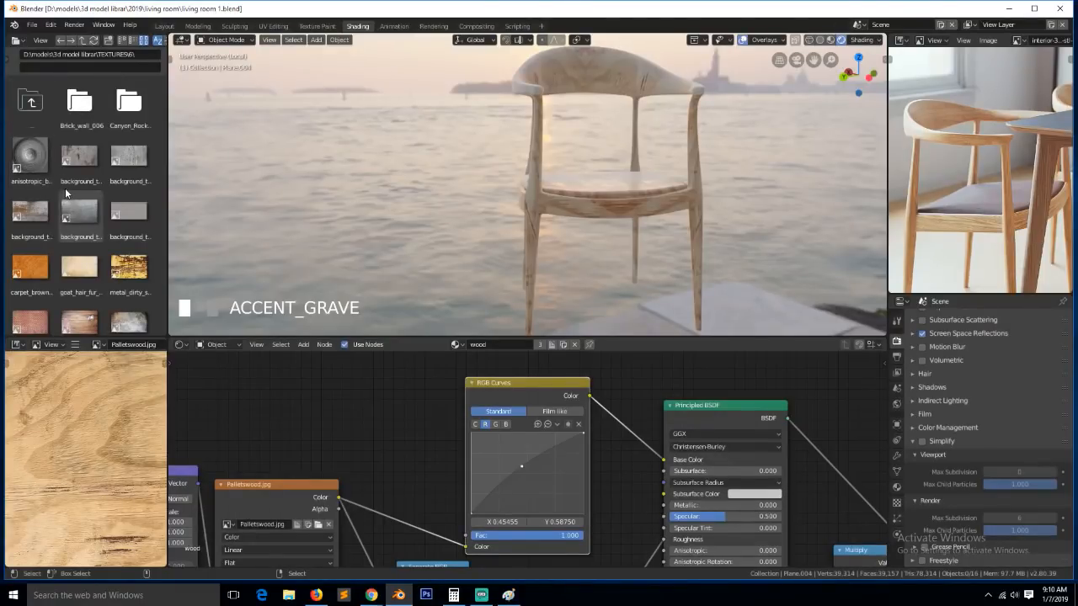
scroll(65, 188, "down", 4)
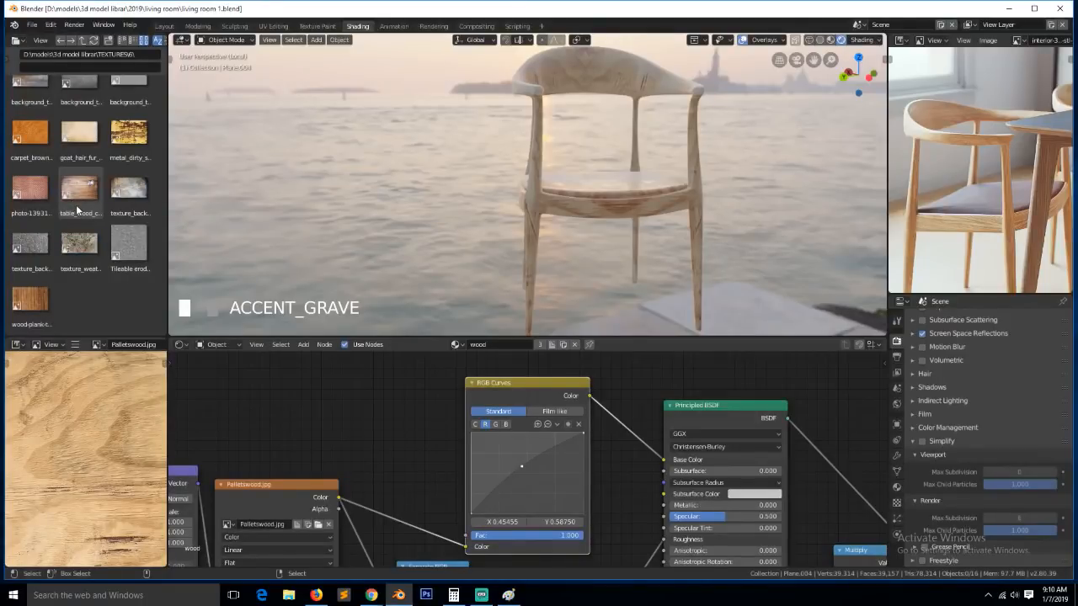
scroll(78, 210, "up", 1)
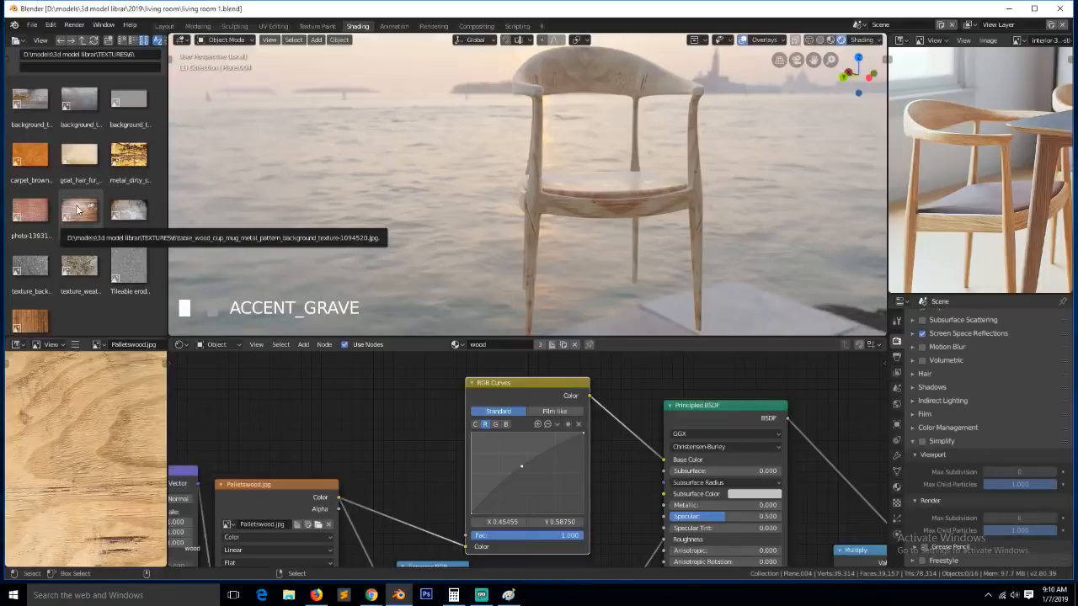
scroll(505, 471, "down", 2)
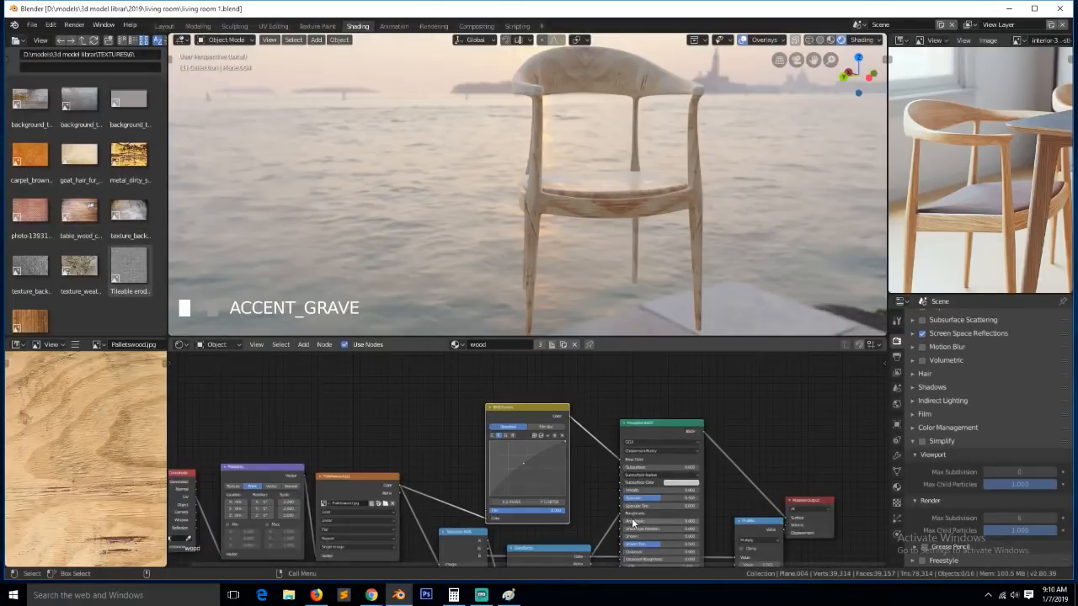
scroll(627, 484, "up", 2)
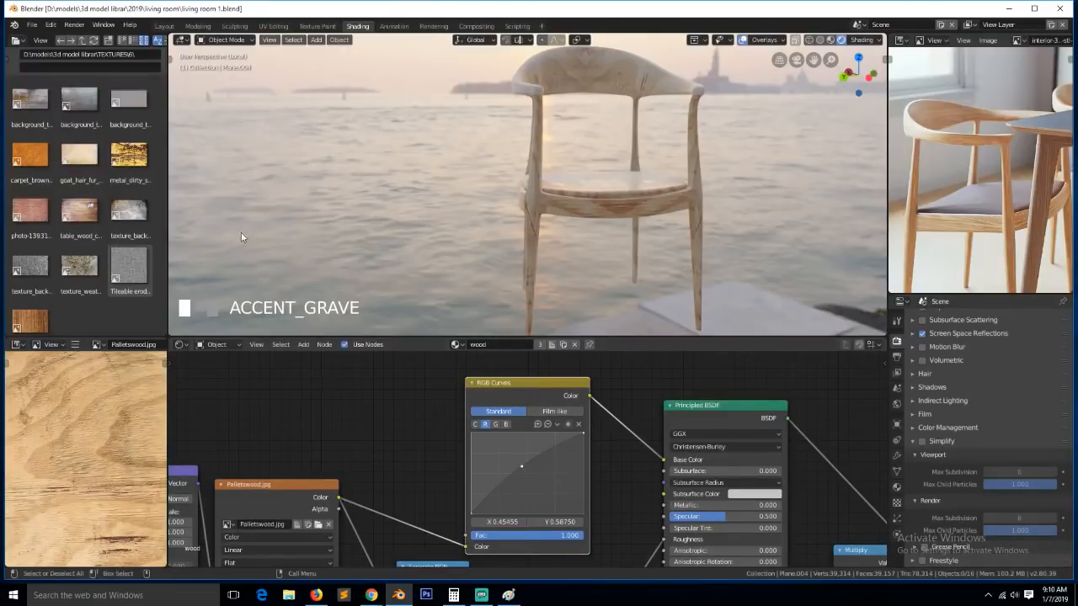
scroll(81, 192, "up", 3)
double_click(30, 102)
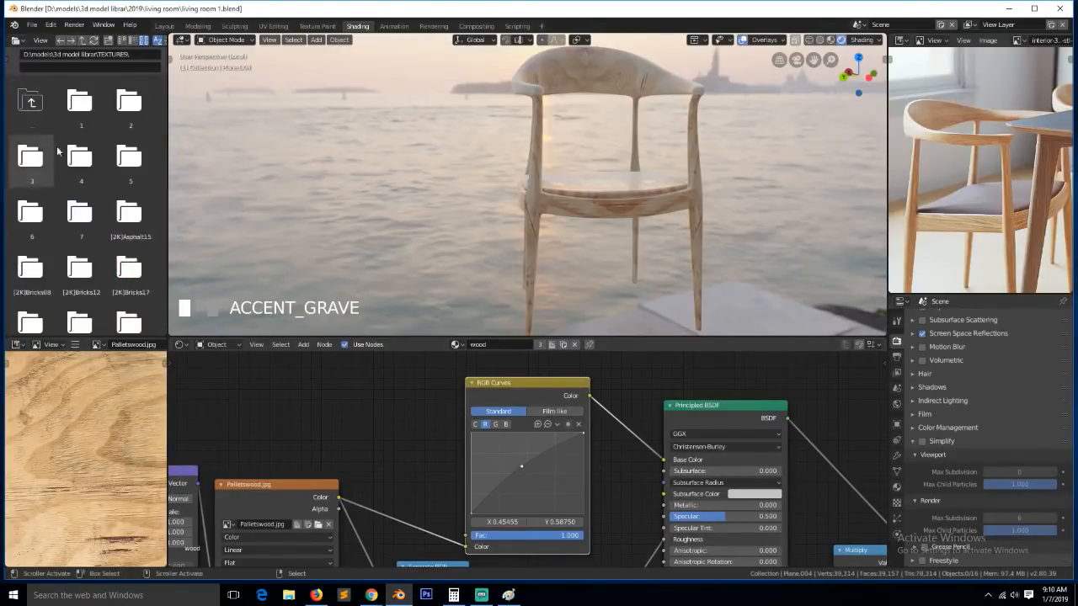
Open texture subfolder 7 and show its wood-texture2 image in the viewer that holds the reference photo
double_click(97, 225)
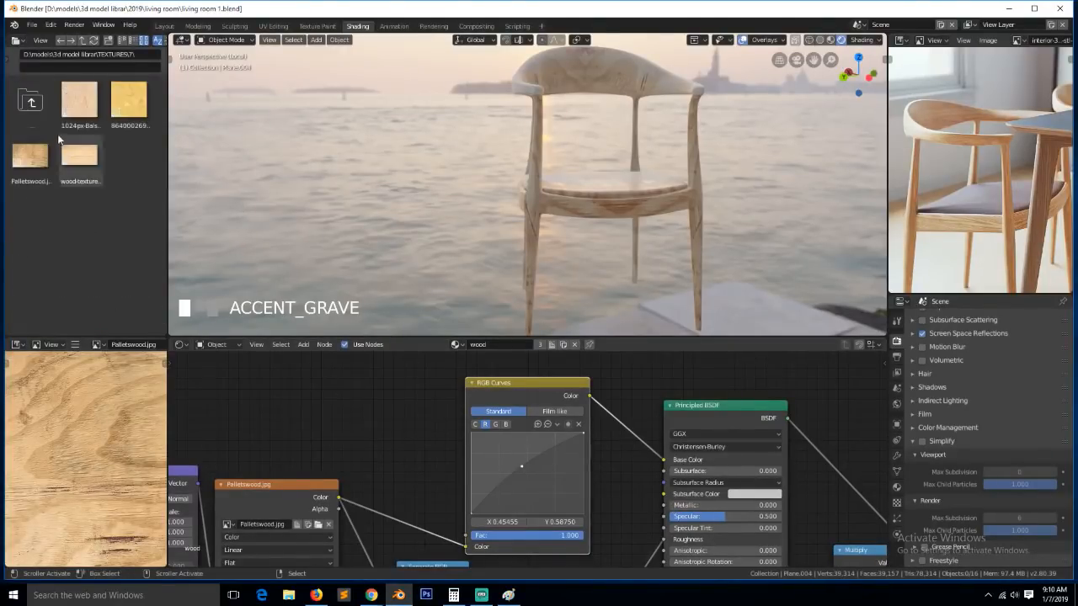
double_click(30, 102)
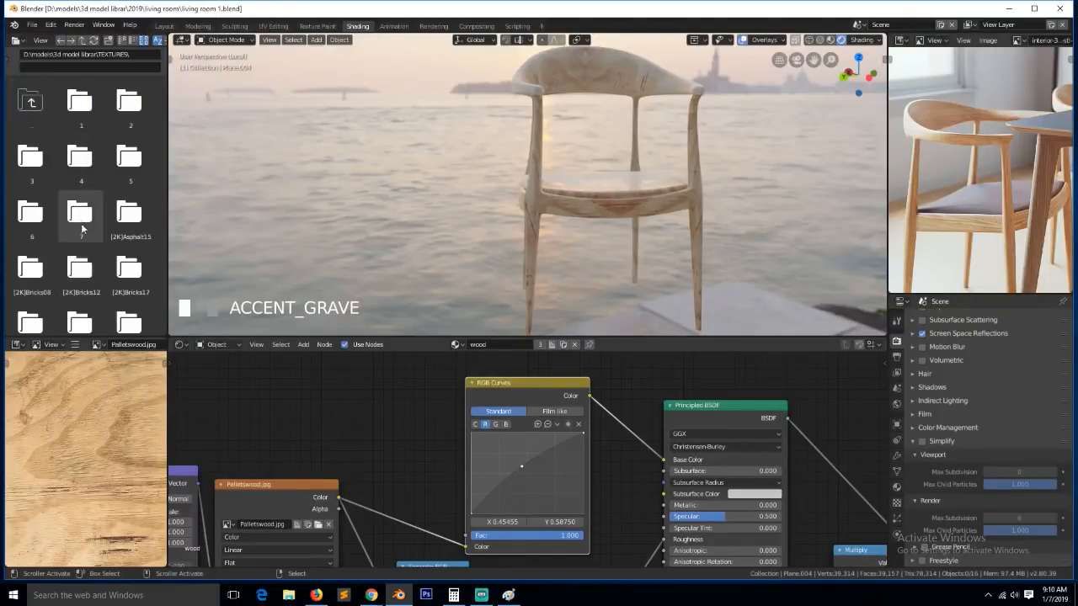
double_click(81, 225)
left_click_drag(82, 157, 981, 169)
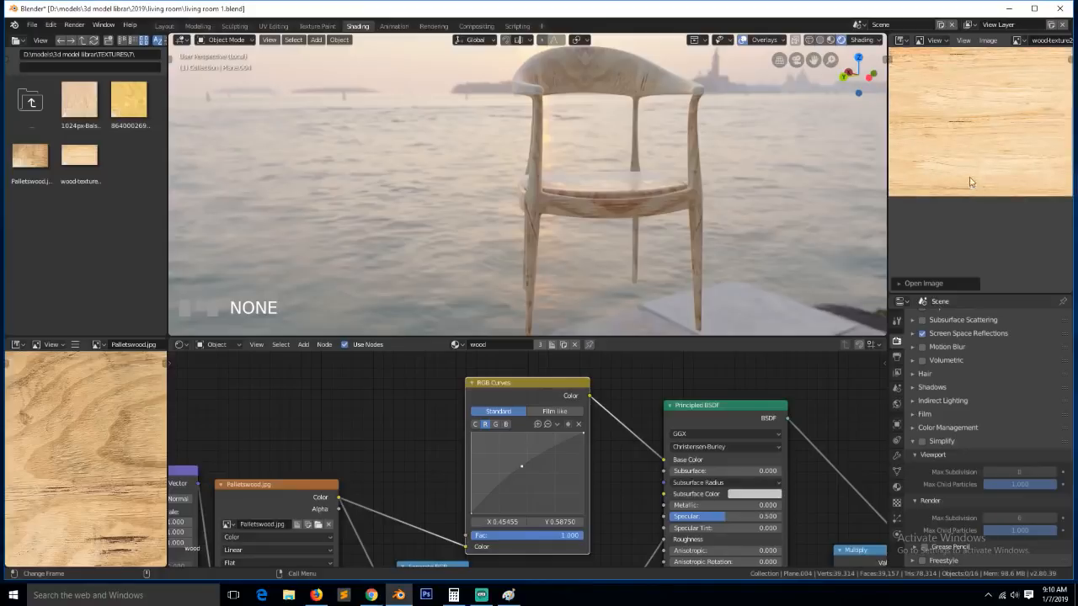
left_click(34, 162)
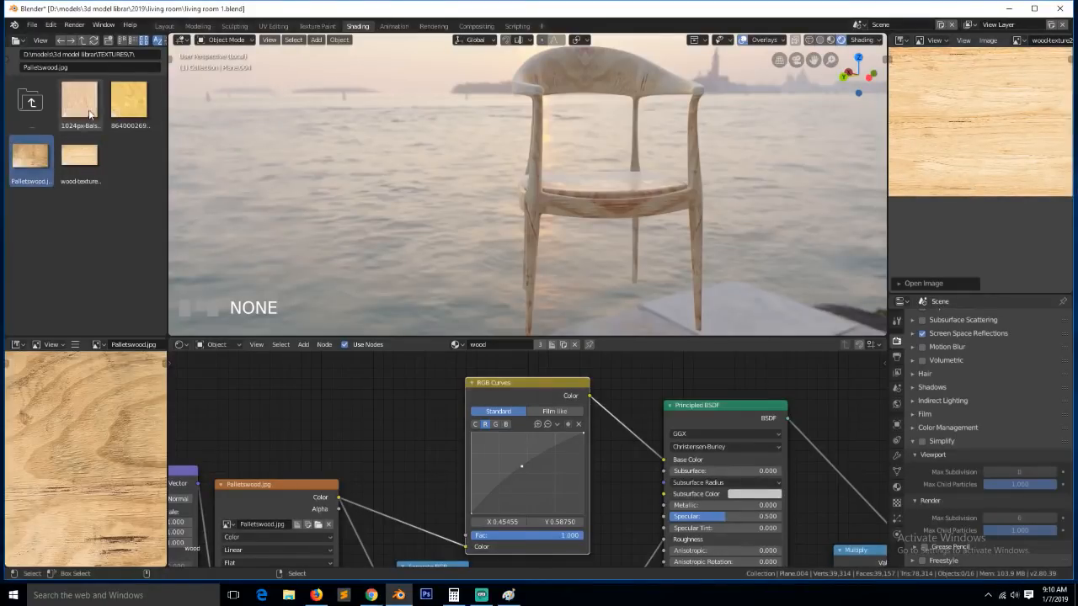
left_click_drag(129, 99, 944, 153)
scroll(945, 155, "down", 2)
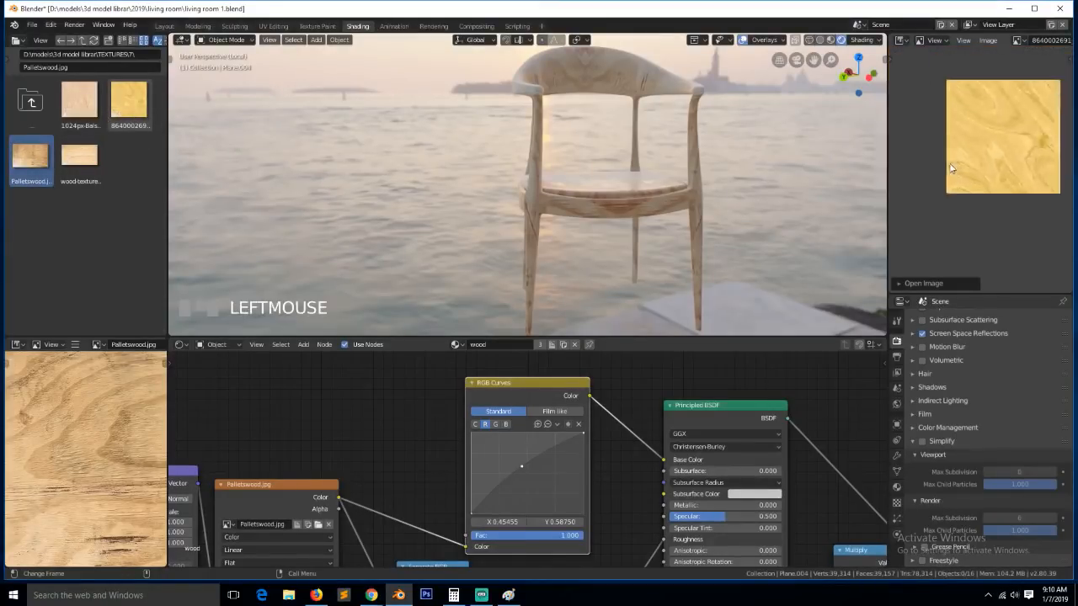
scroll(948, 172, "up", 2)
scroll(949, 172, "up", 1)
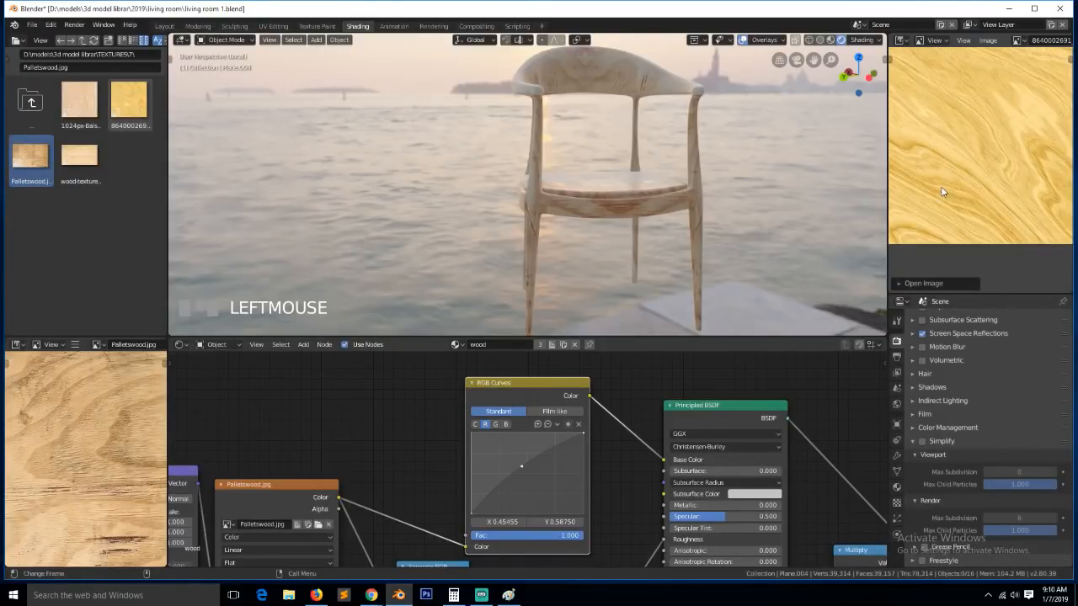
left_click_drag(129, 100, 273, 413)
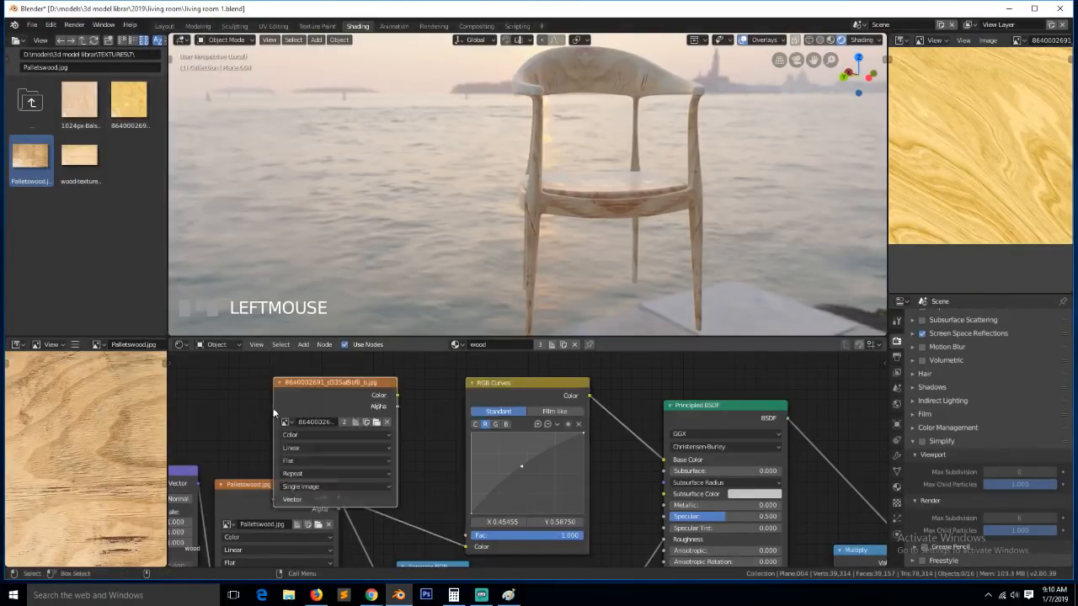
scroll(337, 425, "down", 2)
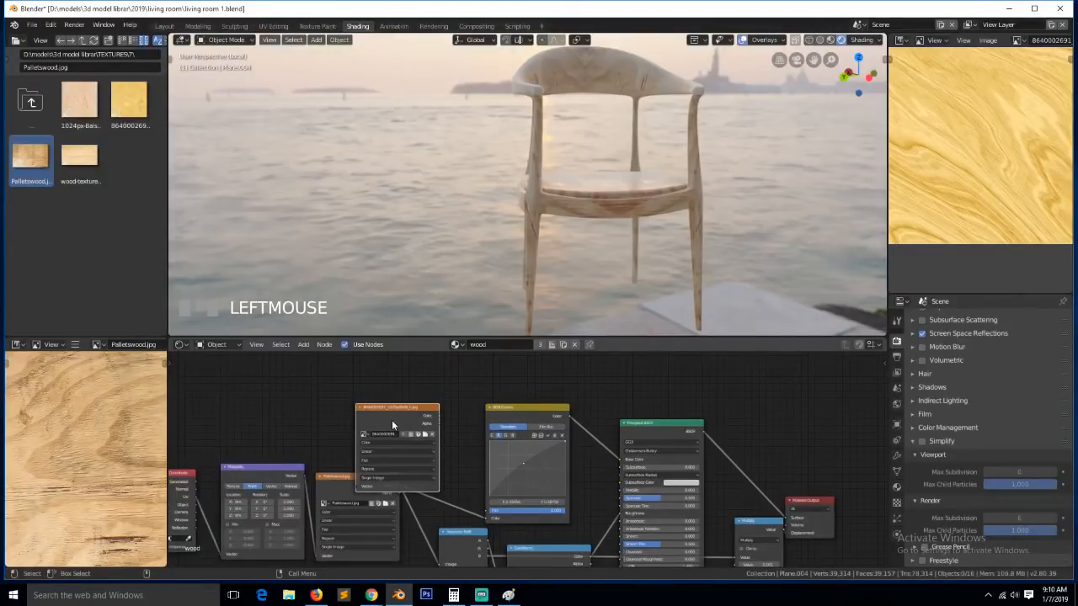
key("Delete")
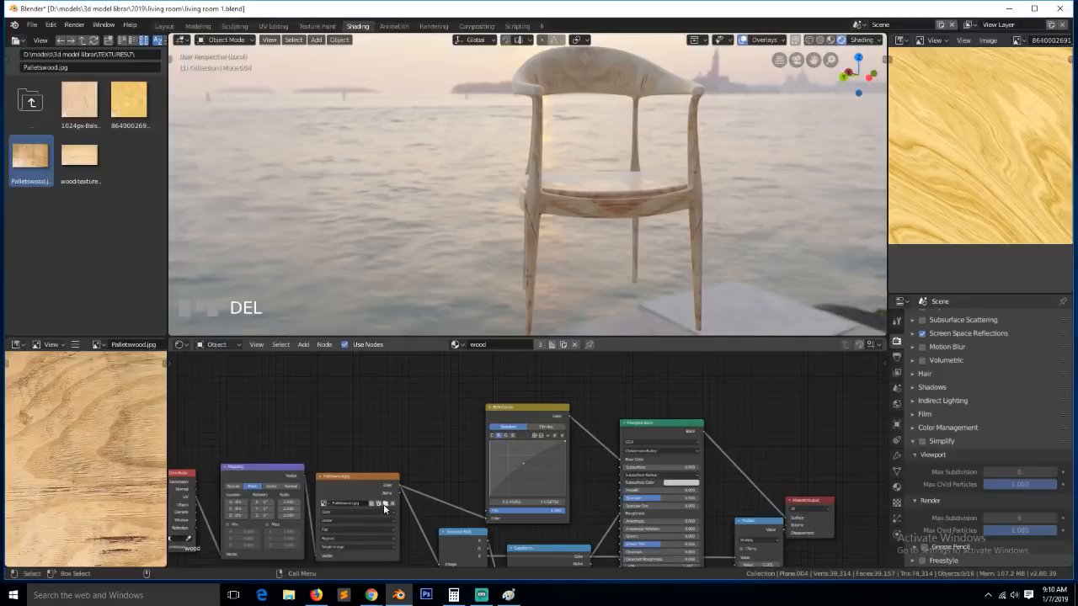
left_click(384, 504)
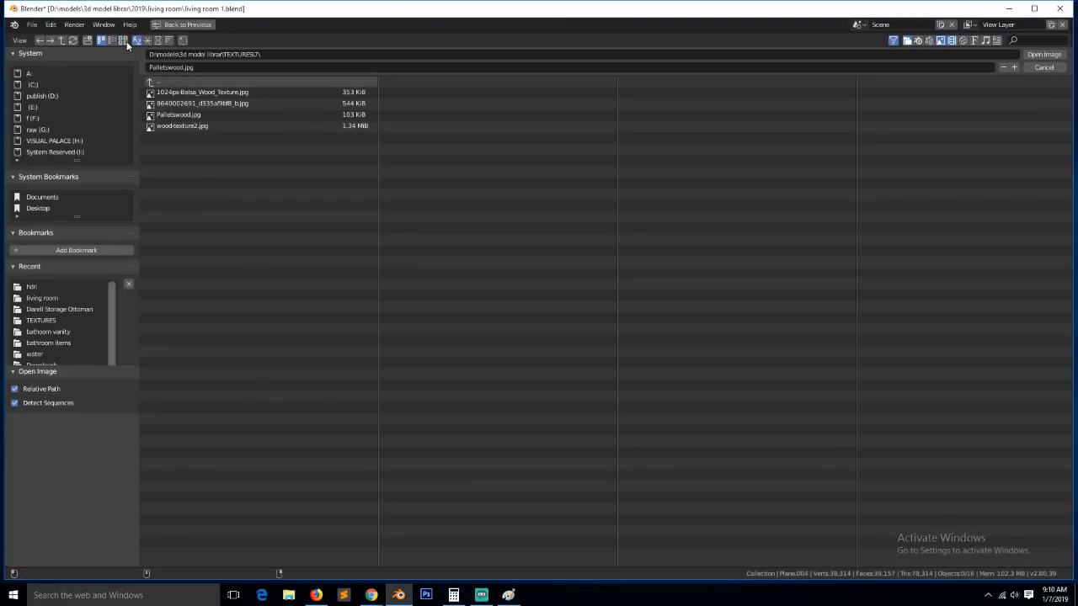
left_click(125, 42)
double_click(341, 128)
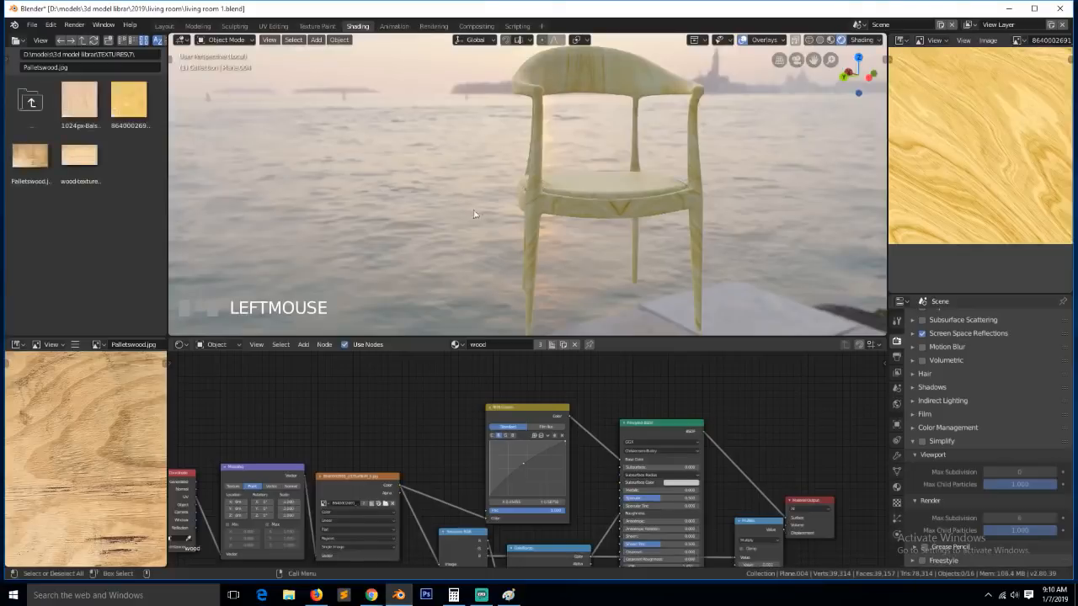
key("shift+grave")
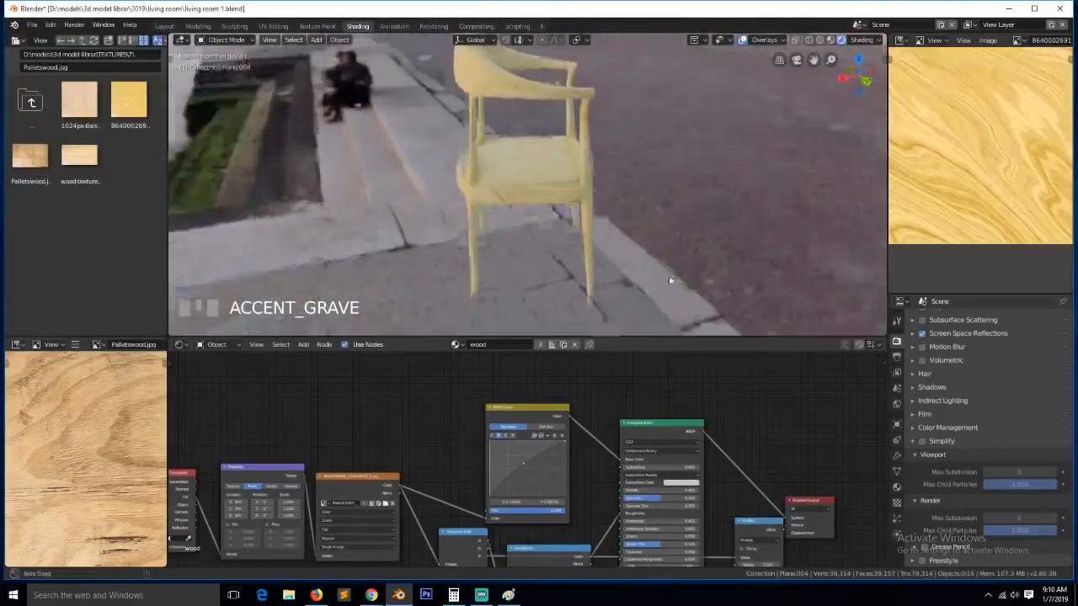
Raise the middle of the blue curve and slightly lower the green curve in the RGB Curves node, checking the chair
scroll(530, 448, "up", 1)
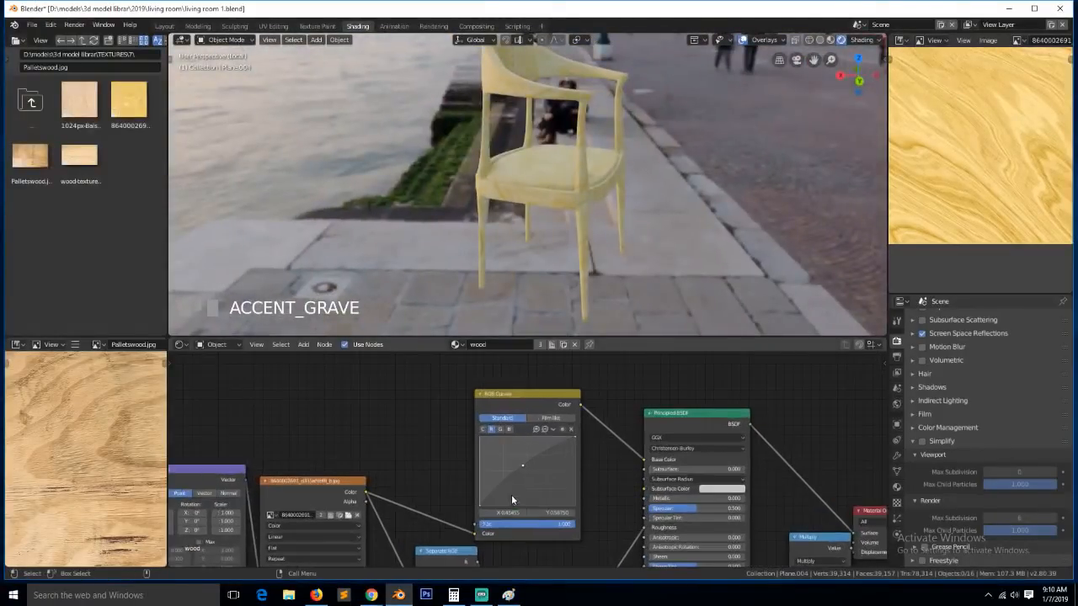
left_click(509, 431)
mouse_move(526, 473)
left_mouse_down()
mouse_move(522, 458)
mouse_move(537, 470)
left_mouse_up()
left_click(502, 429)
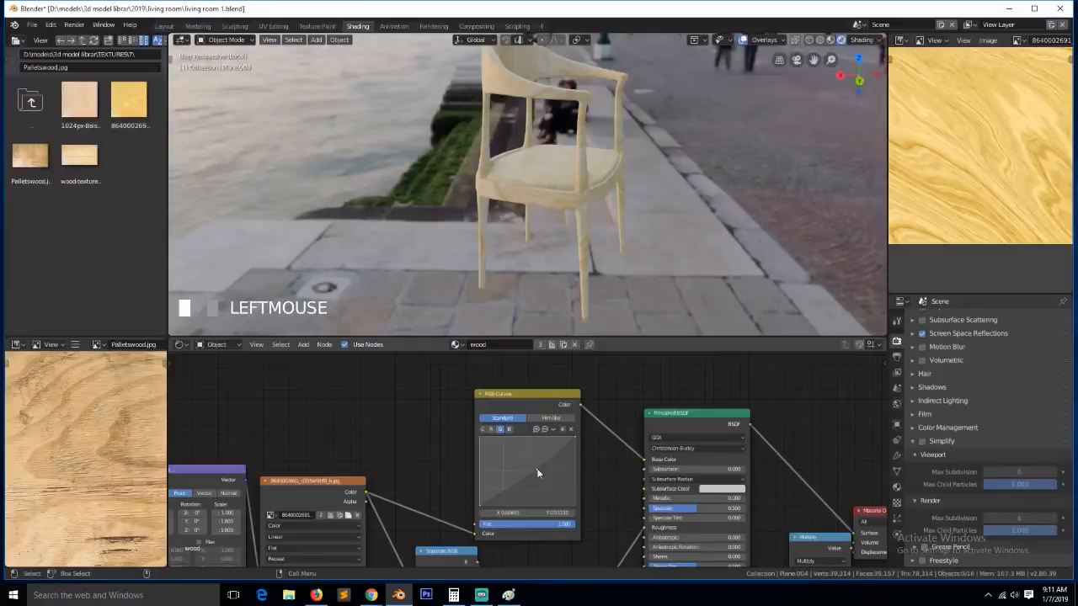
key("grave")
middle_click_drag(492, 201, 539, 244)
Move the red curve's middle point to about X 0.49, Y 0.59 and check the chair from the front
left_click(493, 429)
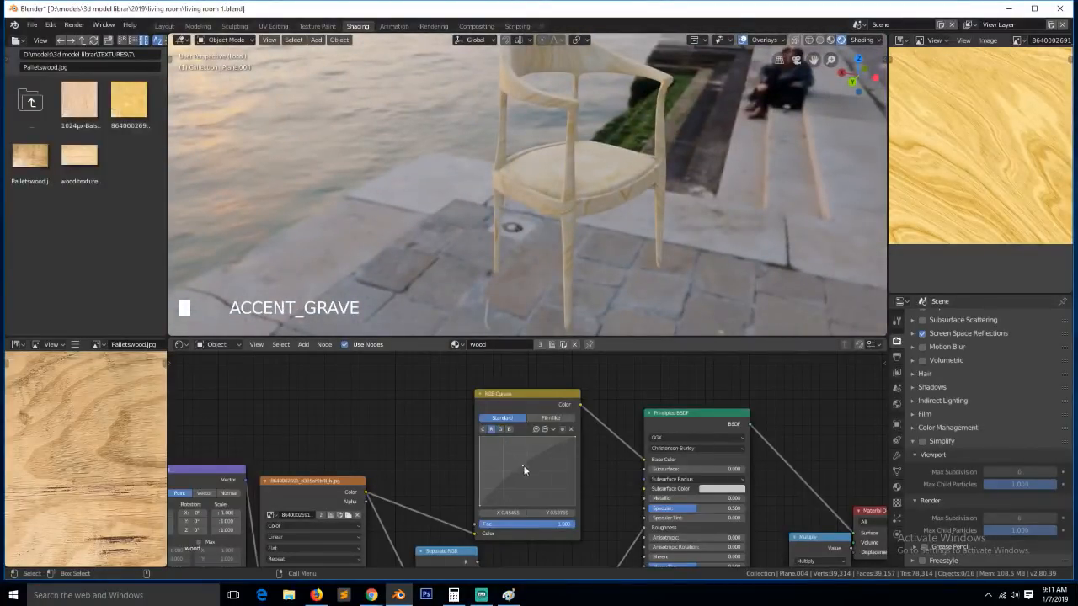
left_click(526, 469)
left_click_drag(525, 469, 522, 461)
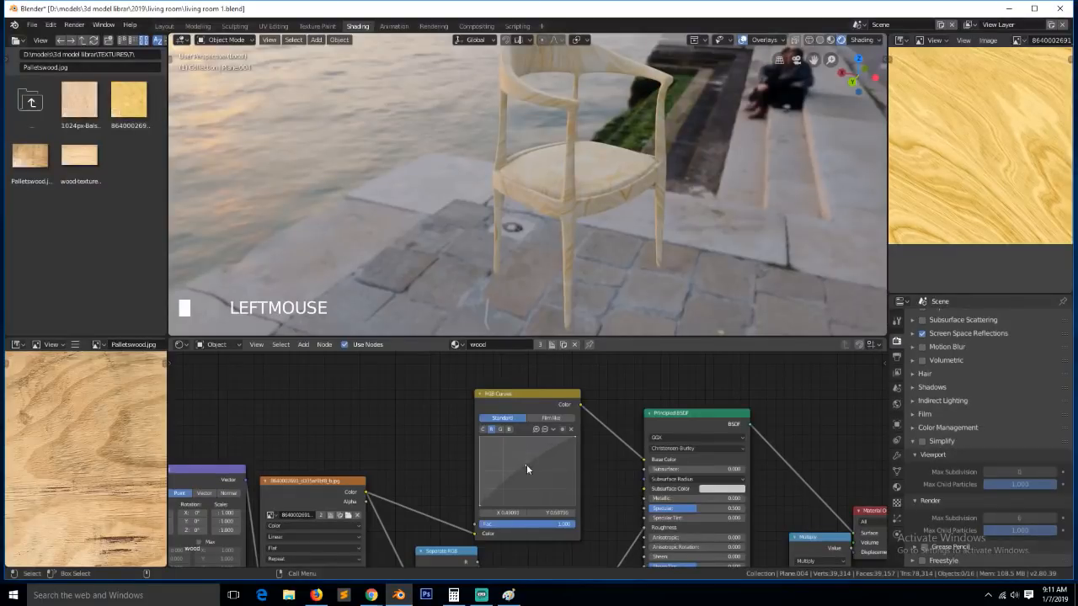
key("grave")
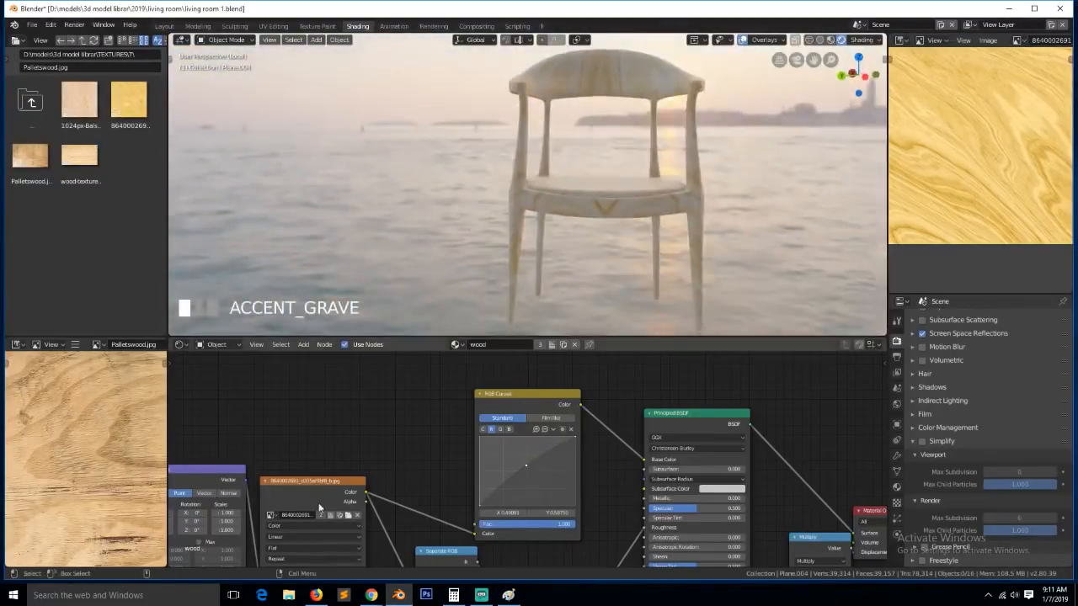
Replace the wood material's texture image with the wood_grain_texture_1_by_fantasystock image from the TEXTURES folder and check the chair from above
left_click(31, 101)
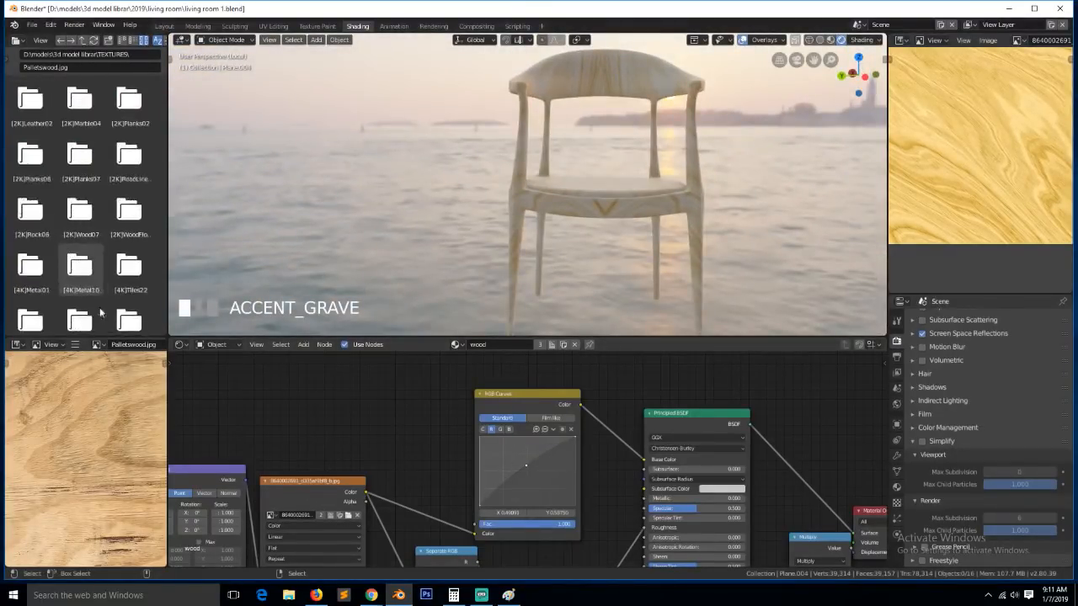
left_click(348, 516)
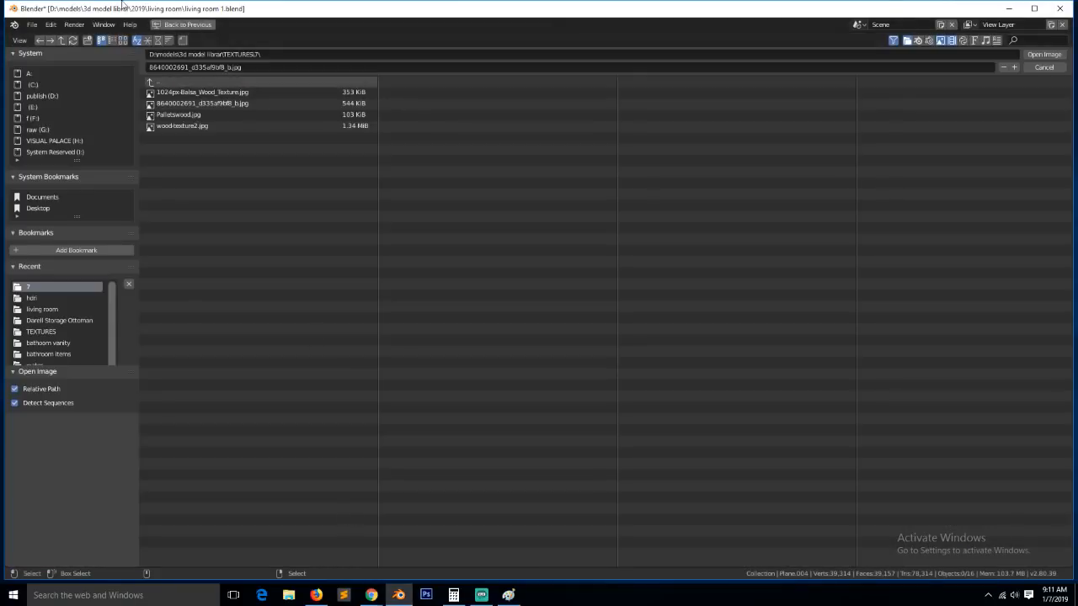
left_click(161, 84)
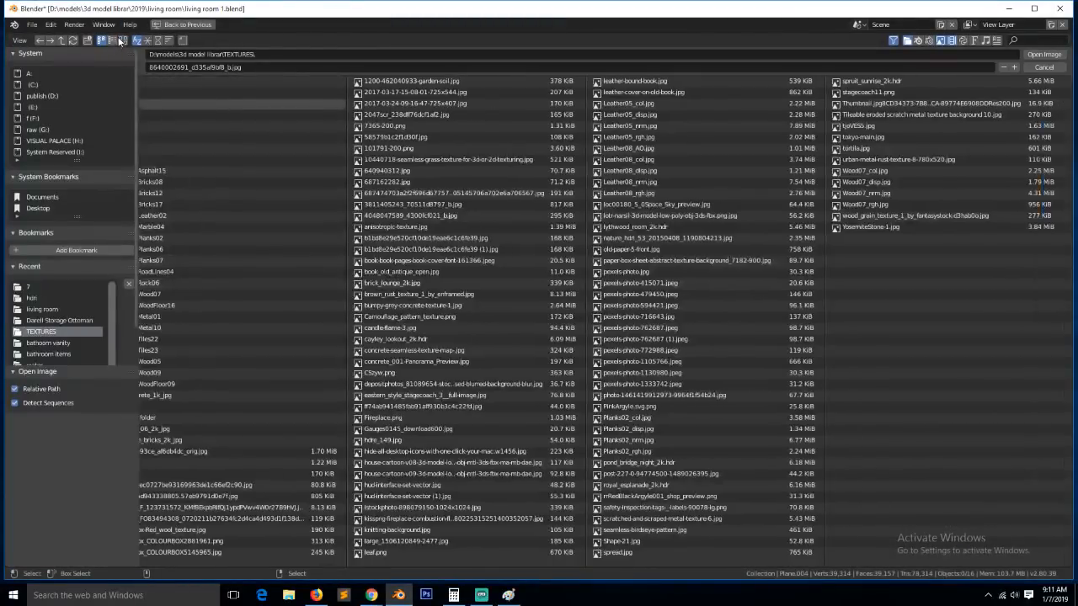
left_click(123, 40)
scroll(485, 298, "down", 15)
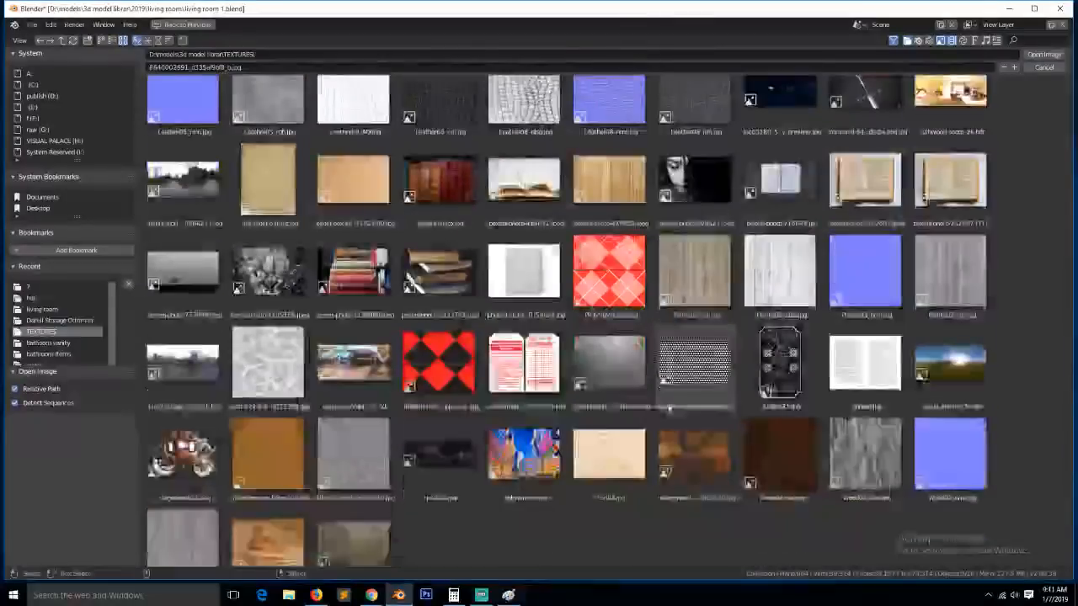
scroll(669, 407, "down", 1)
double_click(289, 501)
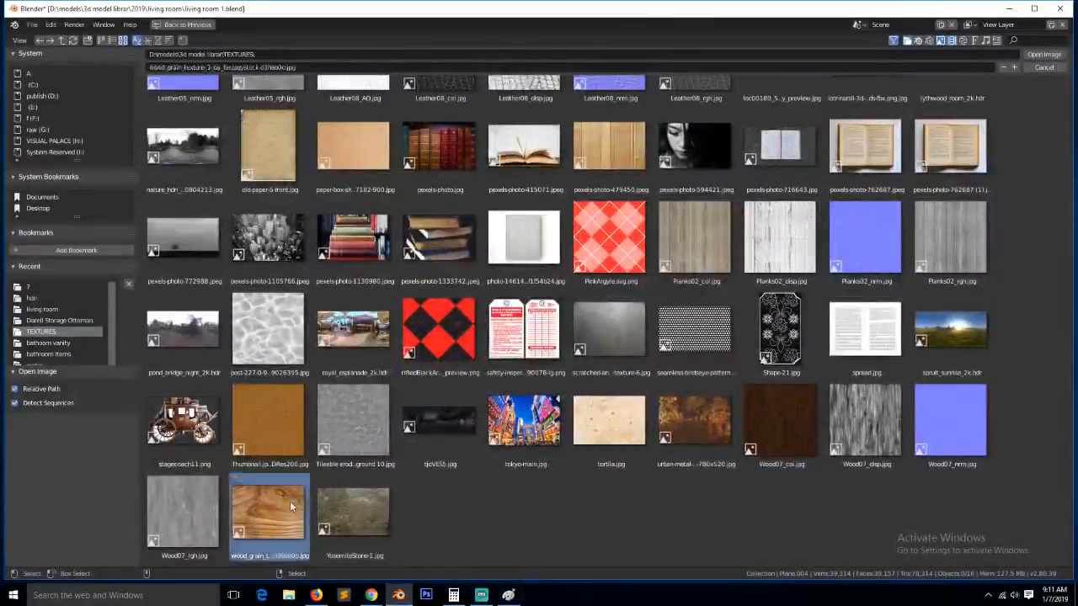
middle_click_drag(563, 200, 611, 250)
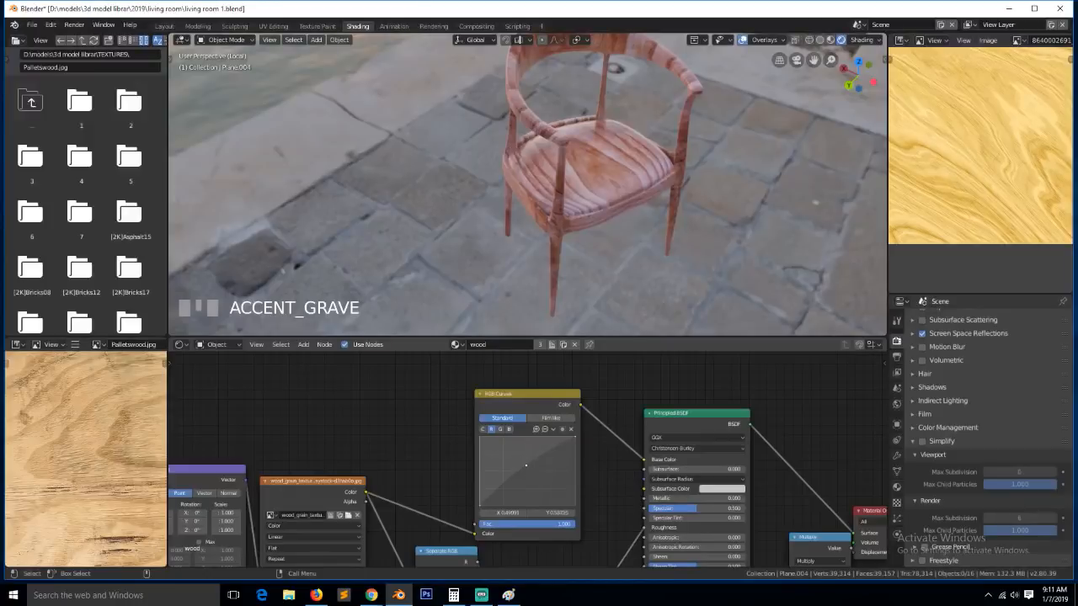
Adjust the RGB Curves node with a lower point on the combined curve and new green and blue middle points, checking the chair
left_click_drag(525, 465, 502, 480)
left_click(505, 486)
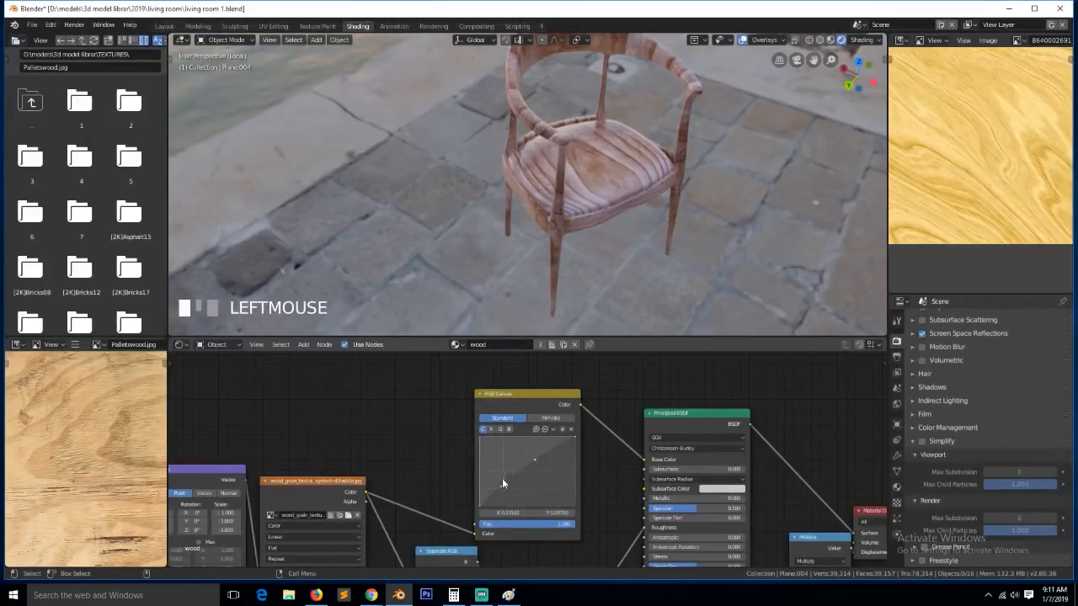
left_click(500, 428)
left_click_drag(535, 470, 529, 465)
left_click(509, 430)
key("shift+grave")
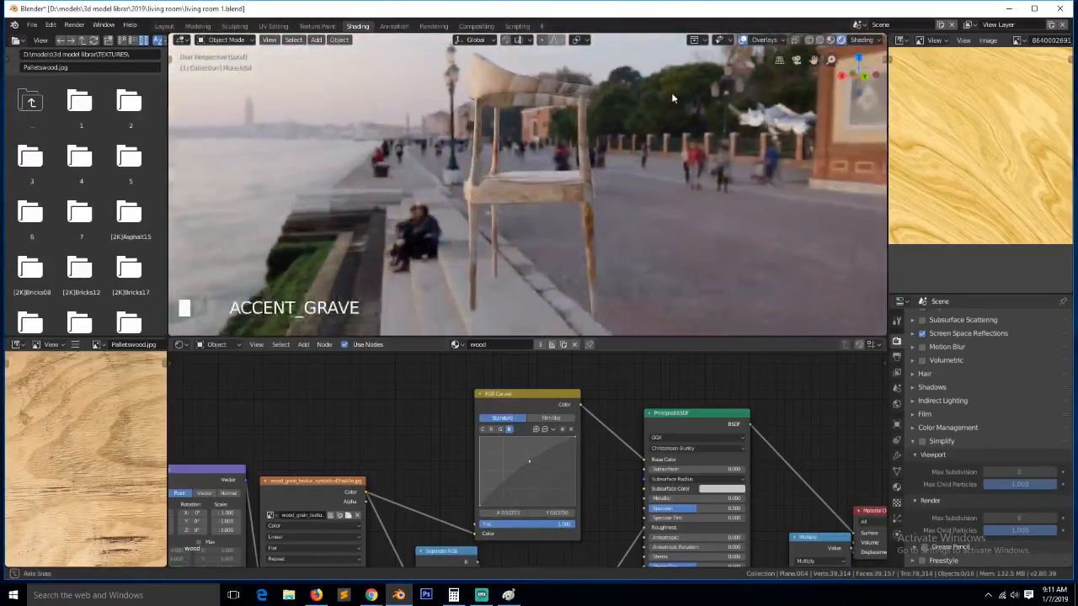
mouse_move(627, 128)
middle_mouse_down()
mouse_move(639, 98)
mouse_move(642, 141)
middle_mouse_up()
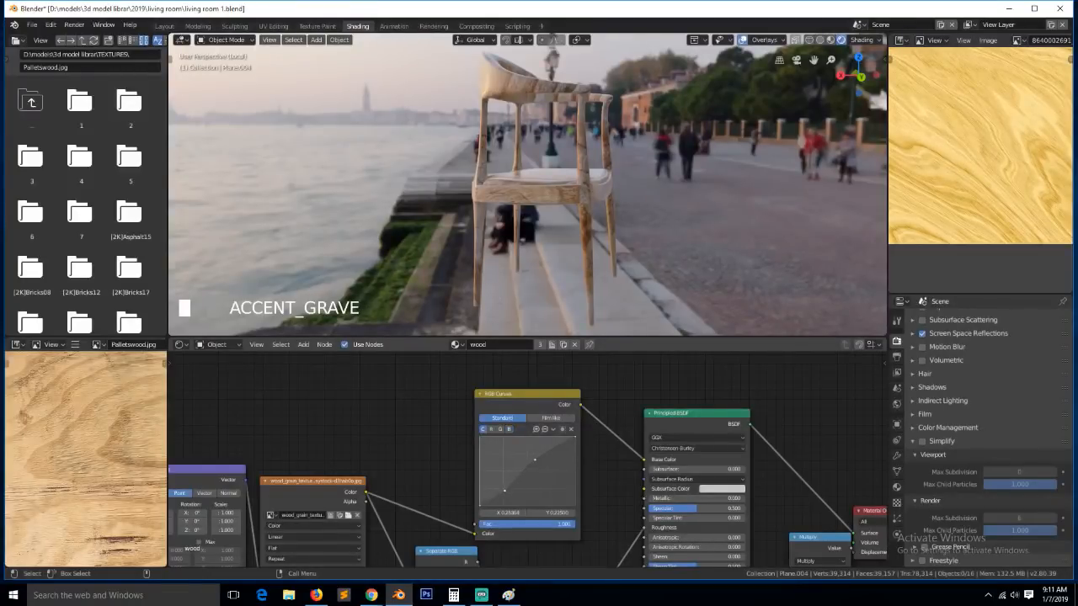
Raise the combined curve's points, the upper one to about X 0.68, Y 0.86, and save the file with the full scene in camera view
left_click_drag(505, 490, 530, 452)
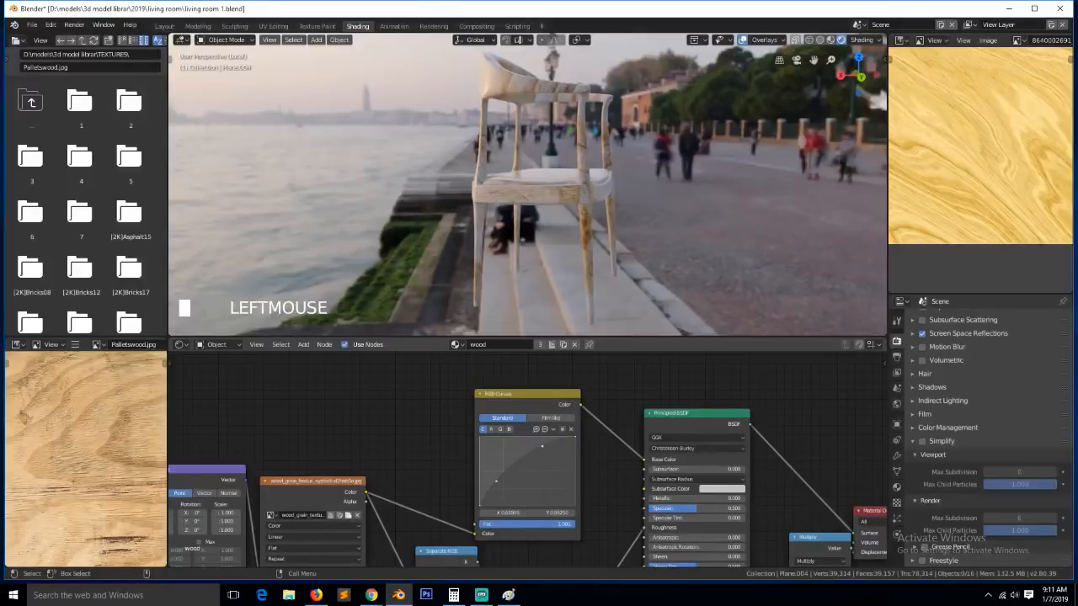
key("shift+grave")
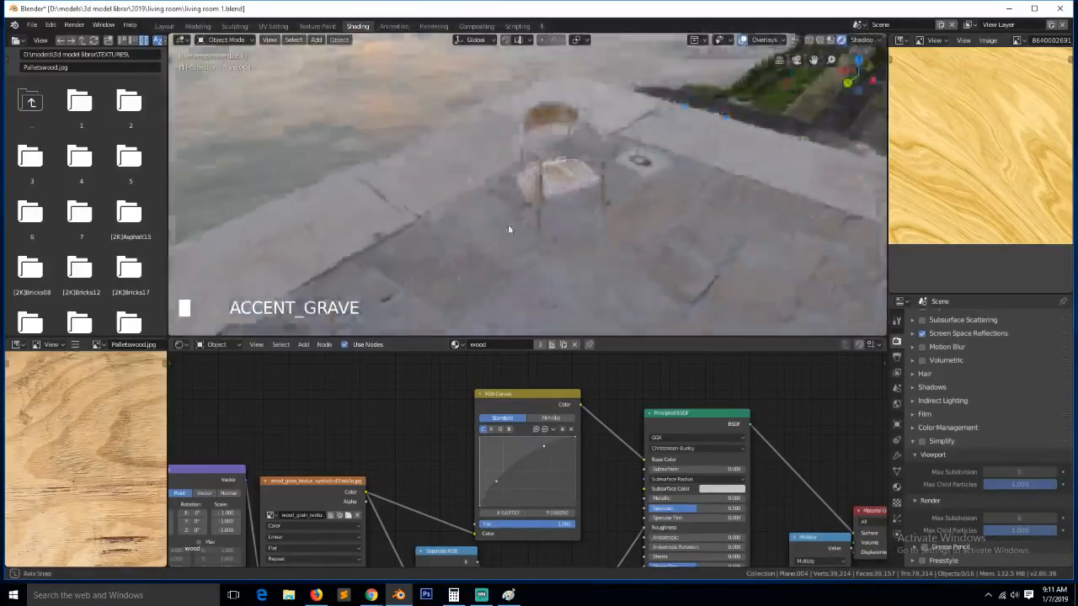
key("KP_Divide")
key("KP_0")
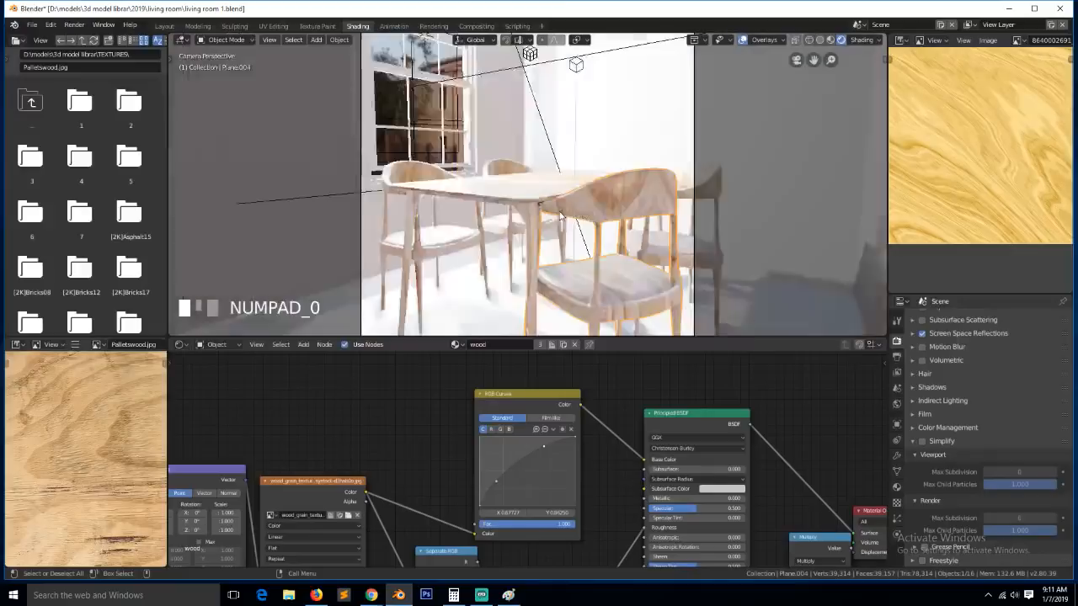
key("ctrl+s")
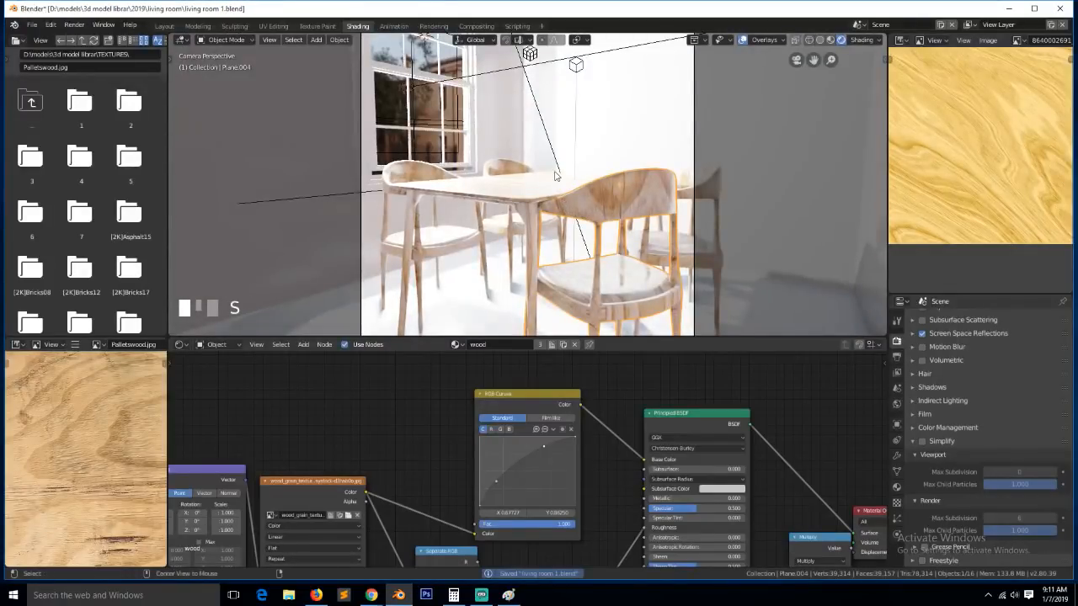
Set the energy of the area light at the window to 5 and save the file
scroll(454, 122, "down", 2)
left_click(437, 109)
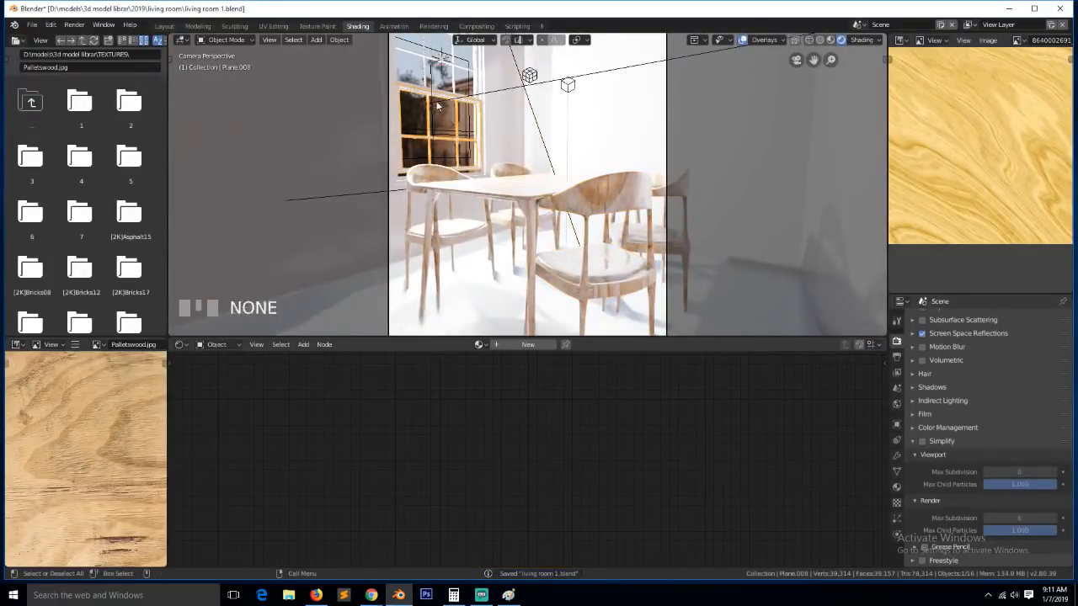
left_click(440, 105)
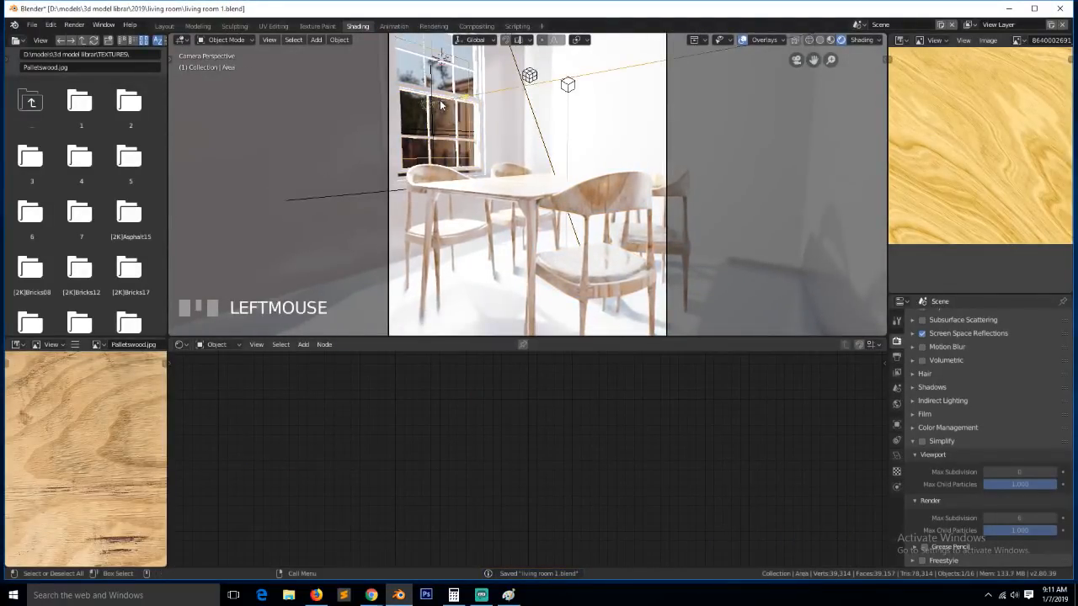
left_click(895, 455)
left_click(1016, 392)
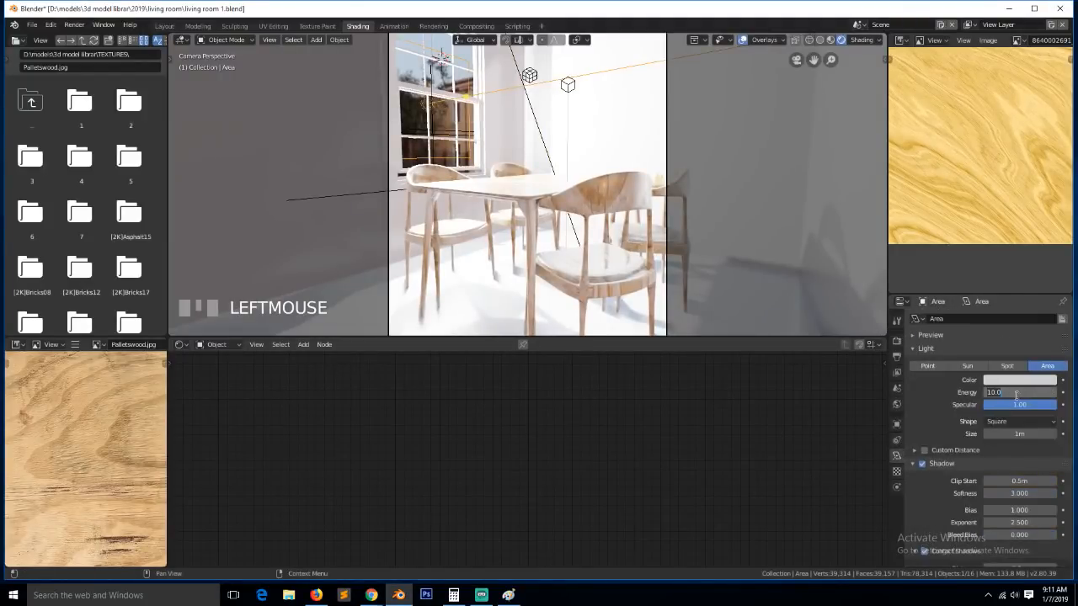
type("5")
key("Return")
scroll(595, 238, "down", 3)
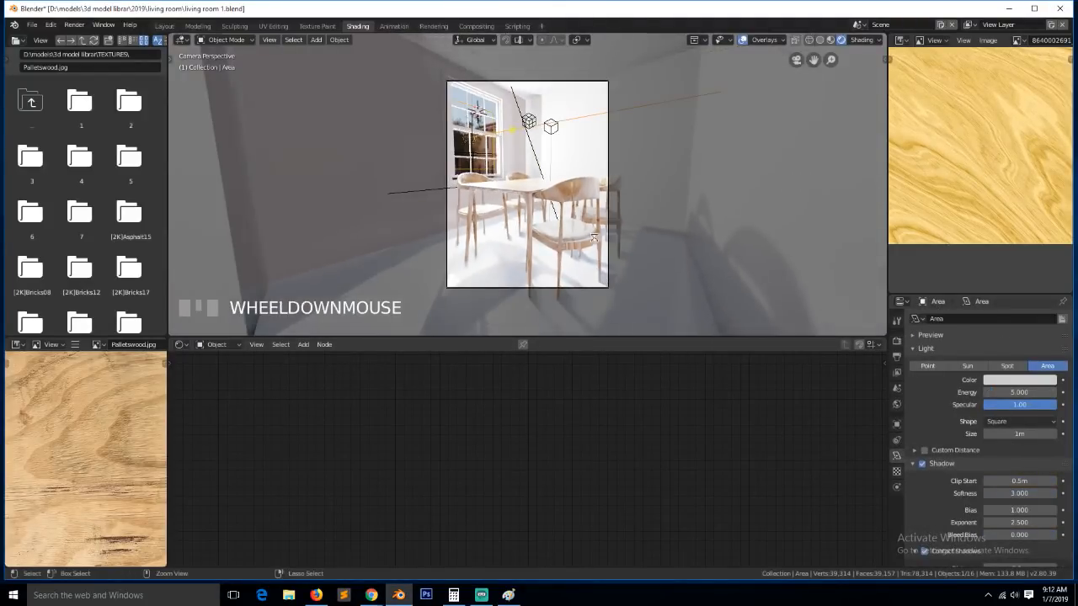
key("ctrl+s")
Show the interior reference photo in the reference image viewer and save the file
left_click(1017, 40)
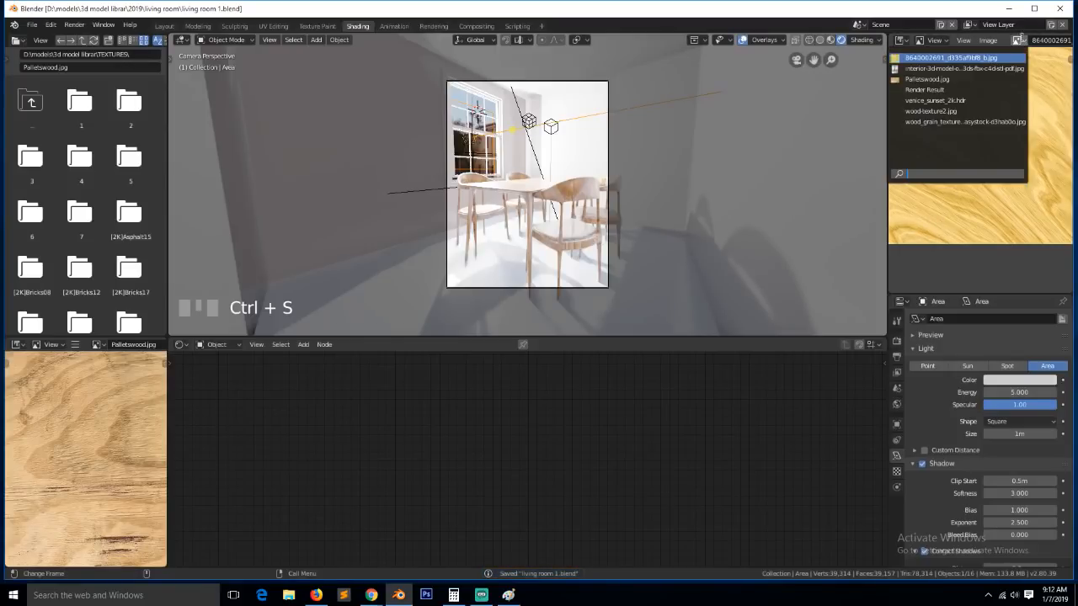
left_click(952, 69)
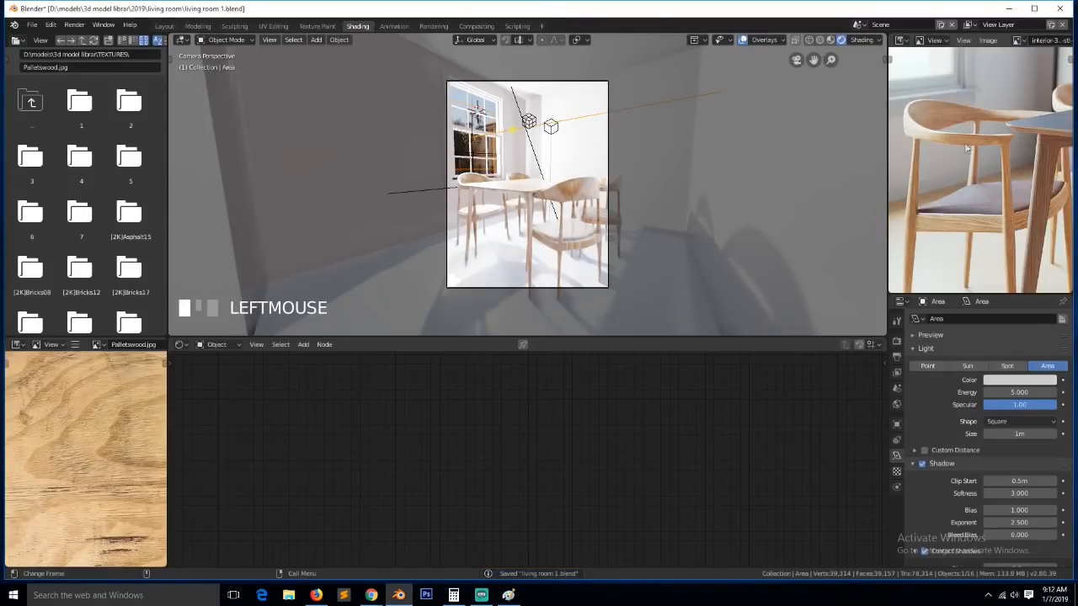
key("ctrl+s")
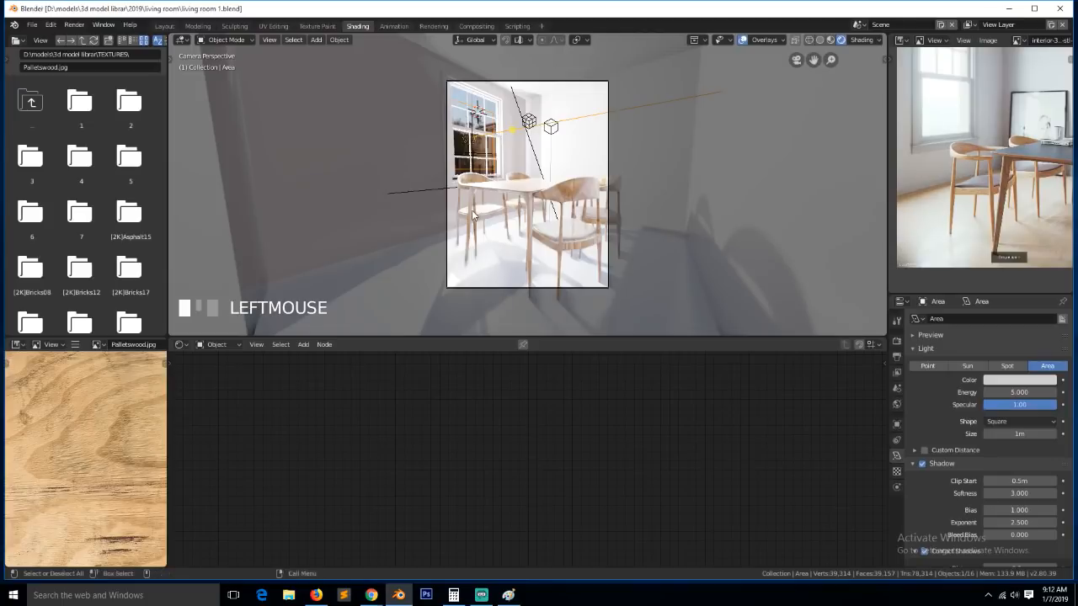
Select the tabletop and add a second, empty material slot to it
key("alt+a")
key("KP_0")
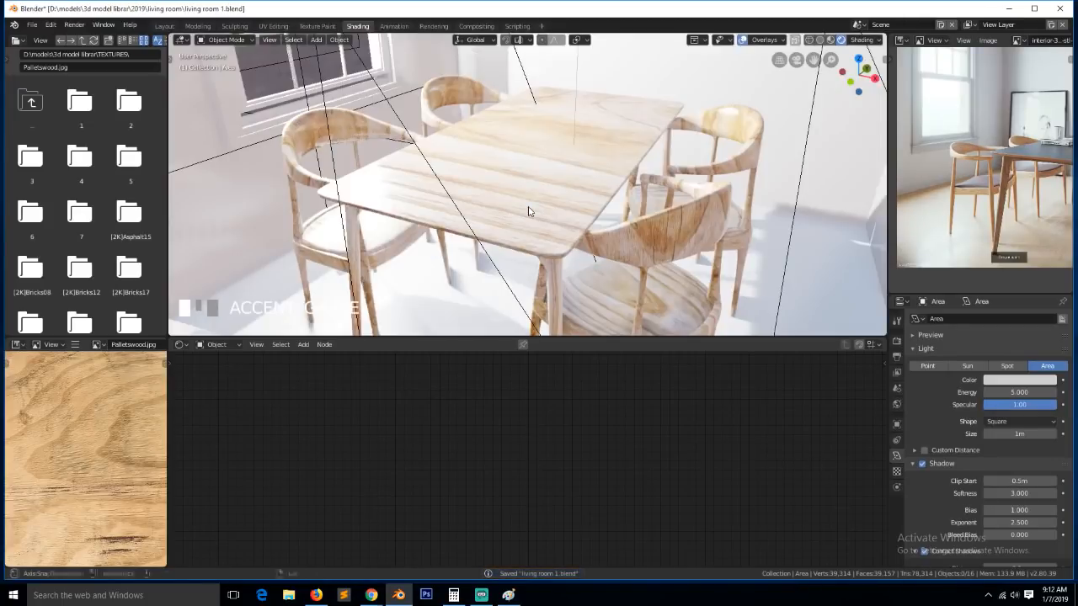
left_click(540, 207)
scroll(540, 207, "up", 3)
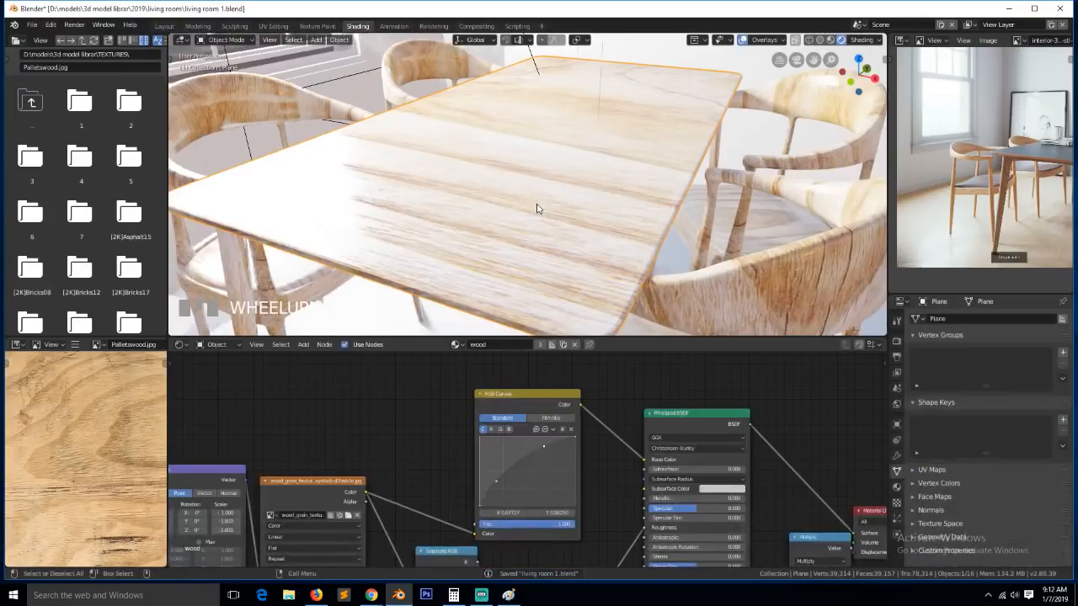
key("Tab")
key("grave")
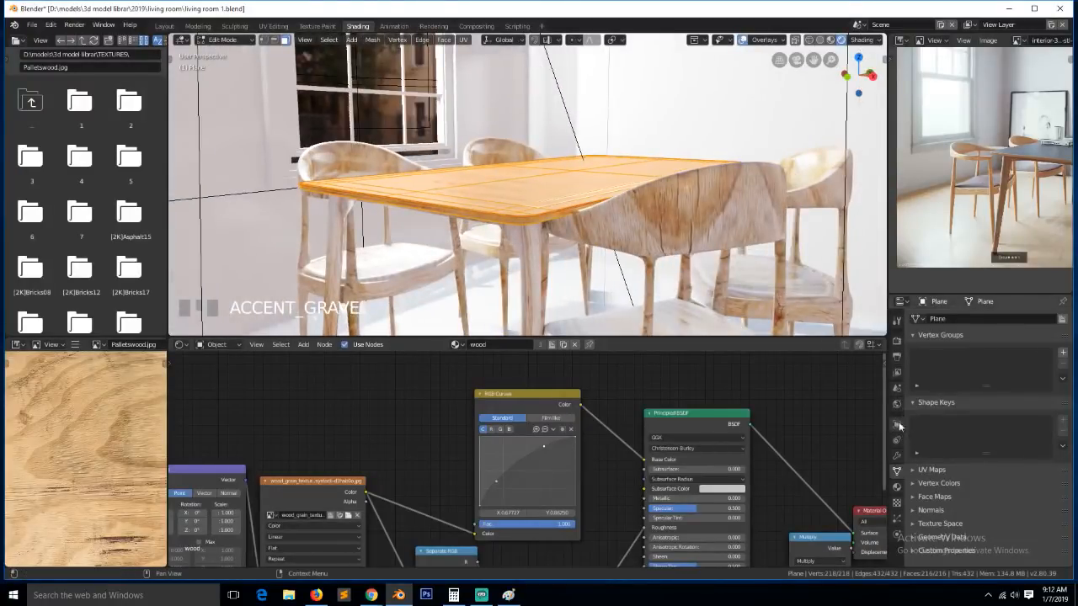
left_click(896, 487)
key("Tab")
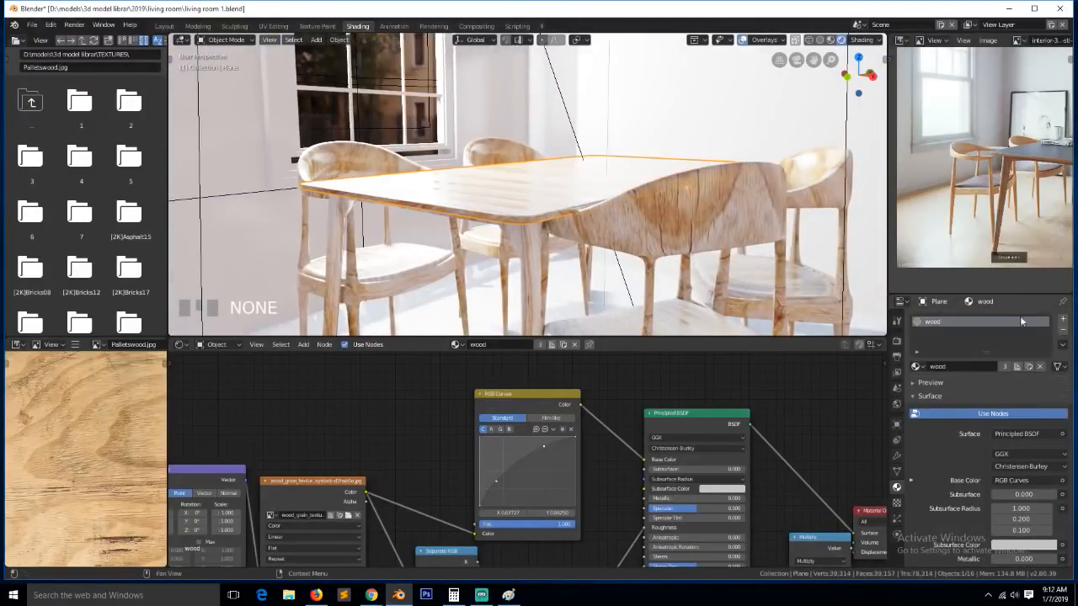
left_click(1061, 320)
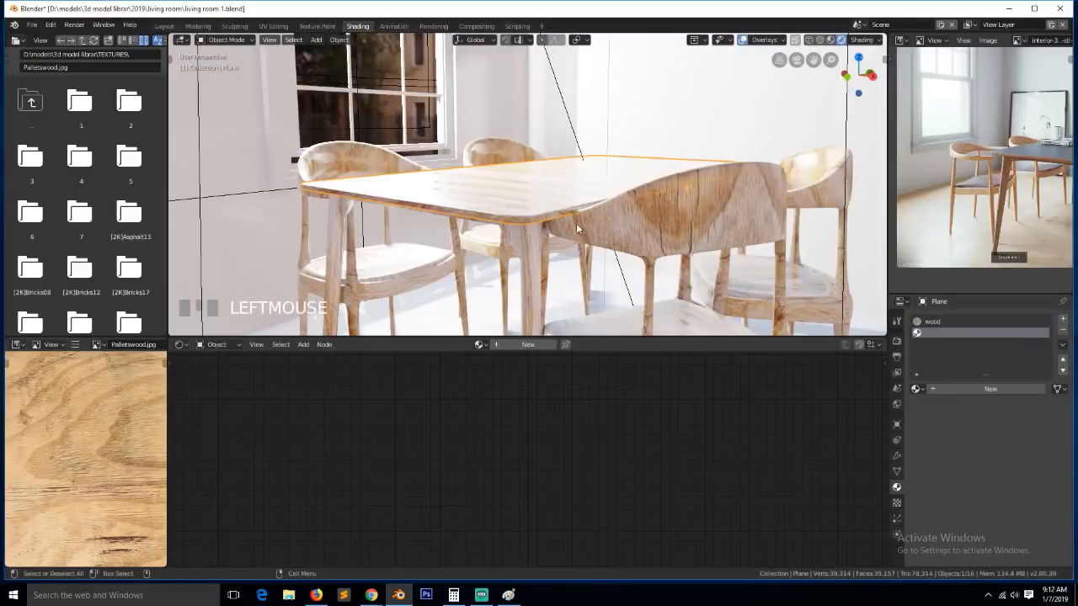
Isolate the tabletop in front view and enter Edit Mode with vertex selection and nothing selected
key("KP_1")
scroll(514, 206, "up", 2)
key("KP_Divide")
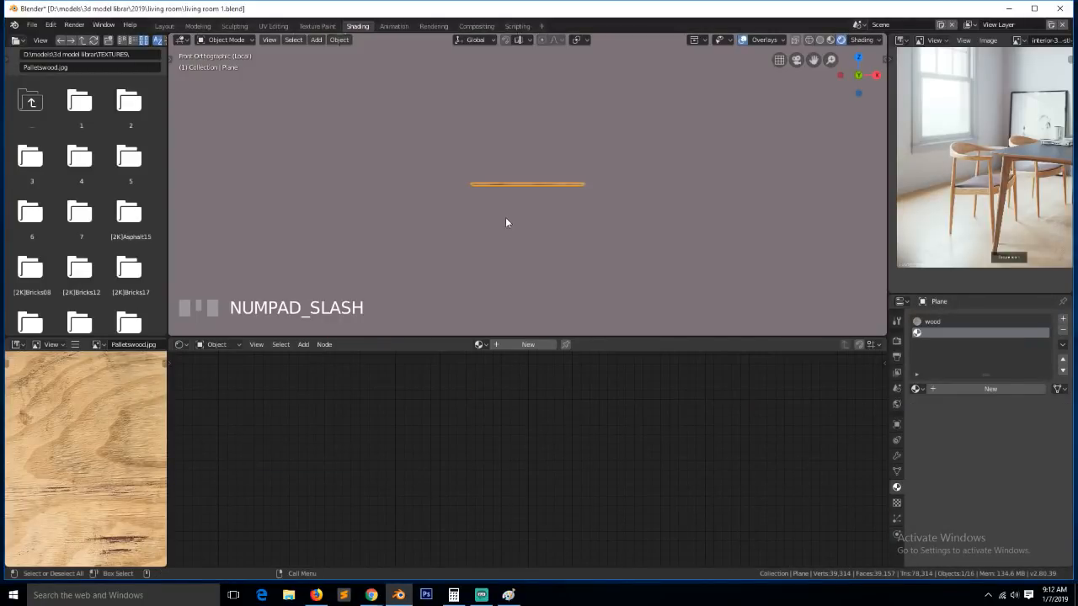
scroll(507, 220, "up", 6)
key("Tab")
key("1")
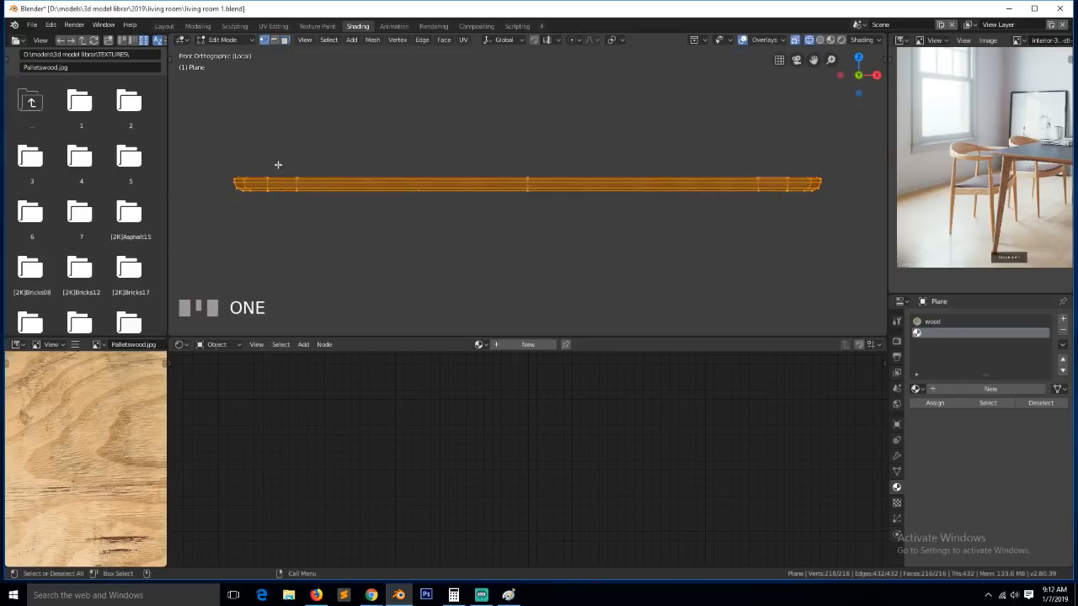
key("alt+a")
Select all linked faces of the tabletop's upper surface in face mode with solid shading
middle_click_drag(254, 160, 265, 212)
key("z")
left_click(347, 211)
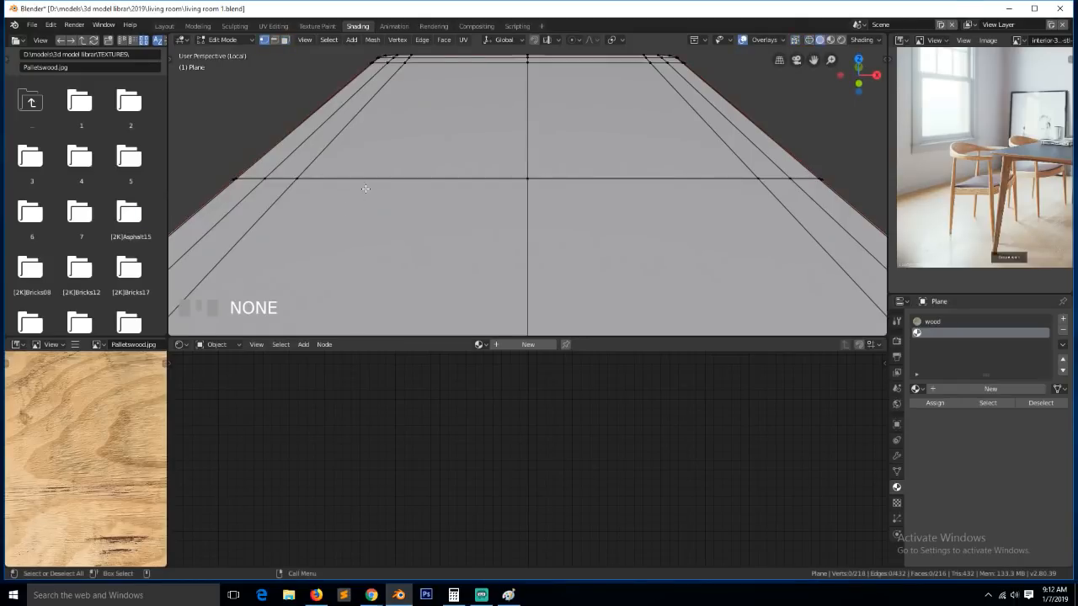
left_click(365, 188)
scroll(359, 213, "down", 2)
key("3")
left_click(380, 234)
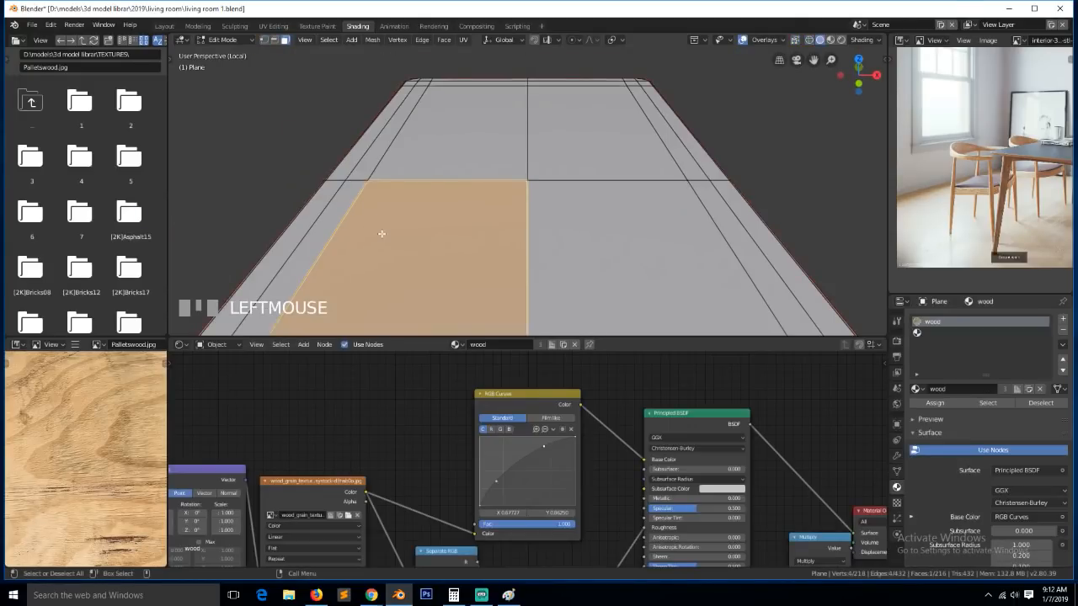
key("l")
key("shift+grave")
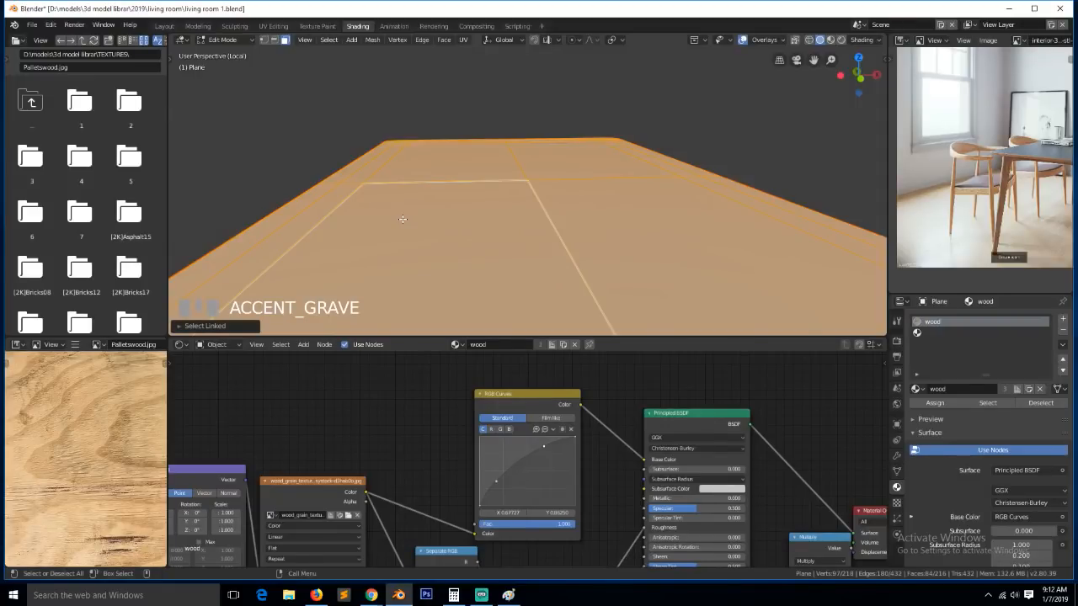
scroll(409, 224, "down", 5)
scroll(437, 224, "up", 3)
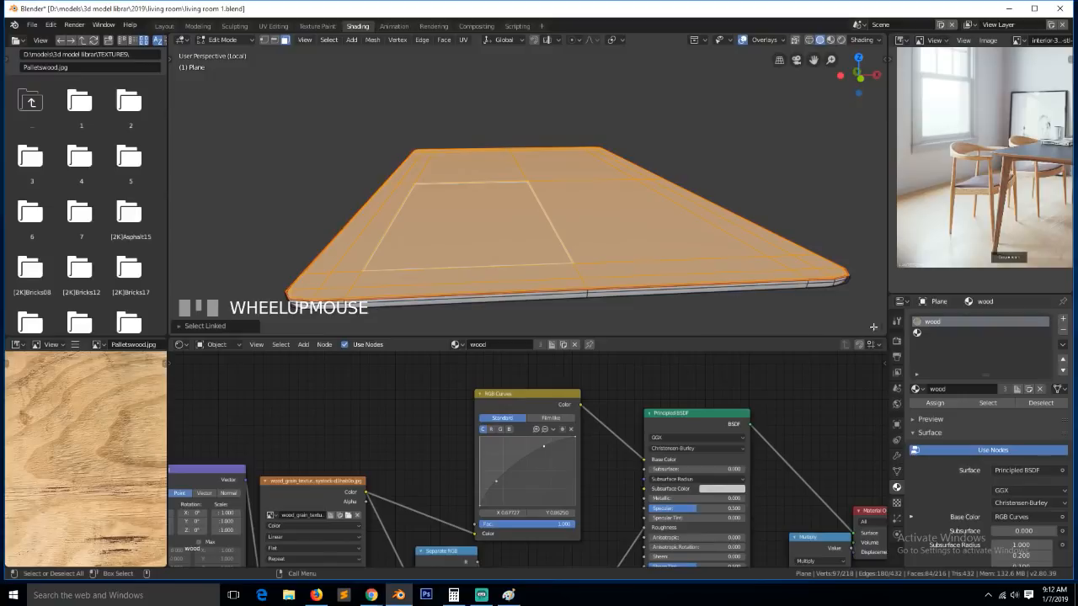
Assign the selected top faces to the empty material slot and return to the full scene in Object Mode, seen through the camera
left_click(930, 334)
left_click(944, 401)
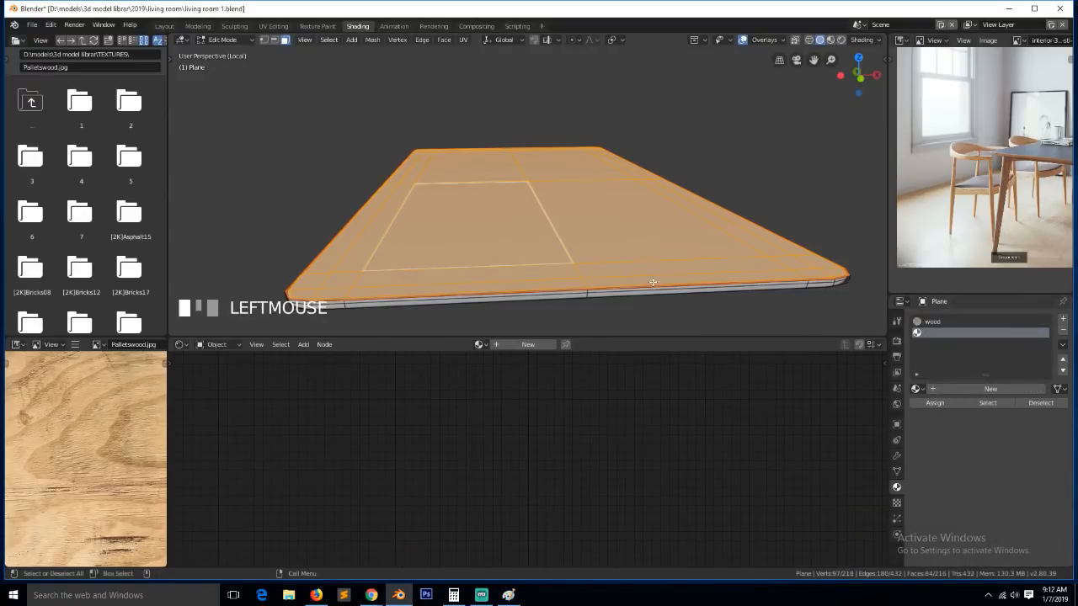
key("KP_Divide")
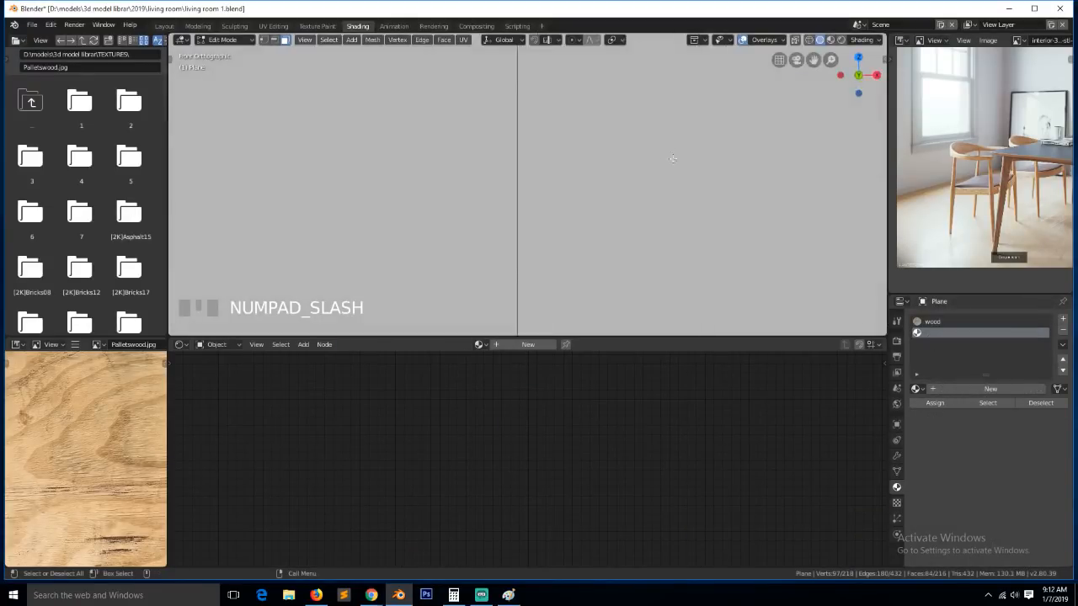
scroll(665, 160, "down", 3)
key("KP_0")
scroll(608, 198, "up", 3)
scroll(608, 198, "up", 3)
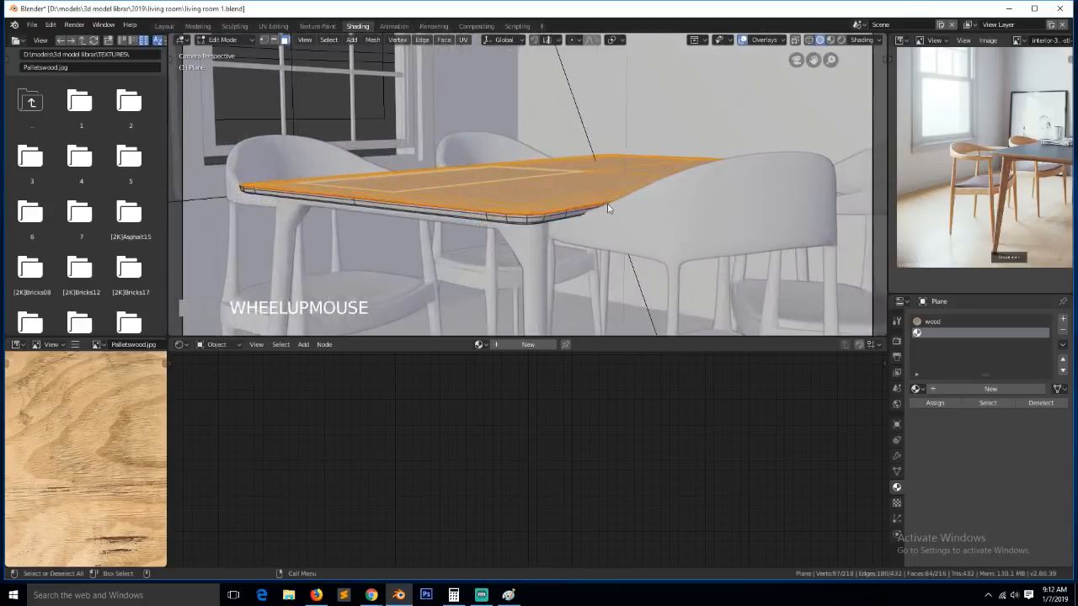
key("Tab")
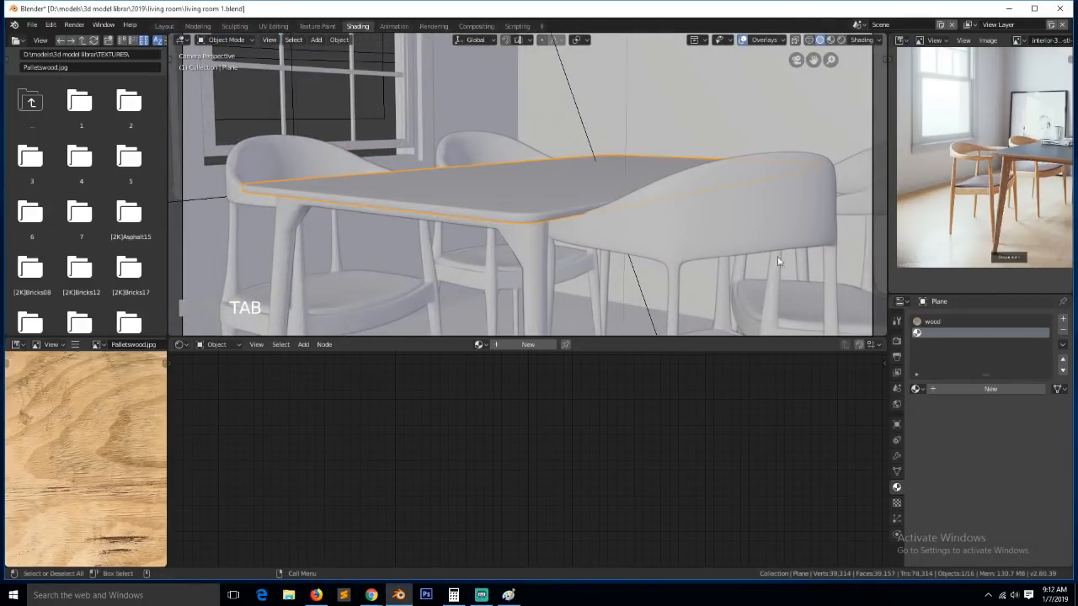
Create a new material in the tabletop's empty slot, show the scene in rendered shading and save the file
key("Tab")
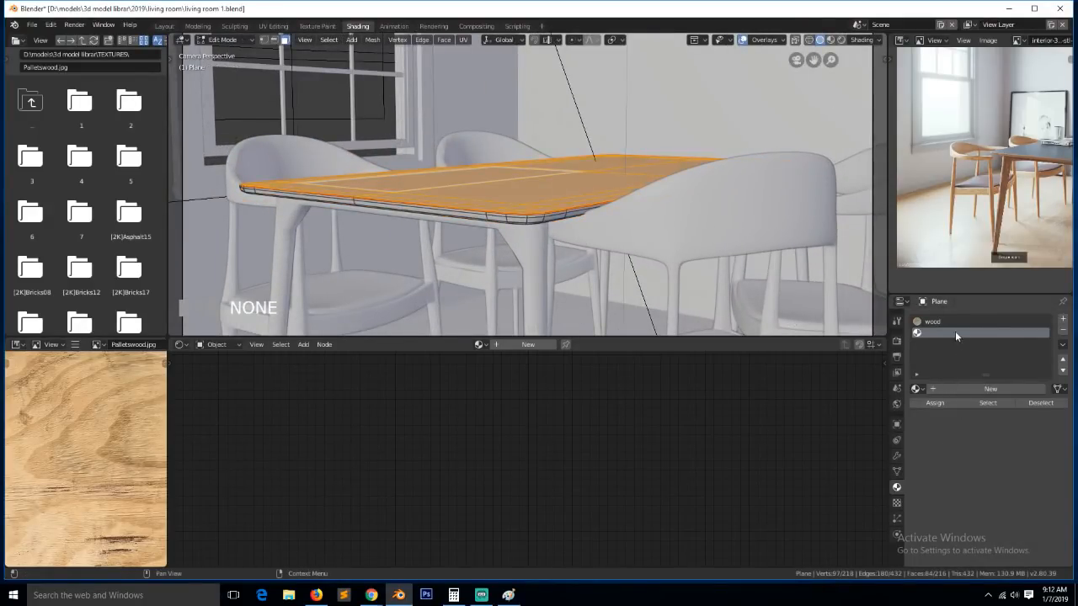
left_click(972, 388)
key("Tab")
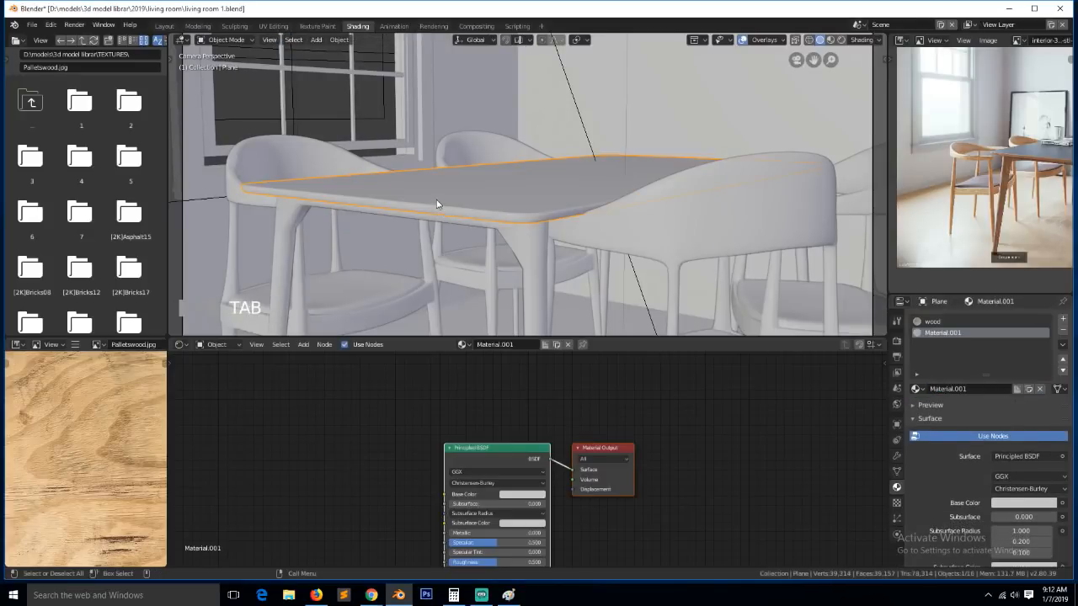
left_click(840, 39)
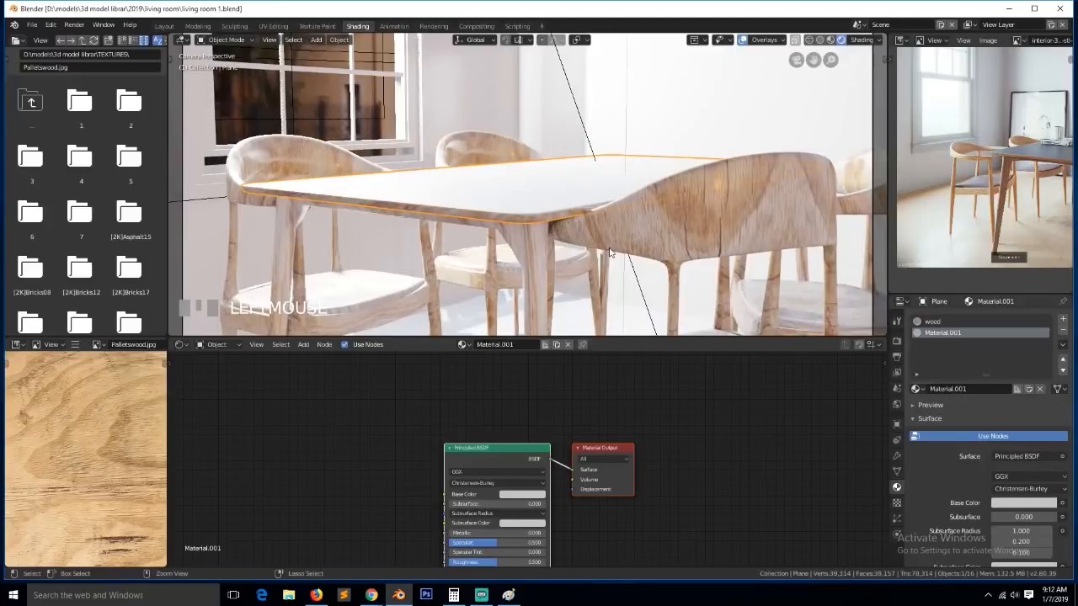
key("ctrl+s")
Set the new tabletop material's base colour to black and its roughness to 0.367, and save the file
left_click_drag(544, 459, 551, 390)
left_click(528, 425)
left_click_drag(581, 329, 580, 360)
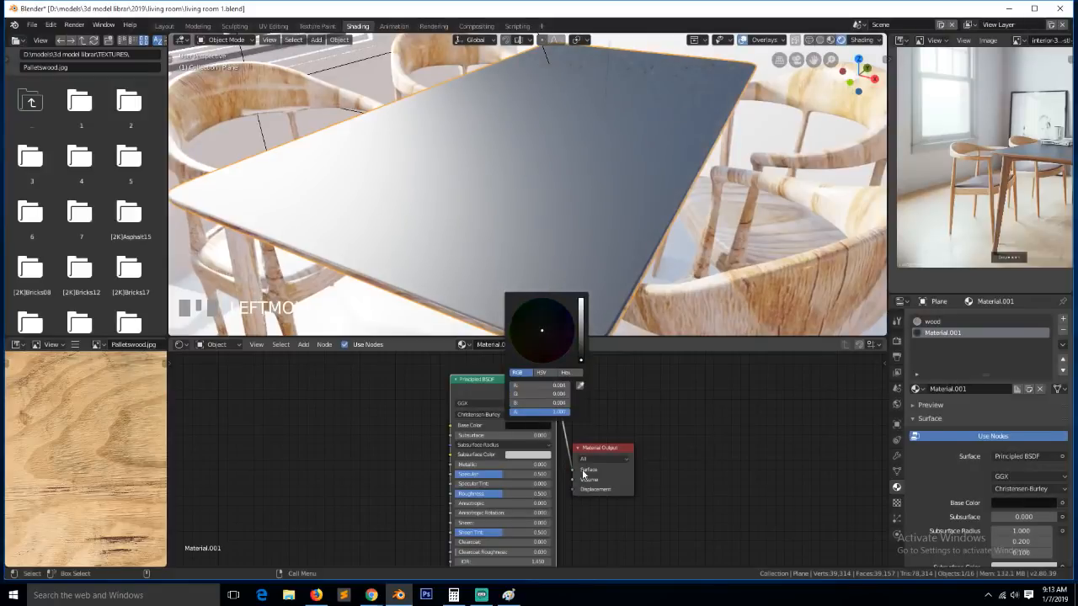
mouse_move(493, 494)
left_mouse_down()
mouse_move(514, 494)
mouse_move(494, 496)
left_mouse_up()
left_click_drag(495, 494, 477, 492)
key("ctrl+s")
Select the whole tabletop mesh in Edit Mode and scale all its UVs up by about 2.32 in the UV Editing workspace
middle_click_drag(379, 244, 366, 186)
key("Tab")
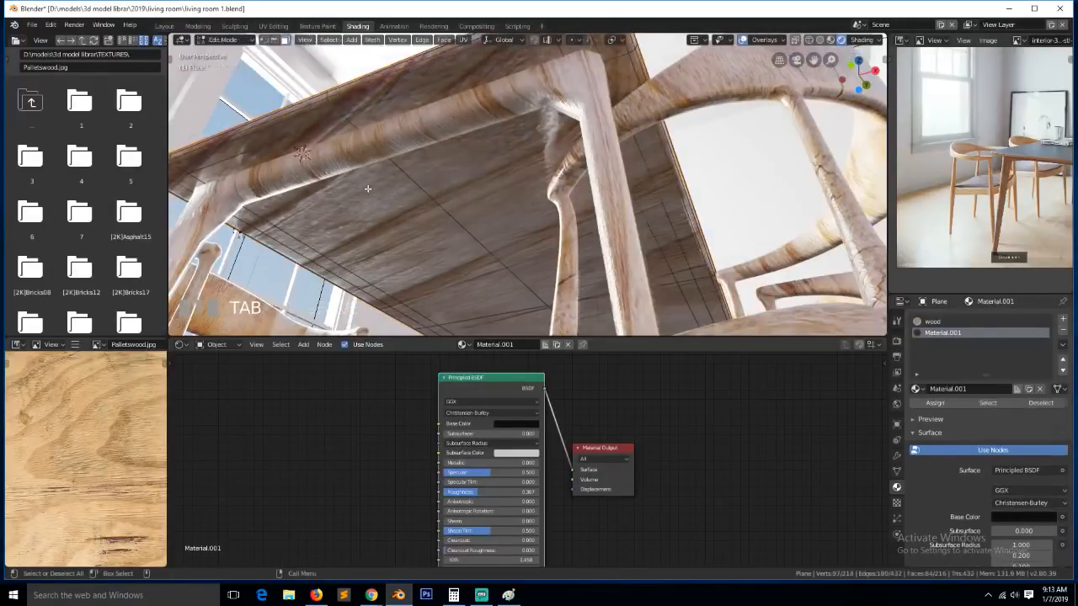
key("a")
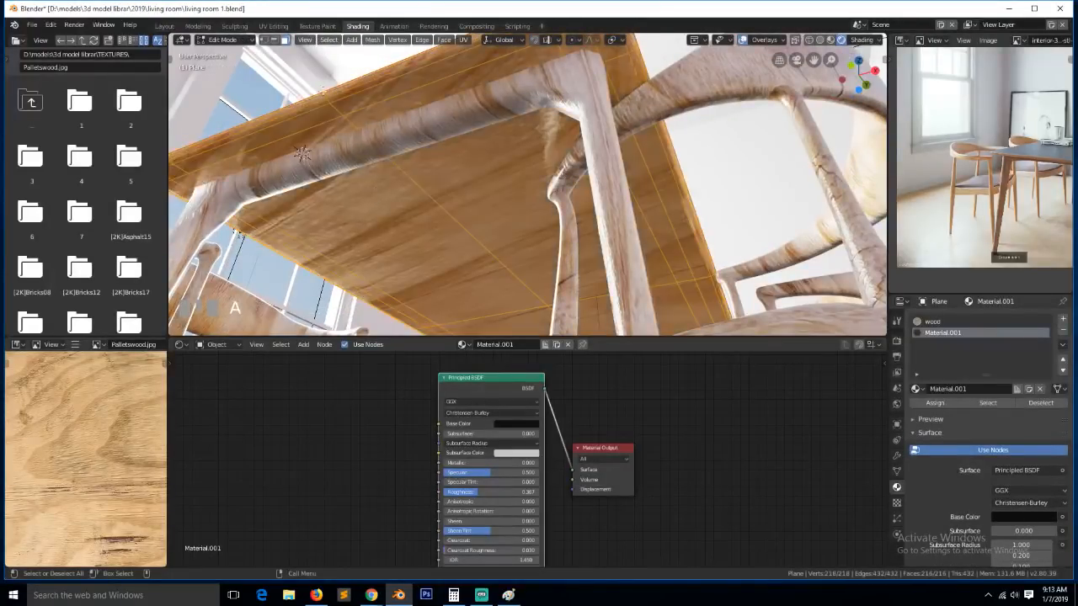
left_click(281, 28)
key("a")
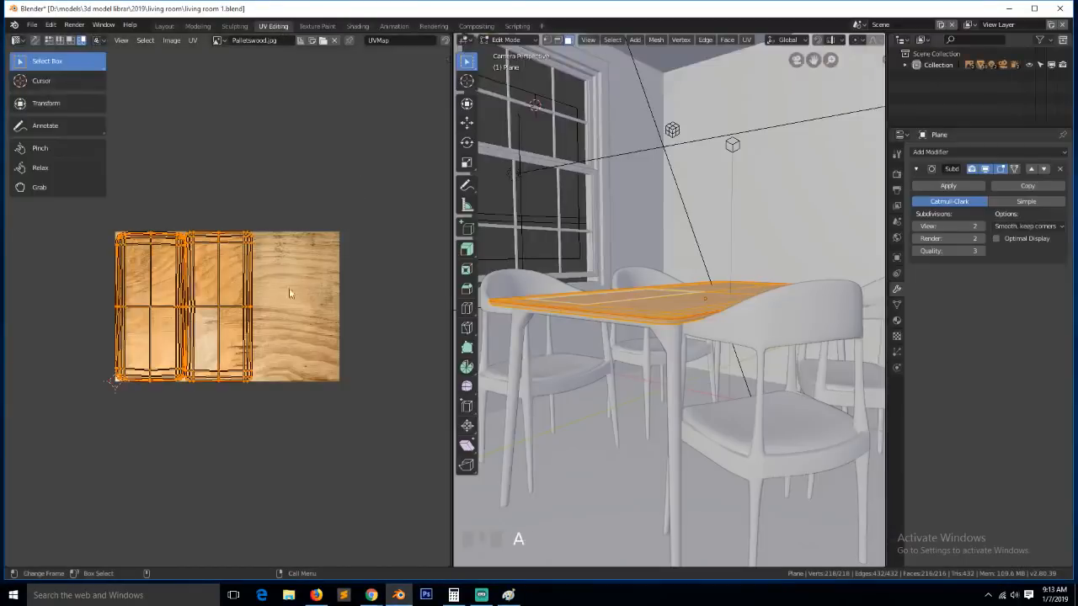
key("s")
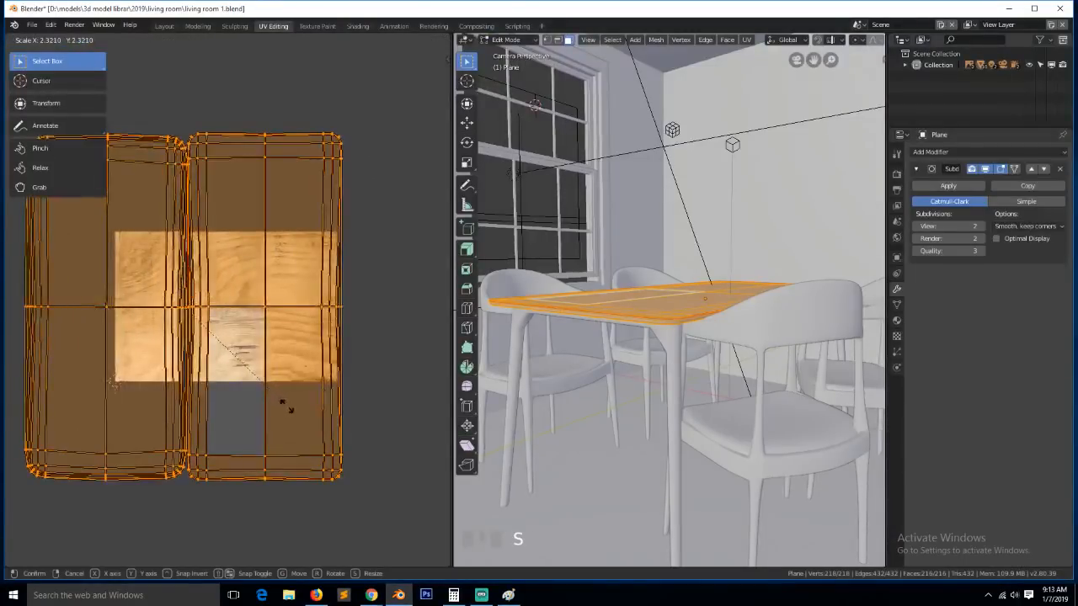
left_click(291, 399)
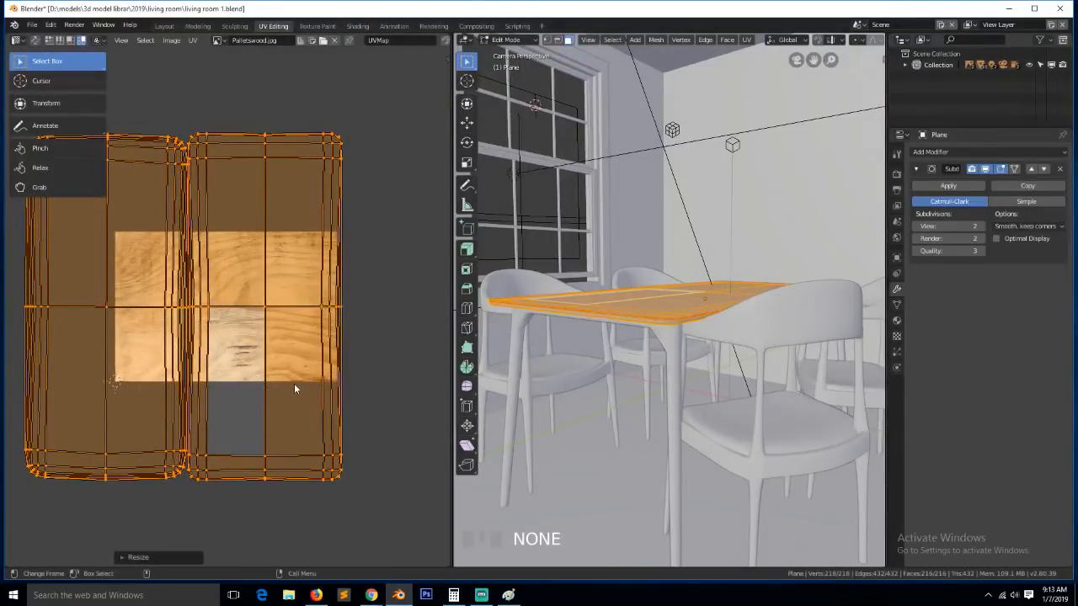
Rotate the tabletop's UVs a quarter turn, overlap the two islands centred over the wood image, and return to Object Mode
key("r")
left_click(293, 385)
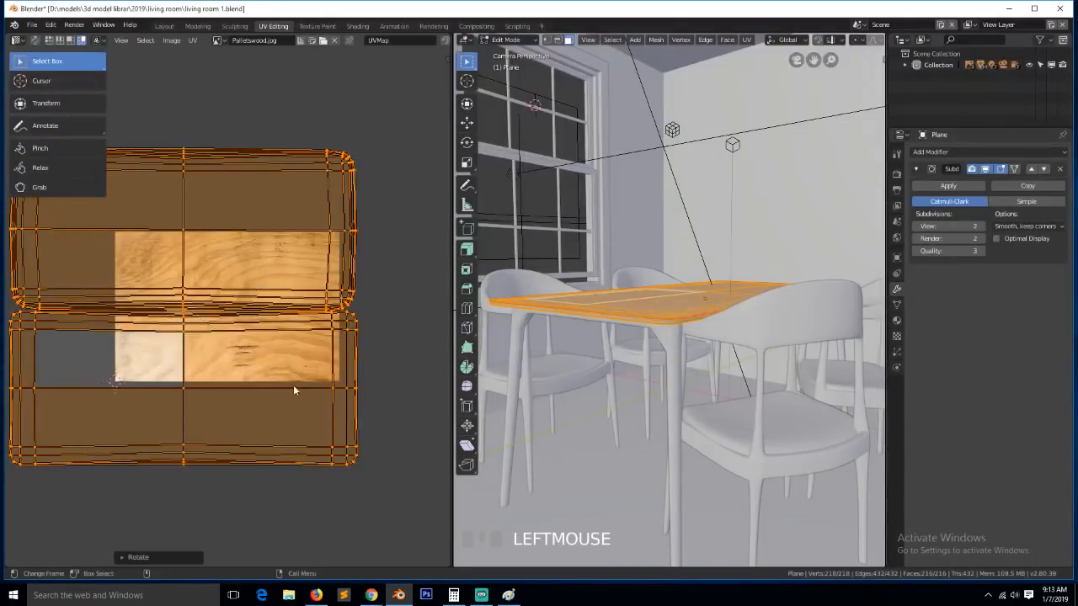
left_click(249, 166)
key("g")
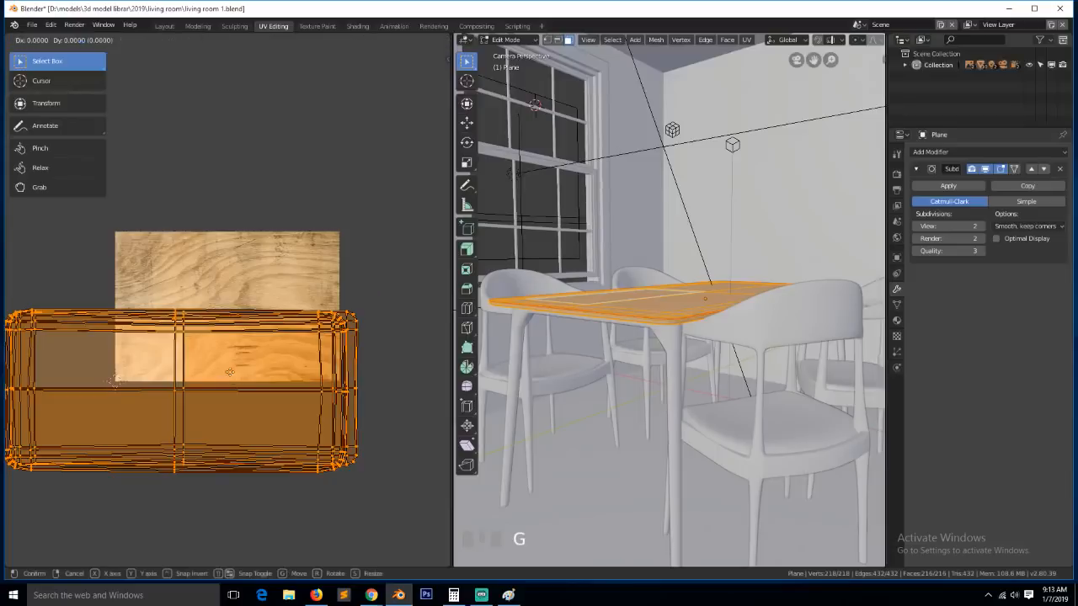
left_click(266, 294)
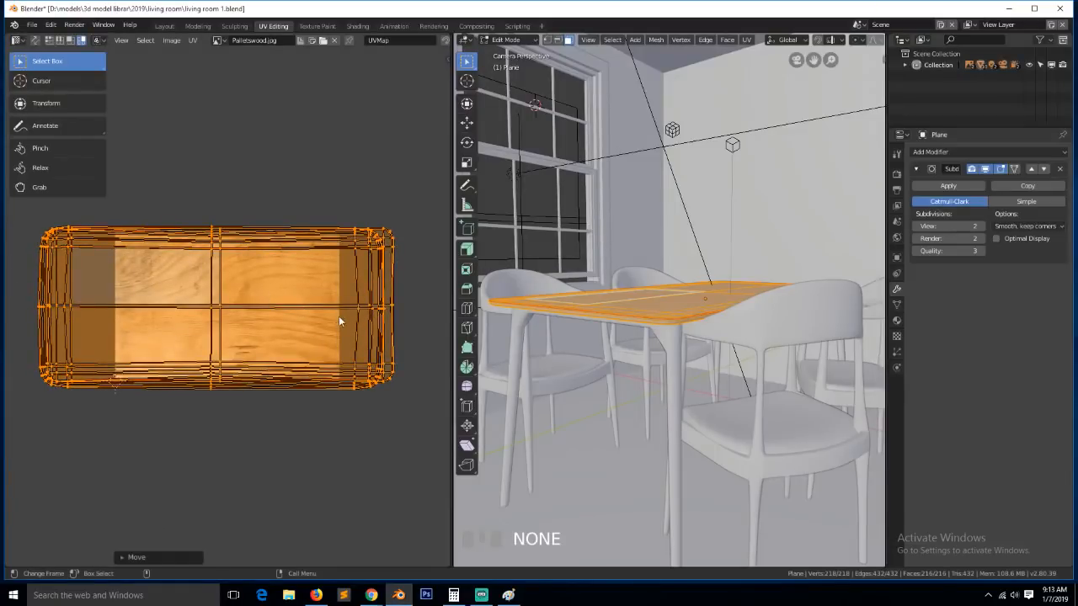
key("Tab")
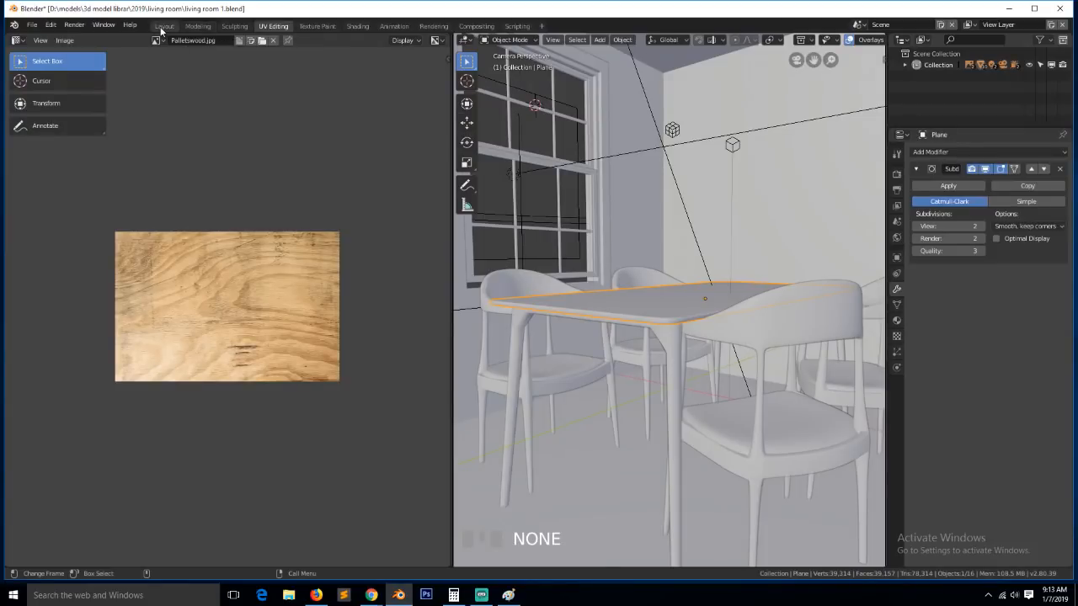
Return to the Shading workspace, view the dining set through the camera and save the file
left_click(357, 26)
scroll(523, 191, "down", 3)
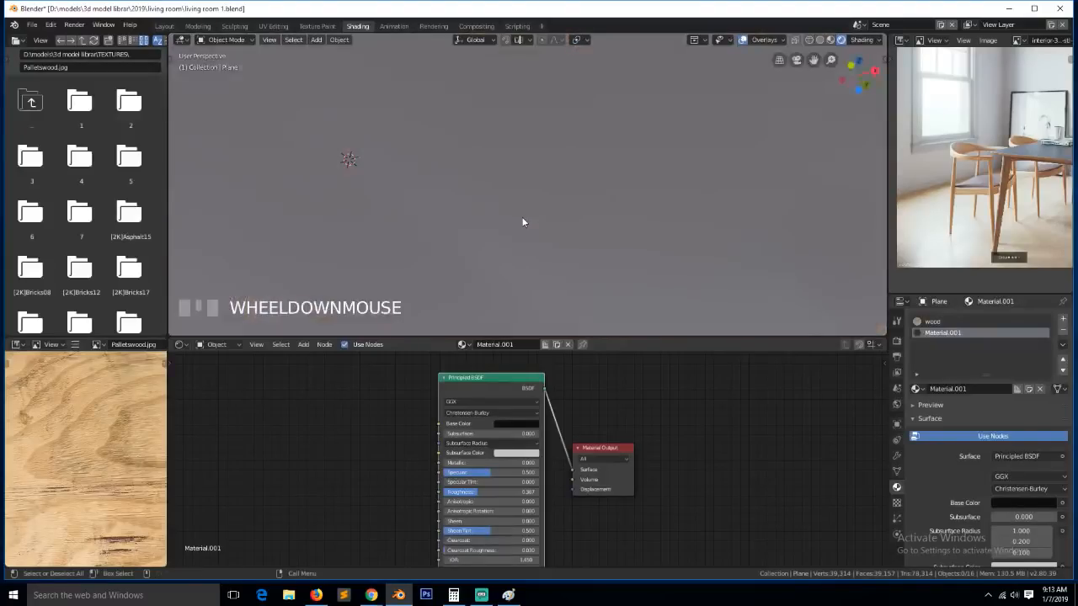
scroll(522, 216, "up", 3)
key("KP_0")
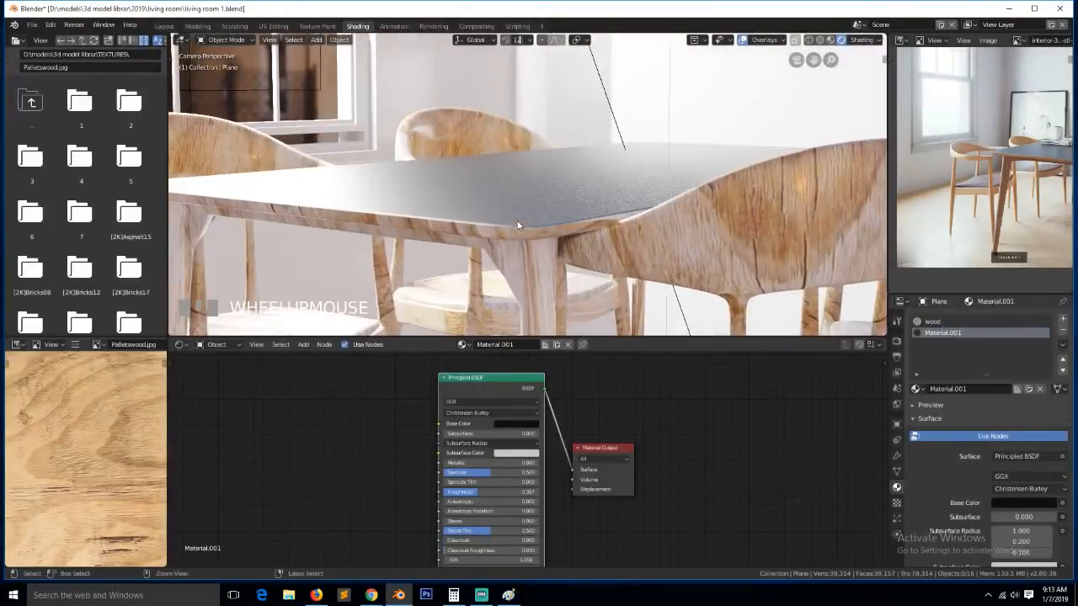
key("ctrl+s")
scroll(522, 224, "down", 4)
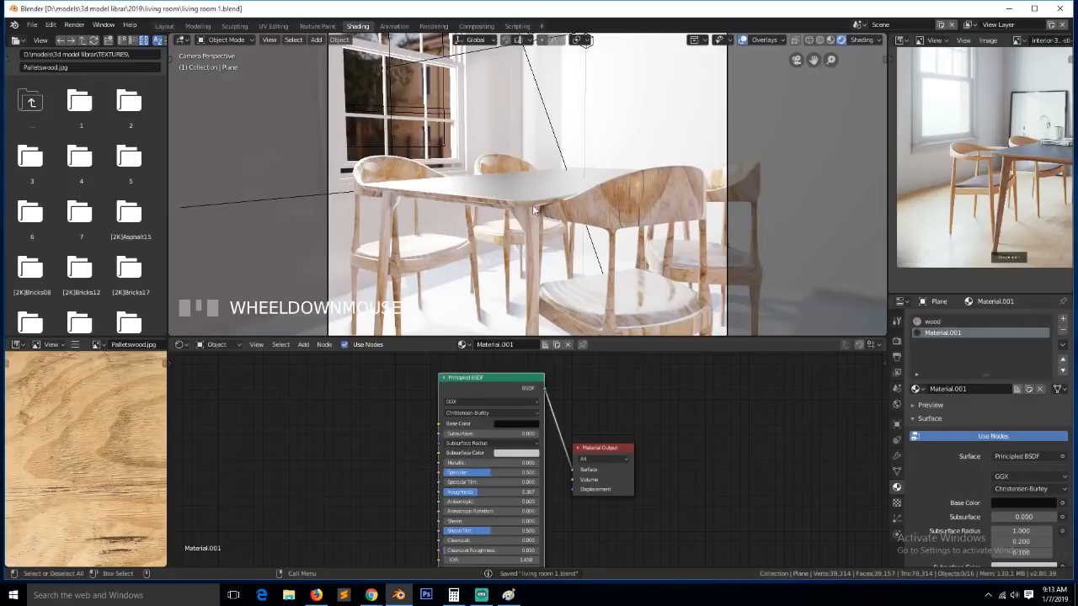
scroll(557, 218, "up", 2)
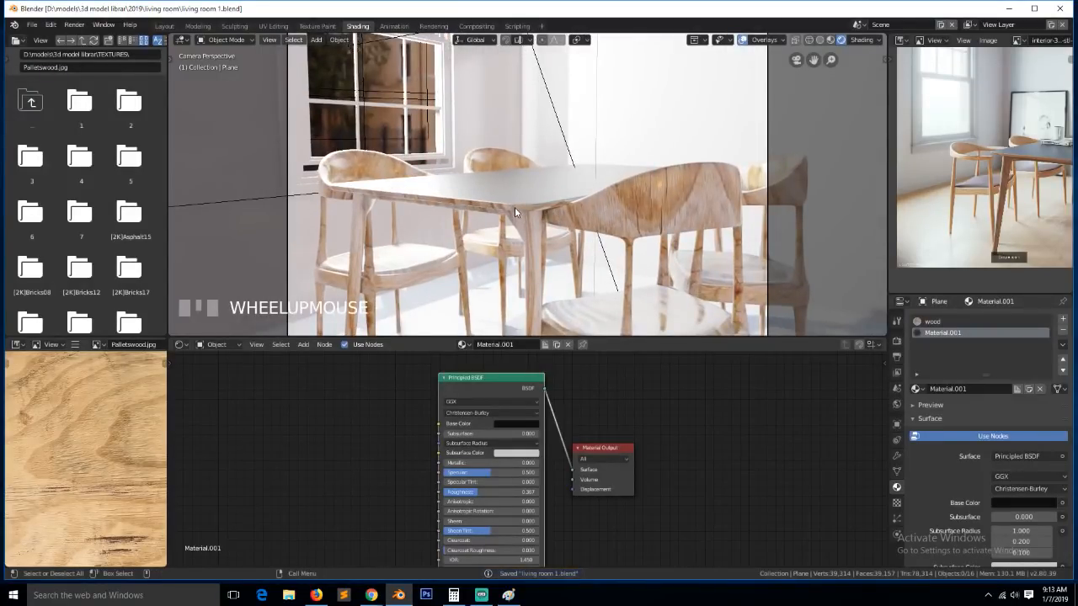
Add bumpy-grey-concrete-texture-1.jpg to the tabletop material as an image texture and connect its colour to Roughness
key("grave")
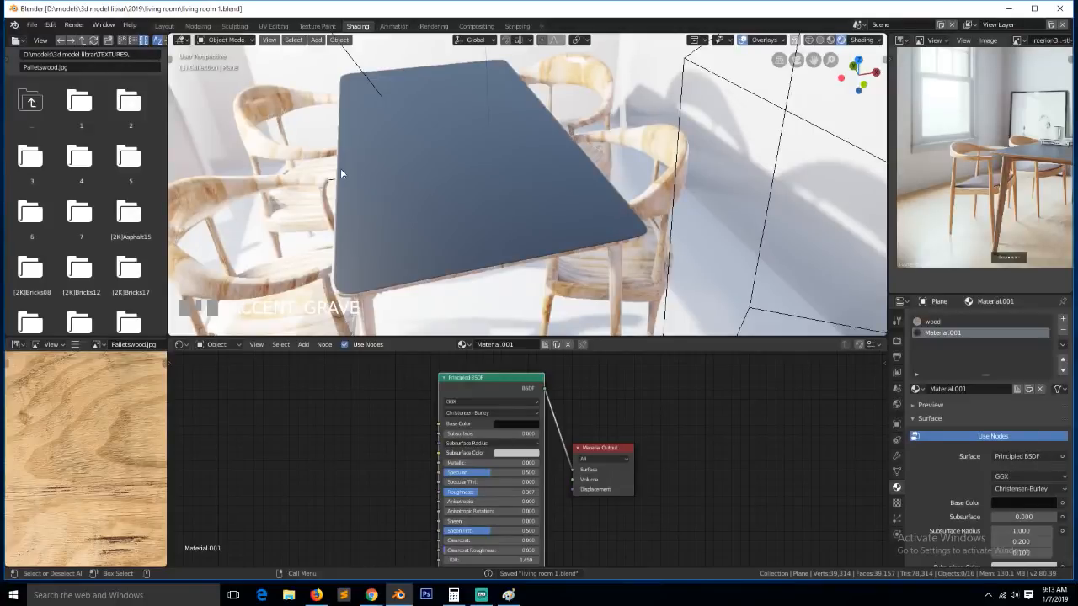
scroll(60, 232, "down", 10)
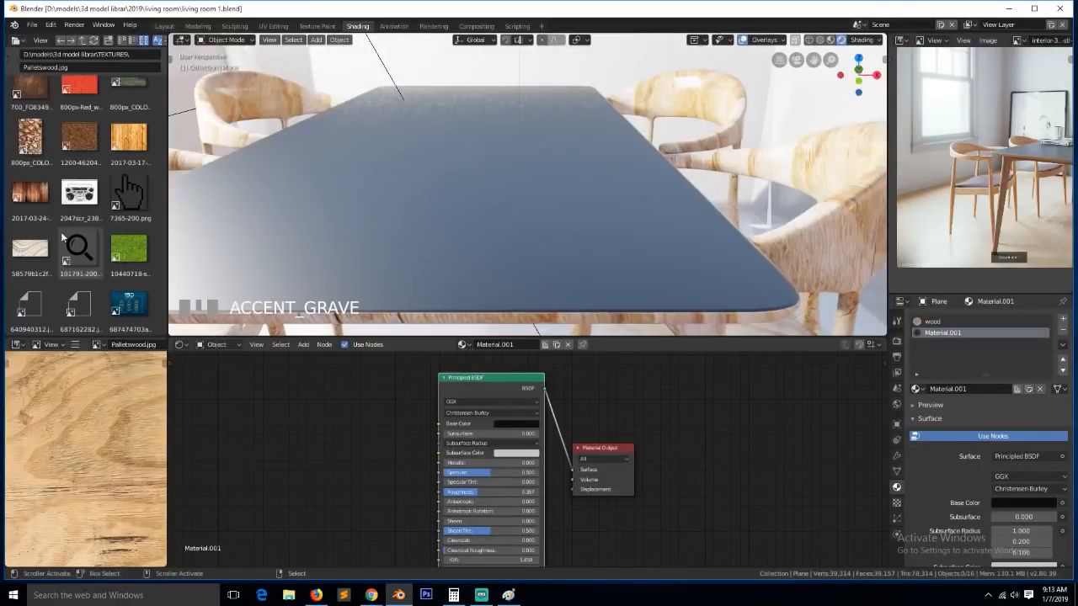
scroll(61, 232, "down", 5)
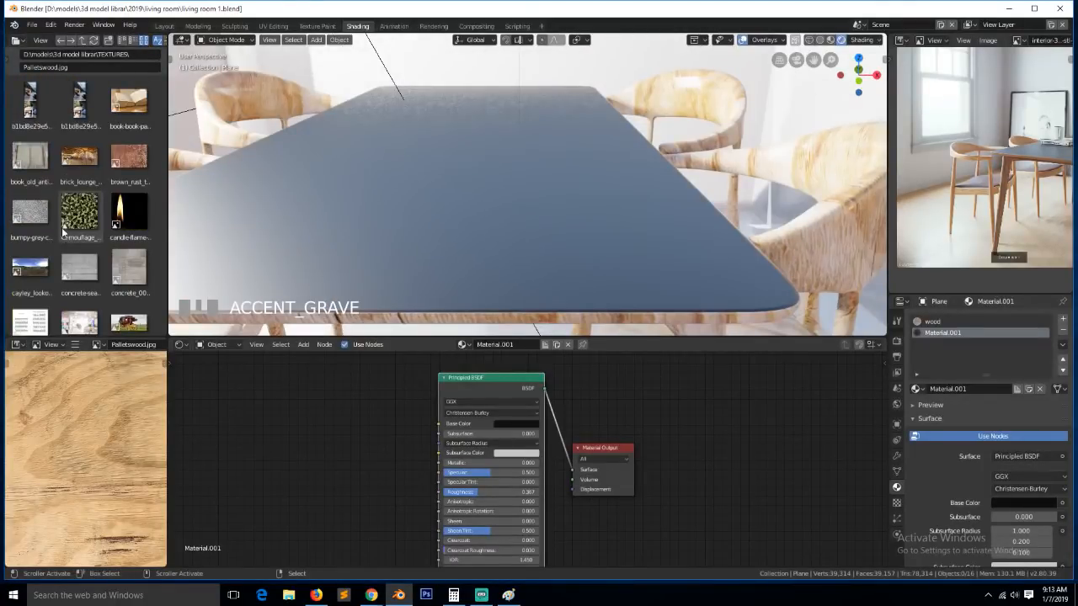
left_click(43, 215)
left_click_drag(46, 223, 276, 414)
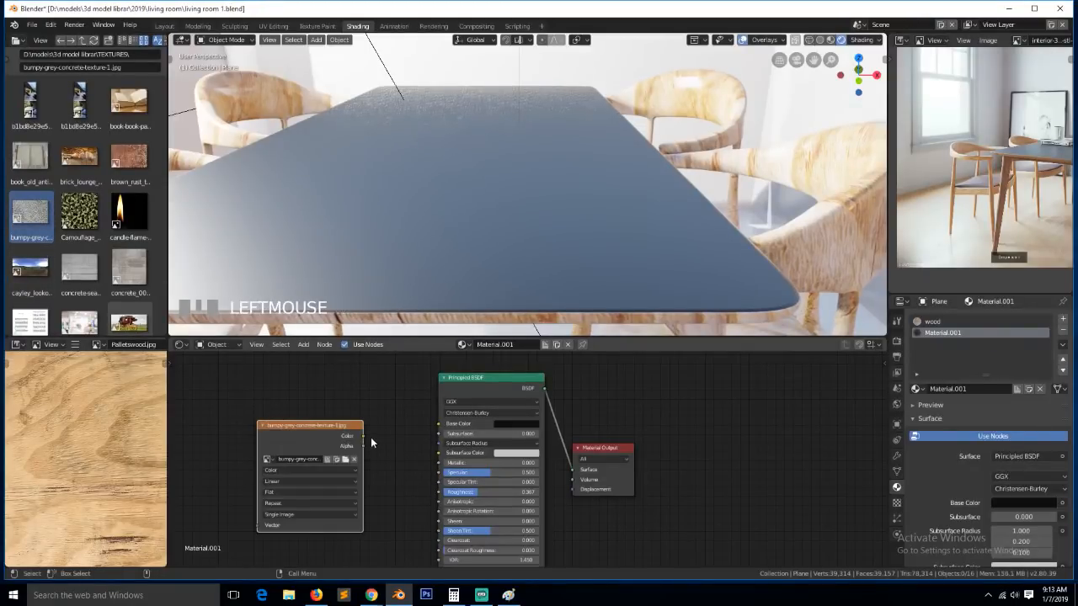
left_click_drag(363, 434, 444, 492)
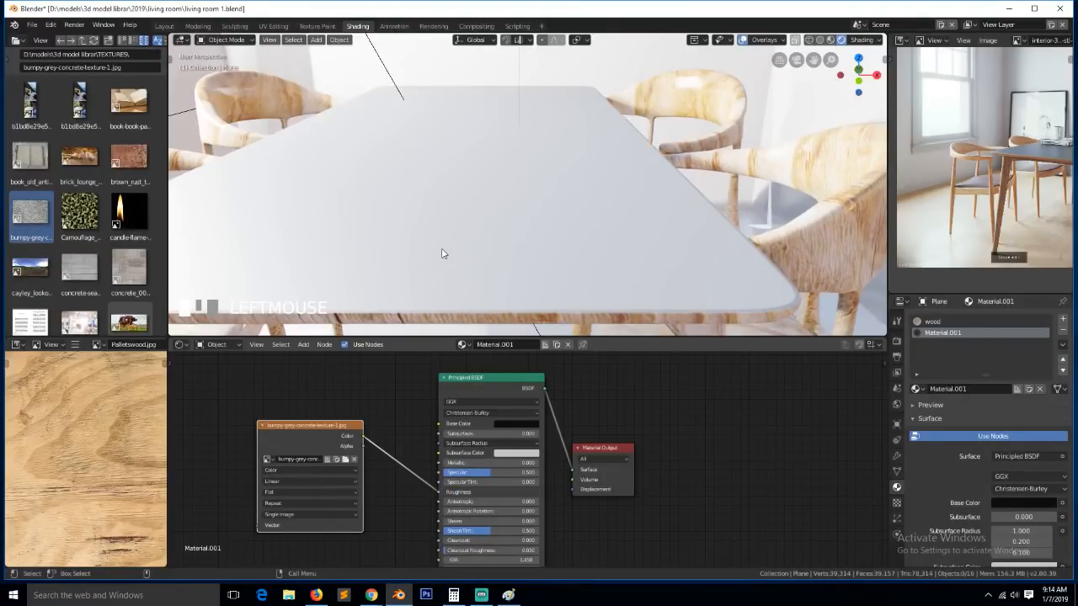
Insert a ColorRamp node between the concrete texture and the Roughness input
middle_click_drag(437, 245, 330, 426)
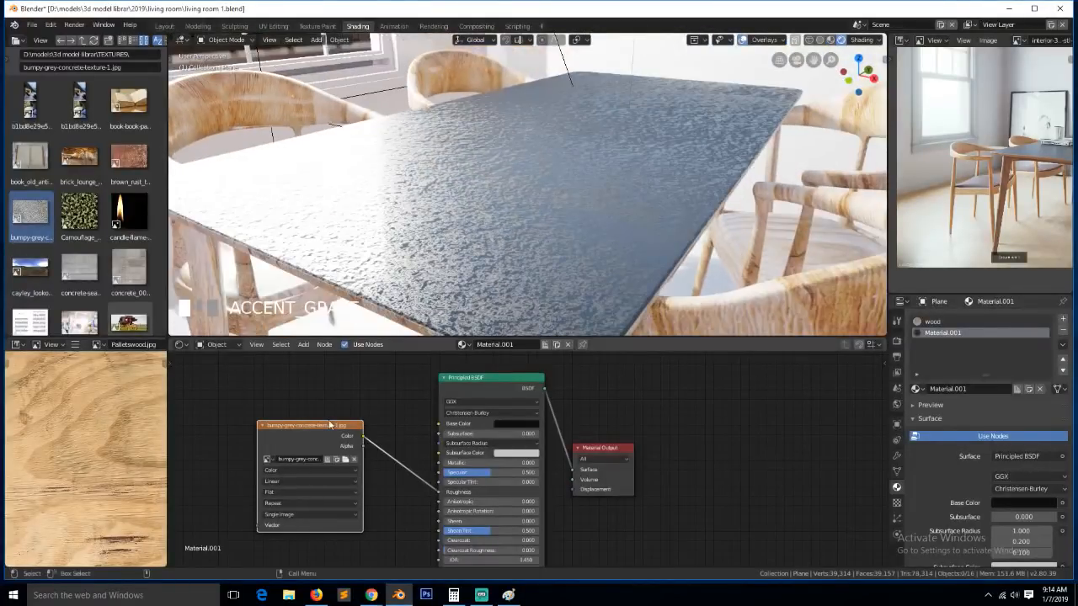
left_click_drag(330, 425, 276, 420)
key("shift+a")
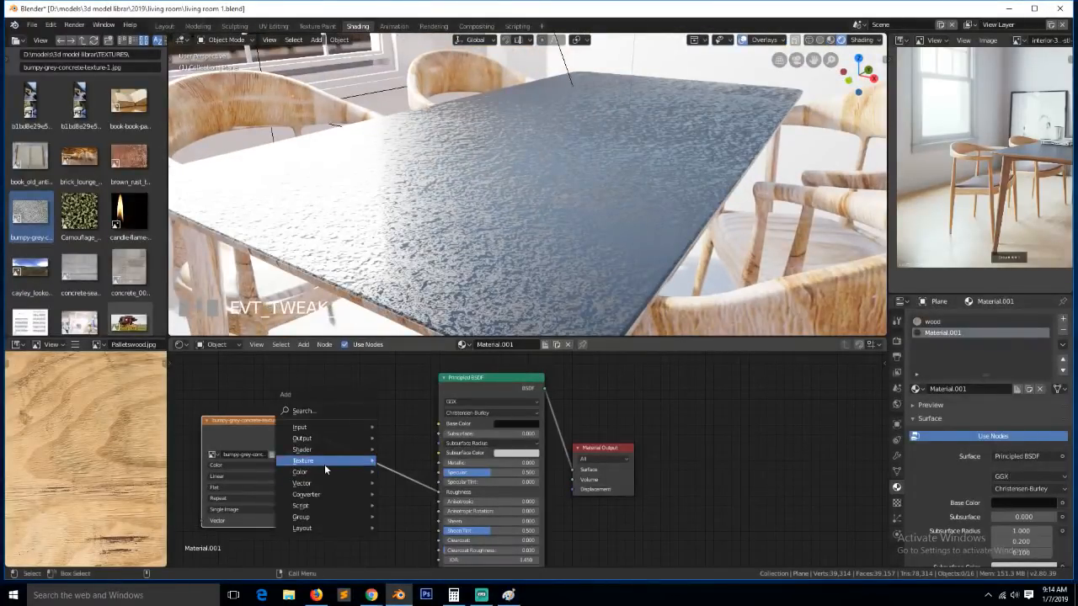
mouse_move(324, 494)
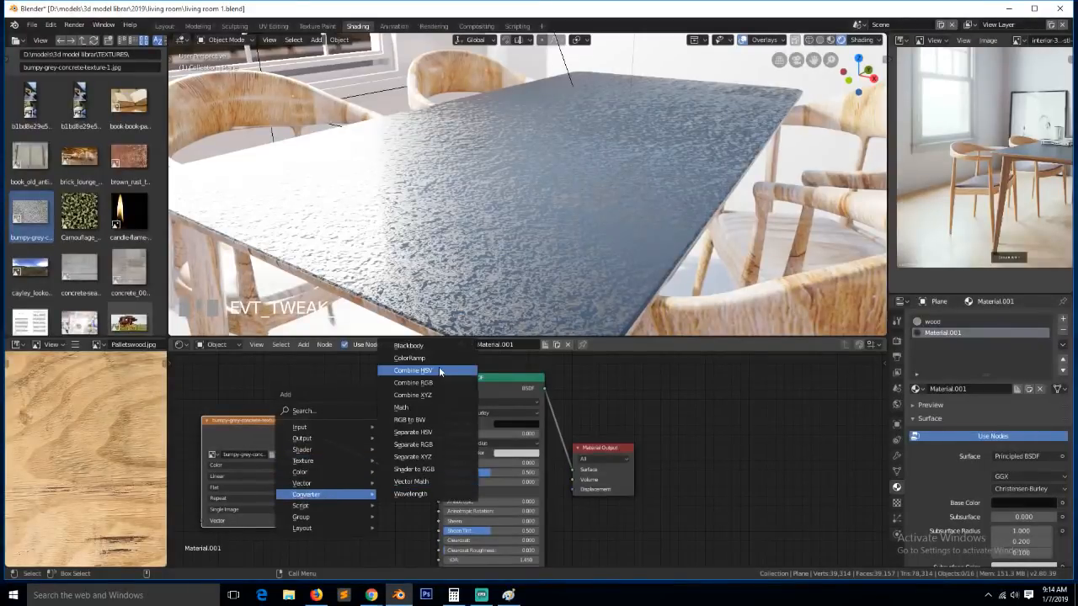
left_click(409, 358)
left_click(361, 476)
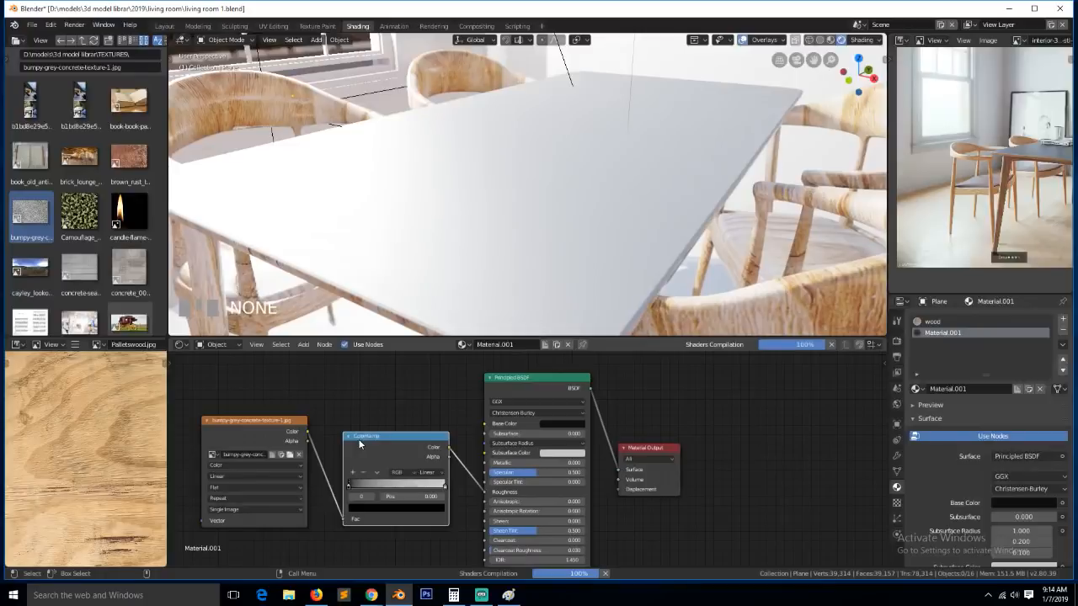
Lighten the ColorRamp's black stop to a mid grey
left_click(360, 509)
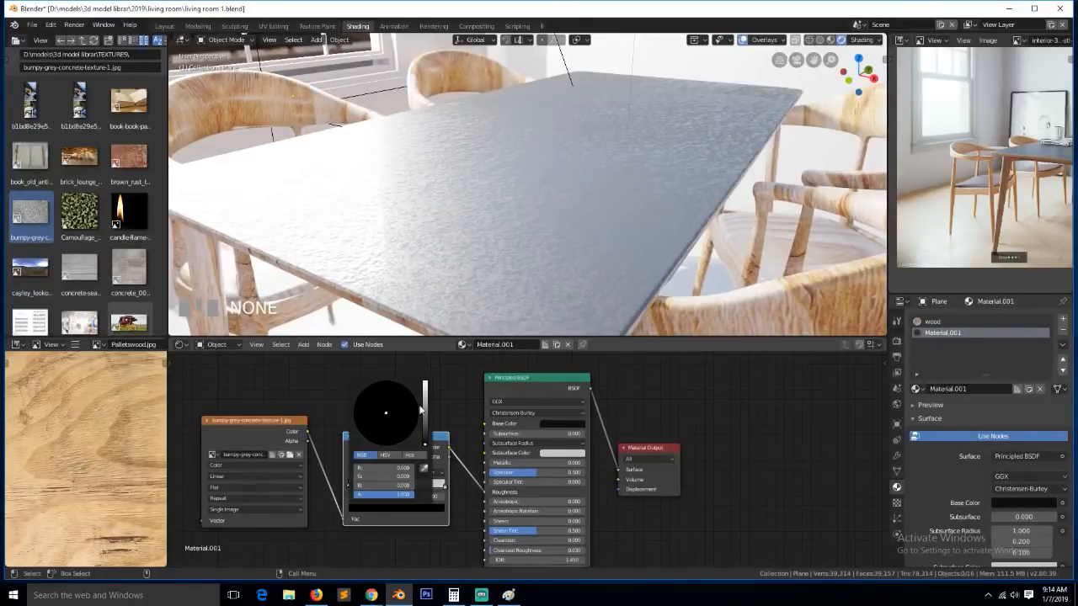
left_click_drag(425, 443, 425, 414)
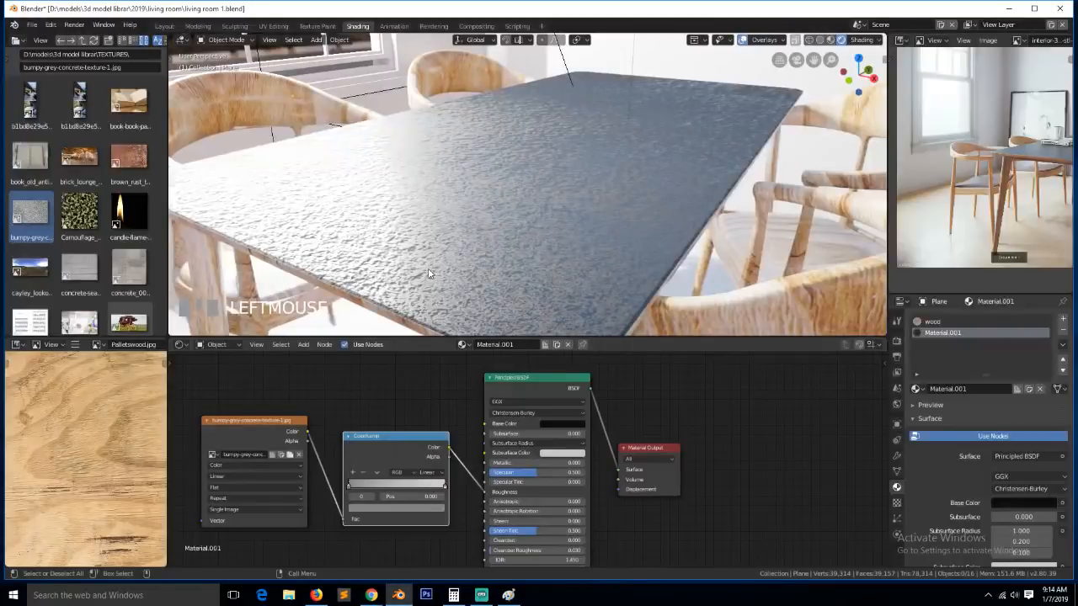
key("grave")
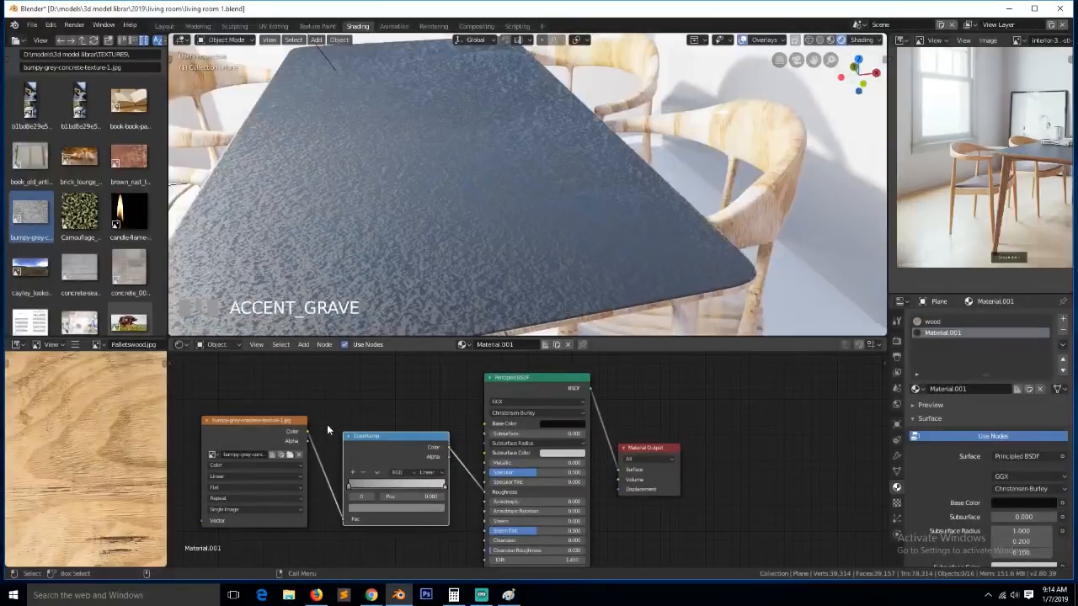
Add Texture Coordinate and Mapping nodes to the concrete image texture
left_click(280, 426)
key("ctrl+t")
scroll(258, 423, "down", 2)
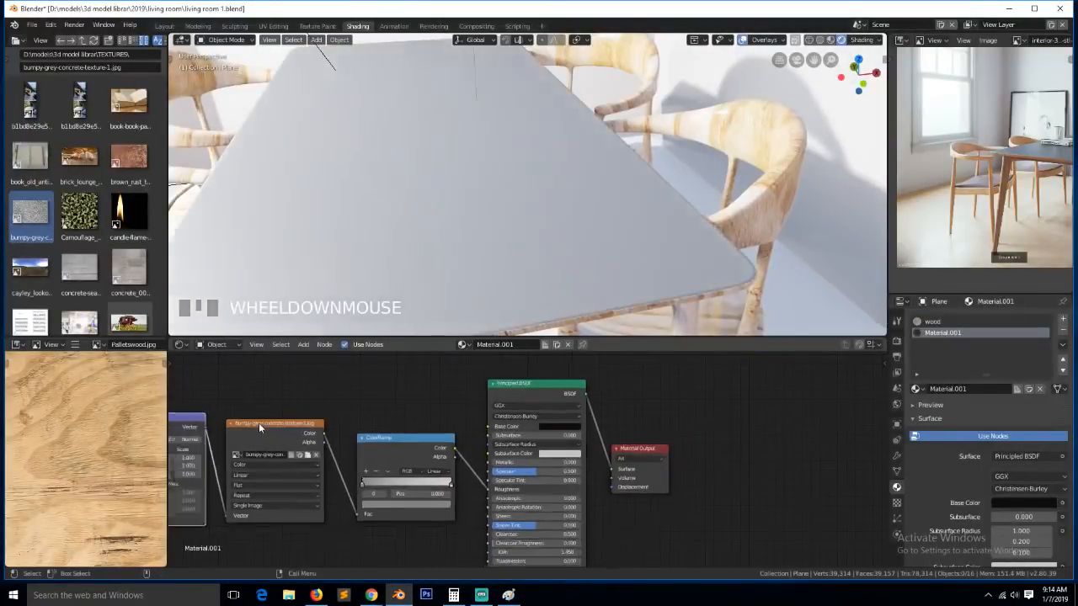
left_click(228, 437)
Set the Mapping node's scale to 5 on X, Y and Z and check the finer texture on the tabletop
scroll(235, 470, "up", 5)
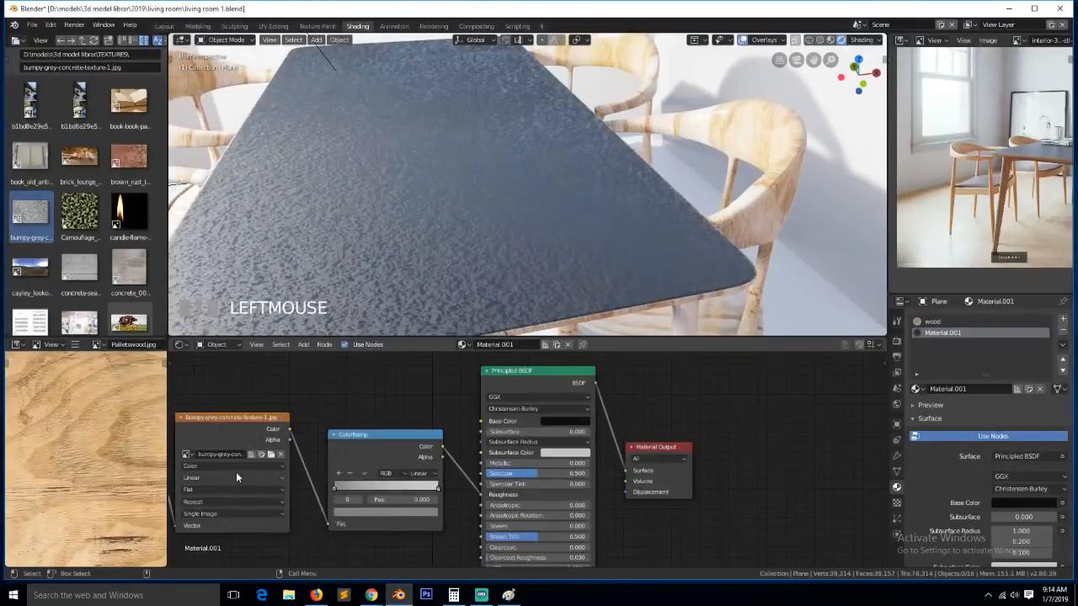
scroll(236, 470, "down", 3)
key("KP_Decimal")
scroll(244, 474, "up", 2)
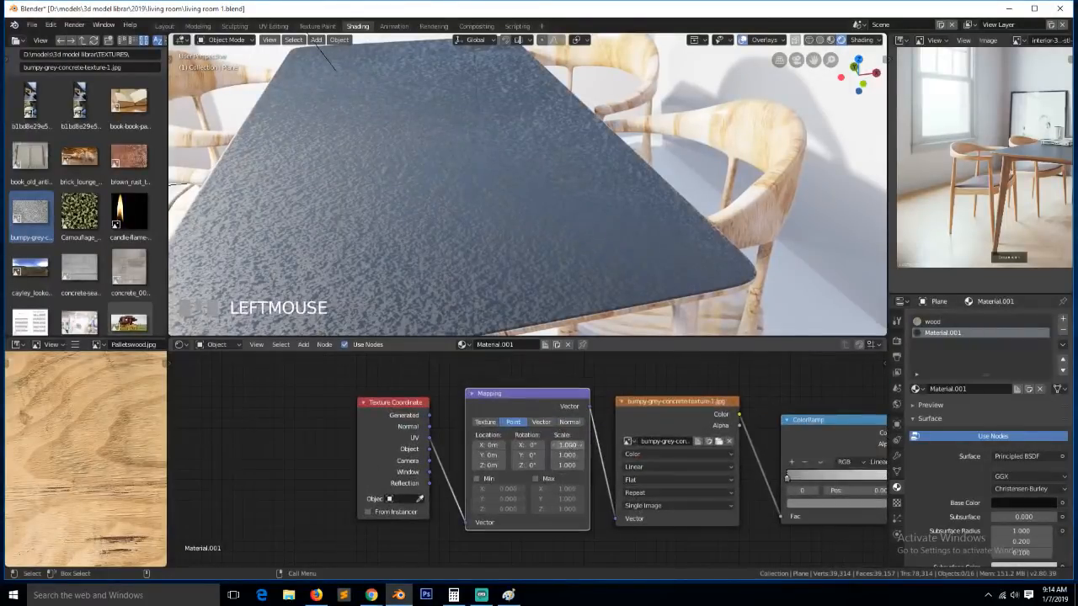
left_click(562, 445)
type("5")
left_click(566, 455)
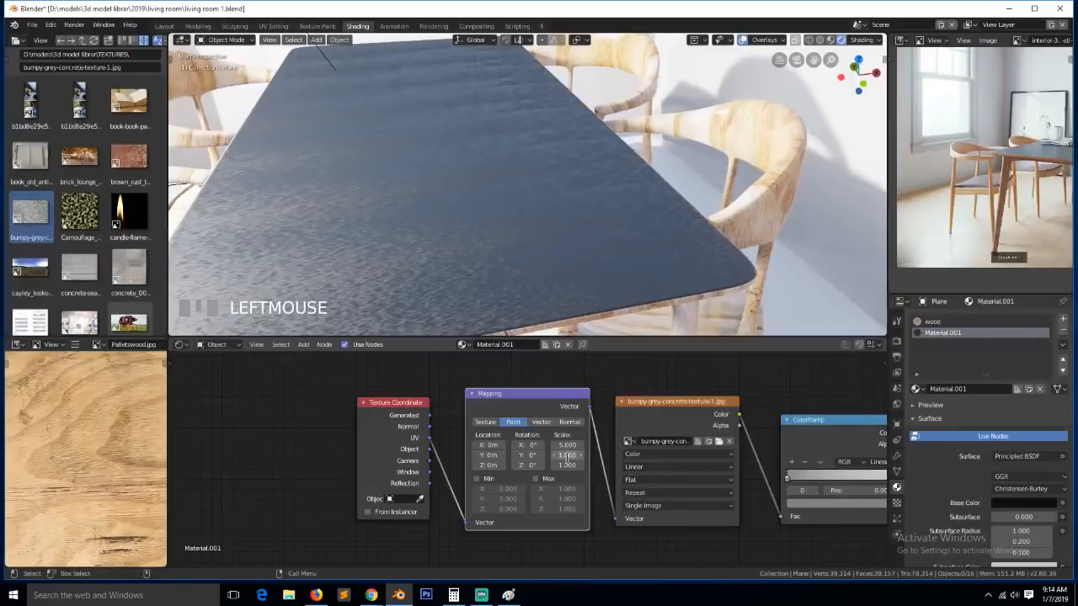
type("5")
key("Tab")
type("5")
key("Return")
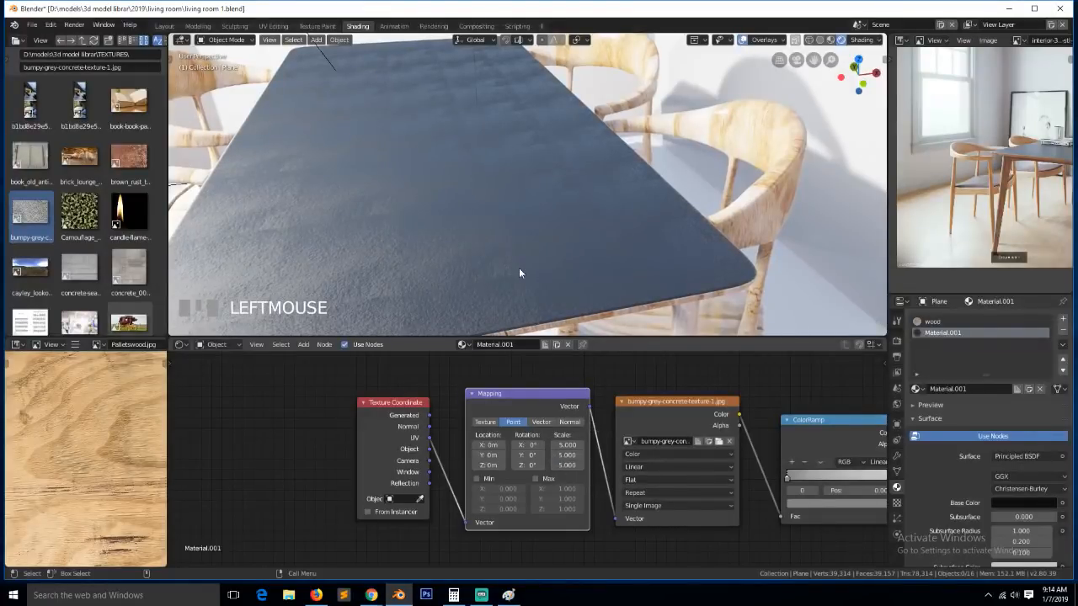
scroll(519, 273, "down", 2)
middle_click_drag(474, 191, 454, 192)
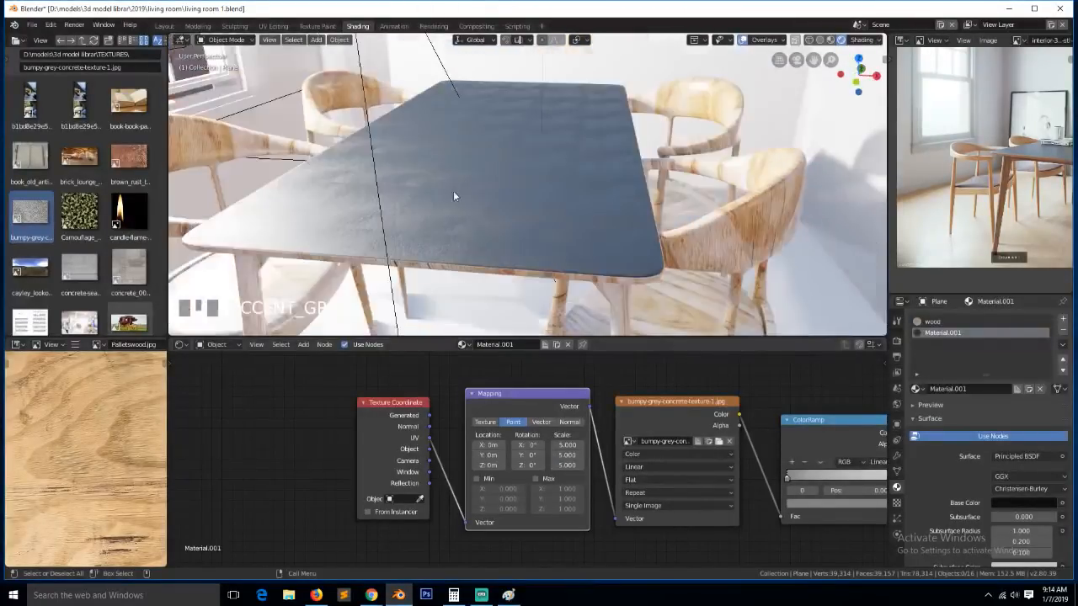
Set the concrete Mapping node's scale to 2 on X, Y and Z, check the tabletop in camera view and save the file
double_click(571, 447)
type("2")
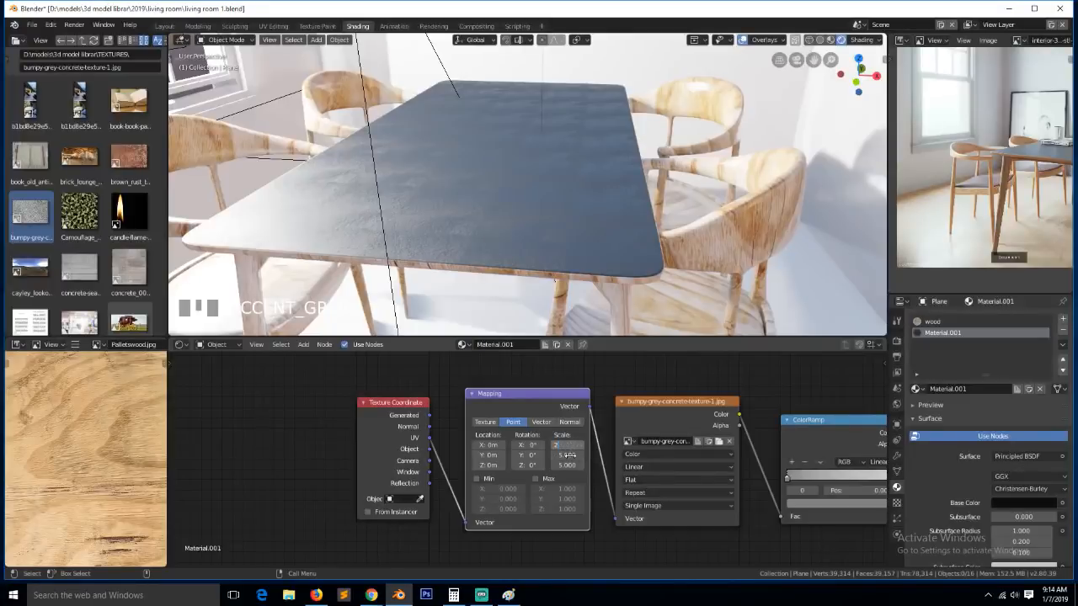
double_click(570, 456)
type("2")
double_click(568, 466)
type("2")
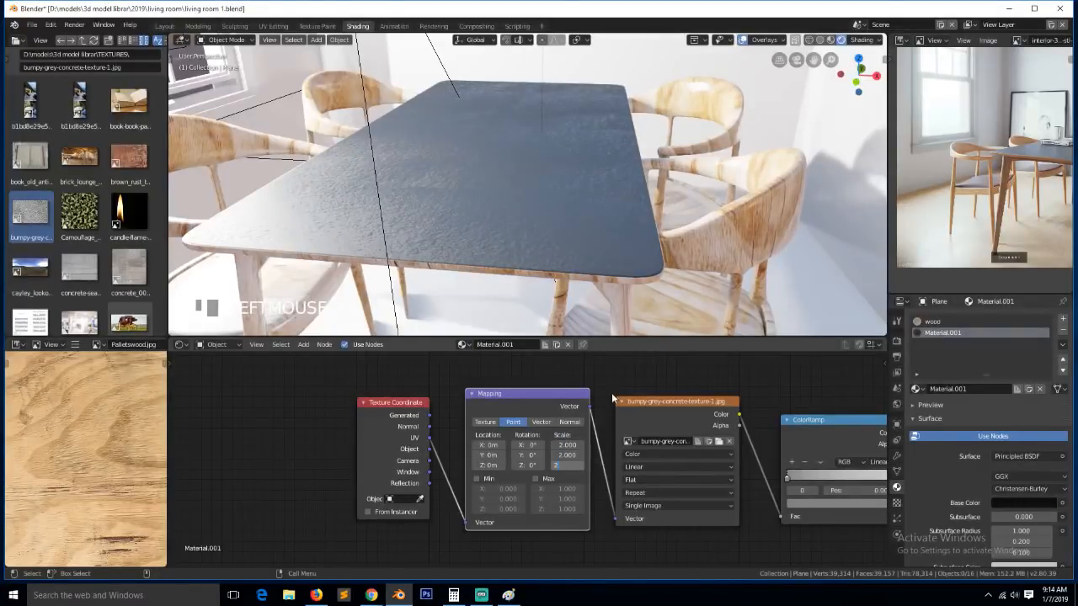
key("Return")
key("KP_0")
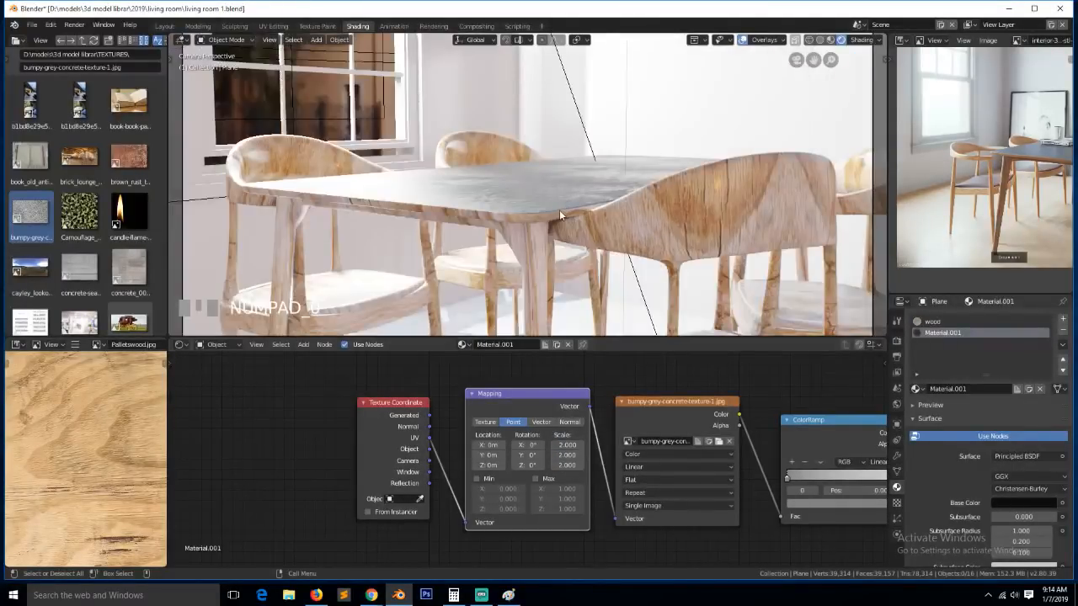
scroll(559, 212, "down", 1)
scroll(559, 225, "down", 3)
key("ctrl+s")
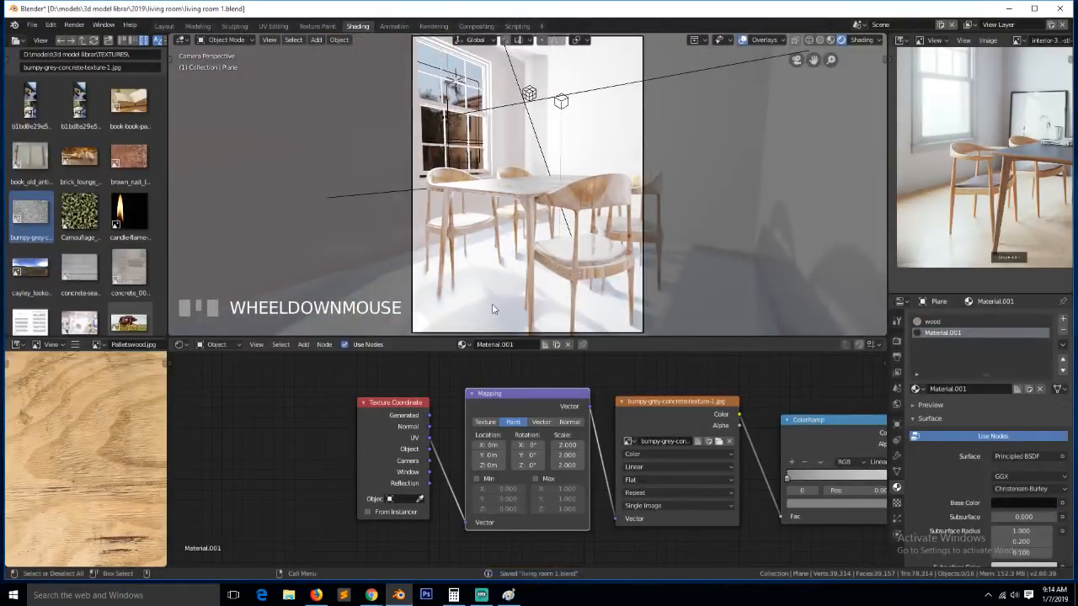
Select the floor vertices of the room mesh in Edit Mode, using a front wireframe view
left_click(493, 309)
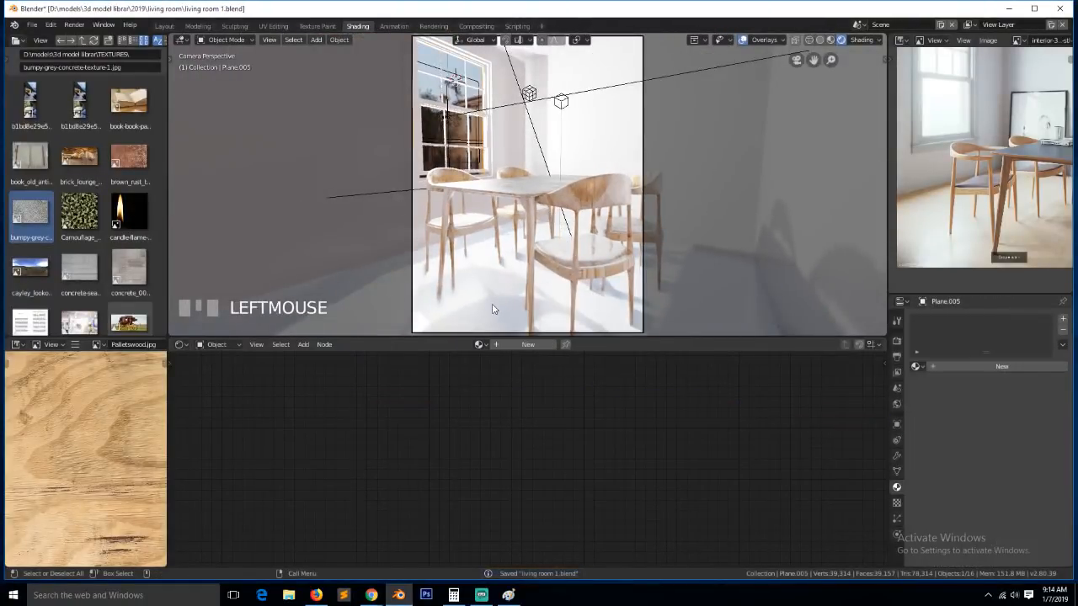
middle_click_drag(493, 309, 514, 333)
scroll(513, 328, "down", 1)
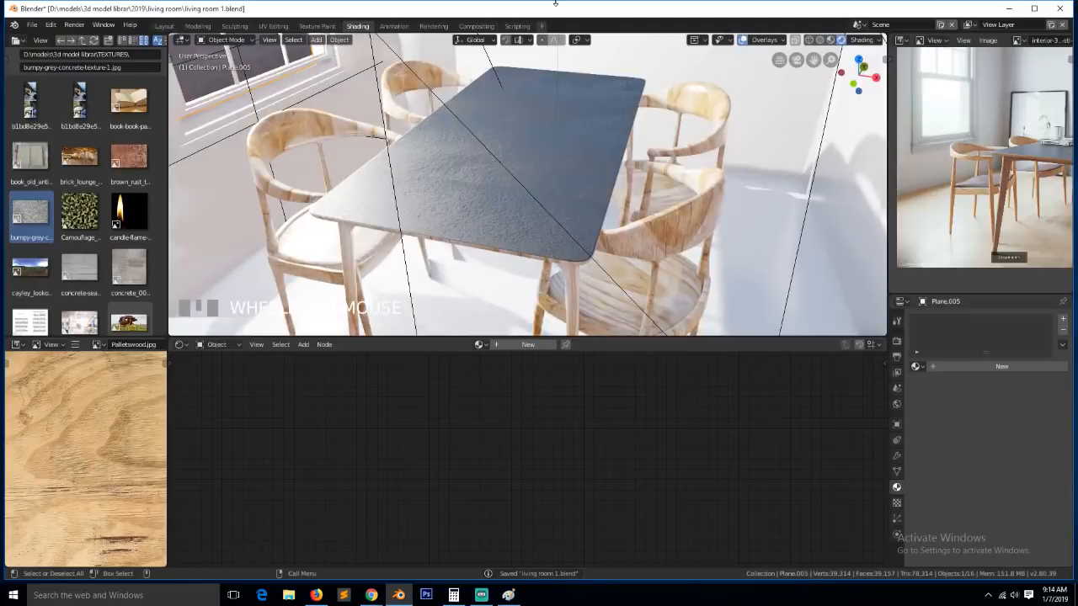
scroll(983, 171, "down", 2)
scroll(678, 204, "down", 4)
scroll(678, 203, "down", 3)
key("Tab")
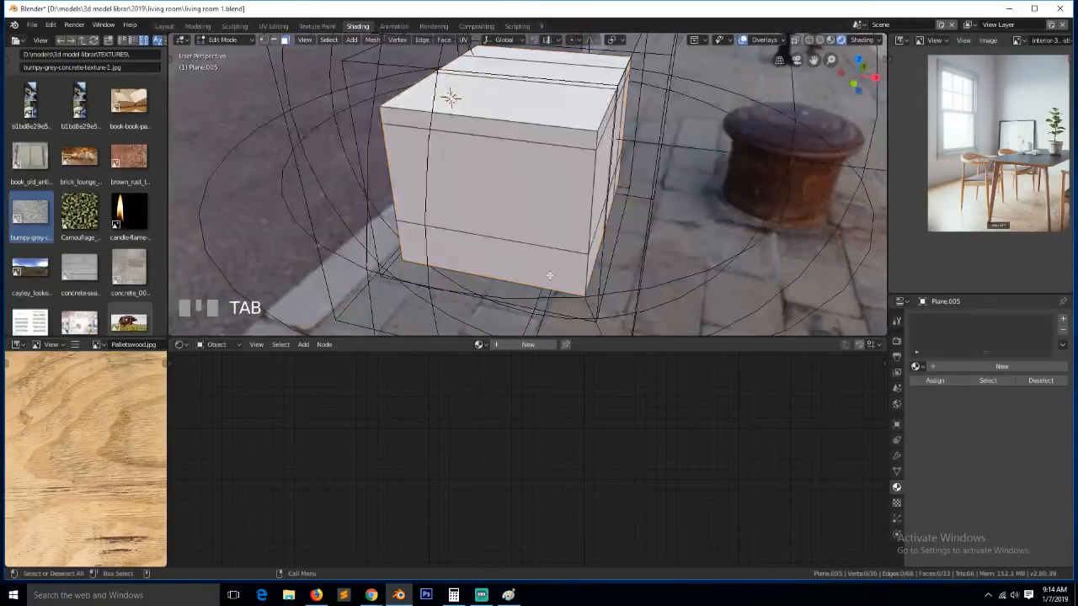
key("KP_1")
key("1")
key("z")
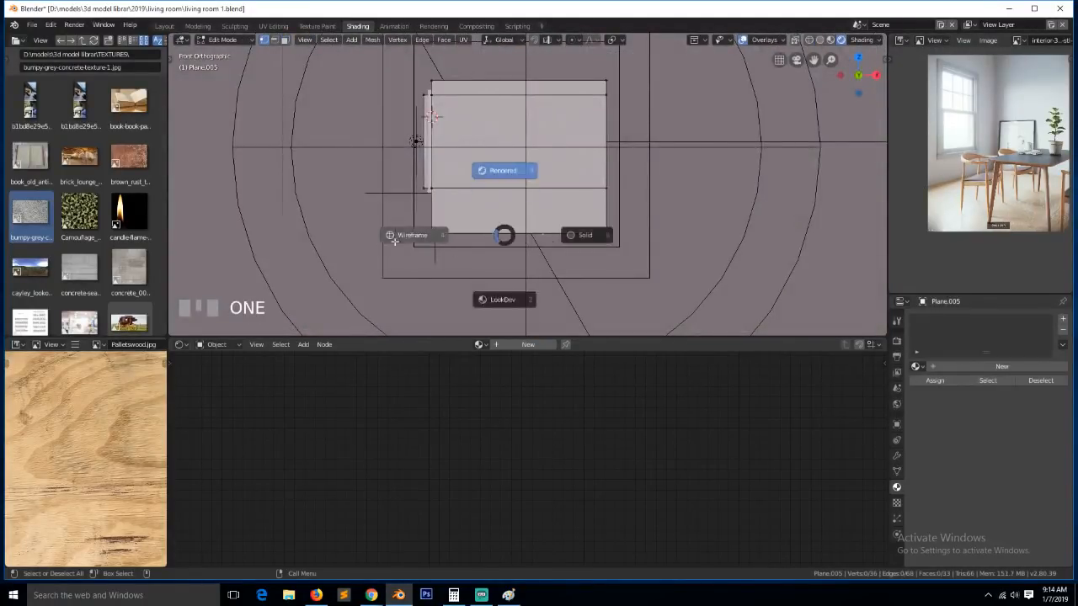
left_click(392, 238)
key("b")
left_click_drag(376, 209, 821, 300)
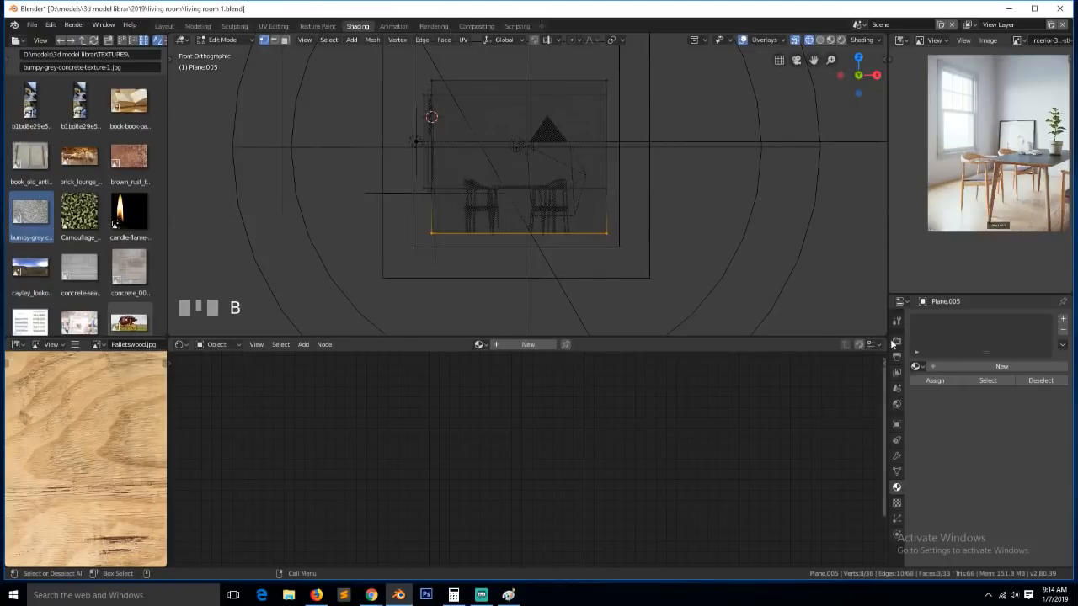
Give the room object a new material and add a second material slot with its own new material
key("Tab")
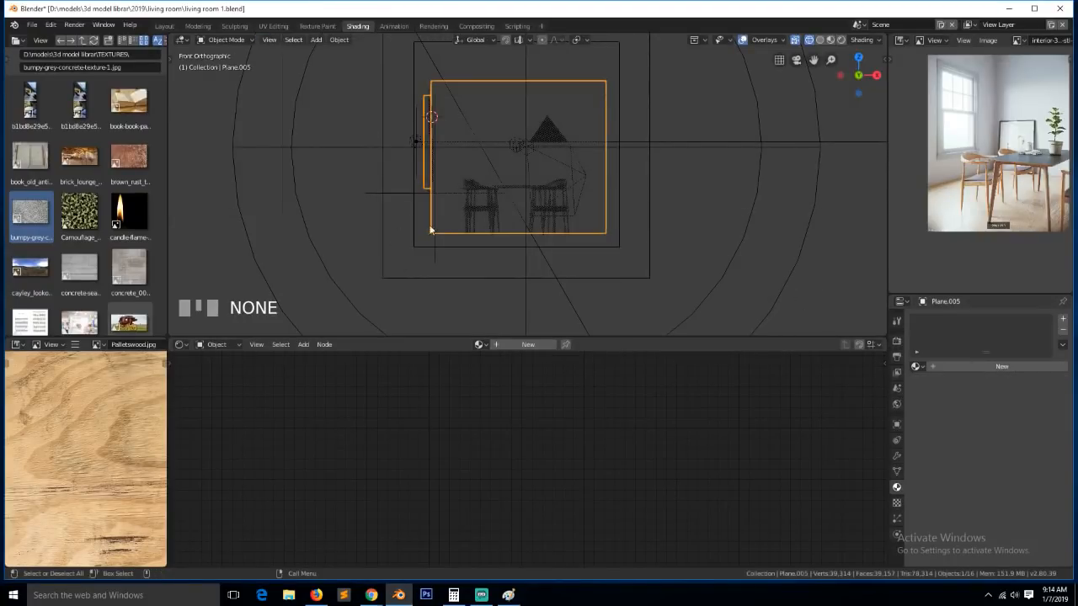
left_click(961, 368)
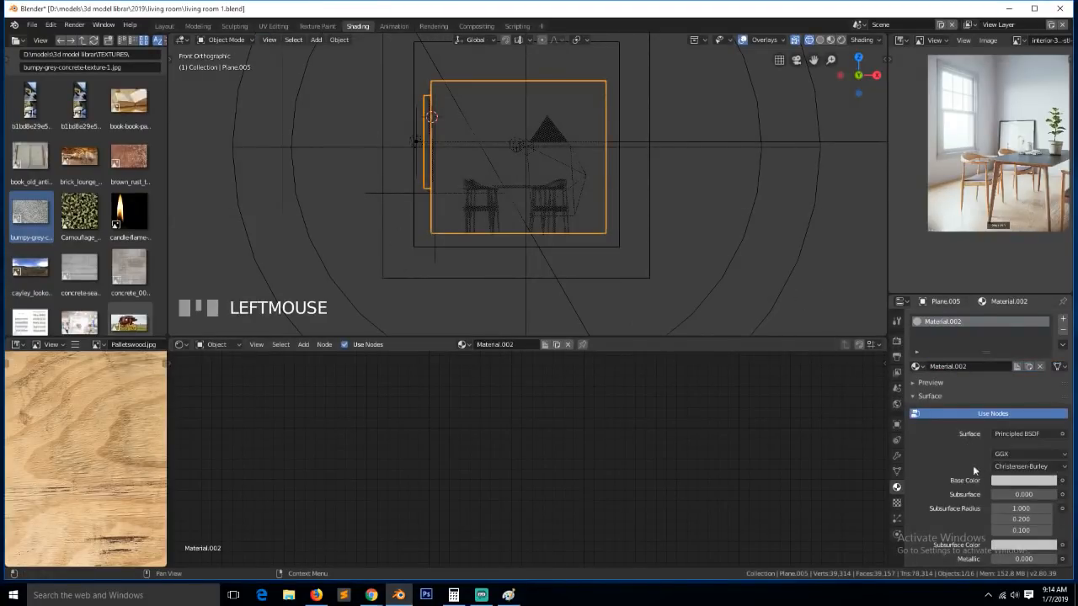
left_click(1062, 319)
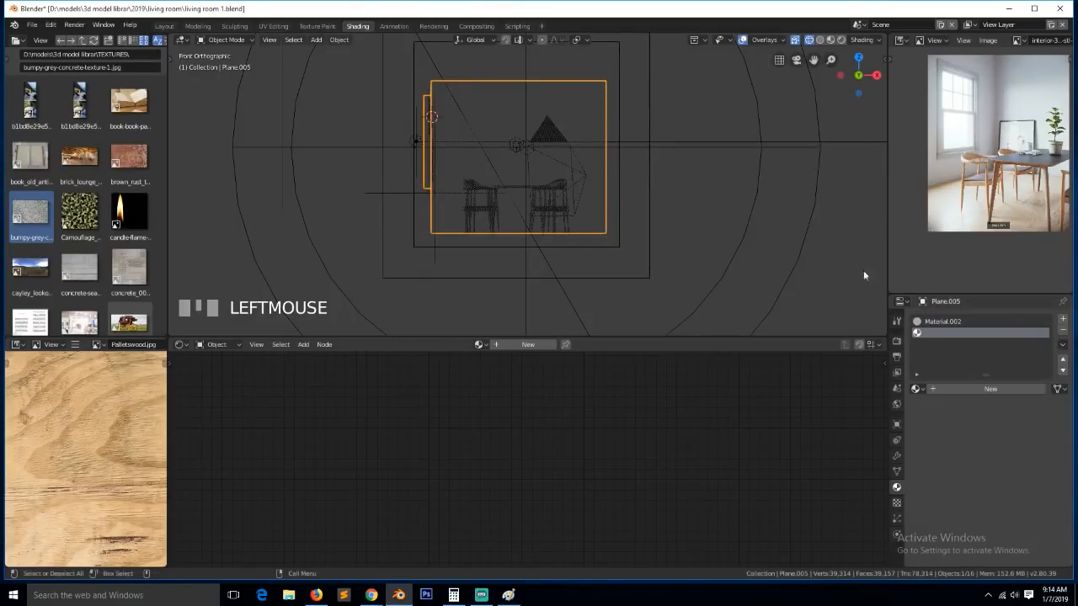
left_click(975, 388)
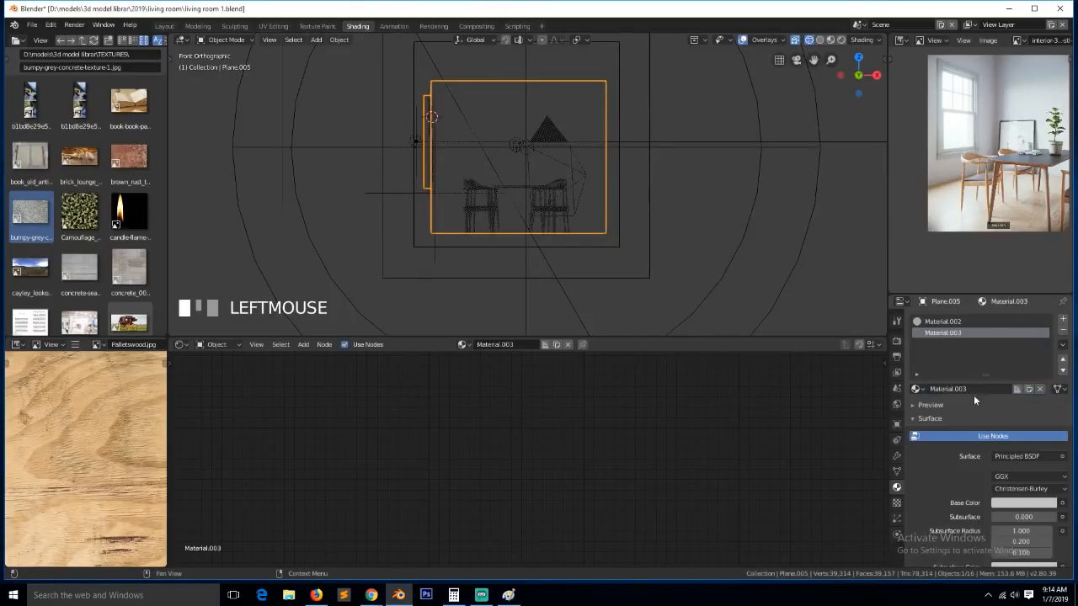
Switch the room's second material slot to the wood material and assign it to the selected floor faces
left_click(916, 389)
left_click(943, 447)
key("Tab")
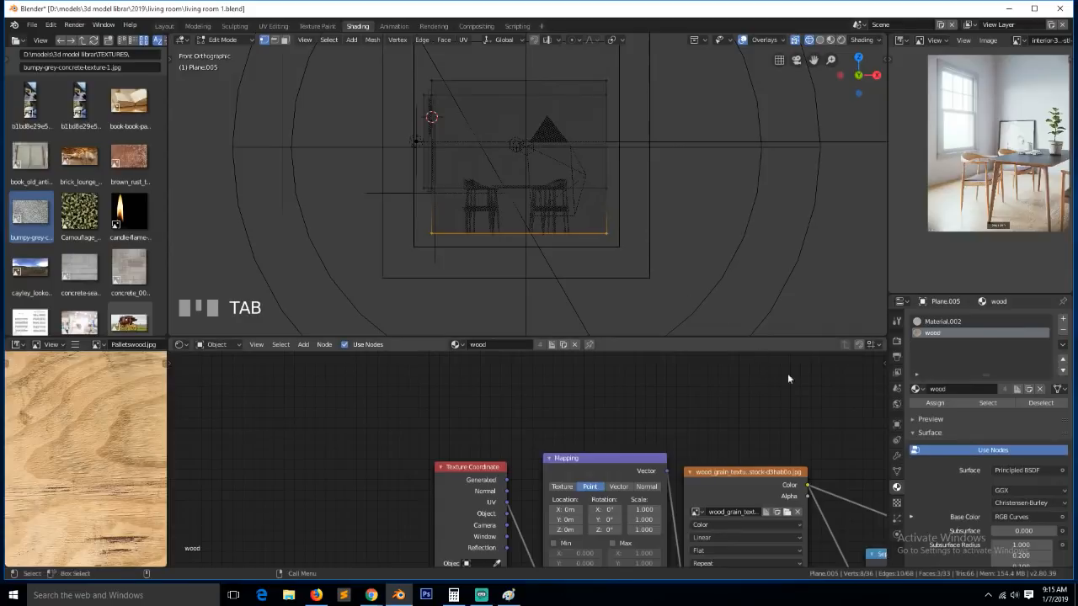
left_click(935, 403)
key("Tab")
Save the file and check the wood floor through the camera with rendered shading
key("KP_0")
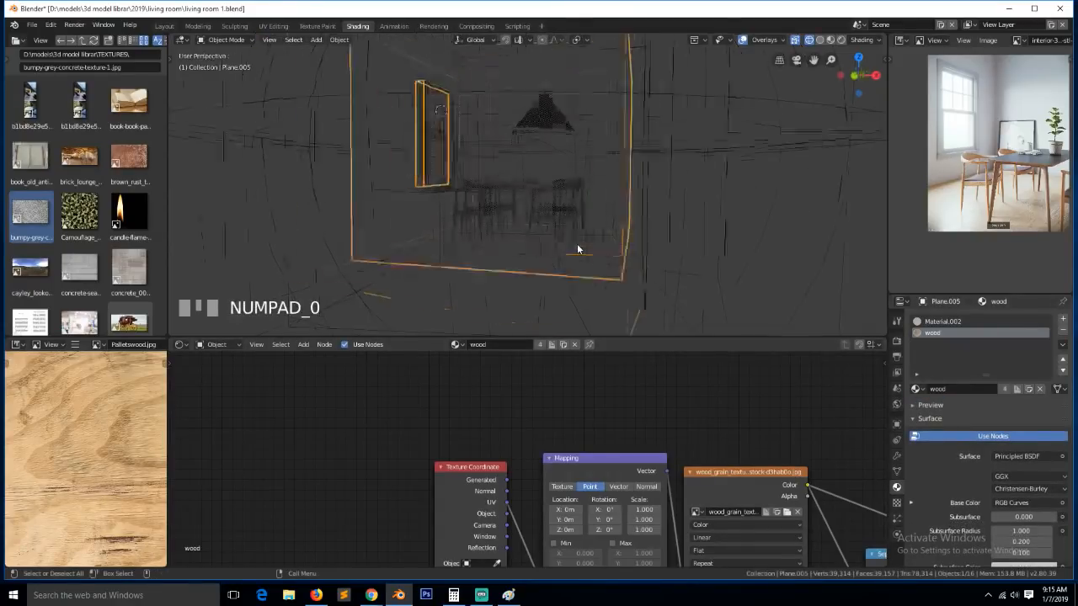
key("z")
left_click(664, 236)
scroll(664, 237, "up", 2)
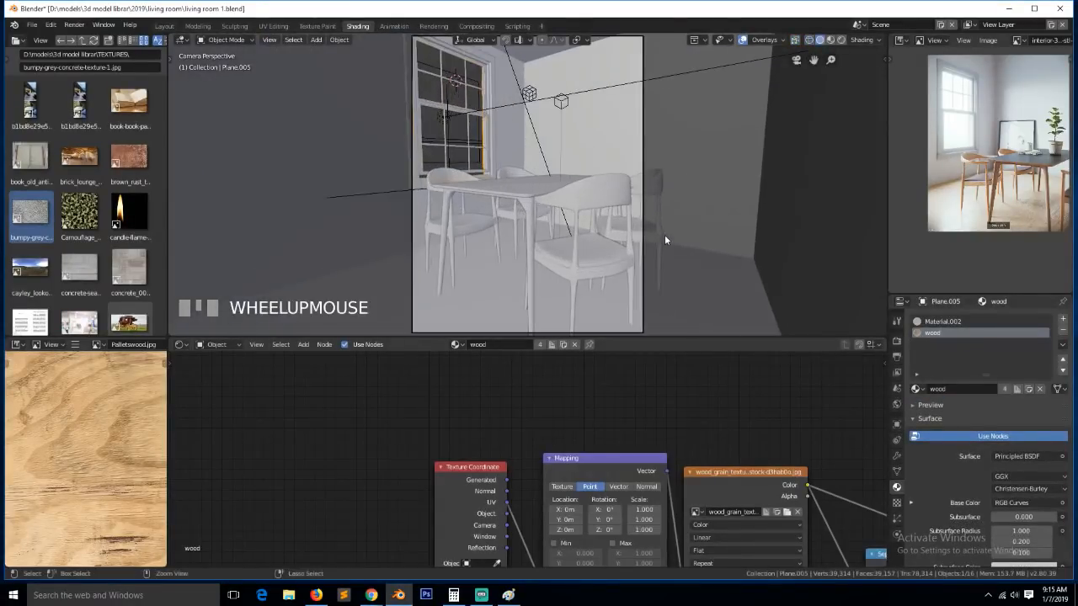
key("ctrl+s")
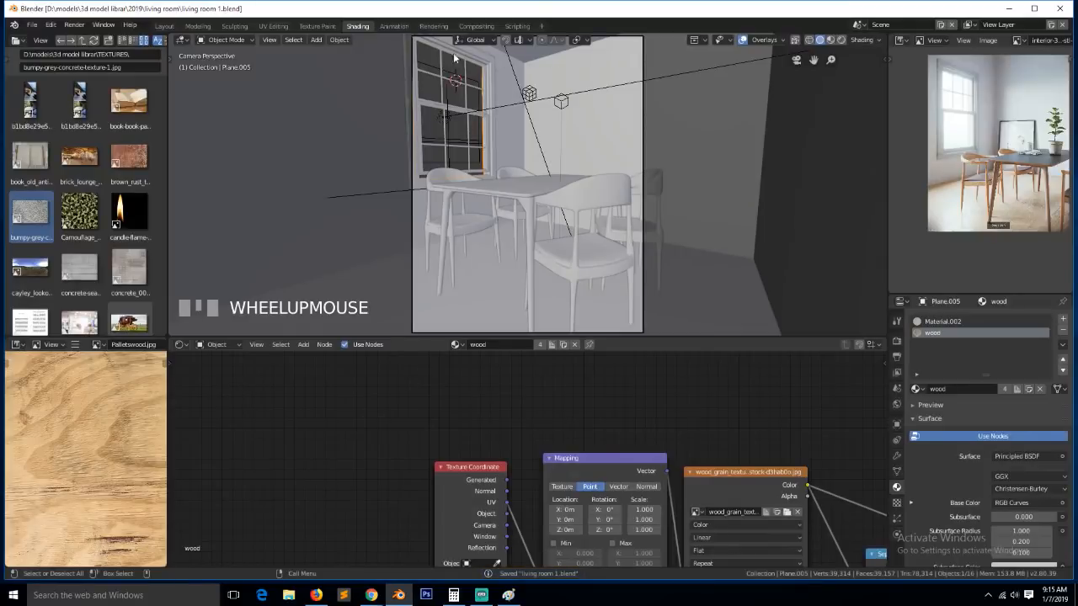
left_click(840, 40)
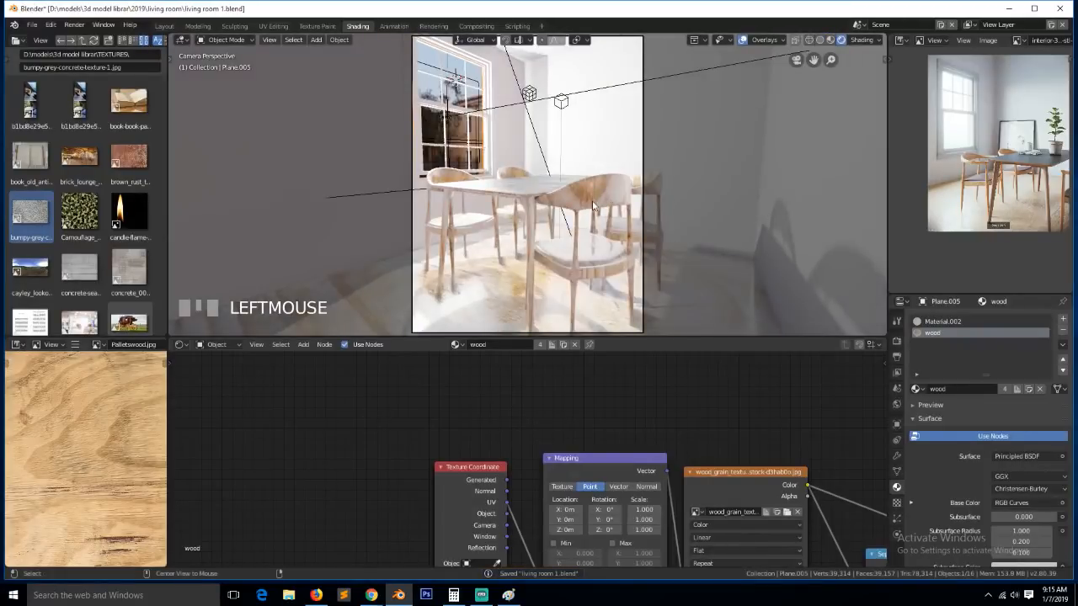
key("a")
scroll(559, 251, "down", 2)
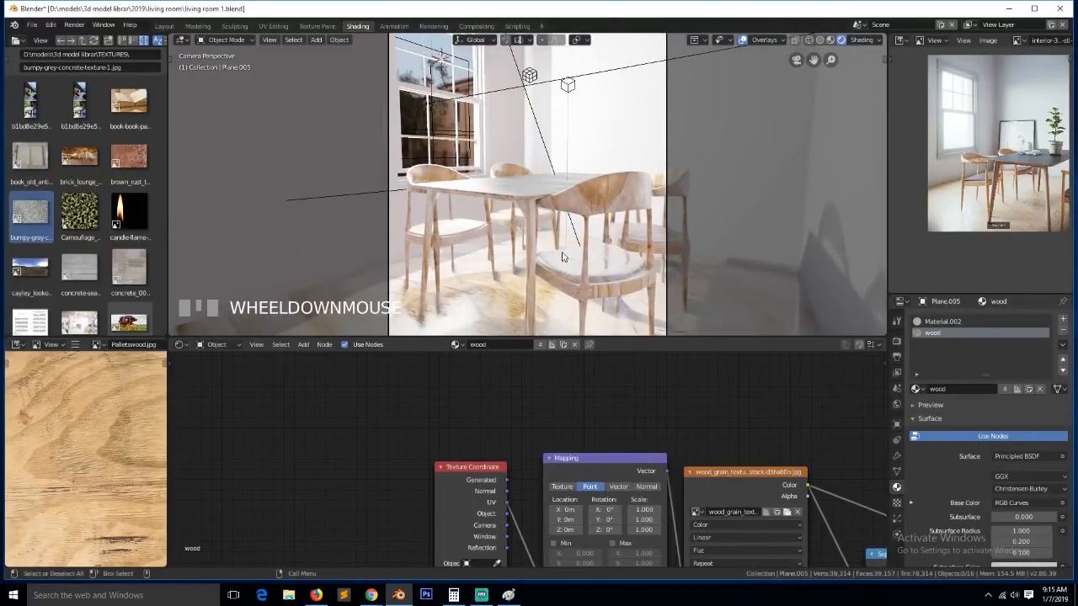
scroll(561, 164, "down", 1)
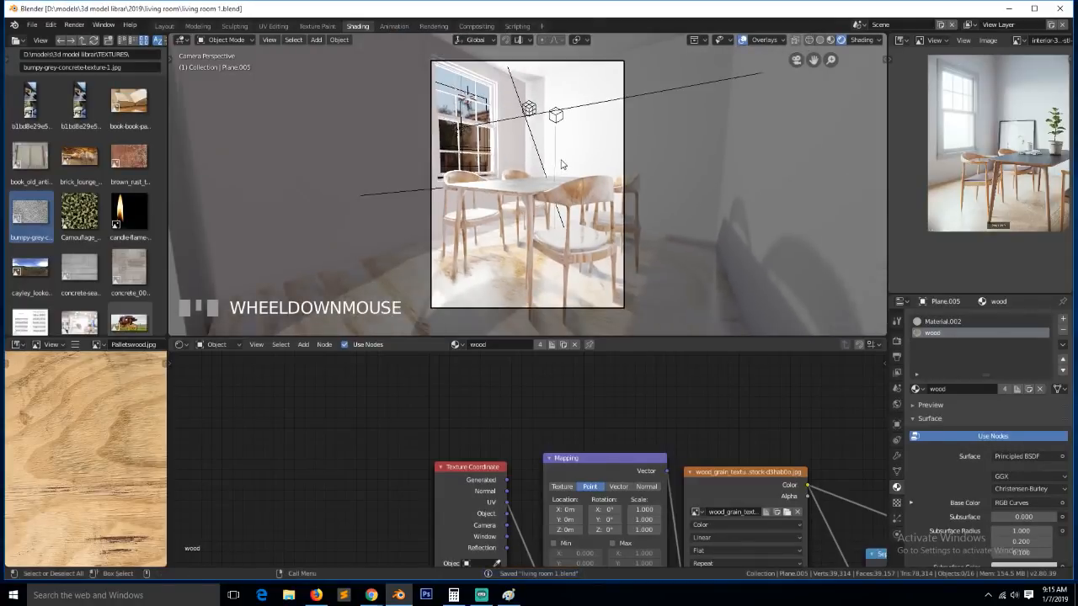
Create a new material for the upper window sash and darken its base color to a bluish grey
scroll(514, 143, "up", 2)
left_click(450, 98)
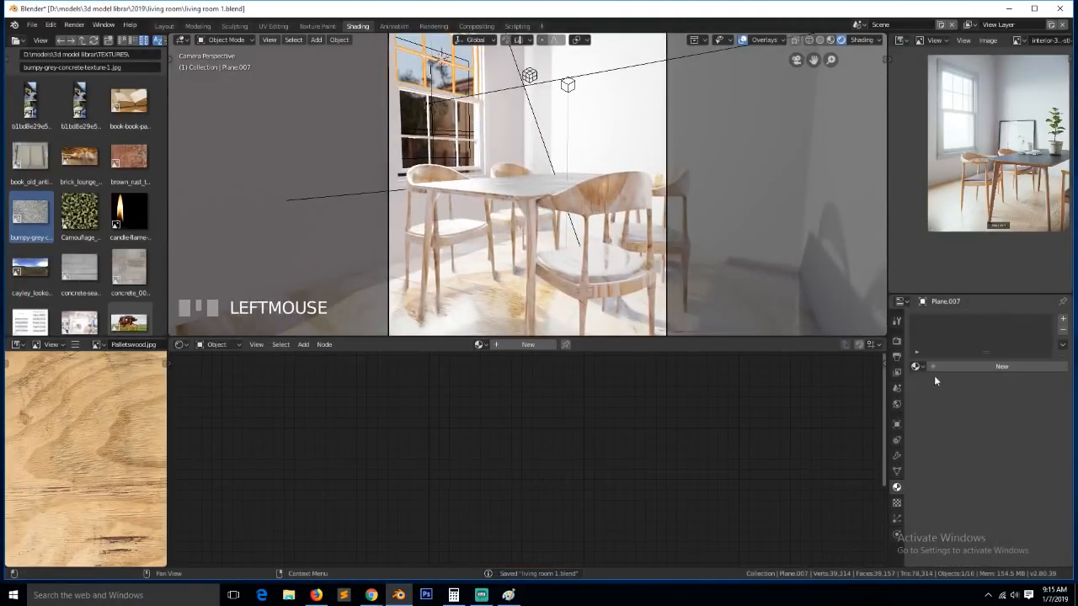
left_click(1002, 366)
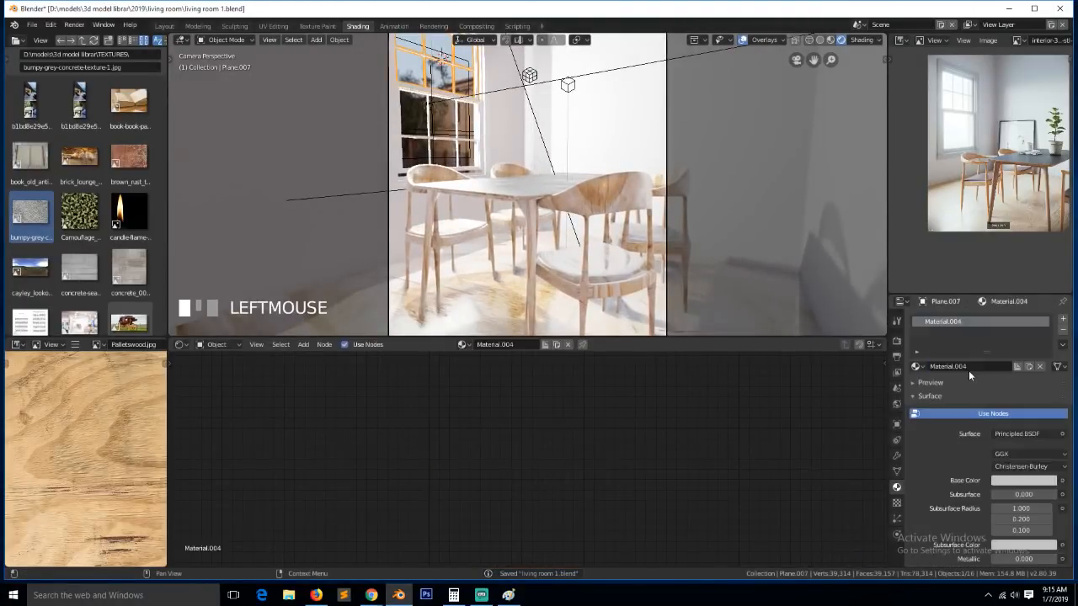
left_click(1015, 481)
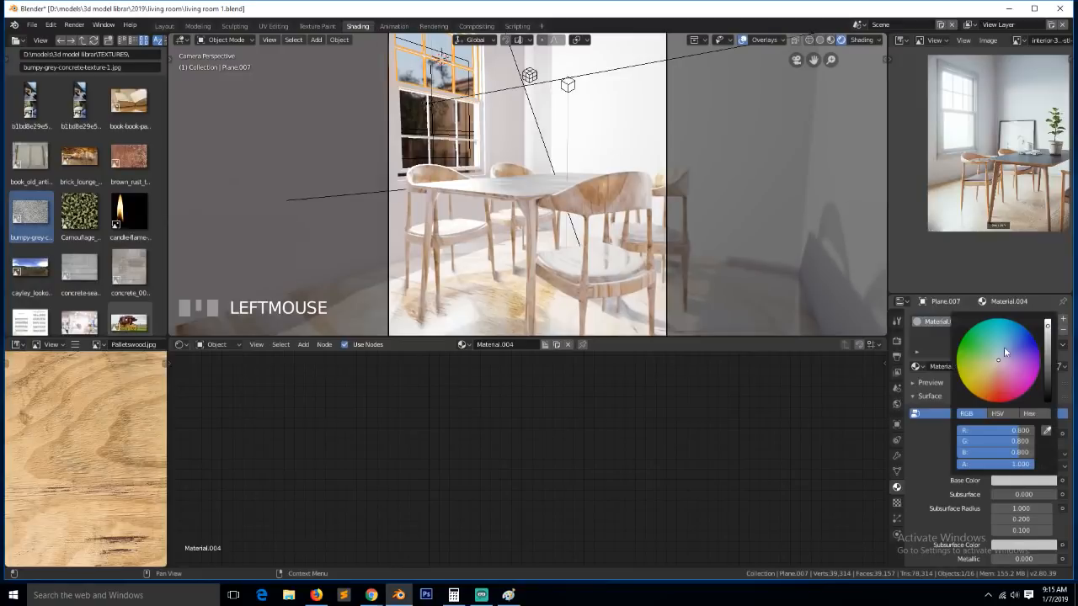
left_click(1047, 364)
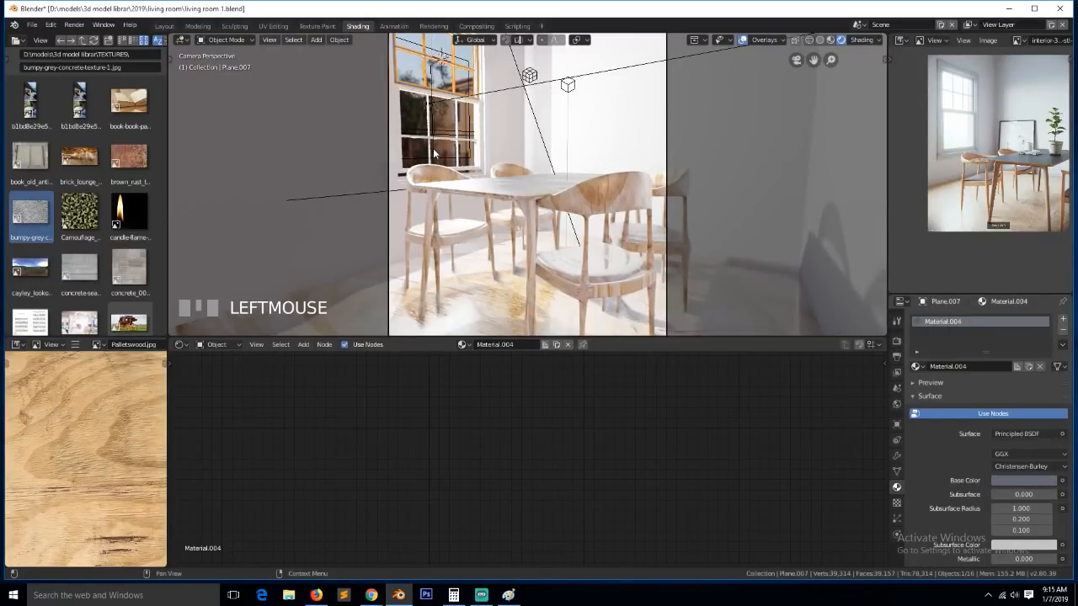
Apply the existing Material.004 to the lower window sash and the outer window frame
key("a")
left_click(663, 267)
left_click(915, 366)
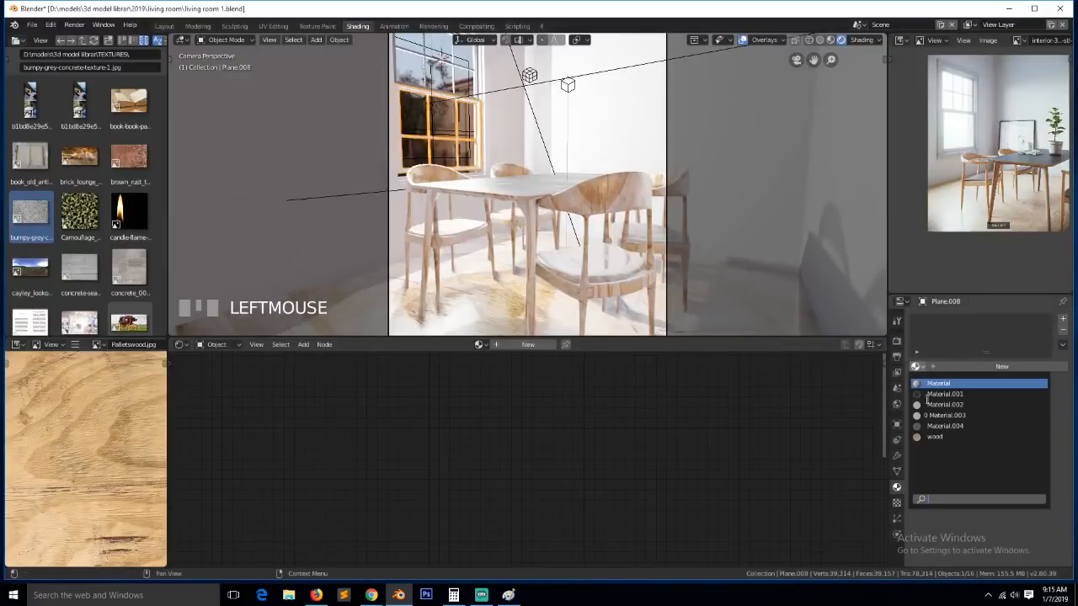
left_click(941, 426)
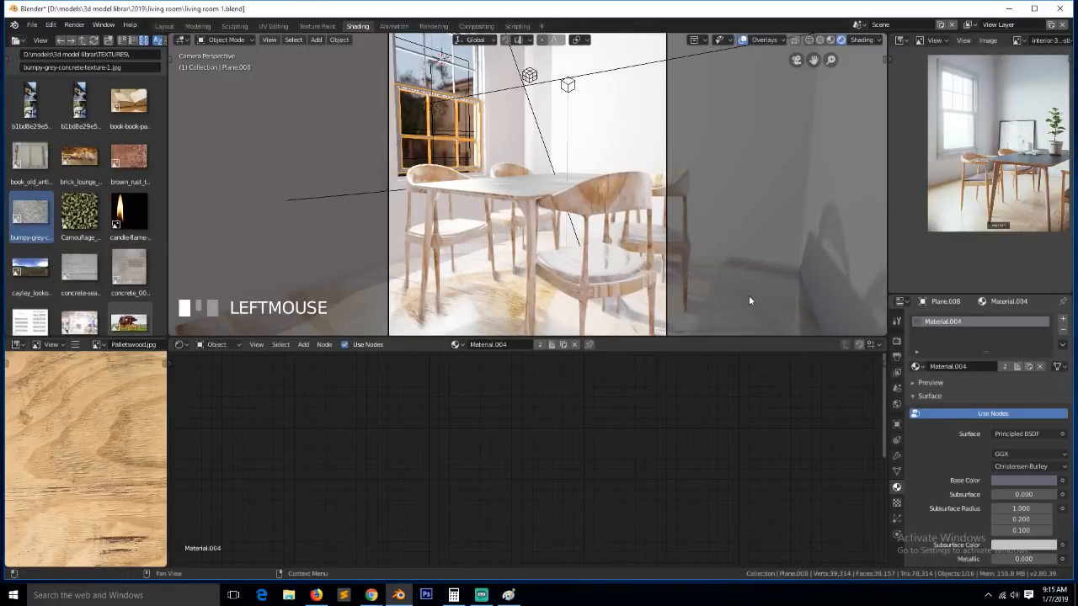
key("a")
left_click(482, 145)
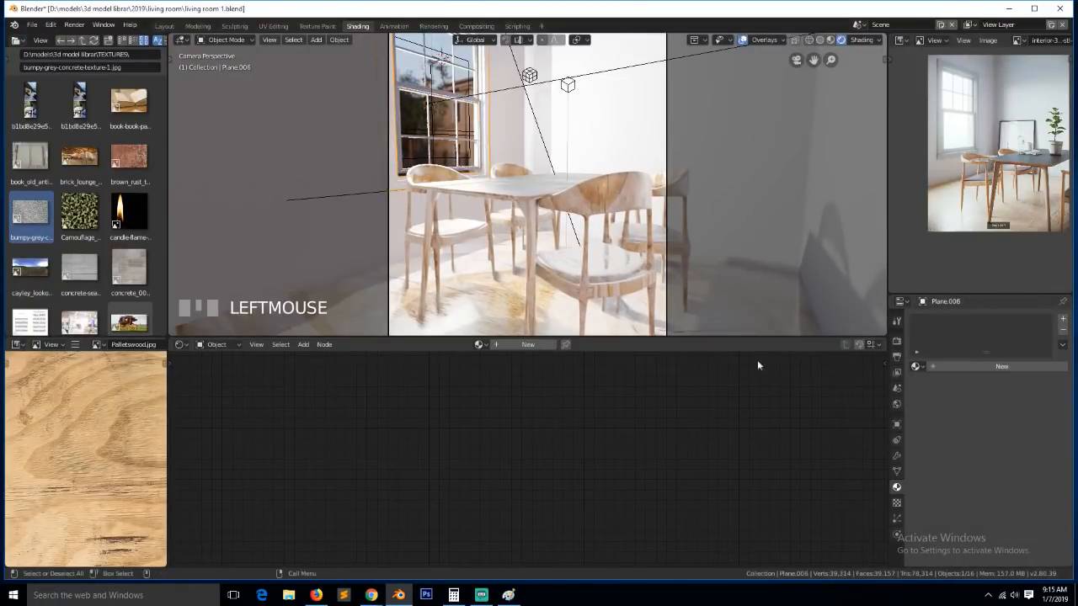
left_click(915, 367)
left_click(968, 426)
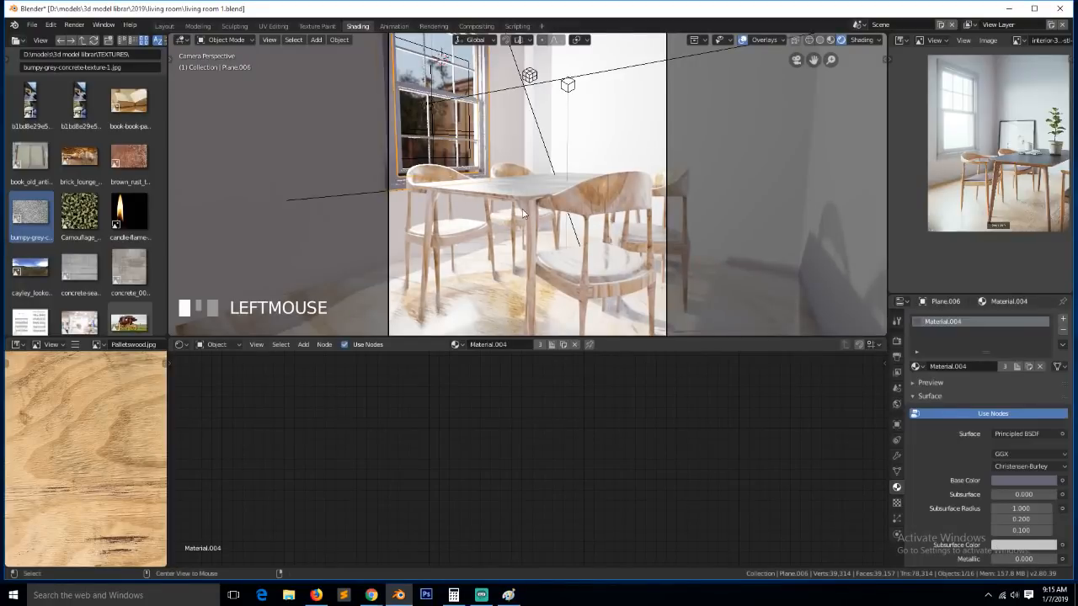
Examine the window frame and sashes up close from inside the room
key("a")
left_click(474, 164)
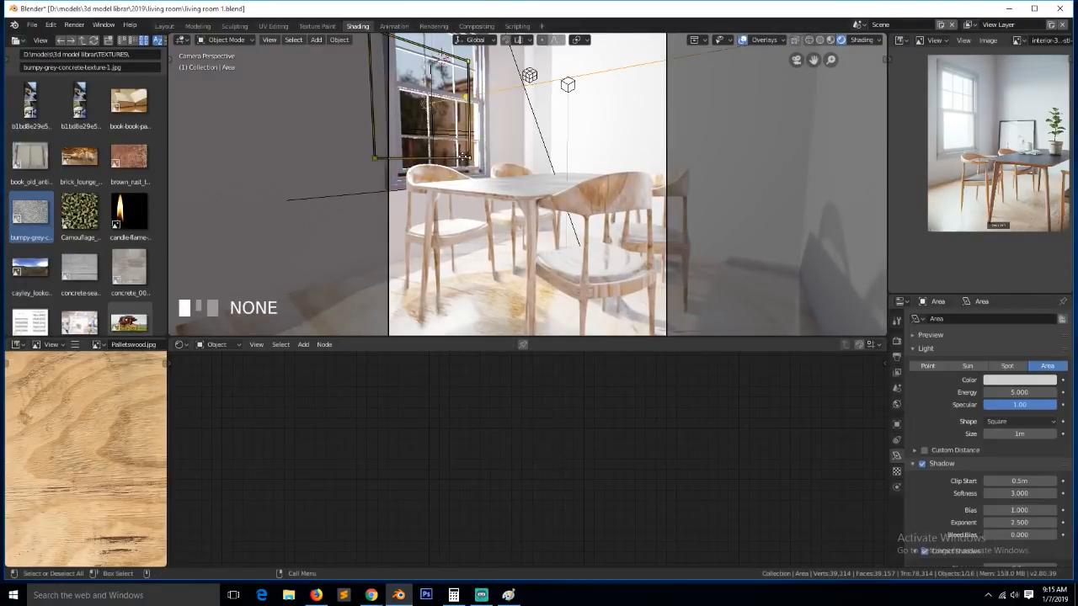
left_click(480, 119)
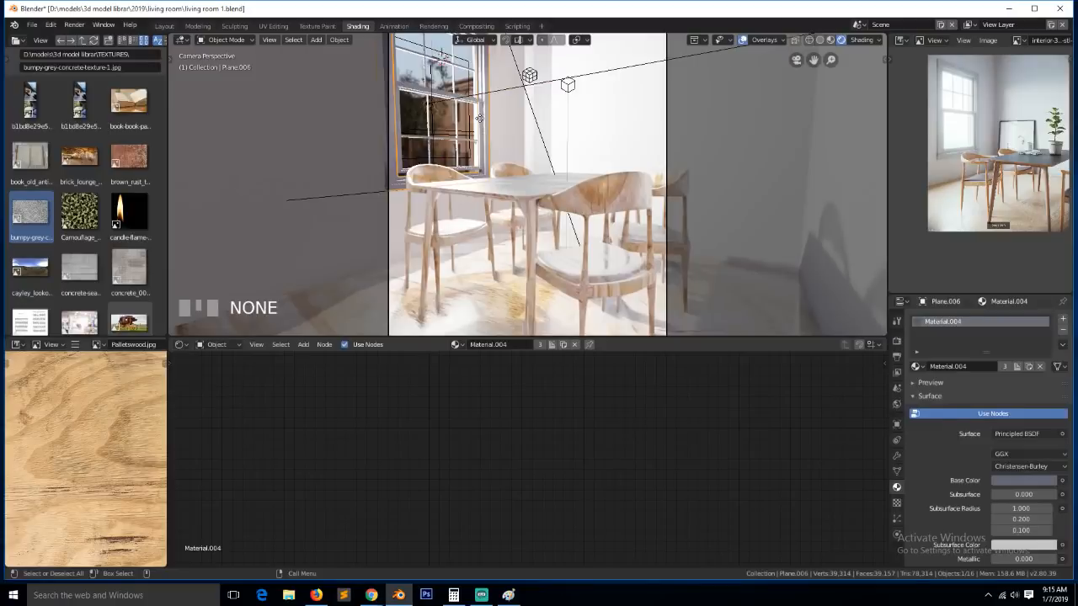
key("KP_Decimal")
key("grave")
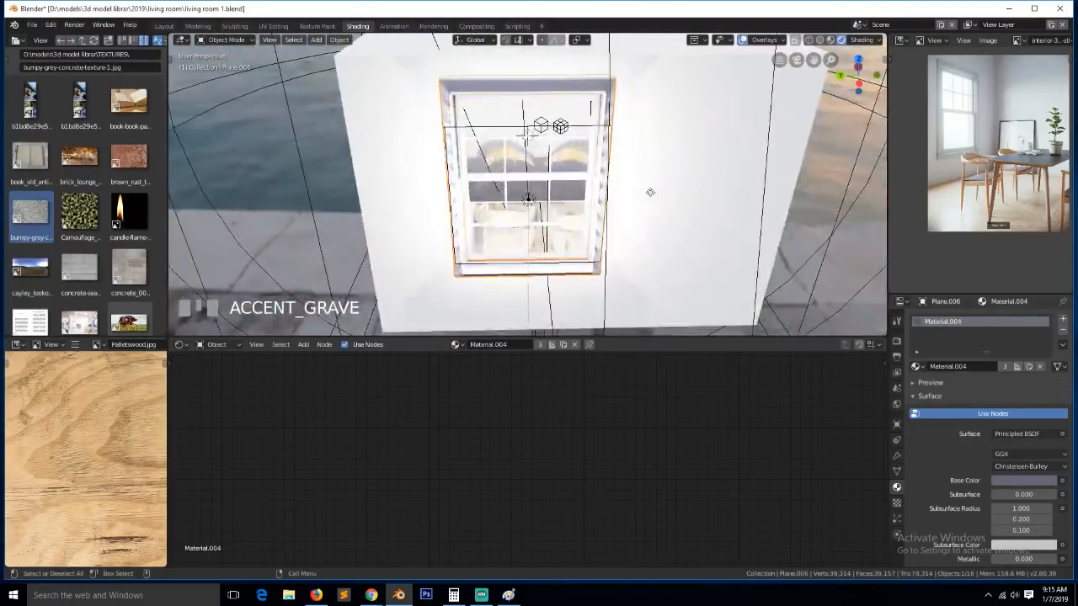
key("Tab")
middle_click_drag(650, 193, 330, 163)
key("Tab")
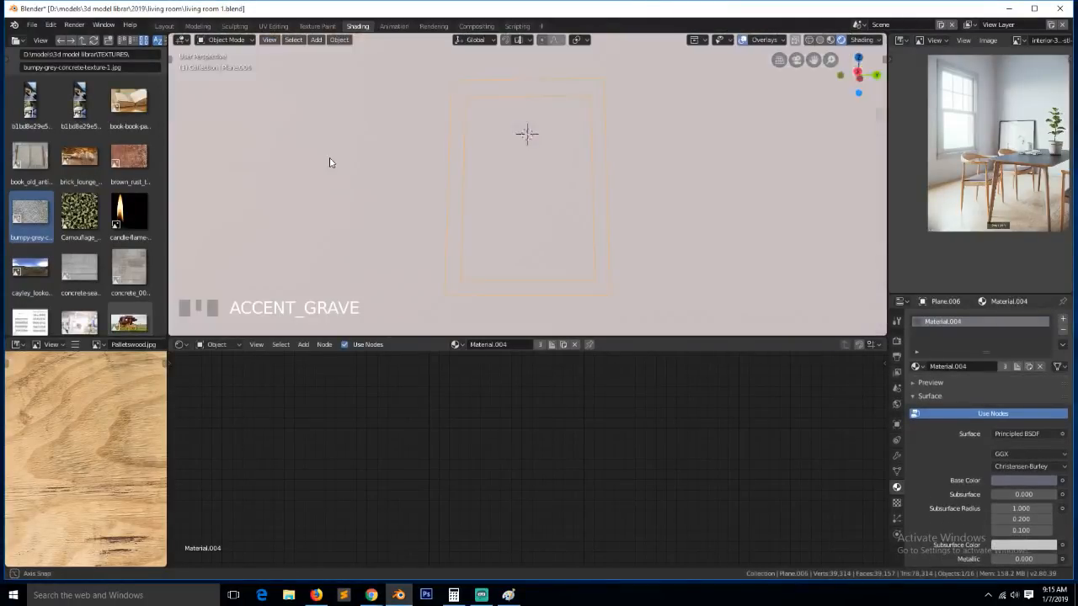
scroll(405, 184, "up", 5)
Move the lower window sash slightly down along the Z axis and deselect it
left_click(393, 163)
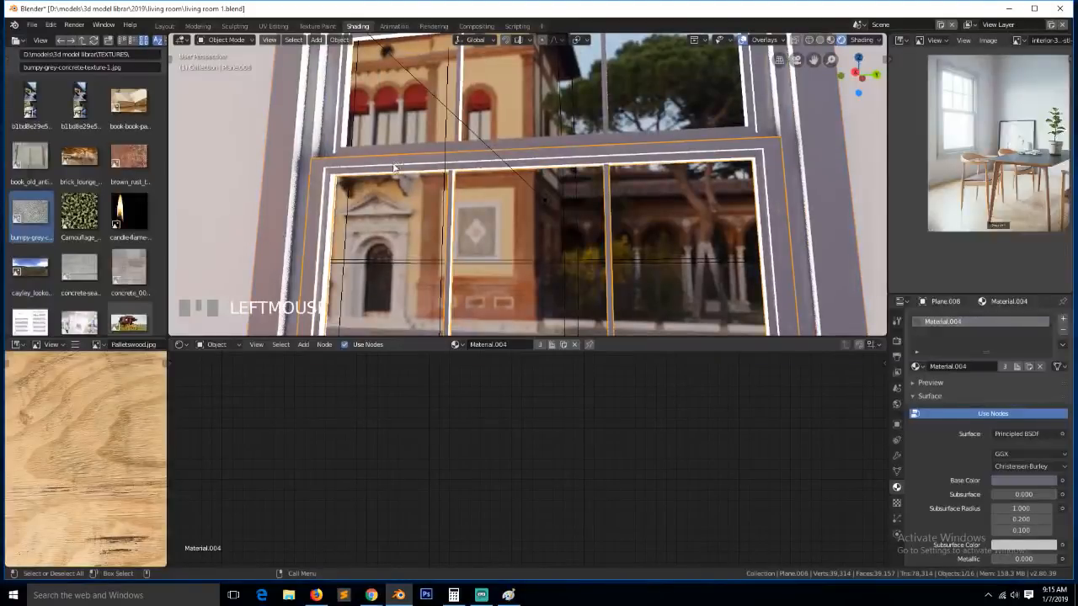
scroll(397, 186, "down", 3)
key("grave")
scroll(402, 209, "down", 4)
scroll(400, 207, "up", 3)
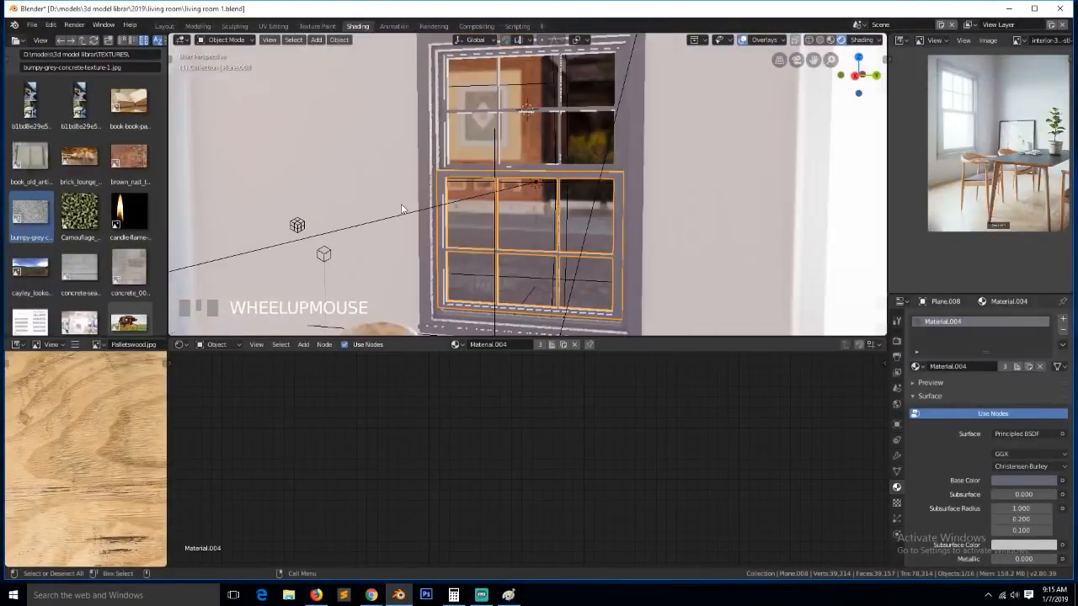
key("grave")
key("g")
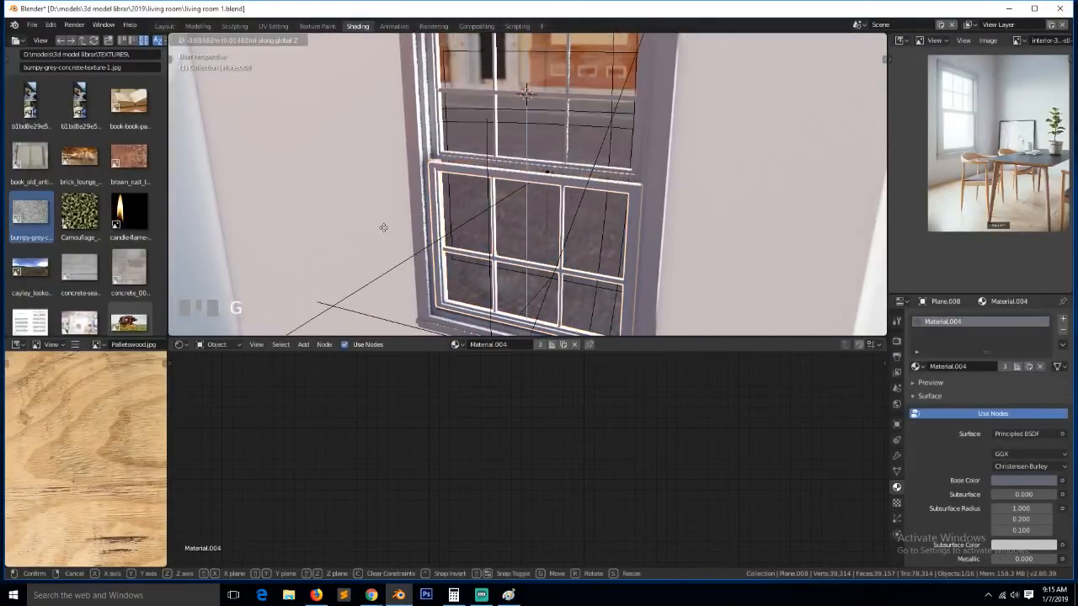
left_click(378, 238)
key("alt+a")
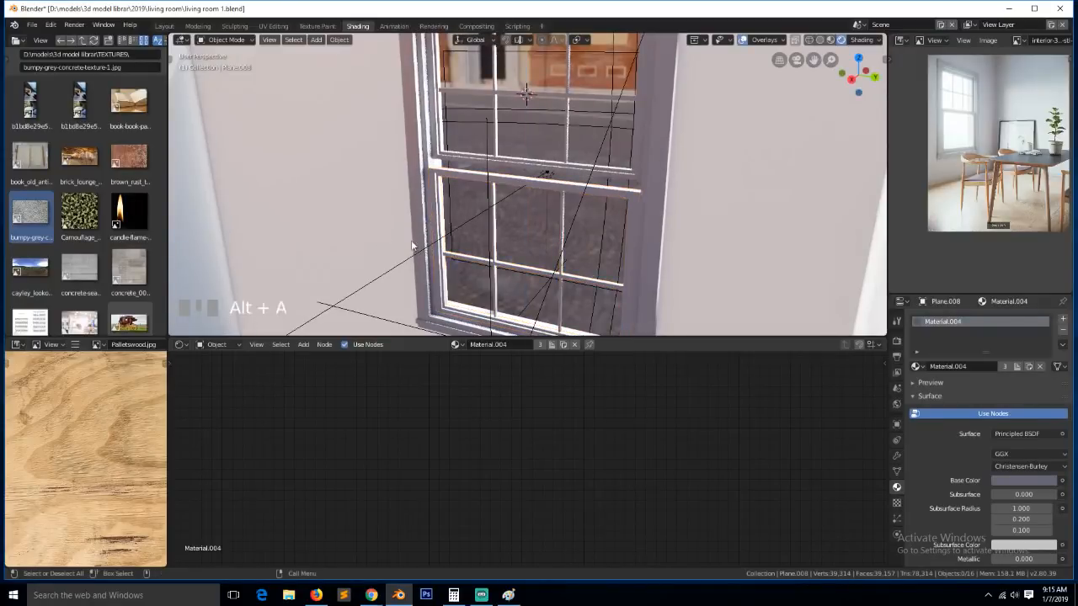
Raise the lower window sash about 0.012 m along the Z axis and save the file from the camera view
left_click(466, 170)
key("g")
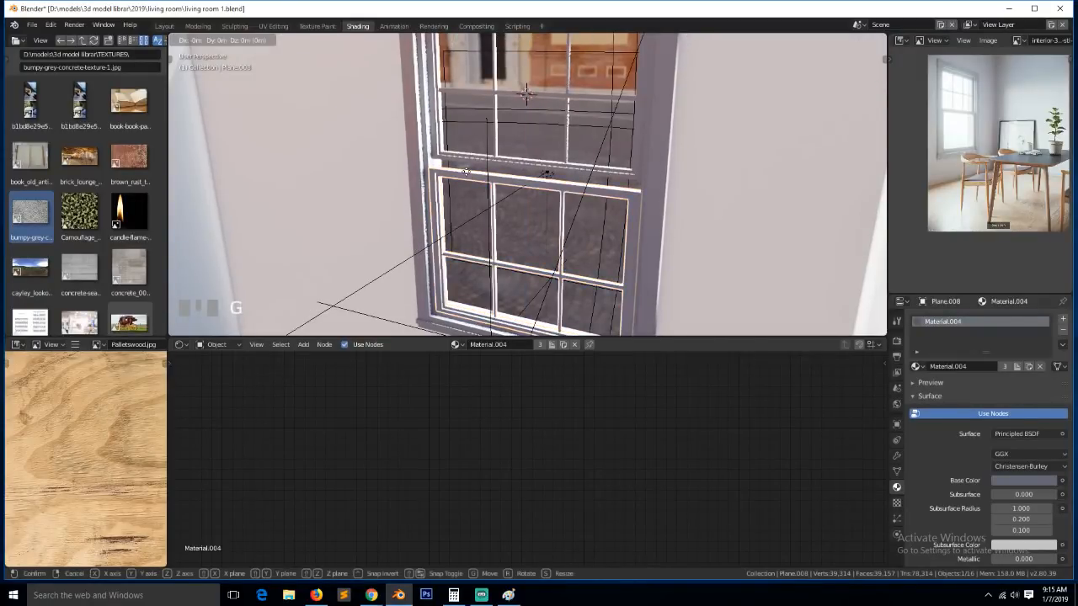
key("z")
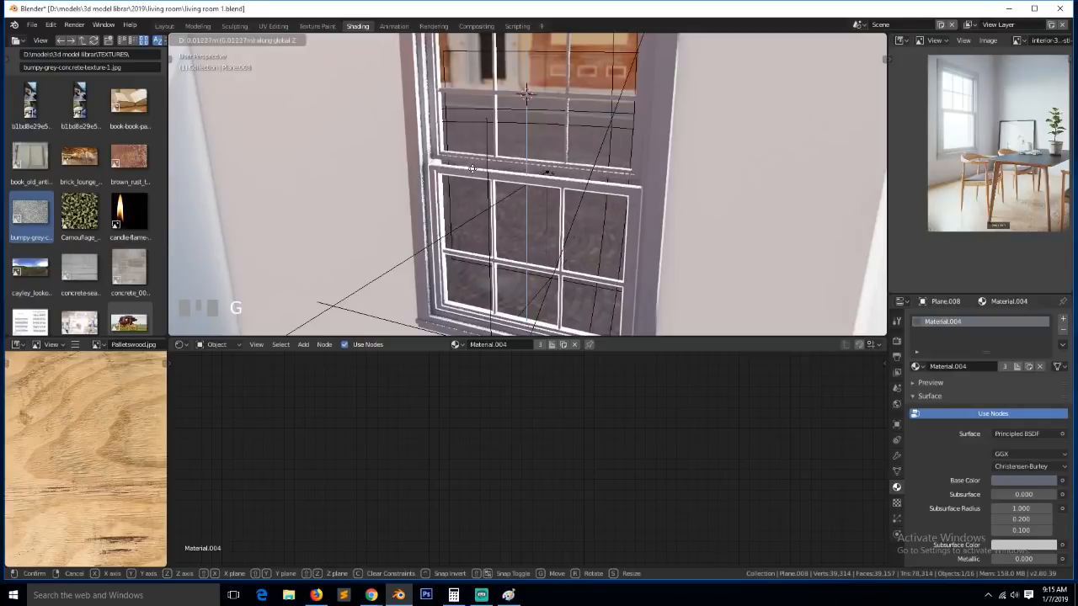
left_click(472, 171)
key("alt+a")
key("KP_0")
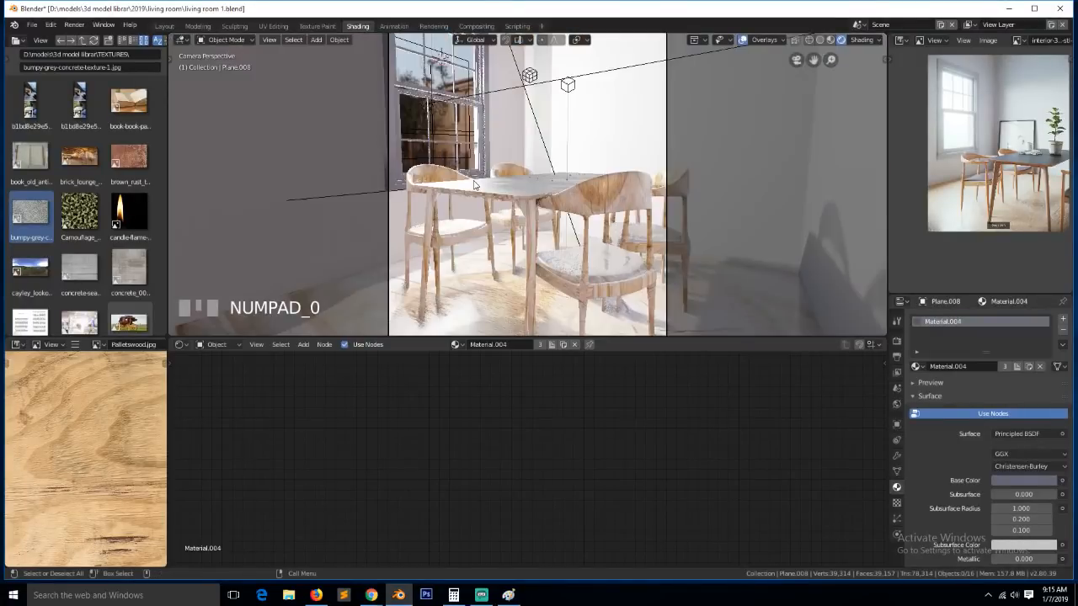
scroll(473, 191, "up", 2)
key("ctrl+s")
scroll(473, 192, "down", 3)
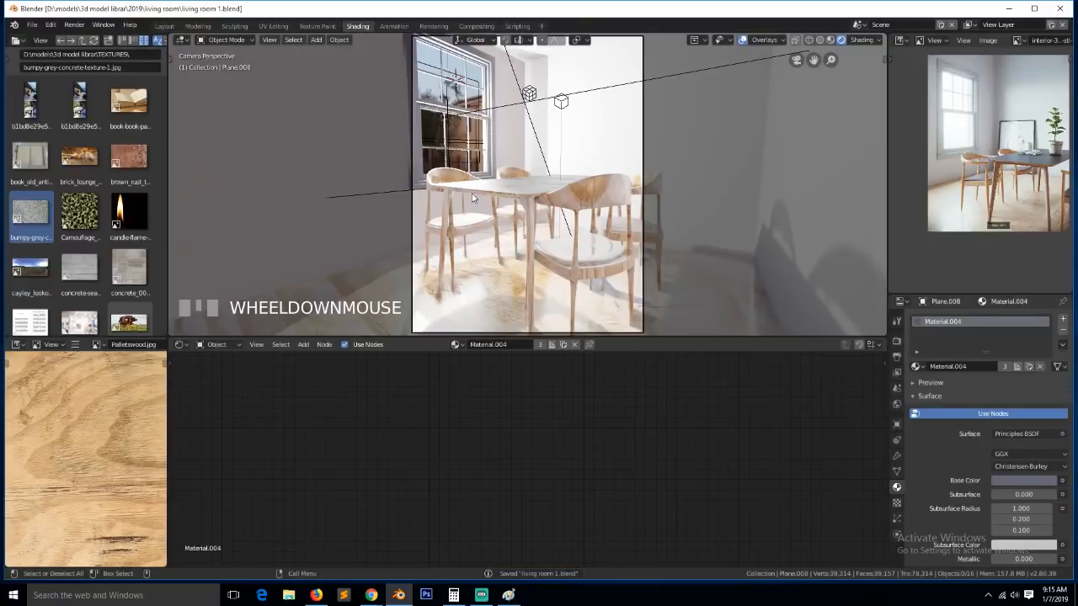
scroll(473, 199, "down", 2)
Bake the scene's indirect lighting, check the room through the camera and save the file
left_click(897, 341)
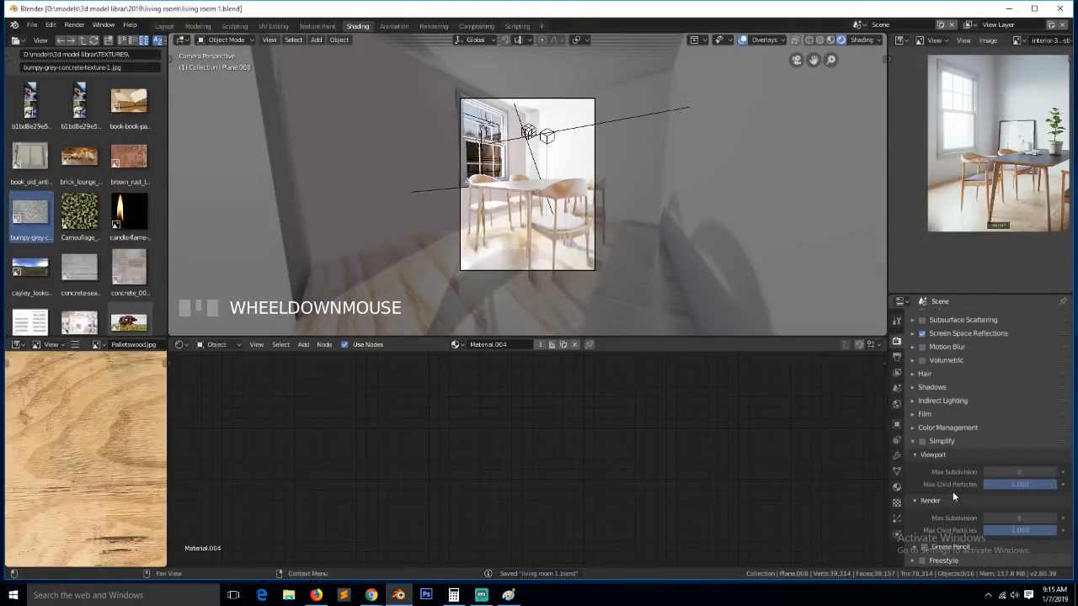
left_click(931, 402)
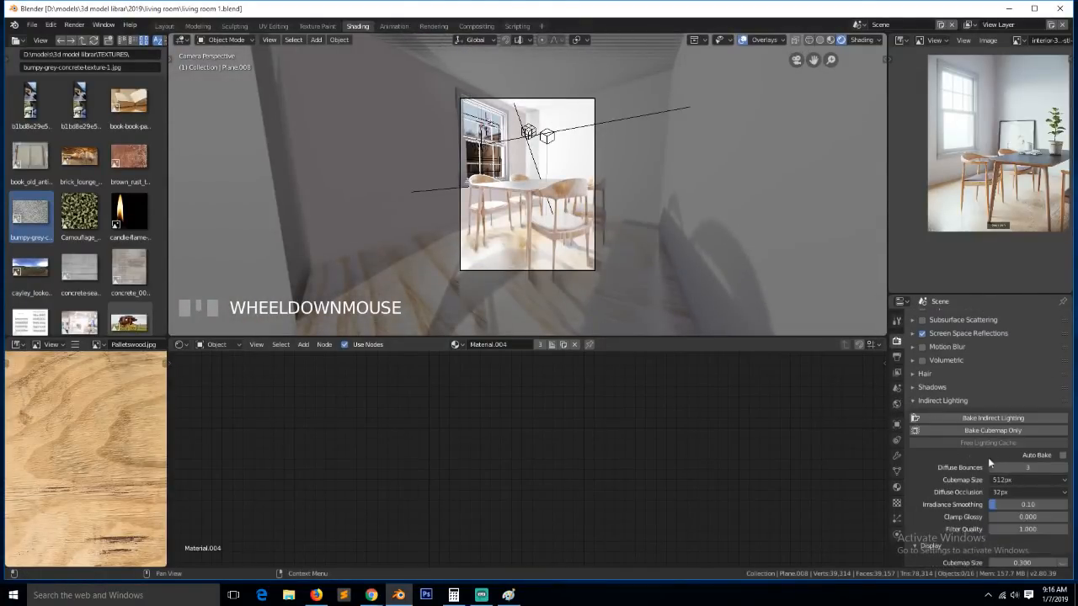
left_click(1006, 418)
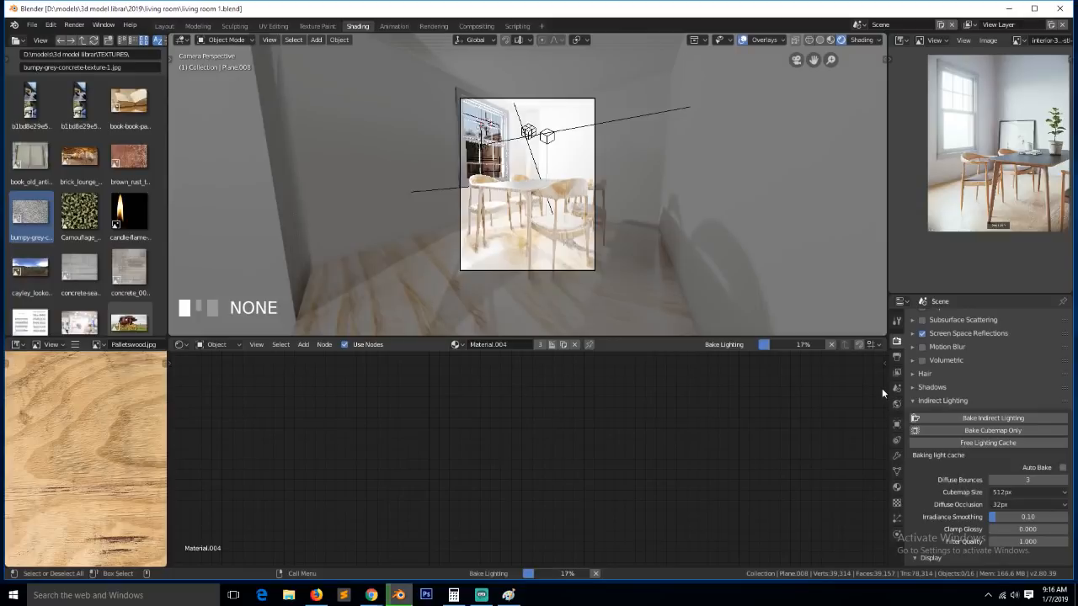
scroll(450, 221, "up", 4)
scroll(467, 221, "up", 1)
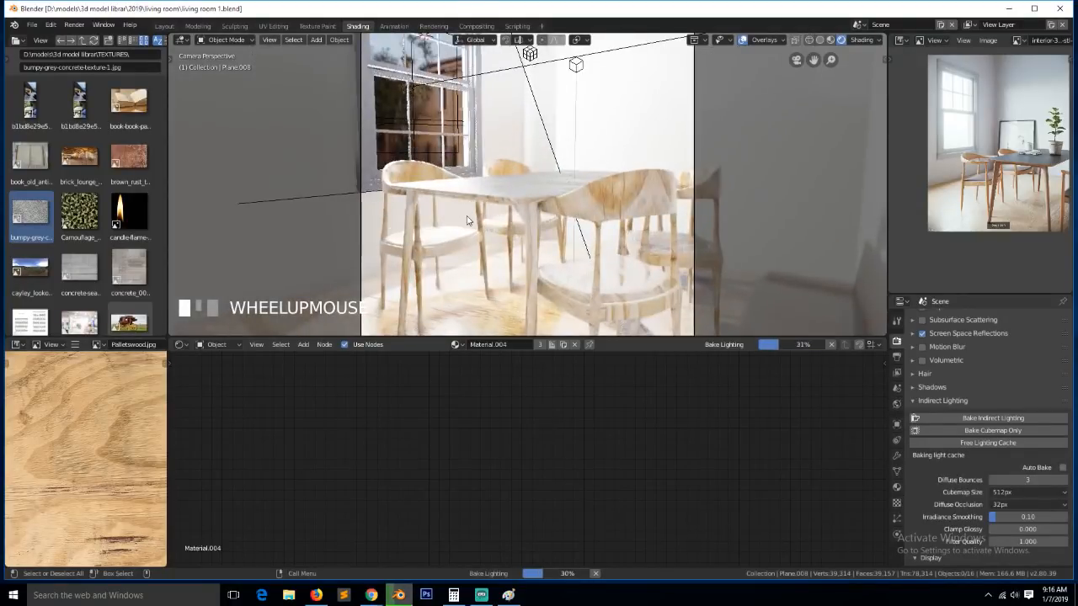
scroll(467, 221, "down", 1)
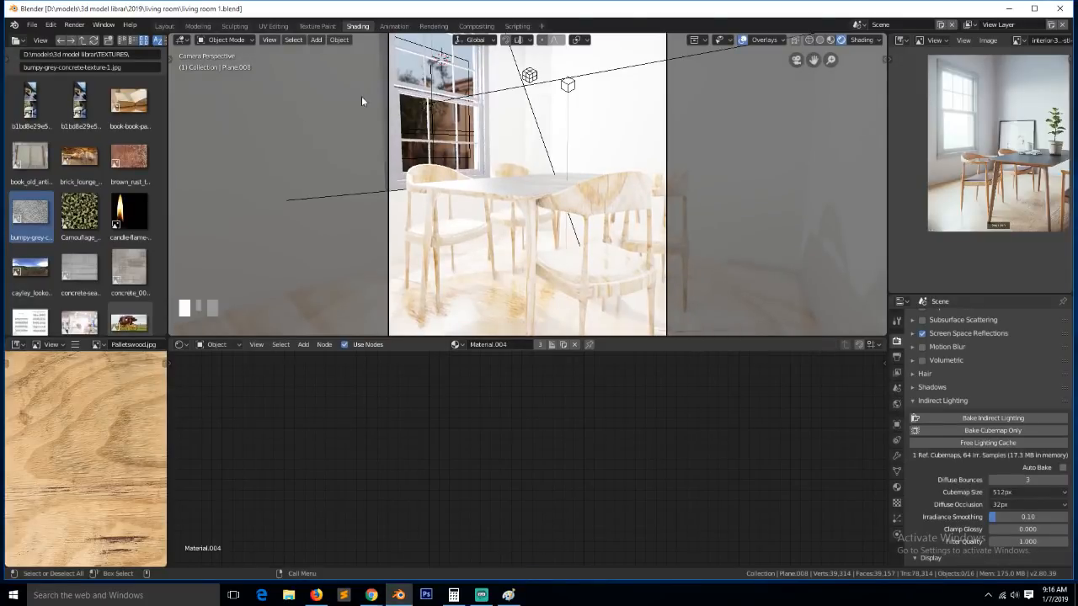
scroll(466, 212, "down", 3)
scroll(465, 212, "up", 2)
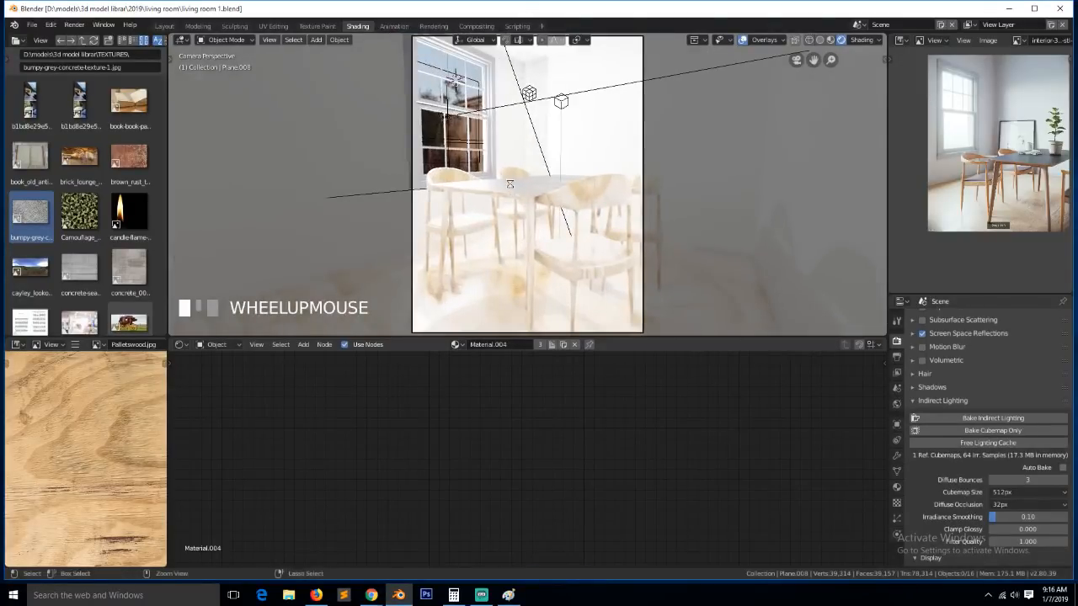
key("ctrl+s")
Select the room shell from outside and inspect the base color of its Material.002
middle_click_drag(466, 211, 622, 195)
scroll(521, 145, "down", 8)
left_click(630, 191)
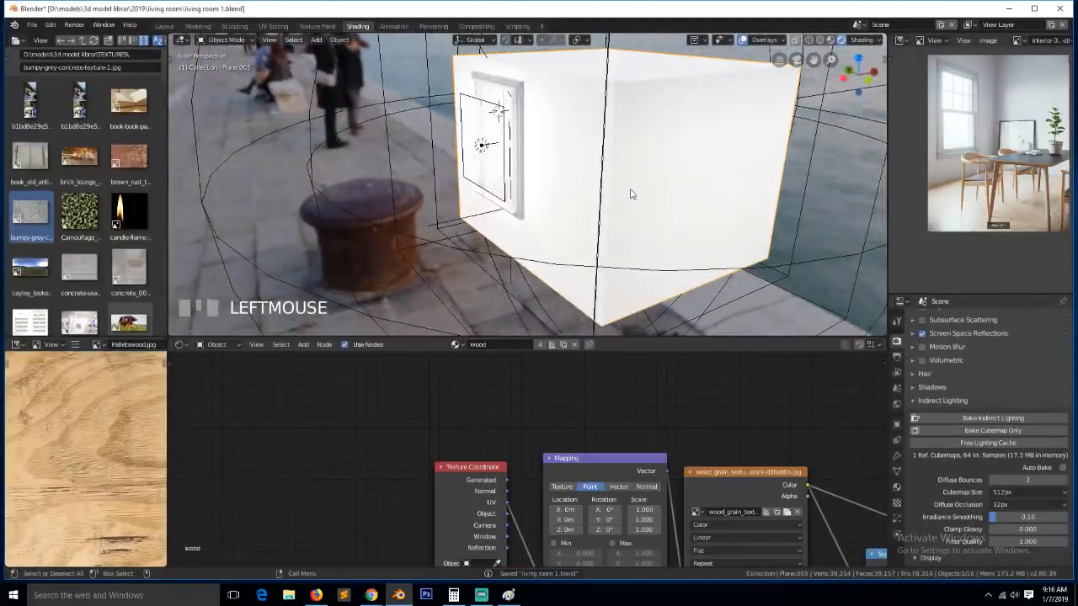
scroll(471, 171, "down", 3)
key("grave")
middle_click_drag(471, 171, 428, 205)
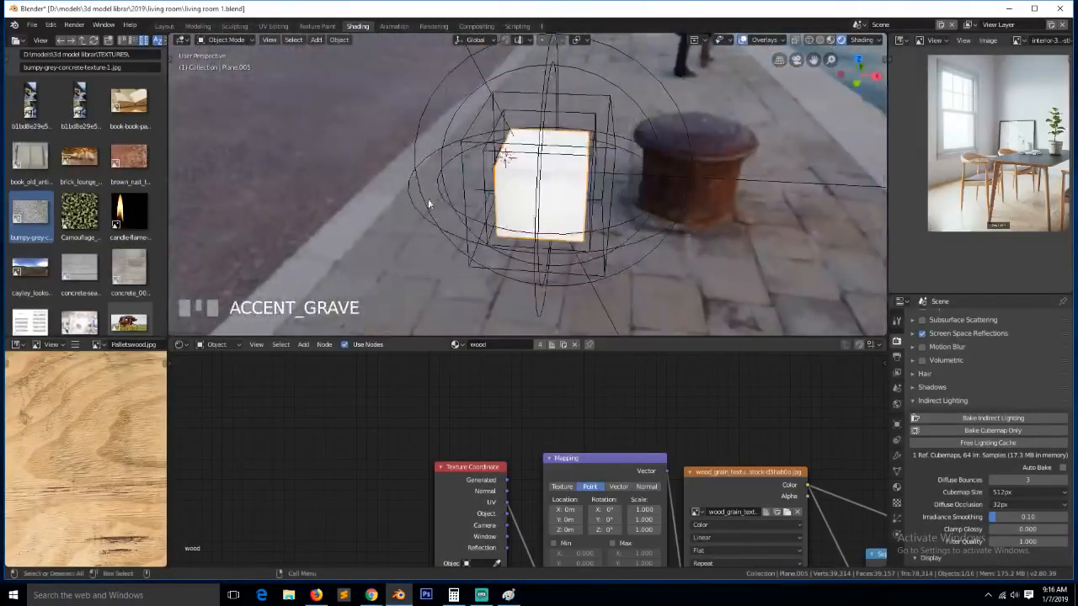
scroll(764, 489, "down", 5)
scroll(812, 459, "down", 2)
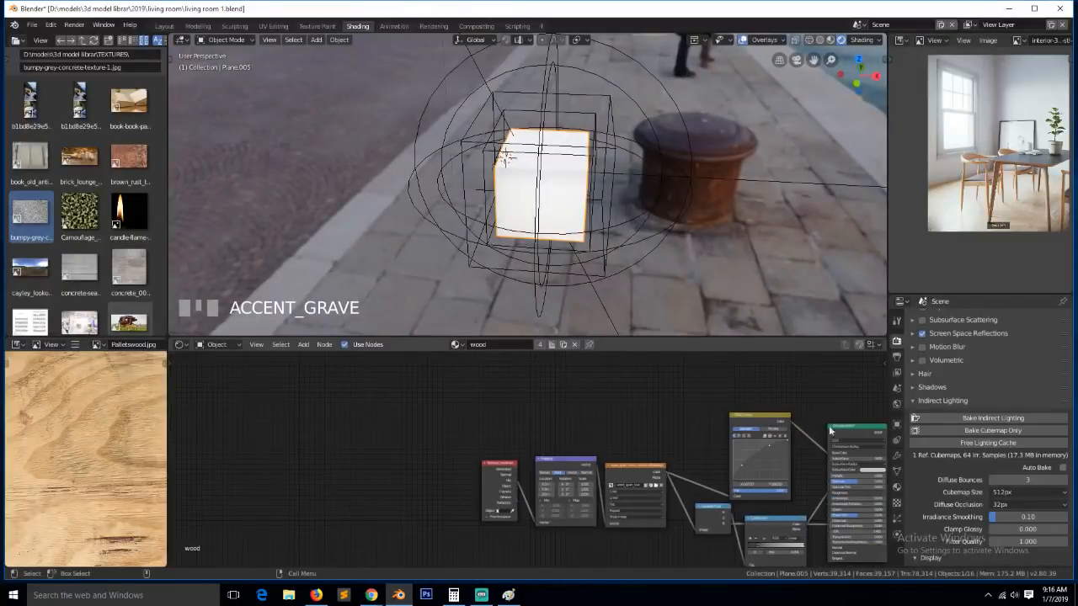
left_click(896, 486)
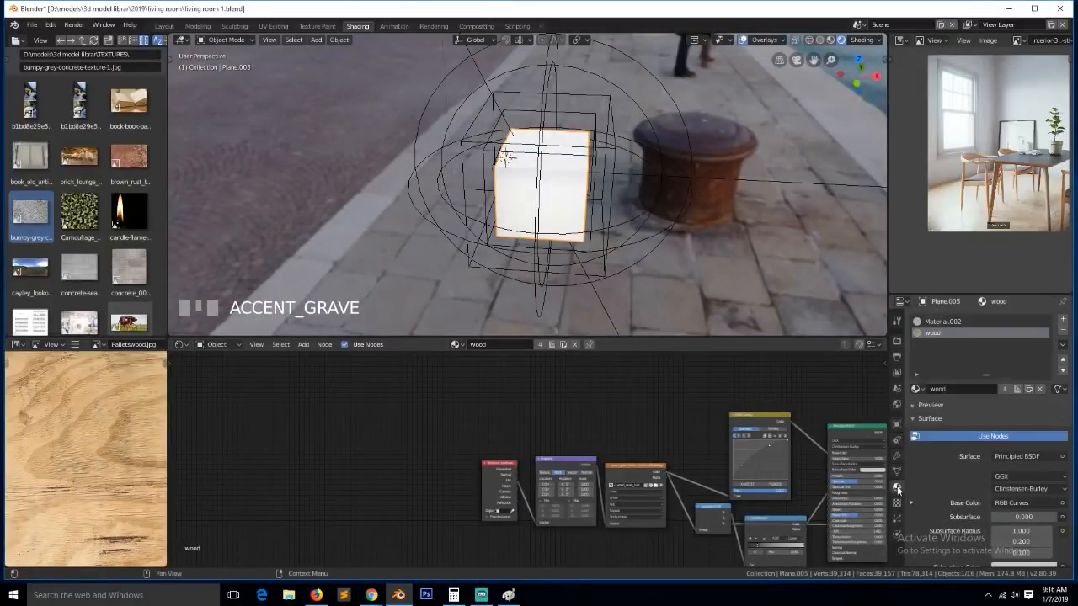
left_click(950, 321)
left_click(747, 452)
key("KP_Decimal")
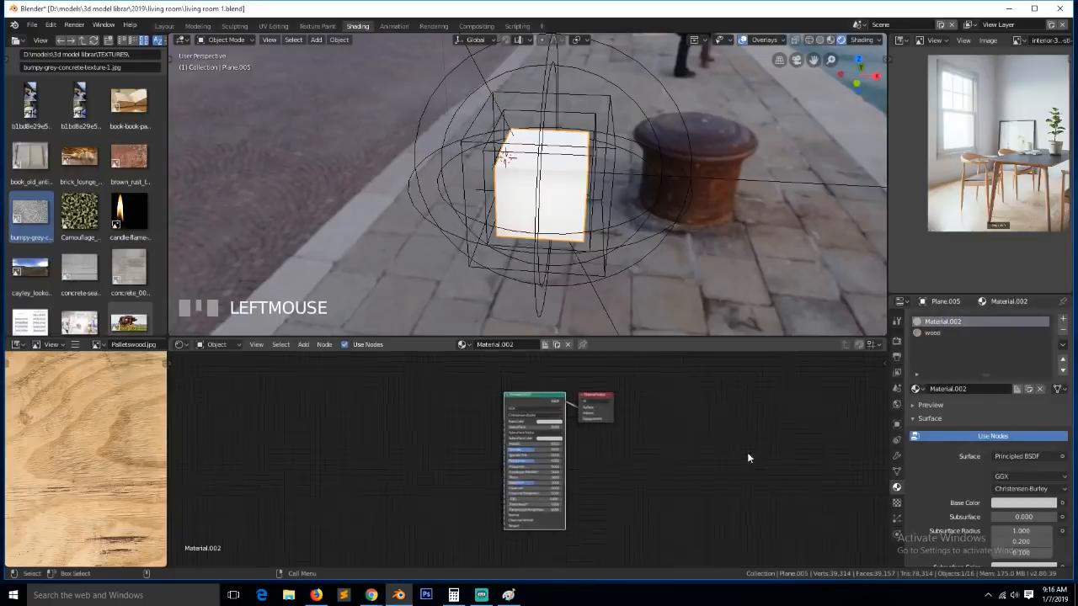
scroll(451, 445, "up", 7)
left_click(559, 381)
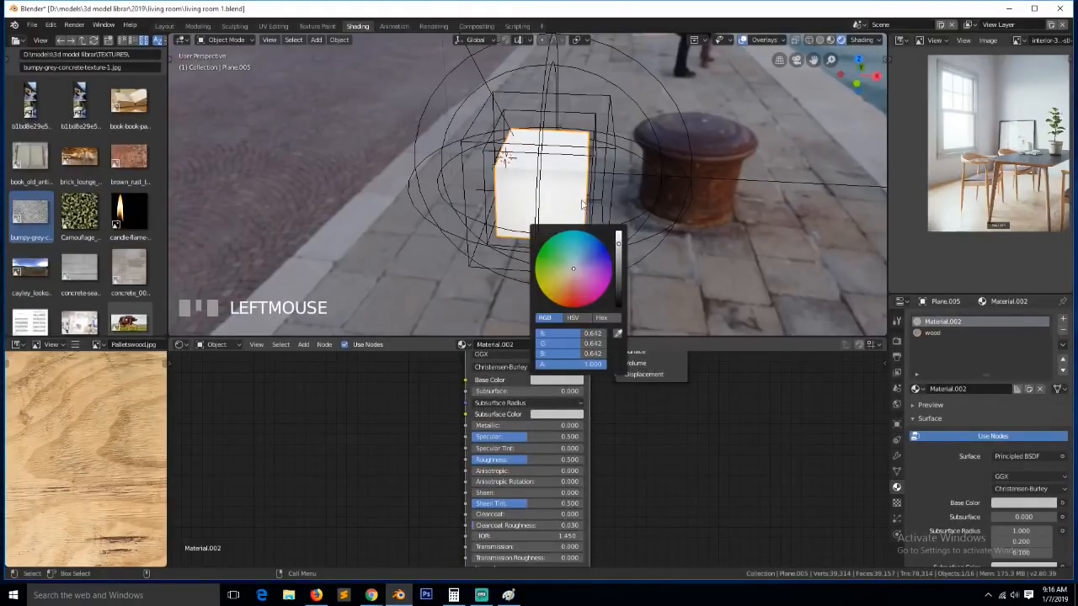
left_click(601, 180)
Delete the area light beside the window in the camera view and save the file
key("KP_0")
scroll(566, 195, "down", 4)
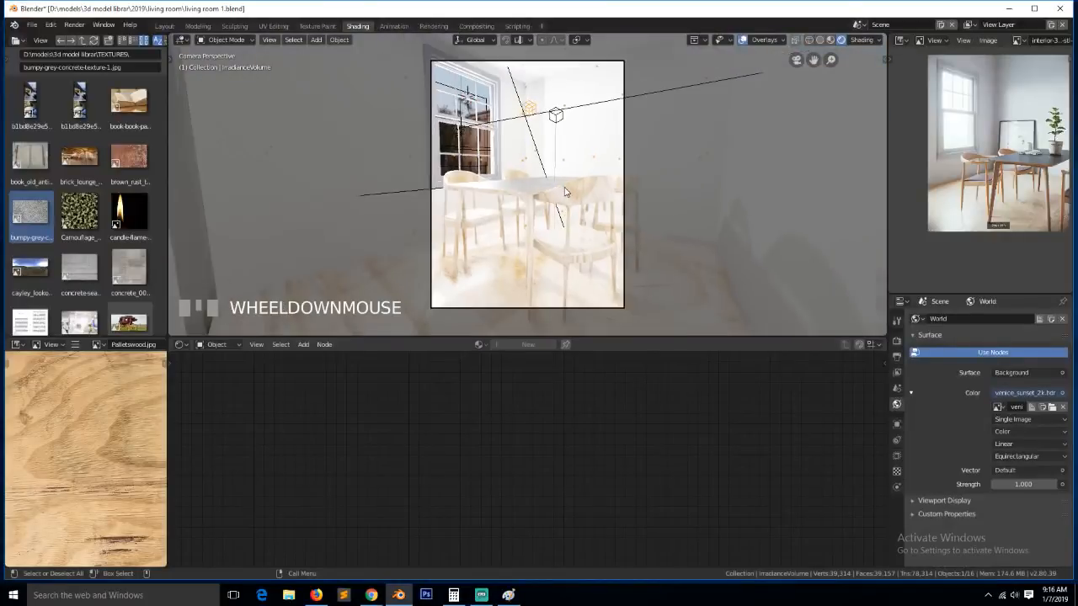
left_click(515, 132)
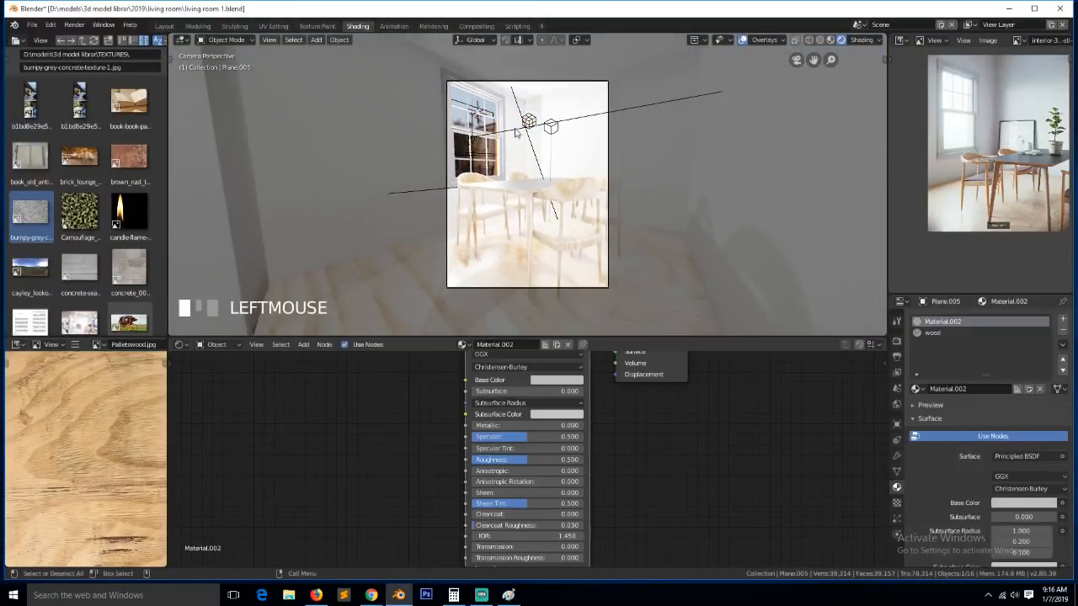
left_click(515, 131)
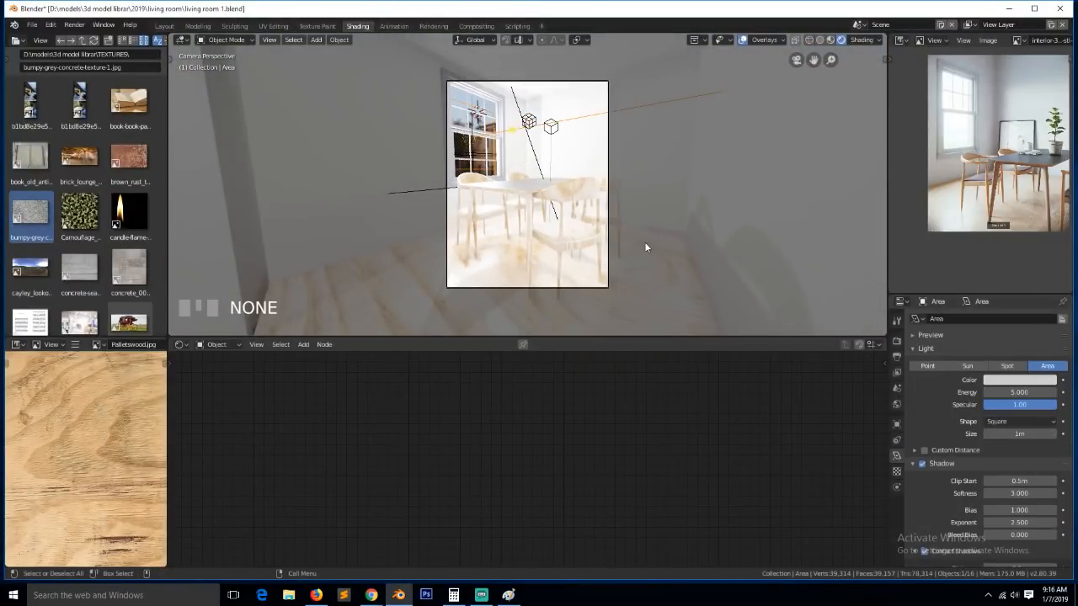
key("Delete")
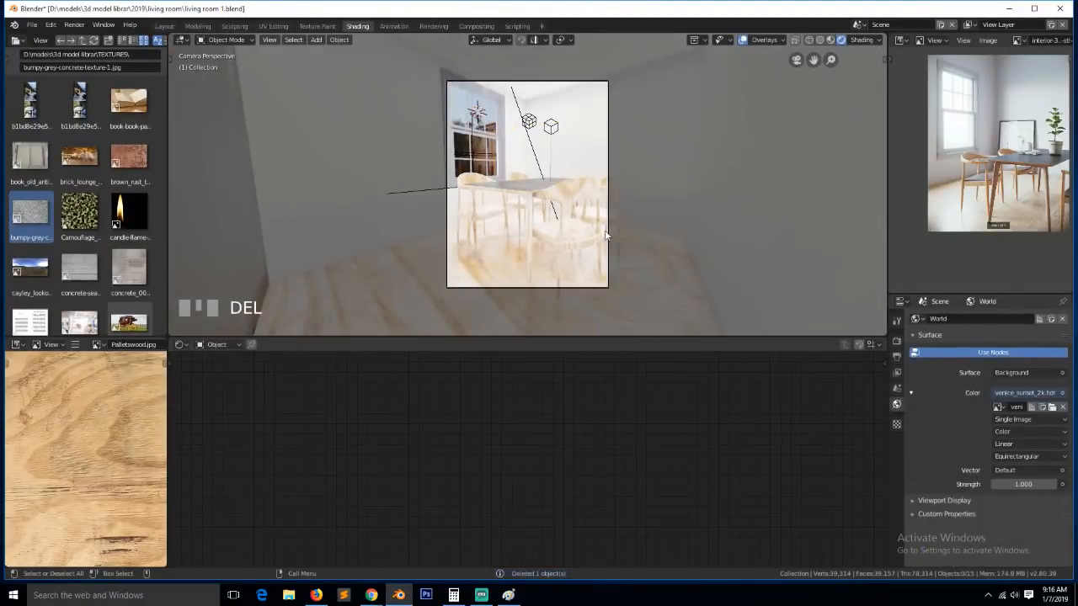
scroll(606, 236, "up", 3)
key("ctrl+s")
scroll(607, 236, "down", 2)
Set the ambient occlusion distance to 0.82 m and save the file
left_click(793, 277)
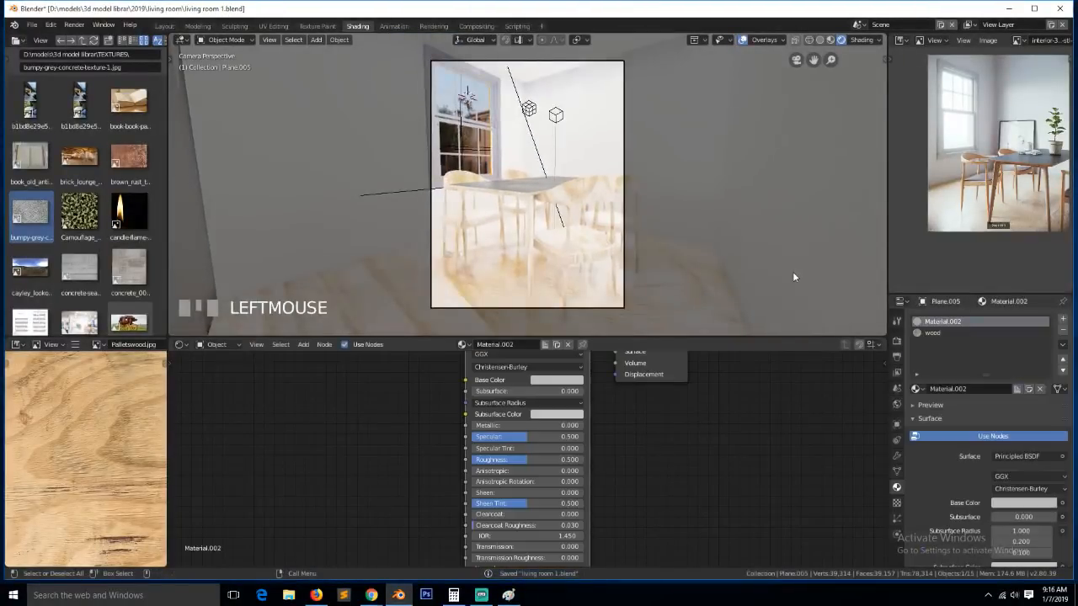
left_click(896, 342)
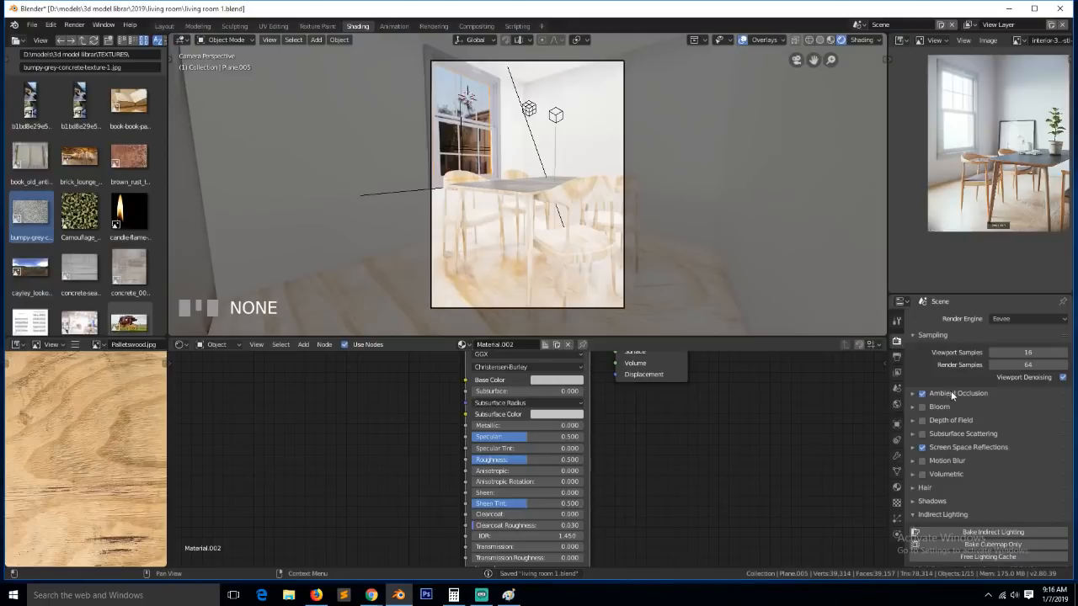
left_click(951, 394)
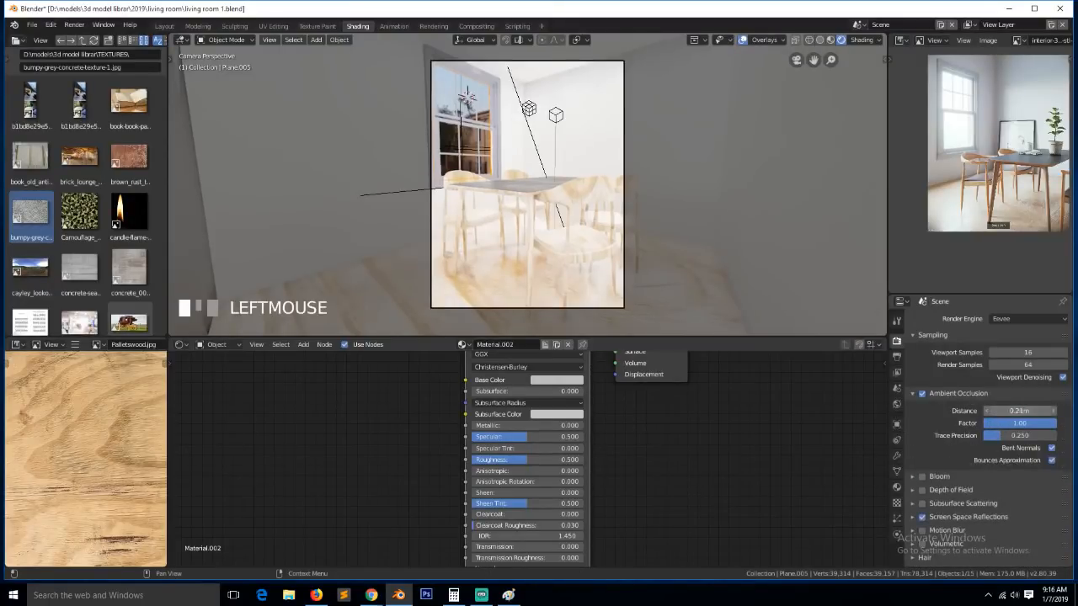
left_click_drag(1021, 411, 1044, 411)
key("ctrl+s")
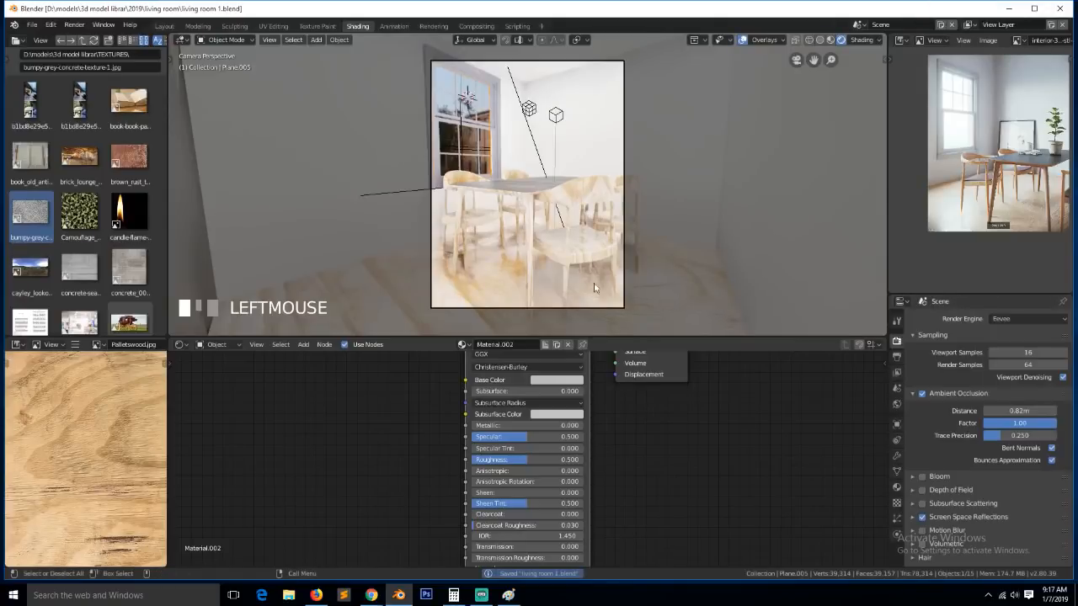
scroll(594, 288, "up", 3)
scroll(521, 237, "down", 2)
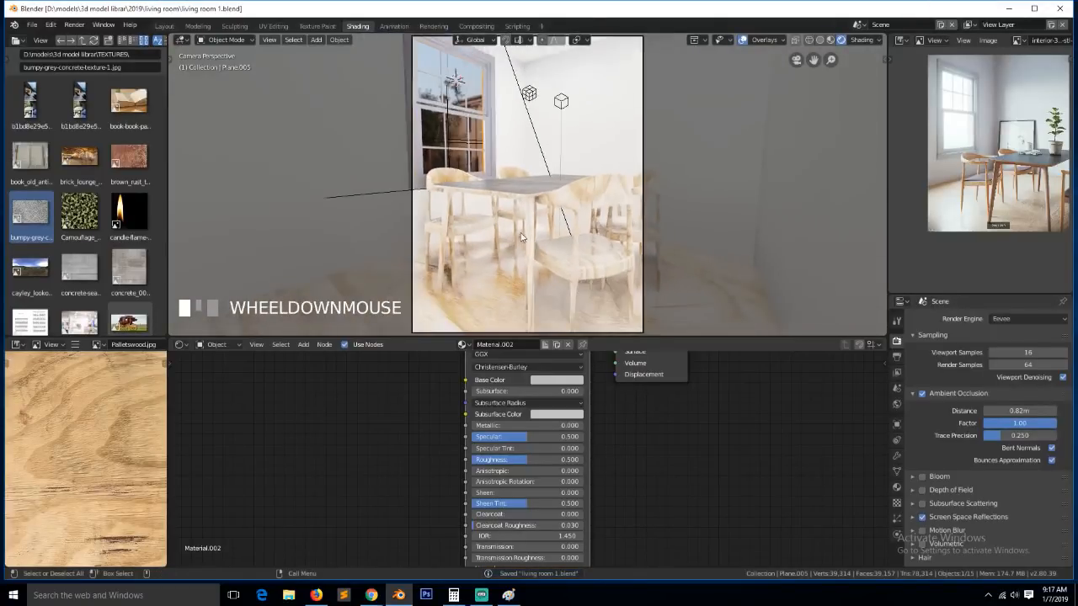
Set the sun light's energy to 5, check the room through the camera and save the file
scroll(521, 238, "down", 2)
key("KP_0")
scroll(532, 193, "down", 3)
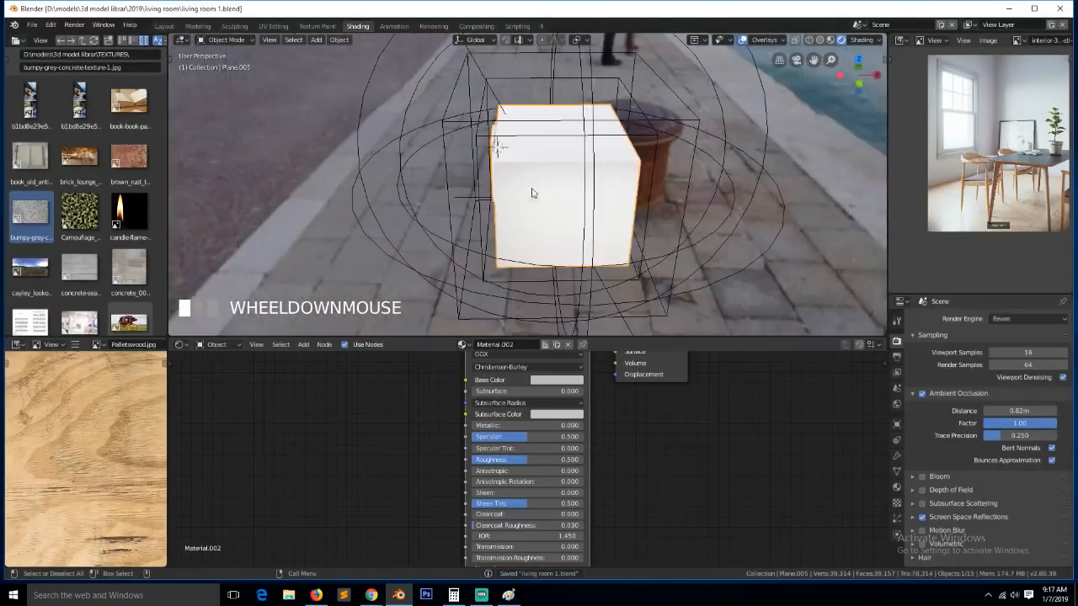
scroll(533, 192, "down", 2)
left_click(490, 108)
left_click(896, 455)
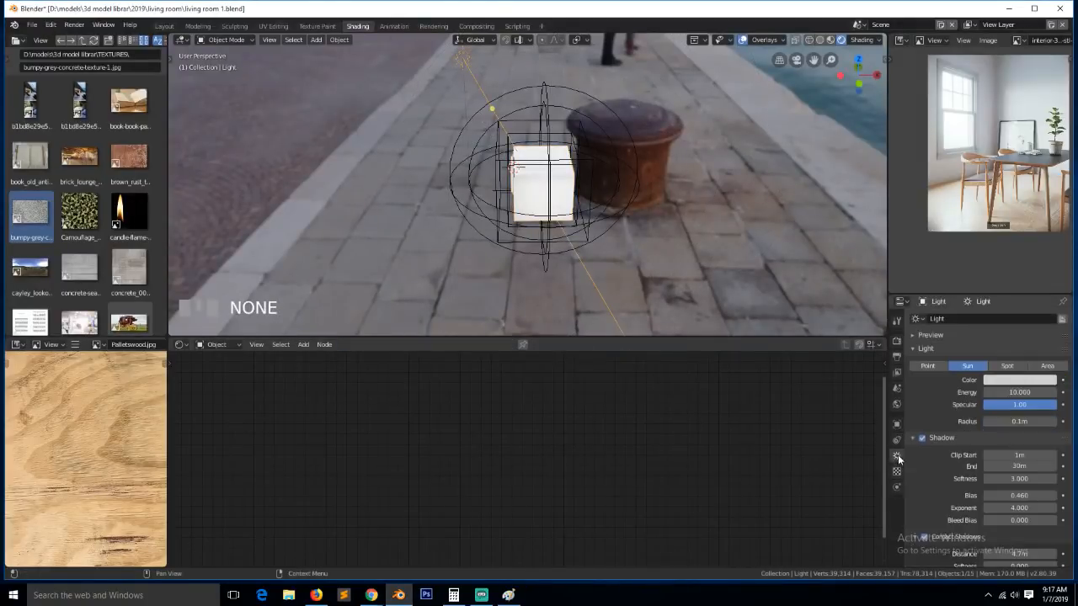
double_click(1024, 391)
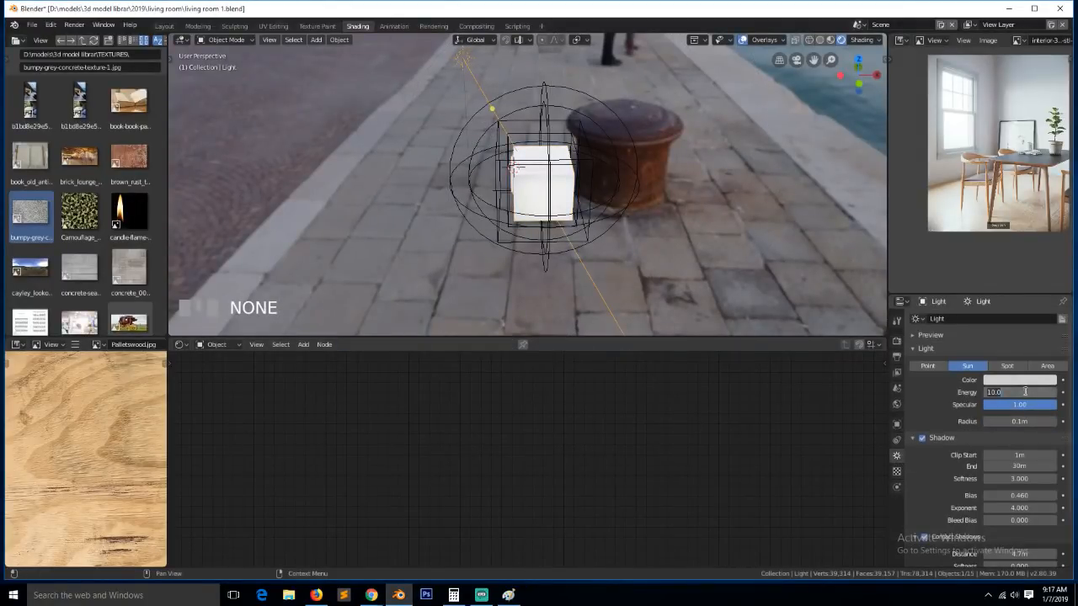
type("5")
left_click(654, 315)
key("KP_0")
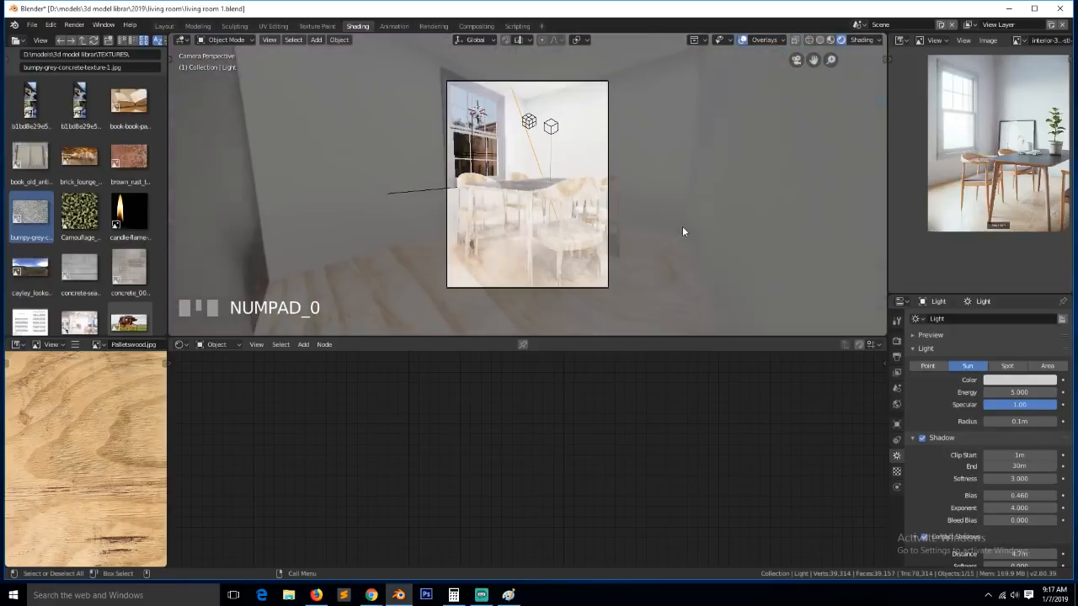
scroll(671, 248, "up", 5)
key("ctrl+s")
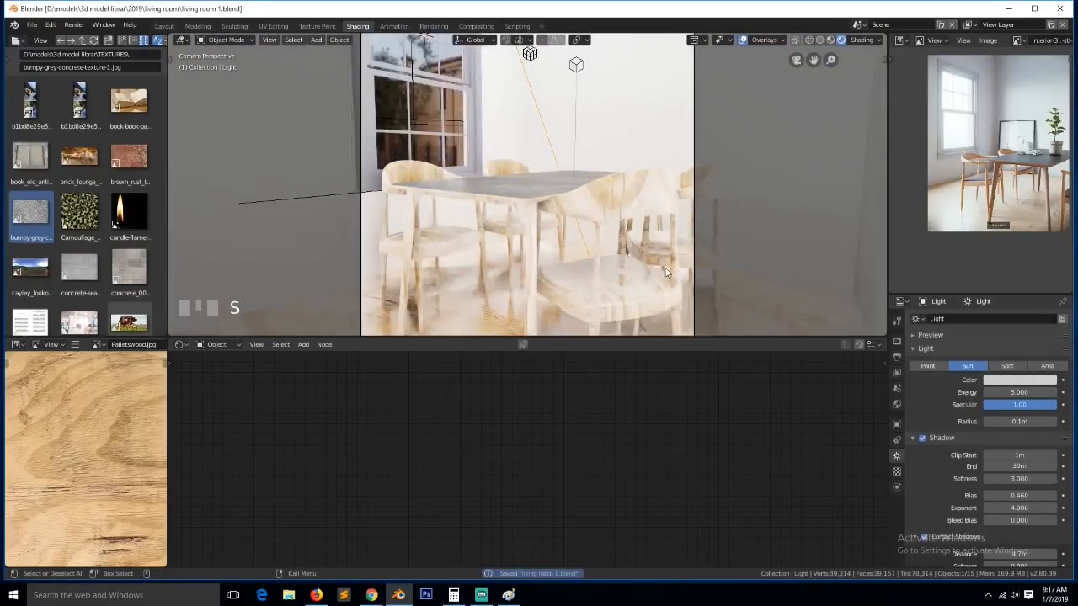
scroll(665, 271, "down", 3)
Edit the front chair's mesh and select only the linked geometry of its seat
left_click(897, 341)
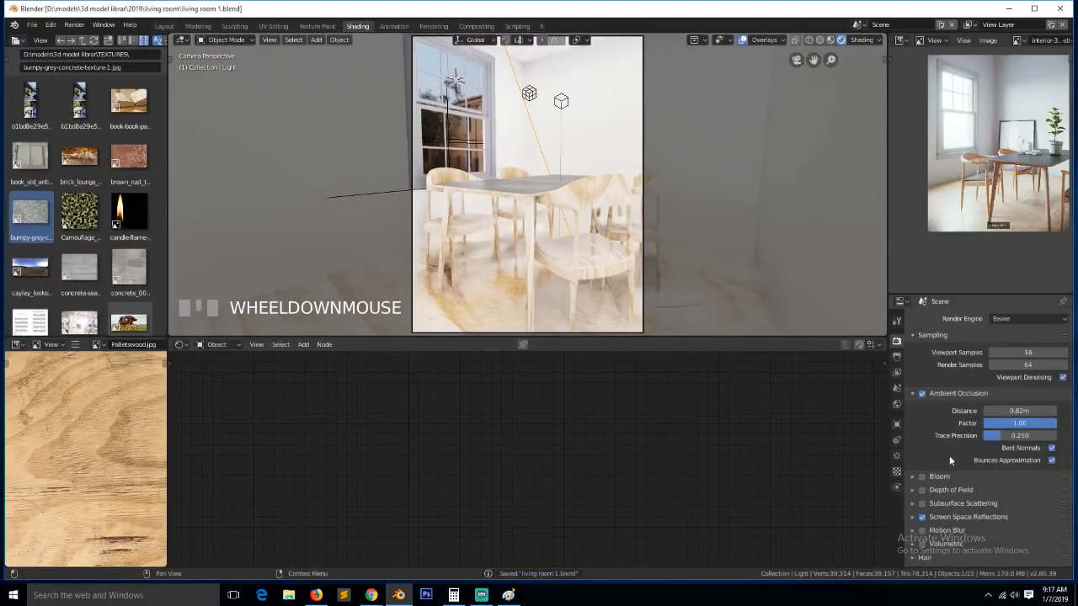
left_click(579, 270)
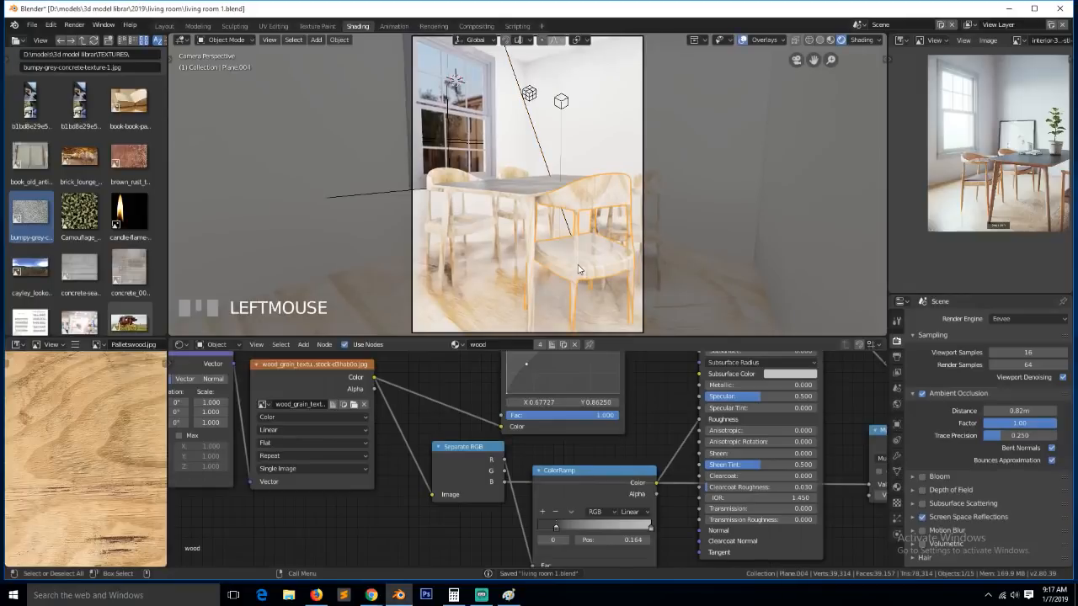
scroll(579, 269, "up", 2)
key("Tab")
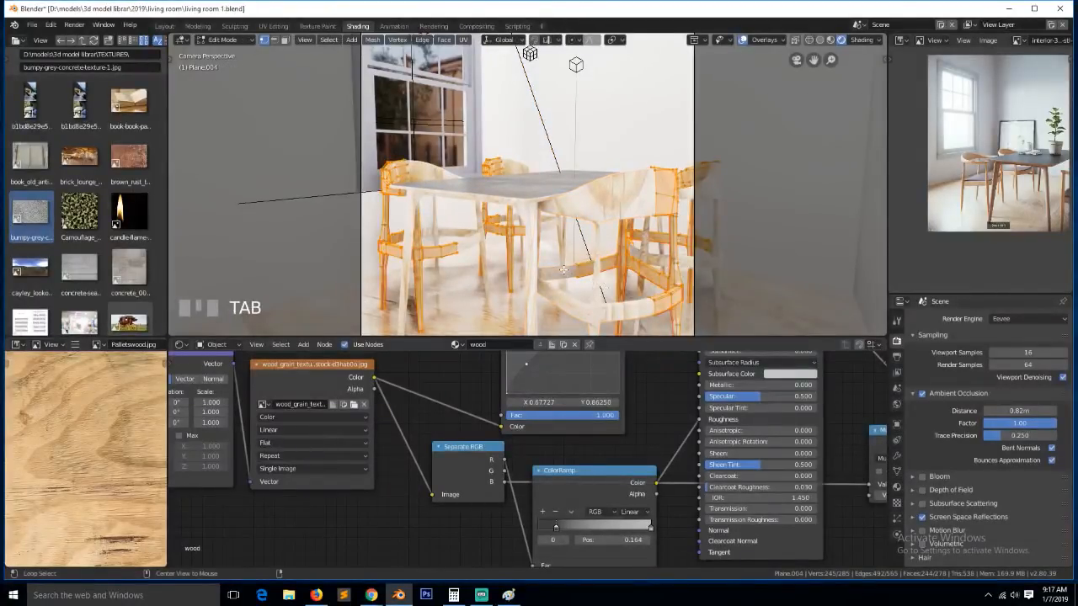
key("alt+a")
left_click(621, 278)
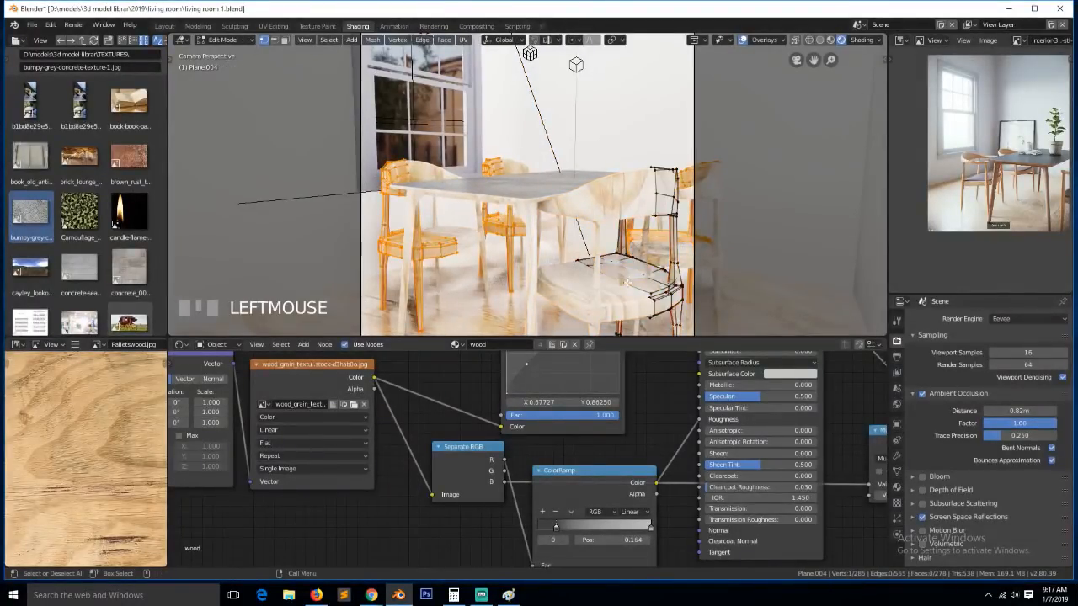
key("ctrl+l")
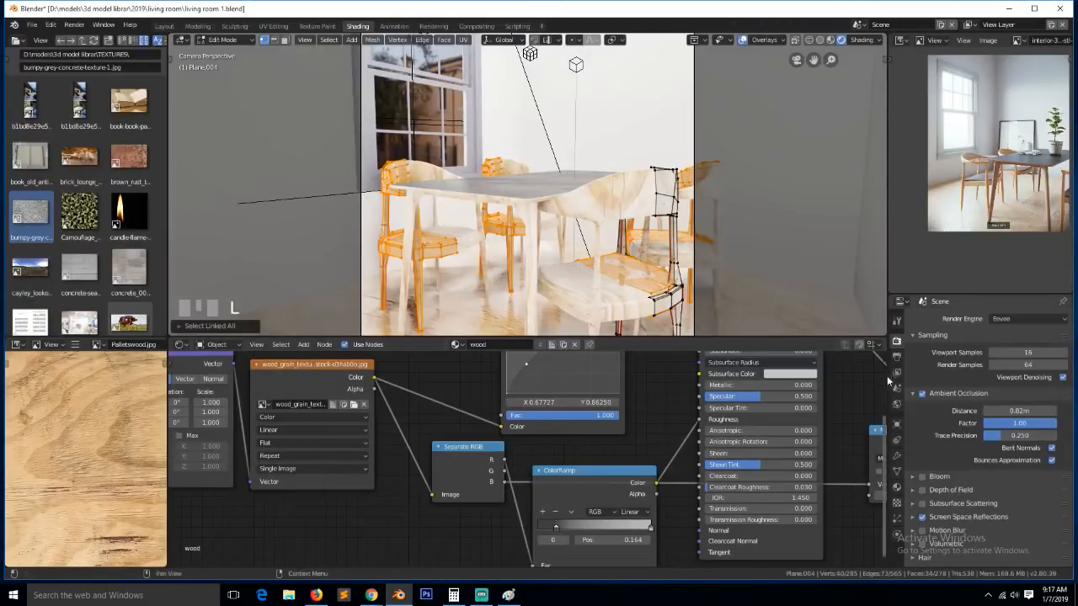
Add a second material slot to the chair, assign it to the selected seat with Material.001, and save the file
left_click(896, 487)
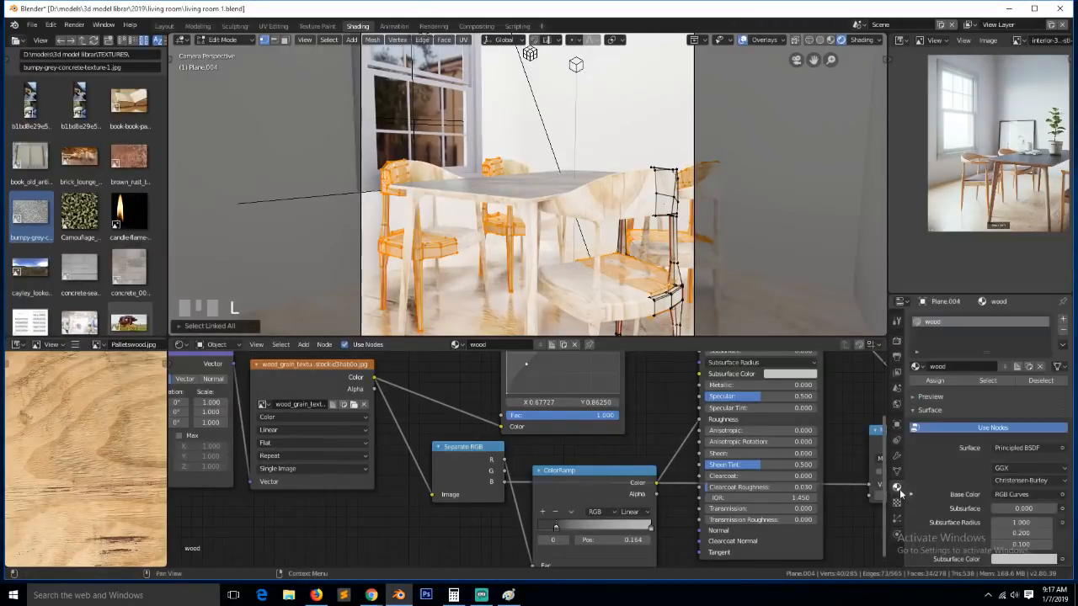
left_click(1061, 320)
left_click(916, 389)
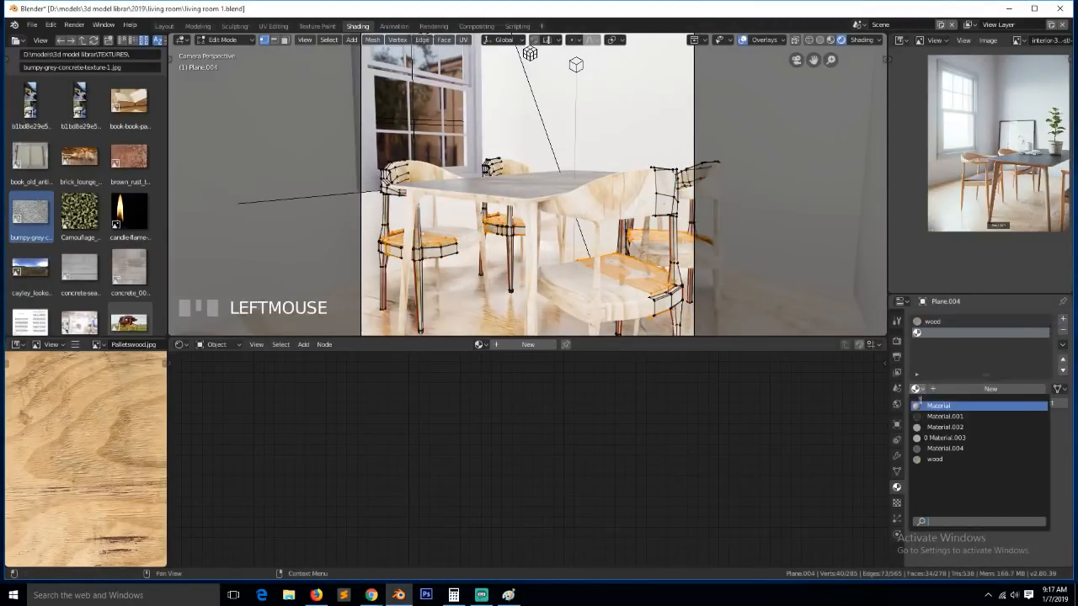
left_click(942, 447)
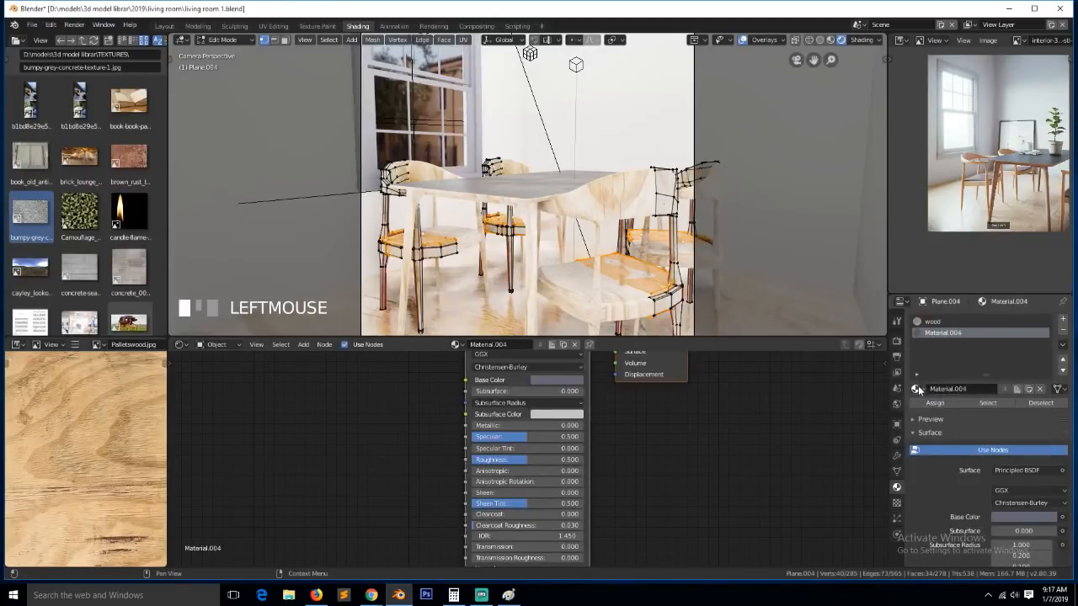
left_click(917, 389)
left_click(941, 415)
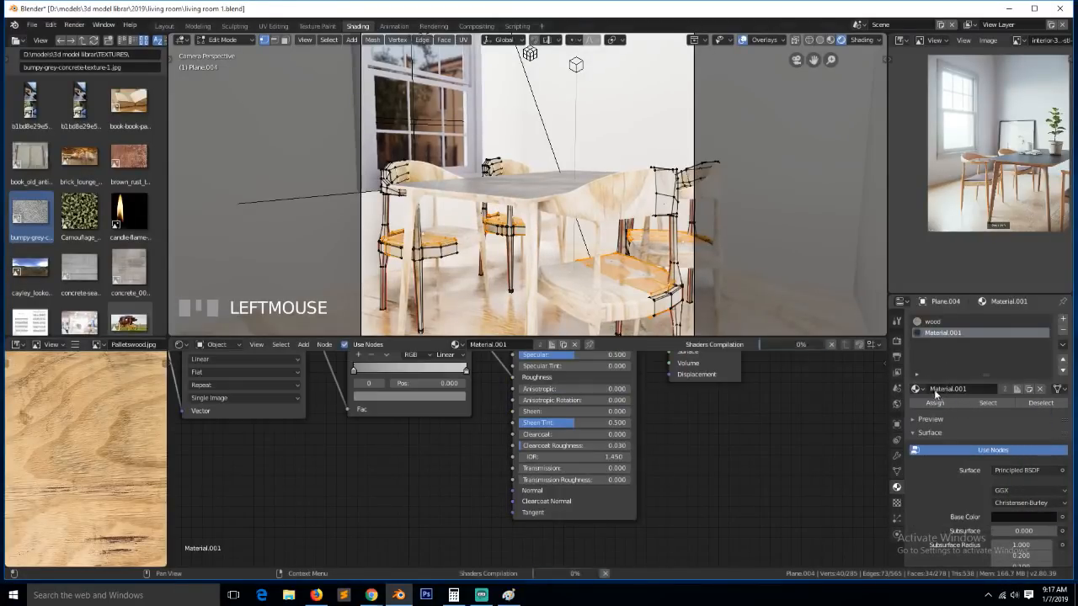
key("Tab")
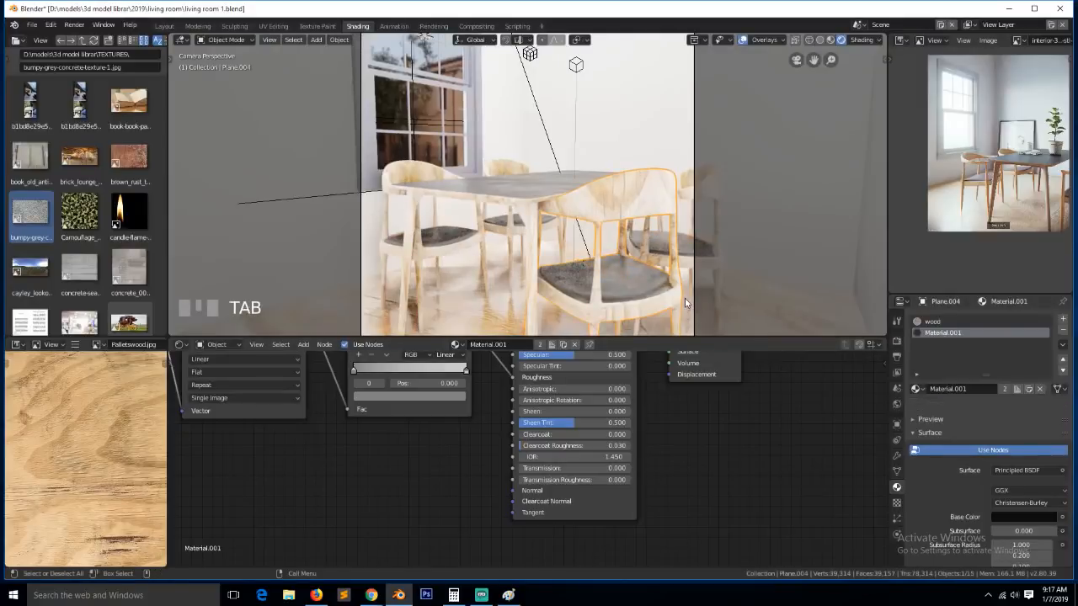
key("ctrl+s")
Darken the front chair's wood material by lowering the lower point of its RGB Curves node, undoing the extra tweak to the upper point
key("alt+a")
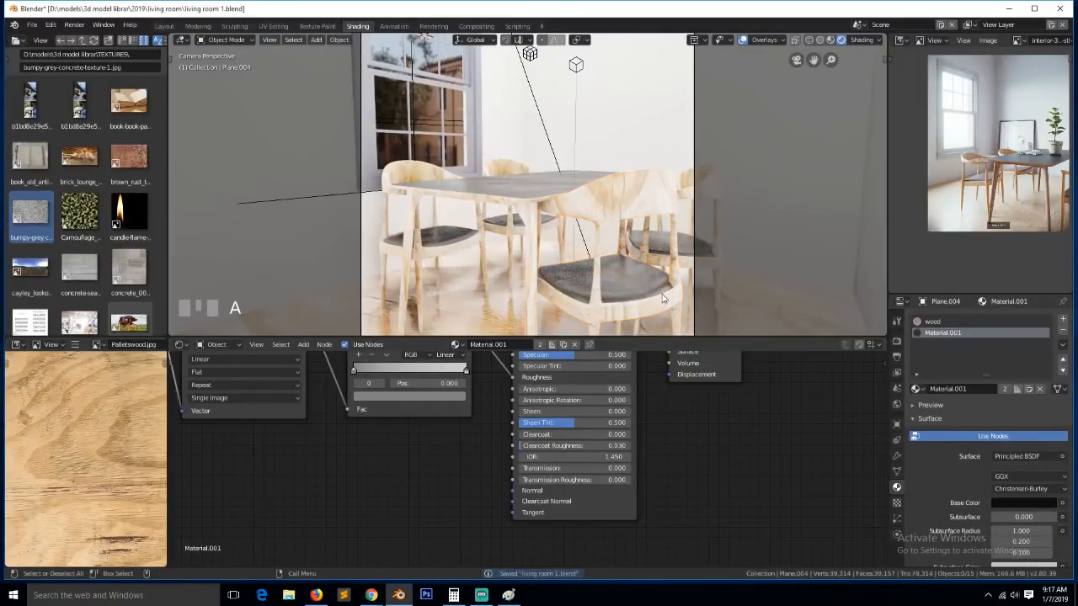
scroll(659, 300, "down", 1)
scroll(659, 300, "up", 1)
left_click(624, 243)
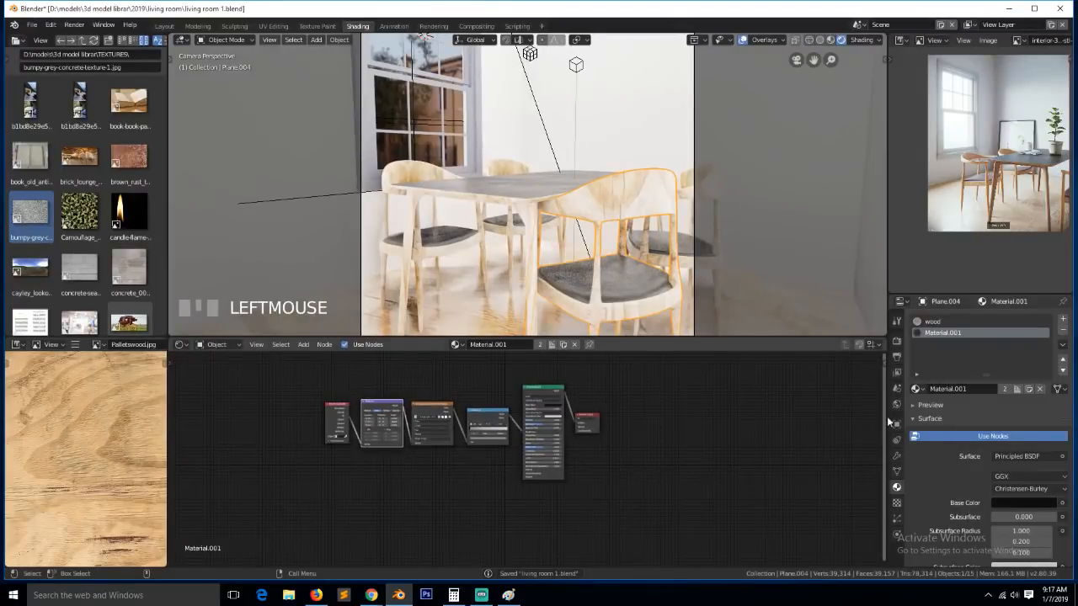
left_click(932, 320)
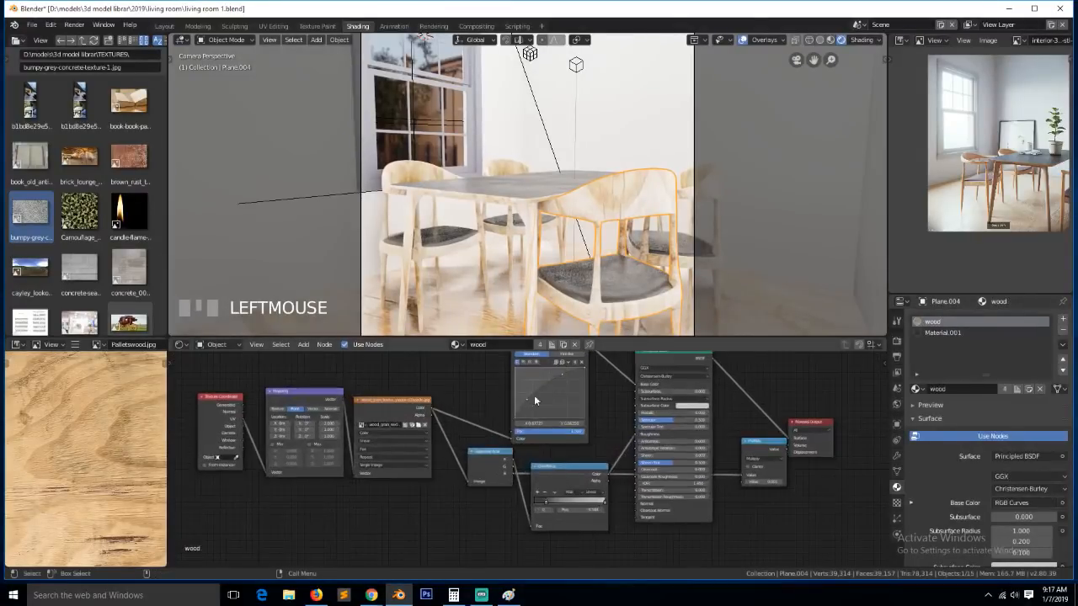
scroll(550, 397, "up", 3)
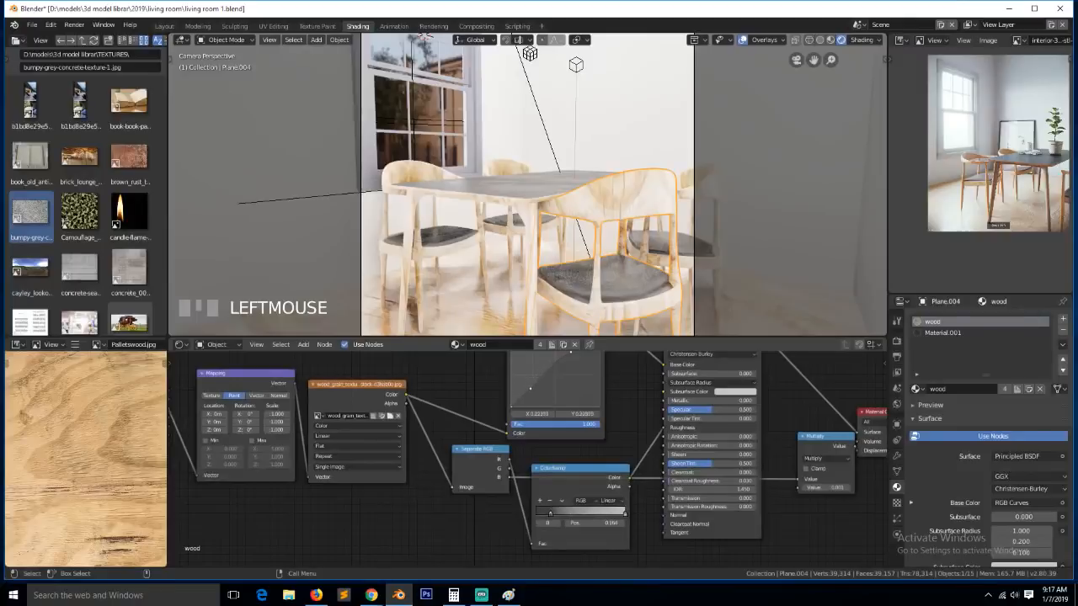
left_click_drag(527, 384, 561, 402)
scroll(540, 396, "down", 3)
left_click(566, 396)
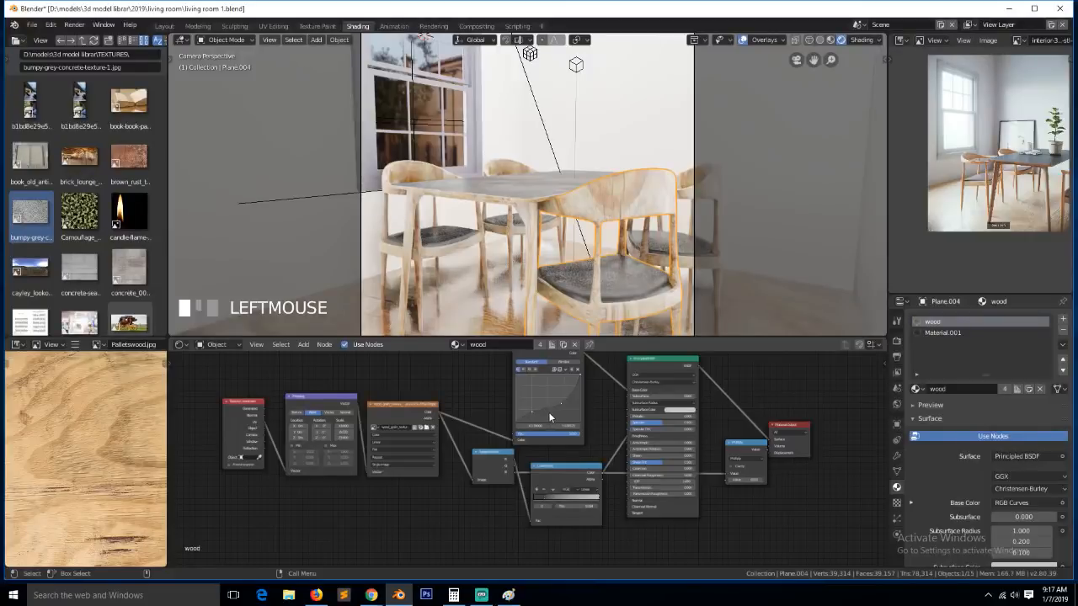
key("ctrl+z")
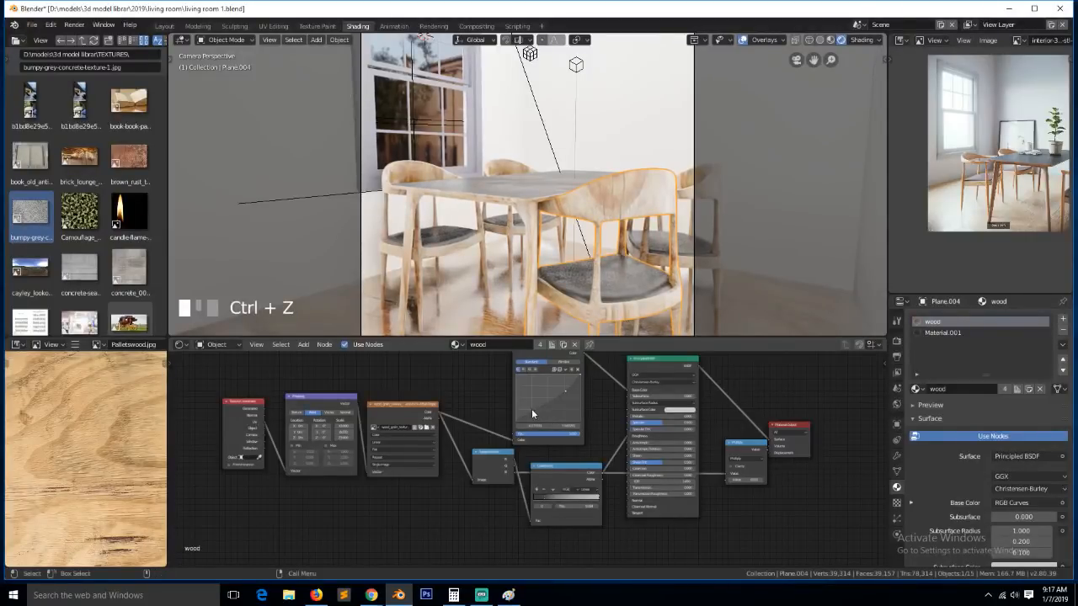
Deselect everything and bake the indirect lighting with the darker wood and dark seats
scroll(589, 253, "down", 4)
key("alt+a")
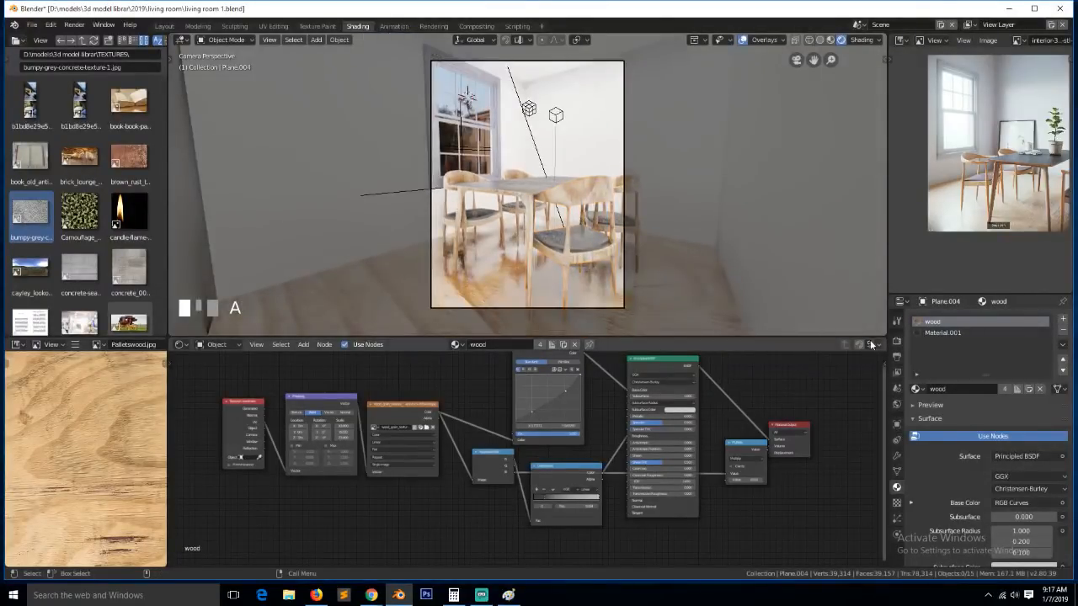
left_click(897, 340)
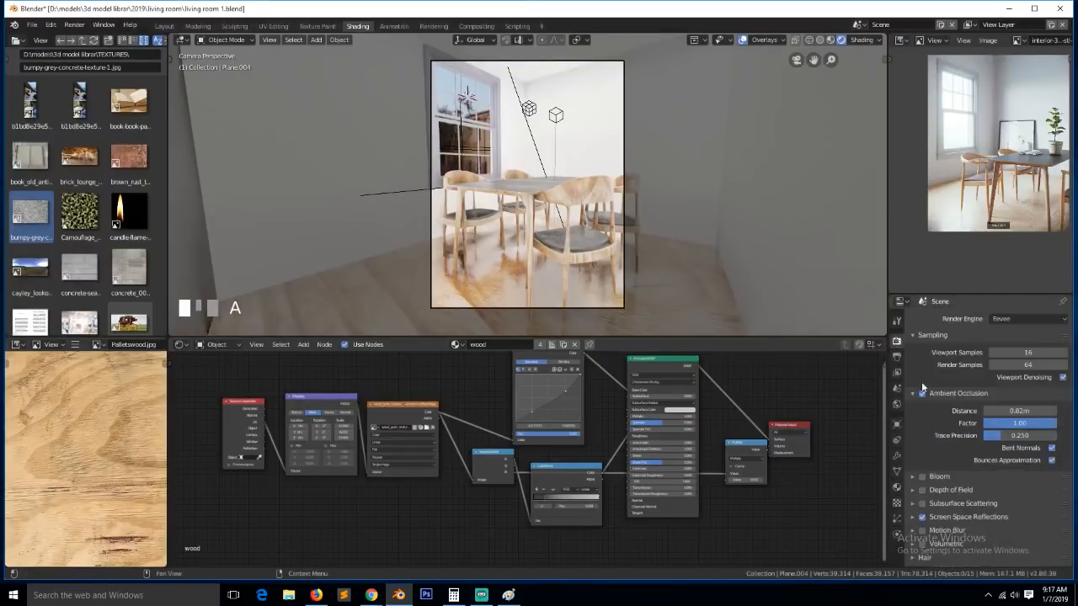
scroll(939, 496, "down", 3)
left_click(953, 511)
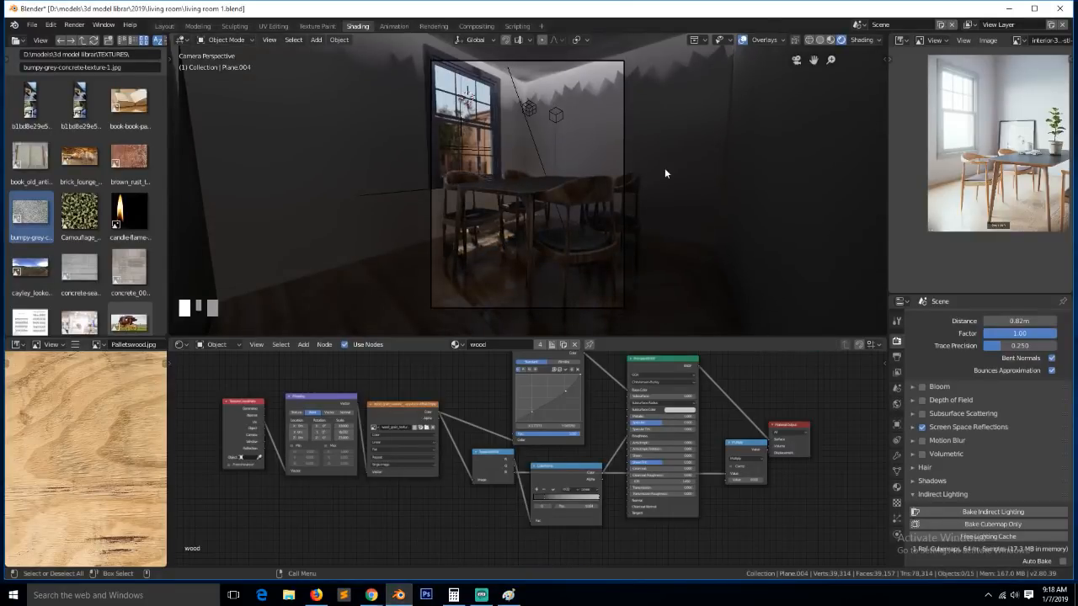
Select the sun light from outside the room, set its energy to 10, return to the camera view and save the file
left_click(665, 173)
scroll(513, 151, "down", 3)
scroll(532, 180, "down", 7)
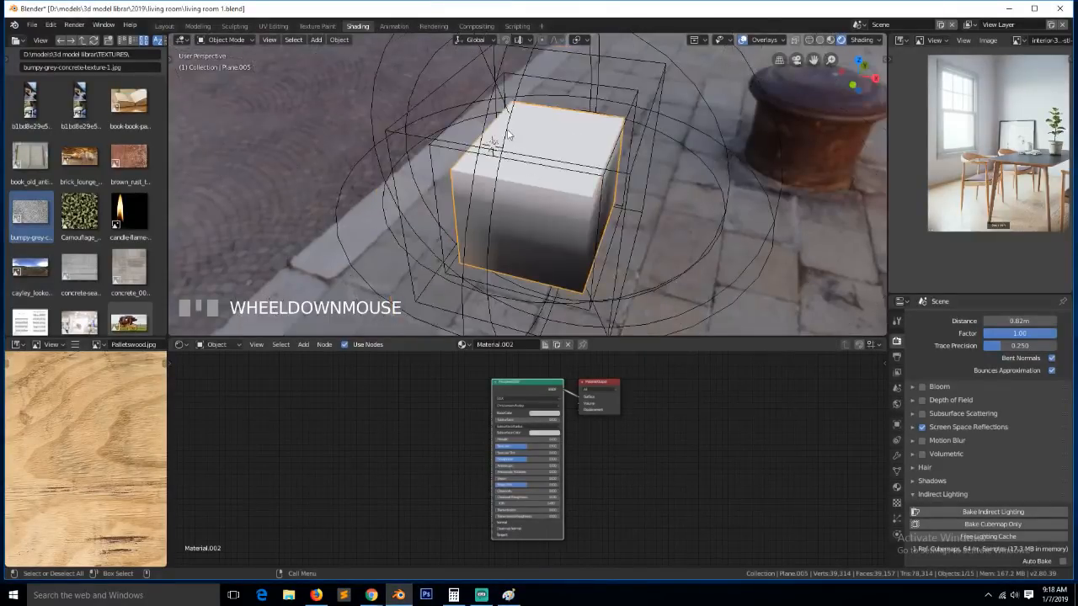
key("grave")
left_click(489, 78)
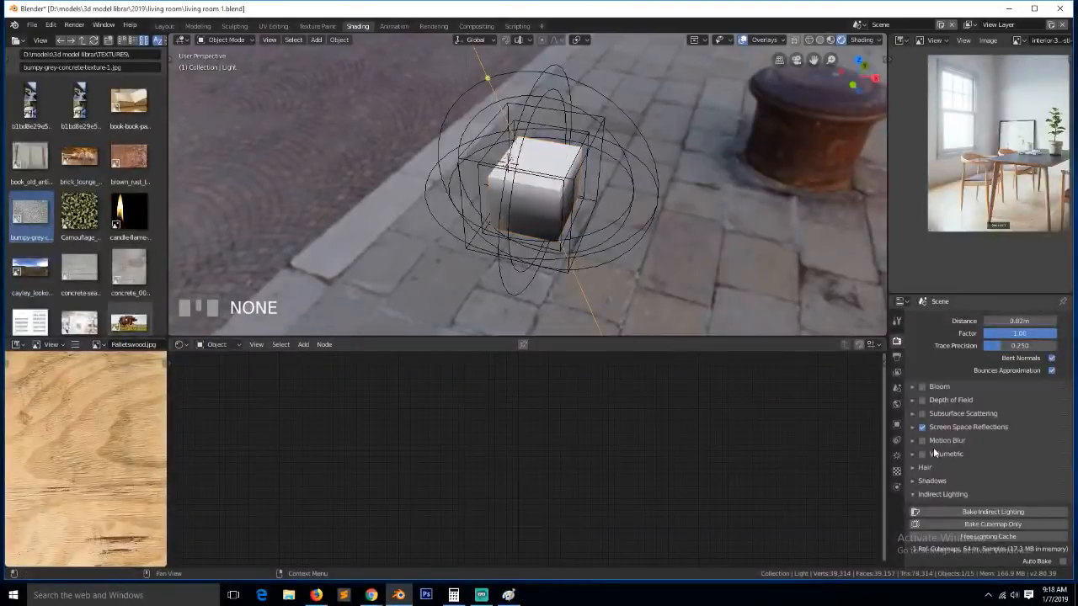
left_click(897, 456)
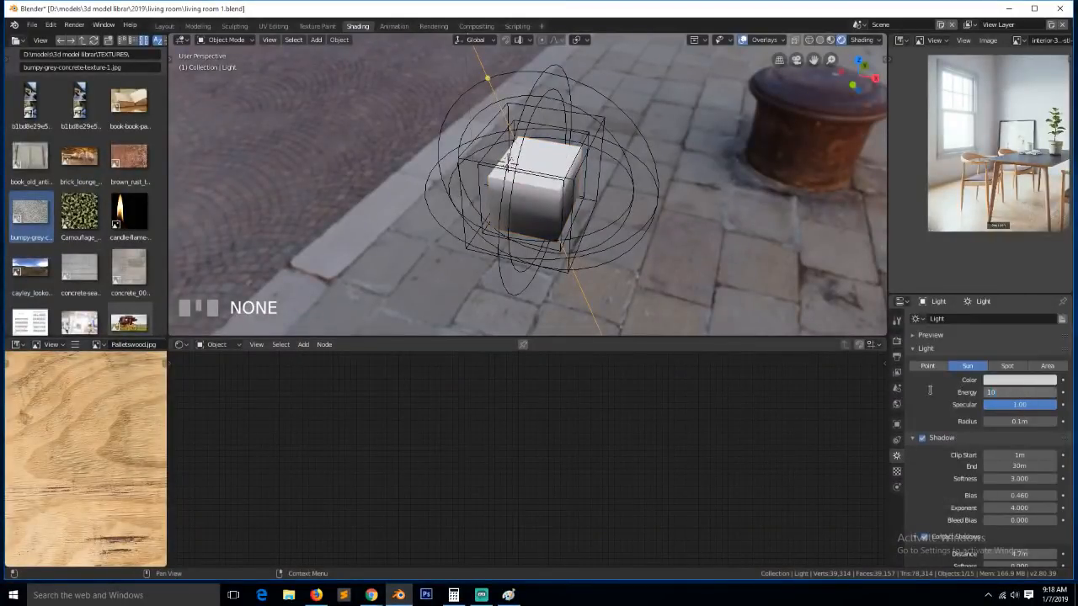
key("KP_0")
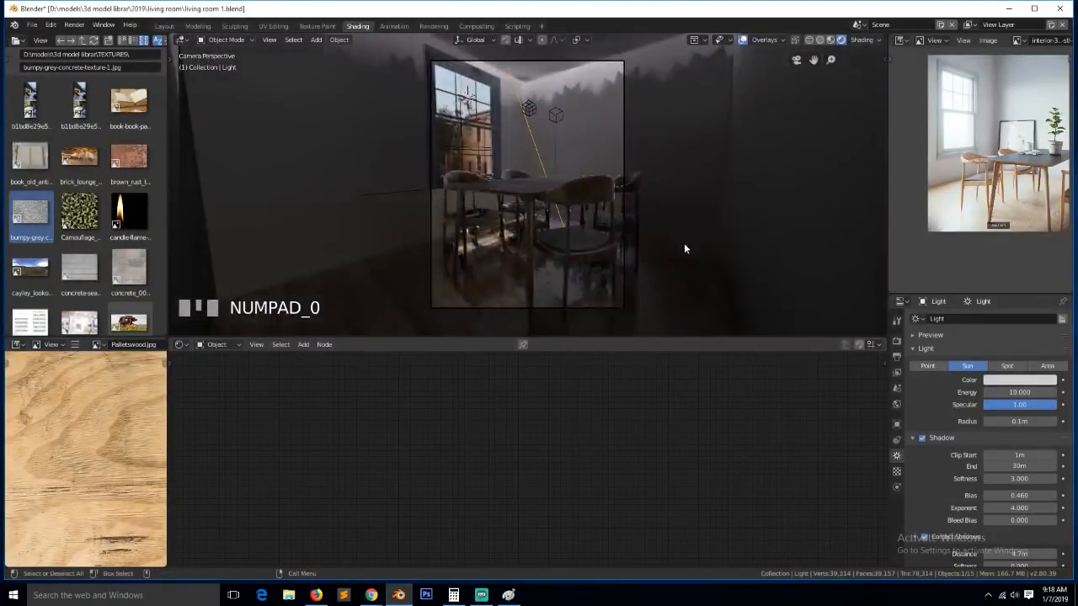
scroll(665, 219, "up", 2)
key("ctrl+s")
Select the room shell, brighten the base color of its Material.002 and save the file
left_click(650, 156)
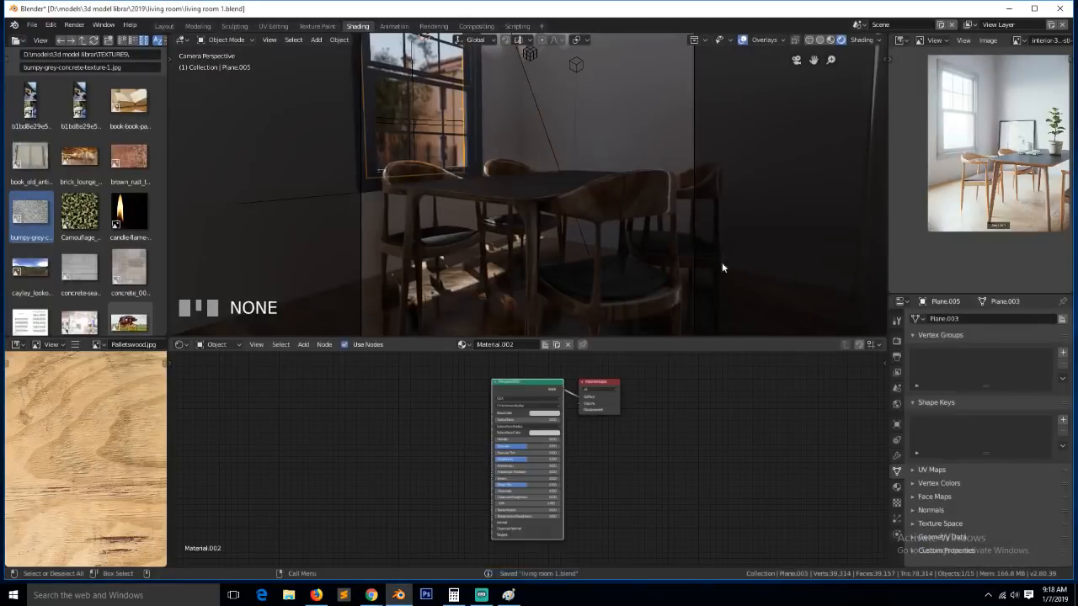
left_click(546, 416)
left_click(580, 337)
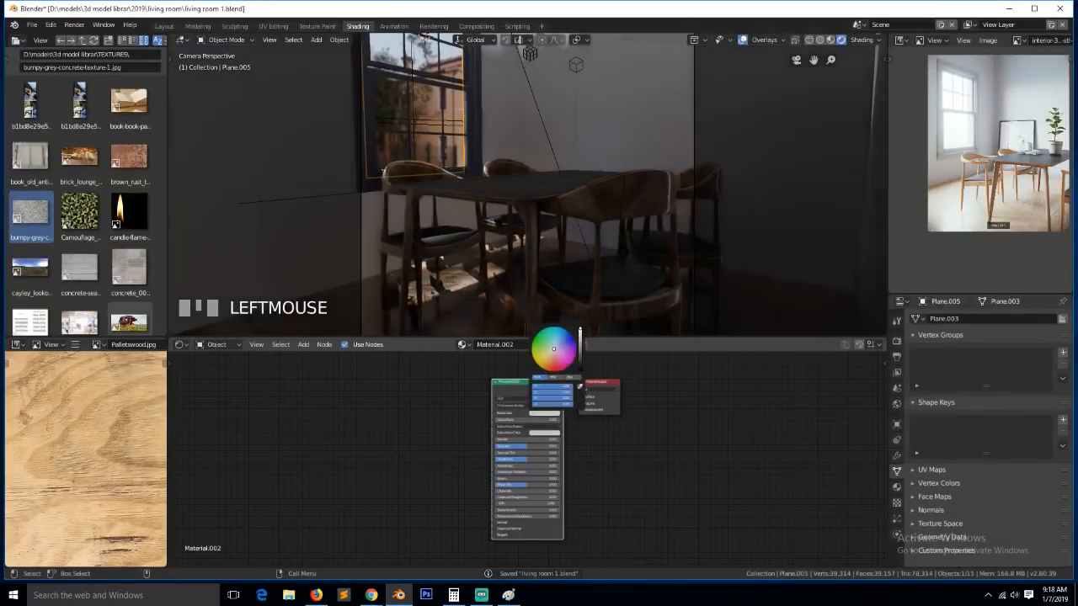
key("ctrl+s")
Bake the indirect lighting again with the stronger sun and check the whole room through the camera
left_click(896, 355)
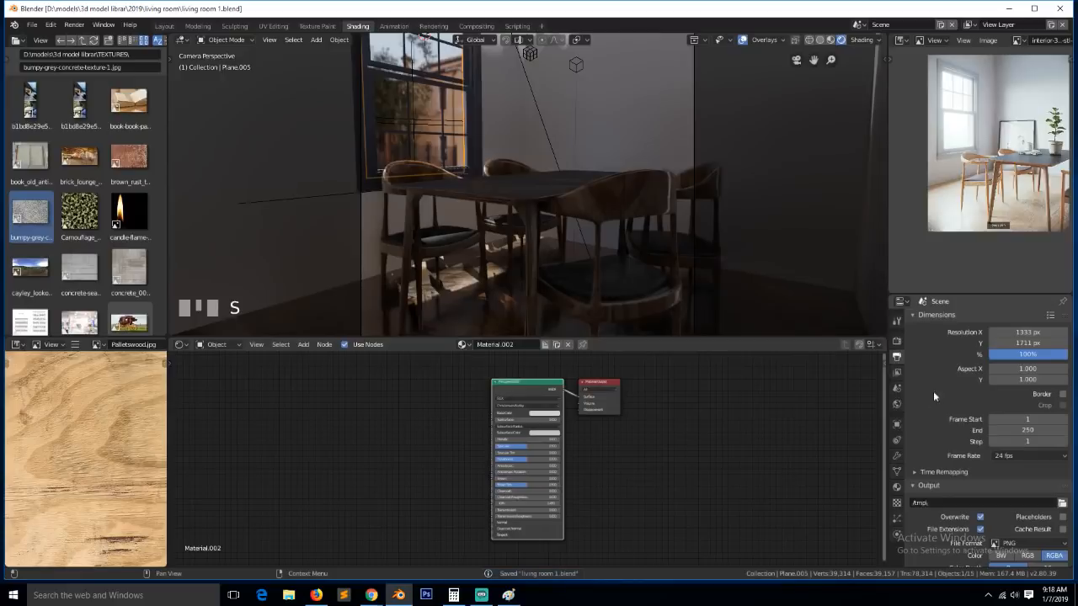
scroll(930, 512, "down", 3)
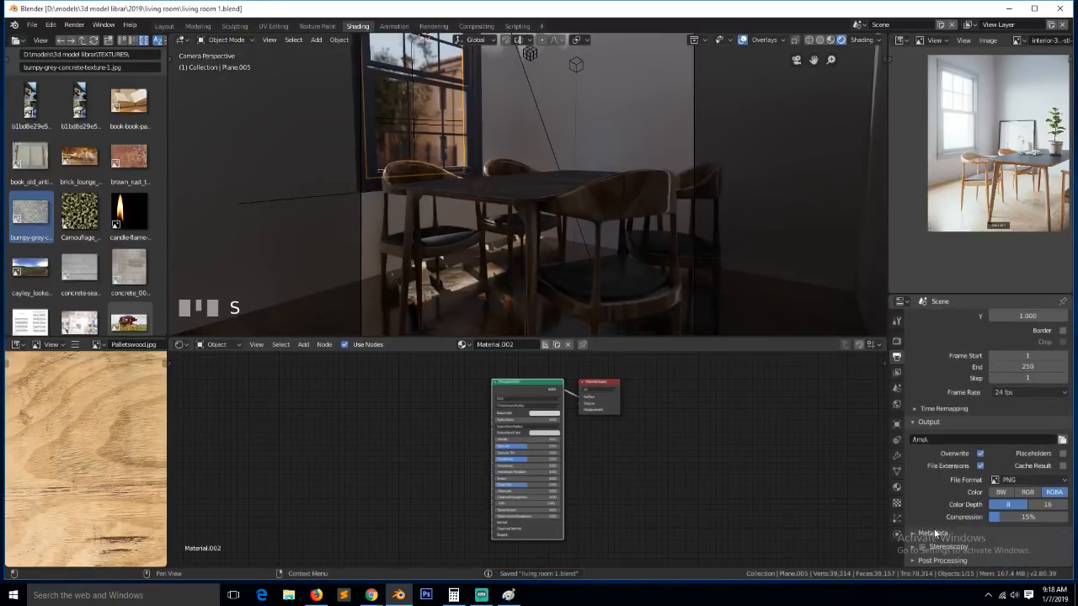
left_click(896, 340)
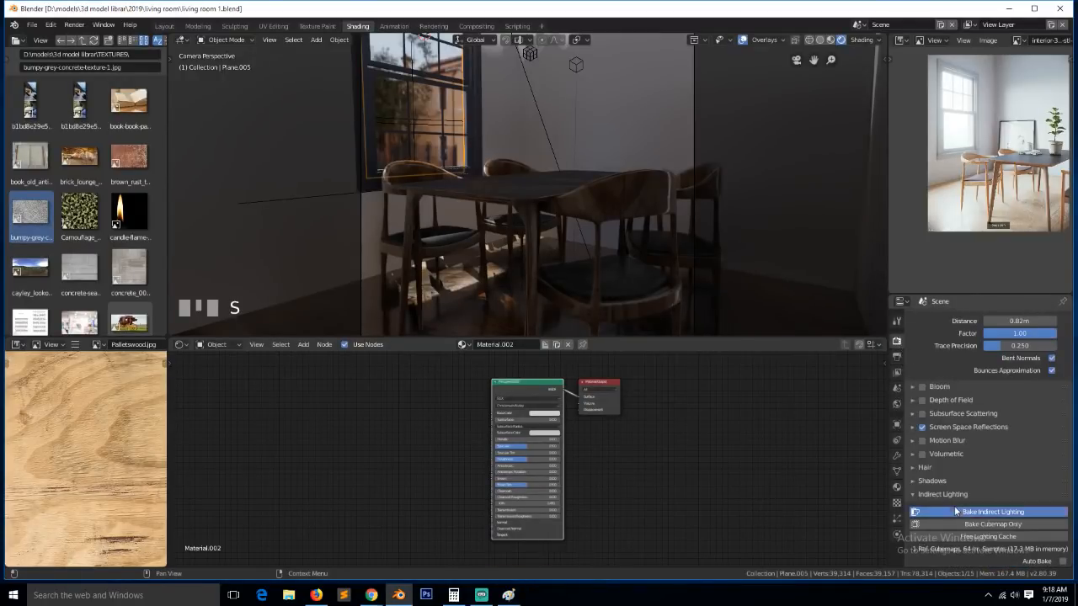
left_click(993, 512)
left_click(691, 234)
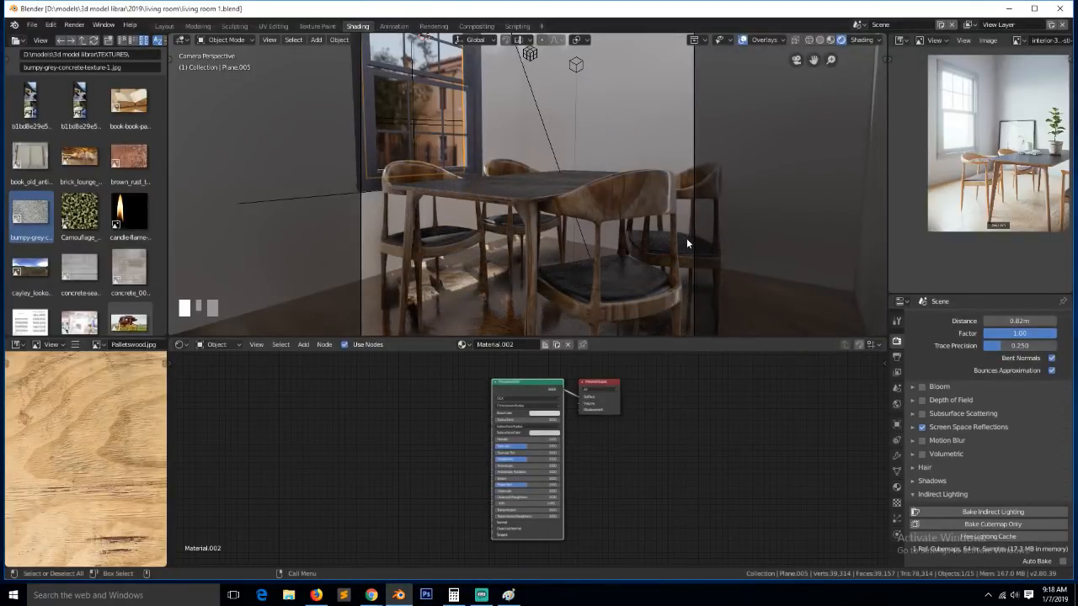
scroll(678, 242, "up", 3)
key("a")
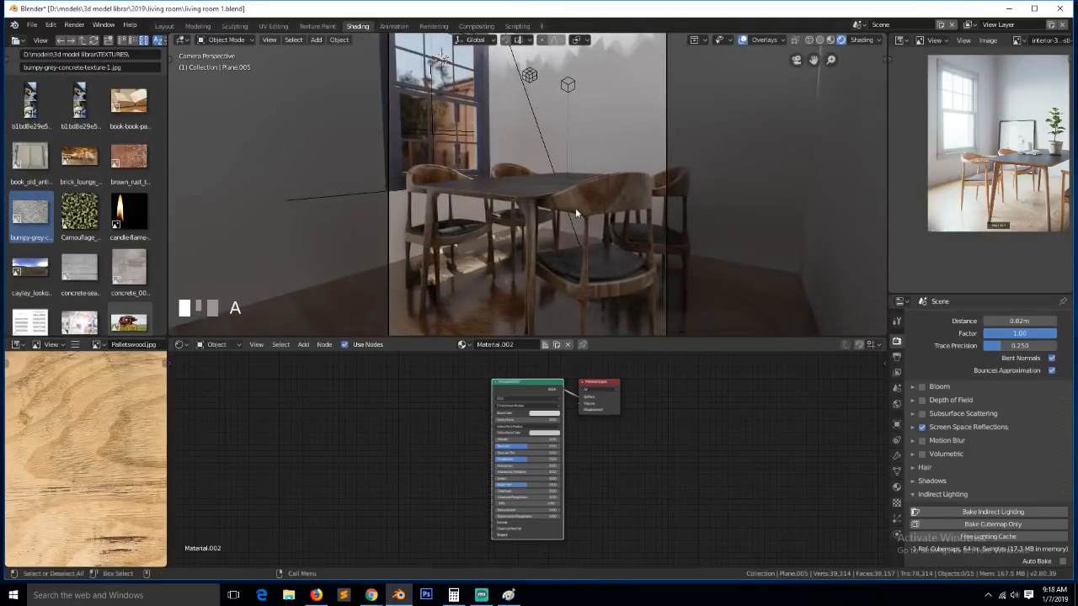
scroll(575, 240, "down", 2)
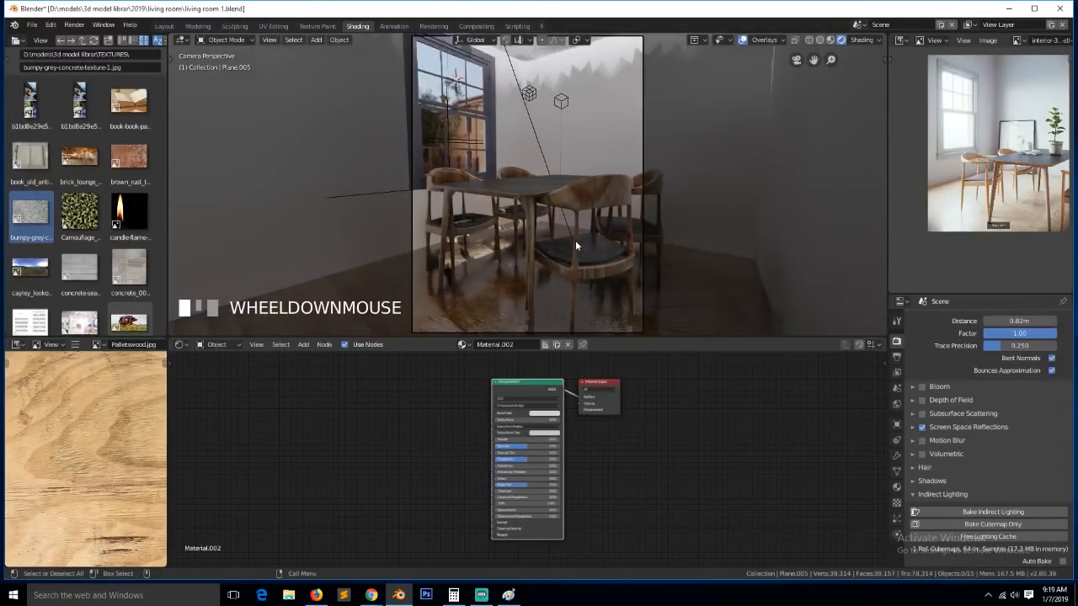
scroll(575, 240, "up", 3)
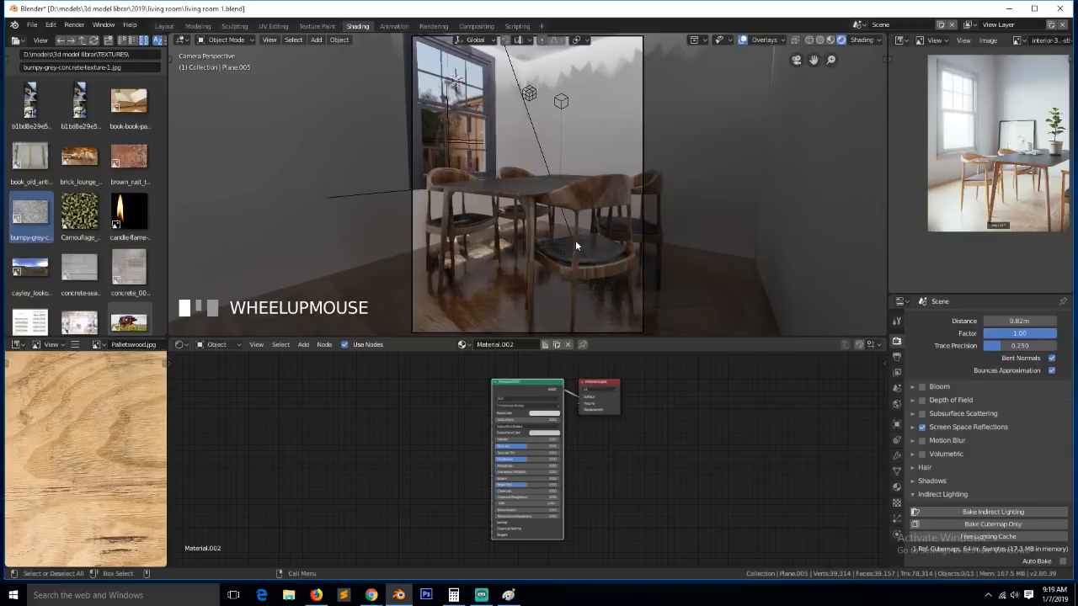
scroll(977, 358, "up", 3)
Select the right-hand chair and link the wood image texture's color directly to the Principled BSDF base color, bypassing the RGB Curves
left_click(1015, 319)
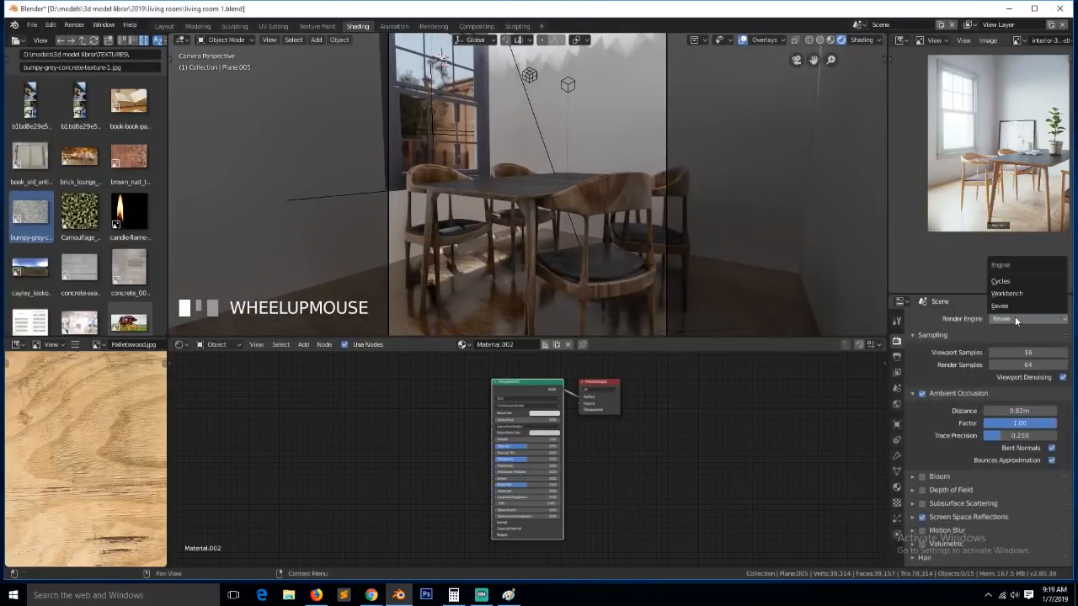
left_click(715, 215)
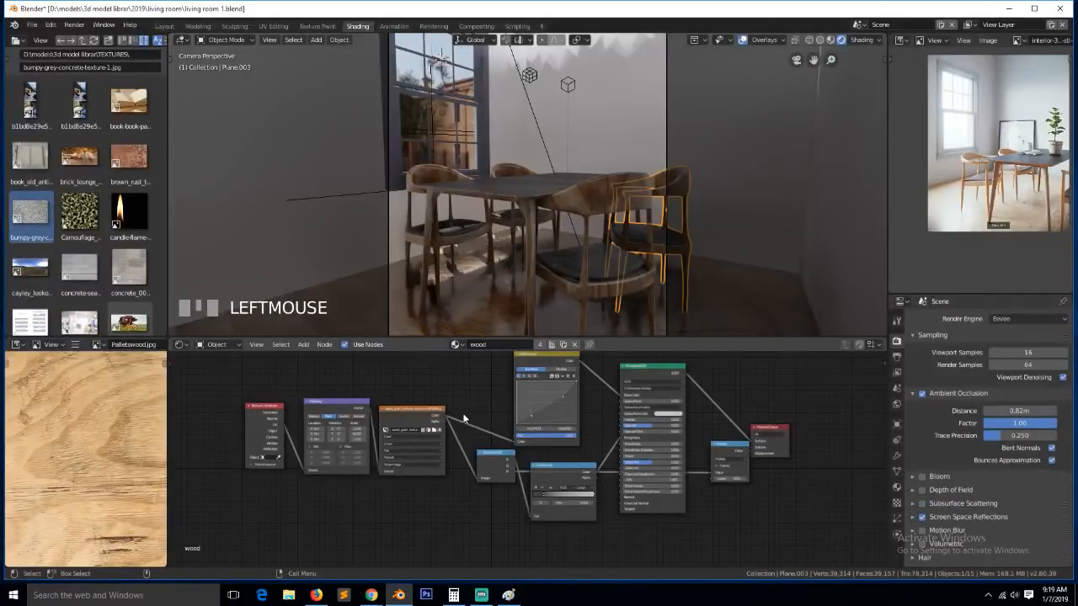
left_click_drag(444, 411, 570, 410)
key("alt+a")
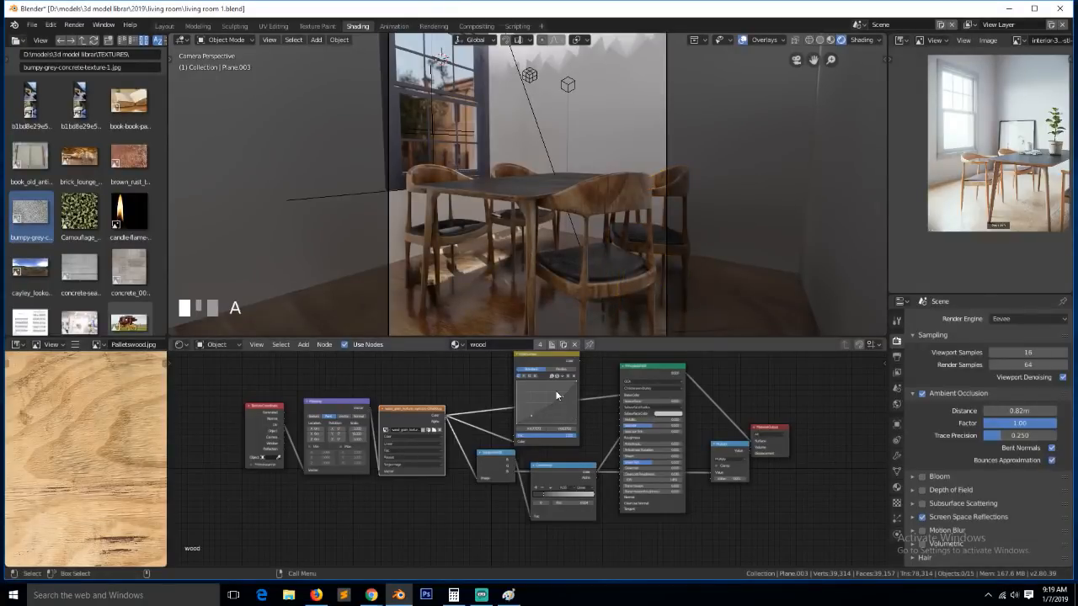
Replace the wood material's RGB Curves node with a fresh one between the image texture color and the Principled BSDF base color
left_click(543, 368)
key("Delete")
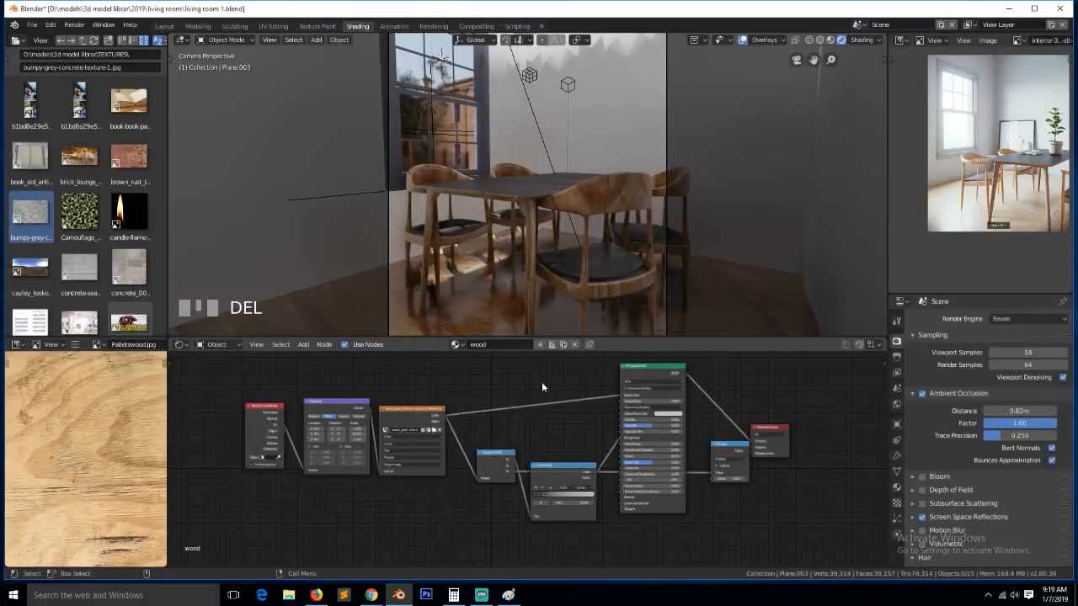
key("shift+a")
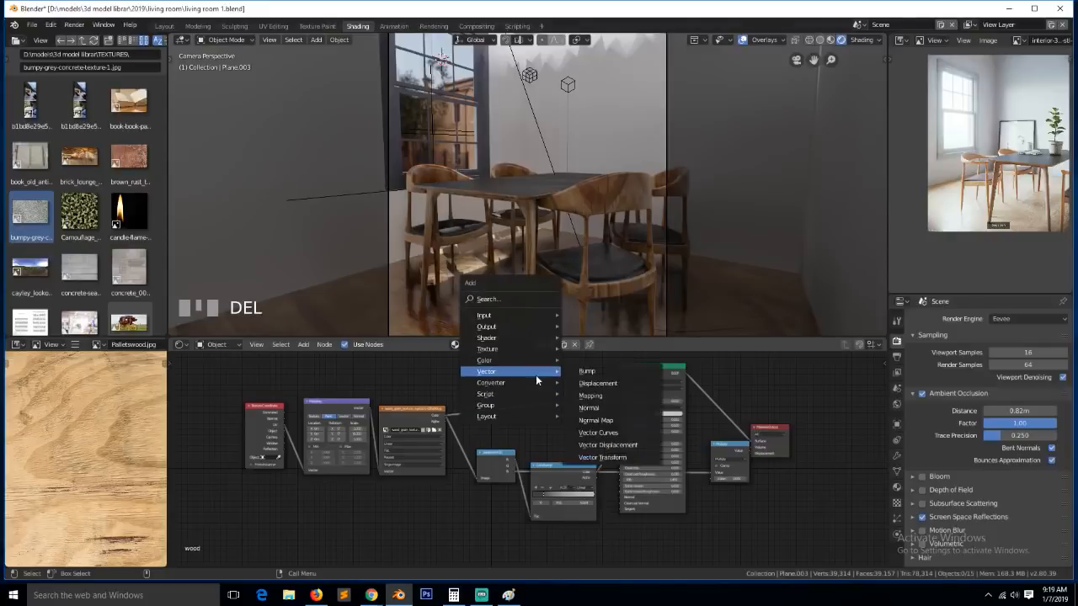
mouse_move(532, 370)
left_click(608, 422)
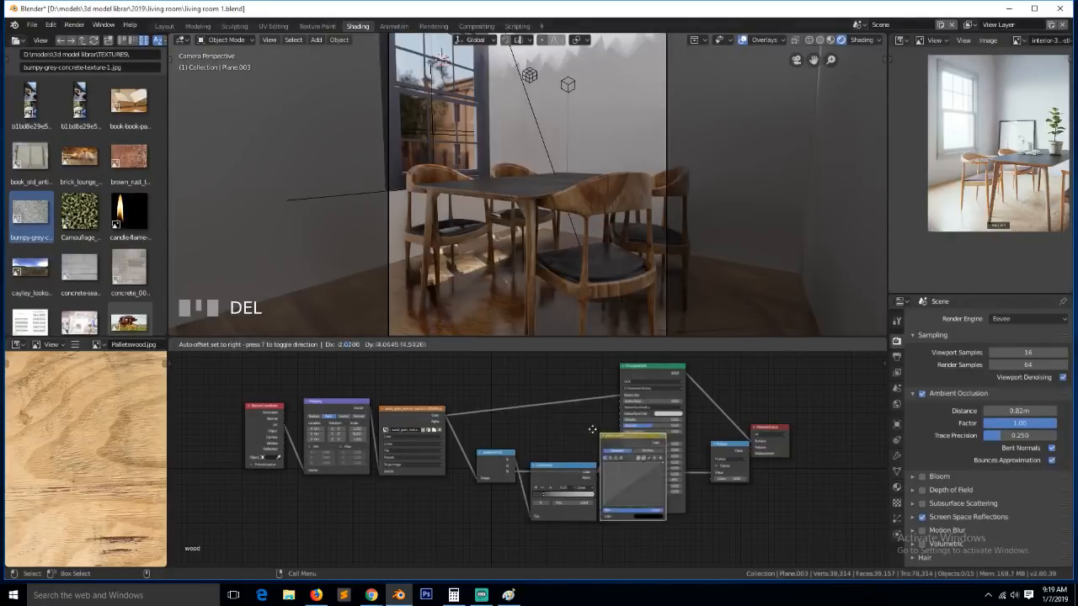
left_click(494, 374)
Raise the middle of the new RGB Curves curve to brighten the wood, collapse the node and save the file
left_click_drag(532, 419, 526, 405)
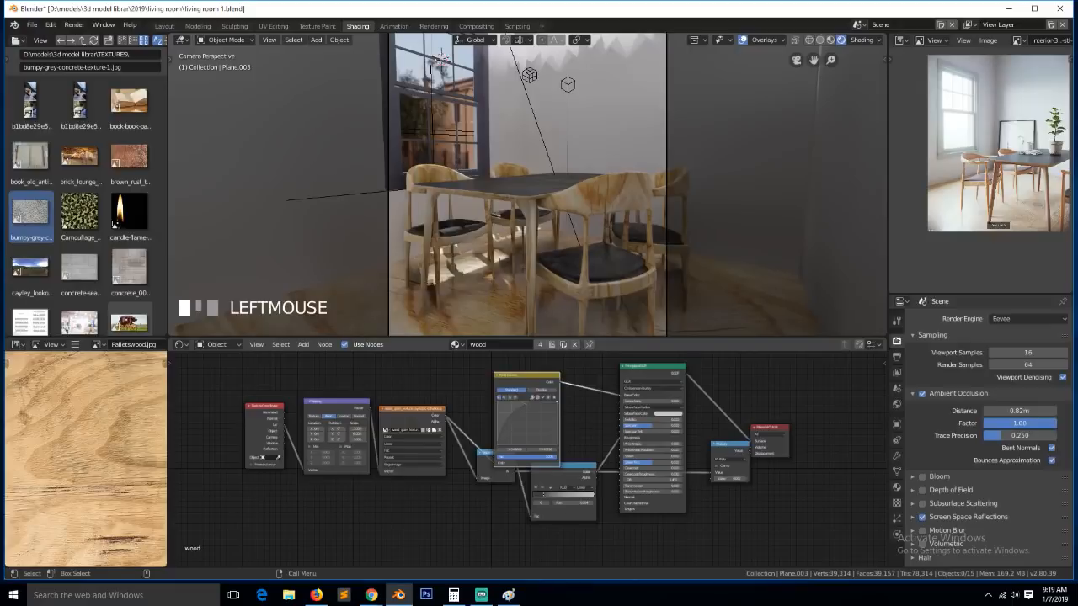
left_click(496, 376)
key("ctrl+s")
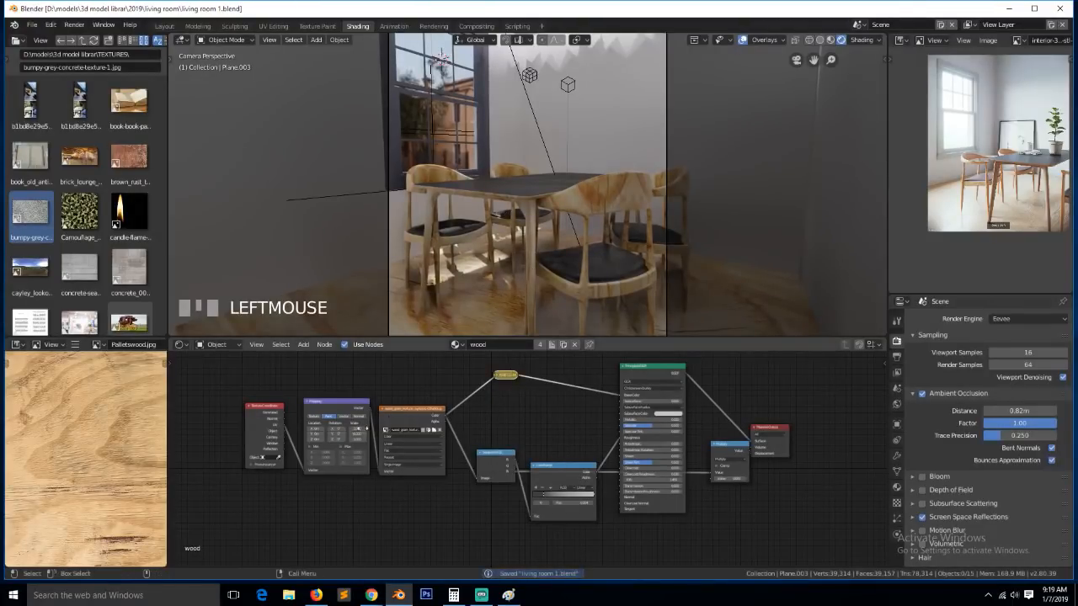
Set the wood material's Mapping scale to 3 on X, Y and Z and save the file
scroll(327, 430, "up", 2)
left_click(279, 414)
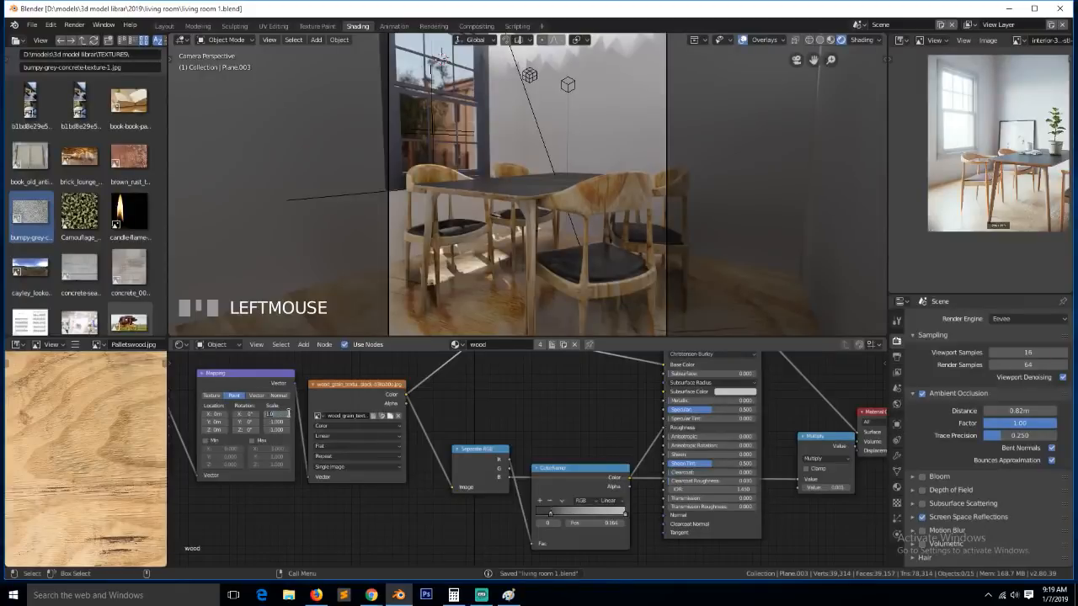
type("3")
key("Return")
left_click(281, 423)
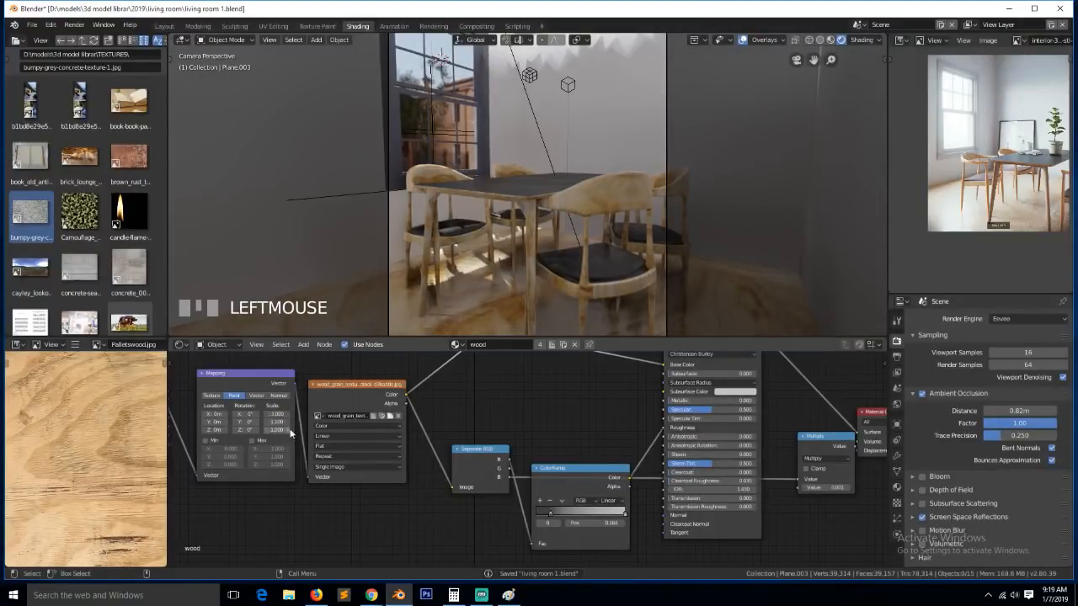
type("3")
key("Return")
left_click(281, 431)
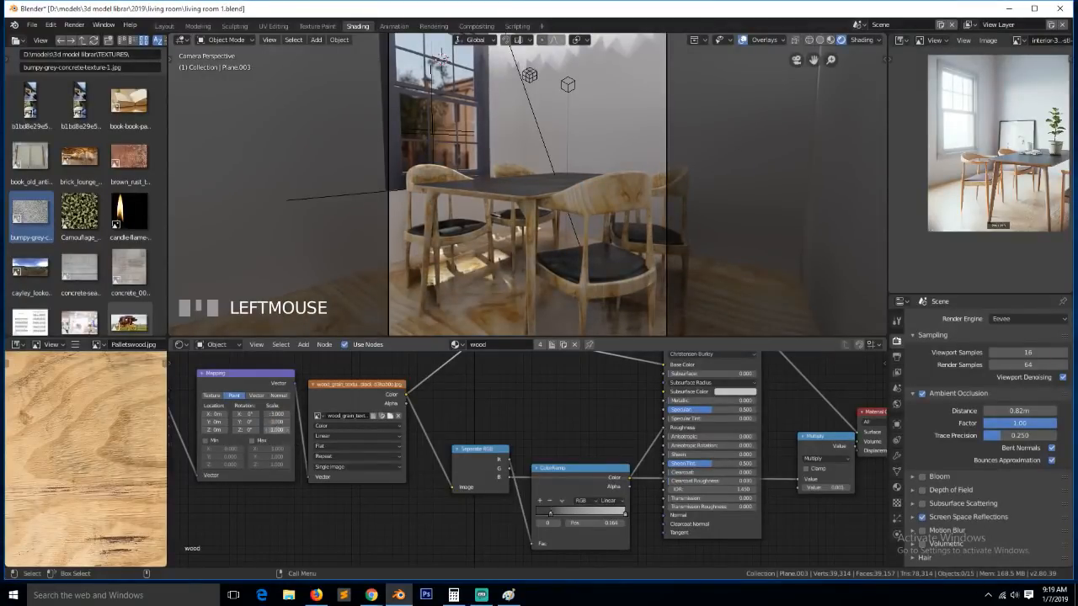
type("3")
left_click(296, 497)
key("ctrl+s")
Deselect everything, add an area light in the front view, turn it toward the room and place it just outside the window
scroll(504, 273, "down", 1)
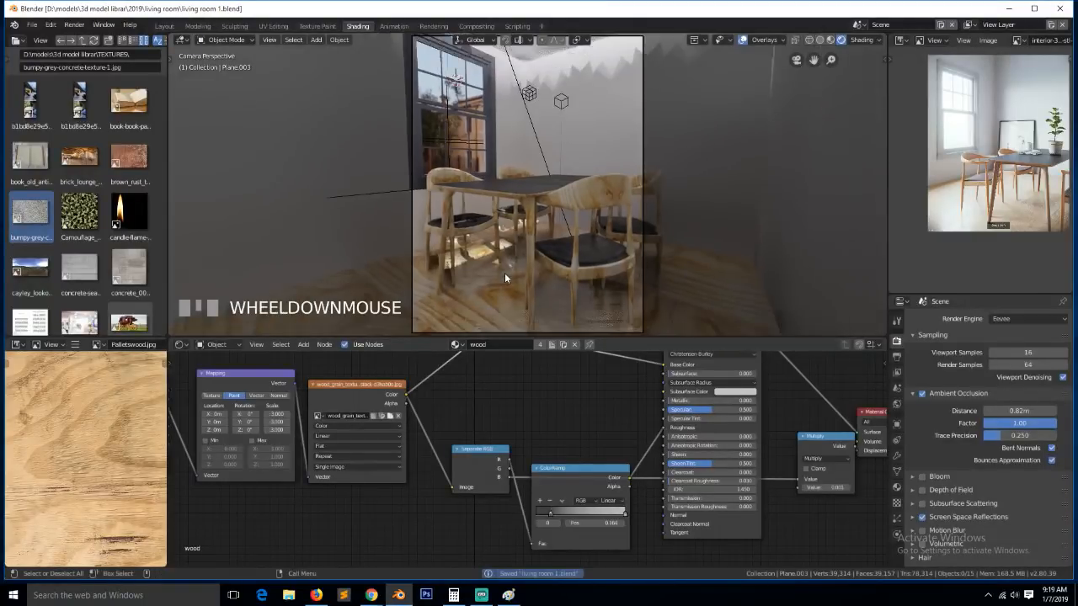
scroll(504, 273, "down", 1)
key("alt+a")
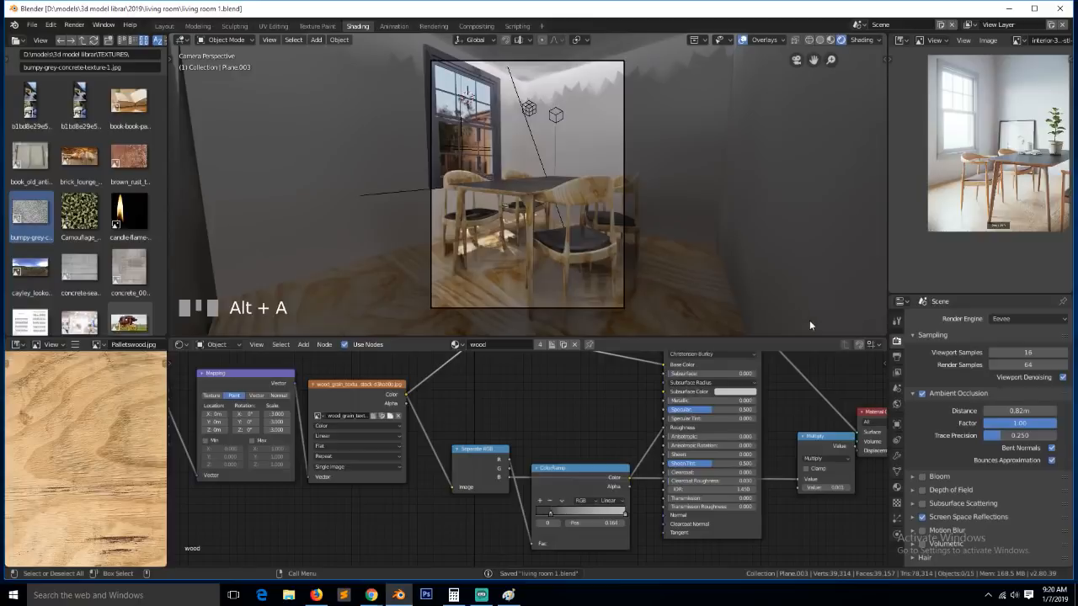
scroll(518, 133, "down", 3)
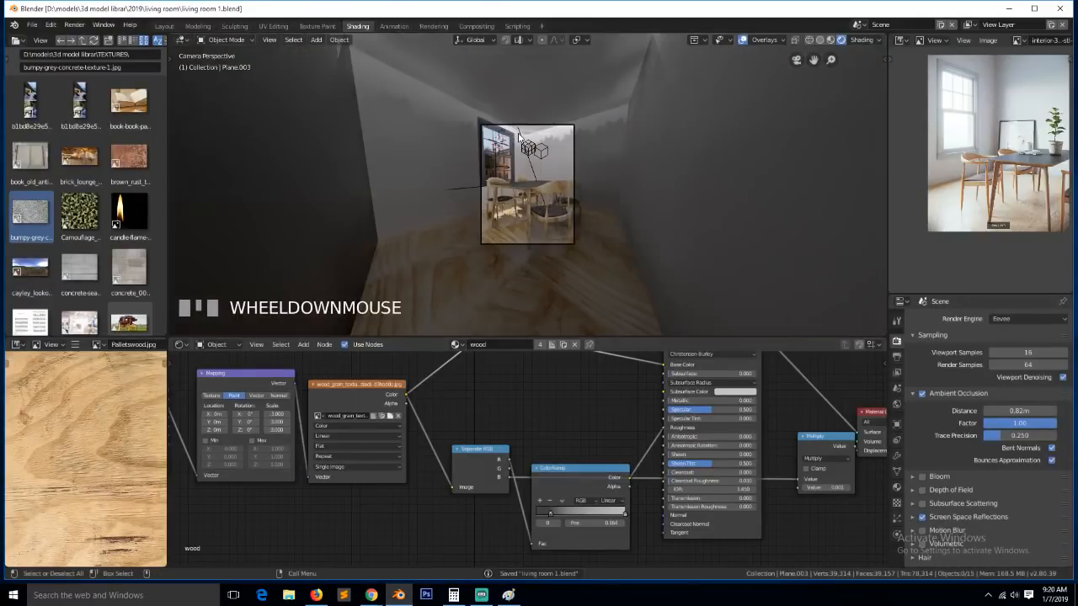
key("KP_1")
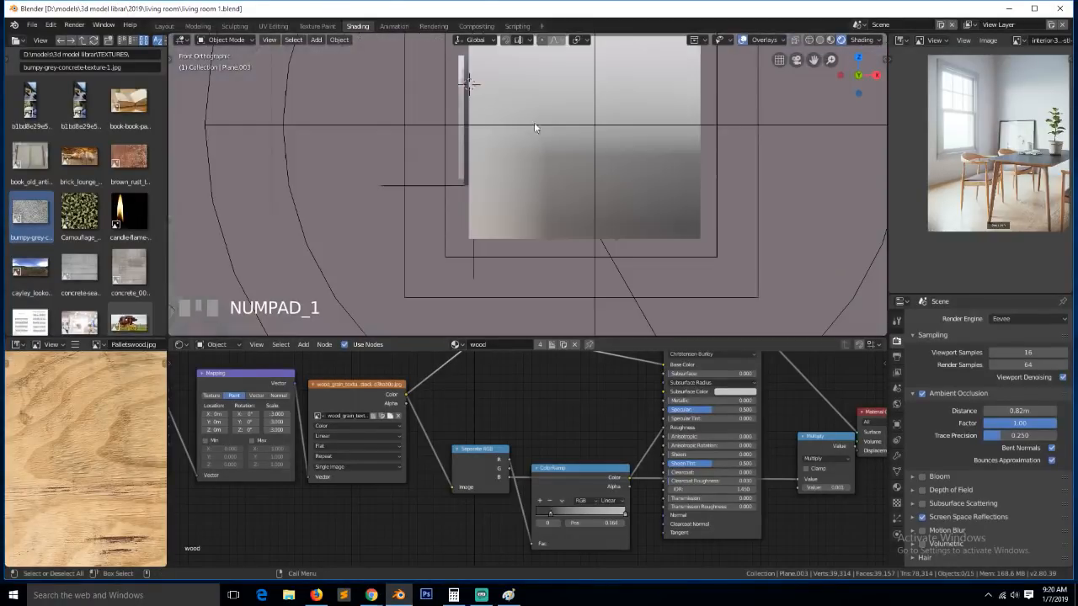
scroll(534, 128, "down", 1)
key("shift+a")
mouse_move(413, 286)
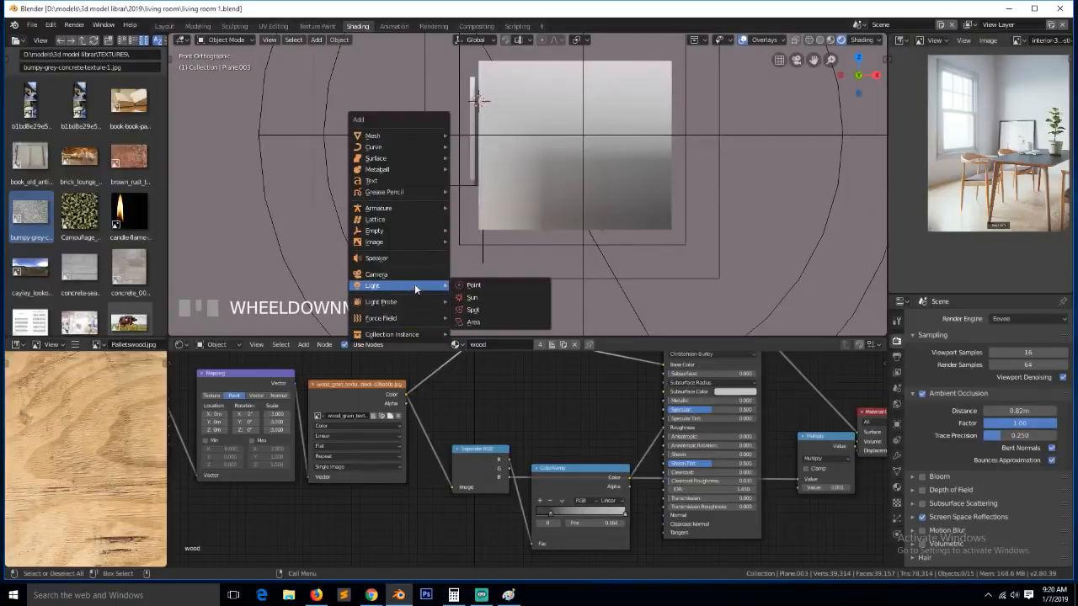
left_click(471, 321)
key("r")
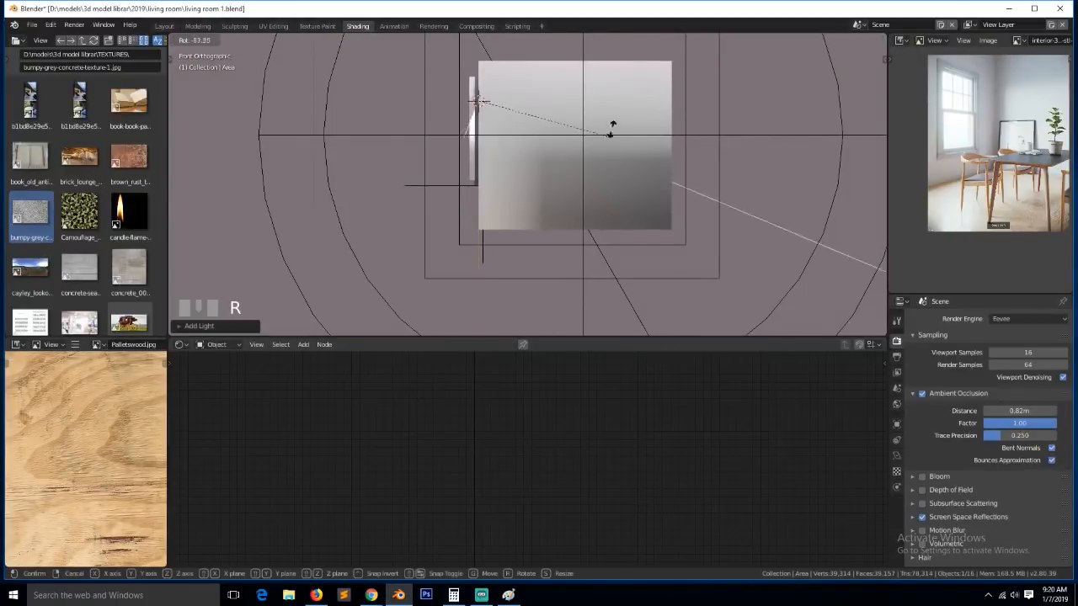
key("g")
left_click(597, 134)
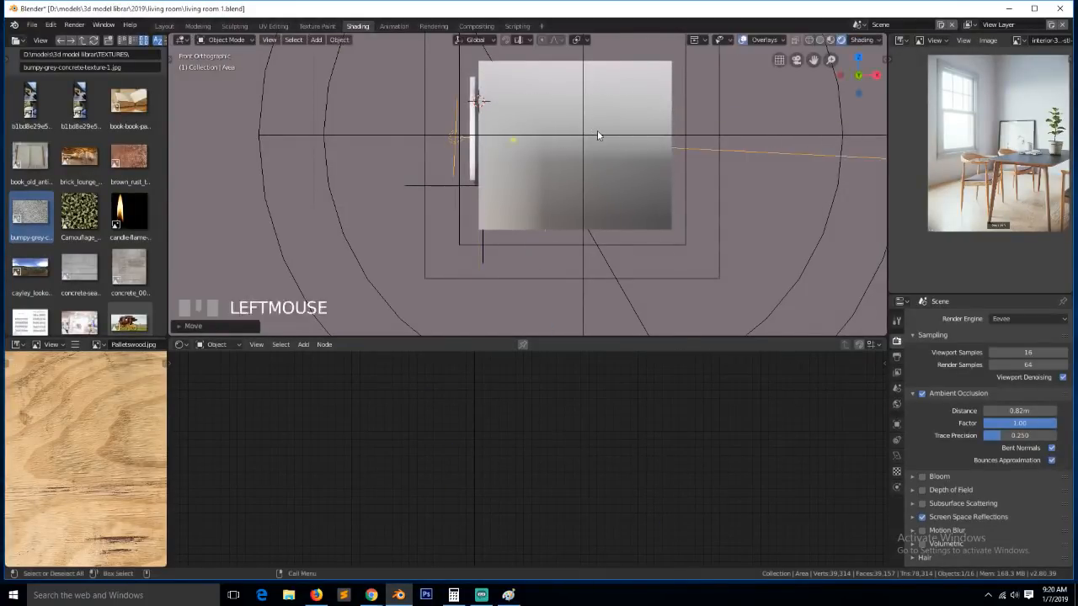
Fine-tune the area light's rotation and position outside the window and check its effect through the camera
key("r")
left_click(611, 125)
key("g")
key("KP_0")
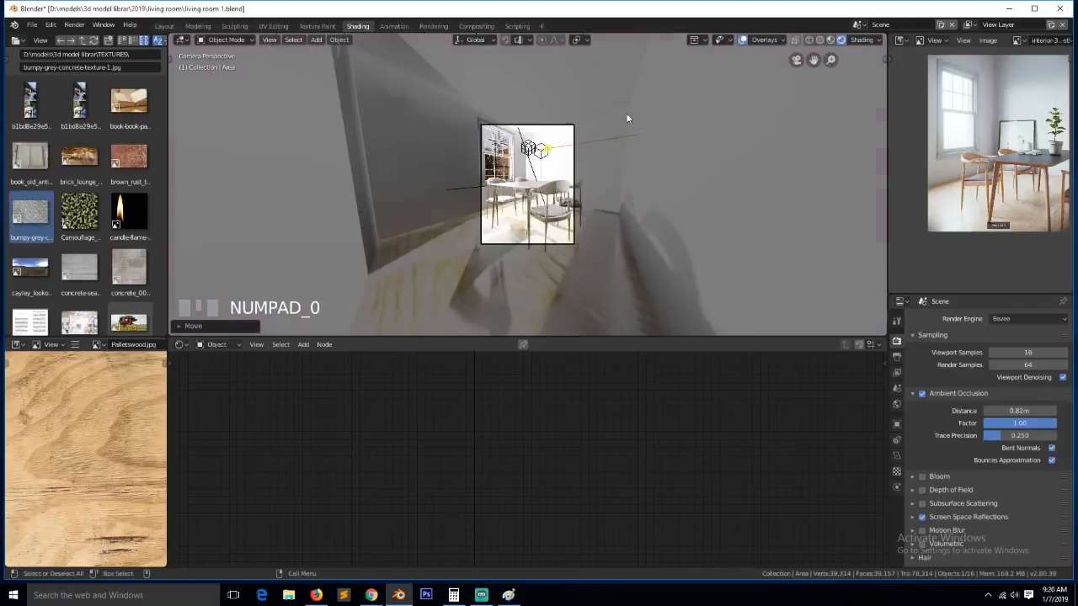
scroll(606, 144, "up", 5)
scroll(606, 144, "down", 2)
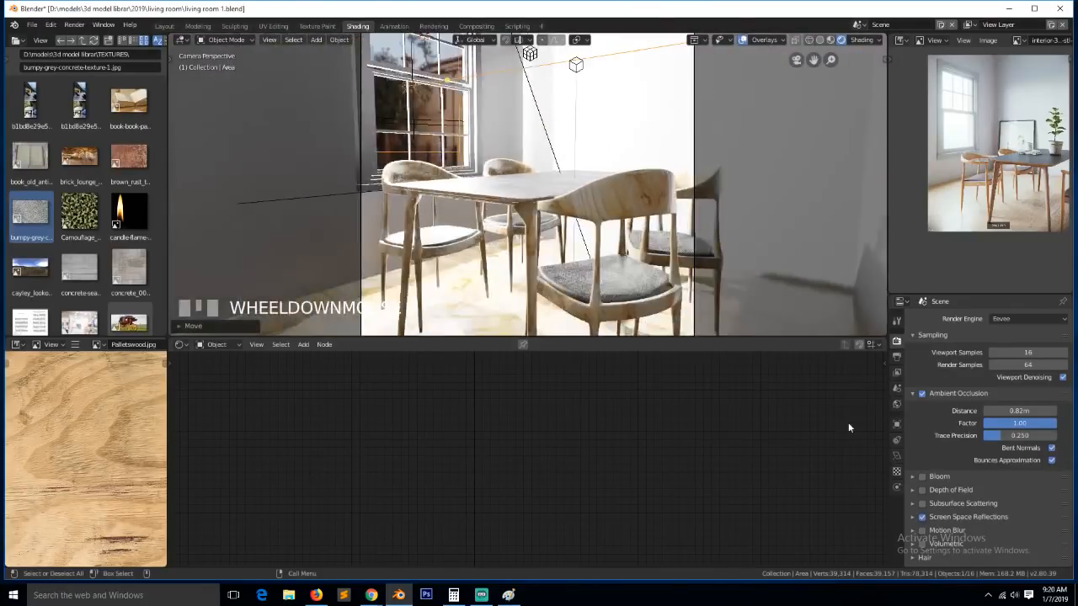
Open the area light's settings, return to the render settings and switch the render engine to Cycles
left_click(896, 456)
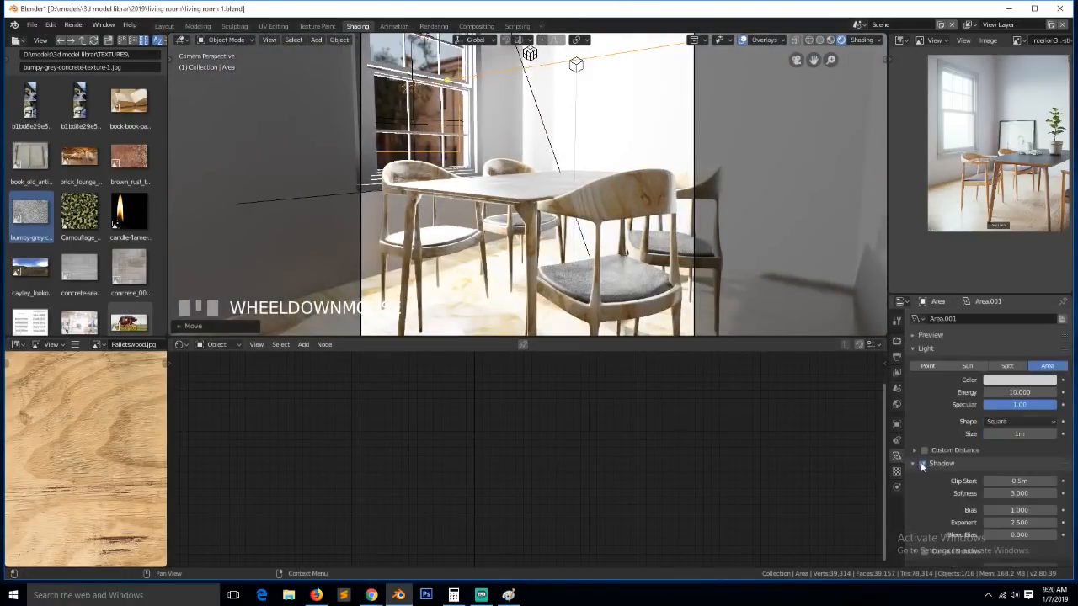
left_click(897, 341)
left_click(1027, 318)
left_click(1011, 278)
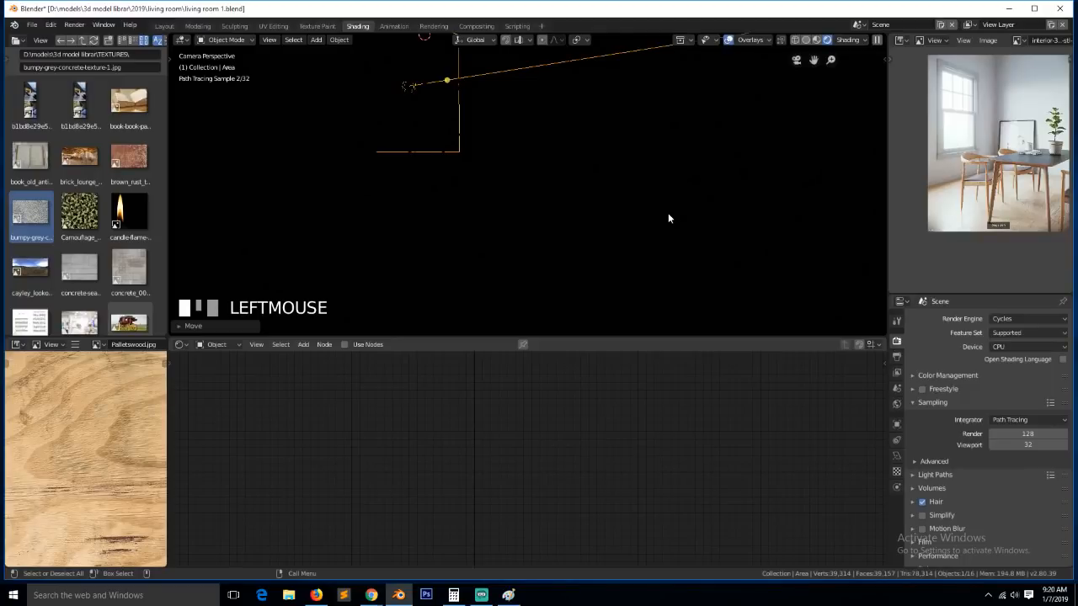
Enable nodes for the sun light, set its emission strength to 100, return to the camera view and save the file
left_click(897, 455)
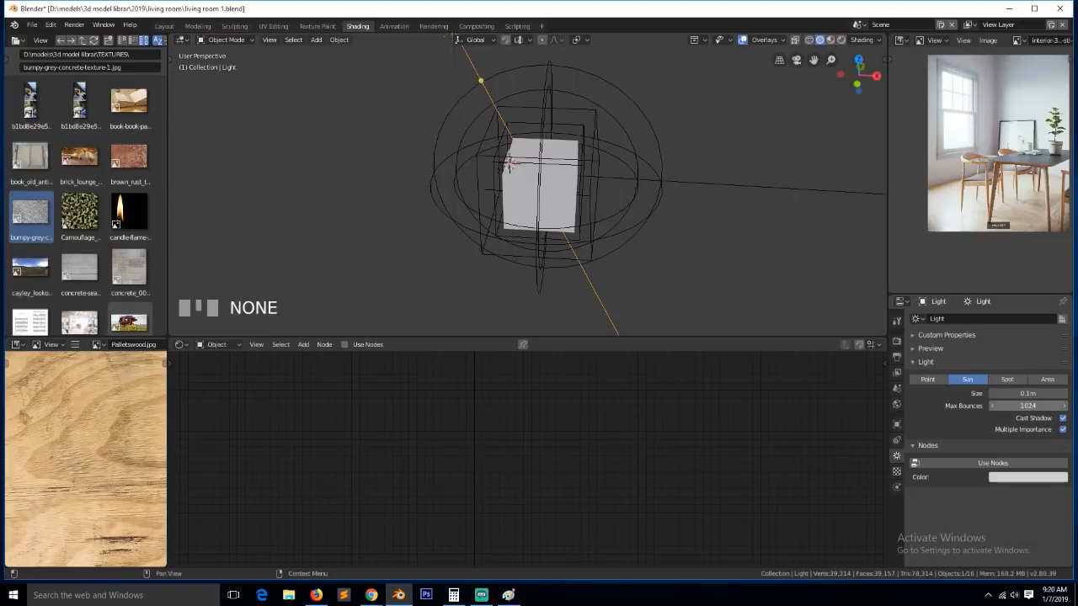
left_click(994, 463)
left_click(1023, 498)
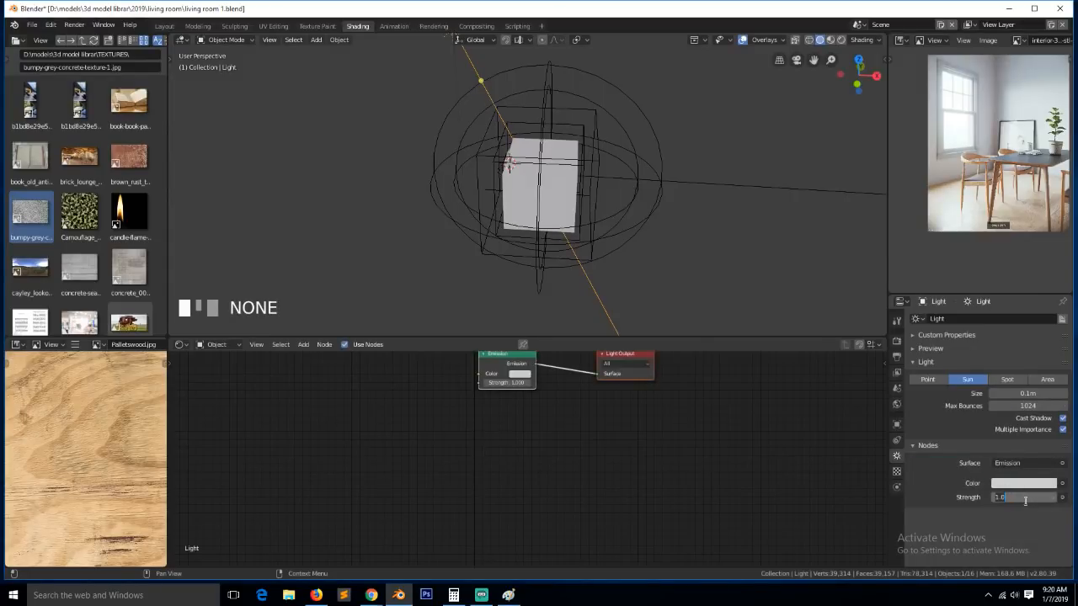
type("100")
left_click(718, 274)
key("KP_0")
scroll(770, 193, "up", 3)
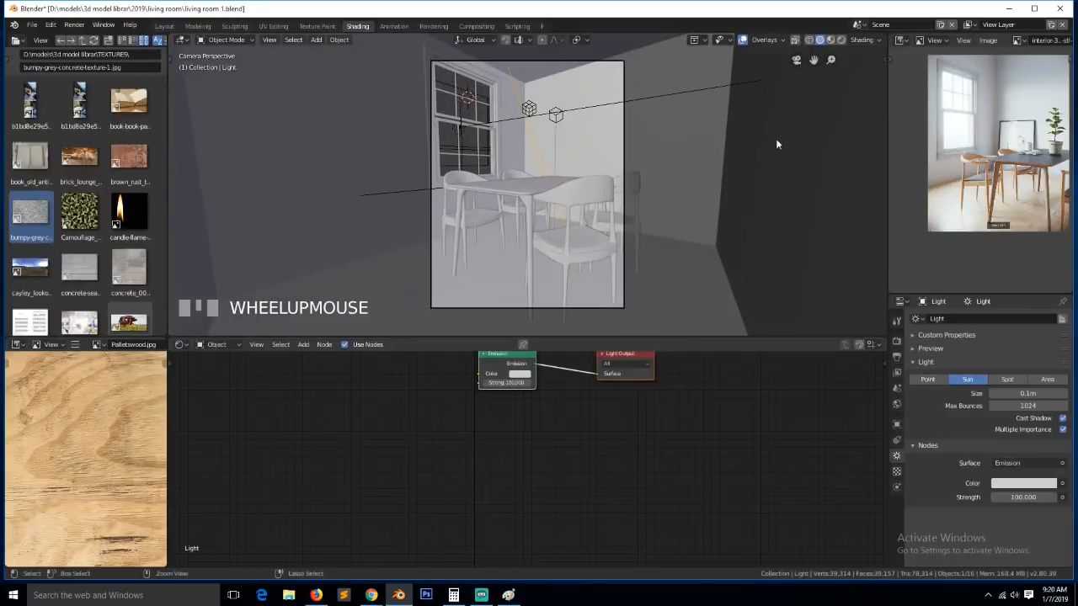
key("ctrl+s")
Deselect everything, preview the camera view in Cycles rendered shading and return to solid shading
key("alt+a")
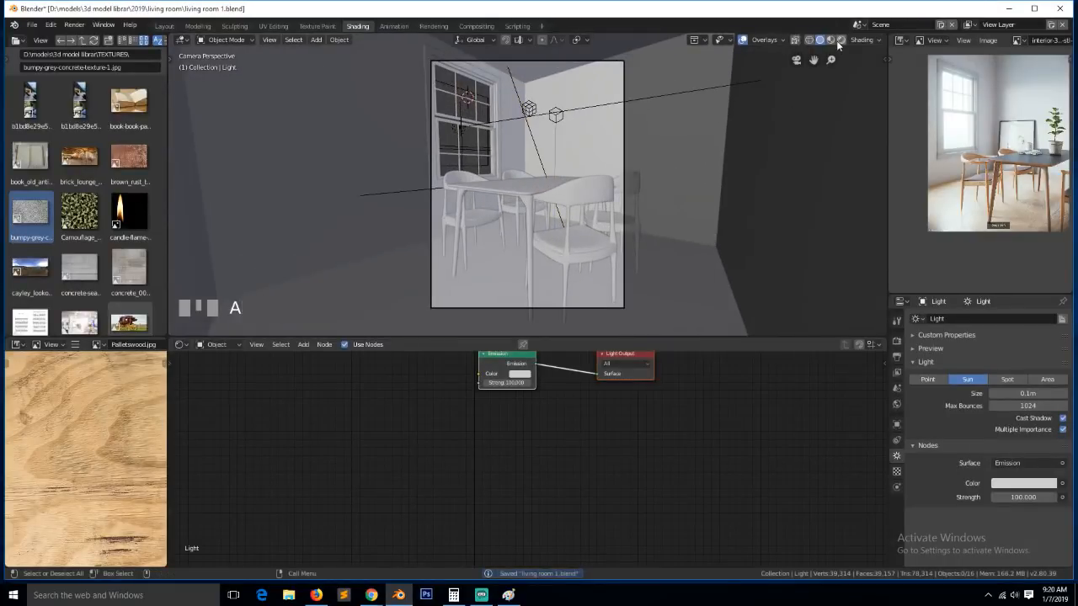
left_click(839, 40)
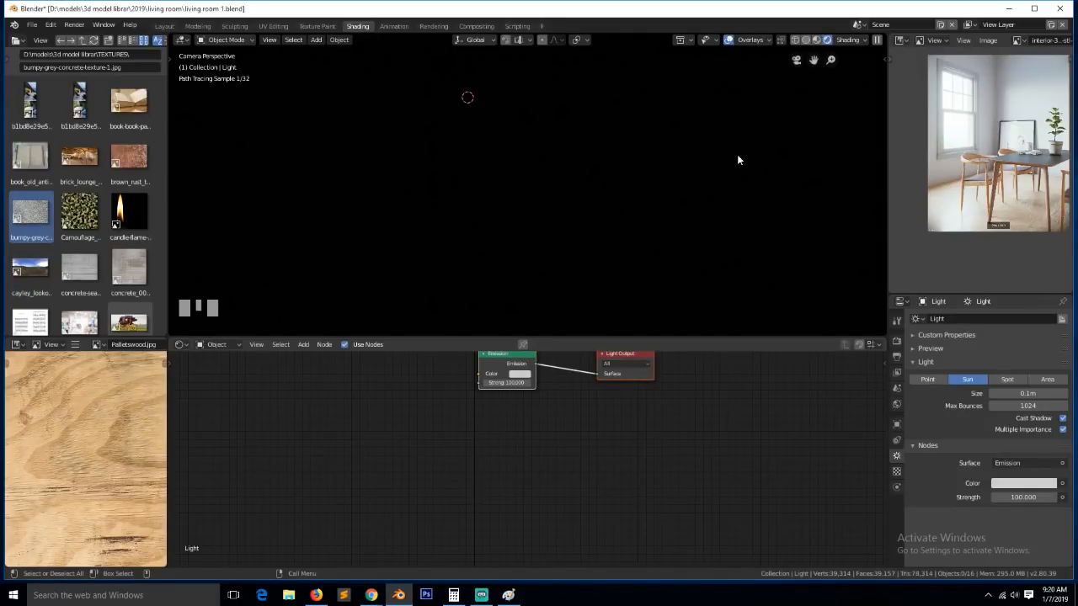
left_click(805, 40)
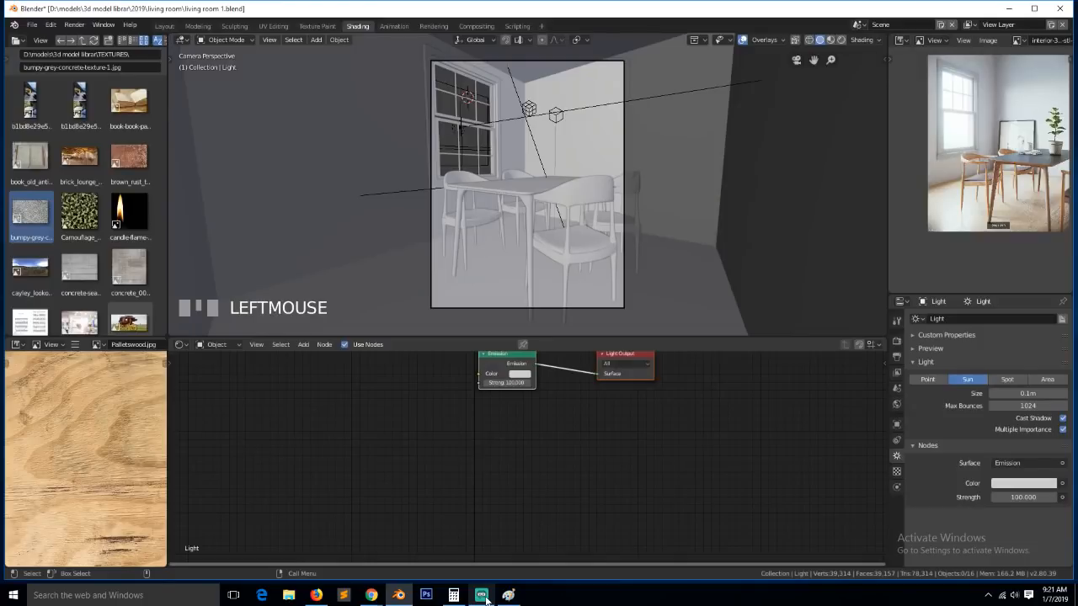
left_click(483, 596)
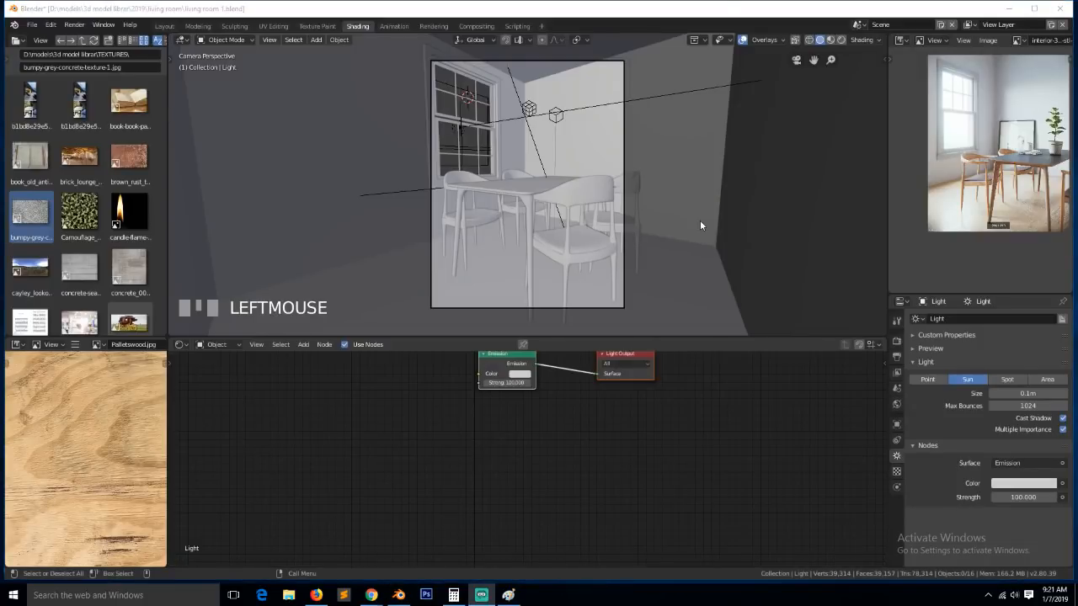